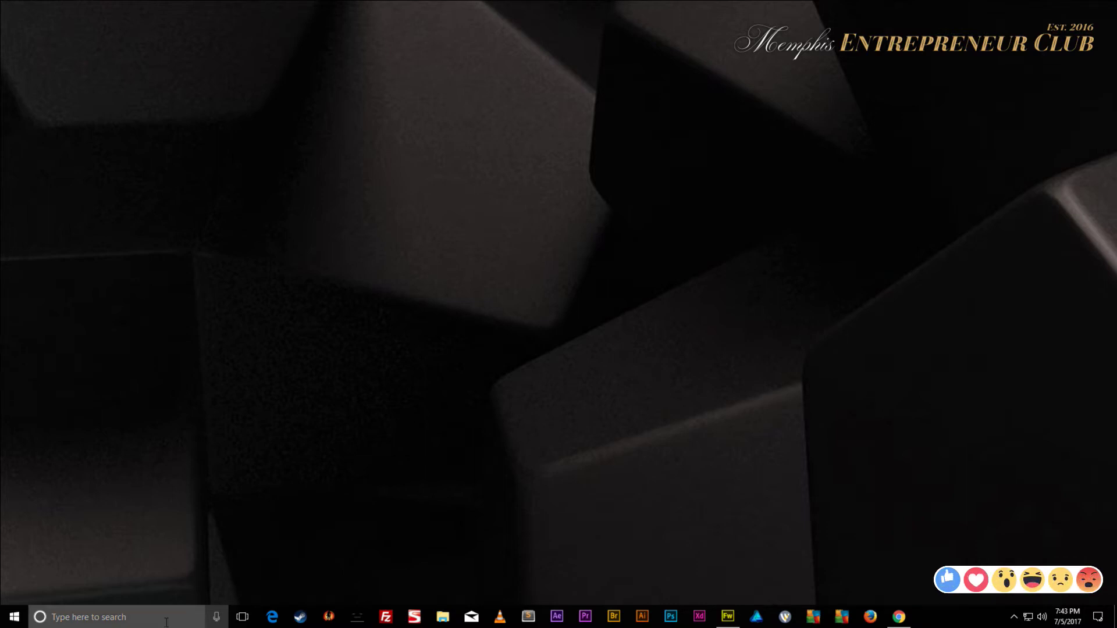
- Launch Adobe Creative Cloud from a Windows search for 'cr', then open a new Chrome tab
left_click(145, 617)
type("cr")
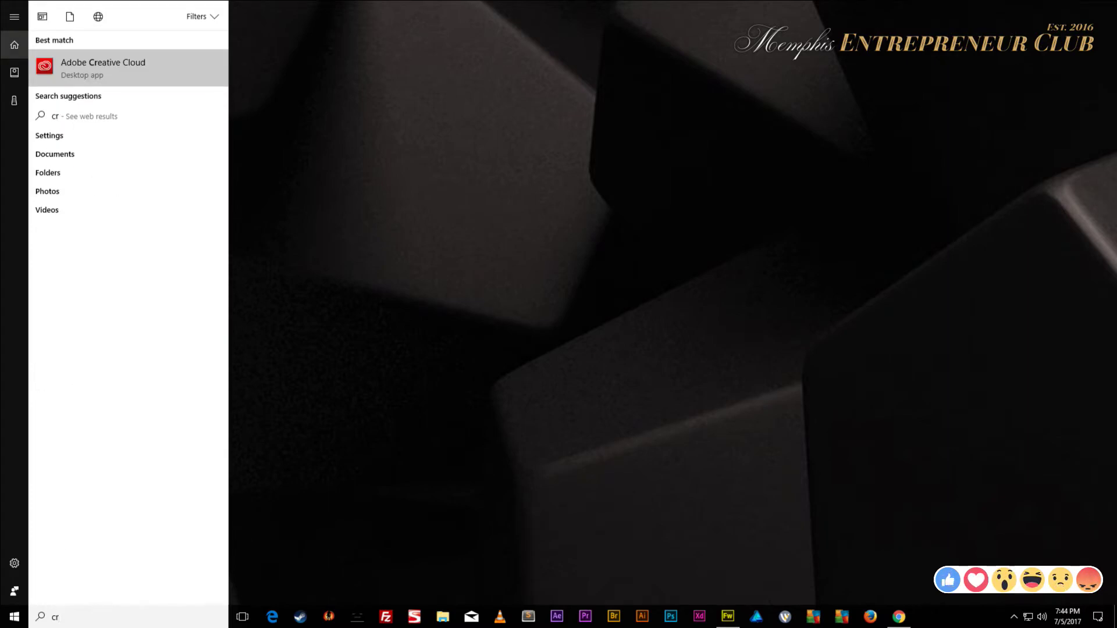
left_click(86, 59)
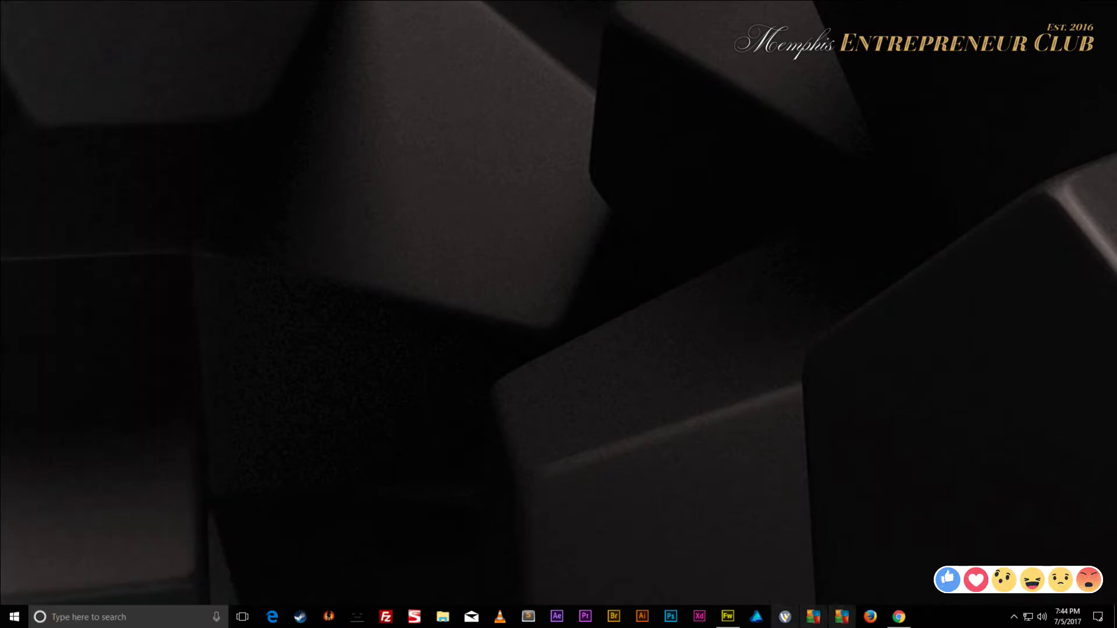
left_click(899, 617)
left_click(132, 9)
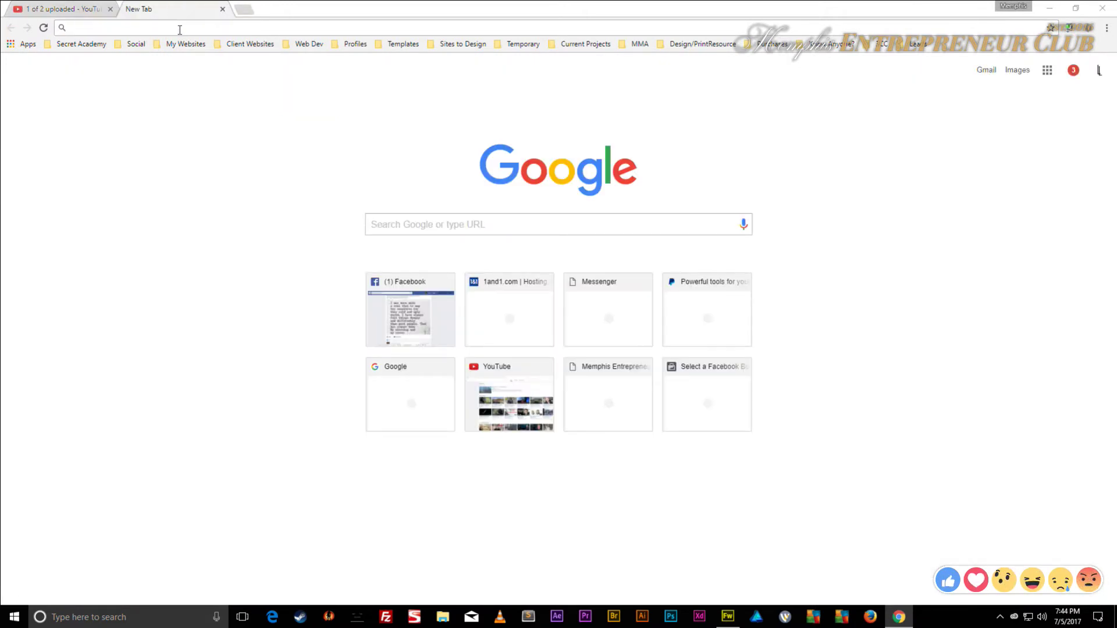
- Search 'download creative cloud', open Adobe's download support page, and move Creative Cloud to the right
type("downl")
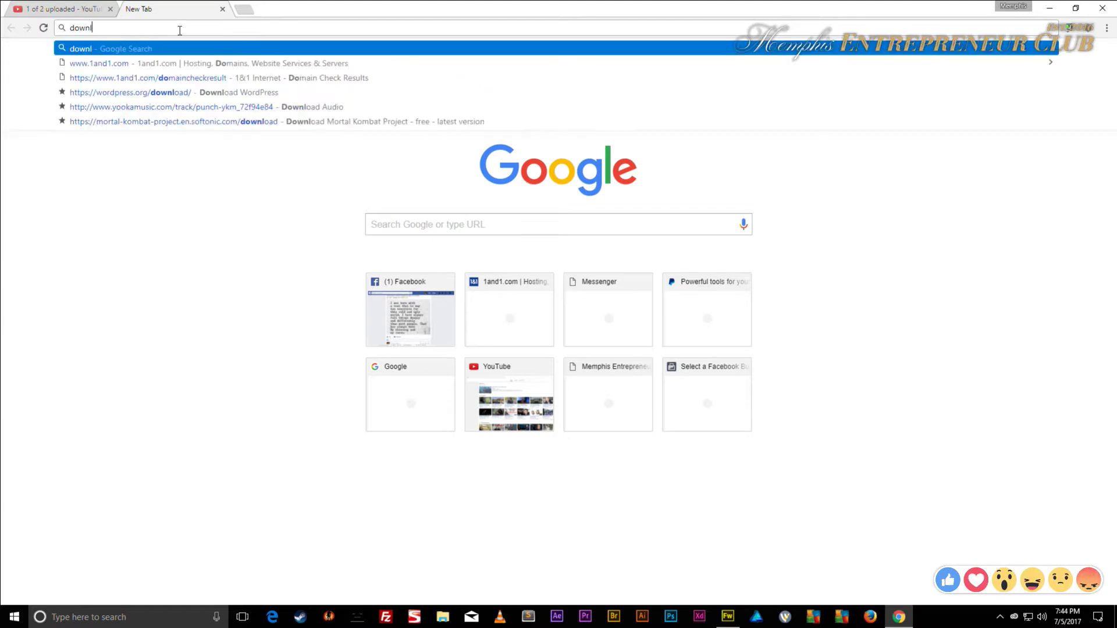
type("oad creative cloud")
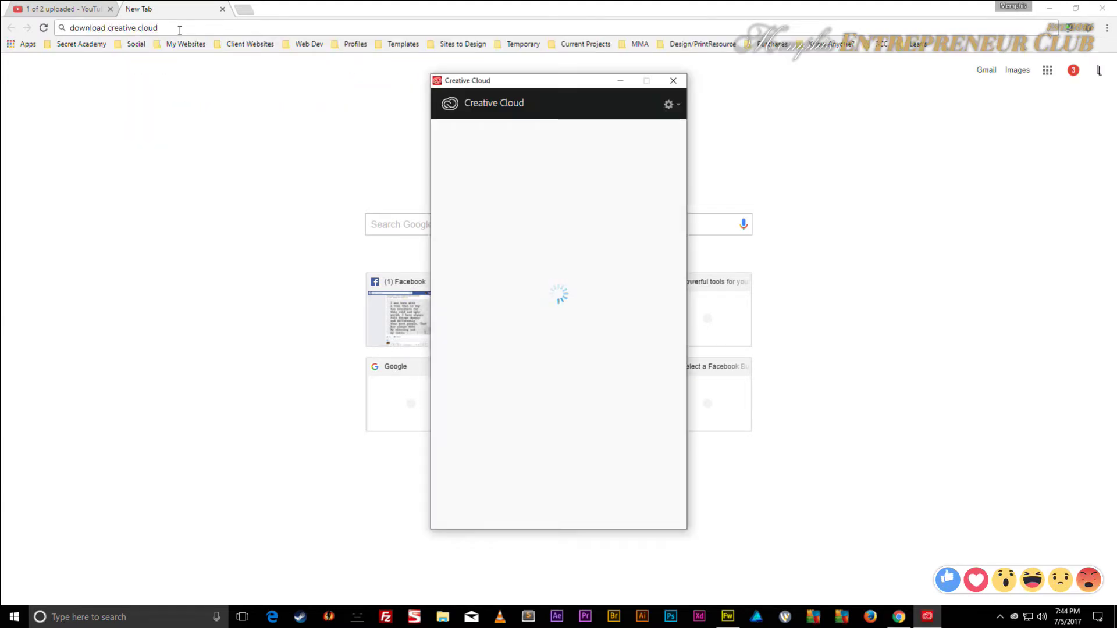
key("Return")
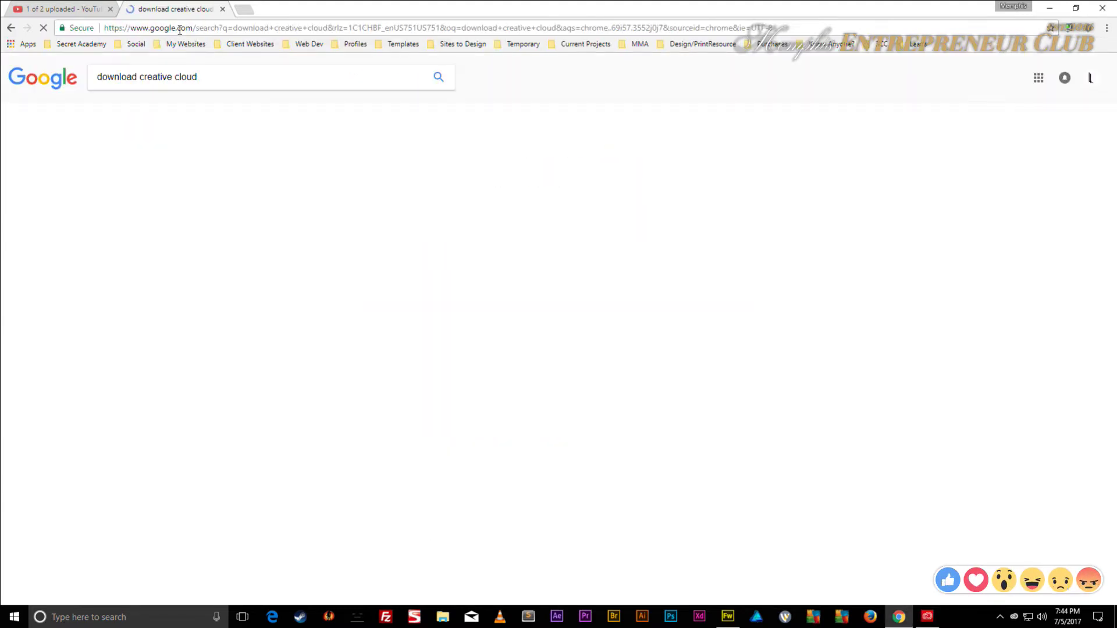
scroll(225, 150, "down", 4)
scroll(225, 145, "up", 4)
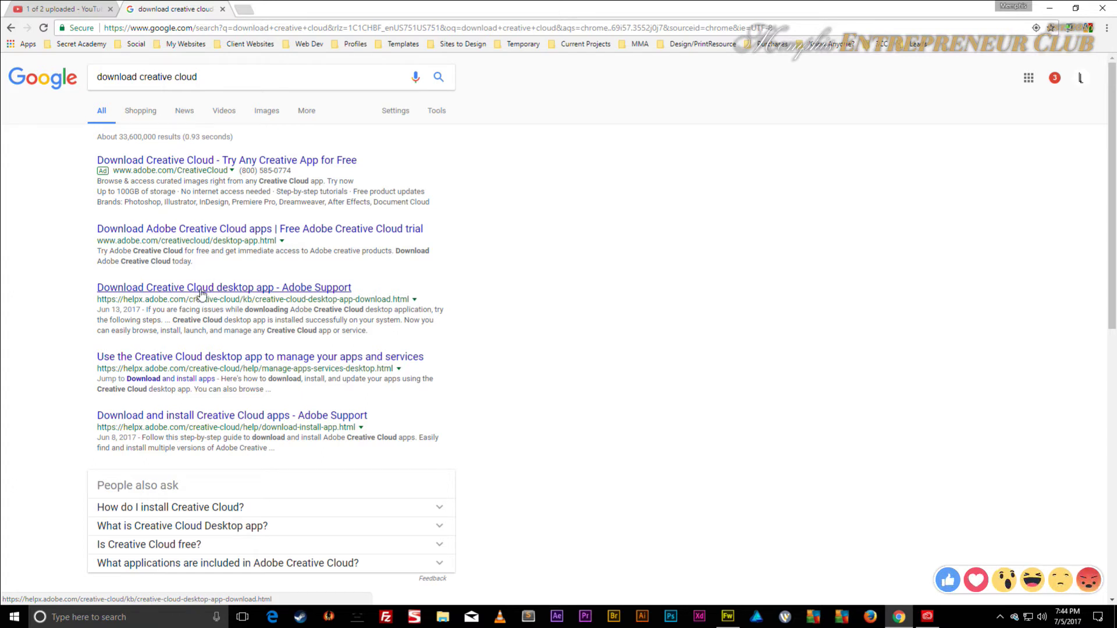
left_click(306, 289)
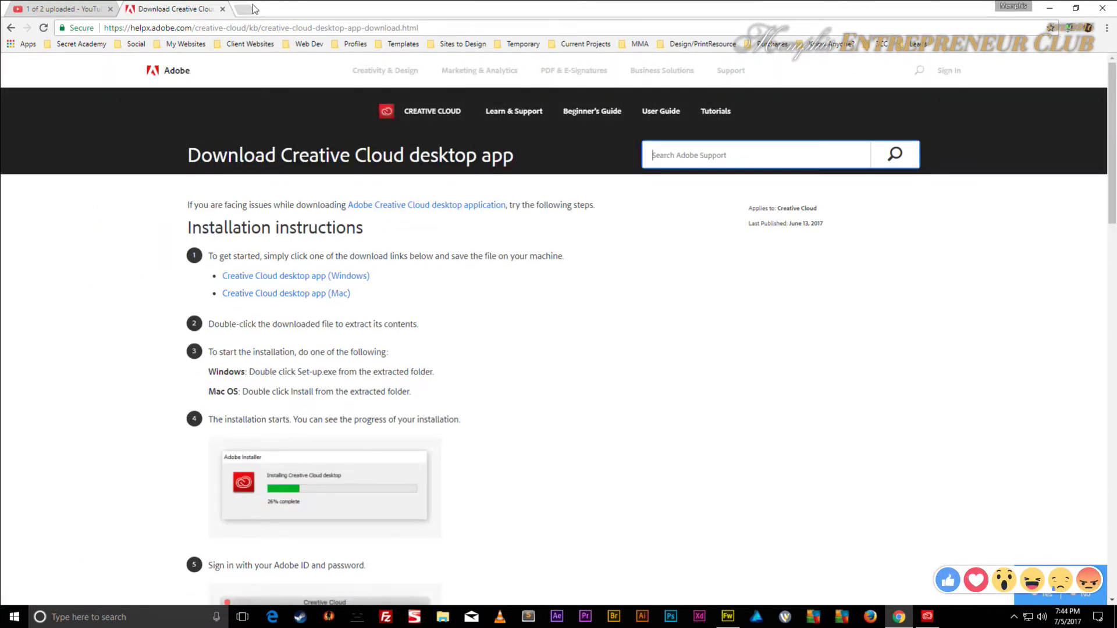
left_click(88, 9)
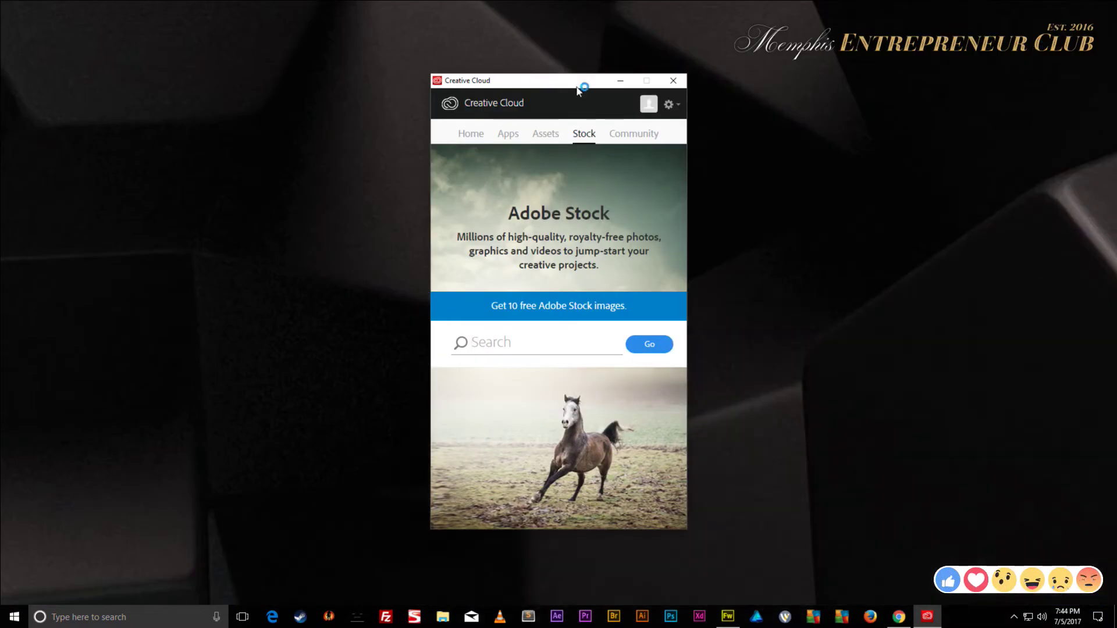
left_click_drag(577, 87, 1001, 147)
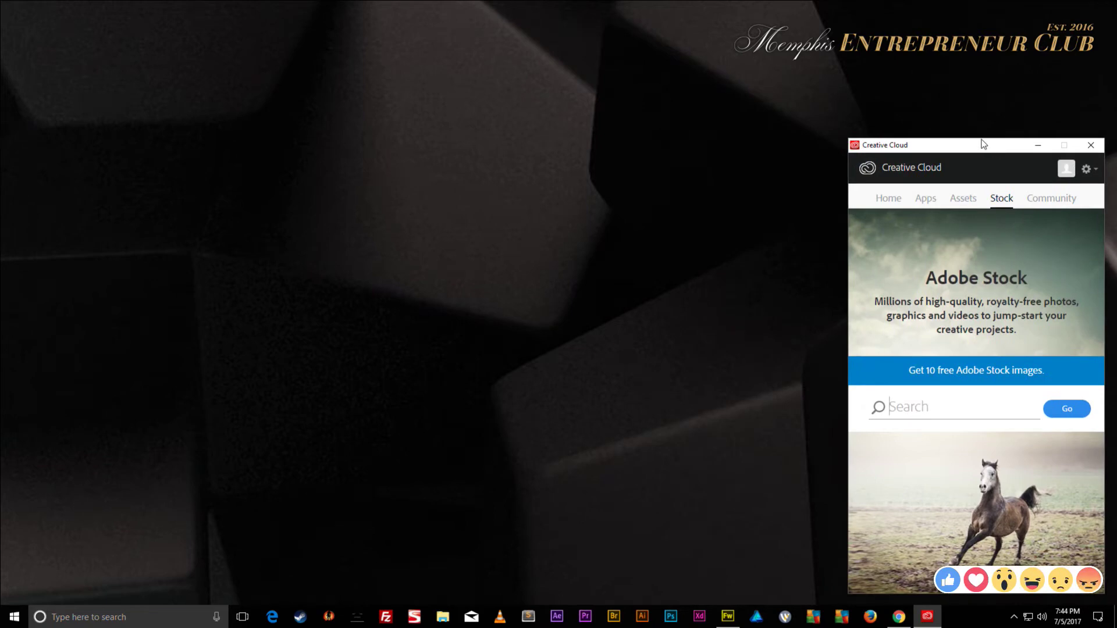
- Show the Creative Cloud Apps list filtered to All Apps and browse it
left_click(926, 200)
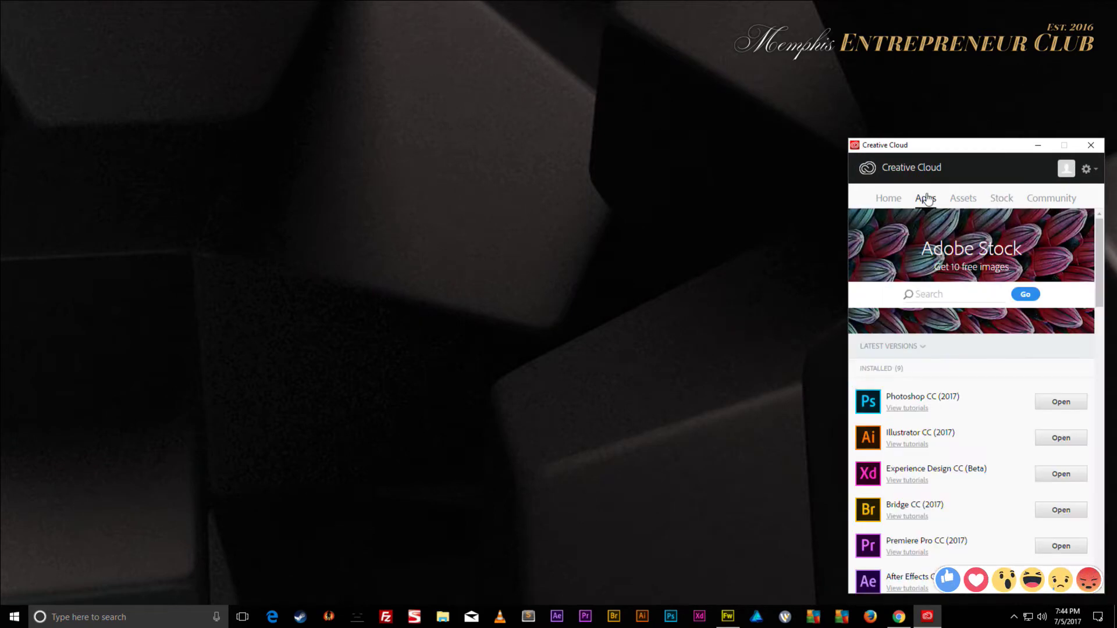
scroll(976, 370, "down", 8)
scroll(981, 349, "down", 1)
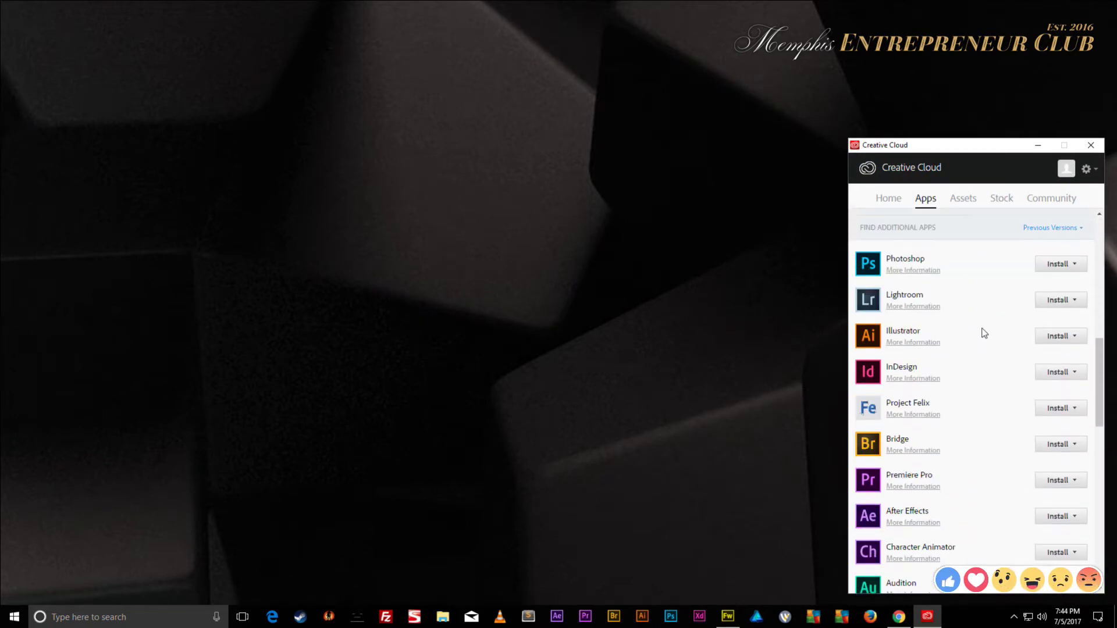
scroll(1054, 405, "down", 2)
scroll(1052, 404, "down", 4)
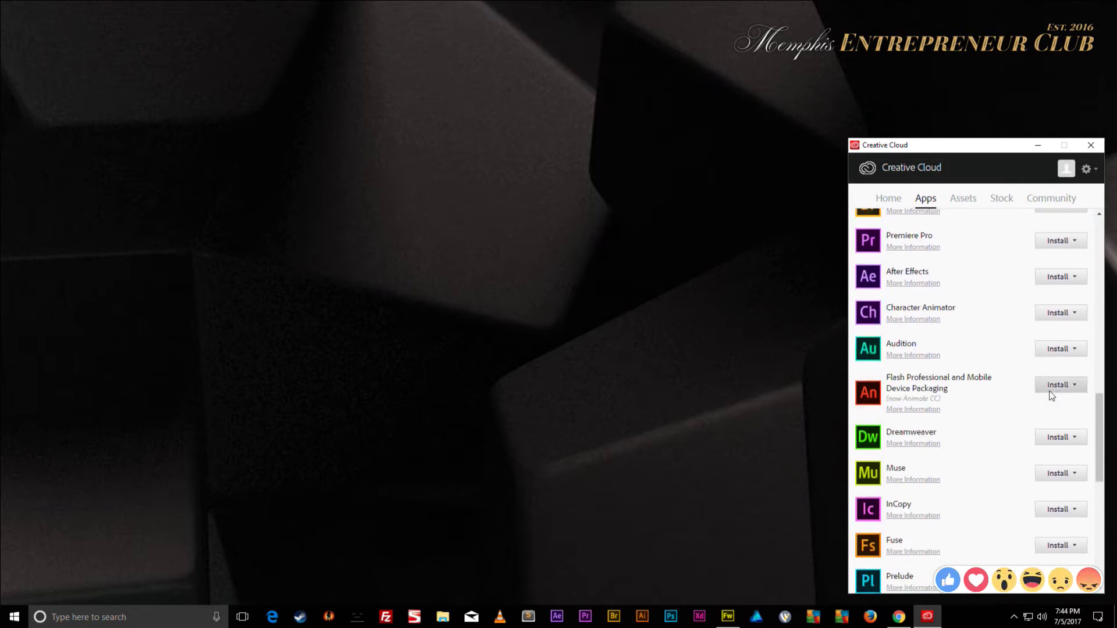
scroll(1050, 355, "up", 8)
scroll(1051, 352, "up", 1)
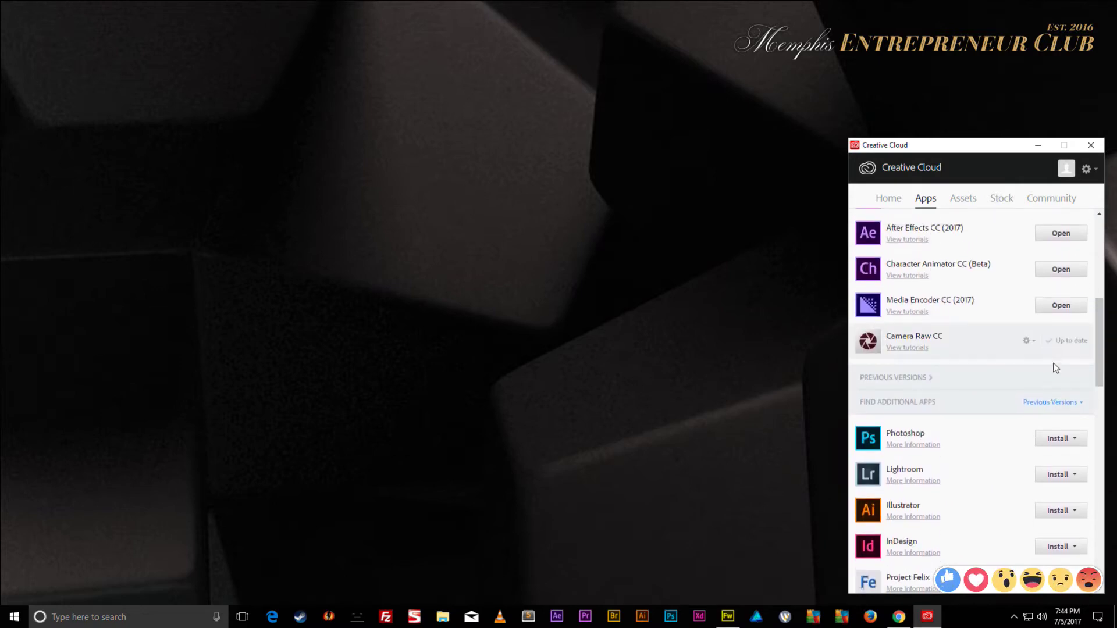
left_click(1050, 403)
left_click(996, 454)
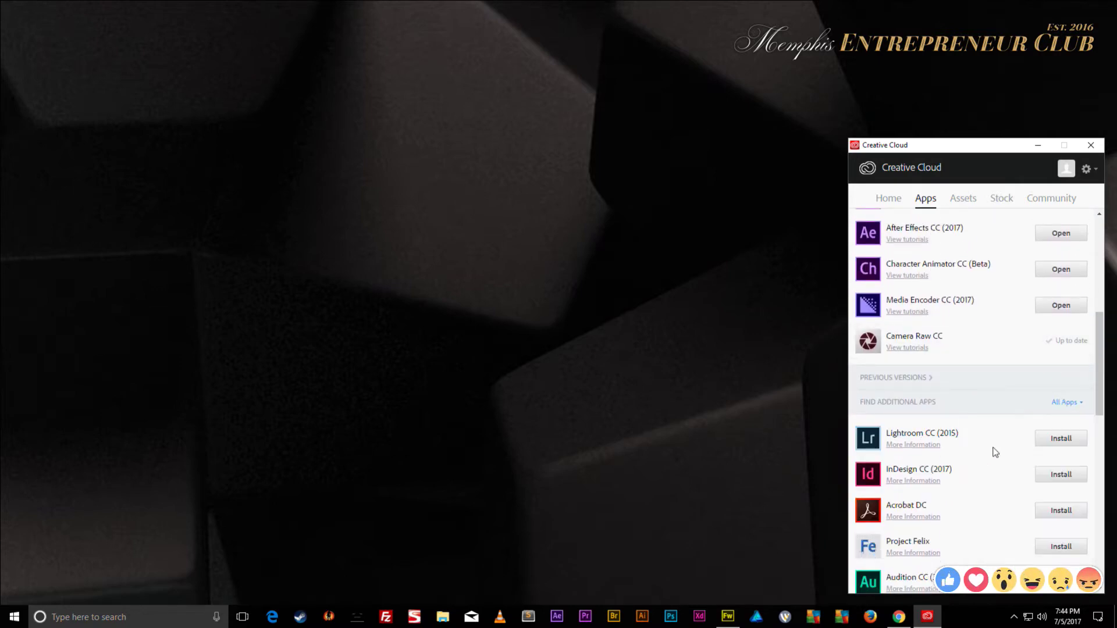
scroll(1054, 404, "down", 5)
scroll(938, 352, "up", 3)
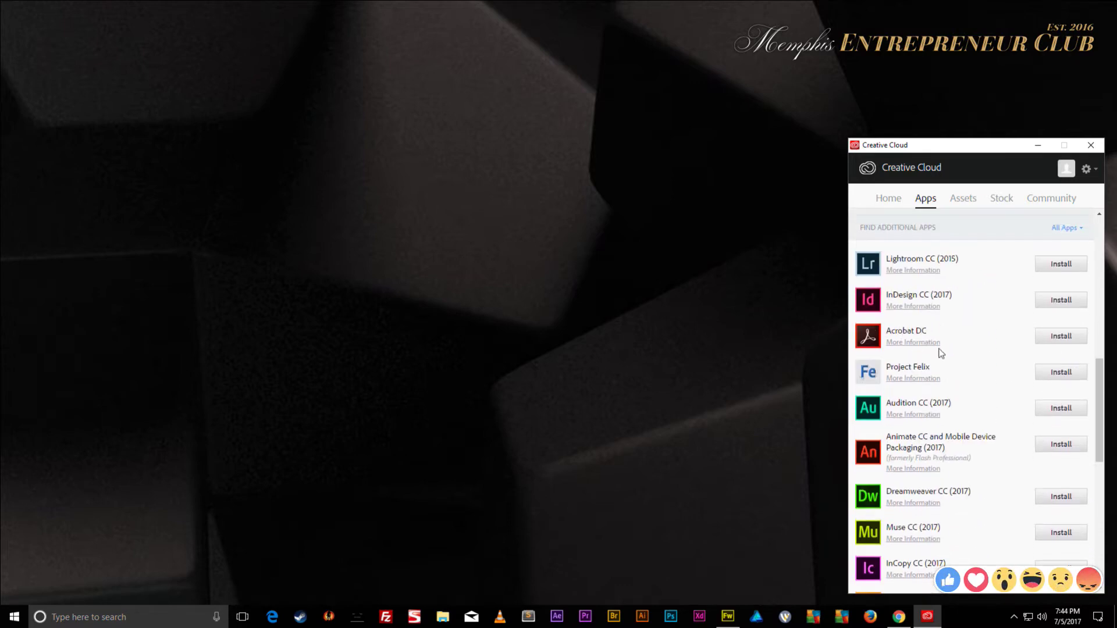
scroll(938, 349, "down", 8)
scroll(940, 344, "up", 15)
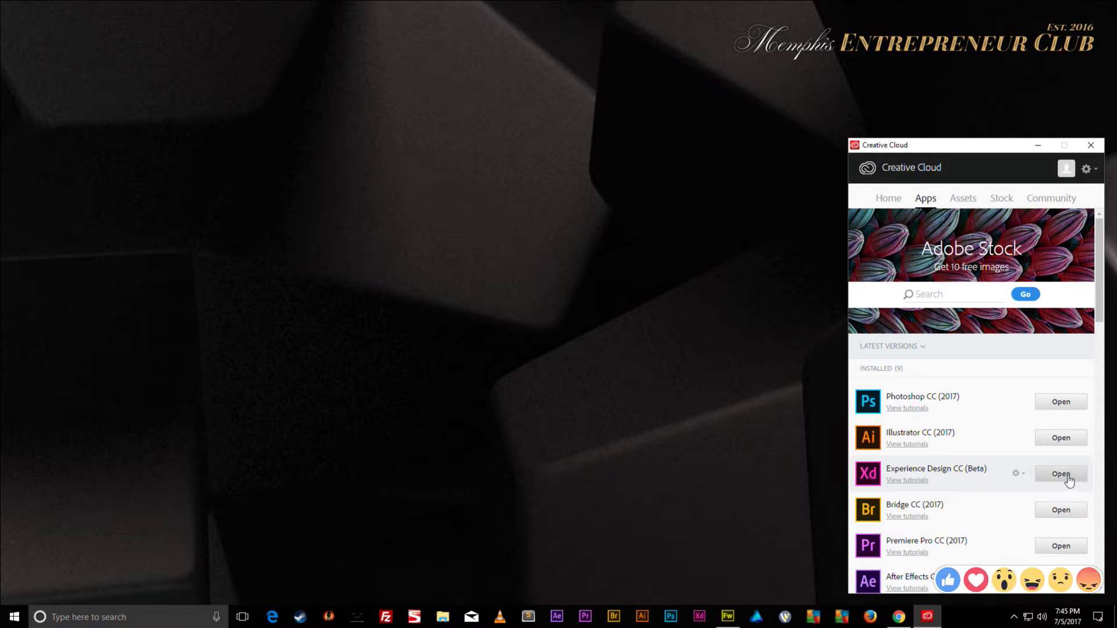
scroll(1069, 479, "down", 7)
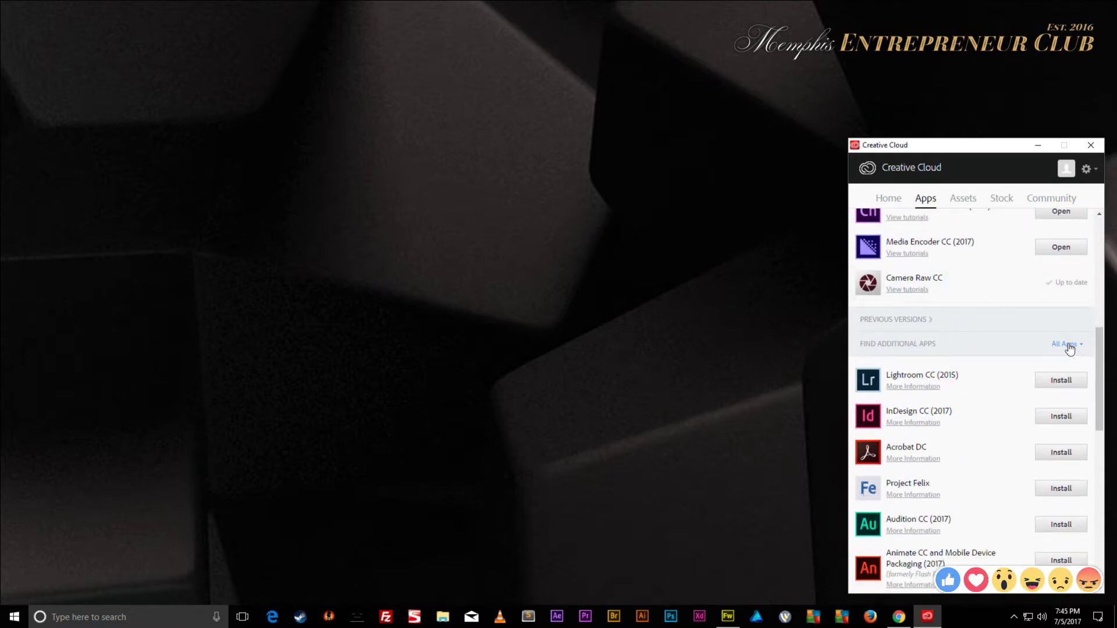
- Switch the filter to View Previous Versions and check which Fireworks versions are available
left_click(1070, 347)
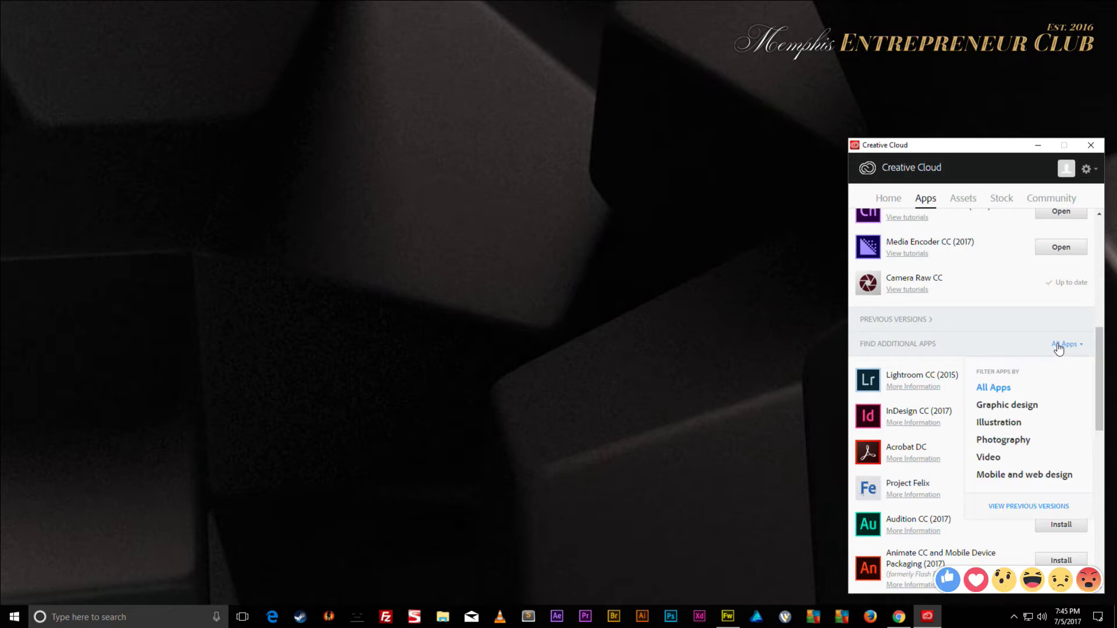
left_click(1014, 511)
scroll(968, 391, "down", 9)
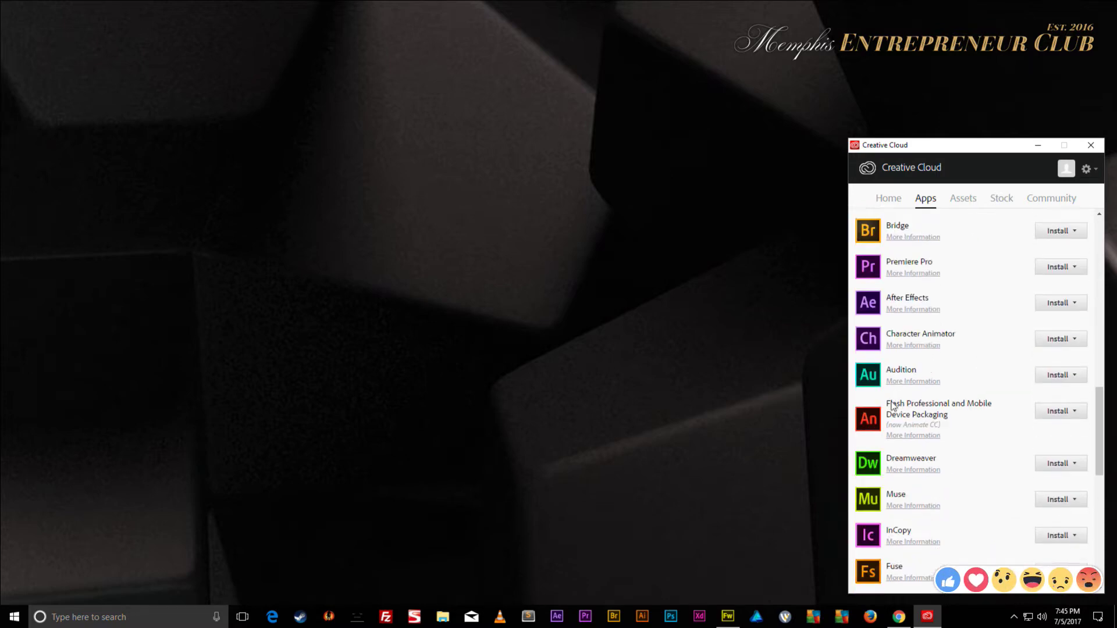
scroll(949, 438, "down", 3)
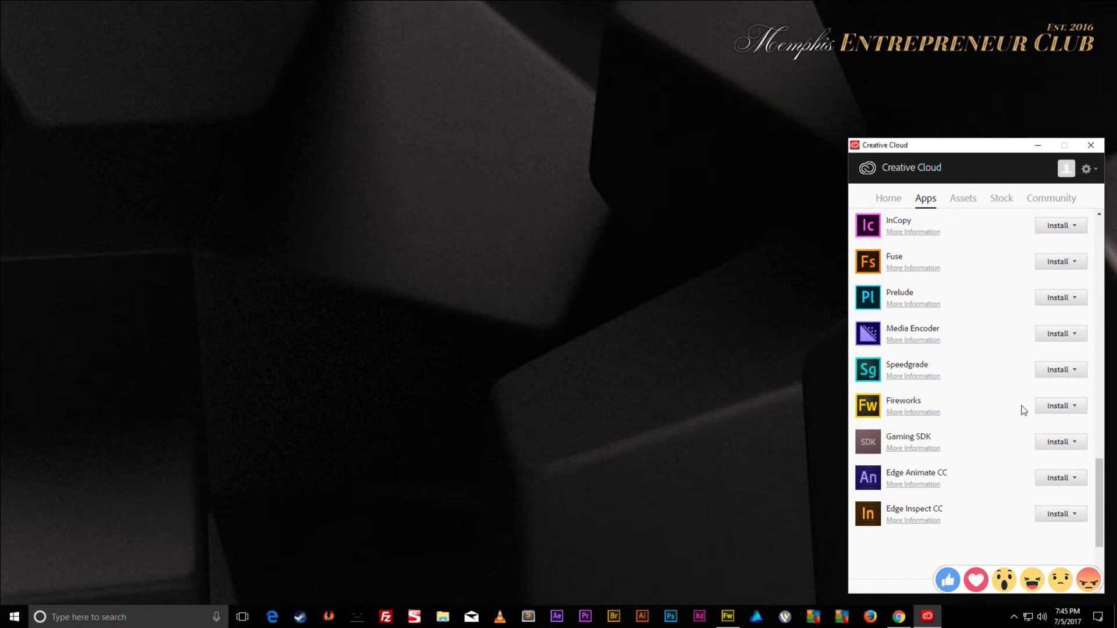
left_click(1076, 414)
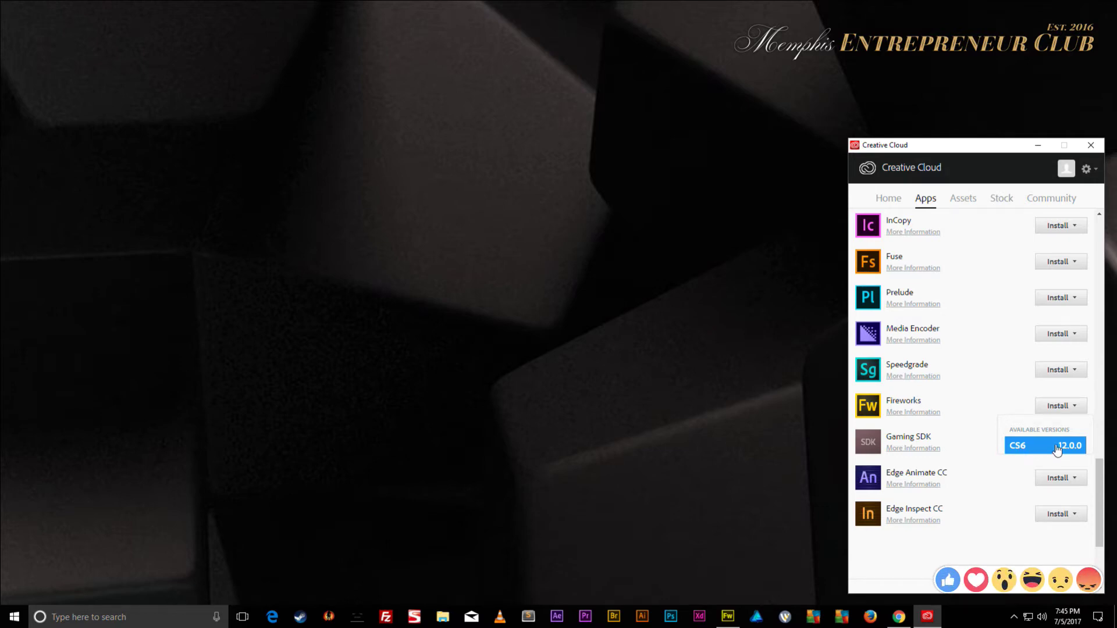
scroll(1021, 452, "up", 10)
- Set the filter back to All Apps and review the 9 installed apps
left_click(1053, 402)
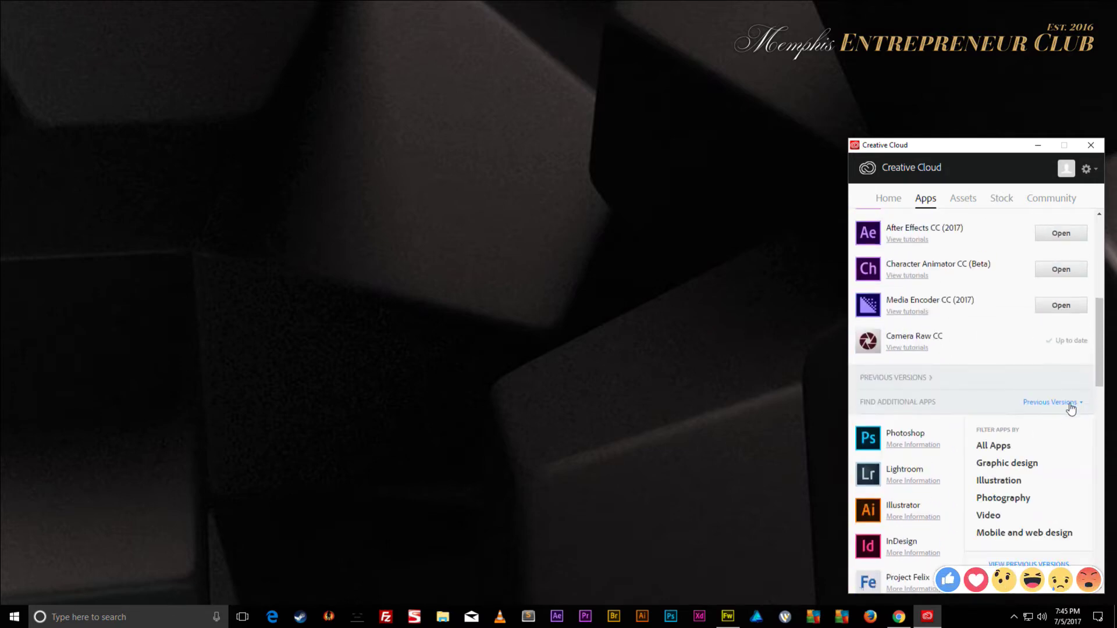
left_click(1000, 445)
scroll(1030, 408, "down", 3)
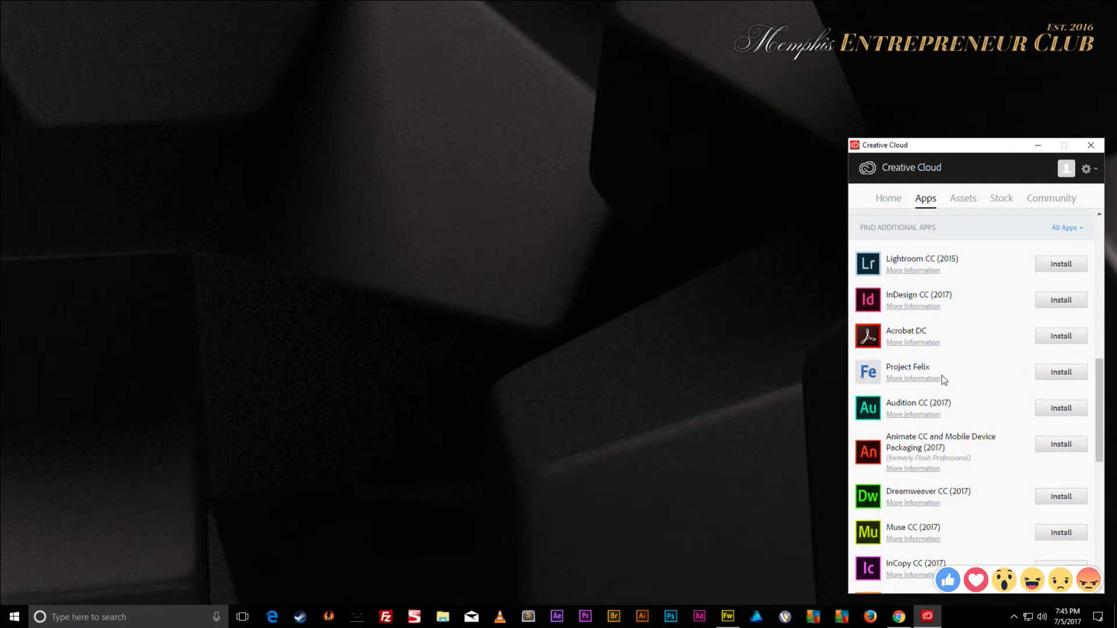
scroll(931, 414, "down", 10)
scroll(931, 415, "up", 15)
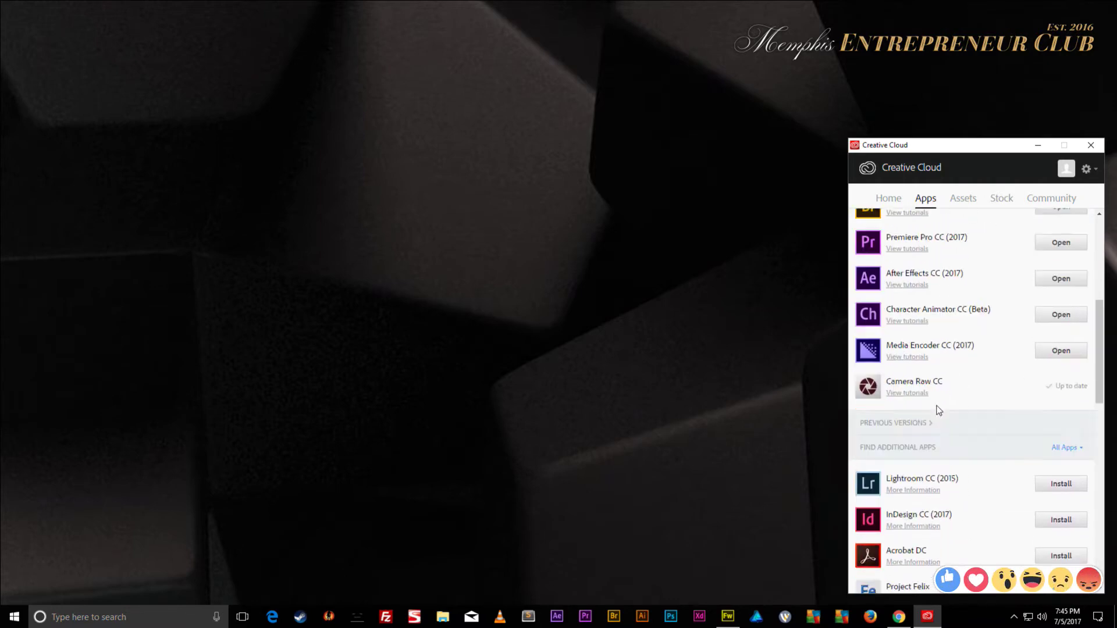
- Close the Creative Cloud window and check its background app menus in the notification area
left_click(1093, 149)
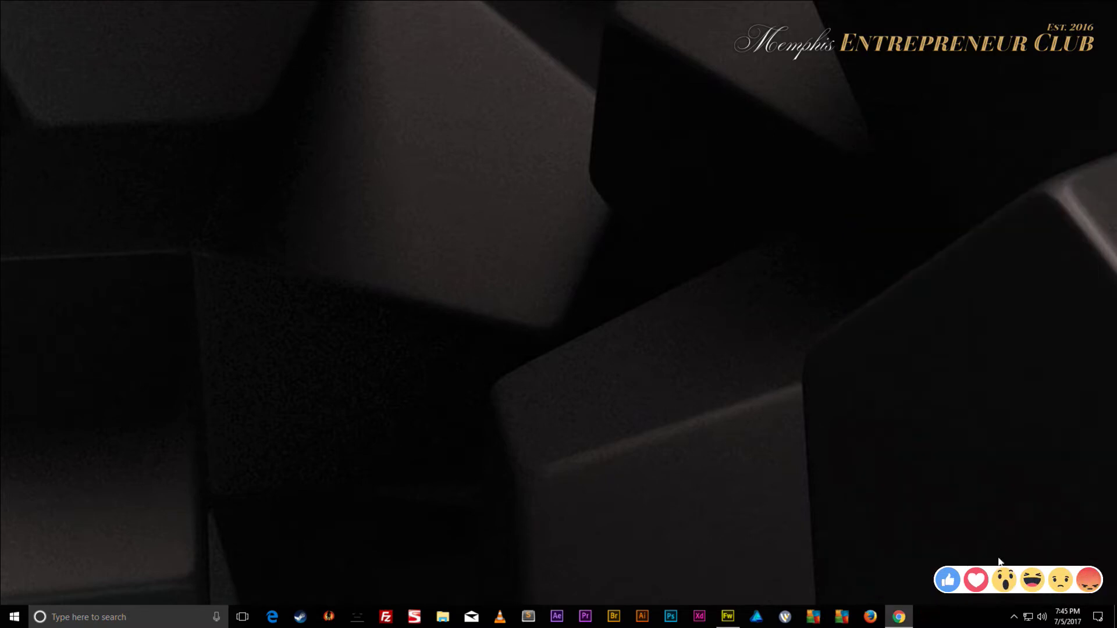
left_click(1014, 617)
right_click(1009, 595)
left_click(1018, 584)
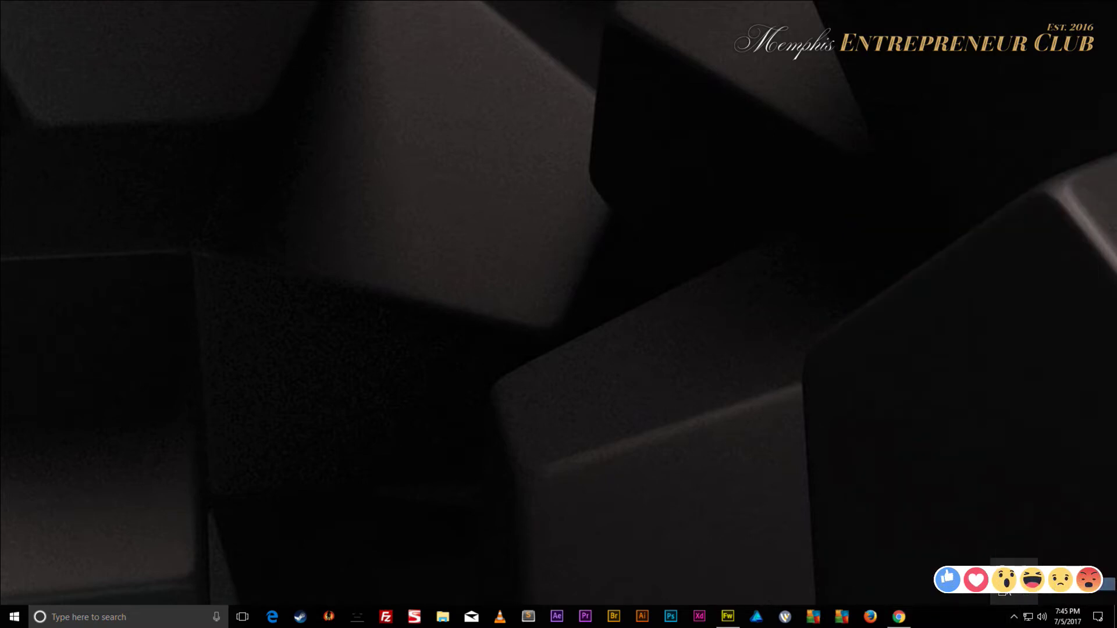
right_click(1006, 595)
left_click(1017, 585)
left_click(1019, 478)
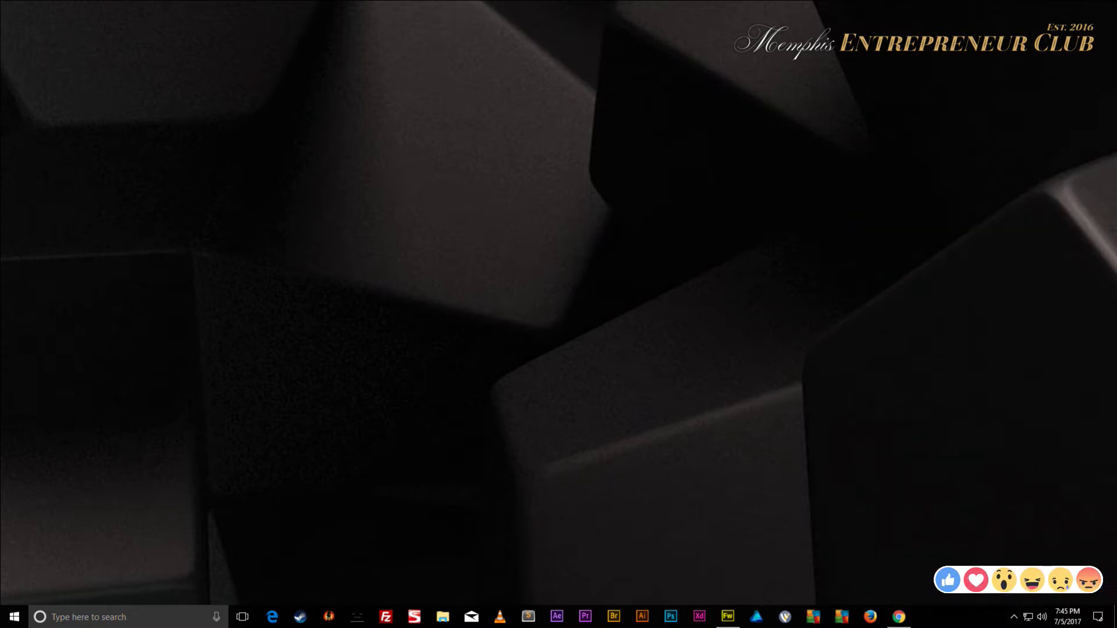
- Launch Adobe XD, centre its welcome window, and begin the Explore the basics tutorial
left_click(700, 617)
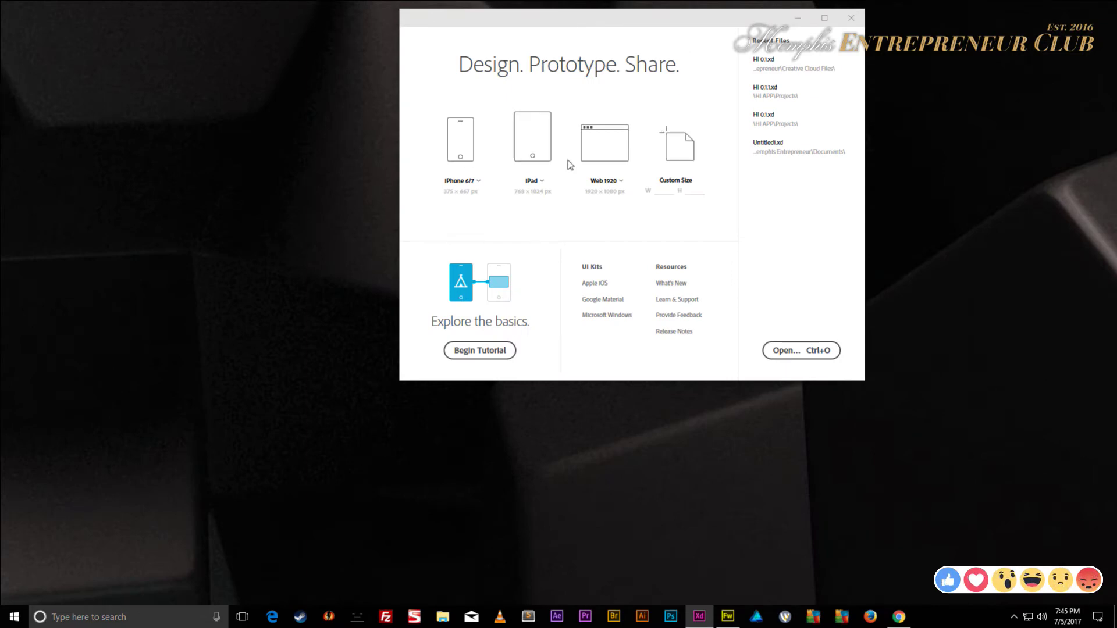
left_click_drag(646, 17, 565, 101)
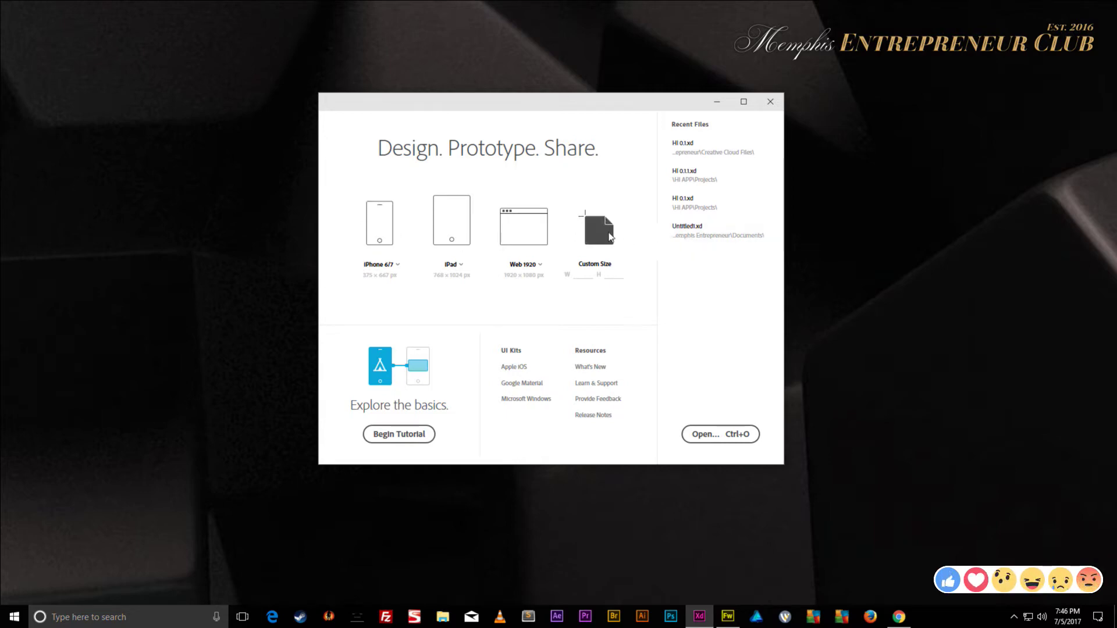
left_click(405, 437)
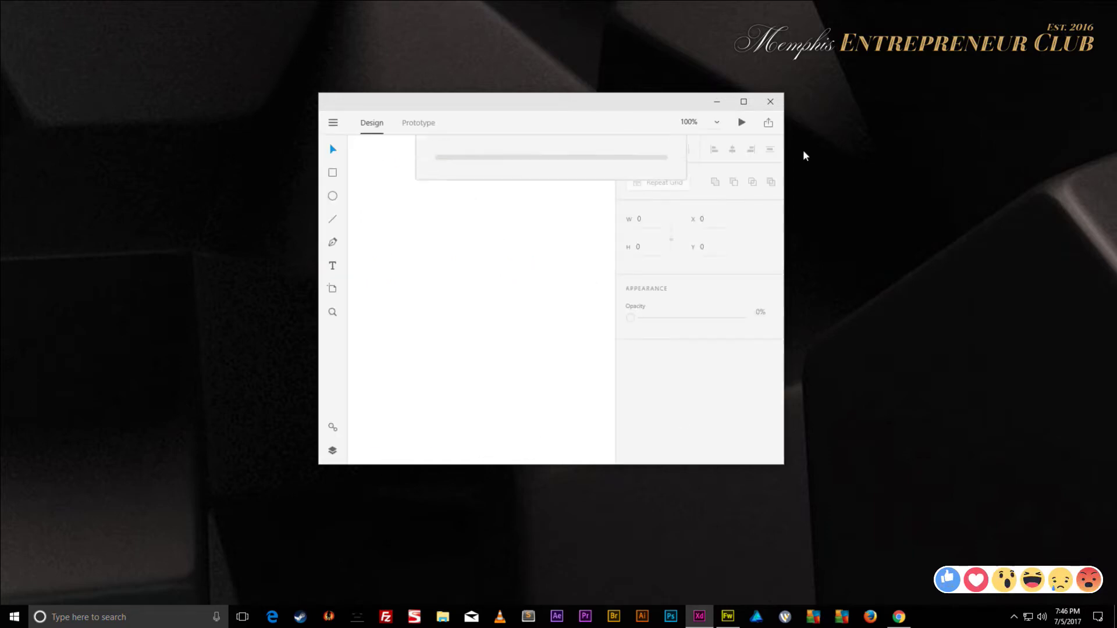
- Maximize XD and zoom from 29.3% to 108.9% on the Finish the Campvibes app card
left_click(744, 103)
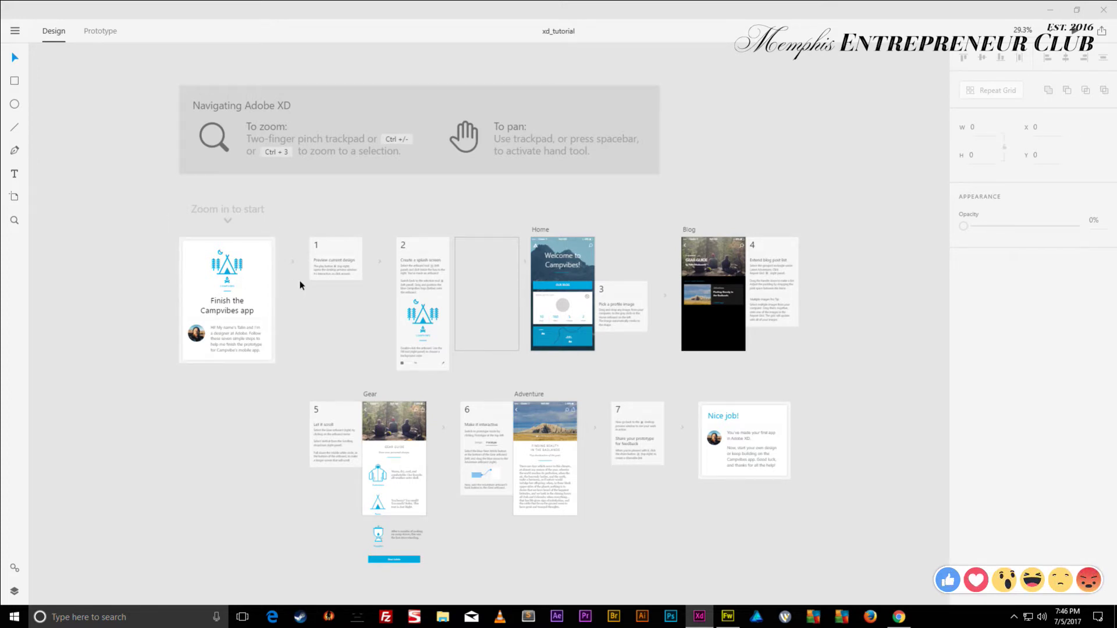
scroll(300, 284, "up", 8)
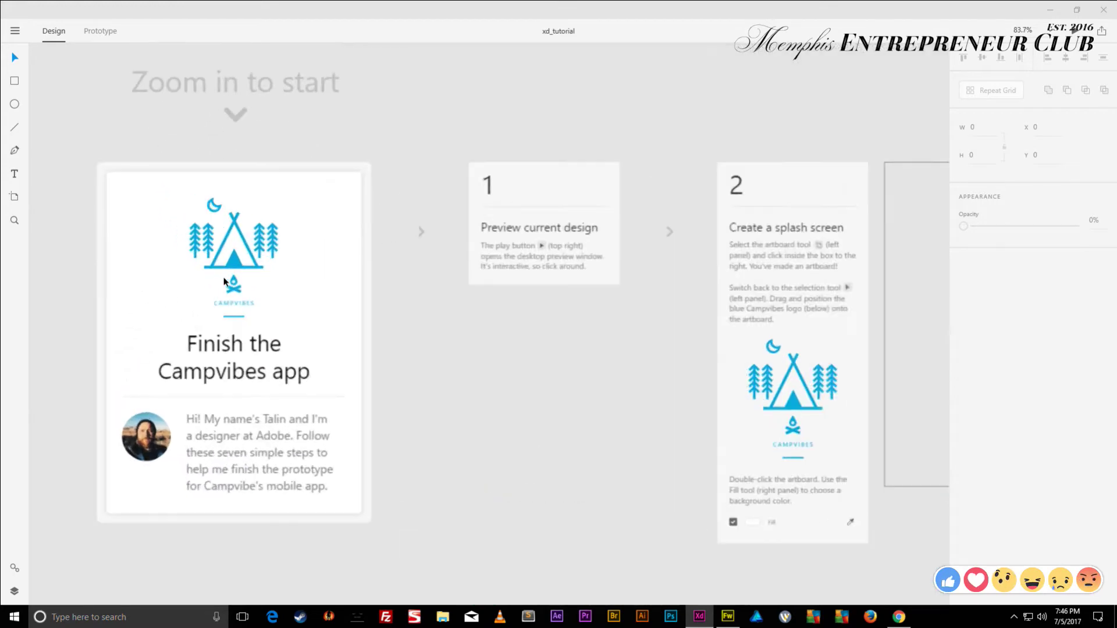
scroll(221, 280, "down", 5)
scroll(163, 311, "up", 5)
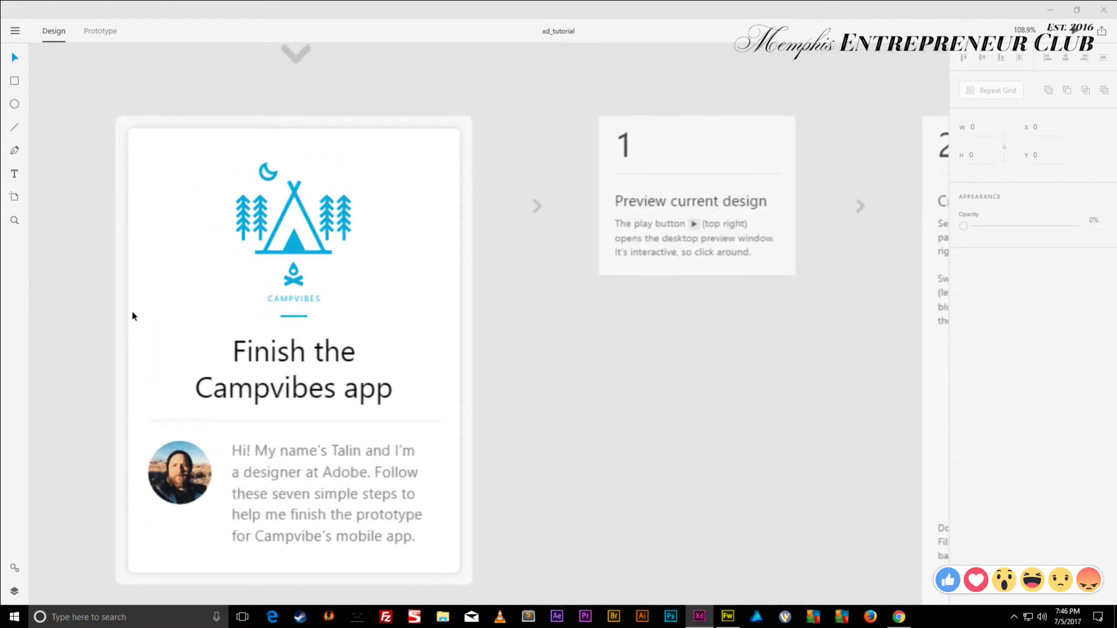
scroll(133, 312, "down", 1)
scroll(79, 383, "up", 2)
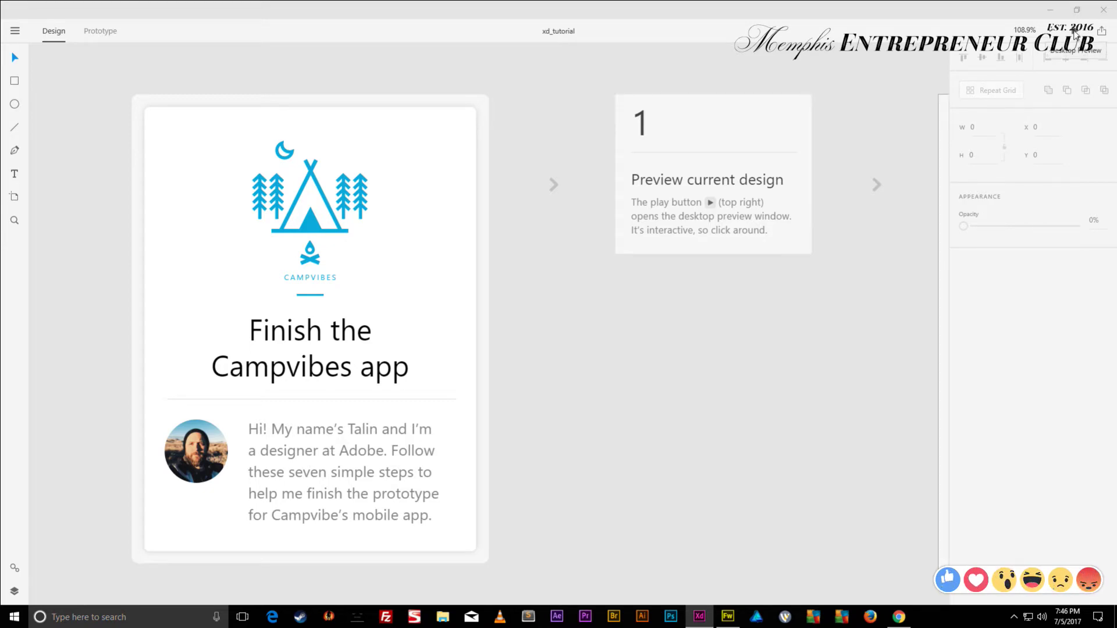
- Run Desktop Preview and navigate OUR BLOG, Gear Guide and back to the Welcome screen
left_click(1075, 36)
left_click_drag(464, 122, 560, 116)
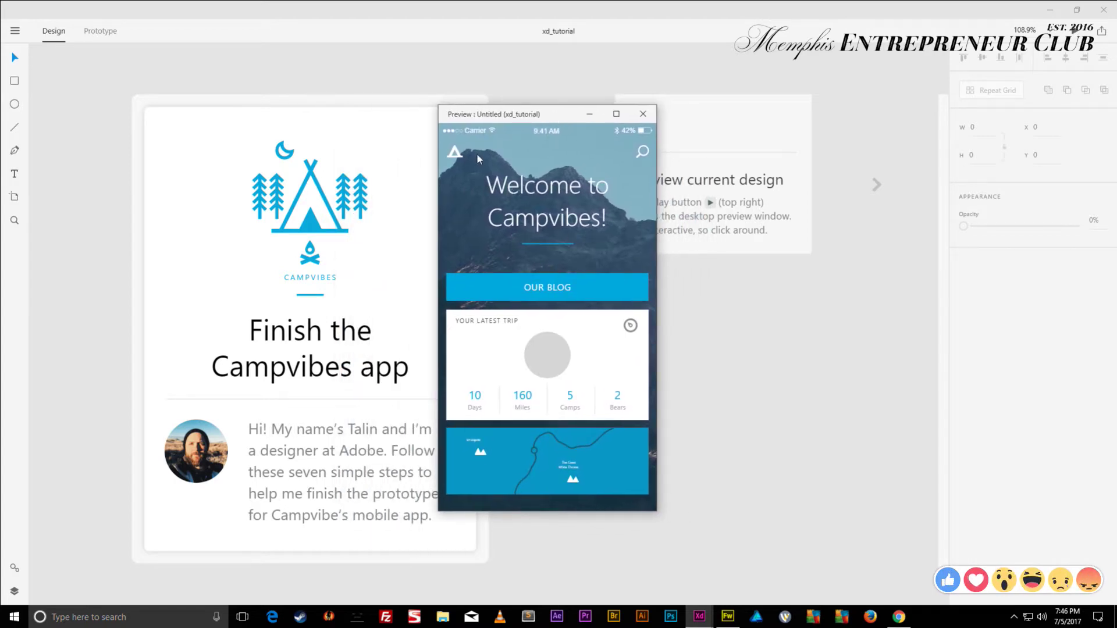
left_click(561, 296)
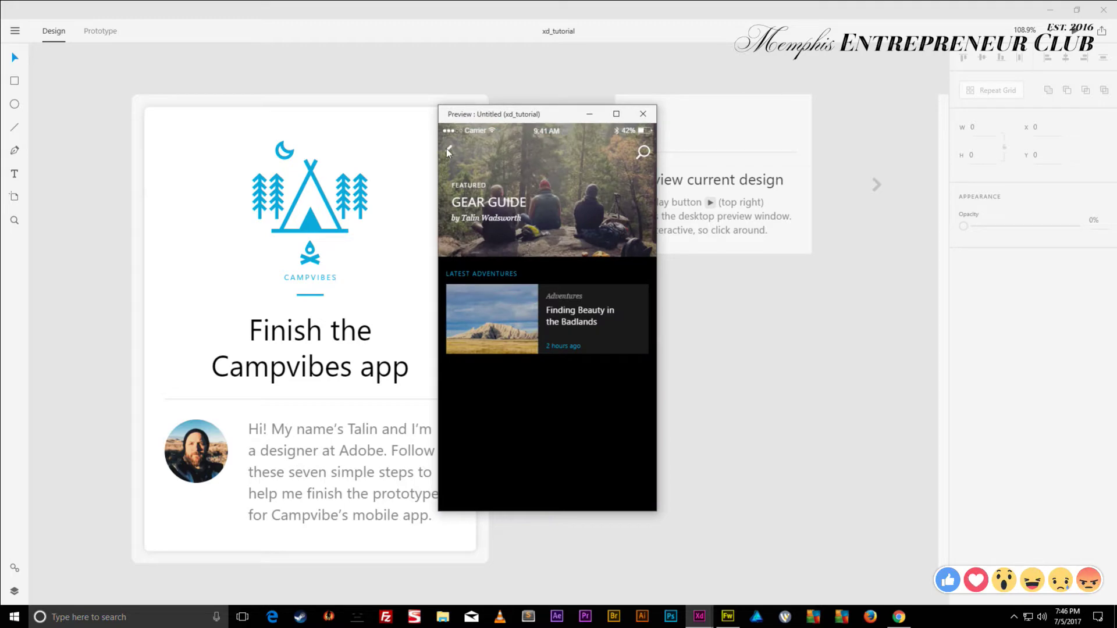
left_click(447, 150)
left_click(553, 284)
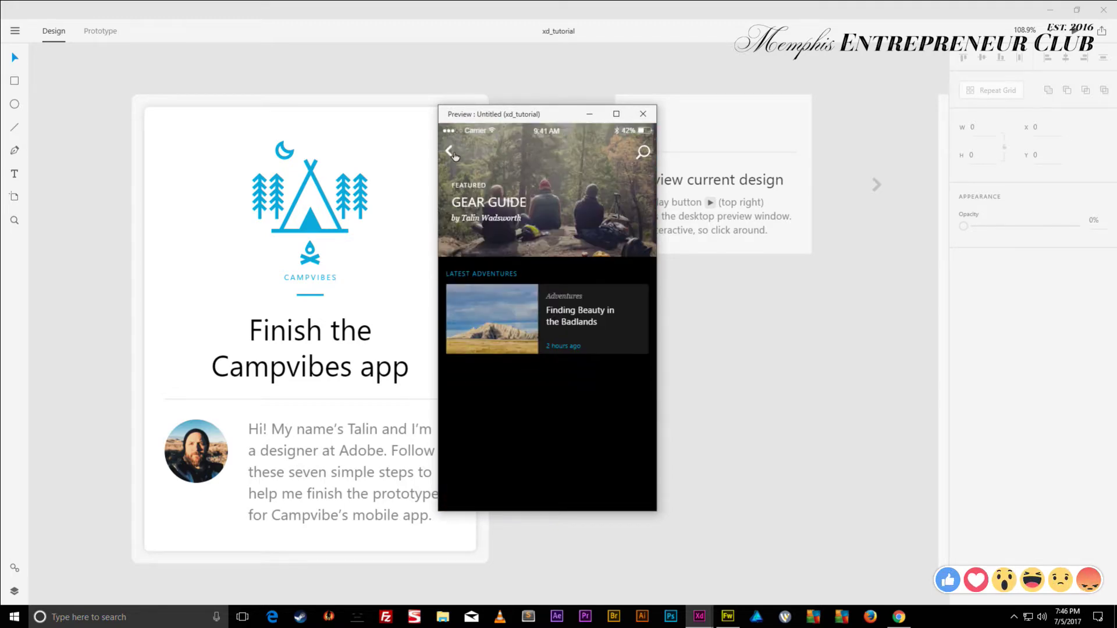
left_click(449, 151)
left_click(546, 284)
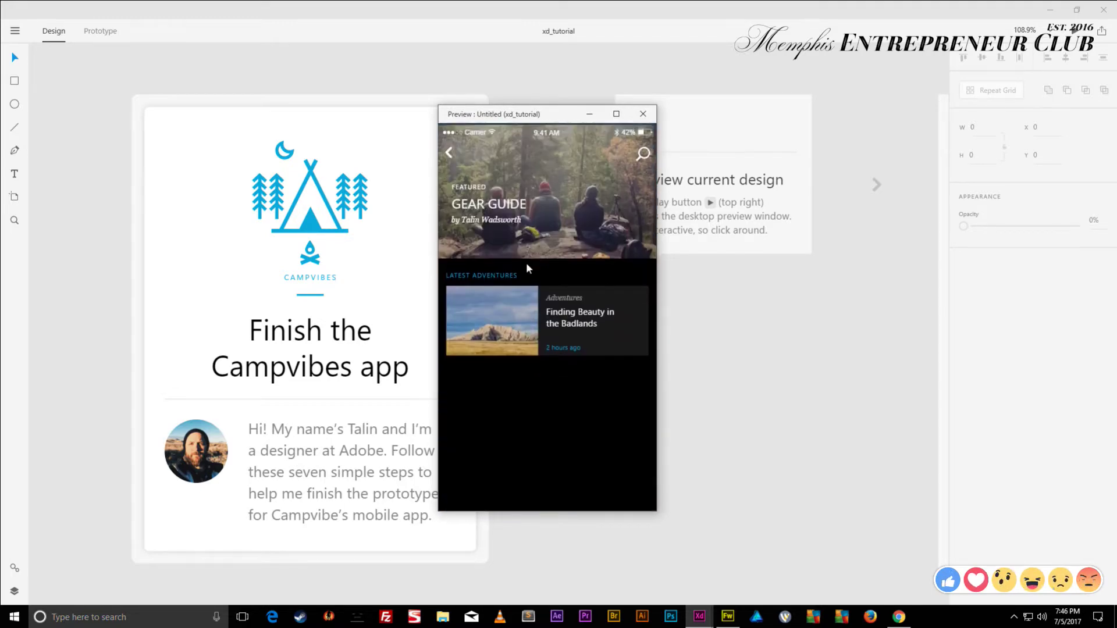
left_click(453, 153)
left_click(449, 154)
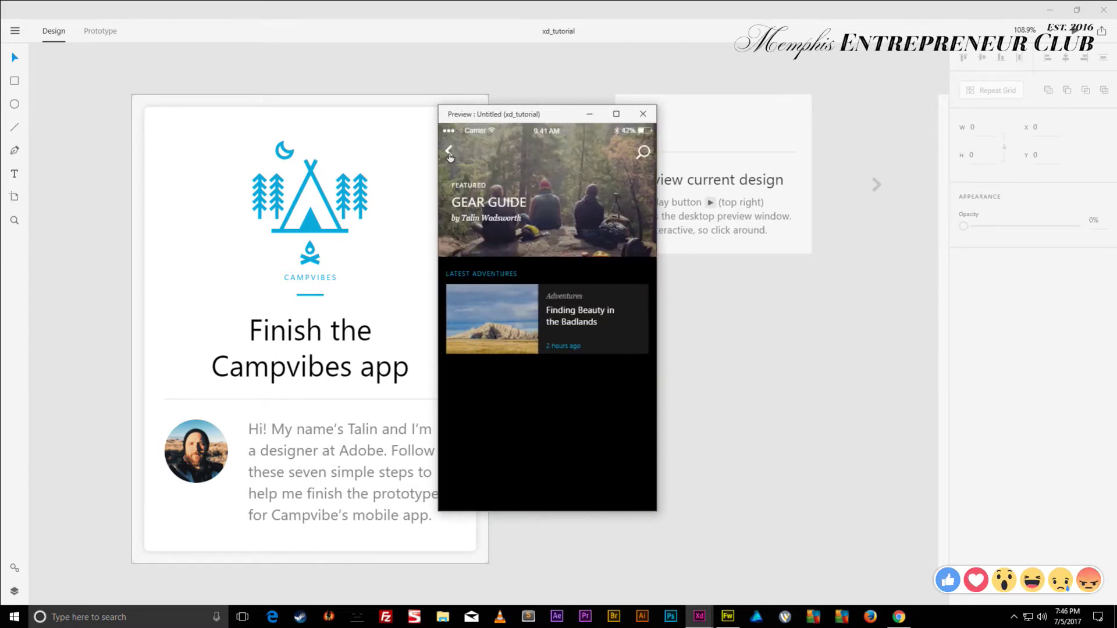
left_click(449, 152)
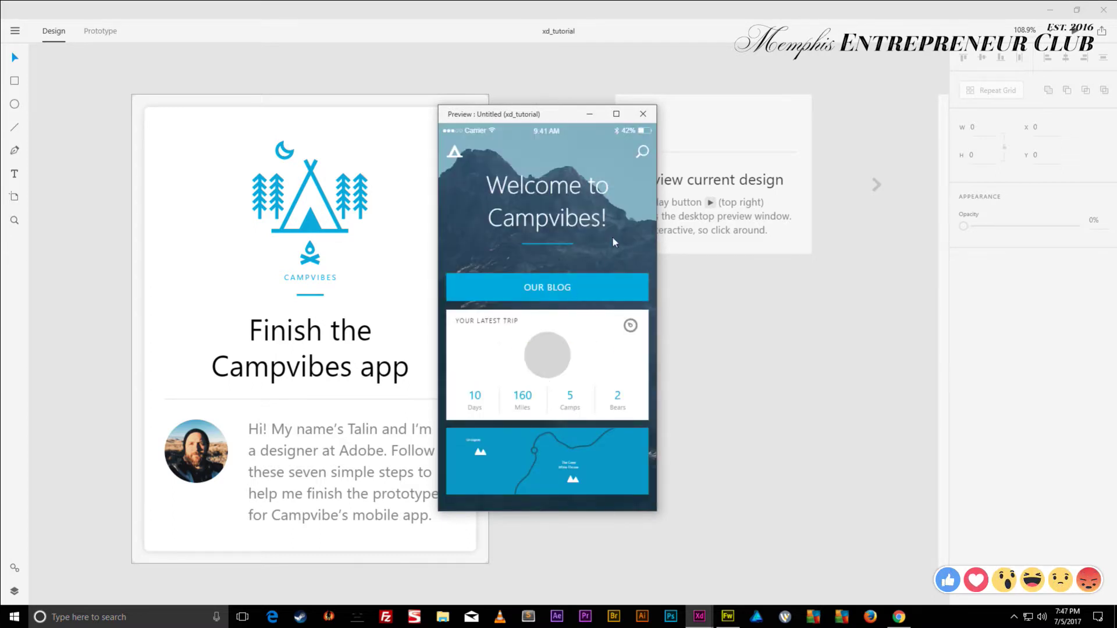
mouse_move(573, 121)
left_mouse_down()
mouse_move(558, 107)
mouse_move(568, 108)
left_mouse_up()
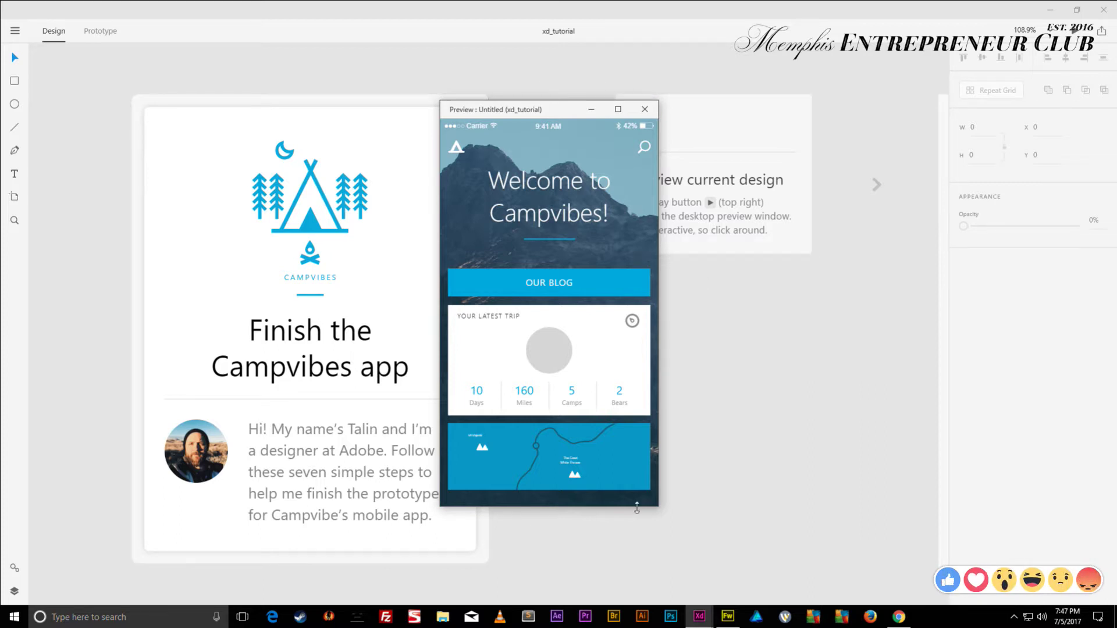
- Close the preview and bring the empty artboard box beside the splash-screen step into view
left_click(645, 114)
scroll(514, 199, "right", 5)
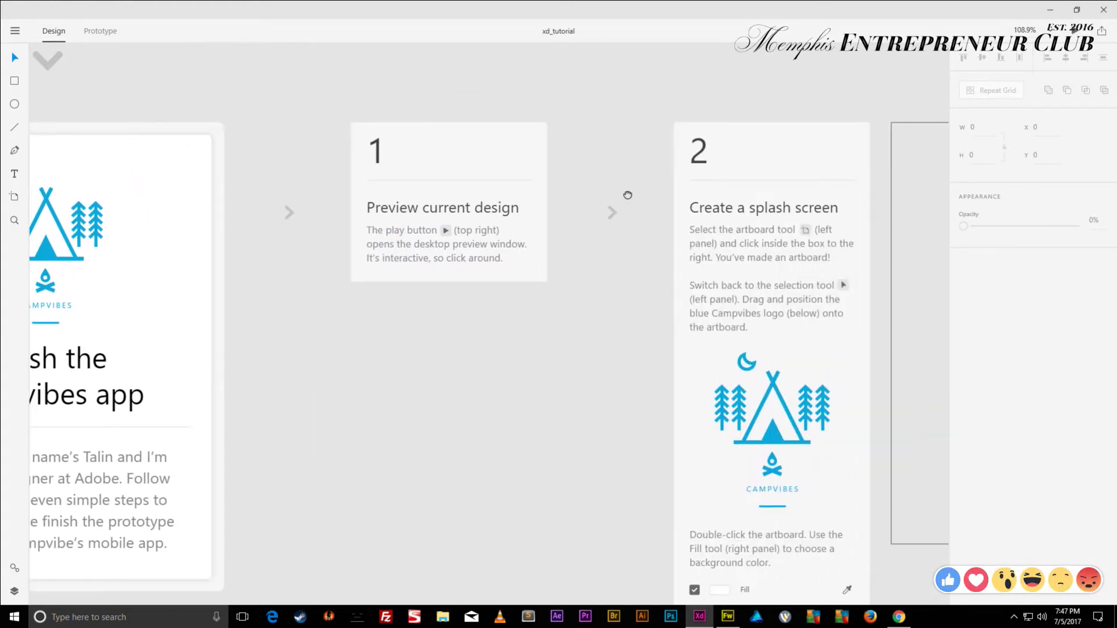
left_click_drag(628, 195, 343, 116)
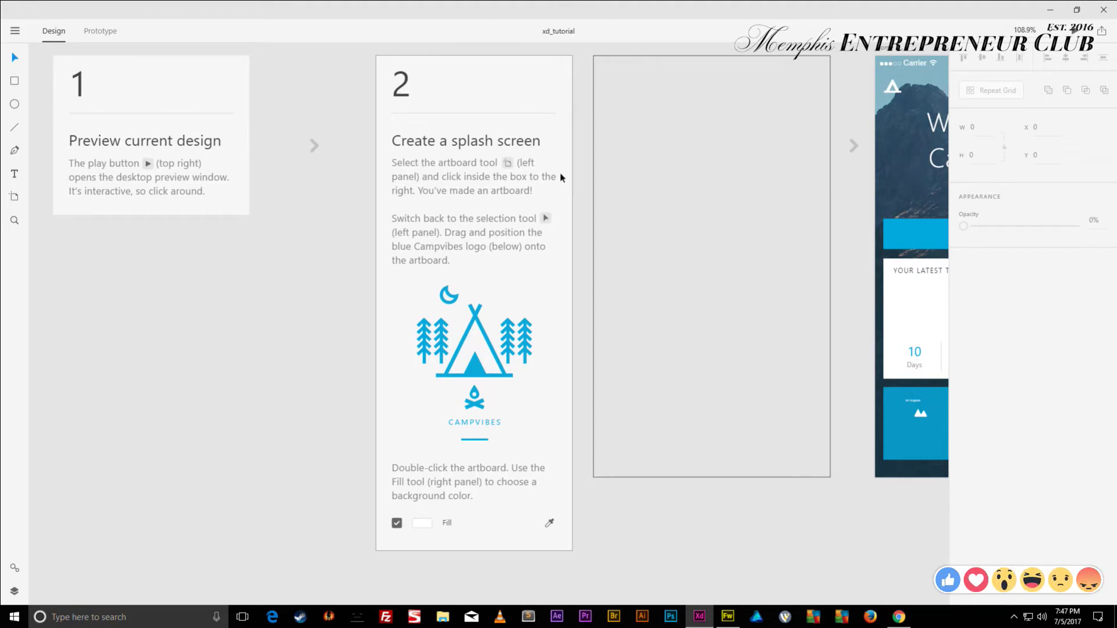
scroll(541, 171, "right", 2)
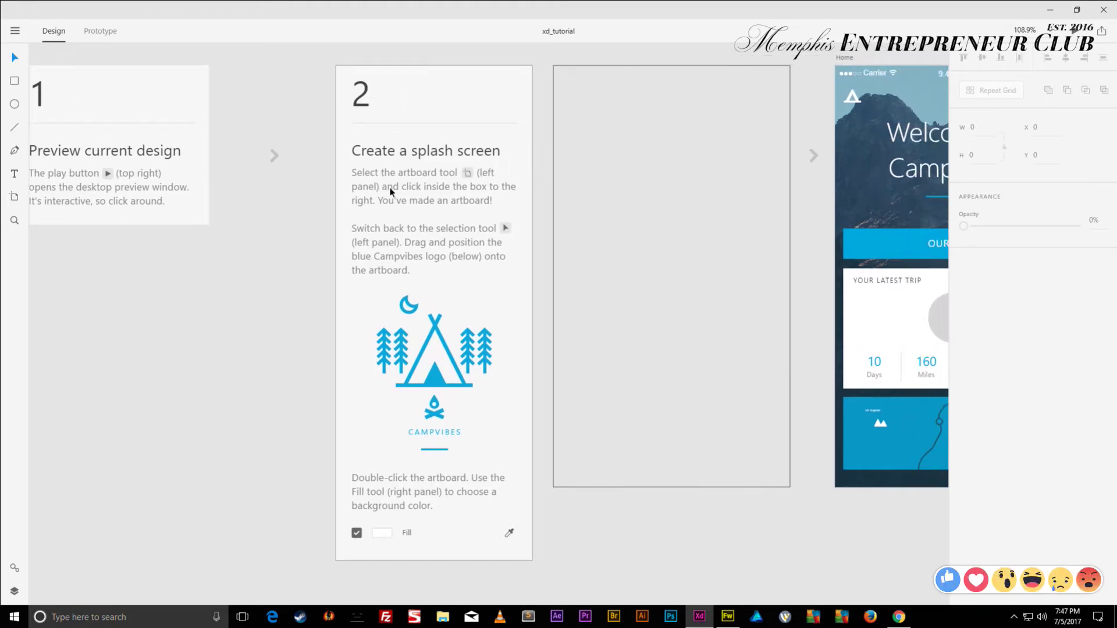
- Place an iPhone 6/7 artboard in the empty box and select the Campvibes logo
left_click(15, 199)
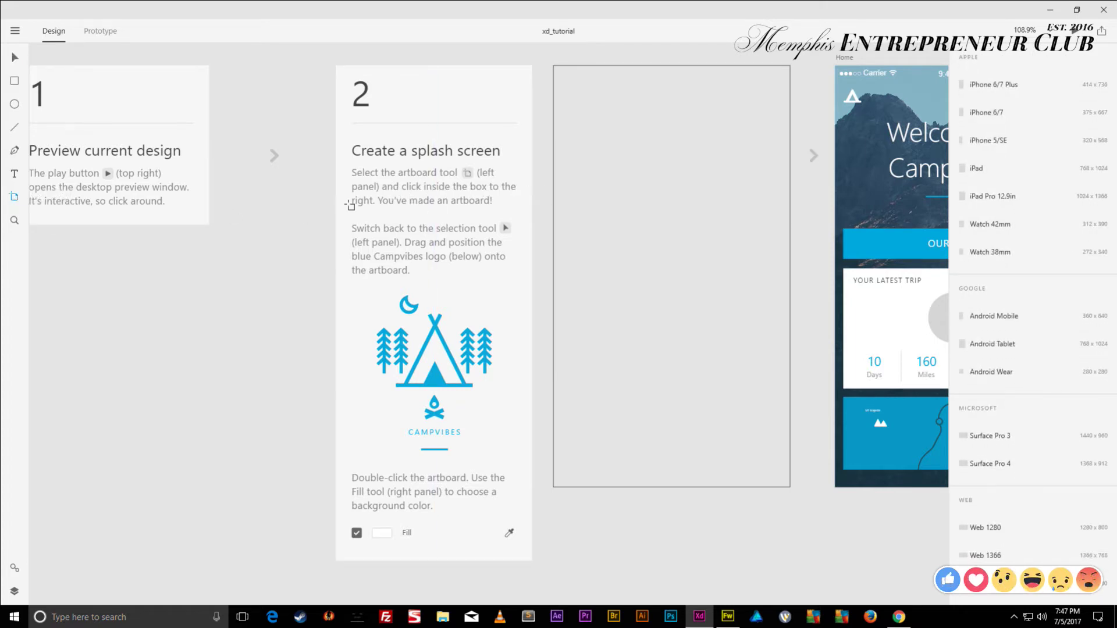
left_click(693, 180)
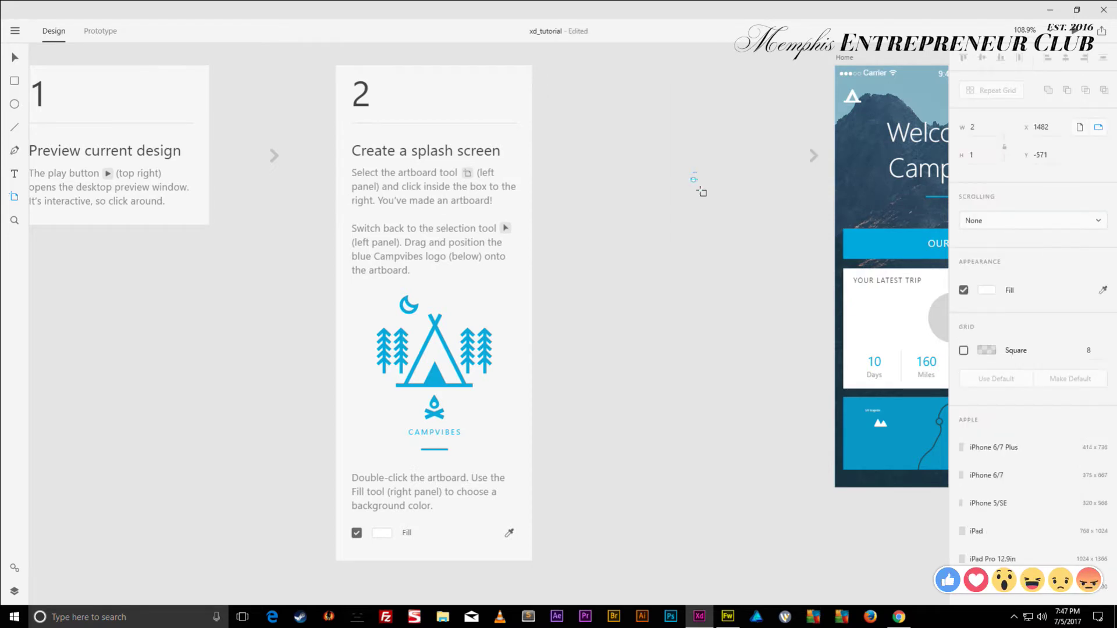
left_click(672, 183)
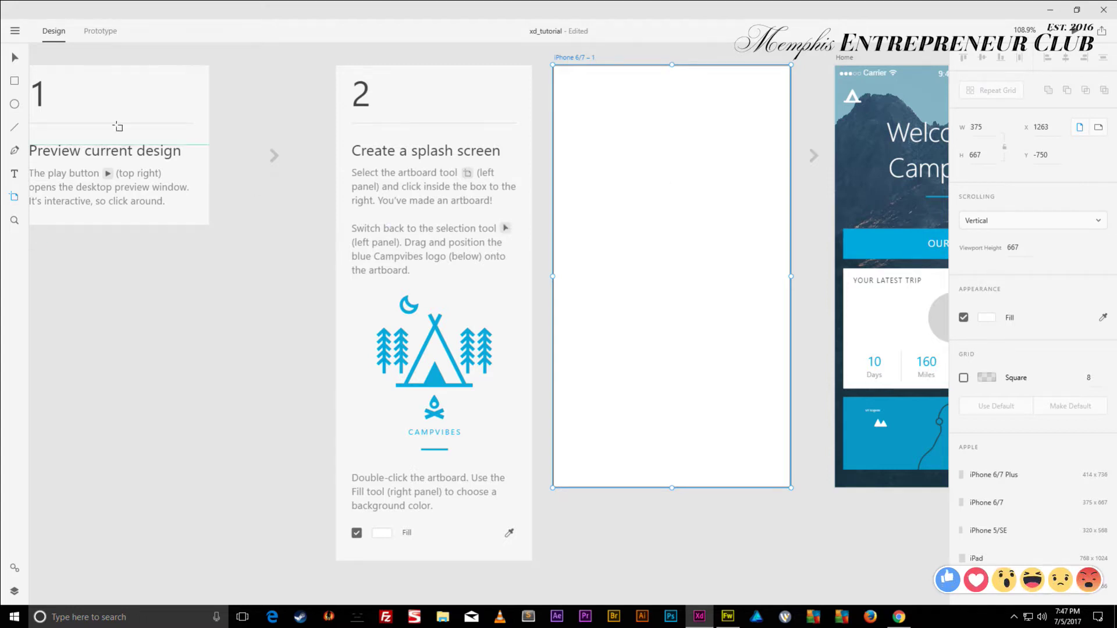
left_click(15, 58)
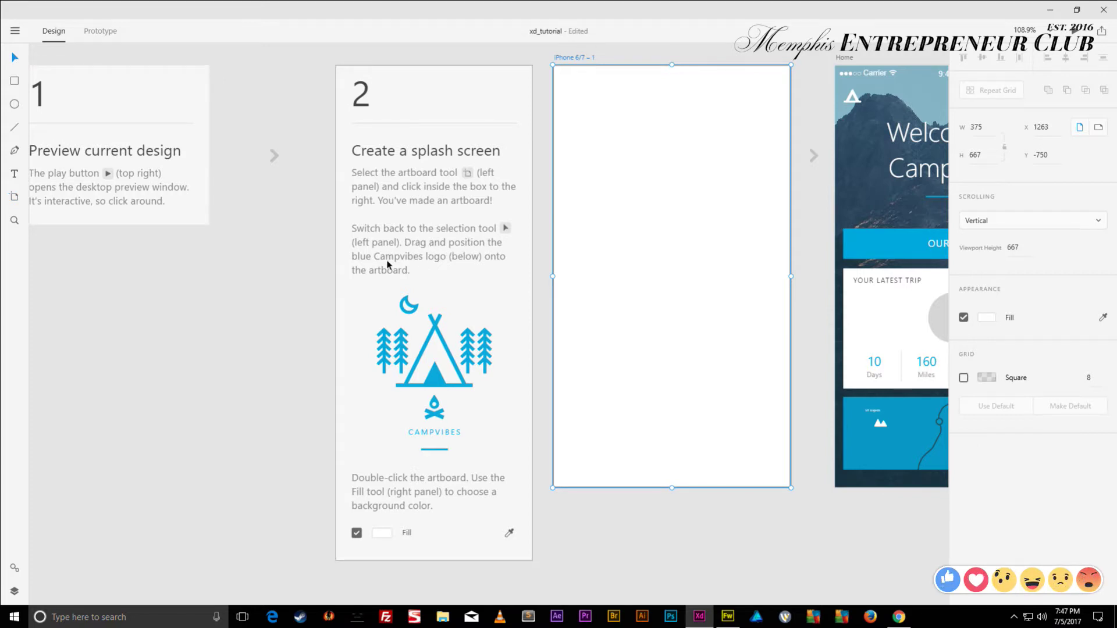
left_click(416, 314)
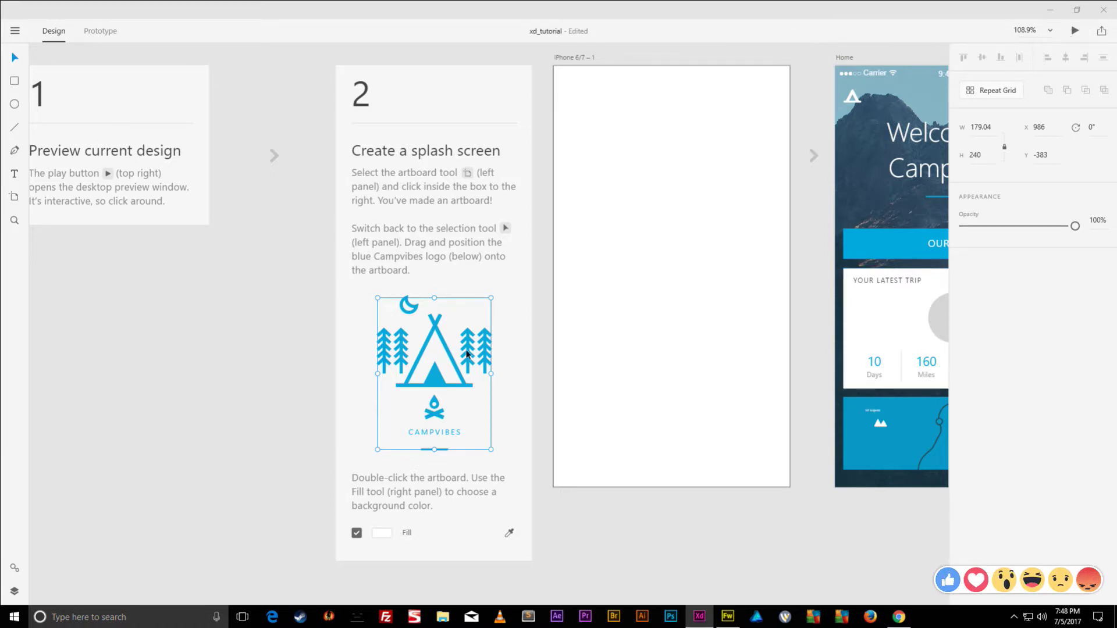
- Centre the Campvibes logo on the iPhone 6/7 artboard at X 98, Y 213, then select the artboard
left_click_drag(467, 354, 704, 257)
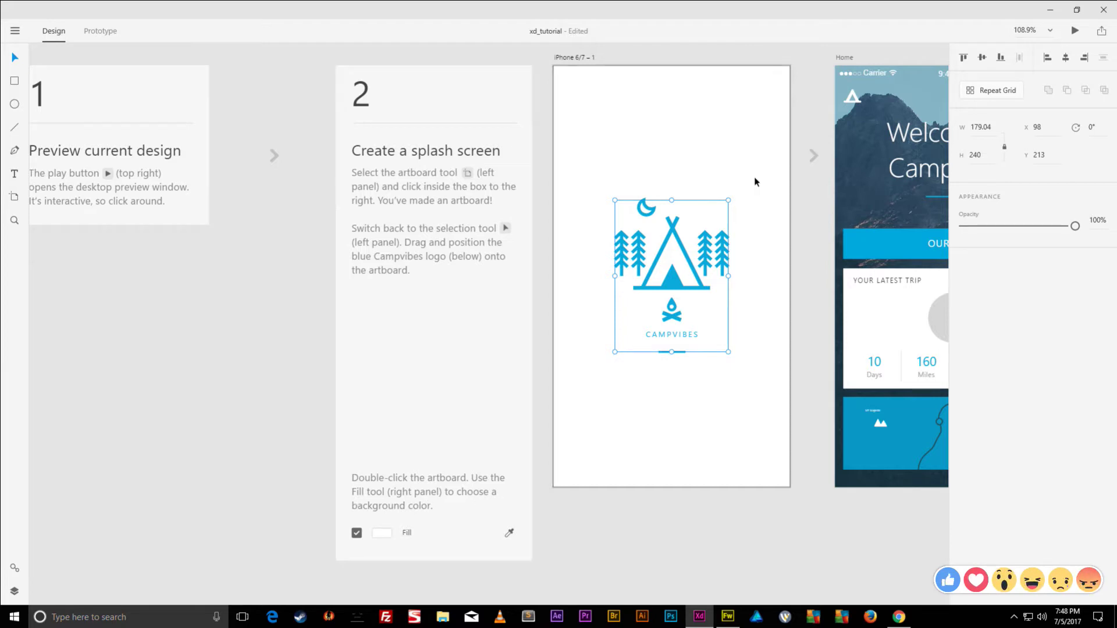
double_click(687, 139)
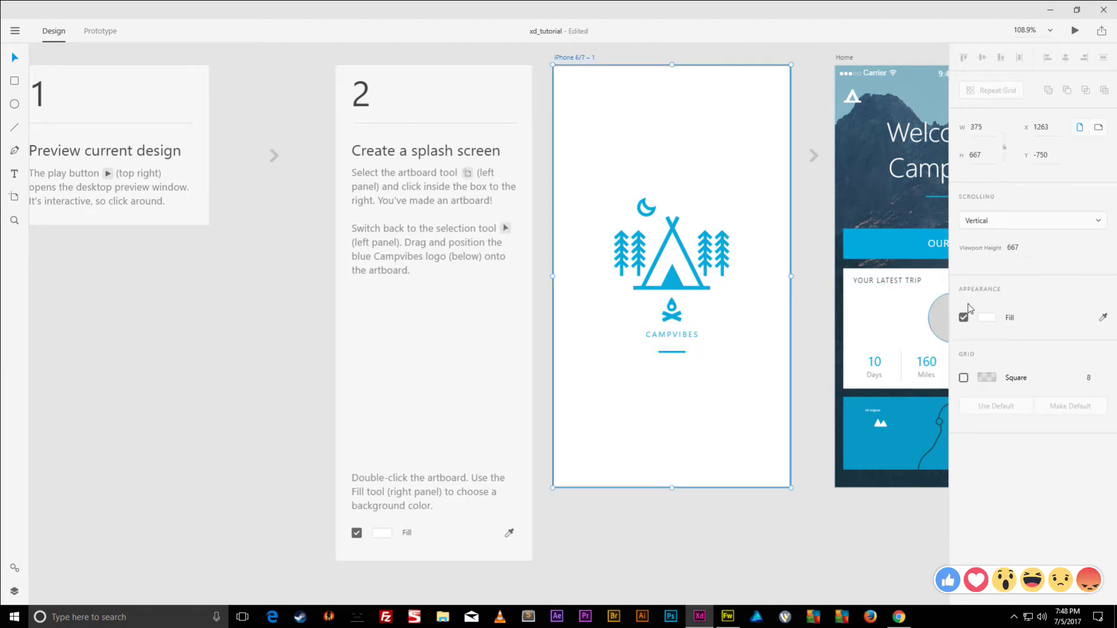
- Fill the splash artboard with the logo's eyedropped blue, darkened to #003748
left_click(987, 317)
left_click_drag(906, 292, 870, 296)
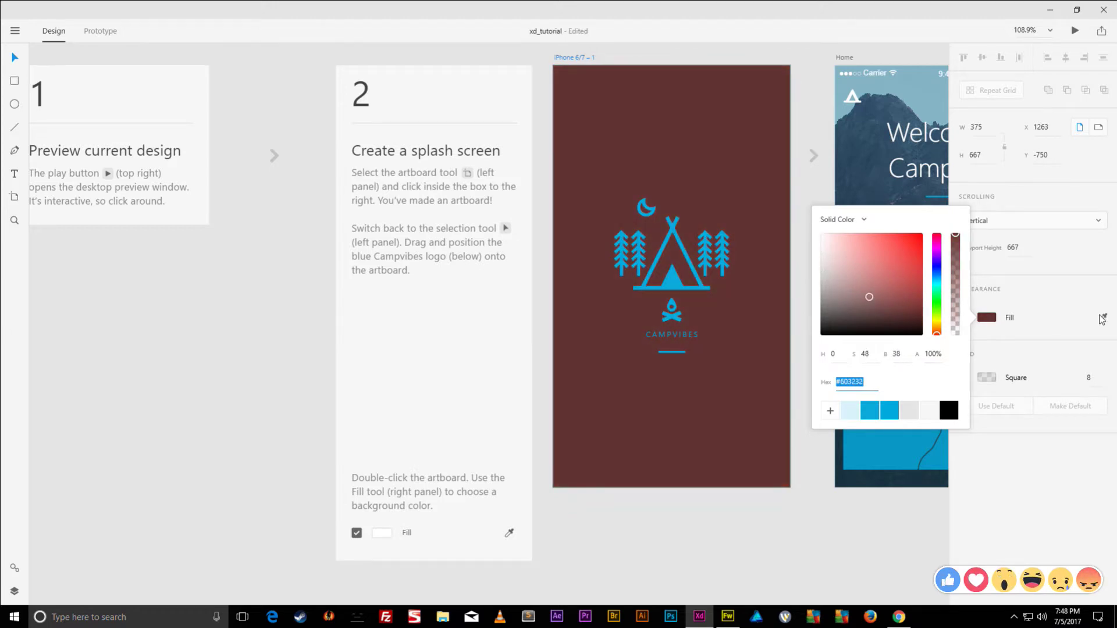
left_click(1104, 318)
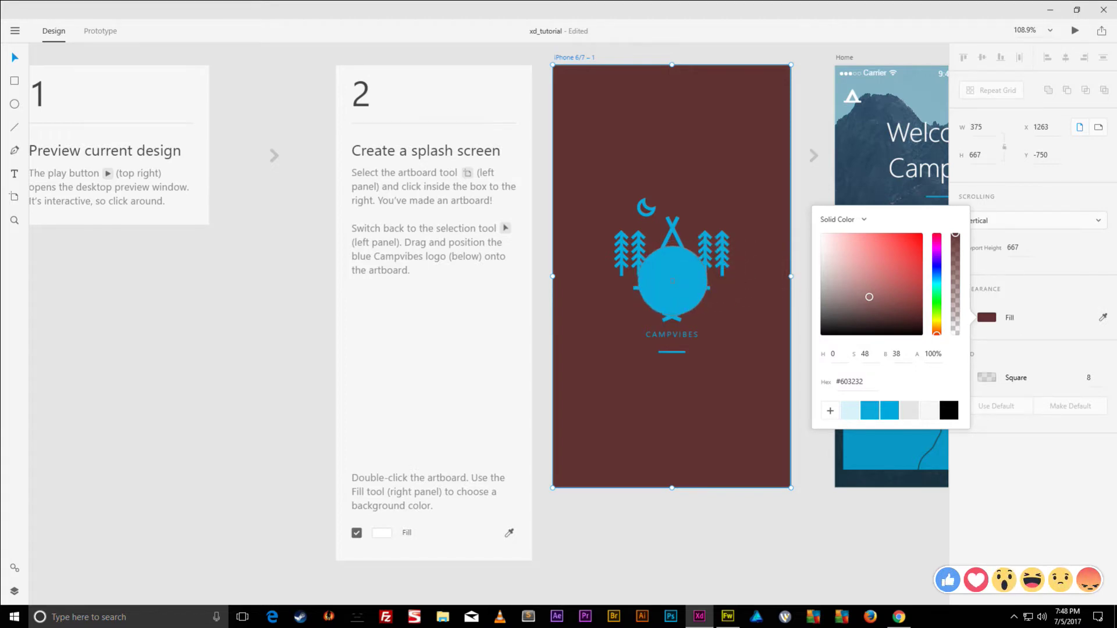
left_click(672, 281)
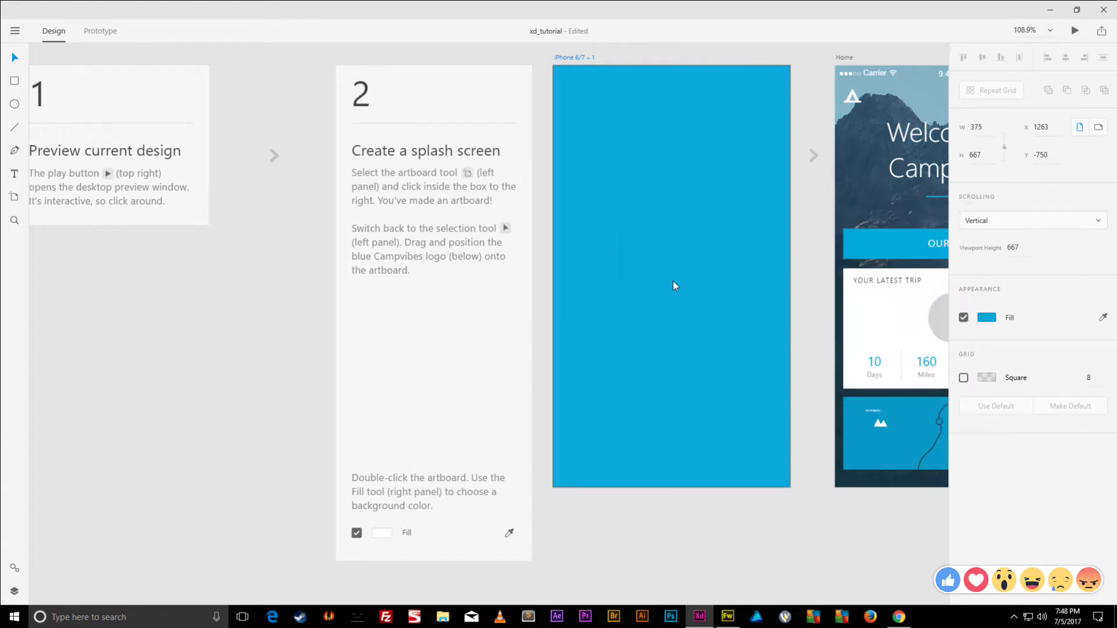
left_click(987, 318)
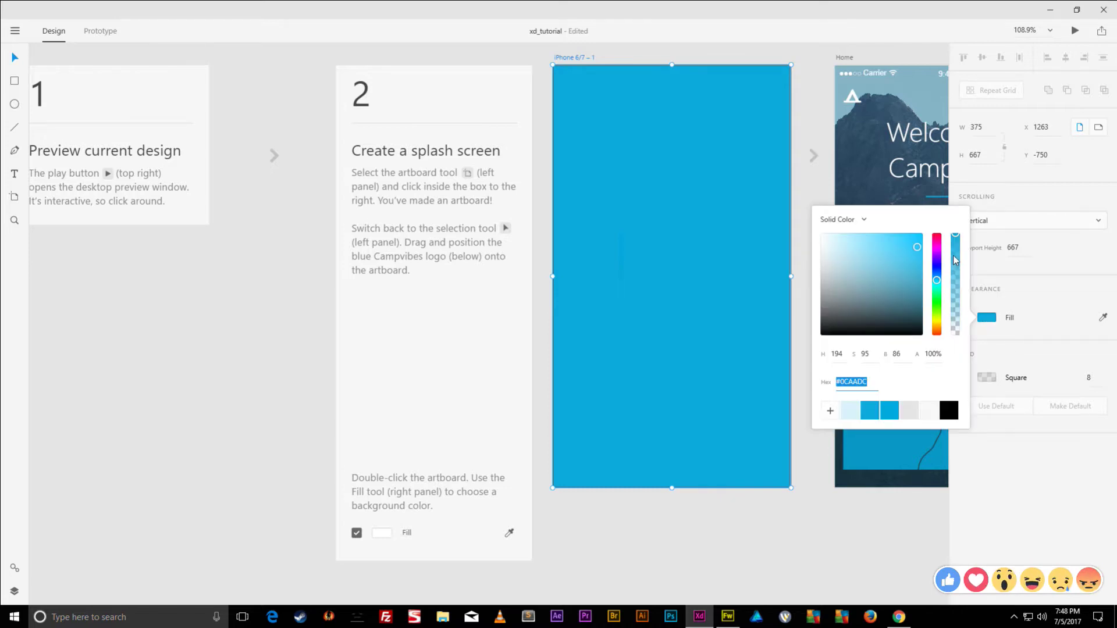
left_click(918, 247)
left_click_drag(918, 248, 1010, 309)
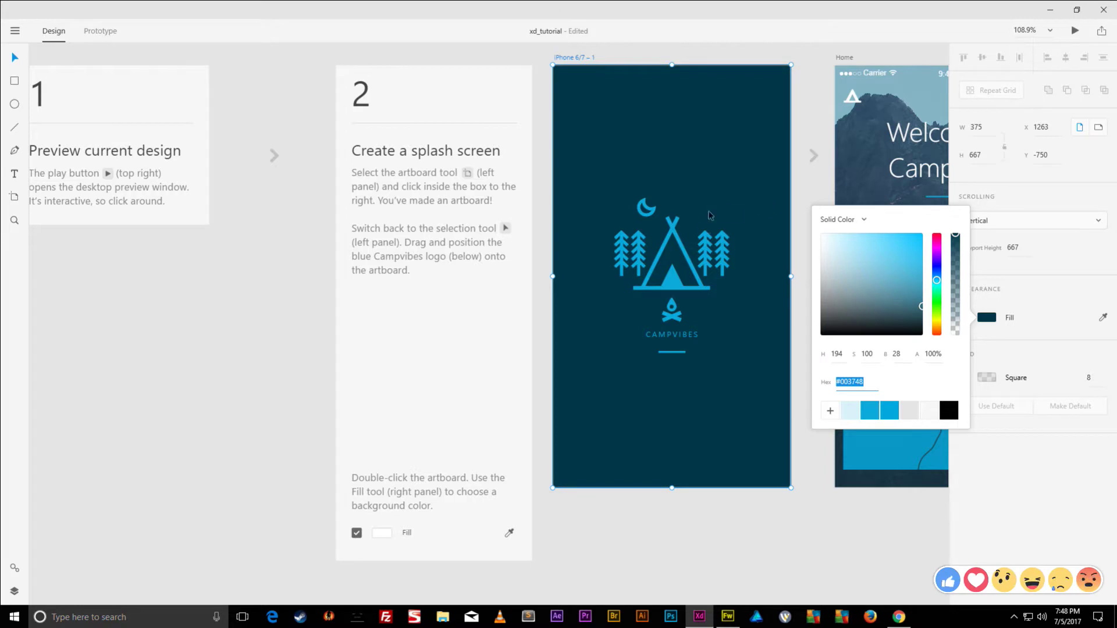
left_click_drag(711, 213, 359, 210)
left_click_drag(758, 209, 588, 220)
left_click(742, 211)
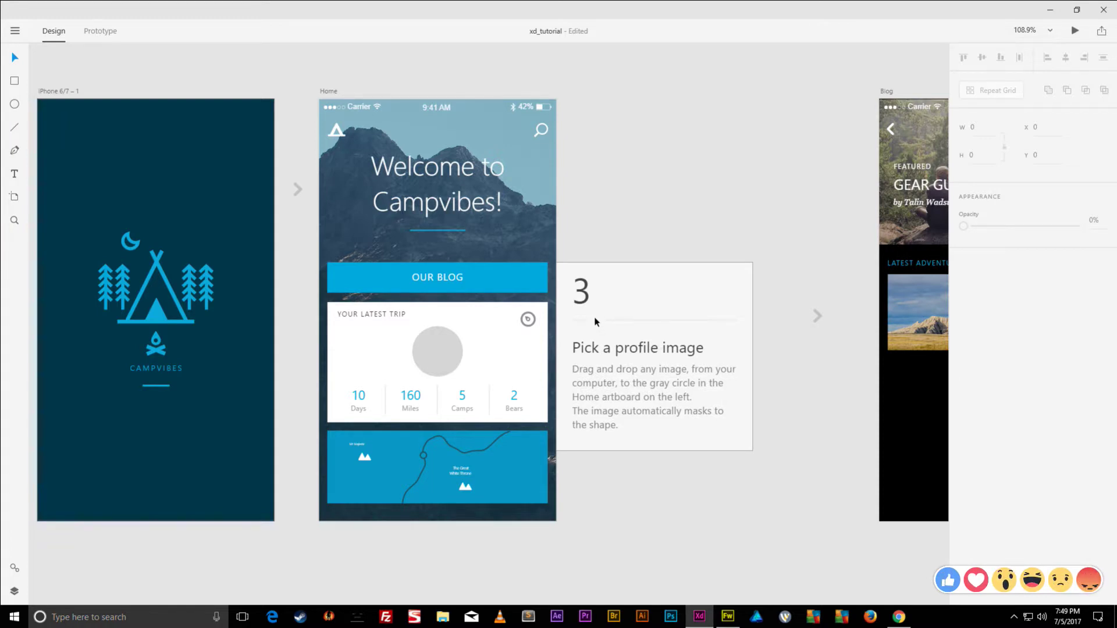
- Select Home's gray profile circle, then load facebook.com in a new Chrome tab and open the profile page
left_click(440, 354)
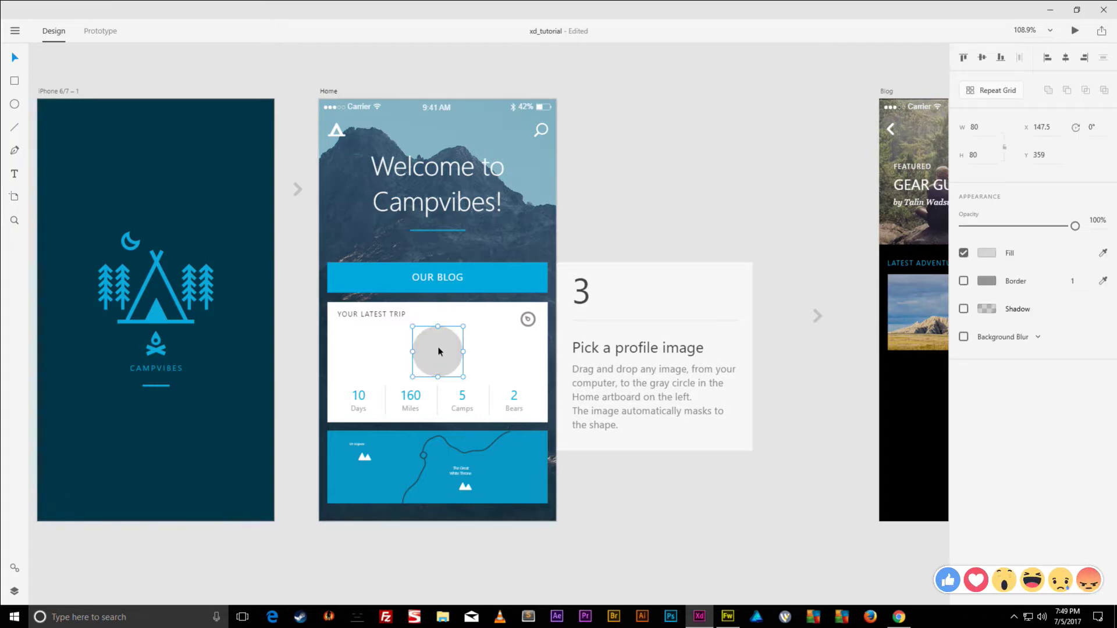
left_click(899, 617)
left_click(132, 9)
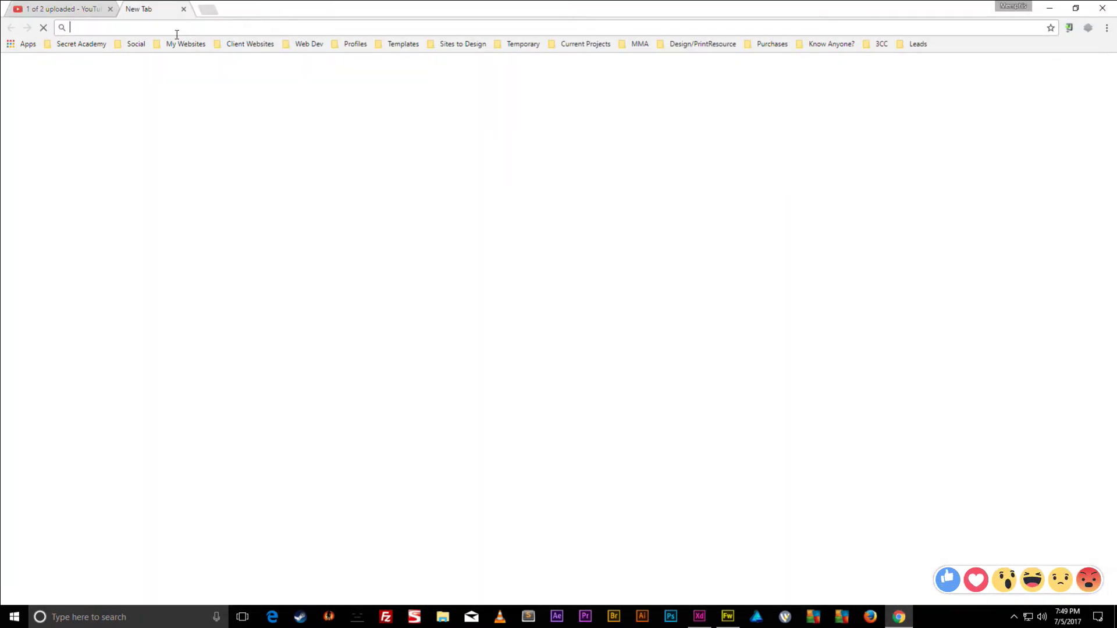
left_click(189, 44)
left_click(209, 30)
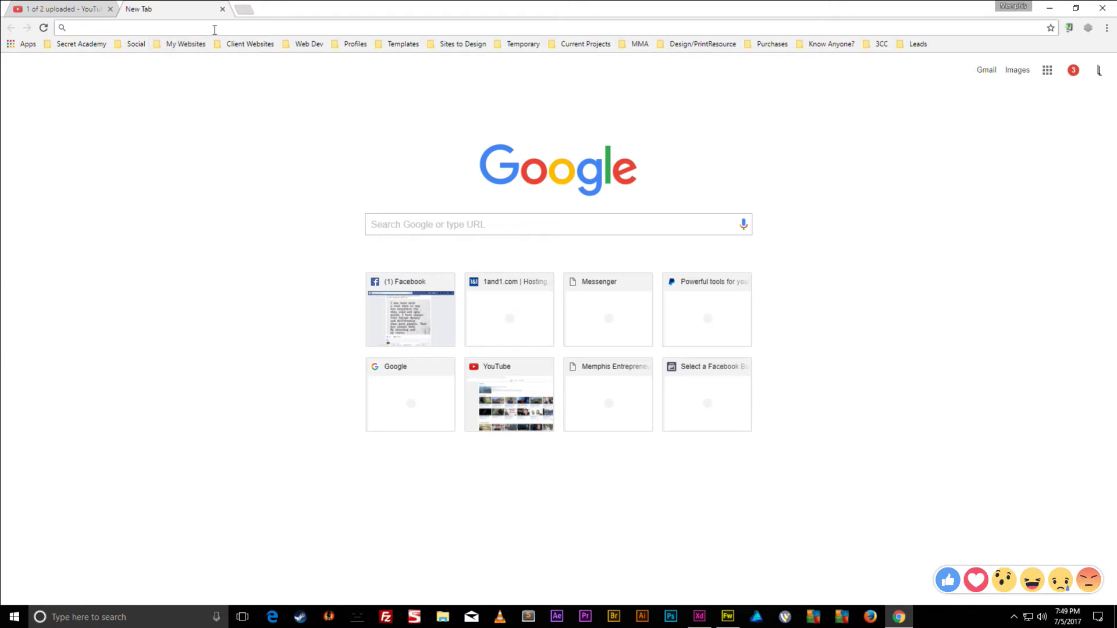
type("facebook.com")
key("Return")
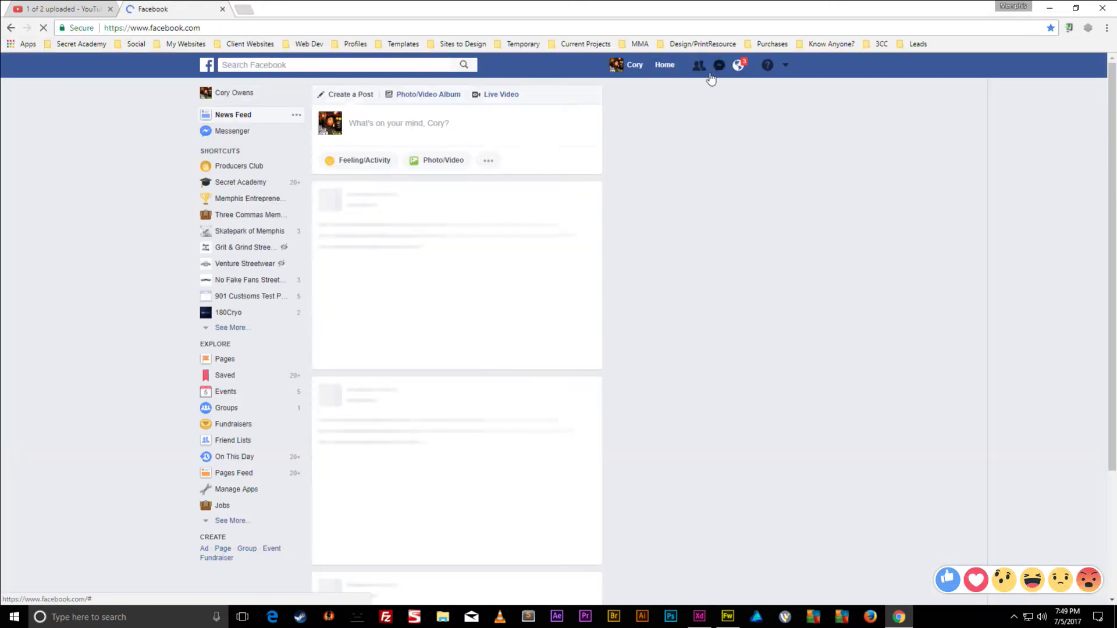
left_click(634, 66)
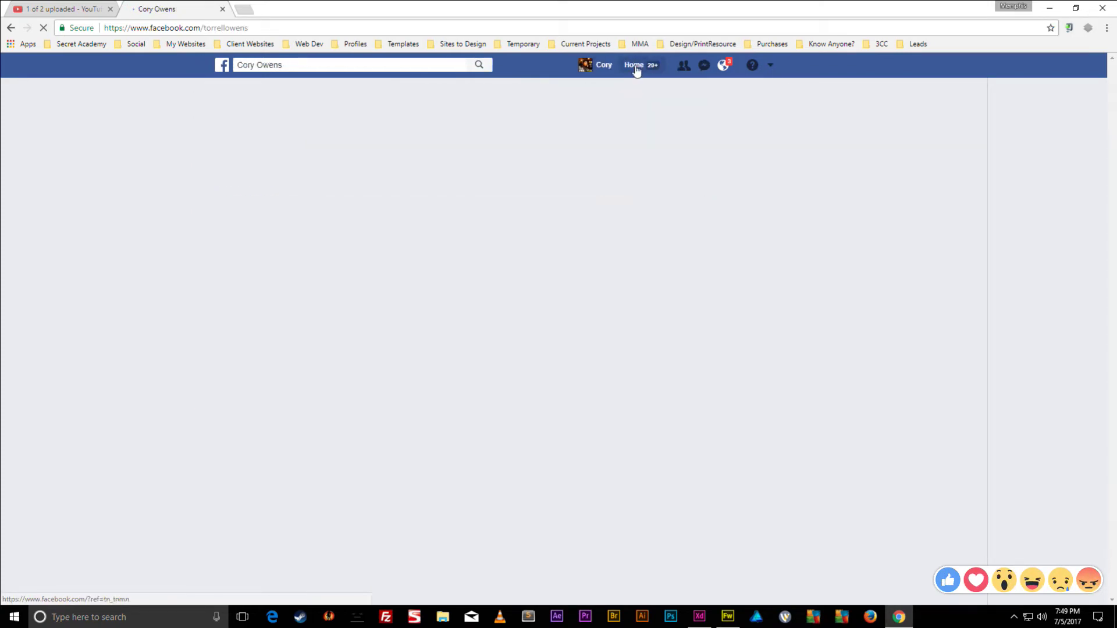
left_click_drag(562, 7, 998, 23)
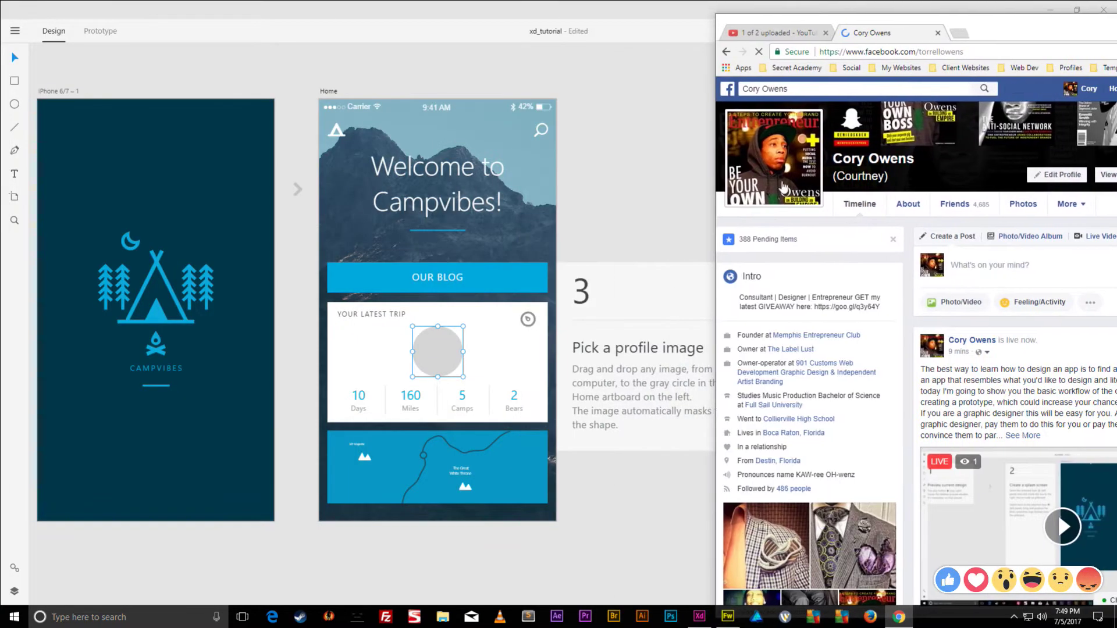
- Drag the Facebook profile photo into the gray circle on the Home artboard's trip card
left_click(782, 156)
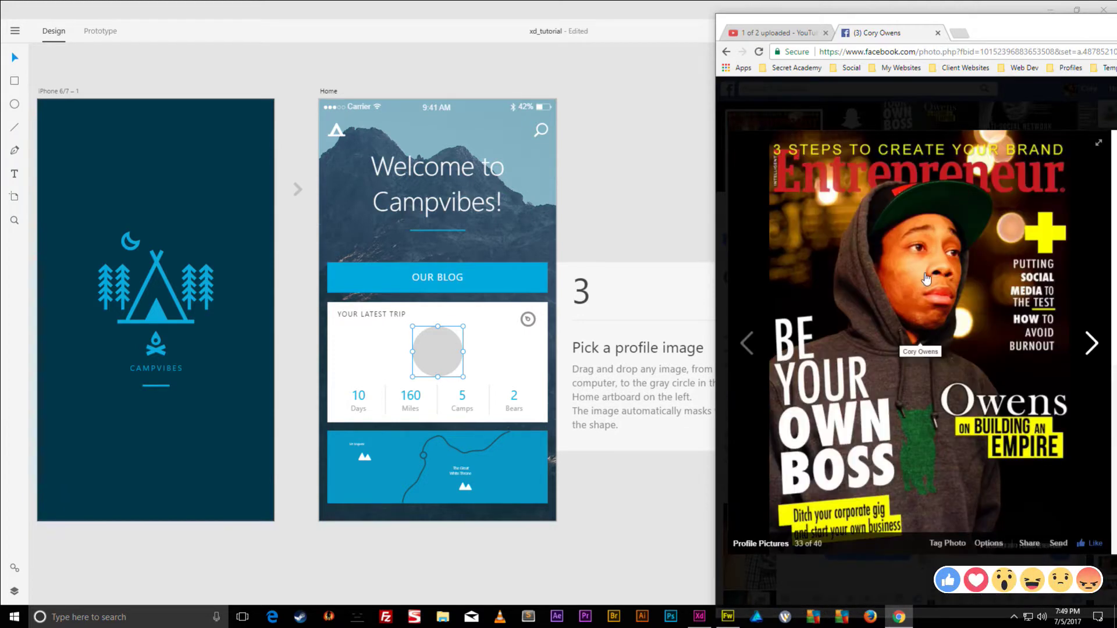
left_click(933, 103)
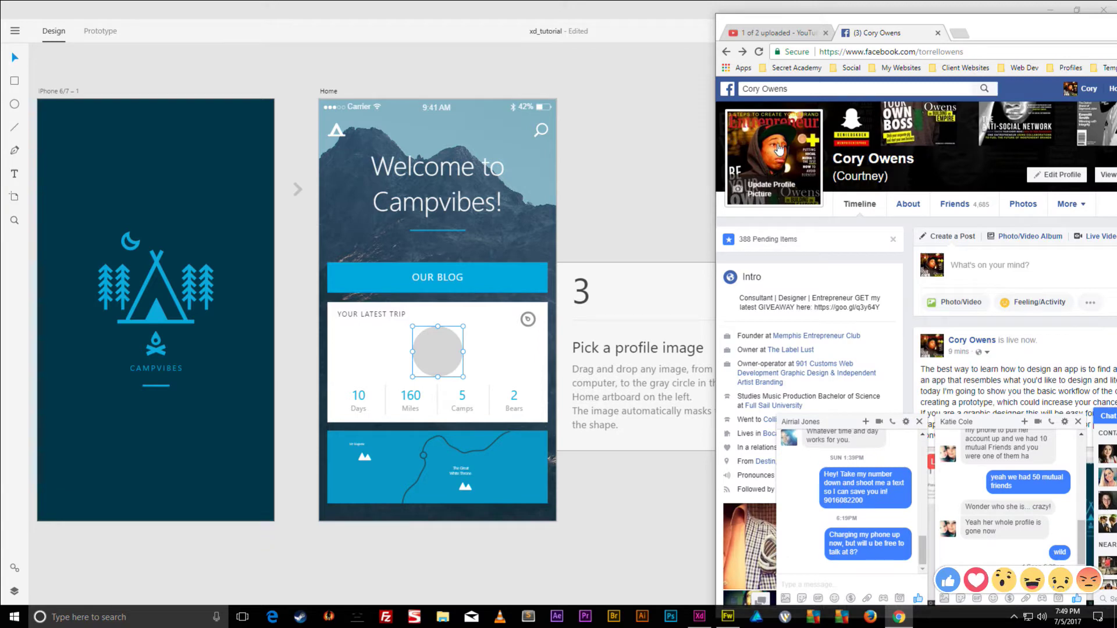
left_click_drag(756, 136, 439, 353)
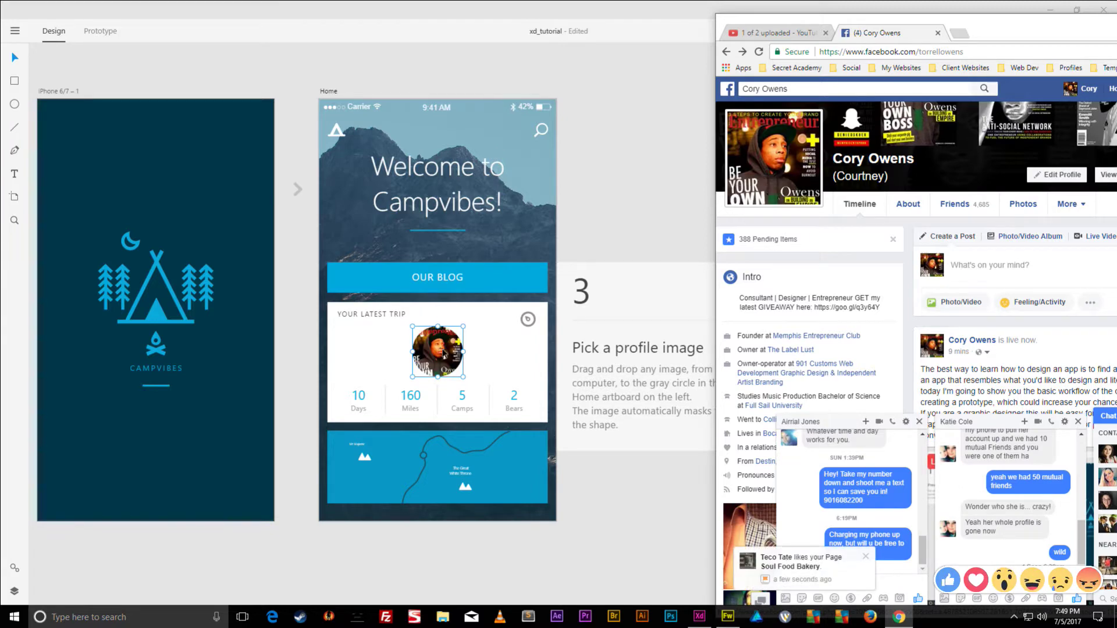
- Close the Facebook tab, minimize Chrome and pan over to the Blog artboard
left_click(938, 33)
left_click(1051, 10)
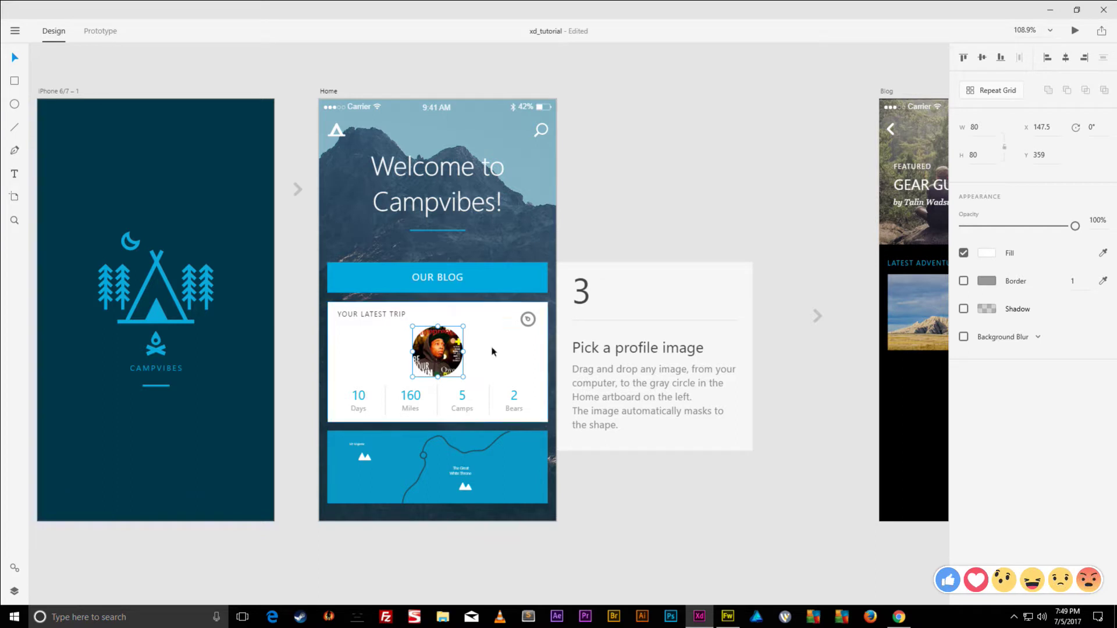
left_click_drag(691, 194, 139, 186)
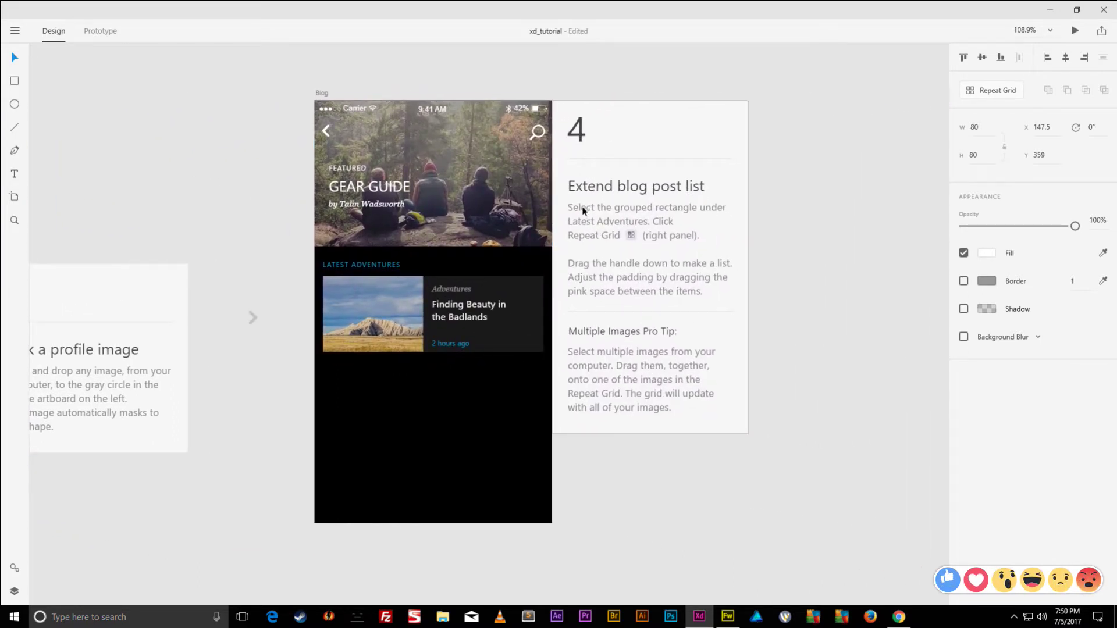
left_click(410, 296)
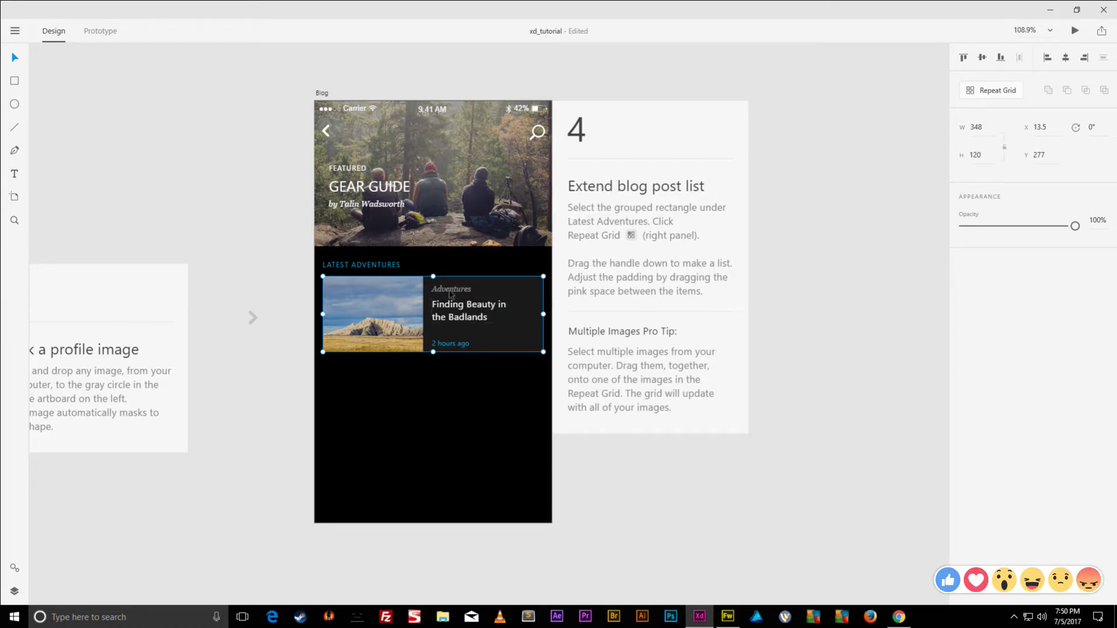
left_click(400, 380)
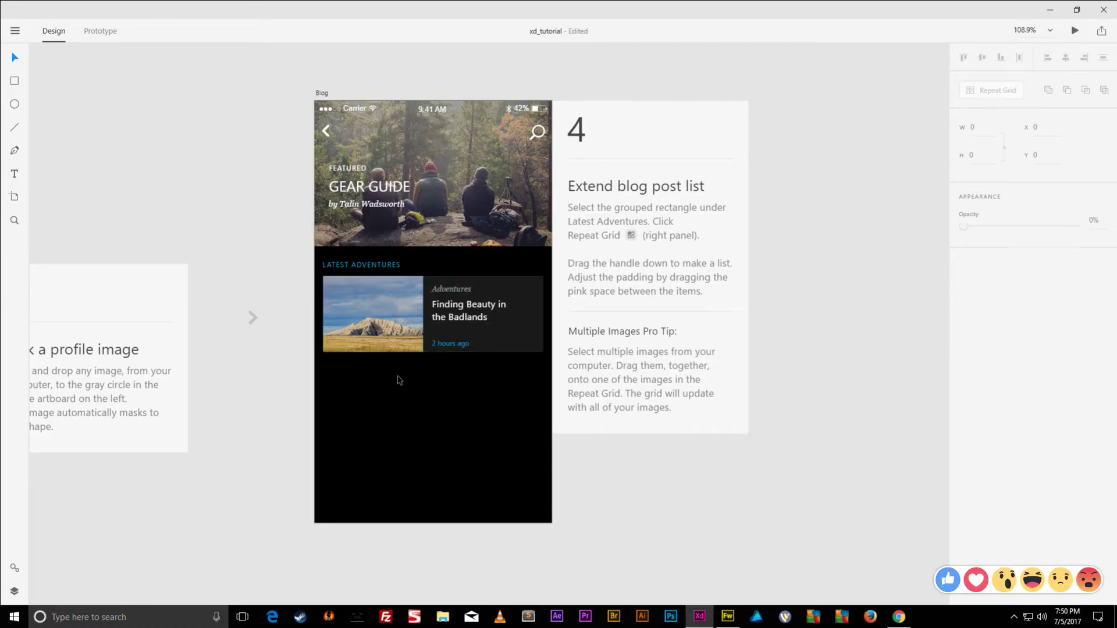
left_click(406, 298)
left_click_drag(406, 298, 407, 389)
key("Delete")
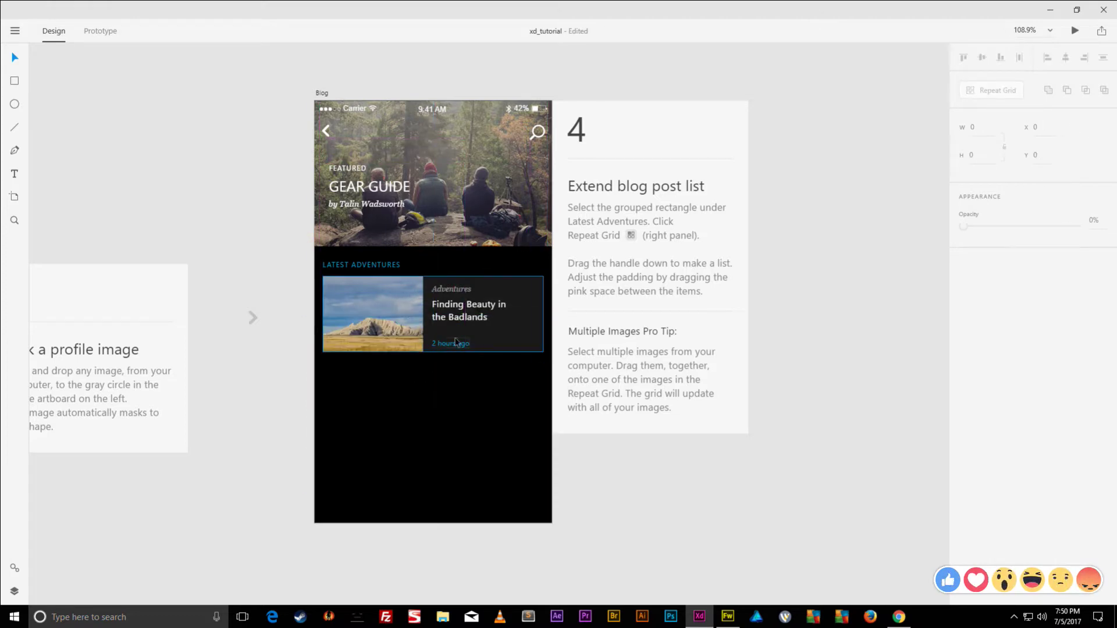
left_click(415, 321)
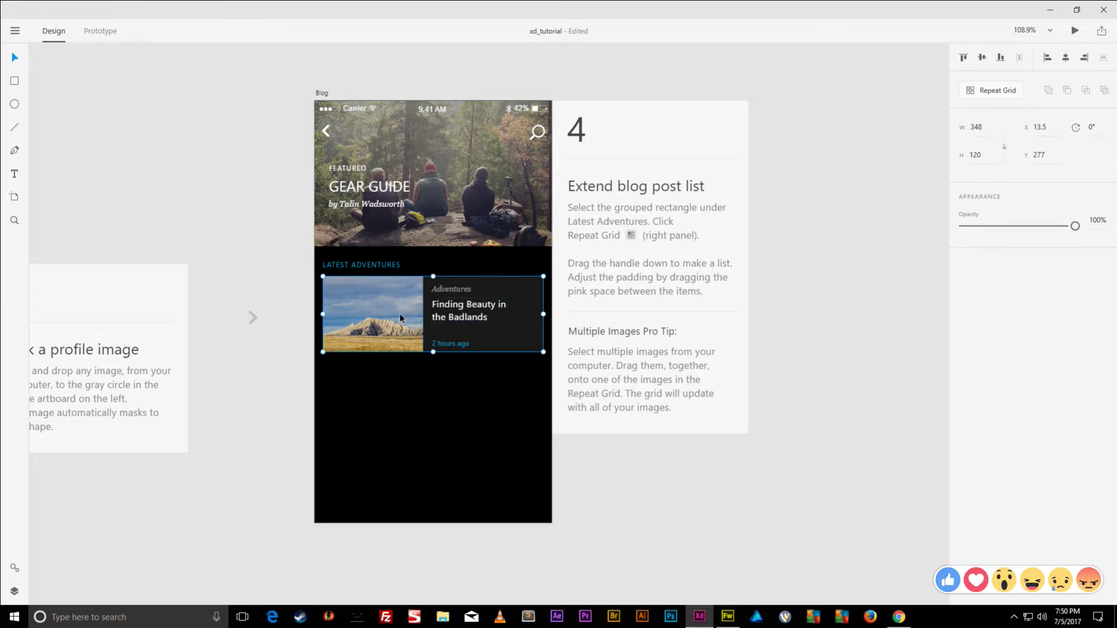
double_click(401, 319)
left_click(443, 310)
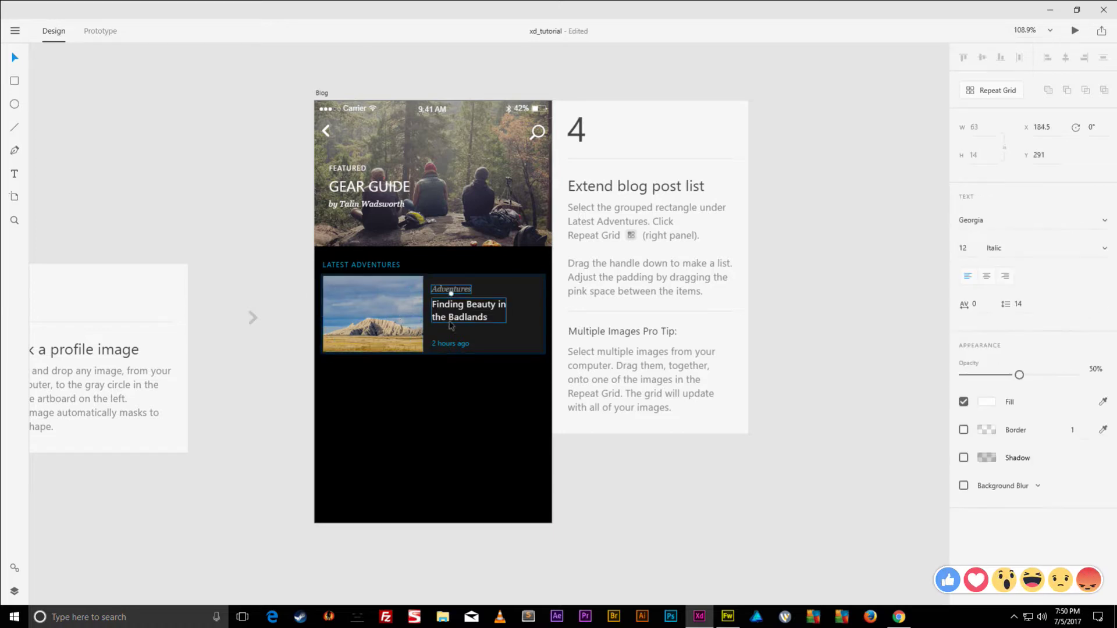
key("shift+Tab")
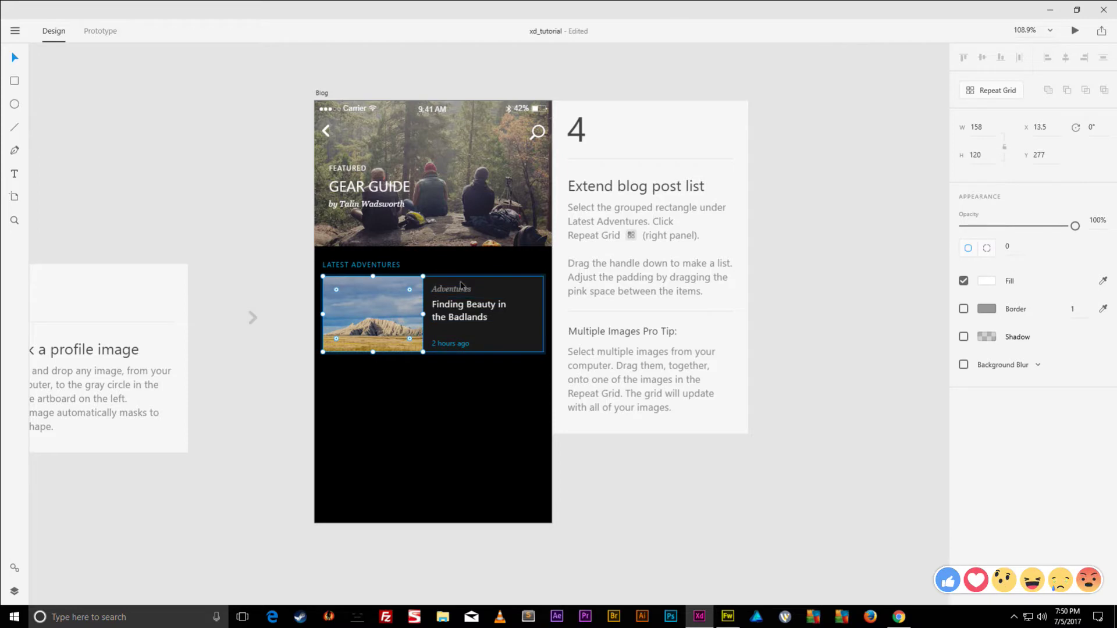
left_click(446, 383)
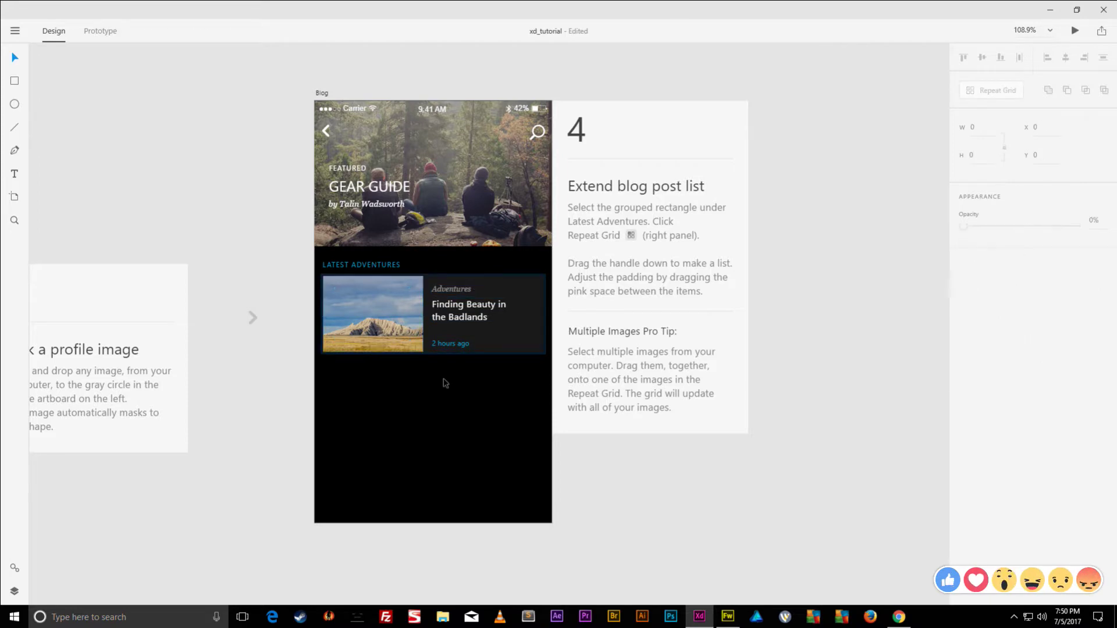
left_click(405, 317)
left_click_drag(405, 316, 414, 340)
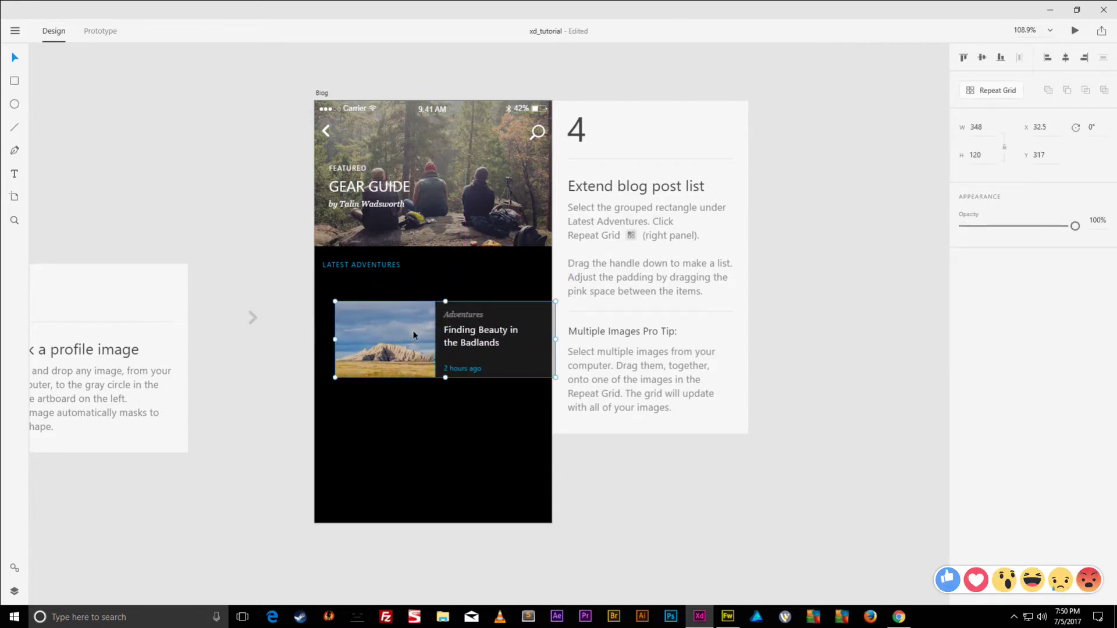
key("ctrl+z")
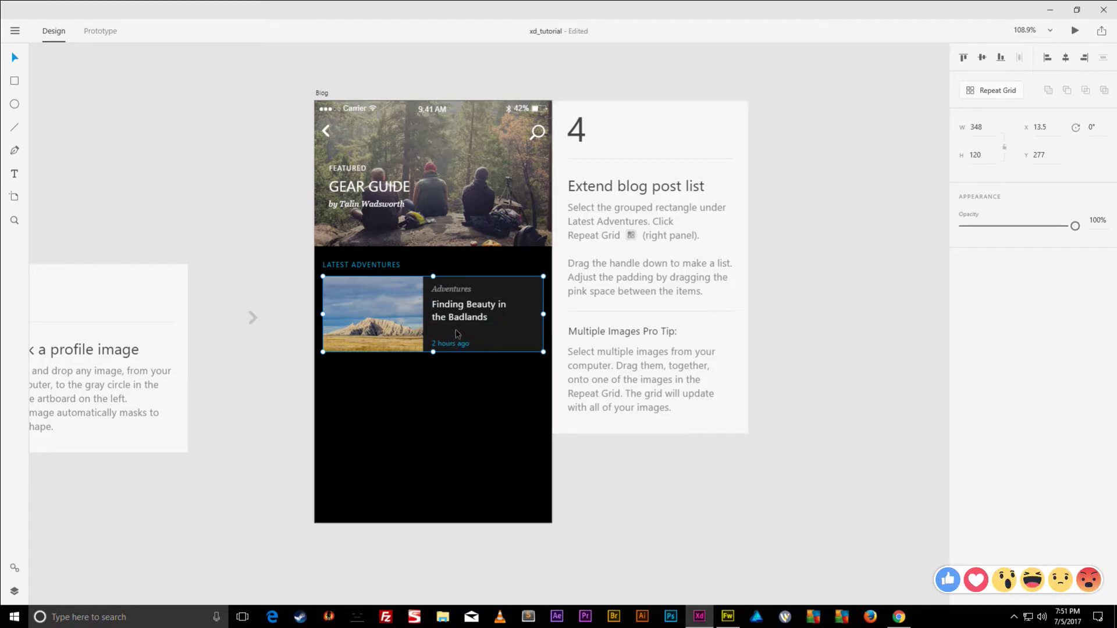
- Make the Badlands post card a Repeat Grid and stretch it downward into three stacked cards
left_click(998, 94)
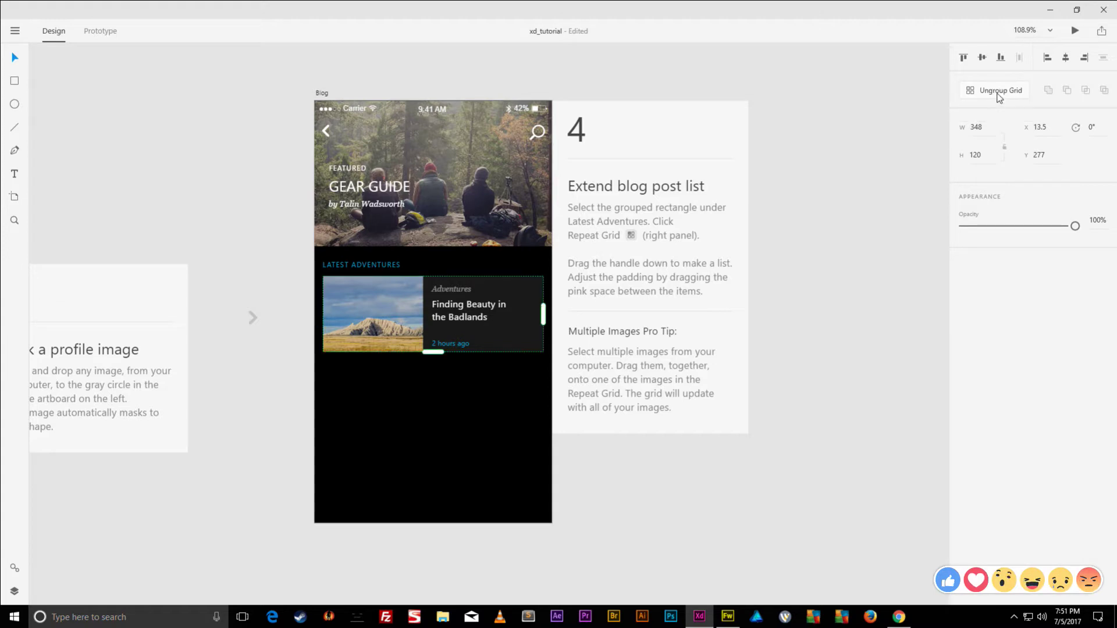
mouse_move(543, 311)
left_mouse_down()
mouse_move(909, 313)
mouse_move(550, 317)
mouse_move(544, 332)
mouse_move(544, 317)
left_mouse_up()
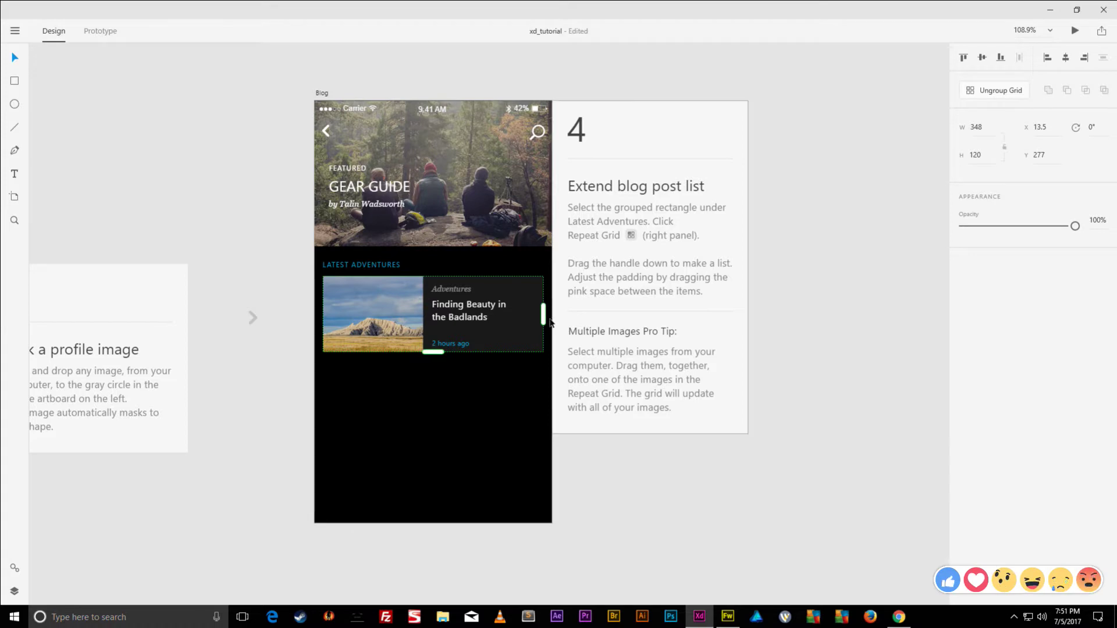
left_click_drag(441, 352, 433, 537)
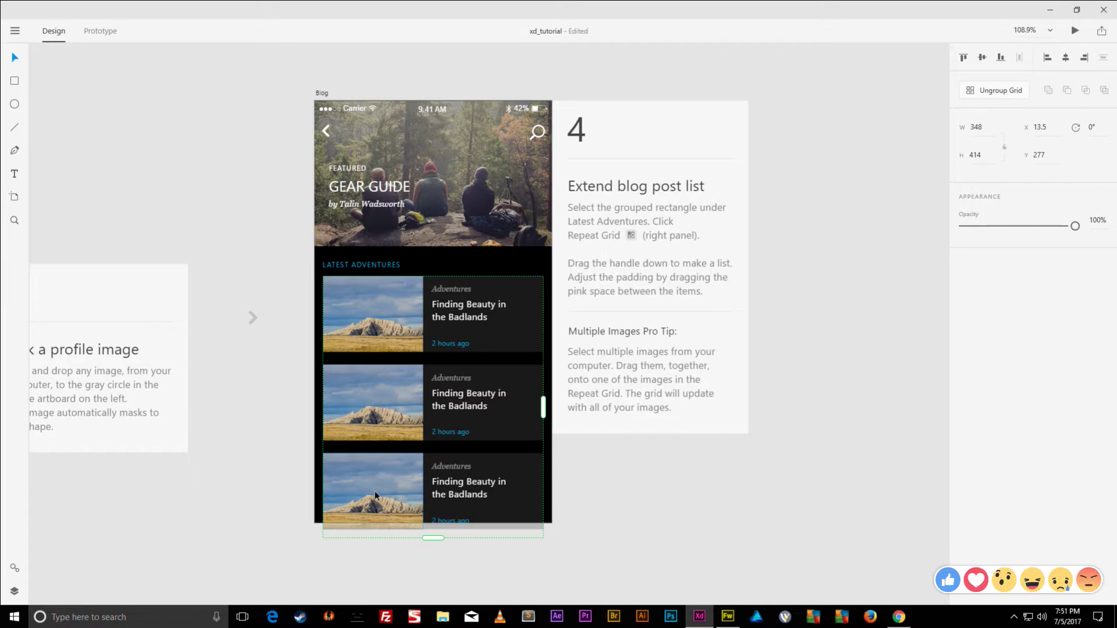
left_click(698, 529)
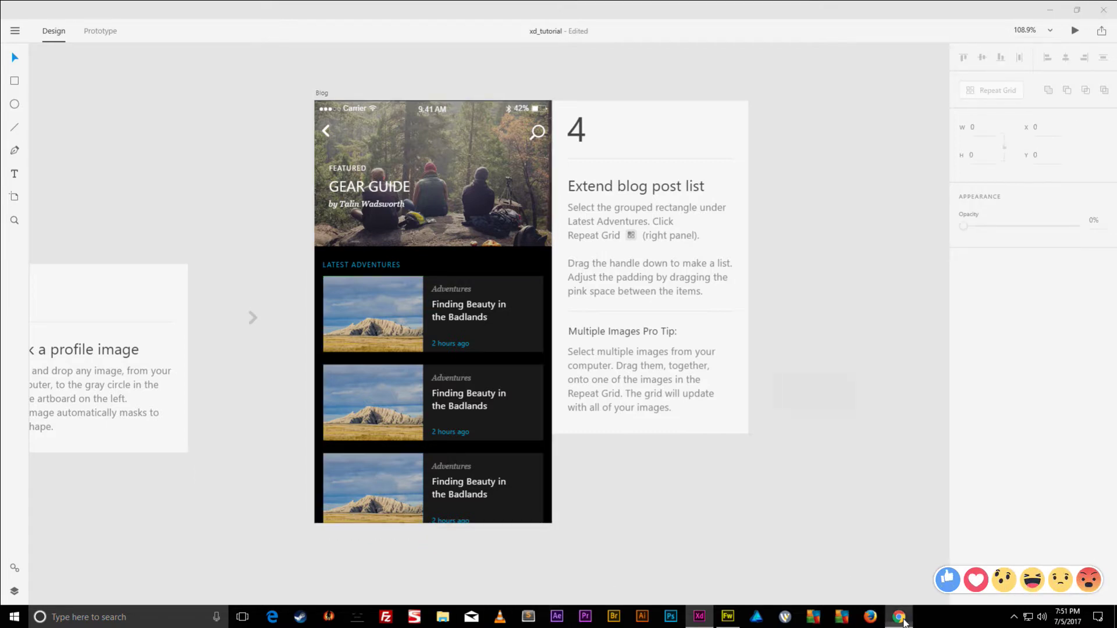
- Snap Chrome to the right half and XD to the left, showing the Blog artboard
left_click(899, 617)
left_click_drag(911, 38, 873, 0)
key("super+Right")
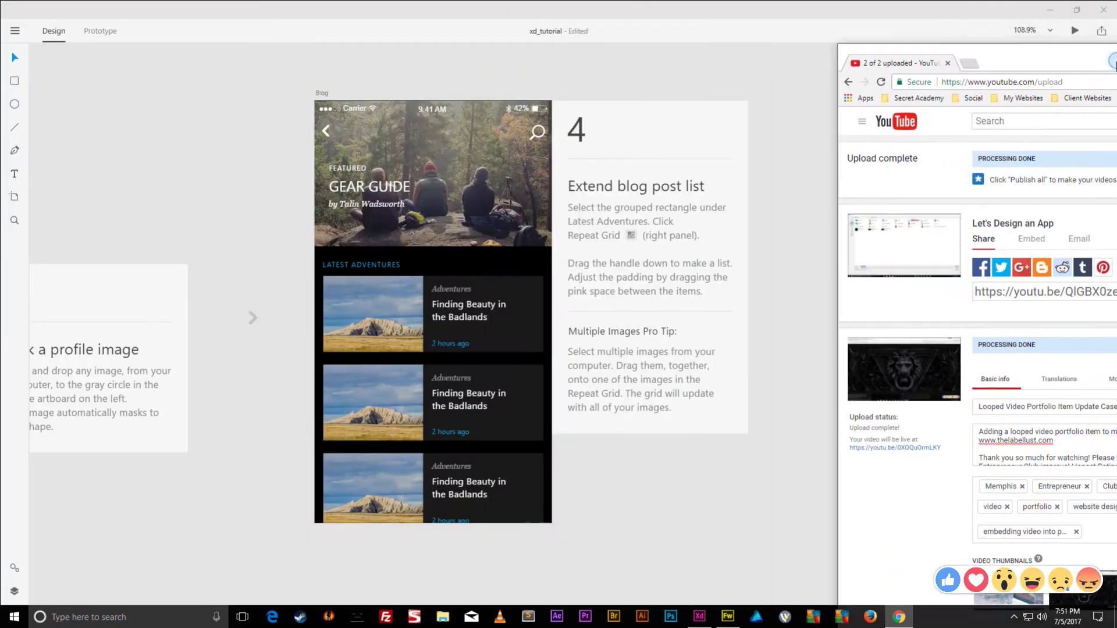
left_click(199, 150)
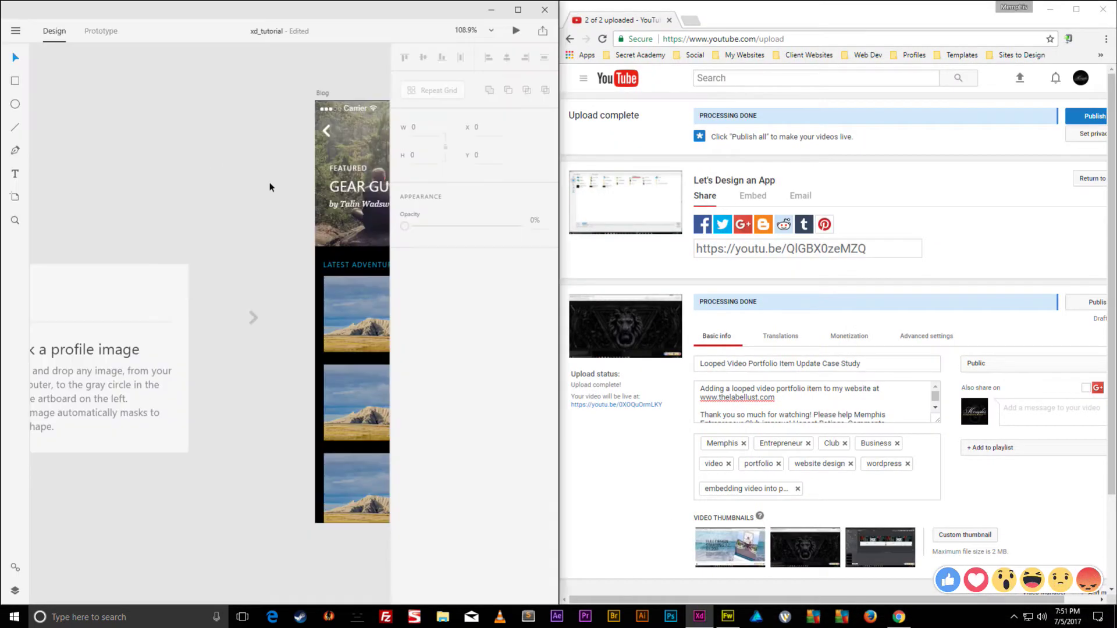
left_click_drag(238, 201, 42, 210)
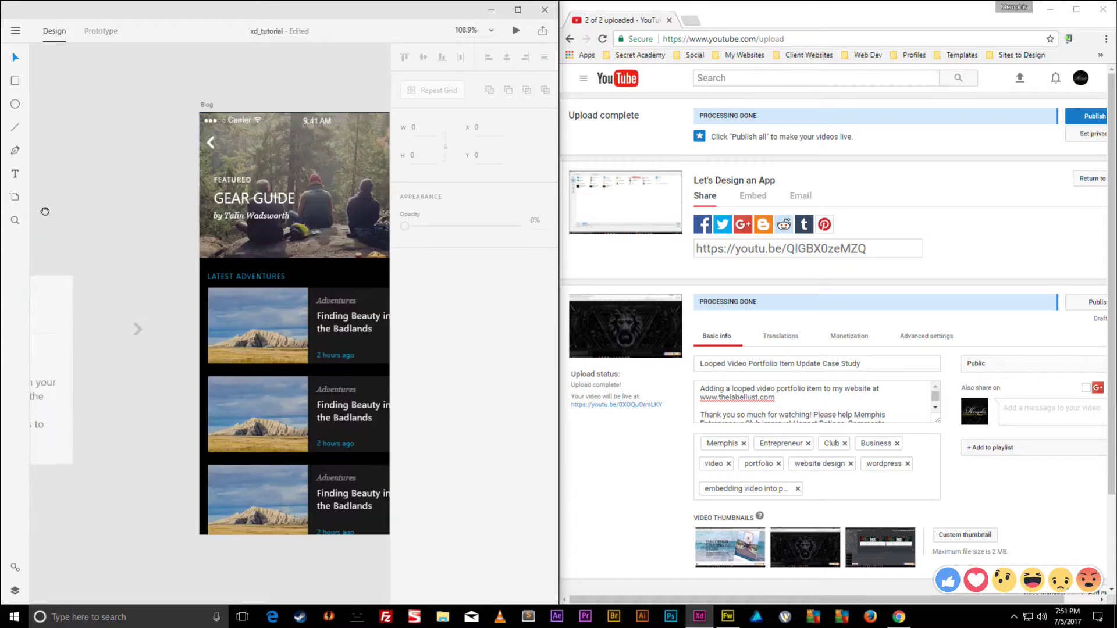
left_click_drag(146, 209, 121, 209)
- Search Google for 'nostalgic photography' in a new tab and show the Images results
left_click(692, 21)
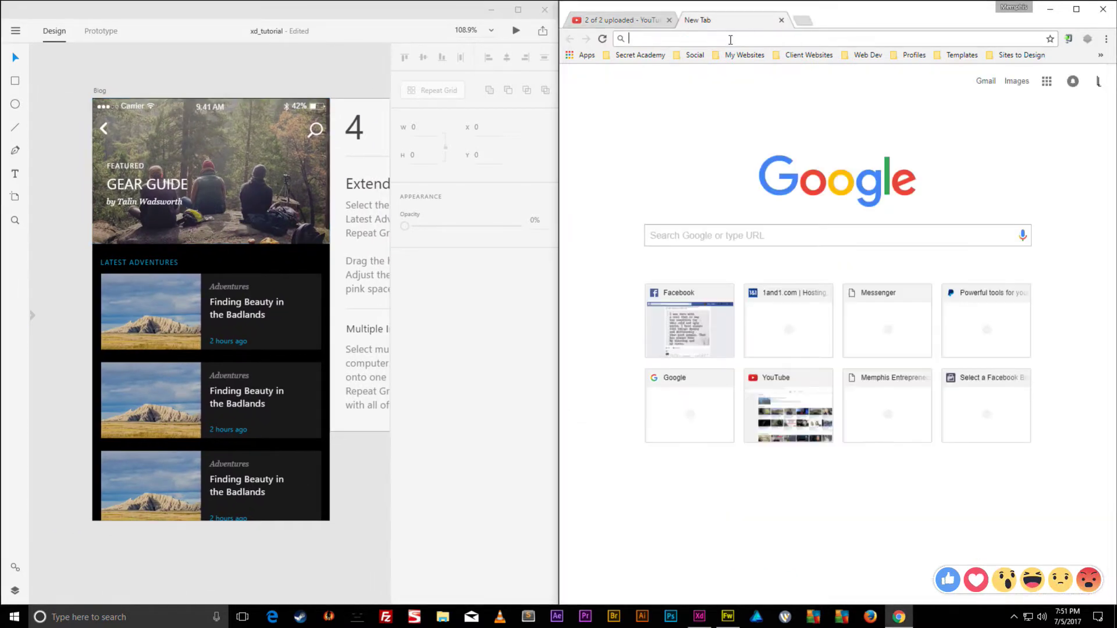
type("google.")
key("Return")
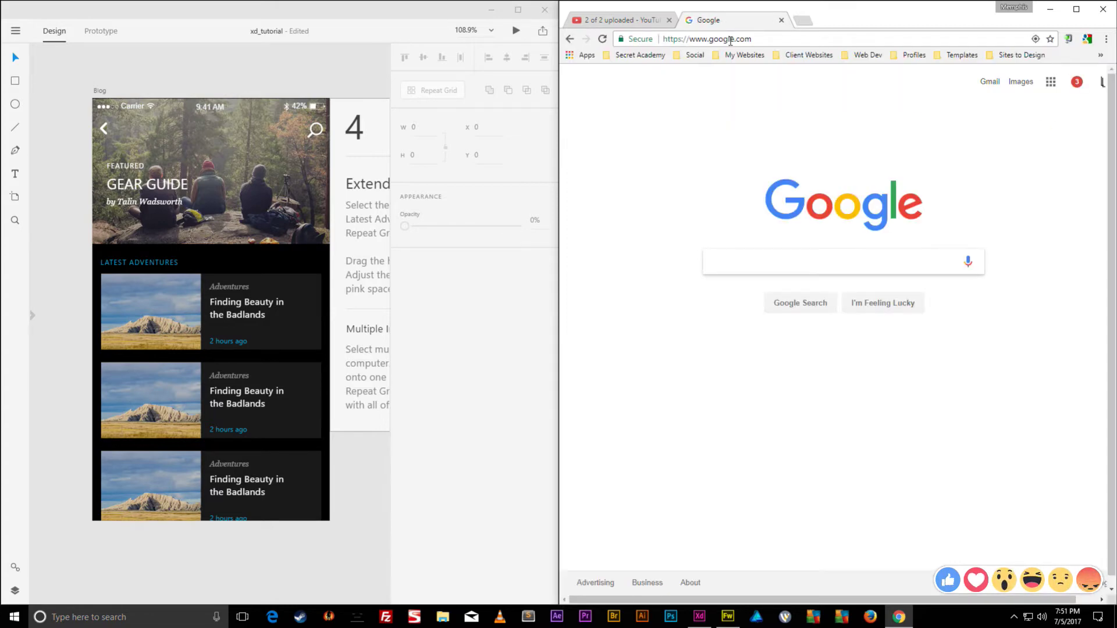
type("nostalgic")
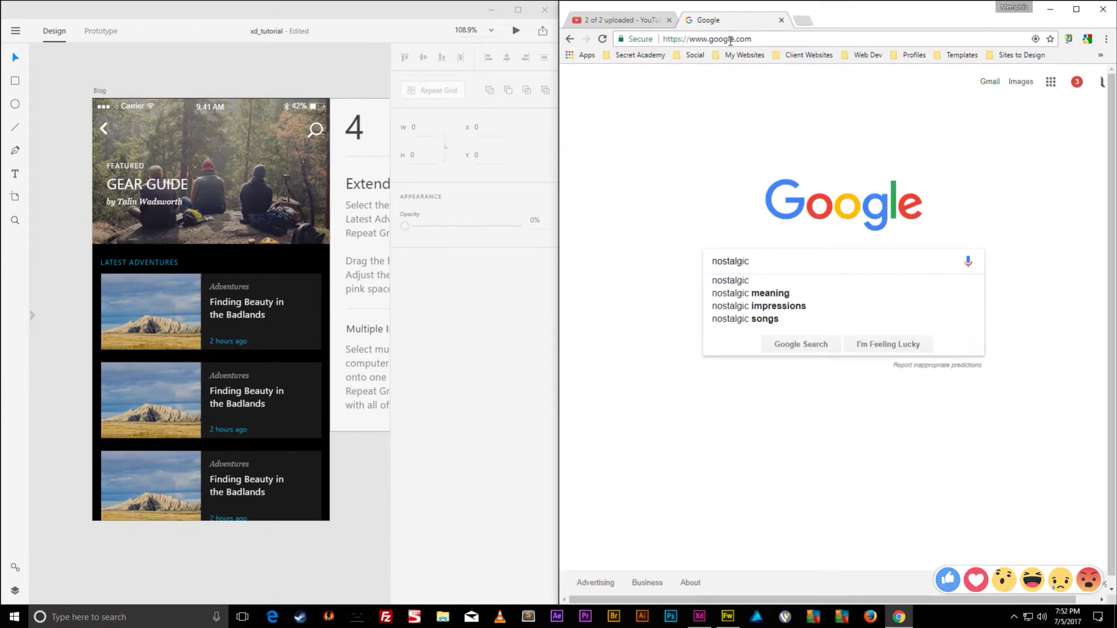
type(" photography")
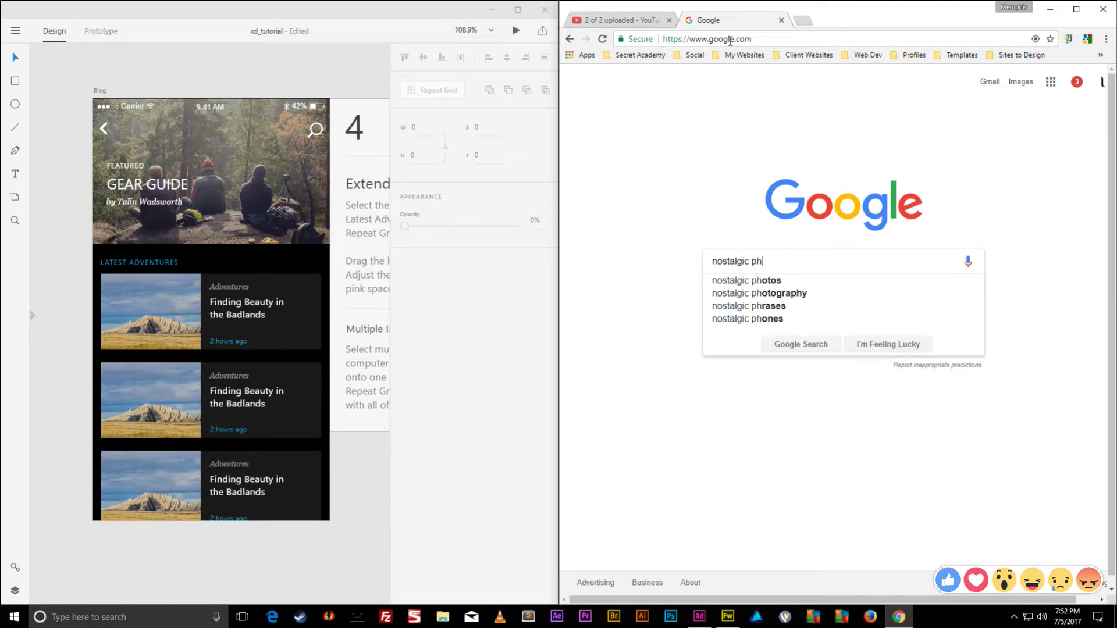
key("Return")
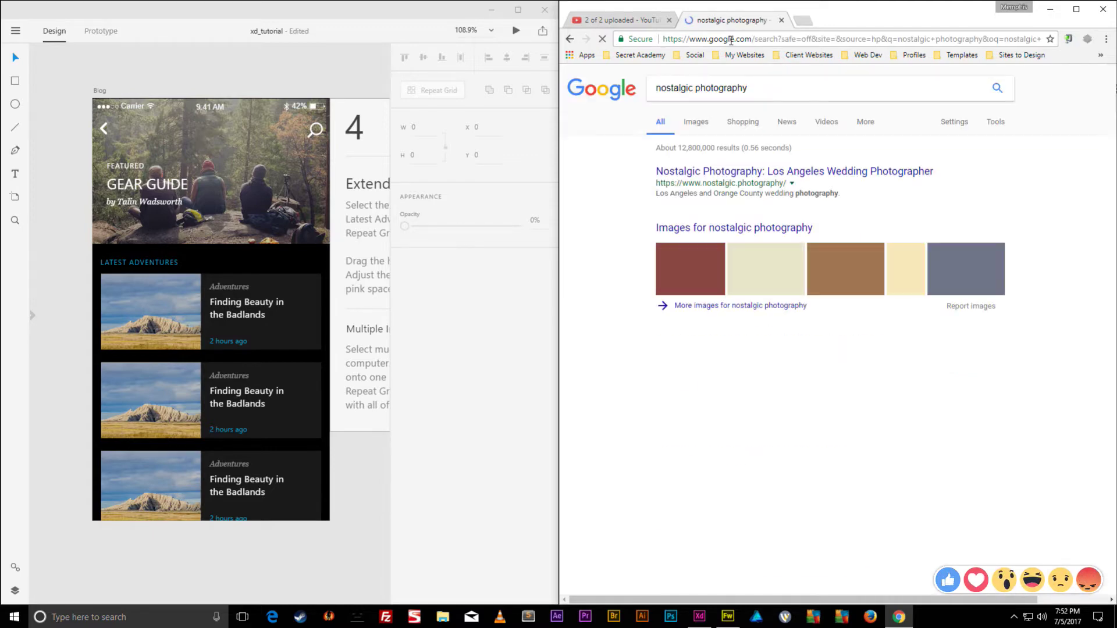
left_click(694, 124)
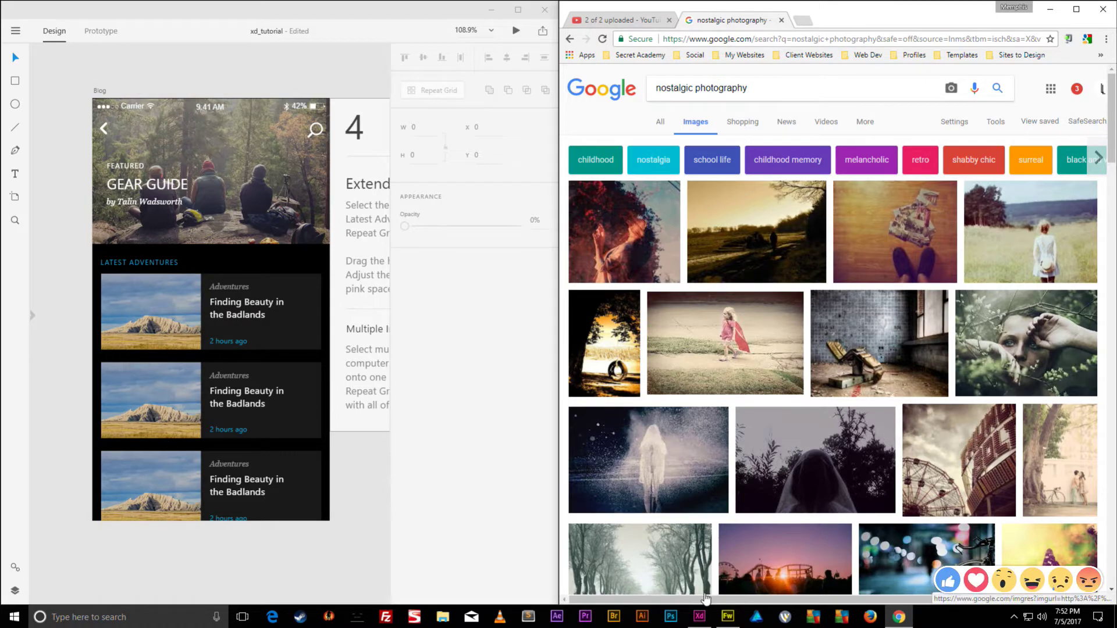
- Open File Explorer and navigate to the HI APP folder on the Desktop
left_click(443, 617)
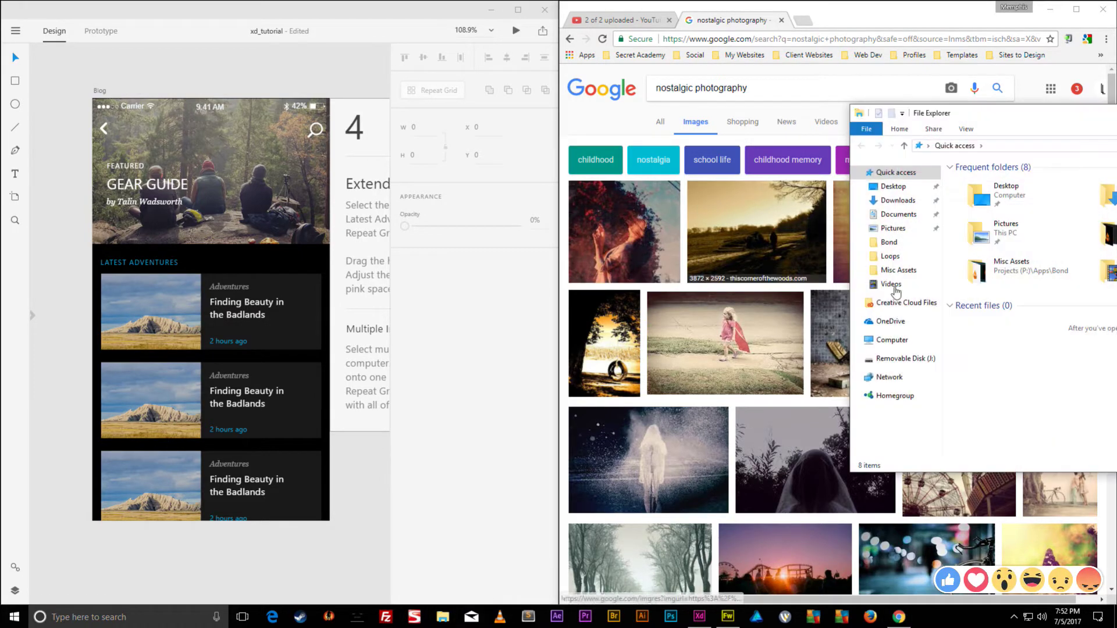
left_click_drag(1042, 123, 562, 157)
double_click(500, 226)
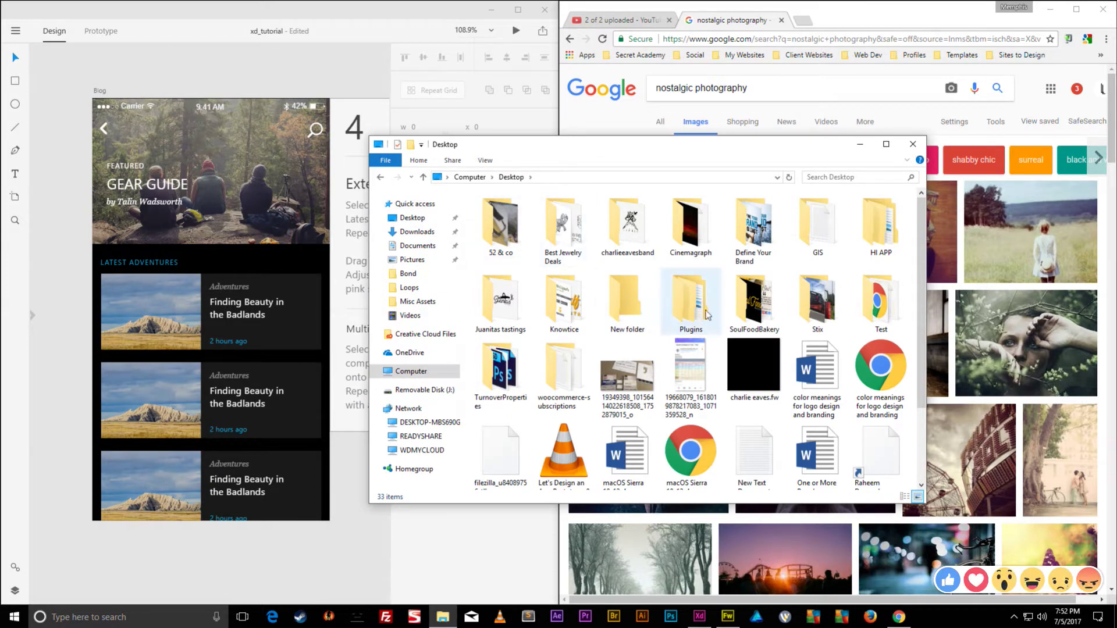
double_click(880, 230)
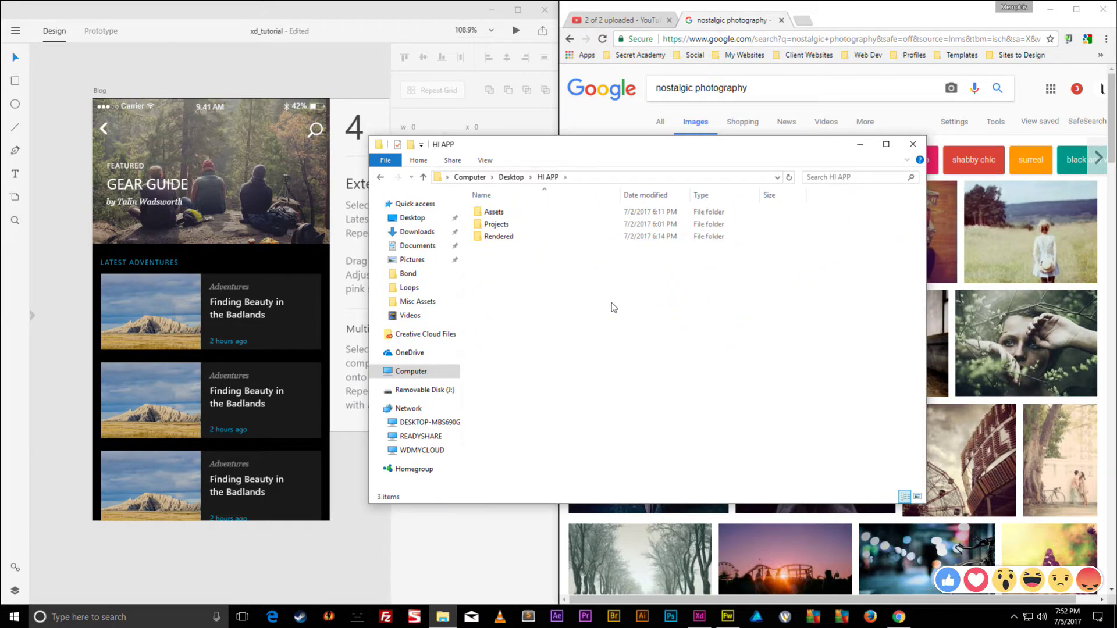
left_click_drag(614, 309, 462, 203)
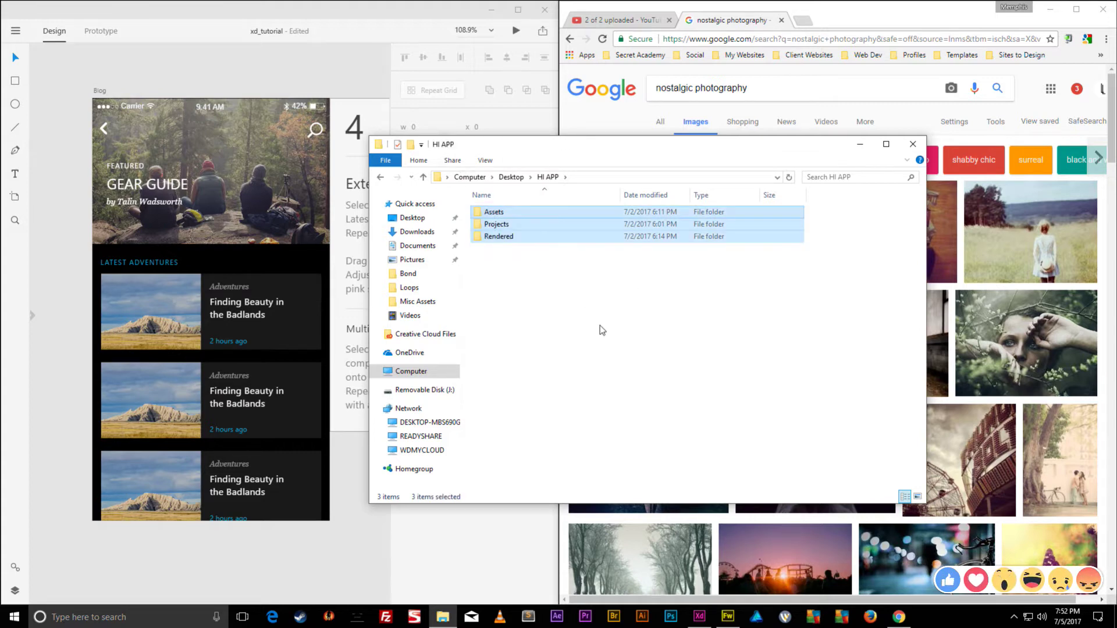
- Create a new folder named 'Inspiration' inside HI APP and open it
right_click(600, 327)
mouse_move(678, 465)
left_click(763, 463)
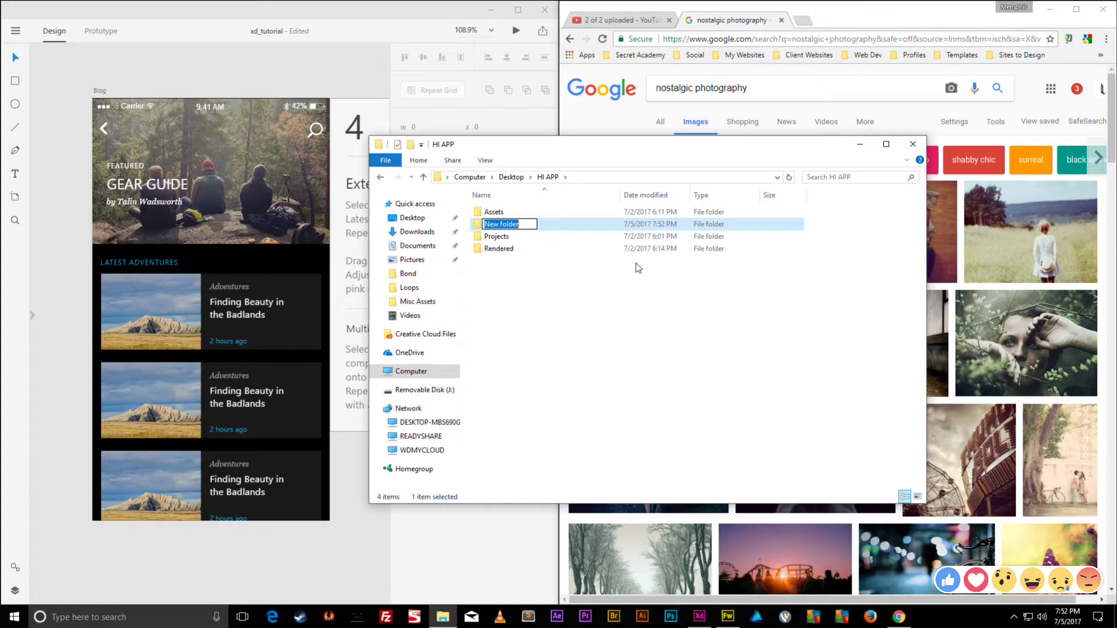
type("Defaul")
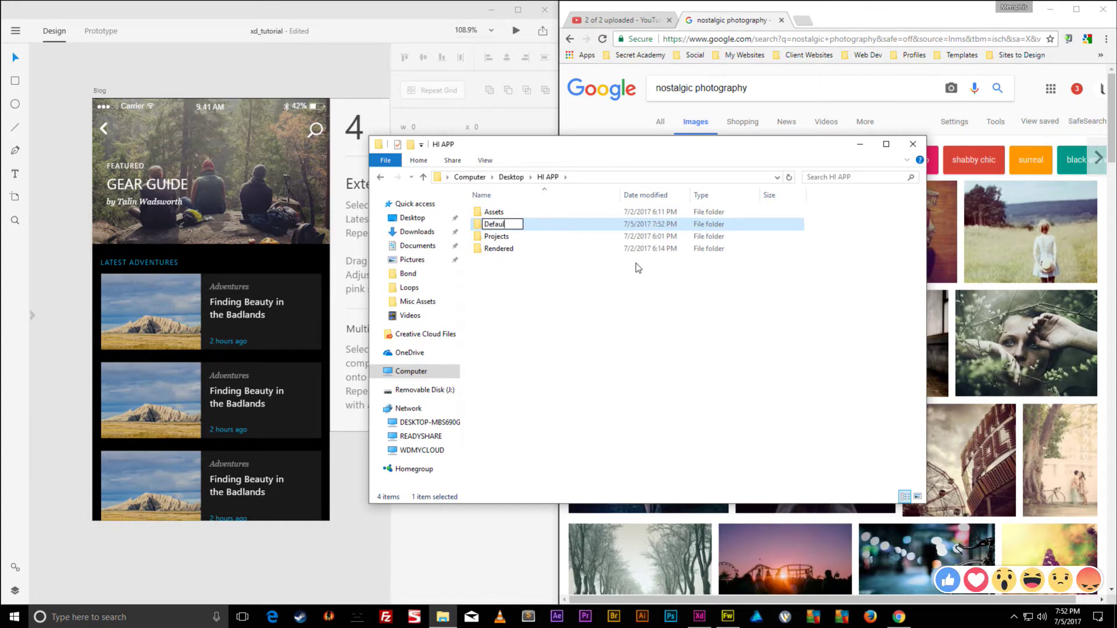
key("BackSpace")
key("BackSpace")
key("BackSpace")
key("BackSpace")
key("BackSpace")
key("BackSpace")
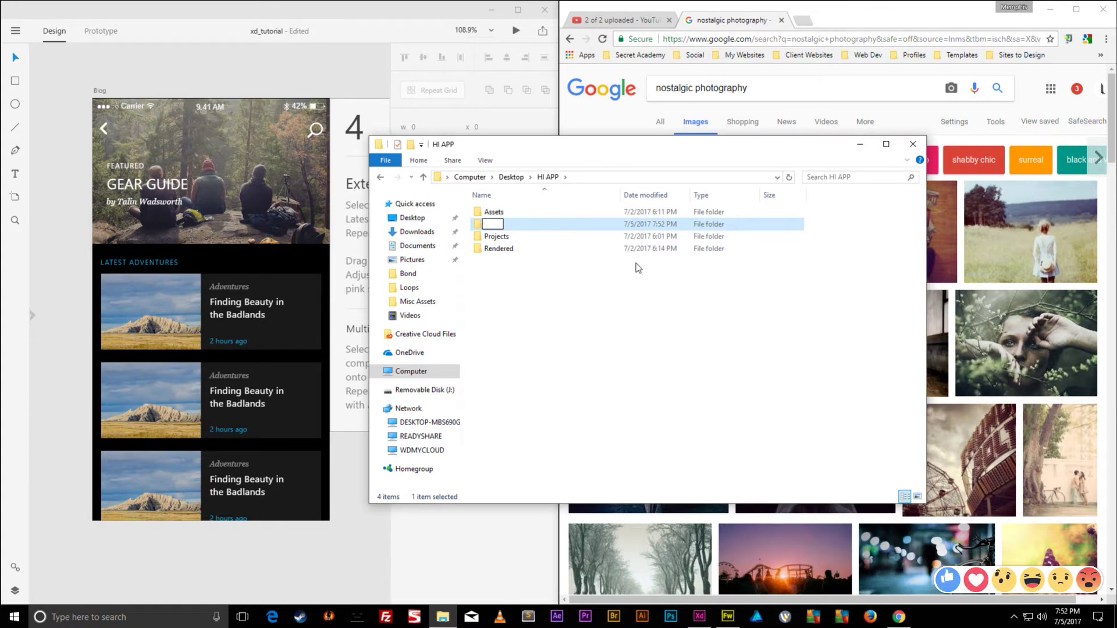
type("Inspiration")
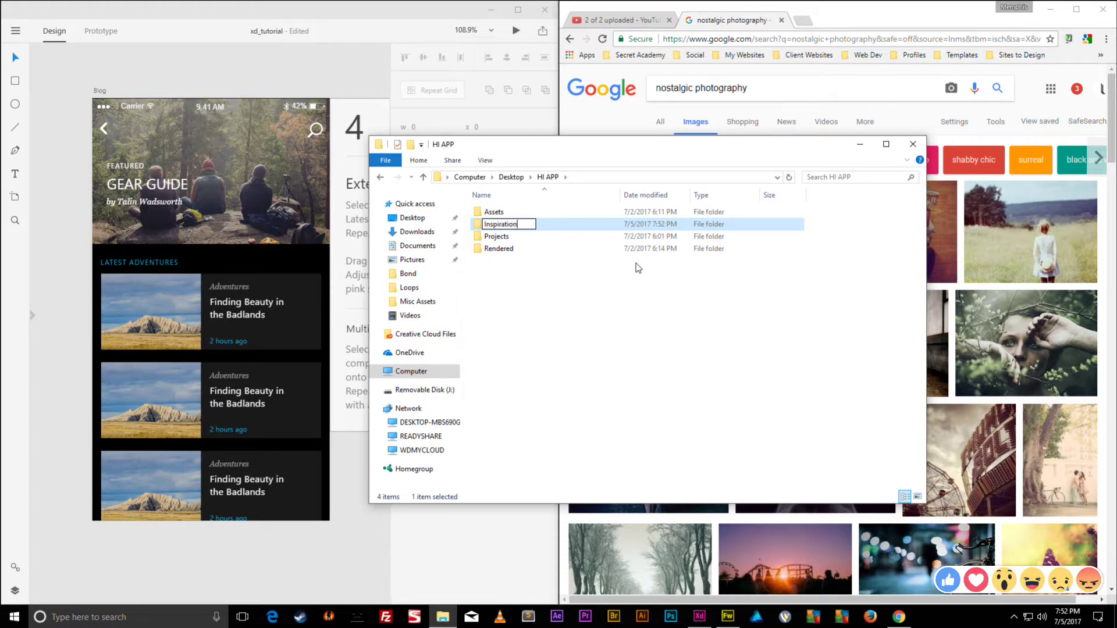
key("Return")
double_click(508, 225)
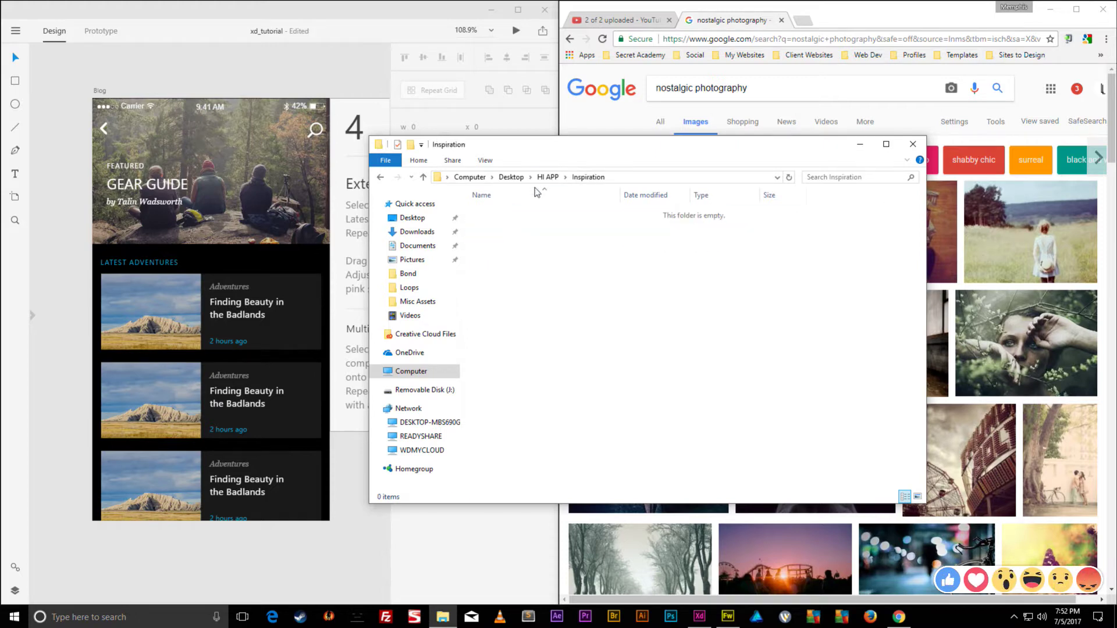
left_click_drag(568, 151, 183, 112)
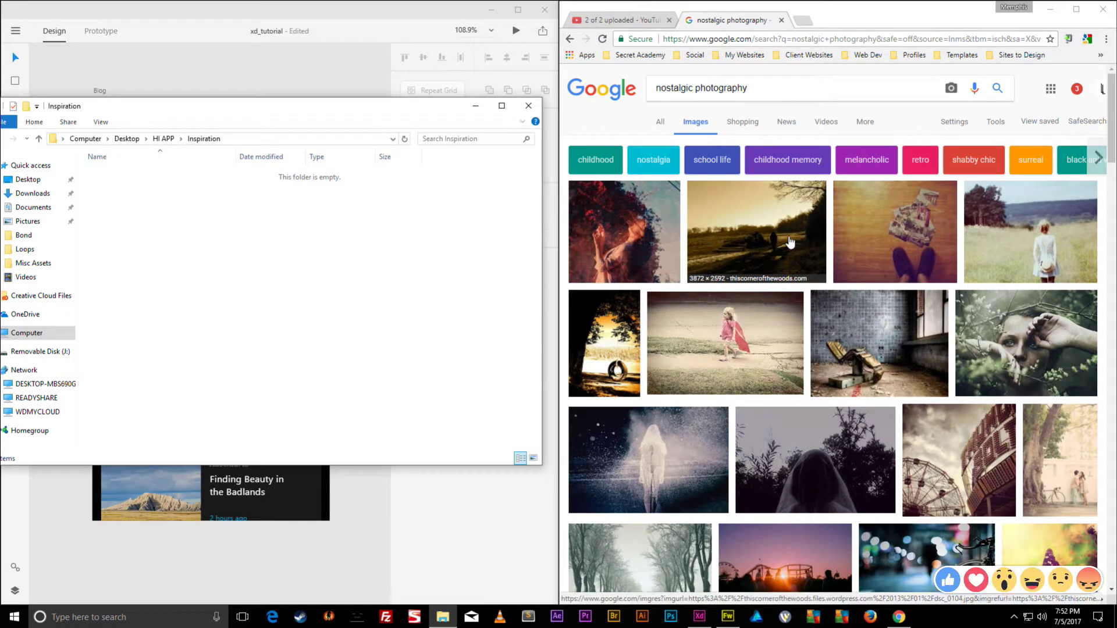
- Save the woman-among-leaves photo into Inspiration as download.jpg and open it in Fireworks CS6
left_click(1021, 343)
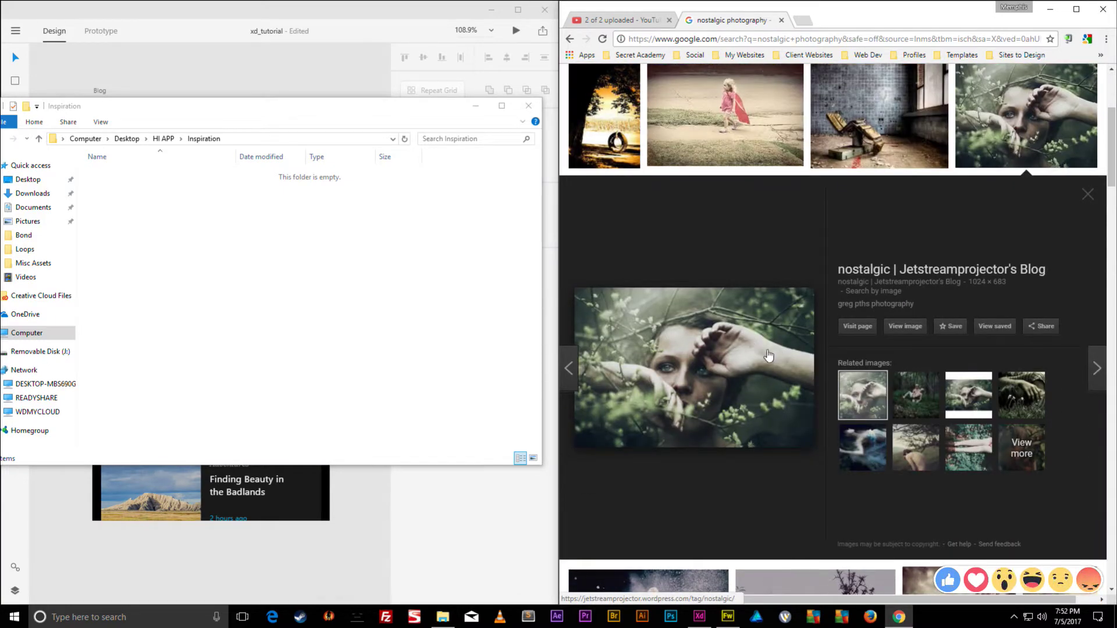
scroll(1002, 126, "up", 2)
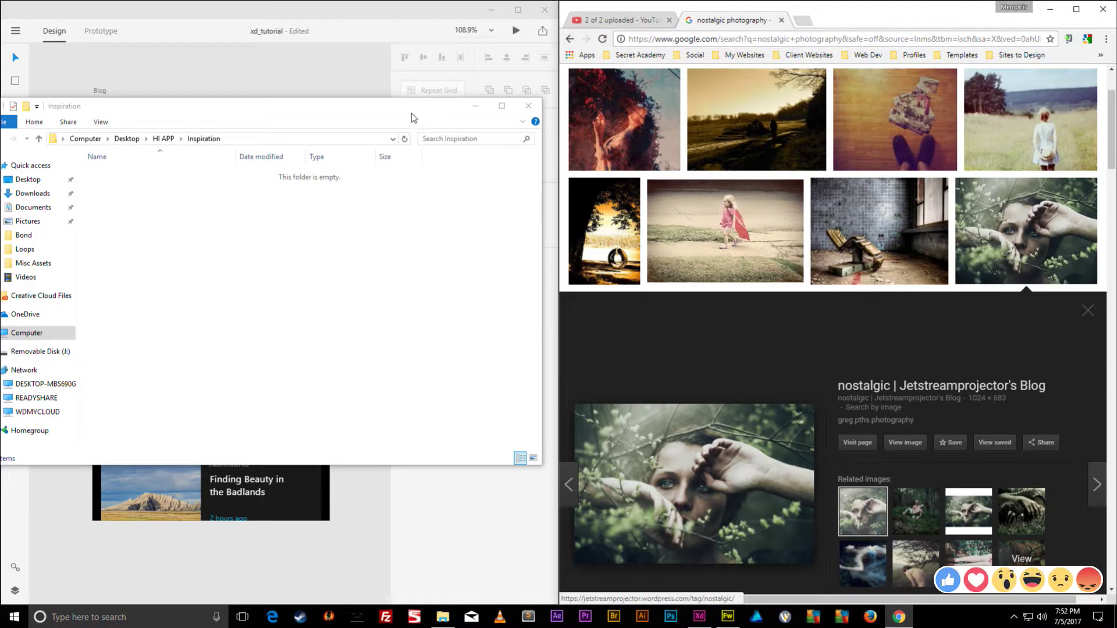
left_click_drag(384, 106, 886, 143)
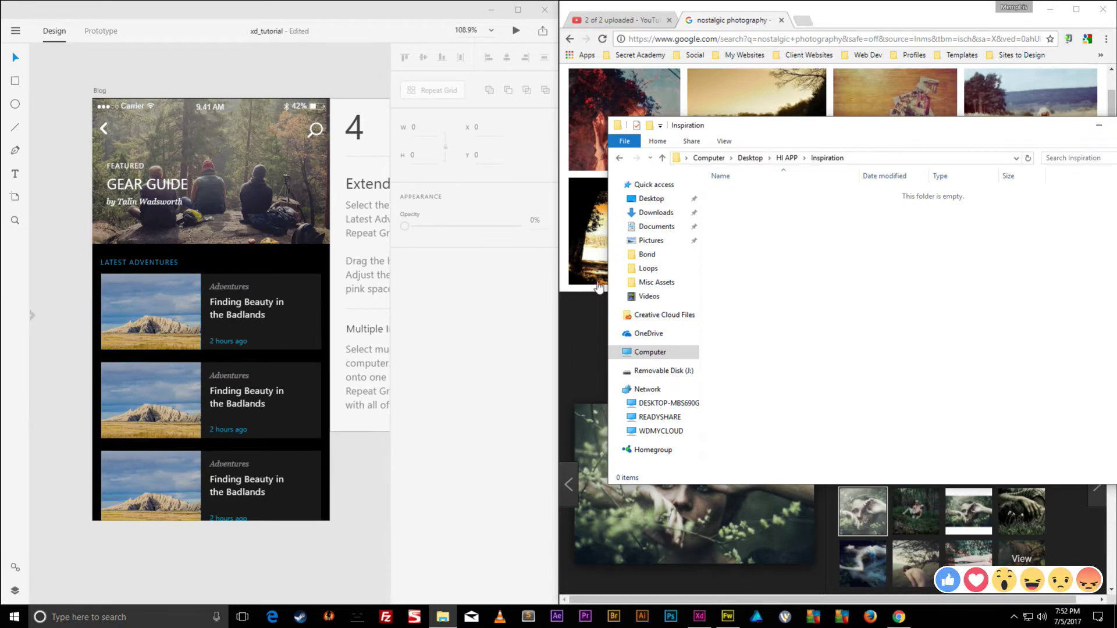
left_click_drag(955, 130, 413, 143)
left_click_drag(1036, 219, 312, 292)
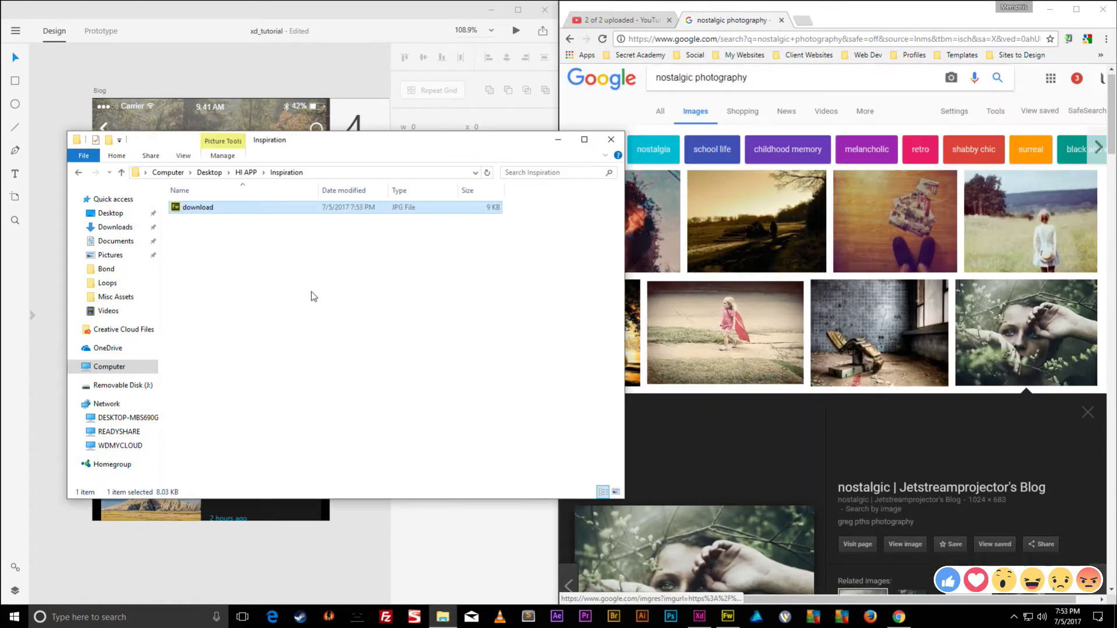
double_click(191, 208)
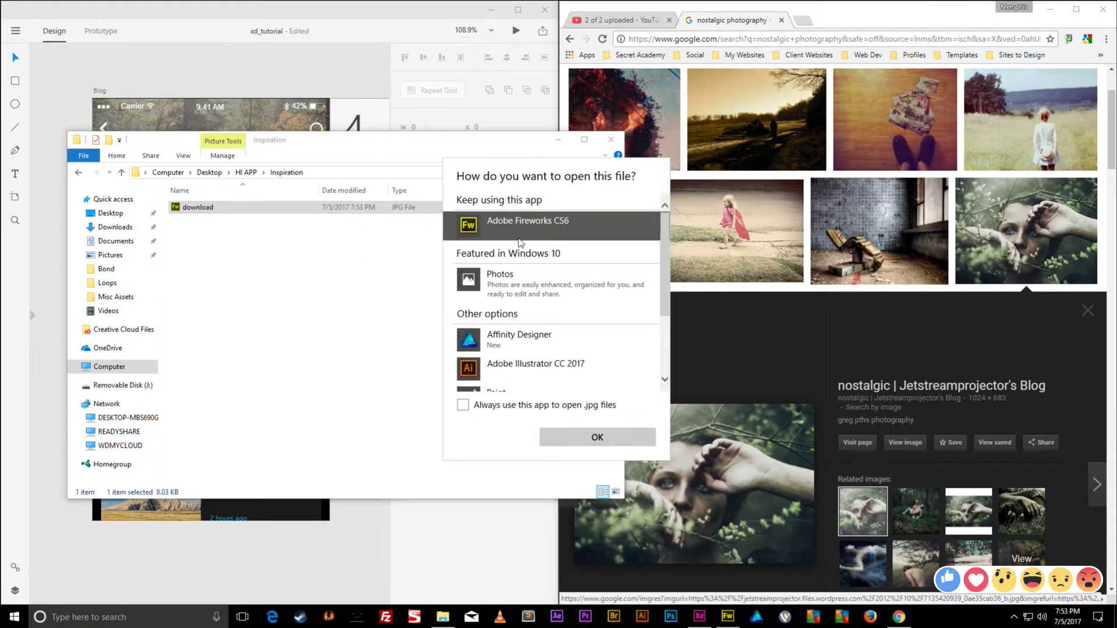
left_click(583, 433)
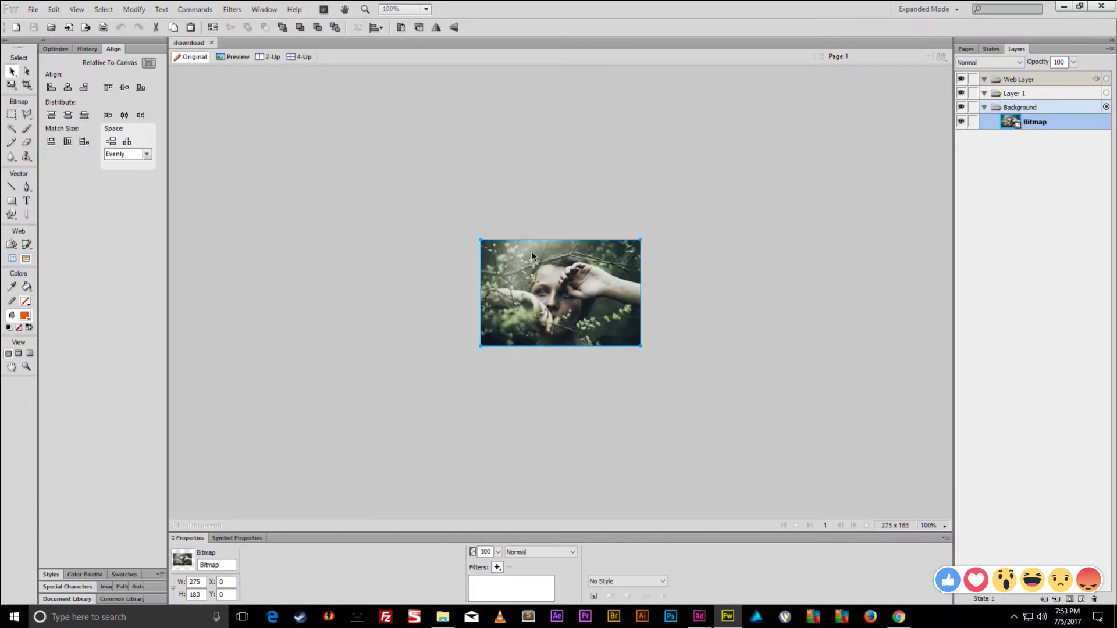
- Try dragging the large preview photo into Fireworks, then undo the dropped URL text
left_click_drag(677, 215, 463, 369)
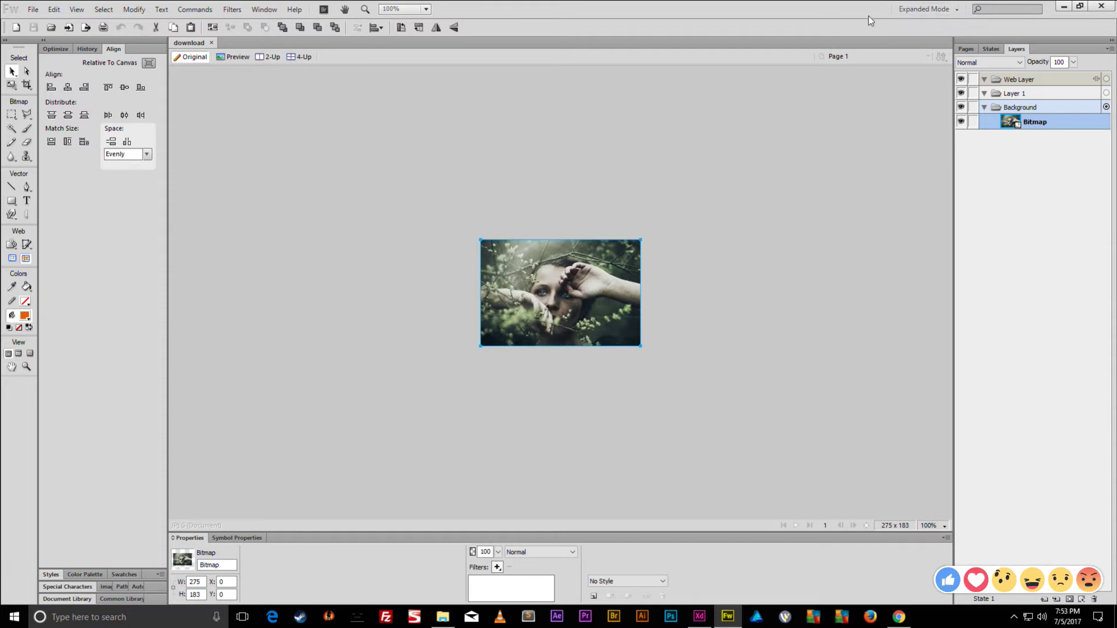
double_click(870, 17)
left_click(1025, 216)
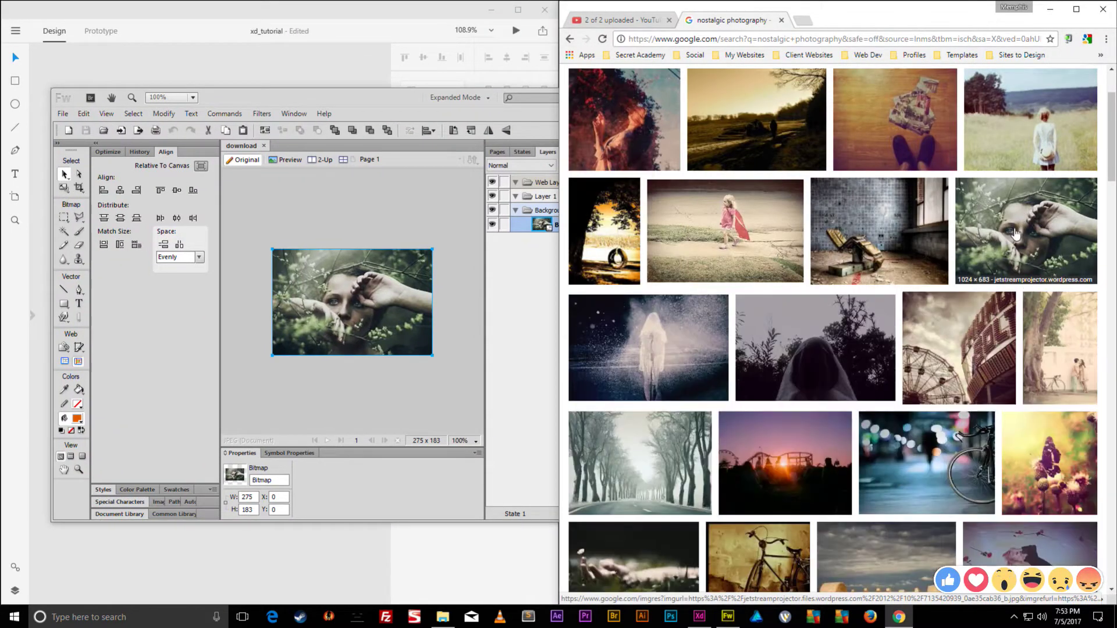
left_click(1015, 217)
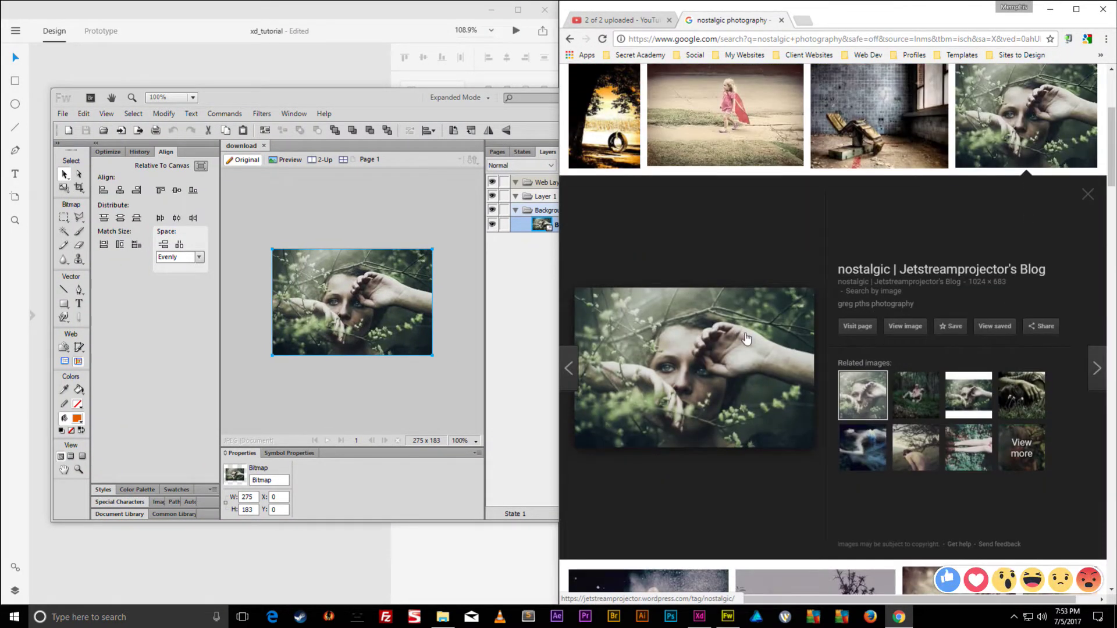
left_click_drag(747, 339, 424, 279)
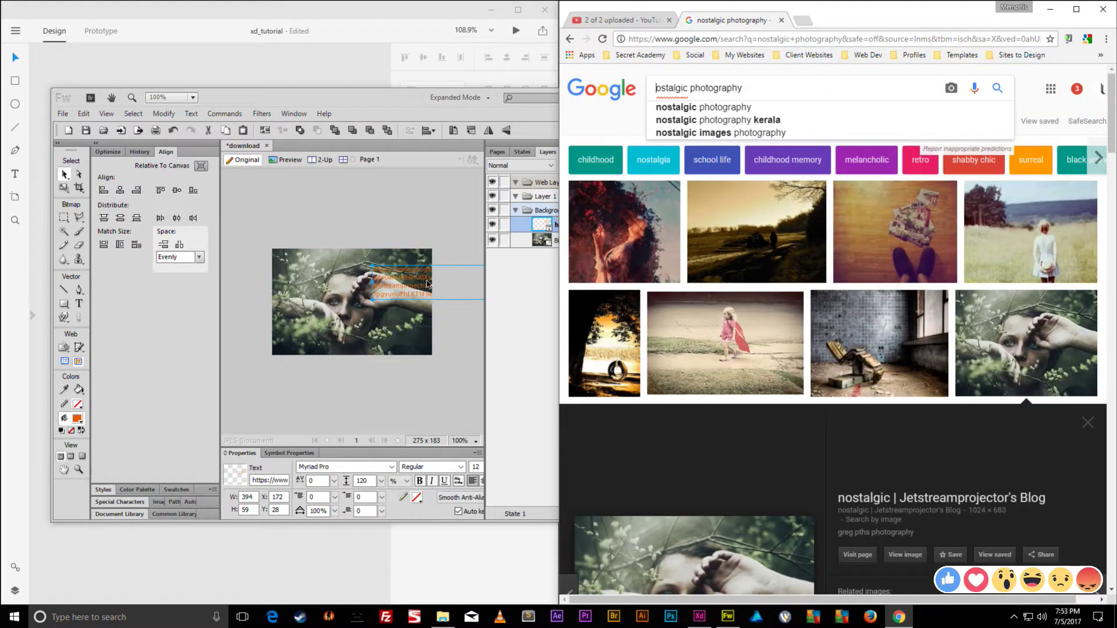
left_click(427, 284)
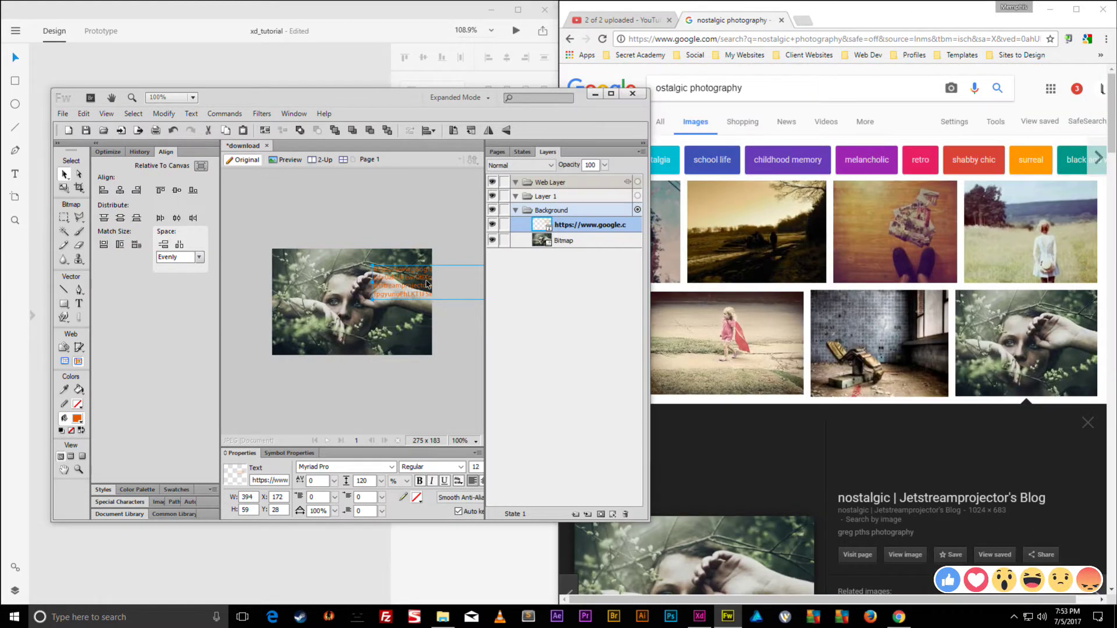
key("ctrl+z")
- Copy the full-size preview photo from Chrome and paste it onto the Fireworks canvas
left_click(727, 469)
scroll(727, 469, "down", 4)
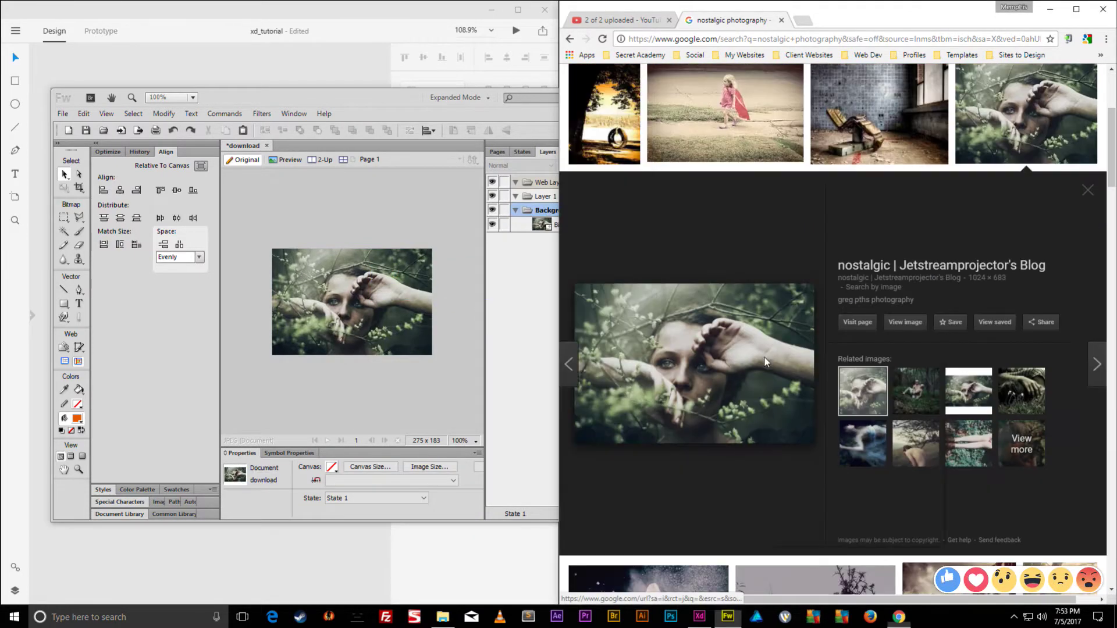
right_click(764, 358)
left_click(808, 473)
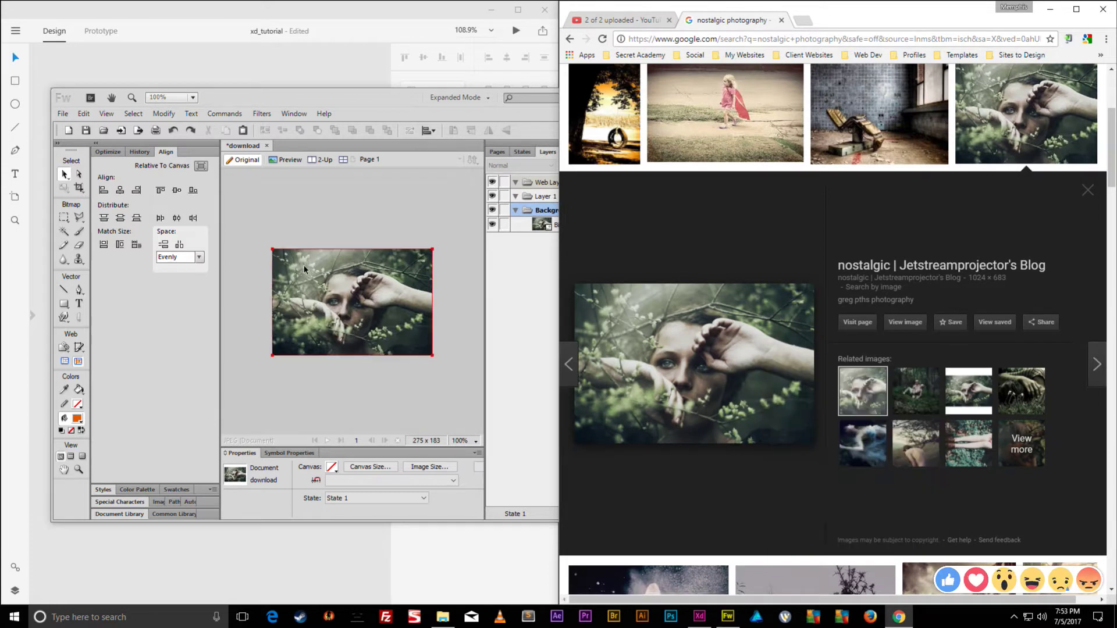
left_click(342, 292)
double_click(359, 90)
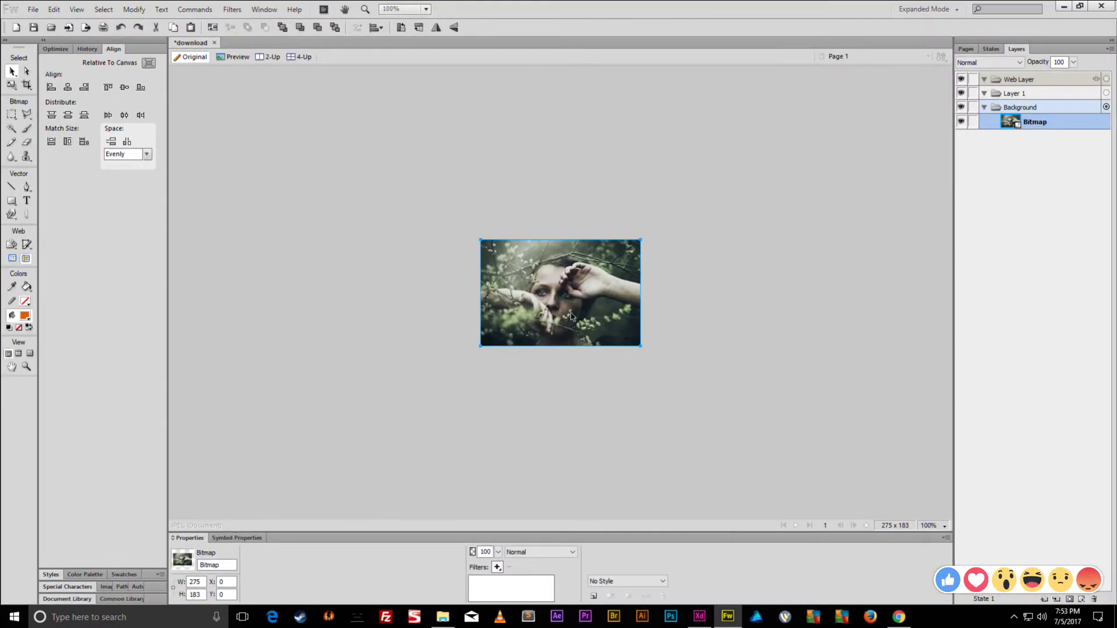
key("ctrl+v")
left_click_drag(654, 269, 682, 253)
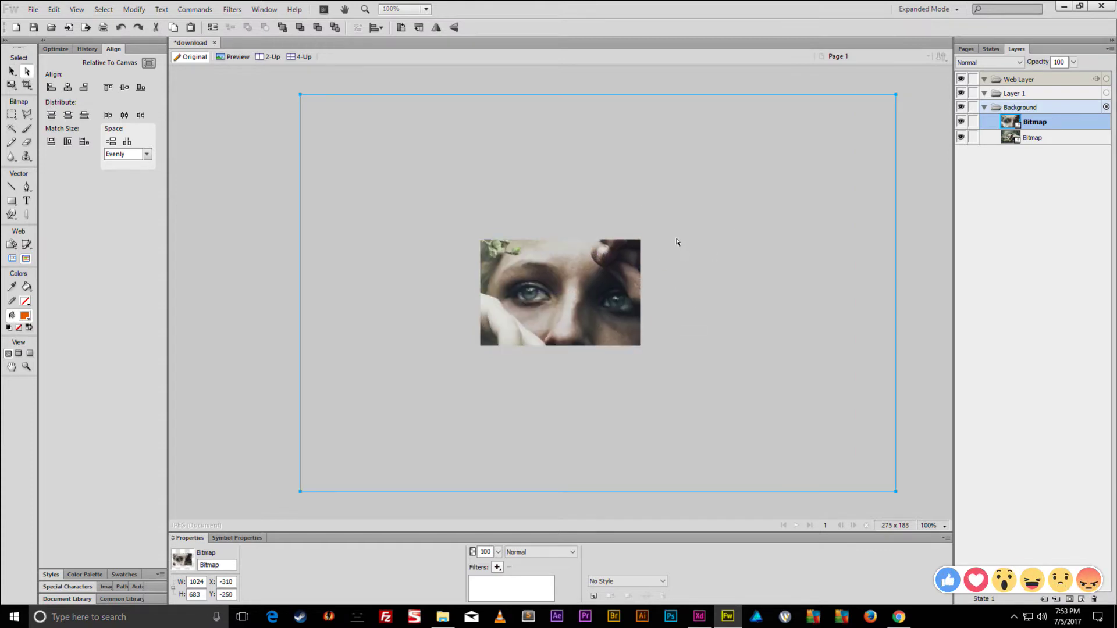
- Rearrange the pasted and original bitmaps, then undo back to the original small photo
key("ctrl+a")
key("ctrl+alt+f")
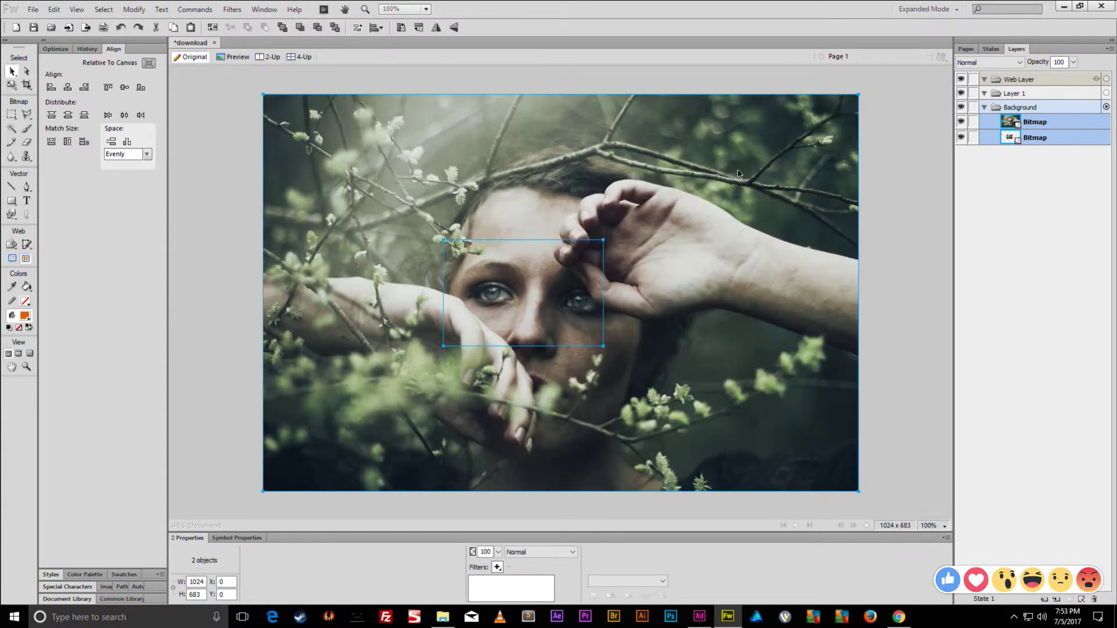
left_click(737, 173)
left_click_drag(737, 174, 332, 230)
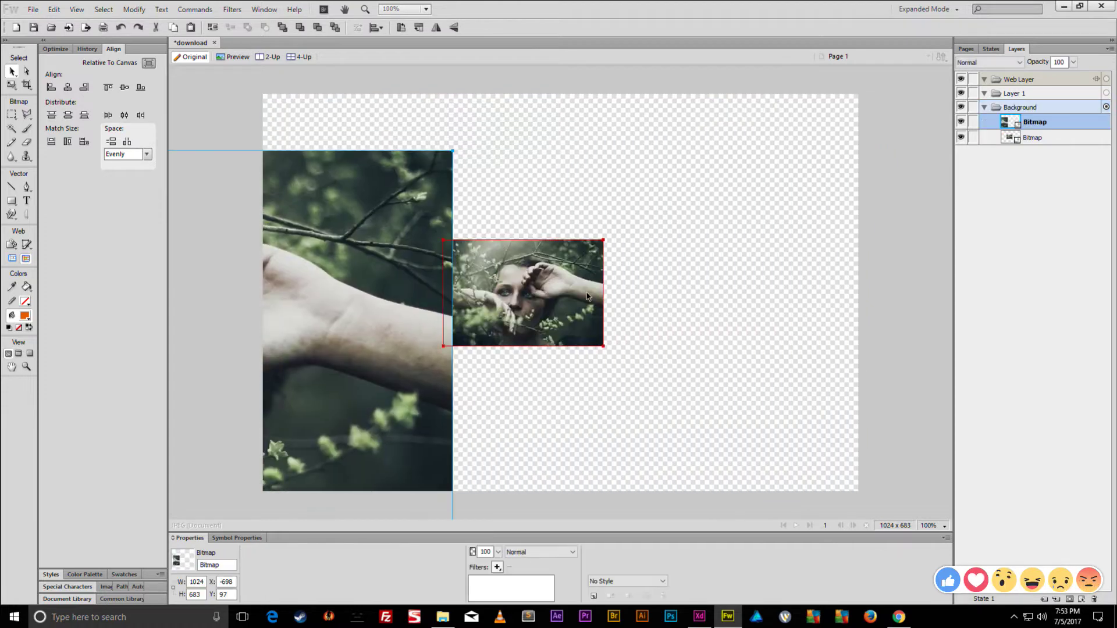
left_click(478, 189)
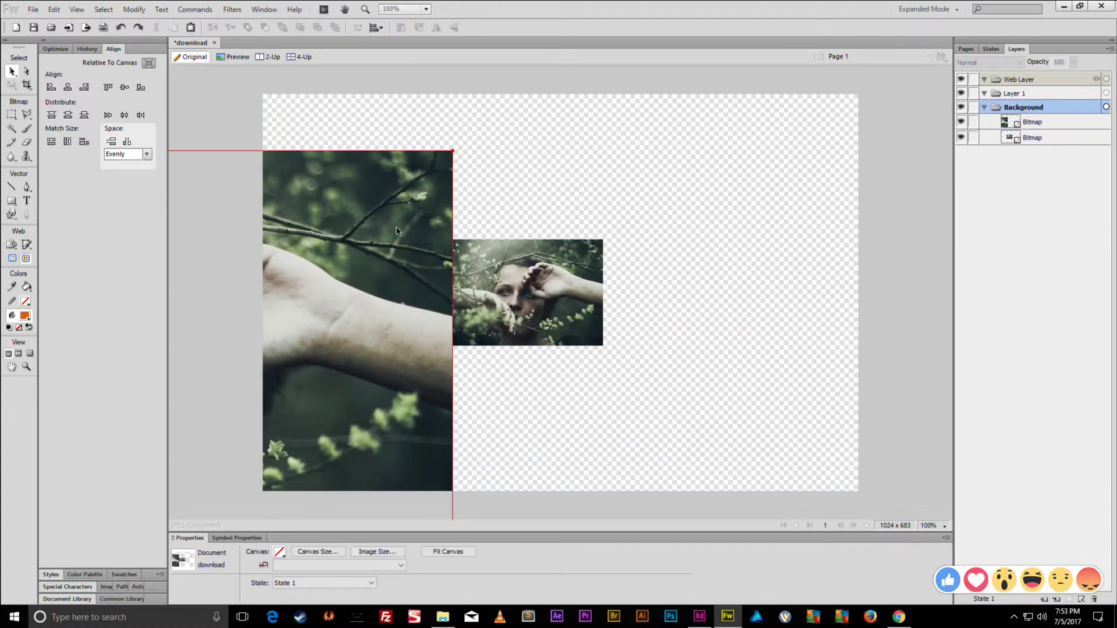
left_click(397, 231)
key("ctrl+x")
left_click(572, 256)
key("ctrl+v")
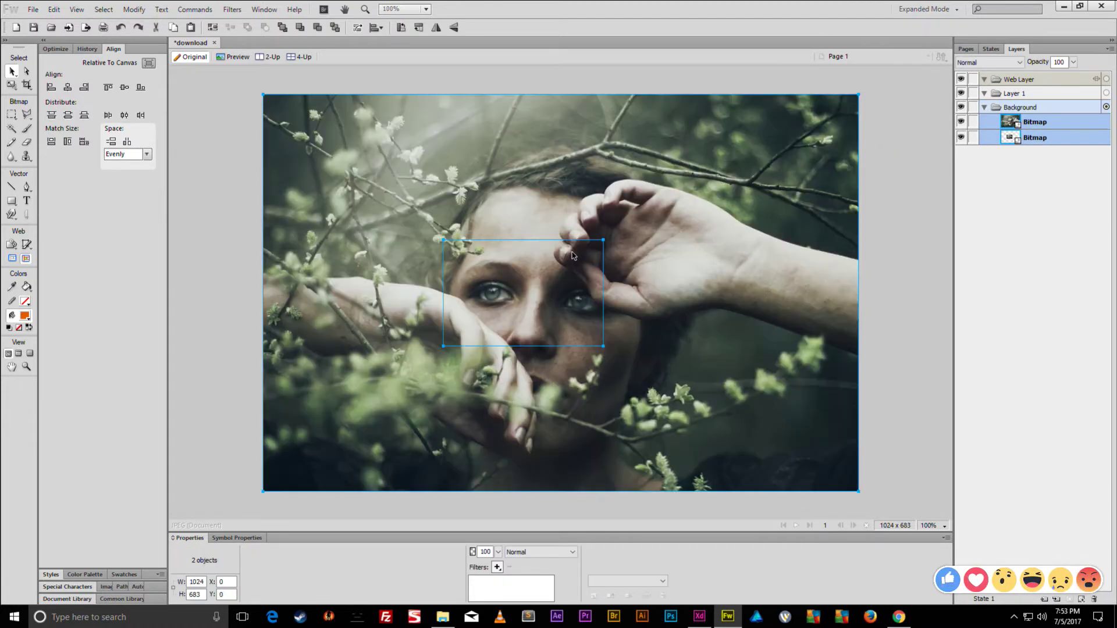
key("ctrl+z")
key("ctrl+z")
key("ctrl+z")
key("ctrl+z")
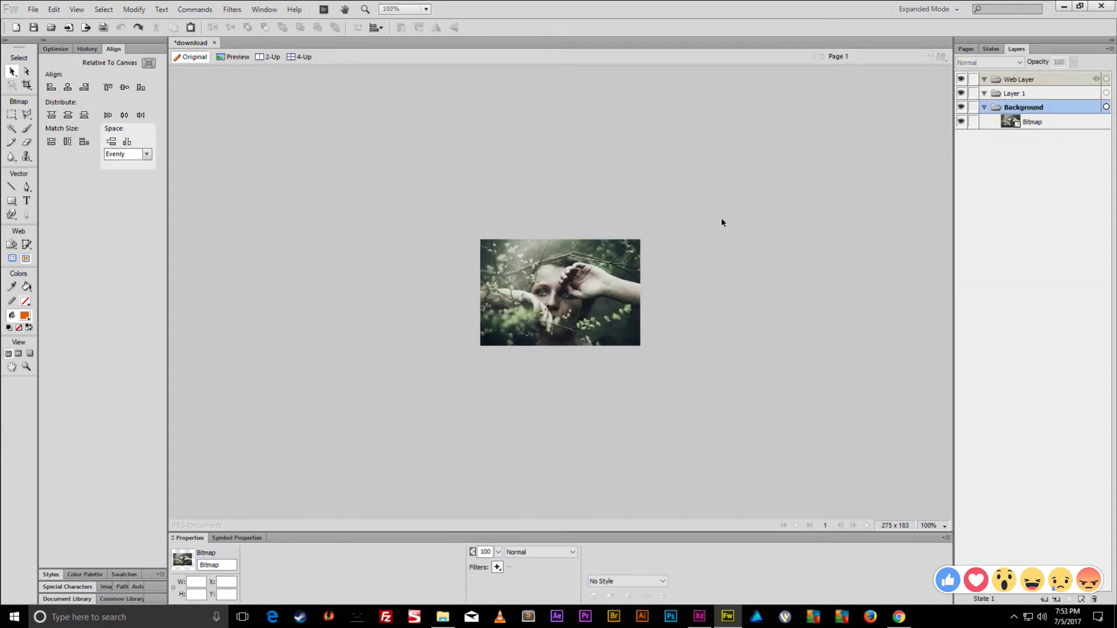
left_click(722, 222)
- Close the download document without saving changes and minimize Fireworks
left_click(214, 43)
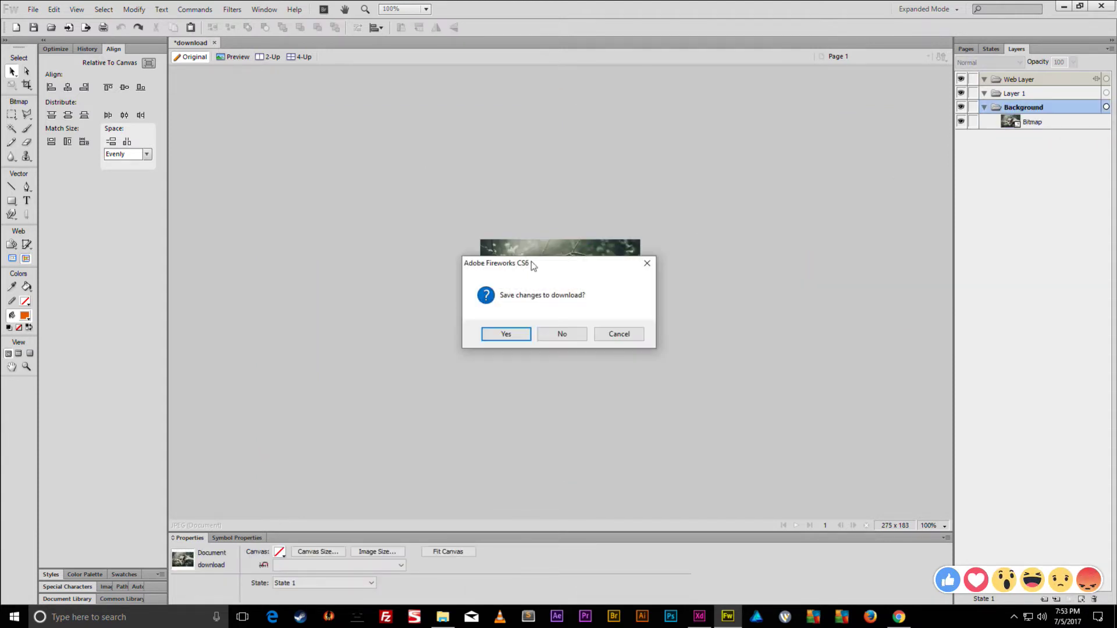
left_click(574, 331)
left_click(1062, 6)
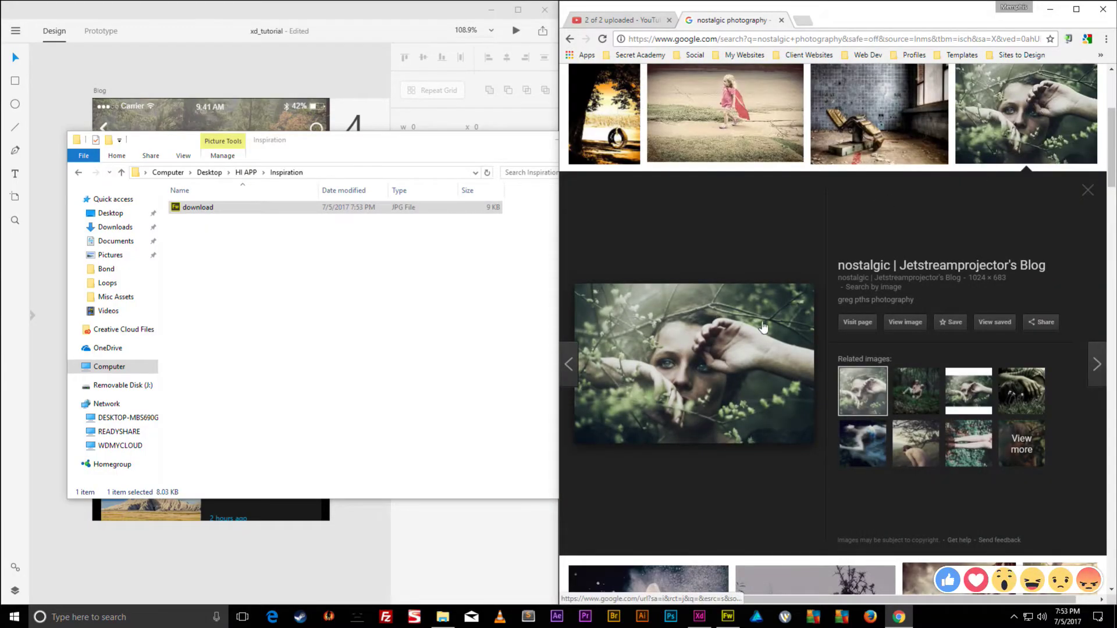
- Try dragging the bicycle photo into Inspiration, cancelling replacement of the existing download file
left_click(1016, 119)
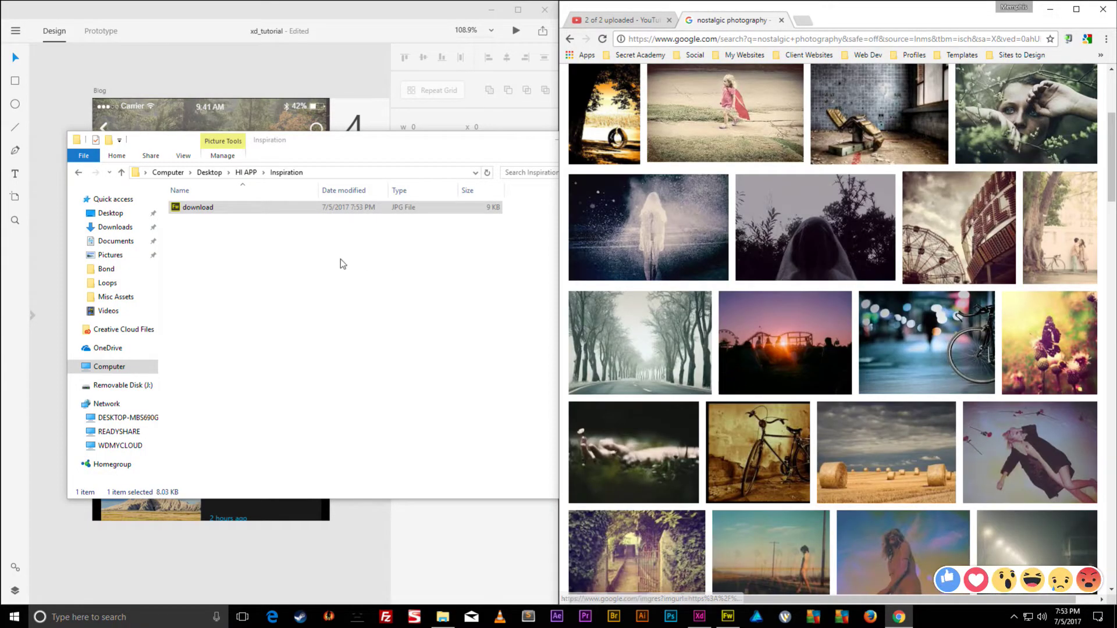
left_click(316, 249)
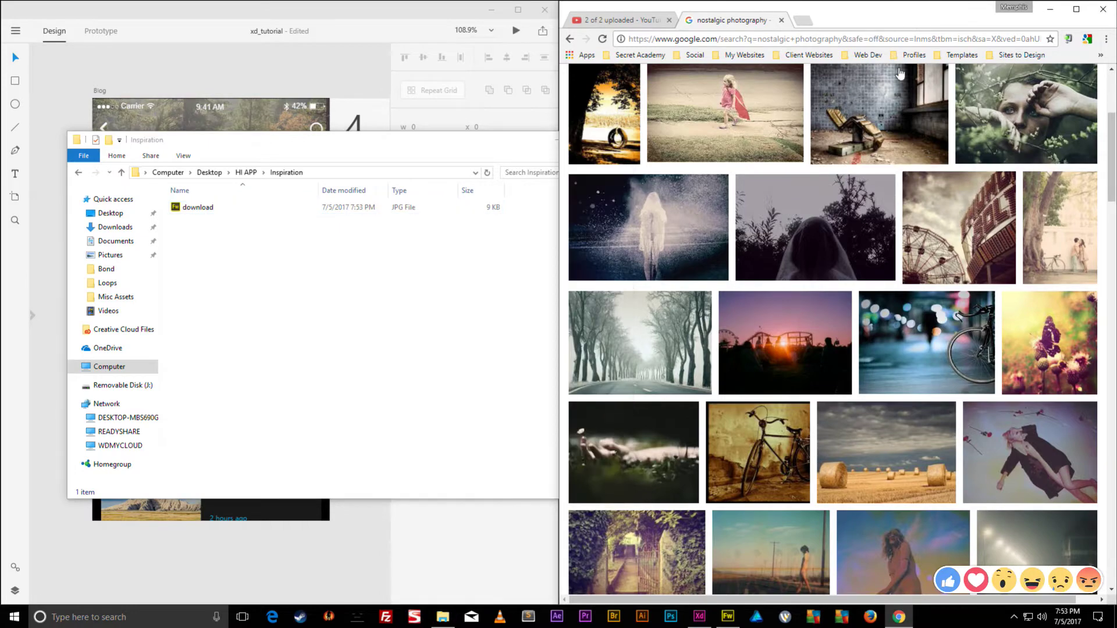
left_click_drag(943, 338, 270, 317)
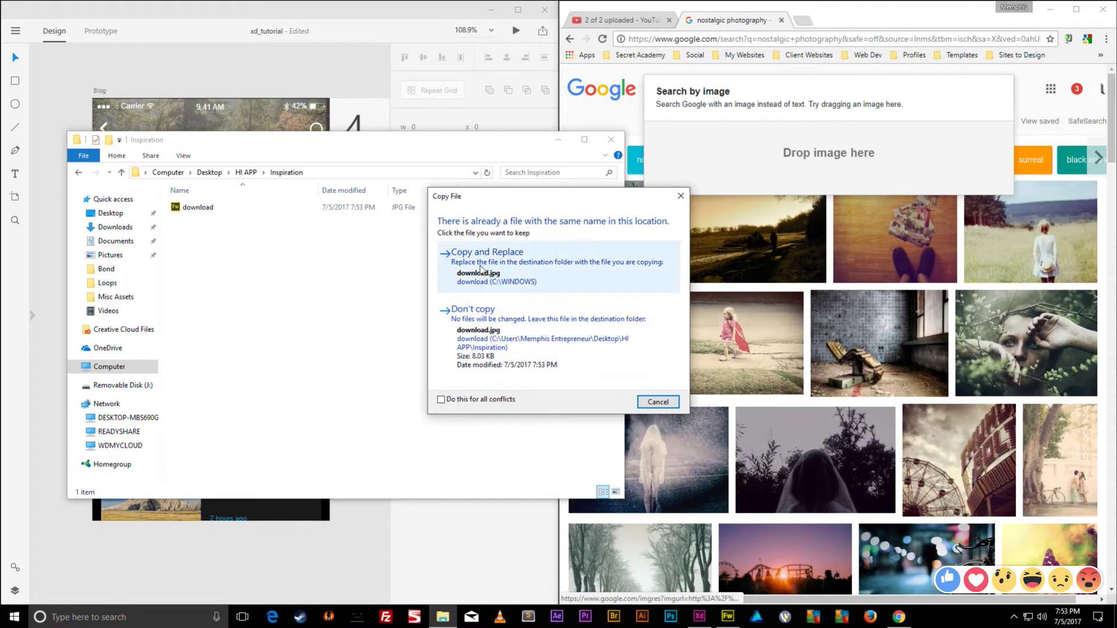
left_click(658, 402)
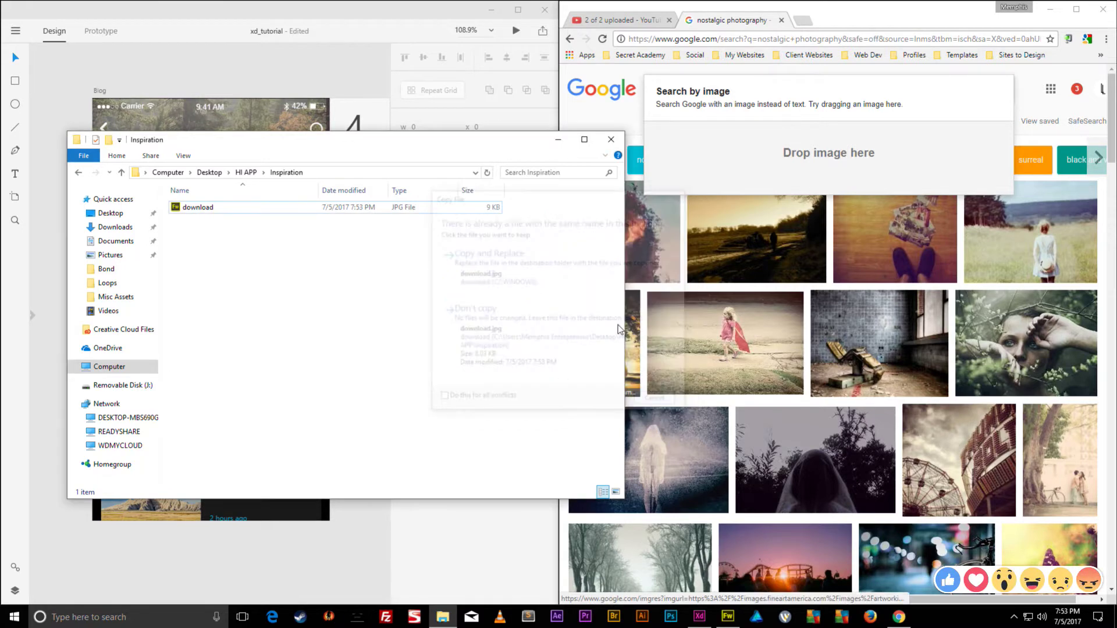
scroll(698, 348, "down", 4)
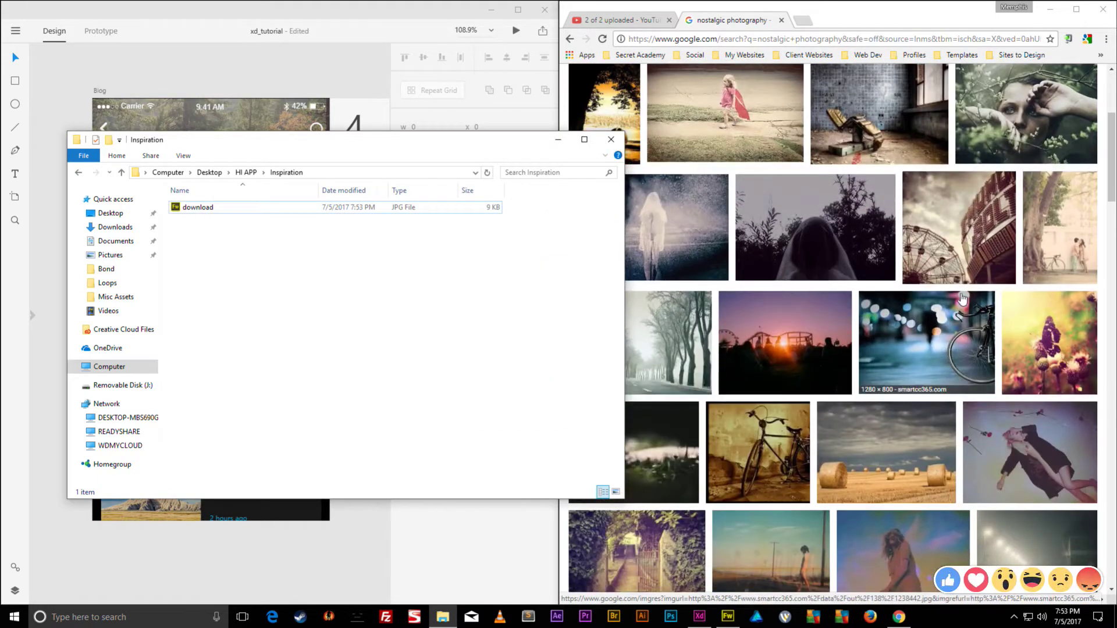
- Save the bicycle photo into Desktop > HI APP > Inspiration as download2
right_click(938, 330)
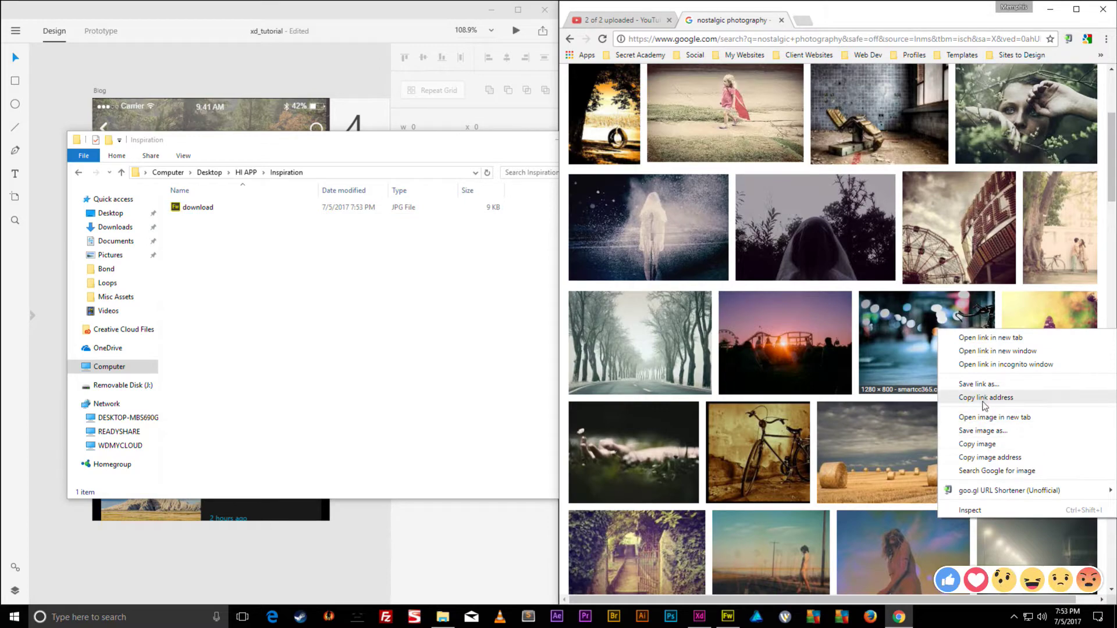
left_click(978, 431)
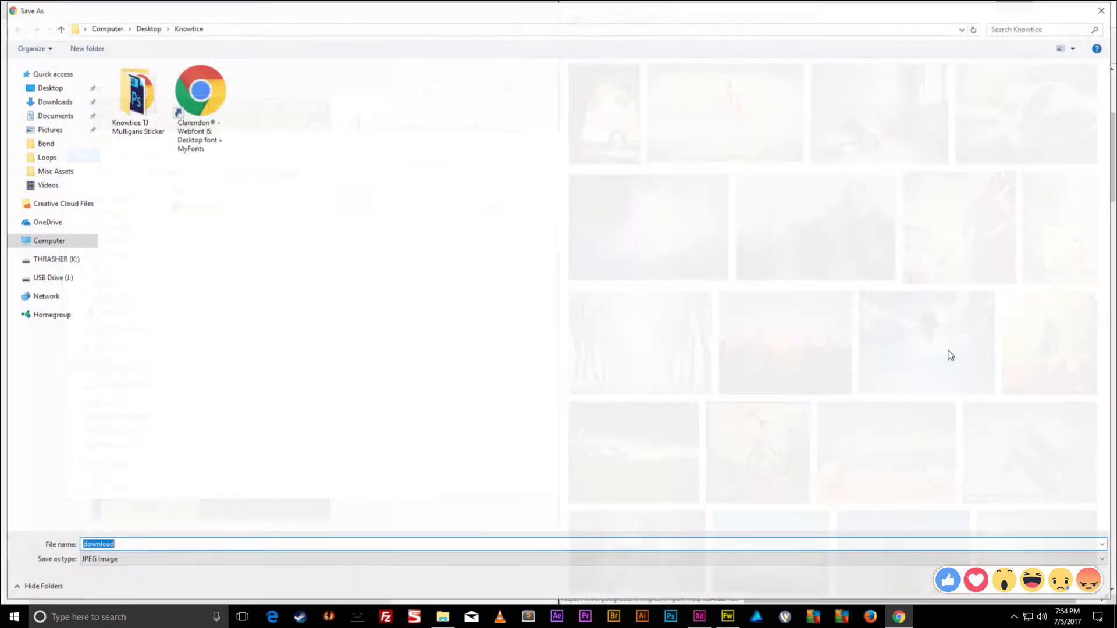
left_click(147, 29)
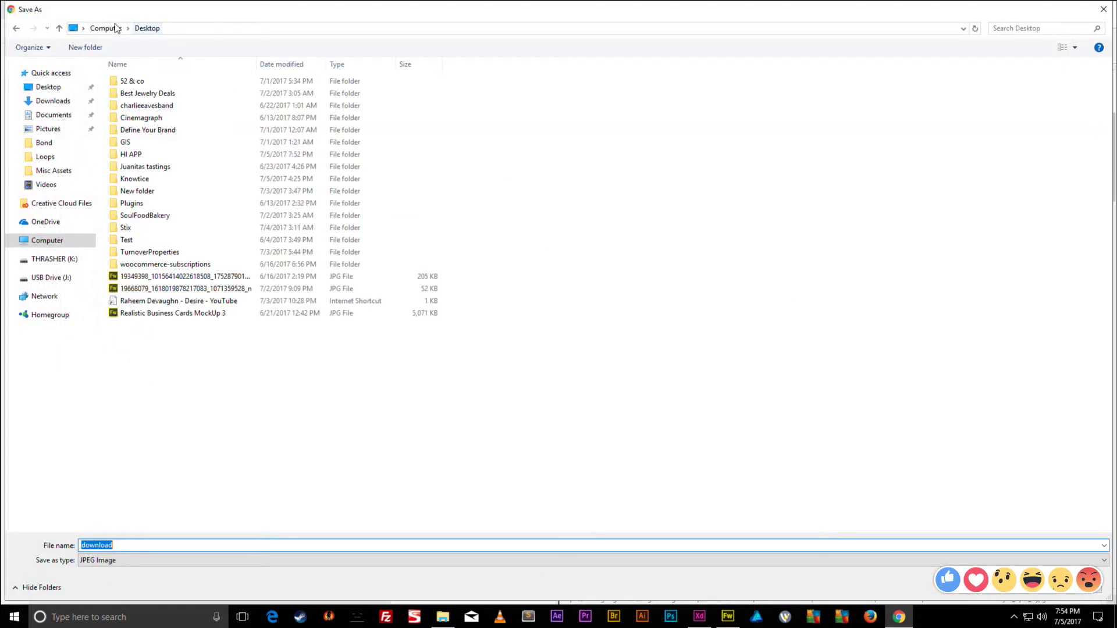
double_click(131, 155)
double_click(136, 93)
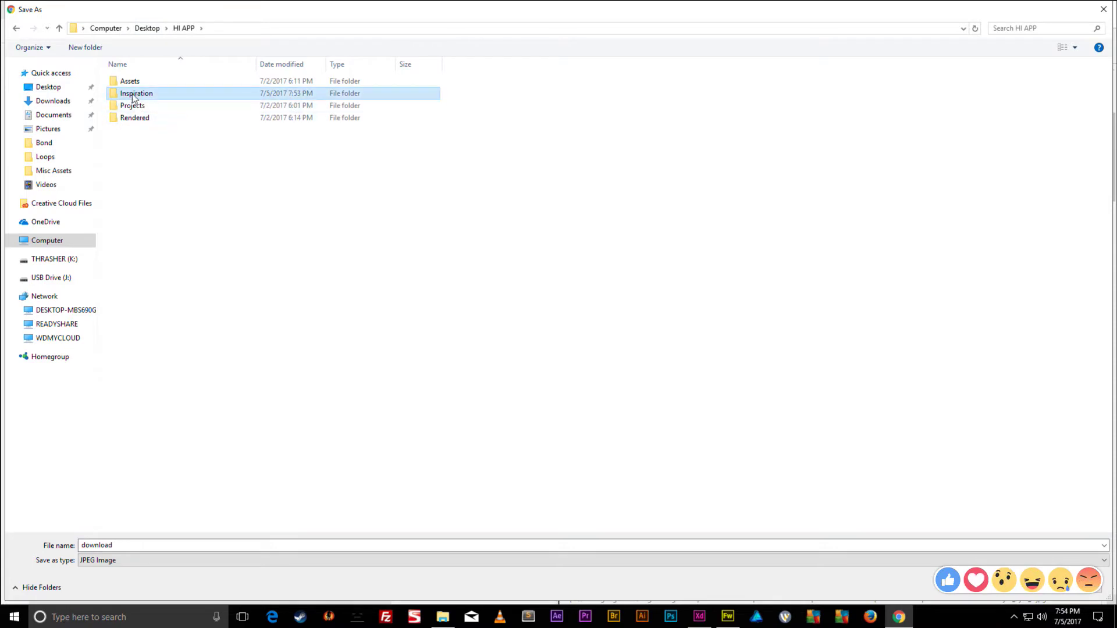
left_click(1022, 601)
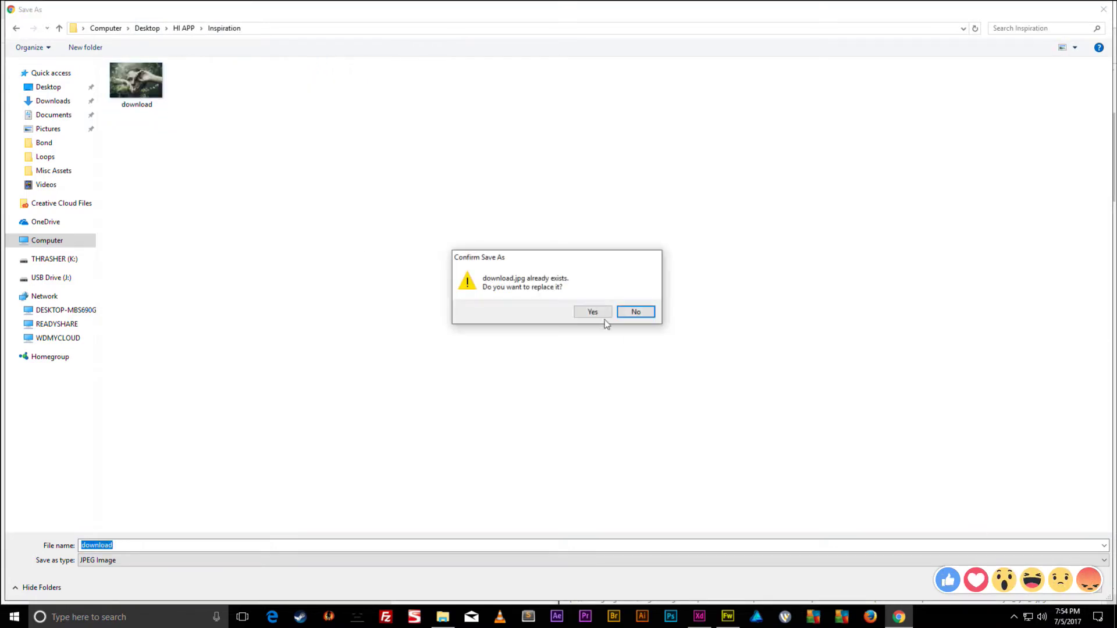
left_click(636, 312)
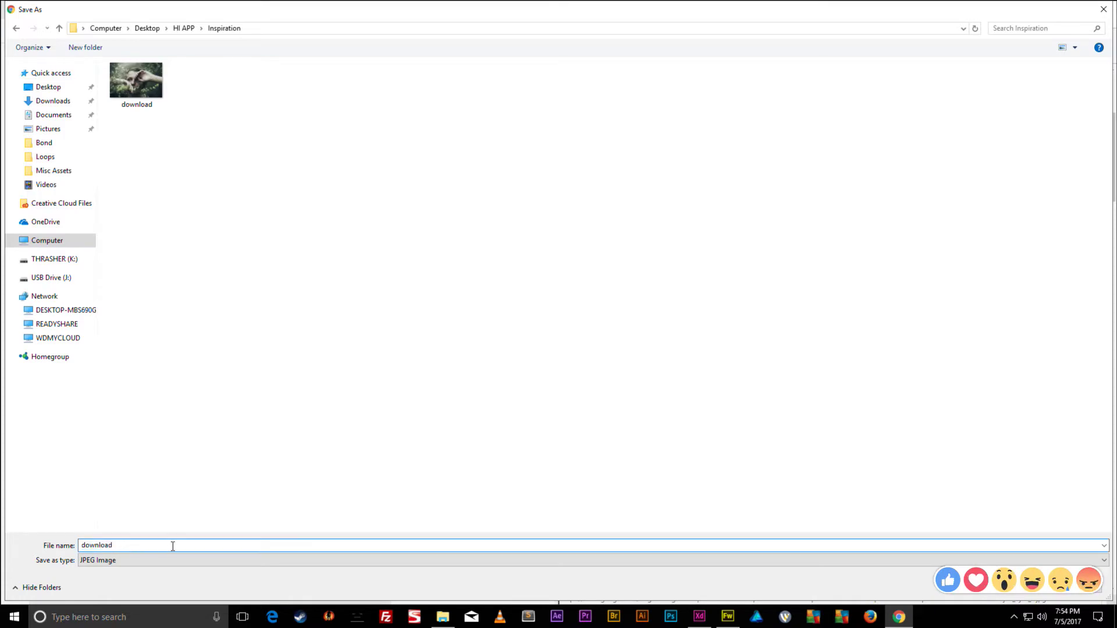
key("Return")
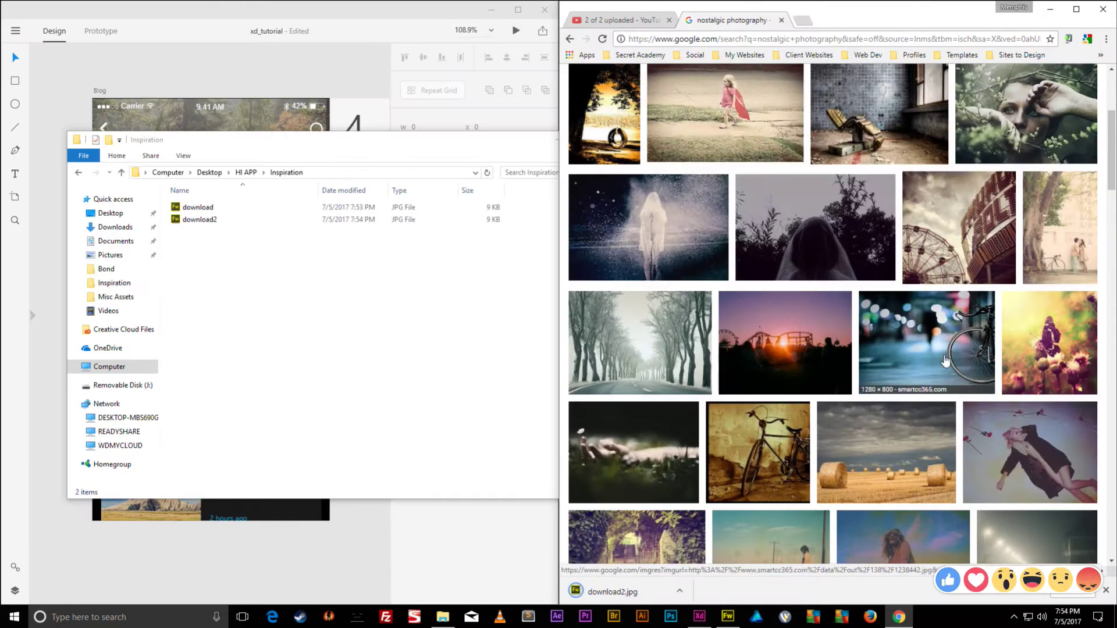
- Save the hay-bale photo into the same Inspiration folder as download (1)
scroll(936, 354, "down", 2)
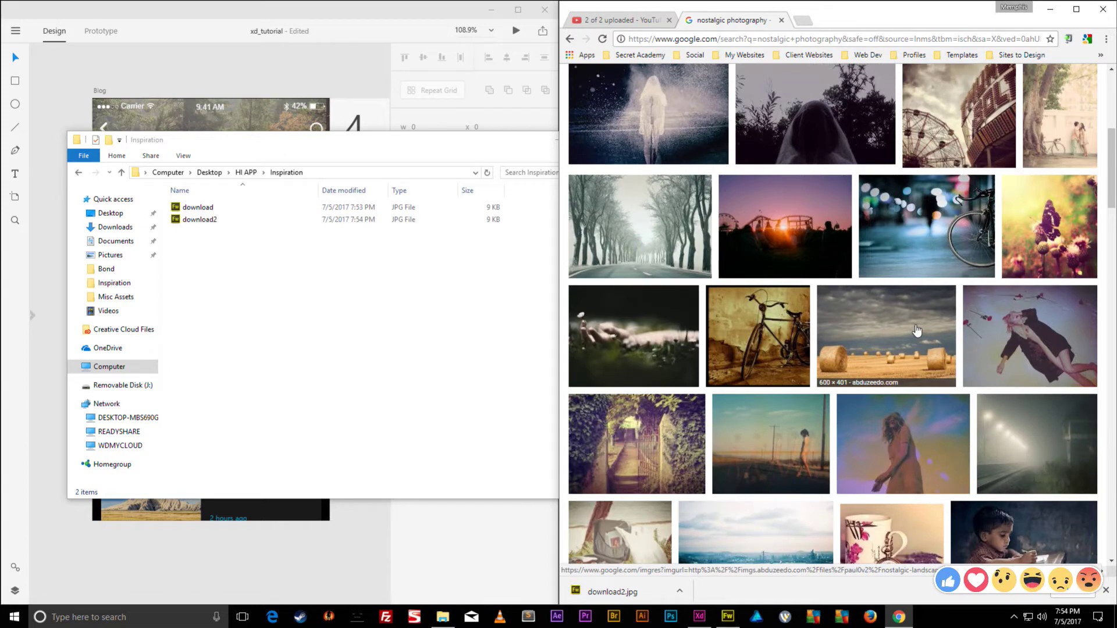
right_click(917, 330)
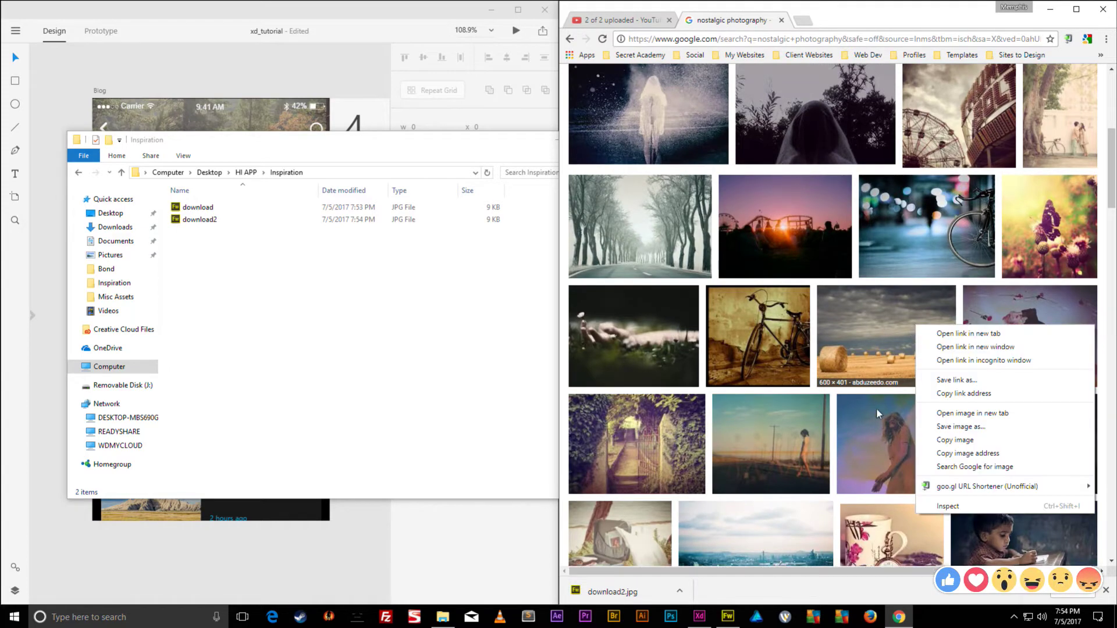
left_click(963, 428)
left_click(132, 546)
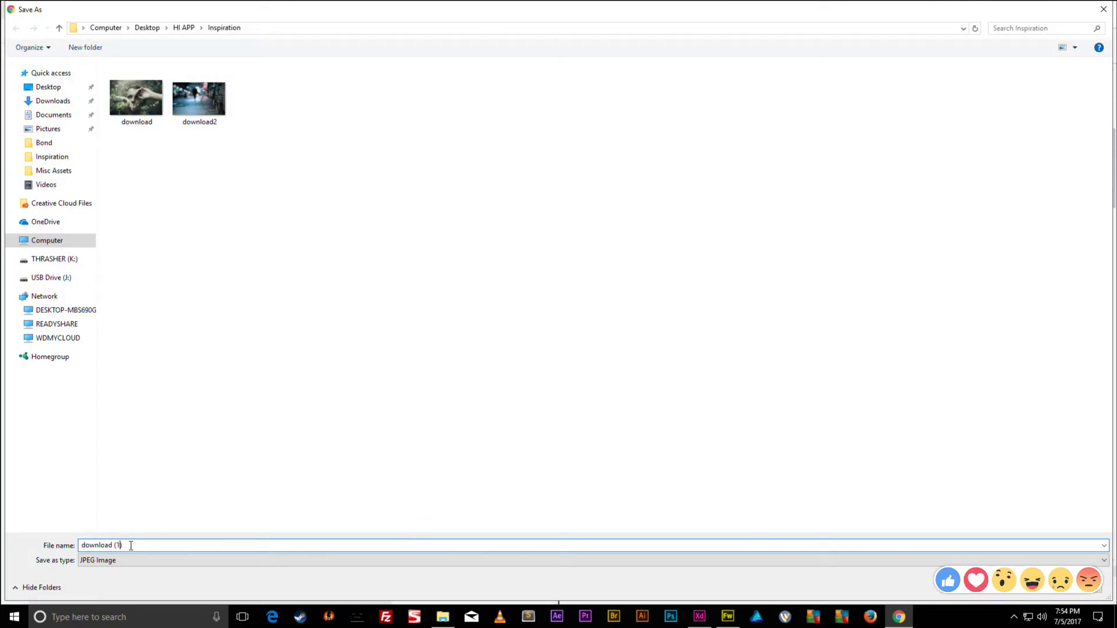
left_click(1009, 593)
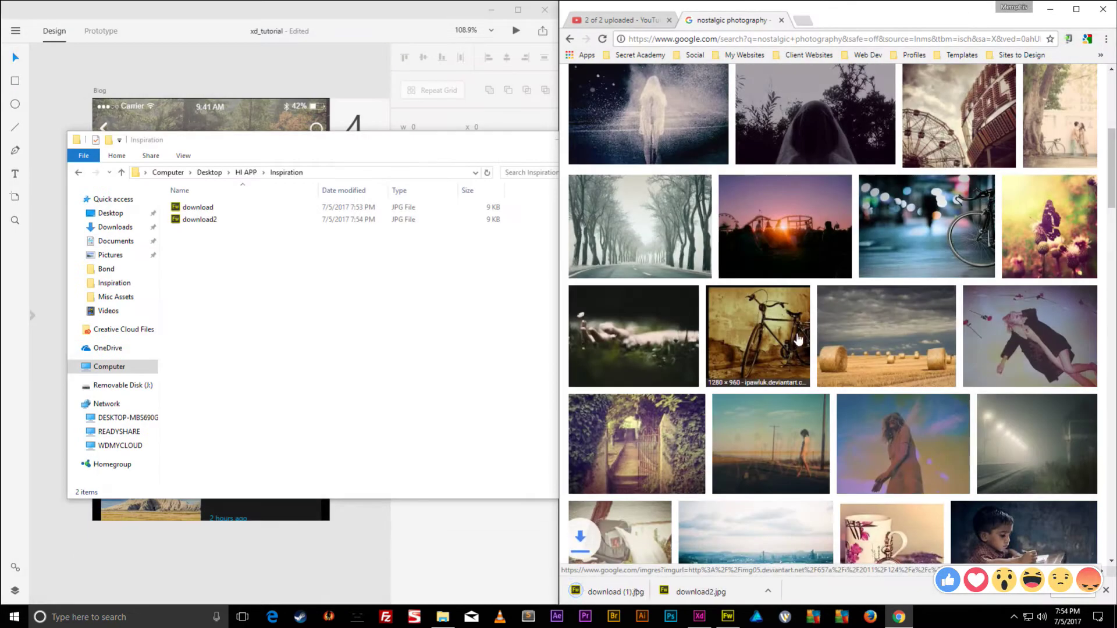
left_click(1106, 590)
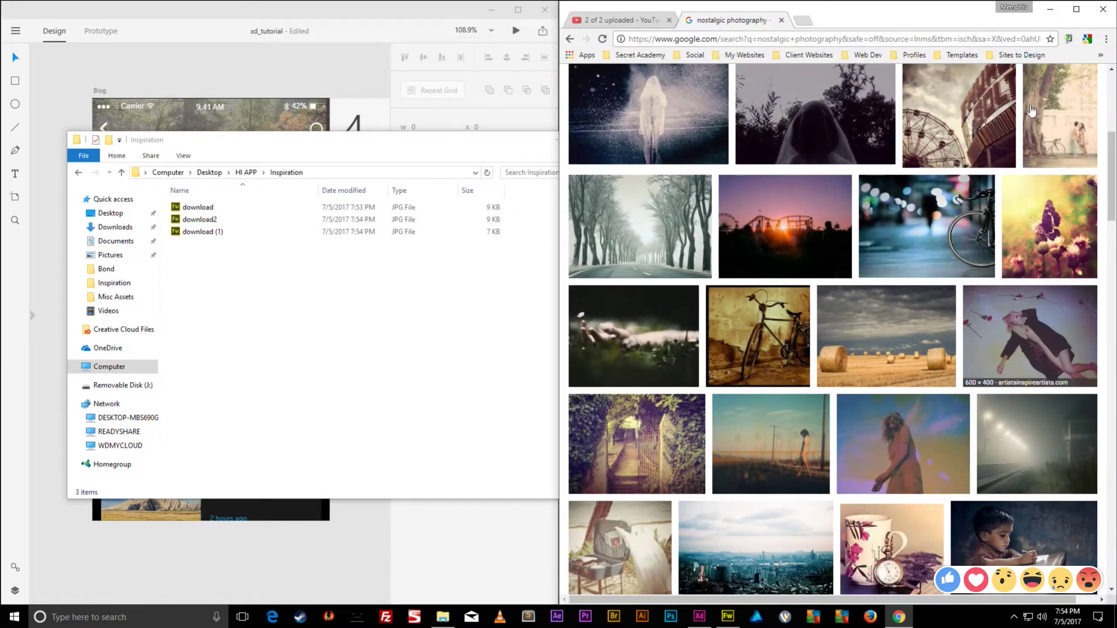
- Minimise Chrome, snap the Inspiration folder to the right half and select the three images
left_click(1051, 9)
left_click_drag(480, 147, 1114, 152)
left_click_drag(758, 184, 174, 302)
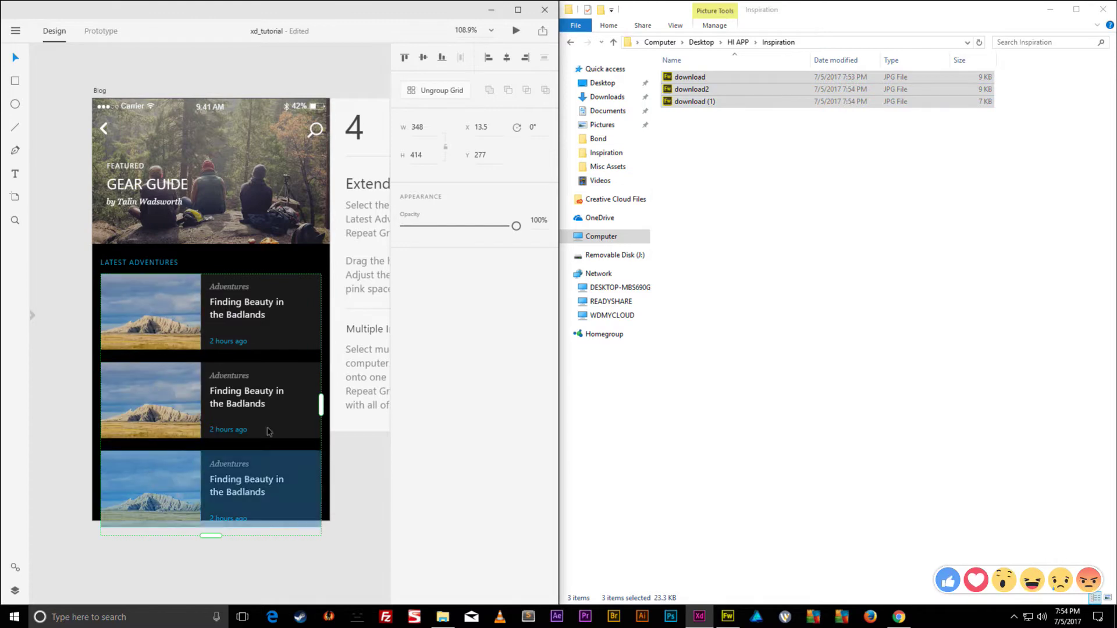
- Drag the three downloaded photos onto the Repeat Grid's first image to fill the Latest Adventures cards
left_click(803, 343)
left_click_drag(689, 76, 731, 172)
left_click_drag(745, 210, 690, 71)
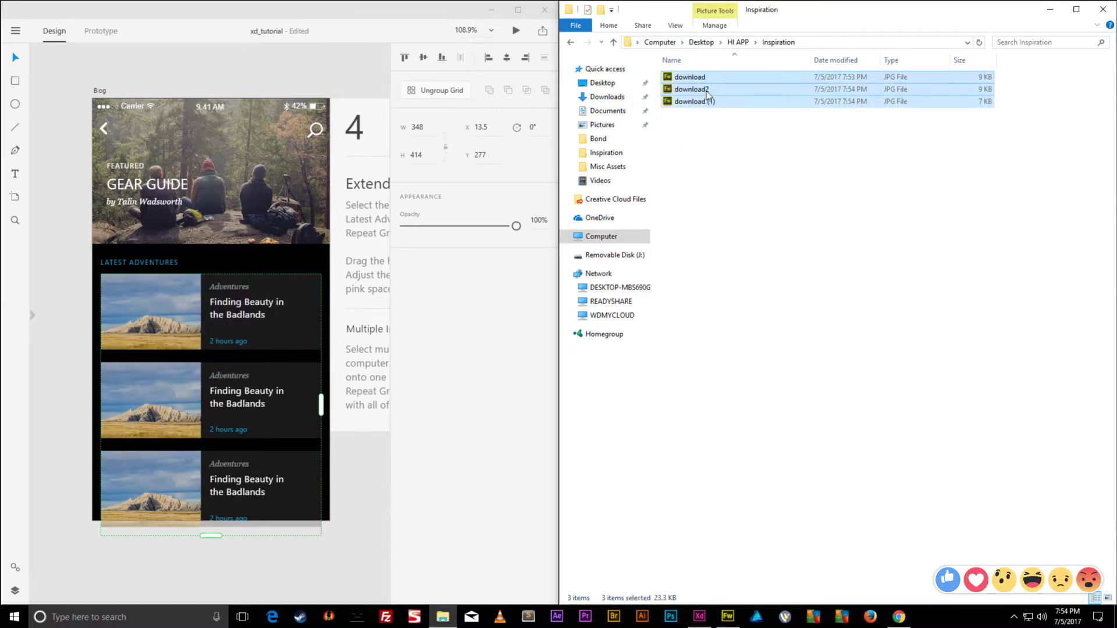
left_click_drag(484, 207, 152, 311)
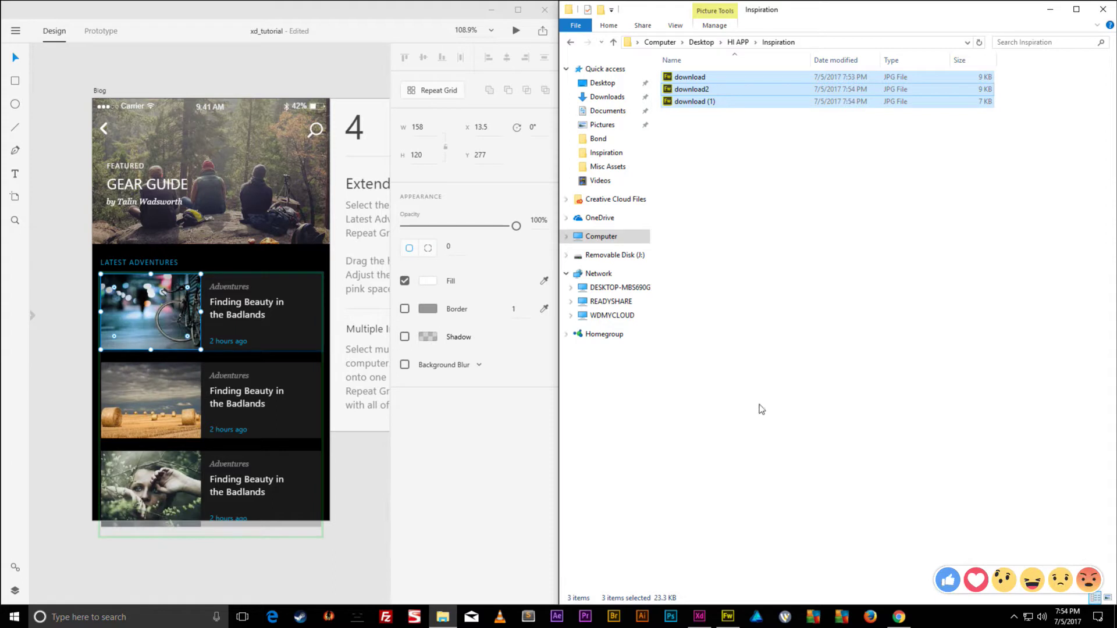
left_click(782, 409)
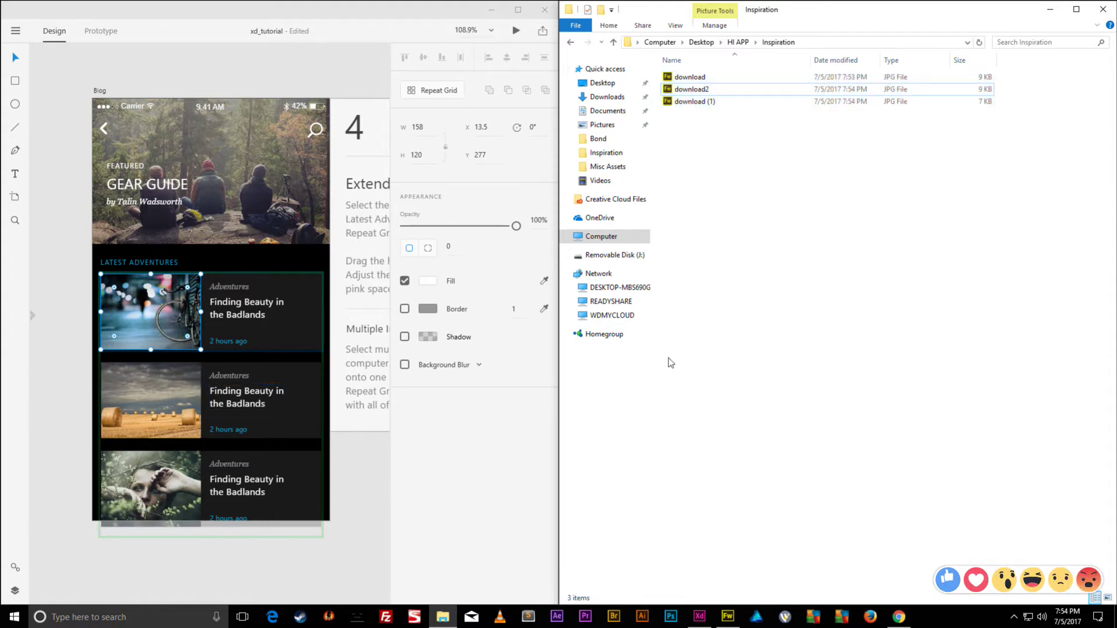
- Switch the Inspiration folder to Large icons view
left_click_drag(721, 137, 689, 103)
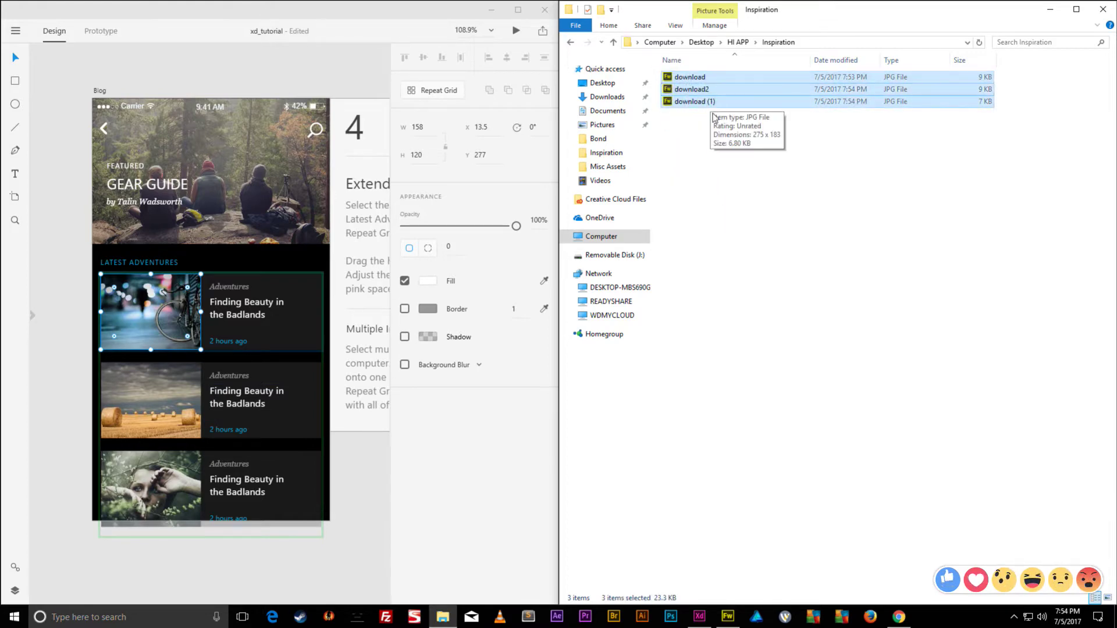
left_click(674, 26)
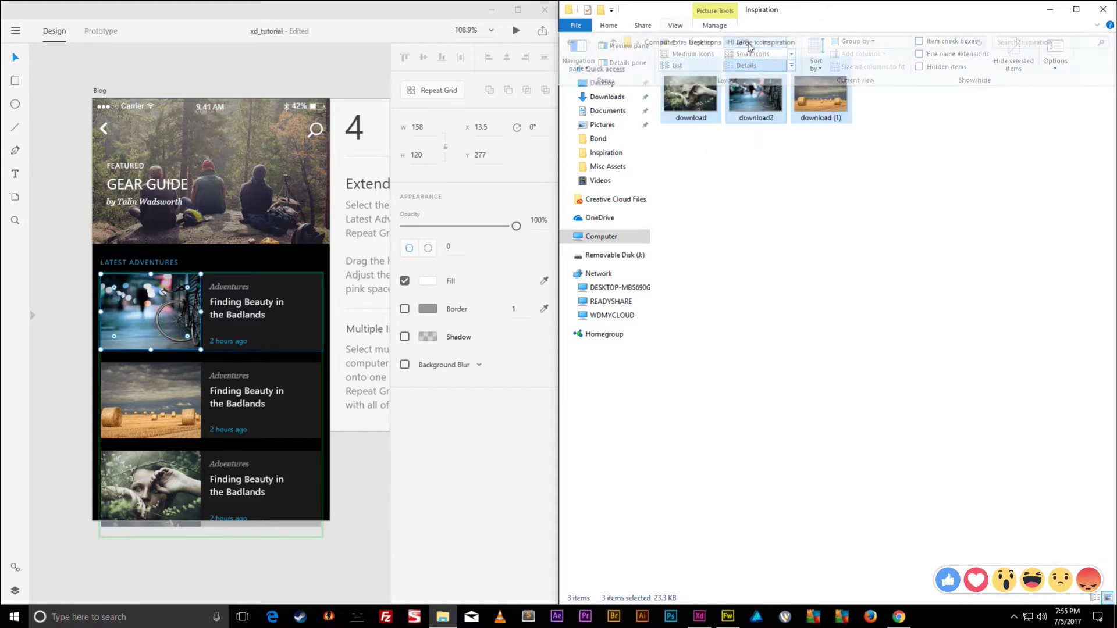
left_click(755, 44)
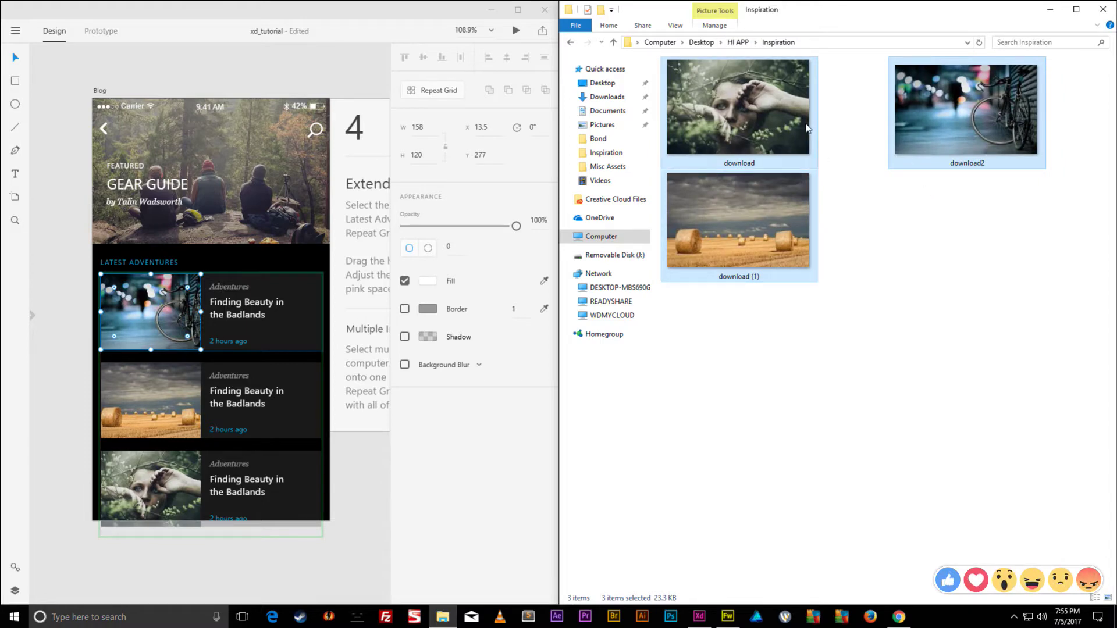
left_click(337, 20)
key("ctrl+z")
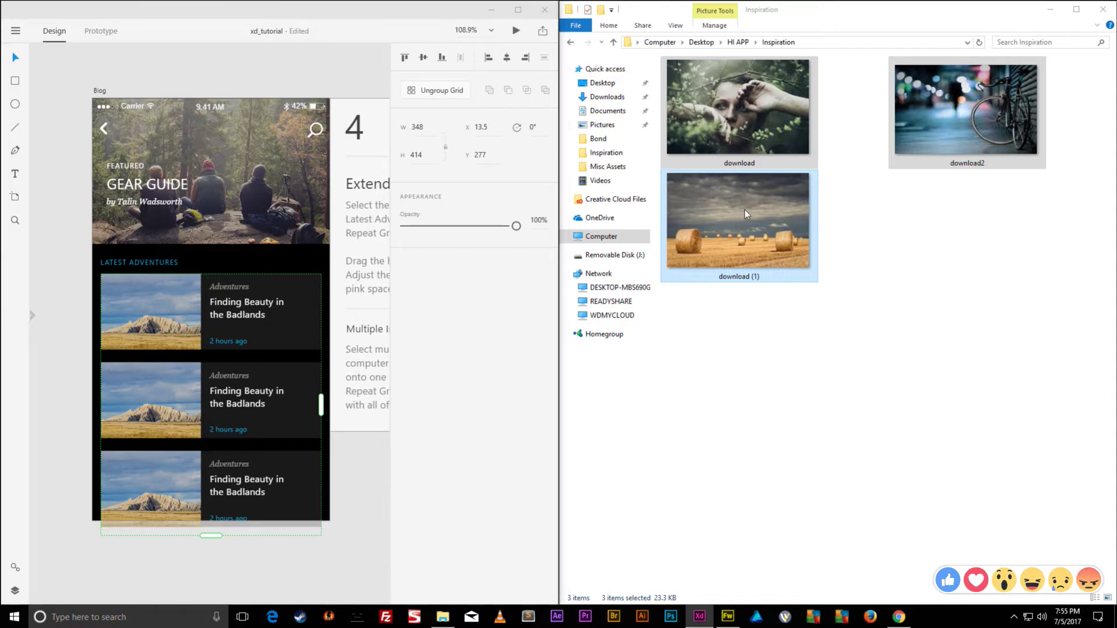
left_click_drag(745, 210, 121, 303)
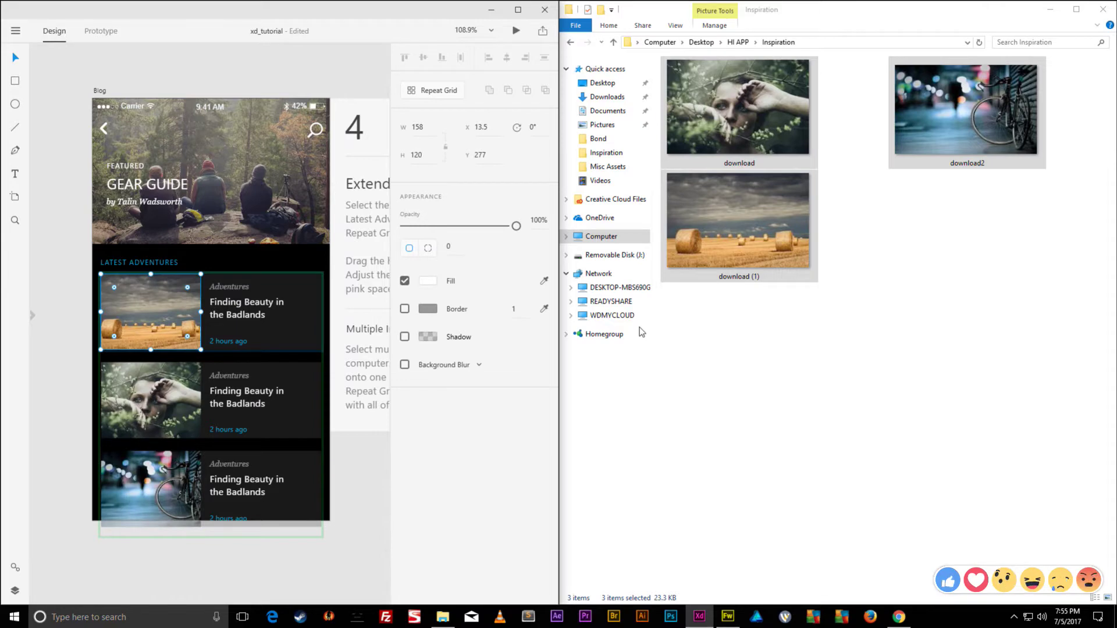
left_click(731, 218)
left_click_drag(990, 286, 753, 169)
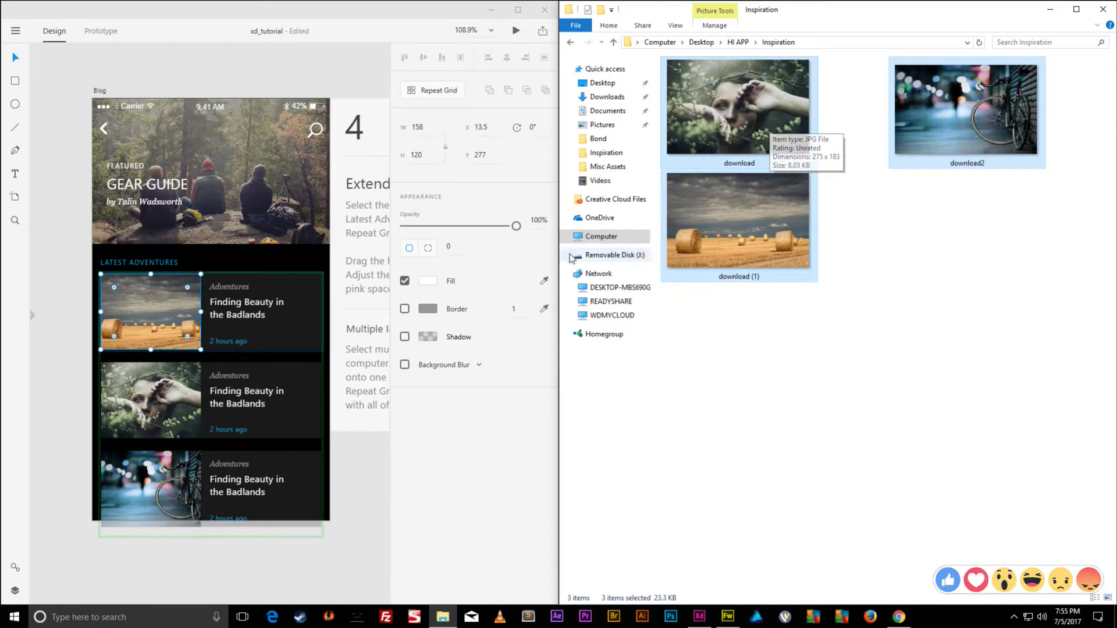
left_click(322, 5)
key("ctrl+z")
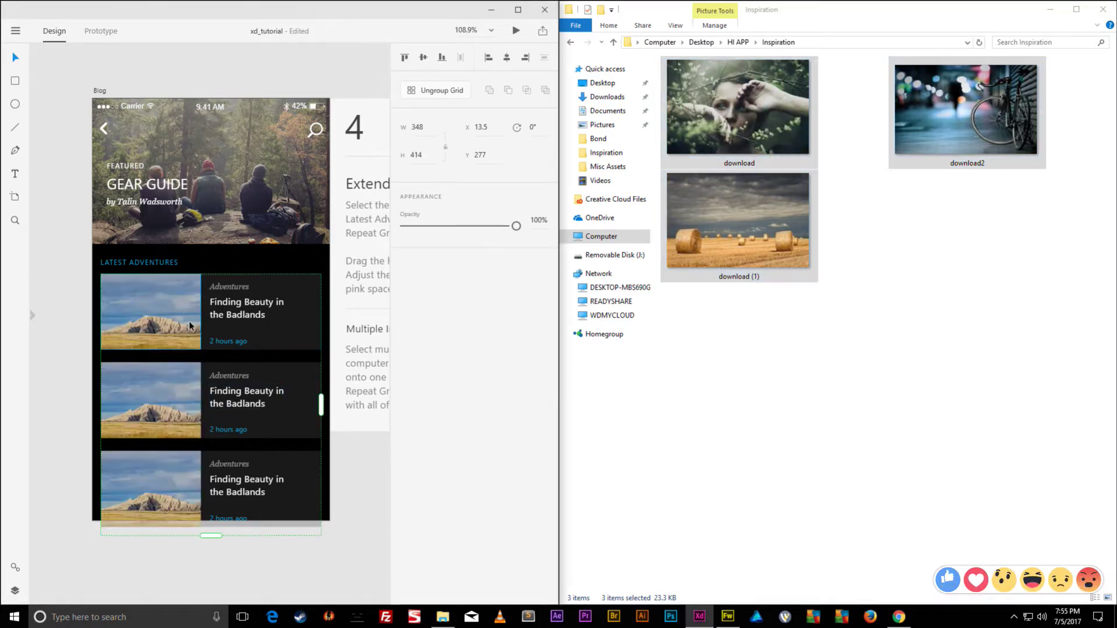
left_click_drag(754, 99, 148, 307)
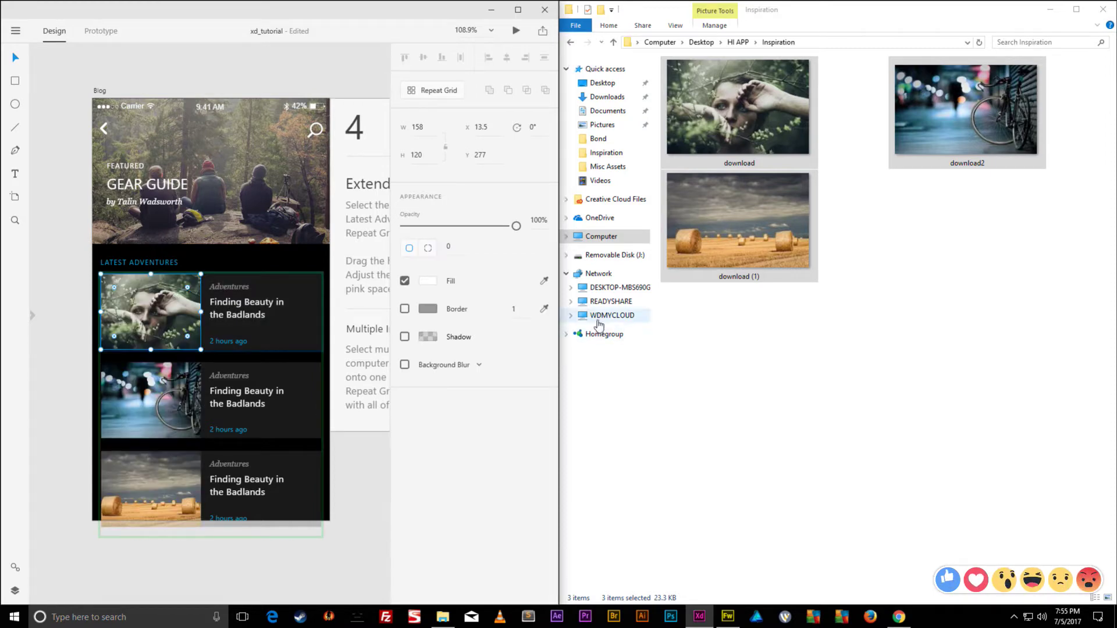
left_click(368, 9)
key("ctrl+z")
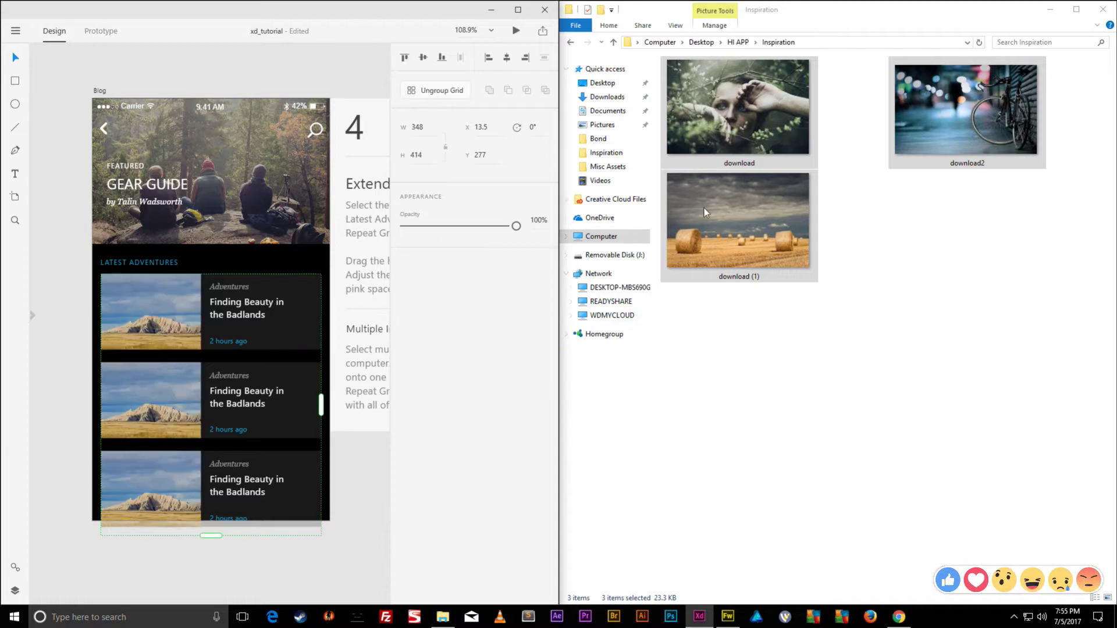
left_click(920, 235)
key("ctrl+a")
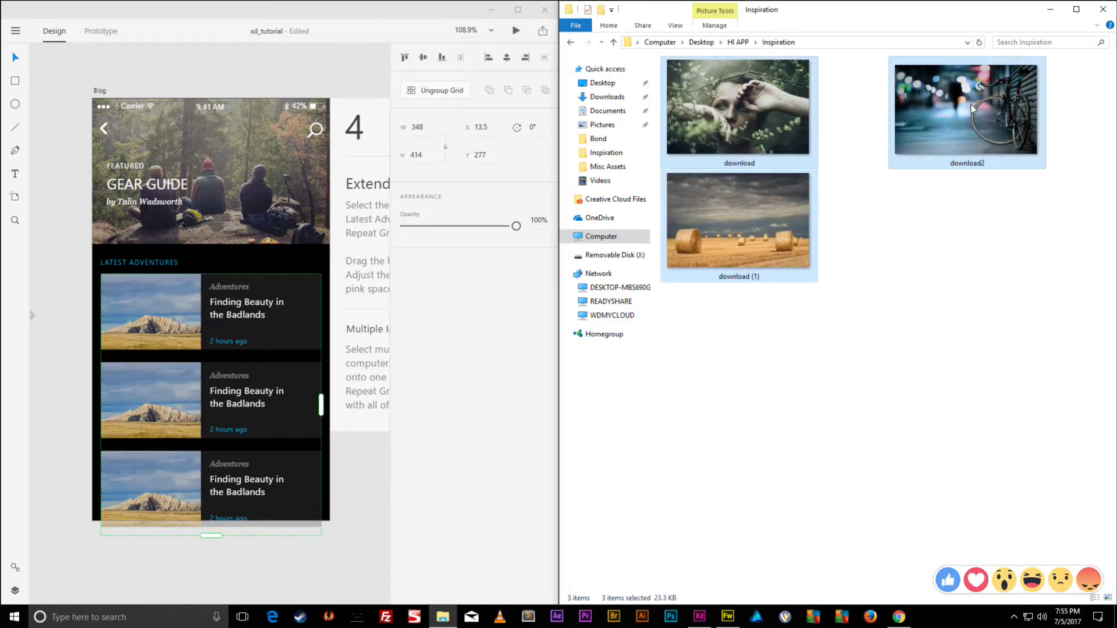
left_click_drag(972, 108, 162, 319)
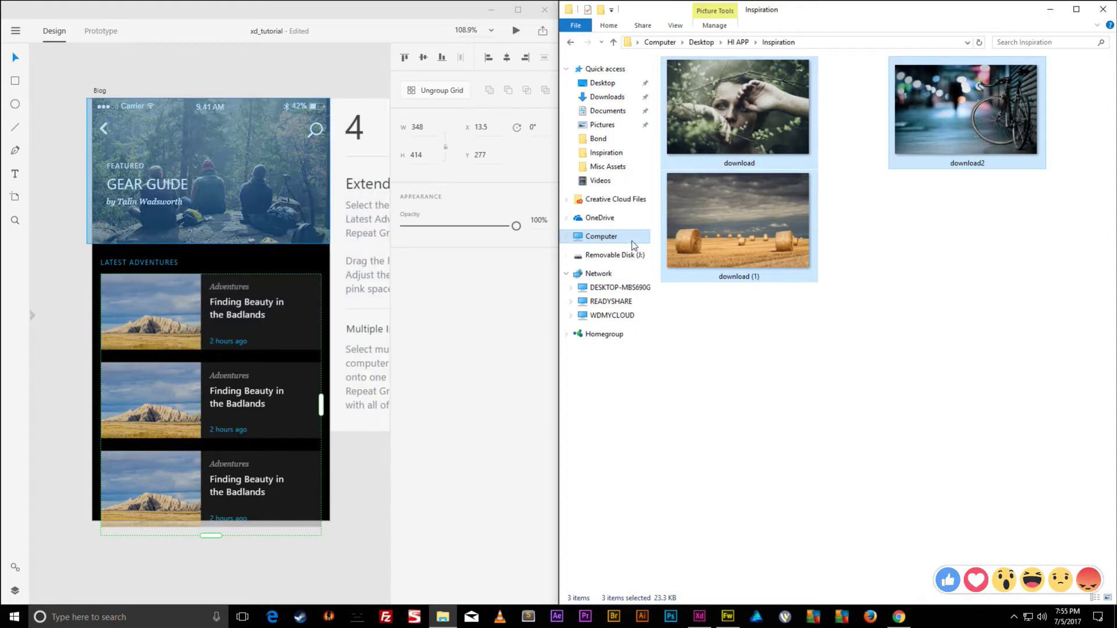
left_click(838, 192)
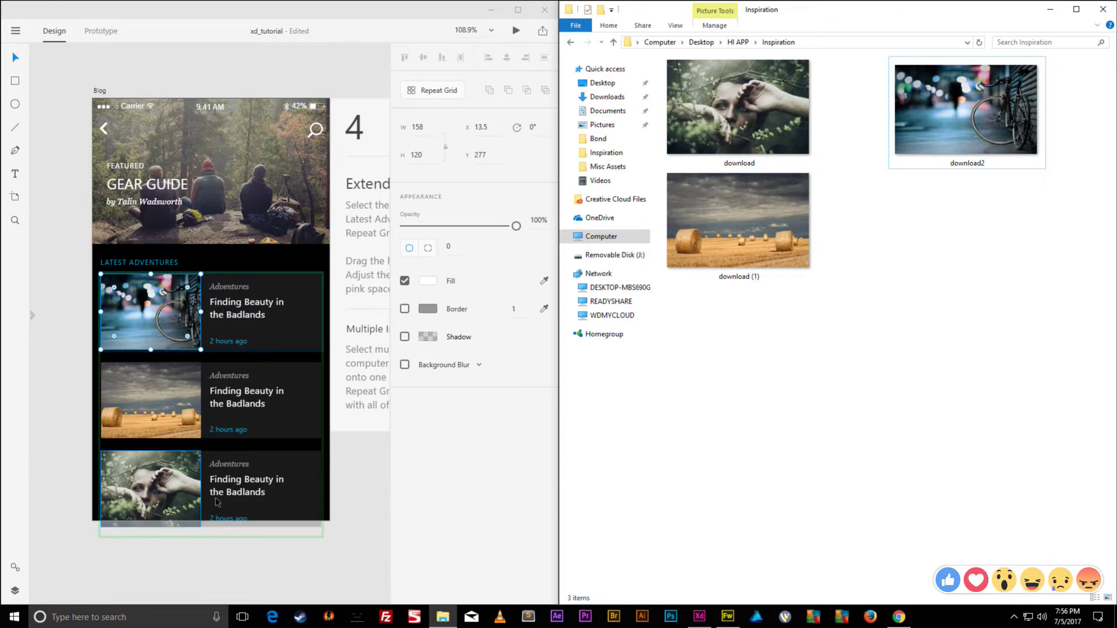
- Maximise XD, select the Gear artboard and drag its bottom edge down to include the stove row
double_click(384, 14)
scroll(561, 215, "left", 5)
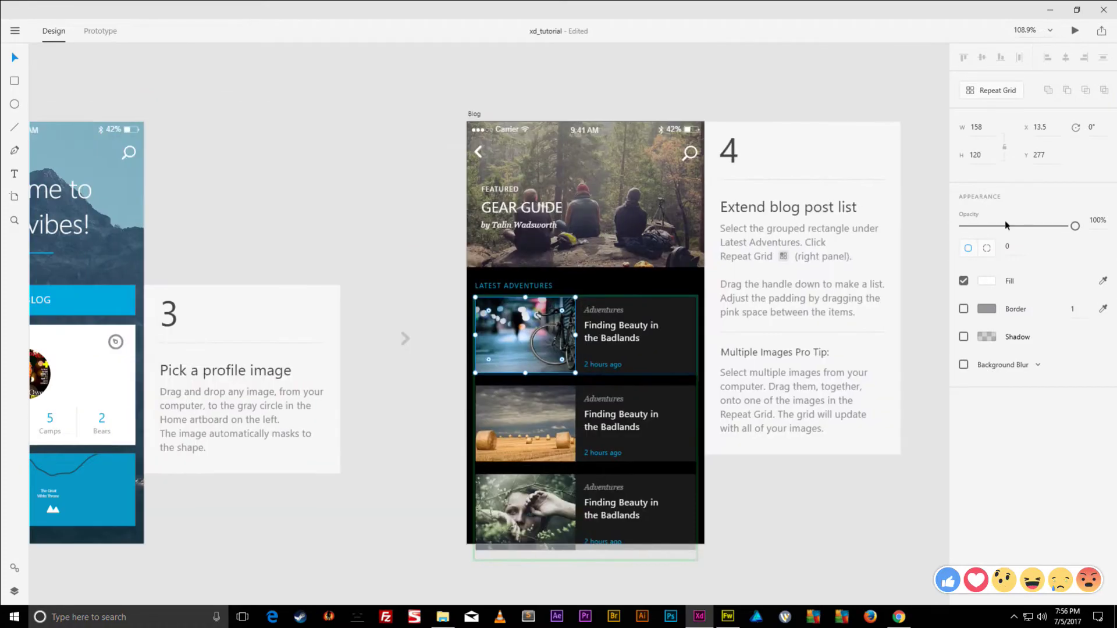
scroll(559, 288, "left", 5)
scroll(559, 287, "down", 8)
scroll(559, 287, "left", 5)
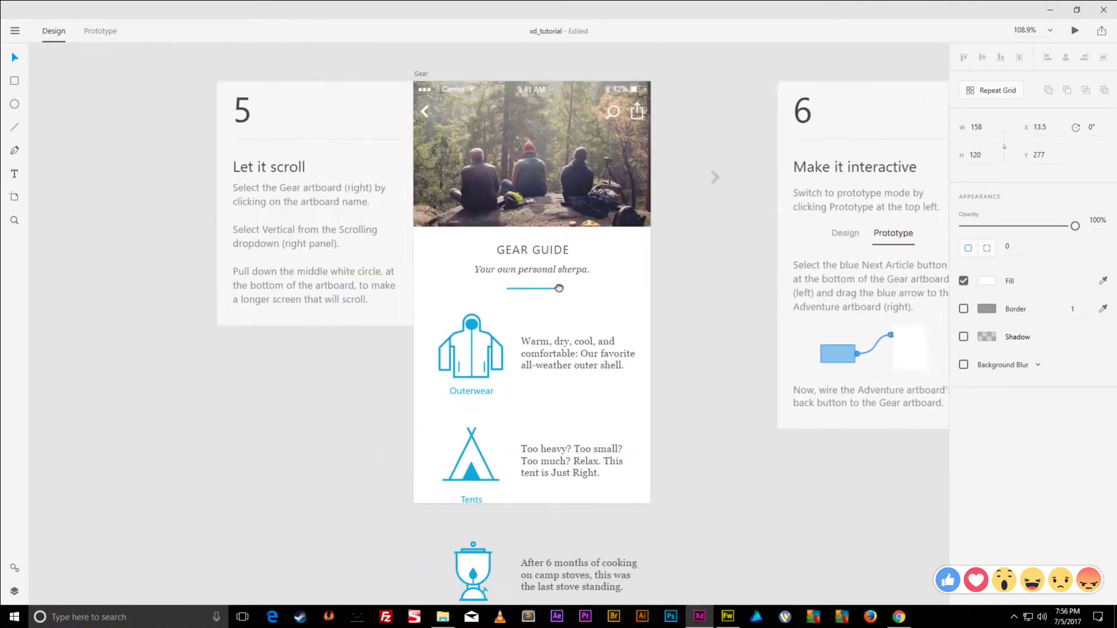
scroll(559, 287, "right", 1)
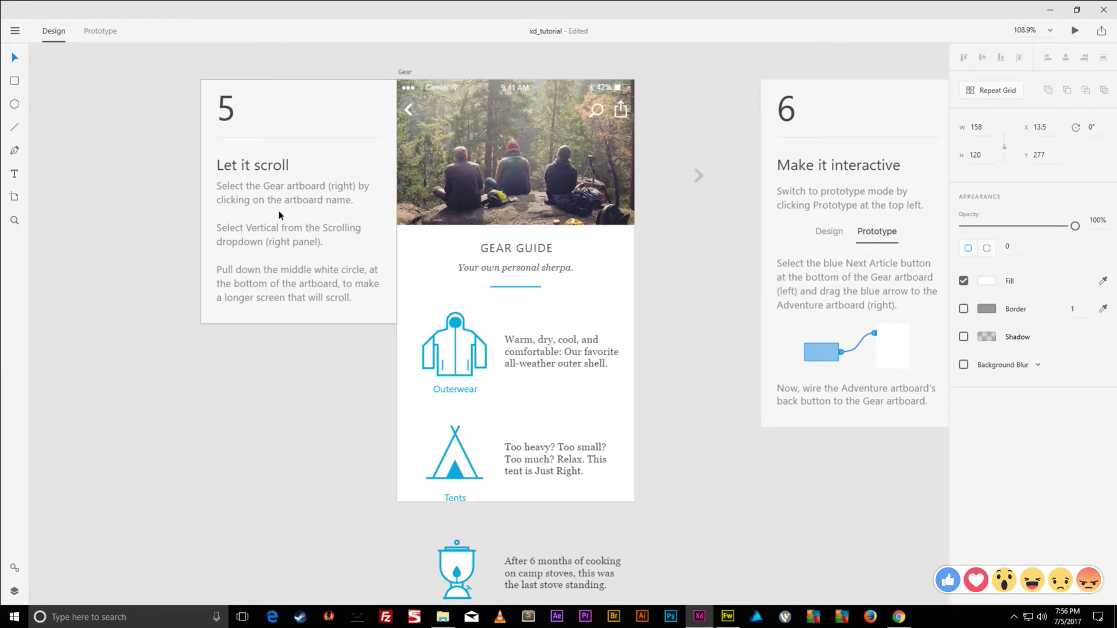
left_click(403, 72)
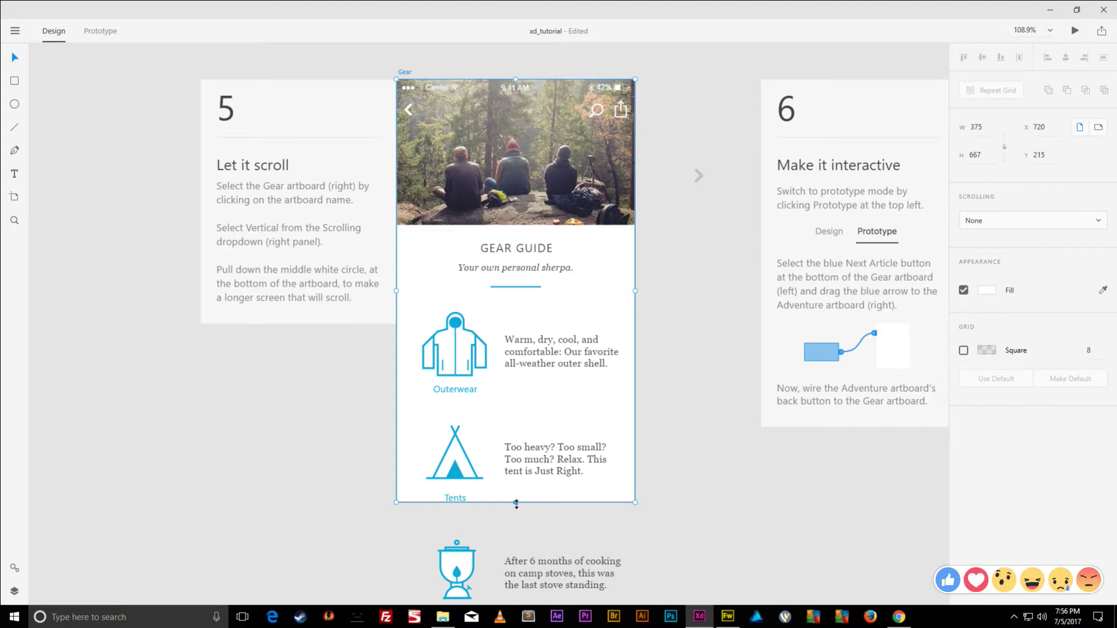
left_click_drag(516, 504, 516, 627)
- Extend the Gear artboard further to H 980, past the Next Article button
scroll(511, 297, "down", 6)
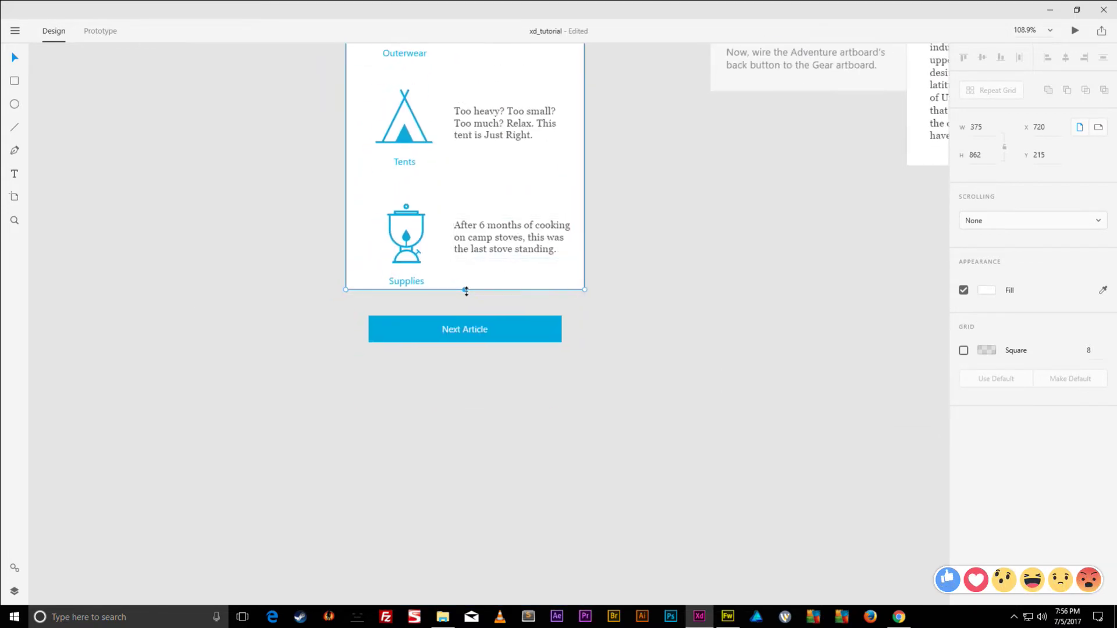
left_click_drag(466, 291, 469, 365)
scroll(721, 456, "up", 4)
scroll(721, 456, "left", 6)
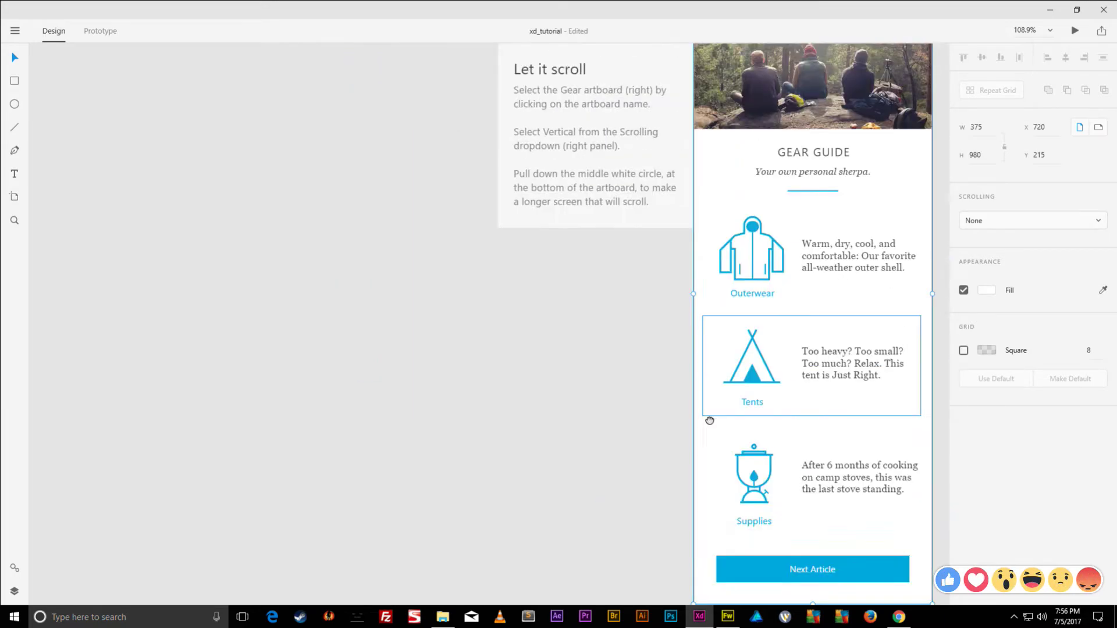
scroll(710, 420, "up", 2)
scroll(707, 424, "right", 3)
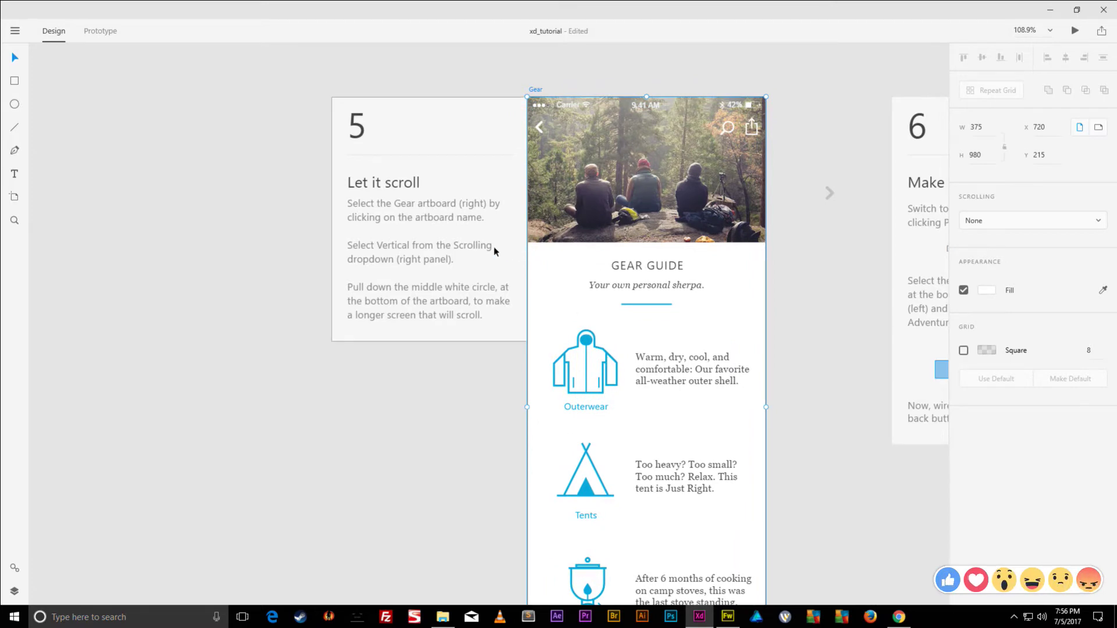
scroll(459, 287, "up", 1)
scroll(459, 287, "right", 9)
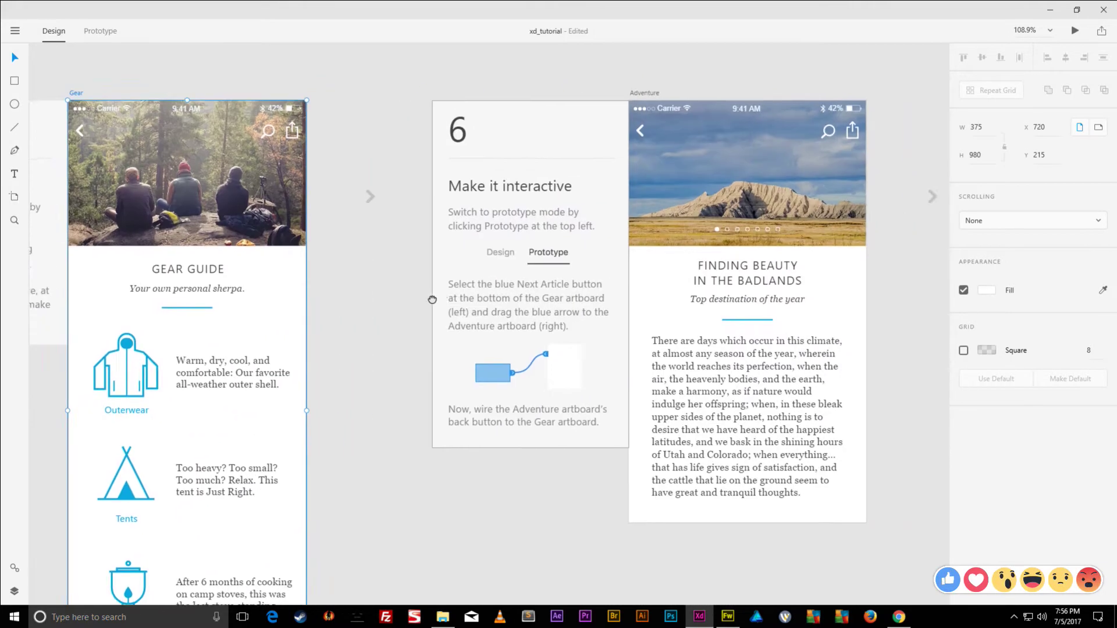
scroll(658, 317, "left", 4)
scroll(657, 317, "left", 5)
scroll(658, 317, "up", 1)
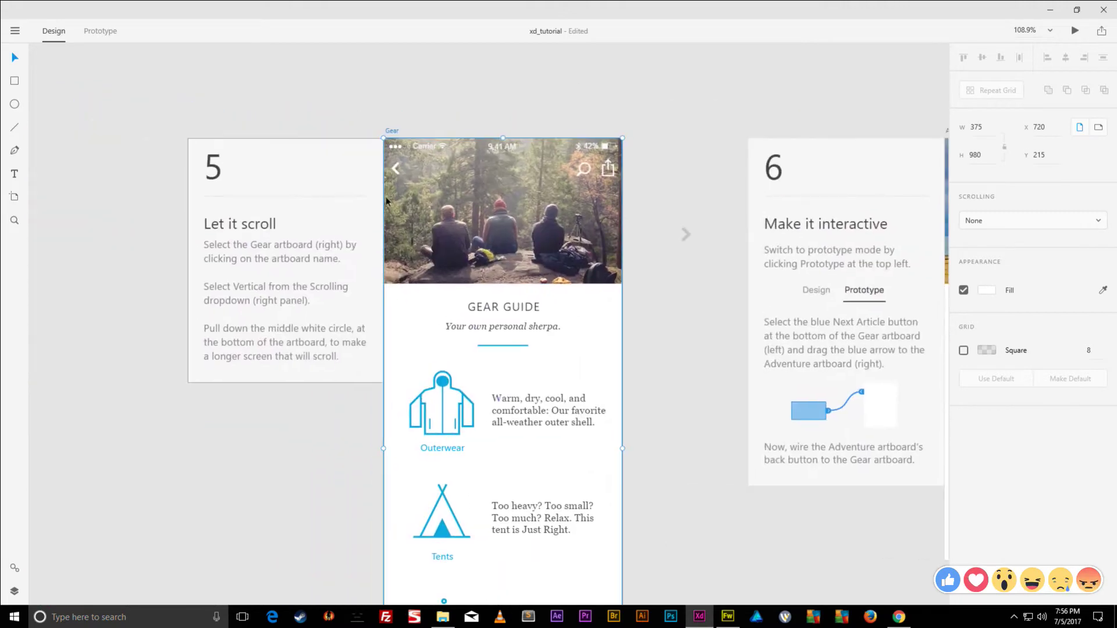
left_click(416, 124)
left_click(394, 132)
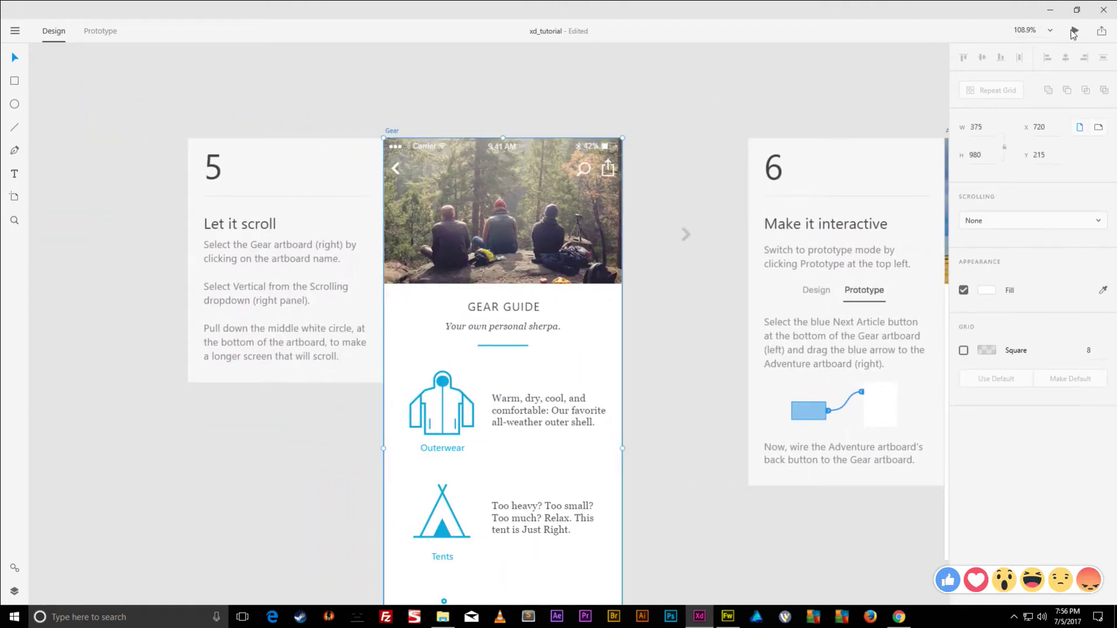
left_click(1075, 30)
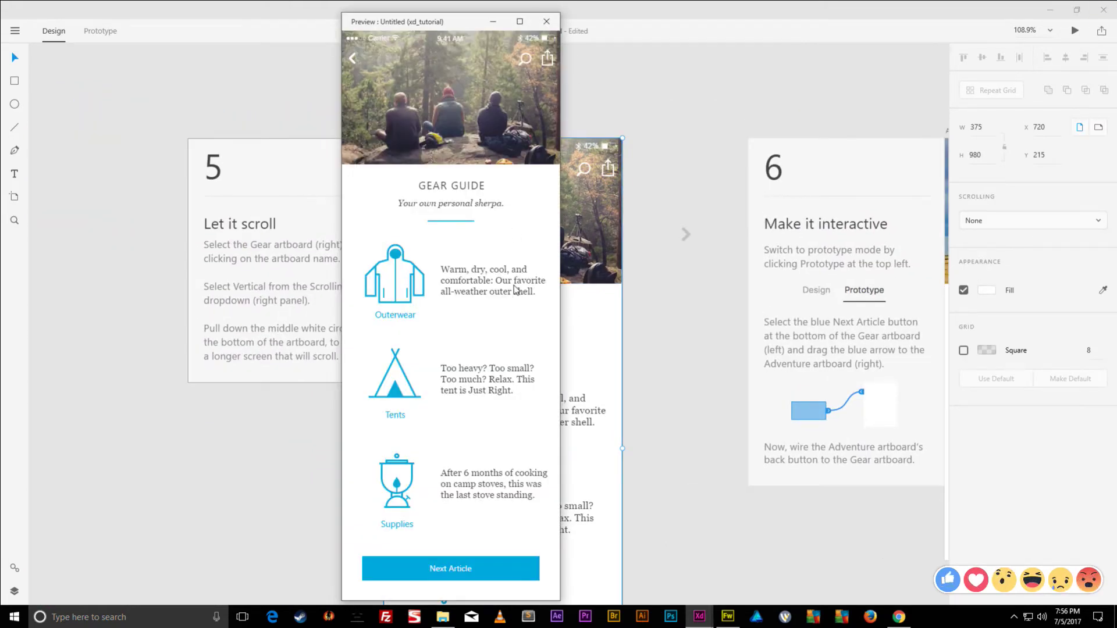
left_click_drag(468, 25, 640, 94)
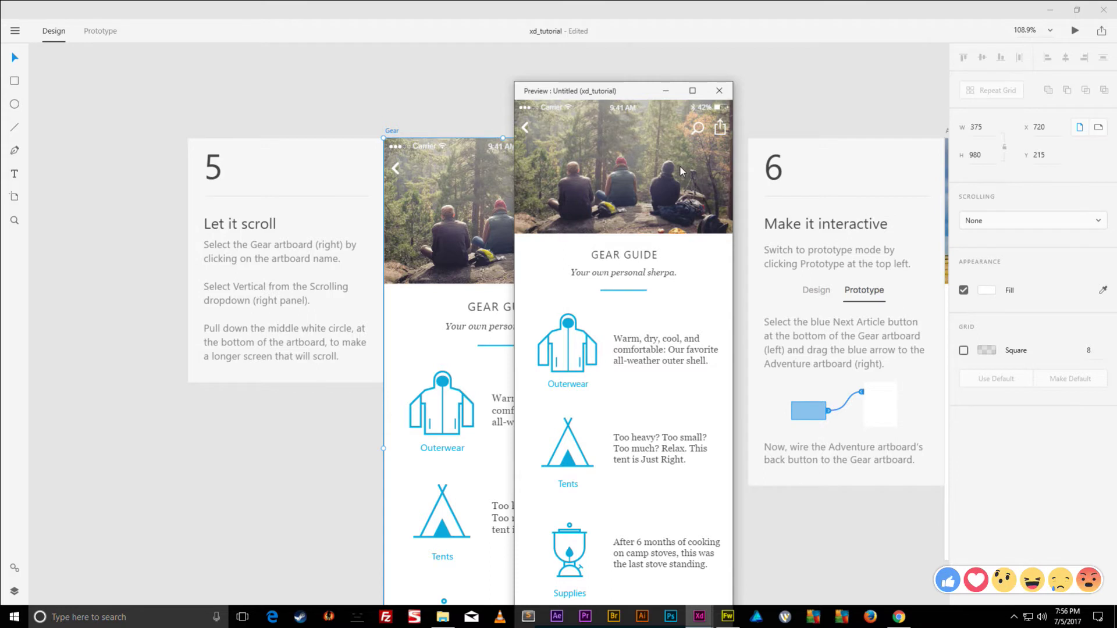
left_click(721, 92)
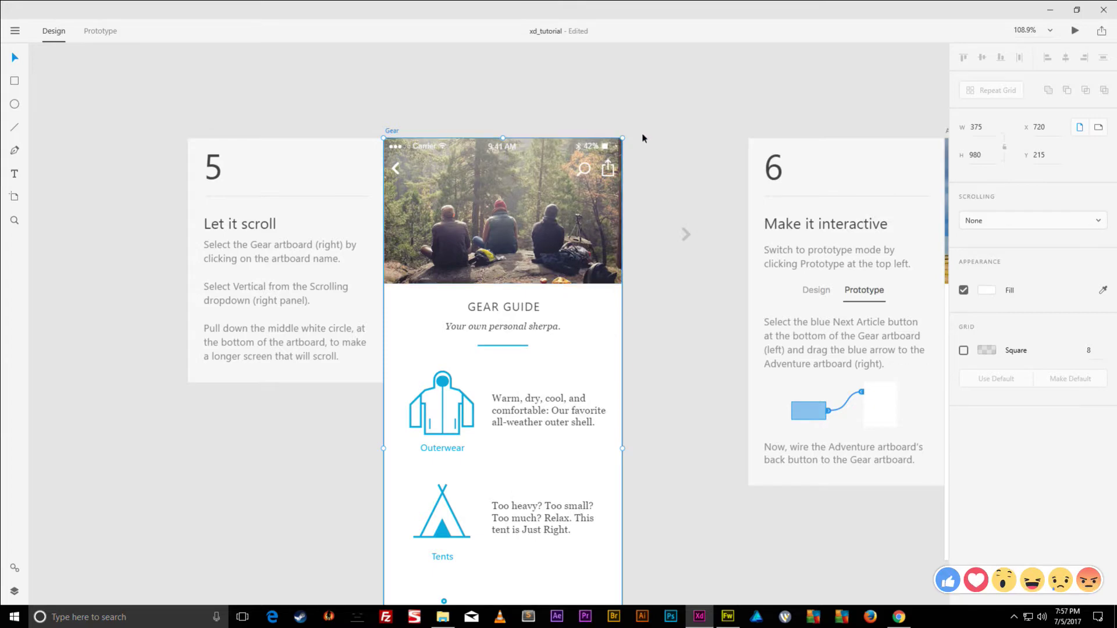
left_click_drag(644, 138, 652, 60)
scroll(656, 411, "down", 3)
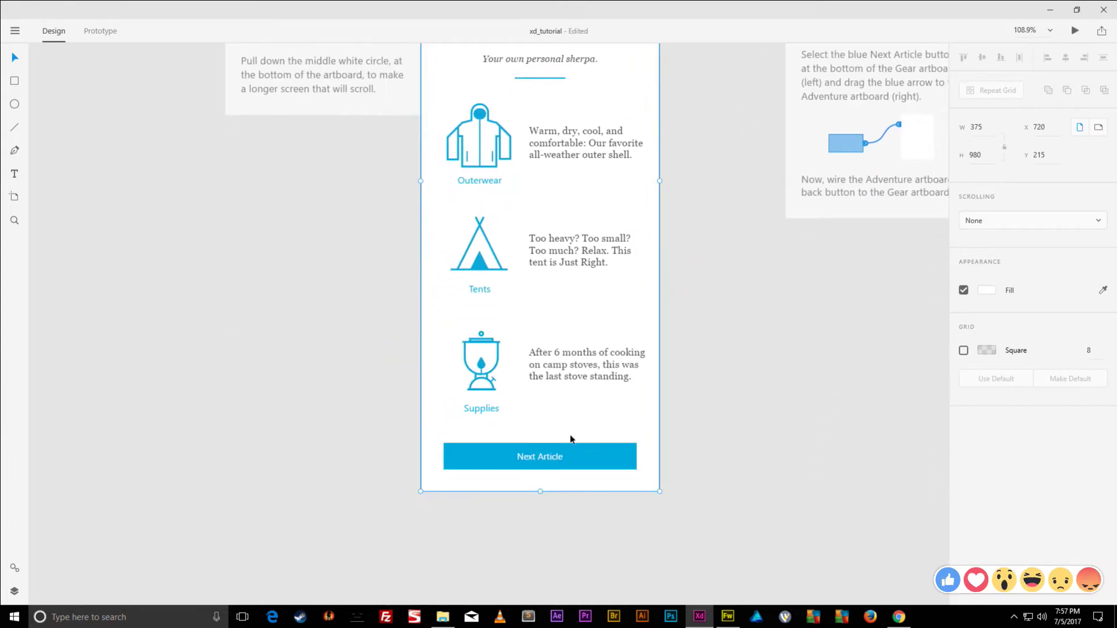
scroll(704, 291, "up", 4)
scroll(705, 291, "right", 7)
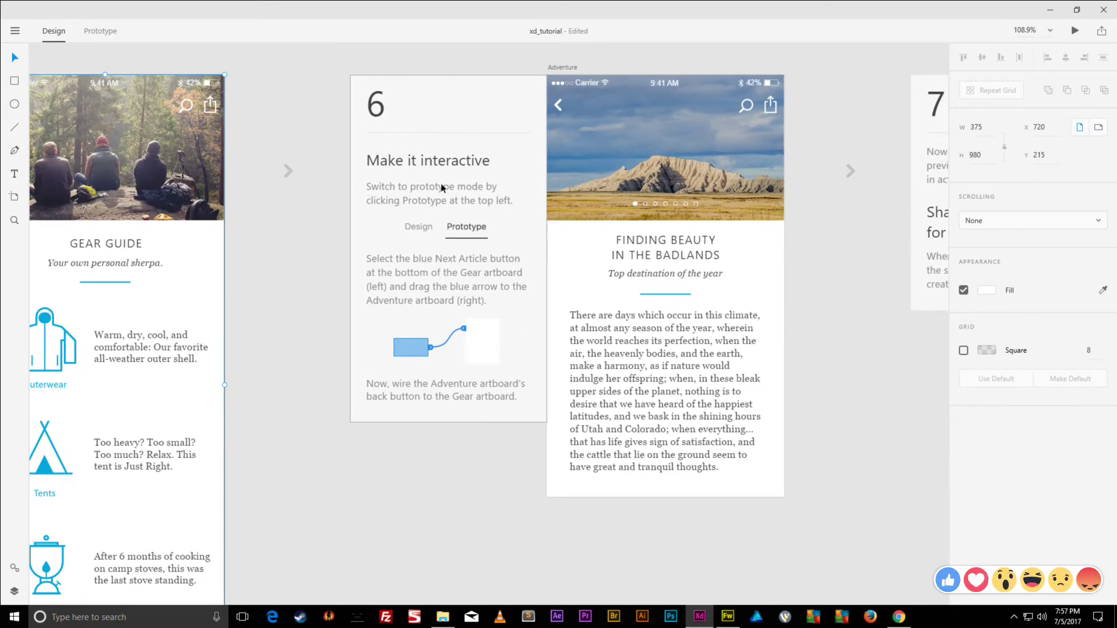
- In Prototype mode, link the Gear screen's Next Article button to the Adventure artboard
left_click(97, 32)
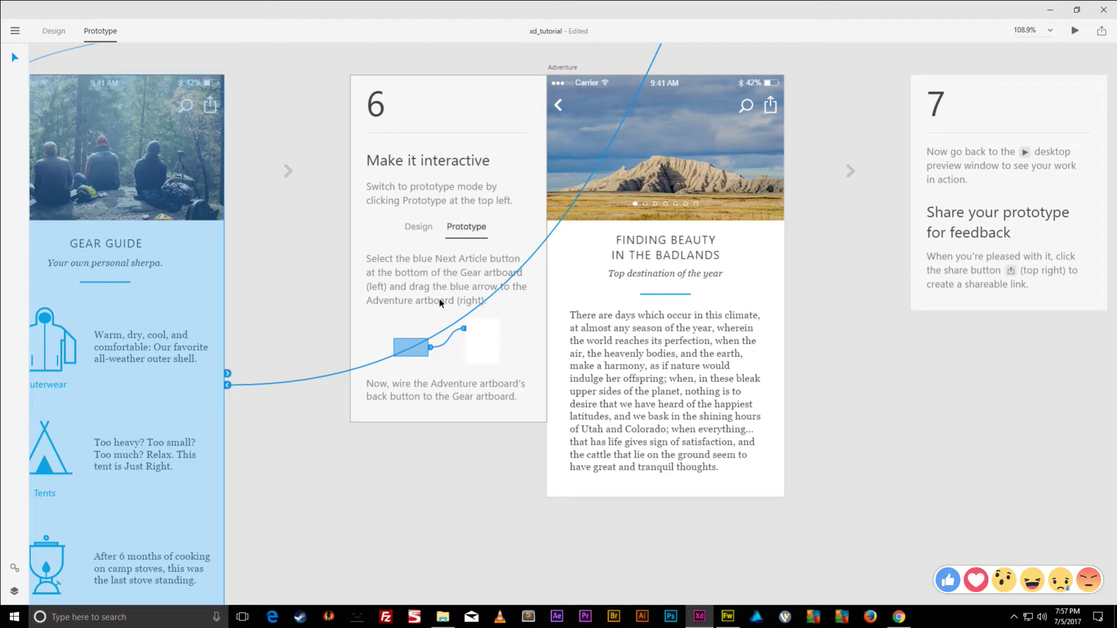
scroll(441, 302, "down", 5)
scroll(441, 302, "up", 5)
scroll(440, 302, "left", 5)
scroll(486, 316, "right", 2)
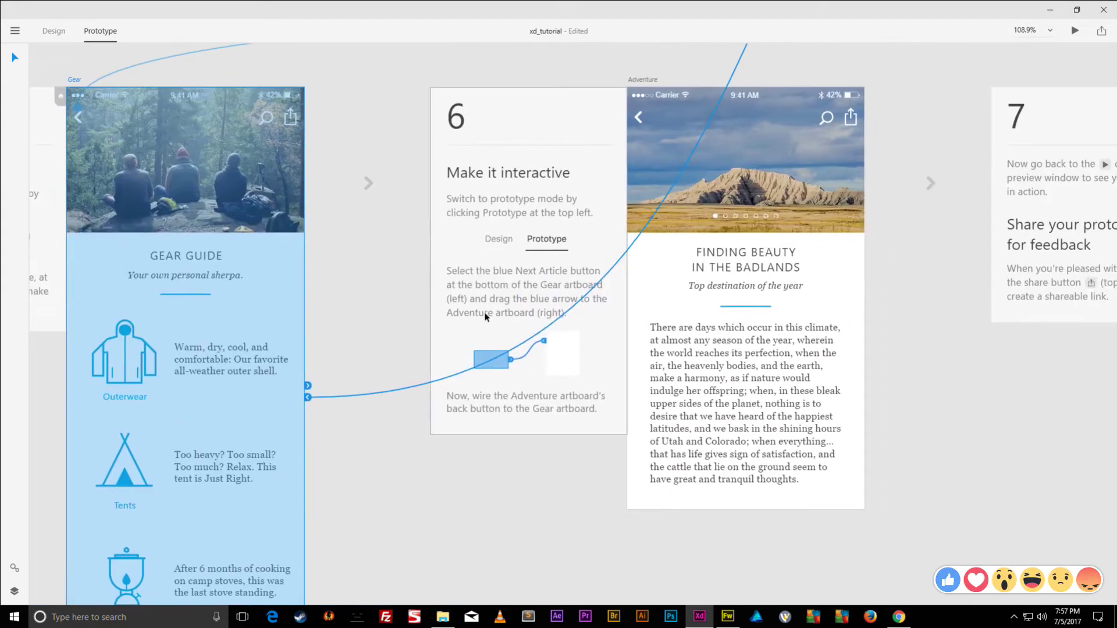
scroll(320, 425, "down", 4)
scroll(319, 425, "left", 3)
left_click(362, 452)
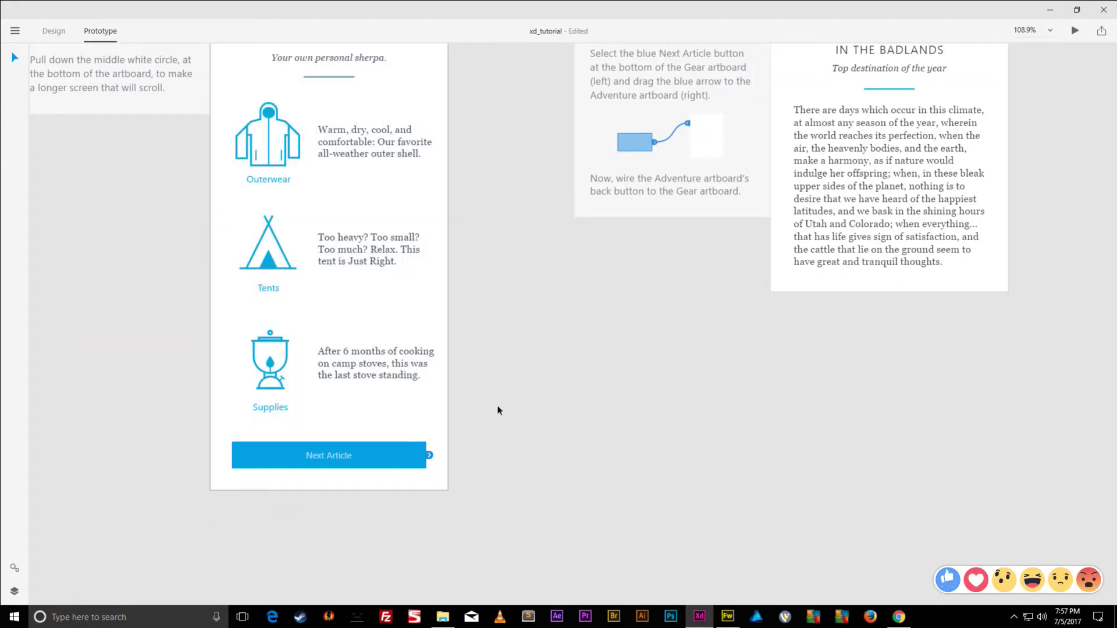
scroll(497, 410, "up", 4)
scroll(498, 410, "right", 4)
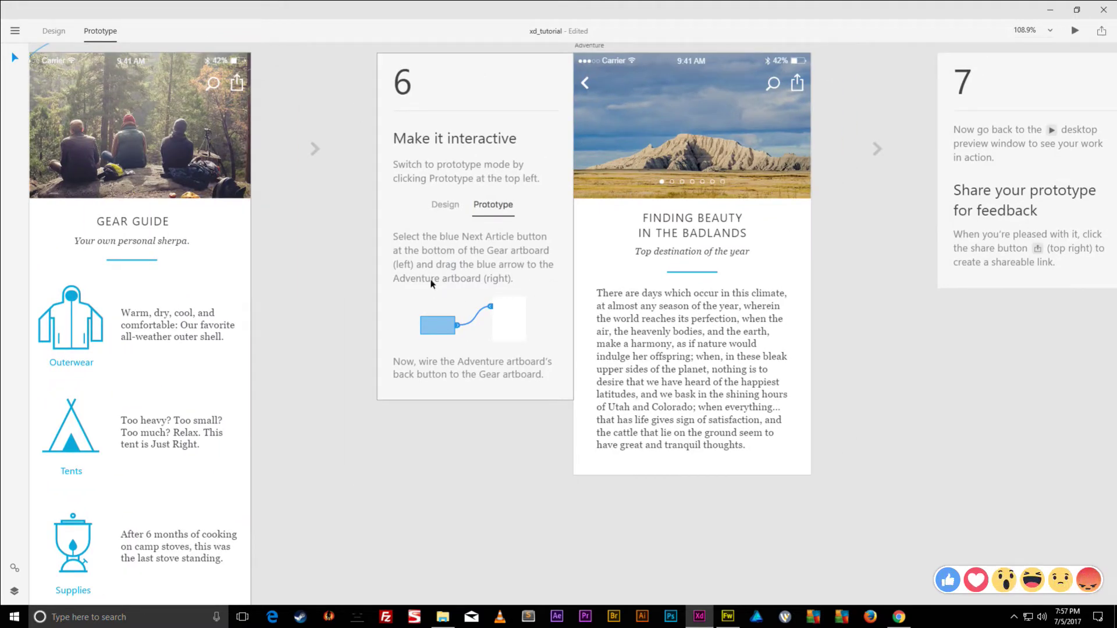
scroll(529, 269, "up", 1)
scroll(529, 269, "right", 1)
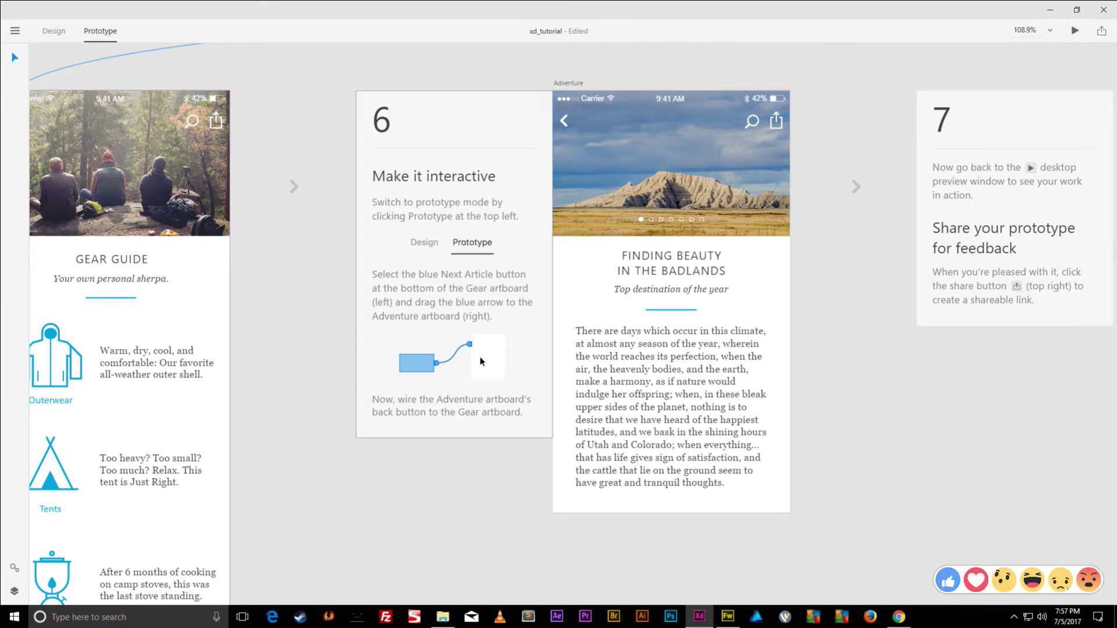
scroll(389, 340, "down", 5)
scroll(389, 341, "left", 3)
left_click_drag(414, 399, 511, 494)
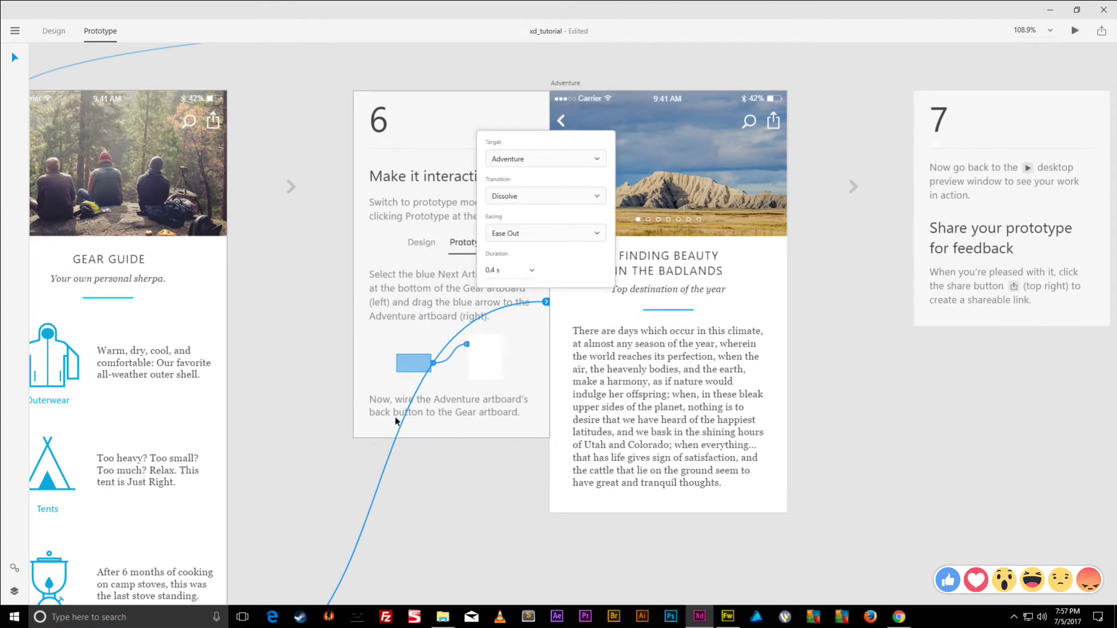
- Link the Adventure screen's back arrow to the Gear artboard with the default Dissolve transition
scroll(511, 466, "up", 2)
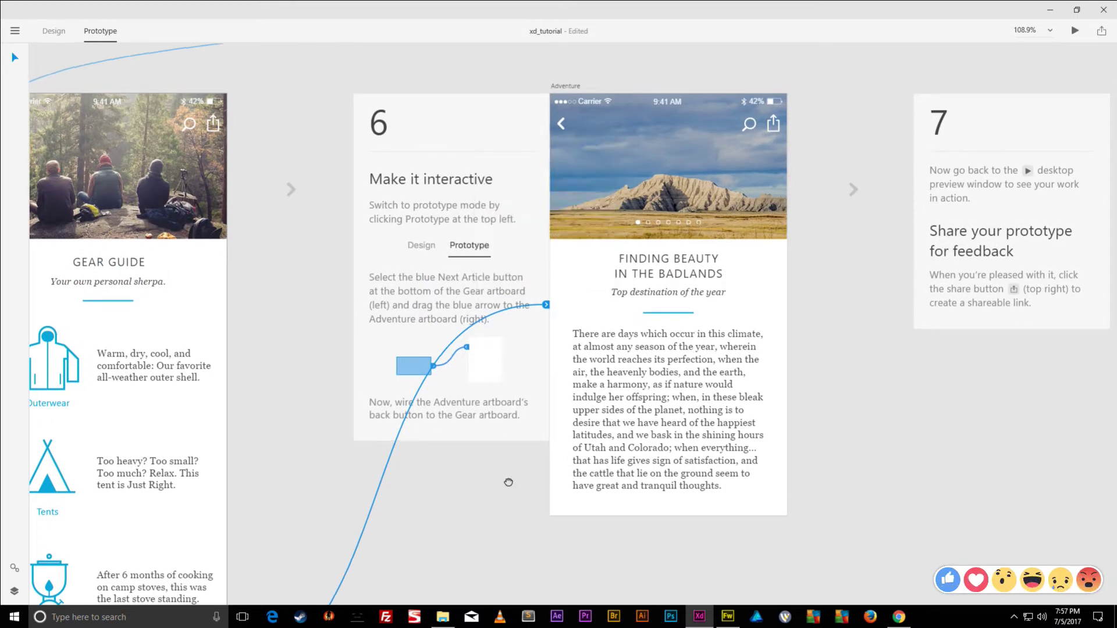
left_click(587, 186)
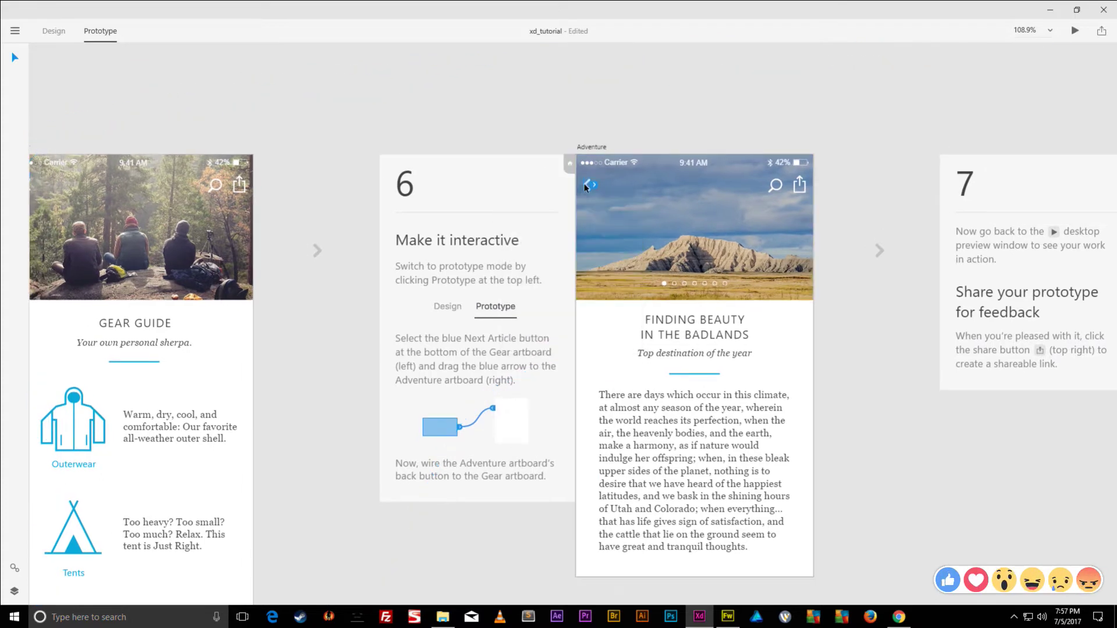
left_click_drag(596, 187, 247, 182)
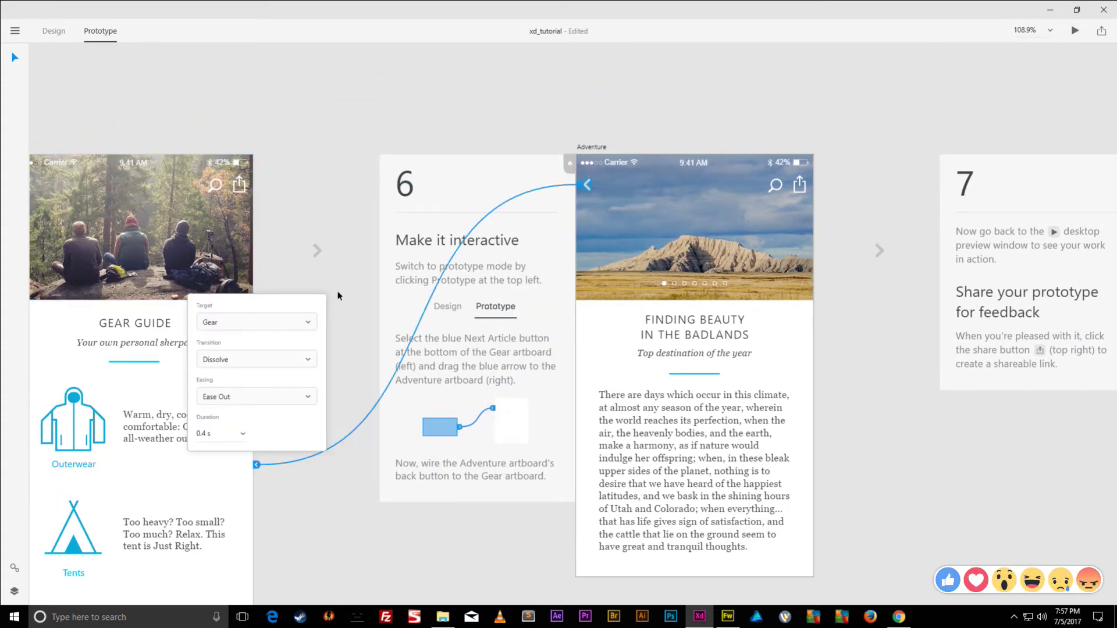
left_click(349, 152)
left_click_drag(901, 395, 428, 363)
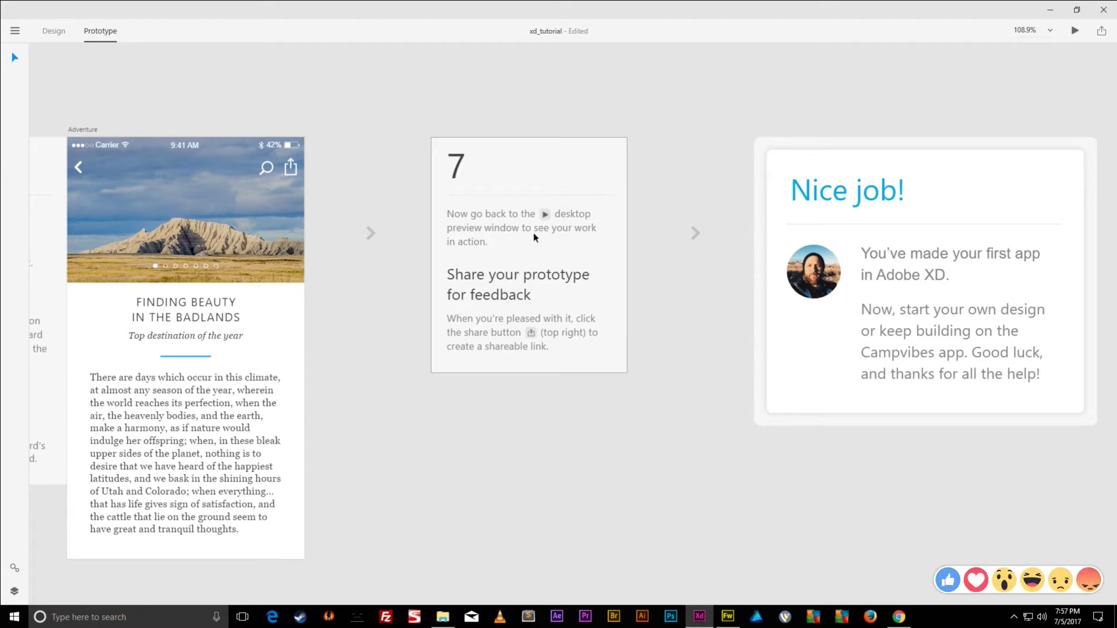
left_click_drag(418, 239, 1070, 486)
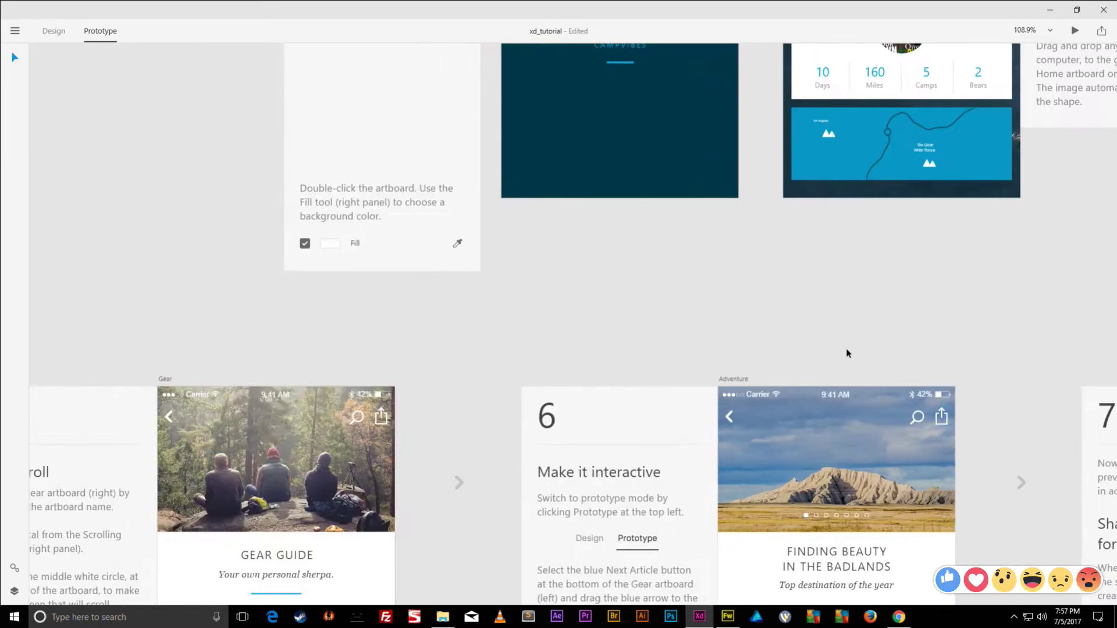
left_click_drag(594, 187, 777, 598)
left_click(710, 184)
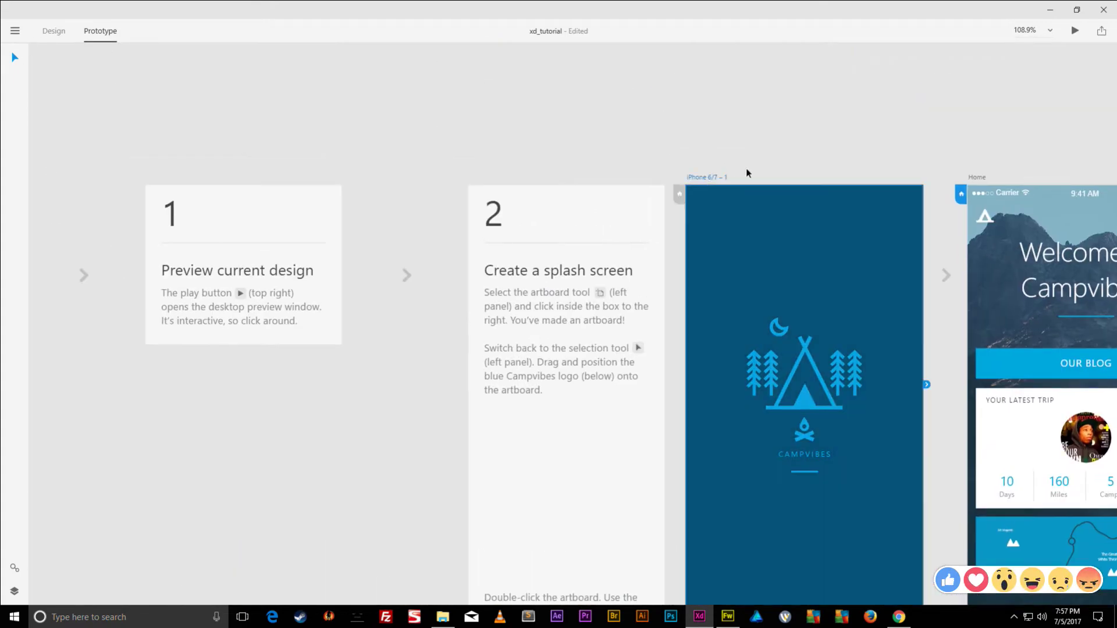
left_click_drag(746, 173, 598, 112)
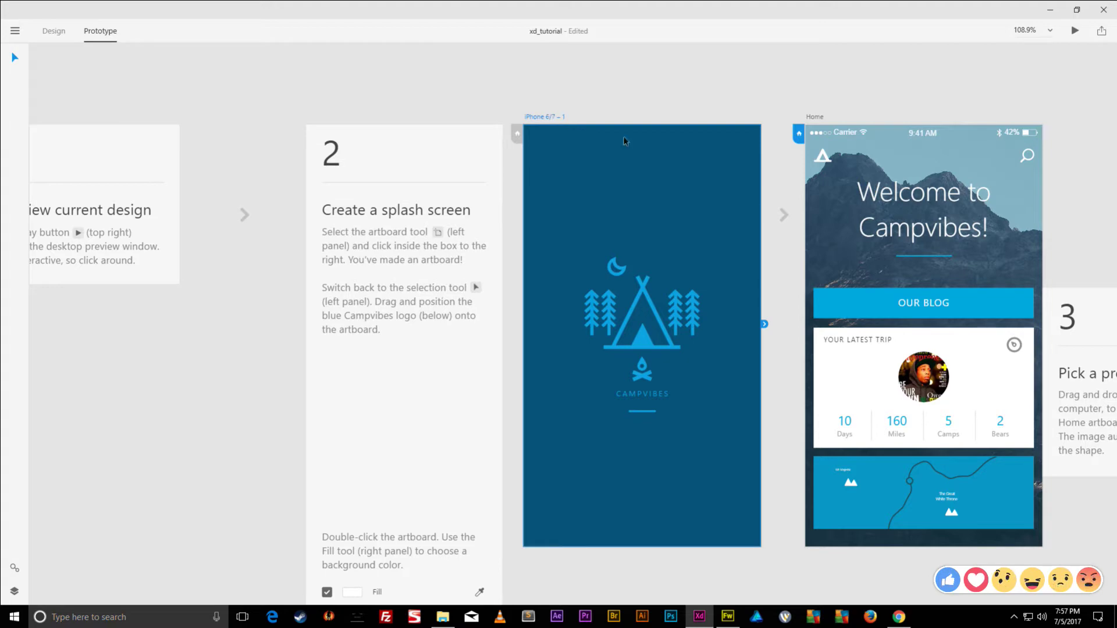
left_click_drag(807, 308, 32, 407)
left_click_drag(680, 261, 913, 103)
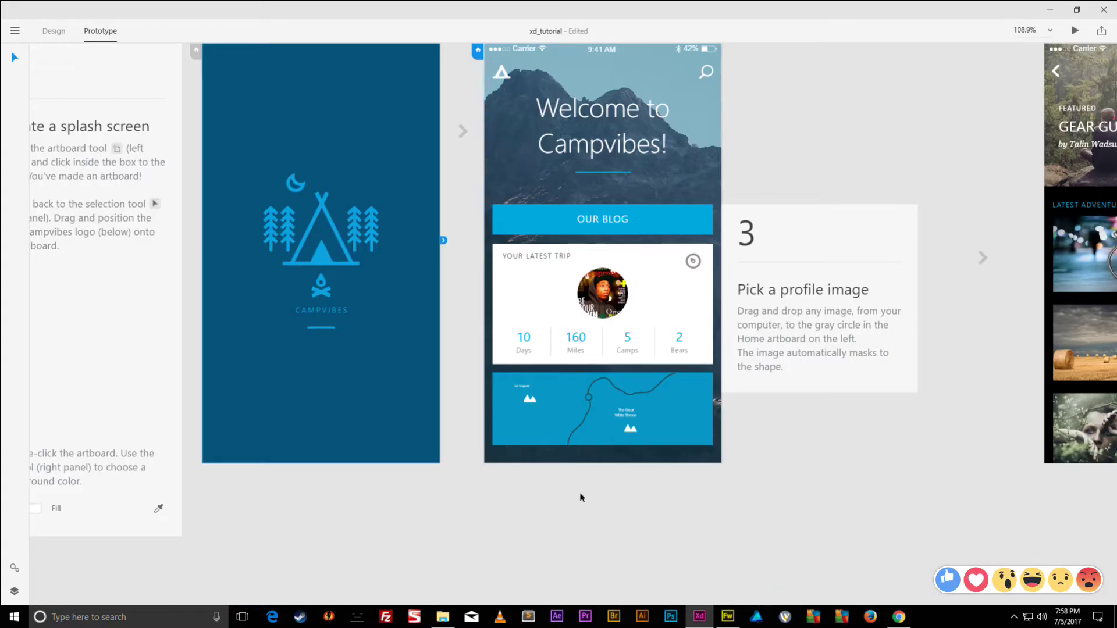
left_click_drag(581, 496, 896, 51)
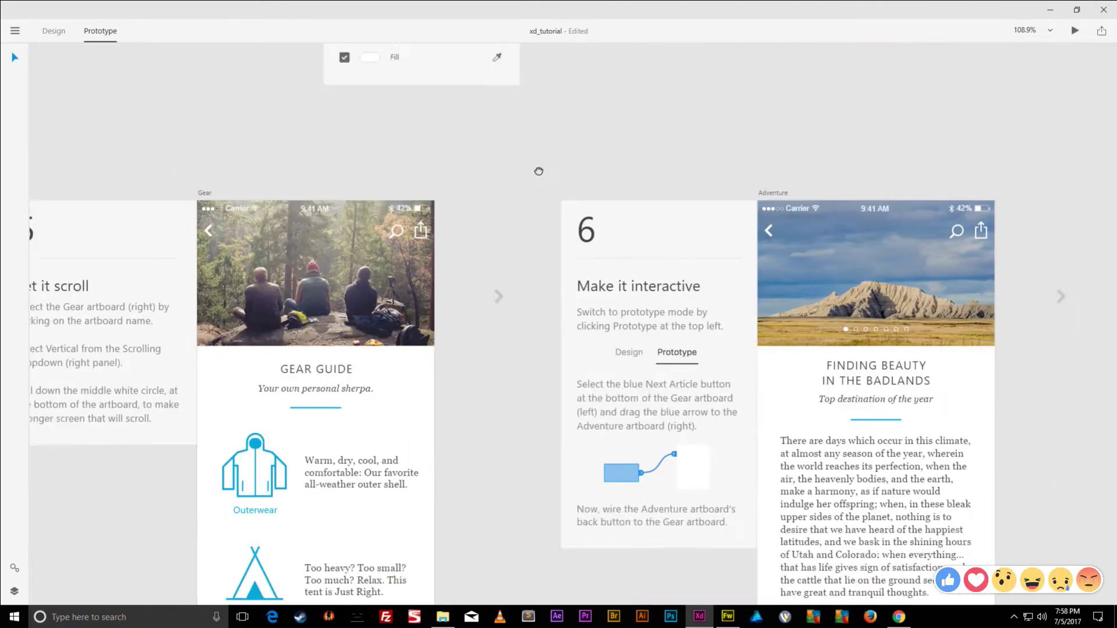
left_click_drag(469, 521, 559, 435)
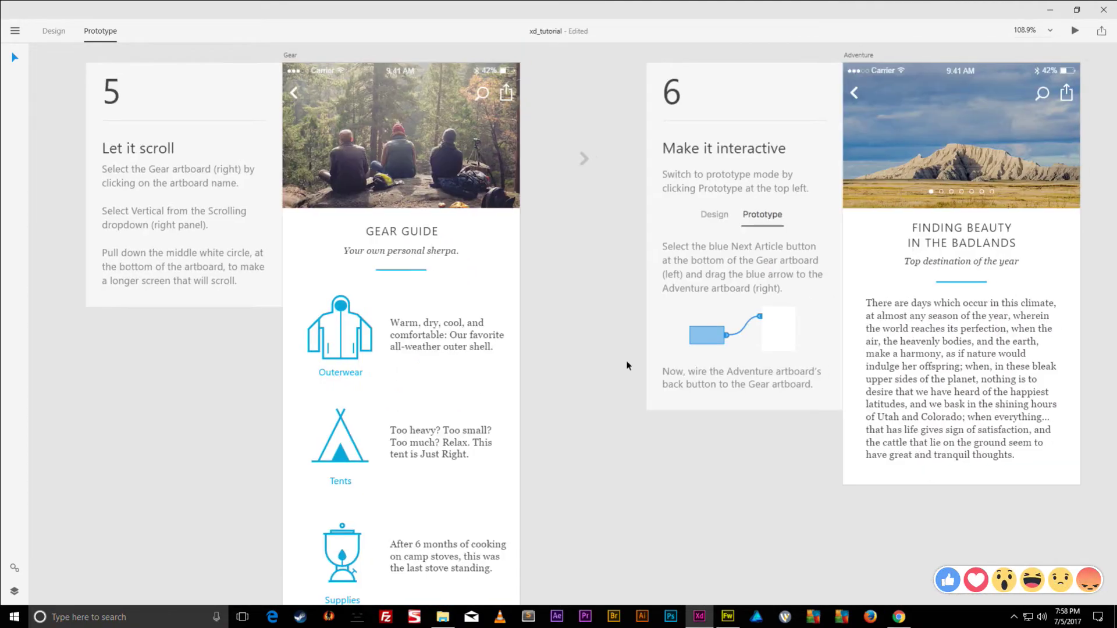
scroll(553, 262, "down", 1)
scroll(553, 261, "down", 5)
scroll(600, 251, "up", 5)
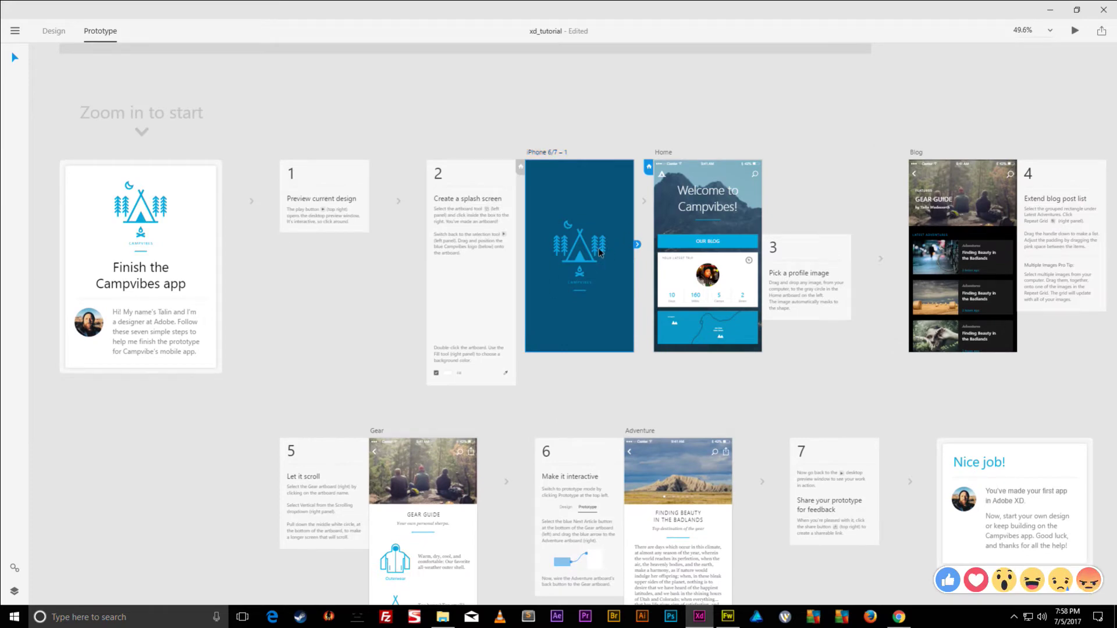
left_click(601, 249)
scroll(603, 248, "up", 9)
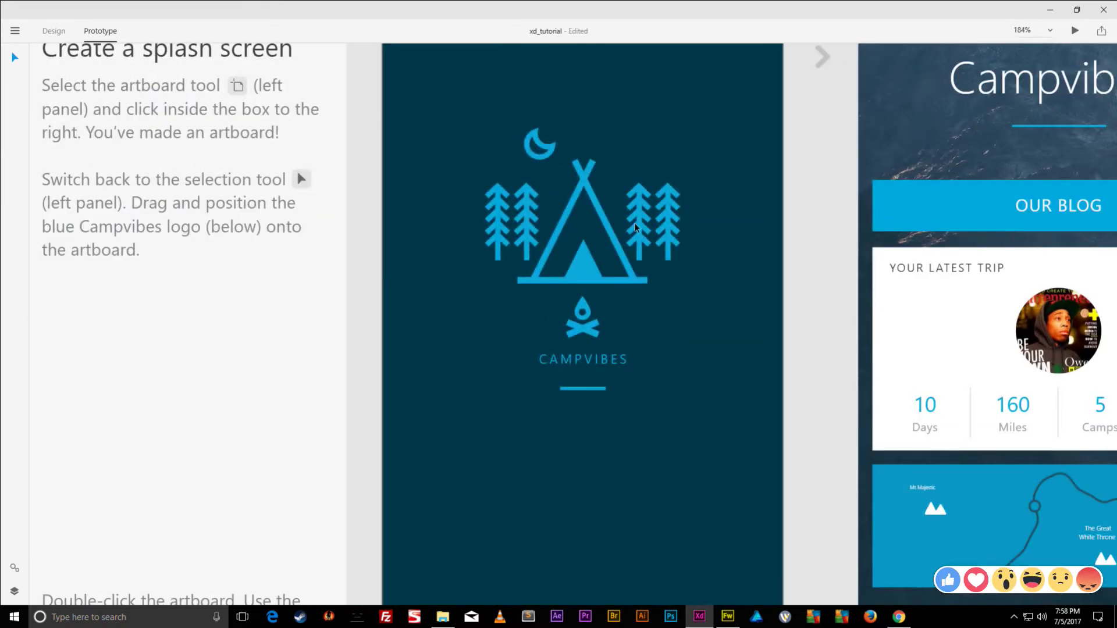
scroll(668, 236, "down", 2)
scroll(667, 236, "up", 3)
left_click_drag(592, 367, 727, 217)
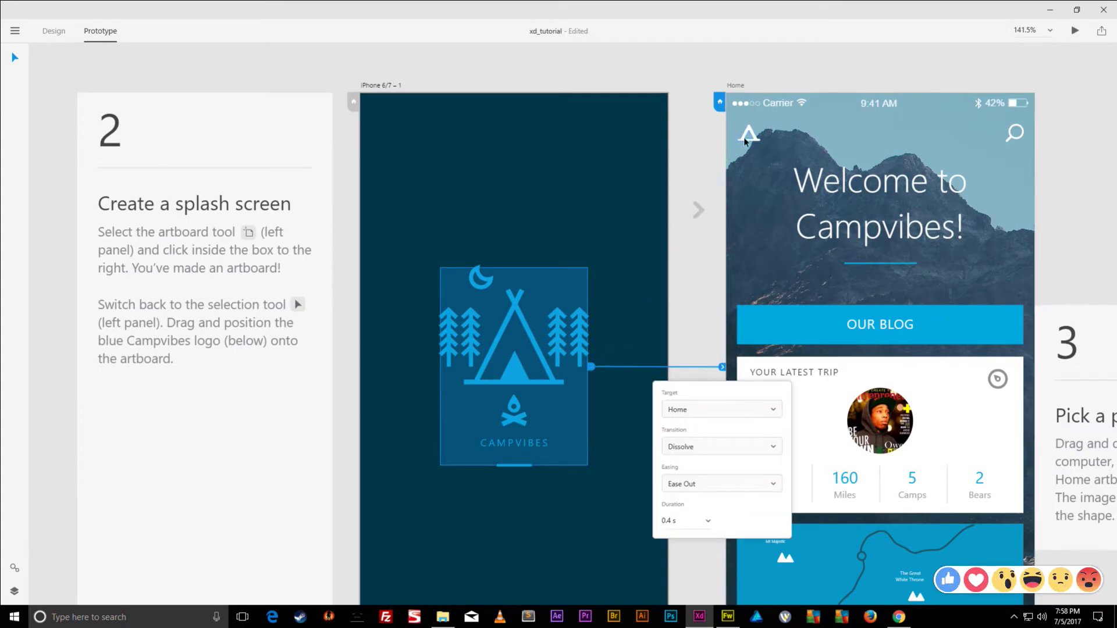
left_click(868, 317)
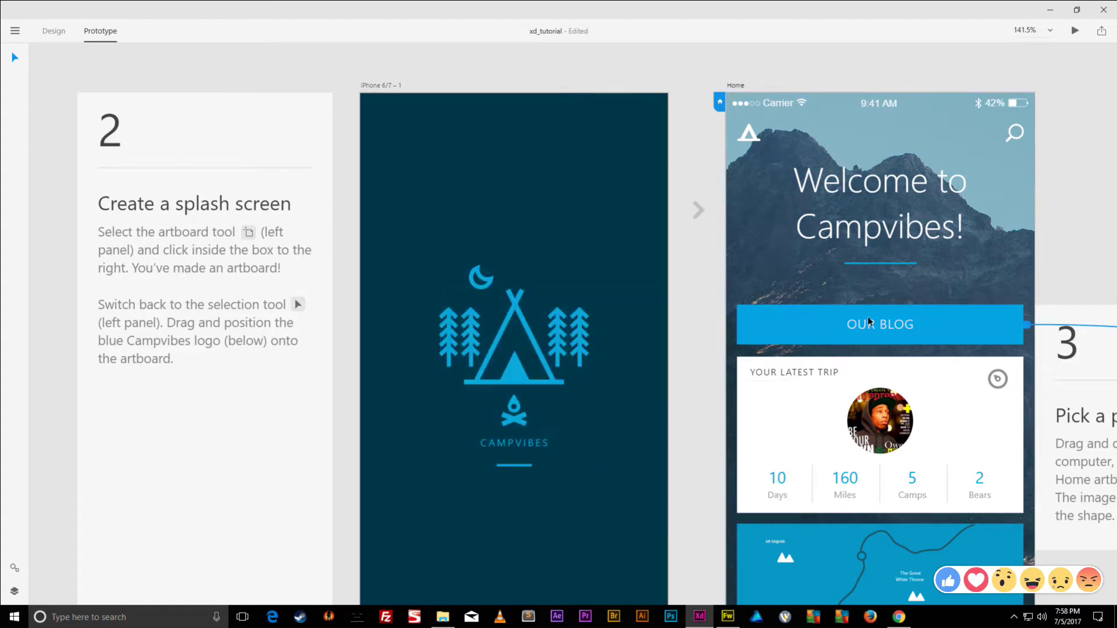
scroll(868, 316, "right", 10)
scroll(868, 317, "down", 2)
scroll(473, 248, "down", 5)
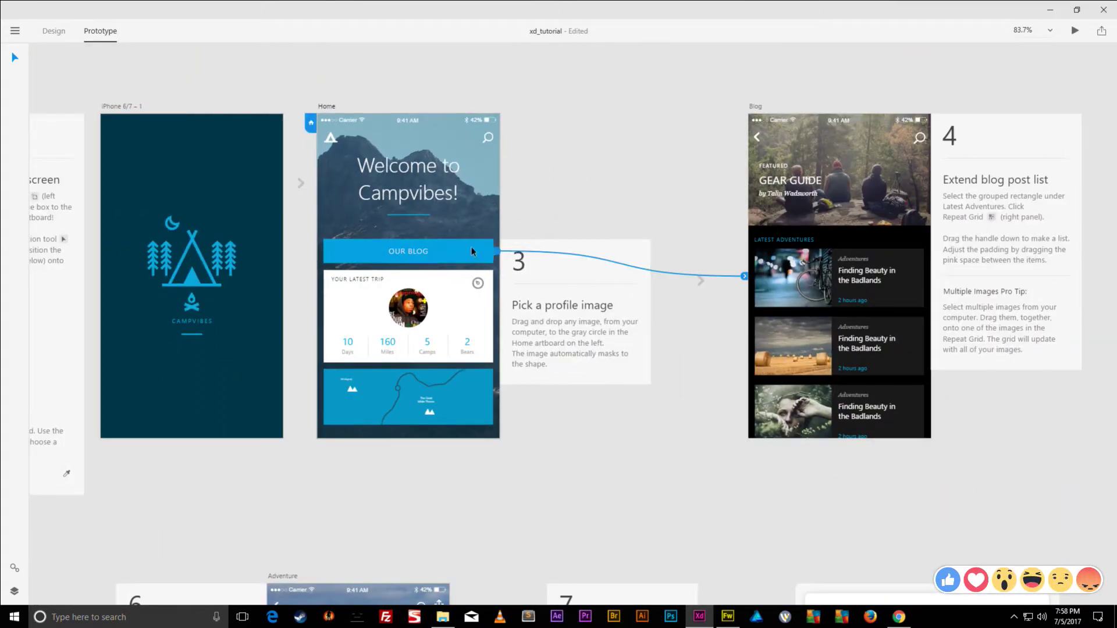
left_click(826, 156)
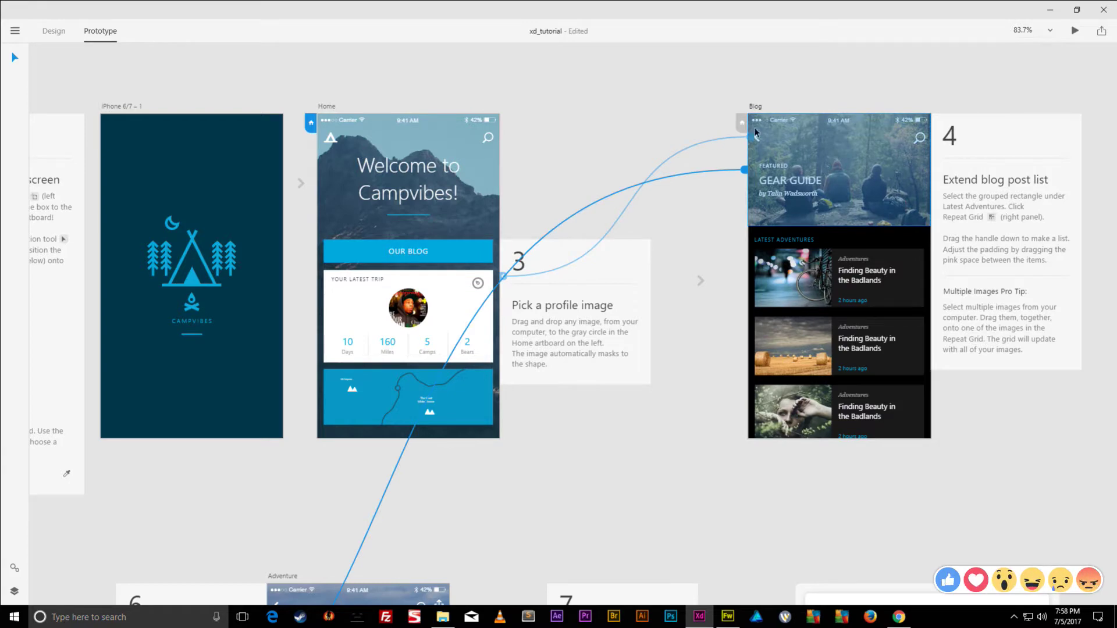
scroll(815, 175, "up", 1)
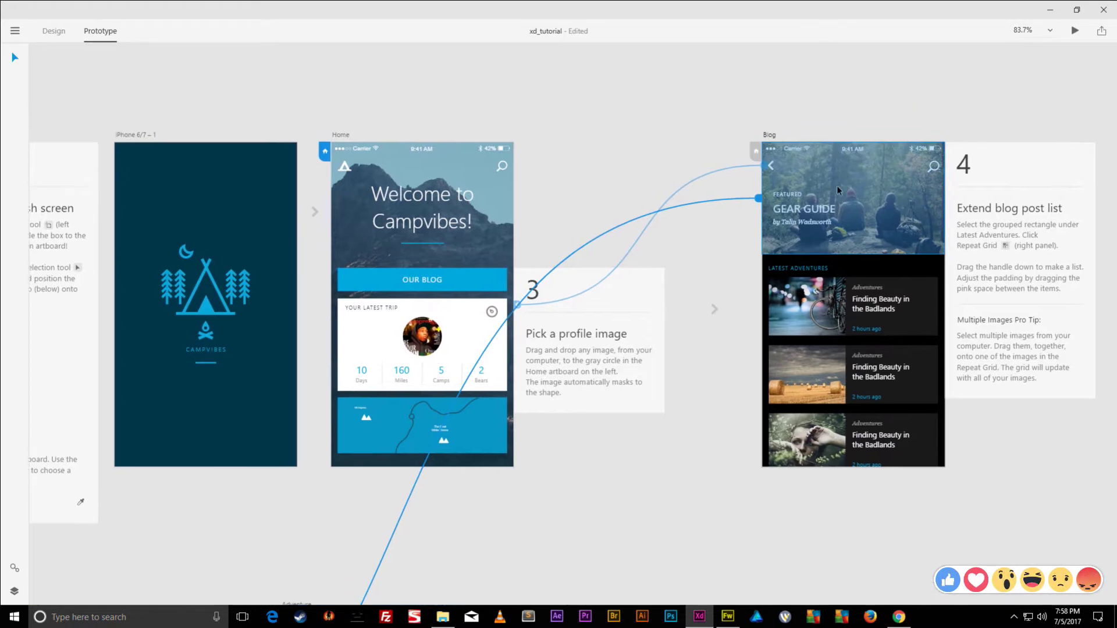
scroll(838, 190, "down", 5)
scroll(838, 190, "left", 5)
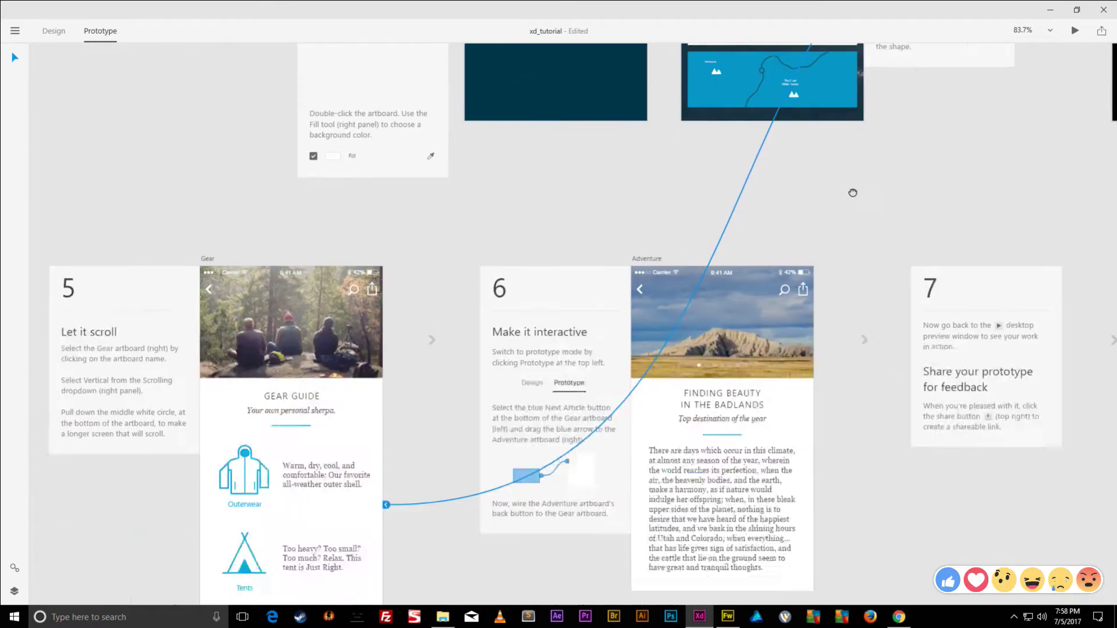
scroll(853, 193, "down", 4)
scroll(853, 193, "left", 4)
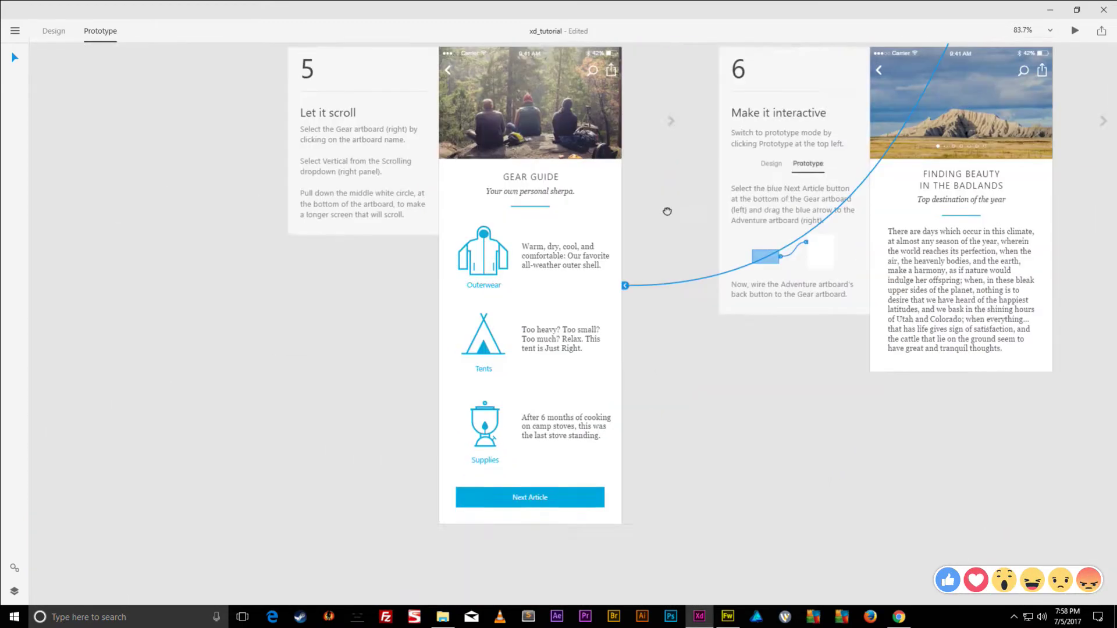
scroll(668, 211, "down", 2)
scroll(667, 211, "right", 1)
left_click(544, 374)
scroll(732, 280, "up", 3)
scroll(732, 280, "right", 4)
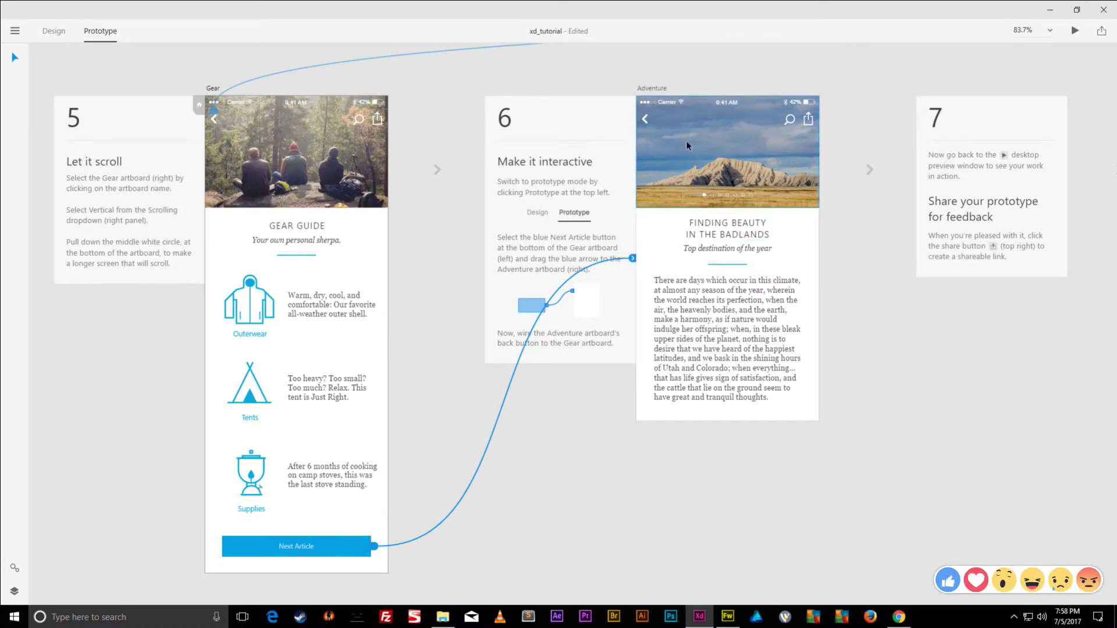
left_click(645, 121)
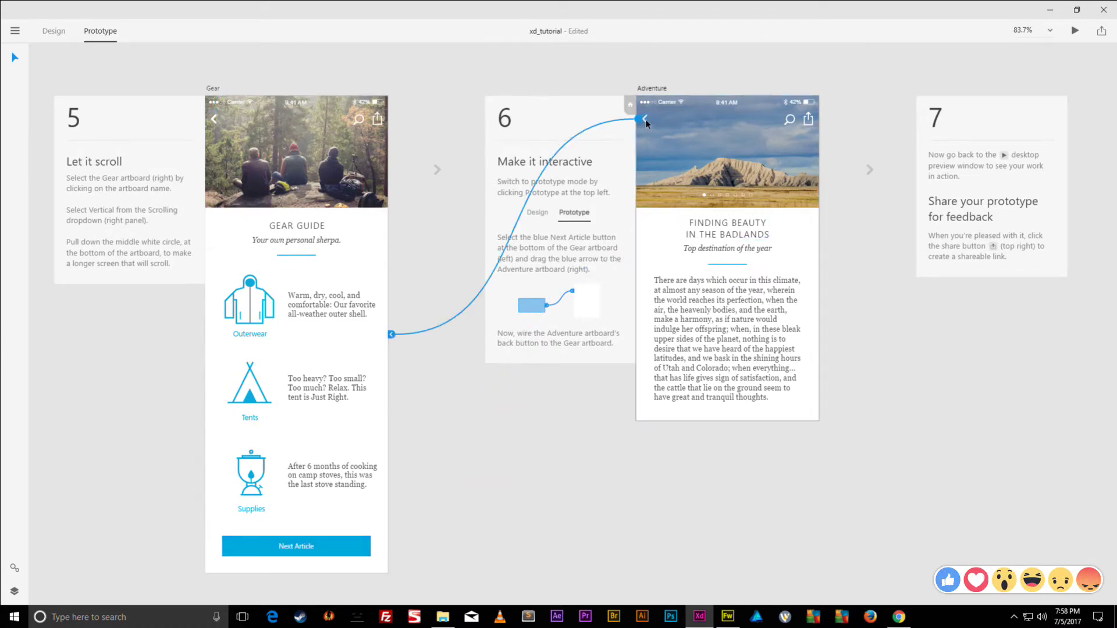
scroll(399, 284, "up", 10)
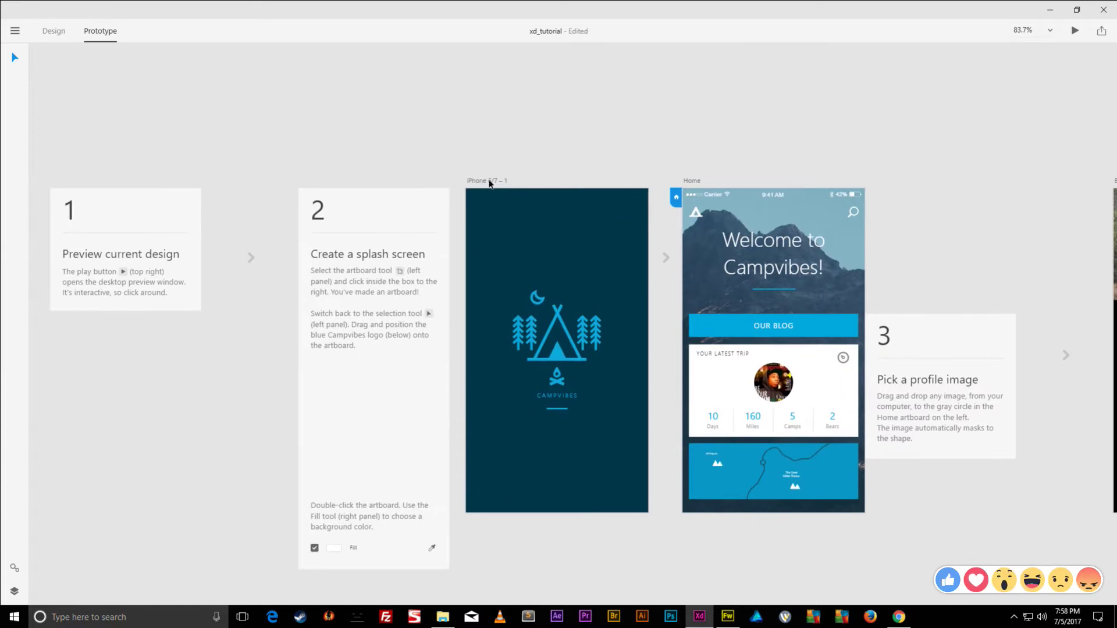
left_click(489, 184)
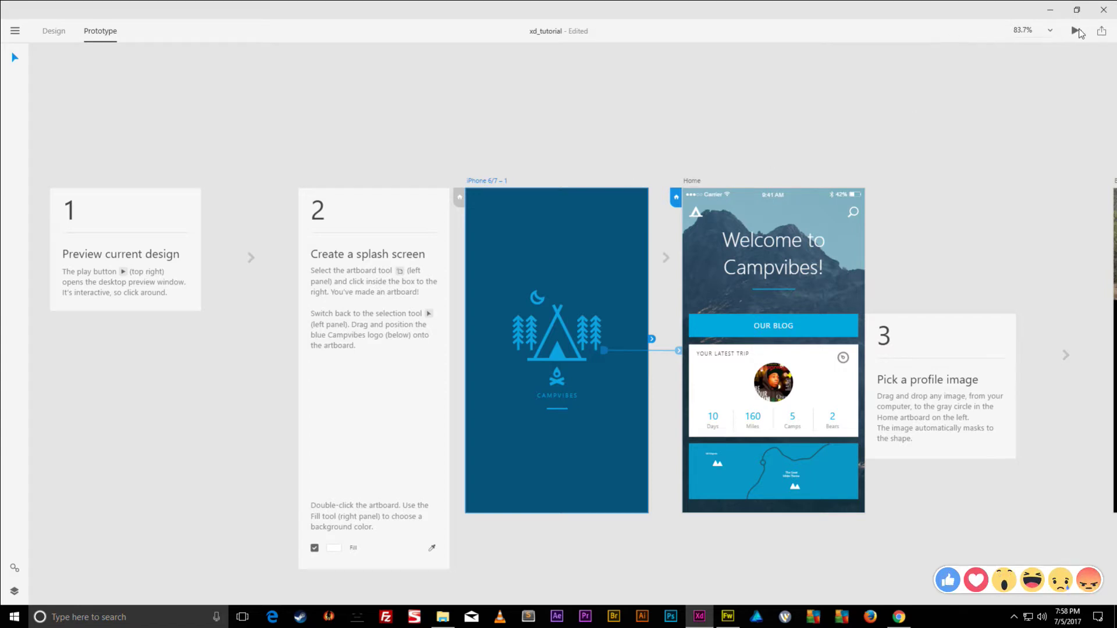
left_click(1076, 31)
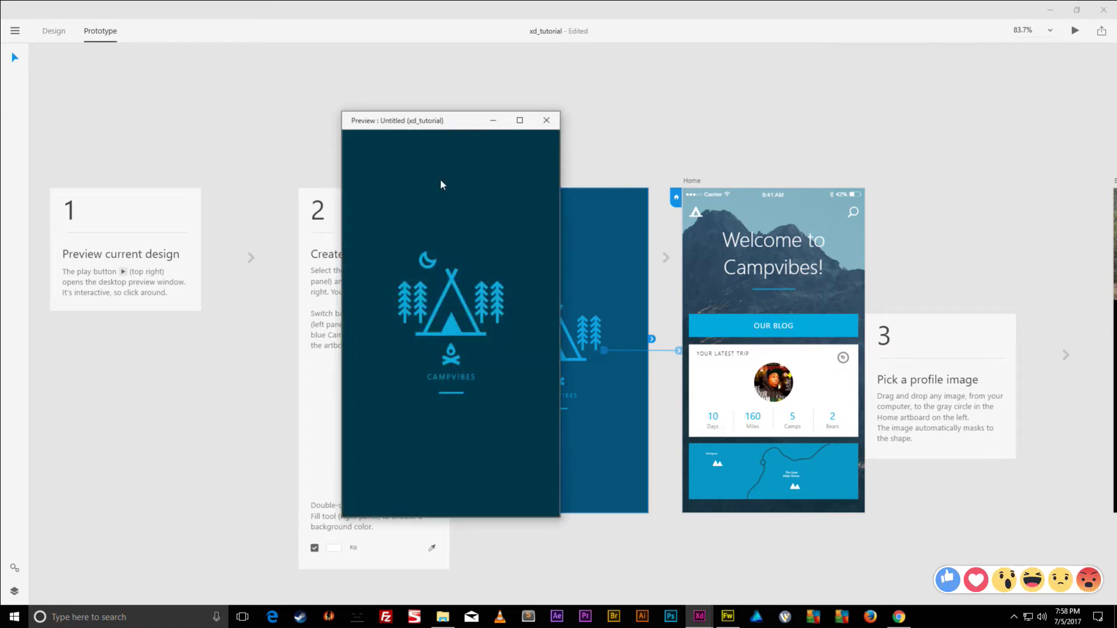
left_click(455, 291)
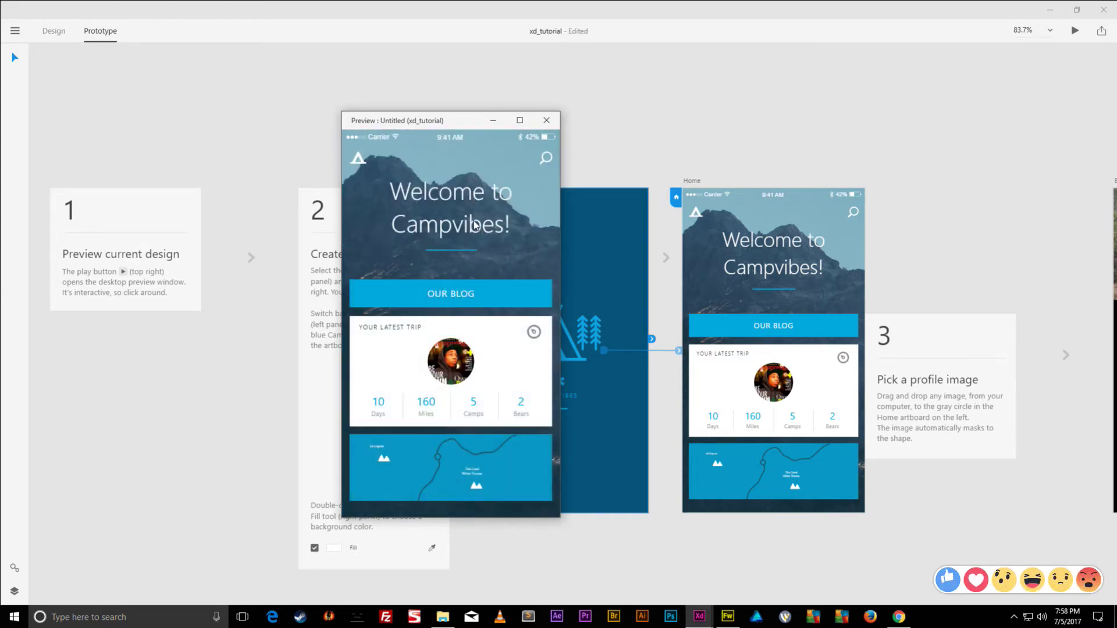
left_click(456, 296)
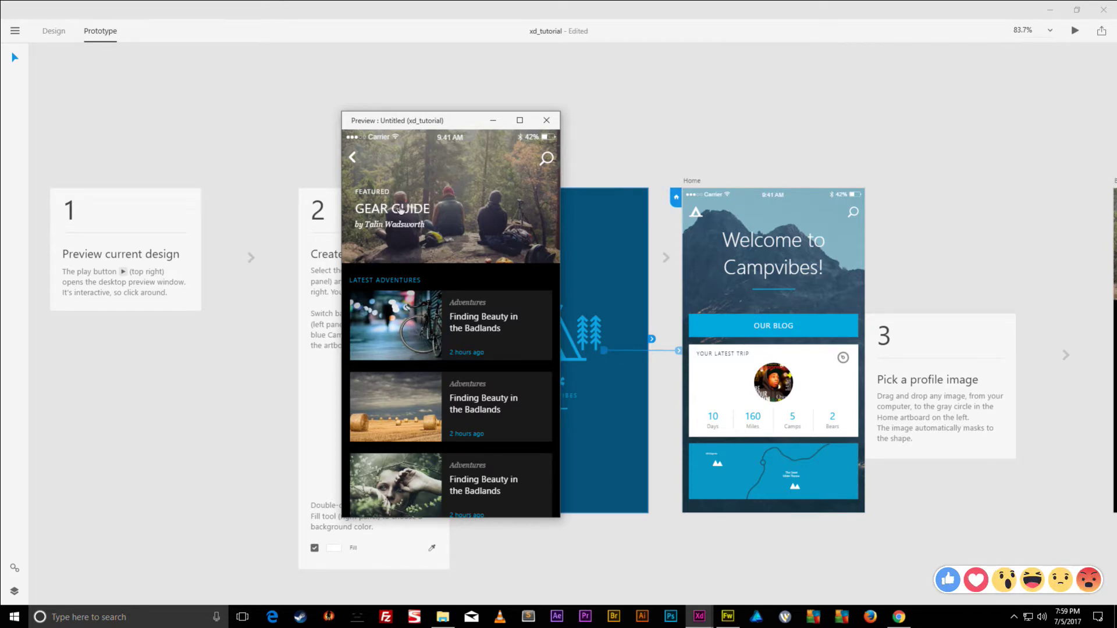
left_click(401, 211)
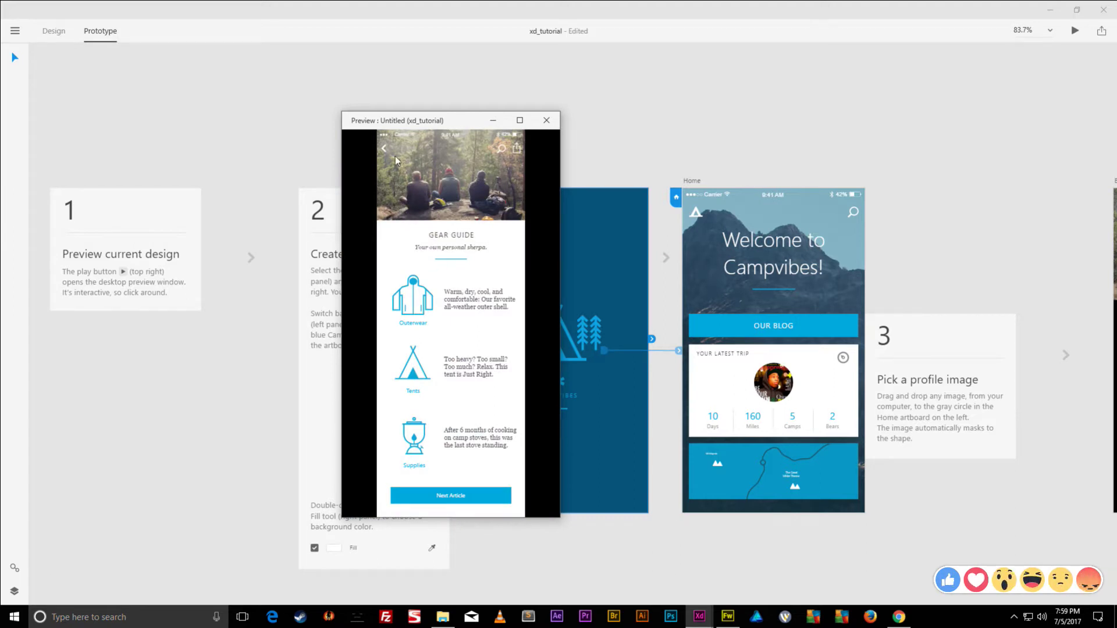
left_click(545, 121)
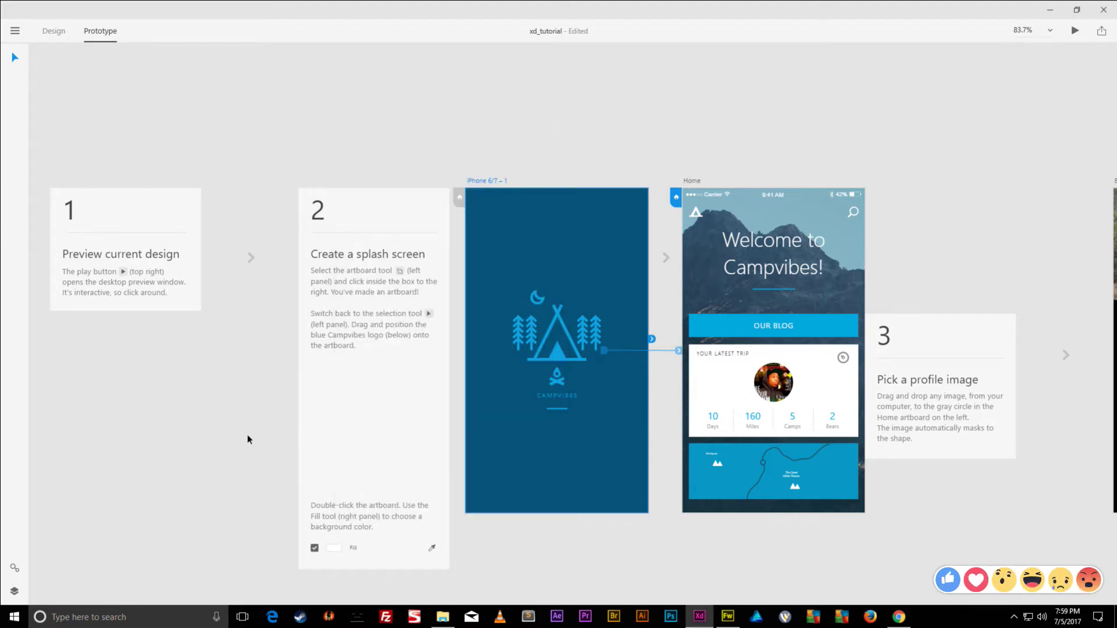
left_click_drag(246, 439, 743, 15)
- In Design mode, set the Gear artboard's Scrolling to Vertical, giving a 980 viewport height
left_click_drag(693, 394, 429, 319)
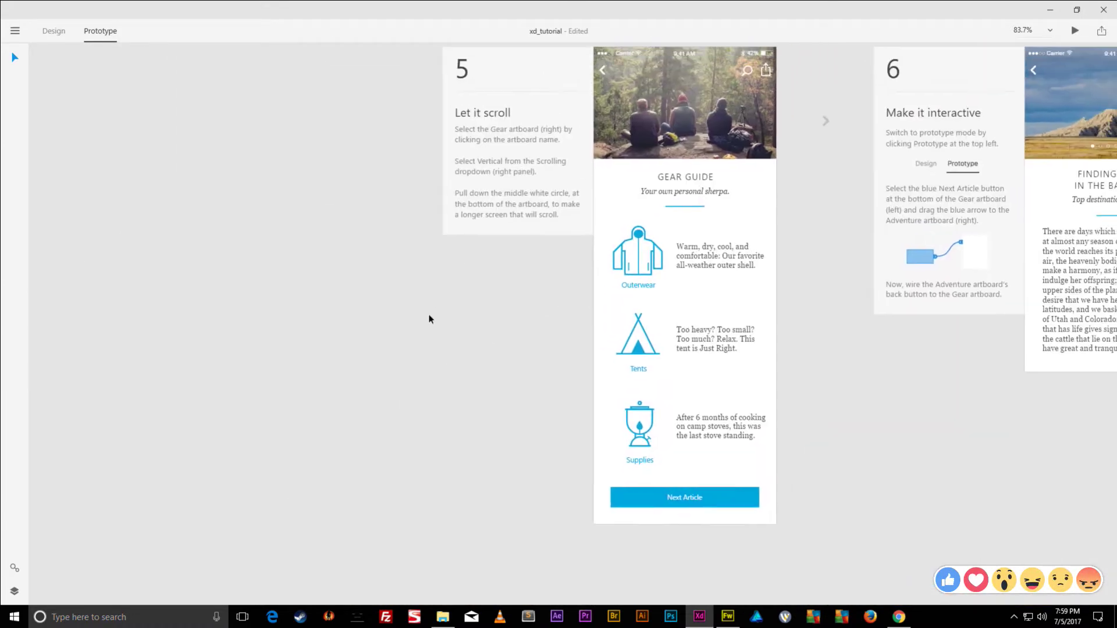
scroll(443, 288, "up", 3)
left_click(608, 189)
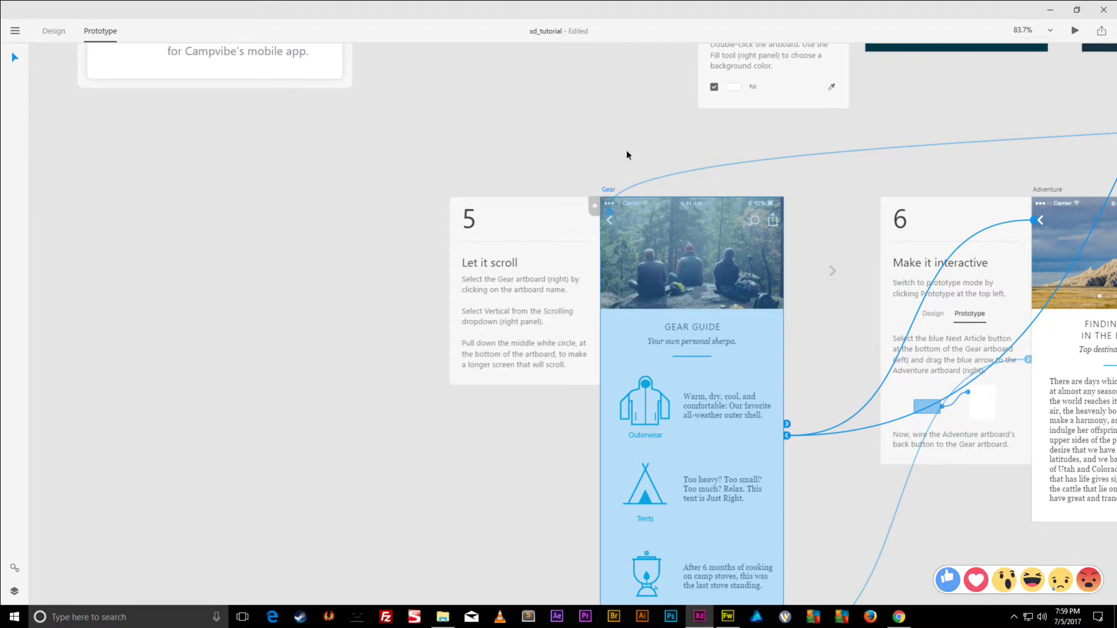
left_click(54, 31)
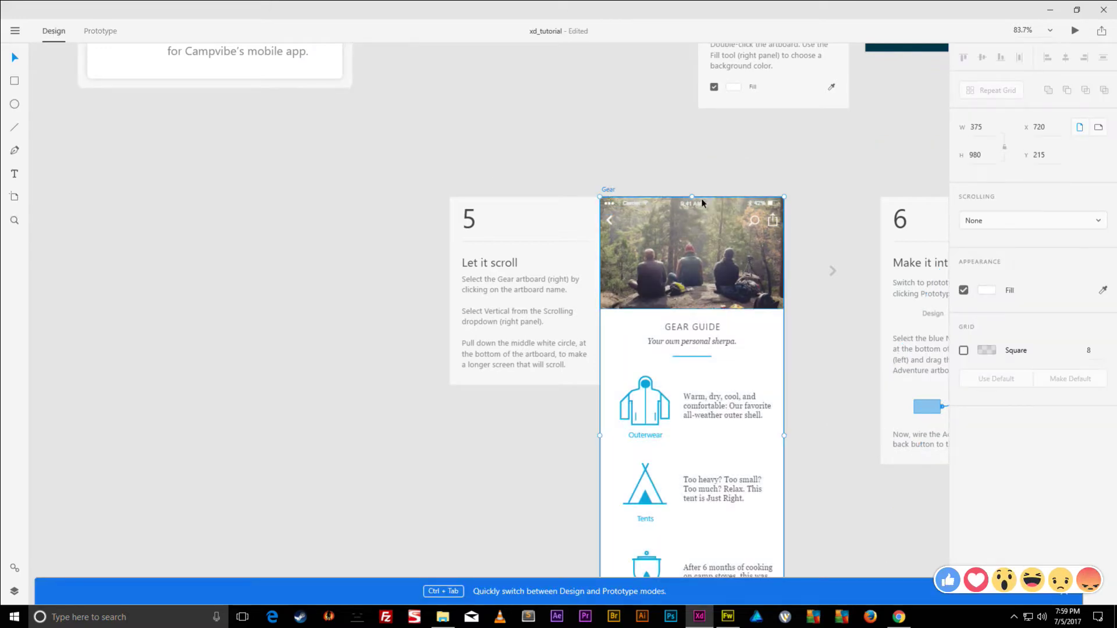
left_click_drag(805, 392, 687, 403)
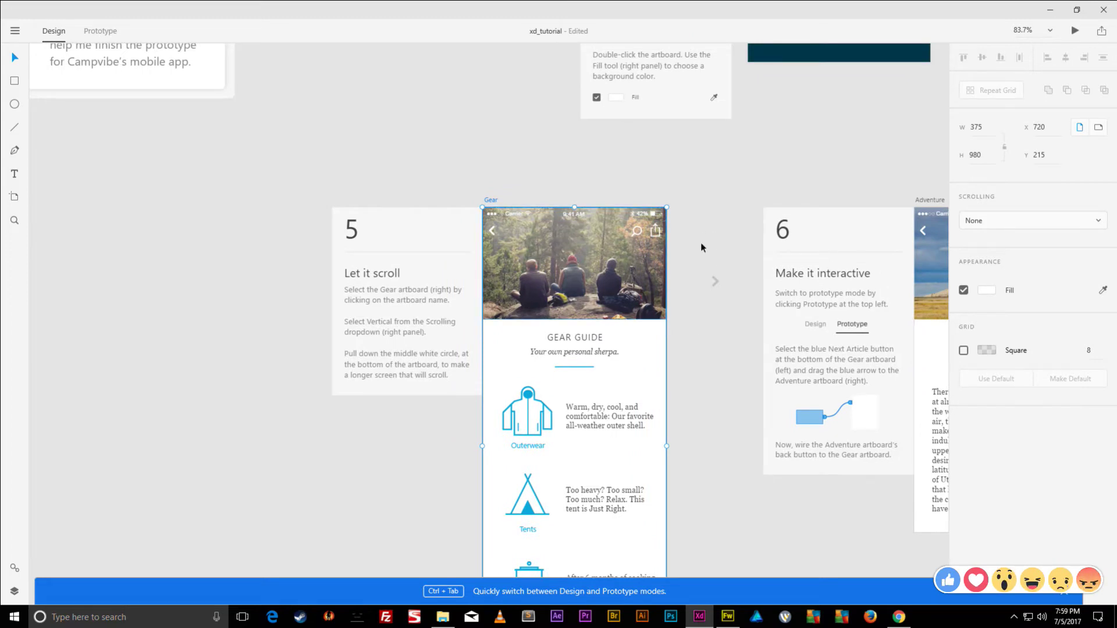
left_click(998, 223)
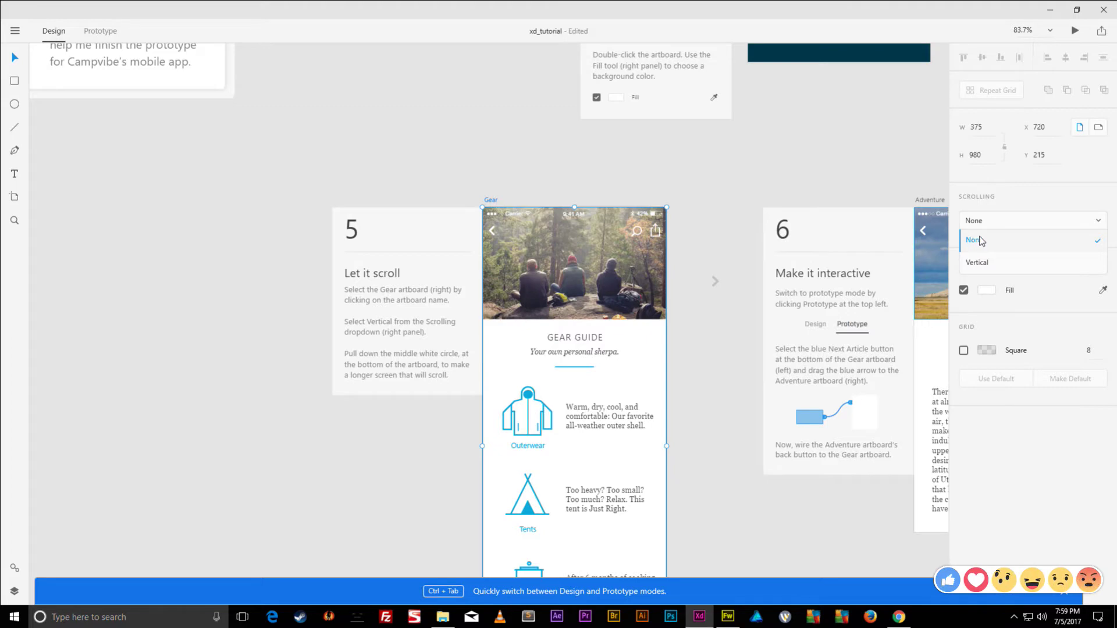
left_click(978, 263)
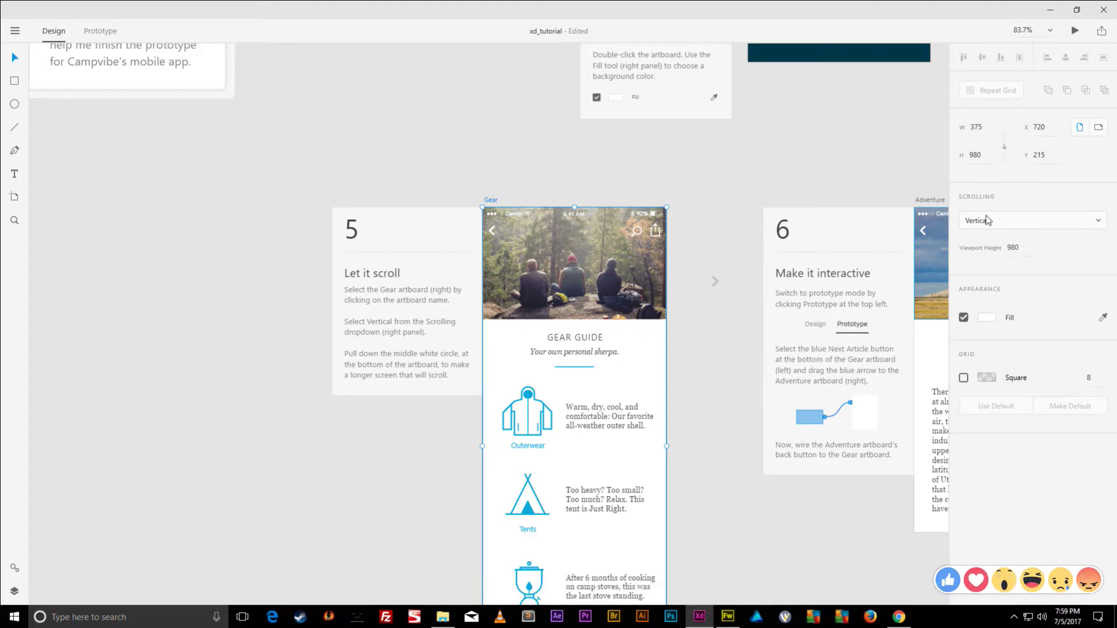
left_click(705, 197)
scroll(664, 280, "up", 10)
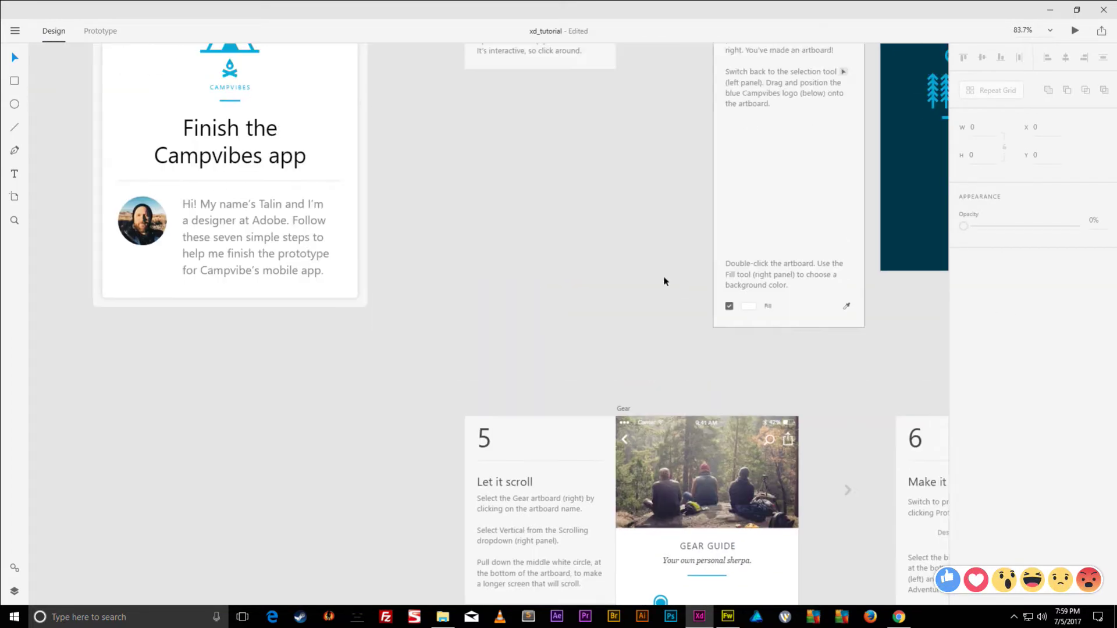
scroll(599, 192, "right", 10)
scroll(599, 192, "down", 2)
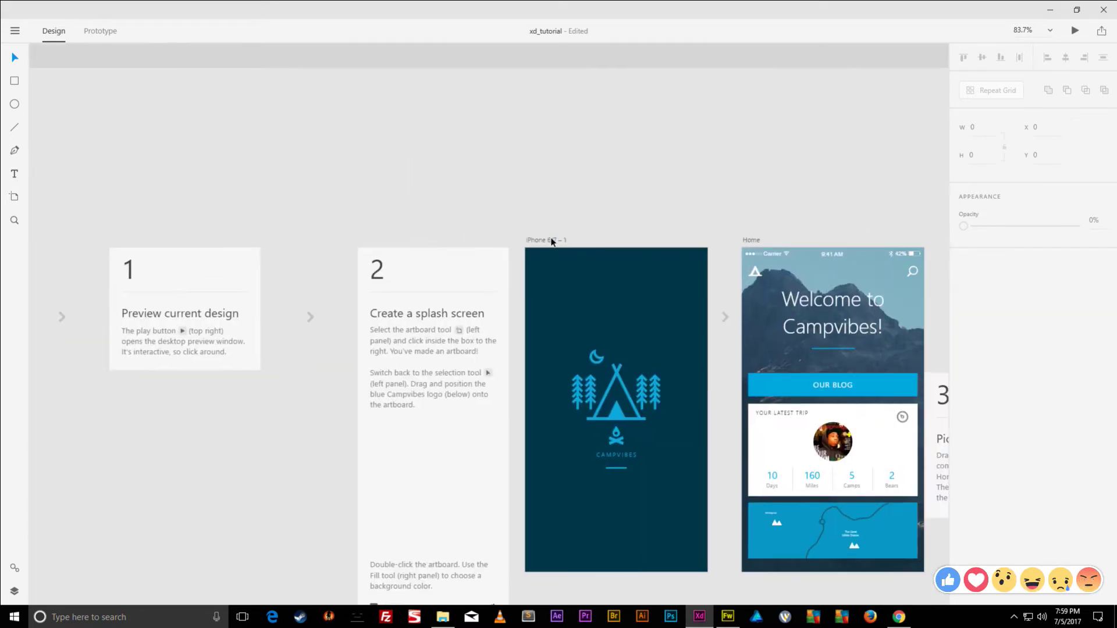
left_click(532, 232)
left_click(1076, 30)
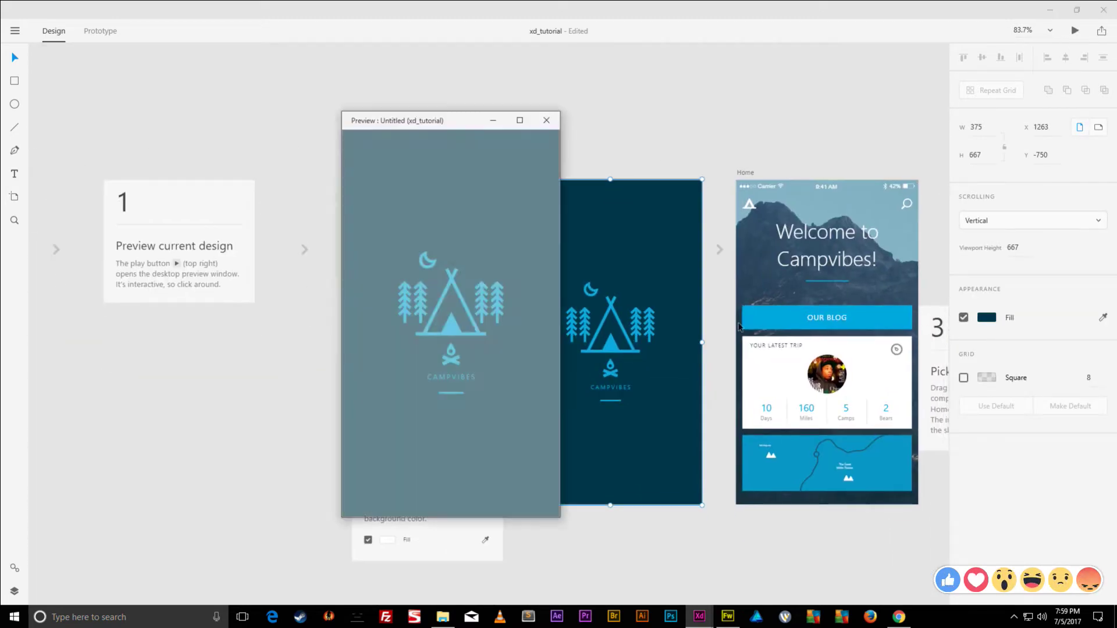
left_click_drag(470, 122, 586, 127)
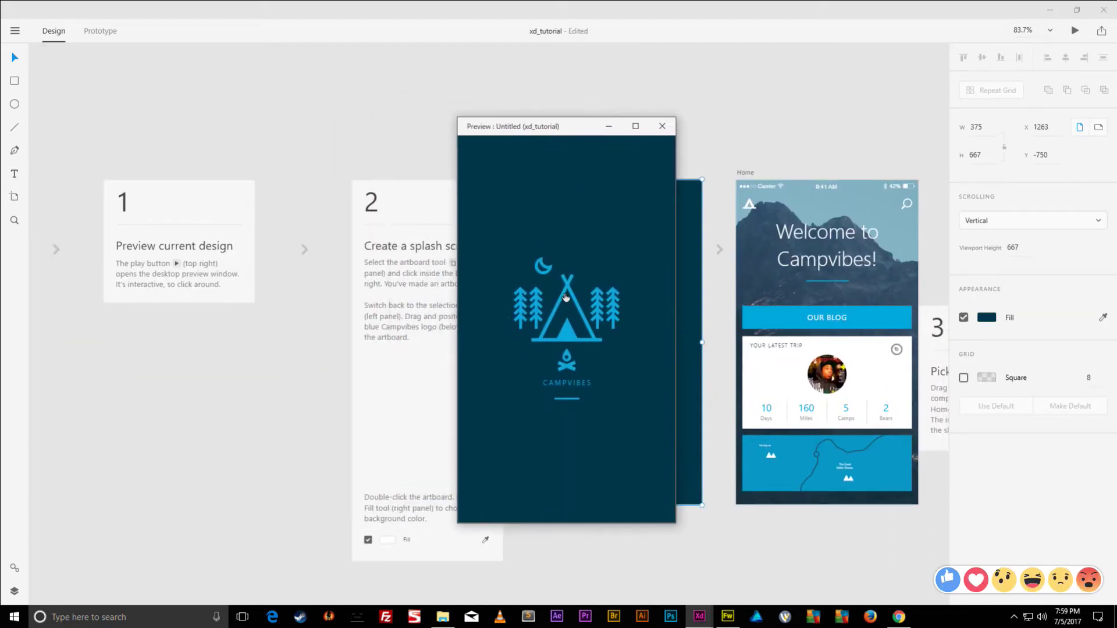
left_click(565, 299)
left_click(563, 301)
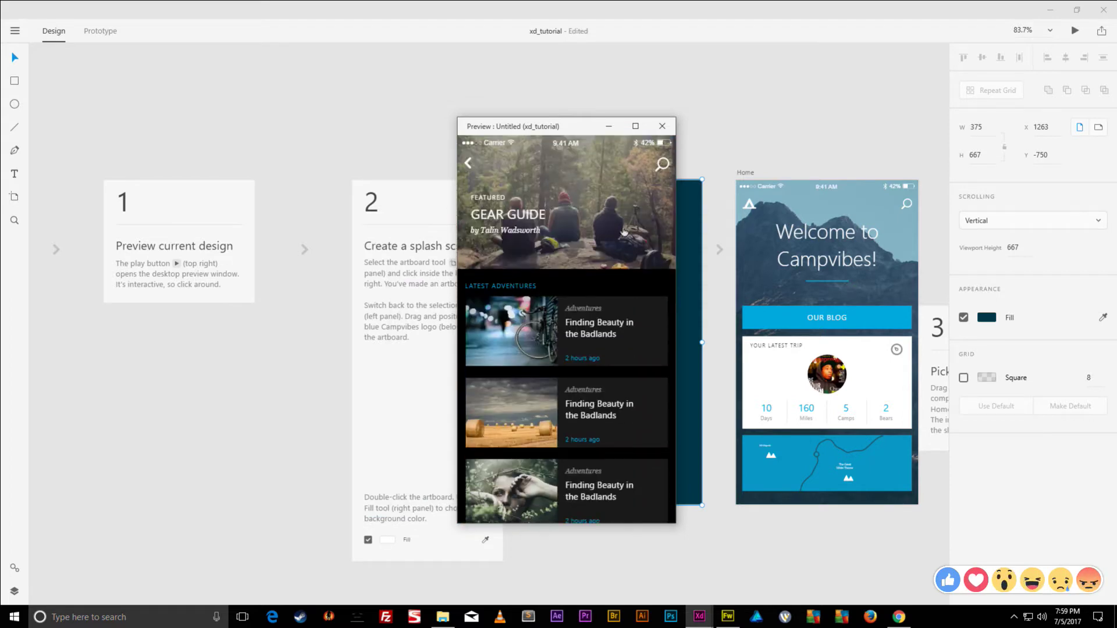
left_click(521, 221)
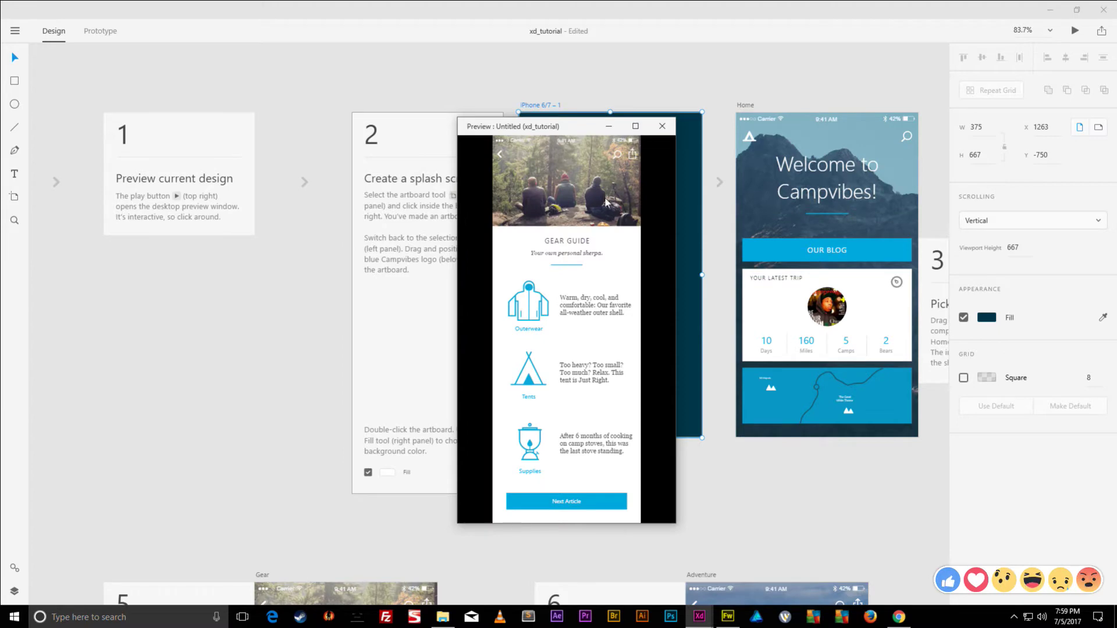
left_click(662, 126)
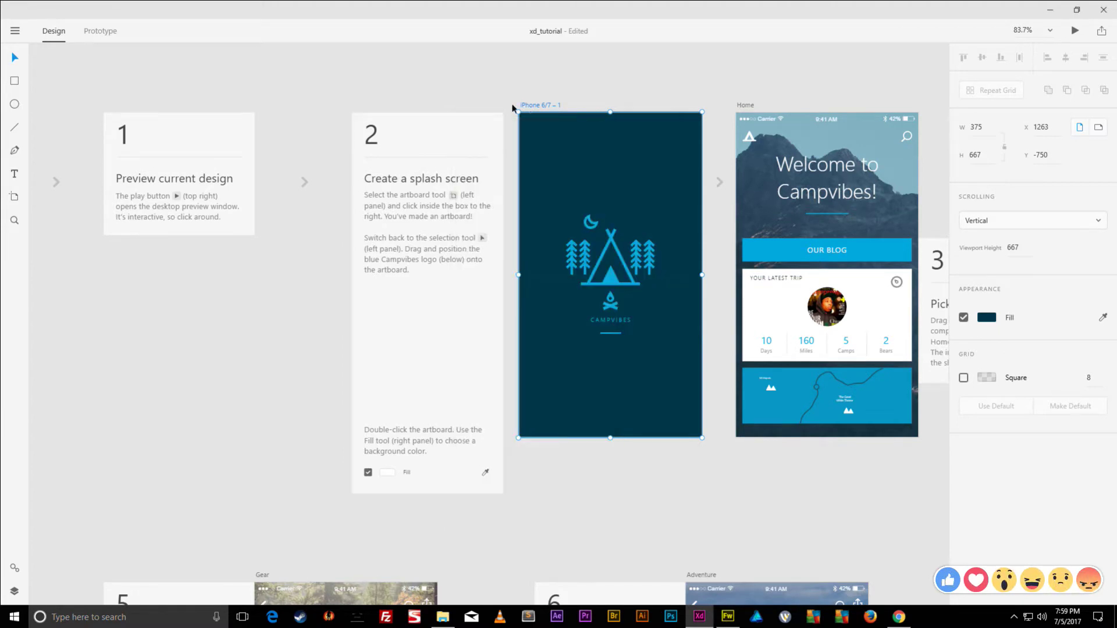
scroll(499, 508, "down", 5)
scroll(498, 508, "left", 5)
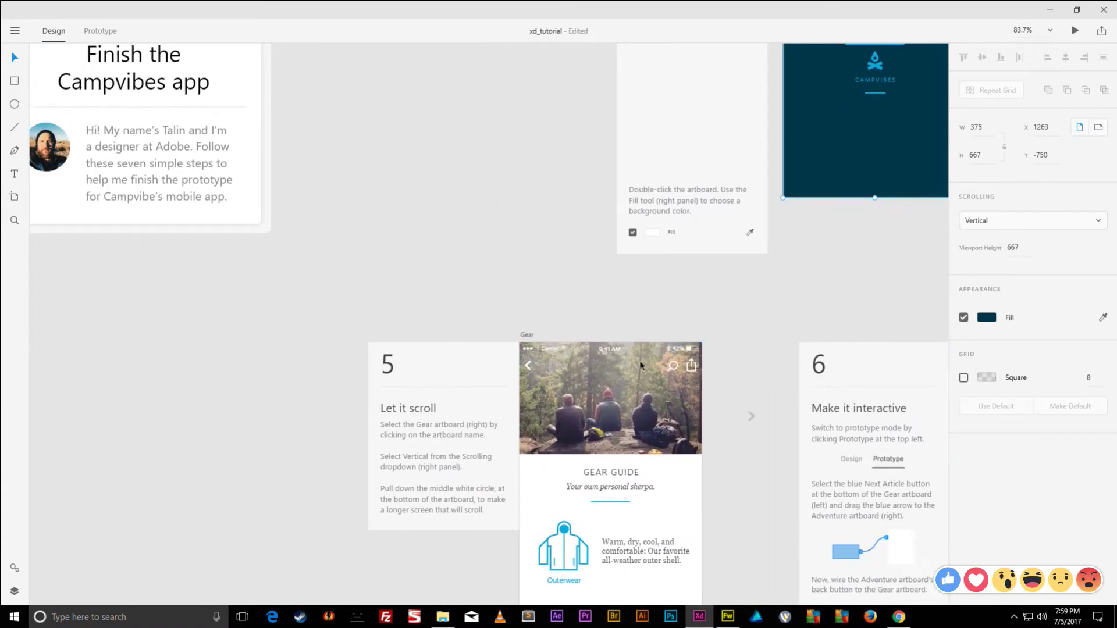
- Confirm Vertical scrolling on Gear and set the splash artboard's Scrolling to None
left_click(530, 336)
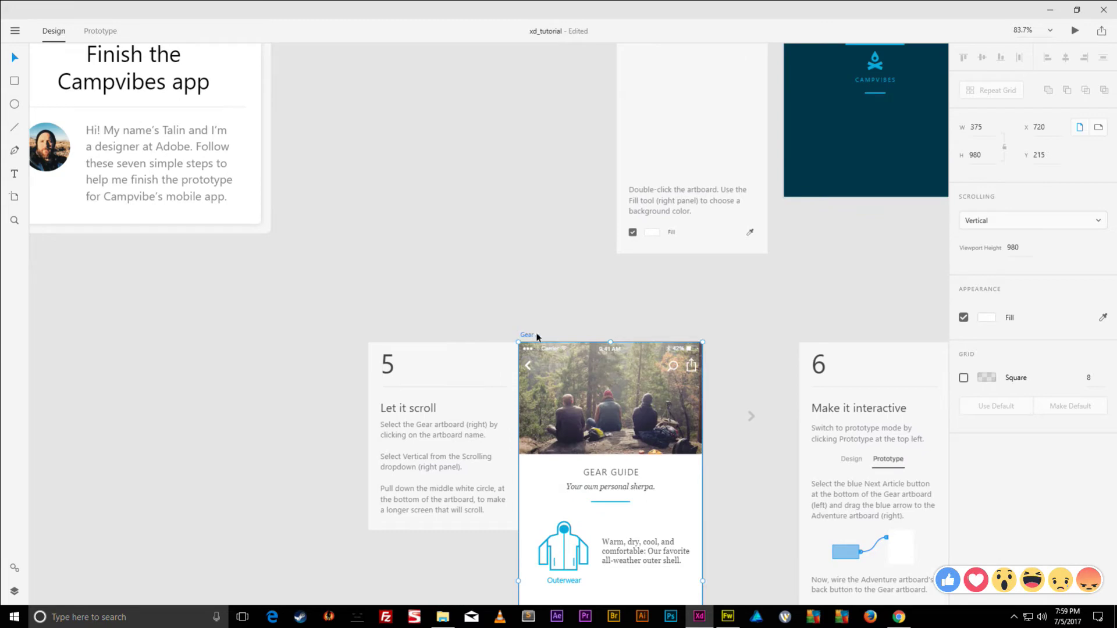
left_click(999, 221)
left_click(977, 263)
scroll(825, 288, "up", 6)
scroll(825, 288, "right", 5)
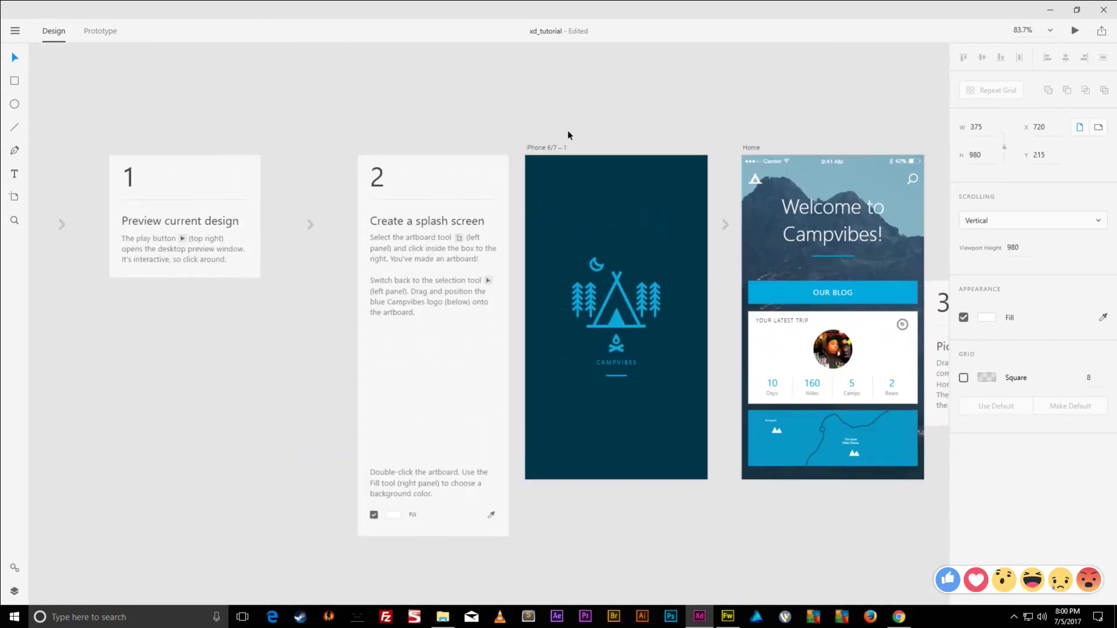
left_click(558, 149)
left_click(989, 221)
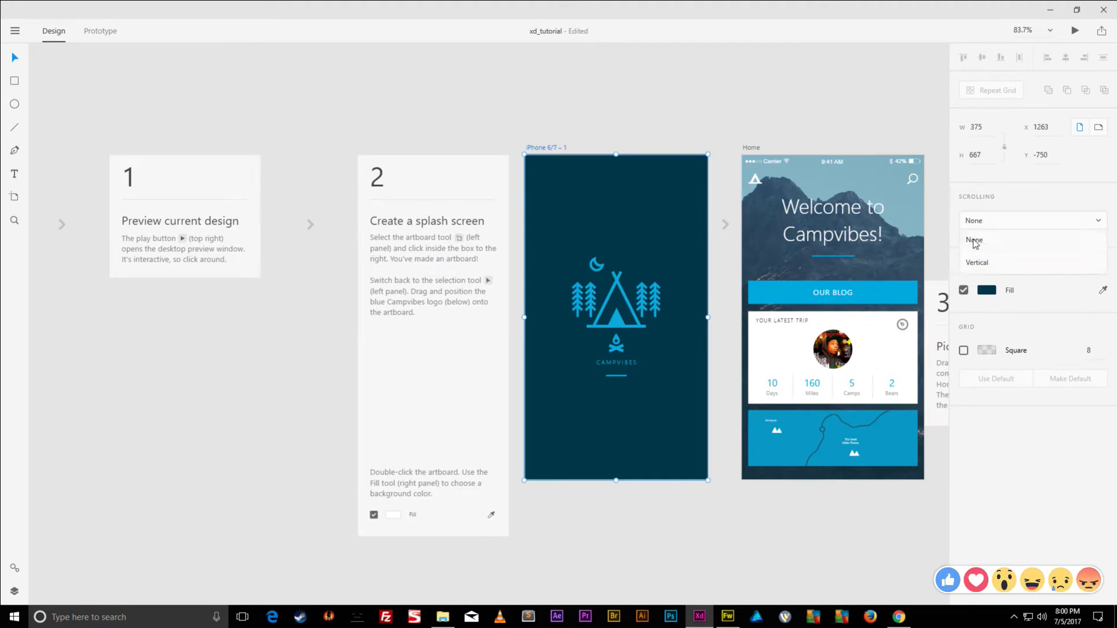
left_click(975, 239)
- Set Scrolling to None on the Home and Blog artboards
left_click(749, 148)
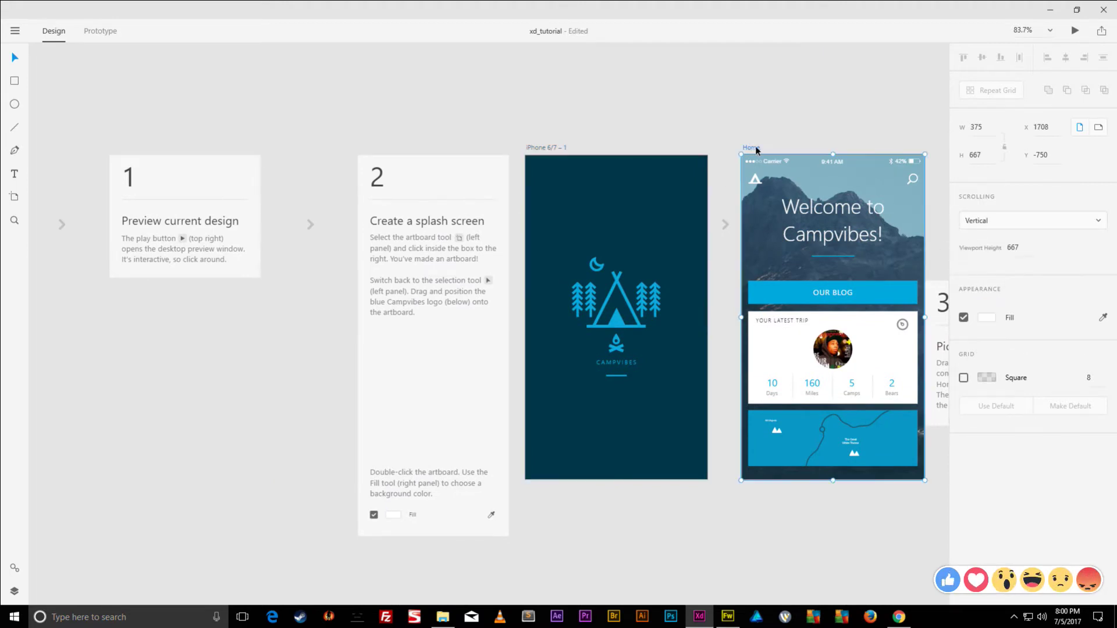
left_click(1005, 222)
left_click(980, 240)
scroll(600, 229, "right", 5)
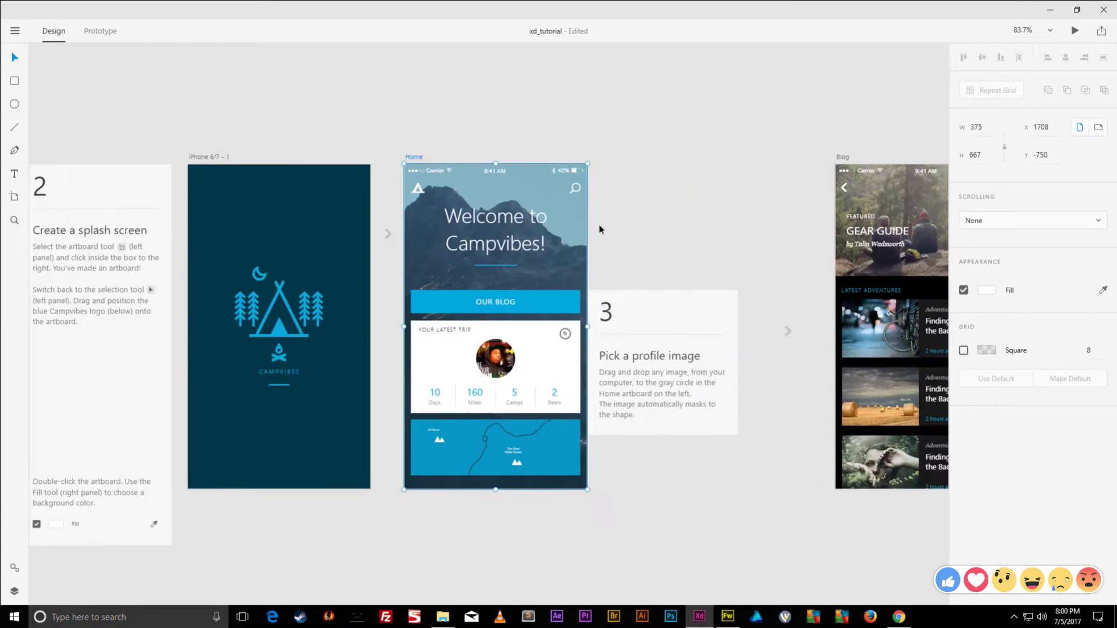
left_click(842, 157)
left_click(992, 221)
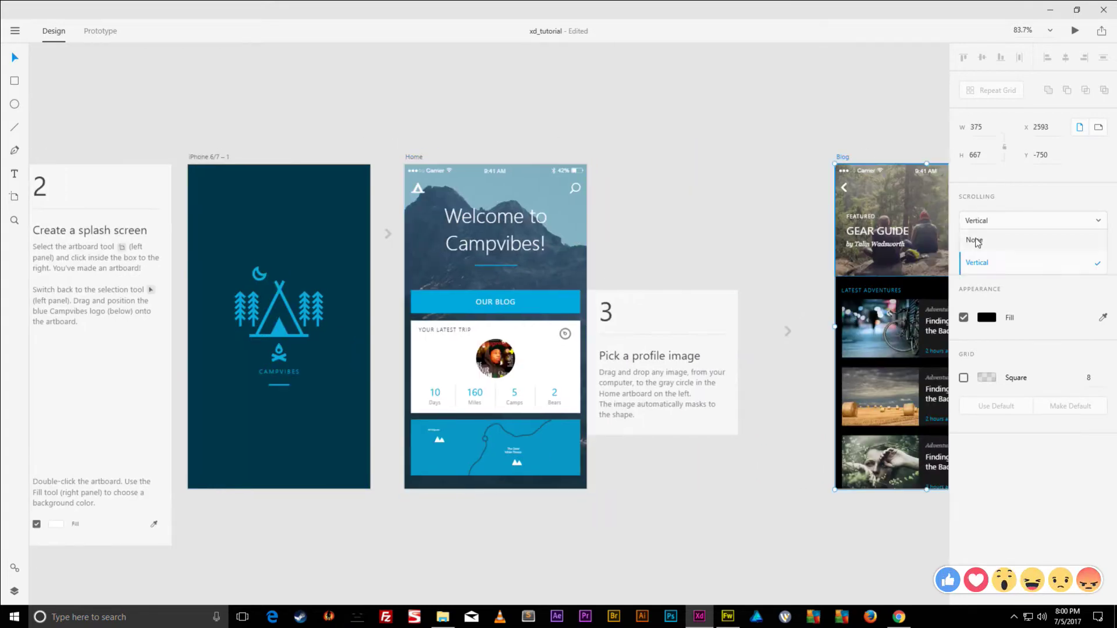
left_click(978, 240)
left_click_drag(850, 243, 397, 289)
scroll(694, 357, "down", 10)
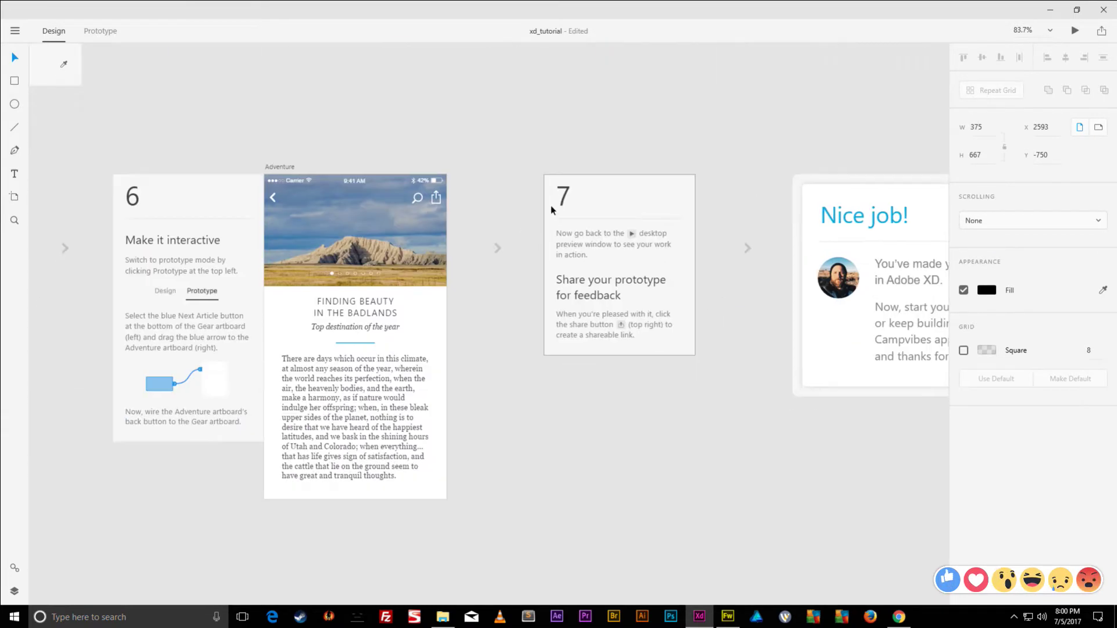
scroll(672, 272, "left", 5)
- Set the Adventure artboard's Scrolling to None and confirm Gear stays Vertical
left_click(586, 255)
left_click(990, 221)
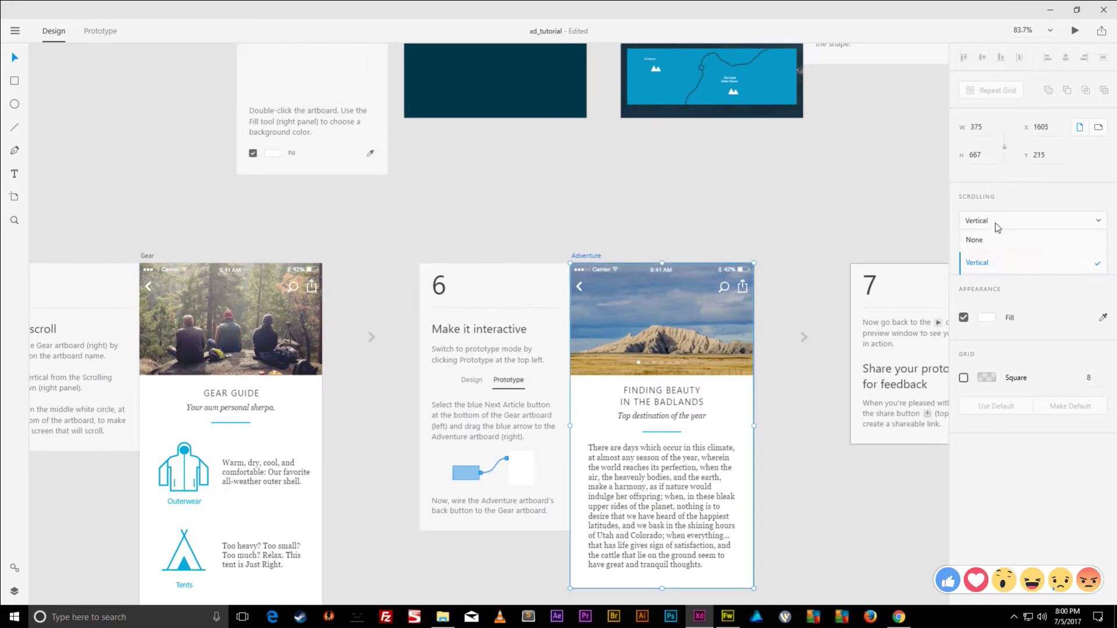
left_click(979, 240)
scroll(828, 247, "left", 5)
scroll(828, 248, "down", 1)
left_click(457, 210)
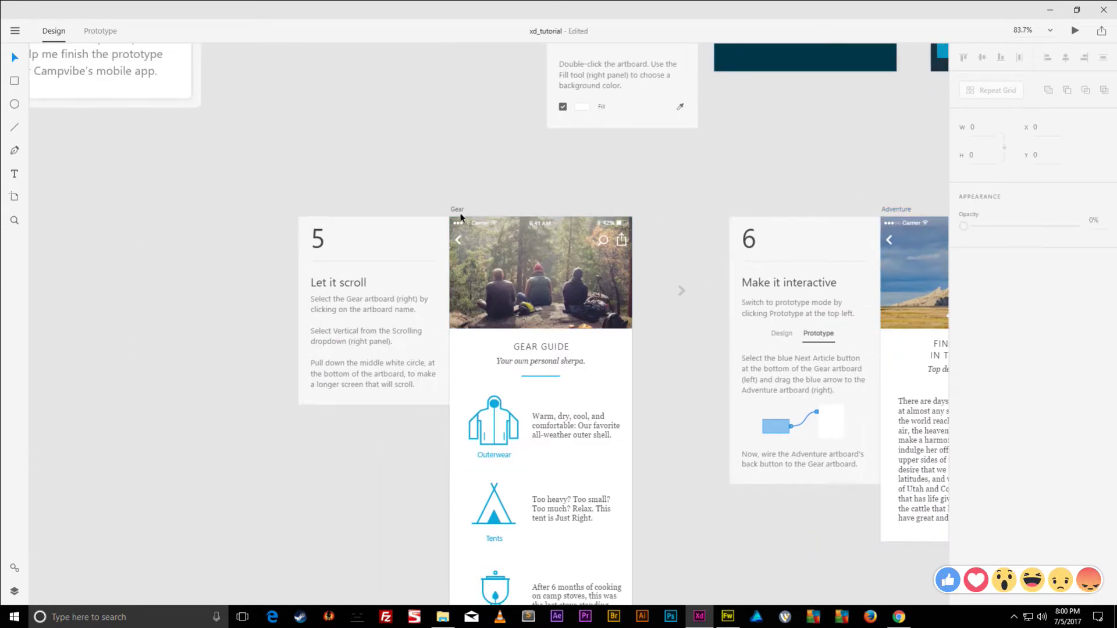
left_click(990, 221)
left_click(1015, 234)
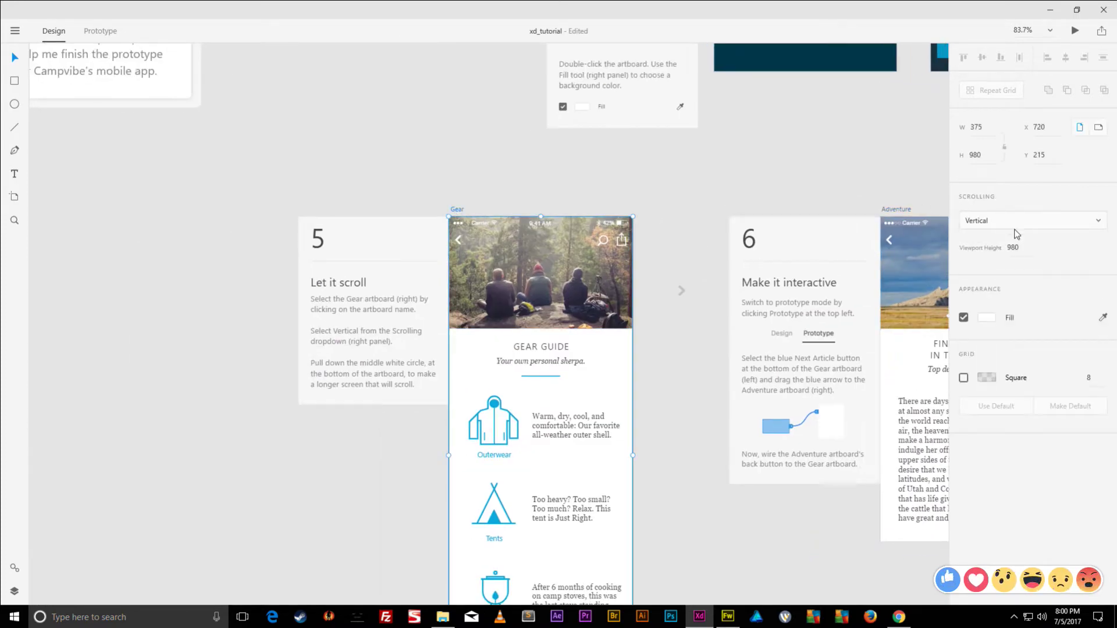
scroll(718, 327, "down", 3)
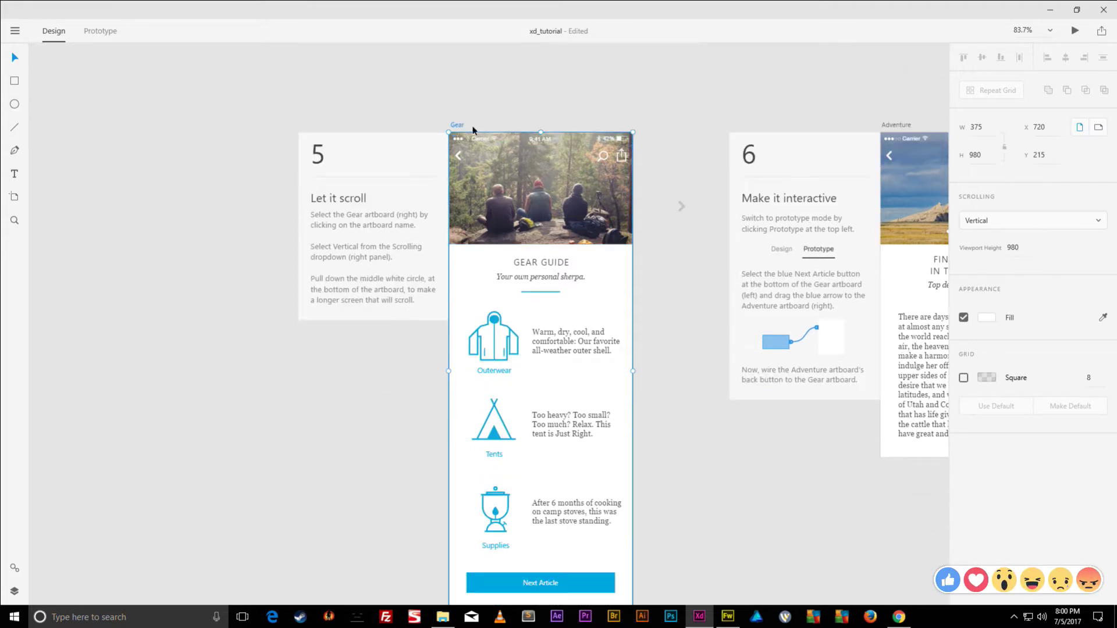
- Try lengthening the Gear artboard, undo it, and check the Adventure artboard
scroll(571, 317, "down", 6)
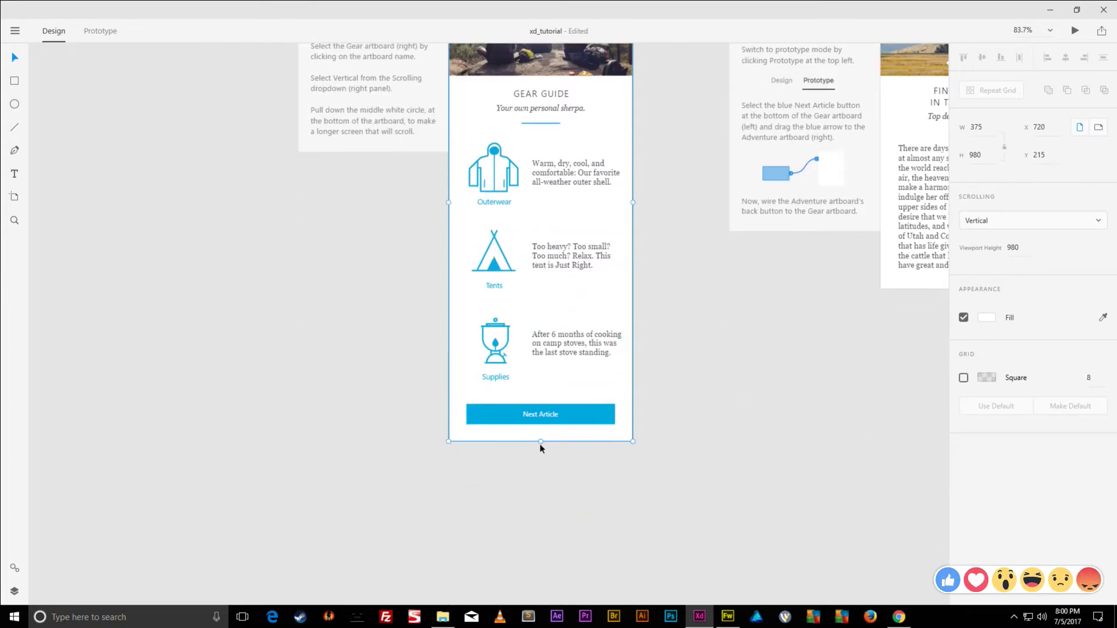
left_click_drag(542, 443, 549, 496)
key("ctrl+z")
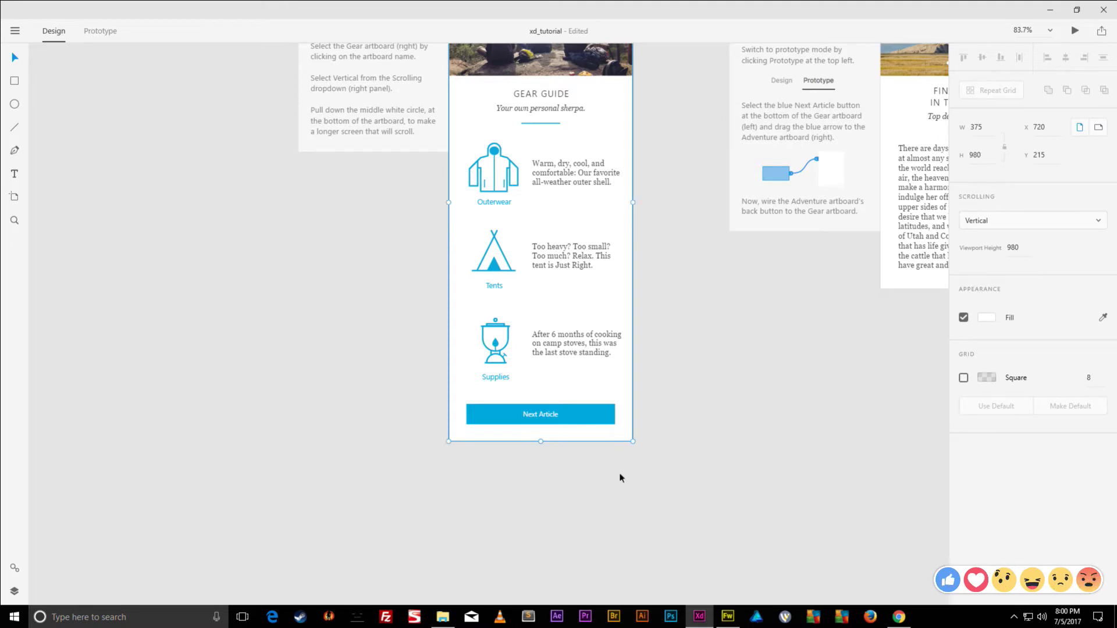
scroll(674, 363, "up", 5)
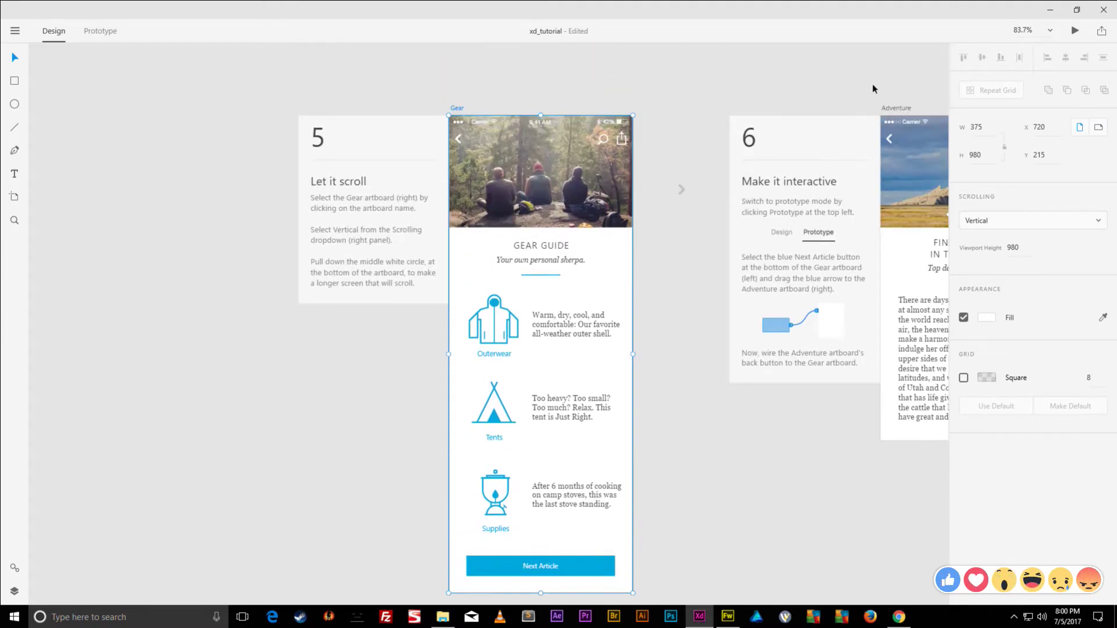
left_click(903, 108)
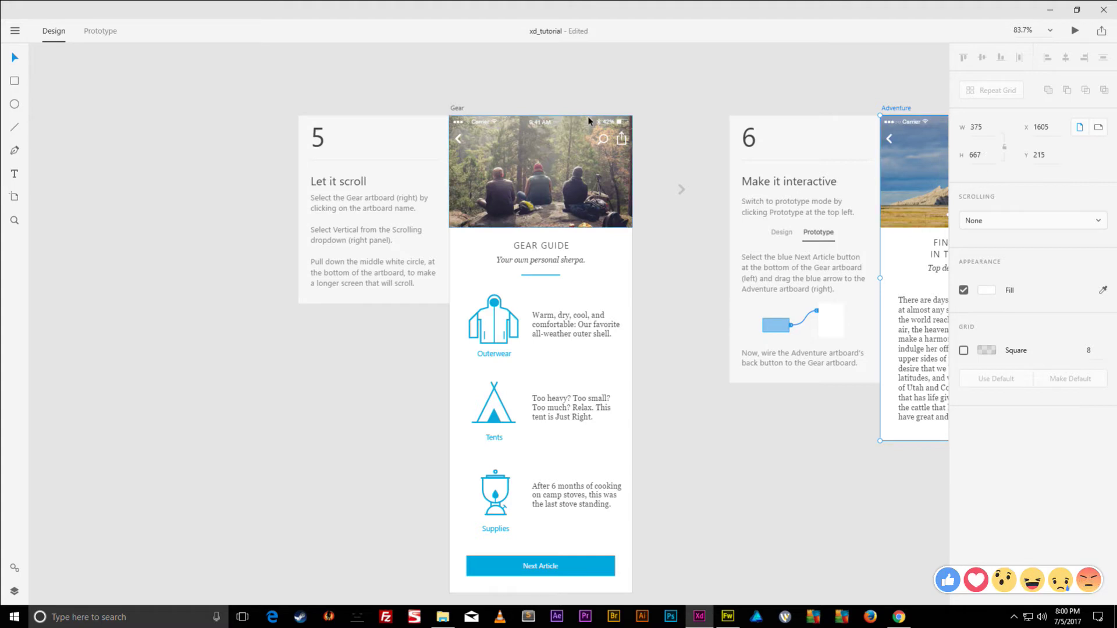
- Set the Gear artboard's height to 667
left_click(455, 110)
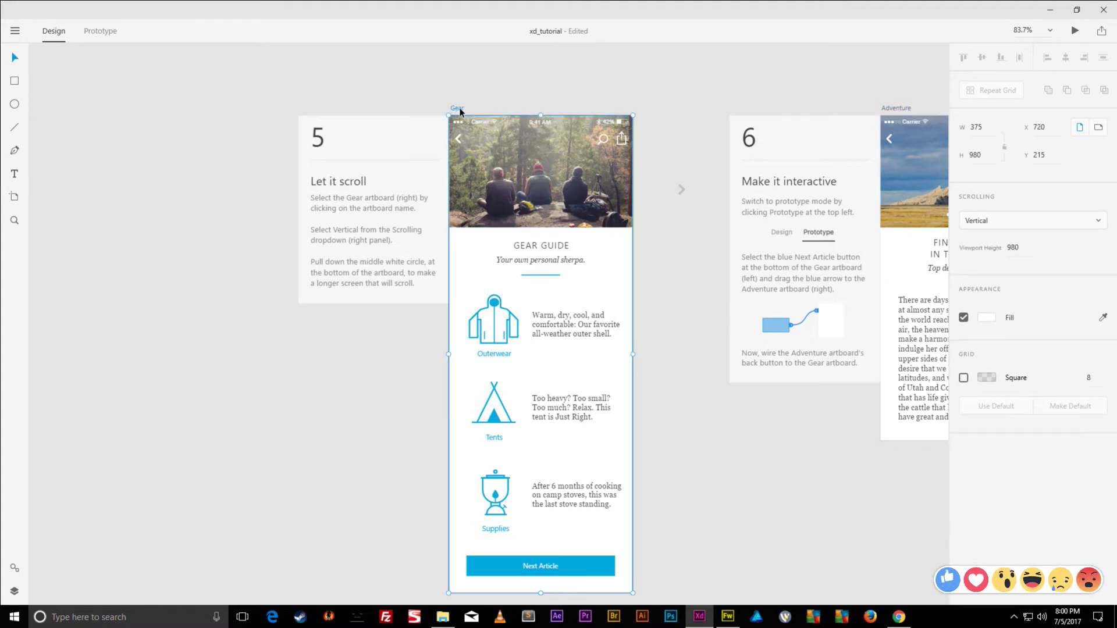
left_click(970, 155)
type("667")
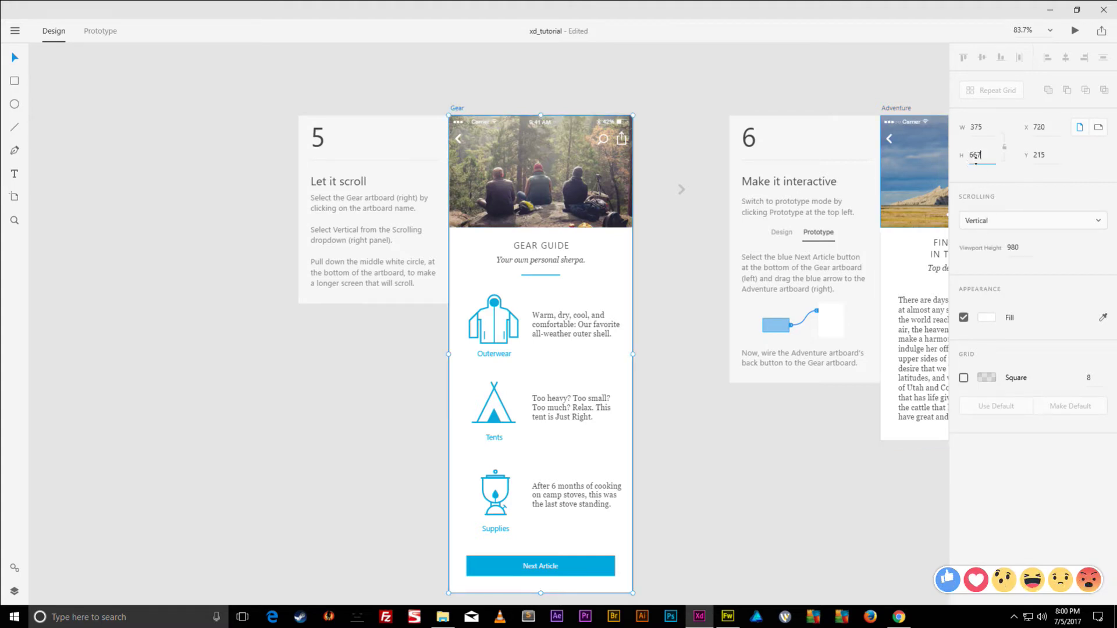
key("Return")
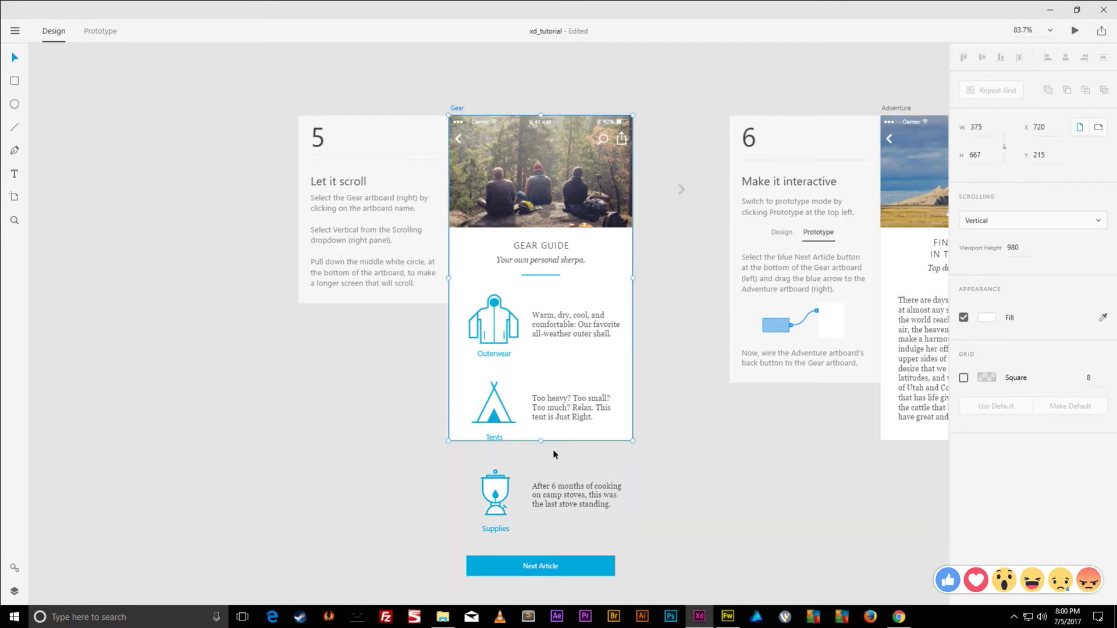
mouse_move(541, 441)
left_mouse_down()
mouse_move(541, 494)
mouse_move(541, 441)
left_mouse_up()
left_click(978, 156)
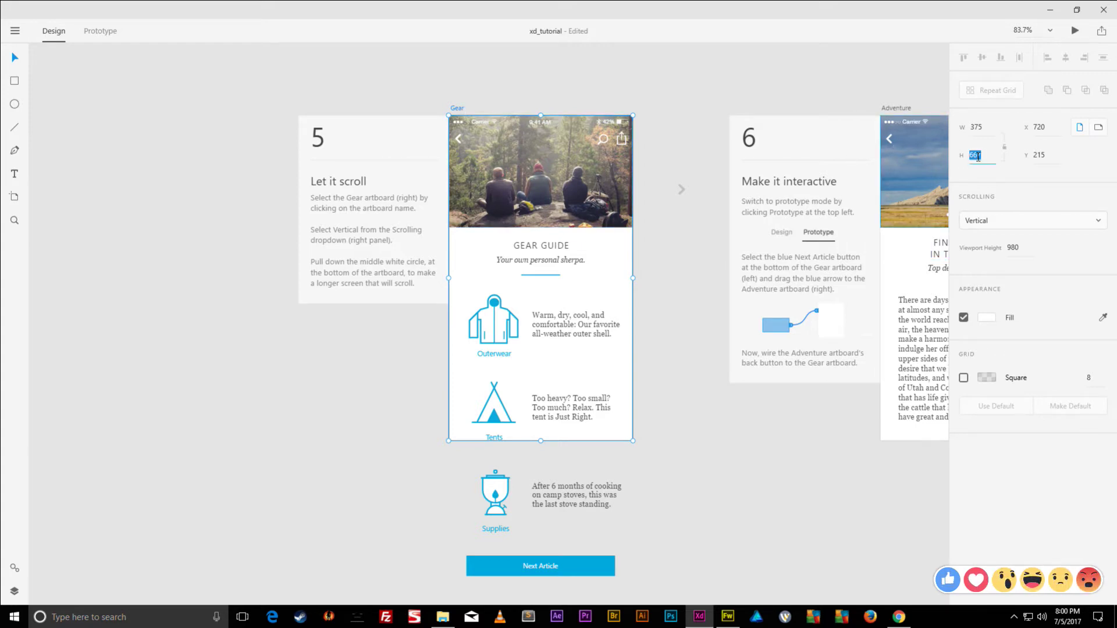
- Reset Gear's Scrolling to Vertical and drag its bottom edge down to about 971
left_click(988, 226)
left_click(990, 239)
left_click(999, 224)
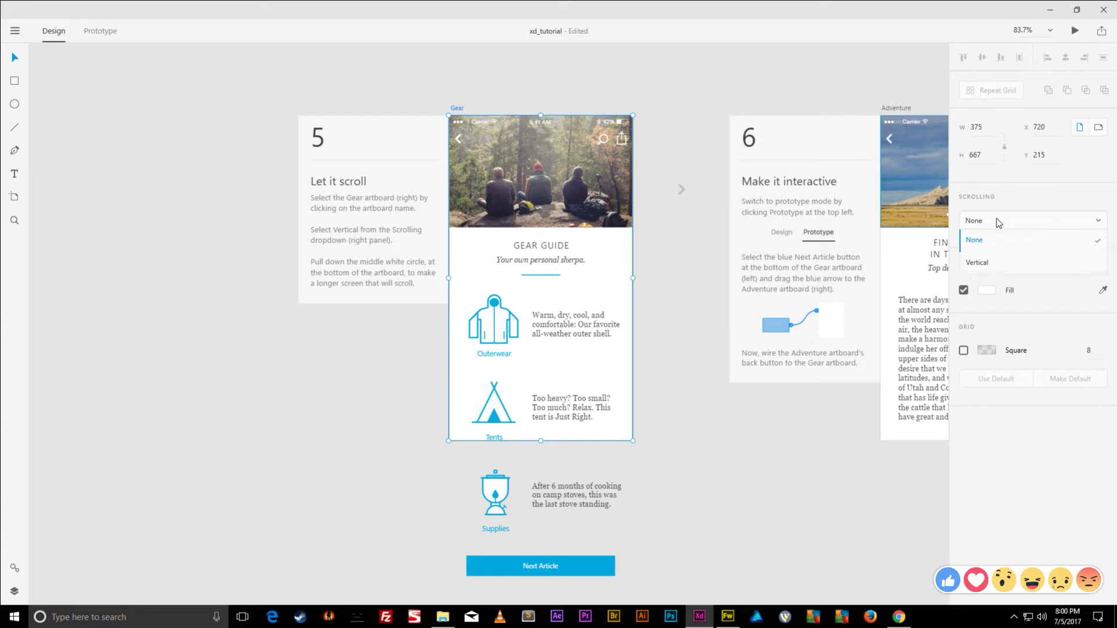
left_click(987, 265)
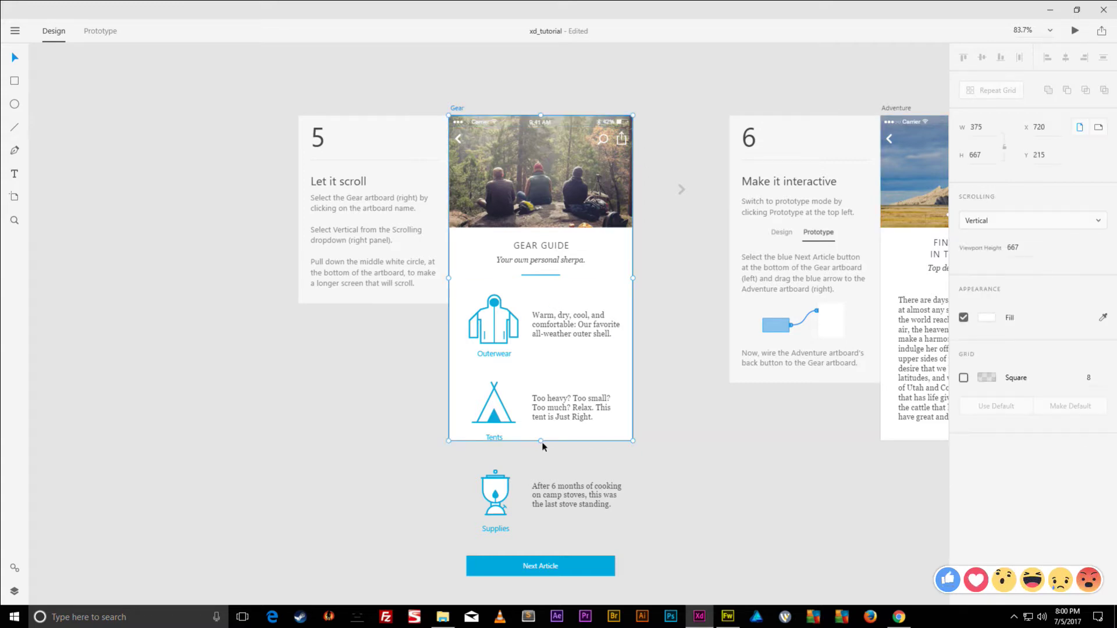
left_click_drag(542, 445, 562, 589)
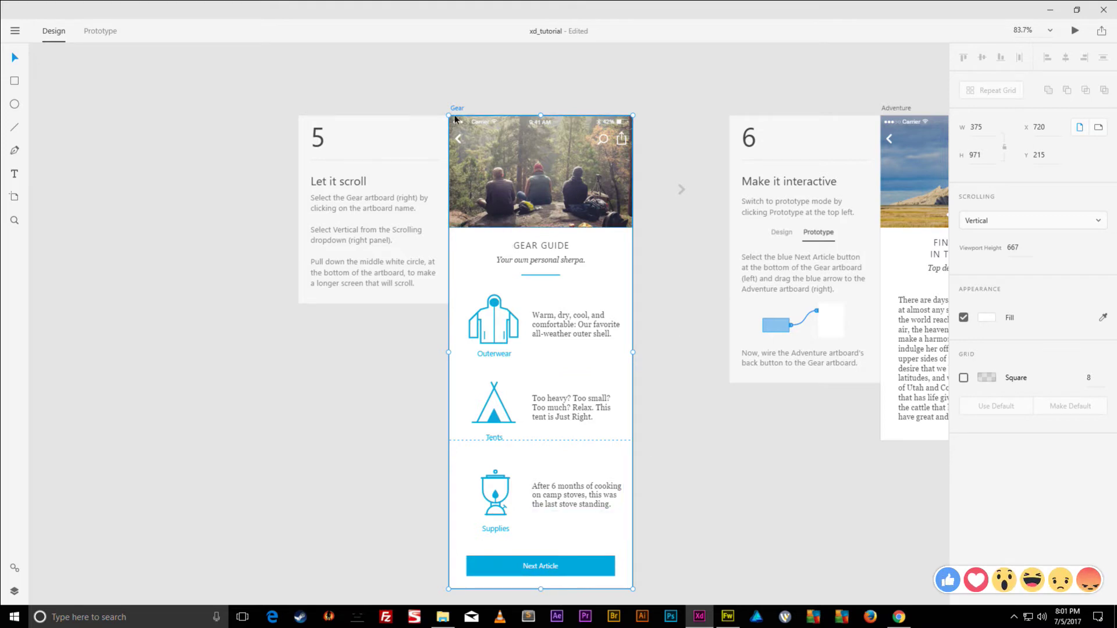
left_click(1078, 32)
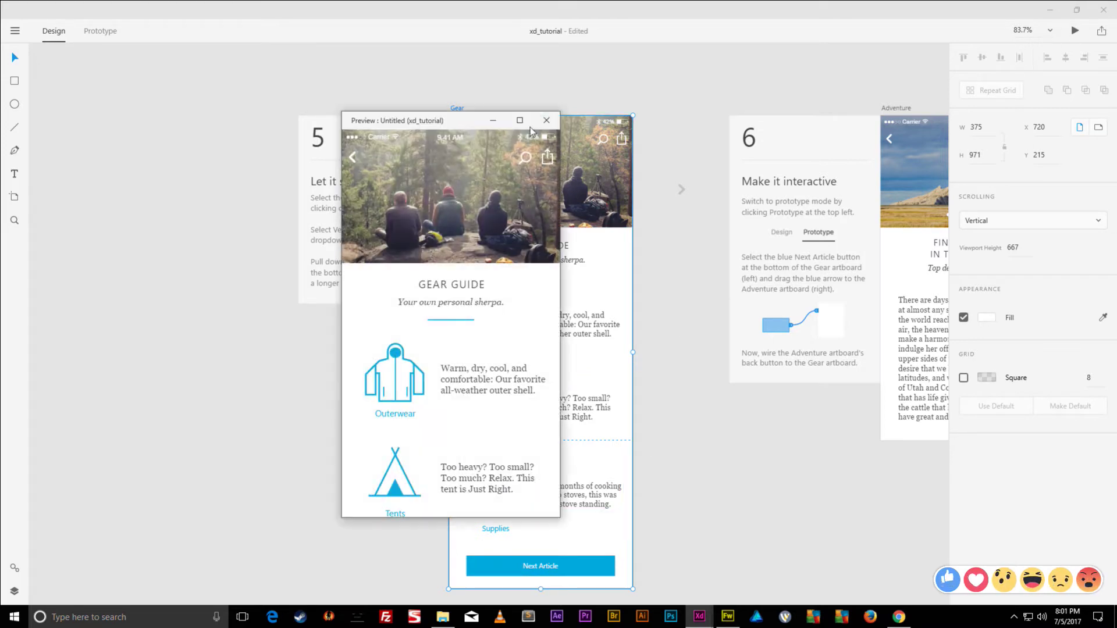
scroll(523, 302, "down", 5)
scroll(521, 304, "up", 5)
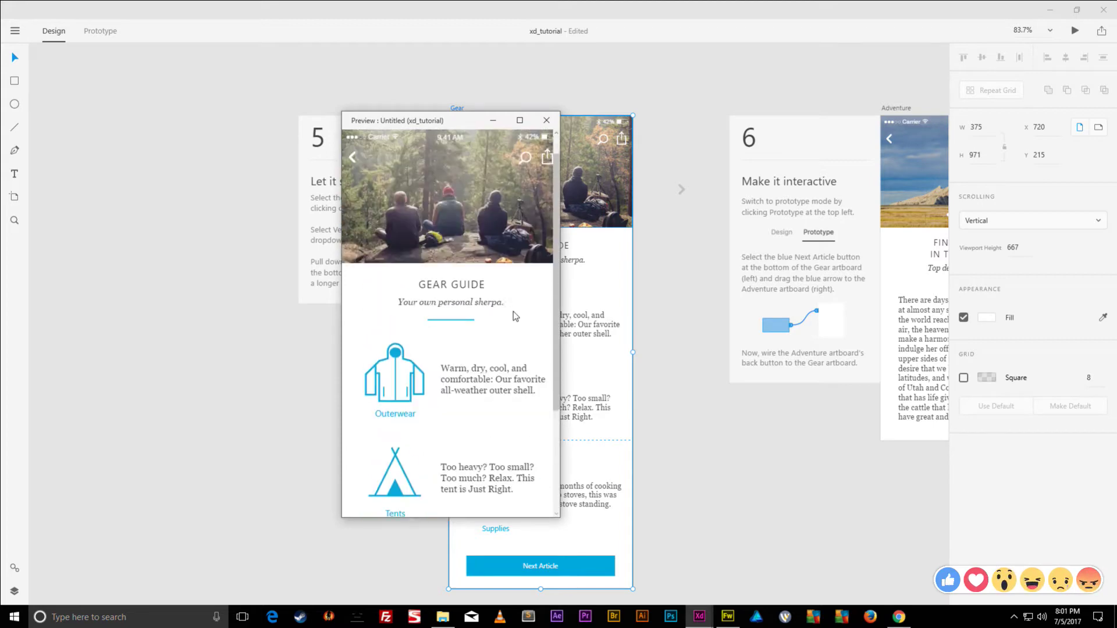
scroll(512, 314, "down", 5)
scroll(507, 318, "up", 5)
scroll(501, 316, "down", 5)
scroll(493, 319, "up", 5)
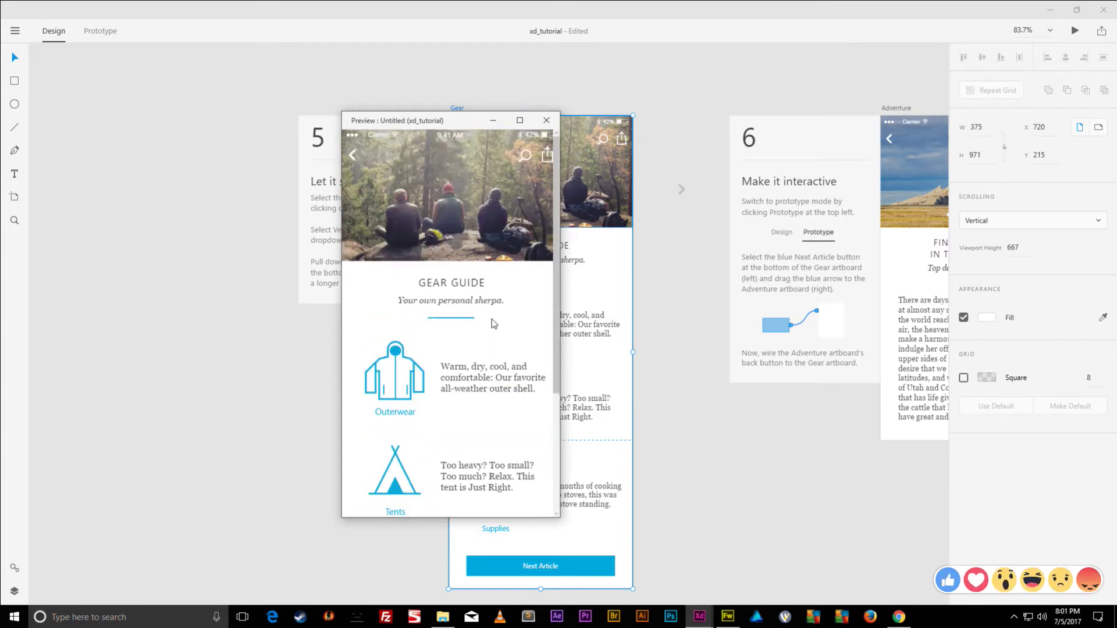
scroll(491, 319, "down", 5)
scroll(487, 322, "up", 5)
left_click(545, 121)
scroll(651, 273, "up", 10)
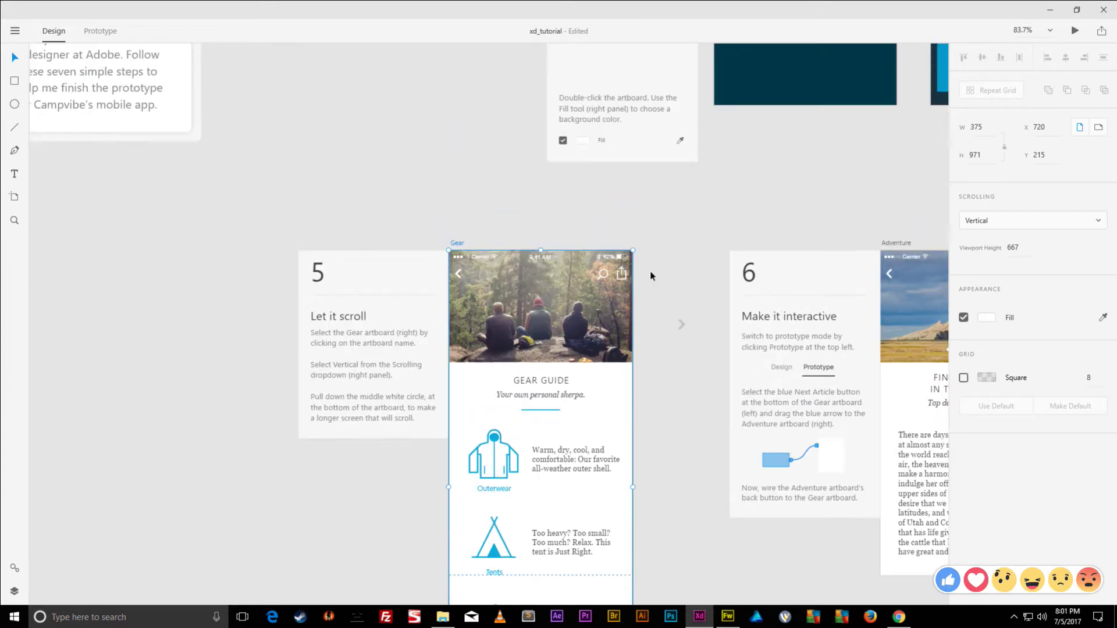
left_click(742, 61)
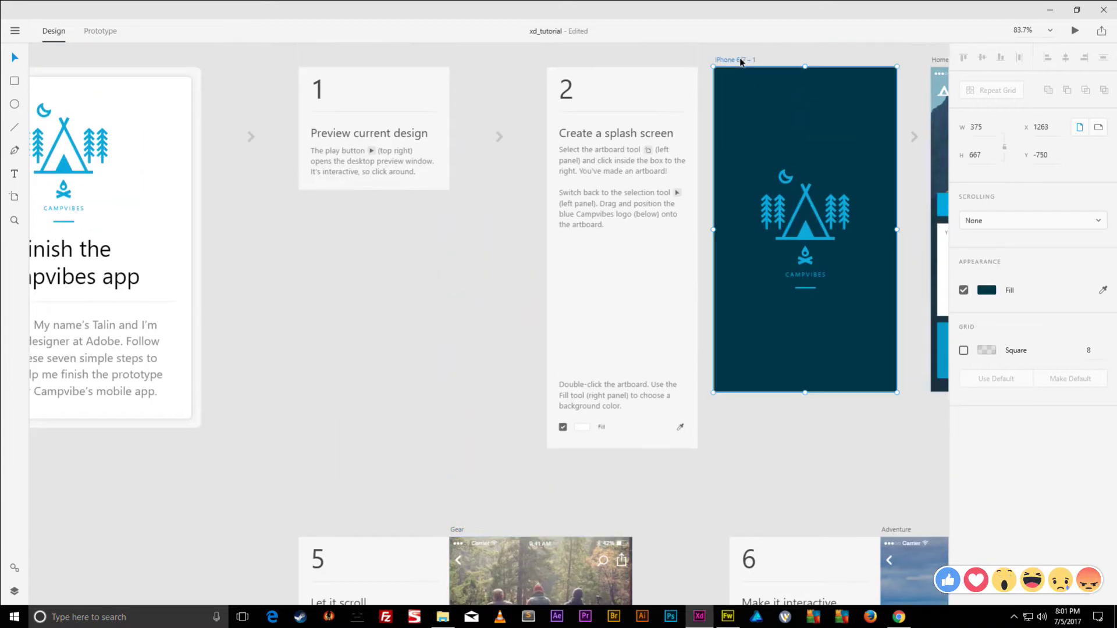
left_click(1077, 31)
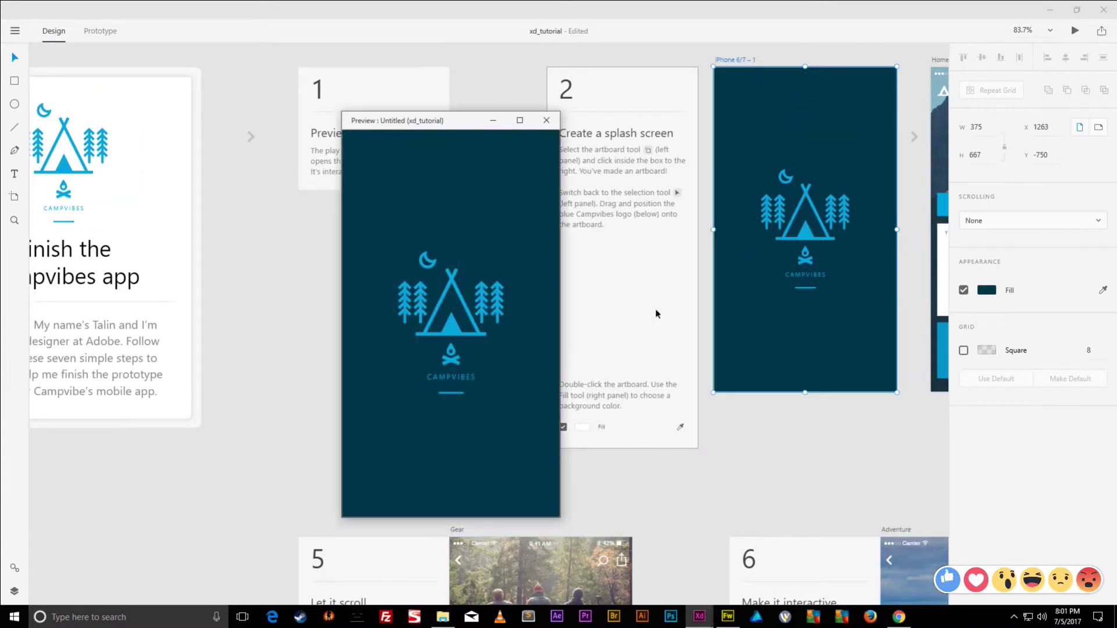
left_click(489, 312)
left_click(466, 293)
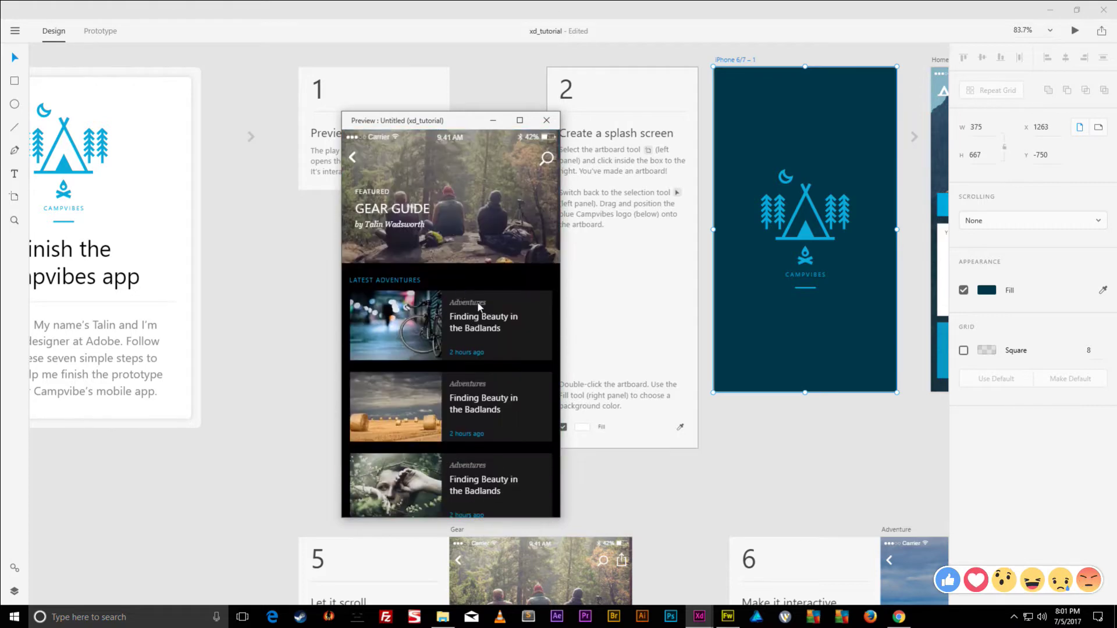
left_click(370, 208)
scroll(372, 207, "down", 5)
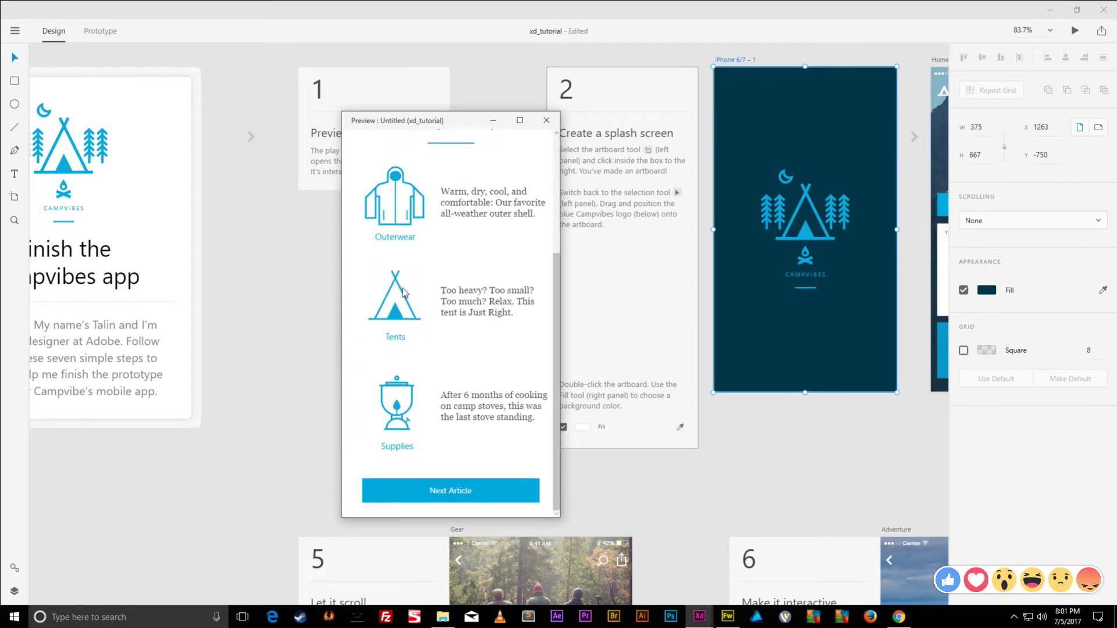
scroll(373, 207, "up", 5)
scroll(348, 244, "down", 5)
left_click(400, 208)
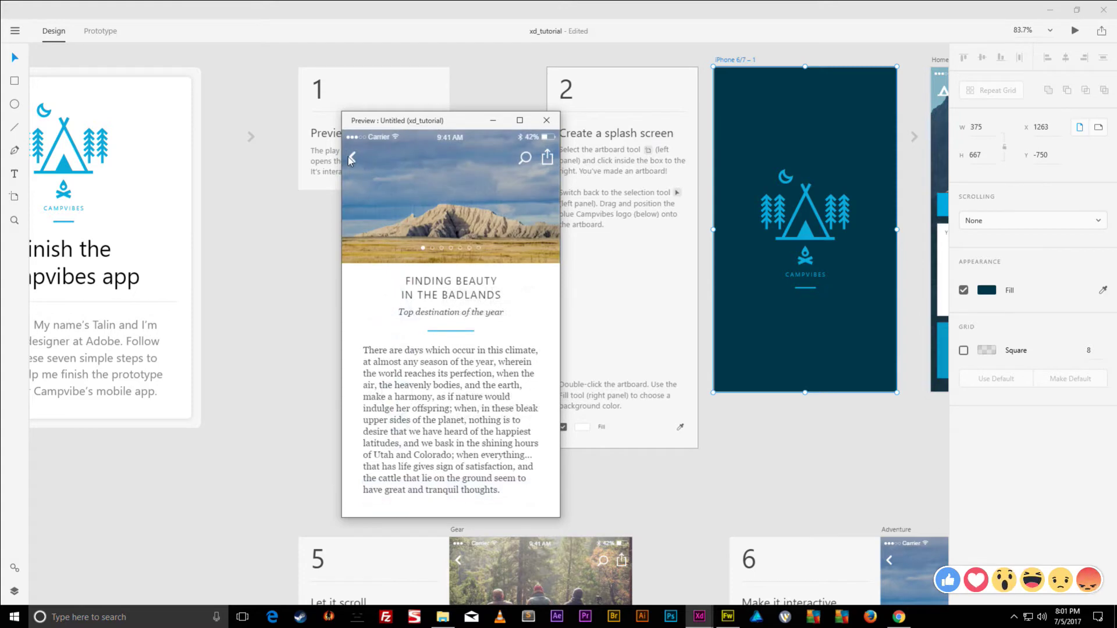
left_click(351, 158)
left_click(352, 158)
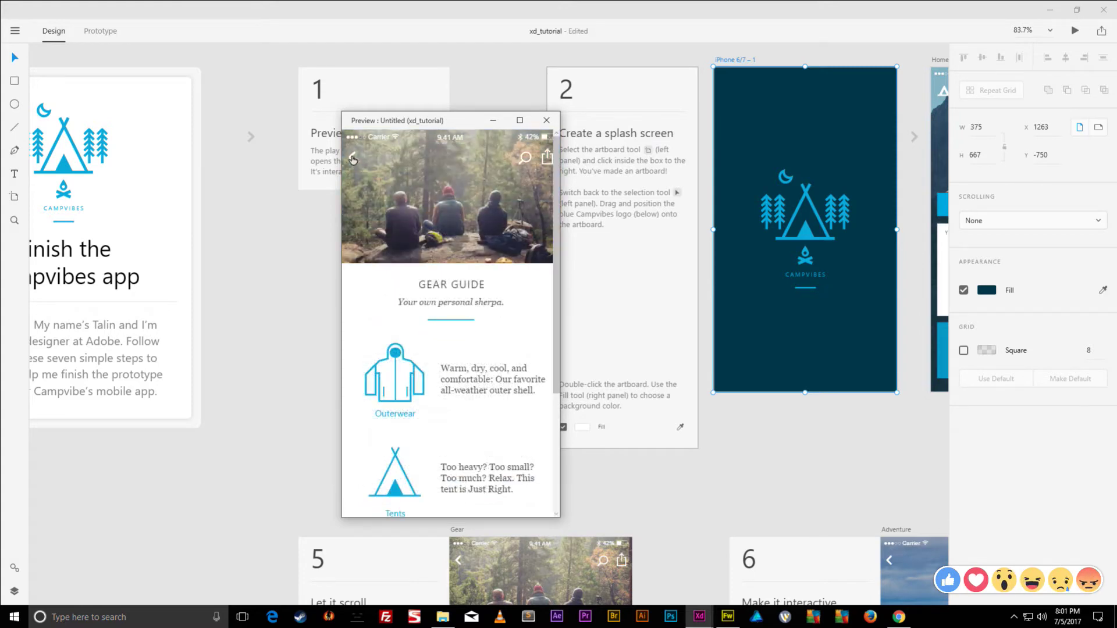
left_click(352, 159)
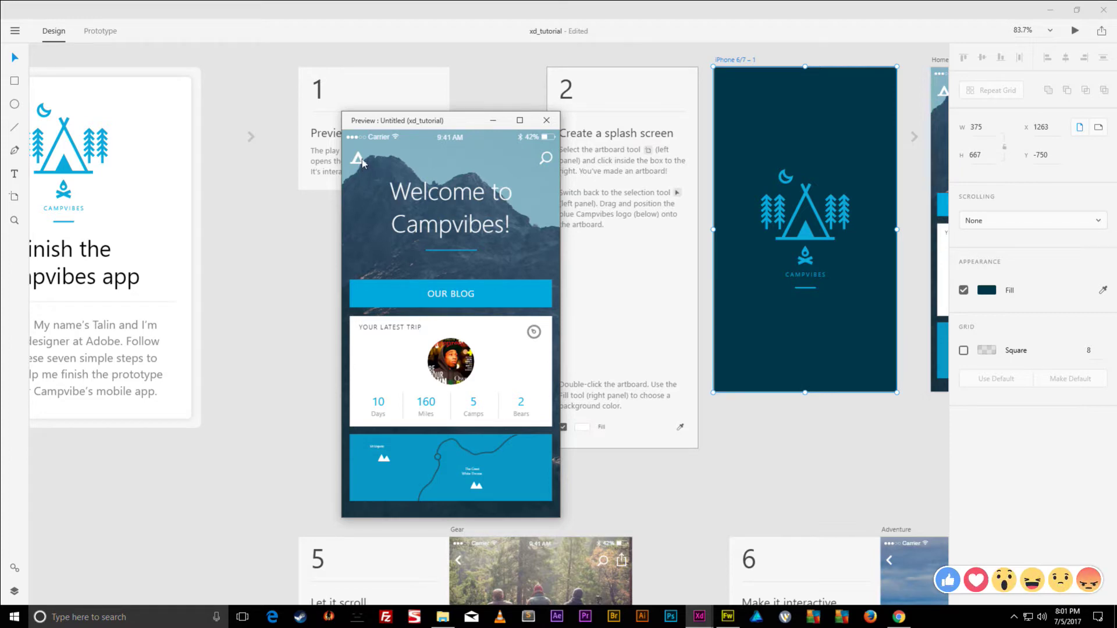
left_click(547, 120)
scroll(623, 186, "right", 4)
scroll(623, 186, "up", 2)
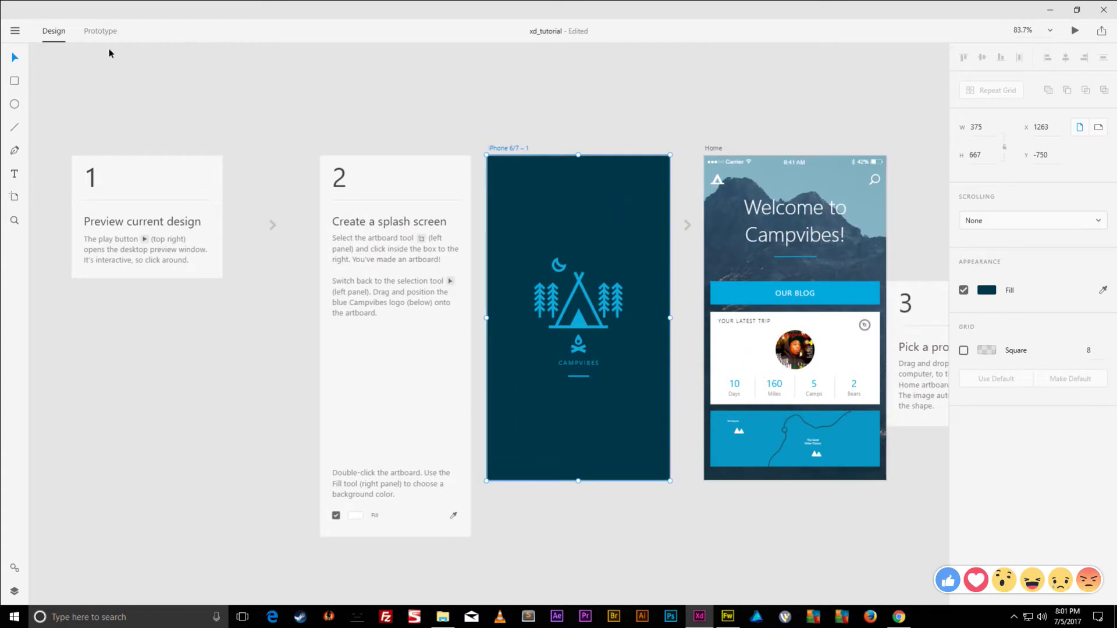
- In Prototype mode, link the Home screen's logo back to the splash screen
left_click(108, 32)
left_click(718, 180)
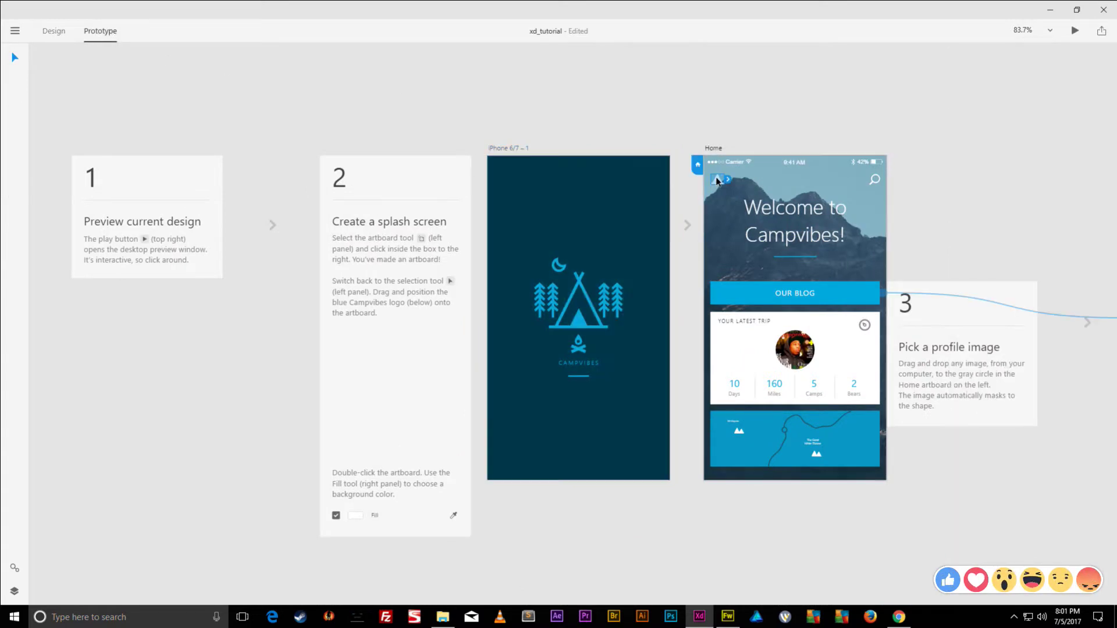
left_click_drag(729, 181, 579, 186)
left_click(720, 140)
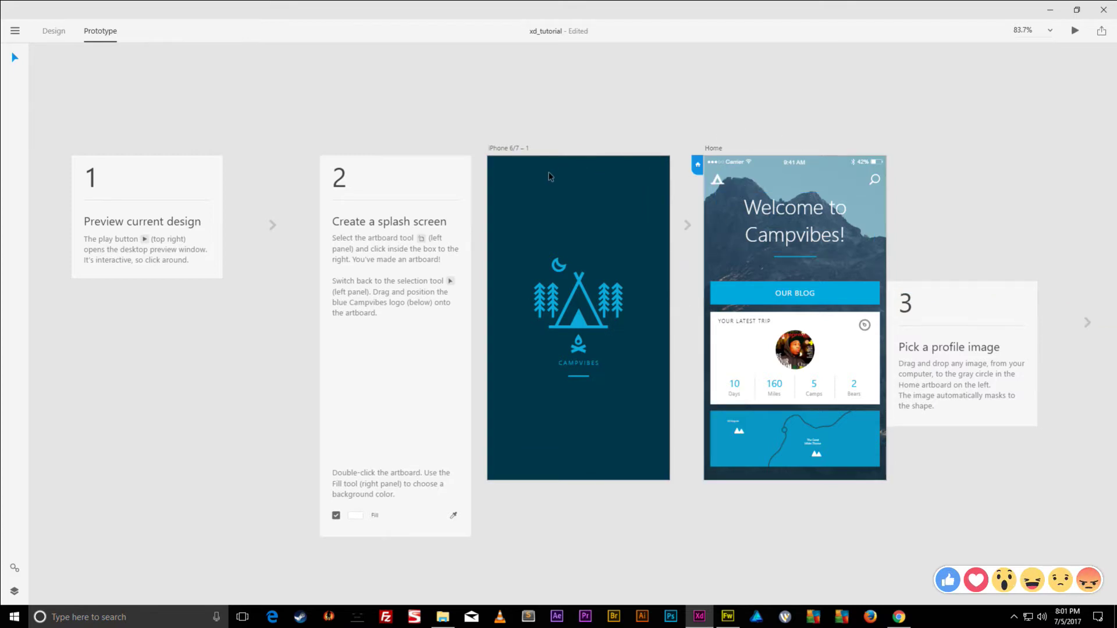
- Preview from the splash artboard, clicking between splash and Home twice, then close the preview
left_click(512, 149)
left_click(1071, 35)
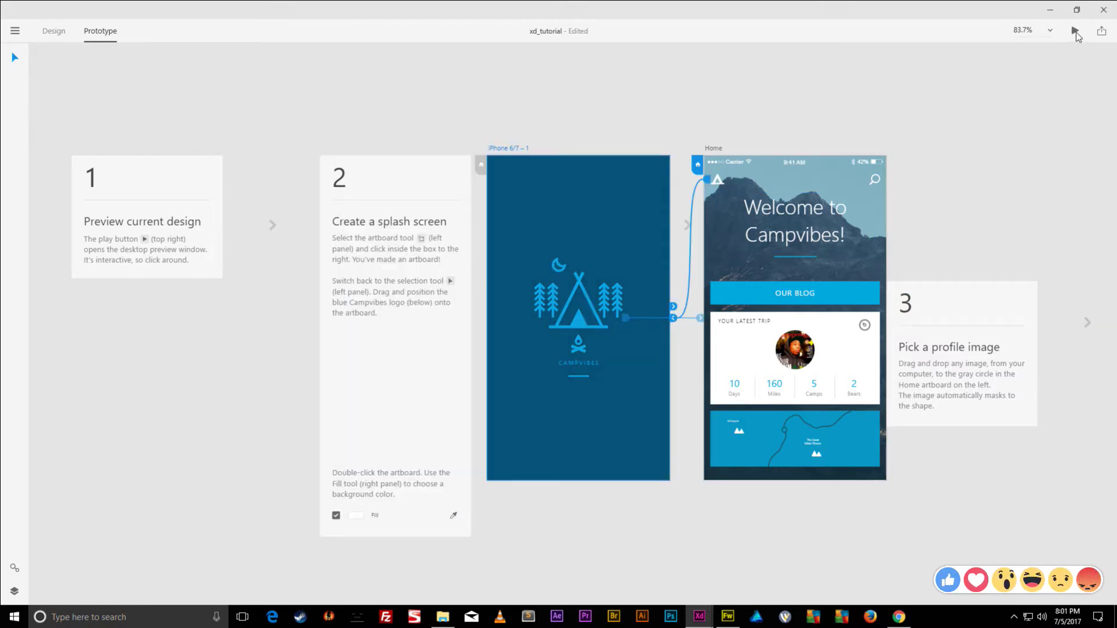
left_click(475, 196)
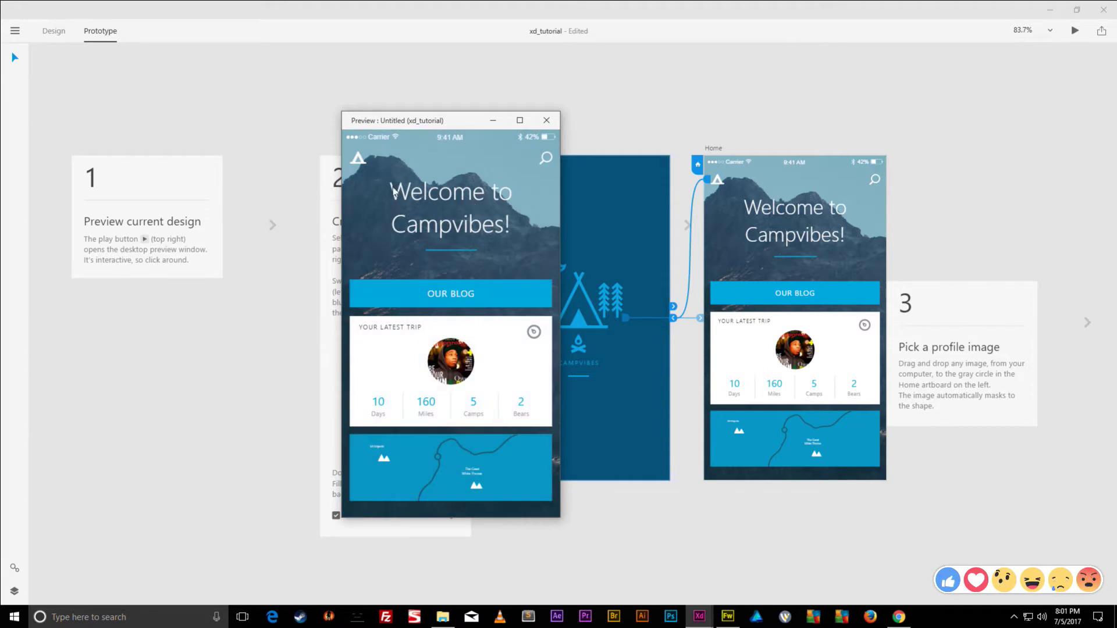
left_click(359, 166)
left_click(361, 168)
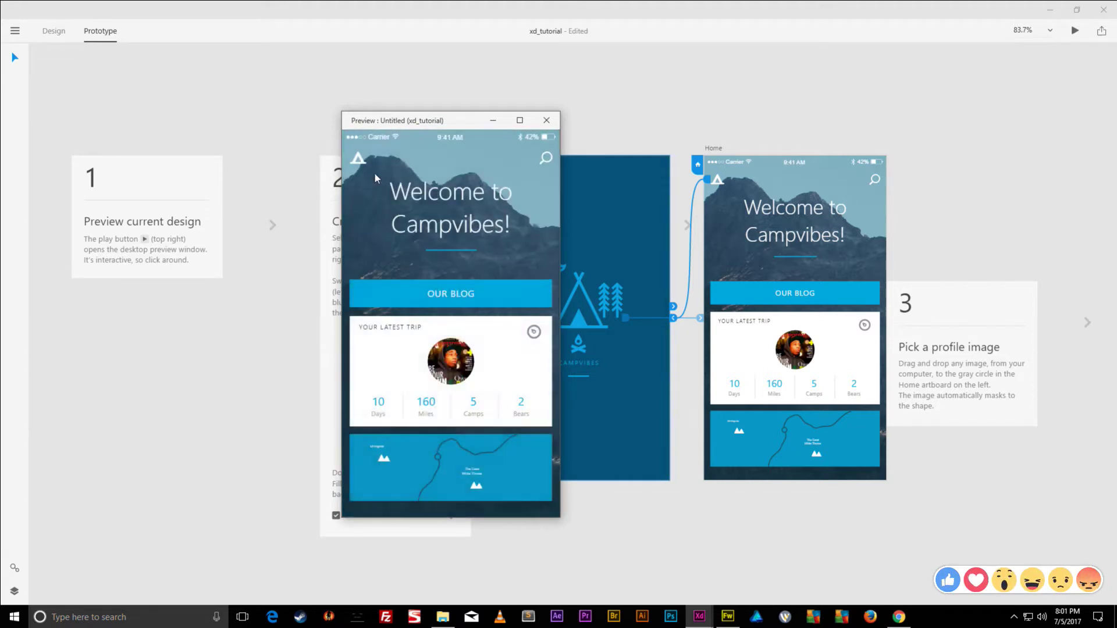
left_click(358, 166)
left_click(546, 120)
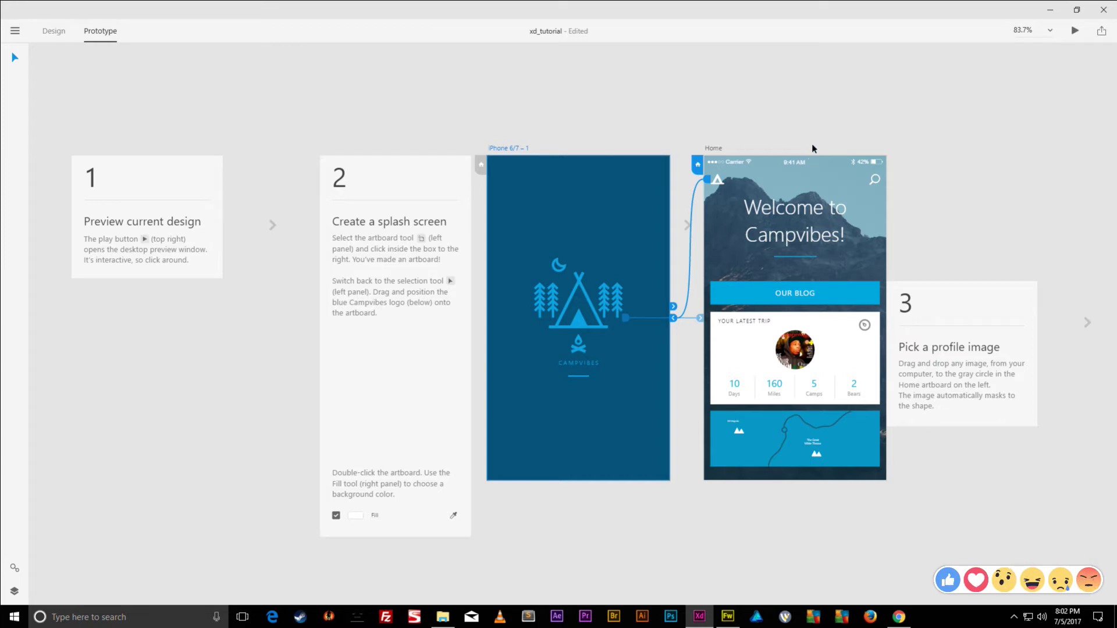
left_click(797, 109)
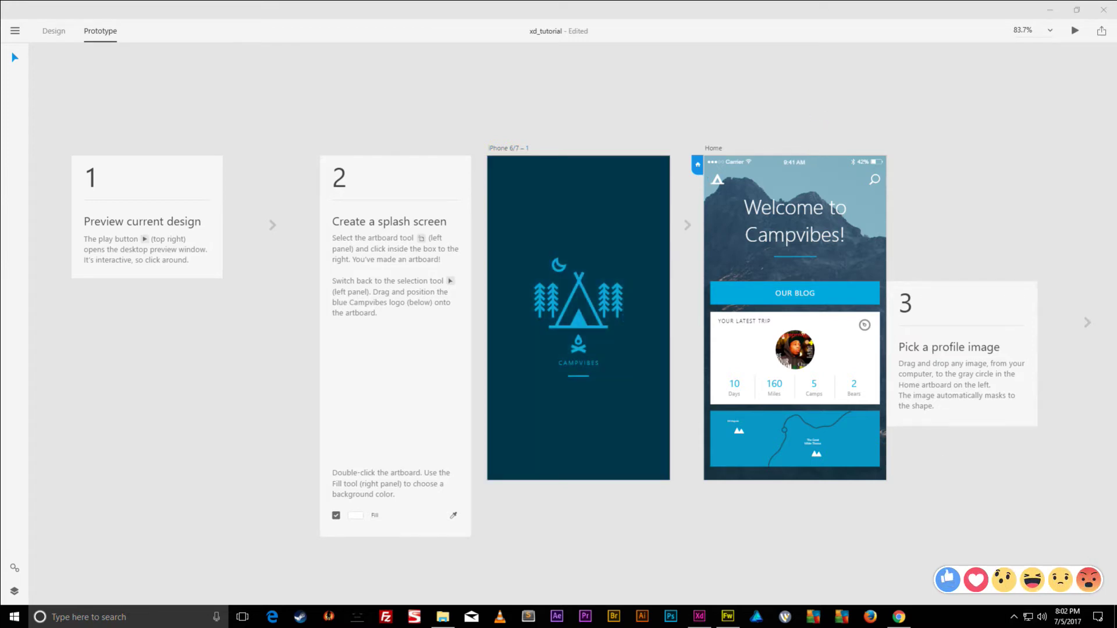
- Launch Adobe Creative Cloud from Start search and browse its Assets, Apps and Home sections
left_click(144, 610)
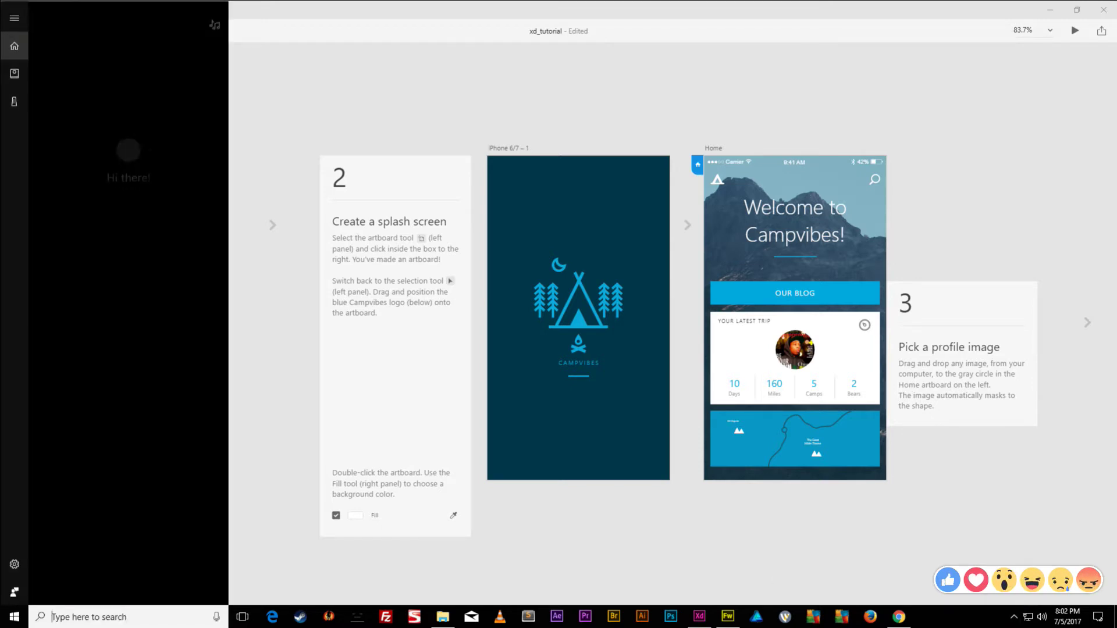
type("crea")
left_click(103, 77)
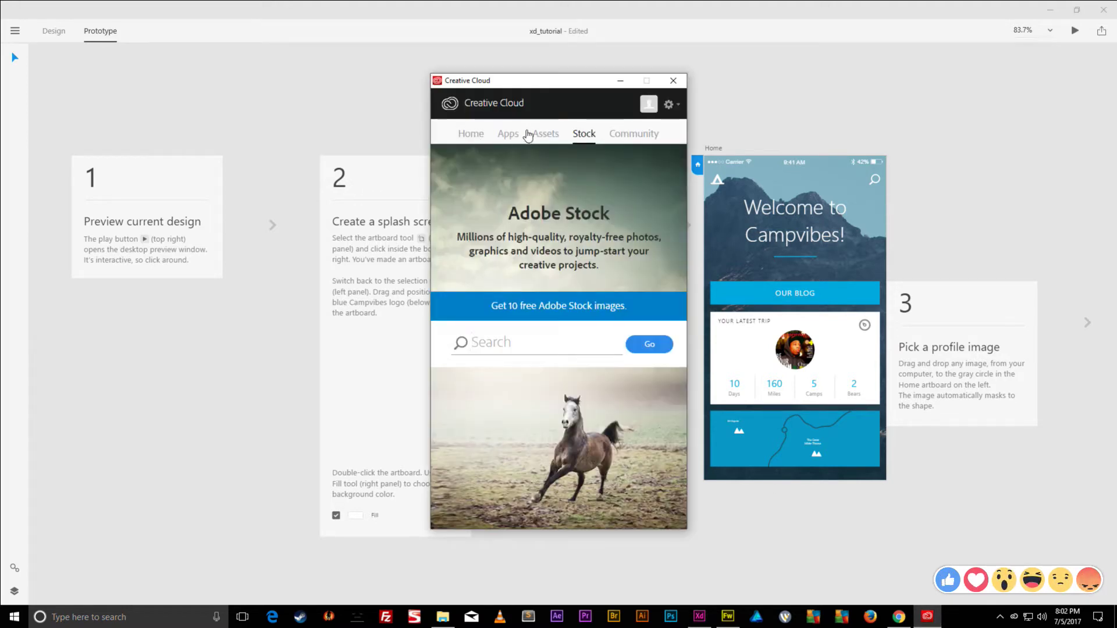
left_click(530, 135)
left_click(504, 134)
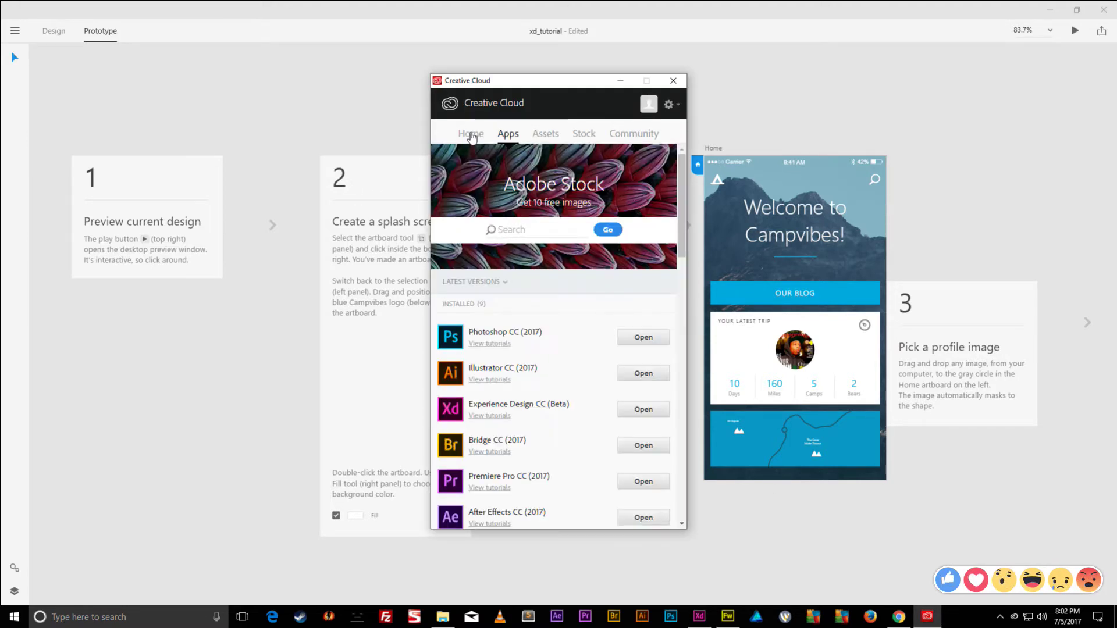
left_click(470, 135)
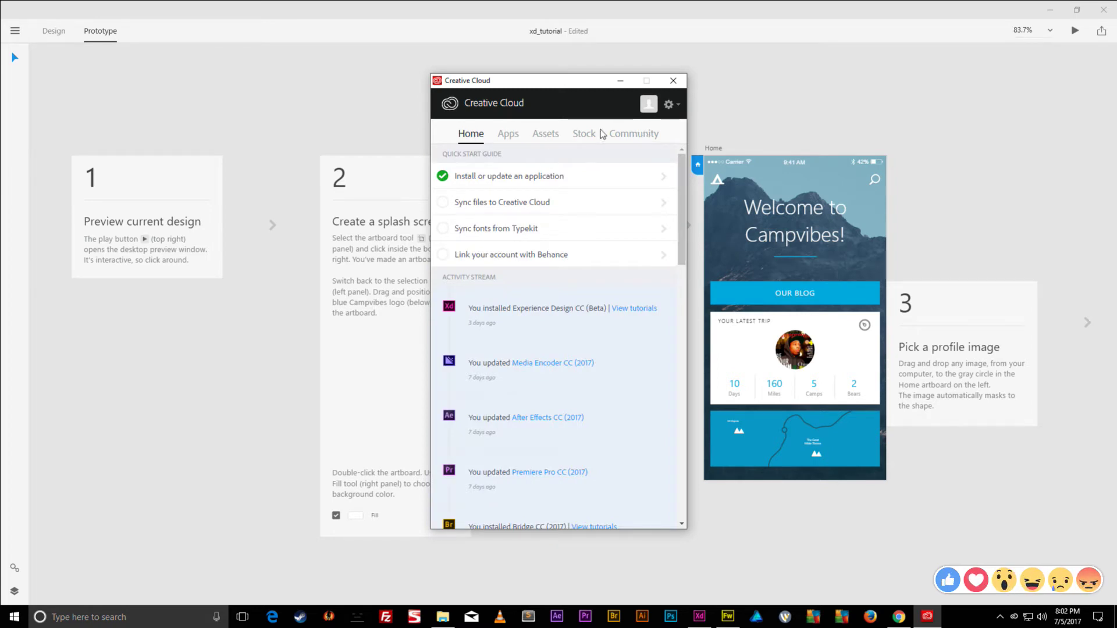
- Open the Creative Cloud Files folder from the settings menu, move its window aside, and close the panel
left_click(679, 105)
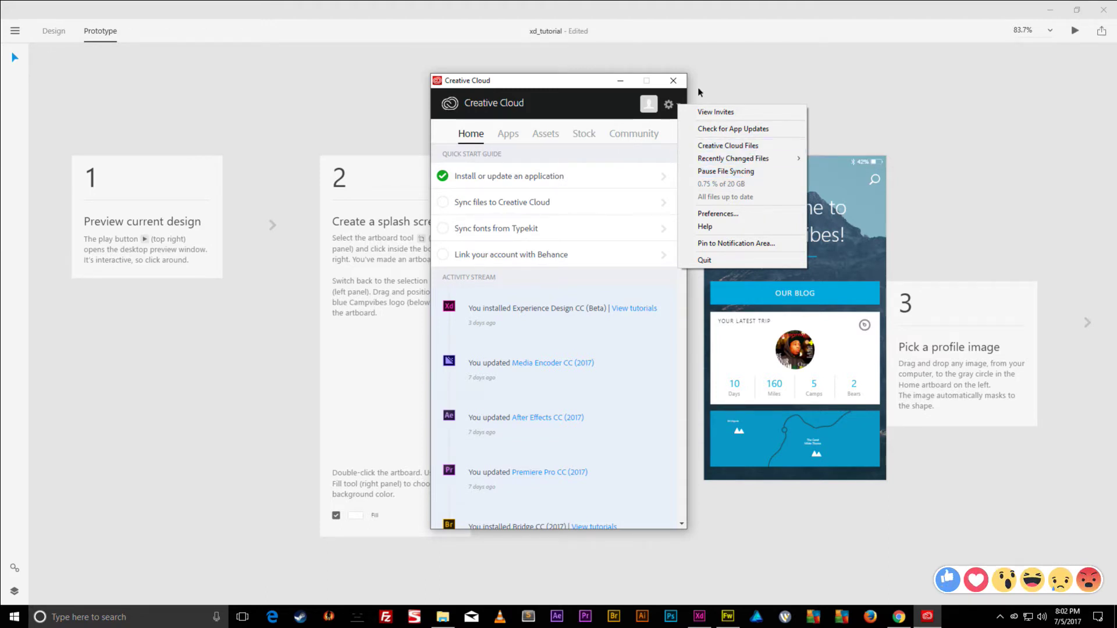
left_click(727, 145)
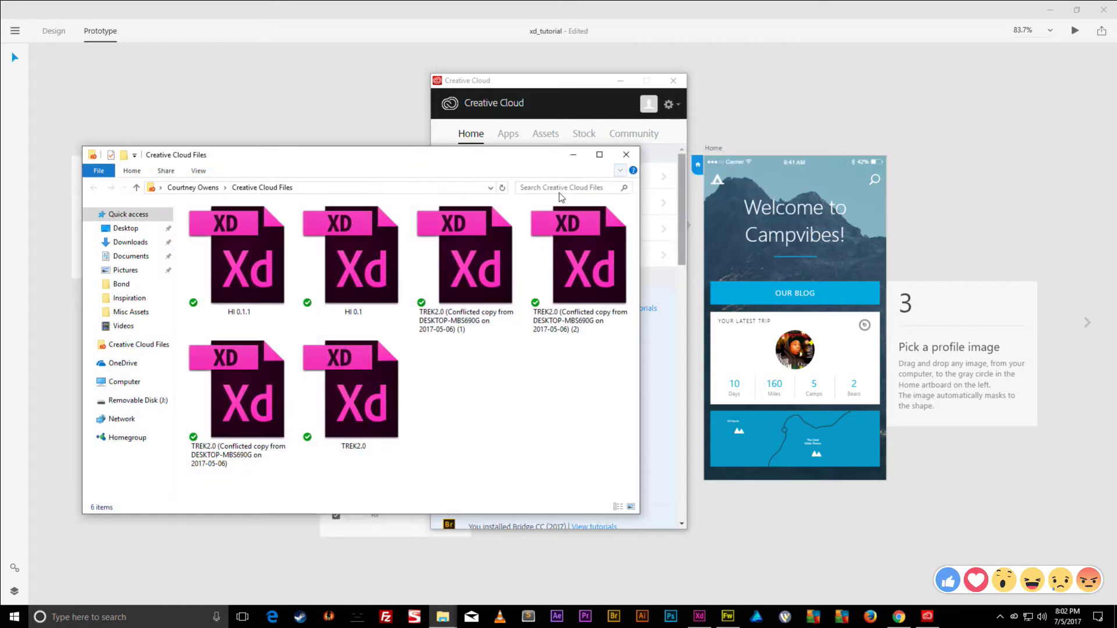
left_click_drag(516, 160, 796, 139)
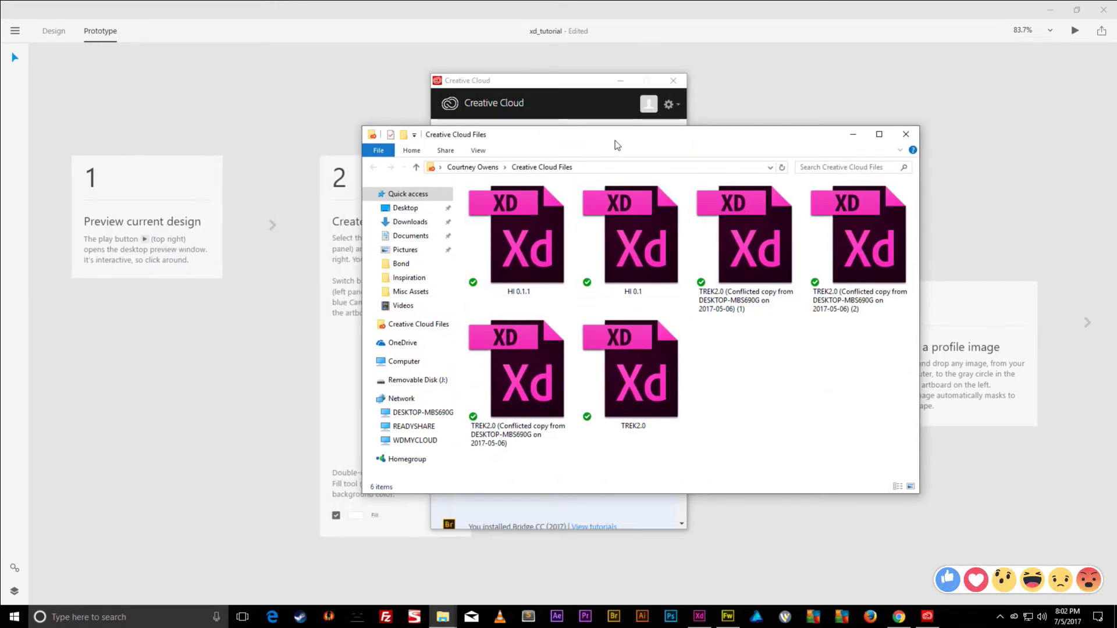
left_click_drag(616, 139, 846, 131)
left_click(673, 80)
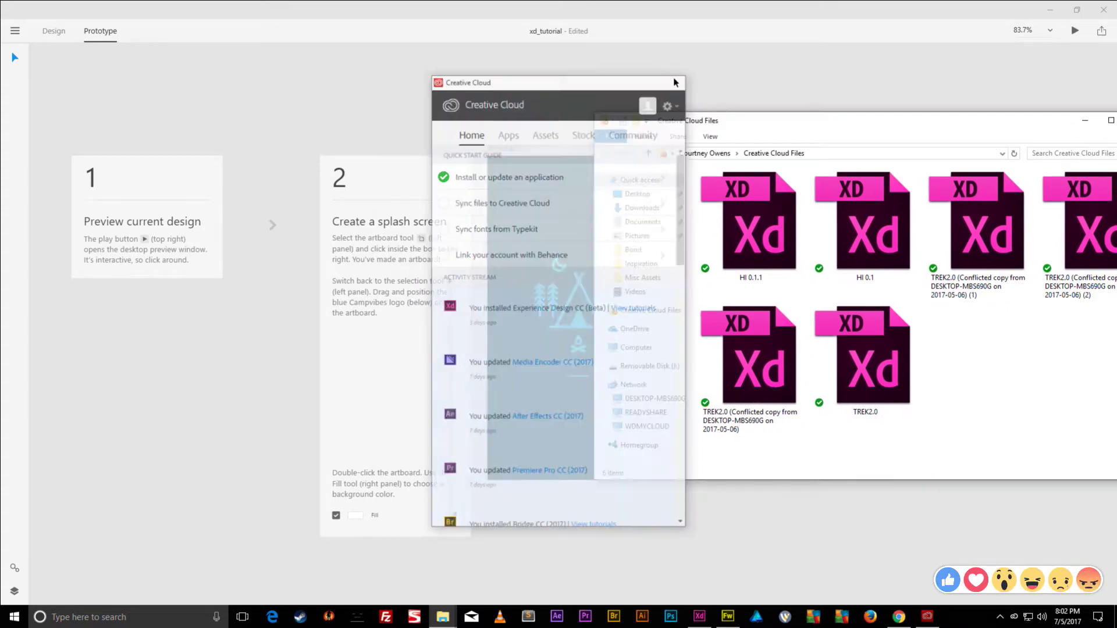
- Save the document as xd_tutorial into the Desktop's HI APP folder using Save As
left_click(46, 33)
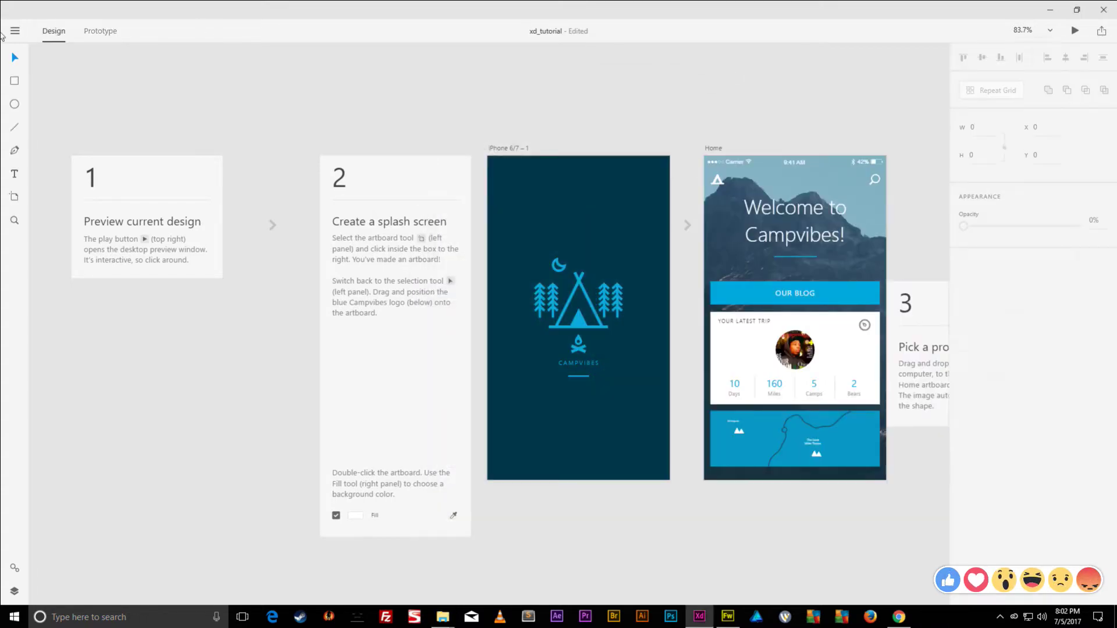
left_click(15, 31)
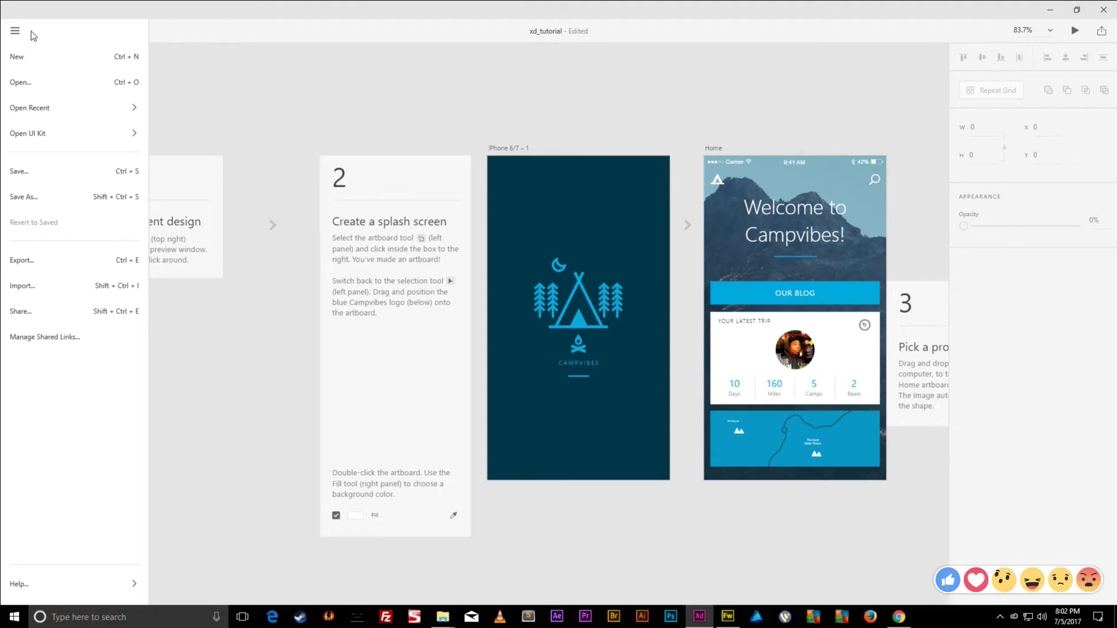
left_click(67, 196)
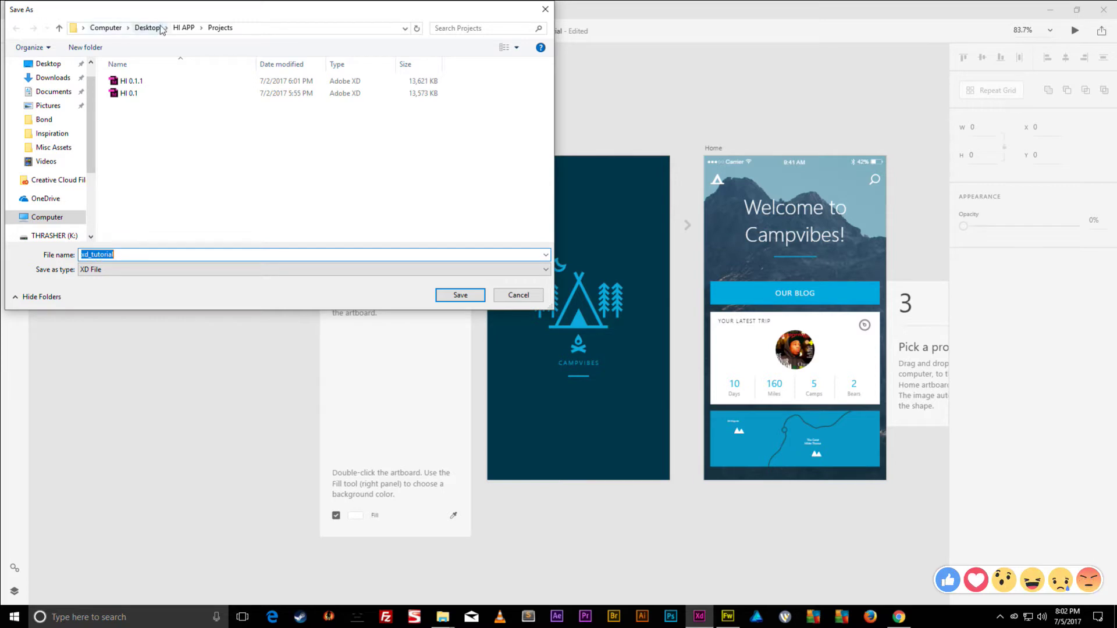
left_click(182, 29)
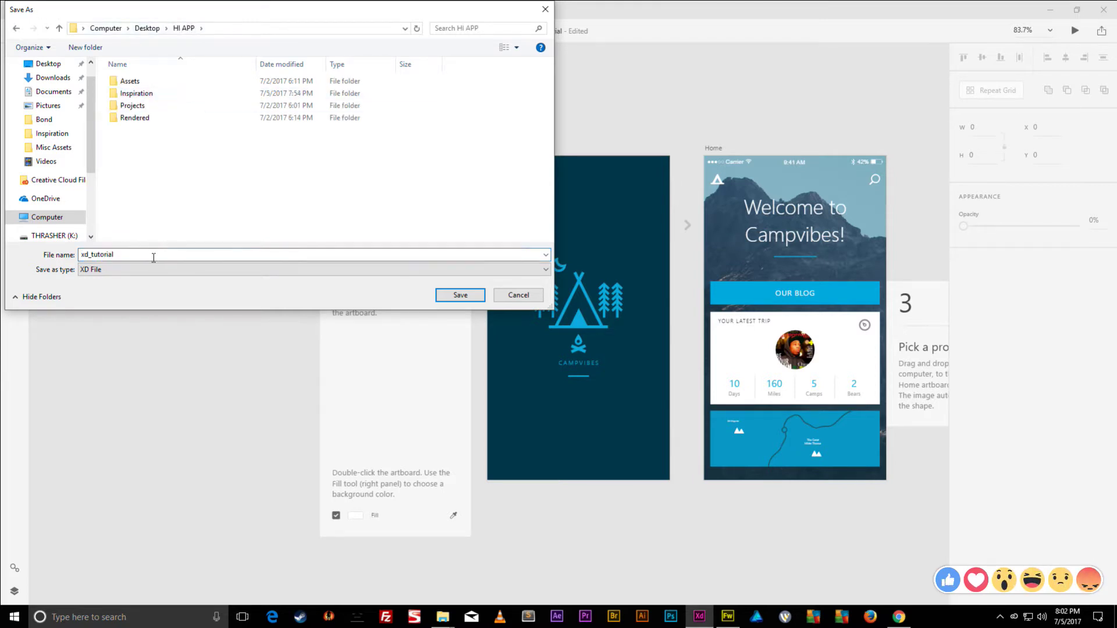
double_click(158, 254)
left_click(517, 295)
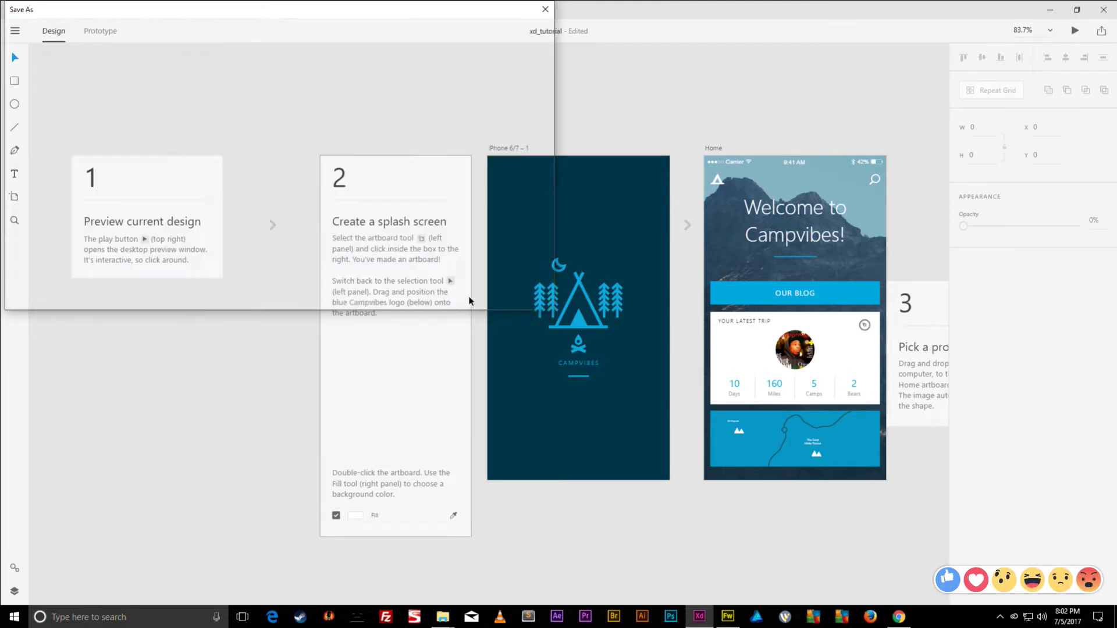
- Put the HI APP and Creative Cloud Files windows side by side and drag xd_tutorial into Creative Cloud Files
left_click(1051, 9)
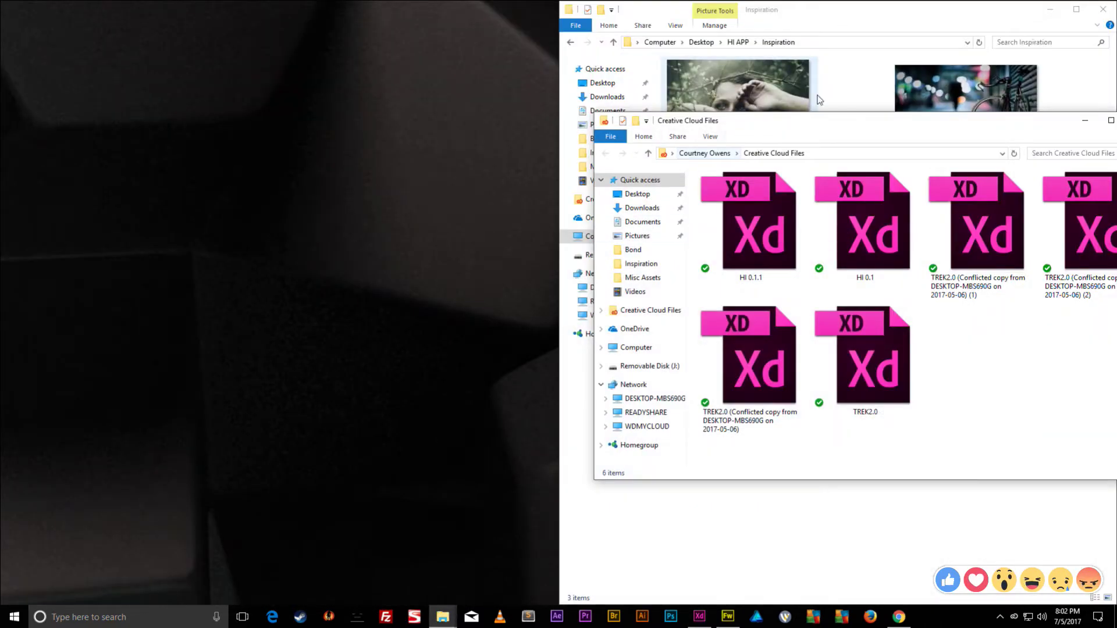
left_click_drag(850, 9, 0, 128)
left_click(180, 42)
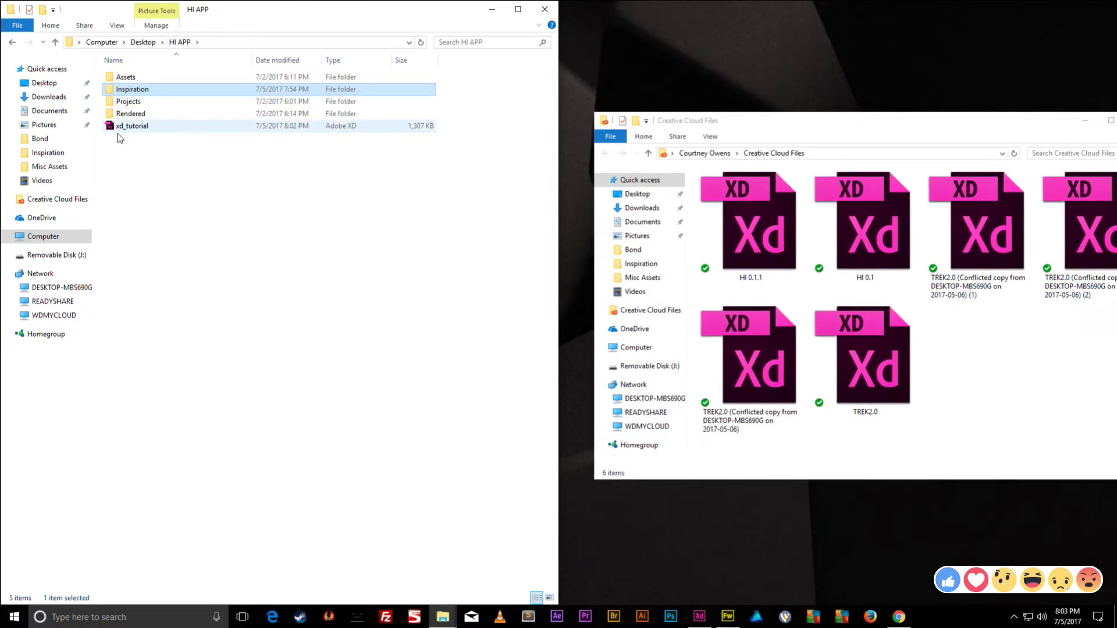
left_click_drag(127, 128, 1024, 404)
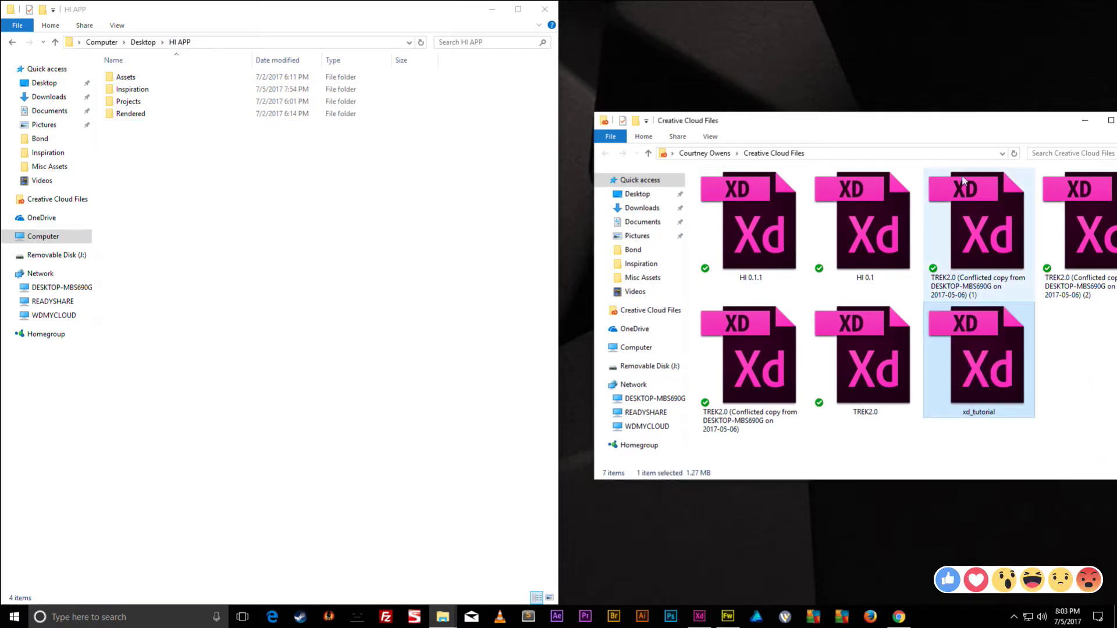
left_click_drag(963, 131, 1114, 162)
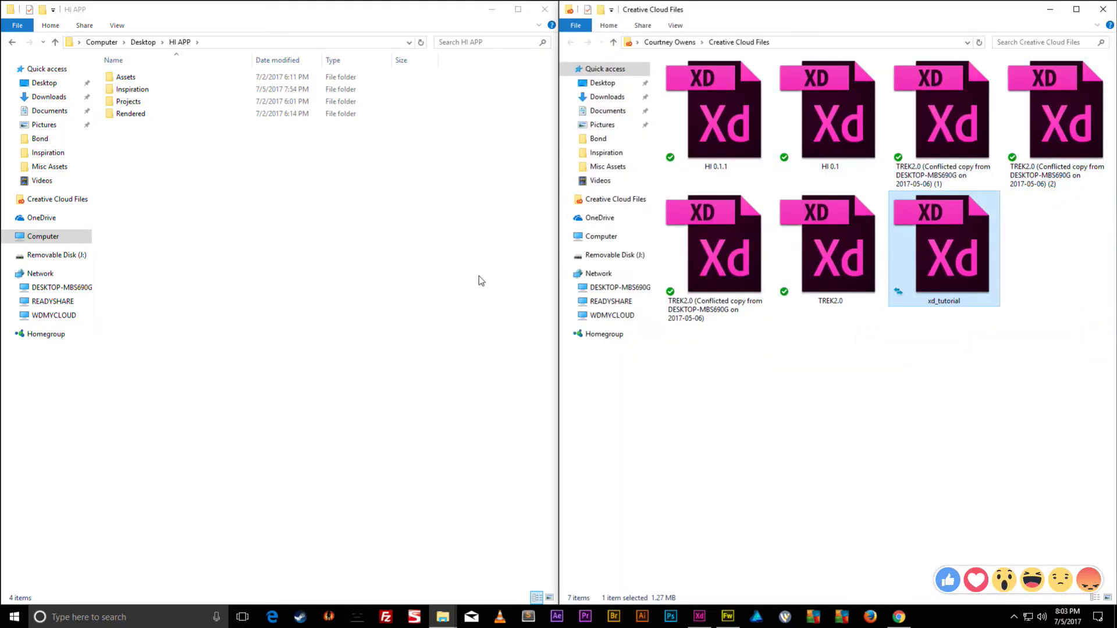
left_click(362, 619)
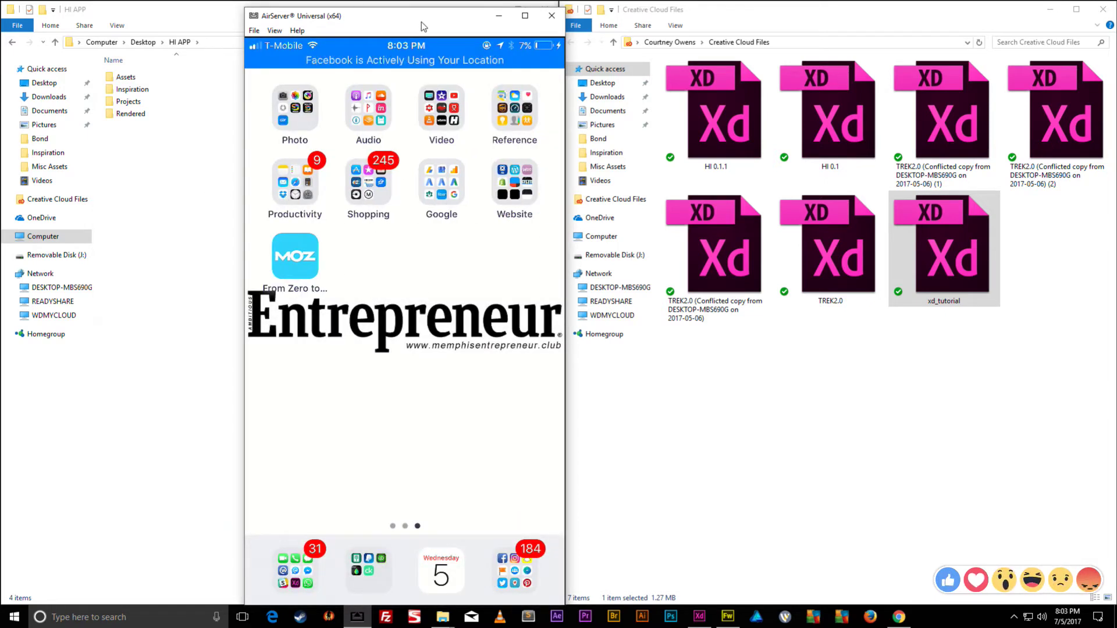
- On the full-screen mirrored phone, open xd_tutorial.xd, dismiss the missing-fonts warning, then exit full screen
left_click_drag(421, 23, 330, 12)
double_click(364, 305)
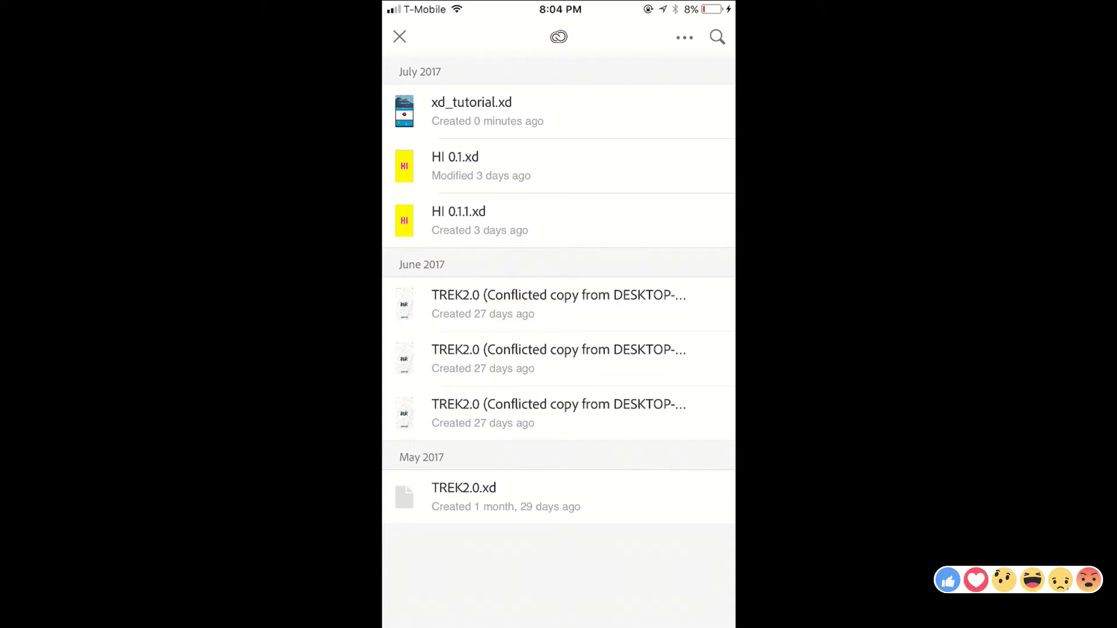
left_click(471, 111)
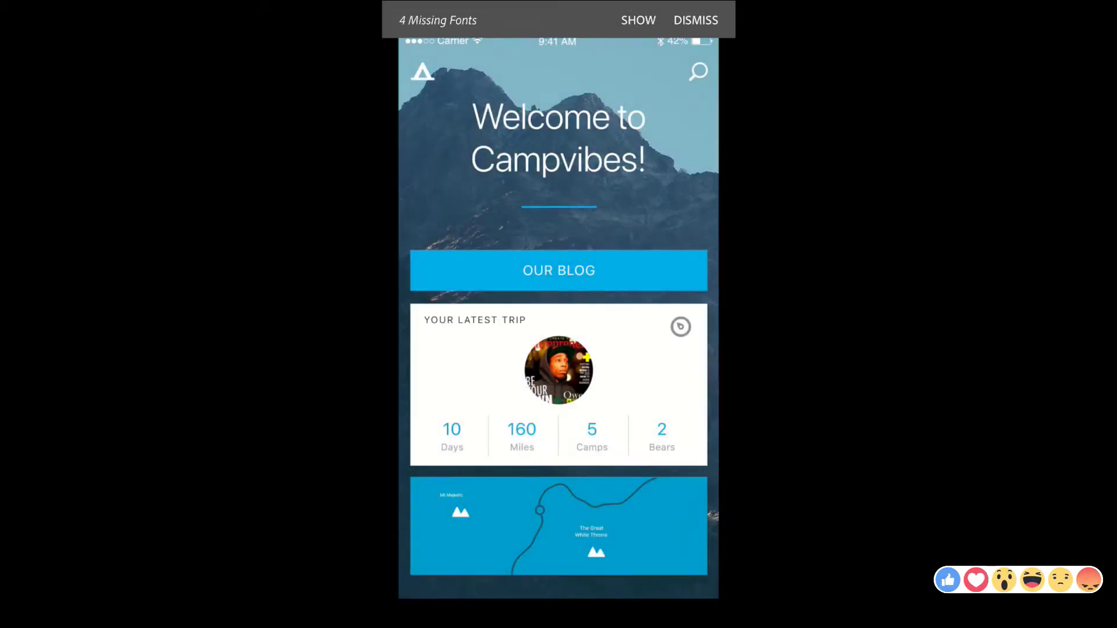
left_click(696, 21)
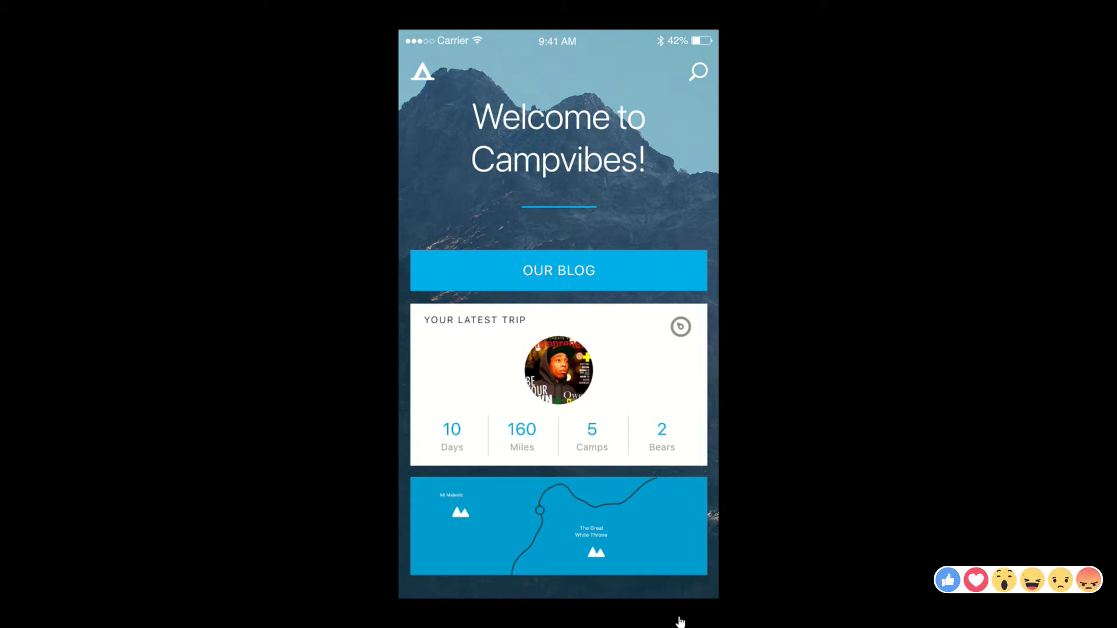
key("Escape")
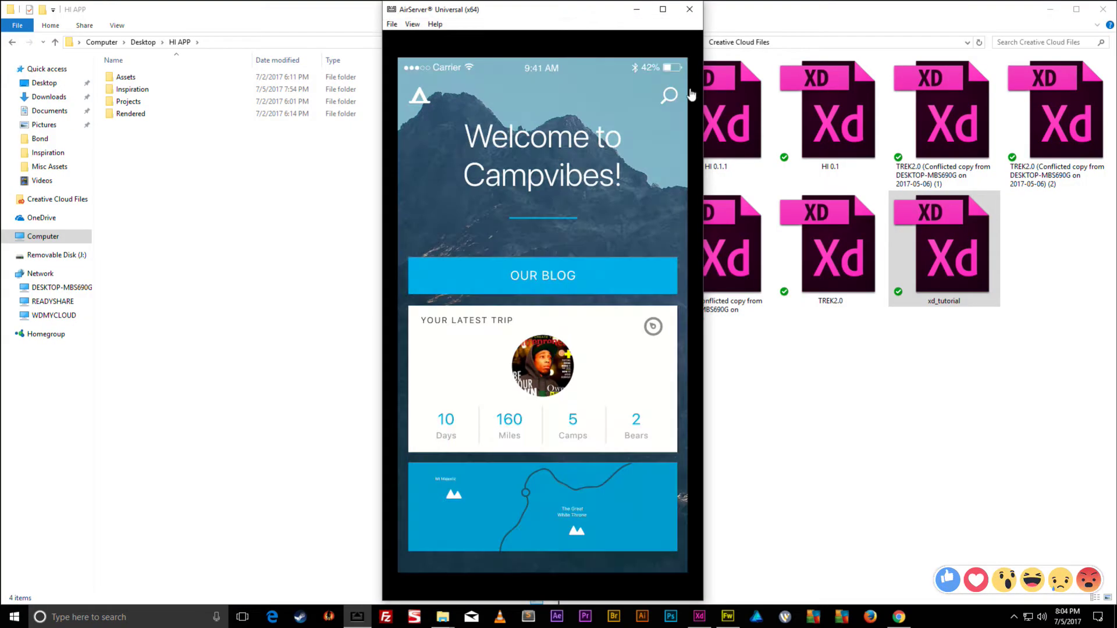
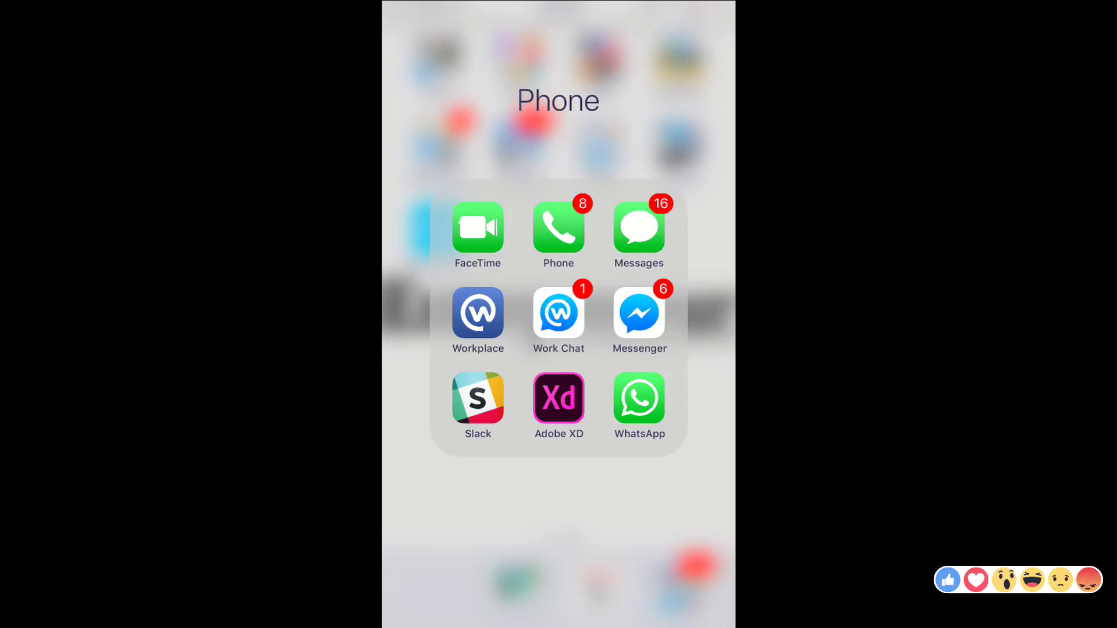
- Launch Adobe XD on the phone and open xd_tutorial.xd from Creative Cloud
left_click(559, 398)
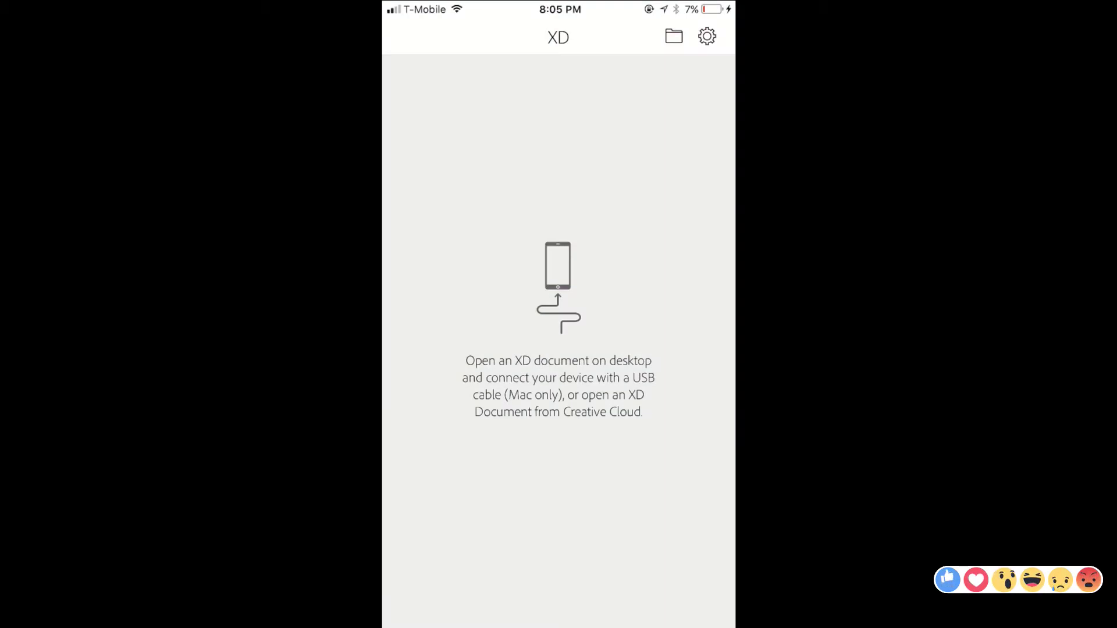
left_click(674, 36)
left_click(534, 571)
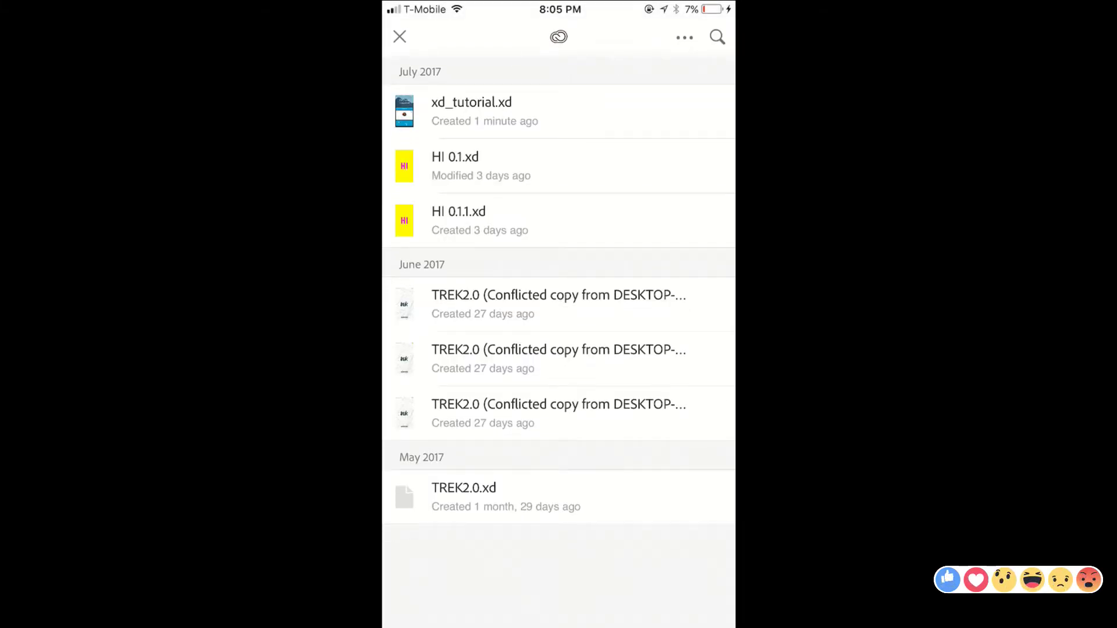
left_click(471, 111)
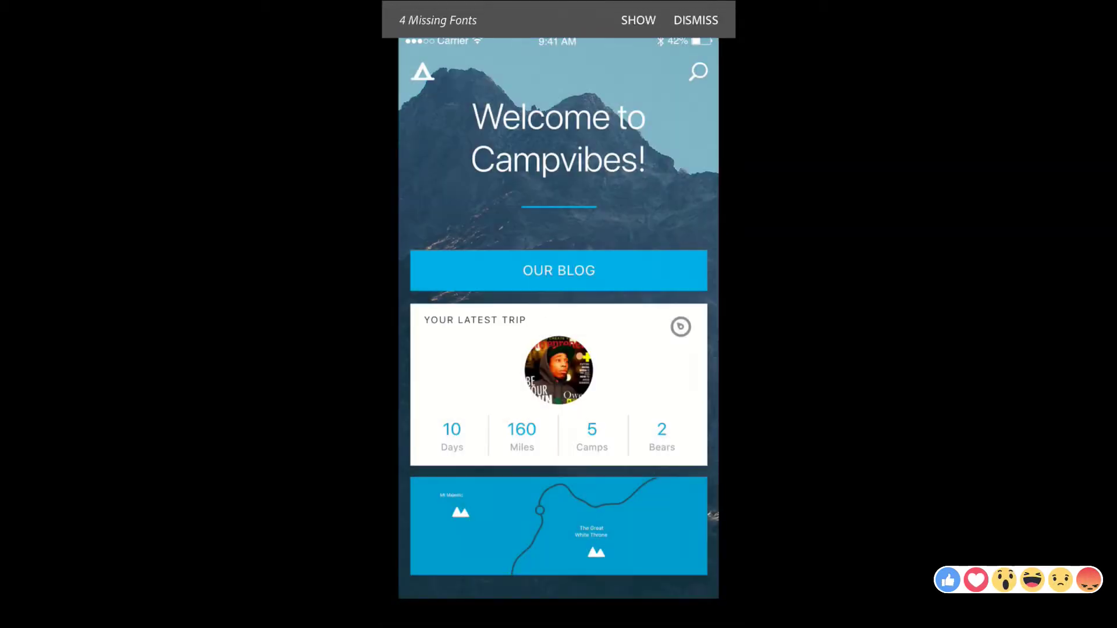
- Browse the artboards, preview the Gear Guide artboard, then return to the home screen
left_click(465, 459)
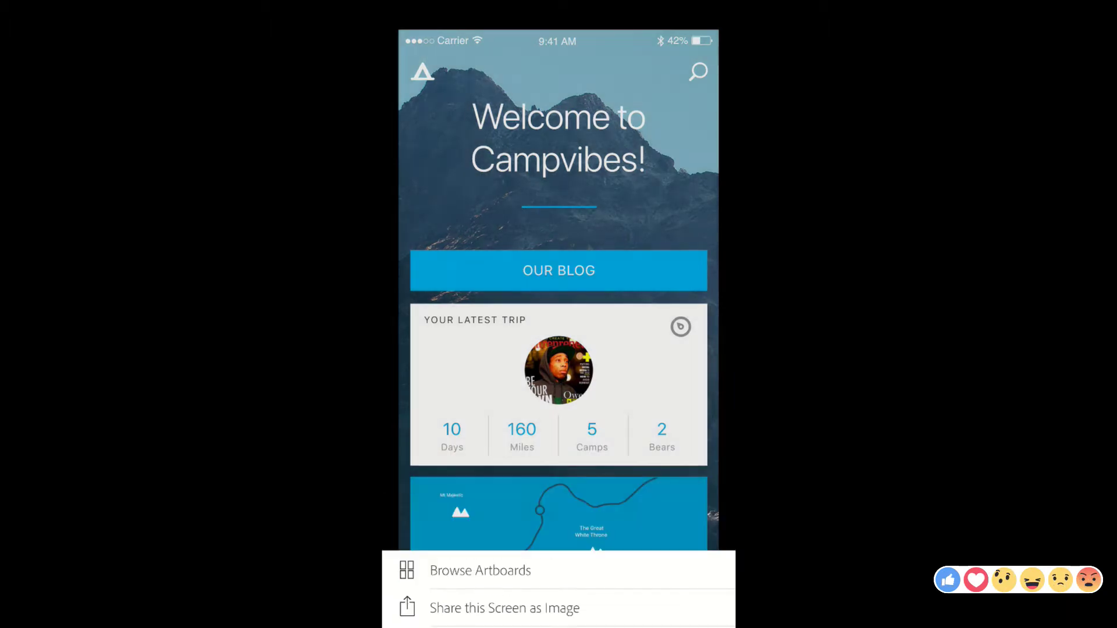
scroll(558, 349, "down", 5)
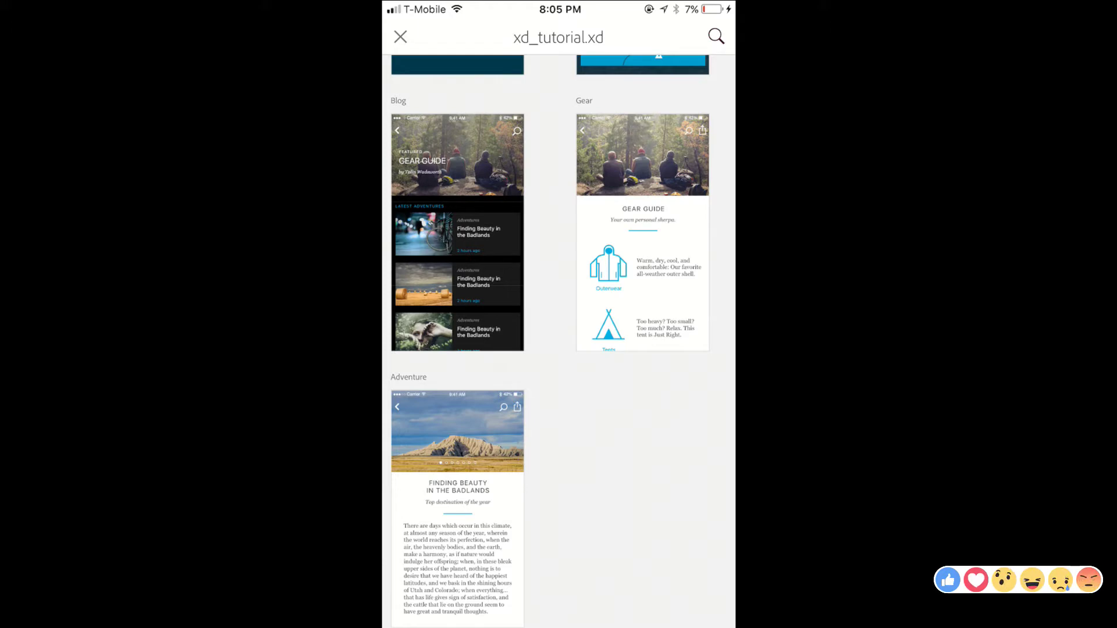
left_click(642, 233)
scroll(559, 349, "down", 5)
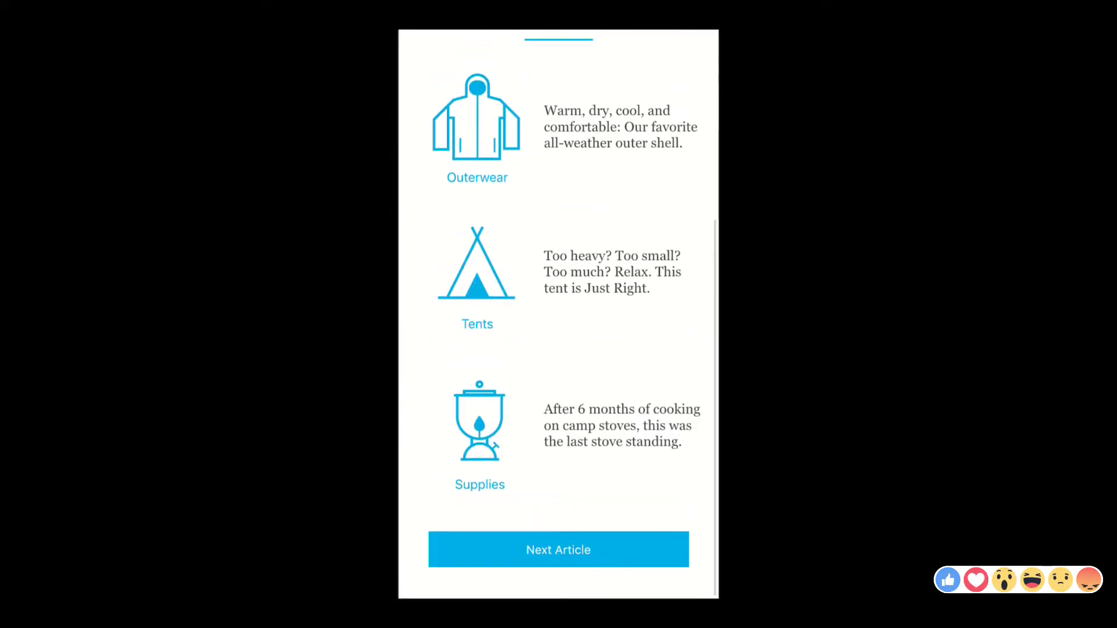
scroll(558, 349, "up", 5)
scroll(559, 349, "down", 5)
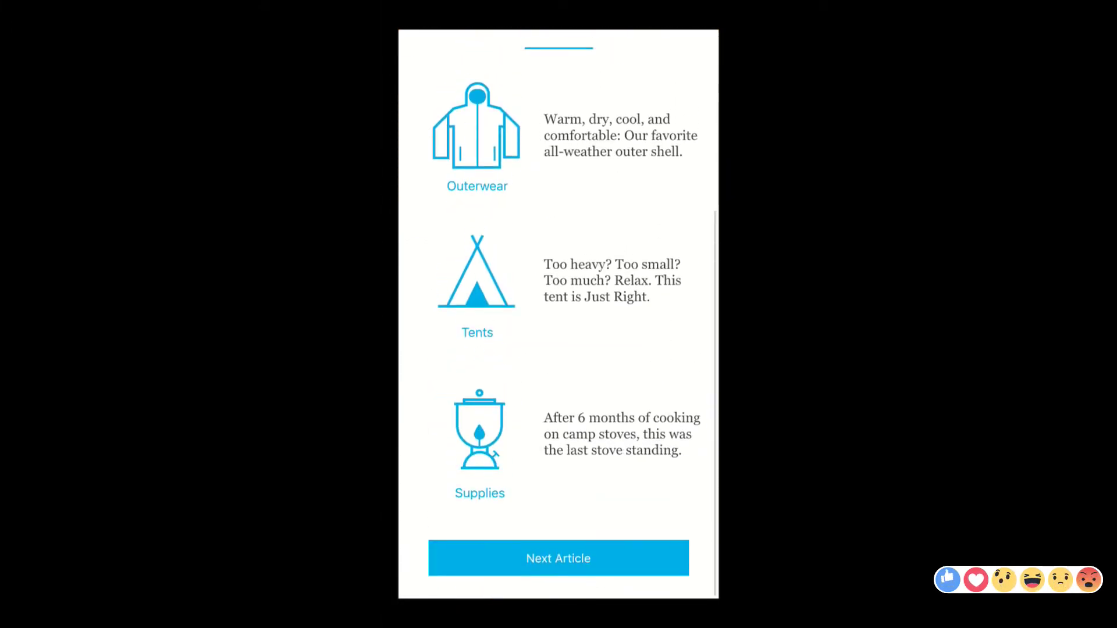
scroll(558, 349, "up", 5)
scroll(558, 349, "down", 5)
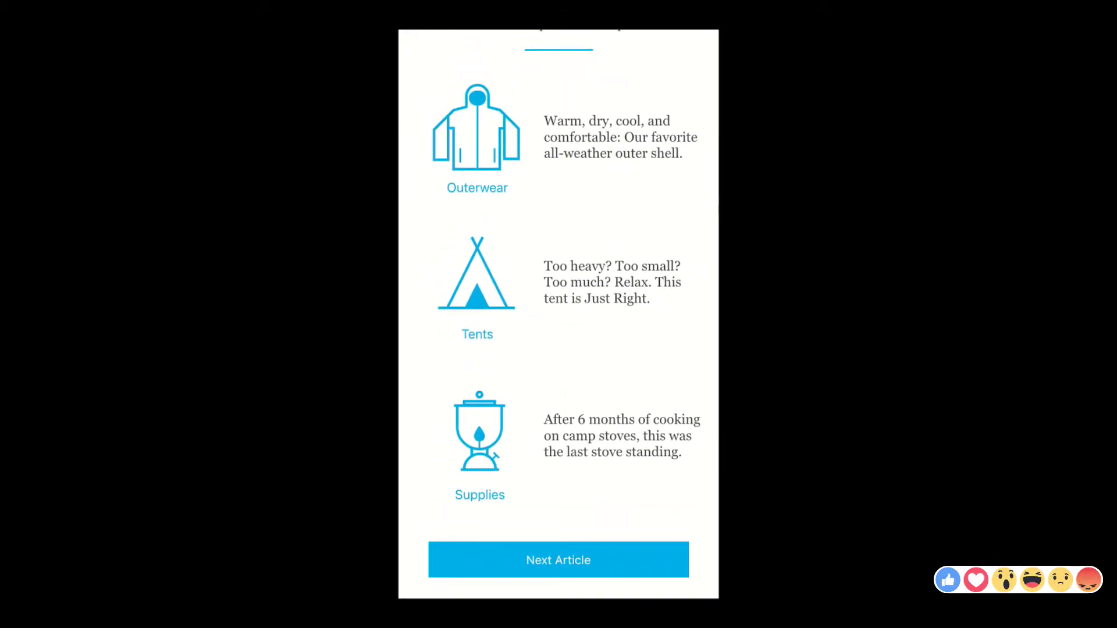
scroll(559, 349, "up", 5)
scroll(558, 349, "down", 5)
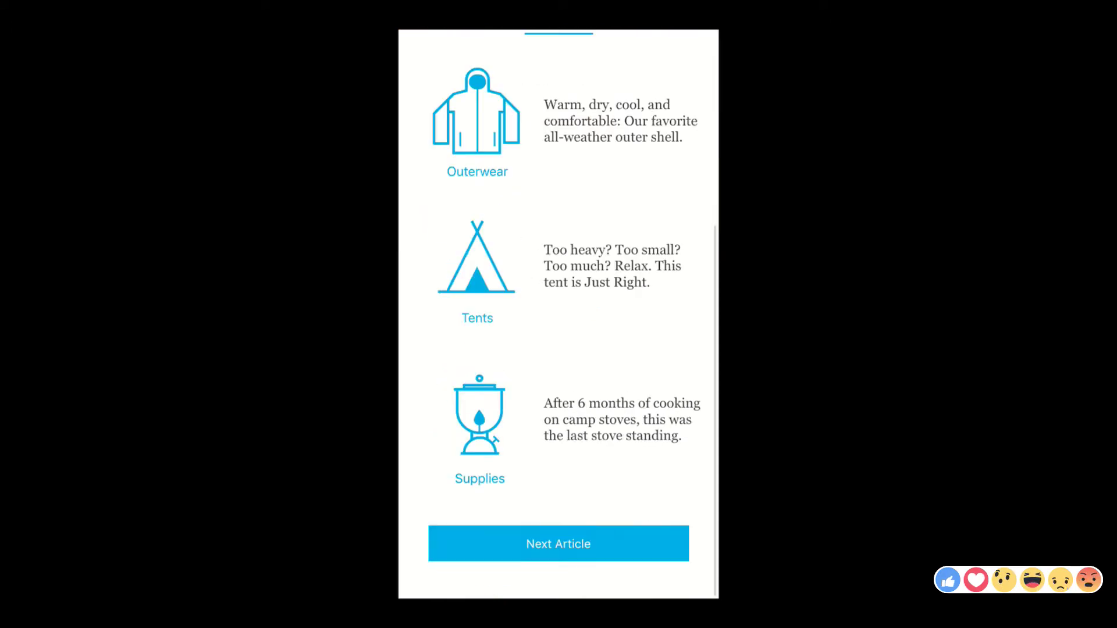
key("super")
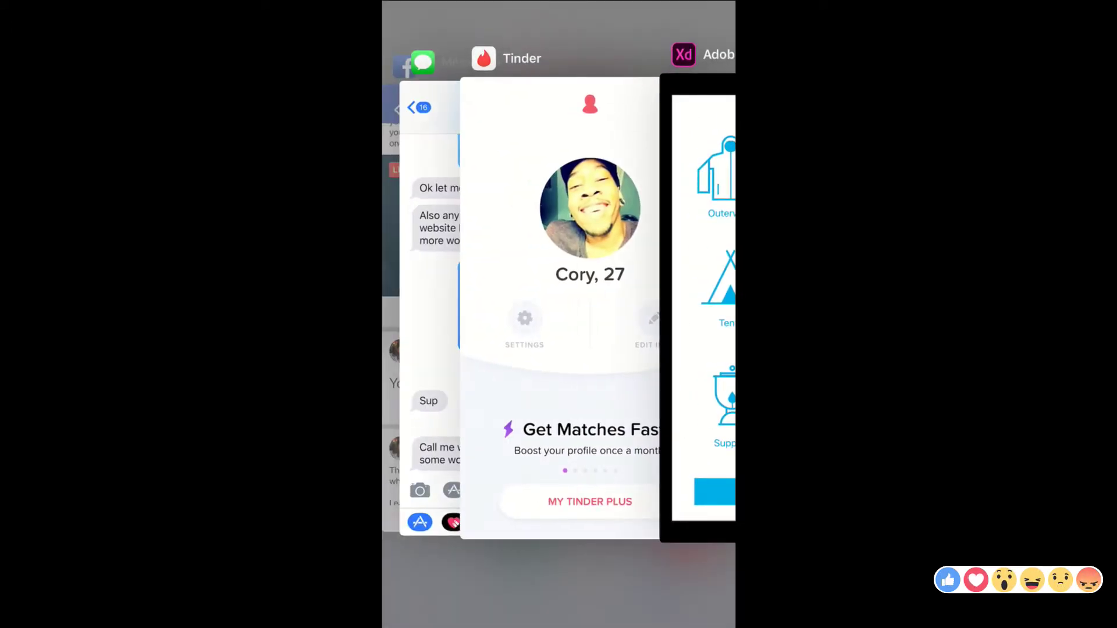
key("super")
key("super")
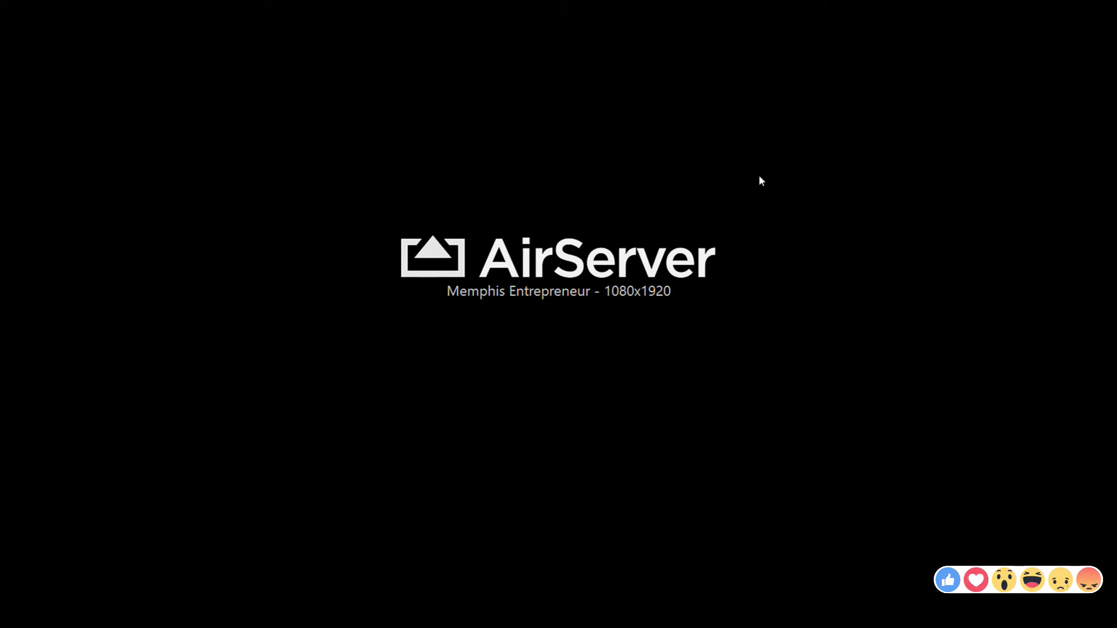
- Close the AirServer phone mirror and delete xd_tutorial from Creative Cloud Files
double_click(658, 339)
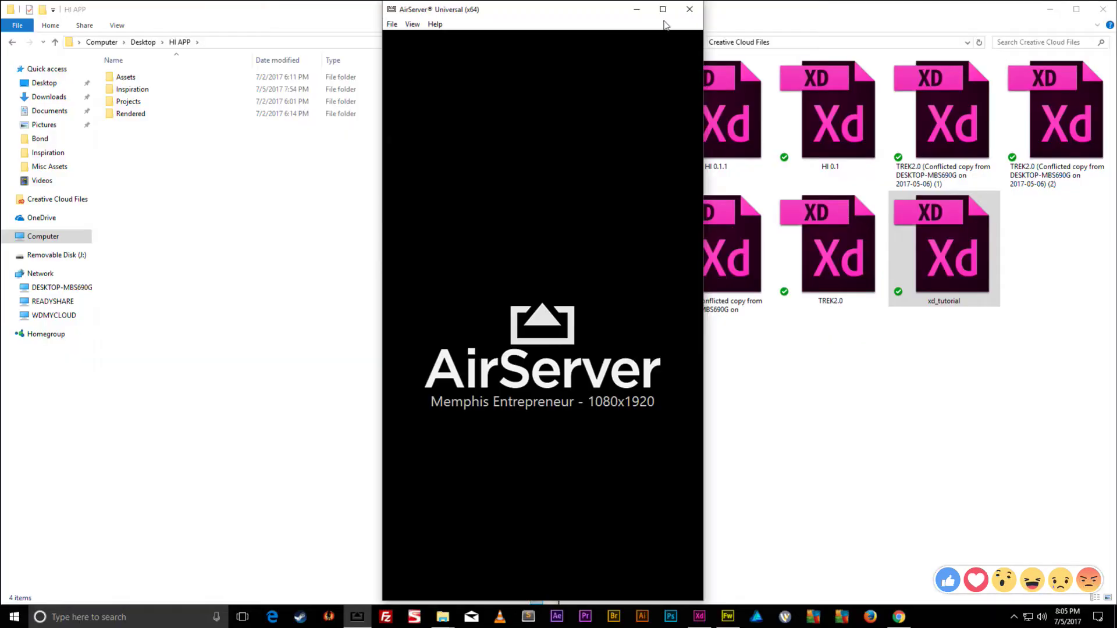
left_click(689, 9)
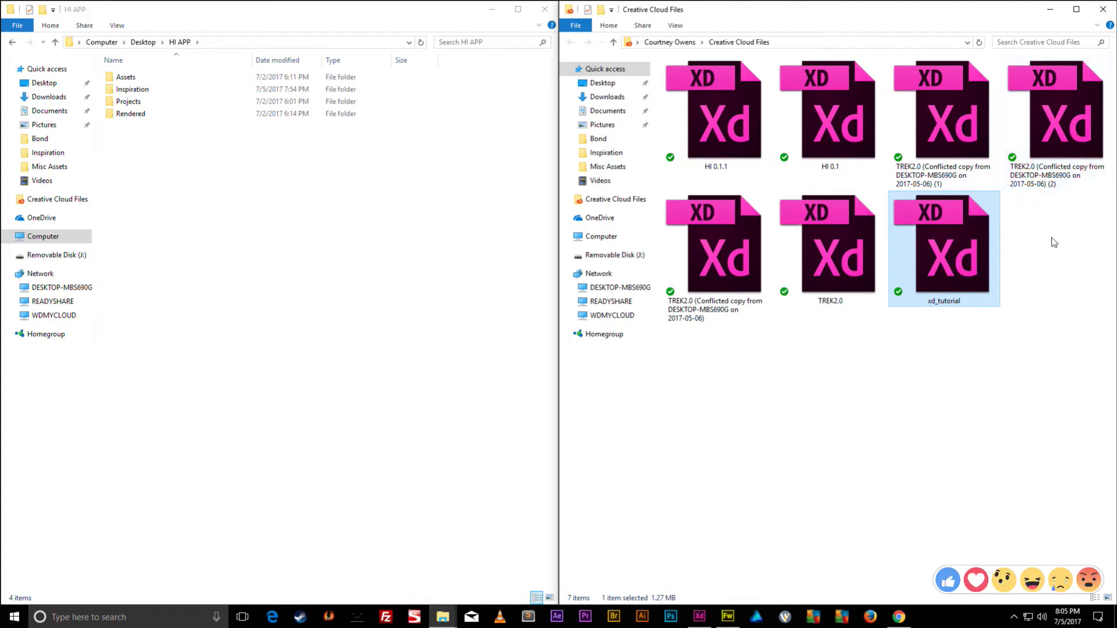
left_click_drag(1041, 249, 975, 312)
key("Delete")
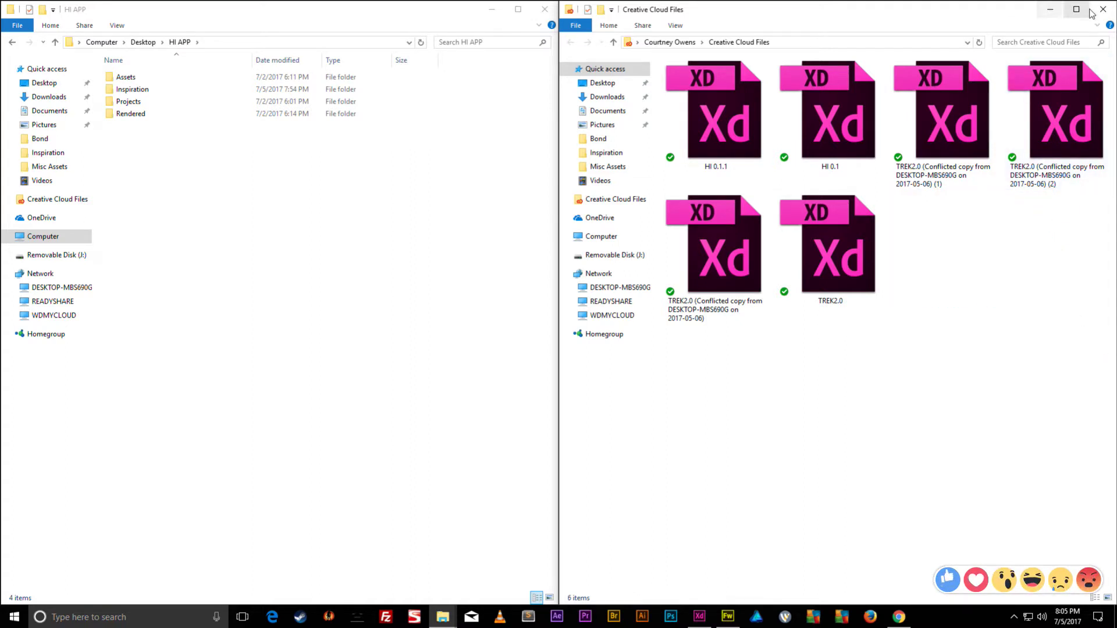
- Close the Creative Cloud Files window, then maximize and minimize the HI APP window
left_click(1103, 10)
left_click_drag(272, 6, 888, 1)
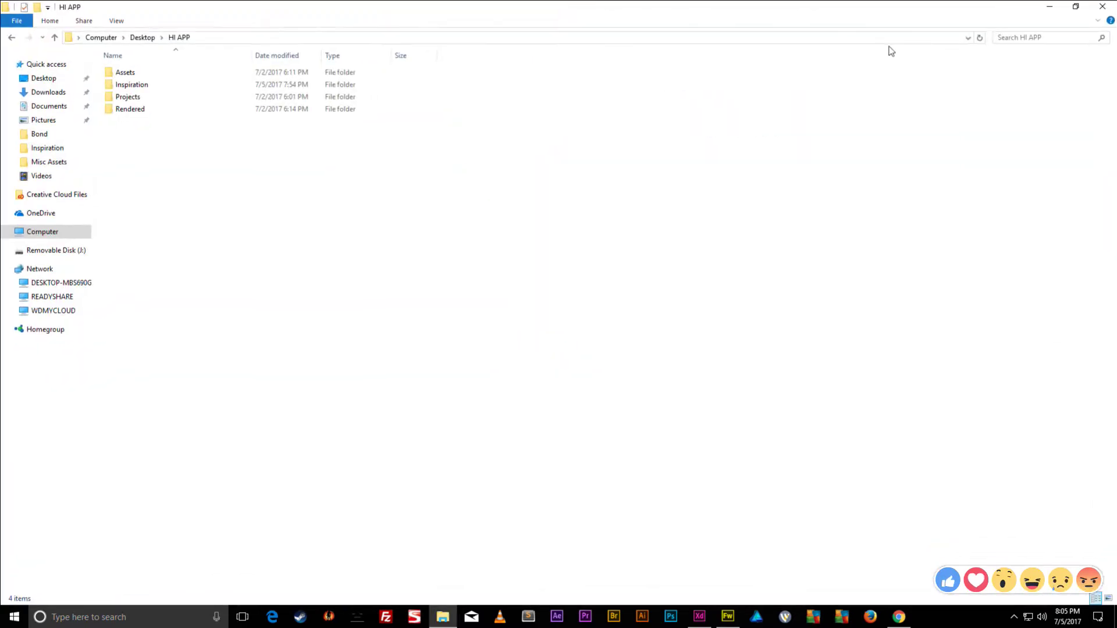
left_click(1049, 8)
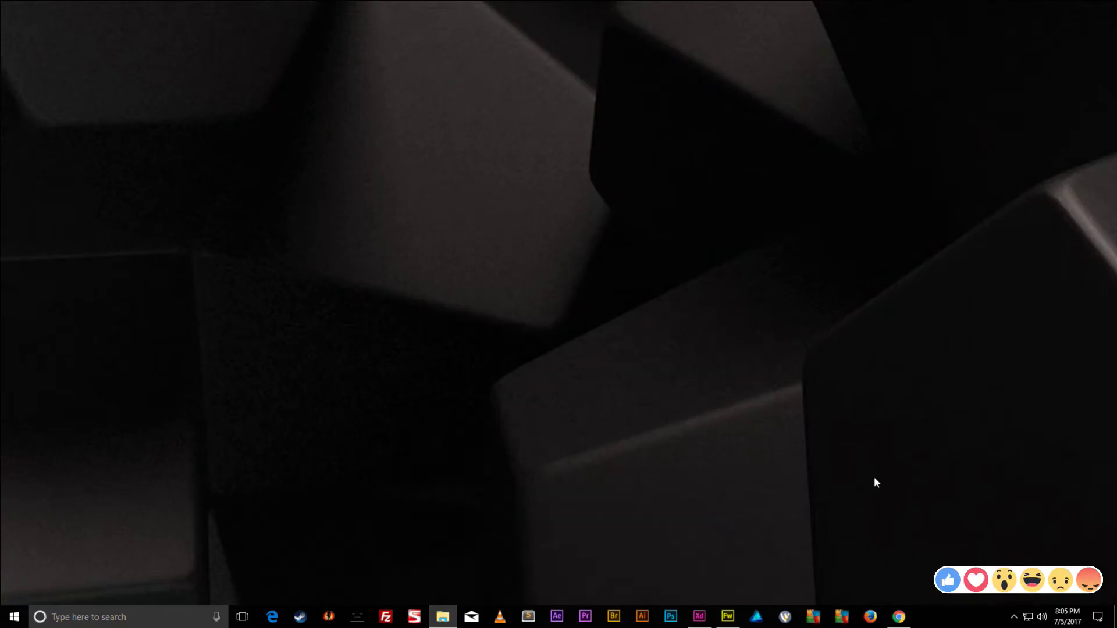
- Restore the HI APP folder window from the File Explorer taskbar button
left_click(442, 617)
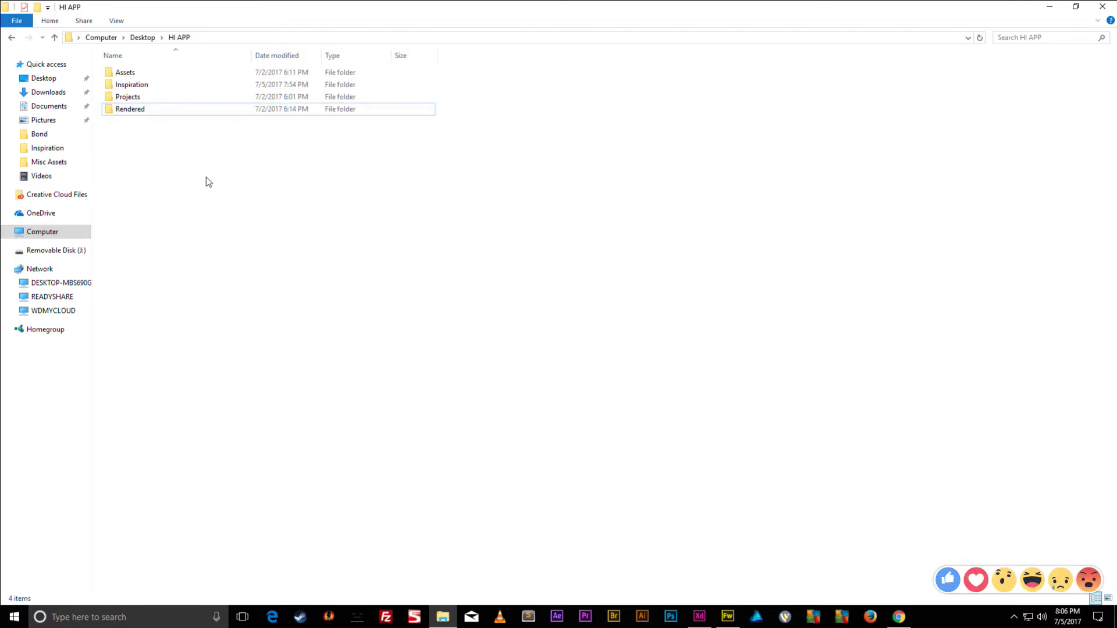
- Rename the HI APP folder on the Desktop to 'Tinder App'
left_click(149, 38)
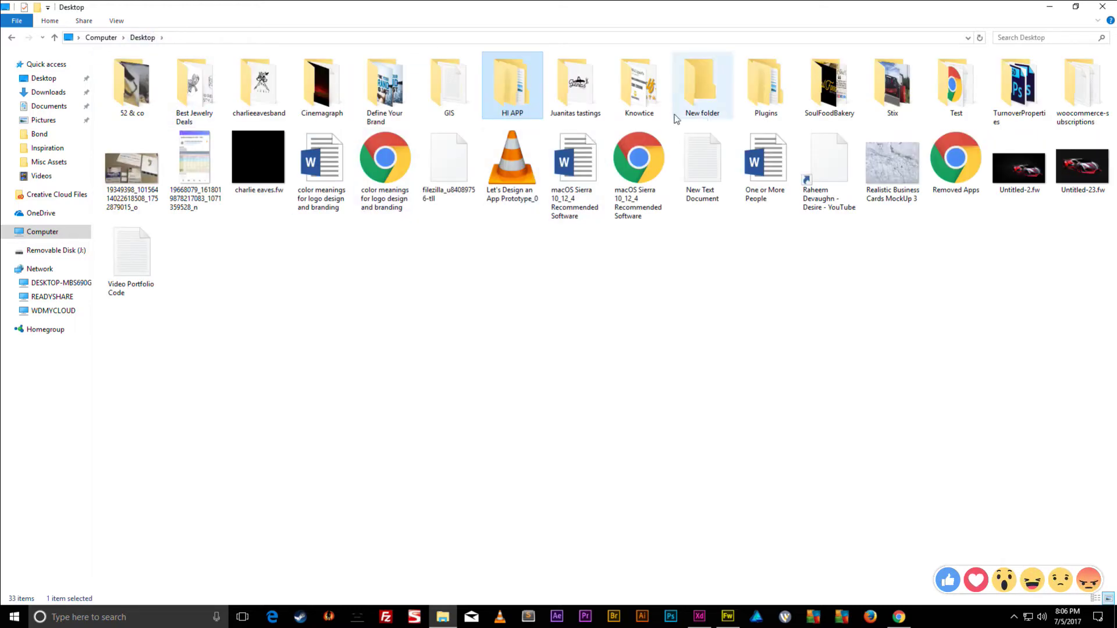
left_click(520, 114)
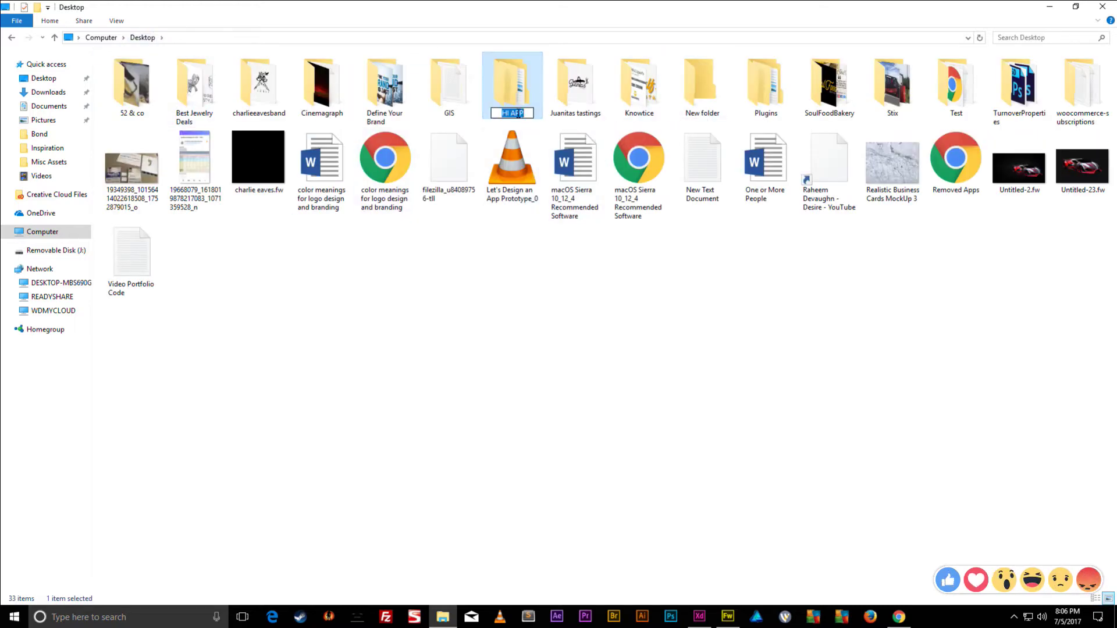
type("Tinder App")
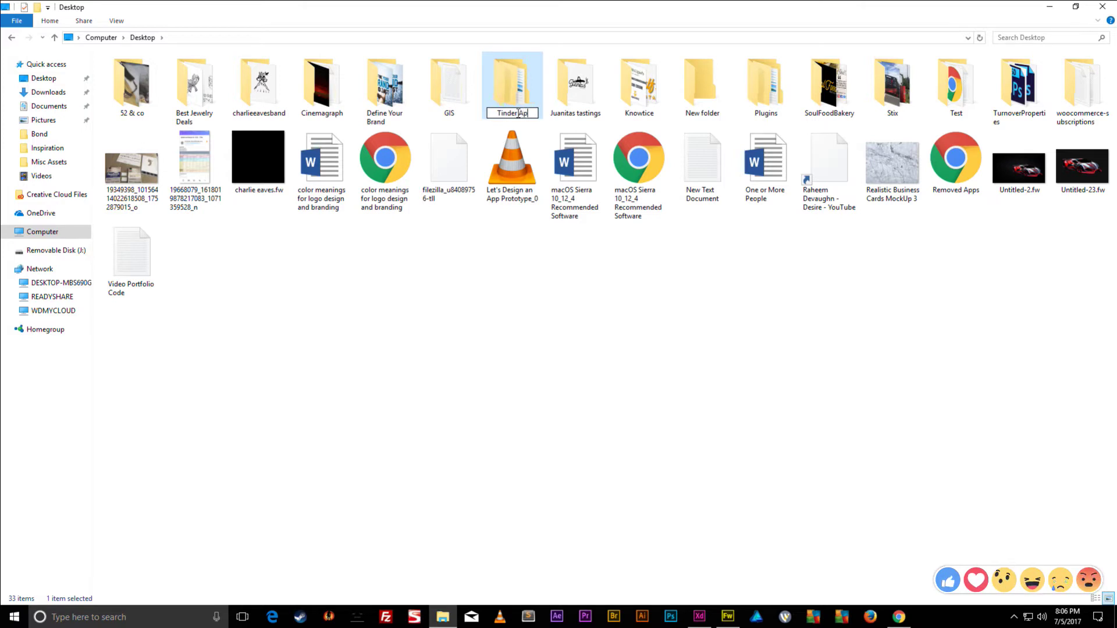
key("Return")
- Delete all four subfolders inside Tinder App
double_click(517, 100)
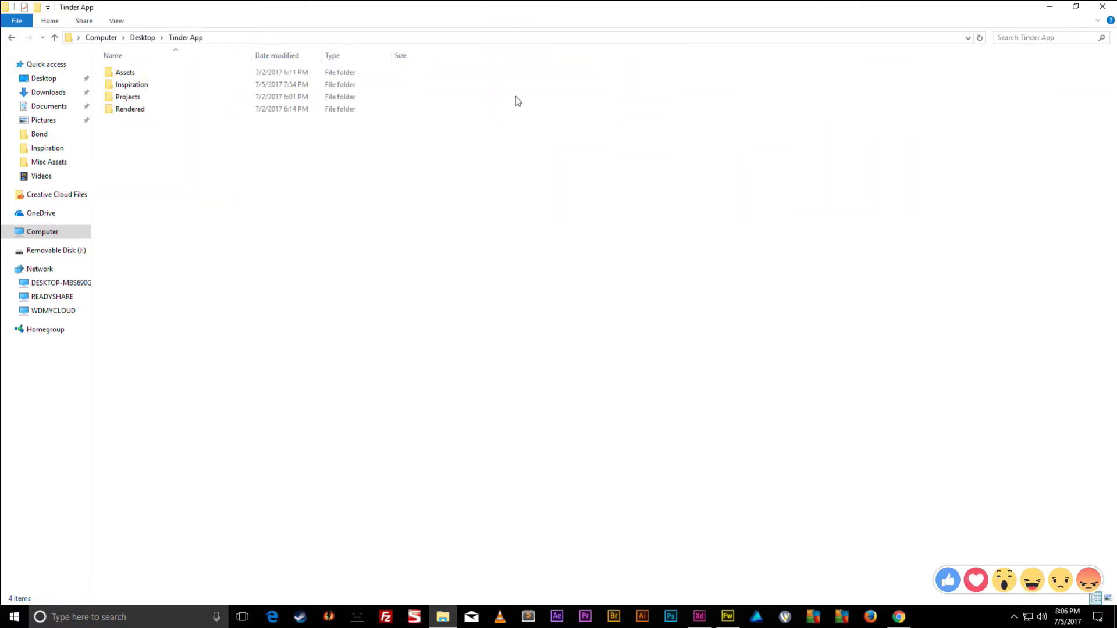
left_click_drag(250, 199, 119, 68)
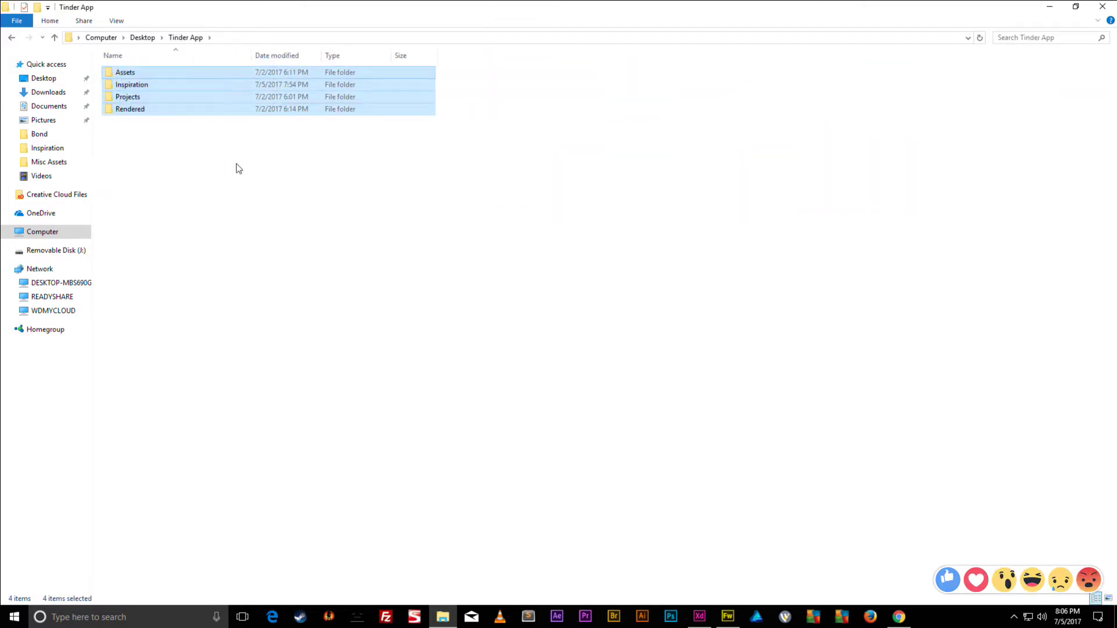
key("Delete")
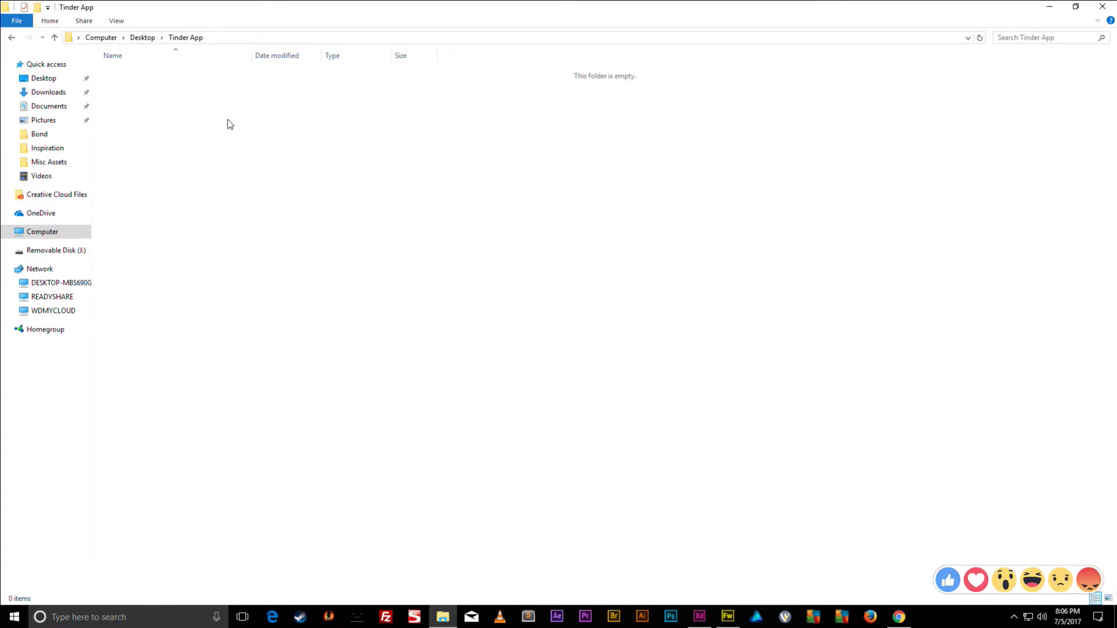
- Create new folders named Assets and Inspiration inside Tinder App
right_click(193, 125)
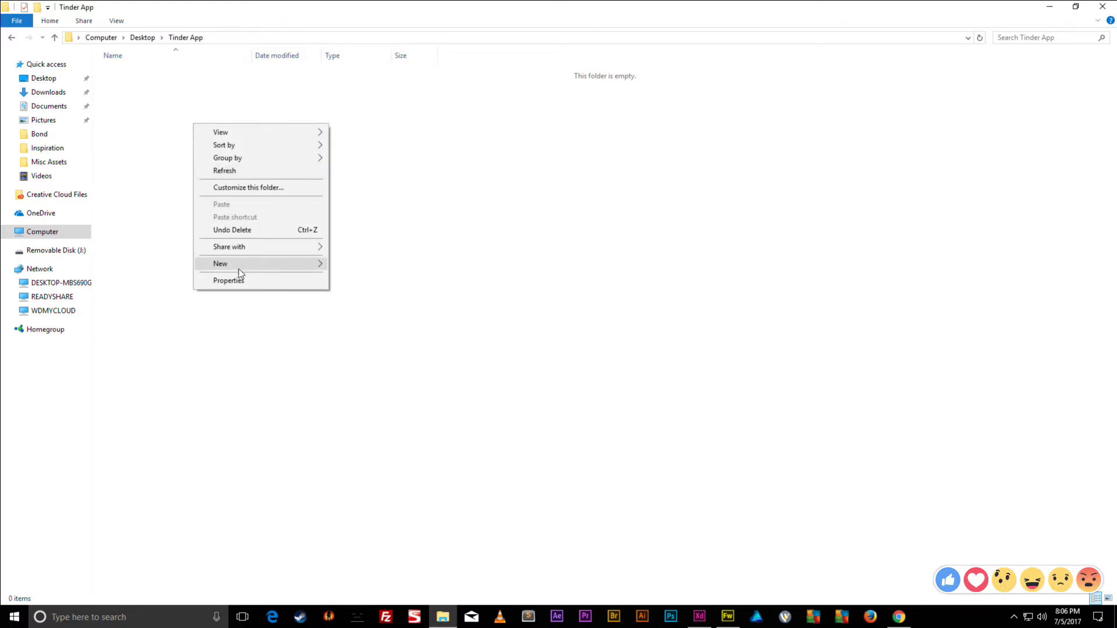
mouse_move(277, 268)
left_click(361, 265)
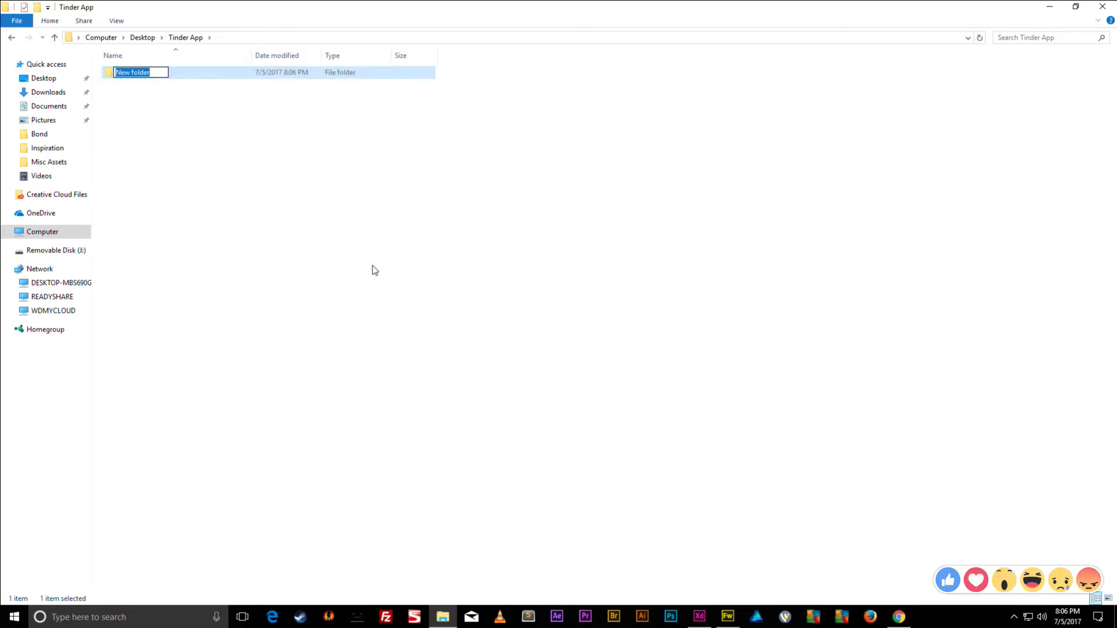
type("Assets")
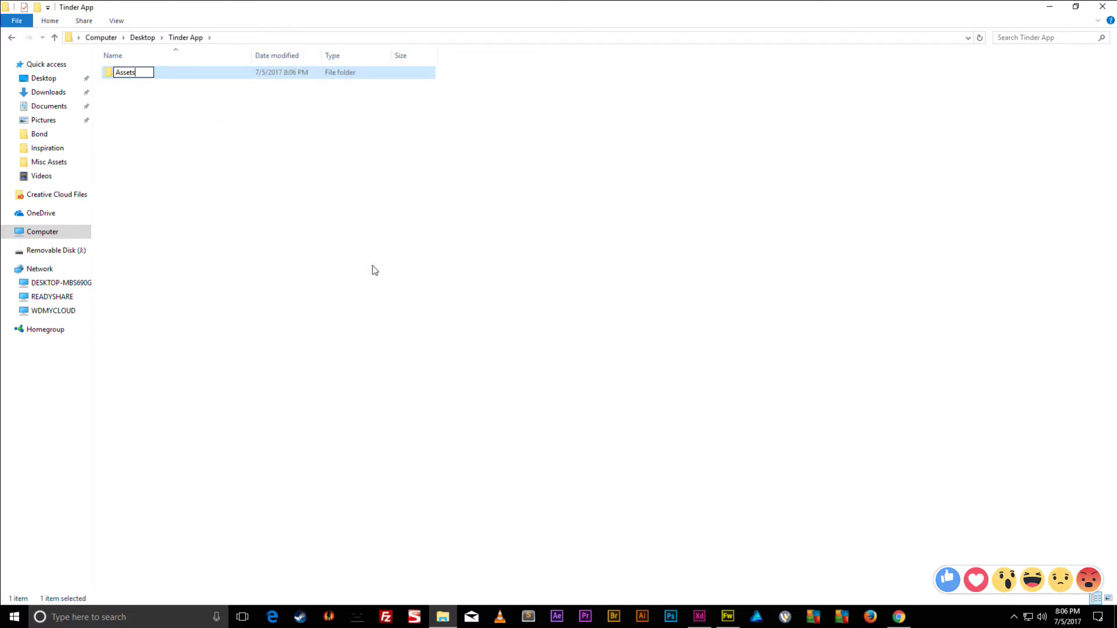
key("Return")
right_click(332, 343)
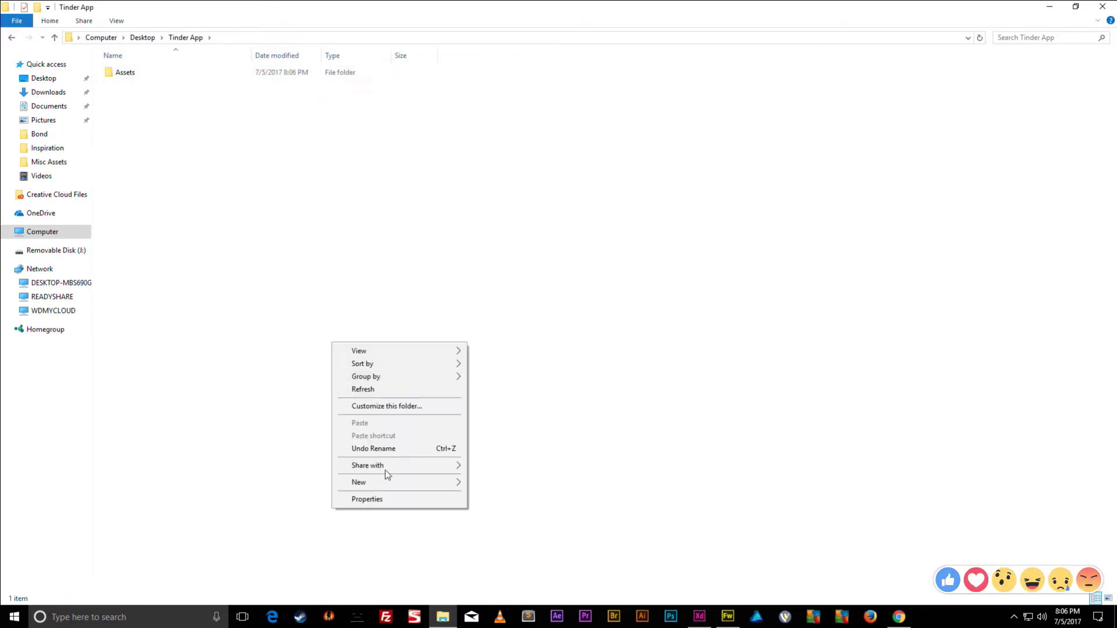
mouse_move(454, 483)
left_click(508, 337)
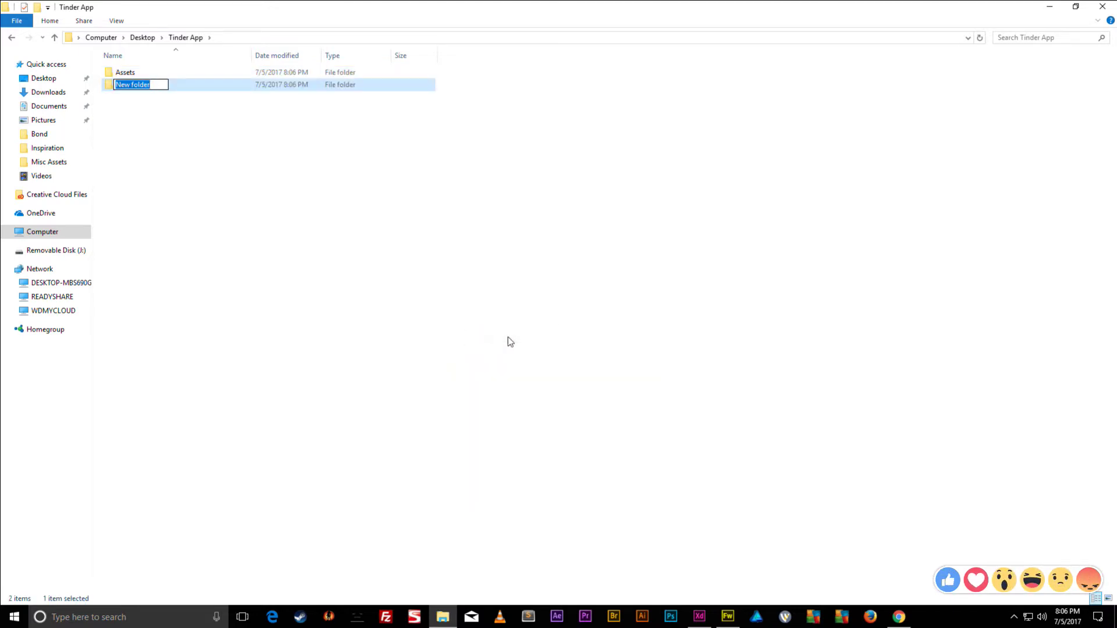
type("Inspiration")
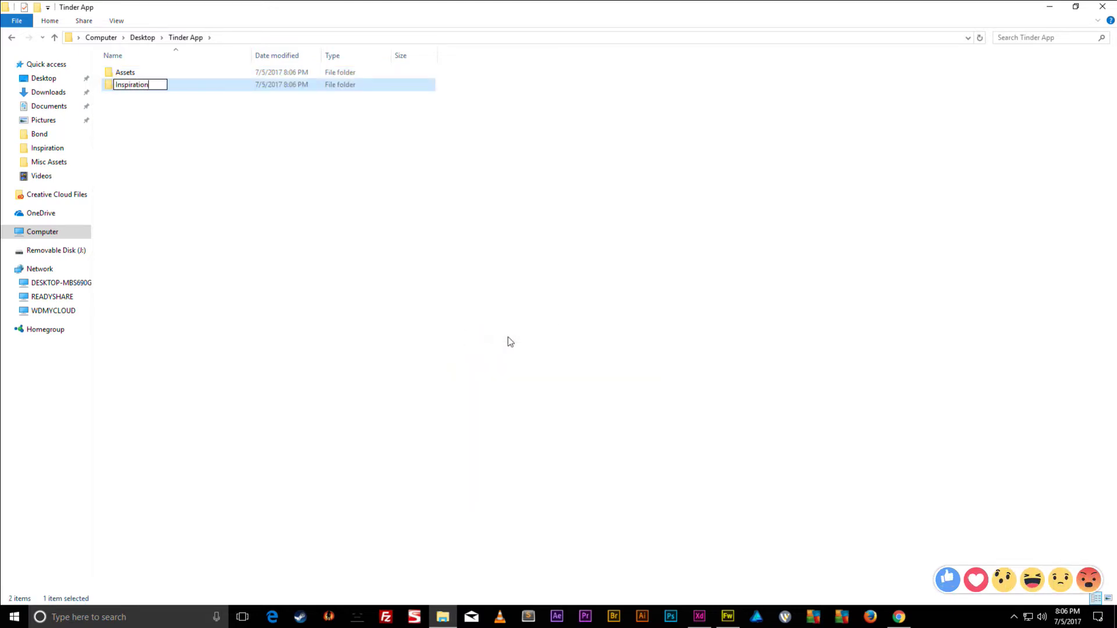
key("Return")
- Add a third folder named Screens, deselect it, and reposition the Explorer window
right_click(217, 185)
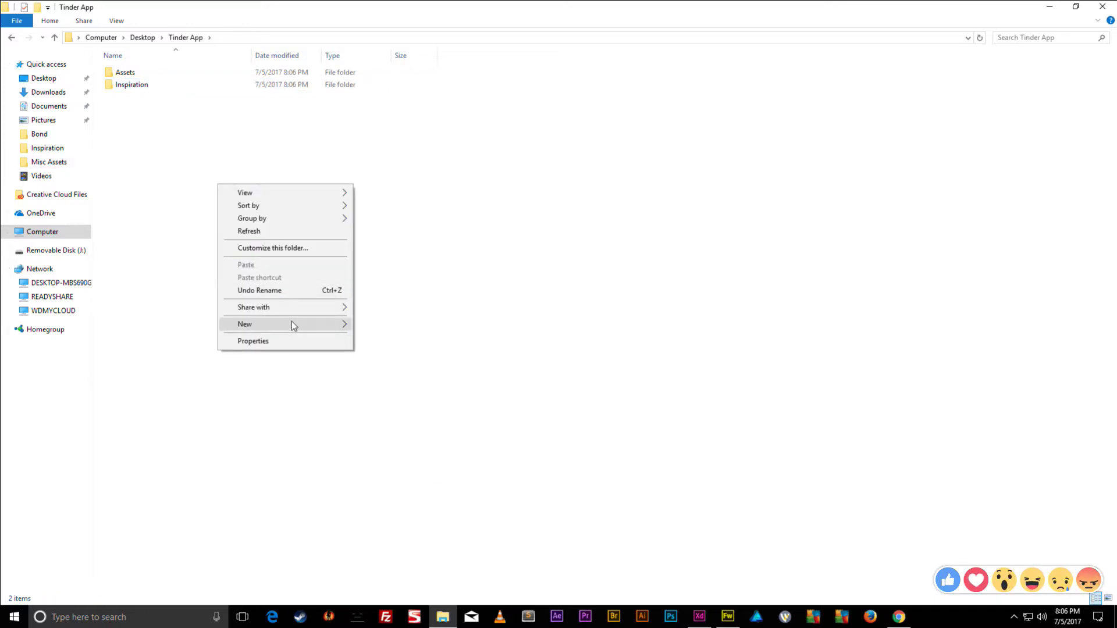
mouse_move(289, 325)
left_click(378, 325)
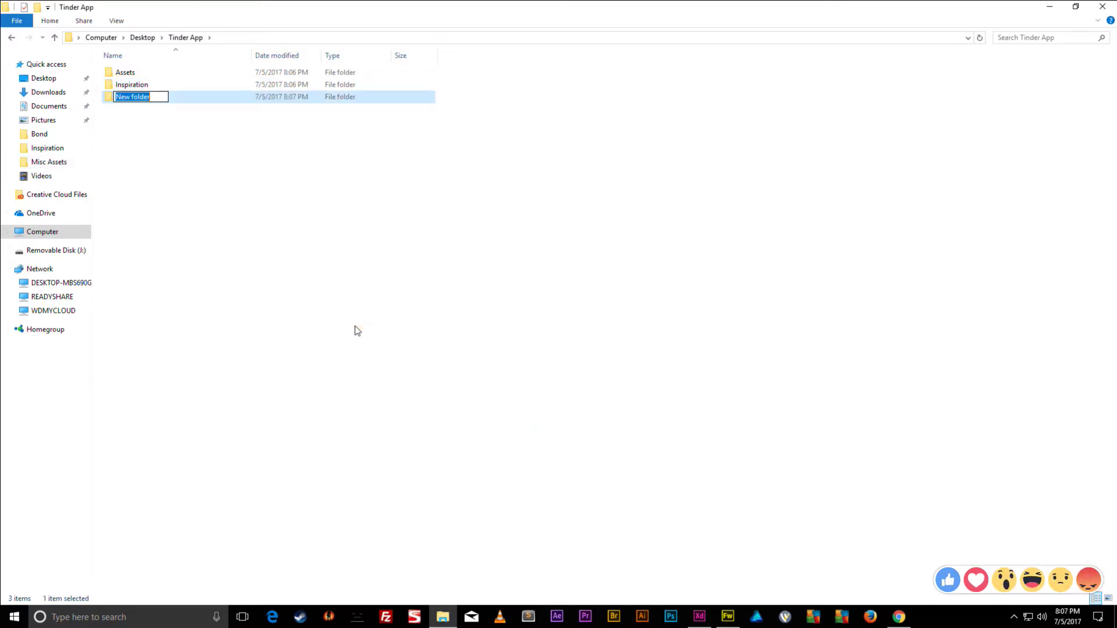
type("Screens")
key("Return")
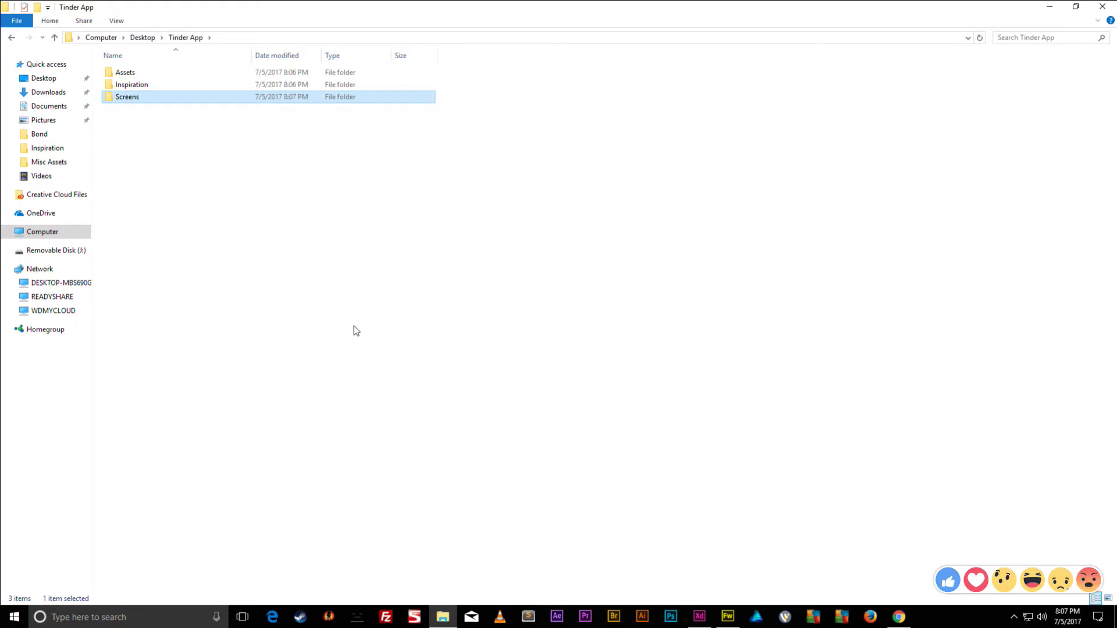
left_click(337, 314)
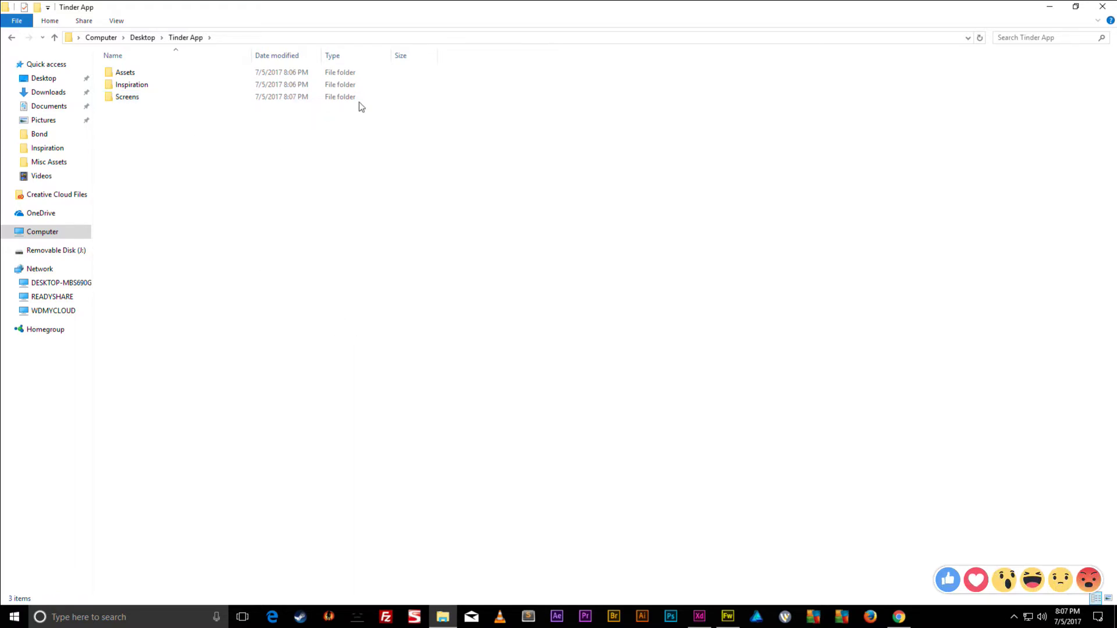
left_click_drag(462, 13, 616, 2)
- Switch to Fireworks and create a new 1080 × 1920 px document
left_click(1050, 7)
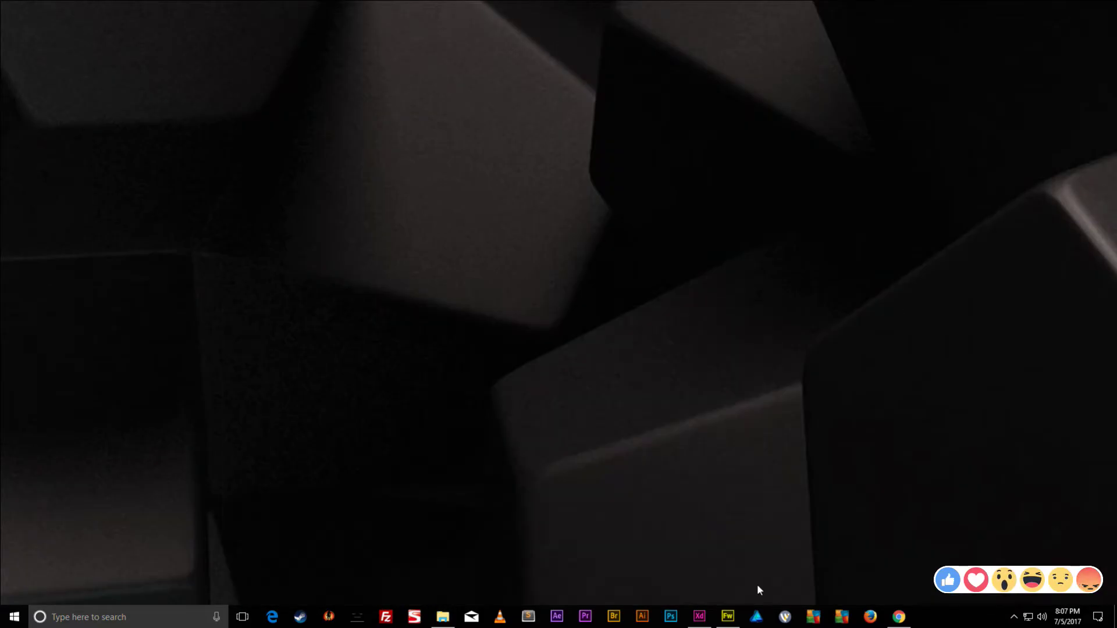
left_click(728, 618)
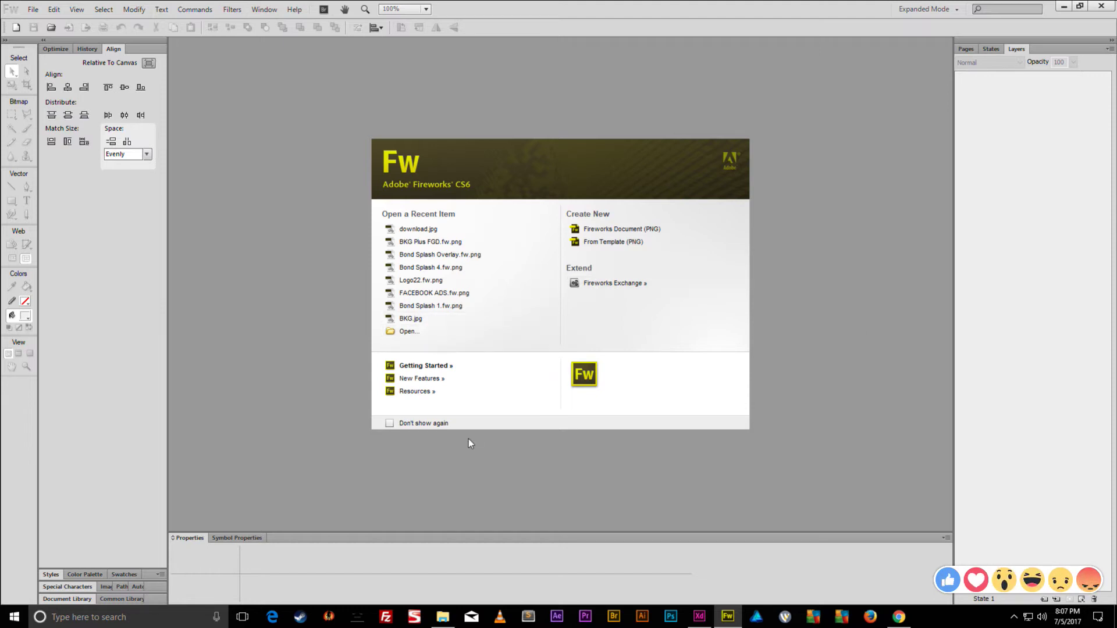
key("ctrl+n")
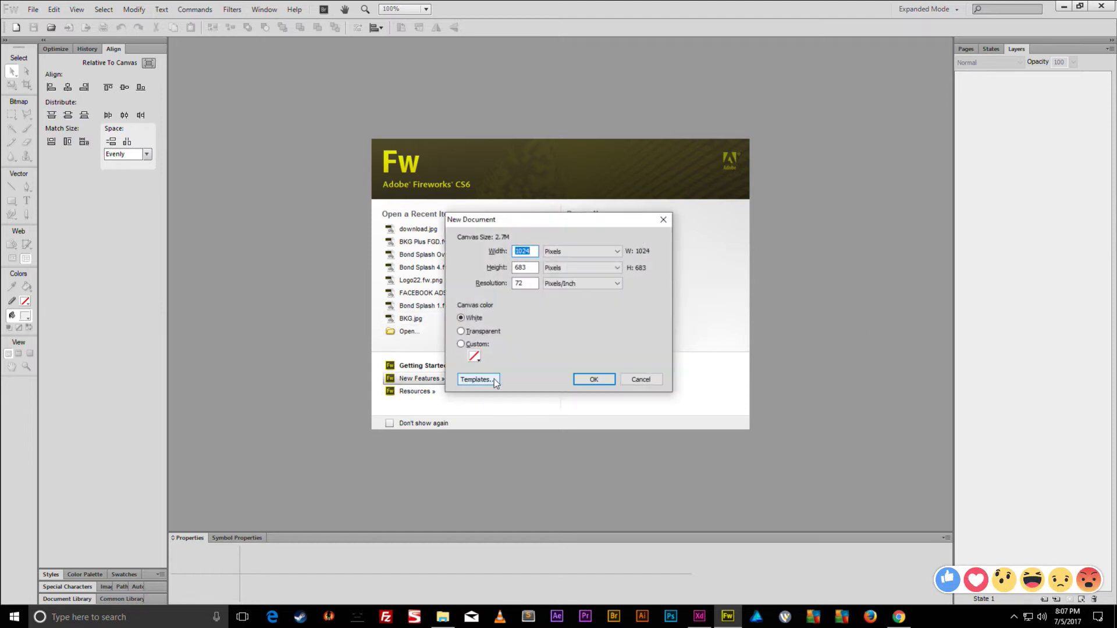
type("1080")
key("Tab")
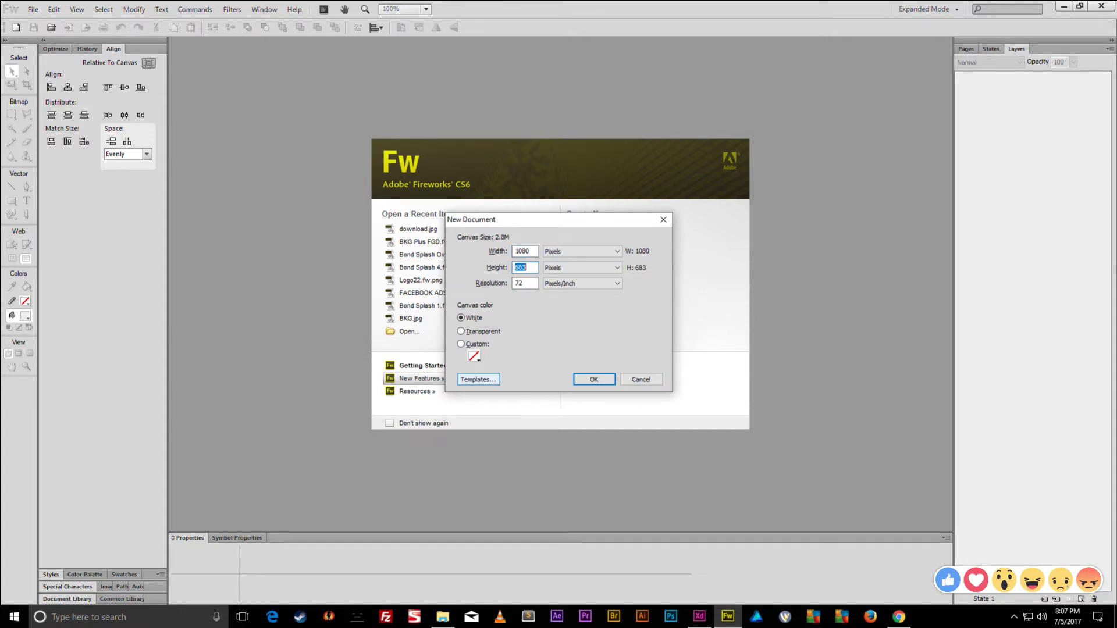
type("1920")
key("Return")
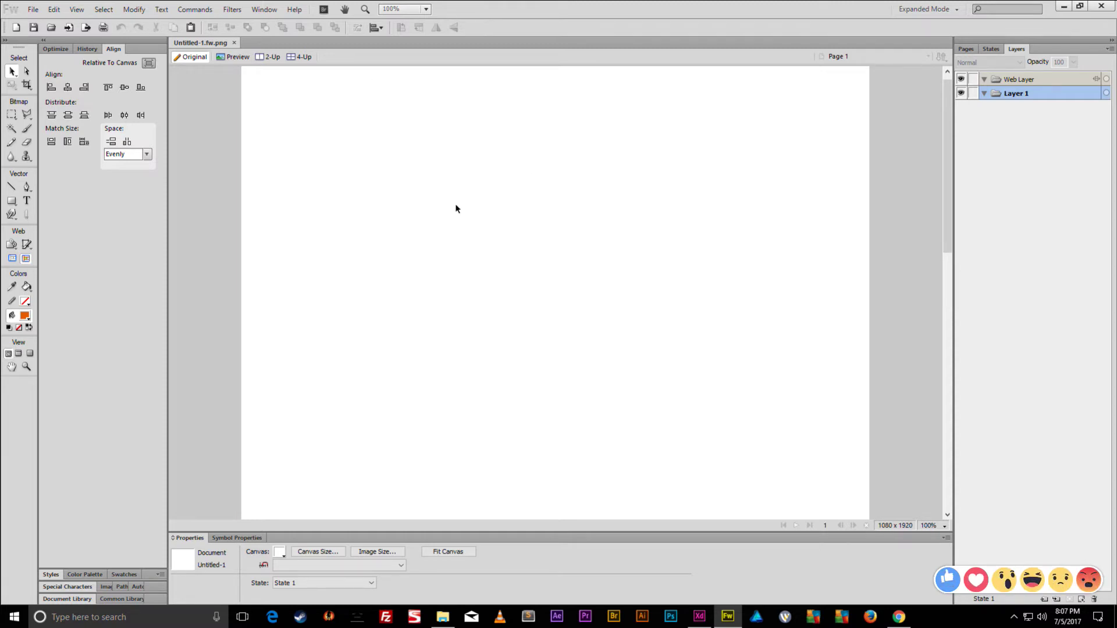
- Zoom out and set the canvas colour to transparent
key("ctrl+minus")
key("ctrl+minus")
key("ctrl+minus")
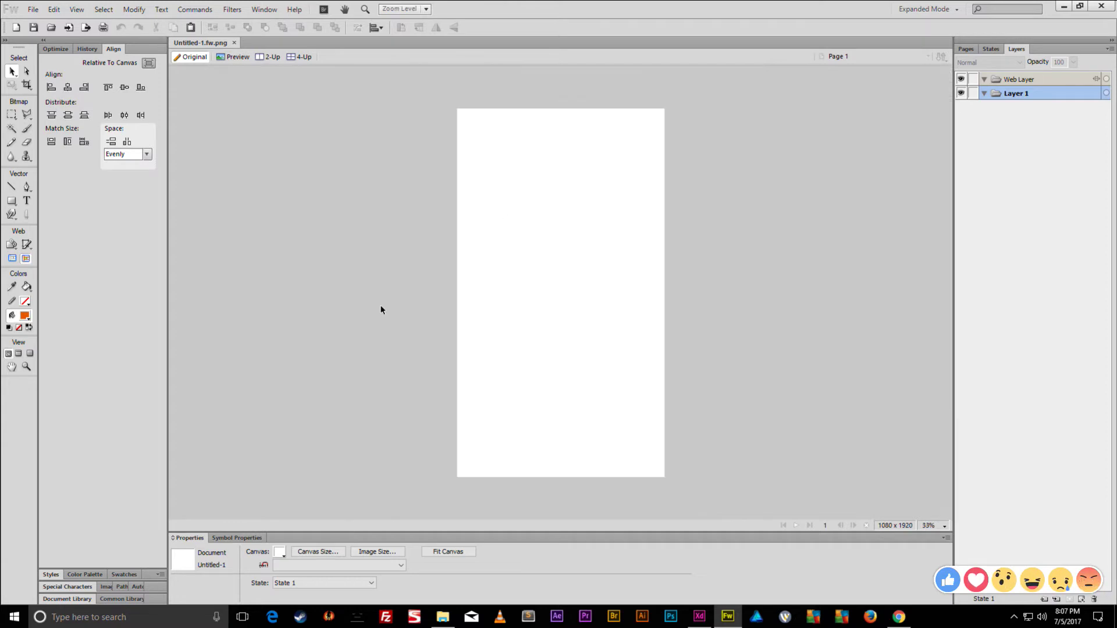
left_click(279, 552)
left_click(409, 531)
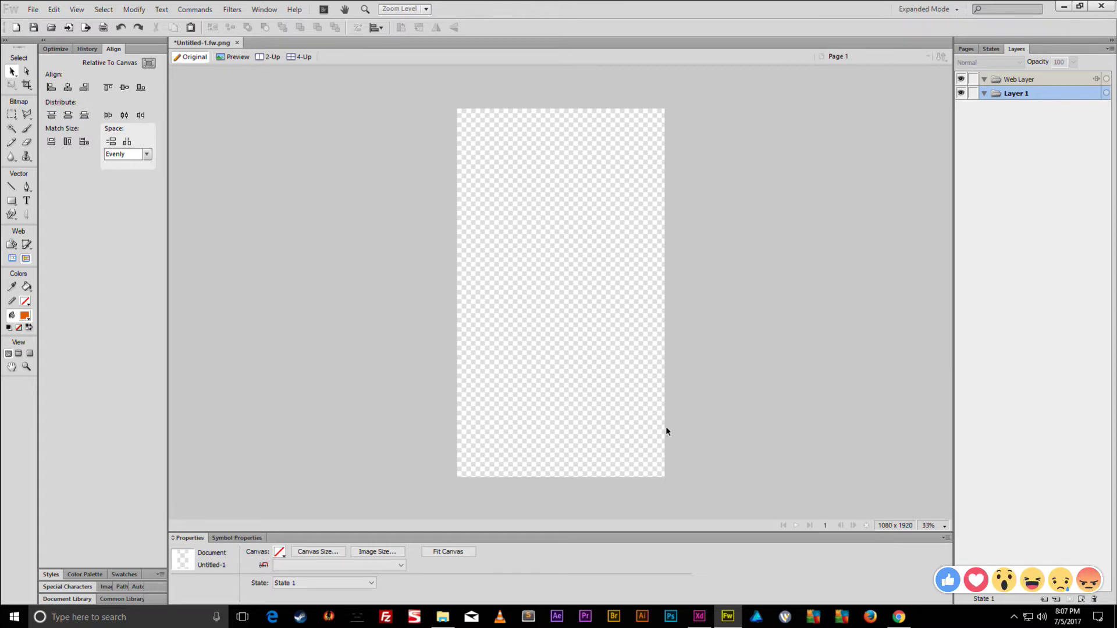
mouse_move(728, 616)
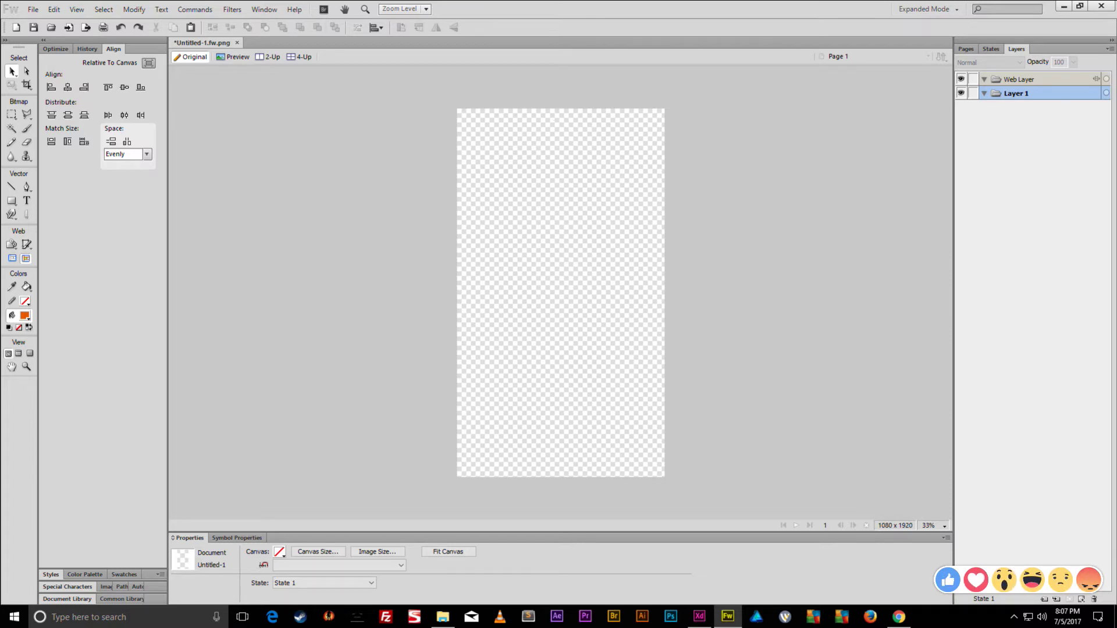
- Maximize Chrome and search Google for 'camp logo' in a new tab
left_click(899, 617)
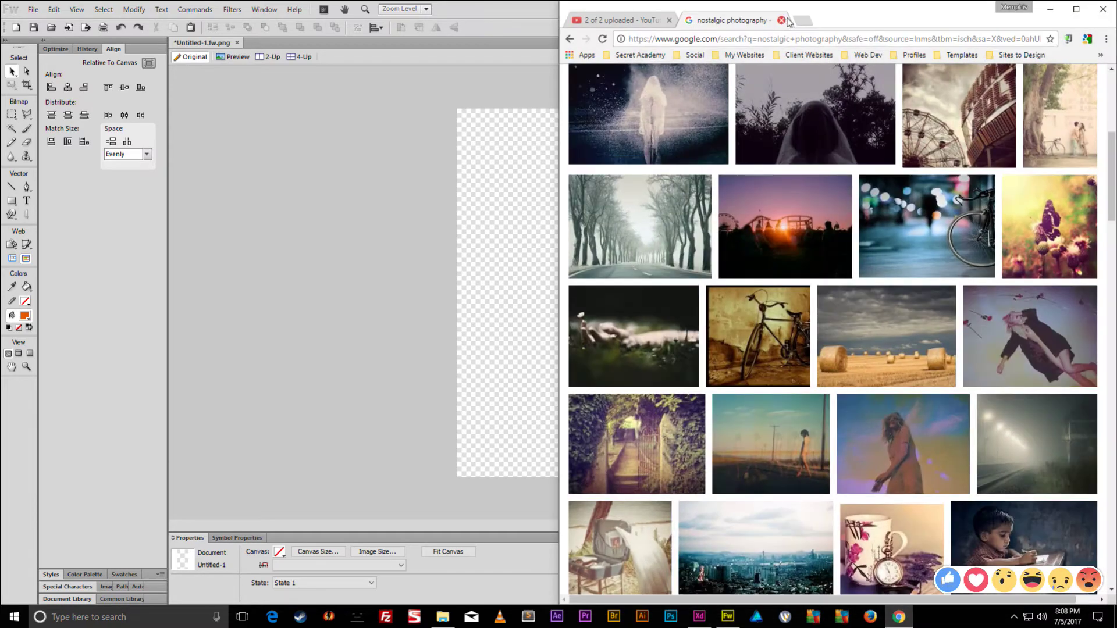
double_click(856, 27)
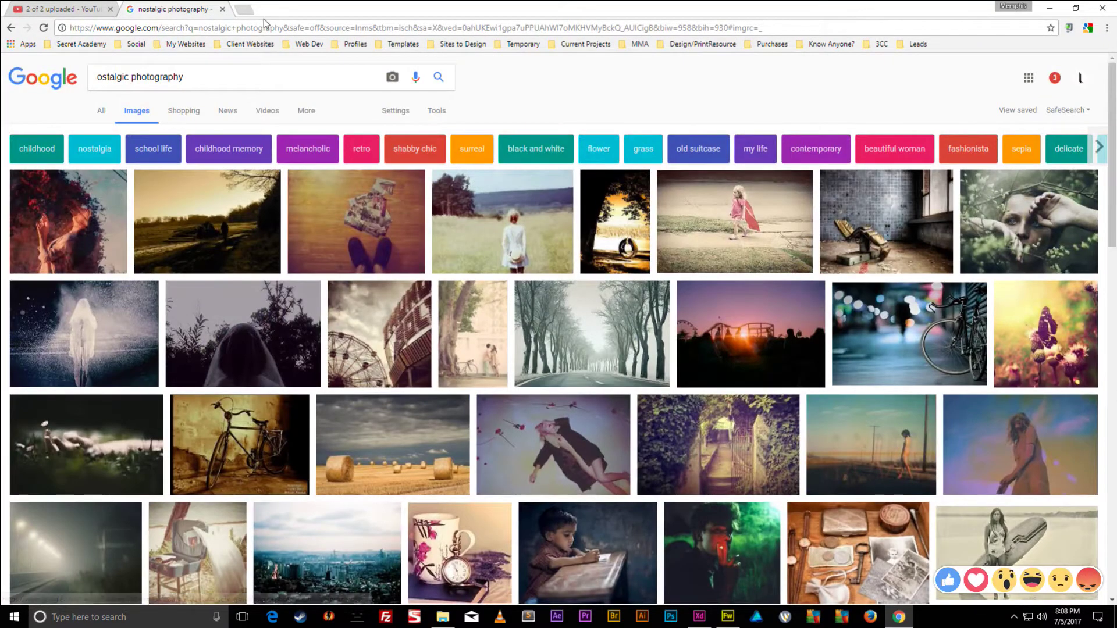
key("ctrl+t")
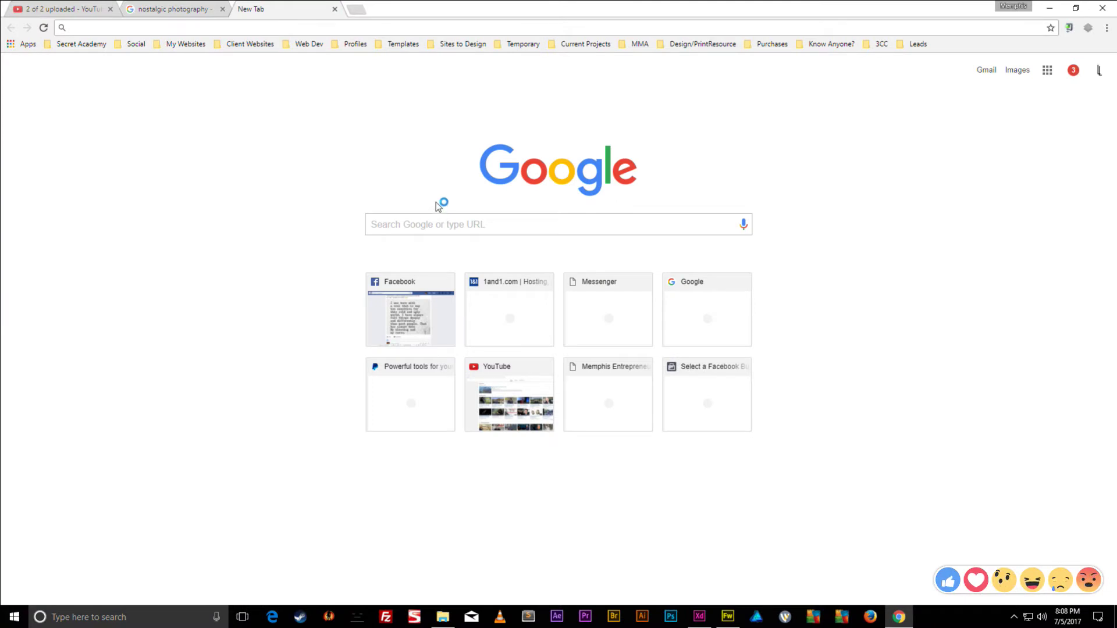
left_click(440, 218)
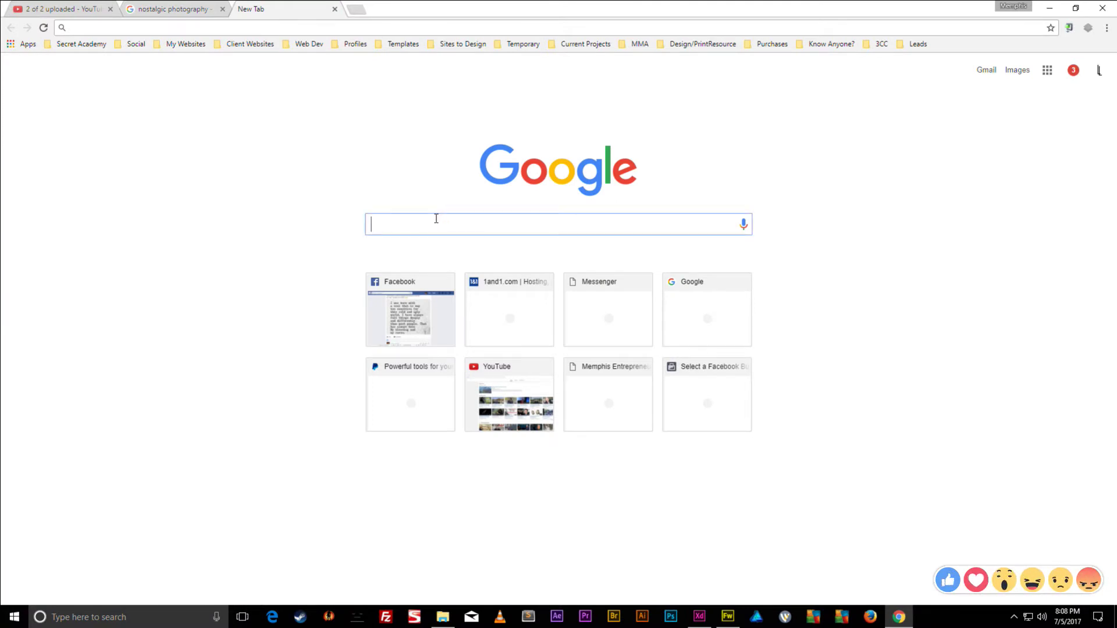
type("f")
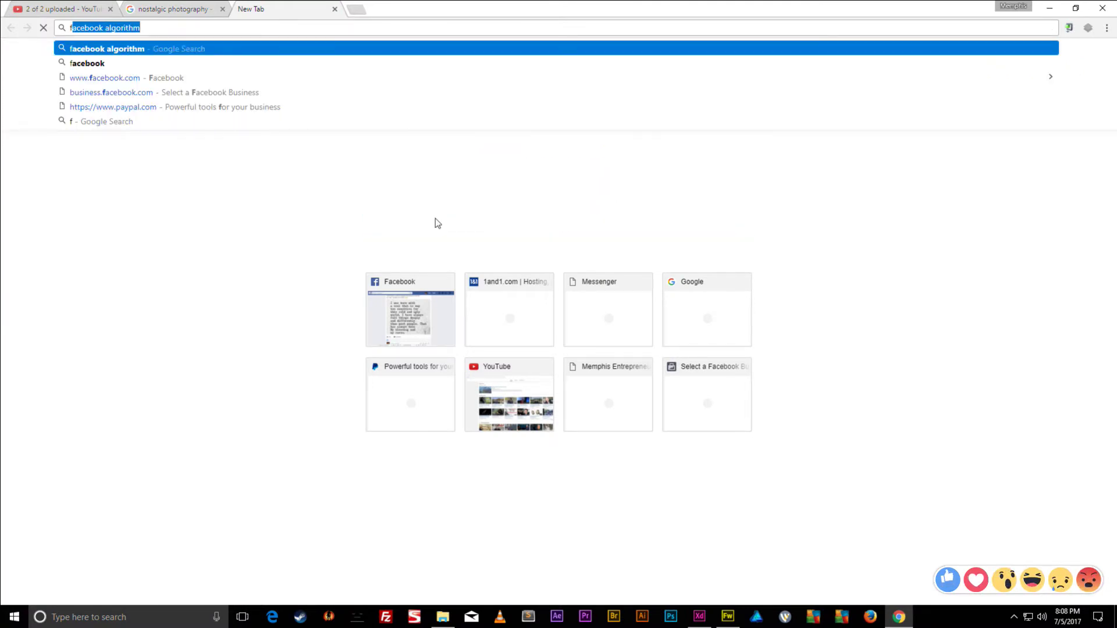
key("BackSpace")
key("BackSpace")
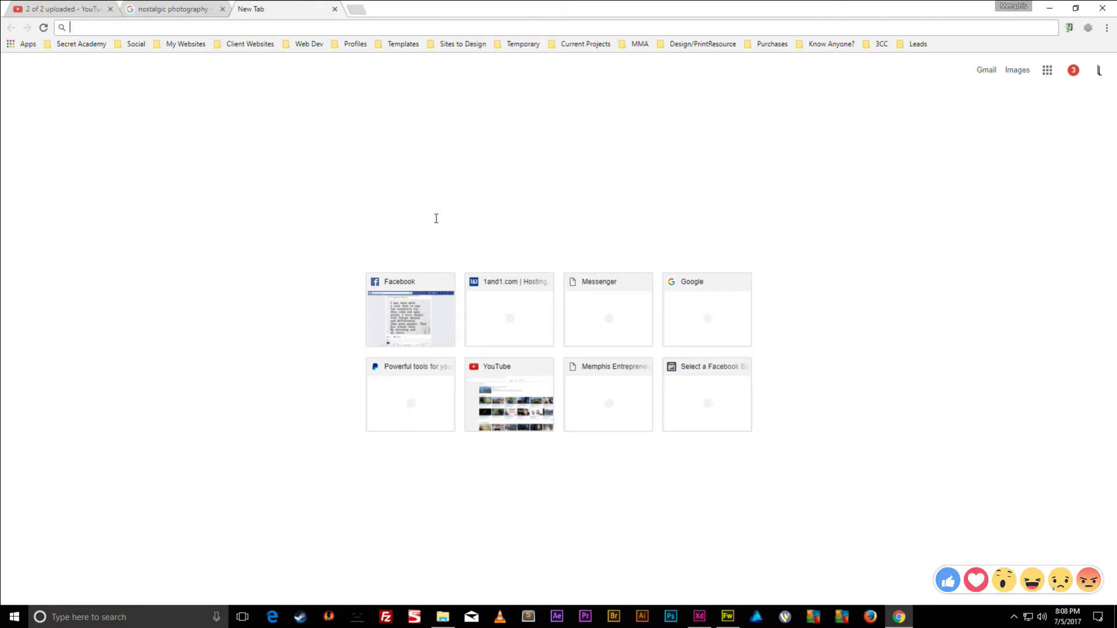
type("camp logo")
key("Return")
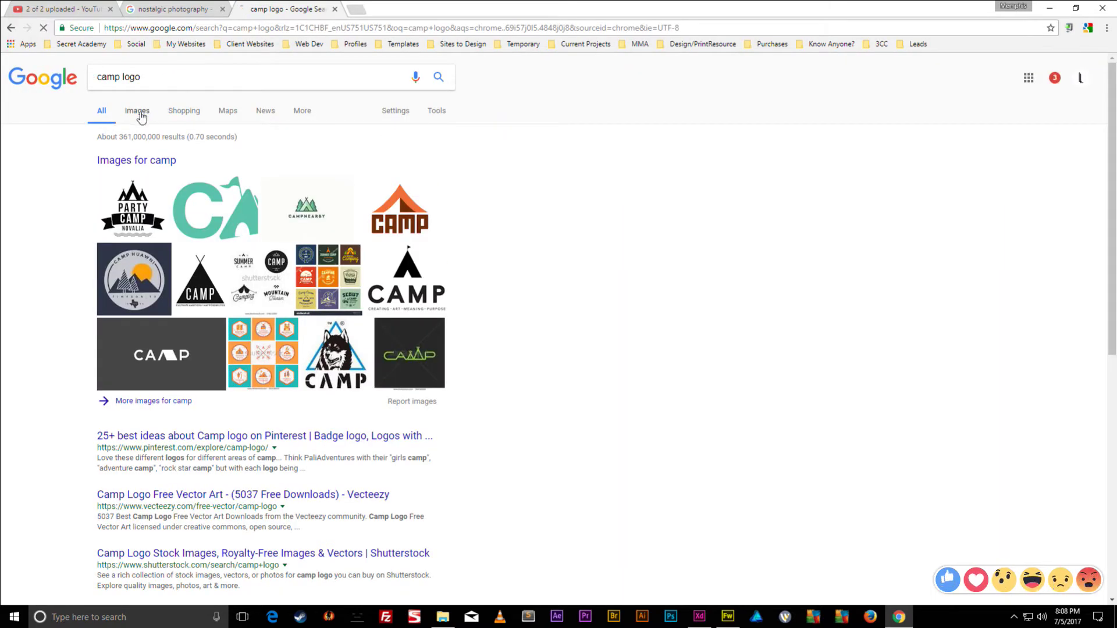
- Filter the camp logo image results to transparent colour
left_click(138, 112)
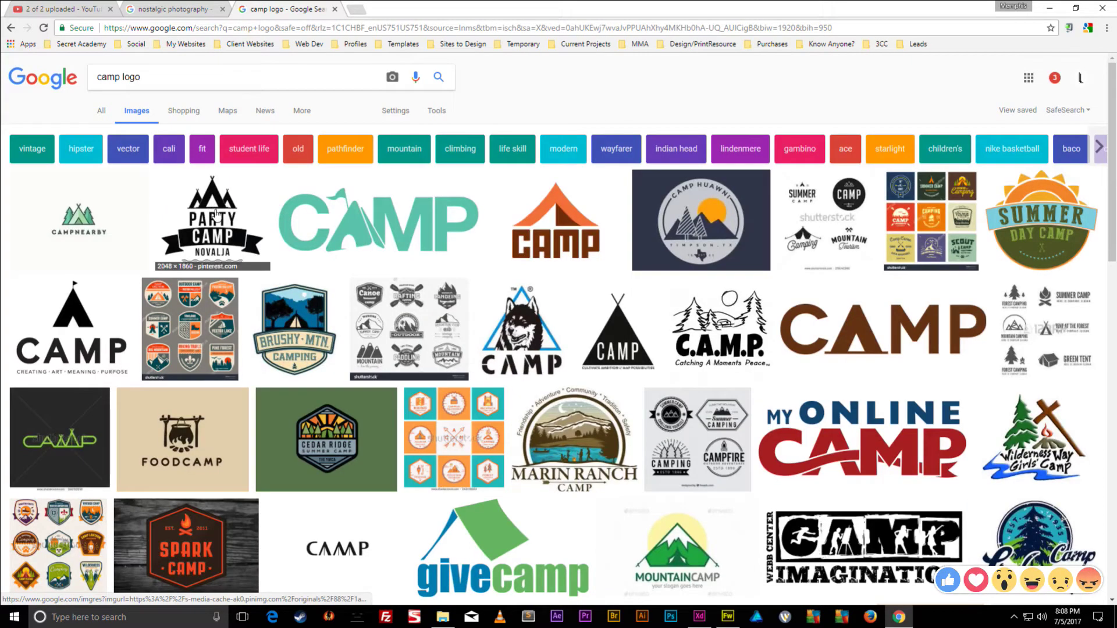
left_click(438, 111)
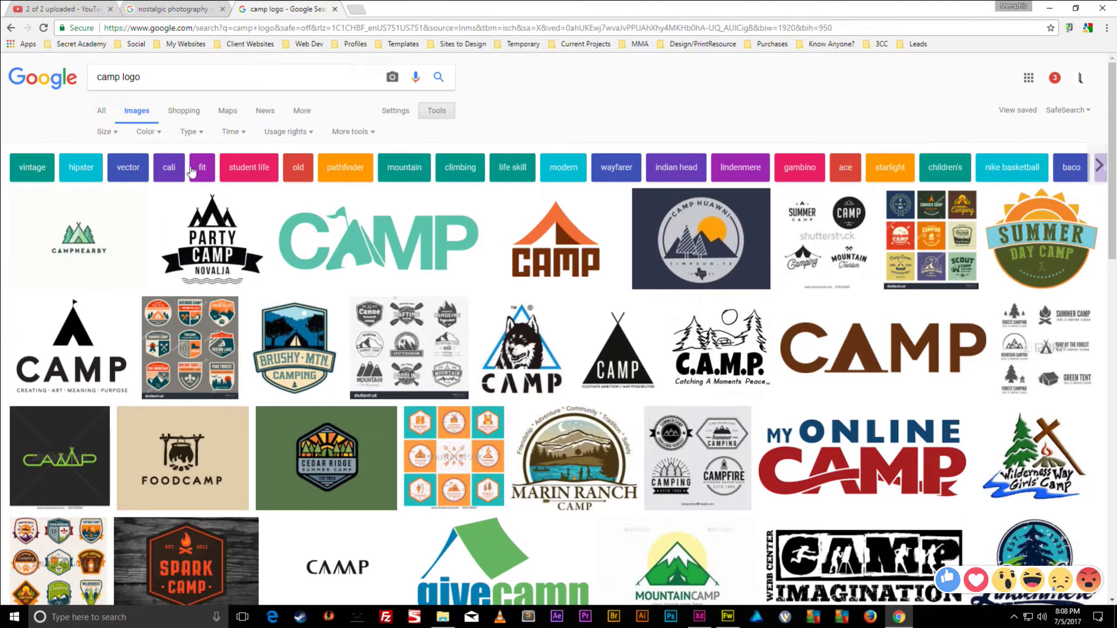
left_click(149, 132)
left_click(161, 200)
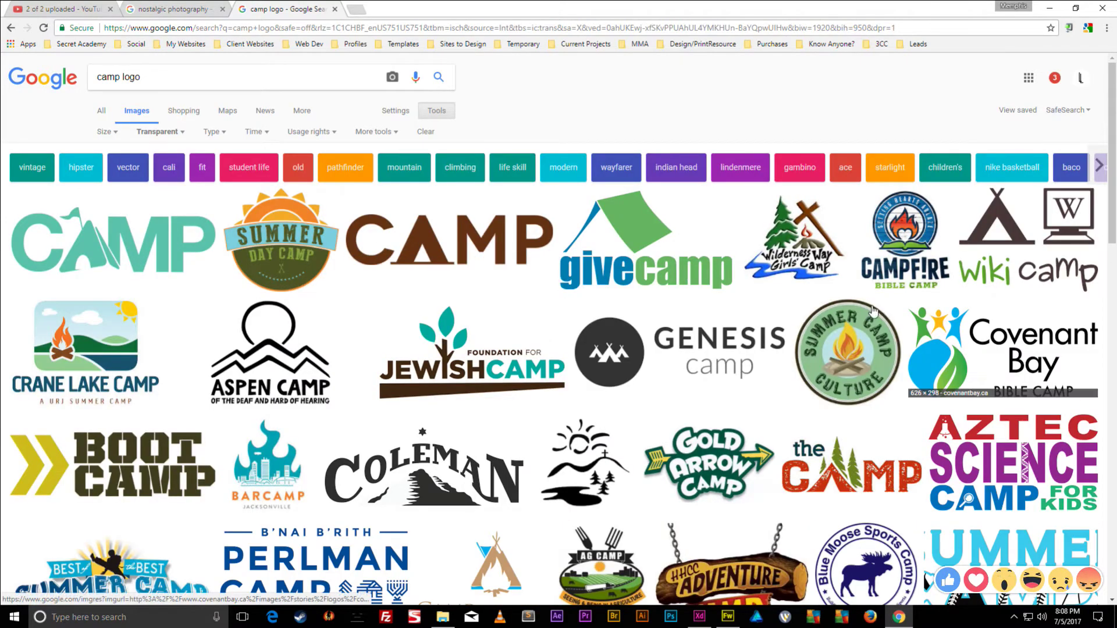
scroll(270, 360, "down", 3)
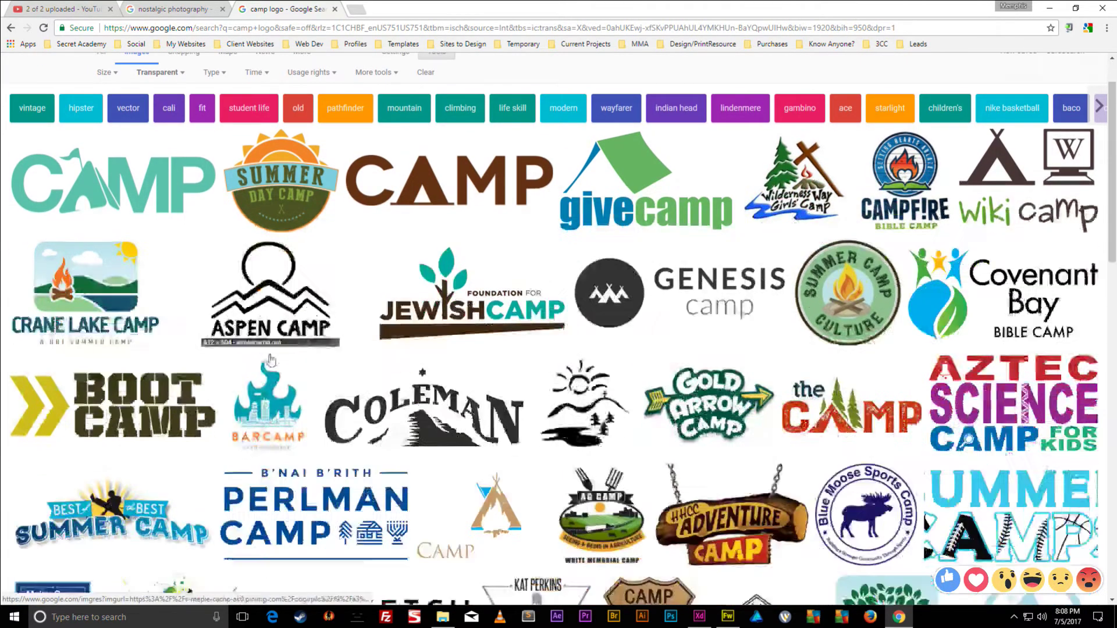
scroll(271, 360, "down", 4)
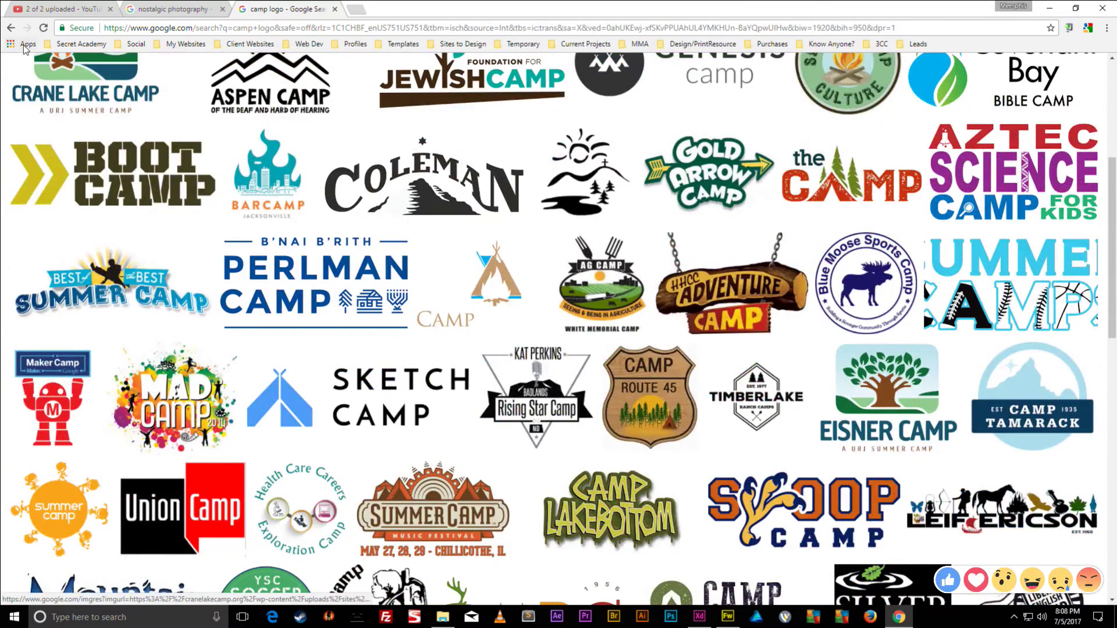
- Copy the Party Camp logo image from the unfiltered results and close the tab
key("alt+Left")
left_click(196, 228)
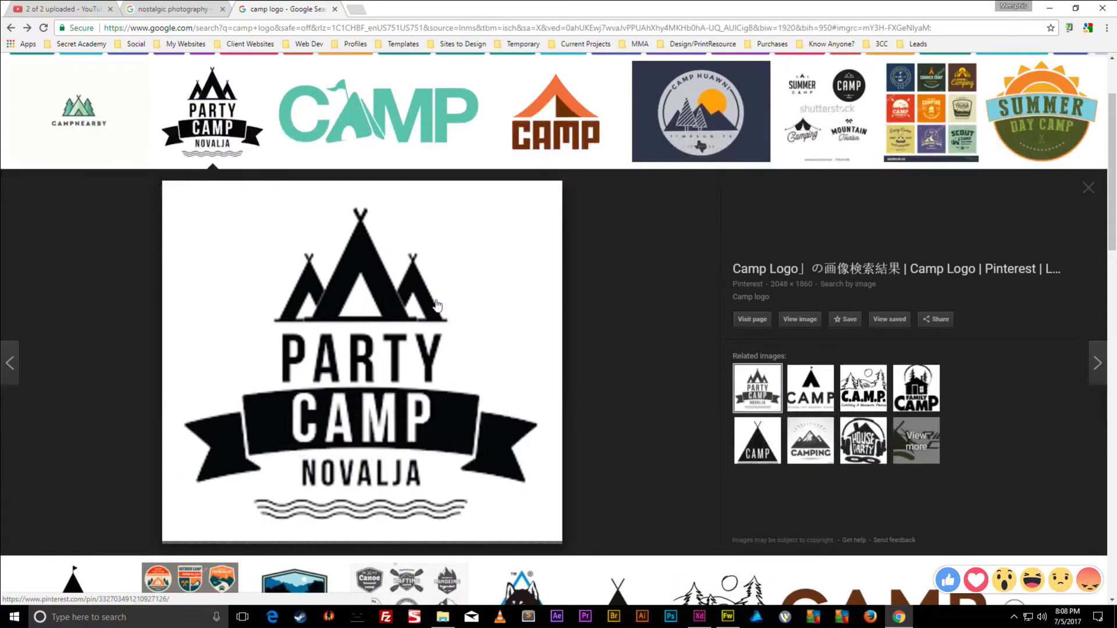
right_click(399, 286)
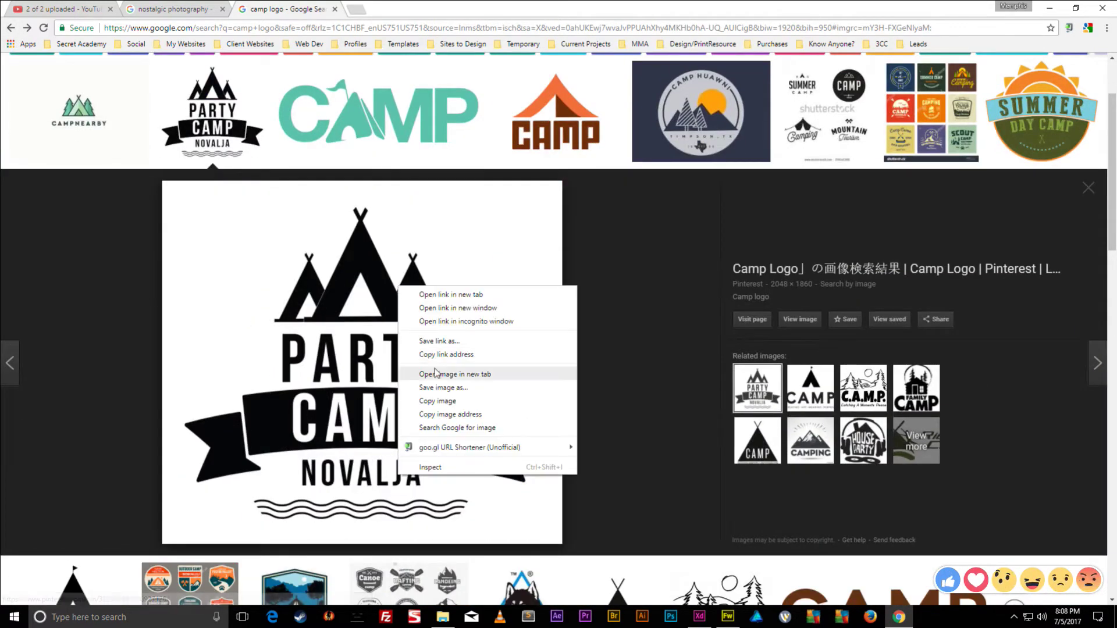
left_click(437, 401)
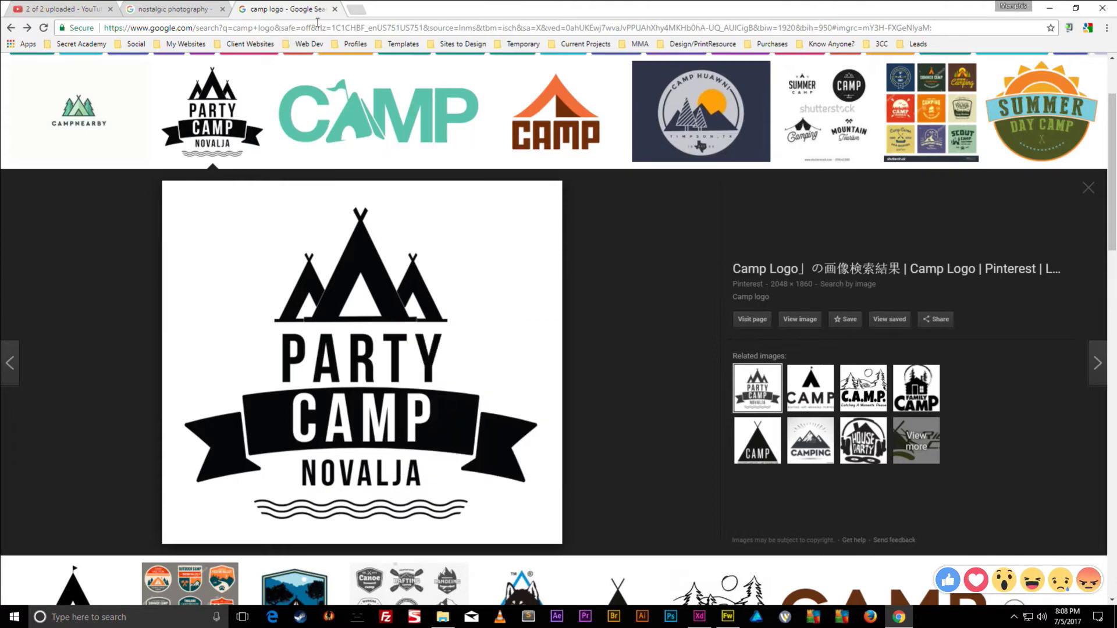
left_click(335, 9)
left_click(1050, 9)
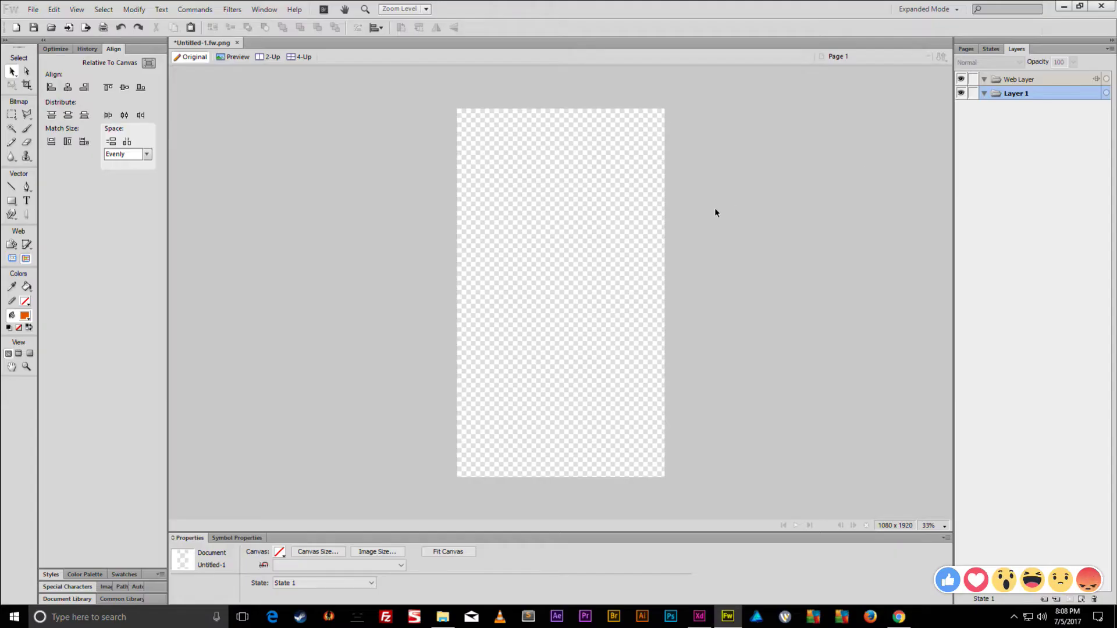
- Paste the Party Camp logo into a new document and fit the canvas to it
key("ctrl+v")
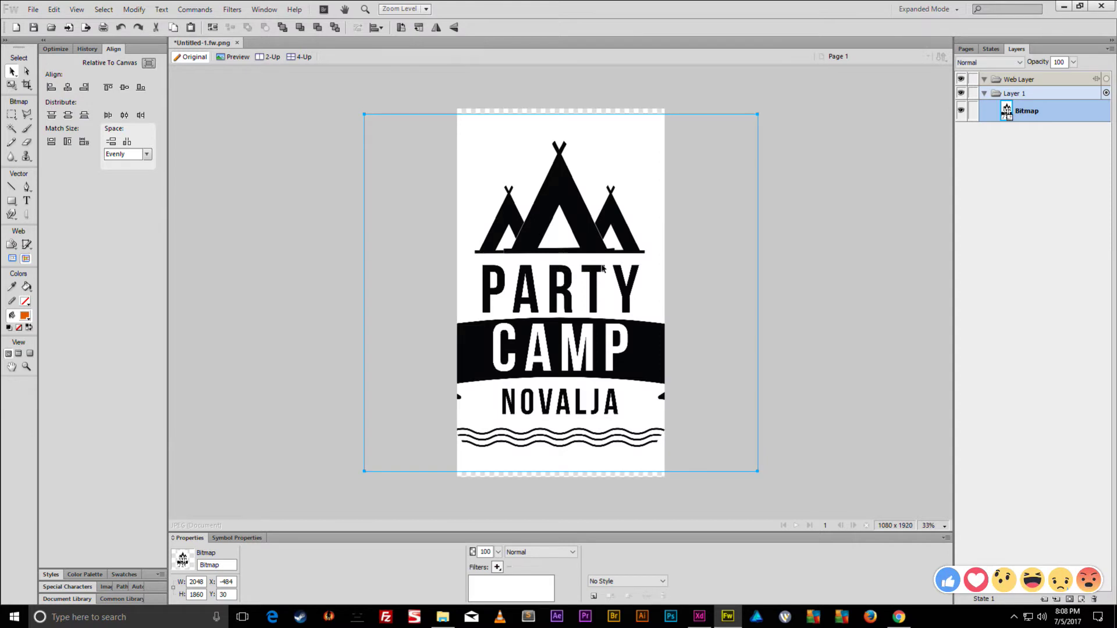
key("Delete")
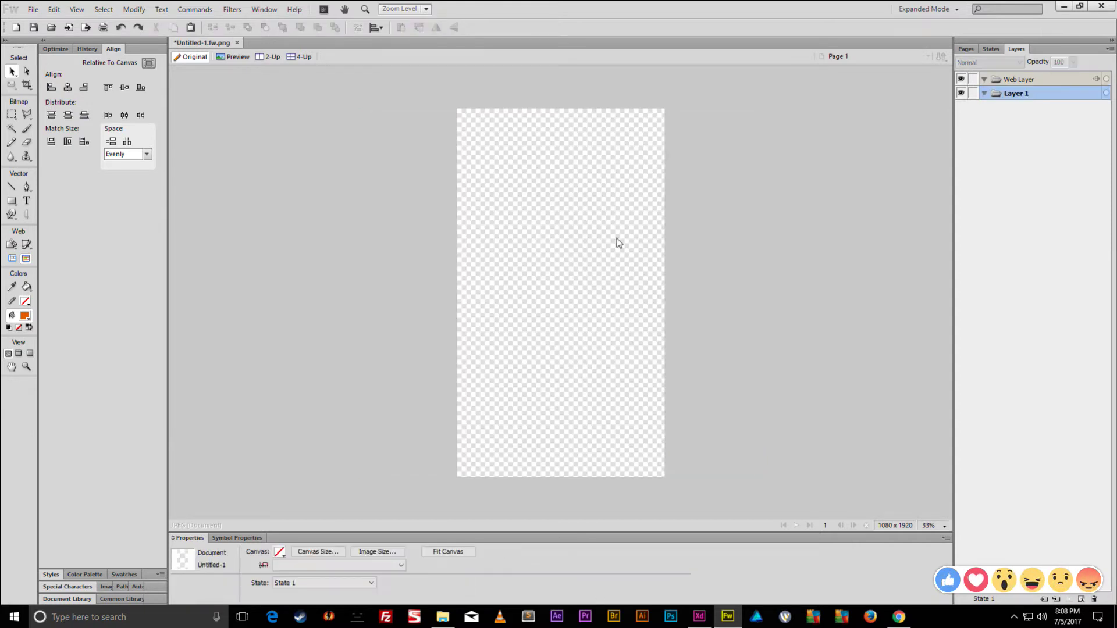
key("ctrl+n")
key("Return")
key("ctrl+v")
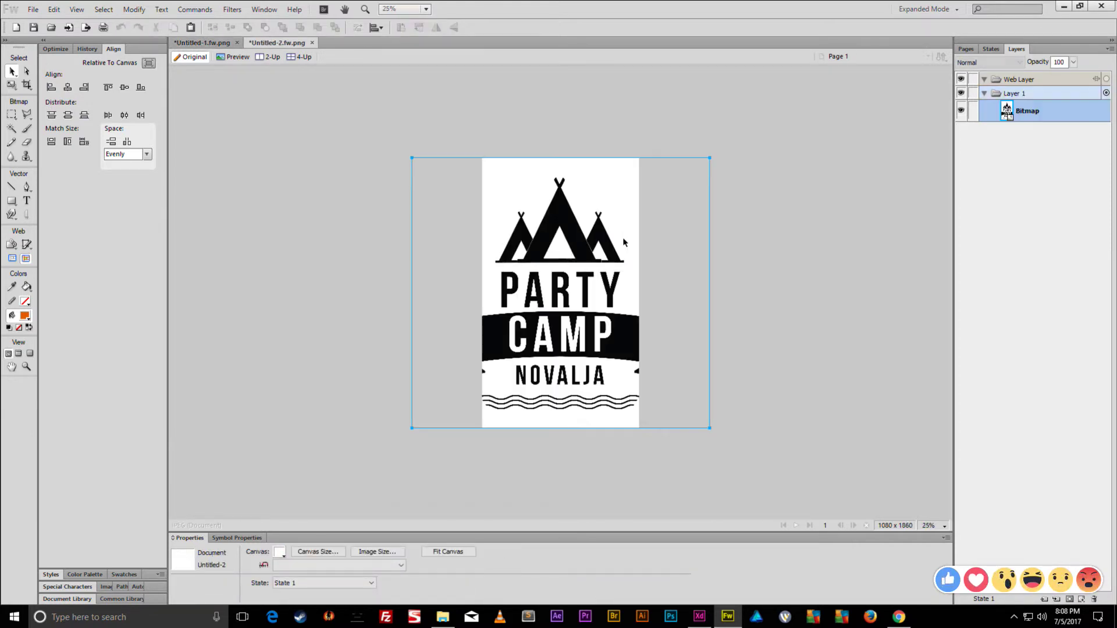
key("ctrl+alt+f")
key("v")
left_click(509, 397)
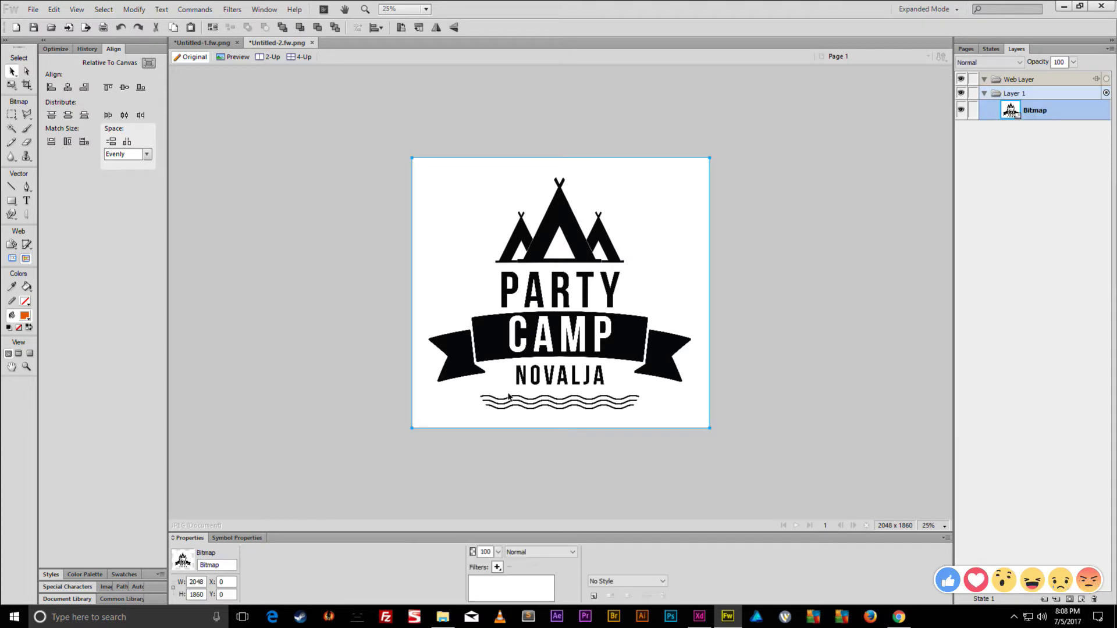
- Apply Convert to Alpha to the logo and make the canvas transparent
left_click(497, 567)
mouse_move(547, 519)
left_click(646, 519)
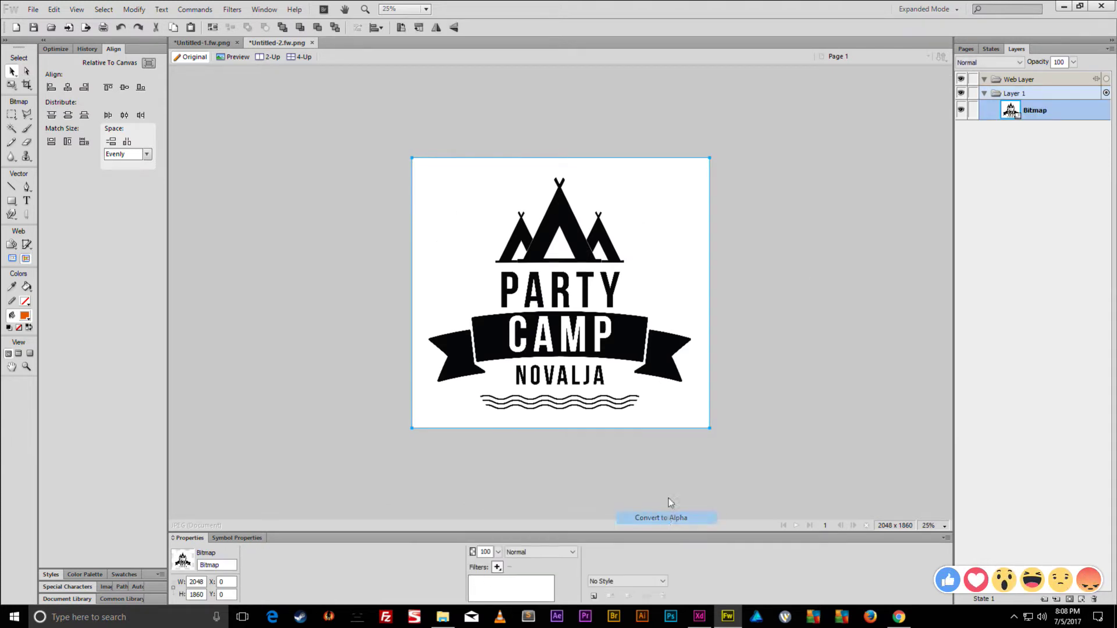
left_click(366, 369)
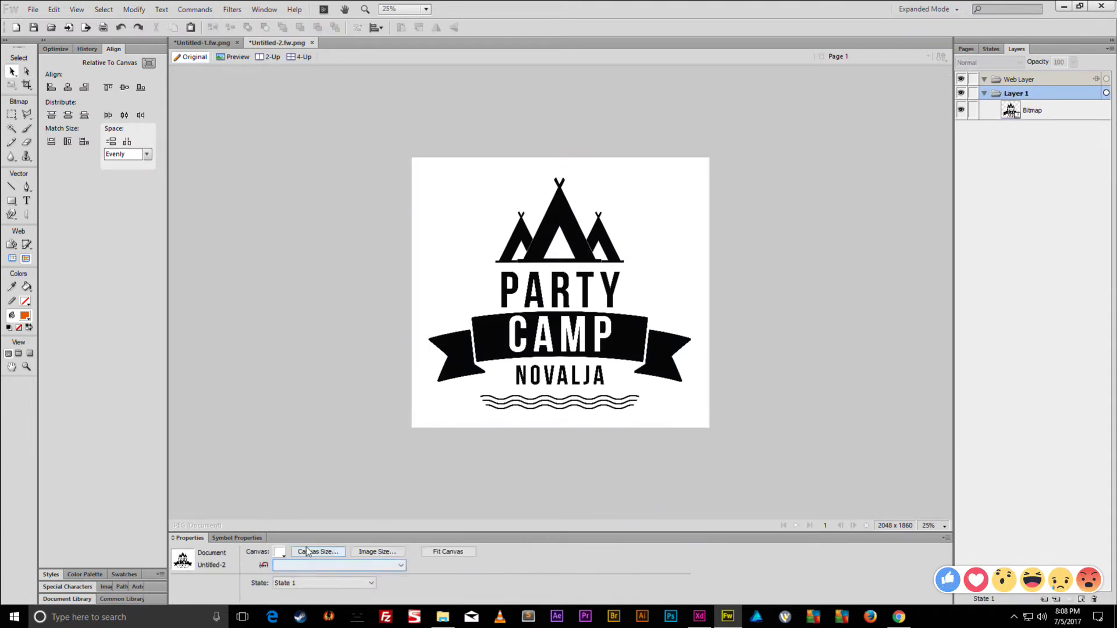
left_click(282, 553)
left_click(289, 535)
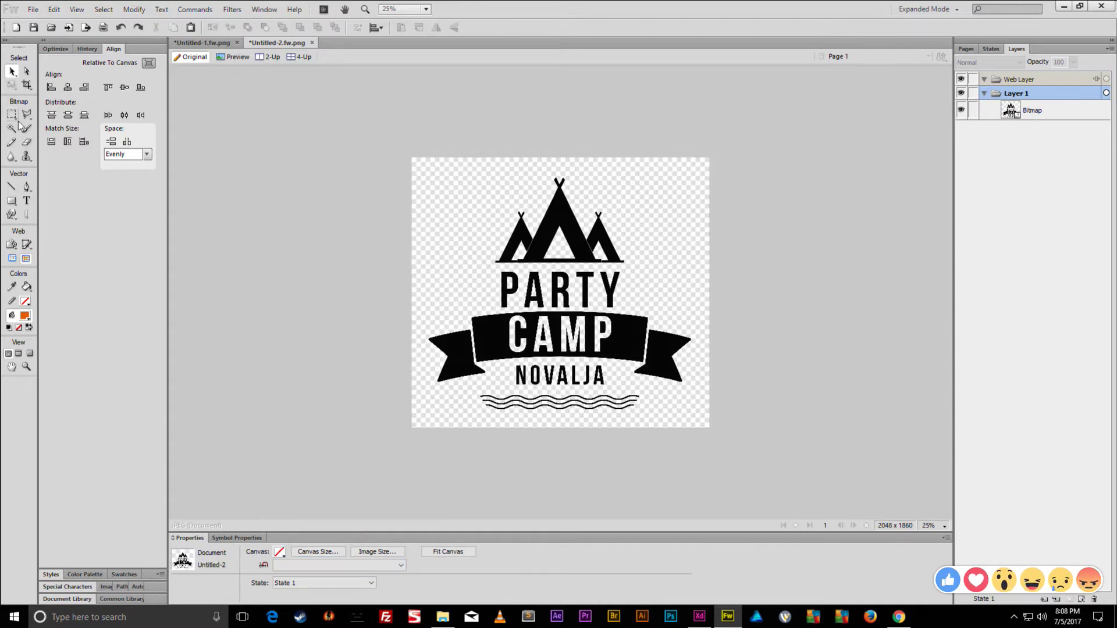
- Enlarge the logo about twice, refit the canvas, and marquee-select the whole logo
left_click(566, 267)
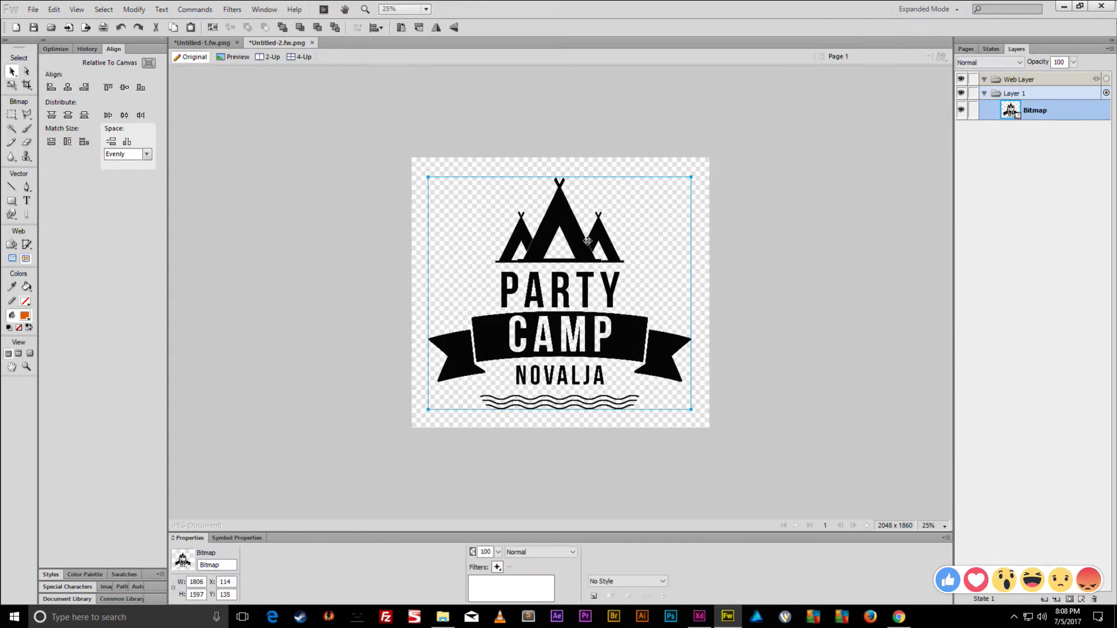
left_click_drag(690, 177, 831, 62)
key("ctrl+alt+f")
key("ctrl+minus")
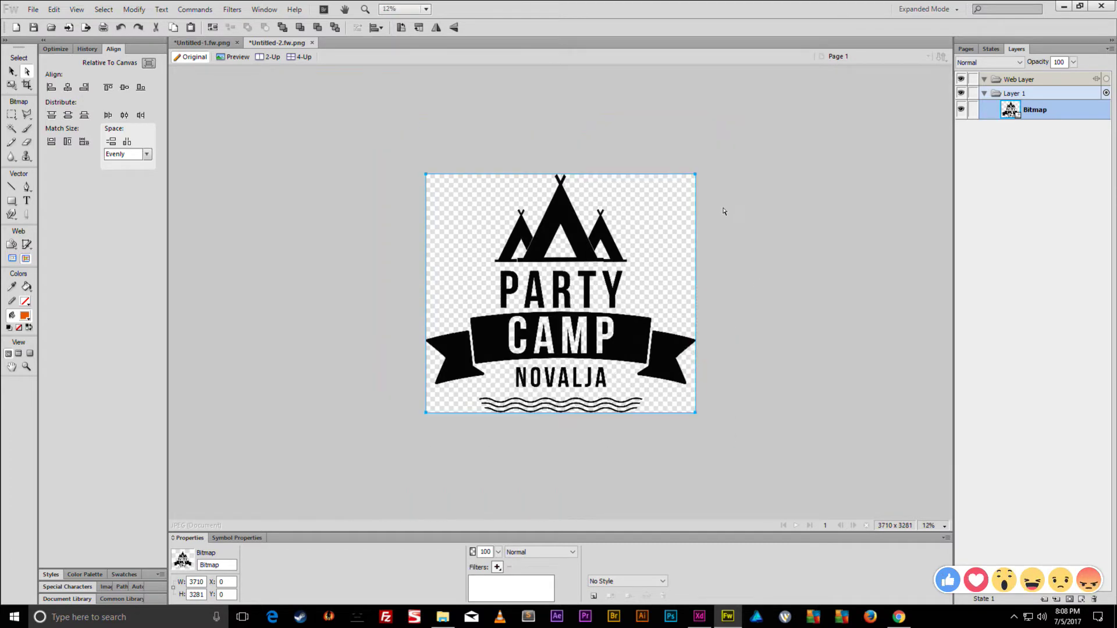
key("q")
key("Return")
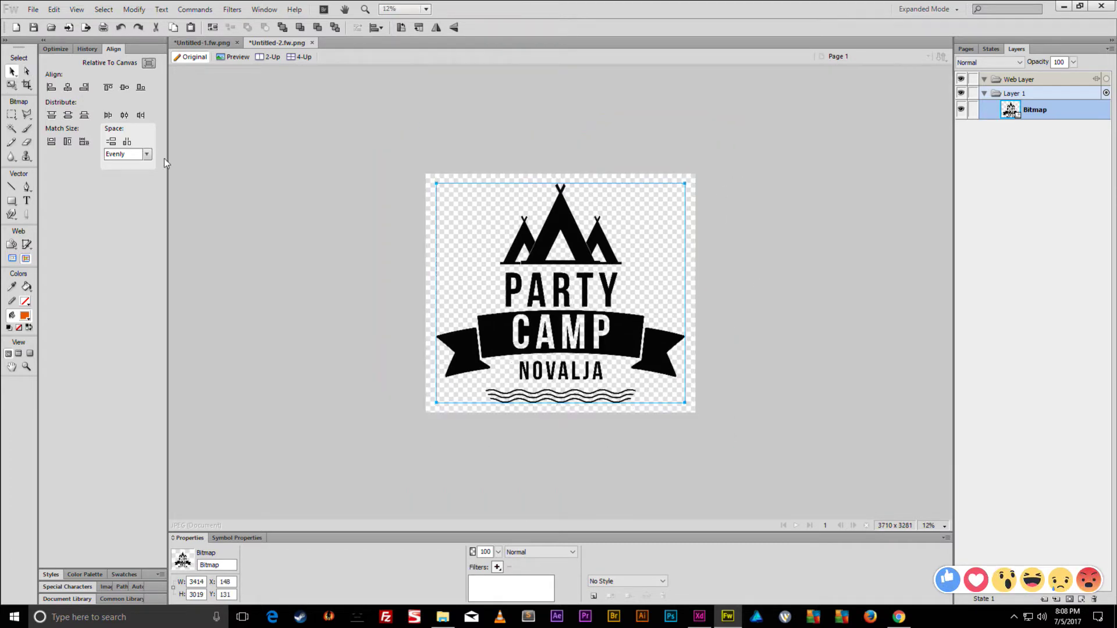
left_click(12, 114)
left_click_drag(324, 157, 790, 421)
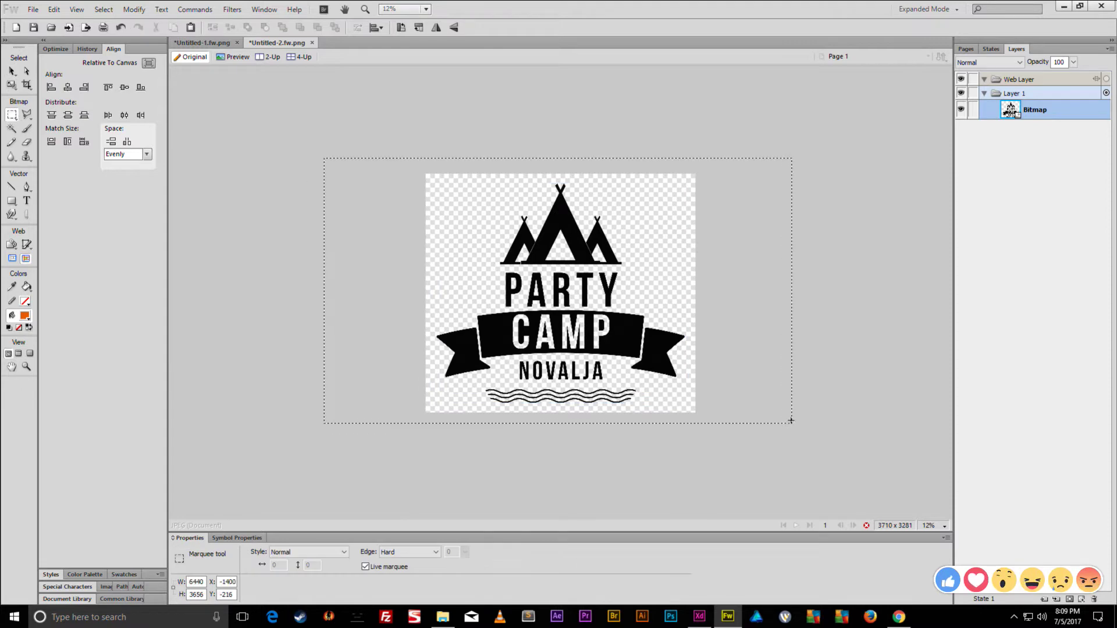
- Convert the marquee selection into a vector path and copy it
right_click(616, 332)
mouse_move(674, 198)
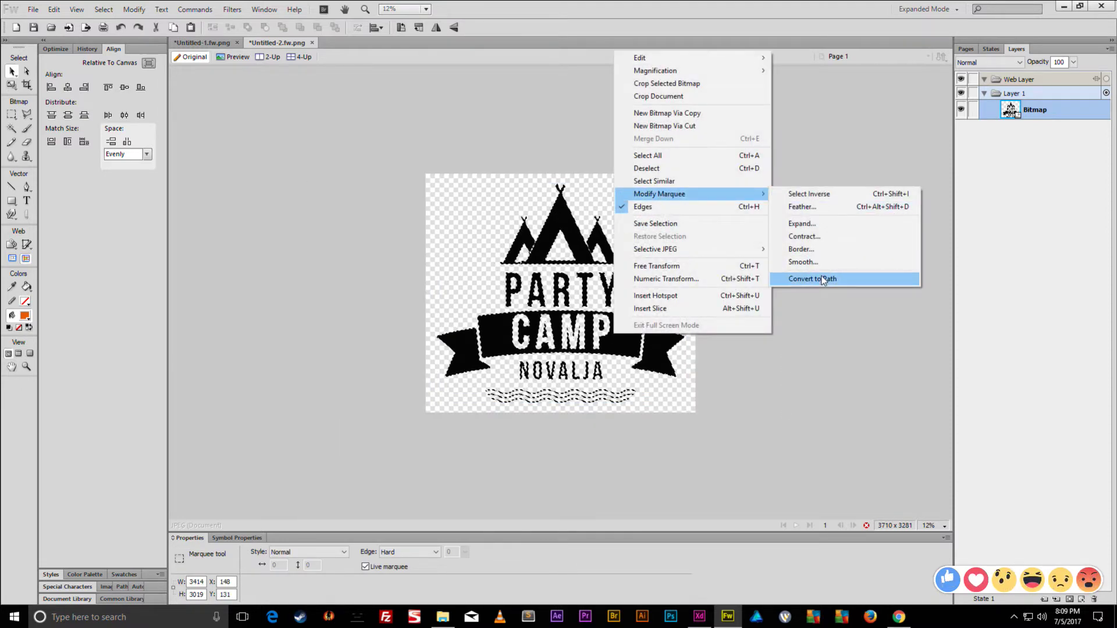
left_click(823, 280)
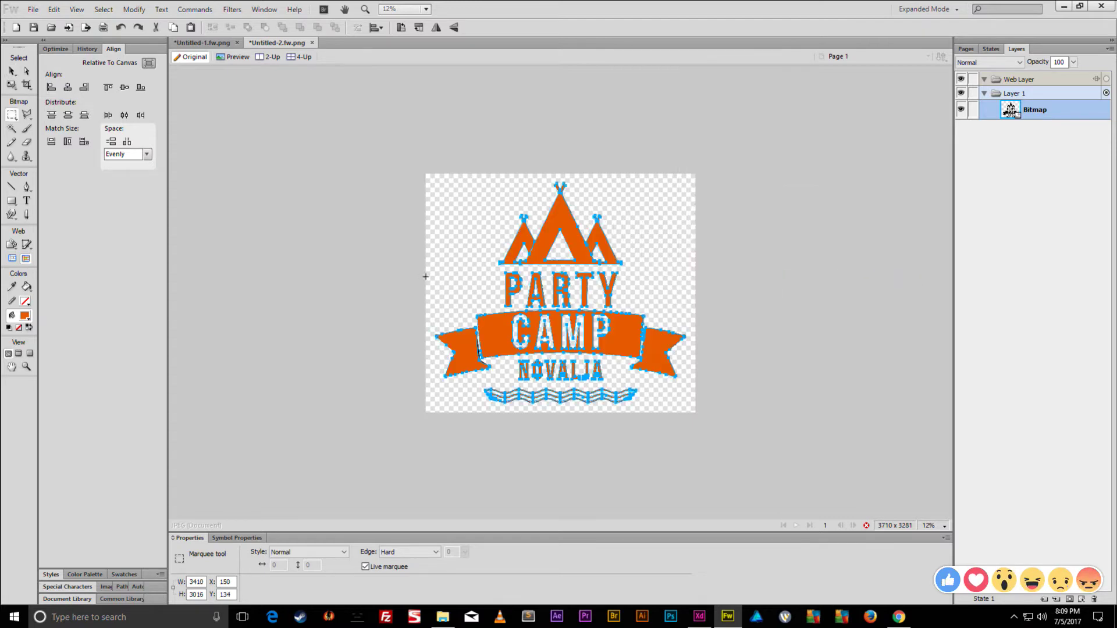
left_click(12, 71)
key("ctrl+d")
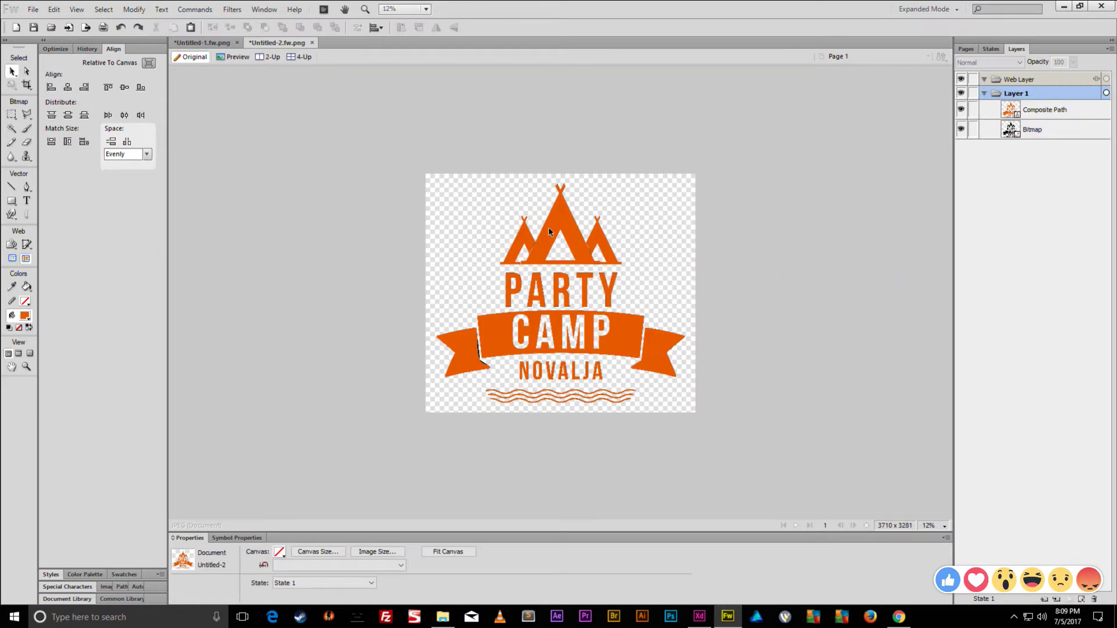
left_click(552, 237)
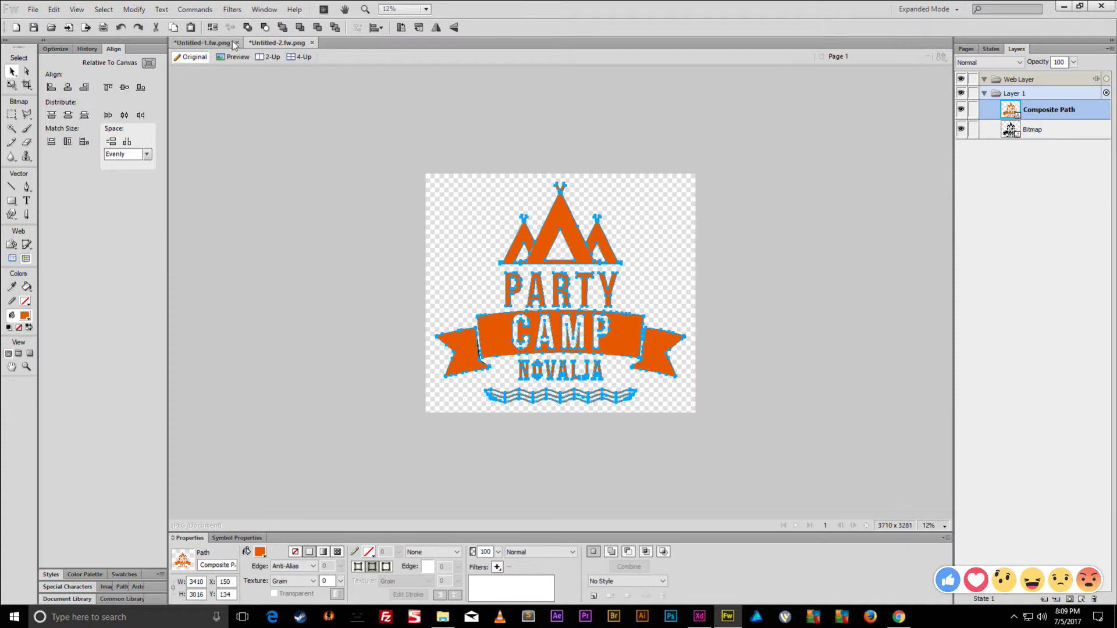
- Paste the logo path into Untitled-1, centre it, and scale it to 643 × 568
left_click(312, 42)
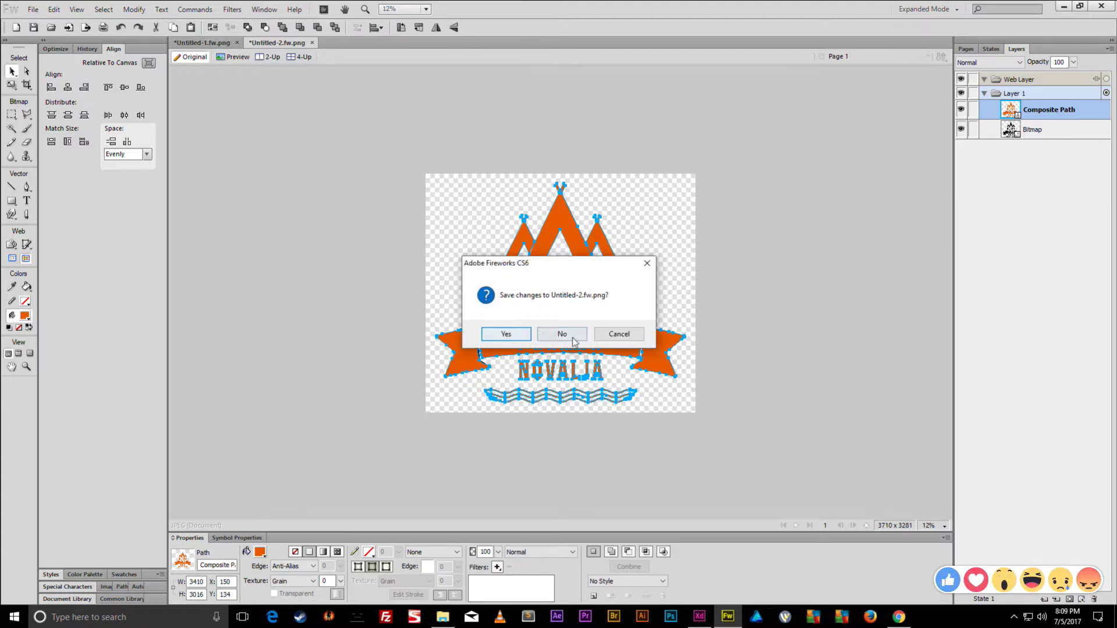
left_click(618, 334)
left_click(204, 43)
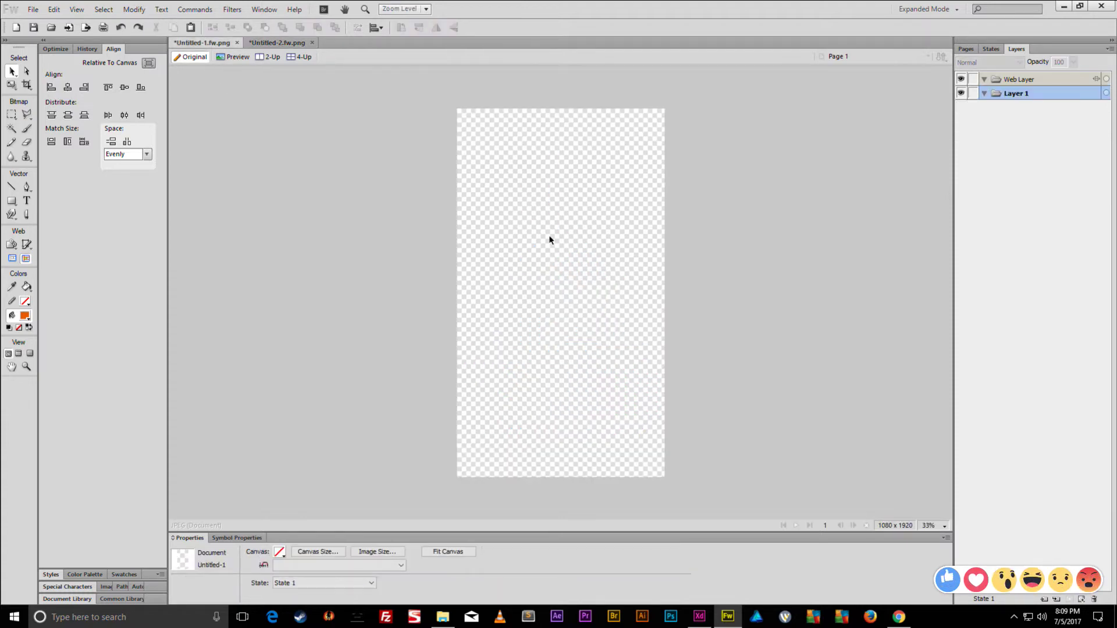
key("ctrl+v")
left_click(124, 86)
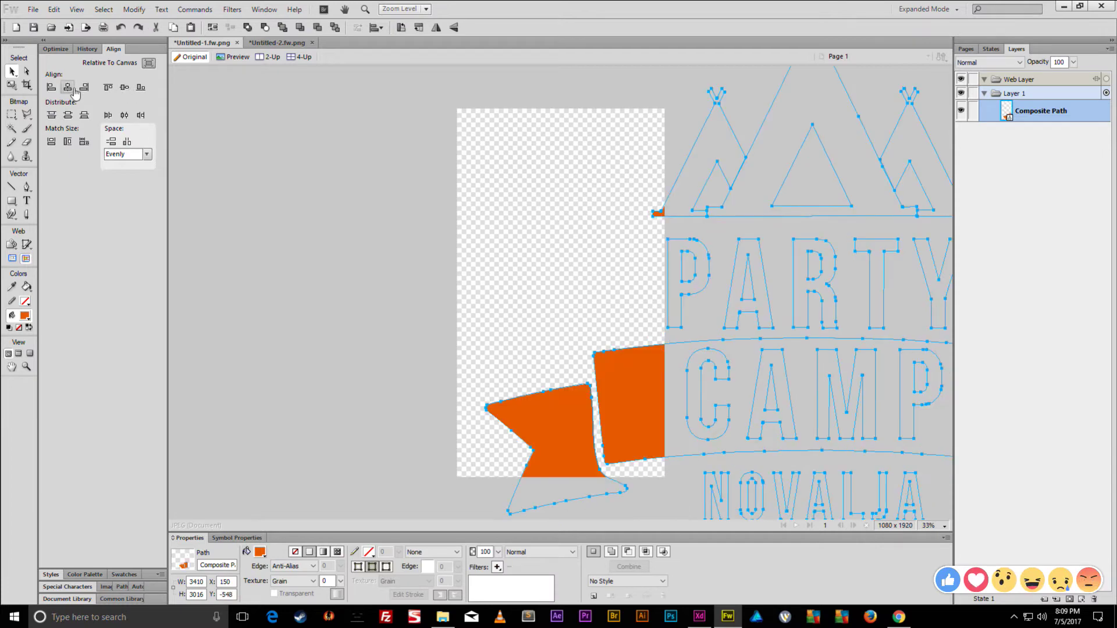
left_click(67, 87)
scroll(629, 272, "down", 2)
key("q")
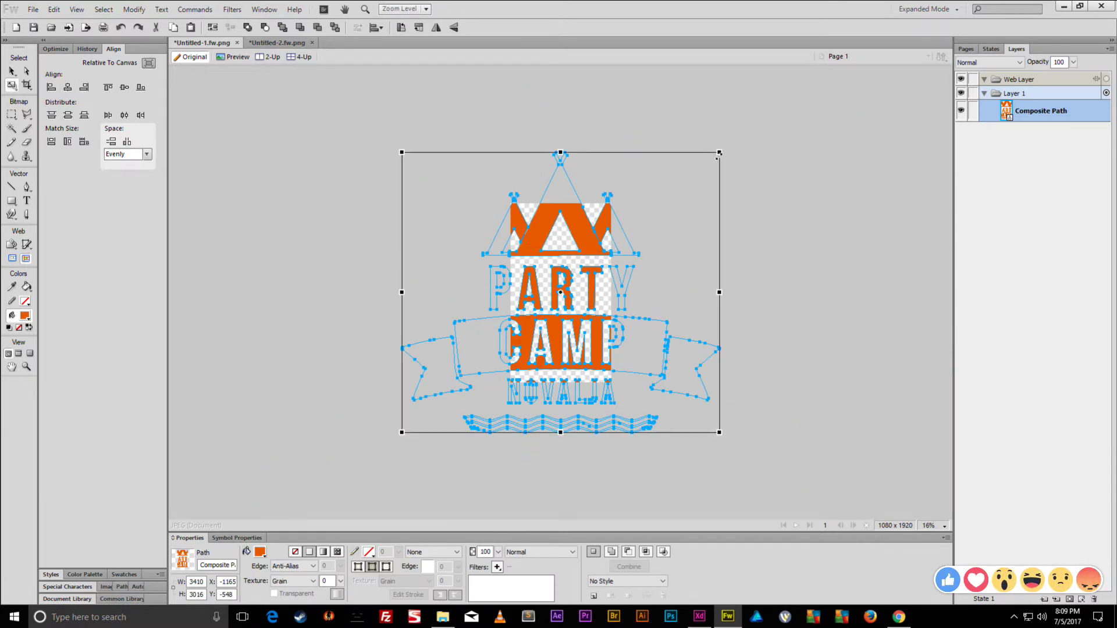
left_click_drag(716, 156, 590, 266)
scroll(641, 256, "up", 4)
scroll(646, 255, "down", 2)
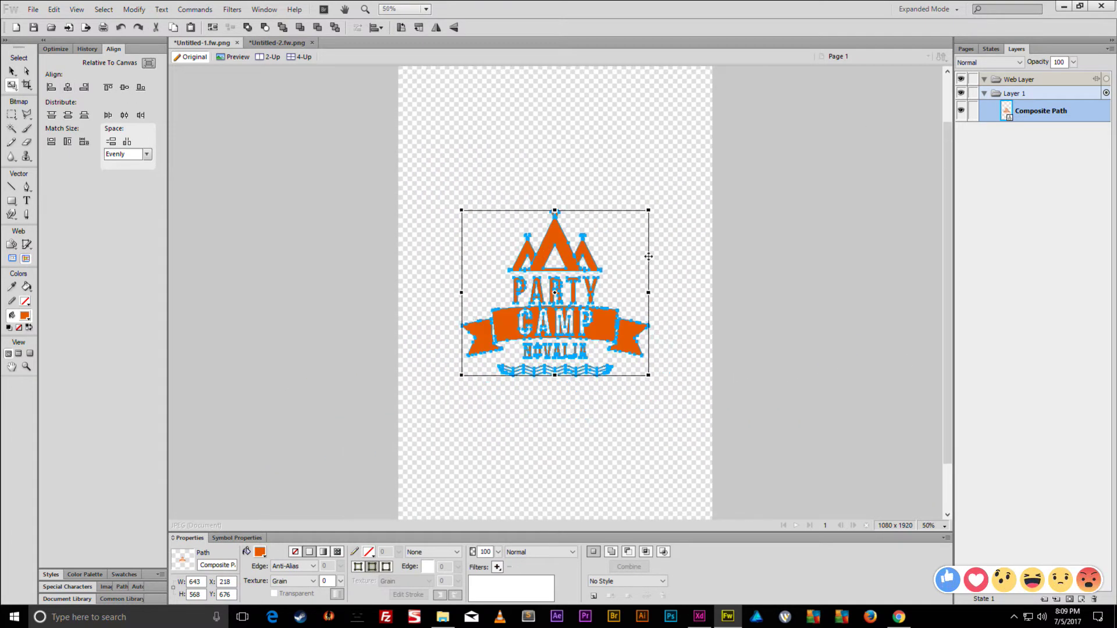
key("v")
- Close Untitled-2 without saving and fill the logo path with black
left_click(277, 43)
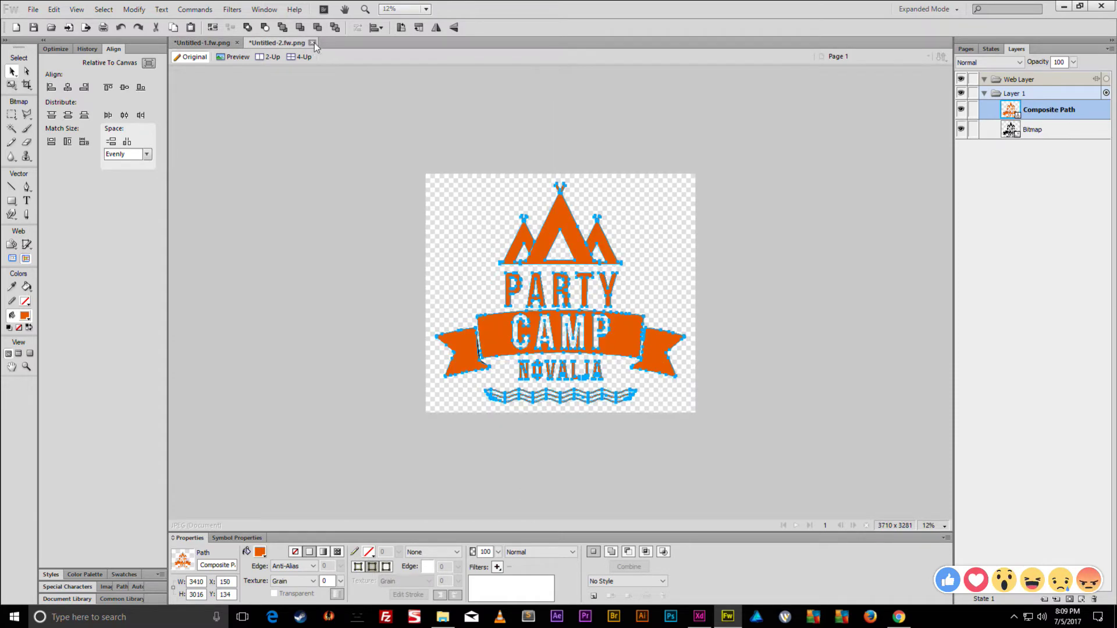
left_click(312, 43)
left_click(568, 336)
left_click(464, 267)
left_click_drag(733, 212, 473, 375)
left_click_drag(763, 220, 483, 416)
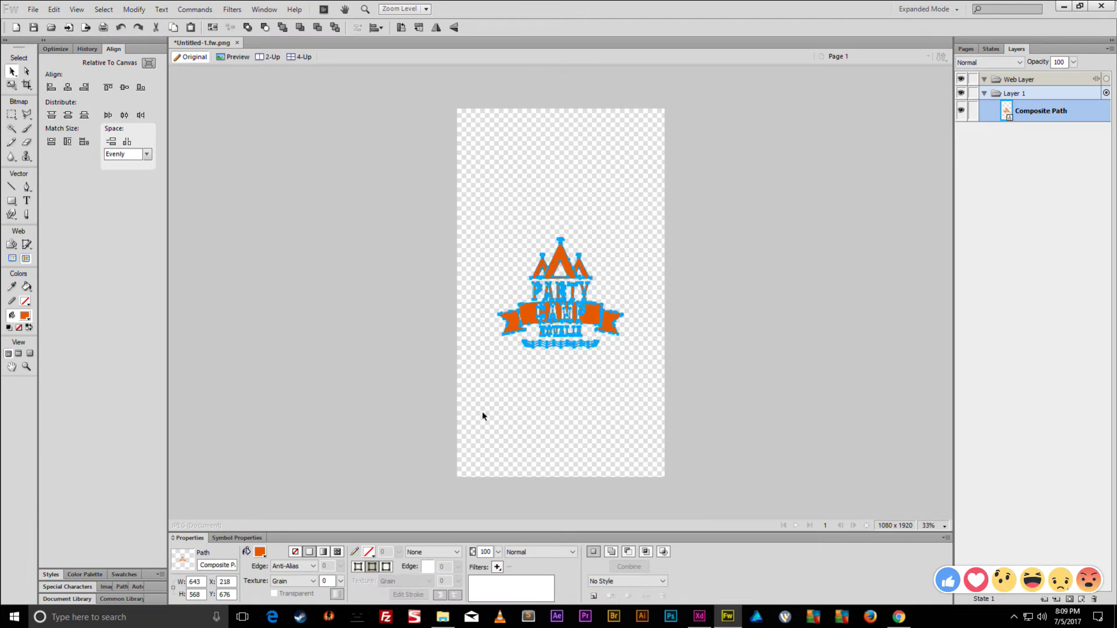
left_click(260, 551)
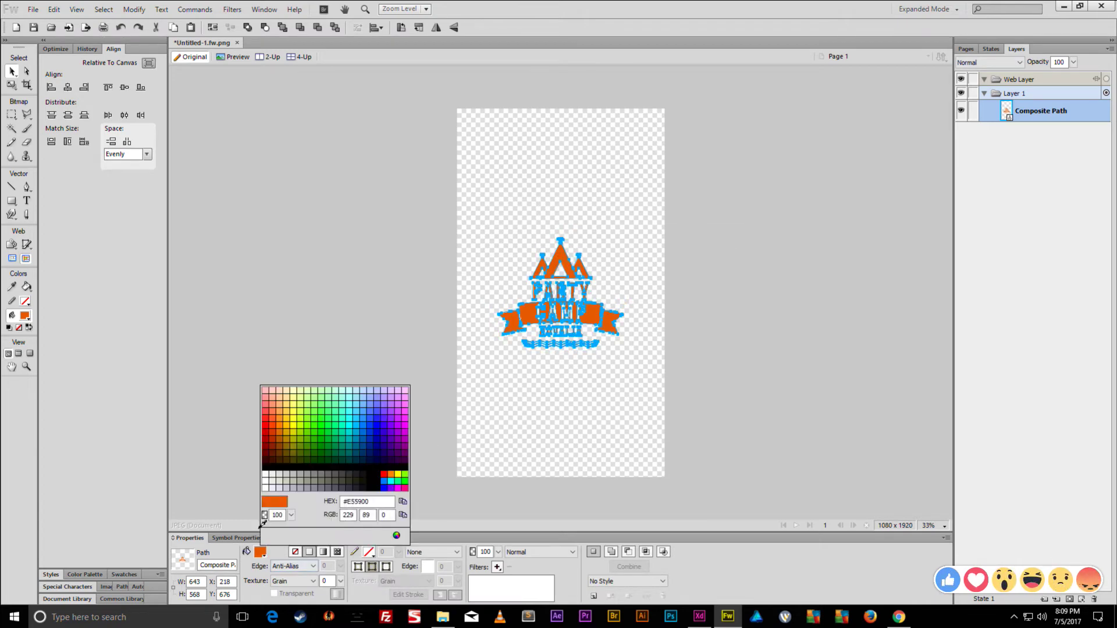
left_click(267, 474)
left_click(500, 269)
left_click_drag(561, 176, 516, 369)
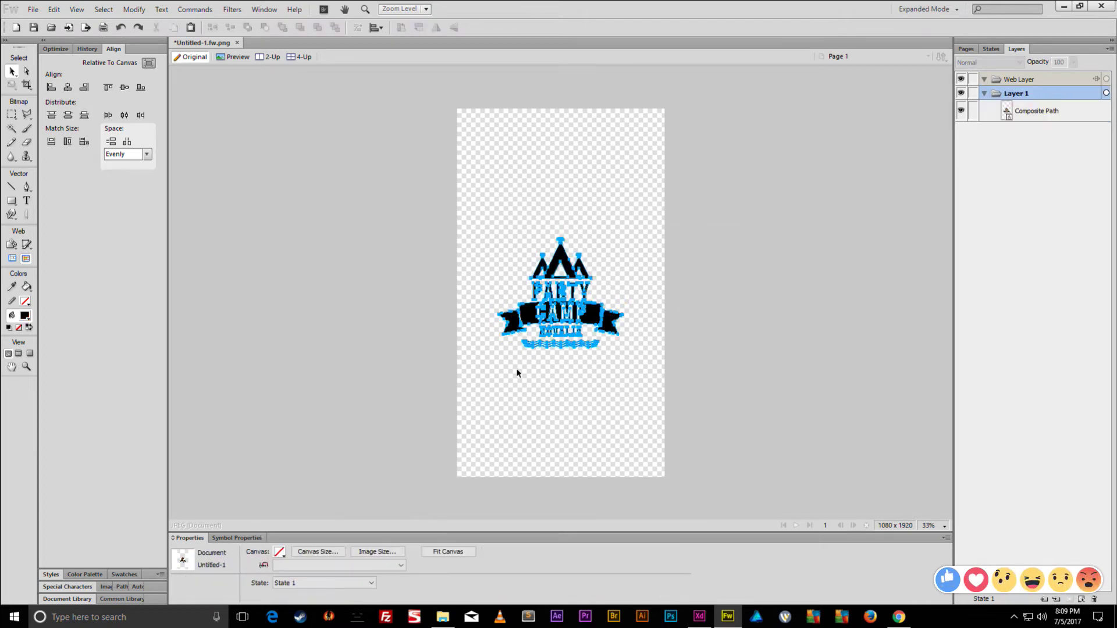
left_click(650, 208)
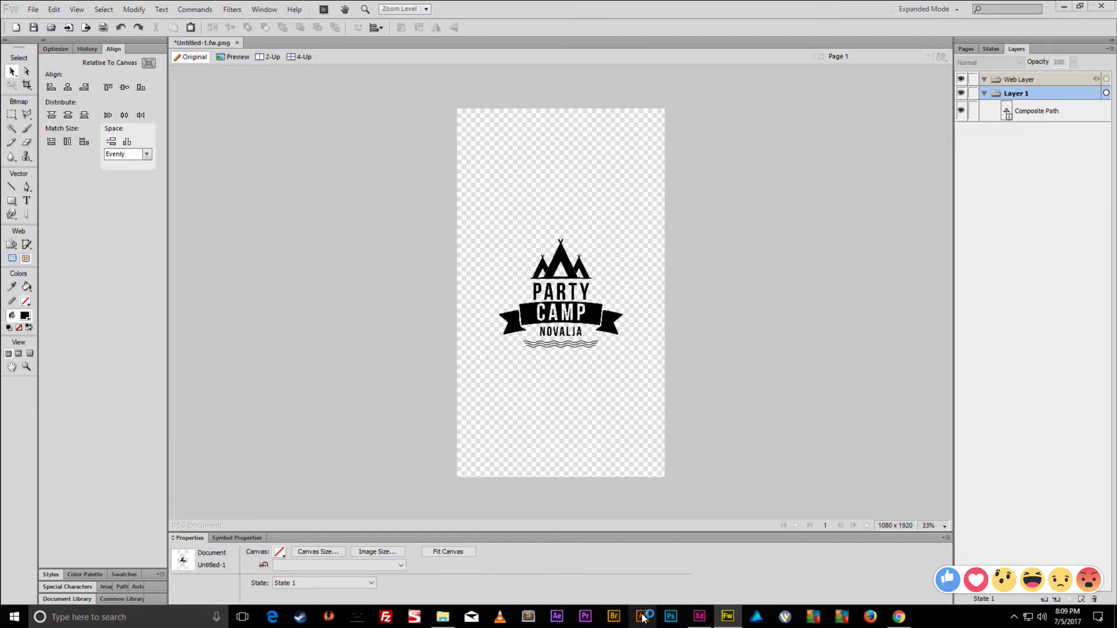
left_click_drag(702, 181, 474, 406)
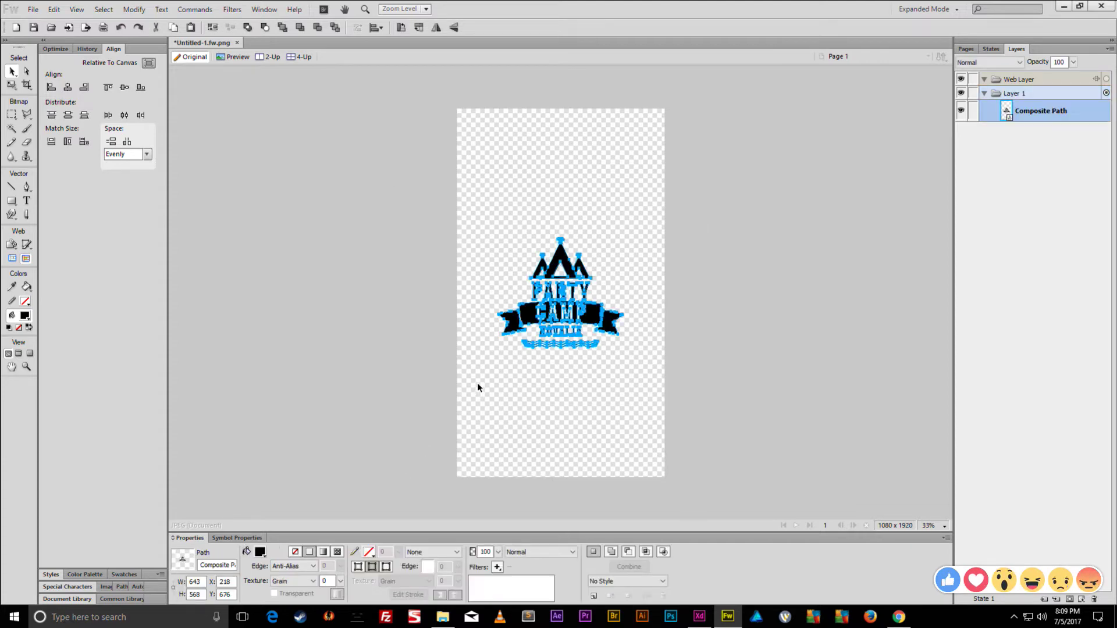
- In Save As, browse to Desktop > Tinder App > Assets and add a new folder there
key("ctrl+s")
left_click(247, 36)
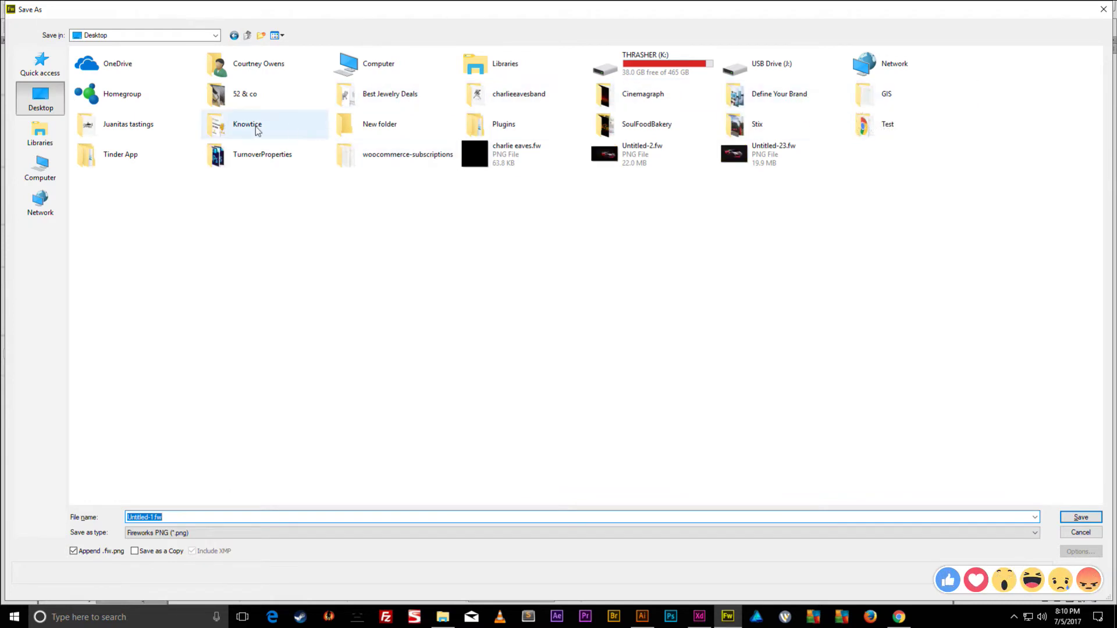
double_click(118, 156)
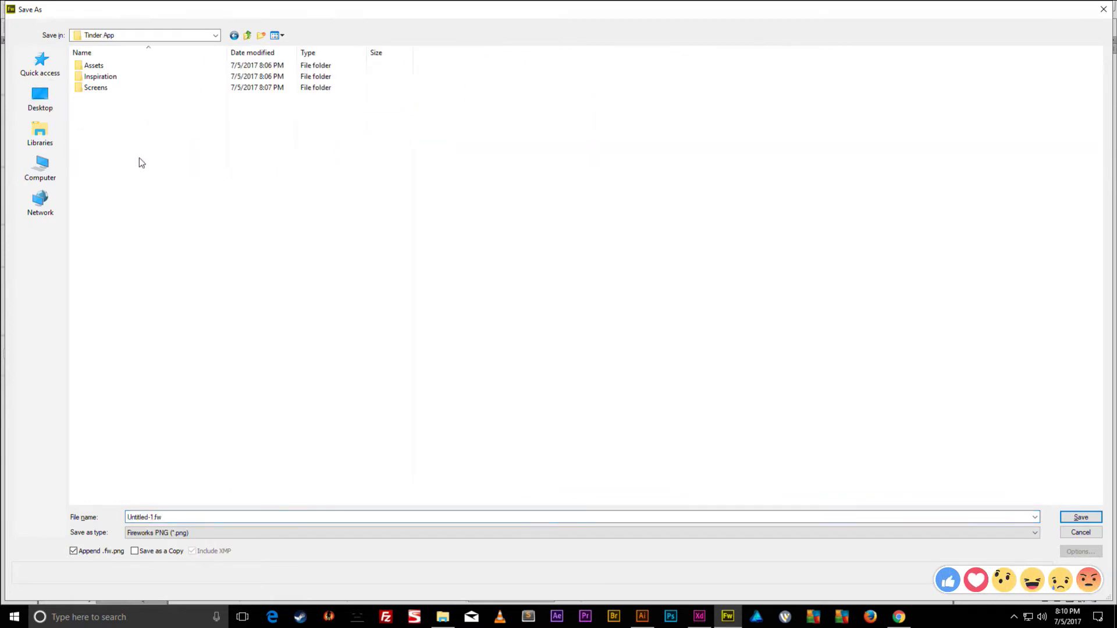
double_click(95, 66)
right_click(215, 96)
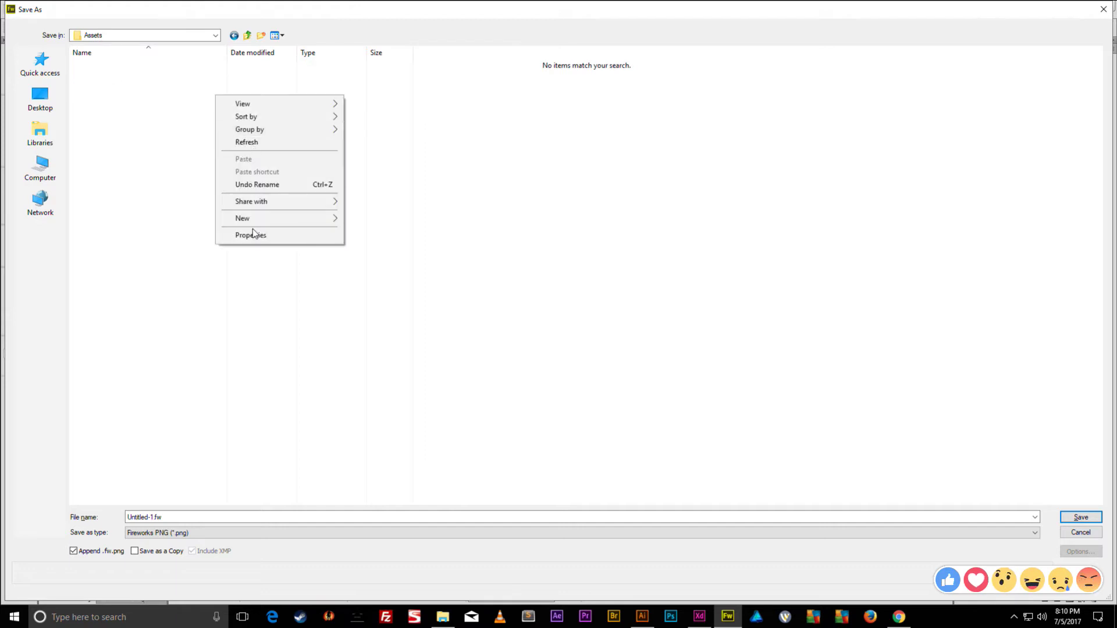
mouse_move(257, 219)
left_click(402, 221)
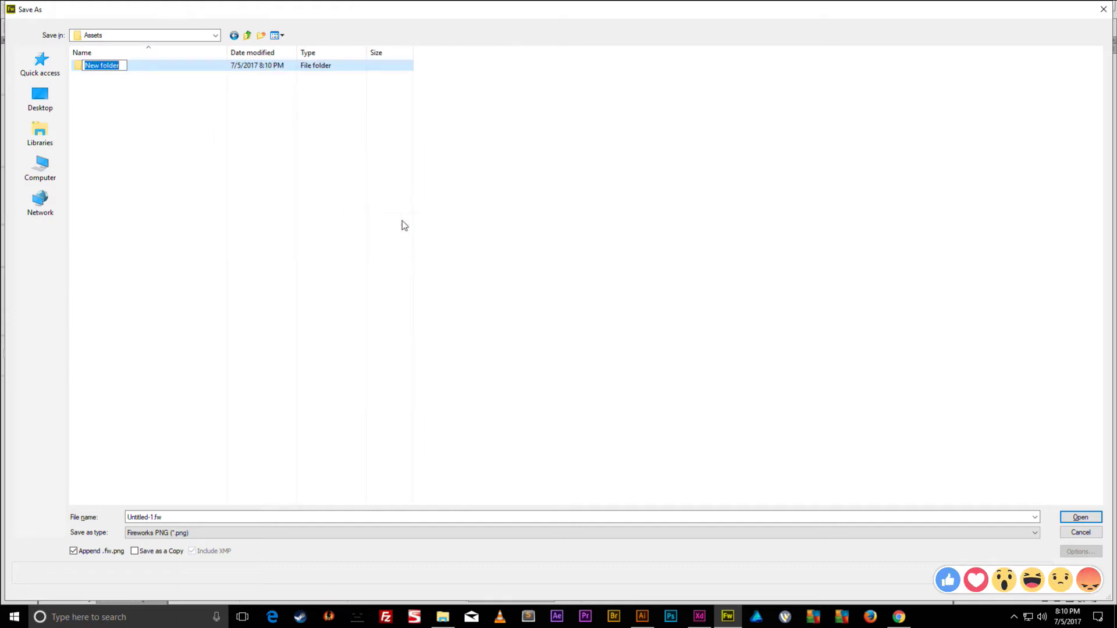
left_click(146, 110)
left_click(106, 69)
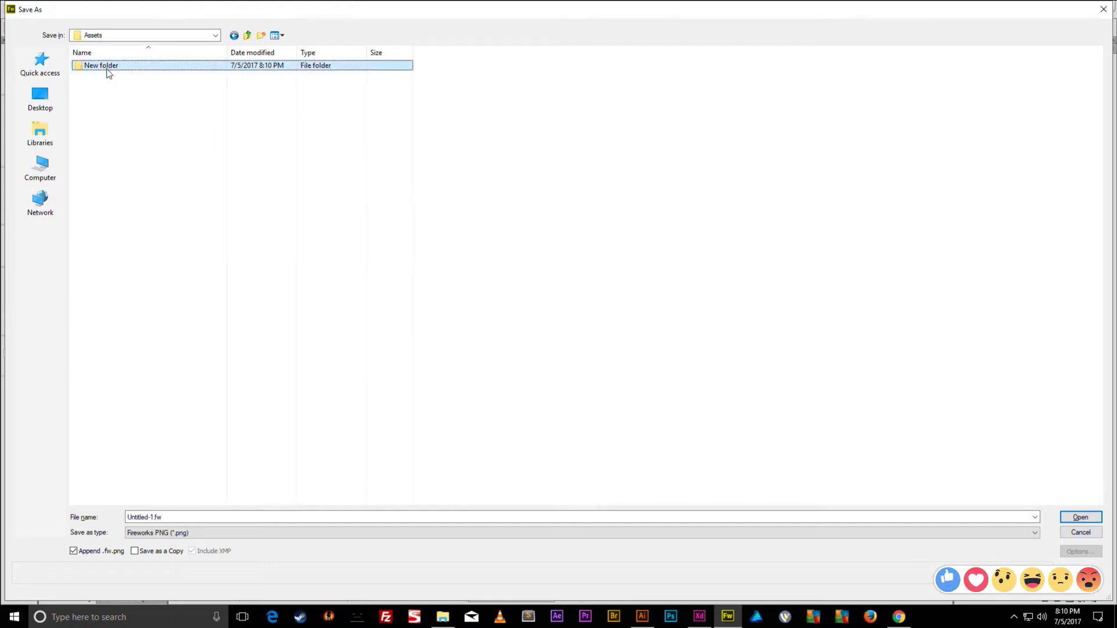
double_click(107, 69)
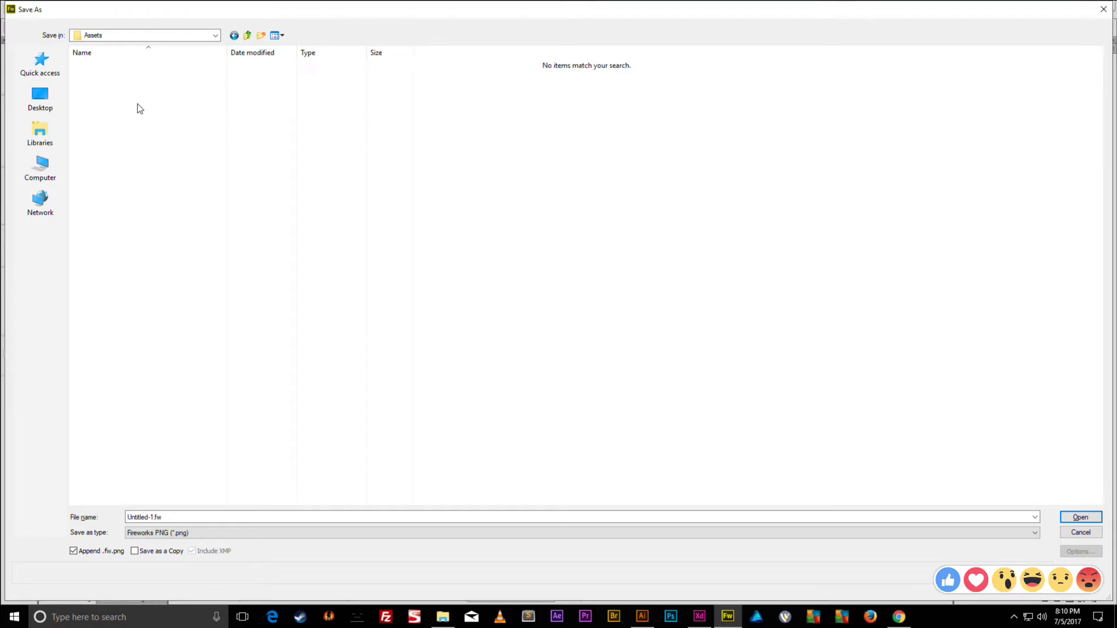
- Create a folder named Vectors and open it
right_click(153, 140)
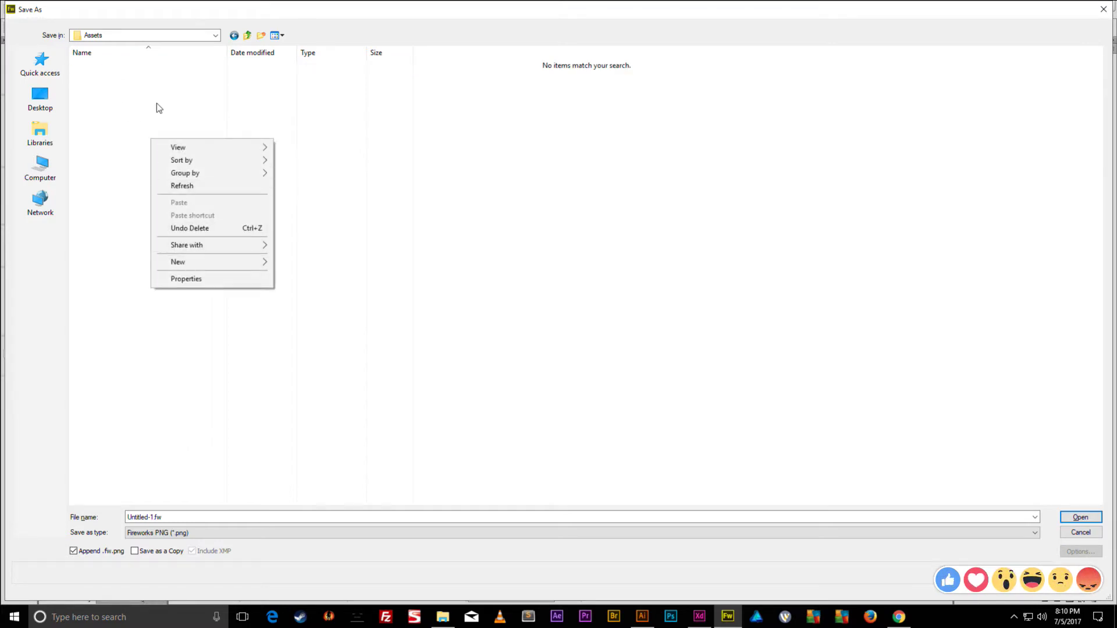
mouse_move(204, 263)
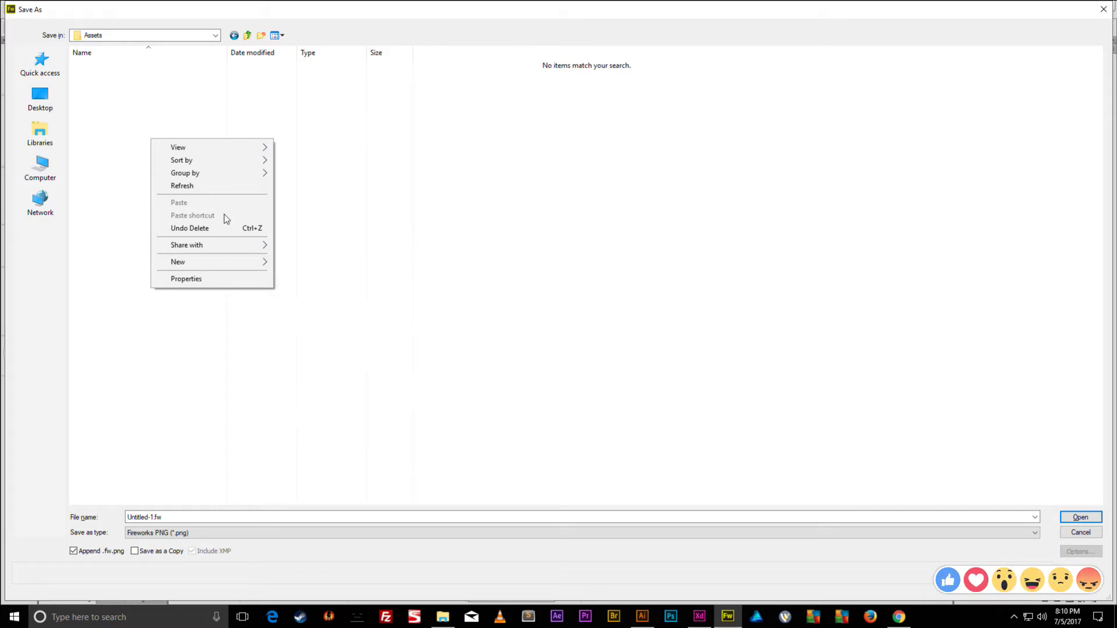
left_click(312, 260)
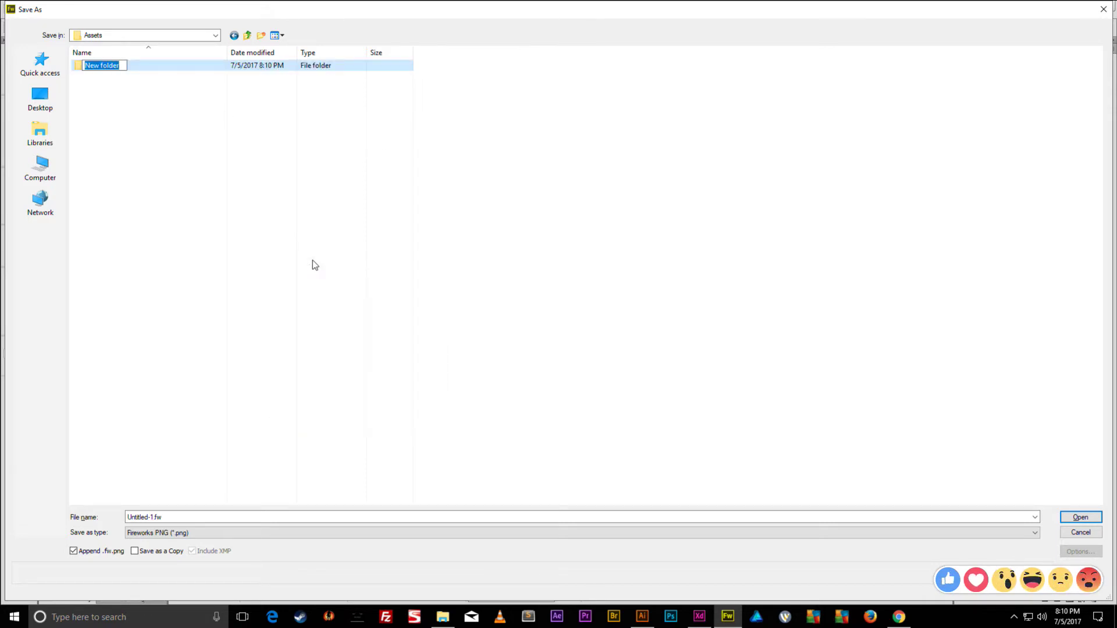
type("Vectors")
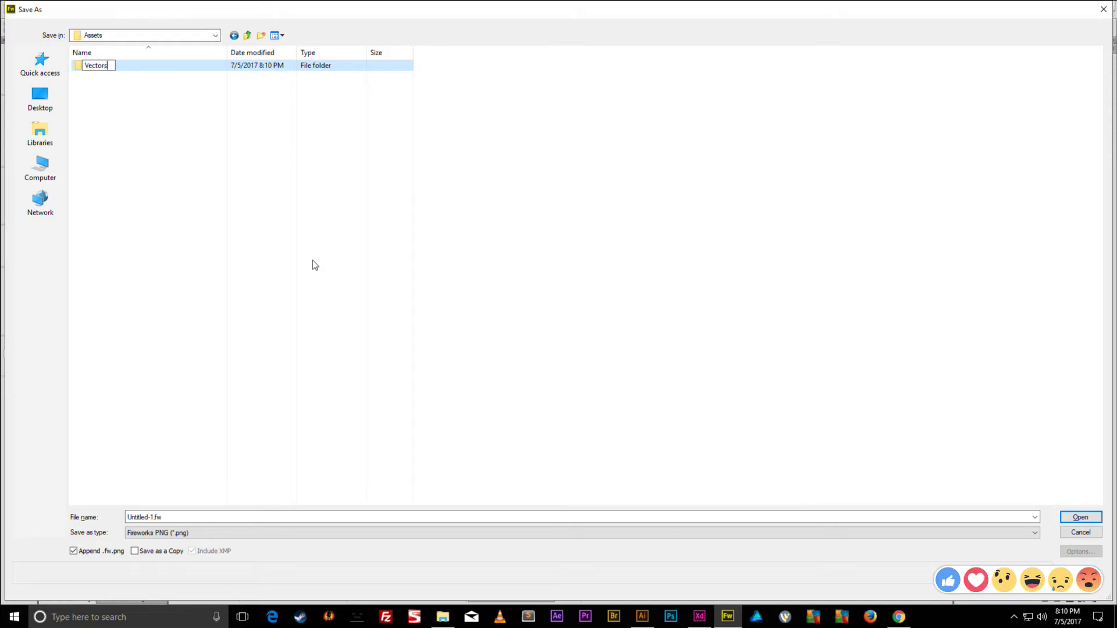
key("Return")
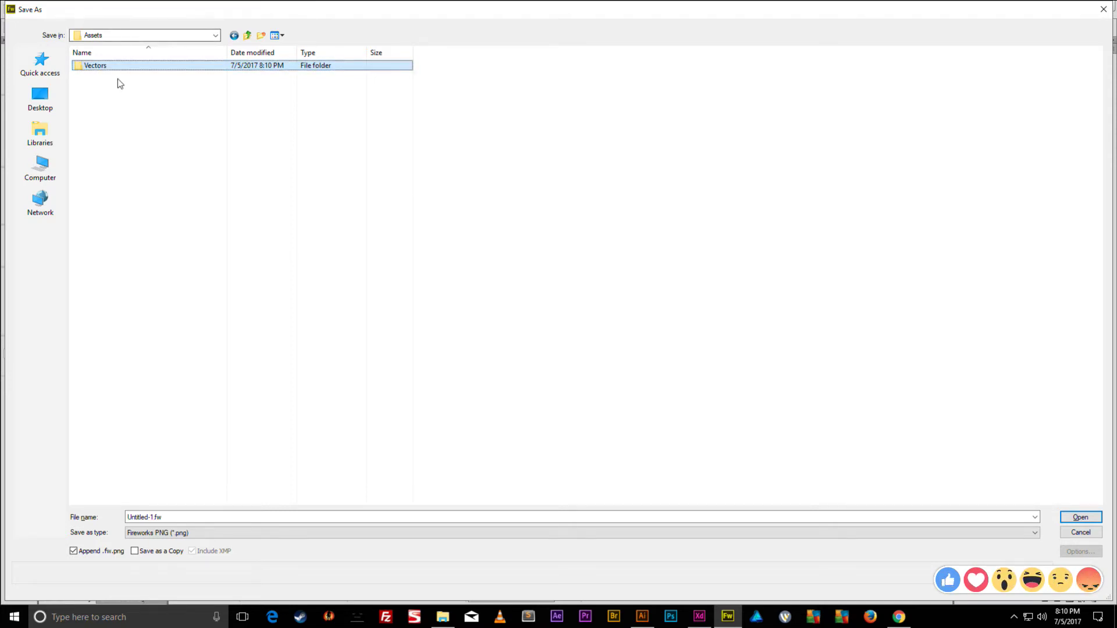
double_click(99, 67)
- Save the logo in Vectors as Illustrator 8 (*.ai) with the name Logo
left_click(159, 533)
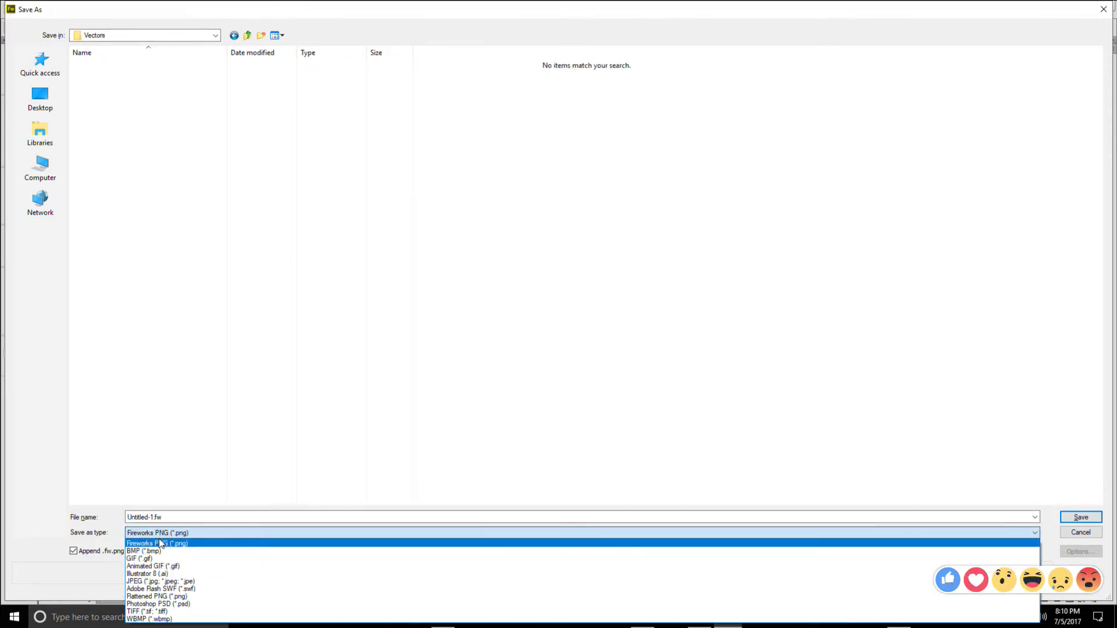
left_click(155, 576)
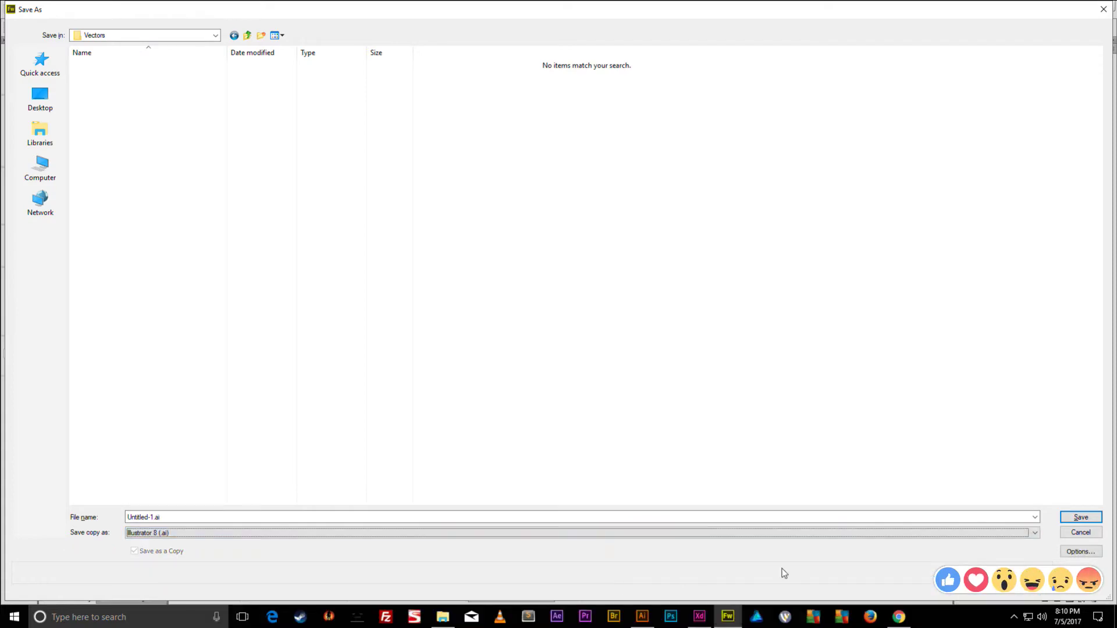
left_click(938, 519)
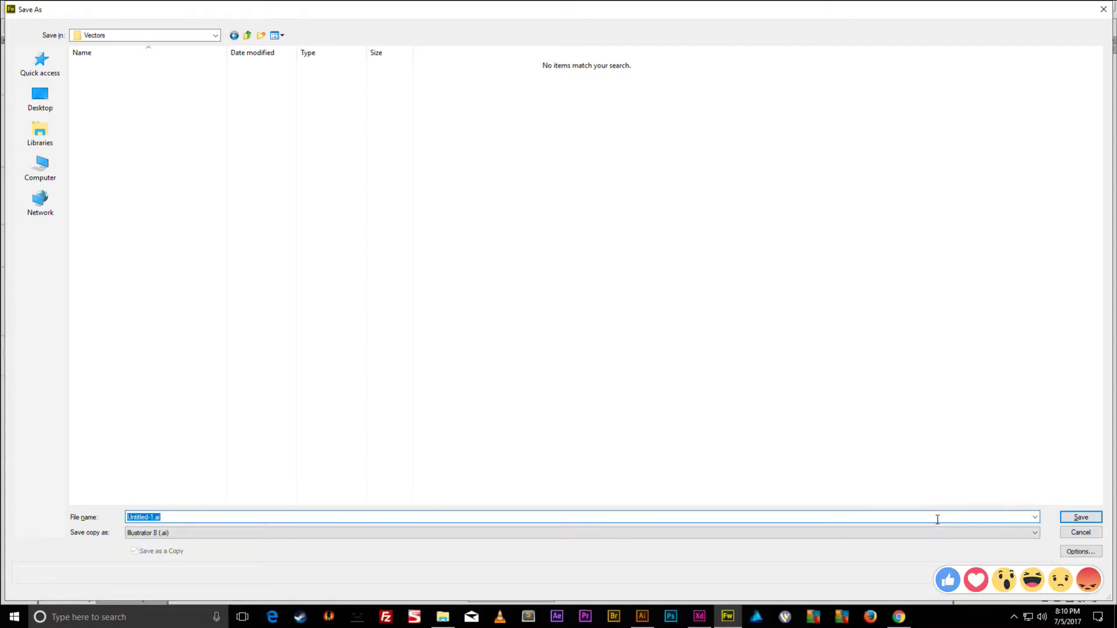
type("Logo")
key("Return")
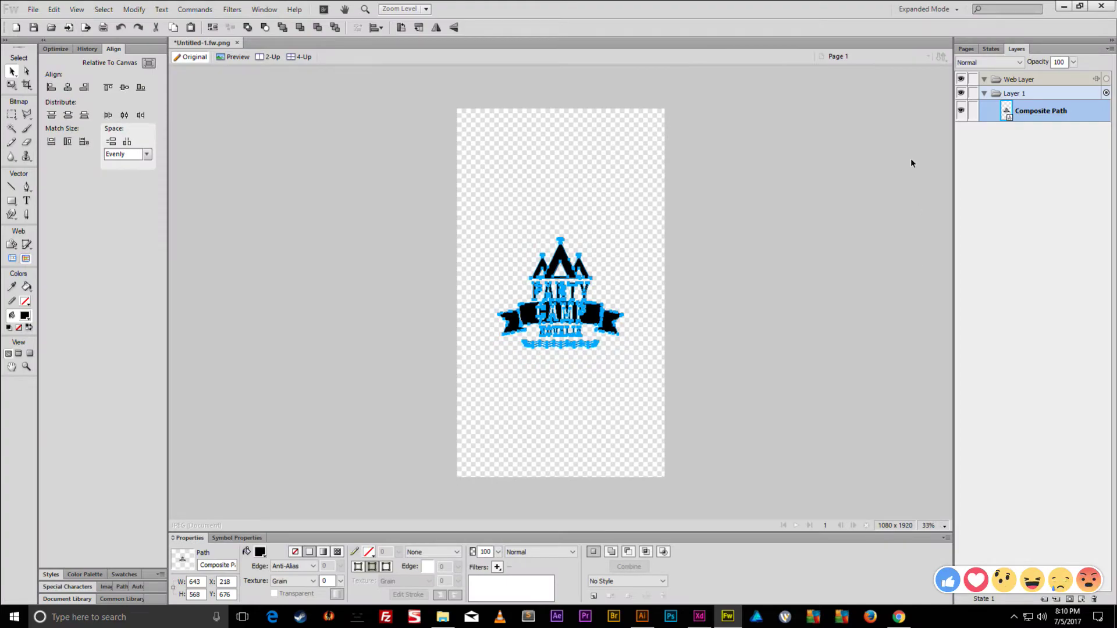
- Open Logo.ai from the Tinder App Assets > Vectors folder in Illustrator
left_click(1064, 7)
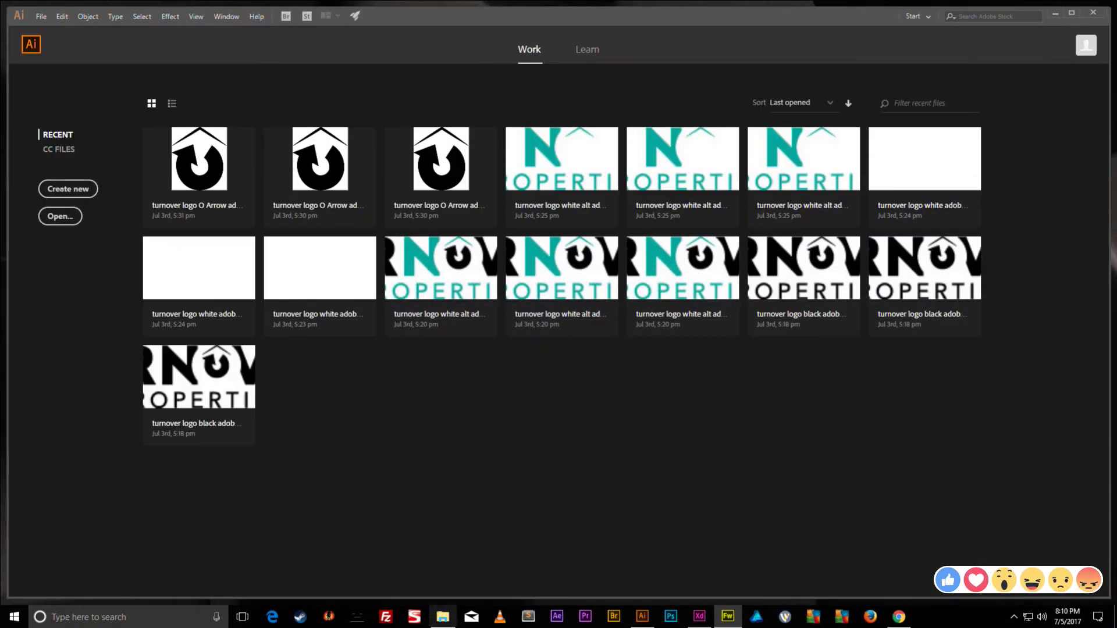
left_click(443, 617)
left_click(131, 76)
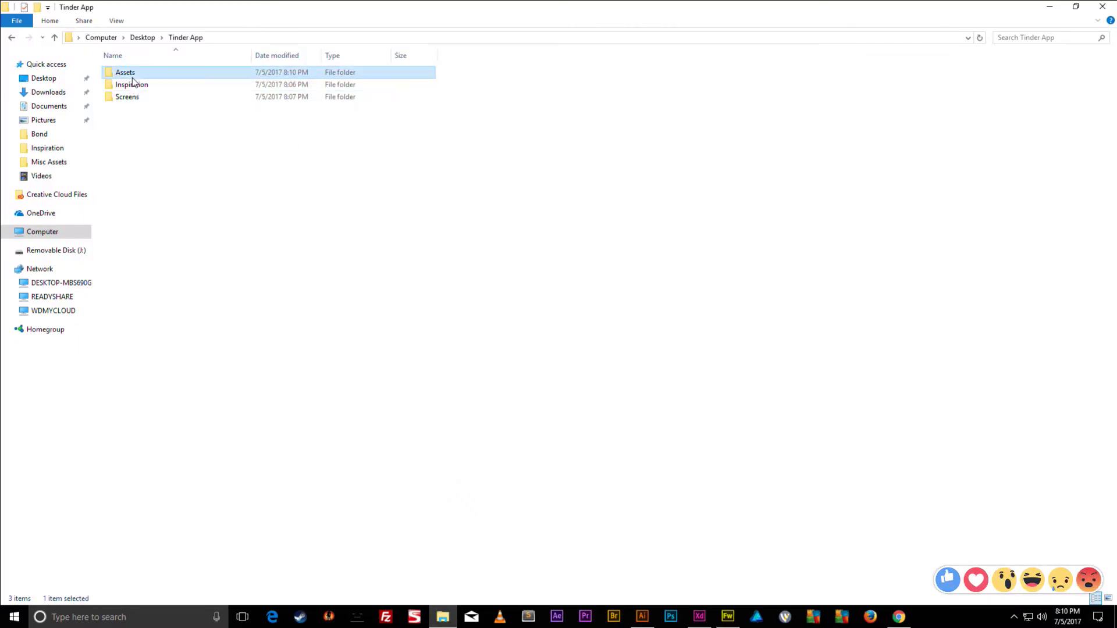
double_click(131, 72)
double_click(131, 72)
double_click(131, 72)
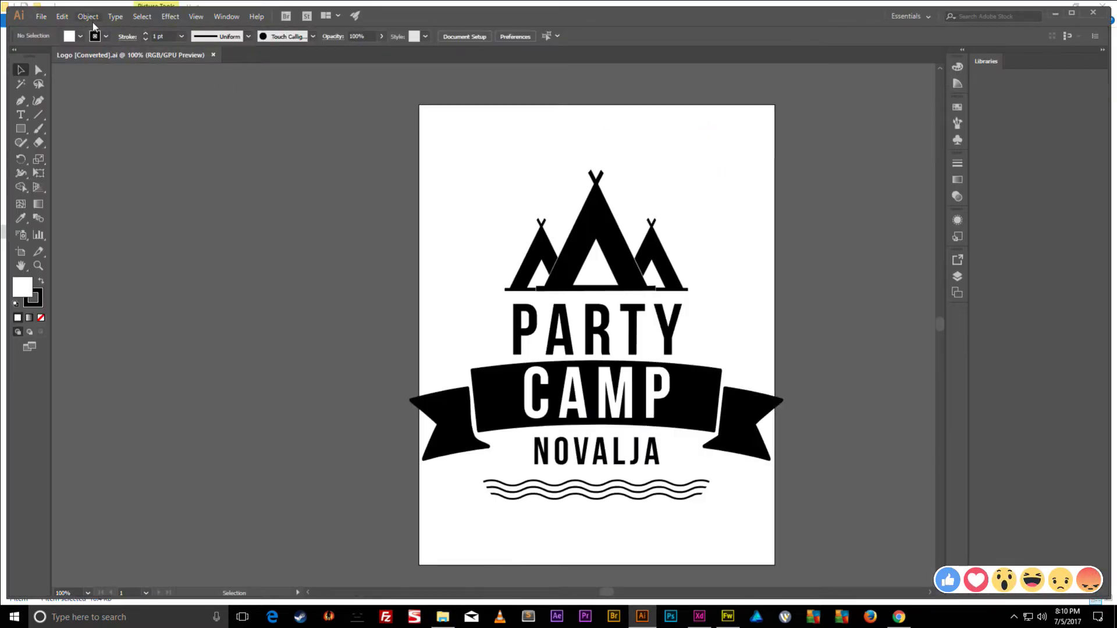
- Save the logo as plain SVG (*.SVG), accepting the default SVG Options
left_click(41, 17)
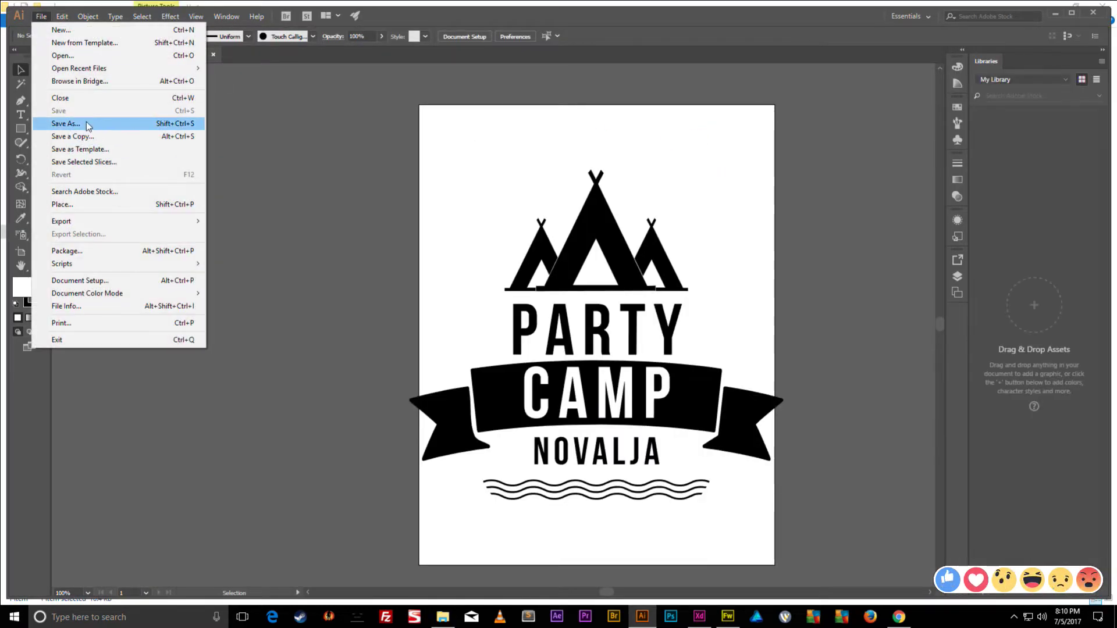
left_click(65, 123)
left_click(128, 275)
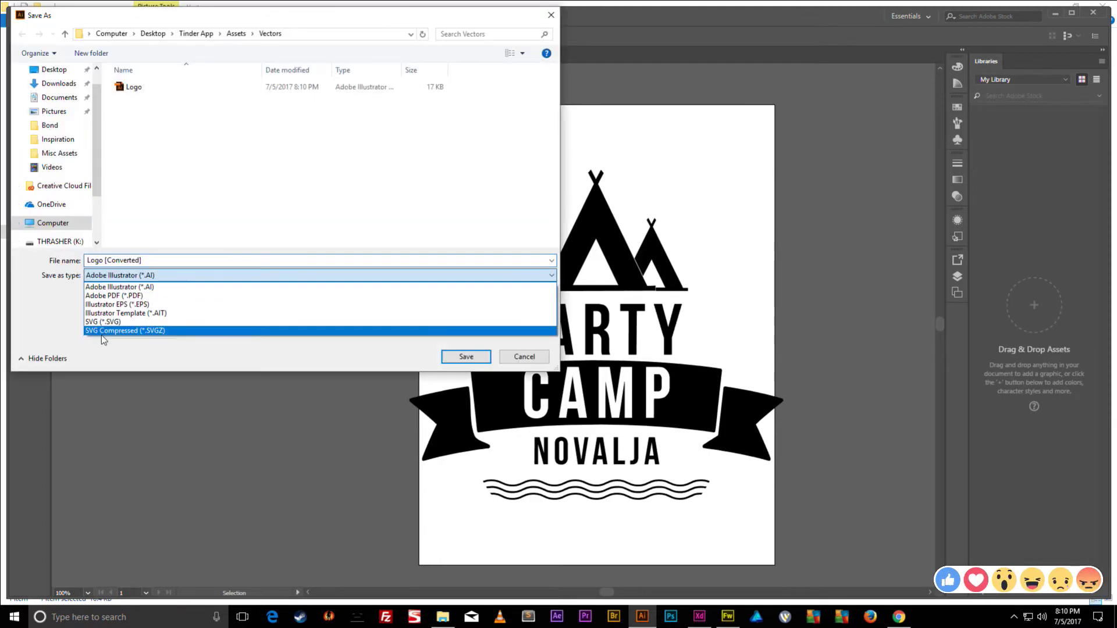
left_click(120, 329)
left_click(142, 277)
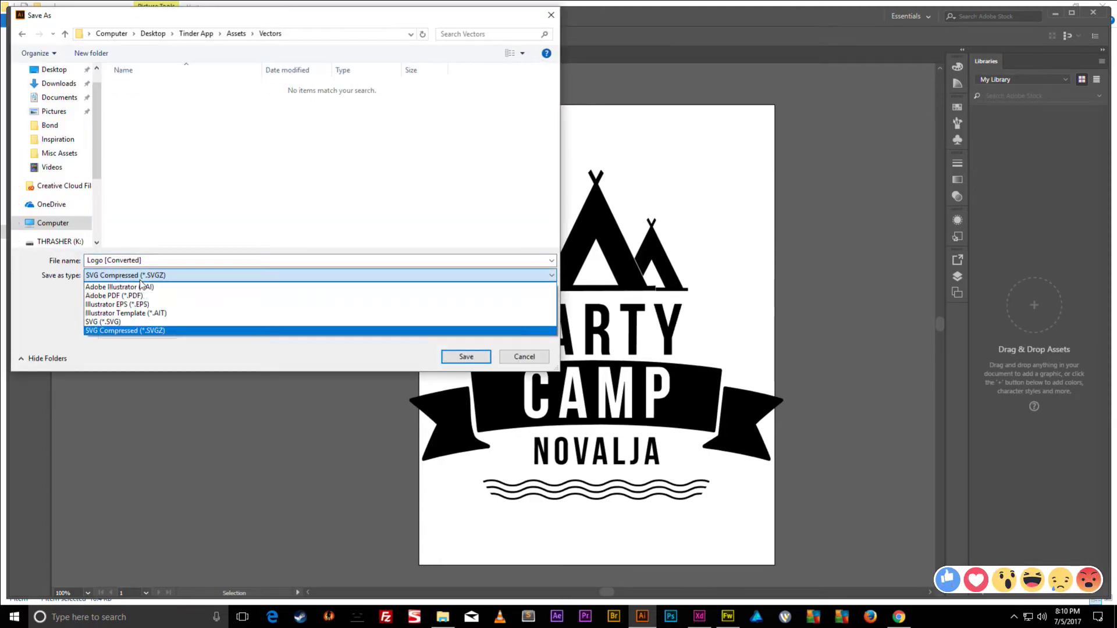
left_click(103, 322)
left_click(466, 356)
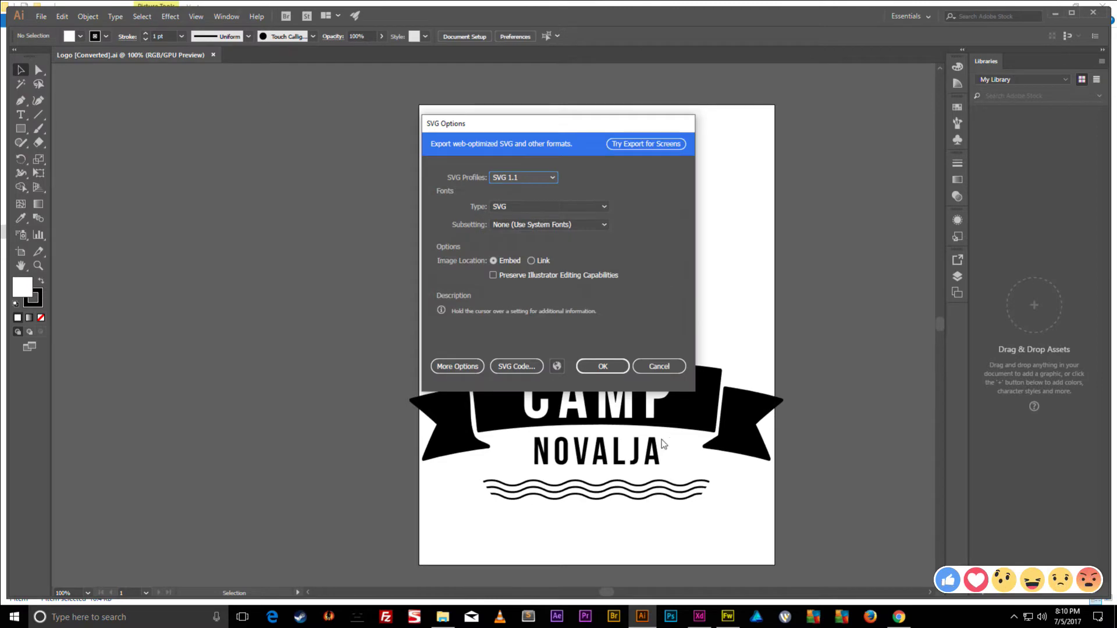
left_click(610, 368)
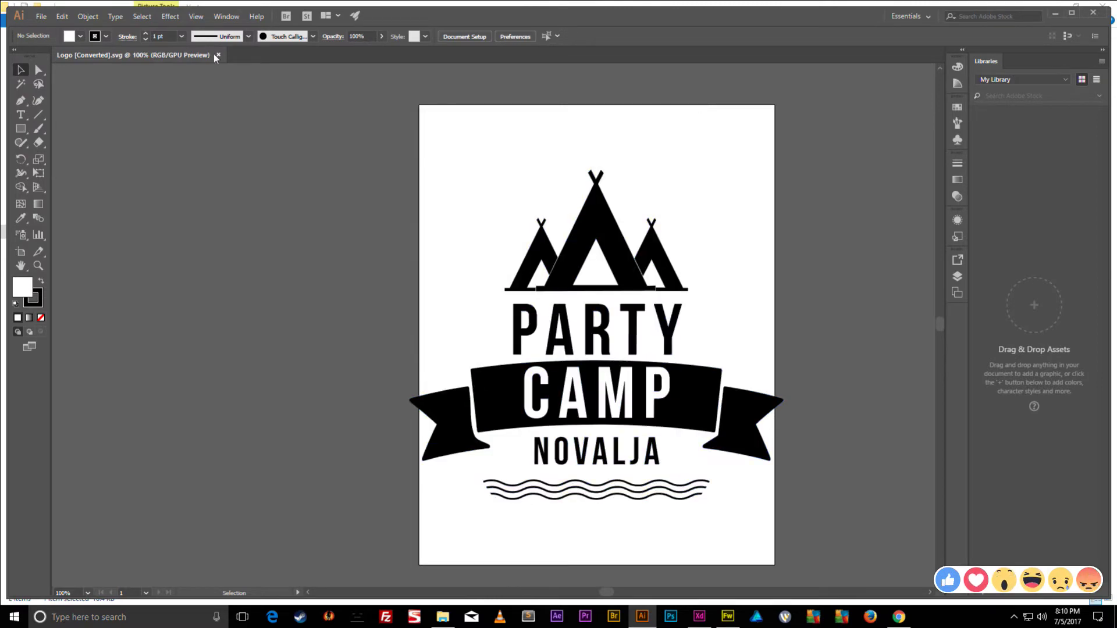
- Close the SVG document and bring the xd_tutorial document in Adobe XD back
left_click(218, 55)
left_click(1055, 13)
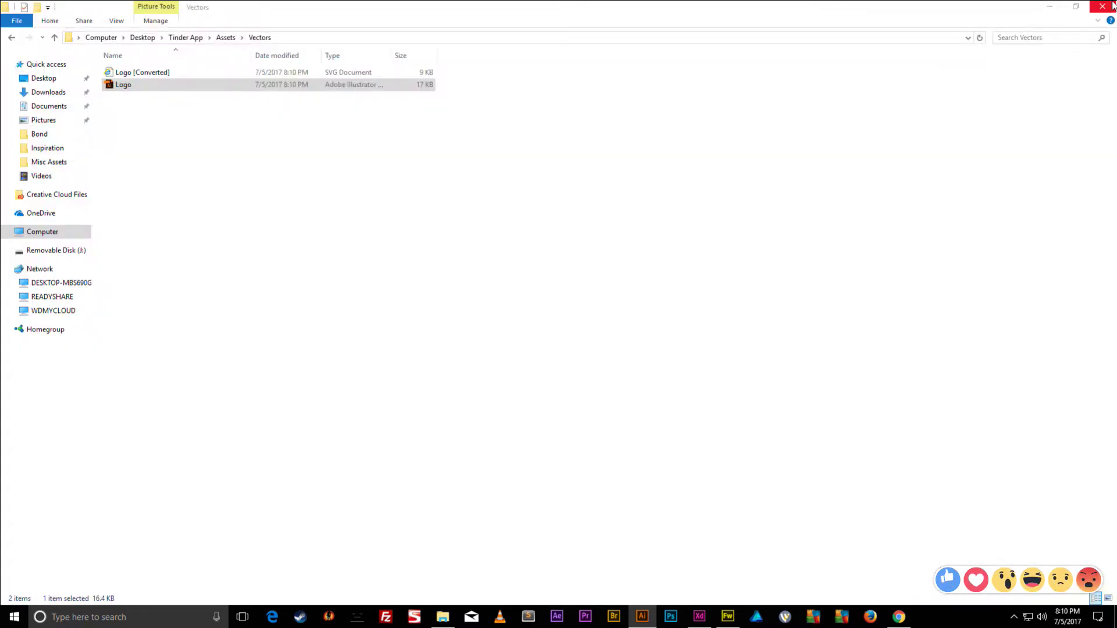
left_click(1049, 6)
left_click(699, 617)
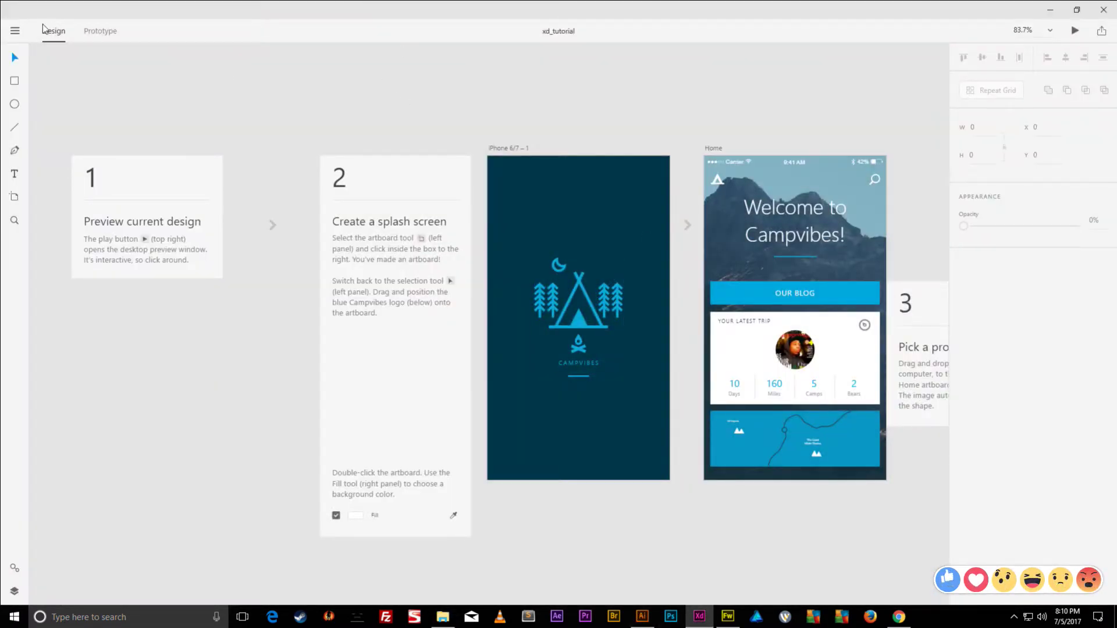
- Create a new XD document with a 1080 × 1920 custom artboard, close xd_tutorial, and maximize it
left_click(16, 31)
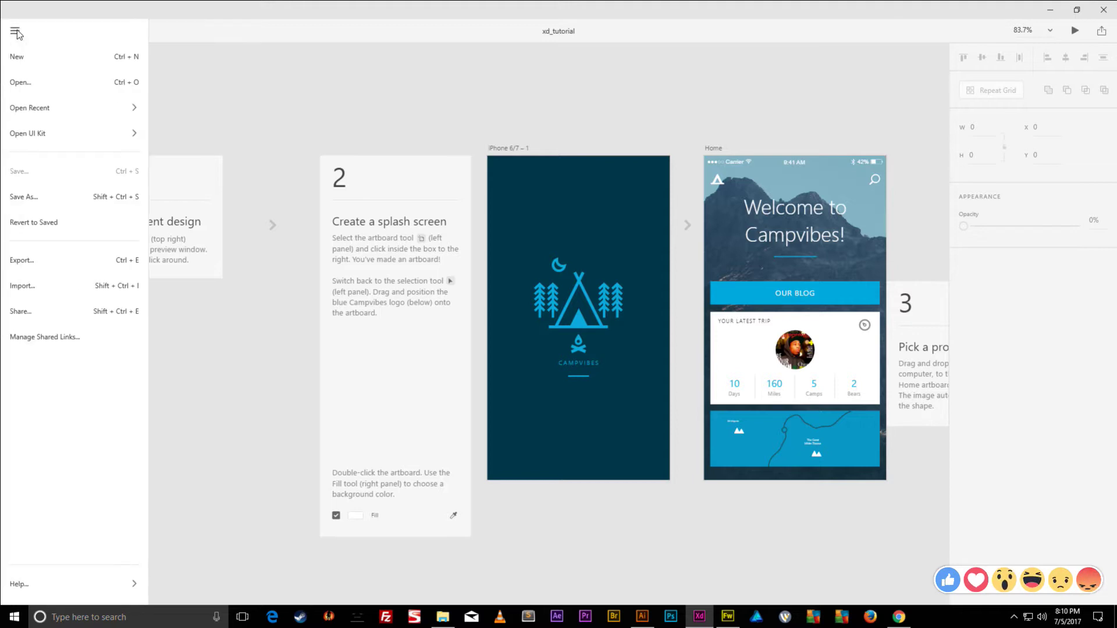
left_click(16, 58)
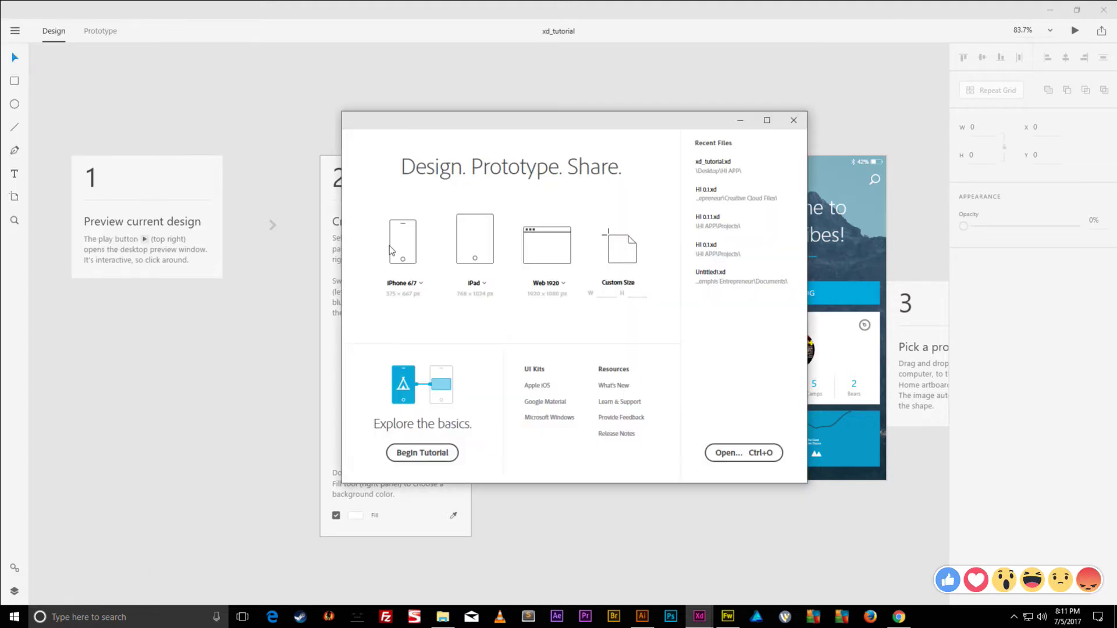
left_click(610, 296)
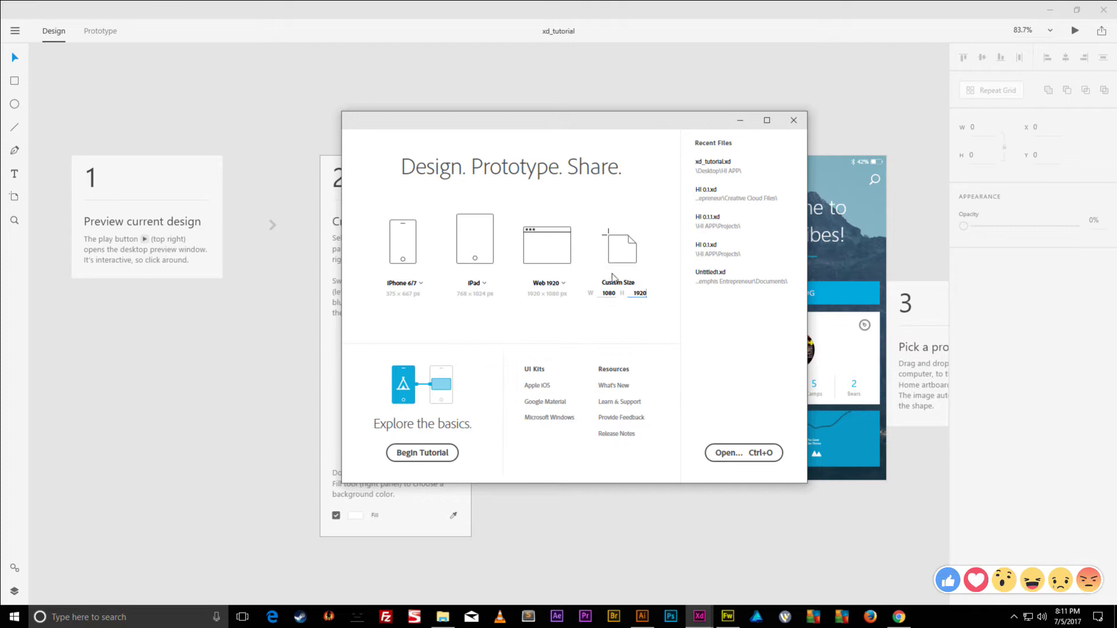
left_click(619, 251)
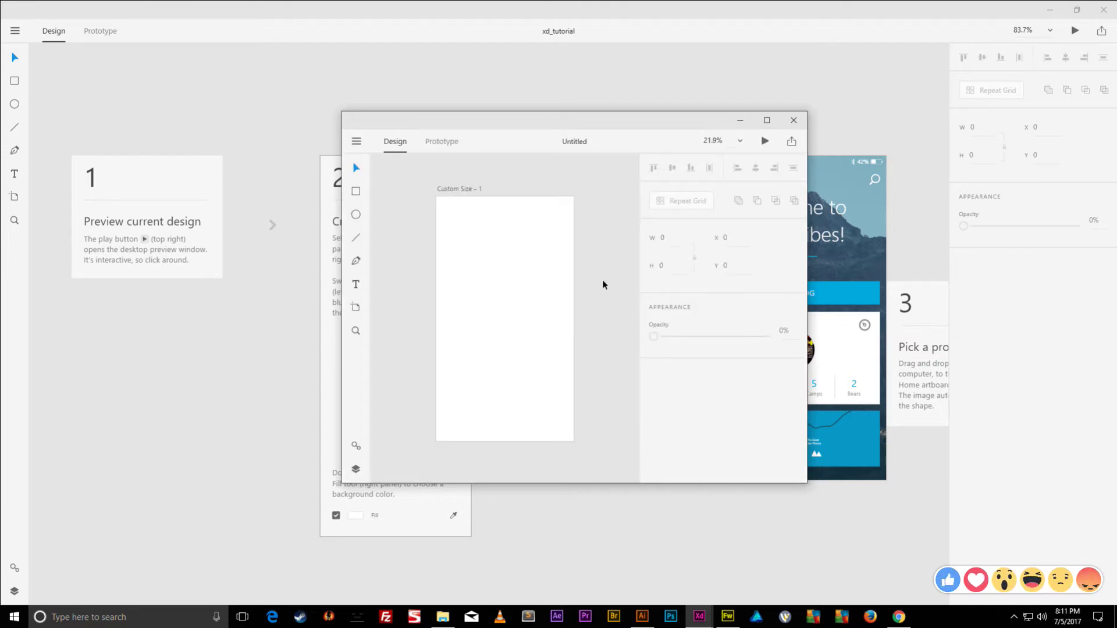
left_click(1102, 10)
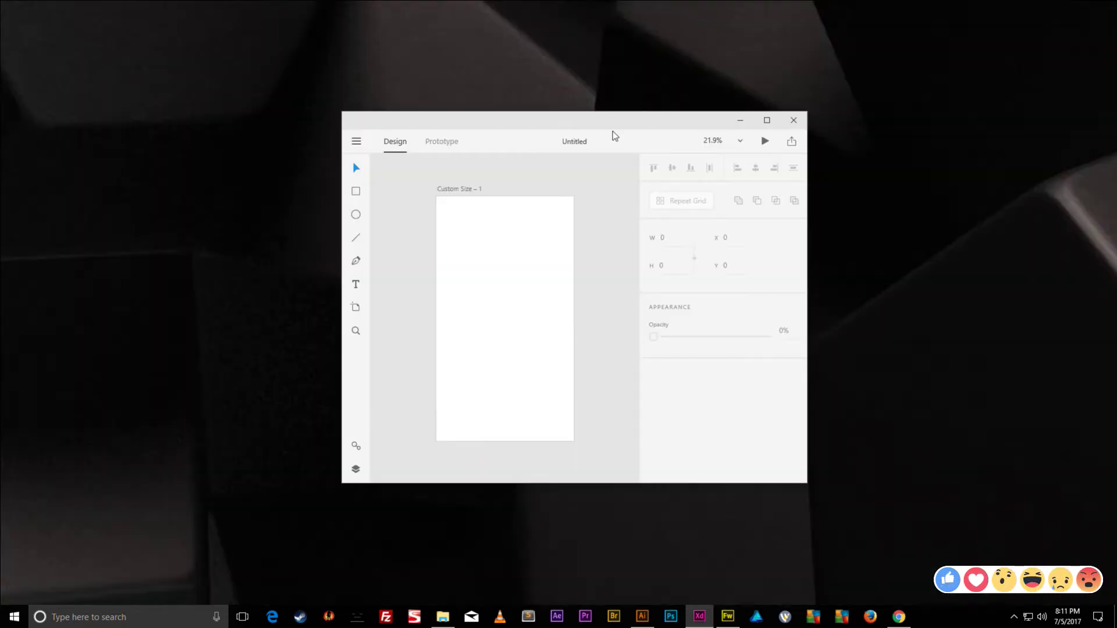
double_click(616, 119)
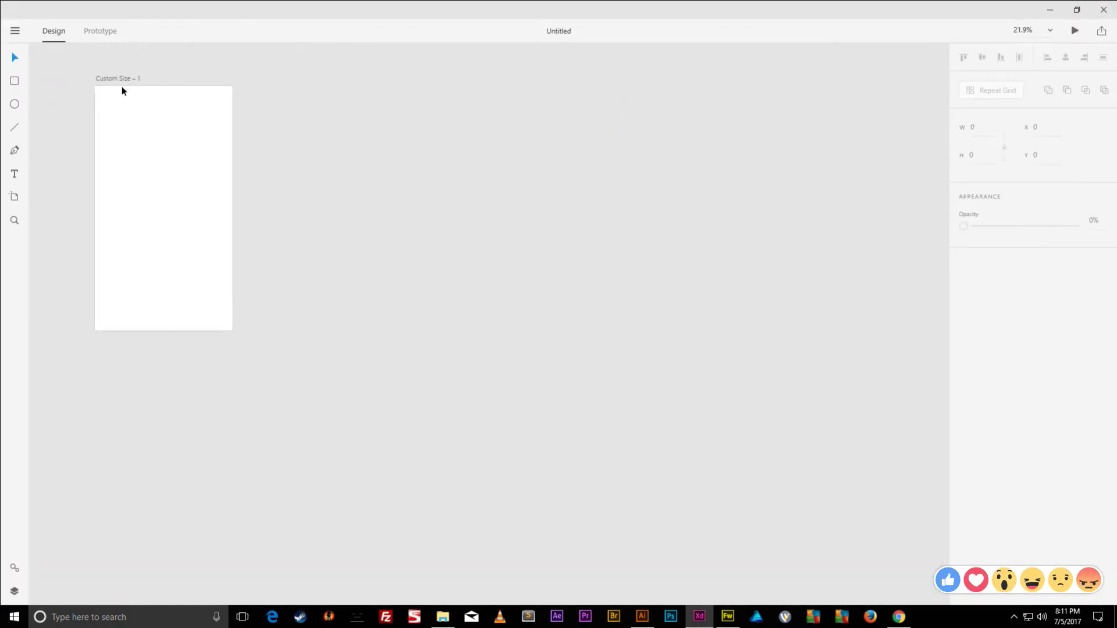
- Duplicate the Custom Size artboard with Ctrl+D until there are six artboards
left_click(119, 78)
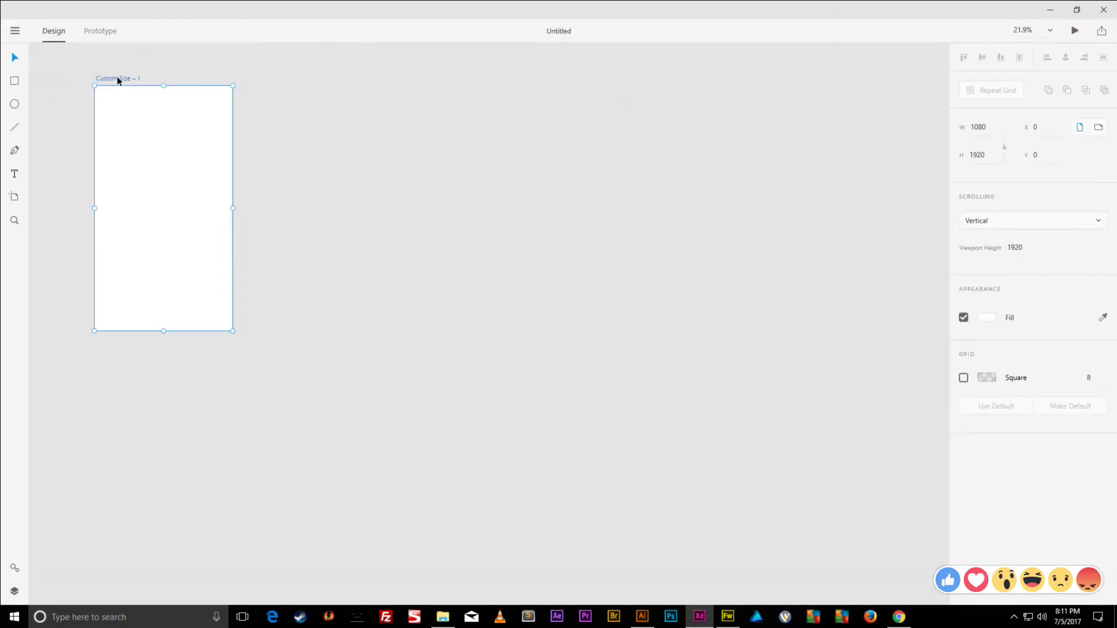
double_click(118, 80)
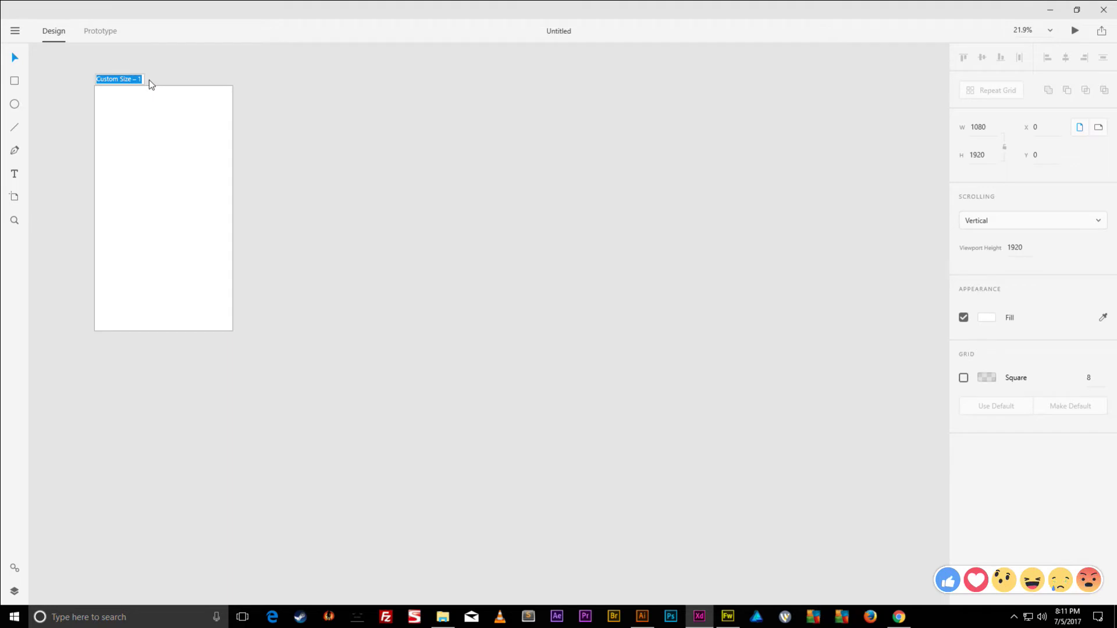
key("Return")
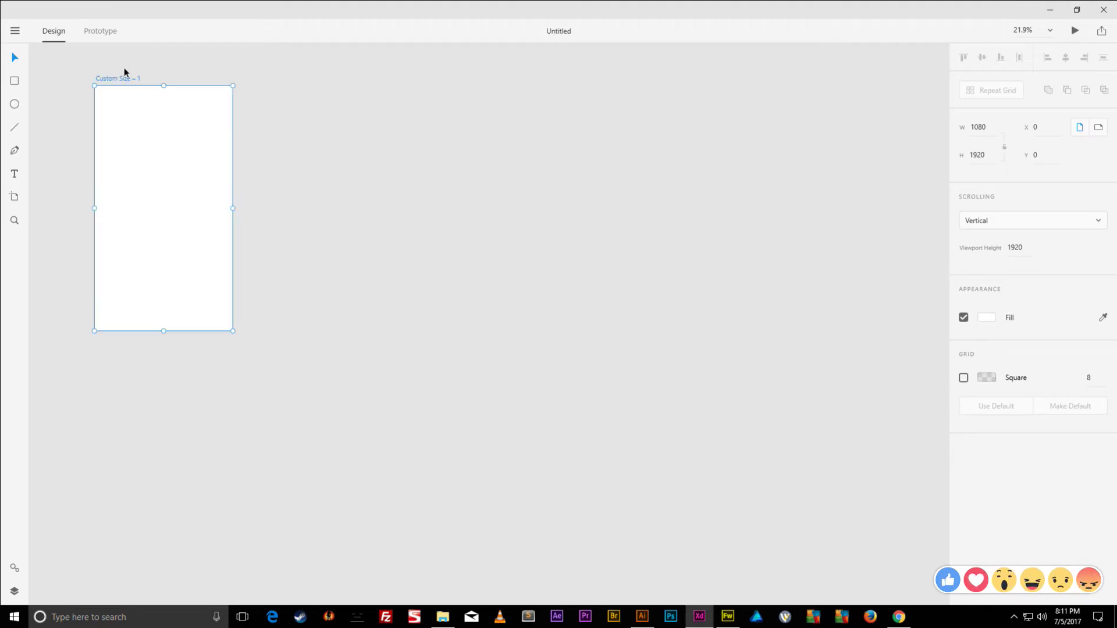
double_click(123, 79)
key("Return")
key("ctrl+d")
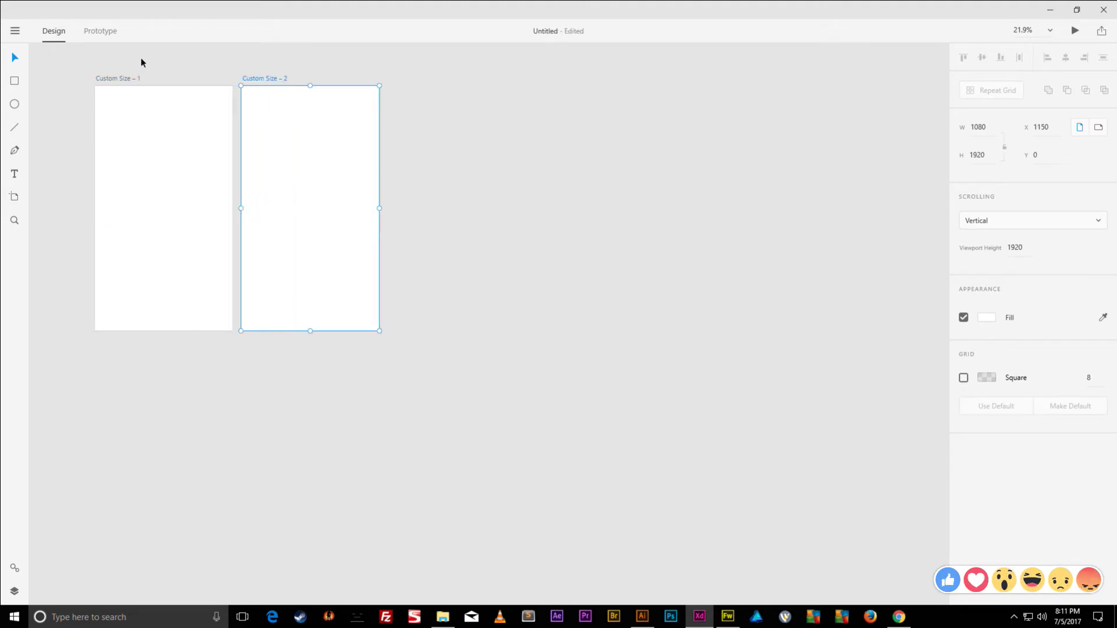
key("ctrl+d")
key("ctrl+d")
key("ctrl+d")
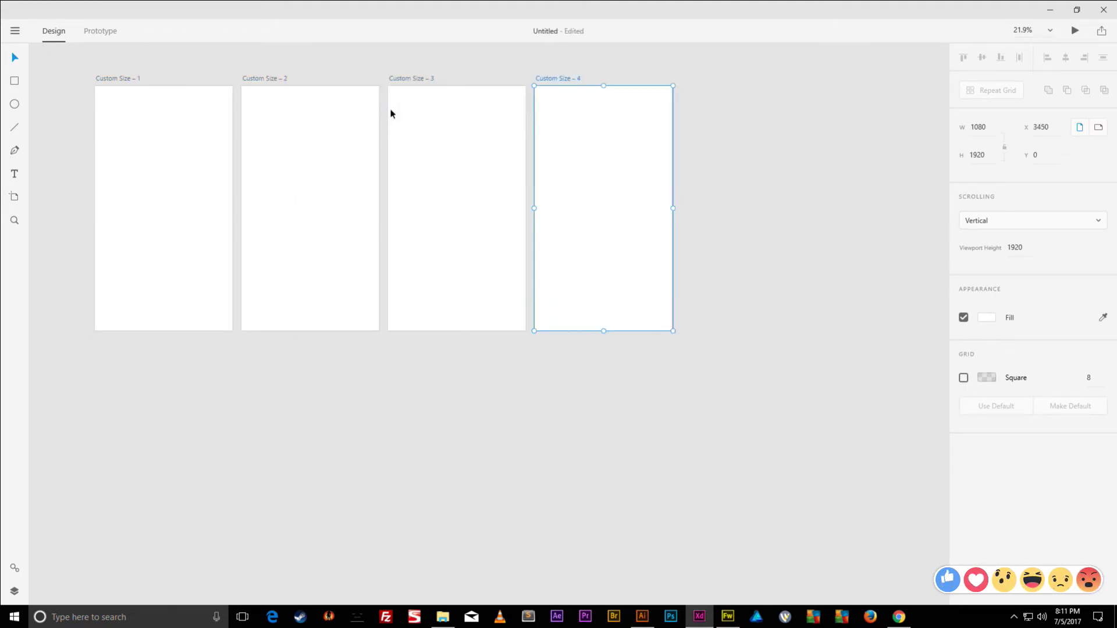
key("ctrl+d")
scroll(414, 104, "right", 5)
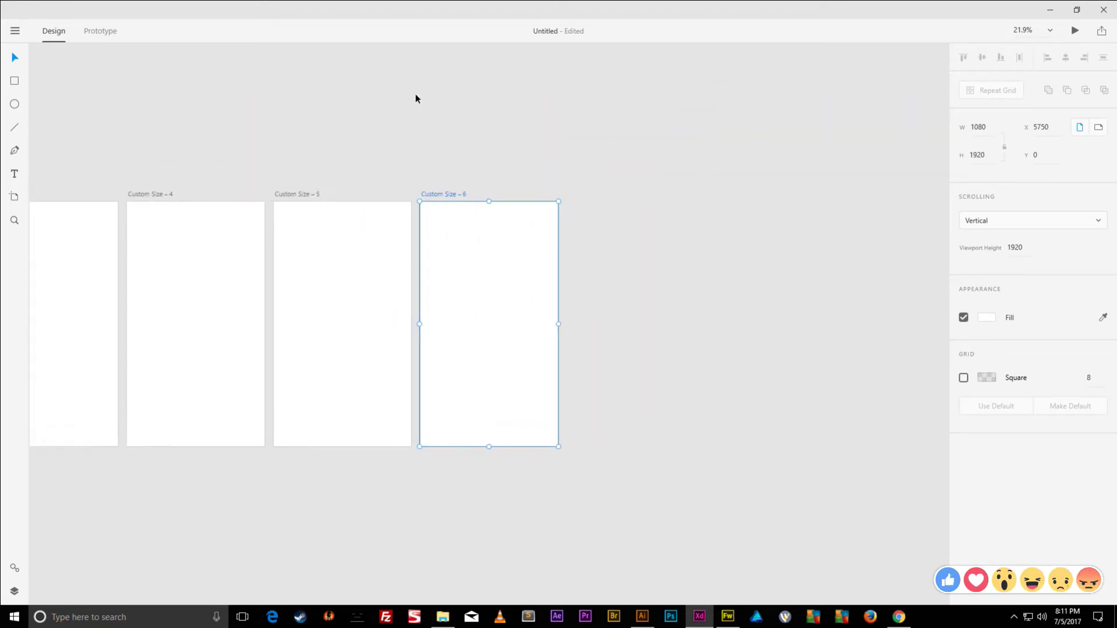
scroll(621, 128, "left", 8)
left_click_drag(550, 101, 536, 124)
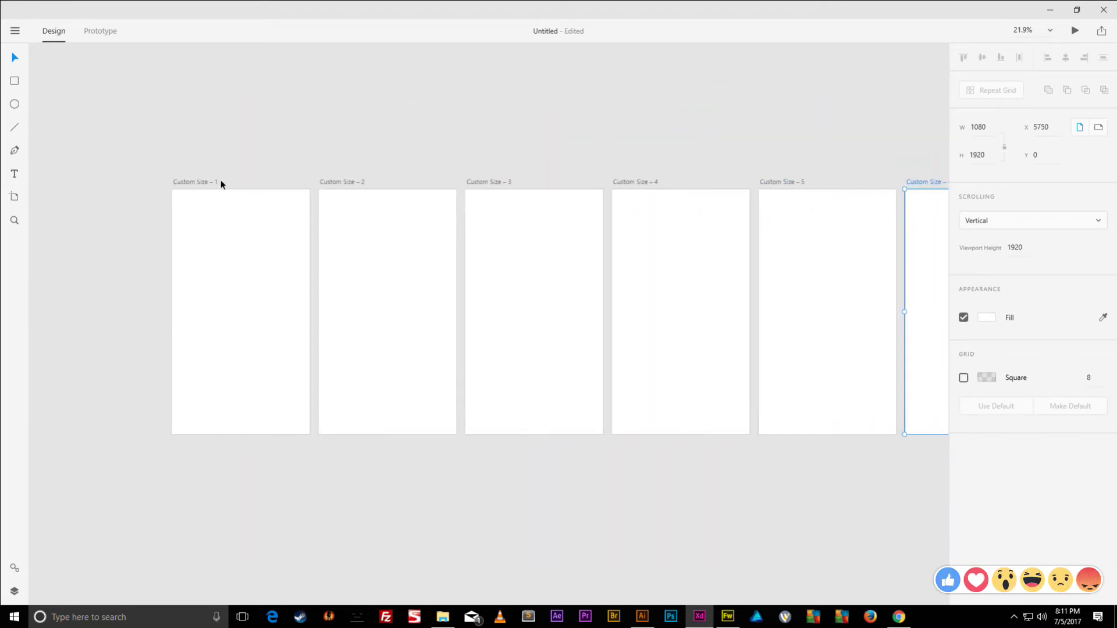
- Rename the first artboard to Splash
left_click(203, 183)
double_click(205, 183)
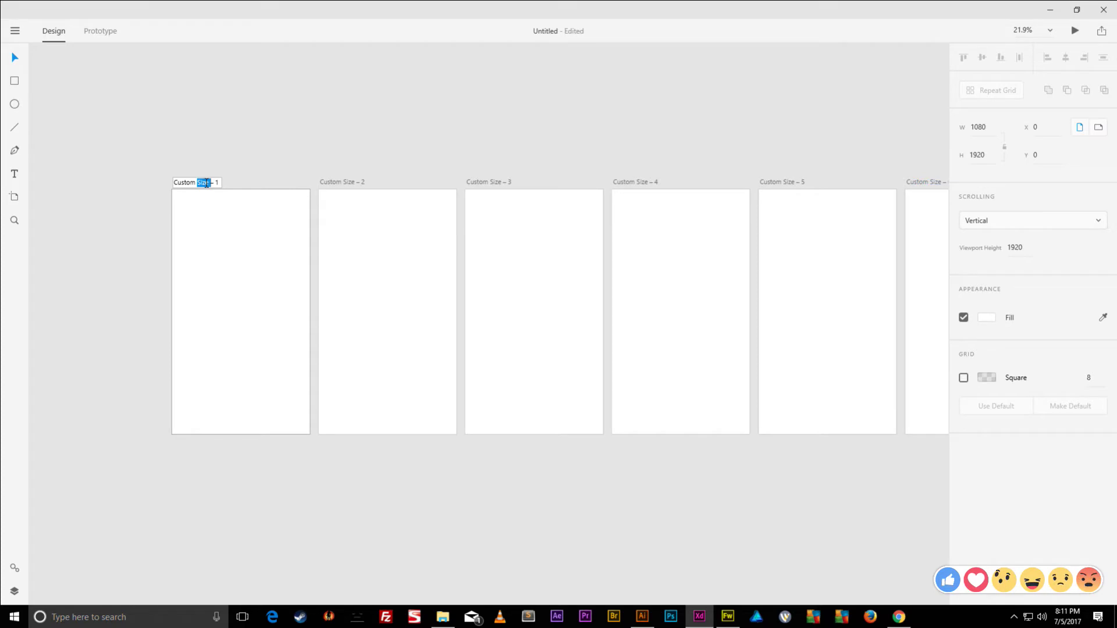
type("Splash")
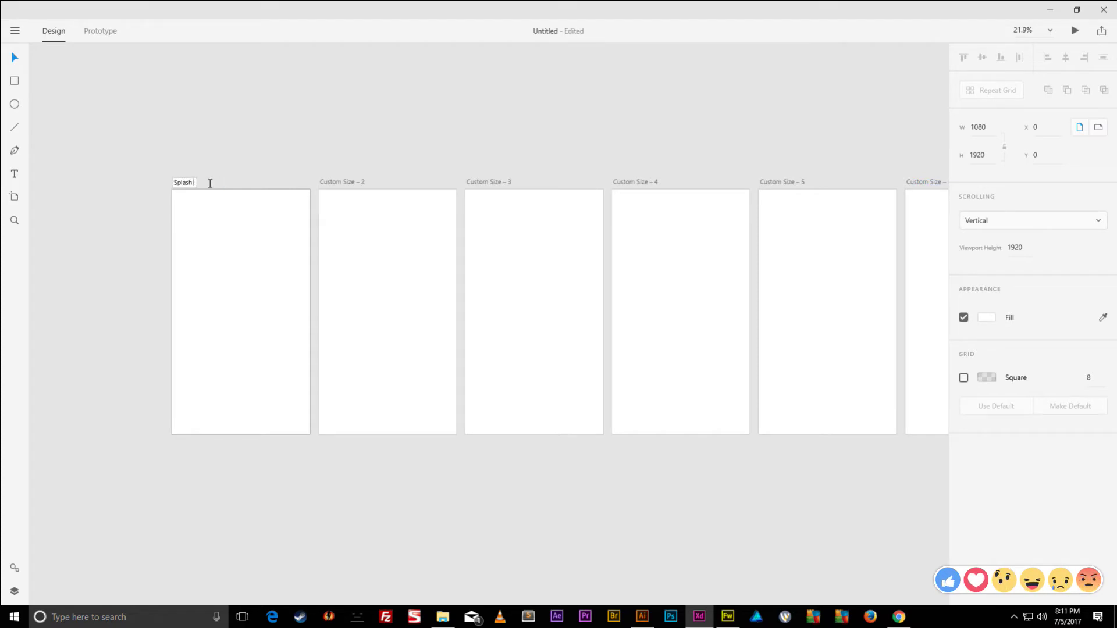
key("Return")
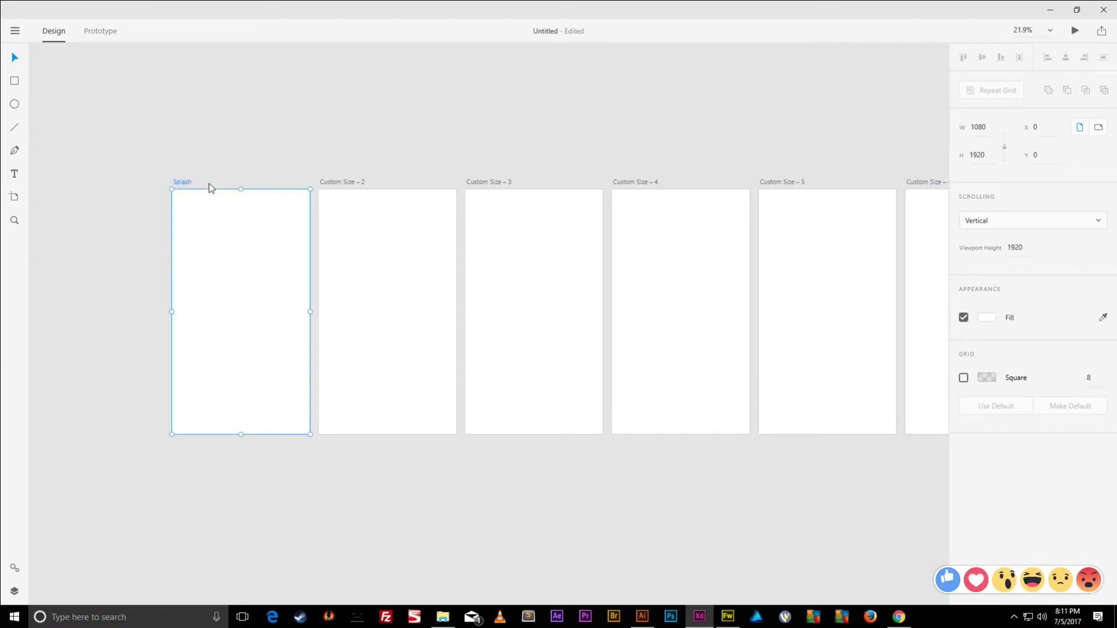
left_click(269, 167)
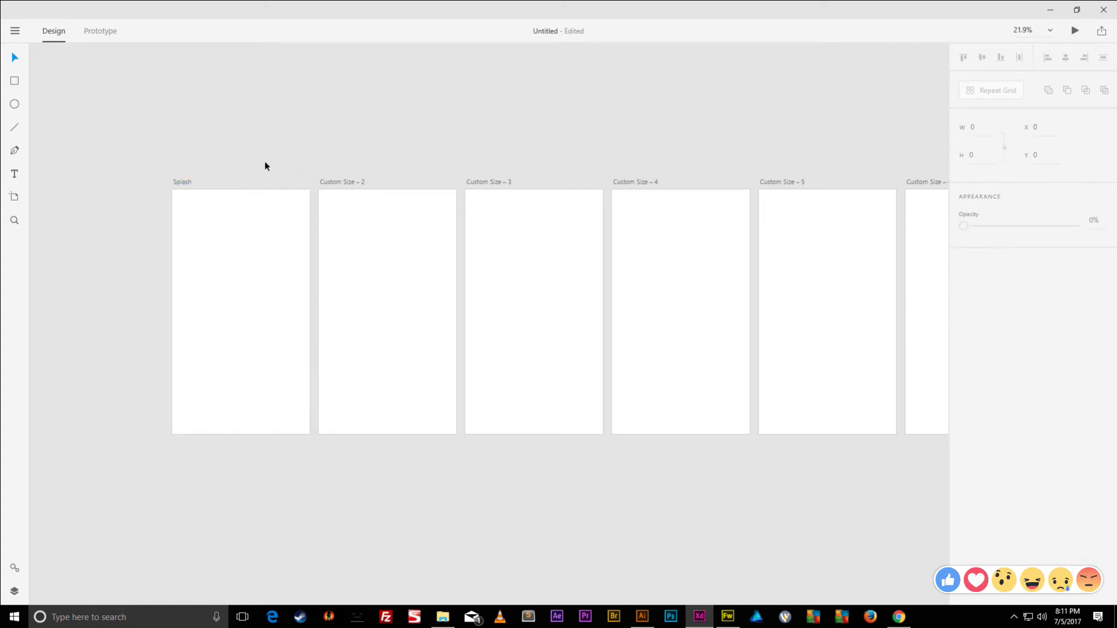
left_click(15, 35)
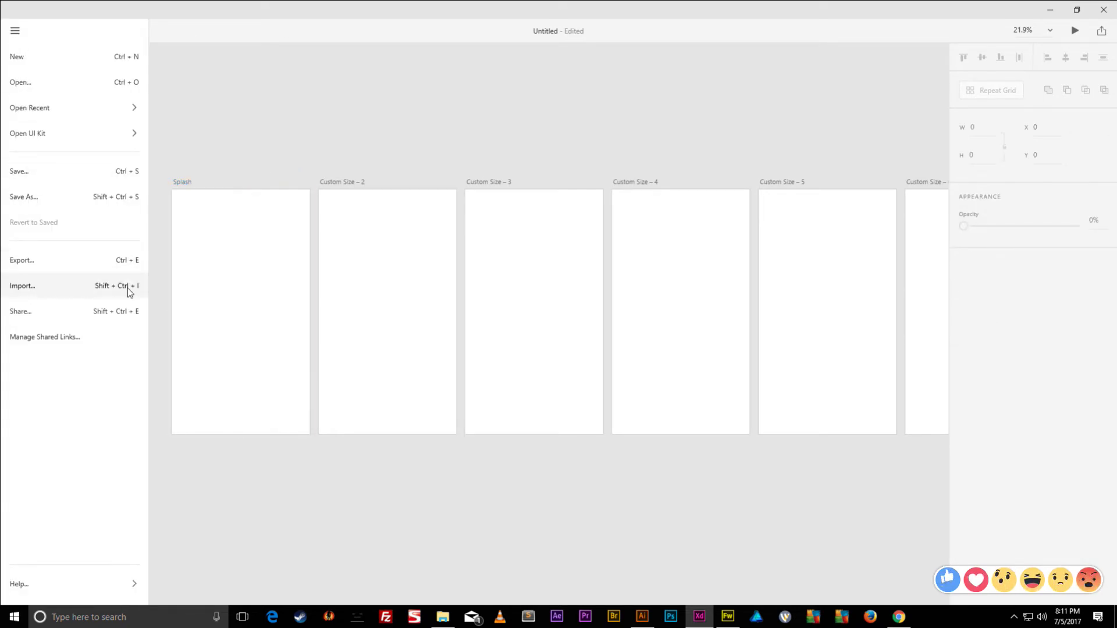
- Import Logo [Converted].svg from Desktop > Tinder App > Assets > Vectors into the document
left_click(37, 288)
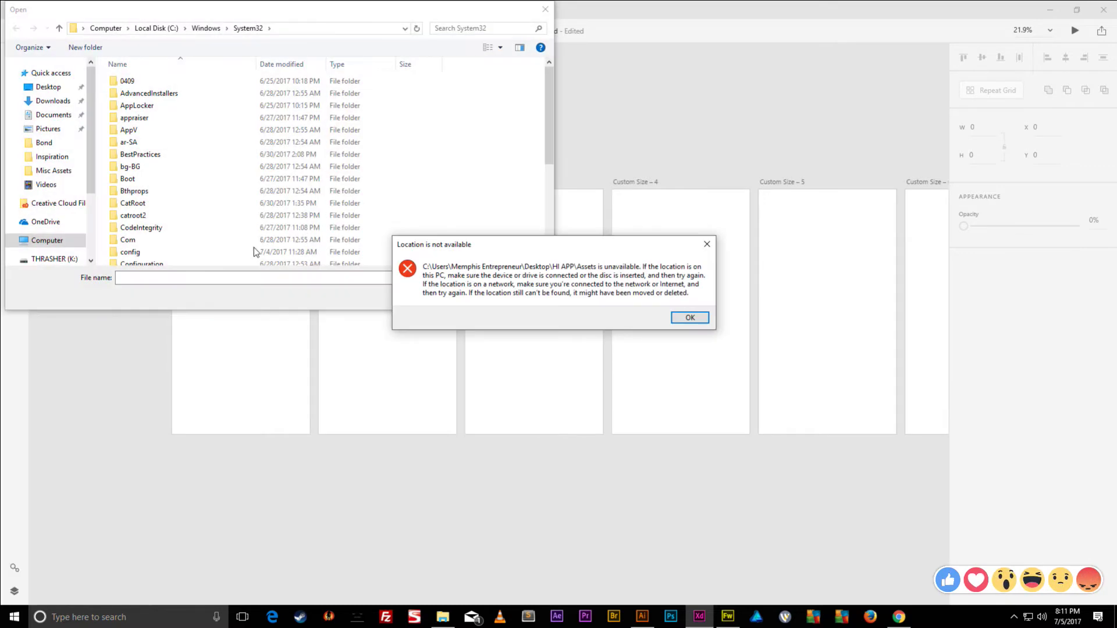
left_click(701, 320)
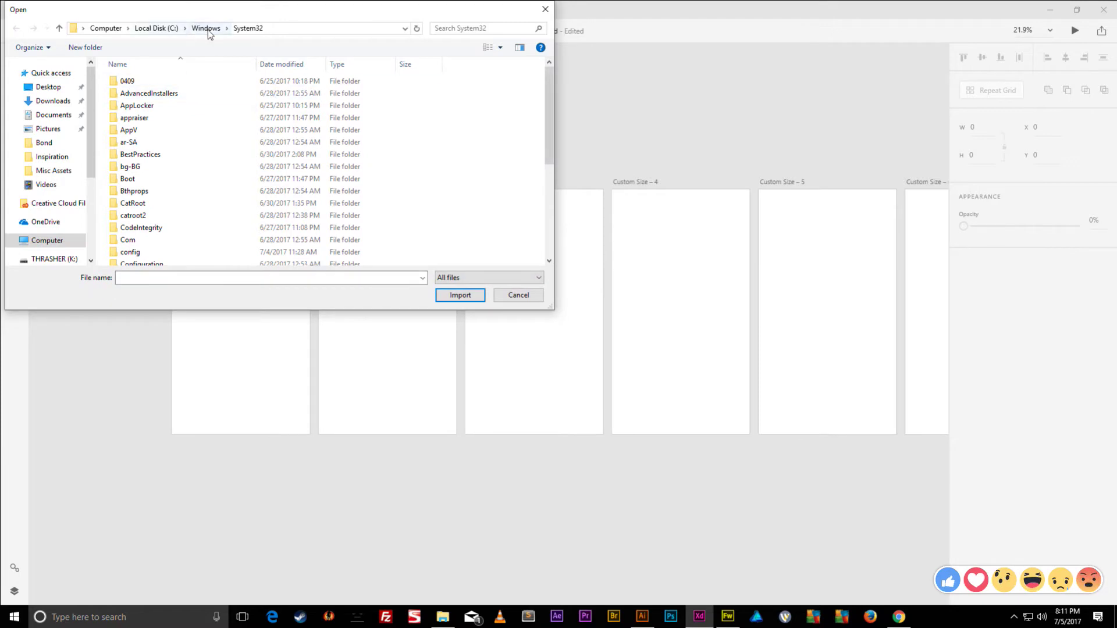
left_click(106, 28)
double_click(144, 103)
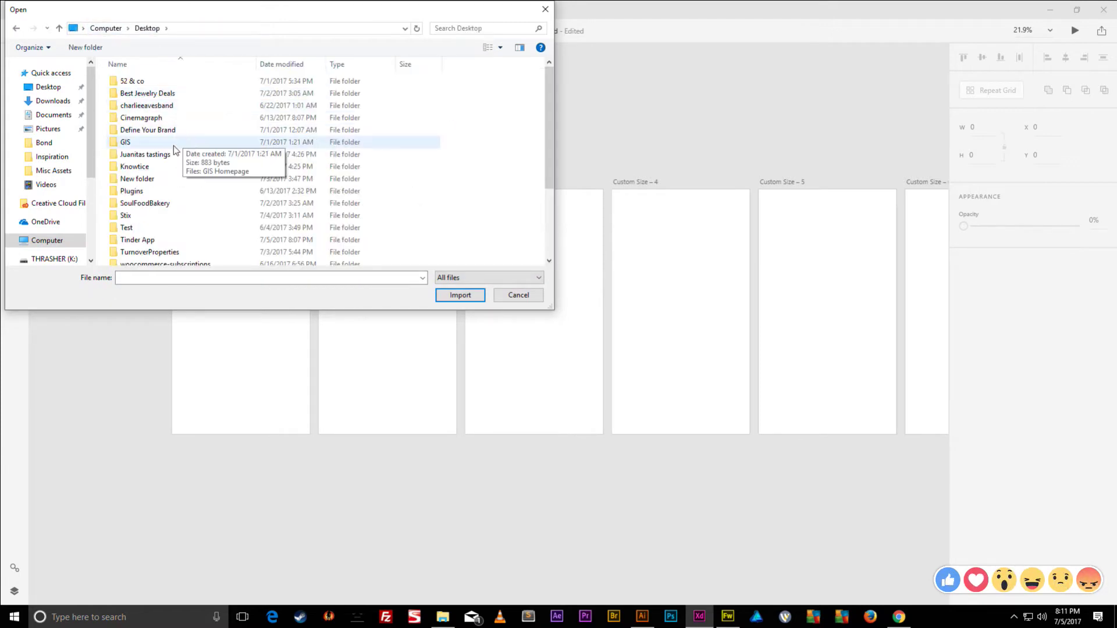
scroll(156, 201, "down", 1)
double_click(148, 212)
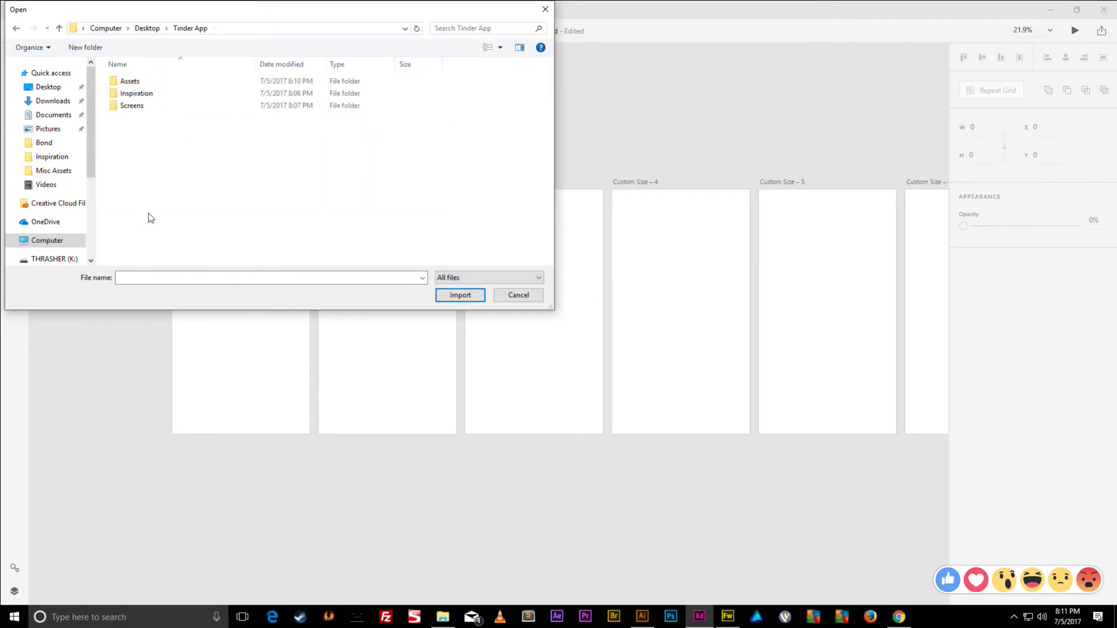
double_click(138, 84)
double_click(140, 87)
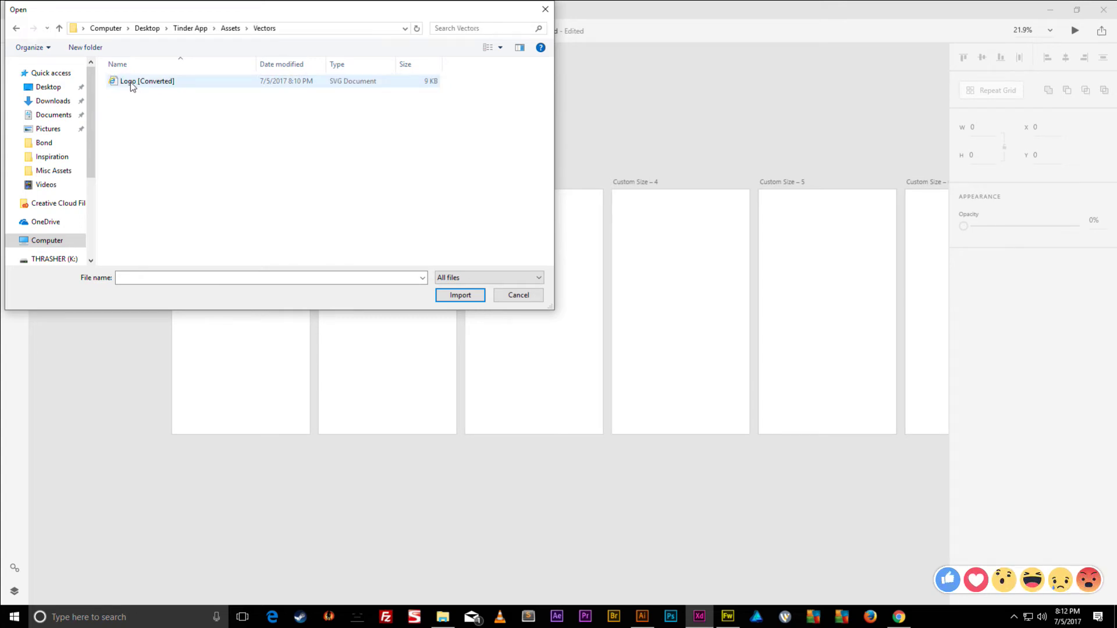
double_click(140, 84)
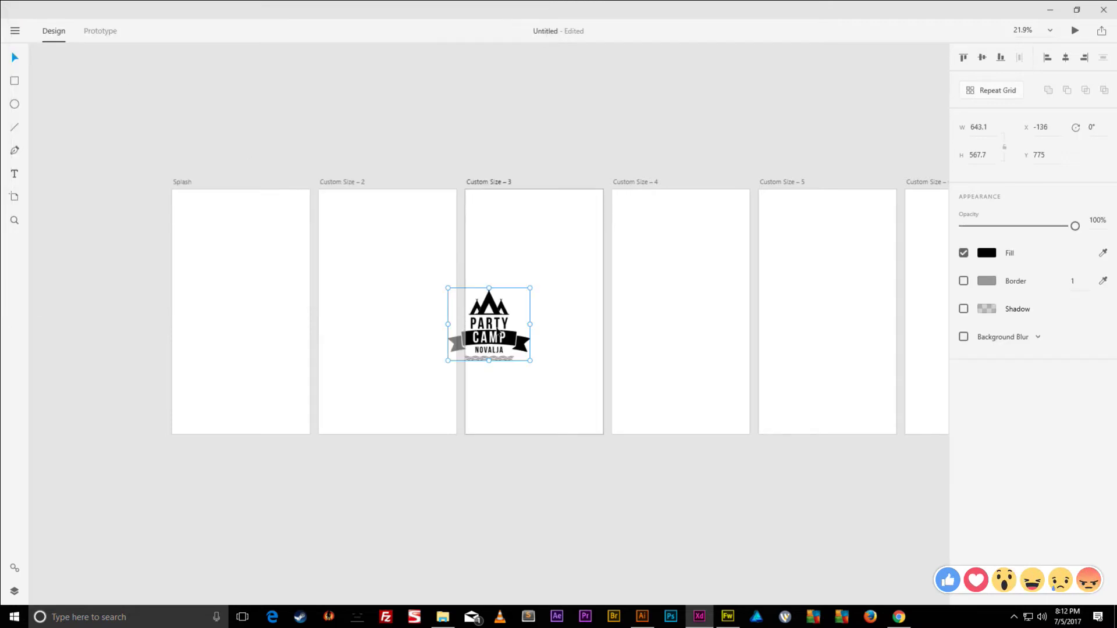
- Drag the imported Party Camp logo onto the Splash artboard and select it as a whole
left_click_drag(499, 336, 264, 318)
left_click(156, 180)
left_click(180, 182)
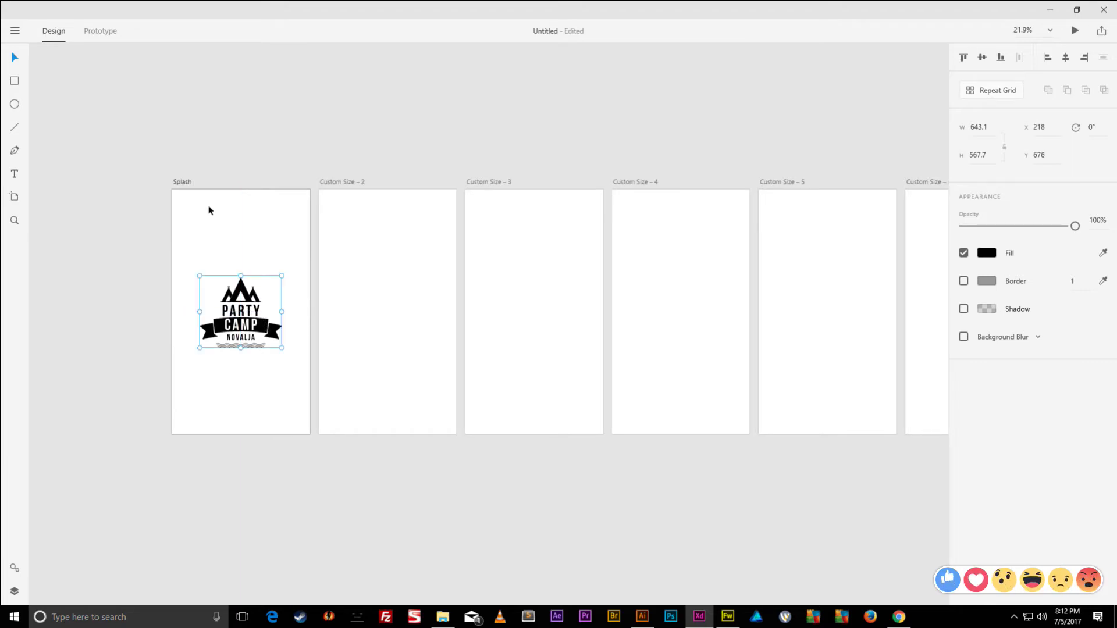
double_click(261, 327)
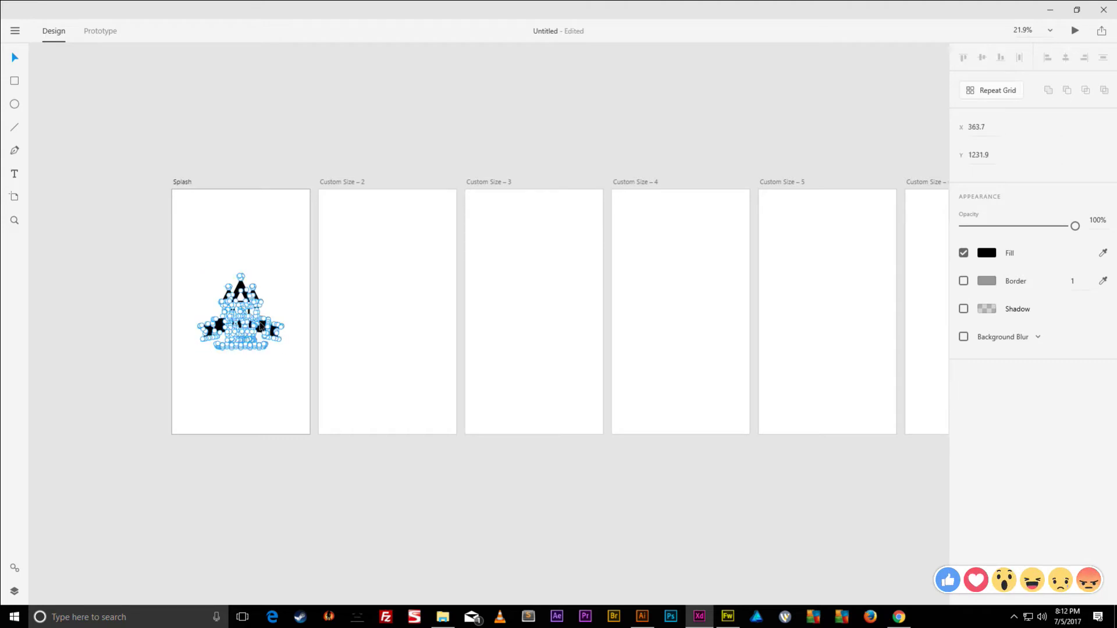
key("Escape")
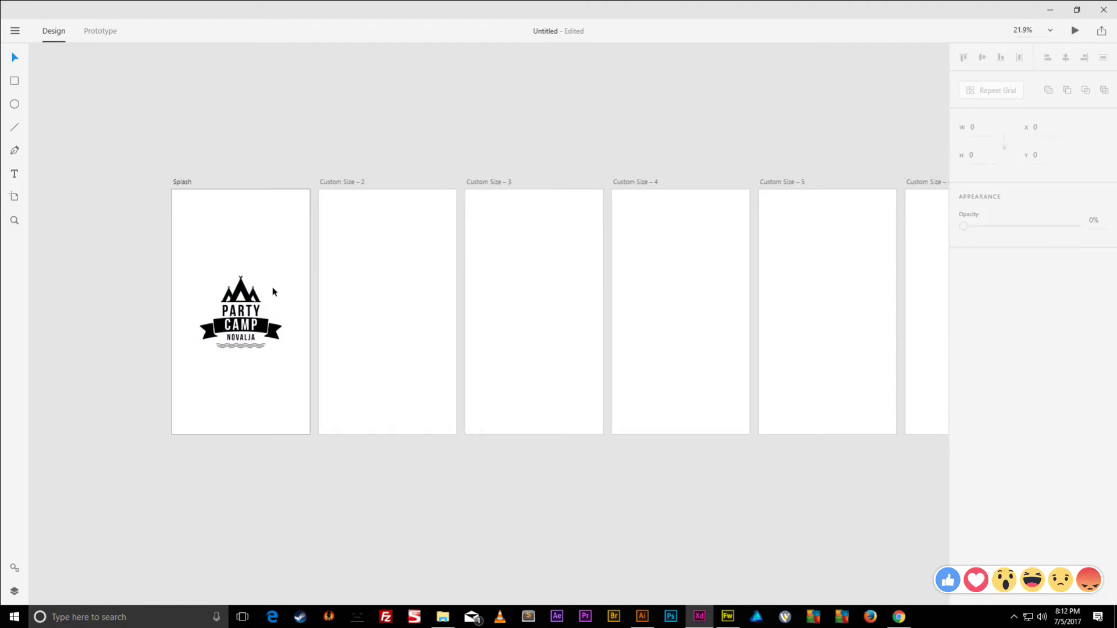
left_click(266, 329)
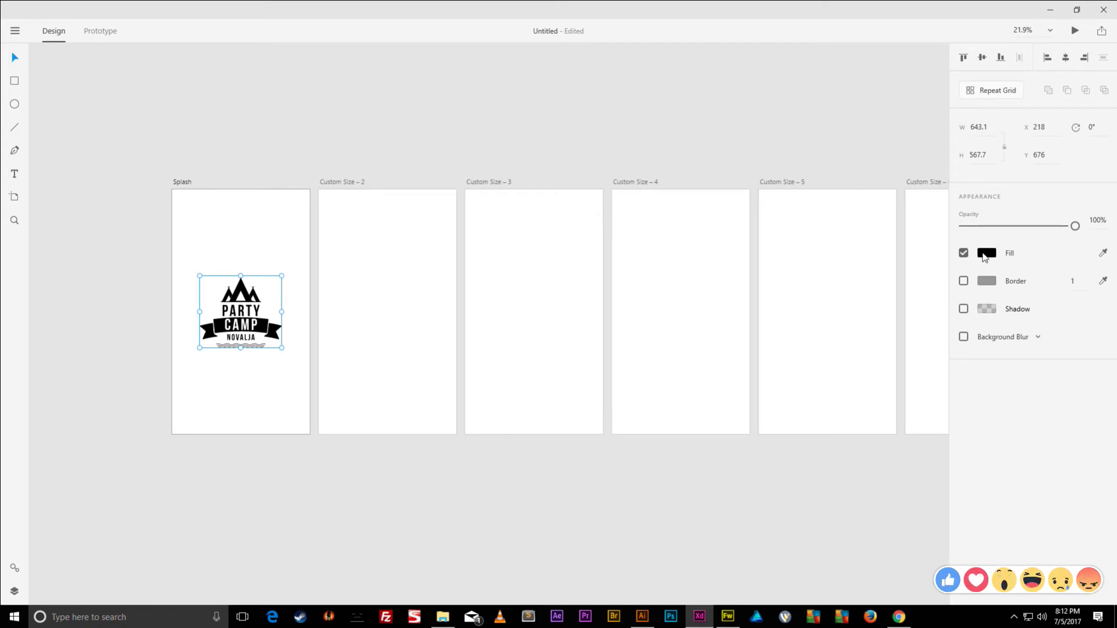
- Change the logo's fill colour to a soft red around #FF3131
left_click(987, 253)
left_click(937, 234)
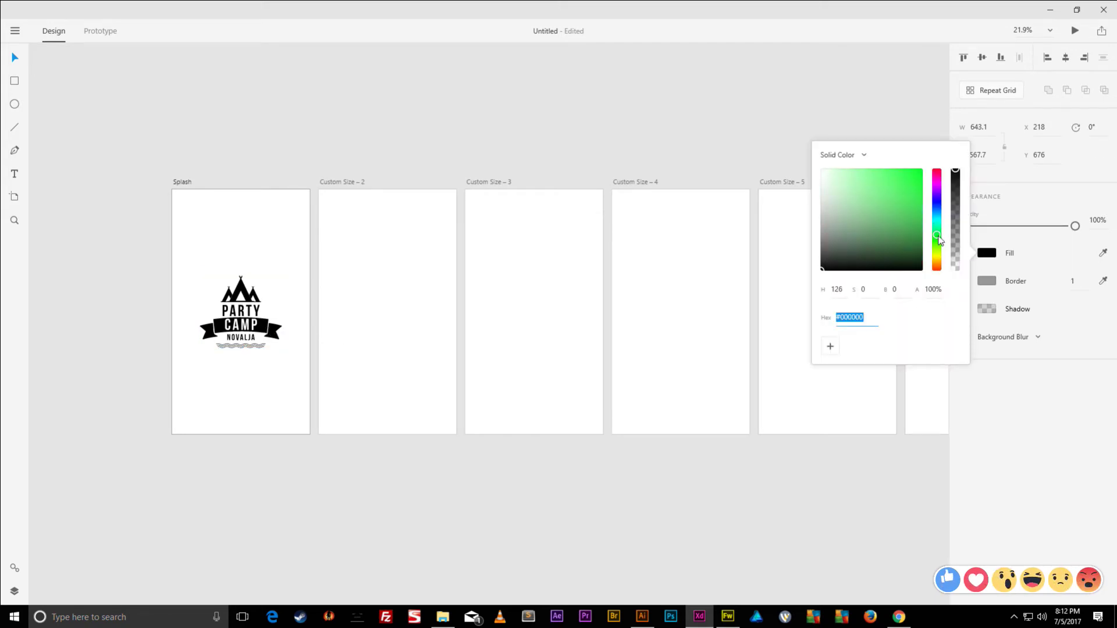
left_click_drag(916, 198, 923, 169)
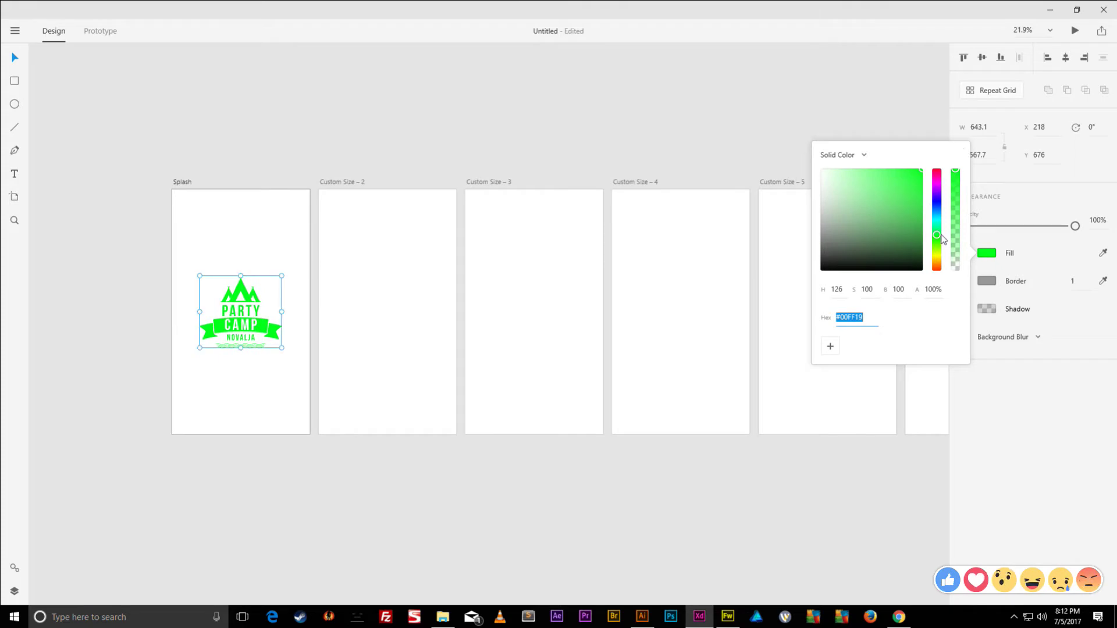
left_click(937, 209)
mouse_move(937, 208)
left_mouse_down()
mouse_move(938, 184)
mouse_move(937, 195)
left_mouse_up()
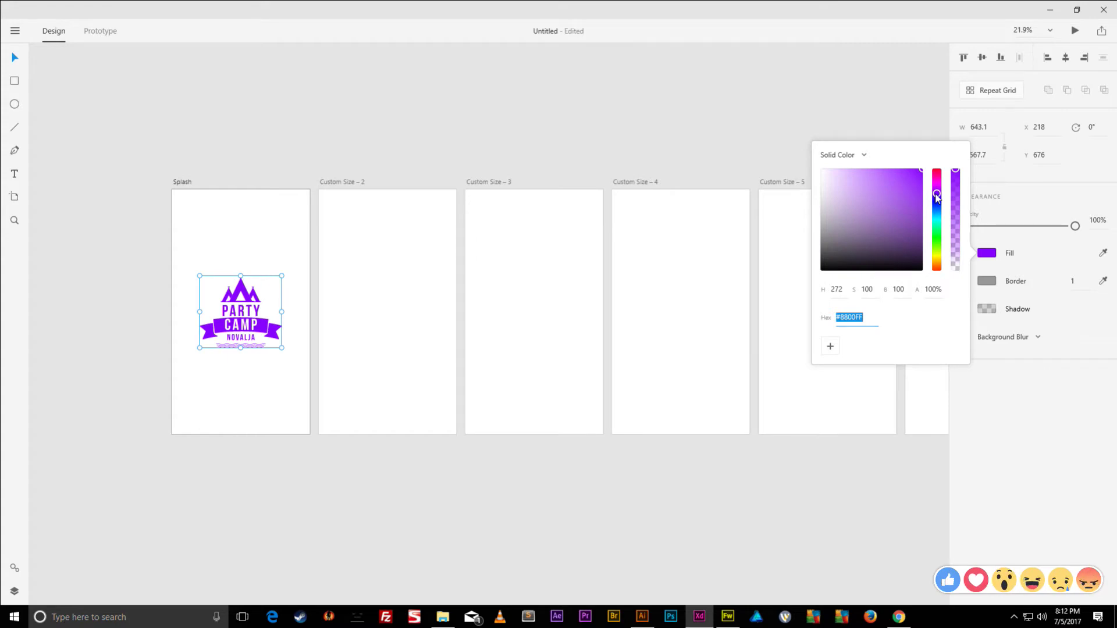
left_click_drag(937, 198, 947, 167)
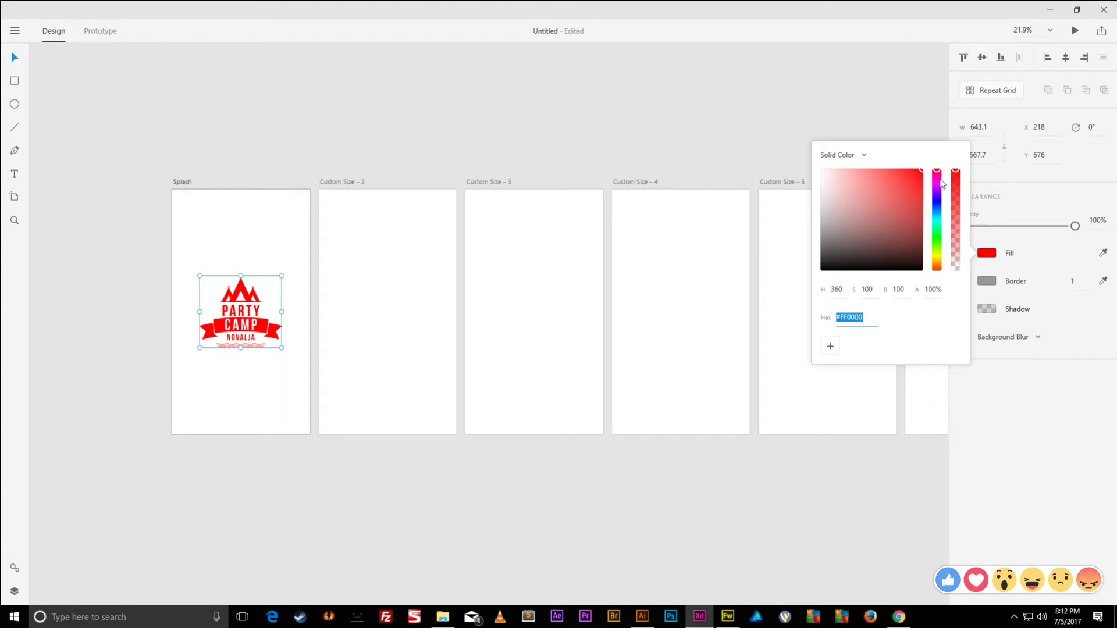
mouse_move(922, 170)
left_mouse_down()
mouse_move(885, 165)
mouse_move(903, 161)
left_mouse_up()
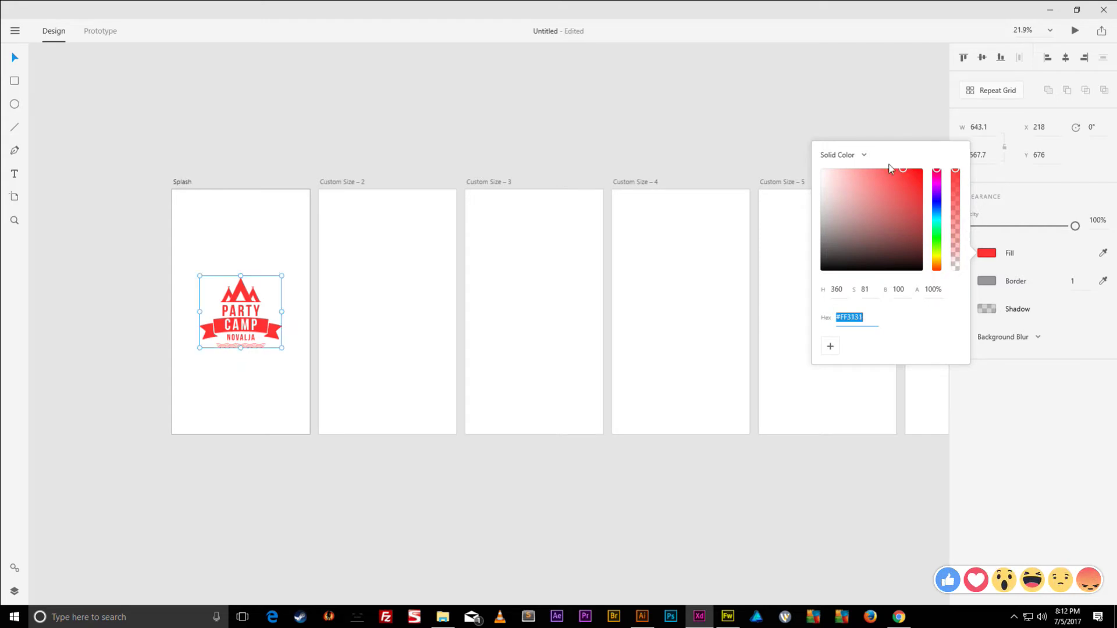
left_click(522, 140)
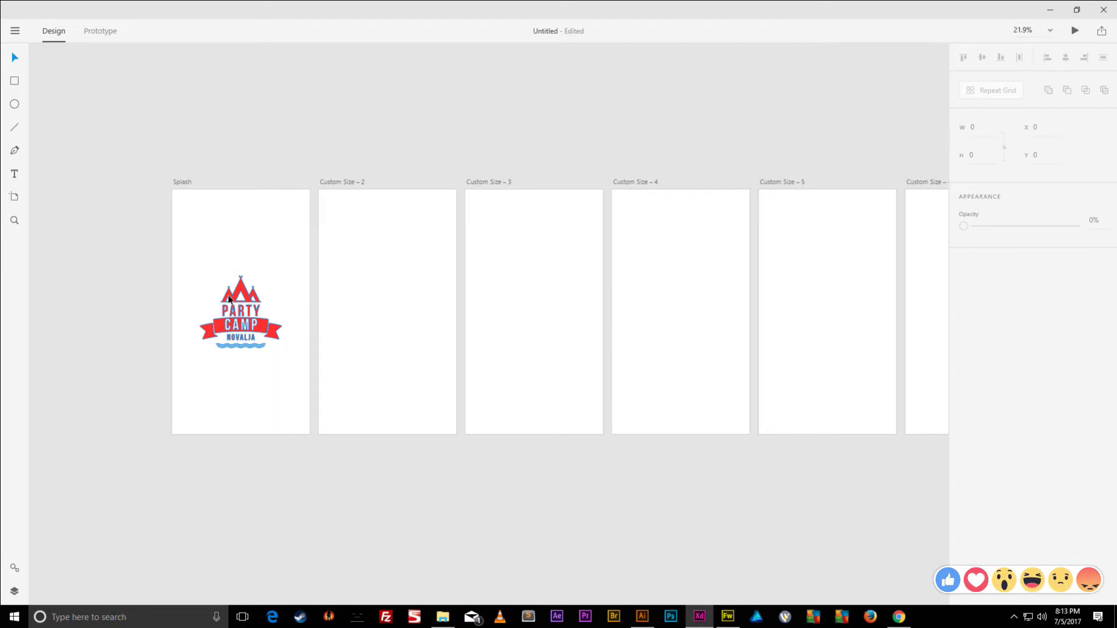
left_click(17, 30)
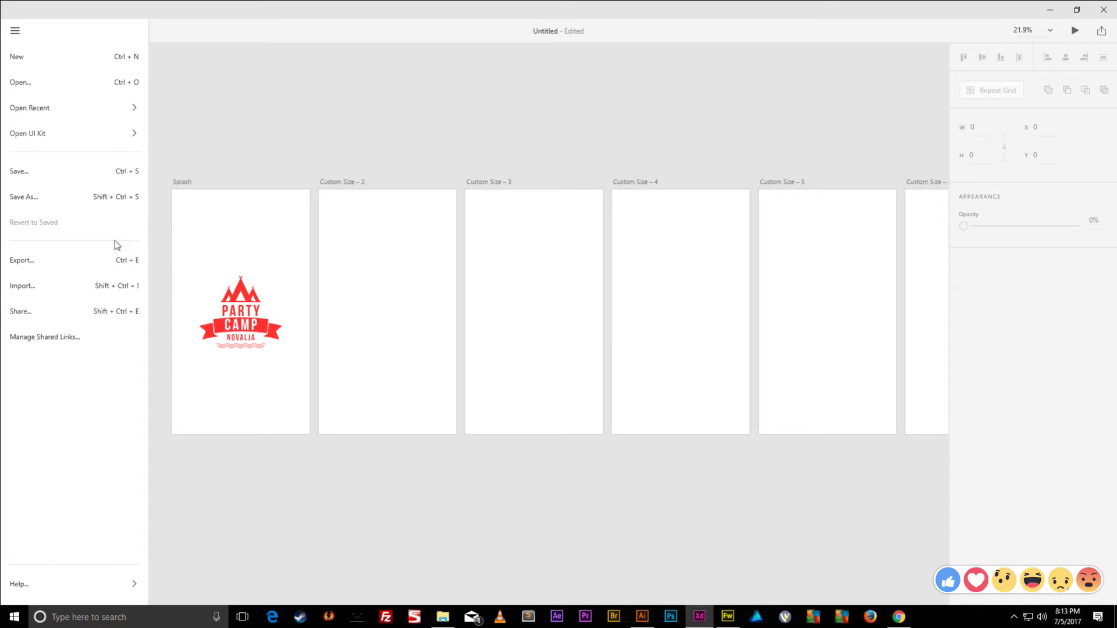
left_click(209, 191)
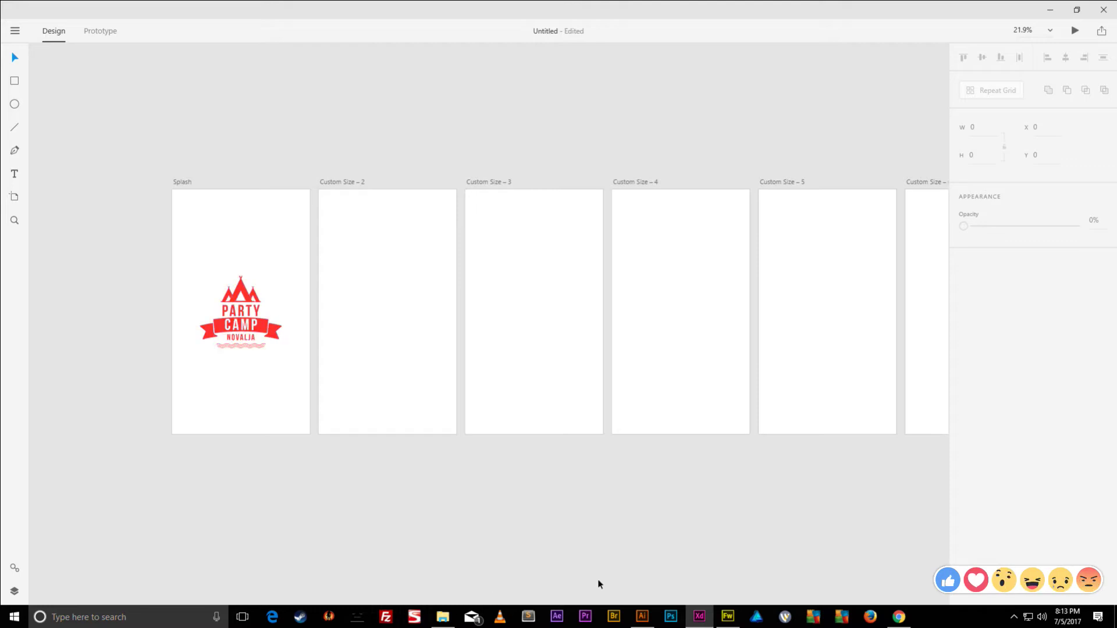
- Place Chrome beside XD and drag the face-among-leaves photo from Google Images onto Splash
left_click(899, 617)
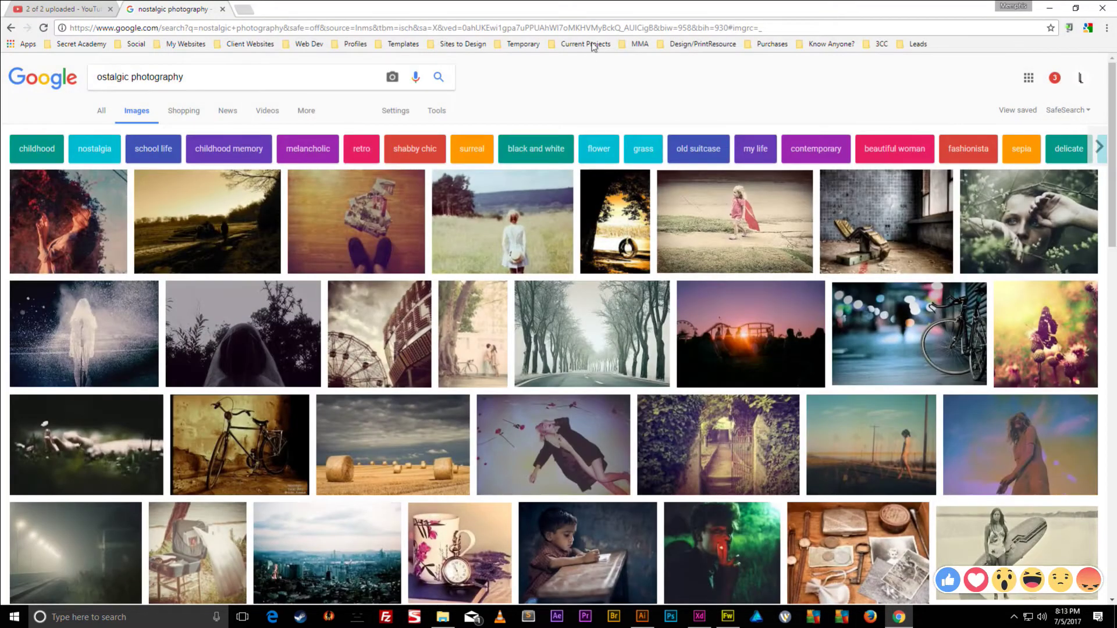
left_click_drag(614, 9, 946, 15)
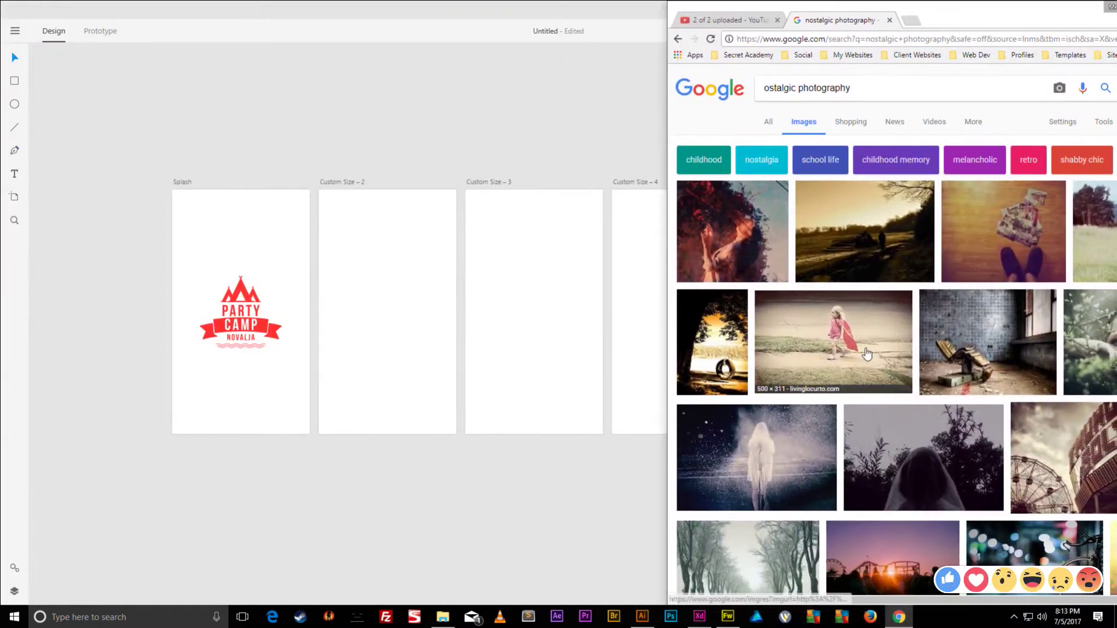
scroll(921, 314, "down", 2)
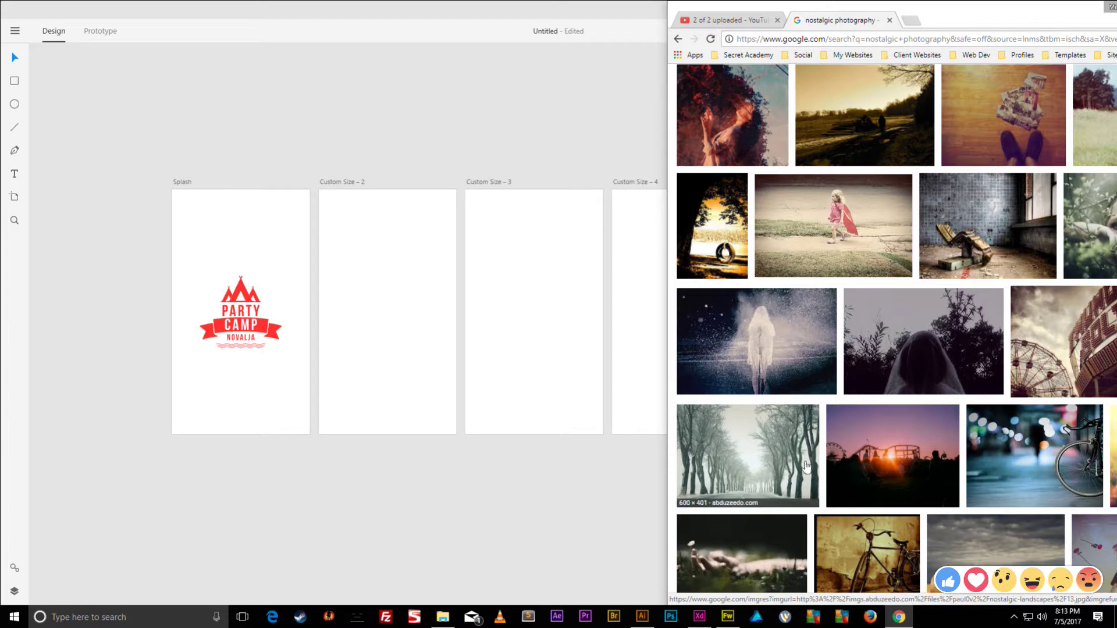
left_click(773, 460)
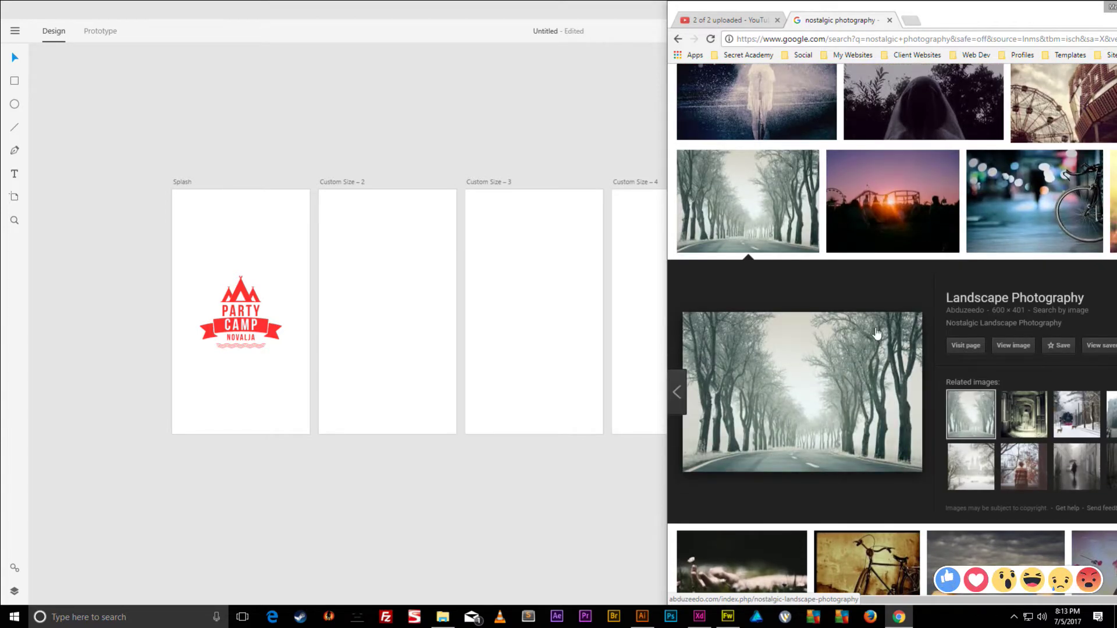
scroll(1033, 277, "up", 5)
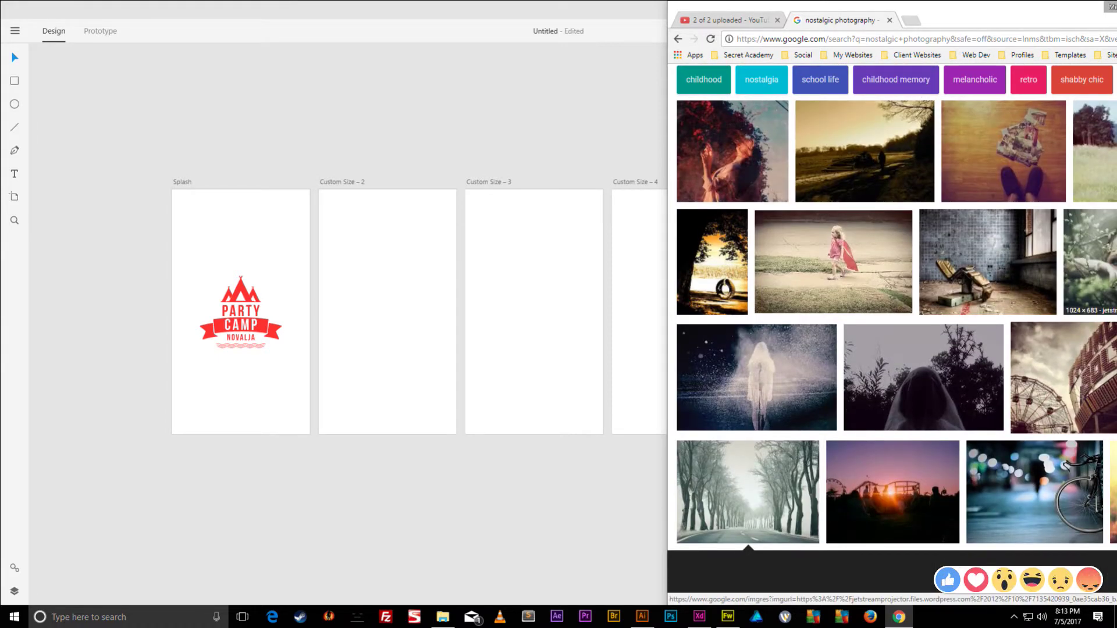
left_click(1088, 264)
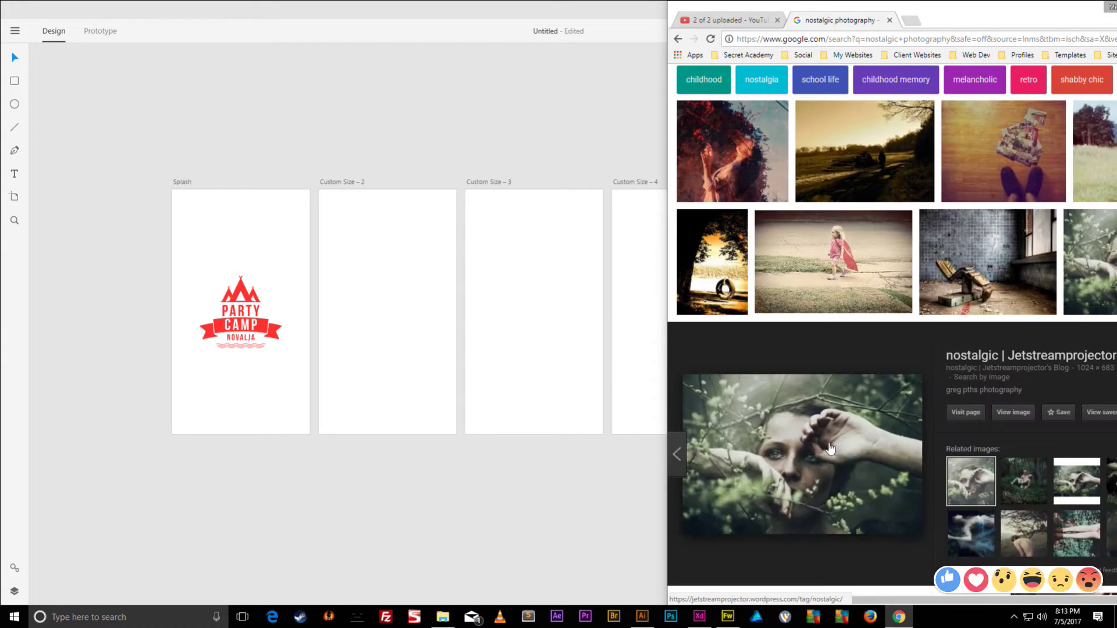
left_click_drag(830, 442, 200, 217)
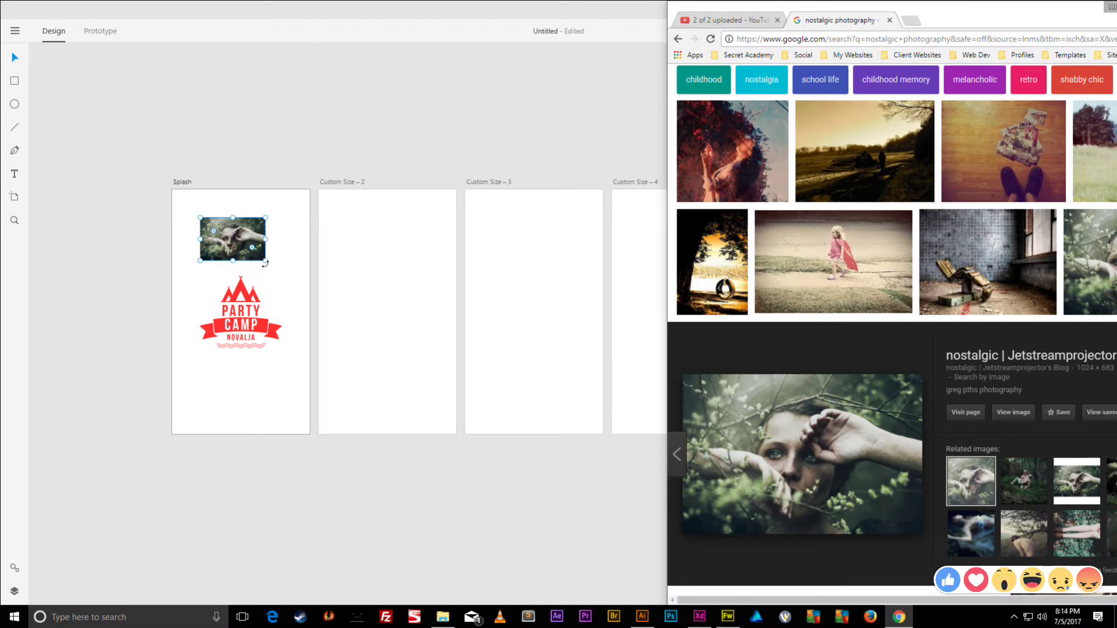
- Enlarge the photo and send it behind the Party Camp logo
left_click_drag(265, 261, 337, 308)
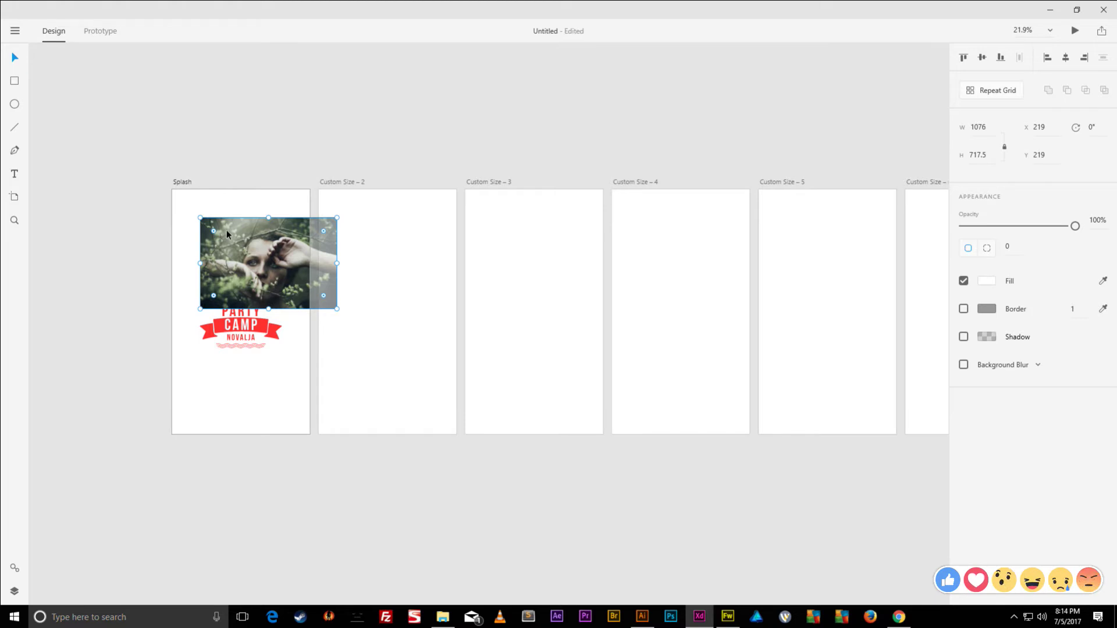
key("ctrl+shift+bracketleft")
key("ctrl+shift+bracketright")
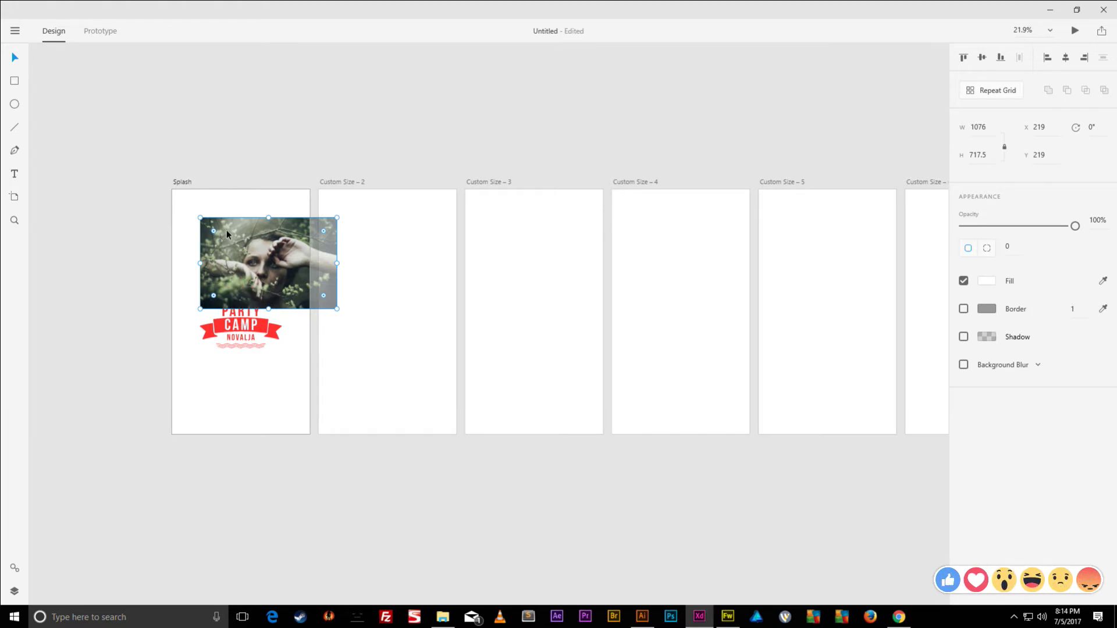
key("ctrl+shift+bracketleft")
key("ctrl+shift+bracketright")
key("ctrl+shift+bracketleft")
key("ctrl+shift+bracketright")
key("ctrl+shift+bracketleft")
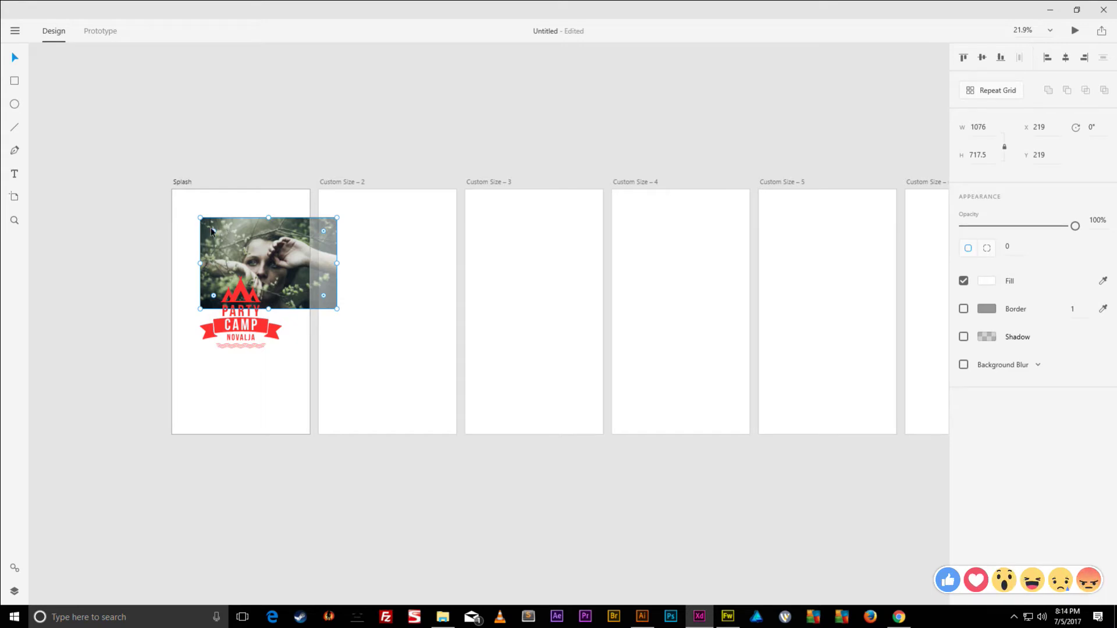
- Resize and reposition the photo so it covers the top of the Splash artboard
left_click_drag(200, 218, 150, 187)
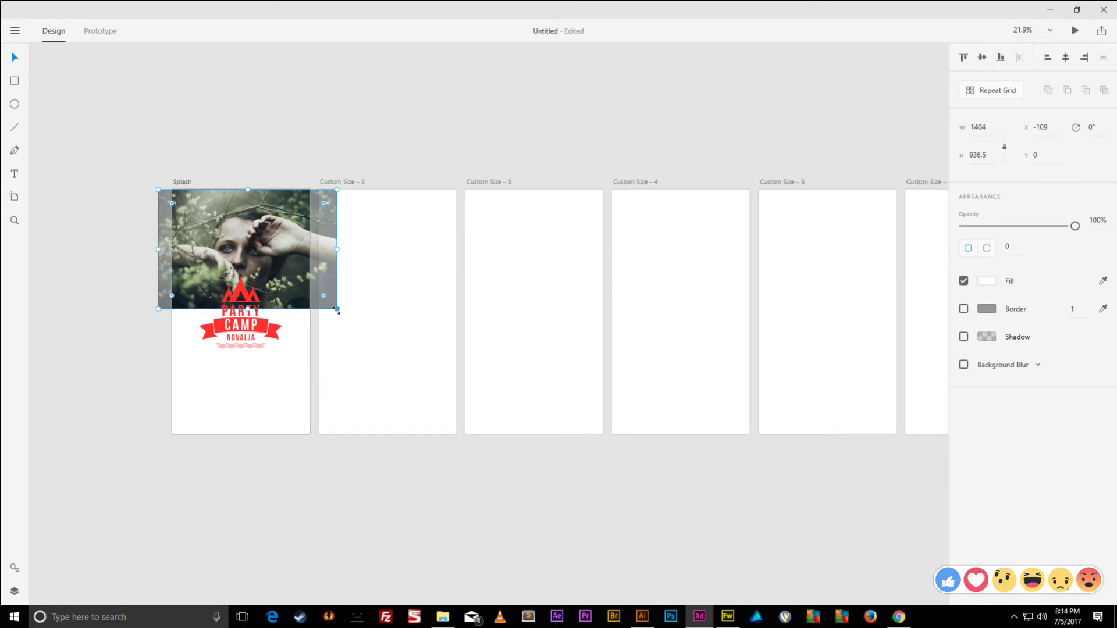
left_click_drag(337, 310, 559, 435)
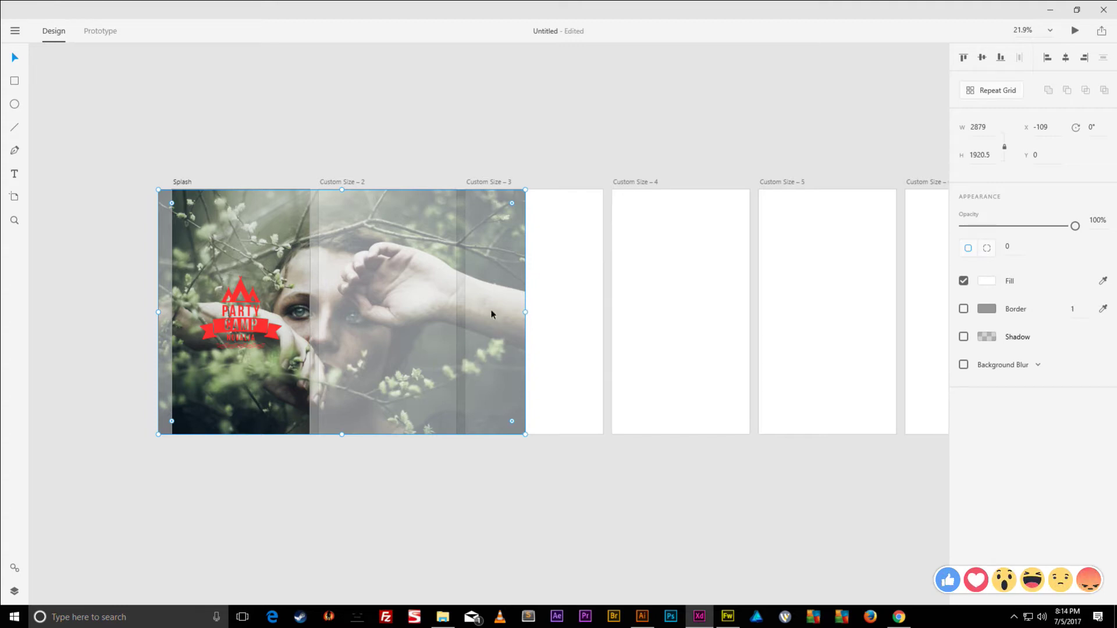
left_click_drag(434, 317, 247, 319)
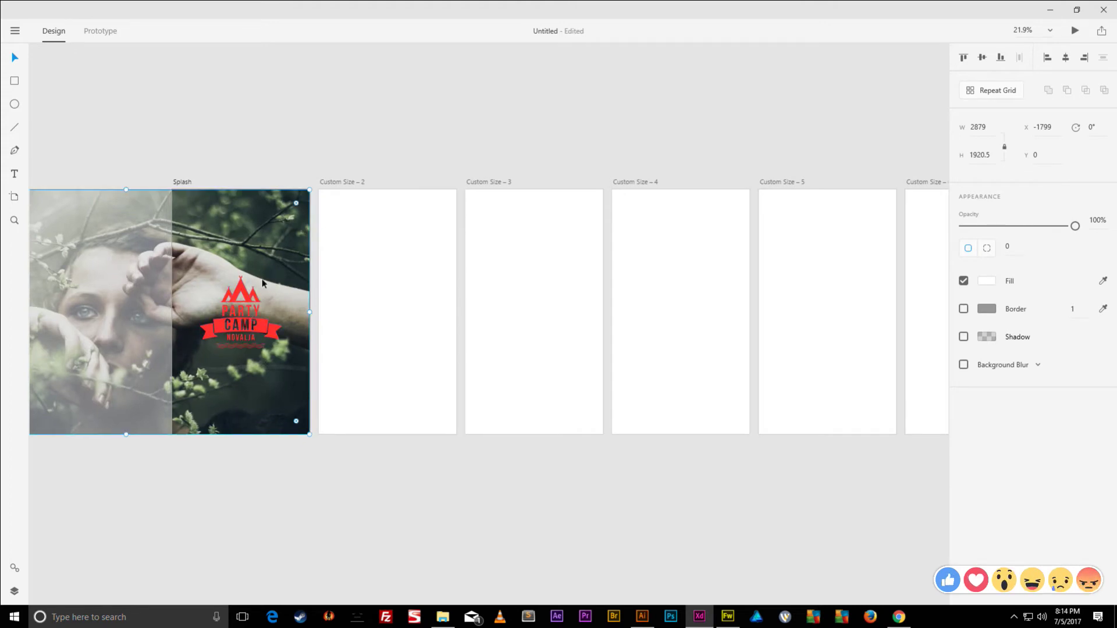
left_click(261, 146)
left_click_drag(218, 210, 277, 232)
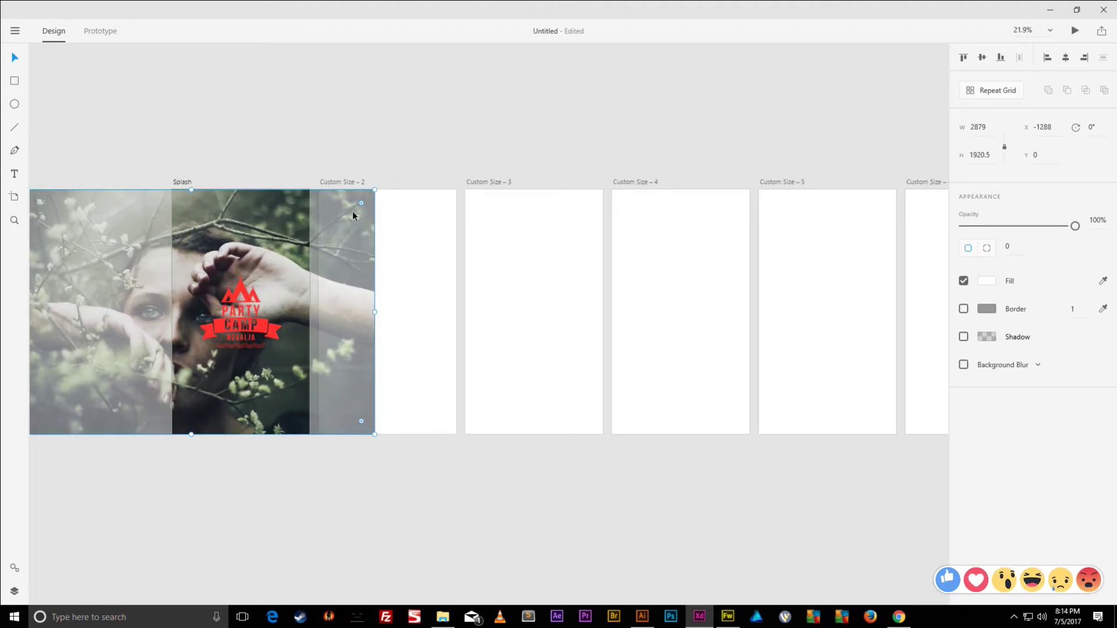
left_click_drag(375, 190, 385, 176)
left_click_drag(301, 217, 303, 221)
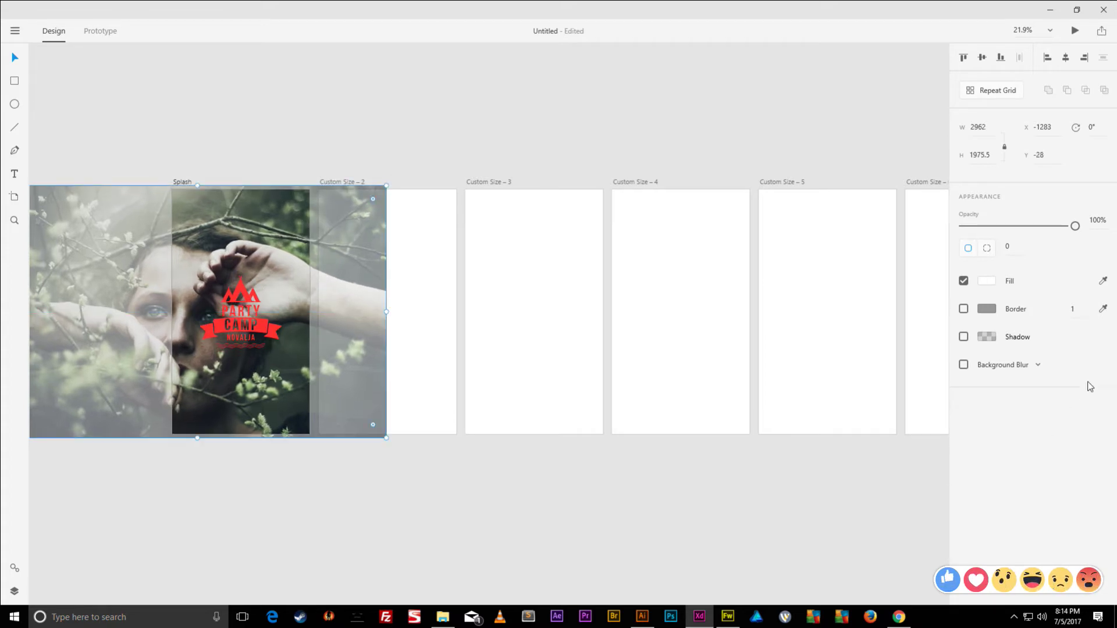
- Fade the photo to about 27% opacity, then return to Fireworks
left_click_drag(1075, 227, 995, 234)
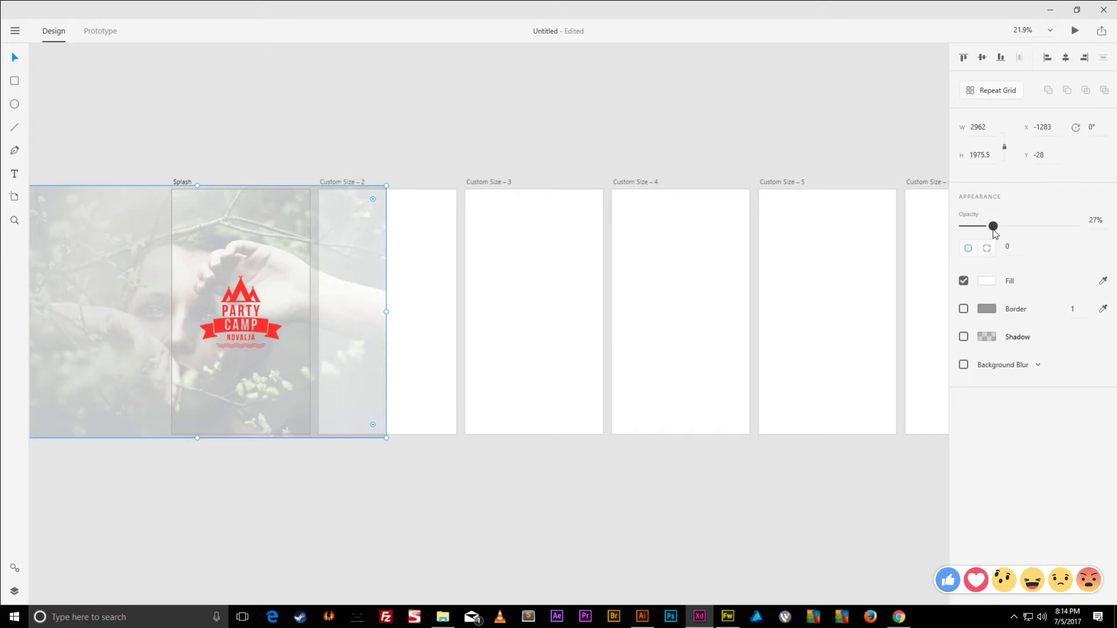
left_click(257, 119)
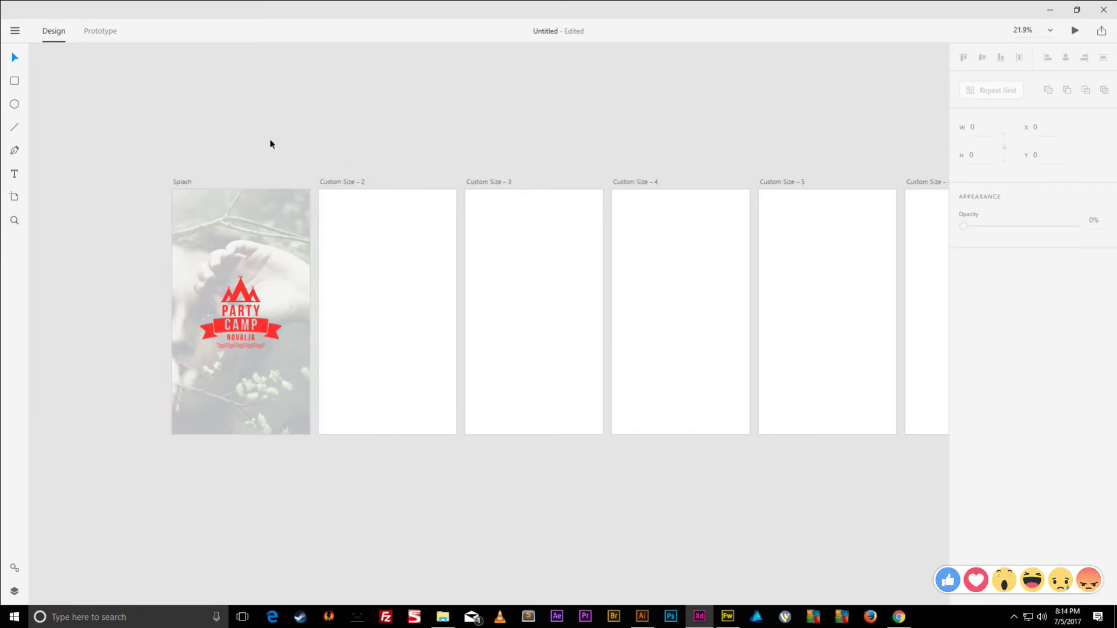
left_click(262, 323)
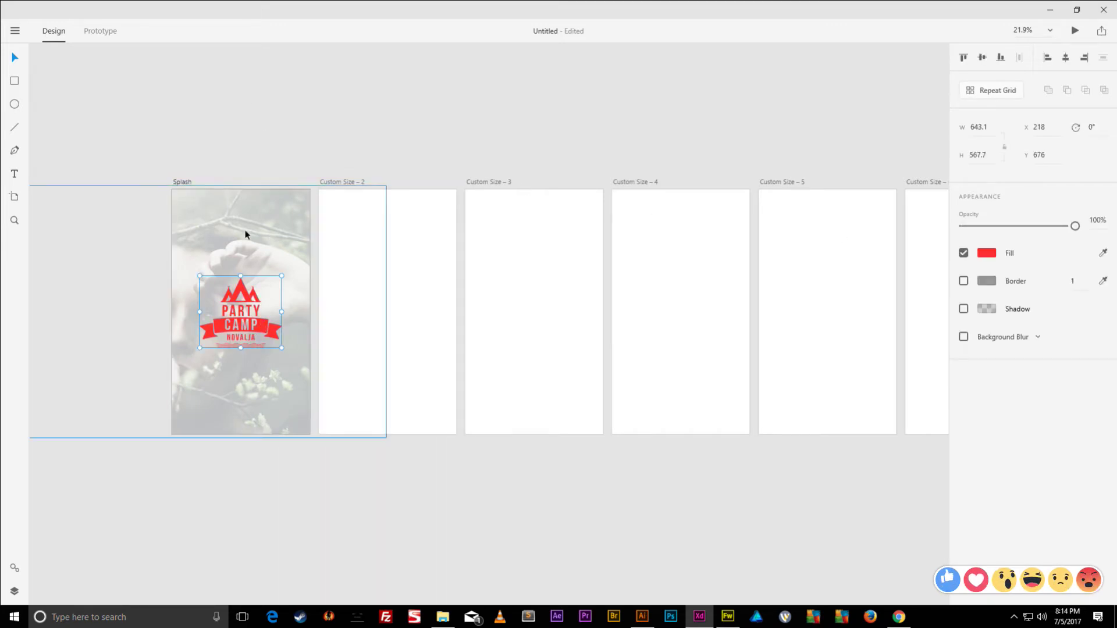
left_click(243, 108)
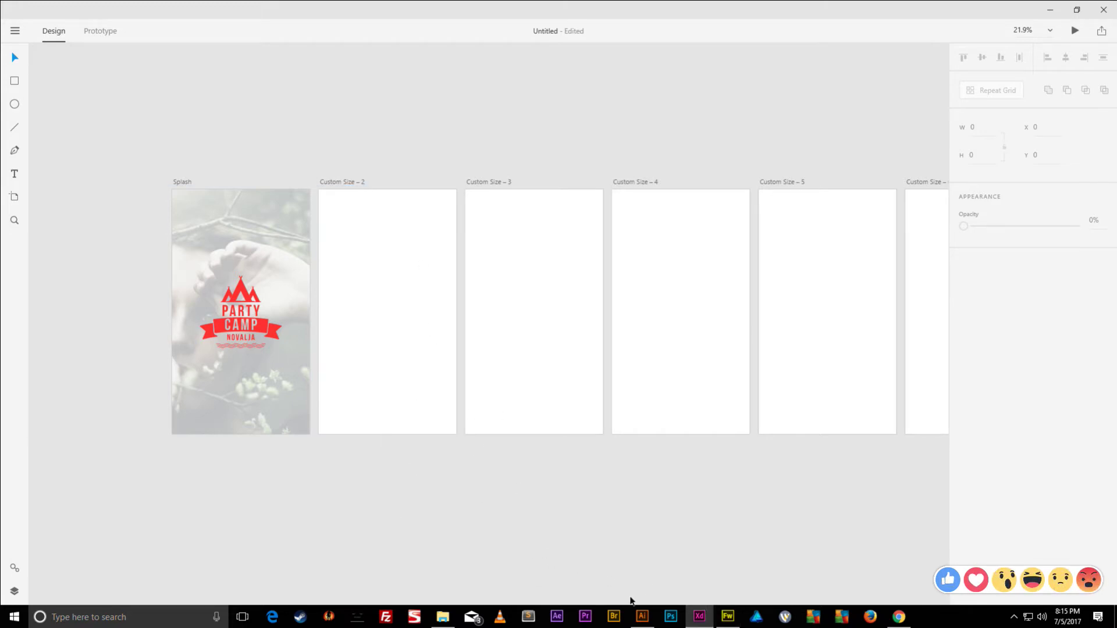
left_click(728, 617)
left_click(514, 175)
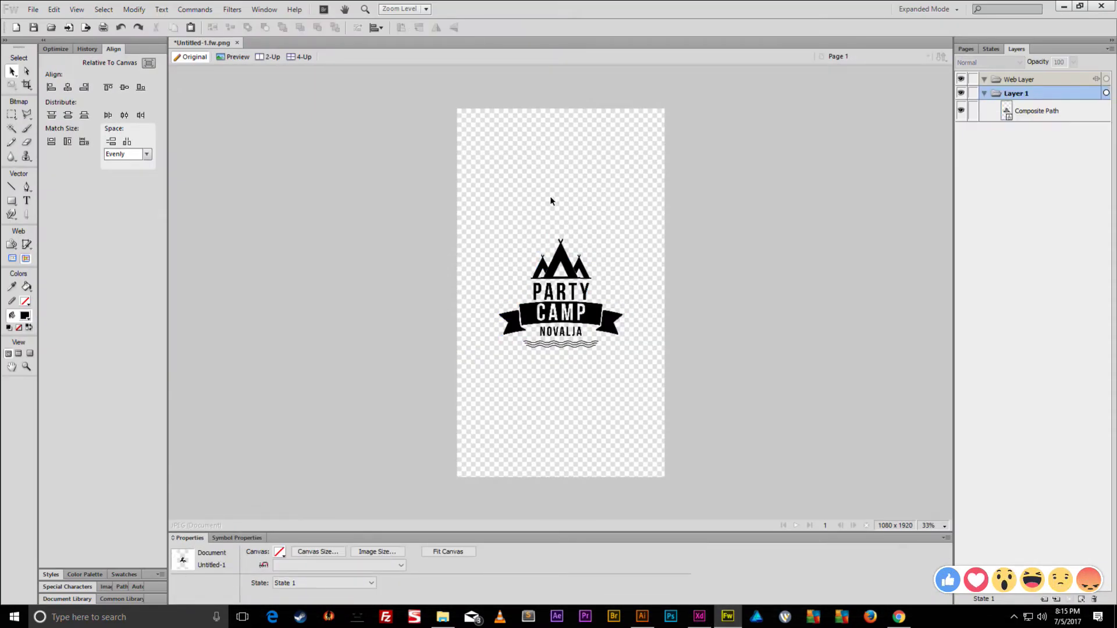
- Save a copy named Splash as Illustrator 8 in the Tinder App's Screens folder
key("ctrl+shift+s")
left_click(248, 36)
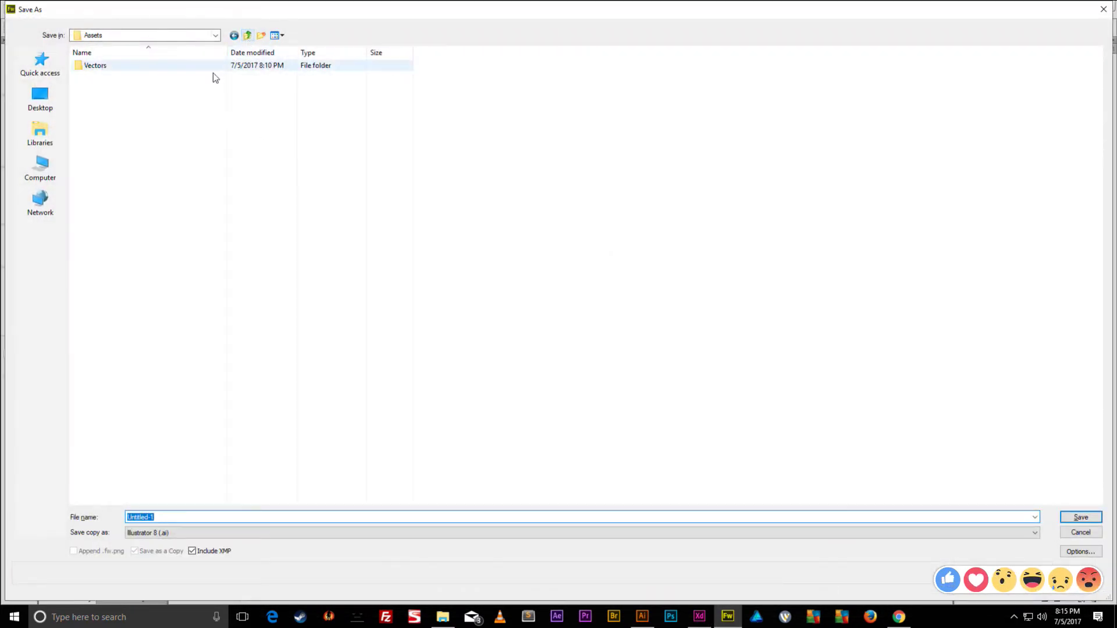
left_click(110, 88)
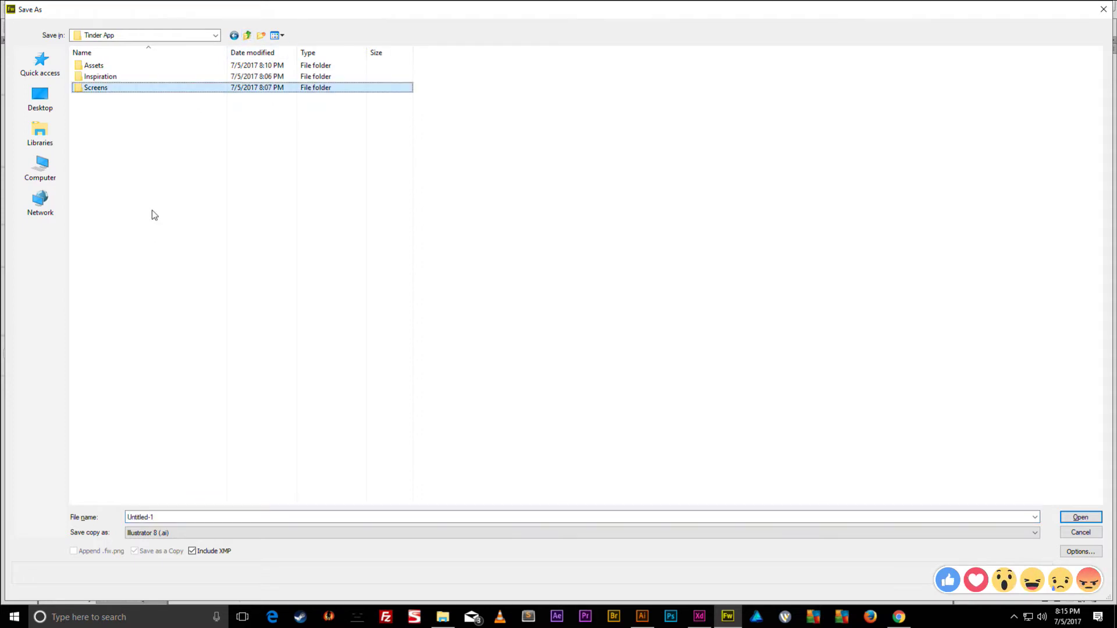
left_click(99, 101)
double_click(132, 89)
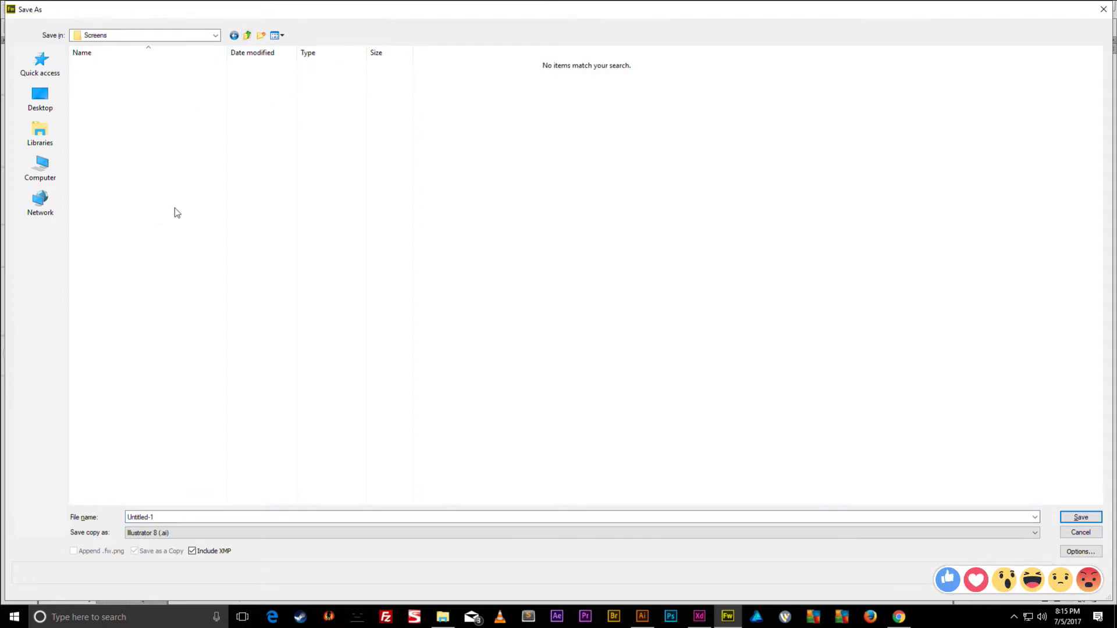
double_click(199, 516)
type("Splash")
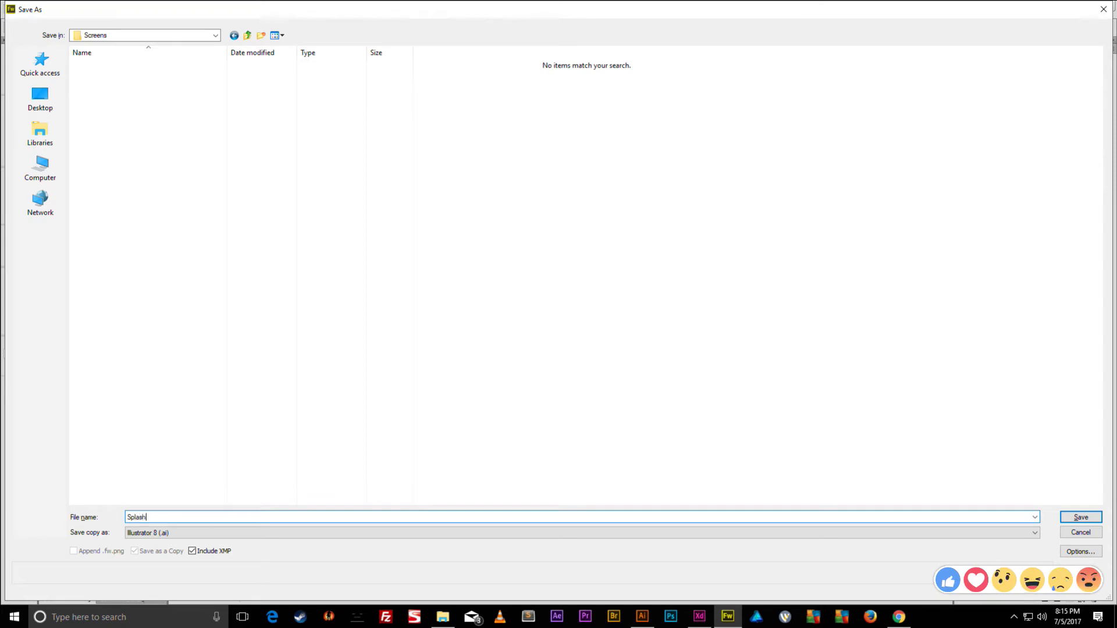
key("Return")
- Save a second copy named Logo
key("ctrl+shift+s")
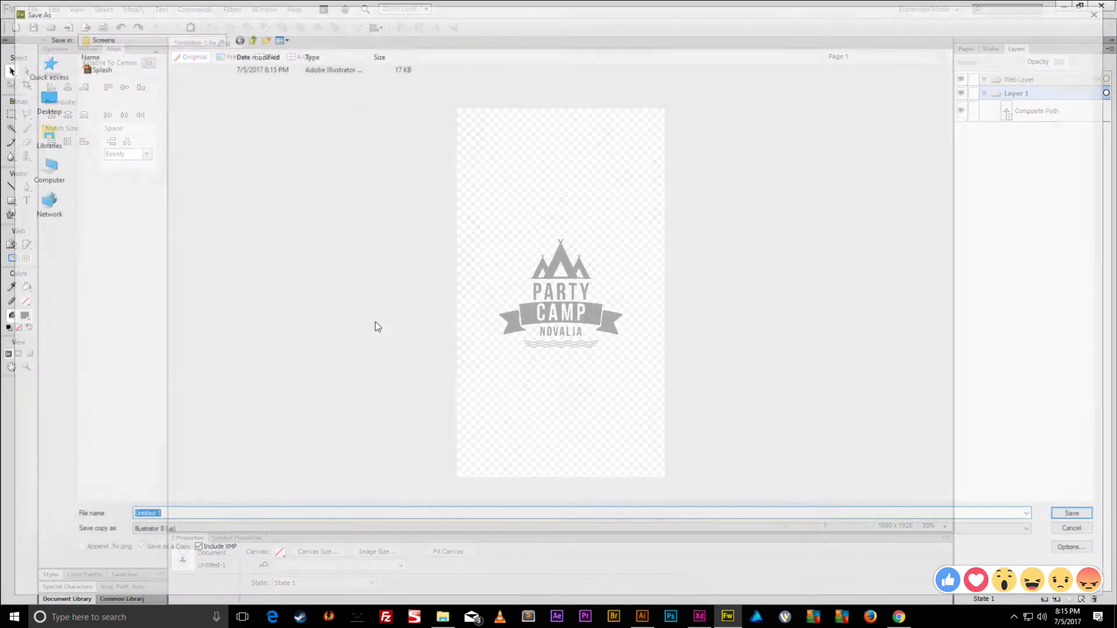
type("Logo")
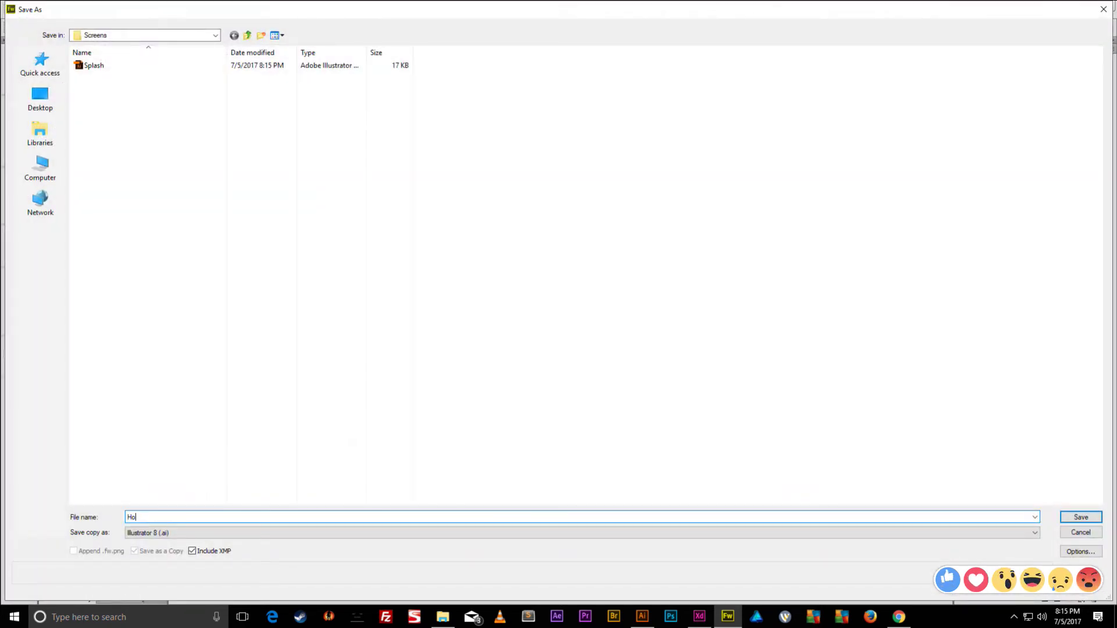
key("Return")
left_click_drag(729, 117, 493, 380)
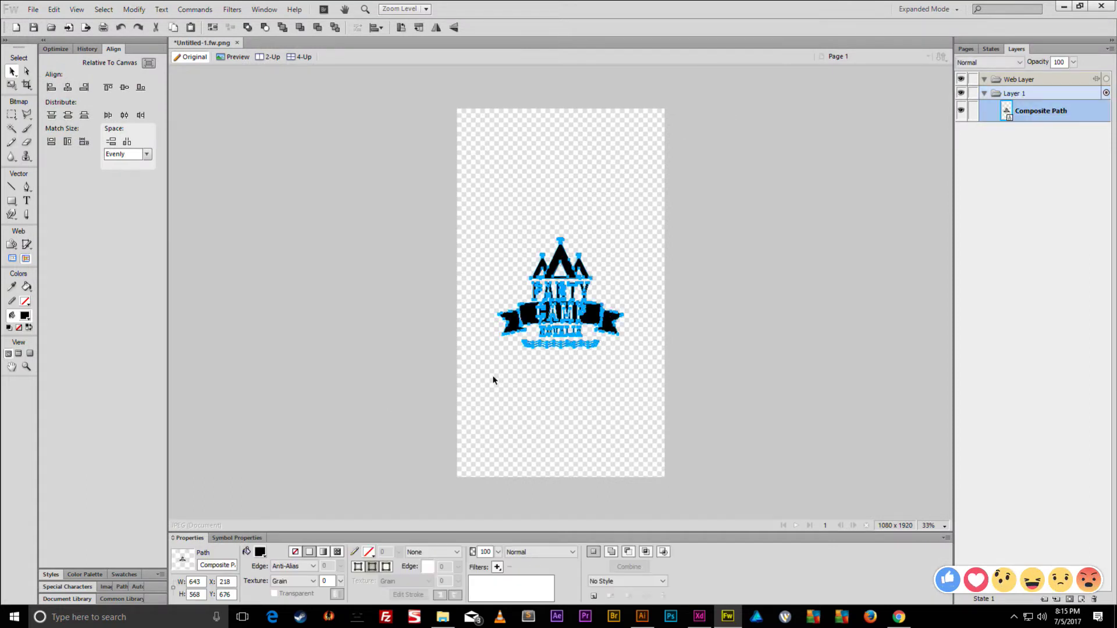
- Hide the Party Camp logo and draw a black circle in the canvas's upper half
left_click(962, 110)
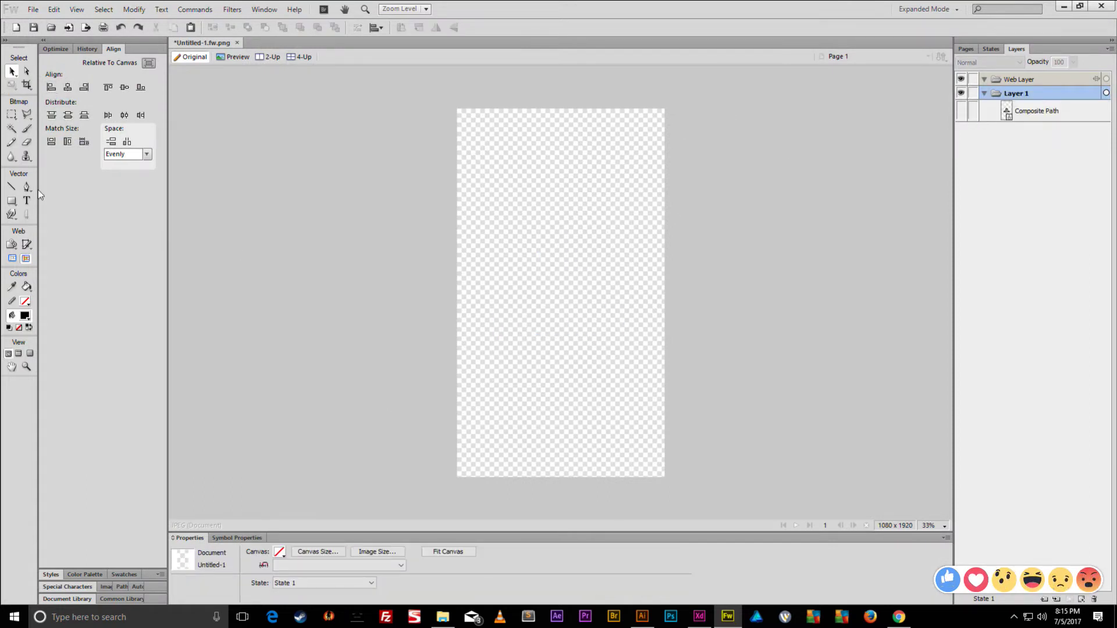
left_click(12, 202)
left_click_drag(12, 204, 35, 224)
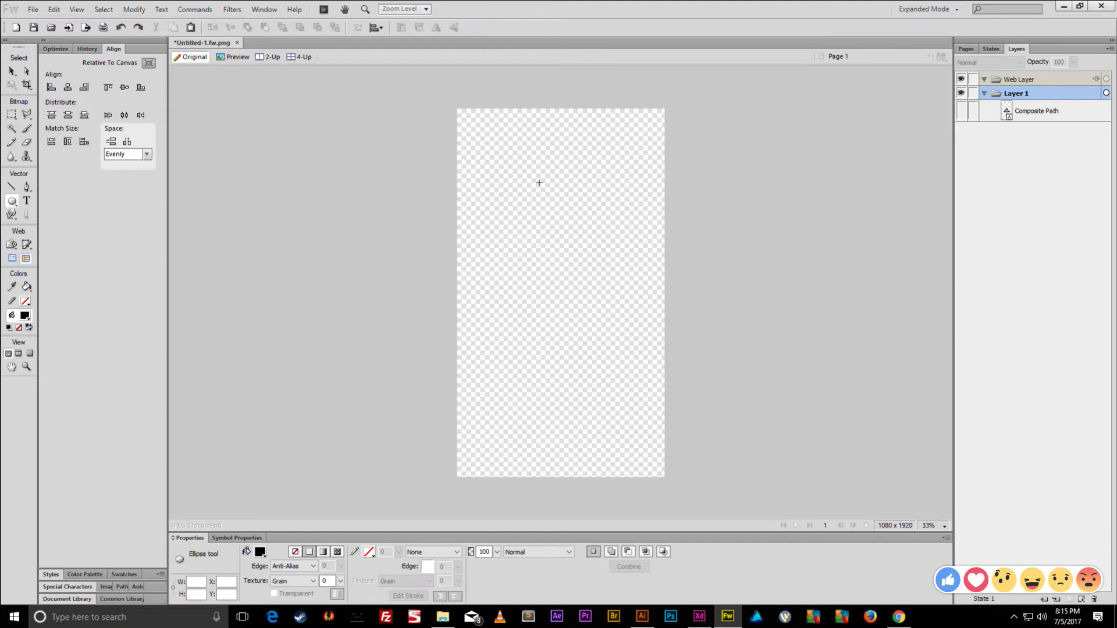
left_click_drag(540, 183, 584, 240)
left_click(12, 71)
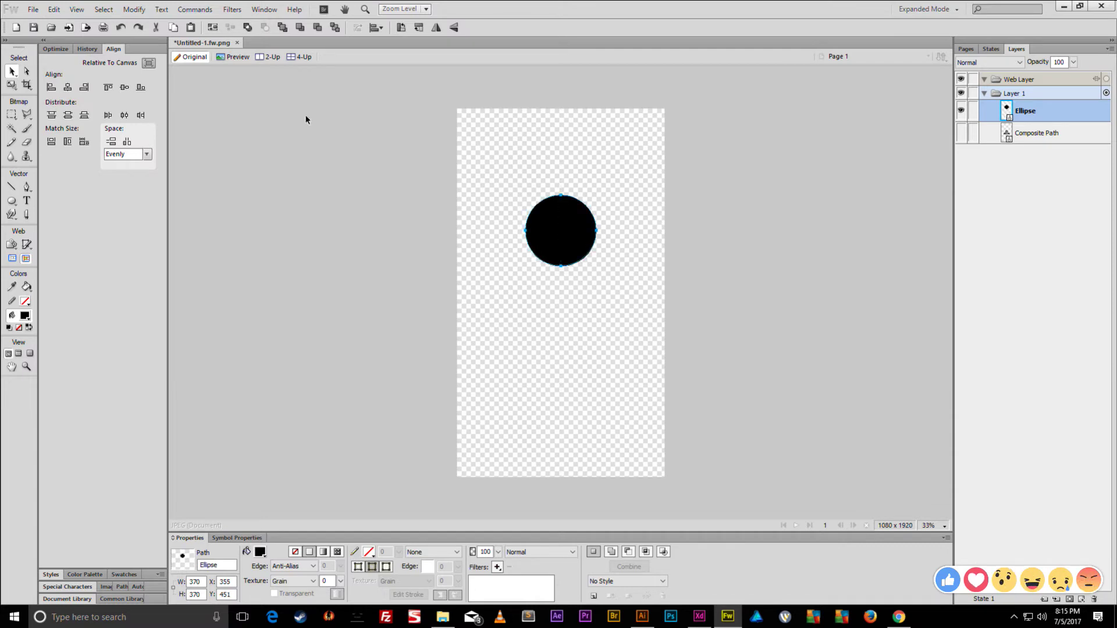
- Show the logo, scale it to 111 × 98, nudge it upward, then minimize Fireworks
left_click(962, 133)
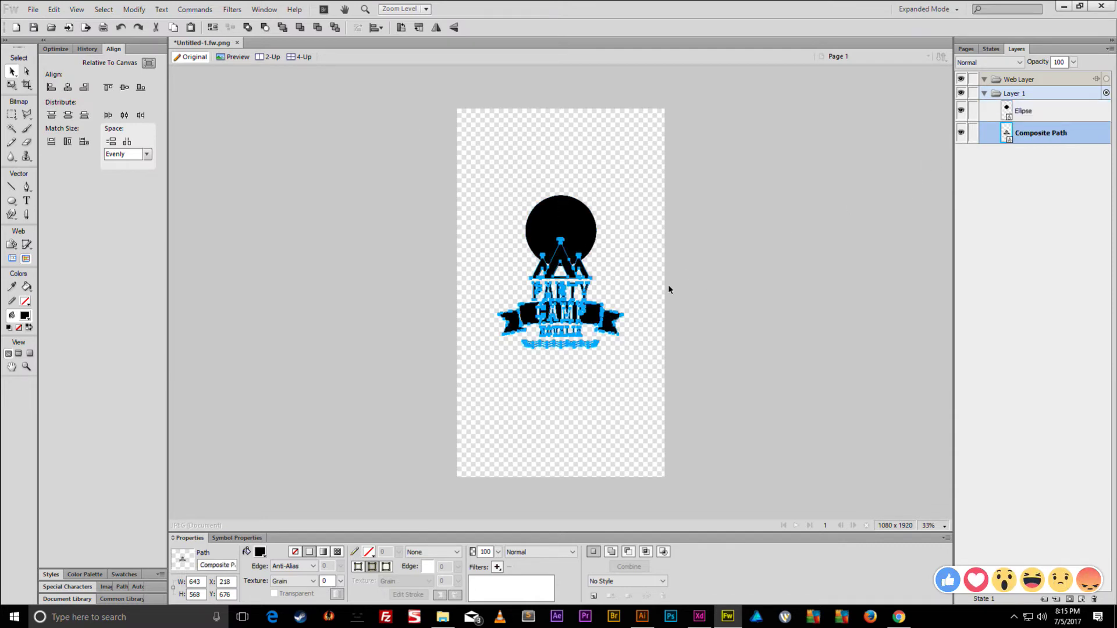
key("q")
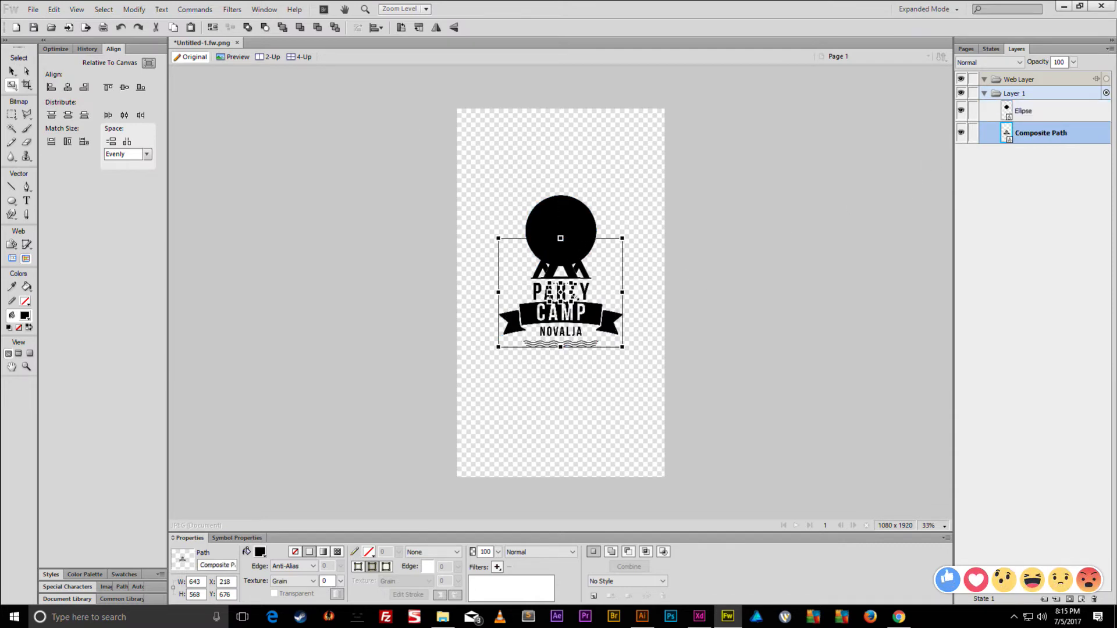
left_click_drag(575, 296, 574, 296)
key("v")
key("shift+Up")
key("shift+Up")
key("shift+Up")
key("shift+Up")
key("shift+Up")
key("shift+Up")
key("shift+Up")
key("shift+Up")
key("shift+Up")
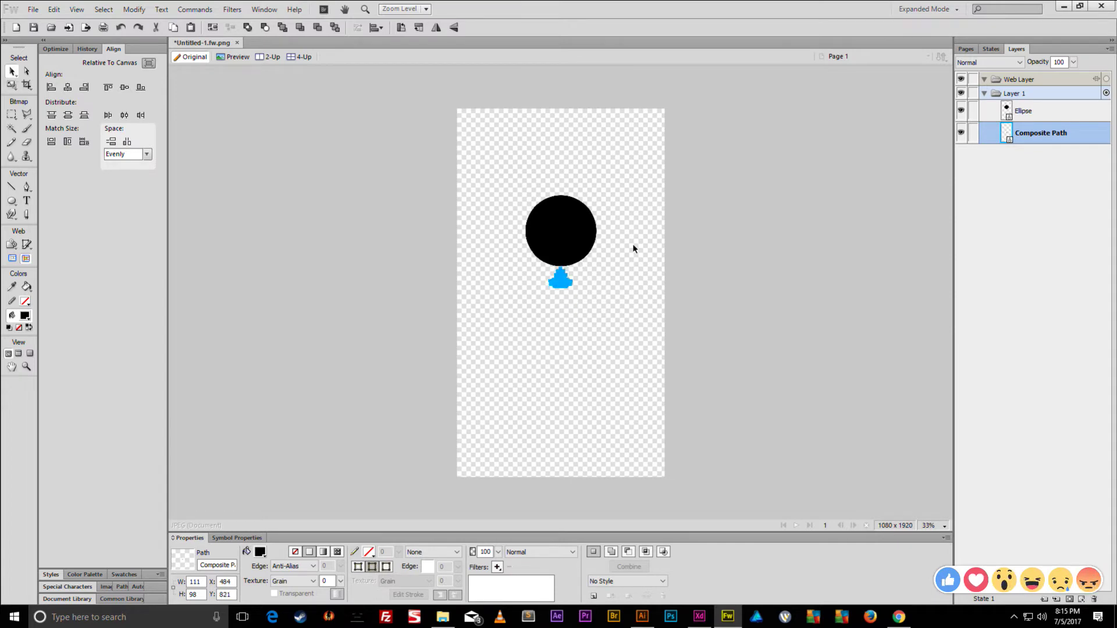
key("shift+Up")
key("shift+Up")
key("shift+Up")
key("shift+Up")
key("shift+Up")
key("shift+Up")
key("shift+Up")
key("shift+Up")
key("shift+Up")
key("shift+Up")
key("shift+Up")
key("shift+Up")
key("shift+Up")
key("shift+Up")
key("shift+Up")
key("shift+Up")
key("shift+Up")
key("shift+Up")
key("shift+Up")
key("shift+Up")
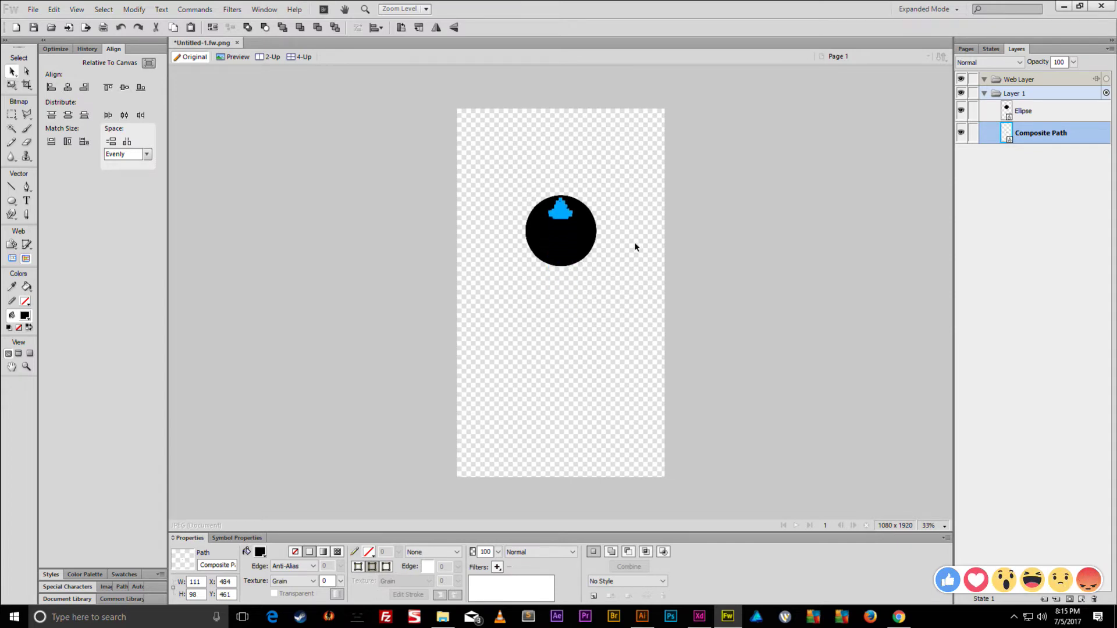
key("shift+Up")
key("shift+Up")
key("shift+Up")
key("shift+Up")
key("shift+Up")
key("shift+Up")
key("shift+Up")
key("shift+Up")
key("shift+Up")
key("shift+Up")
key("shift+Up")
key("shift+Up")
key("shift+Up")
key("shift+Up")
key("shift+Up")
key("shift+Up")
key("shift+Up")
key("shift+Up")
key("shift+Up")
key("shift+Up")
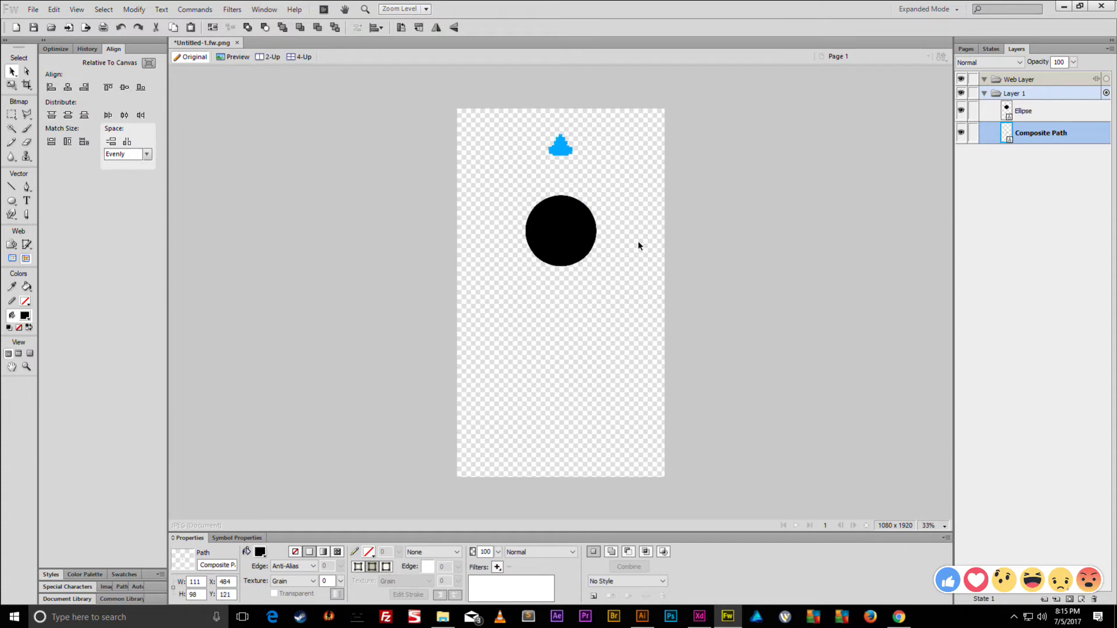
key("shift+Up")
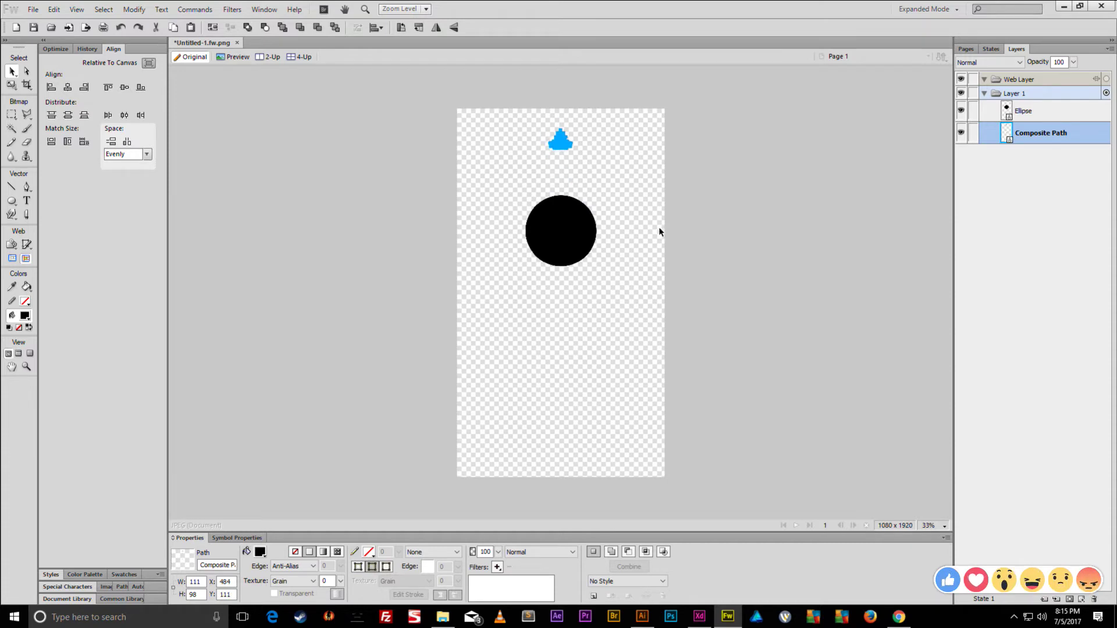
left_click(701, 220)
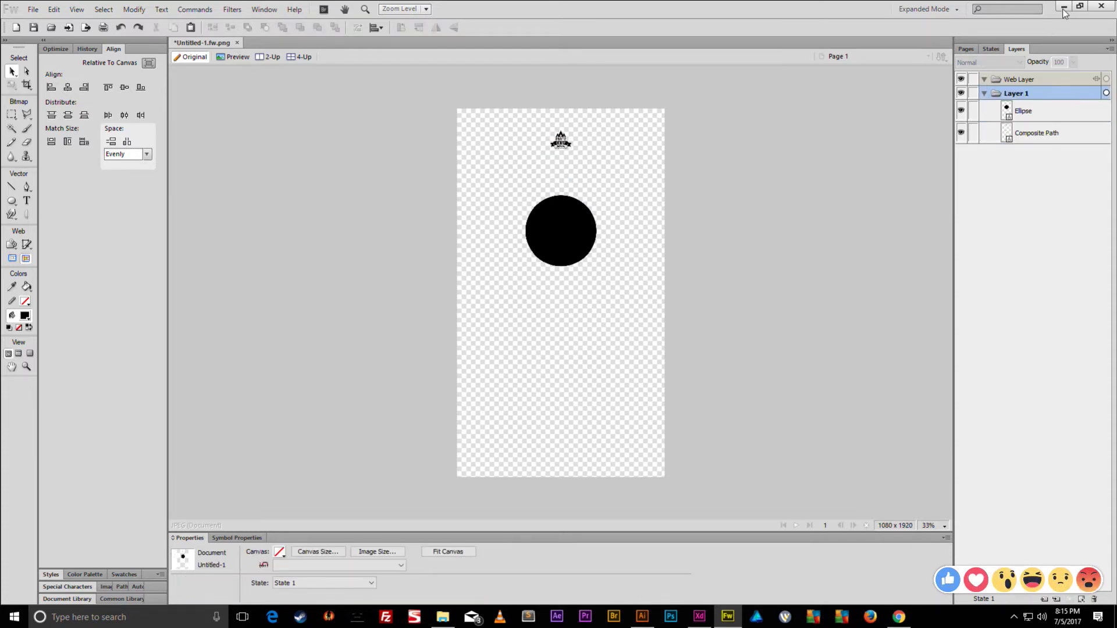
left_click(1064, 6)
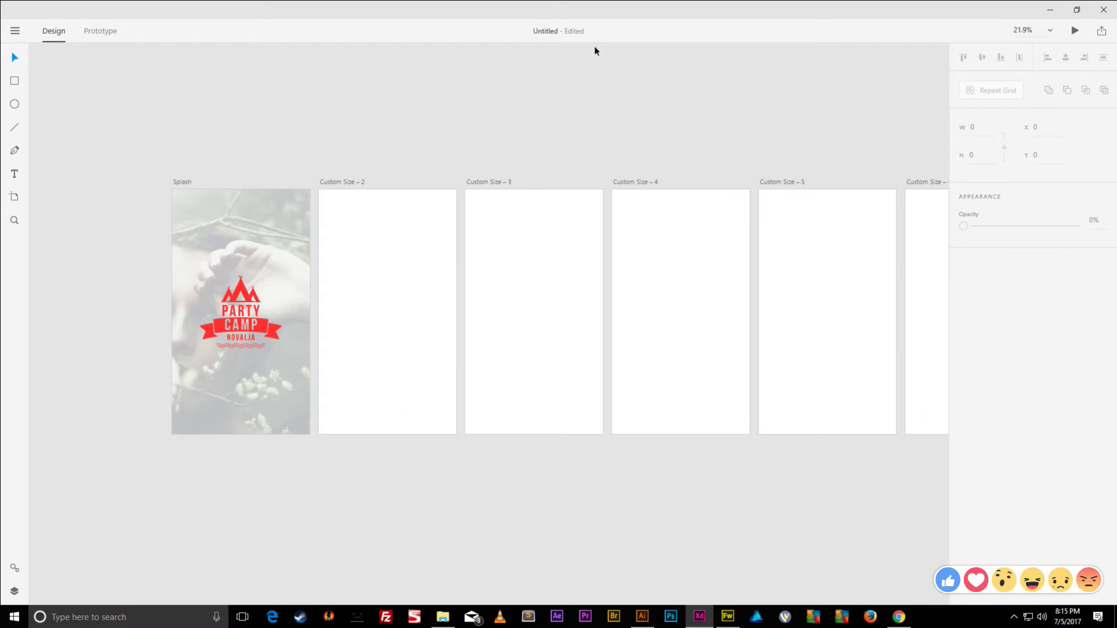
- Open the Apple iOS UI kit from the main menu
left_click(15, 30)
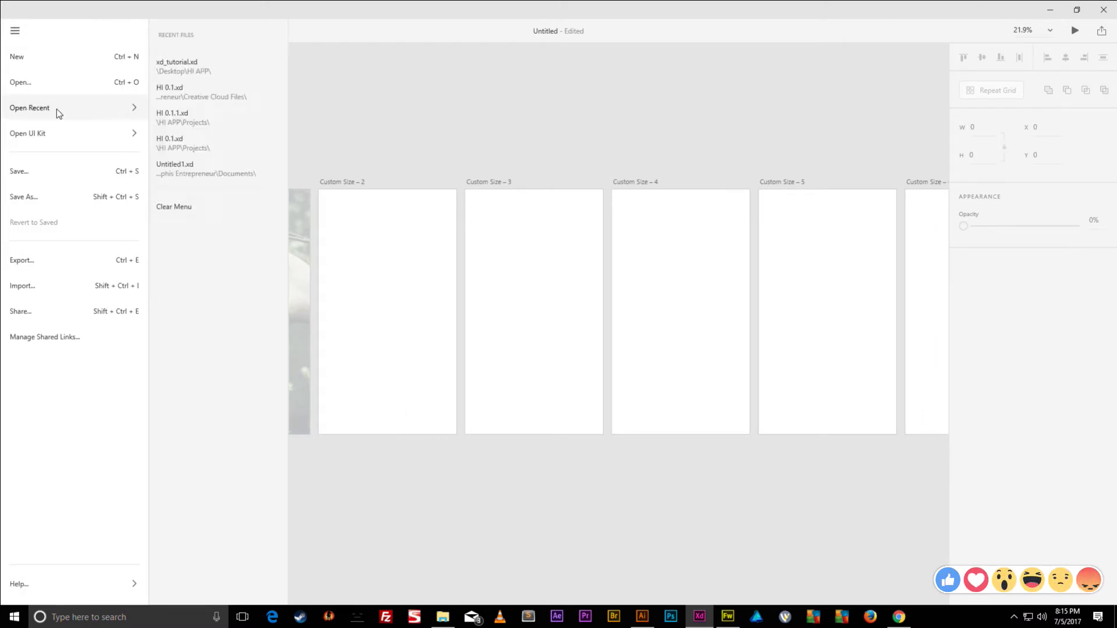
mouse_move(56, 133)
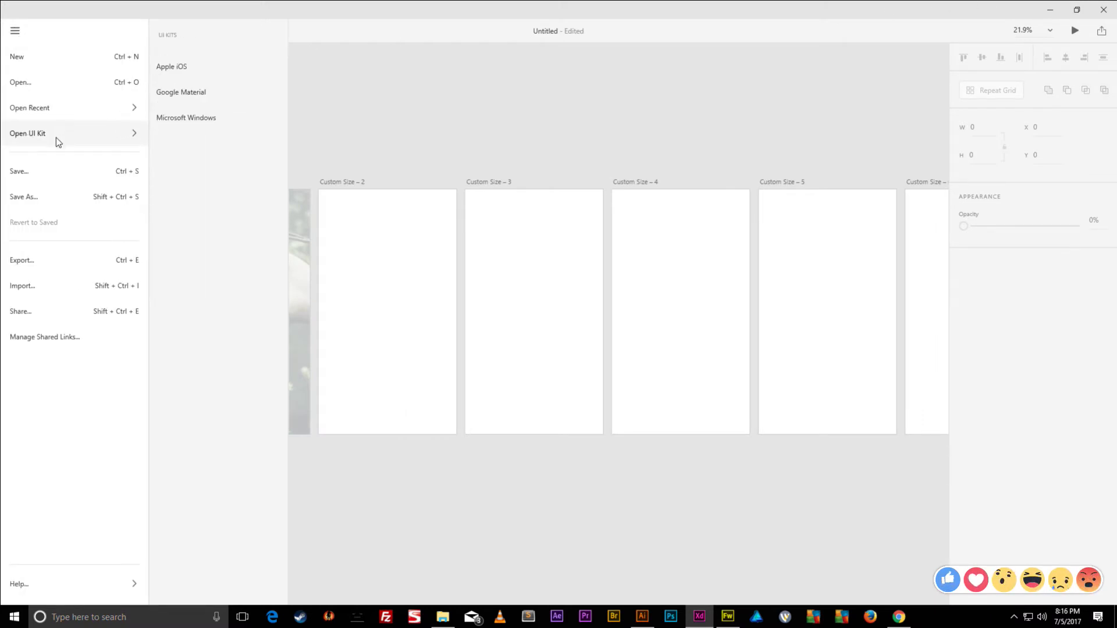
left_click(175, 68)
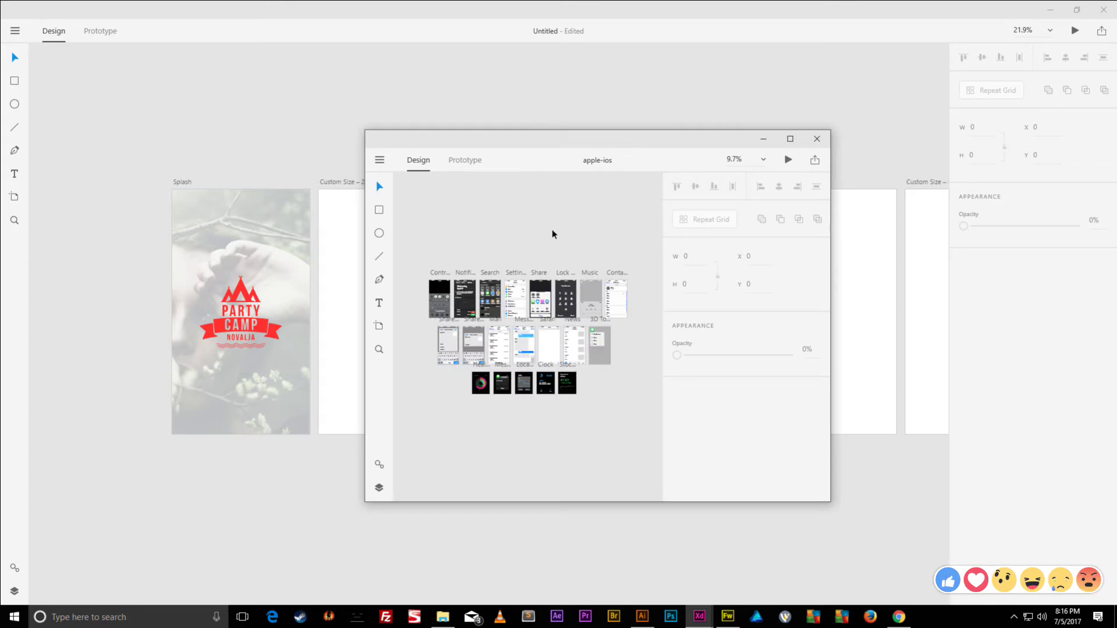
- Zoom in on the kit's Control Center artboard and select its status bar group
left_click(438, 275)
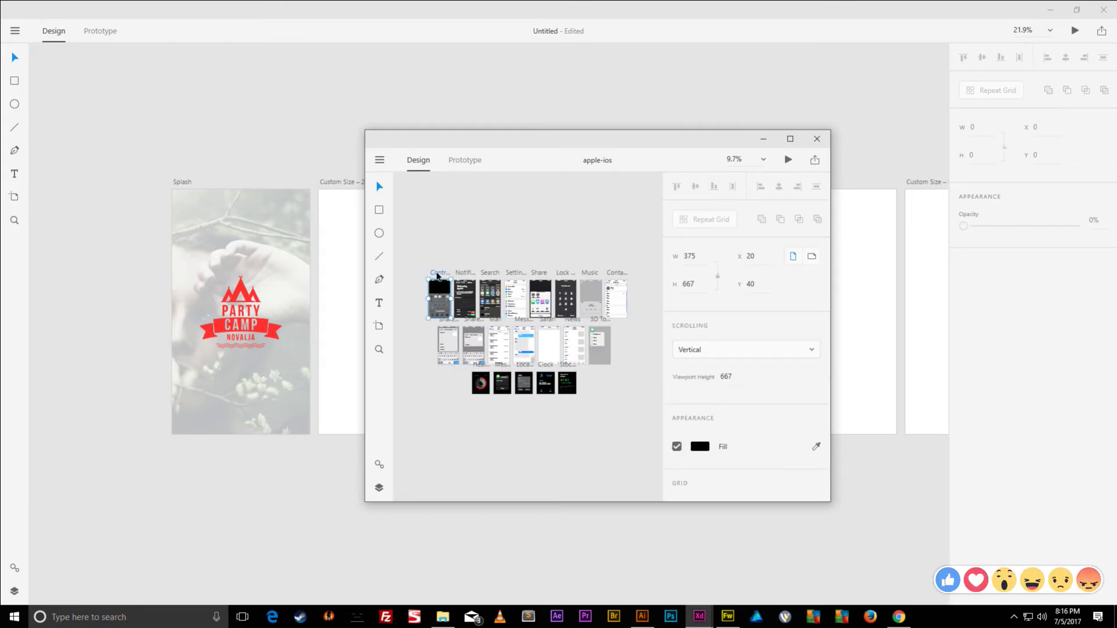
scroll(440, 276, "up", 5)
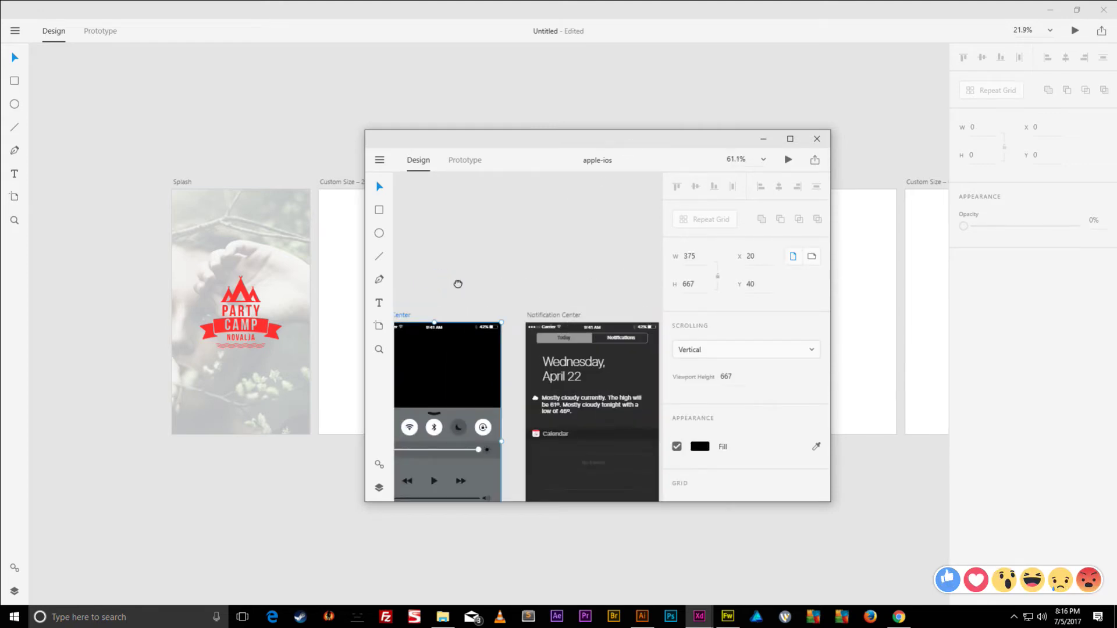
left_click_drag(457, 282, 492, 221)
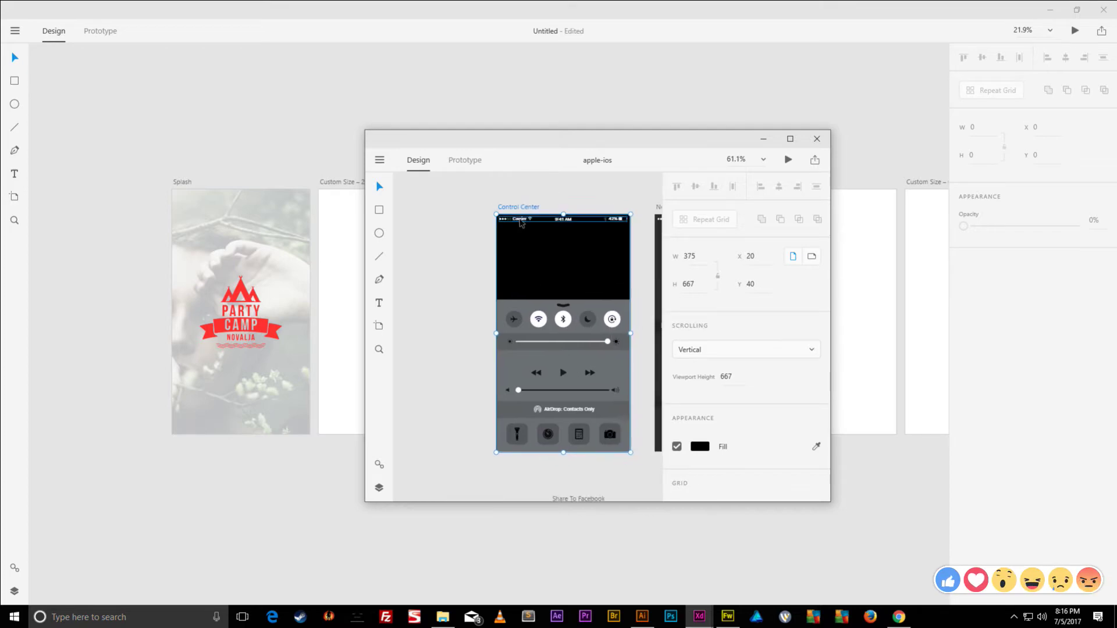
left_click(518, 221)
double_click(616, 149)
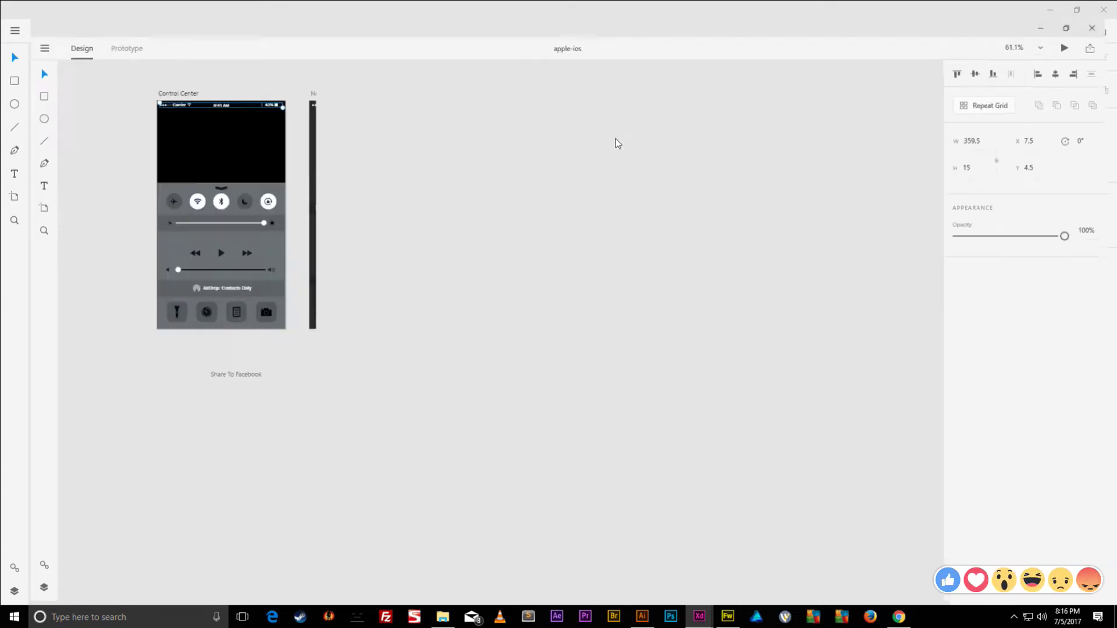
key("ctrl+0")
scroll(196, 132, "up", 5)
left_click_drag(197, 132, 504, 137)
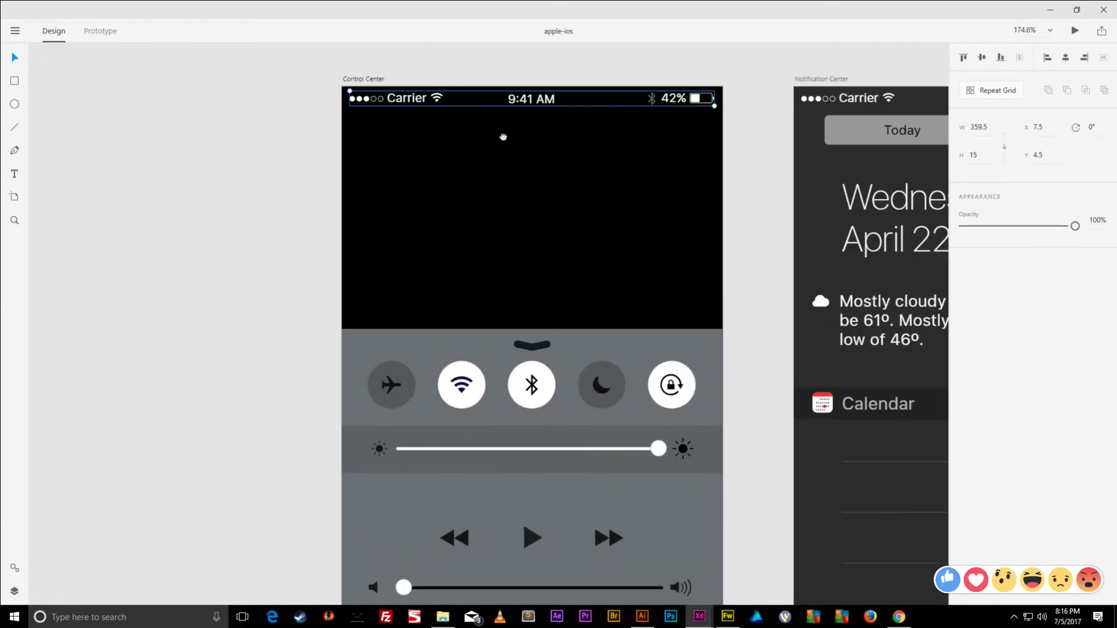
scroll(417, 96, "down", 2)
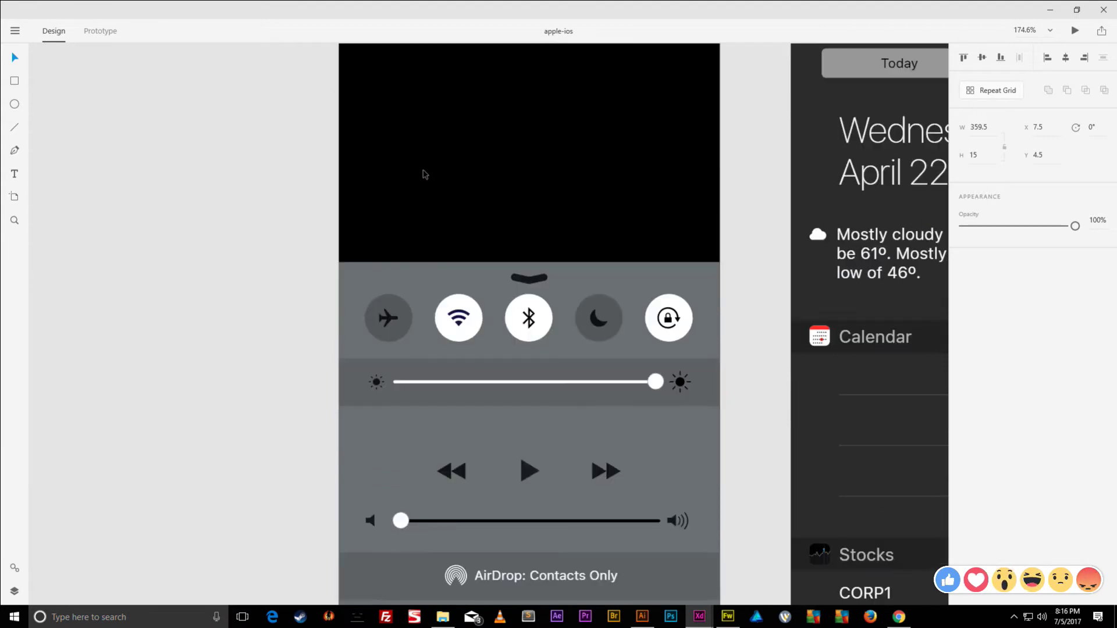
left_click(386, 268)
scroll(387, 267, "up", 4)
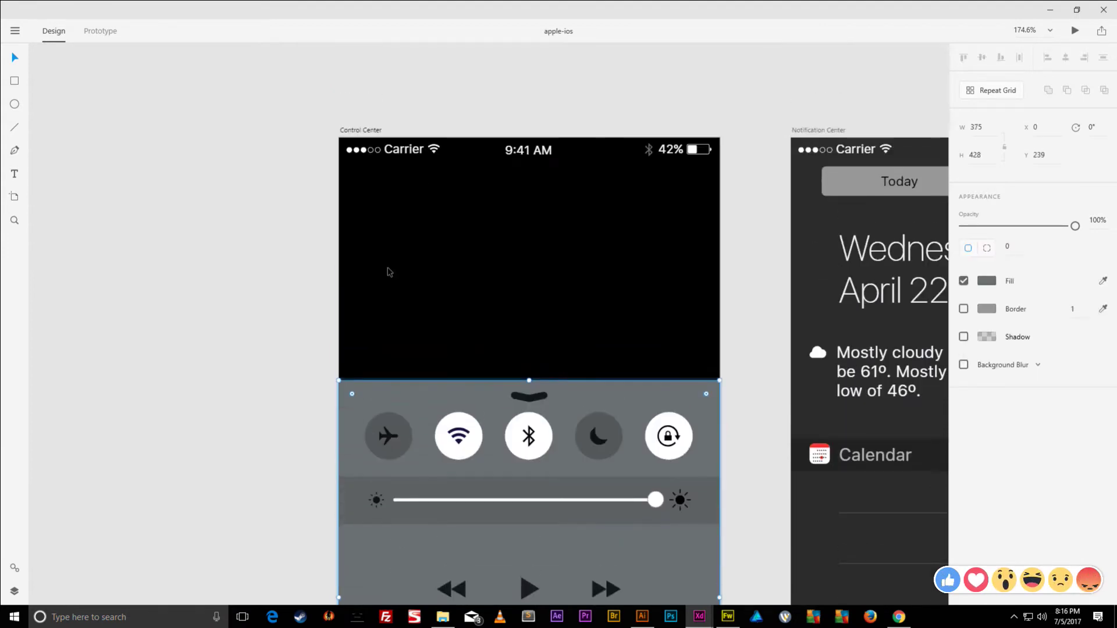
left_click(411, 155)
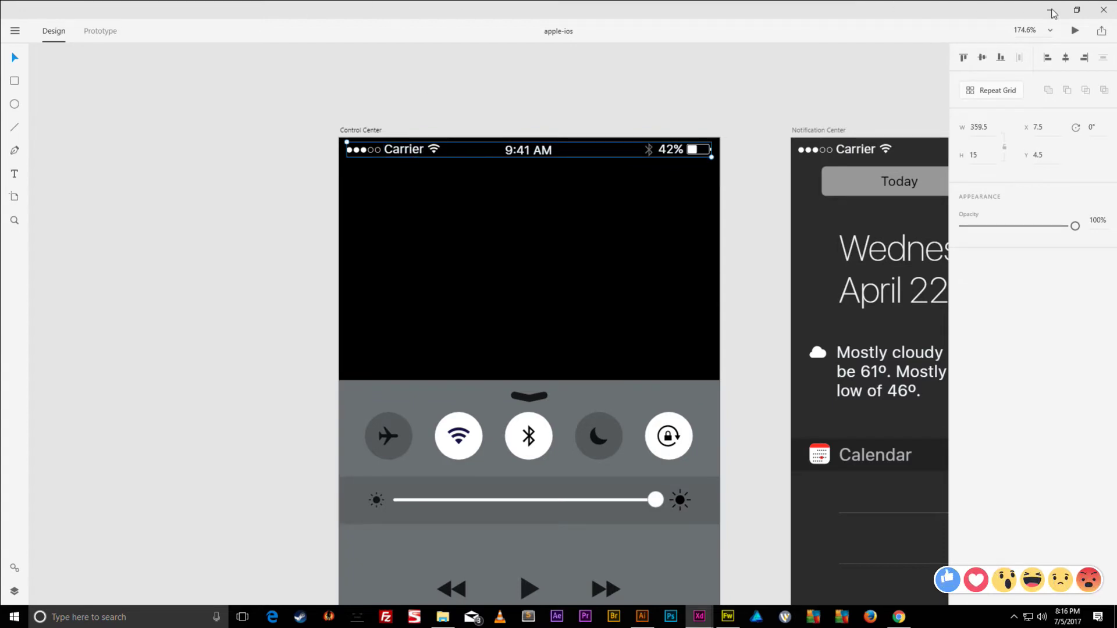
- Rename the 'Custom Size – 2' artboard to Home
left_click(1052, 12)
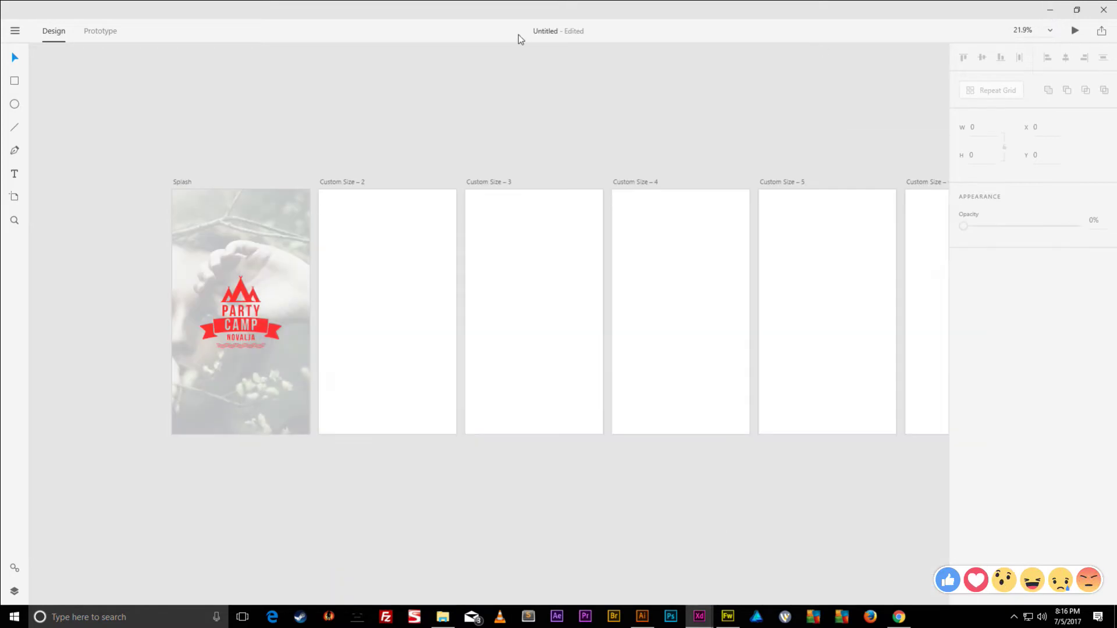
left_click(344, 182)
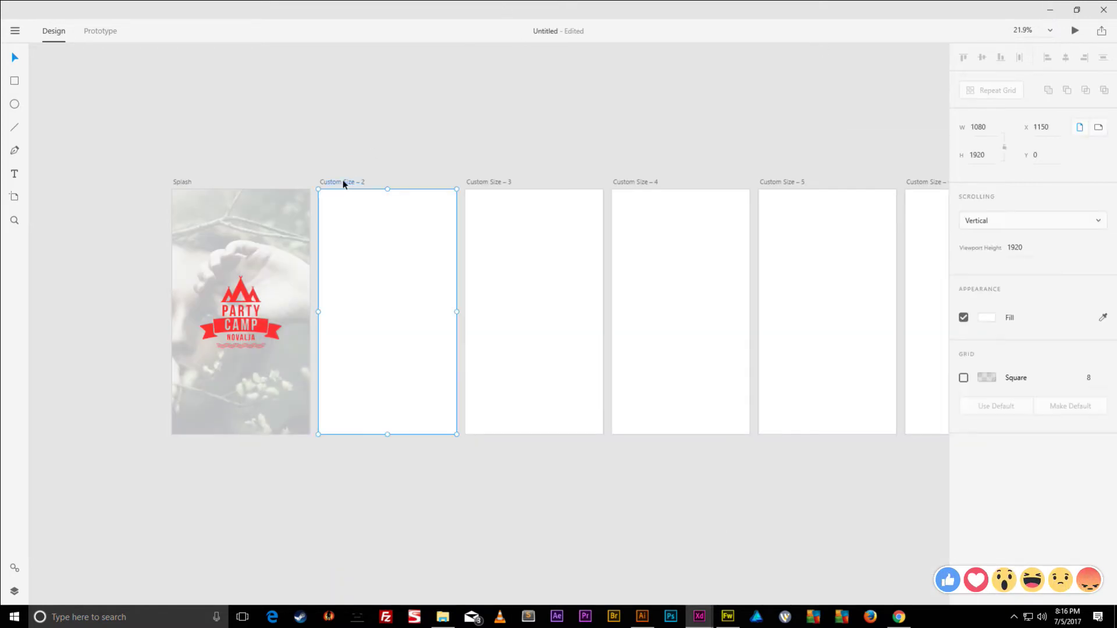
scroll(341, 186, "up", 5)
double_click(294, 197)
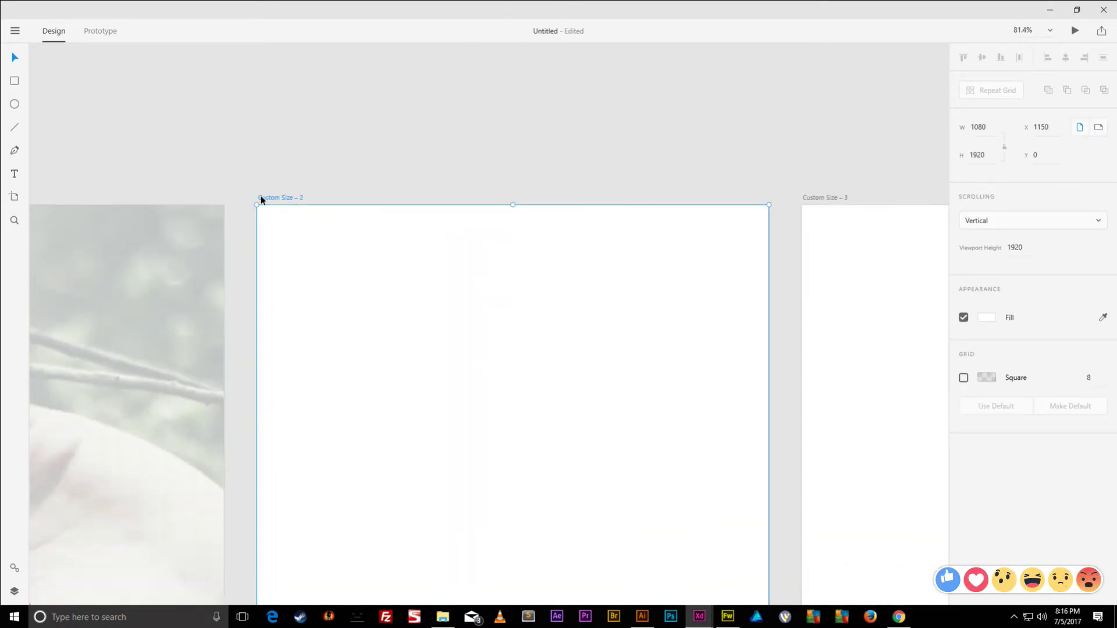
type("Home")
key("Return")
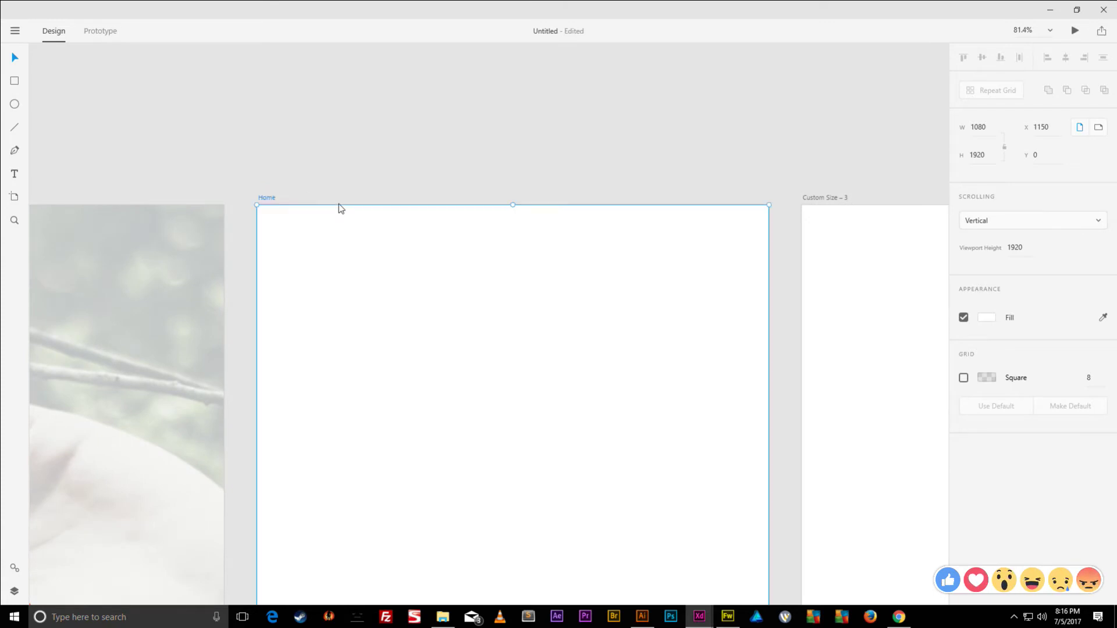
- Paste the copied status bar into Home, then undo the paste
scroll(362, 181, "down", 4)
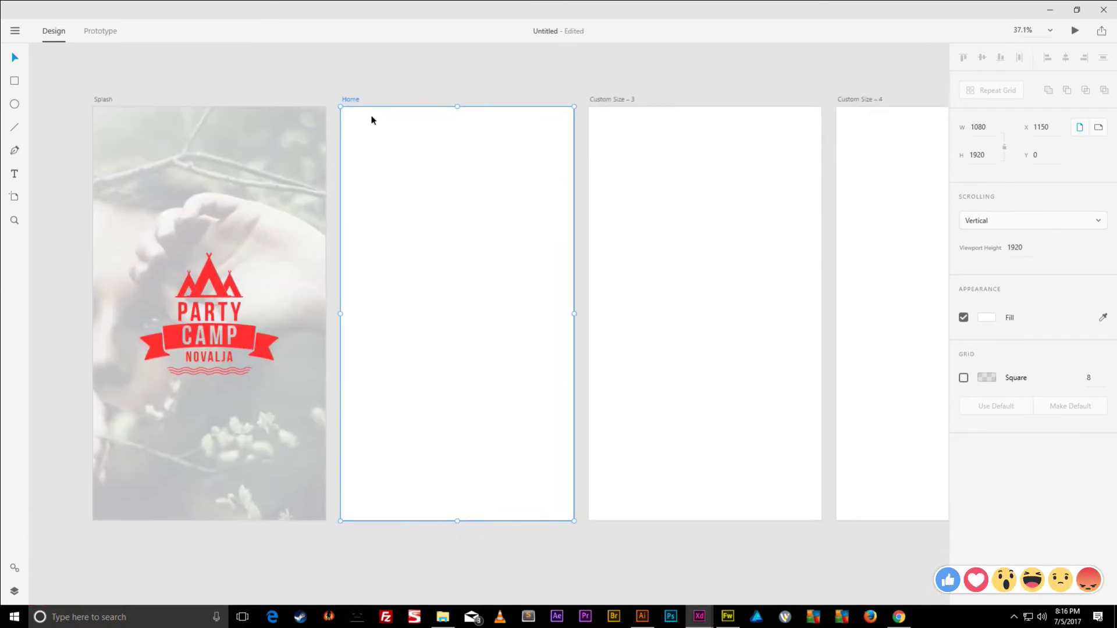
key("ctrl+v")
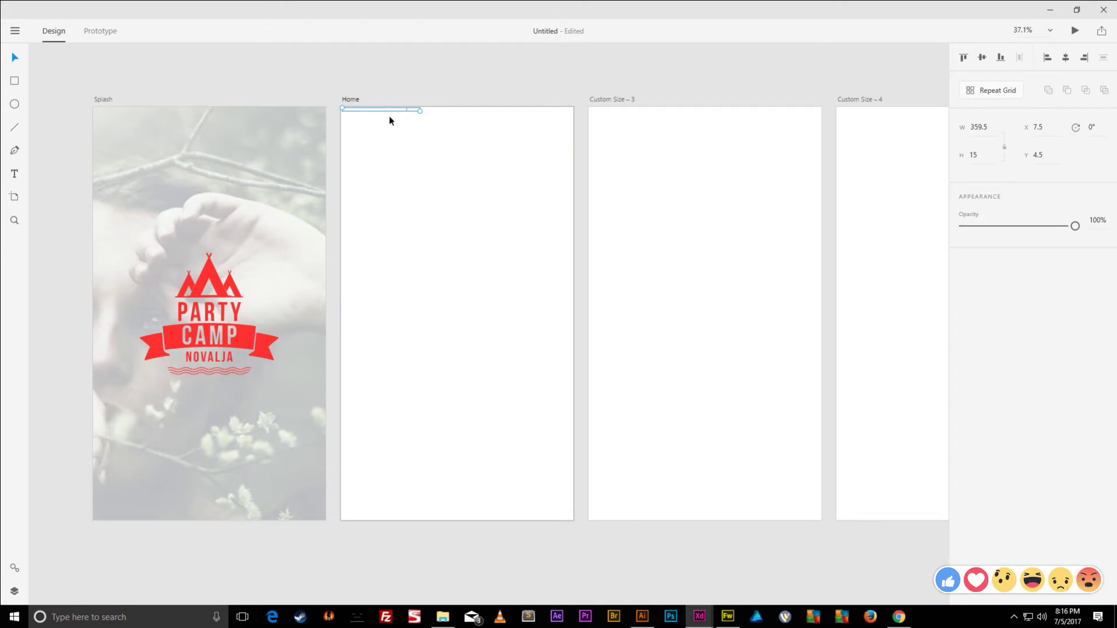
key("ctrl+z")
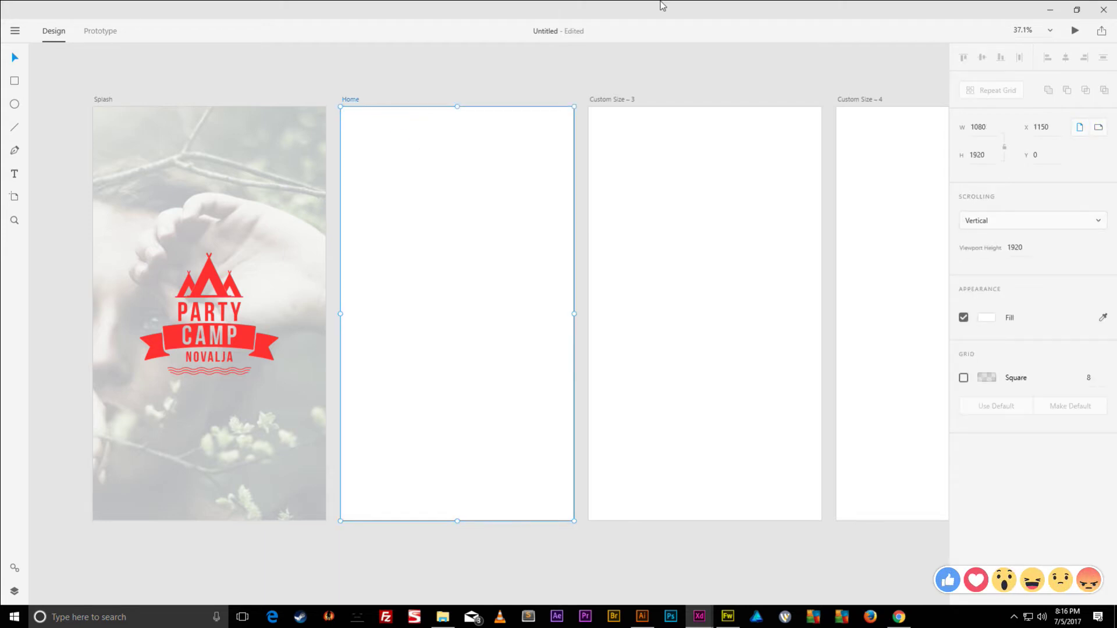
- In the Apple iOS kit, select the status bar group together with the grey control panel
mouse_move(708, 621)
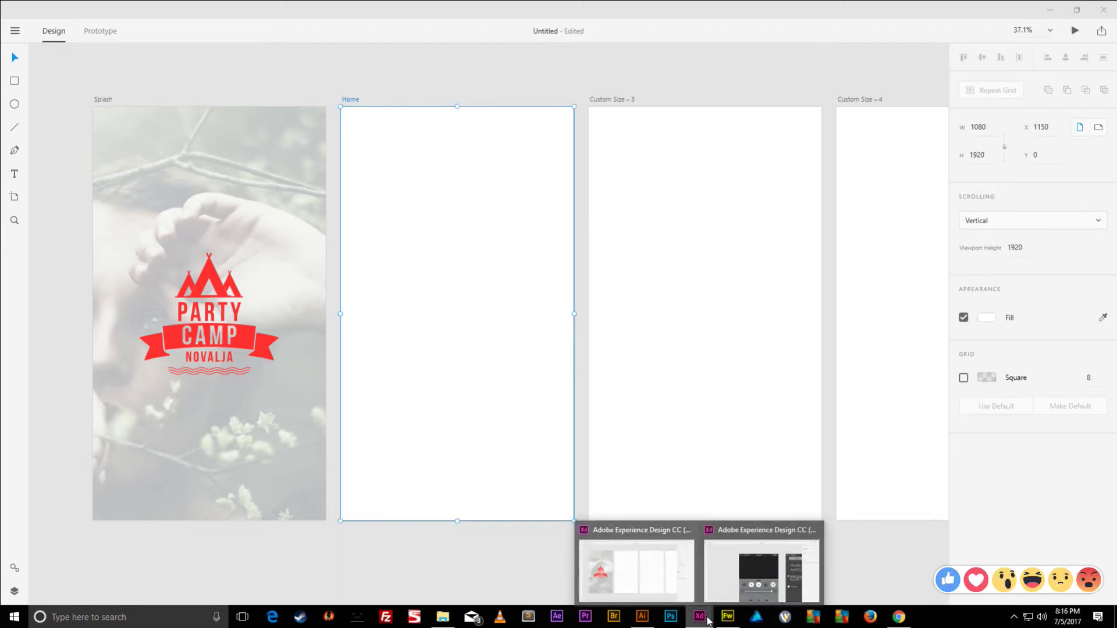
left_click(722, 578)
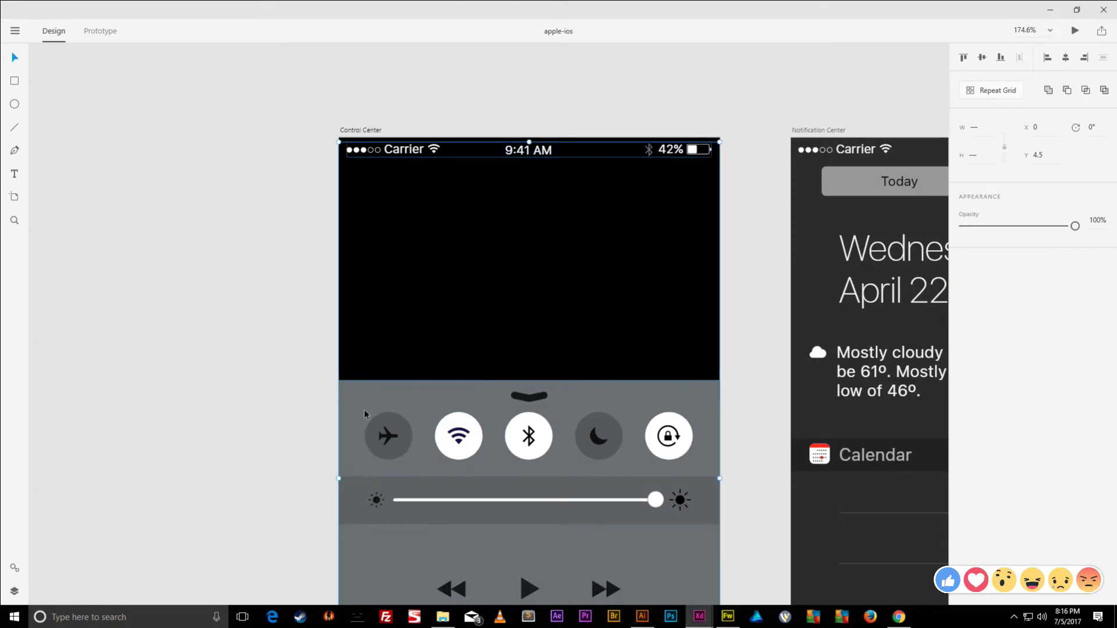
left_click(402, 153)
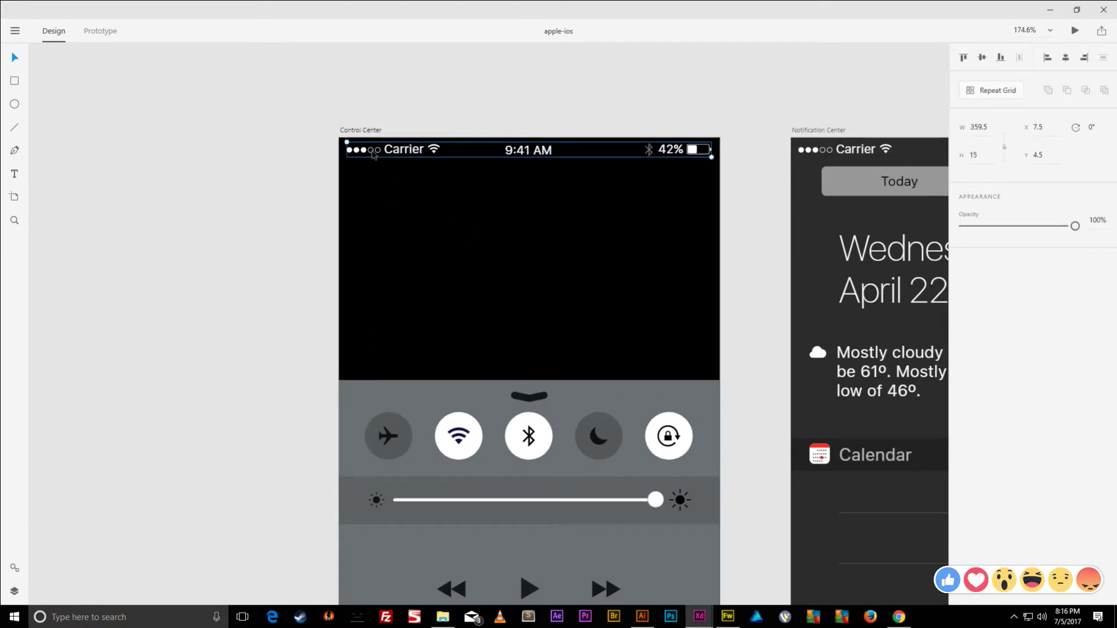
left_click(357, 402, "shift")
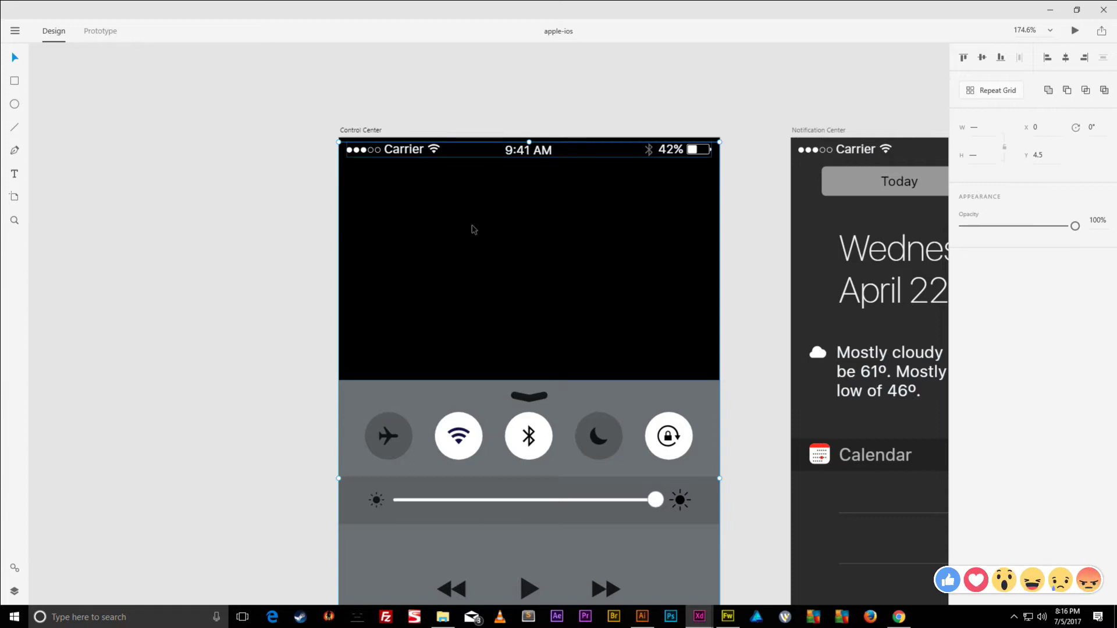
left_click(1050, 10)
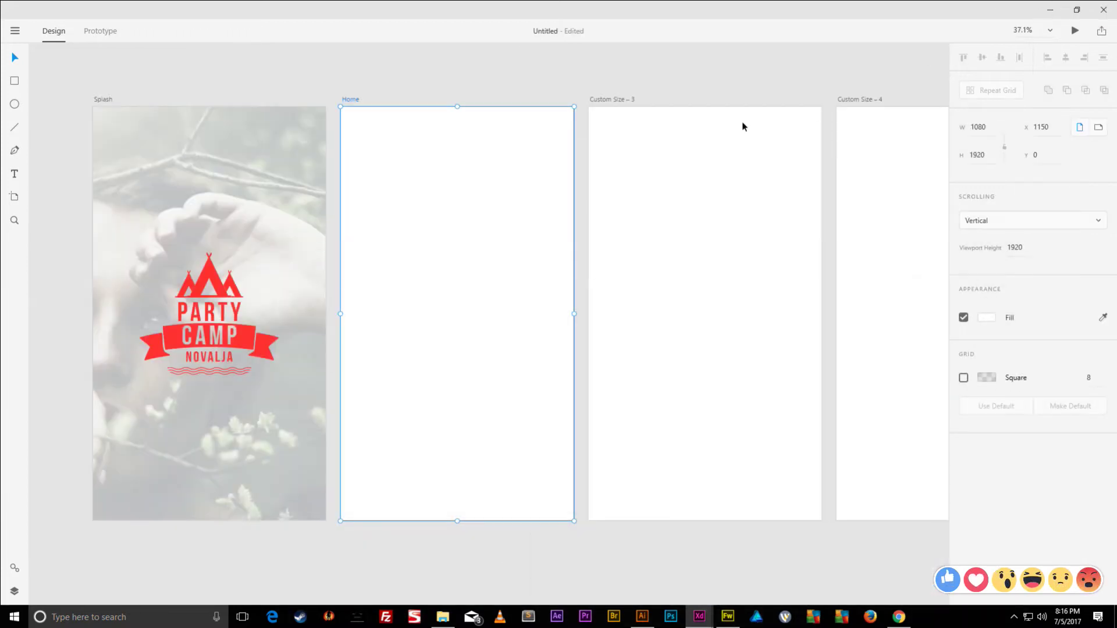
- Paste the control-centre graphic into Home and stretch it across the artboard's full width
left_click(357, 71)
left_click(352, 99)
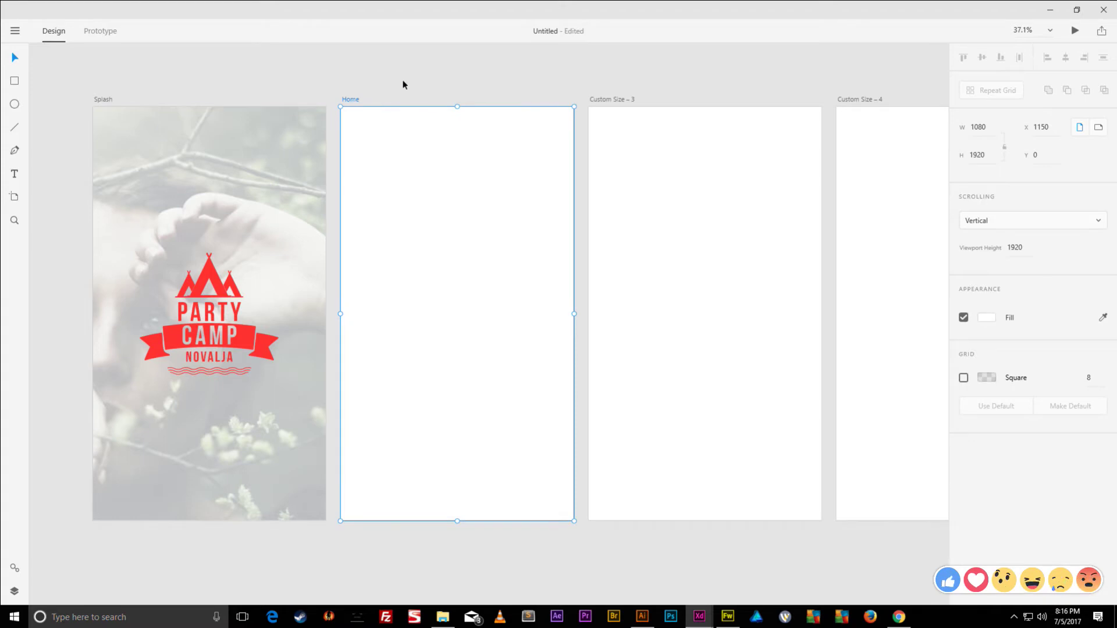
key("ctrl+v")
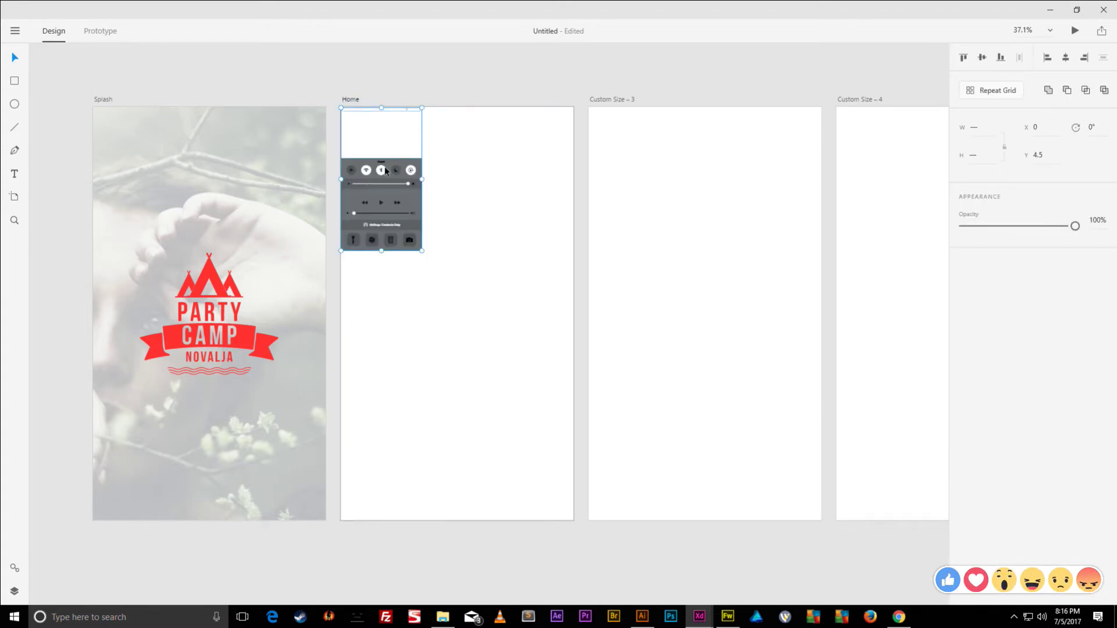
left_click_drag(384, 187, 535, 461)
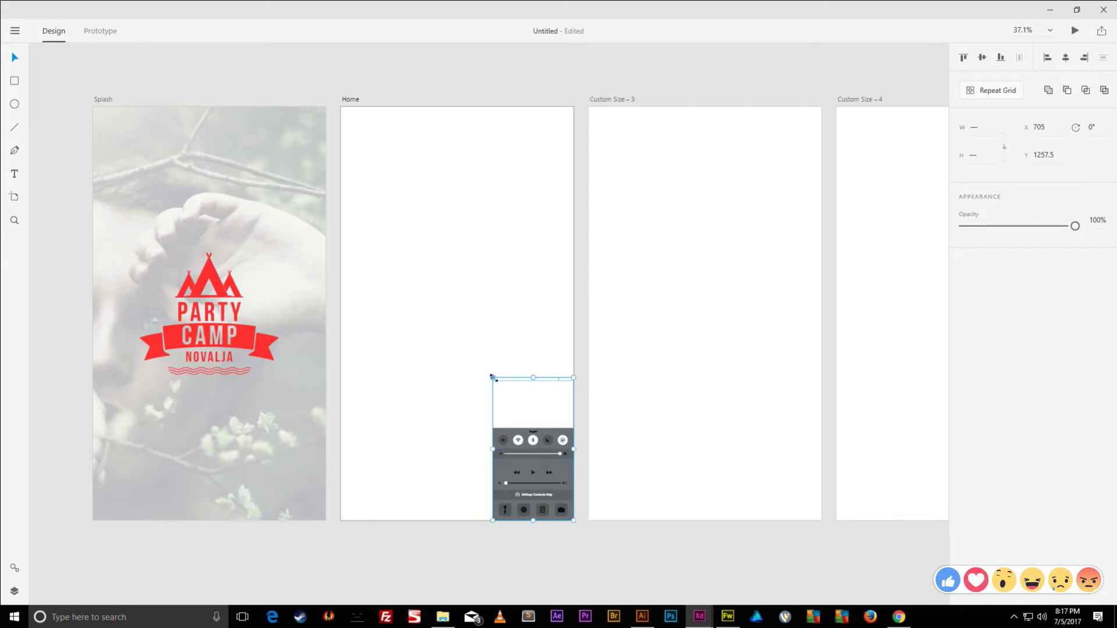
left_click_drag(492, 378, 327, 111)
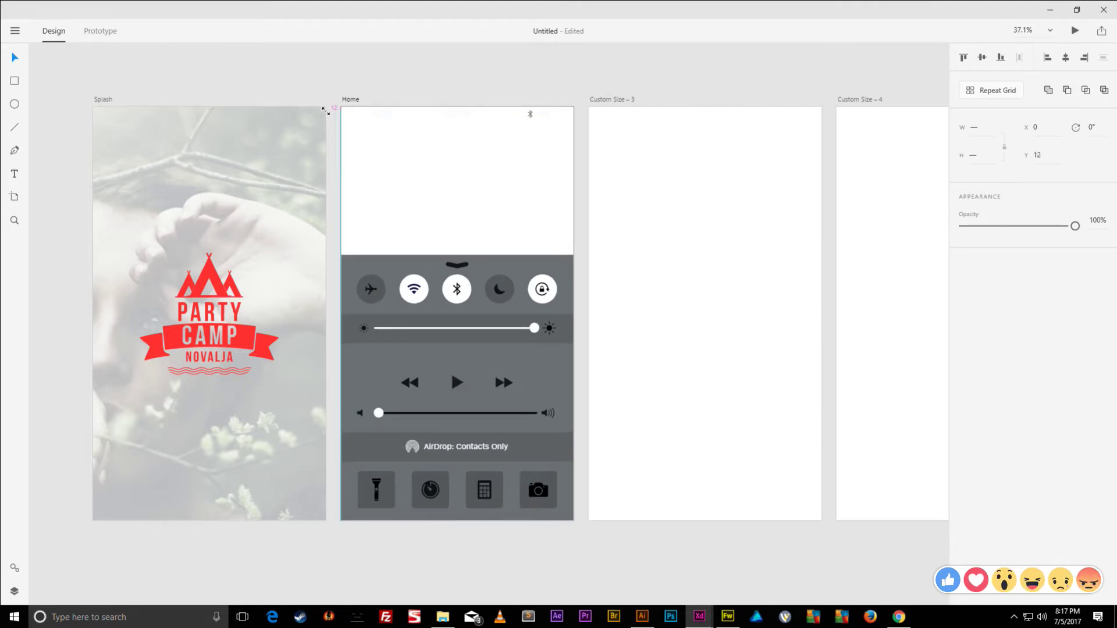
left_click_drag(326, 111, 327, 110)
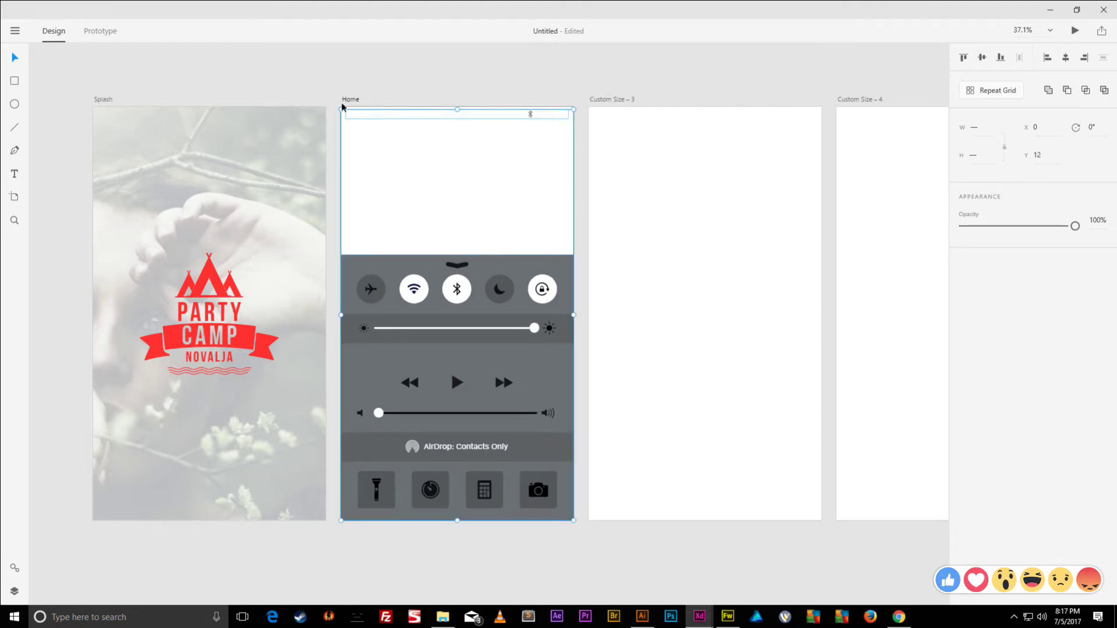
- Delete the control-centre panel, leaving only the status bar on Home
left_click(380, 74)
left_click(474, 271)
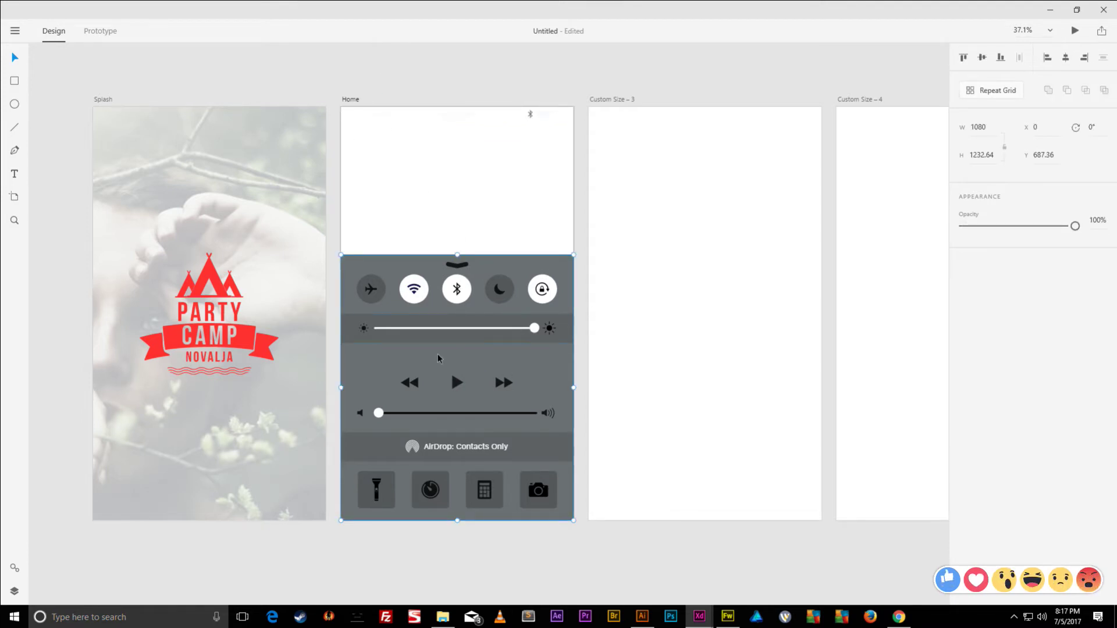
key("Delete")
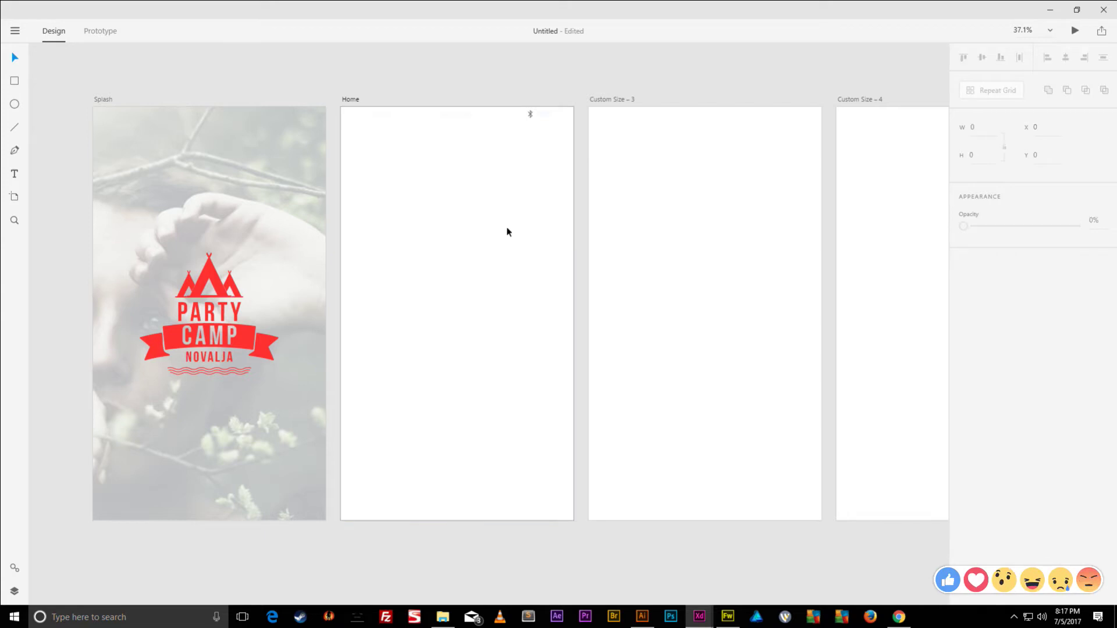
- Give the Home artboard a dark green #227342 background fill
left_click(409, 162)
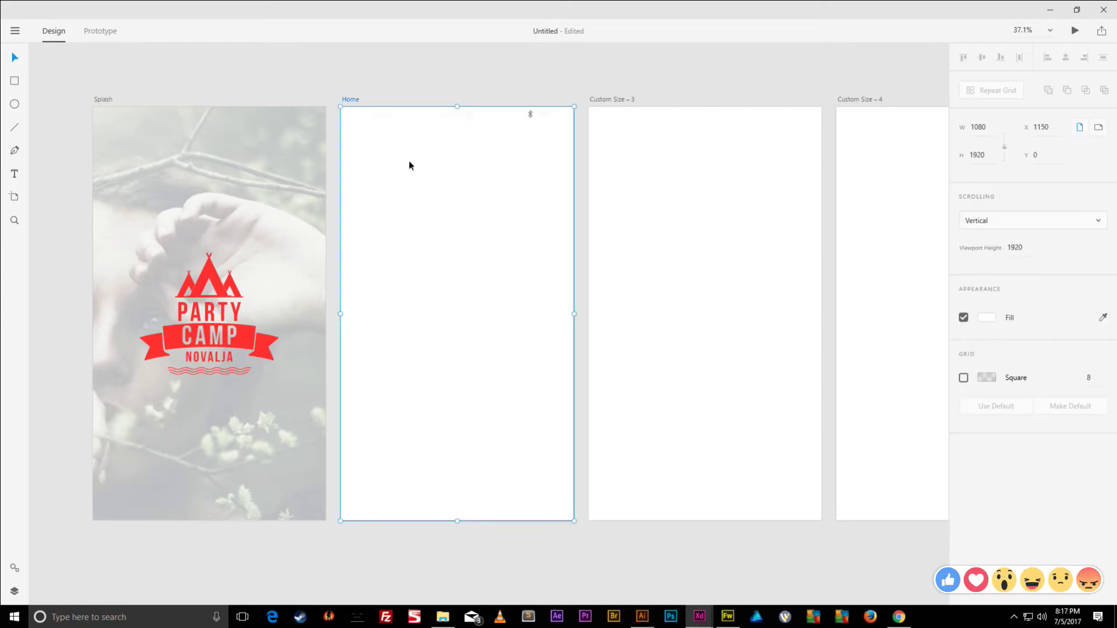
left_click(984, 320)
left_click(892, 289)
left_click(937, 294)
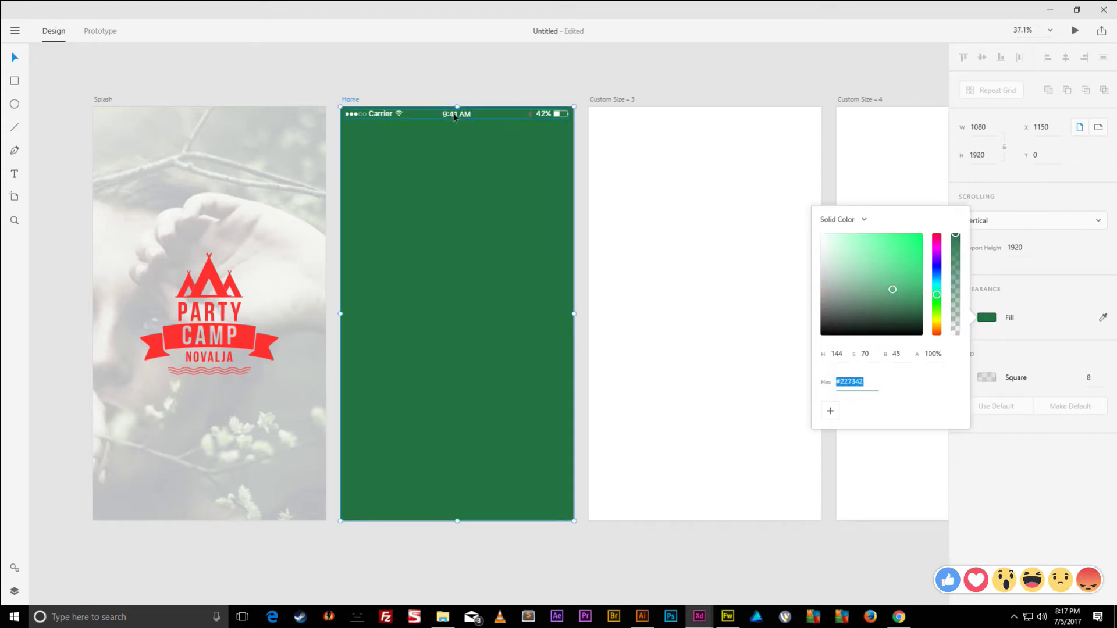
left_click(457, 80)
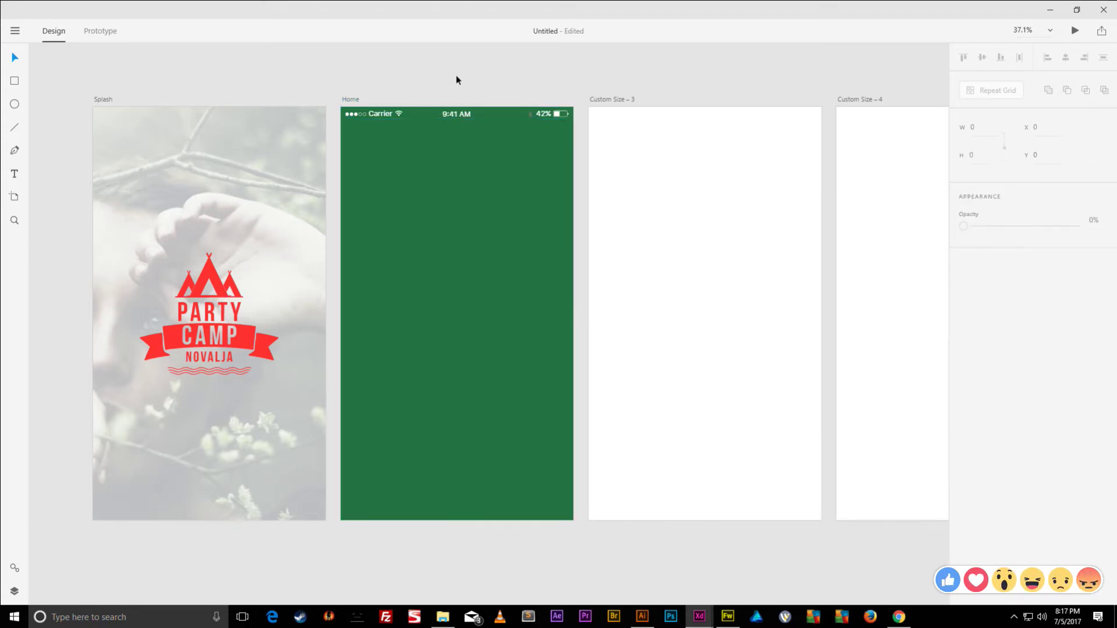
- Make the status bar's 9:41 AM time text and Wi-Fi icon black
left_click(451, 116)
left_click(977, 402)
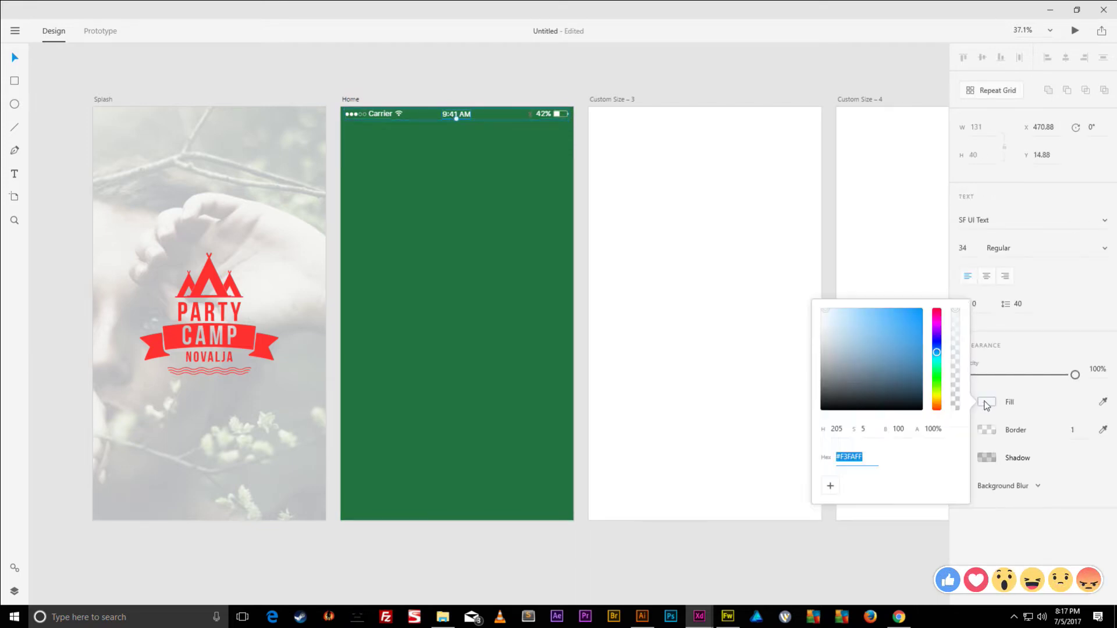
left_click(397, 114)
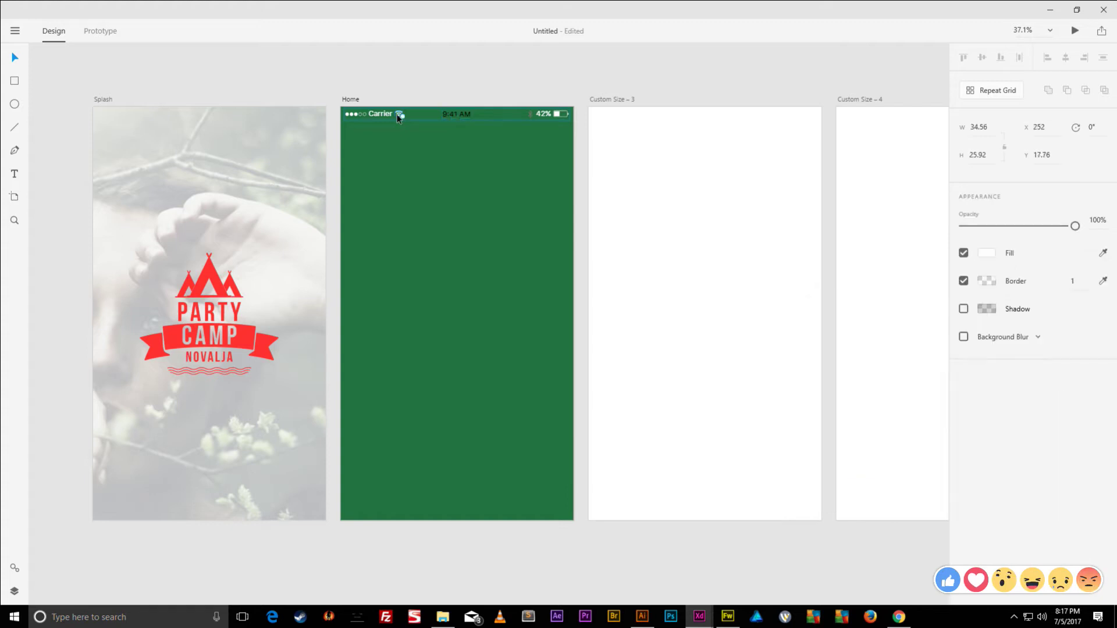
left_click(985, 253)
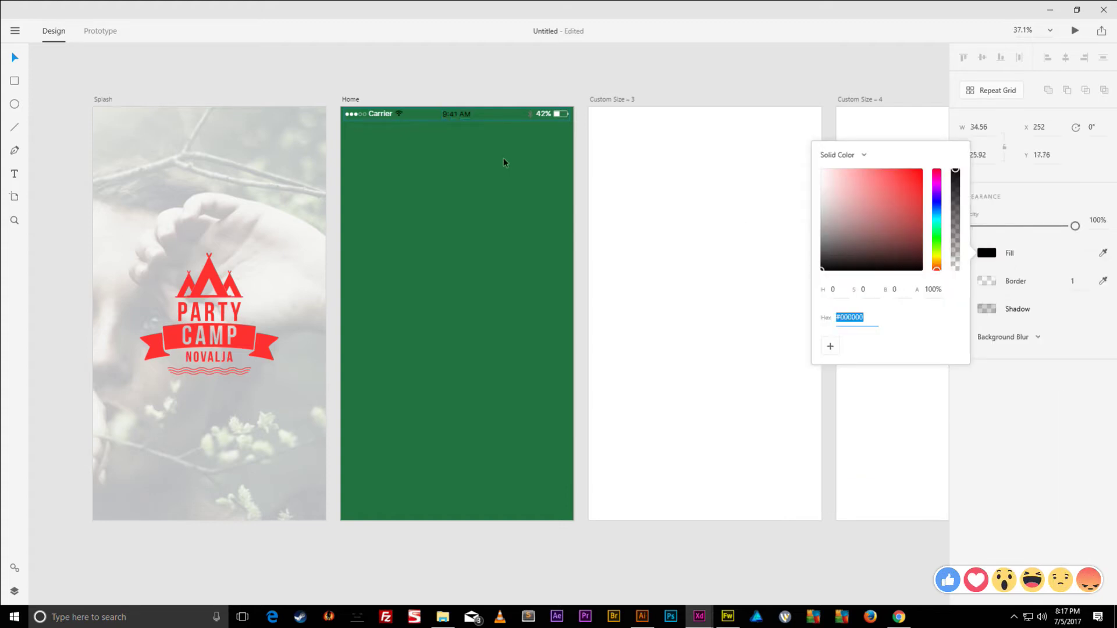
scroll(373, 105, "up", 5)
scroll(462, 142, "right", 3)
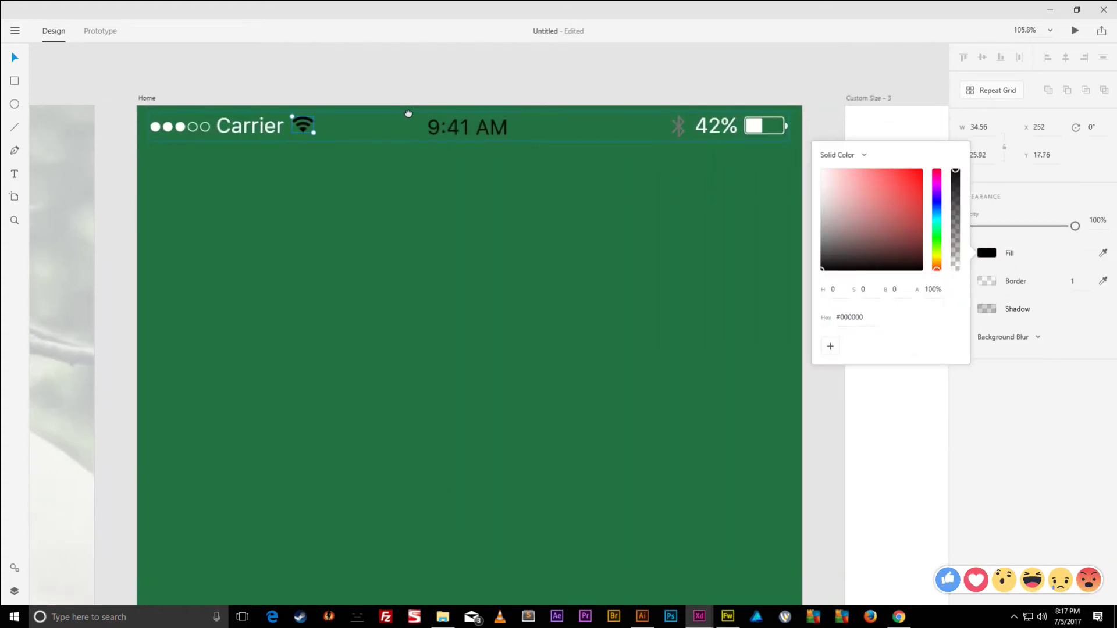
scroll(408, 112, "left", 1)
- Turn the 42% text and the battery outline and level bar black
left_click(729, 121)
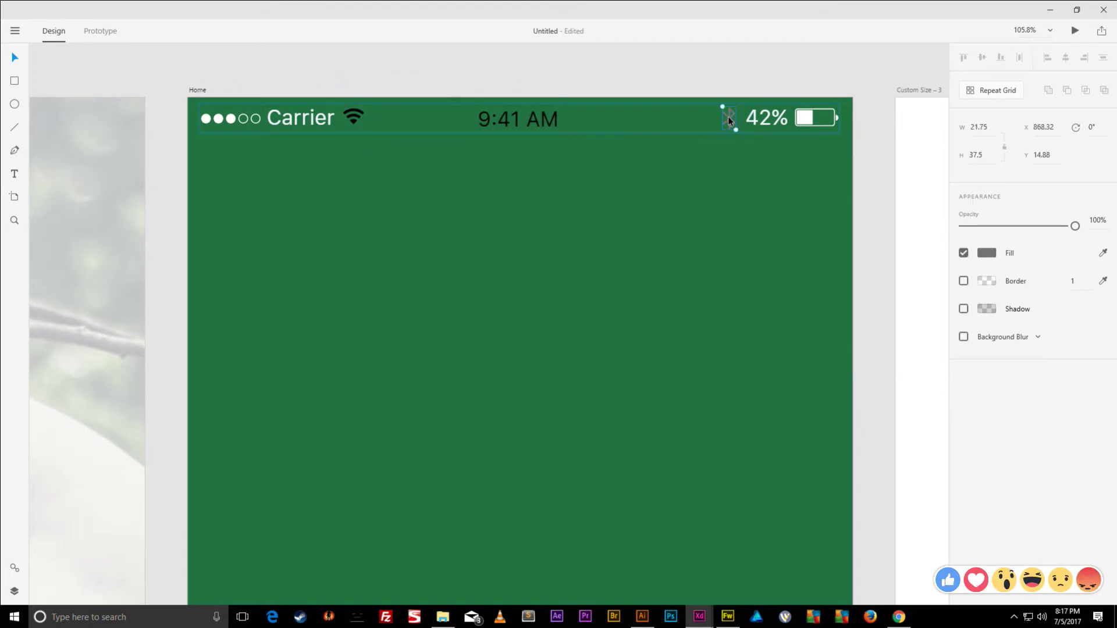
left_click(766, 118)
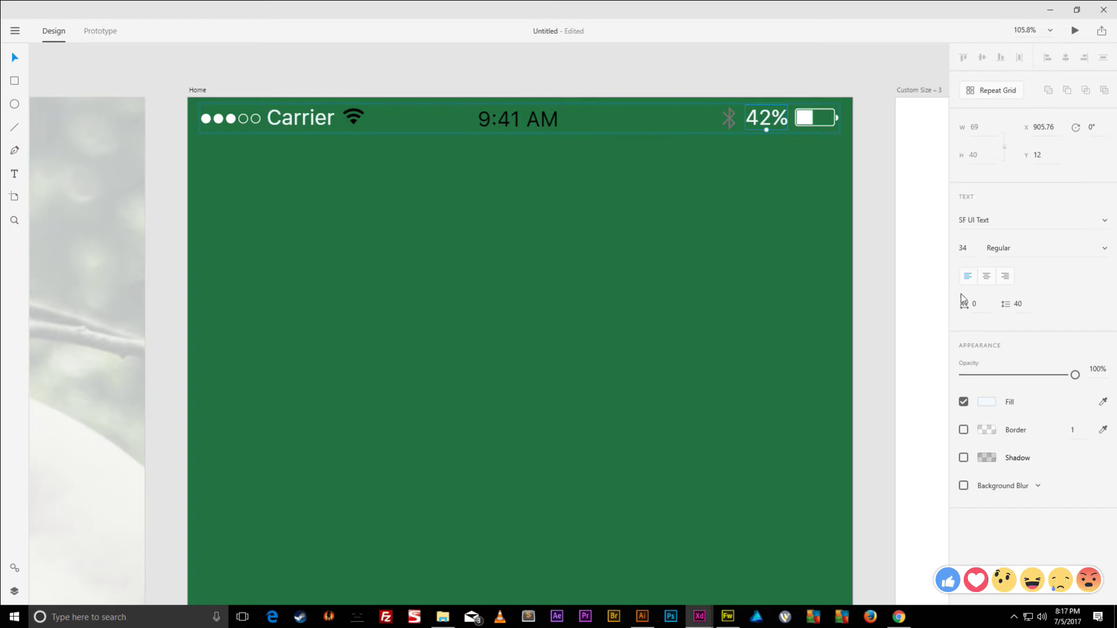
left_click(987, 406)
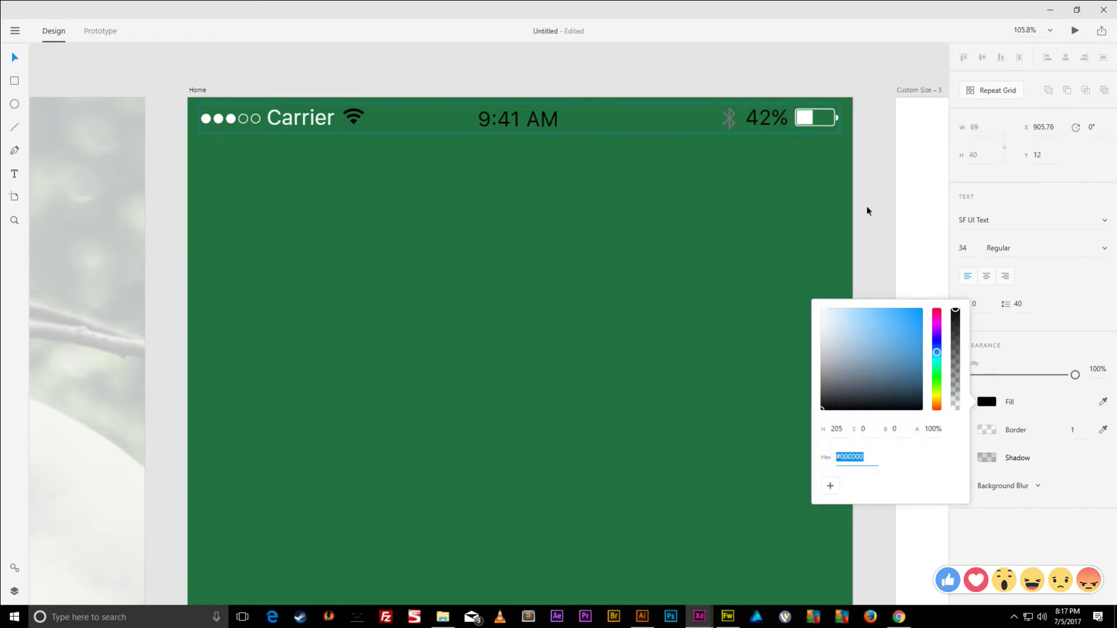
left_click(805, 114)
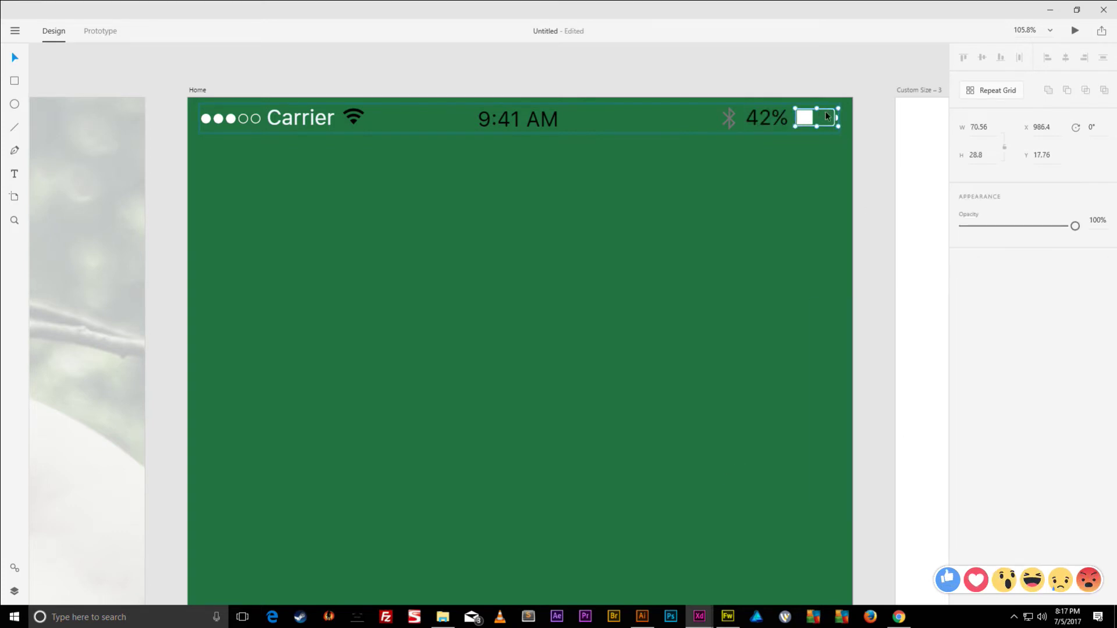
double_click(808, 121)
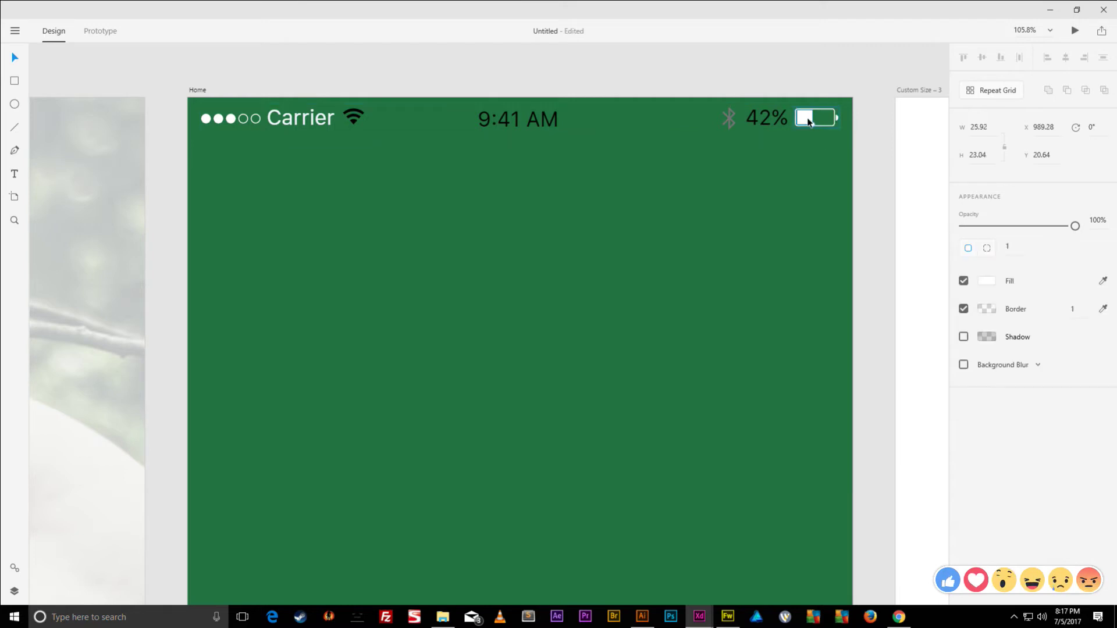
left_click(824, 106, "shift")
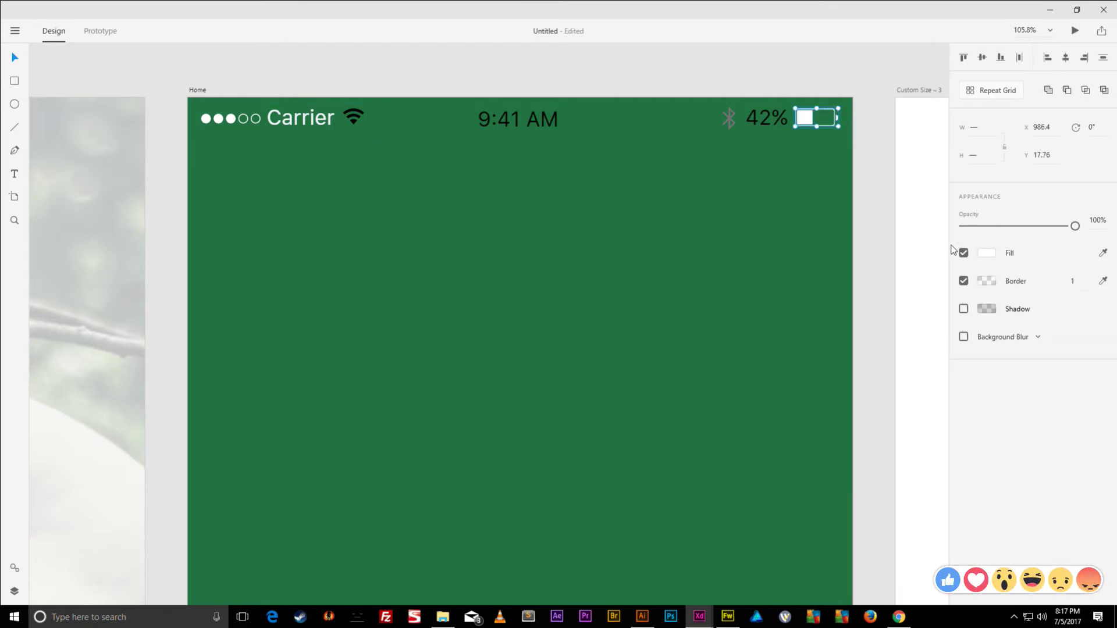
left_click(986, 254)
left_click(885, 237)
left_click_drag(885, 237, 885, 269)
- Make the Carrier text and the signal dots black
left_click(304, 127)
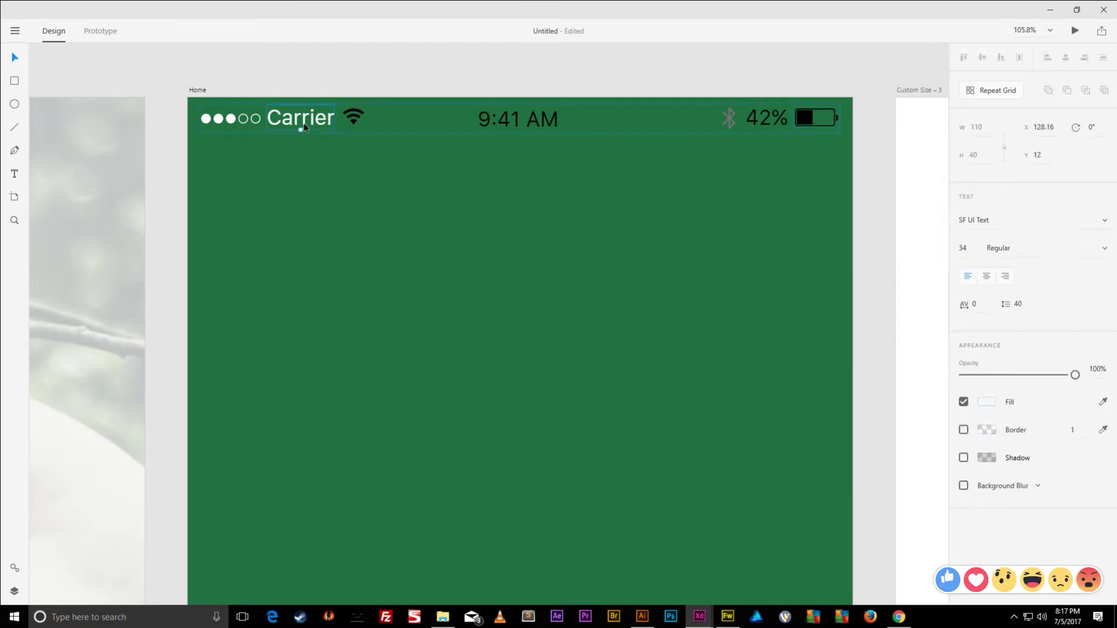
left_click(987, 402)
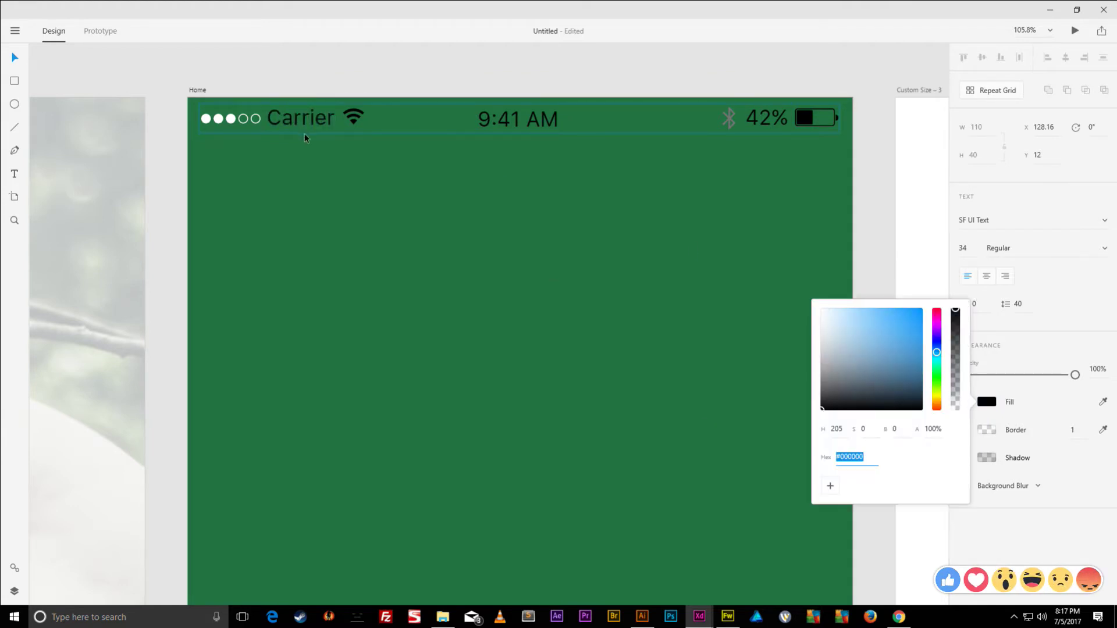
left_click(257, 124)
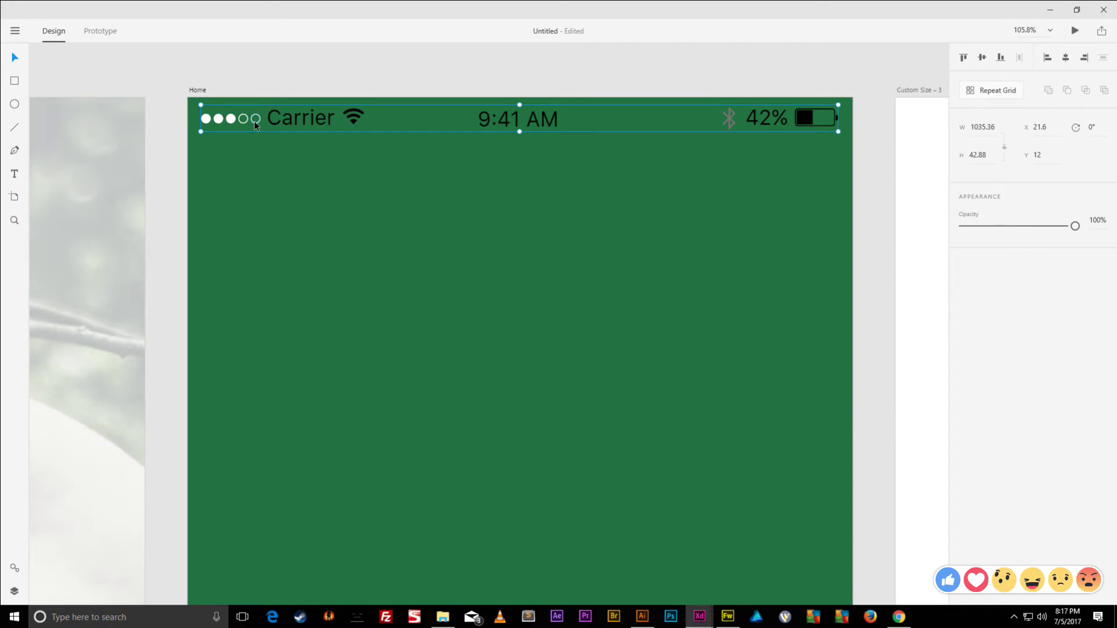
double_click(257, 124)
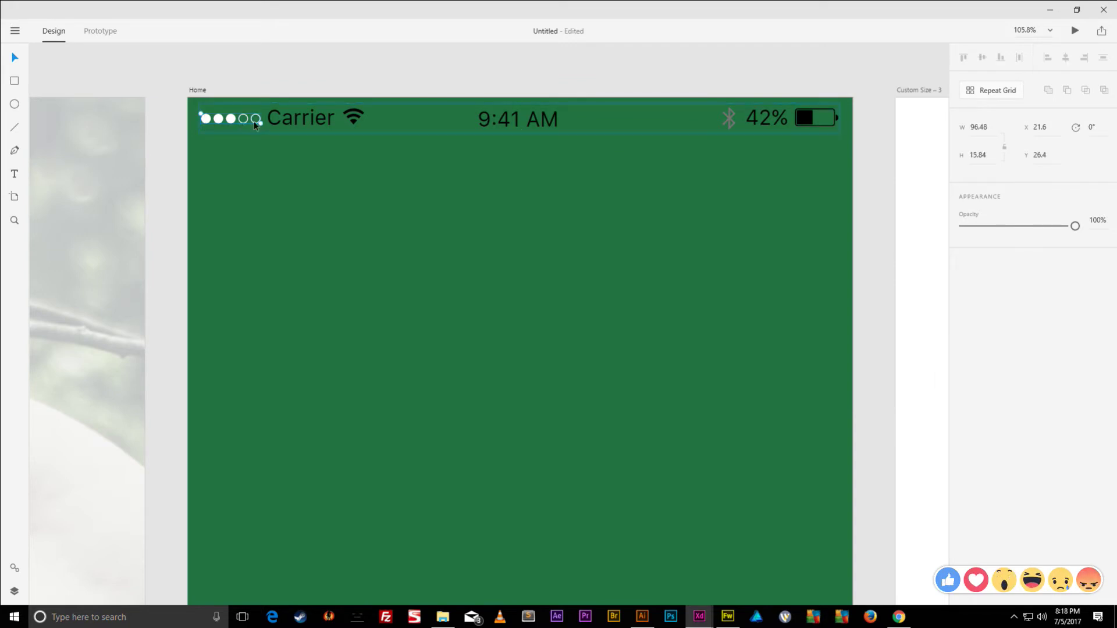
left_click(254, 121)
left_click(227, 122)
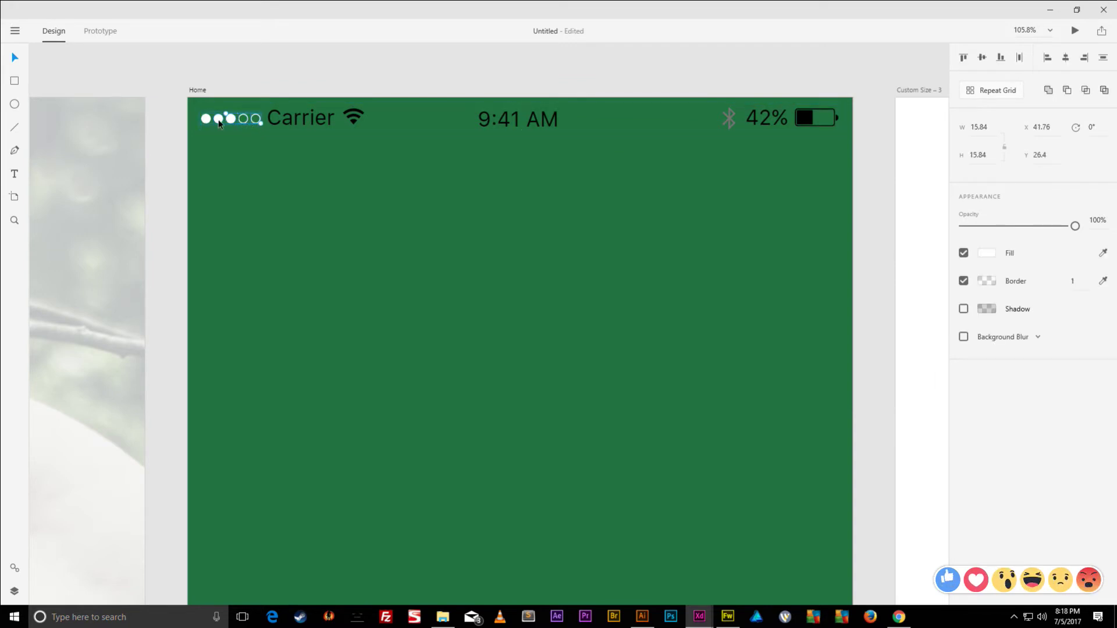
left_click(205, 121)
left_click(987, 253)
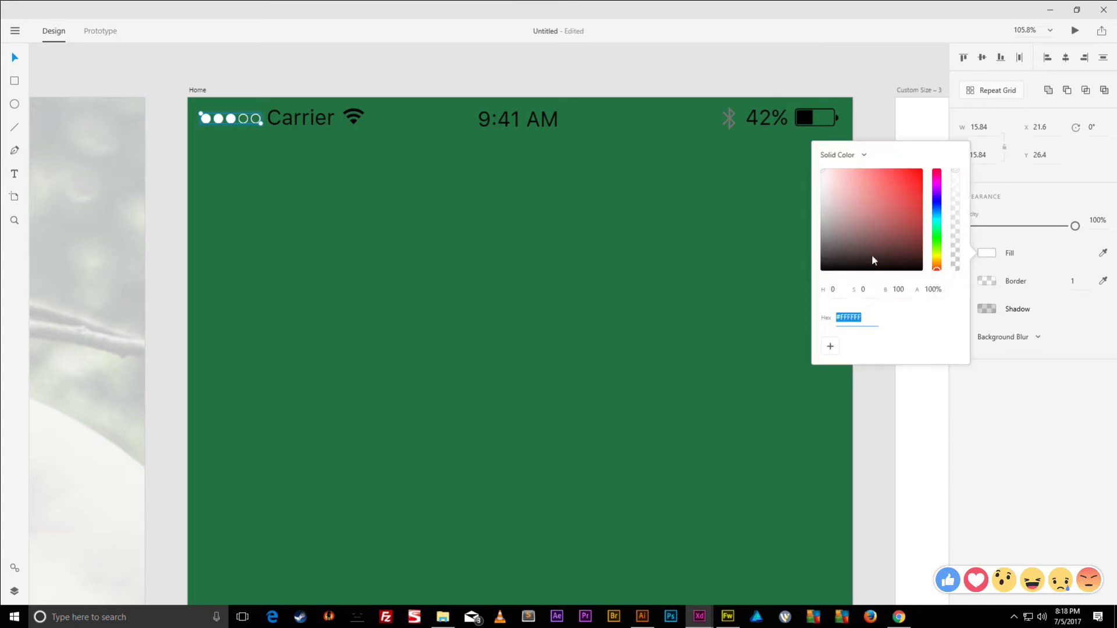
left_click(872, 254)
left_click(658, 190)
left_click(642, 206)
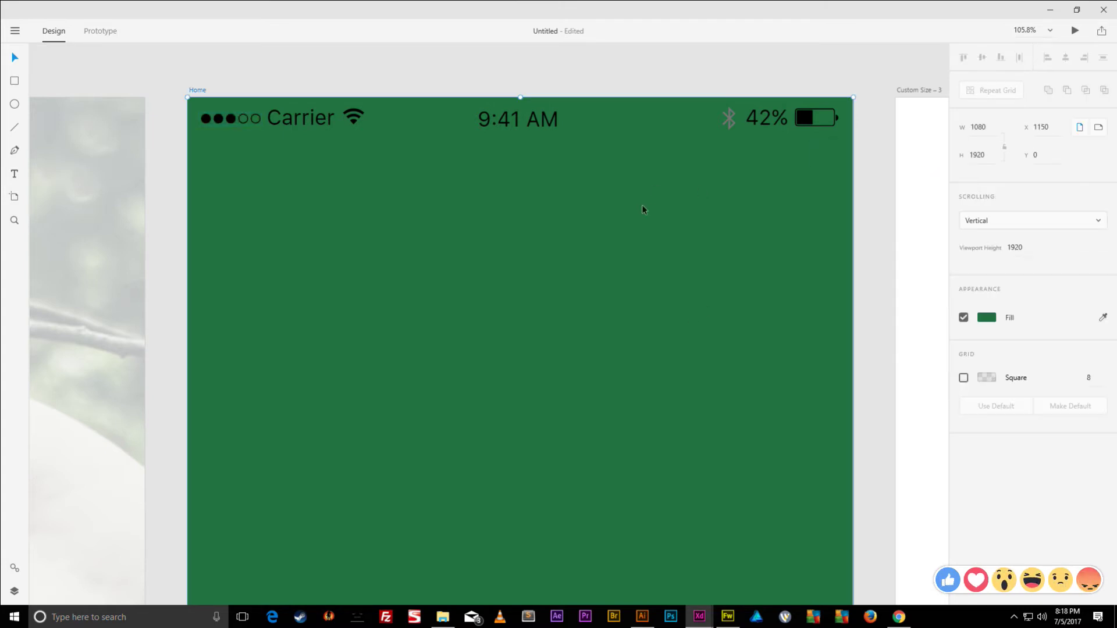
- Change the Home artboard's fill from green to white and select the status bar group
left_click(987, 317)
left_click_drag(879, 304, 704, 121)
left_click(685, 61)
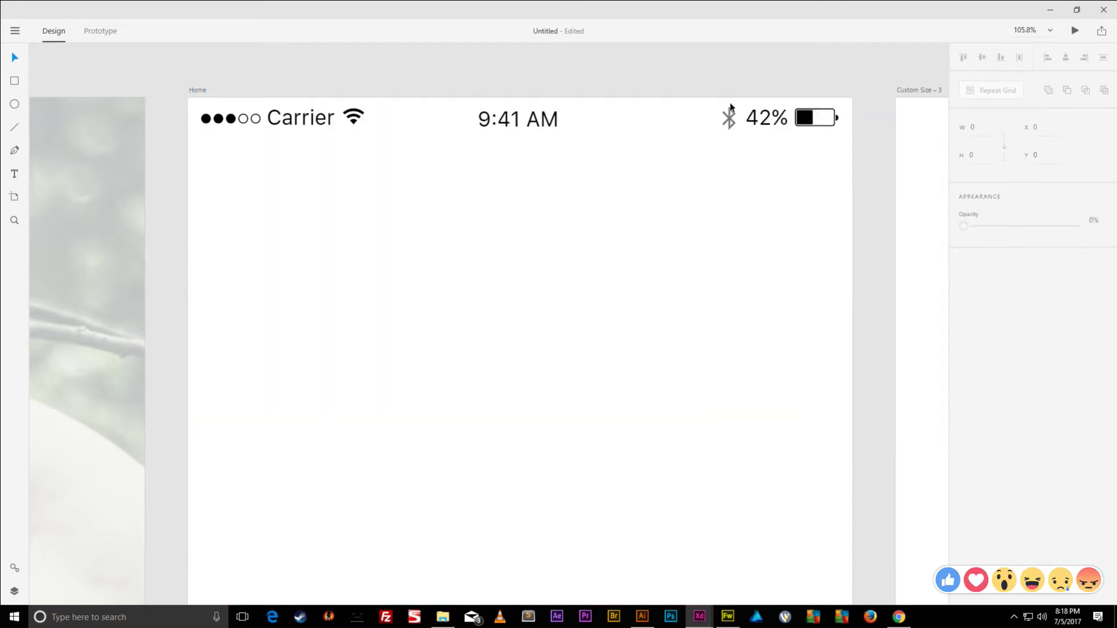
scroll(730, 108, "down", 5)
scroll(692, 131, "up", 2)
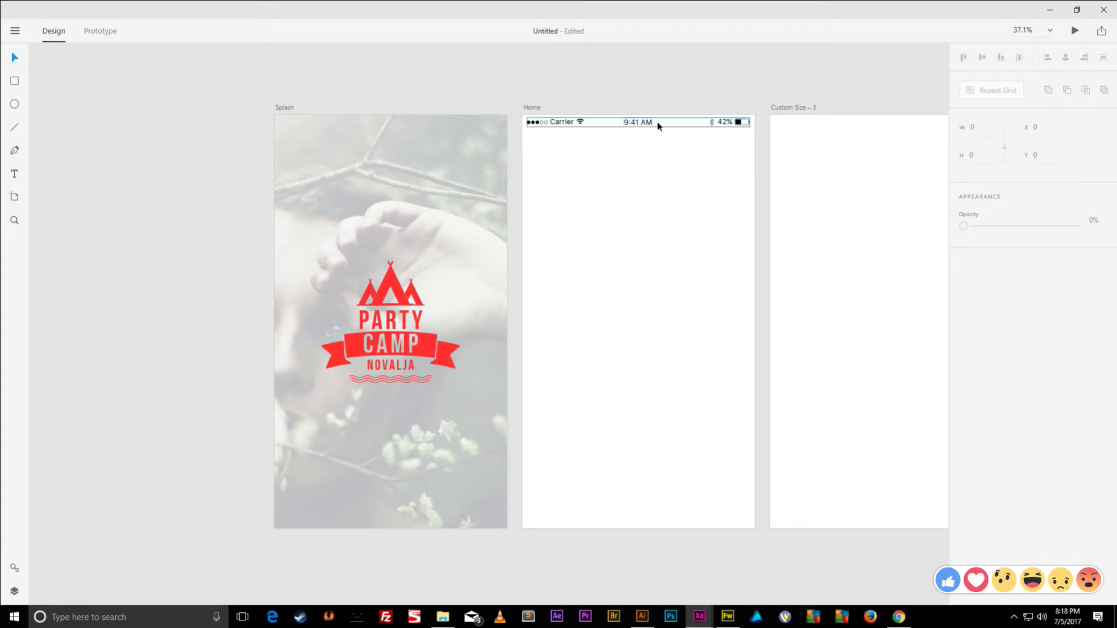
left_click(629, 118)
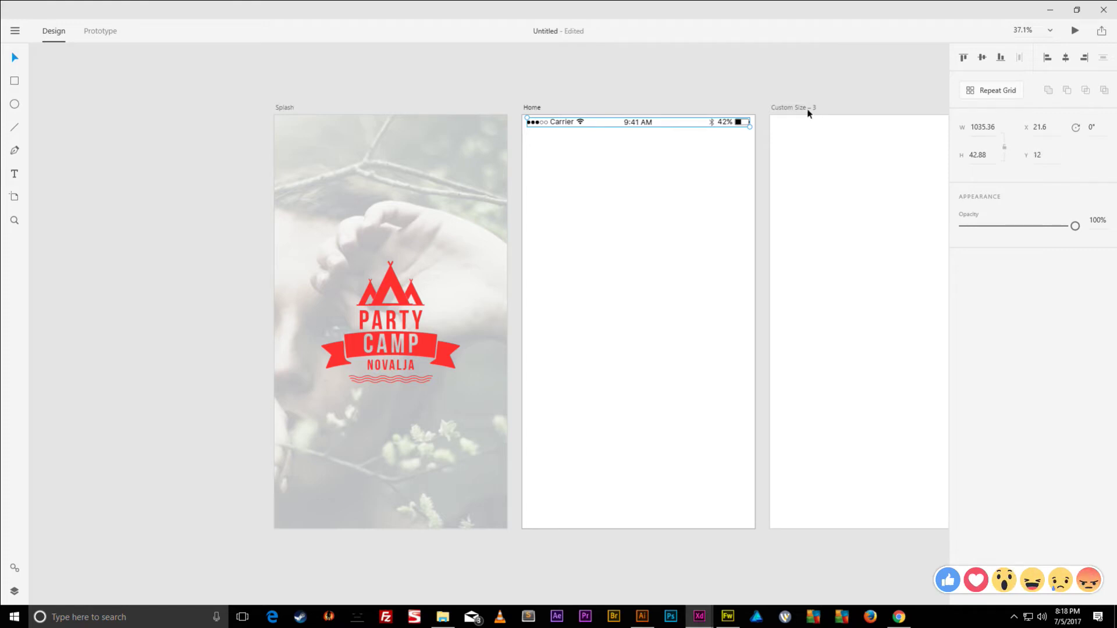
- Reselect the Home status bar group, then minimize Adobe XD to reveal the Chrome image results
left_click(826, 95)
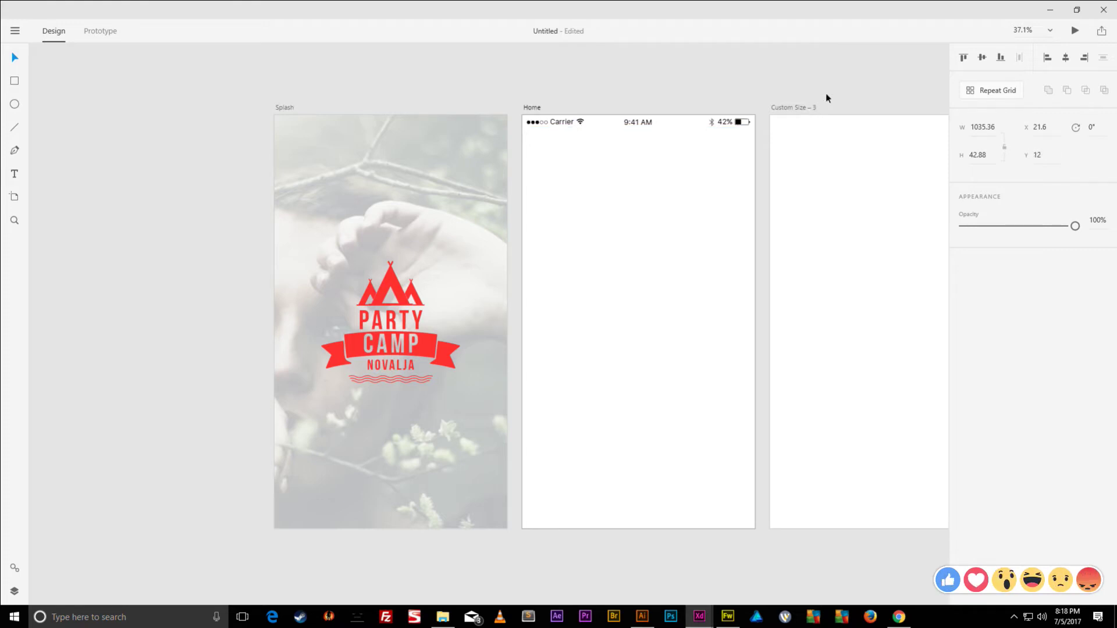
left_click(557, 120)
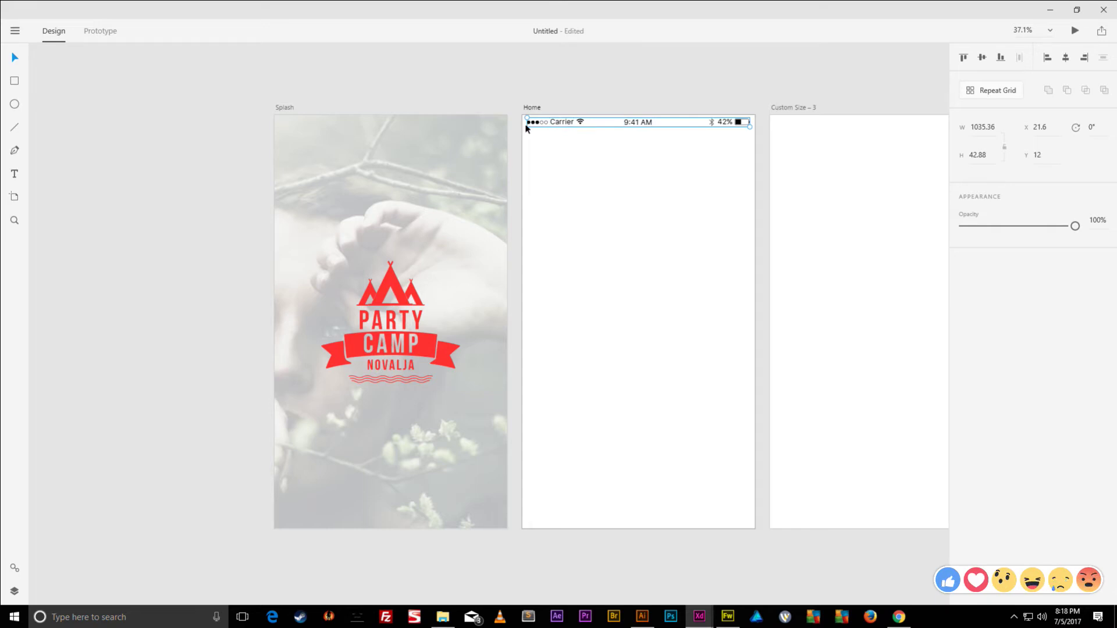
left_click(1038, 155)
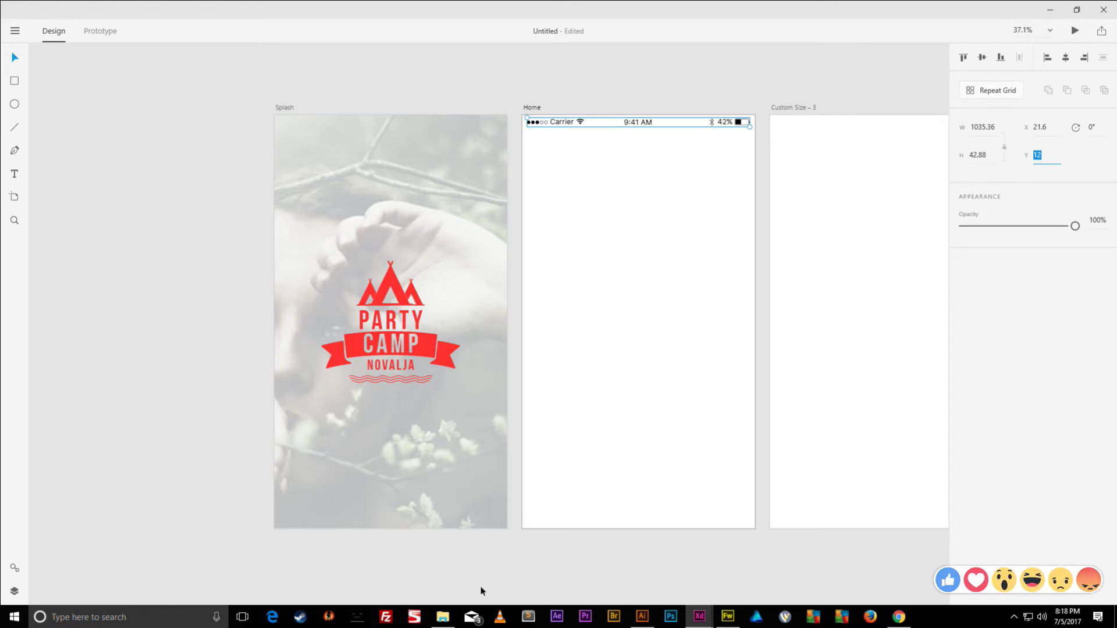
left_click(727, 616)
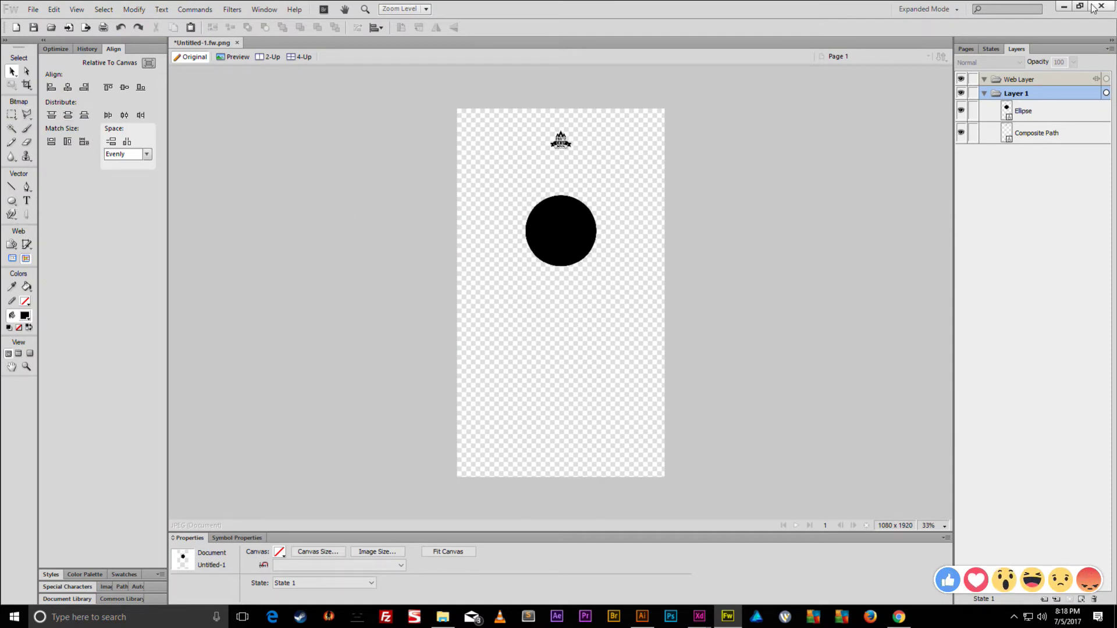
left_click(1063, 7)
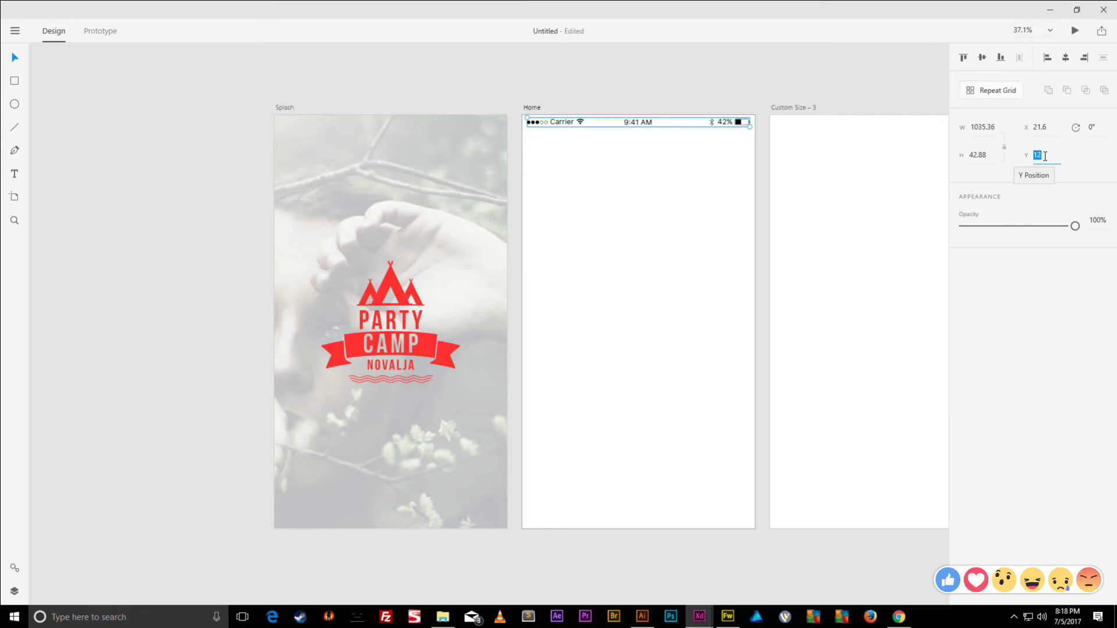
left_click(1056, 8)
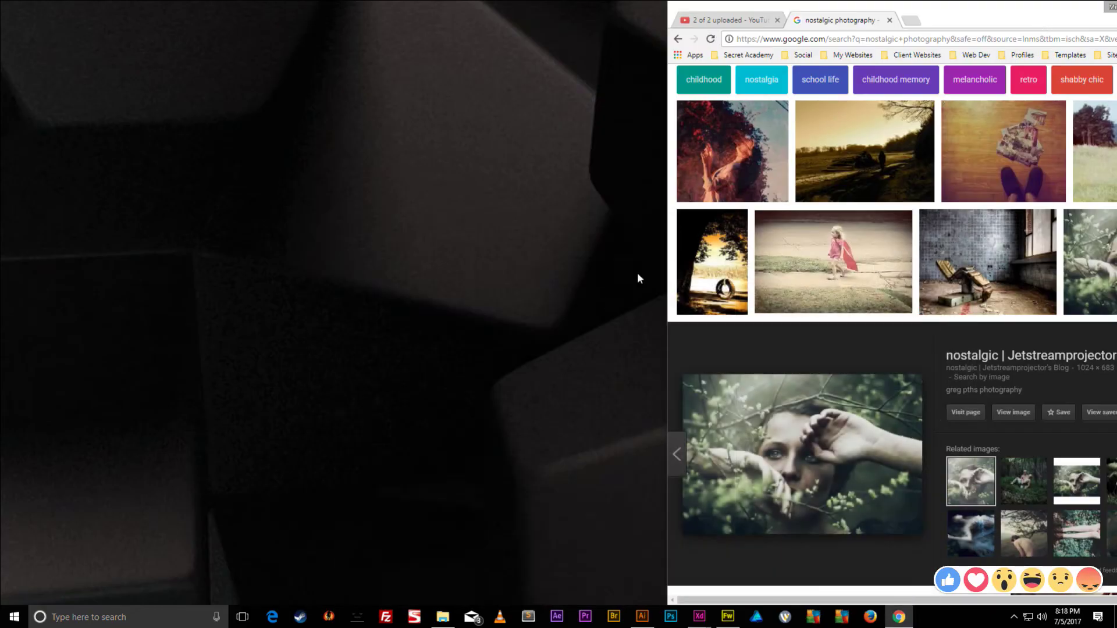
- Draw a black rectangle at the canvas top and size it 1080 wide by 55 tall
left_click(727, 616)
left_click(12, 201)
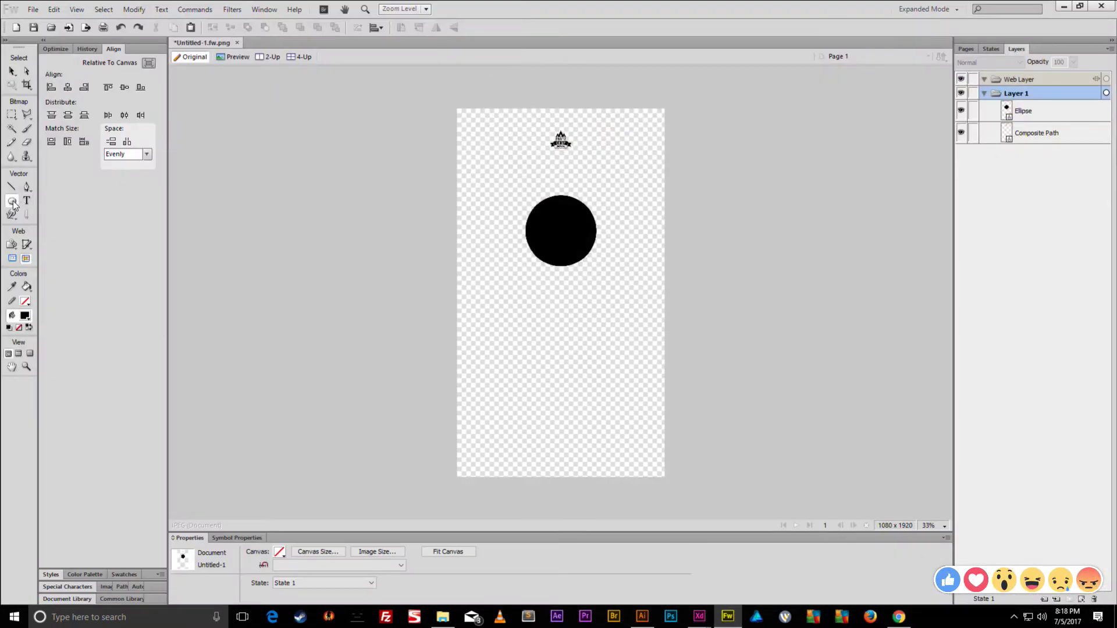
left_click(58, 213)
left_click_drag(464, 111, 532, 126)
double_click(202, 592)
type("55")
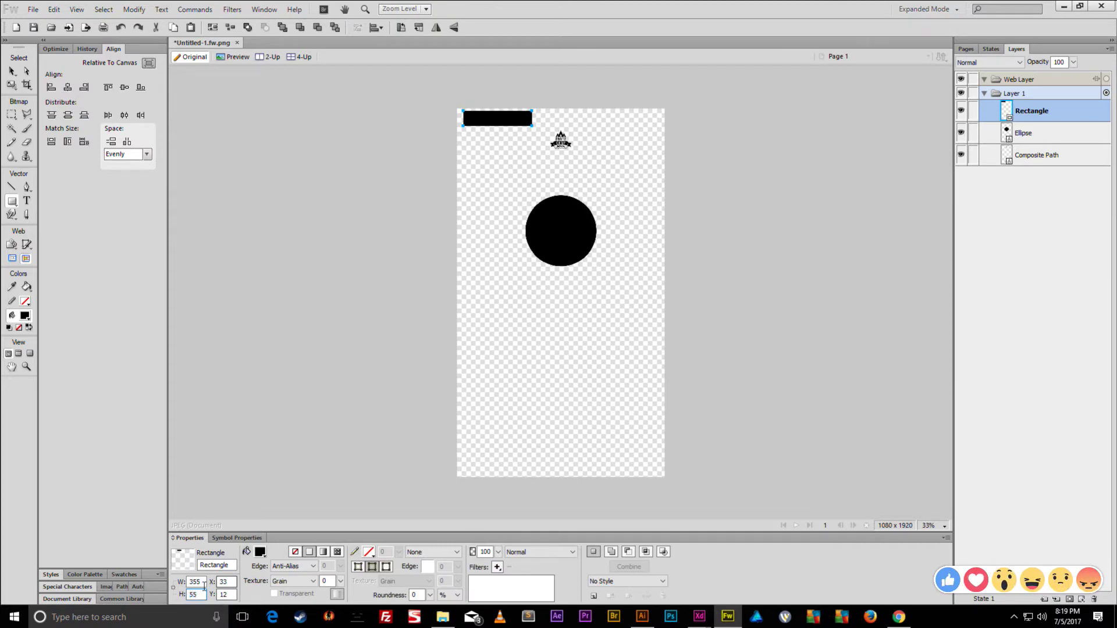
left_click(205, 581)
type("1080")
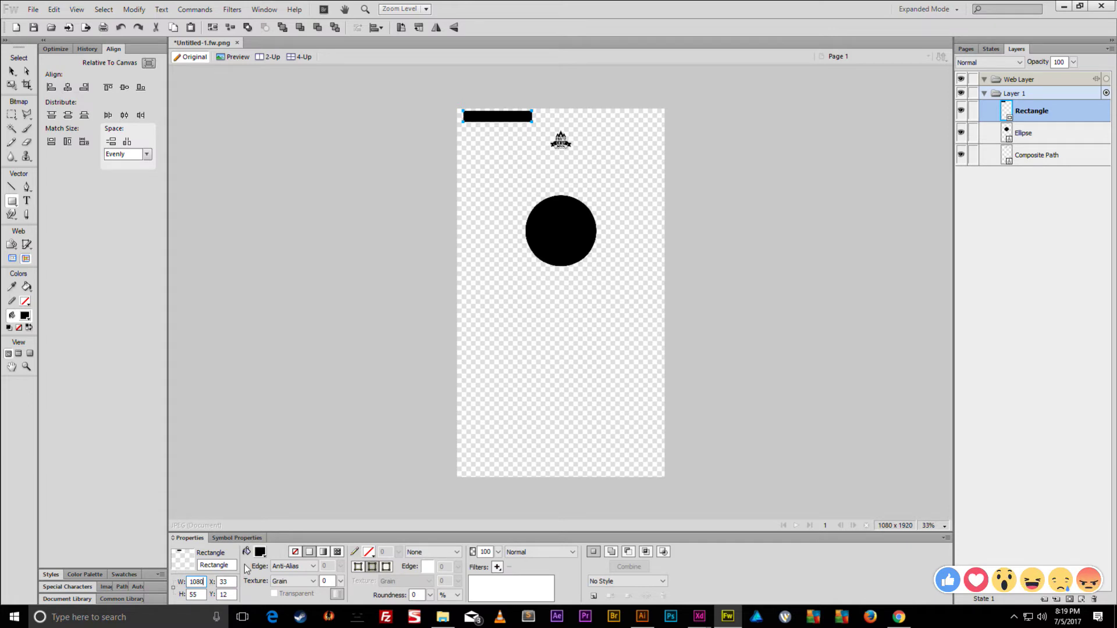
key("Return")
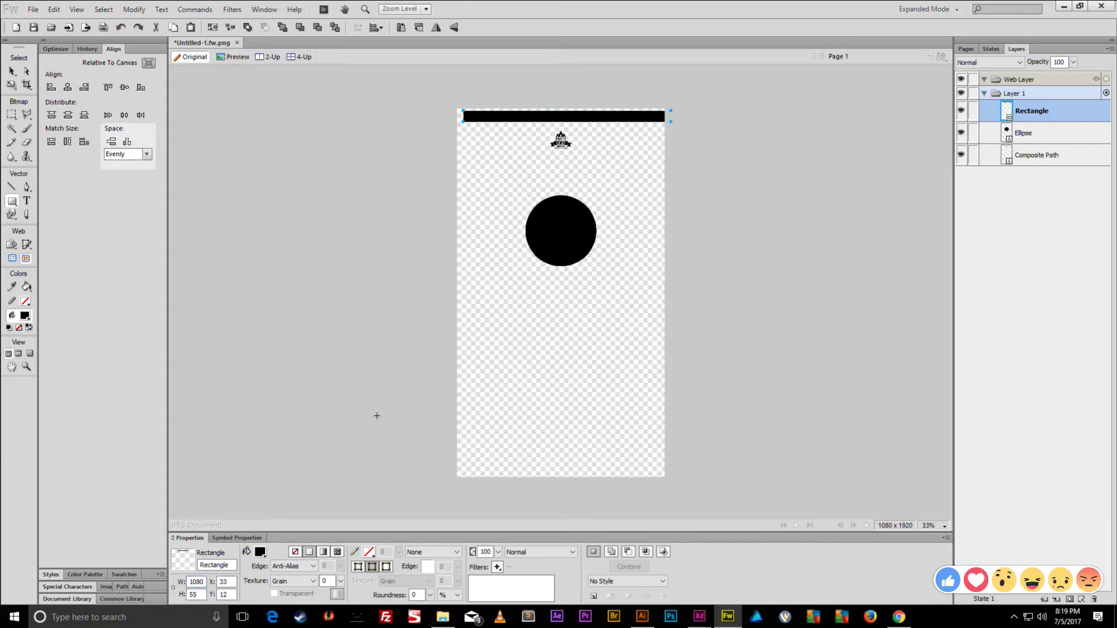
- Pin the black bar to X 0, Y 0 and select it with the Pointer tool
left_click(219, 582)
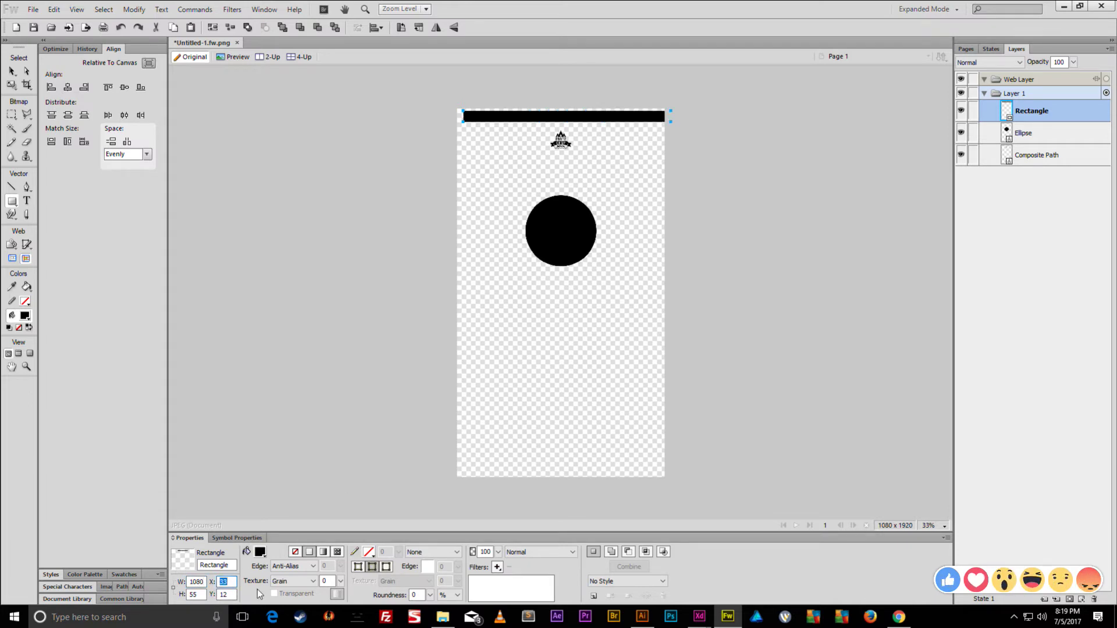
key("Tab")
type("0")
key("Tab")
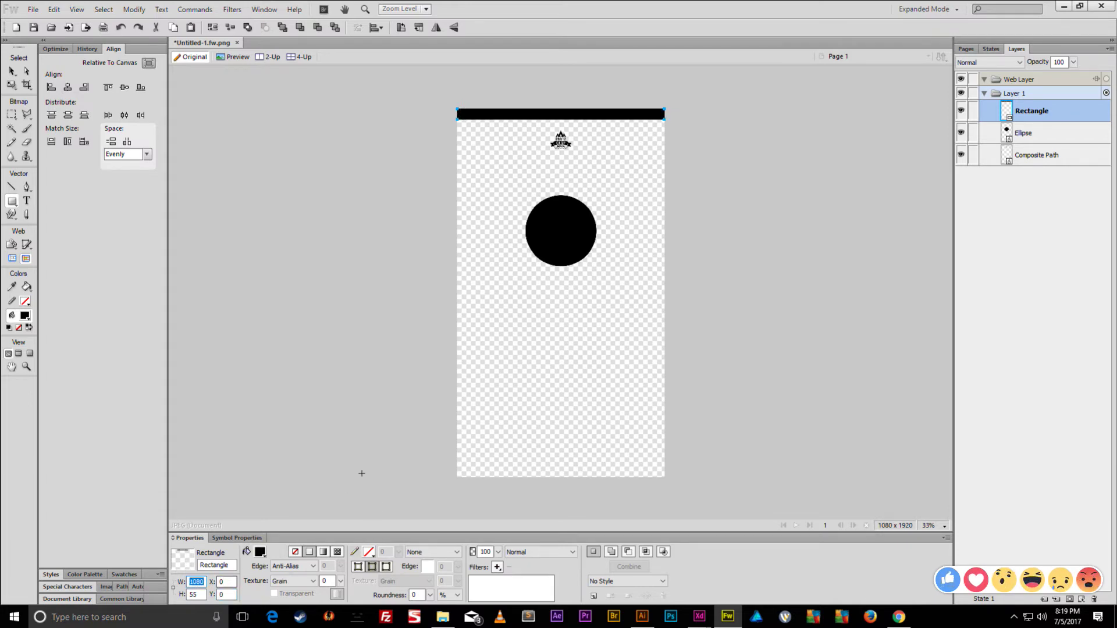
left_click(11, 71)
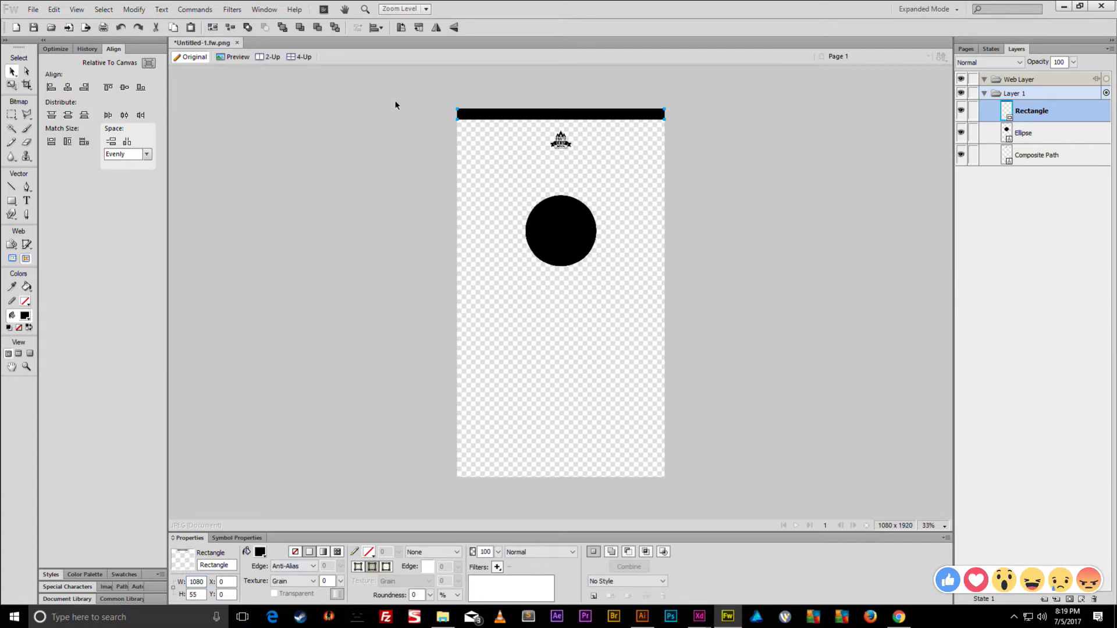
left_click(543, 98)
left_click(553, 114)
- Scale the Party Camp logo down to 95 × 84 and raise it to Y 77 under the bar
scroll(556, 122, "up", 3)
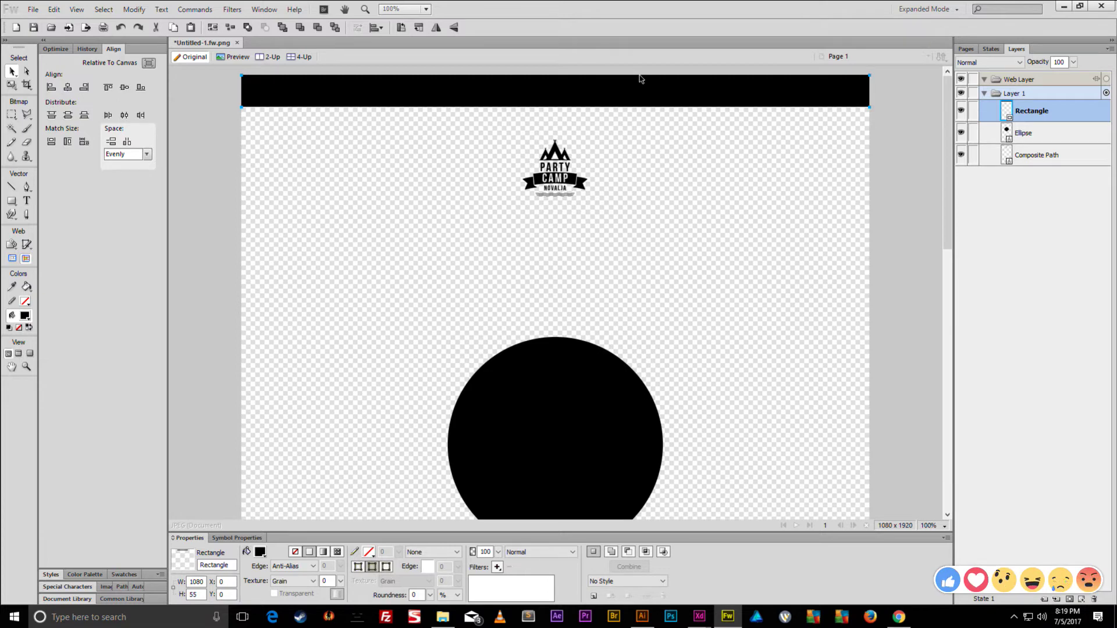
scroll(421, 95, "down", 1)
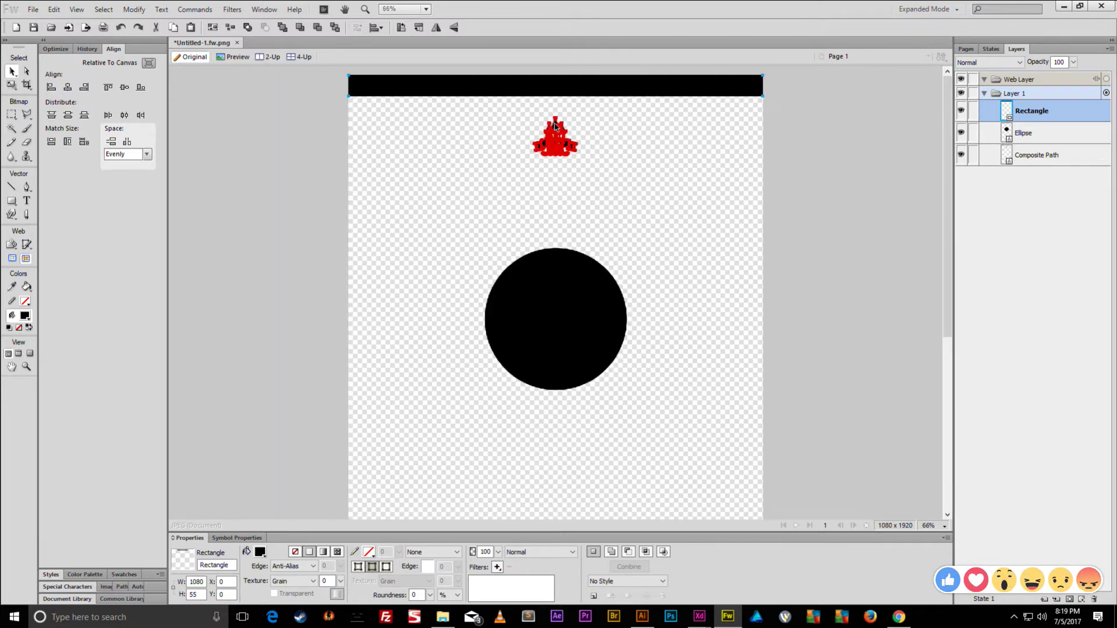
mouse_move(555, 120)
left_mouse_down()
mouse_move(556, 79)
mouse_move(555, 114)
left_mouse_up()
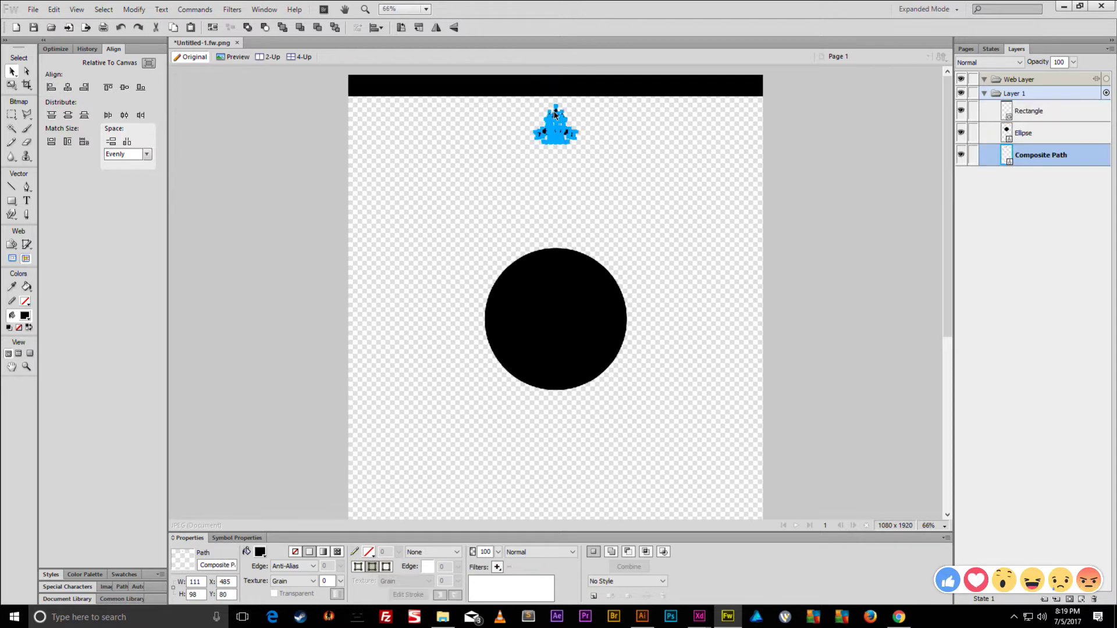
left_click(581, 122)
left_click(568, 126)
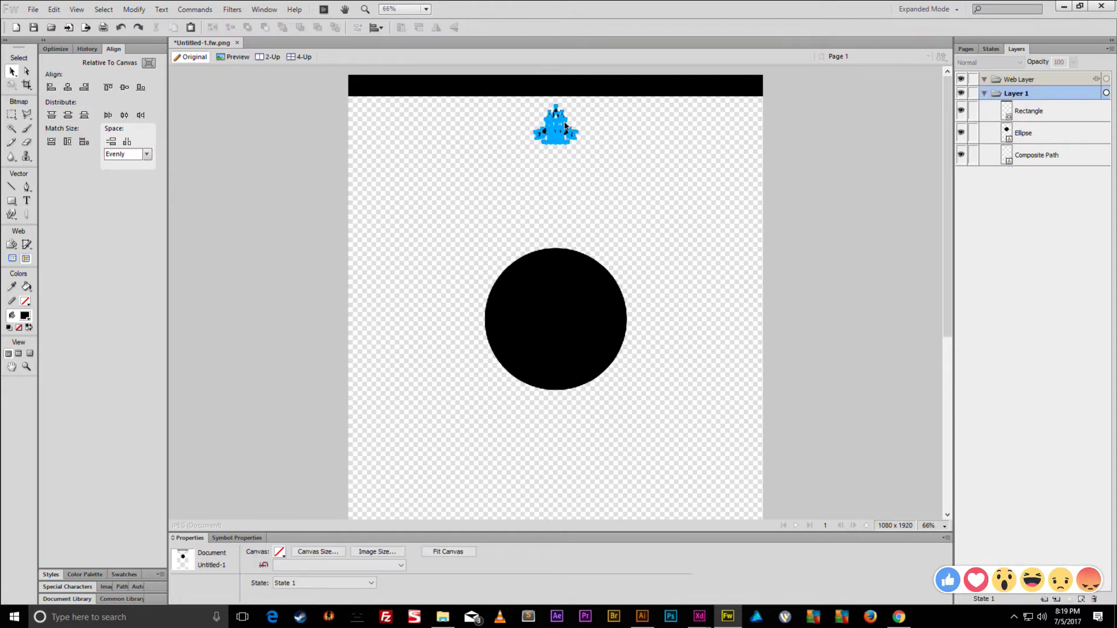
key("ctrl+t")
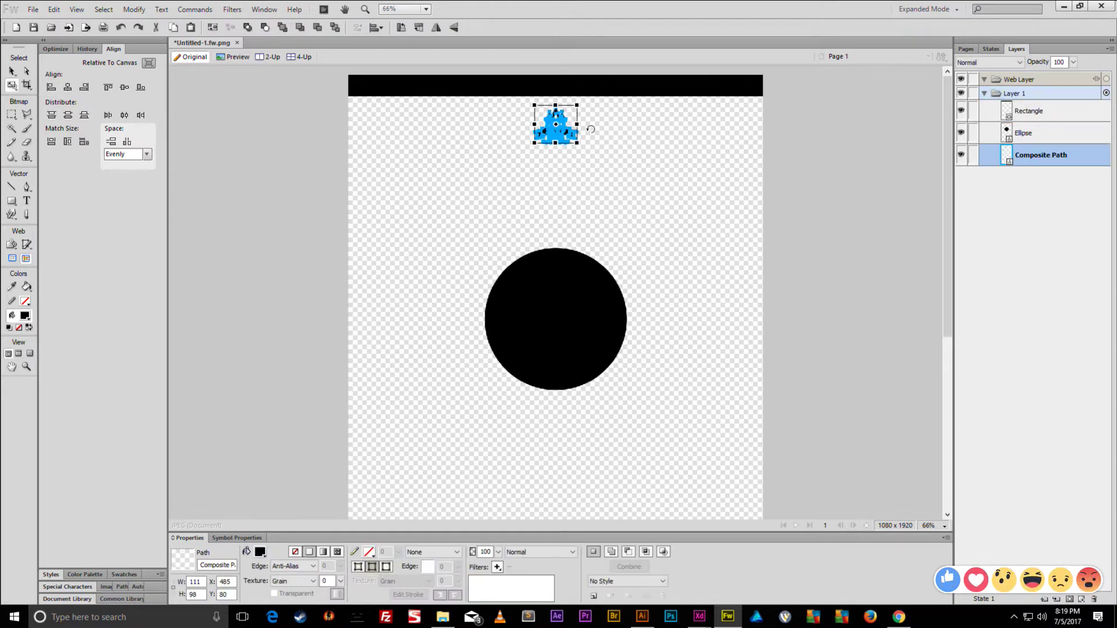
left_click_drag(580, 146, 576, 141)
key("Return")
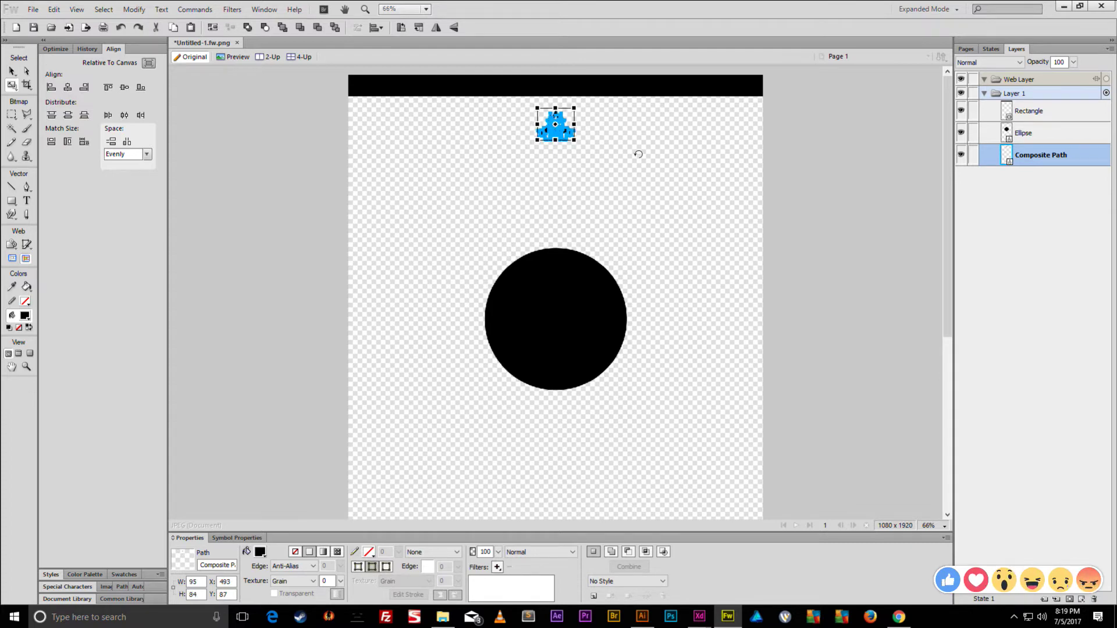
key("shift+Up")
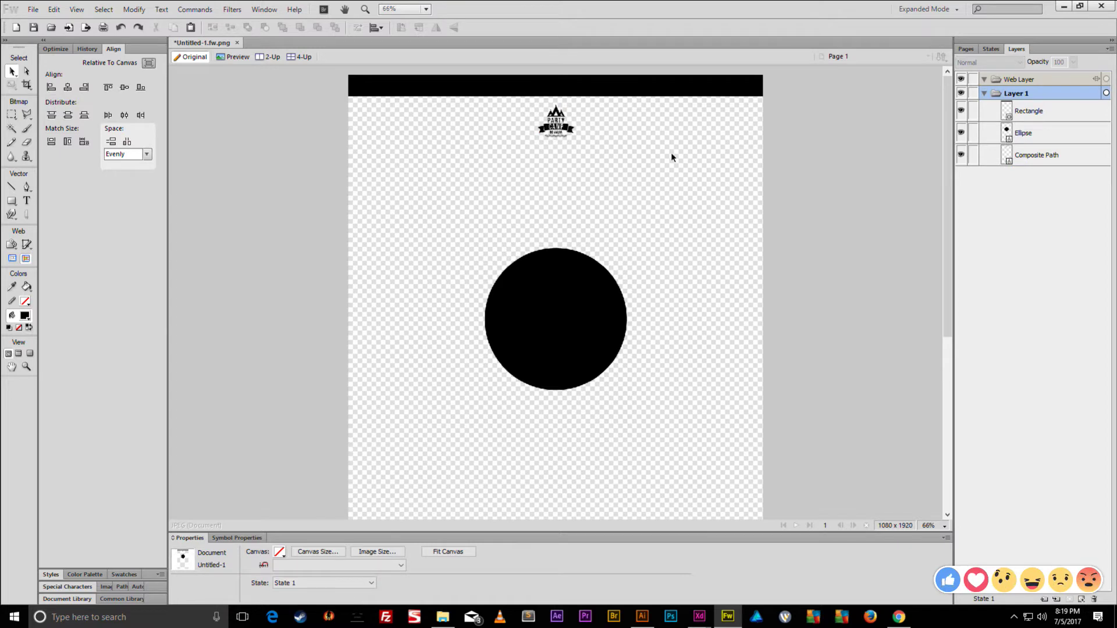
left_click(899, 617)
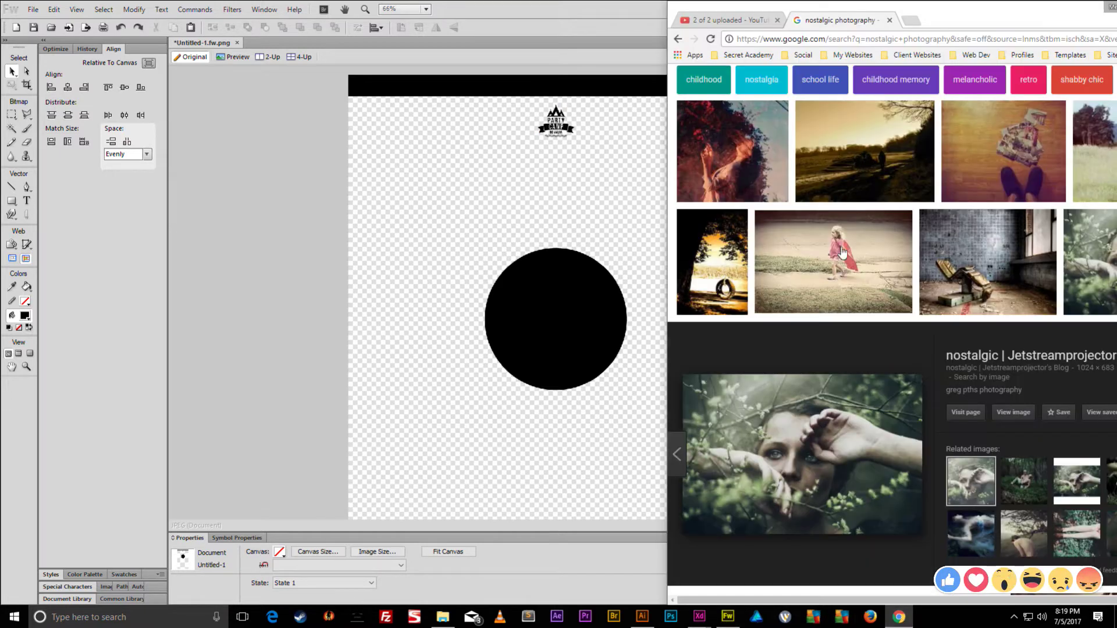
- Search images for 'avatar group logo' in a new tab and preview the grey group icon
left_click(910, 25)
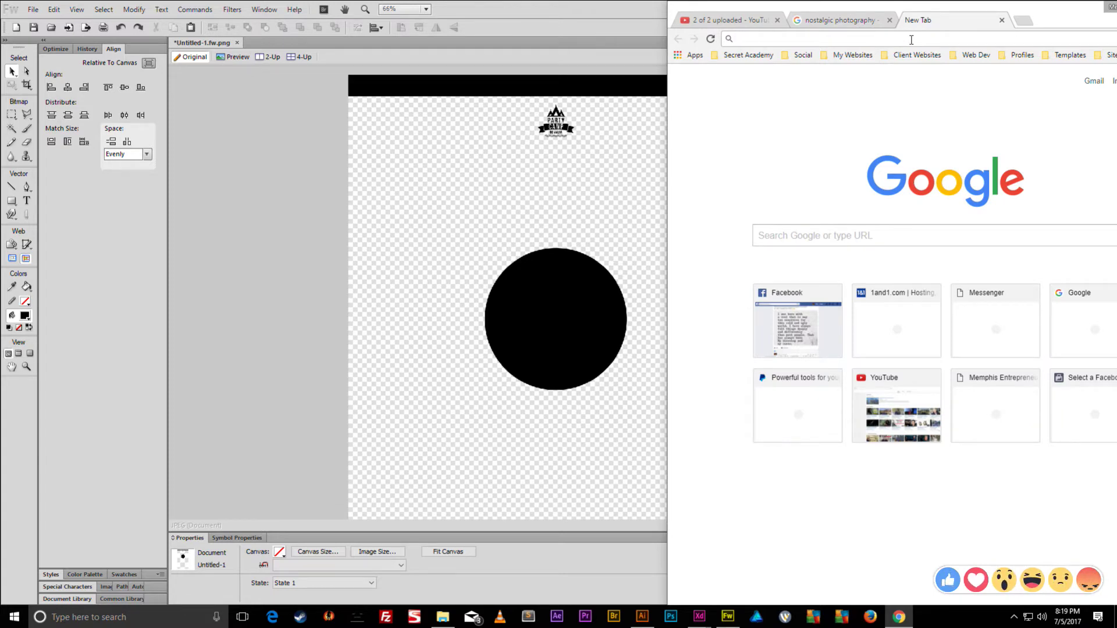
type("avatar group l")
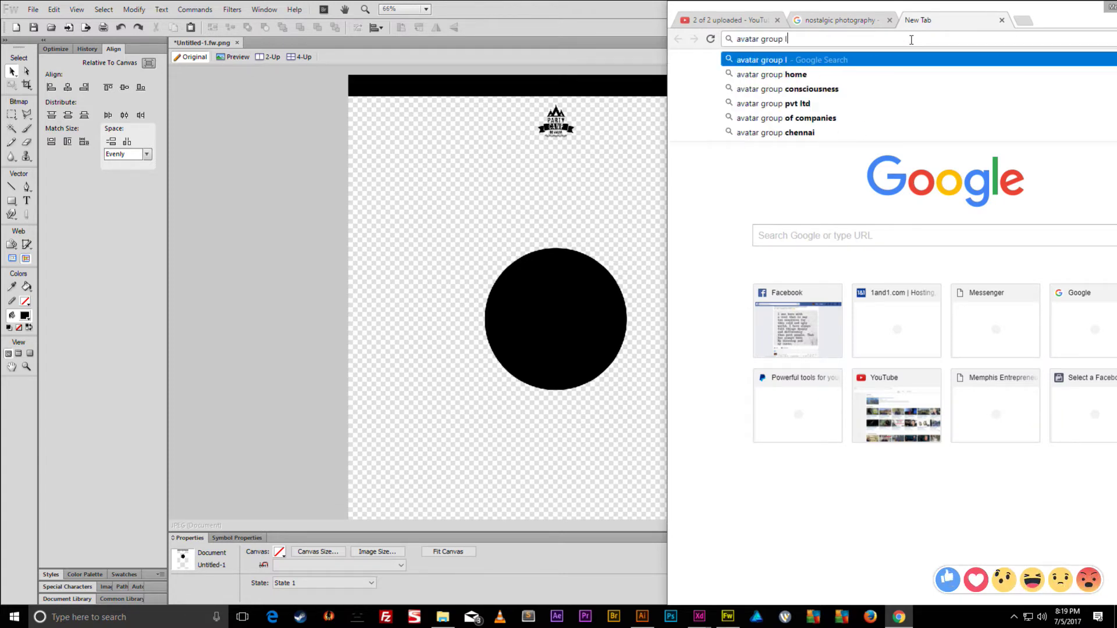
type("ogo")
key("Return")
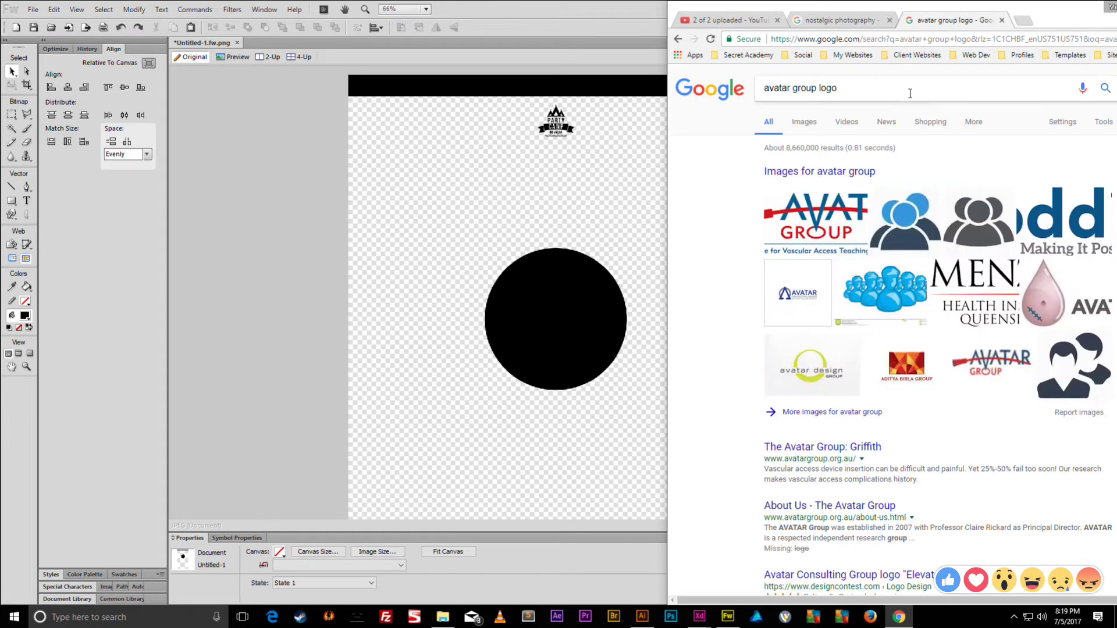
left_click(986, 219)
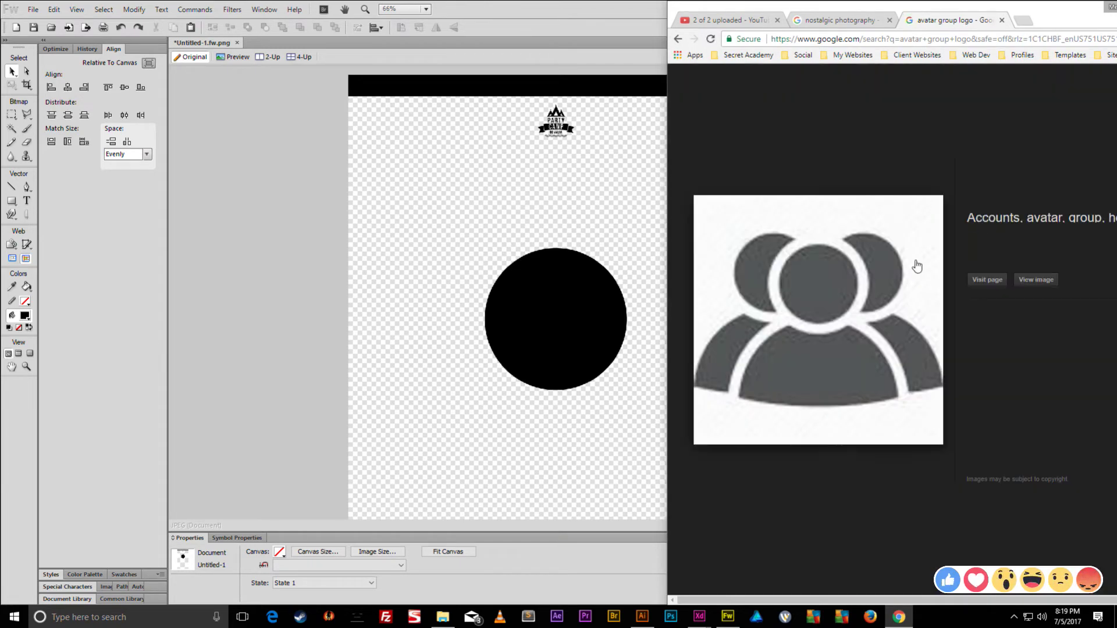
- Save the avatar icon PNG to the Throwaway folder on P: and open it in Fireworks
right_click(834, 295)
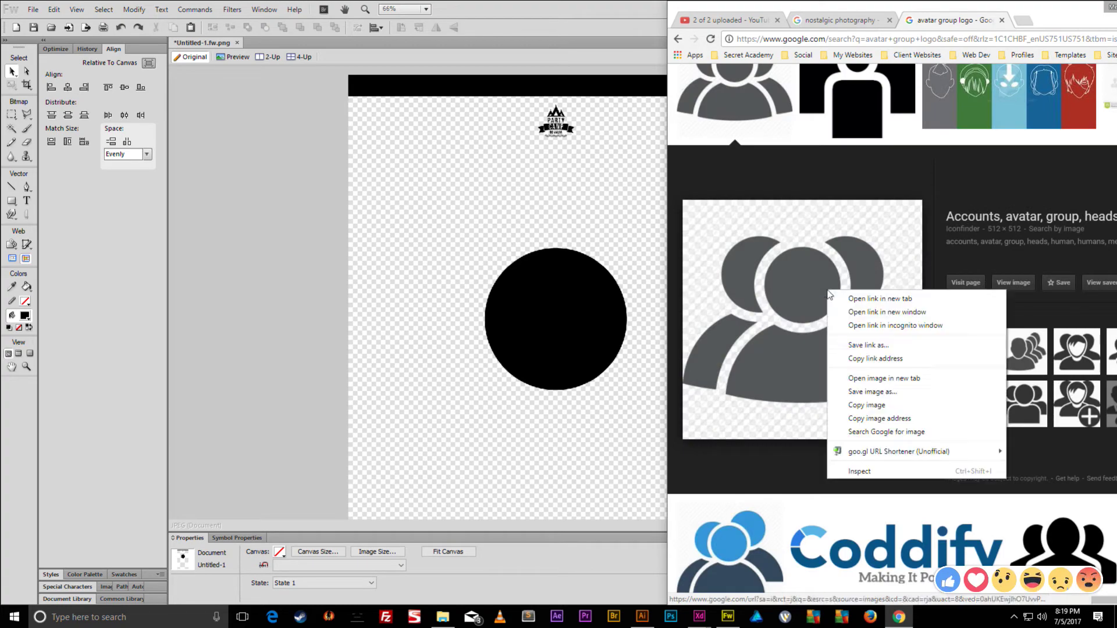
left_click(868, 409)
right_click(858, 383)
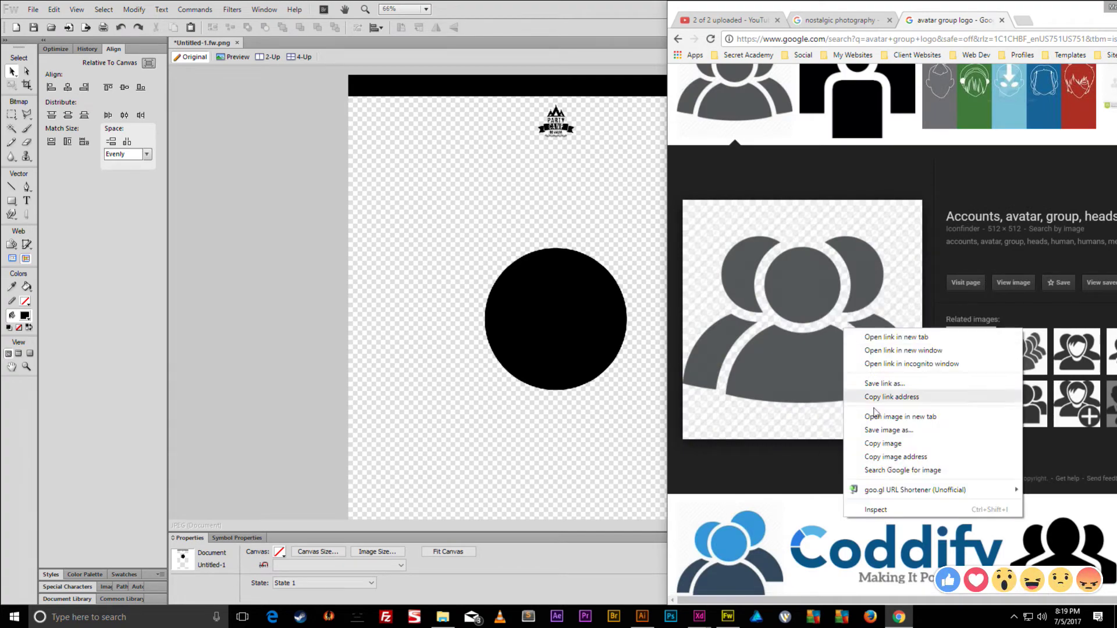
left_click(873, 429)
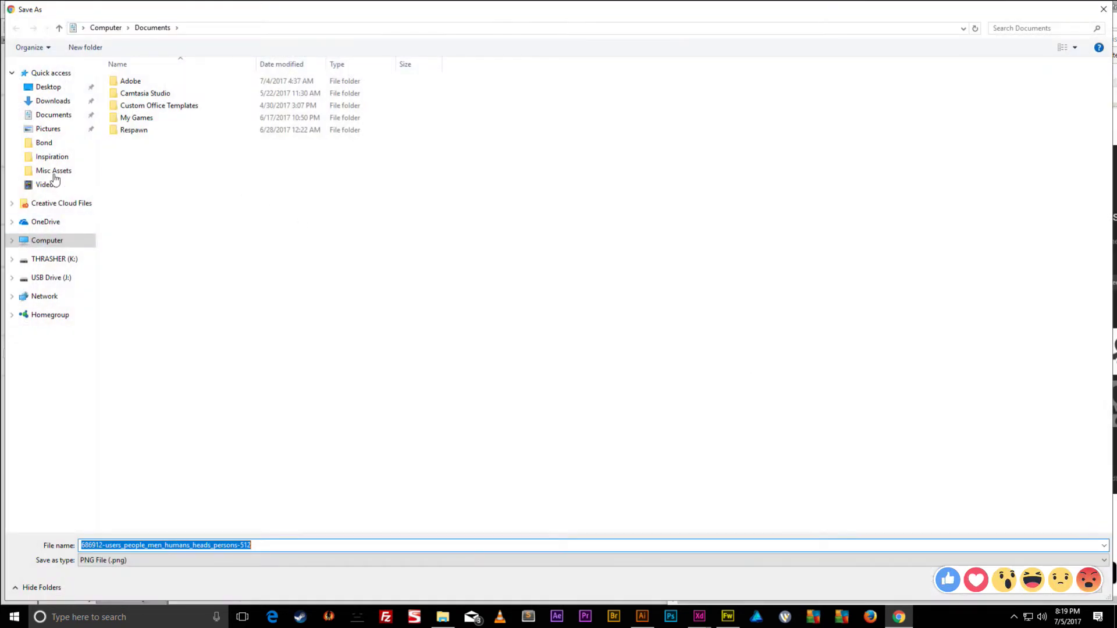
left_click(53, 241)
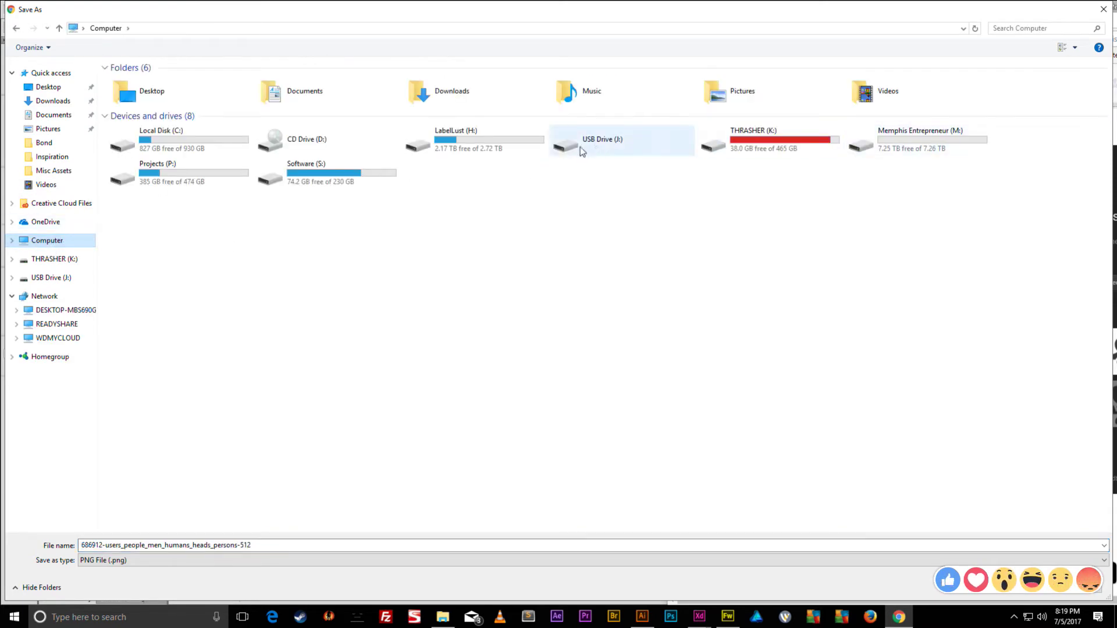
double_click(182, 169)
double_click(139, 179)
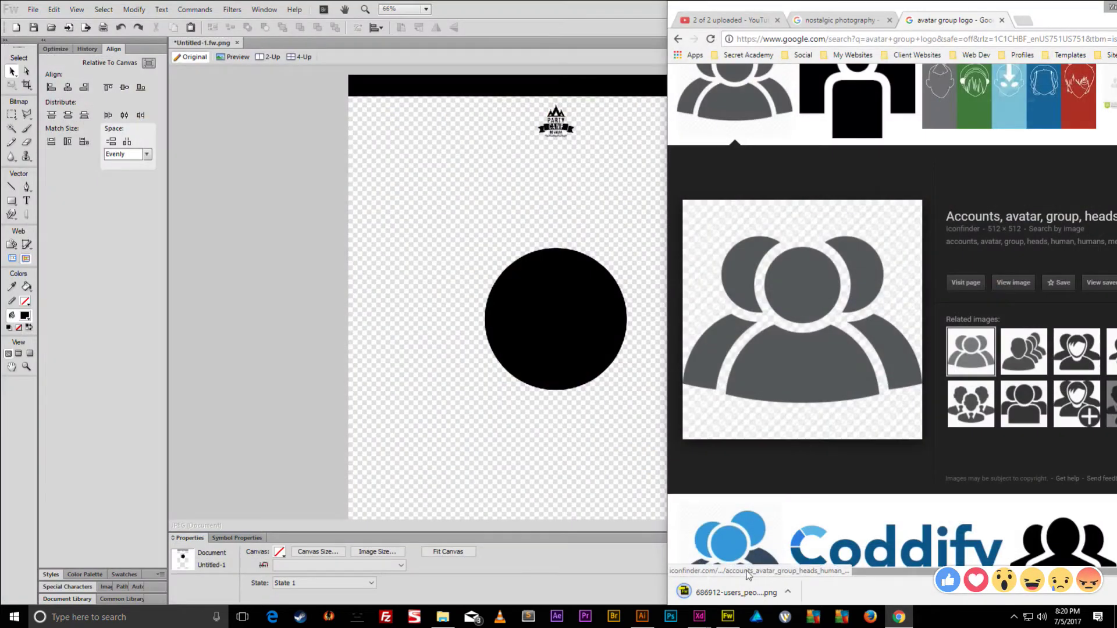
left_click(728, 592)
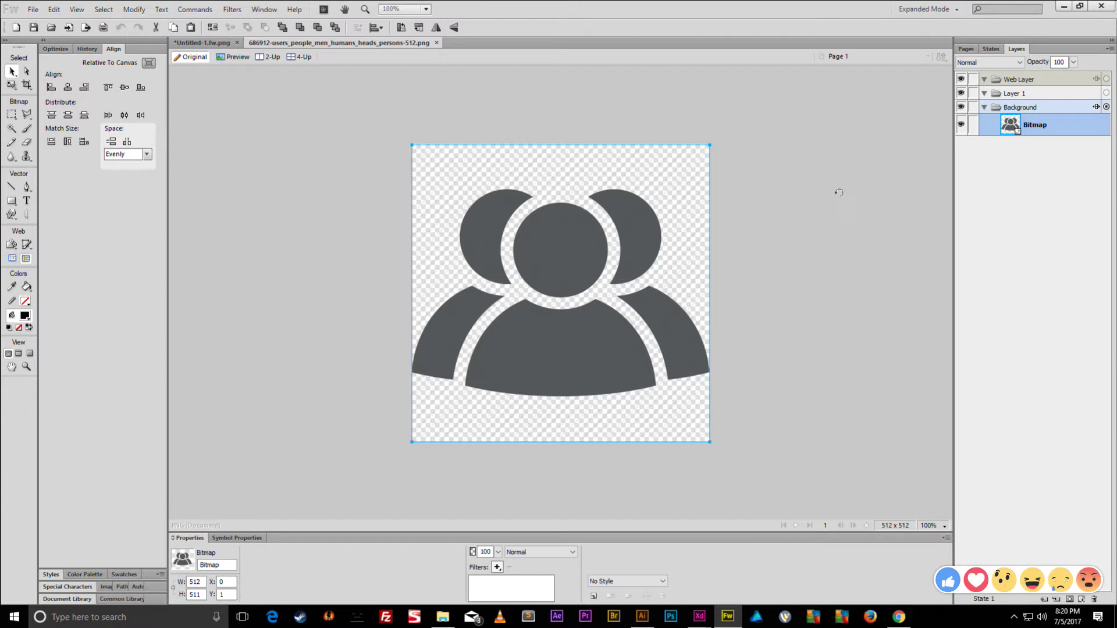
- Scale the people icon bitmap down slightly around its centre
key("q")
left_click_drag(709, 145, 697, 156)
key("v")
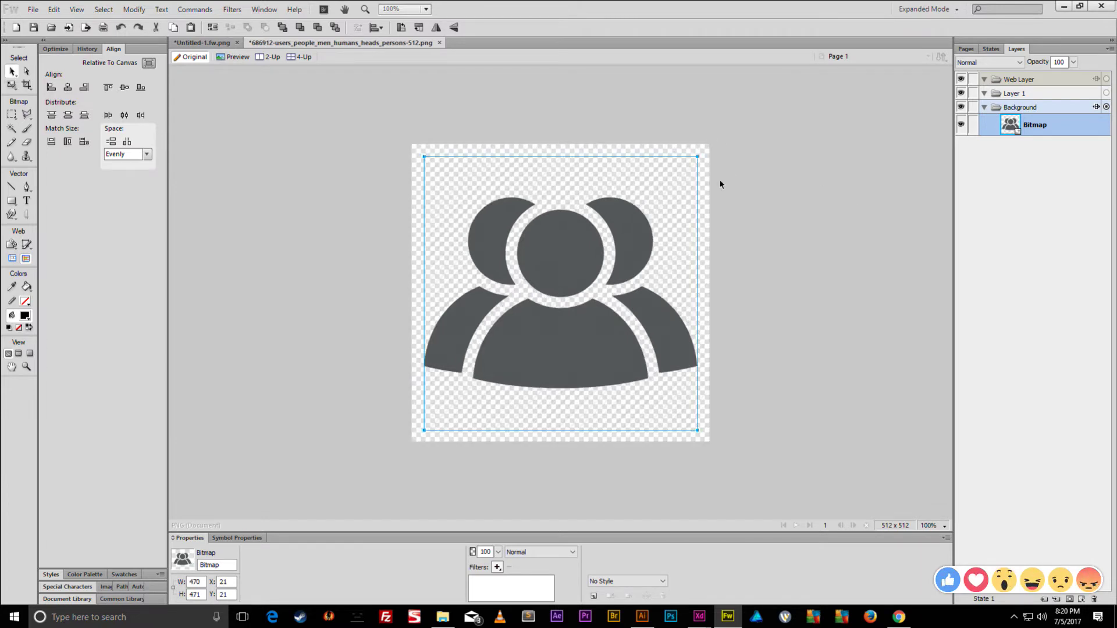
left_click(370, 150)
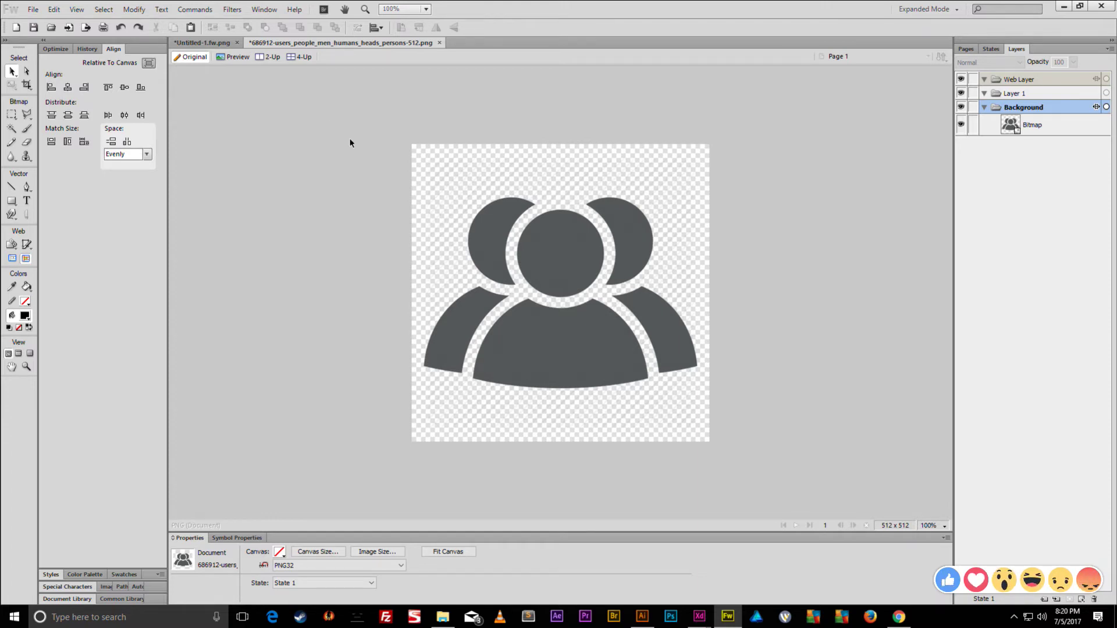
- Add a white rectangle covering the whole canvas behind the icon
key("u")
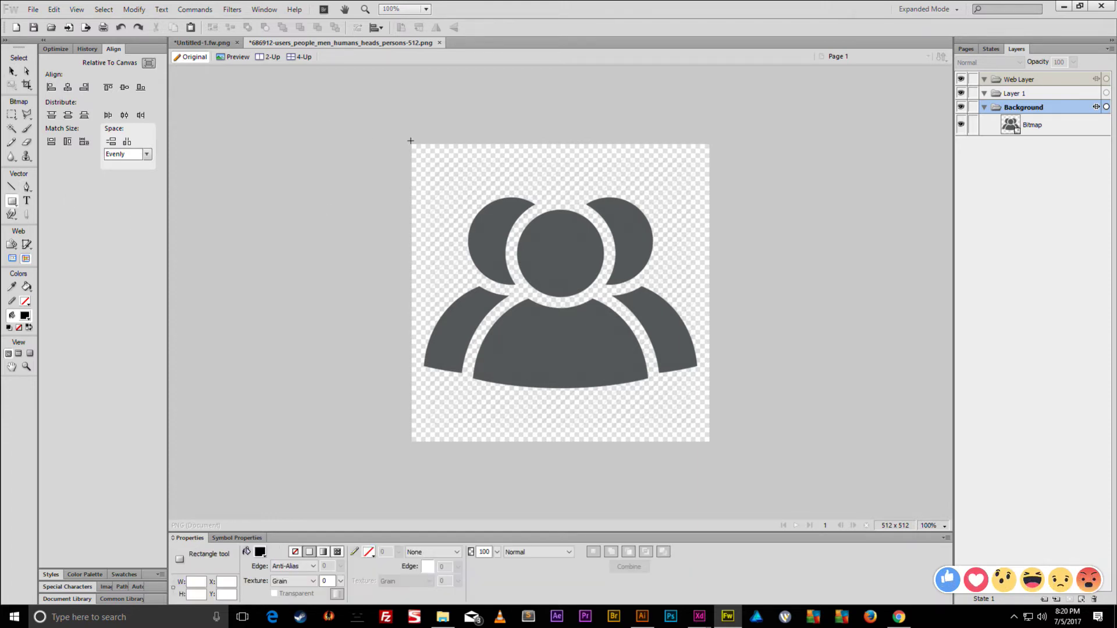
left_click_drag(411, 142, 759, 448)
left_click_drag(1055, 124, 1053, 154)
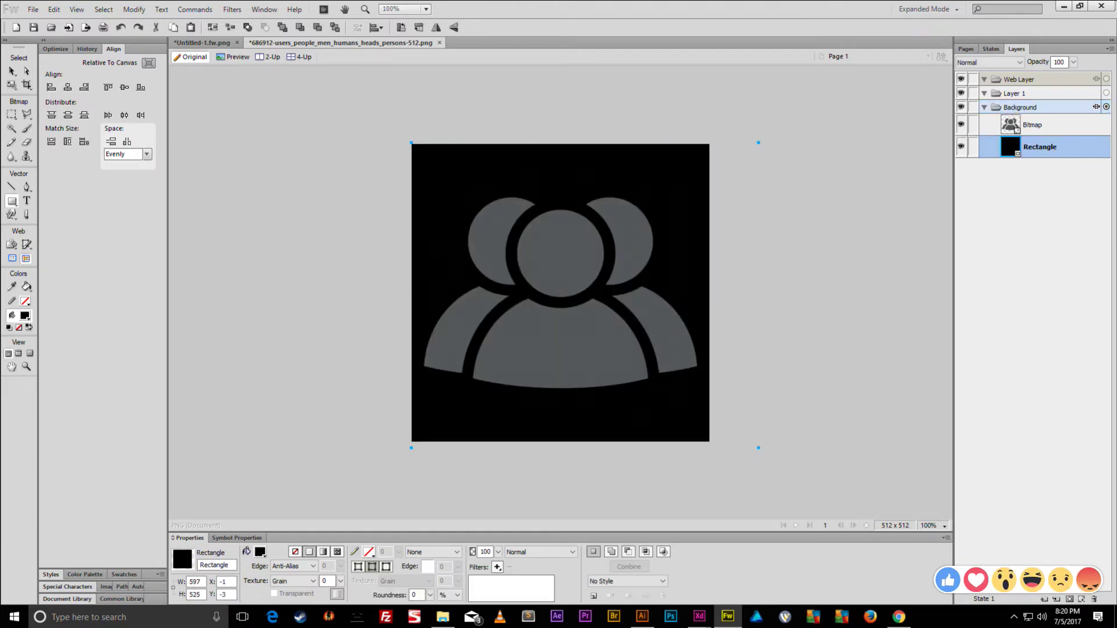
left_click(260, 552)
left_click(265, 474)
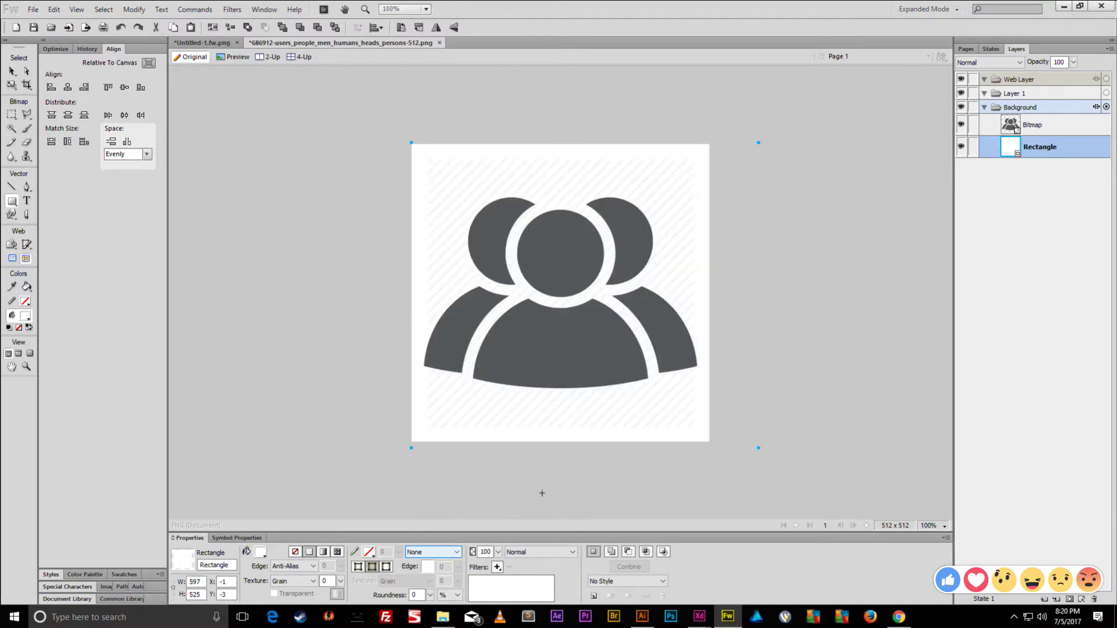
scroll(588, 278, "up", 3)
scroll(587, 276, "down", 1)
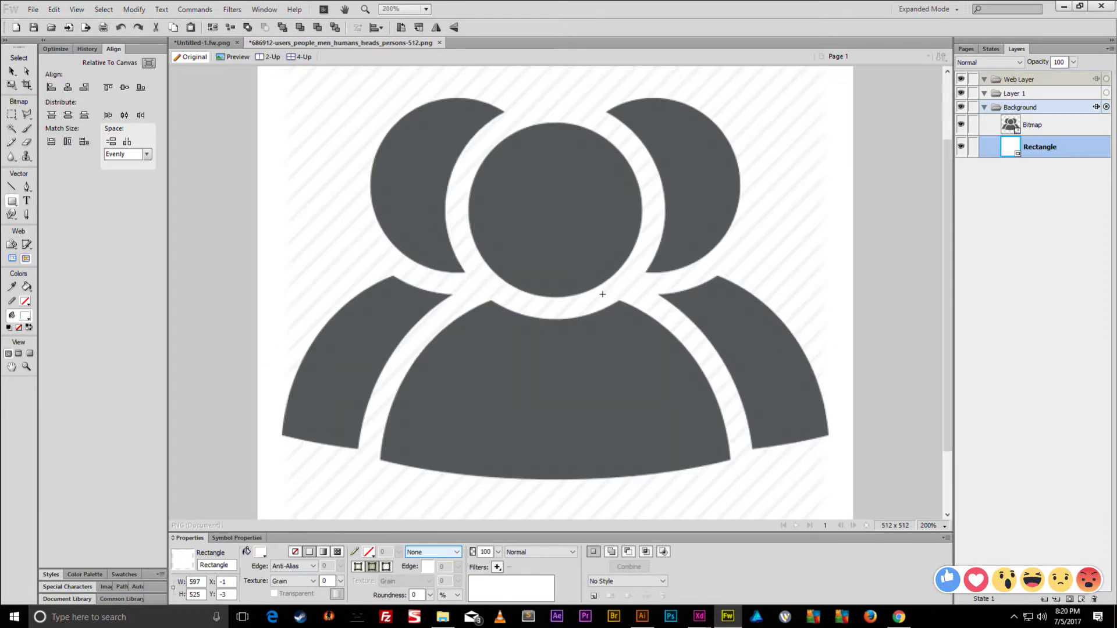
scroll(603, 295, "up", 2)
- Merge the white rectangle and the icon into one bitmap
key("v")
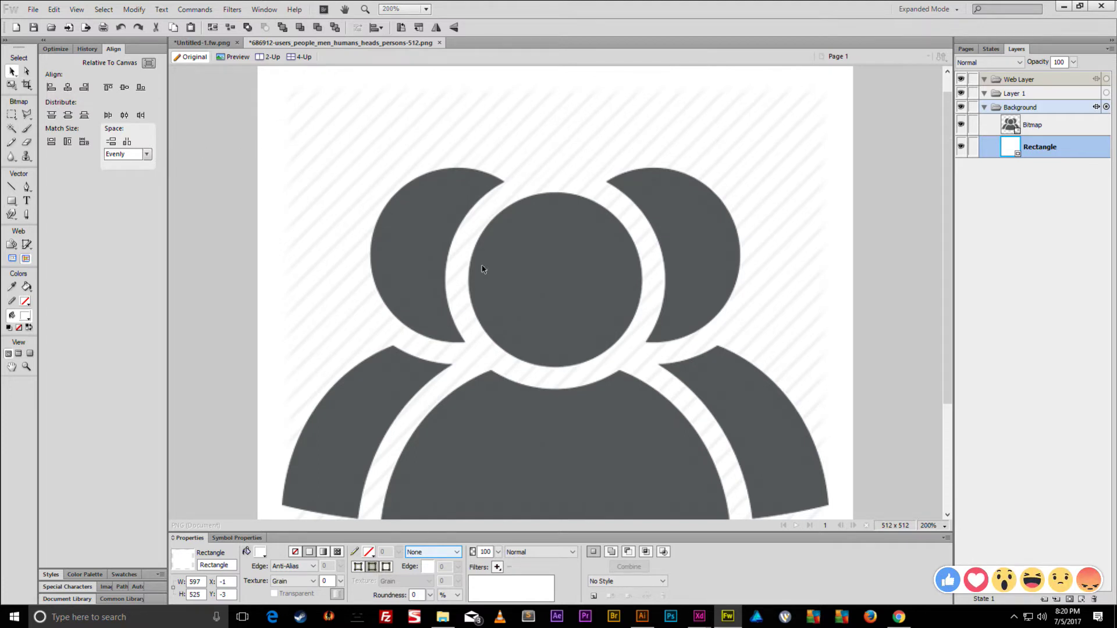
left_click(506, 257)
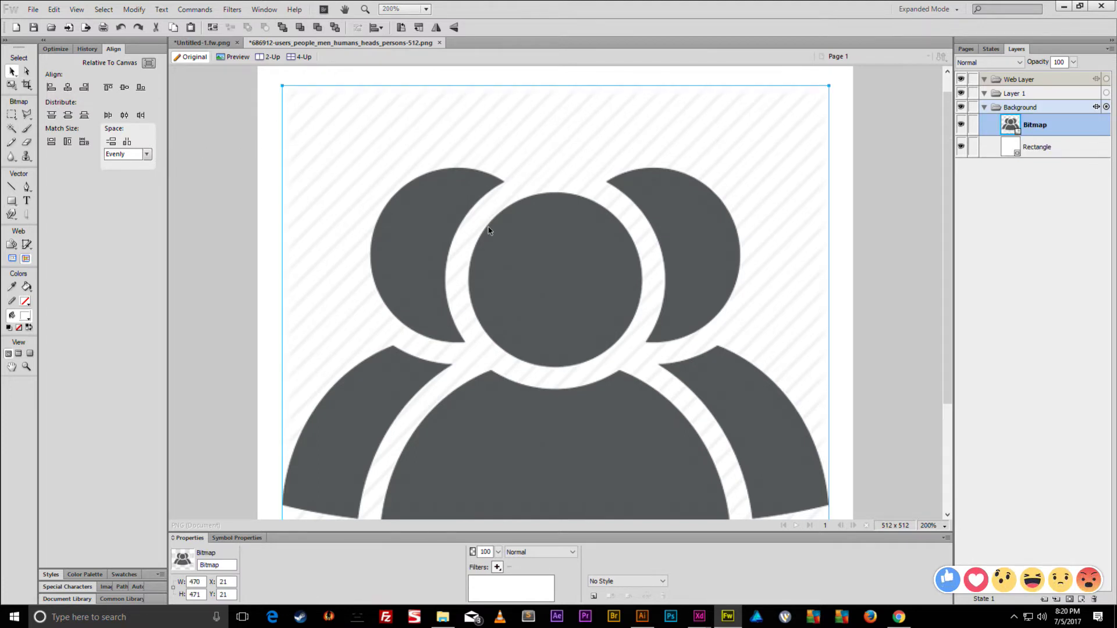
key("a")
key("ctrl+a")
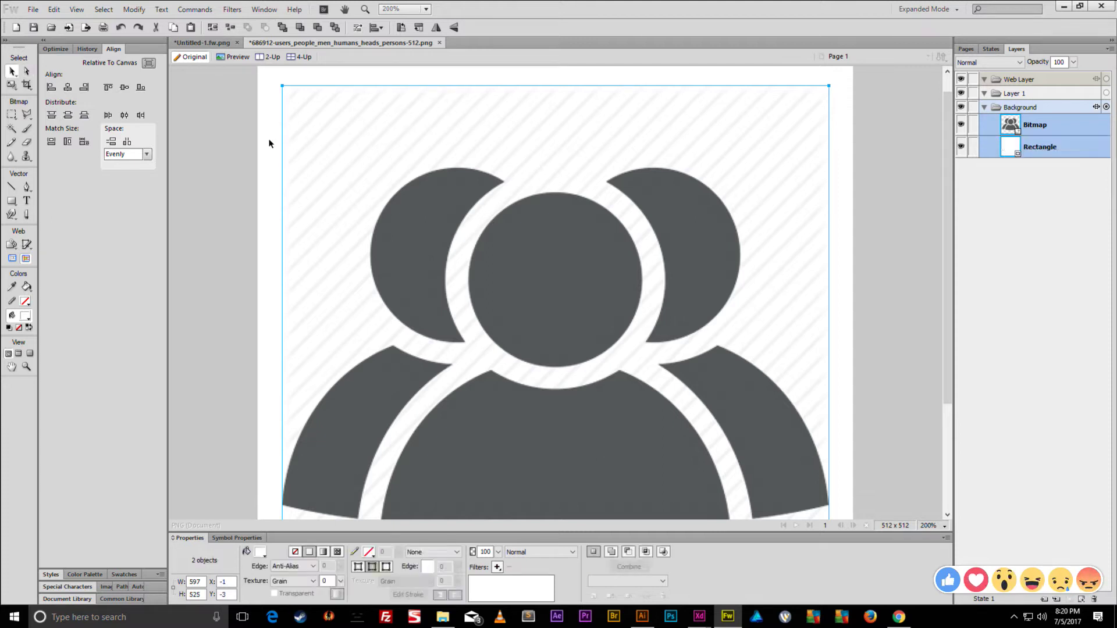
key("ctrl+e")
- Apply Levels to turn the icon solid black, then Convert to Alpha to drop the white
left_click(497, 567)
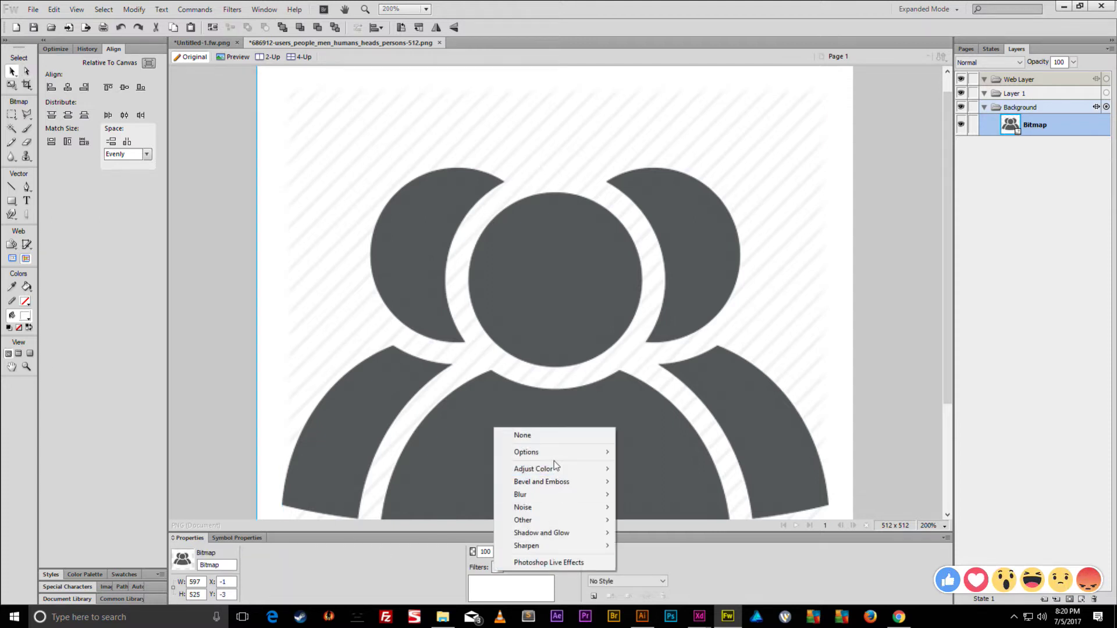
mouse_move(554, 464)
left_click(651, 542)
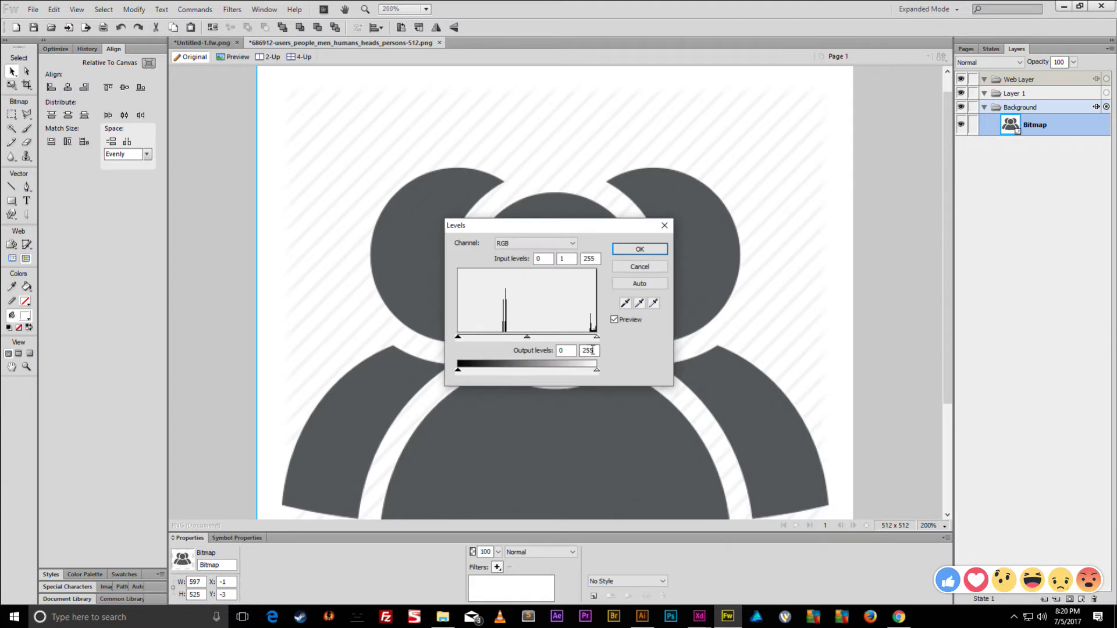
left_click_drag(597, 339, 510, 338)
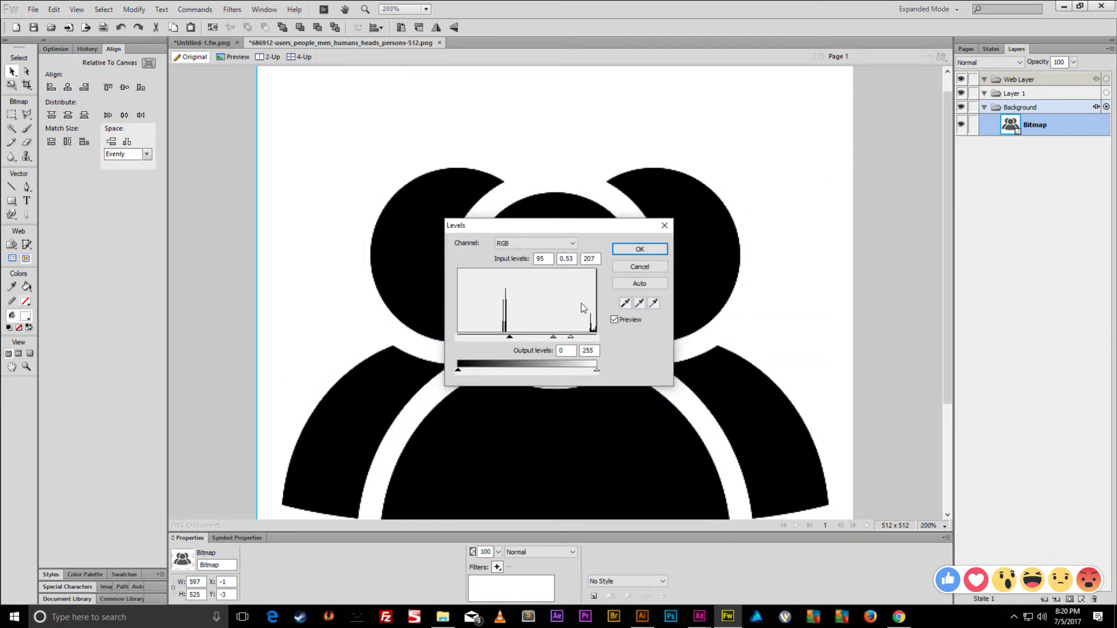
left_click(640, 249)
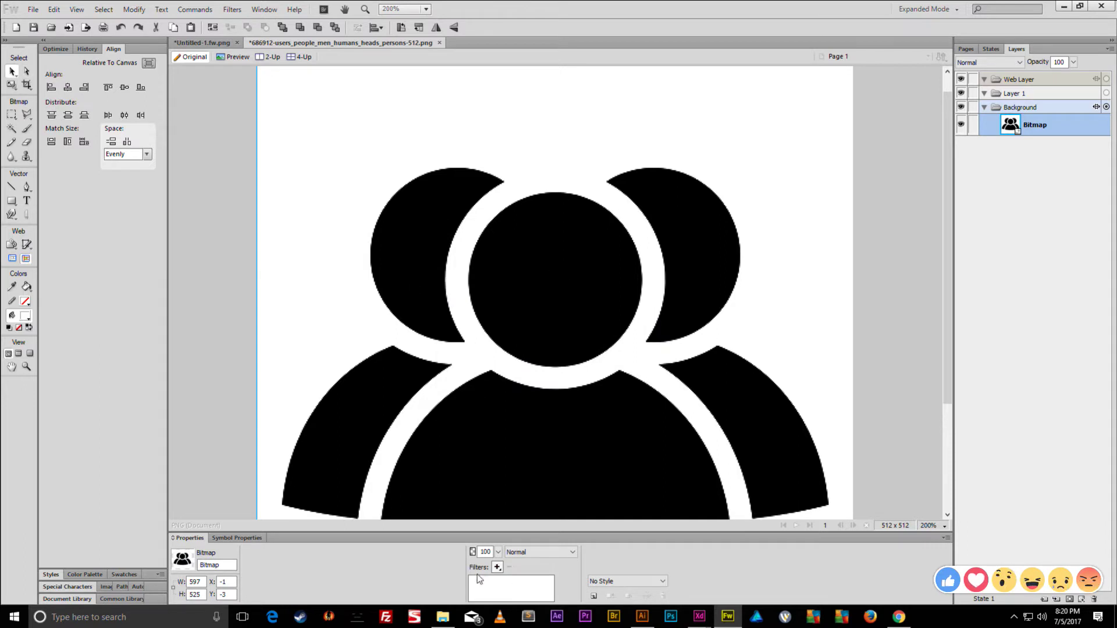
left_click(497, 568)
left_click(658, 512)
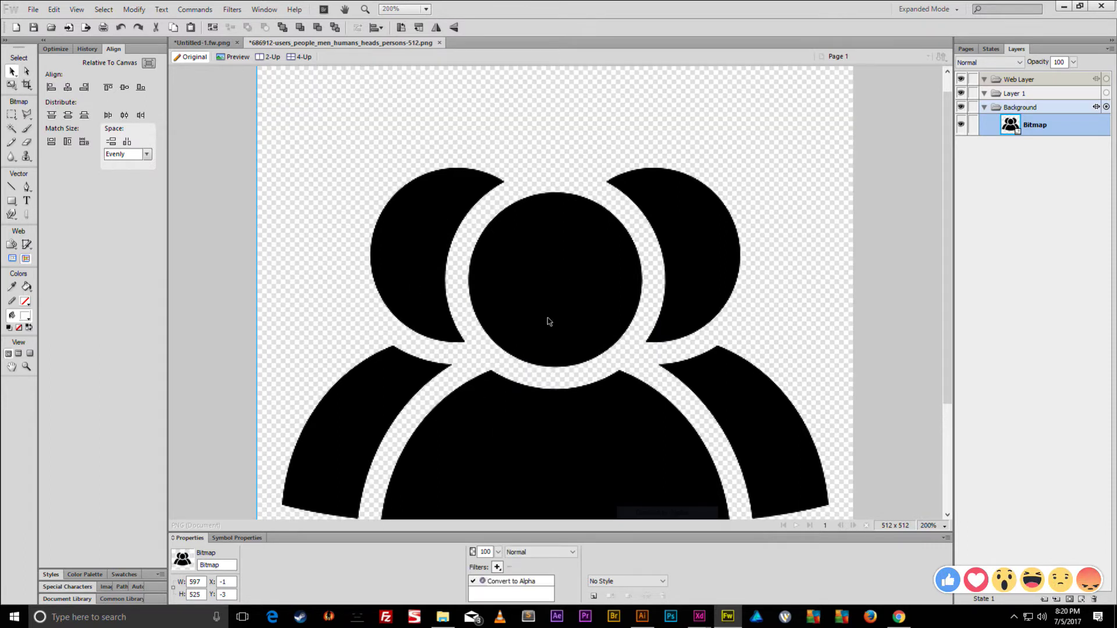
- Magic Wand select all head and body shapes and smooth the selection edges
left_click(12, 128)
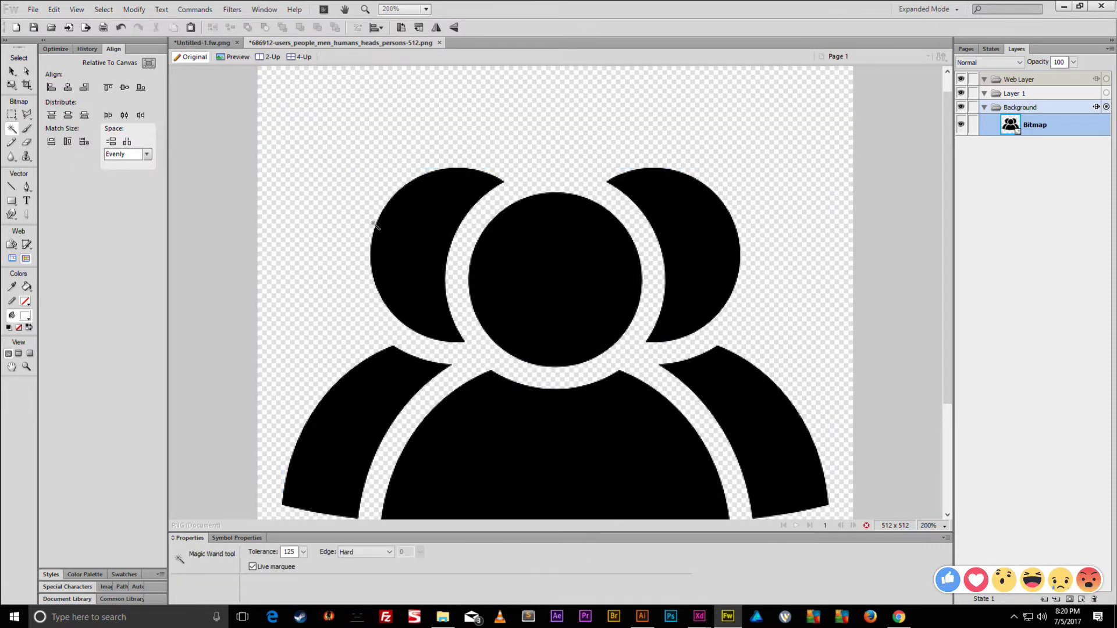
left_click(550, 247)
left_click(541, 444, "shift")
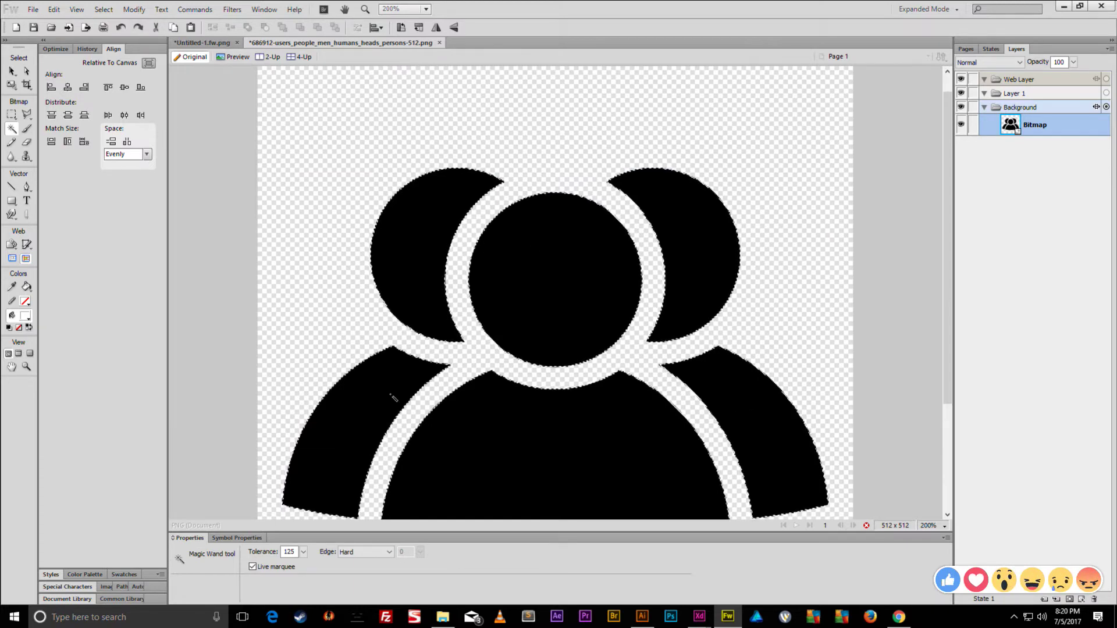
right_click(462, 442)
mouse_move(486, 230)
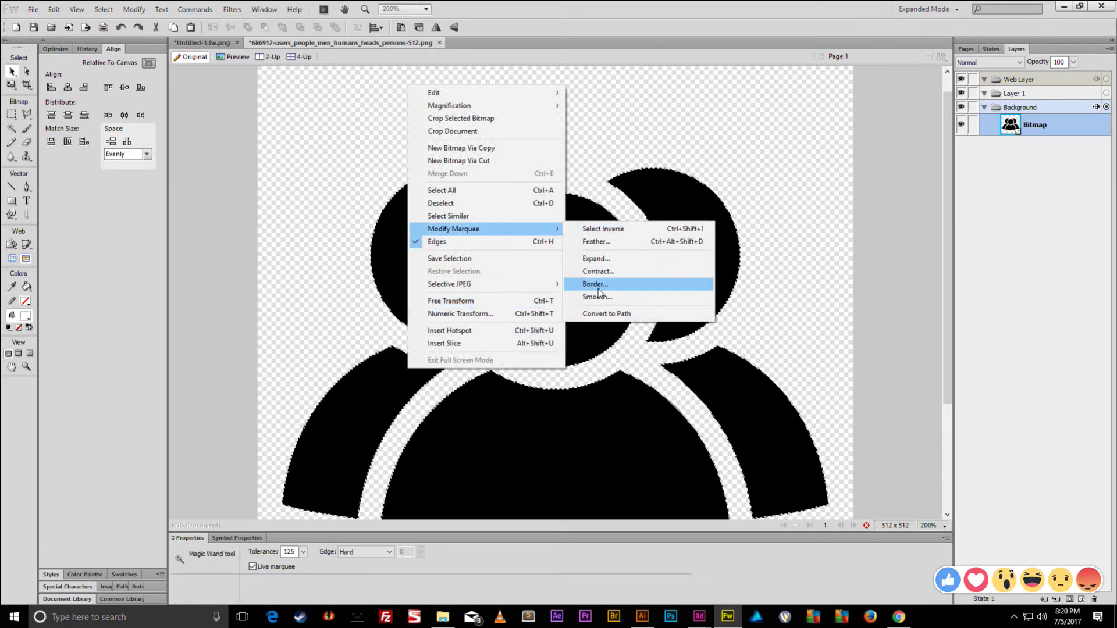
left_click(599, 297)
left_click(607, 299)
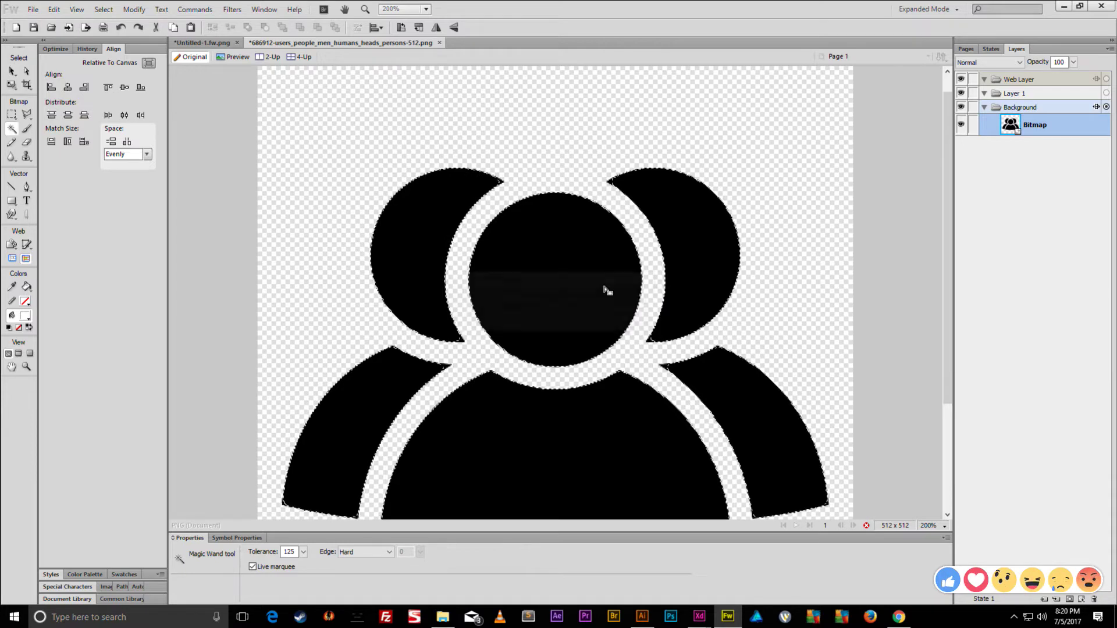
- Convert the selection to a vector path and return to the Untitled-1 mockup
right_click(578, 254)
mouse_move(649, 402)
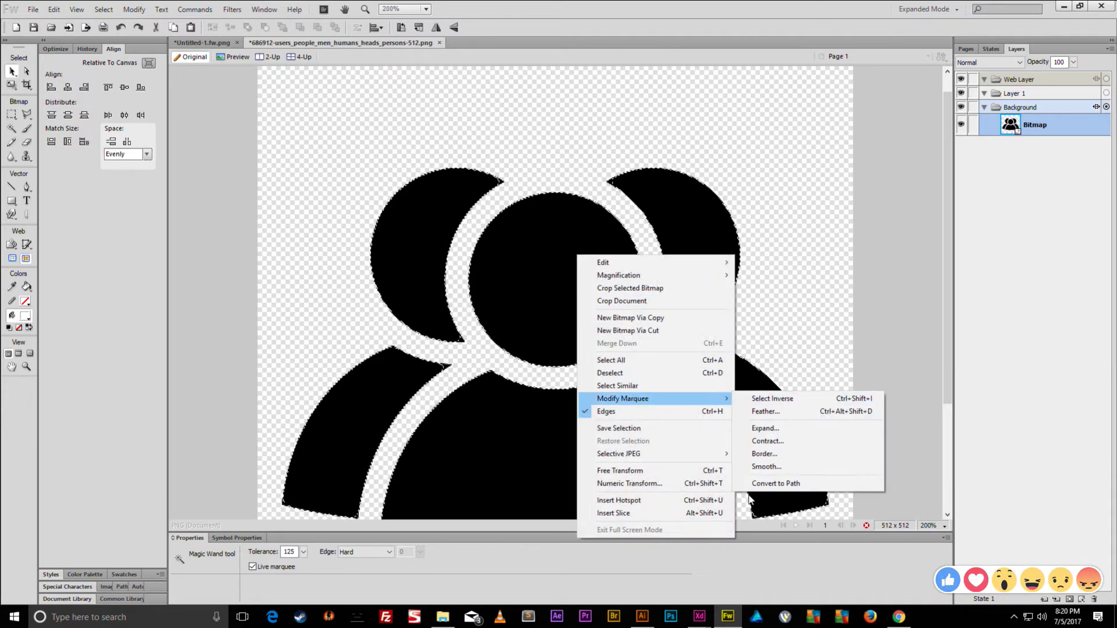
left_click(769, 484)
left_click(12, 72)
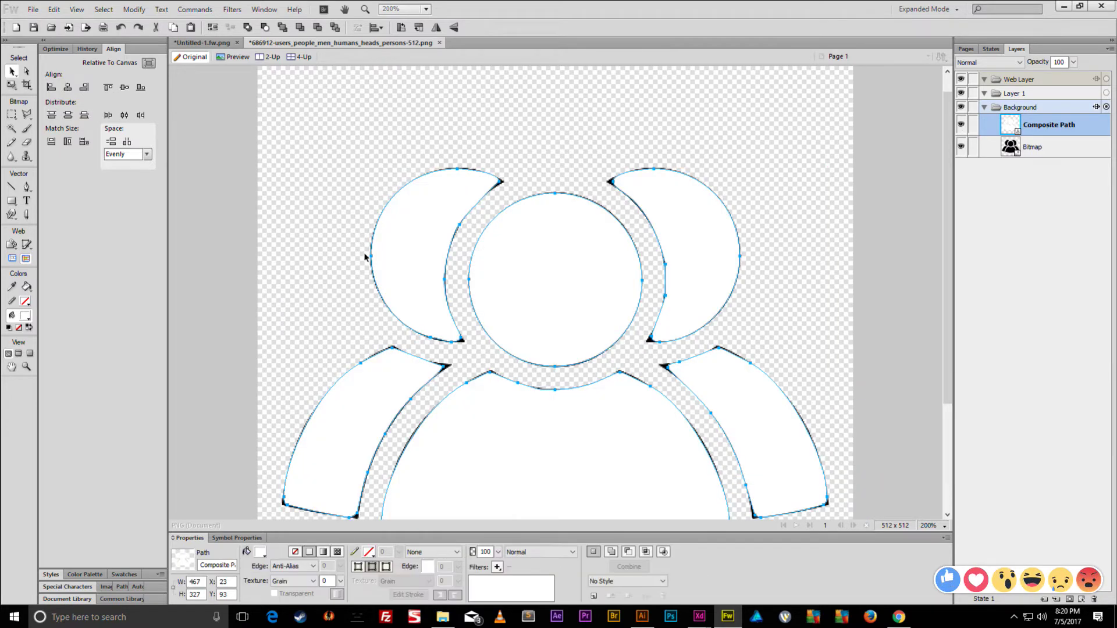
left_click(202, 42)
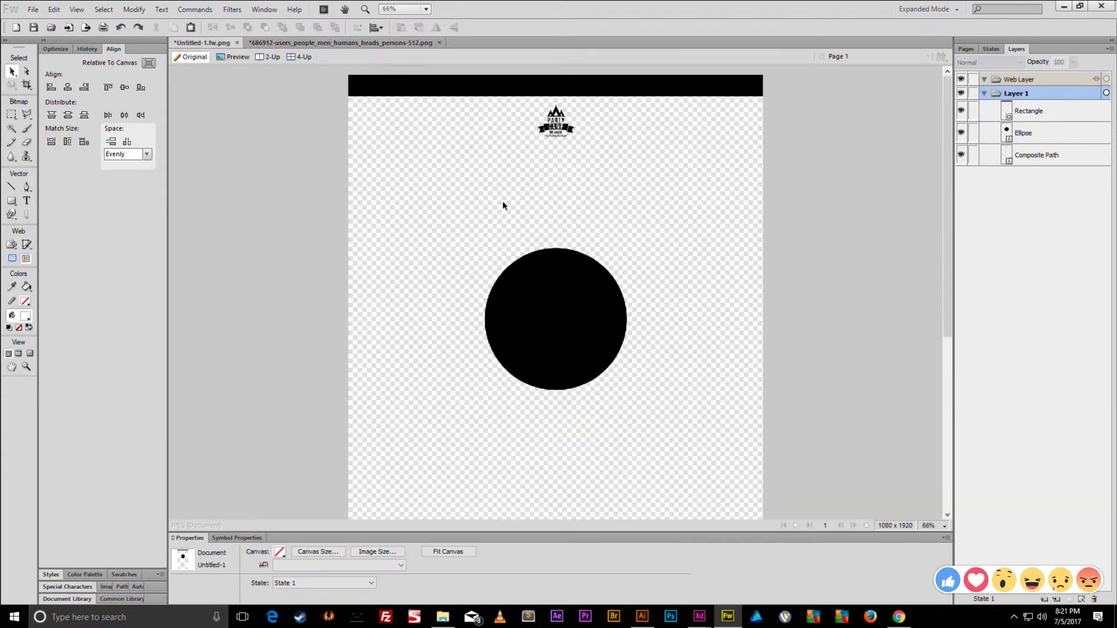
- Paste the people icon path into the mockup, fill it black and move it toward centre
key("ctrl+v")
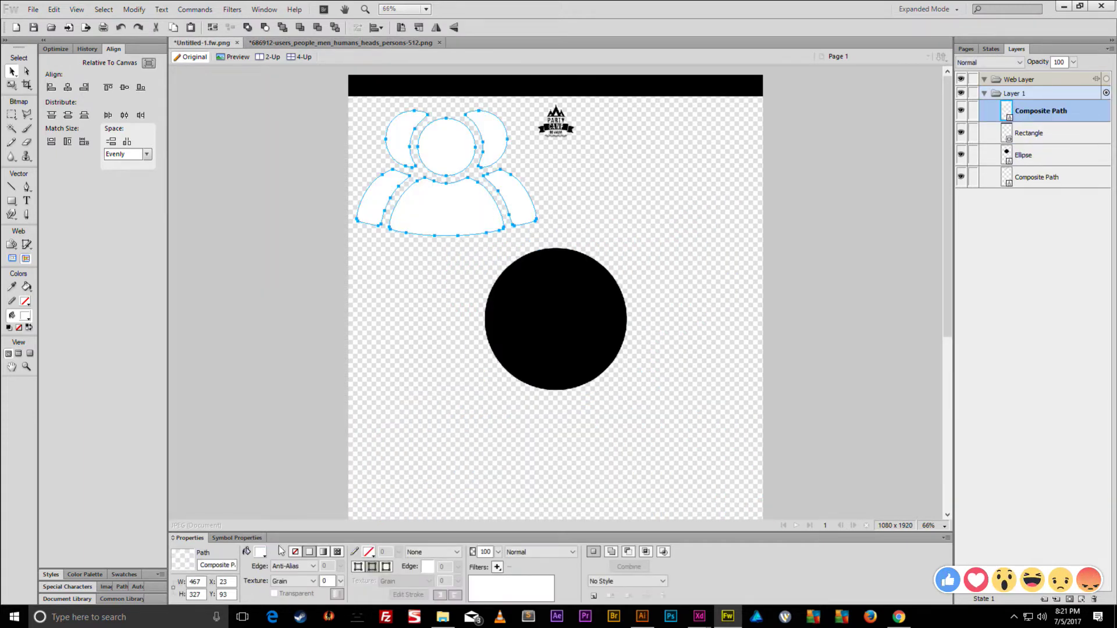
left_click(262, 554)
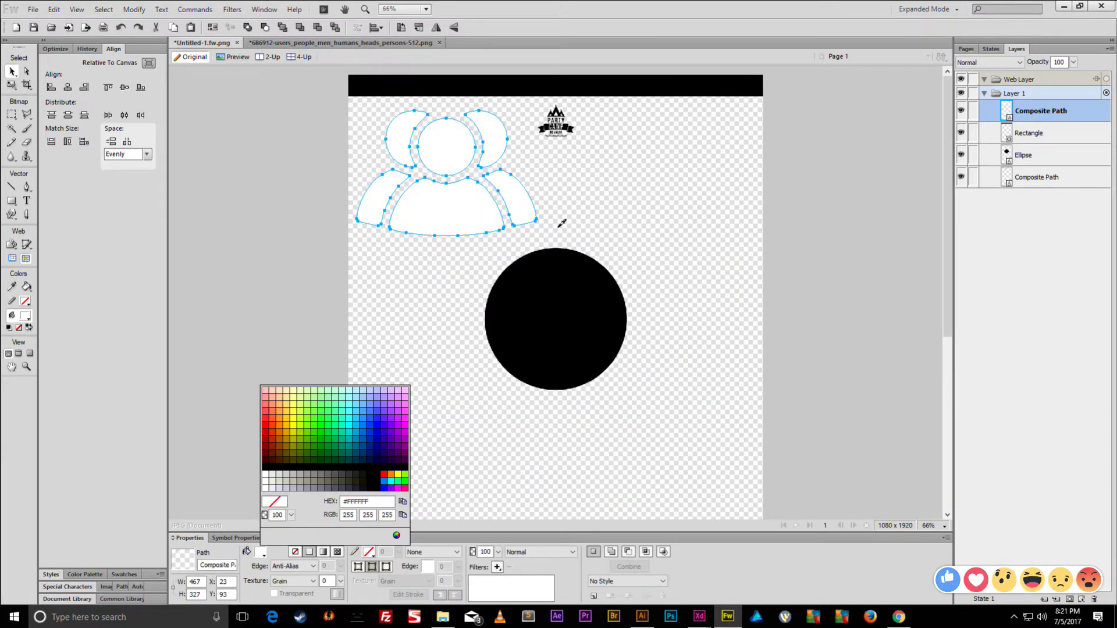
key("Return")
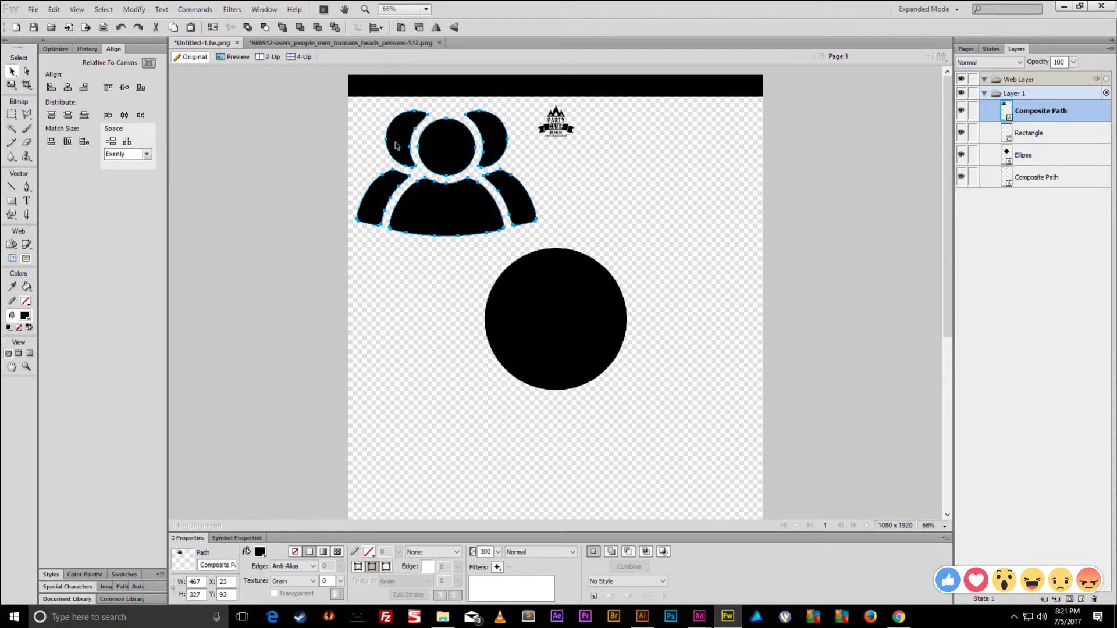
mouse_move(446, 146)
left_mouse_down()
mouse_move(480, 130)
mouse_move(461, 141)
left_mouse_up()
- Scale the people icon down to about 120 × 83
key("q")
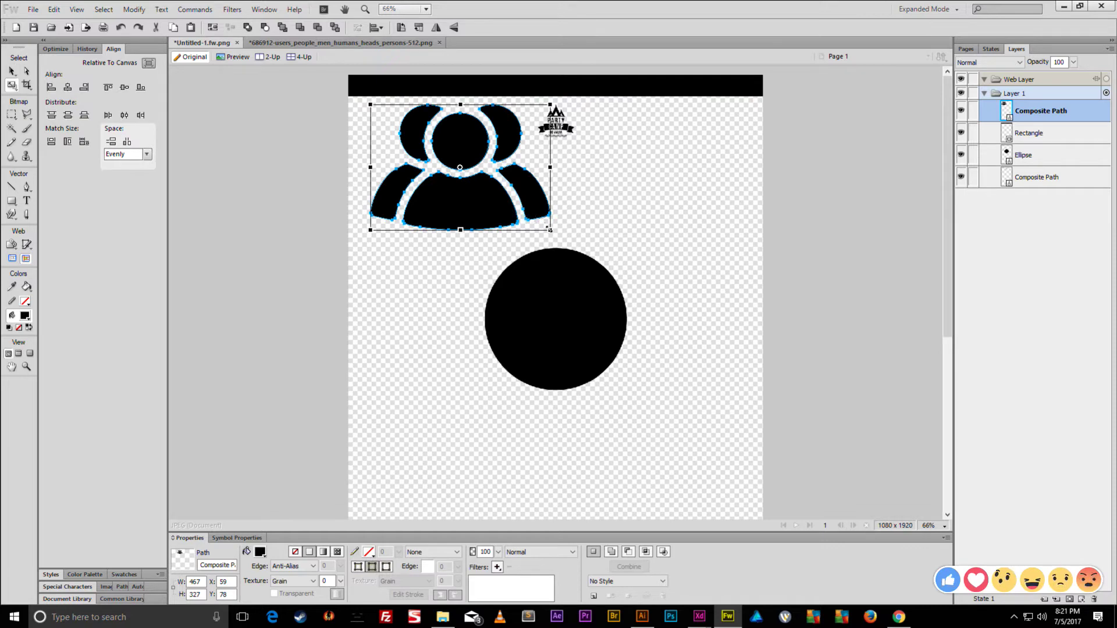
left_click_drag(549, 230, 498, 192)
left_click_drag(370, 195, 742, 130)
key("v")
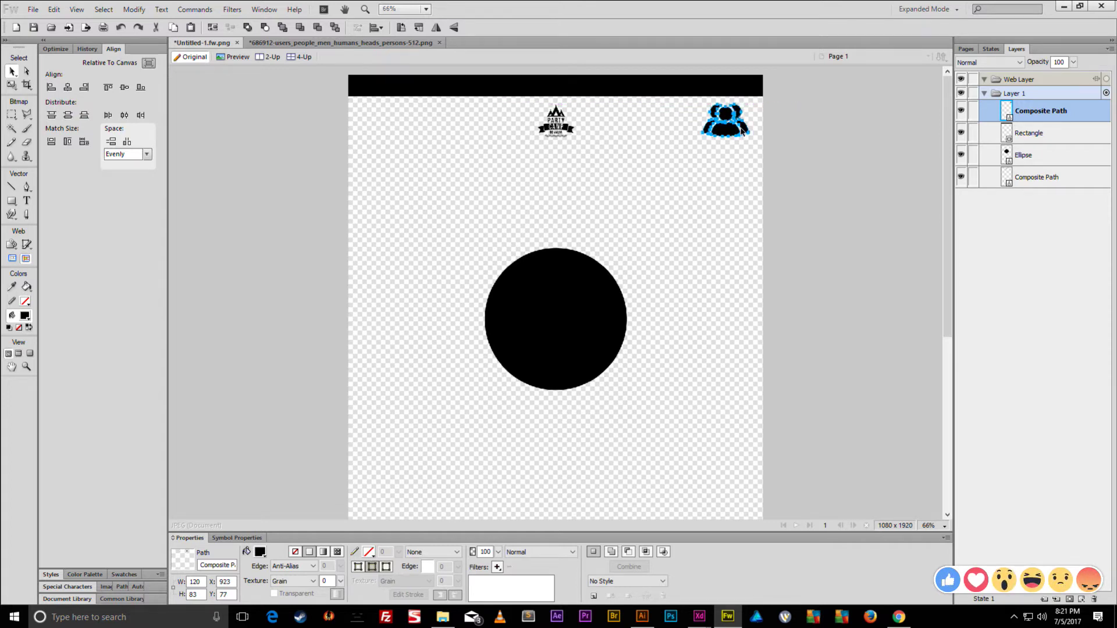
- Select the Party Camp logo with the people icon and shrink both together
left_click(569, 134, "shift")
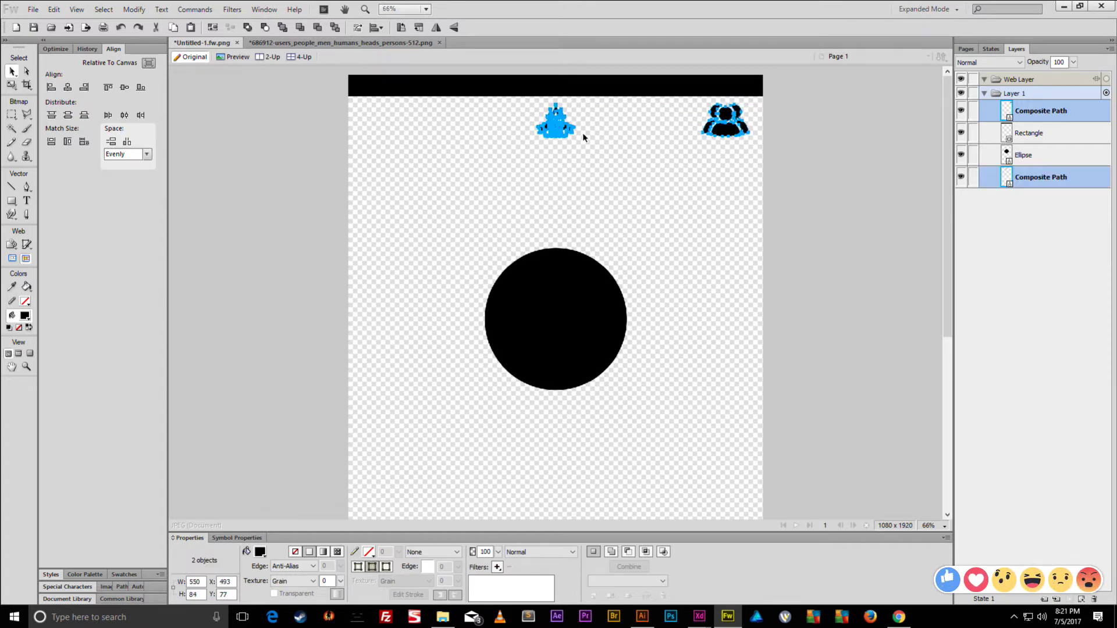
key("q")
key("v")
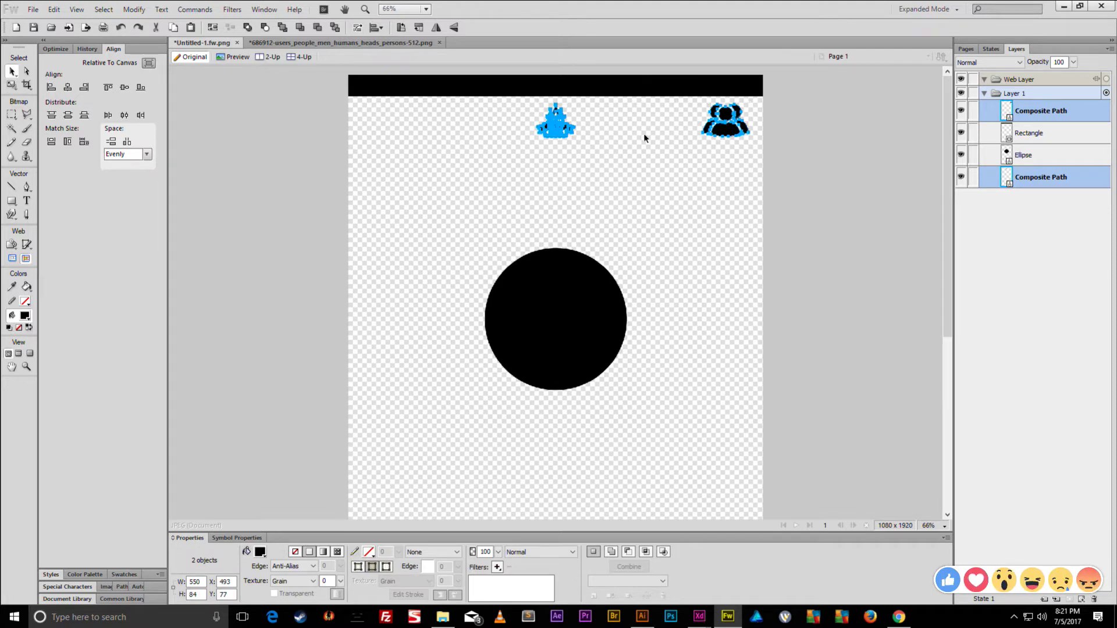
key("q")
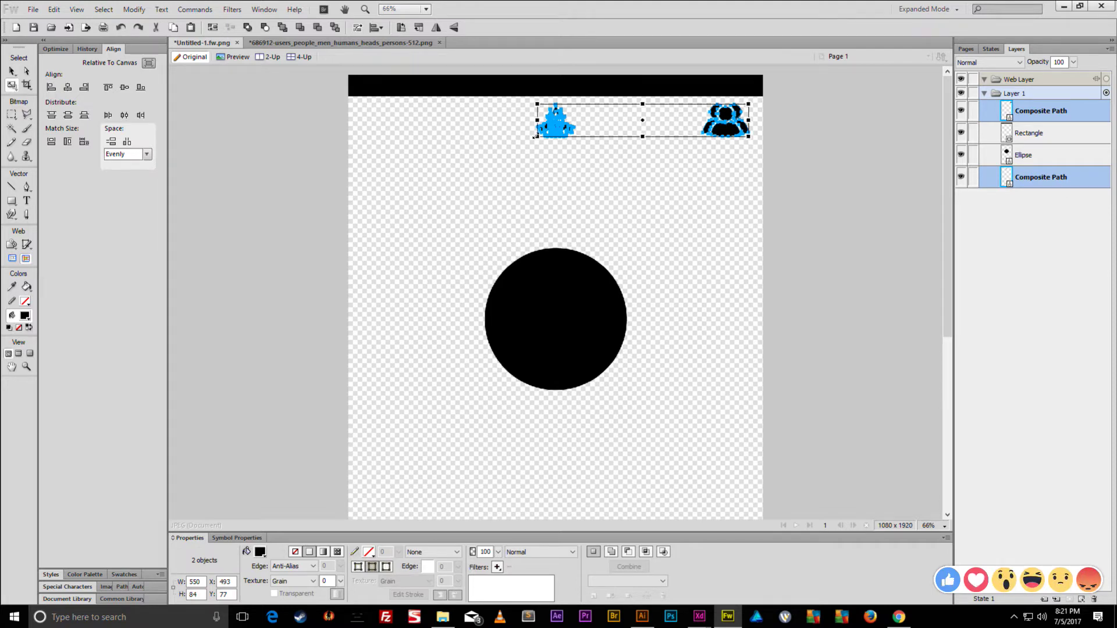
left_click_drag(535, 136, 592, 127)
key("v")
left_click(647, 116)
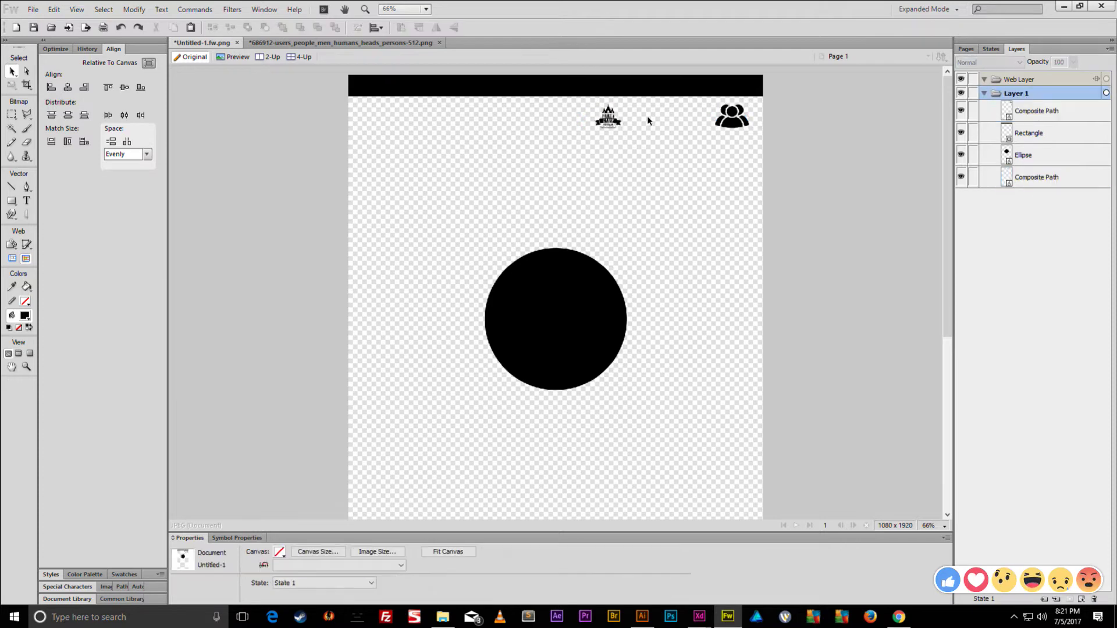
- Centre the top logo horizontally on the canvas
left_click(608, 116)
left_click(81, 88)
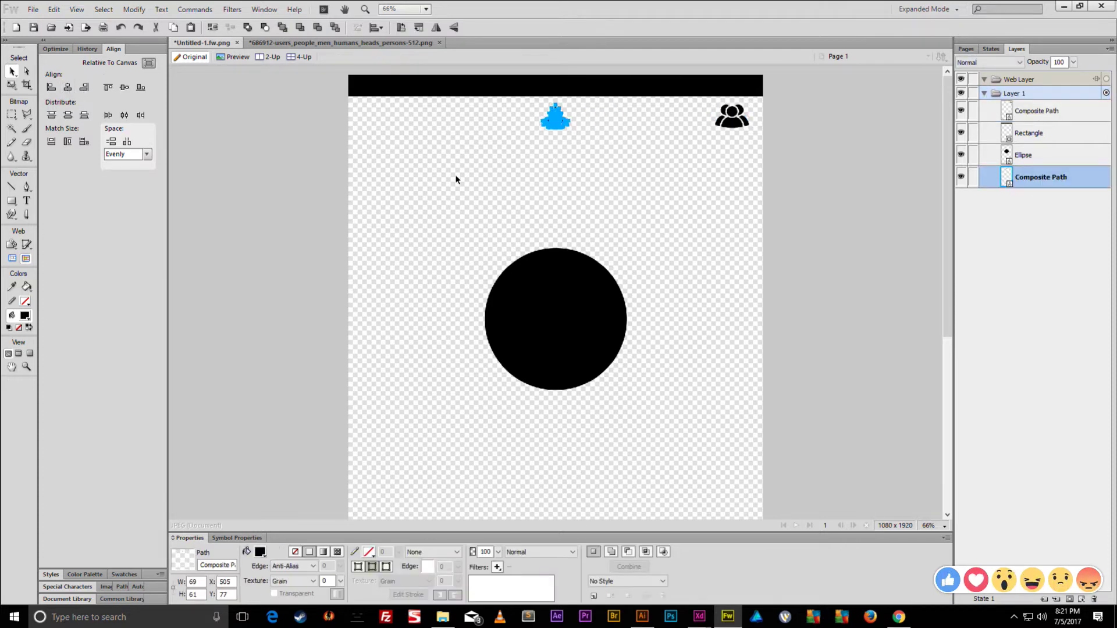
left_click(456, 177)
scroll(487, 219, "down", 3)
scroll(591, 373, "up", 2)
scroll(591, 373, "up", 1)
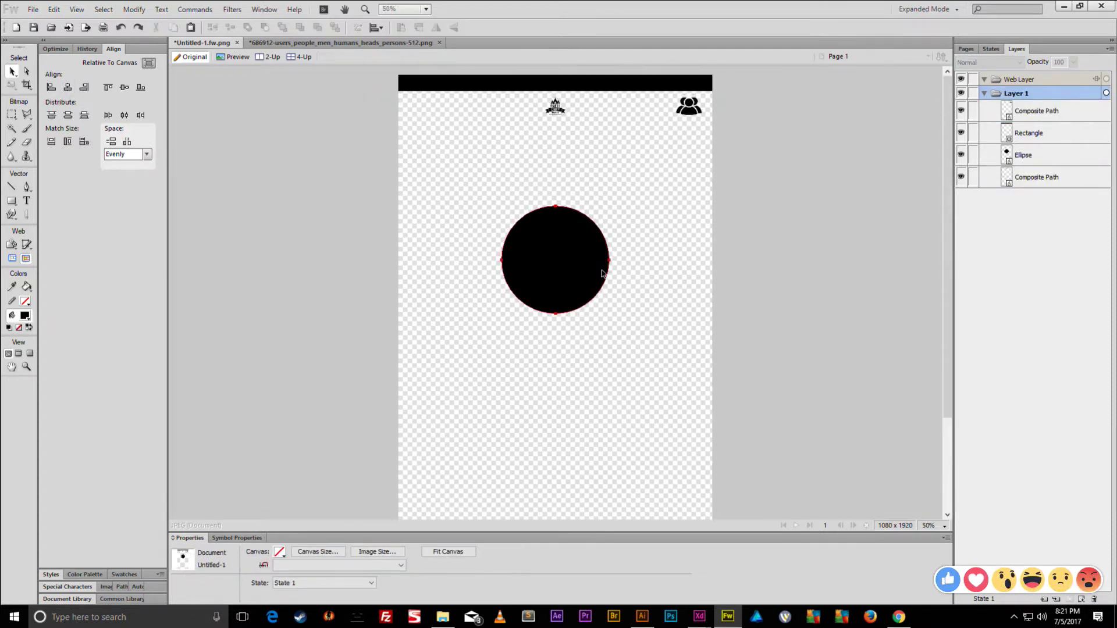
- Nudge the big black circle up the page to Y 331
left_click(555, 278)
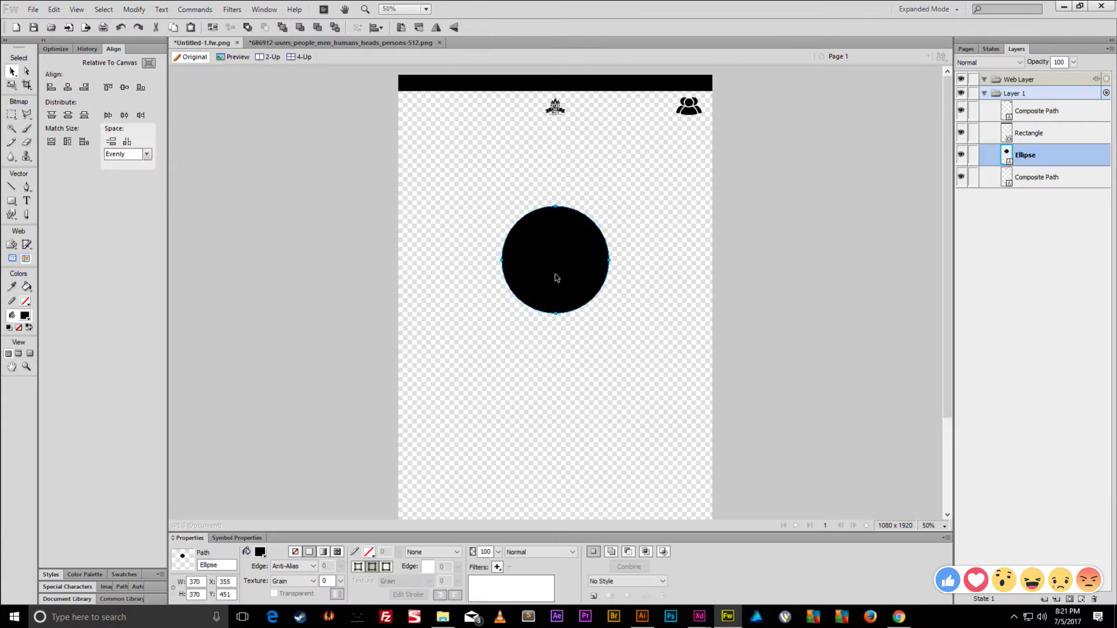
key("shift+Up")
key("shift+Up")
key("shift+Up")
key("shift+Up")
key("shift+Up")
key("shift+Up")
key("shift+Up")
key("shift+Up")
key("shift+Up")
key("shift+Up")
key("shift+Up")
key("shift+Up")
key("shift+Up")
key("shift+Down")
key("shift+Down")
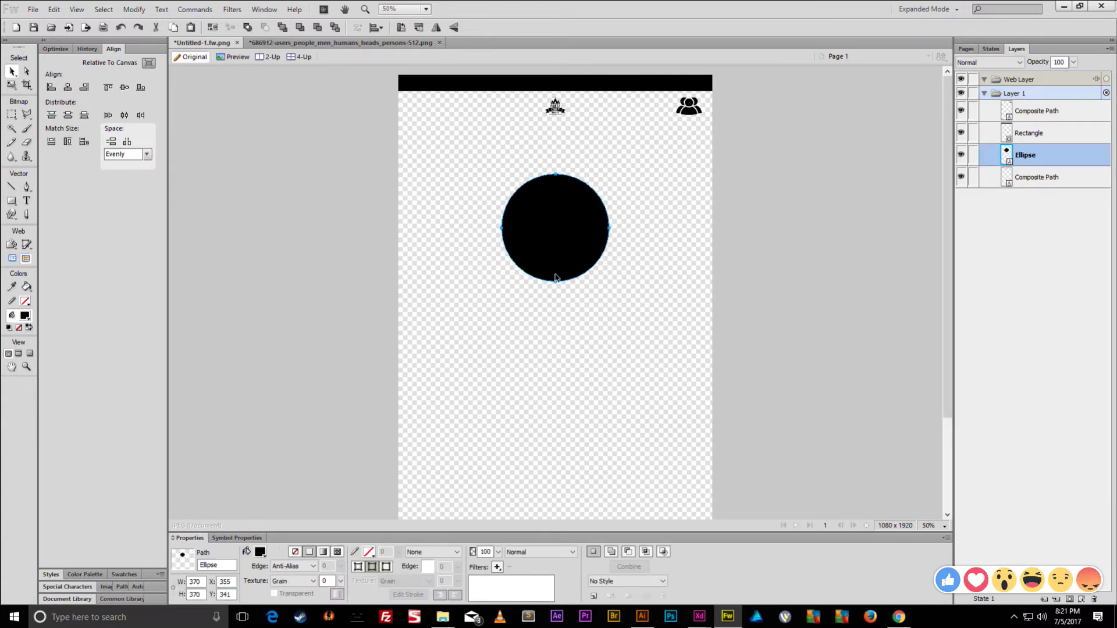
left_click_drag(741, 143, 523, 105)
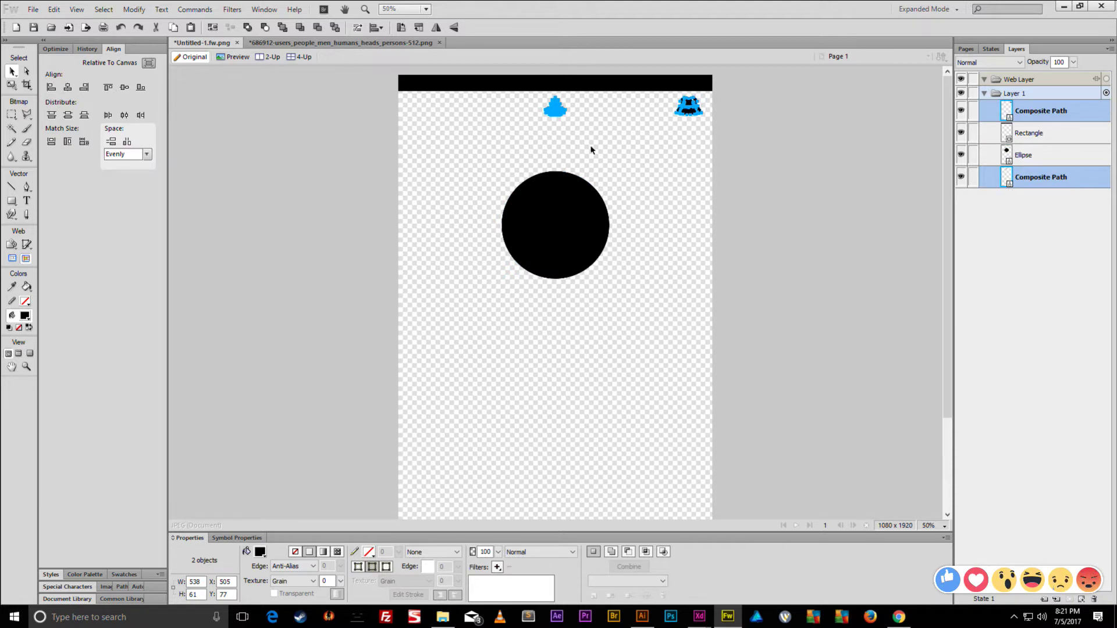
left_click(633, 170)
left_click(592, 193)
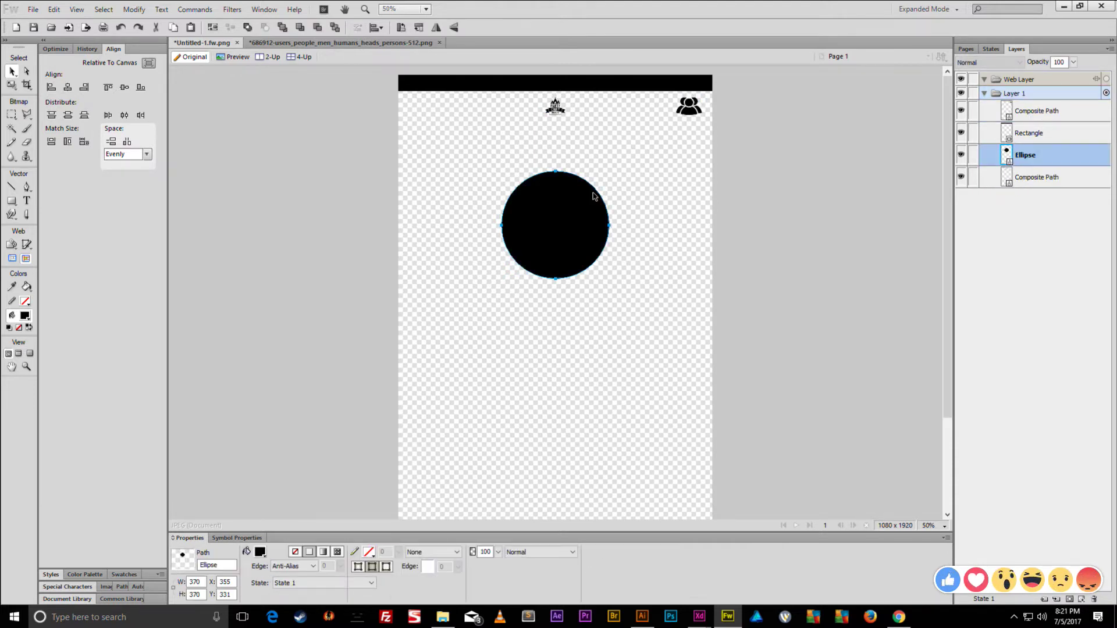
left_click(656, 309)
left_click(27, 201)
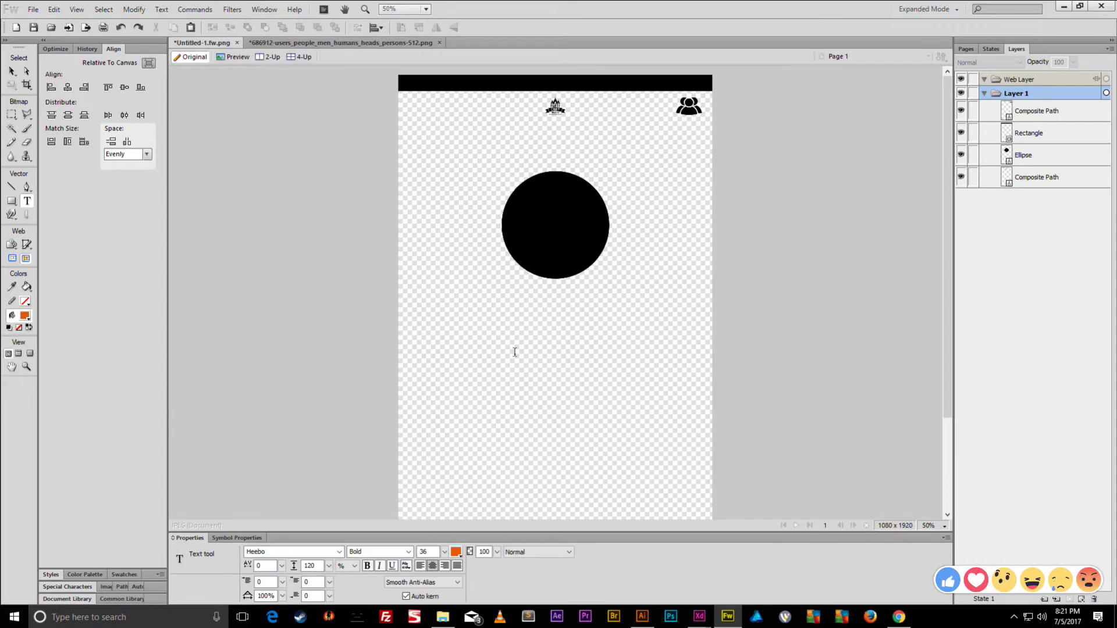
- Type 'Cory, 27' at 65 pt, centred horizontally just beneath the black circle
left_click(486, 323)
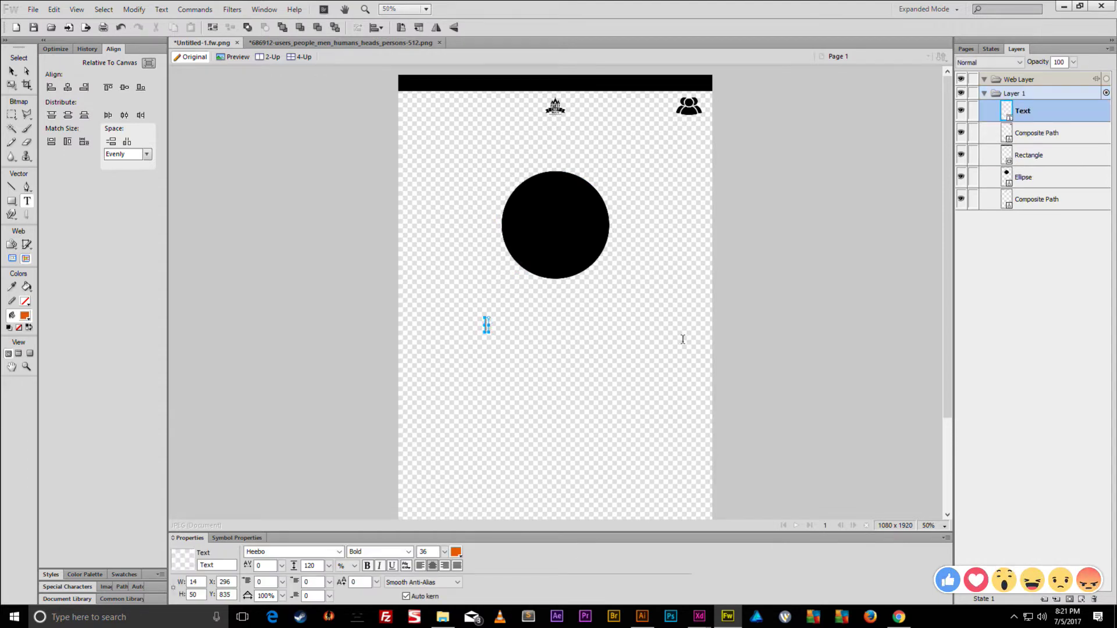
type("Cory,")
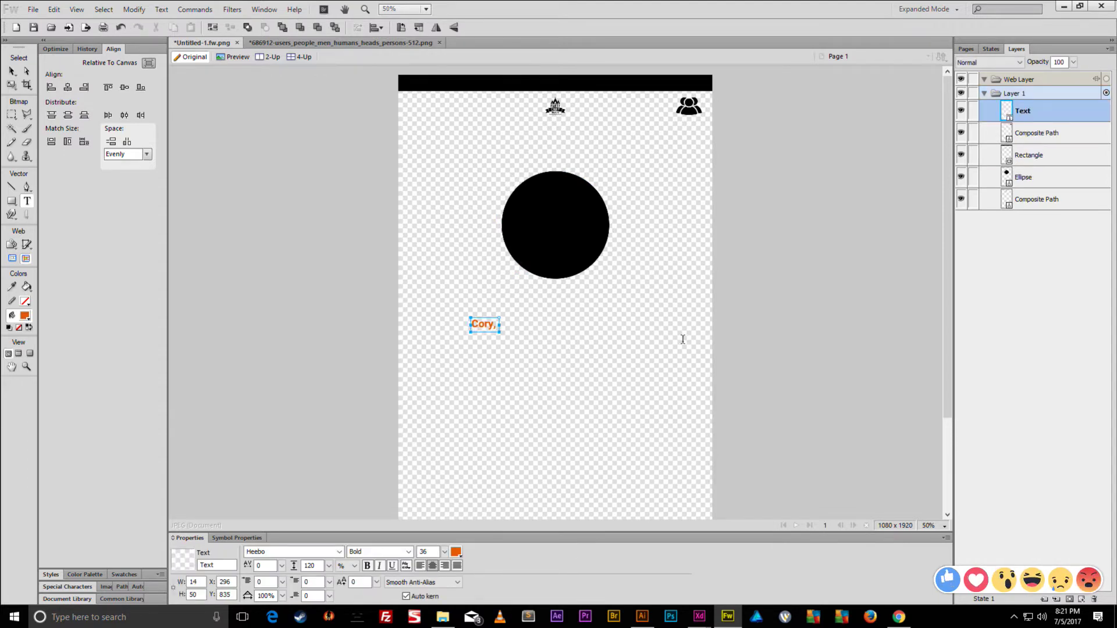
type(" 27")
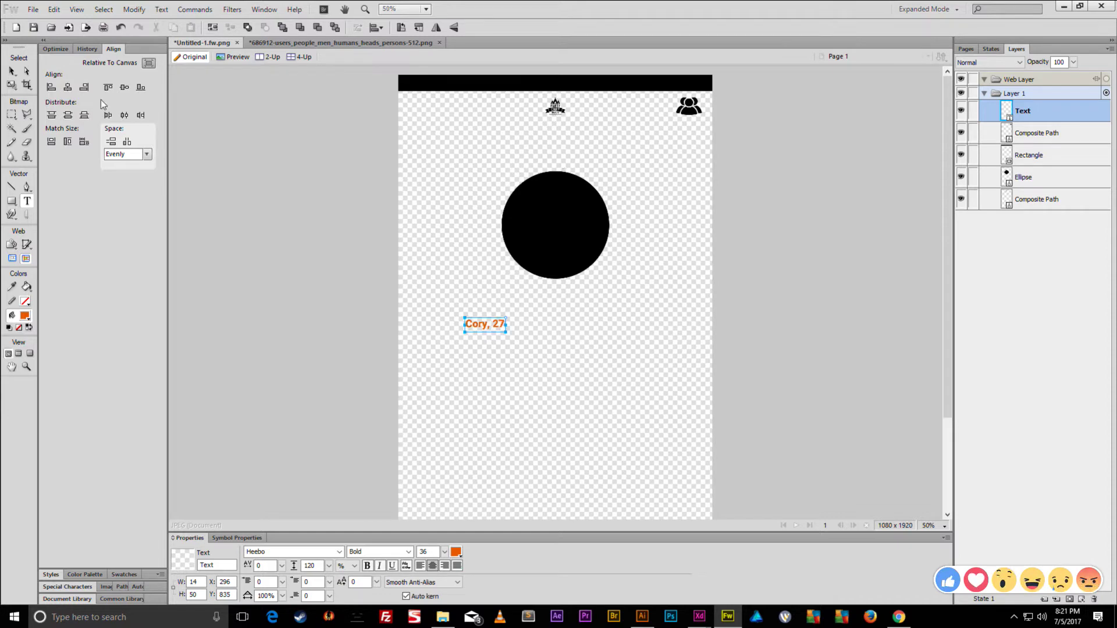
left_click(12, 71)
left_click(68, 87)
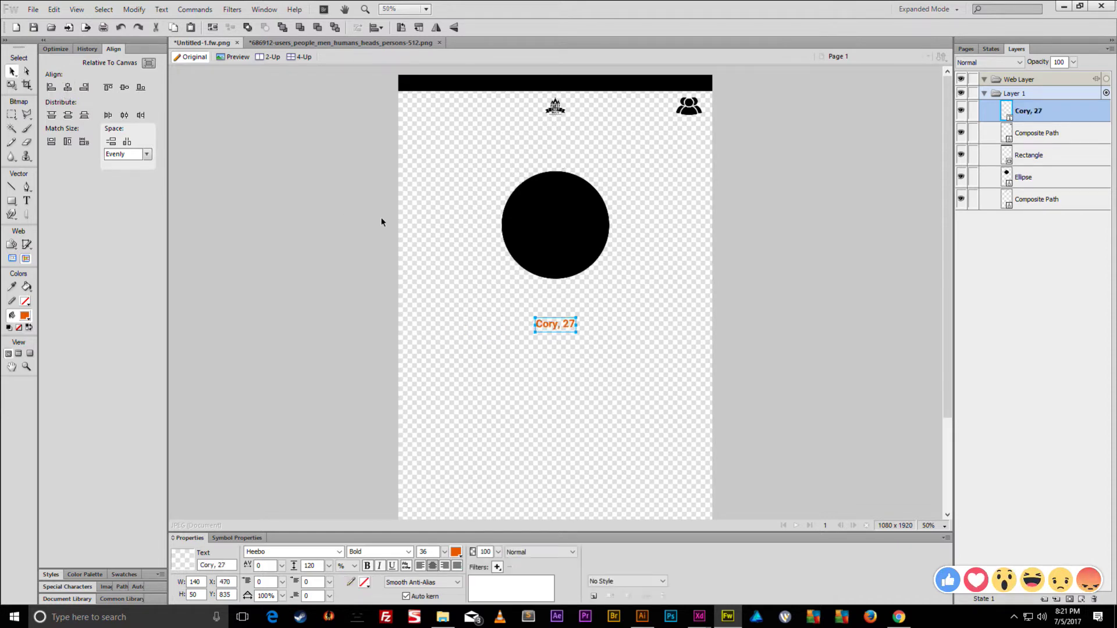
key("shift+Up")
key("shift+Up")
key("shift+Up")
key("shift+Up")
key("shift+Up")
key("shift+Up")
key("shift+Up")
key("shift+Up")
key("shift+Up")
left_click_drag(445, 552, 455, 488)
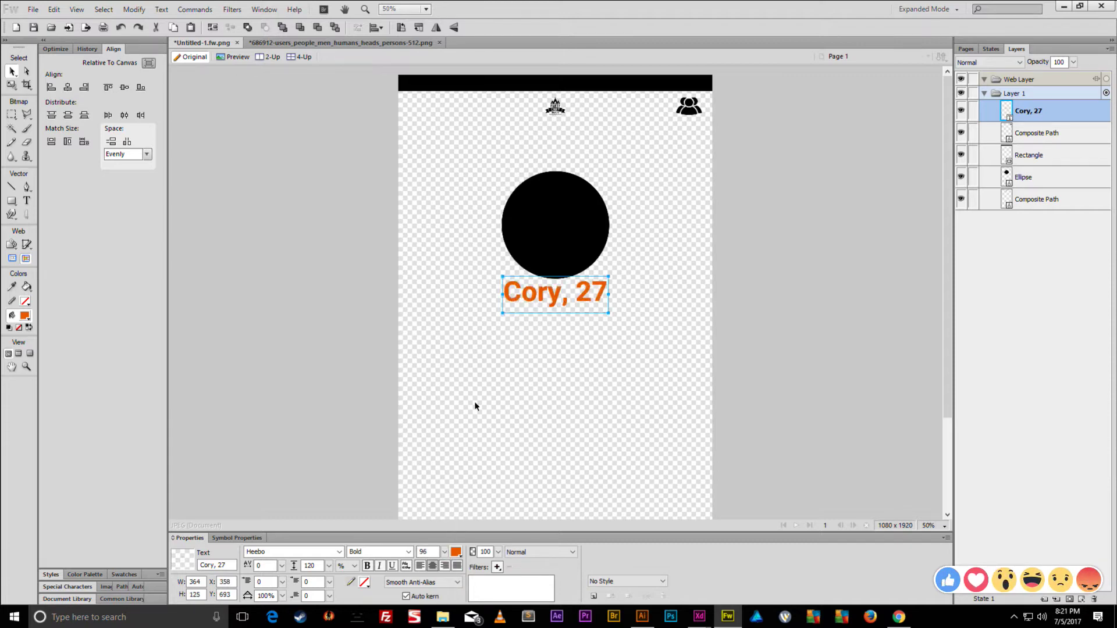
left_click_drag(446, 547, 448, 512)
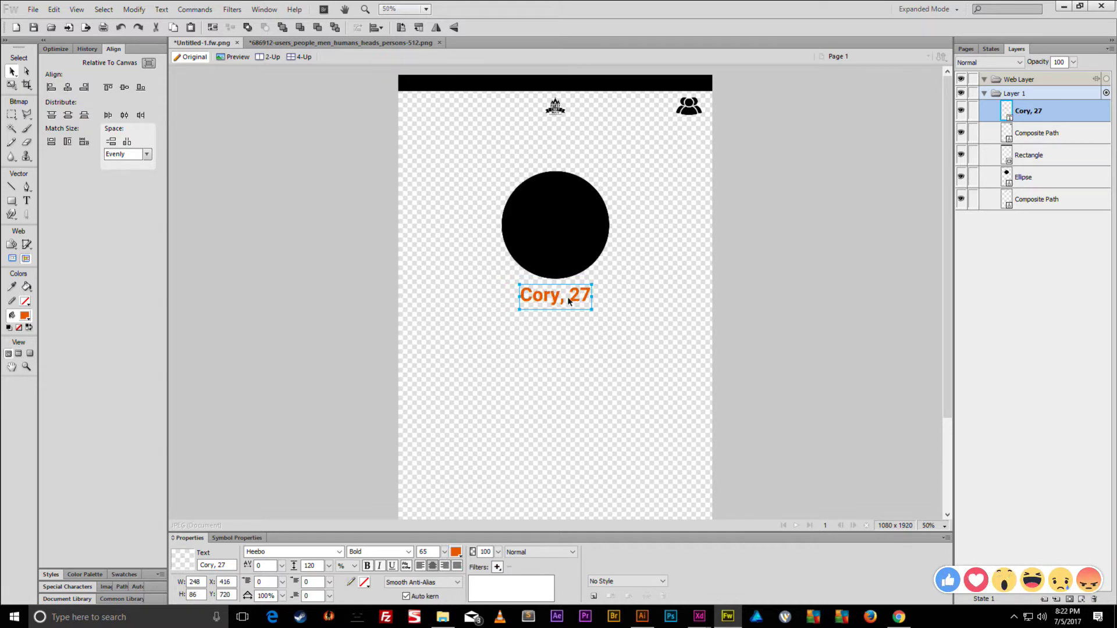
left_click_drag(569, 300, 574, 302)
- Duplicate the black circle below and scale the copy down to 161 px
left_click(570, 241)
key("ctrl+shift+d")
mouse_move(571, 240)
left_mouse_down()
mouse_move(476, 390)
mouse_move(492, 379)
left_mouse_up()
key("ctrl+t")
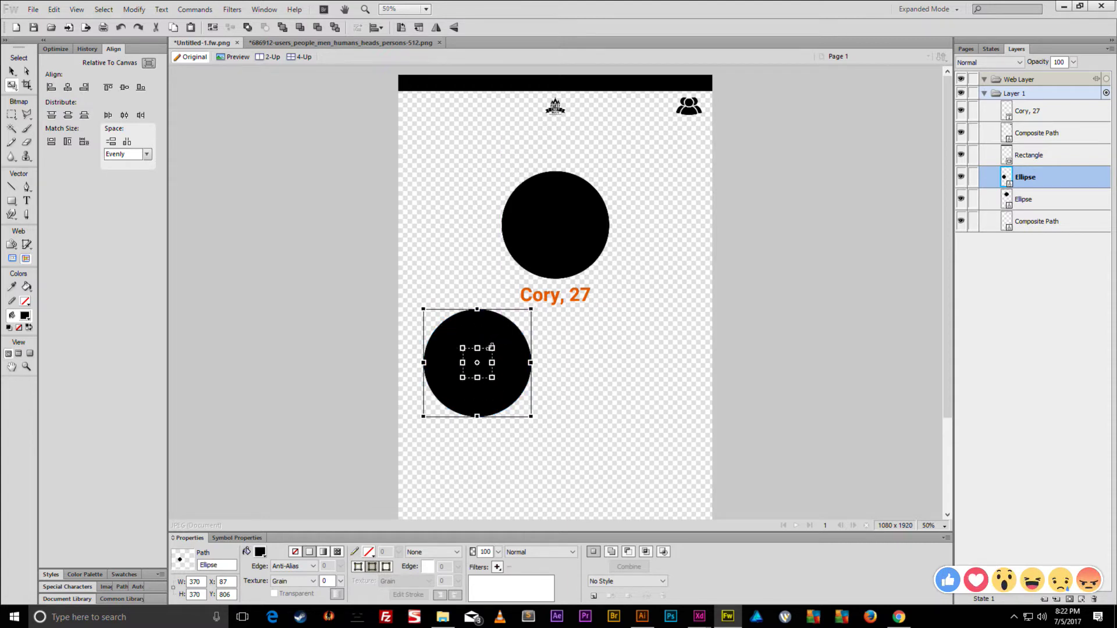
left_click_drag(485, 357, 485, 325)
key("Return")
key("ctrl+t")
key("Return")
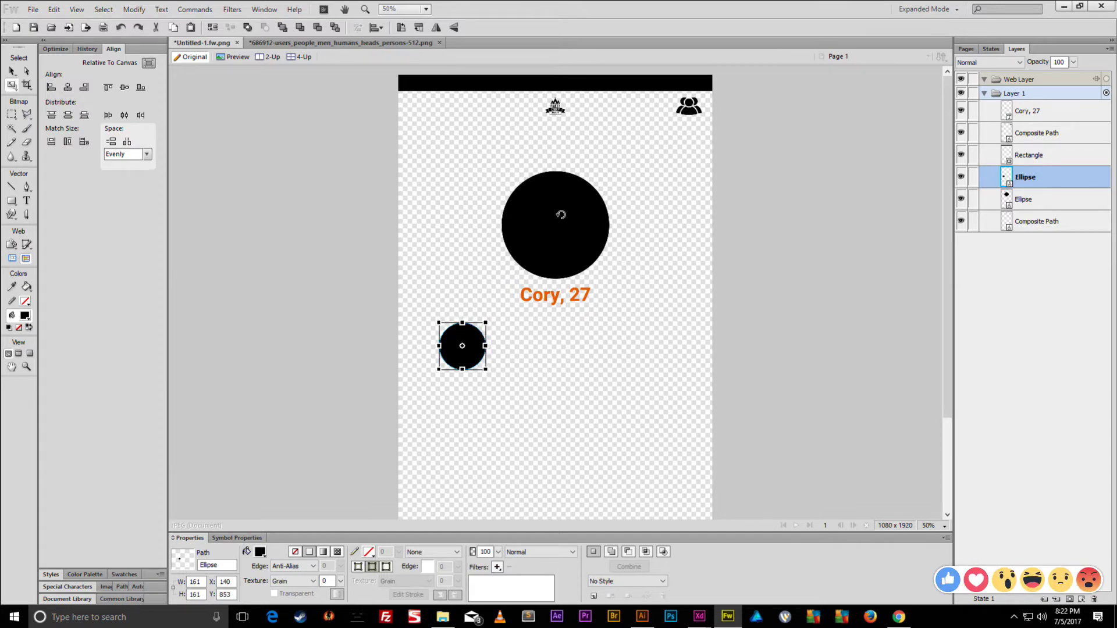
- Enlarge the big black circle to 444 px
left_click(559, 220)
key("ctrl+t")
left_click_drag(613, 169, 620, 160)
key("Return")
- Clone the small circle to the right, align the pair and centre it horizontally
left_click(571, 300)
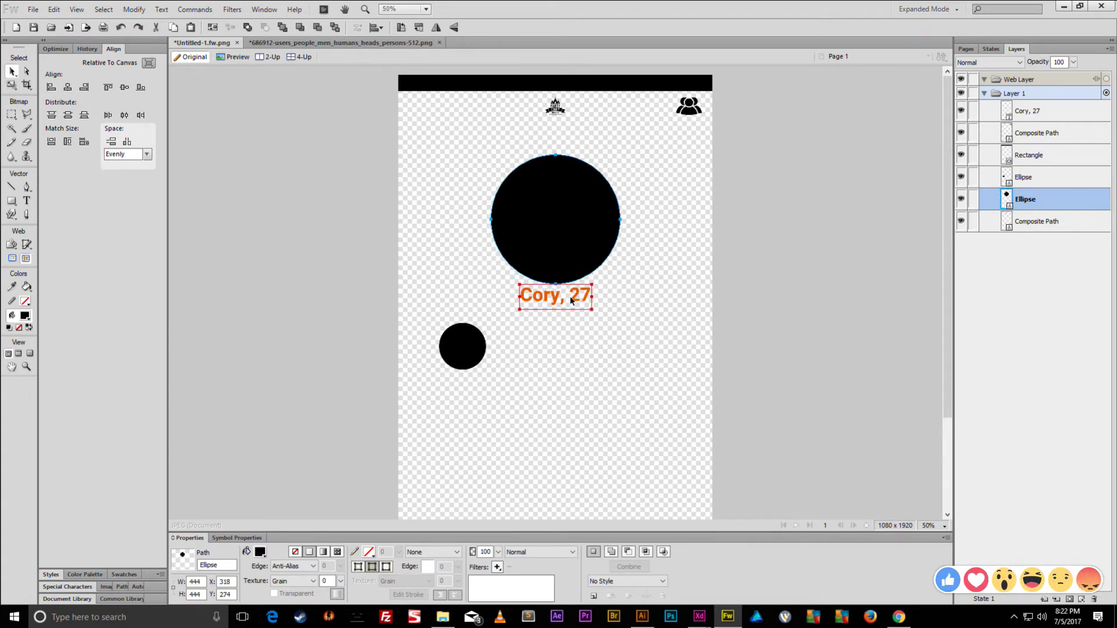
left_click(463, 345)
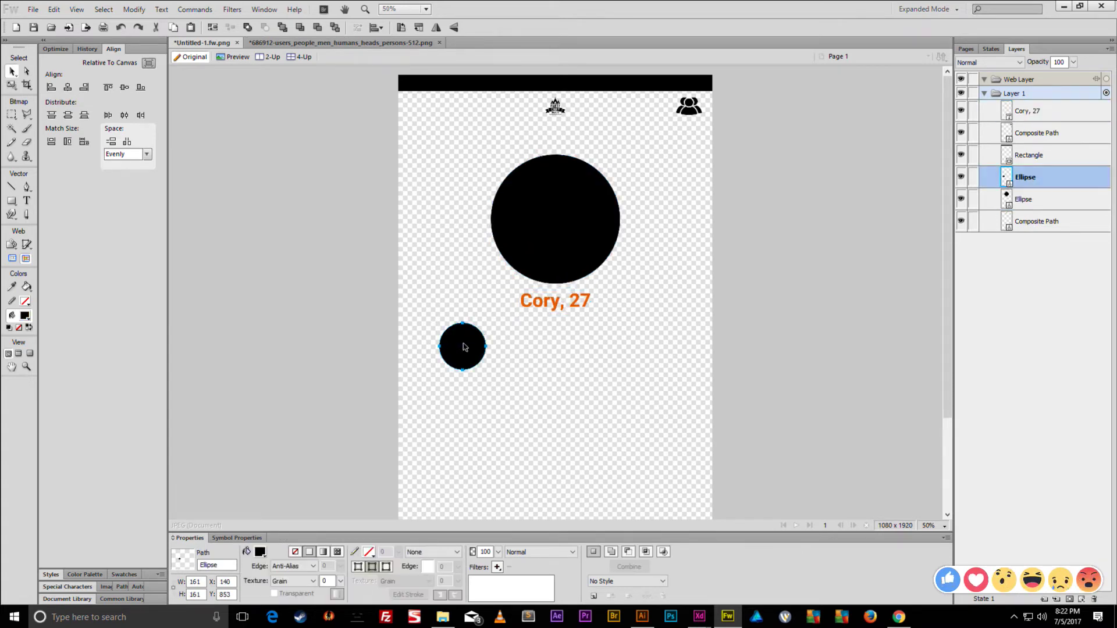
key("ctrl+shift+d")
mouse_move(463, 346)
left_mouse_down()
mouse_move(601, 337)
mouse_move(618, 351)
left_mouse_up()
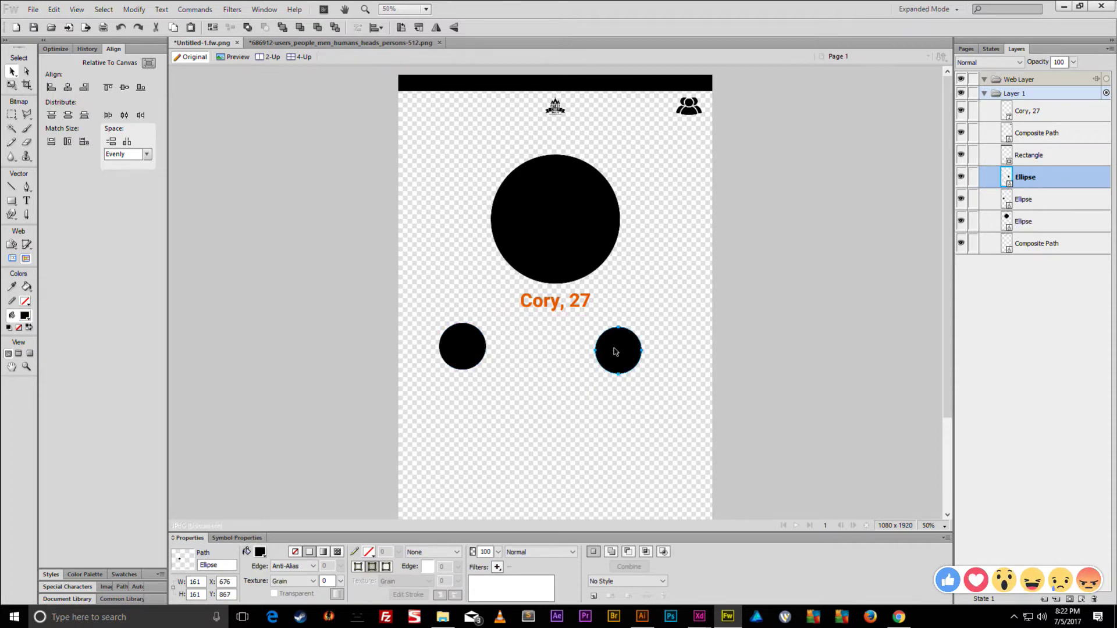
left_click(471, 346, "shift")
left_click(124, 87)
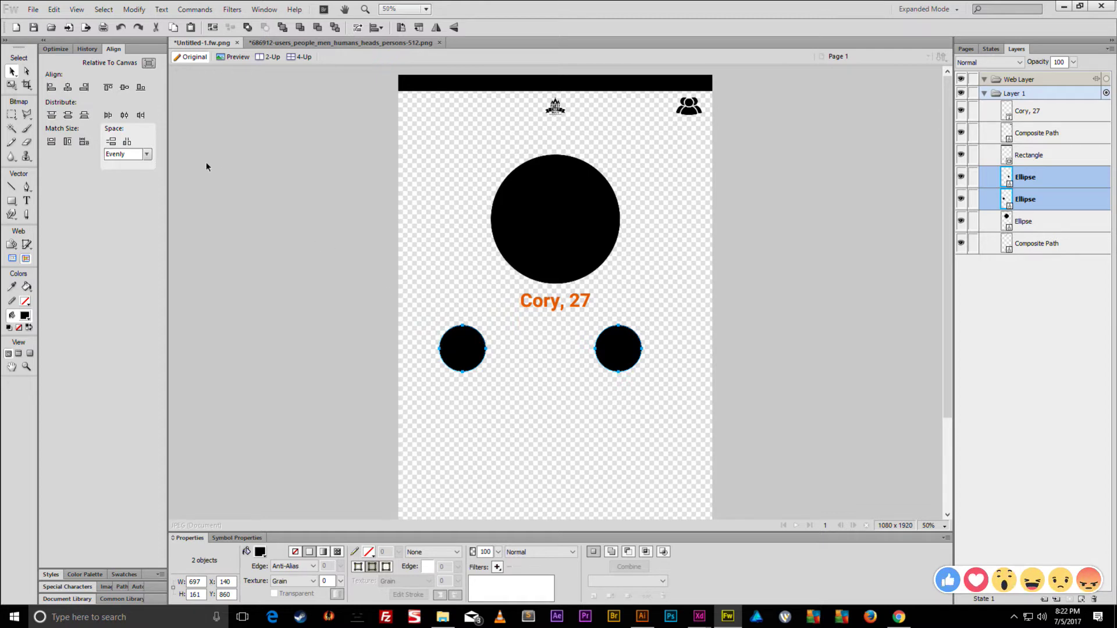
key("ctrl+g")
left_click(68, 87)
key("ctrl+shift+g")
left_click(379, 287)
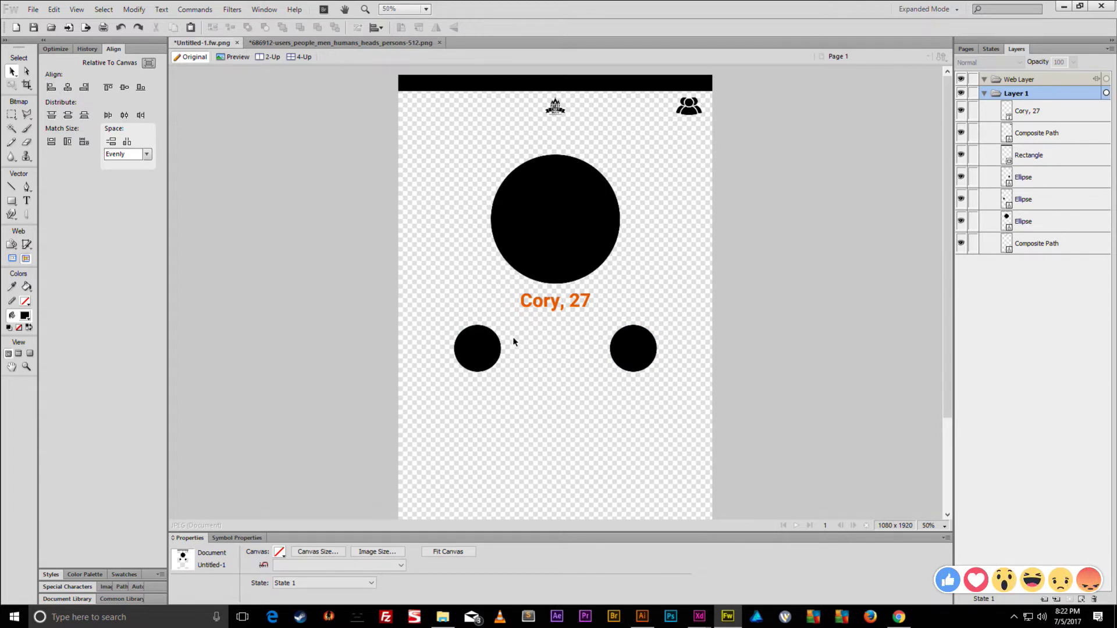
- Duplicate the big circle's caption twice, placing copies under the two small circles
left_click(547, 303)
key("ctrl+shift+d")
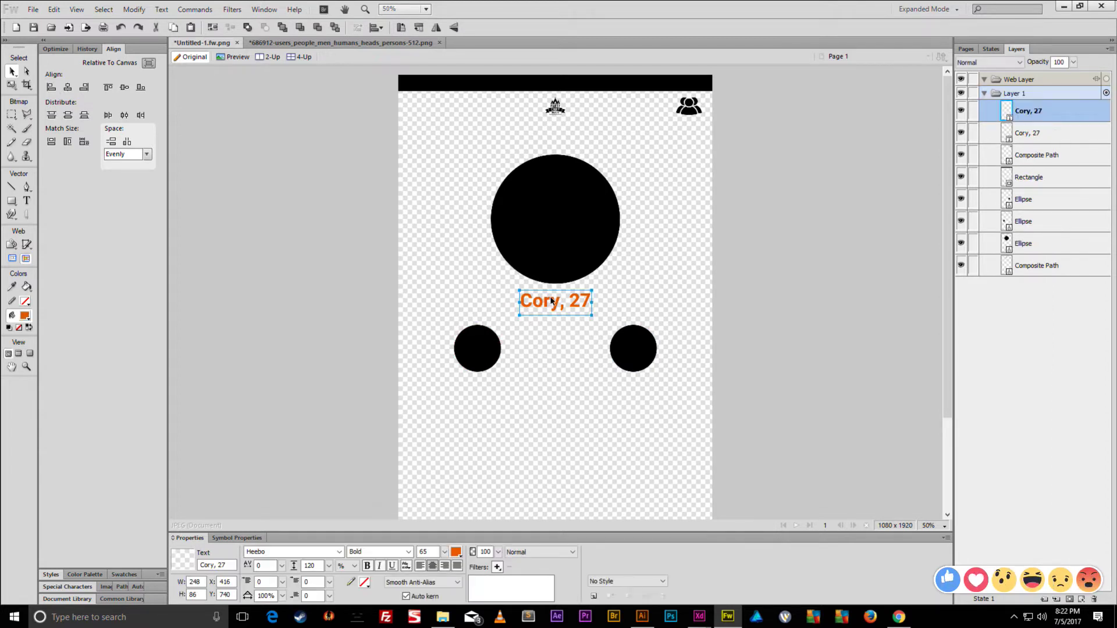
left_click_drag(552, 302, 632, 383)
key("ctrl+shift+d")
- Set both lower captions to Arial regular and reduce their font size
left_click(502, 389, "shift")
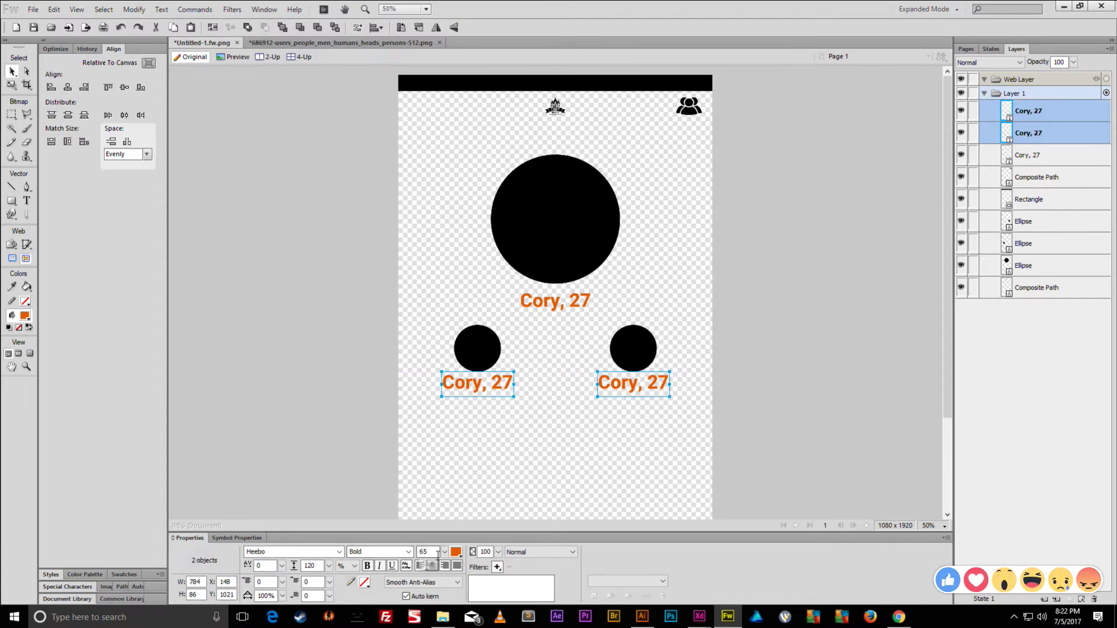
left_click(409, 553)
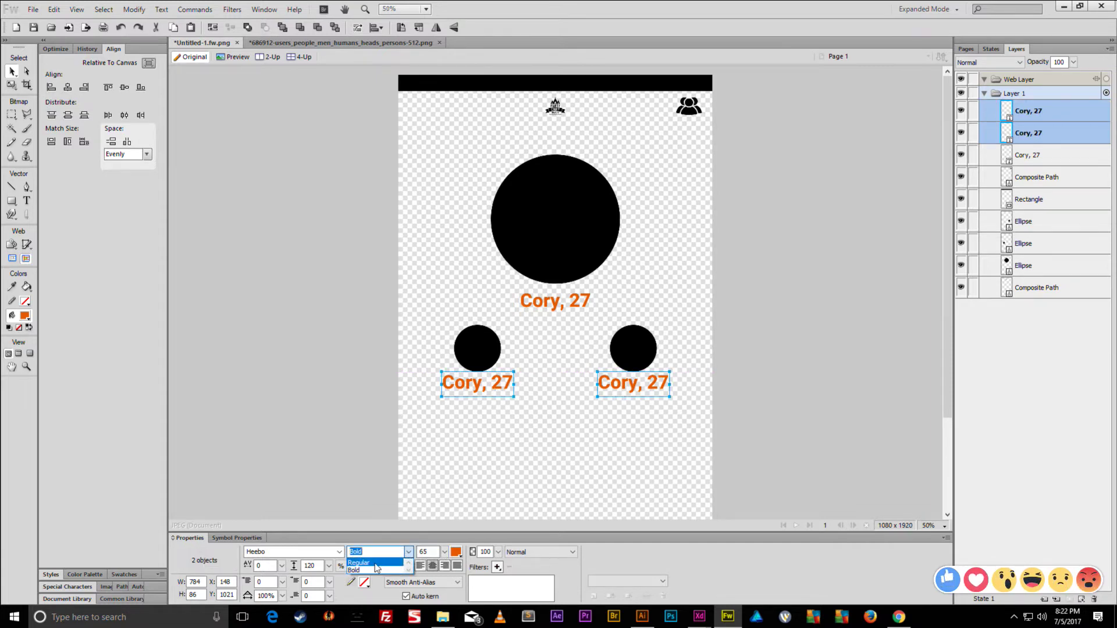
left_click(375, 563)
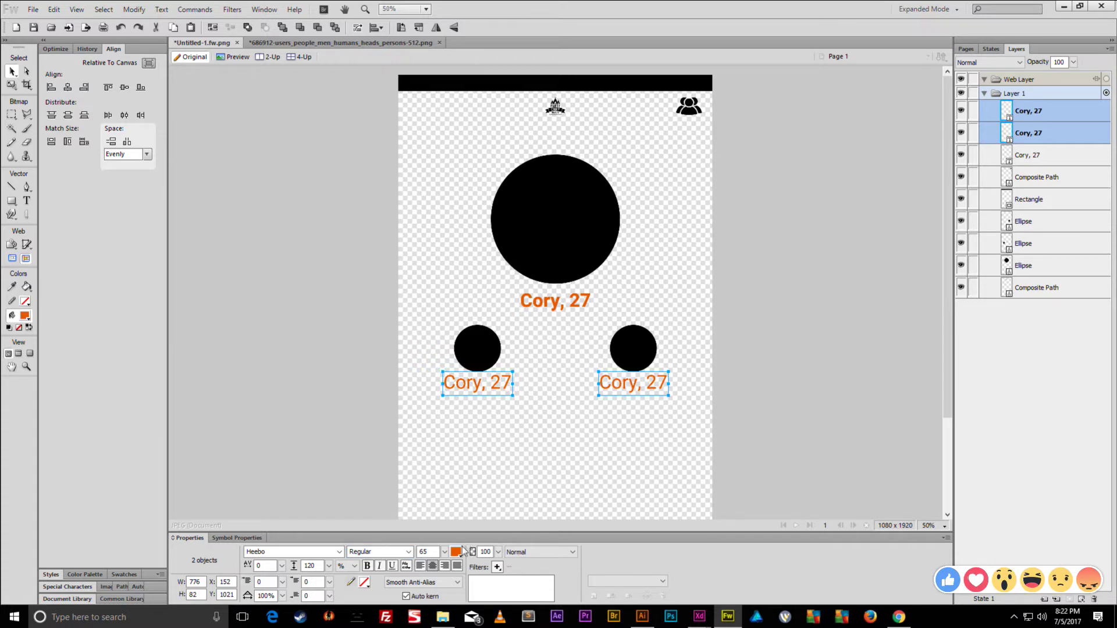
left_click(339, 552)
type("rial")
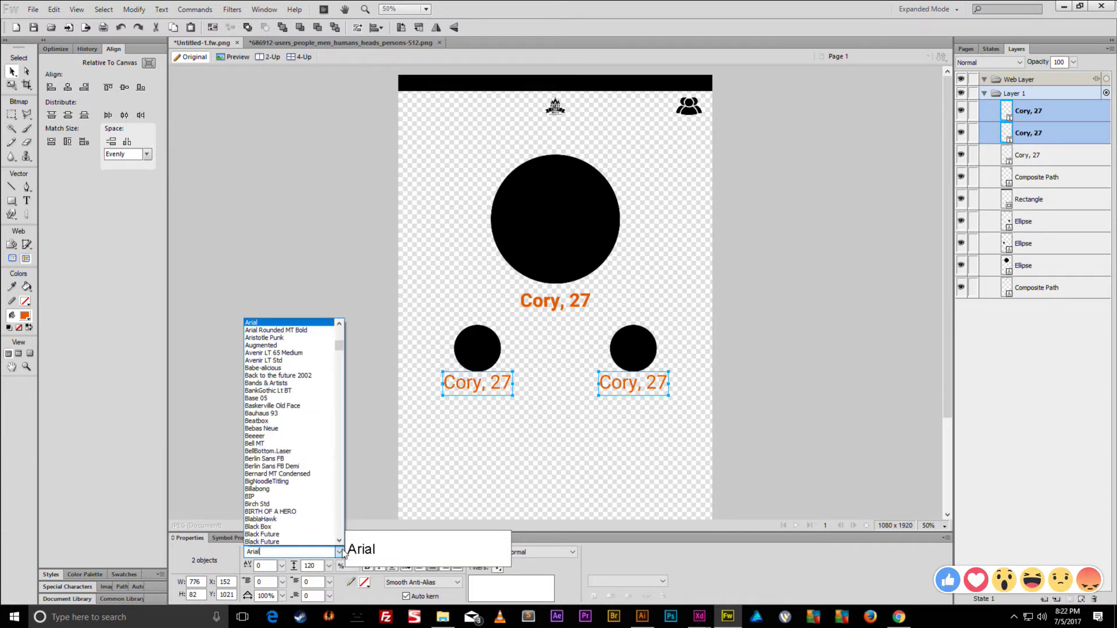
key("Return")
left_click_drag(445, 552, 449, 559)
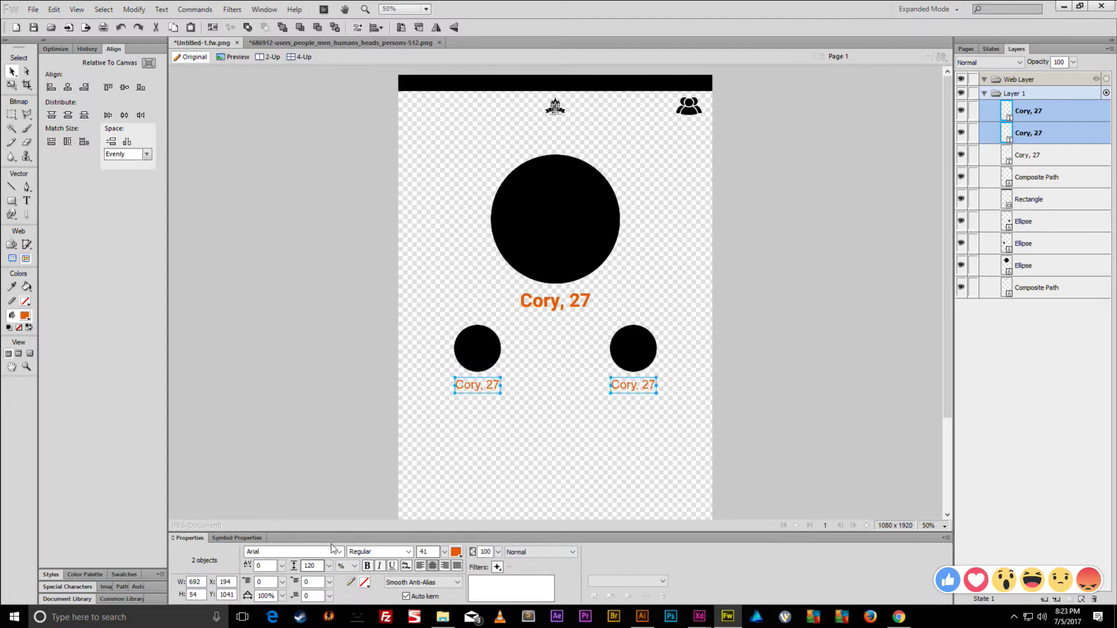
- Relabel the left caption SETTINGS and the right caption EDIT INFO
double_click(474, 388)
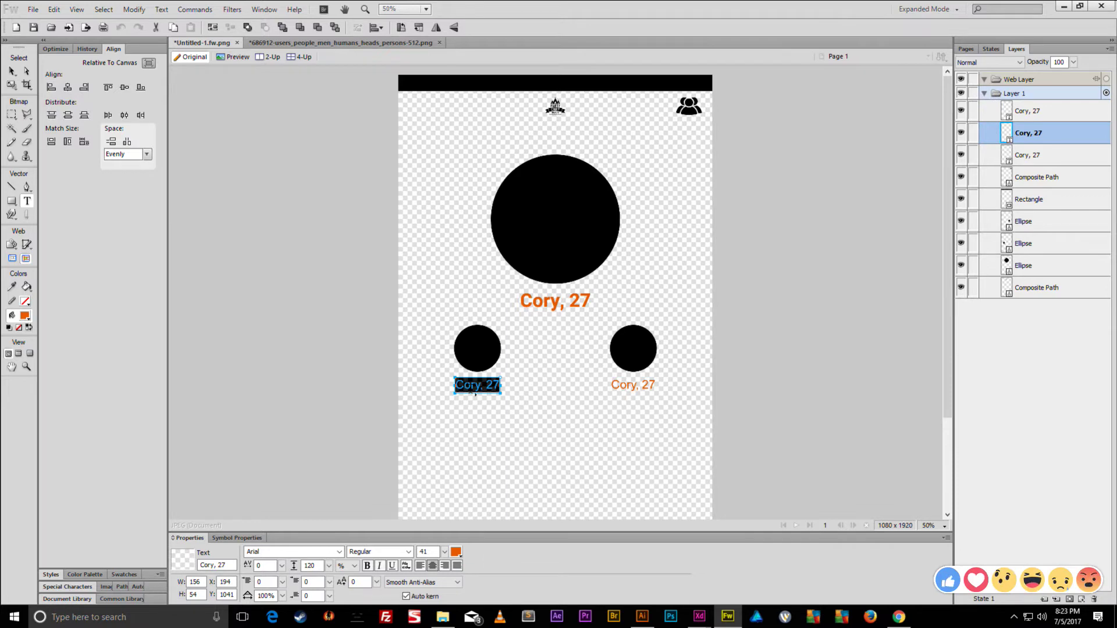
type("SETTINGS")
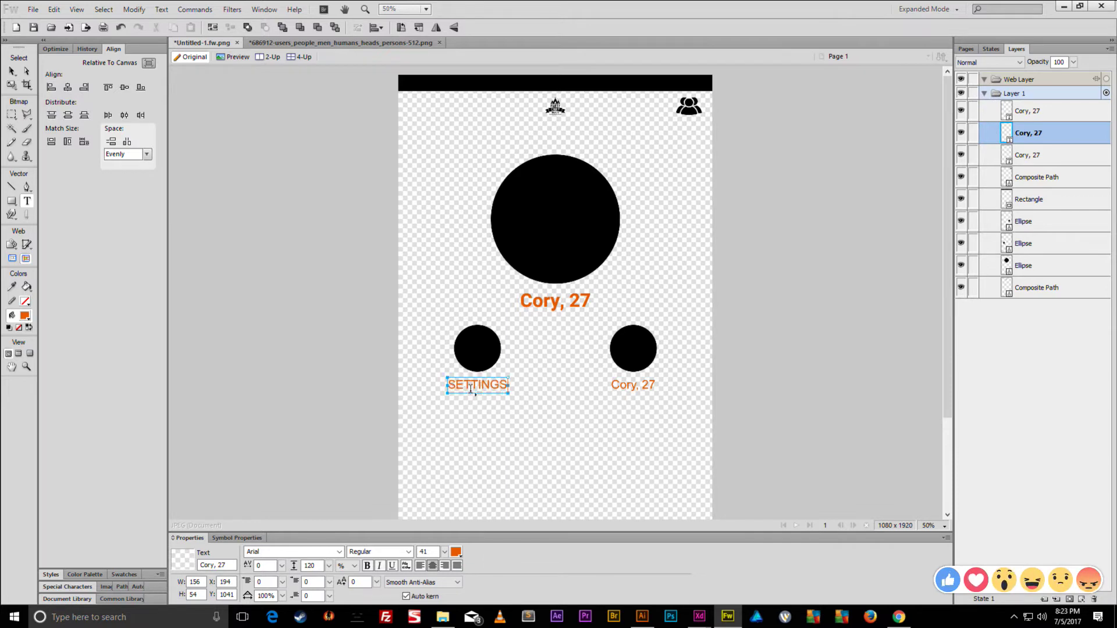
double_click(622, 387)
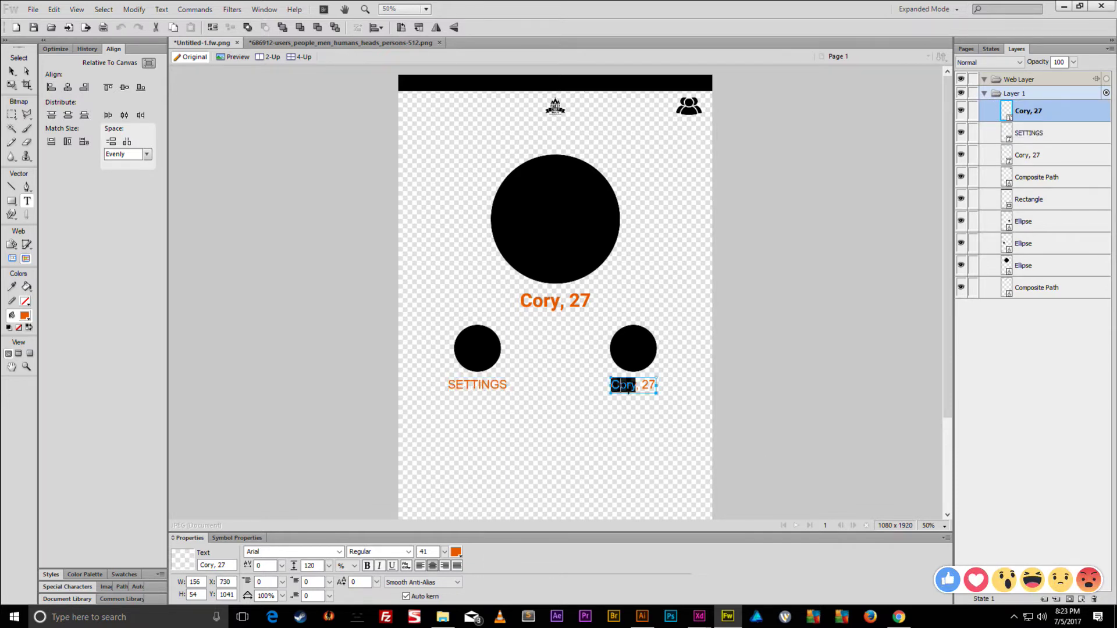
key("ctrl+a")
type("EDIT INFO")
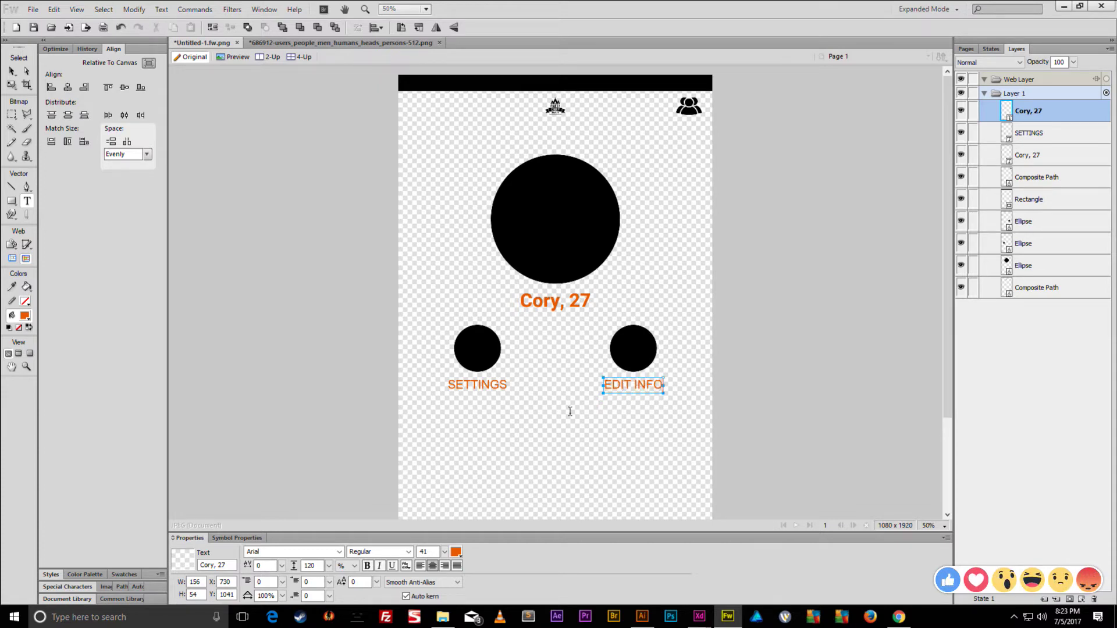
key("Escape")
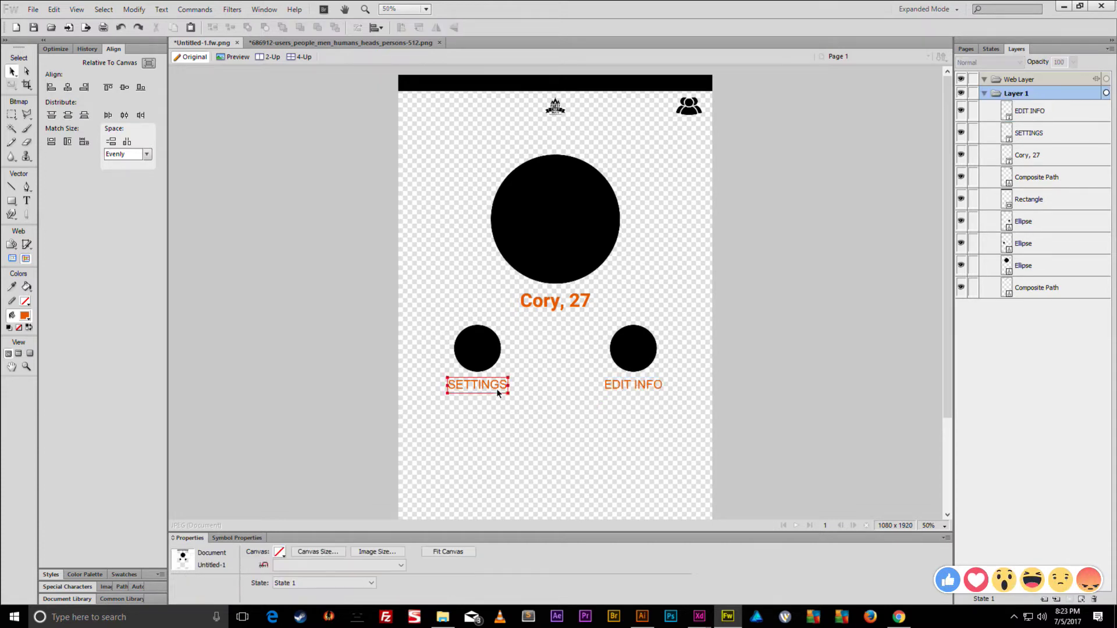
- Set both captions to 28 pt with tracking 67 and nudge them up
left_click(491, 385)
left_click(633, 385, "shift")
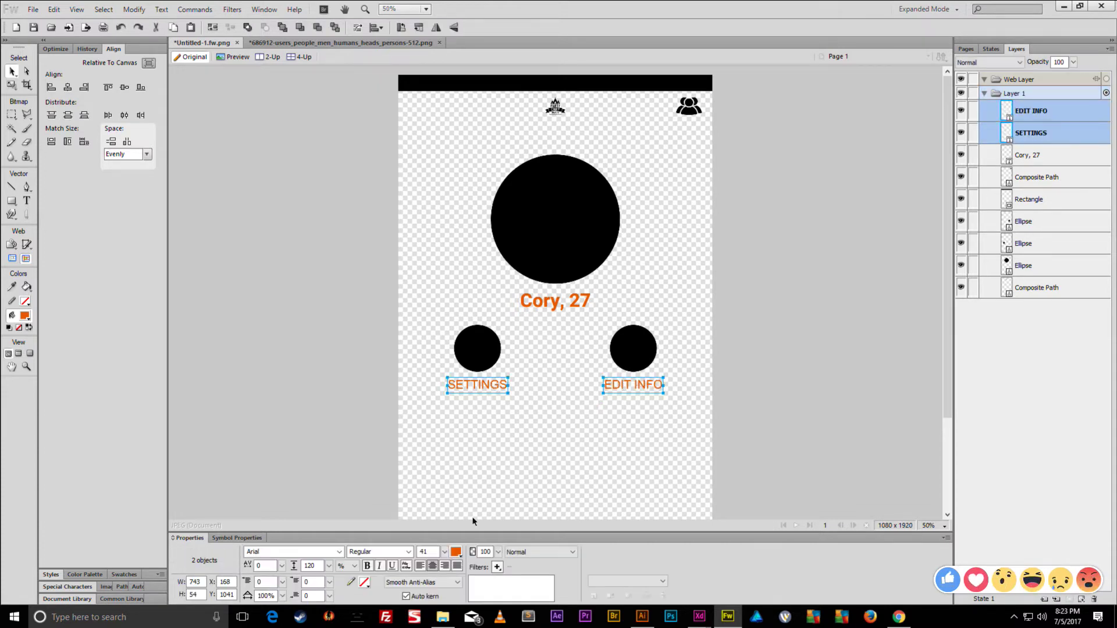
left_click(446, 553)
left_click_drag(447, 564, 447, 569)
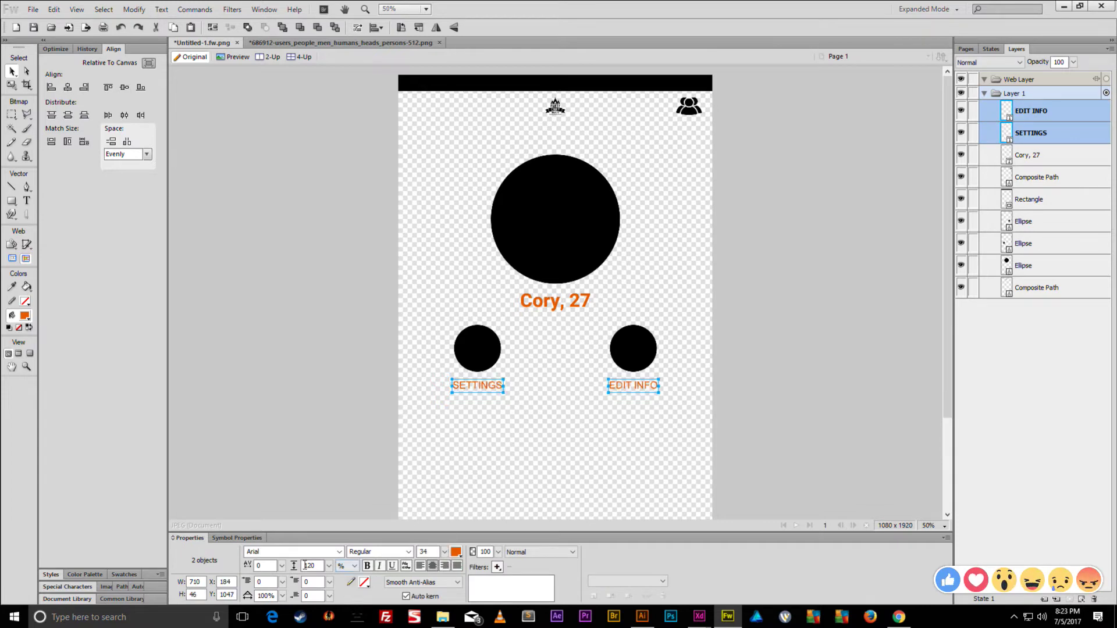
left_click_drag(282, 566, 284, 541)
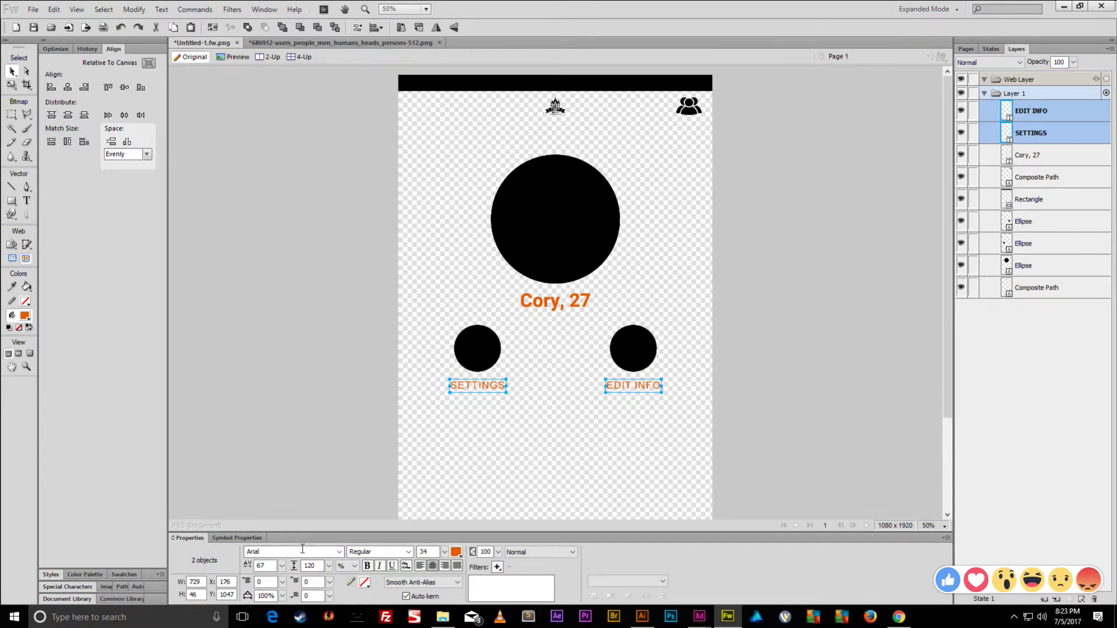
left_click(444, 553)
left_click_drag(444, 559, 444, 562)
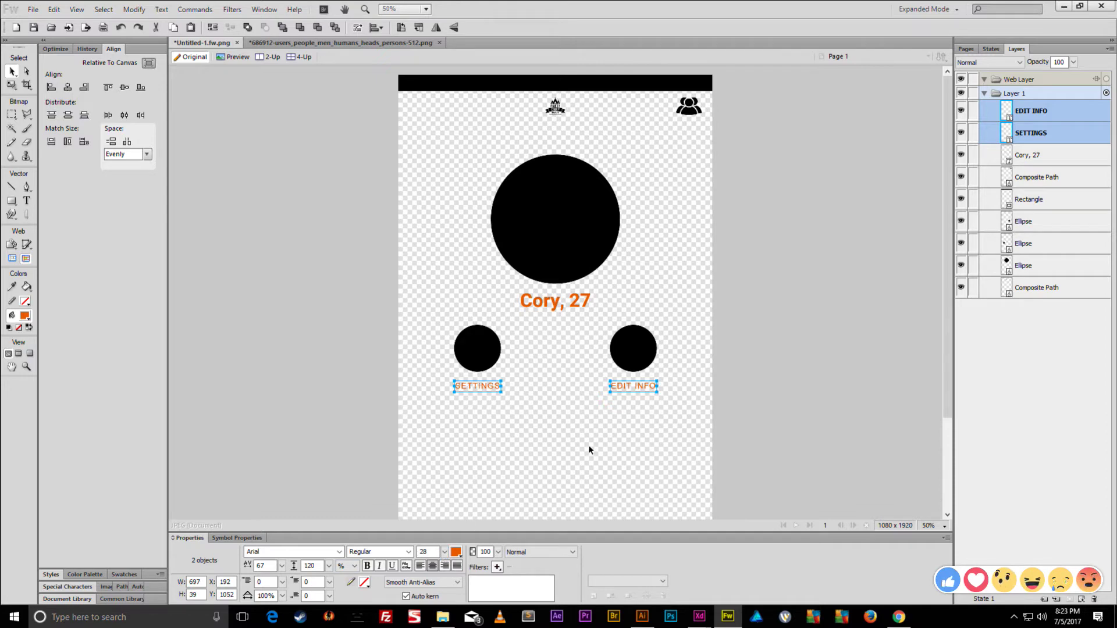
key("shift+Up")
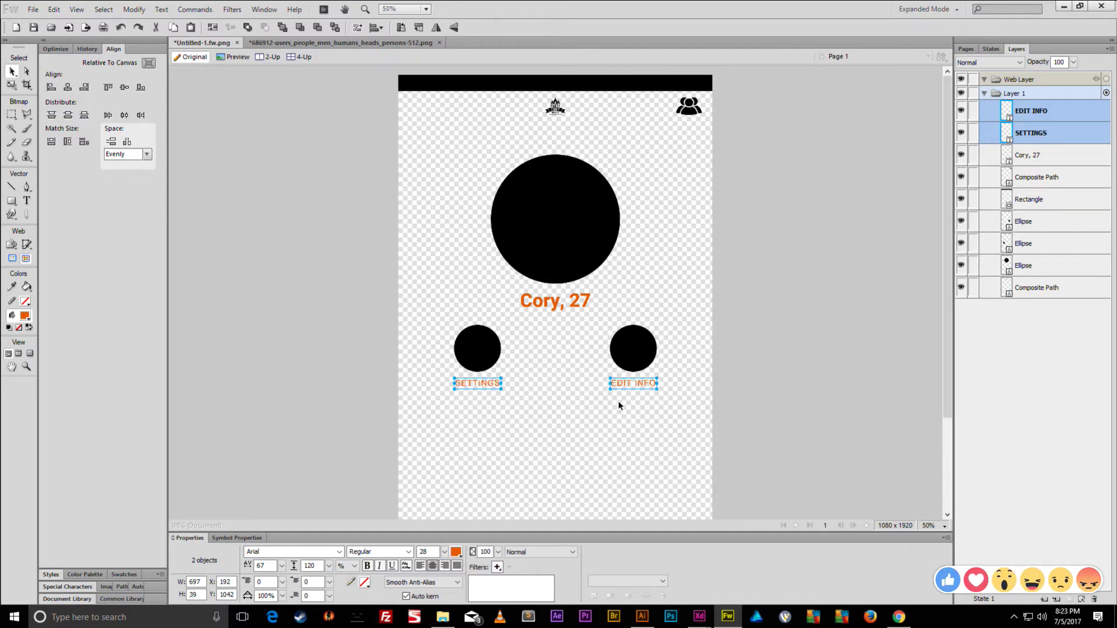
left_click(633, 349)
- Scale the right and left small circles down slightly around their centres to match
key("q")
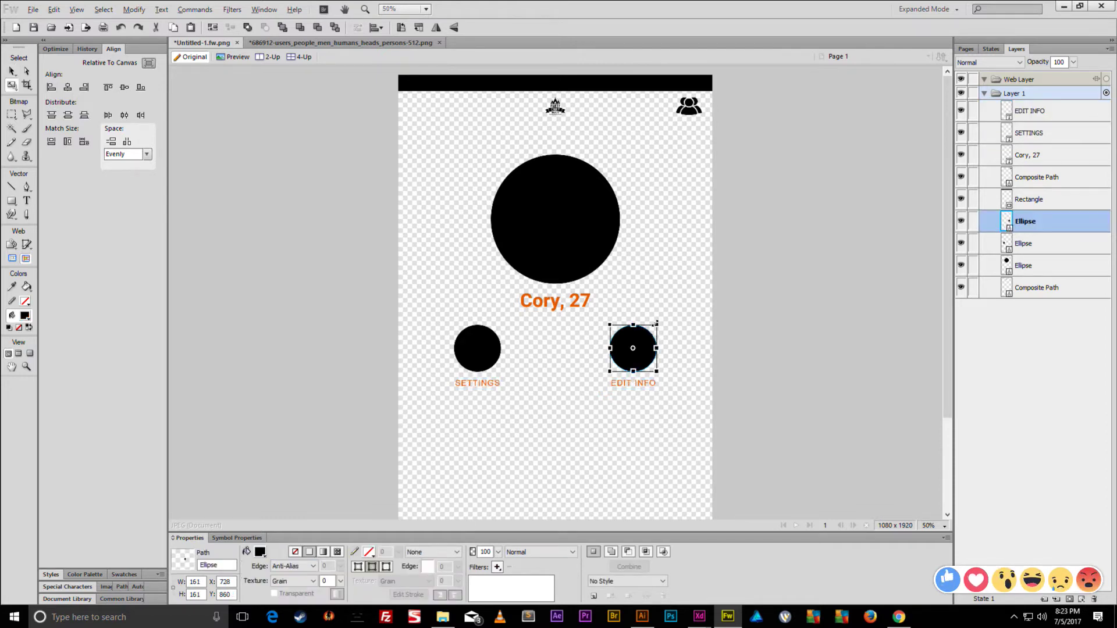
left_click_drag(656, 323, 652, 329)
key("v")
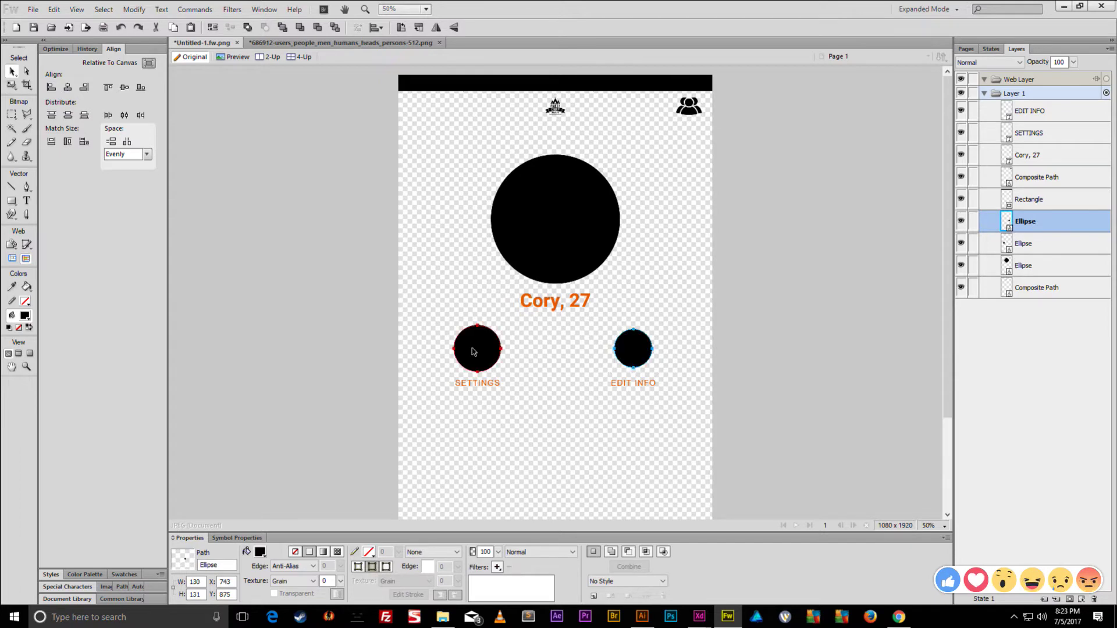
left_click(473, 351)
key("q")
left_click_drag(501, 325, 499, 330)
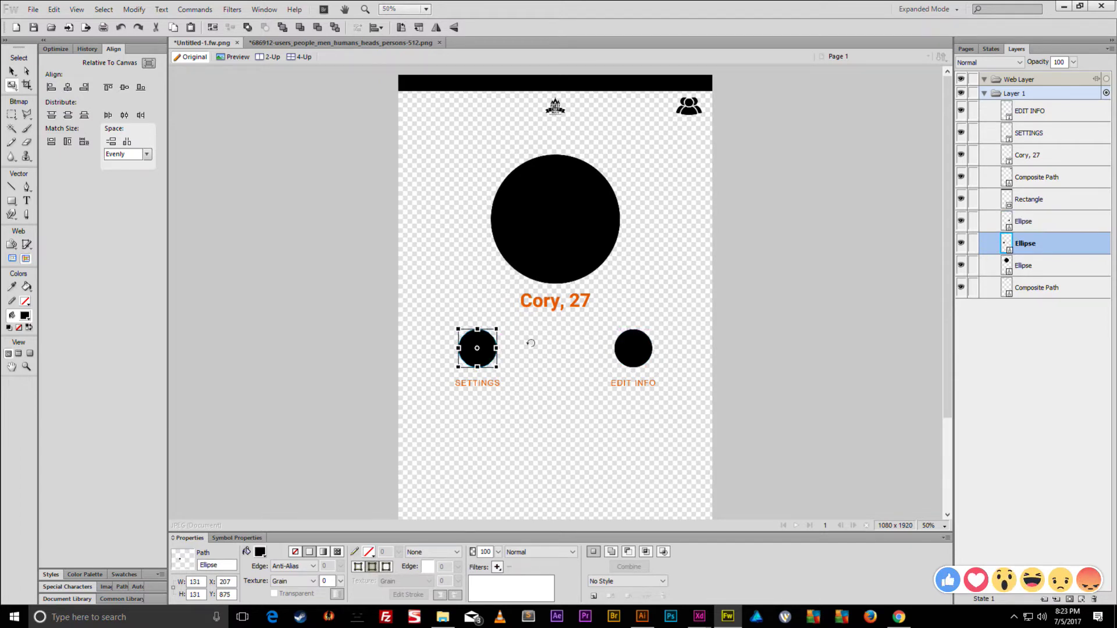
key("v")
left_click(541, 354)
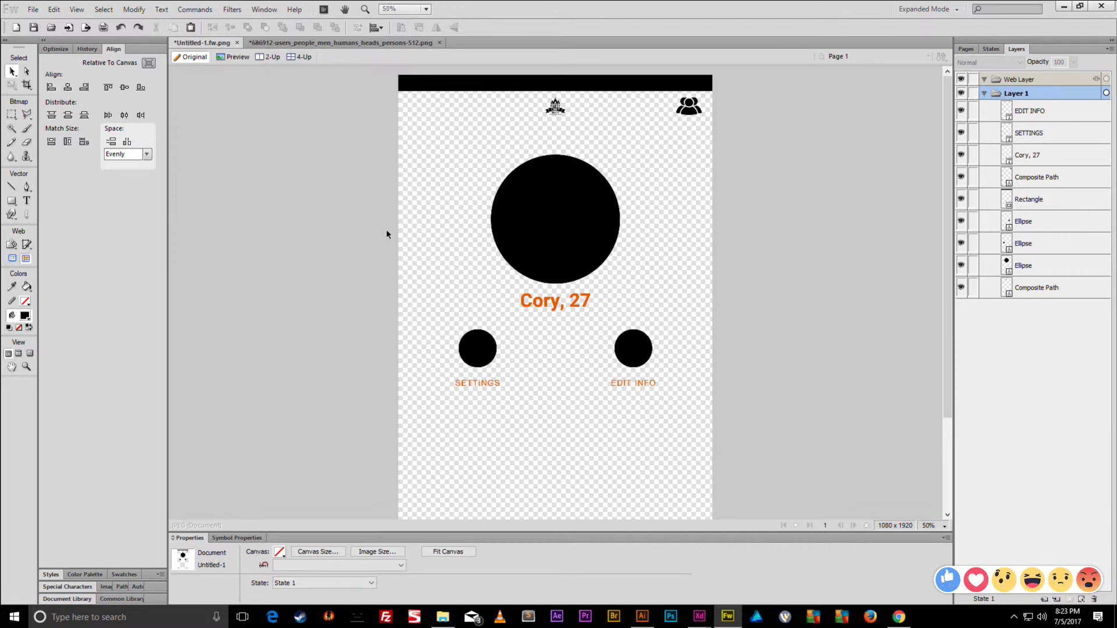
left_click(11, 205)
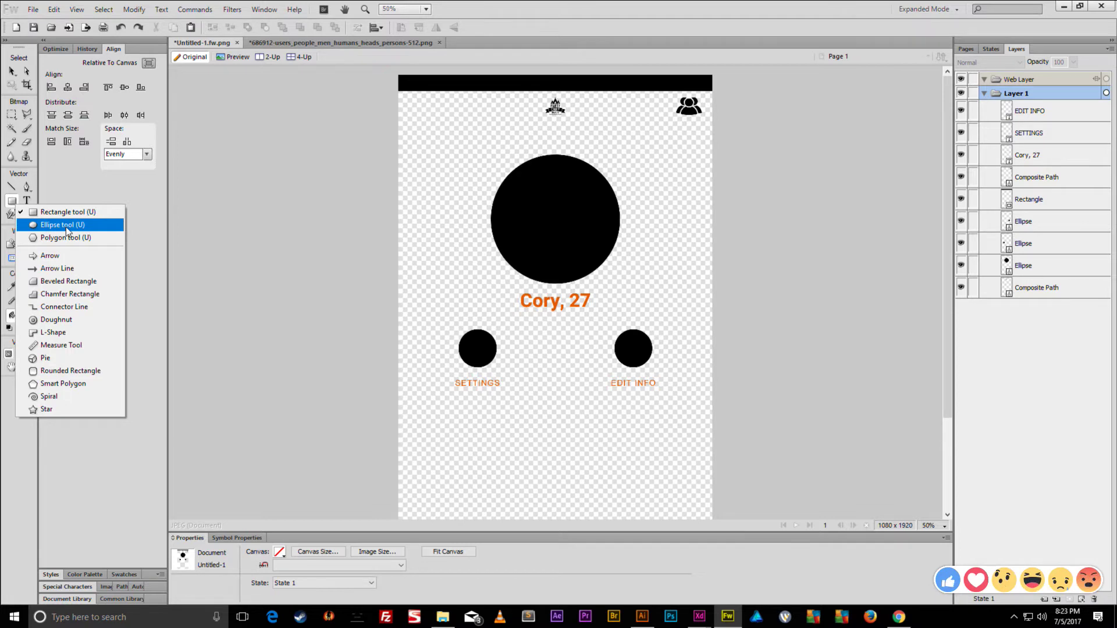
- Draw a rectangle near the canvas bottom and set it to width 1080 at X 0
left_click(81, 212)
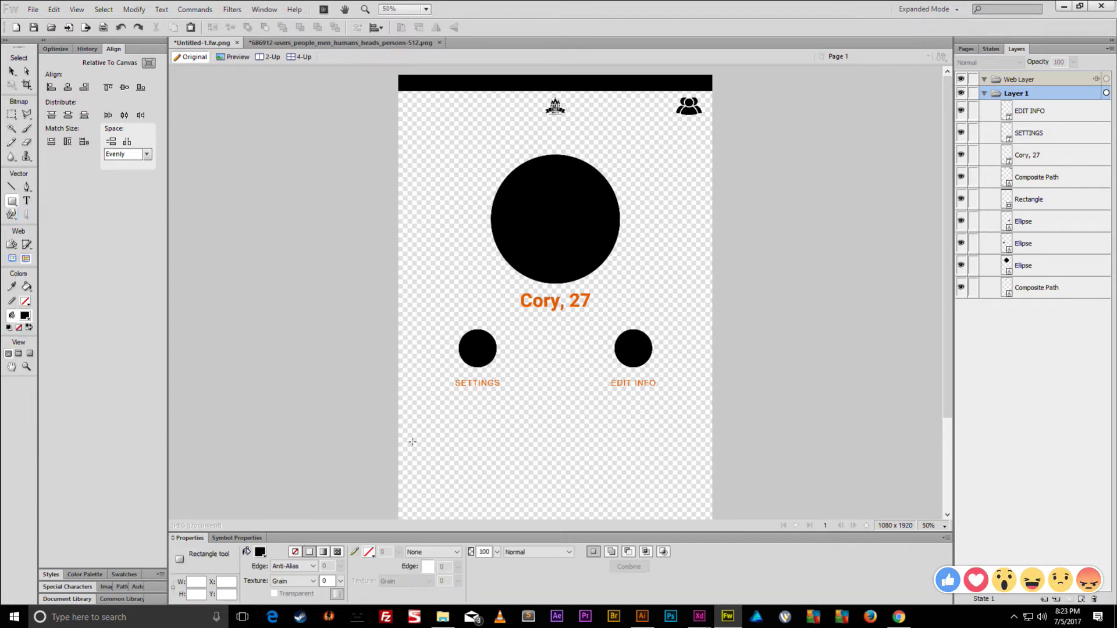
left_click_drag(403, 444, 607, 505)
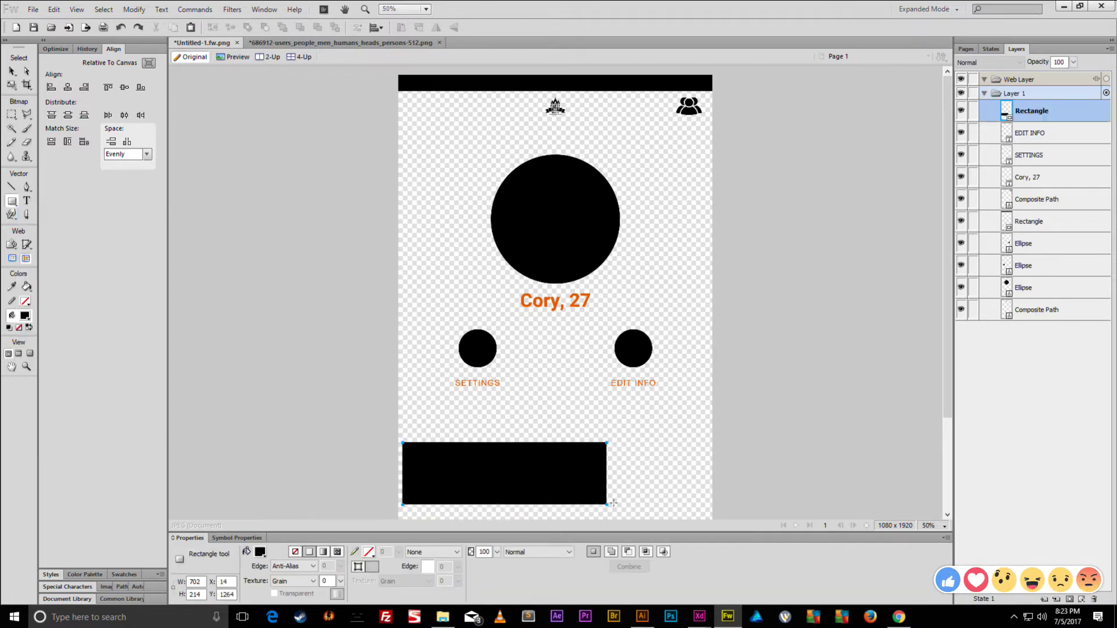
double_click(193, 581)
type("1080")
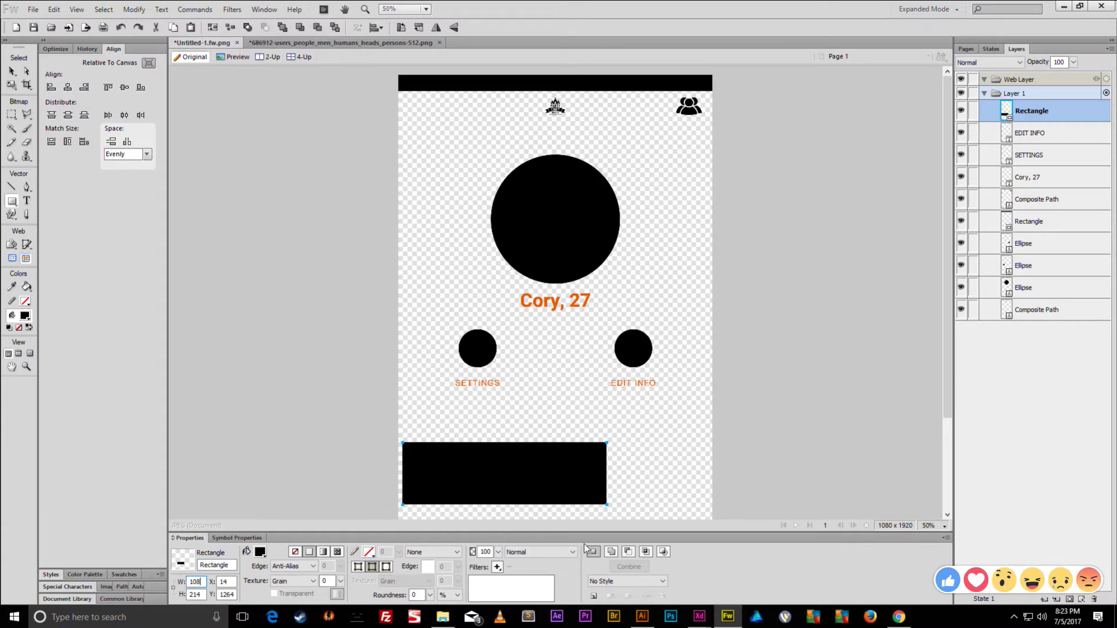
key("Return")
double_click(223, 582)
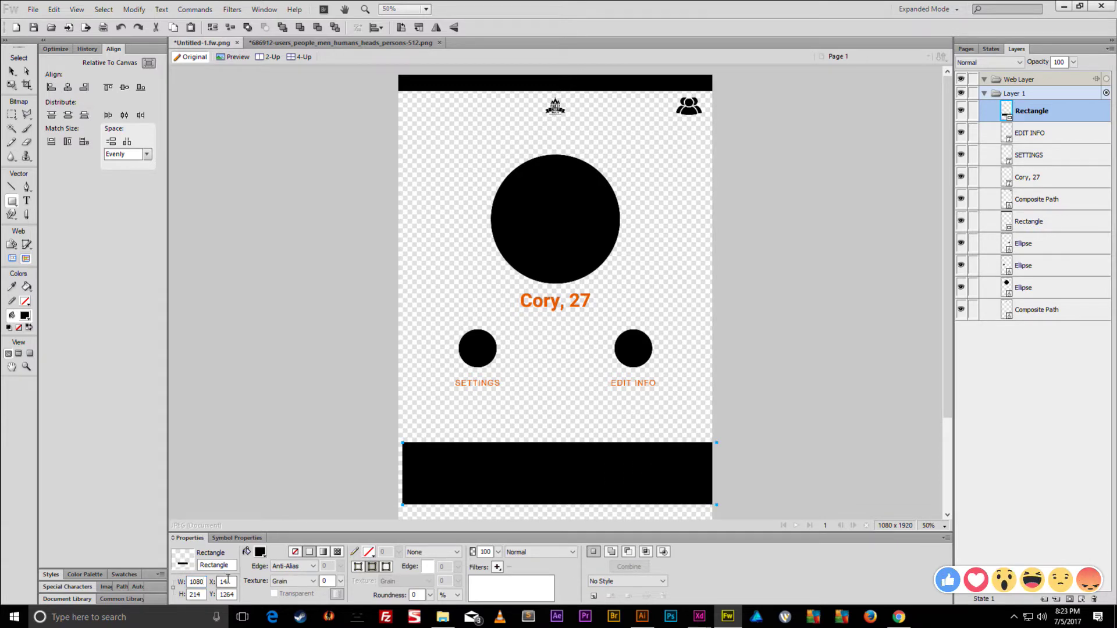
type("0")
key("Return")
- Stretch the rectangle down to the canvas bottom and up to just below Cory, 27
scroll(504, 446, "down", 3)
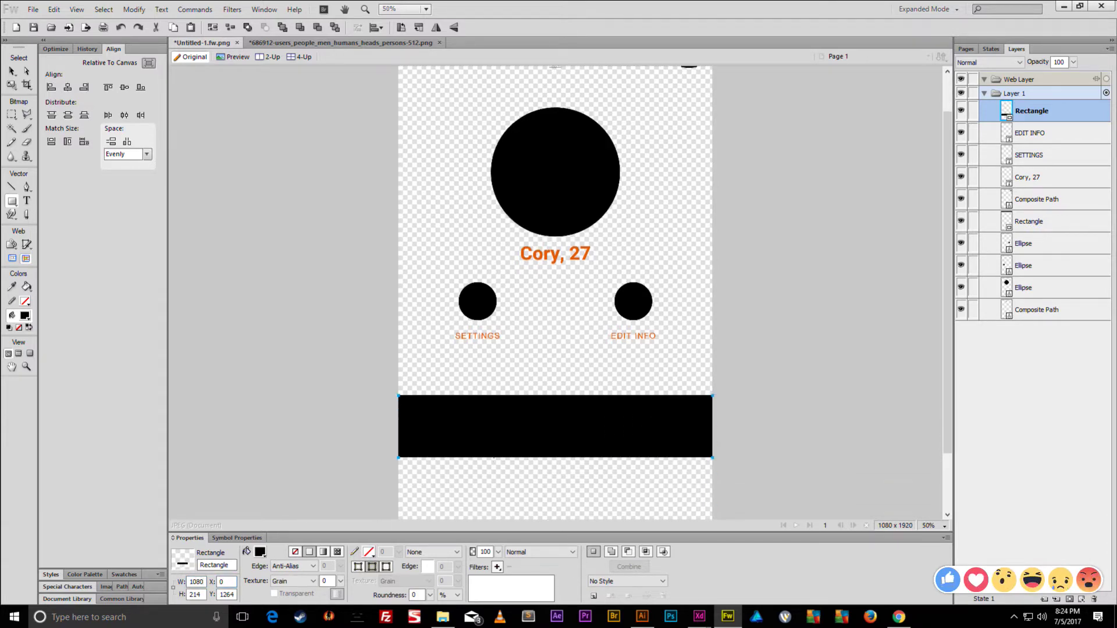
key("v")
key("q")
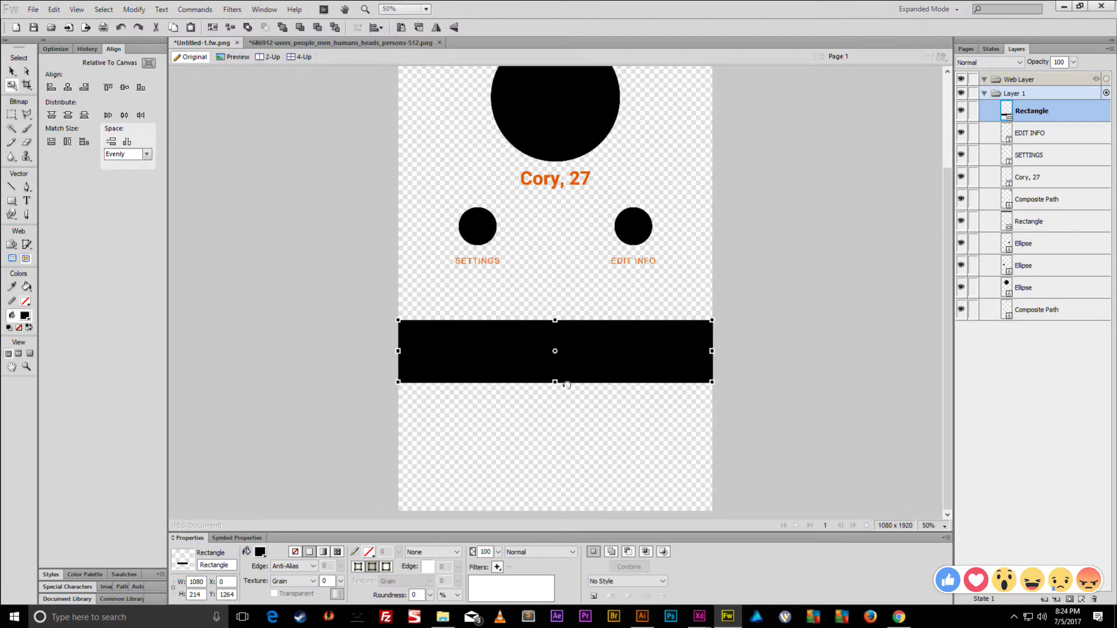
left_click_drag(556, 385, 556, 511)
key("v")
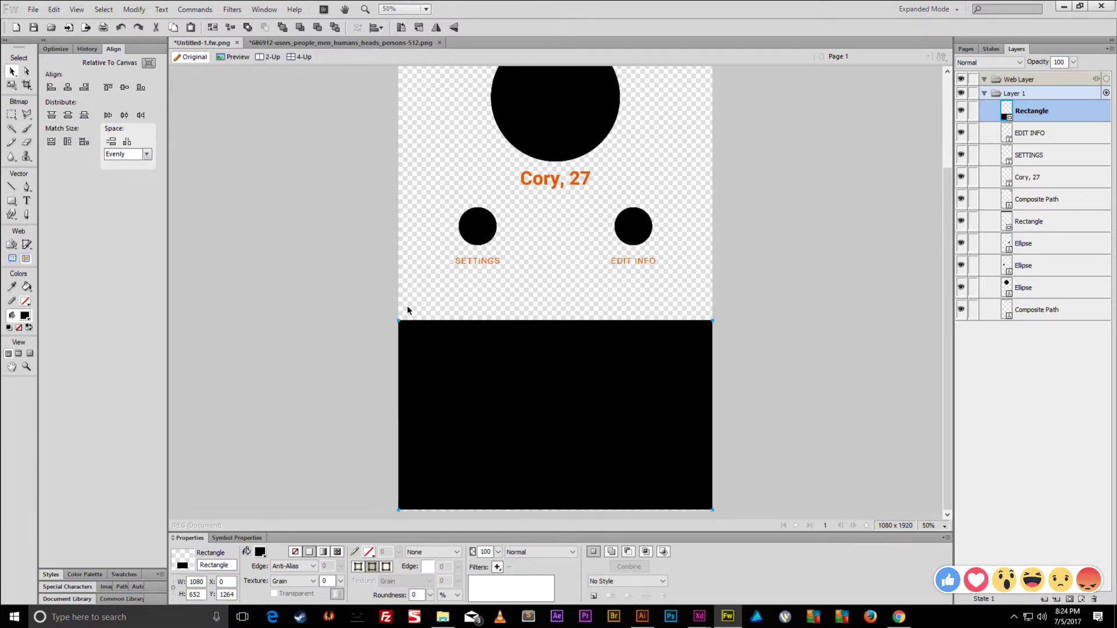
left_click(141, 87)
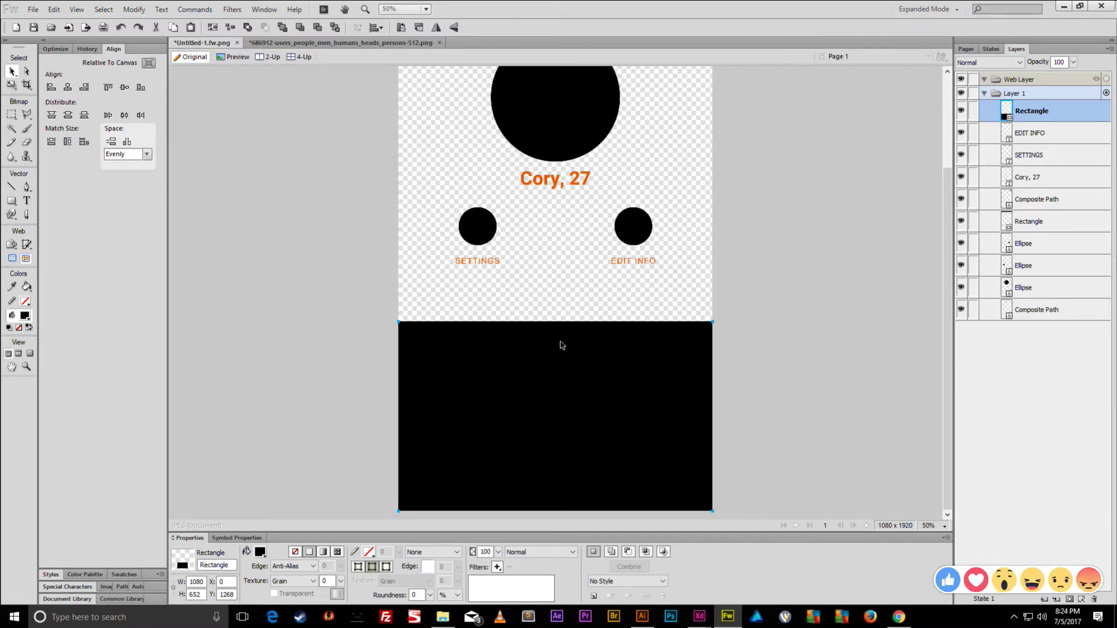
key("q")
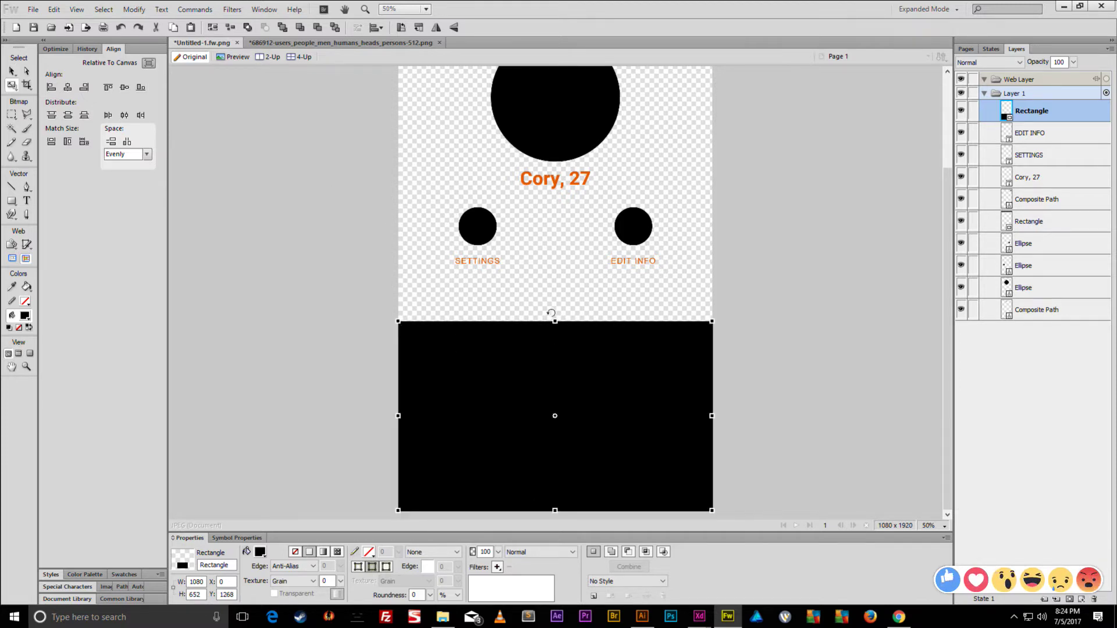
left_click_drag(555, 323, 554, 200)
key("Return")
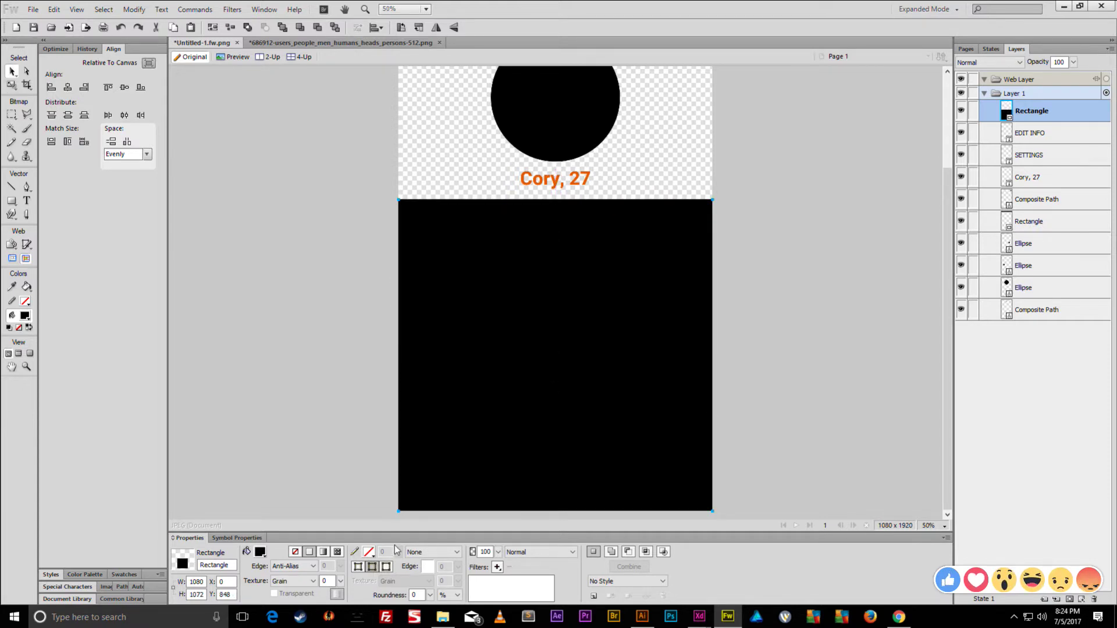
- Fill the rectangle bright green and move it behind all other layers
left_click(260, 552)
left_click(325, 415)
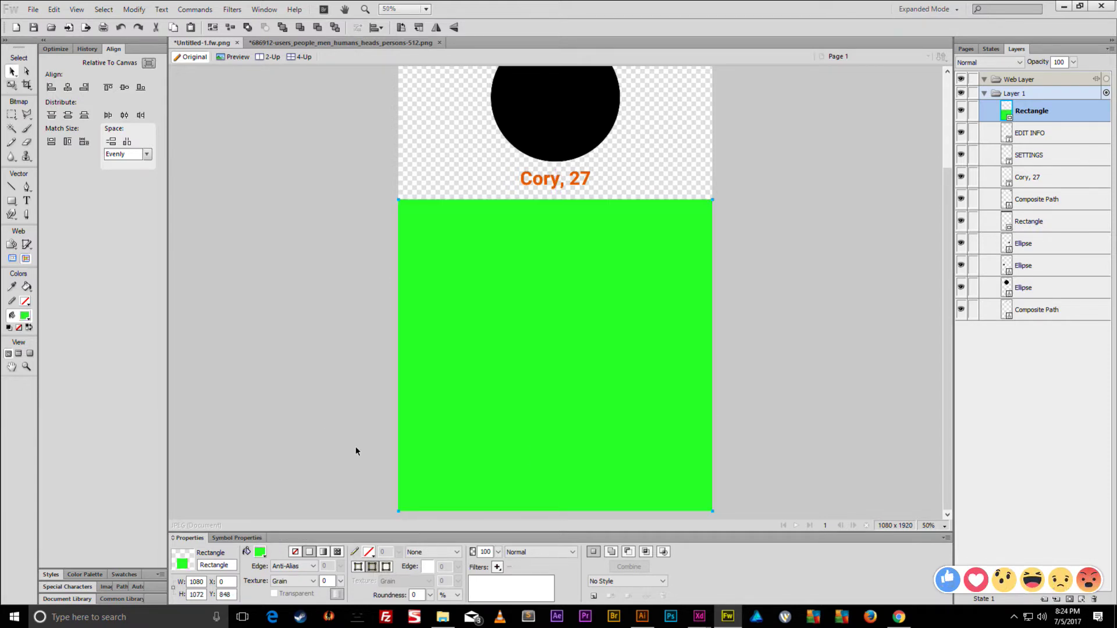
left_click_drag(1041, 111, 1050, 323)
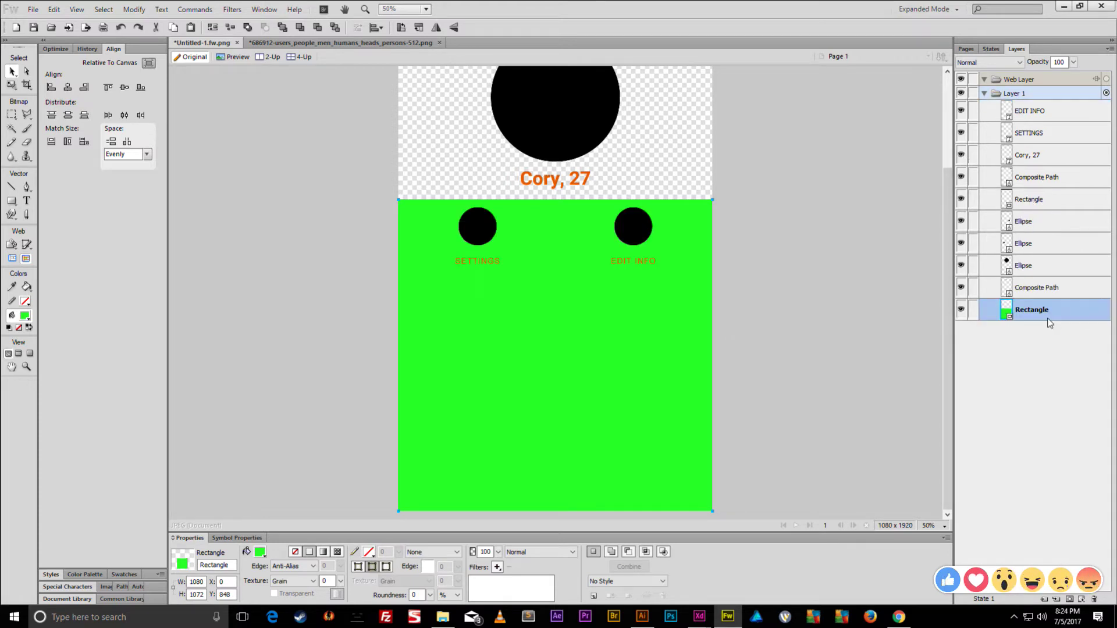
left_click(720, 242)
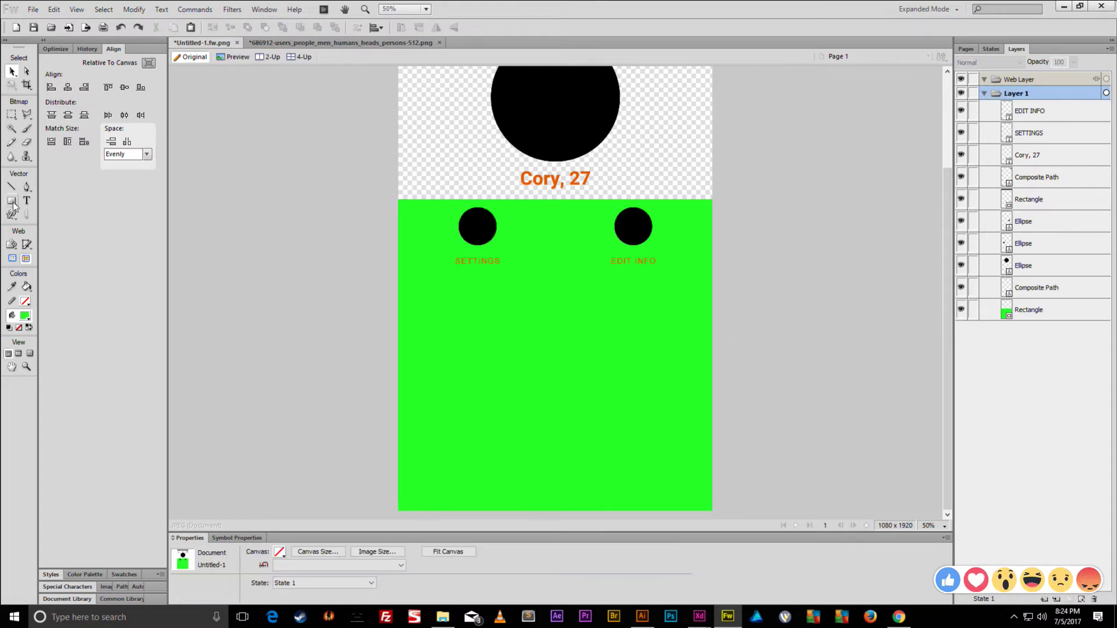
left_click_drag(13, 203, 44, 227)
left_click(47, 225)
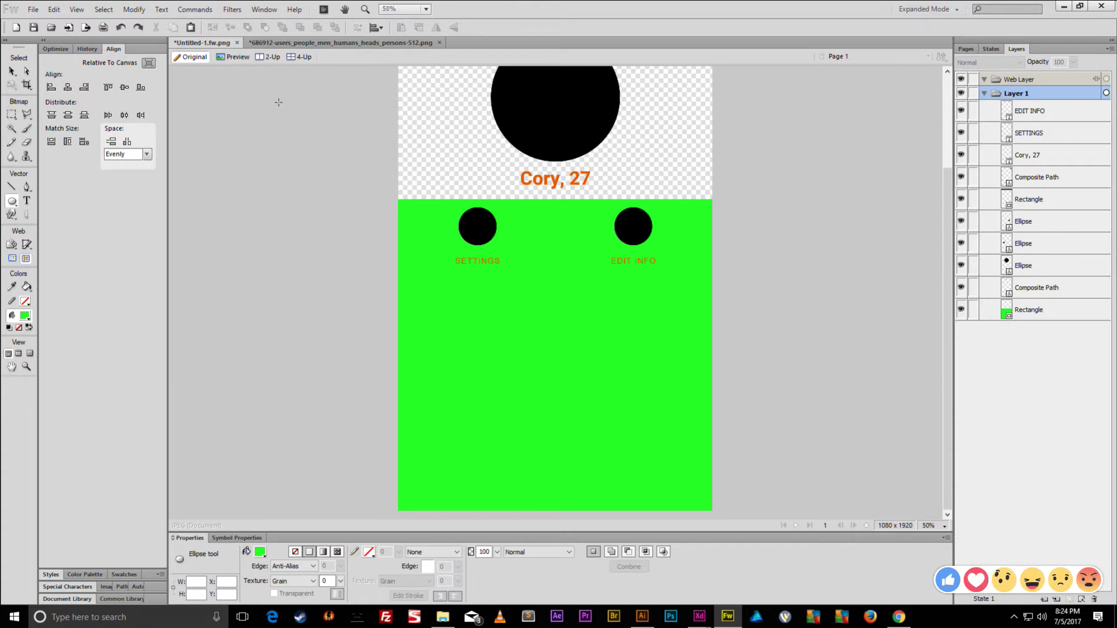
- Draw a large blue ellipse across the upper canvas, placed beneath the other shapes
left_click_drag(277, 89, 326, 120)
key("Delete")
key("v")
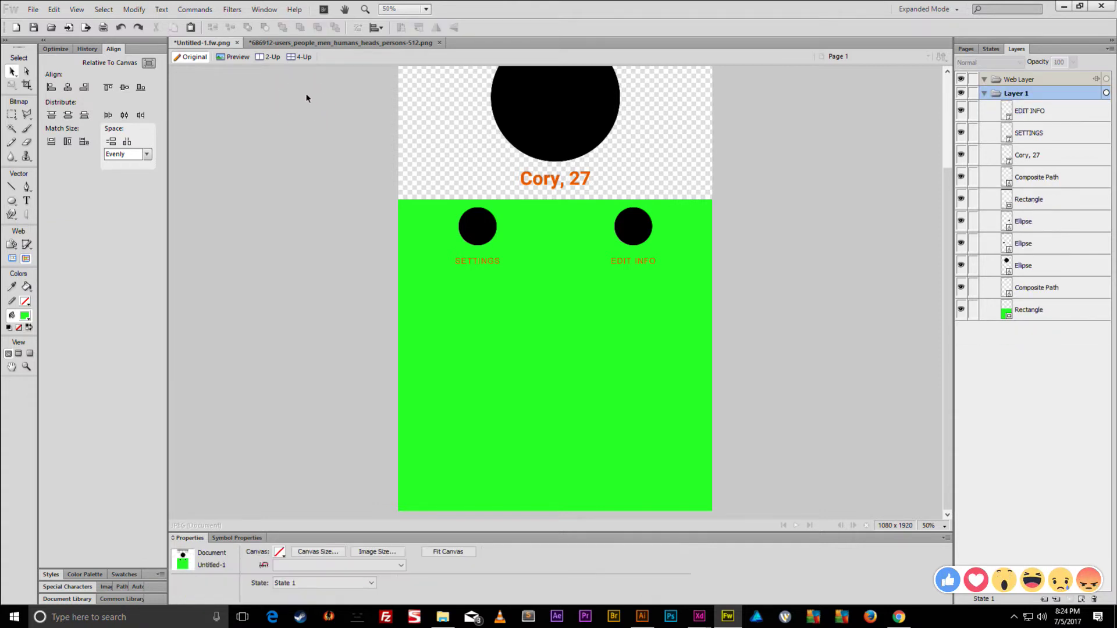
key("u")
left_click_drag(283, 76, 788, 316)
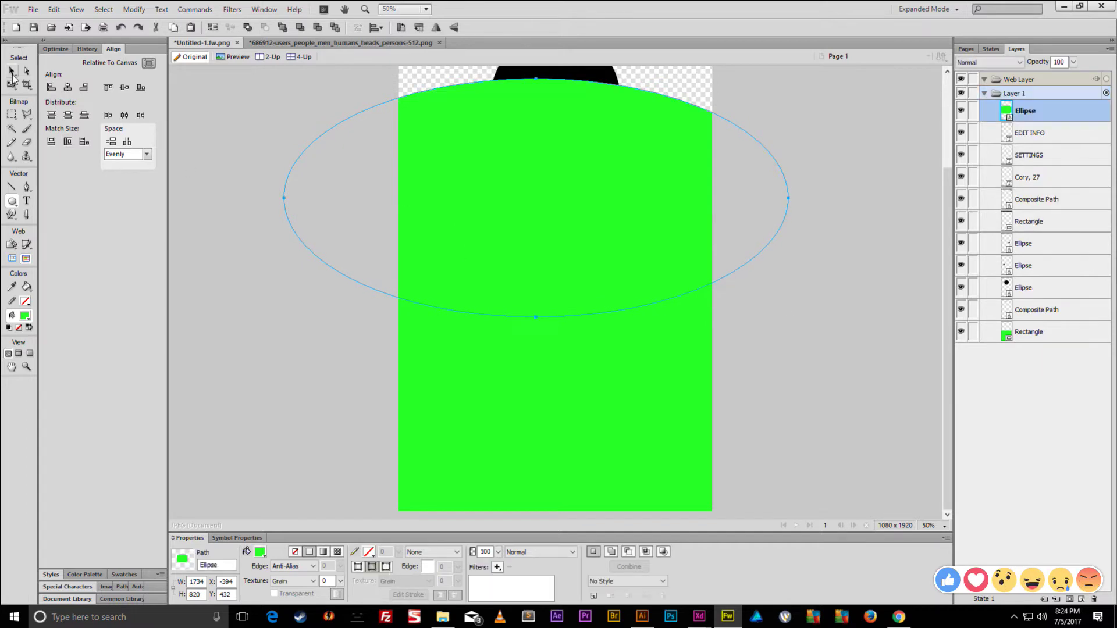
key("v")
left_click(260, 552)
left_click(368, 414)
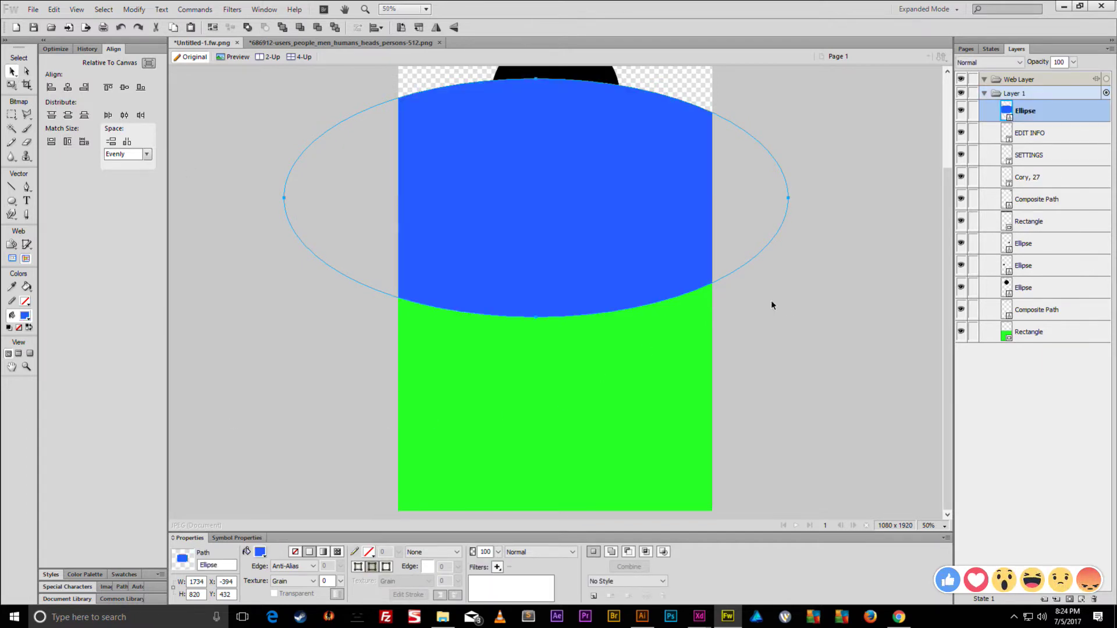
left_click_drag(1046, 111, 1039, 317)
left_click_drag(566, 244, 585, 219)
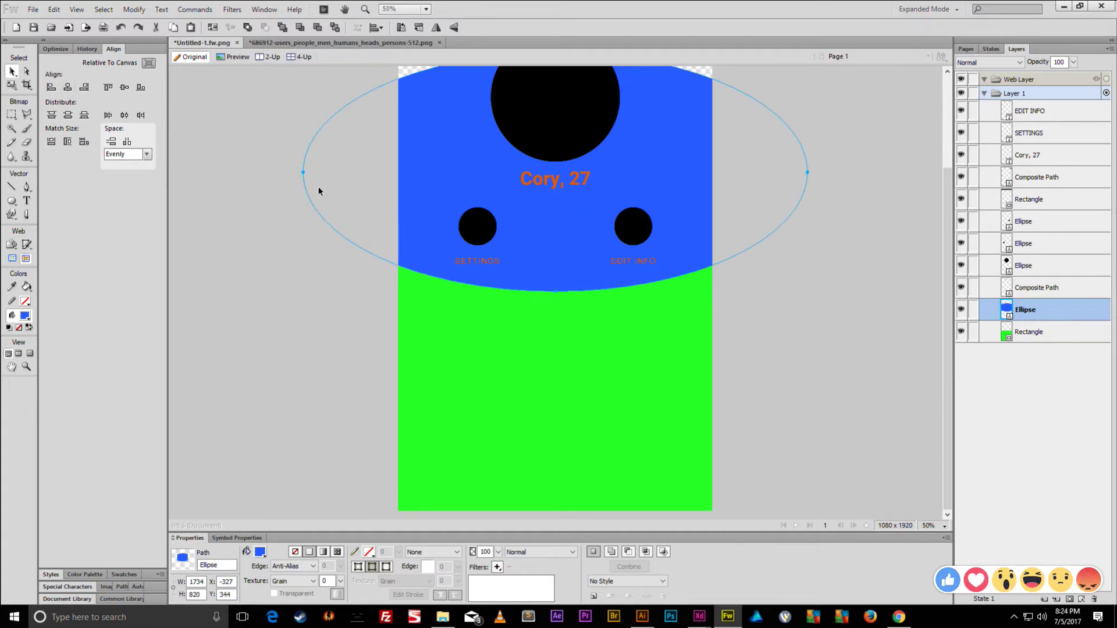
- Convert the green rectangle into an editable path
left_click(457, 301)
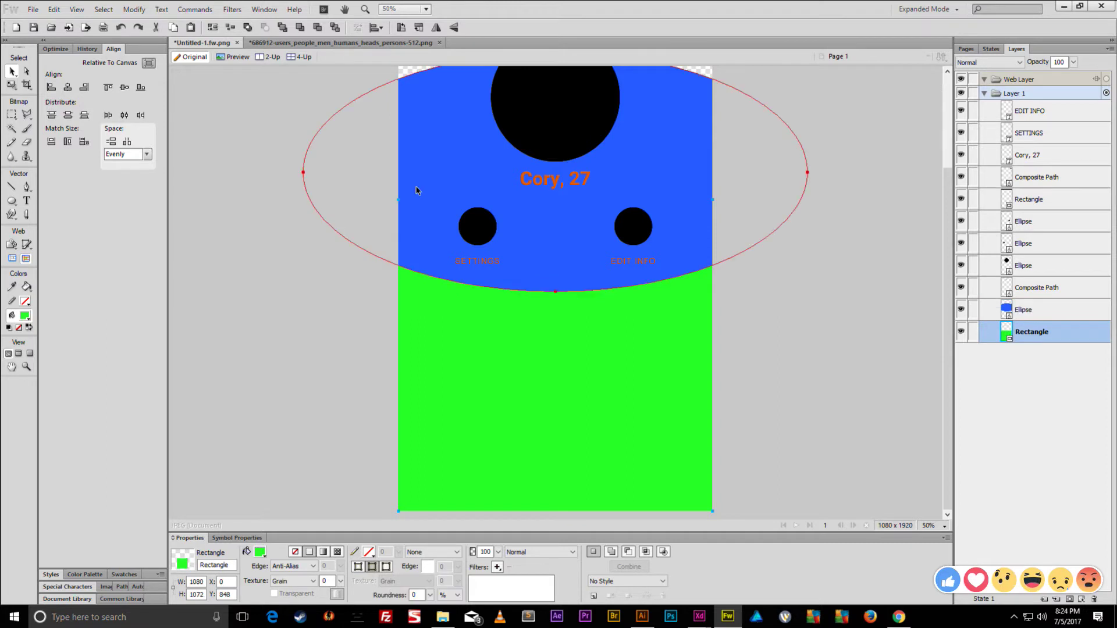
key("ctrl+shift+g")
left_click(443, 173, "shift")
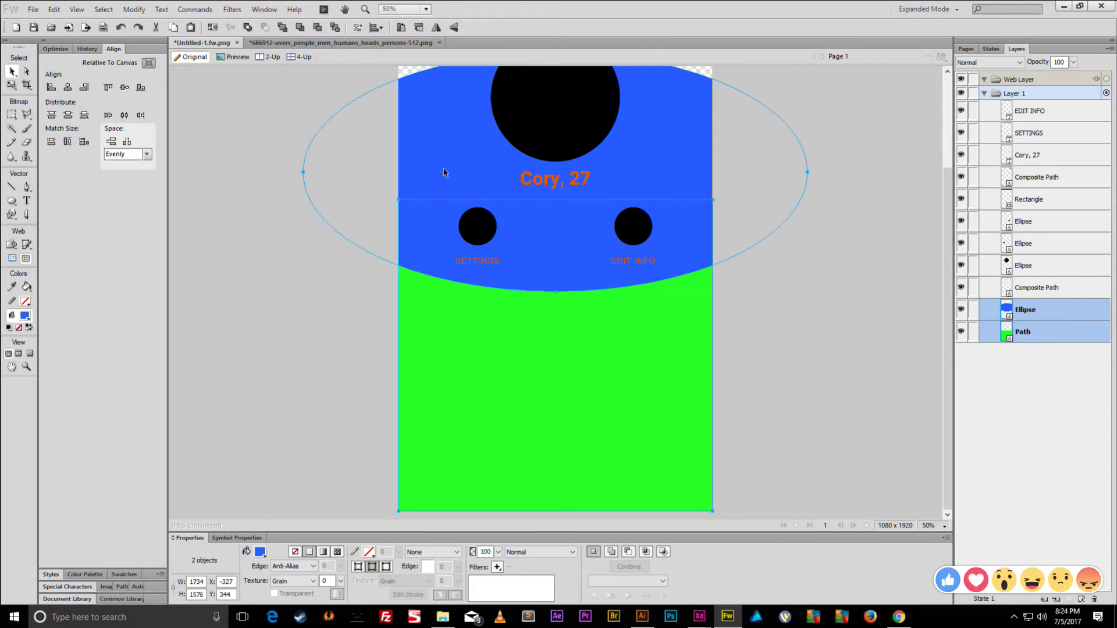
left_click(299, 206)
left_click_drag(361, 165, 525, 189)
key("ctrl+z")
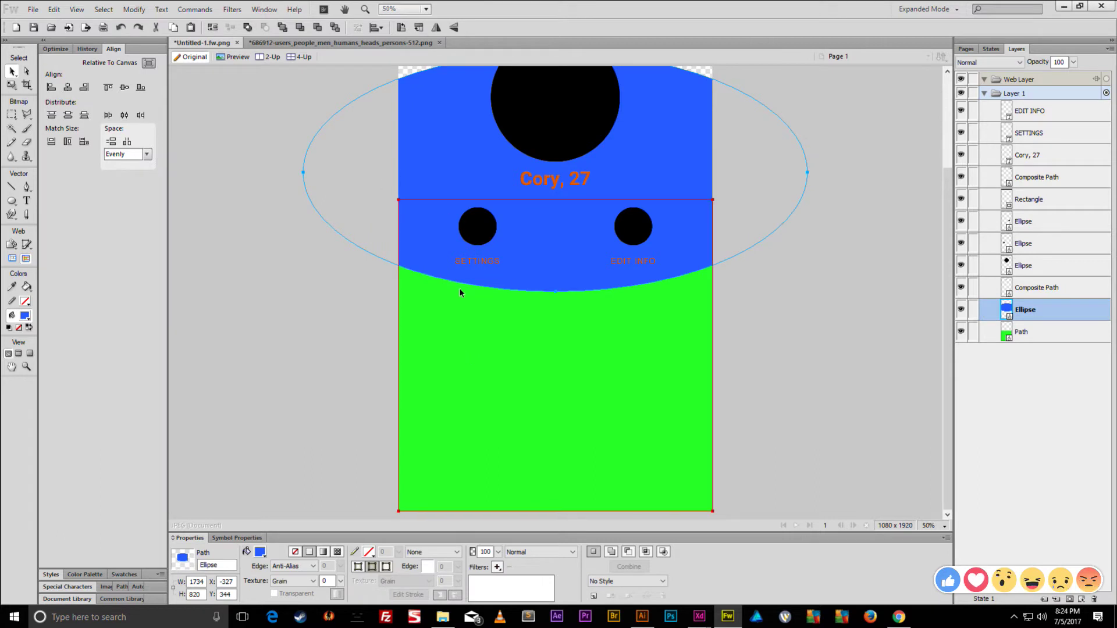
- Punch the blue ellipse out of the green path to curve its top edge
left_click(635, 329, "shift")
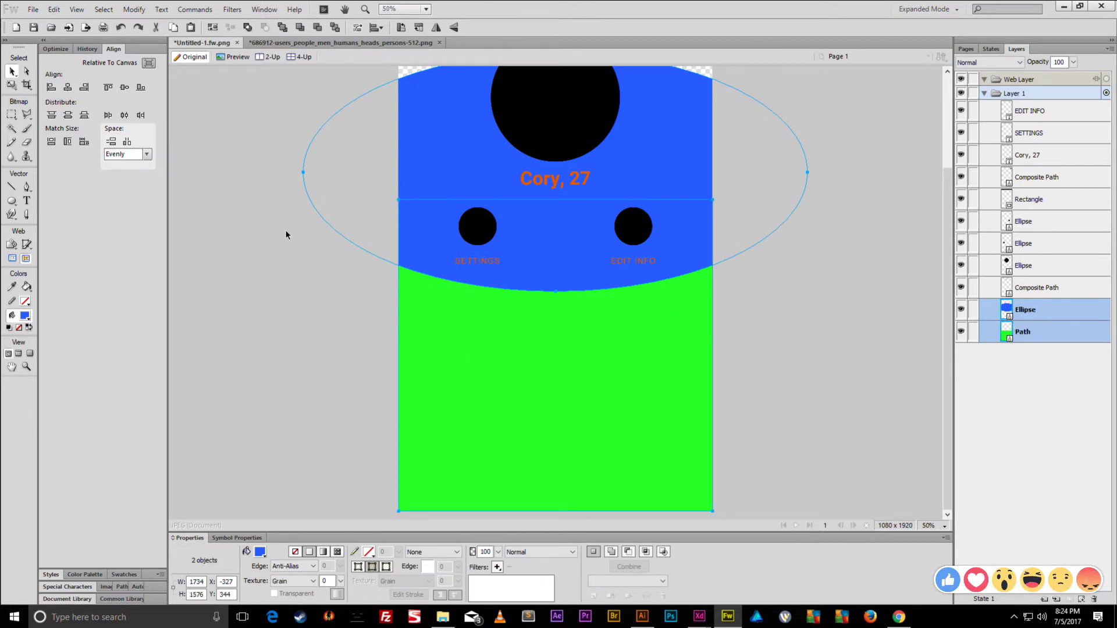
left_click_drag(452, 175, 650, 153)
key("ctrl+z")
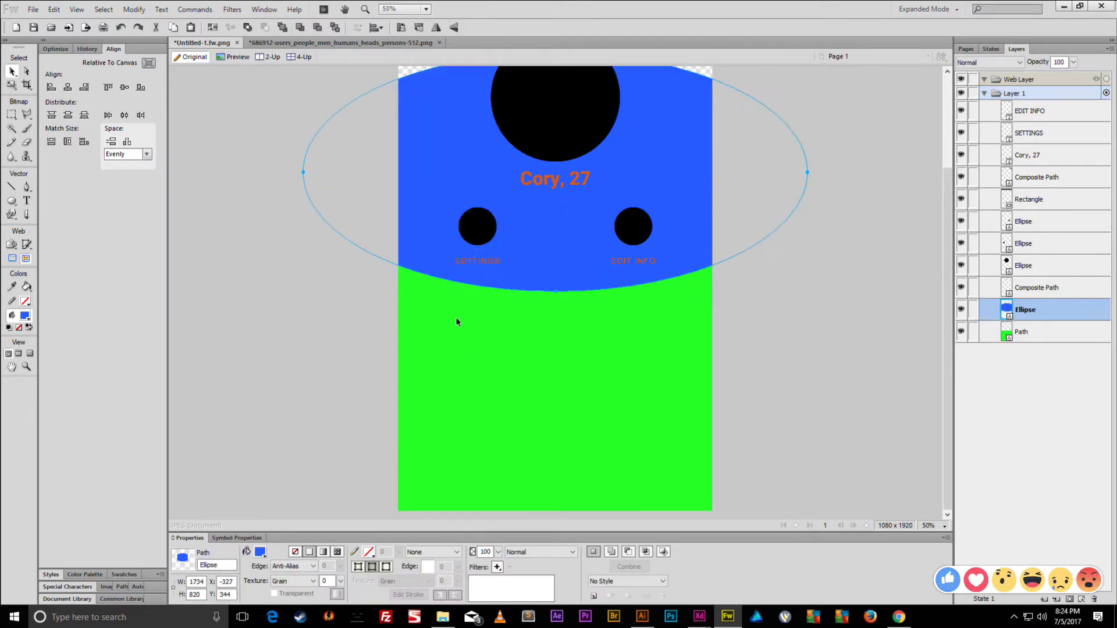
left_click(489, 330, "shift")
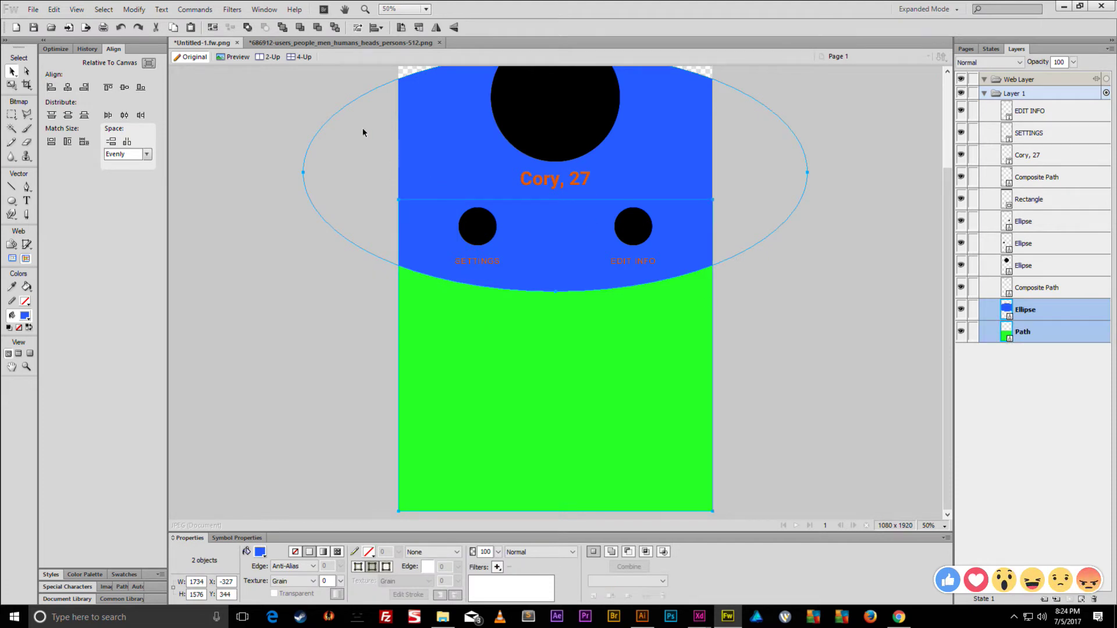
left_click(133, 9)
mouse_move(233, 222)
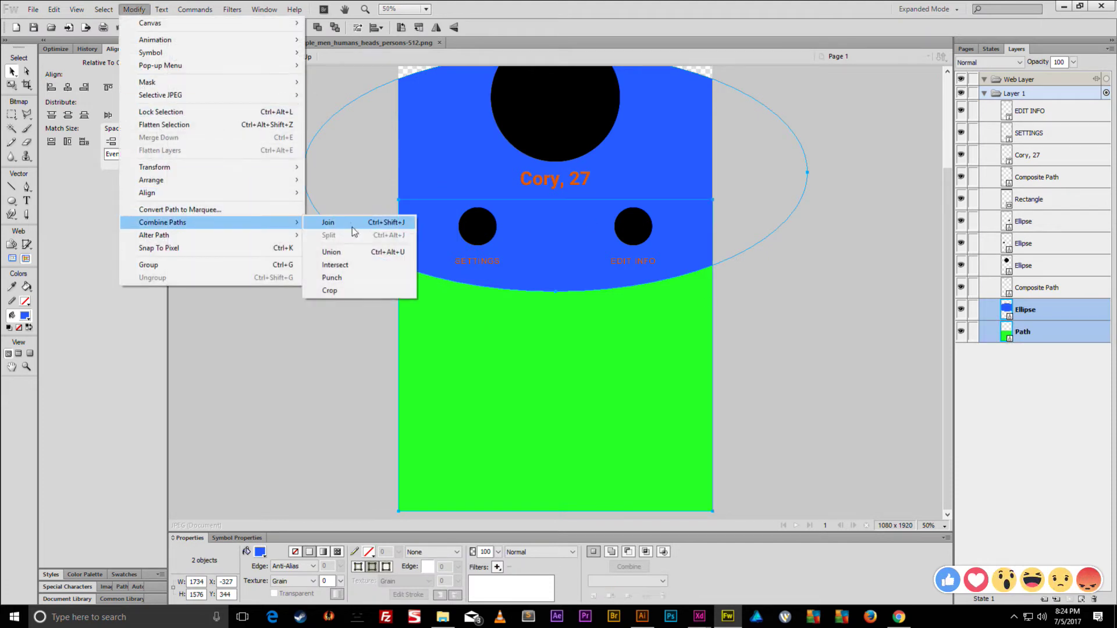
left_click(332, 277)
left_click(309, 210)
left_click(518, 333)
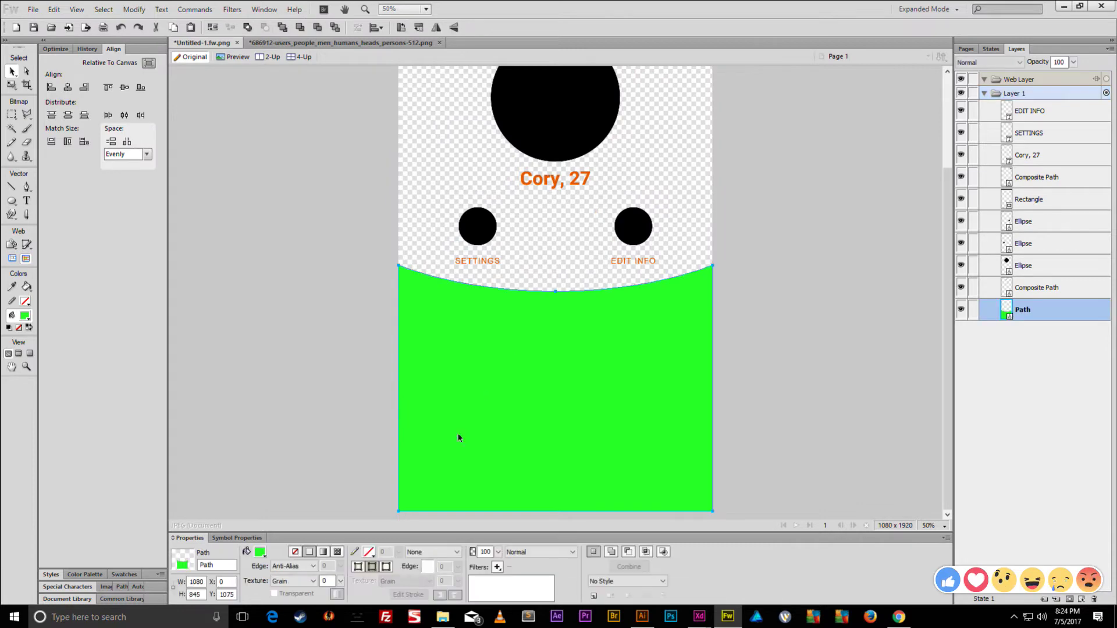
left_click(260, 552)
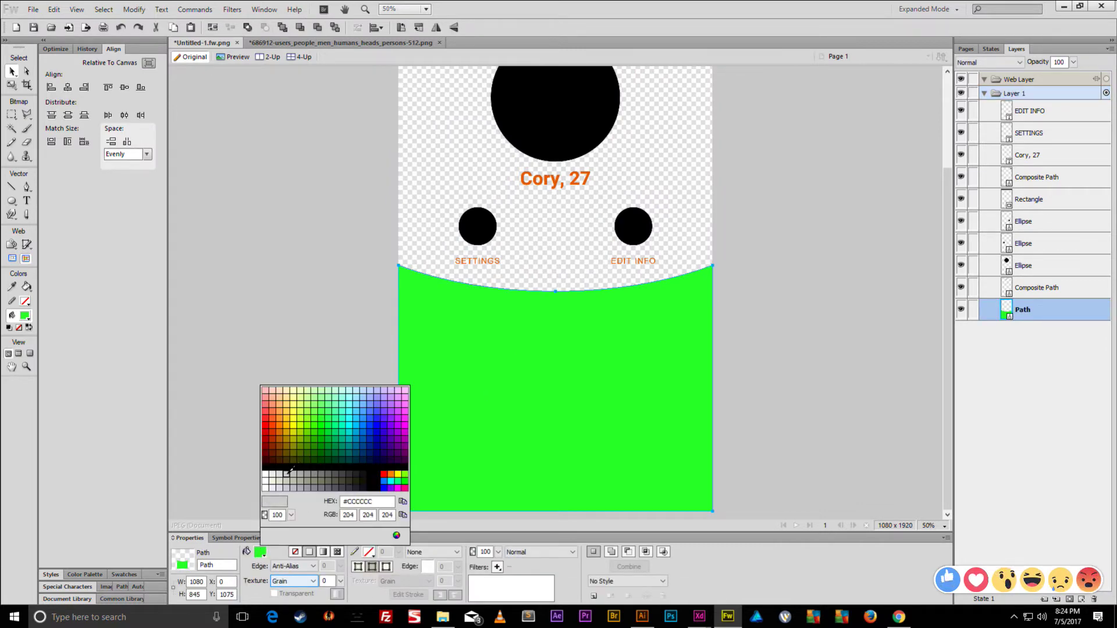
- Fill the curved lower shape with a light grey
left_click(289, 474)
left_click(261, 553)
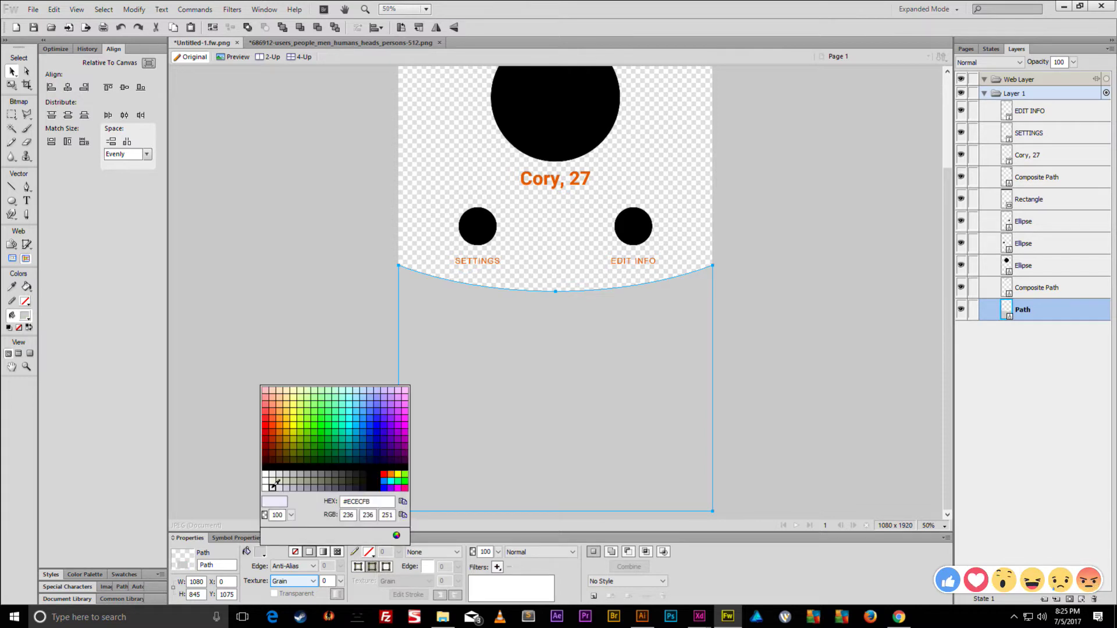
left_click(283, 479)
left_click(304, 361)
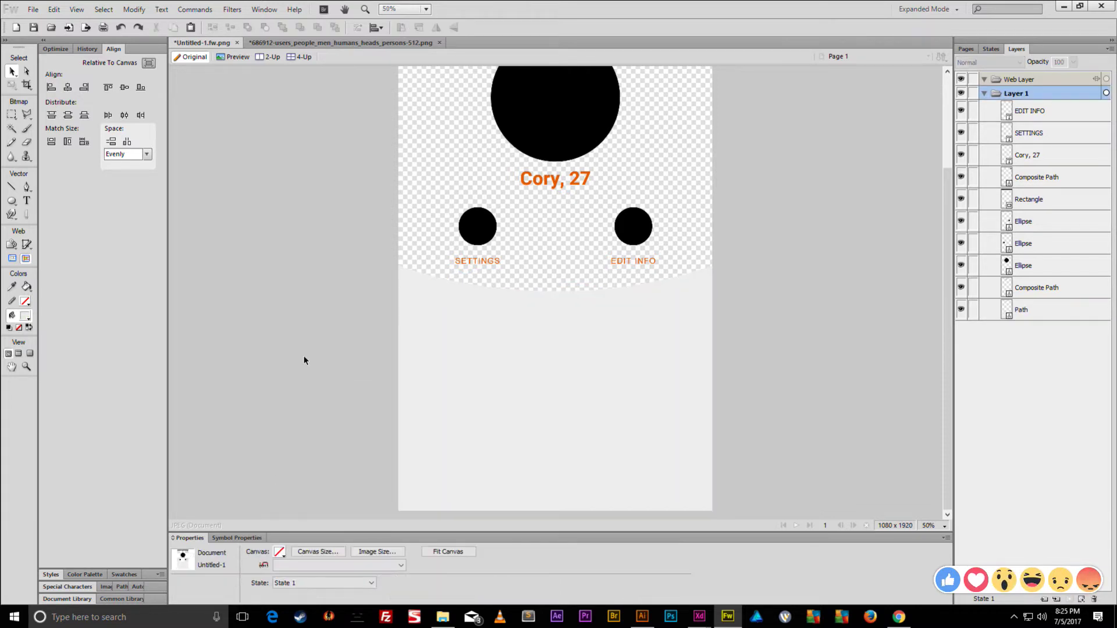
- Select the curve's top anchor points and nudge them further down the page
left_click(460, 324)
left_click(28, 71)
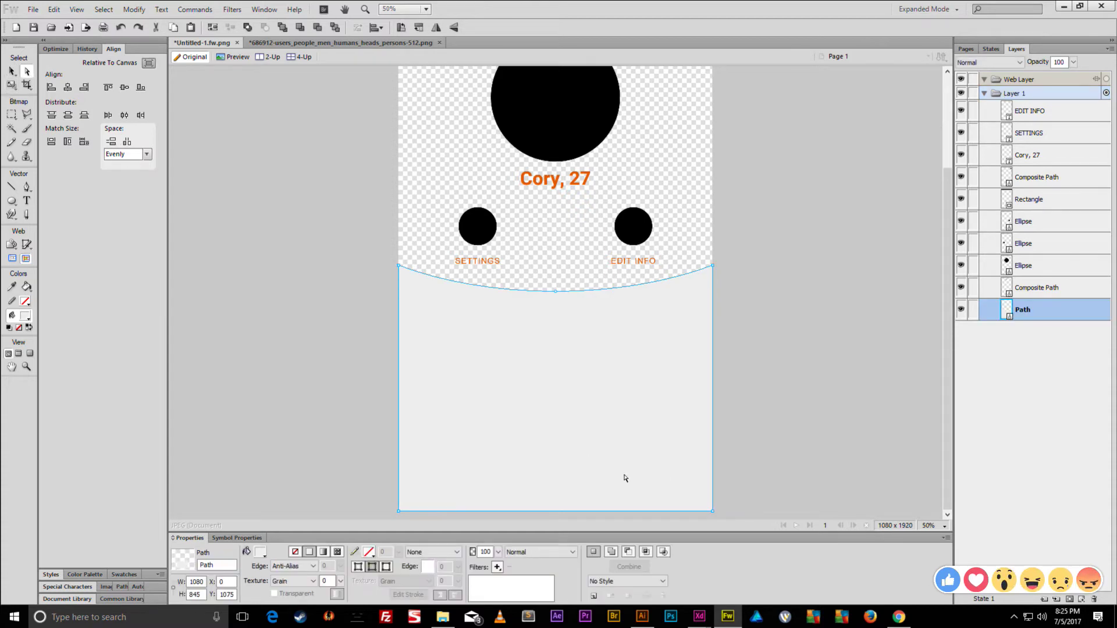
left_click_drag(728, 519, 347, 407)
left_click_drag(579, 341, 694, 229)
left_click_drag(424, 236, 365, 297)
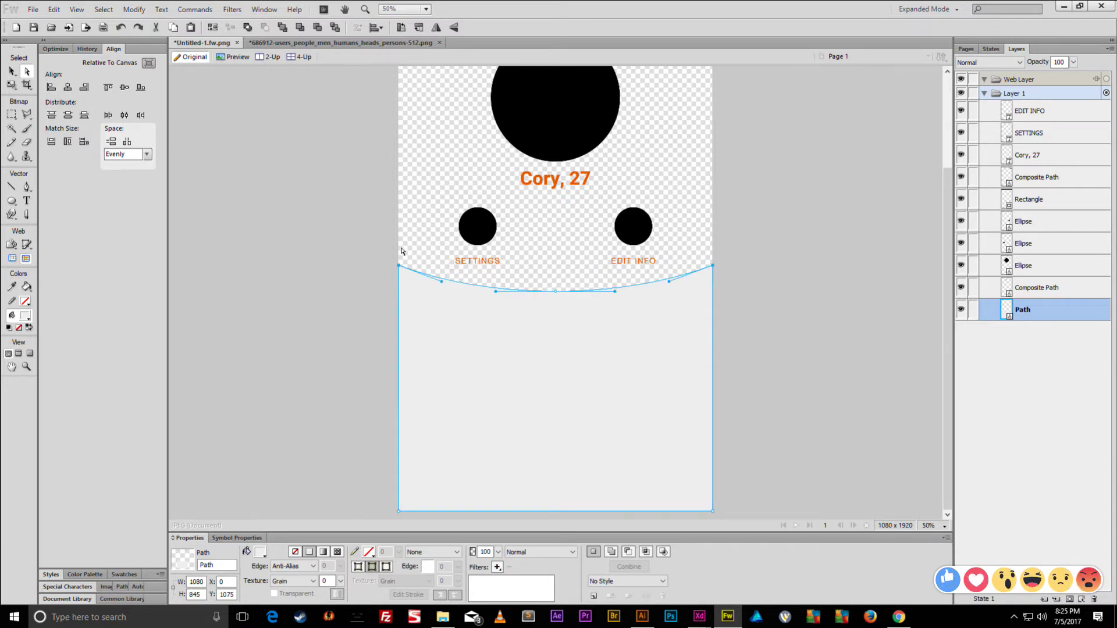
key("shift+Down")
key("shift+Down")
left_click(556, 291, "shift")
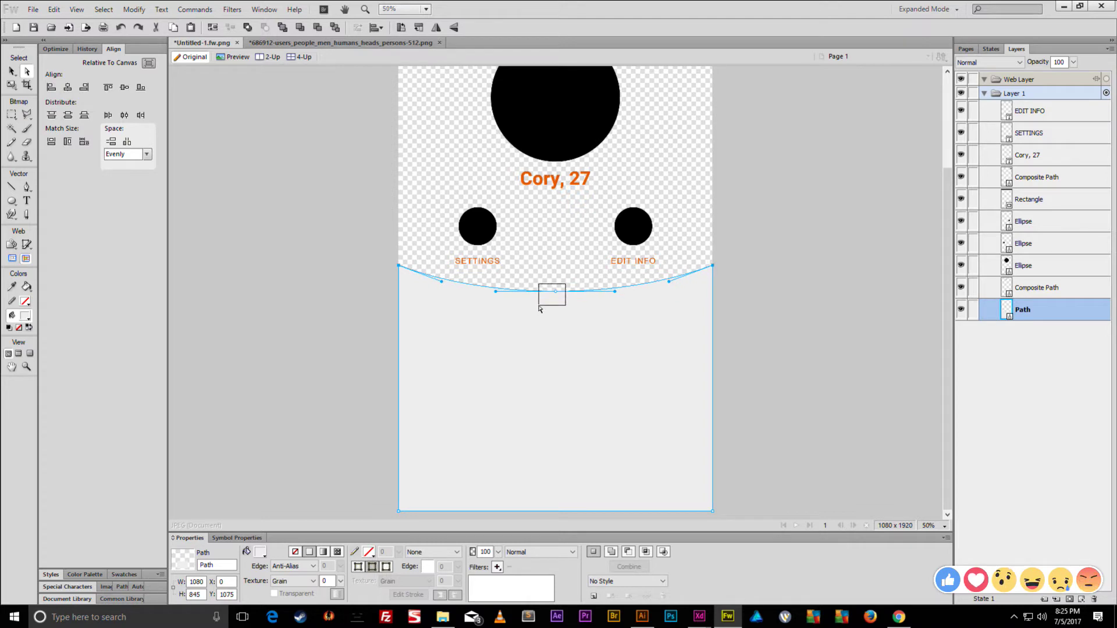
key("shift+Down")
key("shift+Down")
key("shift+Down")
key("shift+Down")
key("shift+Down")
key("shift+Down")
key("shift+Down")
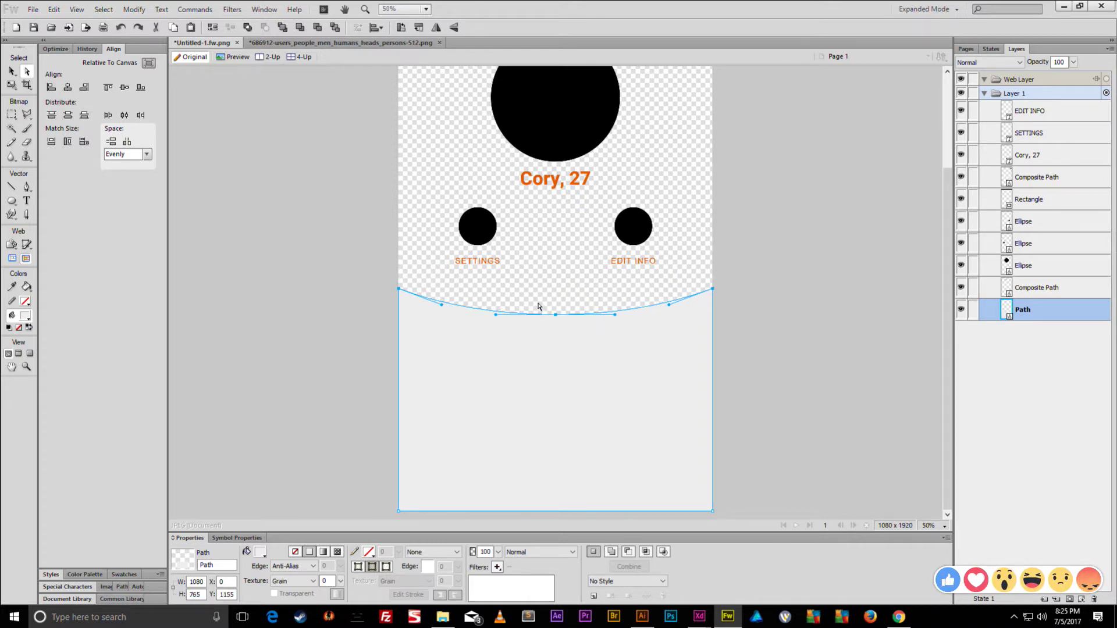
key("shift+Down")
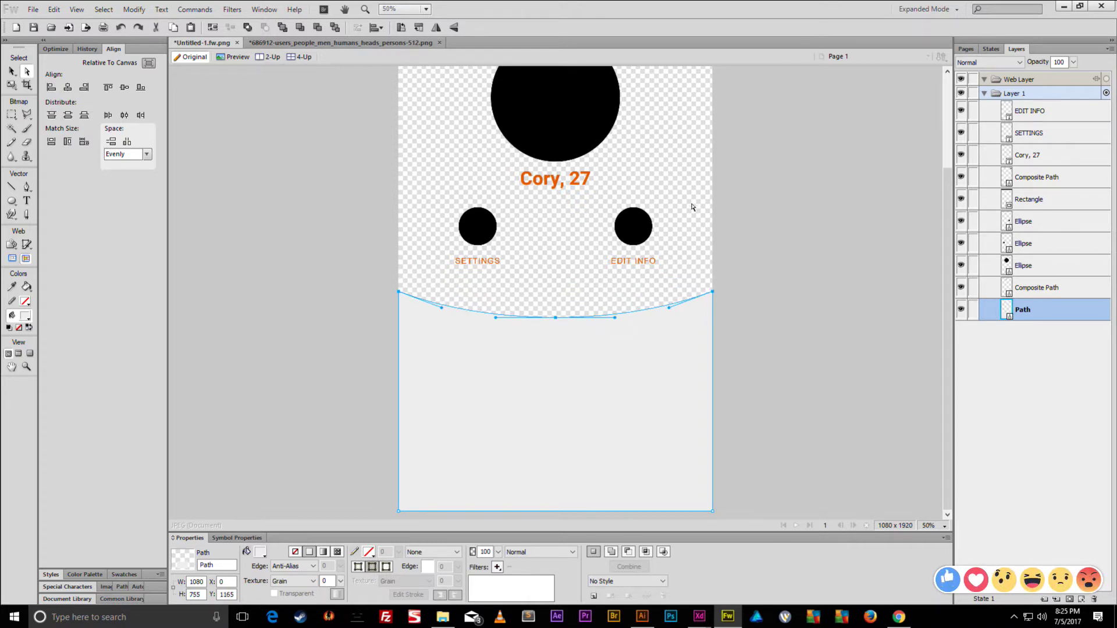
- Move the small circles, labels, name and big circle down together
left_click(12, 71)
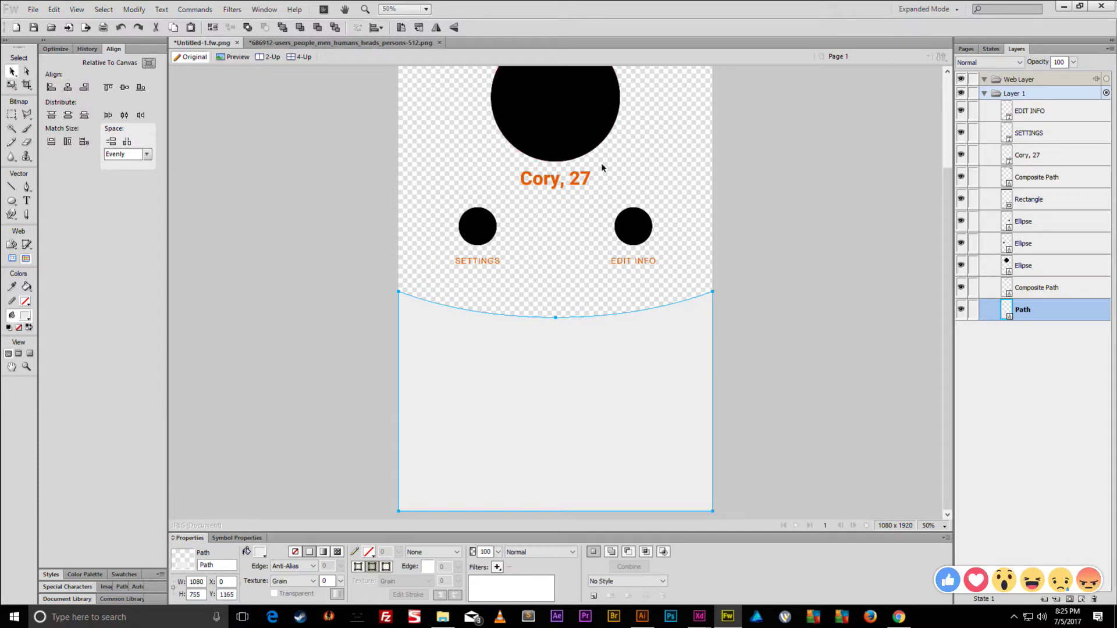
left_click_drag(698, 196, 424, 297)
key("shift+Down")
key("shift+Down")
key("shift+Down")
key("shift+Down")
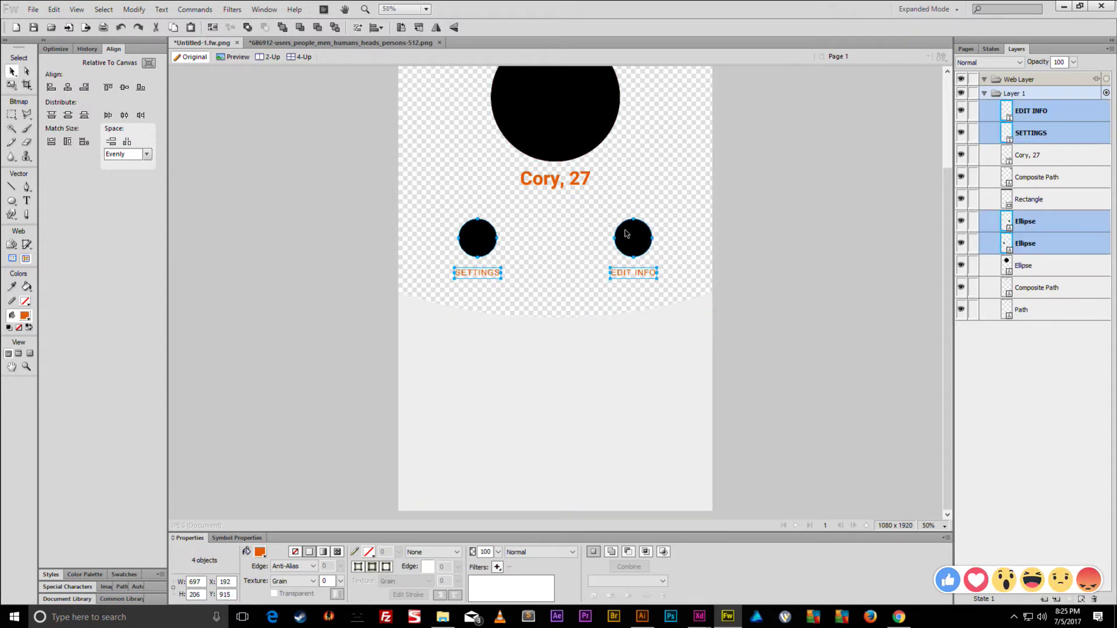
left_click_drag(692, 281, 411, 95)
key("shift+Down")
key("shift+Down")
key("shift+Down")
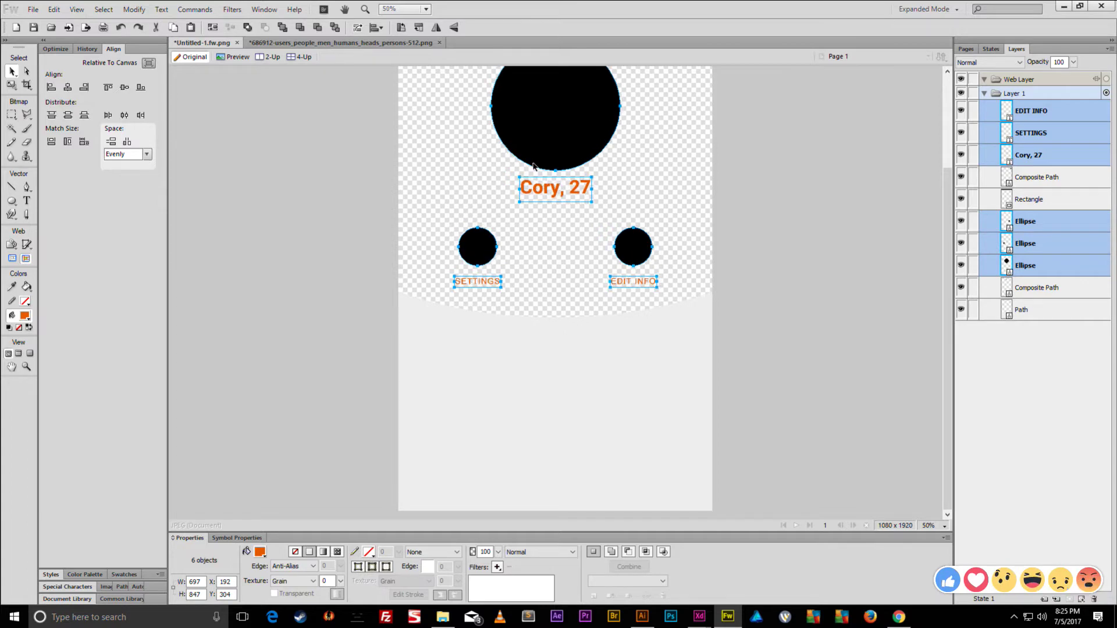
- Draw a thin vertical rectangle between SETTINGS and EDIT INFO
scroll(756, 239, "up", 3)
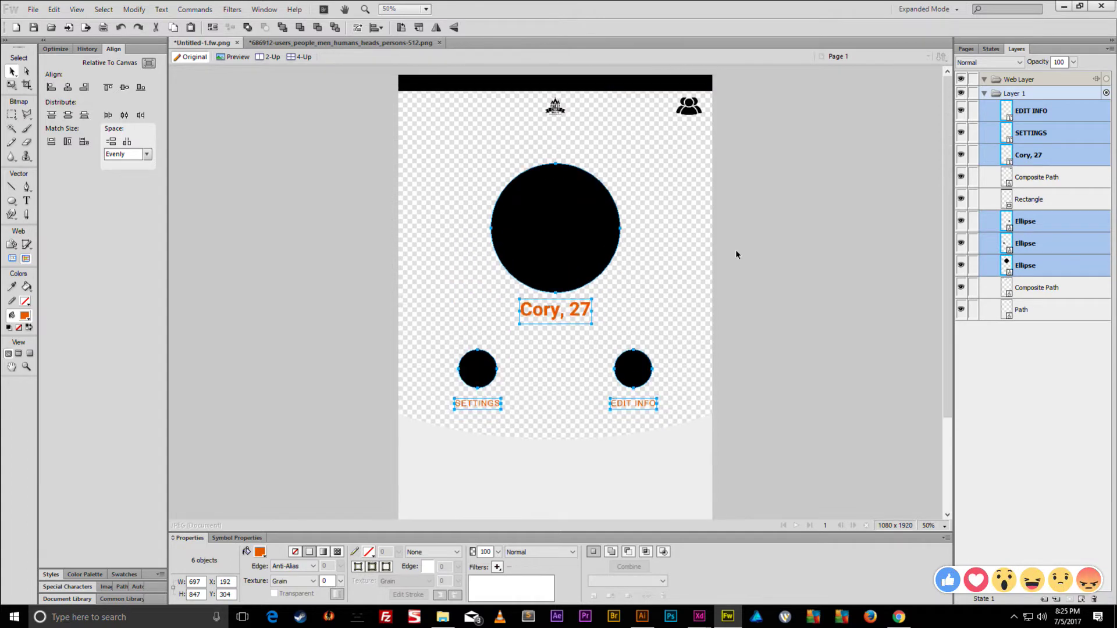
left_click(646, 282)
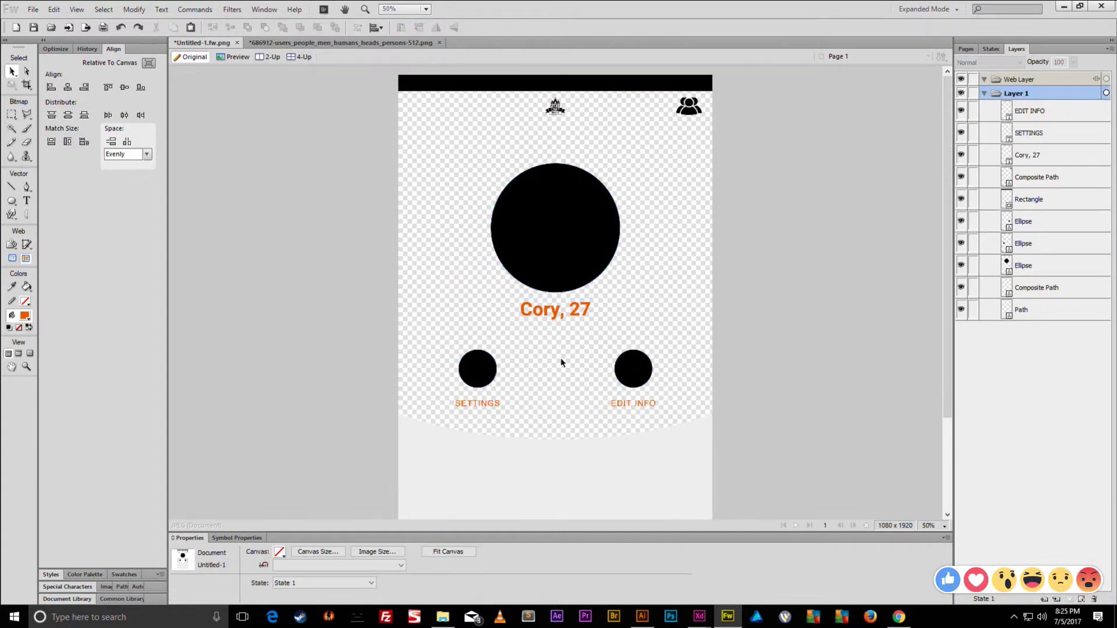
left_click_drag(11, 201, 35, 211)
left_click_drag(545, 341, 552, 409)
- Make the bar 2 px wide, light grey, and centre it horizontally on the canvas
double_click(197, 581)
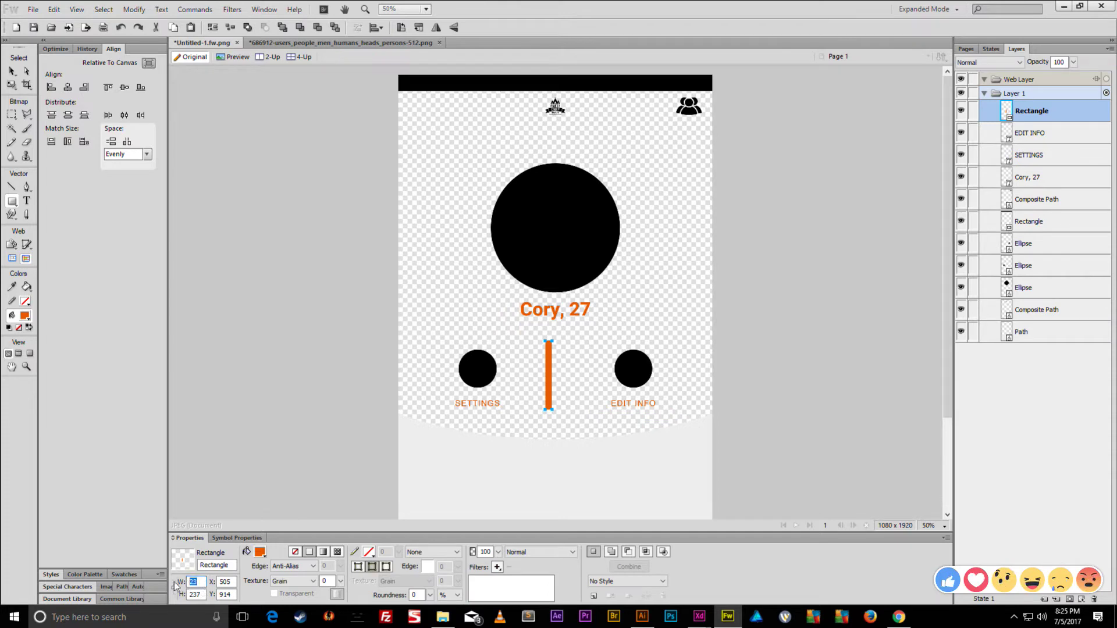
type("2")
key("Return")
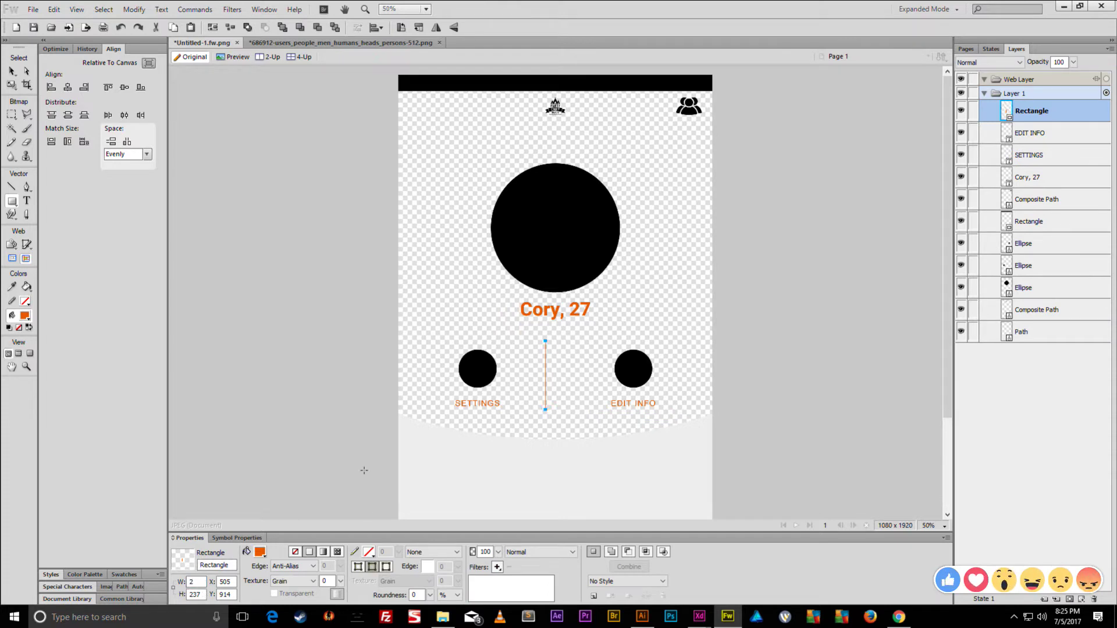
left_click(12, 71)
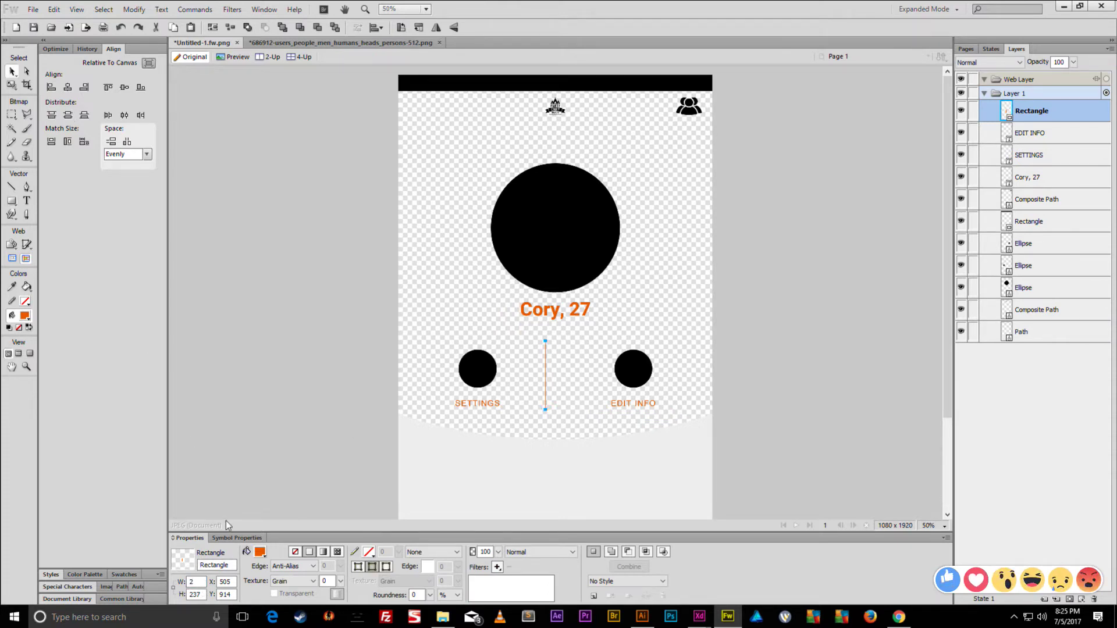
left_click(260, 552)
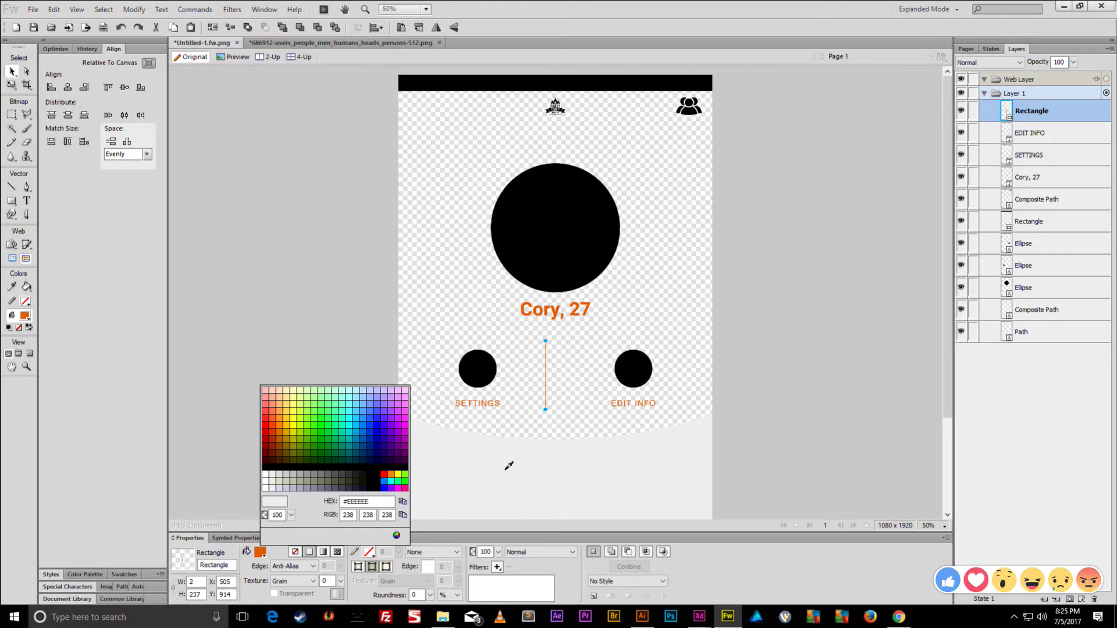
left_click(509, 466)
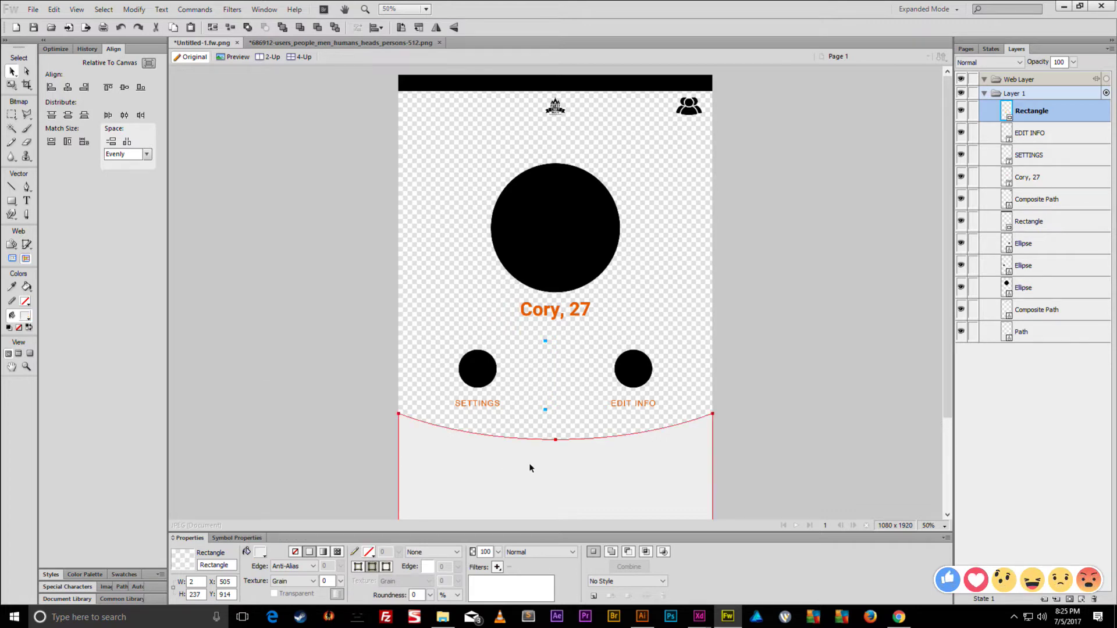
left_click(67, 87)
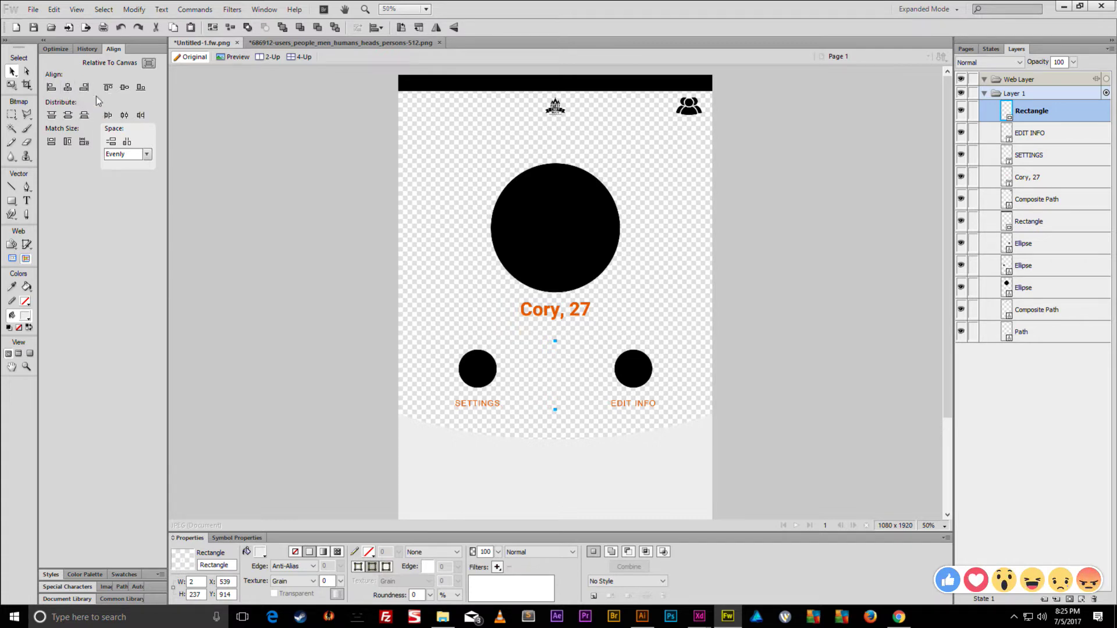
- Try no fill, grey and black on the divider line, then settle on white
key("ctrl+equal")
key("ctrl+equal")
key("ctrl+equal")
key("ctrl+equal")
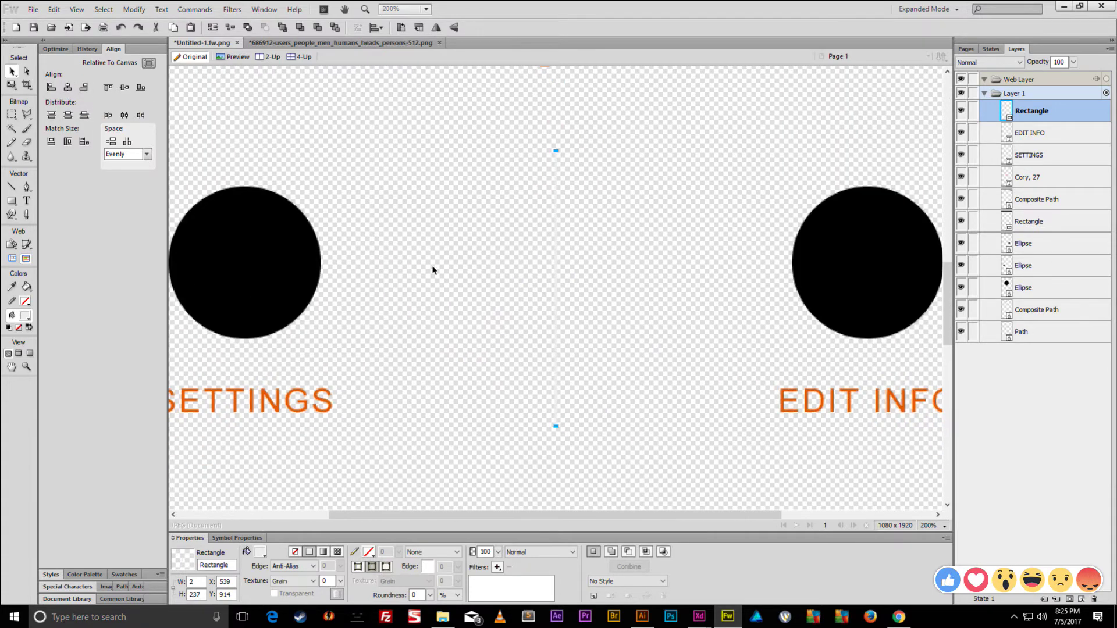
left_click(260, 551)
left_click(347, 413)
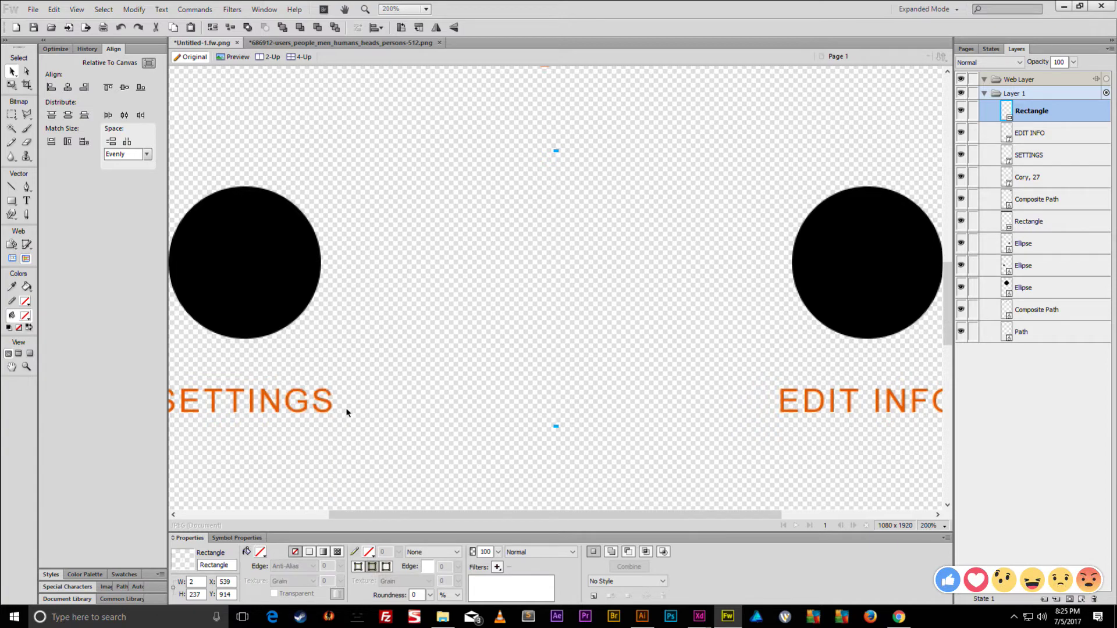
left_click(260, 552)
left_click(291, 473)
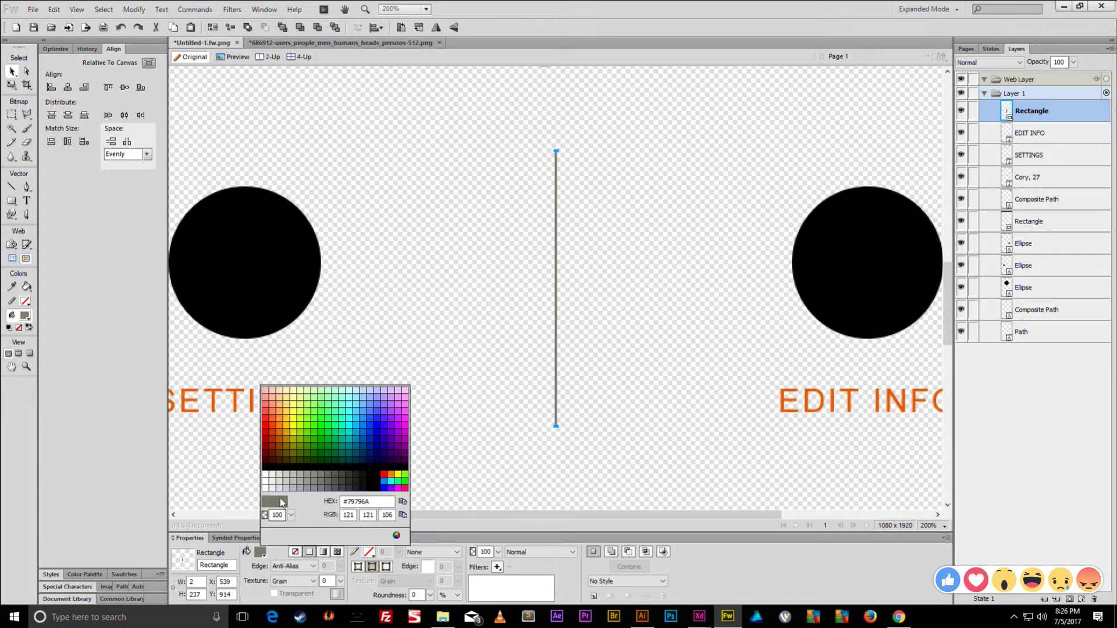
left_click(260, 552)
left_click(291, 464)
key("ctrl+minus")
key("ctrl+minus")
key("ctrl+minus")
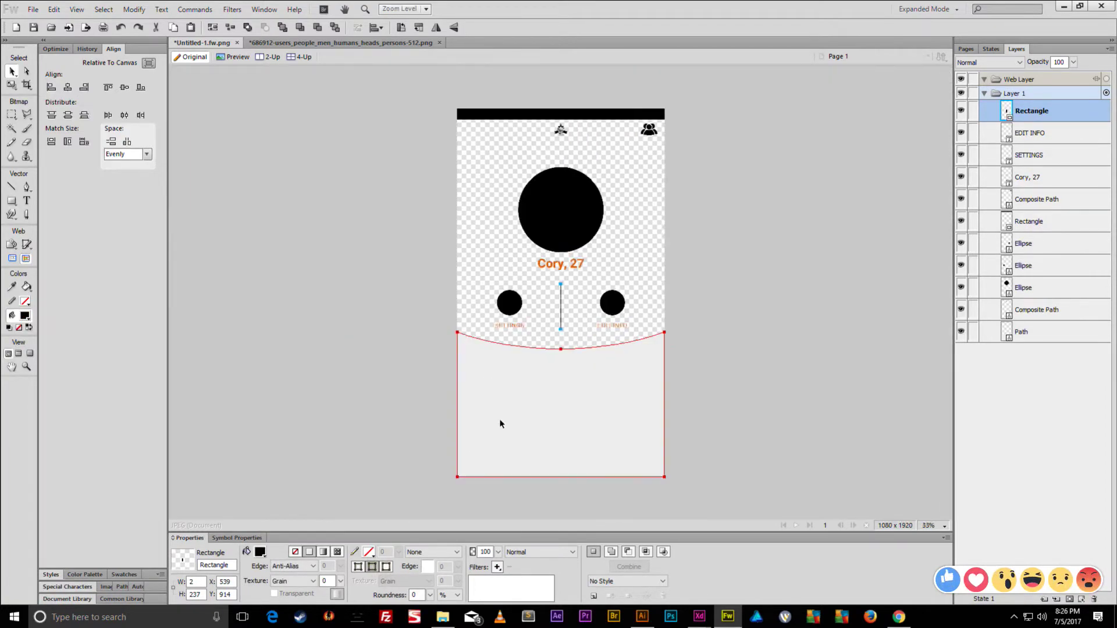
key("ctrl+equal")
key("ctrl+equal")
left_click(261, 552)
left_click(275, 467)
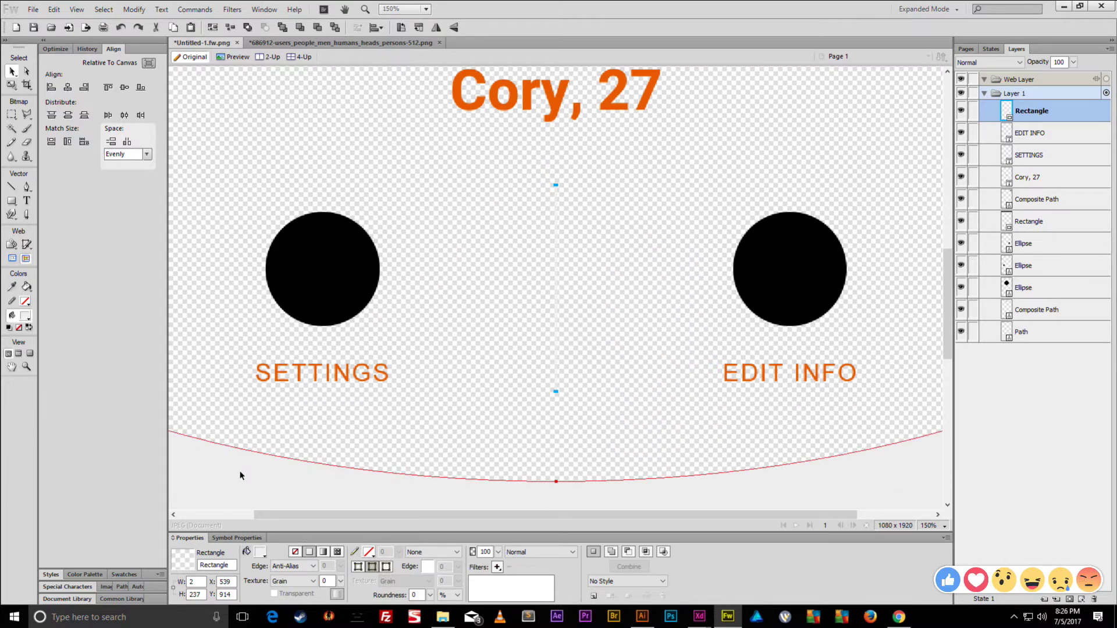
key("ctrl+minus")
key("ctrl+minus")
key("ctrl+minus")
key("ctrl+minus")
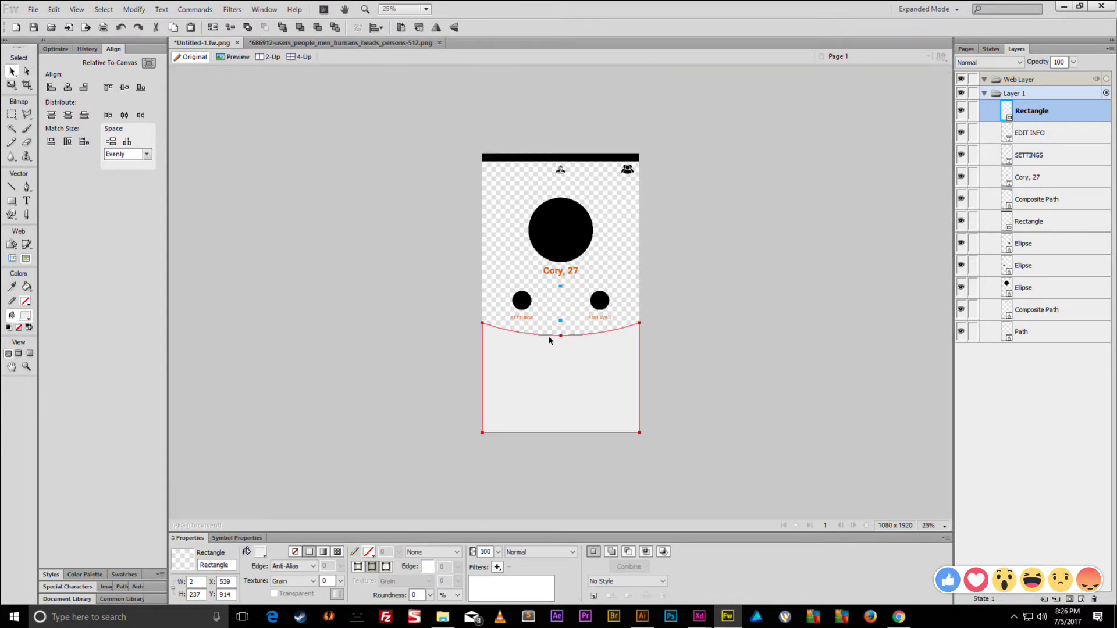
- Union the divider line and the curved lower area into a single path
left_click(556, 365, "shift")
left_click(134, 9)
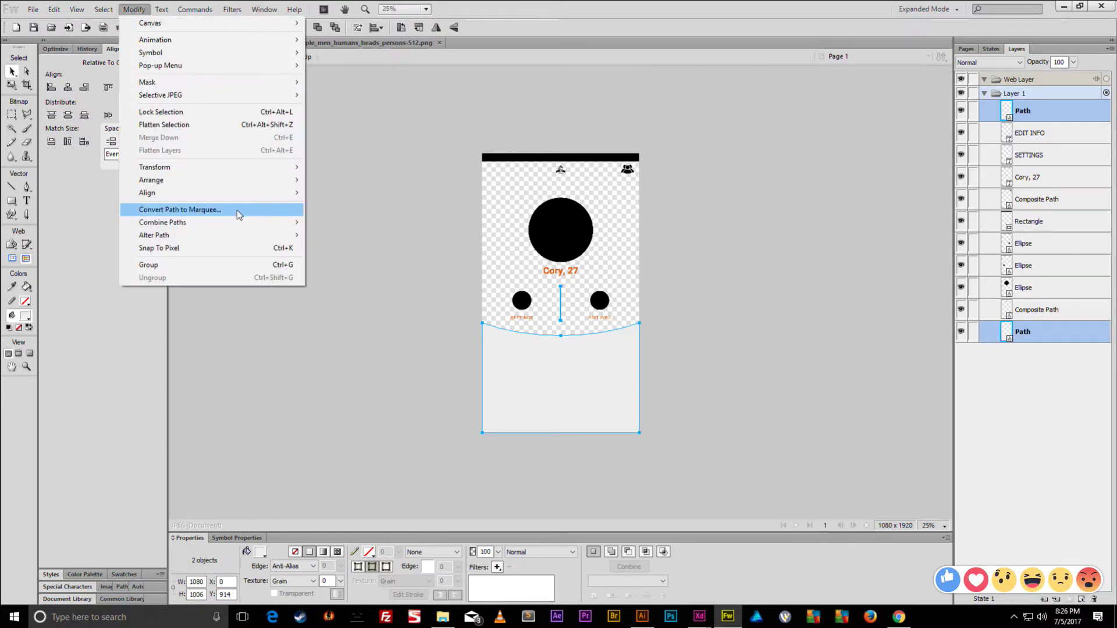
mouse_move(273, 222)
left_click(351, 256)
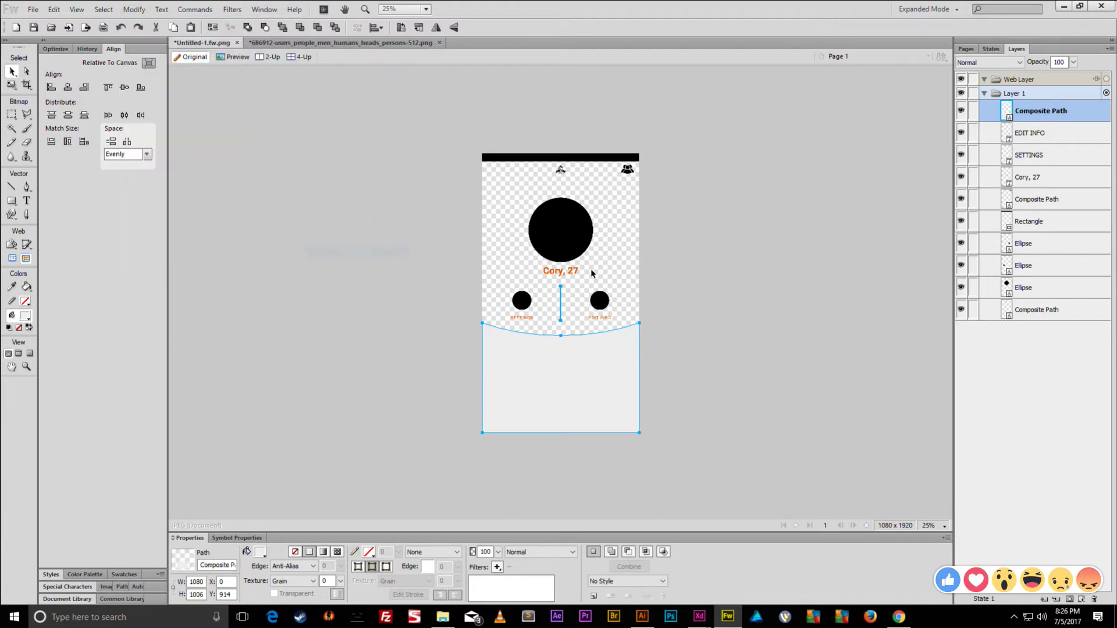
- Fill both small circles with light grey
left_click(600, 300)
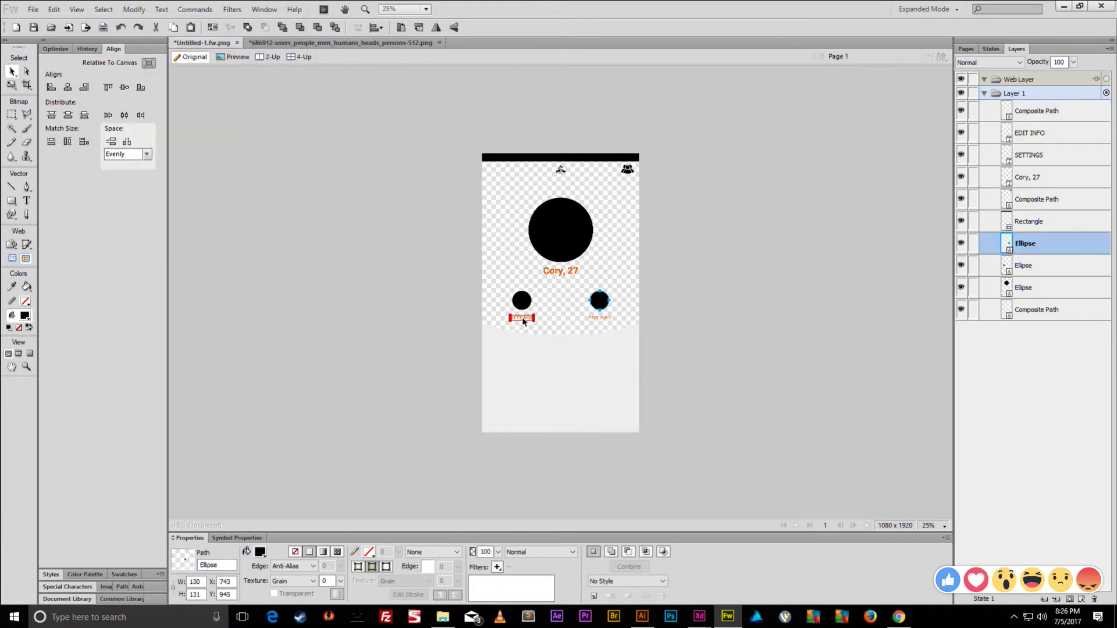
left_click(522, 318)
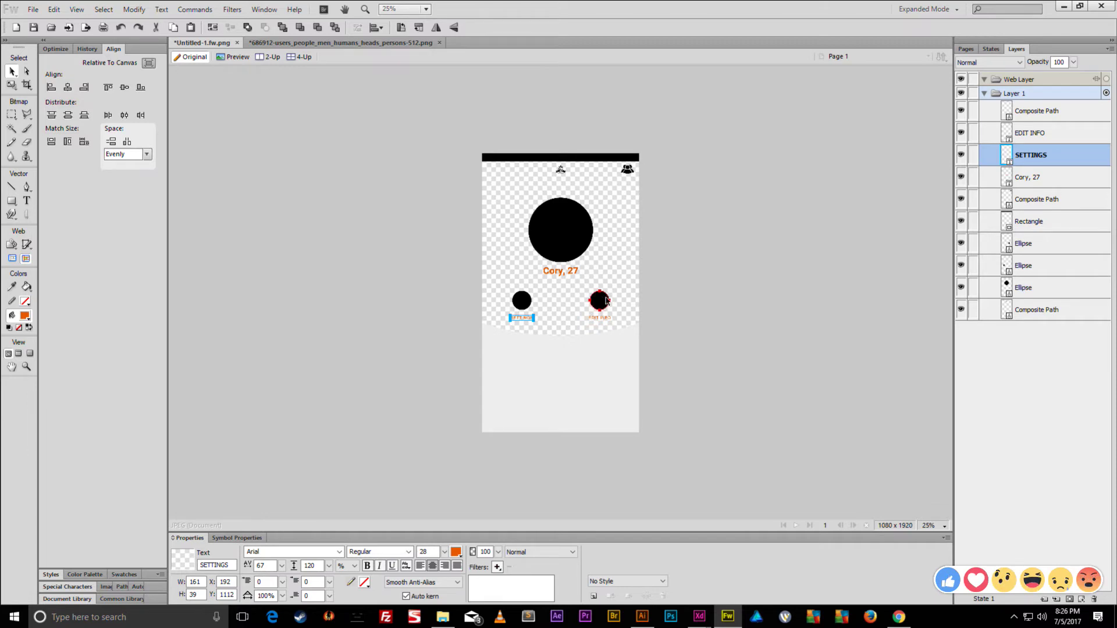
left_click(605, 301)
left_click(515, 302, "shift")
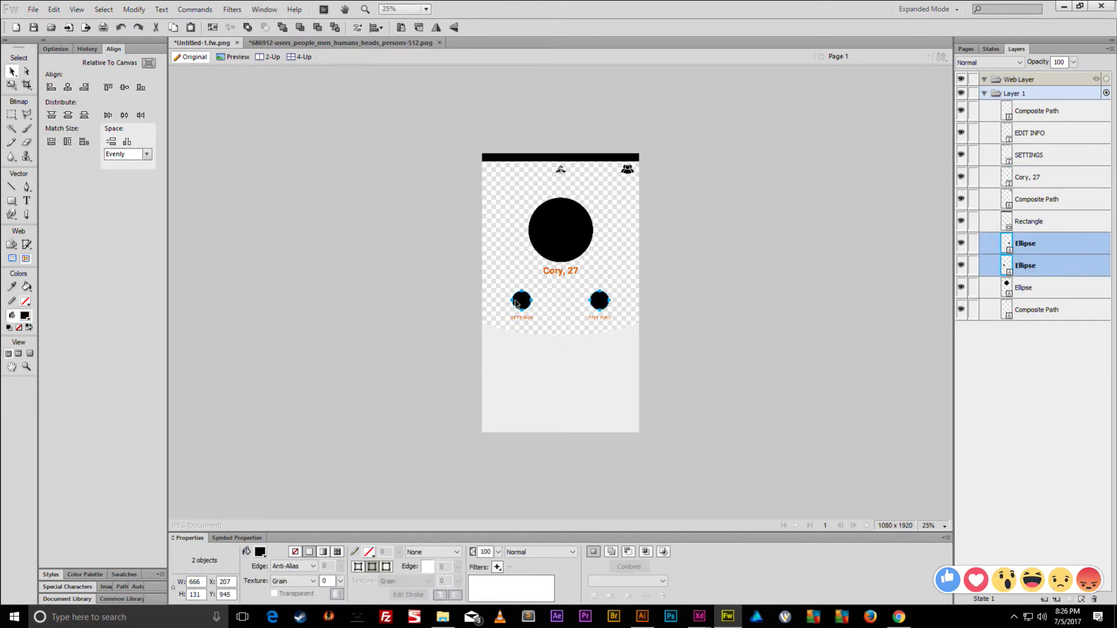
left_click(260, 552)
left_click(521, 401)
left_click(392, 429)
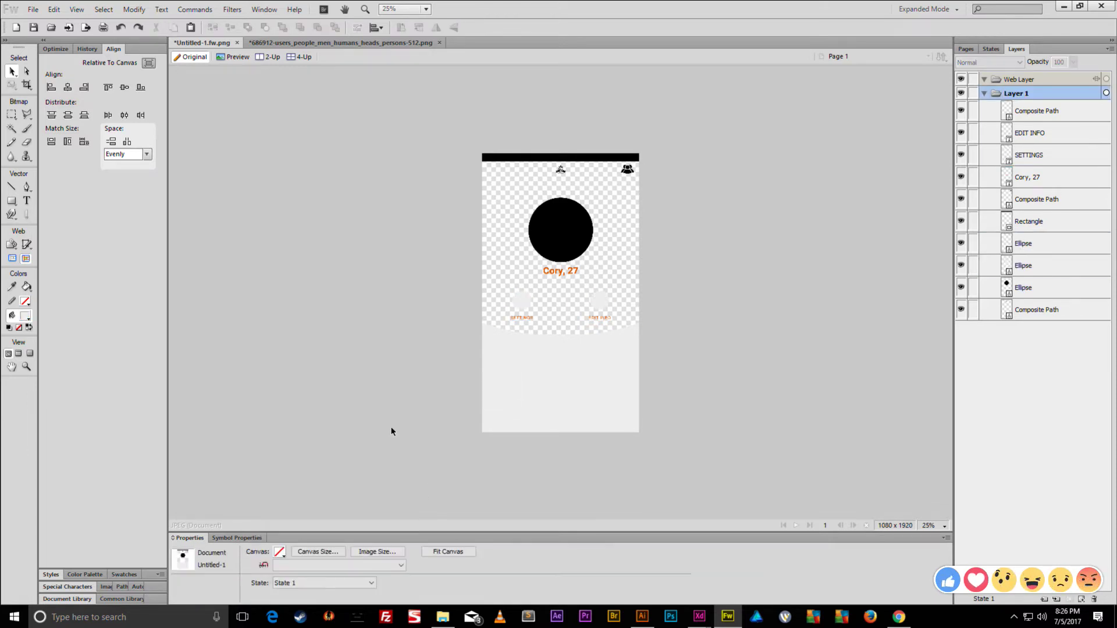
- Change the canvas colour to green
left_click(279, 553)
left_click(347, 449)
key("ctrl+equal")
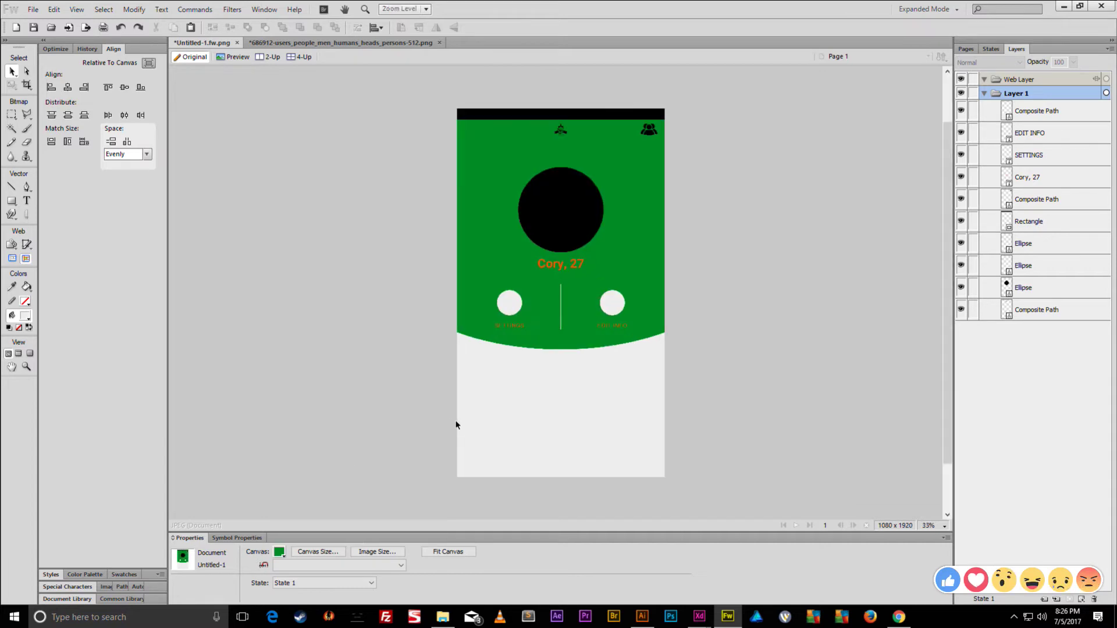
key("ctrl+equal")
key("ctrl+equal")
key("ctrl+equal")
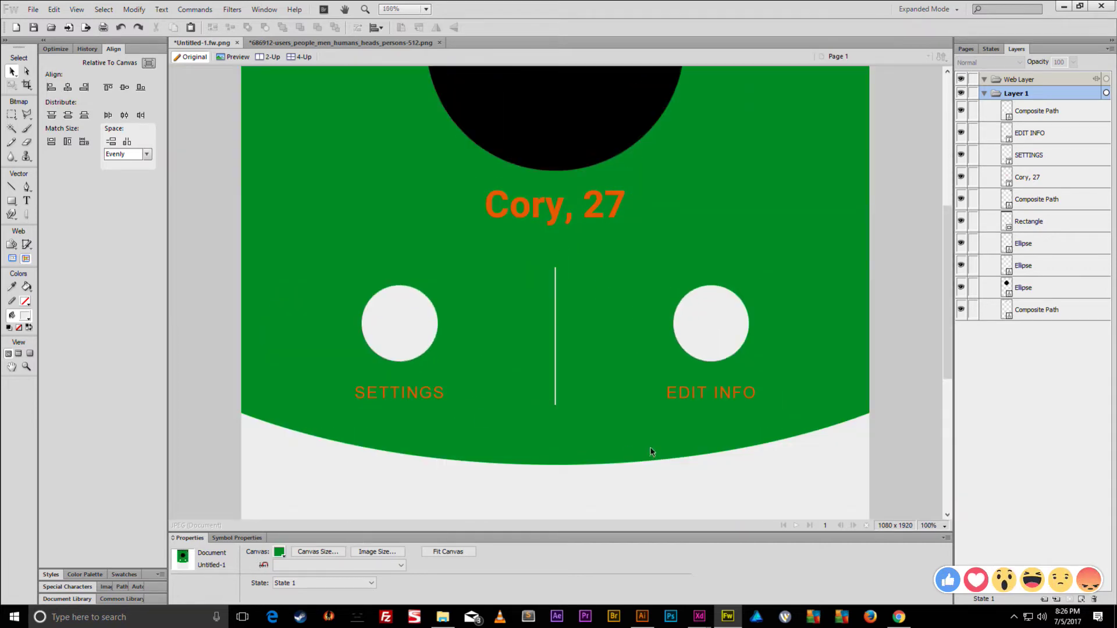
scroll(651, 451, "up", 6)
scroll(529, 390, "down", 10)
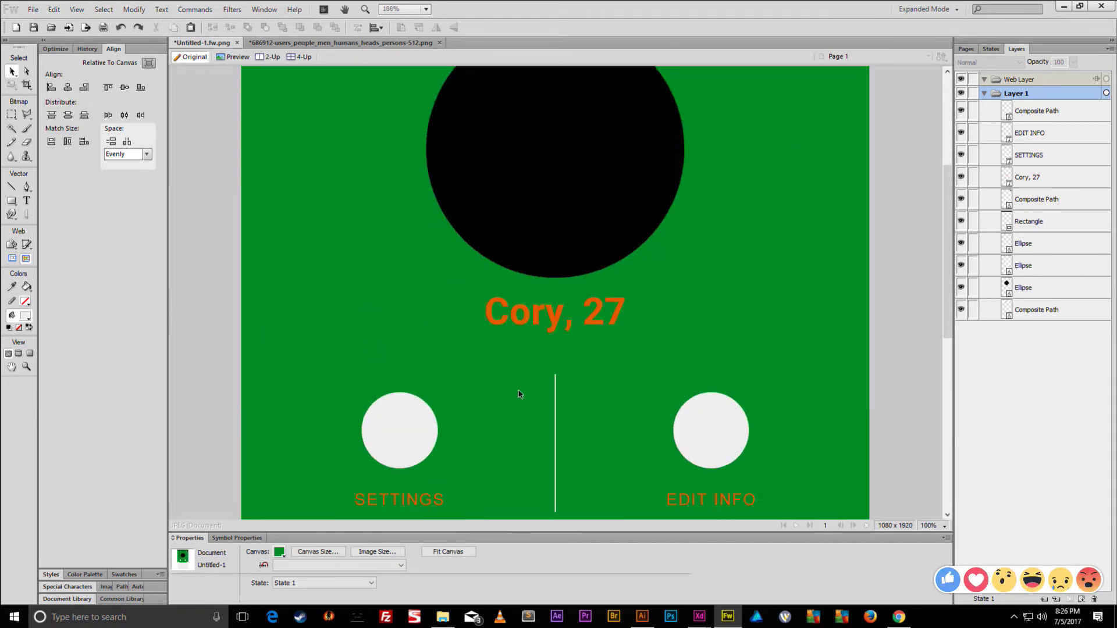
key("ctrl+minus")
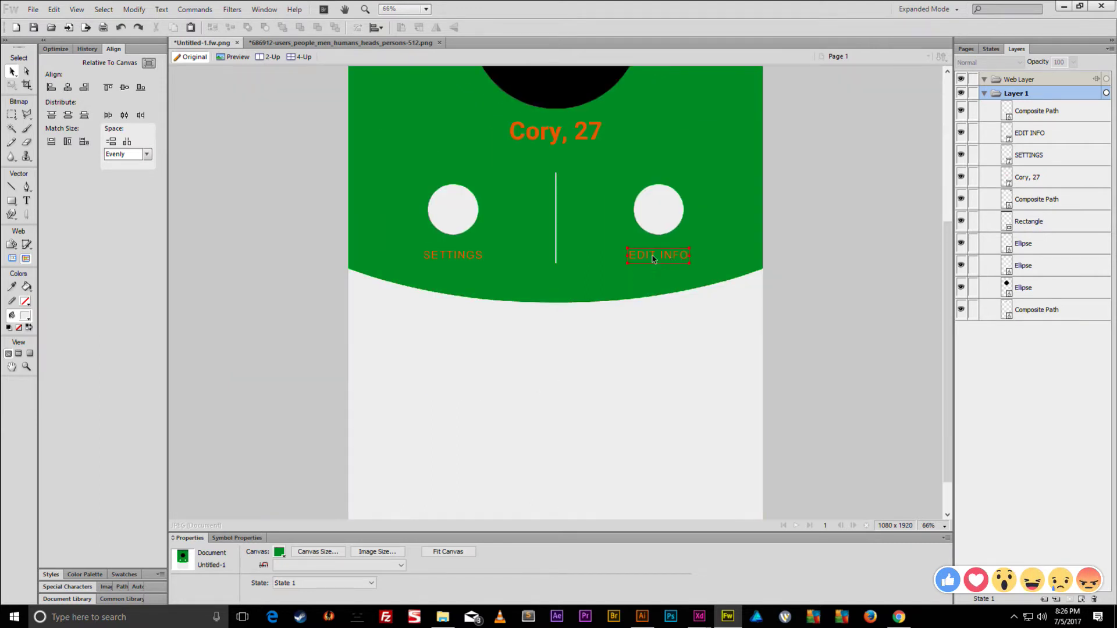
- Make the EDIT INFO, SETTINGS and Cory, 27 text black
left_click(654, 259)
left_click(477, 254, "shift")
left_click(550, 138, "shift")
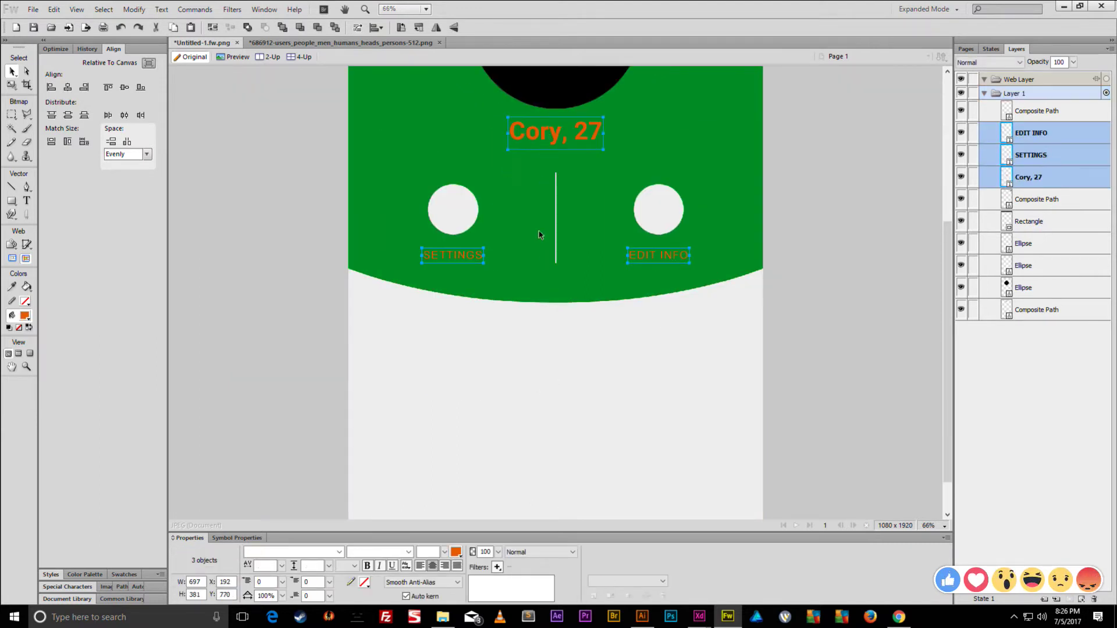
left_click(456, 552)
left_click(476, 467)
left_click(202, 200)
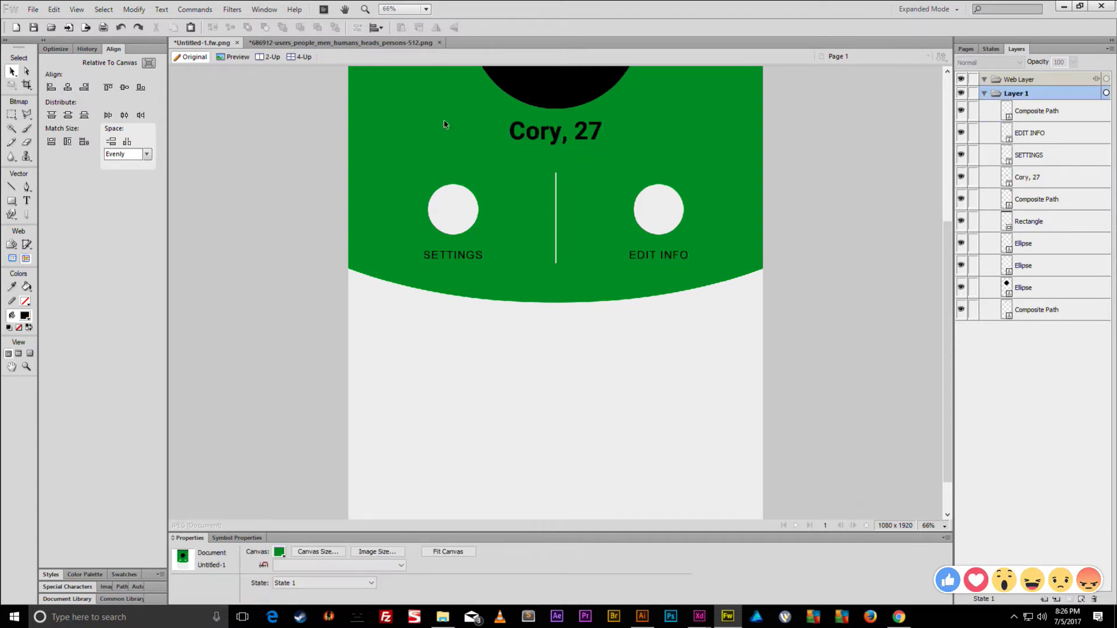
- Set the Cory, 27 text to Arial Bold
left_click(547, 142)
left_click(339, 551)
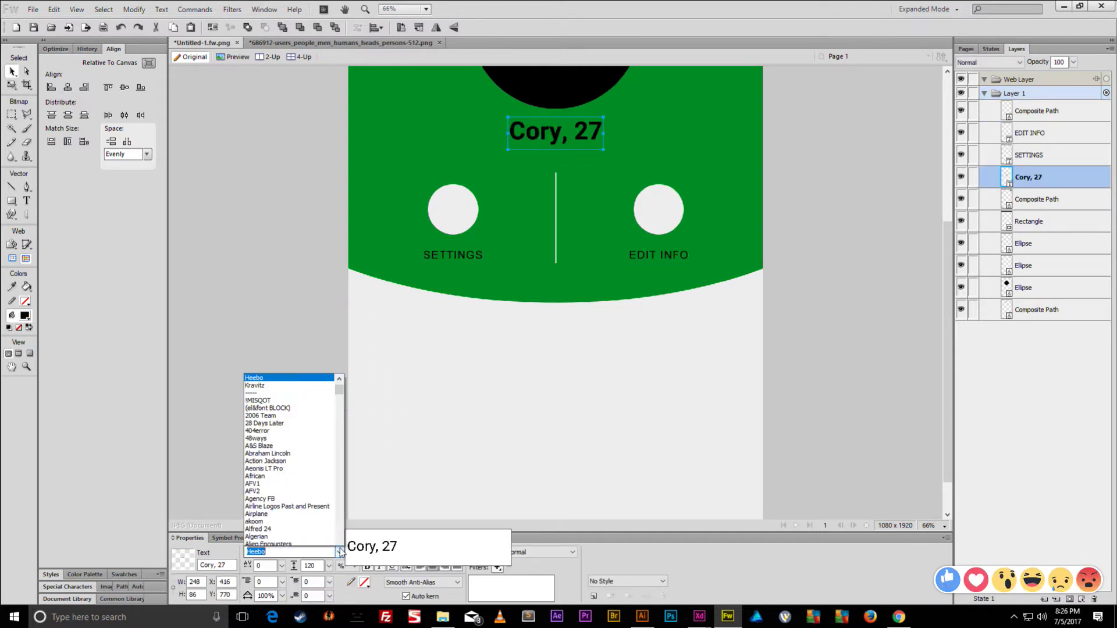
type("Arial")
key("Return")
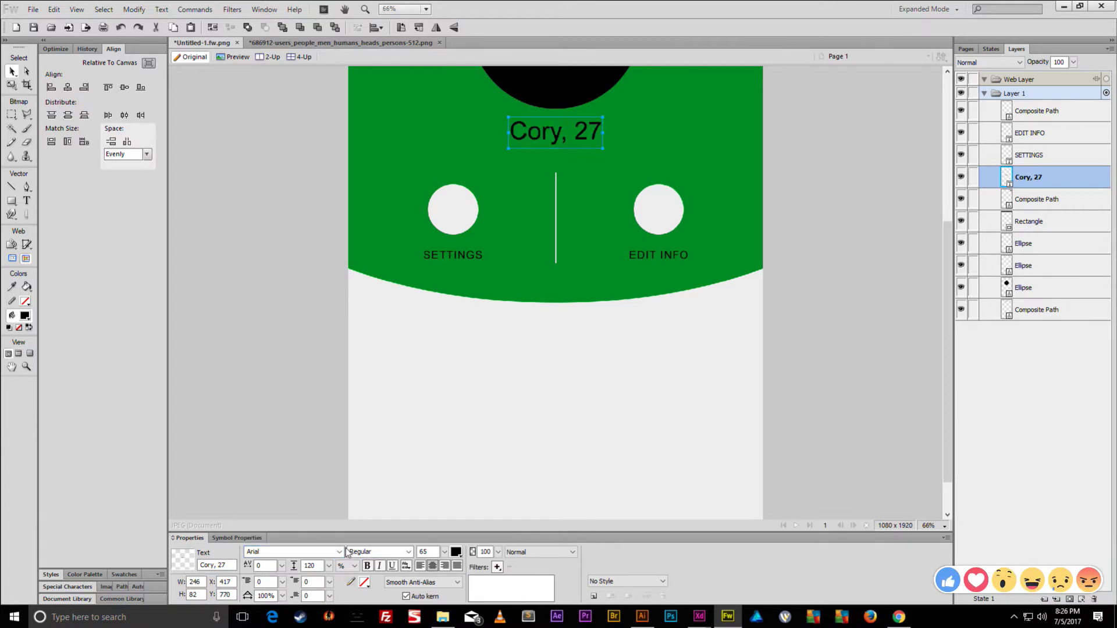
left_click(387, 552)
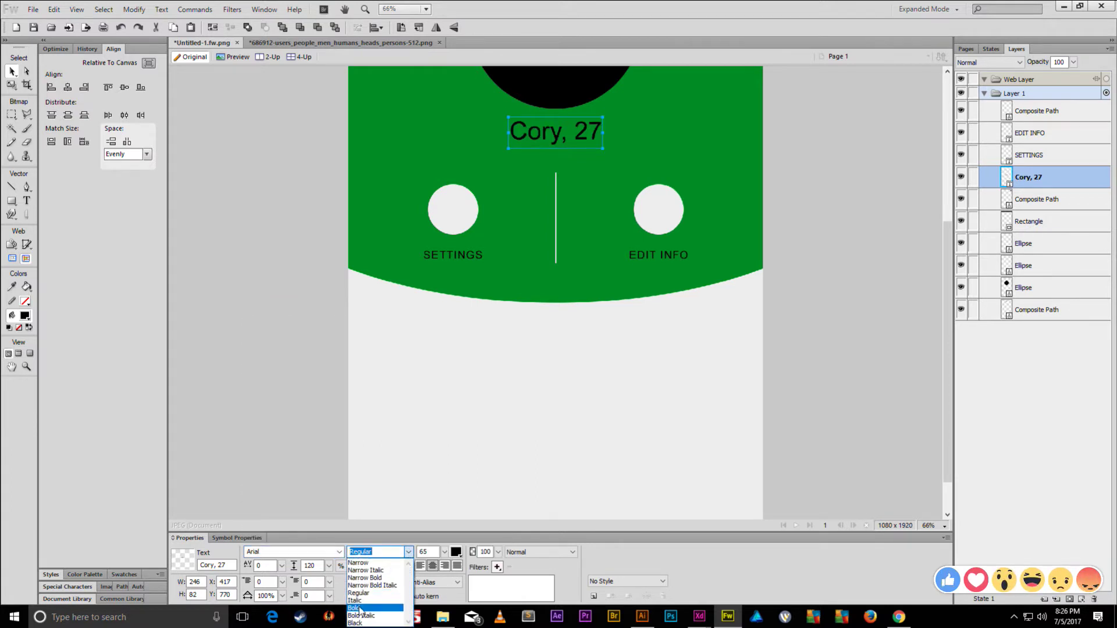
left_click(372, 607)
left_click(267, 259)
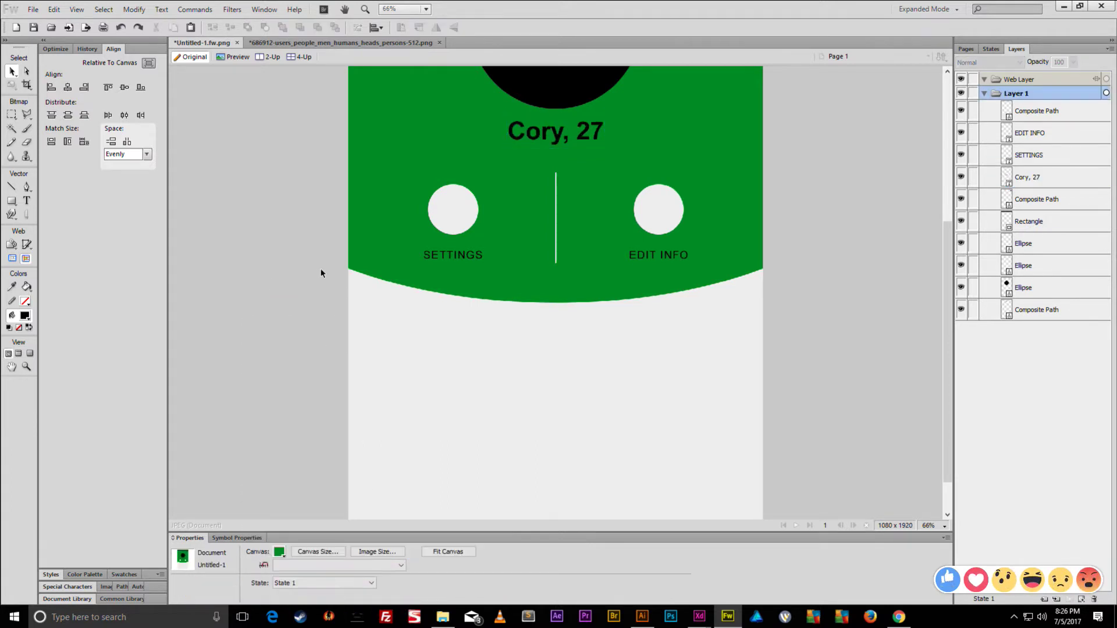
- Check the bell icon, then bring the Chrome Google Images results to the front
scroll(320, 273, "up", 3)
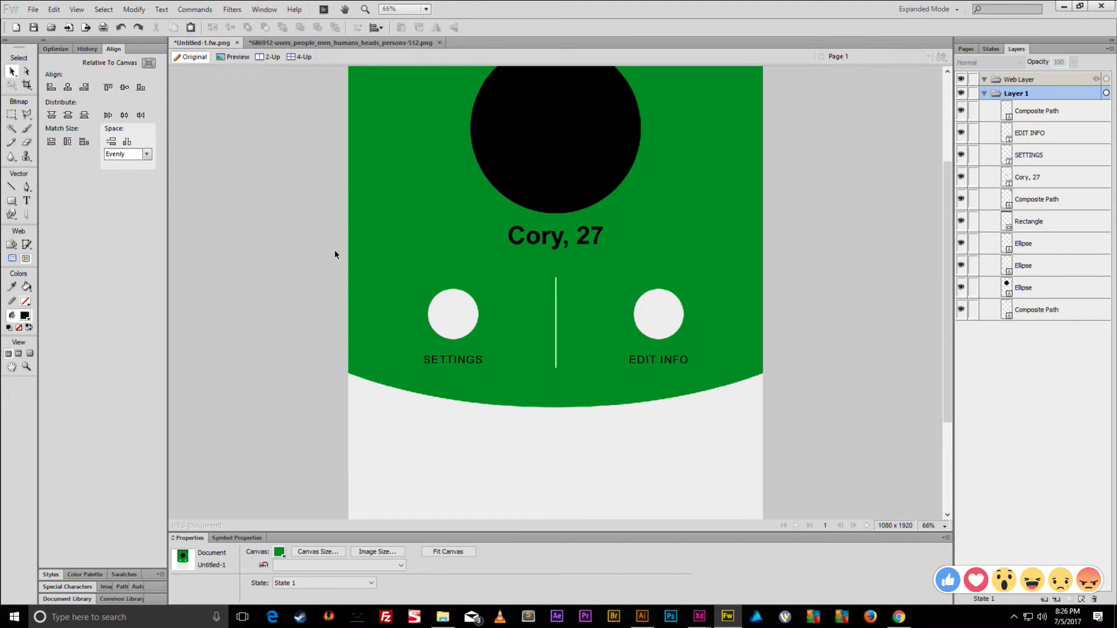
scroll(338, 257, "down", 2)
scroll(355, 263, "up", 2)
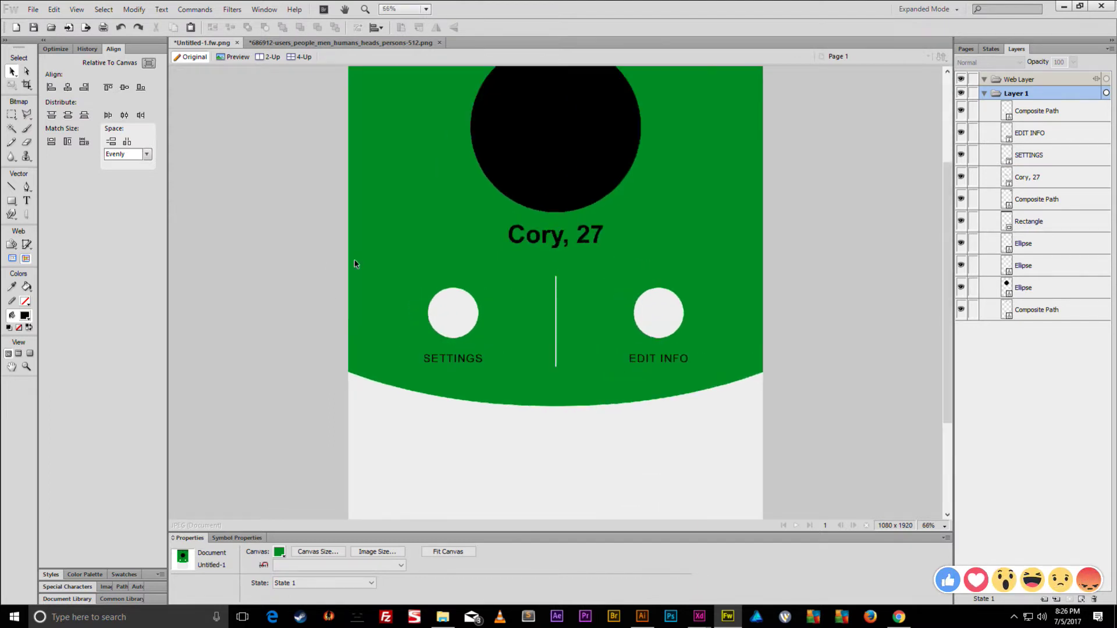
scroll(357, 264, "down", 1)
scroll(375, 263, "up", 2)
scroll(384, 269, "down", 2)
scroll(429, 237, "up", 3)
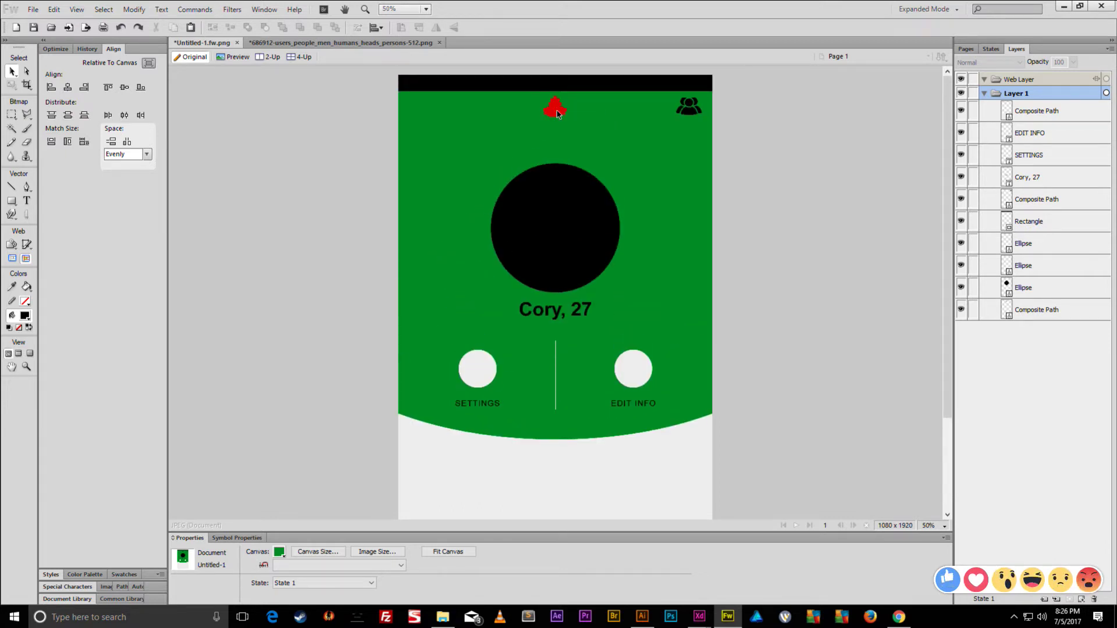
left_click(561, 112)
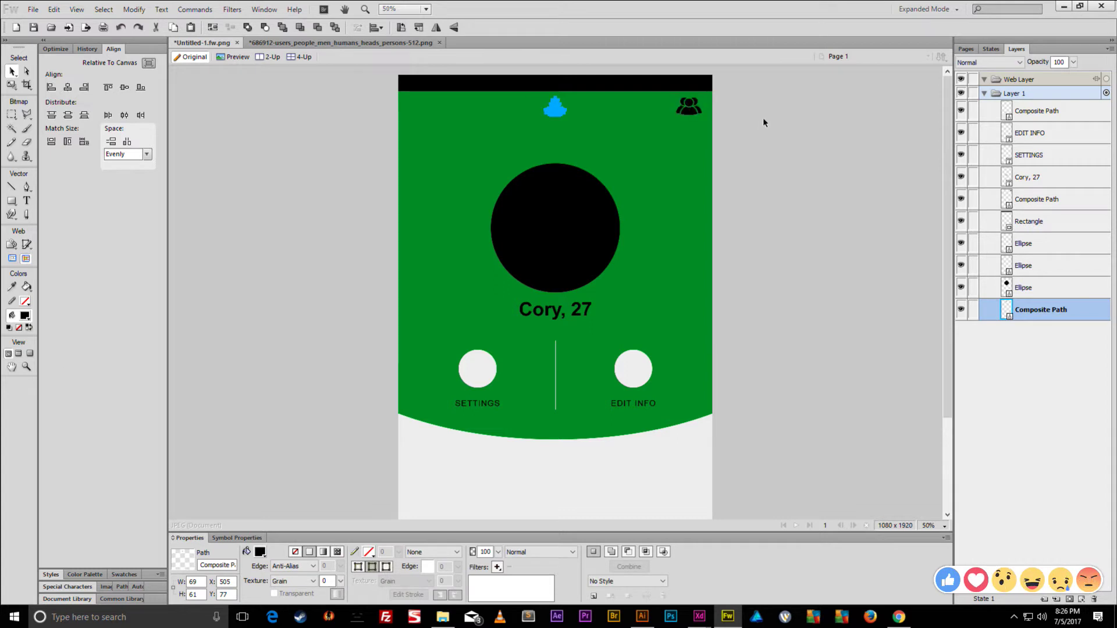
left_click(764, 122)
scroll(681, 274, "down", 3)
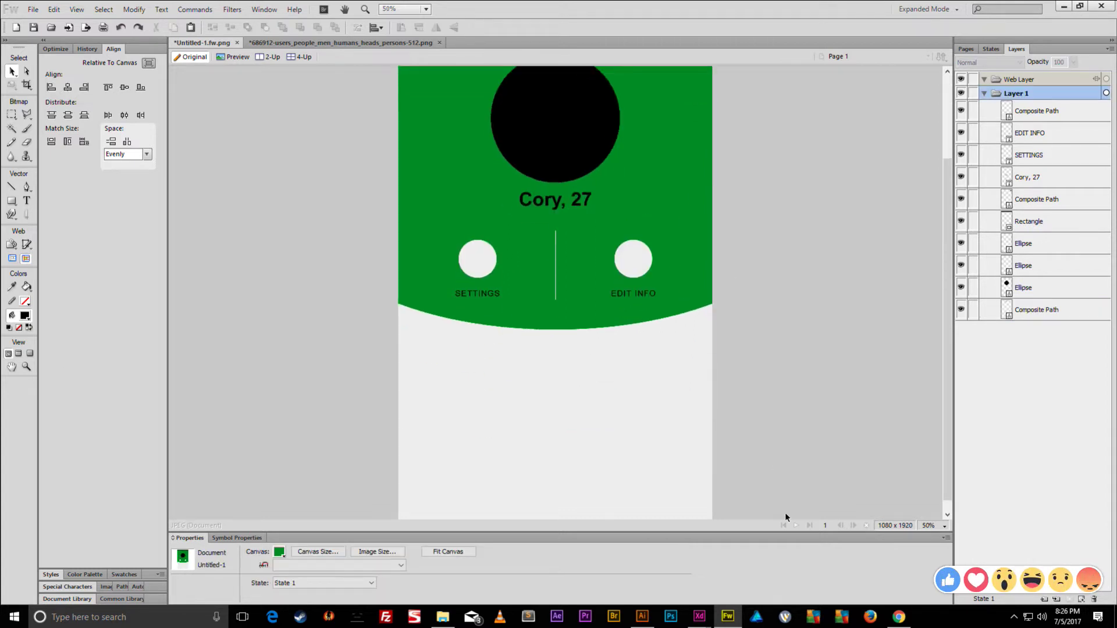
left_click(899, 616)
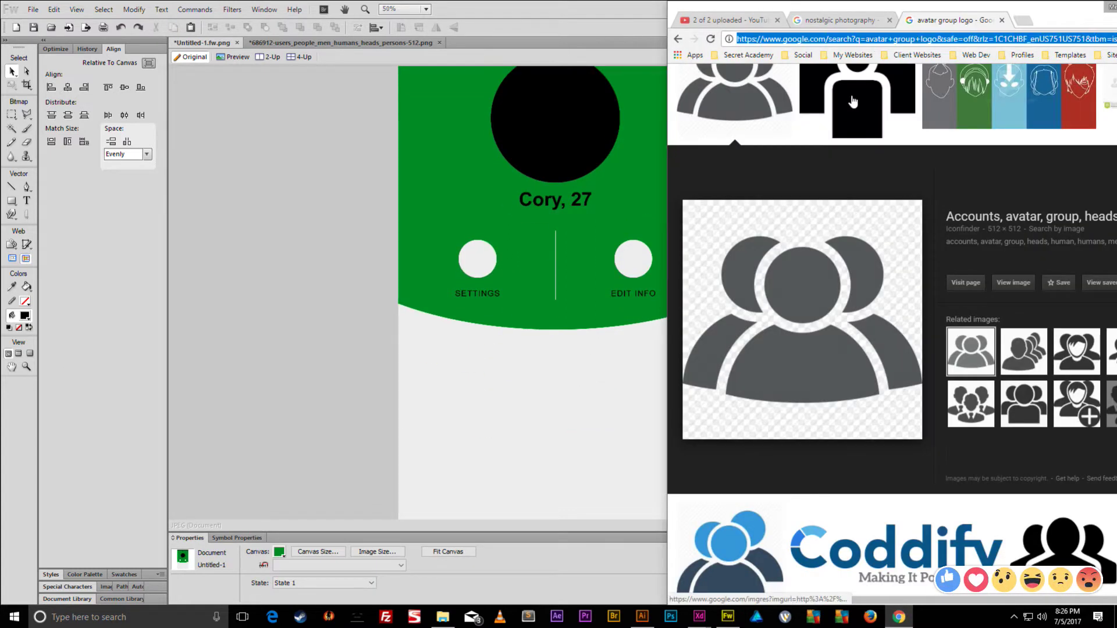
- Search Google Images for 'COG ICON'
scroll(852, 102, "up", 3)
left_click(847, 93)
triple_click(846, 95)
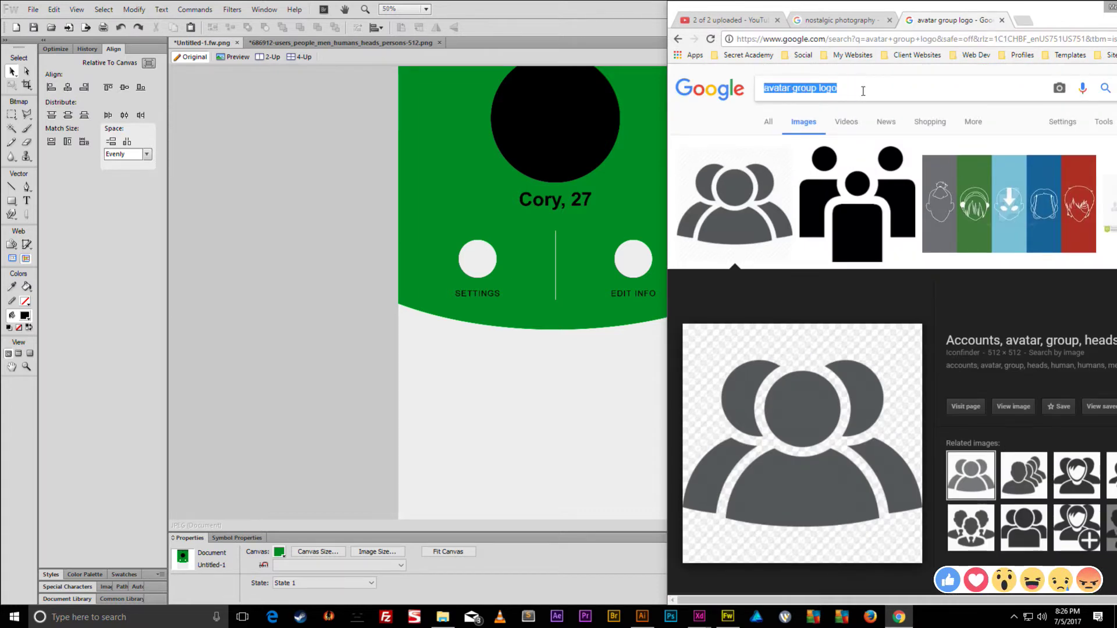
type("COG ICON")
key("Return")
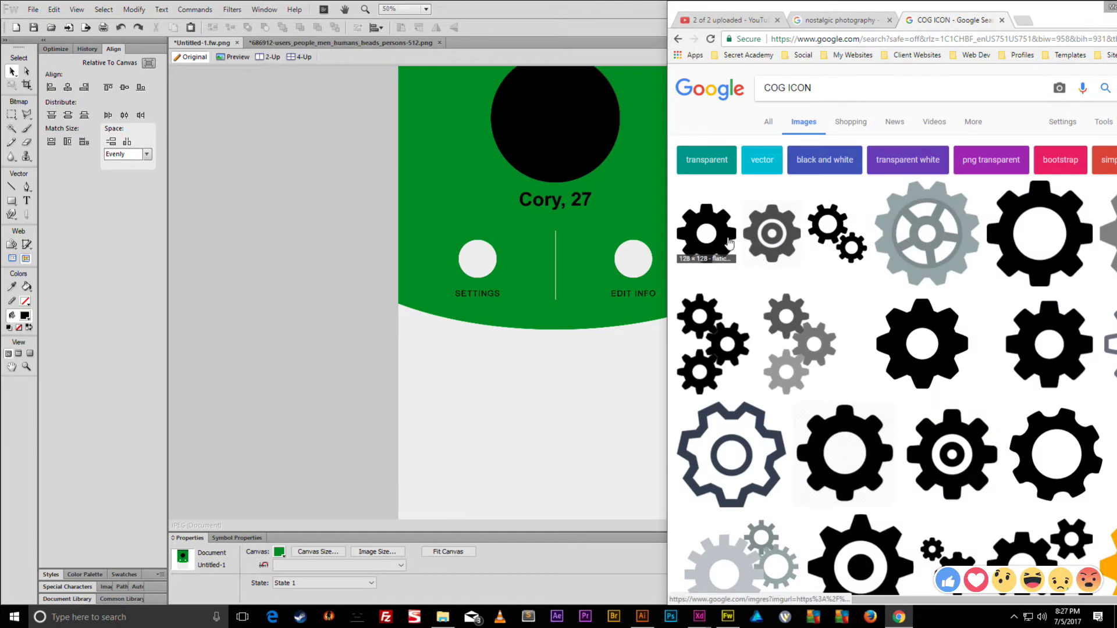
- Save the black cog icon image as 25442.png
left_click(720, 244)
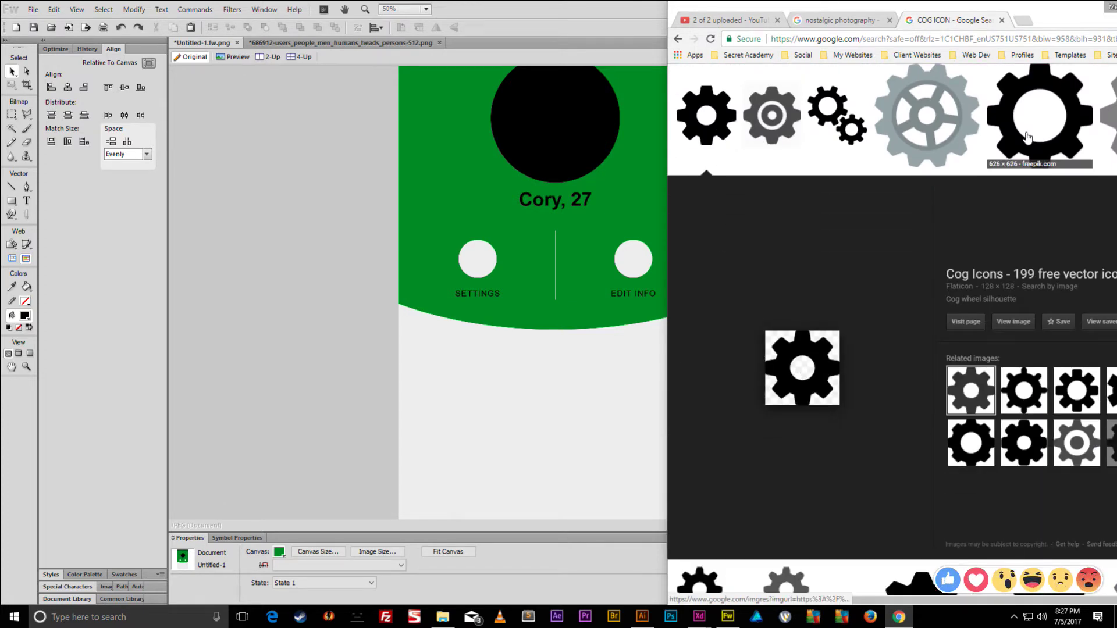
right_click(828, 346)
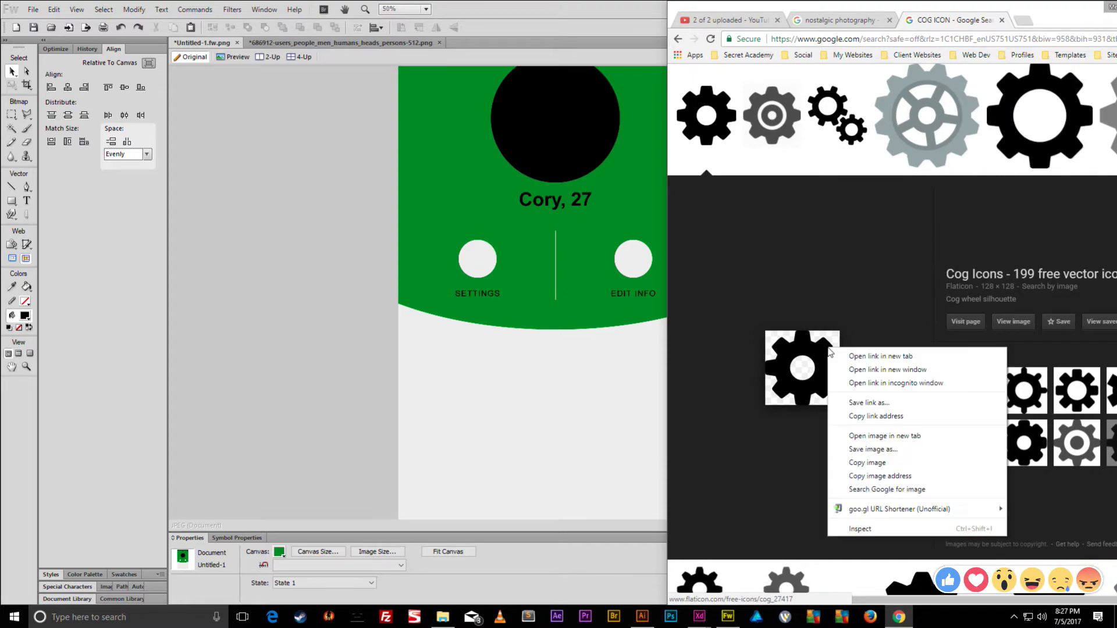
left_click(873, 449)
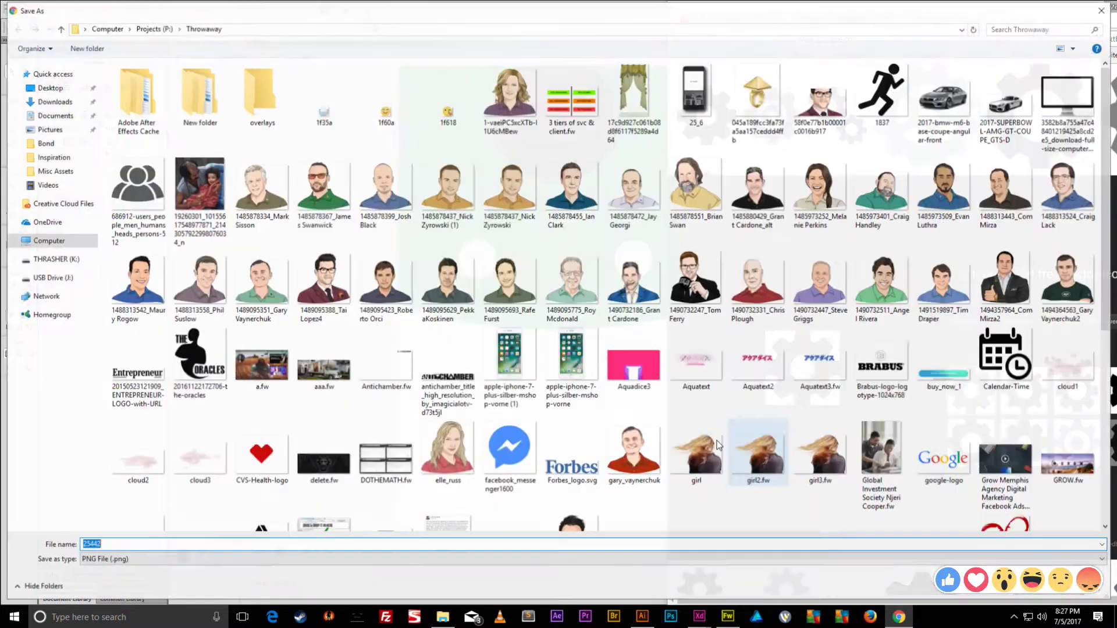
left_click(1037, 592)
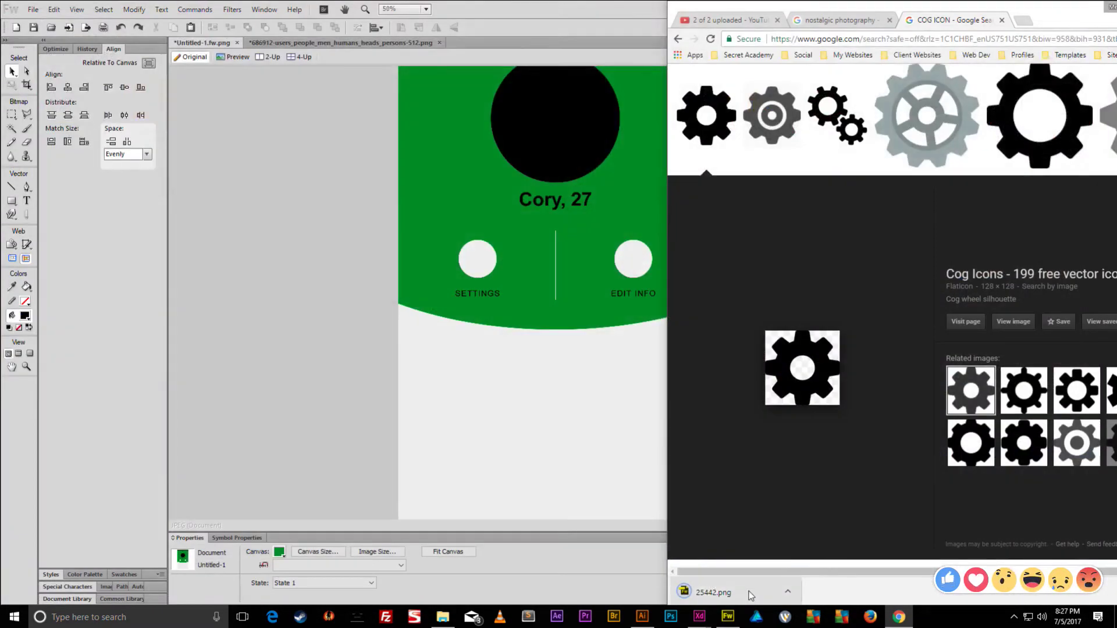
- Open 25442.png in Fireworks and scale the gear up to 674 × 674
left_click(714, 593)
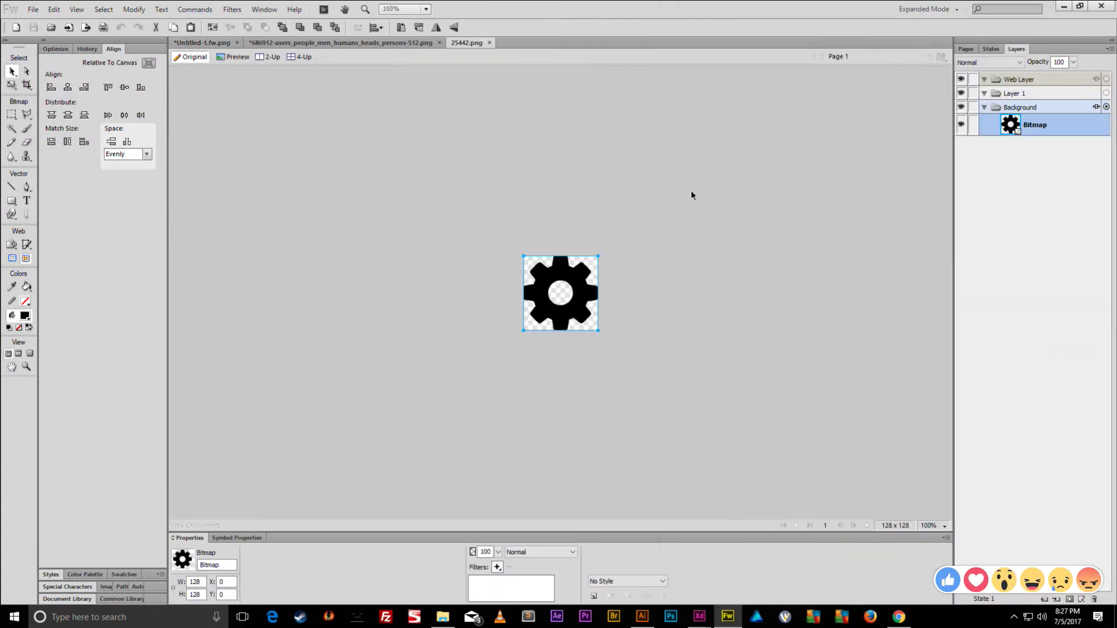
key("q")
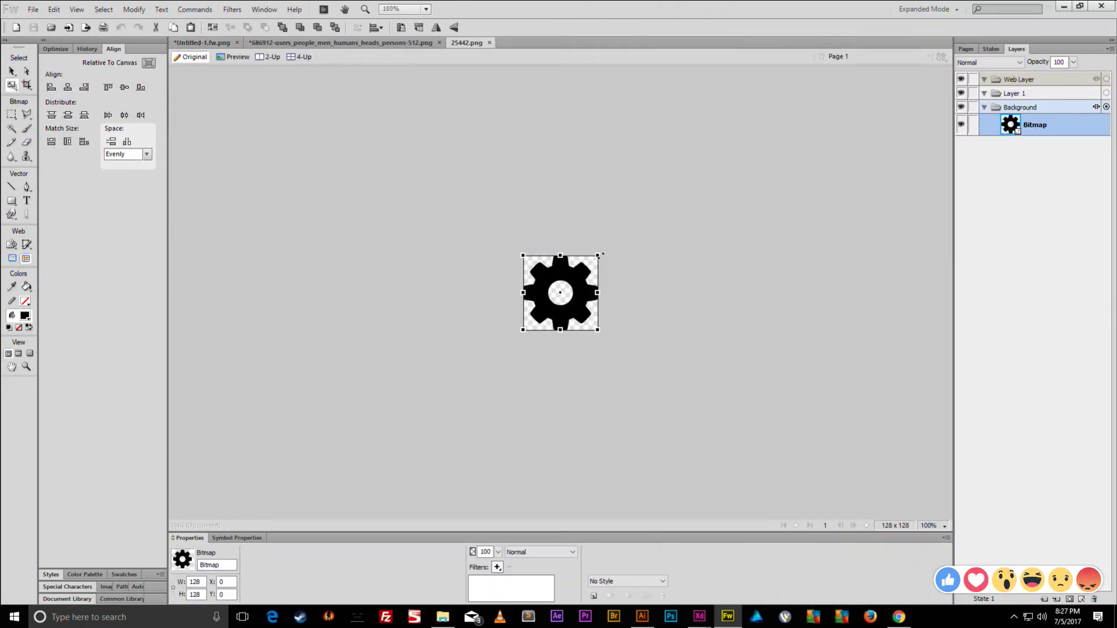
left_click_drag(602, 255, 765, 113)
key("Return")
key("ctrl+alt+f")
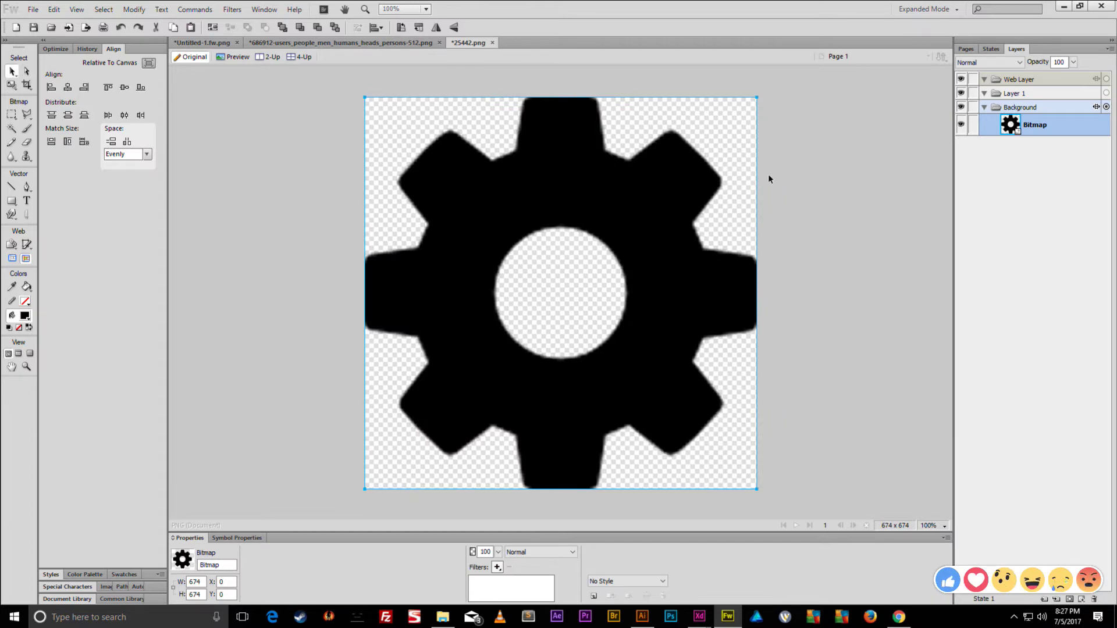
- Shrink the gear to about 528 pixels, then revert it to 128 pixels
key("q")
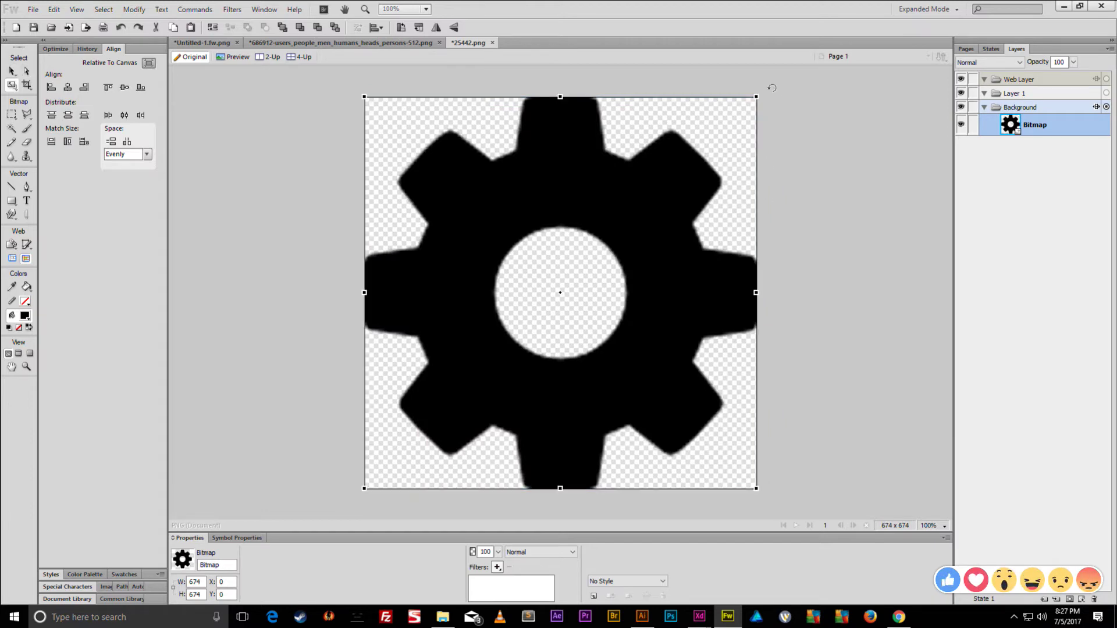
left_click_drag(757, 97, 715, 139)
key("Return")
left_click(780, 157)
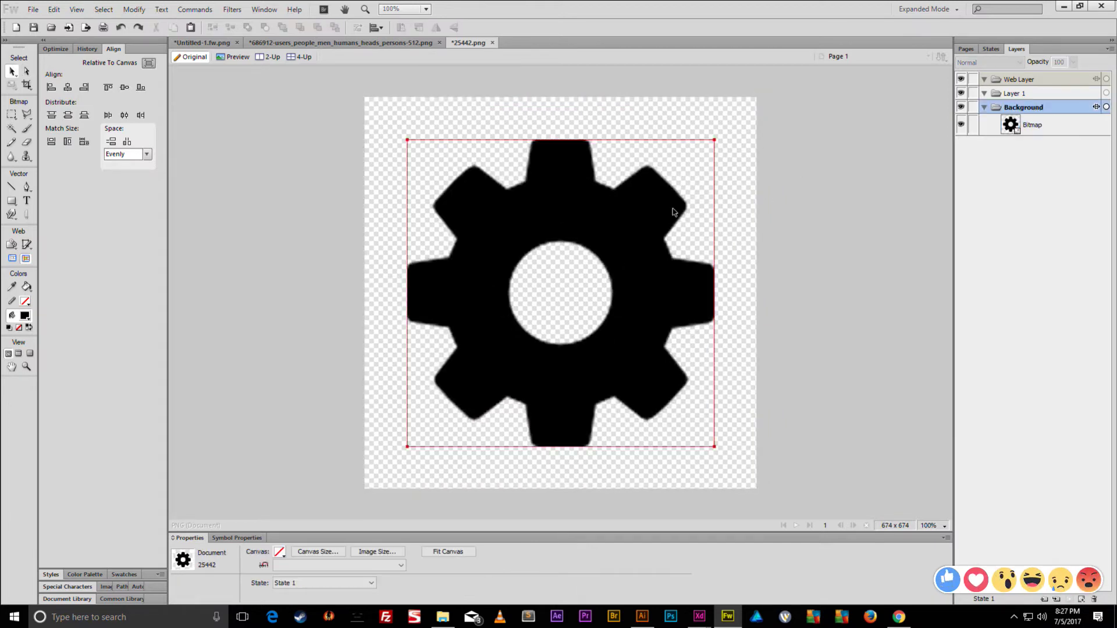
key("ctrl+a")
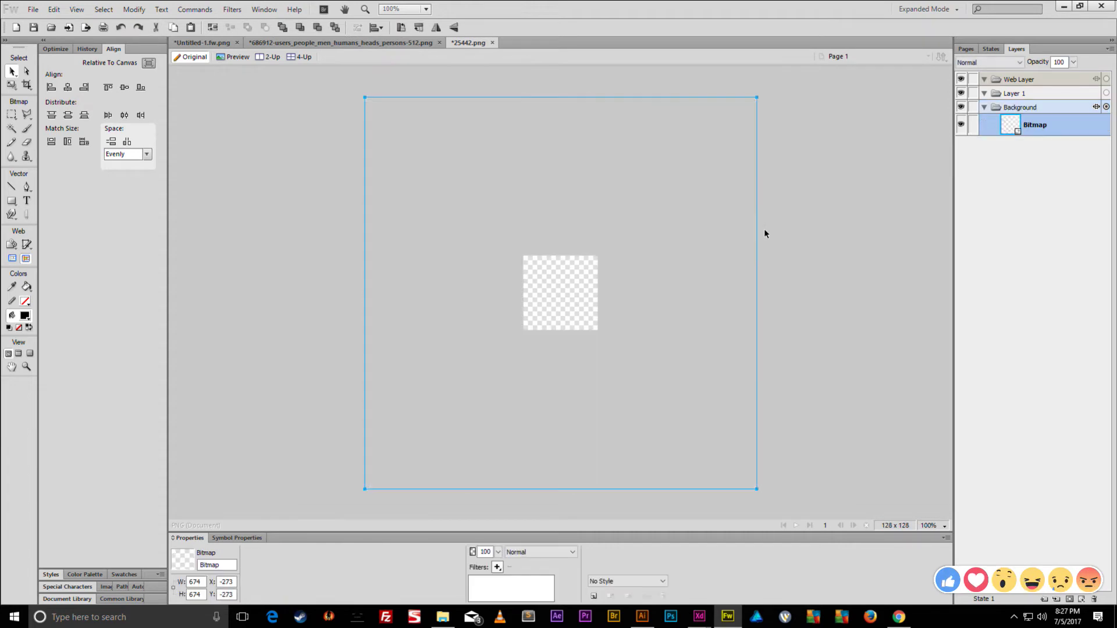
left_click(648, 259)
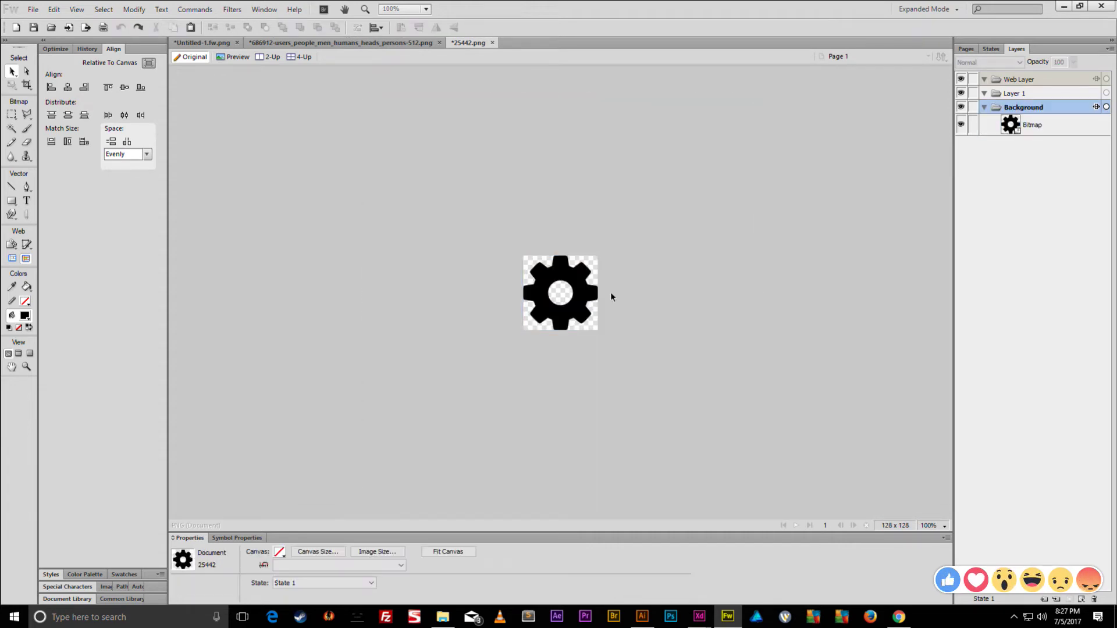
- Set the canvas to 1080 × 1080 and enlarge the gear to about 657 pixels
left_click(334, 553)
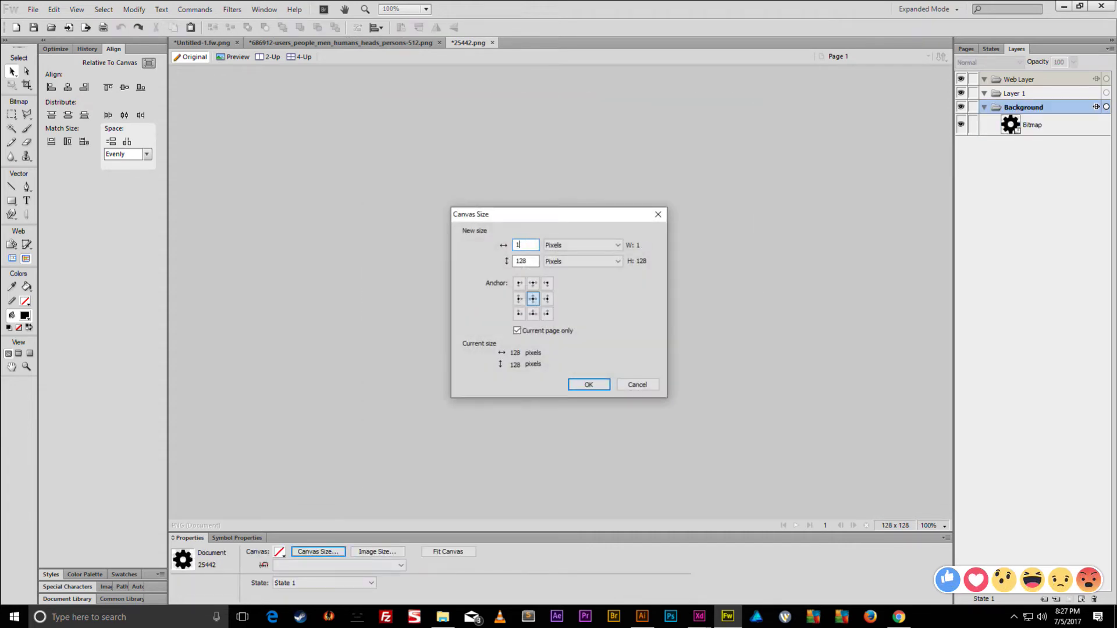
type("1080")
key("Return")
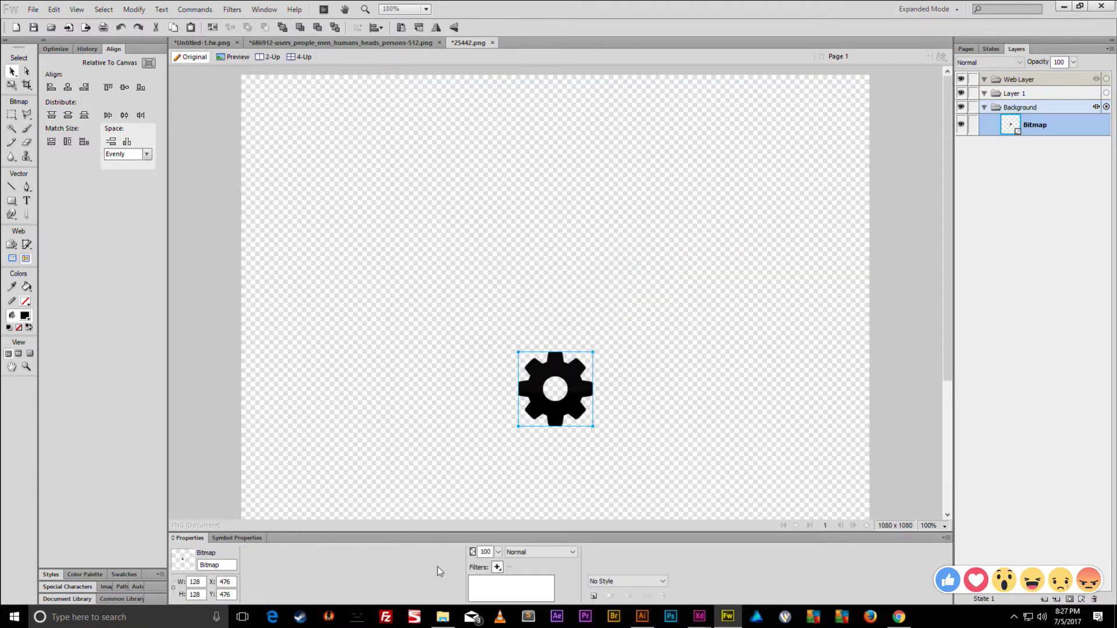
key("q")
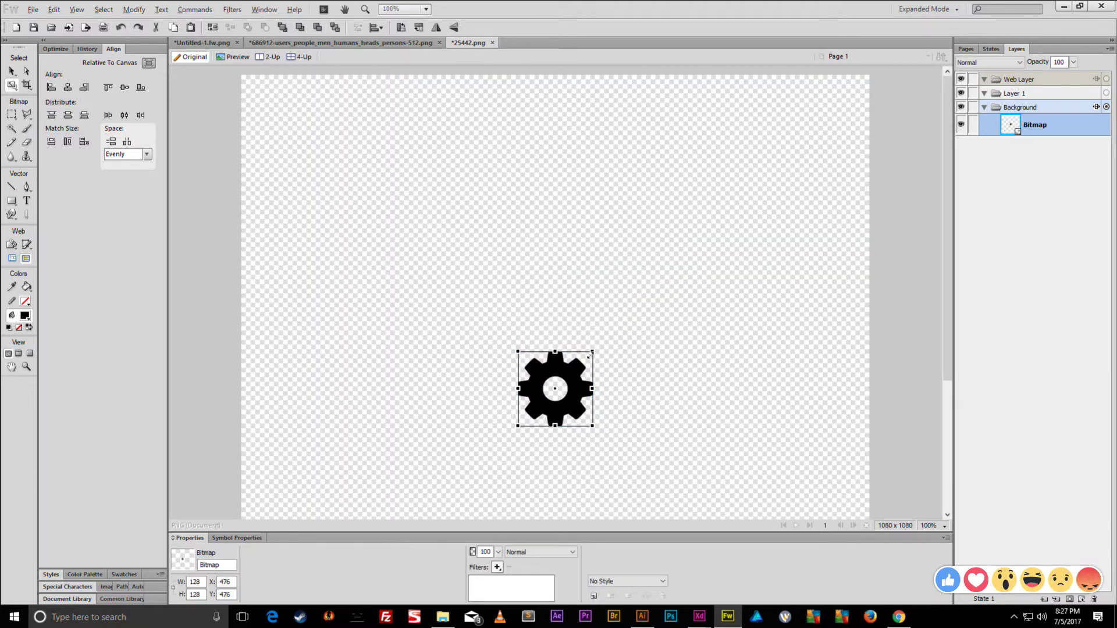
left_click_drag(684, 243, 746, 198)
key("Return")
left_click(808, 256)
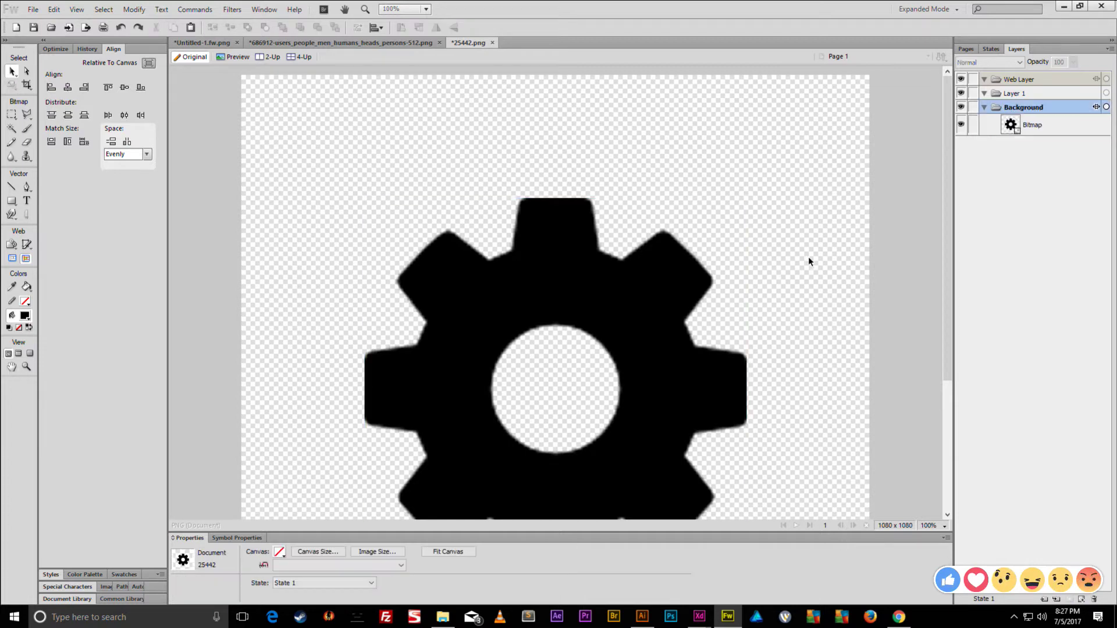
key("ctrl+minus")
key("ctrl+minus")
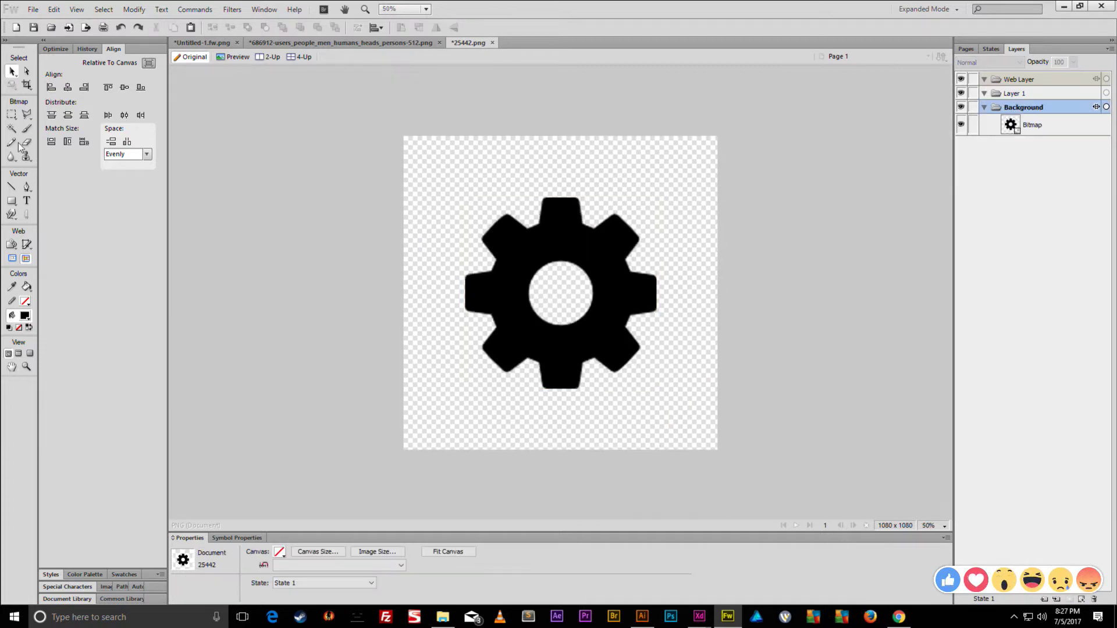
- Magic Wand the black gear, smooth the selection, and convert it to a vector path
left_click(11, 128)
left_click(562, 253)
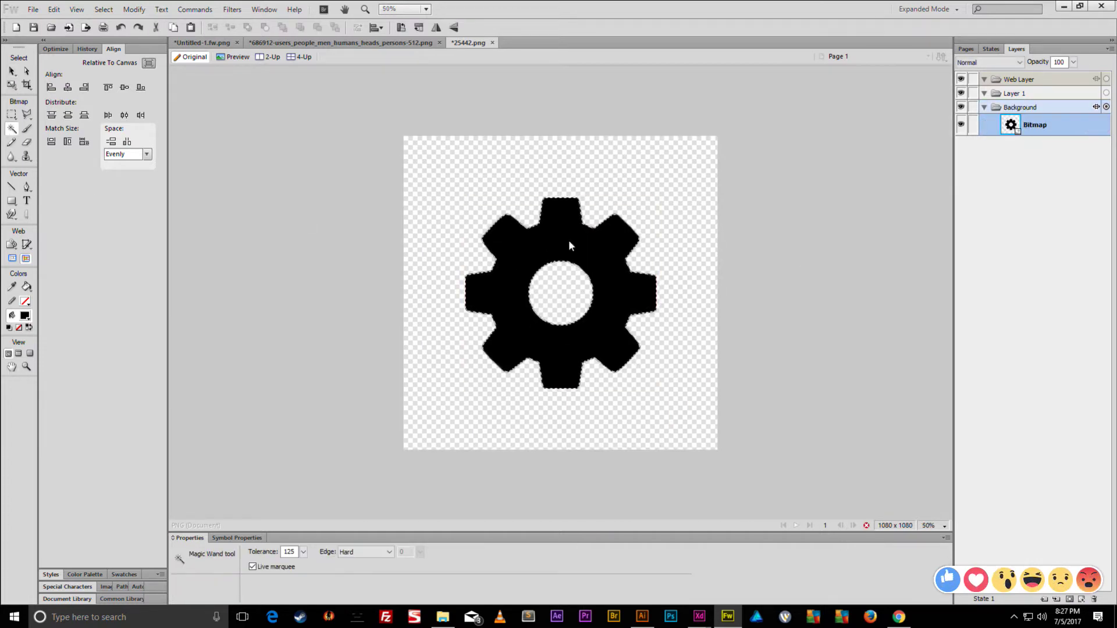
right_click(569, 241)
mouse_move(634, 385)
left_click(772, 453)
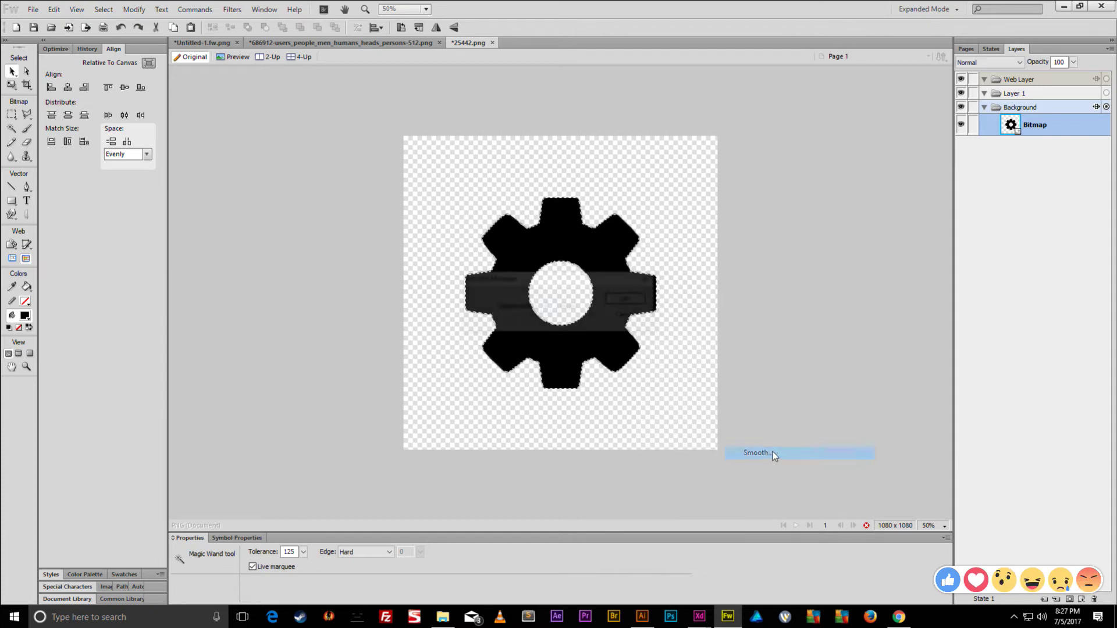
left_click(628, 299)
right_click(615, 260)
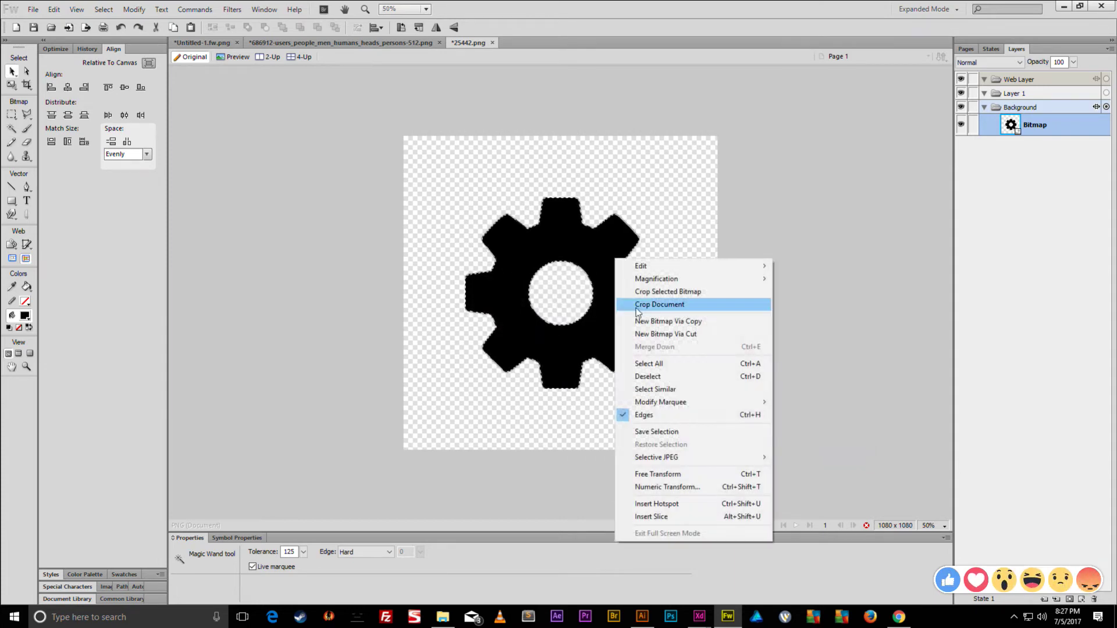
mouse_move(701, 408)
left_click(815, 487)
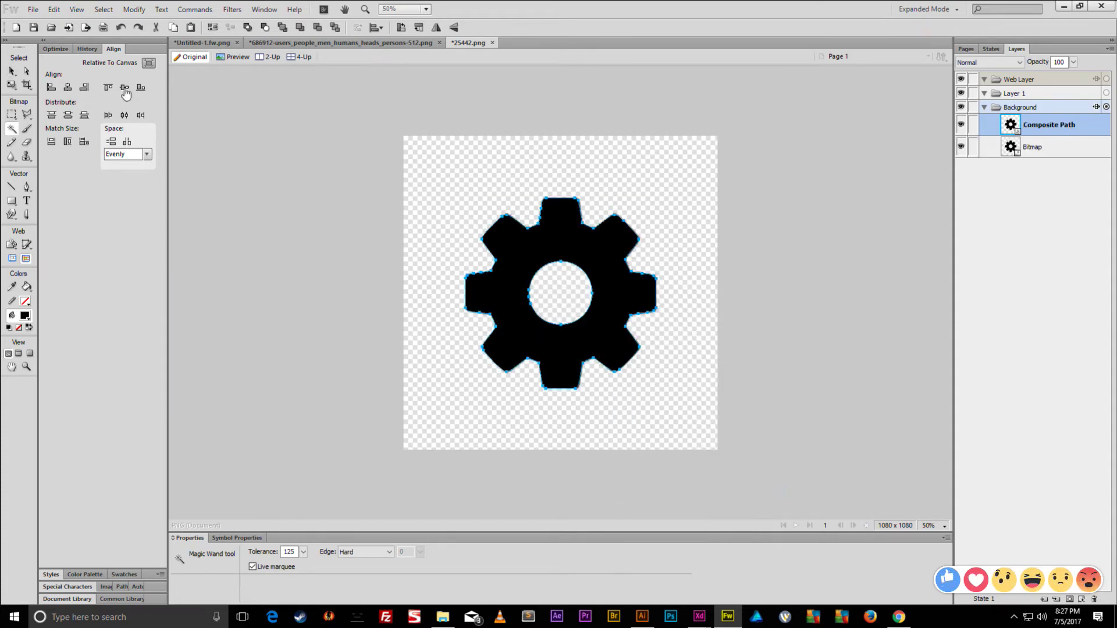
key("v")
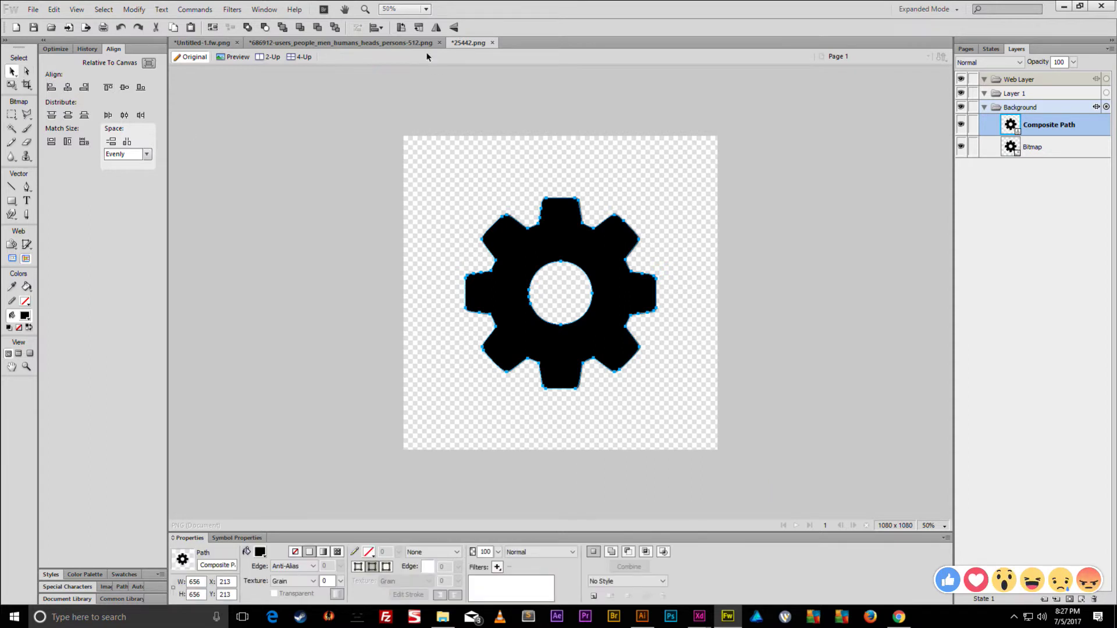
- Close the people icon document without saving and return to the profile mockup
left_click(374, 43)
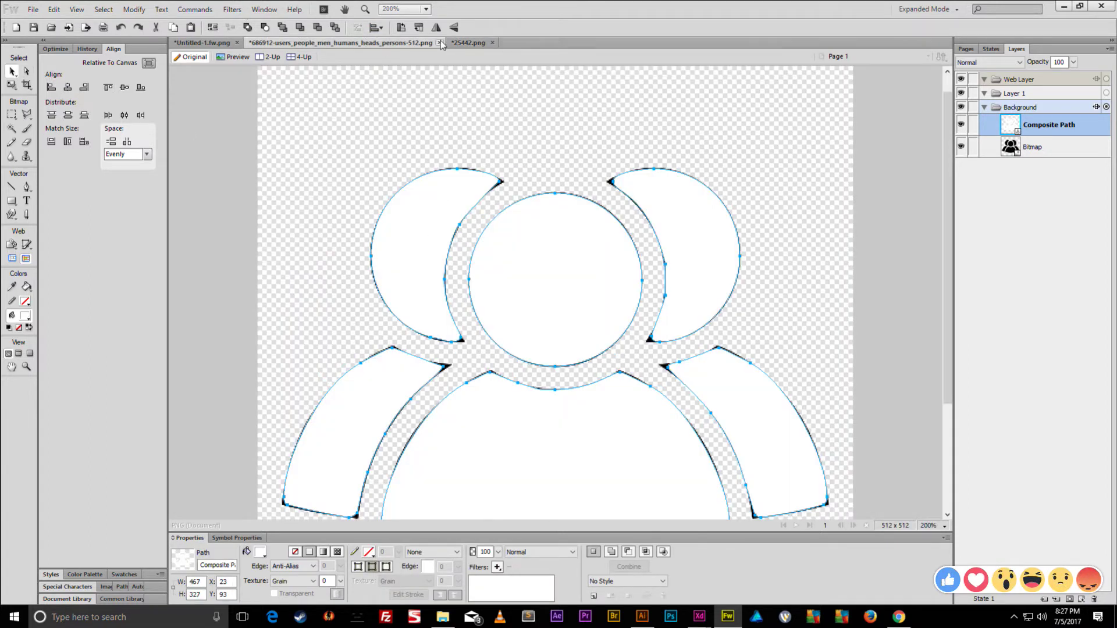
left_click(439, 43)
left_click(573, 334)
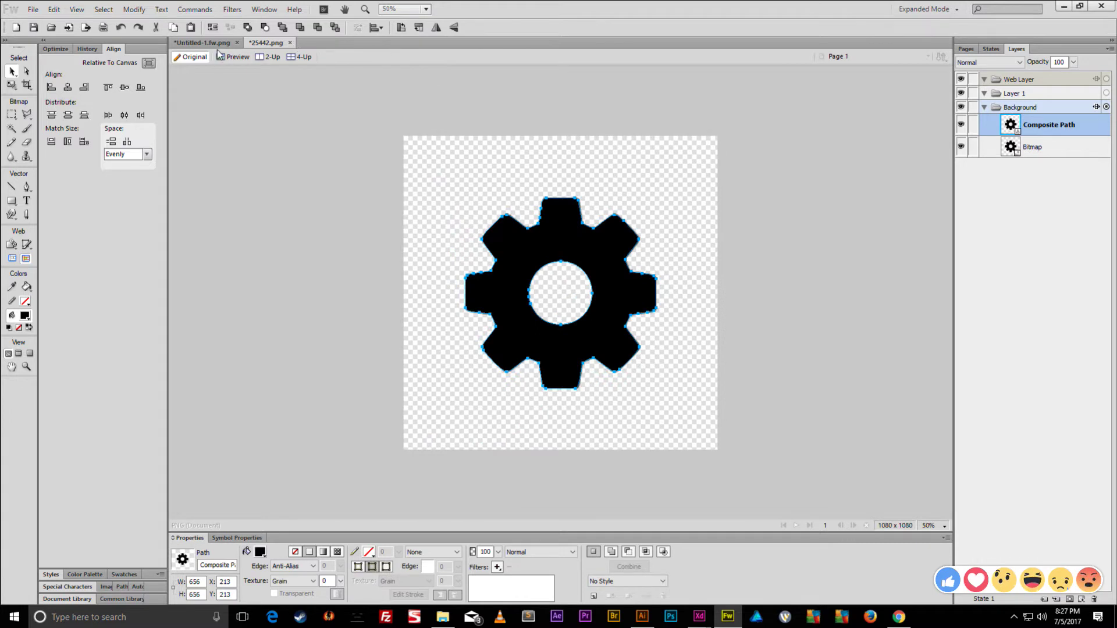
left_click(204, 43)
- Paste the gear path into the mockup and shrink it onto the SETTINGS circle
left_click(476, 256)
key("ctrl+v")
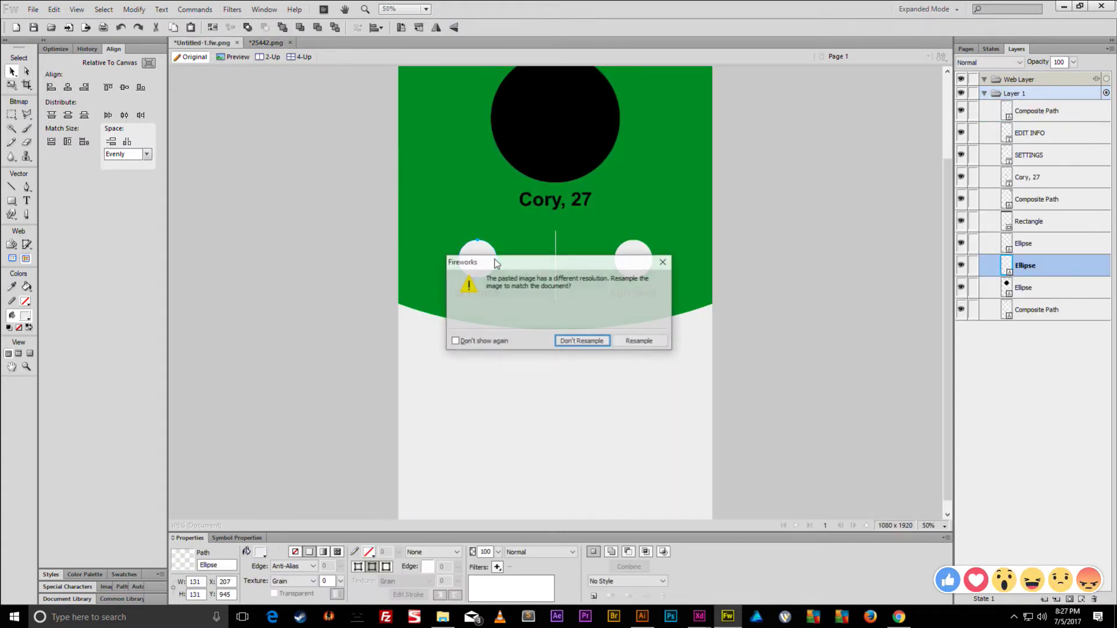
left_click(579, 339)
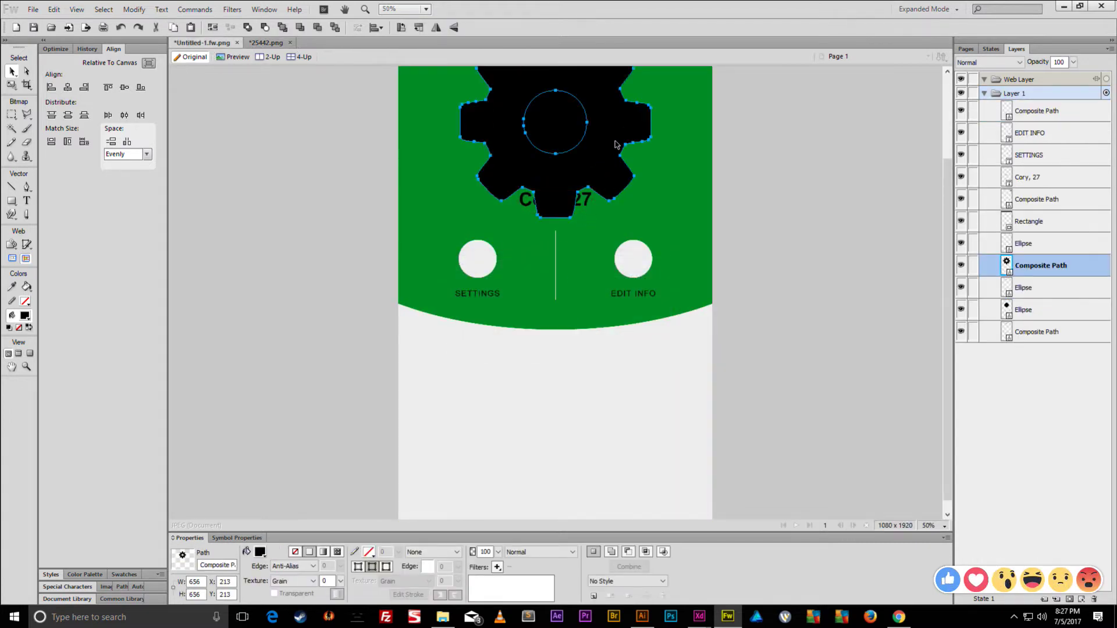
left_click_drag(617, 144, 598, 264)
key("ctrl+t")
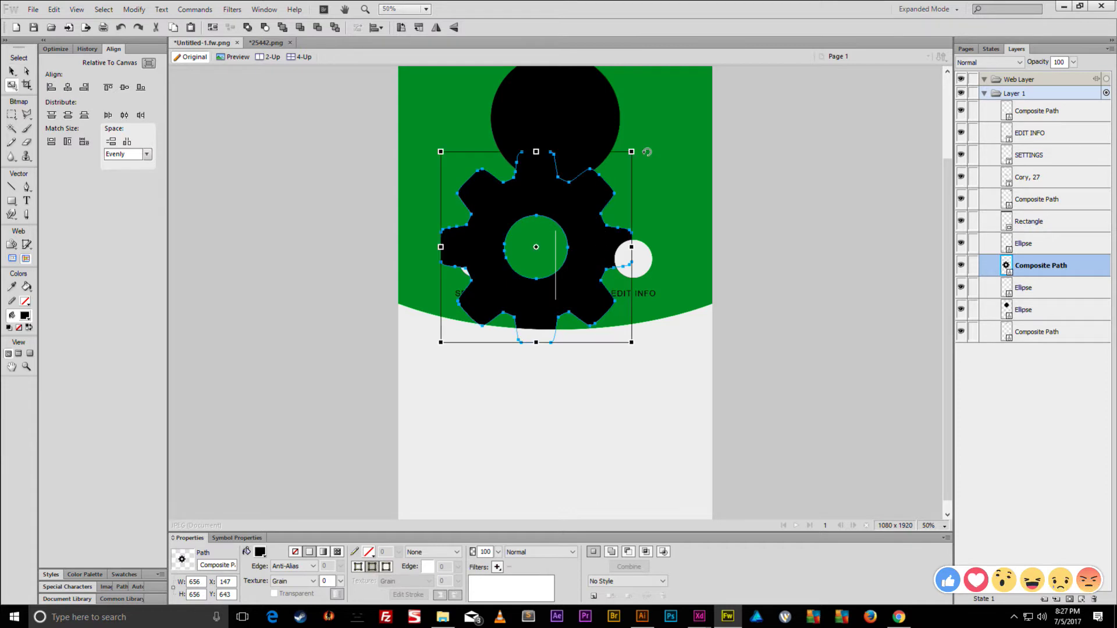
left_click_drag(631, 153, 472, 259)
- Resize the gear to 81 px wide and centre it on the SETTINGS circle
key("ctrl+1")
key("ctrl+2")
left_click_drag(567, 200, 530, 273)
double_click(509, 274)
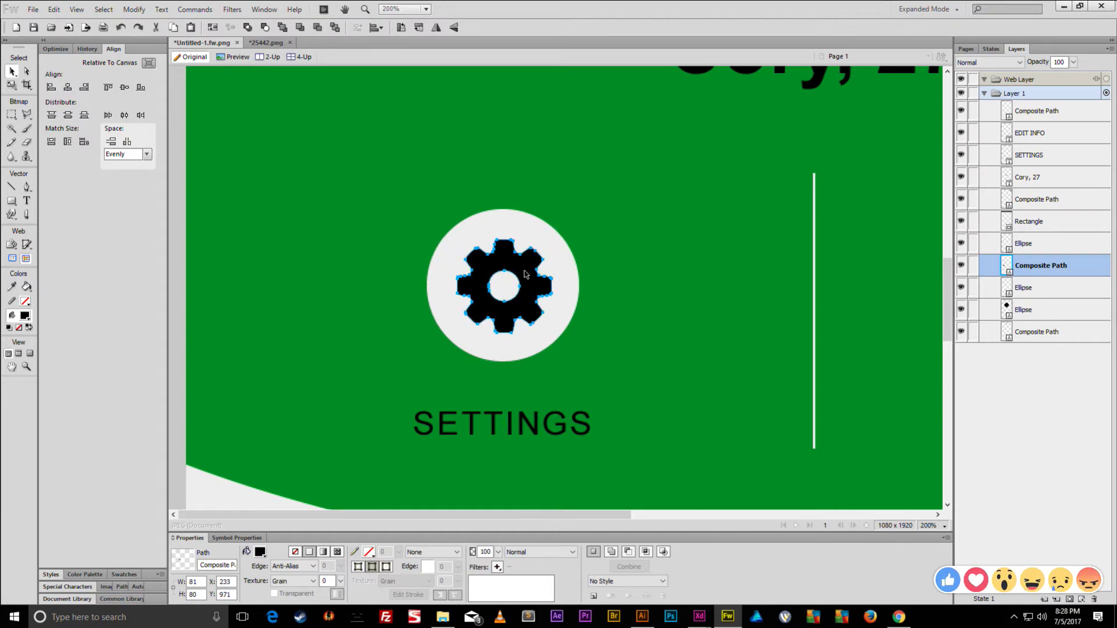
left_click(540, 244, "shift")
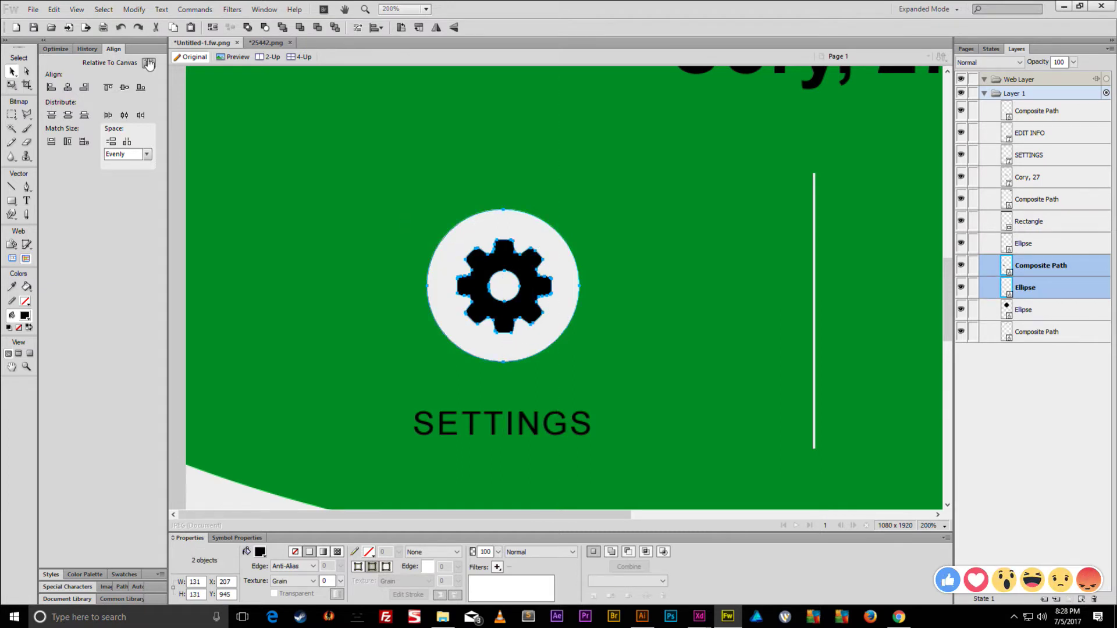
left_click(149, 64)
left_click(124, 87)
left_click(68, 88)
left_click(434, 214)
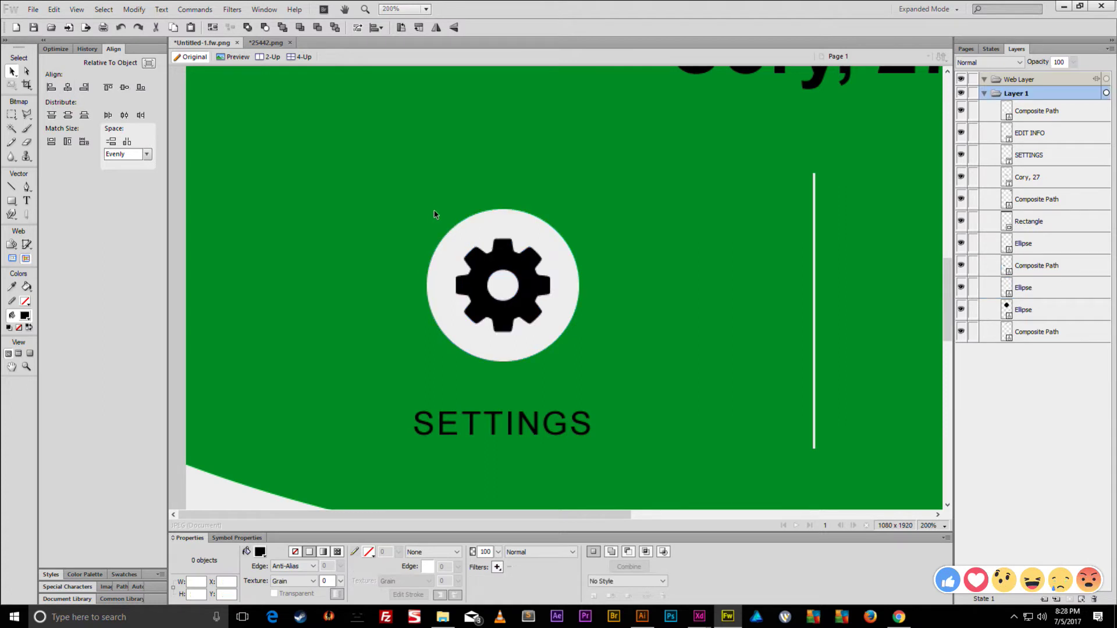
- Resize the gear icon to 73 × 73
left_click(484, 256)
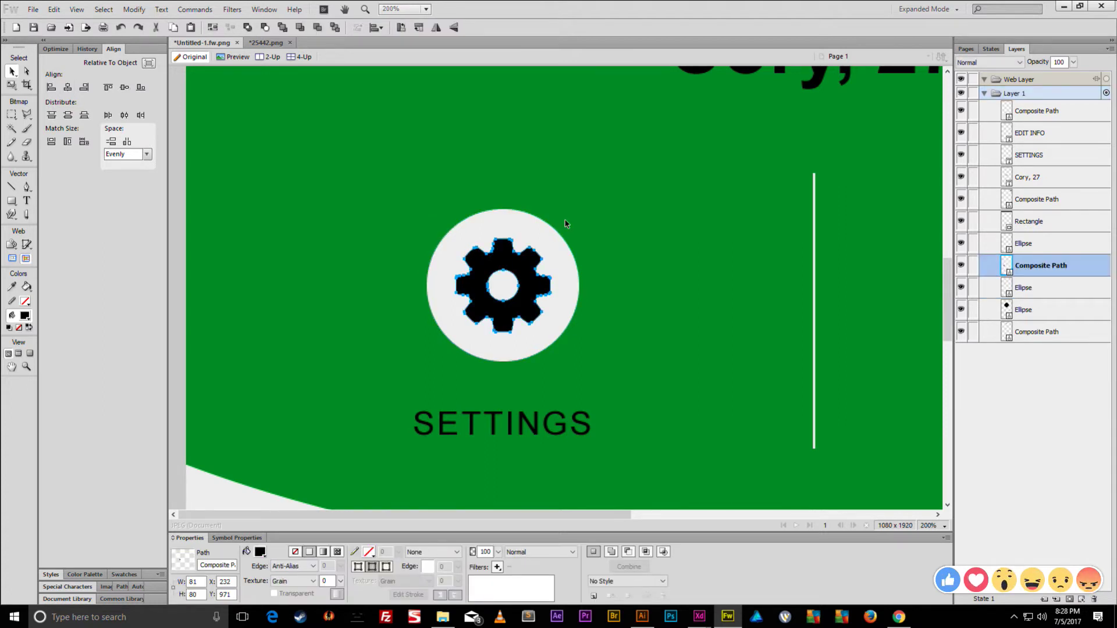
key("q")
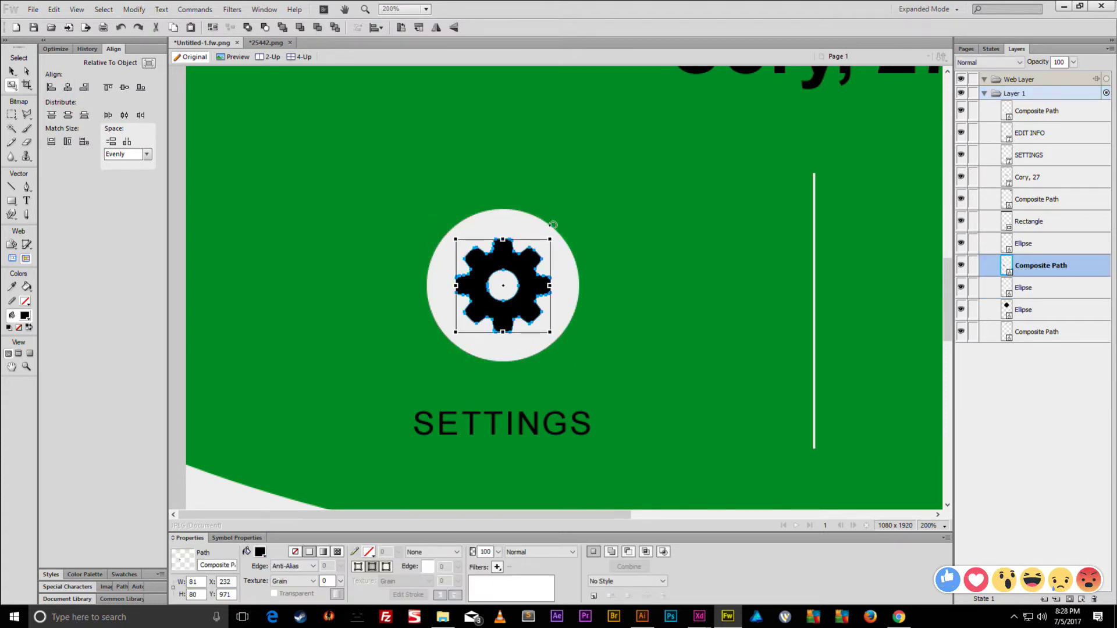
left_click_drag(553, 240, 542, 249)
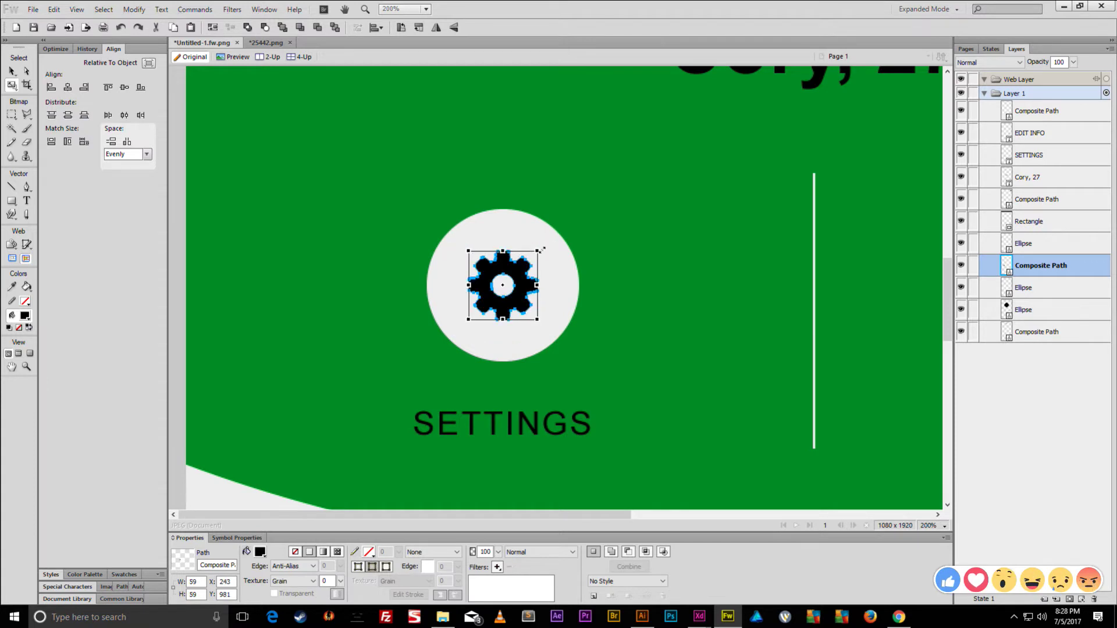
key("v")
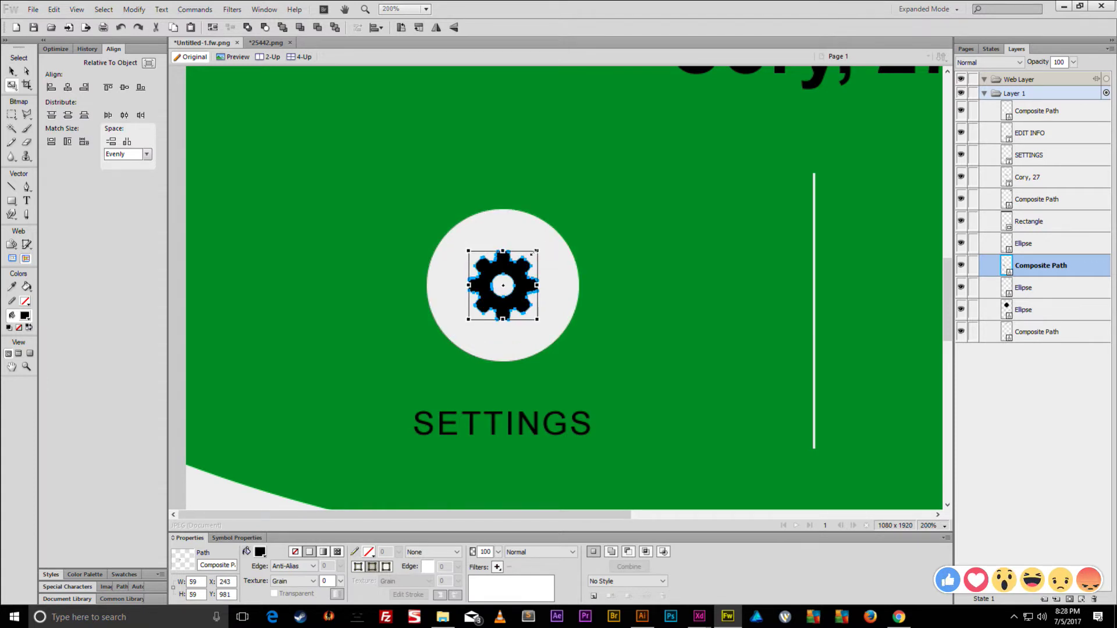
key("q")
left_click_drag(538, 251, 545, 242)
key("v")
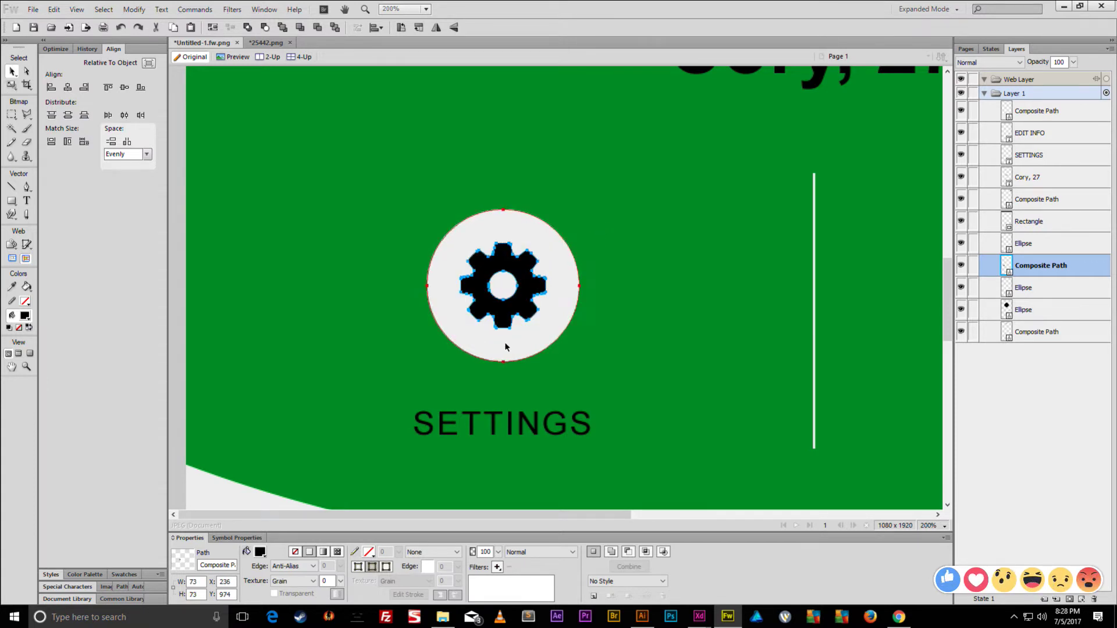
scroll(504, 342, "down", 4)
scroll(467, 339, "up", 3)
- Fill the gear white, then fill both button circles white
left_click(258, 550)
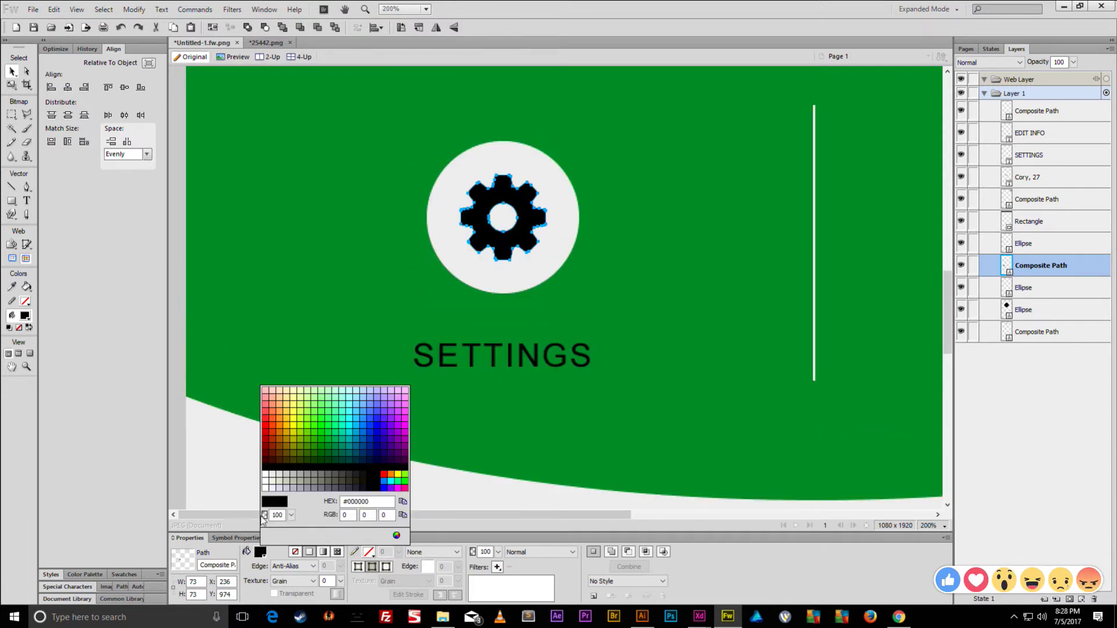
left_click(273, 501)
left_click(316, 304)
left_click(473, 204)
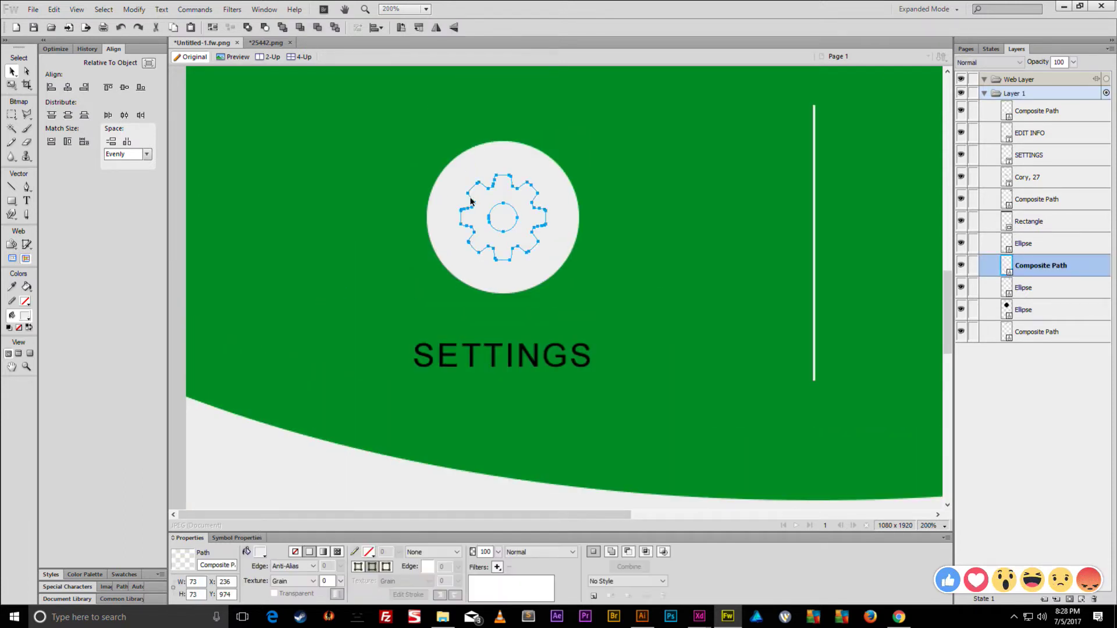
left_click(444, 179)
key("ctrl+minus")
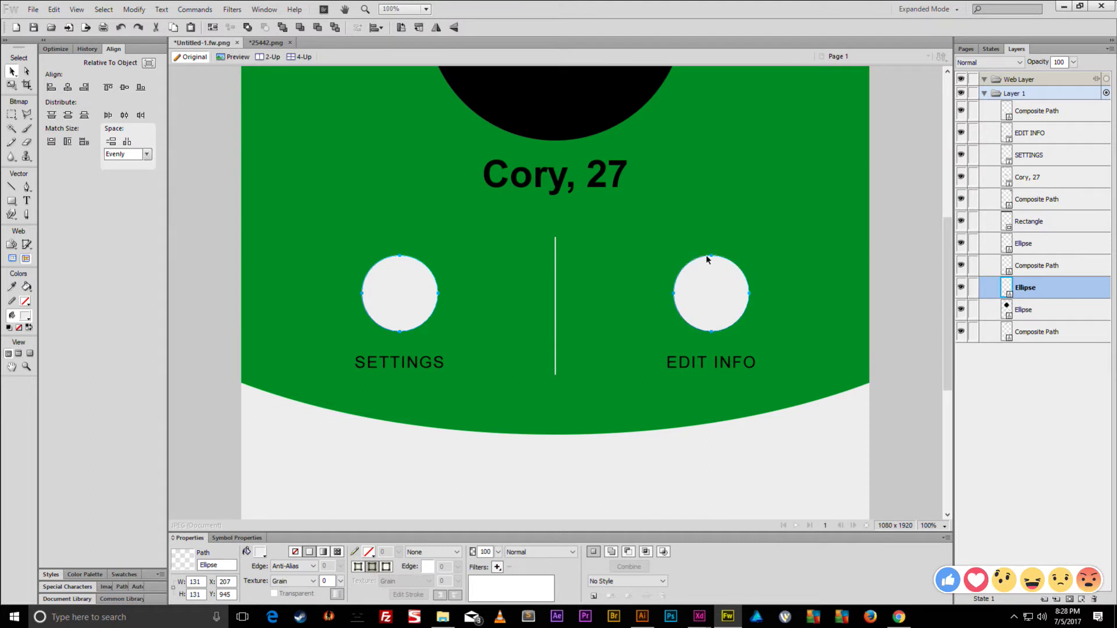
left_click(711, 258, "shift")
left_click(260, 552)
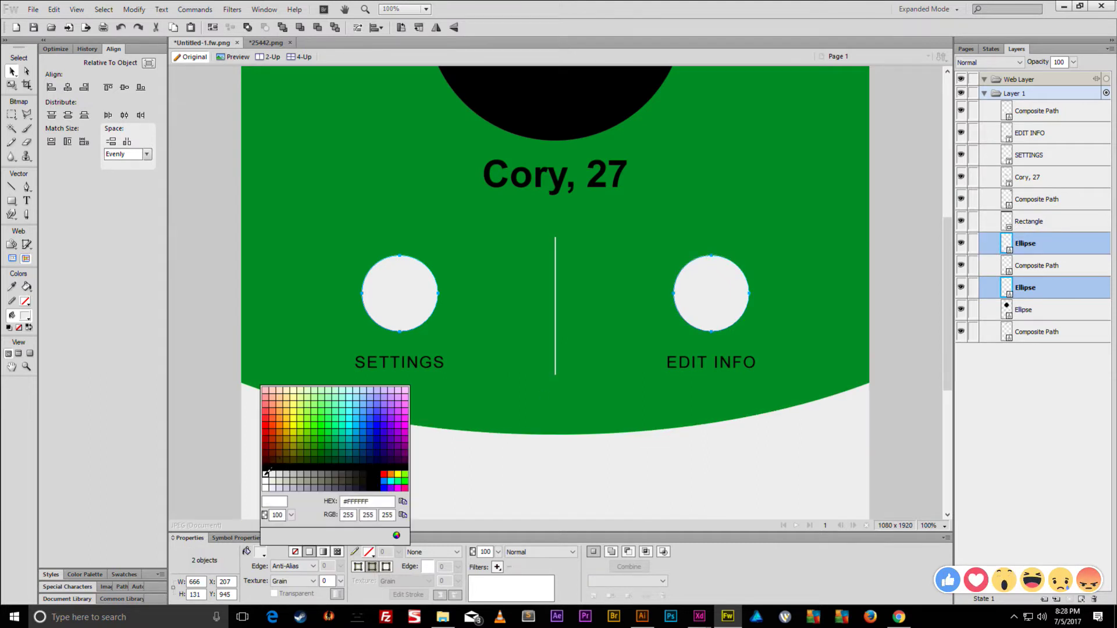
left_click(266, 473)
- Fill the gear and the divider line grey
left_click(381, 301)
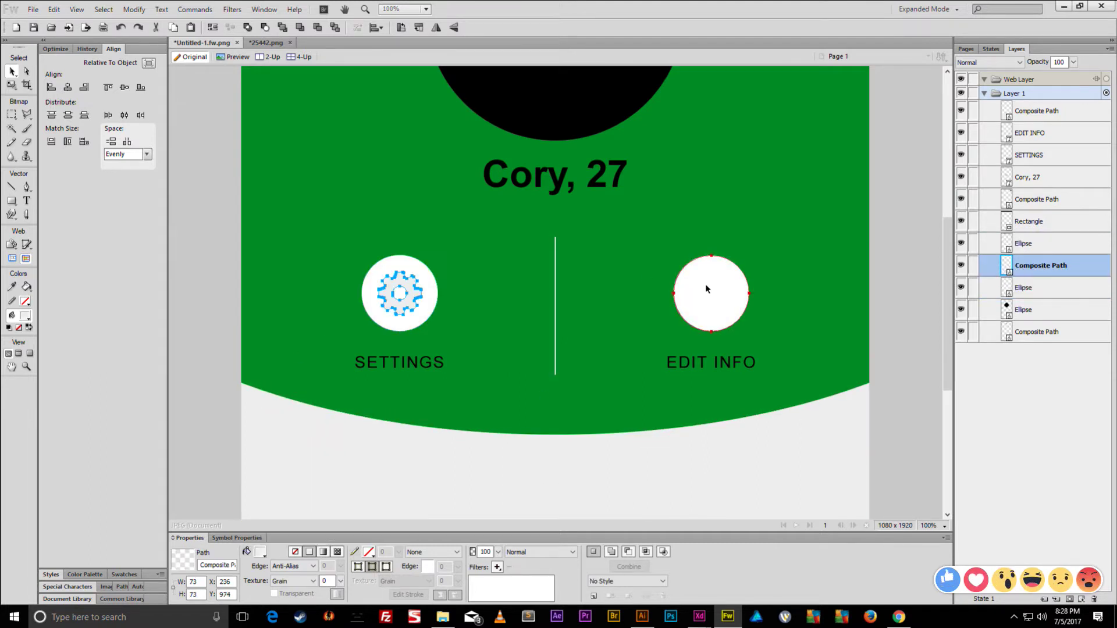
left_click(554, 343, "shift")
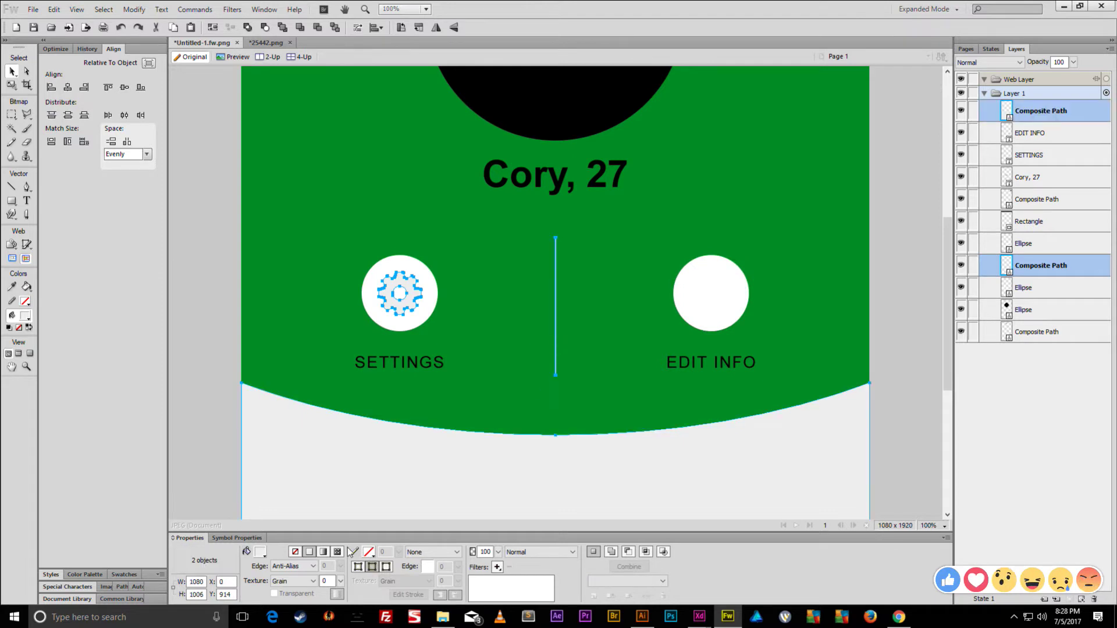
left_click(260, 552)
left_click(286, 473)
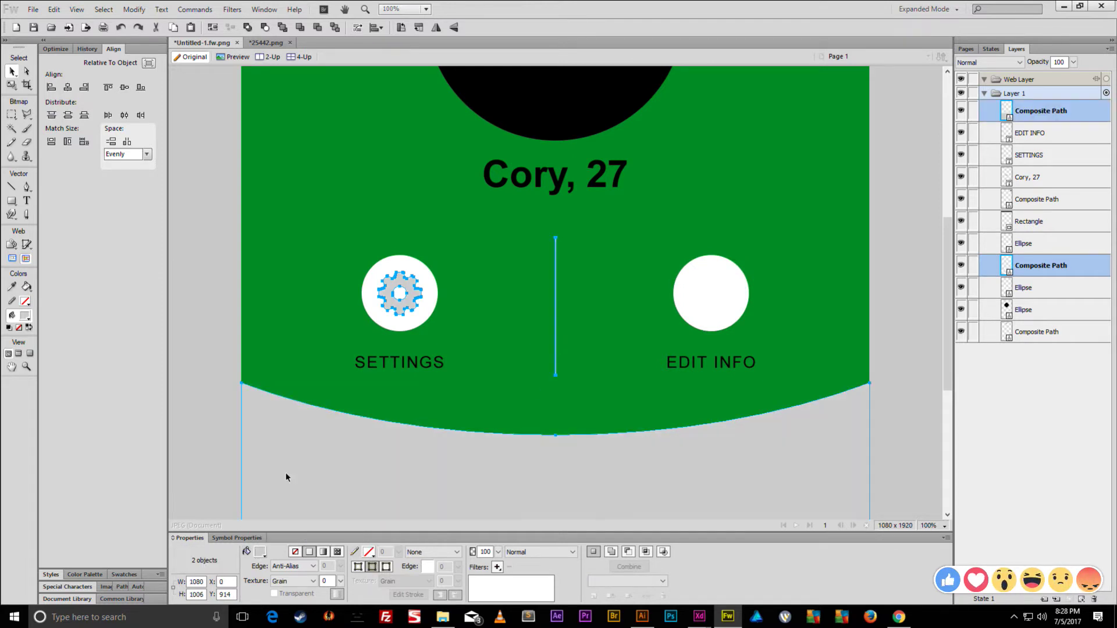
left_click(309, 335)
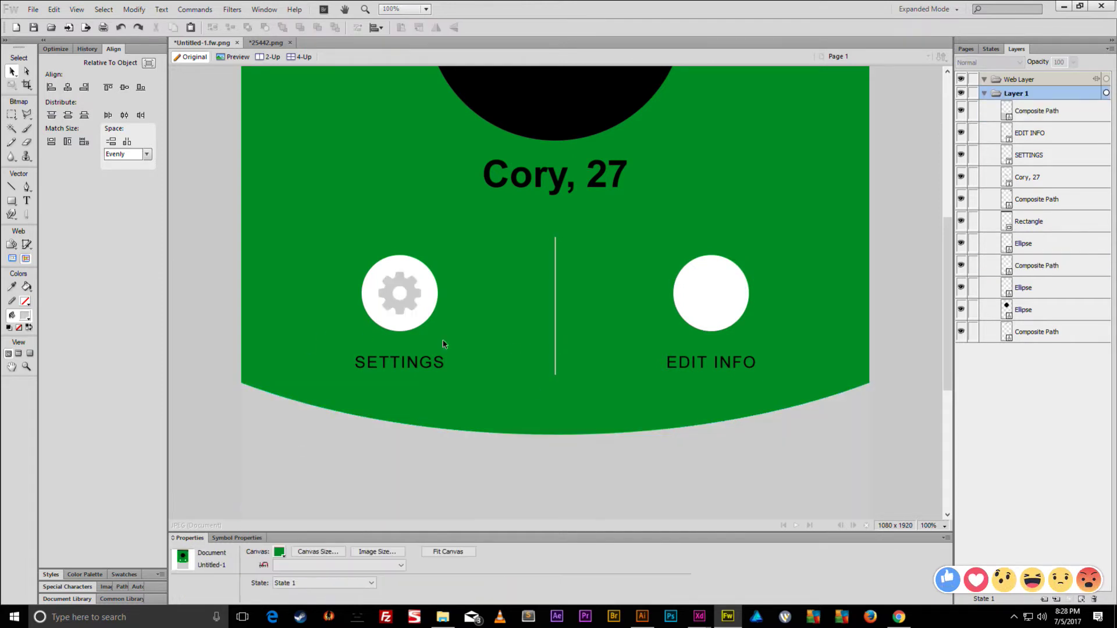
key("ctrl+minus")
key("ctrl+minus")
key("ctrl+equal")
key("ctrl+equal")
key("ctrl+equal")
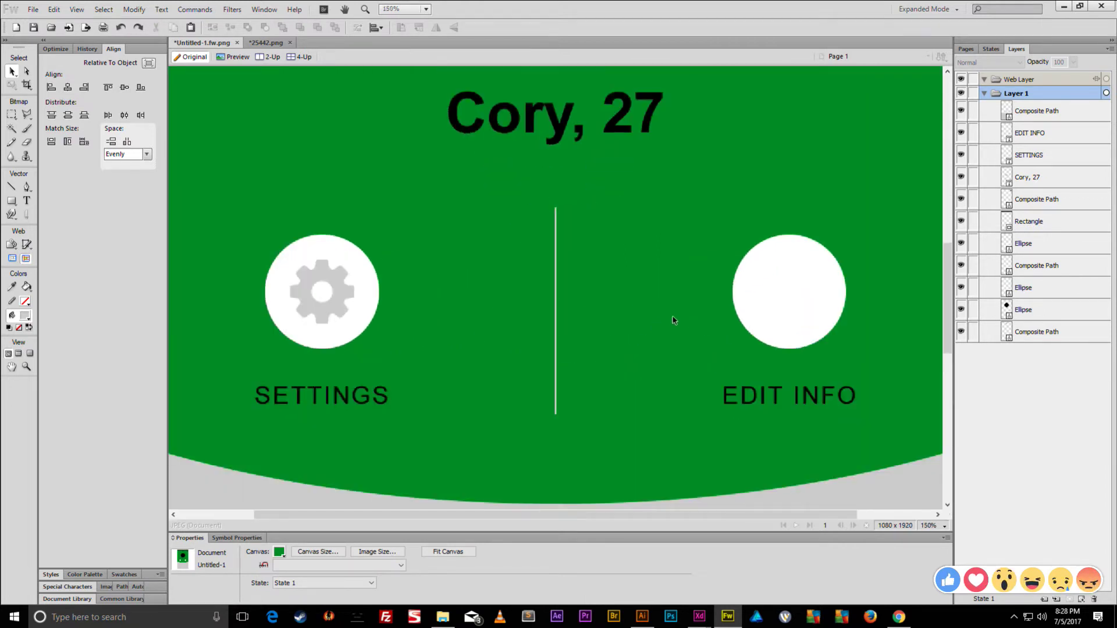
key("ctrl+minus")
key("ctrl+minus")
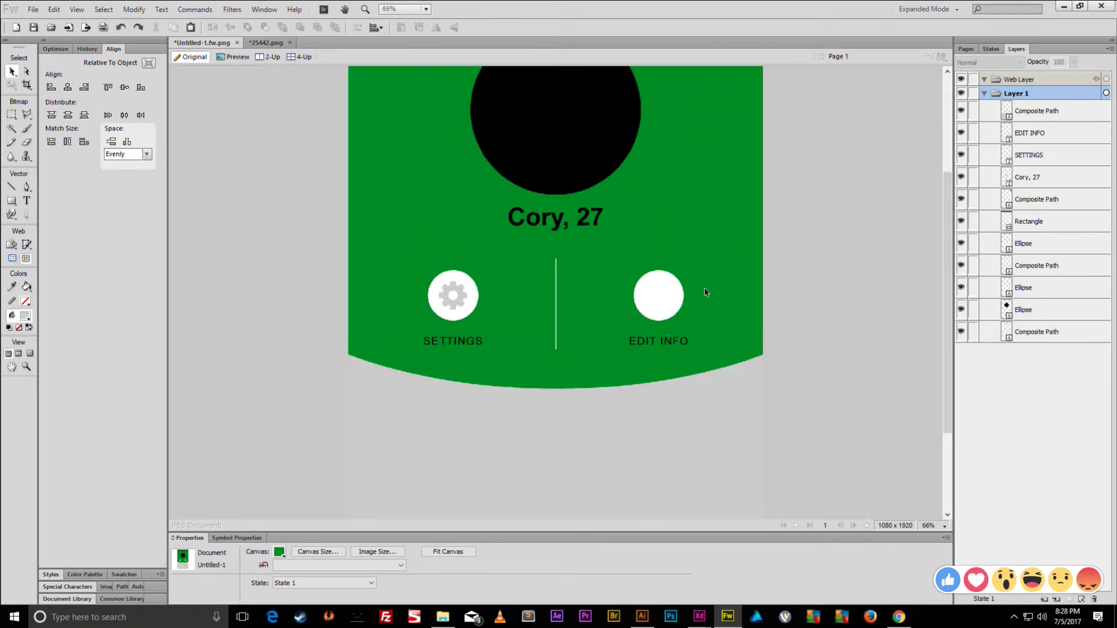
- In Chrome, replace the search with 'pencil icon'
left_click(899, 617)
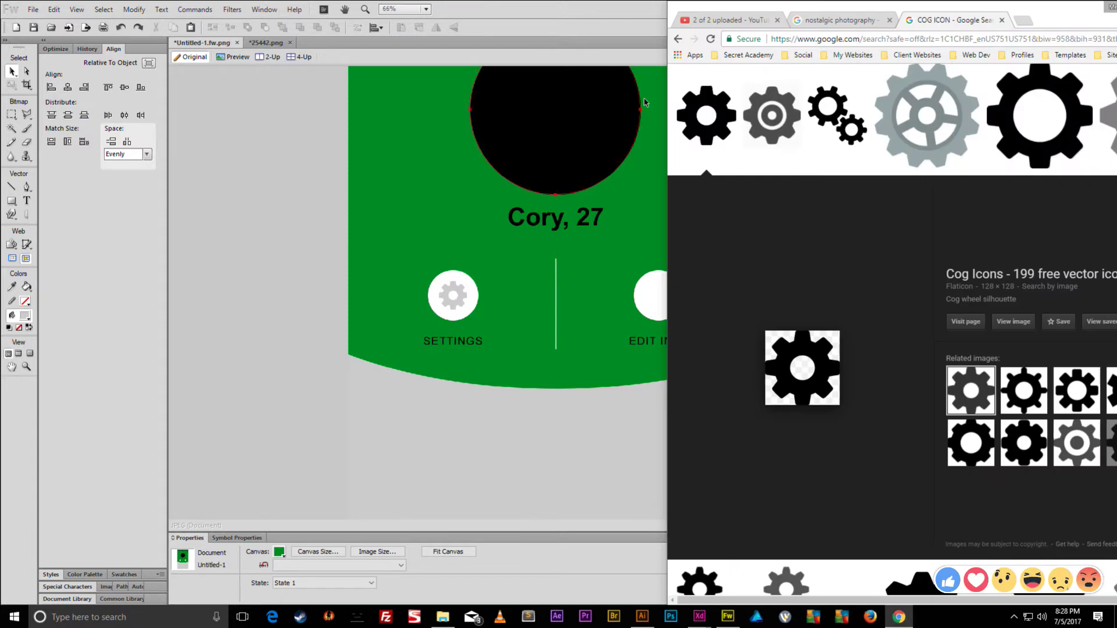
scroll(824, 87, "up", 3)
double_click(827, 91)
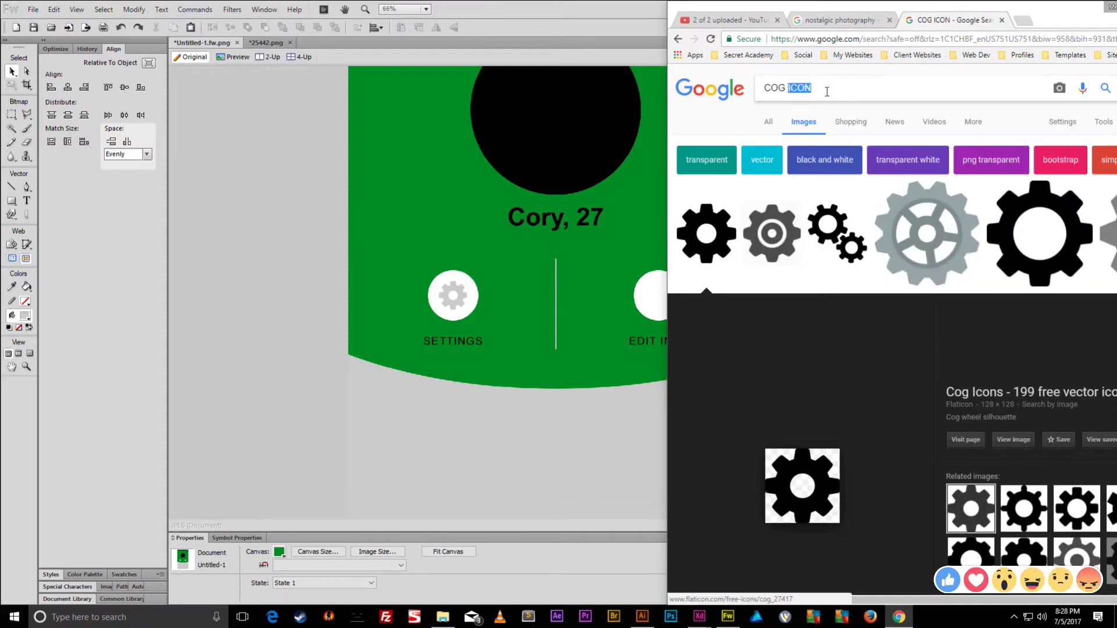
triple_click(824, 91)
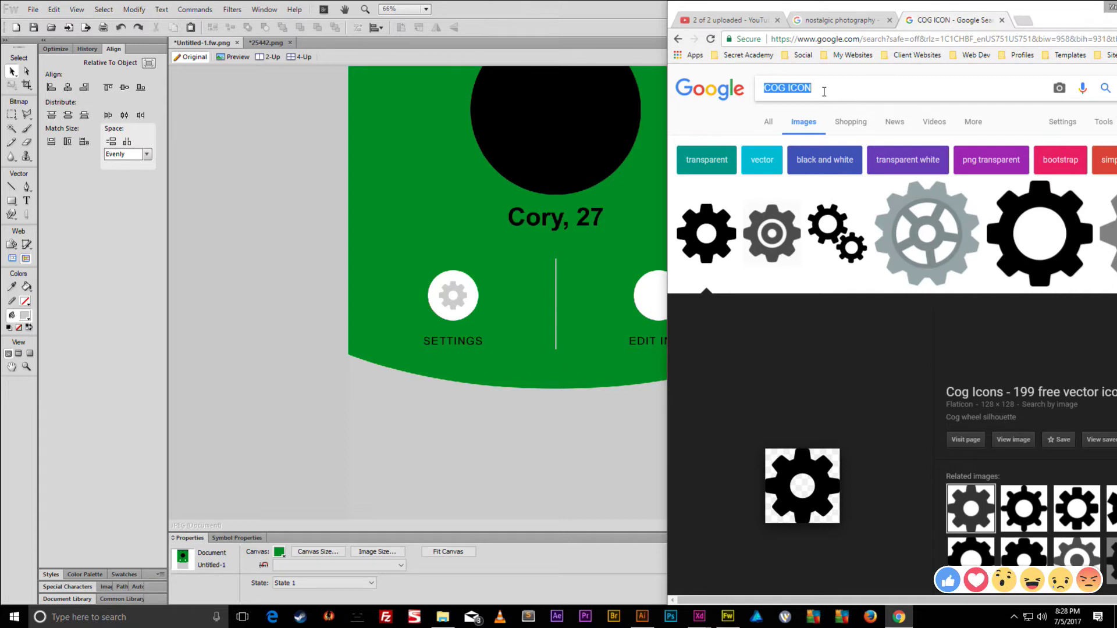
type("pencil icon")
key("Return")
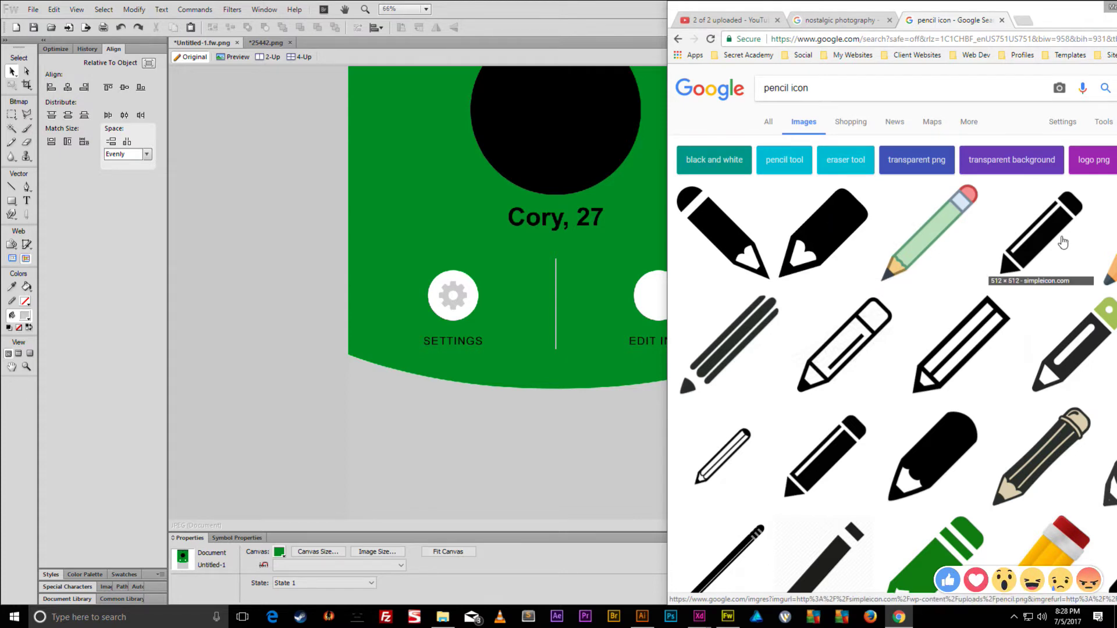
- Save the black pencil icon image as 61456 and open the download
scroll(1041, 241, "down", 3)
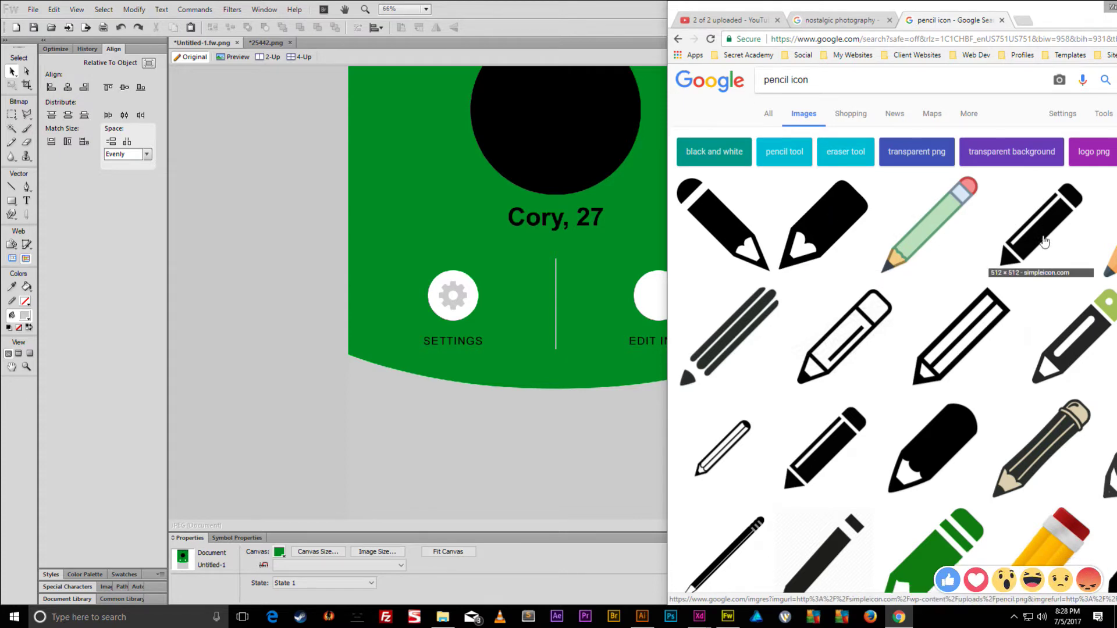
left_click_drag(1056, 15, 913, 19)
scroll(963, 288, "down", 2)
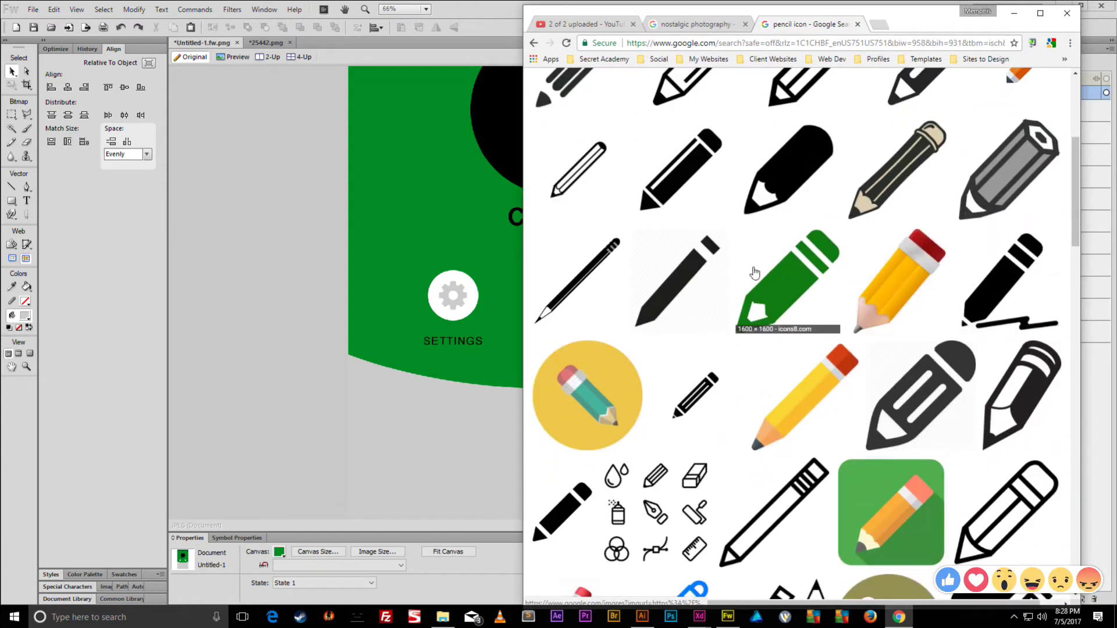
scroll(756, 262, "down", 3)
left_click(565, 405)
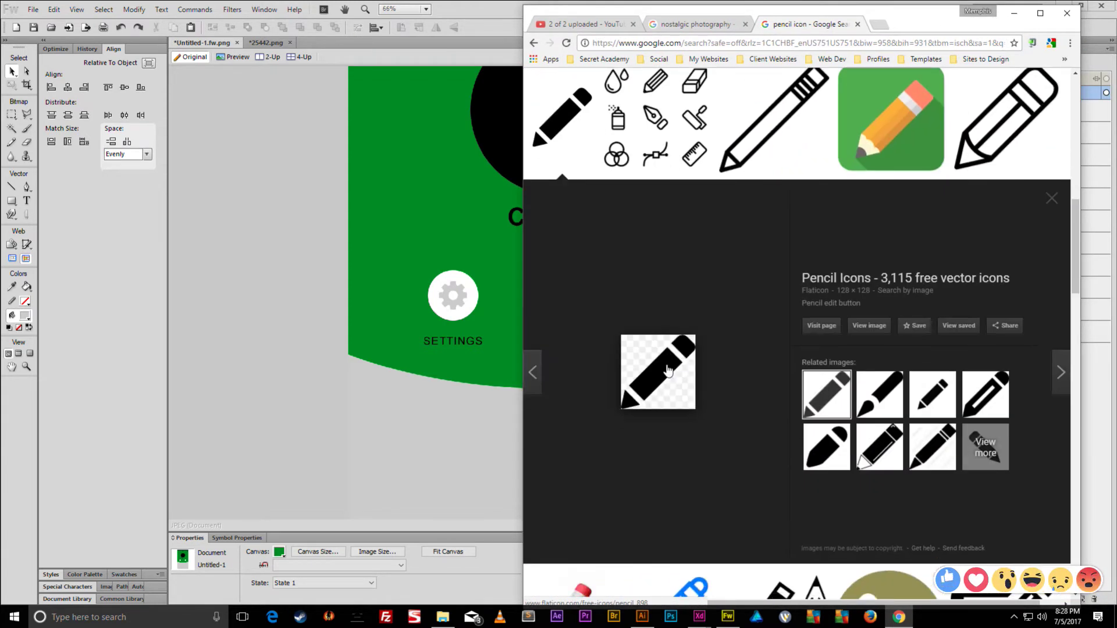
right_click(668, 370)
left_click(722, 467)
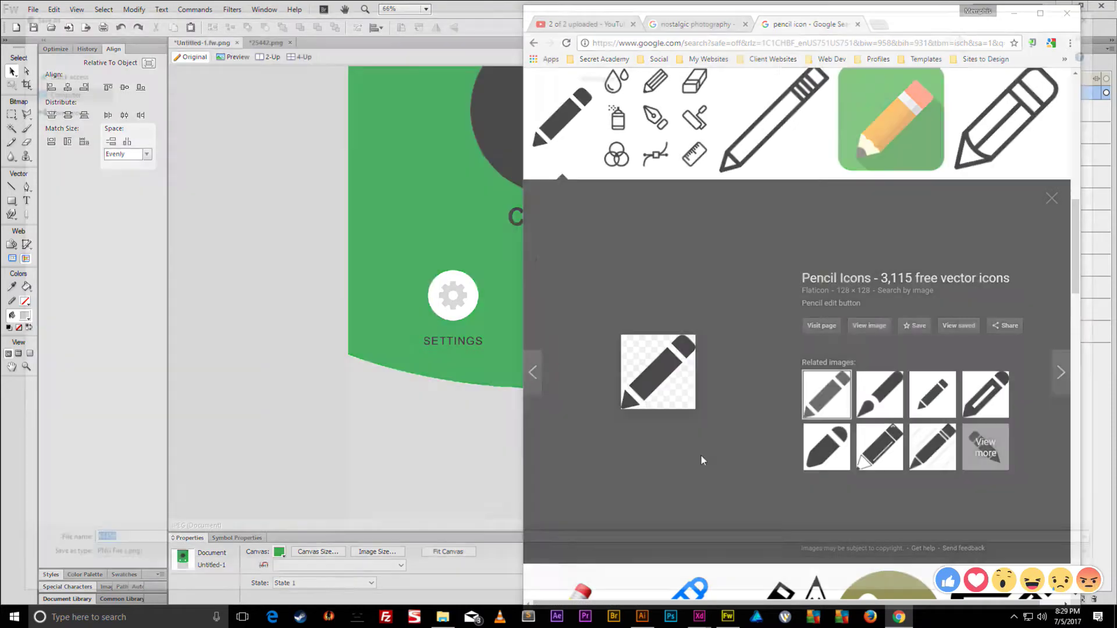
key("Return")
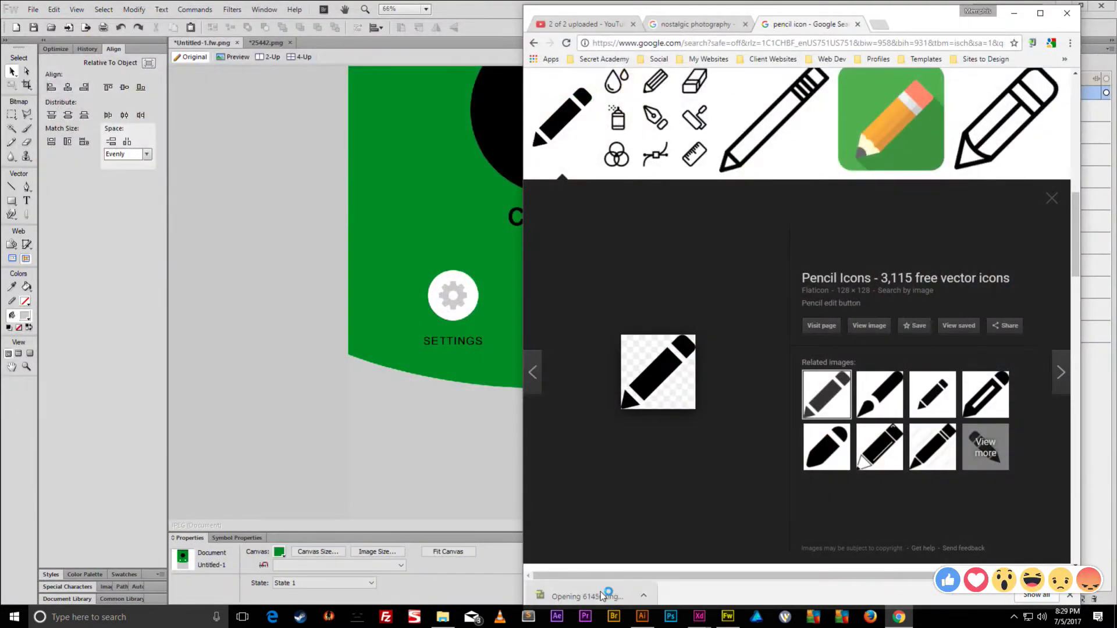
left_click(600, 592)
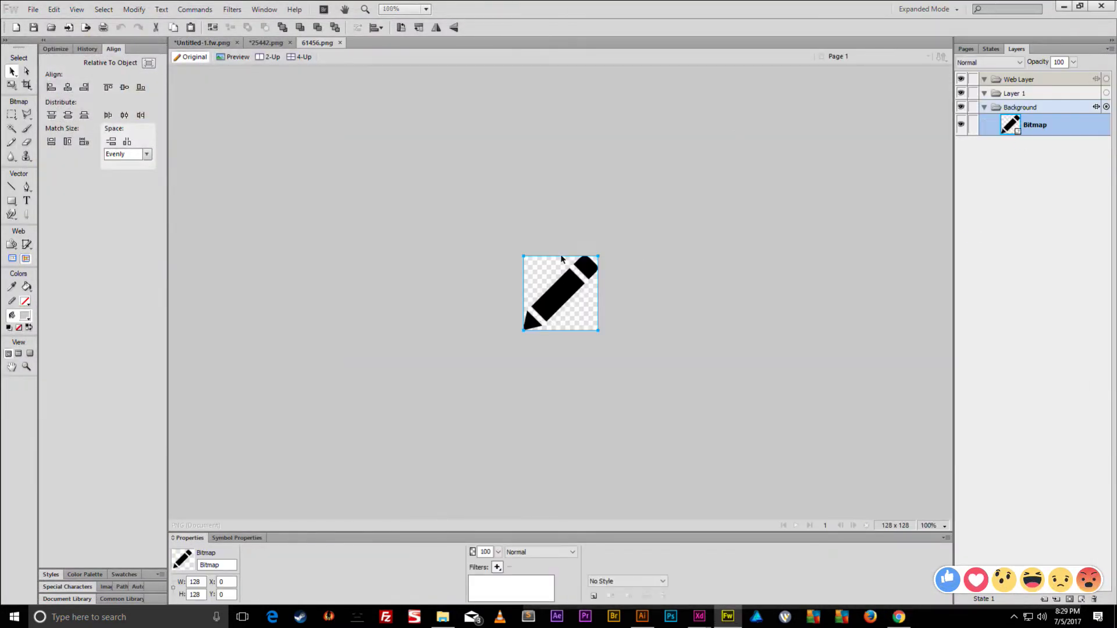
- Paste the pencil into 25442.png, replacing the gear path, and enlarge it over the gear
left_click(269, 43)
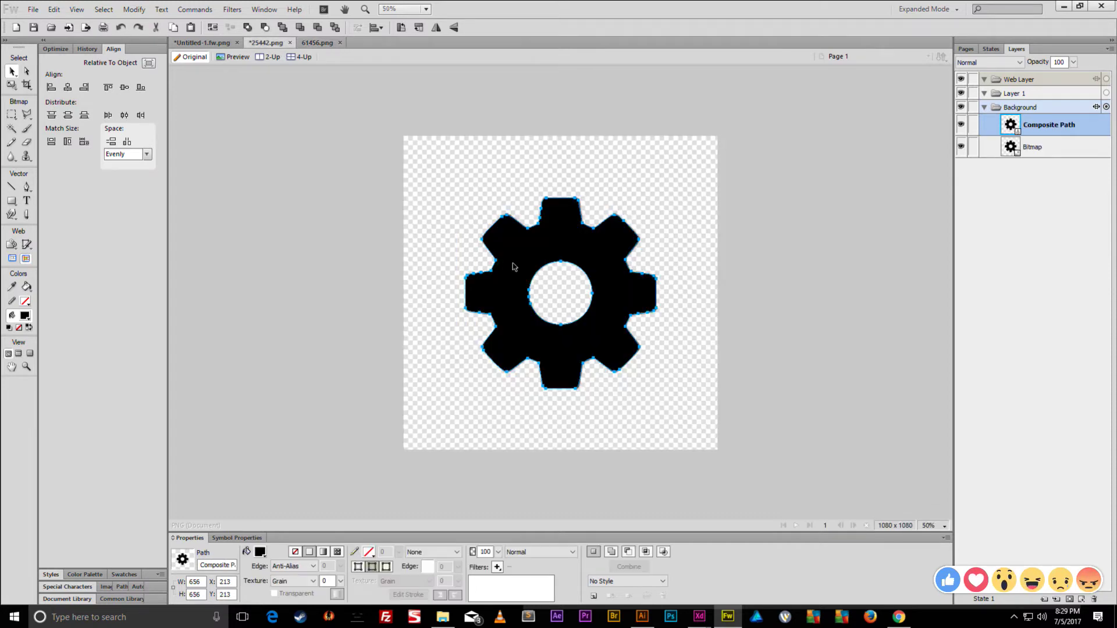
key("ctrl+v")
left_click(595, 345)
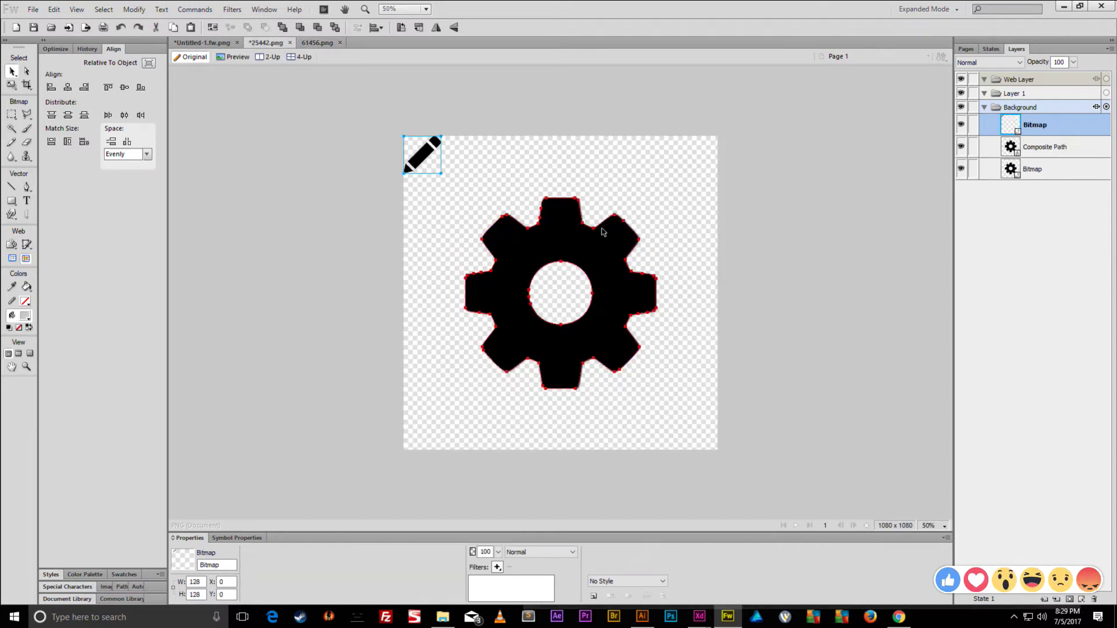
key("Delete")
mouse_move(407, 159)
left_mouse_down()
mouse_move(460, 188)
mouse_move(546, 298)
left_mouse_up()
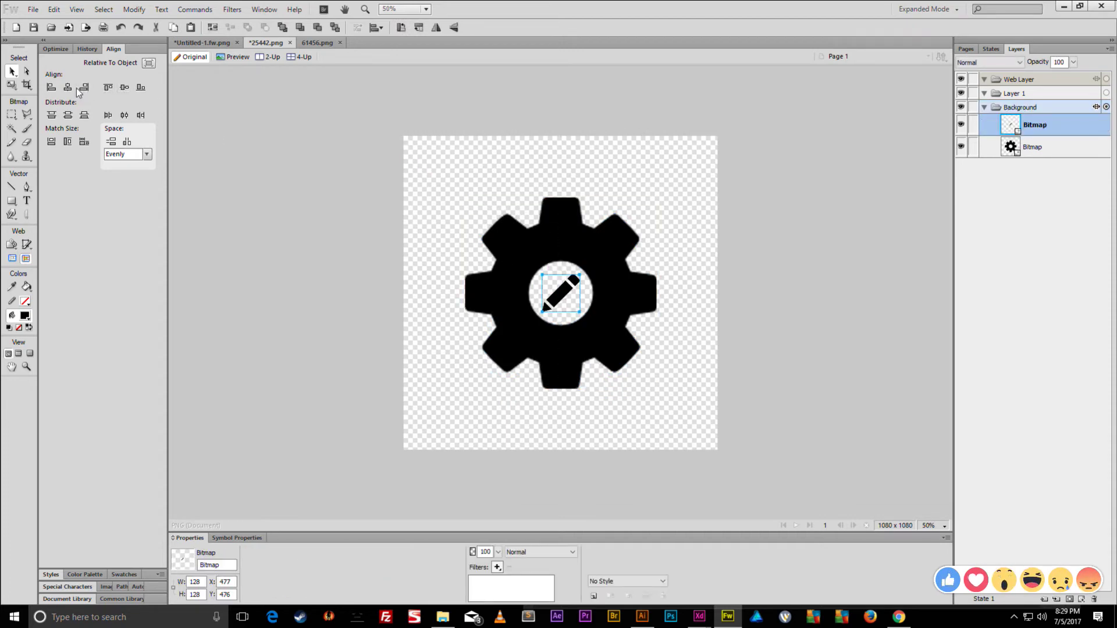
key("q")
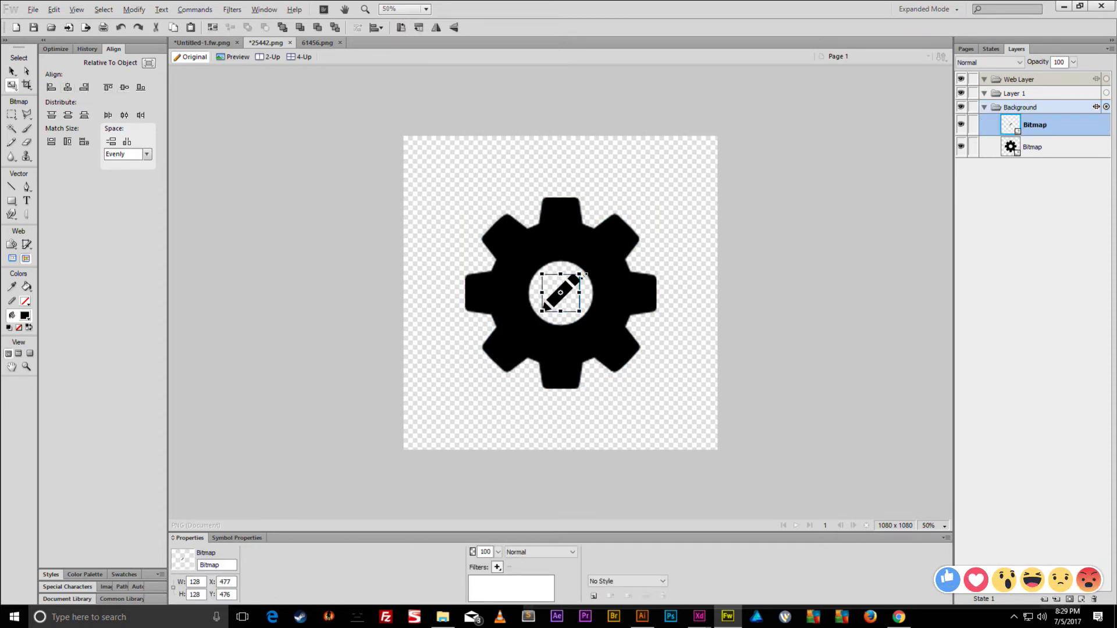
left_click_drag(584, 276, 657, 197)
key("Return")
- Delete the gear bitmap and Magic Wand-select the black pencil shape's pixels
left_click(551, 199)
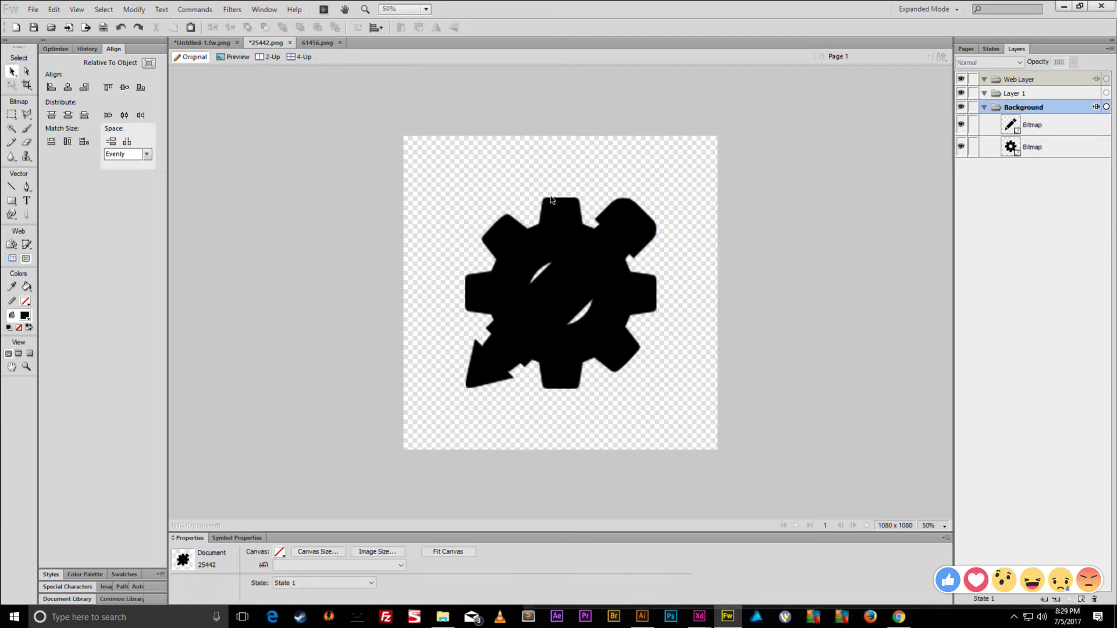
left_click(552, 200)
key("Delete")
left_click(590, 256)
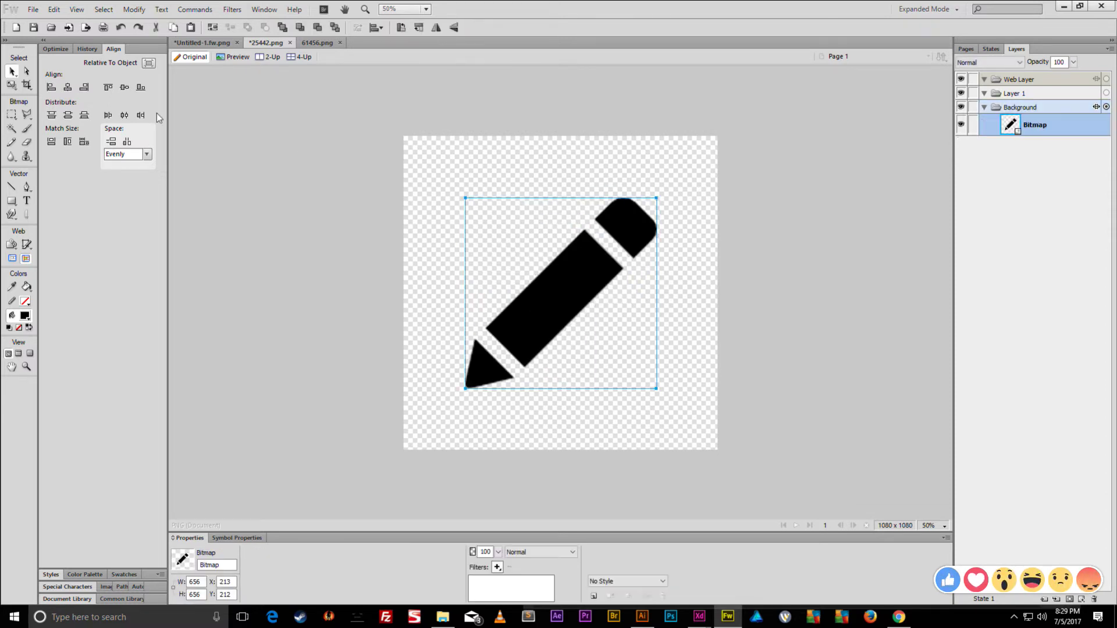
left_click(12, 128)
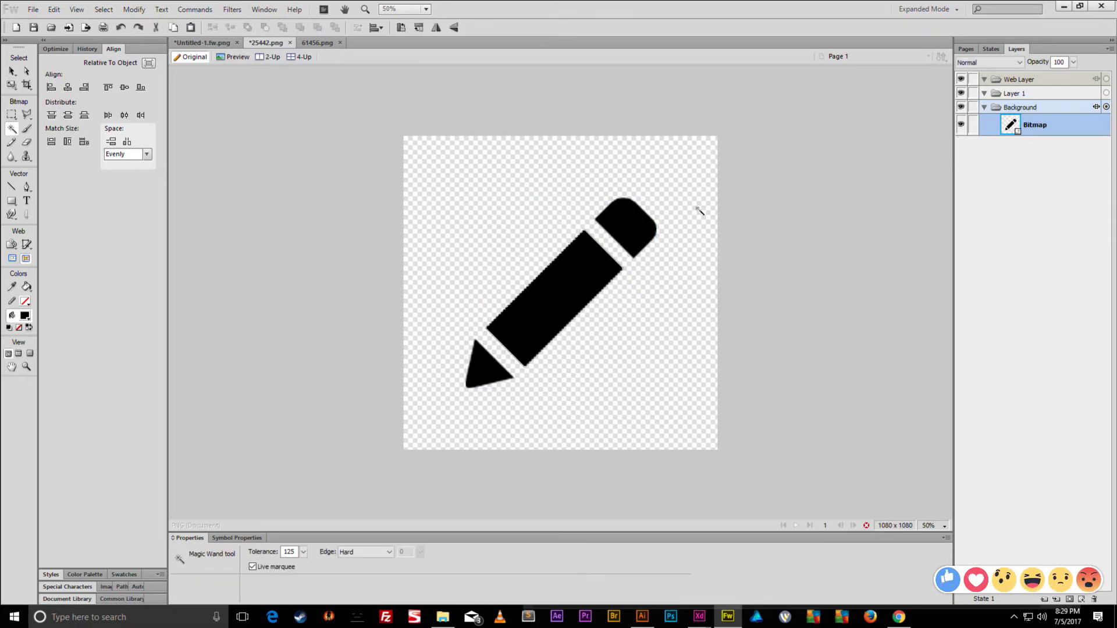
left_click(476, 374)
- Convert the pencil selection to a path via Modify Marquee > Convert to Path and select it
right_click(533, 314)
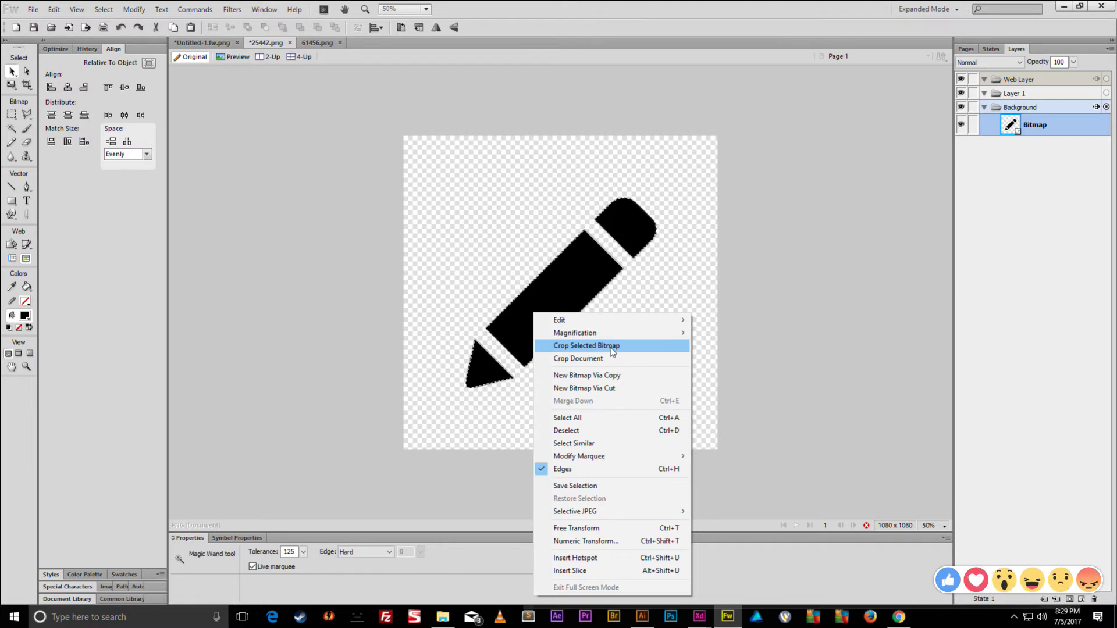
mouse_move(608, 455)
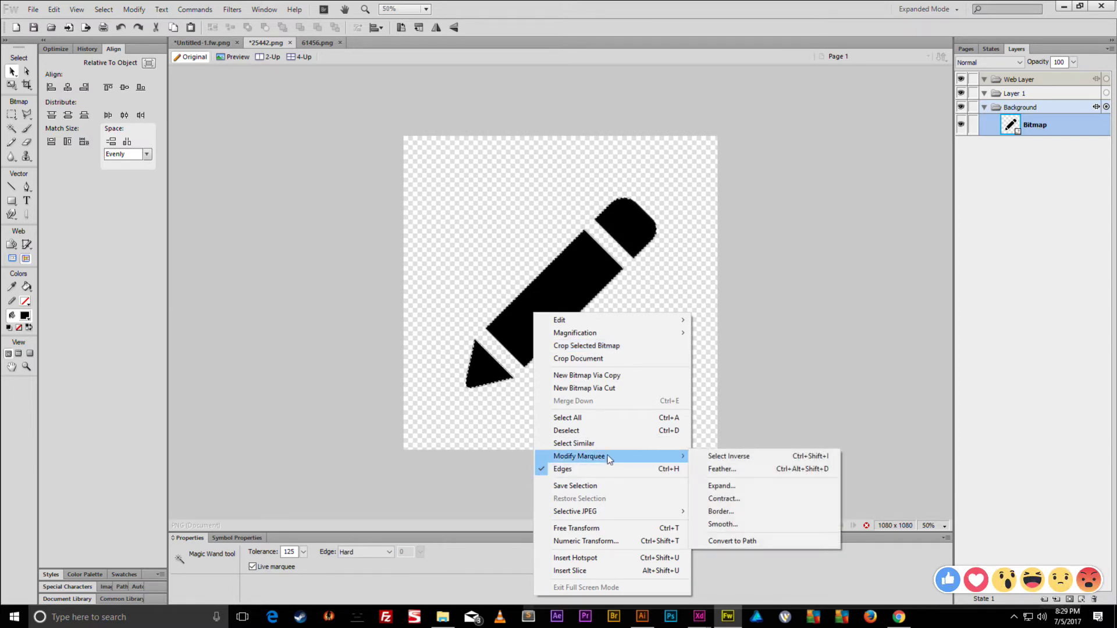
right_click(559, 283)
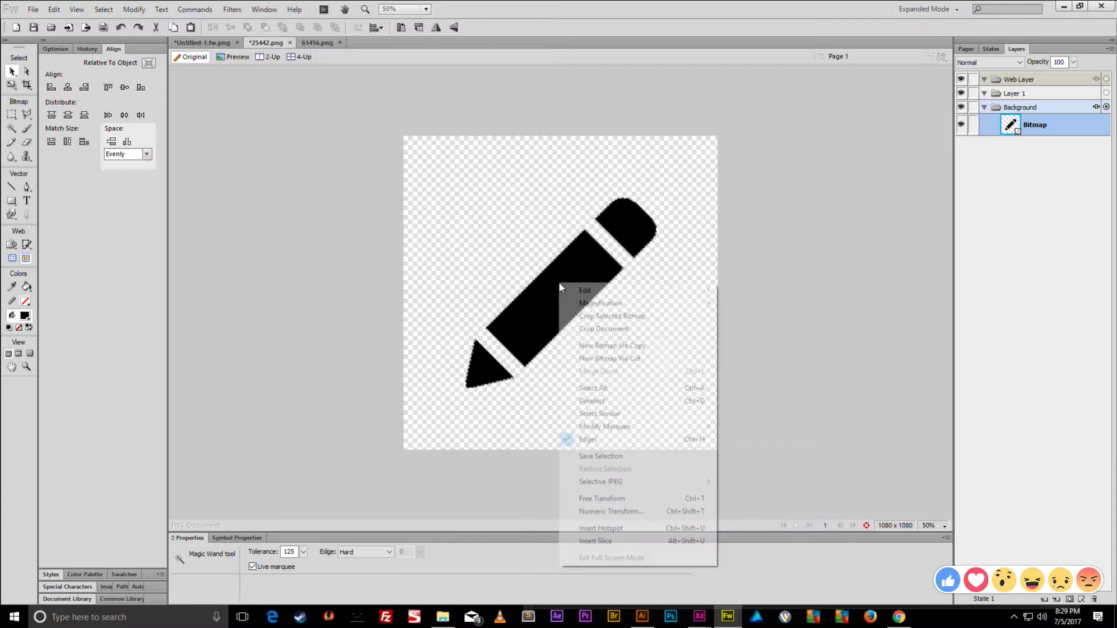
mouse_move(620, 429)
left_click(751, 512)
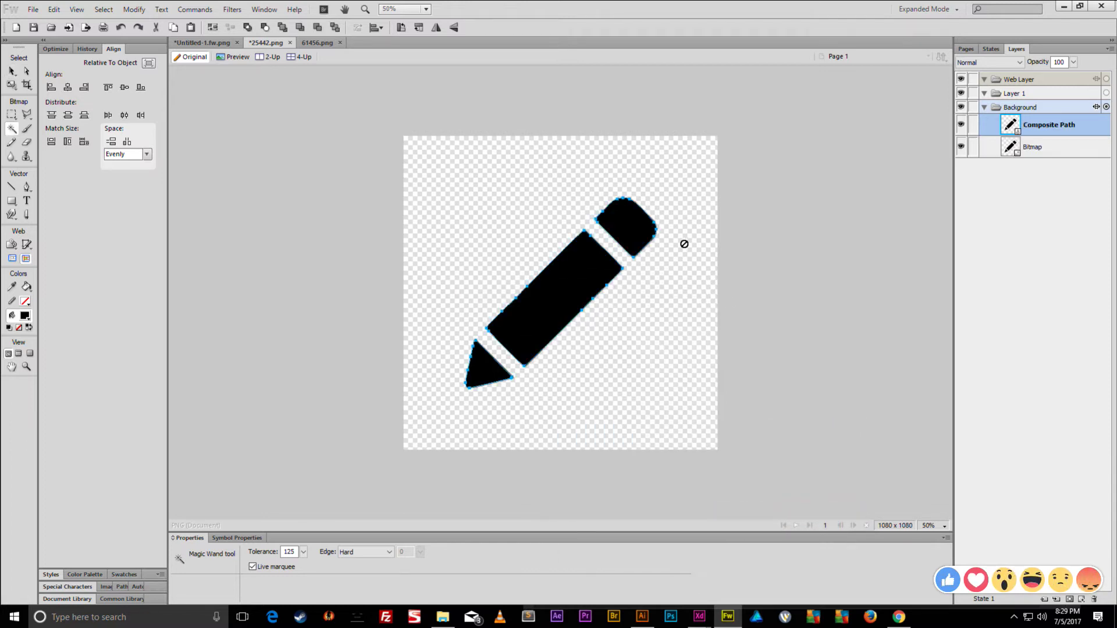
left_click(12, 71)
left_click(606, 169)
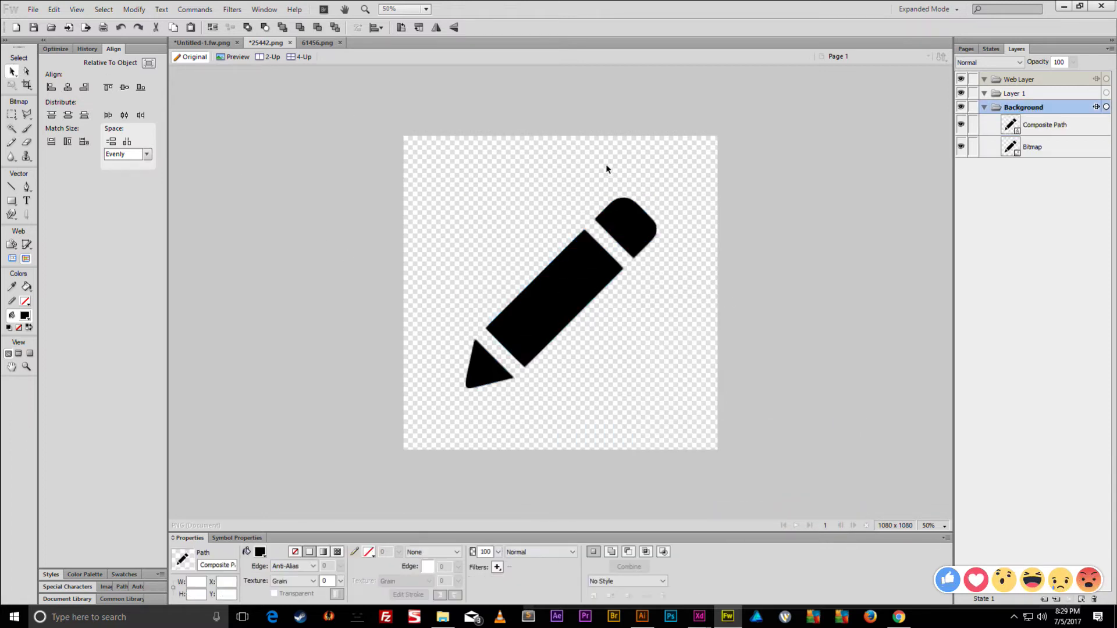
left_click(600, 266)
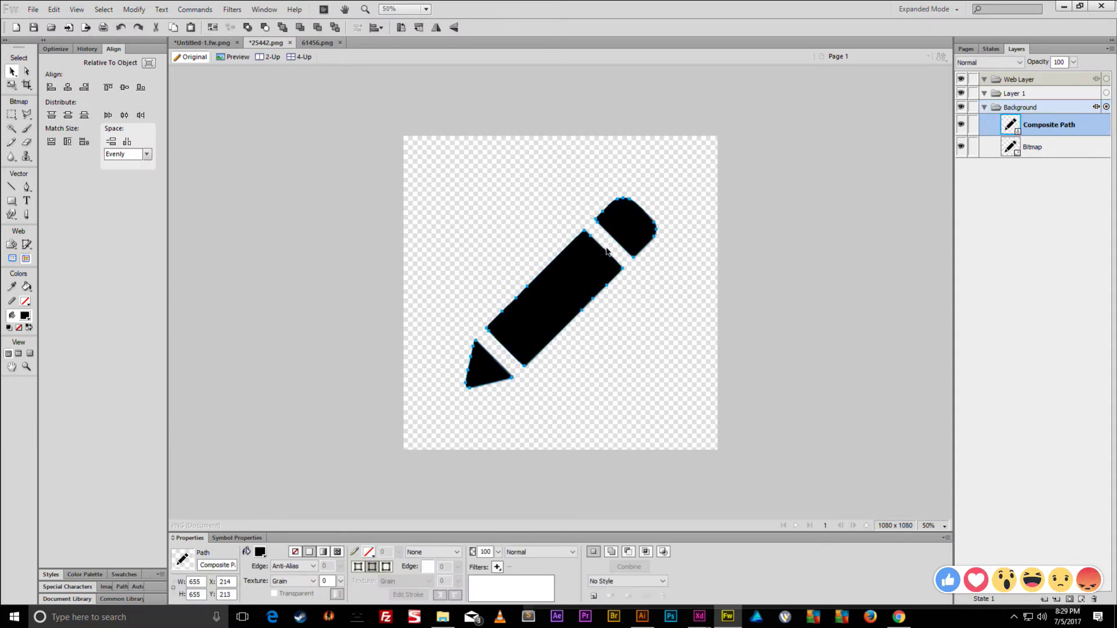
left_click(221, 43)
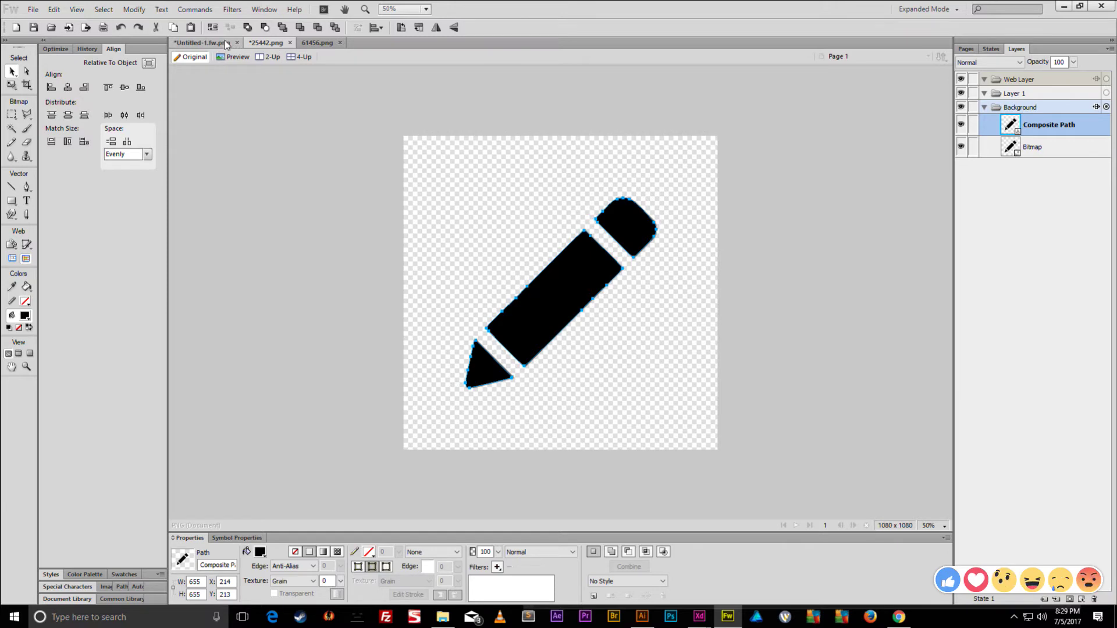
- Paste the pencil into the mockup without resampling and fill it light grey
left_click(649, 285)
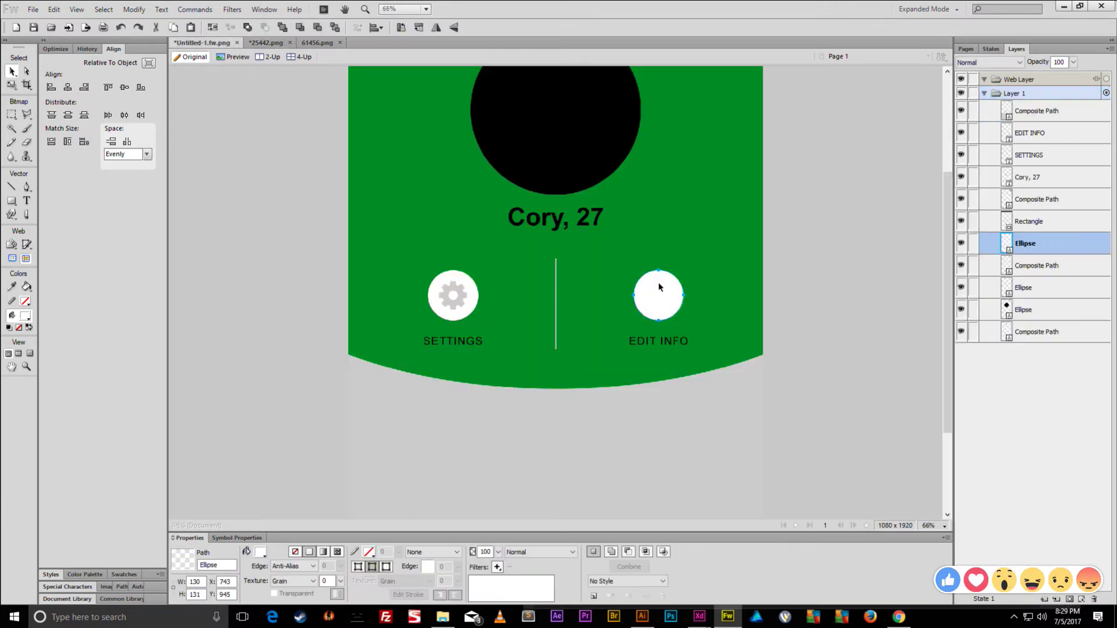
key("ctrl+v")
left_click(579, 346)
left_click_drag(501, 174, 602, 337)
left_click(260, 552)
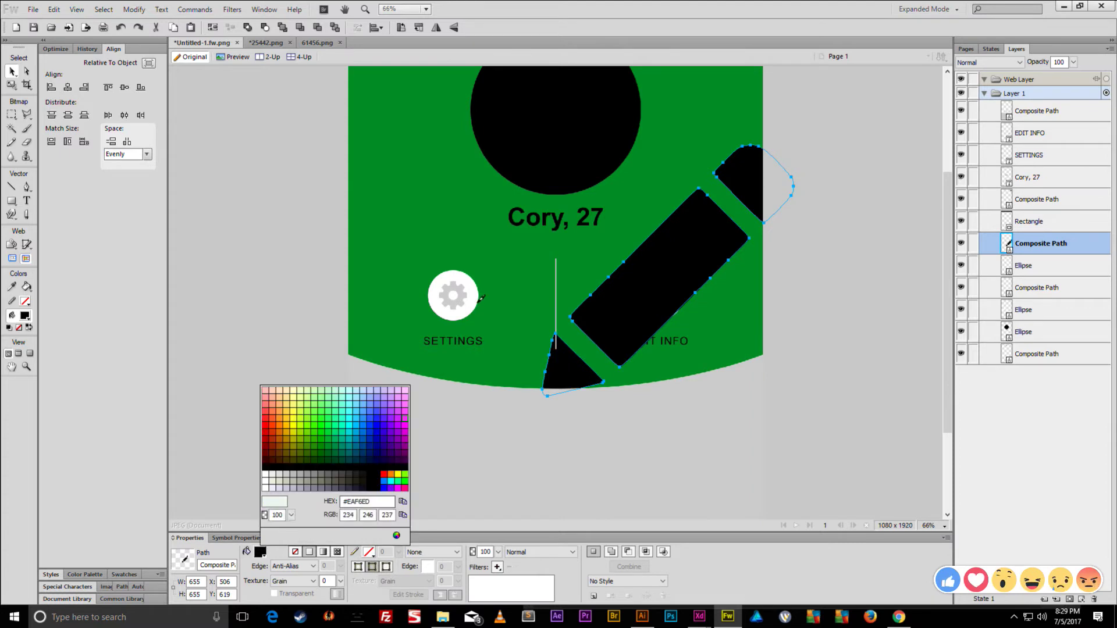
left_click(396, 501)
- Shrink the grey pencil to about 112 × 112 and centre it in the EDIT INFO circle
key("ctrl+t")
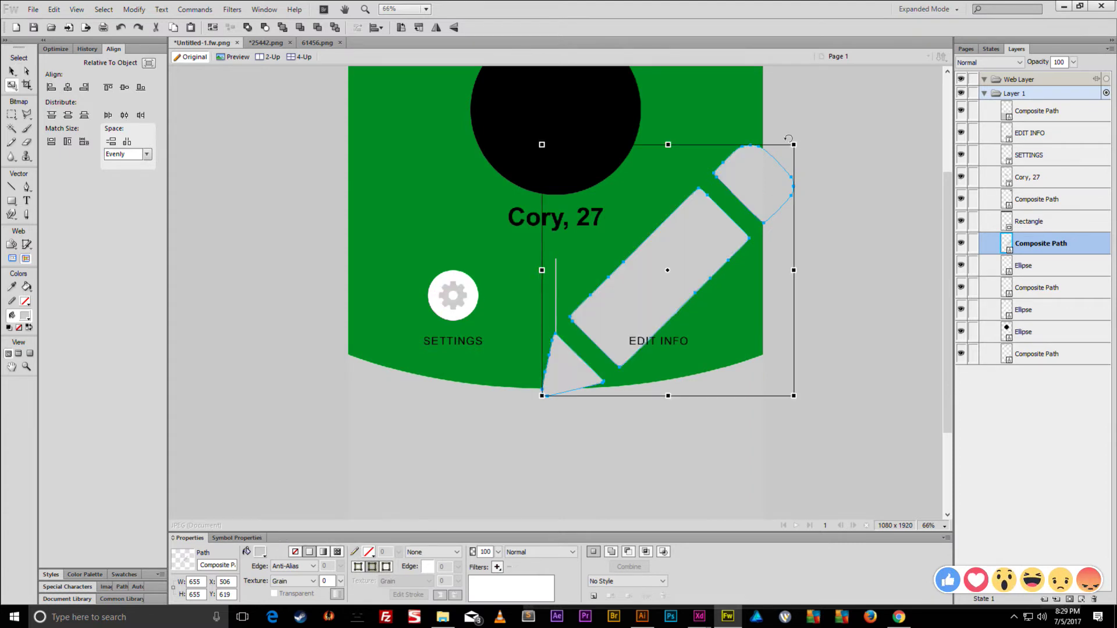
left_click_drag(794, 142, 688, 244)
key("ctrl+=")
key("ctrl+=")
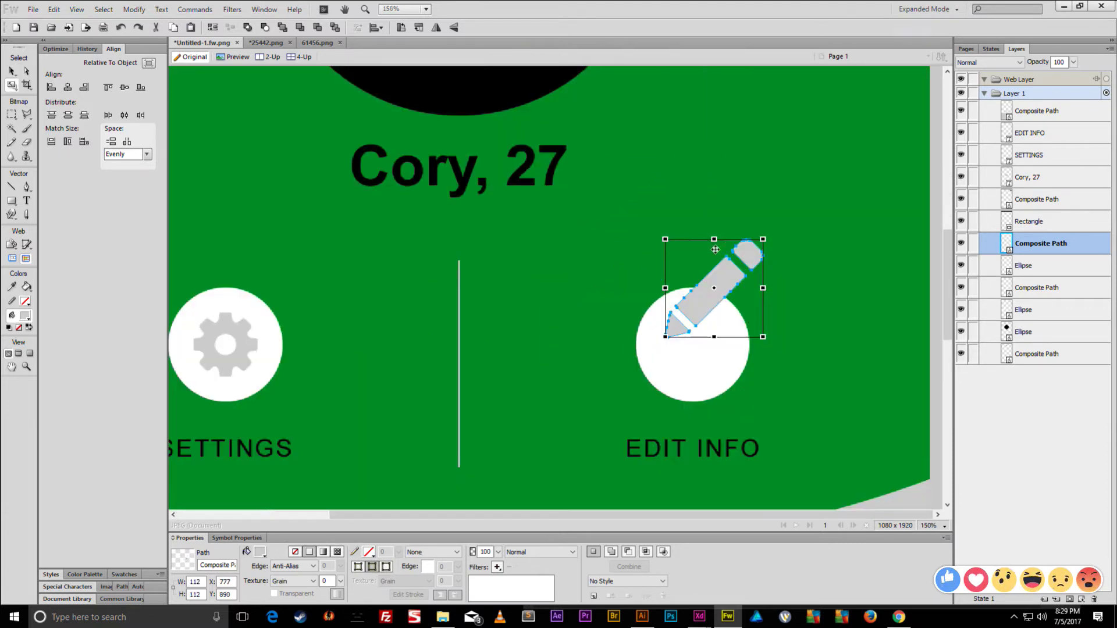
key("v")
mouse_move(757, 258)
left_mouse_down()
mouse_move(739, 312)
mouse_move(725, 311)
left_mouse_up()
key("ctrl+t")
- Commit the pencil size and fill the profile circle and top-right people icon white
key("ctrl+d")
key("ctrl+minus")
key("ctrl+minus")
key("ctrl+minus")
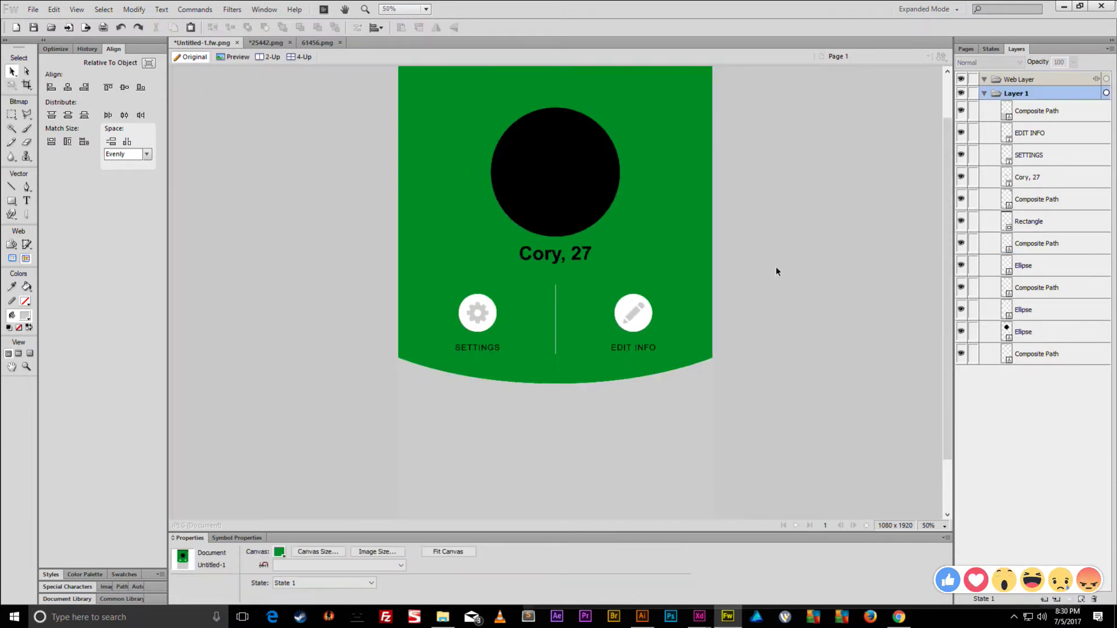
key("ctrl+minus")
key("ctrl+minus")
key("ctrl+equal")
key("ctrl+equal")
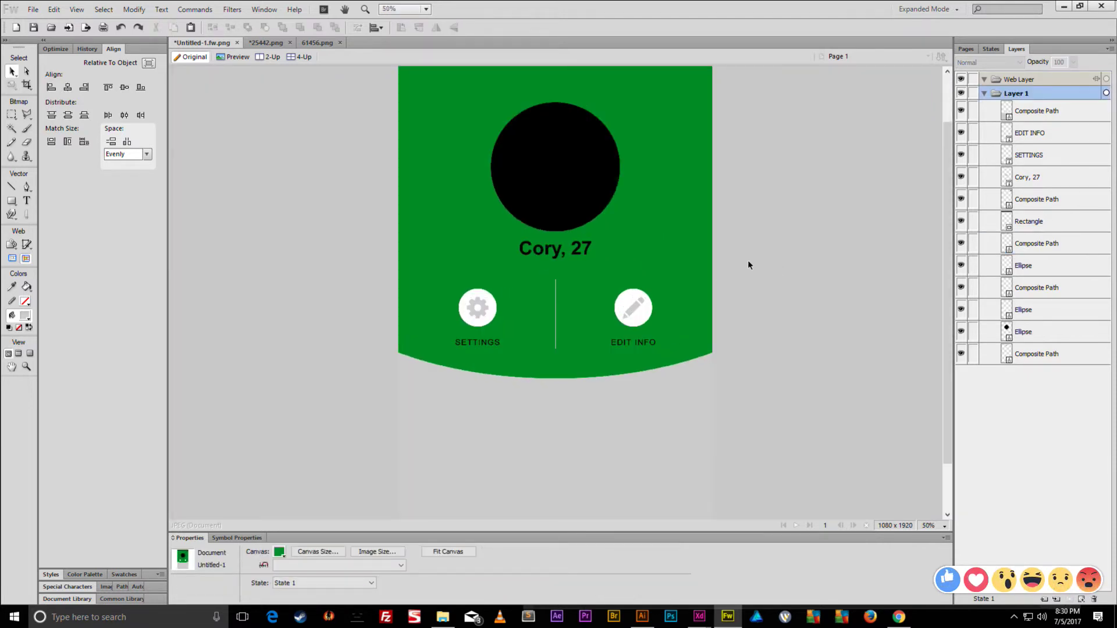
key("ctrl+minus")
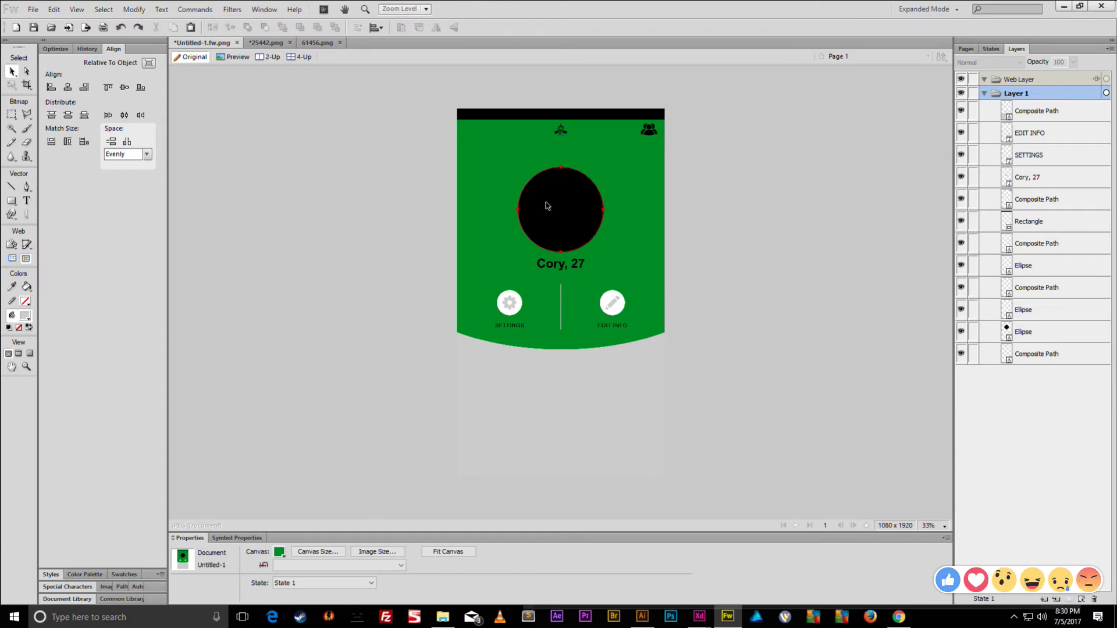
left_click(550, 205)
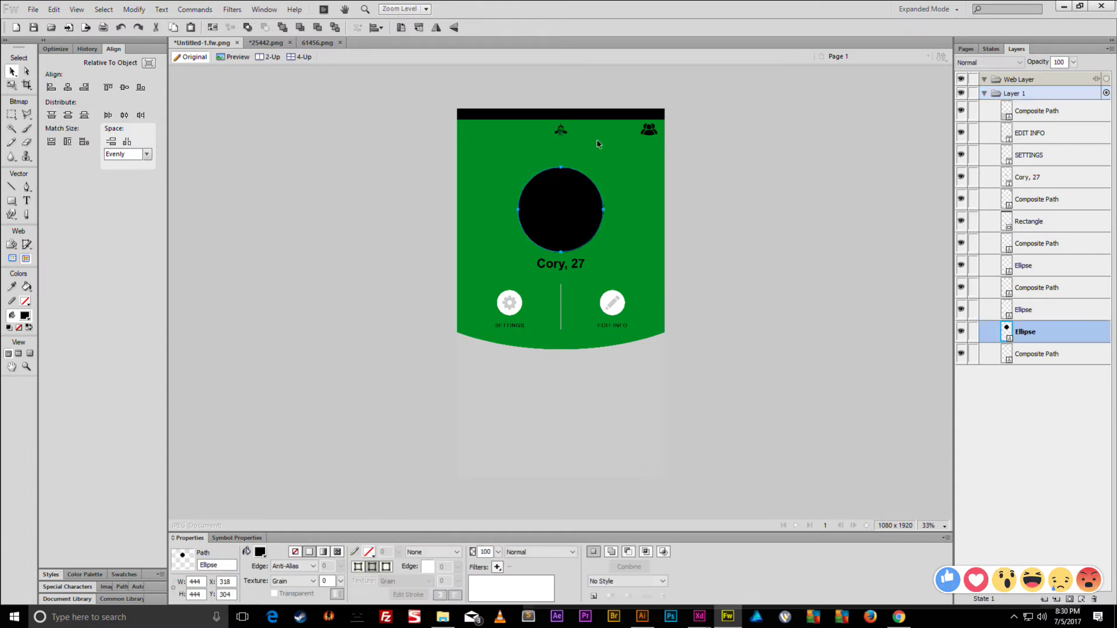
left_click(648, 129, "shift")
left_click(260, 552)
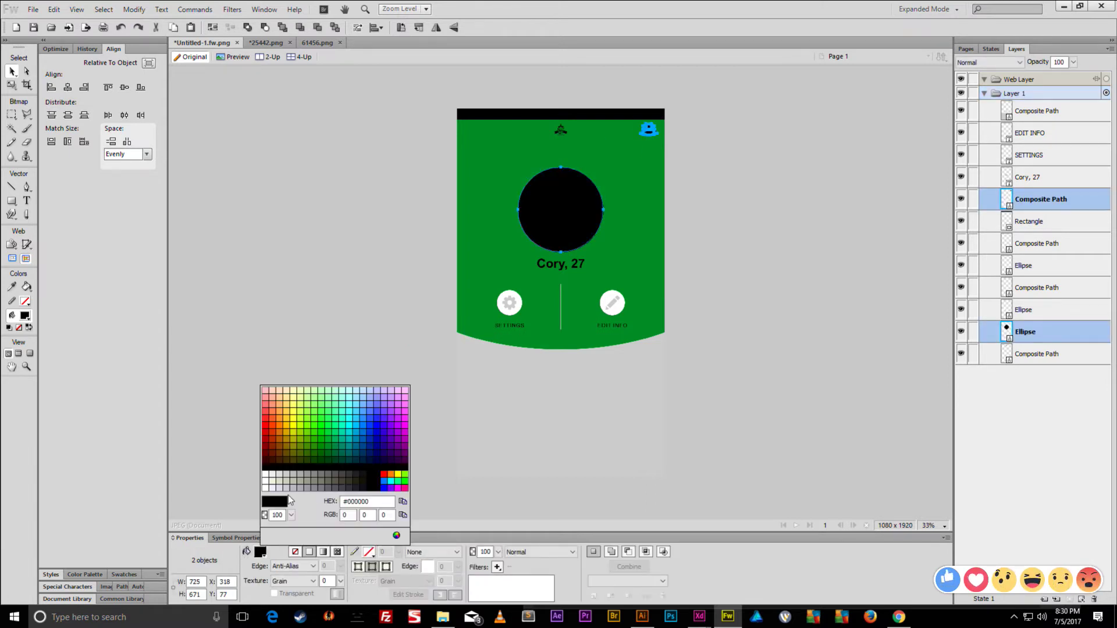
left_click(267, 474)
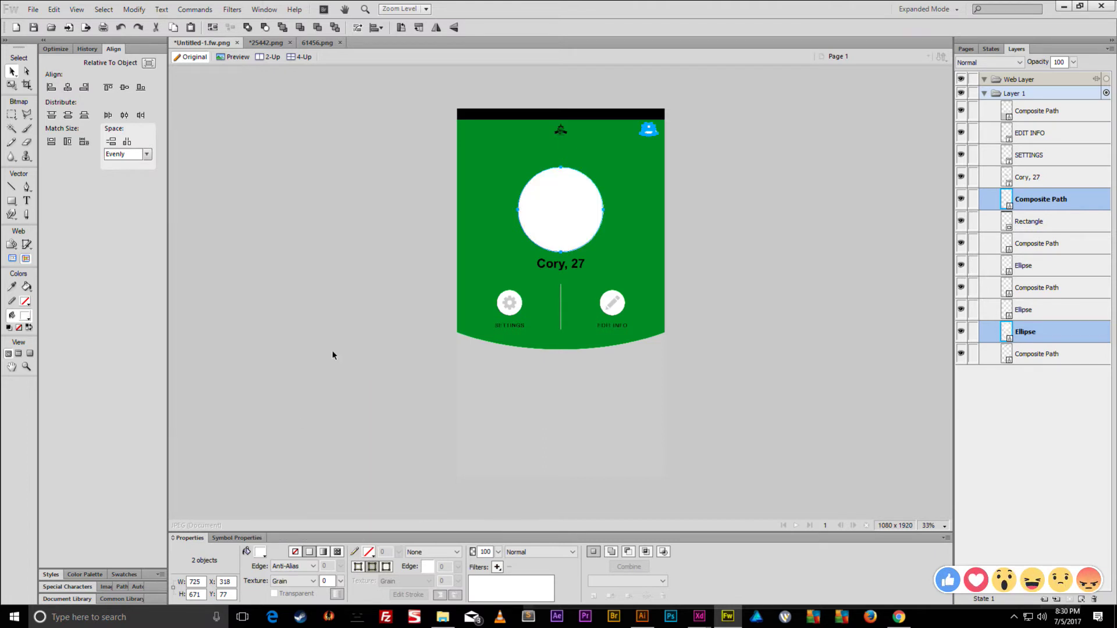
- Recolour the top-right people icon with a light fill on its own
left_click(326, 309)
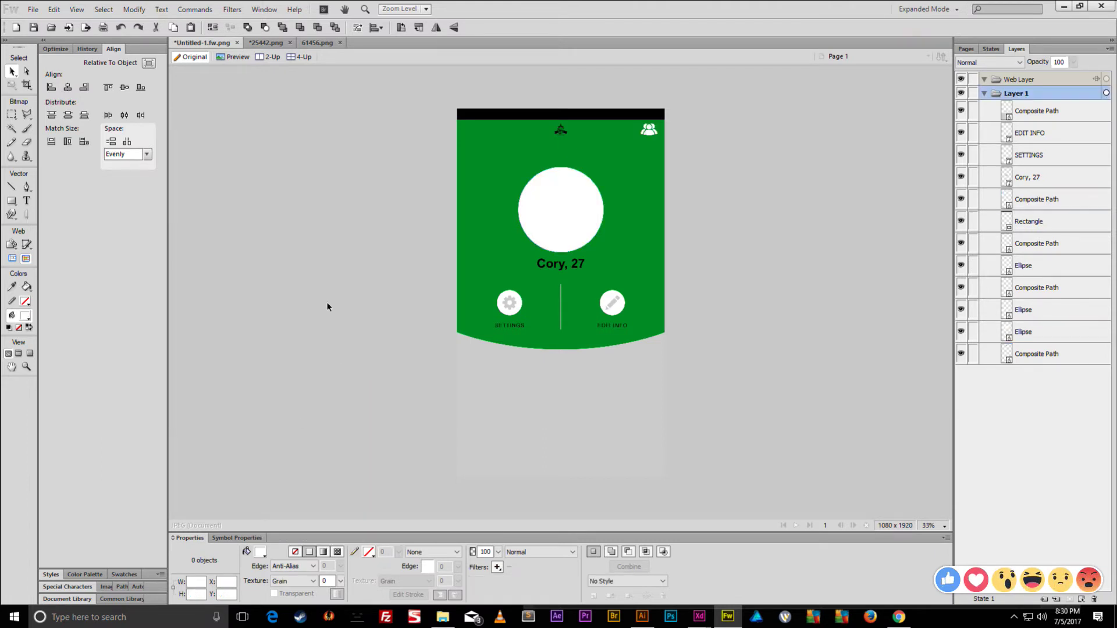
left_click(647, 130)
left_click(262, 554)
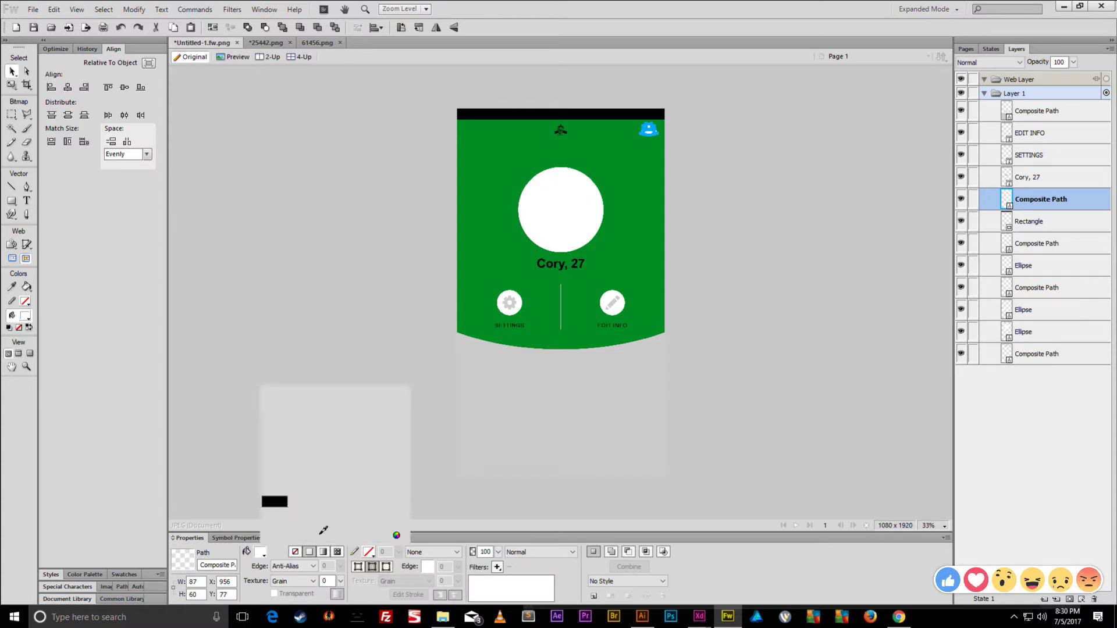
left_click(554, 379)
left_click(721, 322)
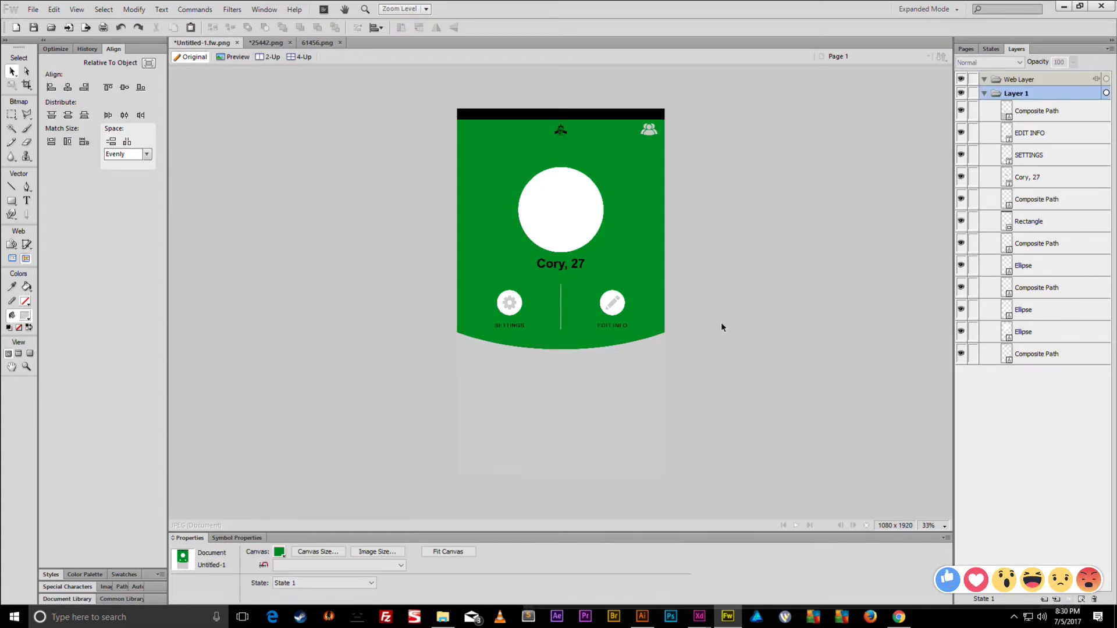
- Convert the black top bar into a plain path with Ctrl+Shift+G
left_click(608, 115)
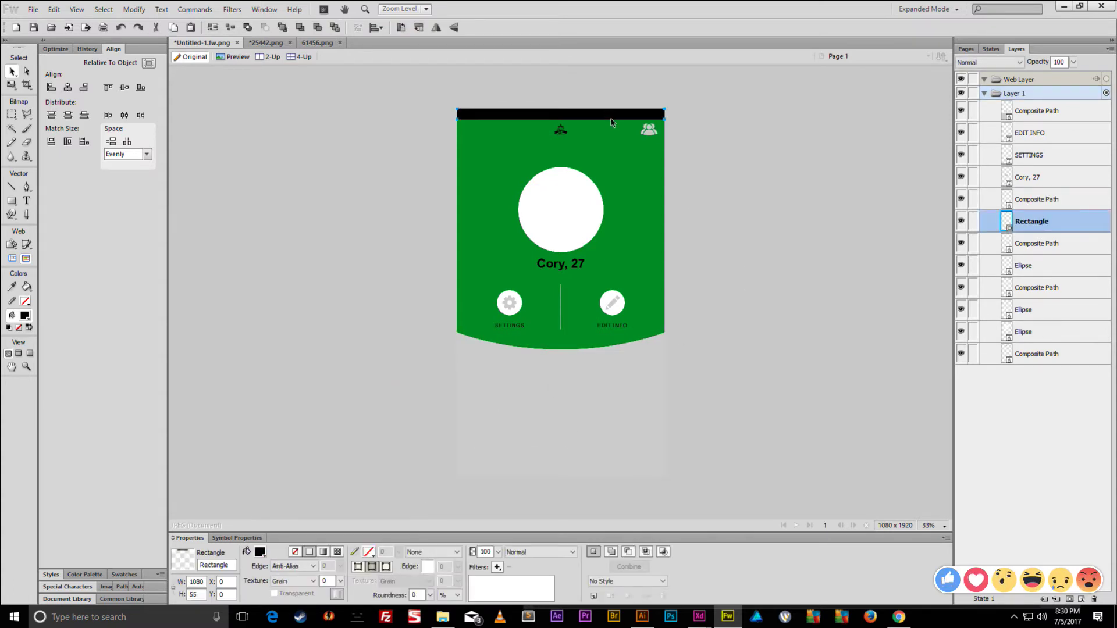
left_click(774, 117)
left_click(602, 122)
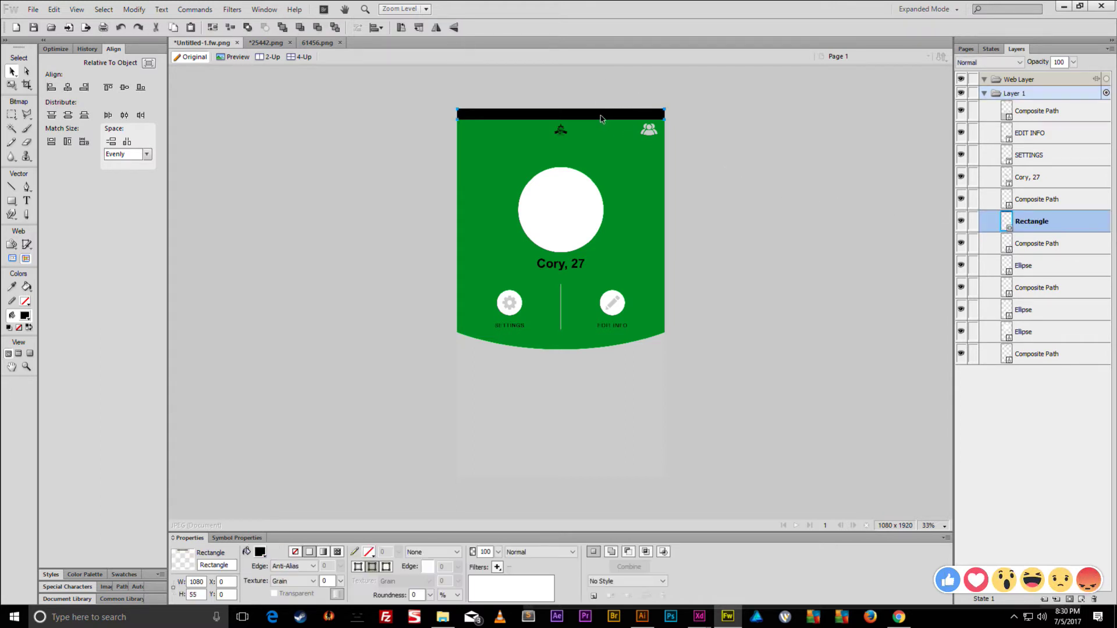
key("ctrl+shift+g")
left_click_drag(689, 106, 390, 362)
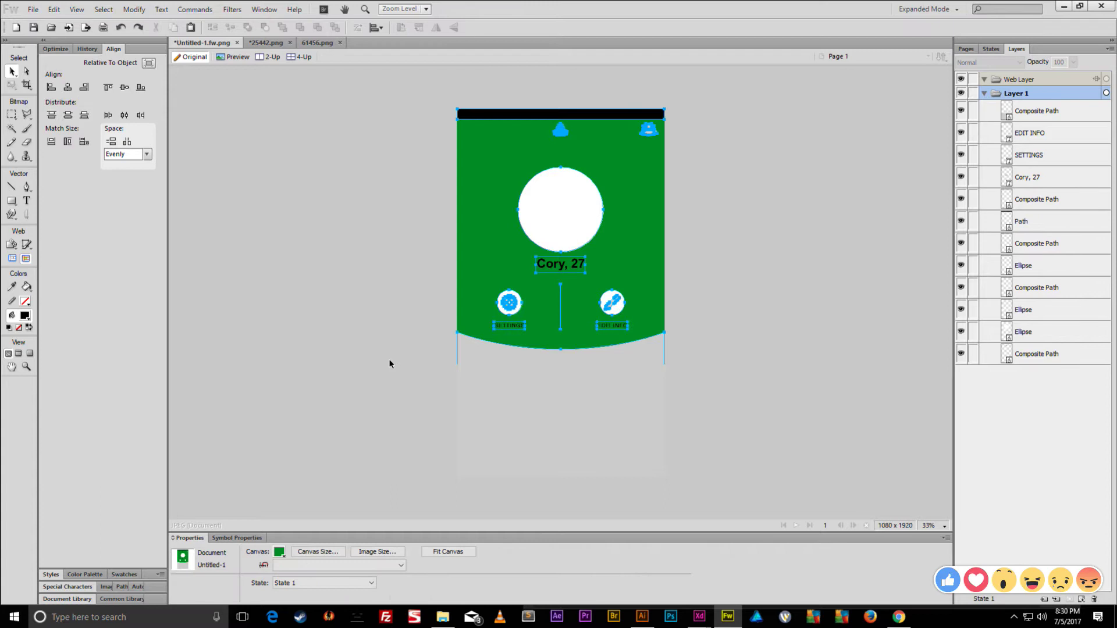
left_click(428, 359)
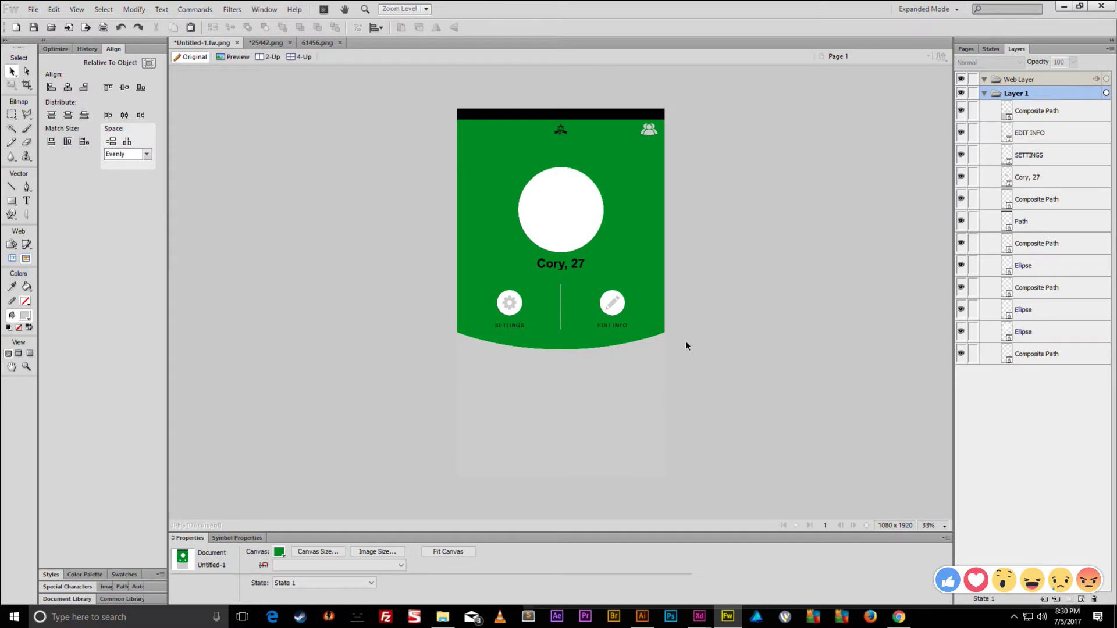
- Draw a green rectangle in the lower grey area and shrink it to button size
left_click(11, 201)
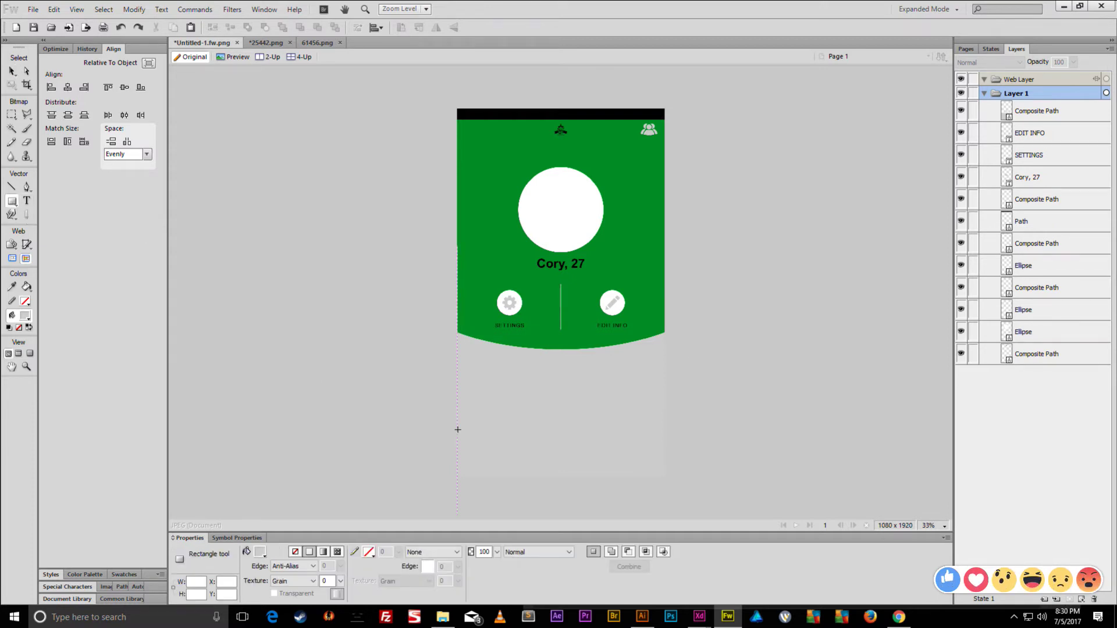
left_click_drag(458, 429, 664, 463)
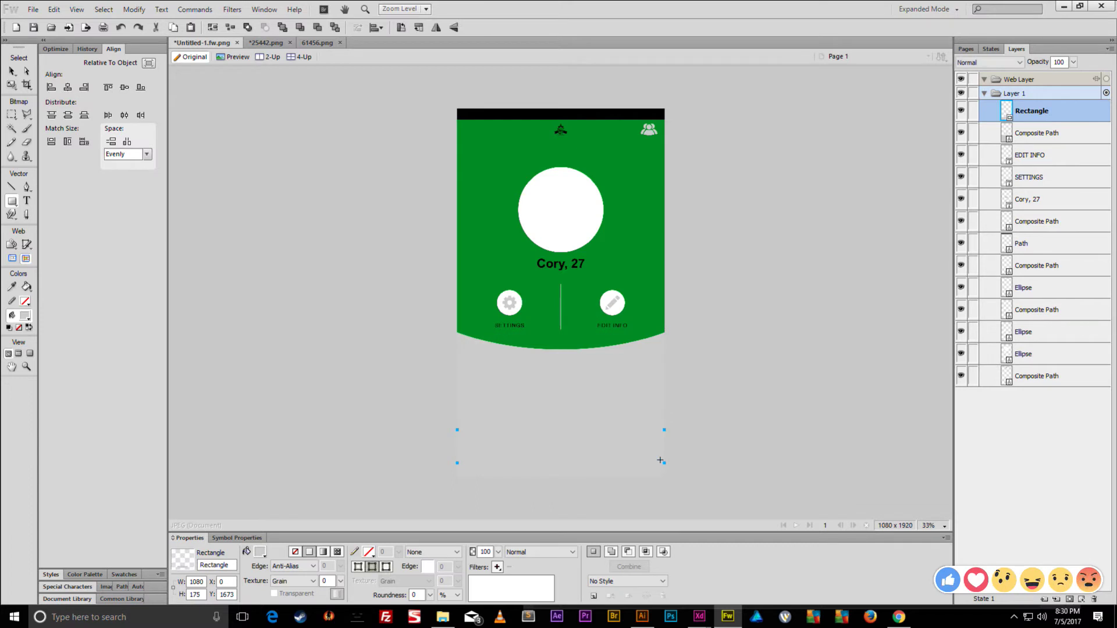
left_click(260, 552)
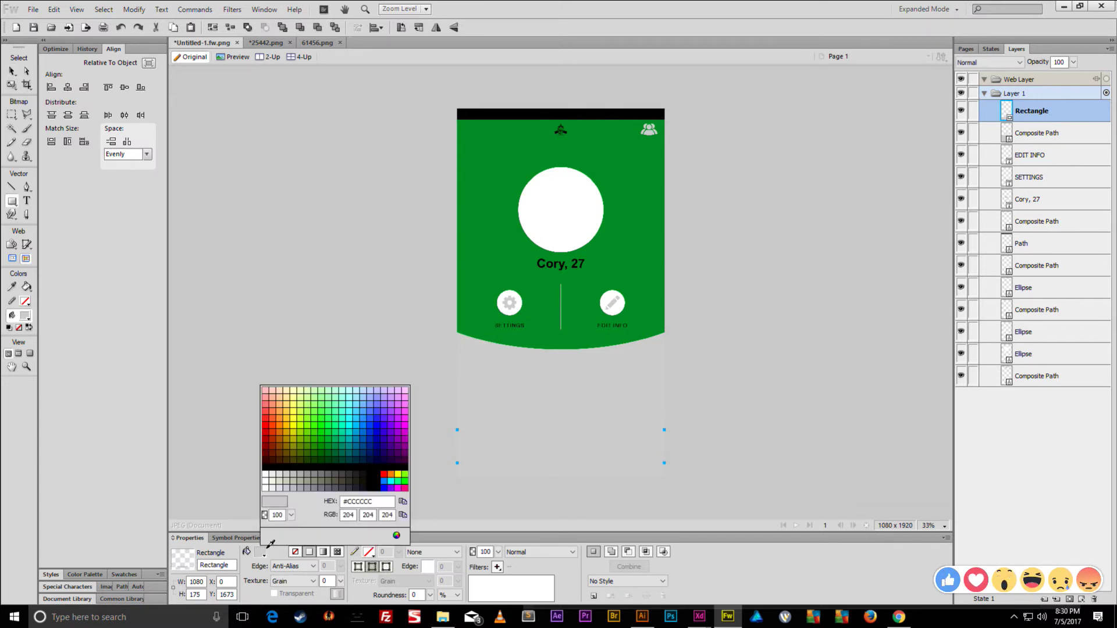
left_click(318, 447)
key("q")
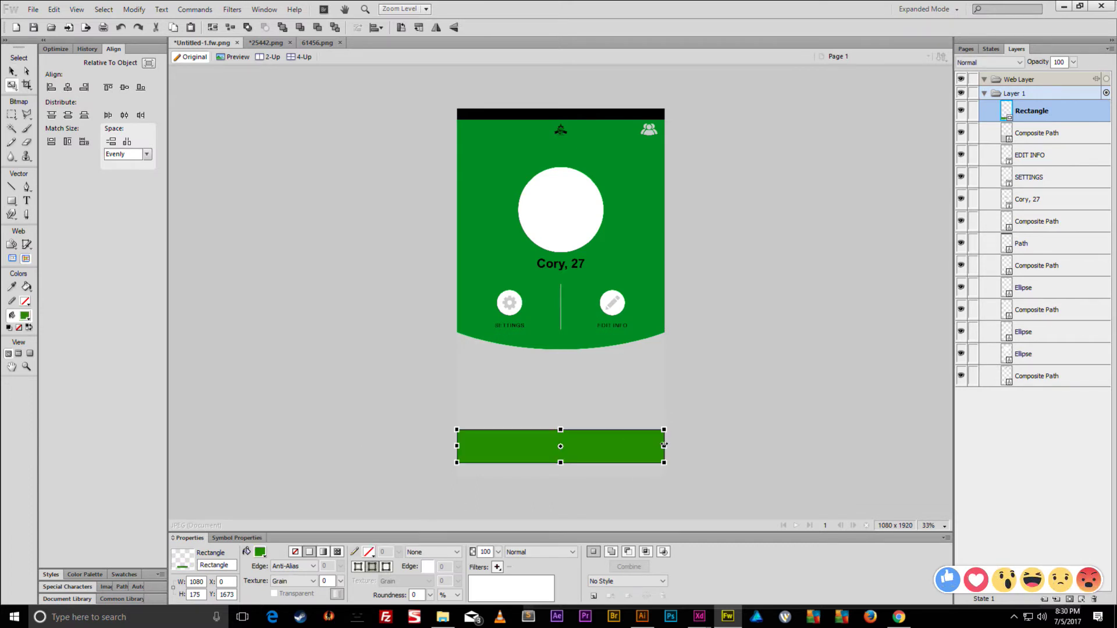
left_click_drag(664, 429, 641, 434)
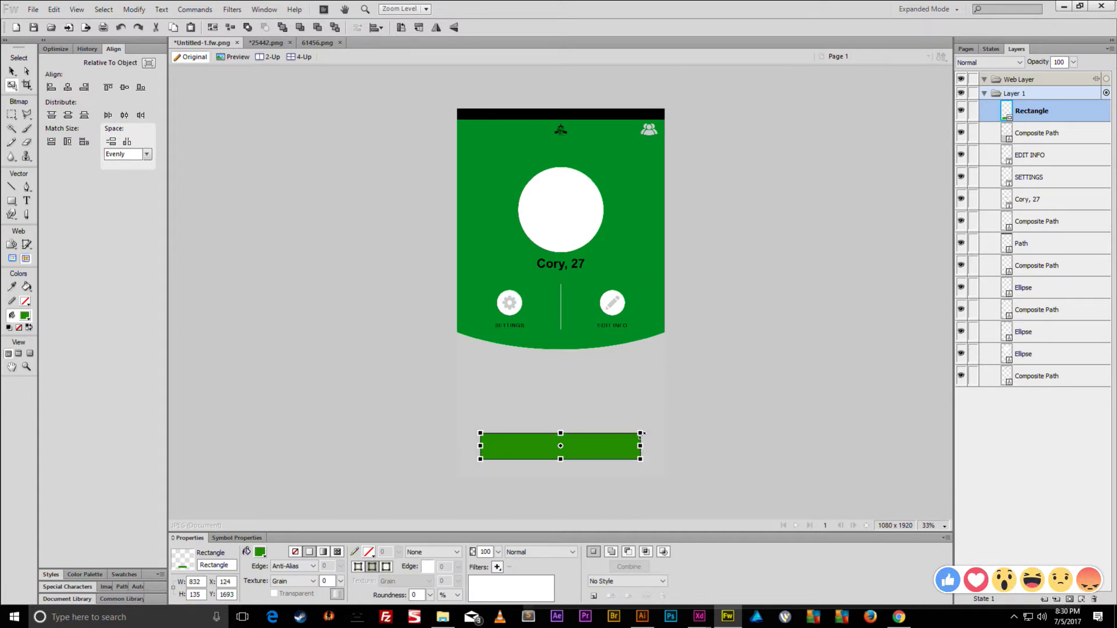
key("v")
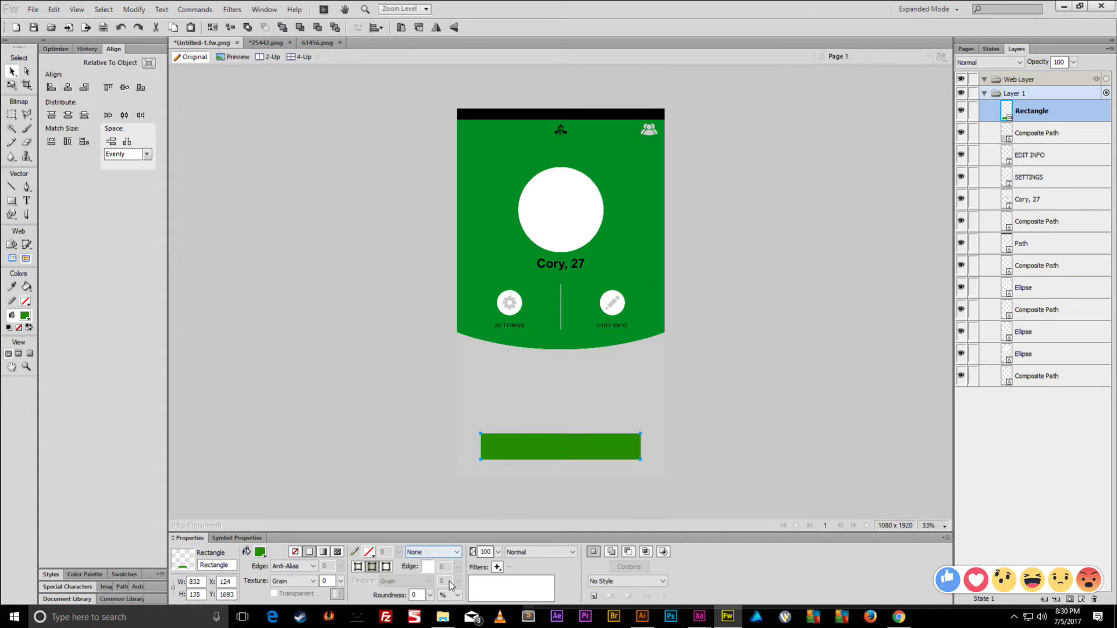
- Round the rectangle's corners fully into a pill and convert it to a path
left_click(430, 594)
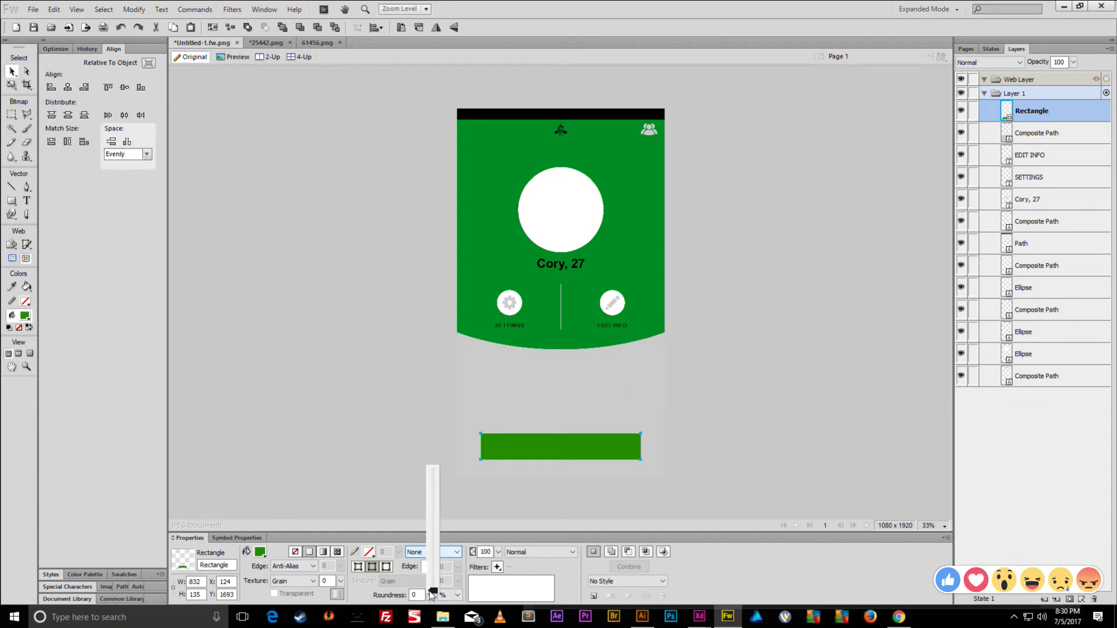
left_click_drag(432, 592, 424, 406)
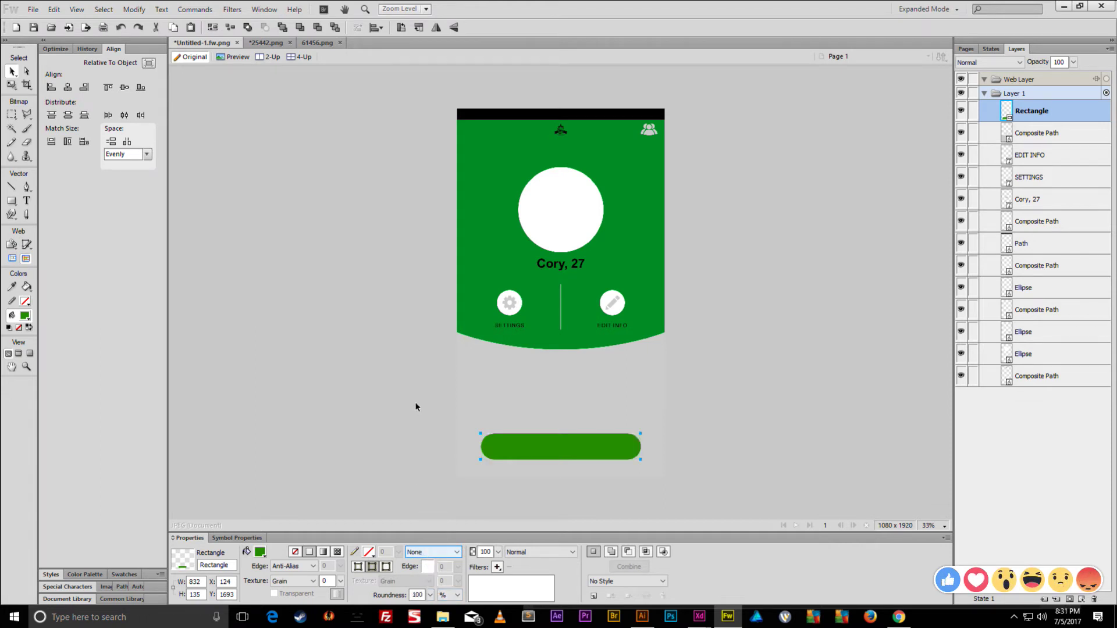
key("ctrl+shift+g")
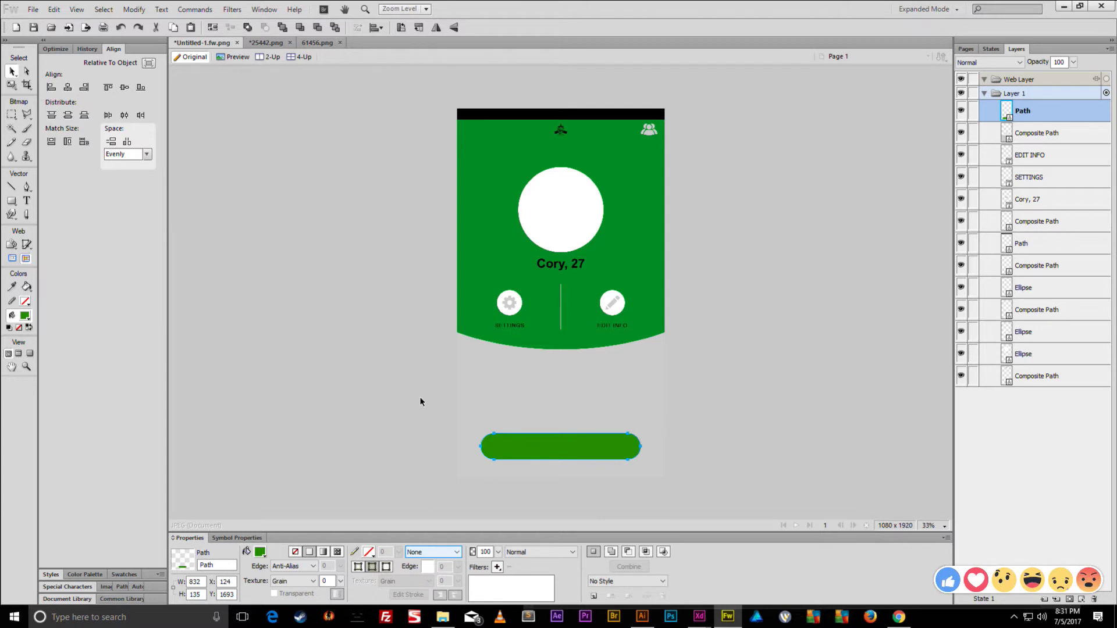
left_click(421, 405)
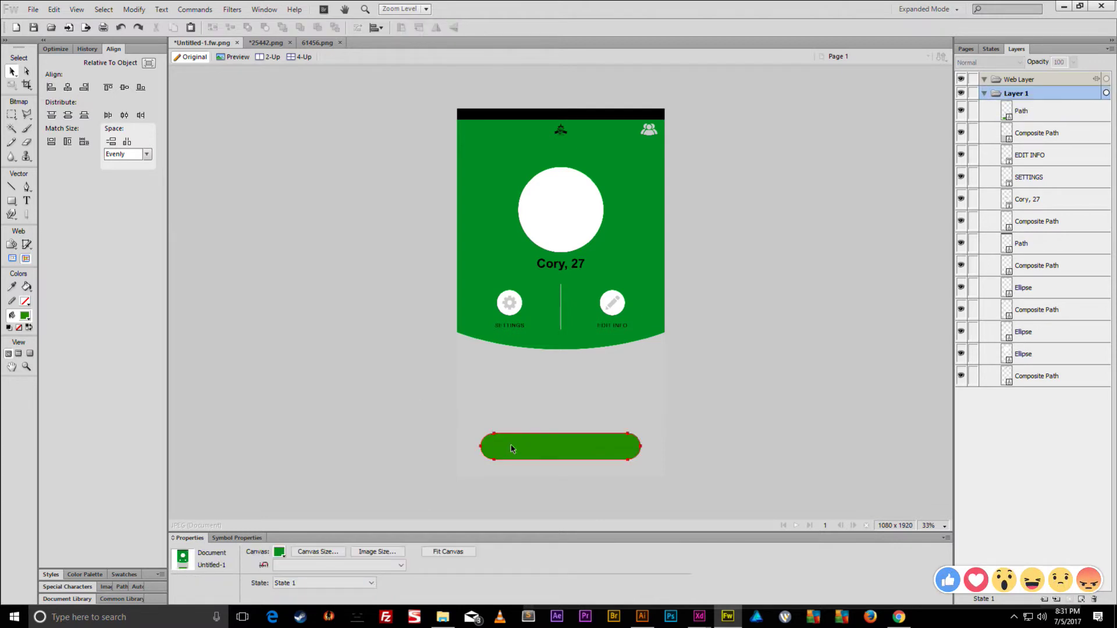
left_click(512, 448)
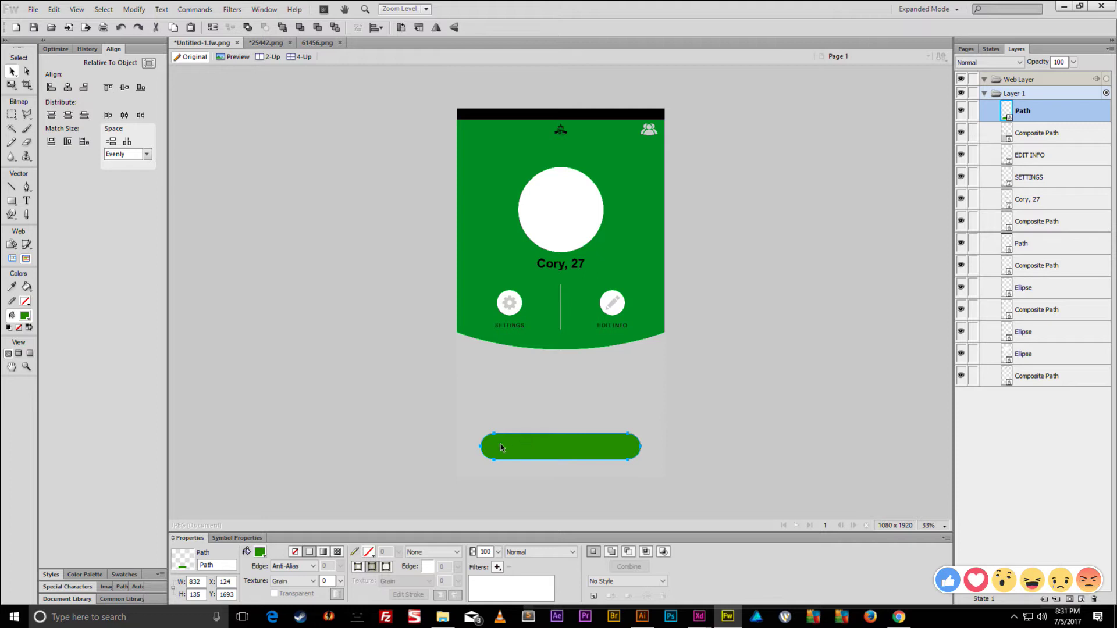
left_click(563, 273)
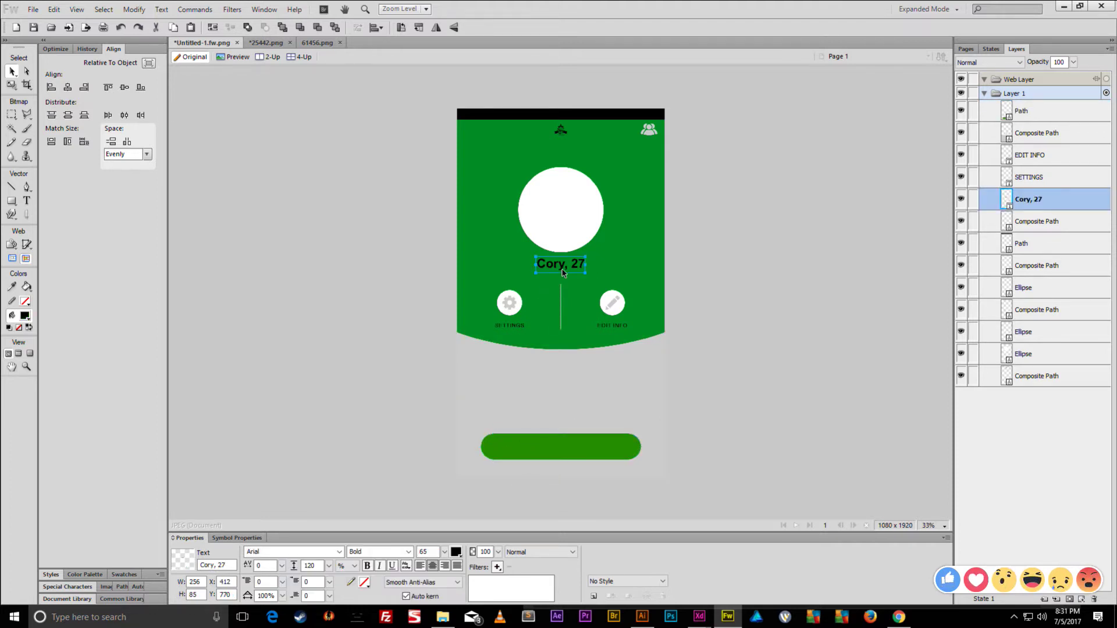
- Copy the name text onto the pill as smaller dark red 'MY TINDER PLUS'
left_click_drag(563, 273, 563, 455)
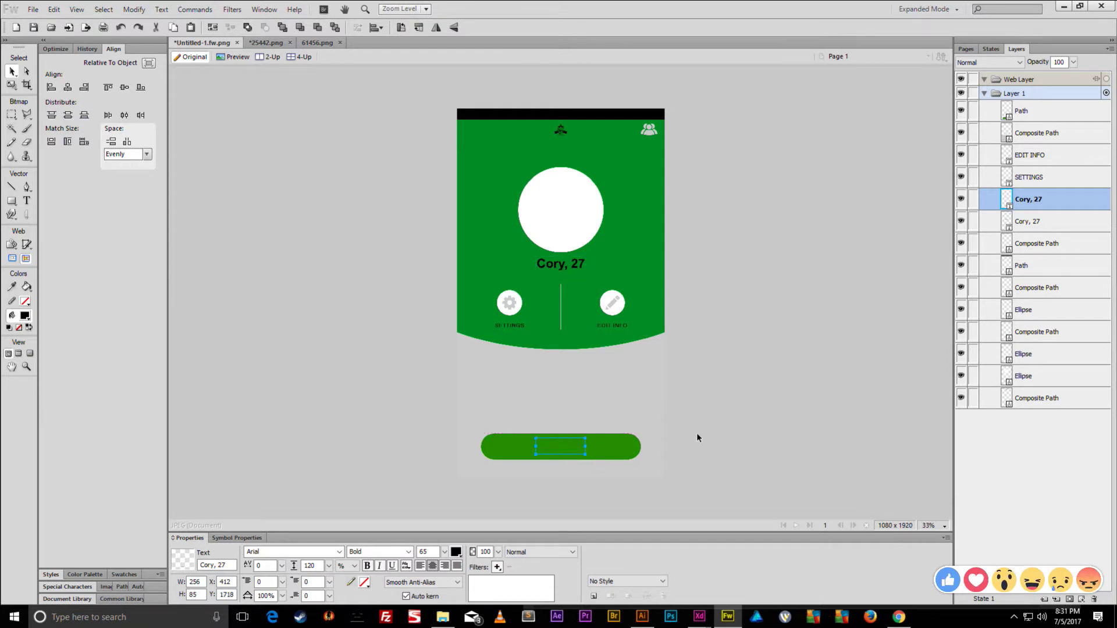
left_click_drag(1052, 202, 1036, 104)
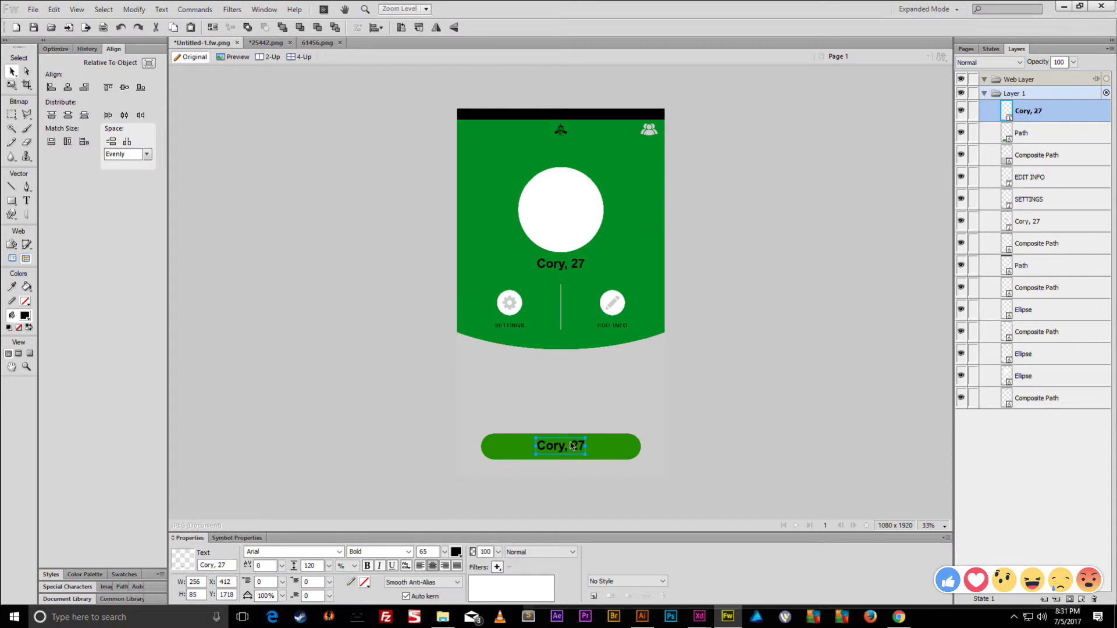
double_click(571, 442)
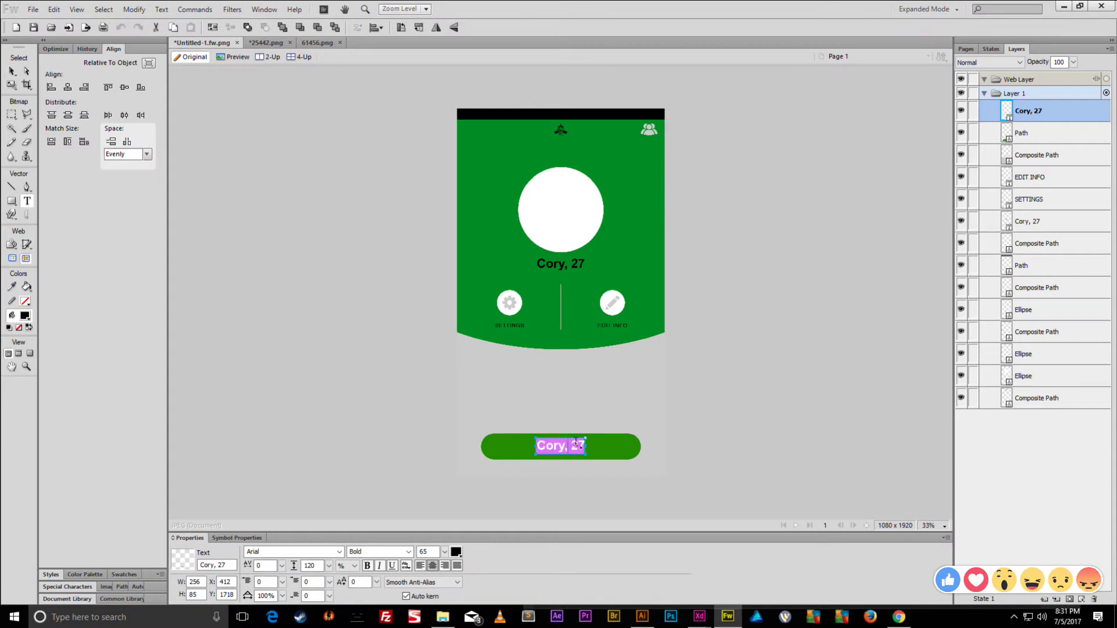
type("MY TINDER PLUS")
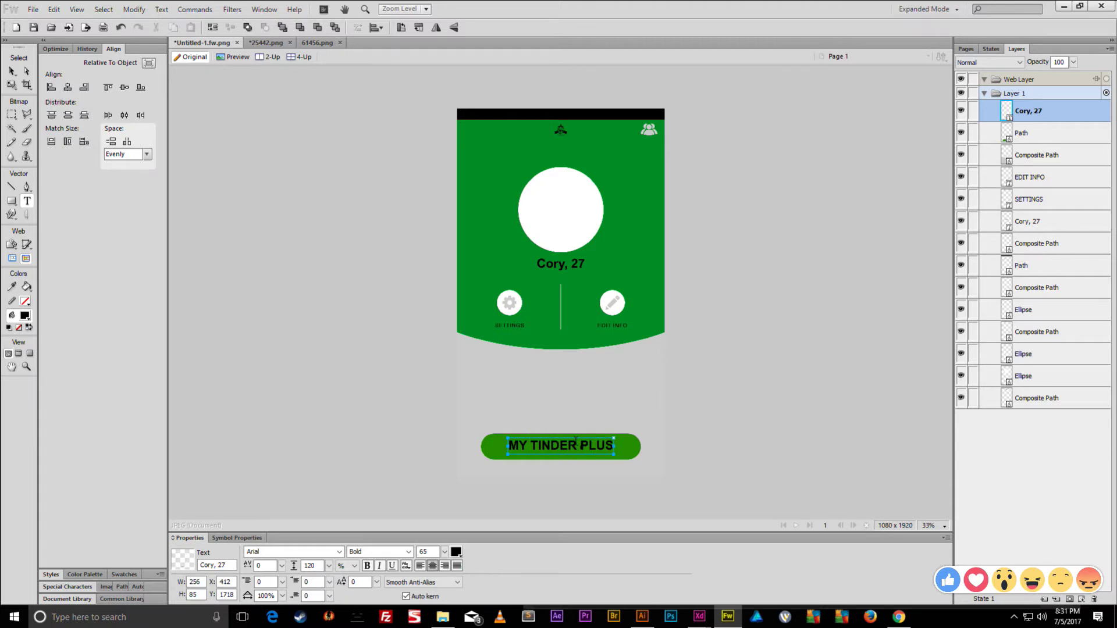
triple_click(576, 440)
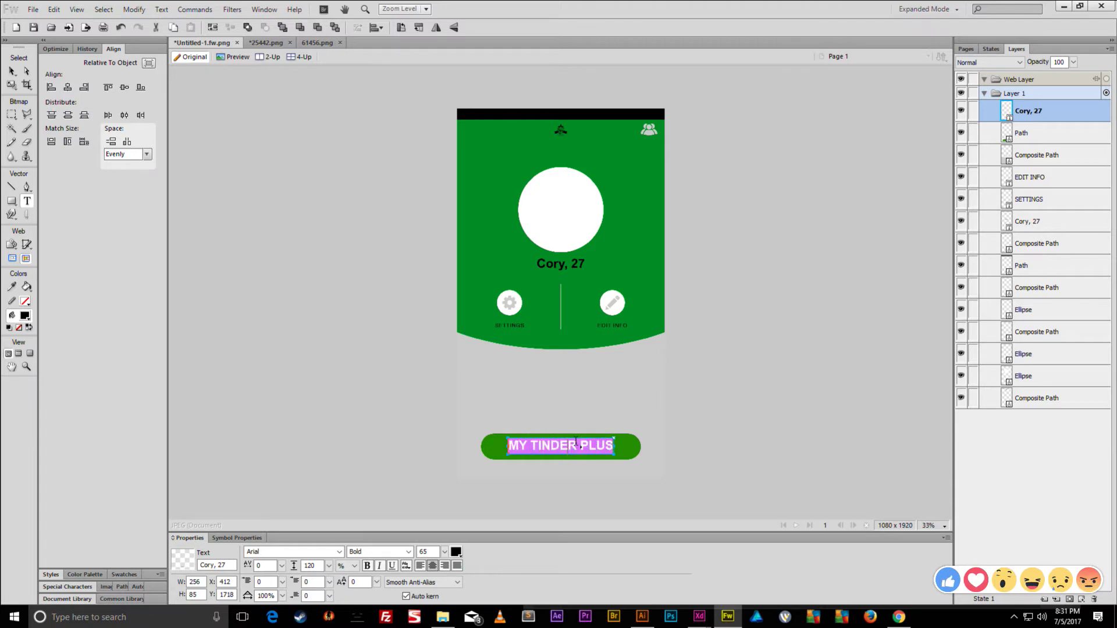
left_click(456, 551)
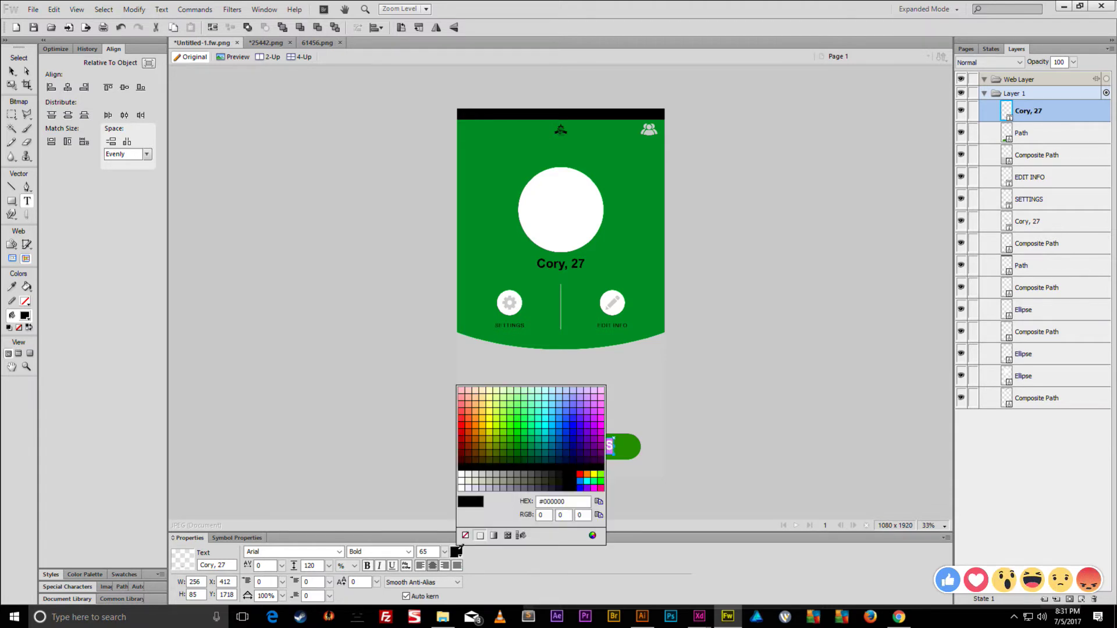
left_click(461, 438)
left_click_drag(445, 552, 447, 557)
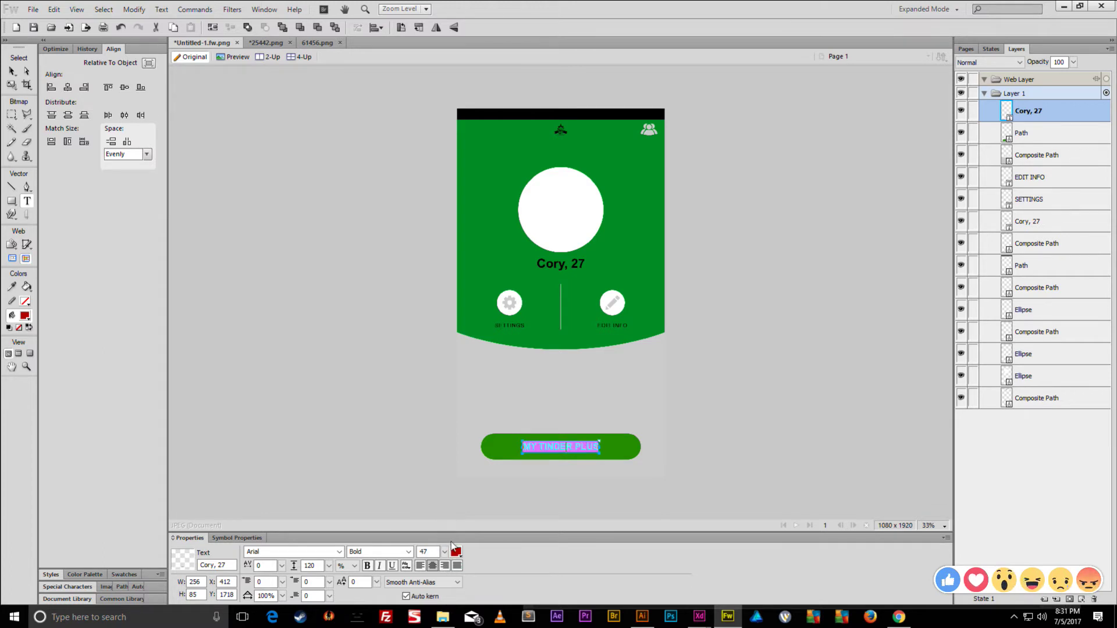
left_click(210, 174)
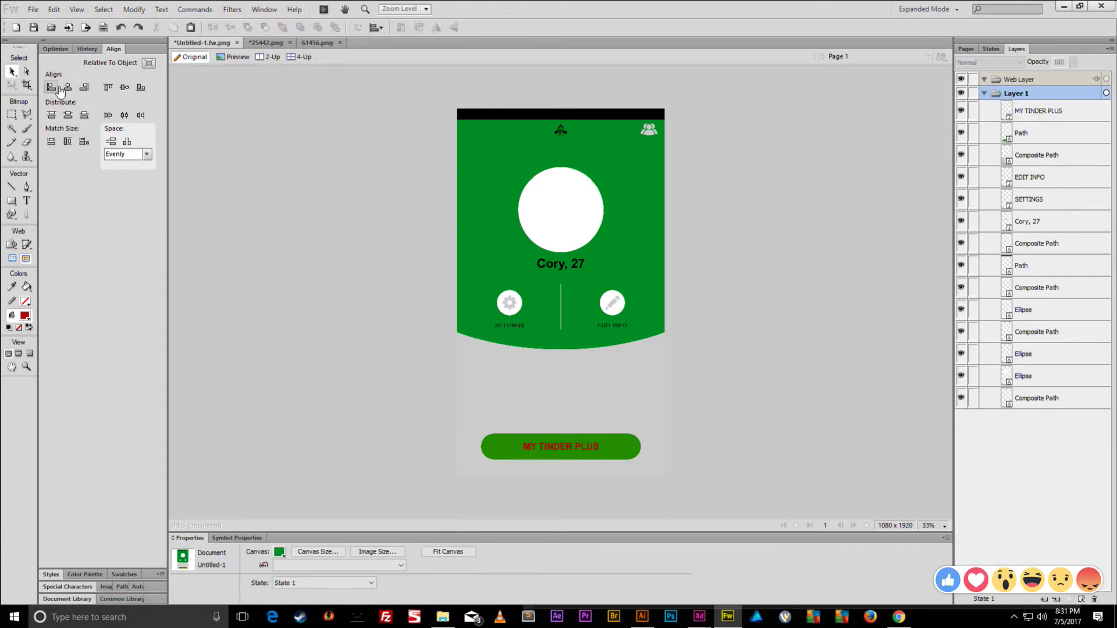
- Fill the pill button shape white
left_click(583, 446)
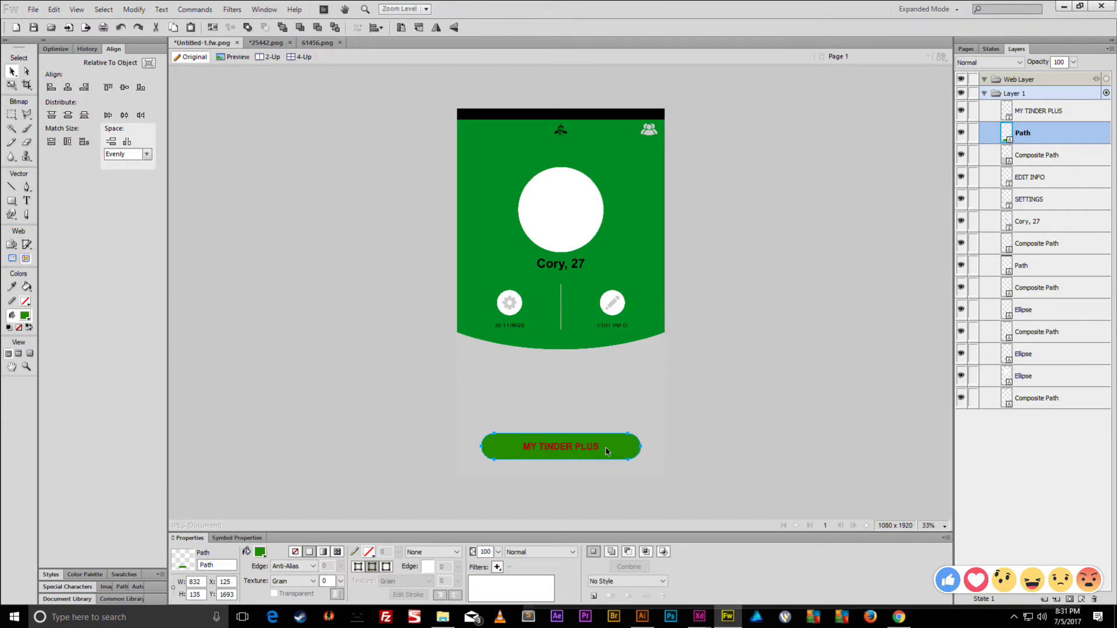
left_click(594, 449, "shift")
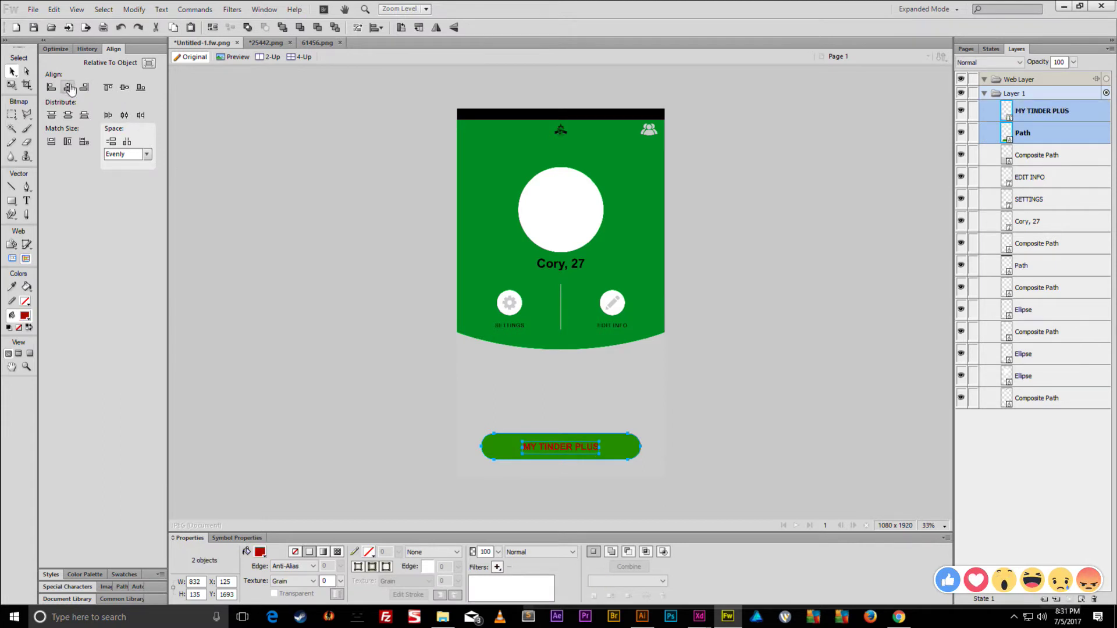
left_click(444, 376)
left_click(505, 456)
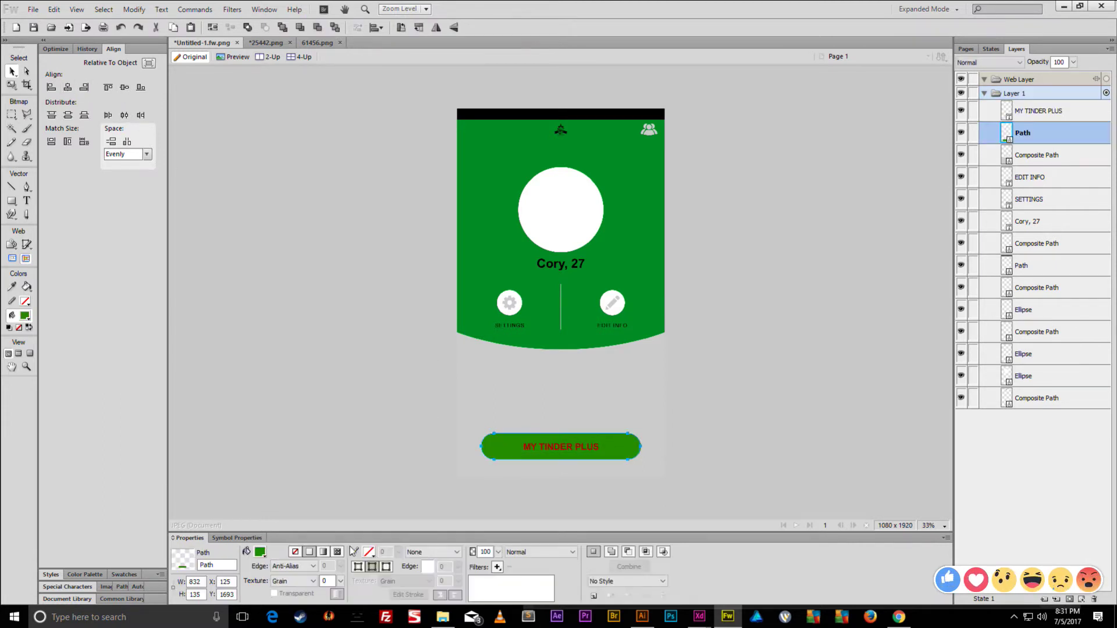
left_click(261, 552)
left_click(361, 477)
left_click(410, 319)
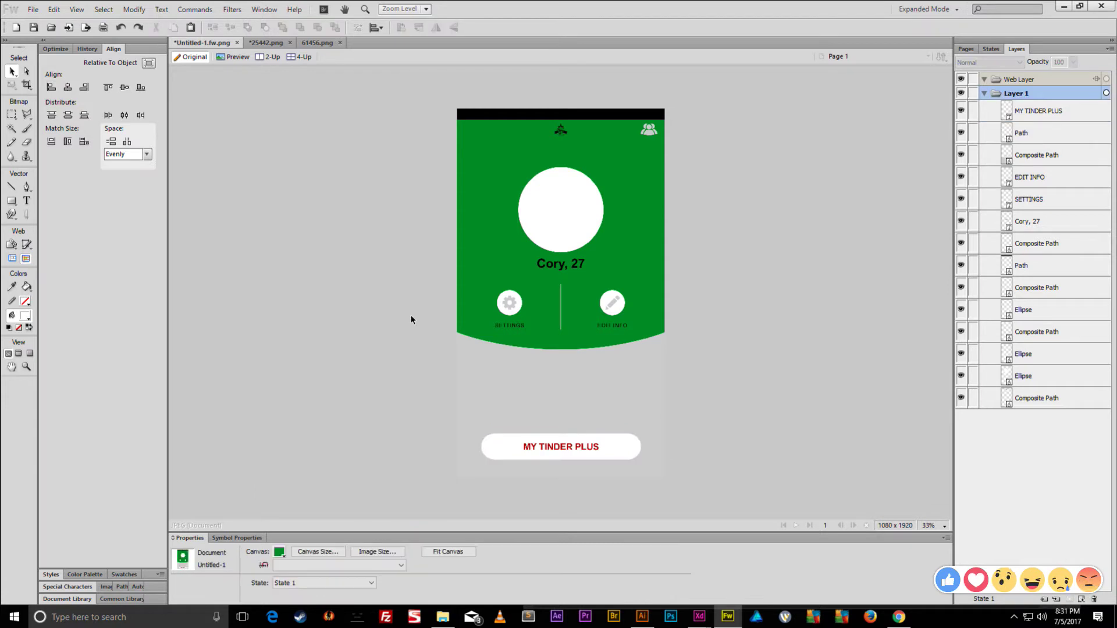
left_click(526, 386)
- Fill the lower background, settings, edit info and people icons light grey
left_click(509, 302, "shift")
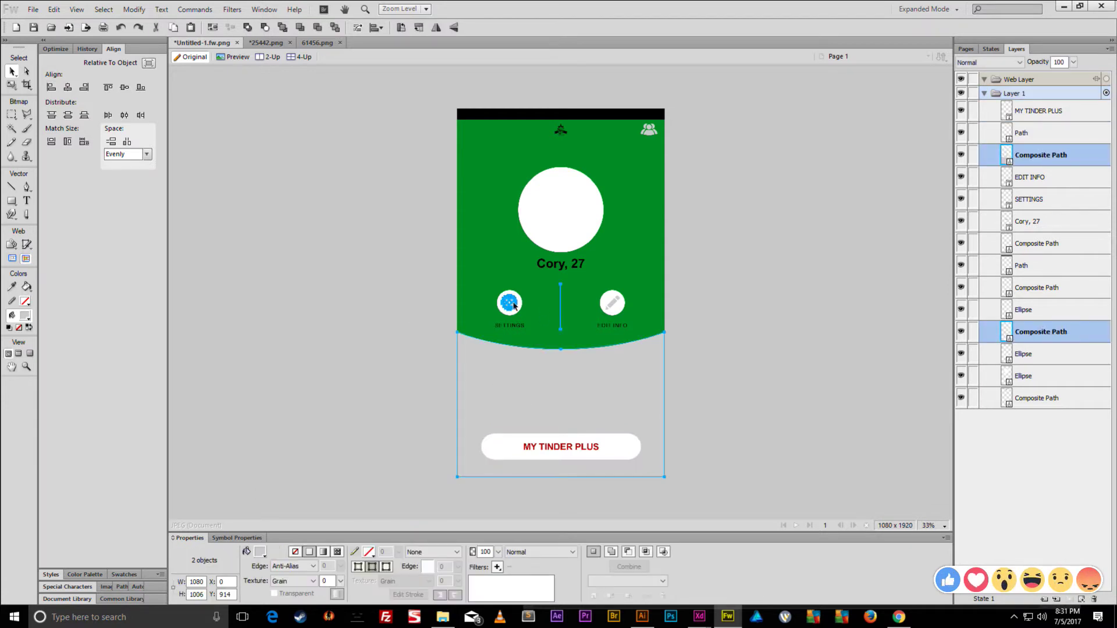
left_click(613, 303, "shift")
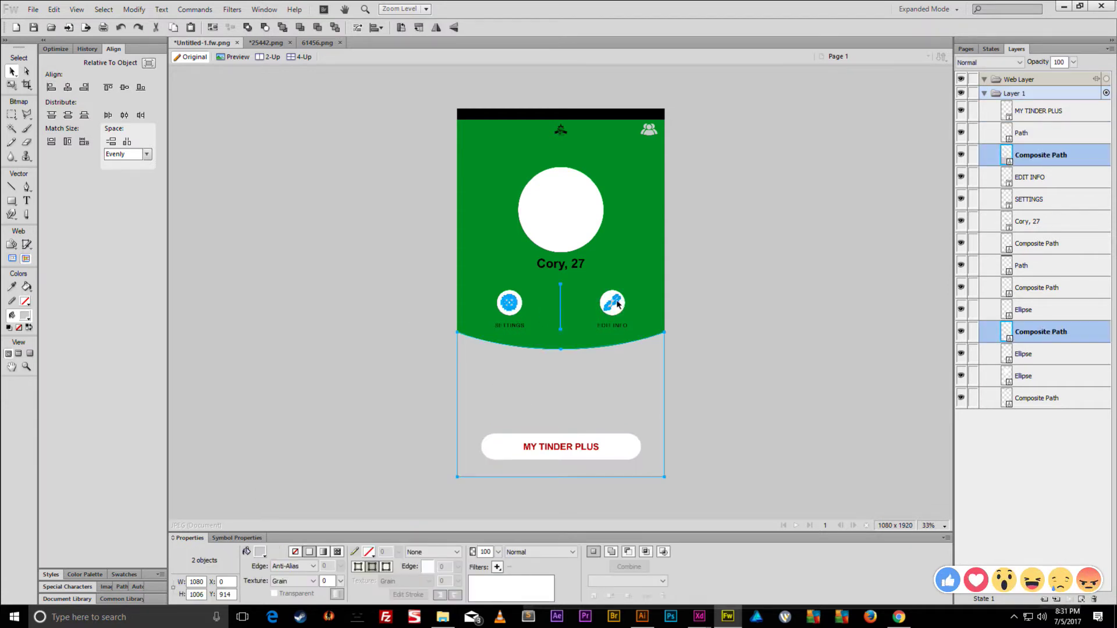
left_click(648, 129, "shift")
left_click(260, 552)
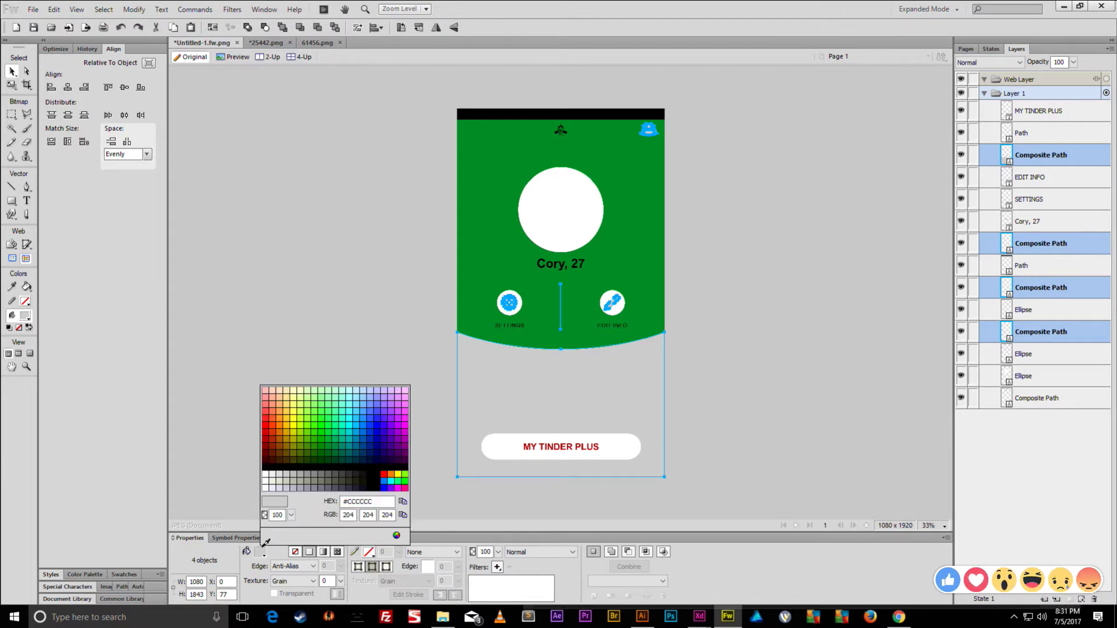
left_click(385, 536)
left_click(453, 405)
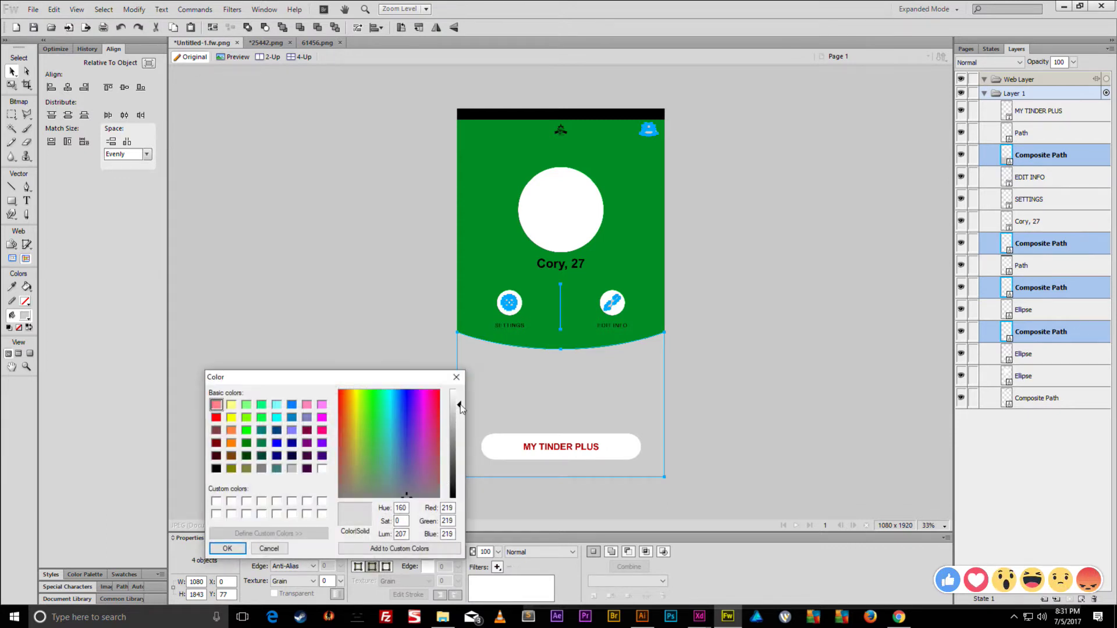
left_click(227, 548)
left_click(345, 318)
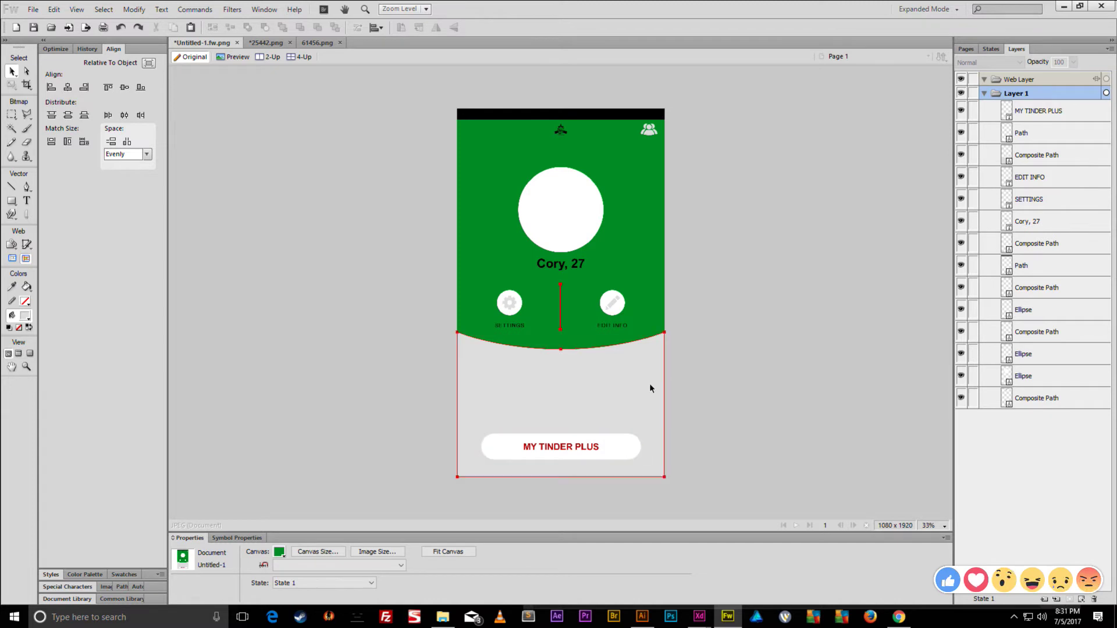
- Draw a small 46 × 46 circle below the green header and fill it dark blue
left_click_drag(12, 201, 58, 225)
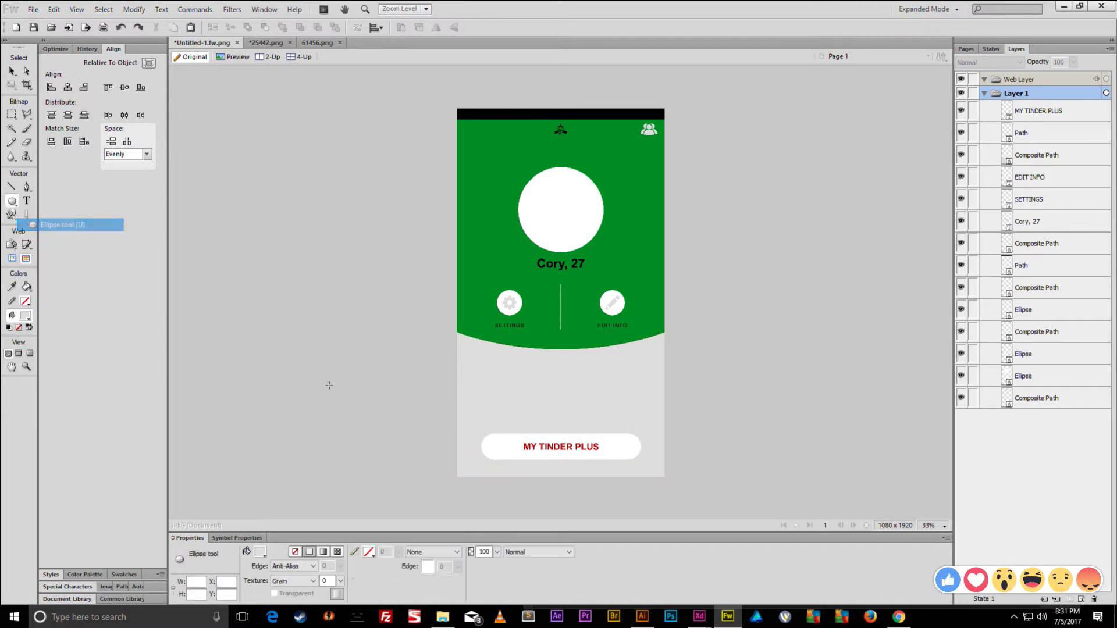
left_click_drag(504, 385, 513, 394)
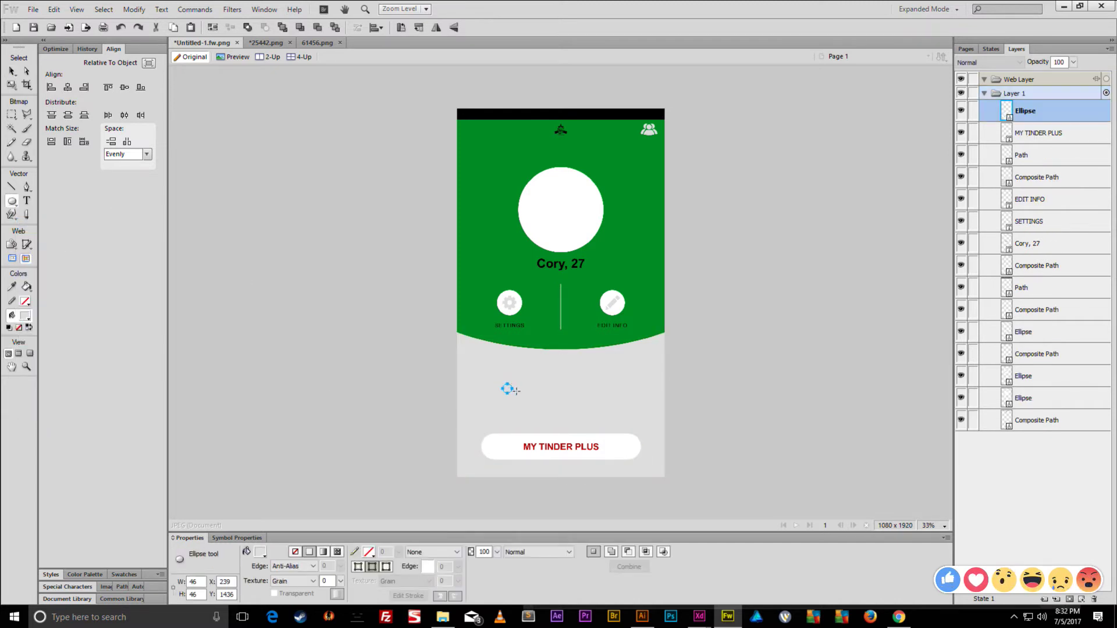
key("ctrl+1")
left_click(259, 552)
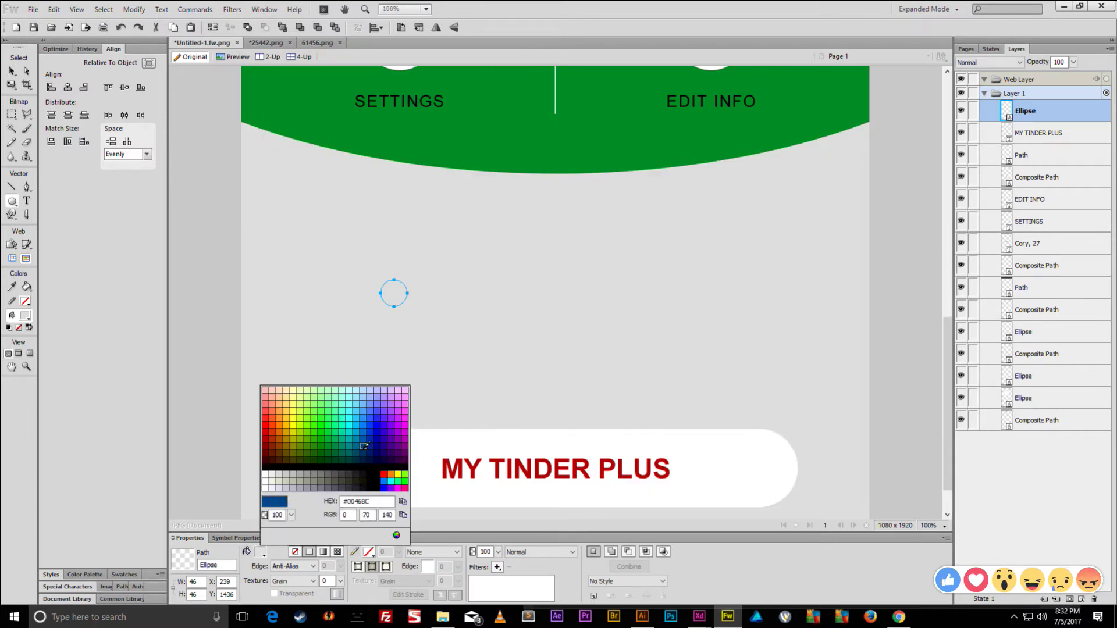
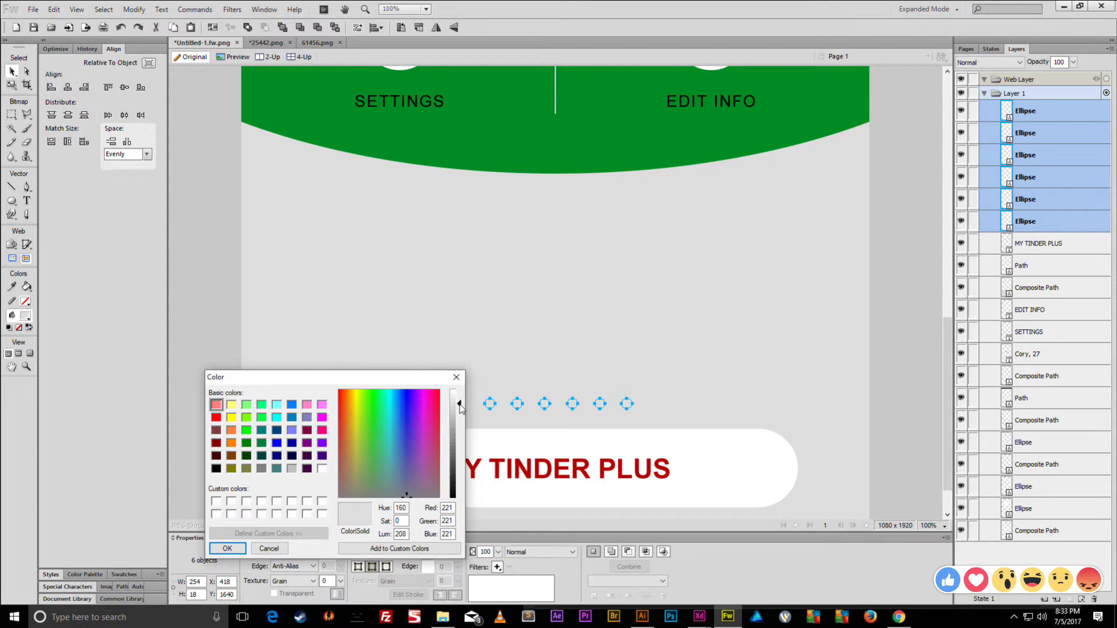
- Darken the grey of the six page-indicator dots, then zoom out to view the whole design
left_click(235, 549)
left_click(273, 361)
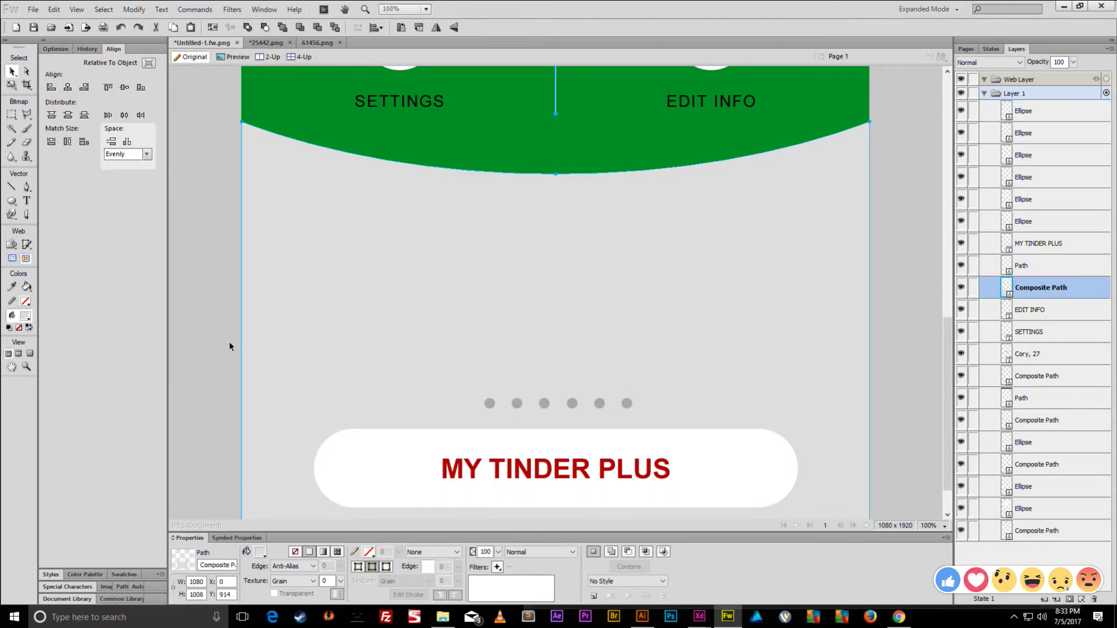
left_click(230, 348)
key("ctrl+0")
key("ctrl+equal")
key("ctrl+minus")
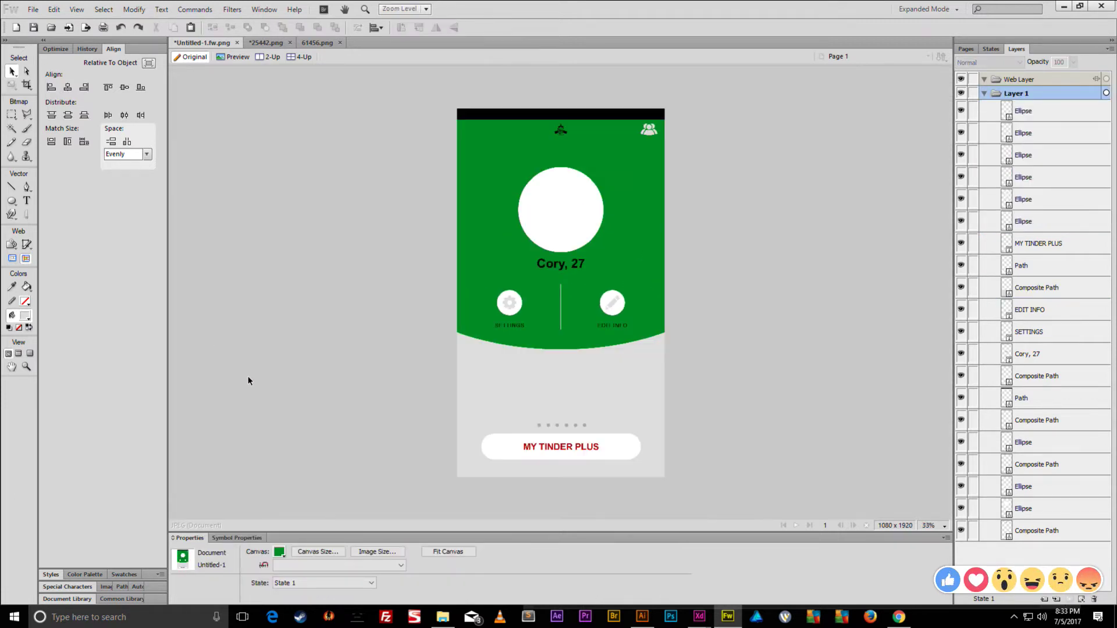
- Duplicate the Cory, 27 and SETTINGS texts below the header and centre them on the canvas
left_click(553, 265)
left_click(514, 325, "shift")
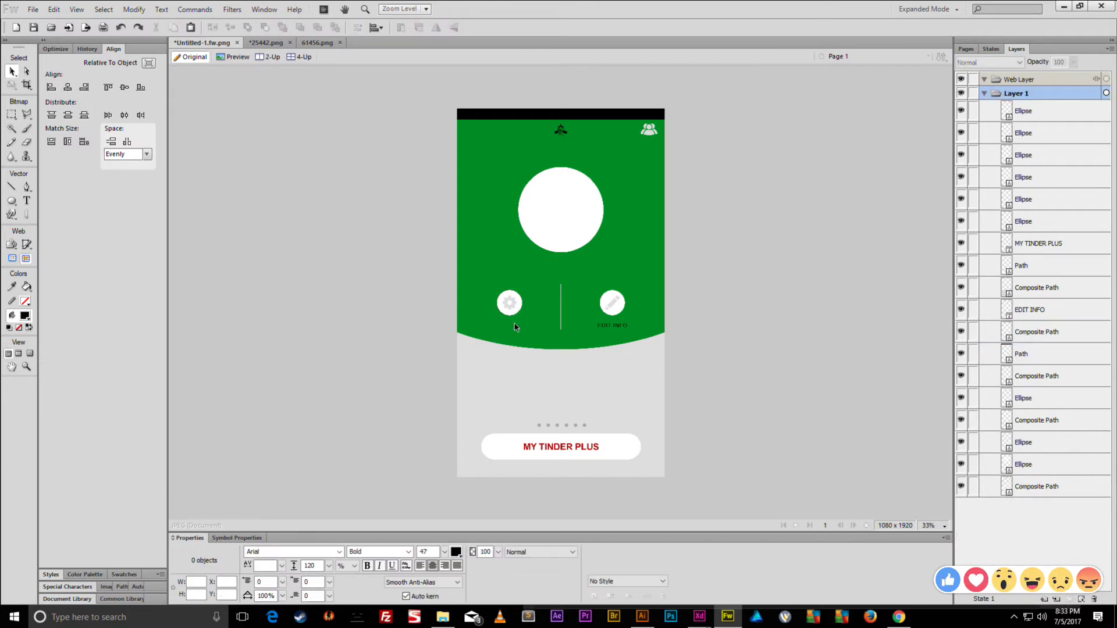
left_click_drag(515, 327, 486, 424)
left_click_drag(1080, 361, 1056, 103)
left_click(794, 382)
left_click_drag(549, 368, 575, 382)
left_click_drag(479, 423, 502, 396)
left_click(149, 63)
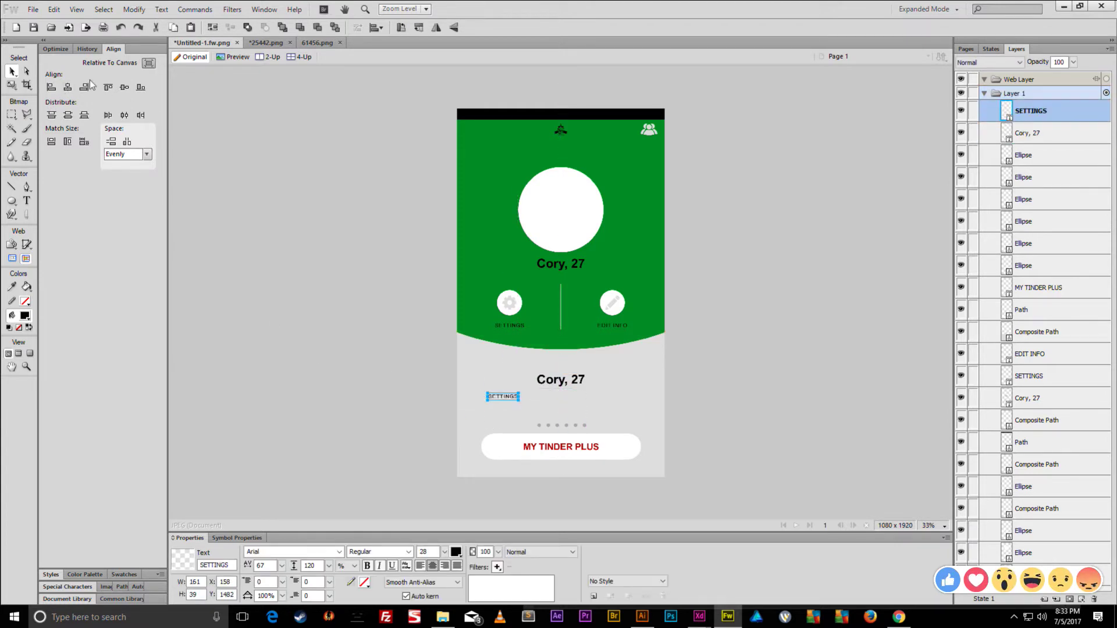
left_click(67, 87)
- Retype the copied name text as the headline 'Stand Out With Super Likes'
key("ctrl+1")
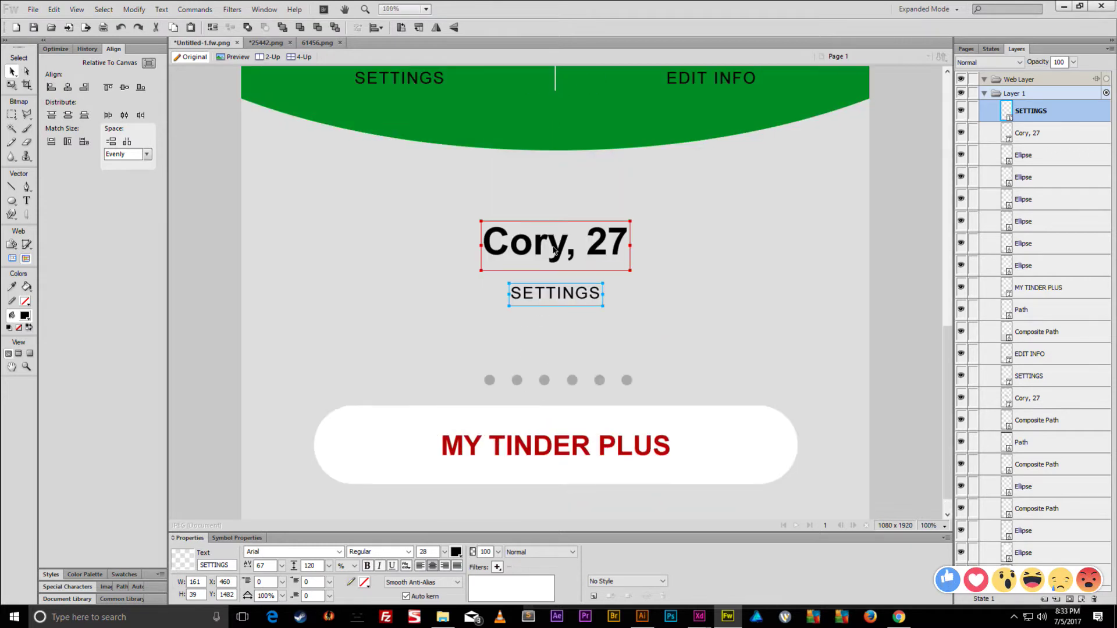
left_click(557, 243)
double_click(558, 247)
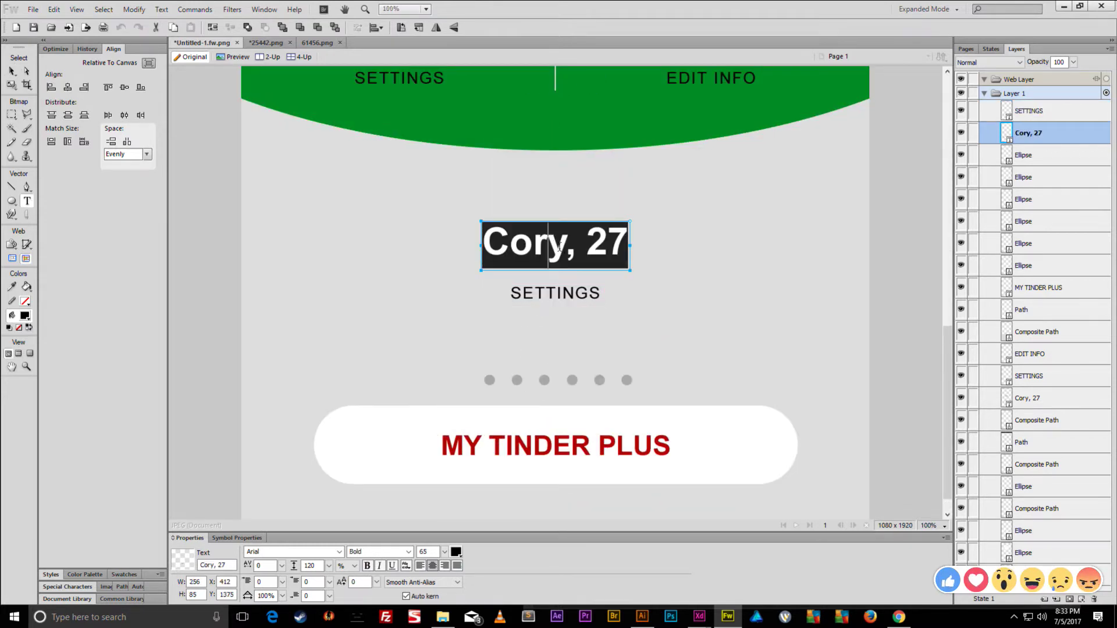
type("Stand")
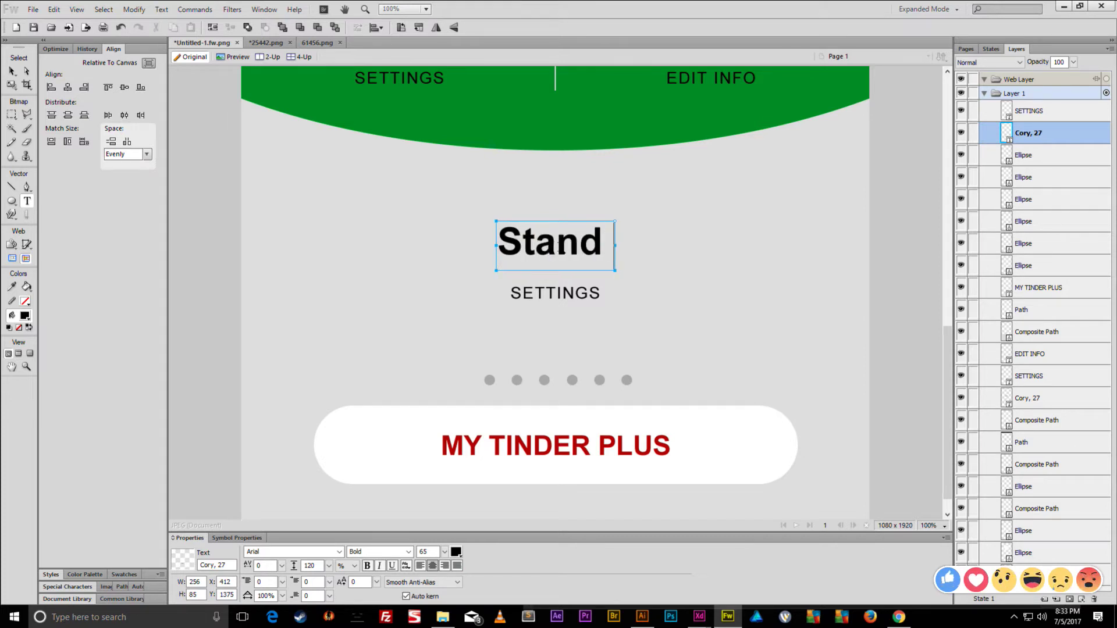
type(" Out")
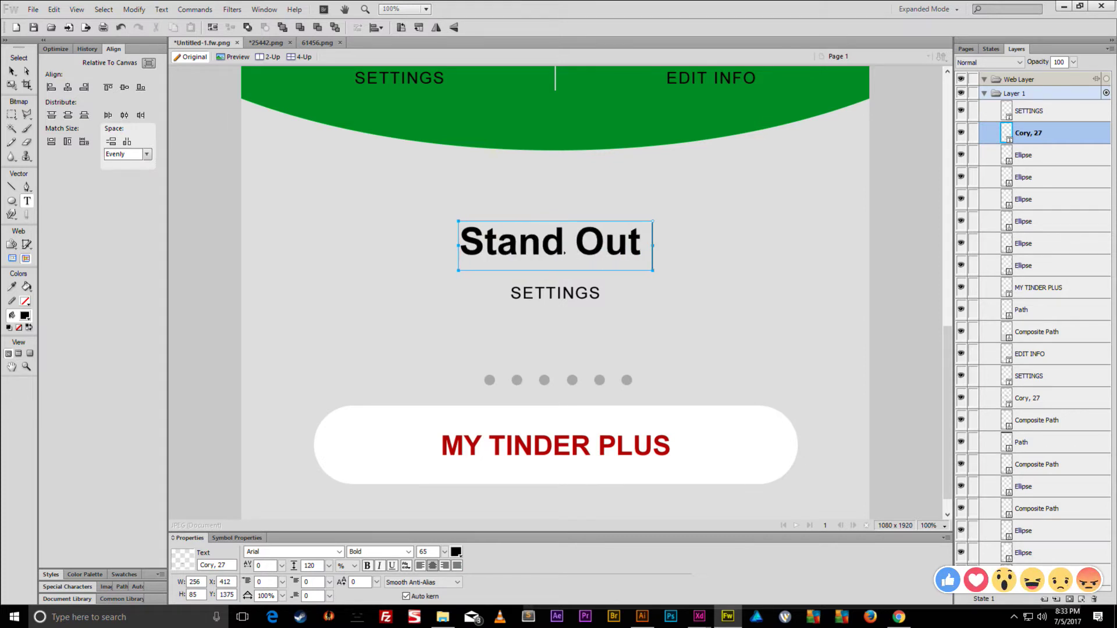
type(" With Super")
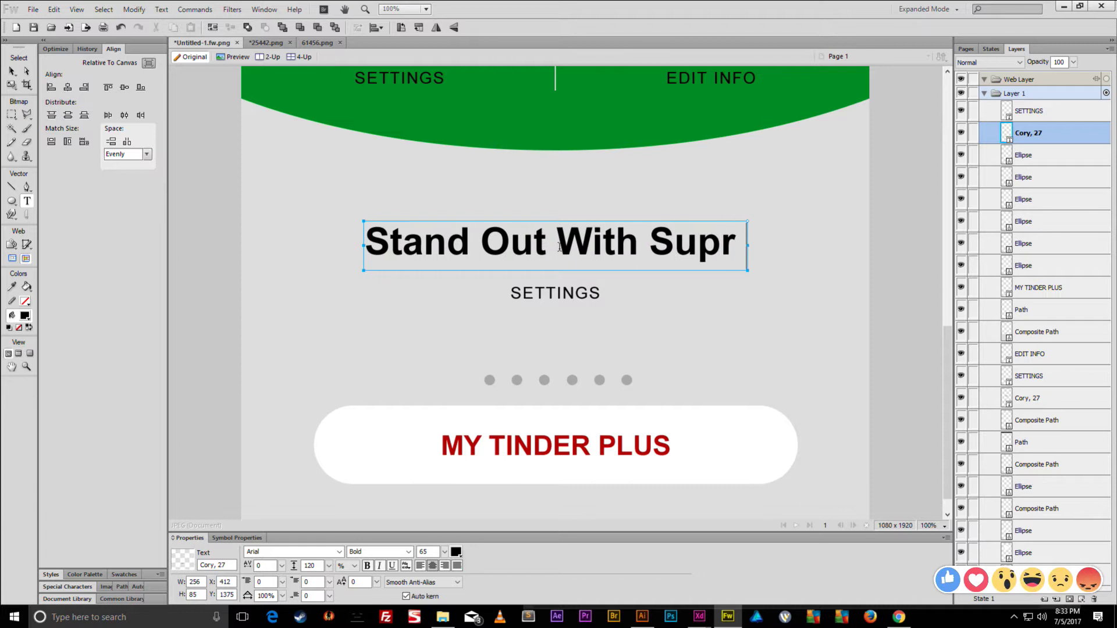
type(" Likes")
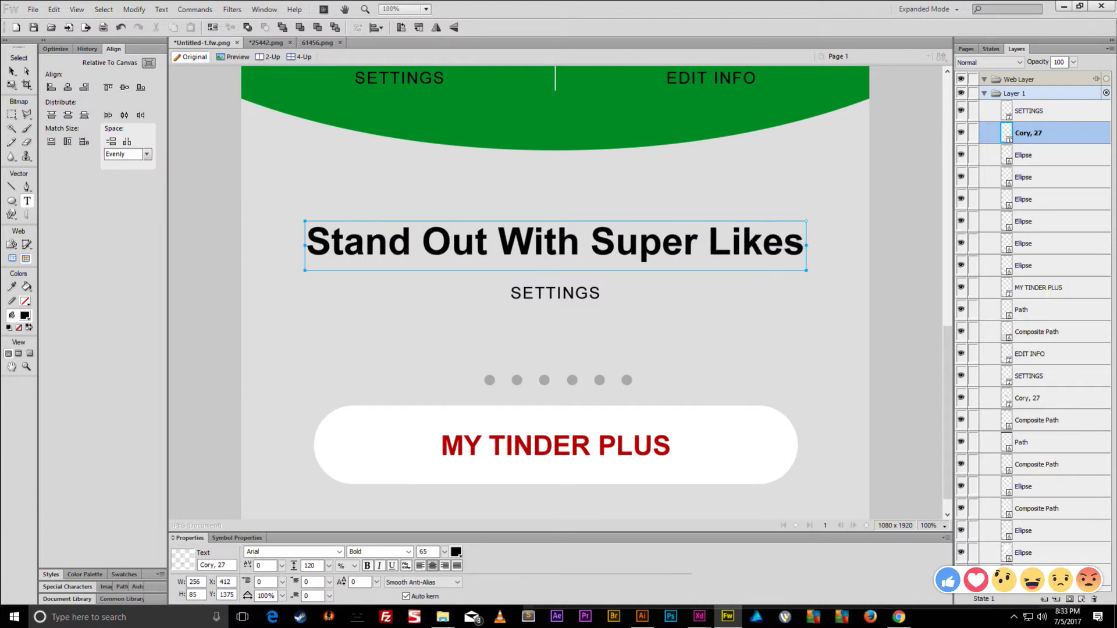
- Retype the SETTINGS copy as 'You're 3x More Likely To Get A Match!' at size 36
double_click(549, 294)
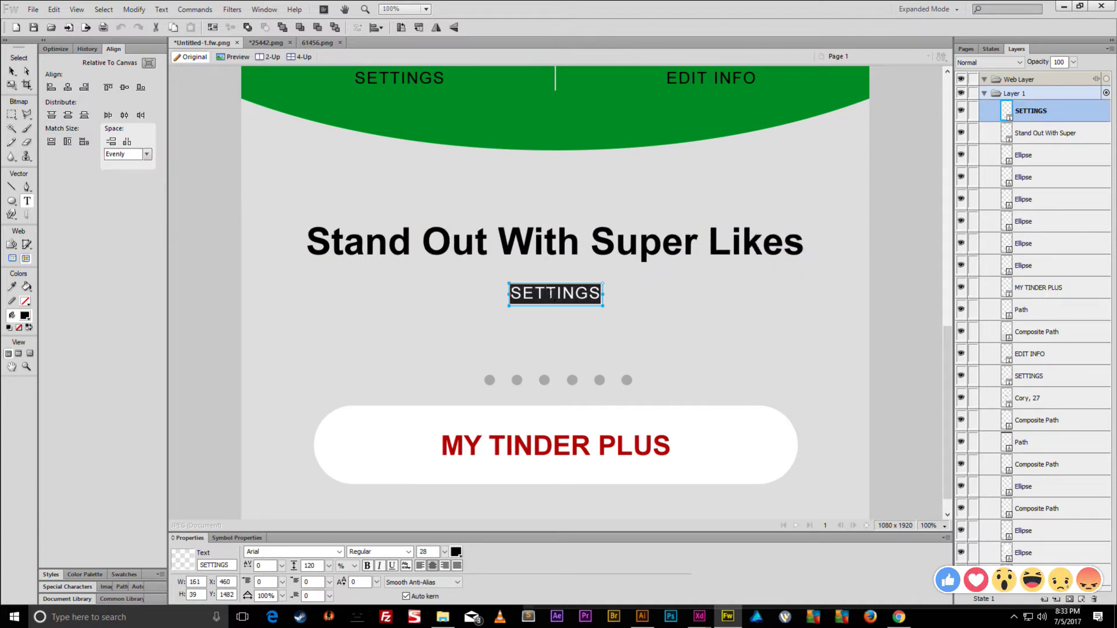
type("Get")
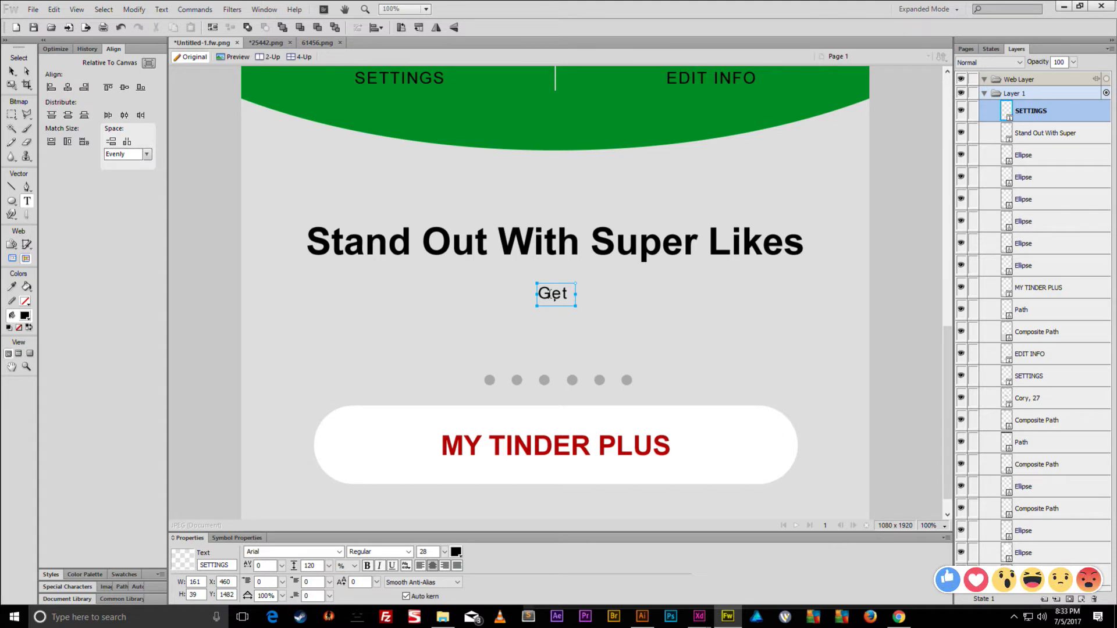
double_click(553, 295)
type("You're")
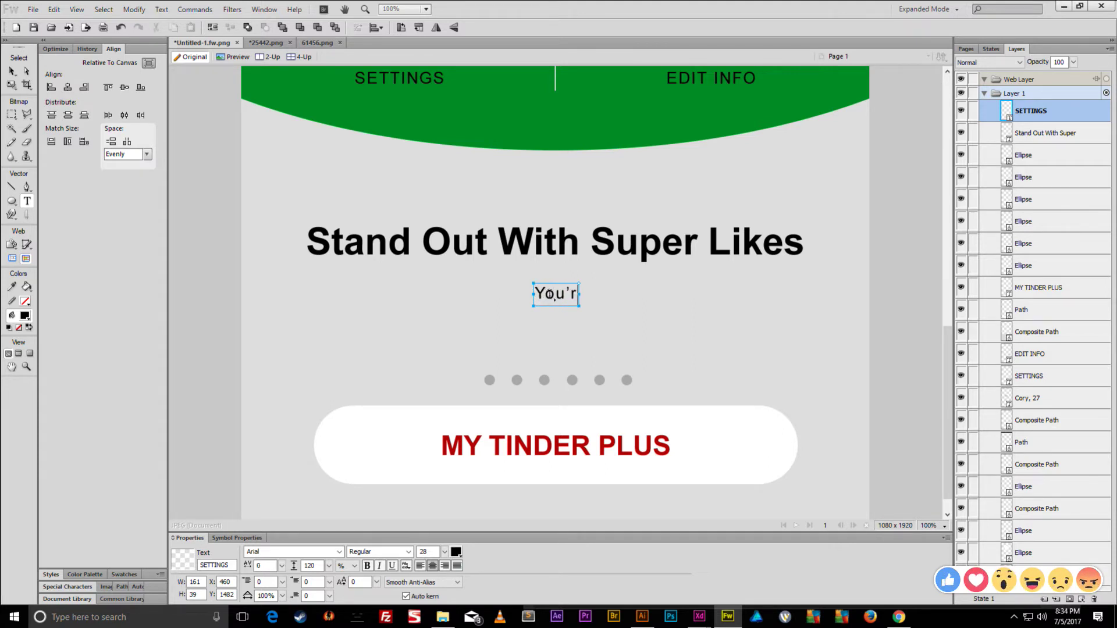
type(" 3X")
key("BackSpace")
type("x More Likely")
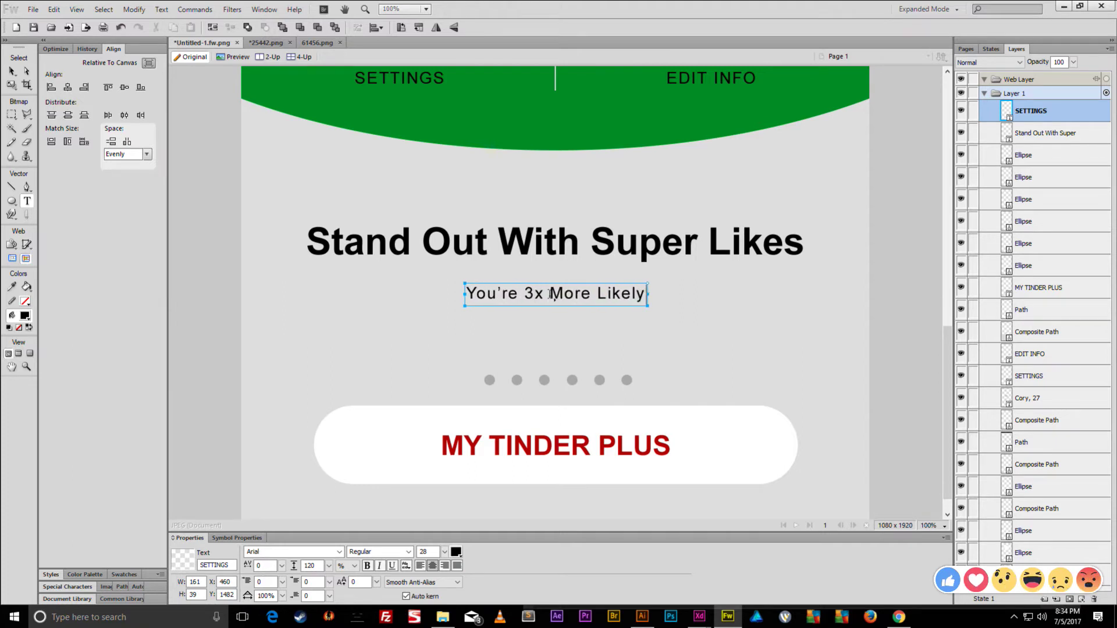
type(" To Get A M")
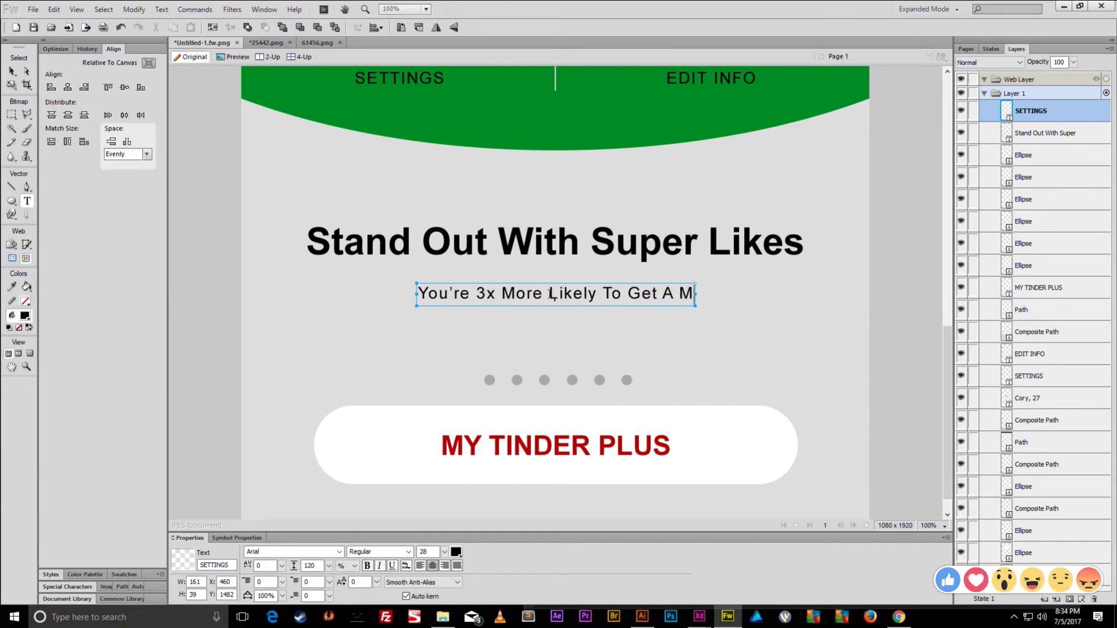
type("atch!")
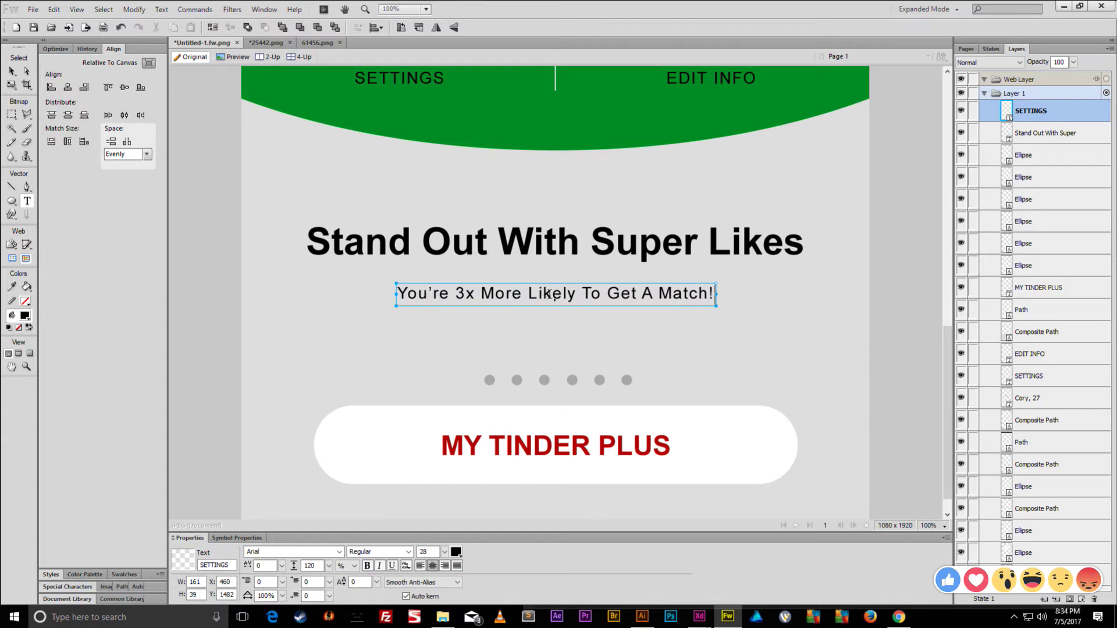
left_click(12, 71)
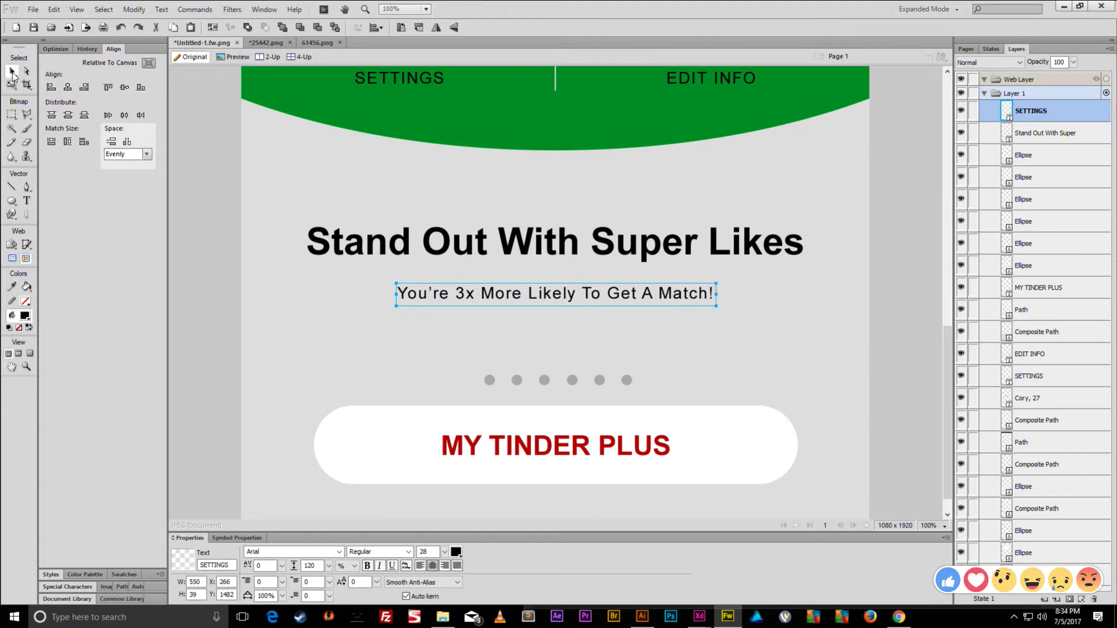
left_click_drag(445, 554, 445, 543)
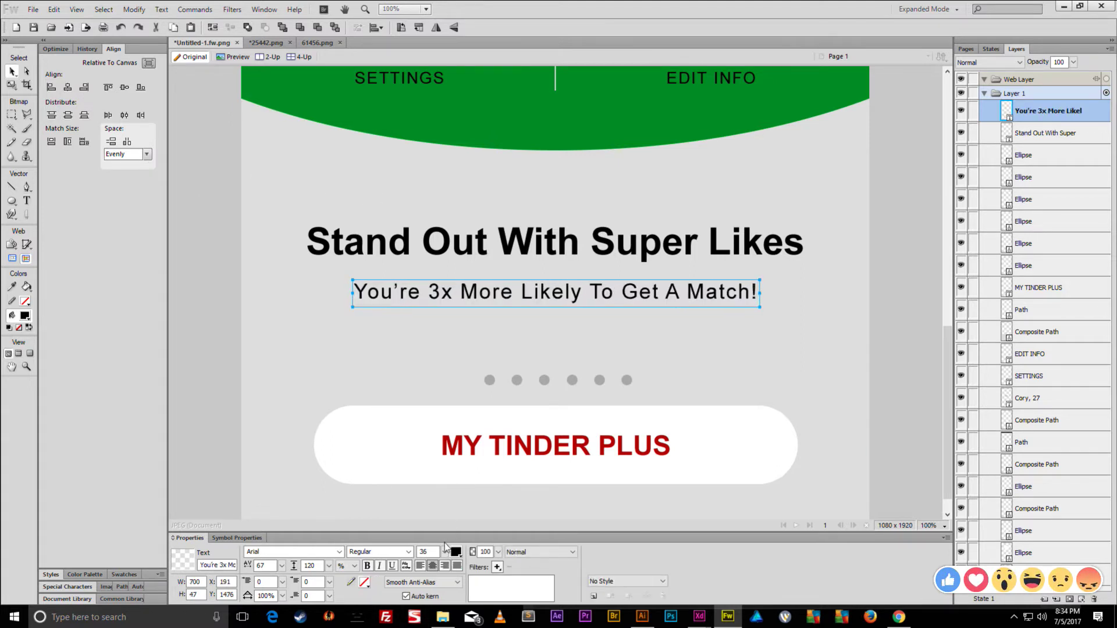
key("ctrl+minus")
key("ctrl+minus")
key("ctrl+minus")
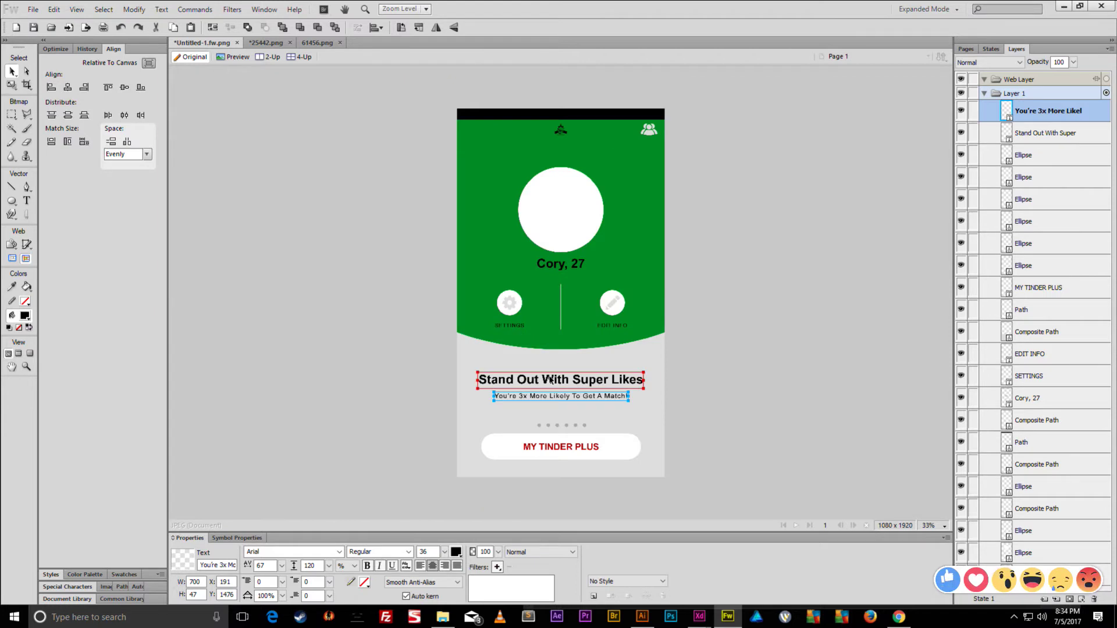
- Nudge the headline and subtitle down together
left_click(550, 379, "shift")
key("shift+Down")
key("shift+Down")
key("shift+Down")
key("shift+Down")
key("shift+Down")
key("shift+Down")
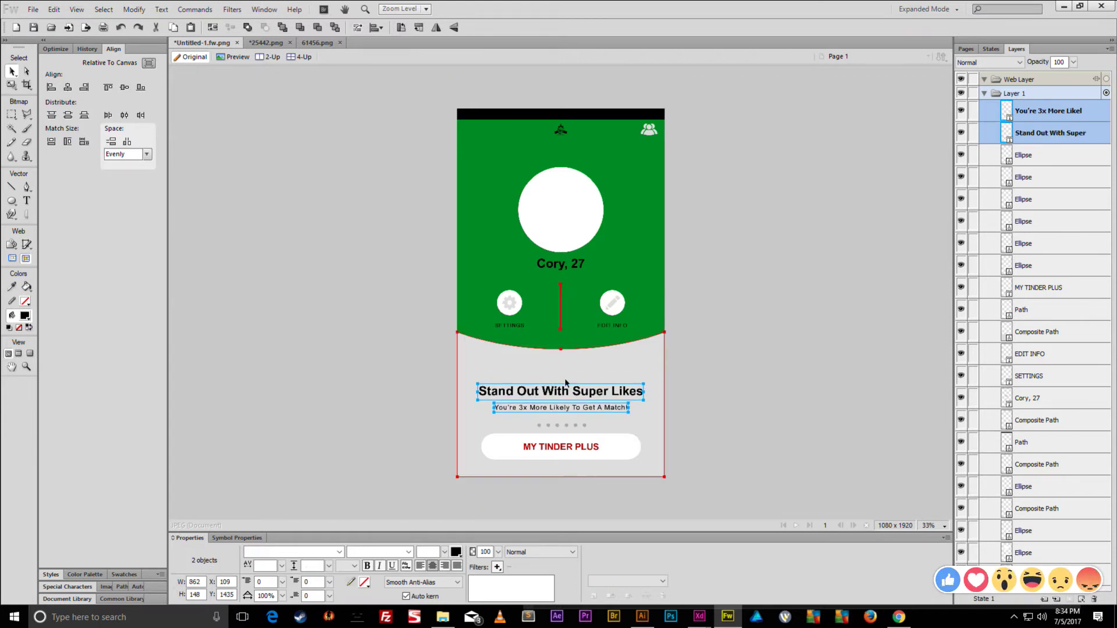
key("ctrl+d")
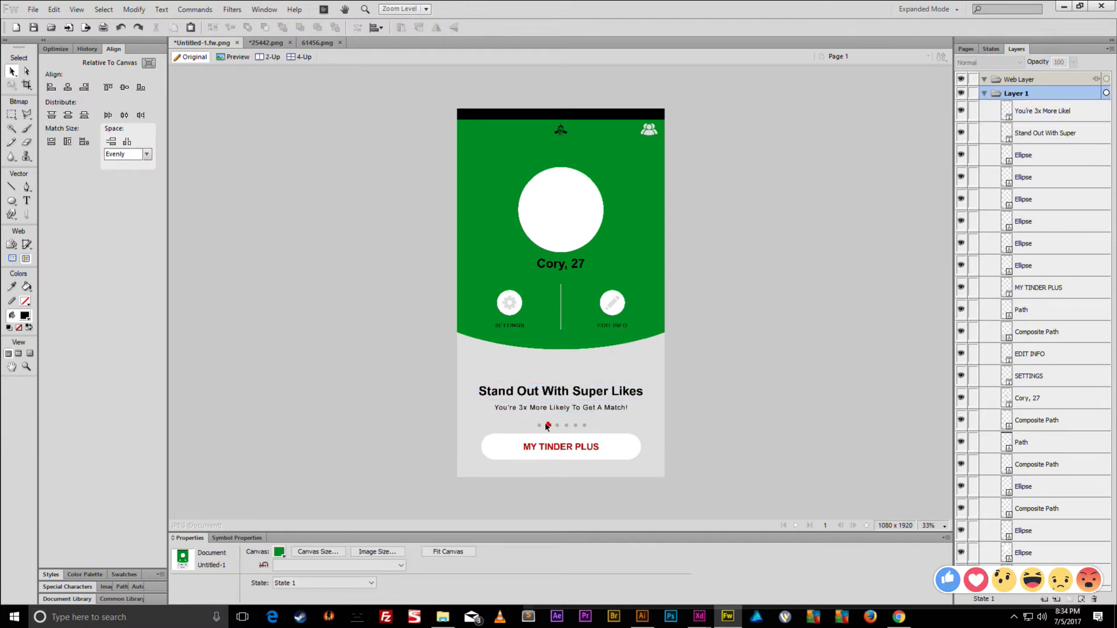
- Make the second page-indicator dot green
left_click(548, 425)
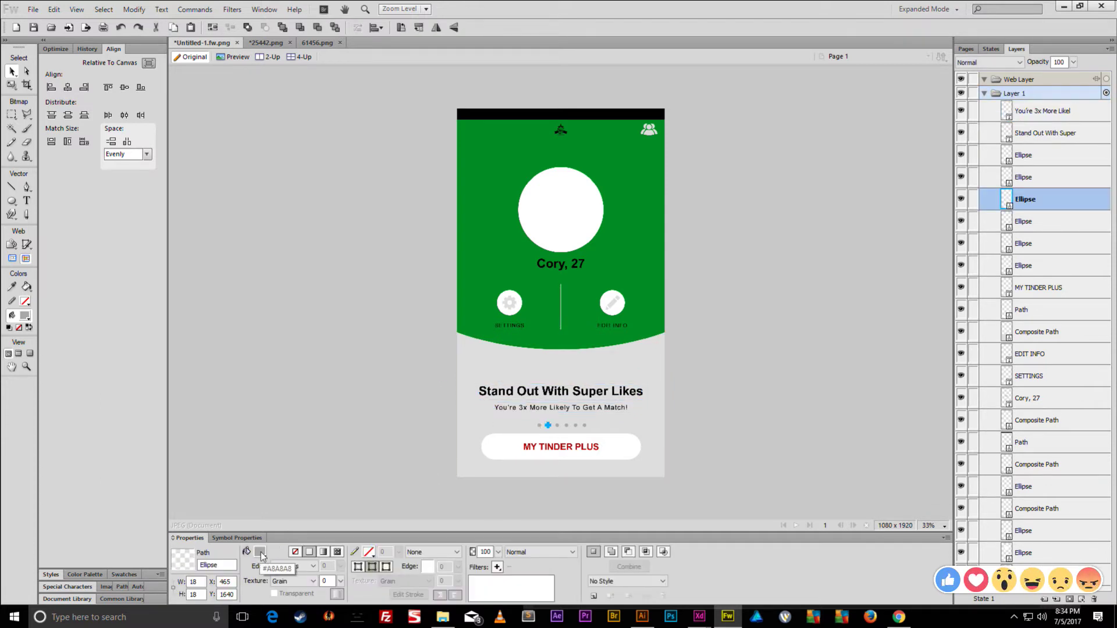
left_click(261, 556)
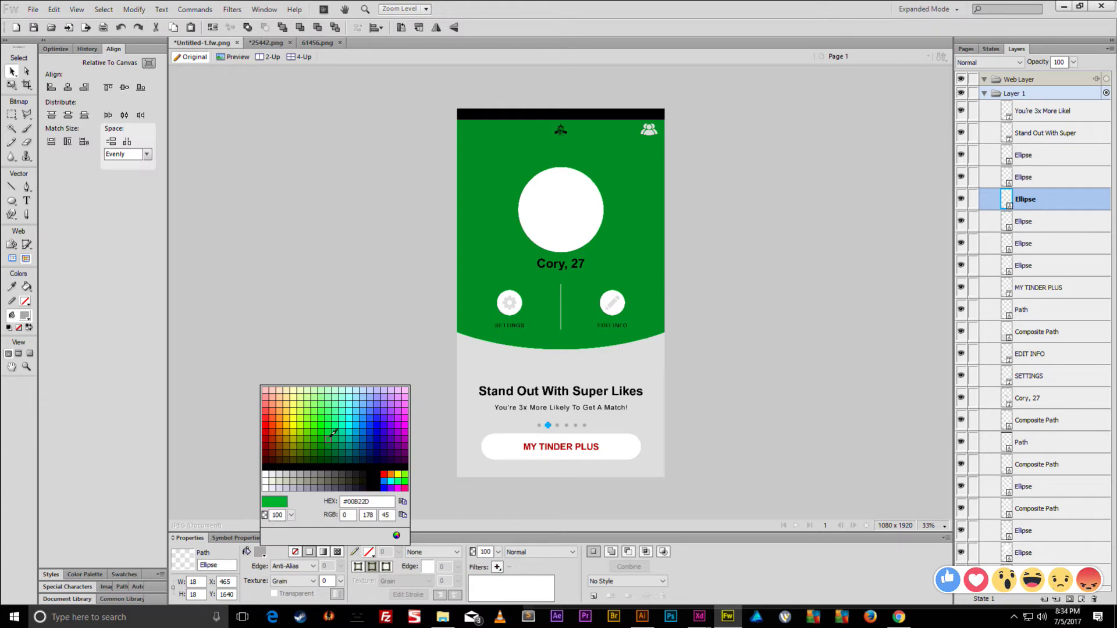
left_click(332, 433)
left_click(351, 341)
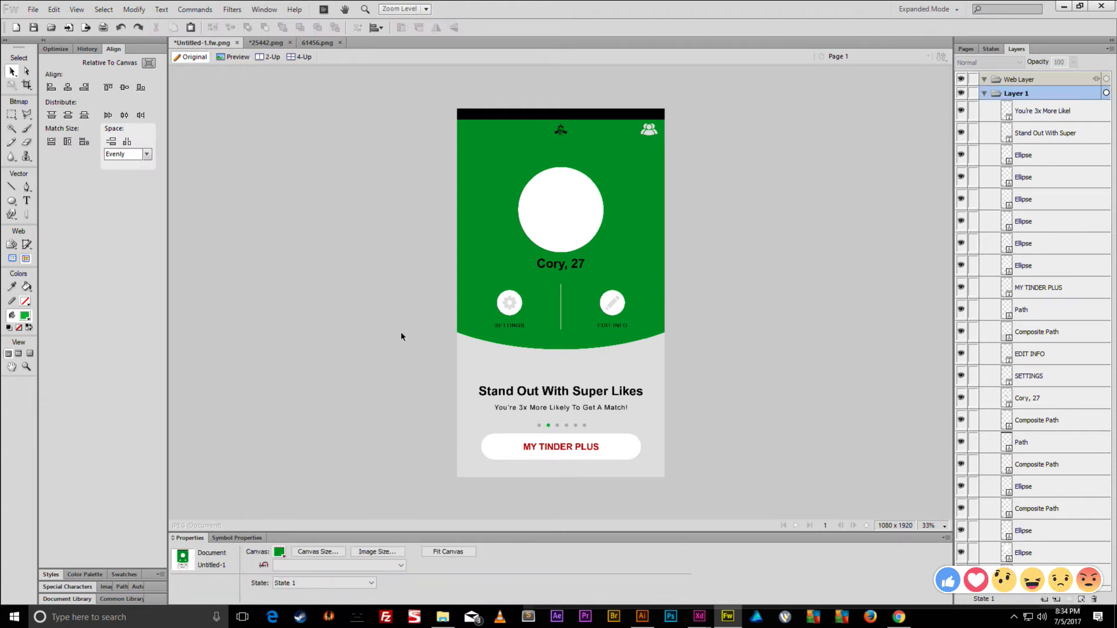
- Check the MY TINDER PLUS text colour, keeping it red
left_click(537, 449)
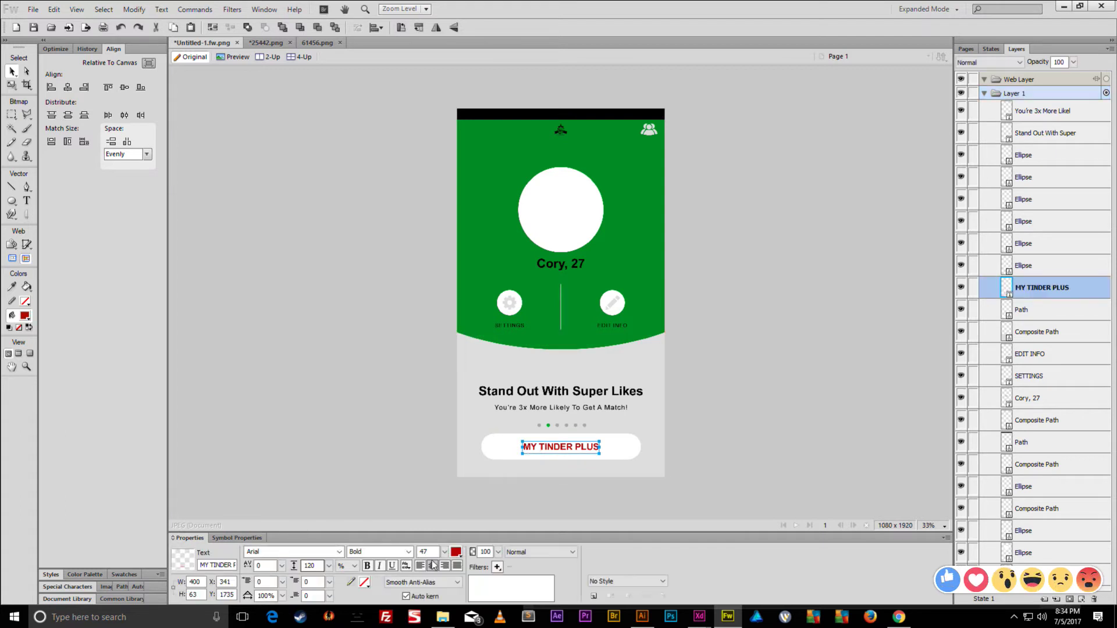
left_click(456, 552)
left_click(580, 474)
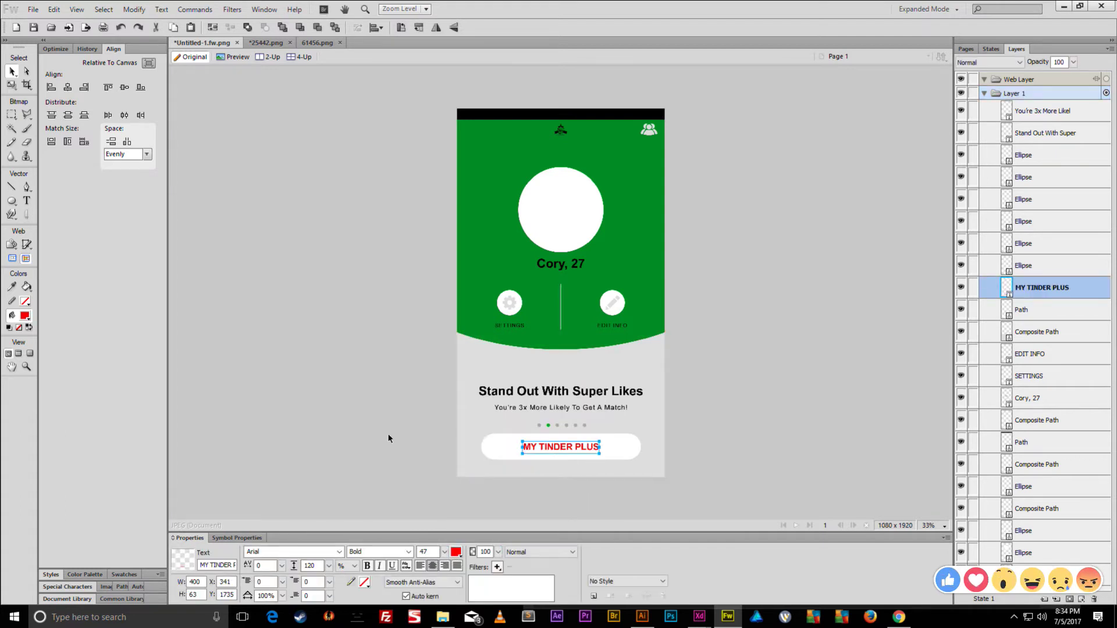
left_click(382, 355)
key("ctrl+minus")
key("ctrl+equal")
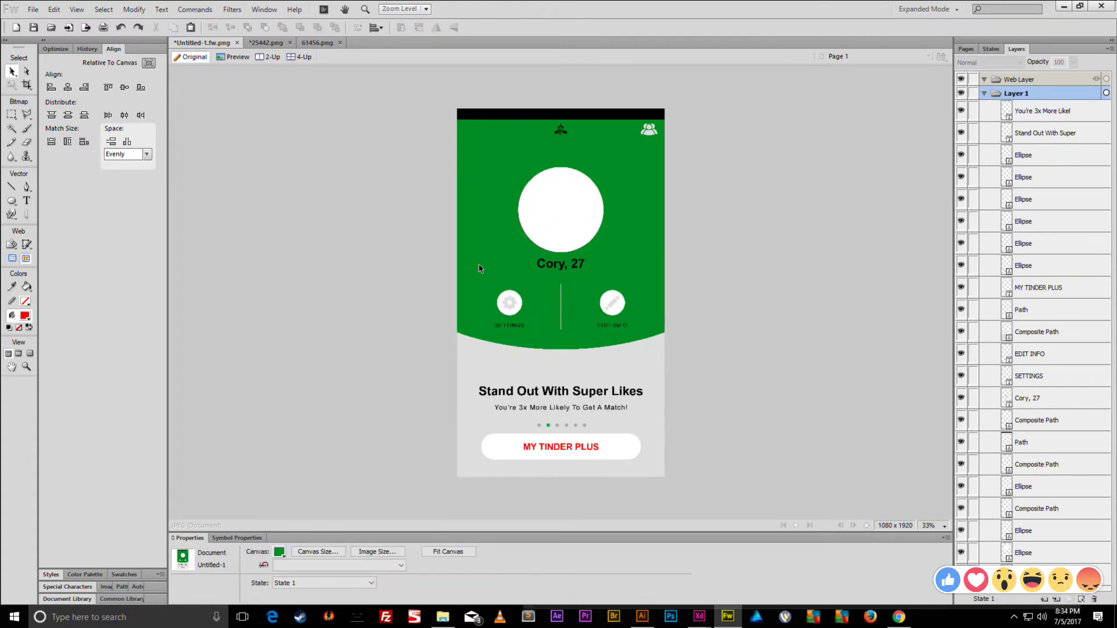
- Make the canvas background transparent and bring up the Save As dialog
left_click(281, 551)
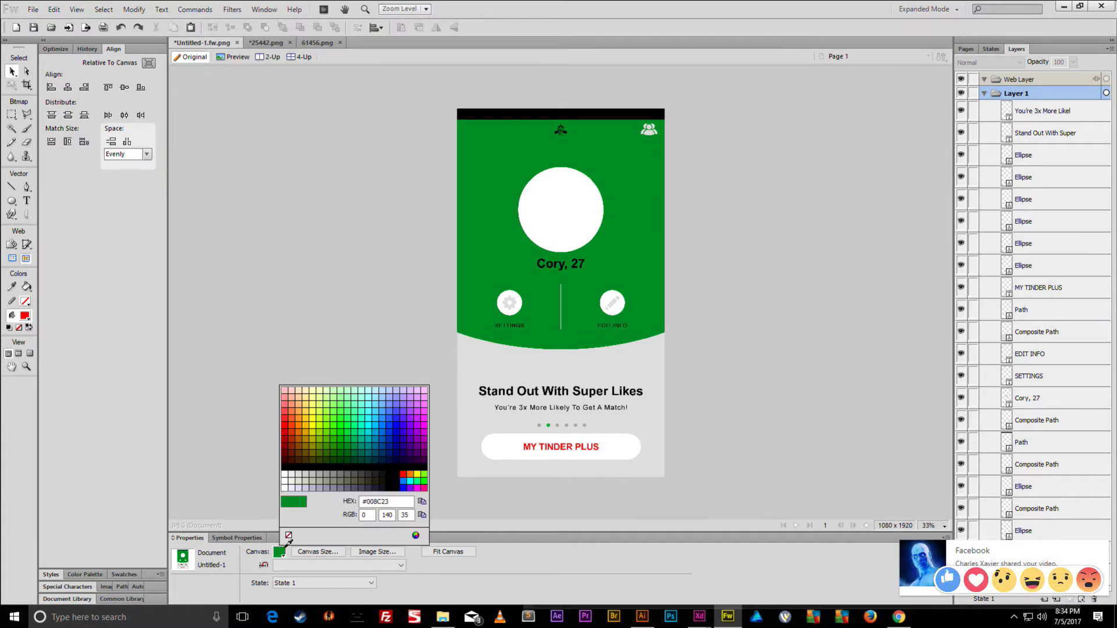
left_click(288, 535)
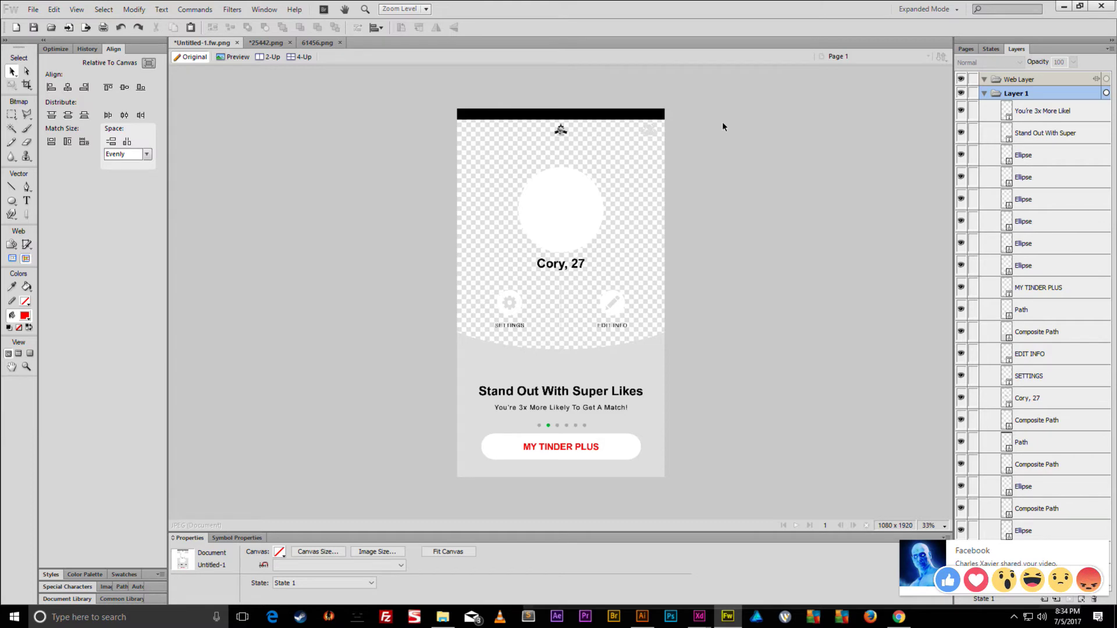
key("ctrl+shift+s")
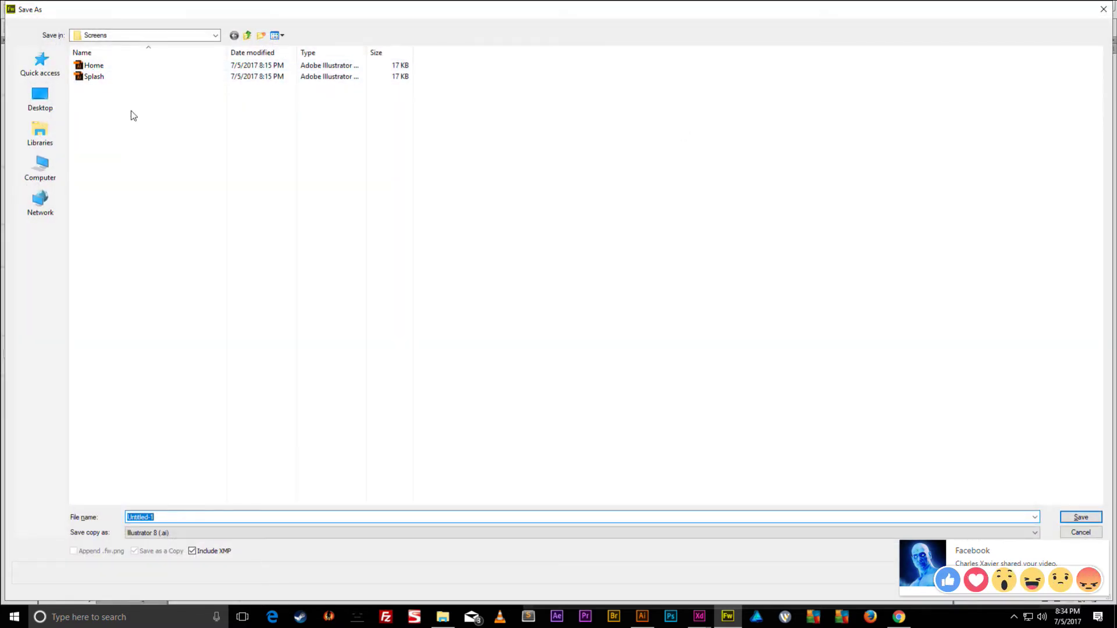
- Save the design as a Fireworks PNG named Home
left_click(181, 533)
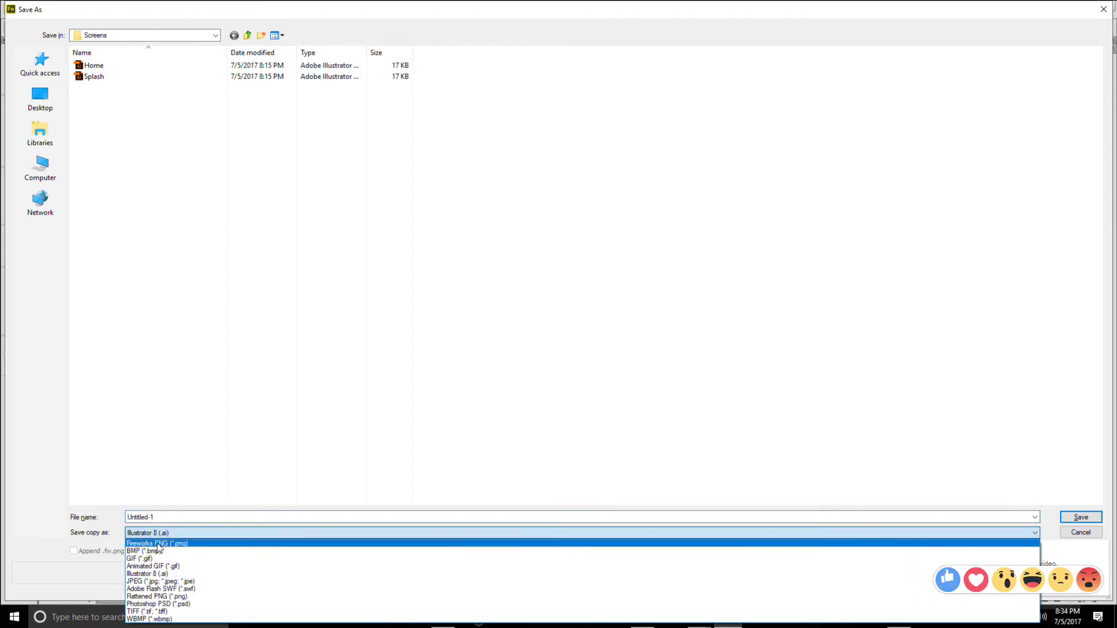
left_click(154, 542)
double_click(180, 517)
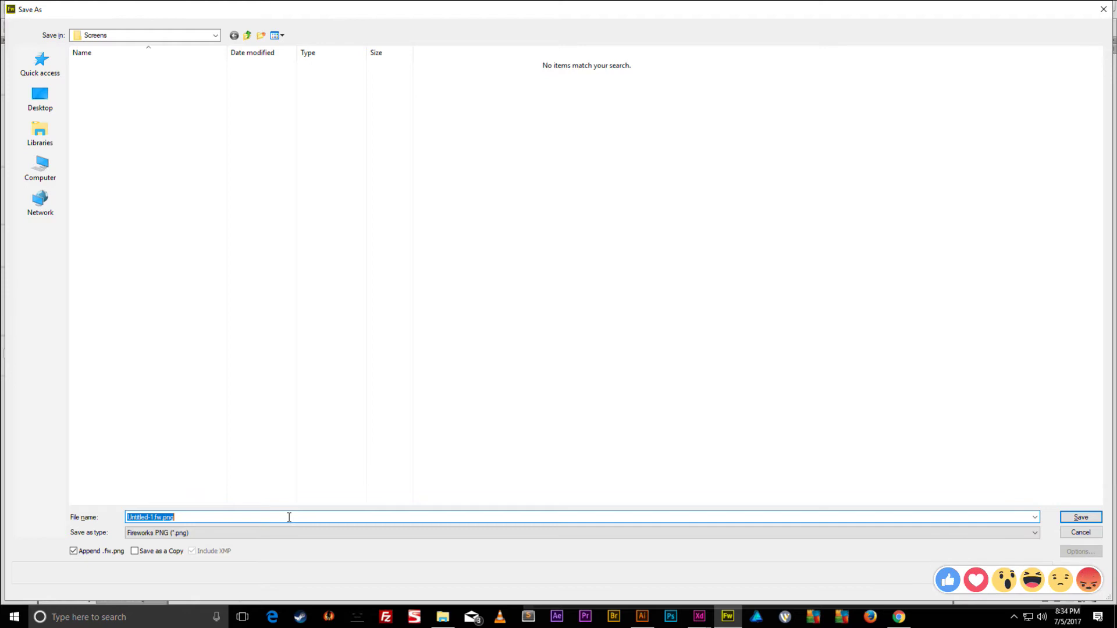
type("Home")
key("Return")
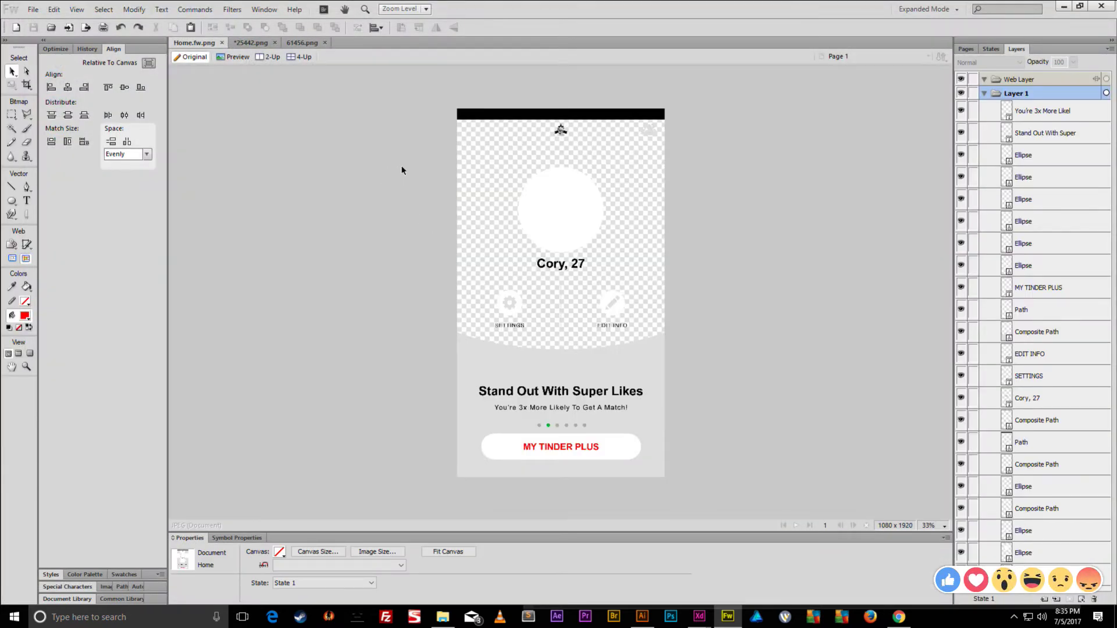
- Close the pencil icon image and 61456.png without saving changes
left_click(264, 42)
left_click(275, 43)
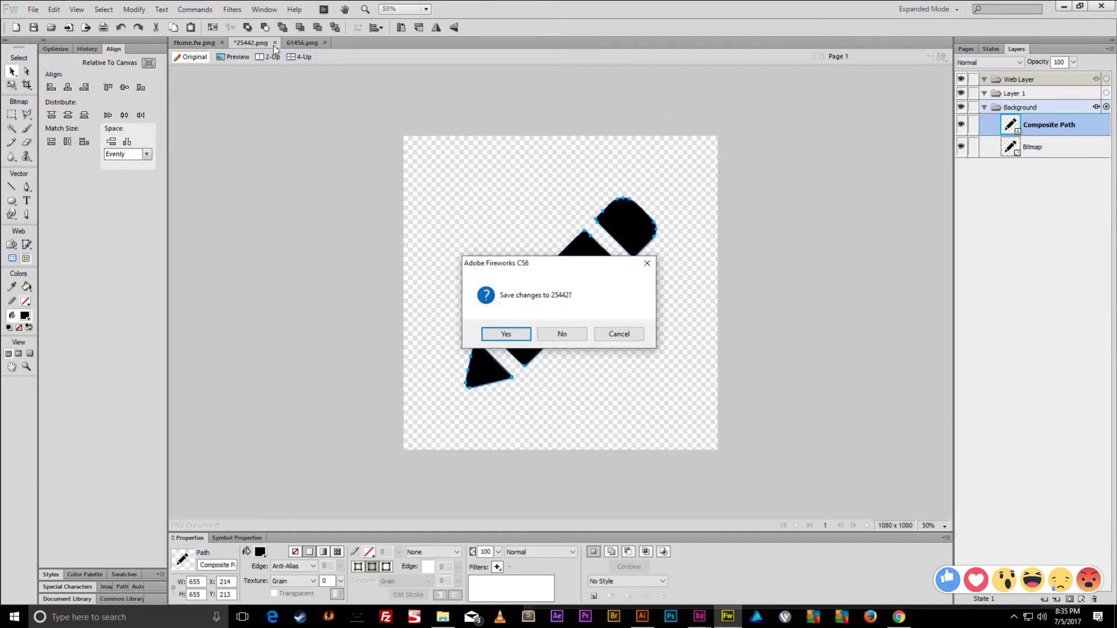
left_click(549, 336)
left_click(272, 42)
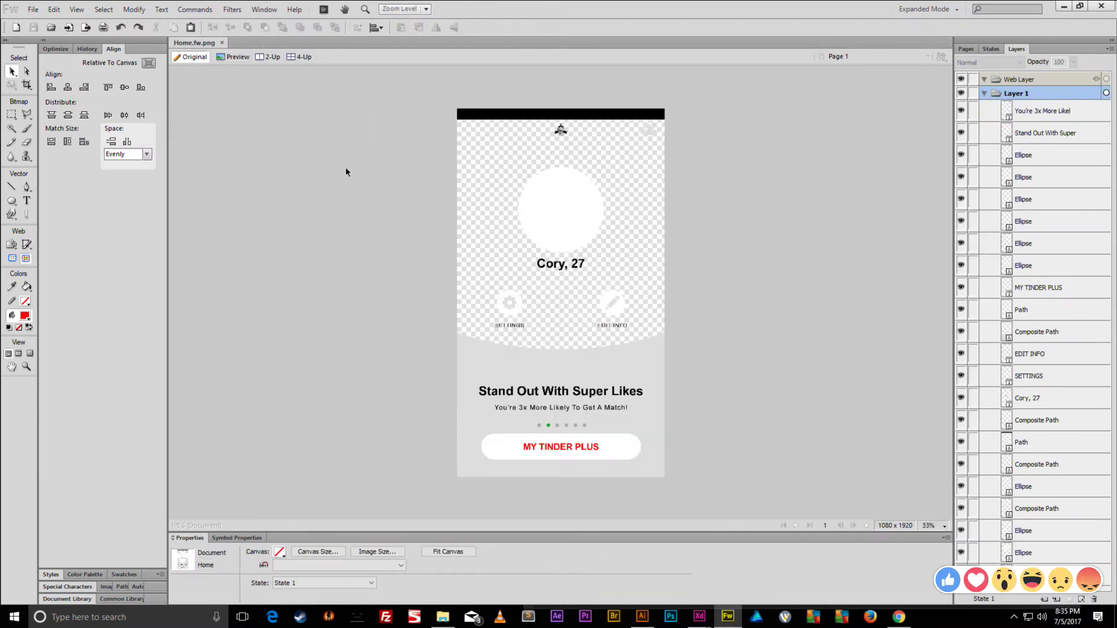
- Save an Illustrator 8 copy as Home.ai, replacing the existing file, and minimize Fireworks
left_click_drag(723, 102, 399, 515)
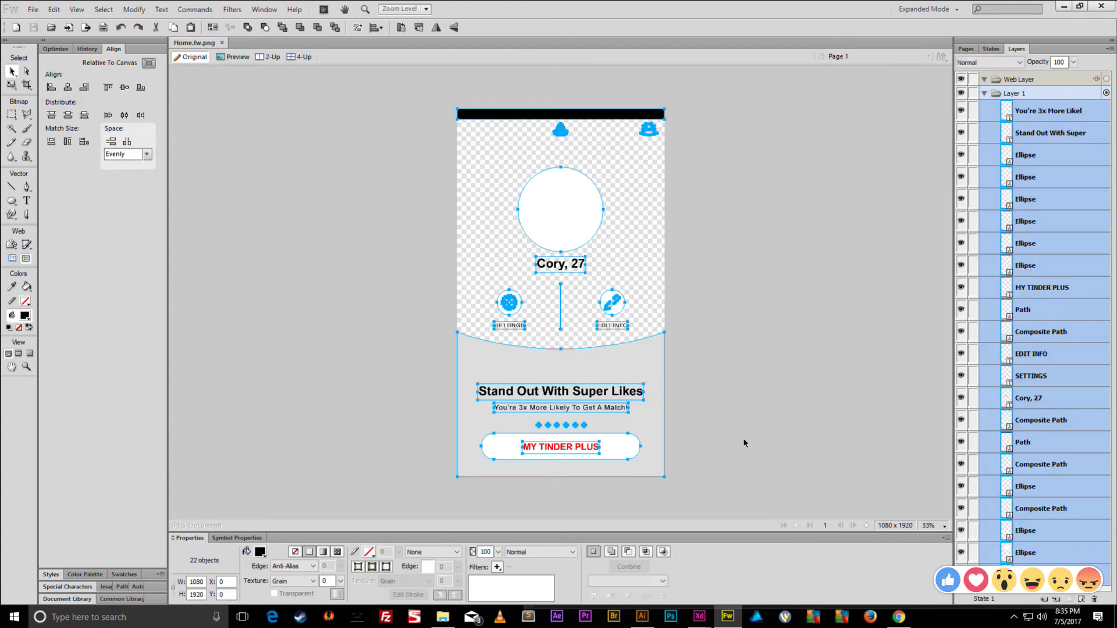
left_click(741, 445)
key("ctrl+shift+s")
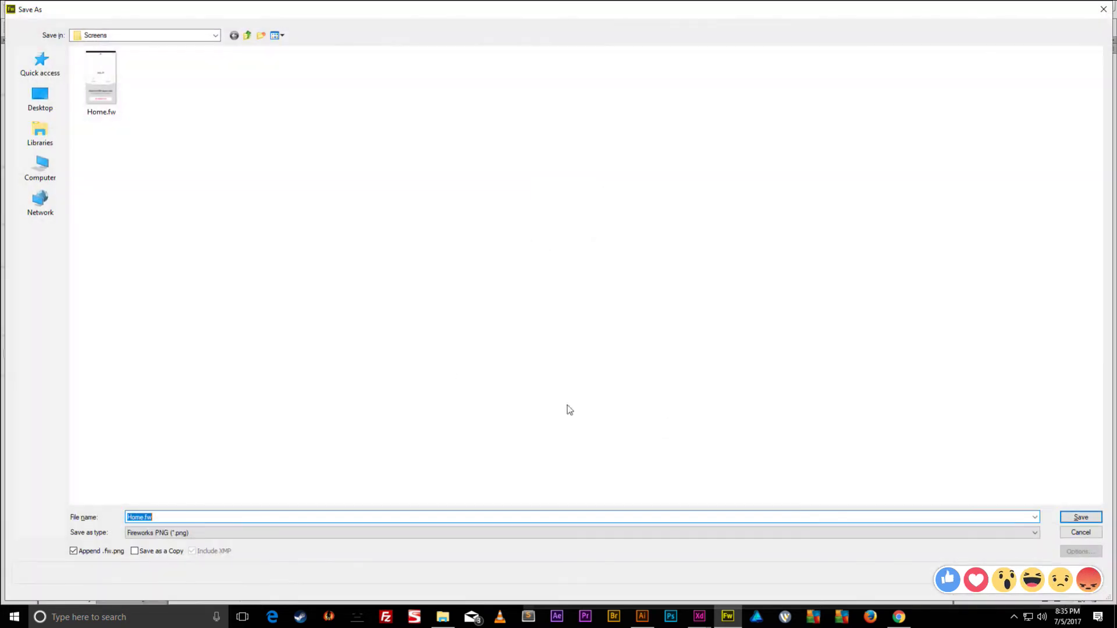
left_click(176, 536)
left_click(175, 569)
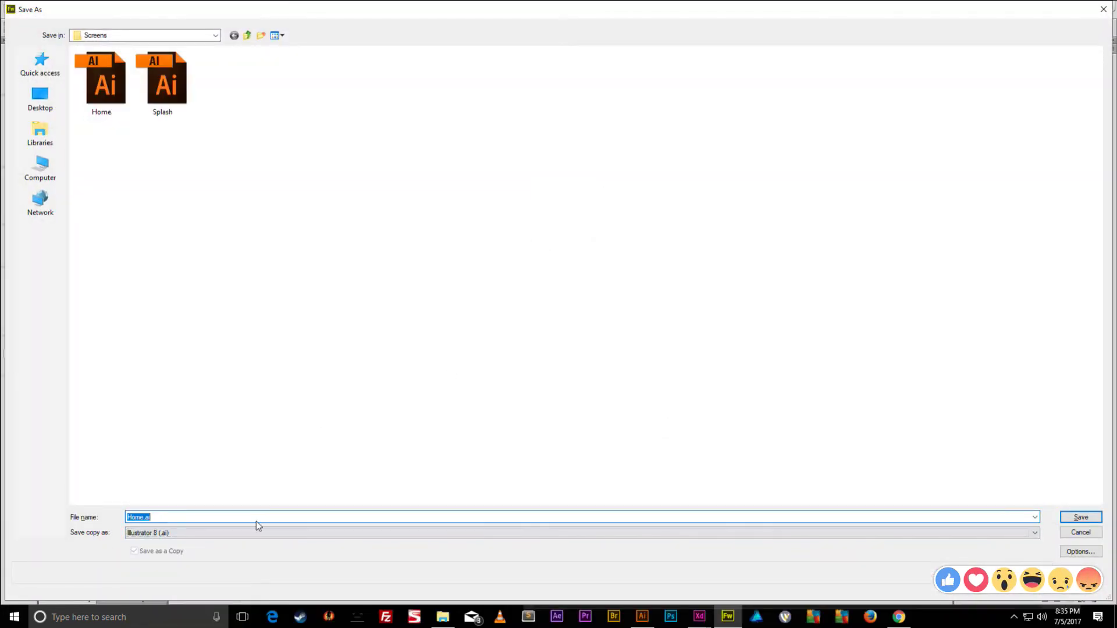
left_click(1082, 517)
left_click(606, 311)
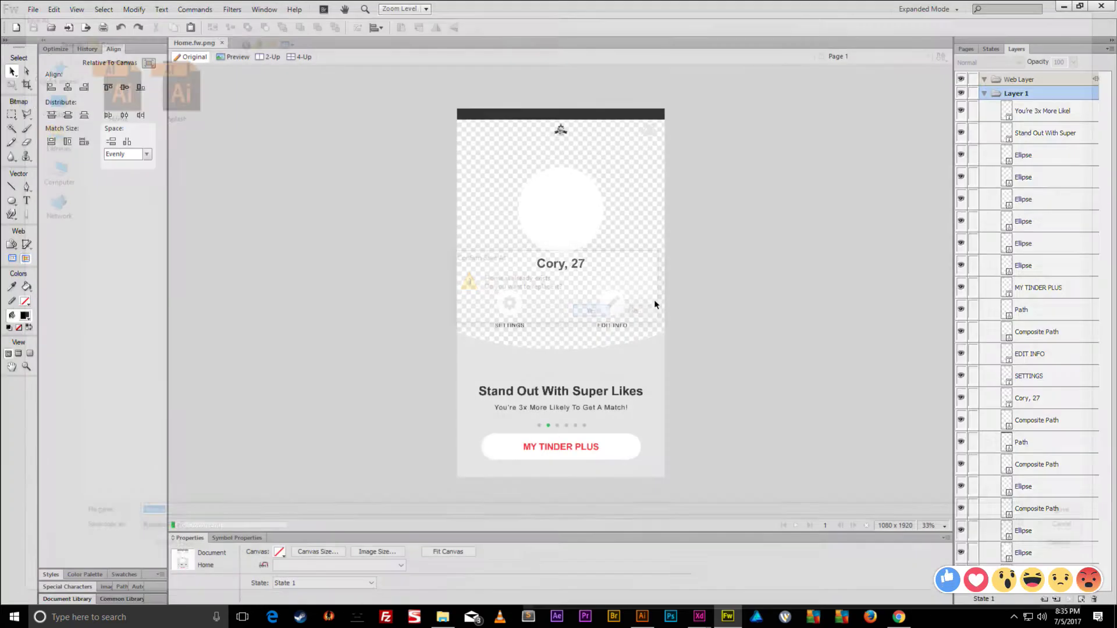
left_click(1063, 6)
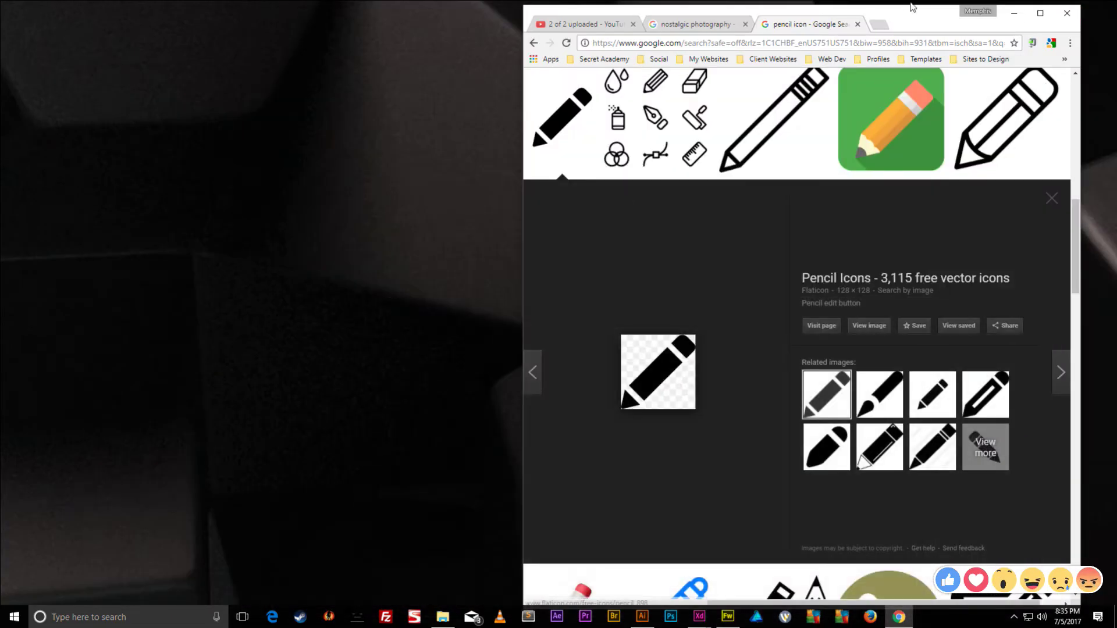
- Browse File Explorer to Tinder App > Screens and open Home.ai
left_click(1015, 13)
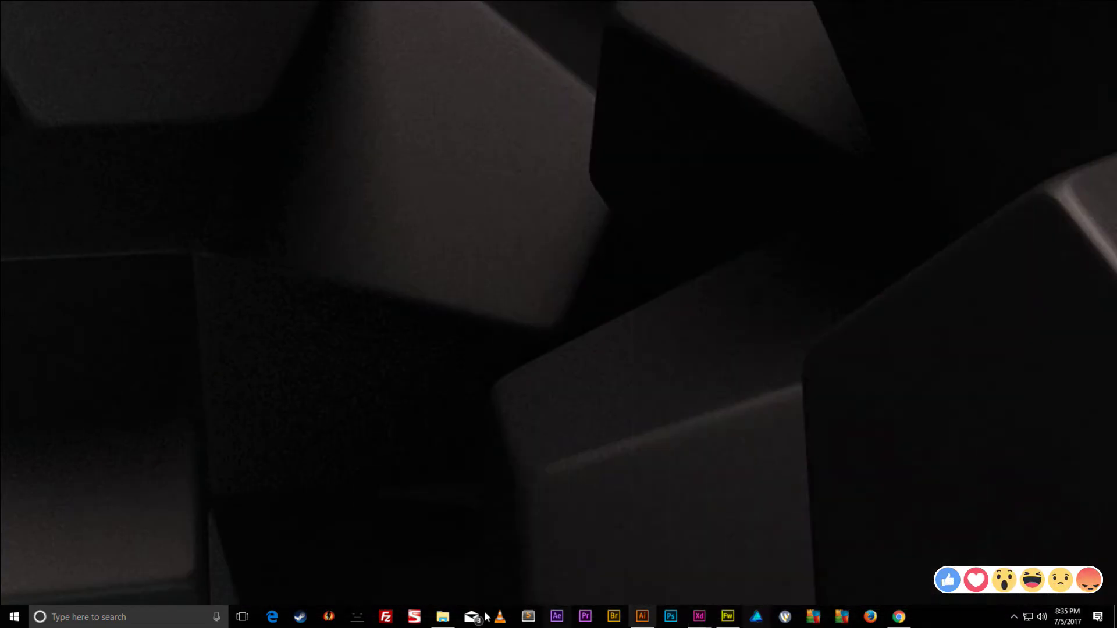
left_click(438, 617)
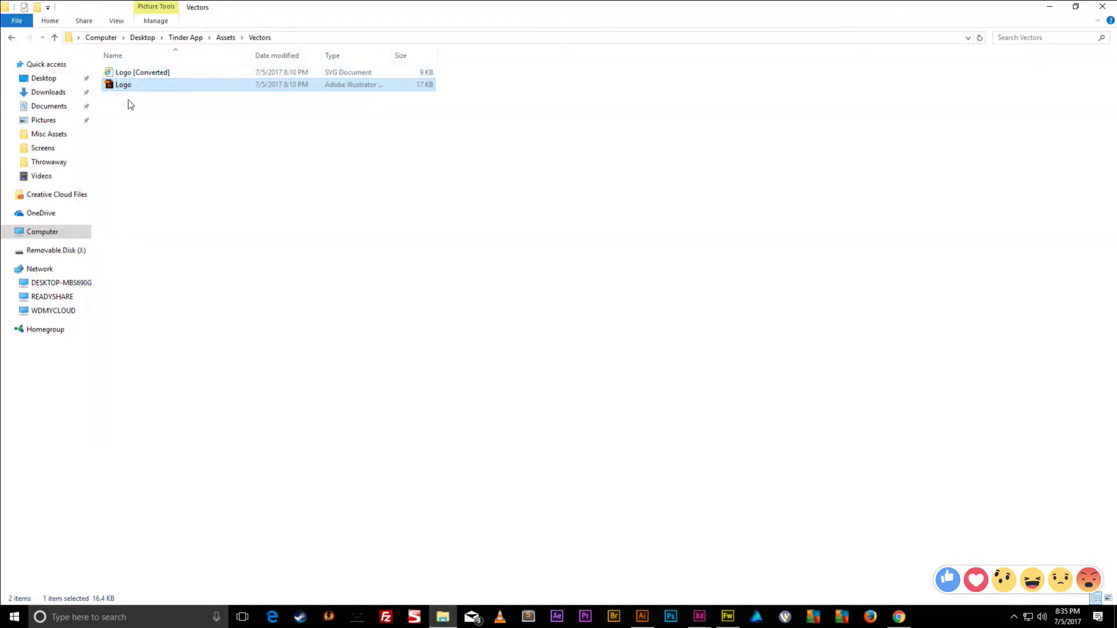
left_click(225, 37)
left_click(185, 37)
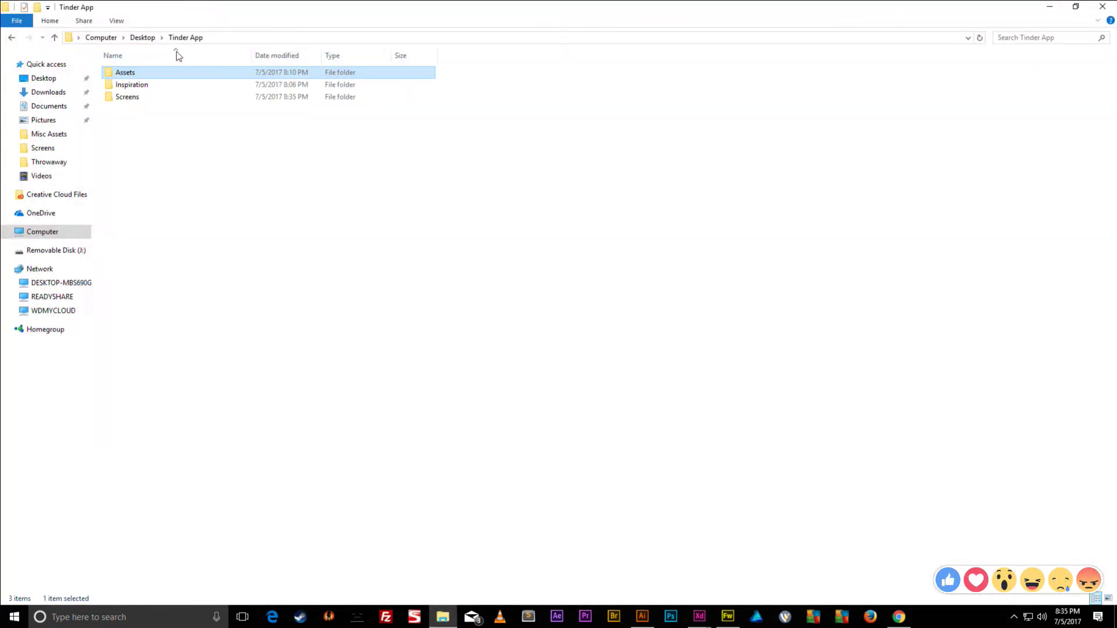
double_click(125, 100)
double_click(145, 87)
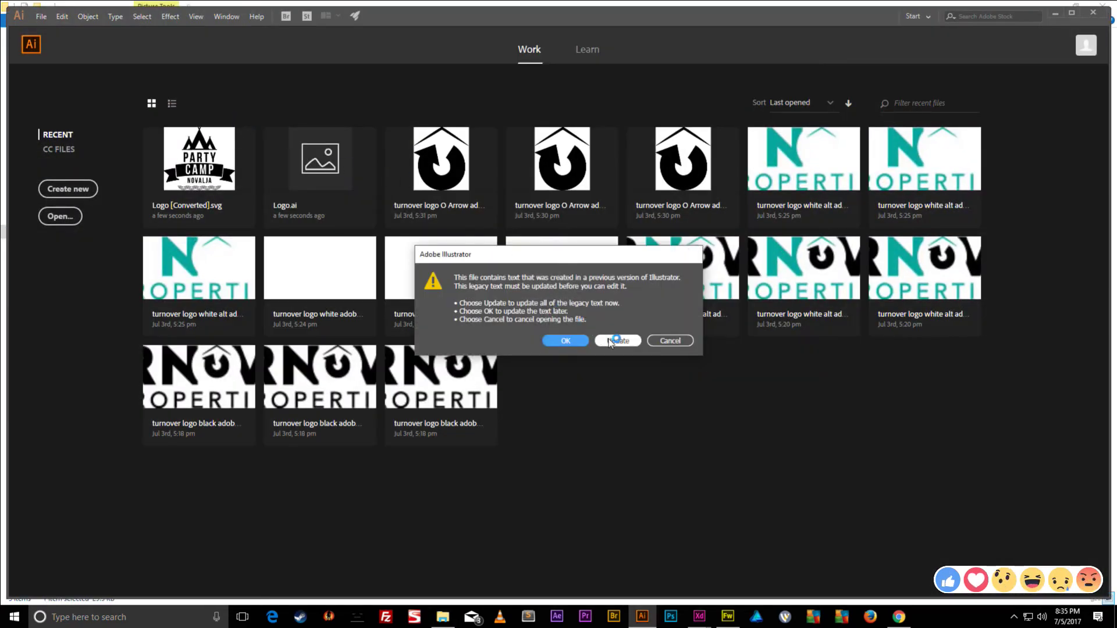
- Update the legacy text in Home.ai, zoom out on the mockup and show the Artboards panel
left_click(618, 341)
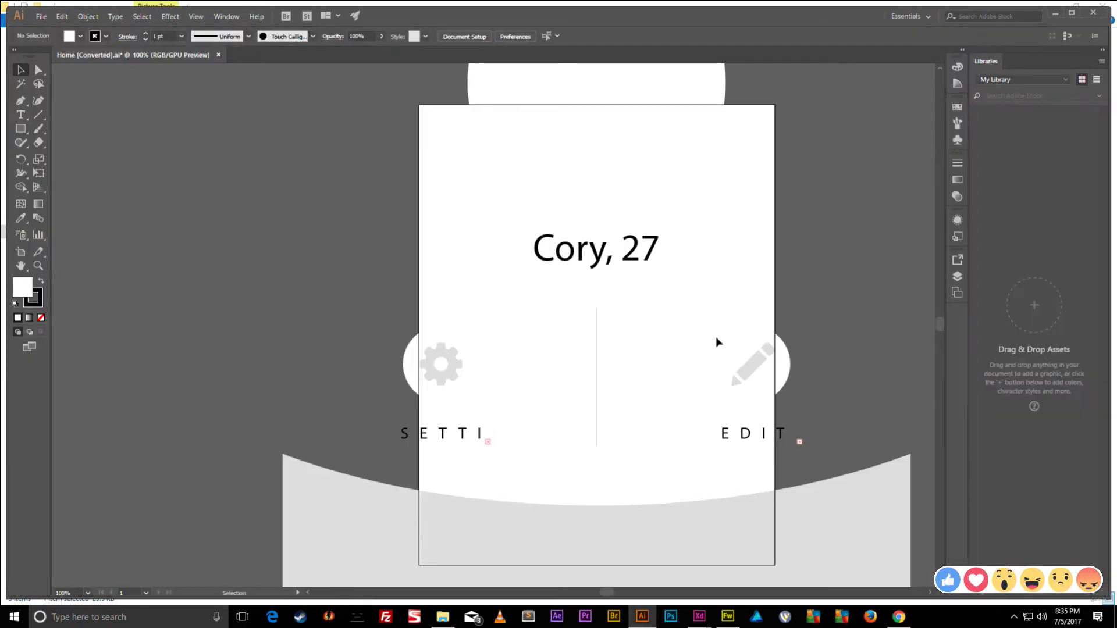
key("ctrl+minus")
key("ctrl+minus")
key("ctrl+minus")
key("ctrl+minus")
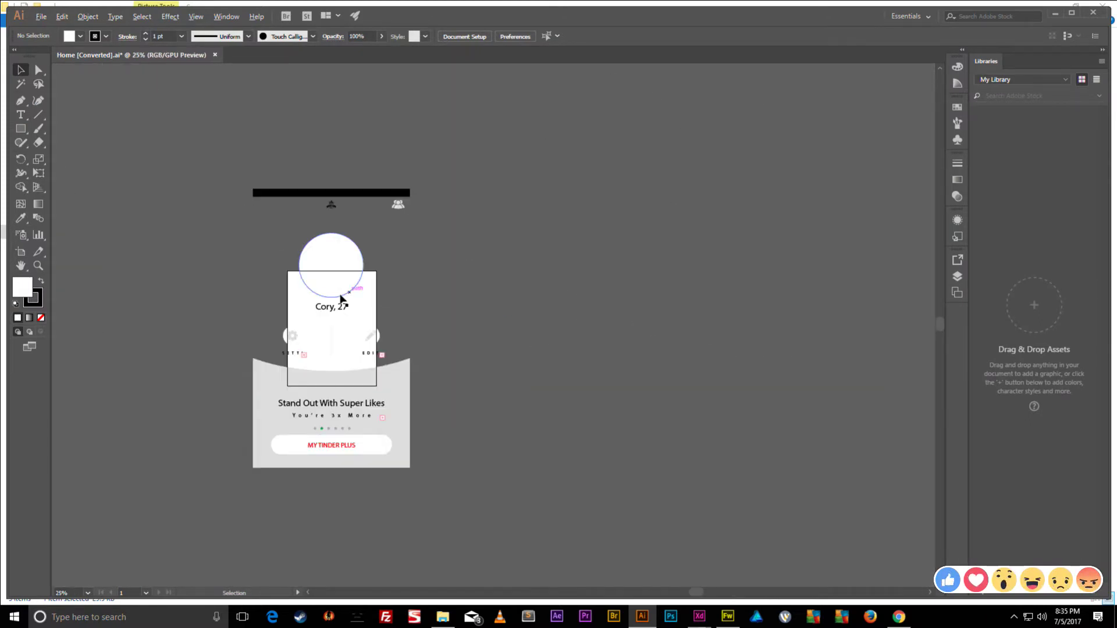
key("ctrl+minus")
scroll(518, 341, "up", 1)
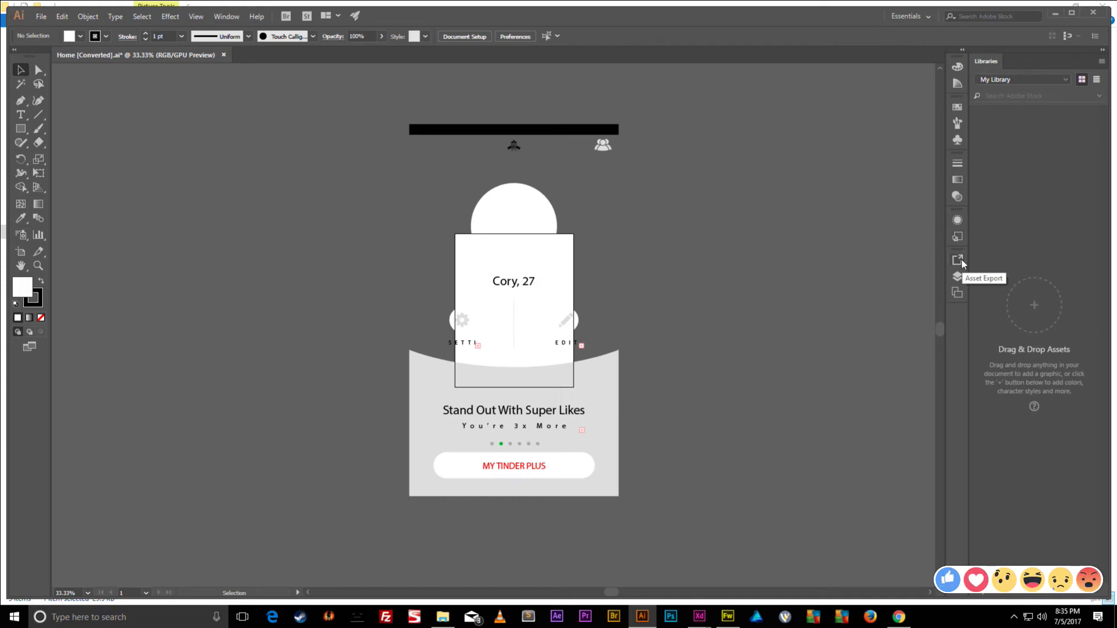
left_click(957, 294)
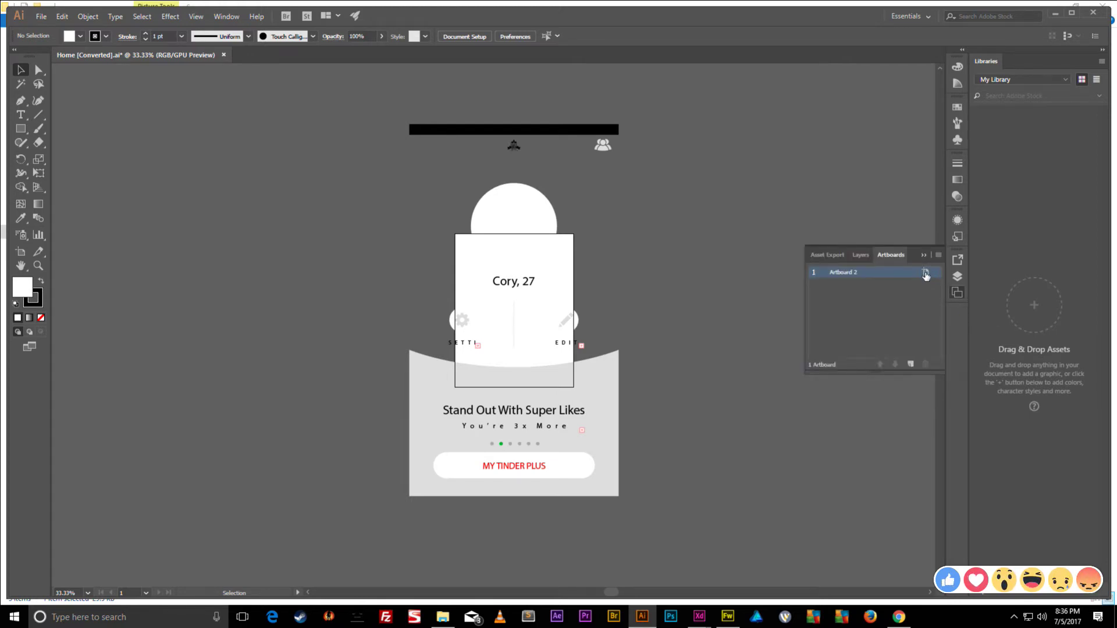
- Set Artboard 2 to 1080 pt wide by 1920 pt high
left_click(926, 273)
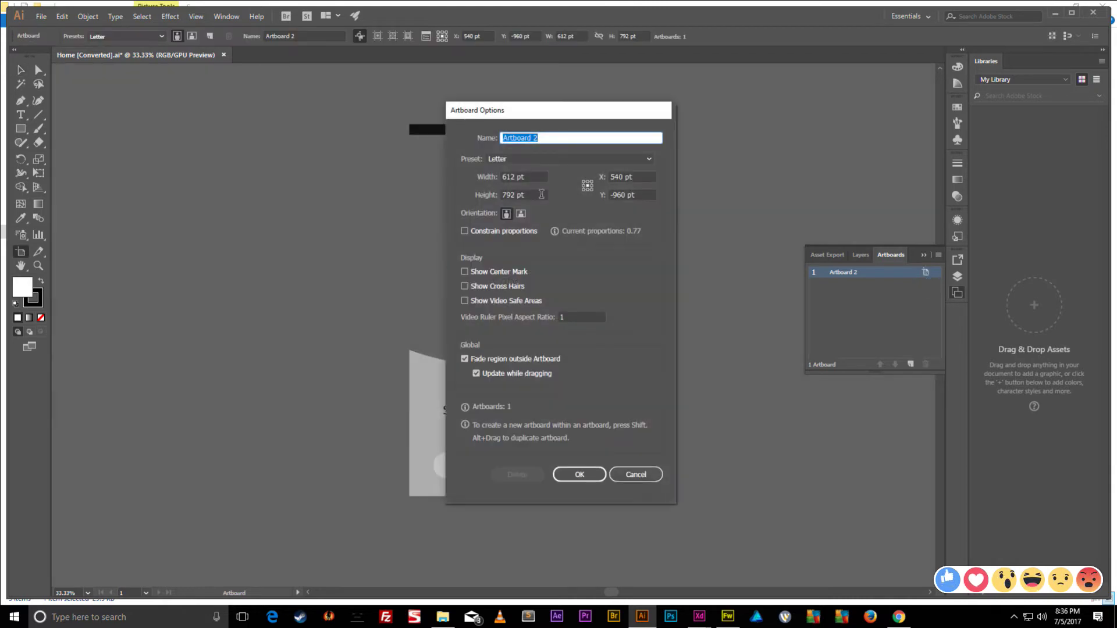
left_click(530, 177)
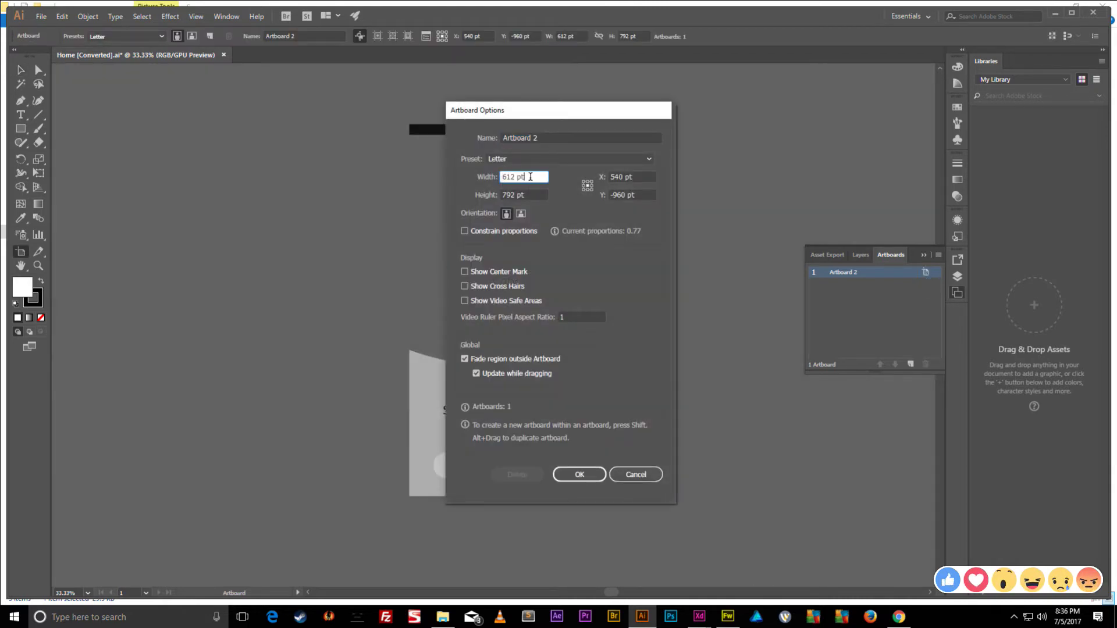
double_click(530, 177)
type("1080")
key("Tab")
type("1")
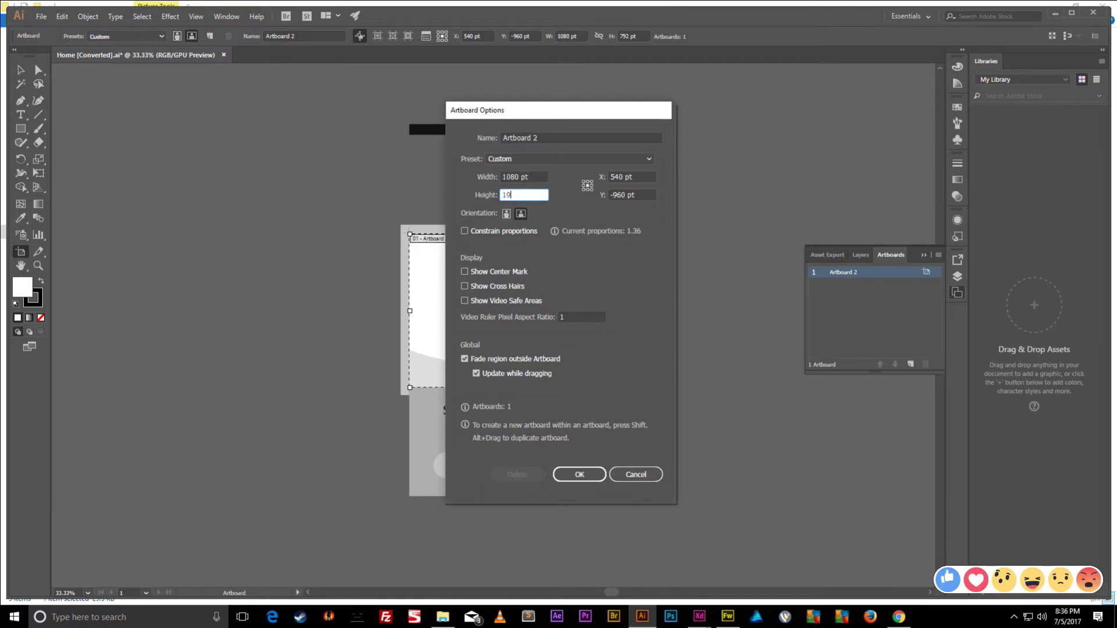
key("Return")
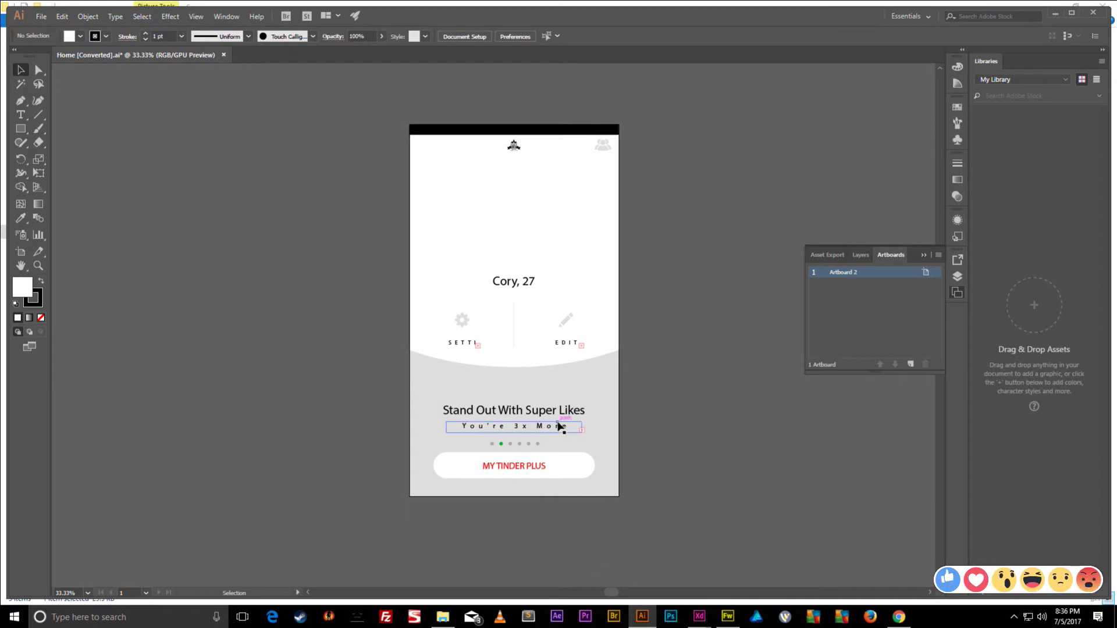
scroll(681, 466, "down", 4)
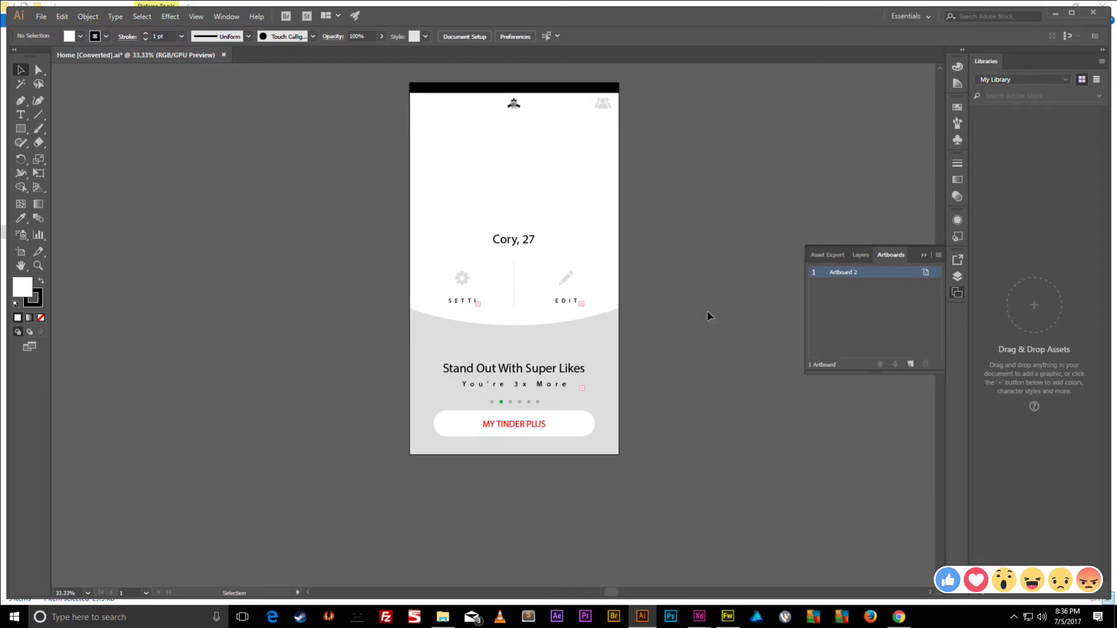
scroll(701, 377, "up", 8)
- Compare against the Fireworks design, then bring up Save As for the resized file
key("alt+Tab")
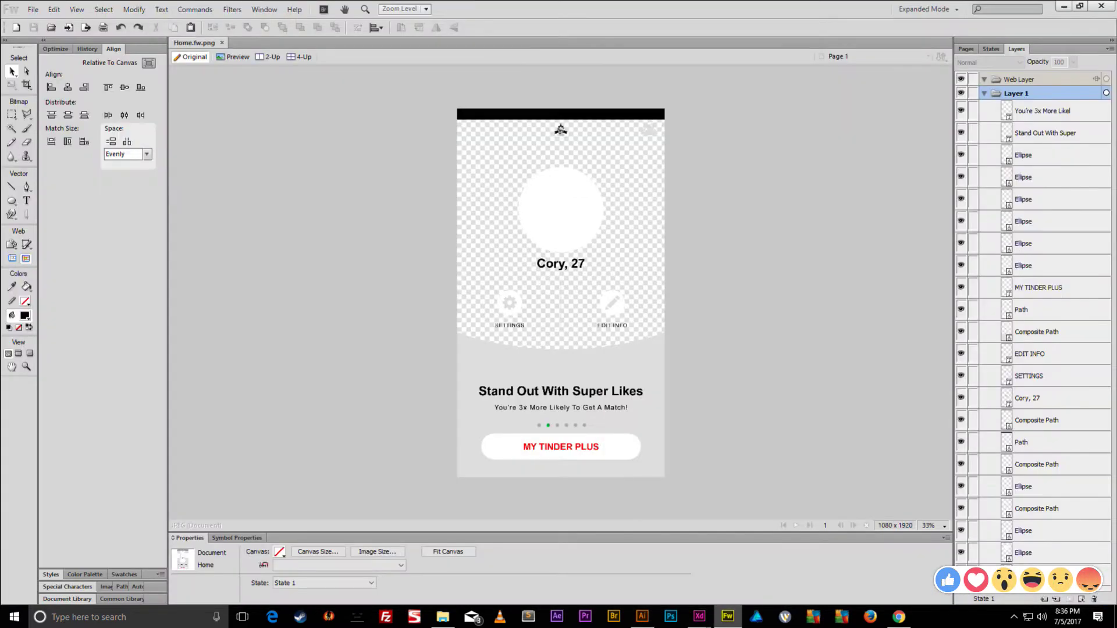
key("alt+Tab")
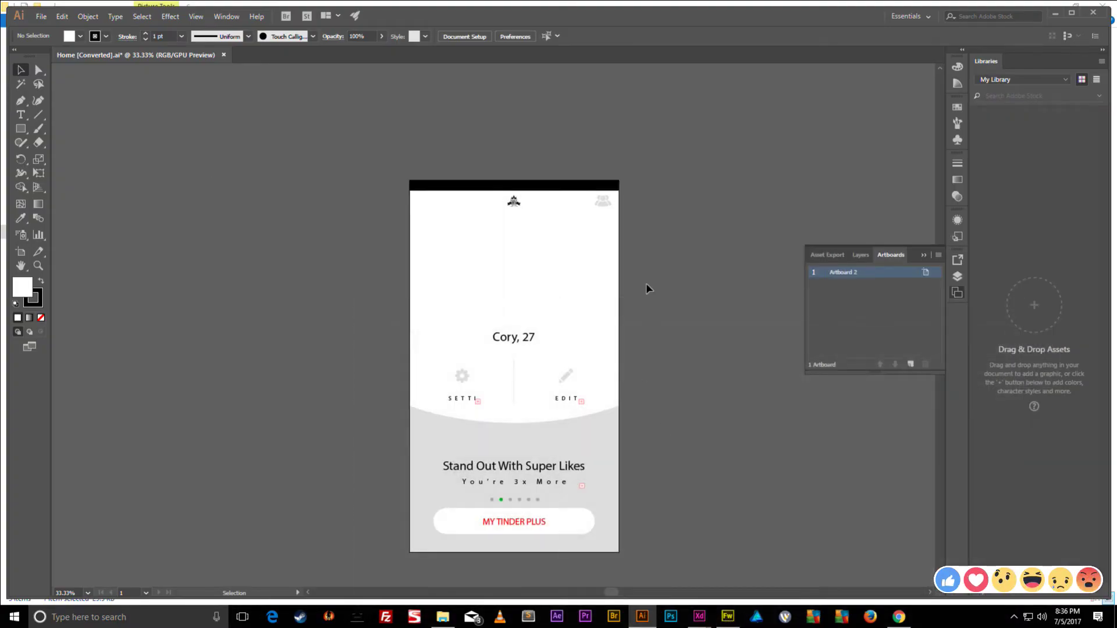
key("ctrl+shift+s")
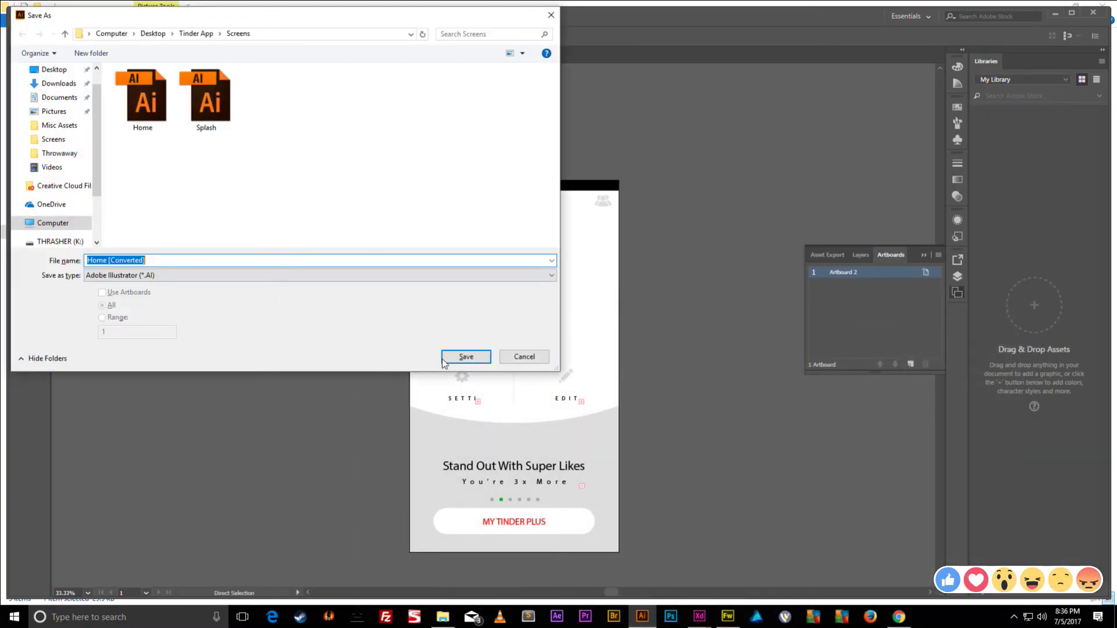
- Save the file as Home [Converted].ai in the Screens folder with default options
left_click(467, 356)
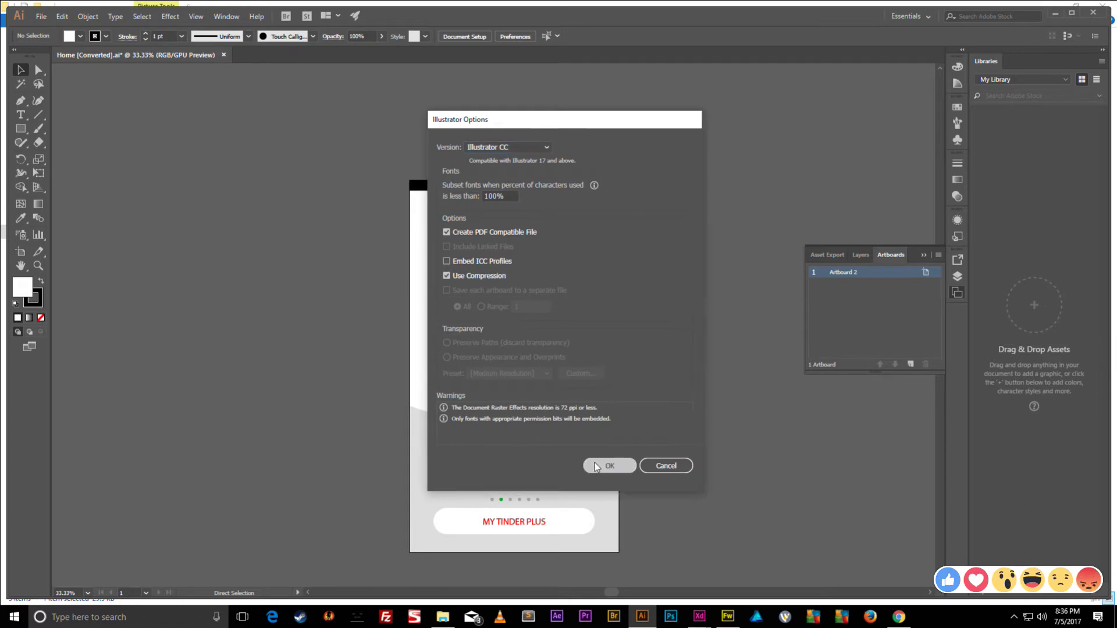
left_click(596, 465)
key("ctrl+shift+s")
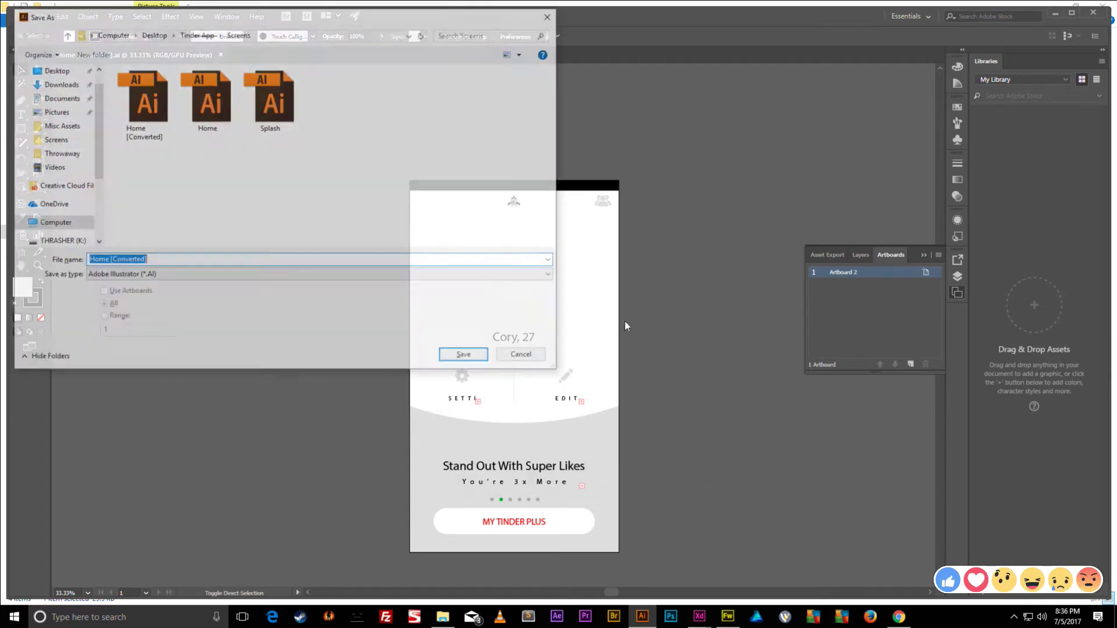
- Save another copy in SVG format with default SVG options and minimize Illustrator
left_click(249, 274)
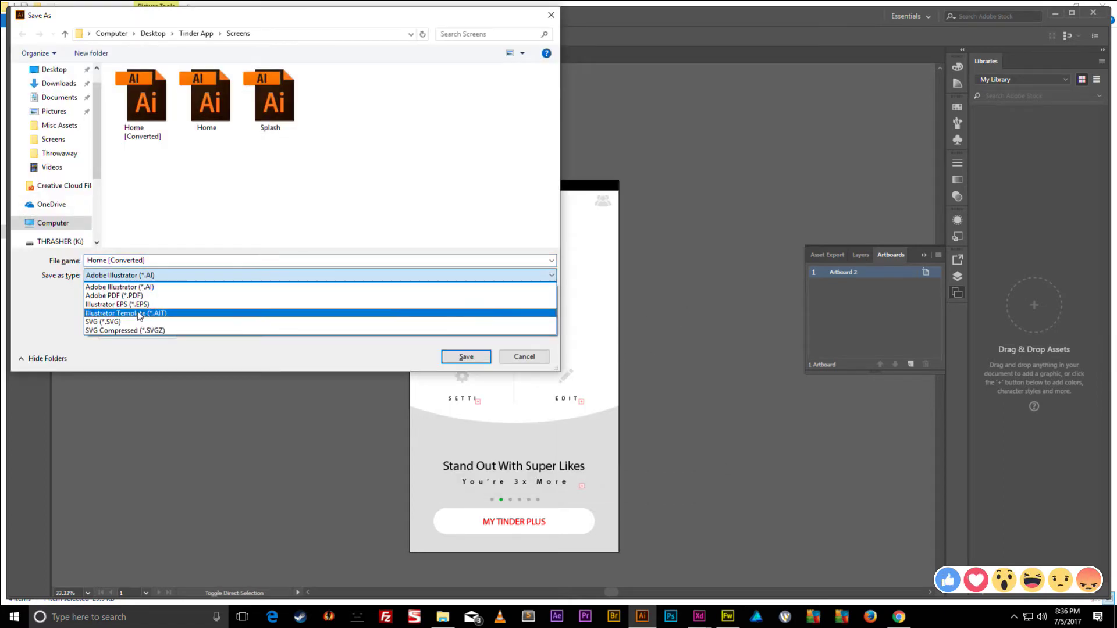
left_click(127, 319)
left_click(471, 357)
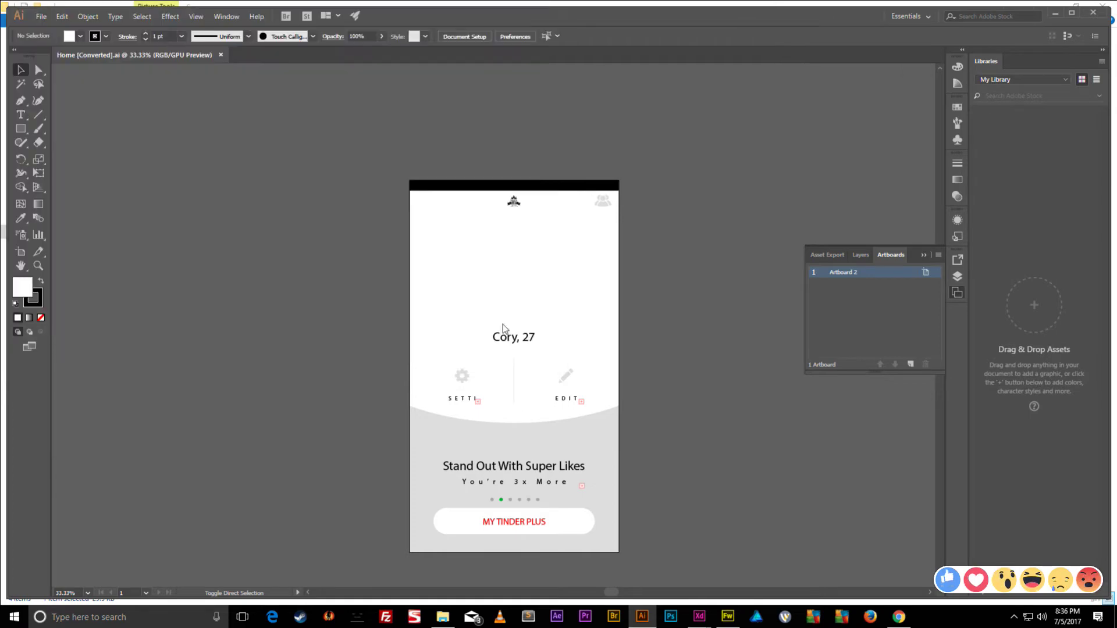
left_click(589, 365)
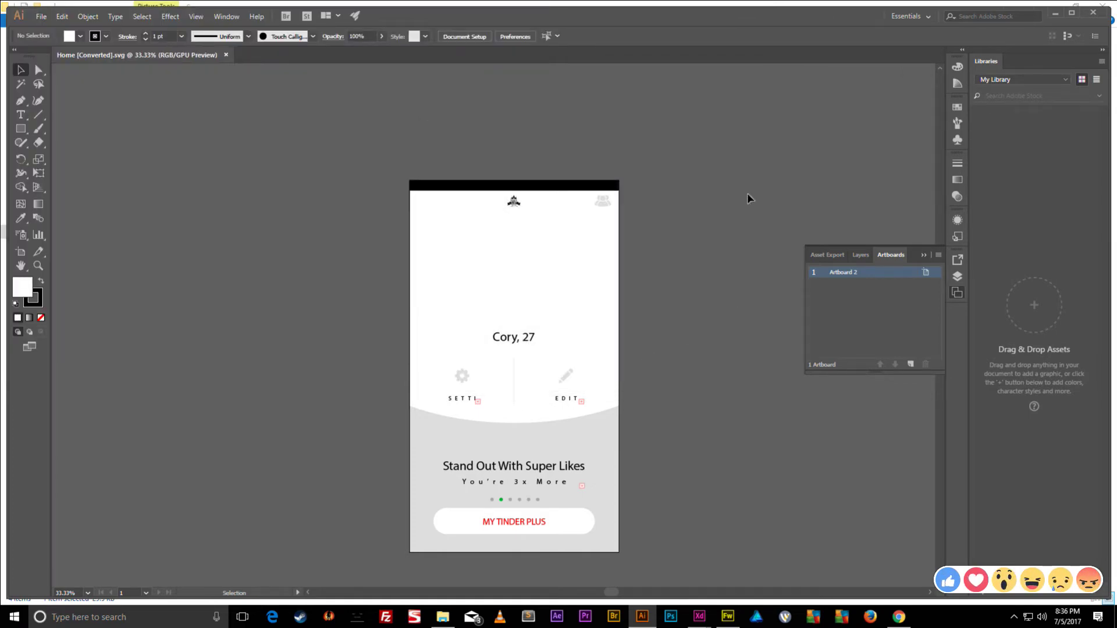
left_click(1050, 12)
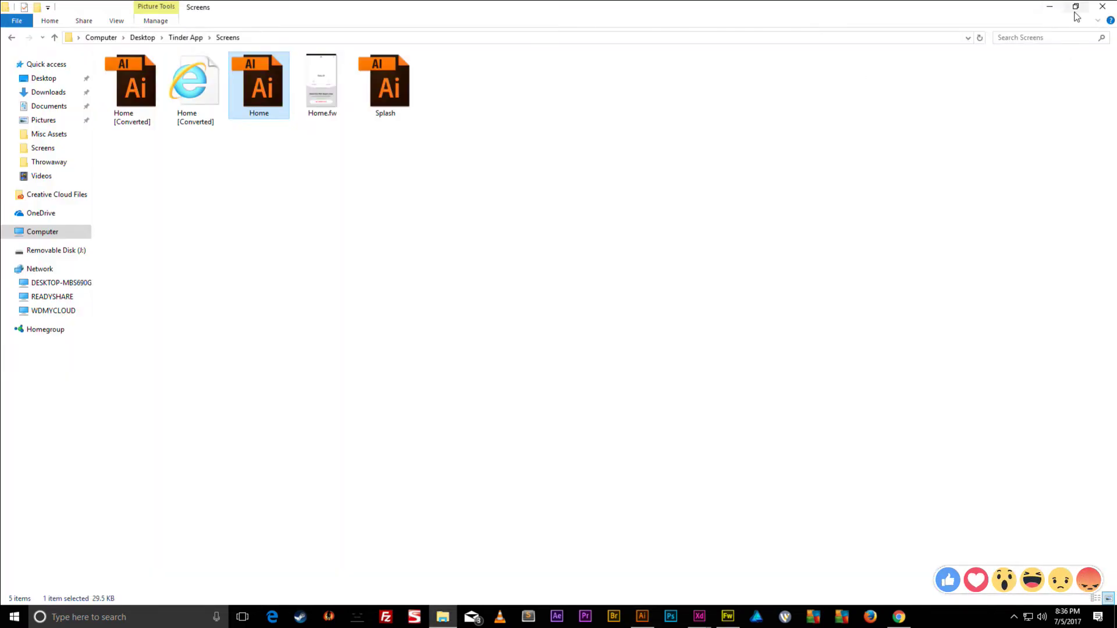
- Bring up the Adobe XD document with the Splash artboard
left_click(1051, 9)
mouse_move(699, 616)
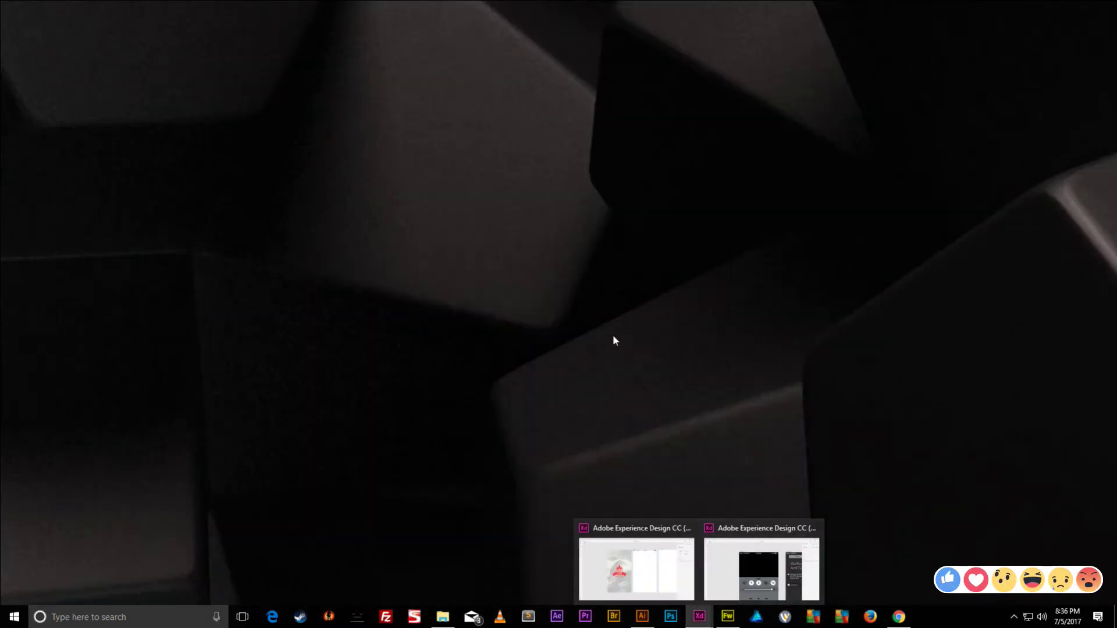
mouse_move(669, 571)
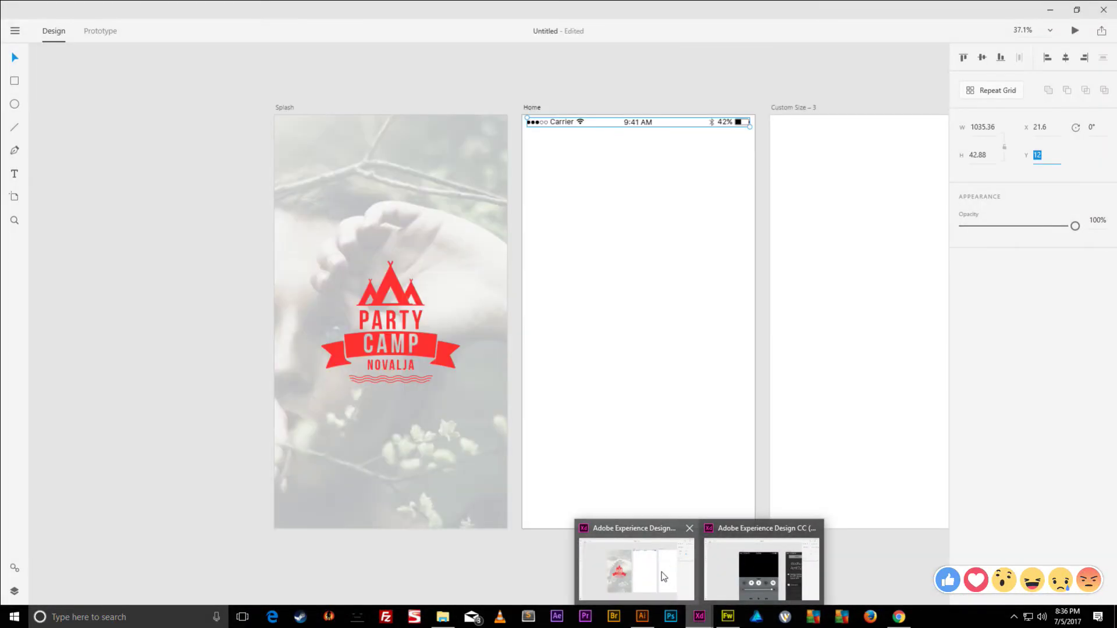
left_click(663, 573)
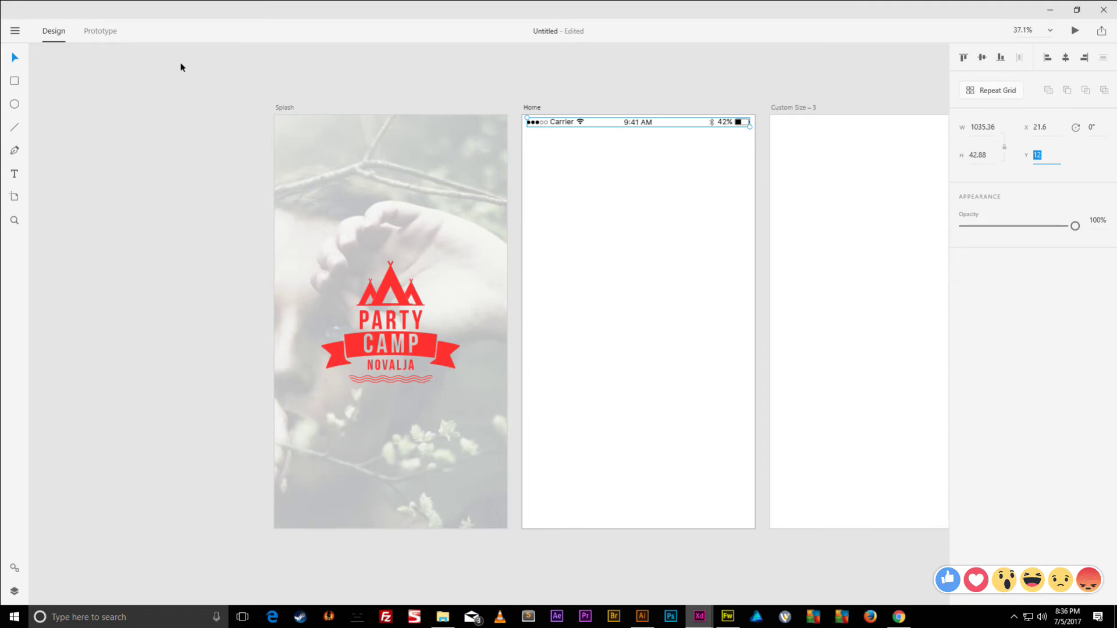
- Import Home [Converted] SVG from Tinder App > Screens onto the Home artboard
left_click(15, 30)
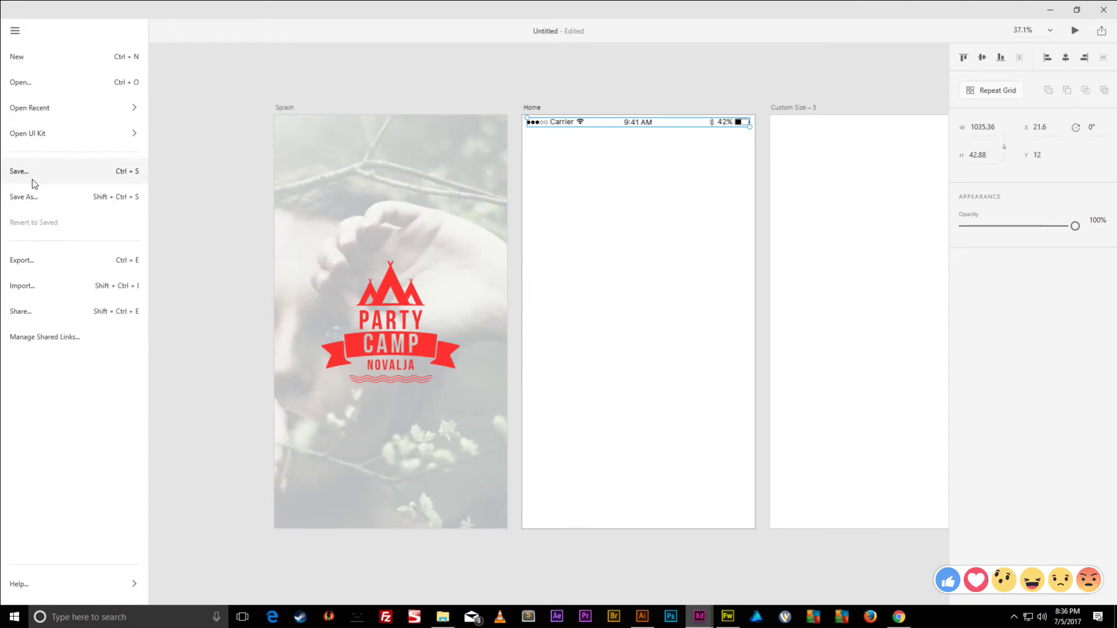
left_click(72, 290)
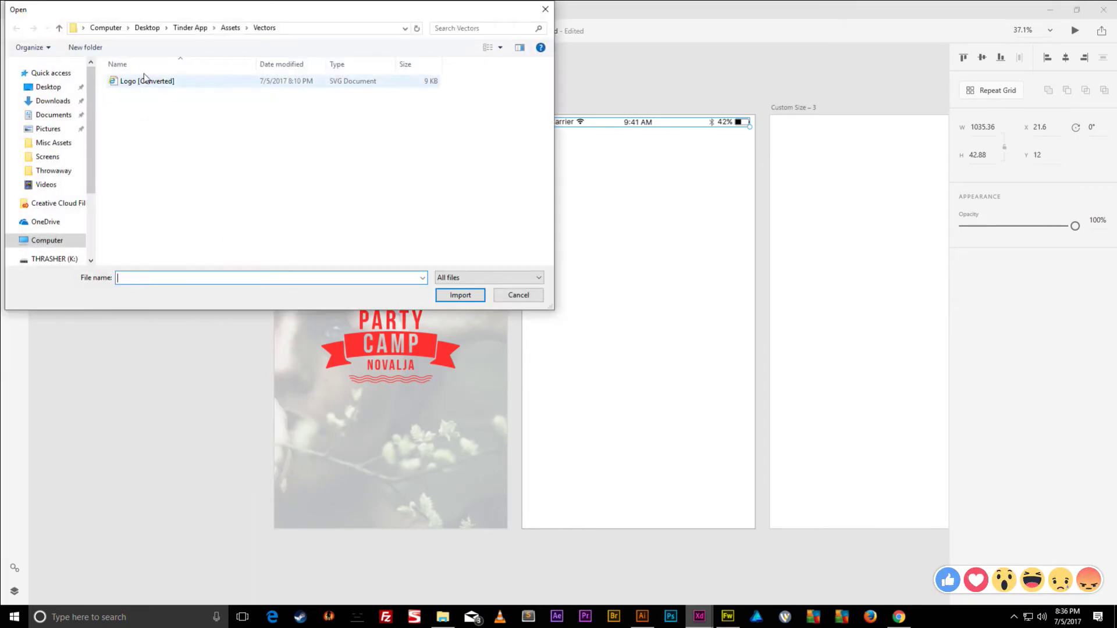
left_click(222, 29)
left_click(188, 29)
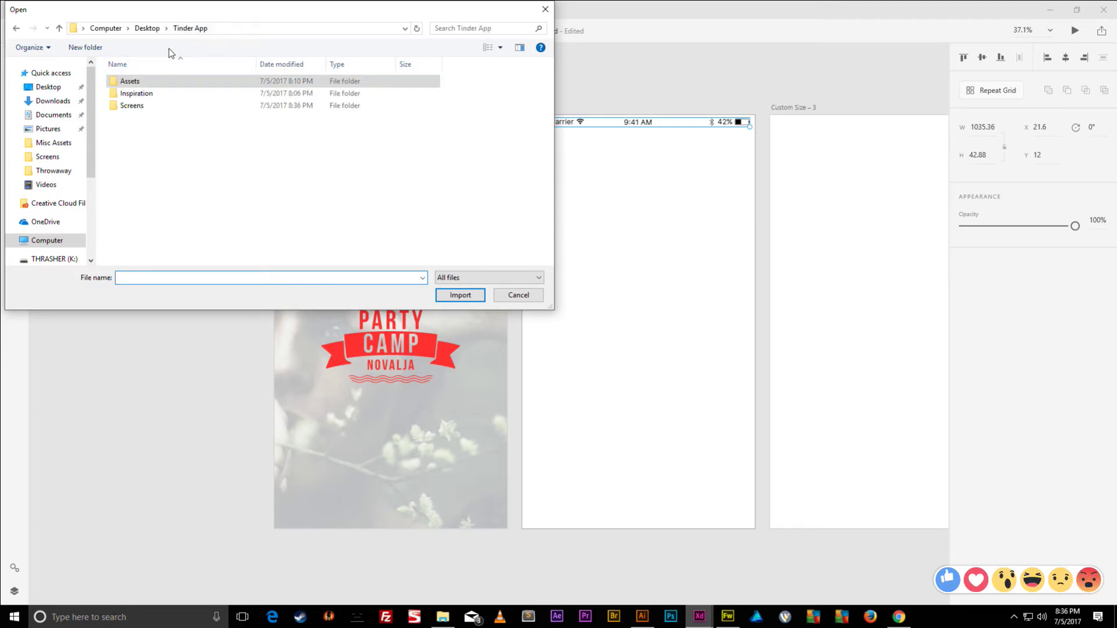
double_click(129, 107)
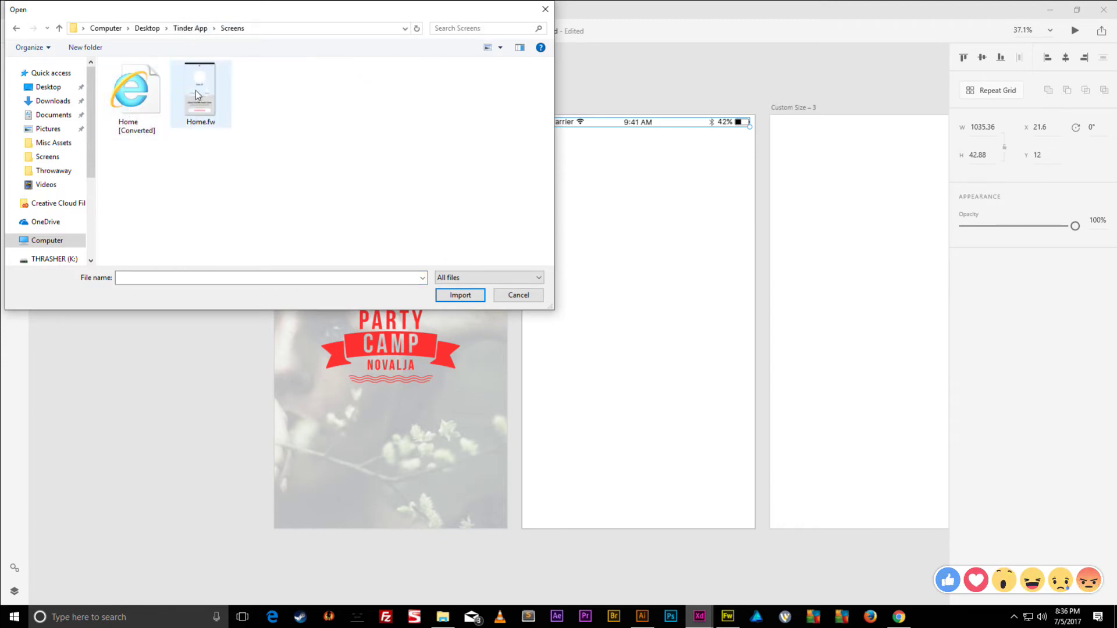
double_click(142, 90)
left_click(669, 122)
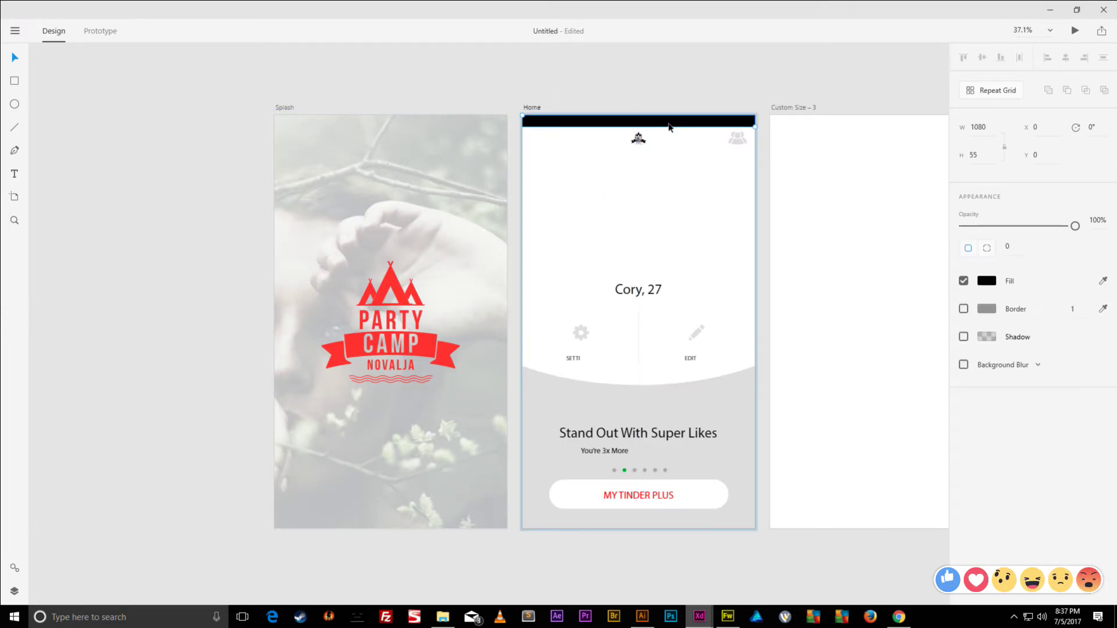
- Fill the square photo placeholder above Cory, 27 with black
left_click(640, 142)
left_click(737, 143)
left_click(635, 290)
left_click(652, 254)
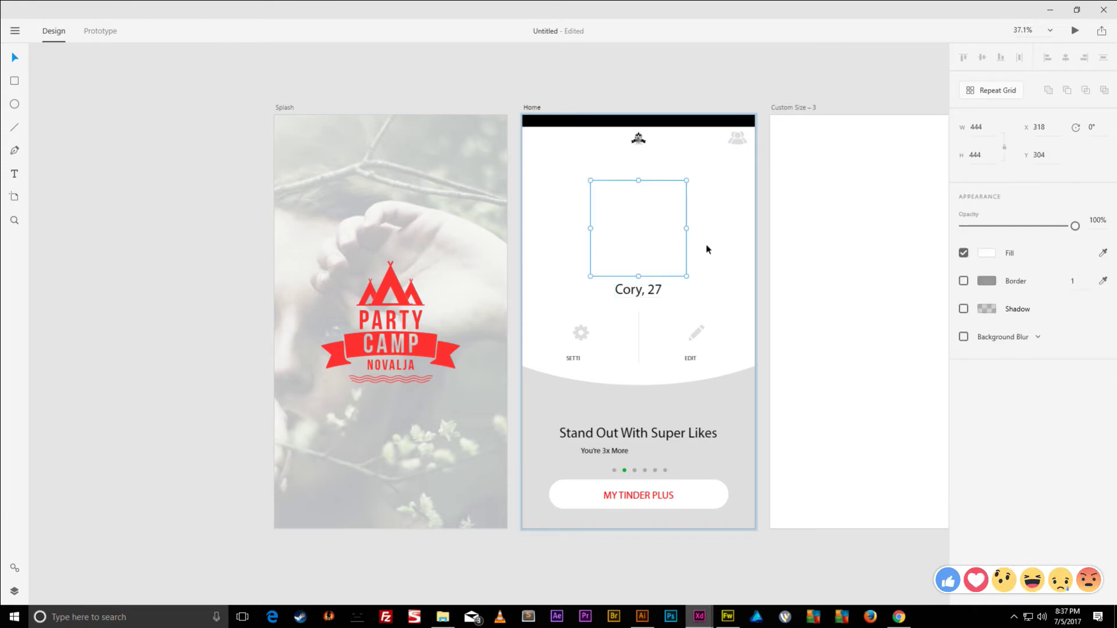
left_click(706, 249)
left_click(648, 241)
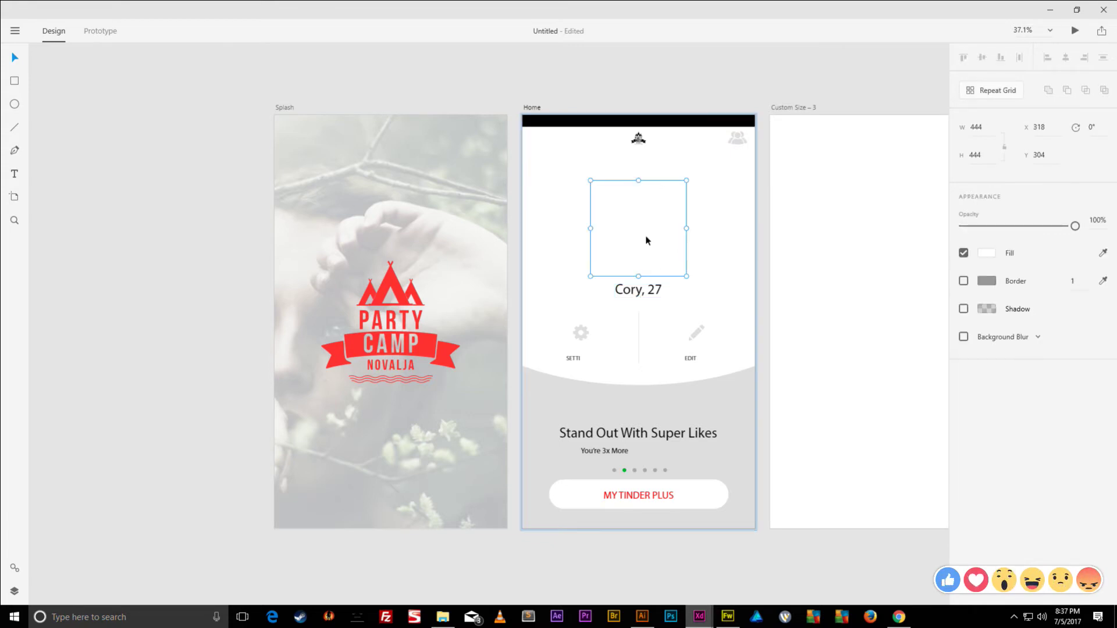
left_click(988, 254)
left_click_drag(905, 269, 804, 288)
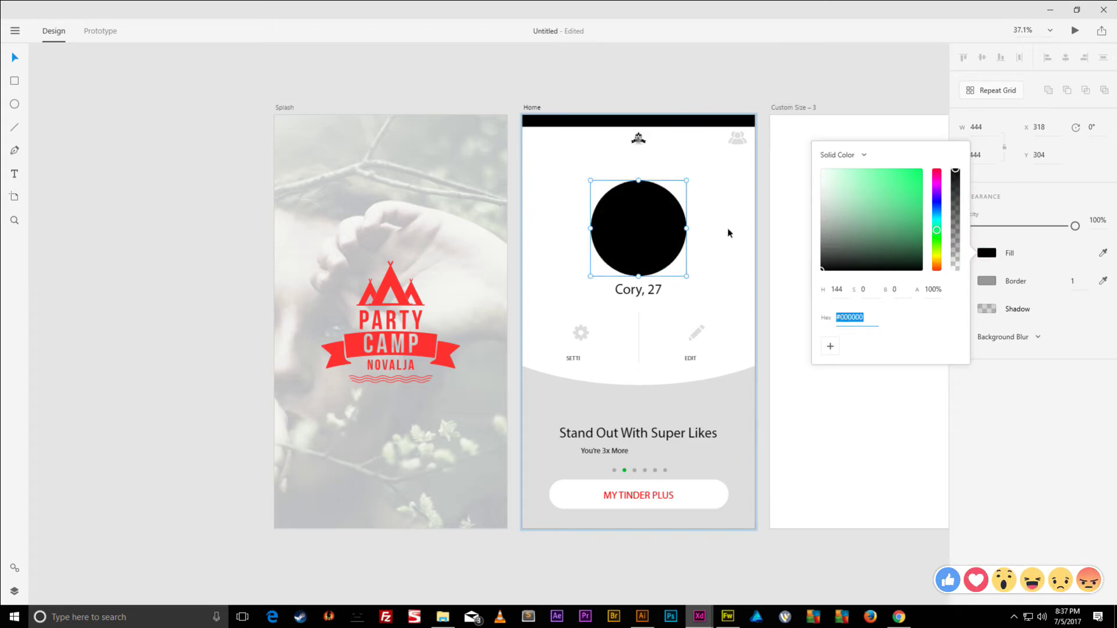
- Fill the settings and edit icon backgrounds with the light grey sampled from the canvas
left_click(709, 340)
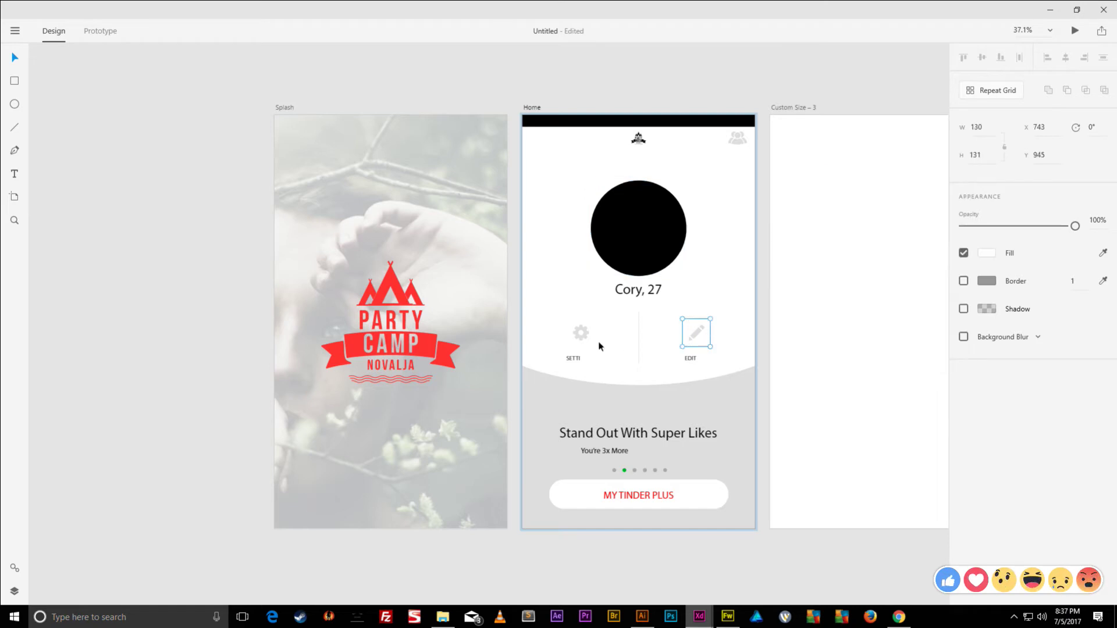
left_click(581, 336)
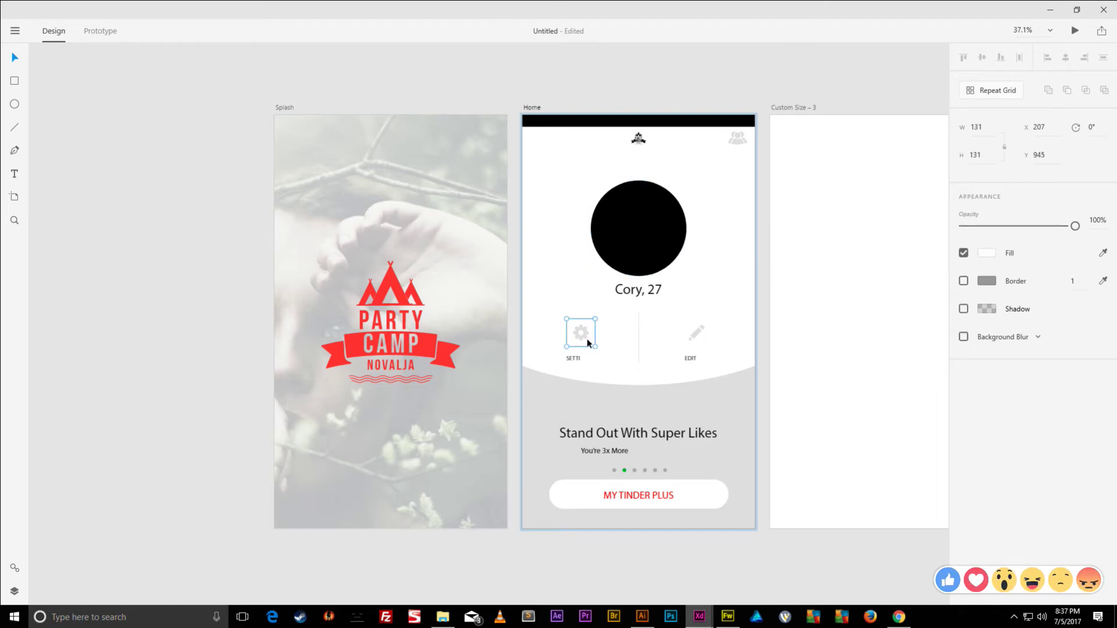
left_click(585, 340)
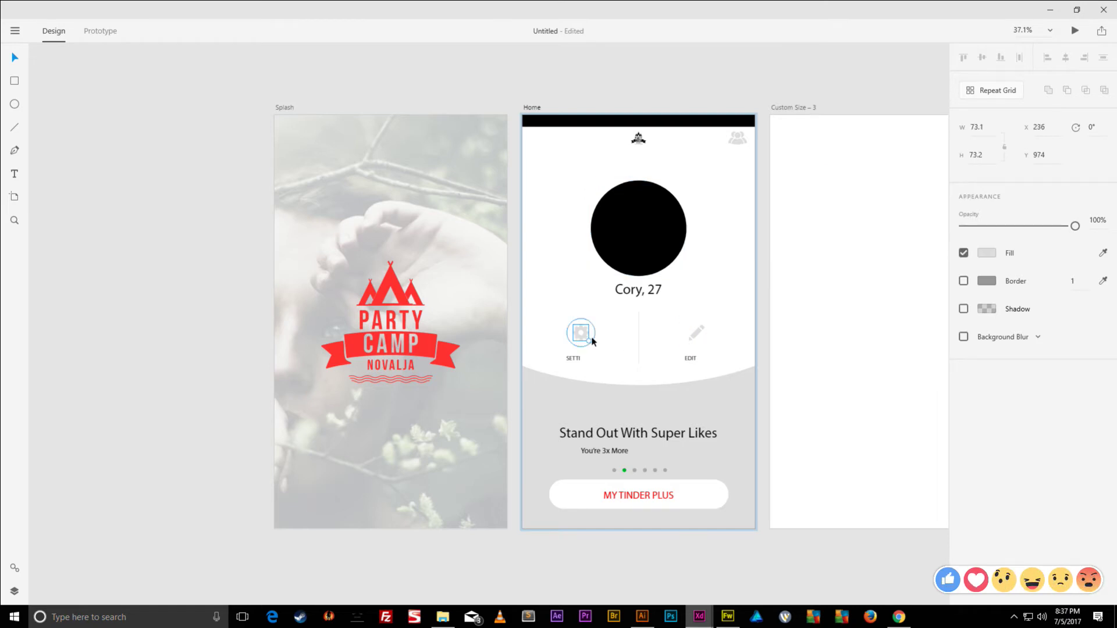
left_click(683, 337, "shift")
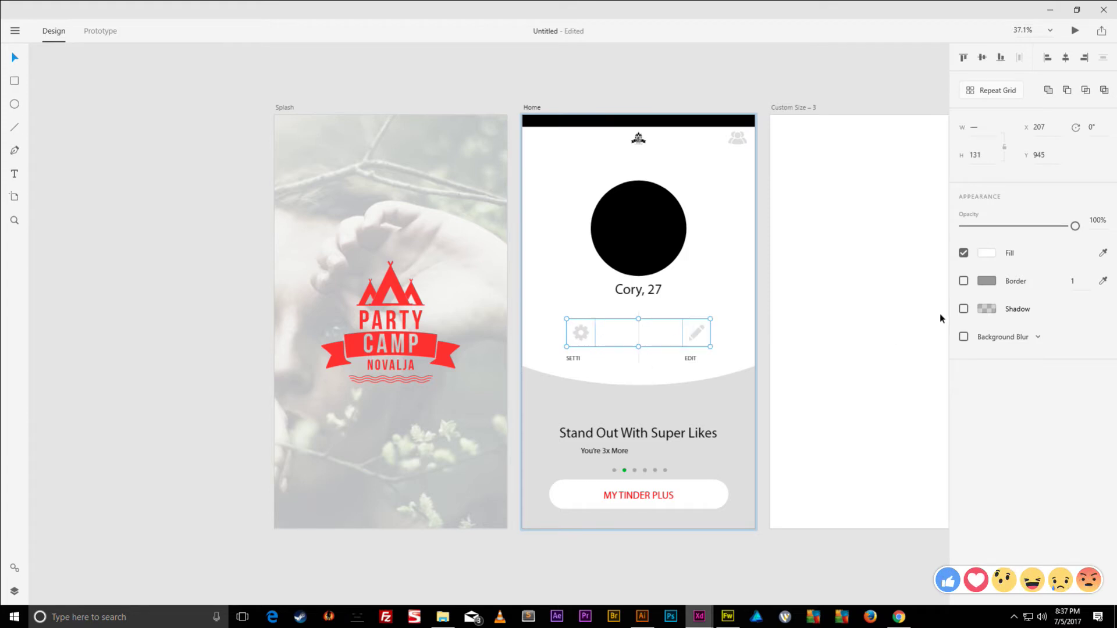
left_click(987, 254)
left_click(987, 254)
left_click(1102, 253)
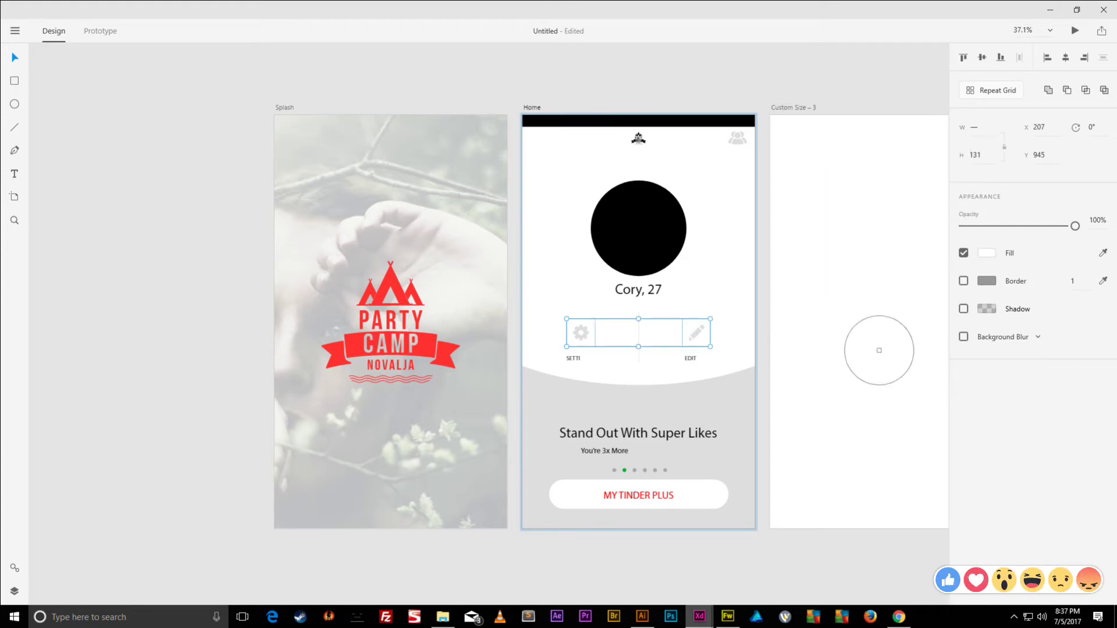
left_click(680, 408)
- Select the gear and pencil shapes inside both grey circles
left_click(698, 334)
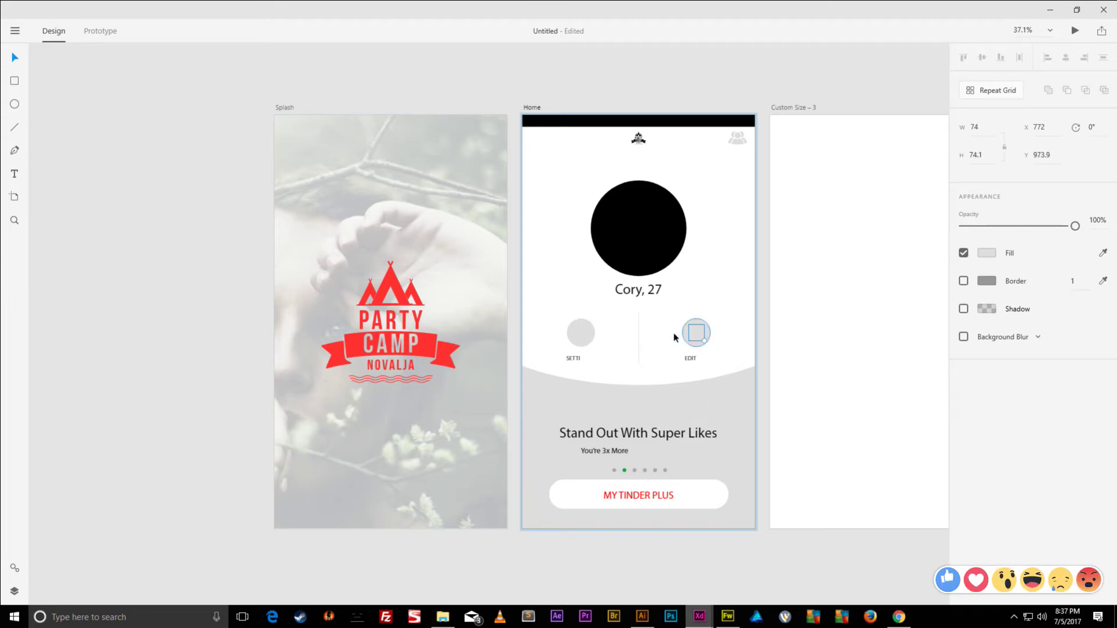
left_click(581, 332, "shift")
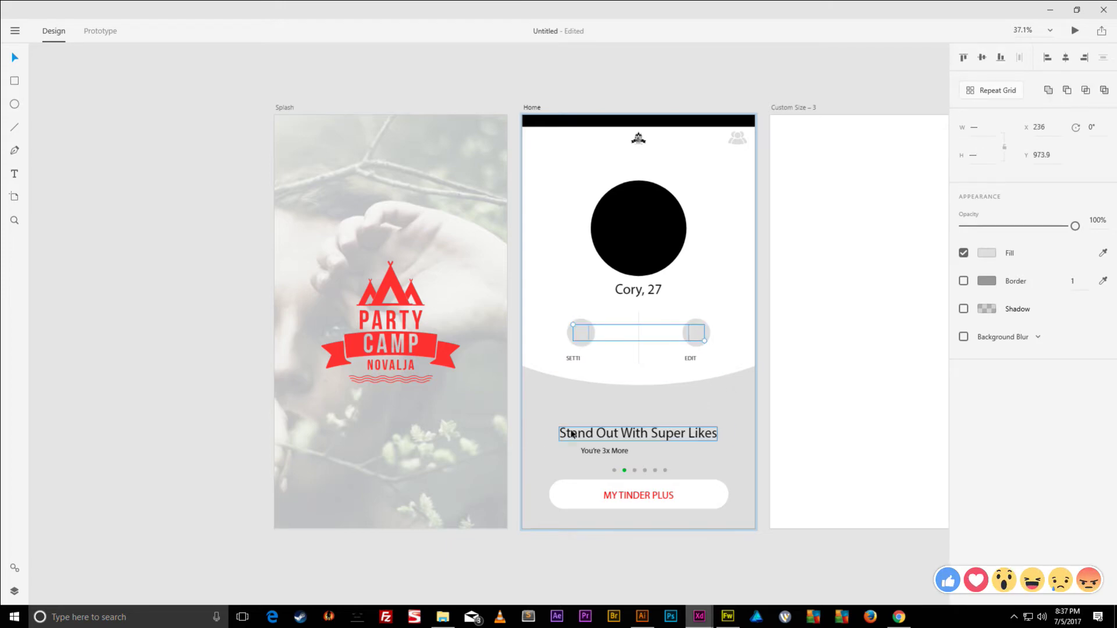
scroll(679, 367, "up", 5)
scroll(673, 329, "down", 3)
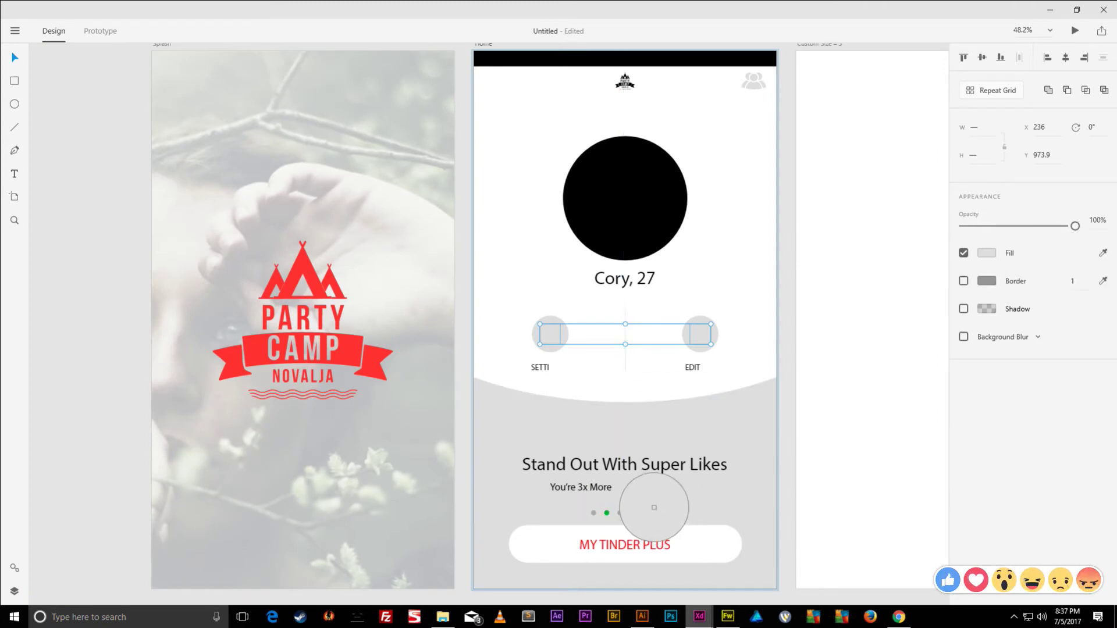
- Centre the SETTI label under the gear icon and the EDIT label under the pencil icon
left_click(659, 512)
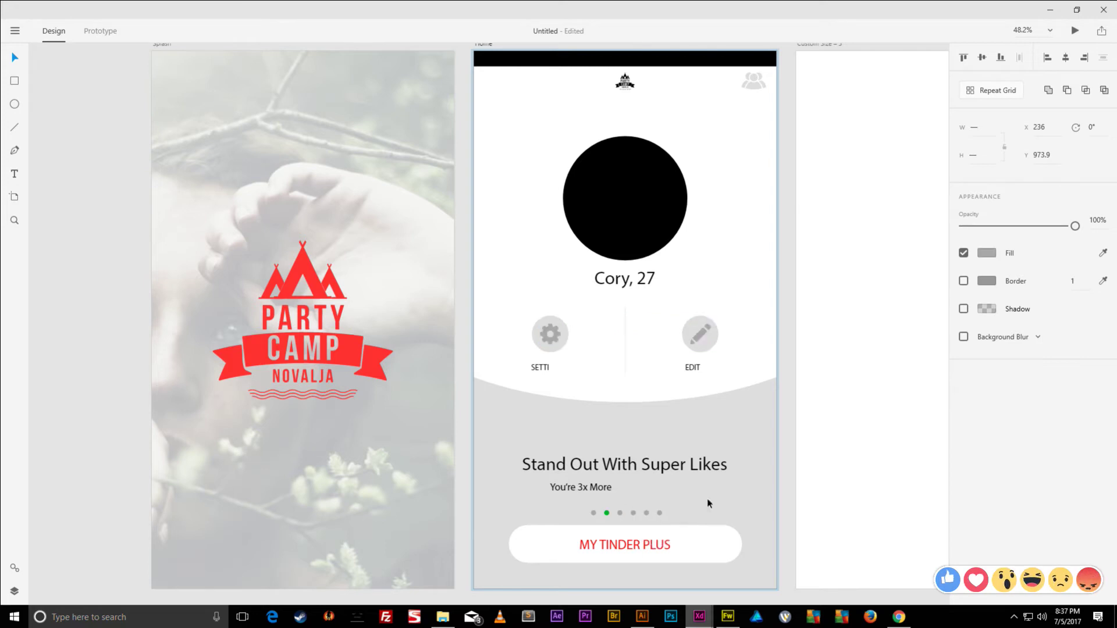
double_click(694, 369)
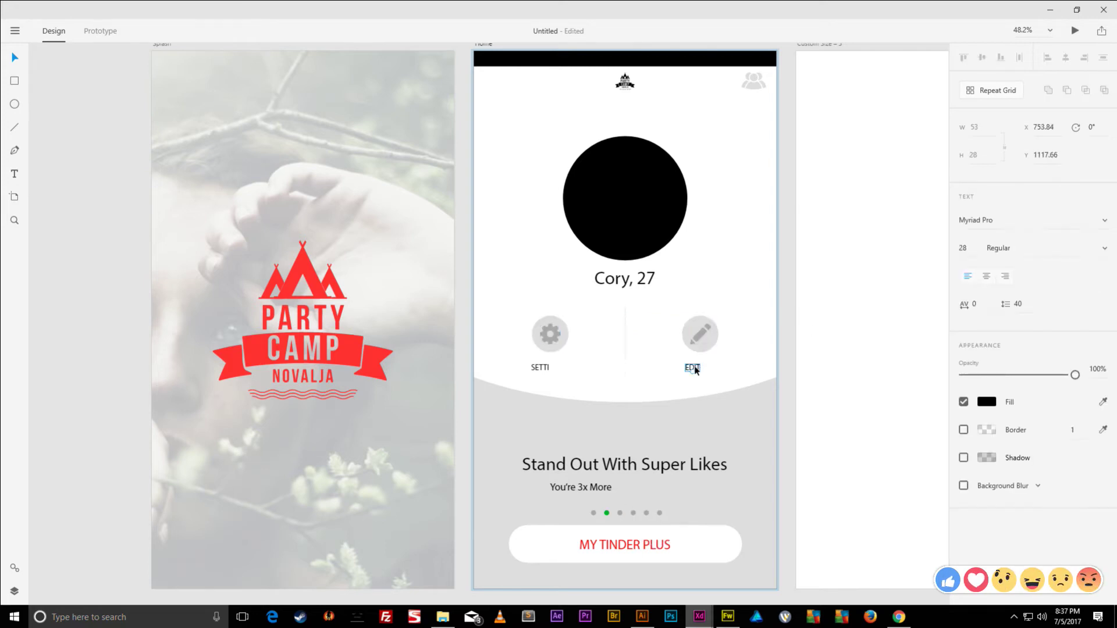
left_click(543, 368)
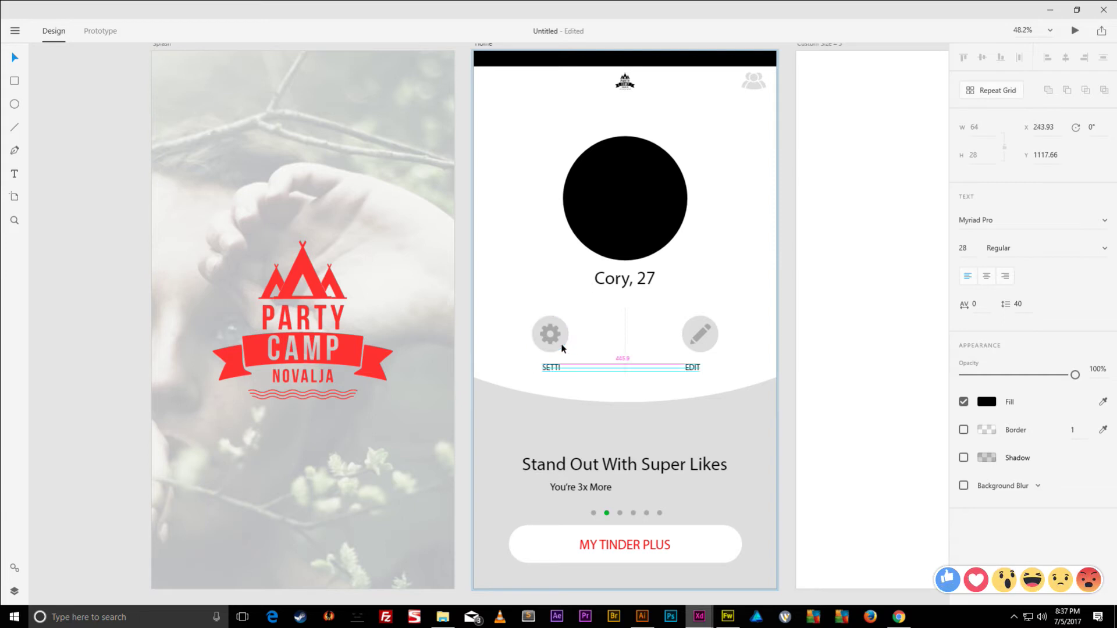
left_click(563, 347, "shift")
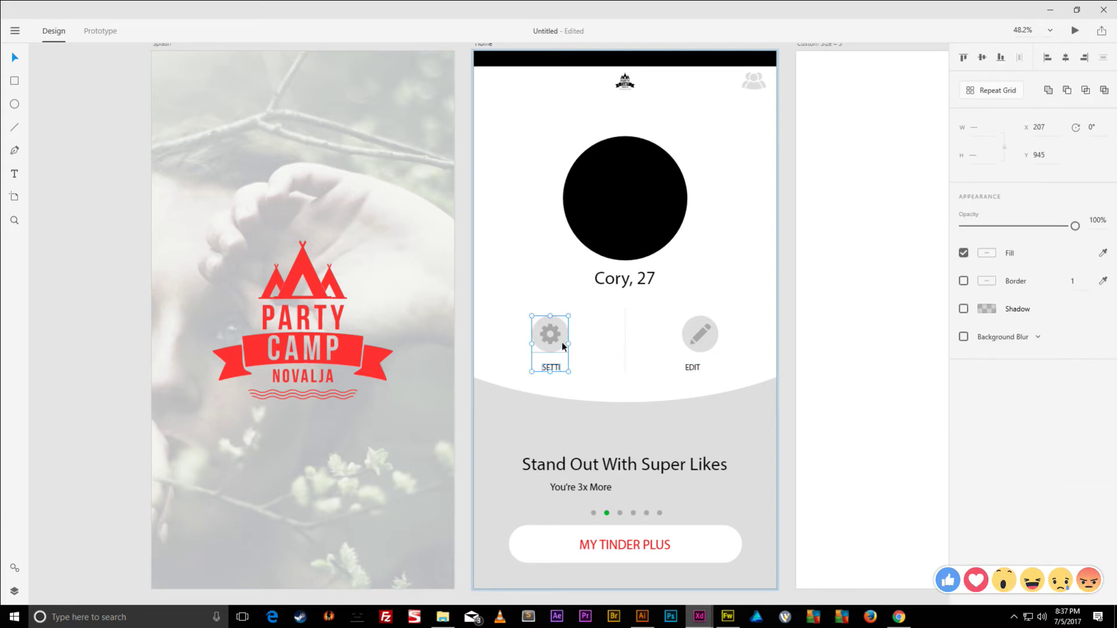
left_click(1066, 57)
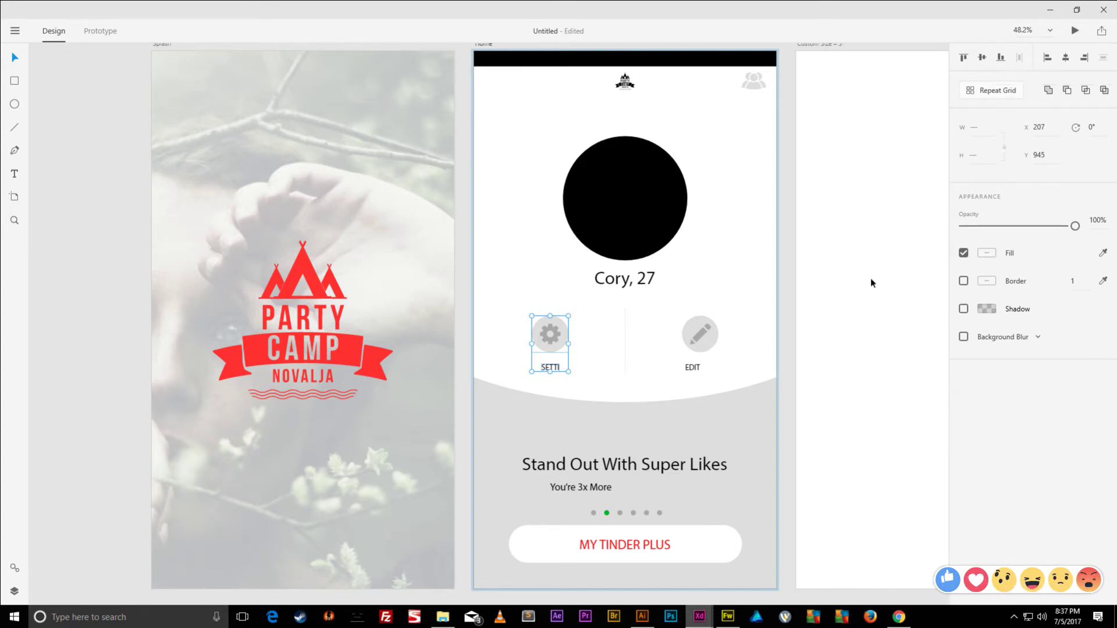
left_click(694, 368)
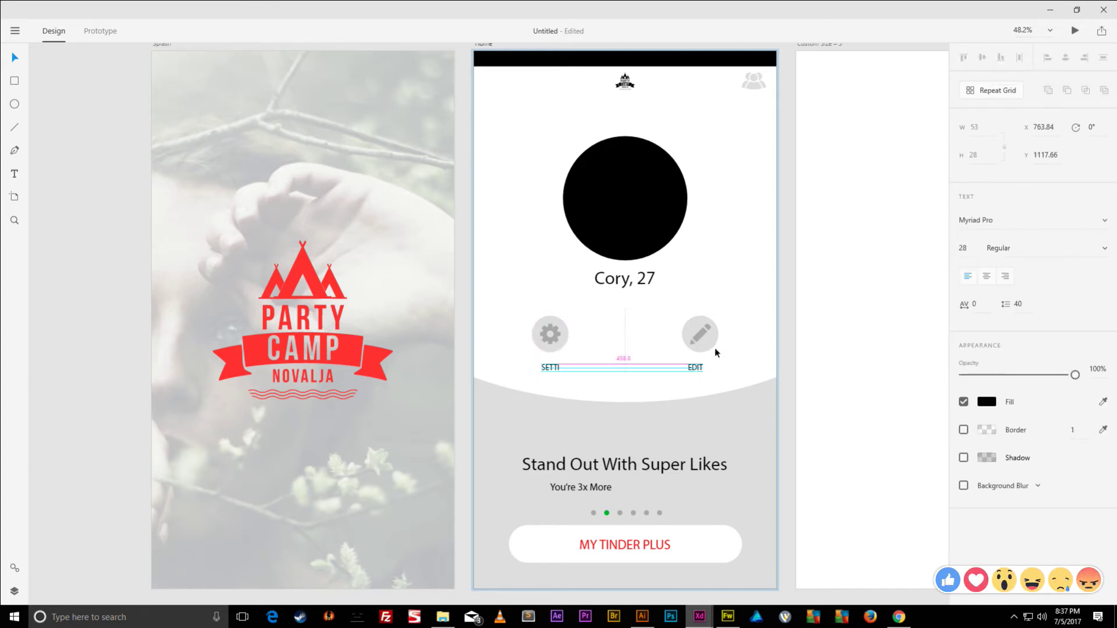
left_click(715, 353, "shift")
key("shift+c")
left_click(1069, 62)
- Set the EDIT label to centre-aligned Arial and centre it under the pencil icon
left_click(758, 349)
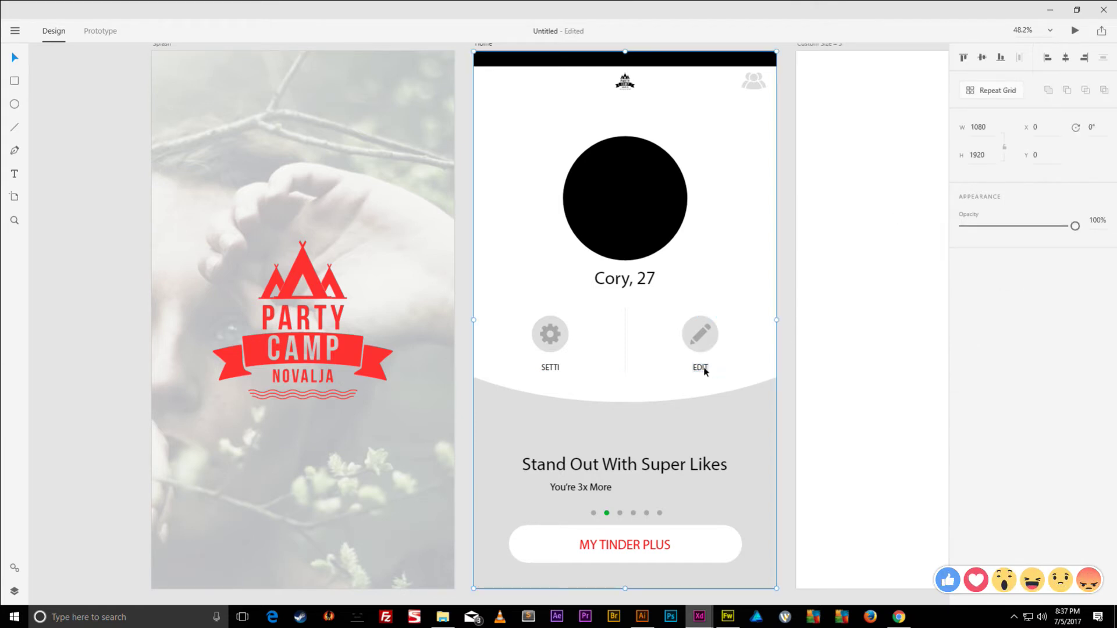
left_click(701, 368)
double_click(703, 369)
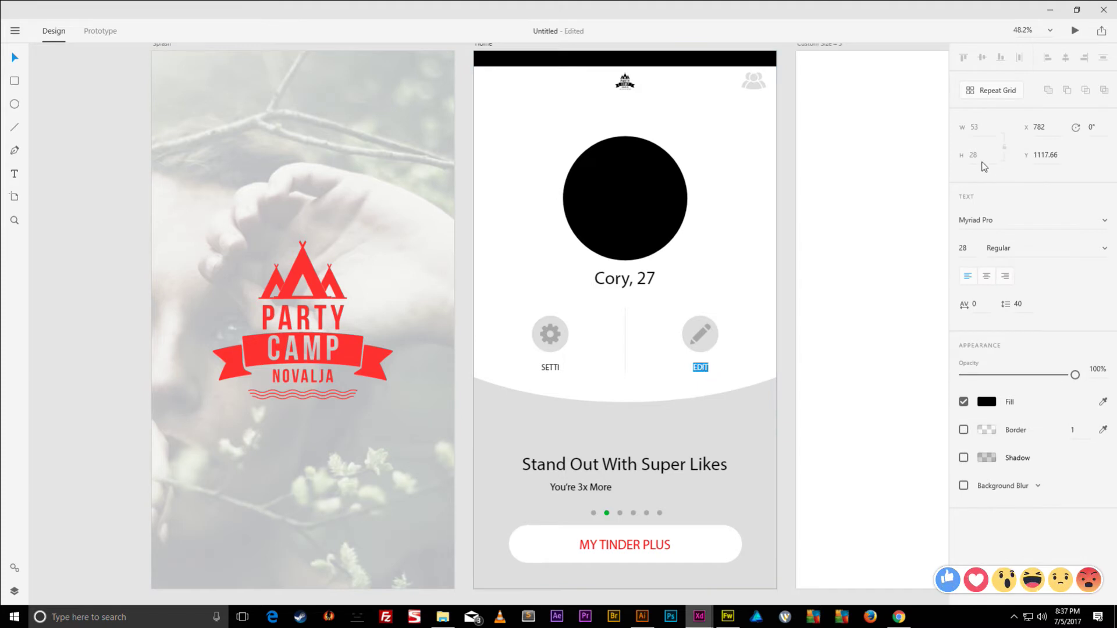
left_click(1007, 222)
type("Arial")
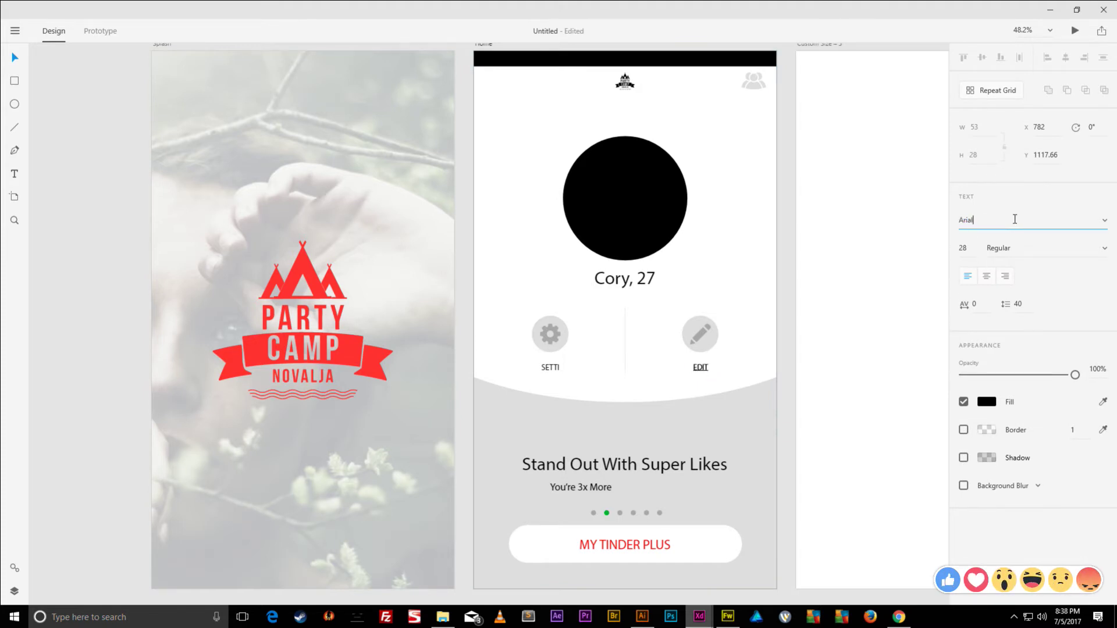
left_click(985, 277)
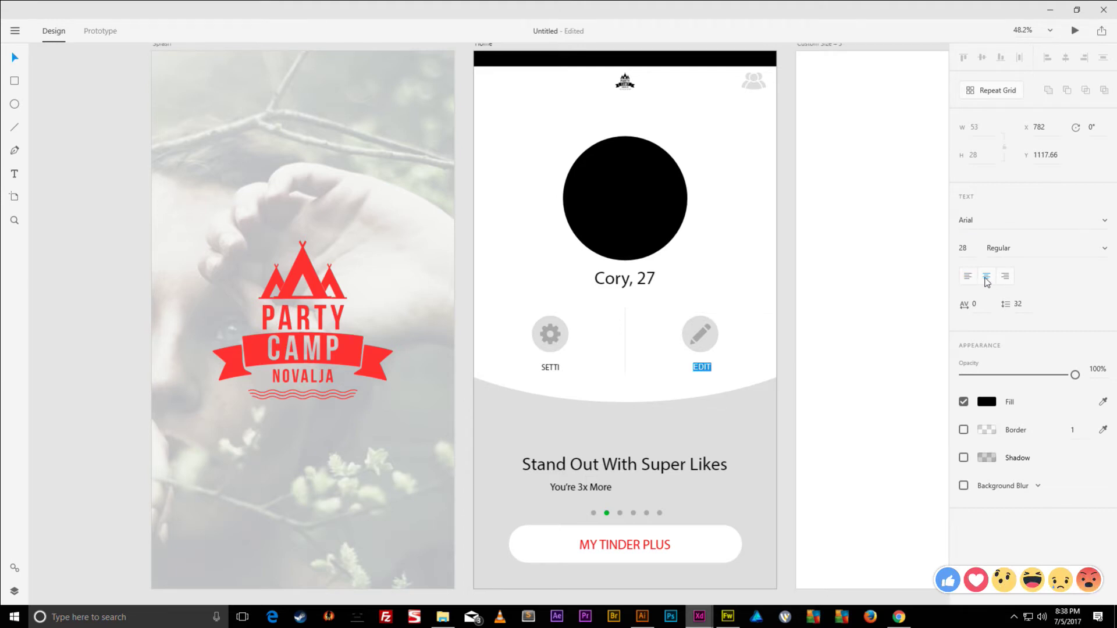
key("Escape")
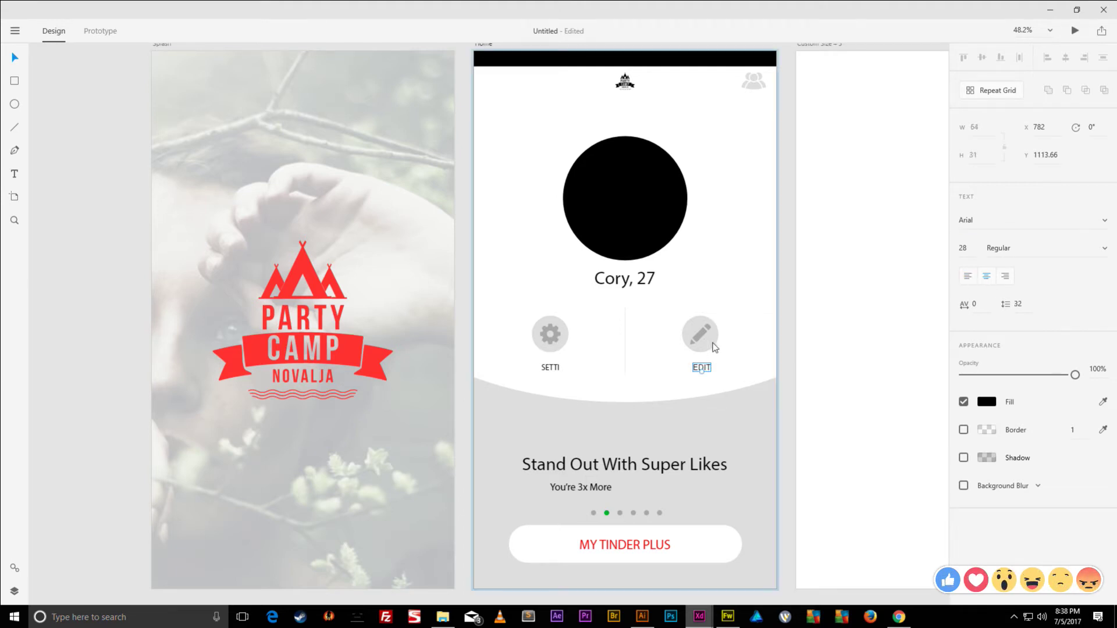
left_click(713, 346)
left_click(706, 370, "shift")
left_click(1065, 57)
- Set the SETTI label to centre-aligned Arial and centre it under the gear icon
left_click(558, 371)
double_click(555, 372)
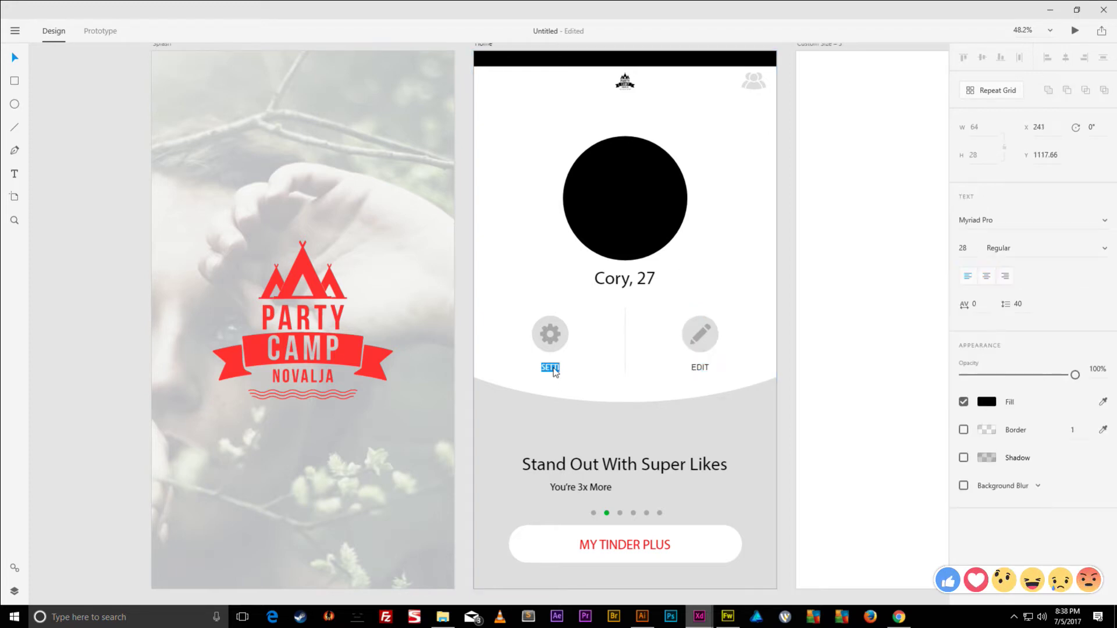
left_click(1000, 223)
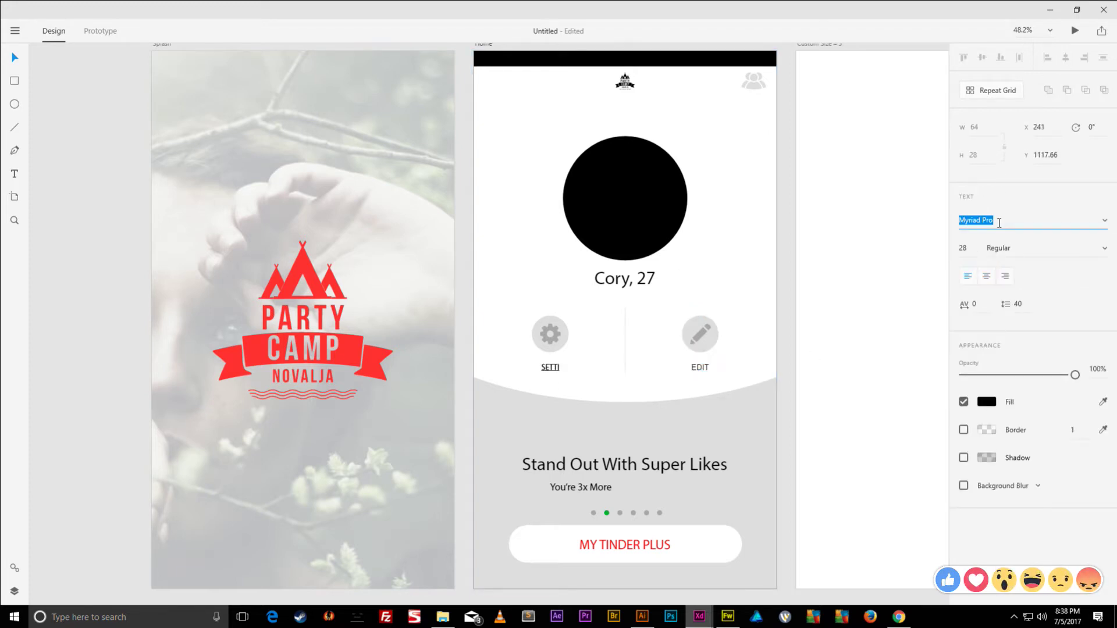
type("Arial")
key("Return")
left_click(985, 279)
left_click(549, 343)
left_click(553, 367, "shift")
left_click(1066, 57)
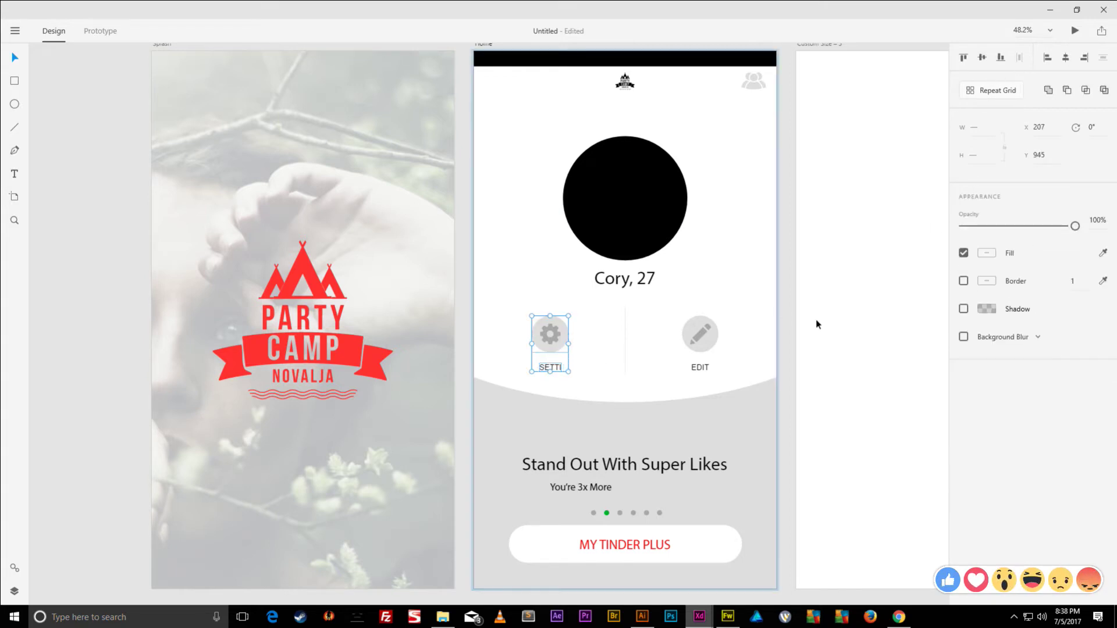
- Reword the labels to EDIT INFO and SETTINGS
double_click(700, 368)
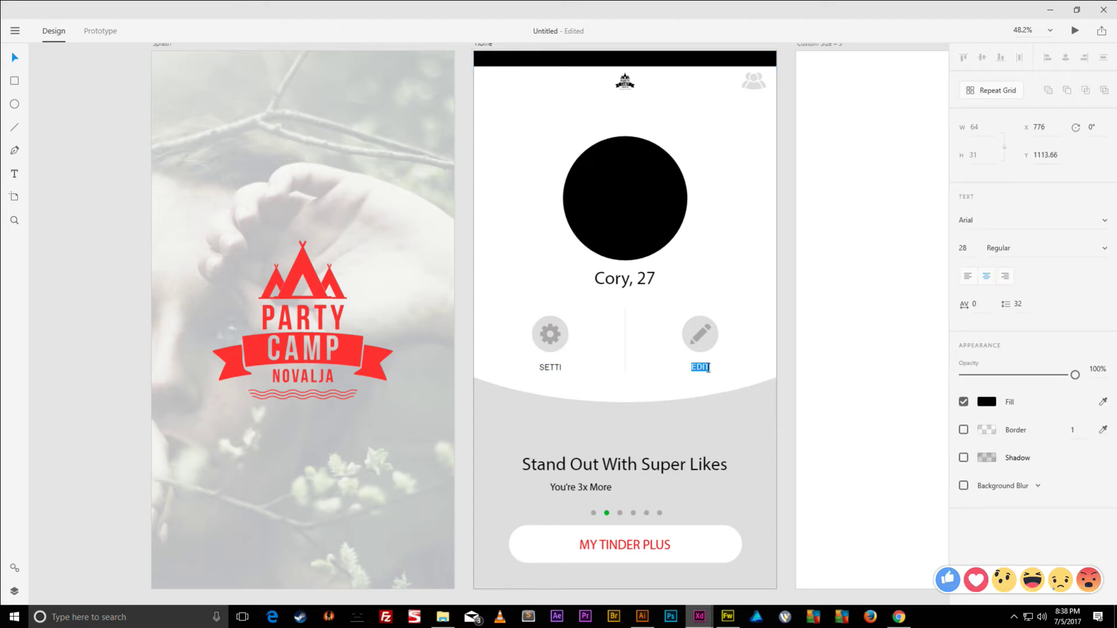
type("EDIT INFO")
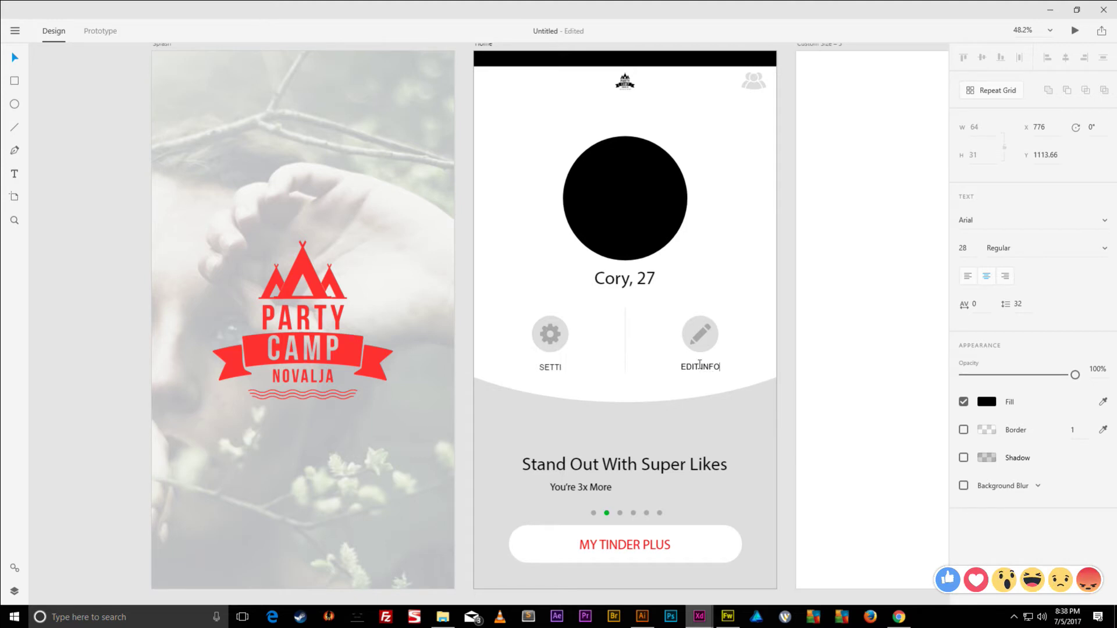
double_click(556, 367)
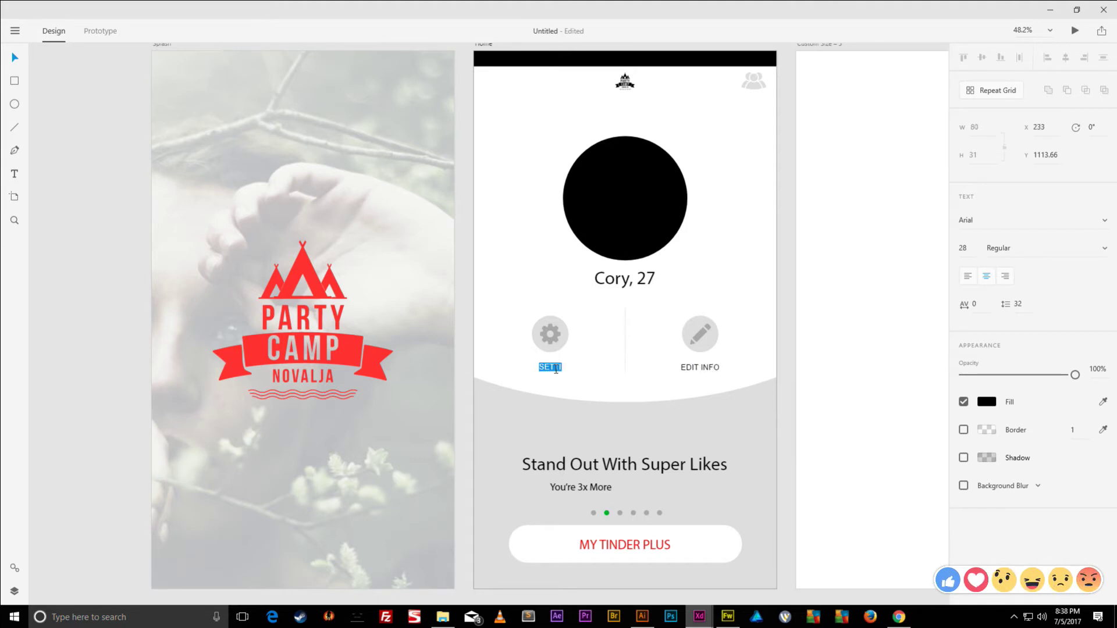
type("SETTINGS")
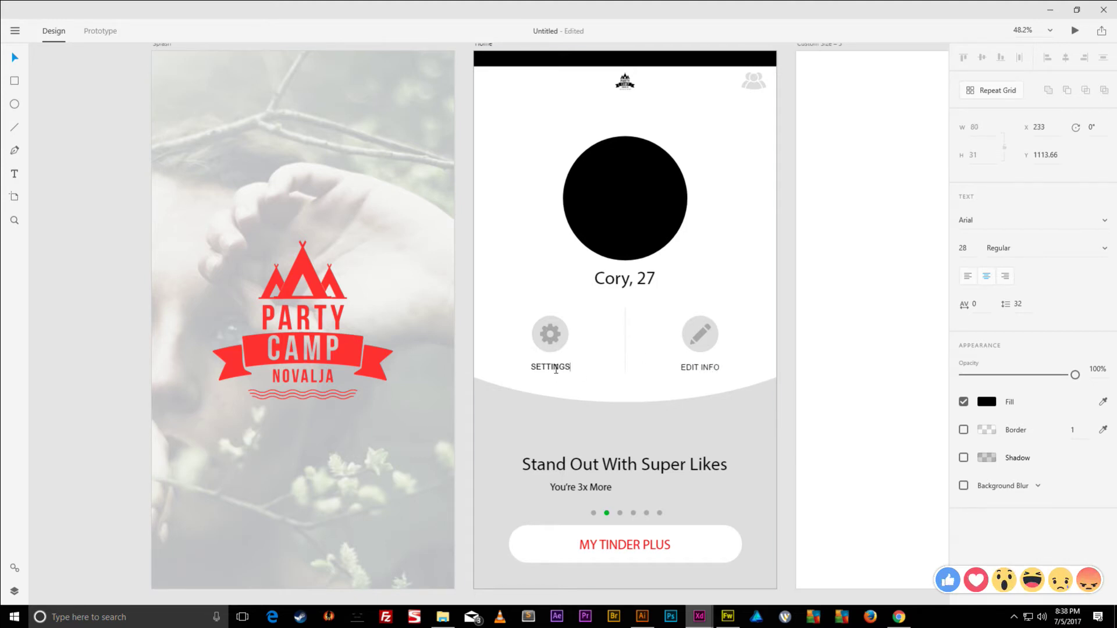
left_click(640, 281)
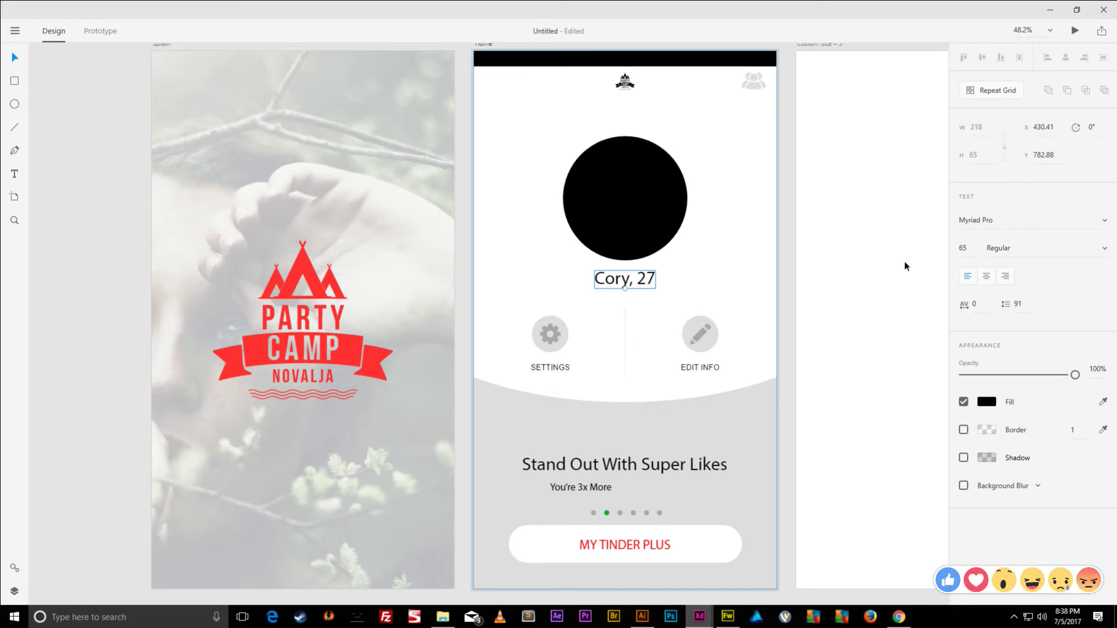
- Make the name-and-age heading centre-aligned Arial Bold
left_click(983, 221)
type("Arial")
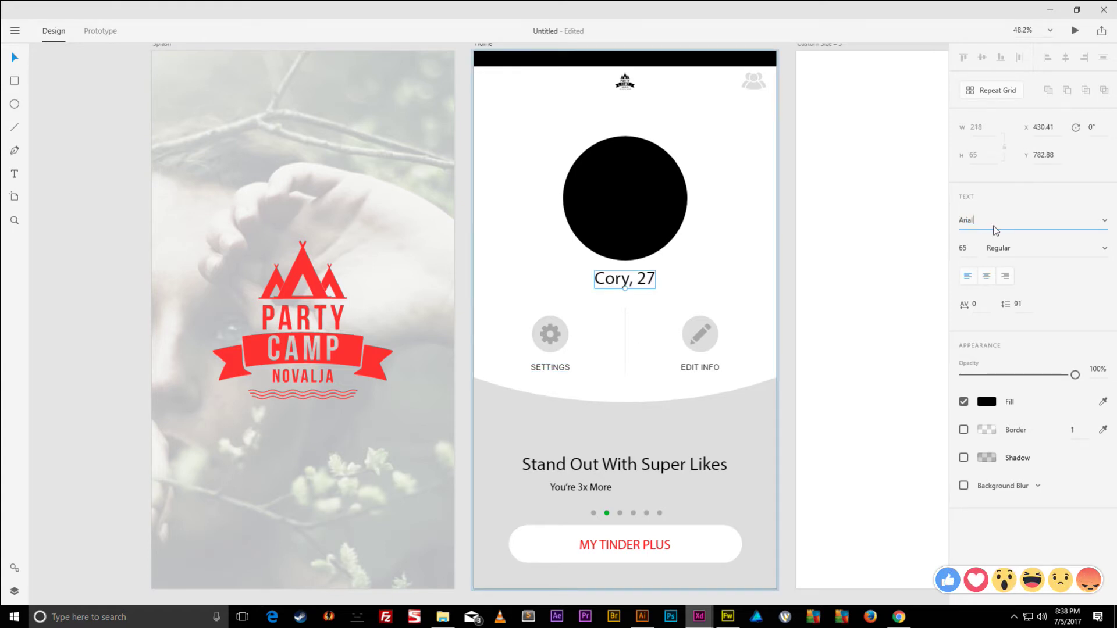
key("Return")
left_click(986, 277)
left_click(1021, 245)
left_click(1104, 249)
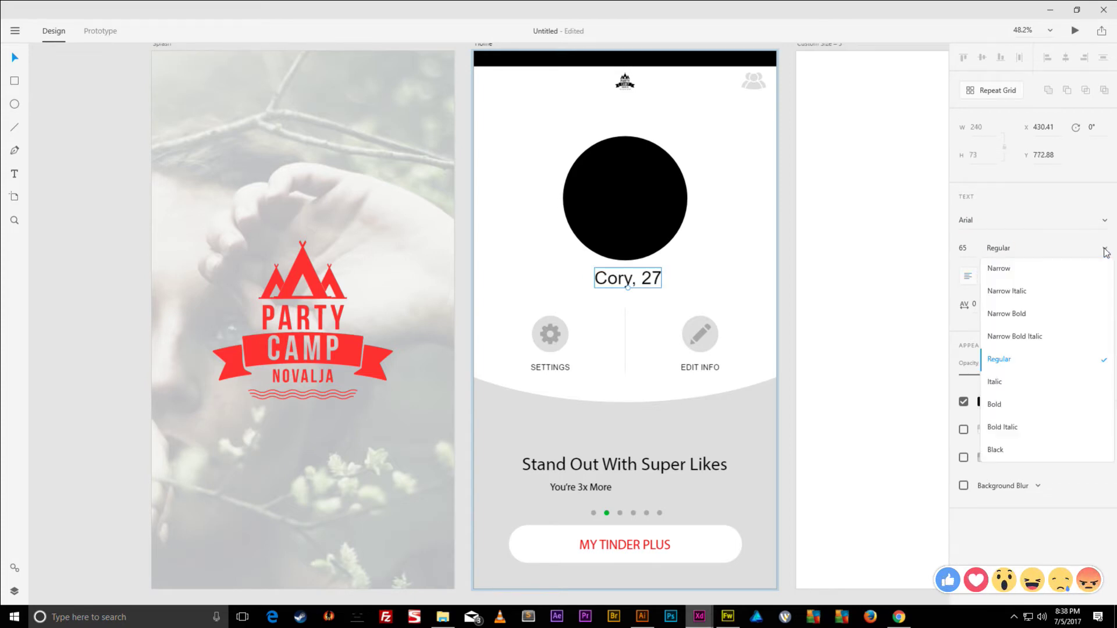
left_click(993, 401)
left_click(648, 278)
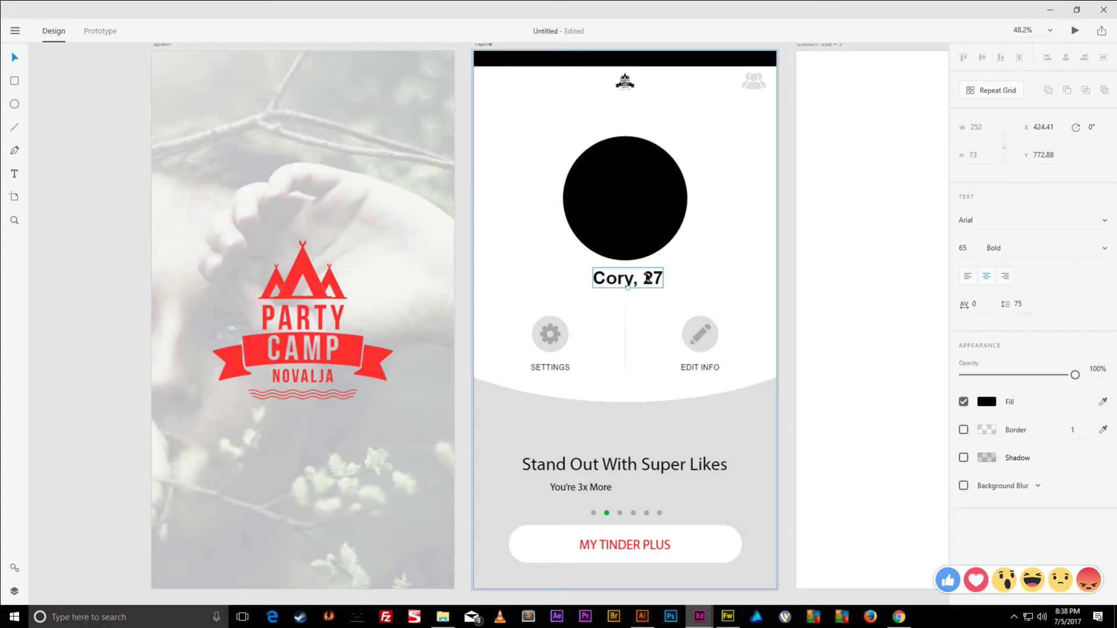
- Centre the heading under the profile circle and enlarge its font from 65 to 78
left_click(634, 233, "shift")
left_click(1065, 57)
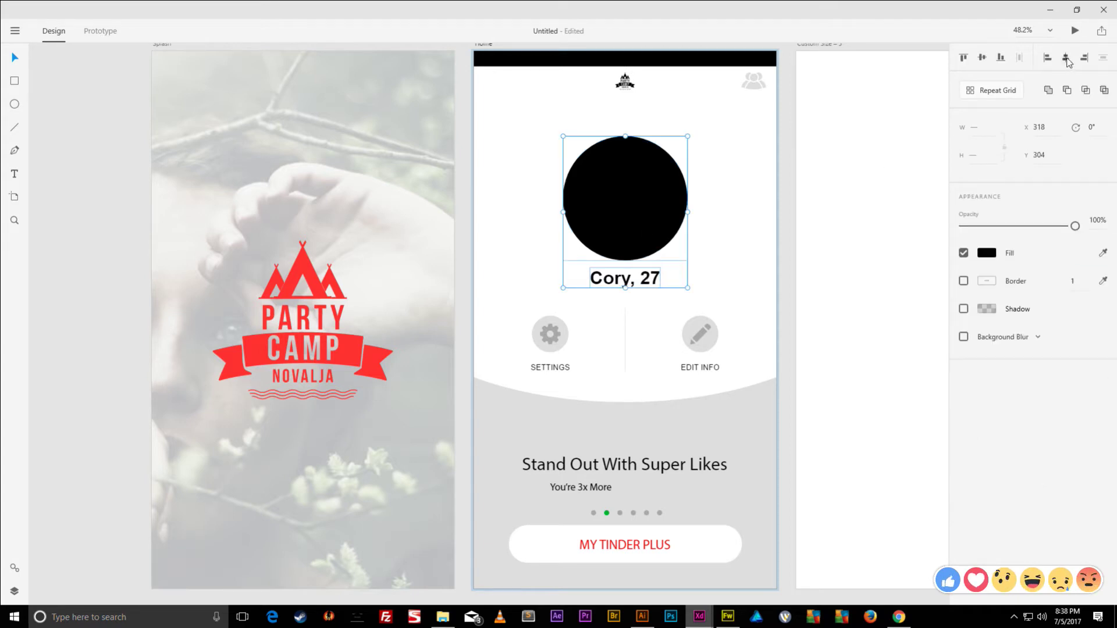
left_click(701, 253)
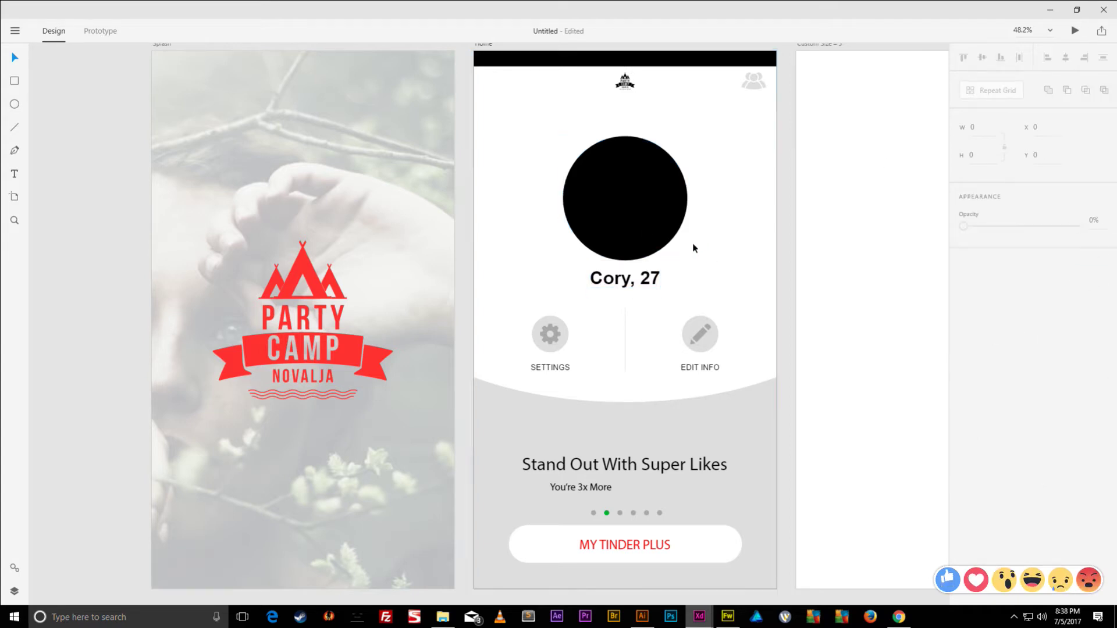
left_click(659, 280)
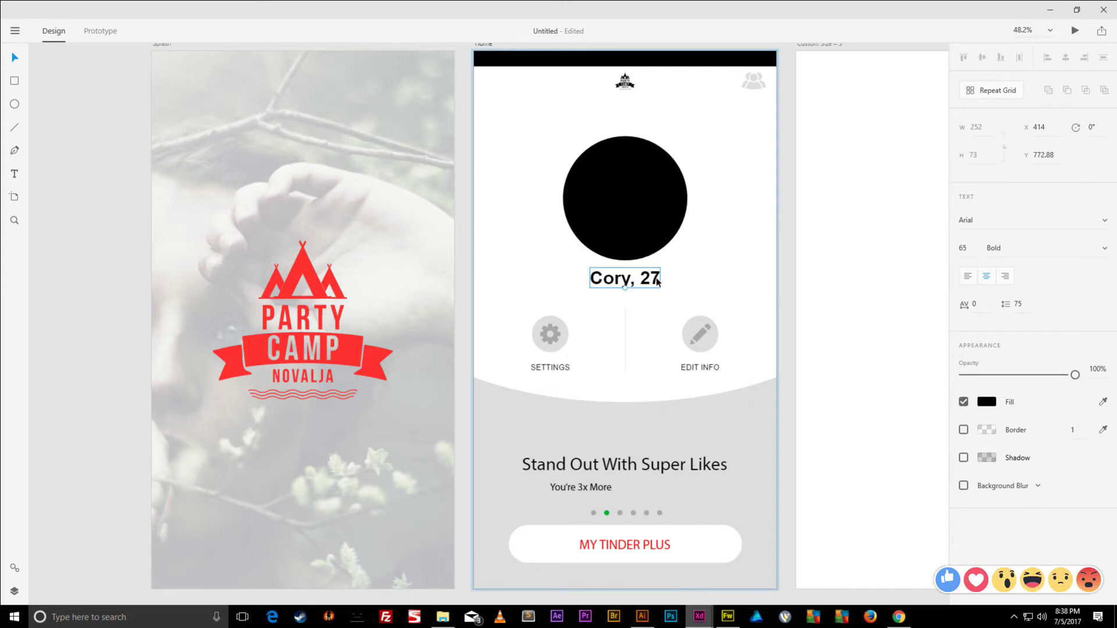
double_click(659, 279)
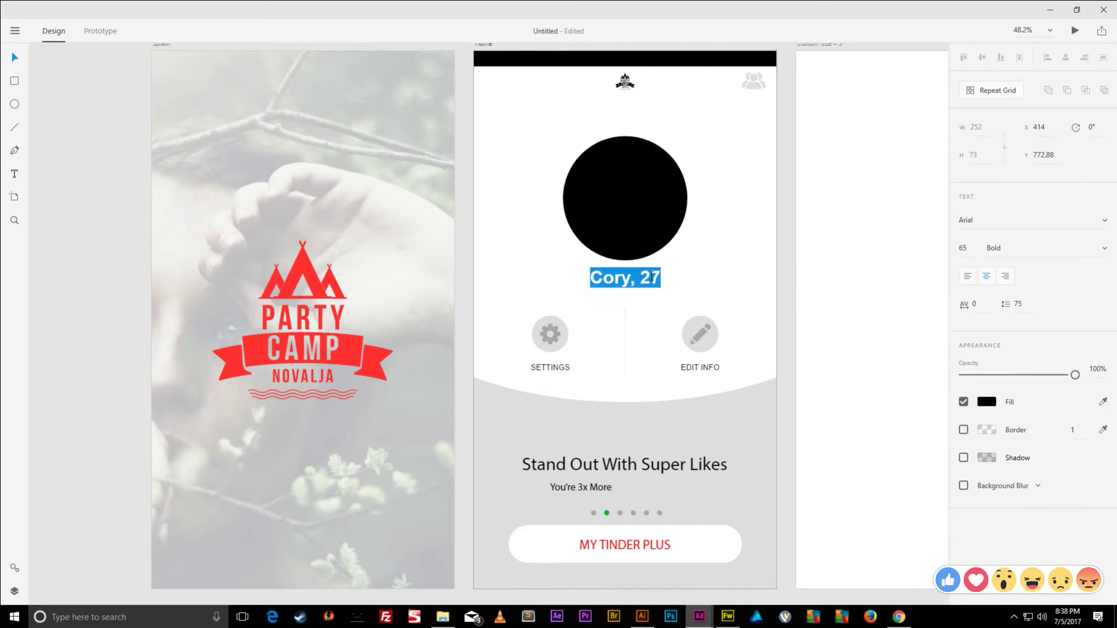
key("Escape")
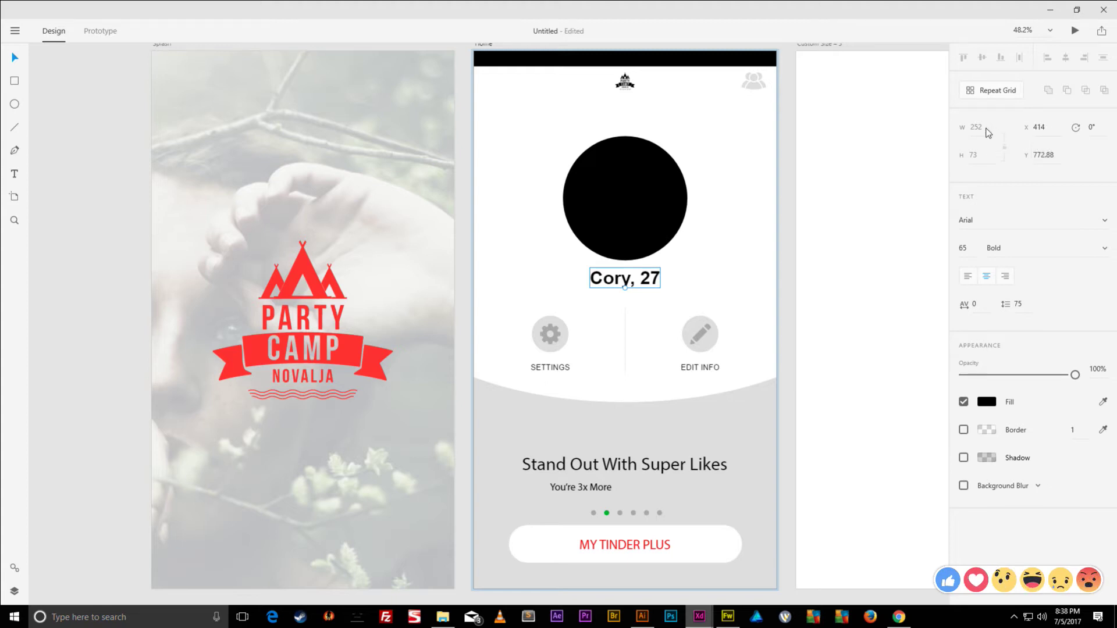
left_click_drag(966, 251, 972, 203)
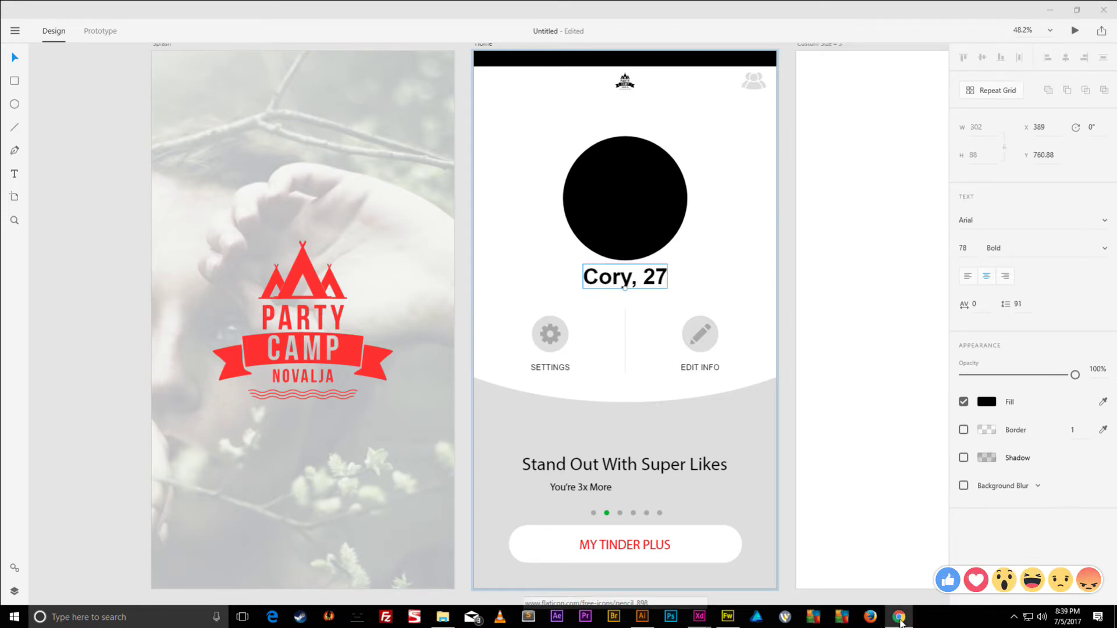
left_click(899, 617)
- Go to facebook.com and open the profile photo in the photo viewer
left_click(833, 41)
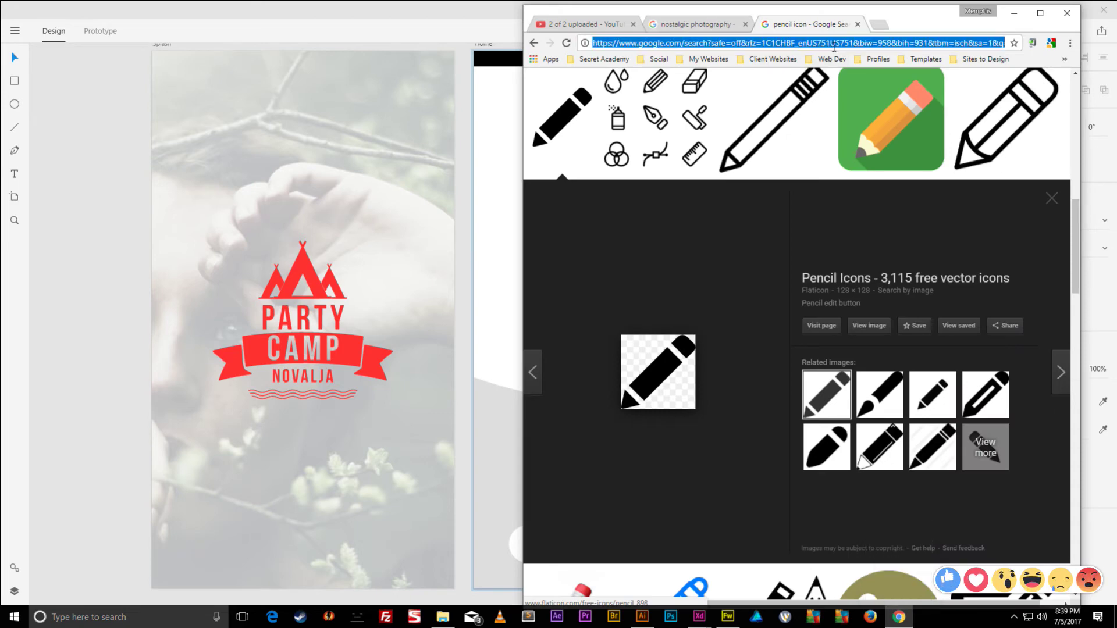
type("FACE:")
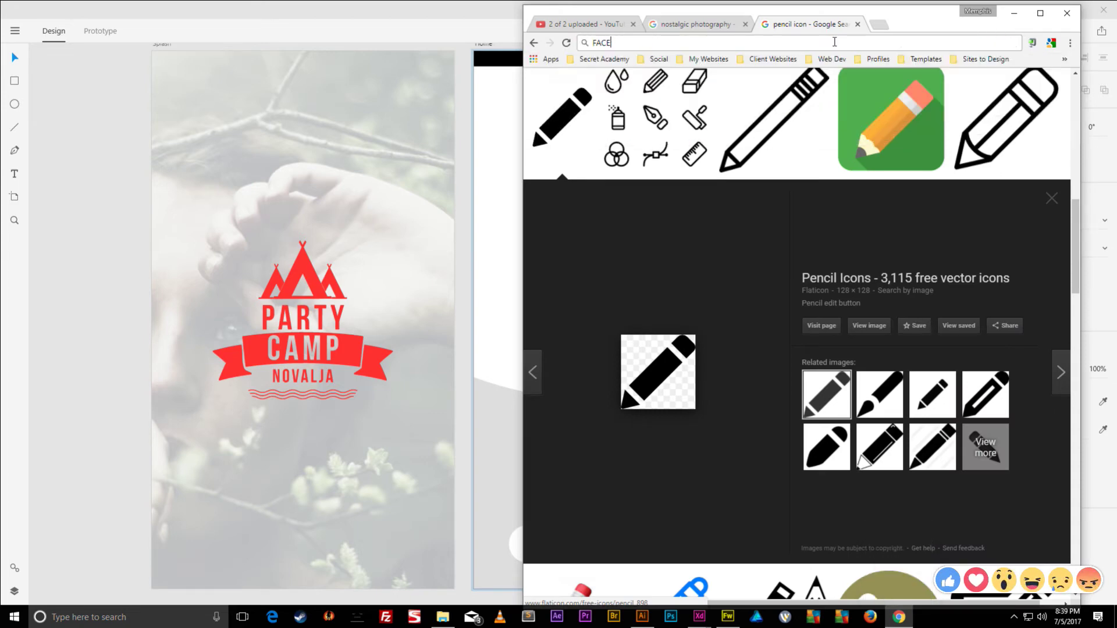
key("Return")
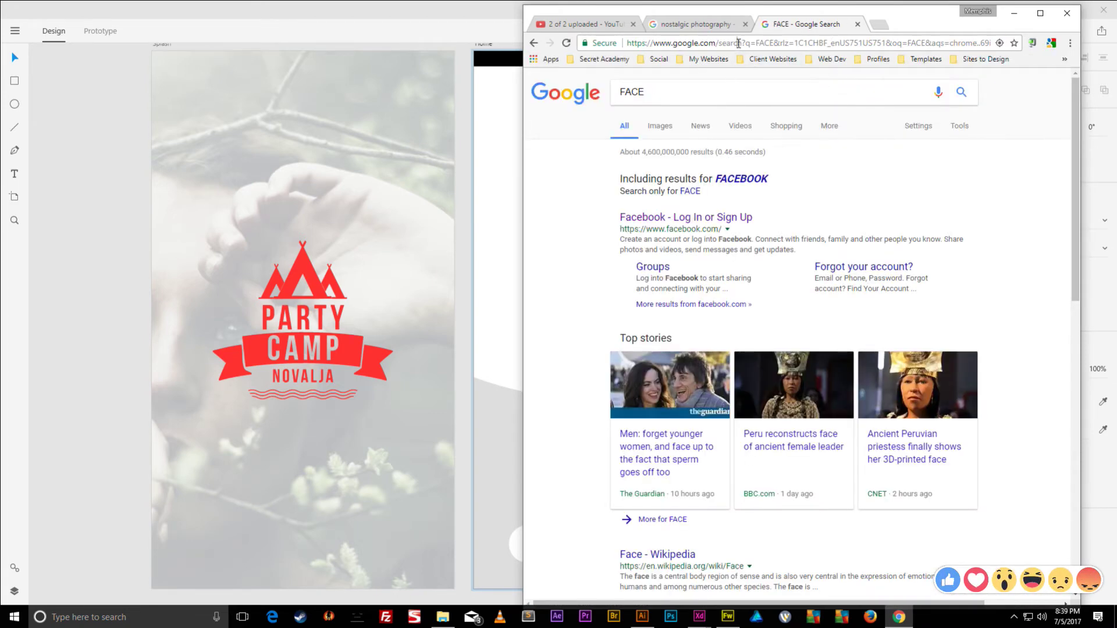
key("ctrl+l")
type("face")
key("Return")
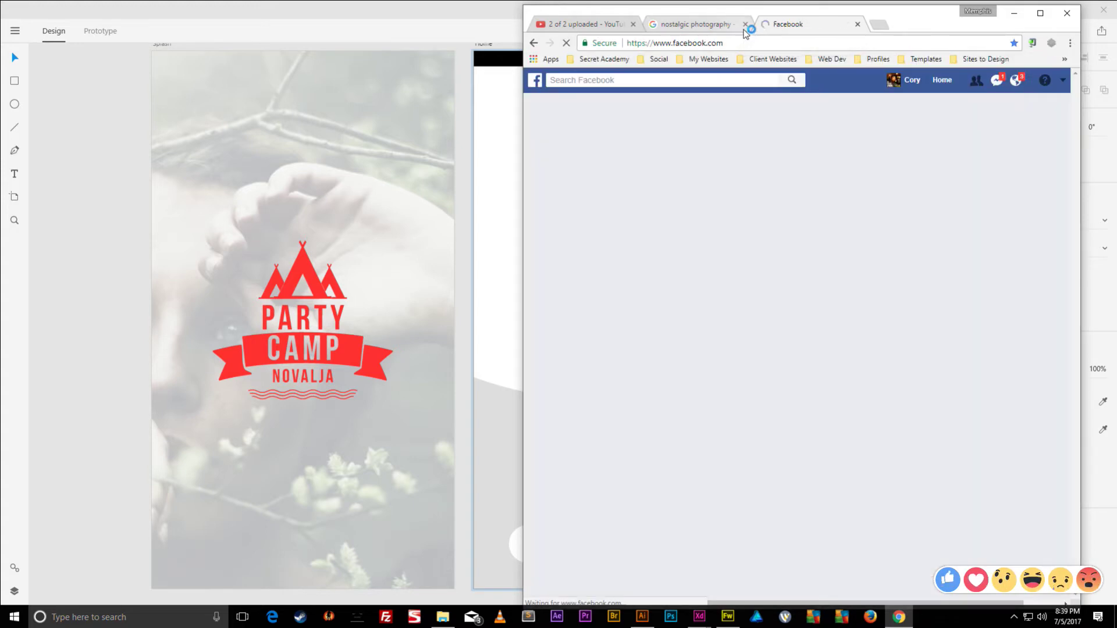
left_click(919, 81)
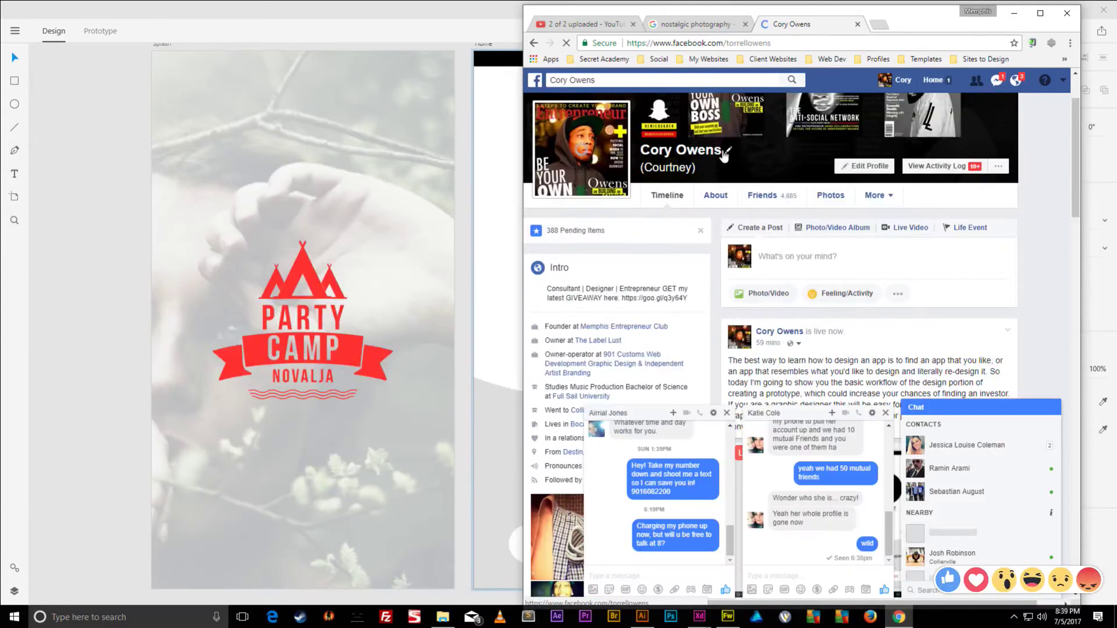
left_click(646, 156)
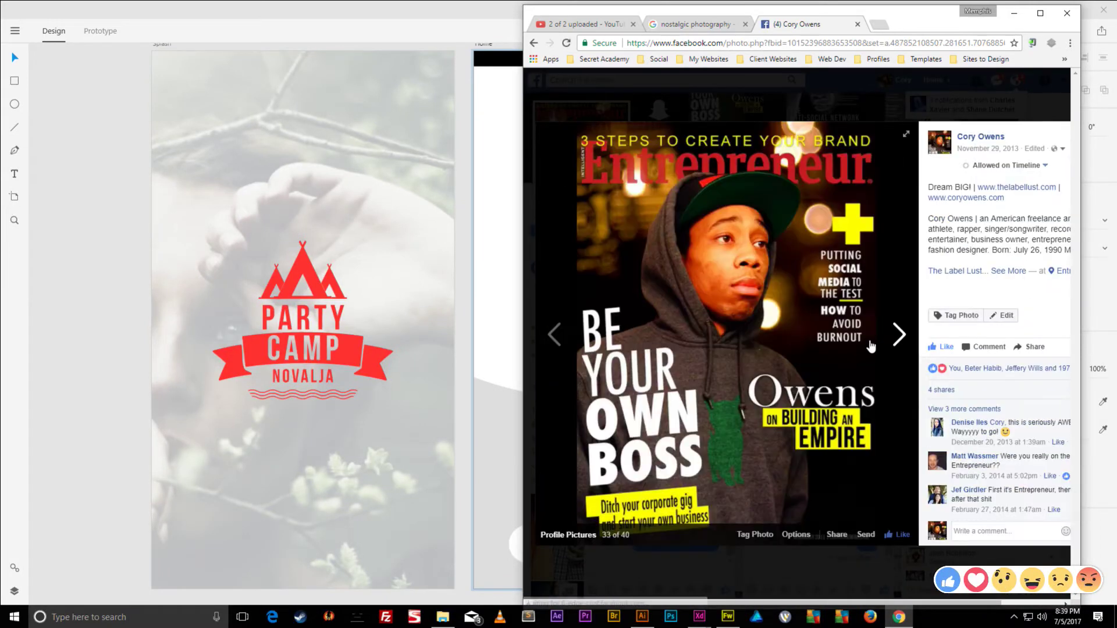
left_click(892, 337)
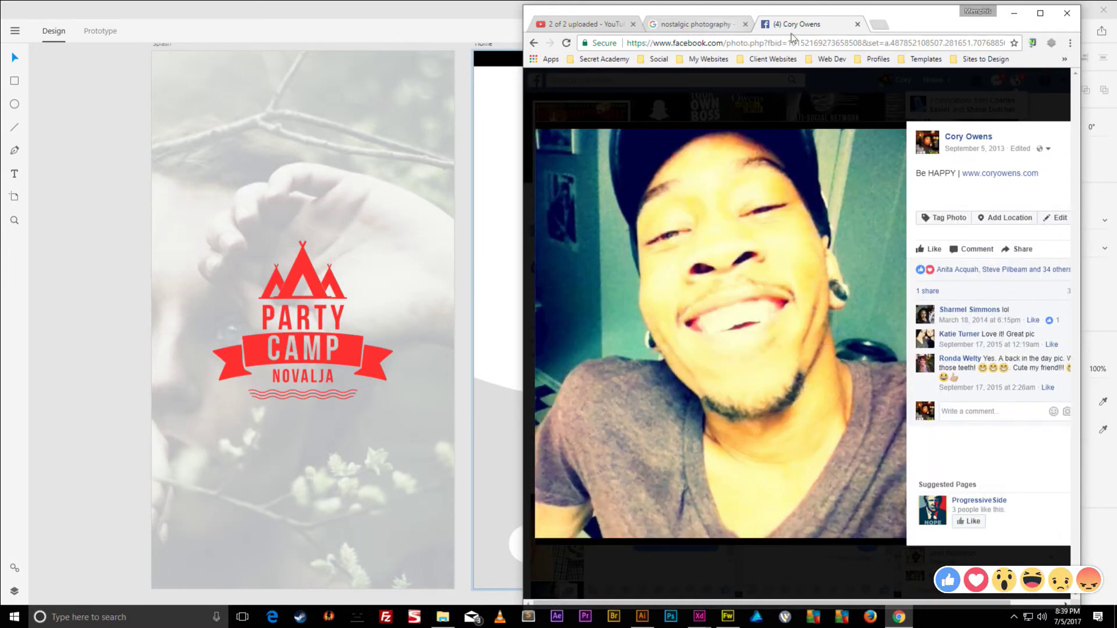
- Drag the Facebook photo into the black profile circle, then minimise the browser
key("super+Right")
left_click_drag(952, 16, 1081, 93)
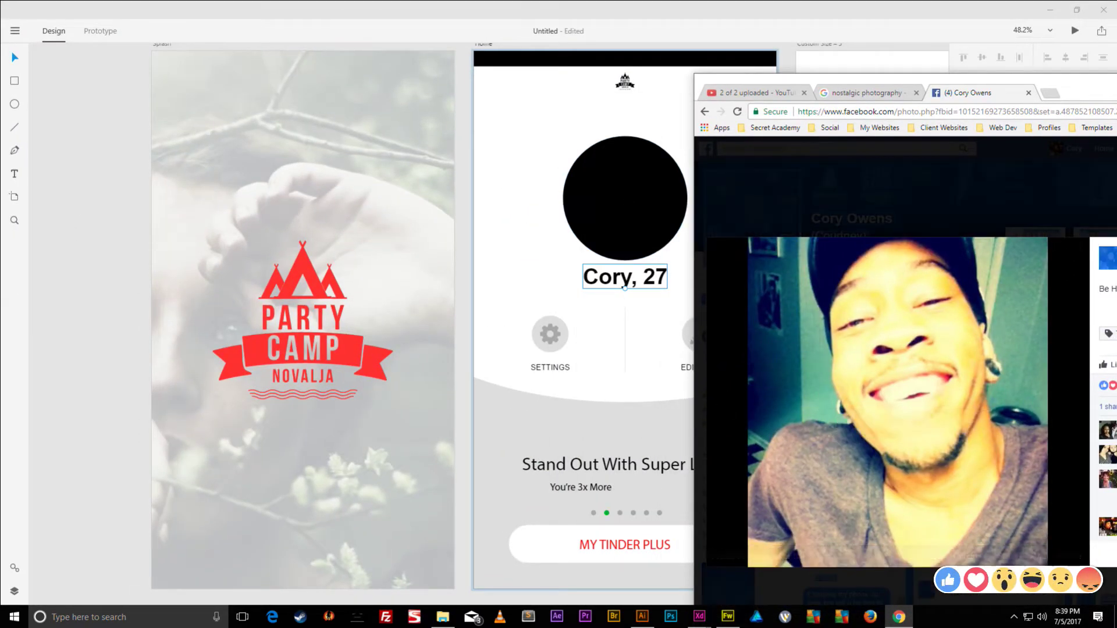
left_click_drag(770, 289, 625, 197)
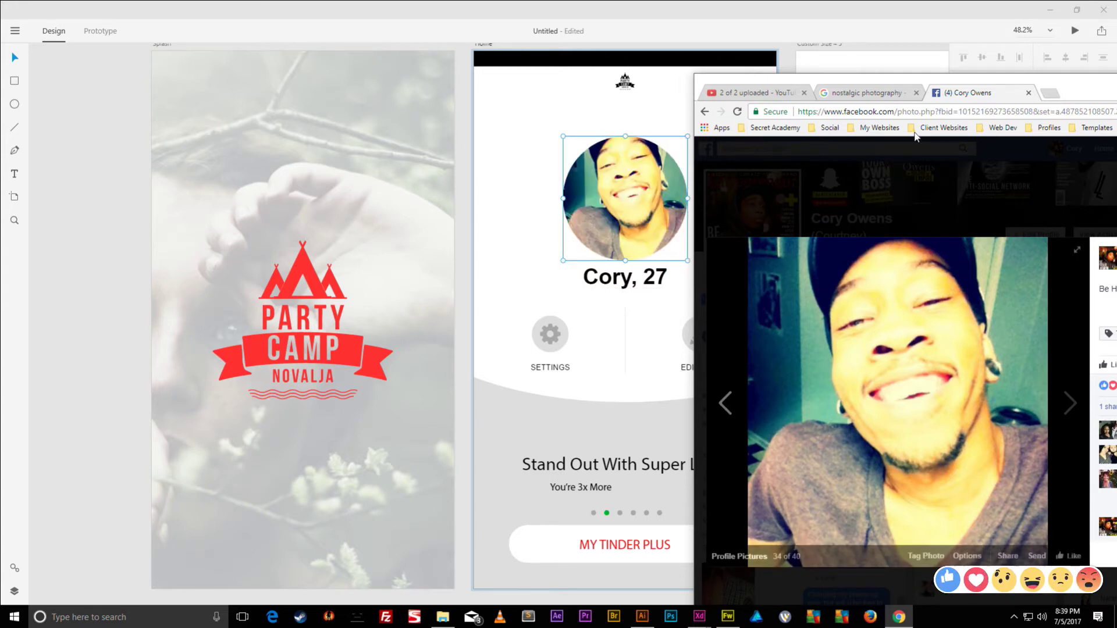
left_click_drag(1078, 93, 970, 43)
left_click(1072, 33)
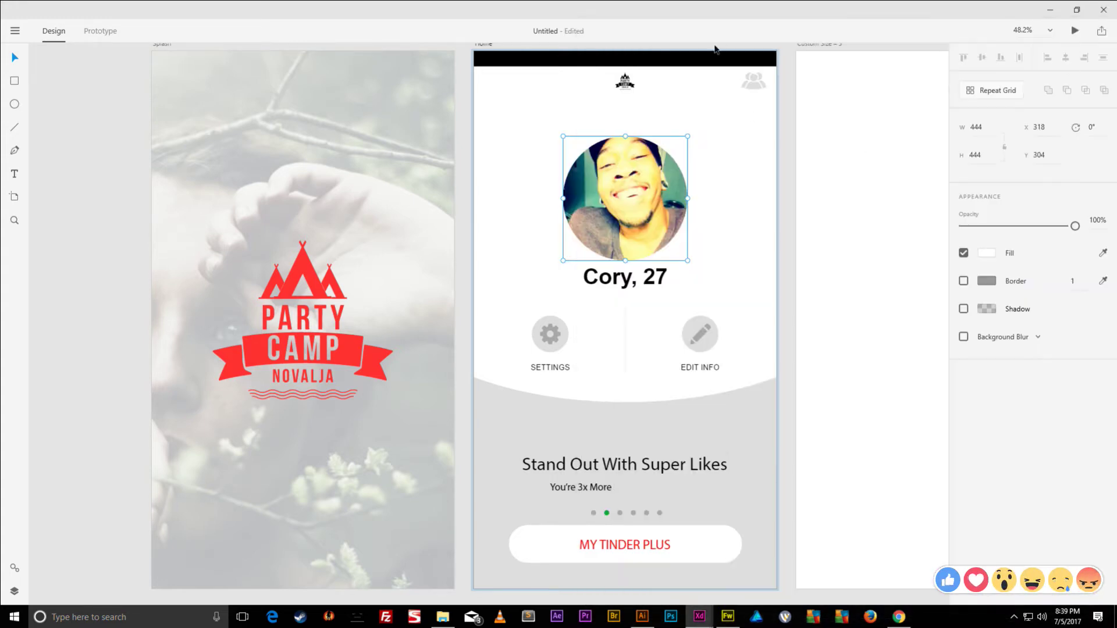
- Delete the black bar at the top of the Home artboard
scroll(741, 96, "up", 2)
left_click(686, 129)
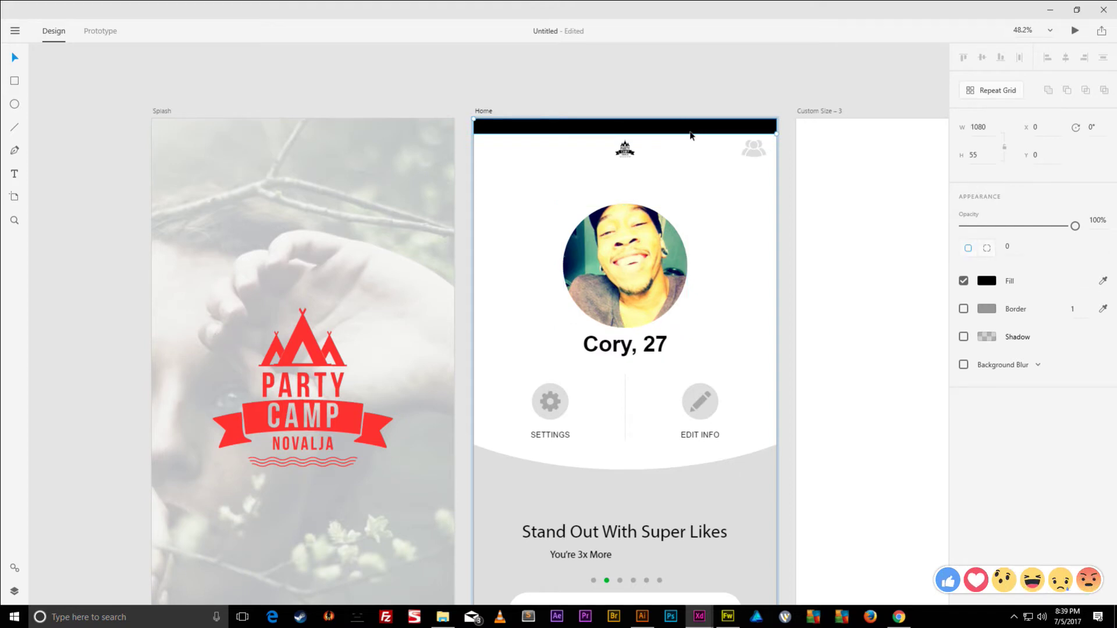
key("Delete")
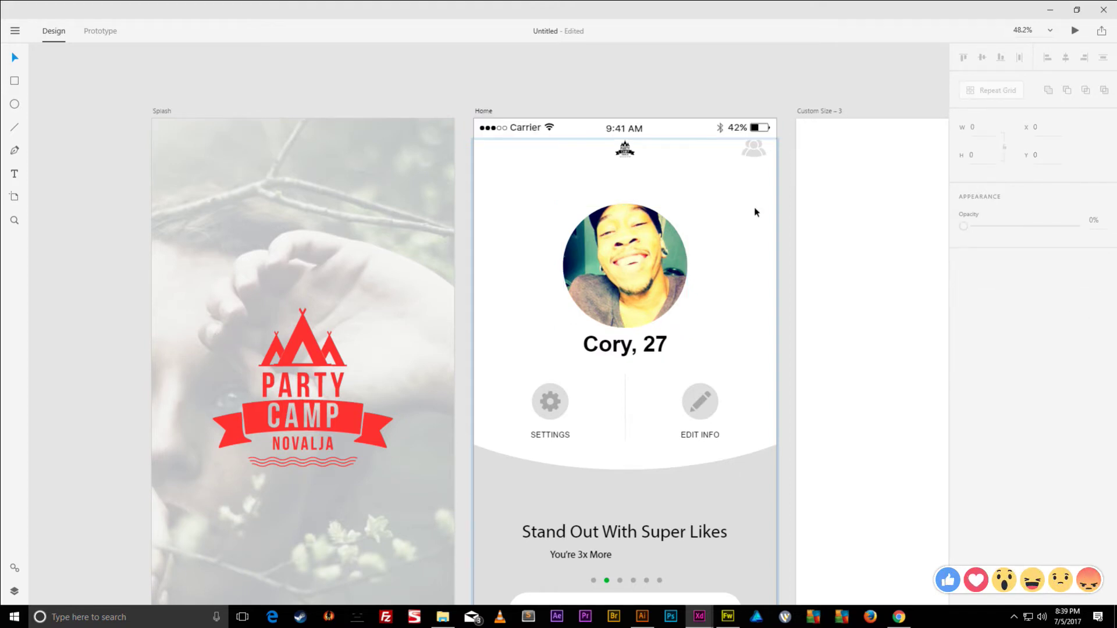
- Select the grey lower panel together with the EDIT INFO and SETTINGS icon circles
scroll(730, 211, "down", 4)
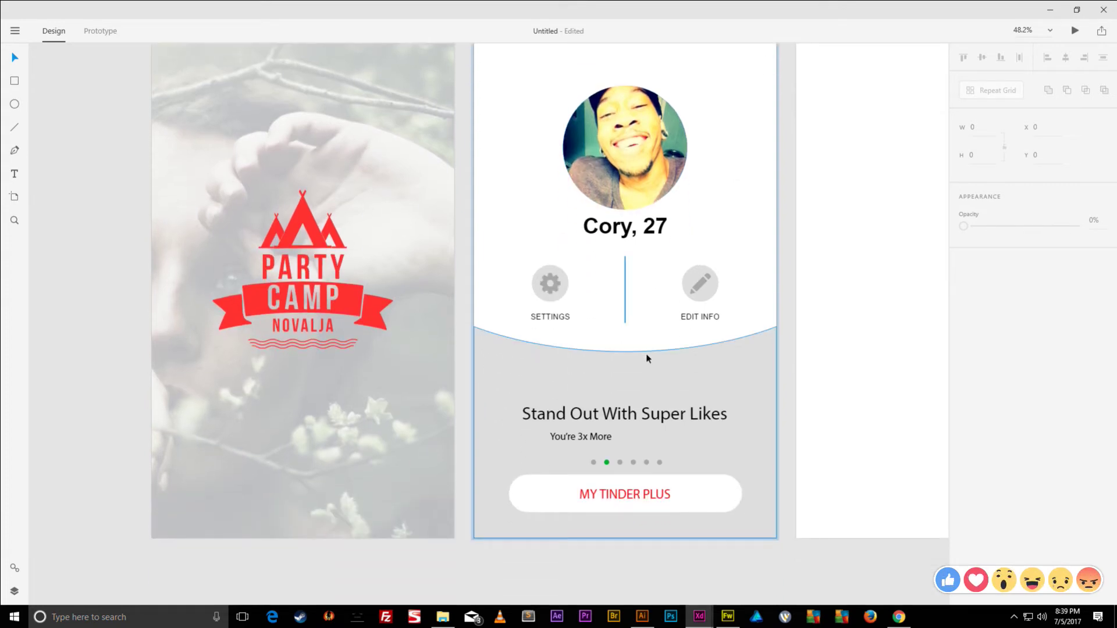
left_click(649, 368)
left_click(715, 298, "shift")
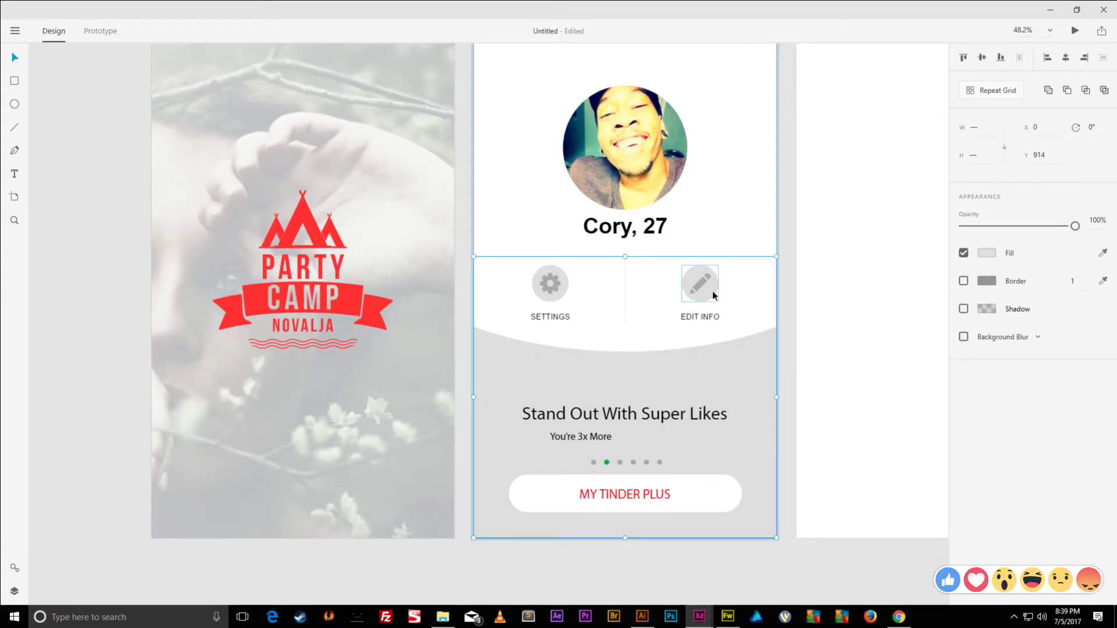
left_click(563, 298, "shift")
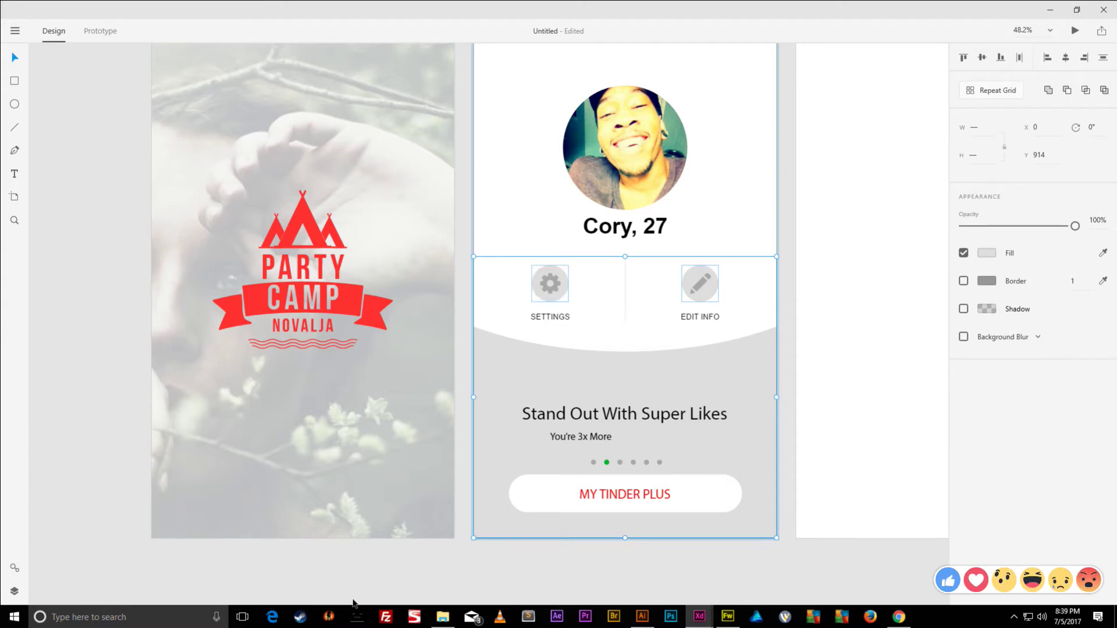
- Change the grey panel's fill colour to #EBEBEB
left_click(987, 253)
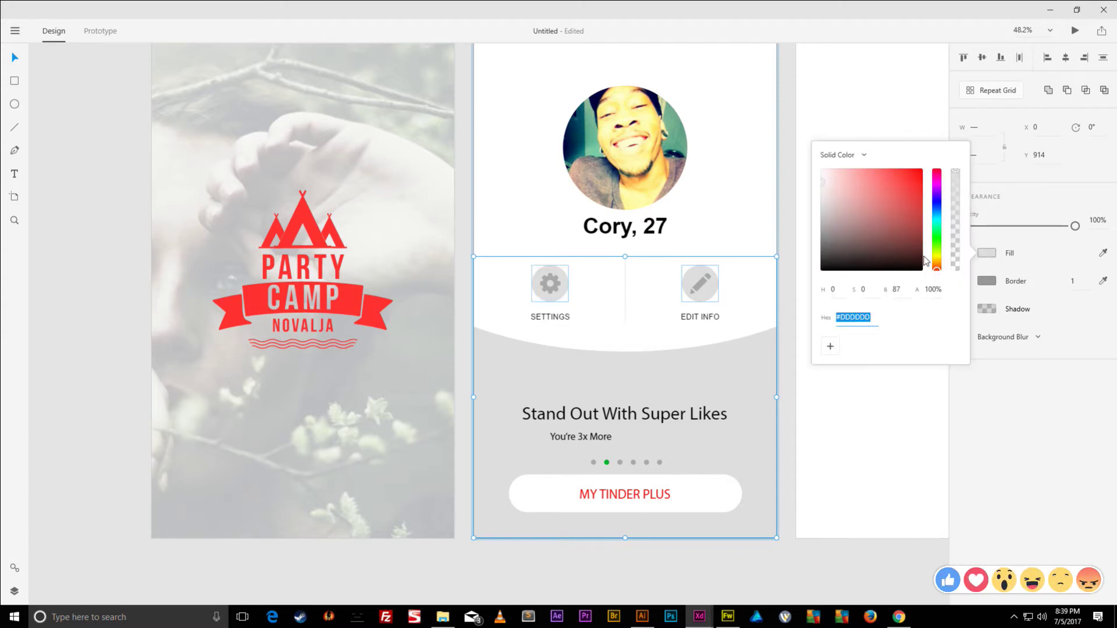
left_click_drag(823, 182, 819, 180)
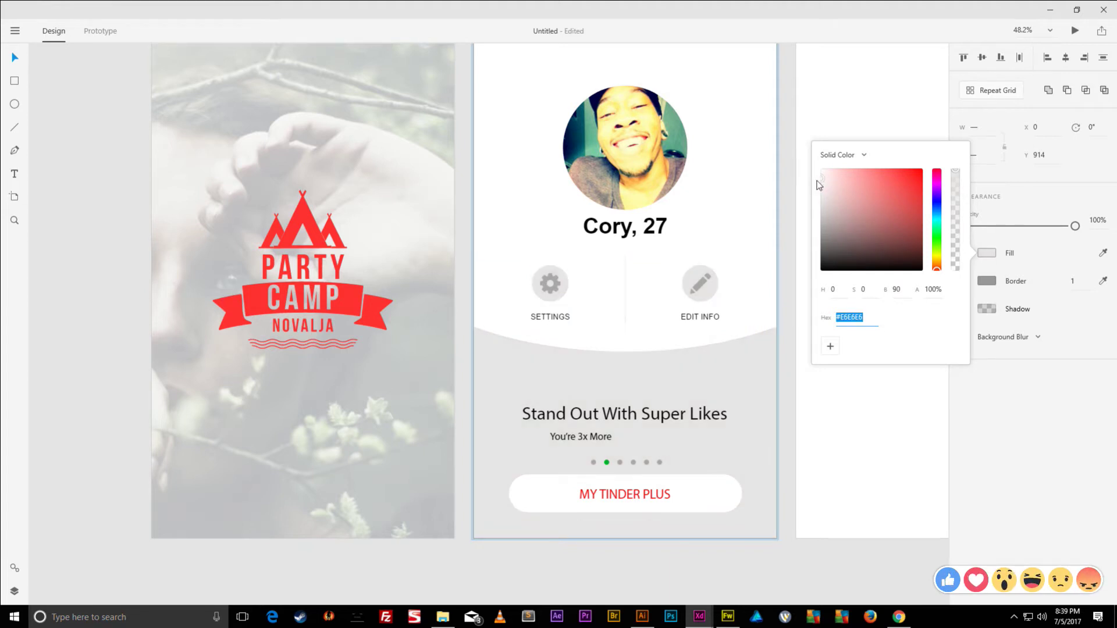
left_click(821, 182)
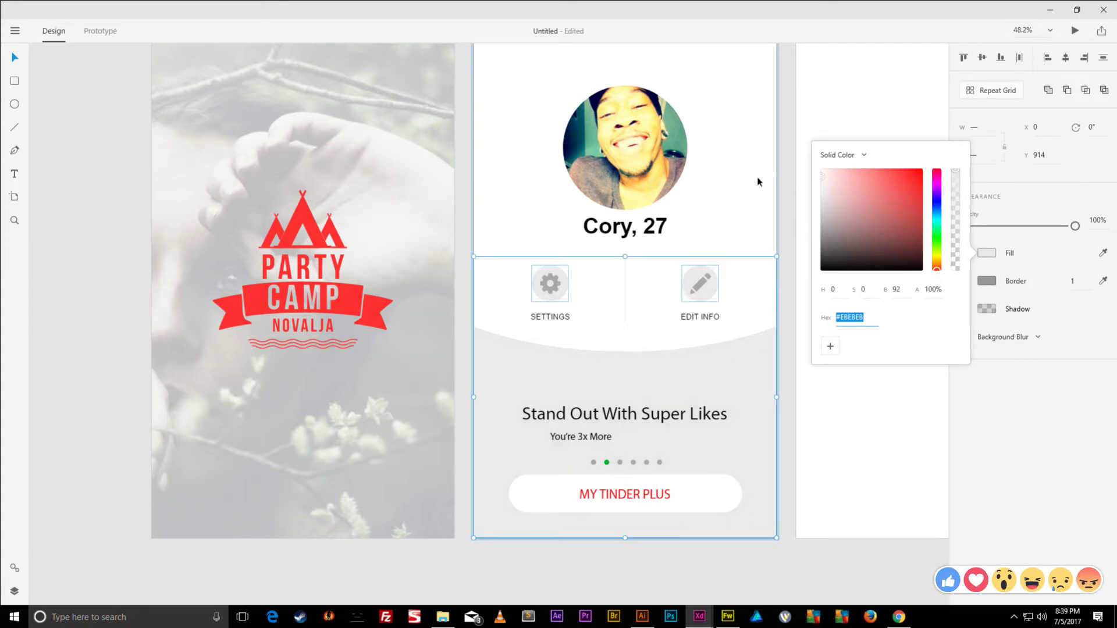
- Select the "You're 3x More" subtitle text for editing
double_click(622, 419)
left_click(584, 437)
double_click(588, 437)
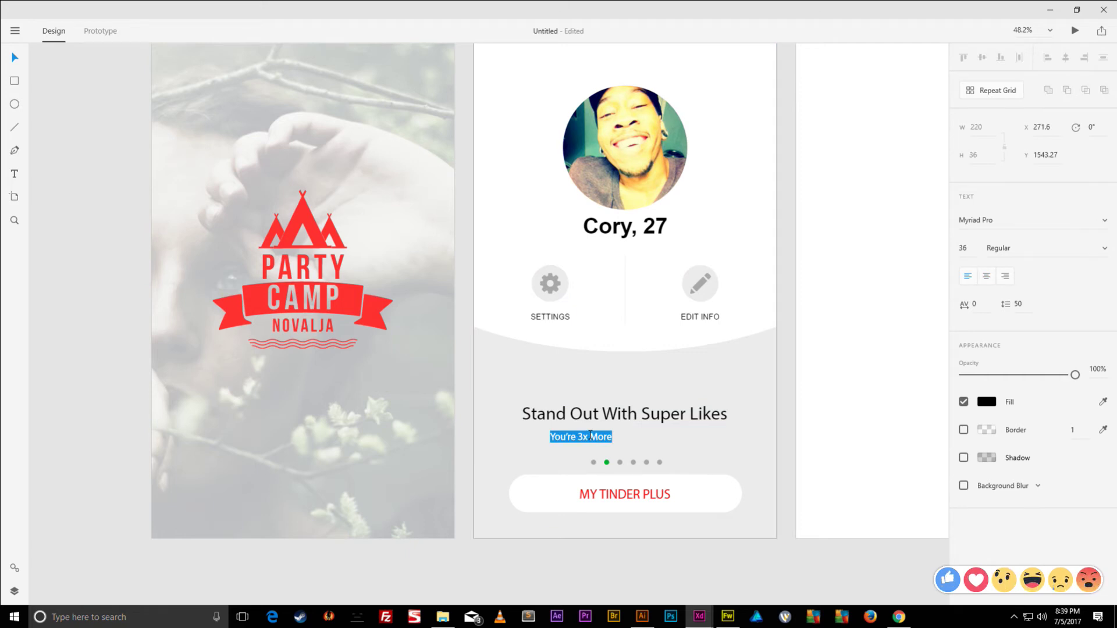
- Retype the subtitle as "You're 3x more likely to get a macth!"; widen and centre MY TINDER PLUS
type("You're")
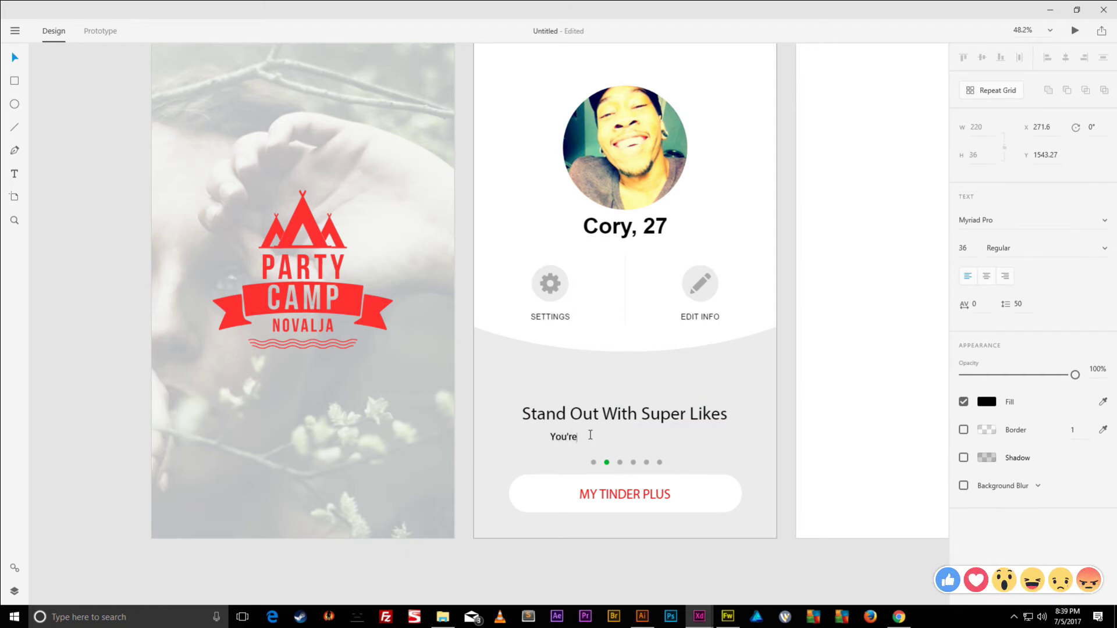
type(" 3x more ")
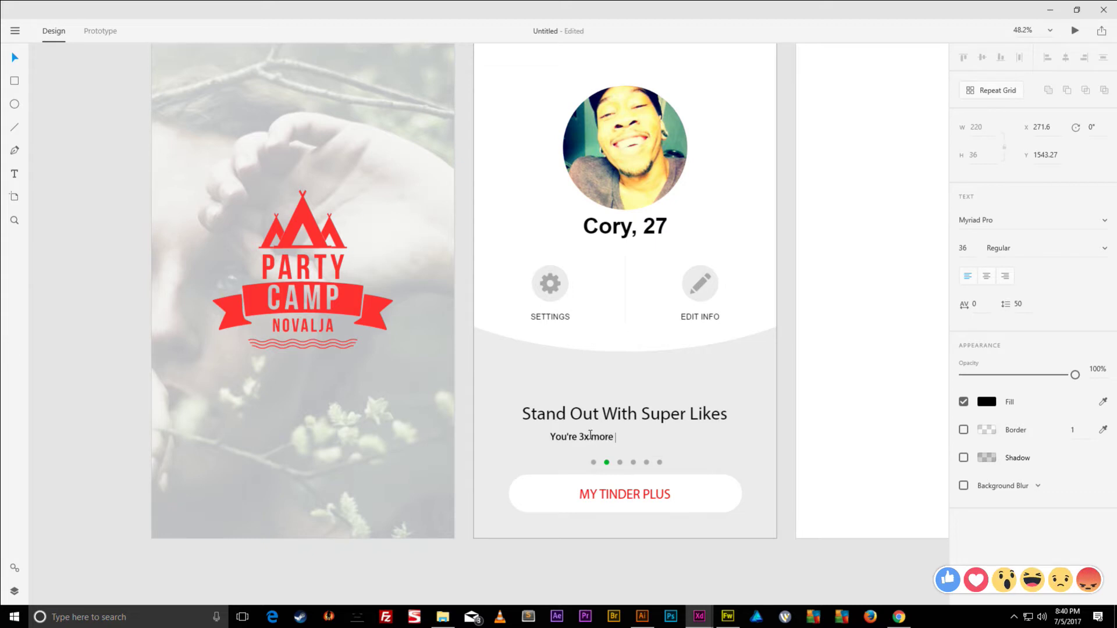
type("likely to get a macth!")
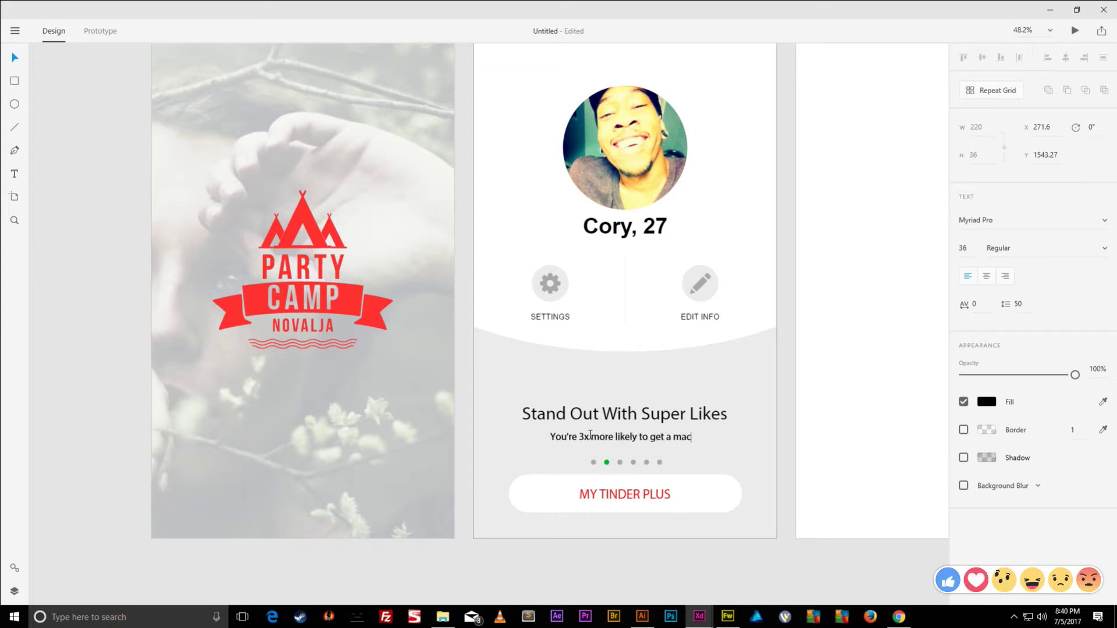
double_click(624, 496)
left_click(627, 500)
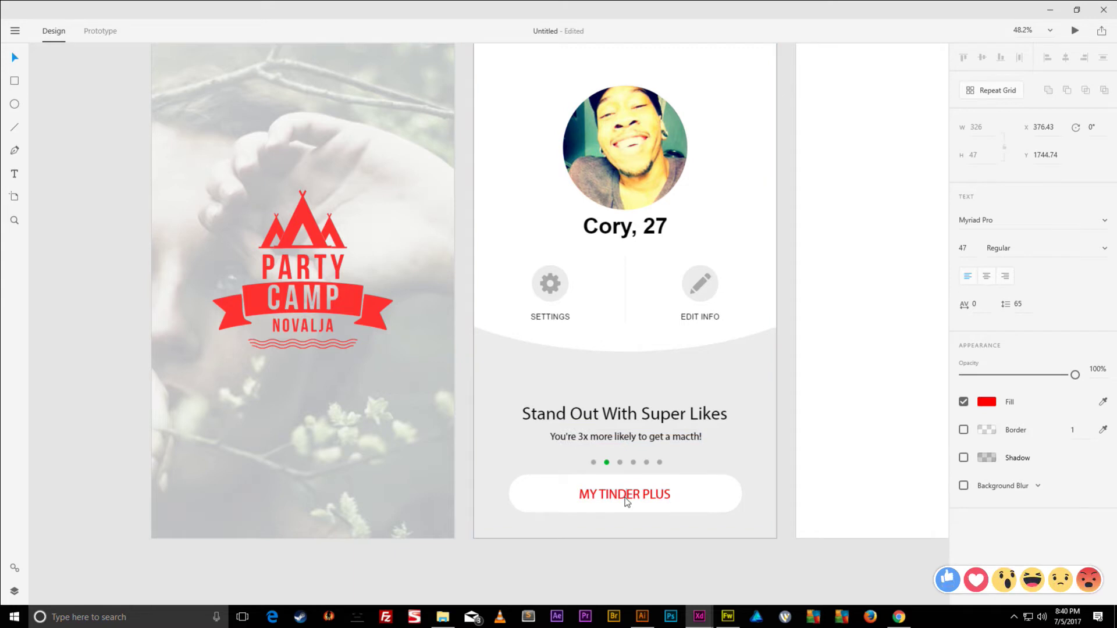
double_click(628, 499)
triple_click(634, 496)
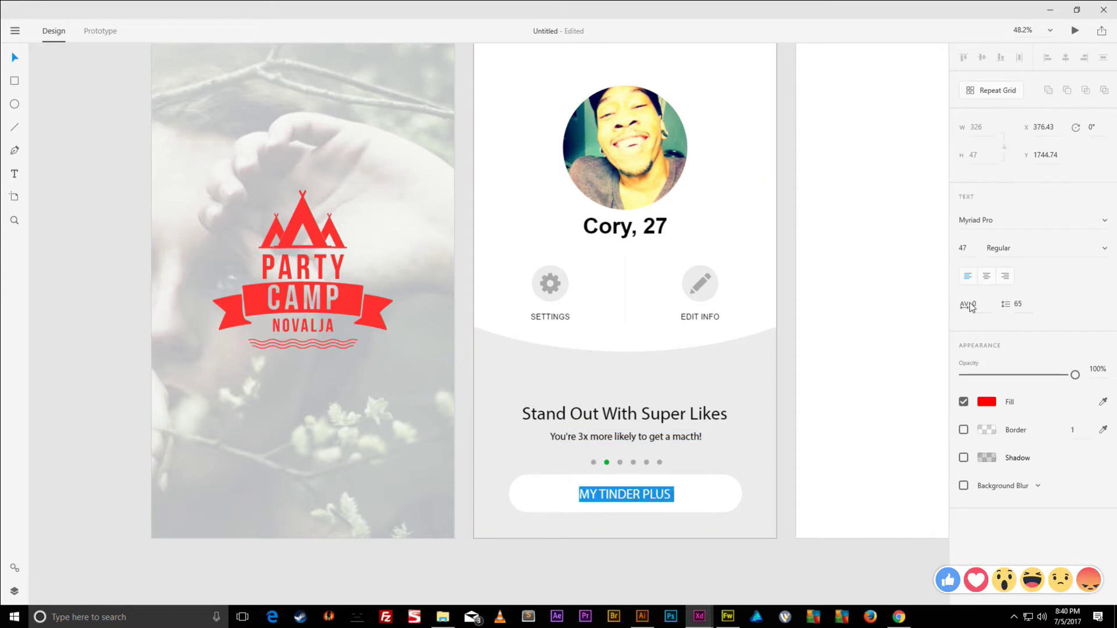
left_click_drag(965, 310, 984, 266)
left_click(986, 276)
- Centre-align the text of the subtitle and the Stand Out With Super Likes heading
left_click(605, 440)
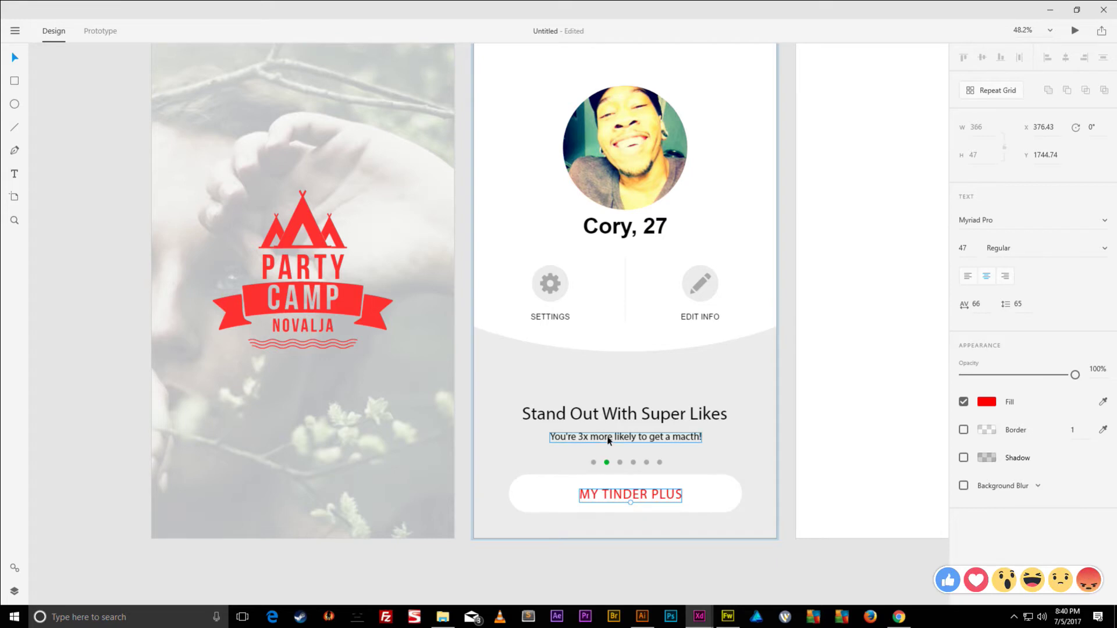
left_click(605, 494, "shift")
double_click(634, 440)
left_click(640, 436)
key("ctrl+a")
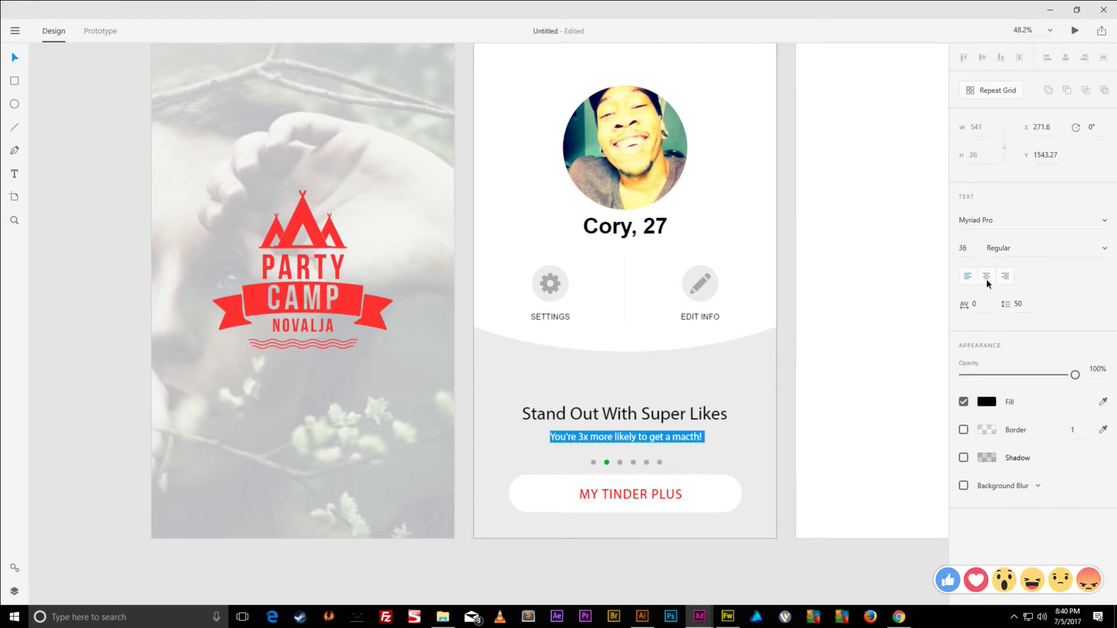
left_click(648, 416)
double_click(719, 413)
key("ctrl+shift+c")
key("Escape")
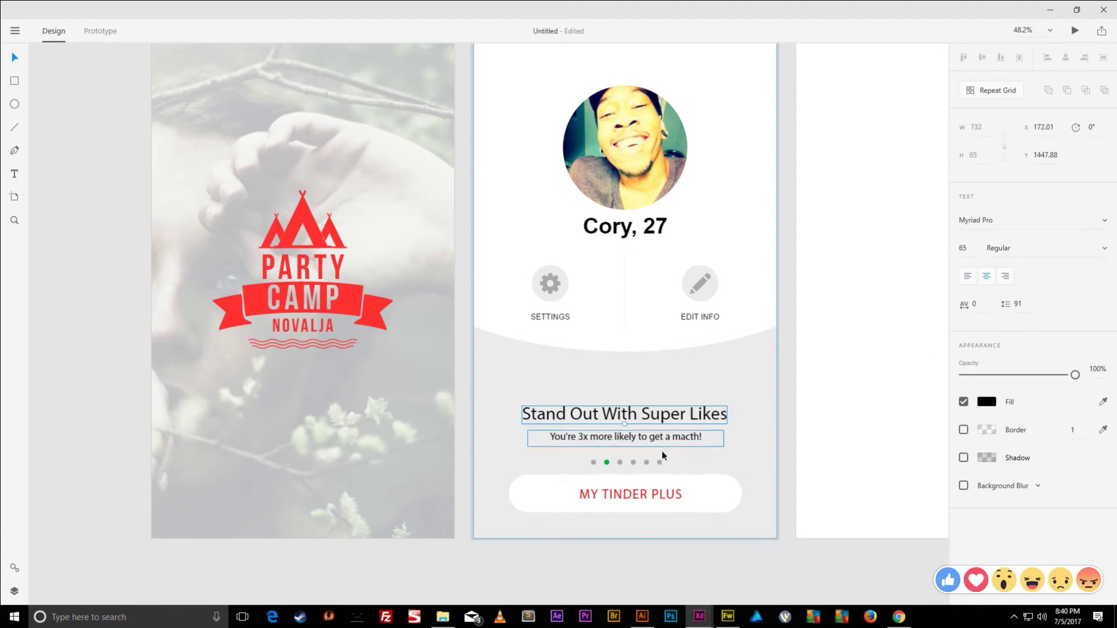
- Horizontally centre the heading, subtitle and MY TINDER PLUS button; select the Party Camp logo
left_click(669, 493, "shift")
left_click(737, 489, "shift")
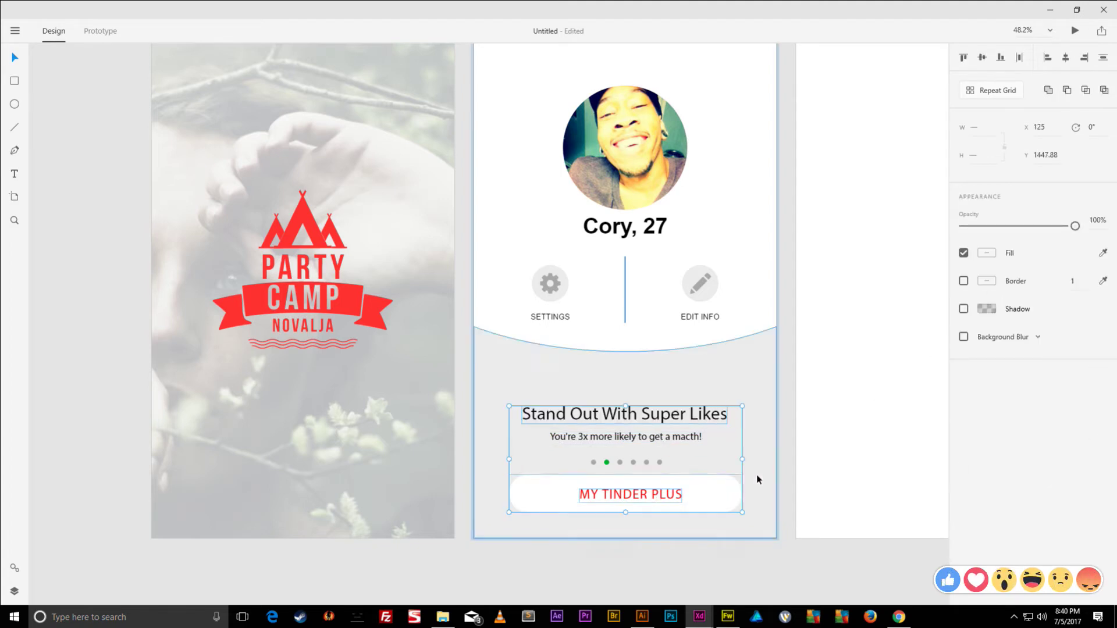
left_click(1066, 58)
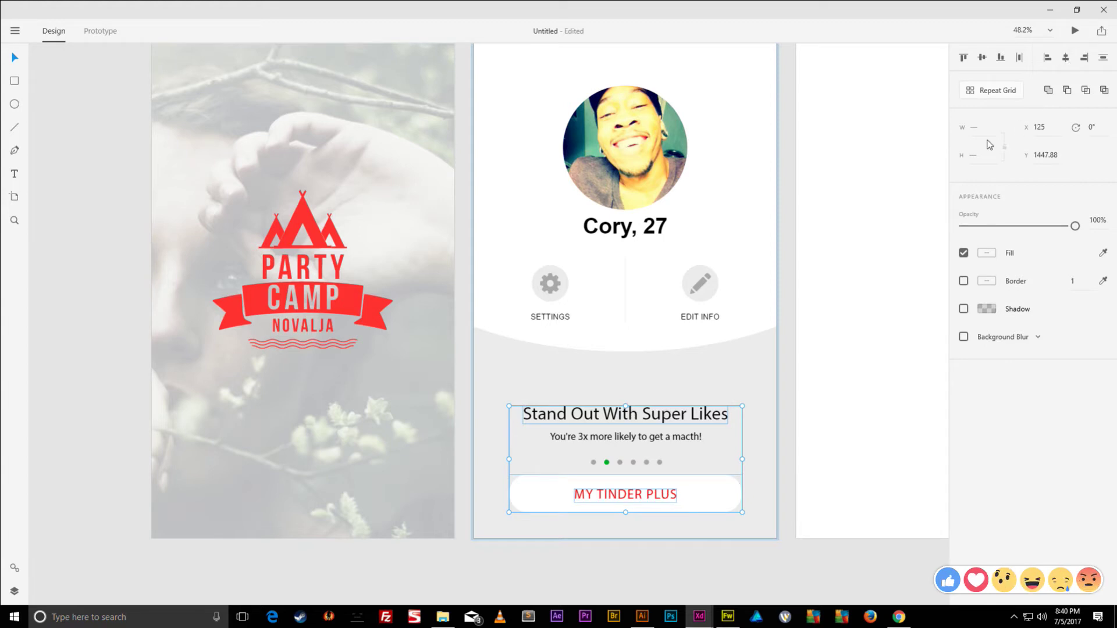
left_click(788, 381)
scroll(756, 361, "down", 1)
scroll(729, 325, "up", 2)
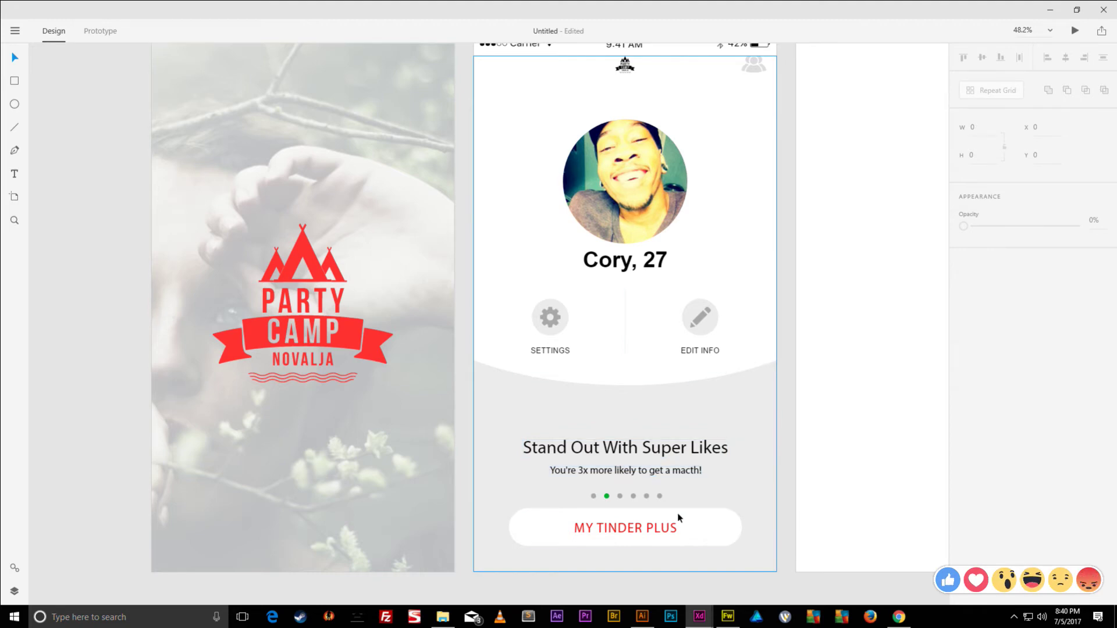
scroll(678, 496, "up", 3)
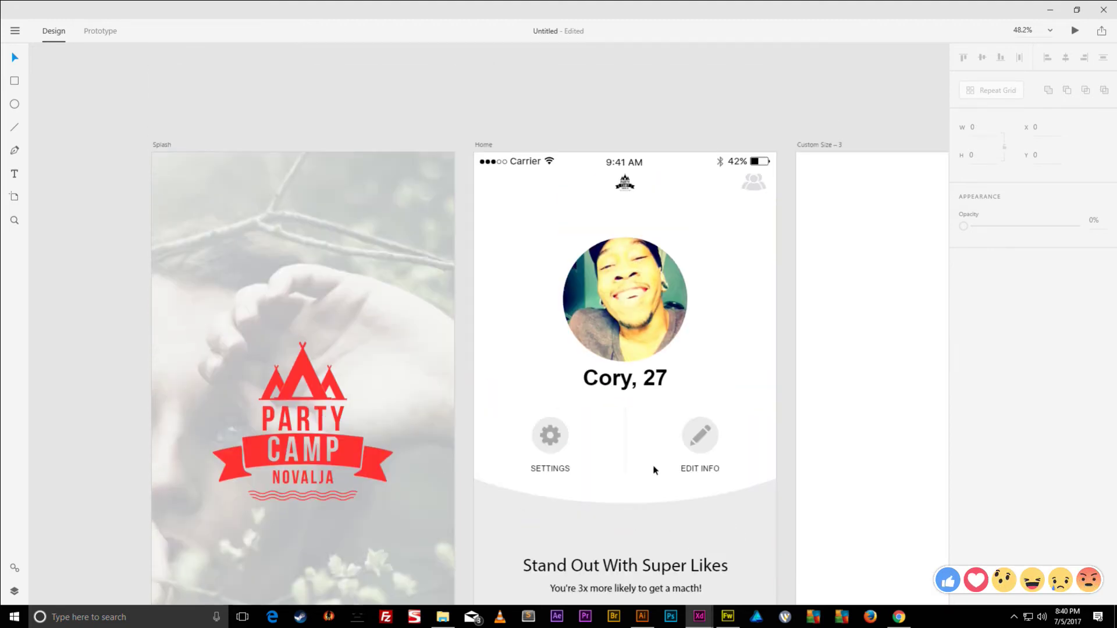
scroll(654, 470, "down", 3)
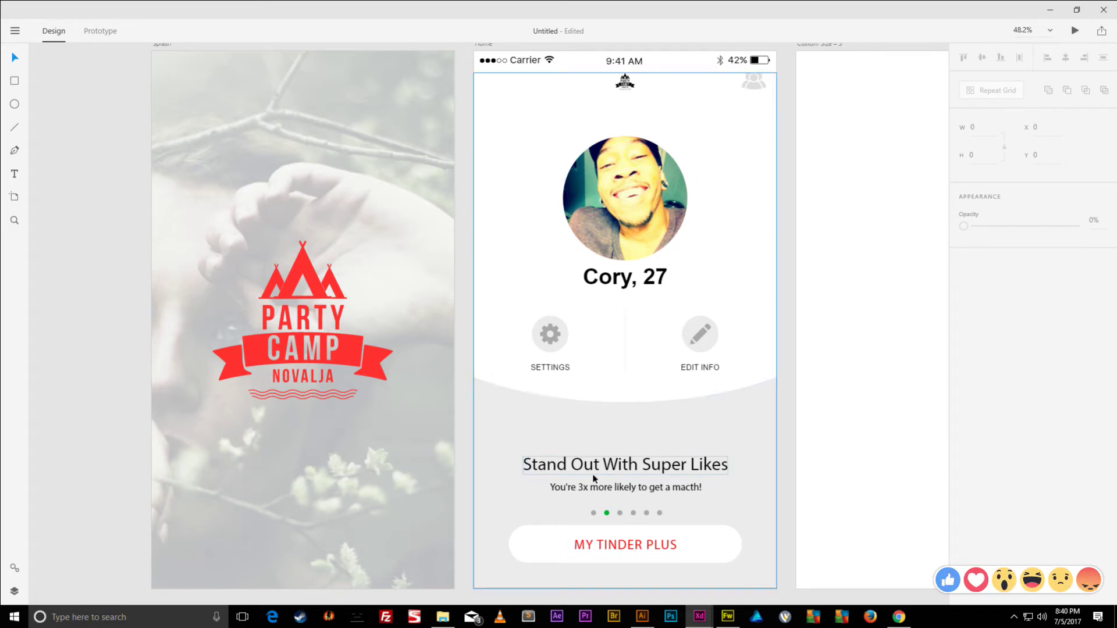
scroll(870, 317, "right", 4)
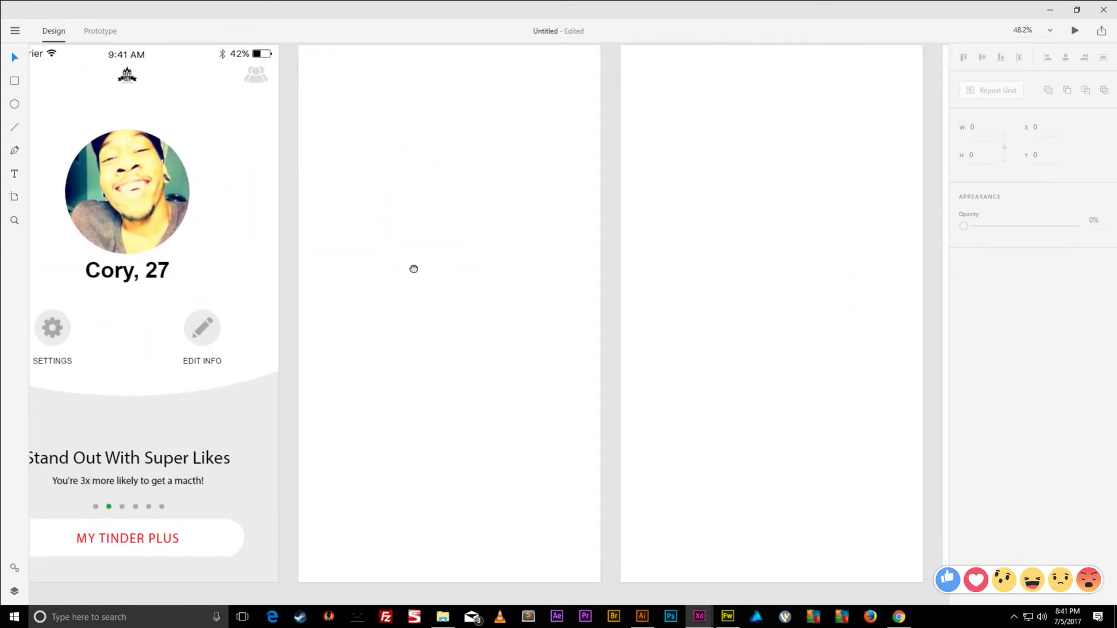
scroll(801, 284, "left", 9)
scroll(801, 283, "up", 1)
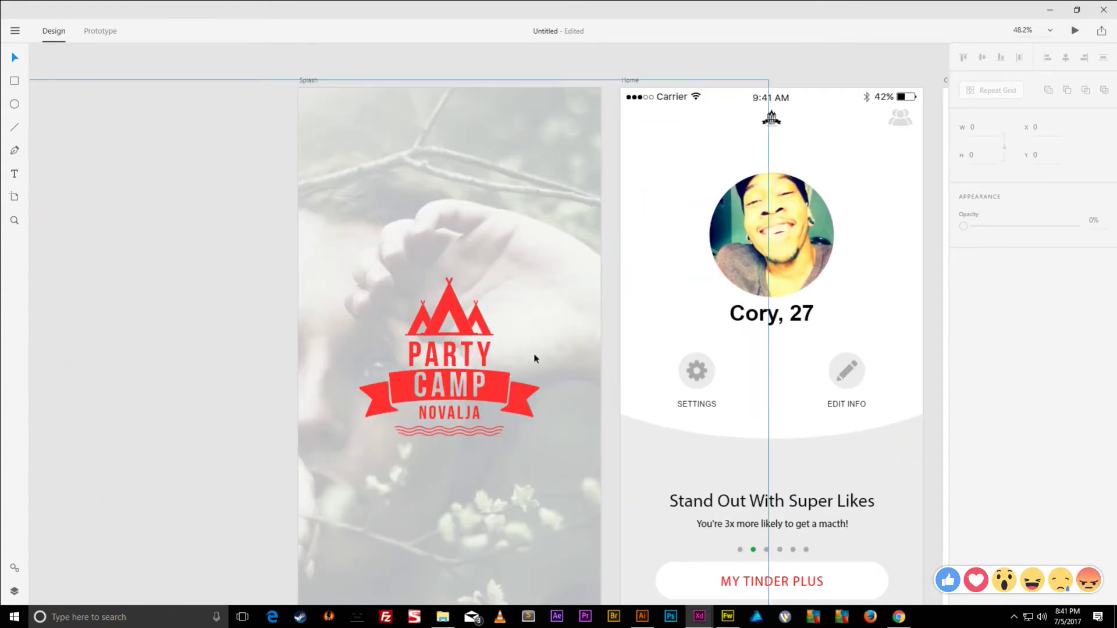
left_click(491, 386)
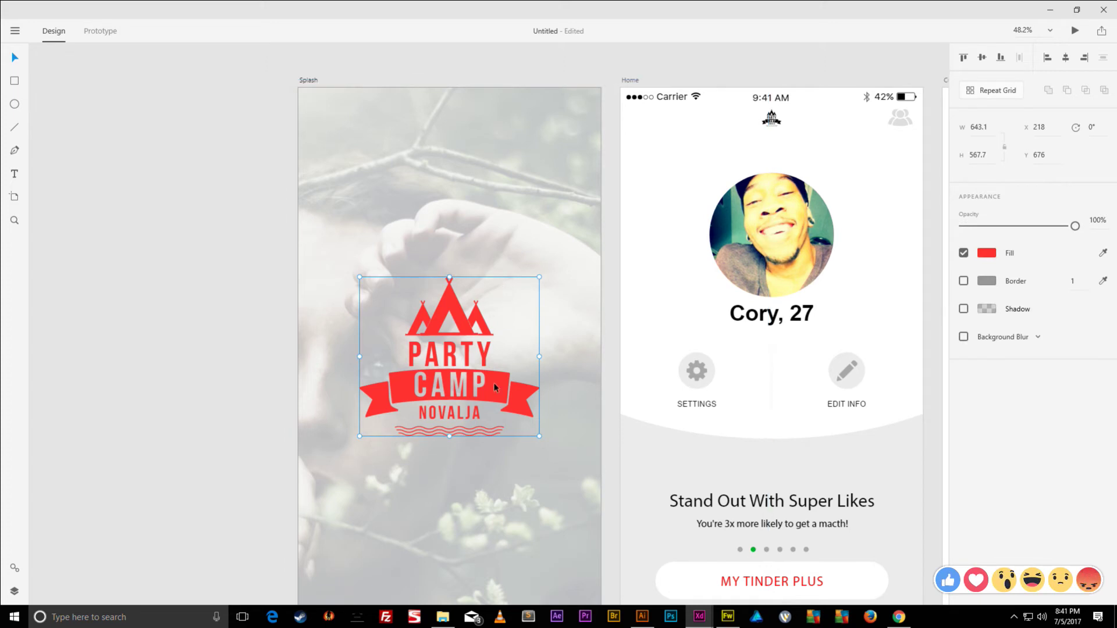
left_click(92, 36)
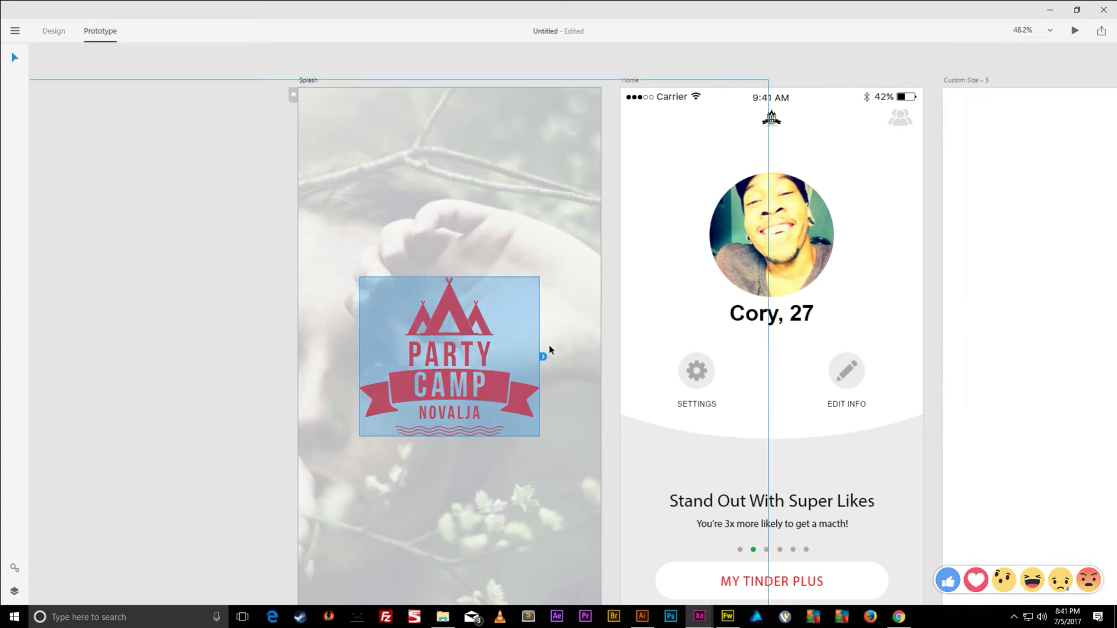
- Link the Party Camp logo to the Home artboard with a 1 s Push Up transition
left_click_drag(543, 356, 622, 229)
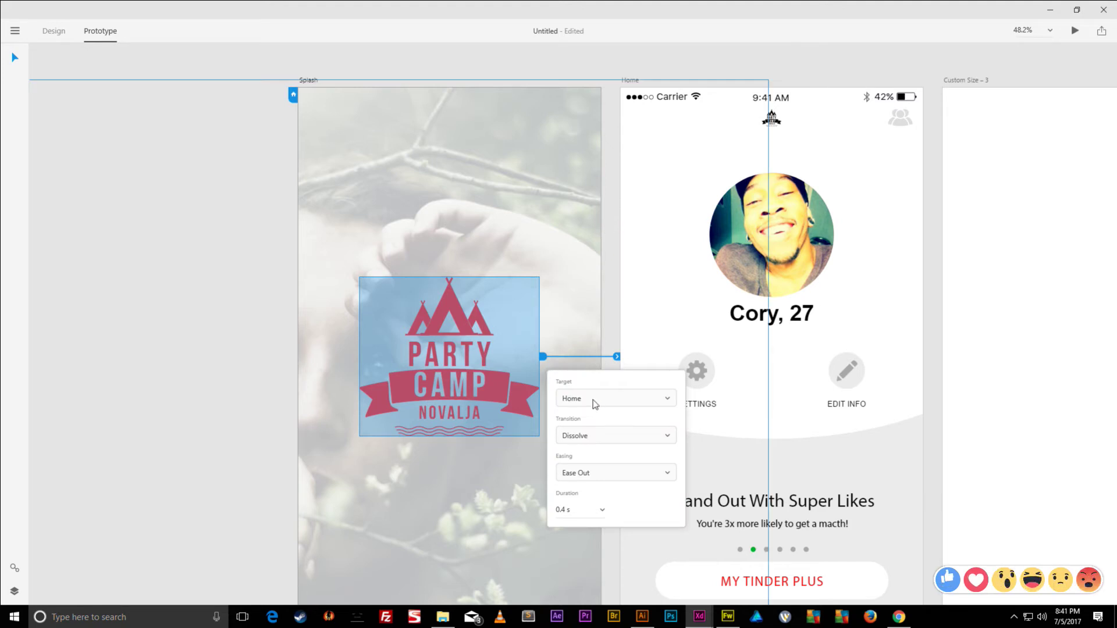
left_click(617, 440)
scroll(603, 543, "down", 2)
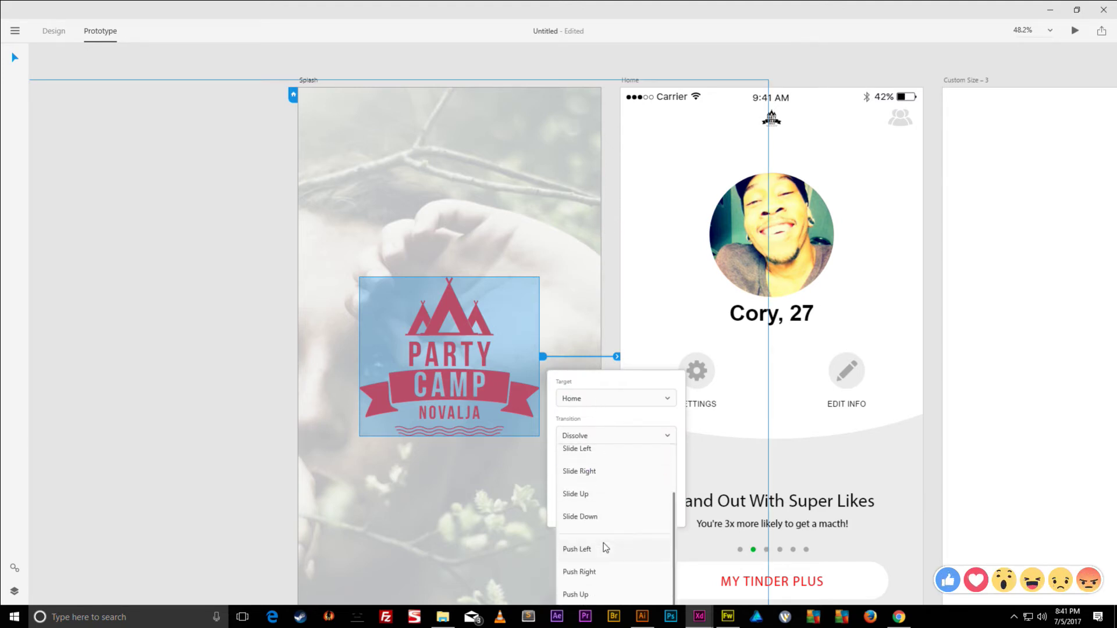
scroll(605, 547, "down", 1)
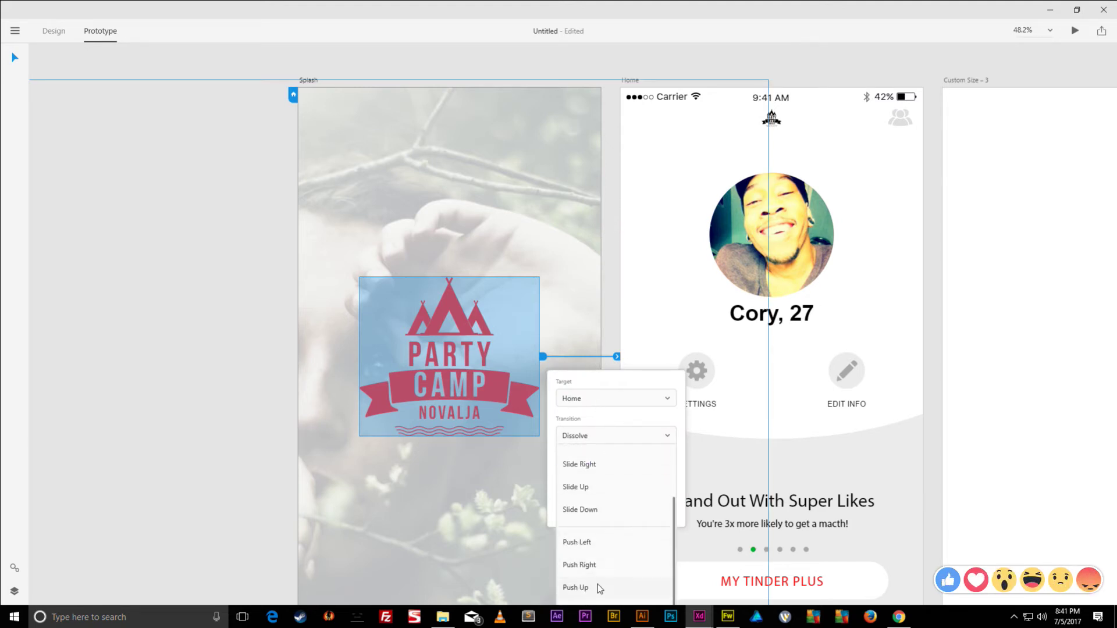
left_click(592, 587)
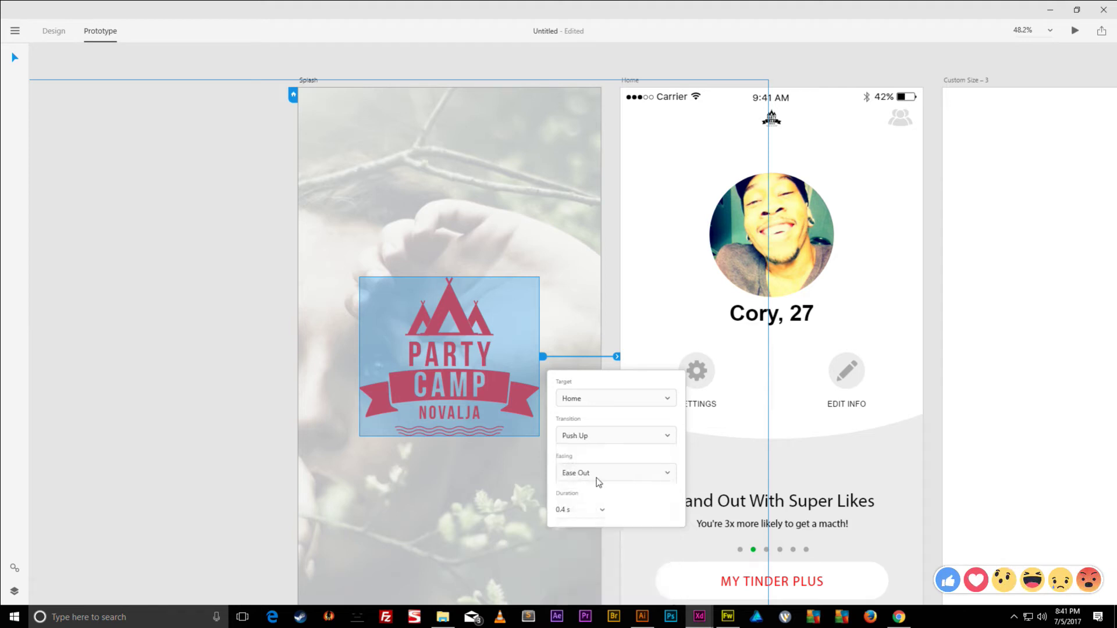
left_click(602, 512)
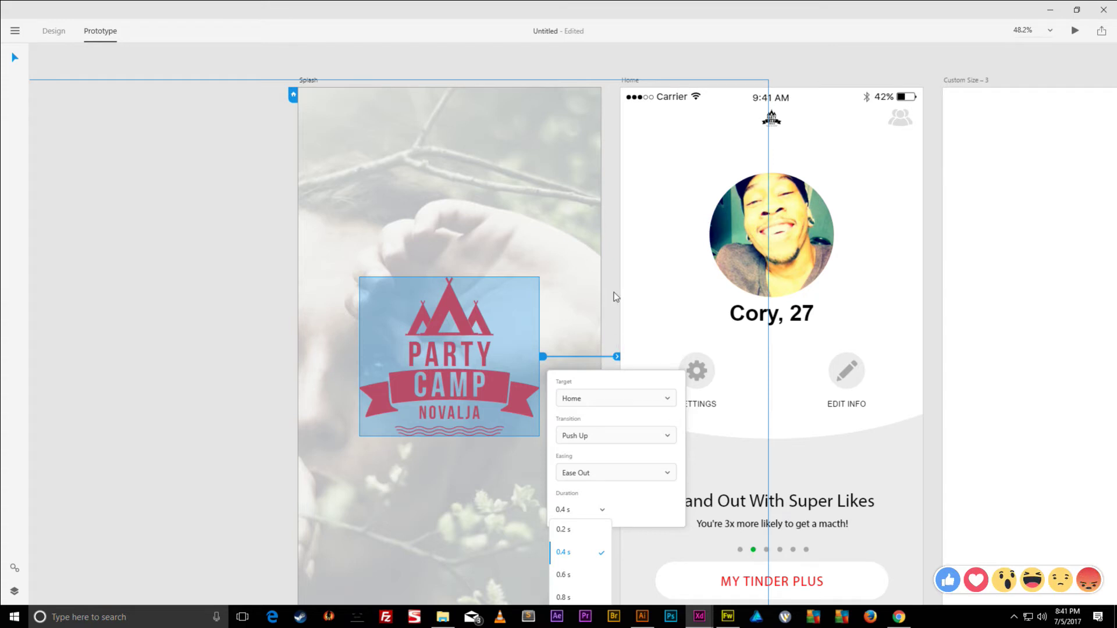
scroll(609, 329, "down", 5)
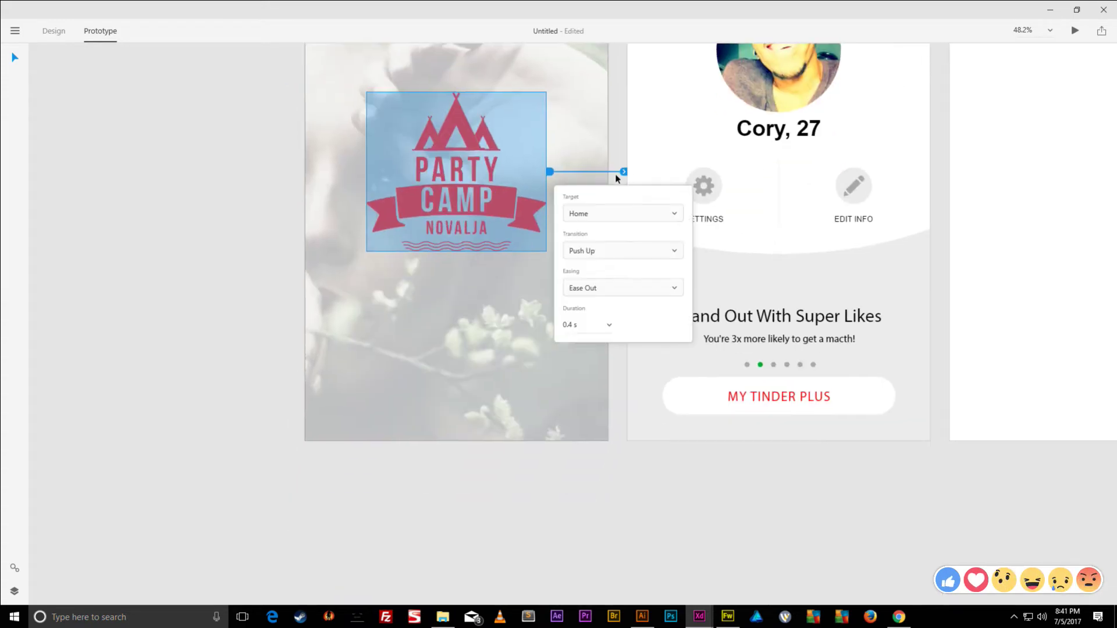
left_click(609, 326)
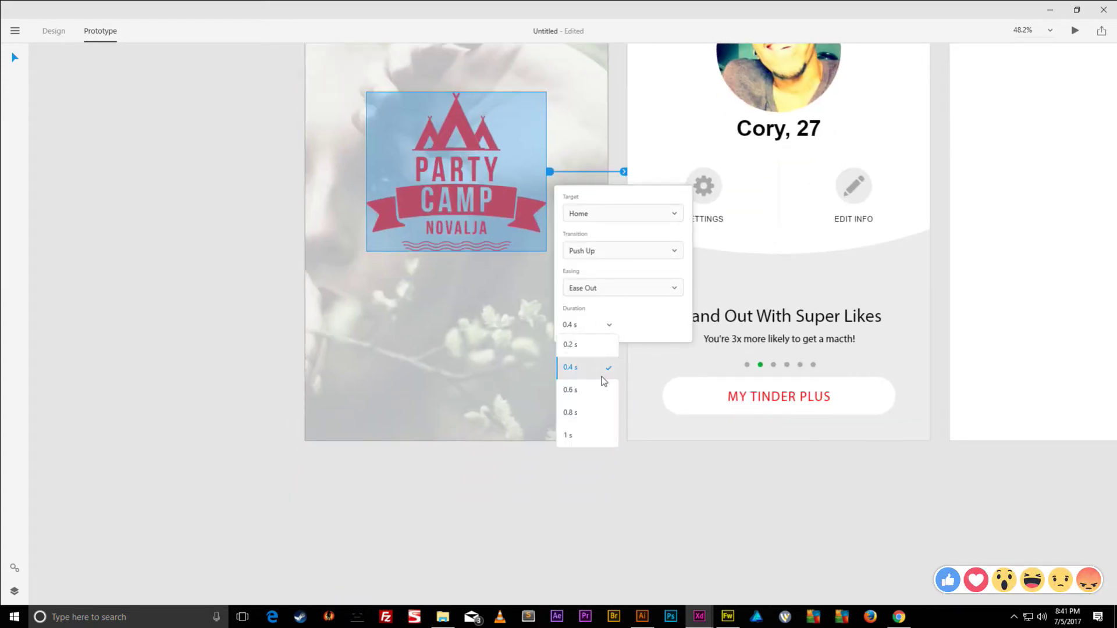
left_click(587, 436)
- Select the Splash artboard and start the prototype preview
scroll(579, 379, "up", 1)
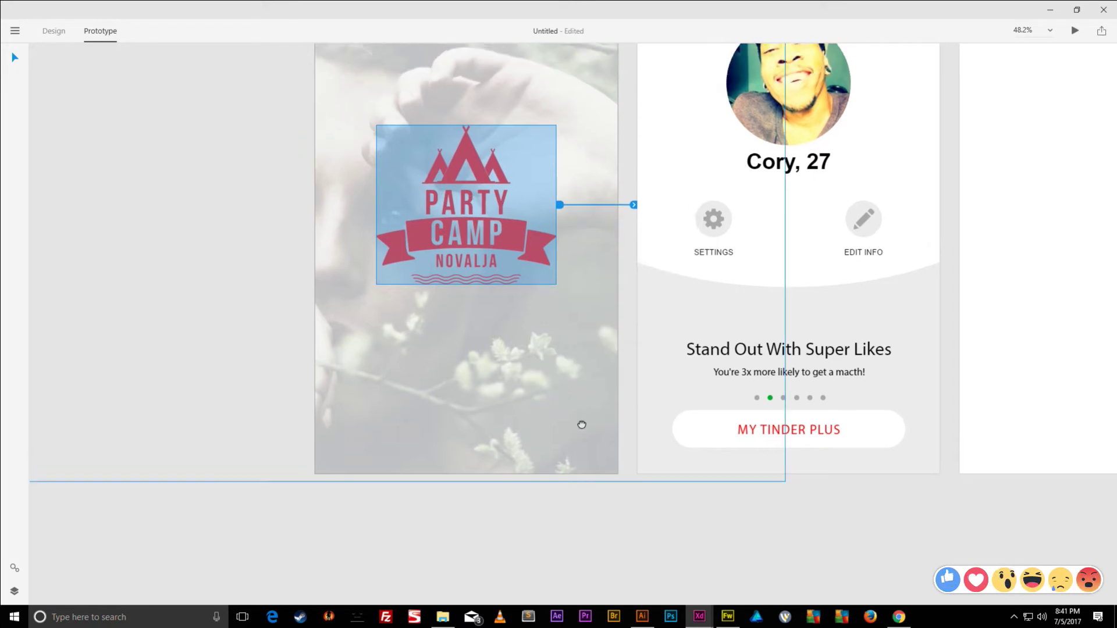
scroll(558, 391, "up", 6)
scroll(558, 391, "left", 3)
left_click(429, 137)
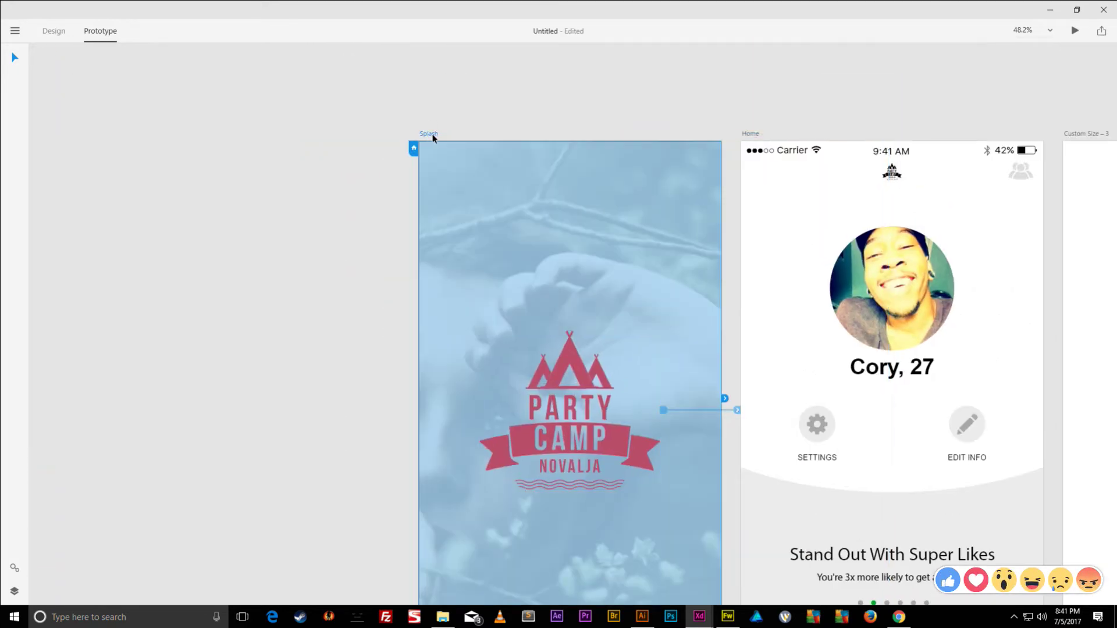
left_click(1075, 30)
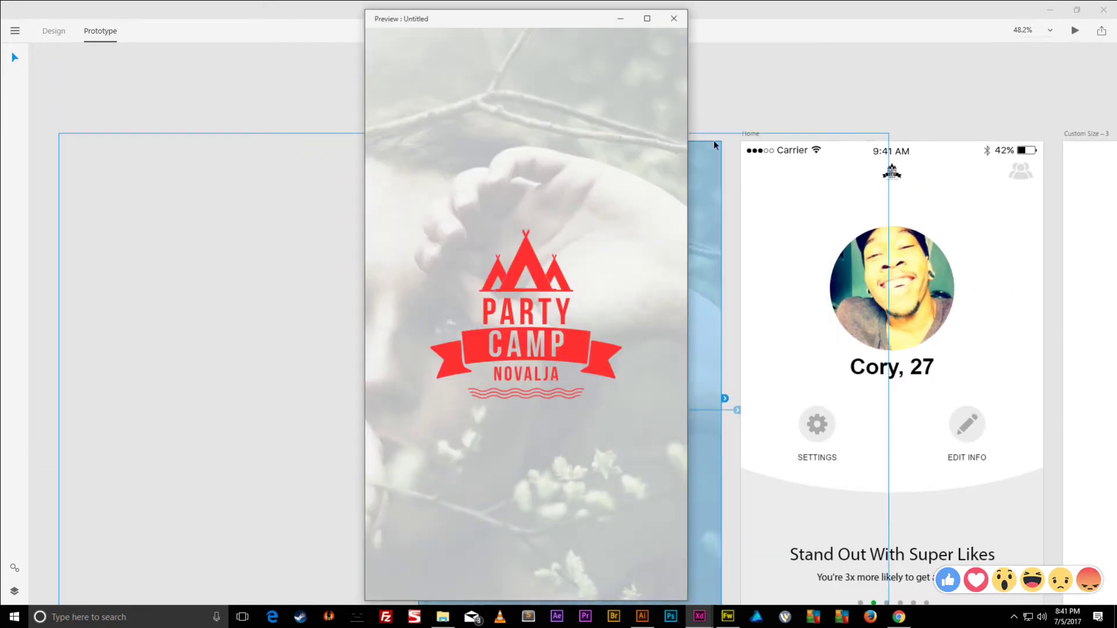
- Tap the Splash logo in the preview to reach Home, then close the preview
left_click(531, 269)
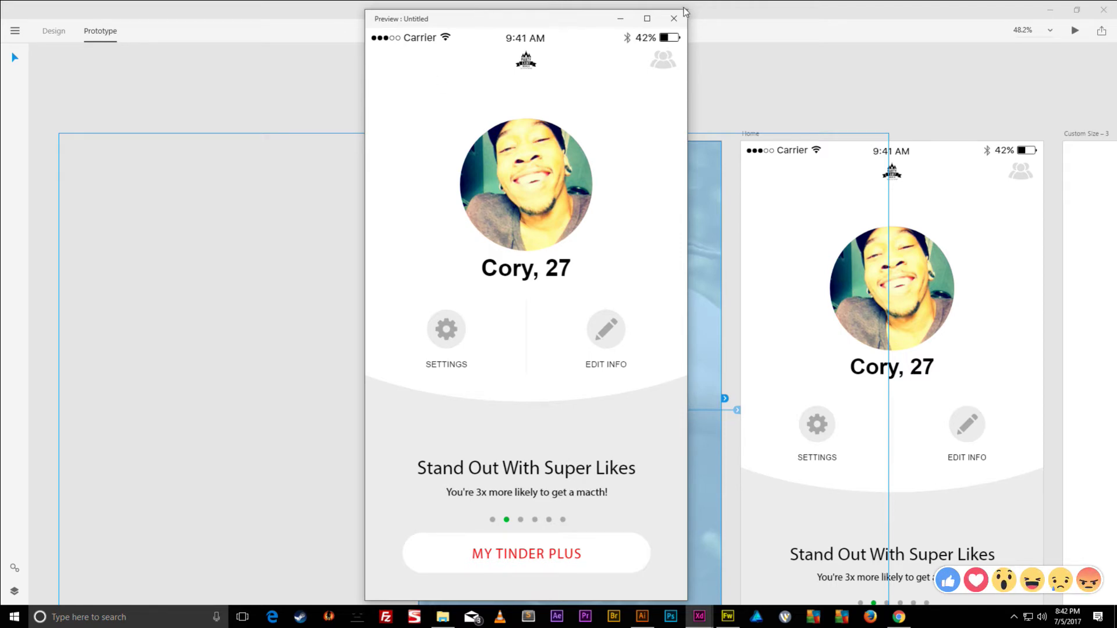
left_click(673, 22)
left_click_drag(806, 82, 377, 55)
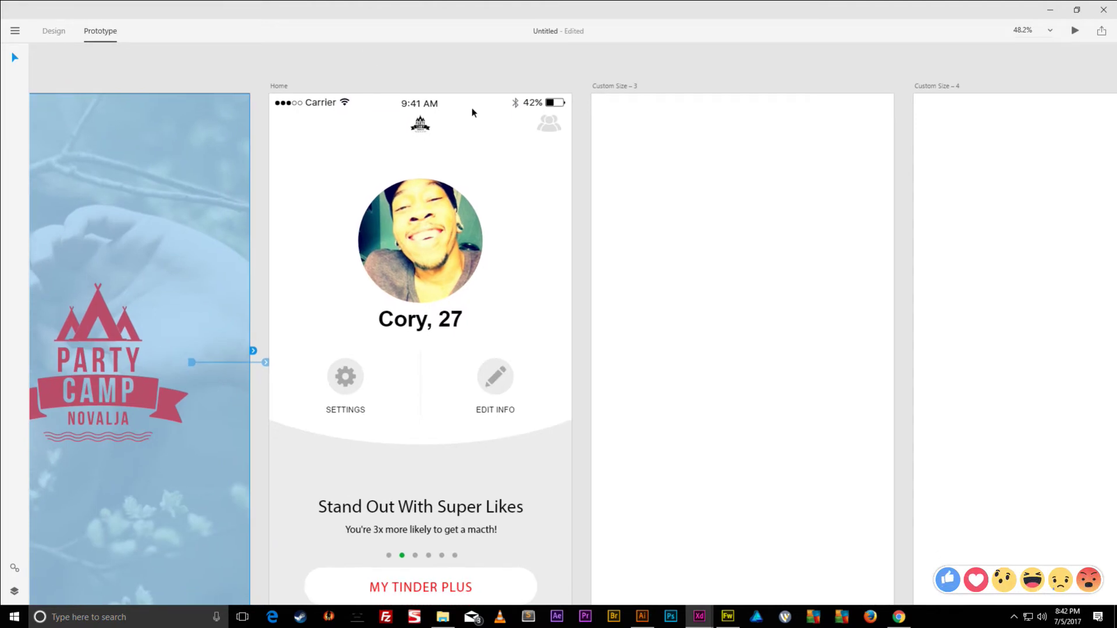
- Minimise Adobe XD and switch to Fireworks showing Home.fw.png
left_click_drag(592, 149, 553, 122)
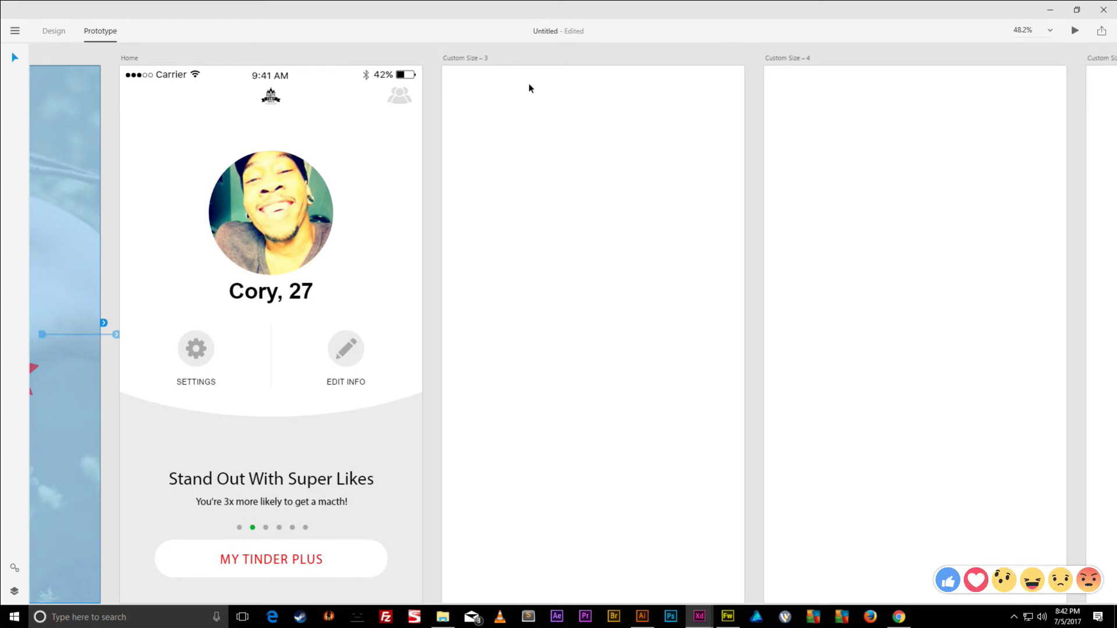
scroll(513, 125, "down", 2)
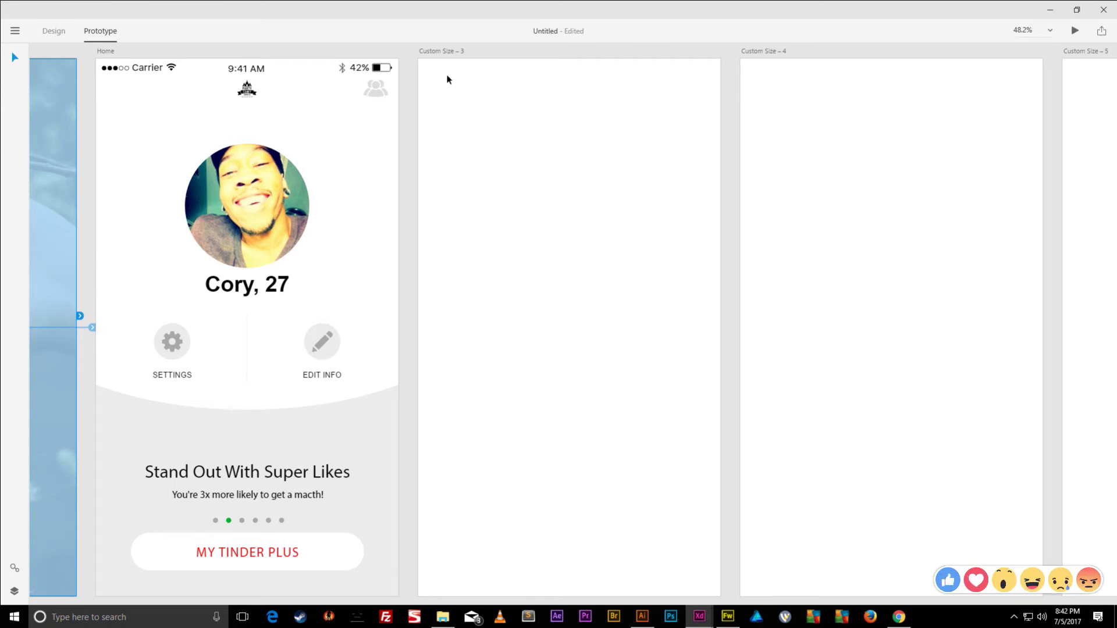
left_click(1051, 10)
left_click(727, 616)
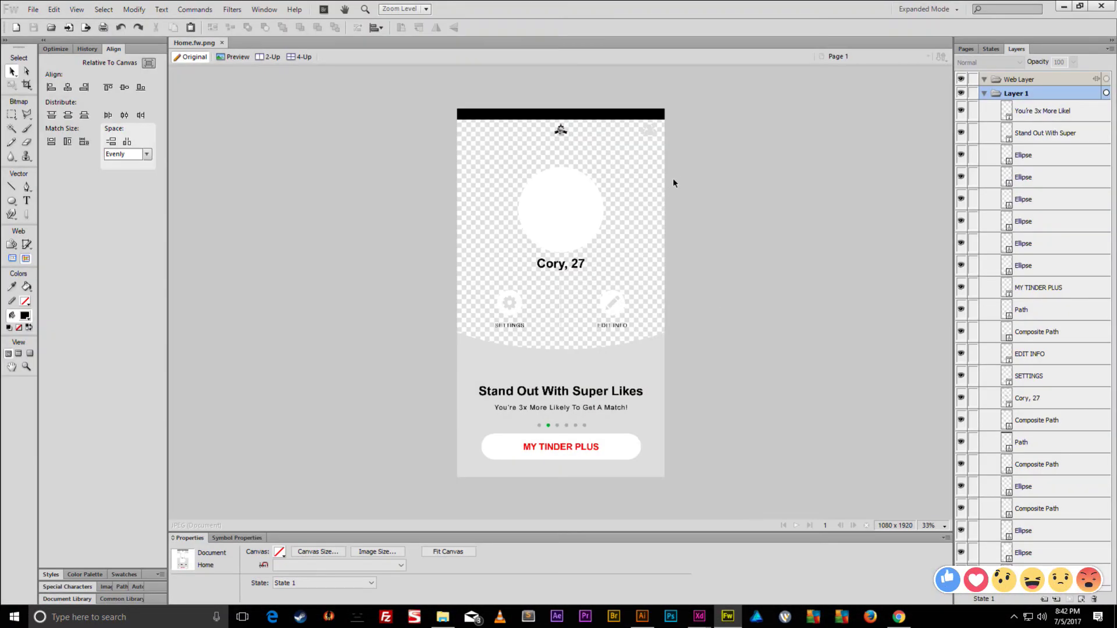
- Save the document as a Fireworks PNG named 'Main Screen'
key("ctrl+shift+s")
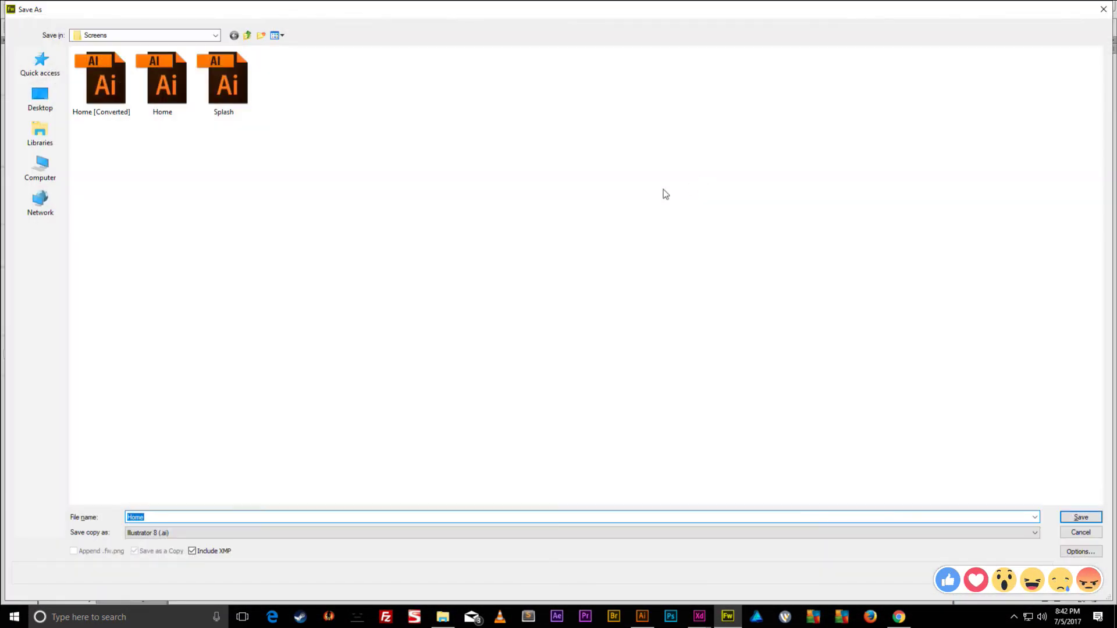
left_click(239, 528)
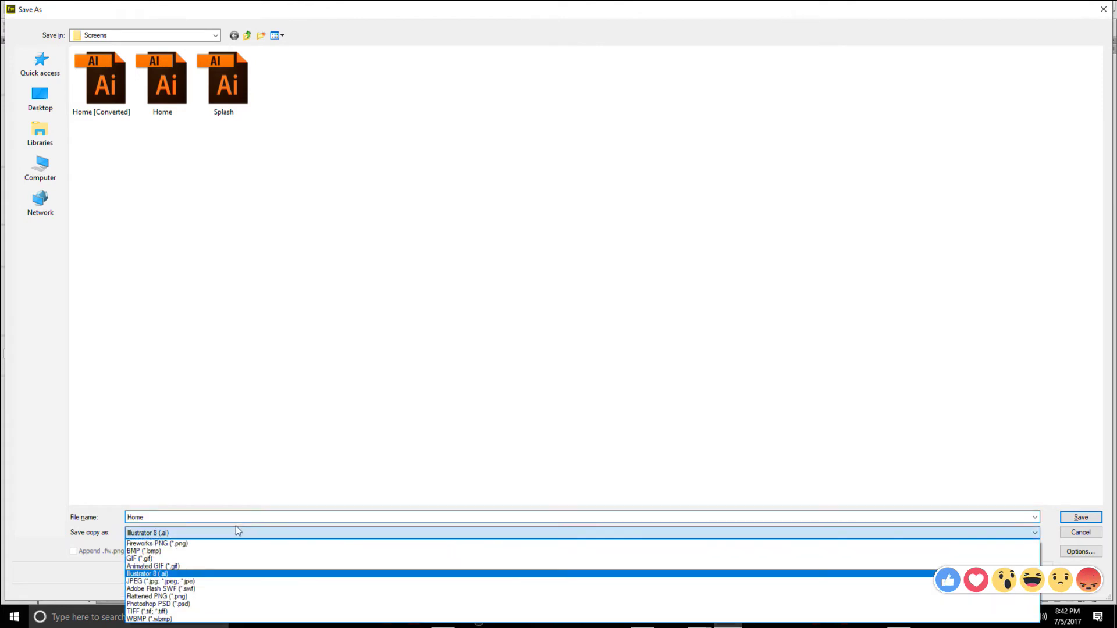
left_click(228, 545)
double_click(227, 516)
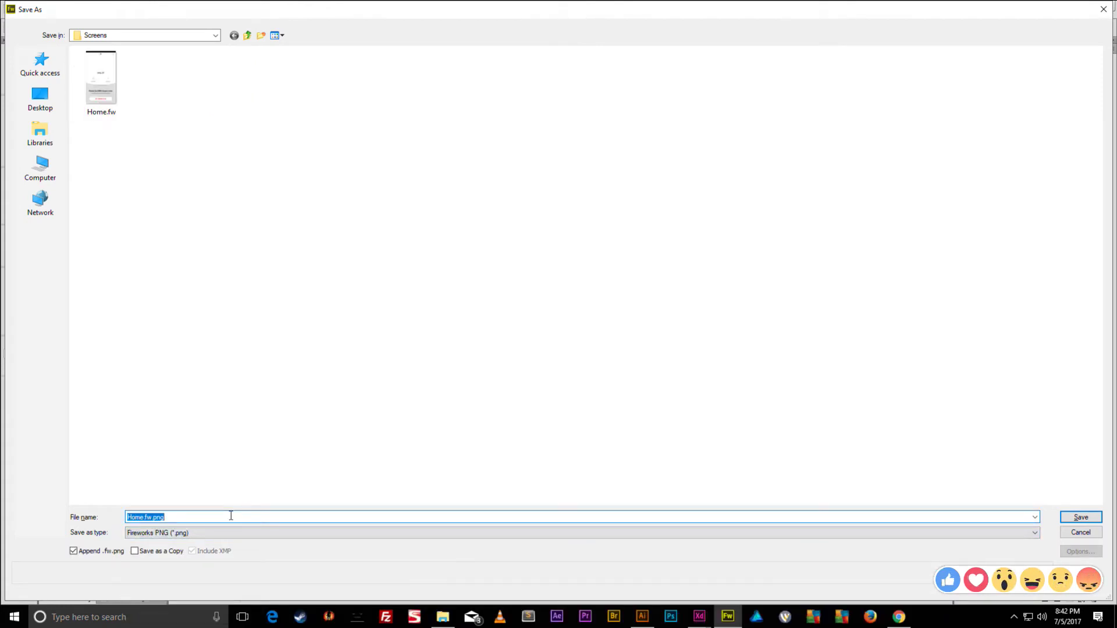
type("Tin")
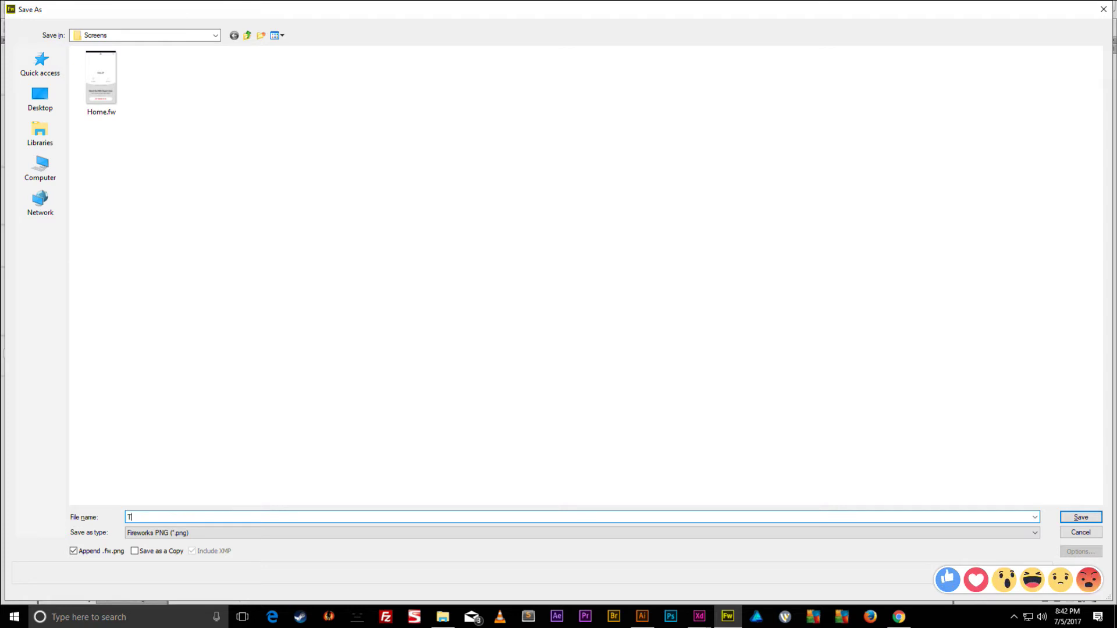
key("BackSpace")
key("BackSpace")
key("BackSpace")
type("Main Screen")
key("Return")
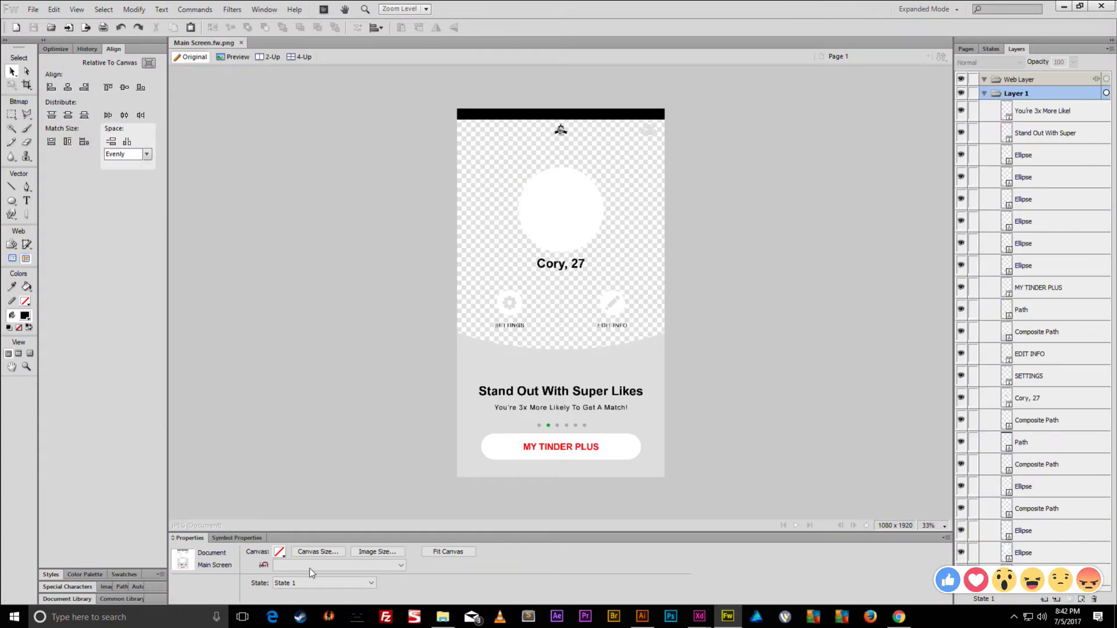
- Switch the canvas background to white and back to green, then view at actual size
left_click(279, 551)
left_click(352, 441)
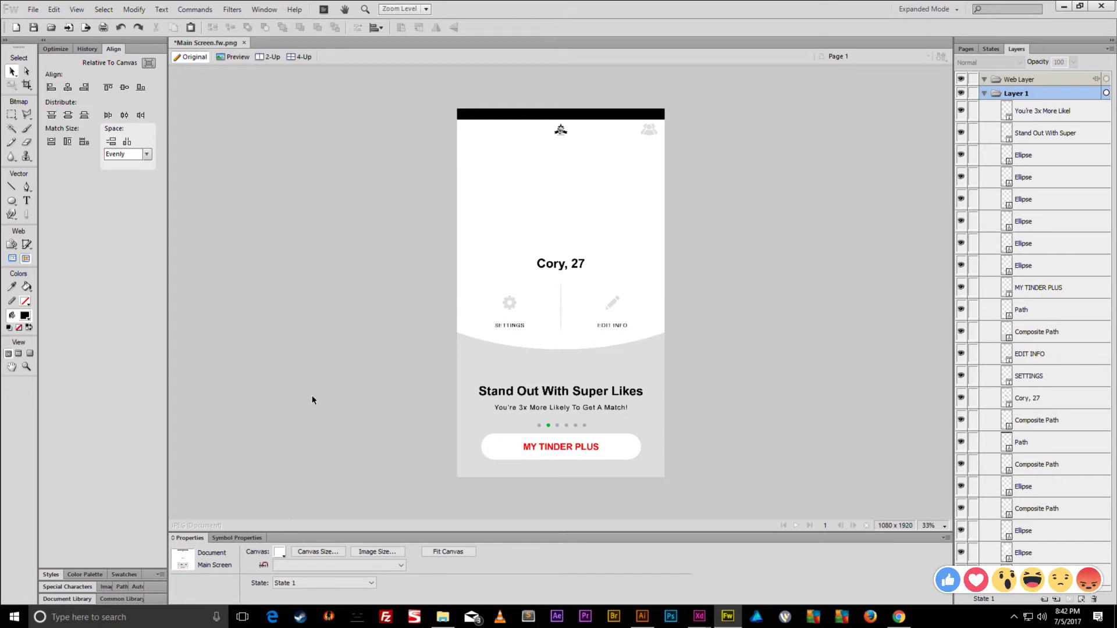
left_click(281, 551)
left_click(354, 448)
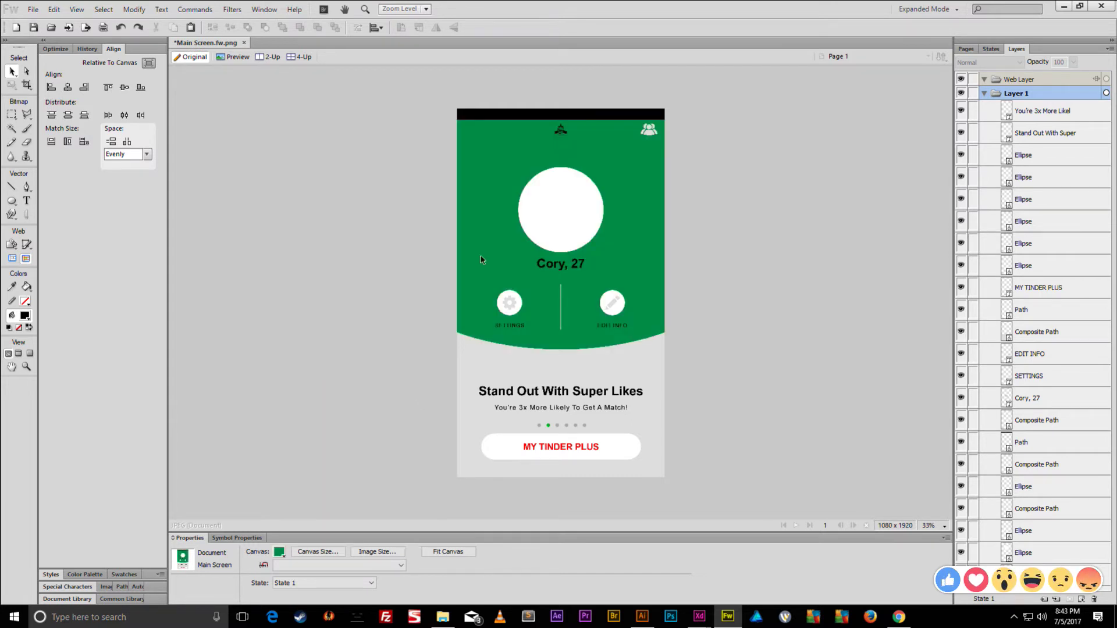
left_click(565, 131)
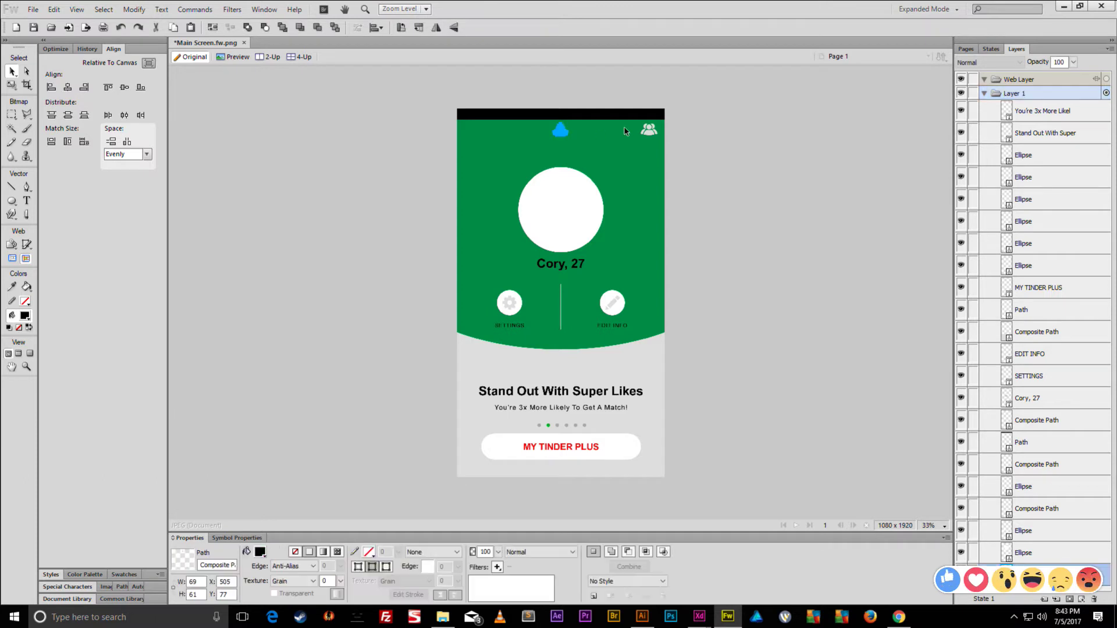
left_click(649, 130)
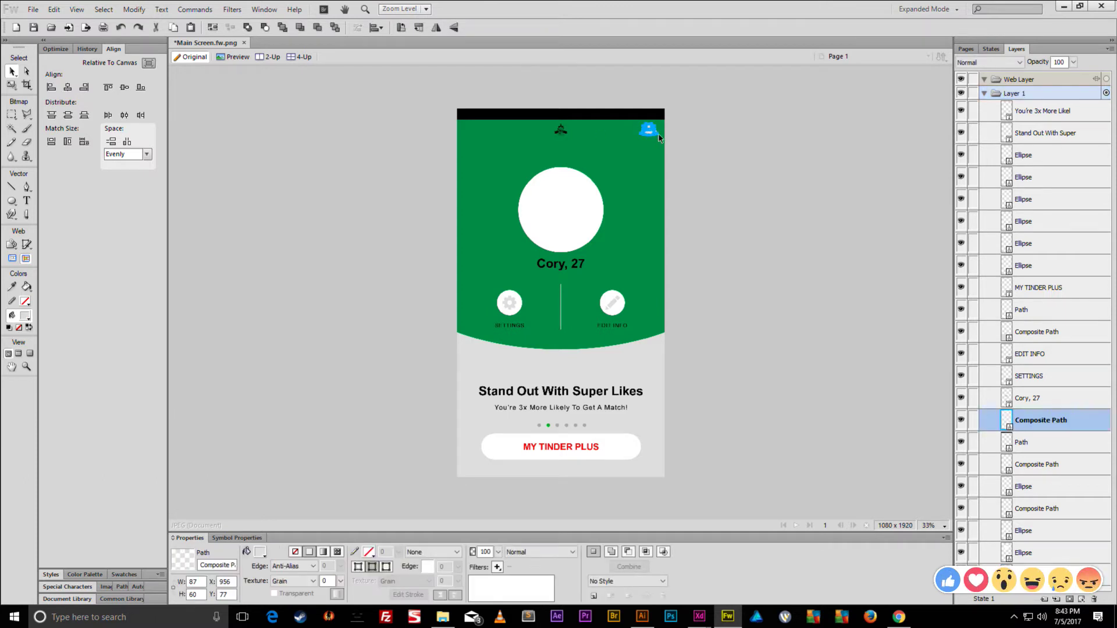
key("ctrl+1")
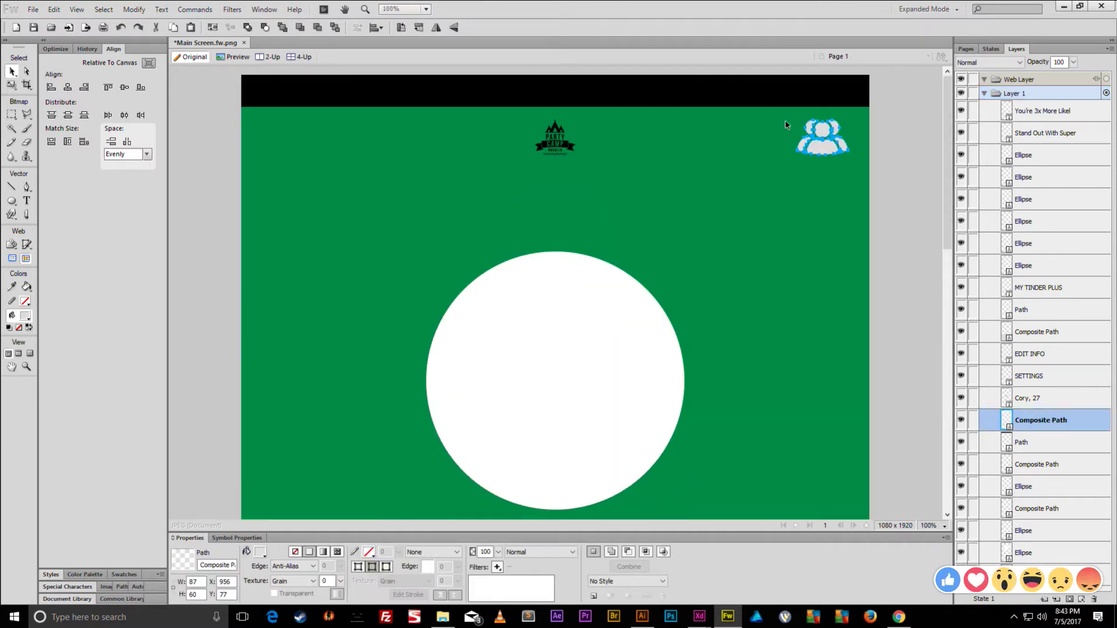
- Duplicate the black top bar, shrink the copy to a narrow right-end strip, then delete it
left_click(780, 94)
key("ctrl+c")
key("ctrl+v")
key("q")
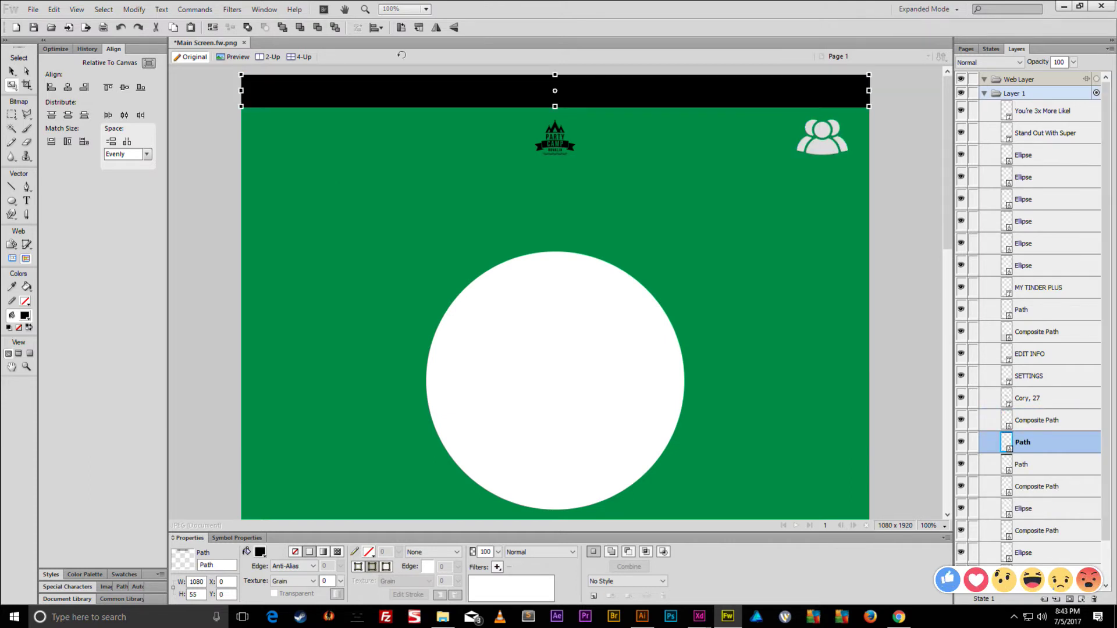
left_click_drag(246, 92, 858, 142)
key("v")
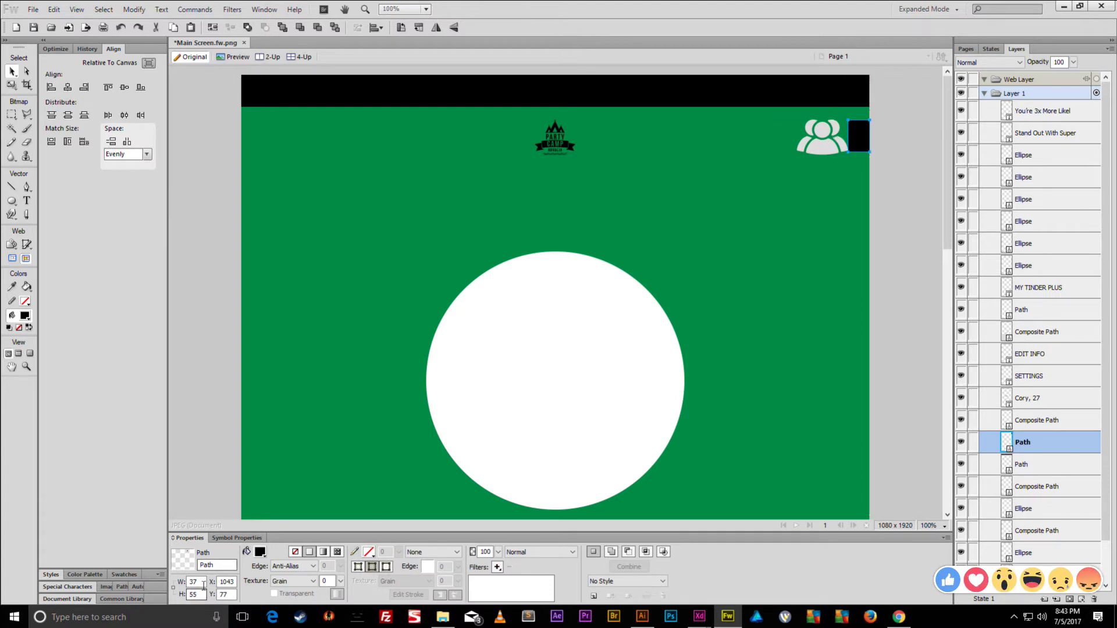
key("Delete")
- Move the Party Camp logo to X 37 at the header's left edge
left_click(555, 139)
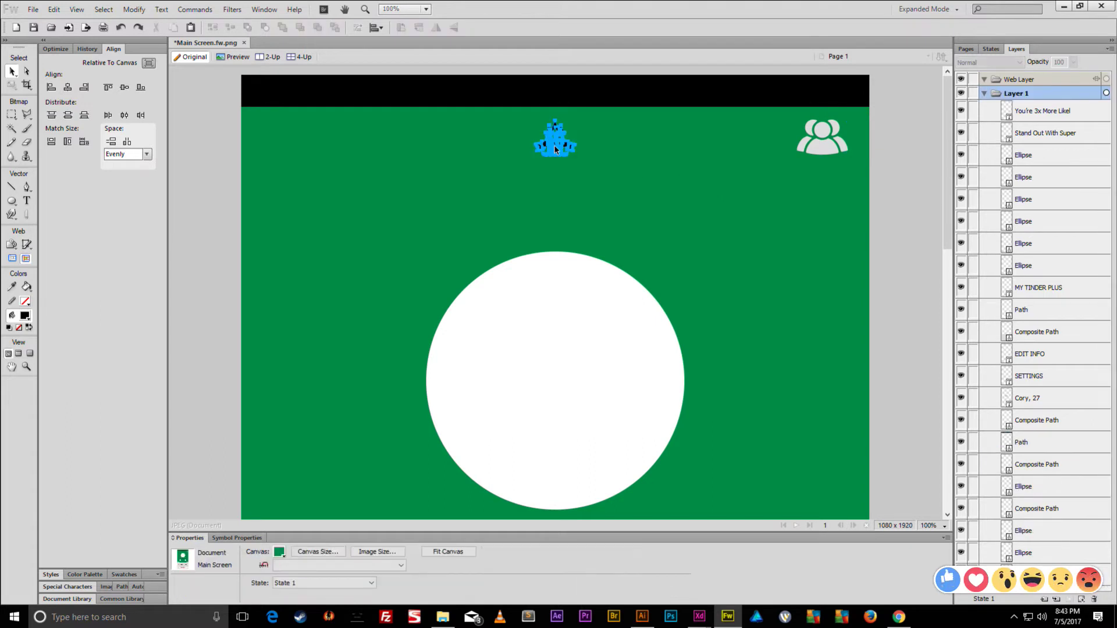
left_click(225, 582)
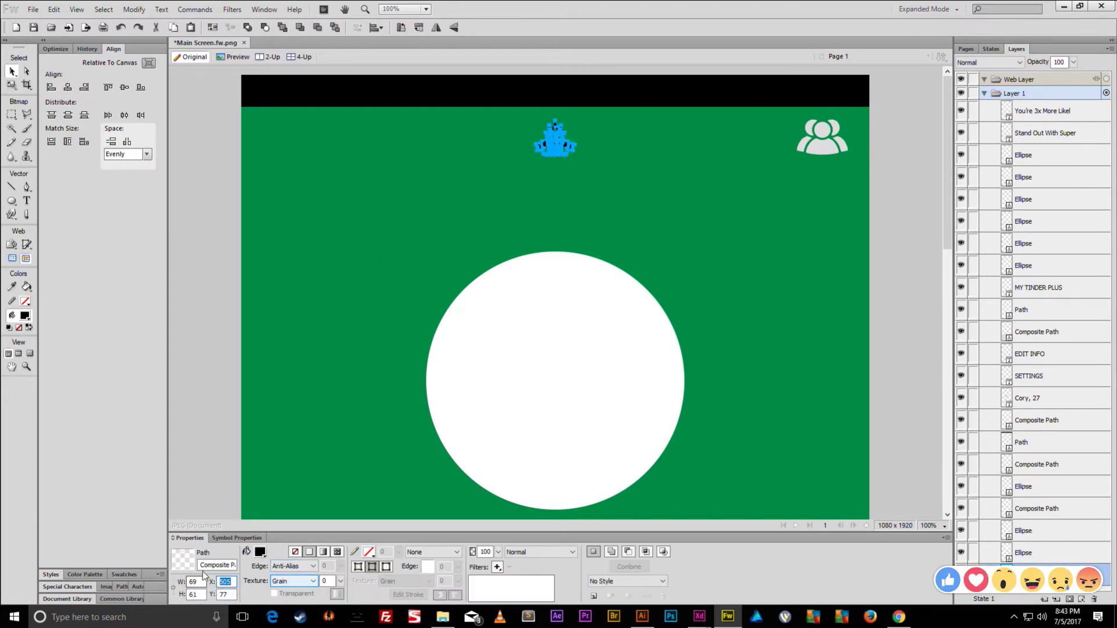
type("37")
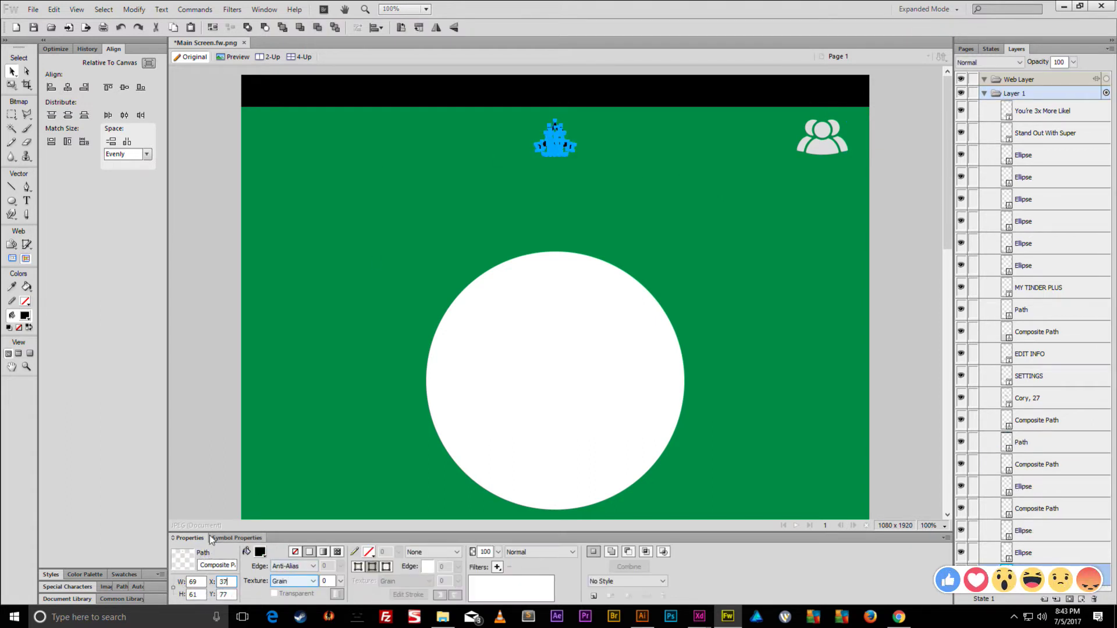
key("Return")
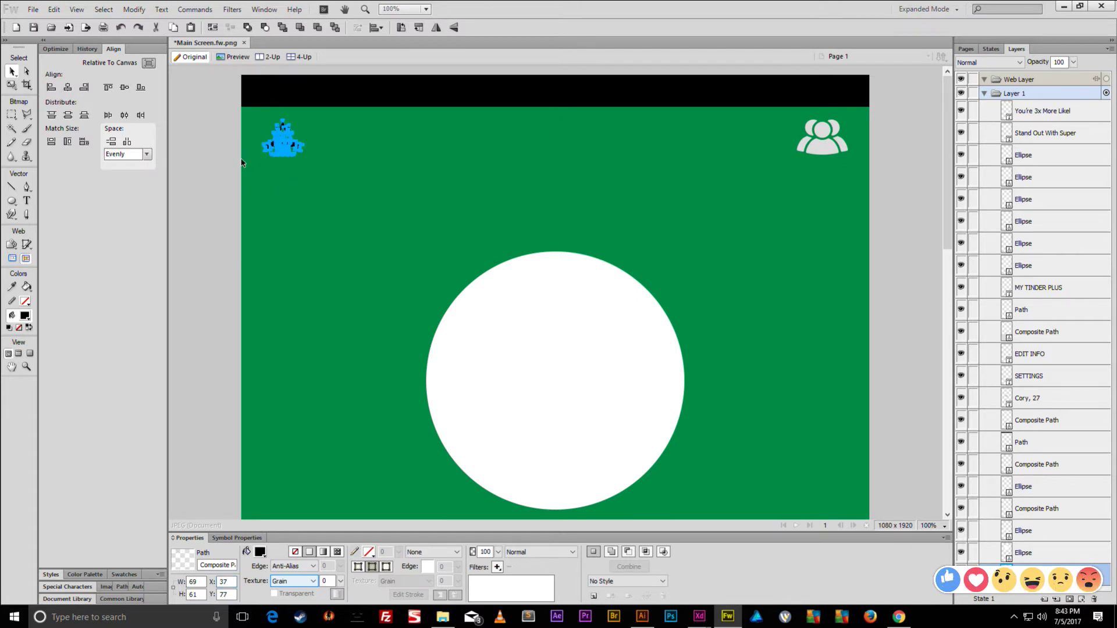
- Recolour the logo with the people icon's light grey using the eyedropper
left_click(261, 551)
left_click(812, 142)
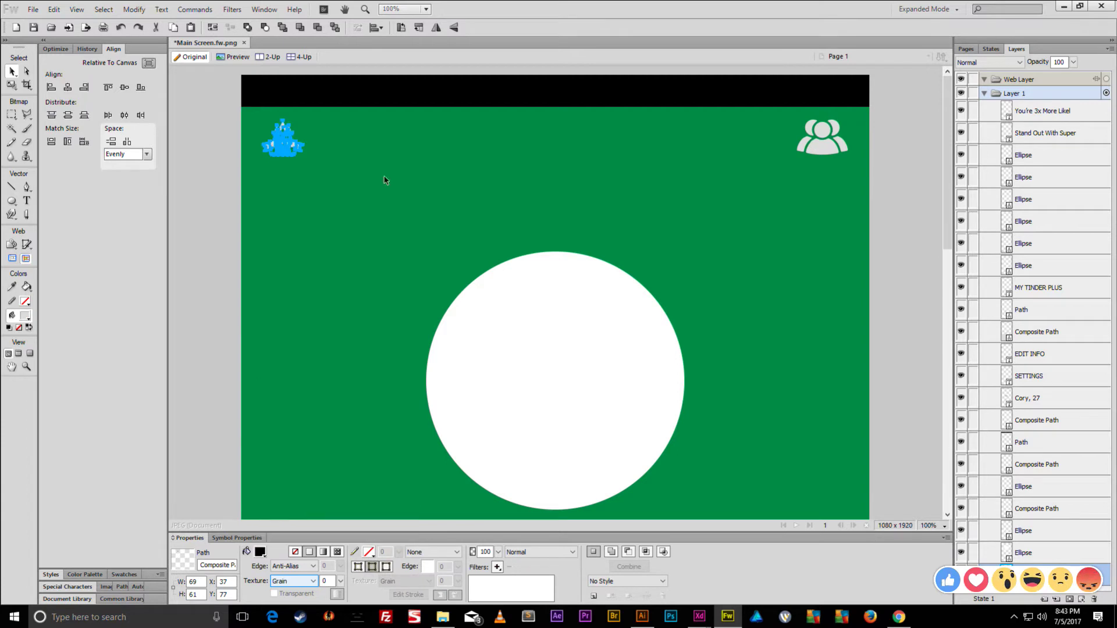
left_click(216, 172)
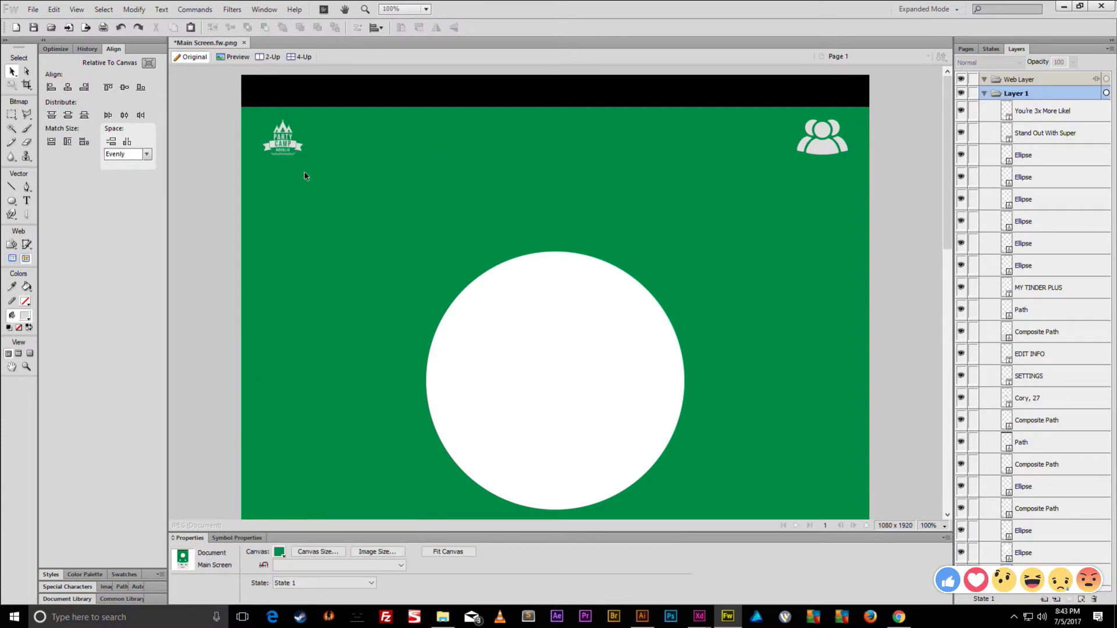
left_click(11, 201)
- Draw a grey rectangle in the header, centre it horizontally and set Roundness 100
left_click(38, 213)
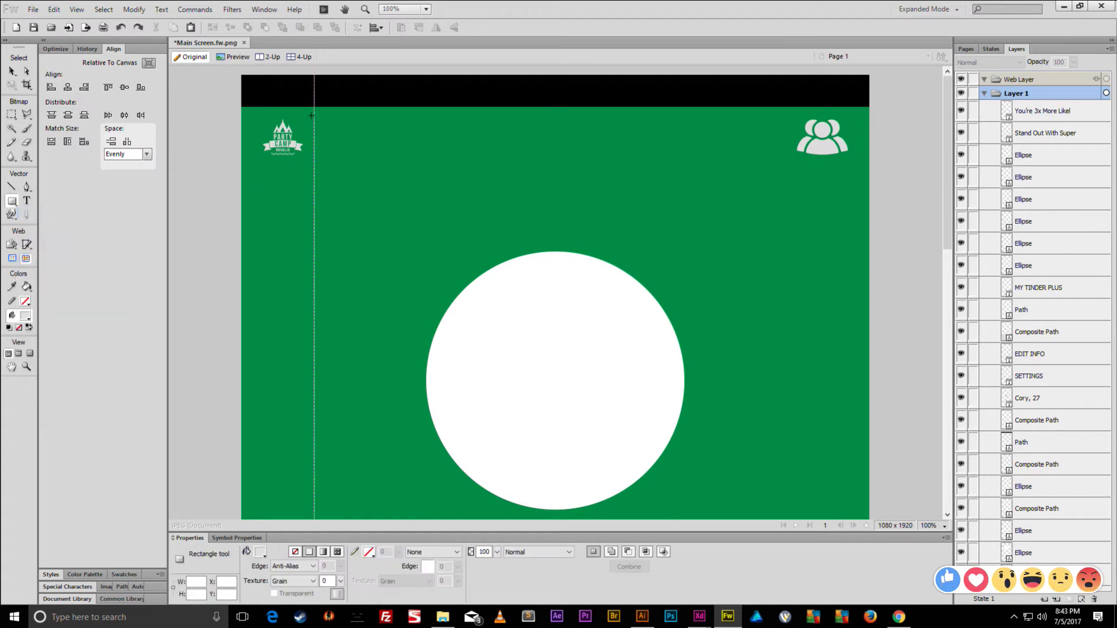
left_click_drag(314, 120, 438, 155)
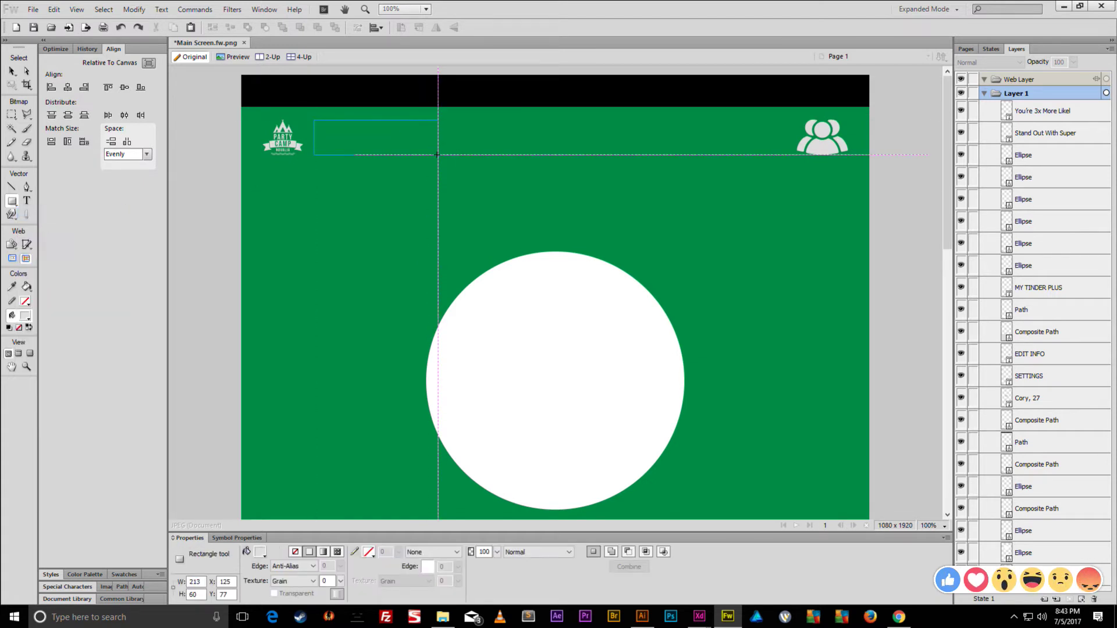
left_click_drag(438, 155, 447, 155)
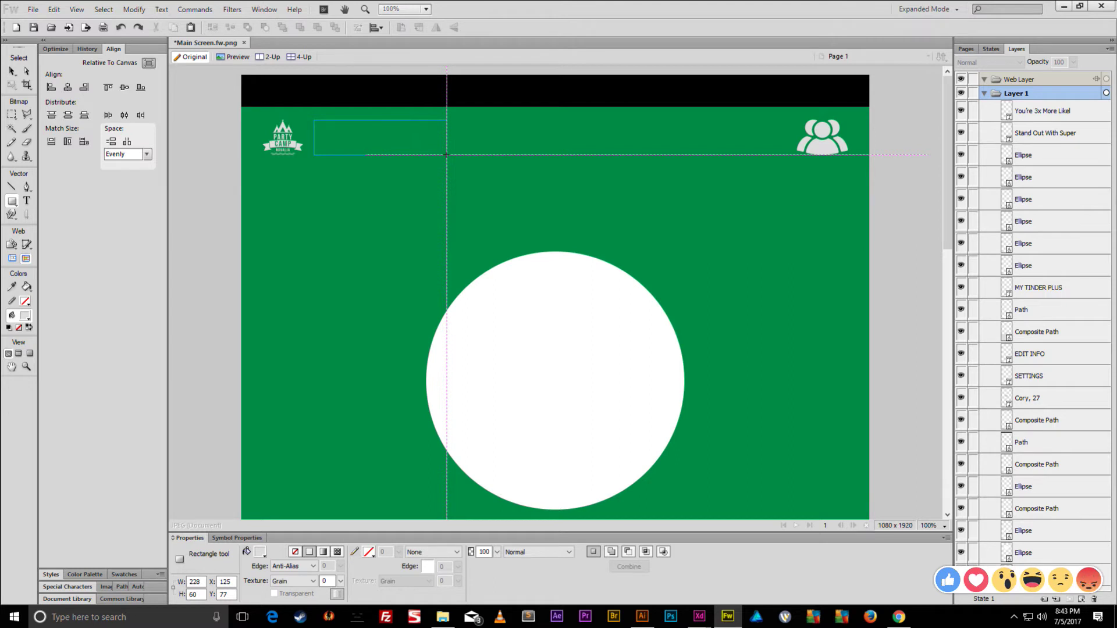
left_click_drag(447, 155, 447, 155)
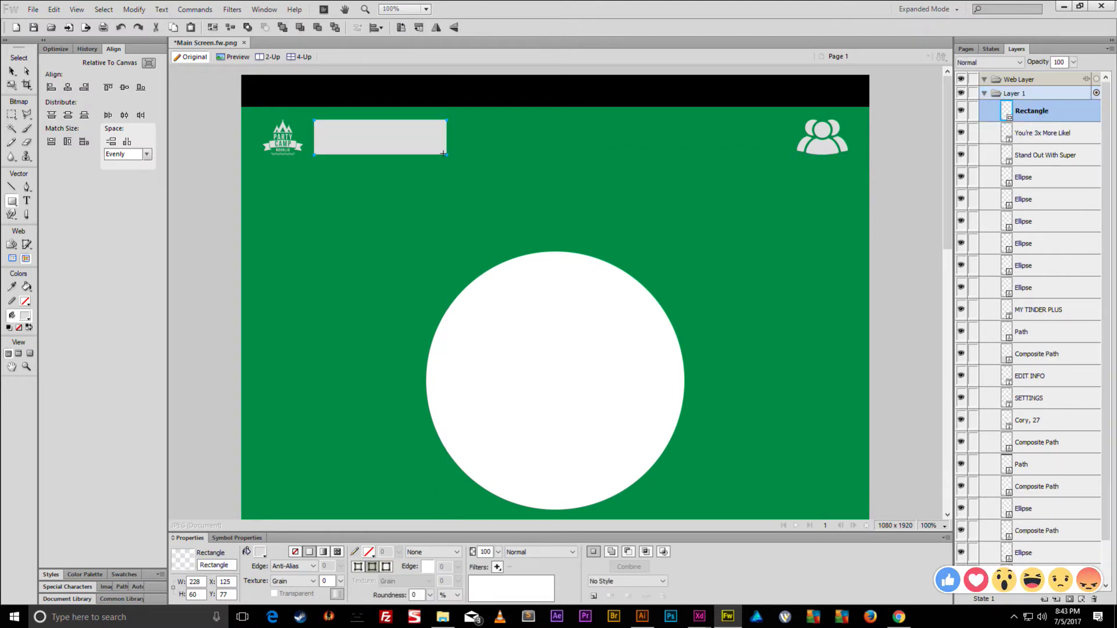
left_click(12, 71)
left_click_drag(412, 145, 576, 145)
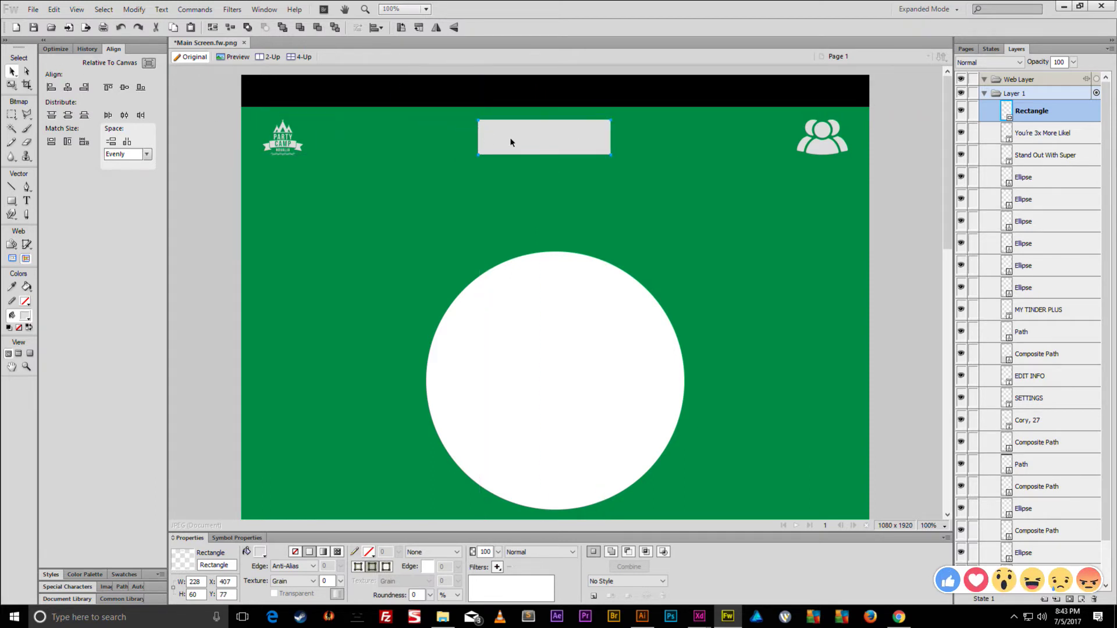
left_click(68, 87)
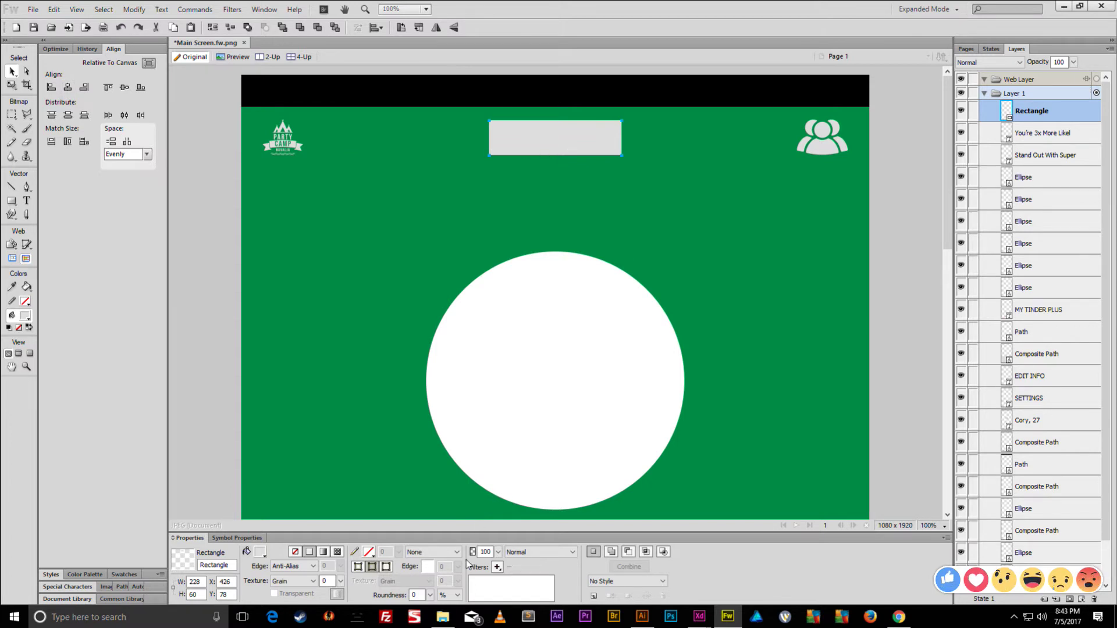
left_click_drag(430, 595, 463, 401)
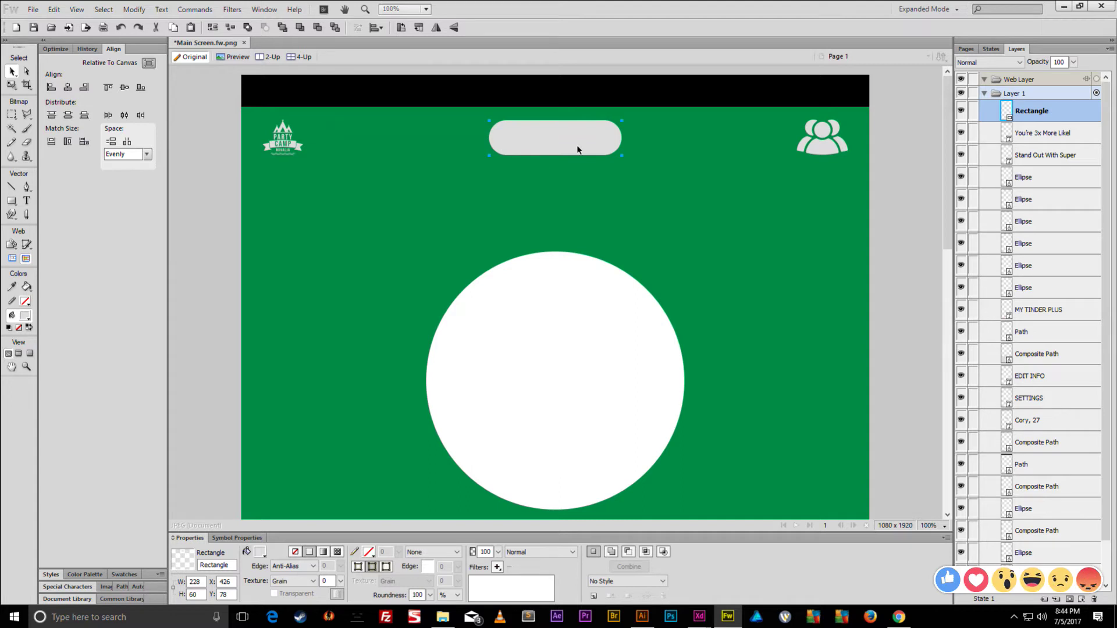
- Draw a square-cornered rectangle over the pill and stretch its height slightly
key("ctrl+shift+d")
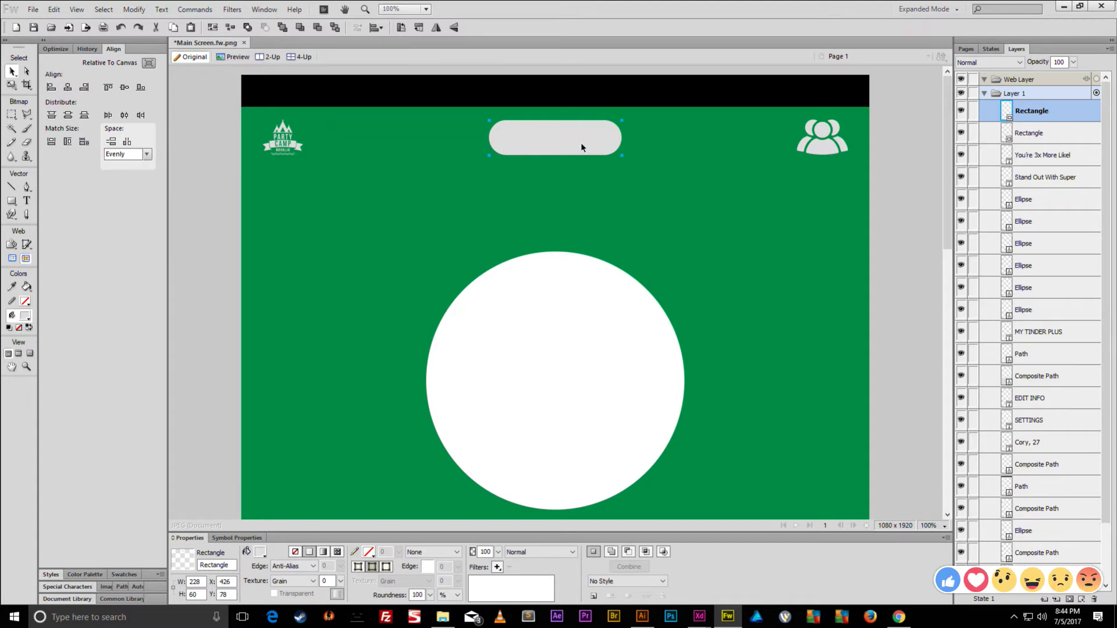
key("ctrl+z")
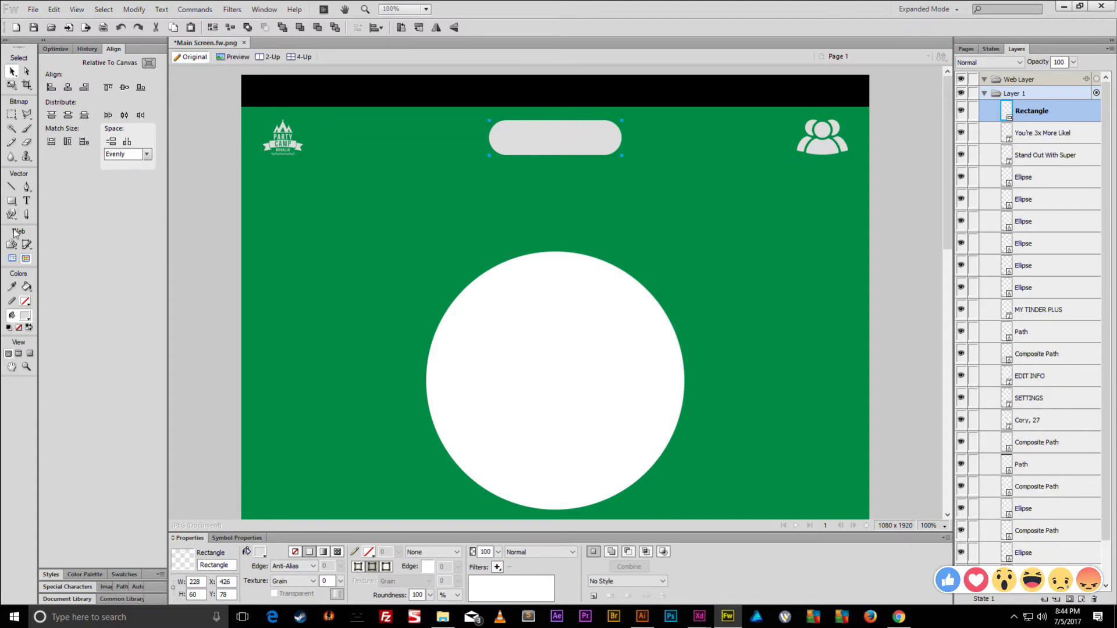
left_click(11, 200)
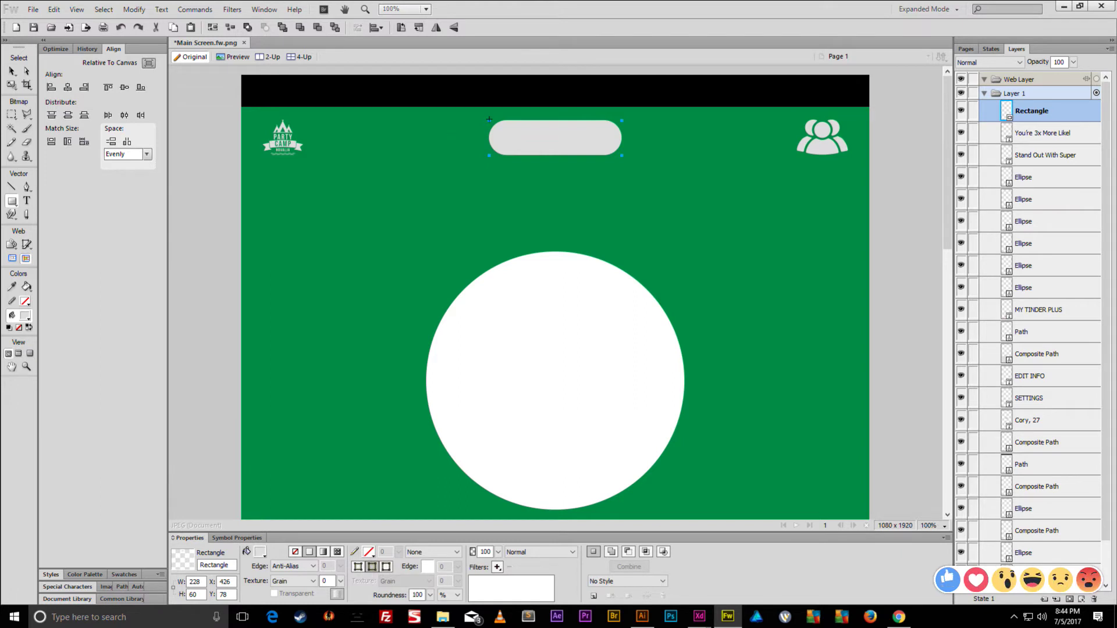
left_click_drag(489, 119, 622, 154)
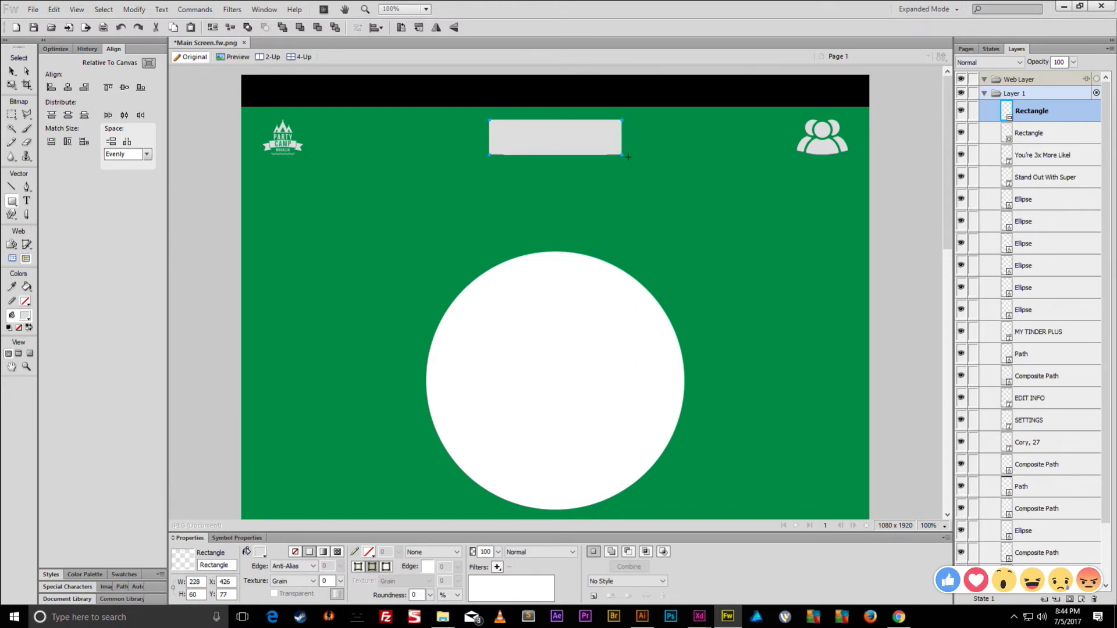
key("ctrl+equal")
key("ctrl+equal")
key("v")
key("q")
left_click_drag(556, 331, 559, 333)
key("v")
- Add a tiny square at the new rectangle's top-left corner
key("u")
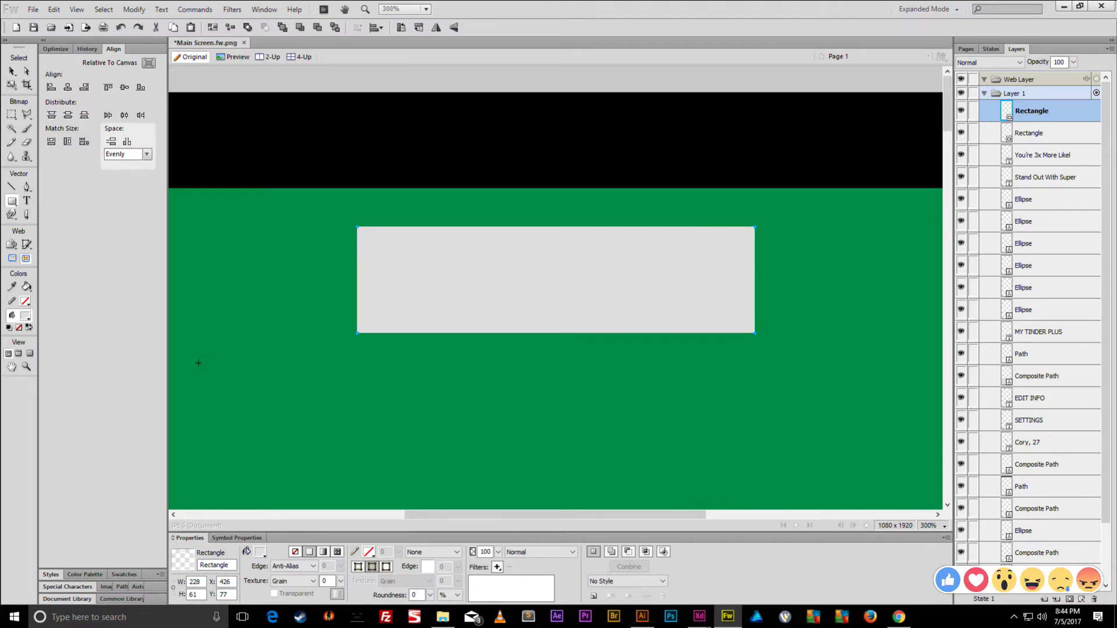
left_click(260, 552)
left_click(315, 429)
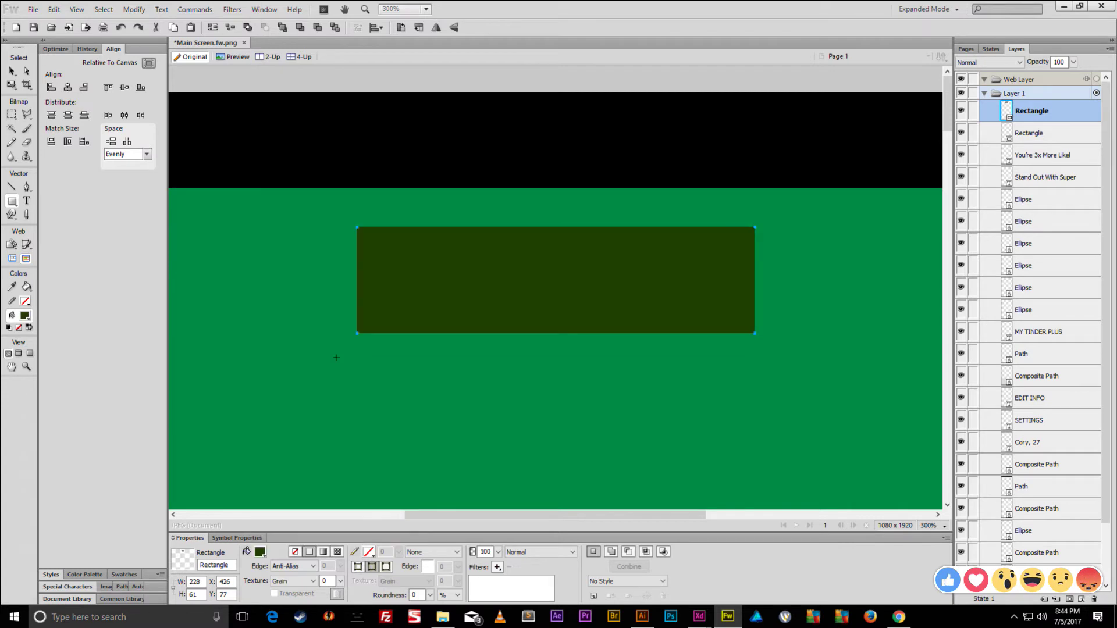
key("ctrl+z")
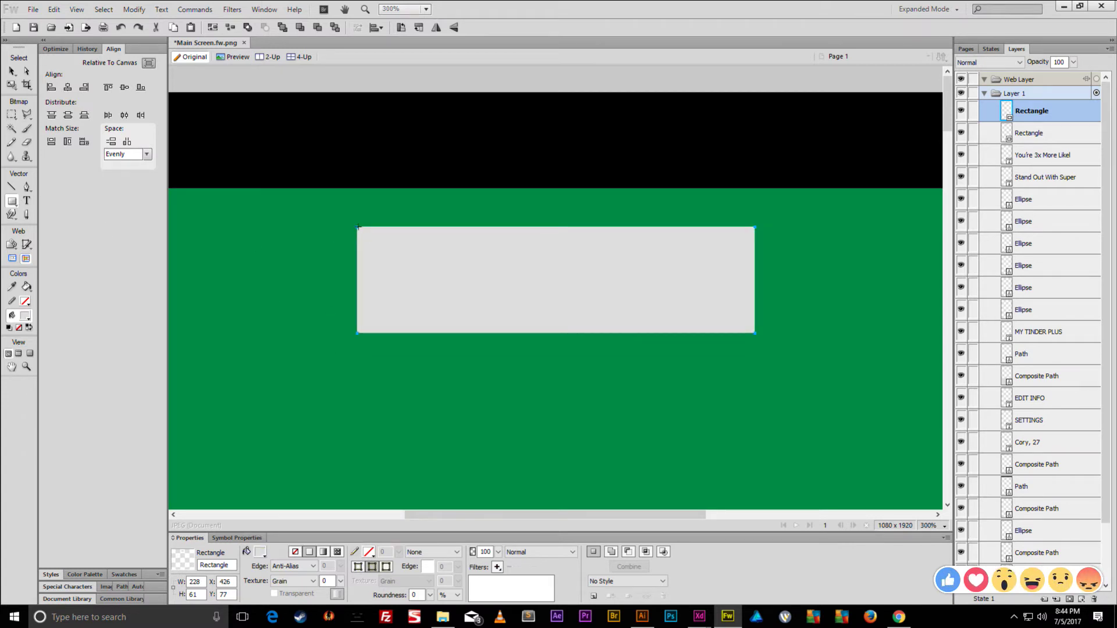
left_click_drag(358, 227, 358, 239)
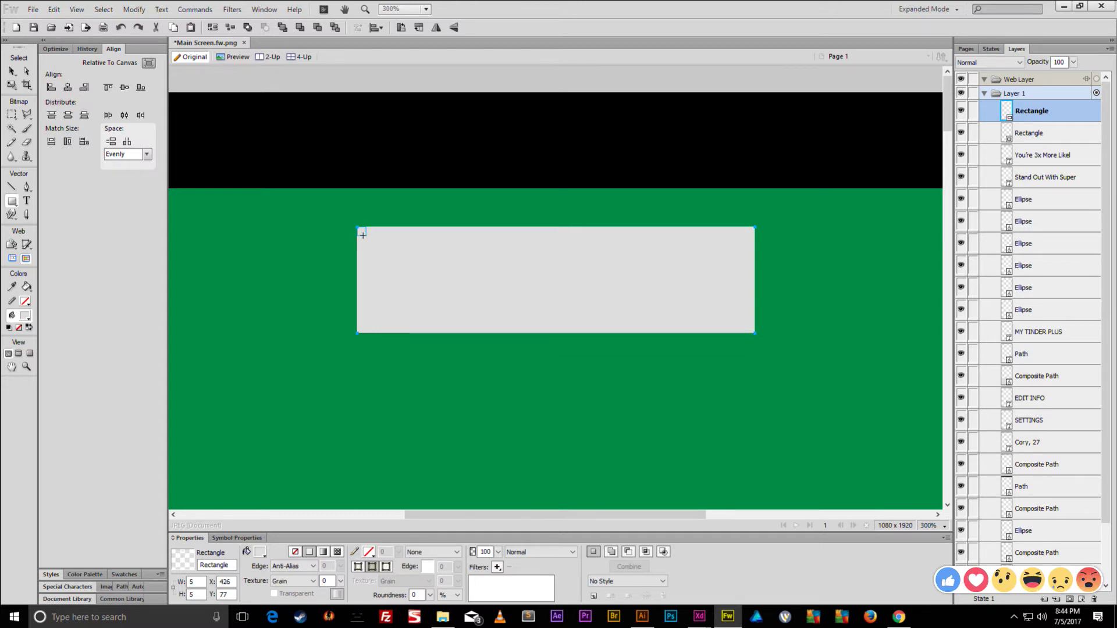
left_click_drag(366, 235, 370, 239)
- Fill the tiny square header green and shrink the top rectangle's height and width
left_click(12, 72)
left_click(260, 552)
left_click(290, 340)
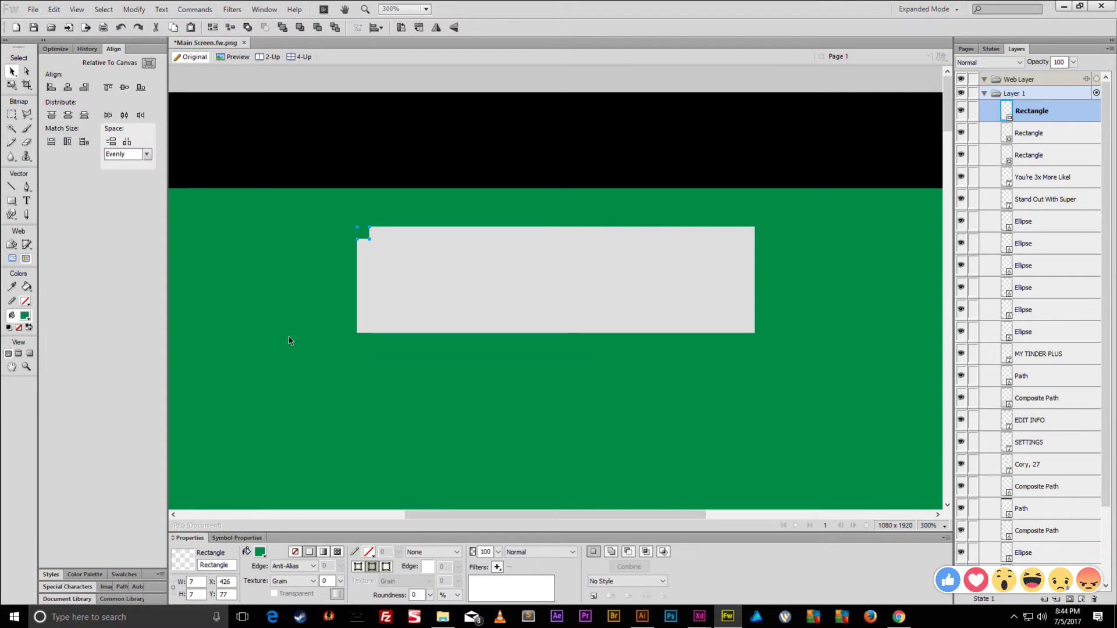
left_click(381, 260)
key("q")
left_click_drag(556, 227, 555, 238)
left_click_drag(359, 280, 370, 280)
key("Return")
key("v")
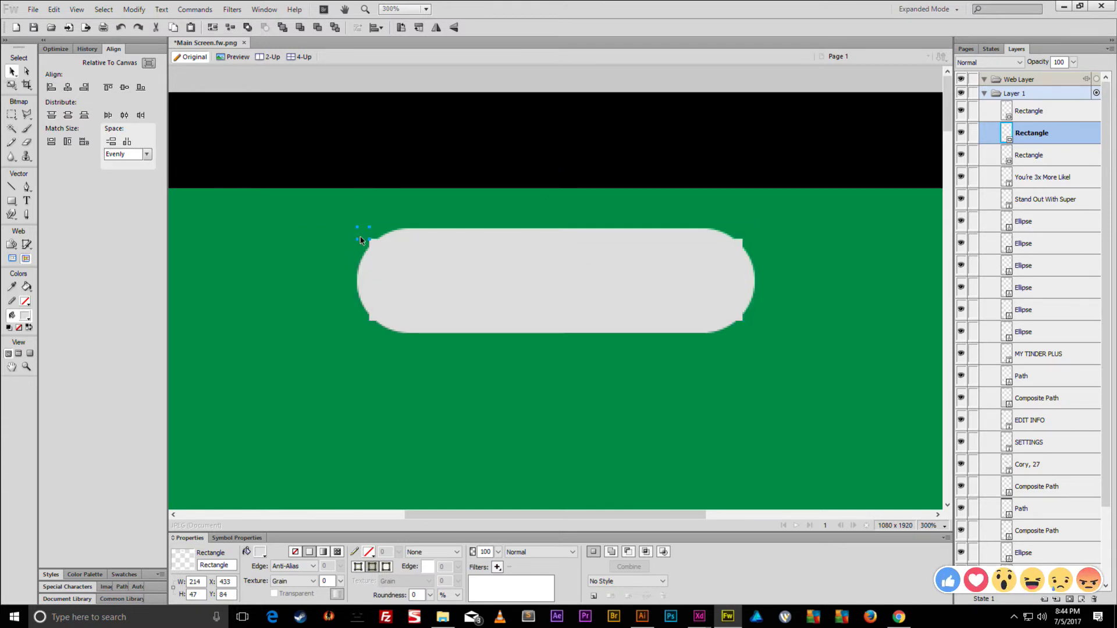
- Delete the corner square, fill the inner rectangle cyan and round it into a pill
left_click(361, 240)
key("Delete")
left_click(434, 274)
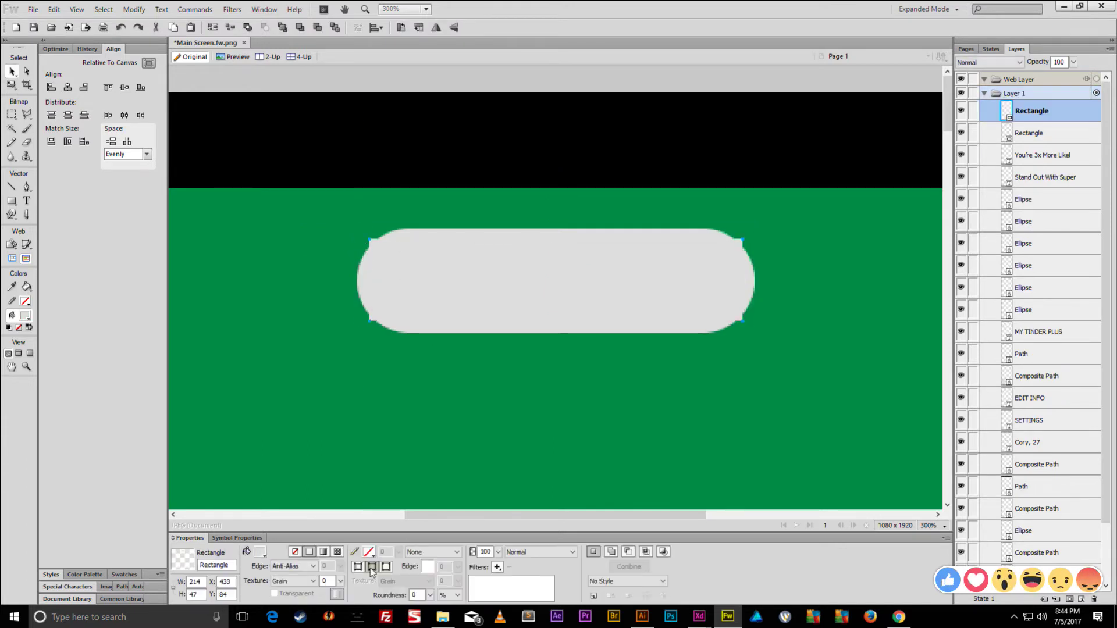
left_click(260, 551)
left_click(352, 431)
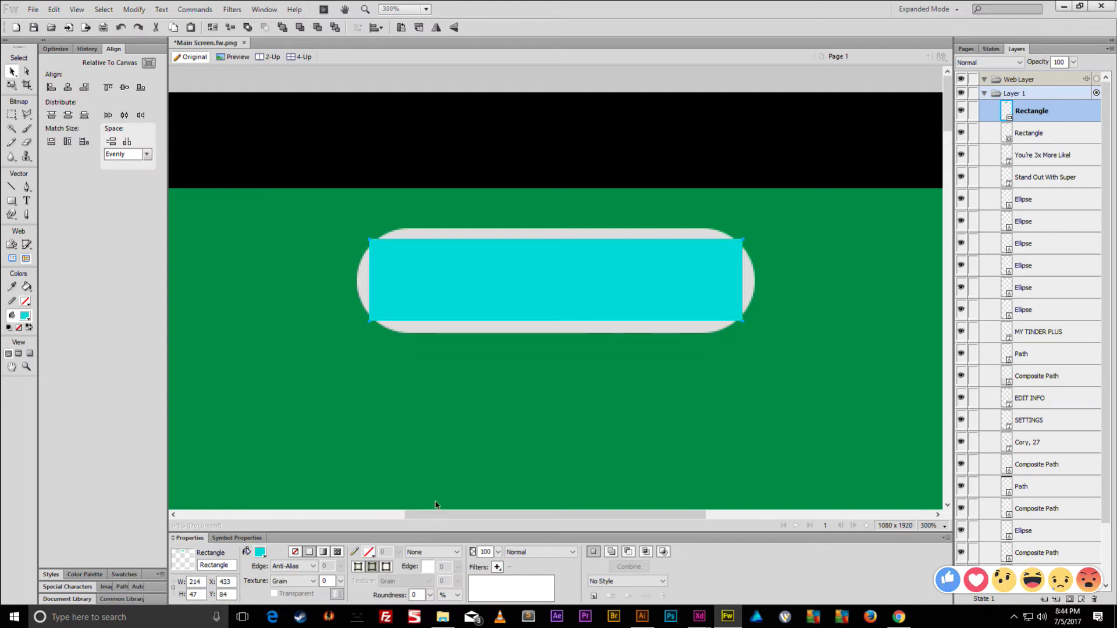
left_click_drag(430, 595, 442, 419)
- Set the cyan pill's height to 48
key("ctrl+minus")
key("ctrl+minus")
key("ctrl+minus")
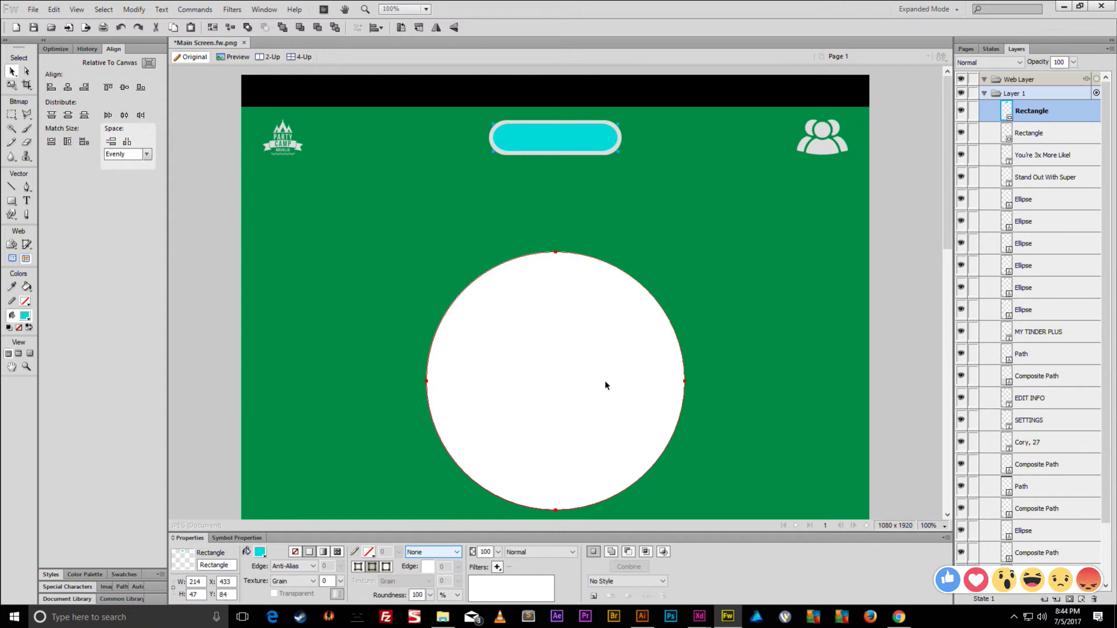
key("ctrl+equal")
key("ctrl+equal")
key("ctrl+equal")
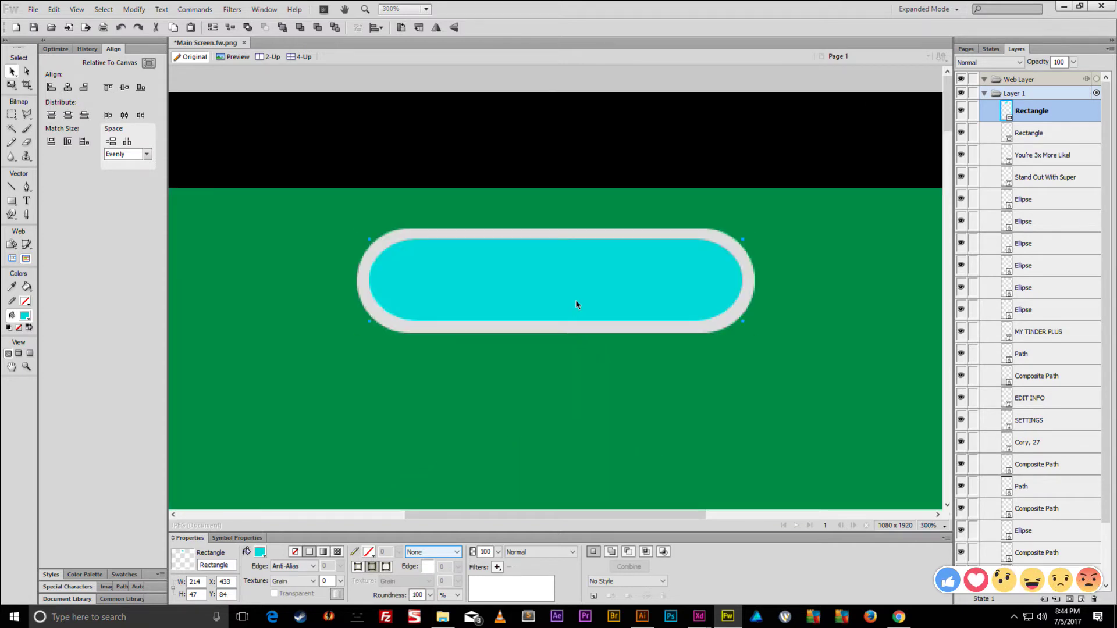
left_click_drag(198, 595, 195, 596)
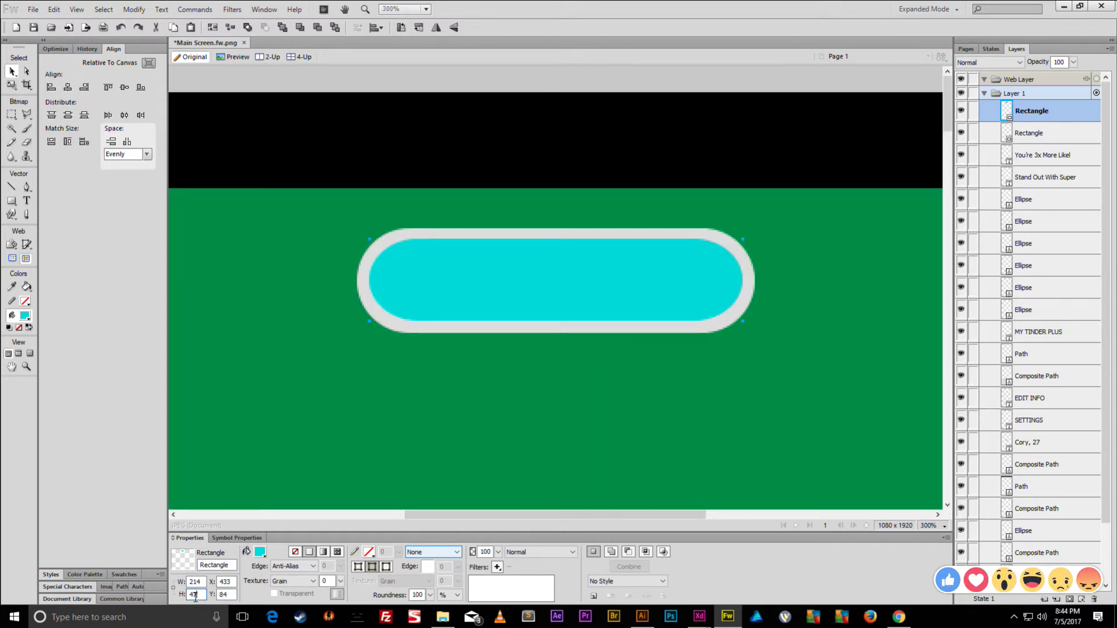
type("8")
key("Return")
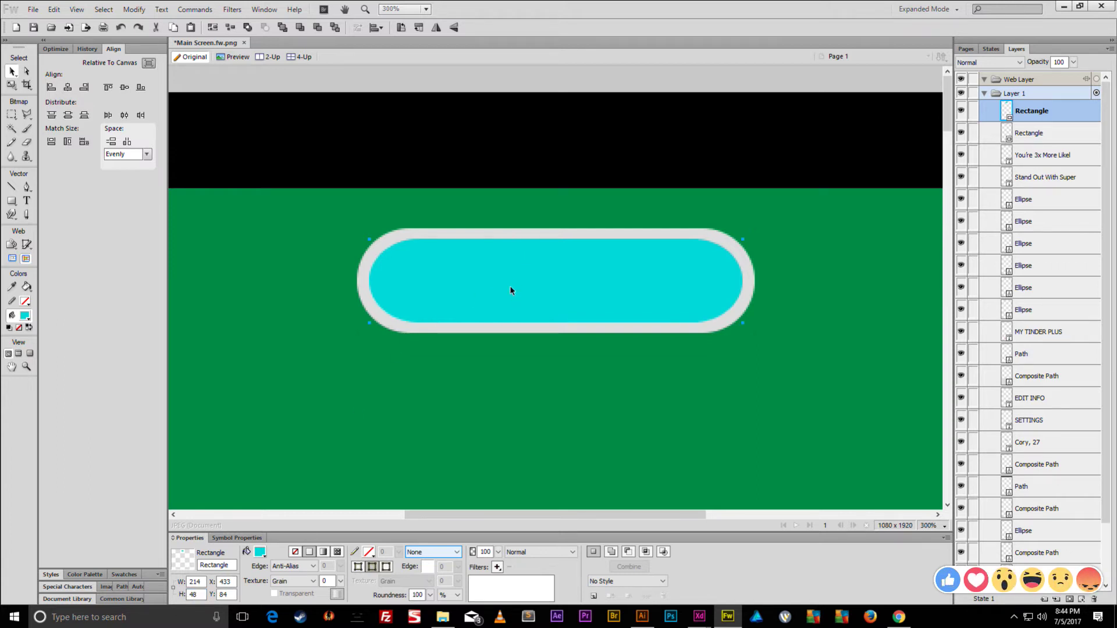
key("ctrl+5")
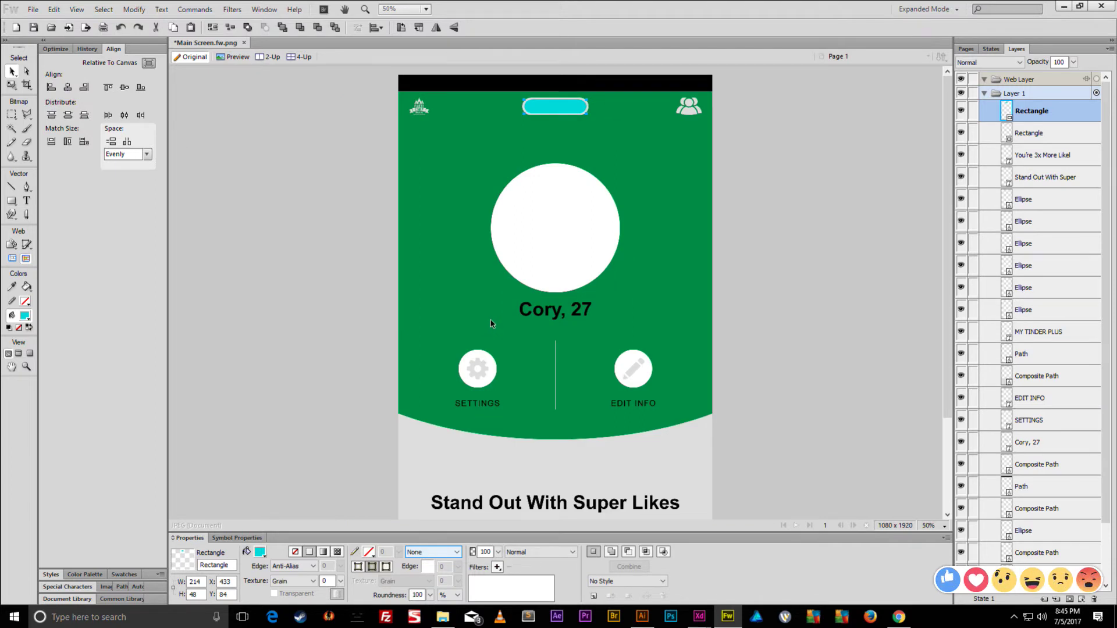
- Scale the cyan inner pill a few pixels taller and wider
key("ctrl+4")
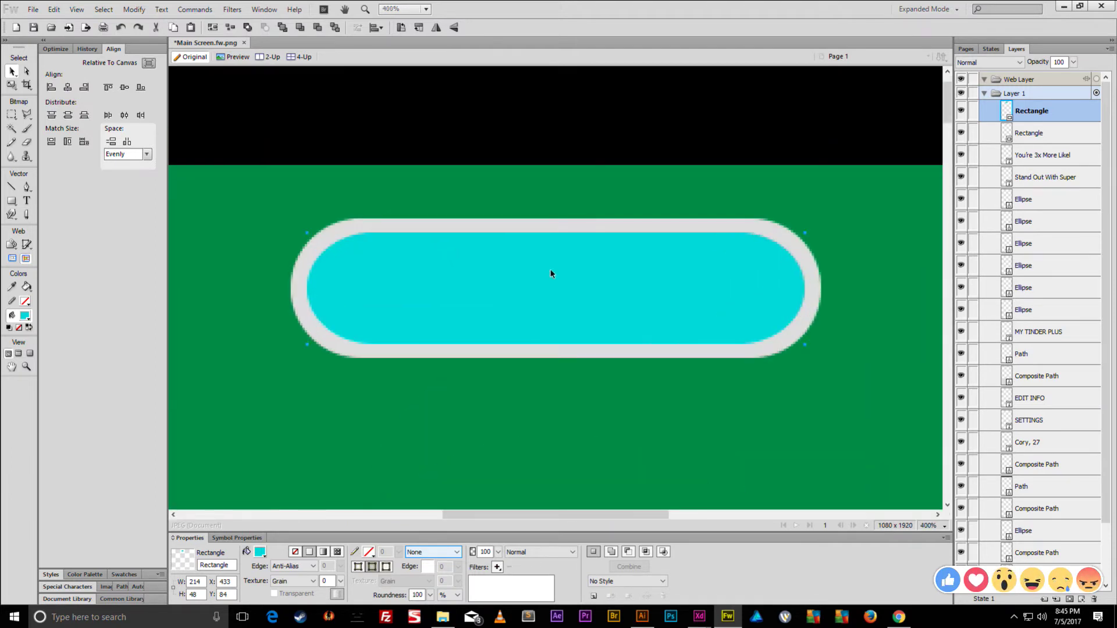
key("q")
left_click_drag(556, 232, 556, 230)
left_click_drag(805, 288, 806, 288)
key("v")
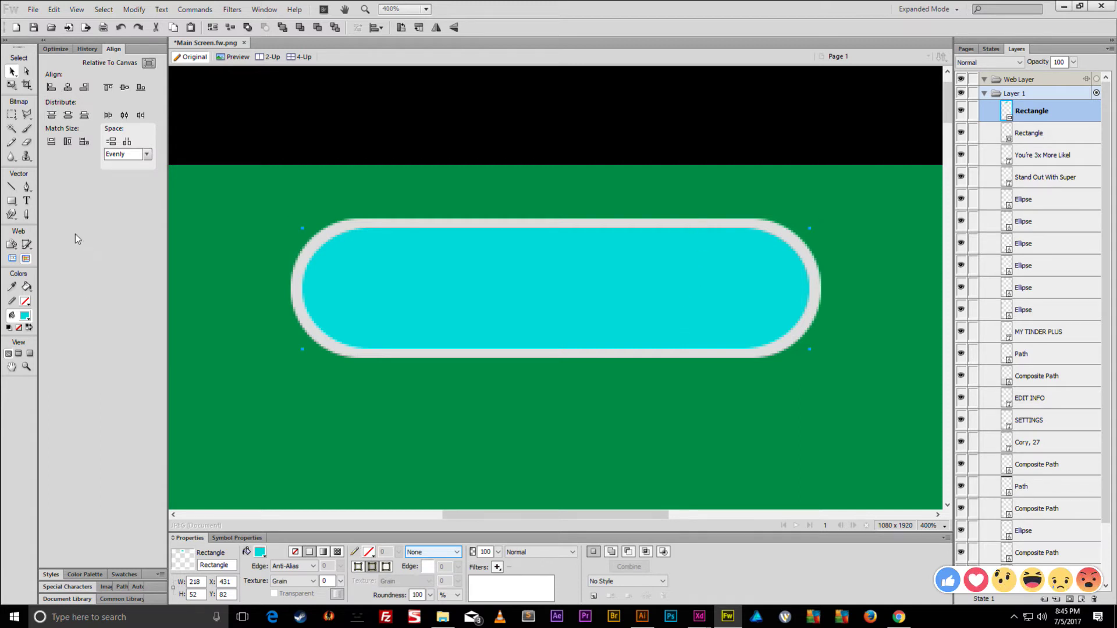
- Draw a rectangle over the pill area and pull its left edge to the centre guide
left_click(12, 201)
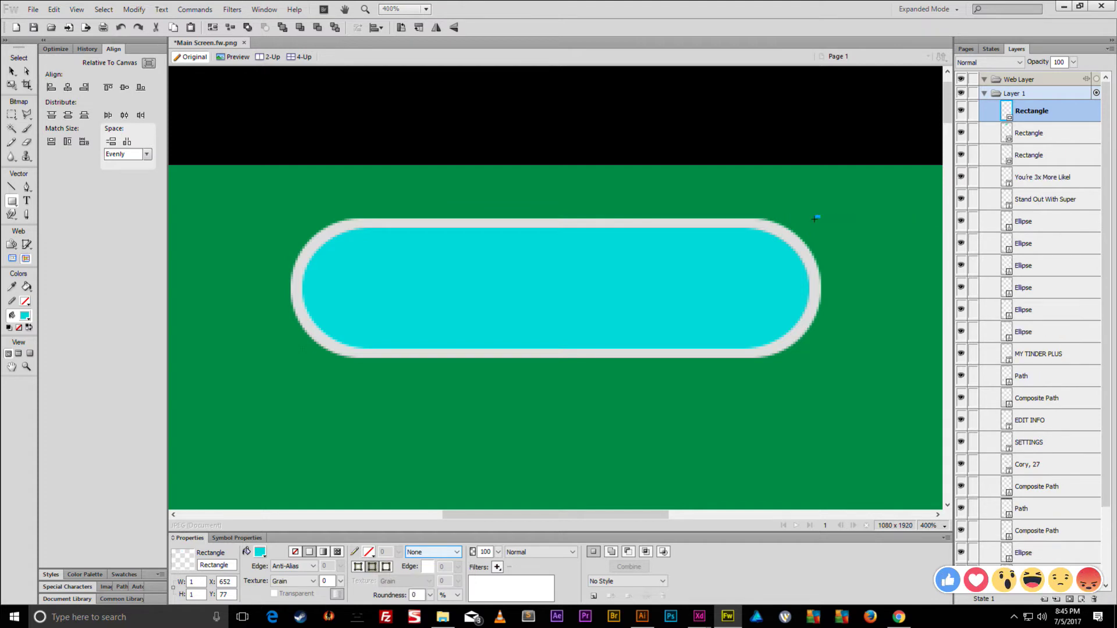
key("v")
left_click(818, 224)
key("u")
mouse_move(818, 220)
left_mouse_down()
mouse_move(656, 352)
mouse_move(323, 369)
mouse_move(255, 356)
mouse_move(291, 359)
left_mouse_up()
key("v")
key("q")
left_click_drag(465, 303, 556, 306)
key("v")
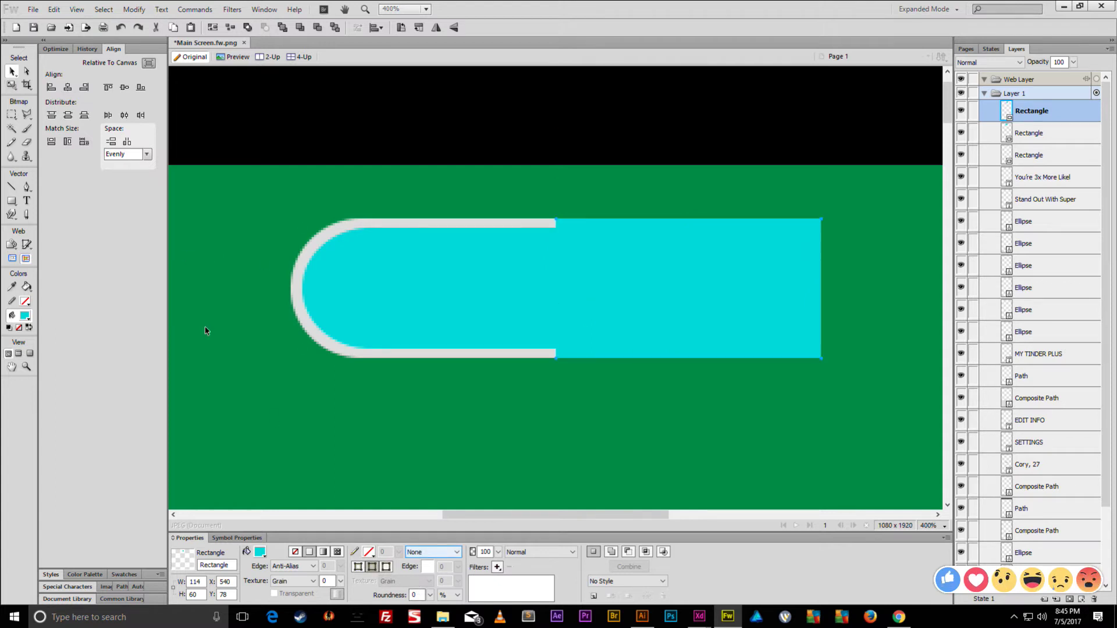
- Draw a 114×60 knob on the right half with Roundness 100 and delete the extra rectangle
left_click(12, 200)
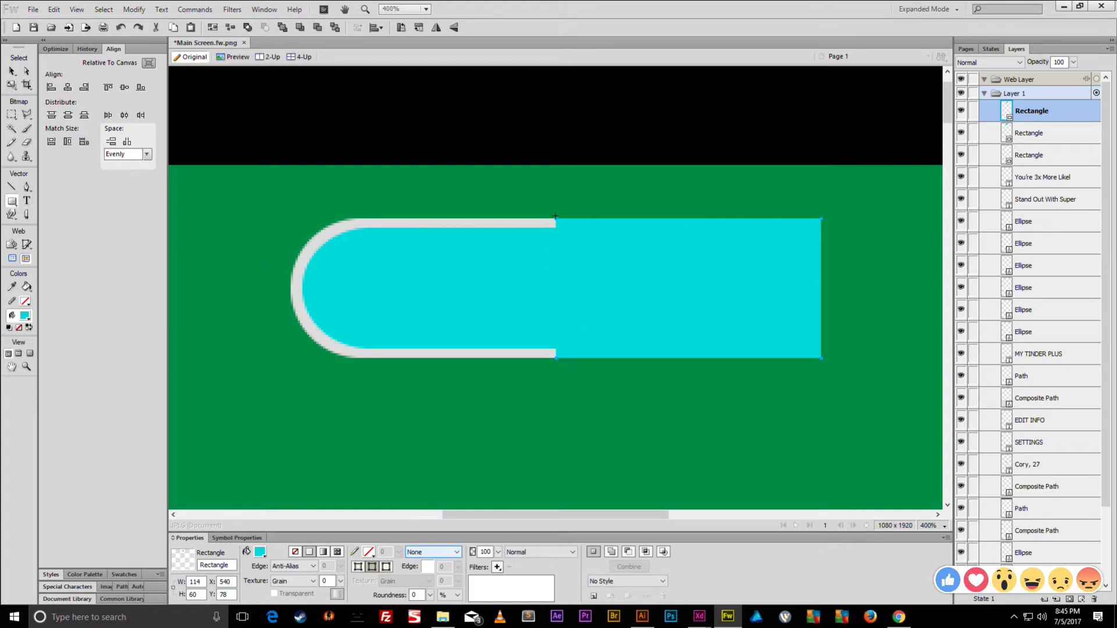
left_click_drag(652, 298, 821, 358)
left_click_drag(434, 602, 441, 402)
key("v")
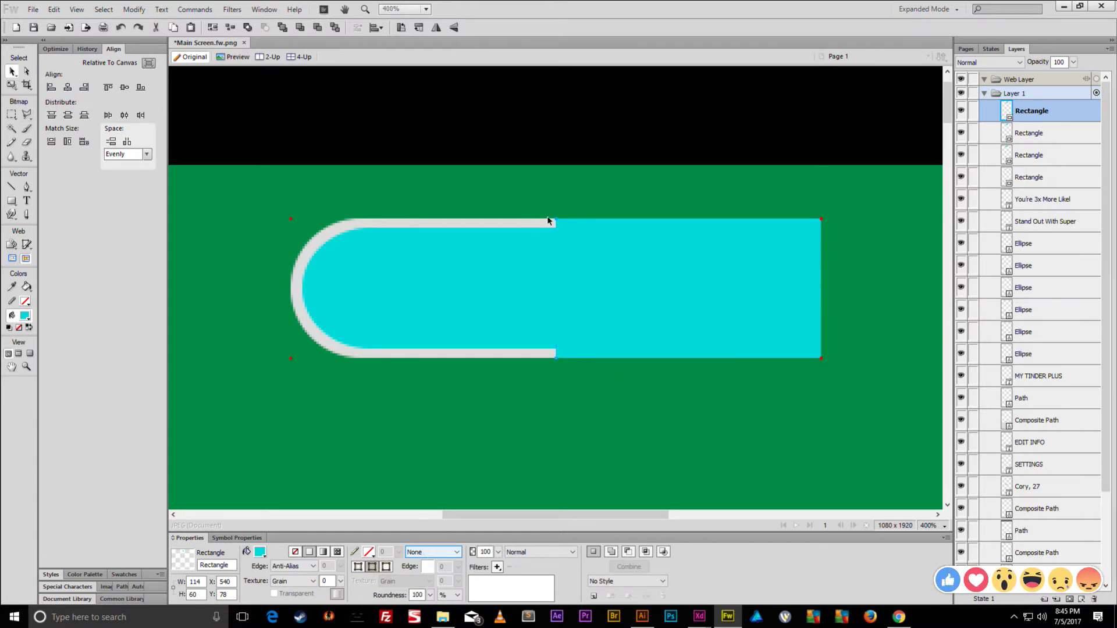
key("Delete")
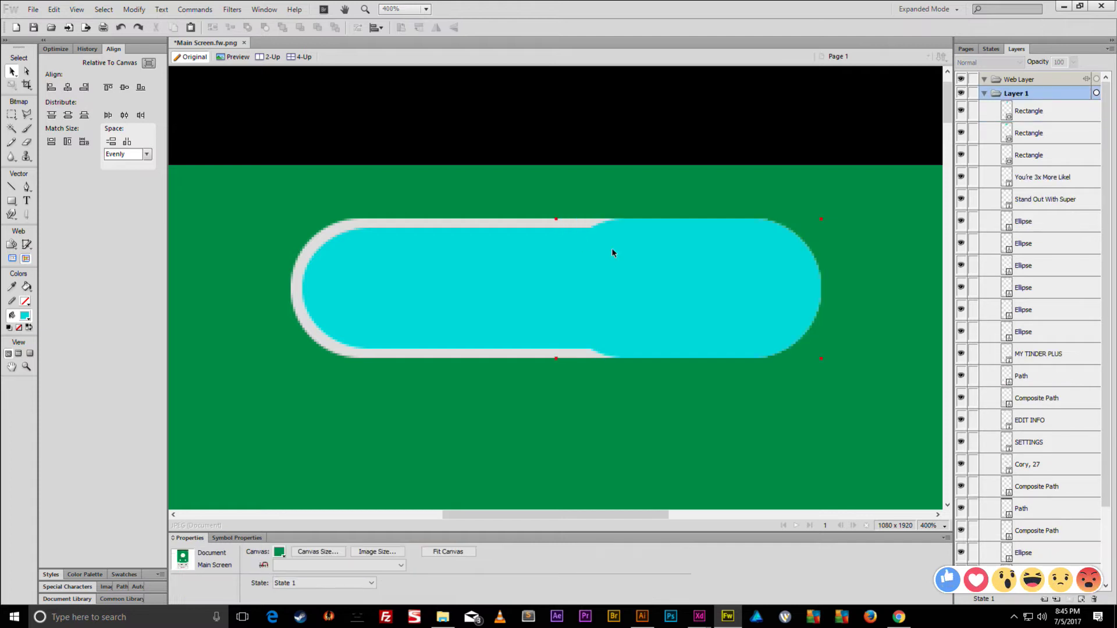
left_click(612, 253)
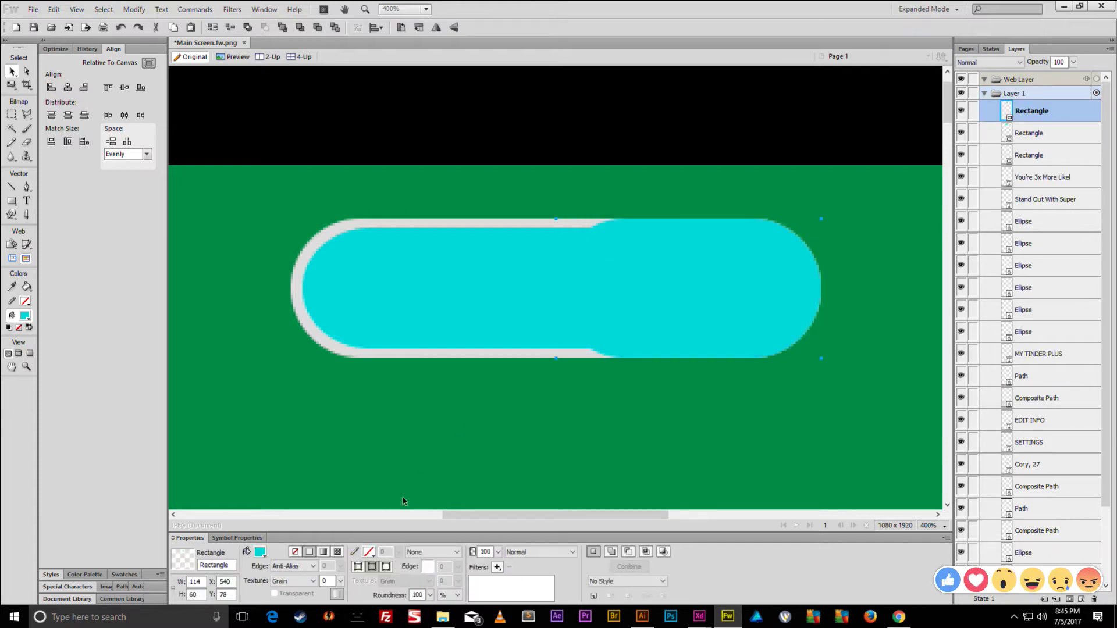
- Fill the knob with a linear gradient and angle its handles diagonally
left_click(325, 553)
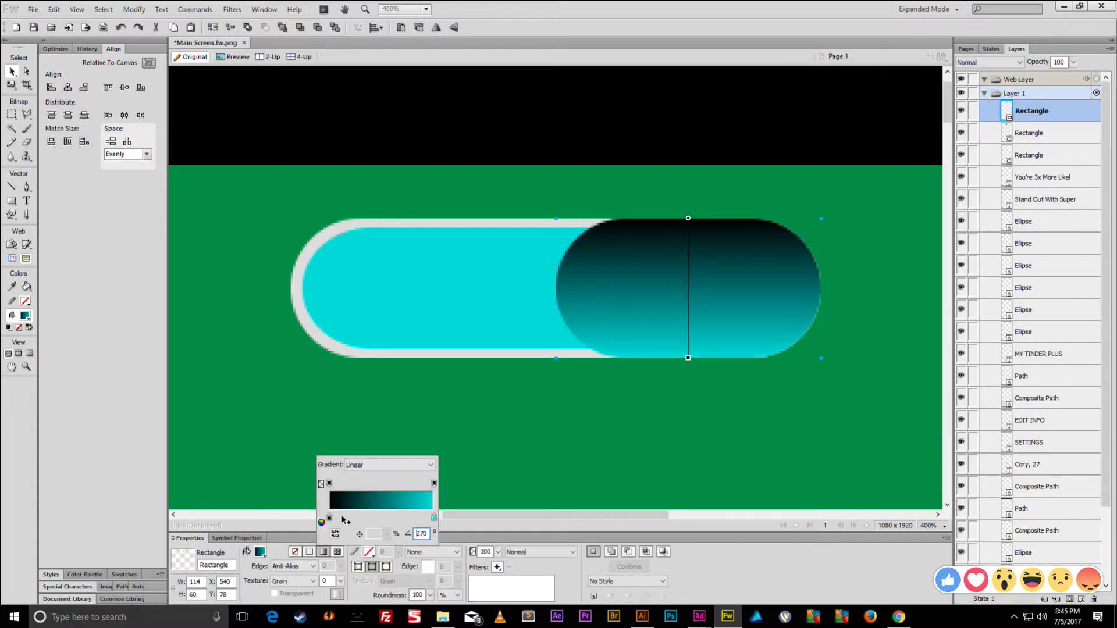
key("Tab")
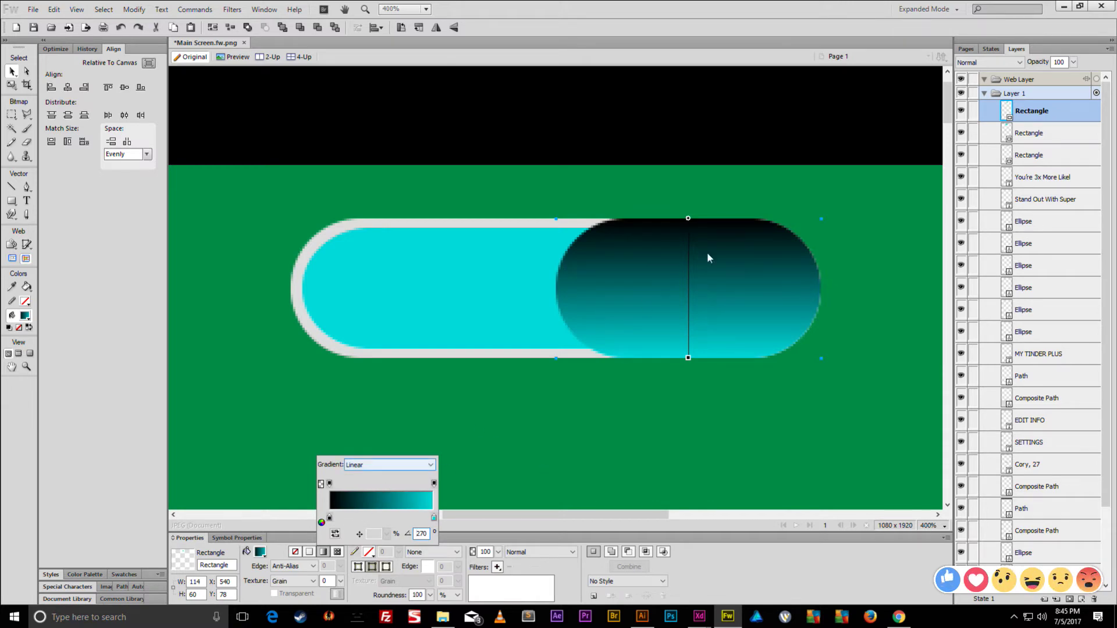
left_click_drag(688, 220, 621, 205)
left_click_drag(623, 343, 798, 375)
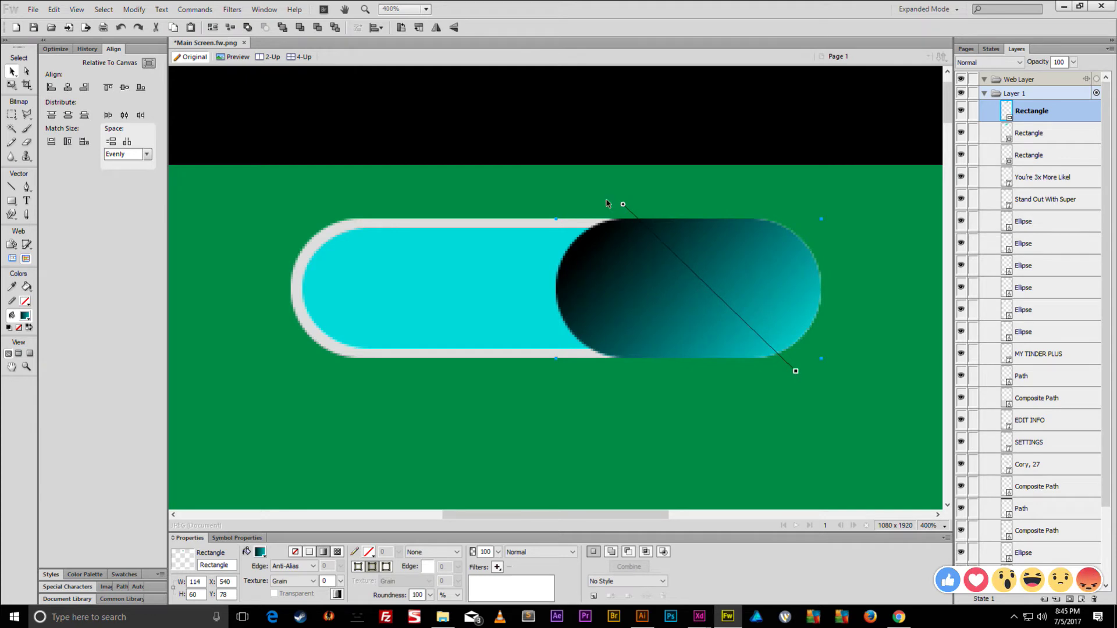
left_click_drag(623, 204, 590, 182)
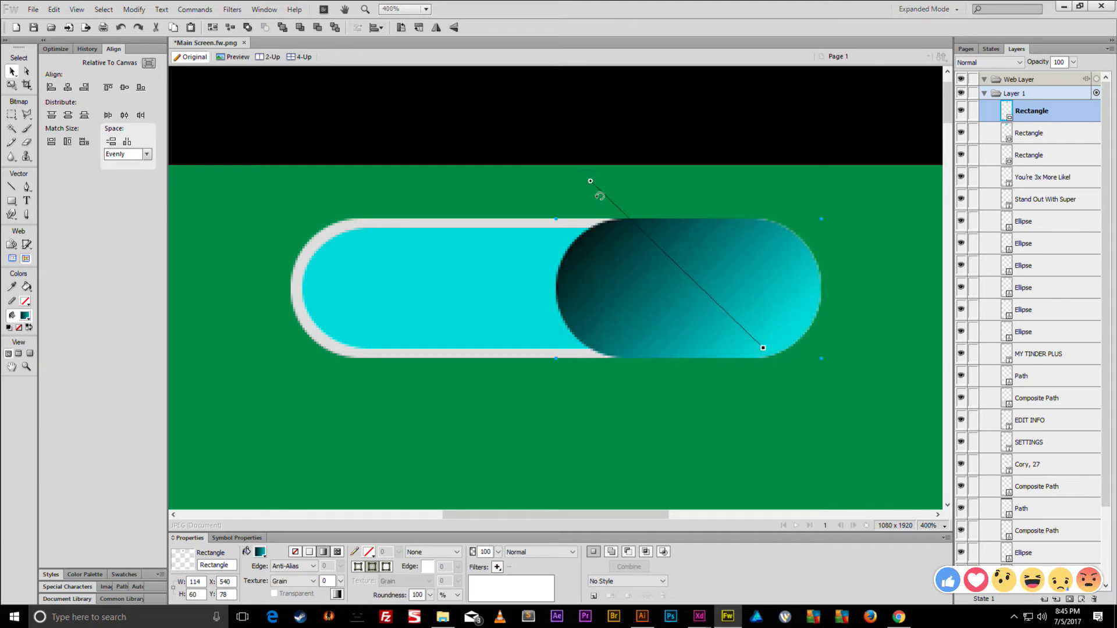
left_click_drag(763, 349, 810, 370)
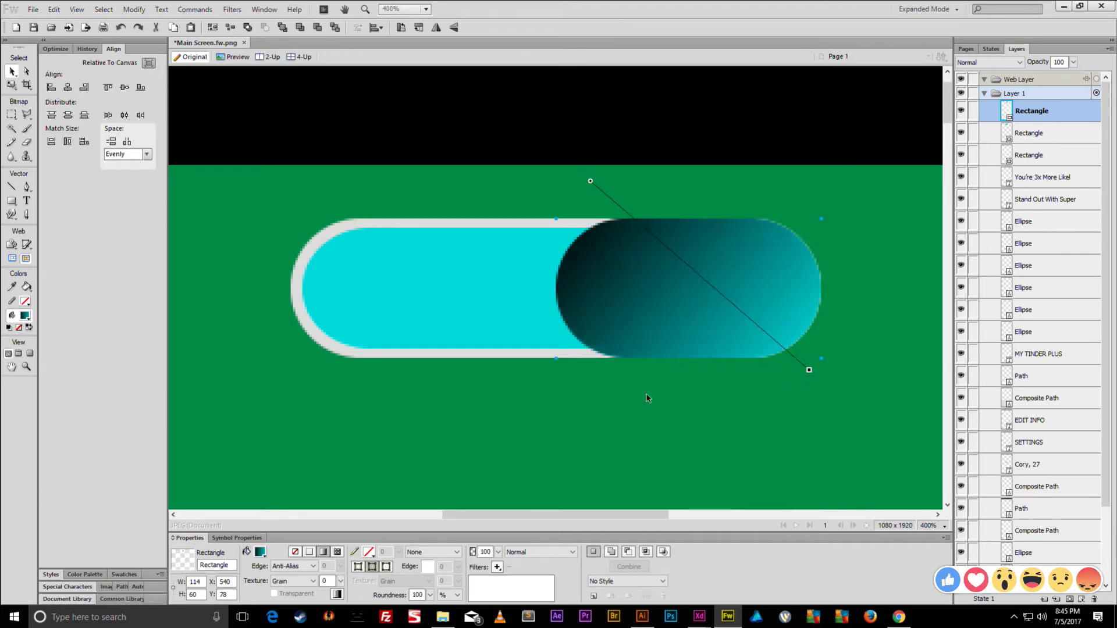
- Set the gradient stops to light salmon red, red near the middle, and orange
left_click(260, 552)
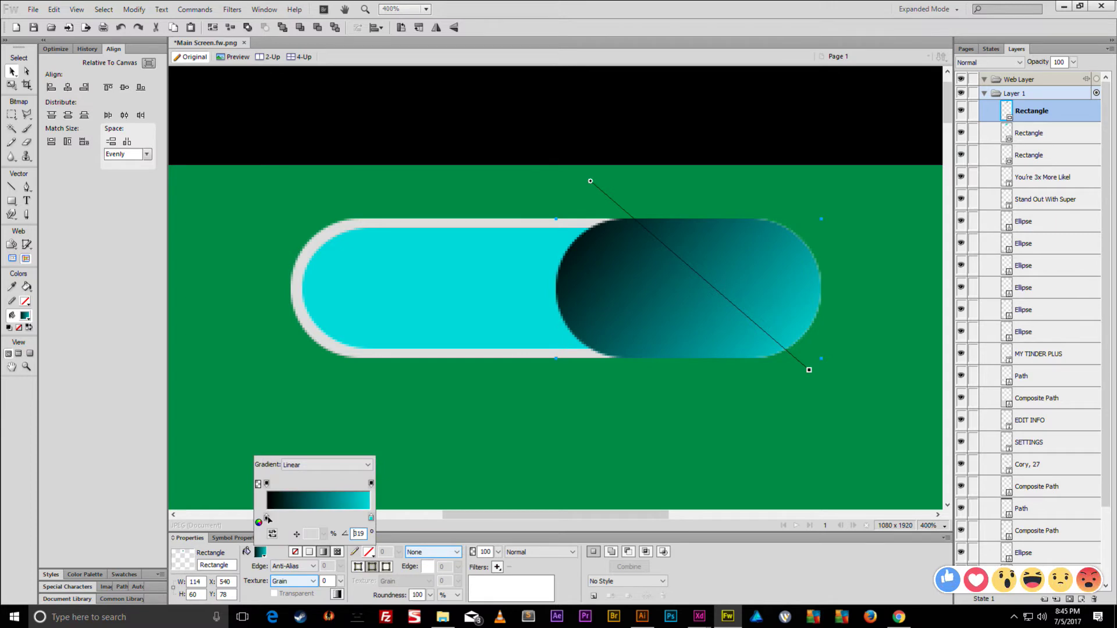
left_click(267, 518)
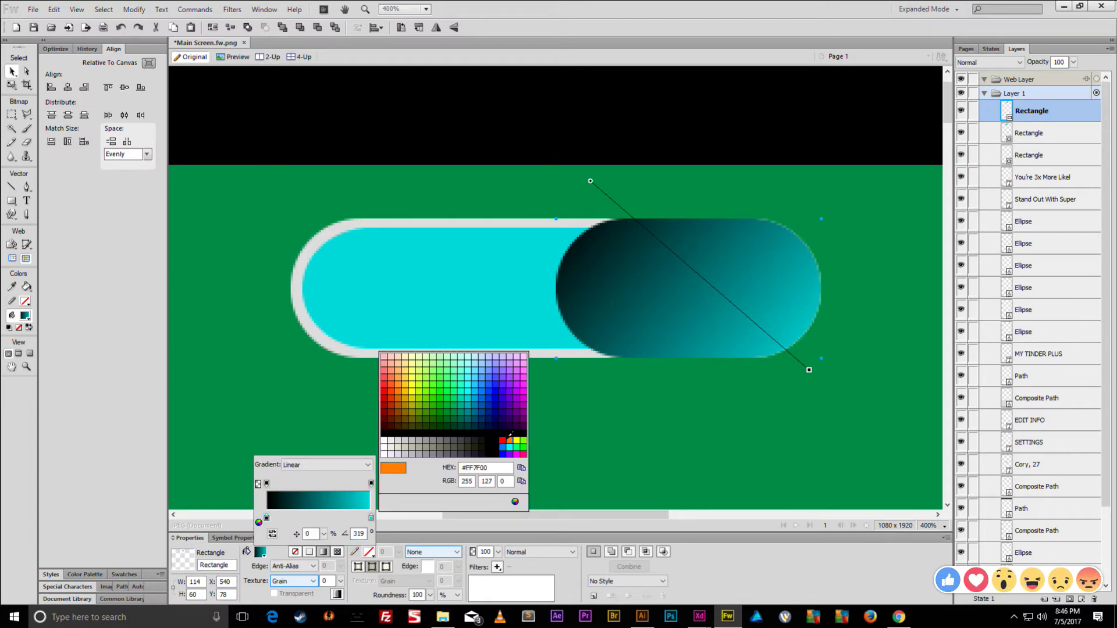
left_click(385, 364)
left_click(371, 517)
left_click(510, 447)
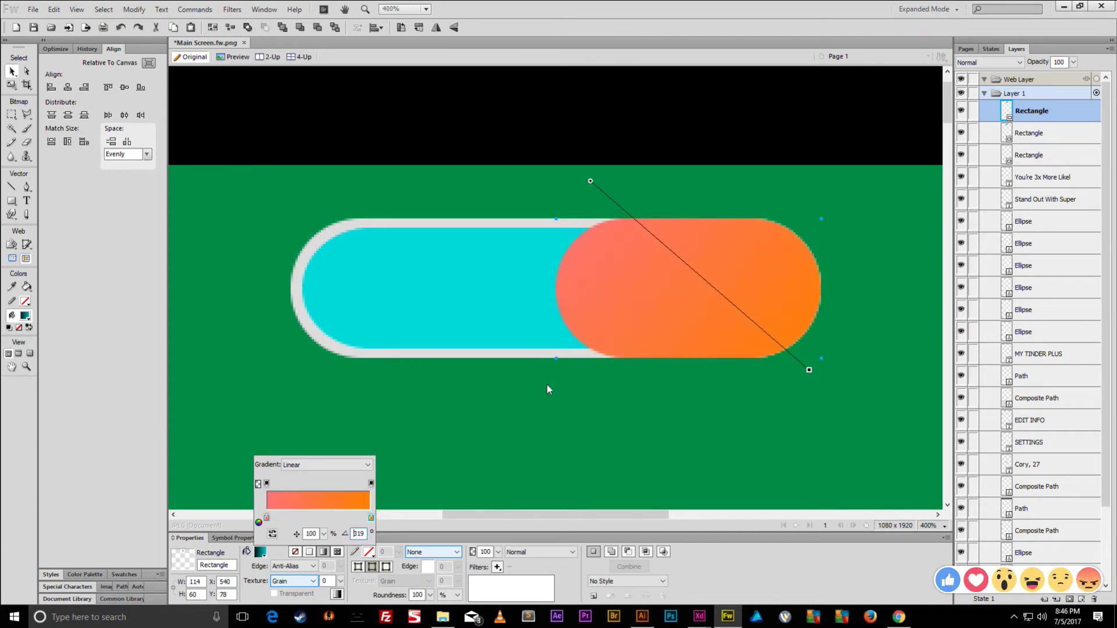
left_click_drag(267, 518, 284, 517)
left_click(270, 518)
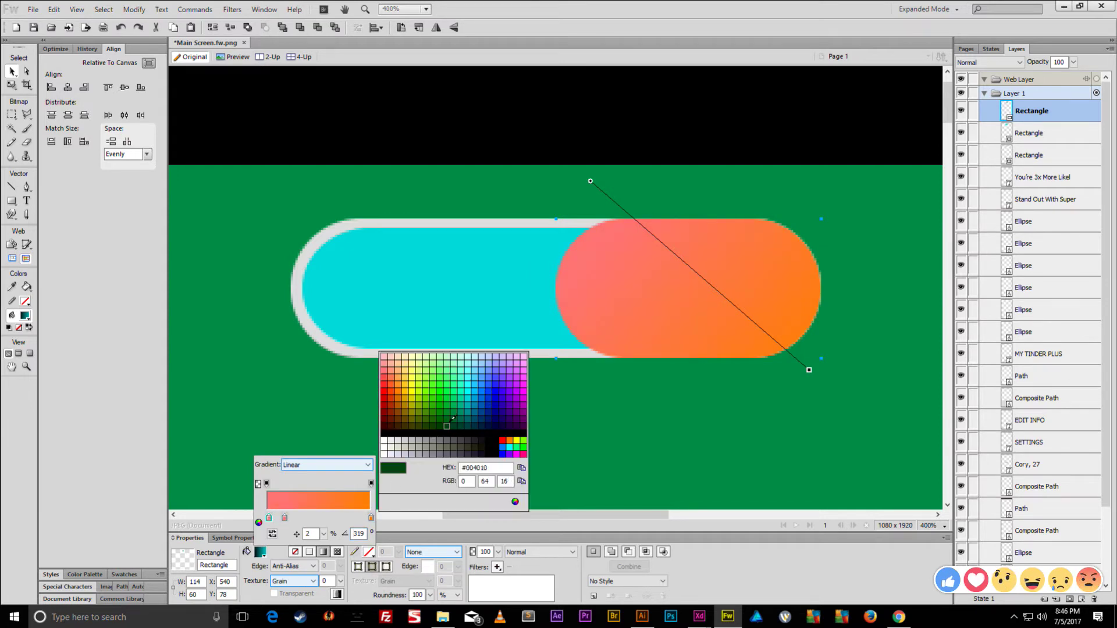
left_click(503, 439)
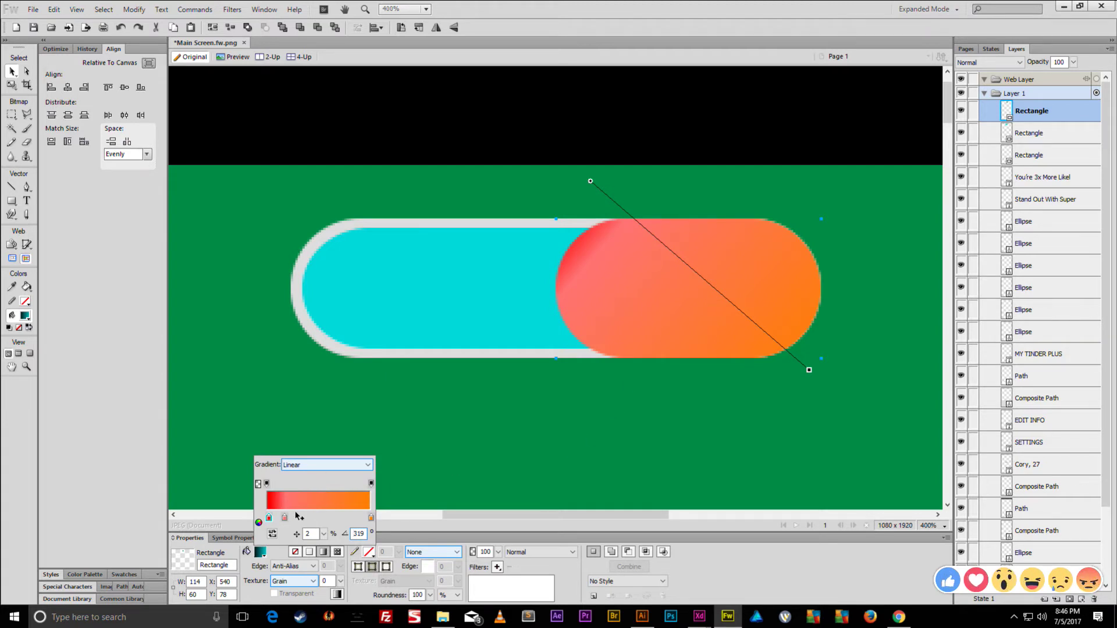
left_click_drag(285, 518, 321, 518)
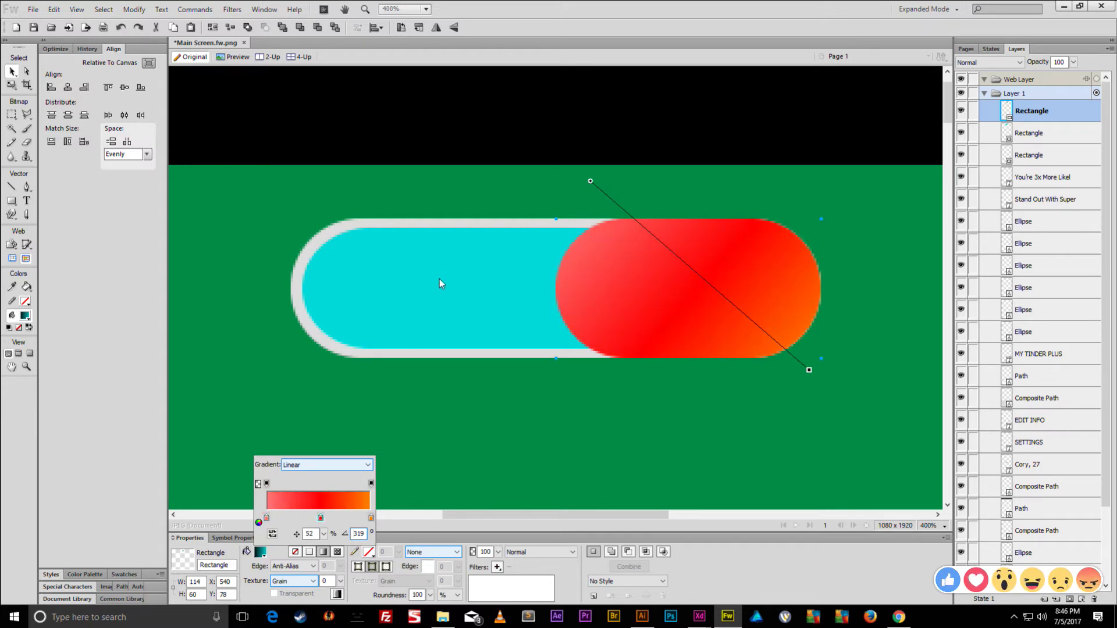
left_click(415, 218)
- Punch the inner shape out of the grey track, leaving a hollow outline ring
left_click(418, 249, "shift")
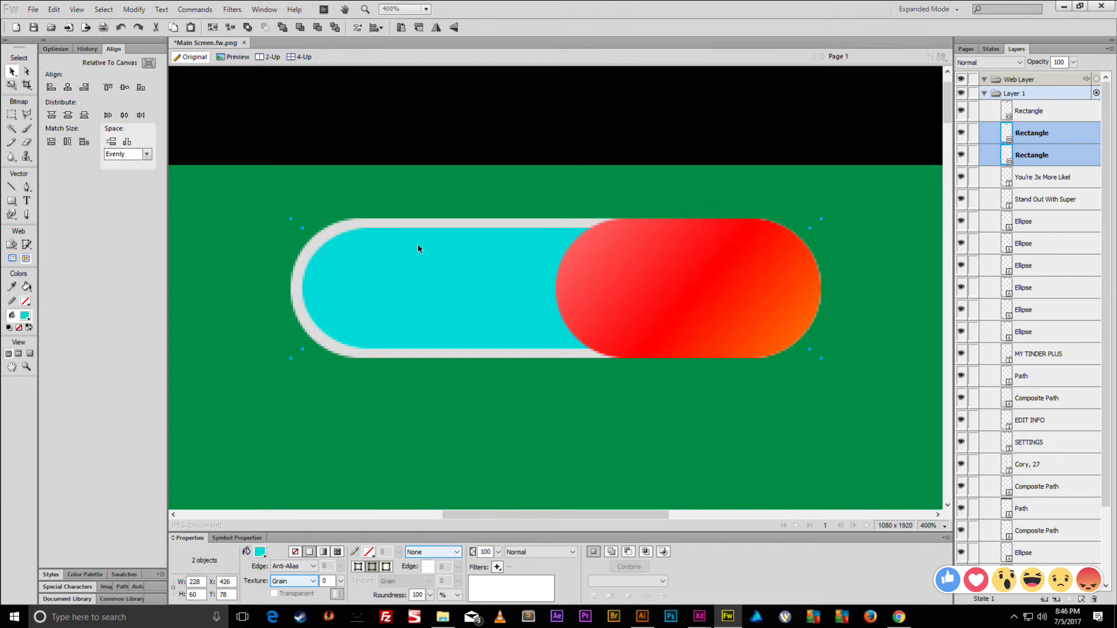
key("ctrl+shift+p")
left_click(134, 10)
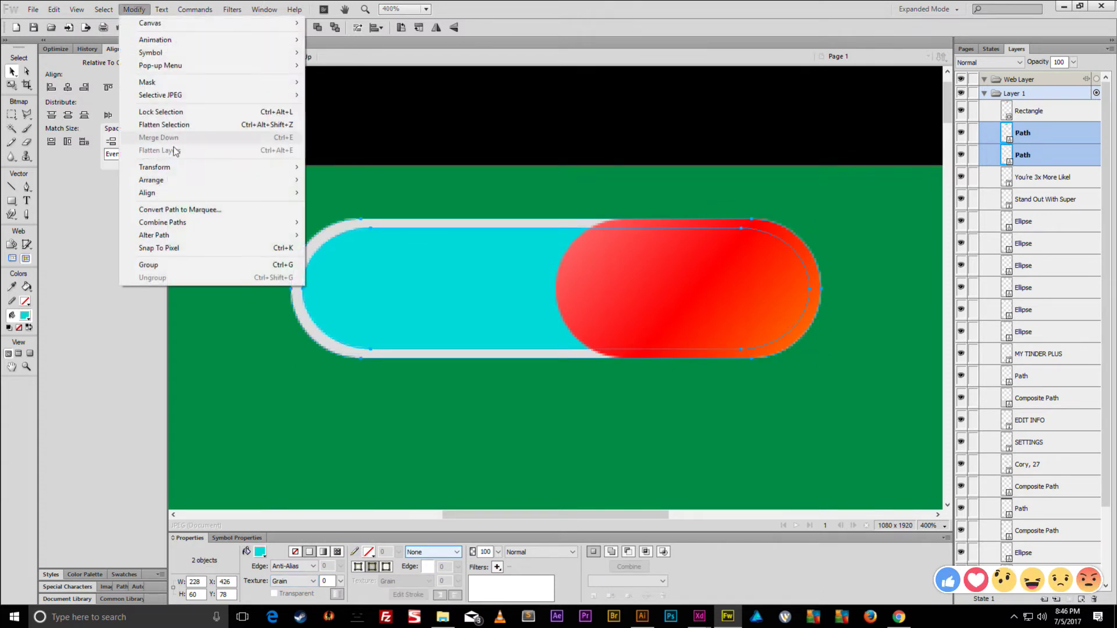
mouse_move(203, 222)
left_click(347, 278)
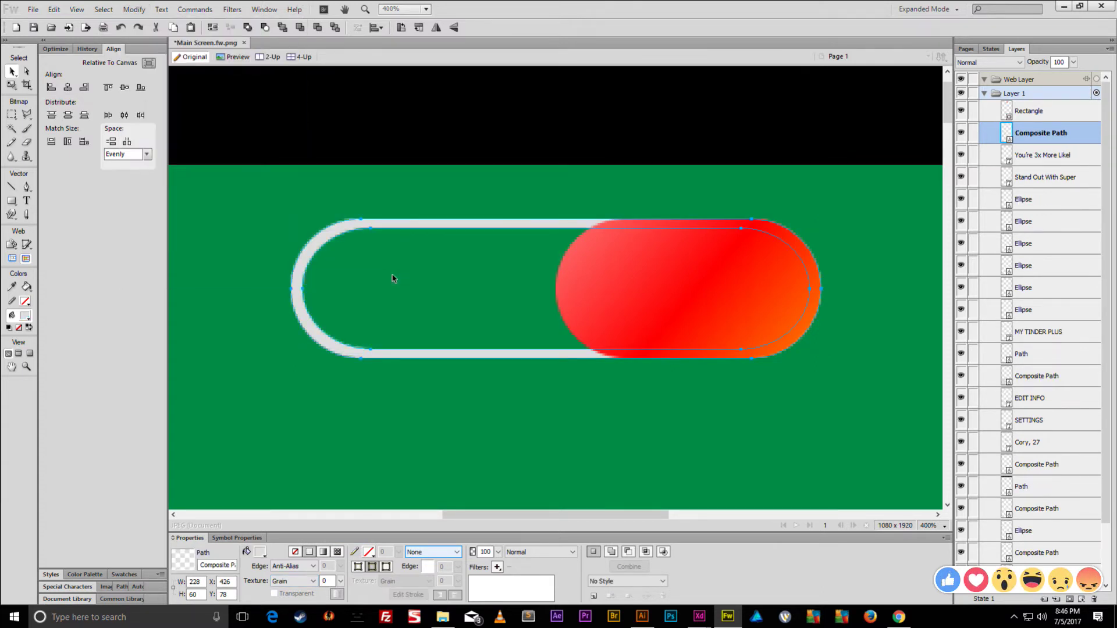
key("ctrl+1")
left_click(194, 222)
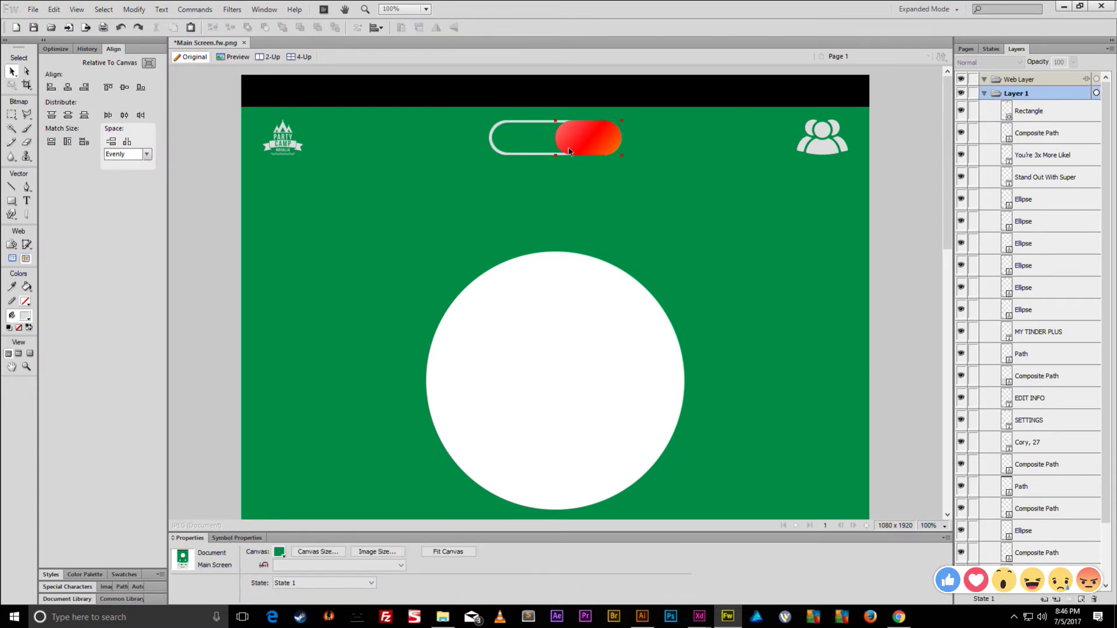
- Shorten the track by nudging its left-end points 10 px right
left_click(584, 136)
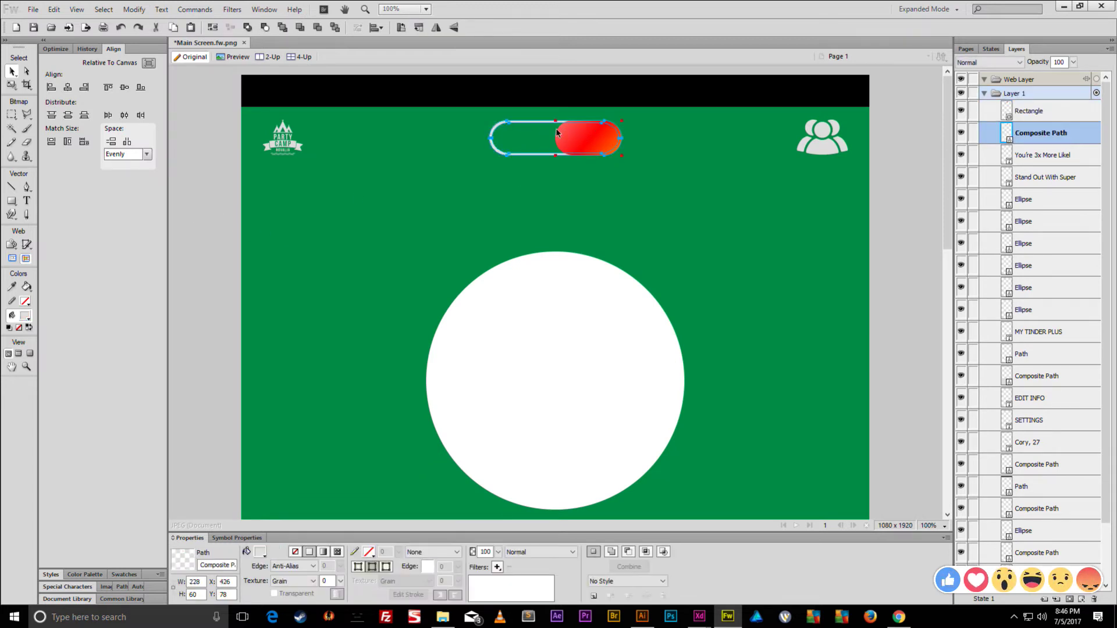
left_click(26, 71)
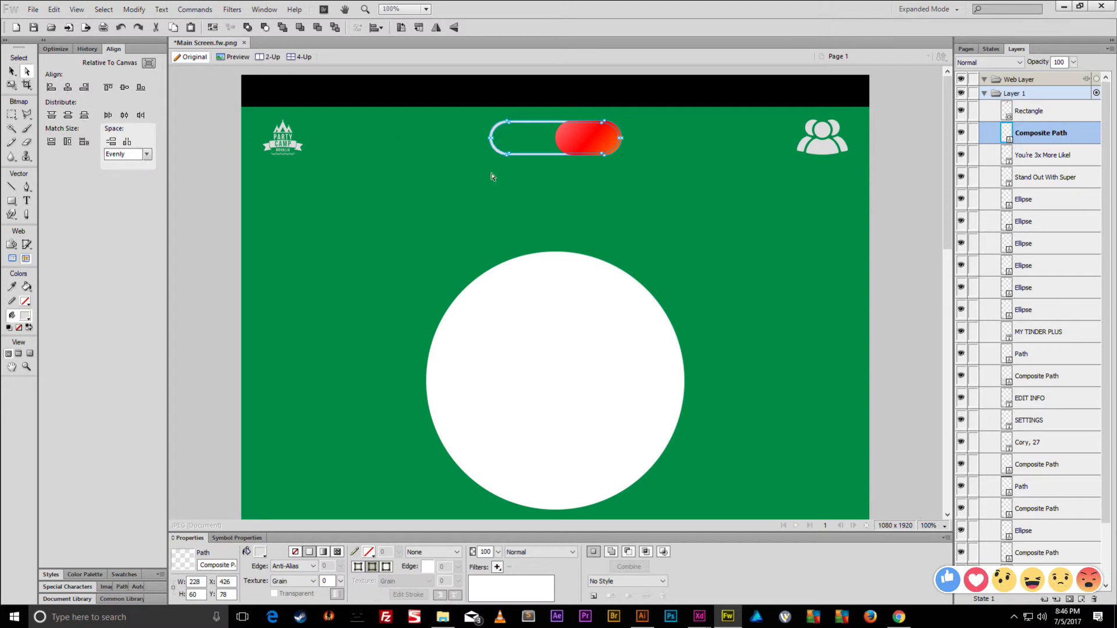
left_click_drag(521, 127, 466, 185)
key("shift+Right")
key("shift+Right")
key("shift+Right")
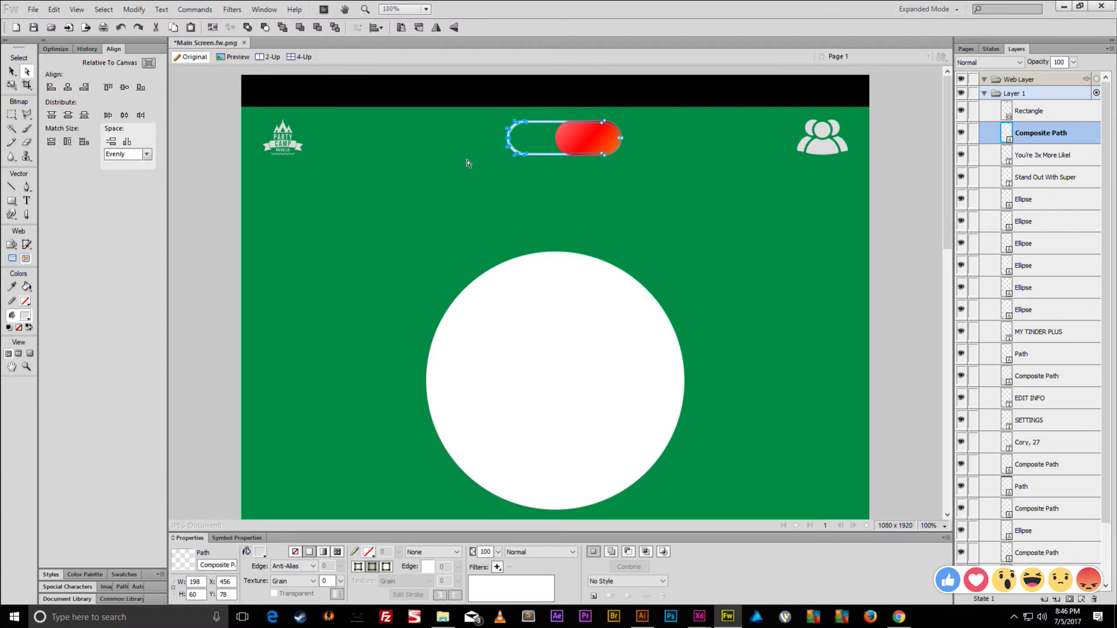
key("shift+Left")
key("shift+Left")
key("shift+Left")
key("shift+Right")
left_click(12, 71)
- Group the knob and track, centre them horizontally on the canvas, then ungroup
left_click_drag(646, 117, 411, 179)
key("ctrl+g")
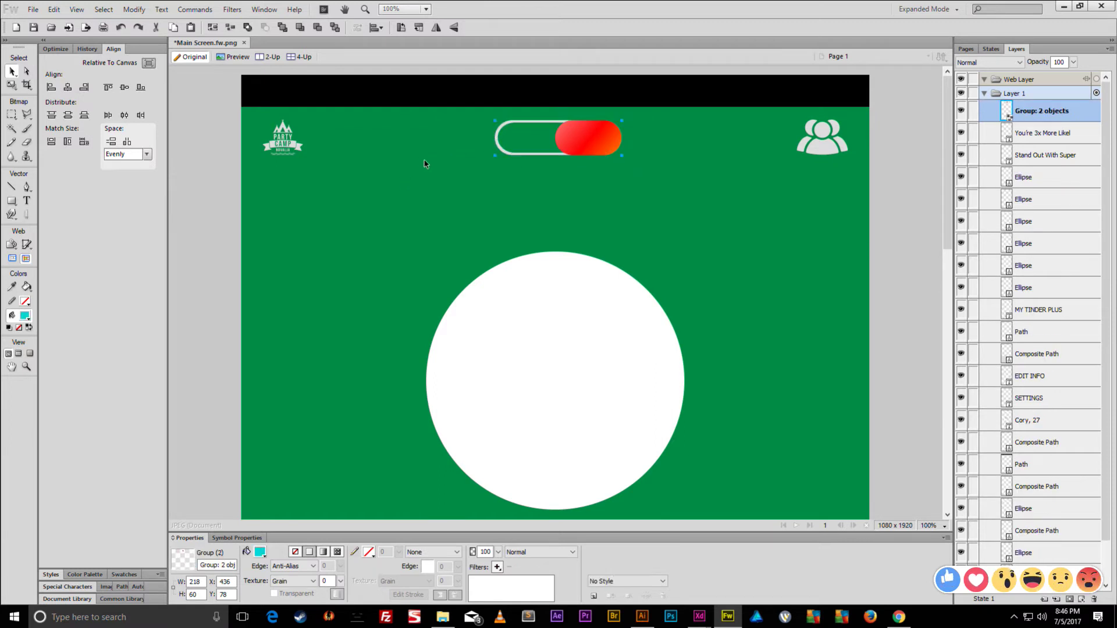
left_click(67, 86)
key("ctrl+shift+g")
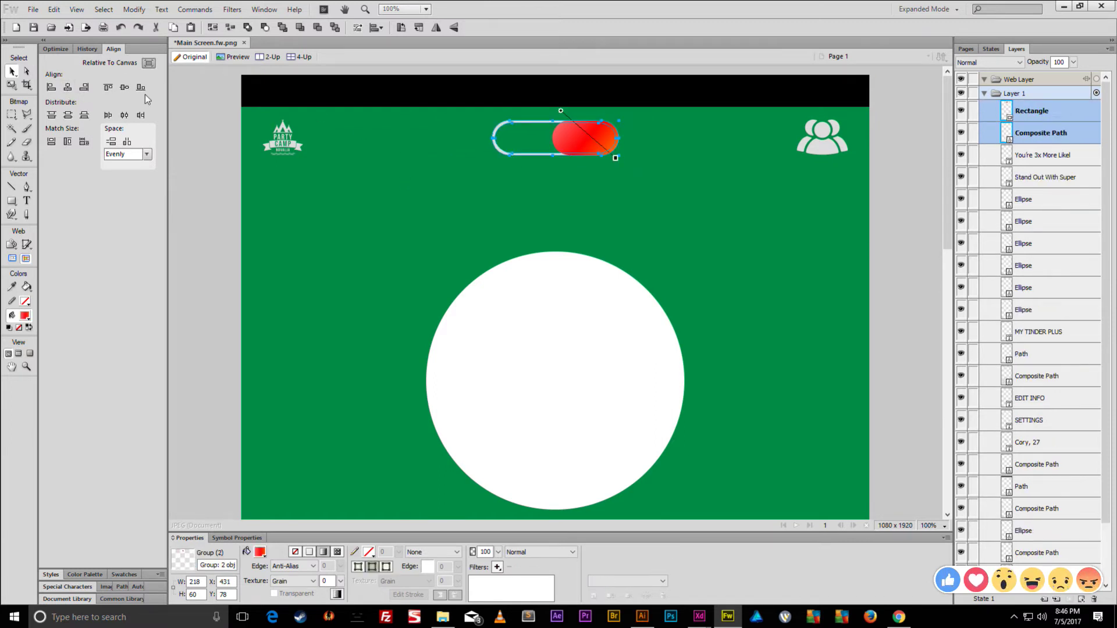
left_click(513, 200)
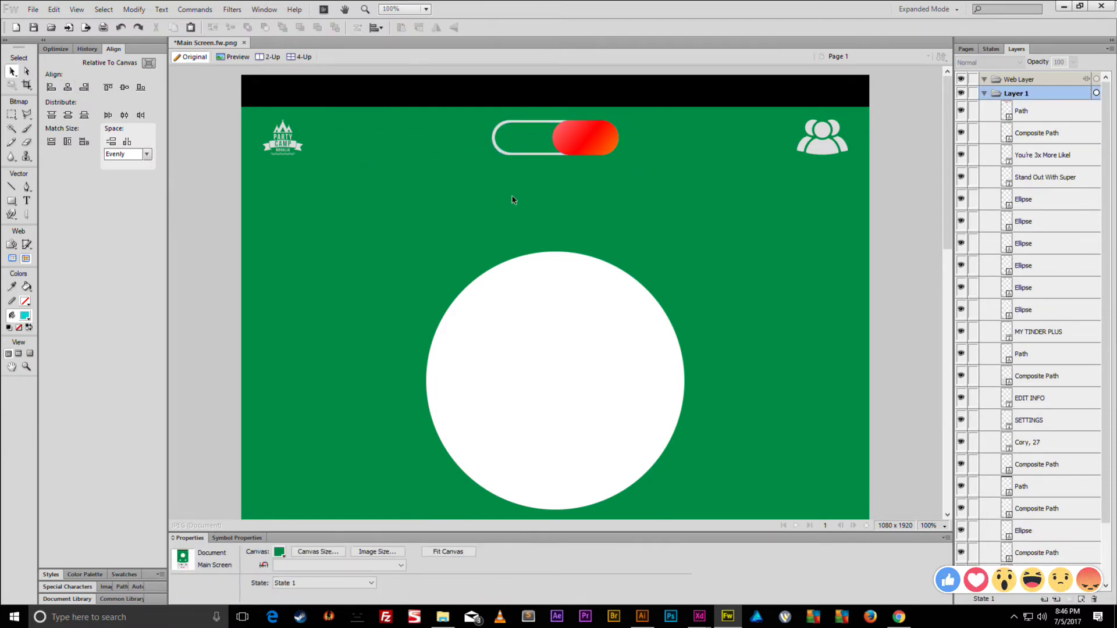
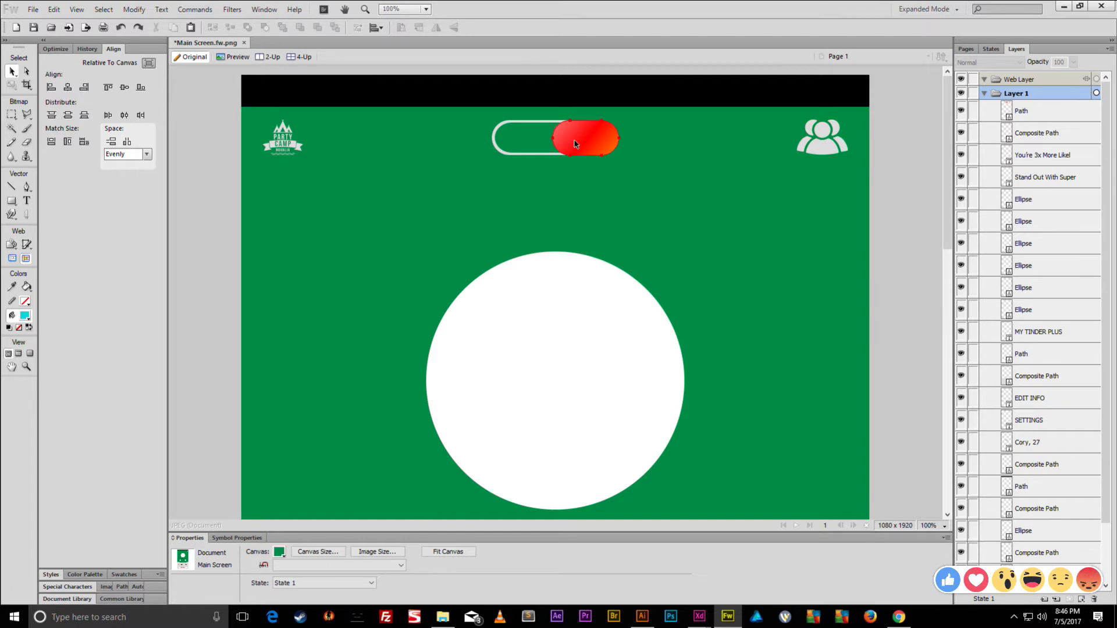
- Select the group icon's composite path at the top right of the design and bring Chrome forward
left_click(808, 150)
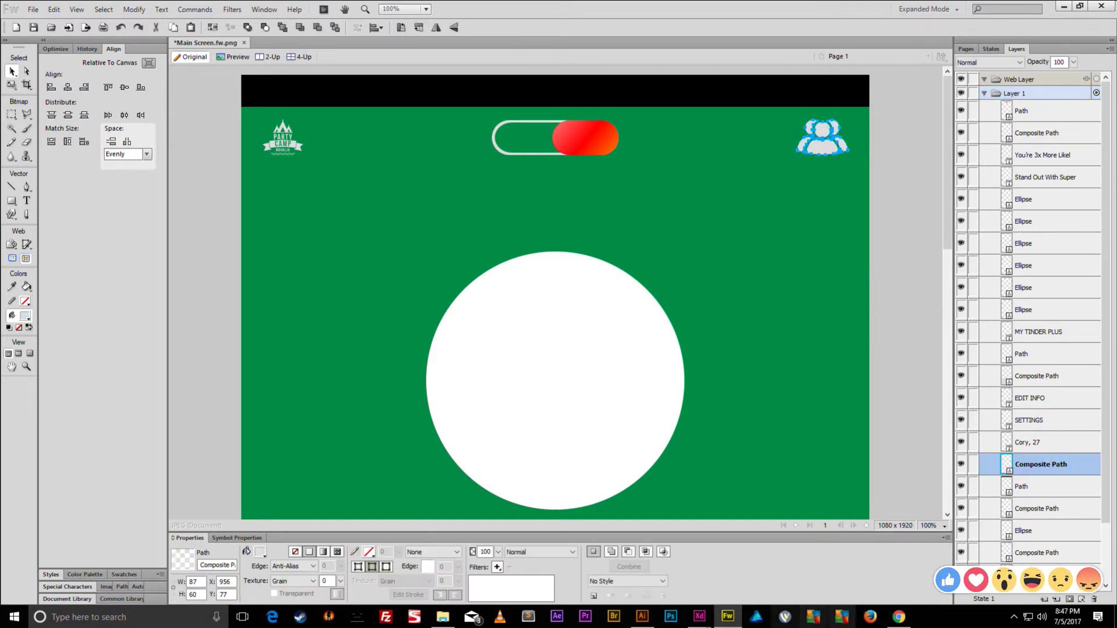
left_click(908, 619)
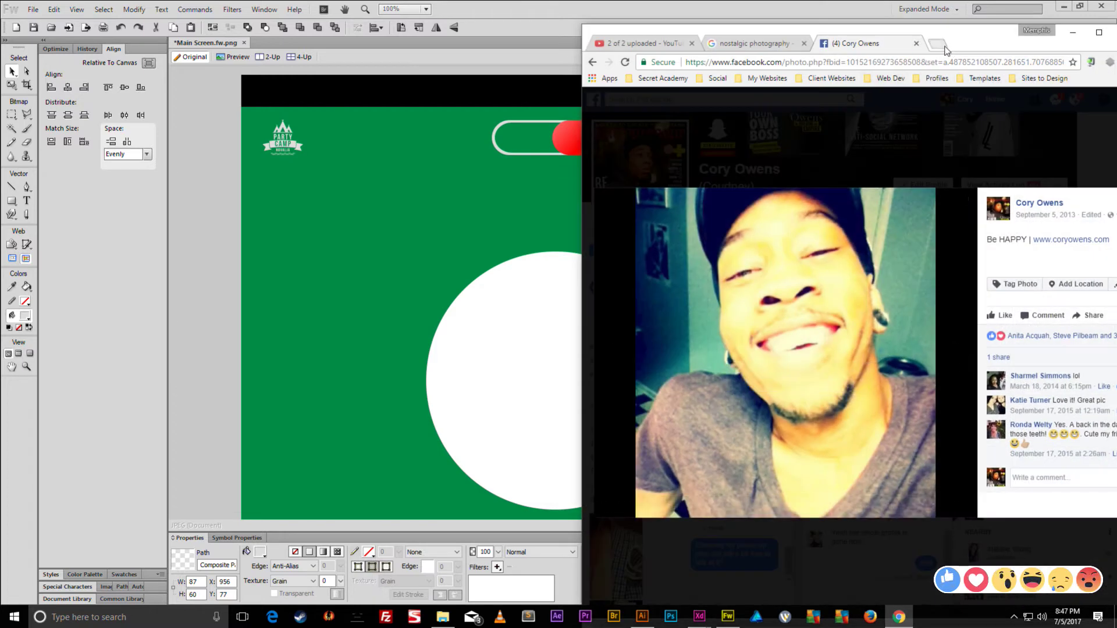
- In a new tab, search Google Images for 'message icon'
left_click(943, 46)
type("mess")
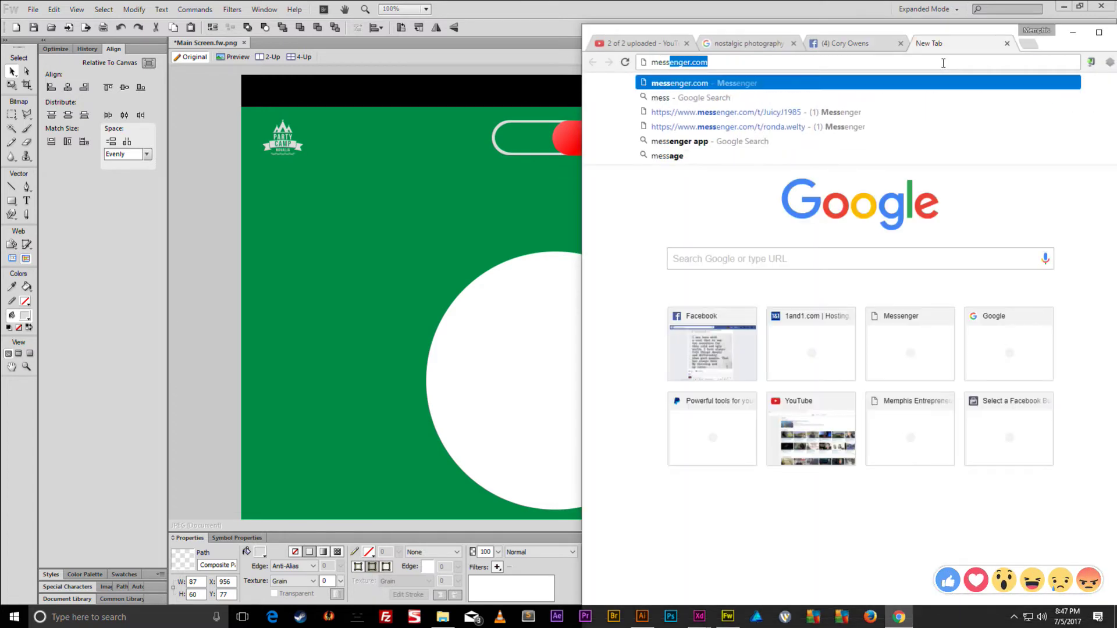
type("age i")
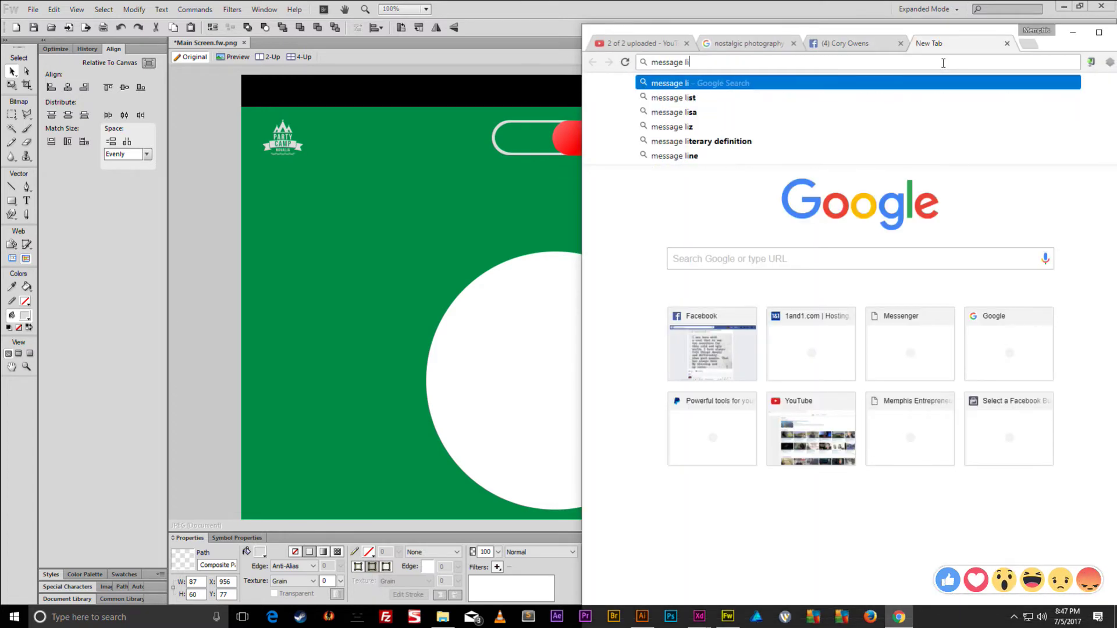
type("con")
key("Return")
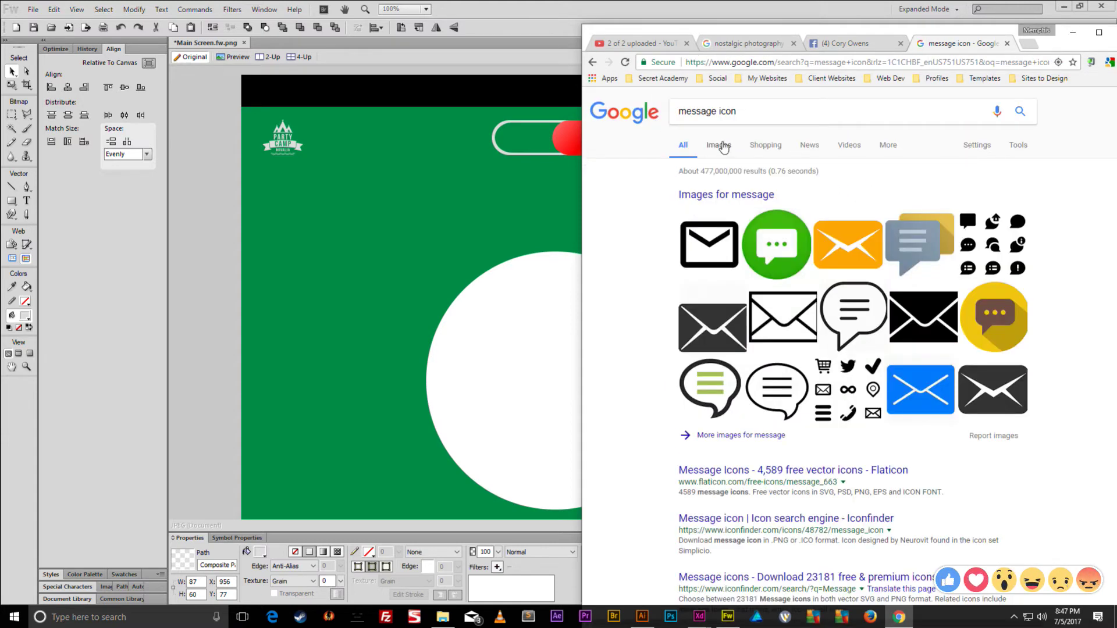
left_click(719, 145)
scroll(800, 231, "down", 5)
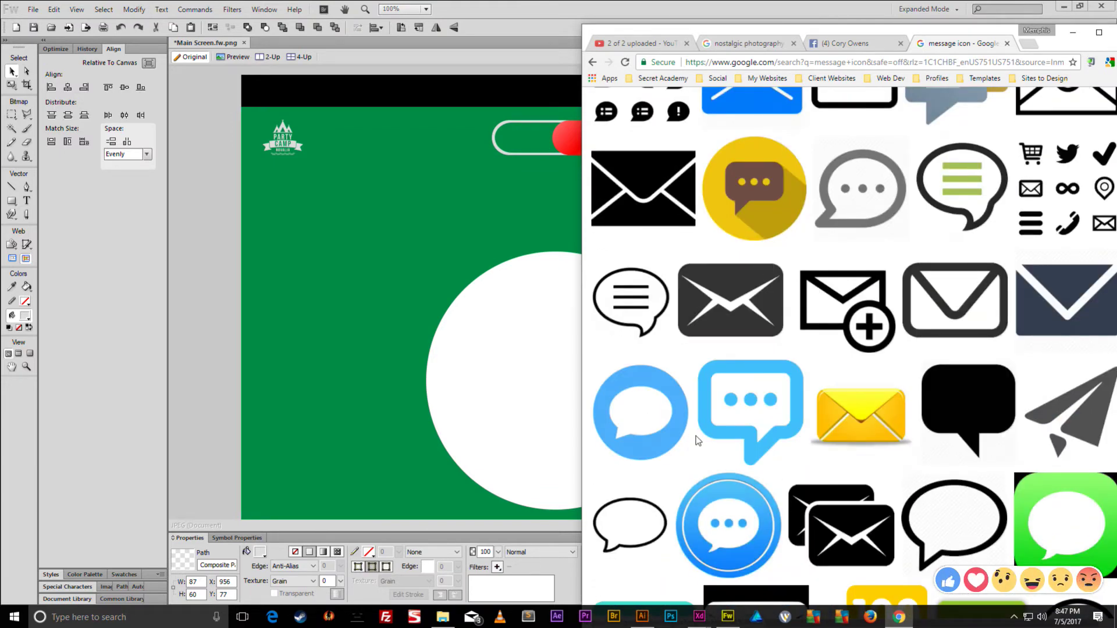
- Save the Noun Project outline speech-bubble image as 27709-200.png and open it in Fireworks
left_click(642, 513)
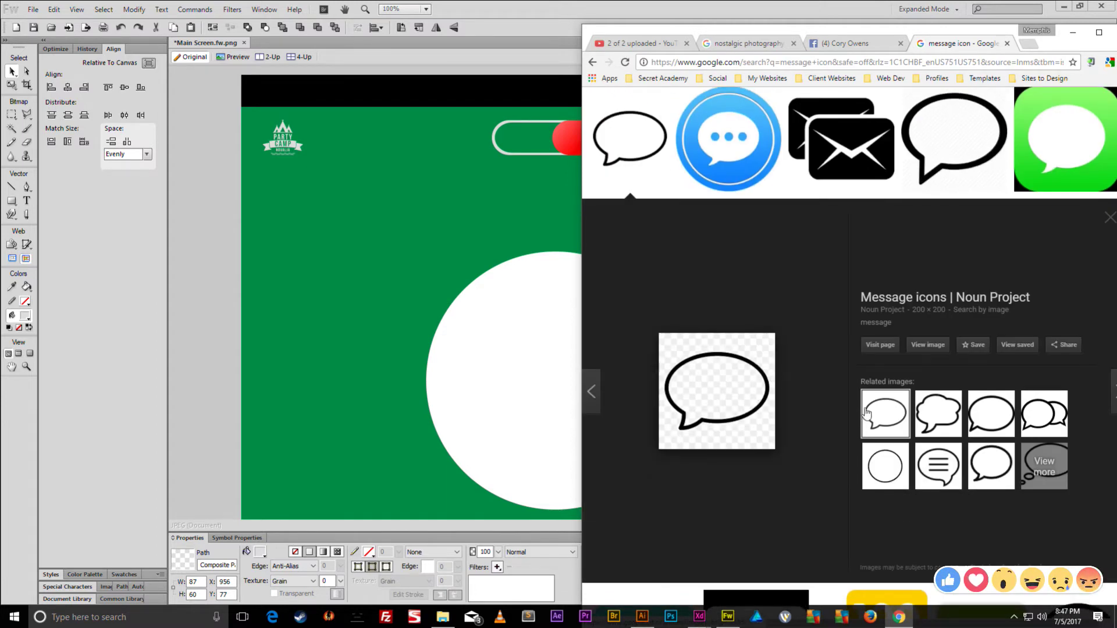
left_click(989, 420)
left_click(979, 459)
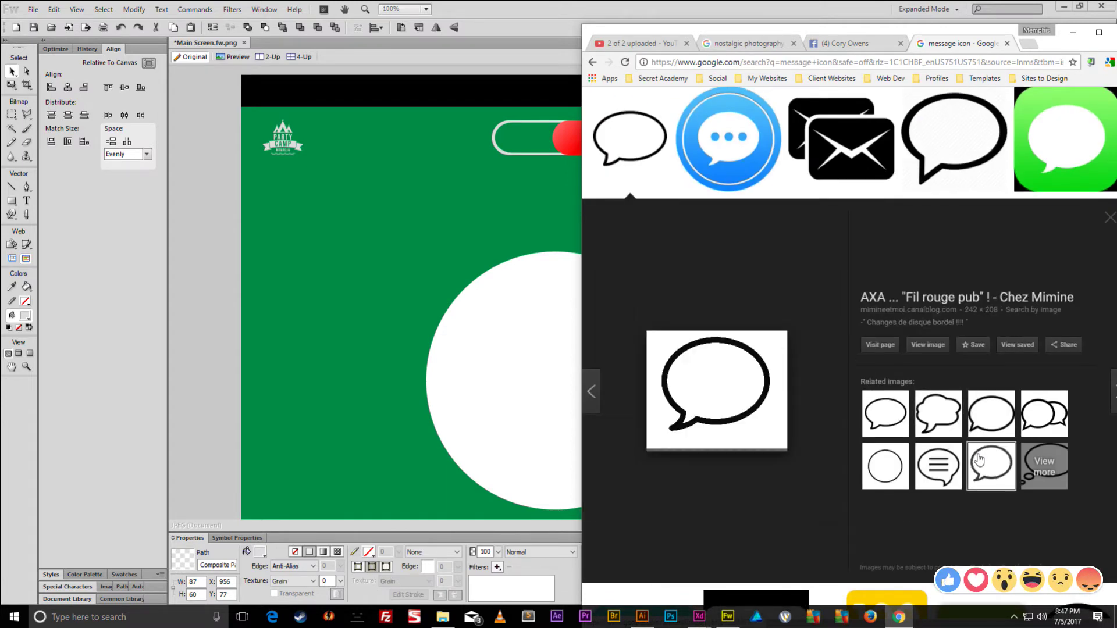
left_click(884, 417)
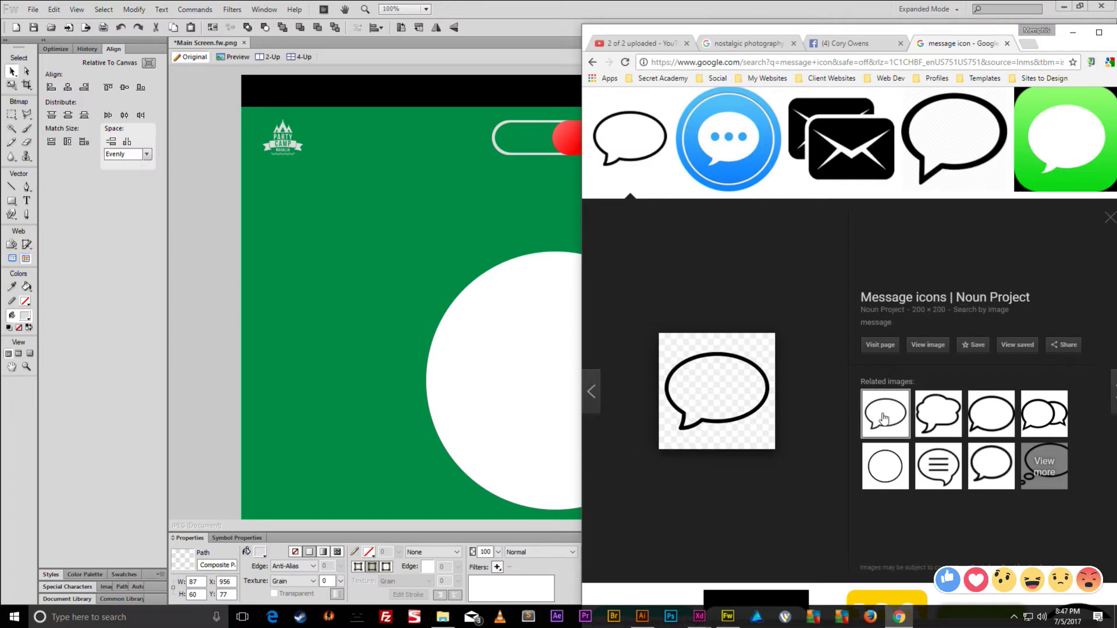
right_click(770, 405)
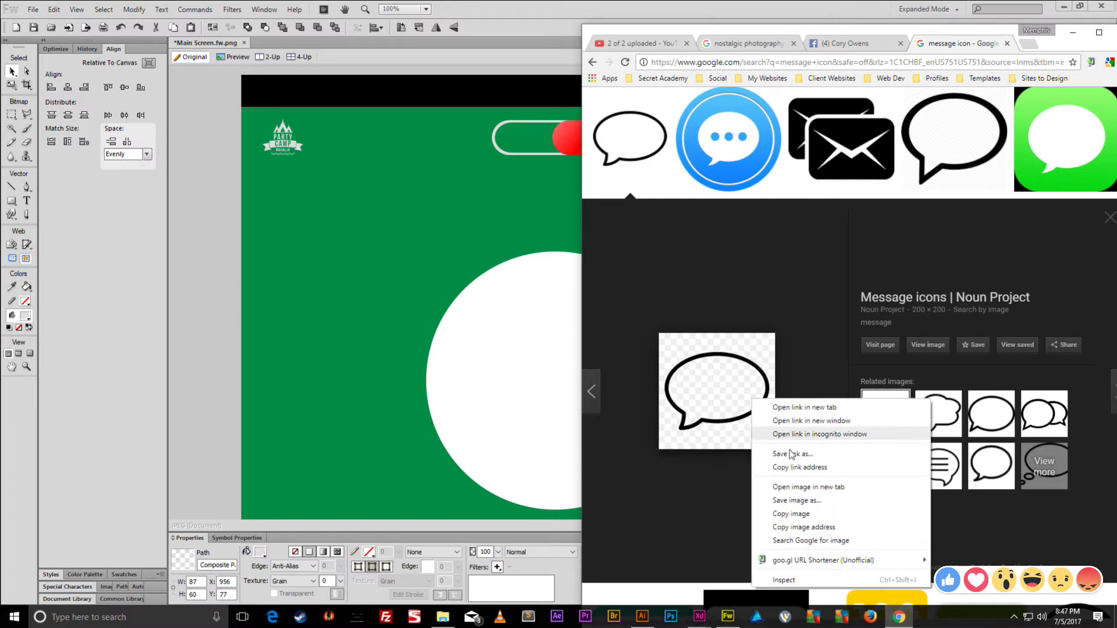
left_click(804, 505)
key("Return")
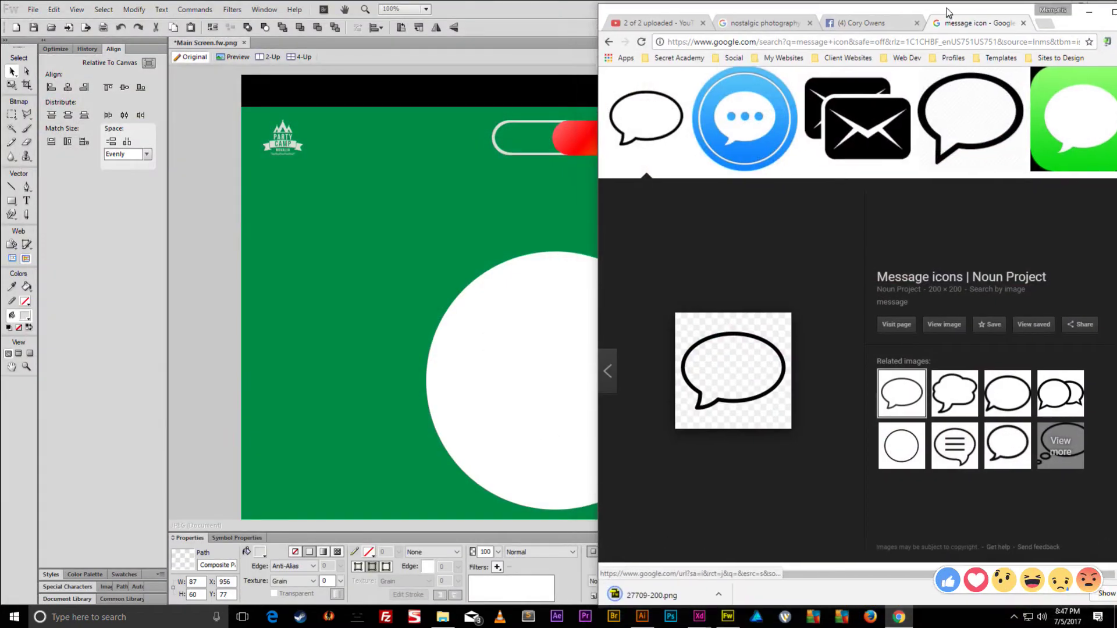
left_click(647, 593)
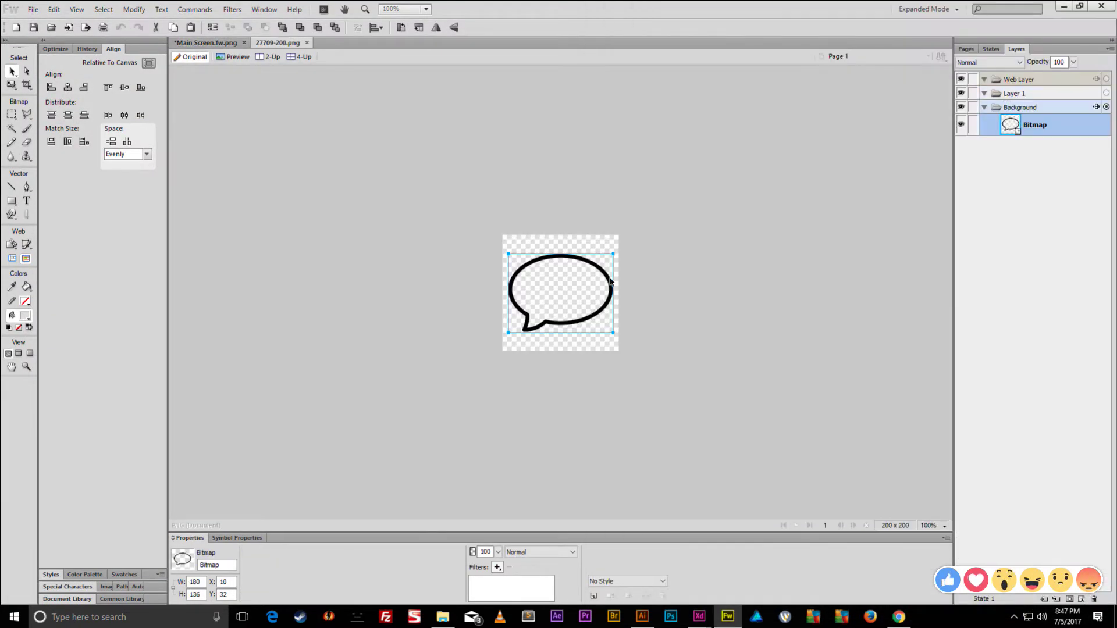
- Set the speech-bubble document's canvas size to 1920×1920 pixels
left_click(592, 406)
left_click(572, 287)
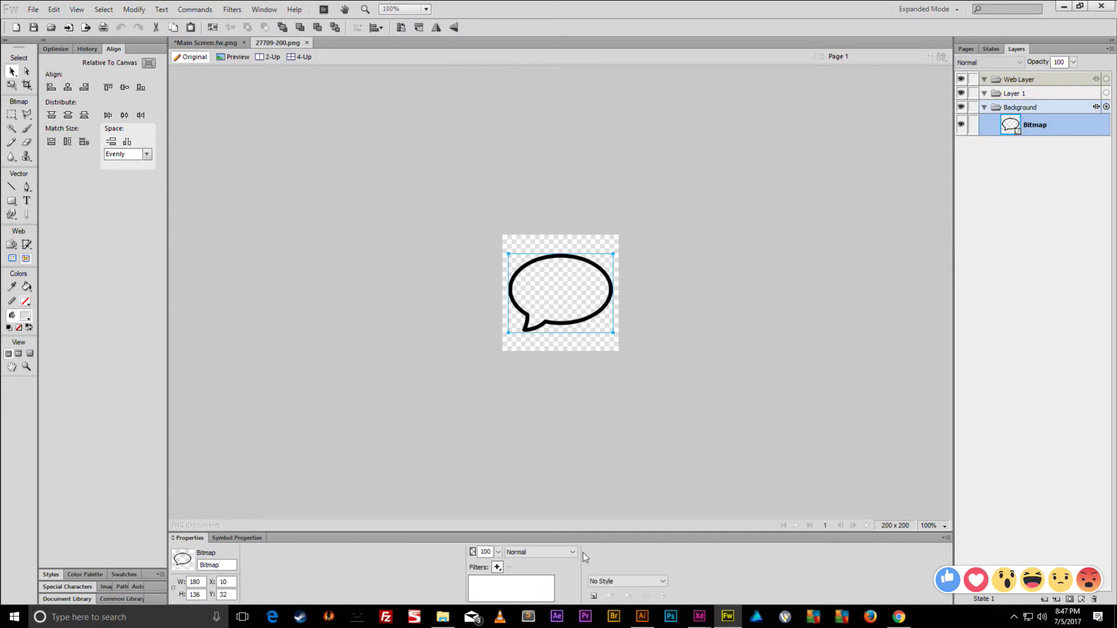
left_click(490, 530)
left_click(318, 551)
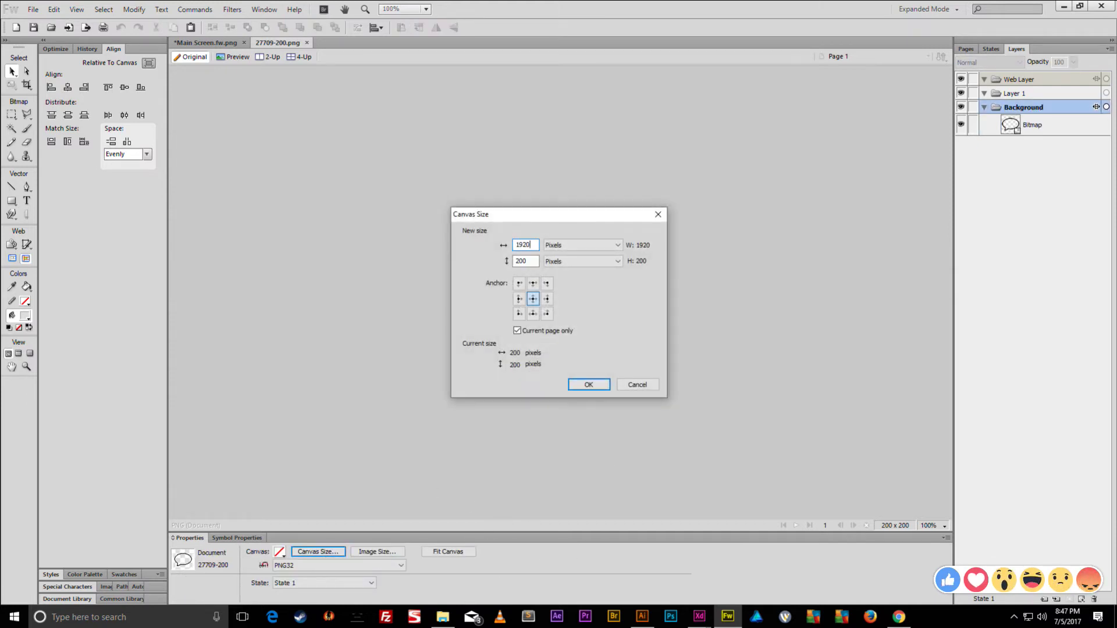
type("192")
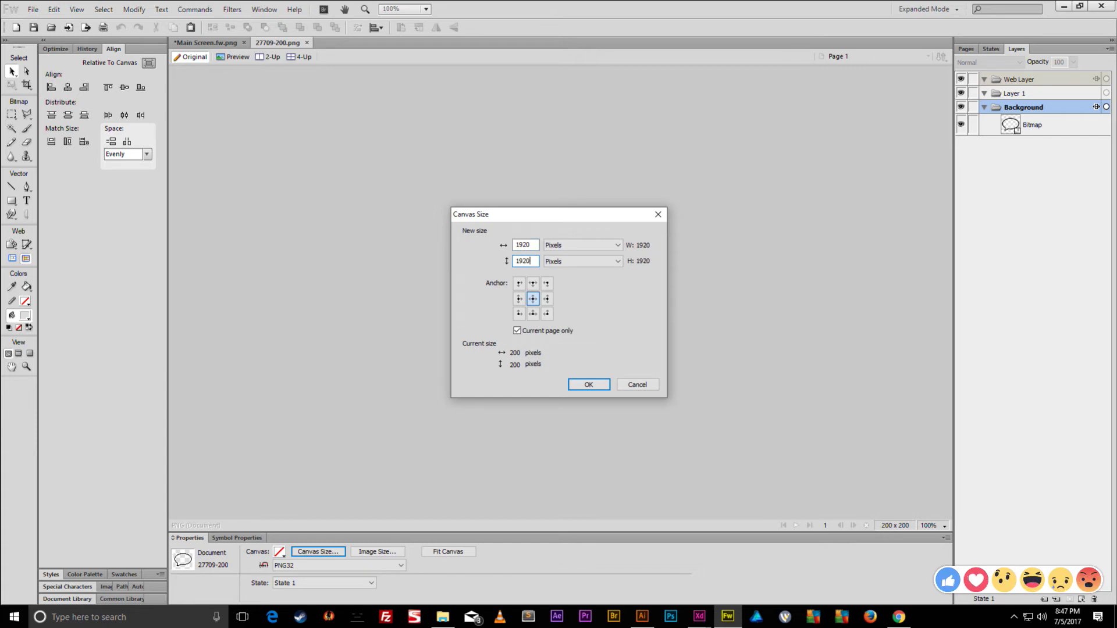
type("0")
key("Return")
- Scale the speech bubble up to about 1692×1278 so it fills most of the canvas
key("ctrl+minus")
key("ctrl+minus")
key("ctrl+minus")
key("ctrl+t")
left_click_drag(575, 283, 683, 201)
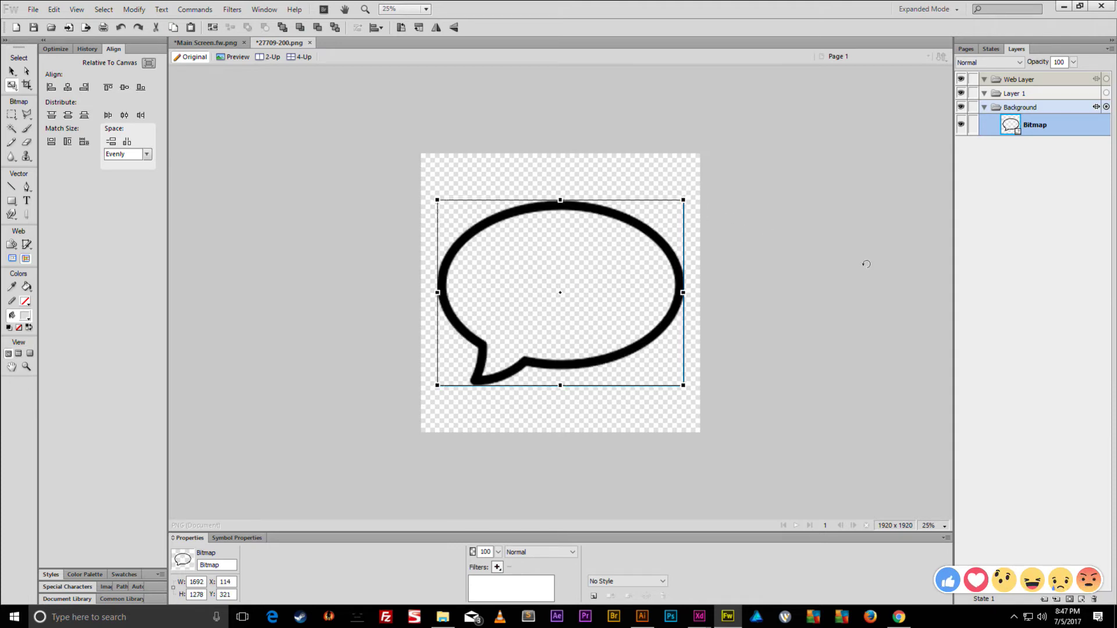
- Apply the enlargement, then select and duplicate the speech-bubble bitmap
key("Return")
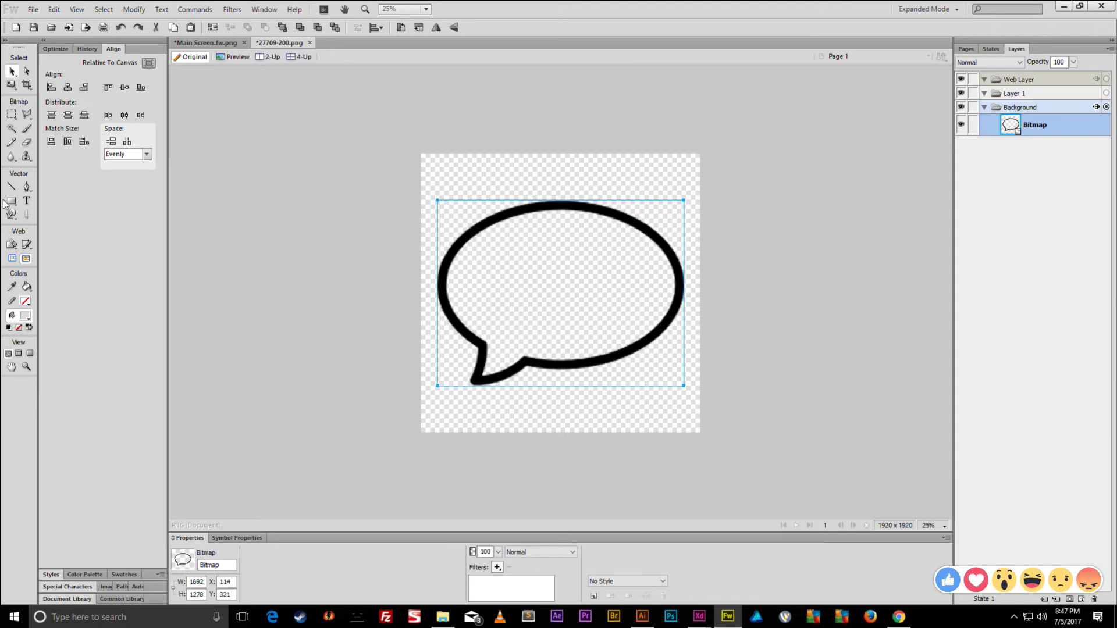
left_click(11, 204)
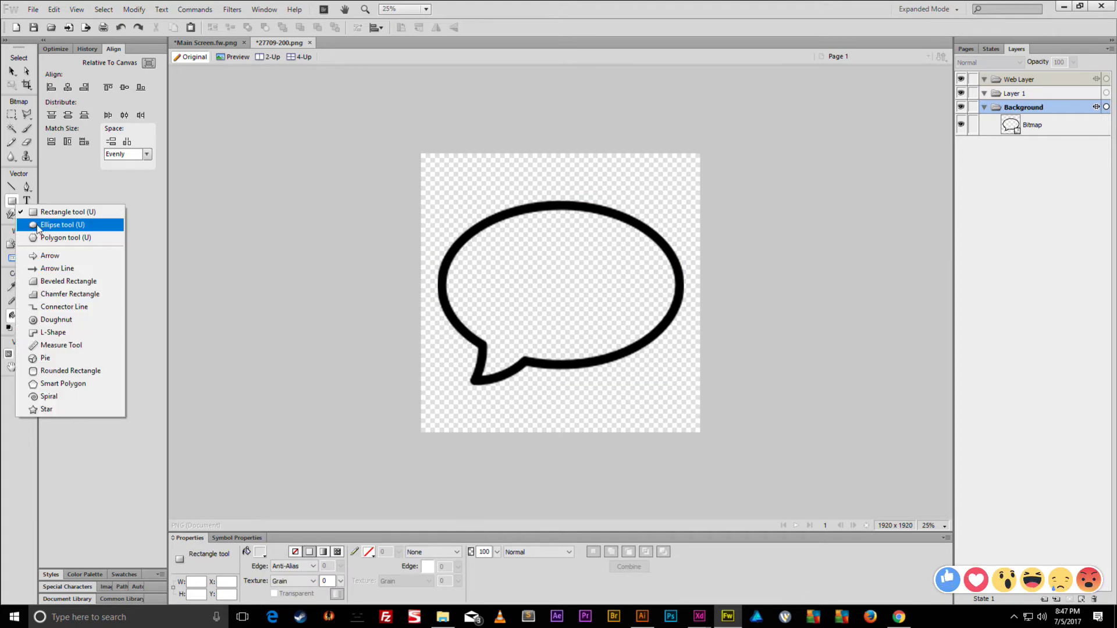
left_click(36, 224)
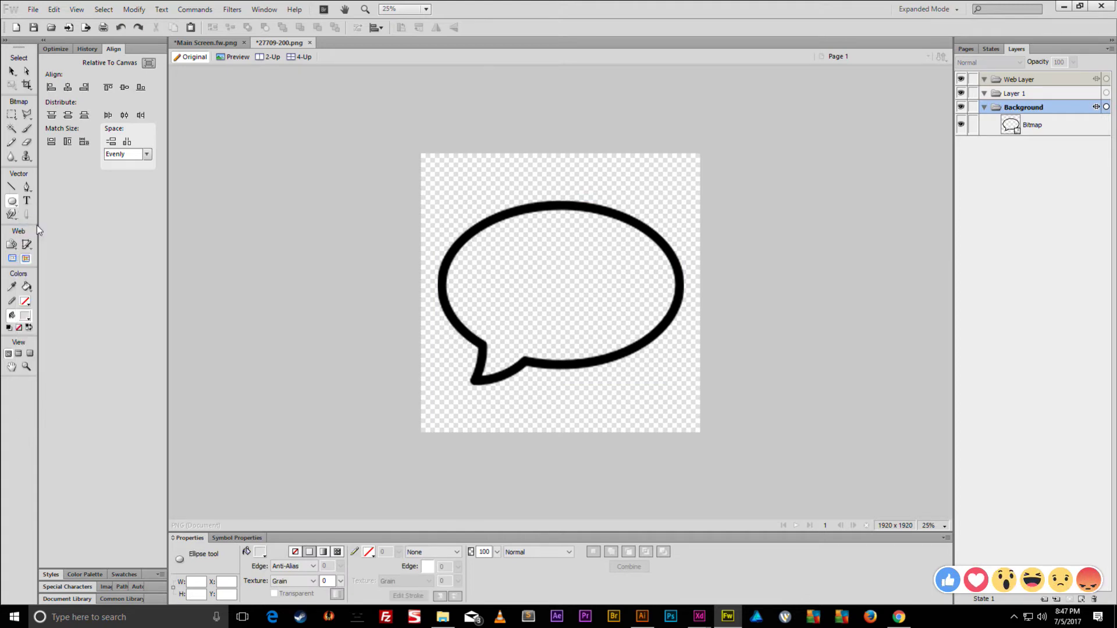
left_click(17, 79)
left_click(457, 240)
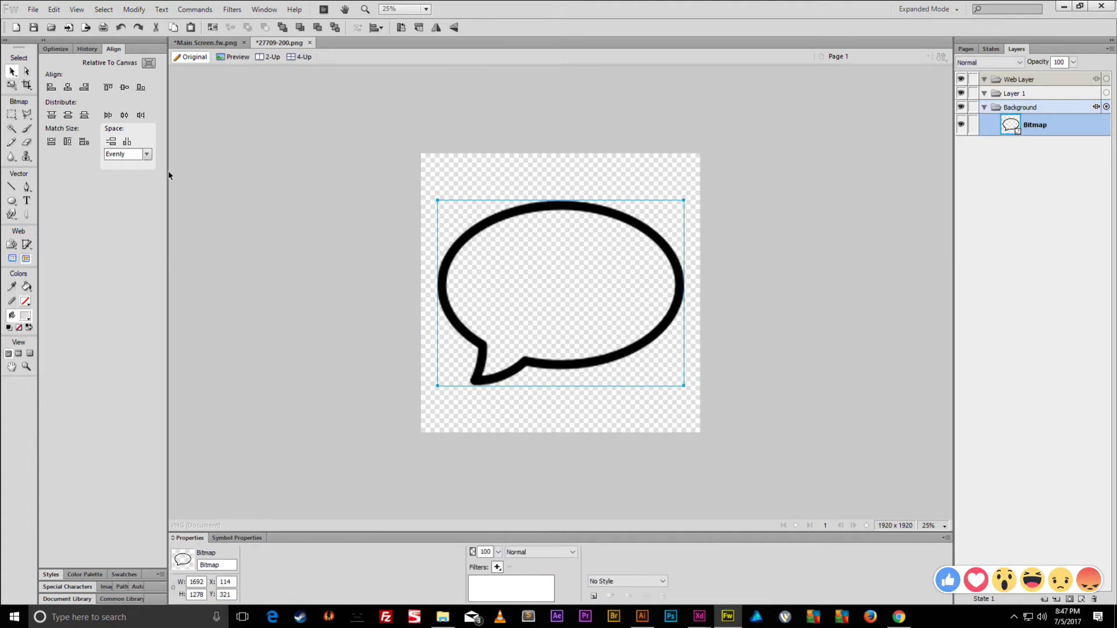
key("ctrl+shift+d")
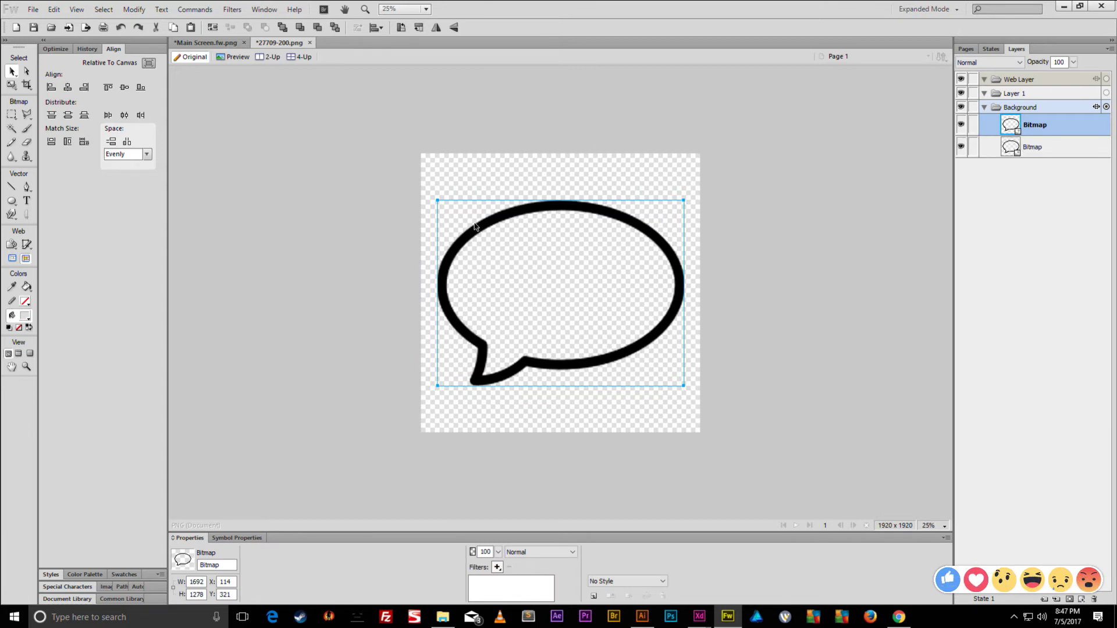
- Narrow both the copy and the back bubble to 1360×1278
key("q")
mouse_move(684, 292)
left_mouse_down()
mouse_move(617, 294)
mouse_move(674, 303)
mouse_move(646, 294)
mouse_move(671, 293)
mouse_move(661, 294)
left_mouse_up()
key("v")
left_click(684, 278)
key("q")
key("v")
- Shrink the front copy to 646×698, overlapping the large bubble's lower right
left_click(642, 294)
key("q")
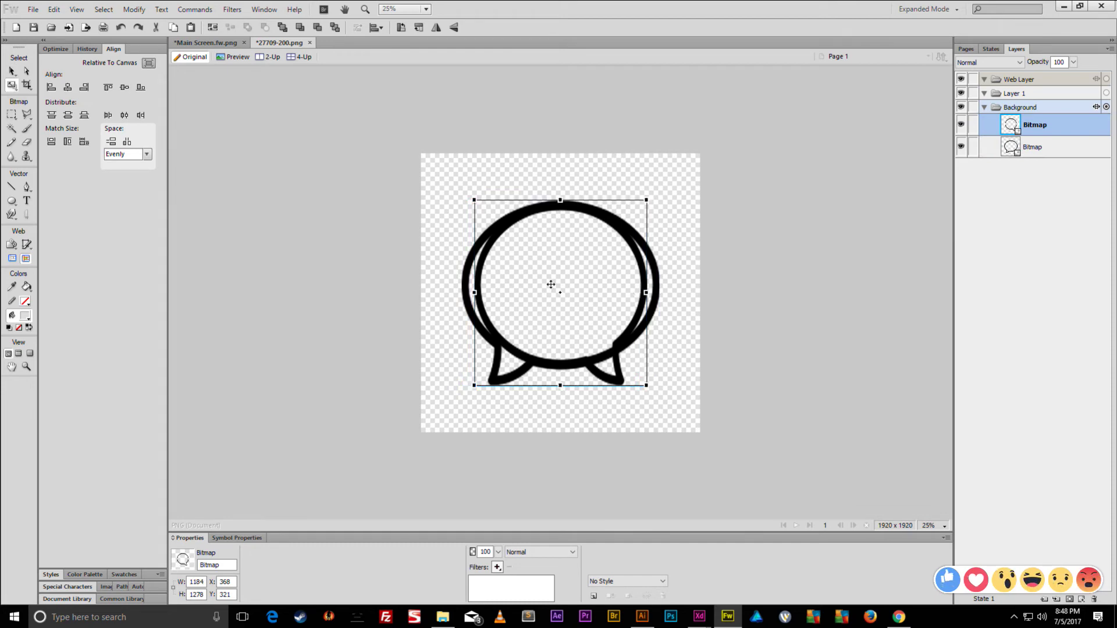
left_click_drag(473, 200, 614, 293)
key("v")
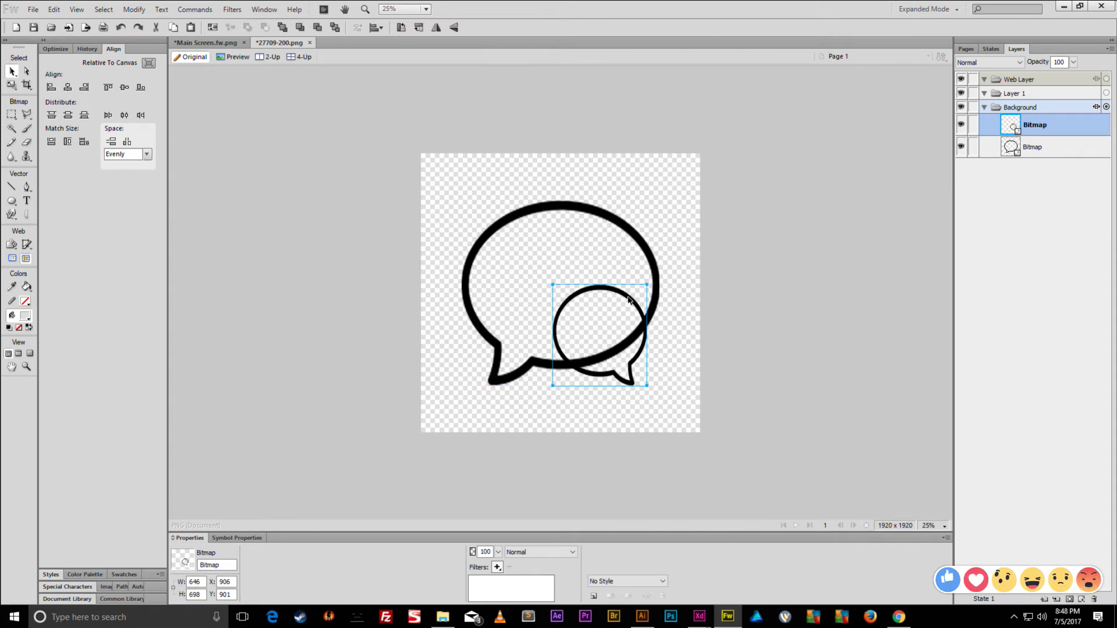
left_click(509, 221)
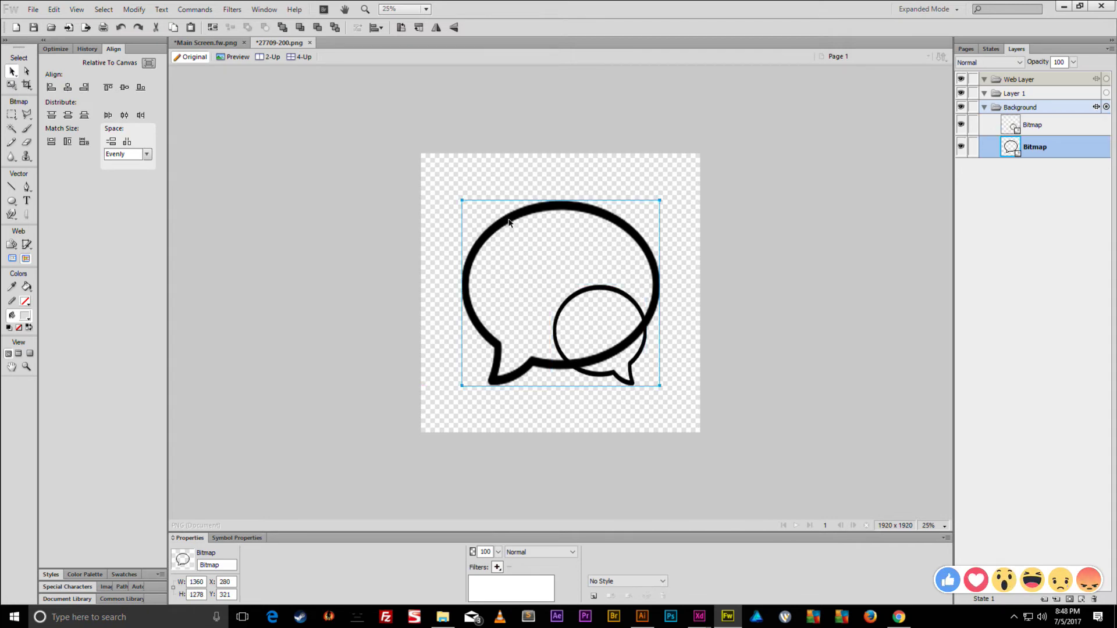
- Magic-wand the transparent area around the large bubble and smooth the selection by 10
left_click(12, 129)
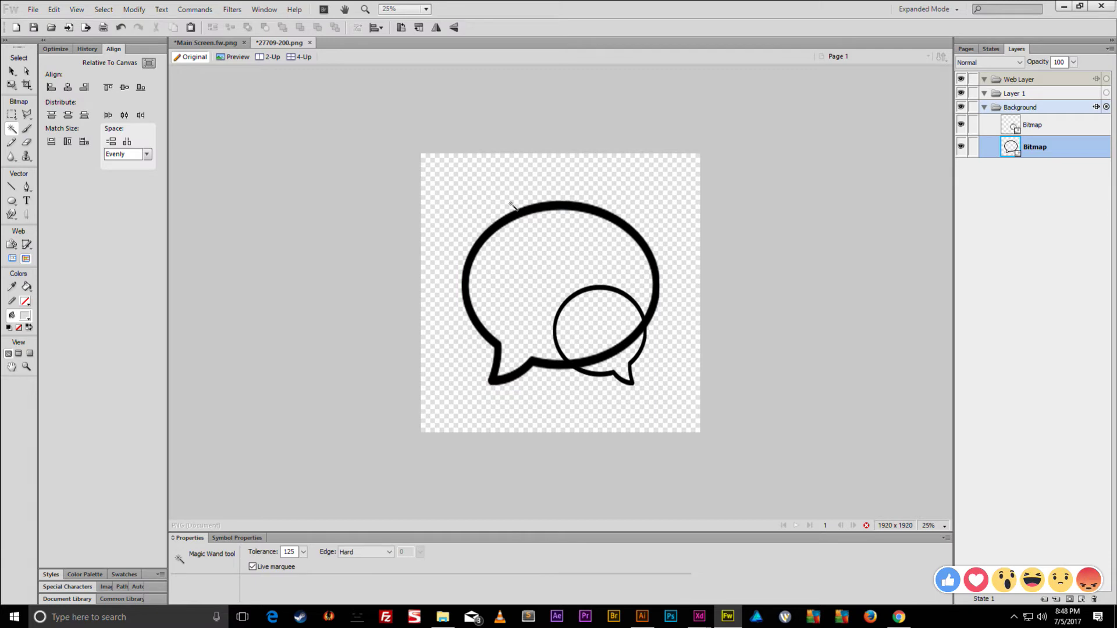
left_click(511, 205)
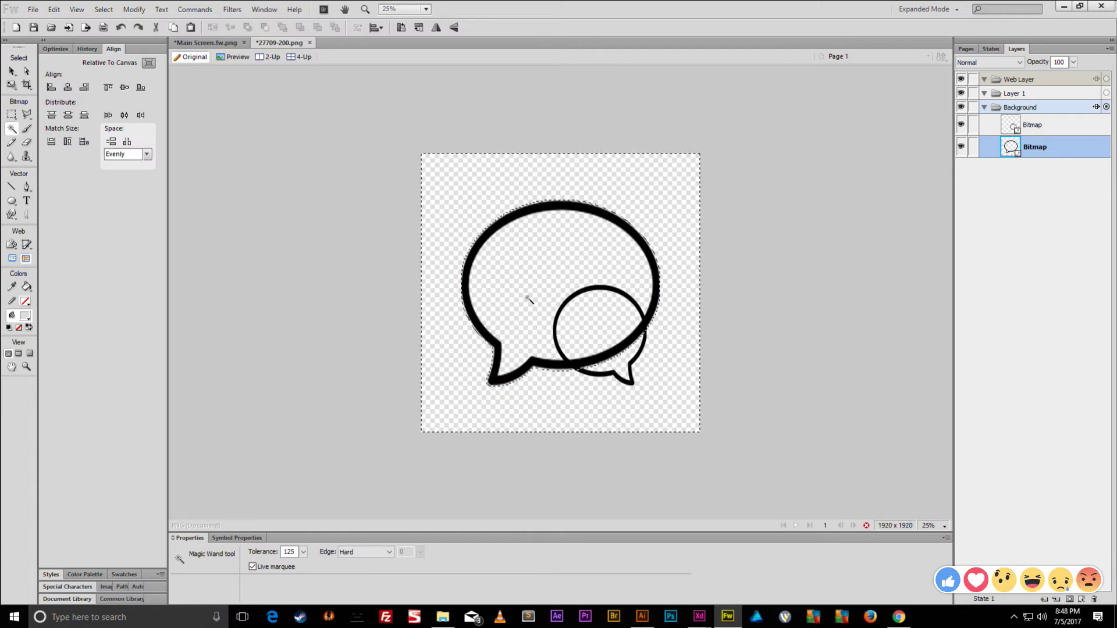
key("ctrl+d")
right_click(501, 204)
left_click(495, 205)
left_click(492, 205)
right_click(489, 205)
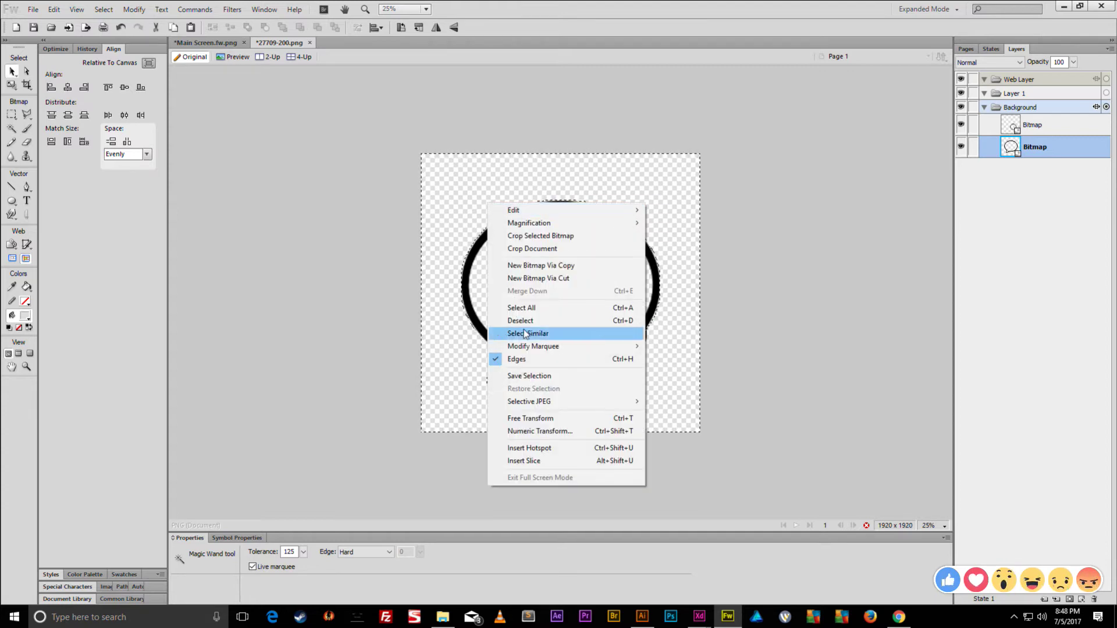
mouse_move(582, 346)
left_click(683, 412)
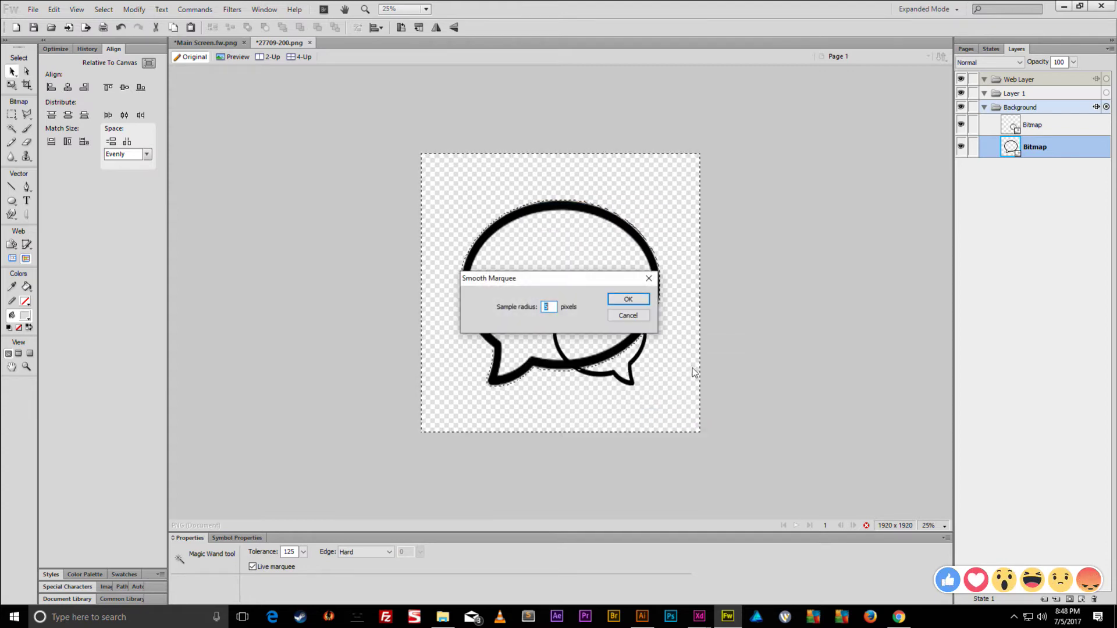
type("10")
left_click(608, 298)
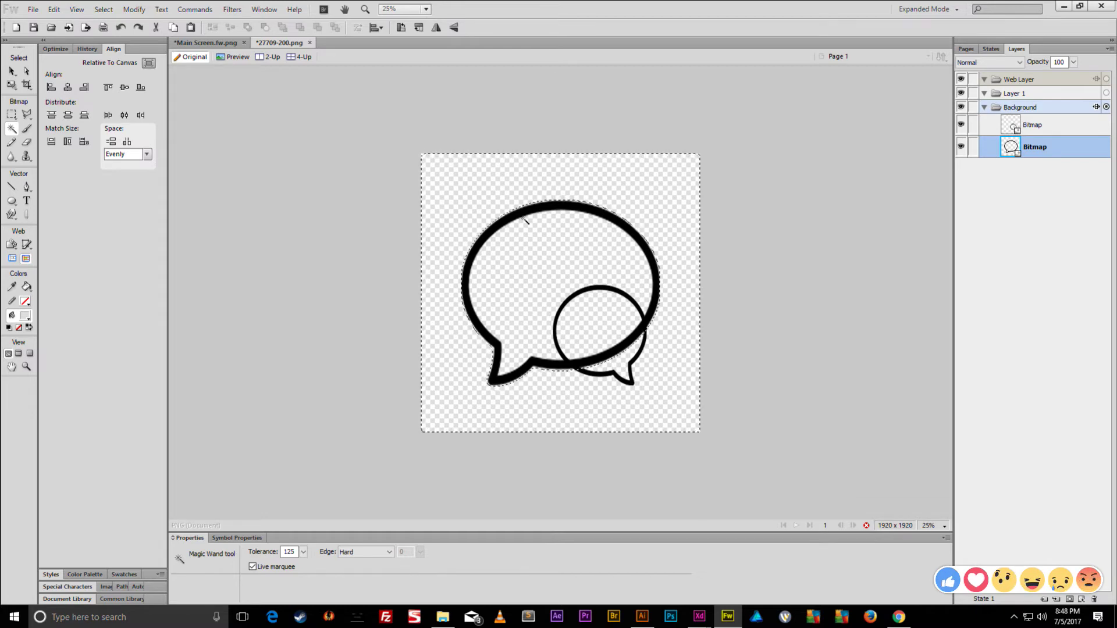
- Invert the selection to the large bubble, smooth it, and convert it to a path
key("ctrl+shift+i")
right_click(591, 249)
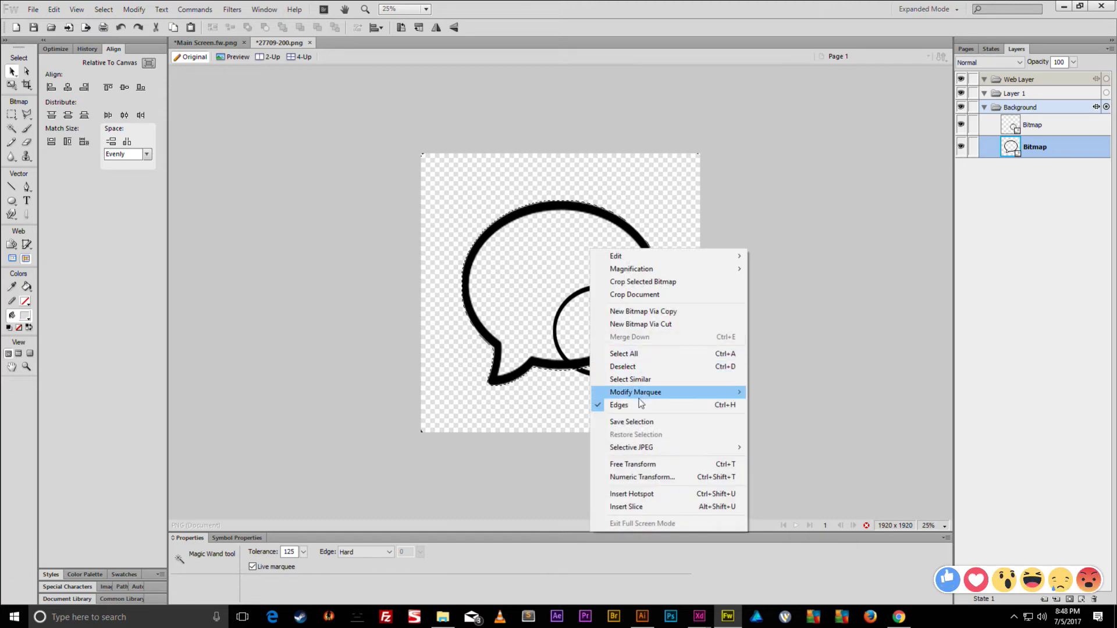
mouse_move(640, 396)
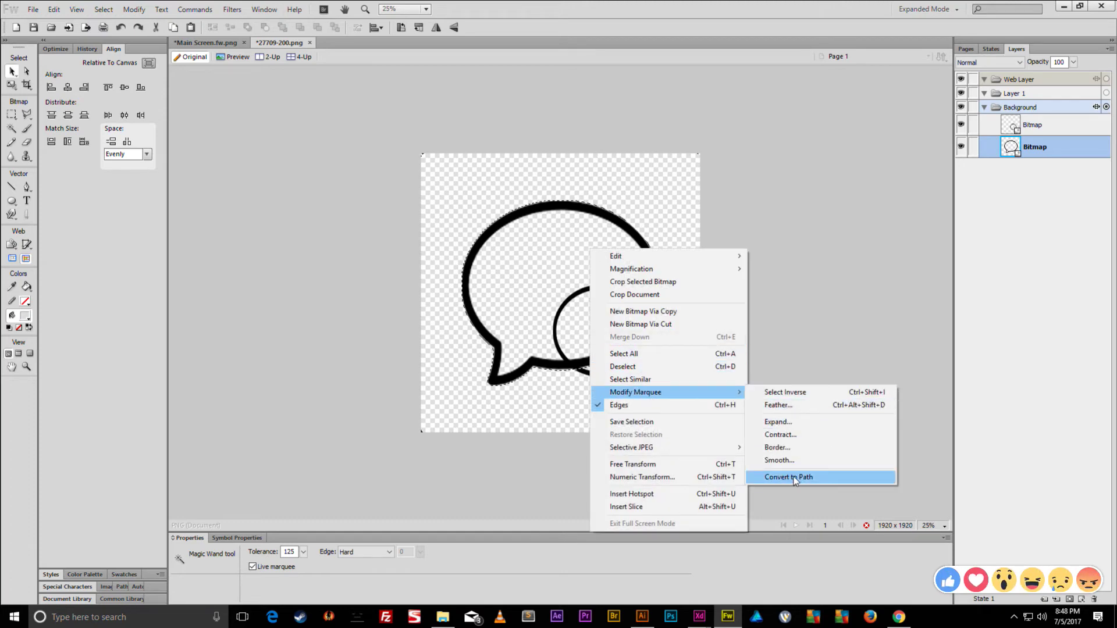
left_click(783, 459)
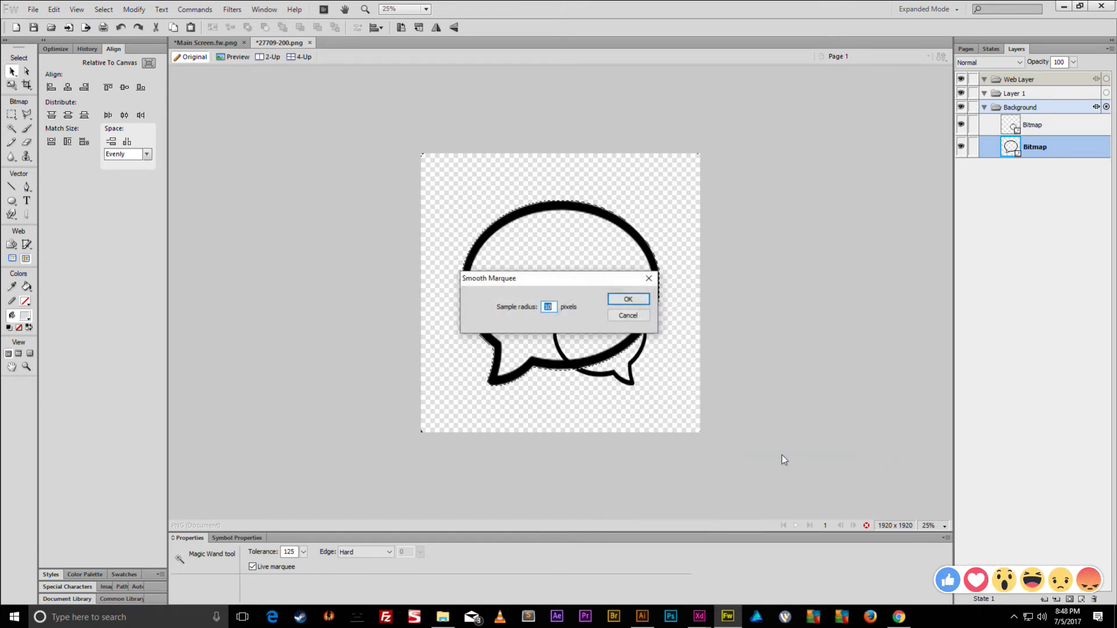
left_click(628, 315)
right_click(518, 221)
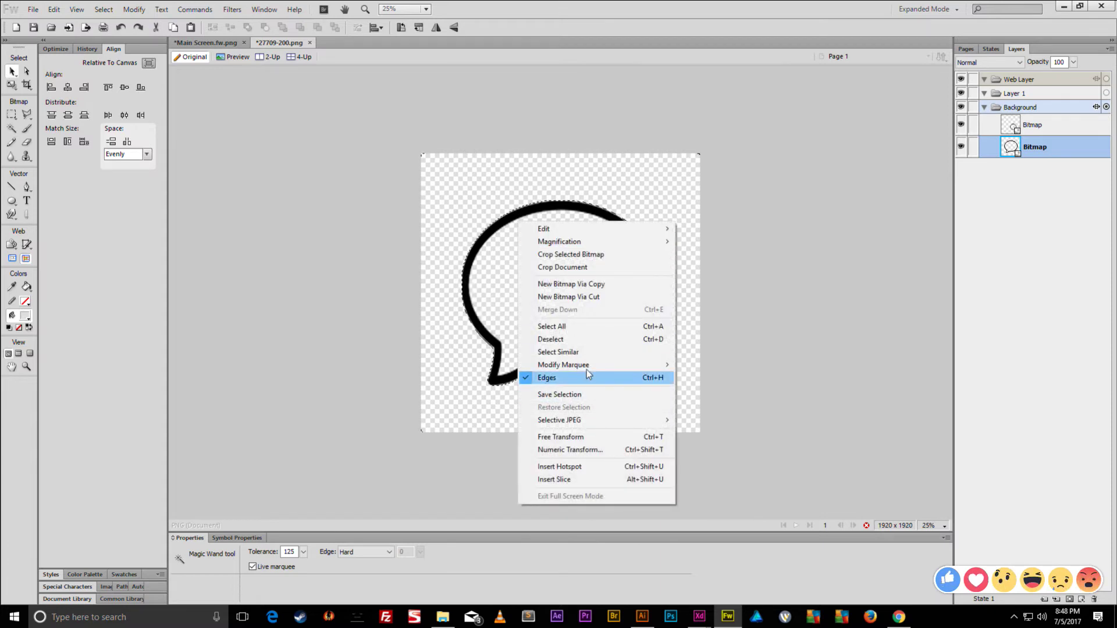
mouse_move(587, 365)
left_click(720, 434)
key("Return")
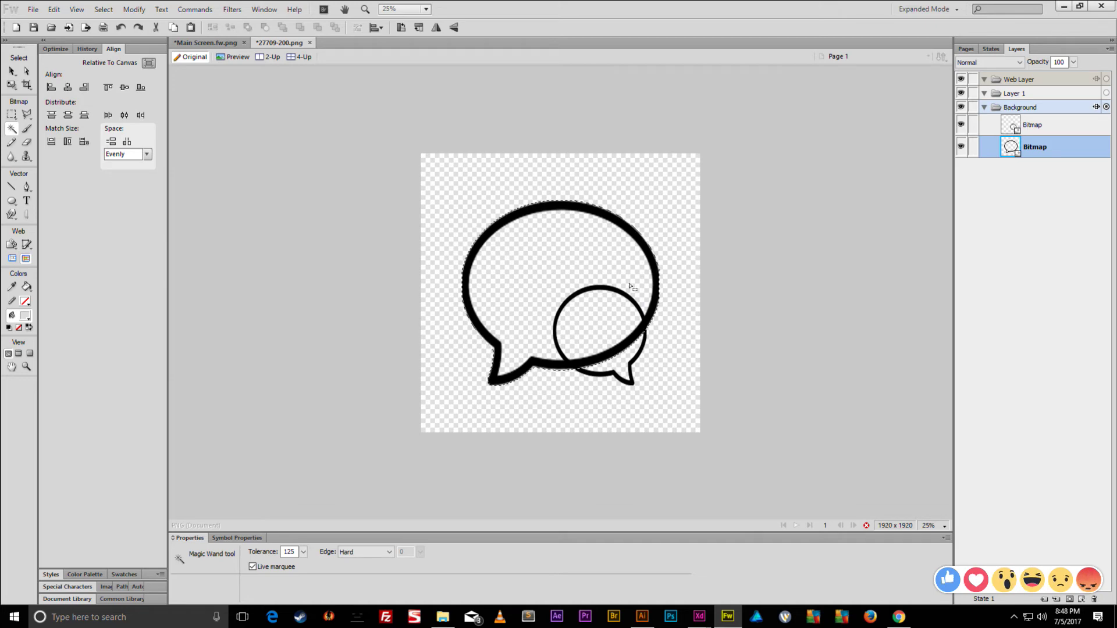
right_click(642, 250)
mouse_move(682, 393)
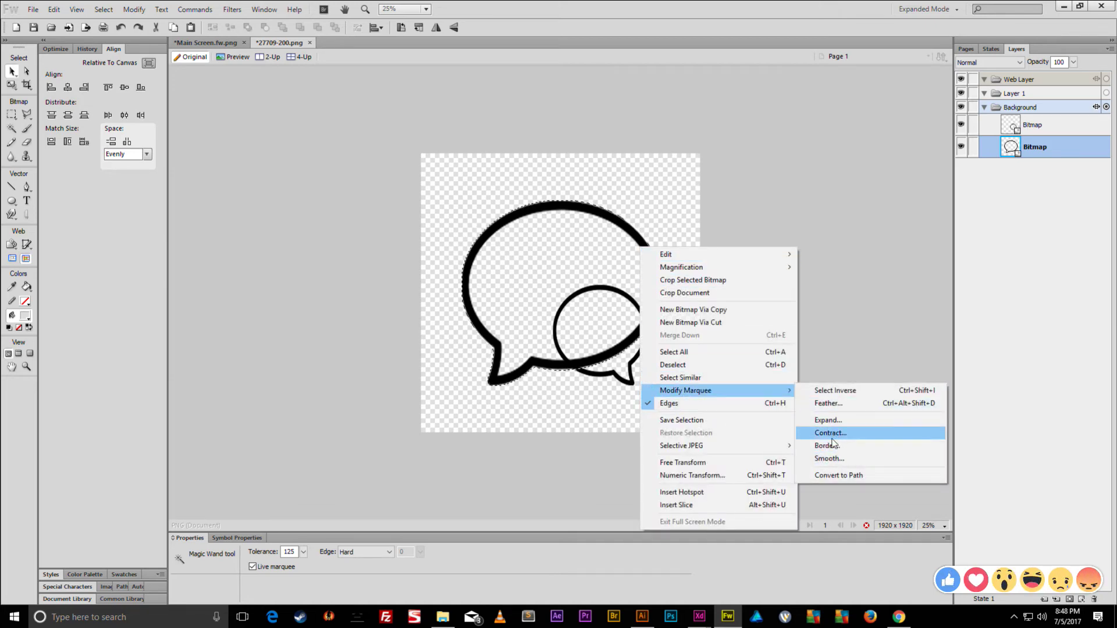
left_click(837, 475)
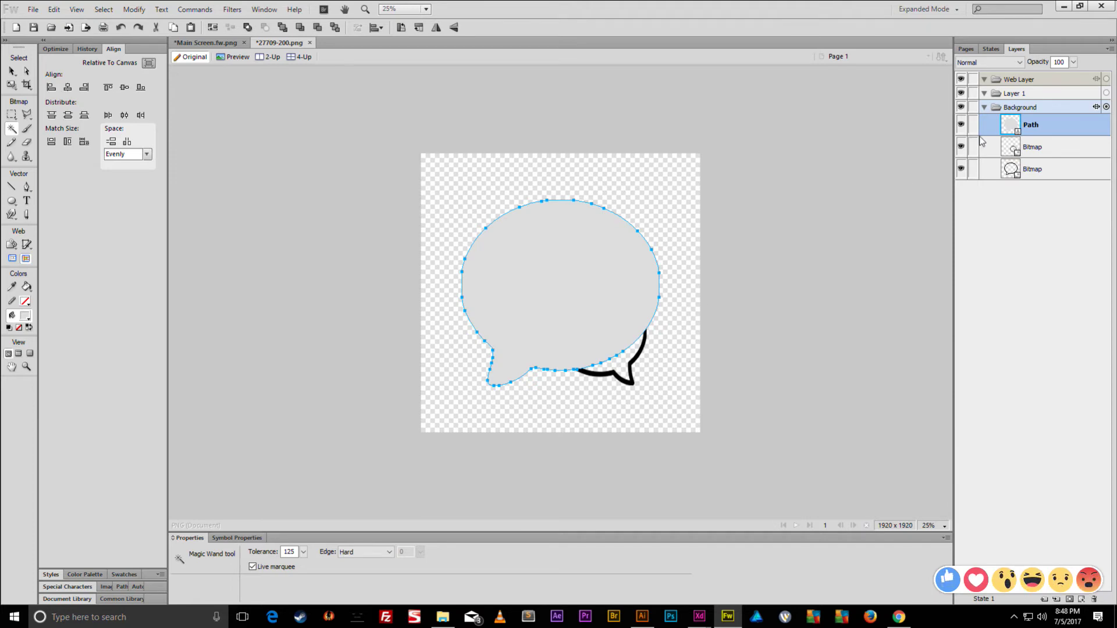
- Hide the large path and bitmap, then select and smooth the small bubble's outline
left_click(960, 124)
left_click(960, 169)
left_click(1012, 146)
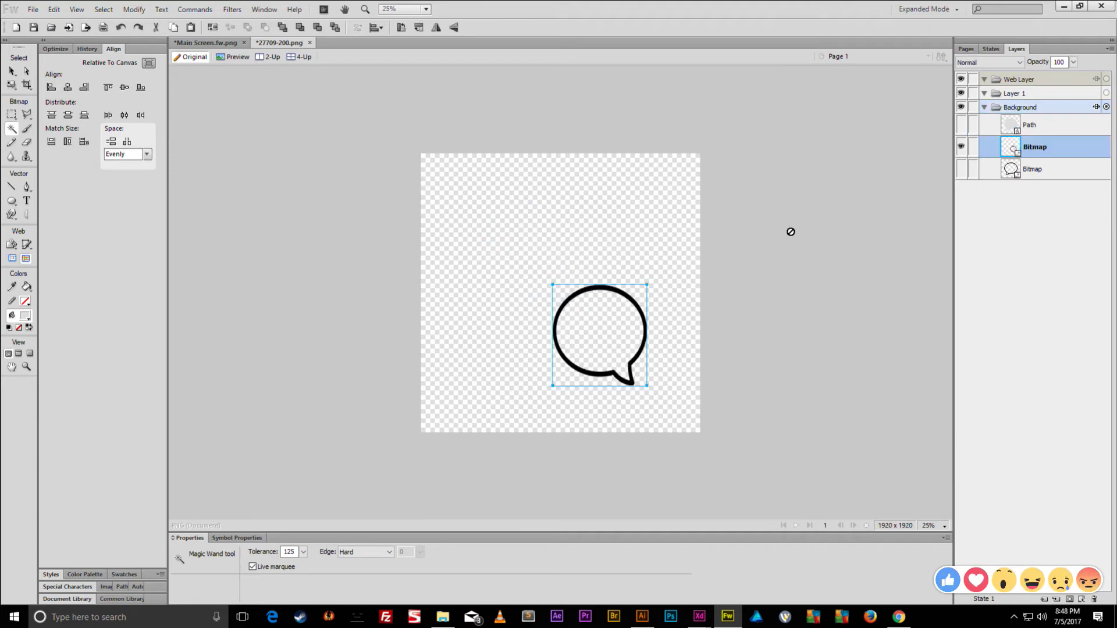
left_click(579, 291)
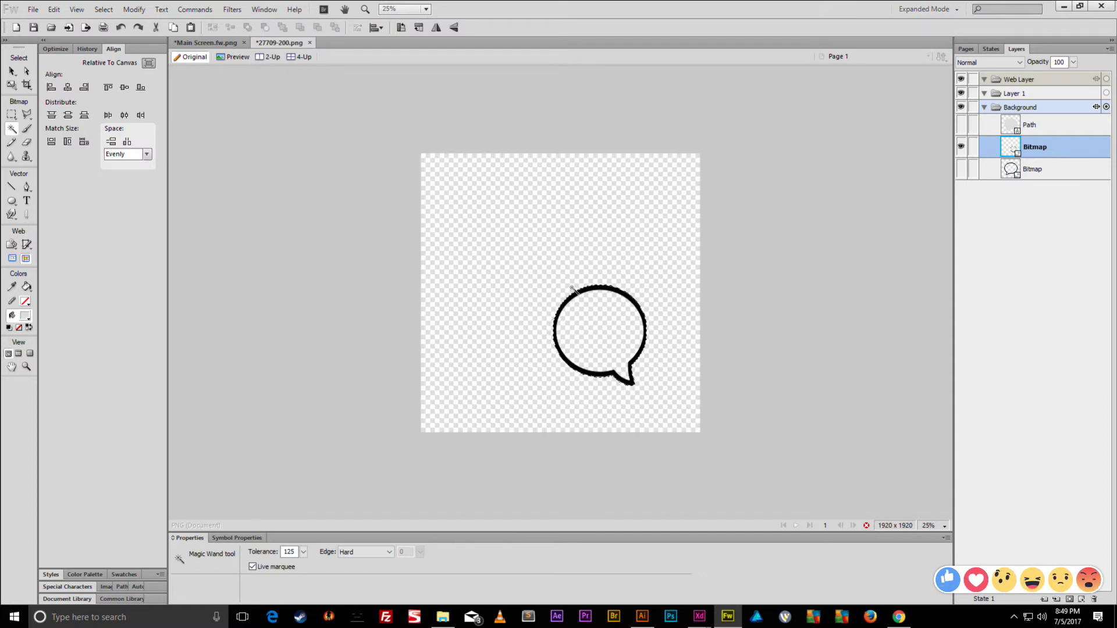
right_click(594, 295)
mouse_move(641, 440)
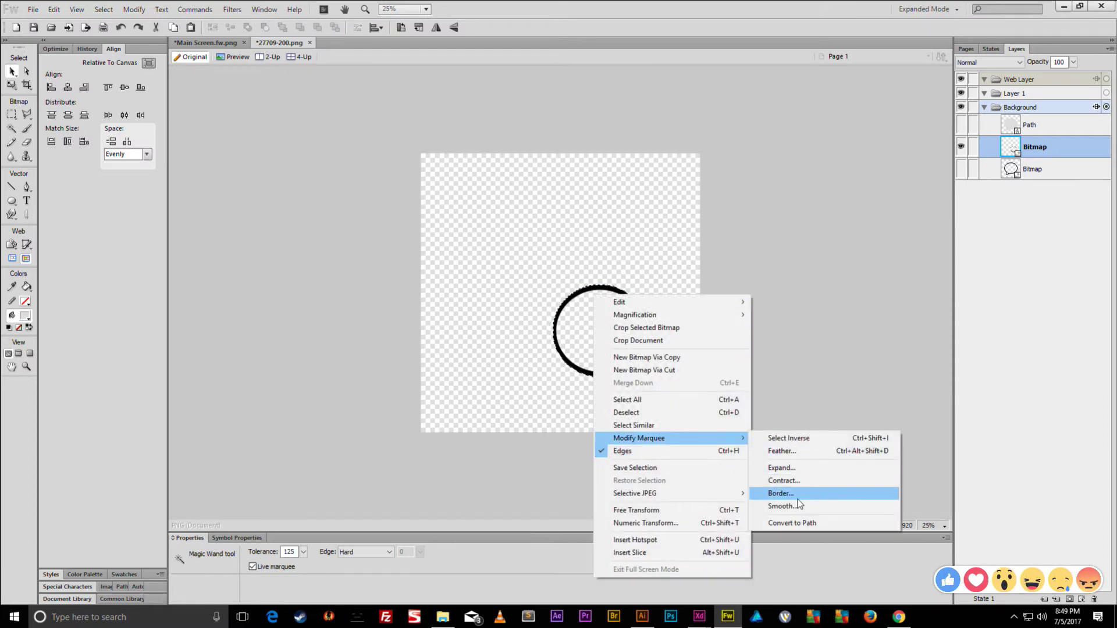
left_click(784, 505)
key("Return")
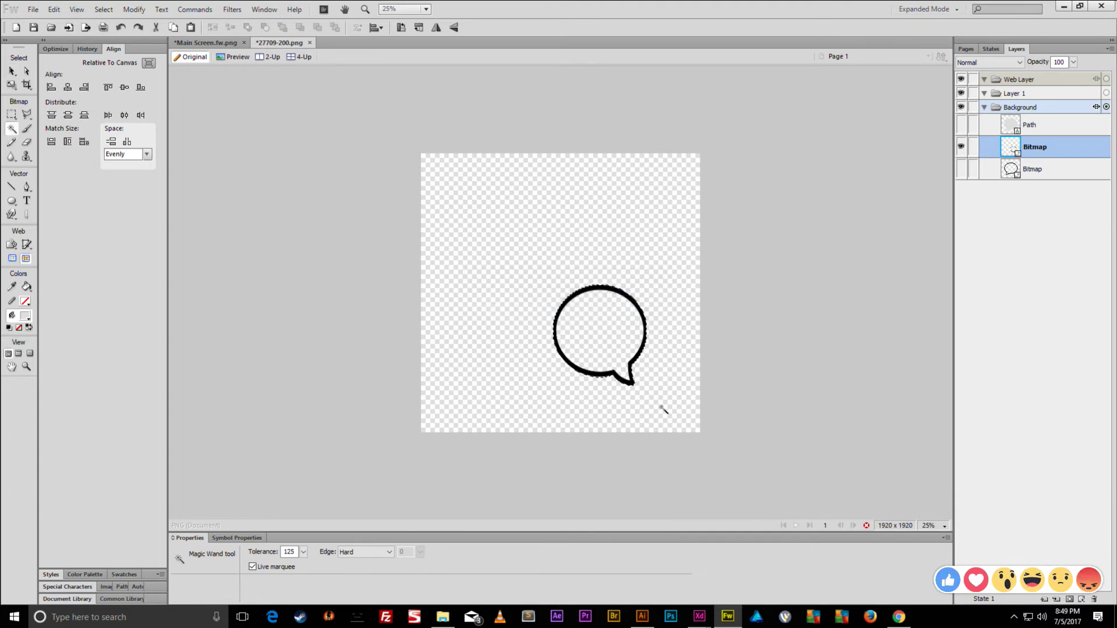
- Convert the small bubble selection to a path and show the large bubble path again
right_click(615, 341)
mouse_move(679, 200)
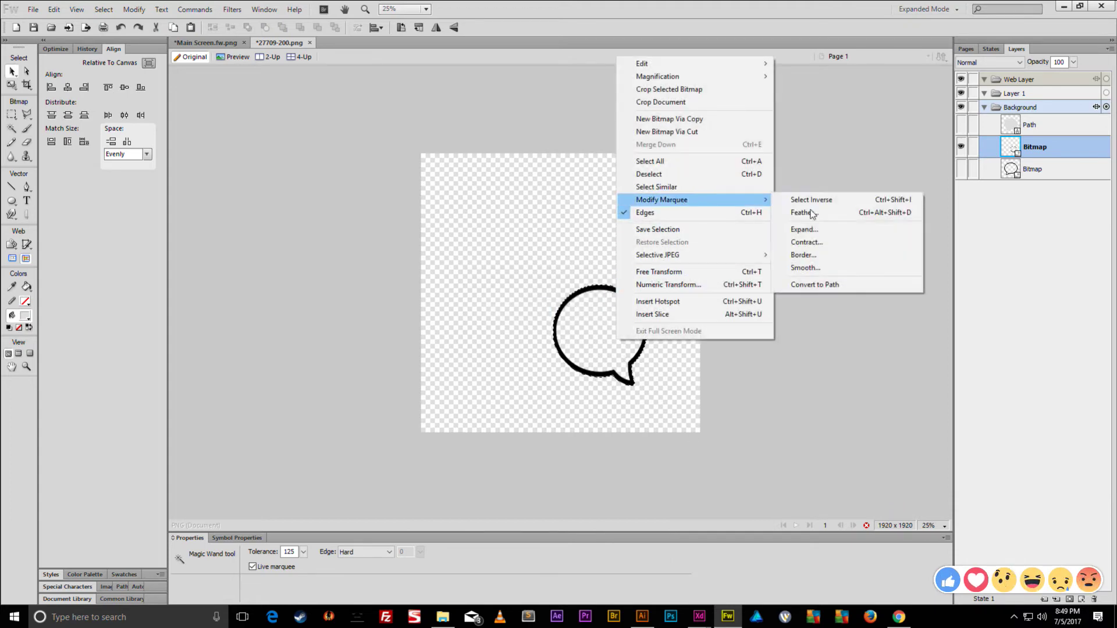
left_click(809, 284)
key("v")
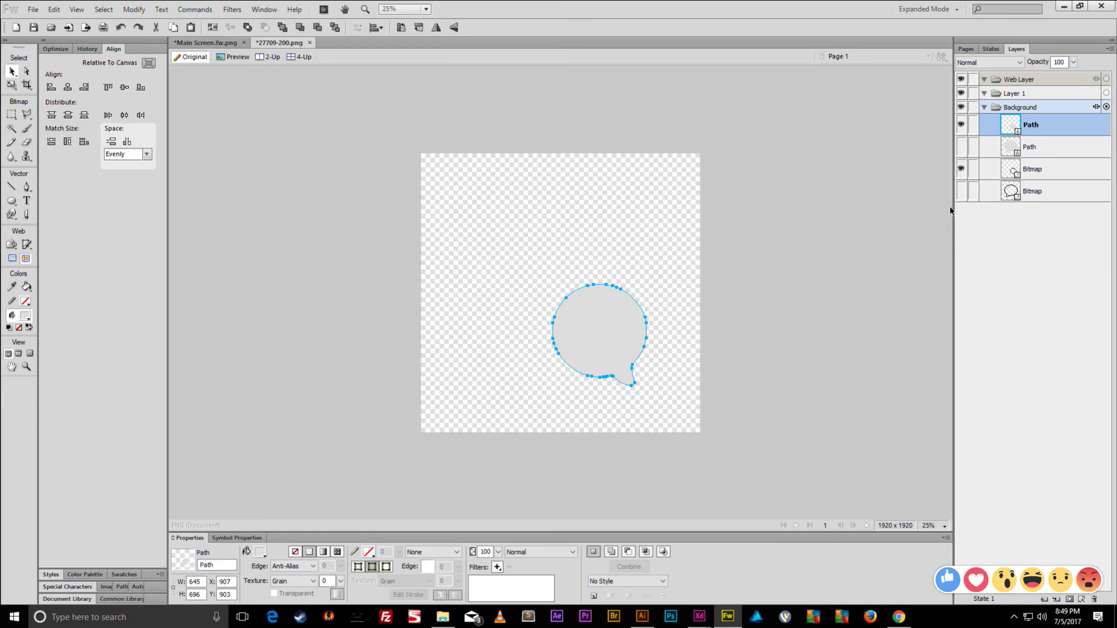
left_click(961, 146)
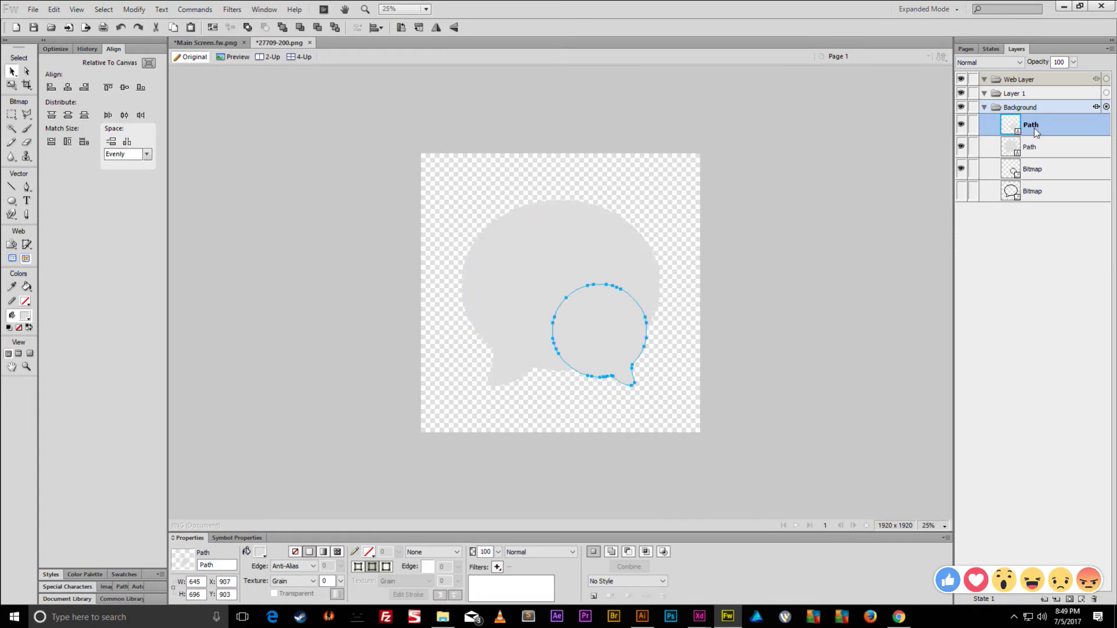
- Fill the small bubble path green, duplicate it, and convert the copy to a marquee
left_click(260, 552)
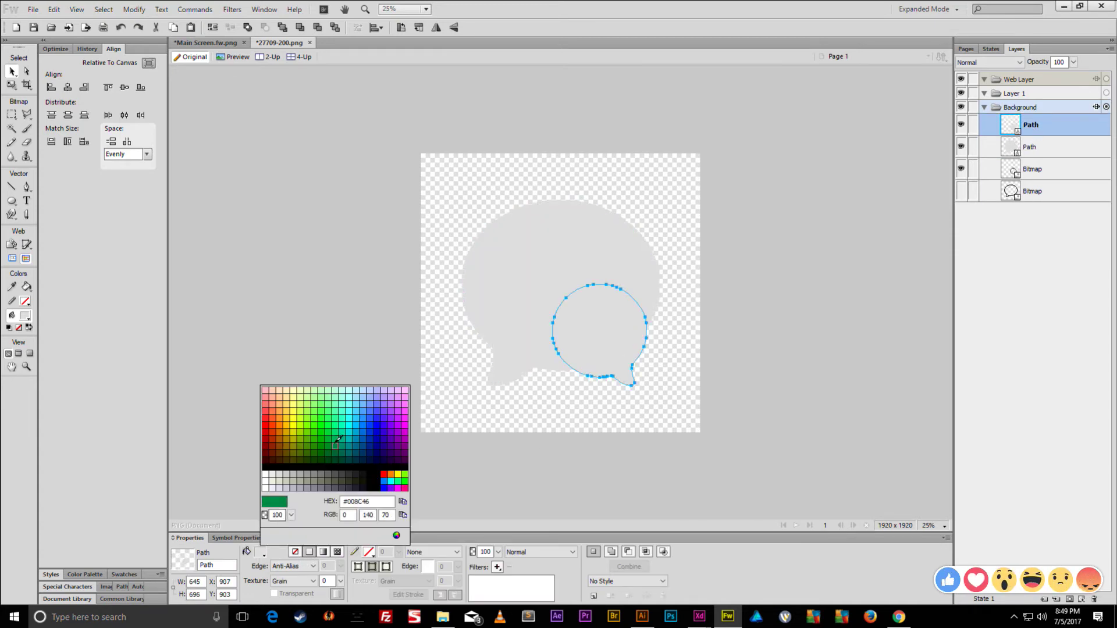
left_click(330, 454)
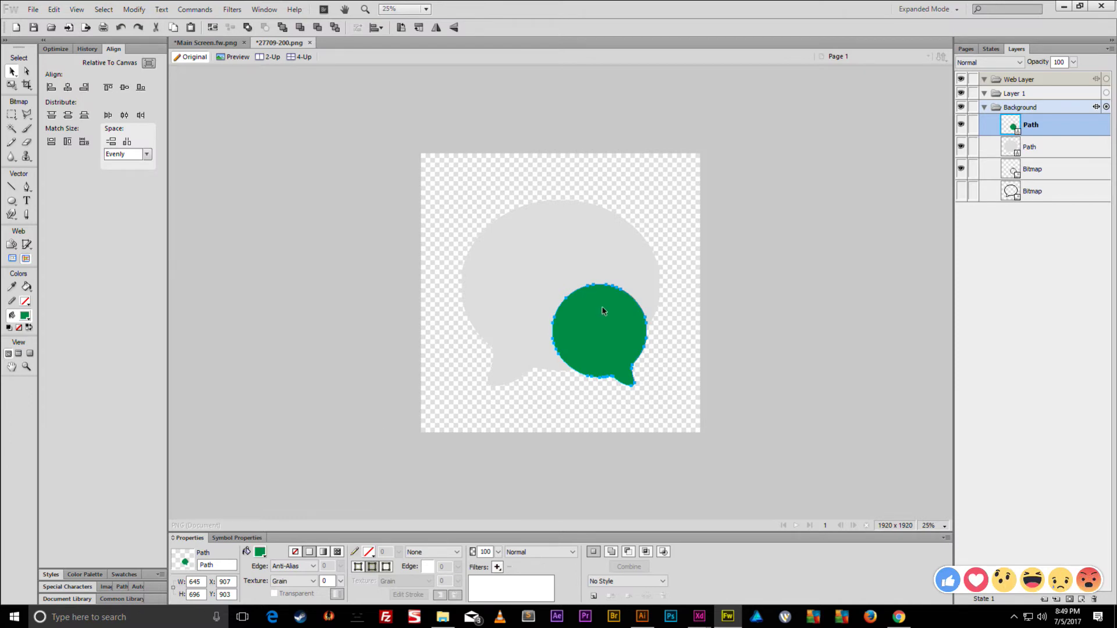
key("ctrl+shift+d")
right_click(606, 317)
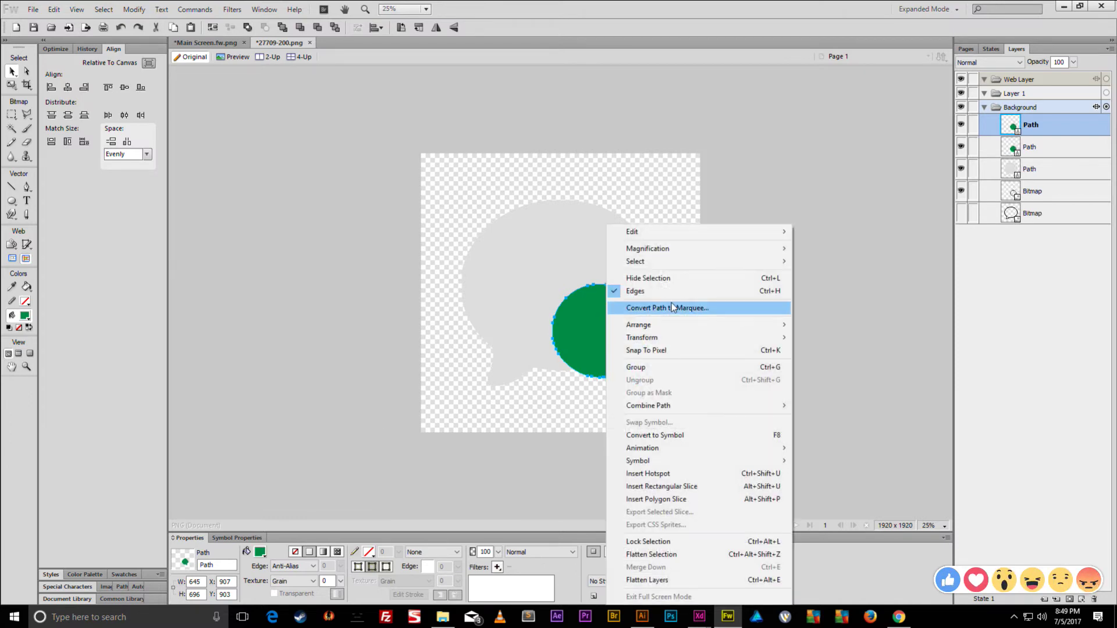
left_click(673, 309)
left_click(628, 299)
- Expand the marquee by 10 px and convert it back to a path
right_click(600, 305)
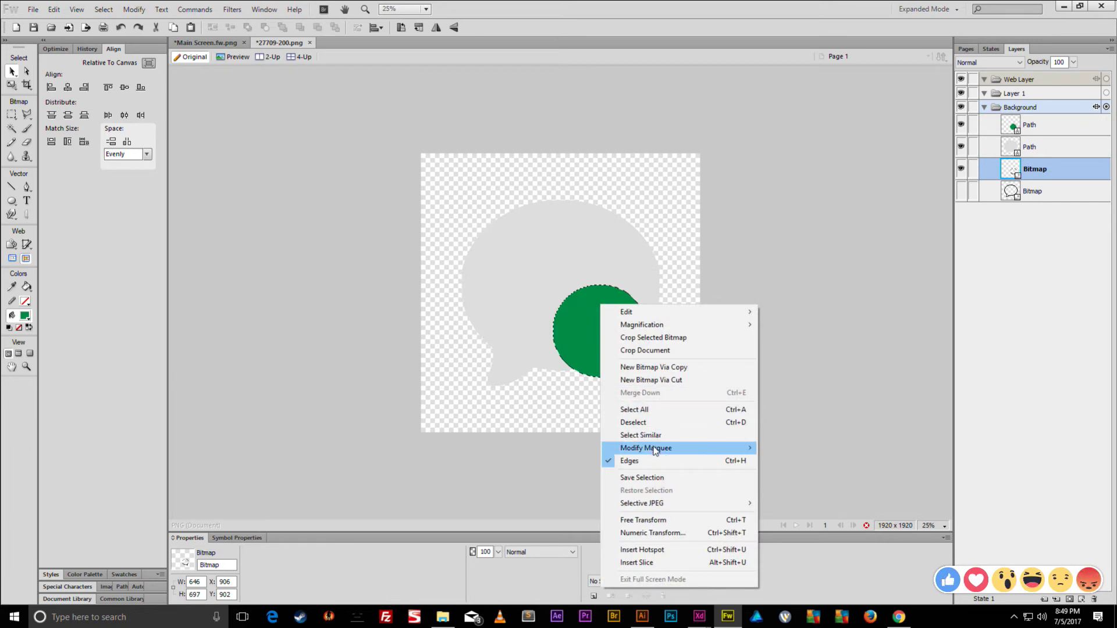
mouse_move(655, 448)
left_click(781, 482)
type("10")
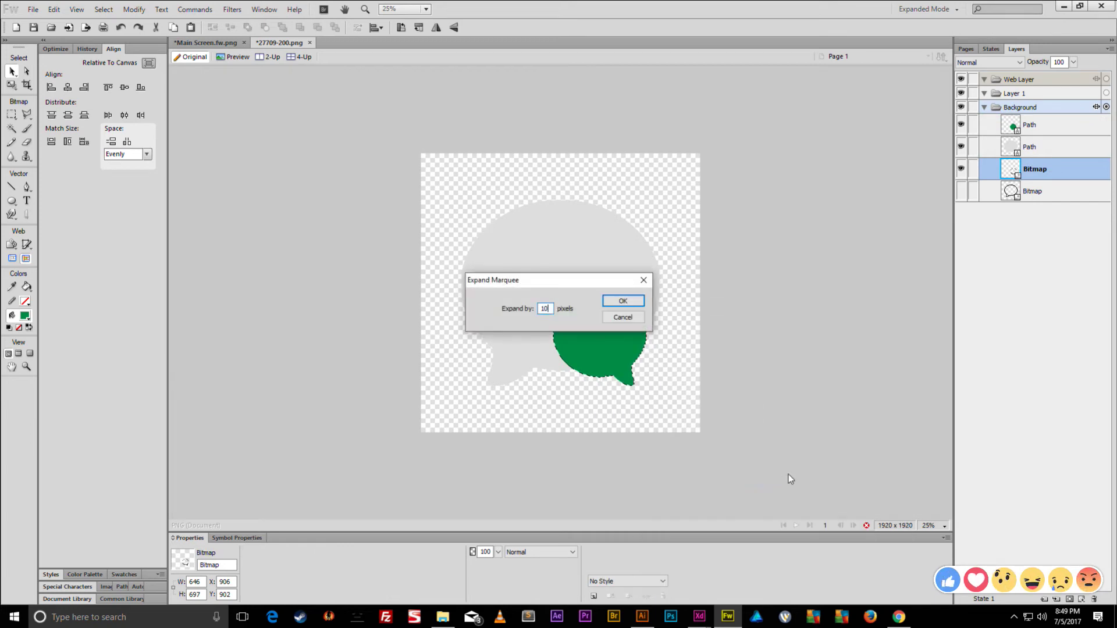
key("Return")
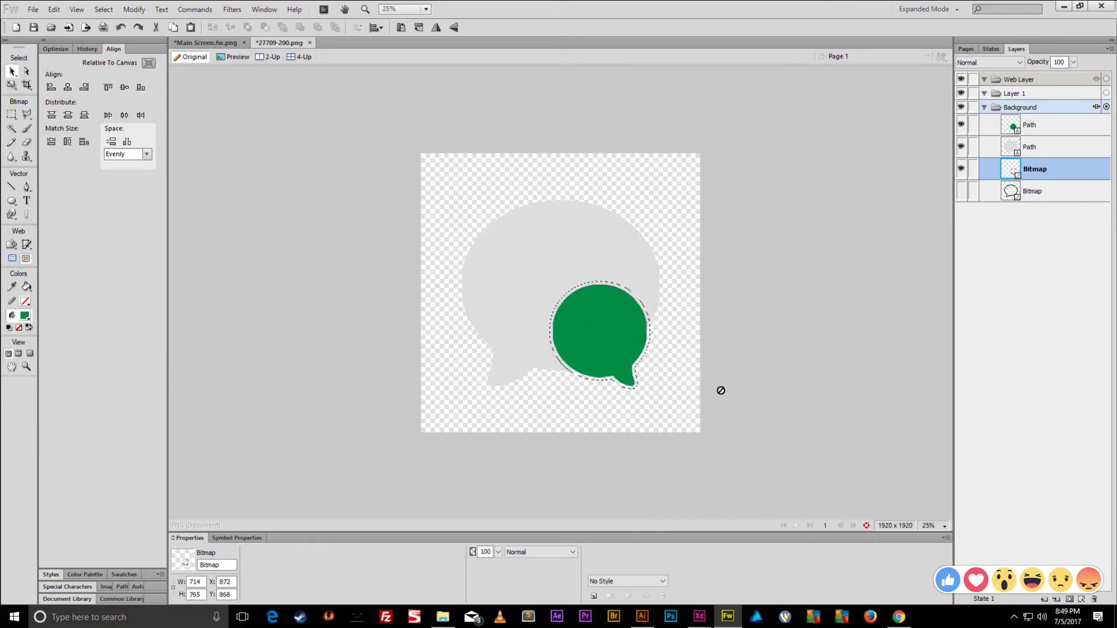
right_click(619, 298)
mouse_move(698, 441)
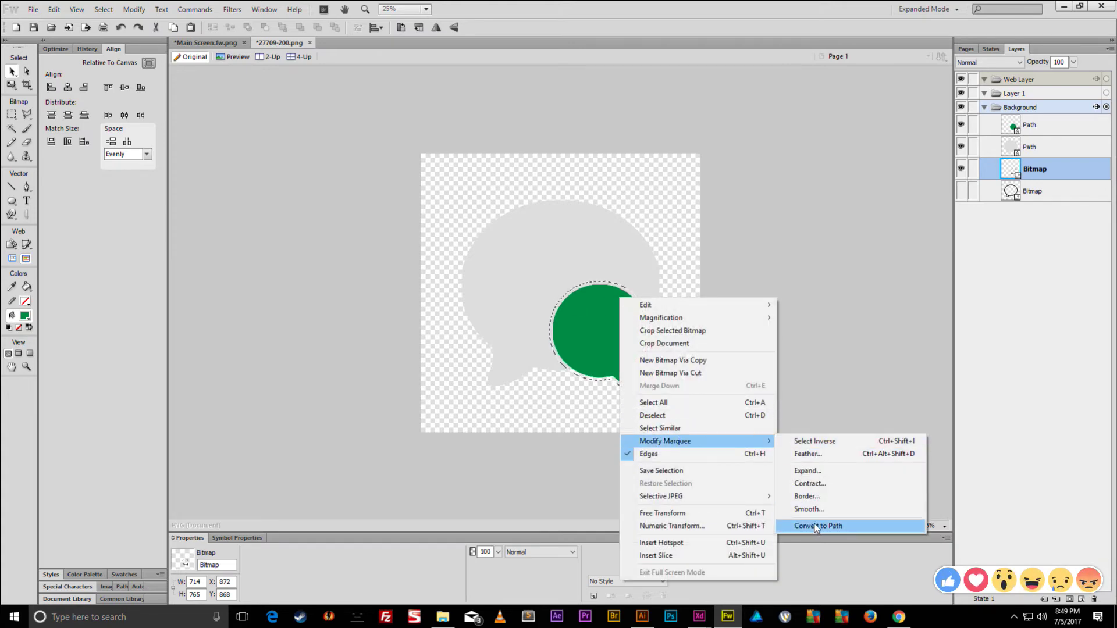
left_click(806, 525)
- Combine the expanded path with the large grey bubble into one composite path
left_click(575, 234, "shift")
left_click(134, 9)
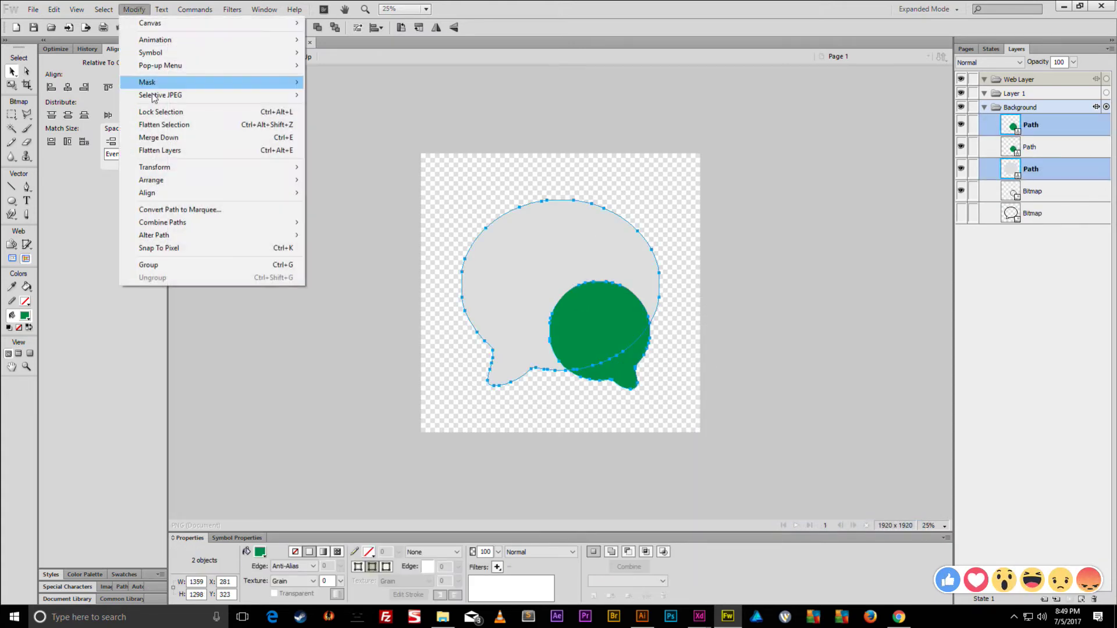
left_click(365, 278)
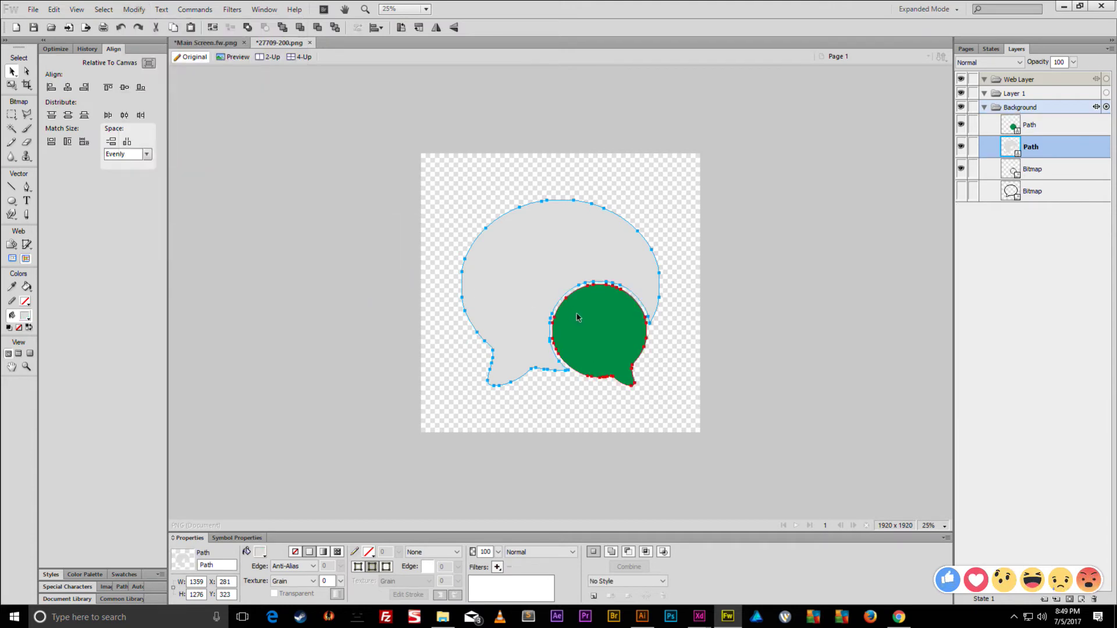
left_click(134, 9)
mouse_move(192, 224)
left_click(366, 264)
key("ctrl+z")
left_click(134, 9)
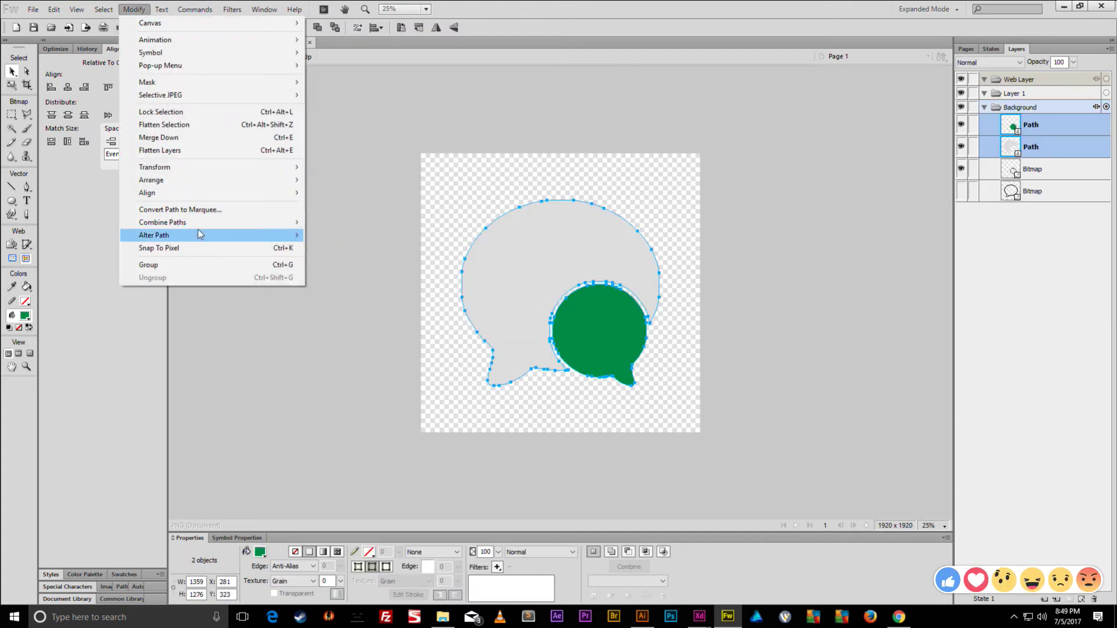
mouse_move(192, 223)
left_click(339, 256)
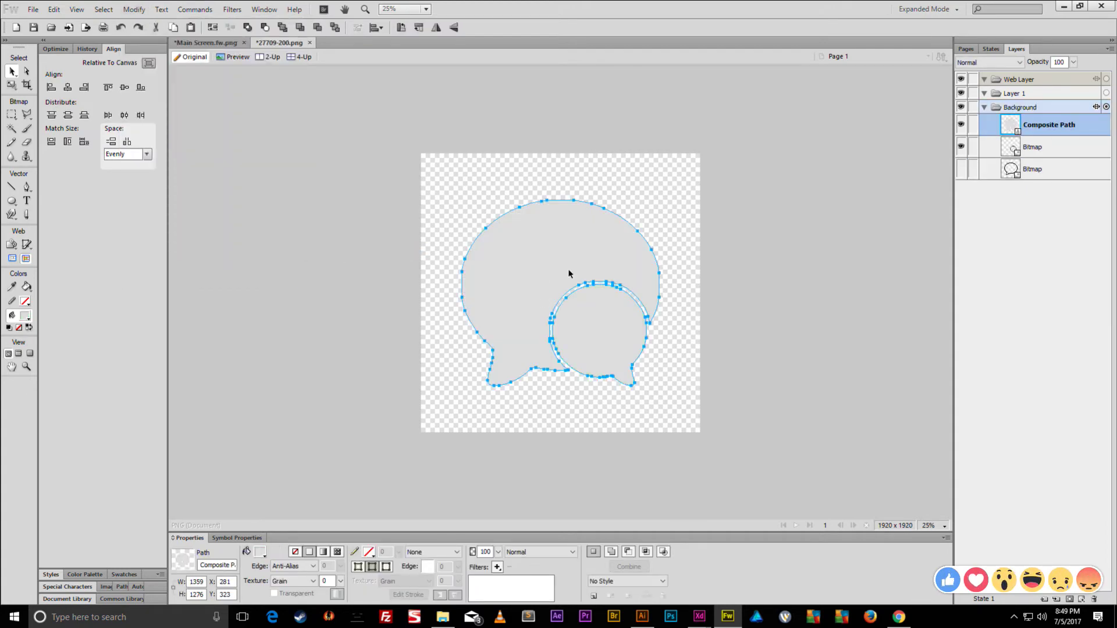
- Paste the speech-bubble composite path into the Main Screen mockup
left_click(206, 42)
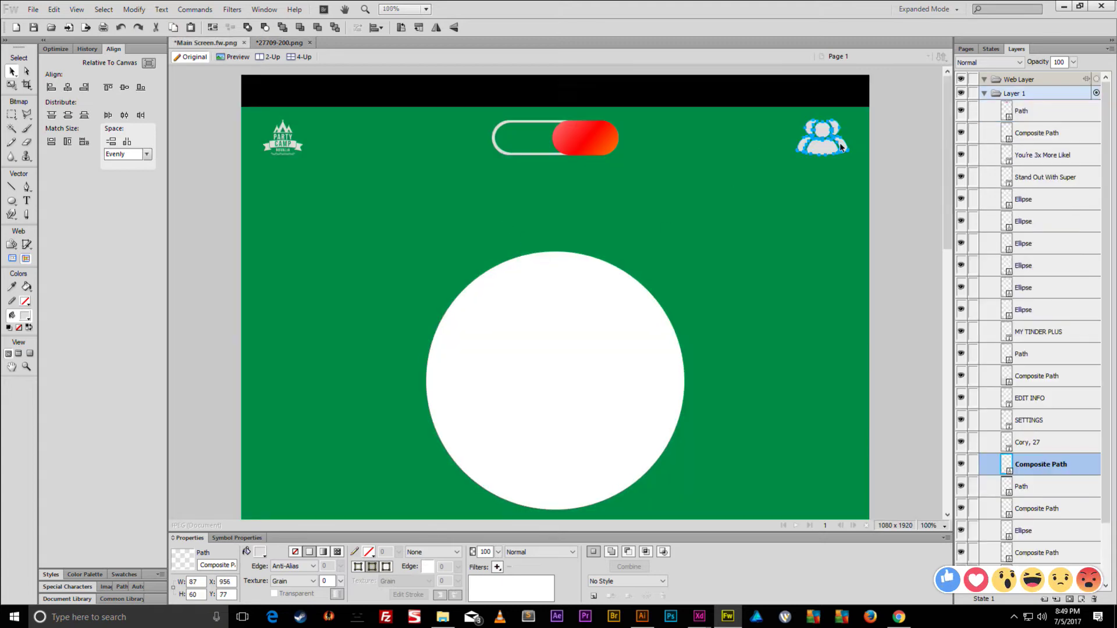
key("ctrl+v")
left_click_drag(722, 329, 668, 264)
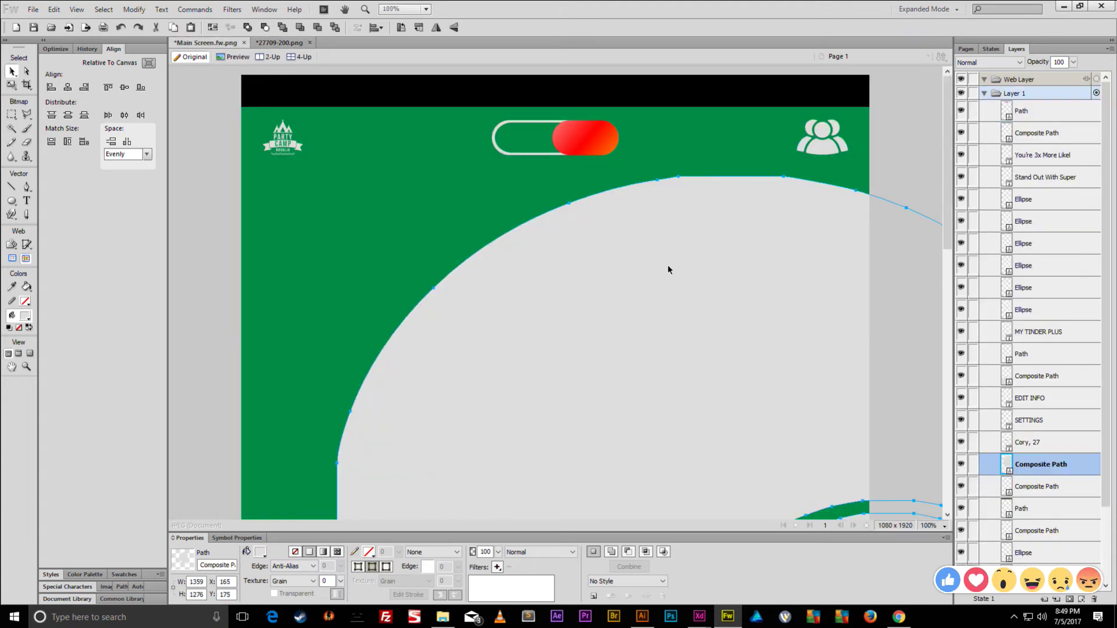
key("ctrl+minus")
key("ctrl+minus")
key("ctrl+minus")
key("ctrl+minus")
- Shrink the bubble to 87×60 and place it beside the top-right people icon
key("q")
left_click_drag(704, 364, 633, 298)
left_click_drag(507, 298, 620, 191)
key("ctrl+equal")
key("ctrl+equal")
key("ctrl+equal")
key("ctrl+equal")
key("ctrl+equal")
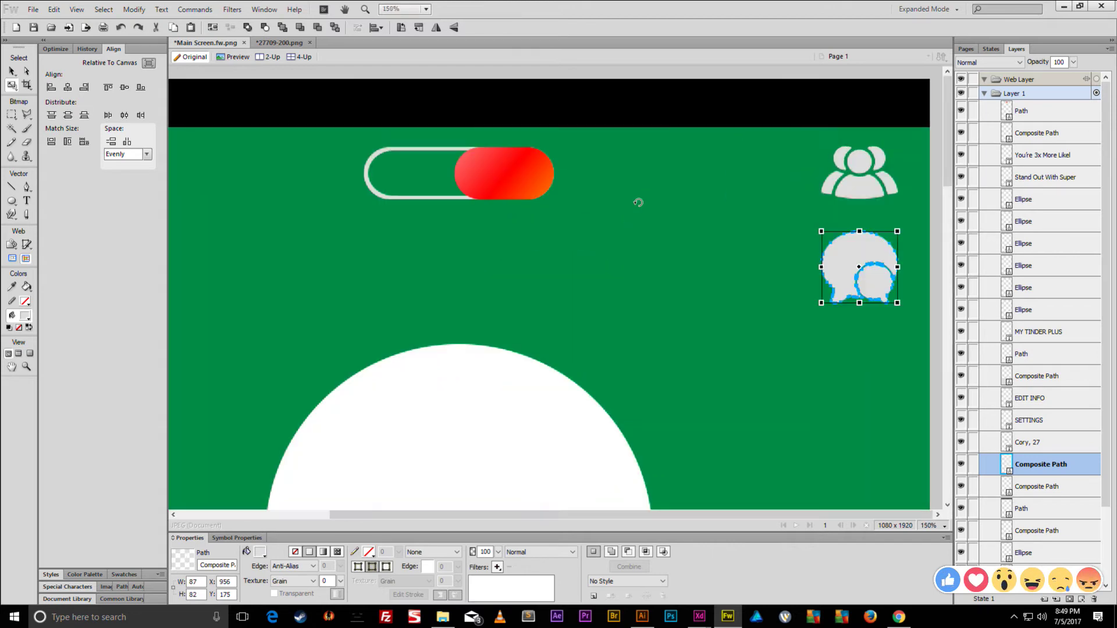
key("v")
left_click_drag(833, 260, 743, 177)
key("q")
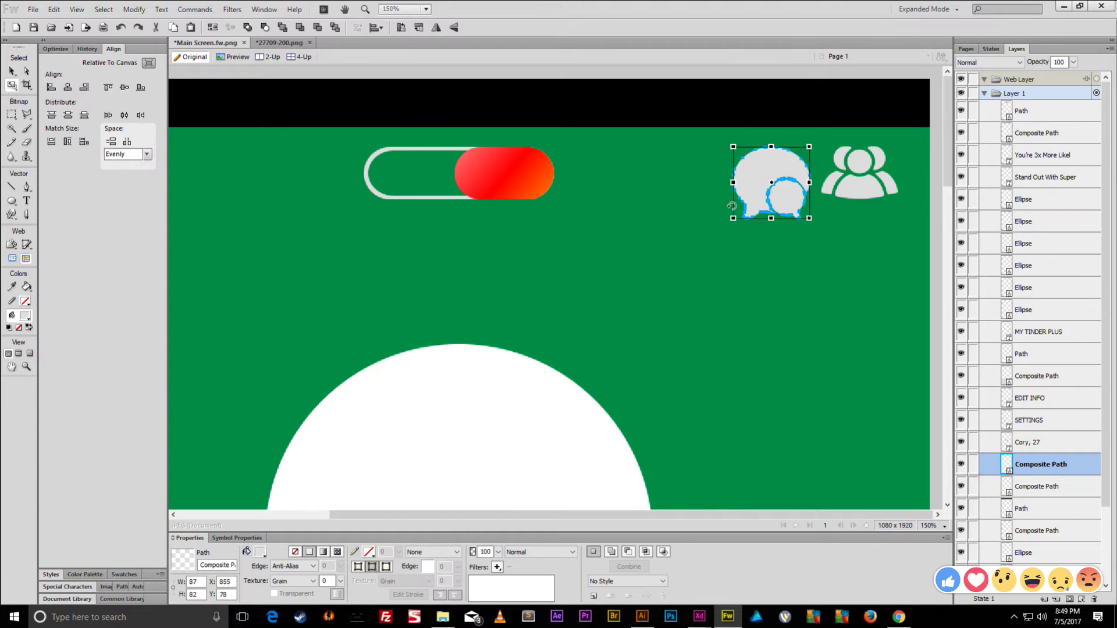
left_click_drag(735, 217, 755, 198)
key("v")
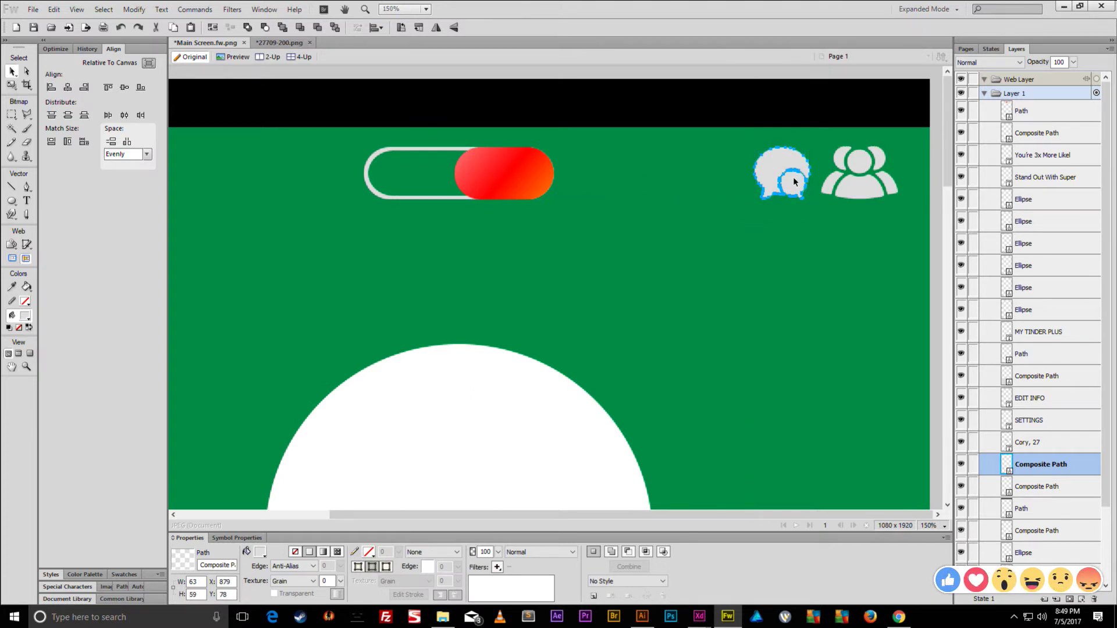
key("shift+Right")
key("shift+Right")
- Right-align the bubble with the people icon, then select the people icon alone
left_click(850, 183, "shift")
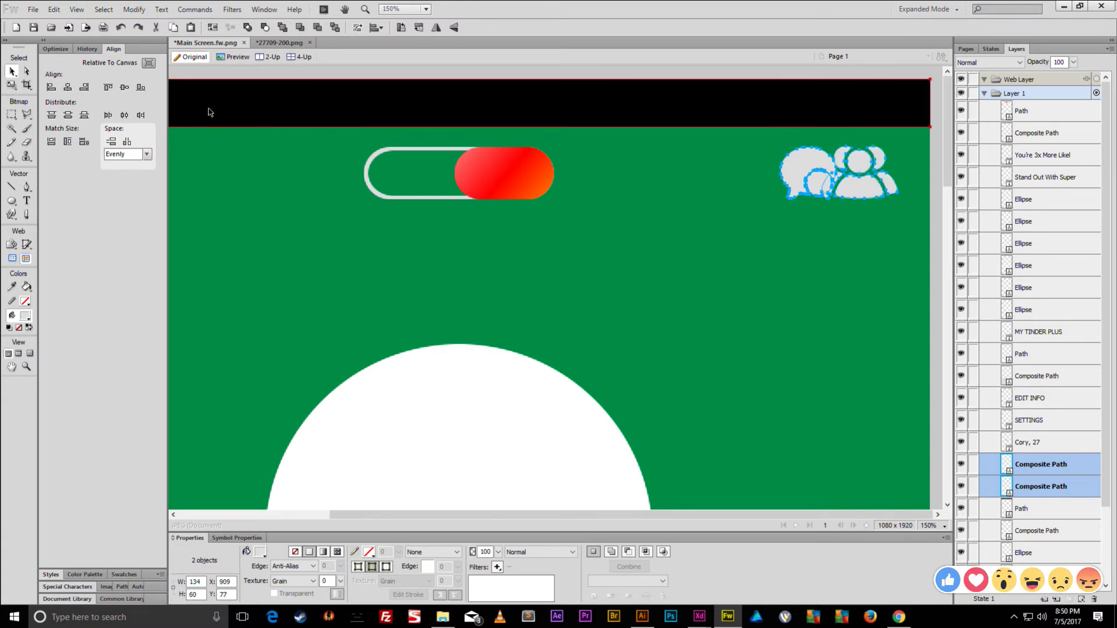
left_click(85, 87)
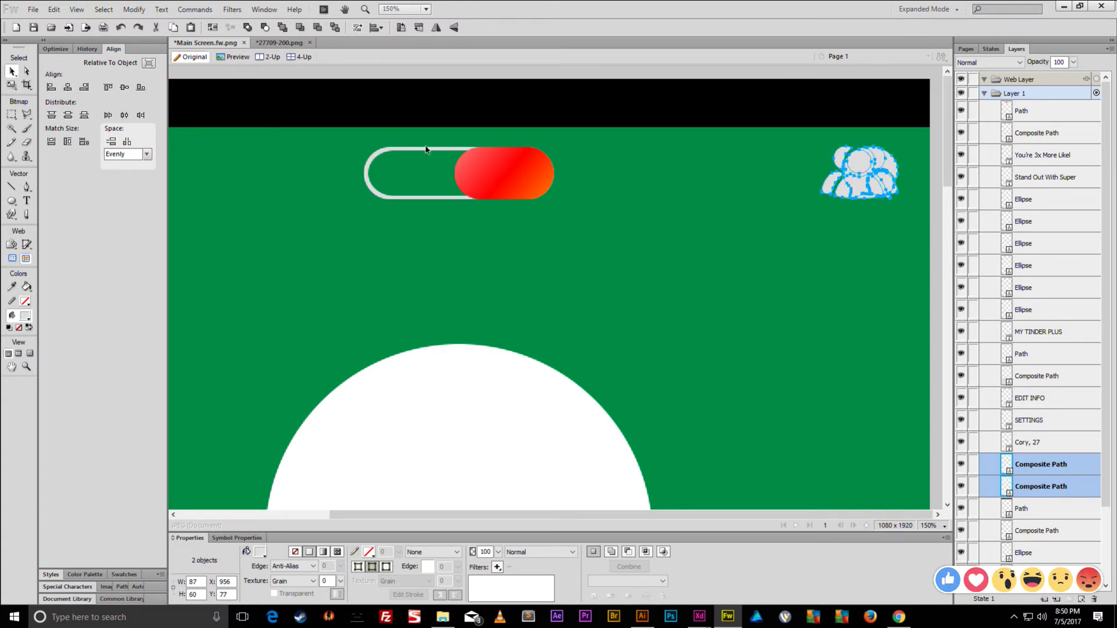
left_click(791, 173)
left_click(826, 177)
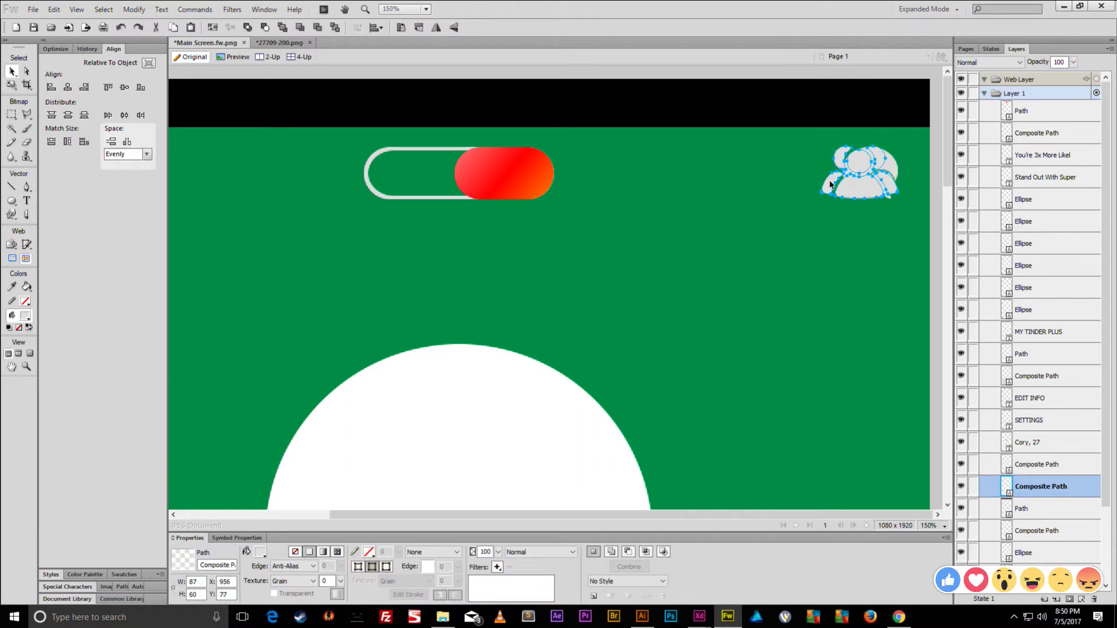
- Move the people icon onto the red toggle, stacked above it
left_click_drag(831, 184, 474, 183)
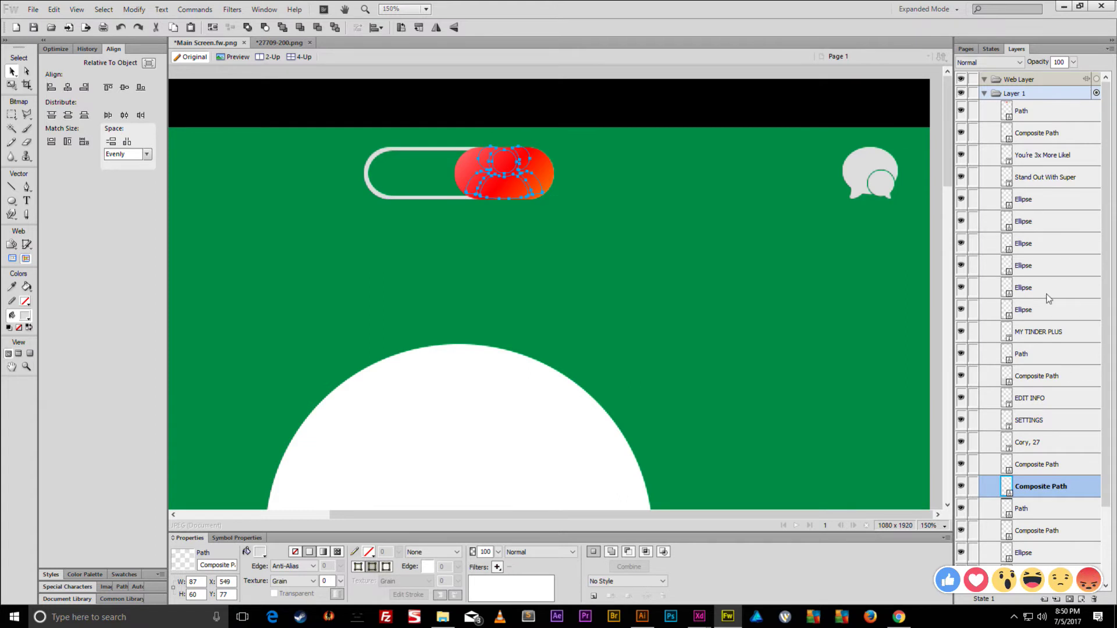
left_click_drag(1053, 486, 1040, 108)
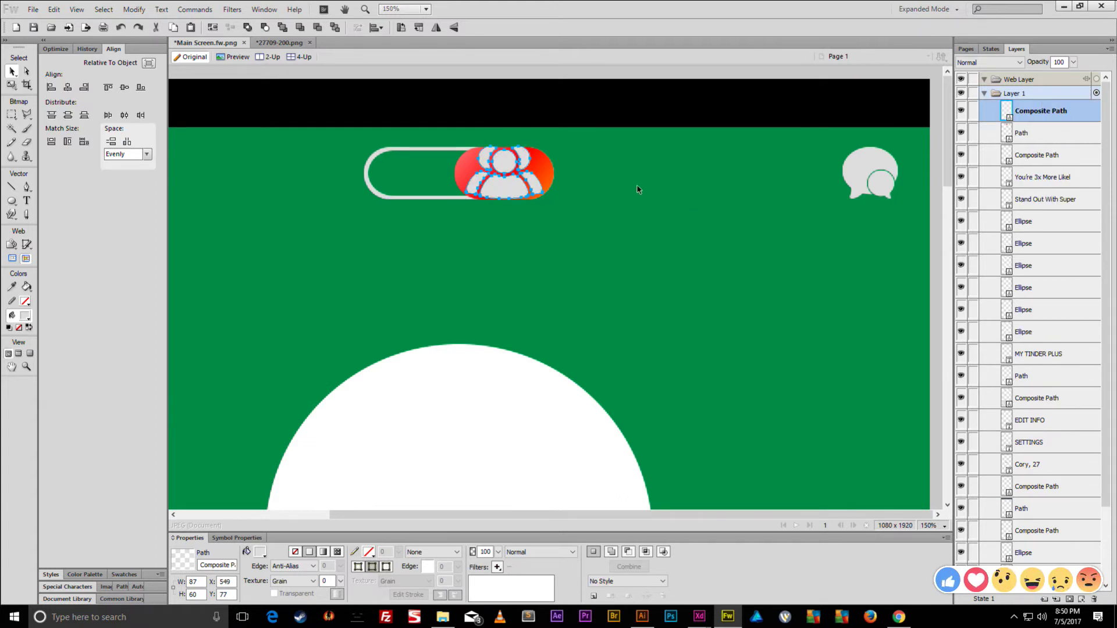
left_click_drag(507, 182, 508, 183)
- Scale the people icon to 58×40 inside the red knob, keeping its white fill
key("q")
left_click_drag(541, 147, 530, 156)
key("v")
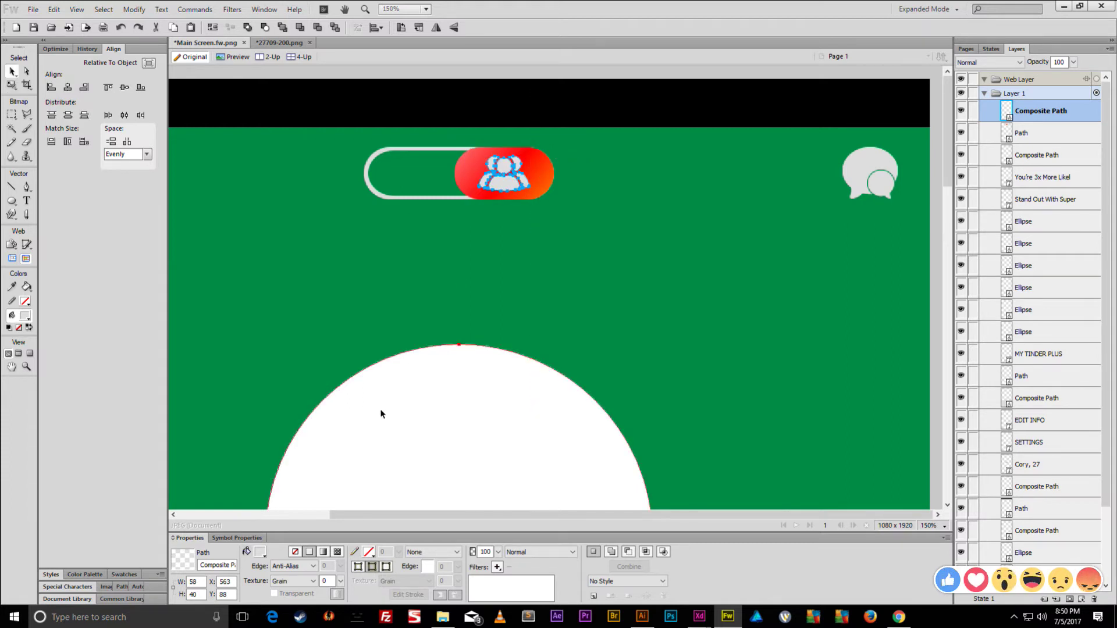
left_click(260, 552)
key("Escape")
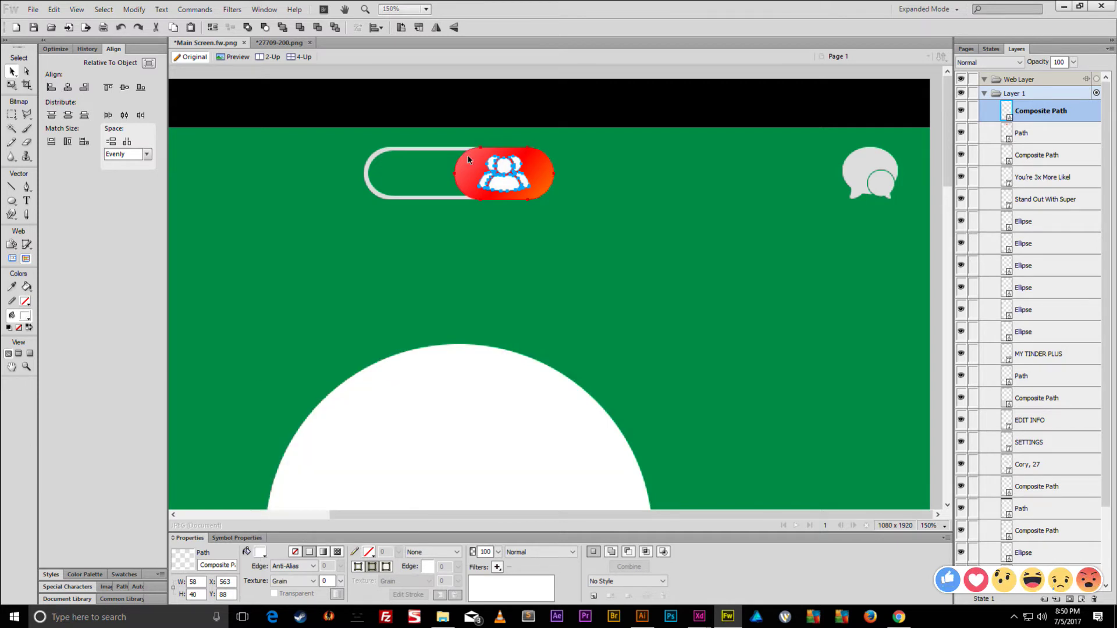
key("ctrl+minus")
key("ctrl+minus")
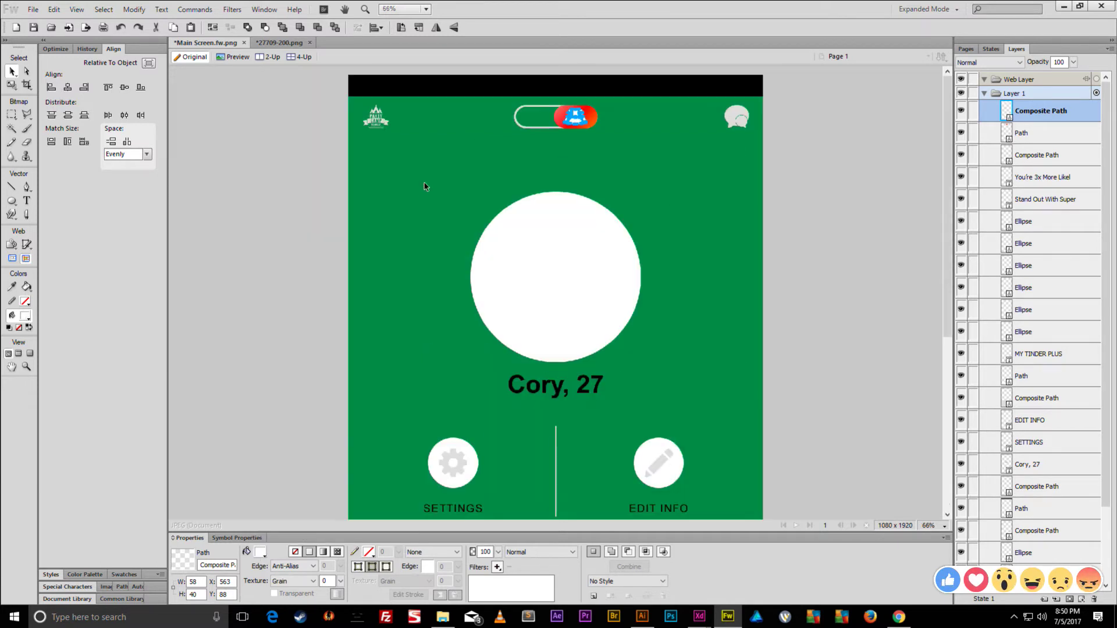
key("ctrl+equal")
key("ctrl+equal")
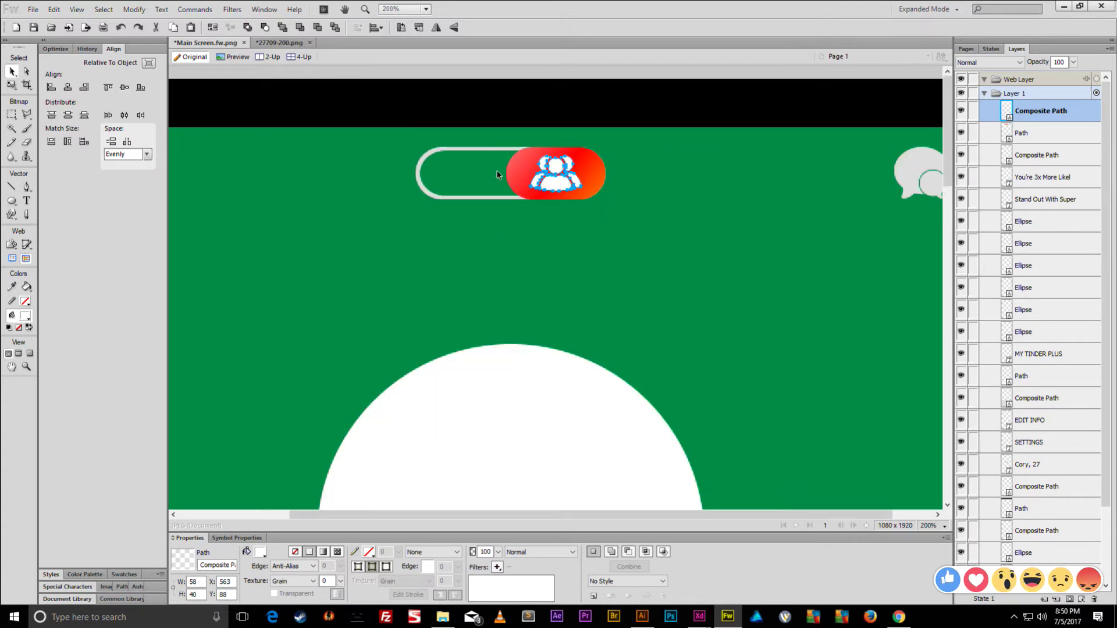
key("ctrl+d")
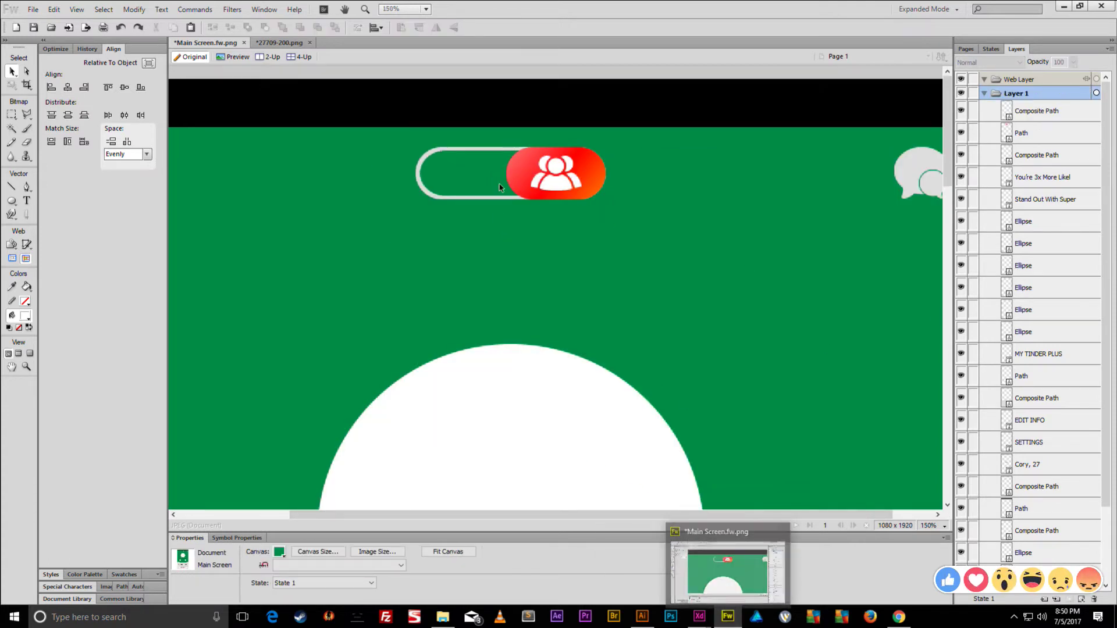
- Replace the Google Images query with 'tinder logo' and run the search
left_click(899, 616)
scroll(829, 127, "down", 5)
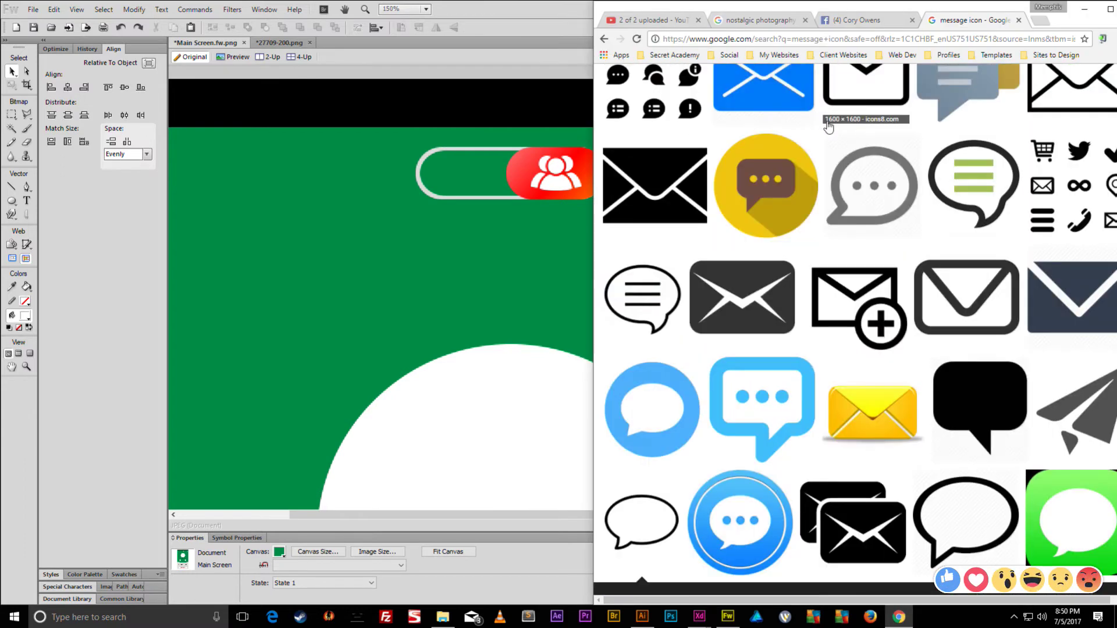
scroll(829, 126, "up", 5)
left_click(826, 94)
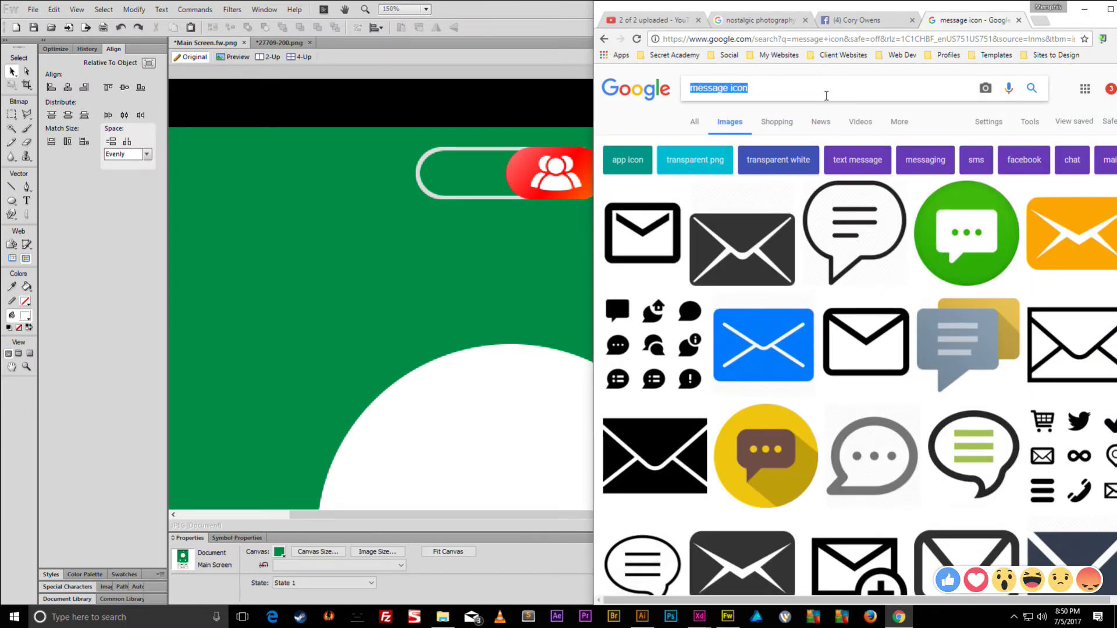
left_click(1070, 424)
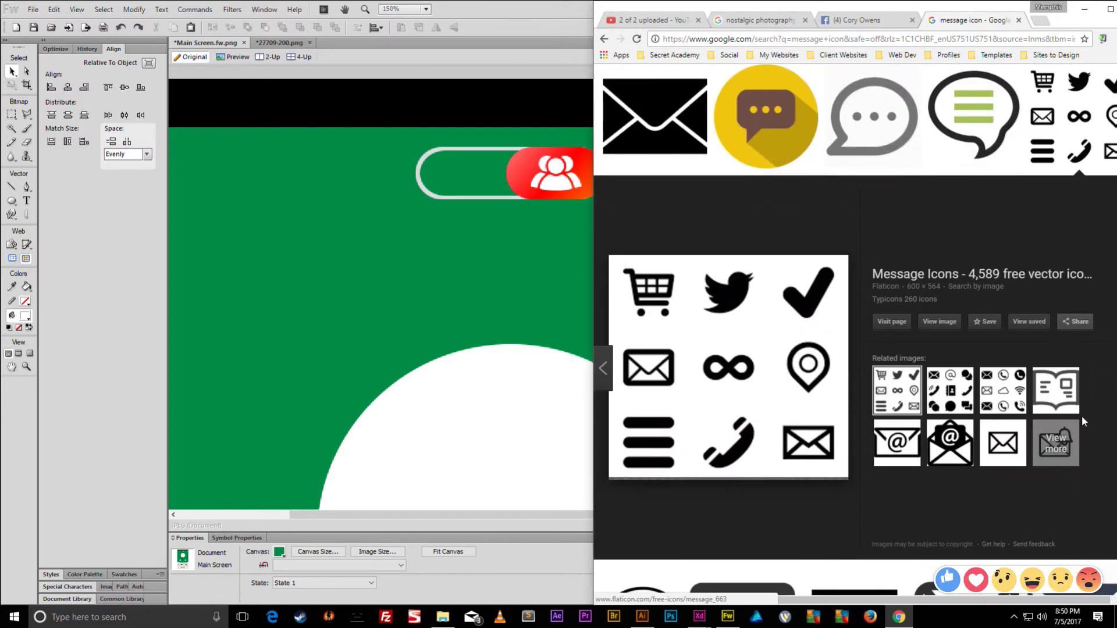
right_click(736, 306)
scroll(762, 116, "up", 6)
double_click(768, 83)
triple_click(767, 92)
type("t")
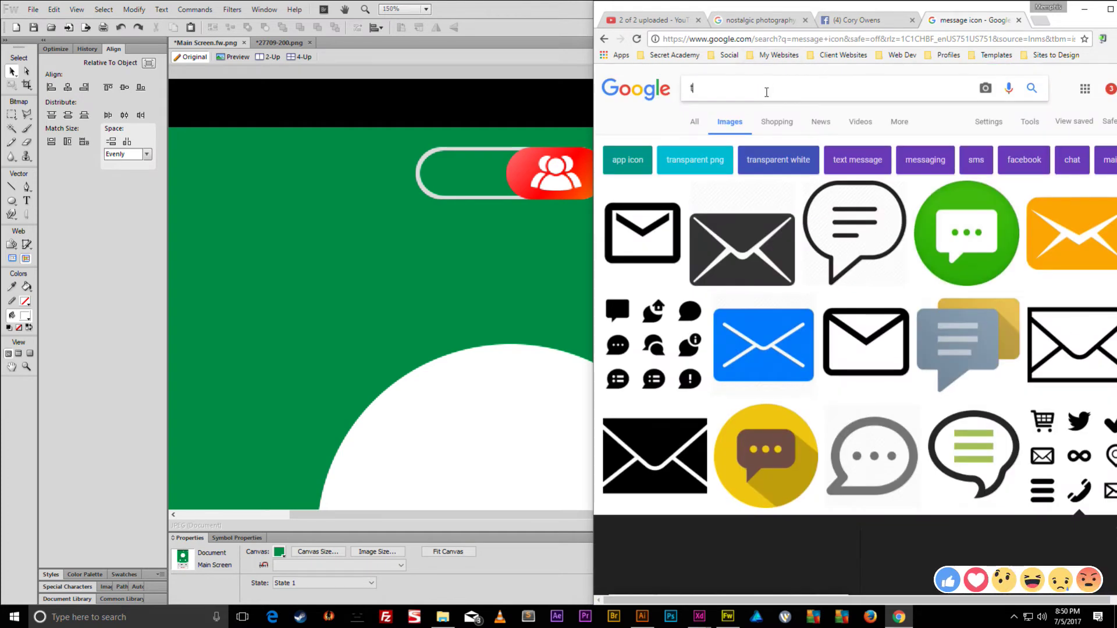
type("inder logo")
key("Return")
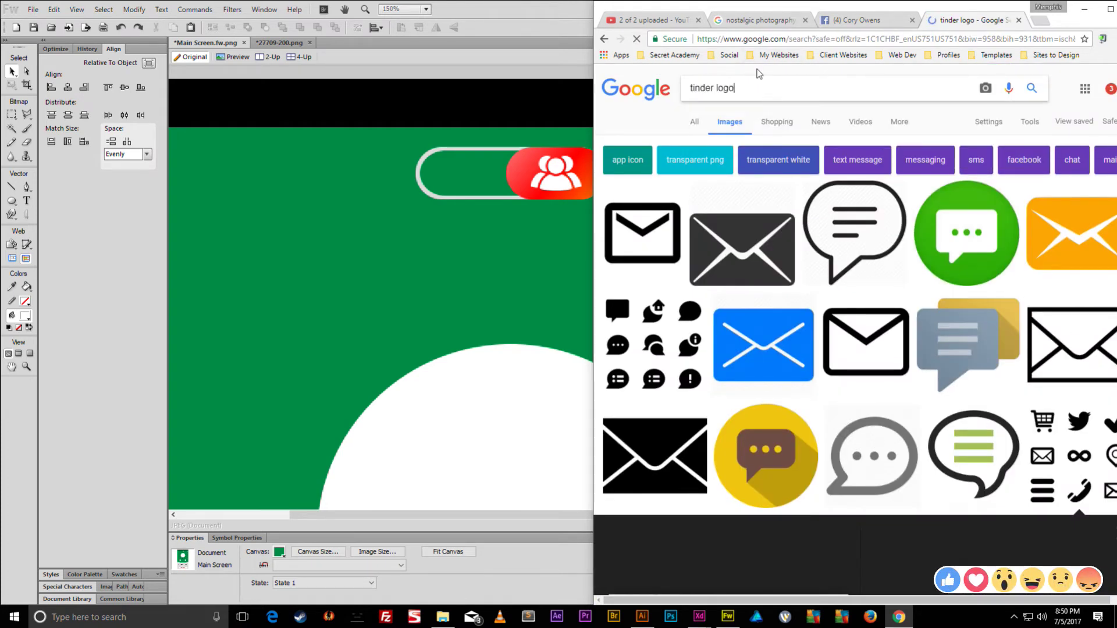
- Save the Worldvectorlogo flame image as tinder-icon.svg
left_click(618, 337)
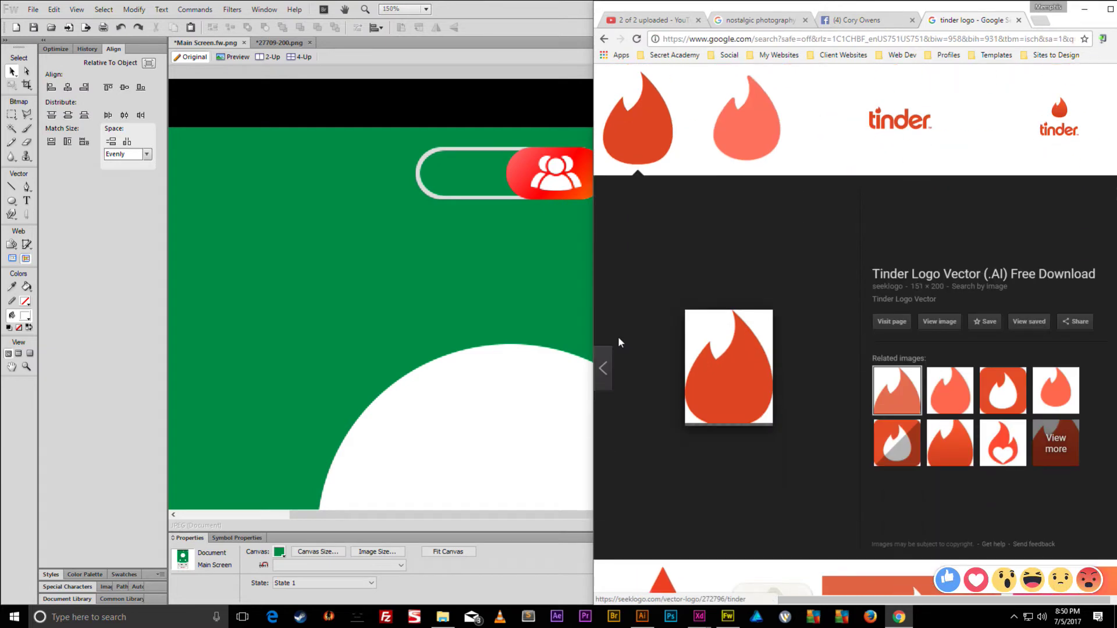
key("Left")
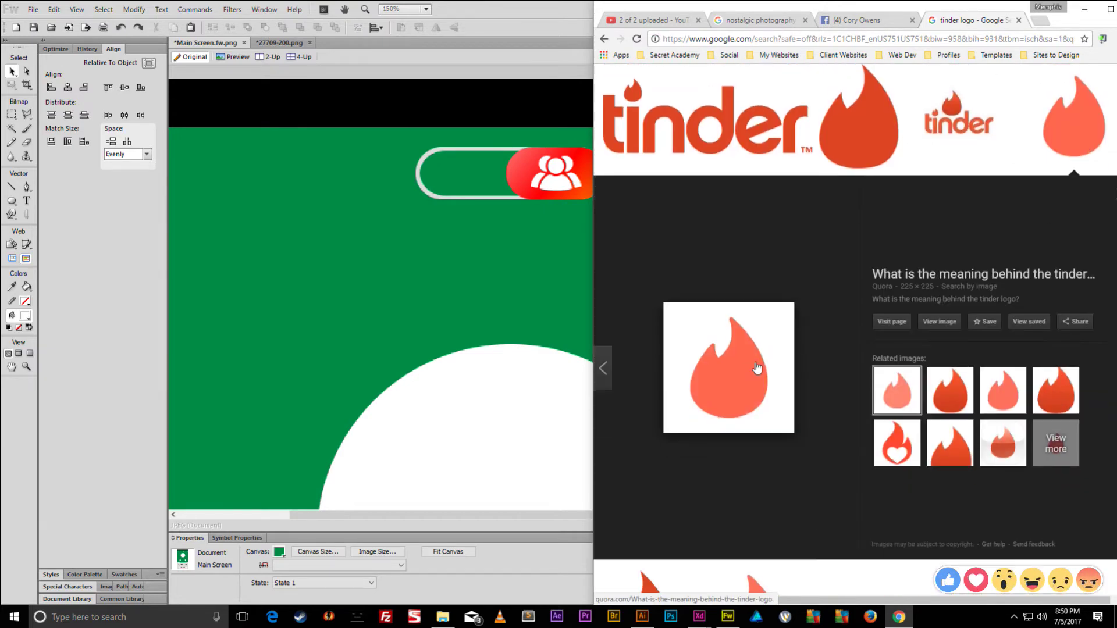
left_click(833, 133)
right_click(759, 319)
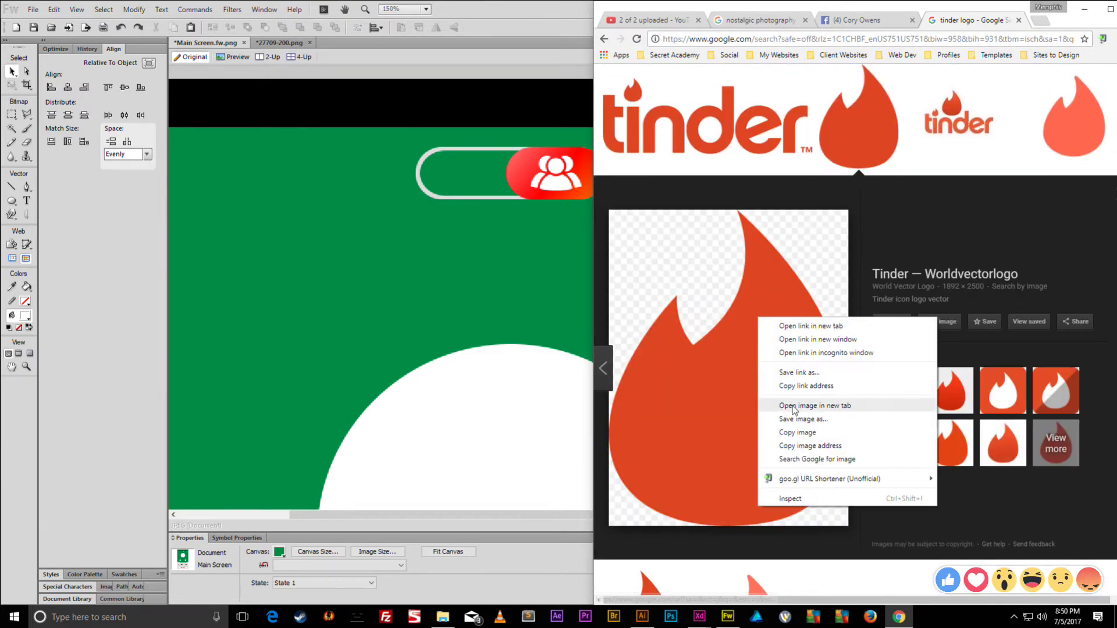
left_click(793, 419)
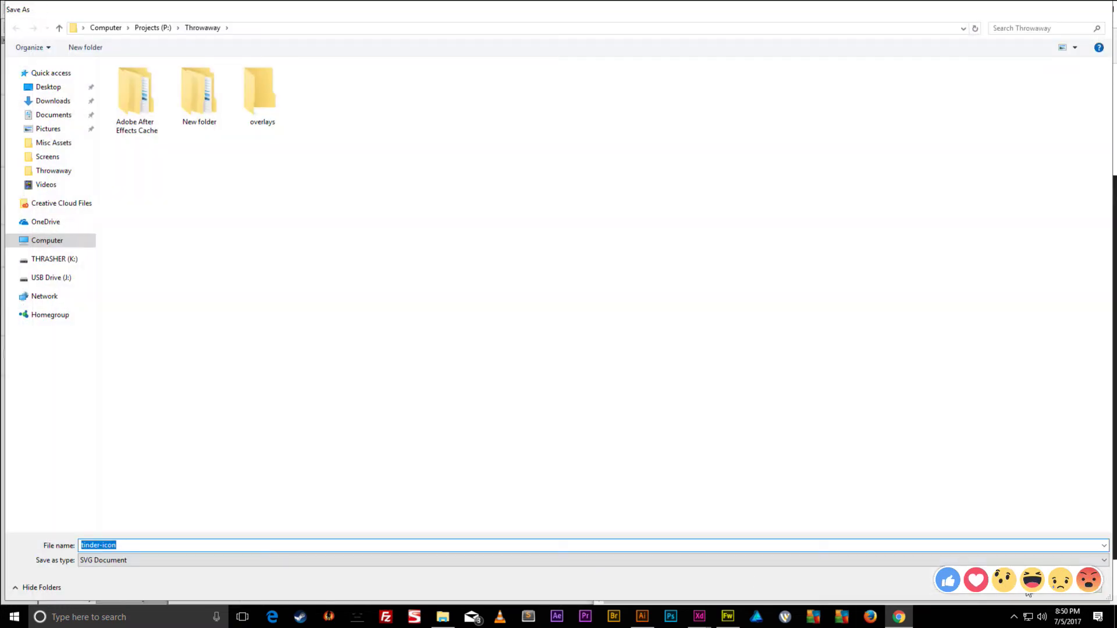
left_click(1030, 592)
- Check the downloaded tinder-icon.svg in Chrome, close it, and return to the Fireworks mockup
left_click(640, 592)
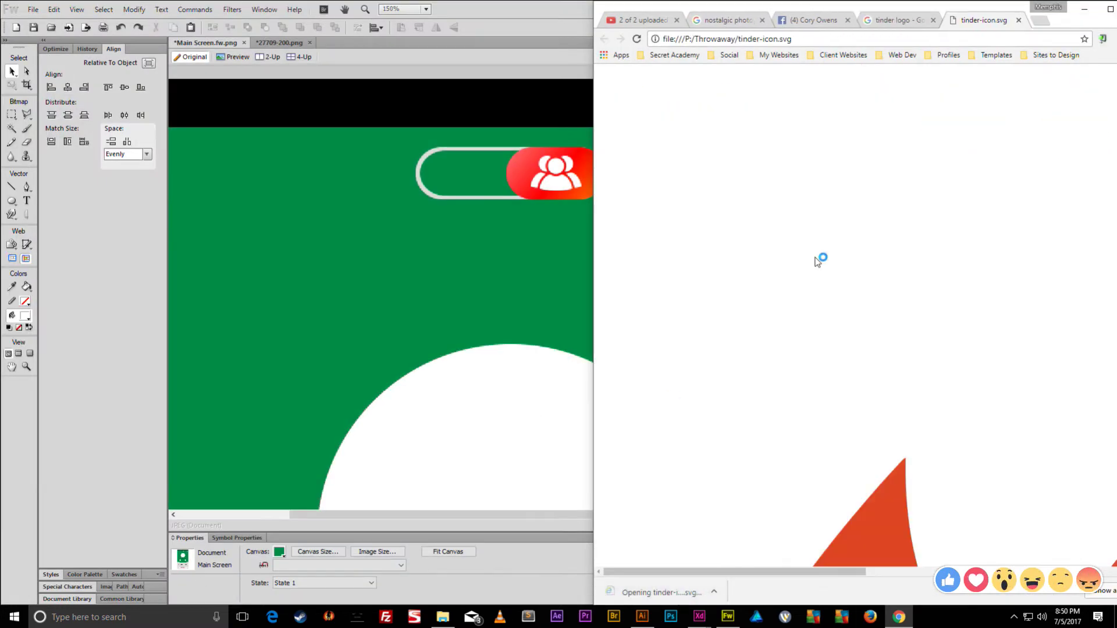
scroll(840, 201, "down", 7)
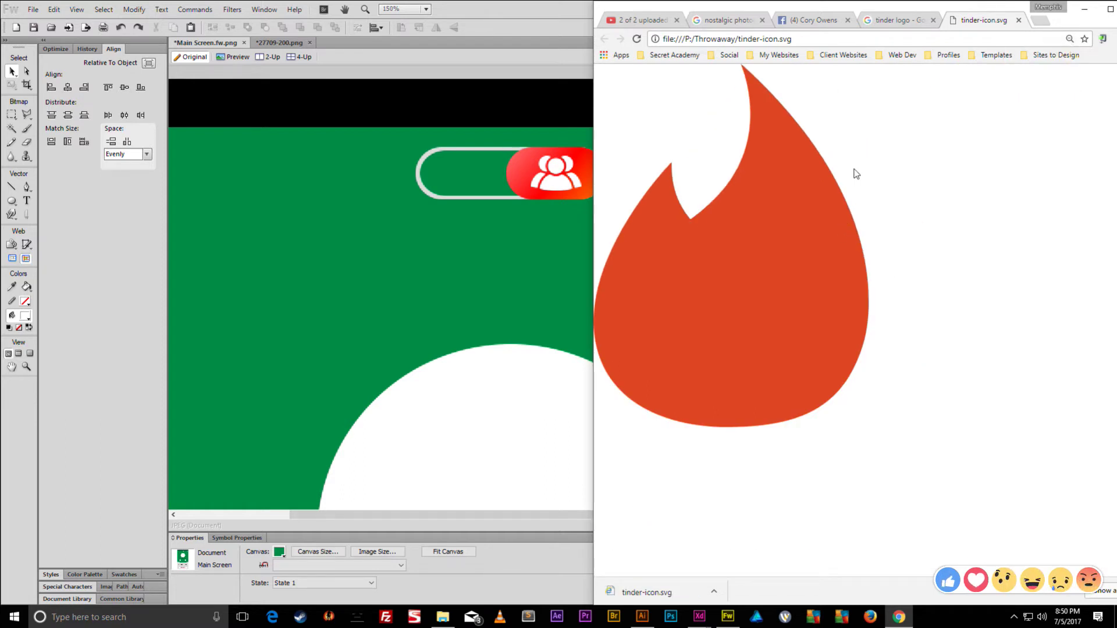
scroll(843, 207, "up", 5)
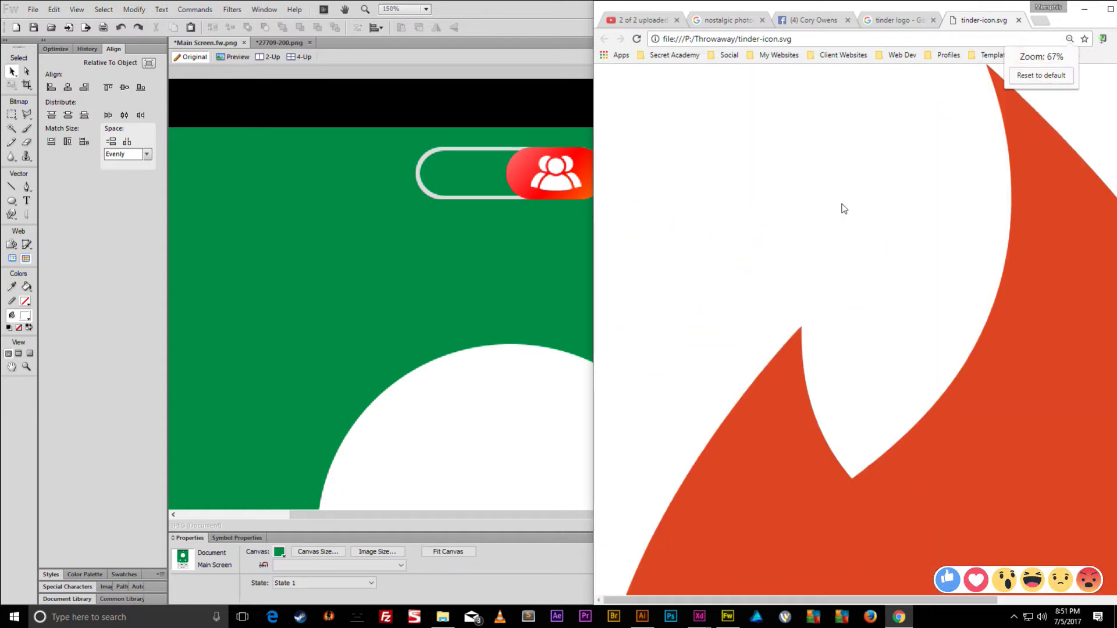
left_click(1041, 76)
left_click(1020, 21)
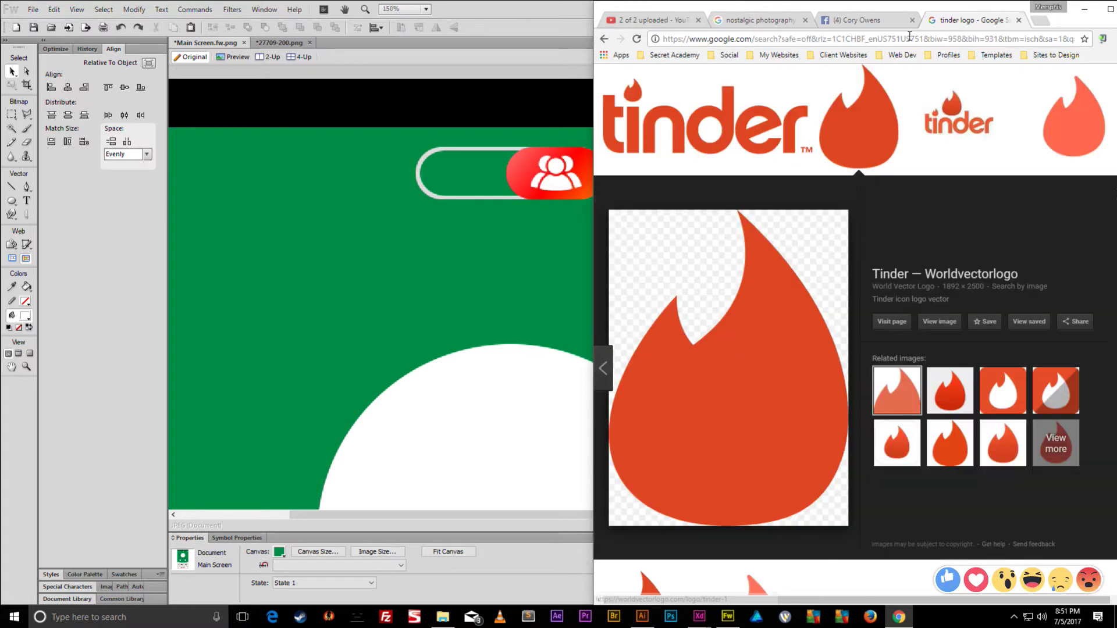
left_click(585, 12)
key("ctrl+minus")
key("ctrl+minus")
key("ctrl+minus")
key("ctrl+minus")
key("ctrl+minus")
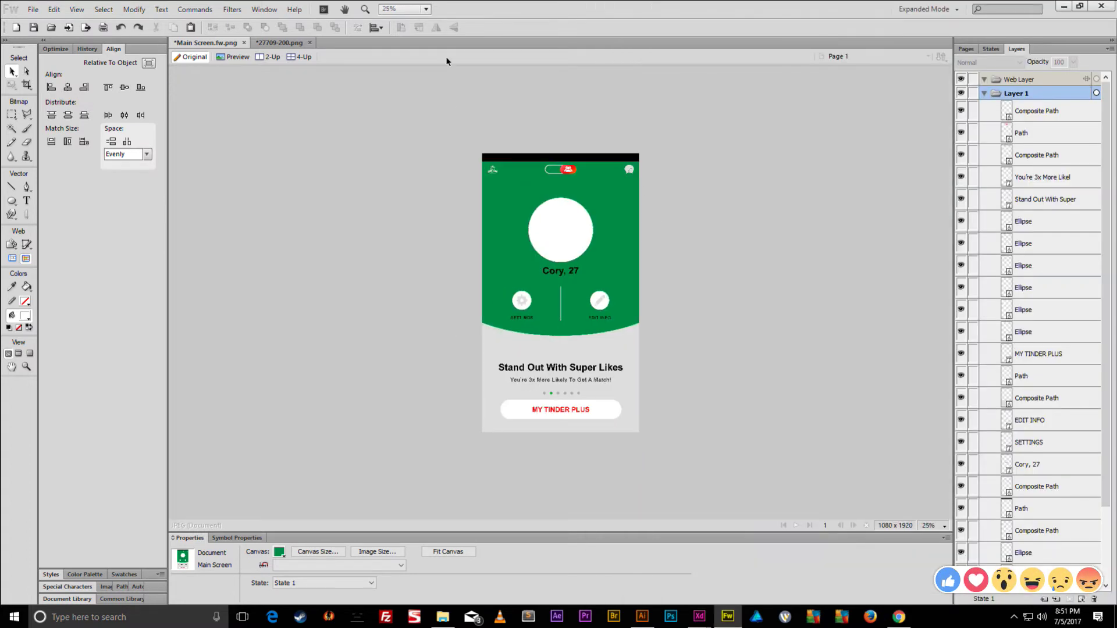
- Replace the 27709-200 artwork with the pasted flame screenshot
left_click(294, 43)
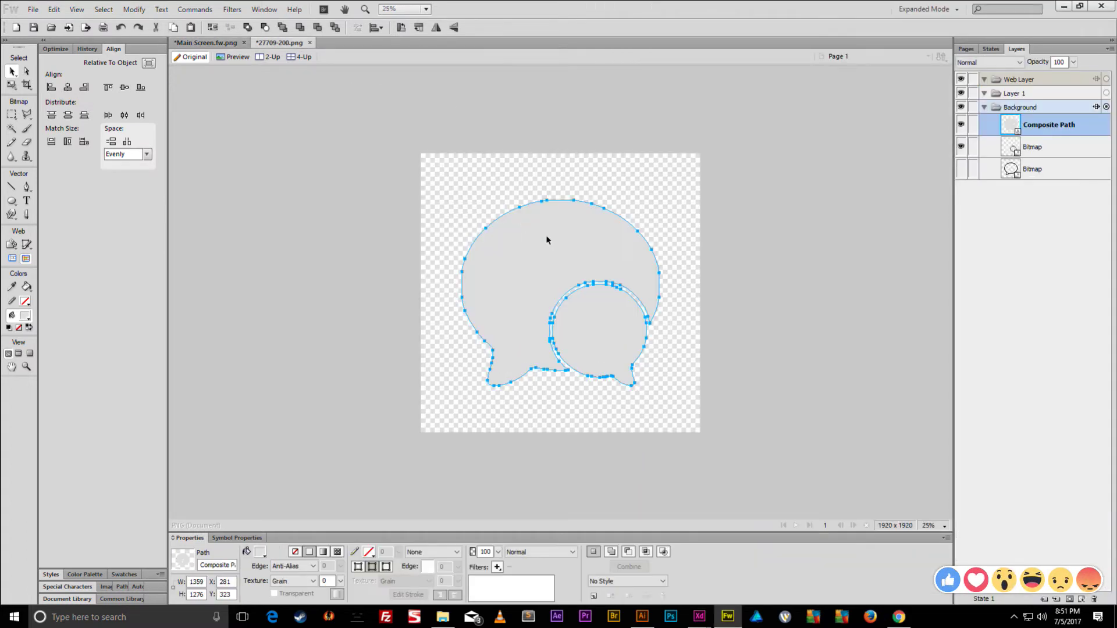
key("Delete")
key("Delete")
key("Delete")
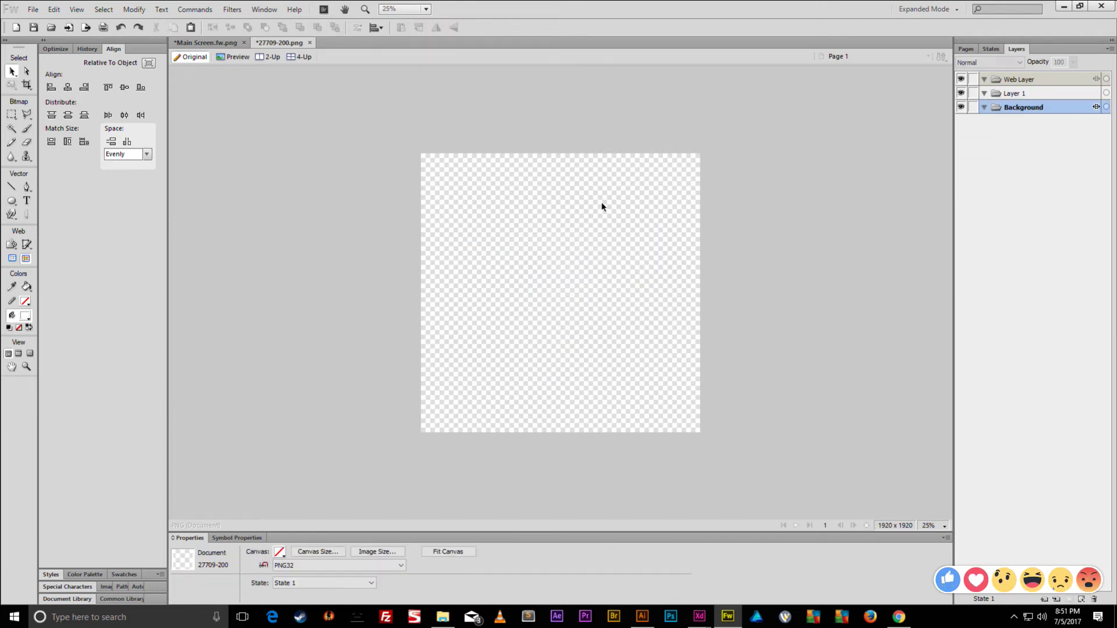
key("ctrl+v")
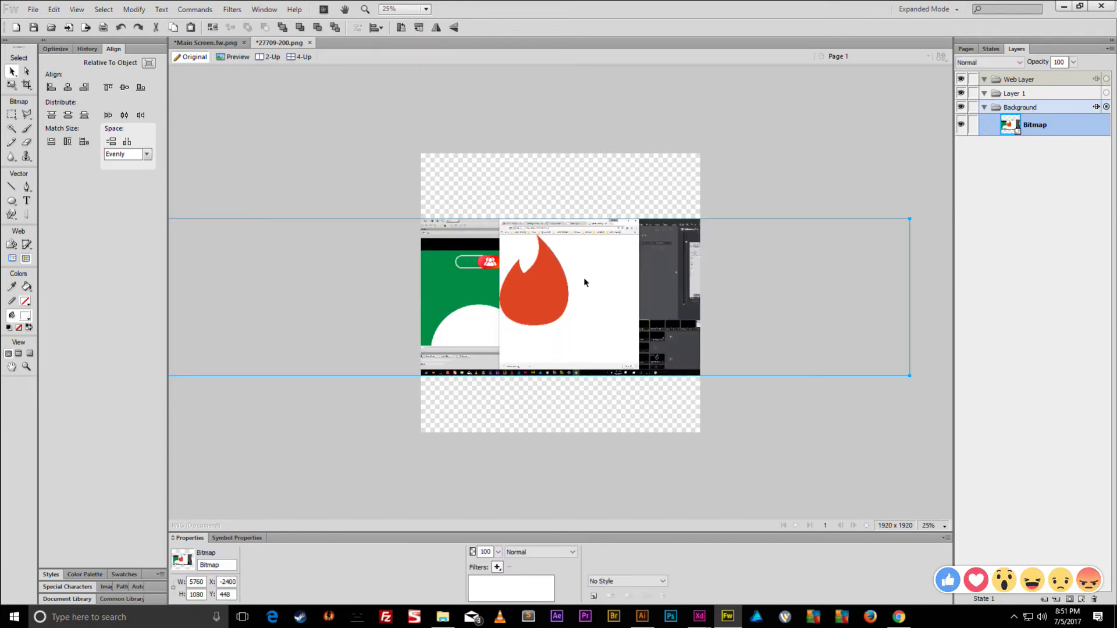
key("ctrl+equal")
key("ctrl+equal")
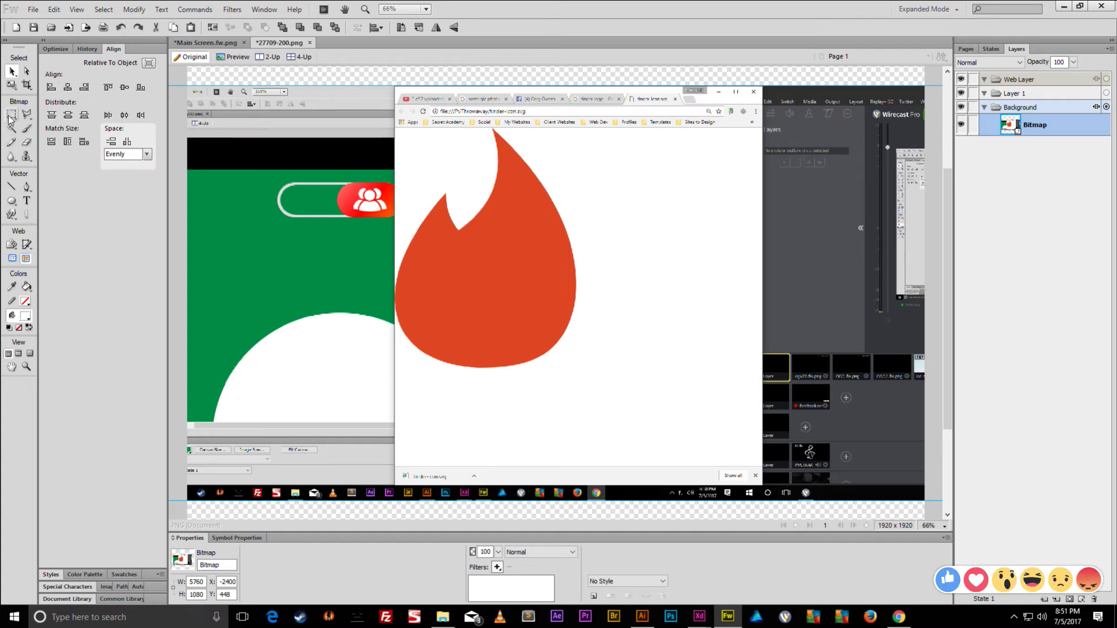
- Magic Wand the orange flame and convert the marquee to a vector path
left_click(11, 128)
left_click(528, 265)
right_click(528, 265)
mouse_move(599, 407)
left_click(727, 493)
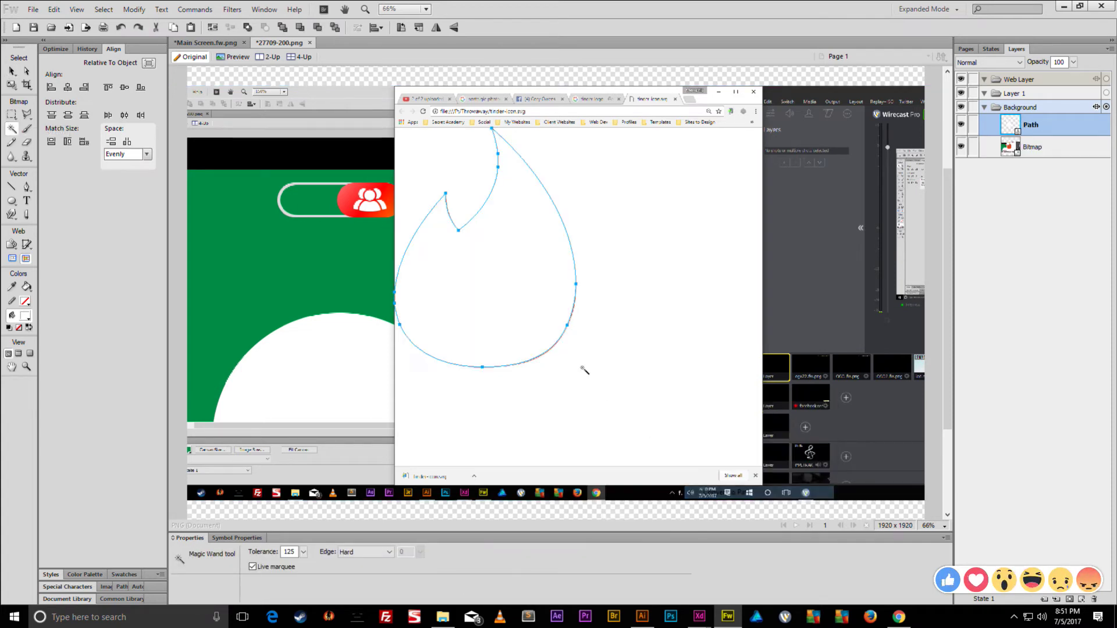
key("v")
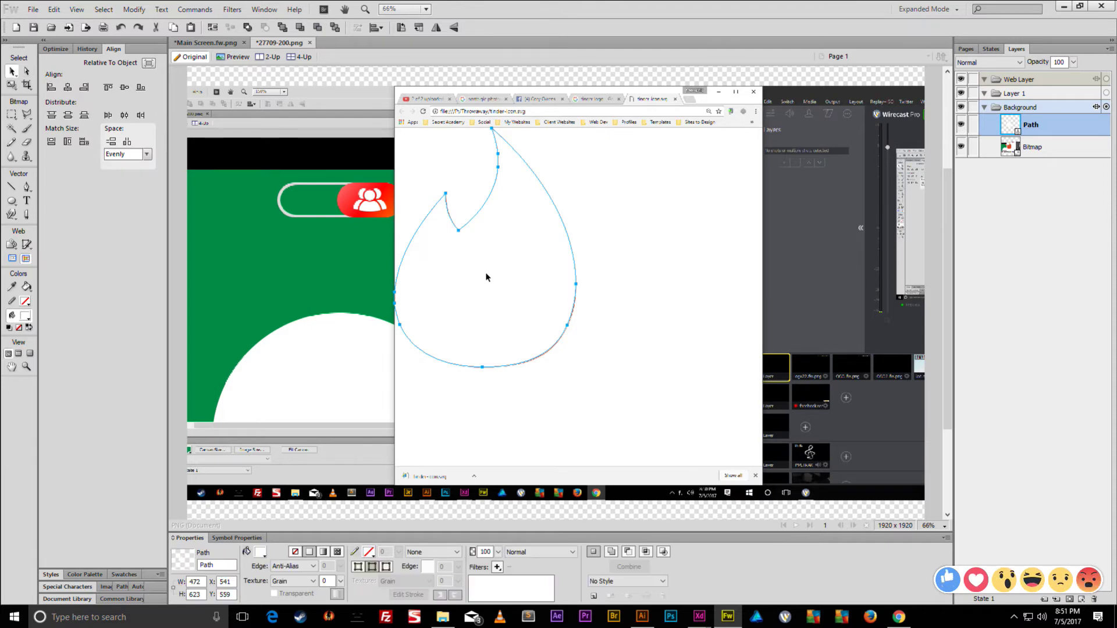
- Paste the flame path into Main Screen and move it toward the canvas centre
left_click(232, 47)
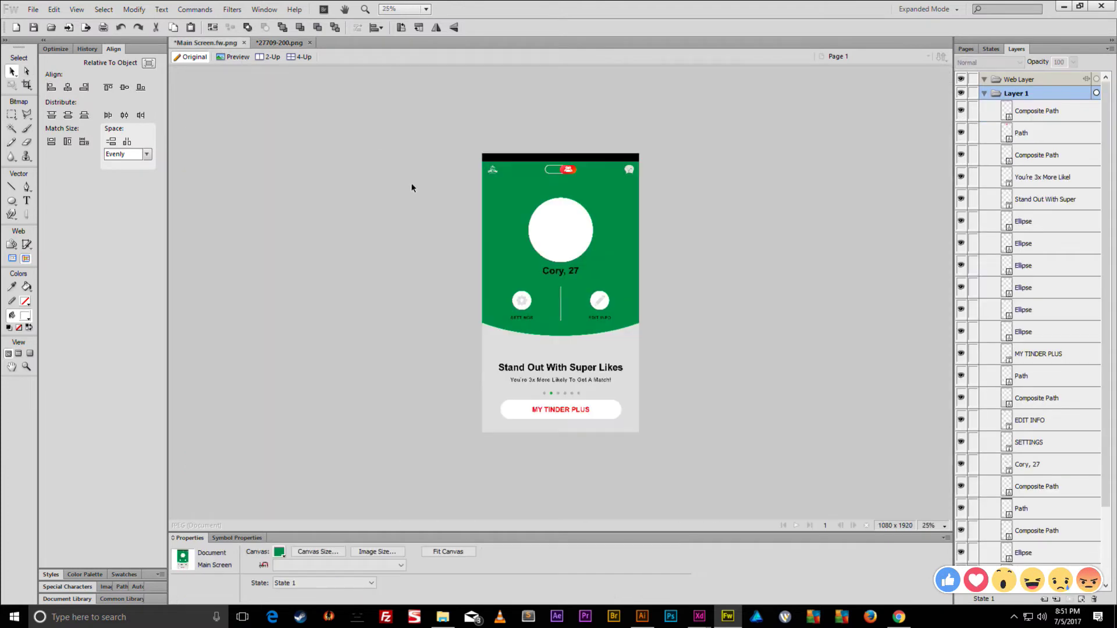
left_click(553, 168)
key("ctrl+1")
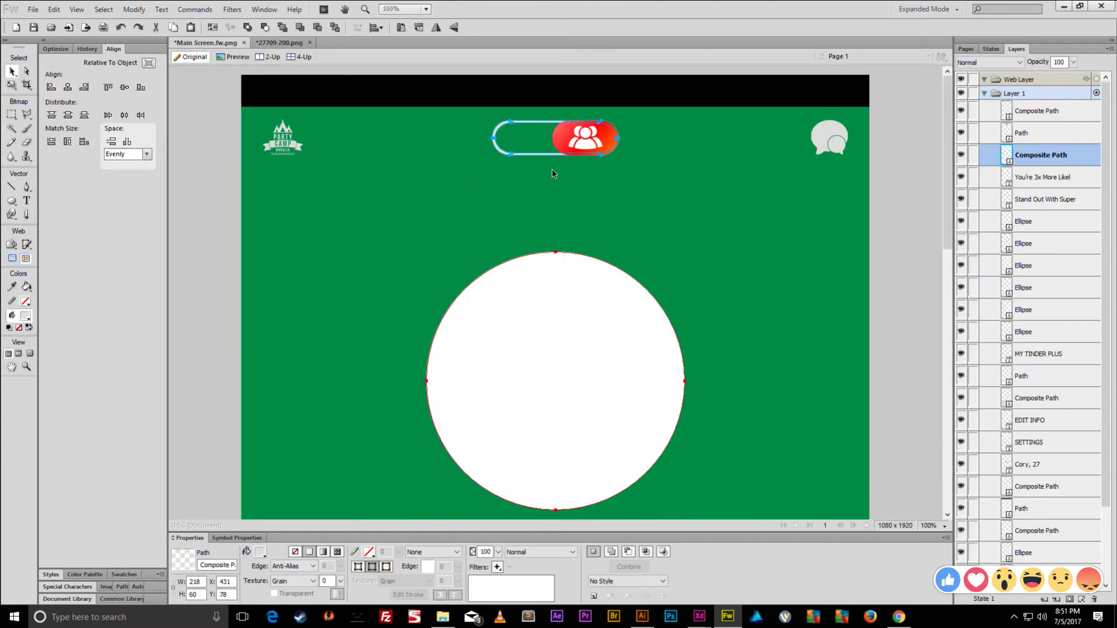
key("ctrl+v")
left_click_drag(708, 415, 432, 106)
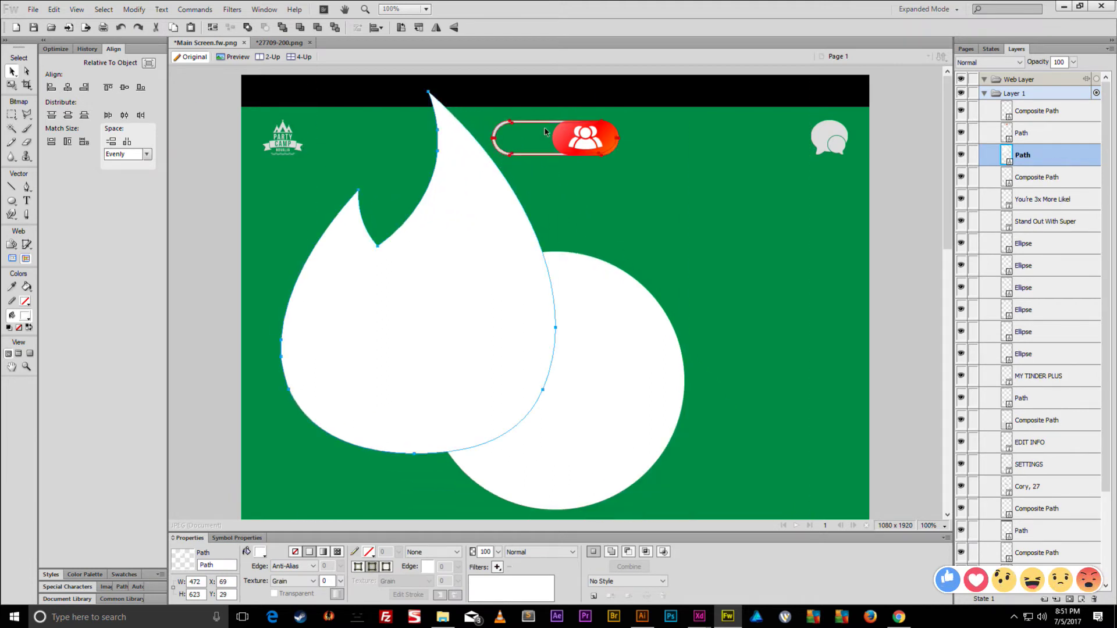
- Punch the red pill shape and its outline together, then shift the flame right and down
left_click(563, 145)
left_click(512, 153, "shift")
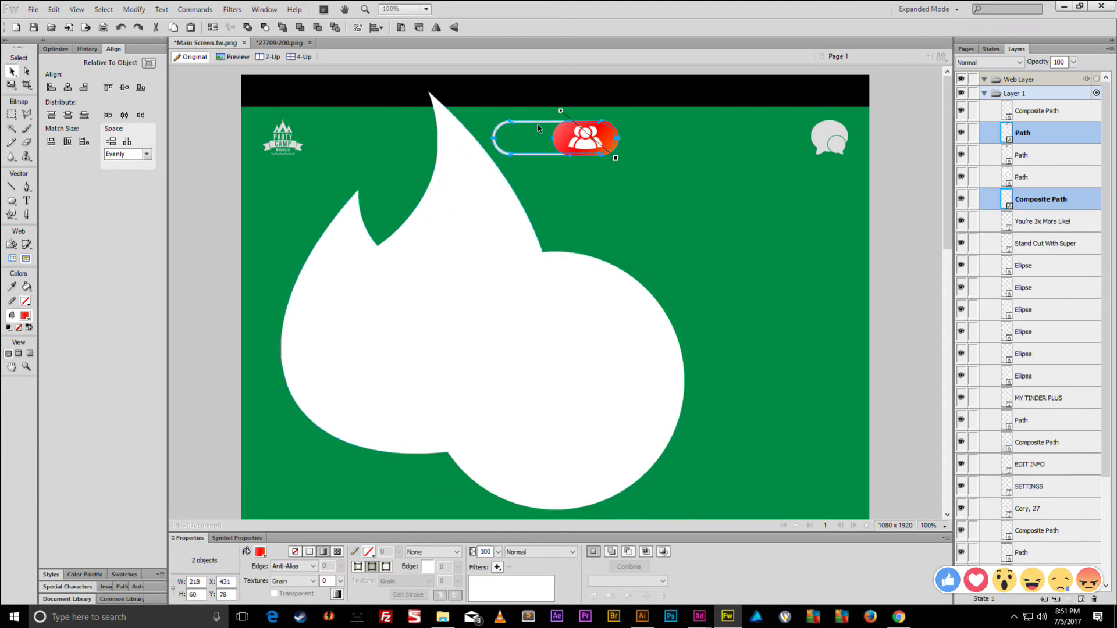
left_click(145, 9)
mouse_move(198, 222)
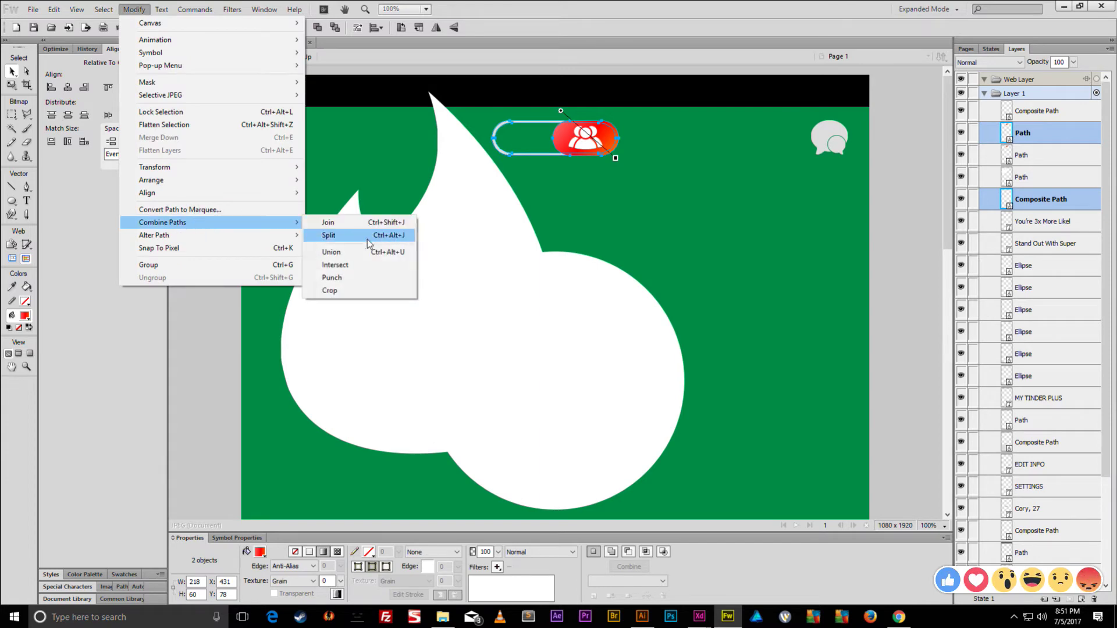
left_click(381, 280)
left_click_drag(476, 205, 556, 228)
- Scale the flame down to fit inside the toggle and nudge it into place
key("q")
left_click_drag(636, 483, 535, 349)
left_click_drag(360, 351, 518, 145)
key("ctrl+3")
key("ctrl+4")
key("v")
left_click_drag(580, 302, 592, 322)
- Shrink the flame icon slightly more and nudge it 3 px right
key("q")
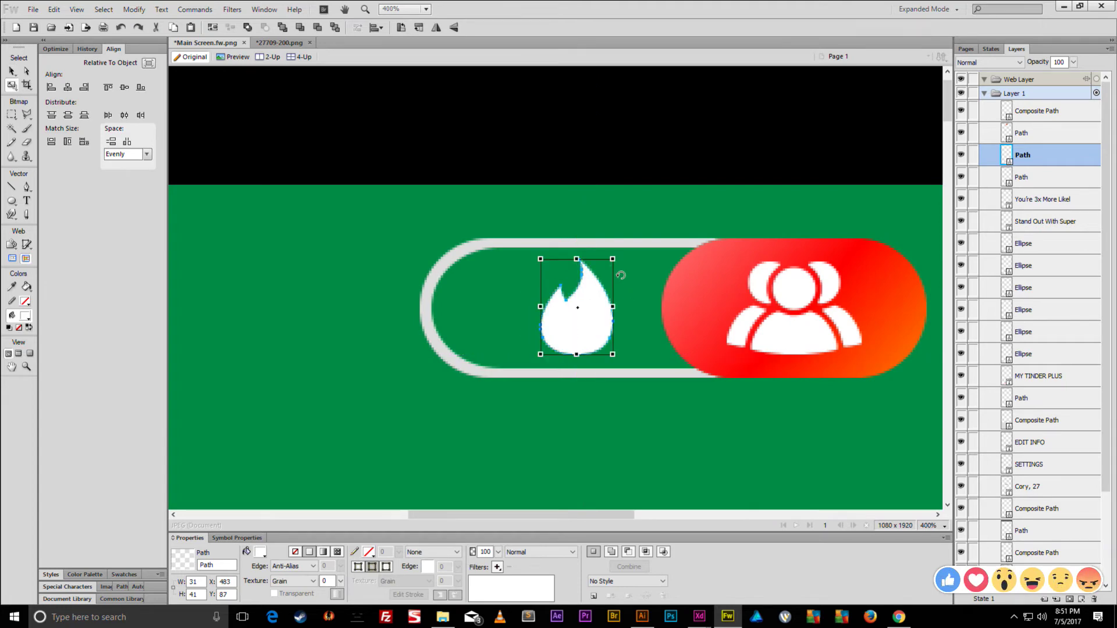
left_click_drag(614, 259, 609, 265)
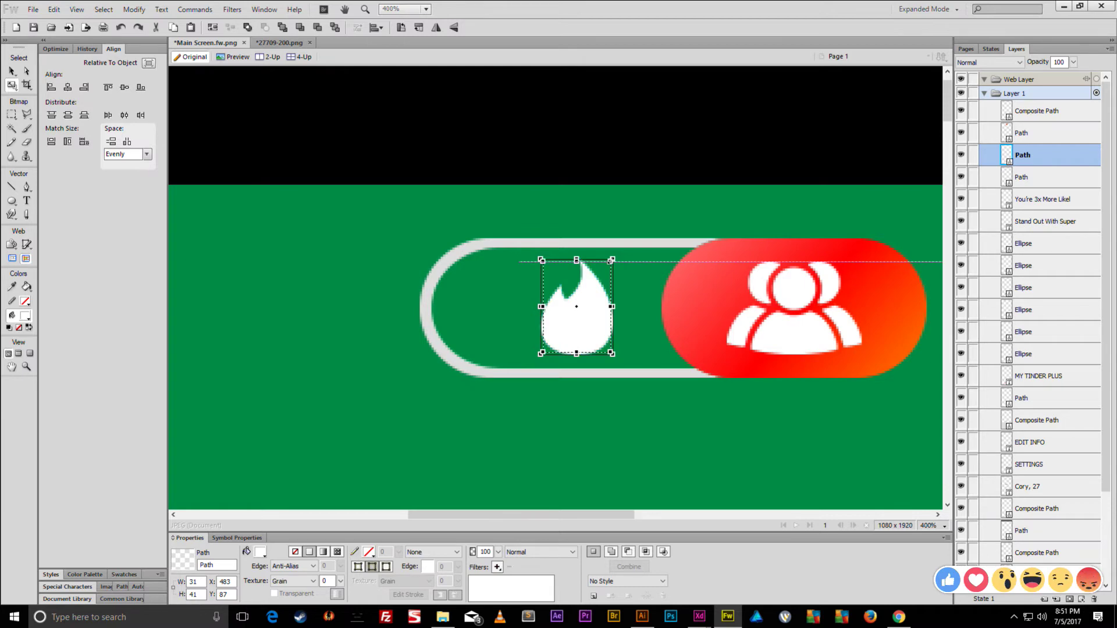
double_click(590, 285)
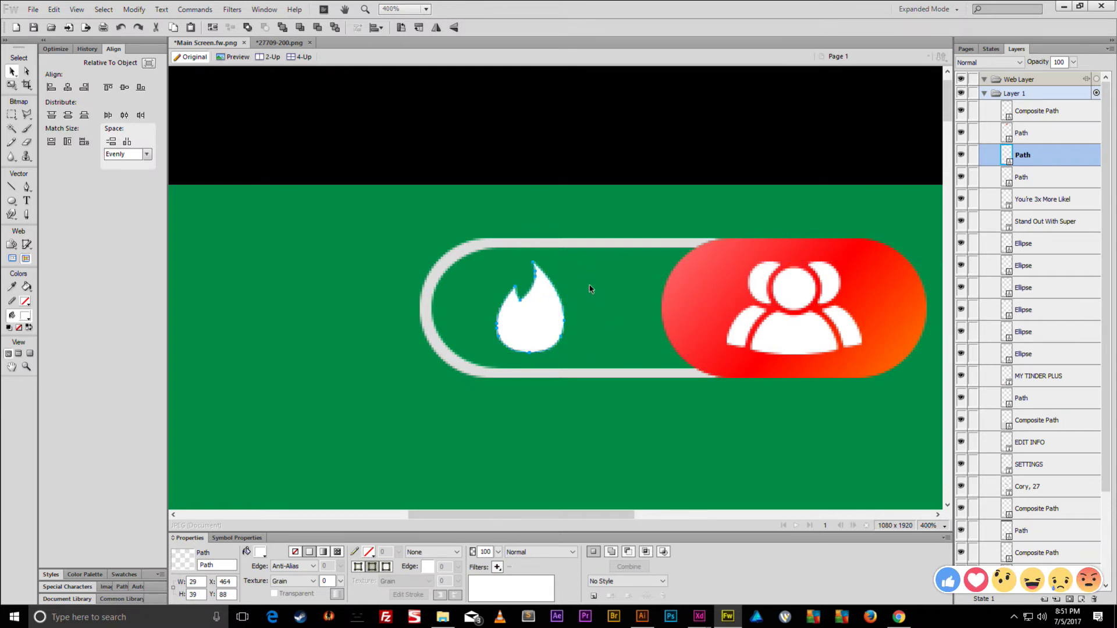
key("Right")
key("Right")
key("Right")
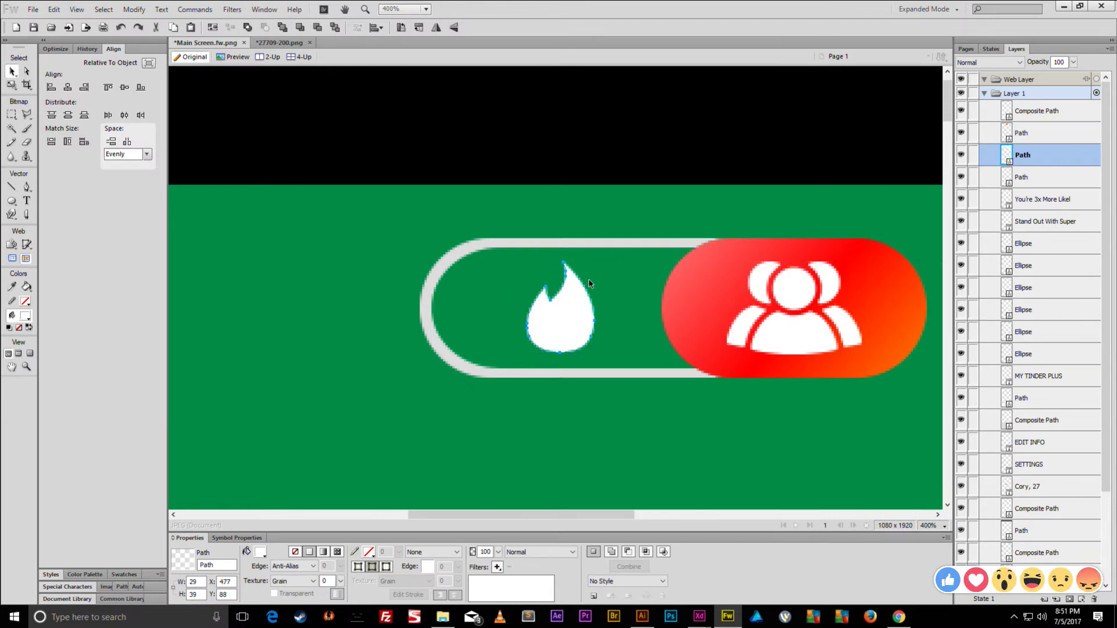
left_click(764, 316)
key("ctrl+minus")
key("ctrl+minus")
key("ctrl+minus")
key("ctrl+minus")
key("ctrl+minus")
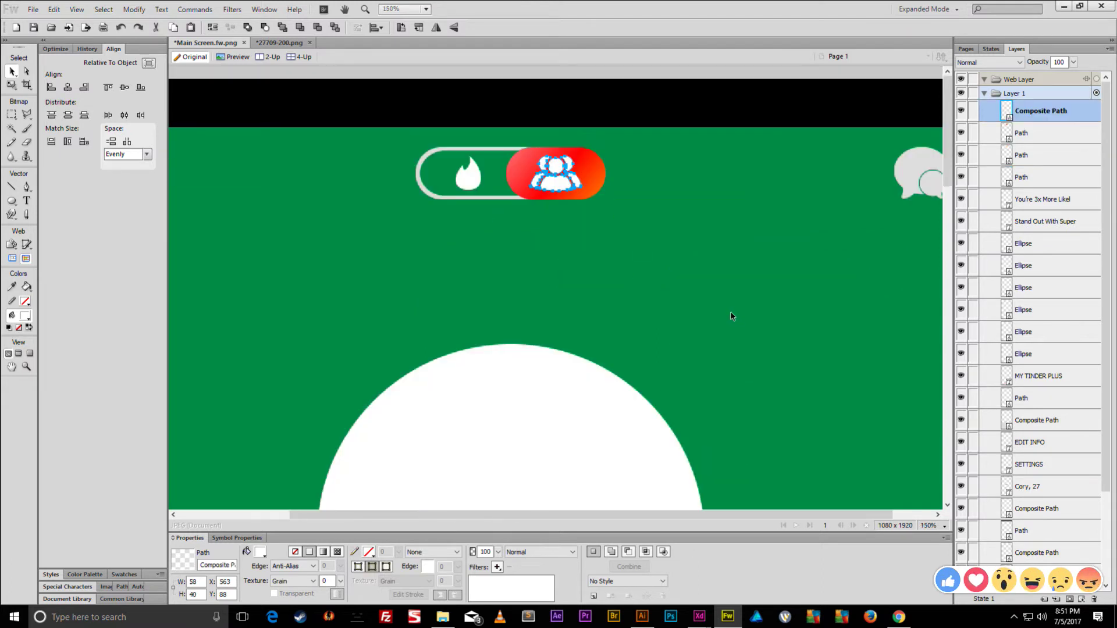
- Inspect the chat bubble icon up close, then view the whole mockup at 50%
left_click(790, 239)
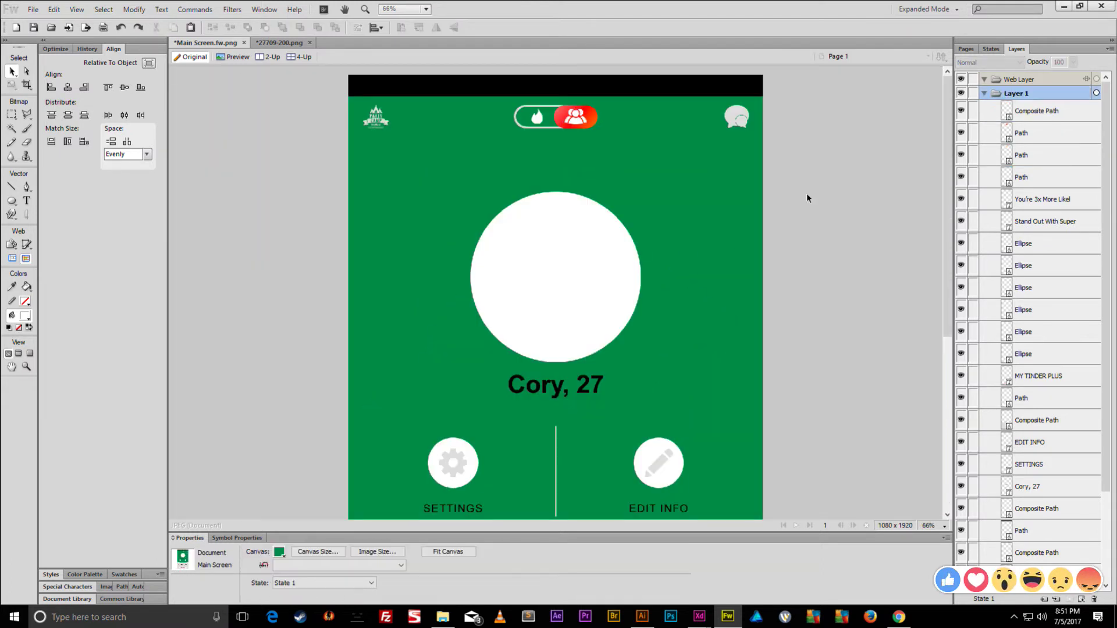
left_click(746, 119)
key("ctrl+equal")
key("ctrl+equal")
key("ctrl+equal")
key("ctrl+equal")
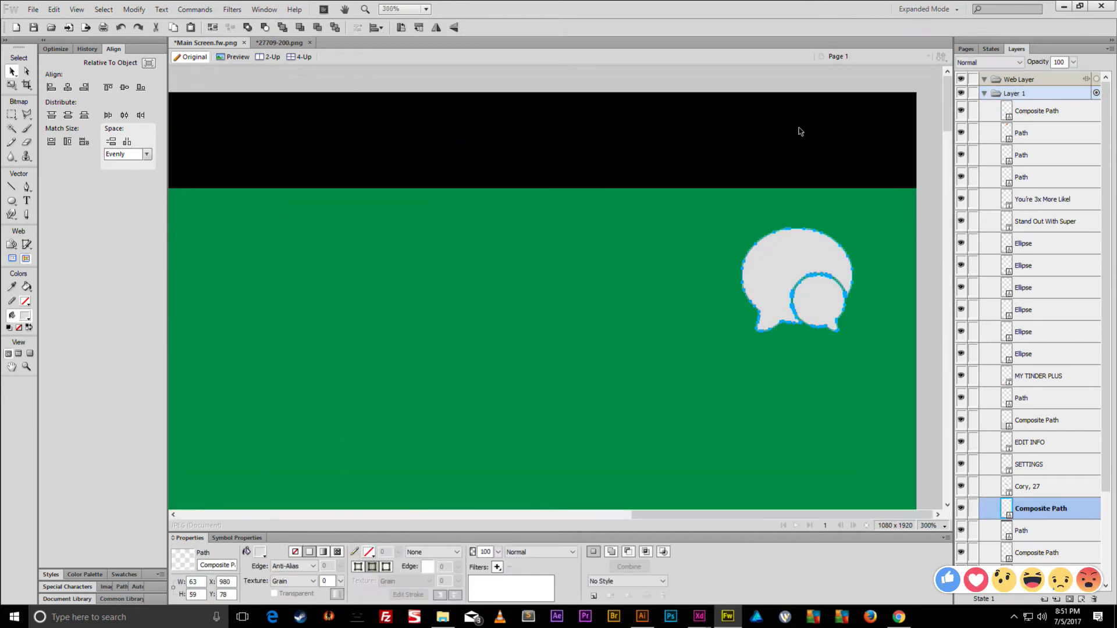
left_click(823, 207)
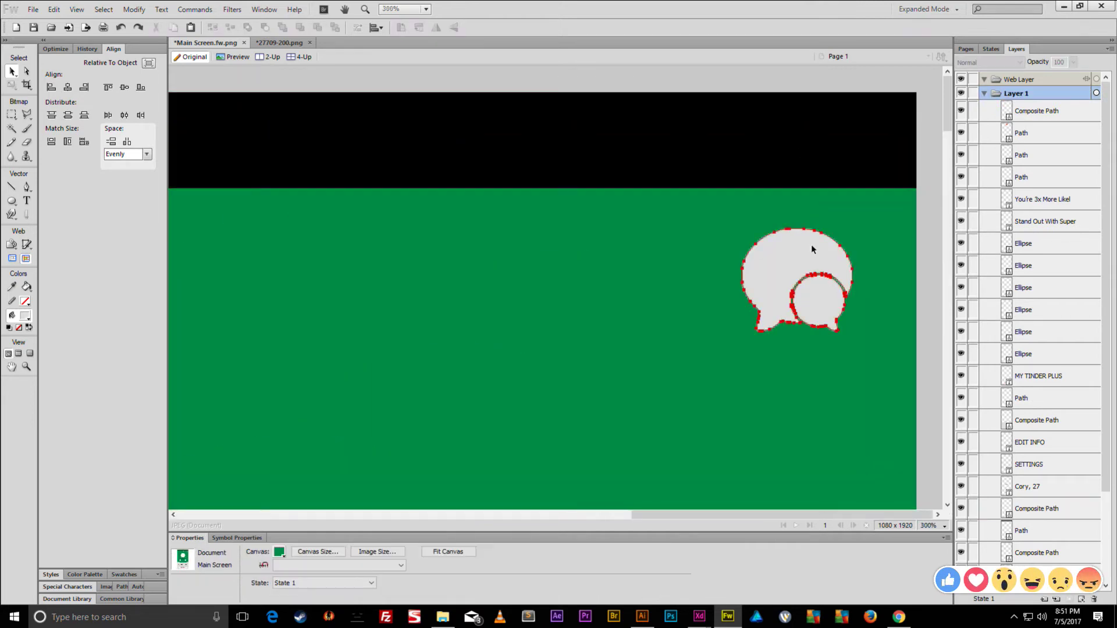
key("ctrl+0")
key("ctrl+equal")
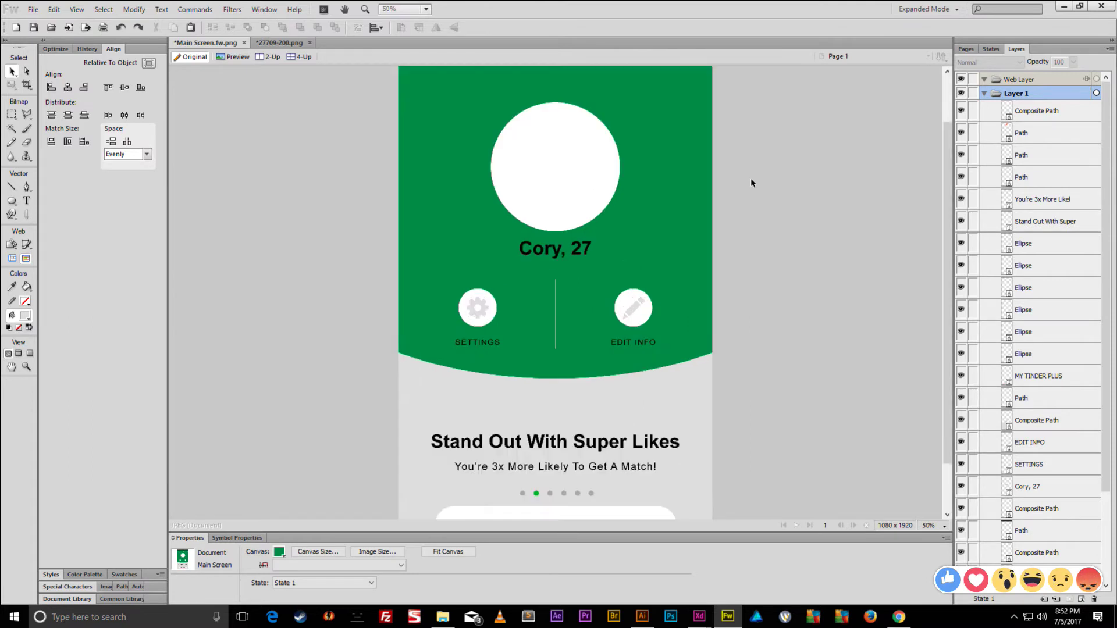
scroll(745, 197, "up", 1)
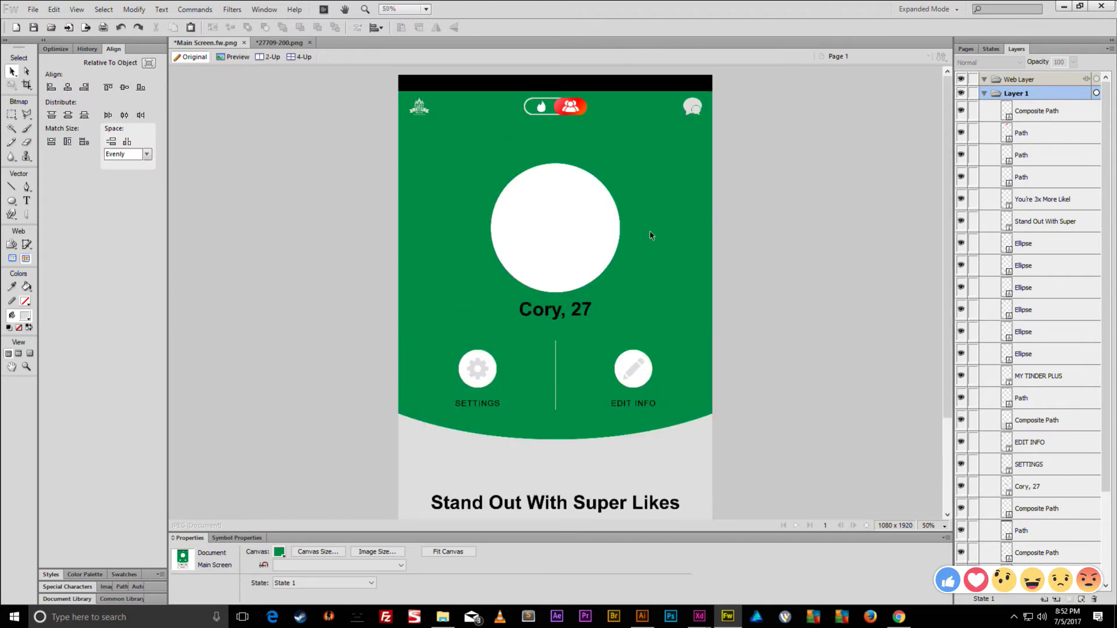
- Delete the profile circle, icons, labels, divider, curve and MY TINDER PLUS button, keeping the gear
left_click(581, 214)
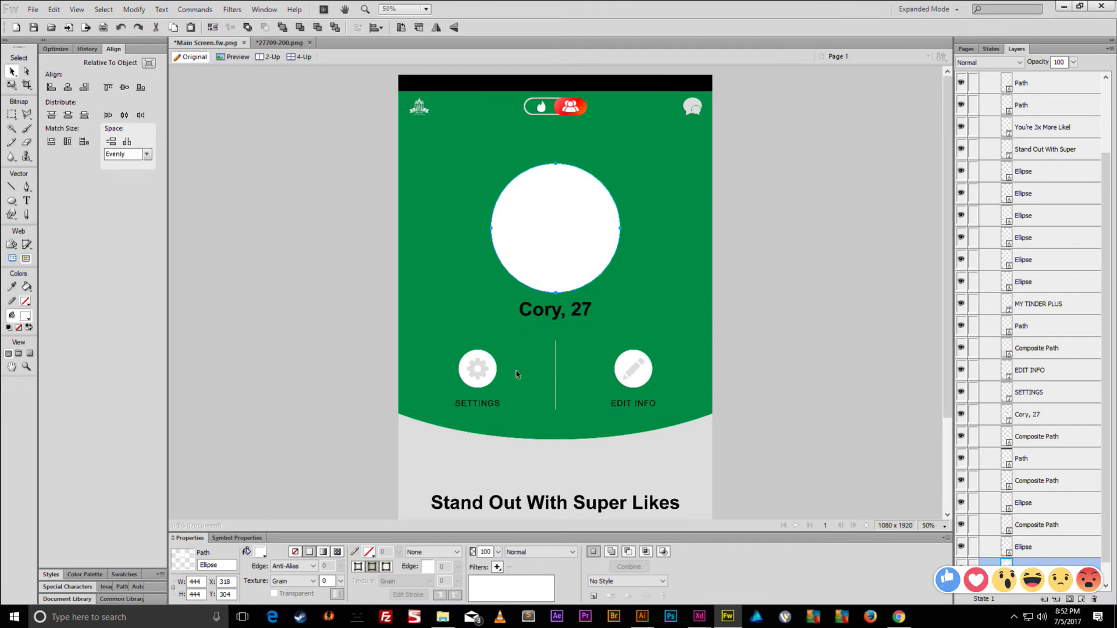
left_click_drag(587, 392, 433, 413)
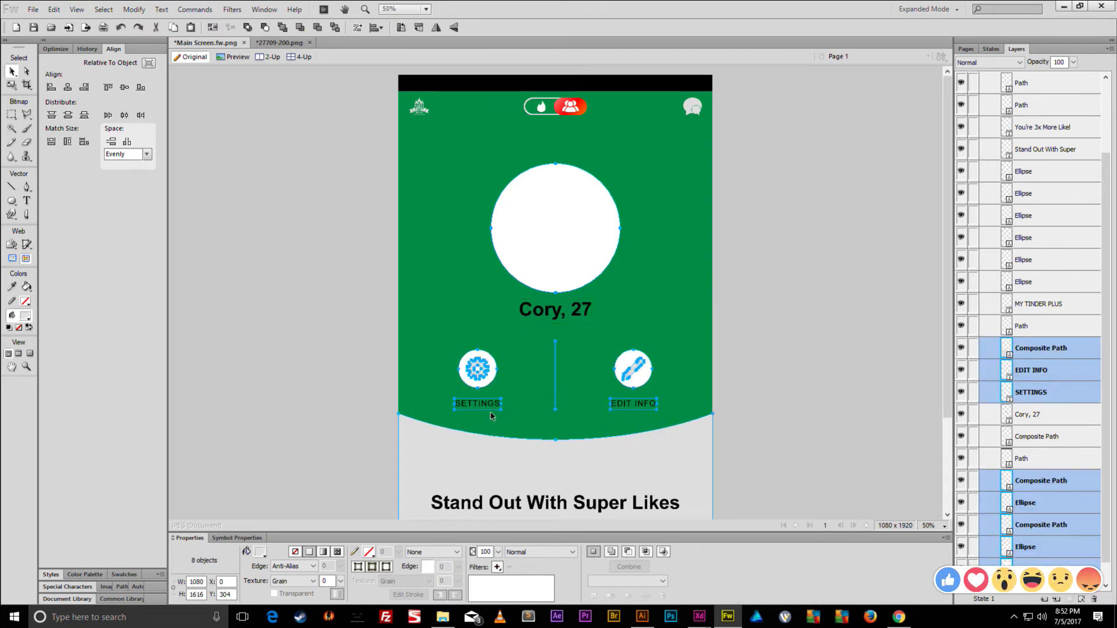
left_click(486, 375, "shift")
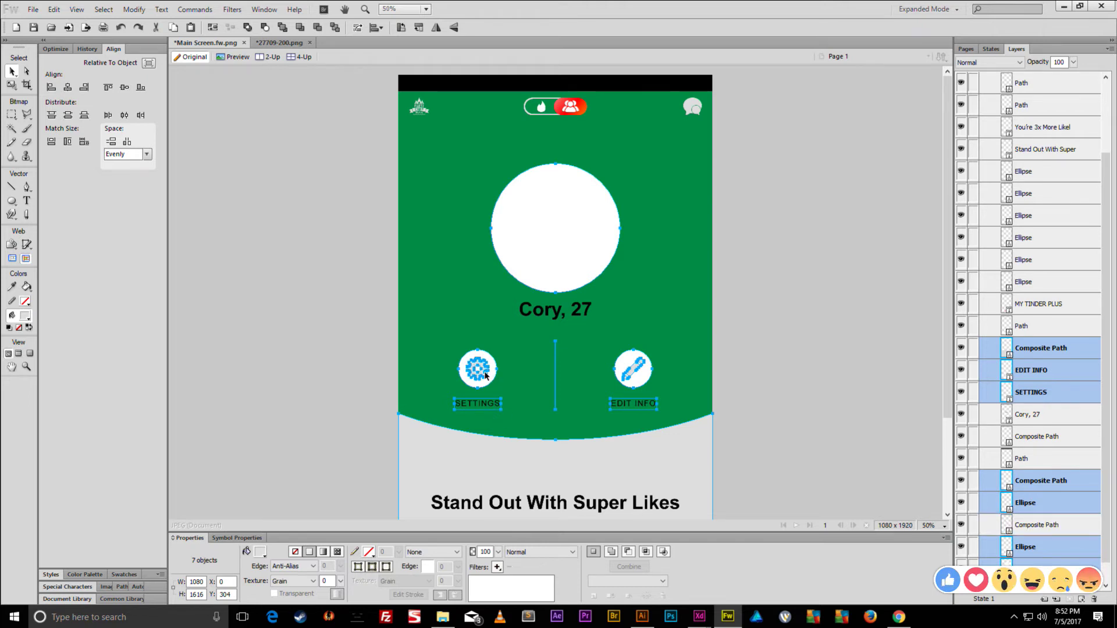
left_click(489, 376, "shift")
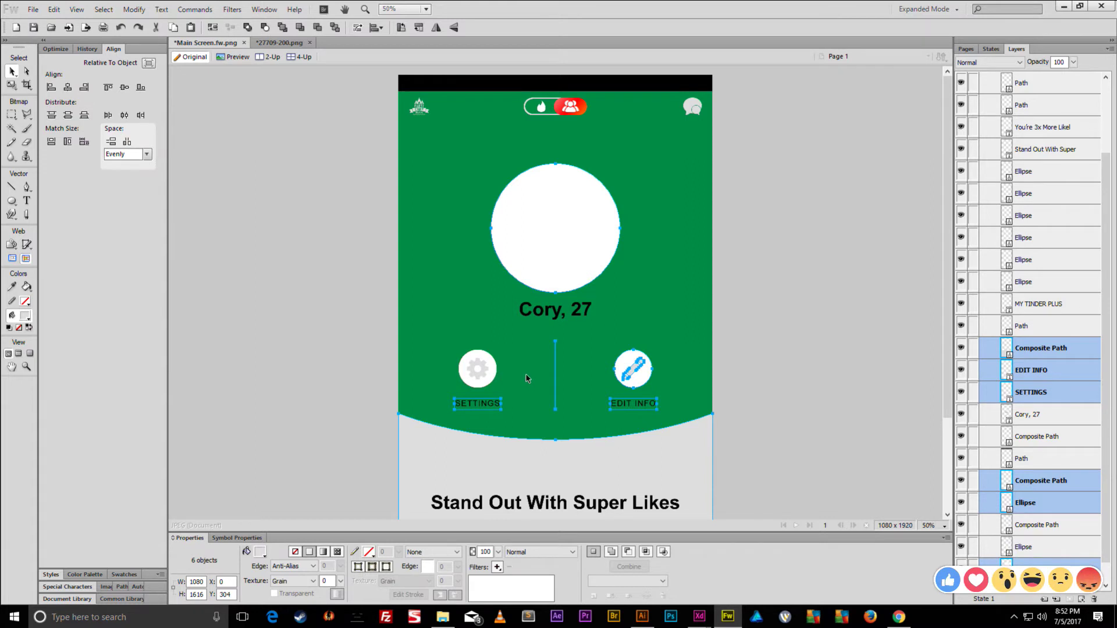
scroll(553, 346, "down", 3)
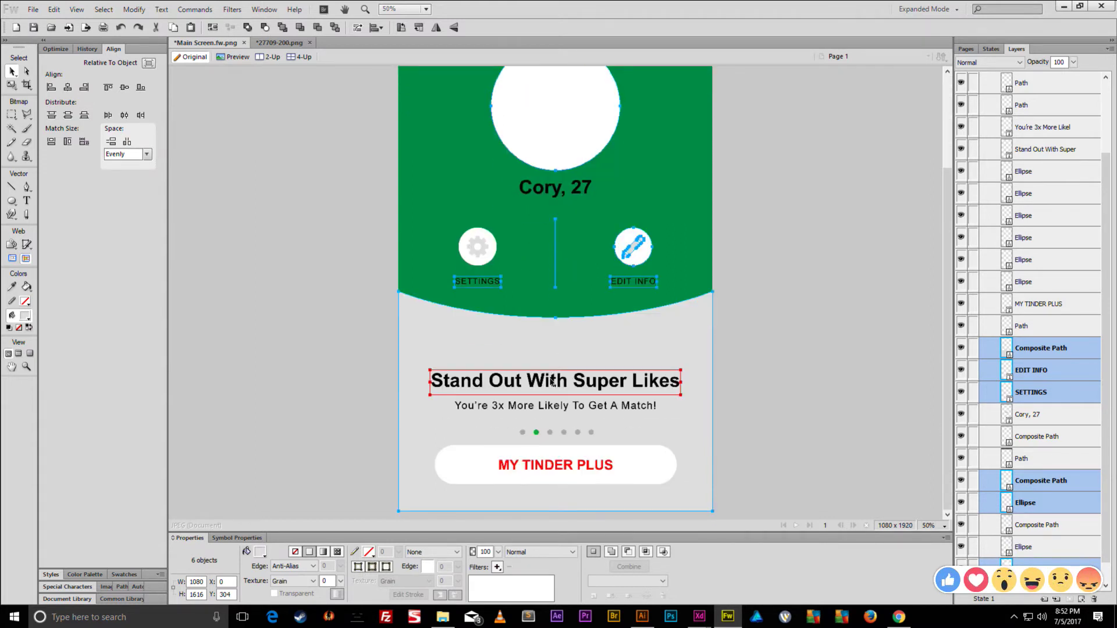
left_click(558, 469, "shift")
left_click(654, 469, "shift")
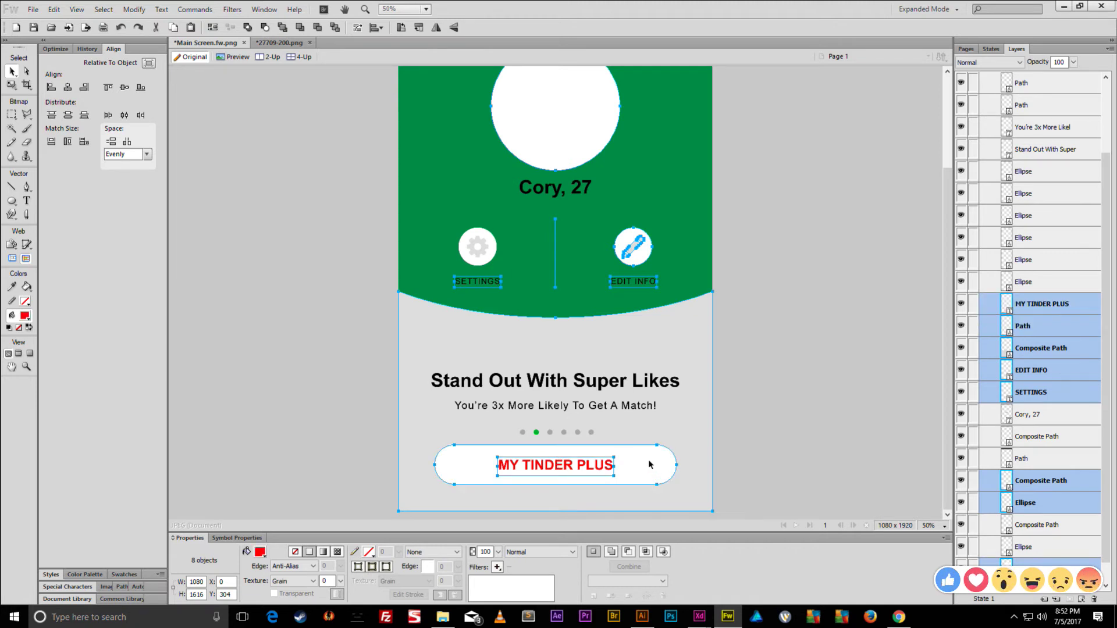
key("Delete")
- Delete the six page dots and move the gear button to the bottom-right corner
left_click_drag(605, 434, 471, 457)
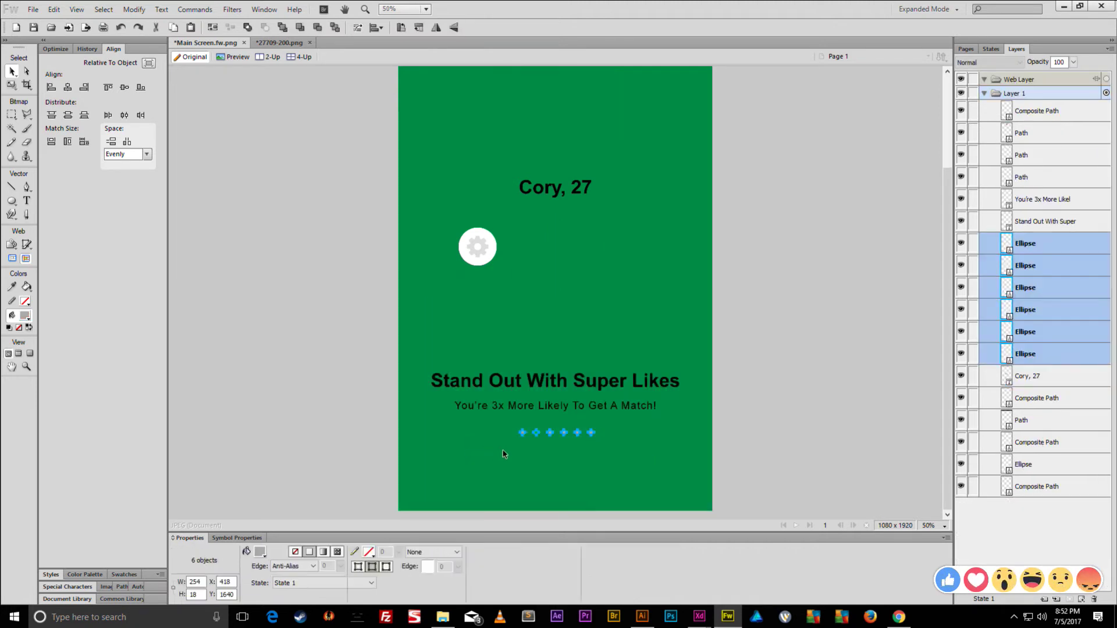
key("Delete")
left_click_drag(515, 220, 684, 474)
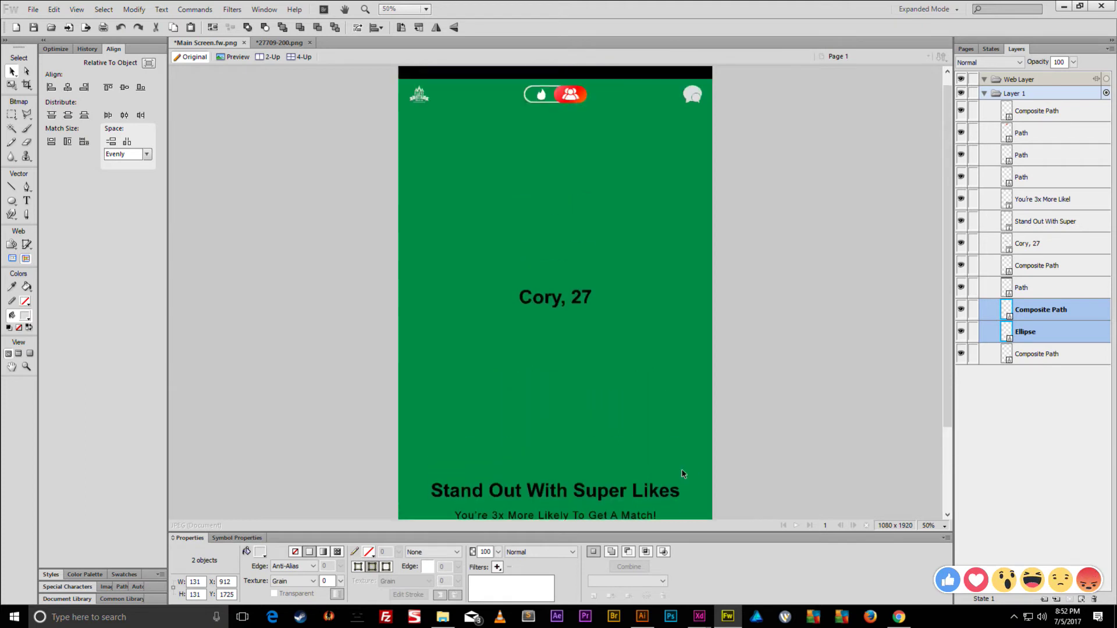
key("q")
left_click_drag(702, 453, 698, 458)
key("v")
key("ctrl+z")
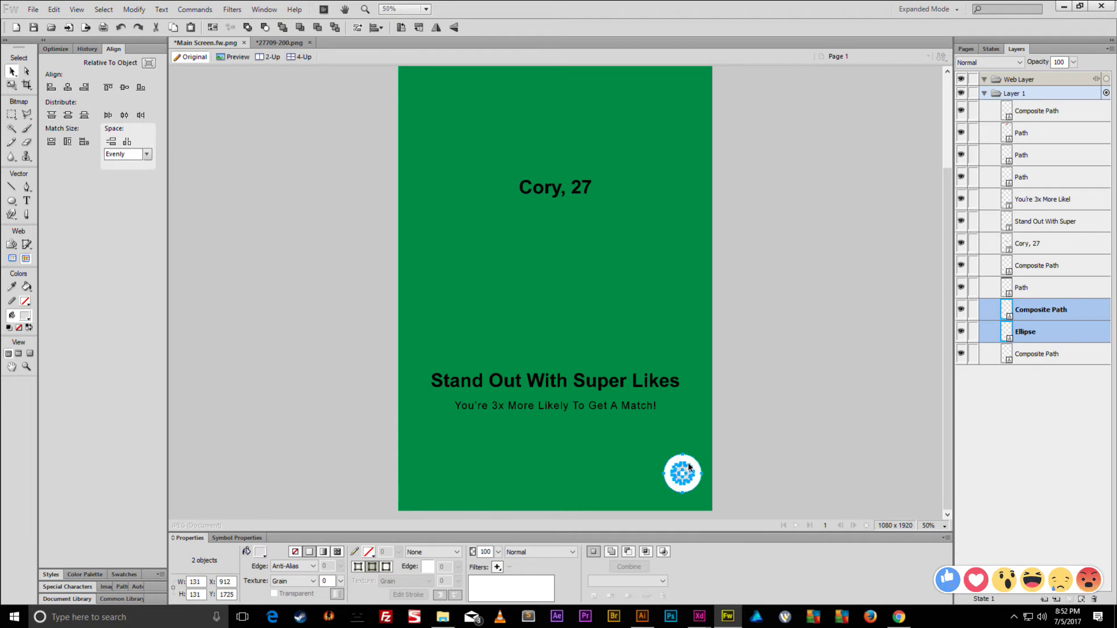
- Select the entire subtitle line's text for editing
left_click(652, 425)
left_click(654, 408)
double_click(655, 407)
left_click(653, 405)
key("ctrl+a")
- Retype the subtitle as 'Match with groups of friends nearby' and the heading as 'Swipe with Friends'
key("ctrl+equal")
key("ctrl+equal")
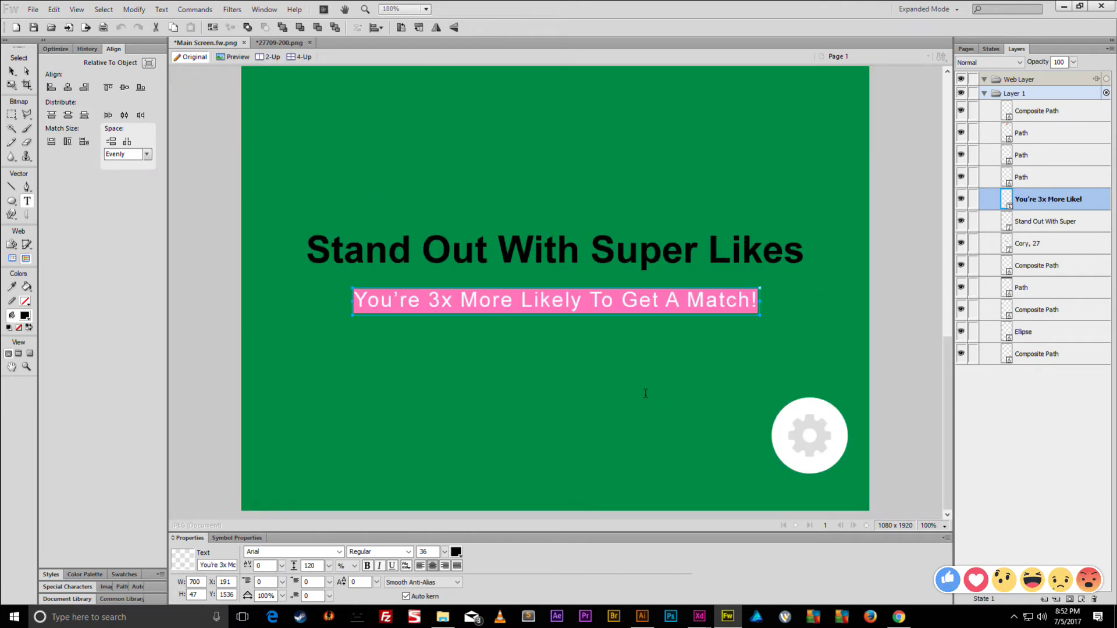
type("Match with")
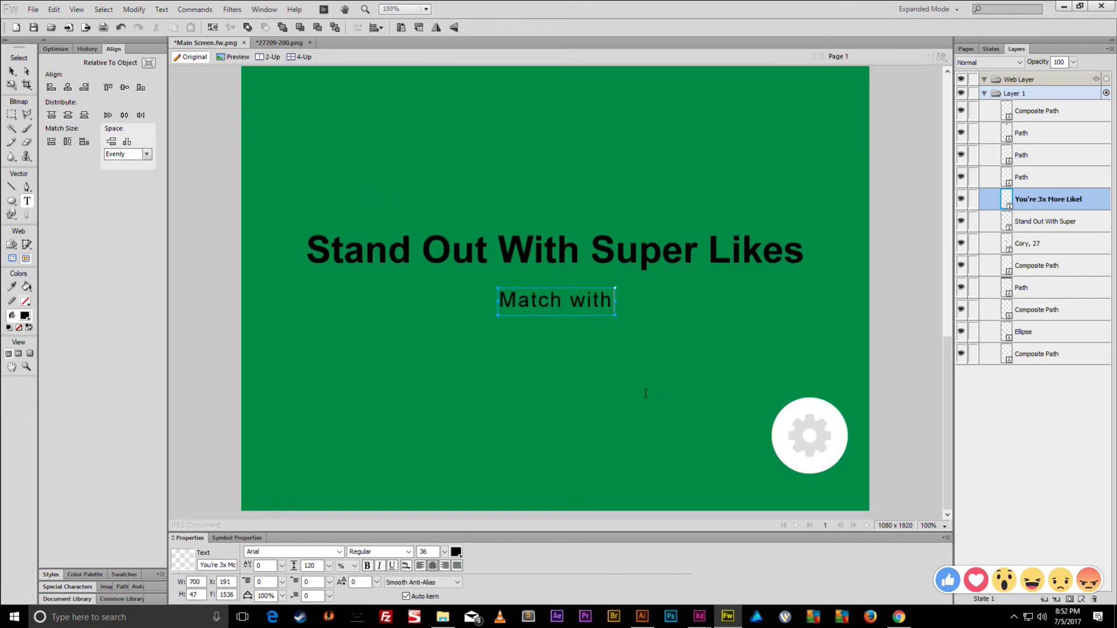
type(" groups of frie")
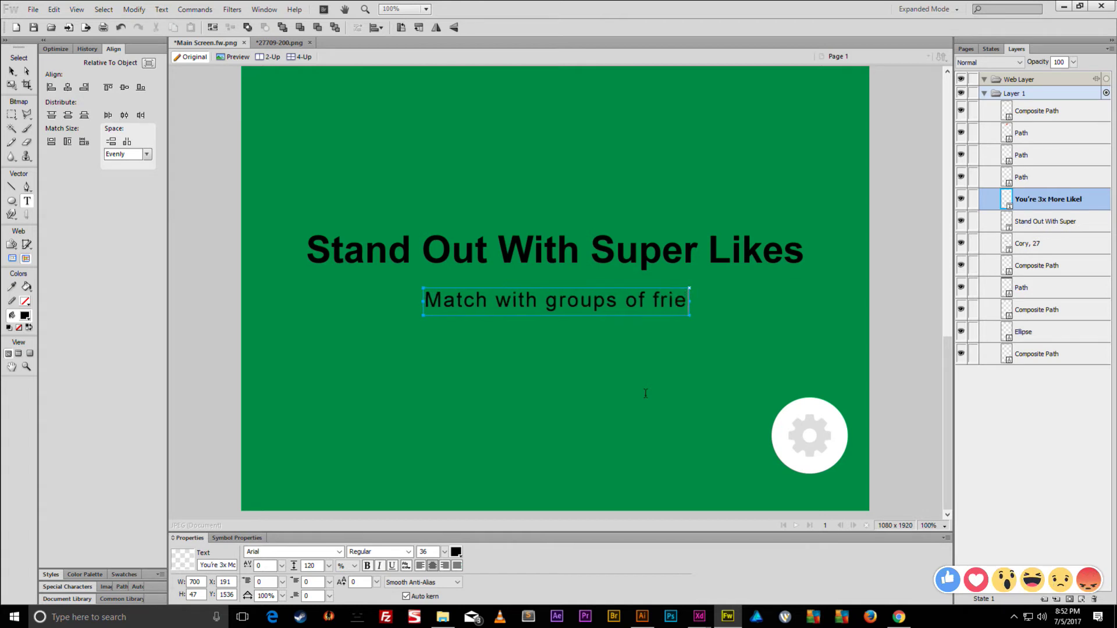
type("nds nearby")
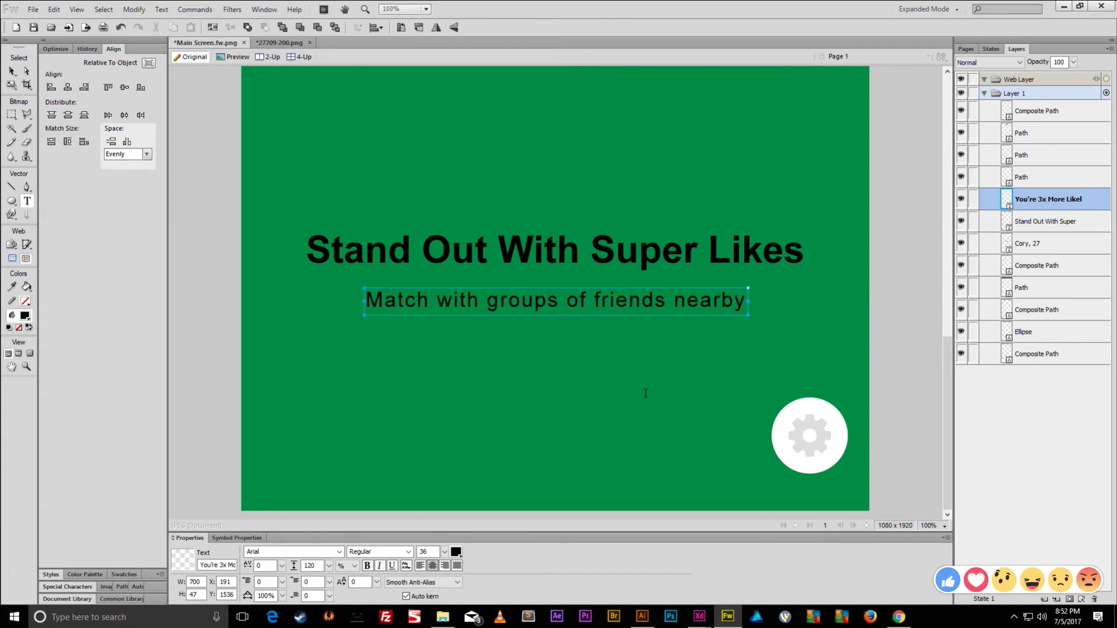
triple_click(491, 246)
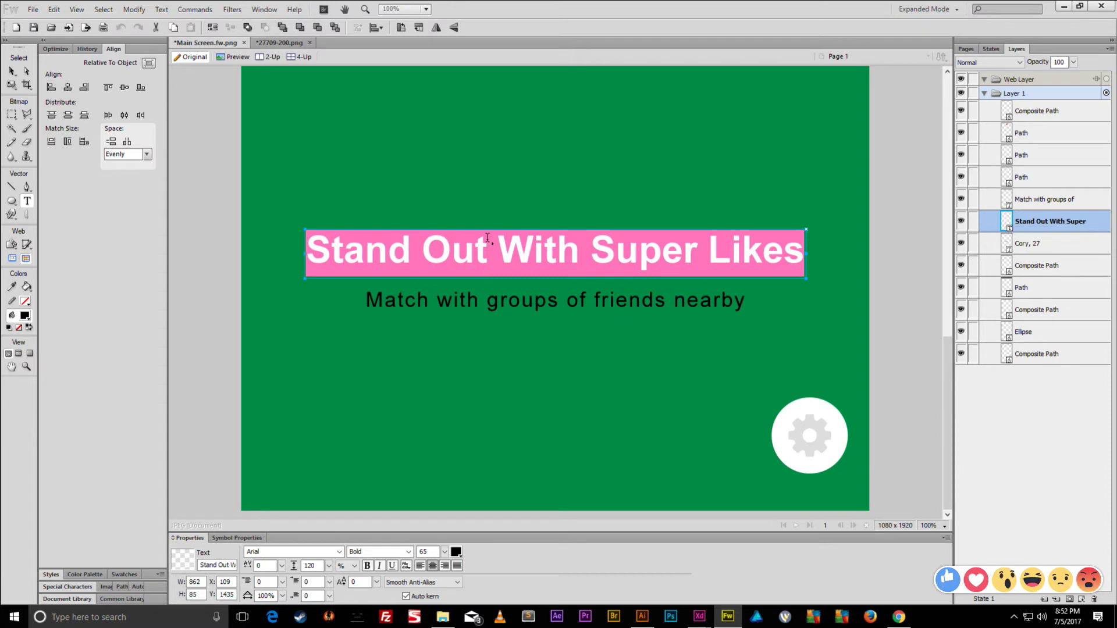
type("Swipe with Friends")
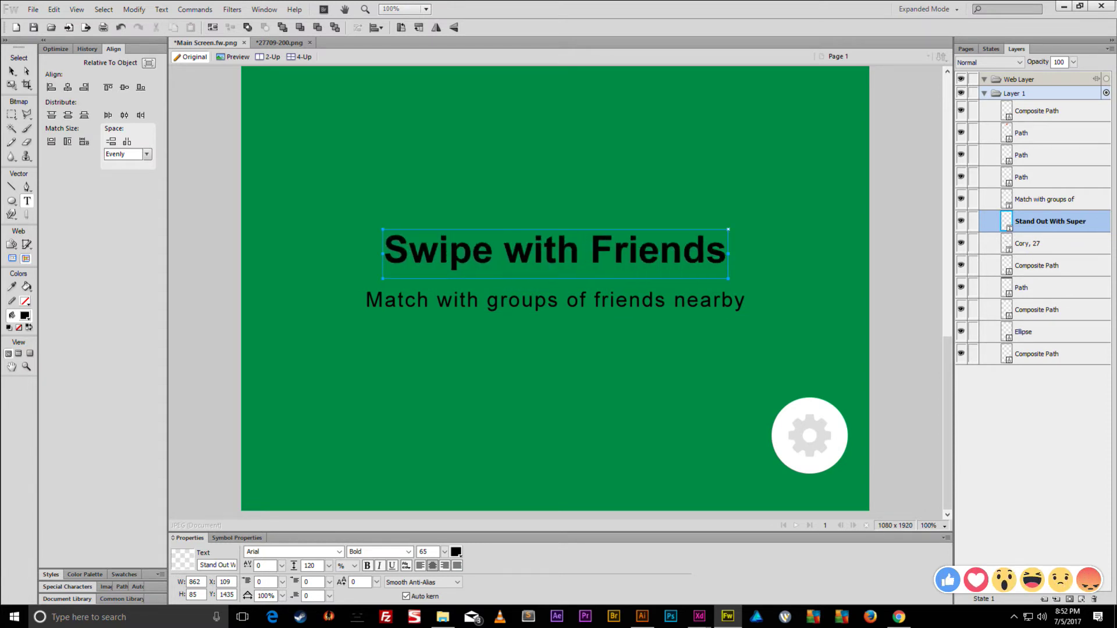
left_click(12, 70)
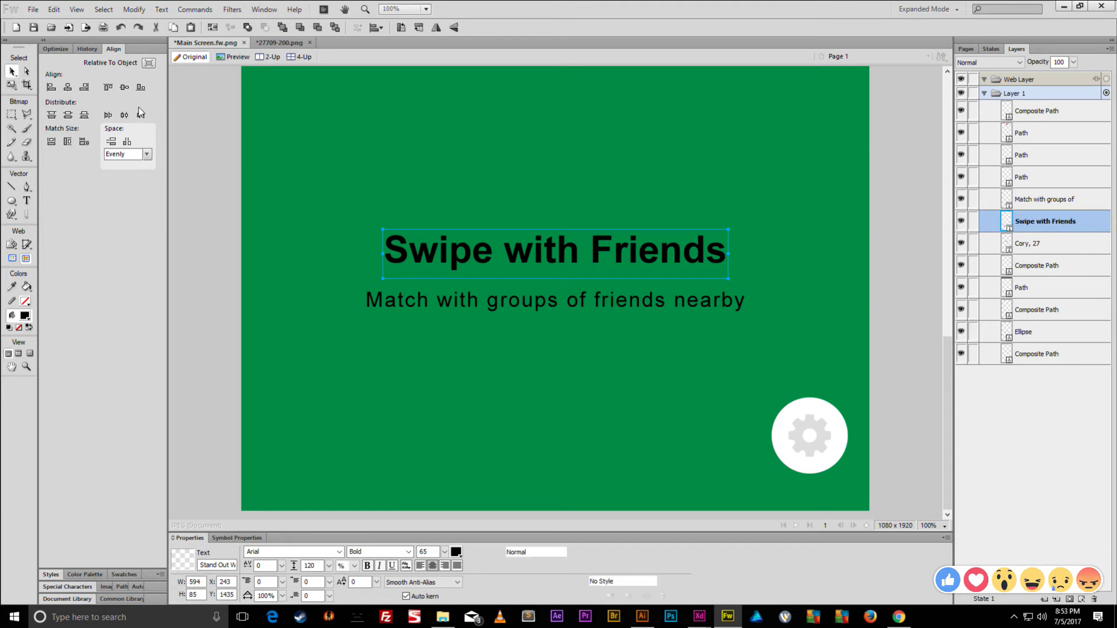
- Left-align the heading and subtitle, and reduce the heading font size to 47
left_click(431, 308, "shift")
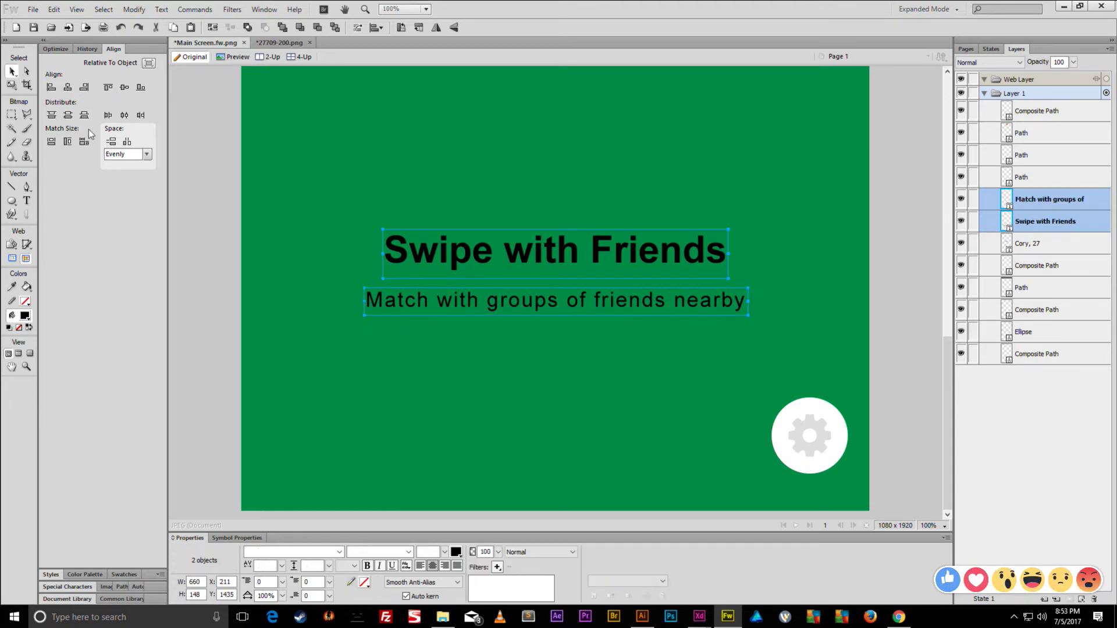
left_click(52, 89)
left_click(421, 566)
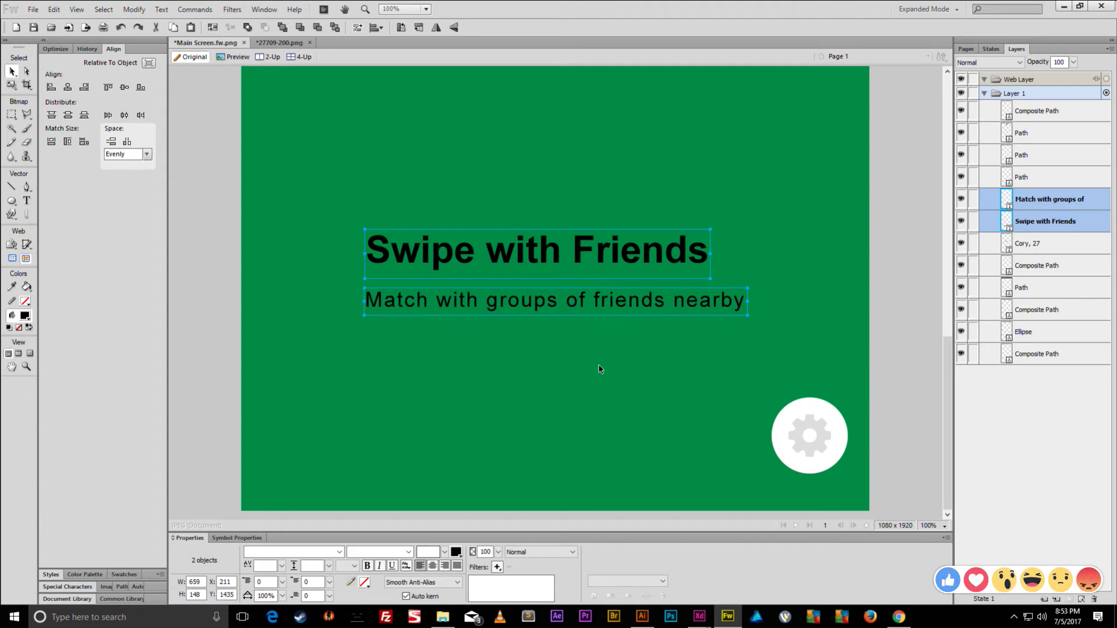
left_click(708, 230)
key("q")
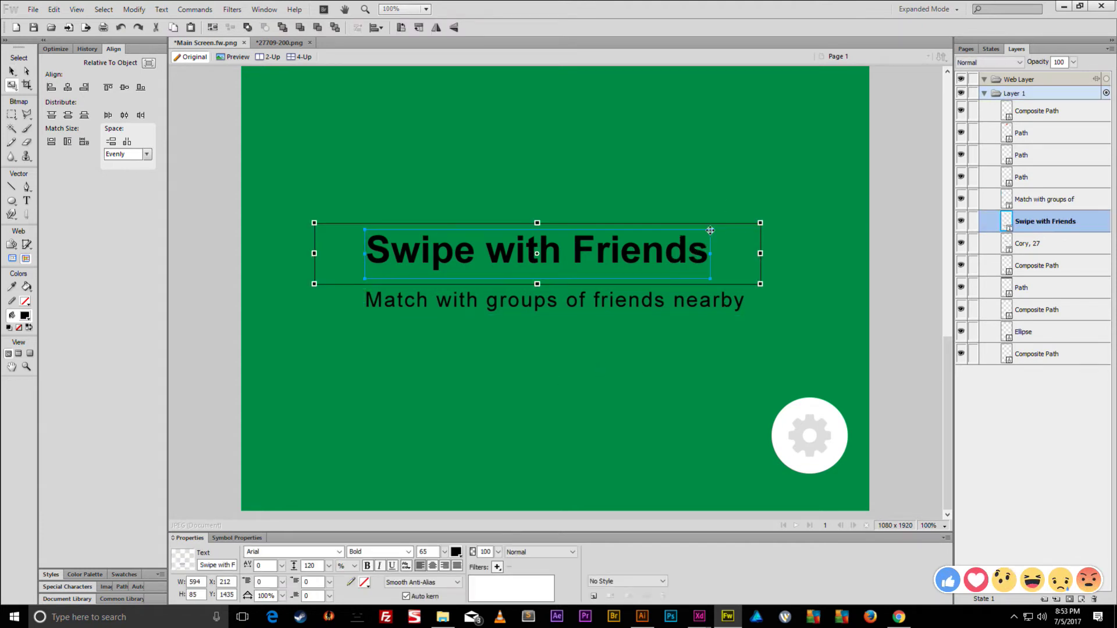
key("v")
double_click(651, 250)
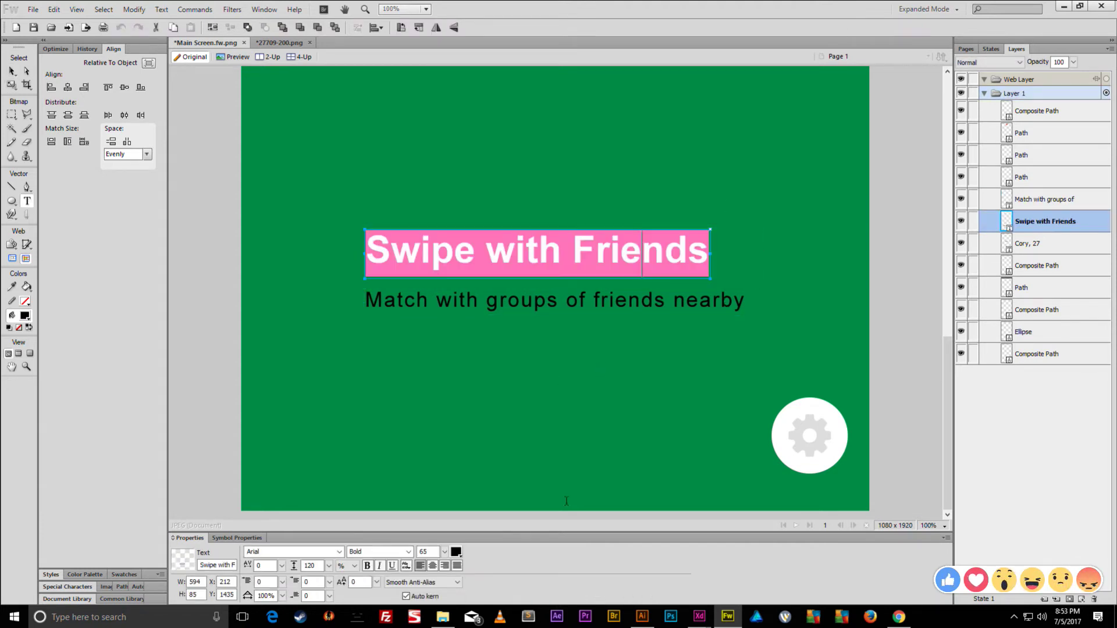
left_click(444, 552)
left_click_drag(449, 552, 448, 574)
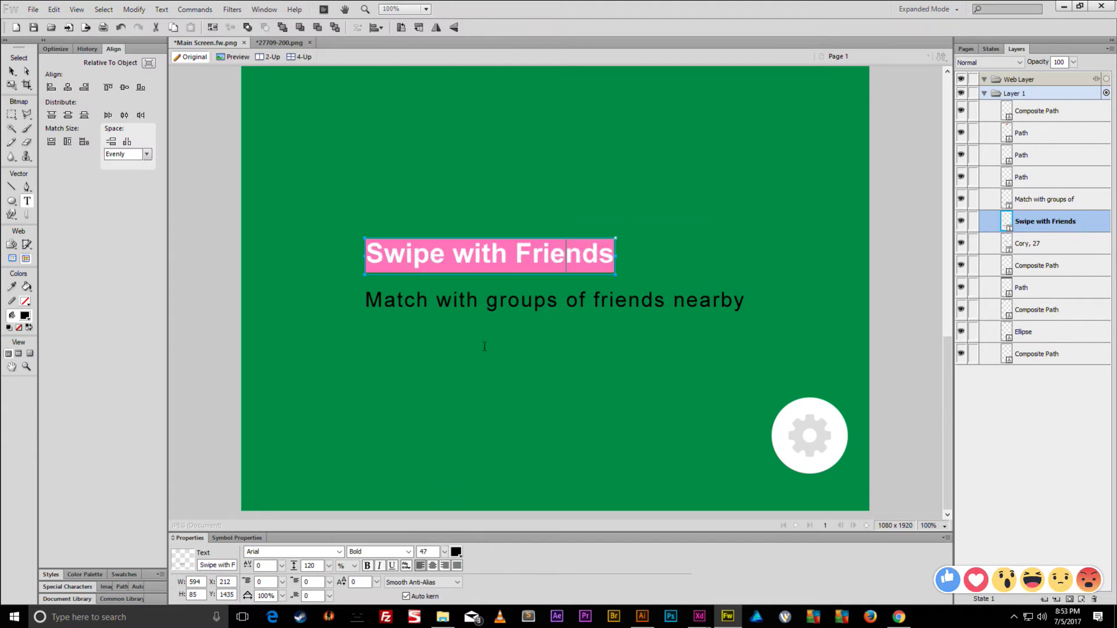
- Move the heading 30 px down, then drag both texts to the lower left
left_click(479, 303)
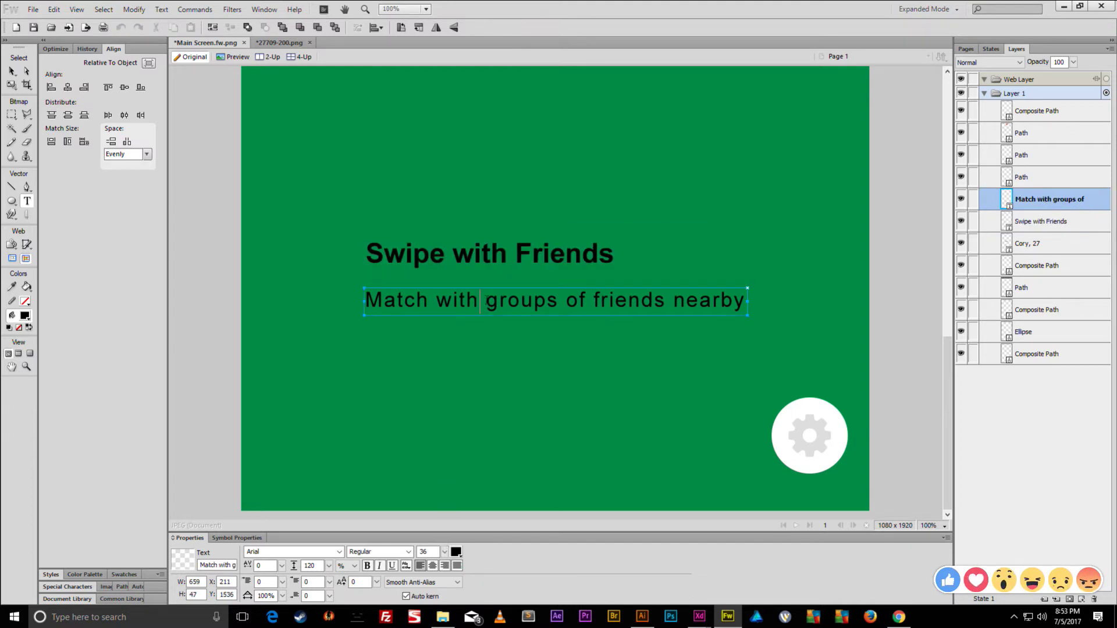
double_click(487, 300)
key("Escape")
left_click(344, 242)
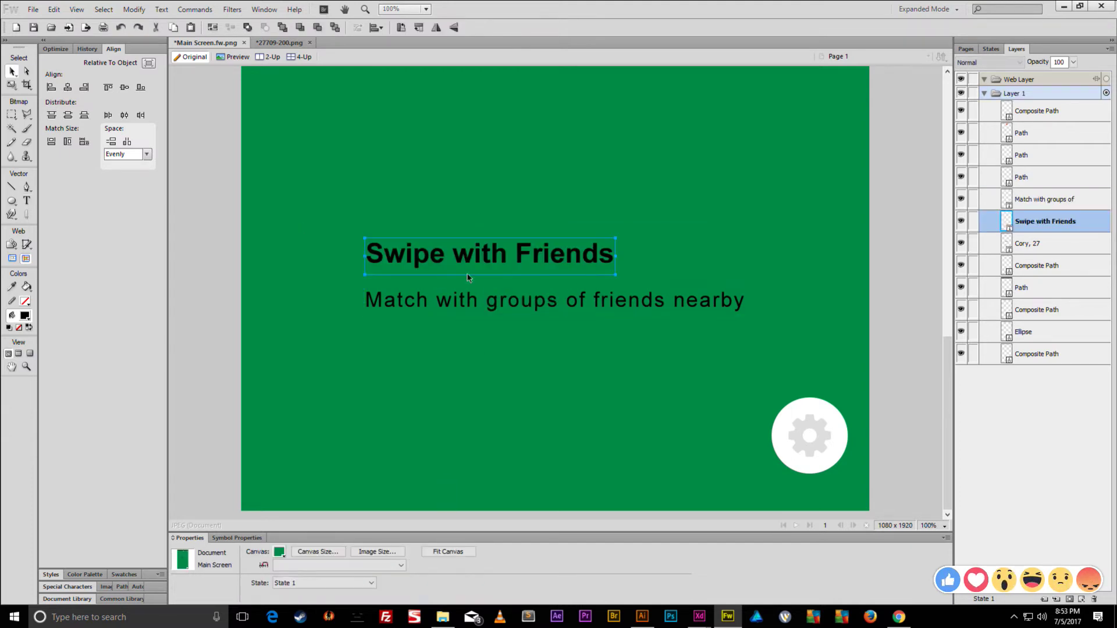
left_click(474, 298, "shift")
left_click(493, 281)
left_click_drag(492, 249, 494, 267)
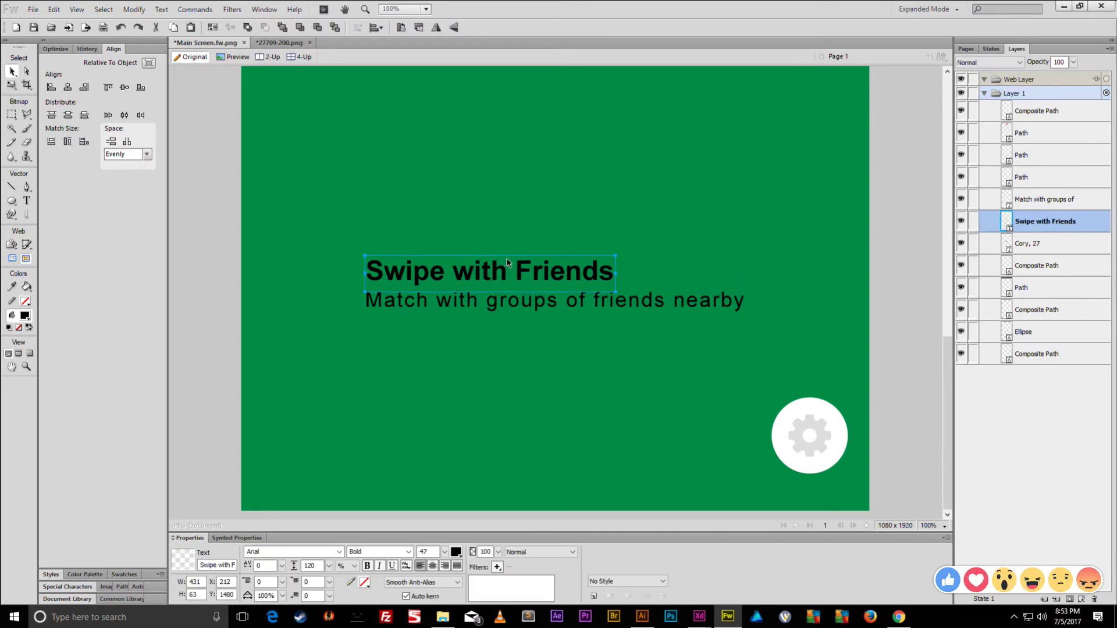
left_click(556, 303, "shift")
left_click_drag(555, 304, 455, 456)
- Move the profile name-and-age heading down to the lower left of the screen
scroll(519, 389, "down", 2)
scroll(519, 389, "up", 1)
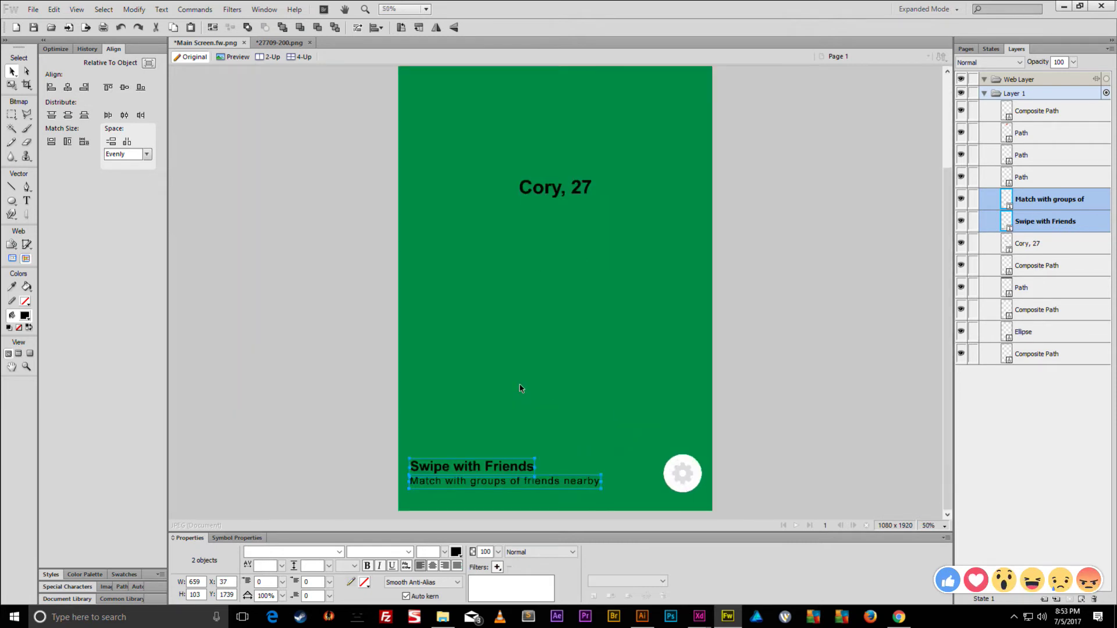
scroll(520, 388, "up", 3)
left_click(557, 270)
left_click_drag(557, 270, 468, 472)
scroll(469, 472, "down", 3)
scroll(468, 471, "up", 2)
left_click_drag(504, 397, 496, 408)
- Retype the heading as a first name plus '& 2 Friends' and position it above Swipe with Friends
double_click(495, 405)
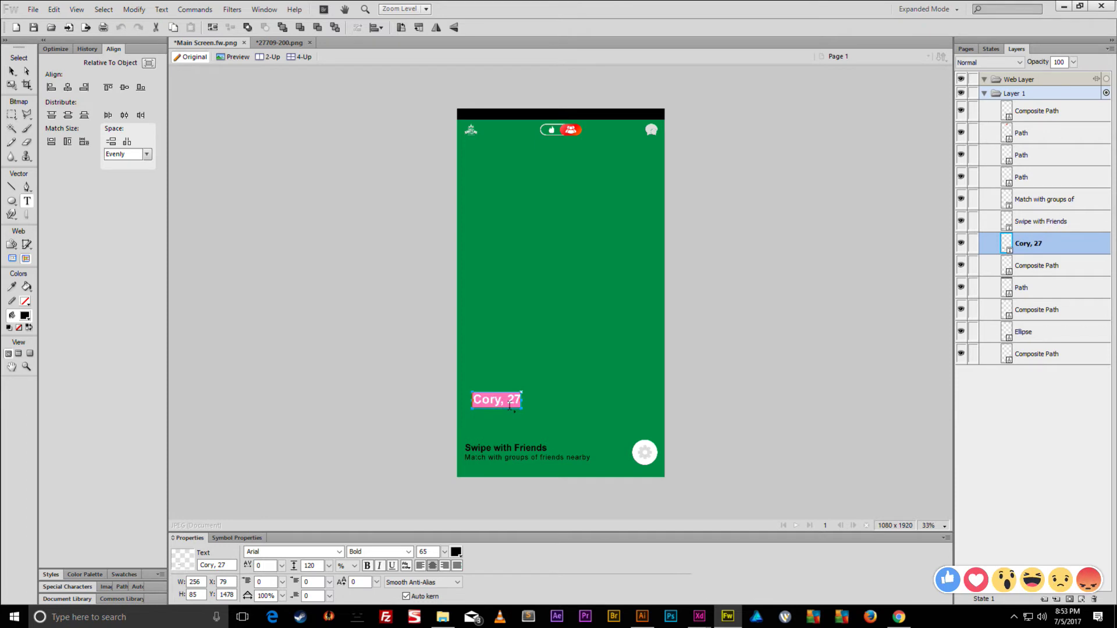
type("Abby &")
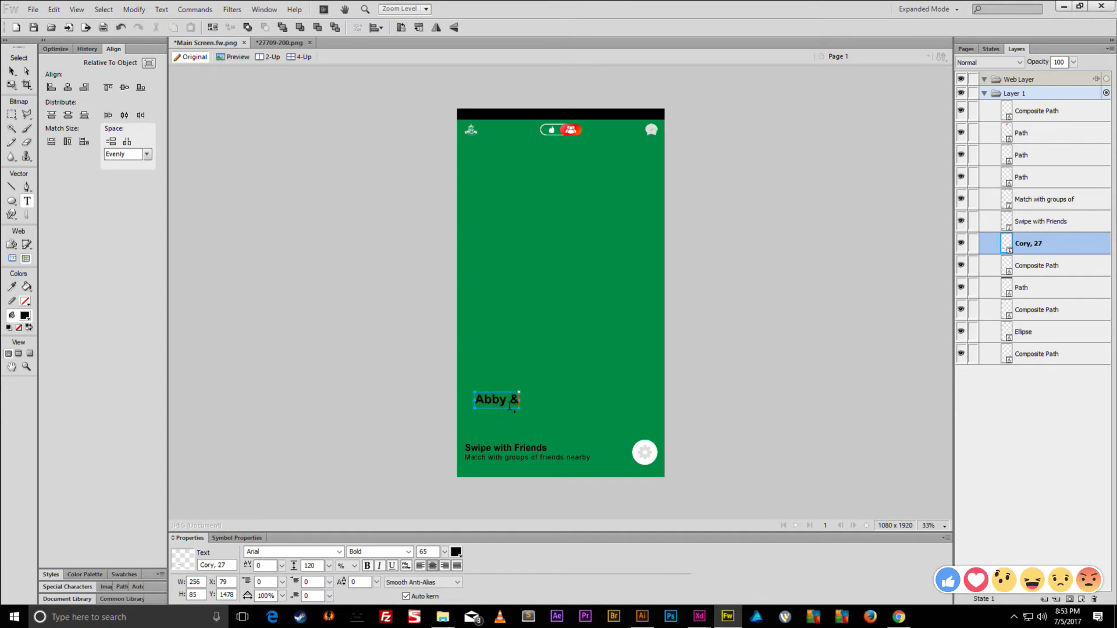
type(" 2 Friends")
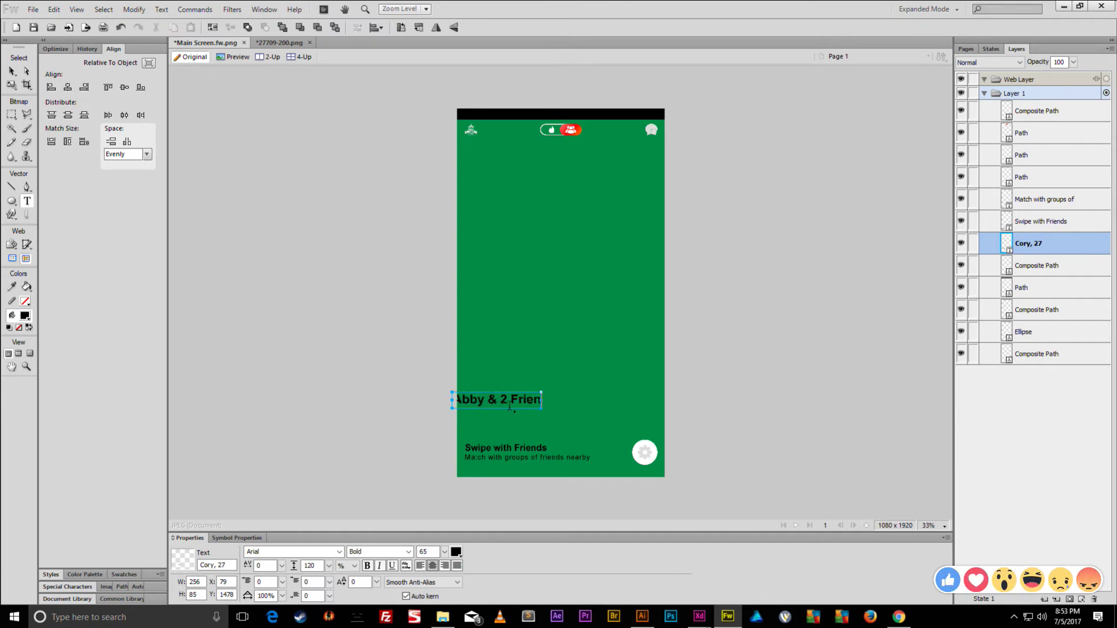
key("Escape")
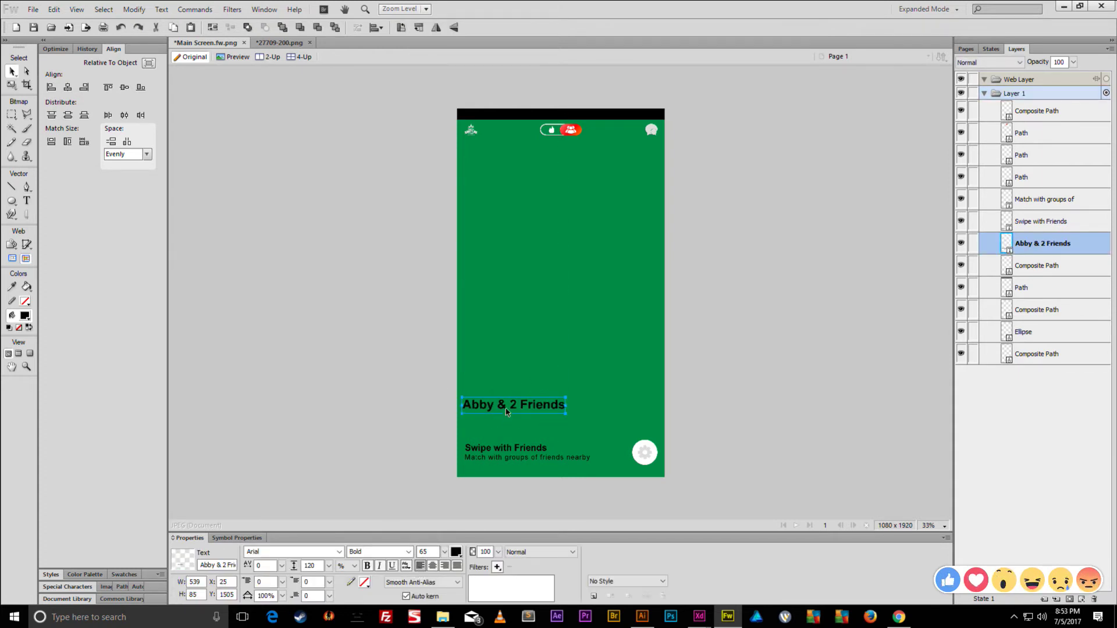
left_click_drag(504, 414, 520, 408)
key("ctrl+d")
- Draw a large rectangle covering the middle of the screen
left_click(13, 205)
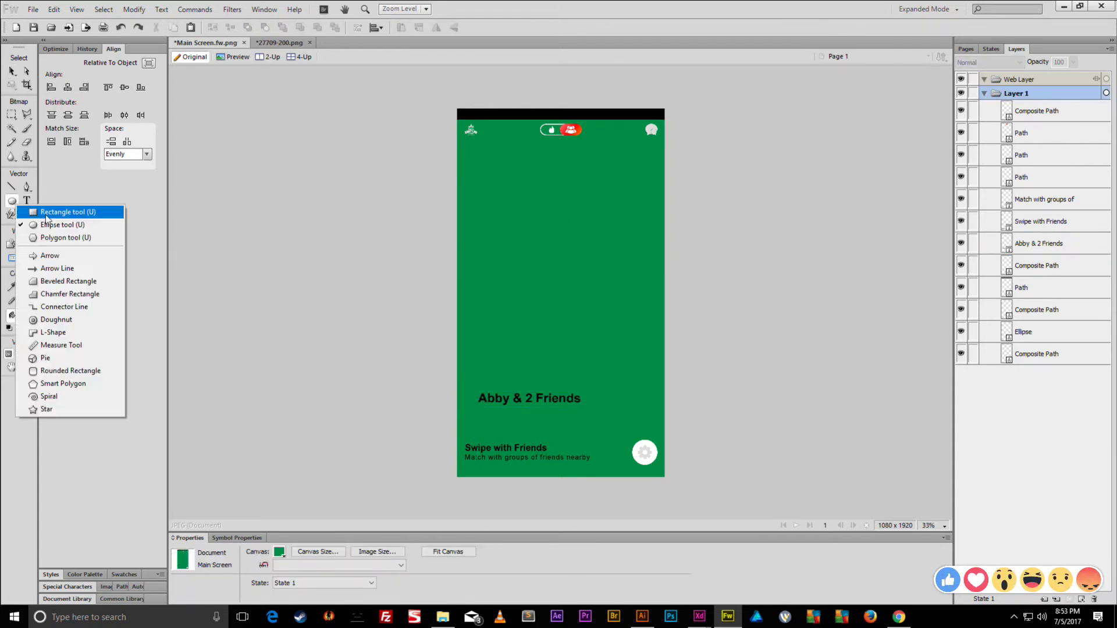
left_click(41, 212)
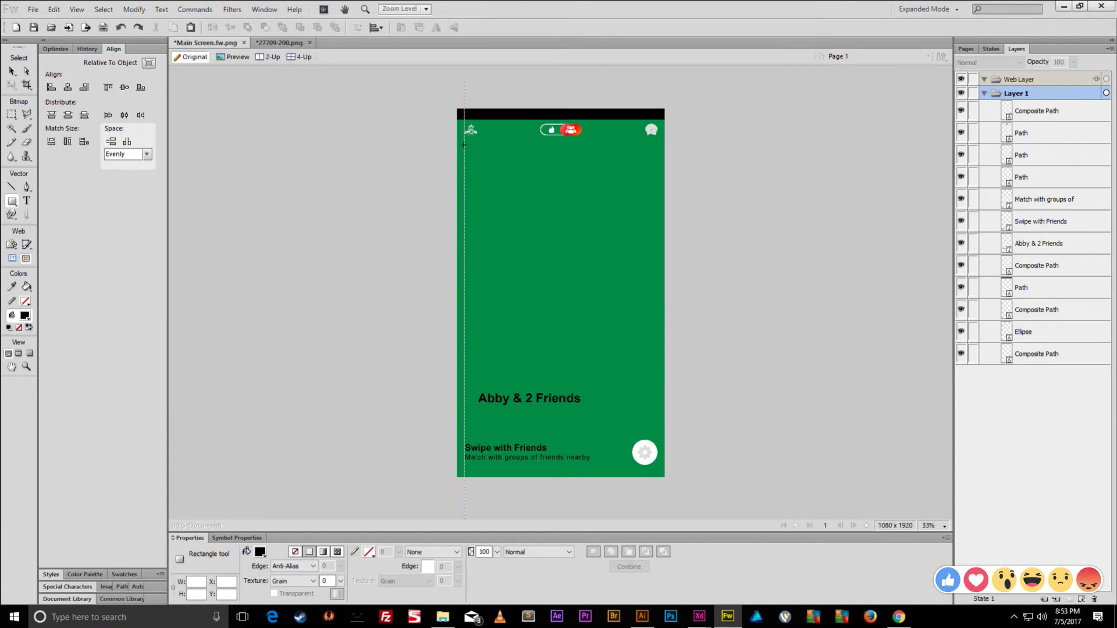
left_click_drag(464, 147, 656, 414)
left_click(12, 71)
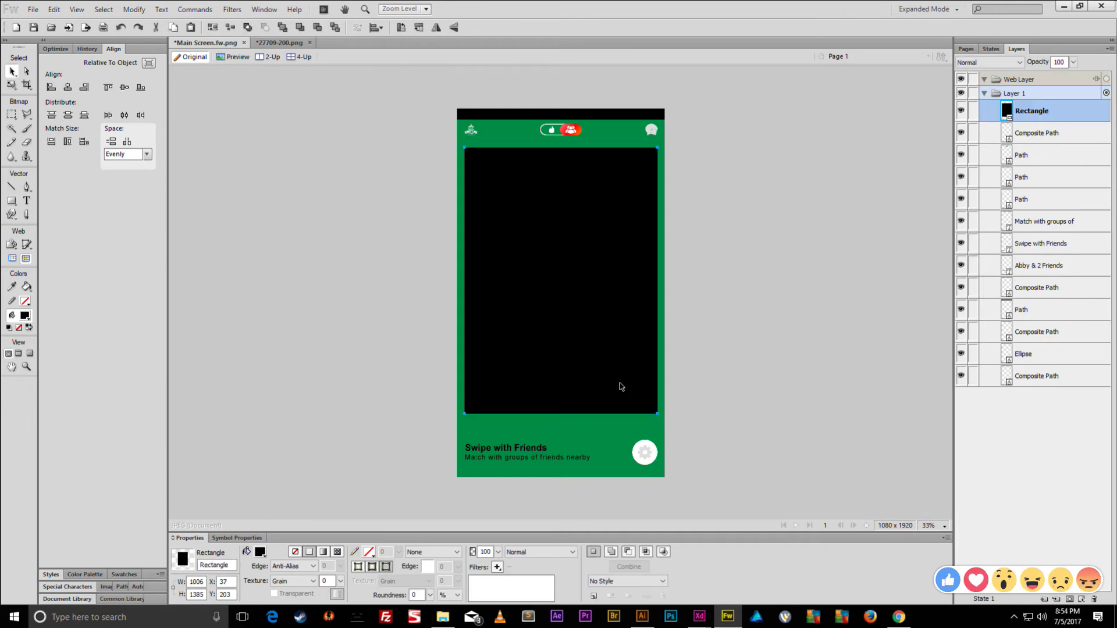
- Round the rectangle's corners, bringing the roundness down to 7
scroll(559, 378, "up", 4)
scroll(591, 392, "down", 3)
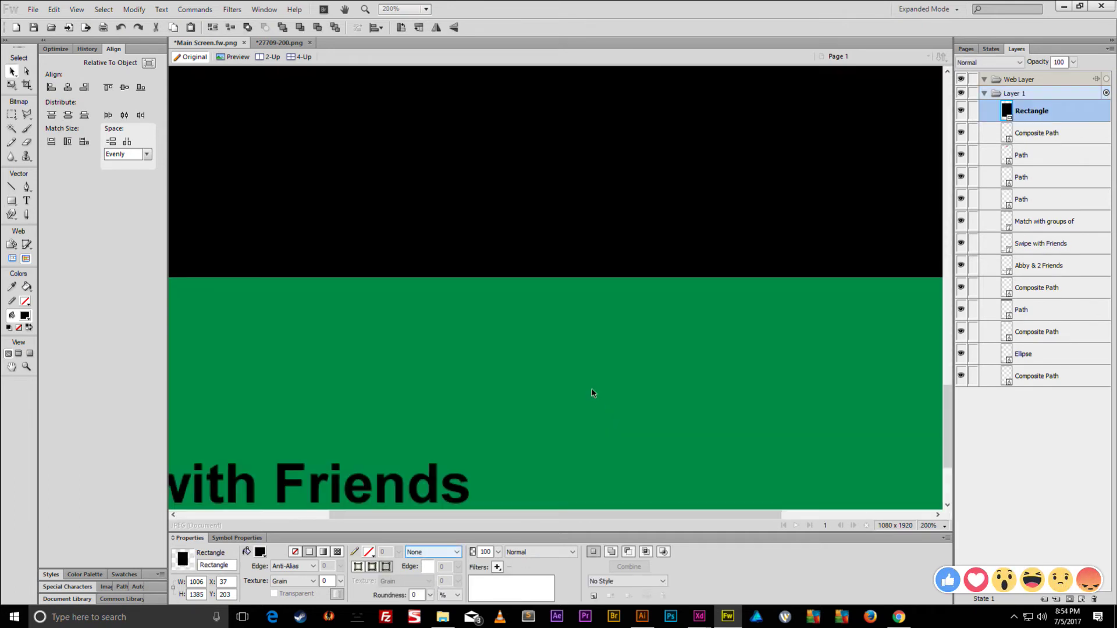
scroll(574, 376, "up", 3)
scroll(536, 386, "left", 3)
scroll(536, 386, "down", 5)
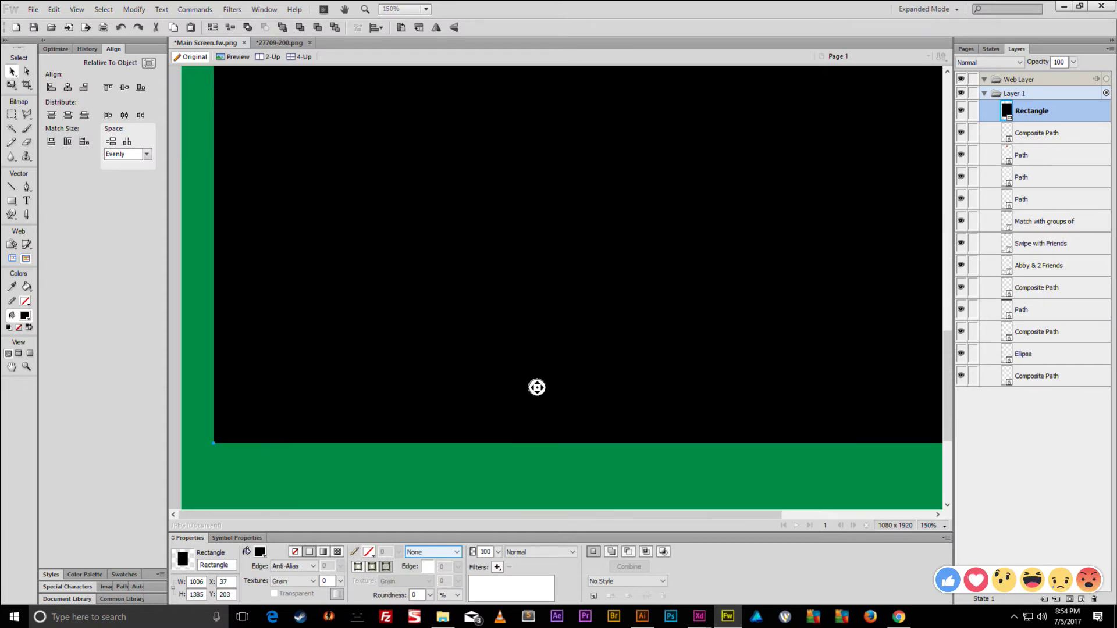
left_click_drag(430, 594, 433, 560)
scroll(445, 450, "down", 4)
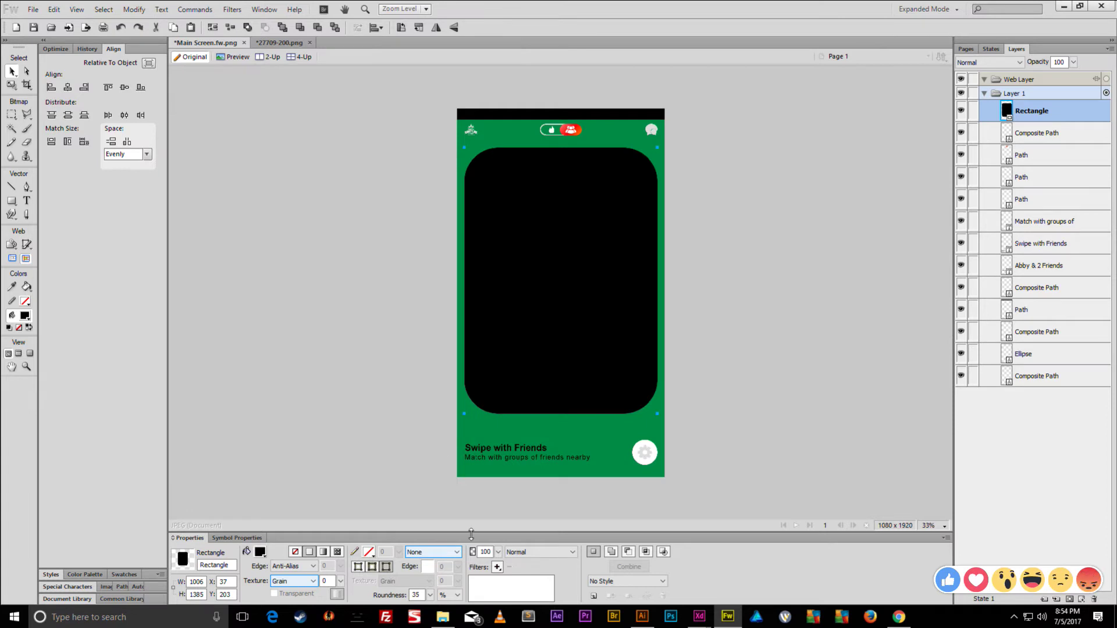
left_click(430, 595)
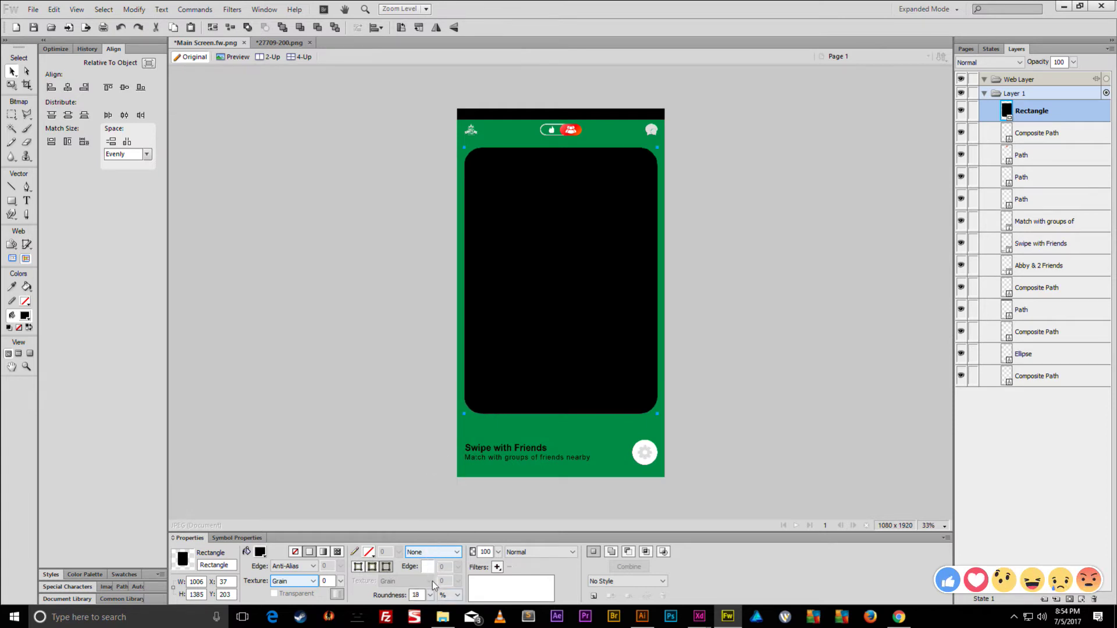
left_click(431, 594)
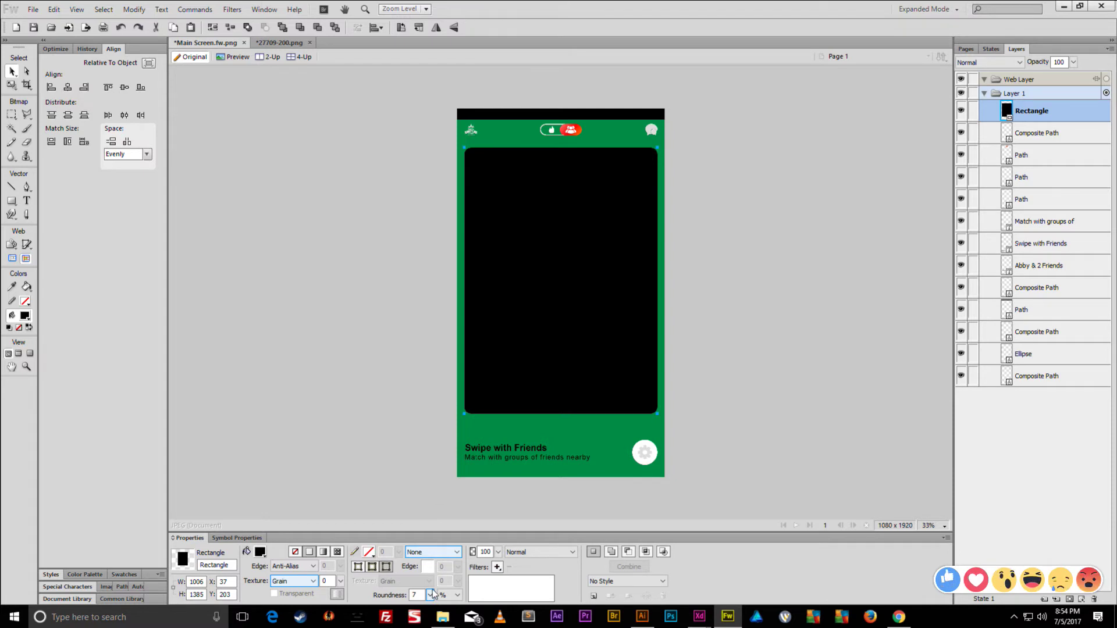
- Fine-tune the corner roundness to about 4, checking the corners after each change
left_click(431, 595)
left_click(449, 442)
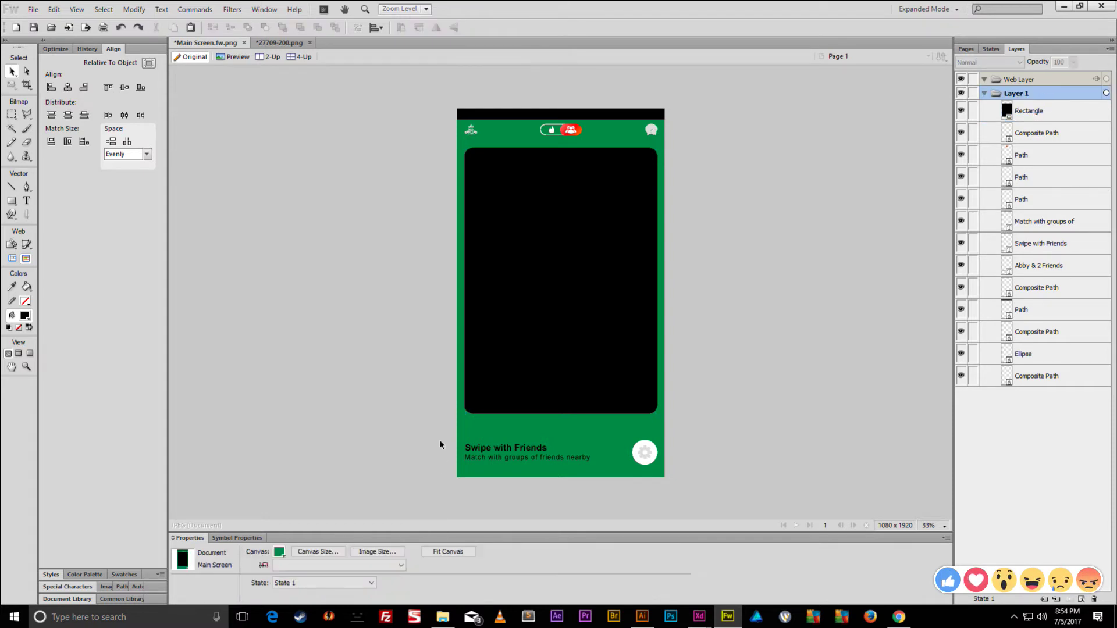
left_click(515, 386)
left_click(430, 594)
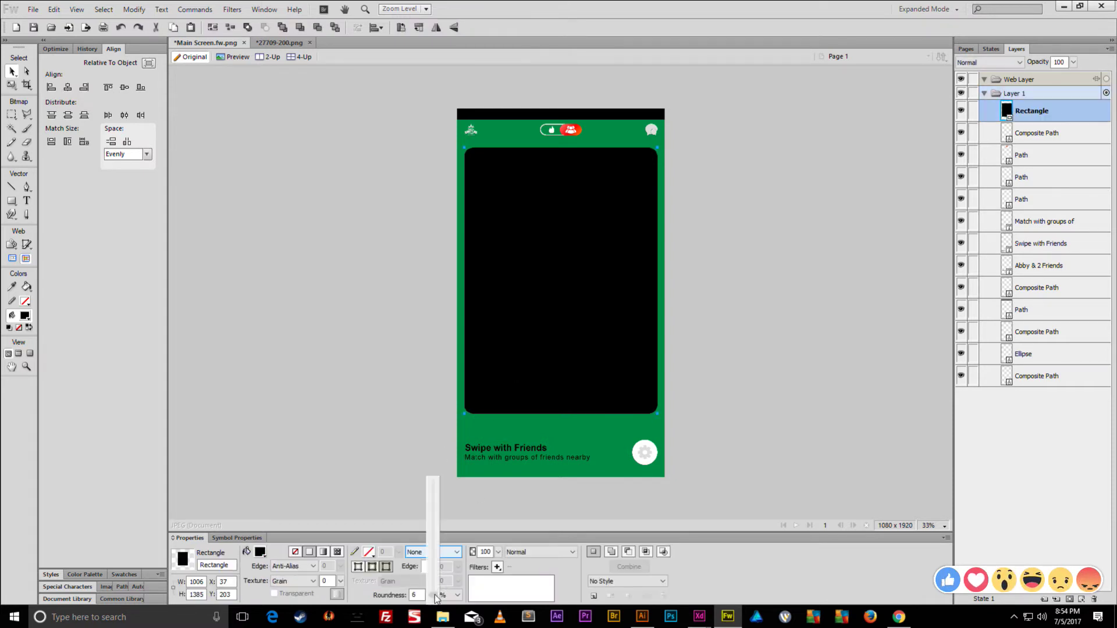
left_click(418, 483)
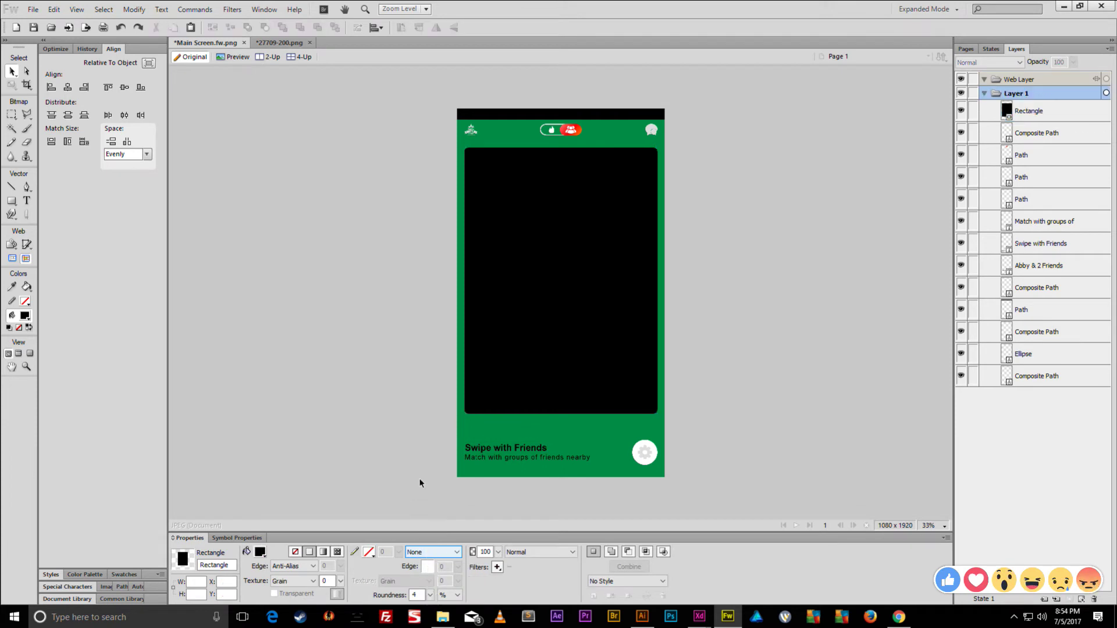
left_click(495, 376)
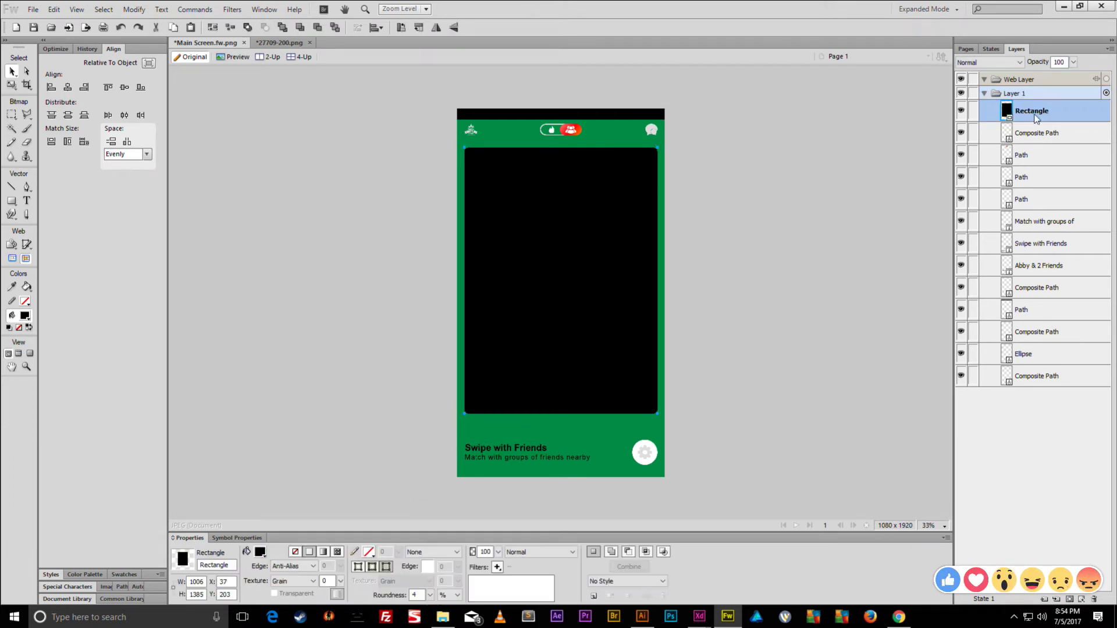
- Fill the card rectangle white and drag its layer to the bottom of Layer 1
left_click(260, 552)
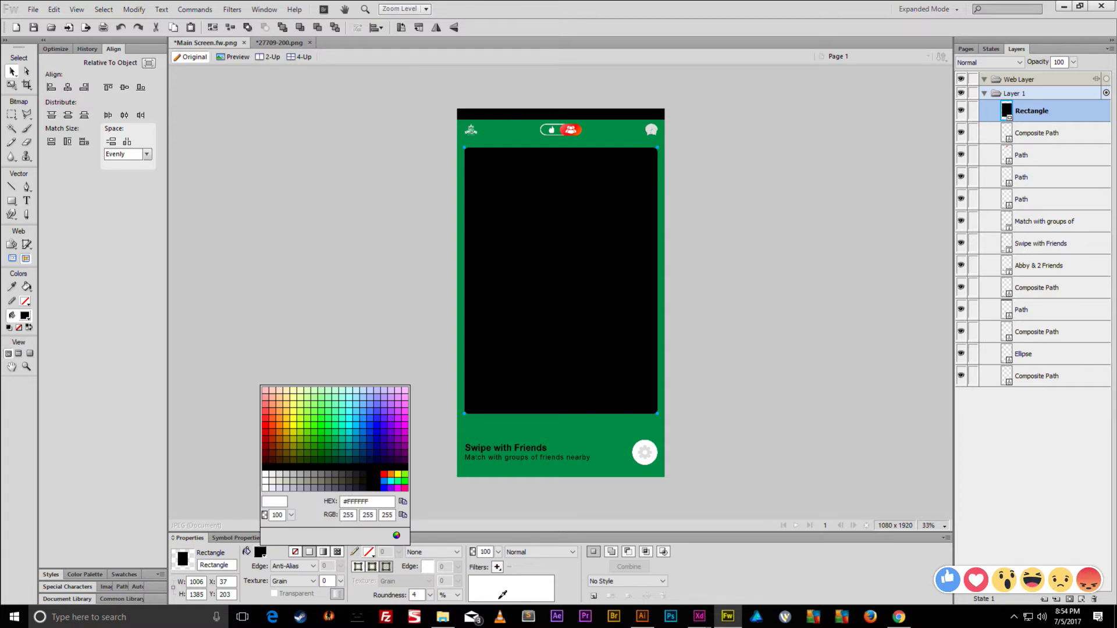
left_click(403, 470)
left_click_drag(1020, 195, 1026, 388)
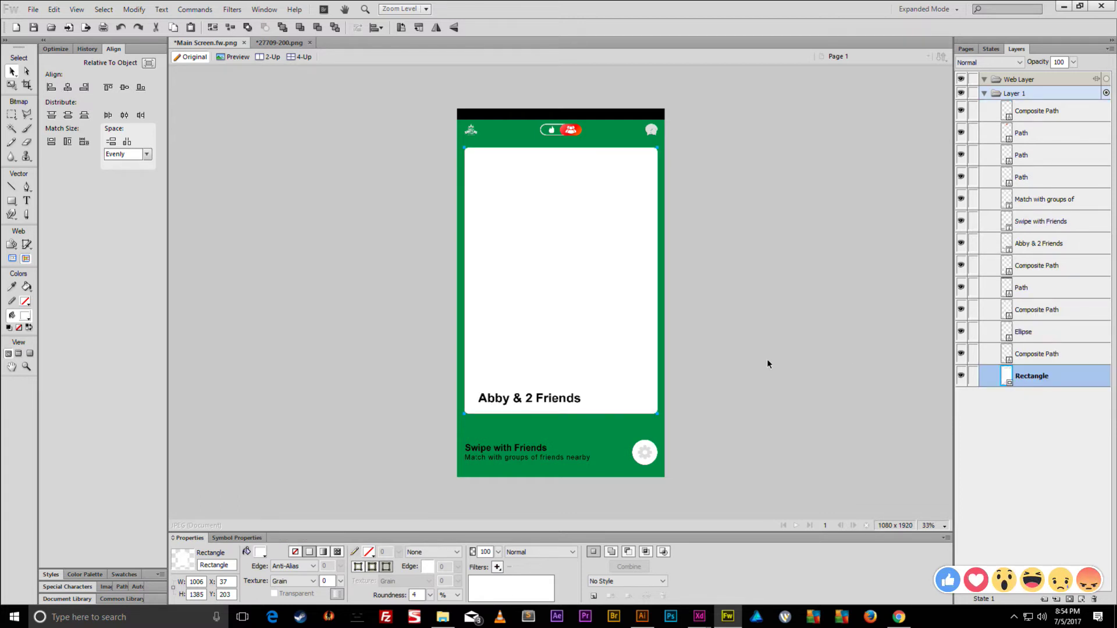
left_click(766, 365)
left_click(602, 222)
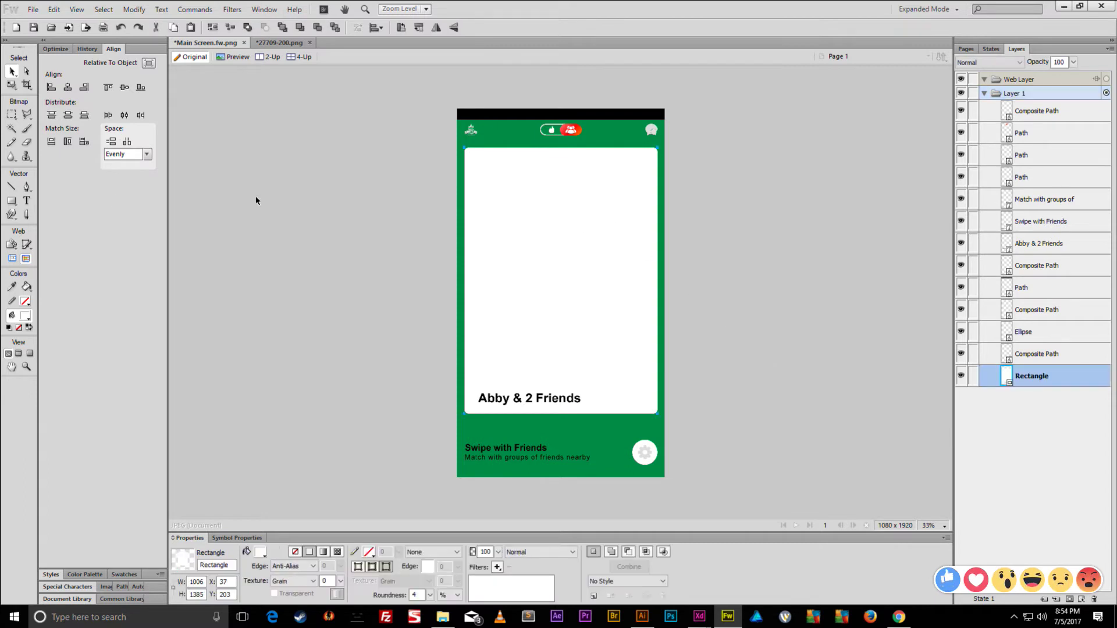
left_click(11, 202)
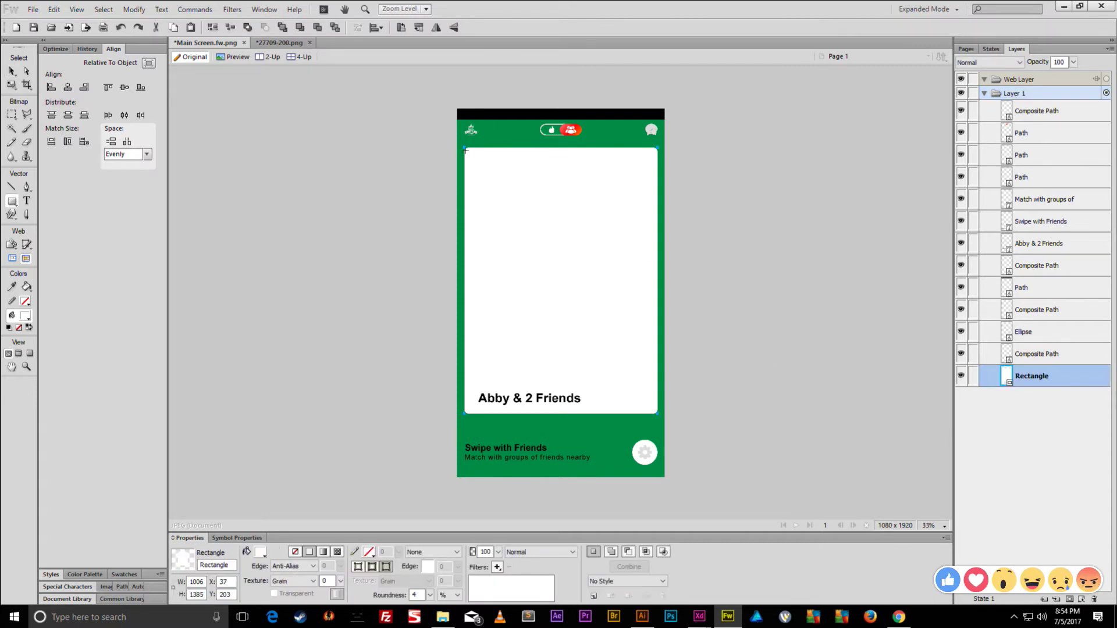
- Draw a rectangle over the card, scale it to the top half, then ungroup and clone both shapes
left_click_drag(464, 144, 658, 414)
key("v")
key("q")
left_click_drag(560, 414, 596, 280)
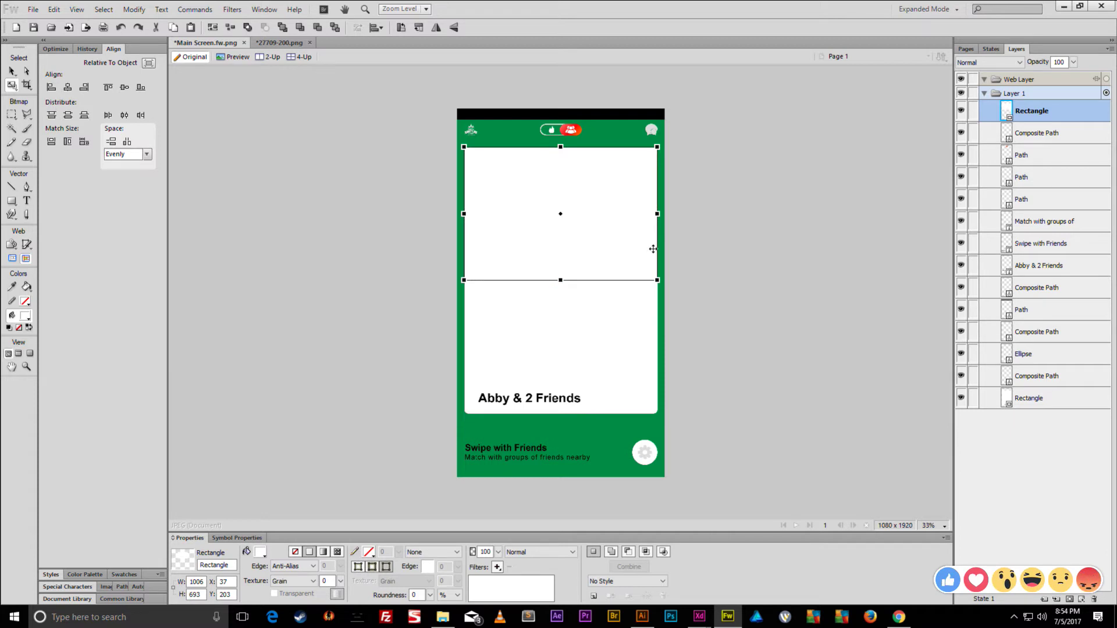
key("v")
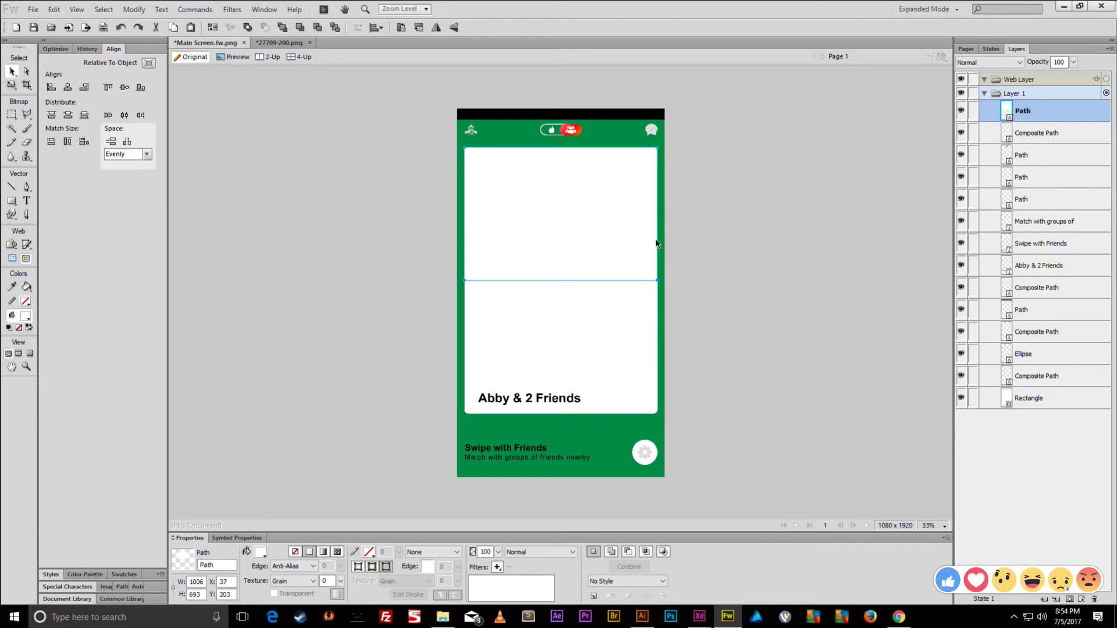
left_click(616, 336, "shift")
key("ctrl+shift+g")
key("ctrl+shift+d")
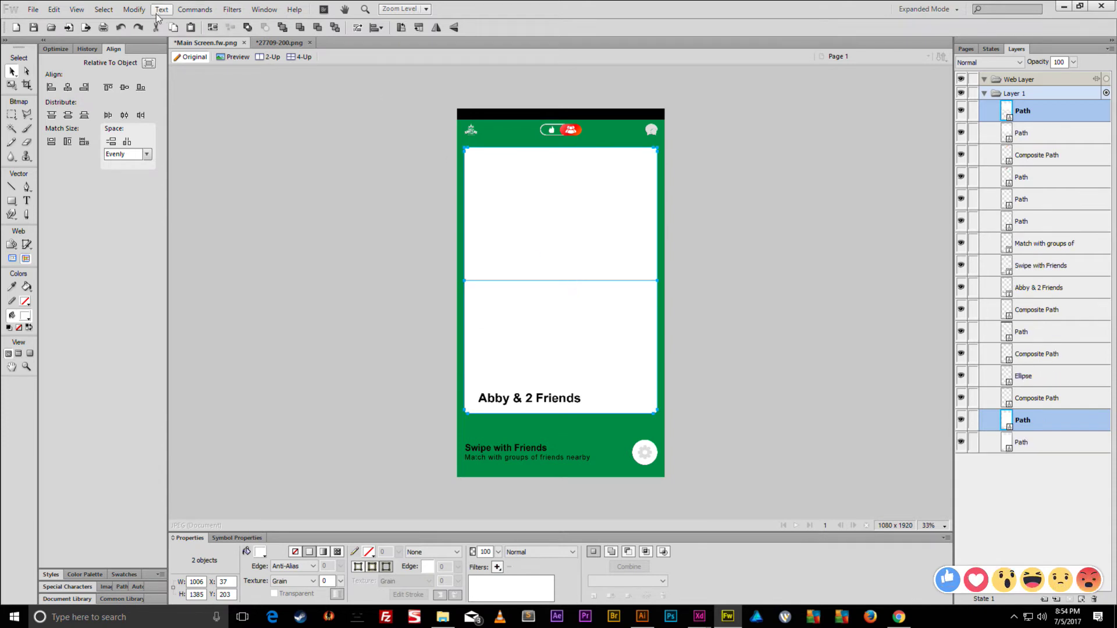
- Punch the top-half rectangle out of the card and hide the top shape
left_click(133, 9)
mouse_move(193, 225)
left_click(368, 277)
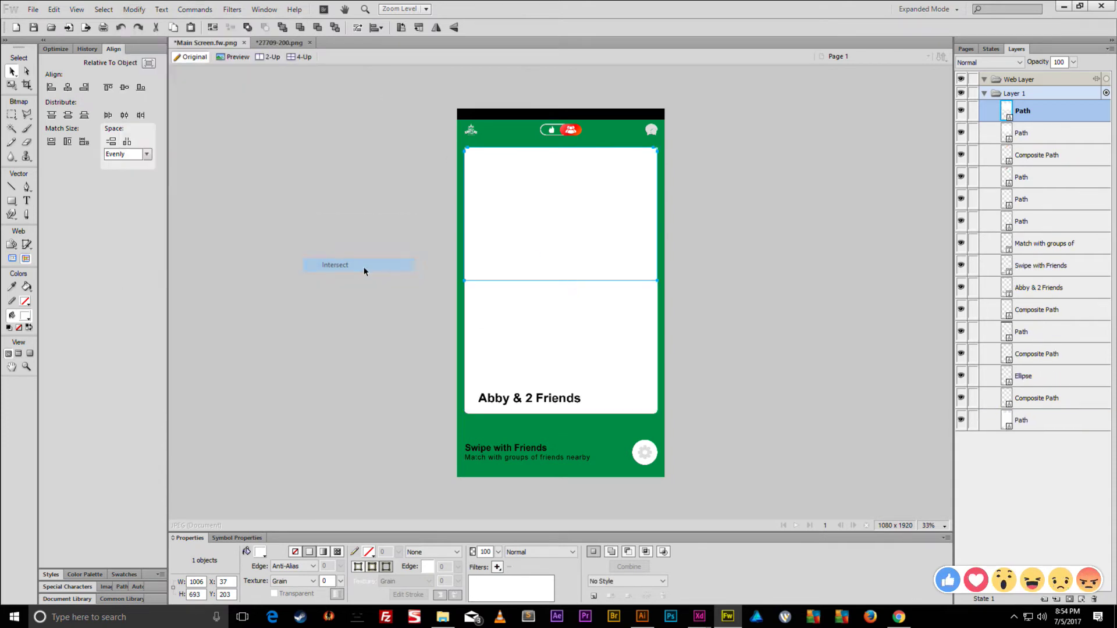
left_click(961, 110)
left_click_drag(753, 228, 564, 319)
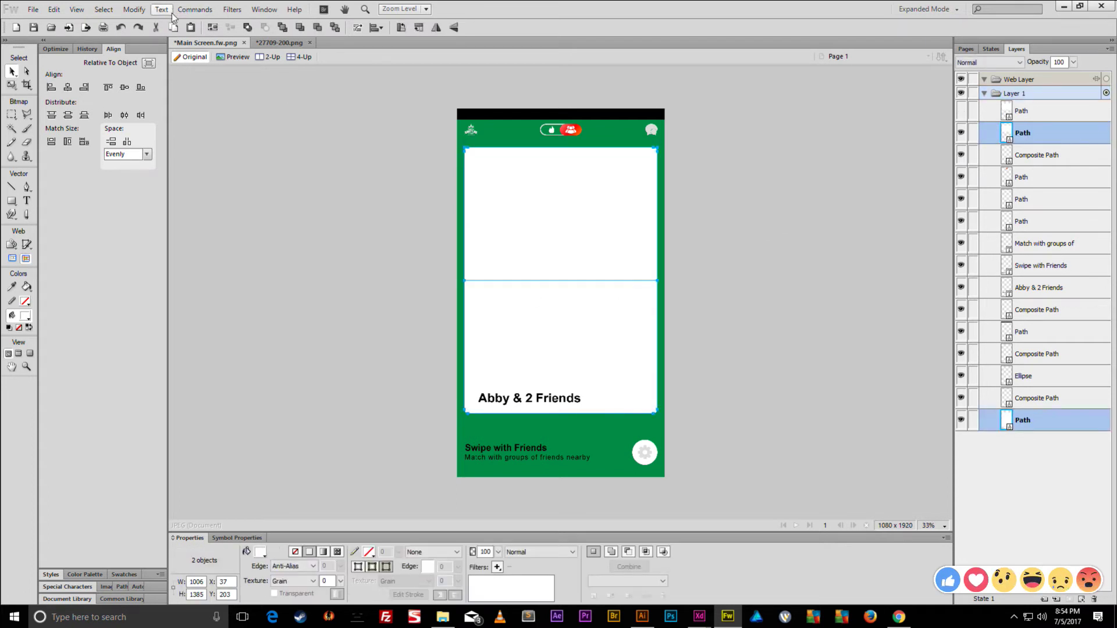
left_click_drag(749, 239, 564, 319)
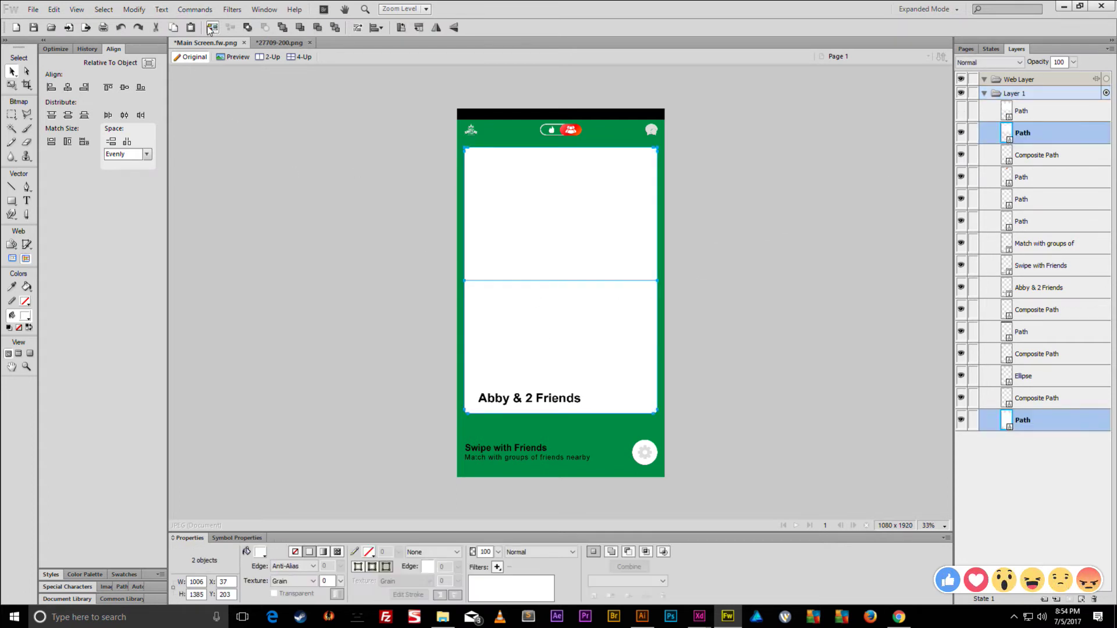
- Punch the top area from the card again, unhide the top half and move it below the text
left_click(134, 10)
mouse_move(203, 222)
left_click(372, 279)
left_click(694, 271)
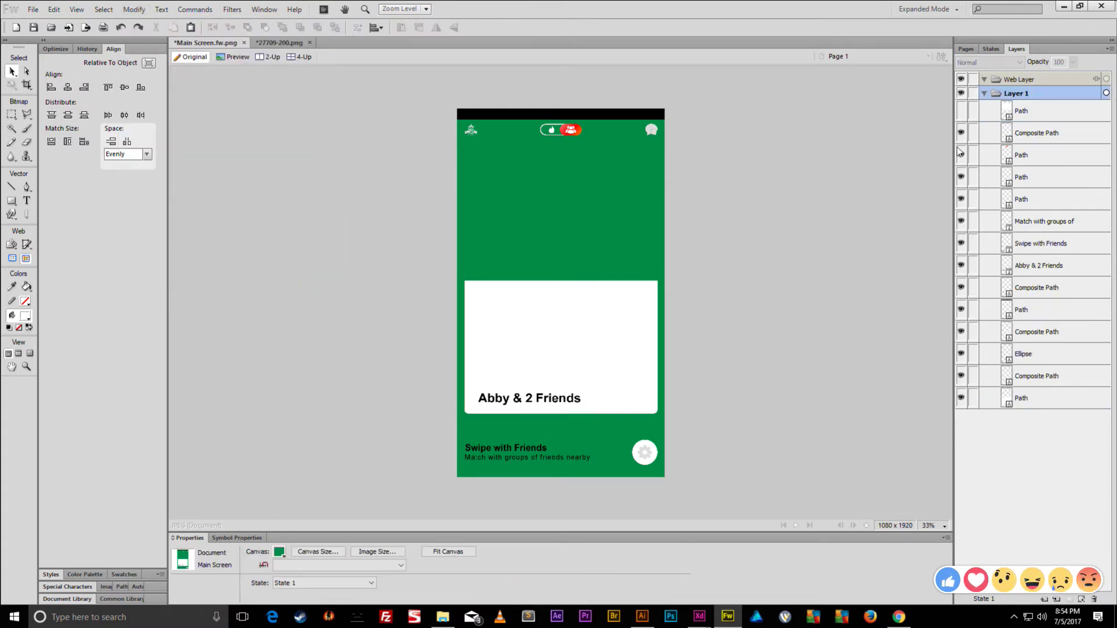
left_click(962, 110)
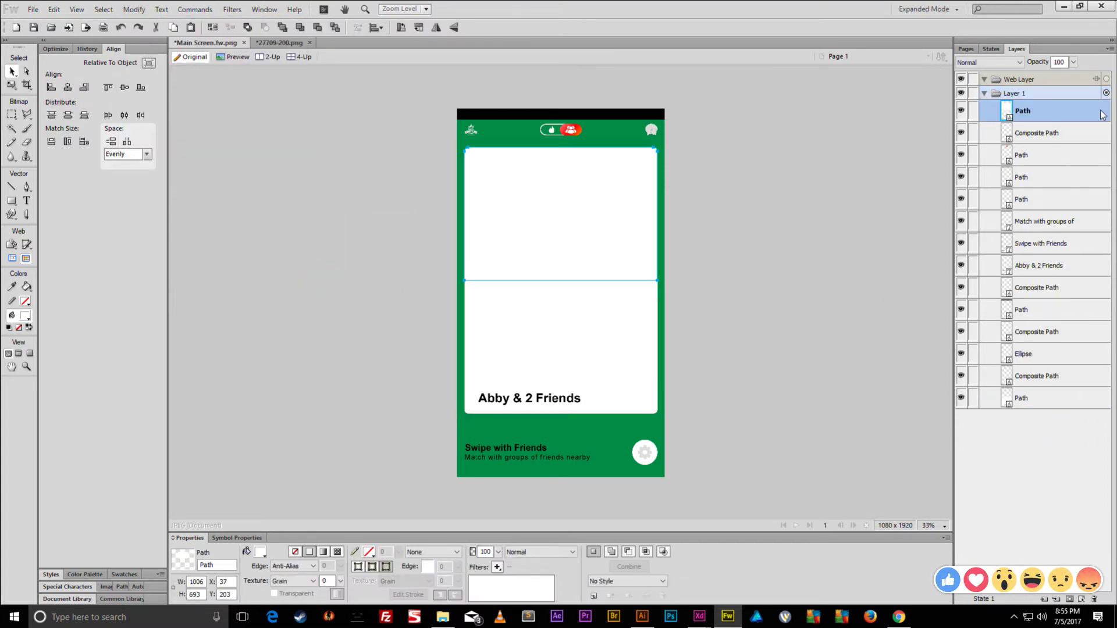
left_click_drag(1040, 232, 1030, 387)
left_click(903, 344)
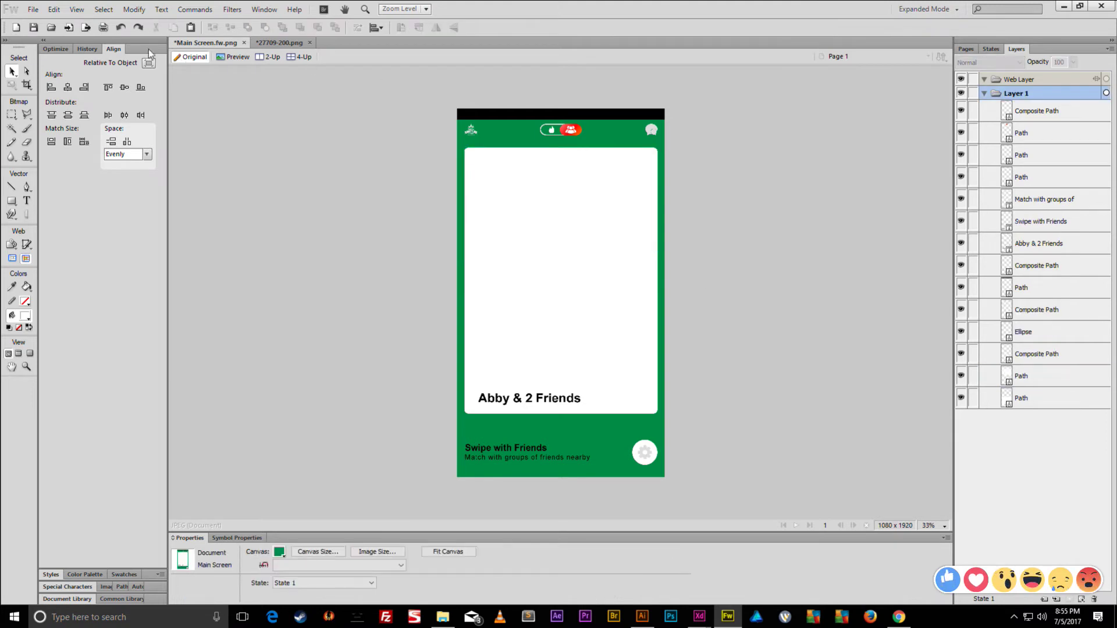
- Draw a rectangle over the card's lower half and combine the selected card paths
left_click(12, 200)
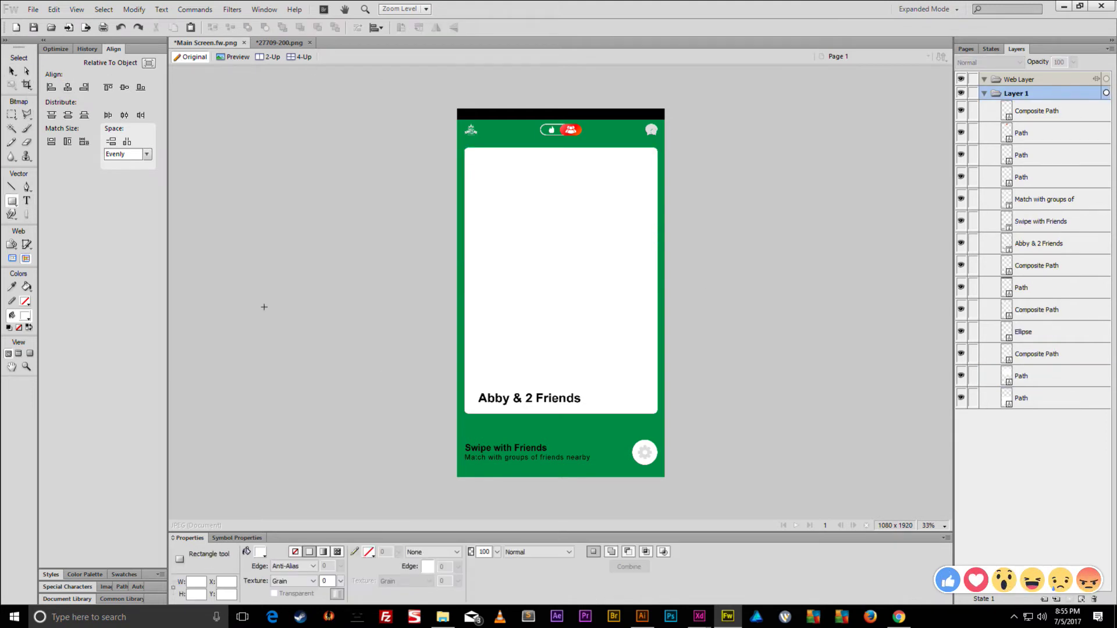
left_click_drag(478, 410, 658, 280)
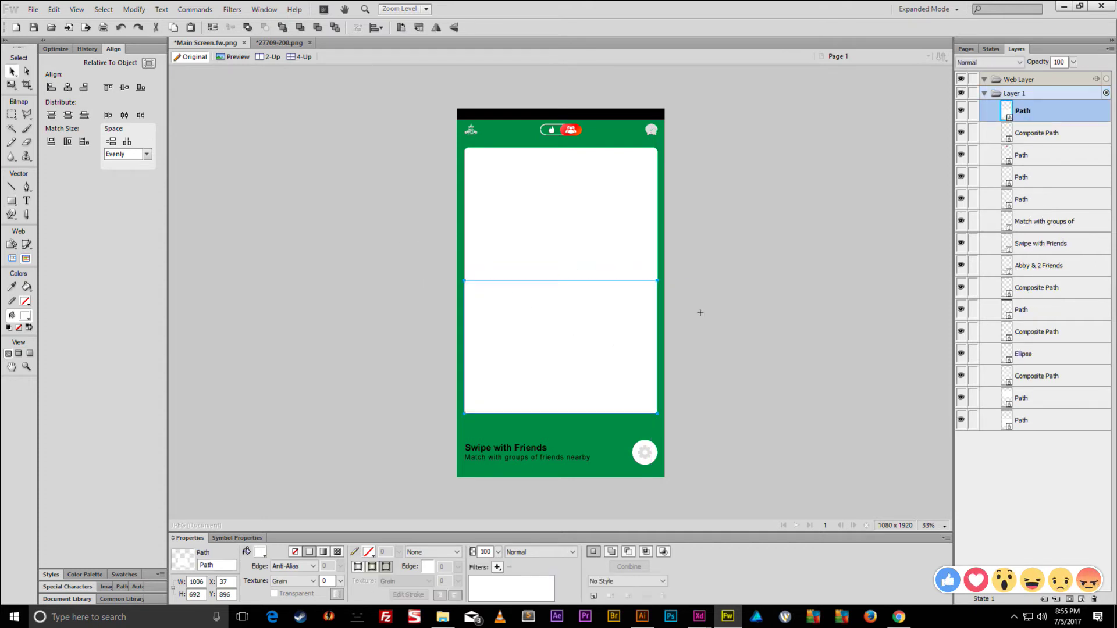
key("Delete")
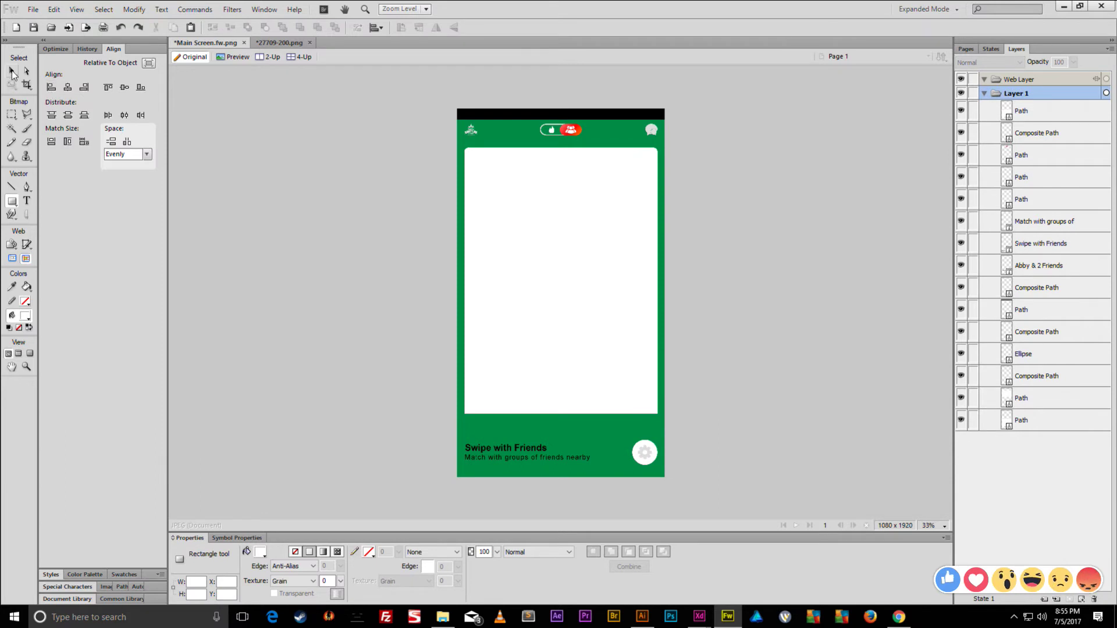
left_click(11, 71)
left_click_drag(723, 299, 610, 337)
left_click(134, 10)
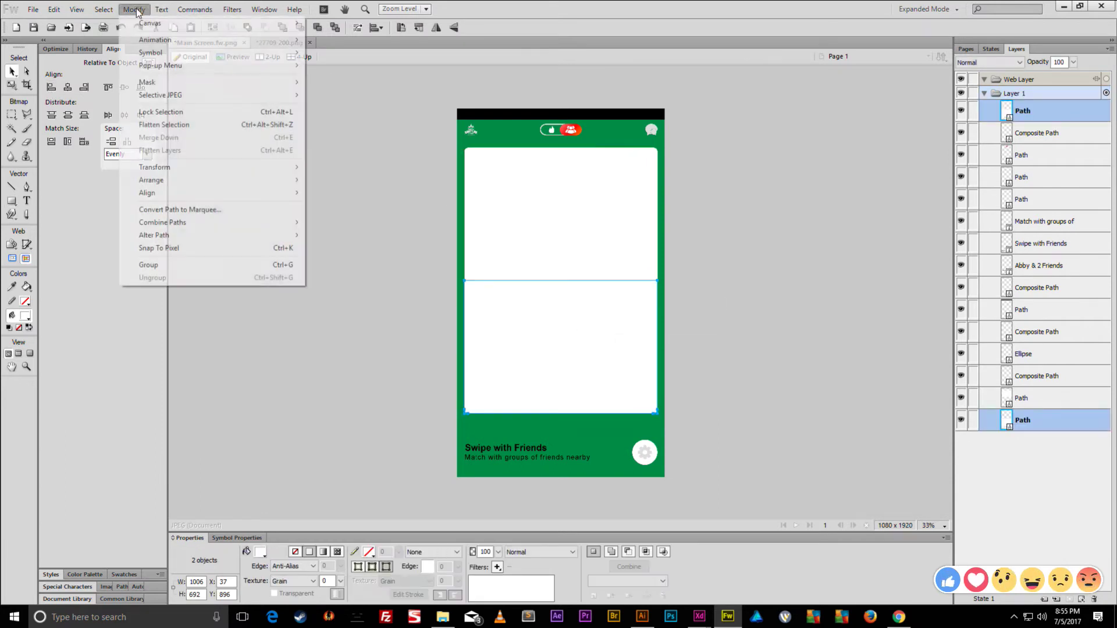
left_click(422, 278)
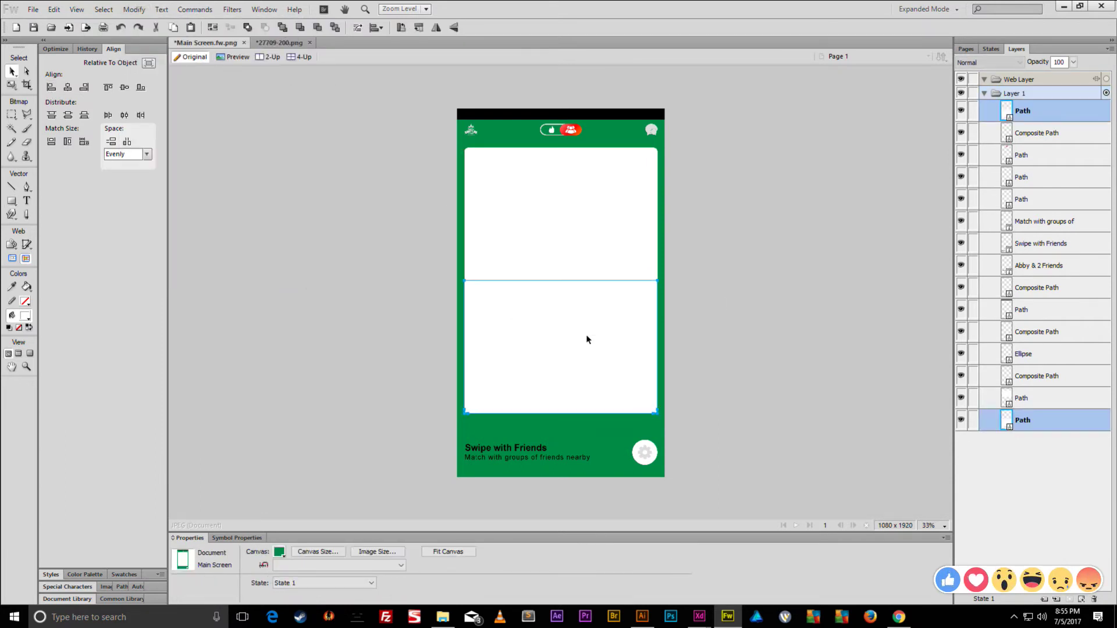
left_click(133, 10)
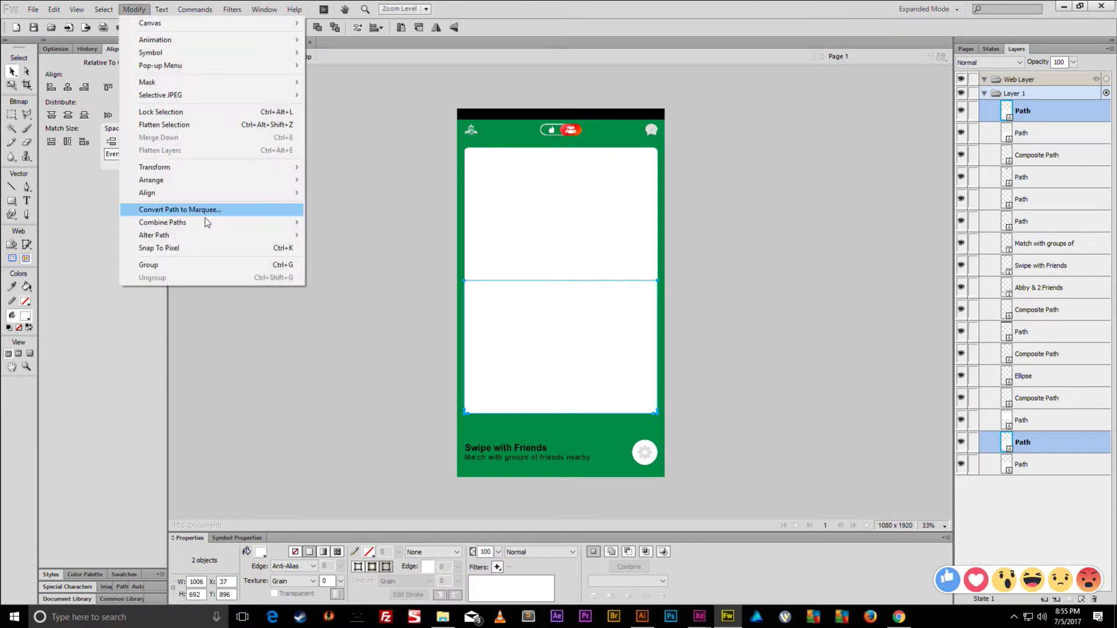
left_click(358, 267)
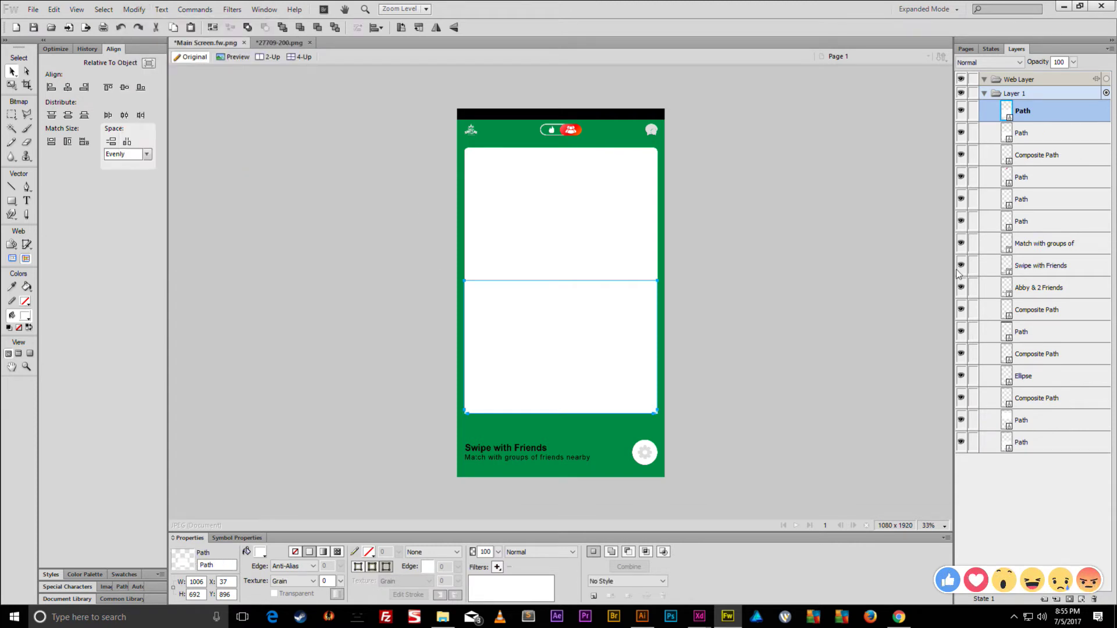
- Try punching the lower half, undo it, and join the two lower paths with Ctrl+J
left_click(960, 110)
key("ctrl+z")
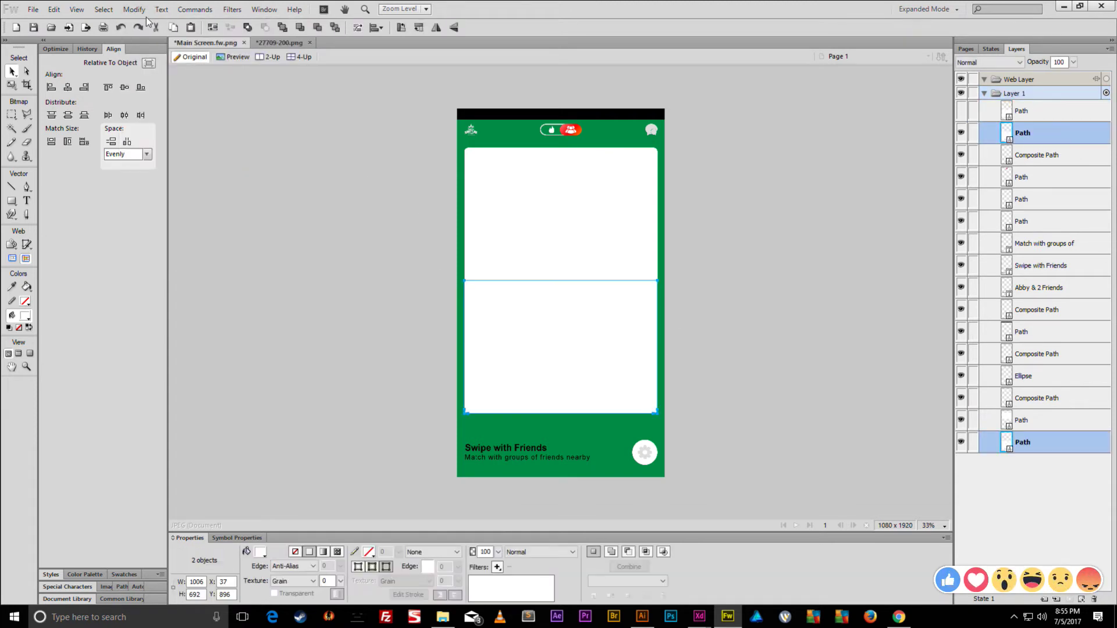
left_click(134, 10)
left_click(353, 278)
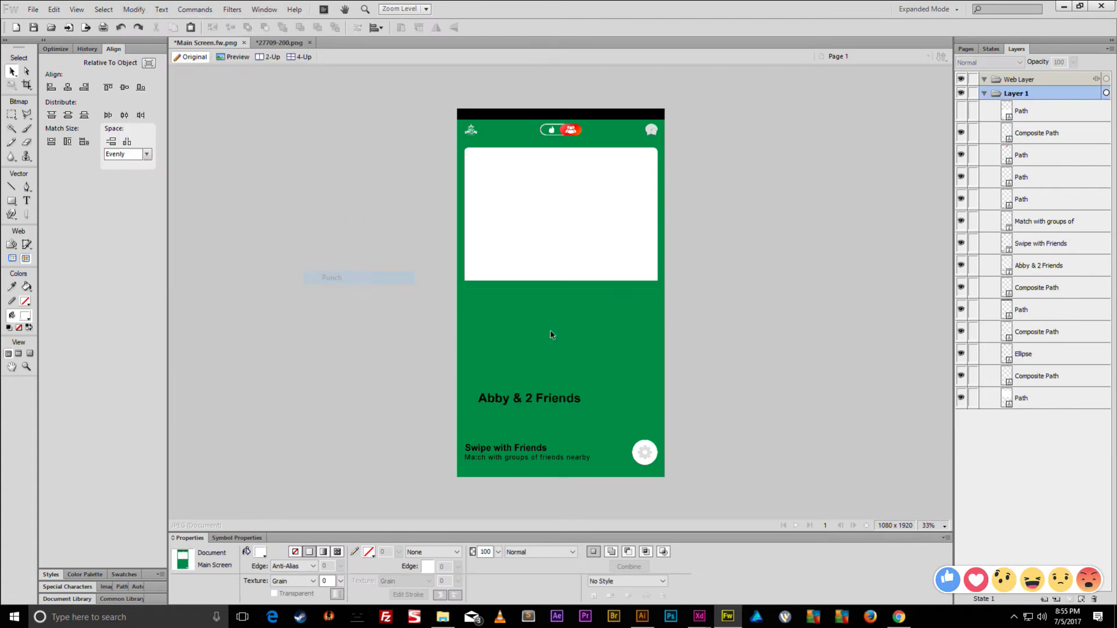
key("ctrl+z")
left_click(134, 10)
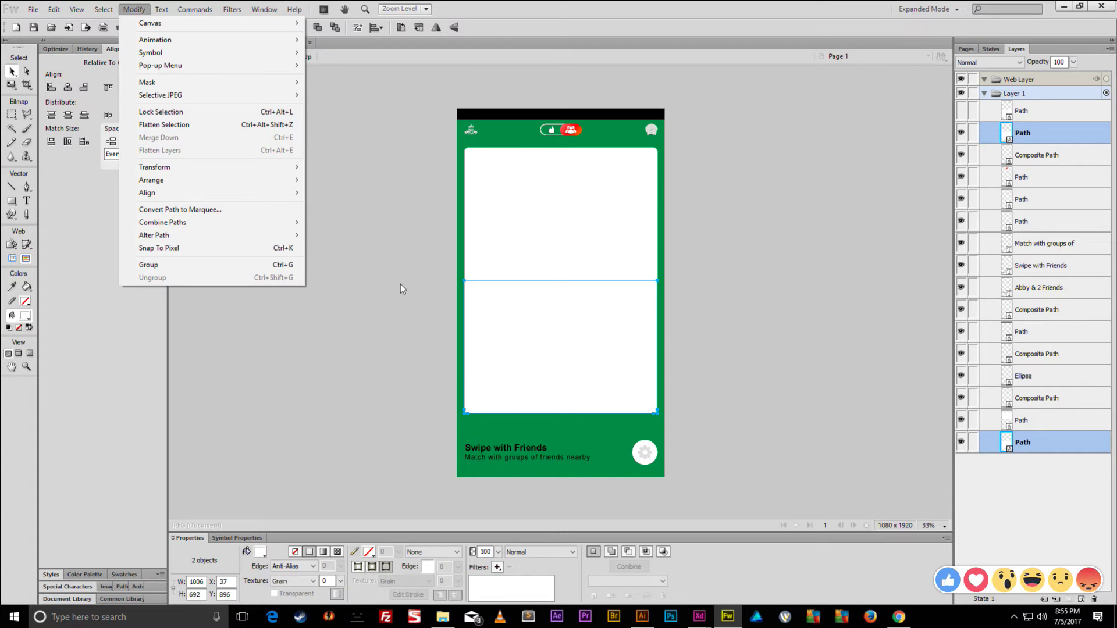
left_click(400, 284)
left_click(498, 303)
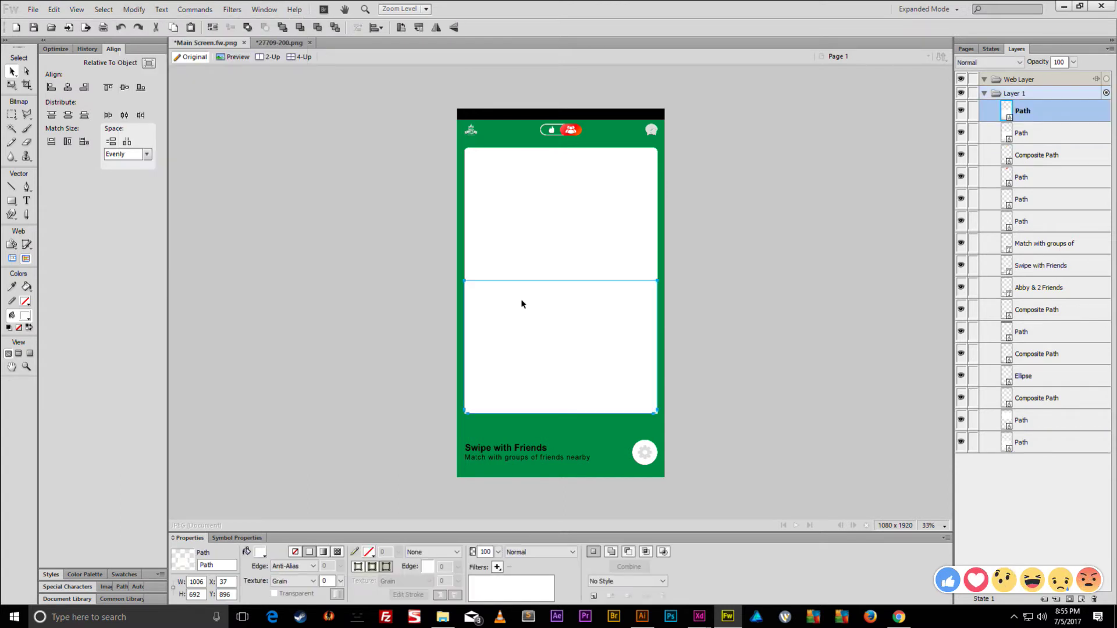
left_click(660, 306, "shift")
key("ctrl+j")
left_click(704, 300)
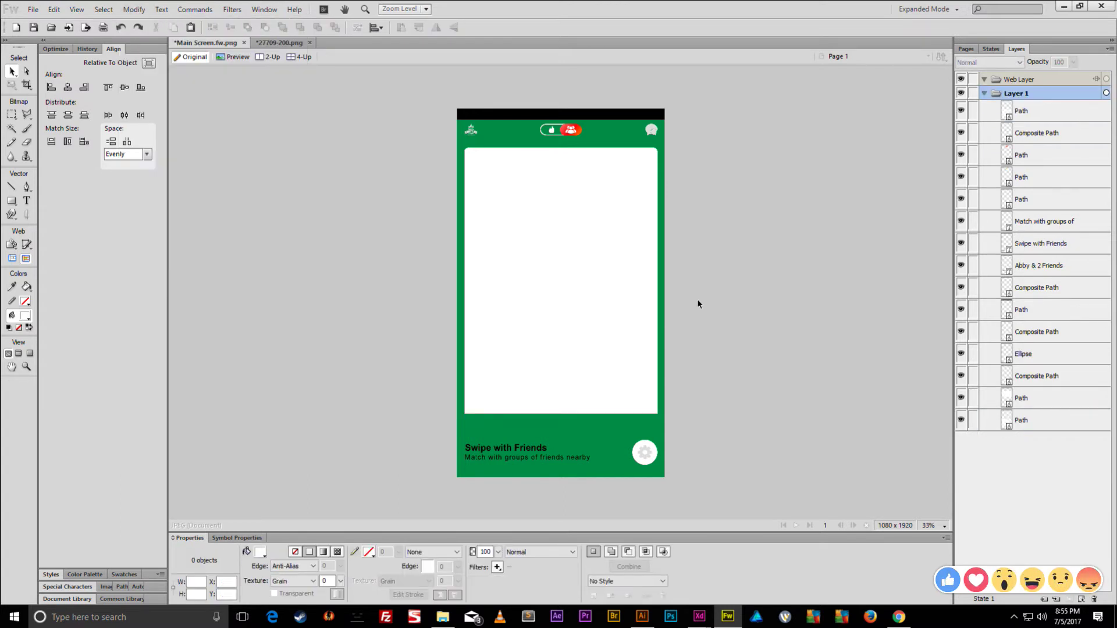
left_click(601, 305)
- Scale the lower rectangle to half its width and select it with the other lower path
key("q")
left_click_drag(464, 347, 561, 347)
key("v")
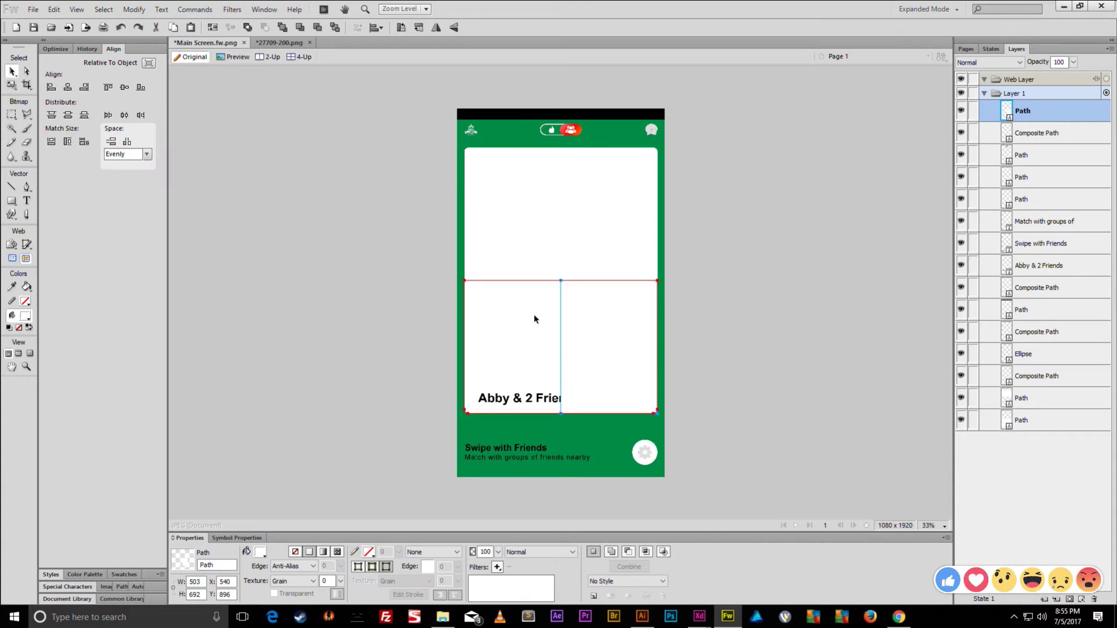
left_click(536, 319, "shift")
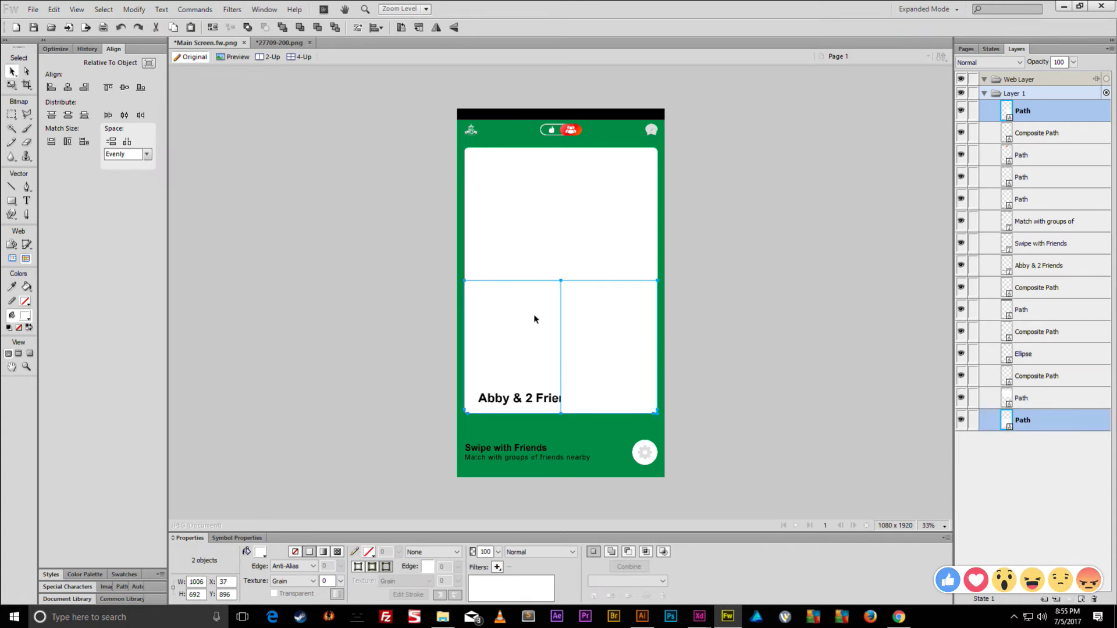
left_click(1034, 134)
key("ctrl+z")
key("ctrl+z")
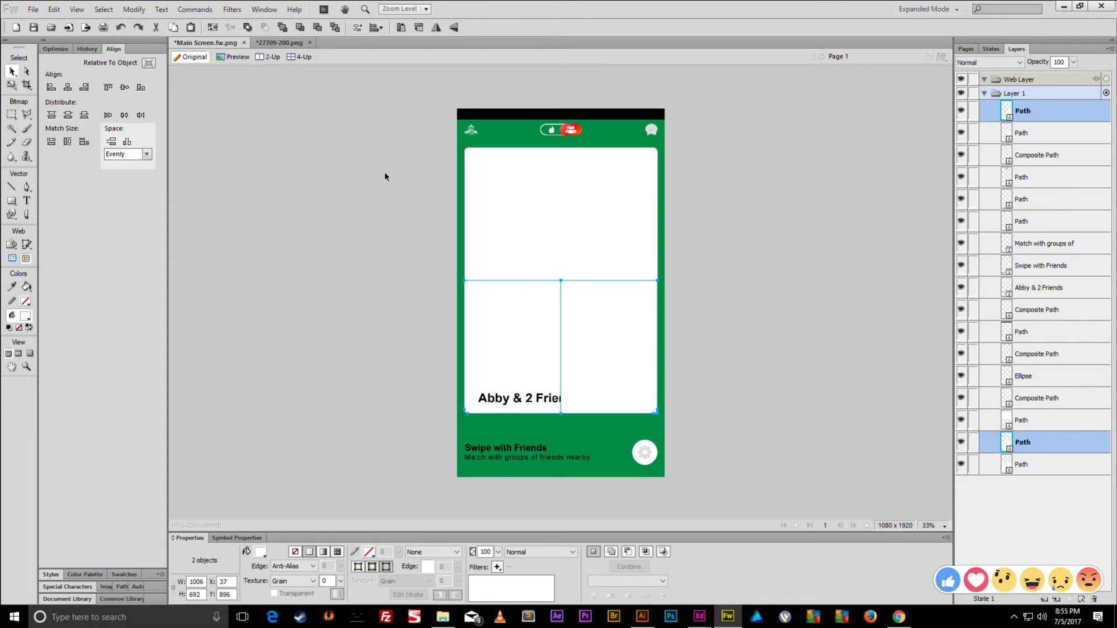
- Intersect the two lower paths, then punch away the right part to leave the left panel
left_click(134, 9)
mouse_move(154, 226)
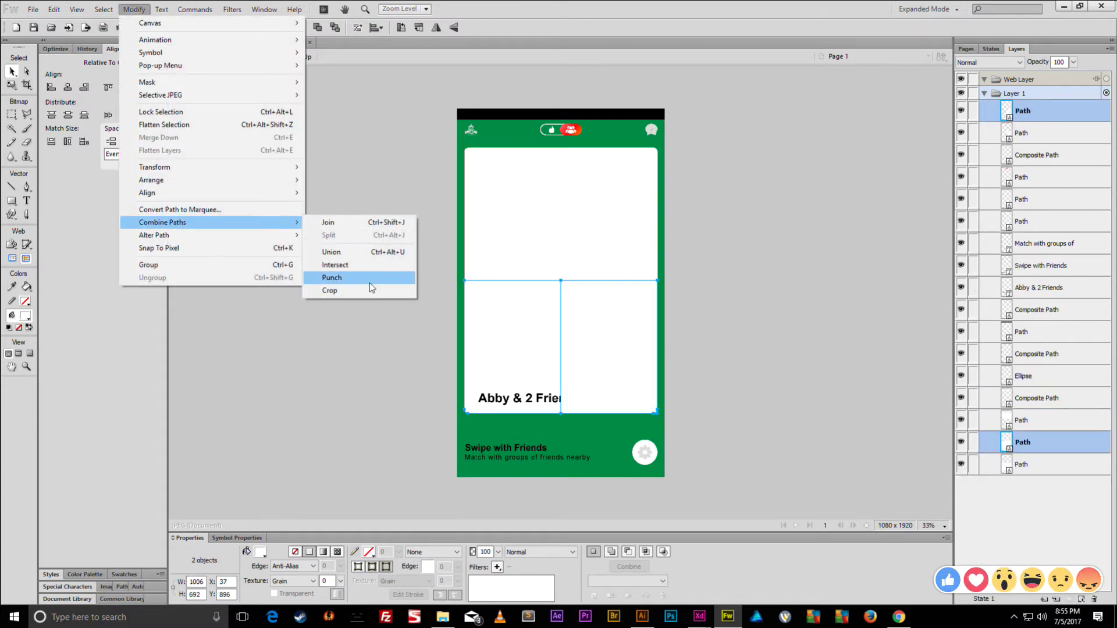
left_click(341, 266)
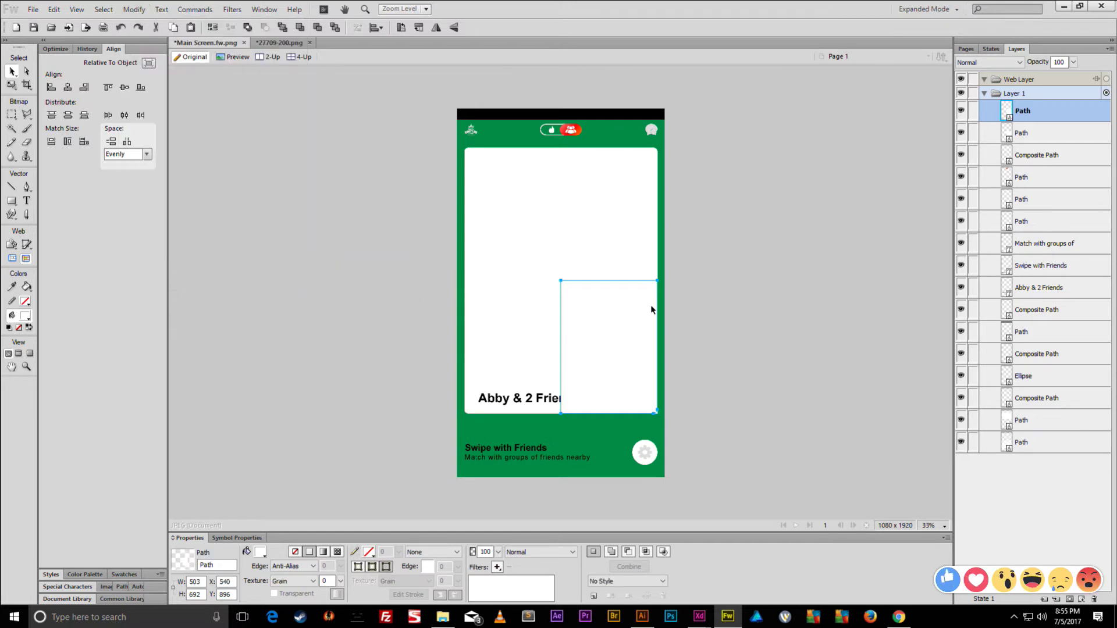
left_click(1029, 138)
left_click(482, 369, "shift")
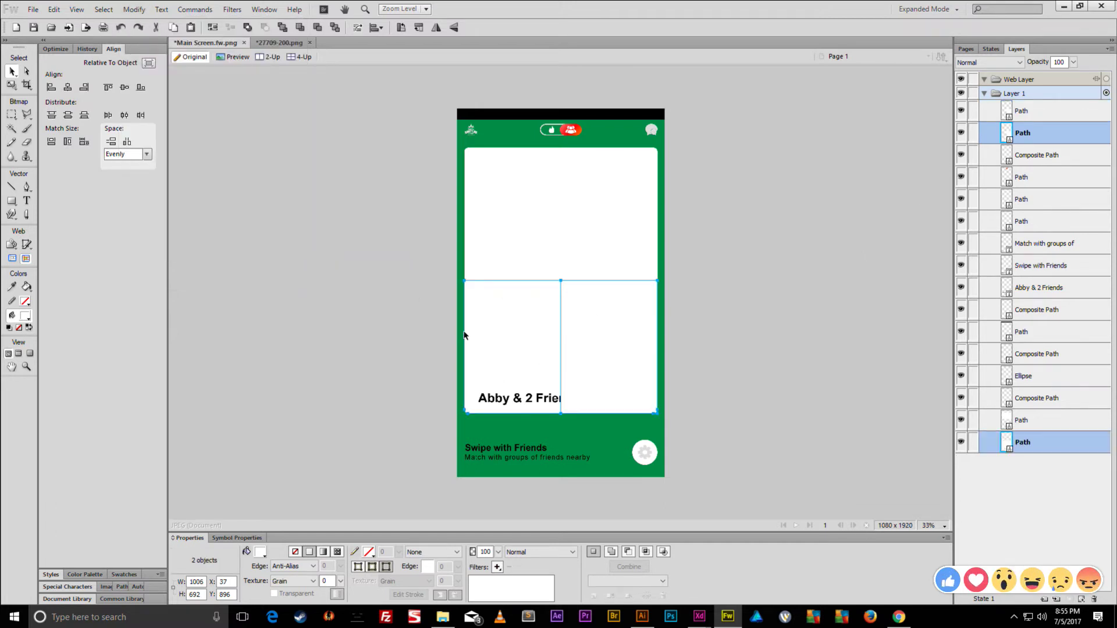
left_click(134, 9)
mouse_move(197, 221)
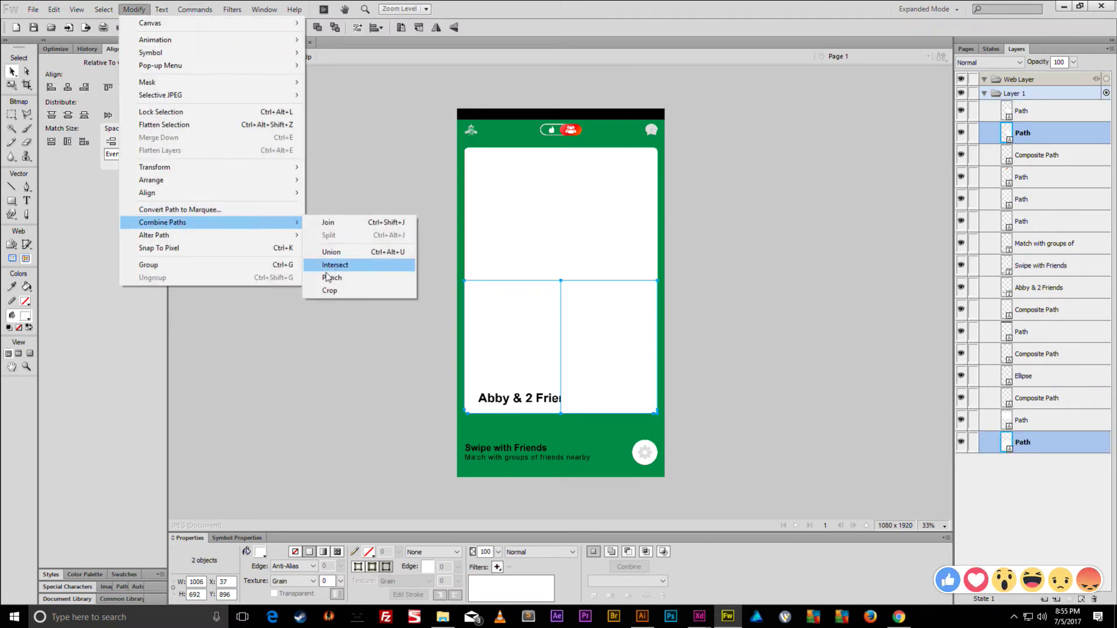
left_click(377, 277)
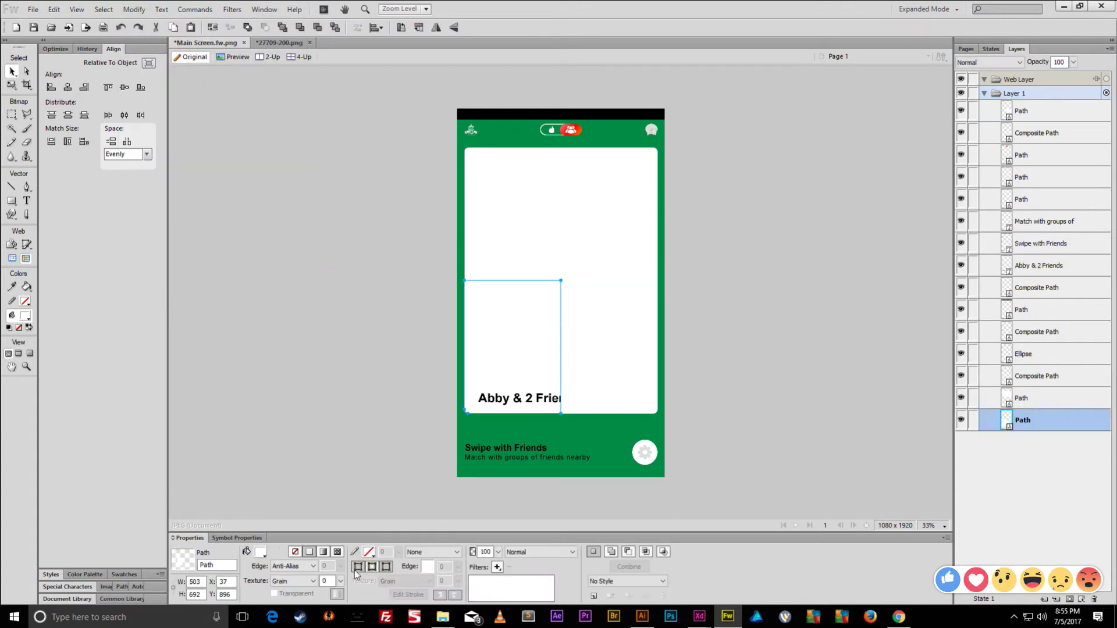
- Fill the lower-left panel teal, the lower-right panel blue and the top rectangle yellow
left_click(262, 552)
left_click(342, 432)
left_click(569, 371)
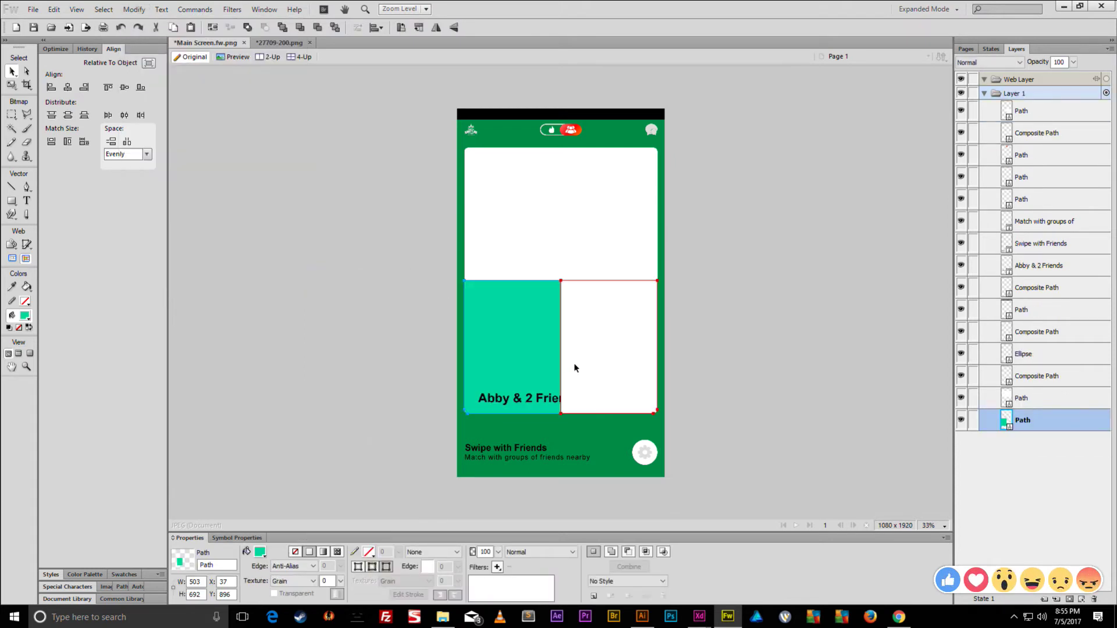
left_click(260, 551)
left_click(364, 439)
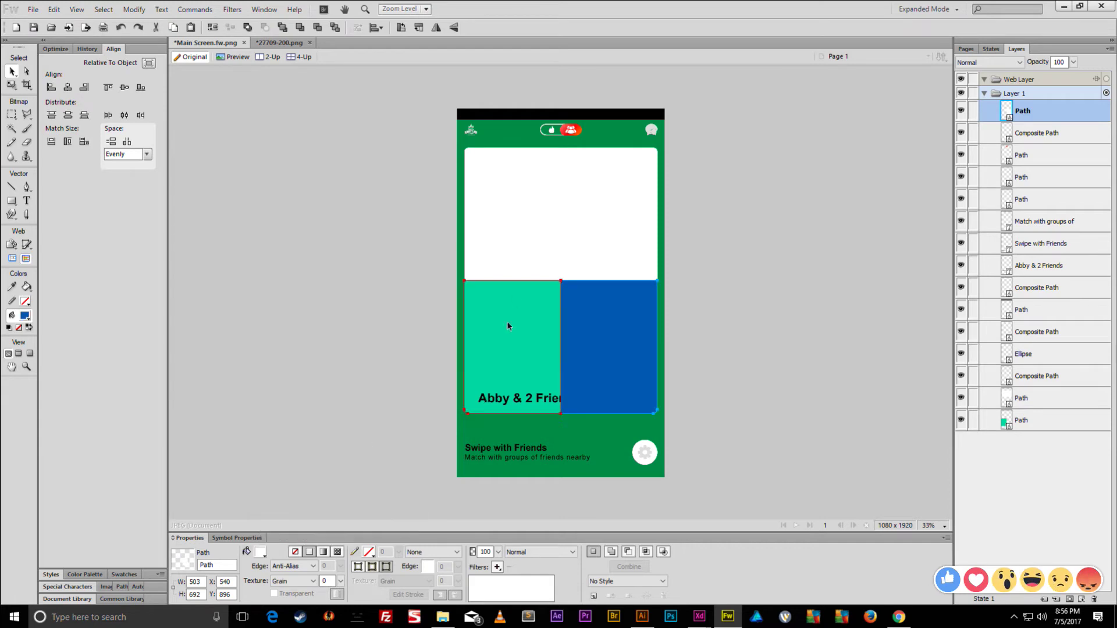
left_click(540, 238)
left_click(260, 551)
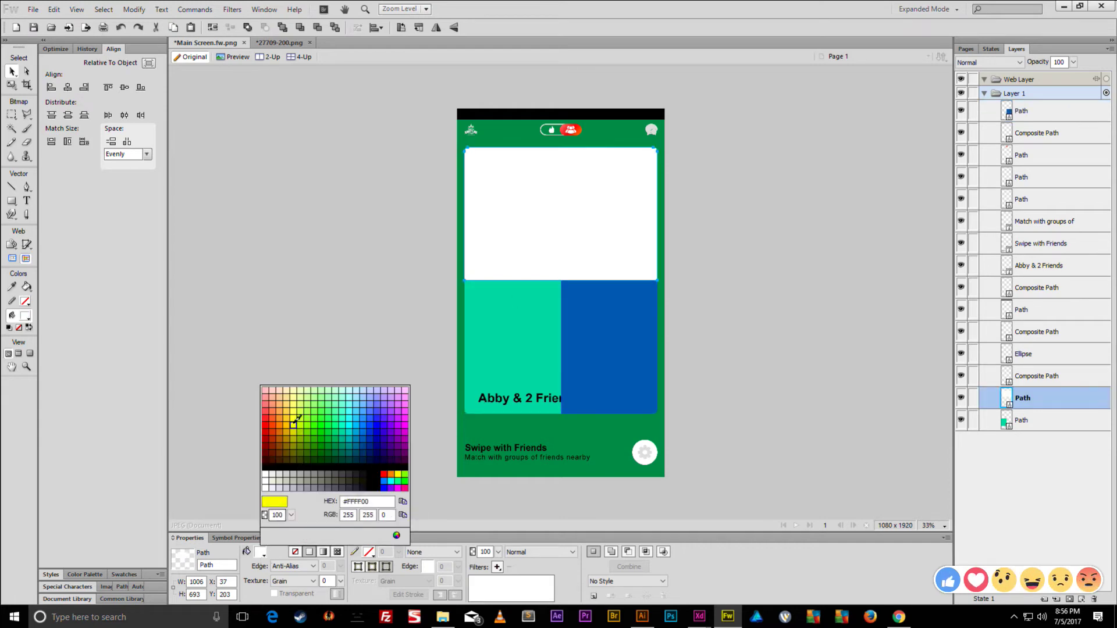
left_click(294, 424)
left_click(437, 317)
- Move the blue rectangle's layer beneath the 'Abby & 2 Friends' title text
scroll(451, 299, "up", 2)
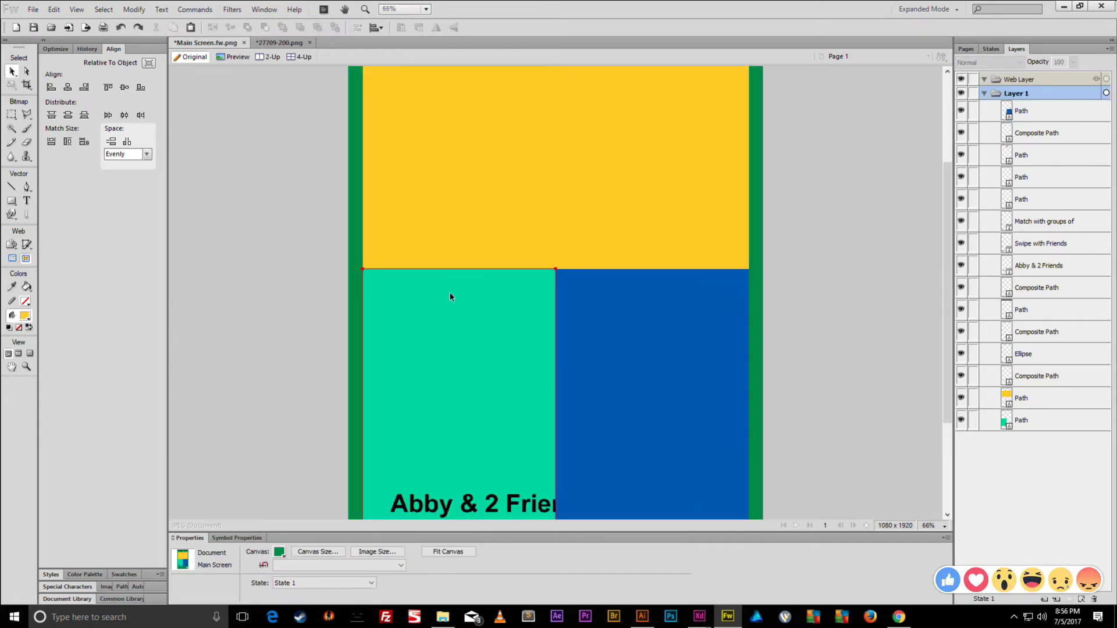
scroll(449, 291, "up", 5)
scroll(358, 255, "down", 5)
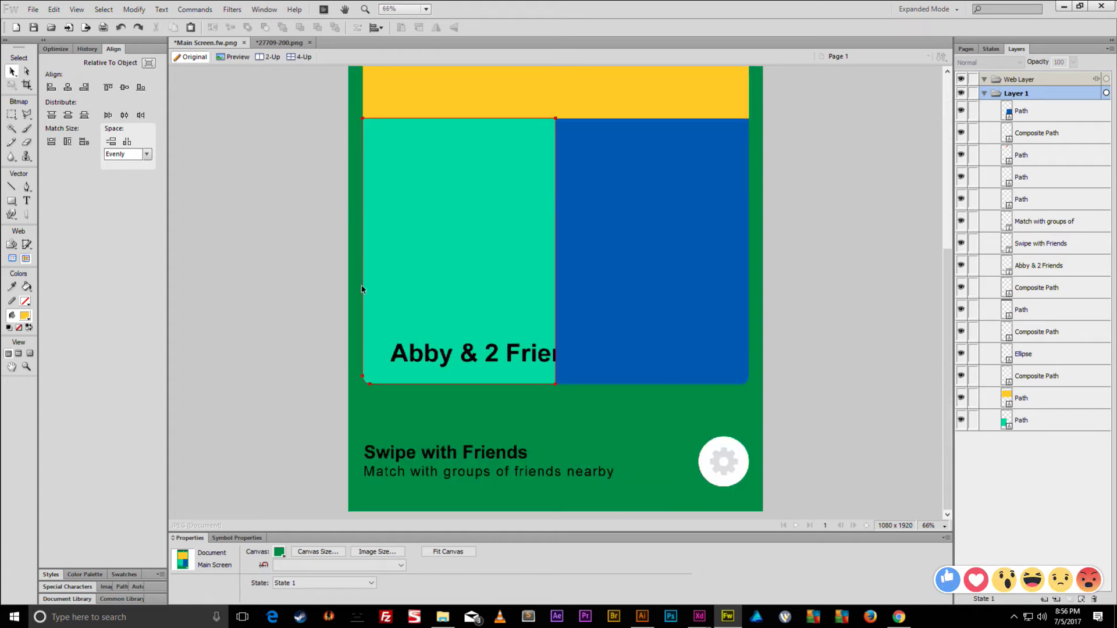
left_click(576, 352)
left_click(557, 260)
left_click(534, 156, "shift")
left_click(699, 107, "shift")
left_click_drag(1038, 111, 1038, 387)
- Shift 'Abby & 2 Friends' slightly left and make it white
left_click(537, 361)
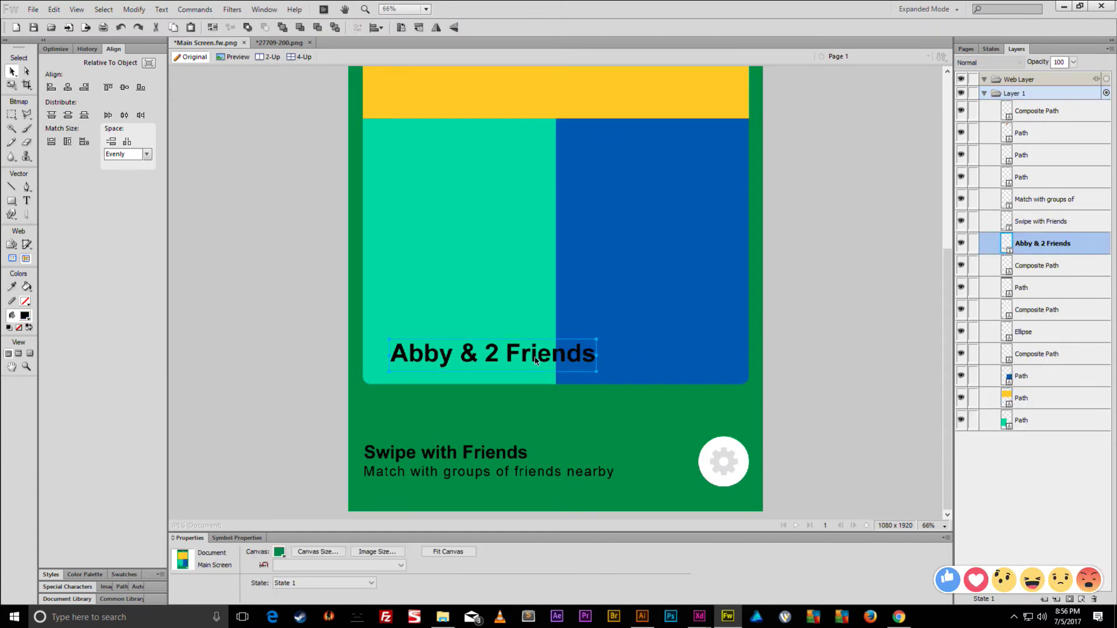
left_click_drag(530, 360, 521, 359)
left_click(456, 551)
left_click(462, 506)
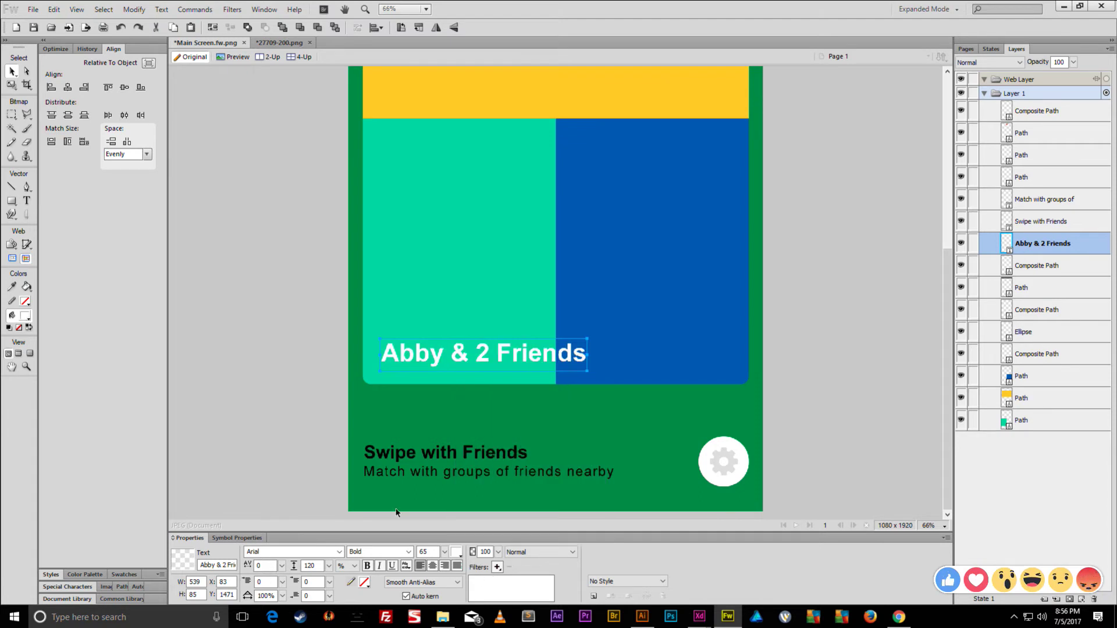
left_click(322, 409)
- Turn the 'Swipe with Friends' caption and subtitle line dark grey
left_click(429, 463)
left_click(427, 473, "shift")
left_click(459, 552)
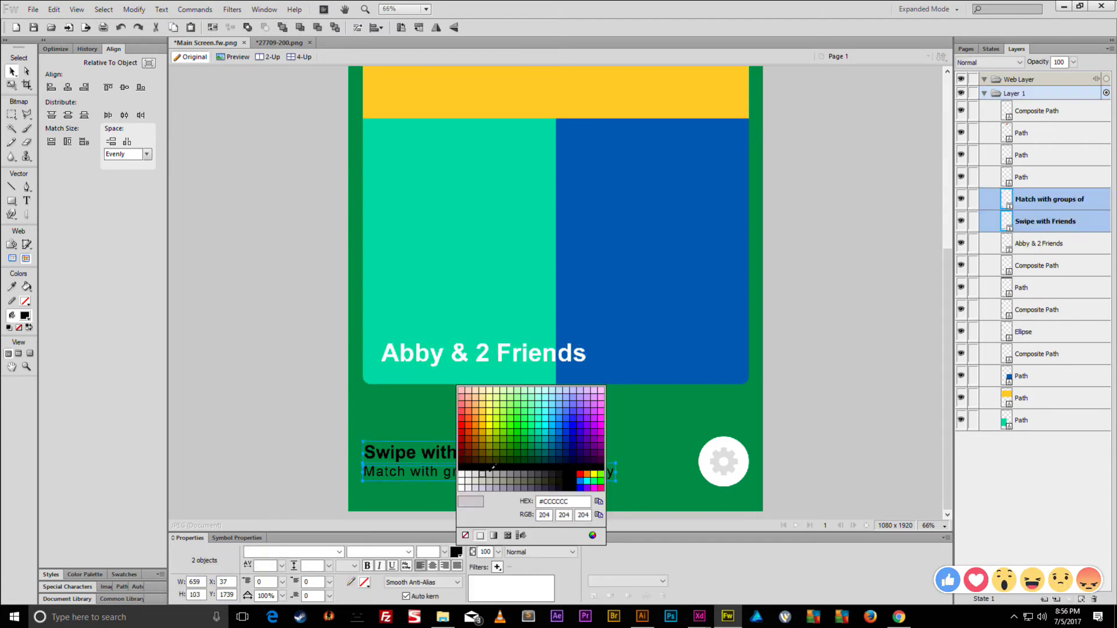
left_click(544, 476)
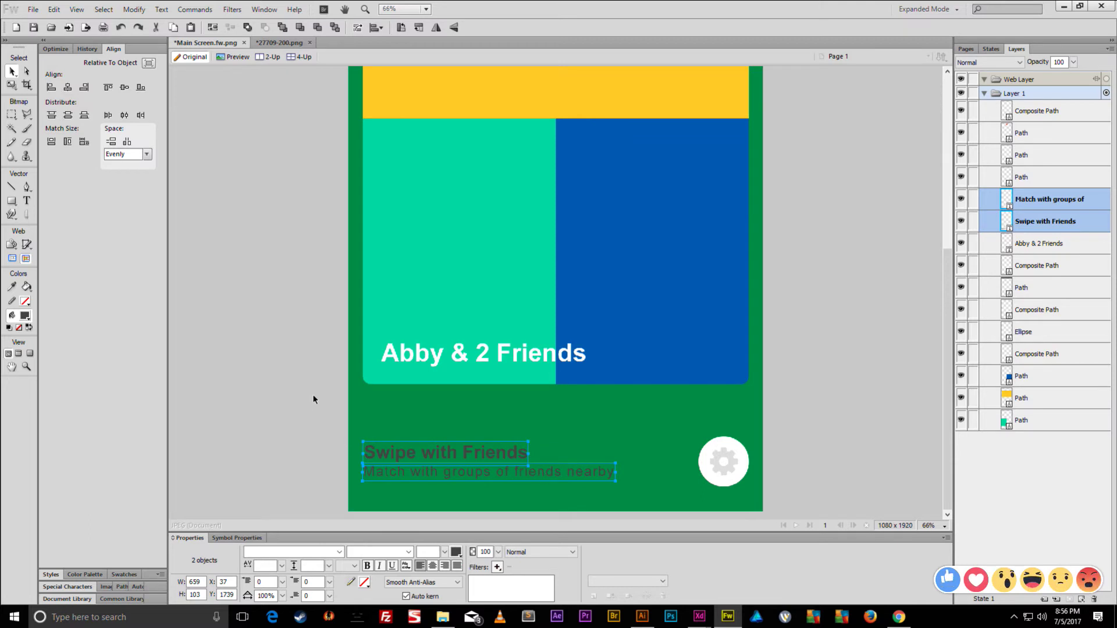
left_click(337, 408)
left_click(727, 462)
left_click(724, 462)
left_click(790, 419)
left_click(11, 201)
left_click(58, 212)
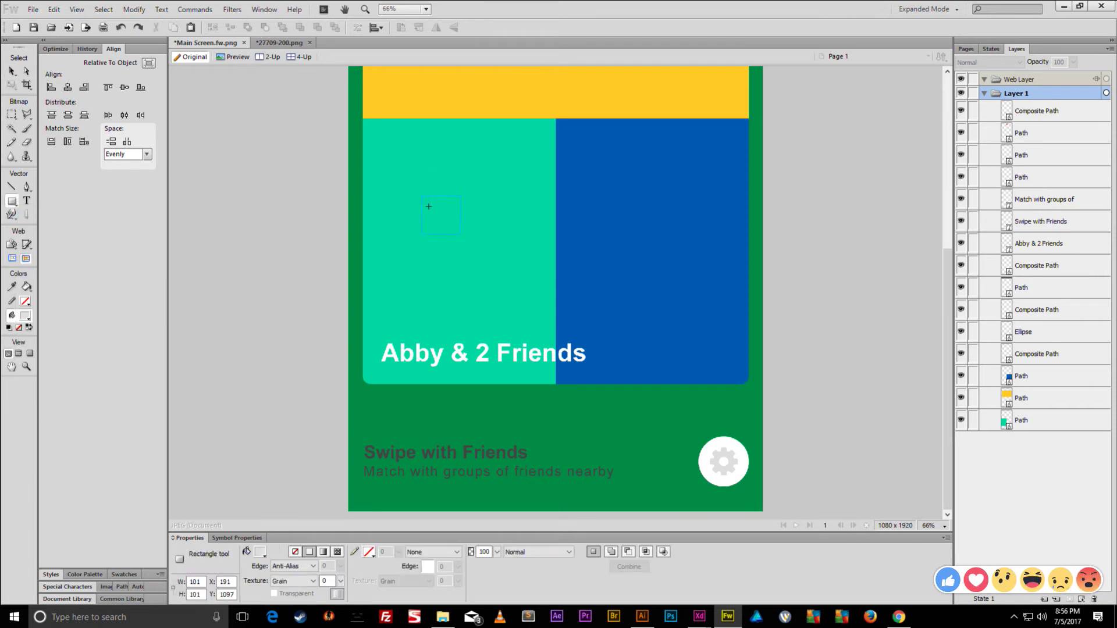
- Draw a square on the teal panel and a teal-filled copy offset down and right
left_click_drag(460, 196, 517, 252)
key("v")
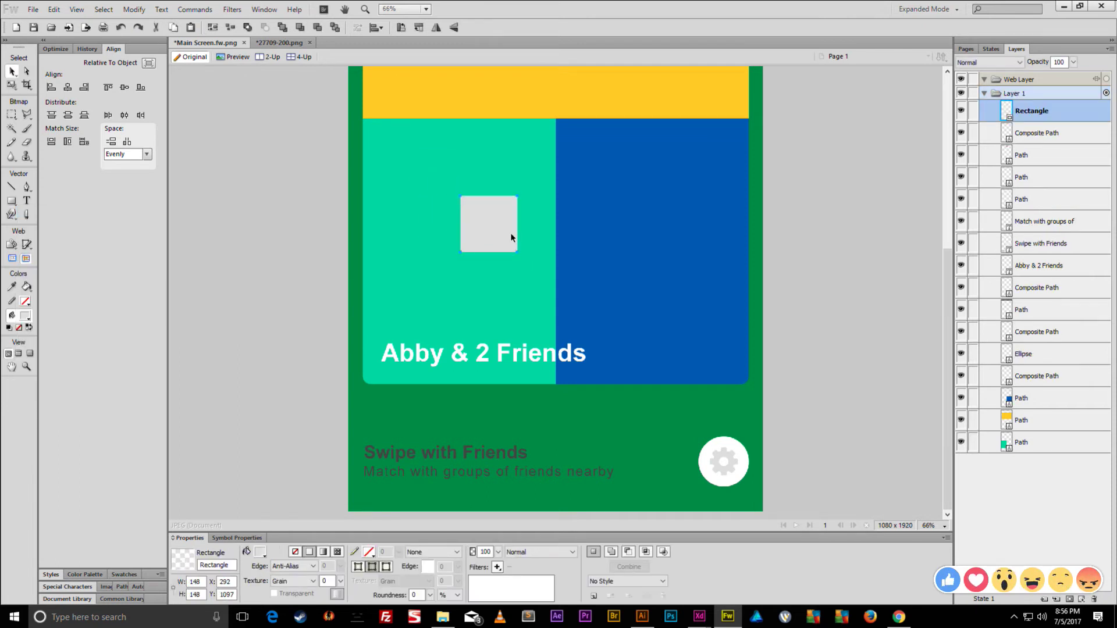
key("ctrl+v")
key("u")
left_click(12, 71)
key("shift+Down")
key("shift+Right")
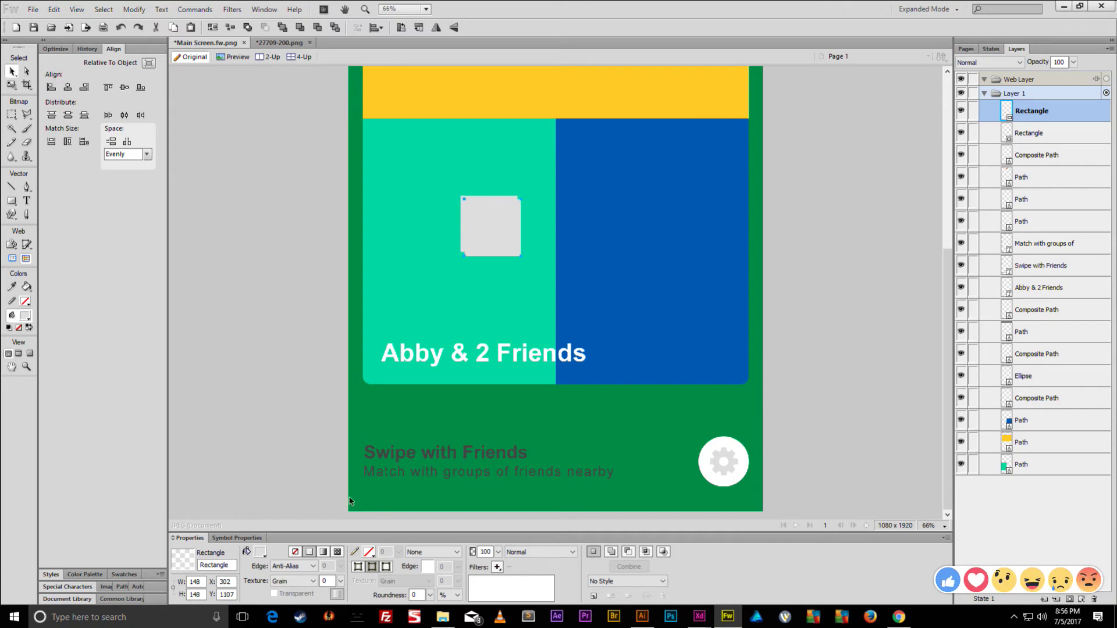
left_click(260, 552)
left_click(512, 302)
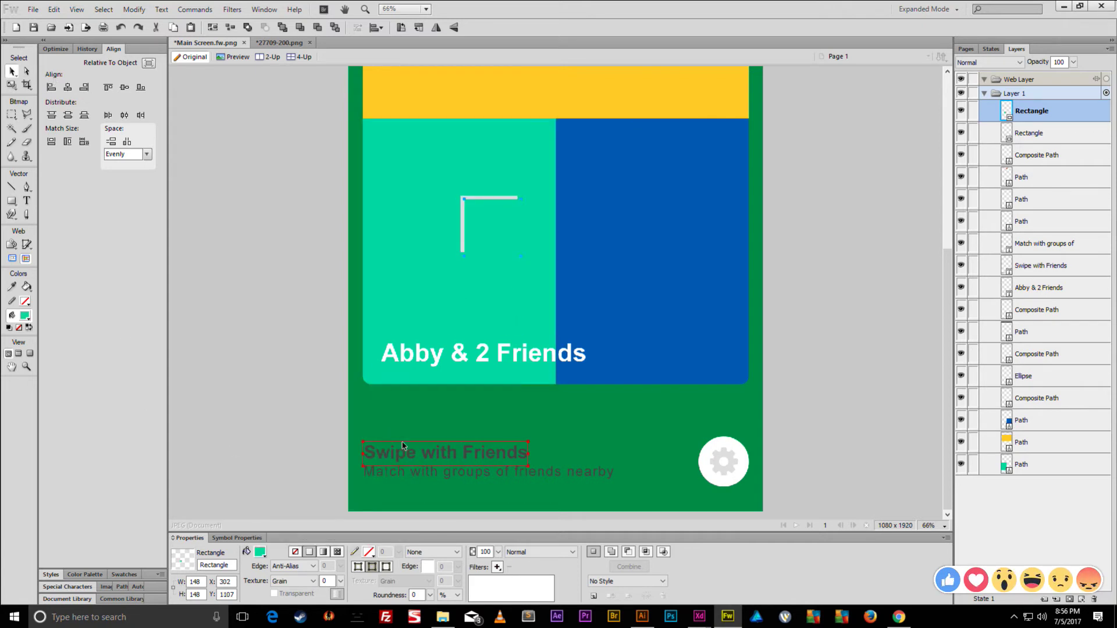
key("Right")
key("Right")
key("Down")
key("Down")
key("Right")
key("Down")
key("Right")
key("Right")
key("Right")
key("Down")
key("Down")
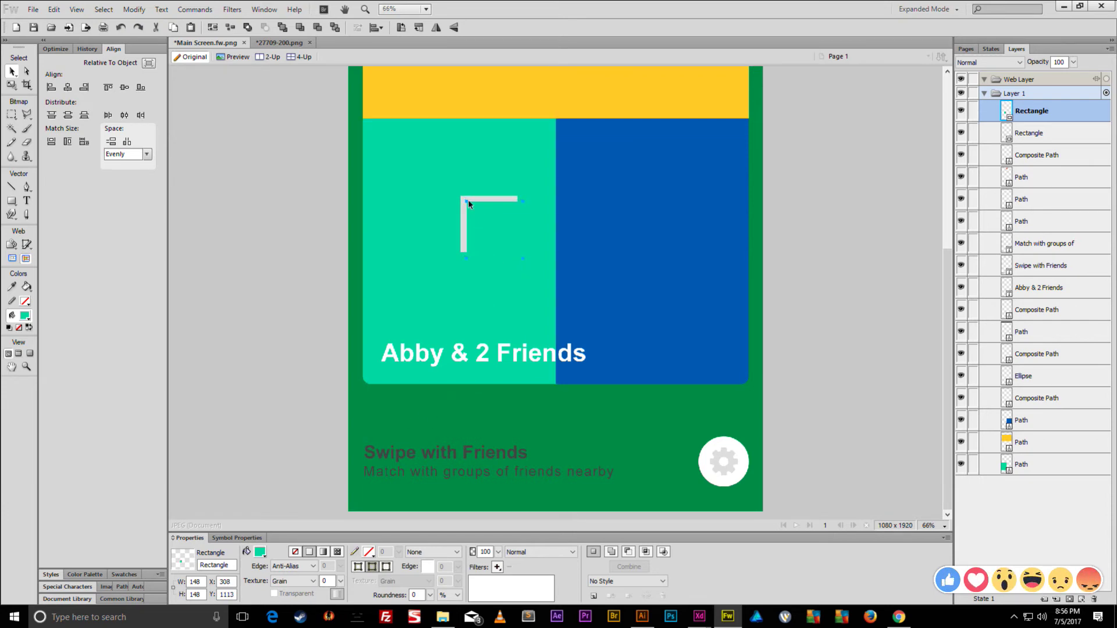
- Punch one square out of the other to leave an L shape
left_click(478, 201, "shift")
key("ctrl+shift+g")
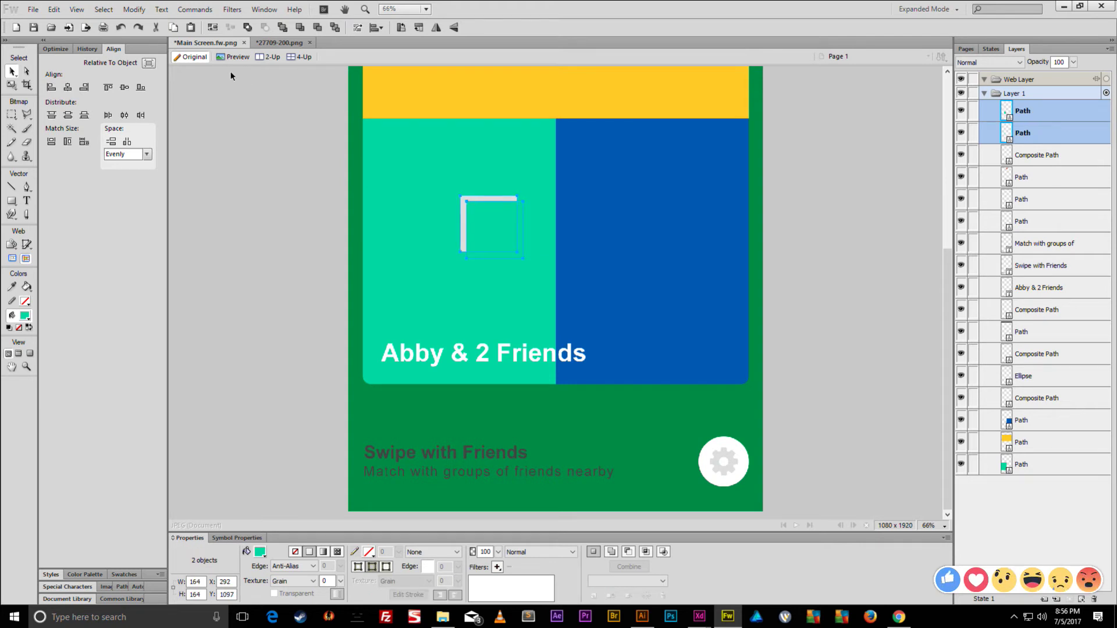
left_click(134, 10)
mouse_move(175, 222)
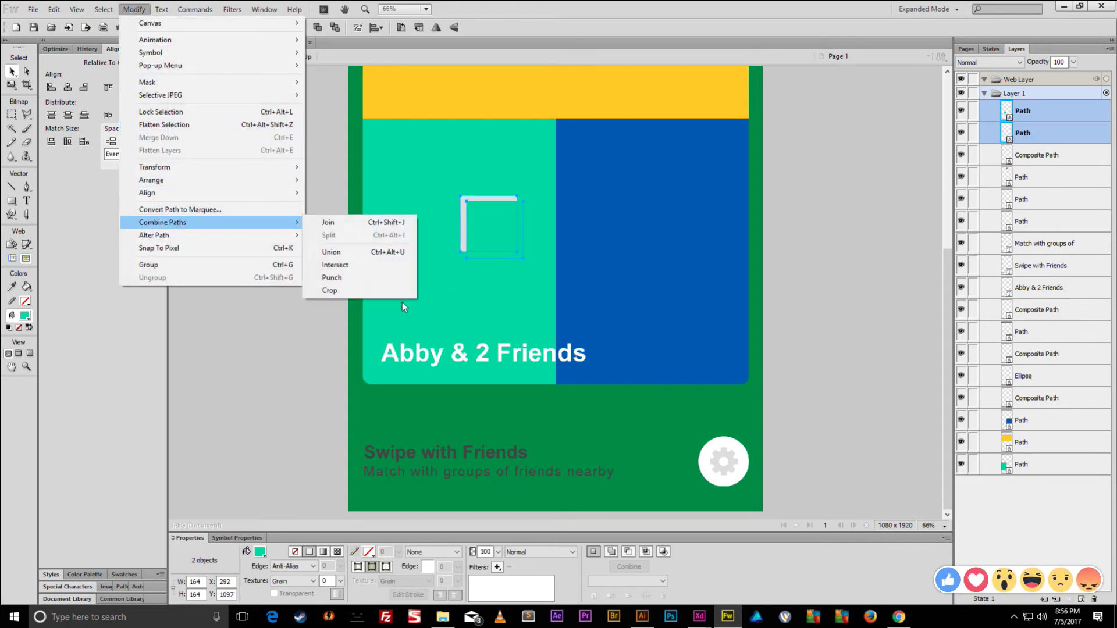
left_click(356, 277)
- Duplicate the L offset down-right, rotate both 45° into chevrons, and move them to the blue panel's lower right
key("ctrl+shift+d")
key("shift+Right")
key("shift+Down")
key("shift+Right")
key("shift+Down")
key("shift+Right")
key("shift+Down")
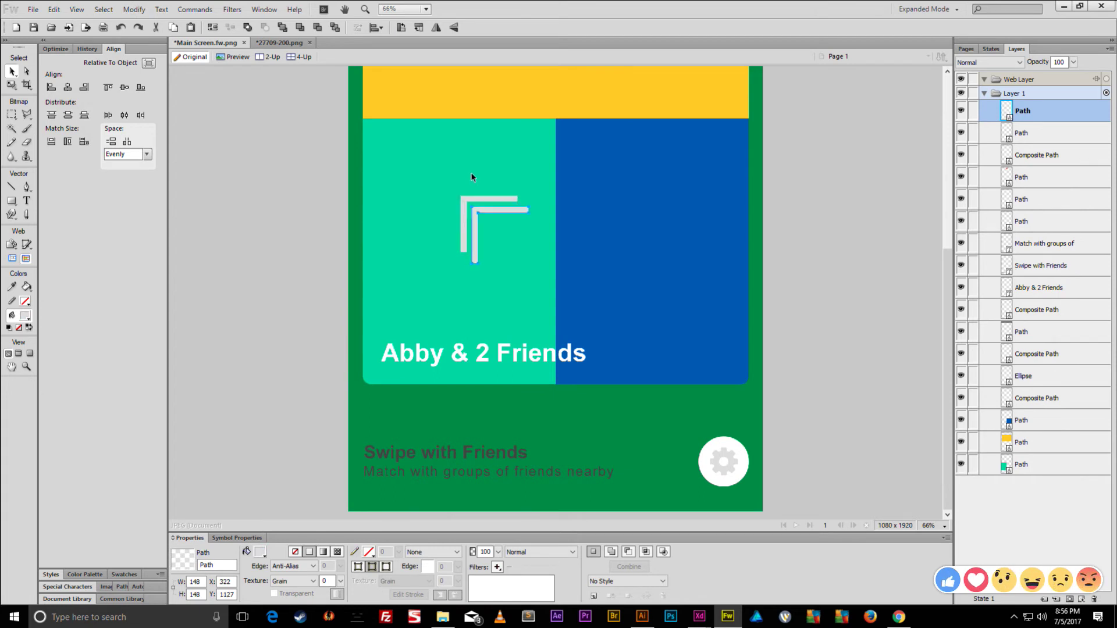
key("shift+Right")
key("shift+Down")
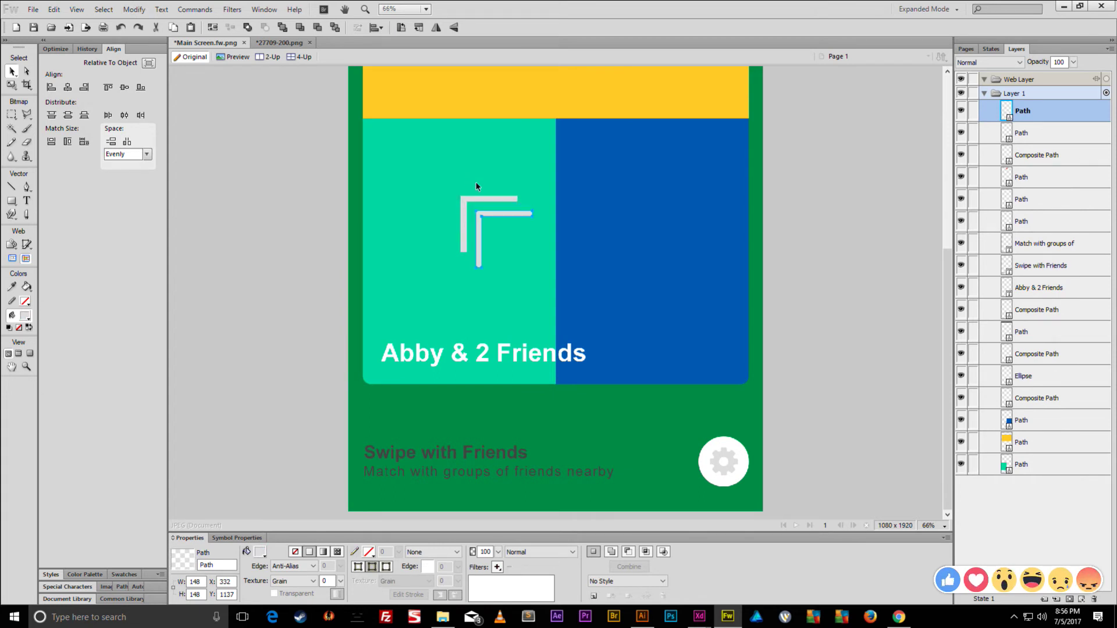
left_click(474, 201, "shift")
key("ctrl+t")
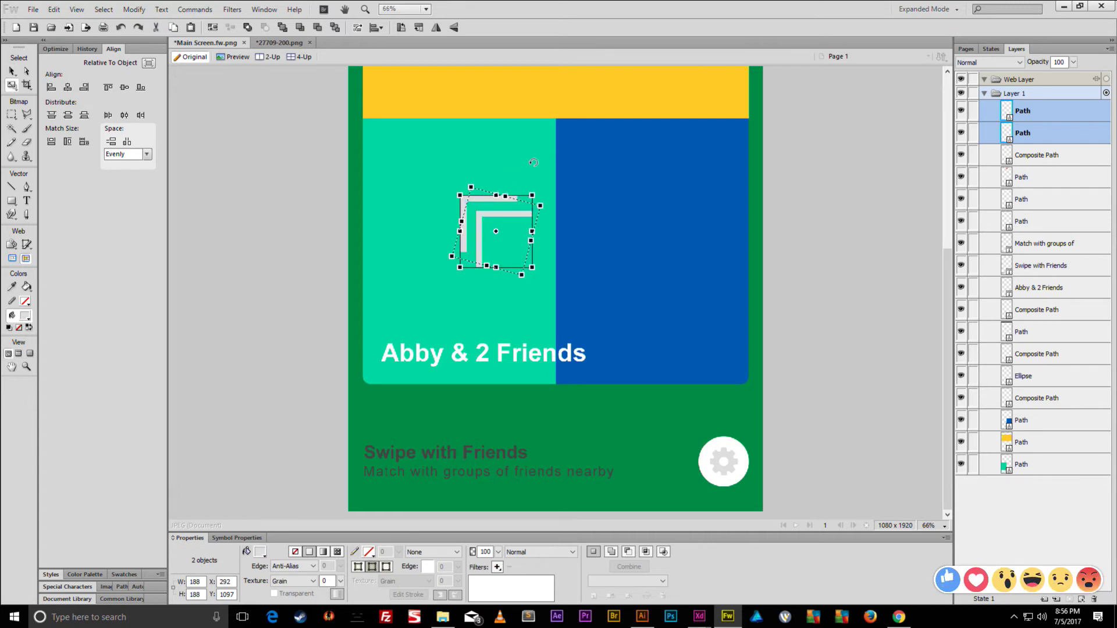
left_click_drag(577, 182, 582, 170)
key("Return")
left_click_drag(504, 217, 685, 359)
left_click(134, 10)
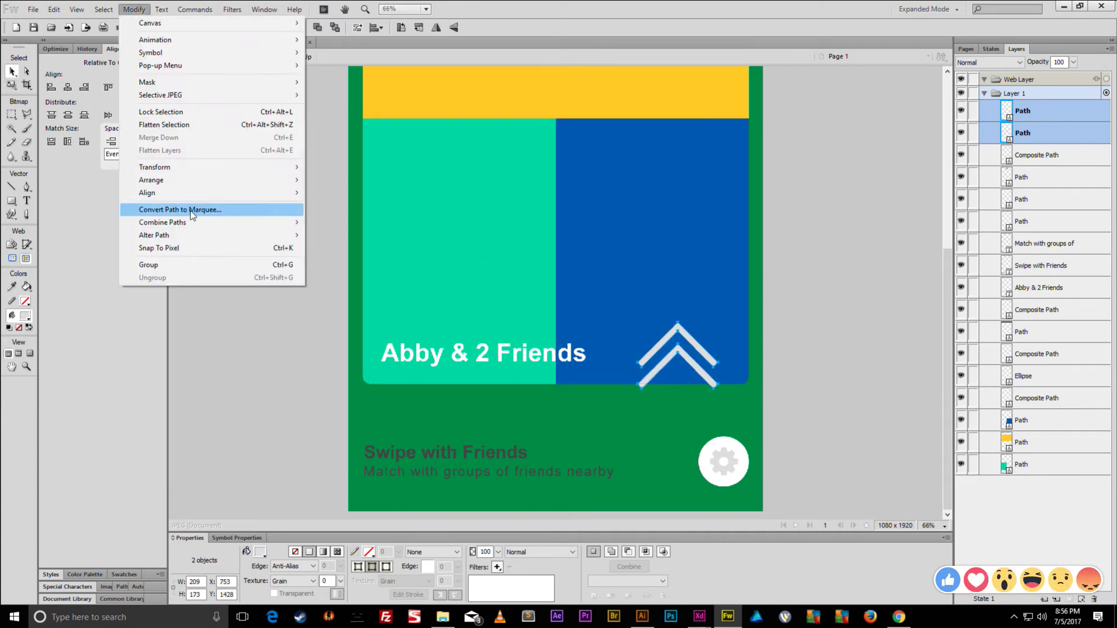
- Union the two chevrons and shrink the shape onto the gear's white circle
mouse_move(204, 224)
left_click(335, 265)
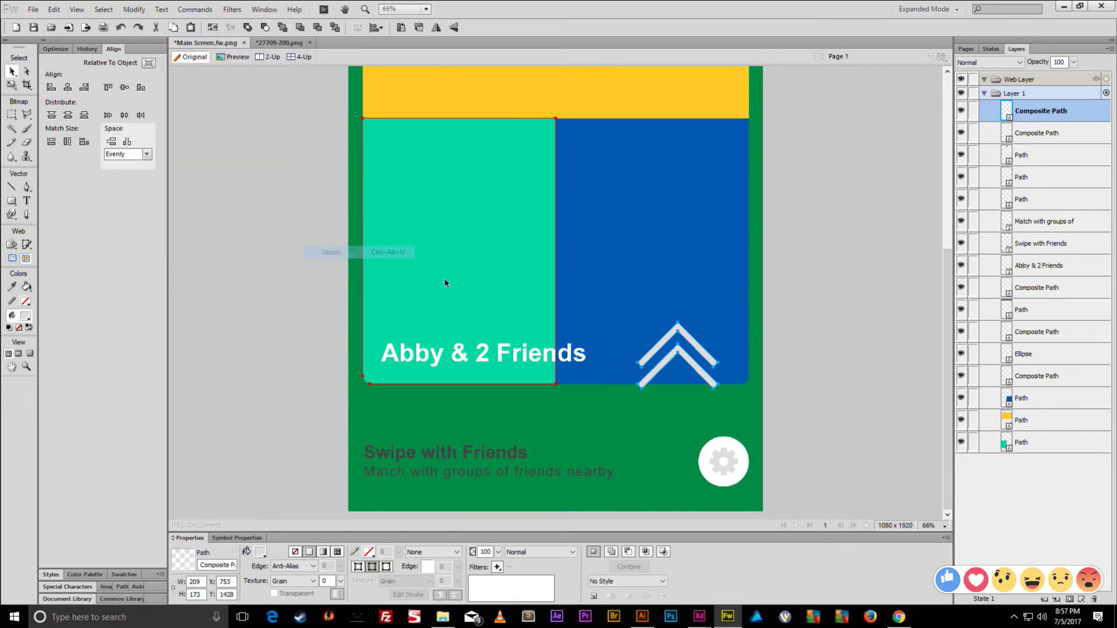
left_click_drag(686, 360, 706, 451)
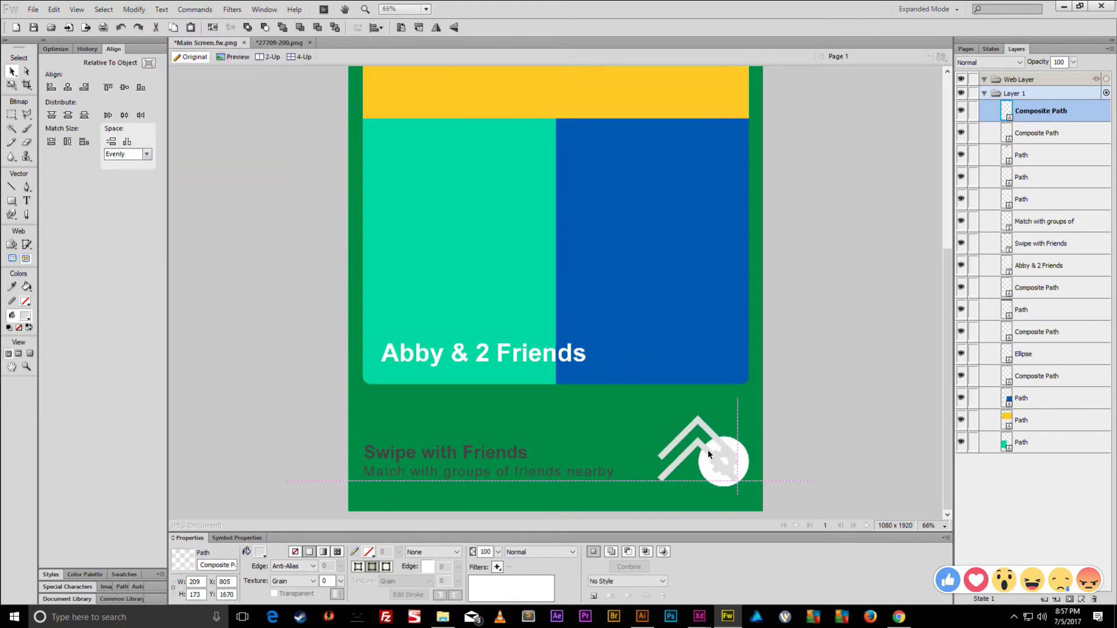
key("q")
left_click_drag(657, 415, 709, 458)
key("ctrl+2")
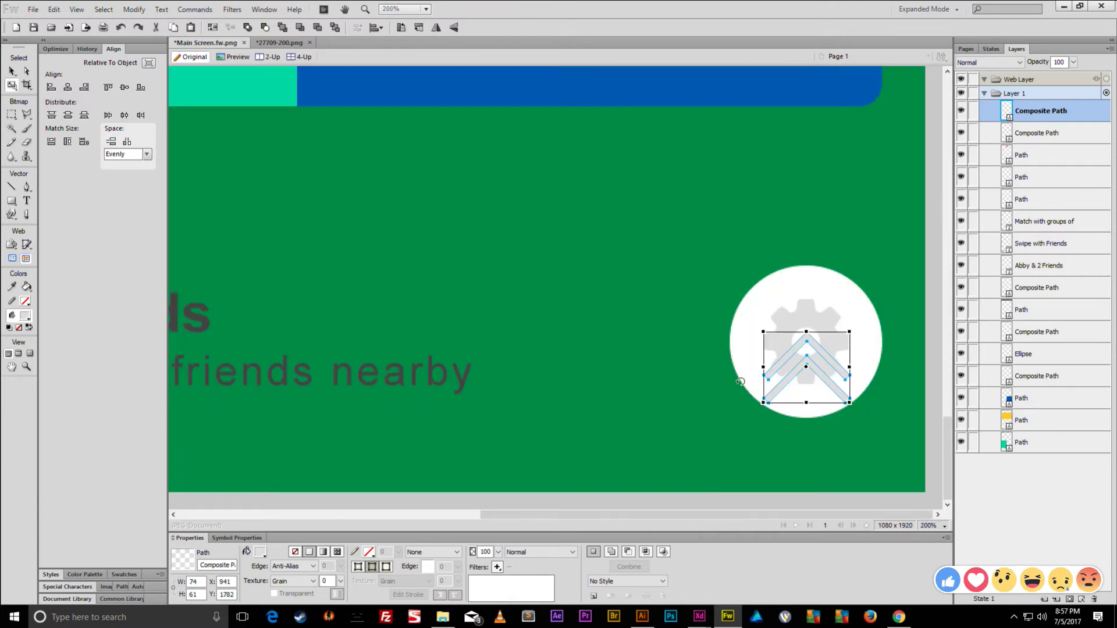
key("v")
- Centre the chevron in the white circle and delete the grey gear icon
left_click(788, 290, "shift")
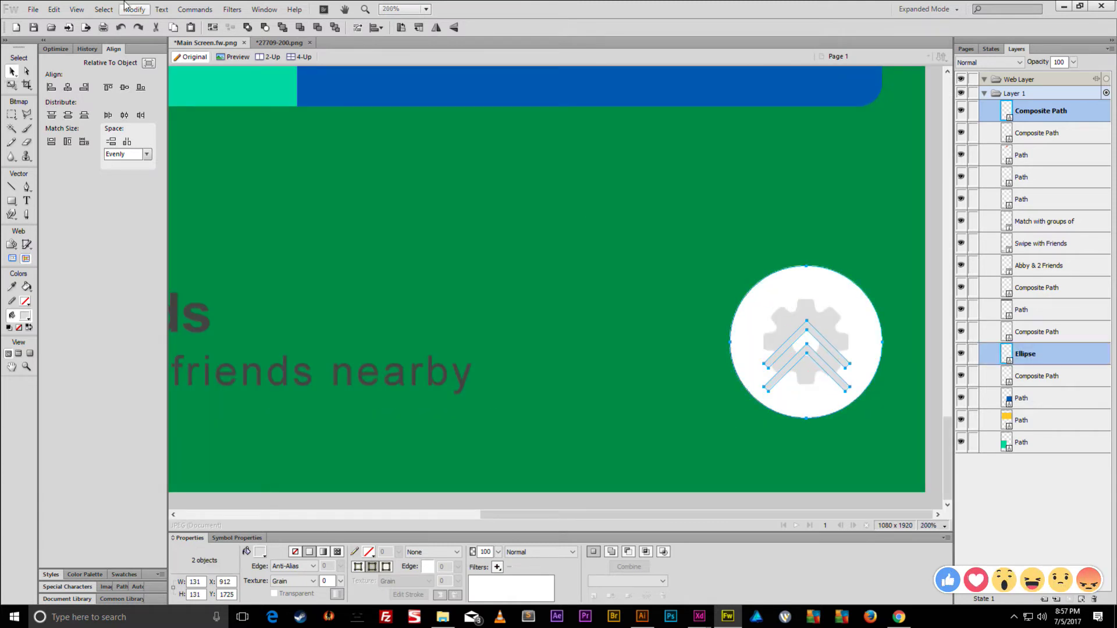
left_click(125, 87)
left_click(68, 87)
left_click(812, 367)
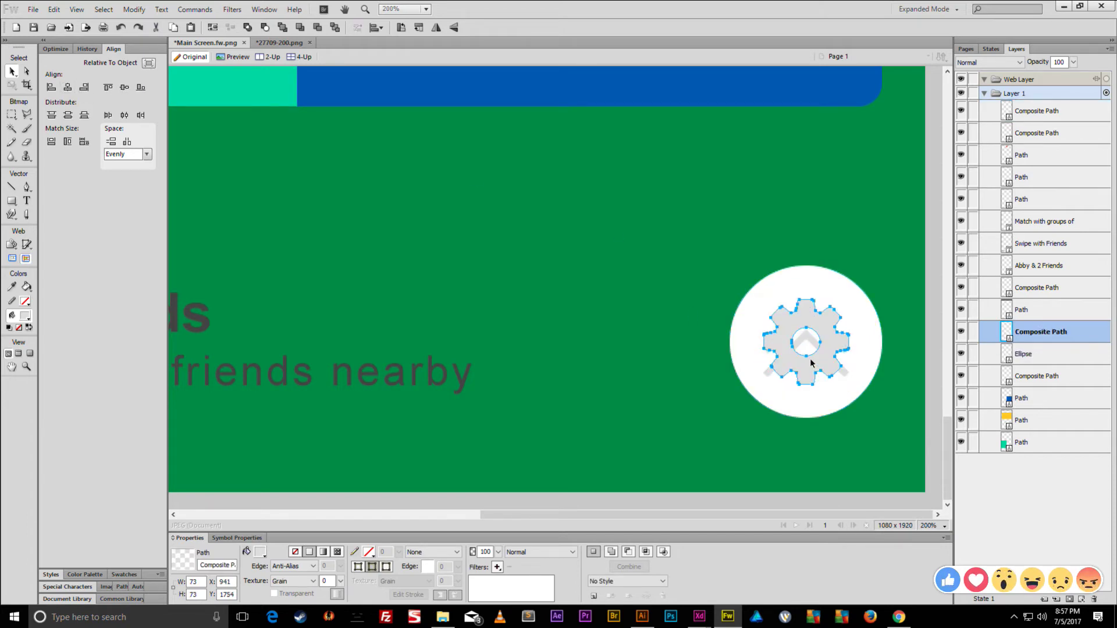
key("Delete")
left_click(798, 375)
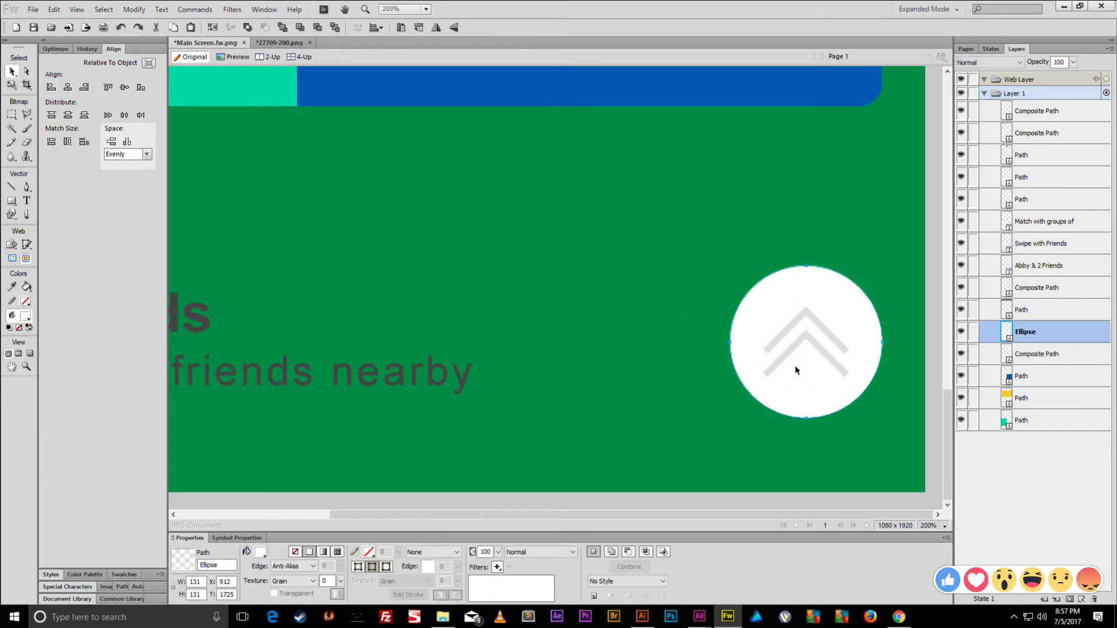
key("ctrl+0")
left_click(580, 133)
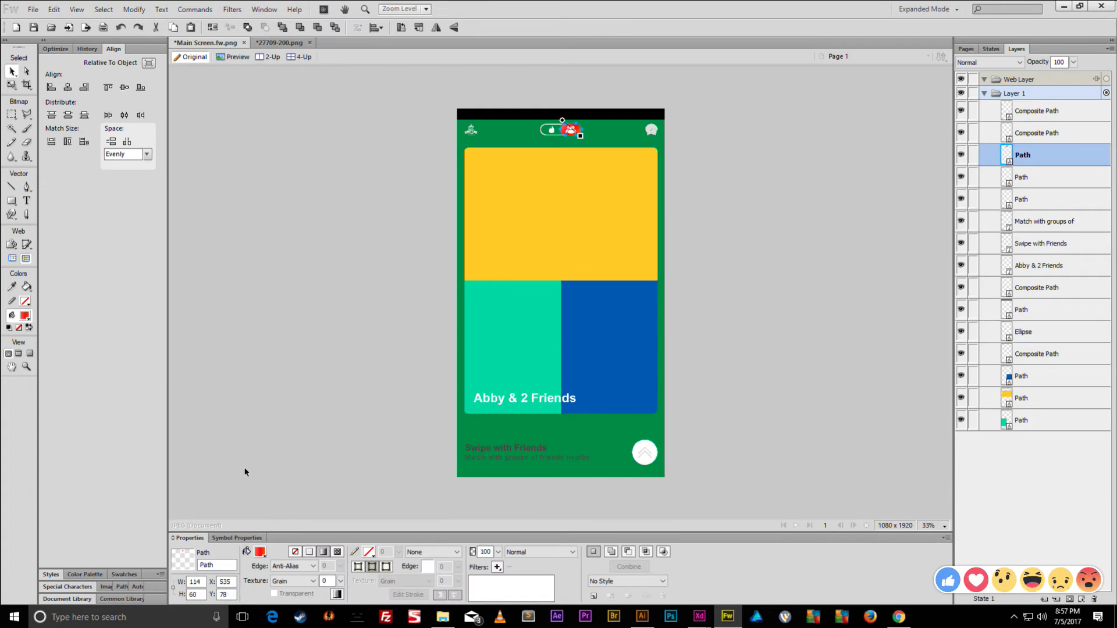
- Paste the red-to-orange gradient fill onto the circle button, angled from upper left to lower right
left_click(260, 552)
left_click(267, 518)
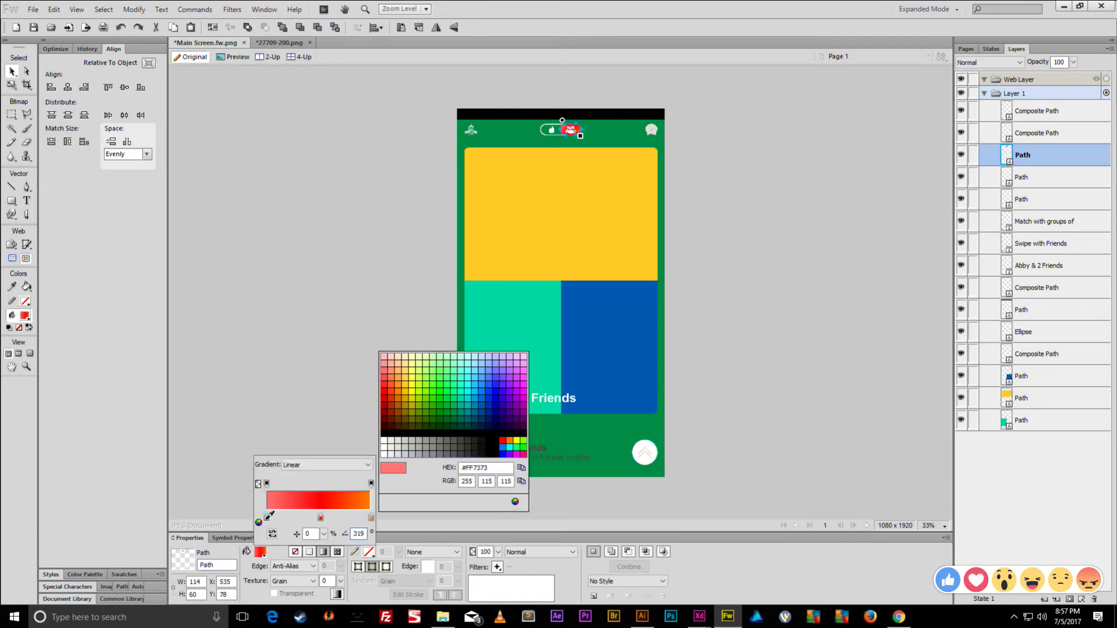
left_click(565, 494)
left_click(637, 451)
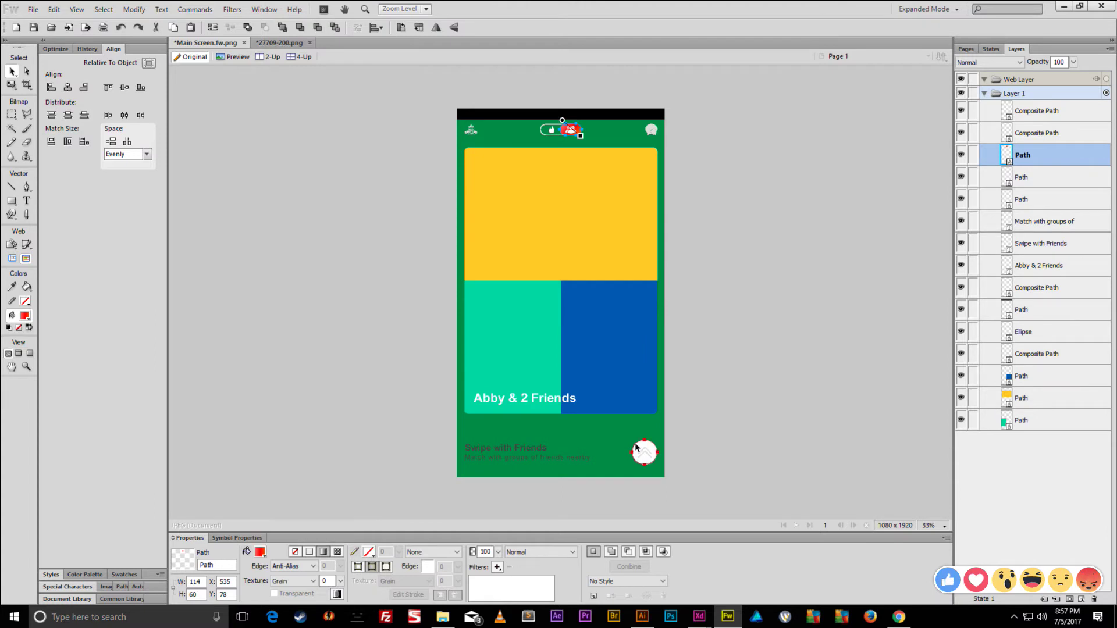
left_click(637, 447)
key("ctrl+alt+shift+v")
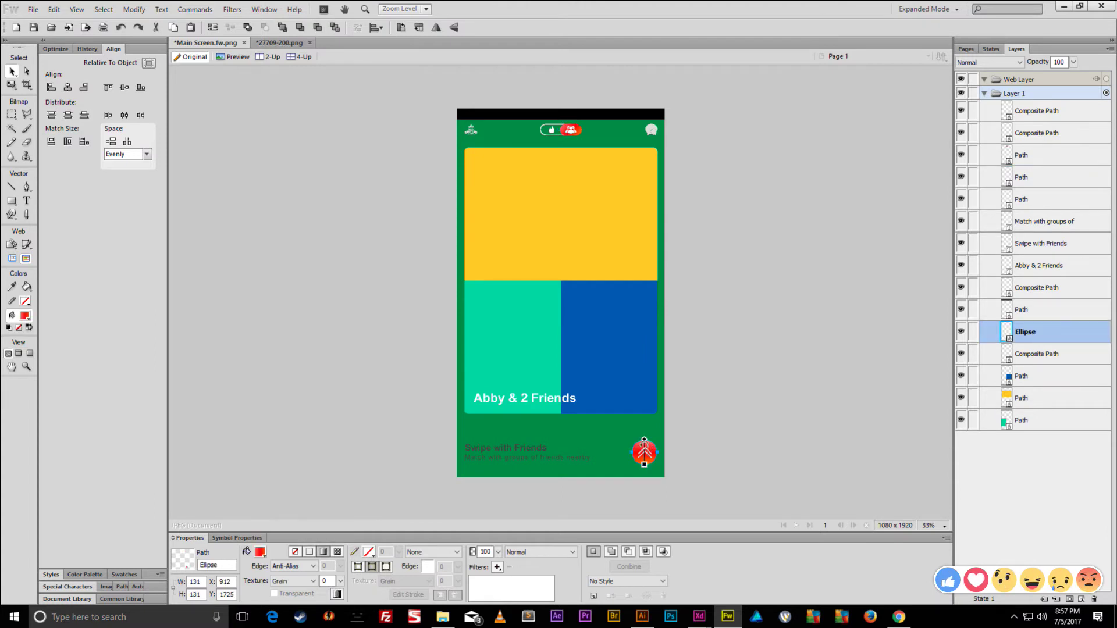
left_click_drag(645, 440, 653, 464)
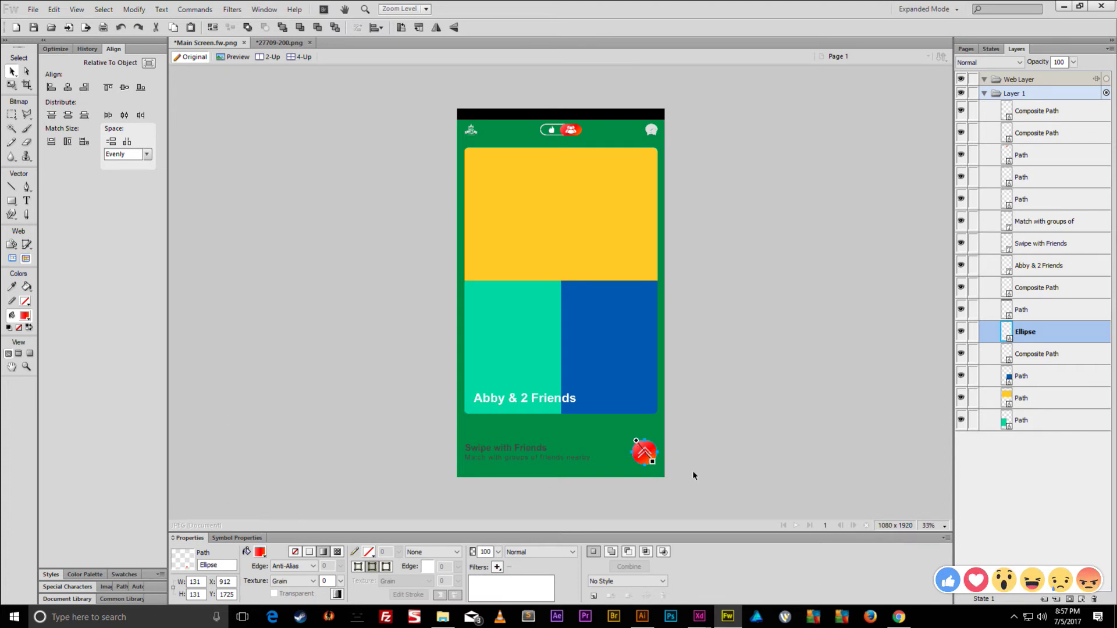
- Nudge the chevron on the red button up 10 px, then back down slightly
key("ctrl+1")
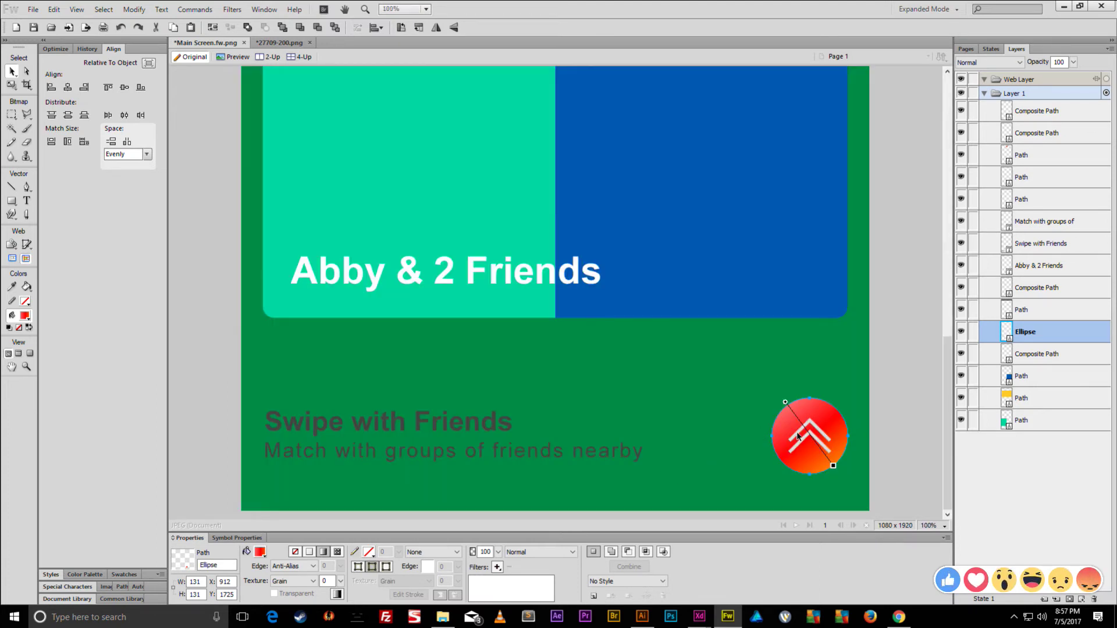
left_click(797, 436)
key("shift+Up")
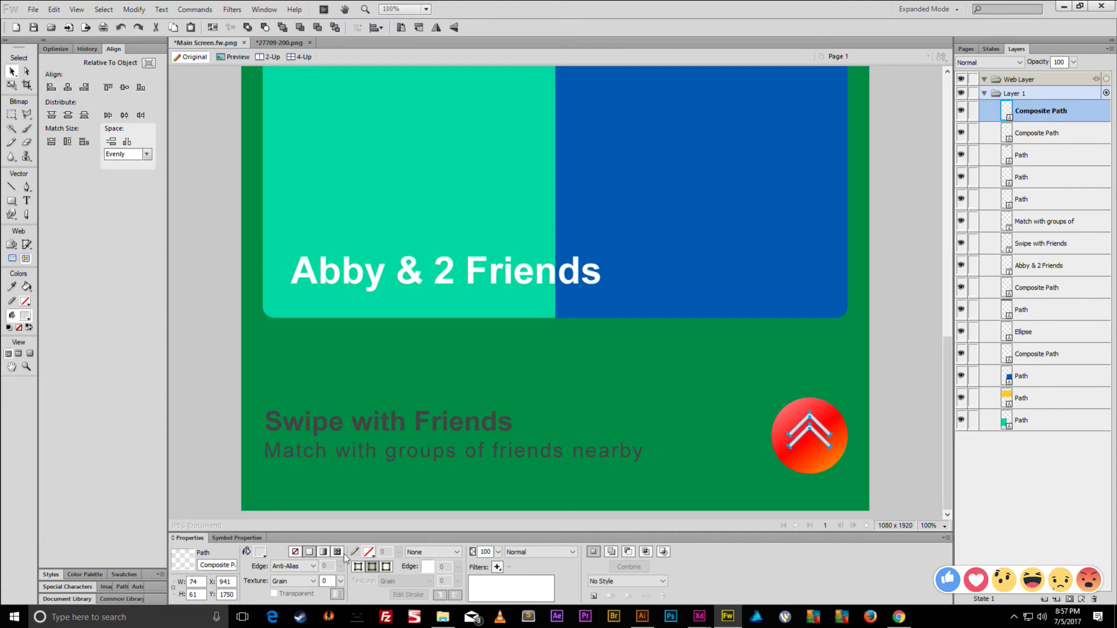
left_click(261, 552)
key("Escape")
key("Down")
key("Down")
key("Down")
left_click(682, 435)
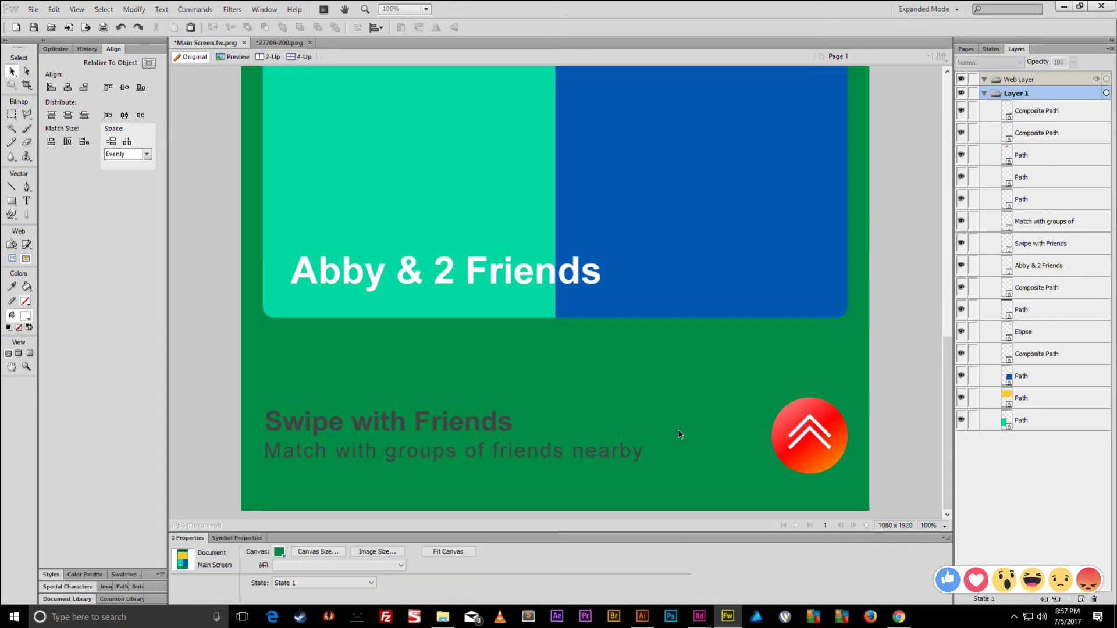
key("ctrl+minus")
key("ctrl+minus")
key("ctrl+minus")
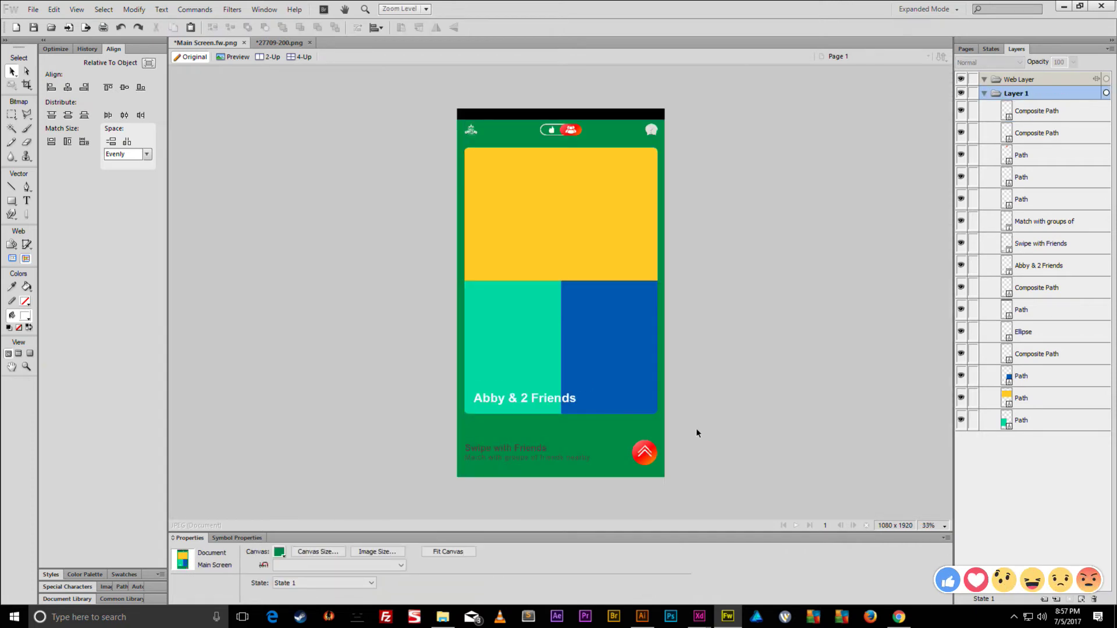
- Move the lower chevron down with the Subselection tool to widen the gap between the chevrons
left_click(645, 451)
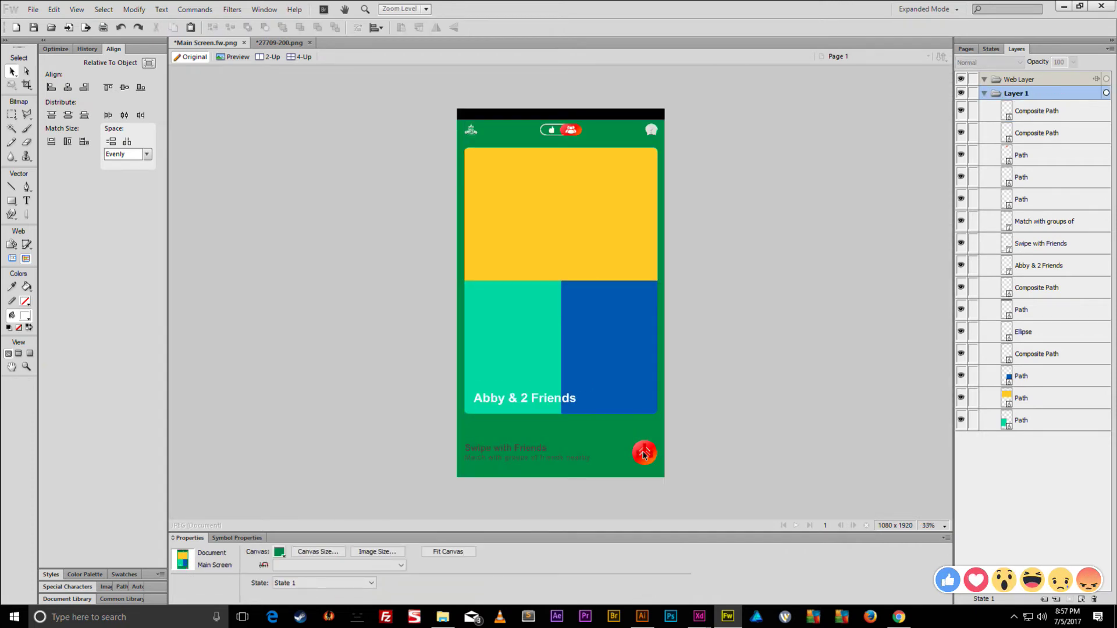
key("ctrl+equal")
key("ctrl+equal")
key("ctrl+equal")
key("ctrl+equal")
key("ctrl+equal")
key("a")
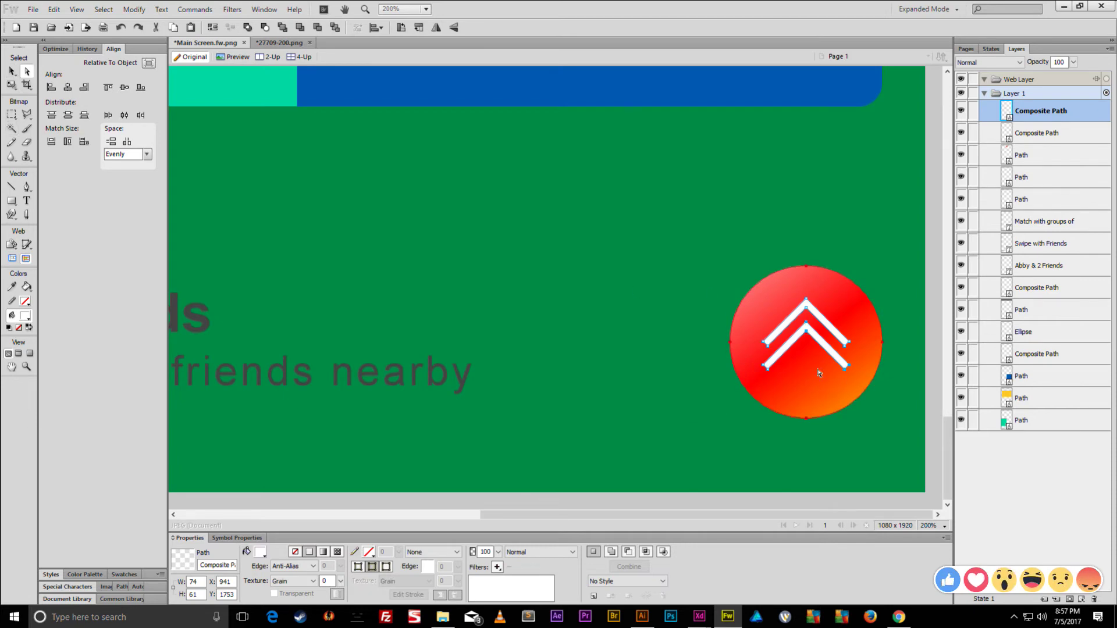
left_click(768, 371, "shift")
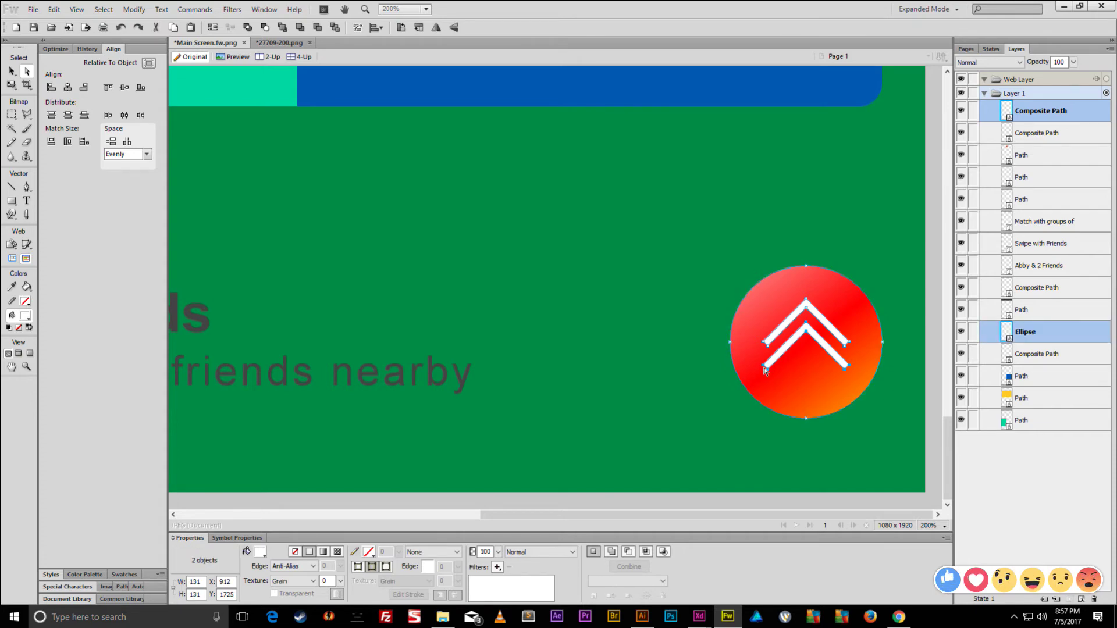
left_click(764, 372, "shift")
key("shift+Down")
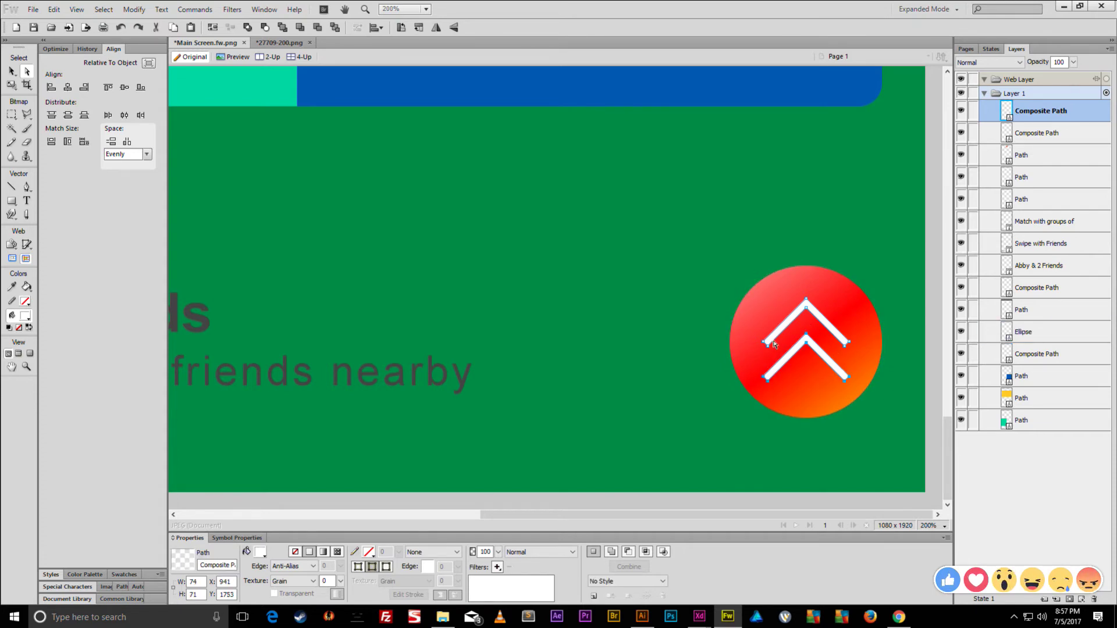
key("v")
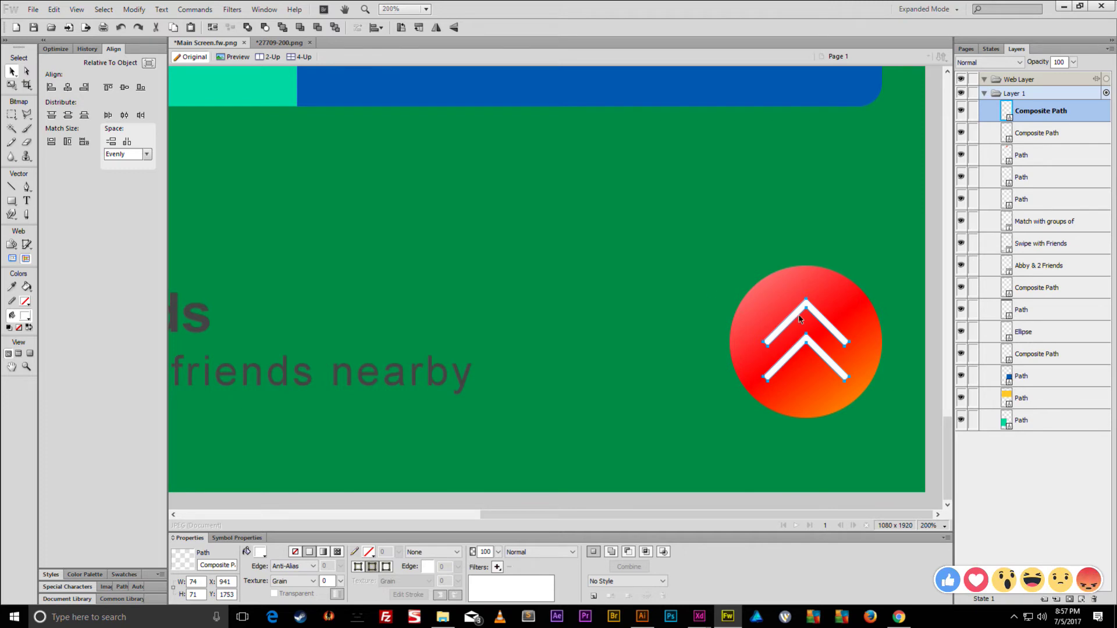
key("Up")
key("Up")
key("Up")
key("Up")
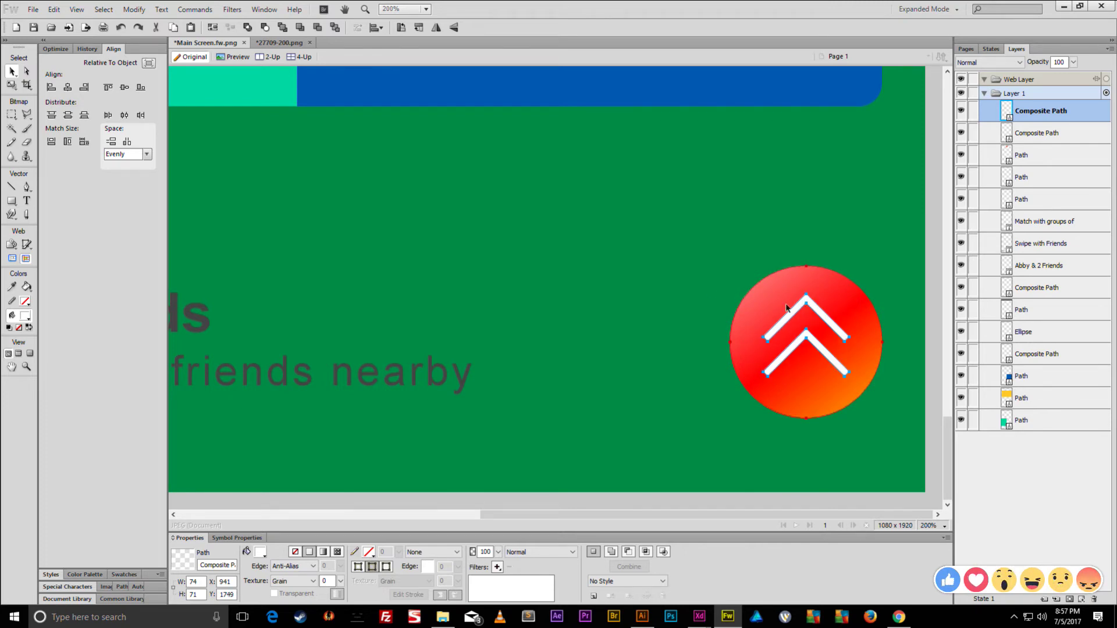
key("Down")
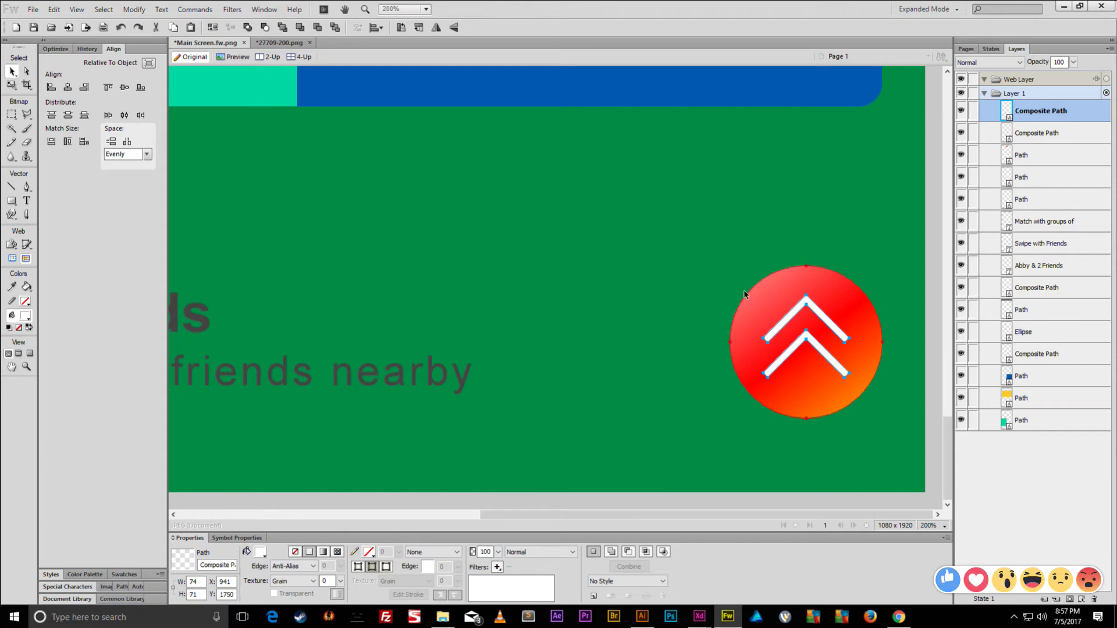
- Deselect the chevron and review the whole screen design, including the card's bottom edge
key("ctrl+5")
key("ctrl+minus")
key("ctrl+minus")
key("ctrl+equal")
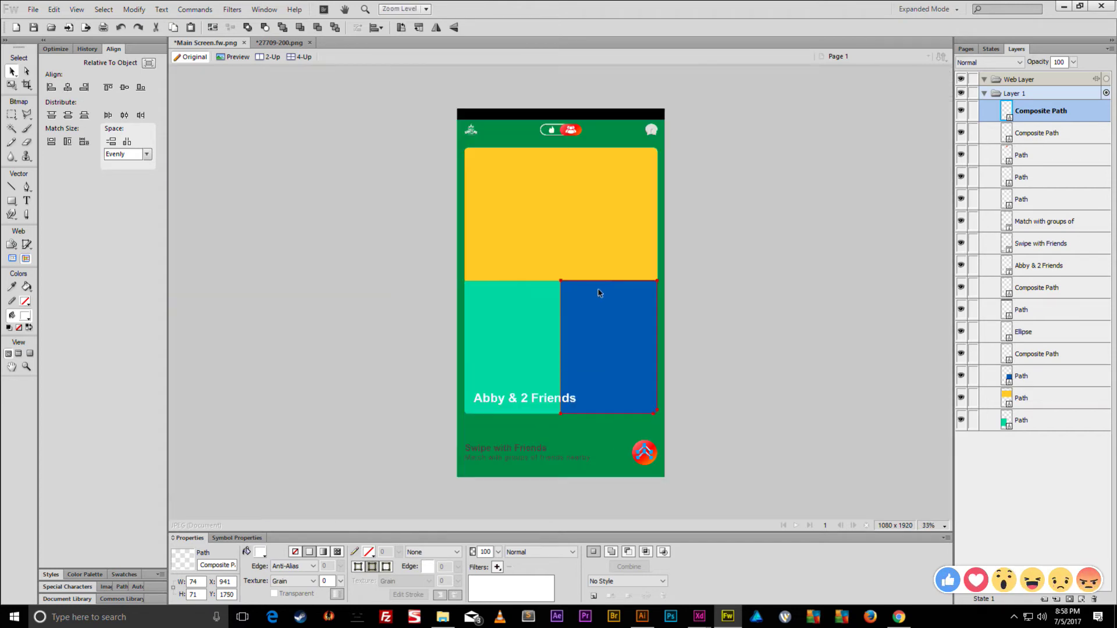
left_click(688, 253)
key("ctrl+equal")
scroll(686, 254, "up", 2)
key("ctrl+minus")
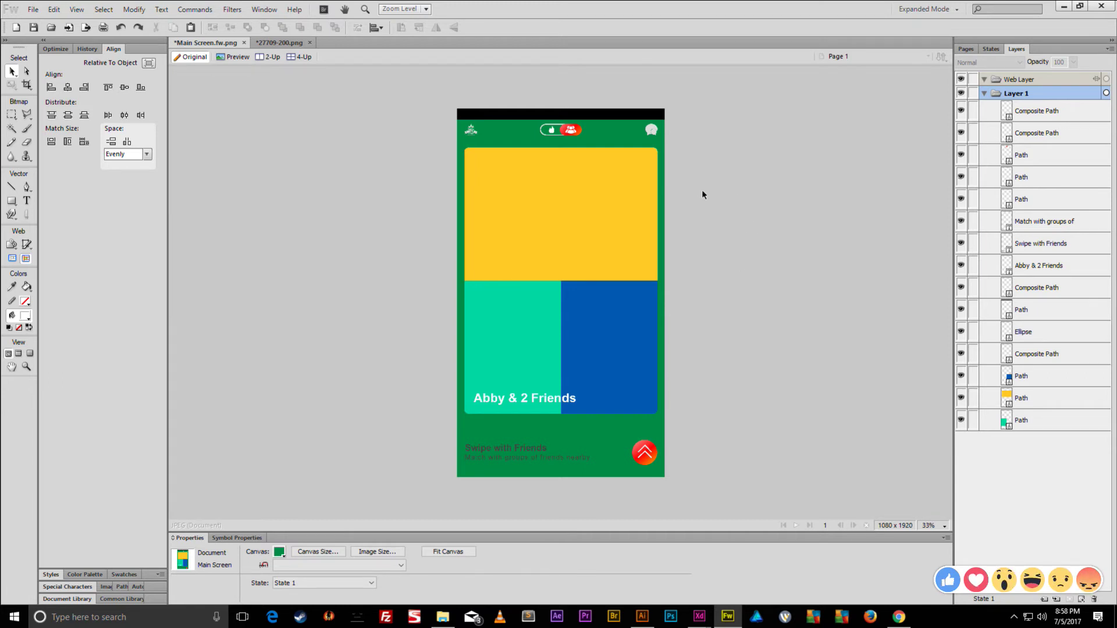
key("ctrl+1")
scroll(701, 201, "down", 5)
key("ctrl+0")
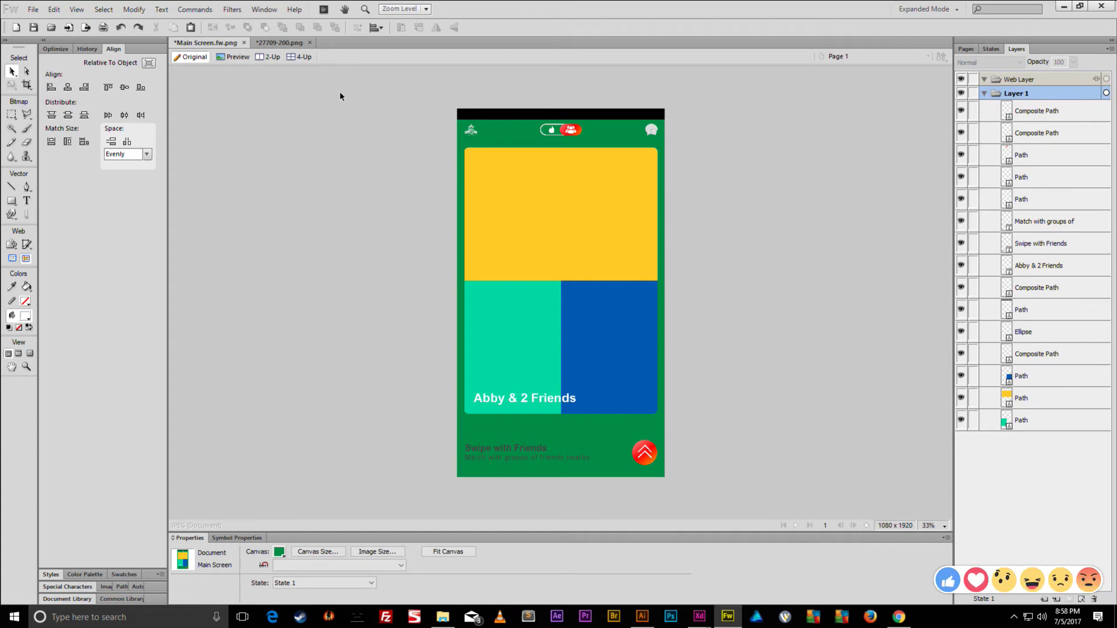
key("ctrl+shift+s")
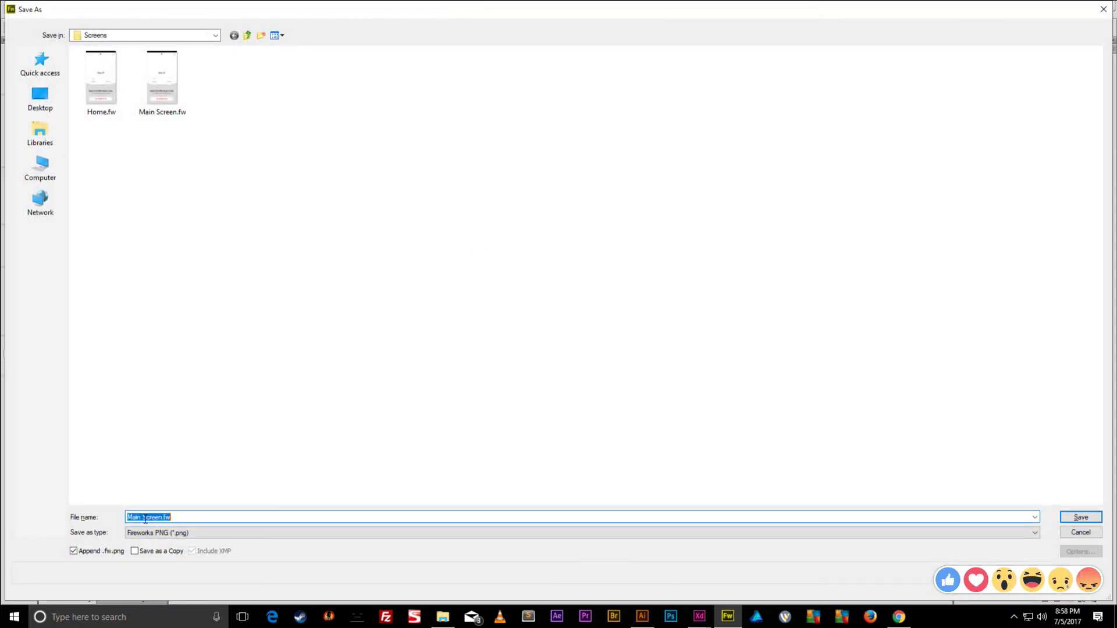
- Save the design as Groups Screen.fw
double_click(136, 516)
type("Groups")
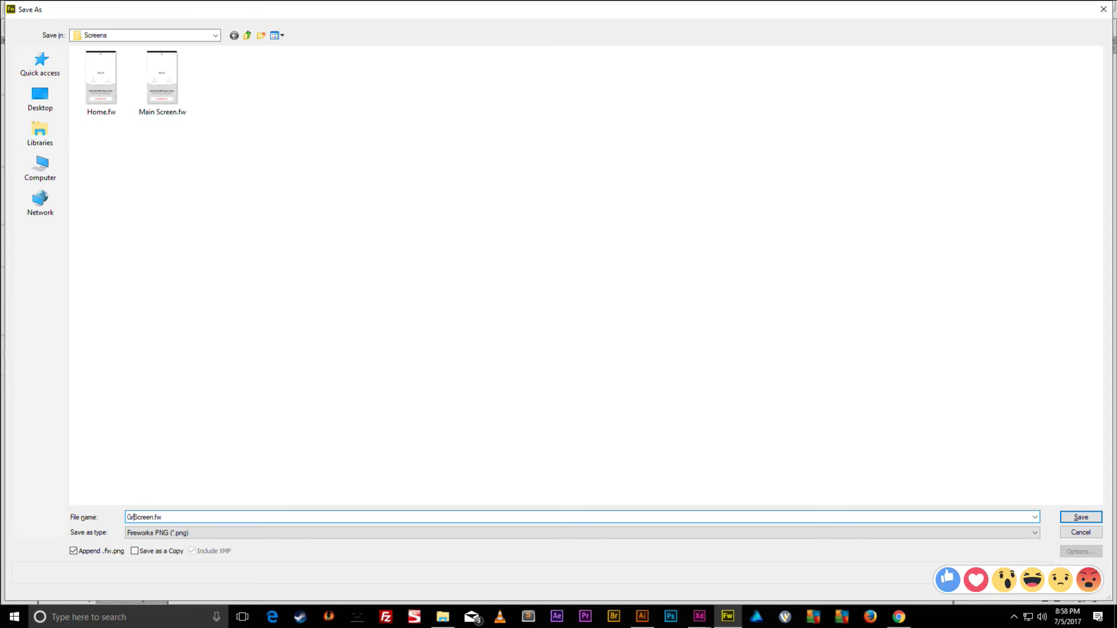
key("Return")
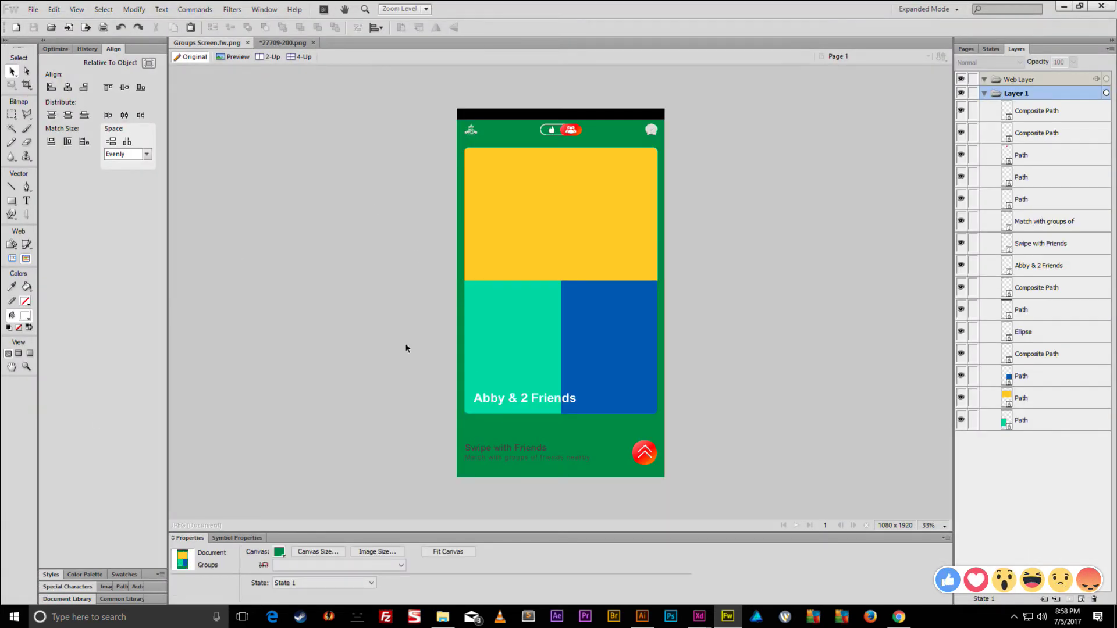
key("ctrl+shift+s")
key("Escape")
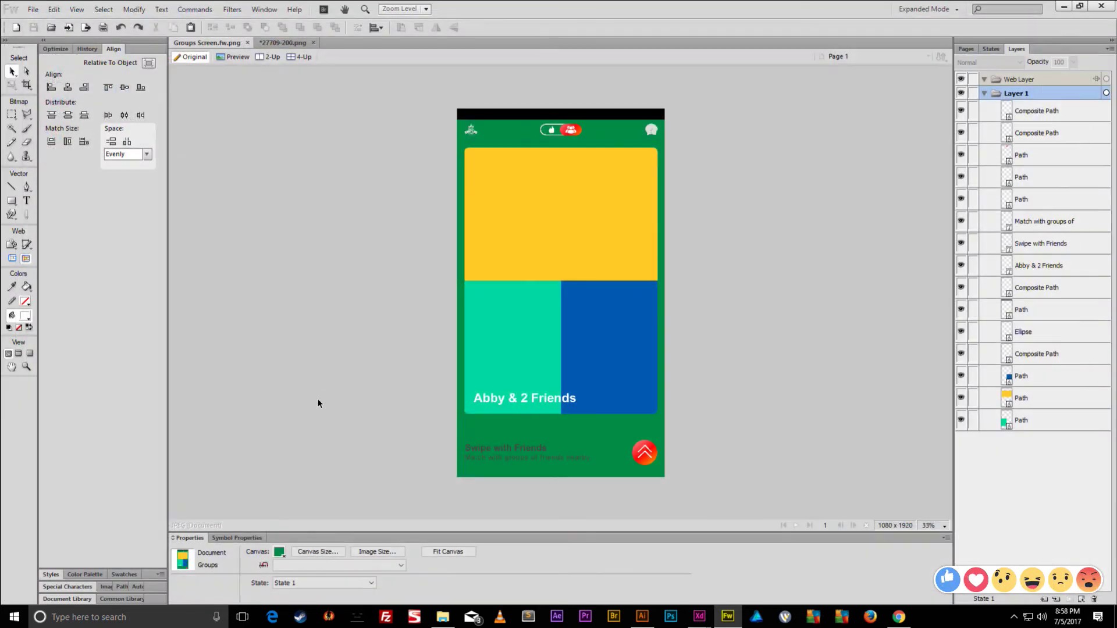
- Set the canvas colour to transparent
left_click(280, 552)
left_click(398, 501)
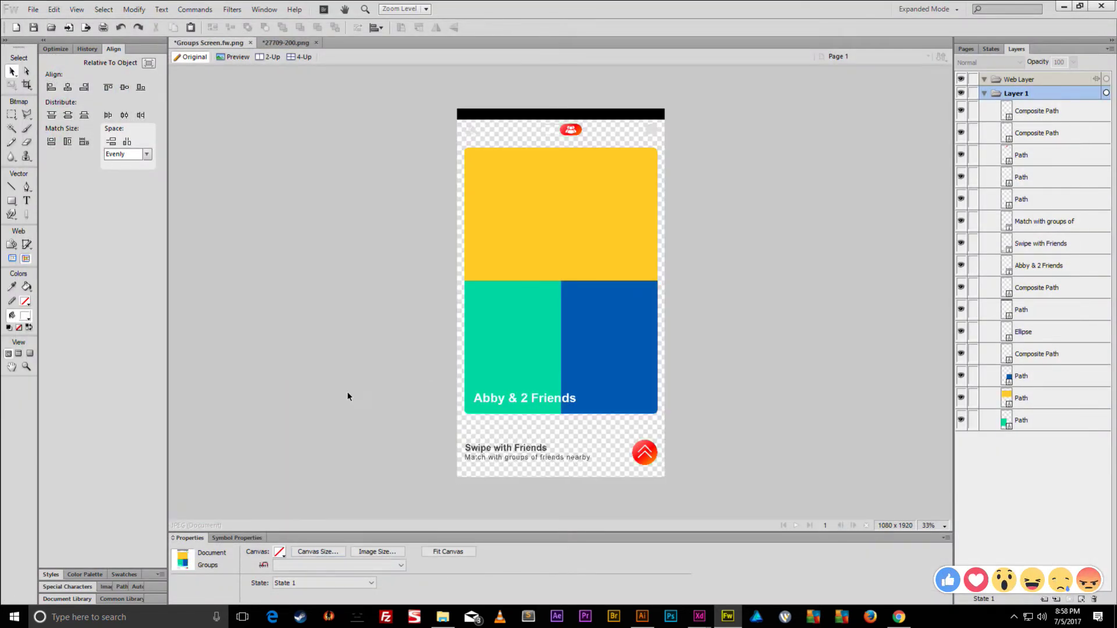
key("ctrl+shift+s")
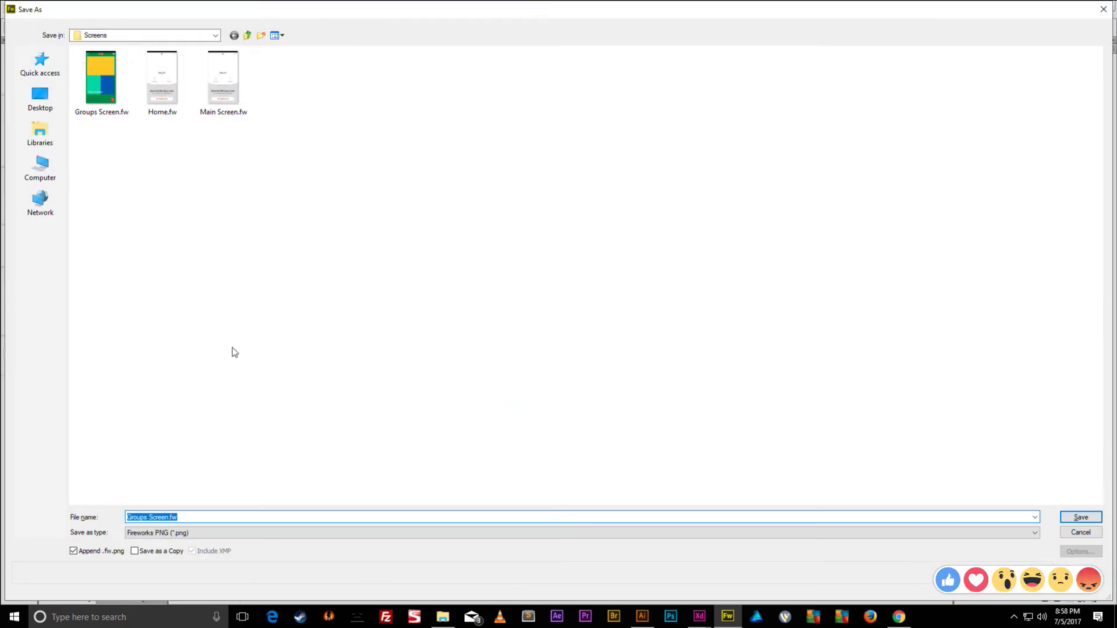
key("Escape")
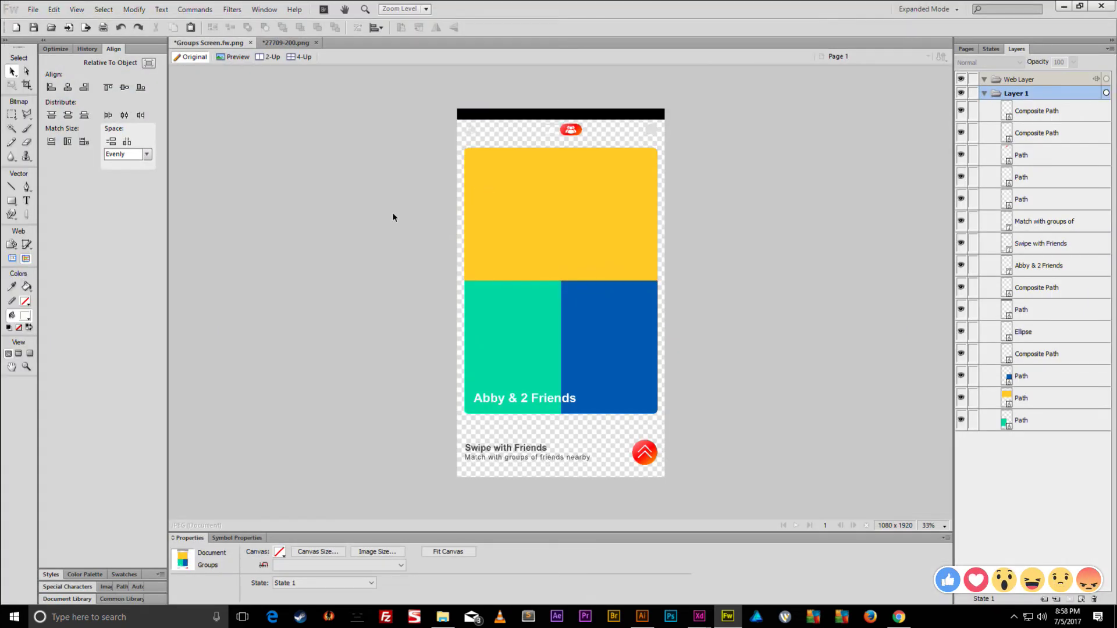
- Save an Illustrator 8 (*.ai) copy, then minimise Fireworks and the browser
key("ctrl+shift+s")
left_click(203, 532)
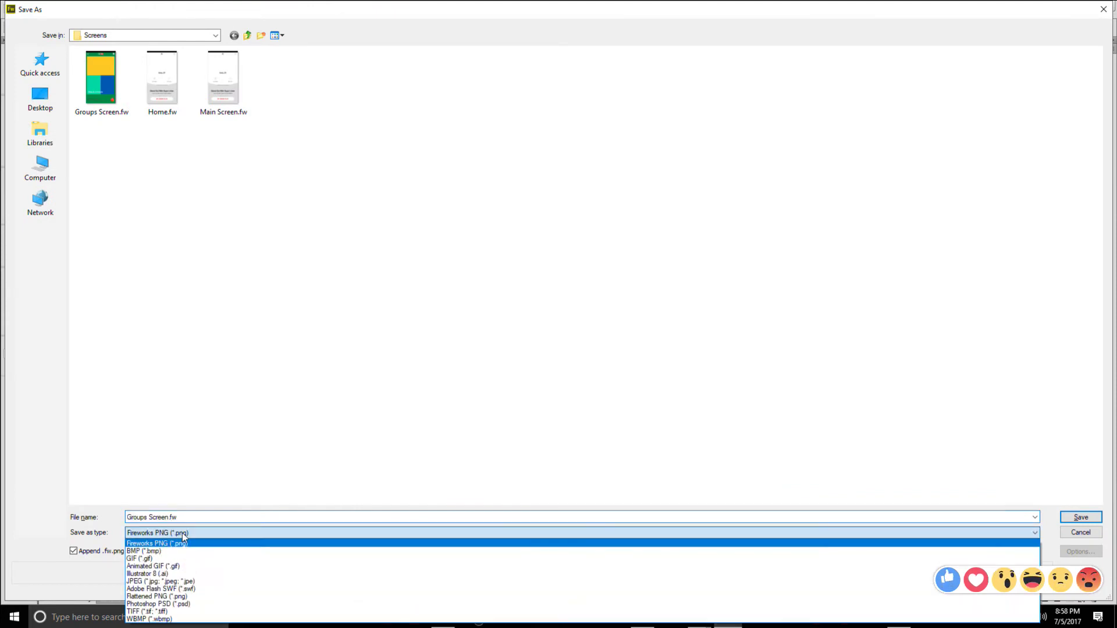
left_click(179, 574)
left_click(1081, 533)
left_click(1062, 9)
left_click(1062, 7)
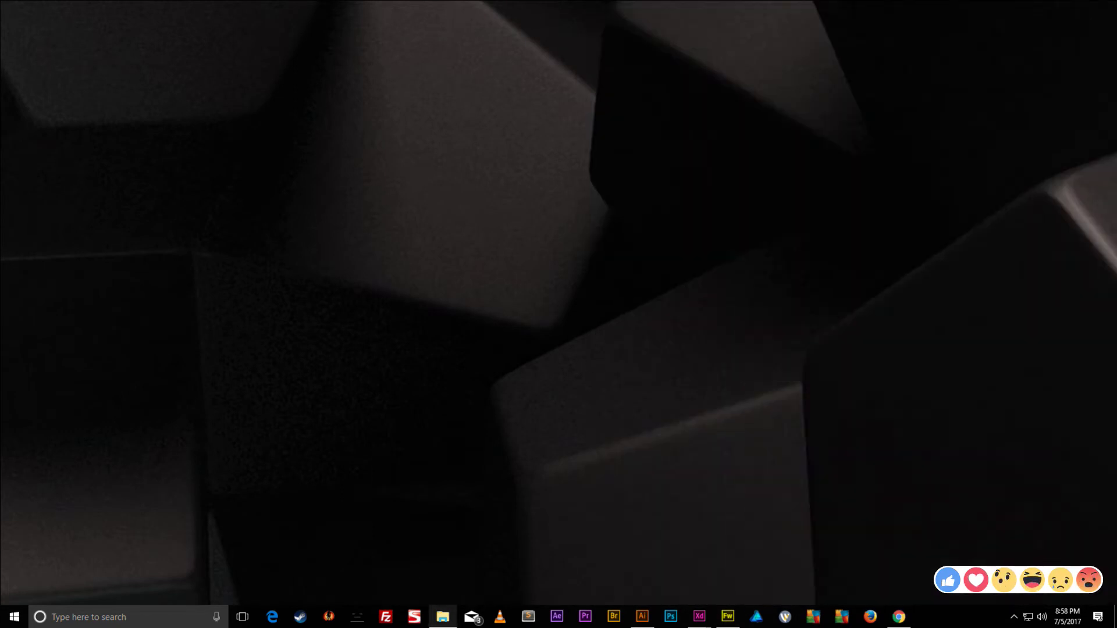
- Open Groups Screen from the Screens folder in Illustrator, accepting the legacy text warning
left_click(443, 617)
double_click(118, 71)
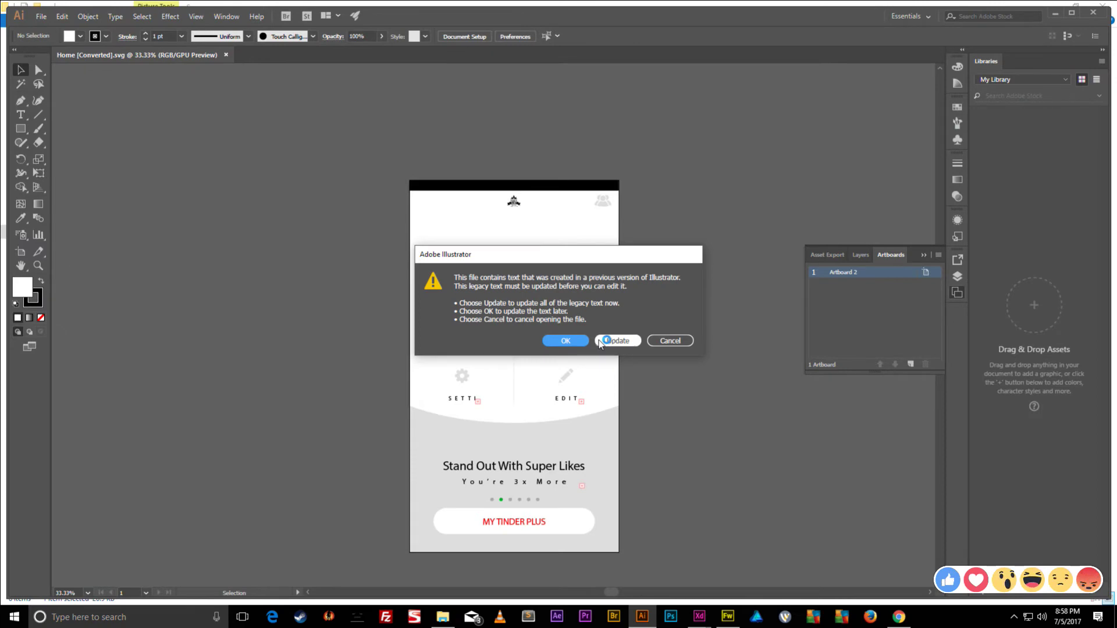
left_click(561, 342)
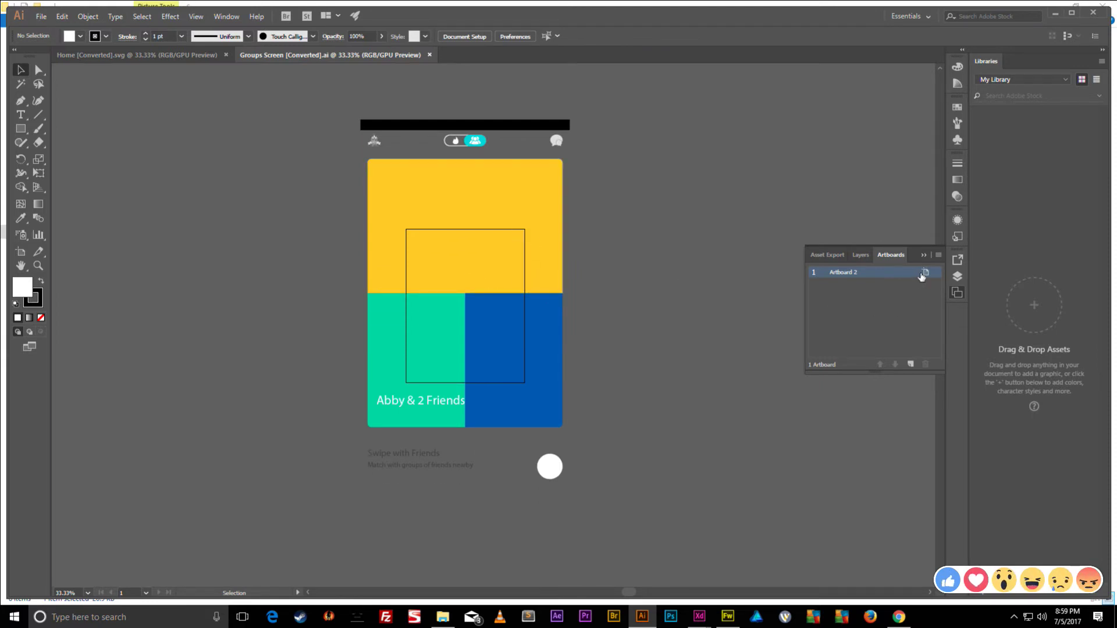
- Resize the artboard to 1080 × 1920
left_click(925, 272)
key("Tab")
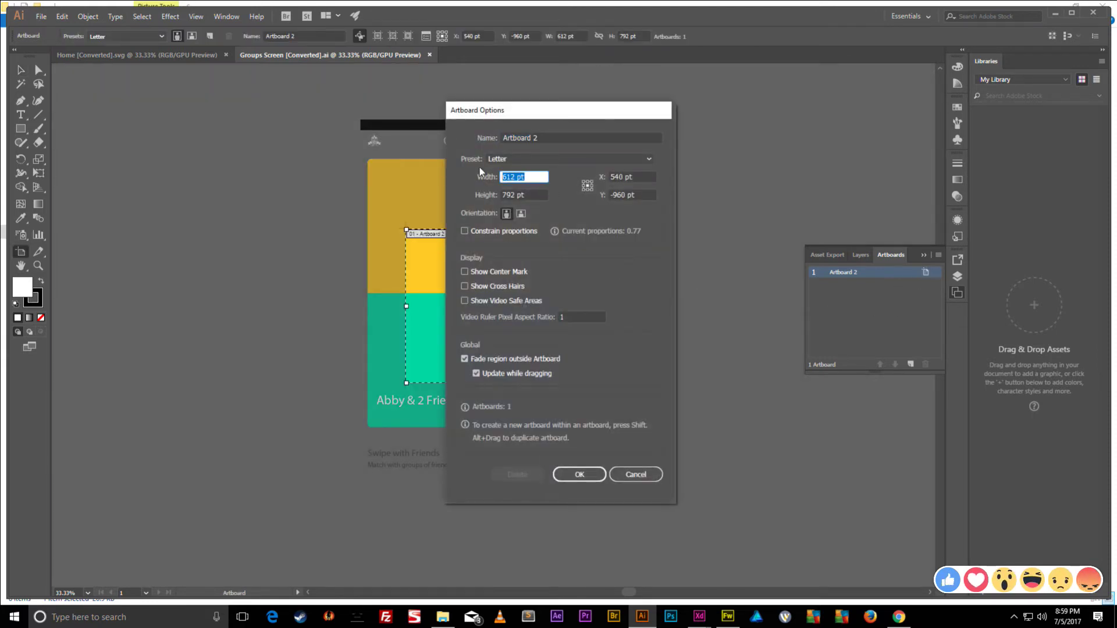
type("1080")
key("Tab")
type("1920")
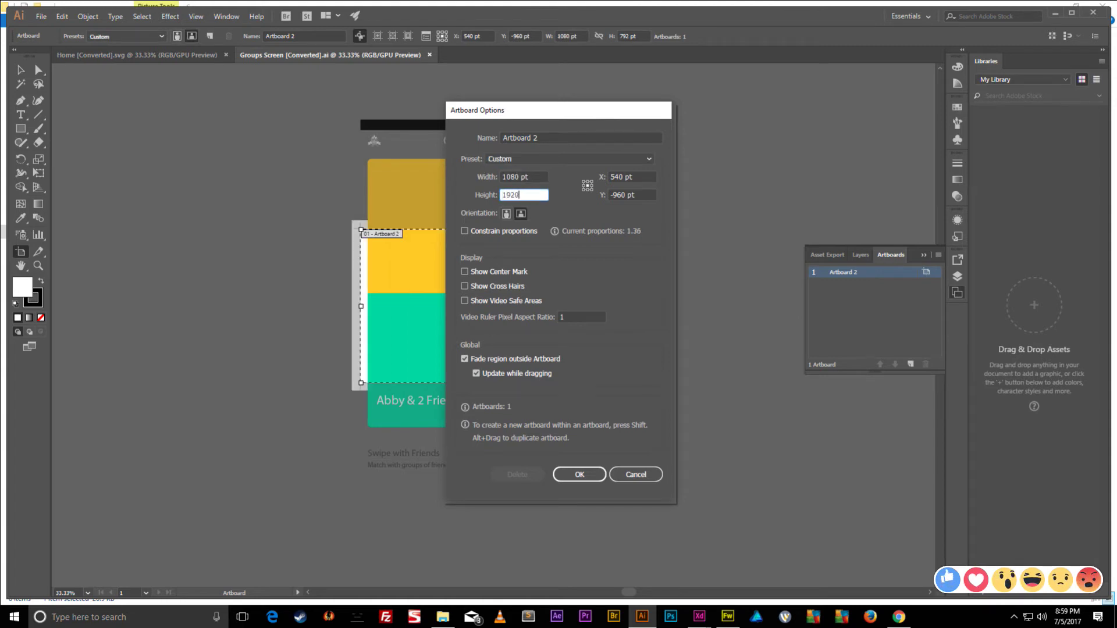
key("Return")
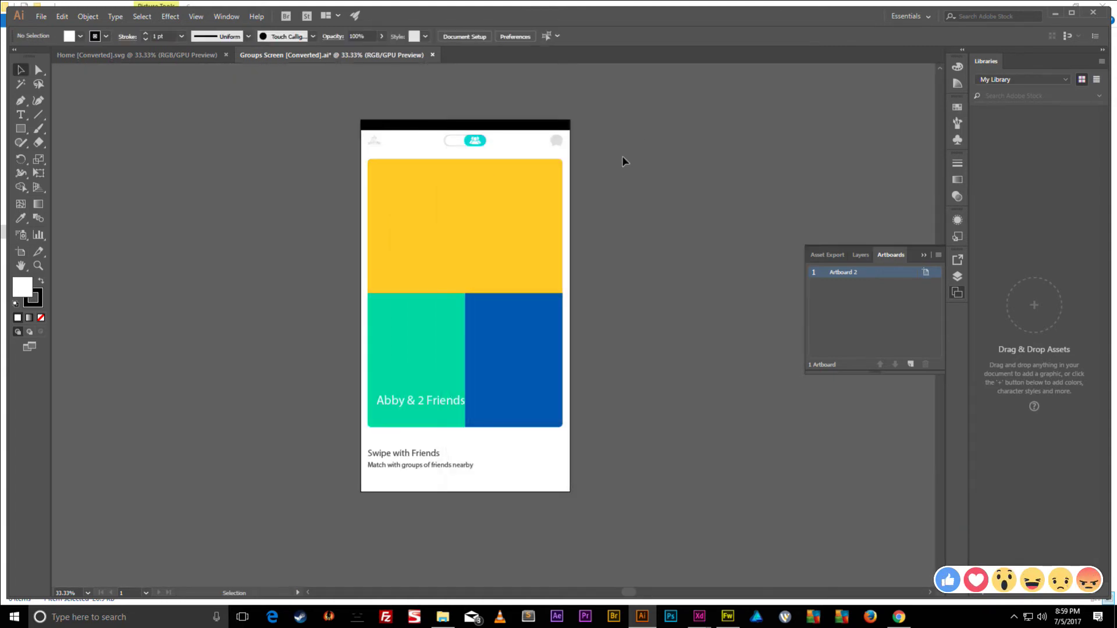
- Save over the existing Groups Screen .ai file with default Illustrator options
key("ctrl+s")
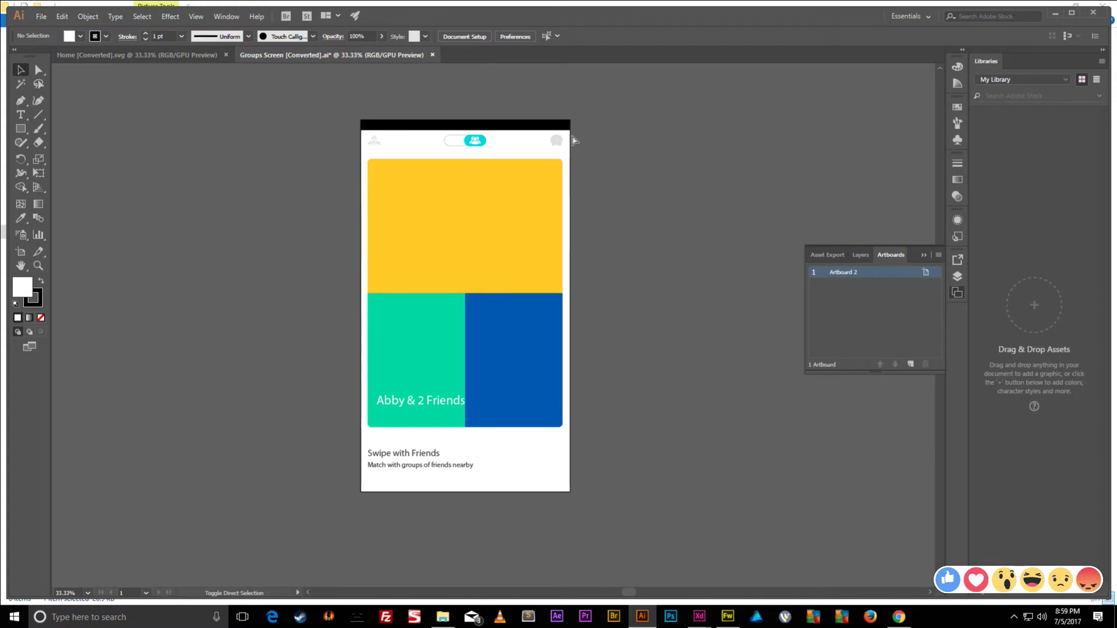
left_click(143, 101)
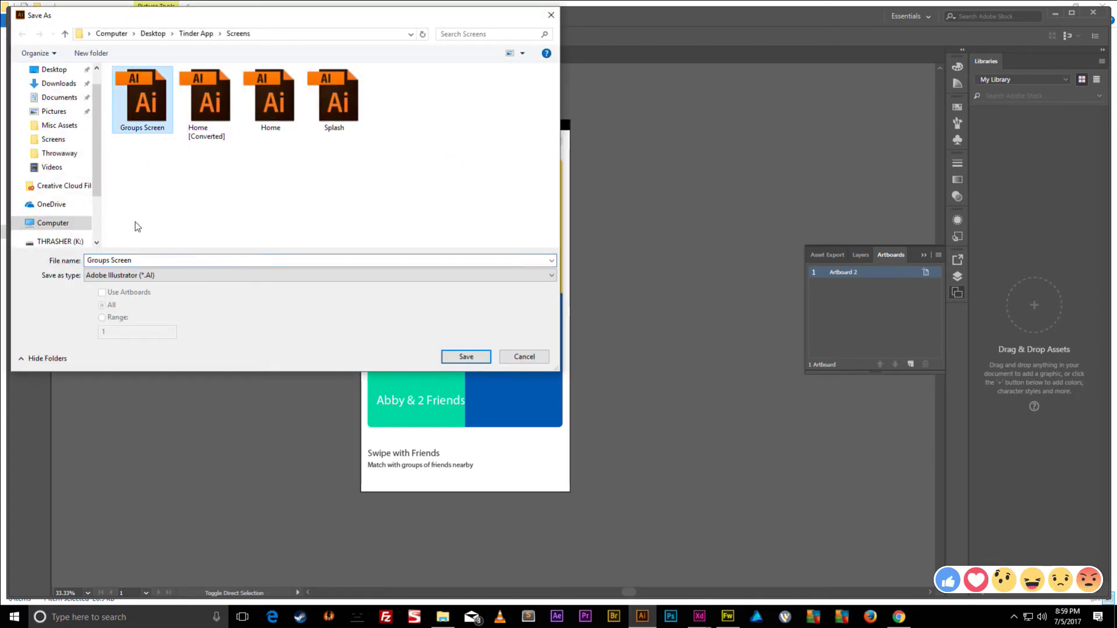
left_click(467, 357)
left_click(608, 354)
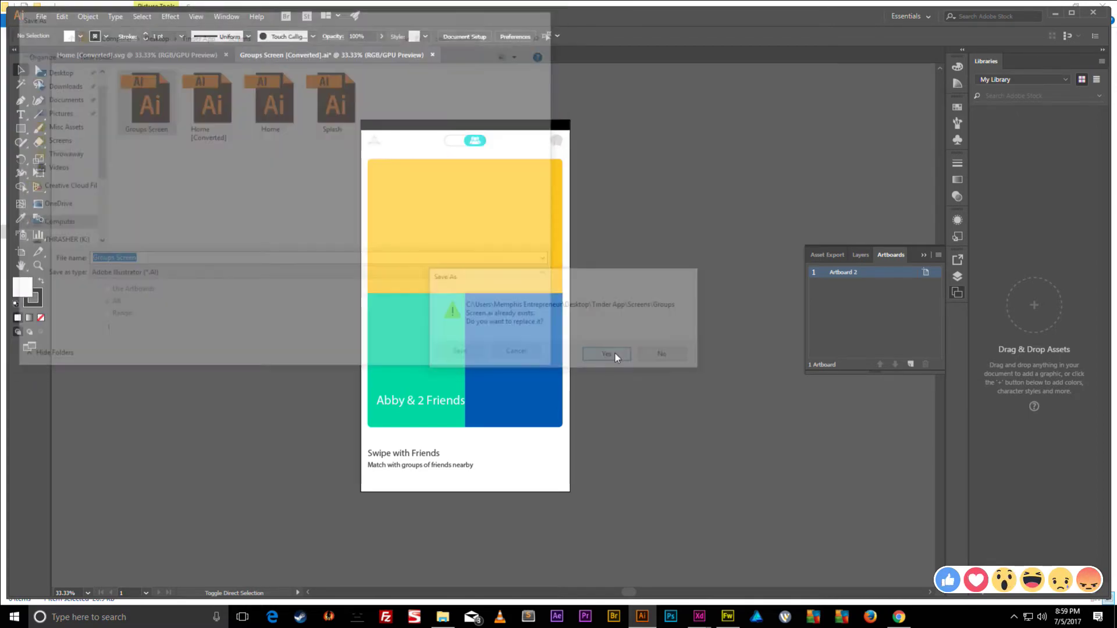
left_click(609, 465)
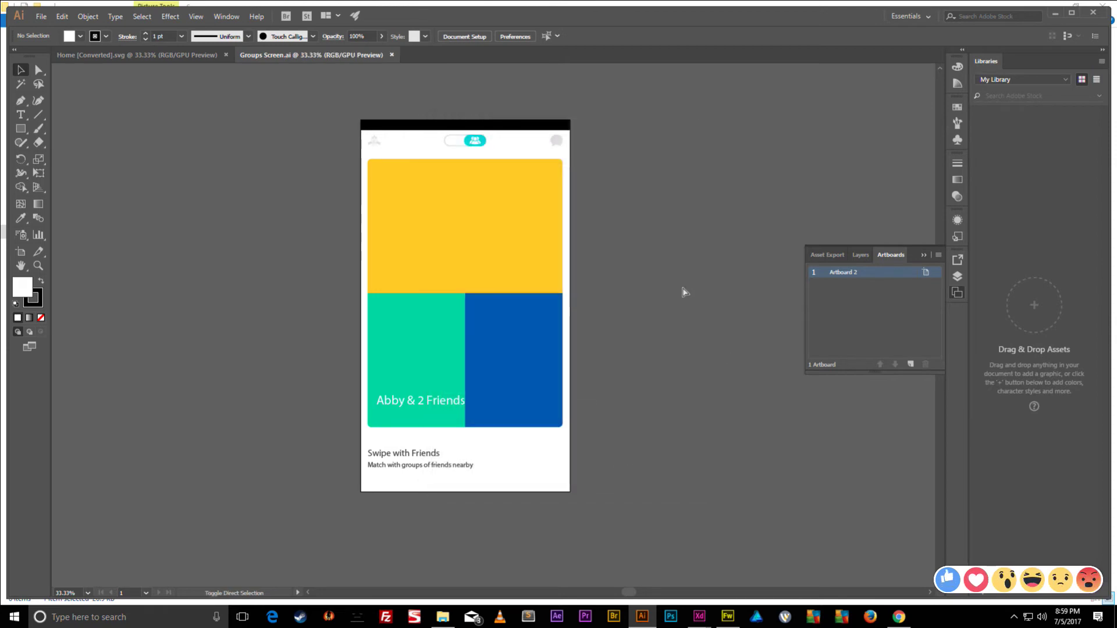
- Save a copy as Groups Screen.svg, accept the SVG options and warning, then minimise everything
key("ctrl+shift+s")
left_click(236, 276)
key("Escape")
key("s")
key("Return")
left_click(615, 365)
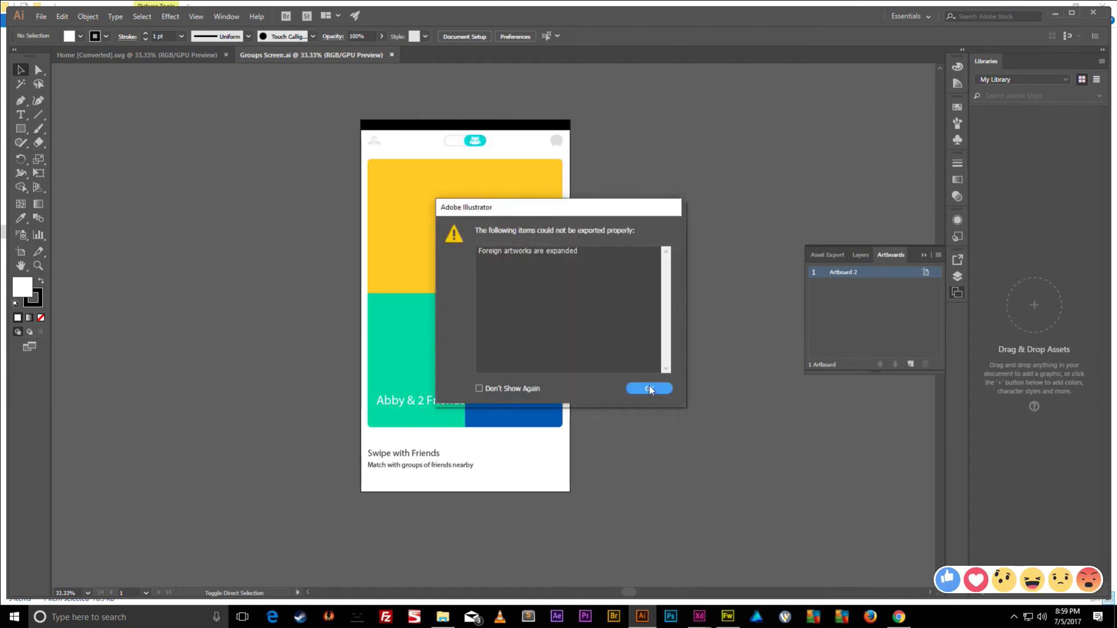
left_click(574, 249)
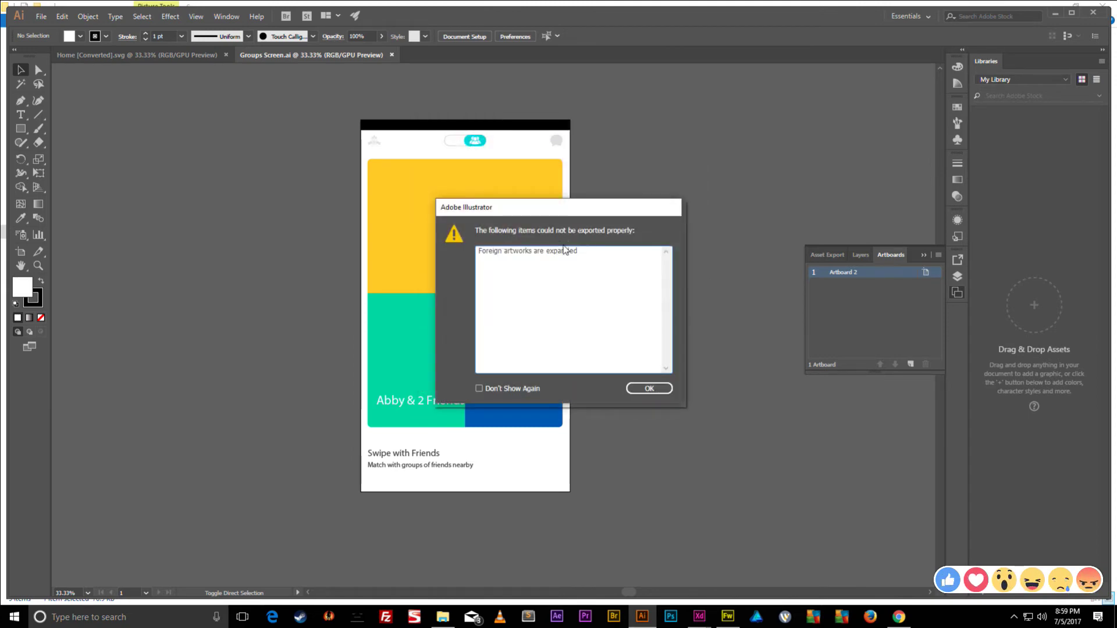
left_click(649, 389)
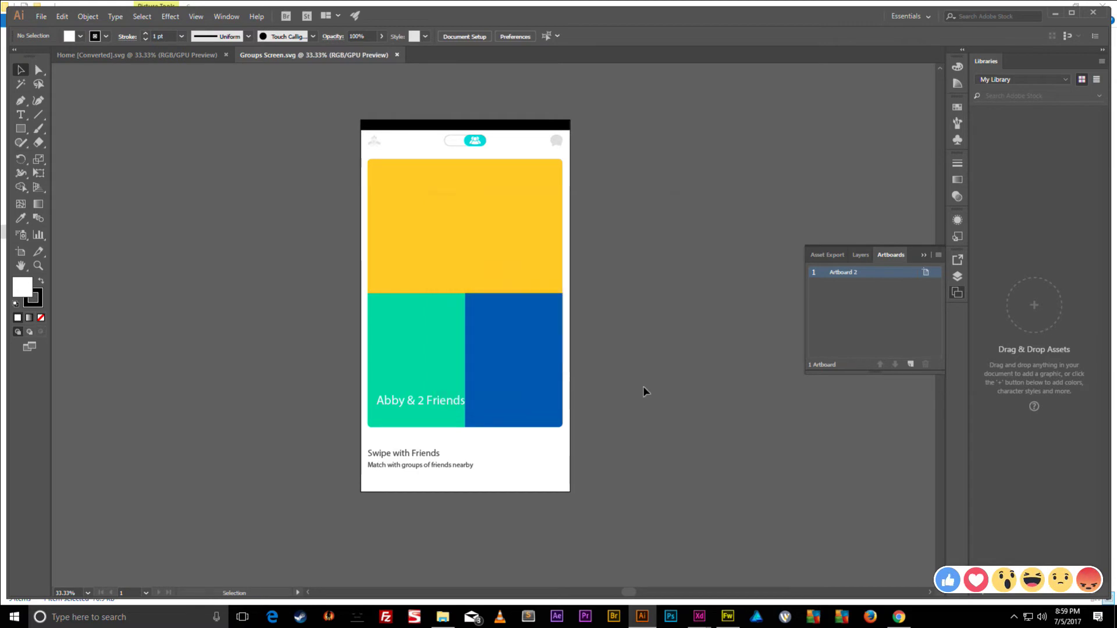
left_click(1055, 16)
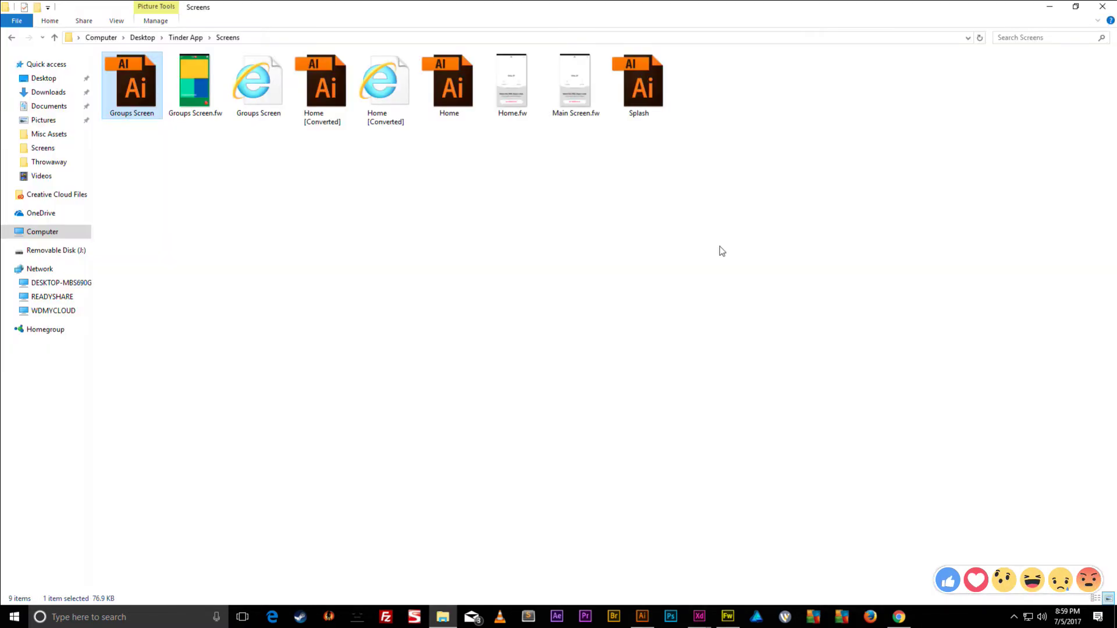
left_click(1051, 7)
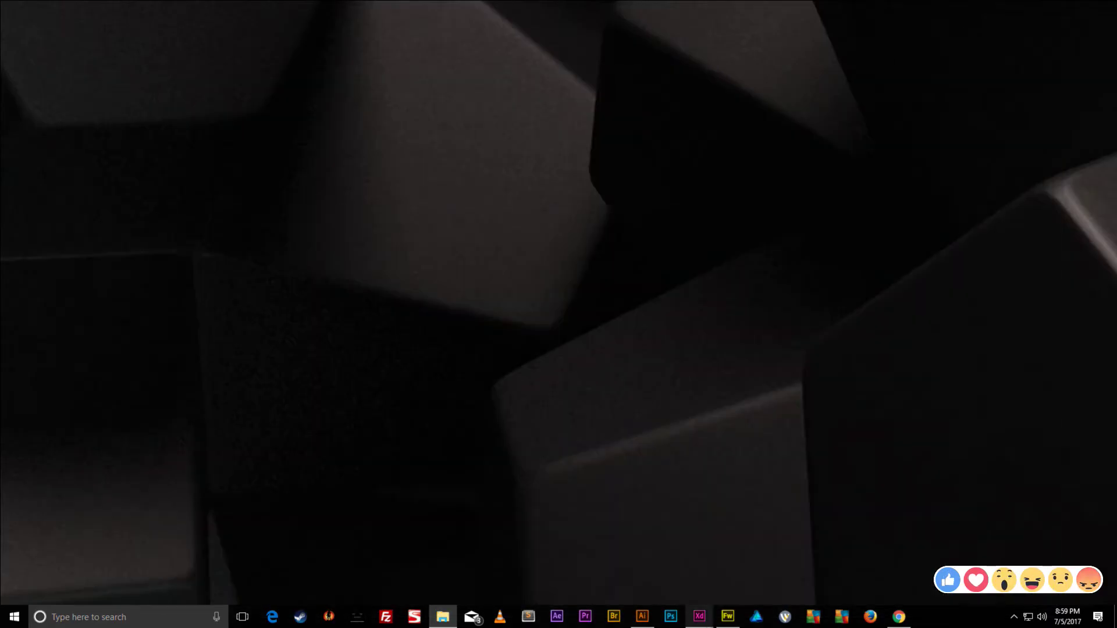
- Rename the 'Custom Size – 4' artboard in Adobe XD to Groups
mouse_move(700, 617)
left_click(669, 558)
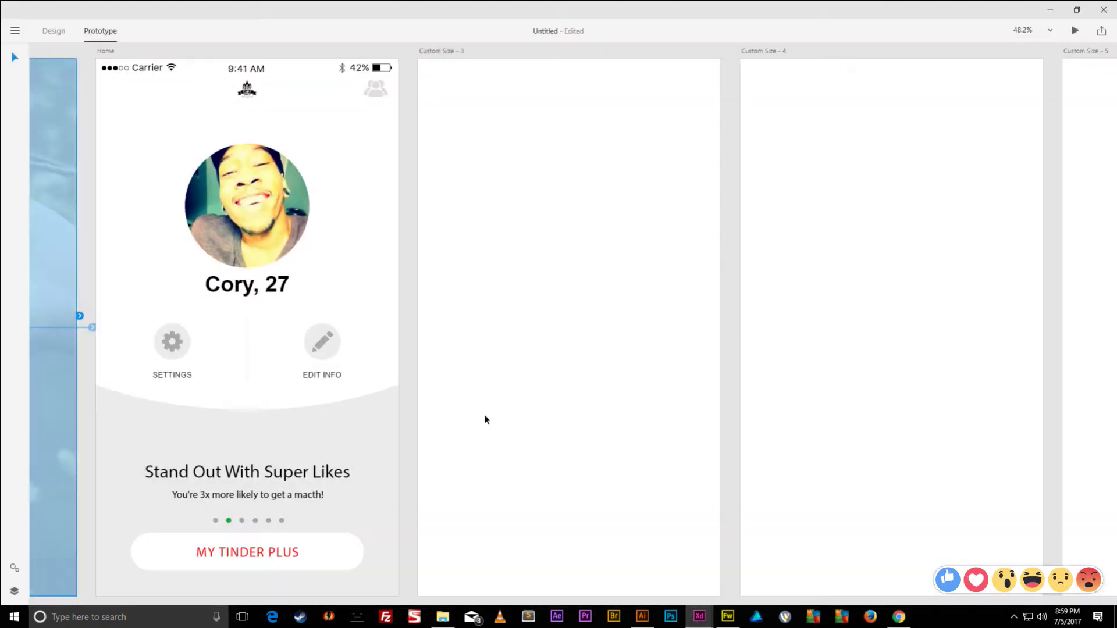
left_click(433, 51)
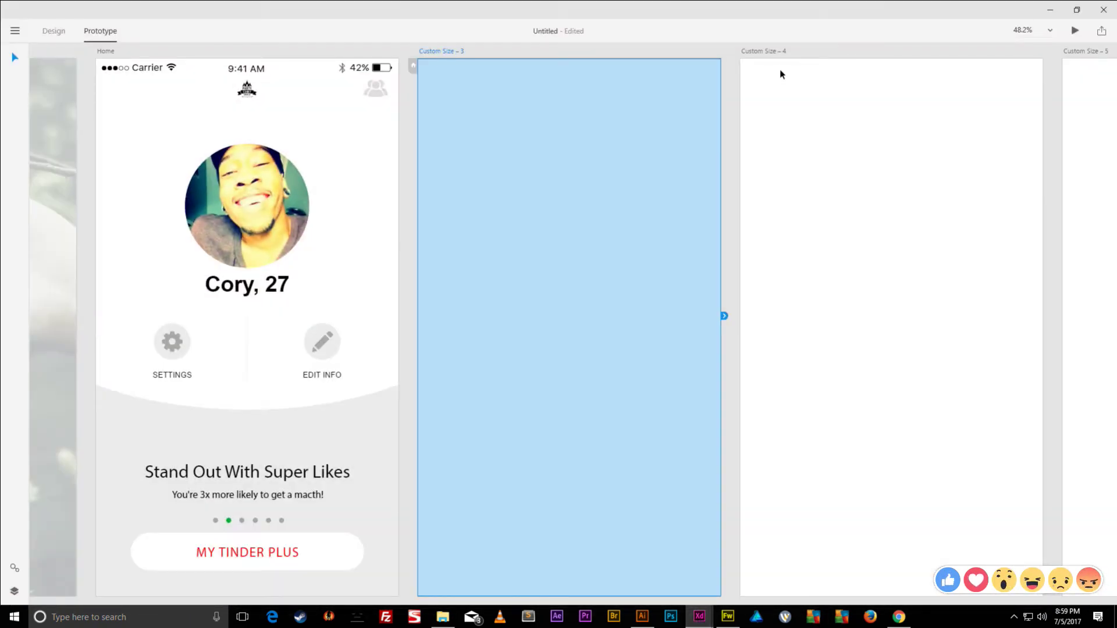
double_click(761, 52)
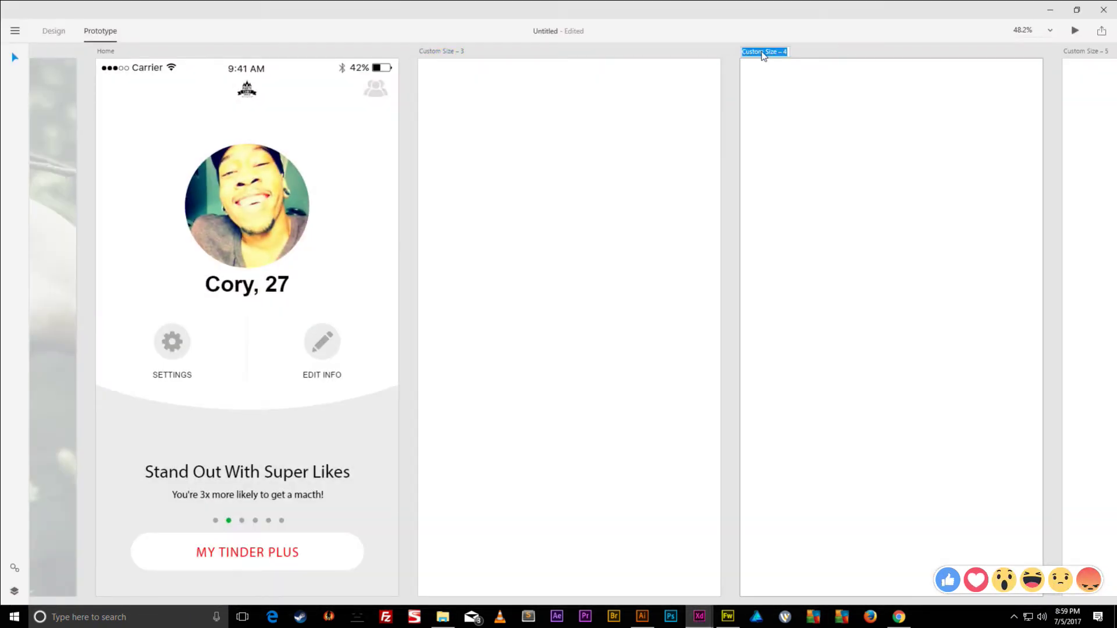
type("Groups")
key("Return")
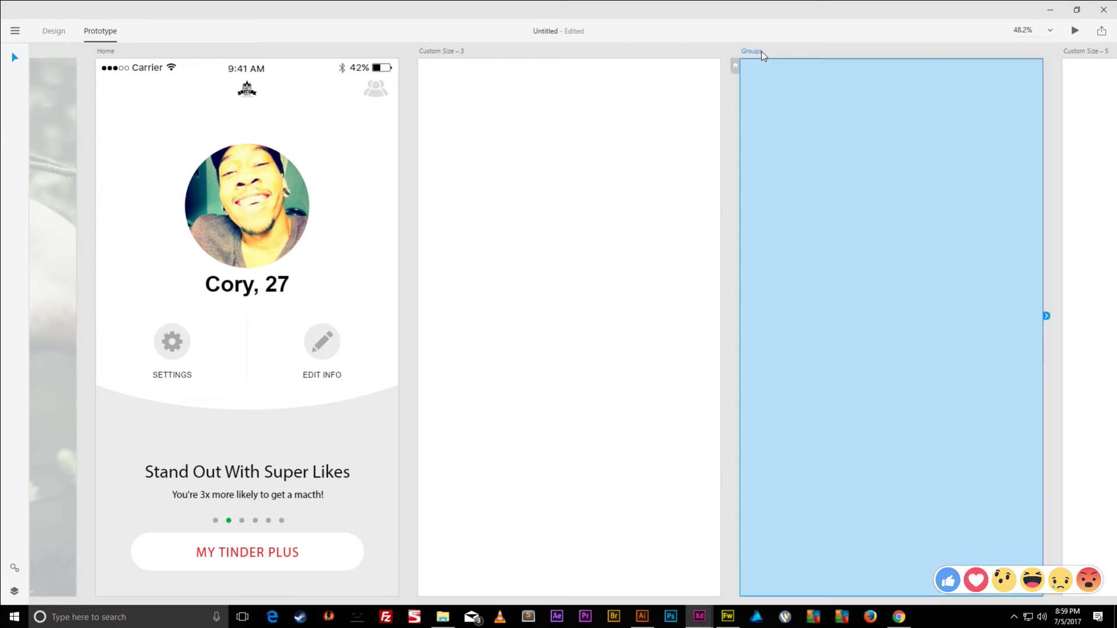
- Import the Groups Screen SVG into the Groups artboard via the main menu
left_click(15, 30)
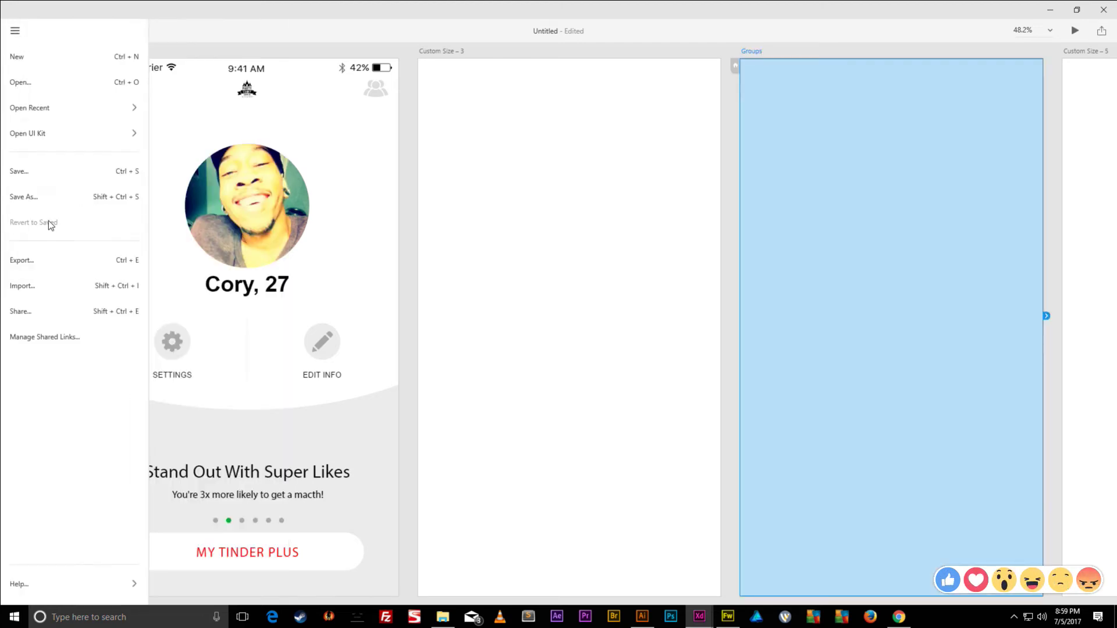
left_click(33, 286)
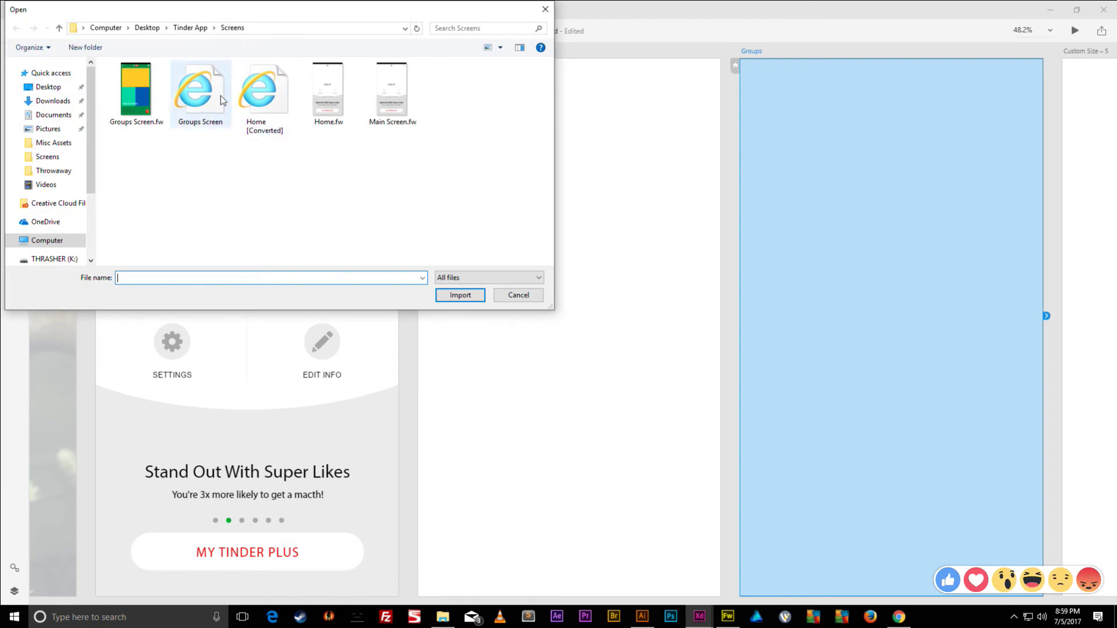
double_click(213, 100)
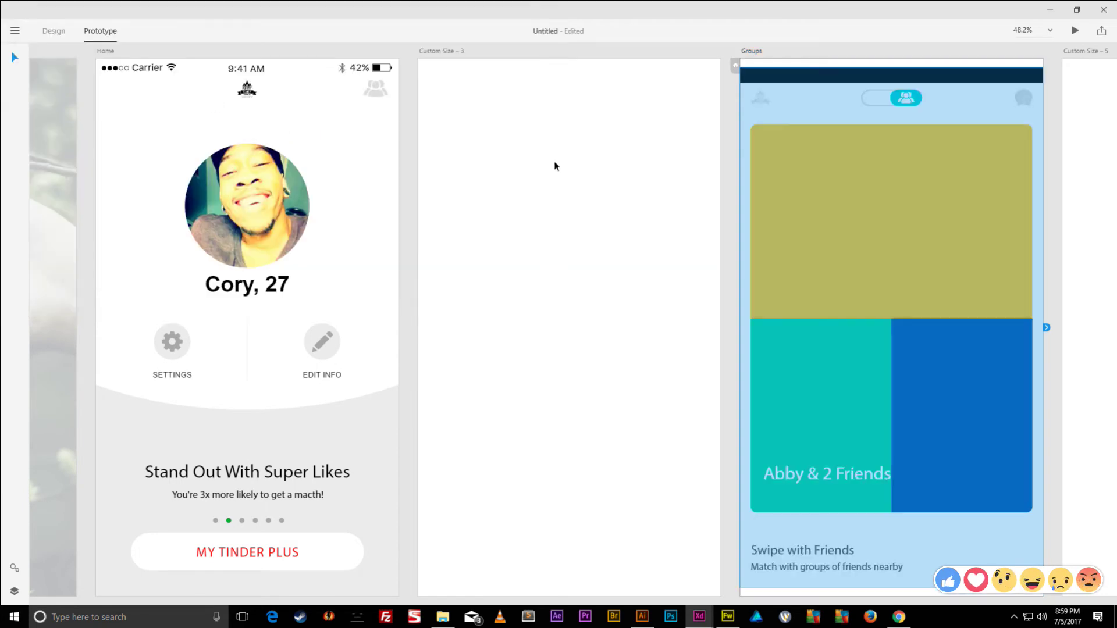
scroll(813, 204, "down", 2)
scroll(829, 189, "up", 1)
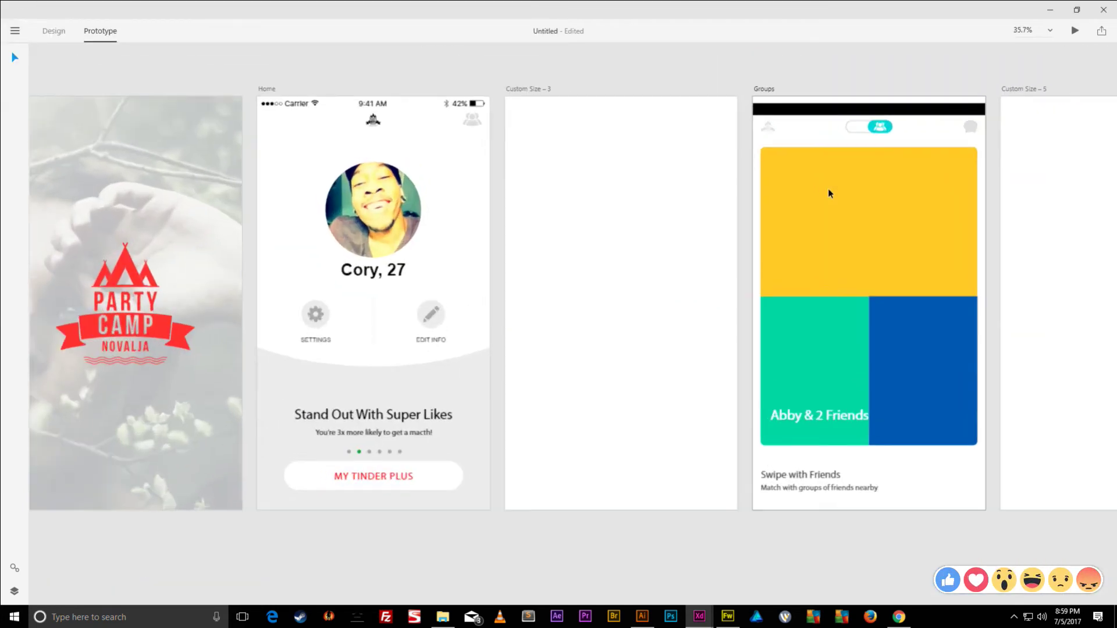
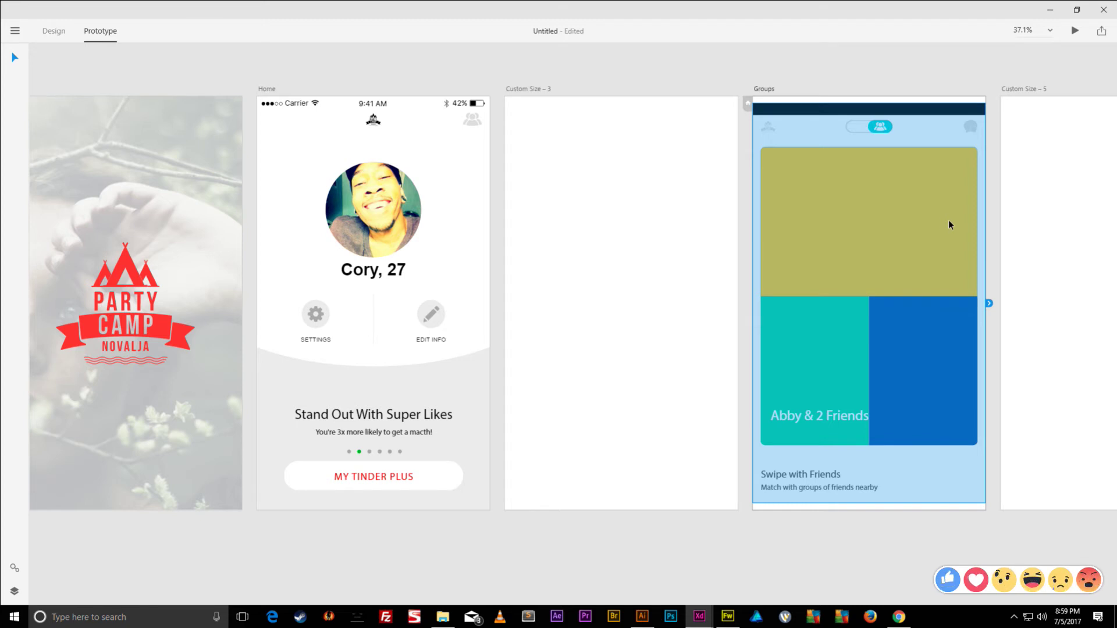
- Undo and redo the last change to the Groups screen in Adobe XD
key("ctrl+z")
left_click(1050, 10)
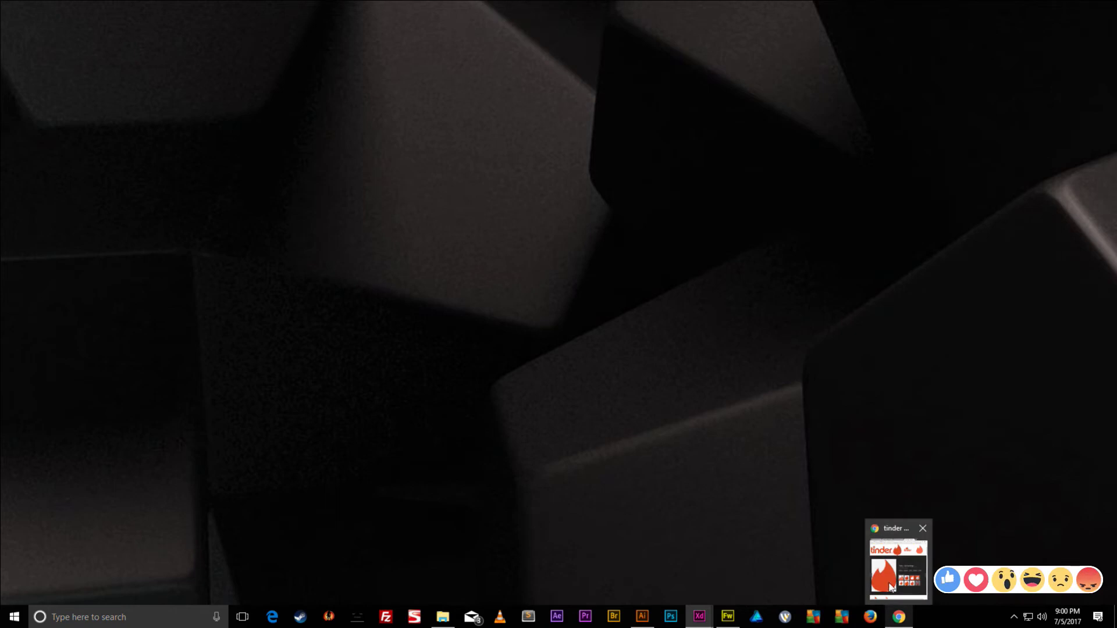
mouse_move(706, 619)
left_click(636, 567)
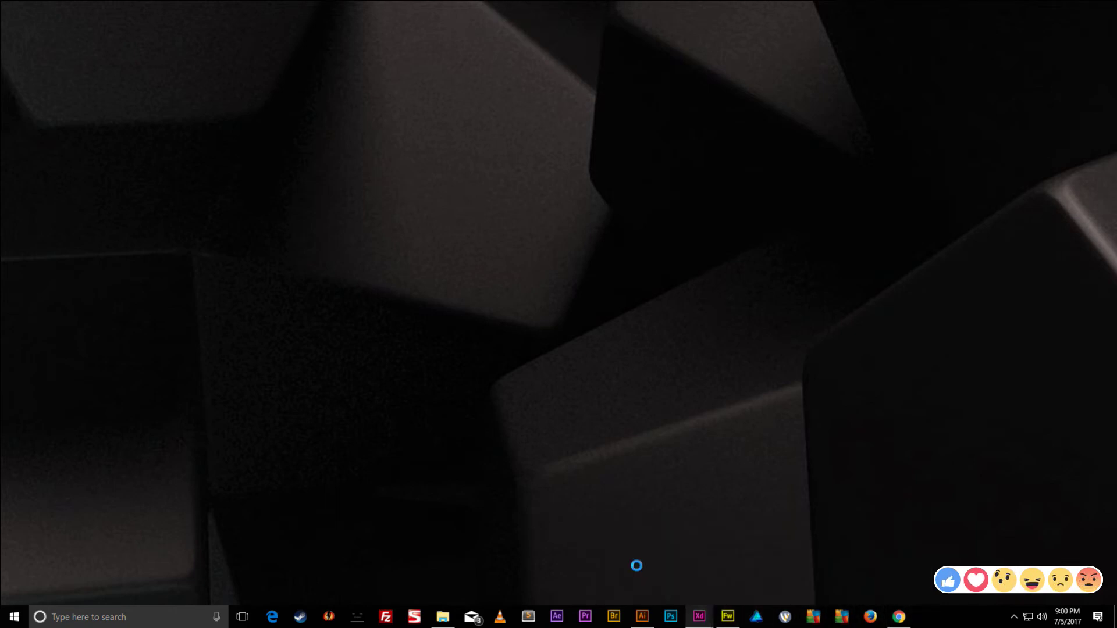
key("ctrl+shift+z")
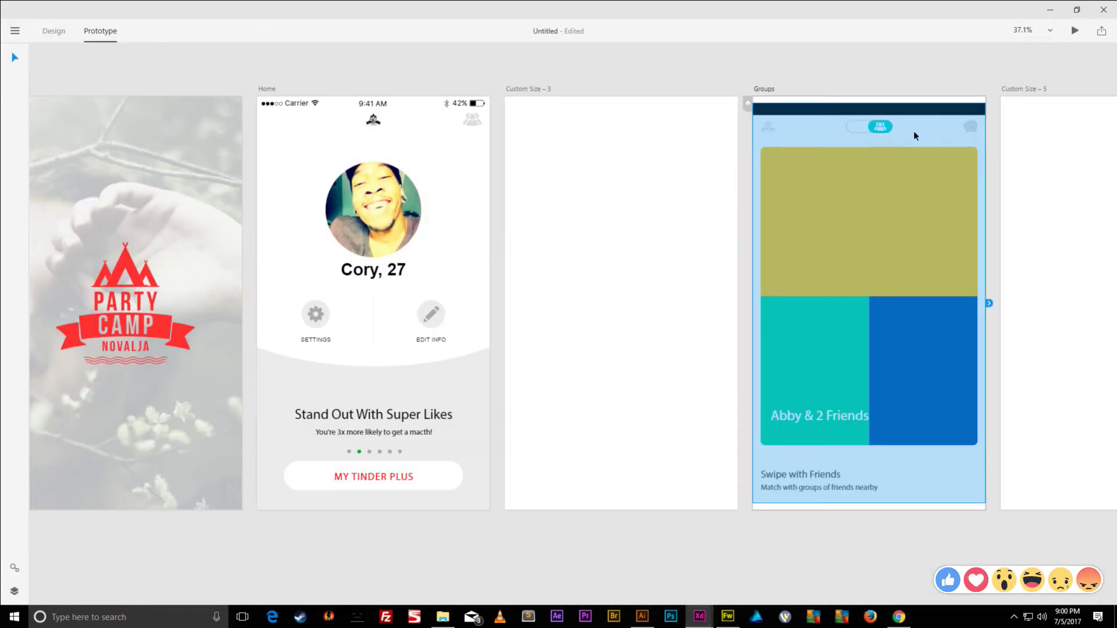
- Select the Groups screen's content group in Design mode and nudge it up to Y 0
left_click(963, 487)
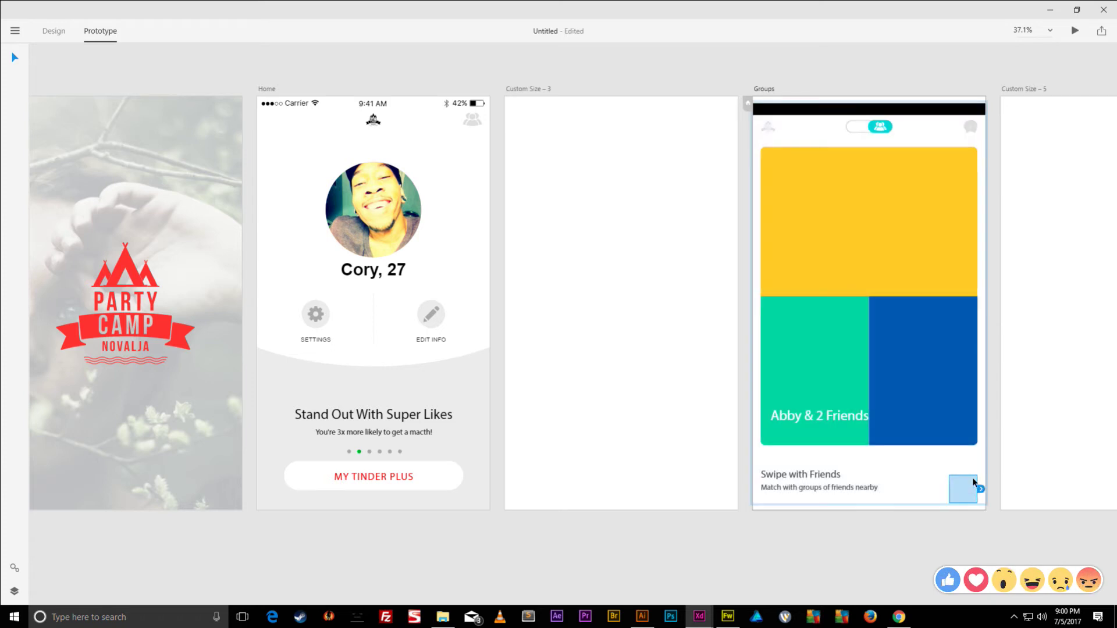
left_click(926, 514)
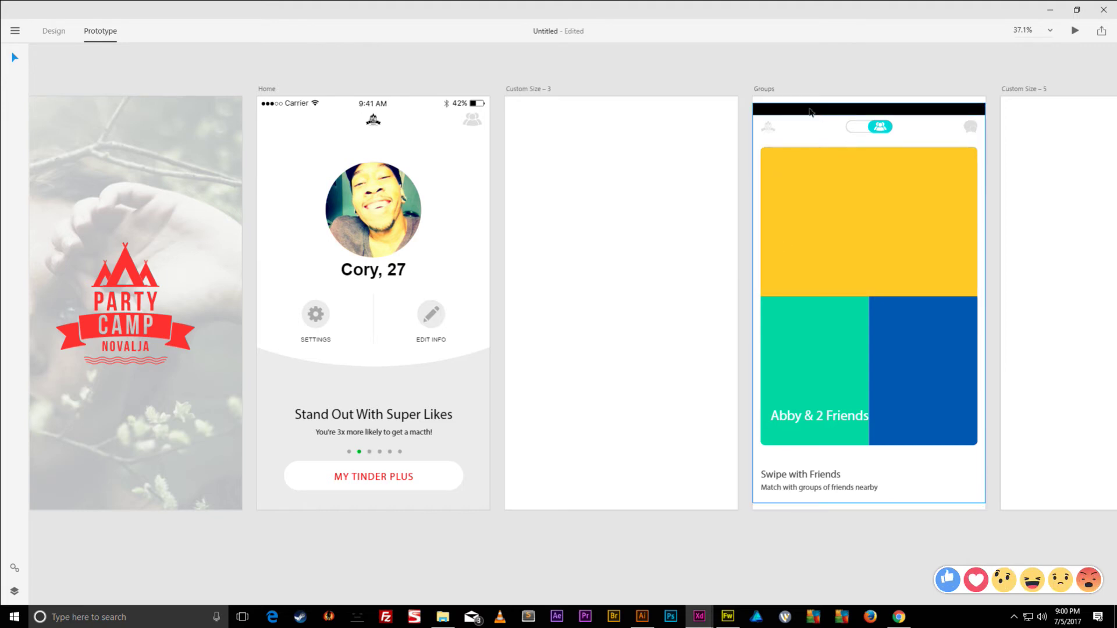
left_click(792, 101)
left_click(456, 100)
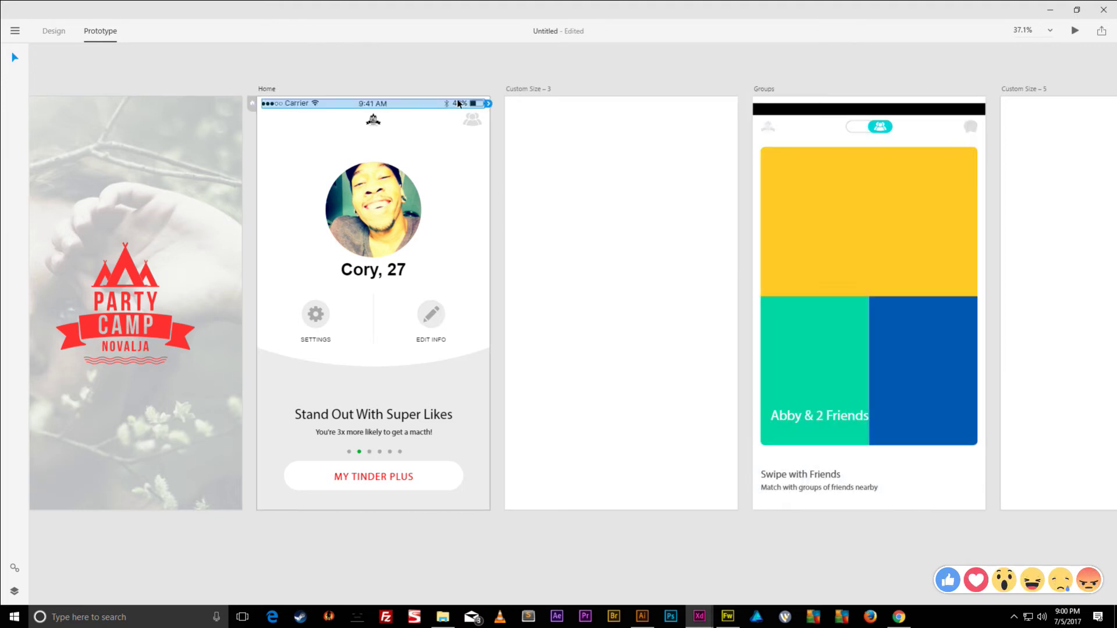
left_click(763, 89)
left_click(763, 89)
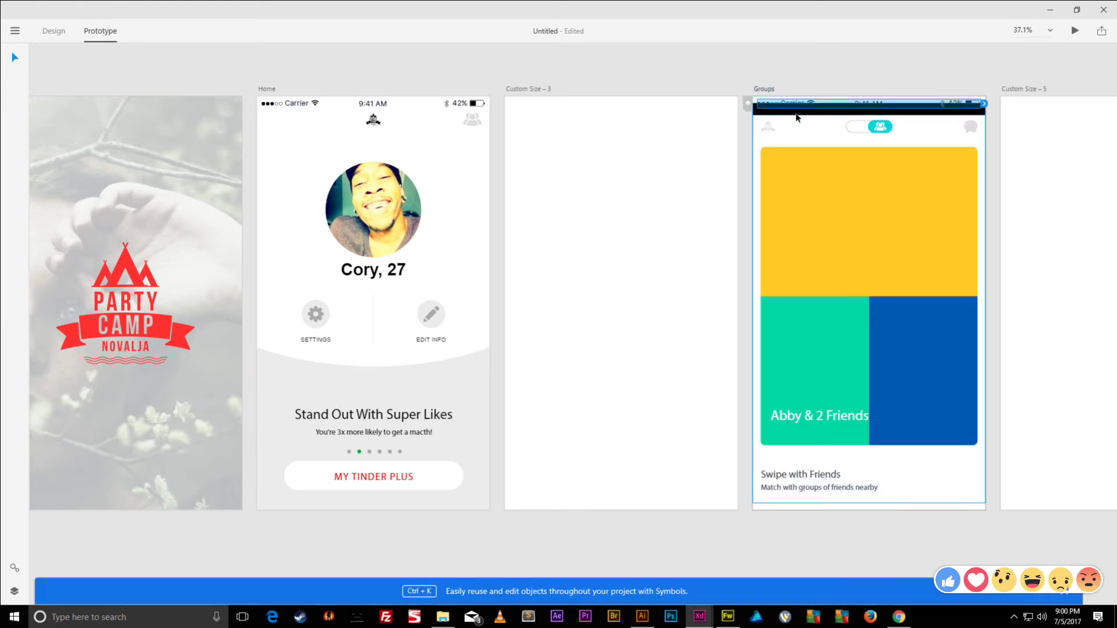
left_click(797, 117)
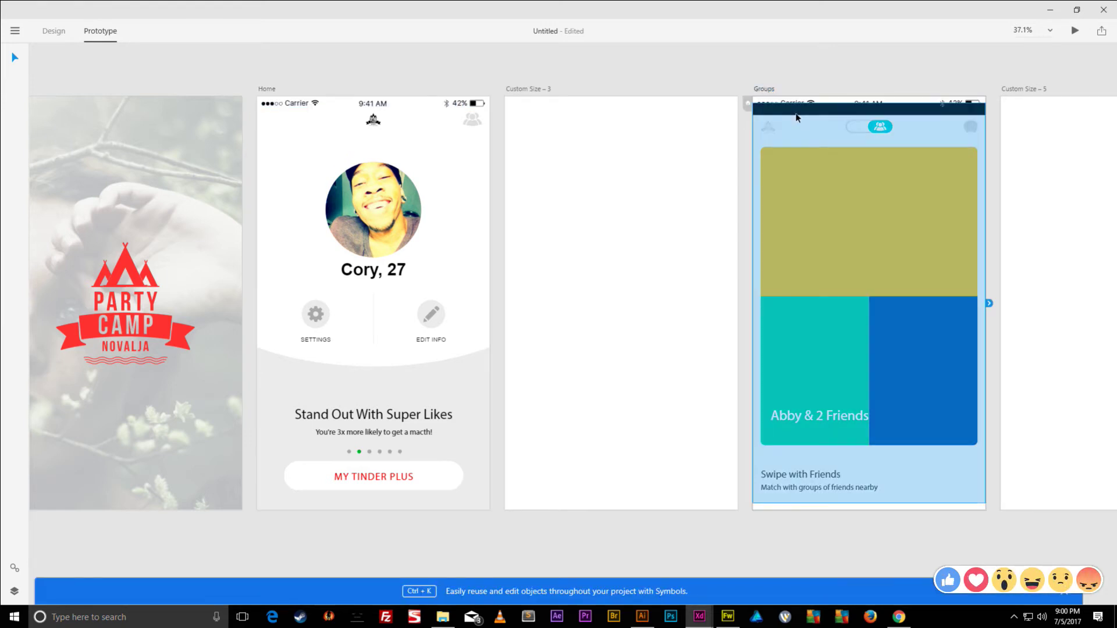
left_click(58, 30)
key("Up")
key("Up")
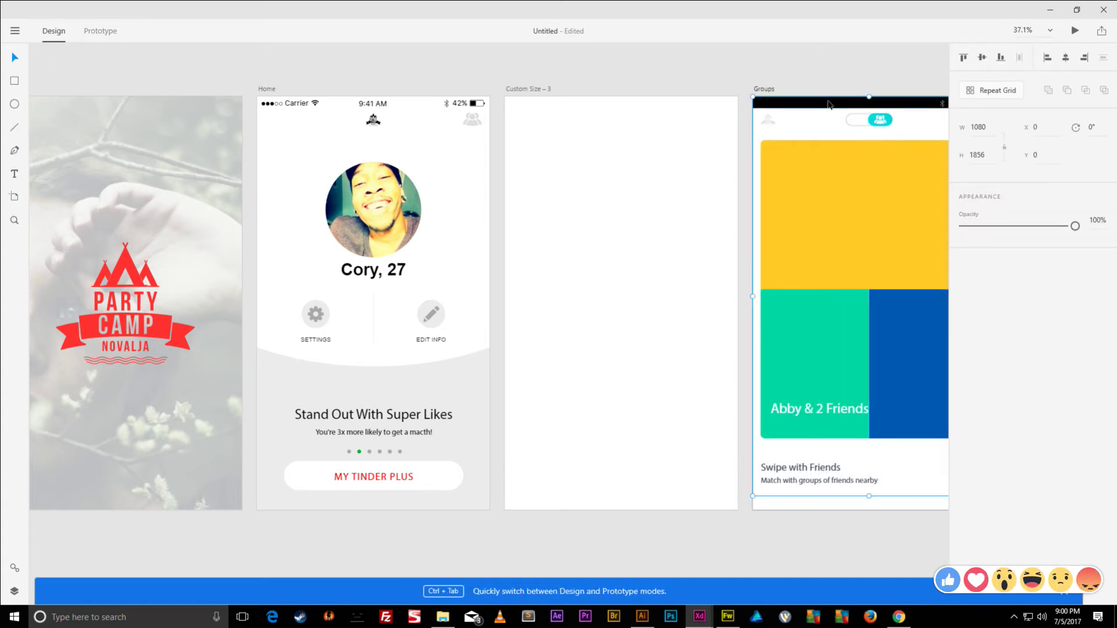
- Delete the black 1080 × 55 bar so the Groups screen's 9:41 AM status bar shows
double_click(813, 112)
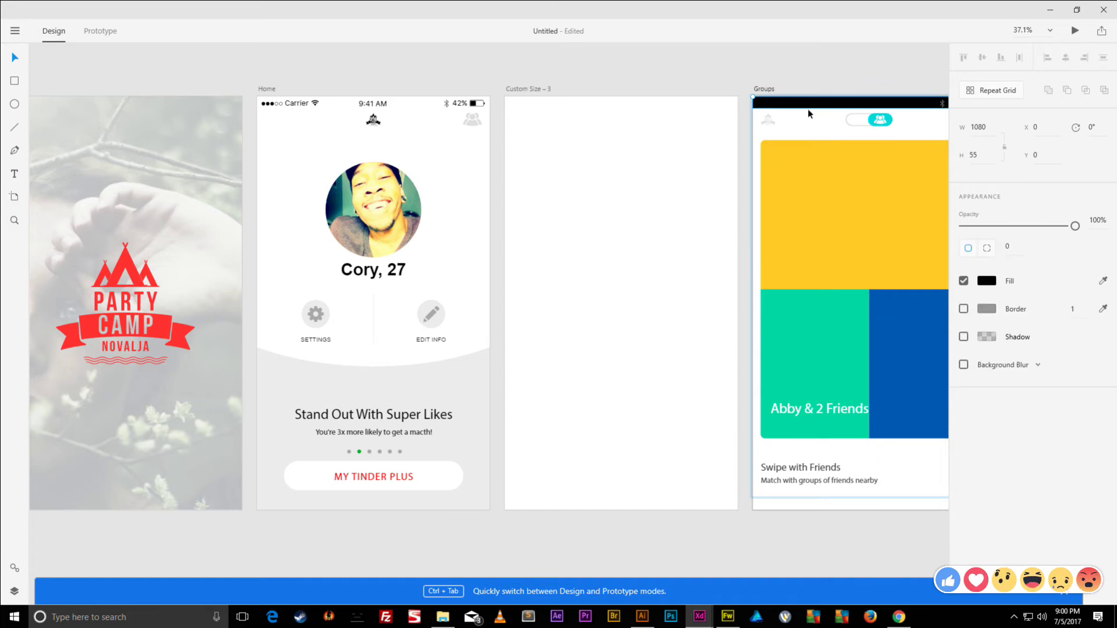
key("Delete")
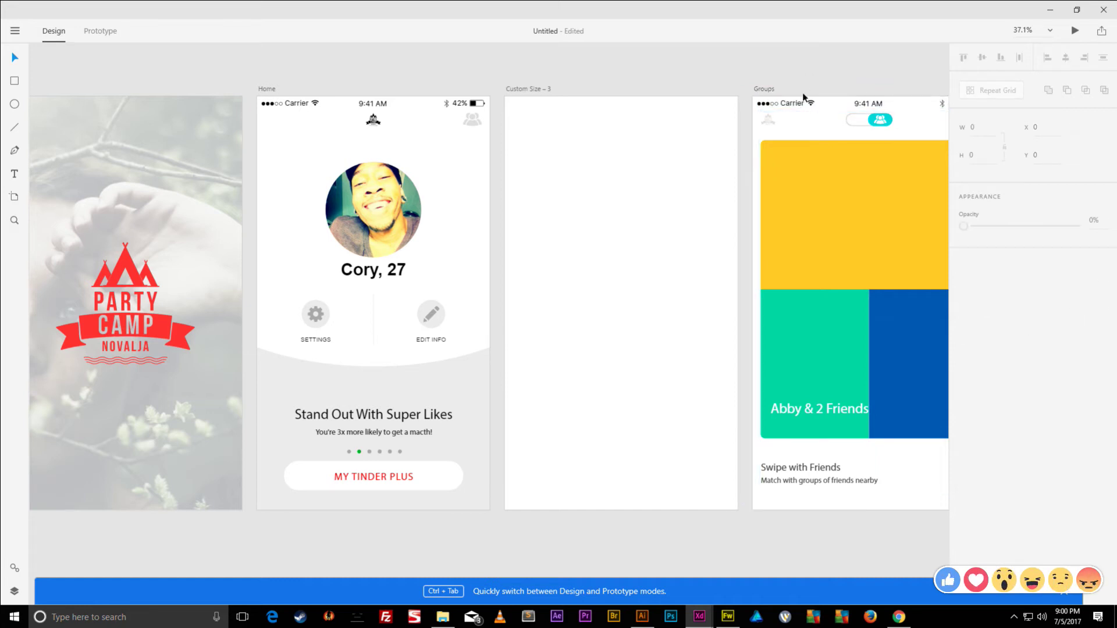
scroll(802, 92, "down", 3)
scroll(883, 99, "up", 3)
scroll(903, 110, "up", 3)
scroll(903, 109, "down", 3)
left_click(834, 118)
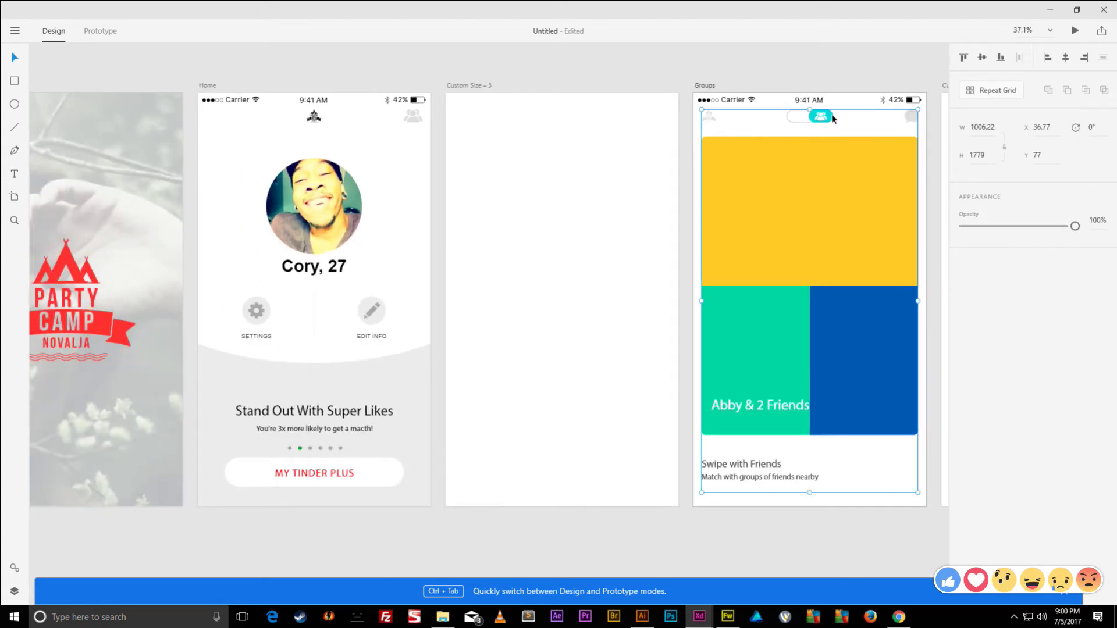
double_click(833, 119)
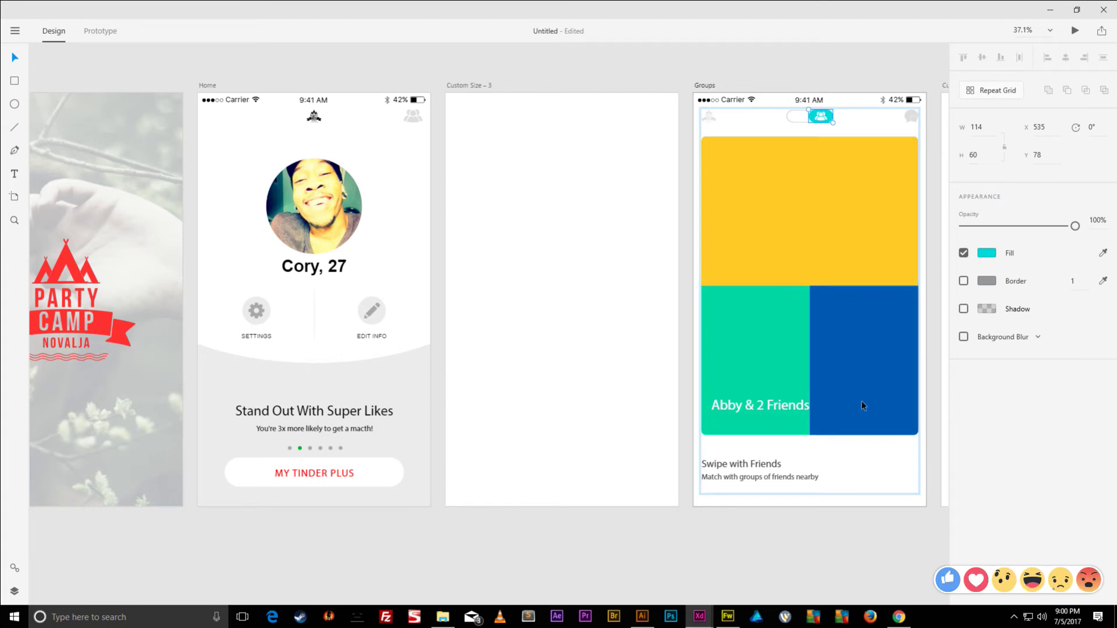
- Fill the bottom-right circle with the toggle's teal colour using the eyedropper
left_click(894, 478)
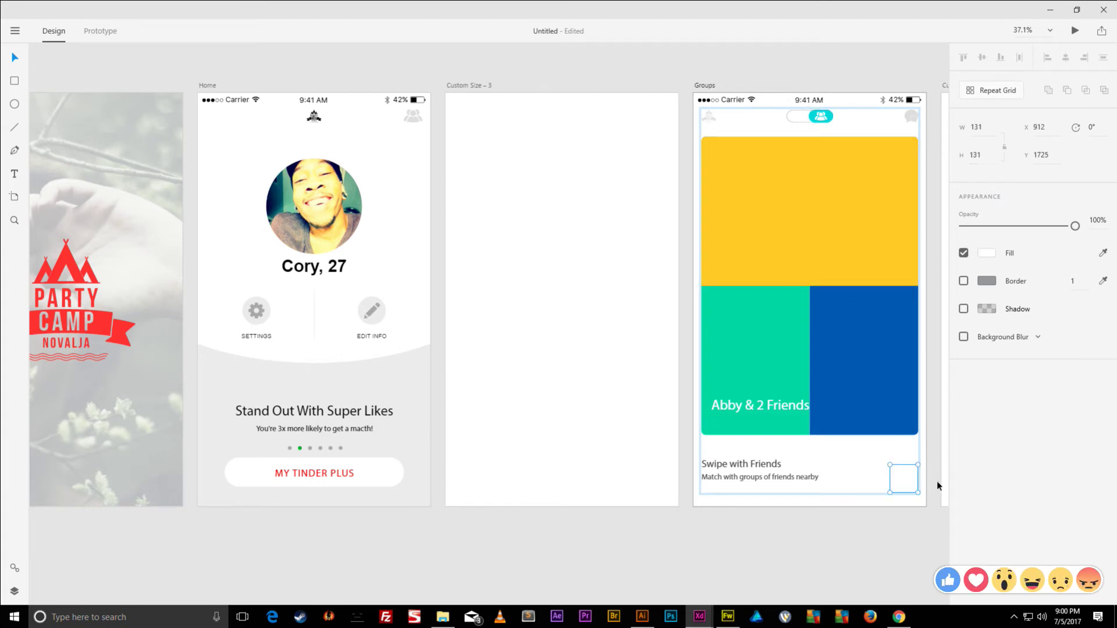
left_click(992, 258)
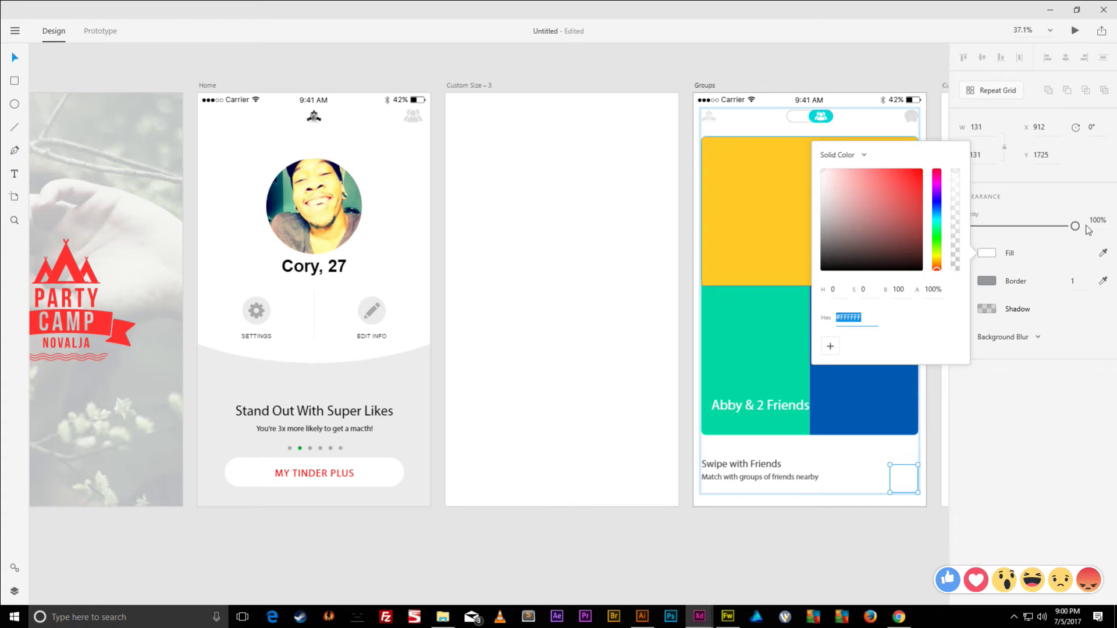
key("i")
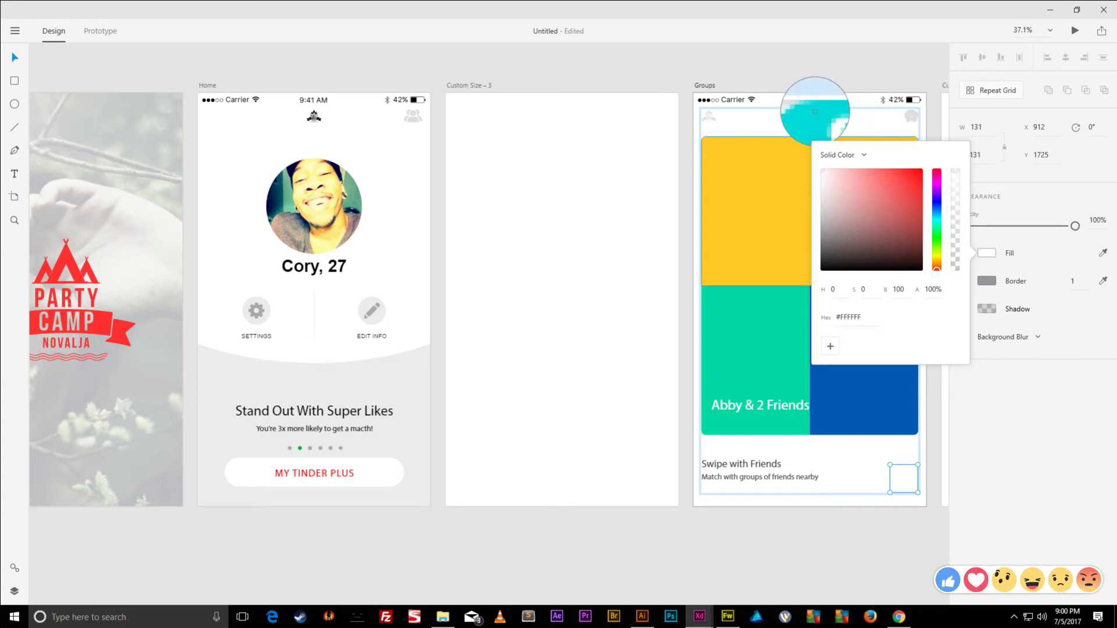
left_click(821, 116)
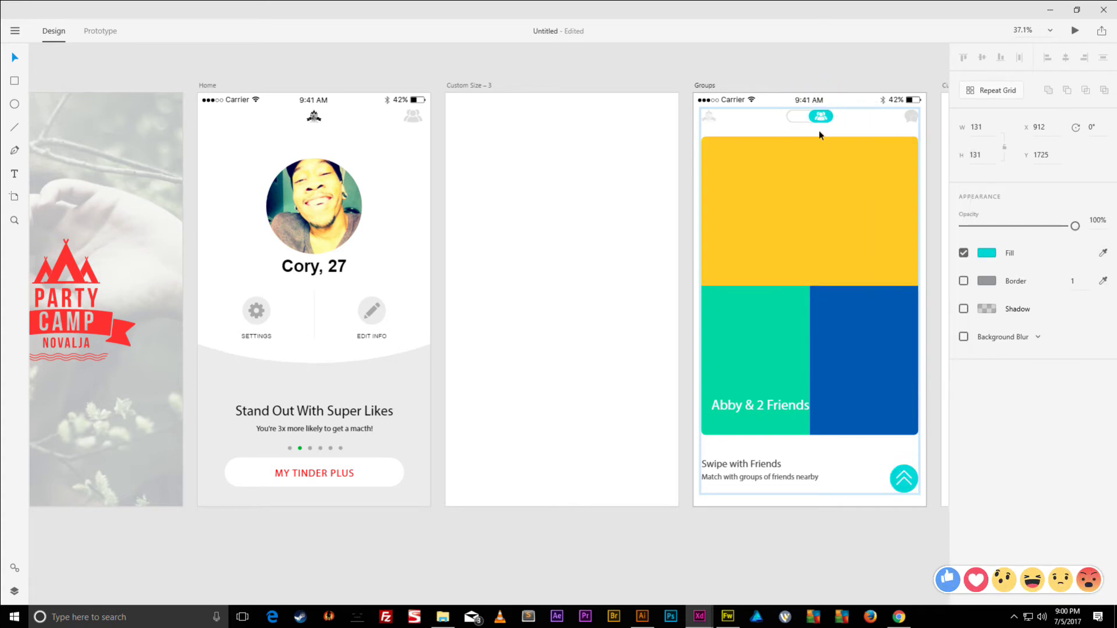
- Group the 'Match with groups of friends nearby' and 'Swipe with Friends' caption lines
left_click(785, 480)
left_click(765, 472, "shift")
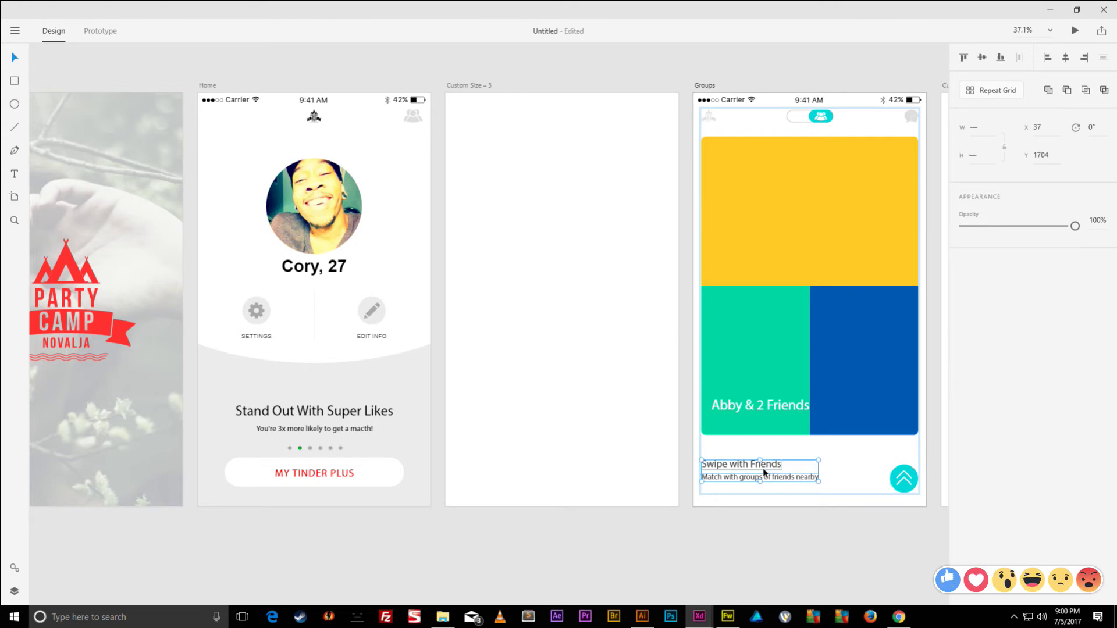
key("ctrl+g")
left_click(891, 476, "shift")
left_click(983, 58)
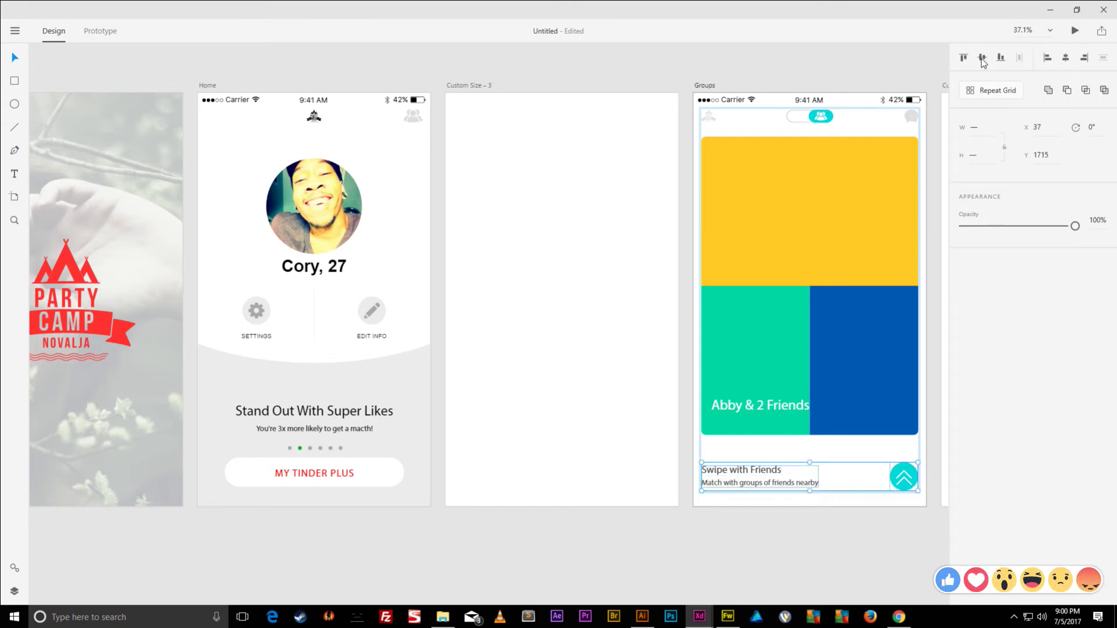
key("ctrl+z")
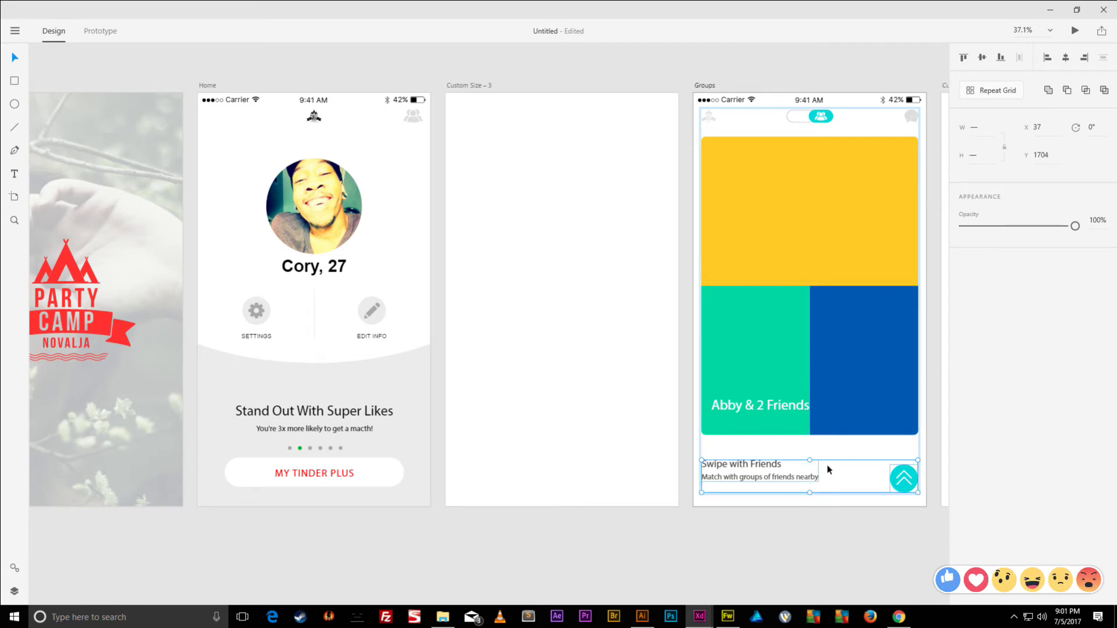
- Nudge the caption group down, centre it vertically on the teal circle, and recentre the card
left_click(898, 476, "shift")
key("Down")
key("Down")
key("Down")
key("Down")
key("Down")
key("Down")
key("Down")
key("Down")
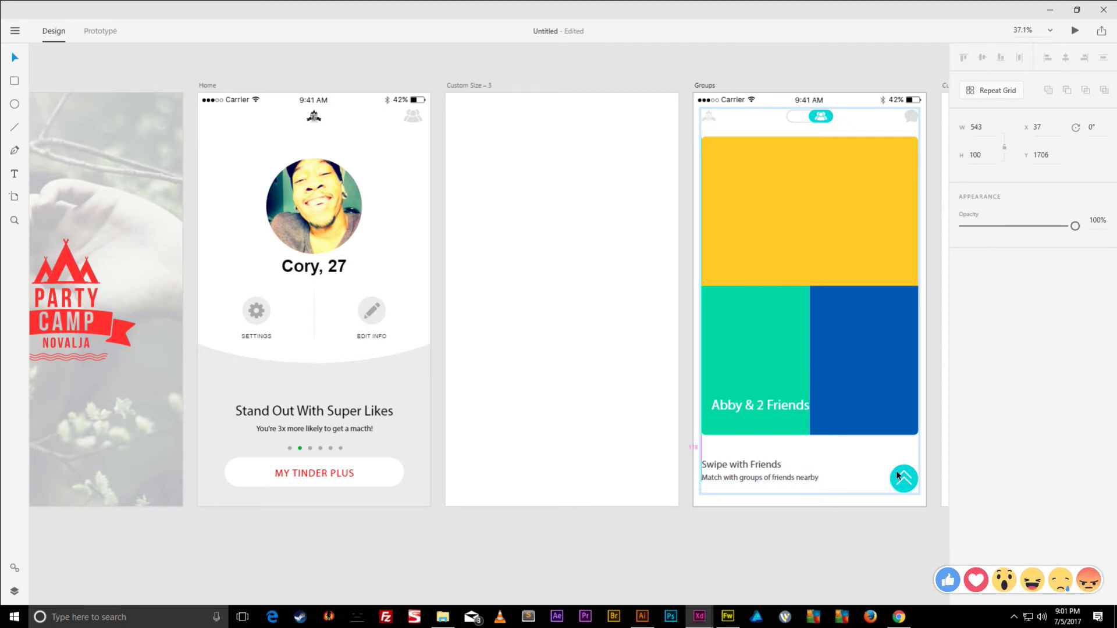
key("Down")
key("Down")
key("Down")
key("Down")
key("Down")
key("Down")
key("Down")
key("Down")
key("Down")
key("Down")
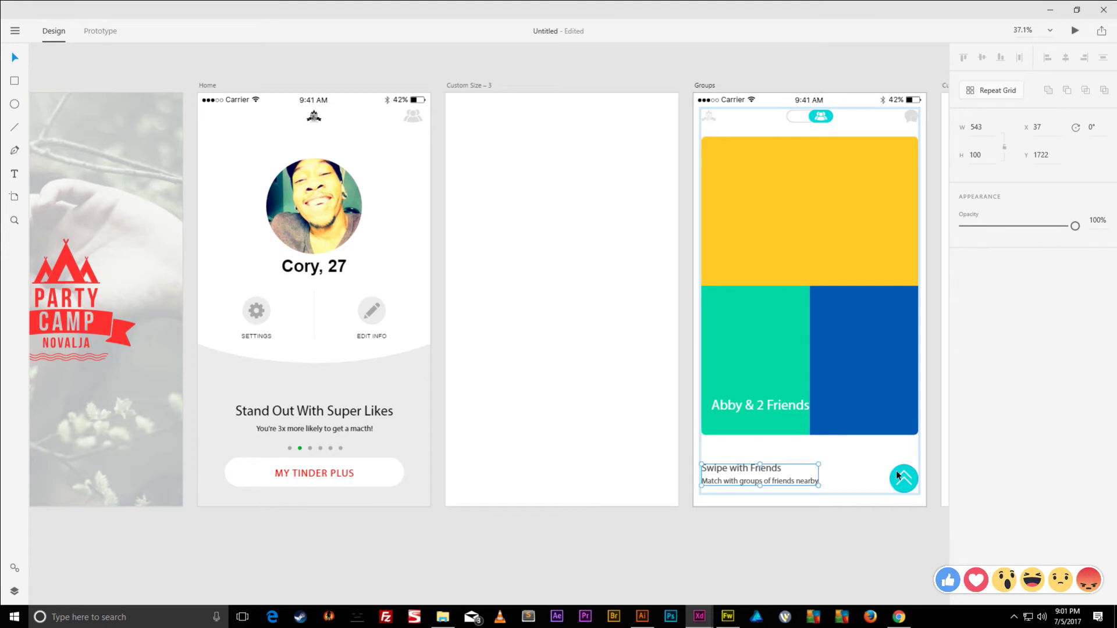
left_click(897, 476, "shift")
left_click(982, 57)
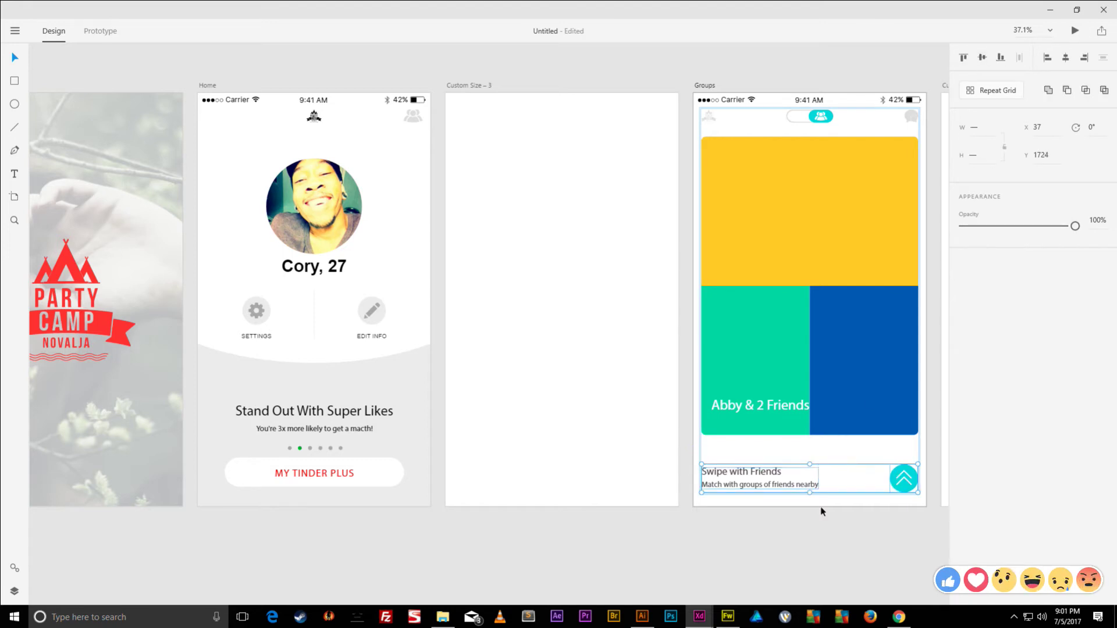
left_click(773, 474)
left_click_drag(773, 474, 790, 470)
double_click(780, 472)
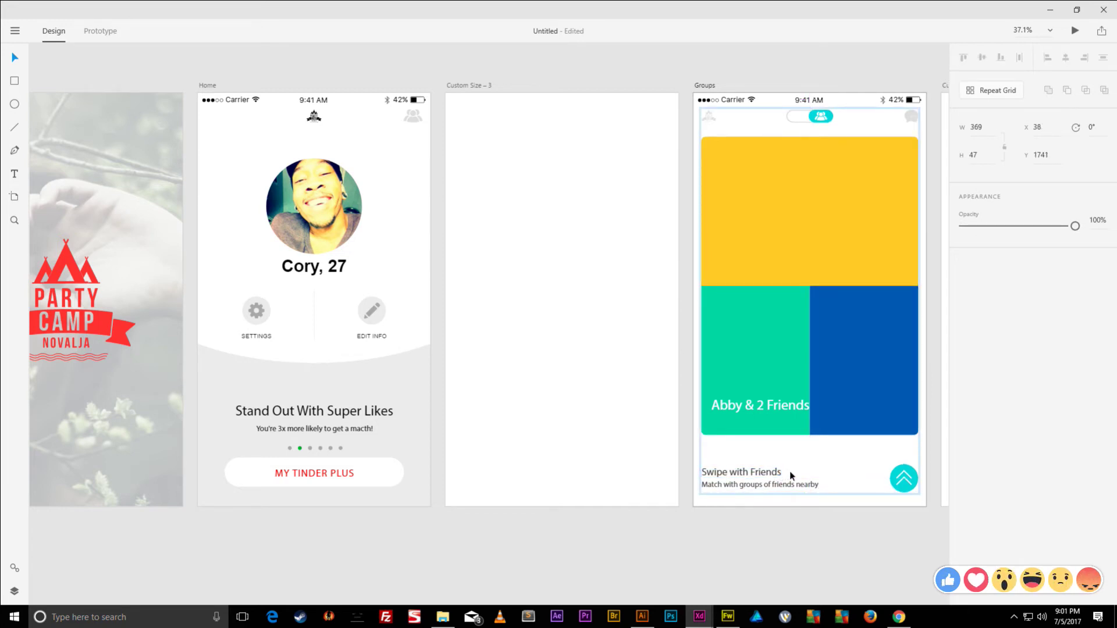
- Add a full stop after 'nearby' in the 'Match with groups of friends nearby' caption
left_click(809, 486)
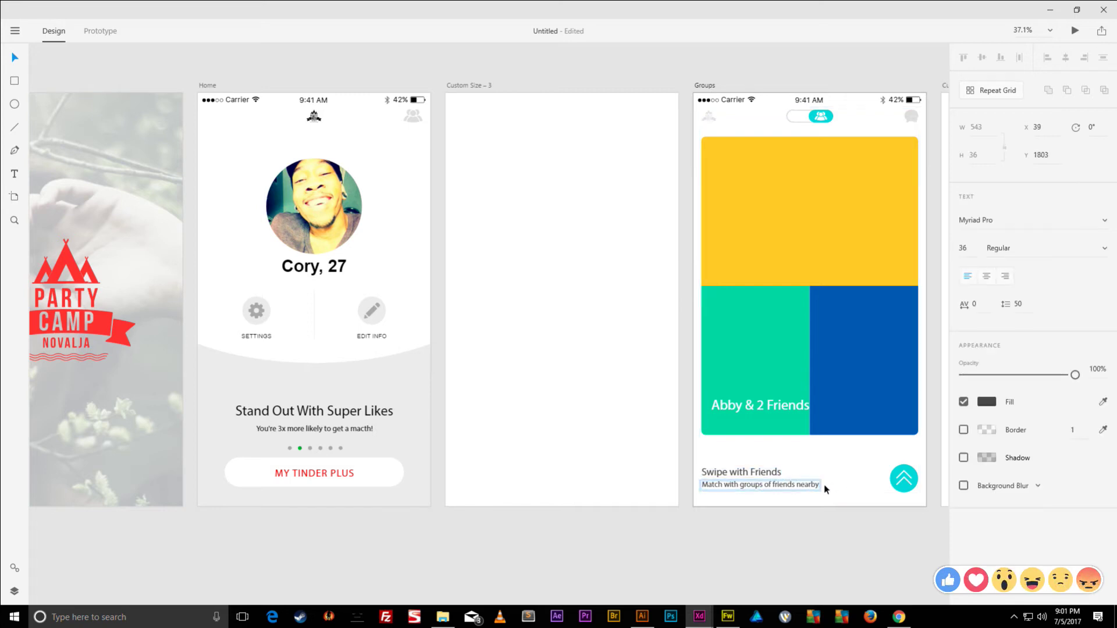
double_click(816, 489)
left_click(821, 486)
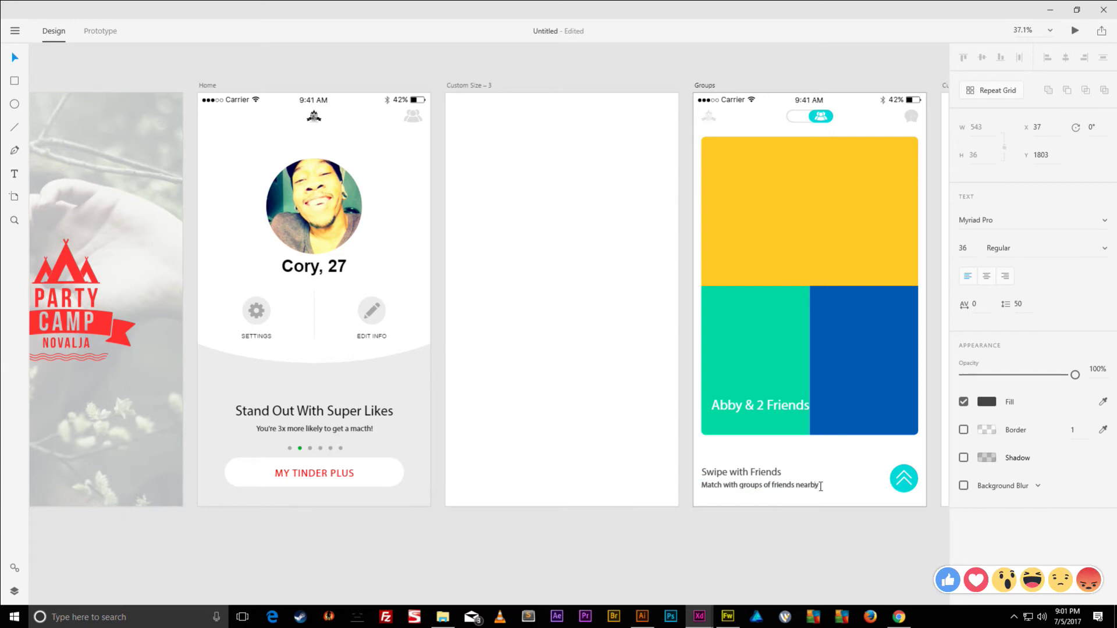
type(".")
key("Escape")
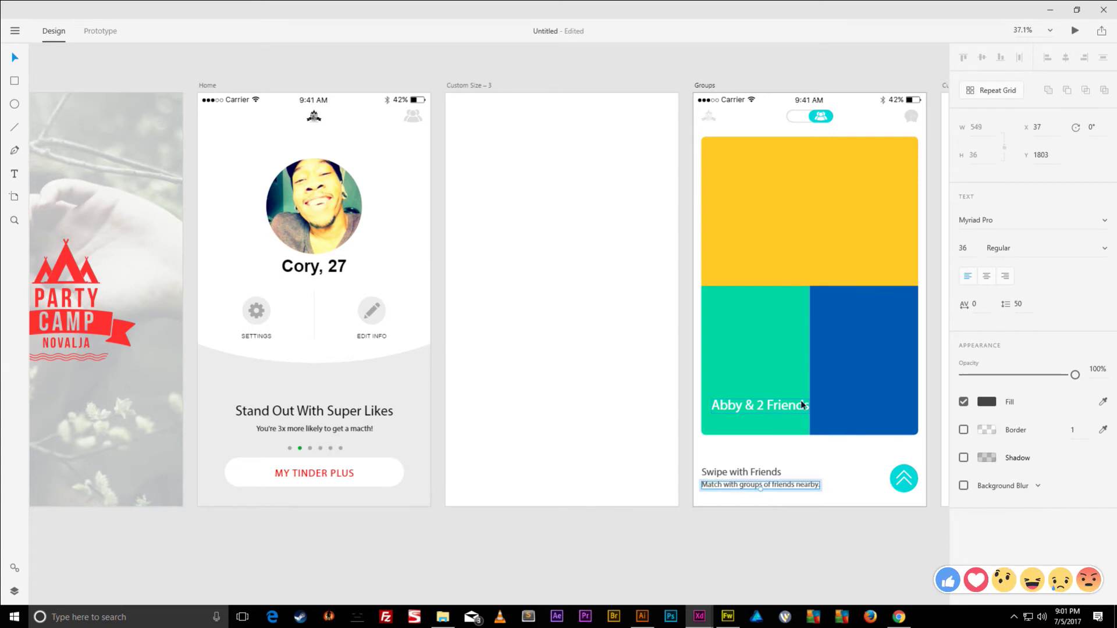
- Shift the 'Abby & 2 Friends' text down and left and raise its size to 81
left_click(784, 405)
key("shift+Down")
key("shift+Down")
key("shift+Down")
key("shift+Down")
key("shift+Down")
key("shift+Down")
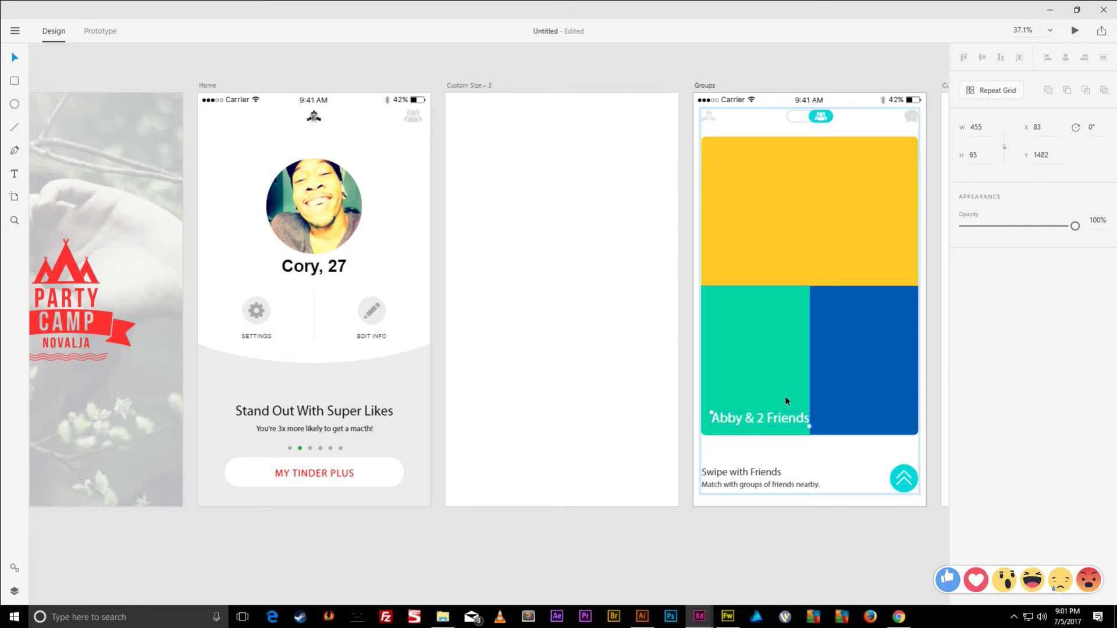
key("shift+Down")
key("shift+Left")
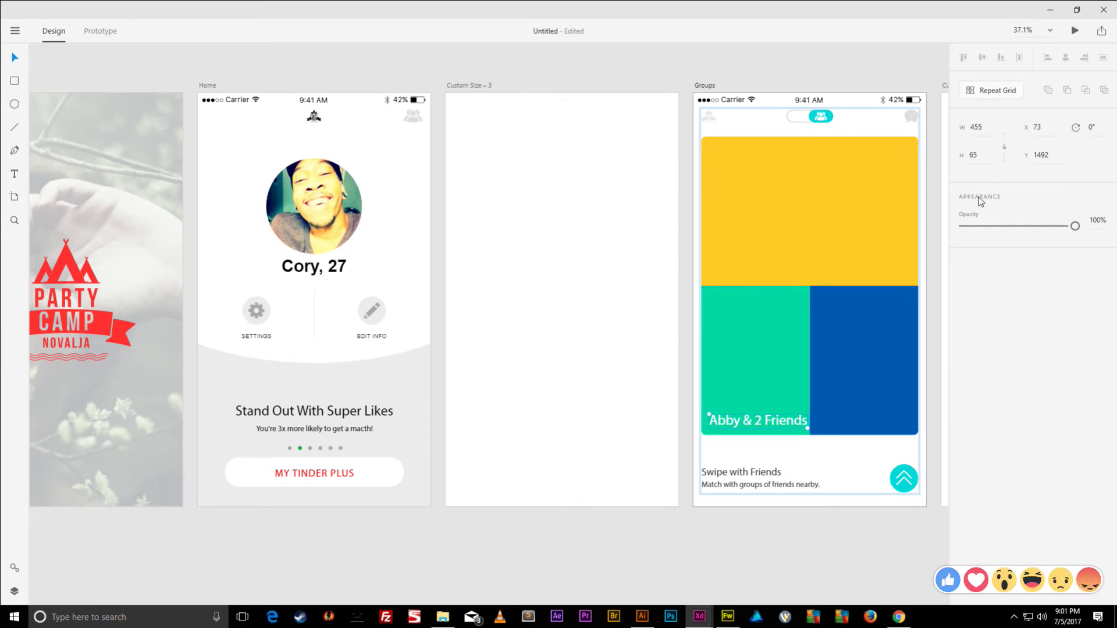
double_click(777, 423)
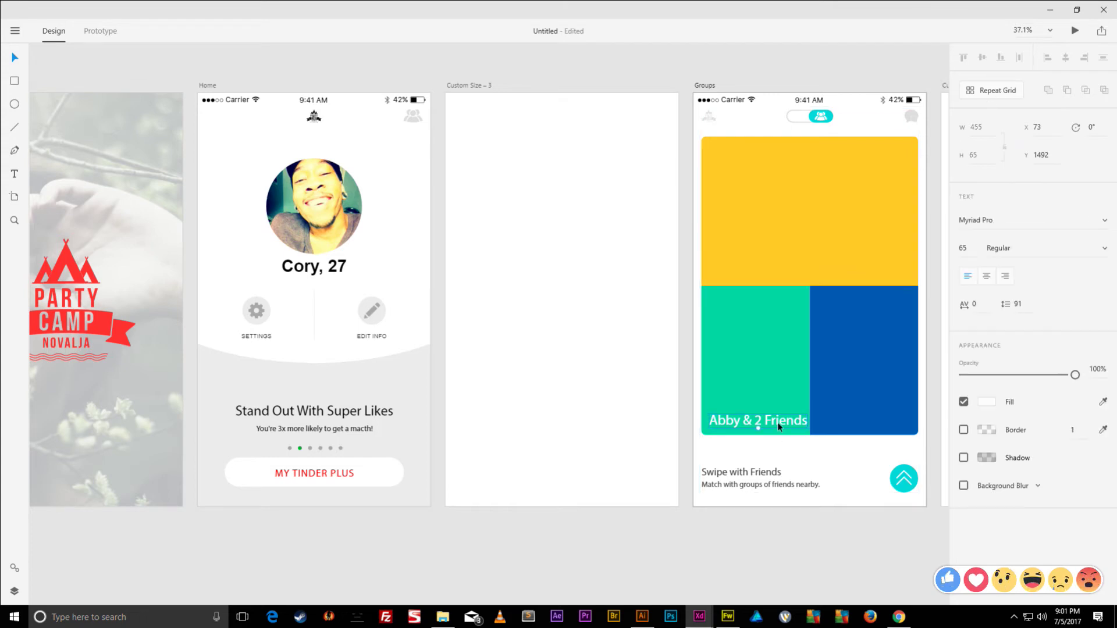
key("ctrl+a")
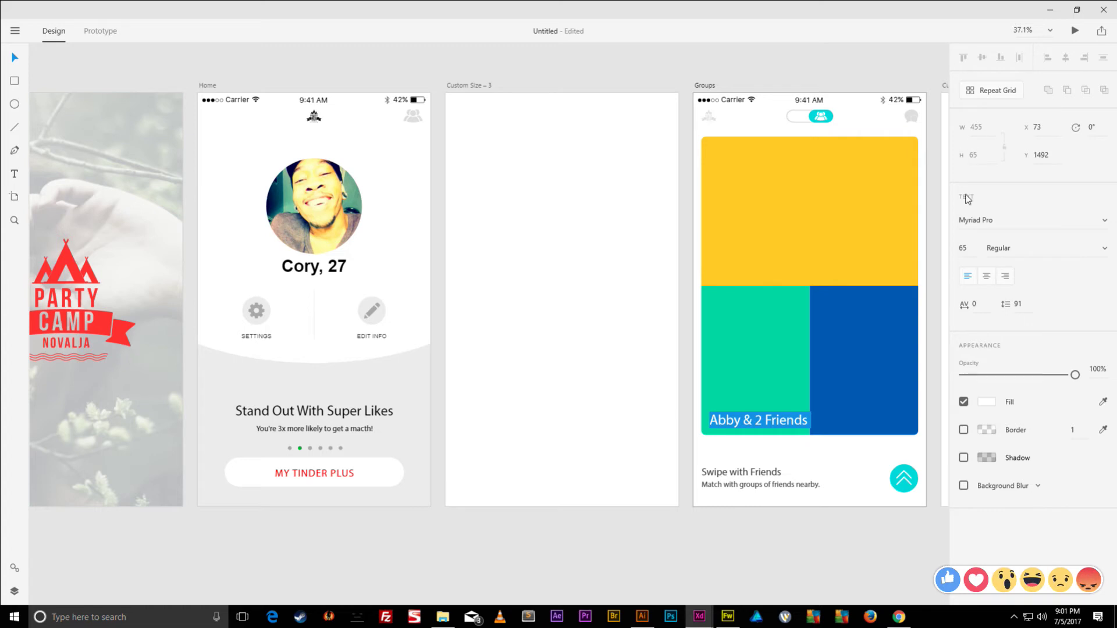
key("Up")
key("Up")
key("Up")
key("Up")
key("Up")
key("Up")
key("Up")
key("Up")
key("Up")
key("Up")
key("Up")
key("Up")
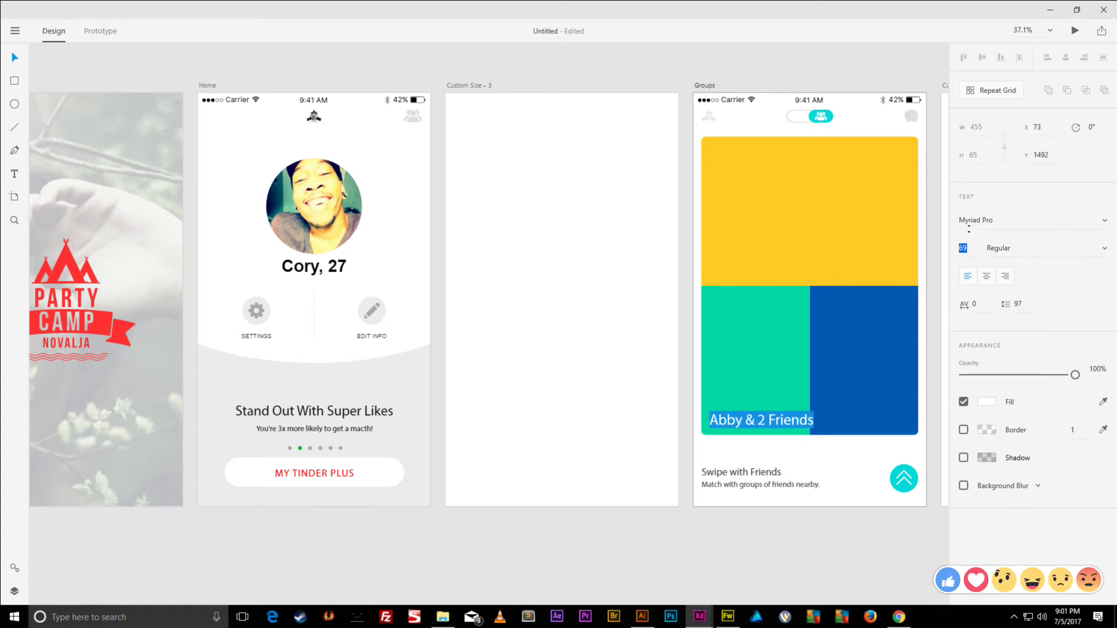
key("Up")
key("Up")
key("Up")
key("Up")
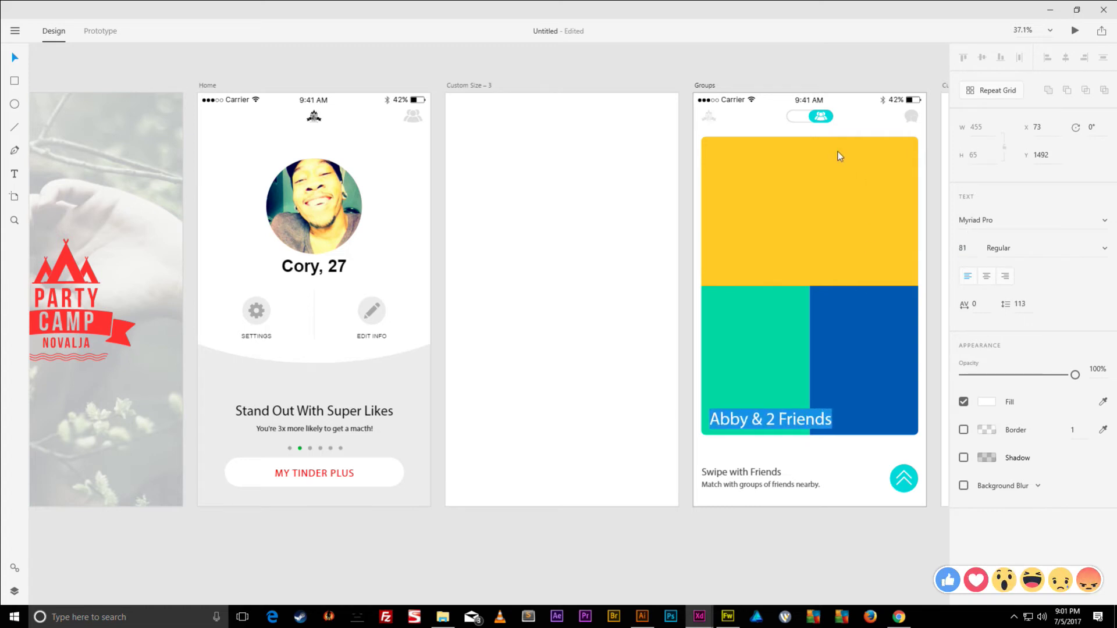
left_click(899, 617)
- Search Google Images for 'cute girl' in Chrome
left_click(872, 40)
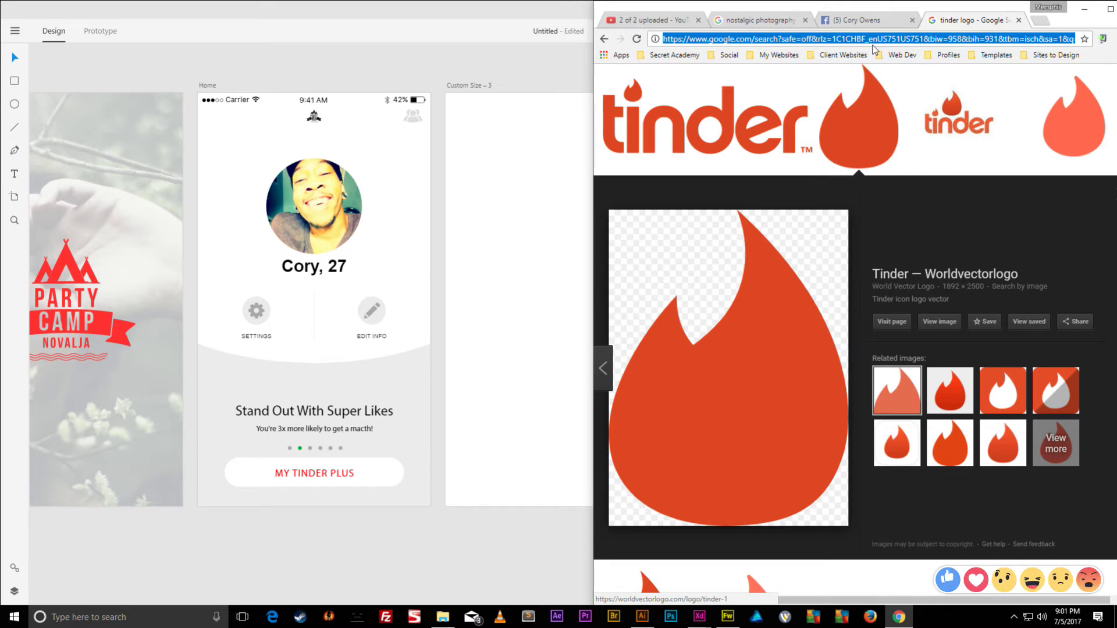
type("cute girl")
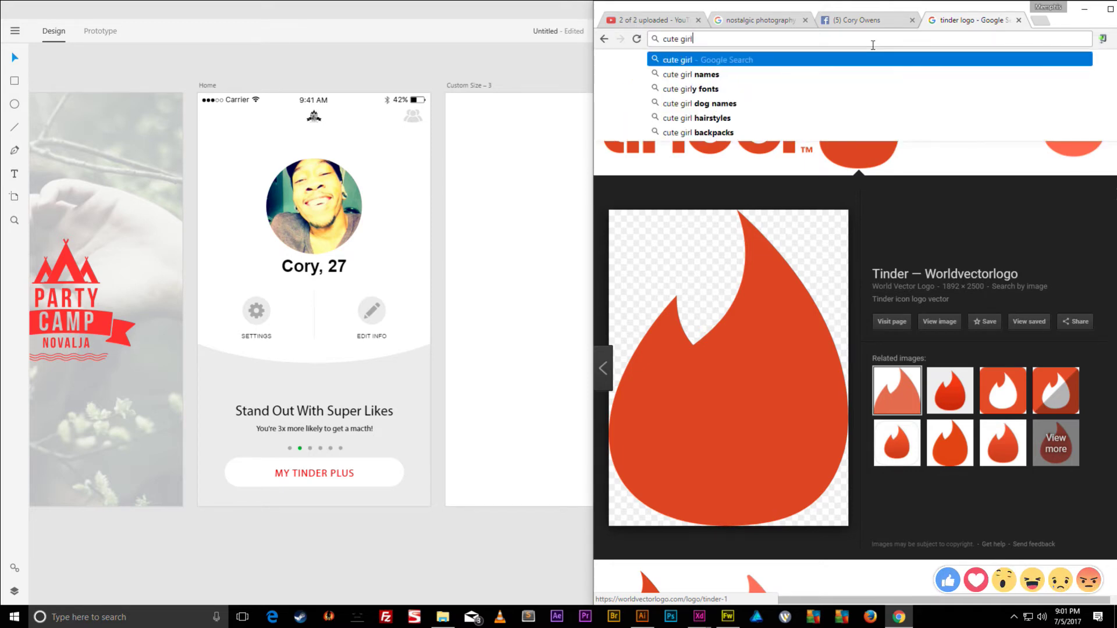
key("Return")
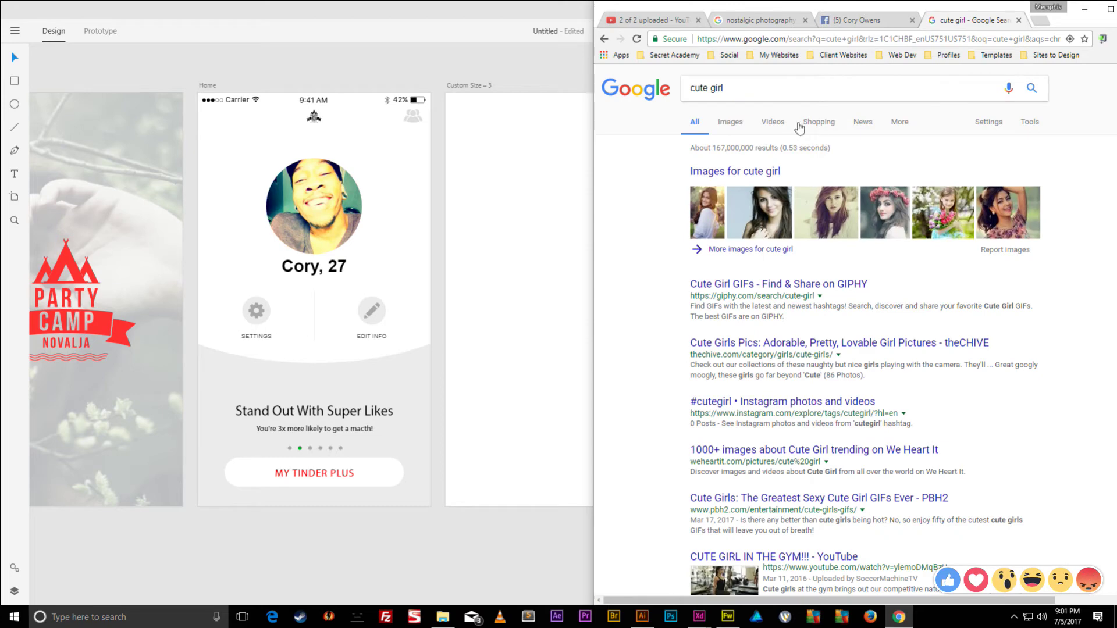
left_click(730, 121)
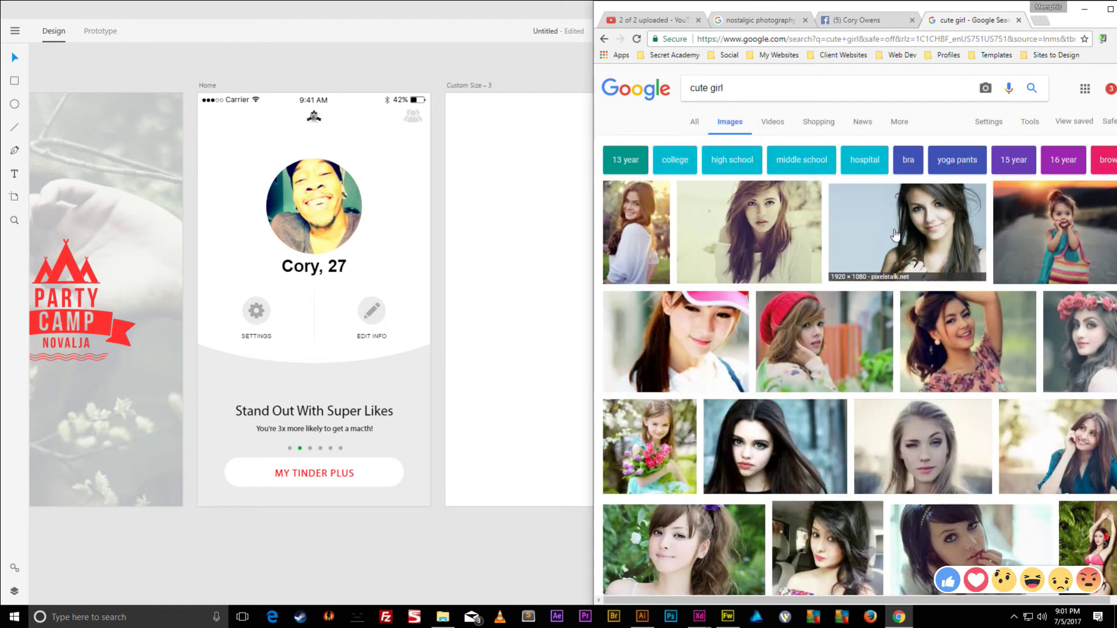
scroll(931, 232, "down", 2)
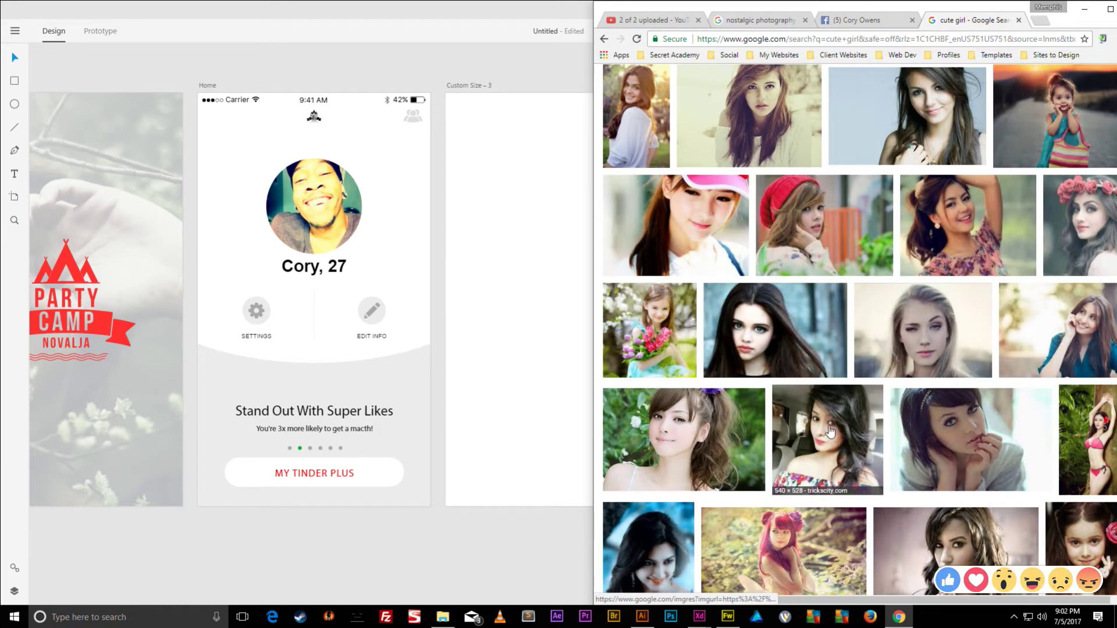
left_click(443, 617)
- Snap File Explorer to the left and open the Tinder App's Inspiration folder
left_click(185, 38)
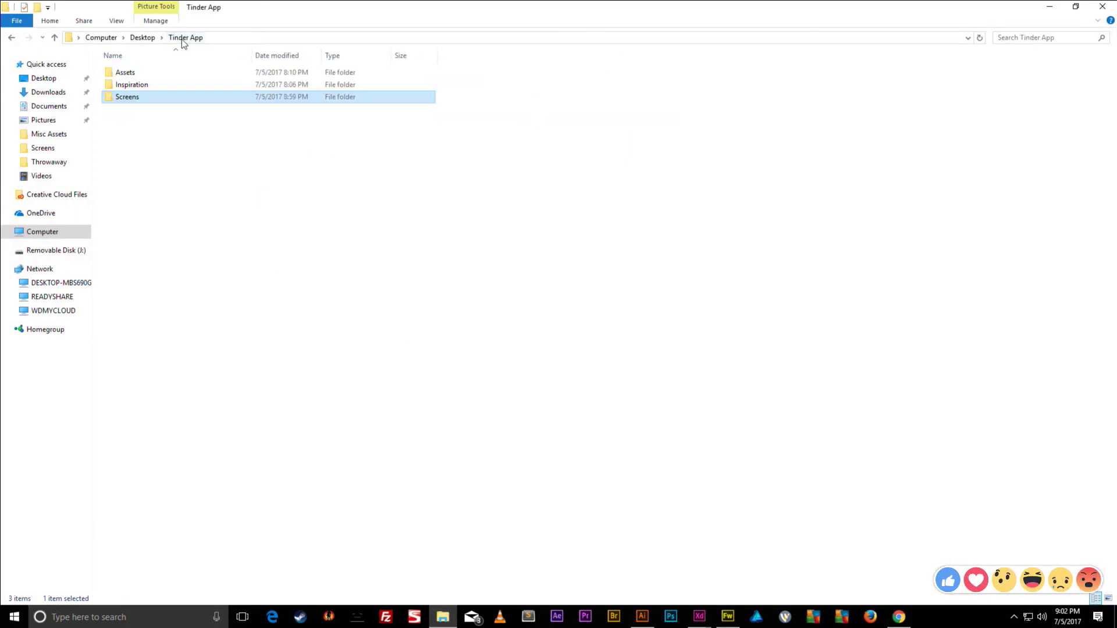
left_click_drag(243, 15, 0, 47)
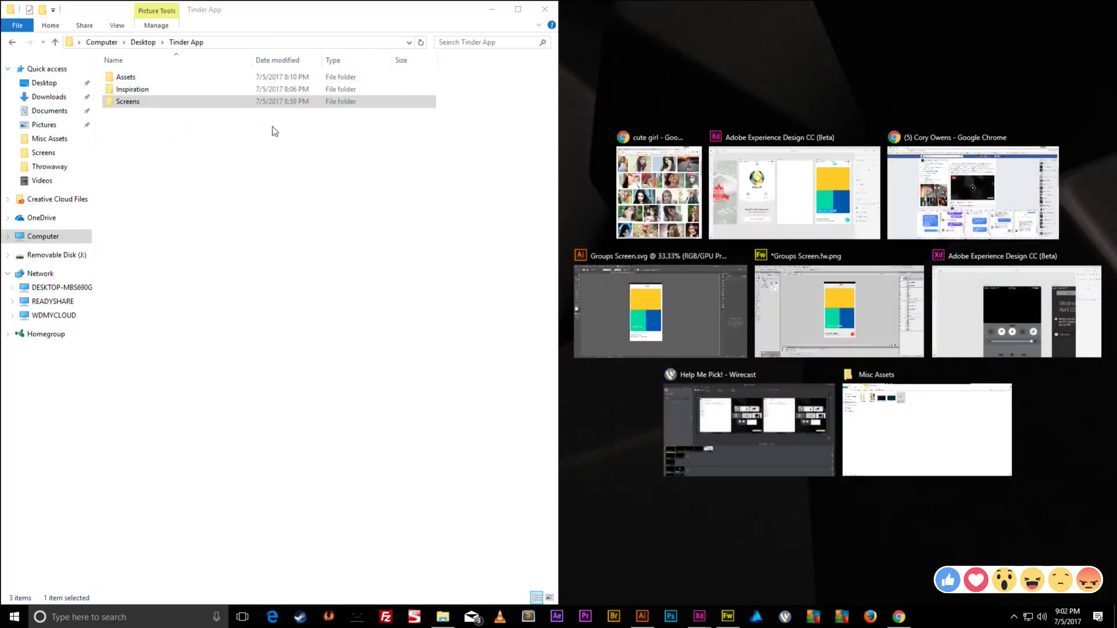
key("Escape")
double_click(165, 89)
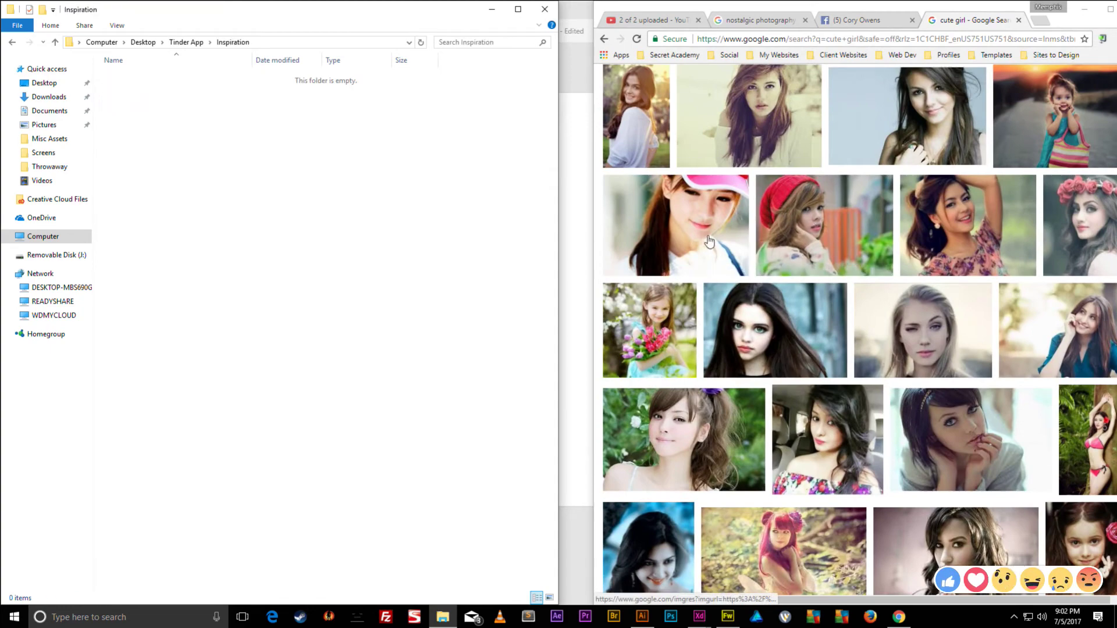
- Drag two image results into Inspiration, cancel the duplicate copy, and delete the small download
left_click_drag(923, 351, 253, 282)
left_click_drag(650, 103, 340, 275)
left_click(658, 411)
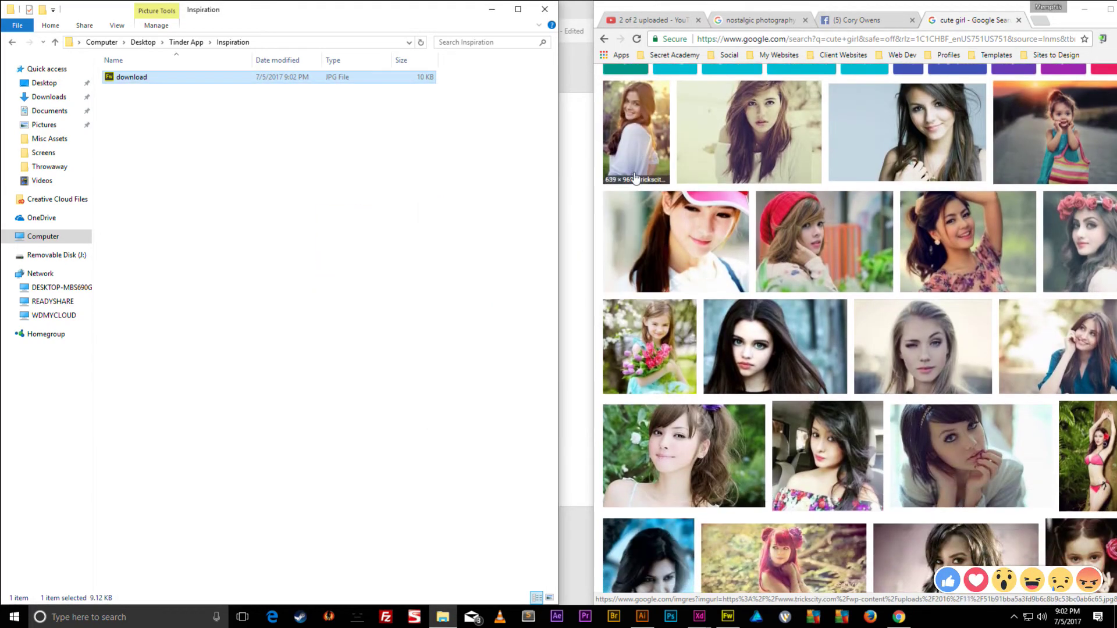
key("Delete")
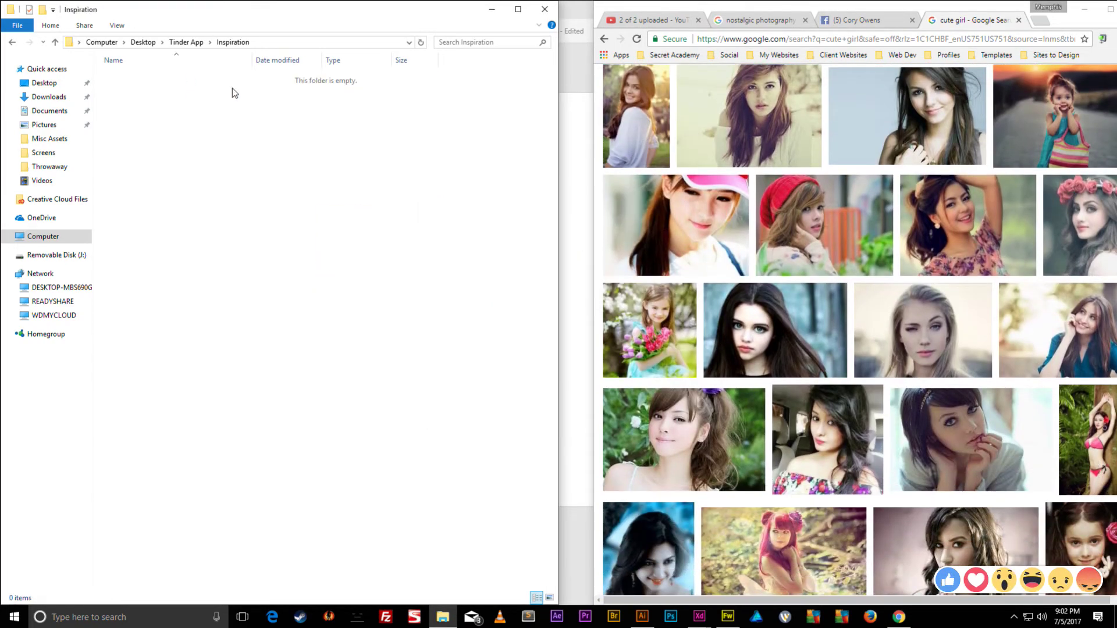
- Save the full-size car selfie from Google Images into Desktop > Tinder App > Inspiration as a JPG
left_click(827, 436)
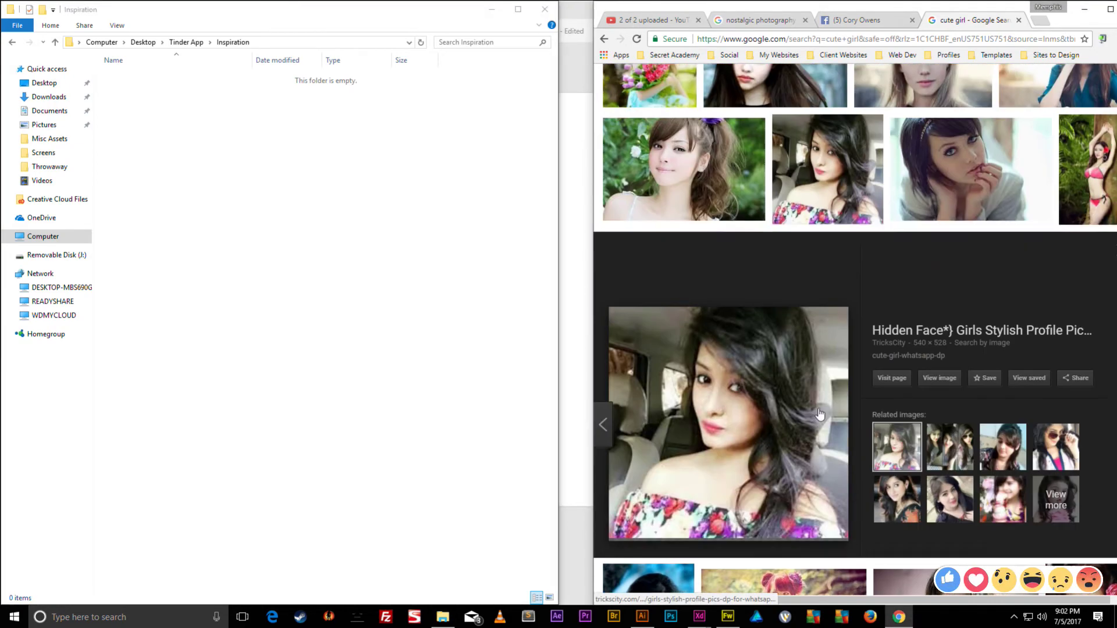
right_click(744, 309)
left_click(771, 410)
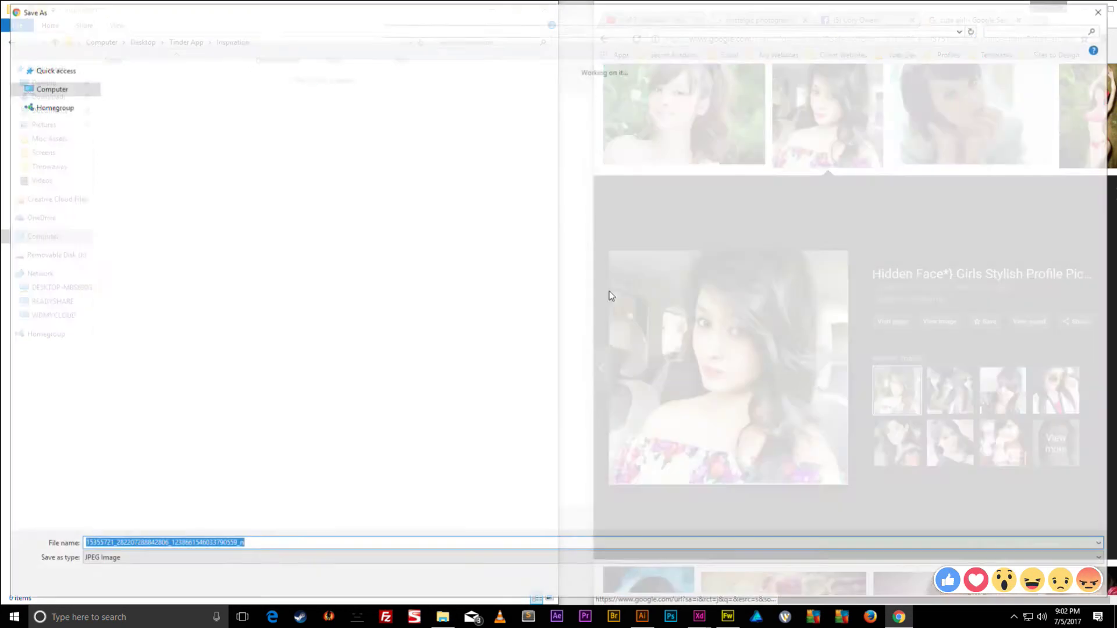
left_click(98, 28)
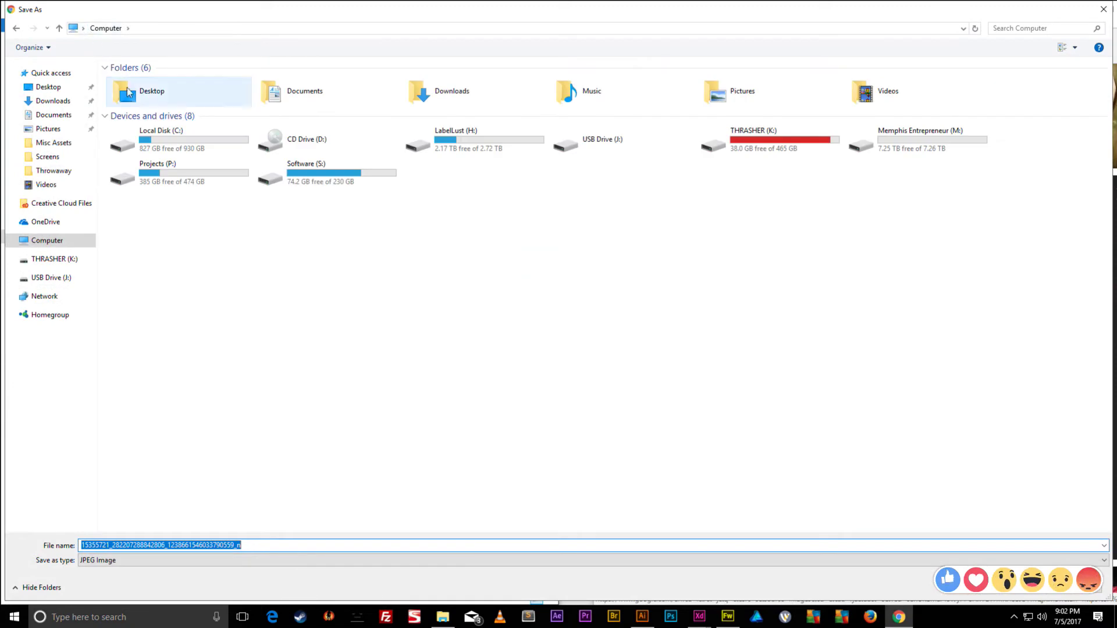
double_click(131, 90)
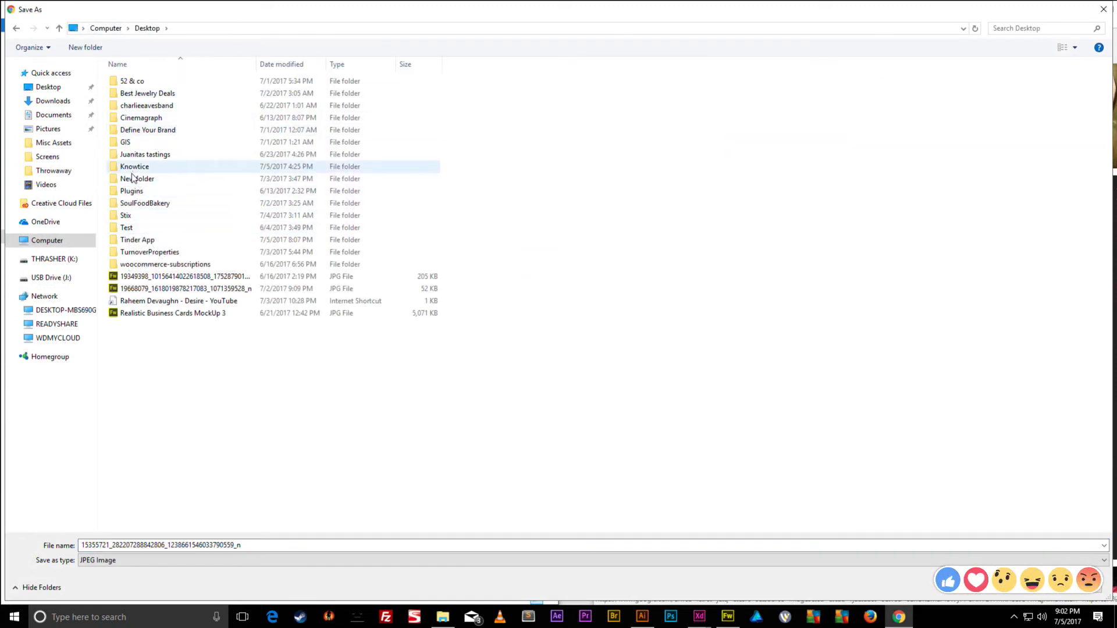
double_click(138, 239)
double_click(145, 105)
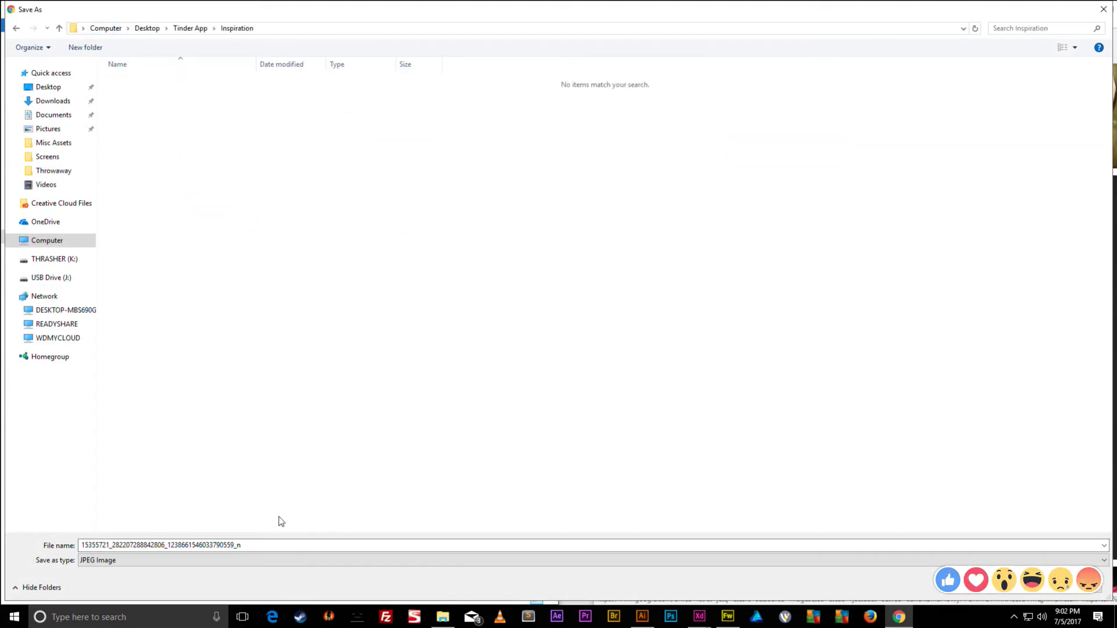
key("Return")
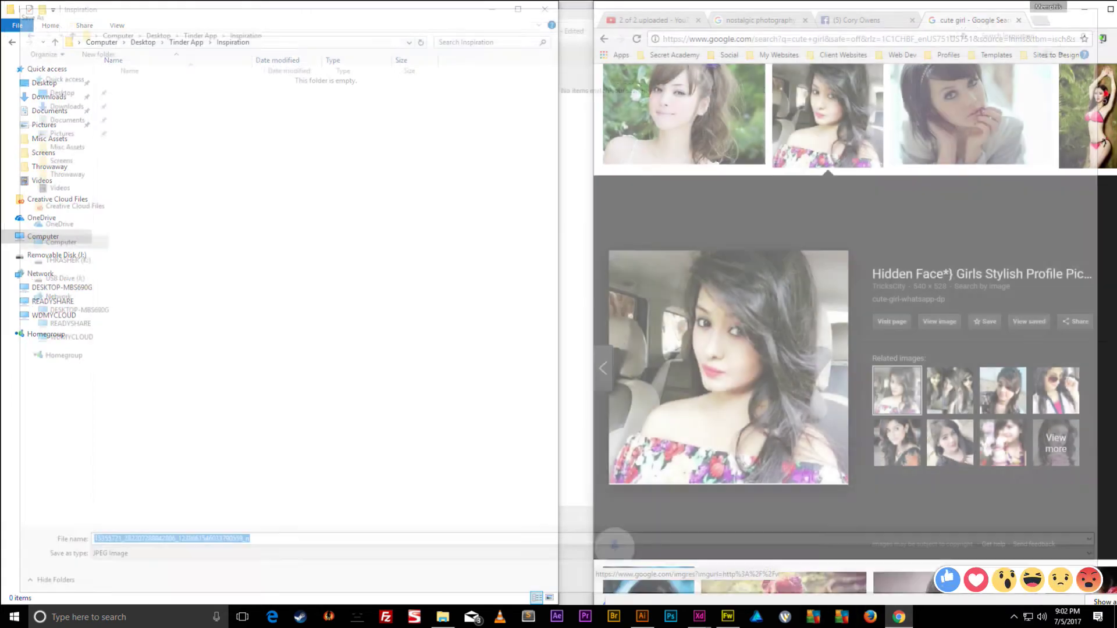
scroll(860, 283, "down", 7)
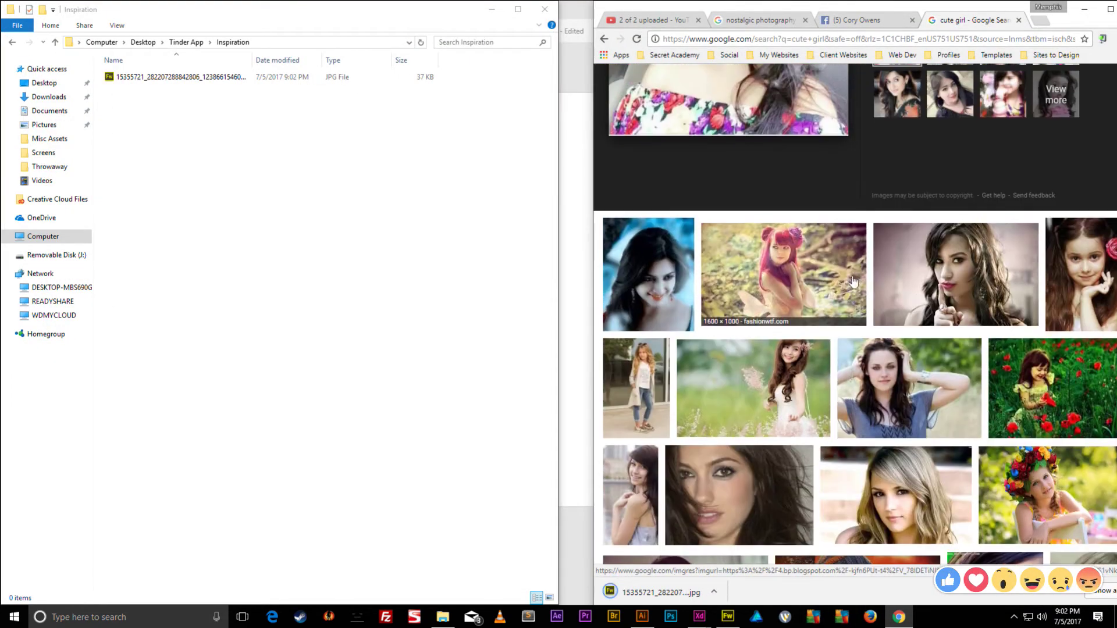
scroll(814, 262, "down", 4)
scroll(740, 208, "down", 2)
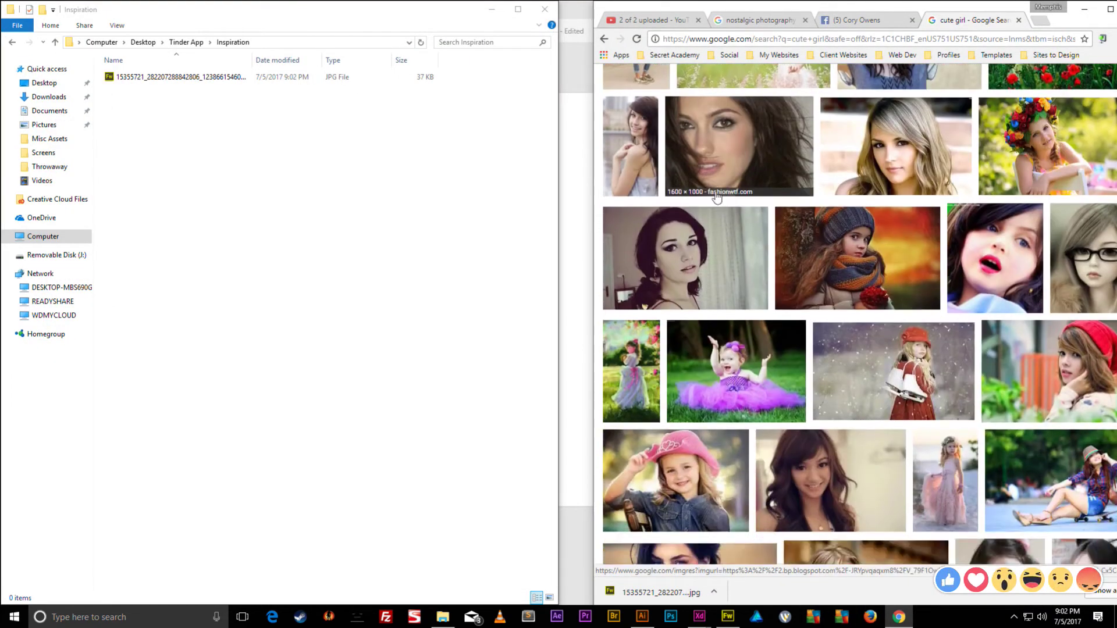
scroll(740, 204, "down", 2)
scroll(728, 250, "down", 5)
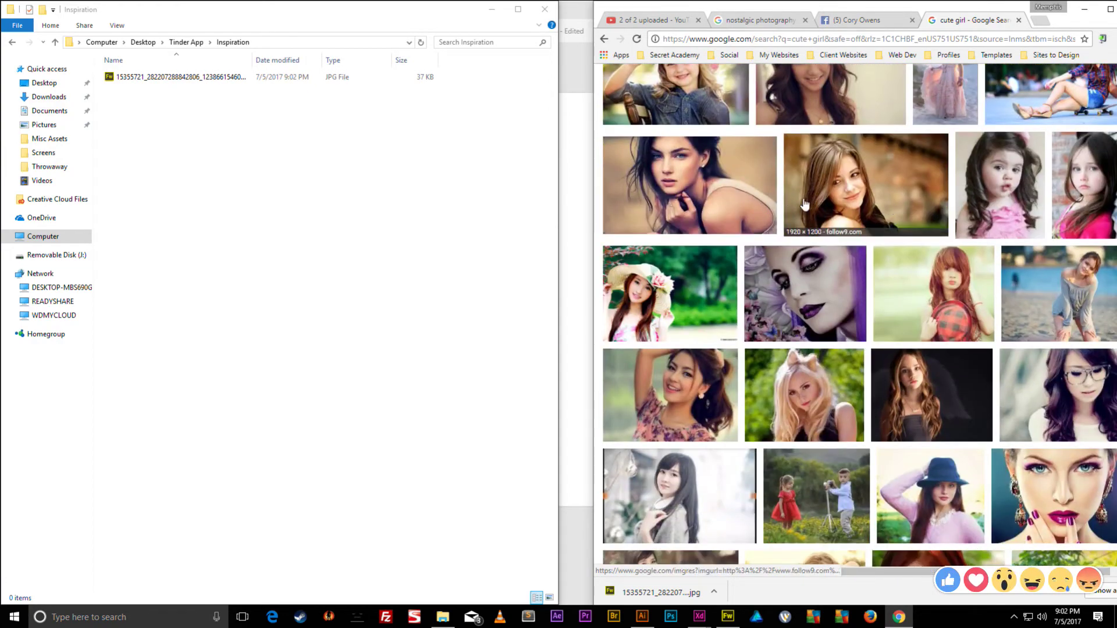
scroll(815, 233, "down", 3)
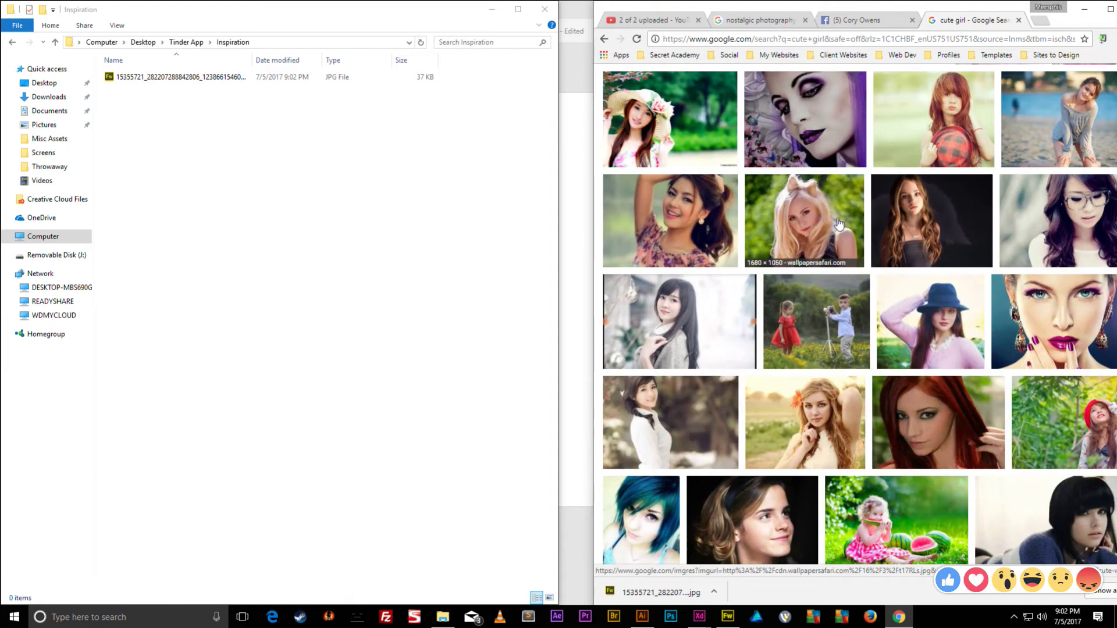
- Save the blue-hat photo from its preview as images.jpg
left_click(931, 323)
right_click(756, 331)
left_click(775, 241)
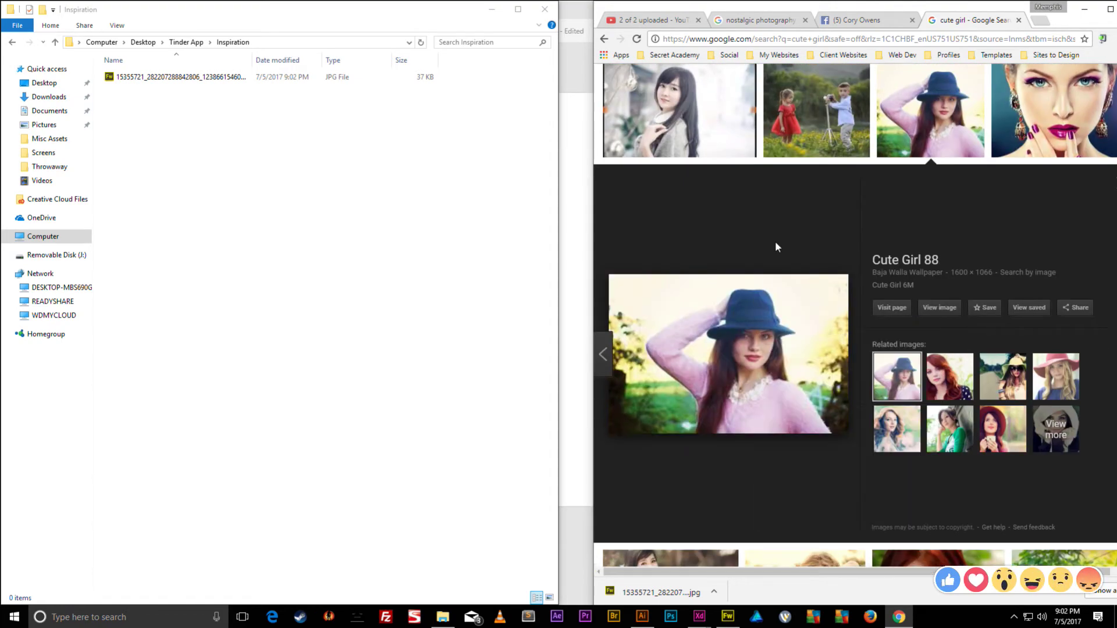
right_click(737, 361)
left_click(780, 468)
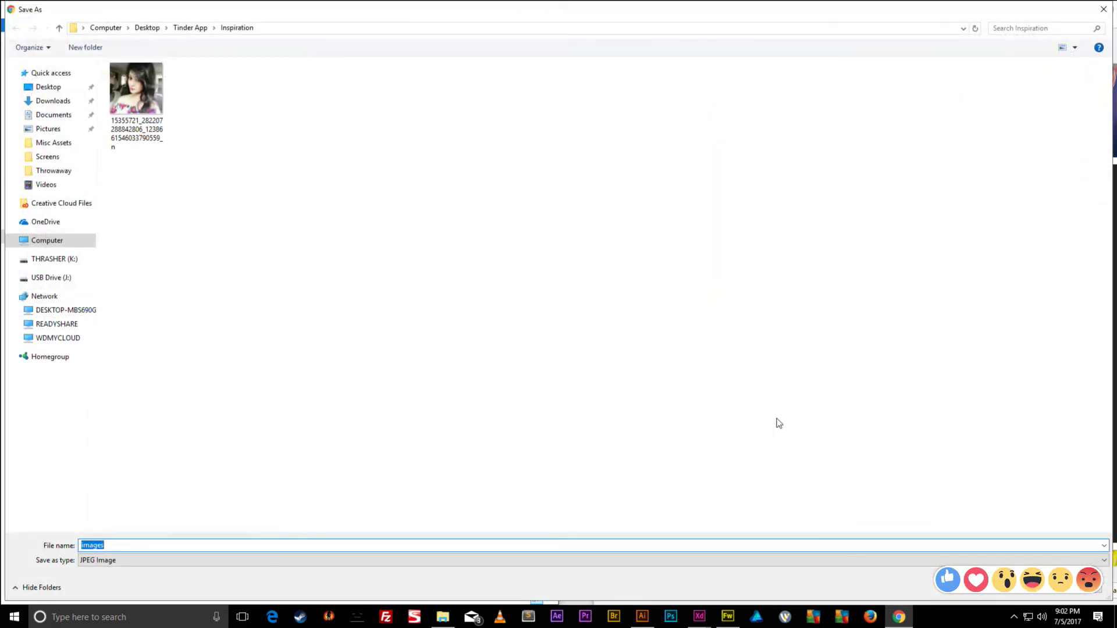
left_click(1016, 588)
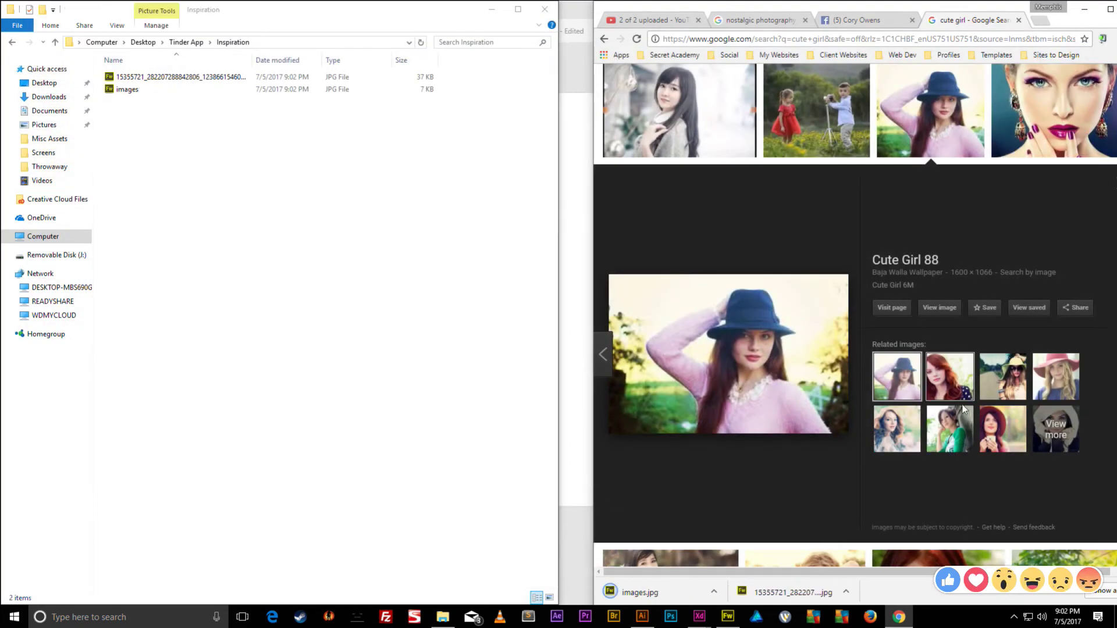
- Save the blonde pink-hat related photo into the Inspiration folder
left_click(911, 431)
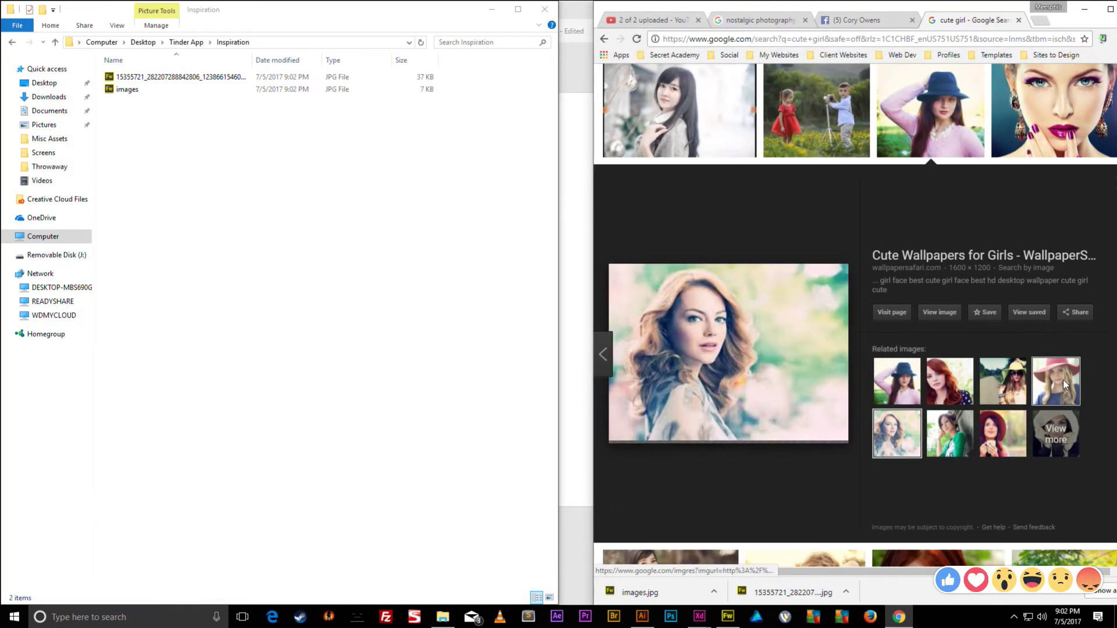
left_click(1066, 385)
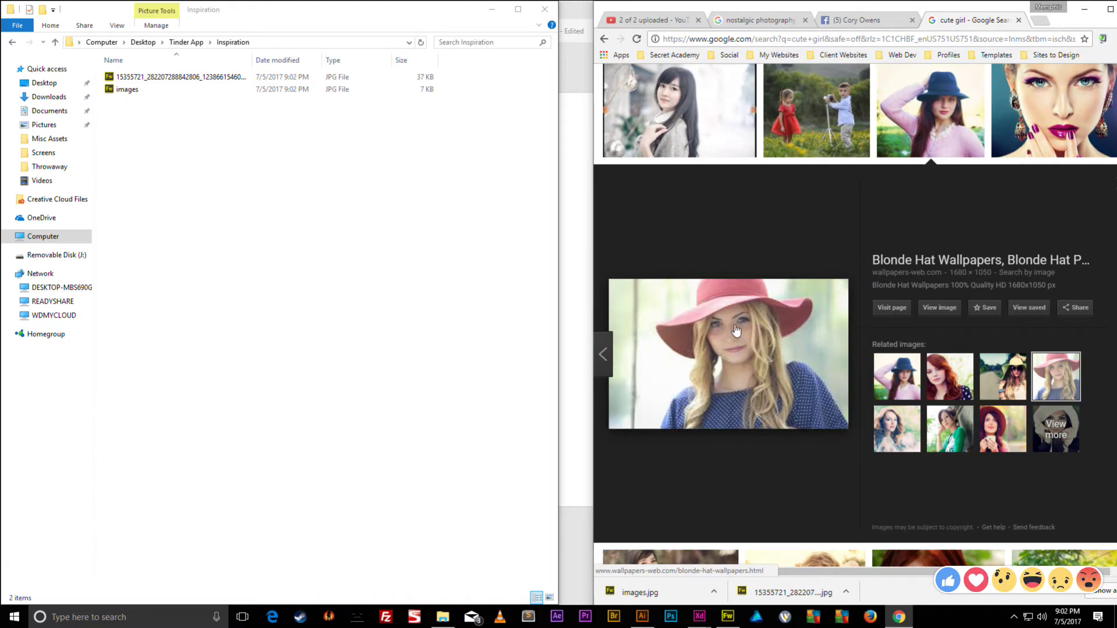
right_click(736, 330)
left_click(774, 443)
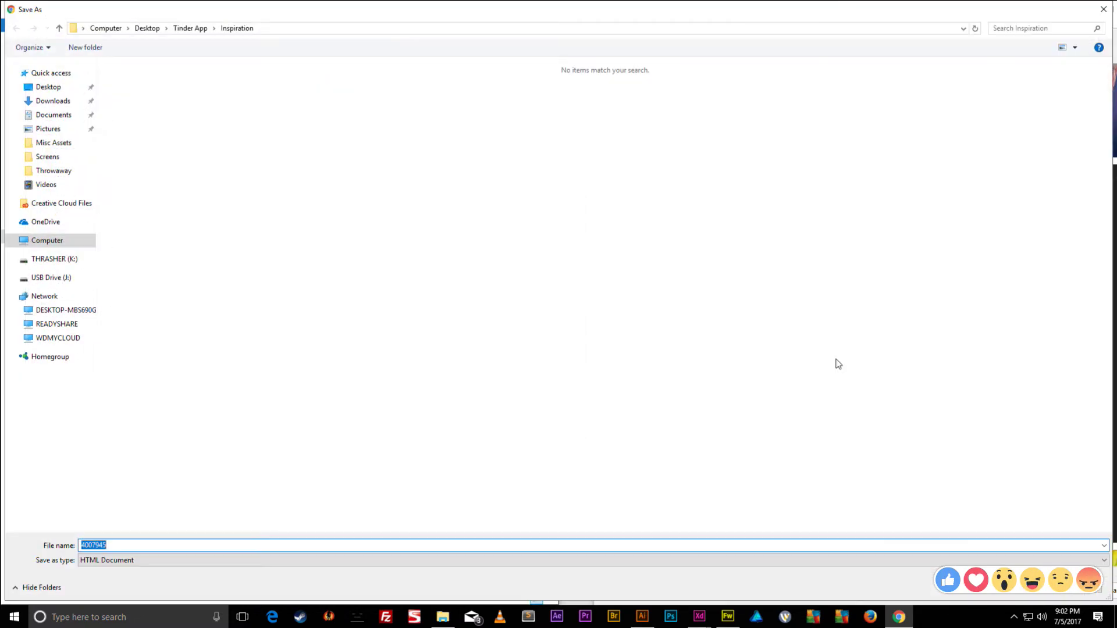
left_click(1023, 595)
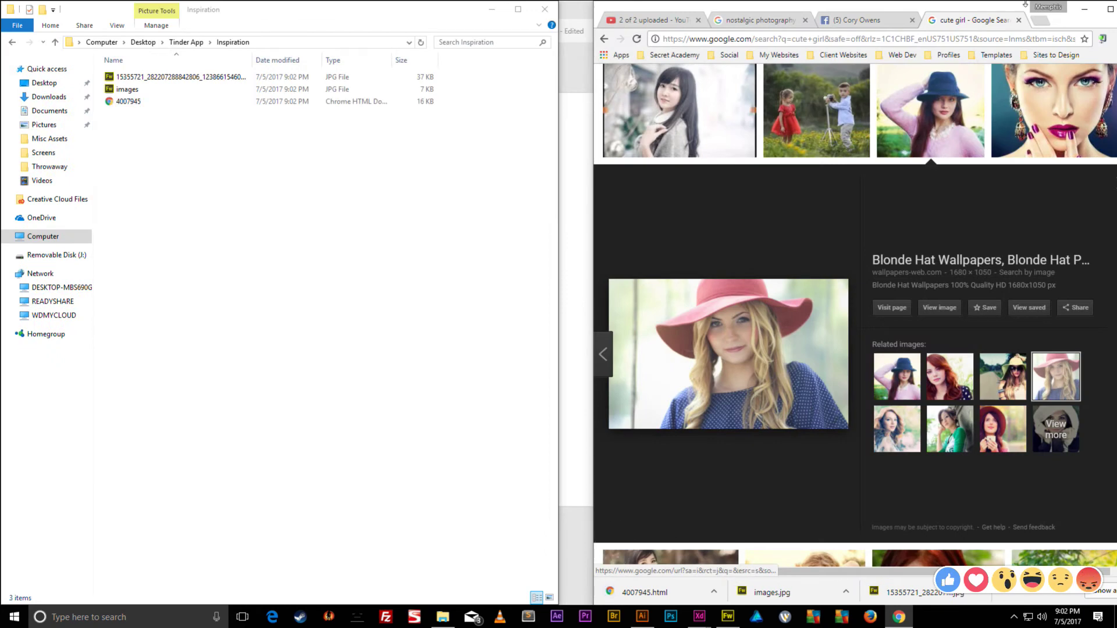
- Maximise the Inspiration folder window and delete the 4007945 HTML file
left_click(1085, 9)
left_click_drag(429, 29, 524, 2)
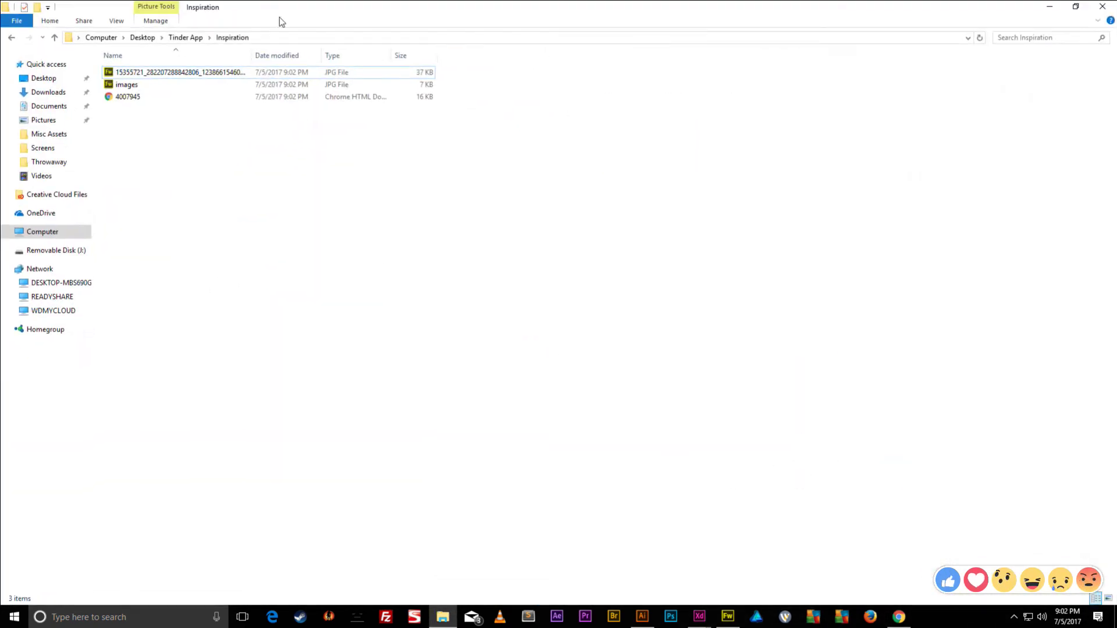
left_click(123, 98)
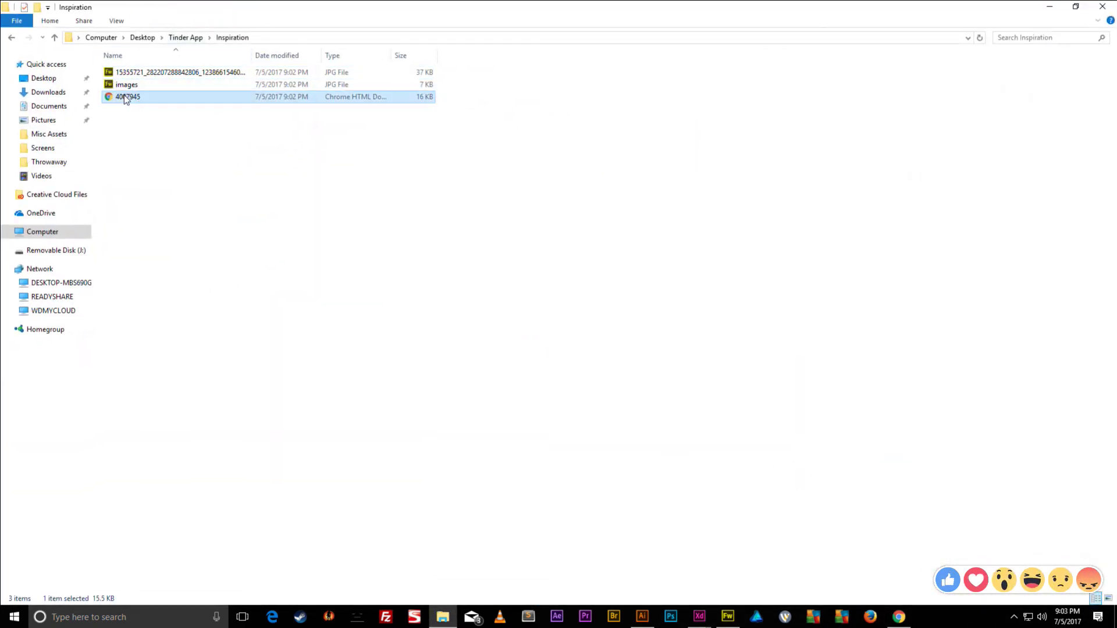
key("Delete")
- Save the blonde-hat preview image as 4007945.jpg using the All Files type
left_click(1050, 7)
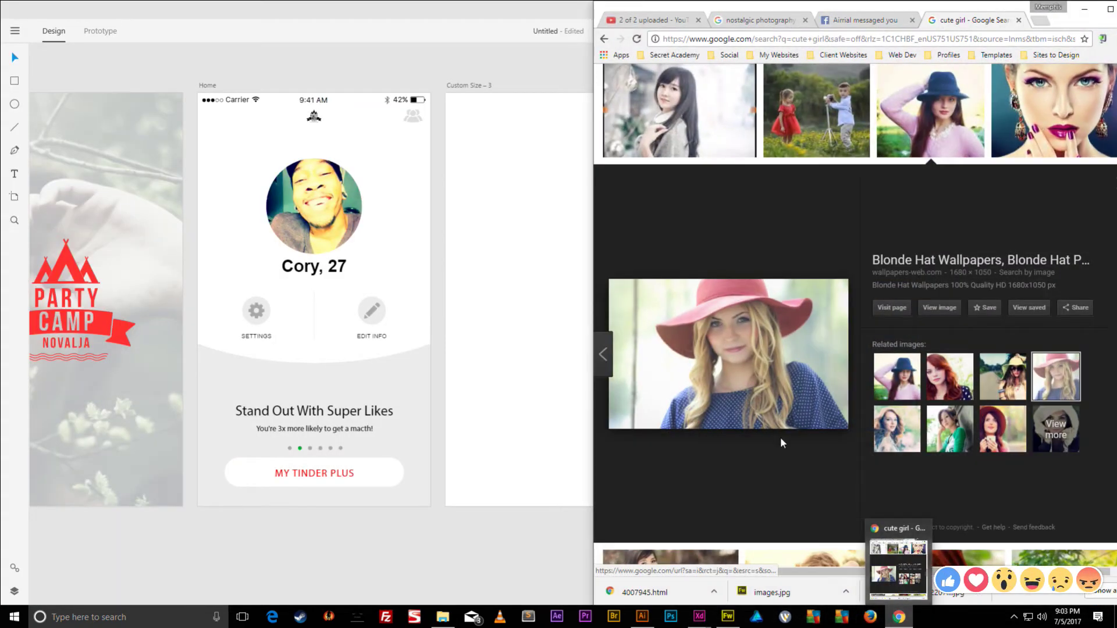
right_click(757, 323)
left_click(801, 424)
left_click(176, 557)
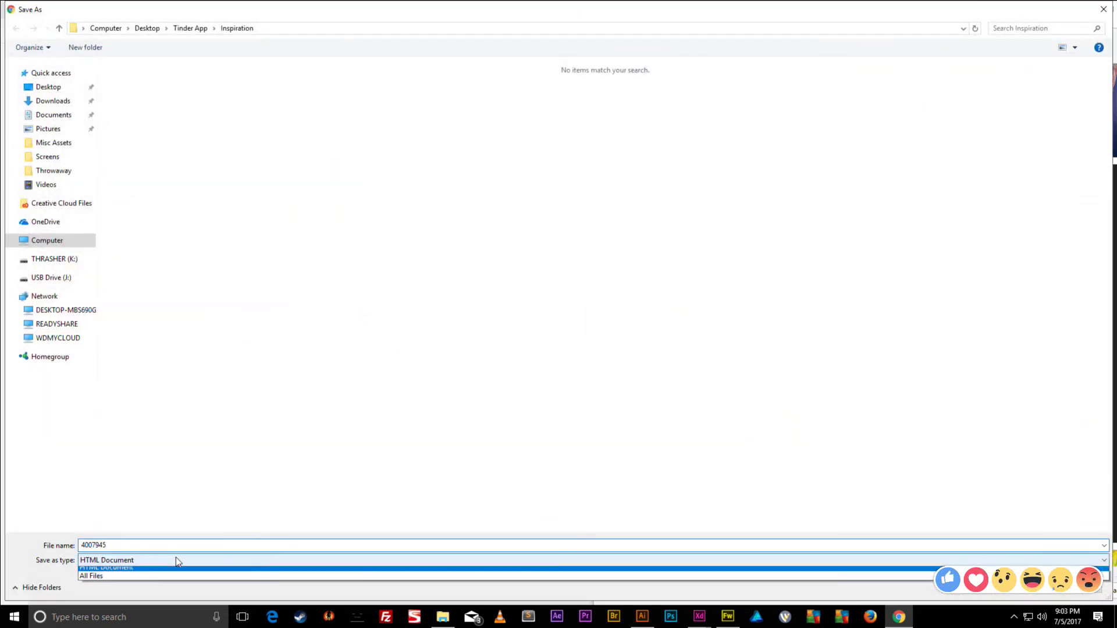
left_click(127, 583)
left_click(143, 546)
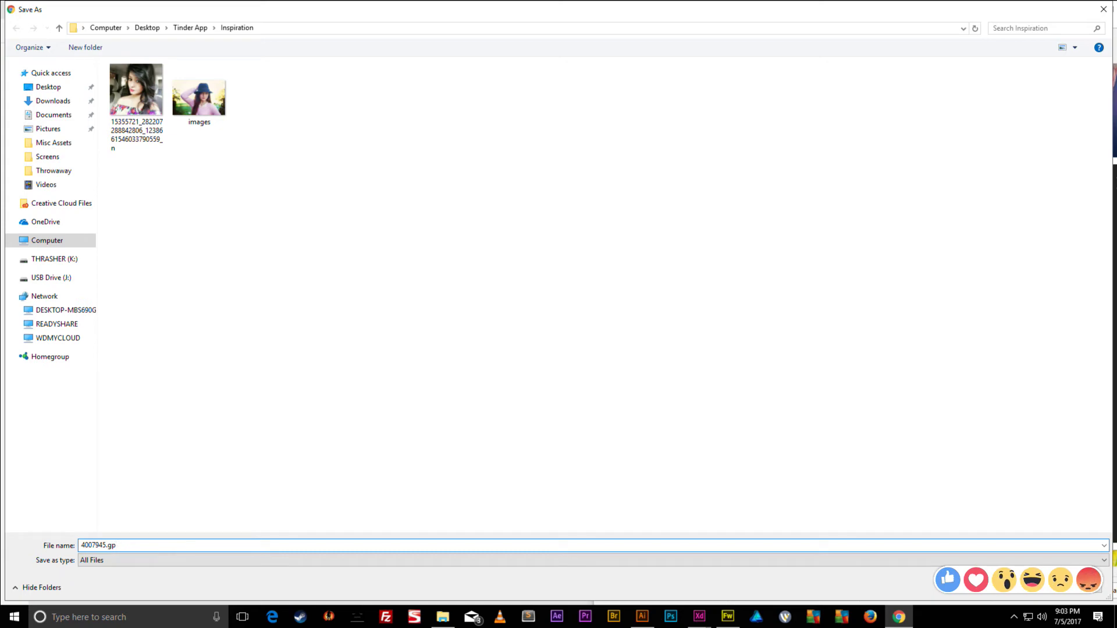
type(".jpg")
key("Return")
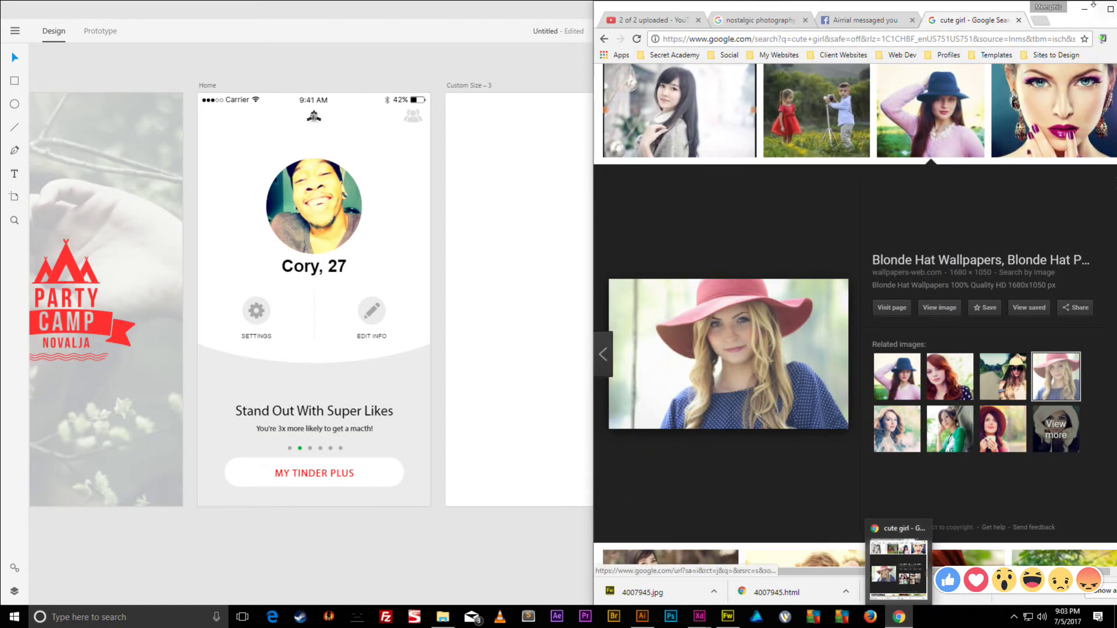
left_click(898, 618)
- Show the Inspiration folder as large icons and delete the broken 4007945 file
left_click(443, 617)
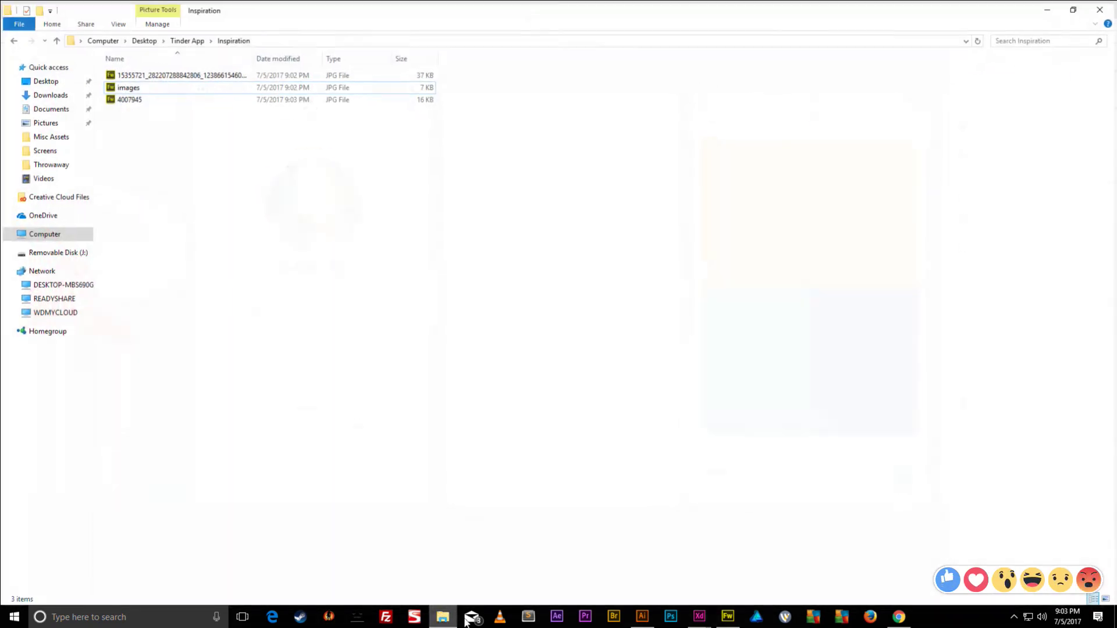
left_click(117, 21)
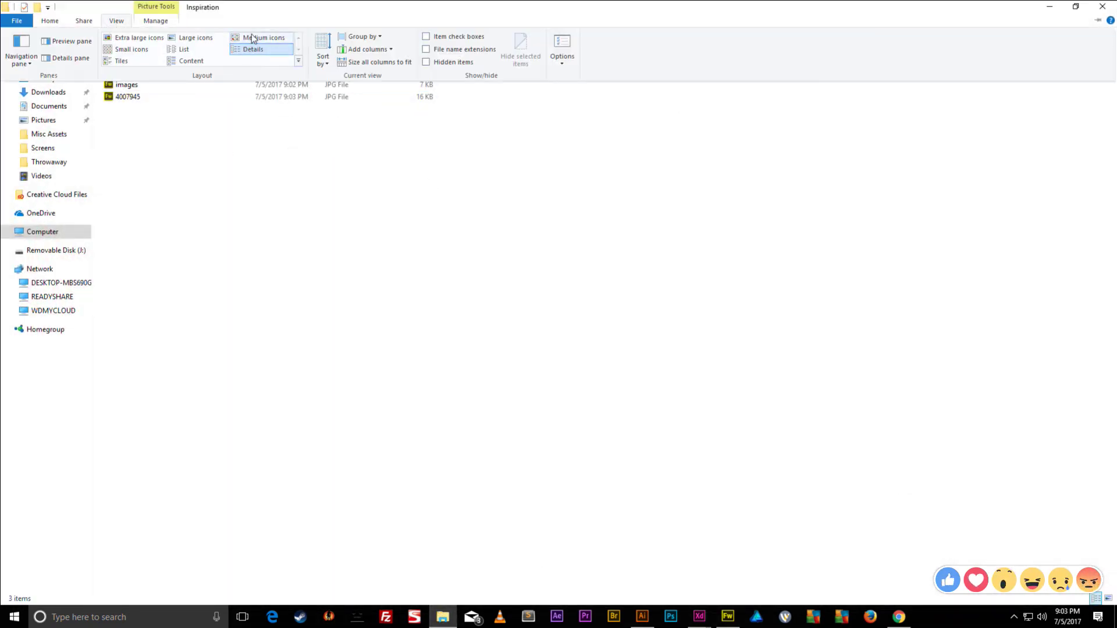
left_click(251, 38)
scroll(252, 176, "up", 3)
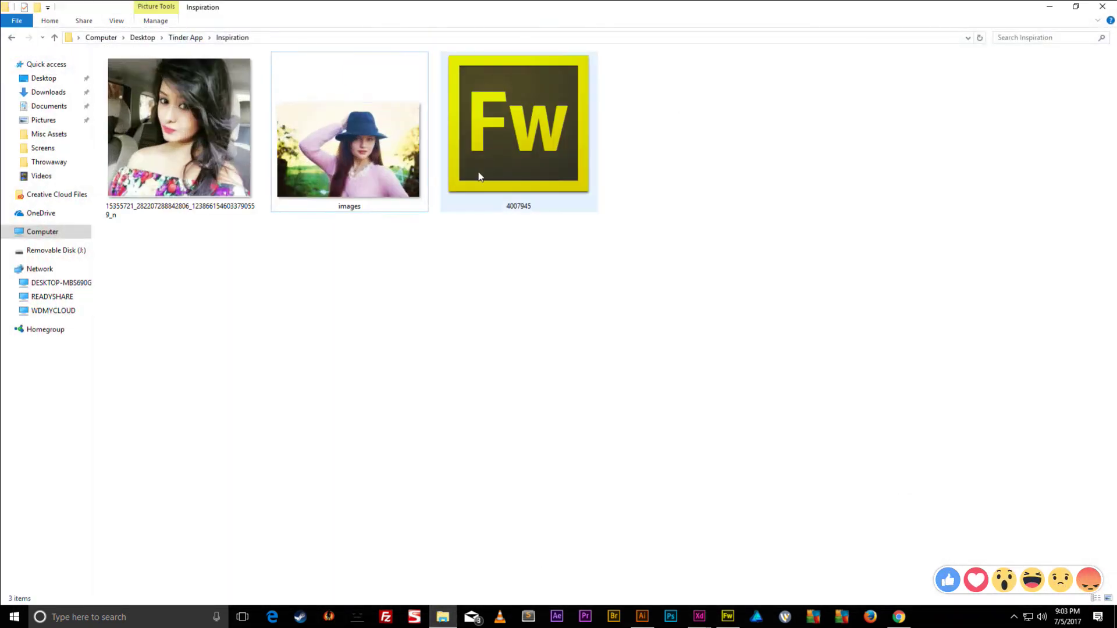
left_click(541, 175)
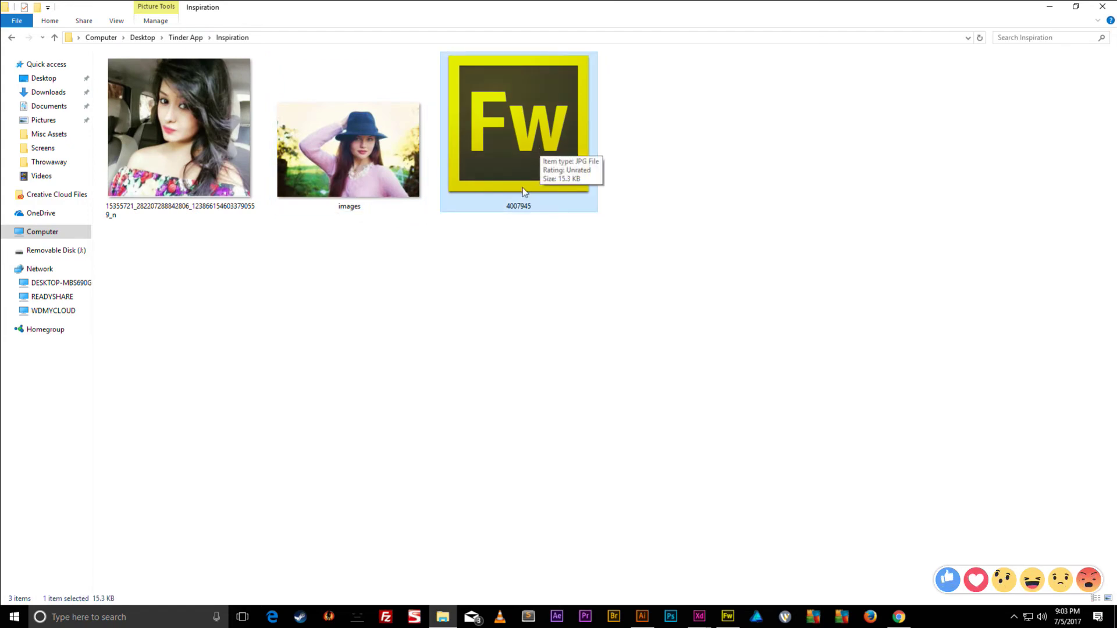
key("Delete")
- Save the Donald-shirt photo from Google Images into Inspiration as WhatsApp-DP-for-Girls-3
left_click(899, 617)
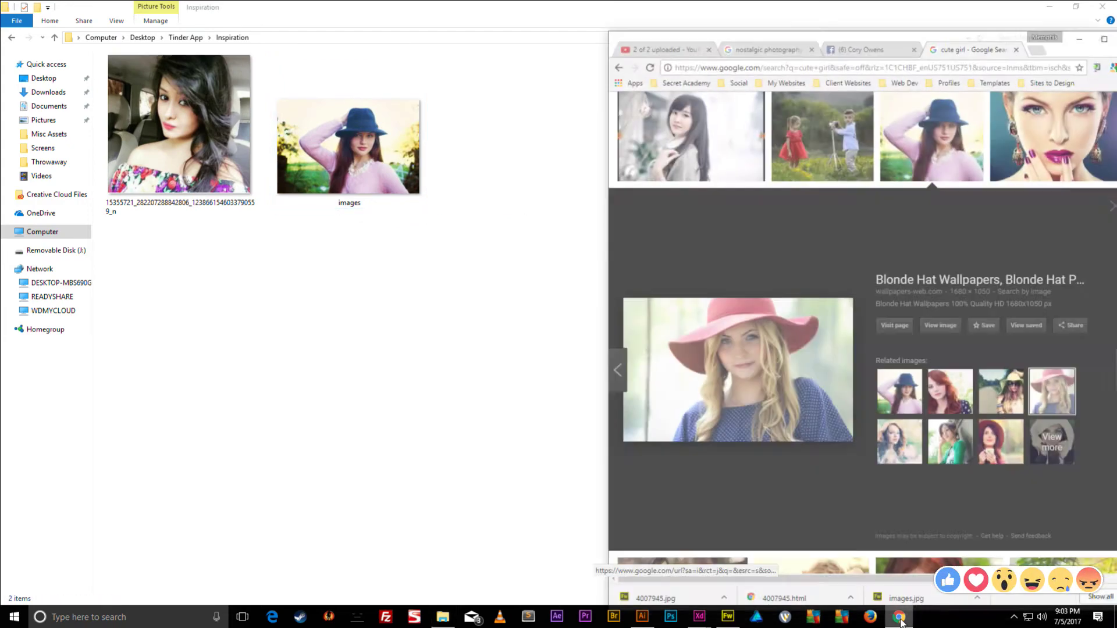
scroll(854, 464, "down", 10)
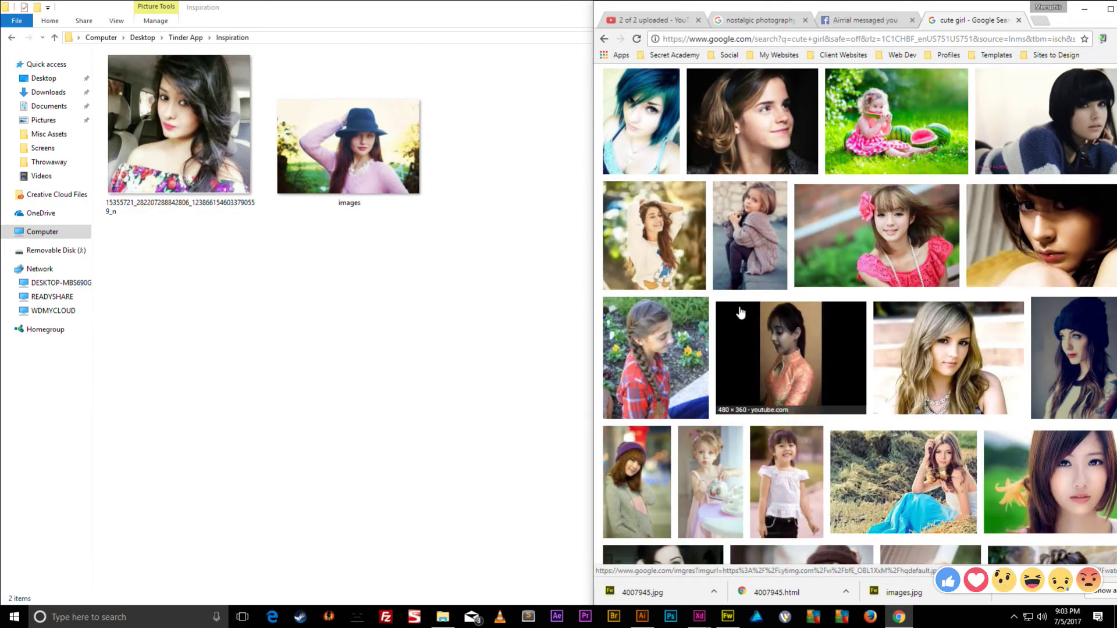
left_click(652, 236)
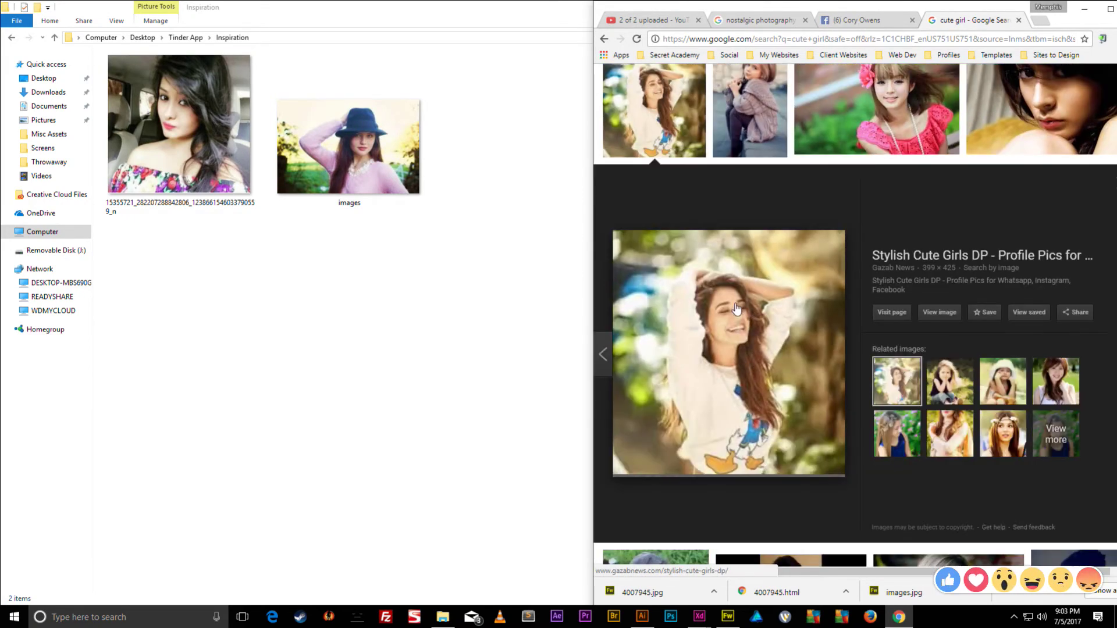
right_click(736, 305)
left_click(779, 403)
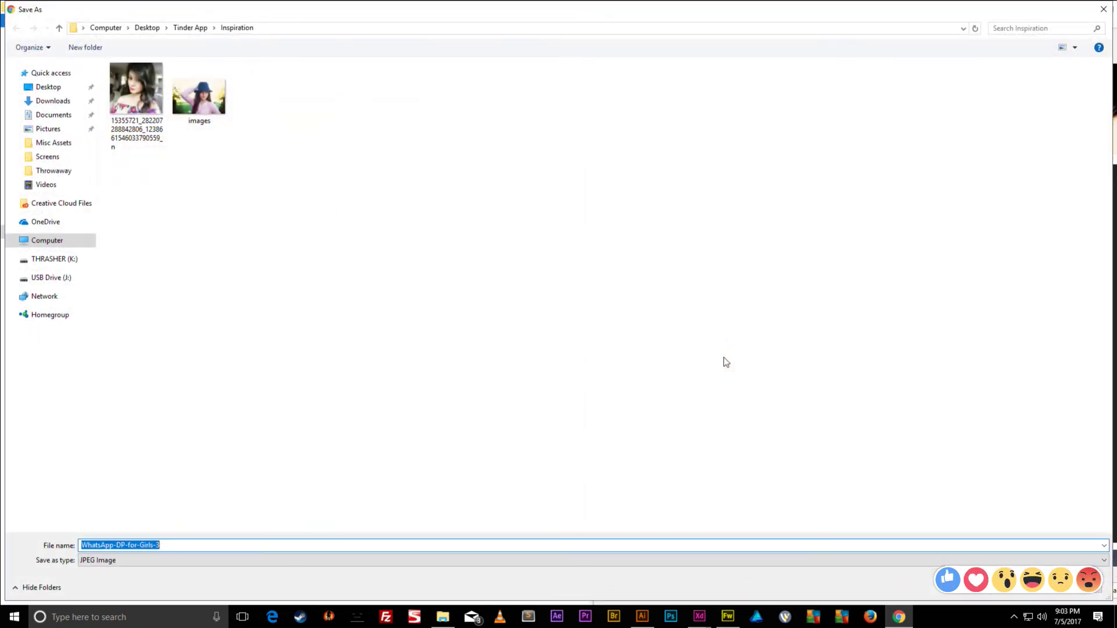
key("Return")
- Maximise the folder window and select each of the three photos in turn
key("super+Up")
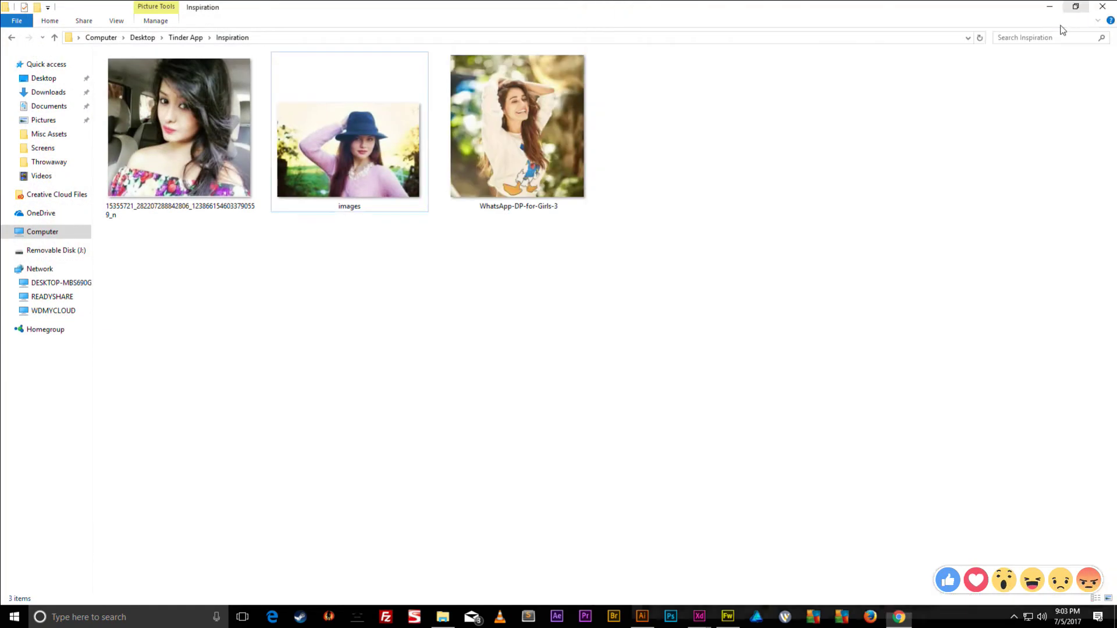
left_click(347, 163)
left_click(221, 166)
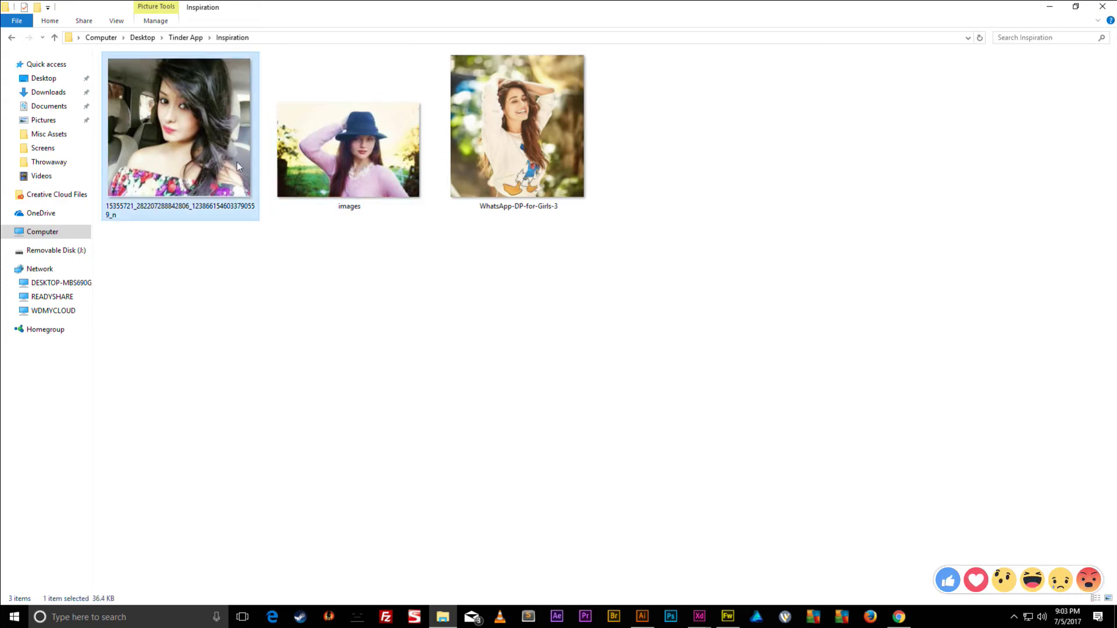
left_click(484, 141)
- Fill the yellow top rectangle on the Groups artboard with the blue-hat woman photo
left_click_drag(621, 9, 390, 195)
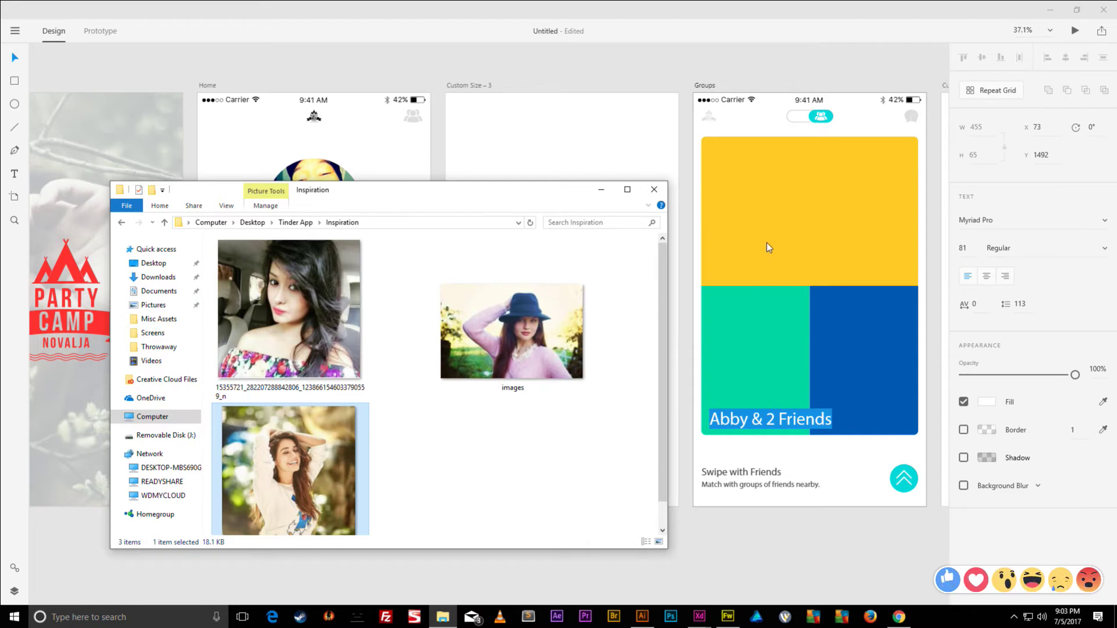
left_click_drag(523, 326, 836, 215)
left_click(798, 211)
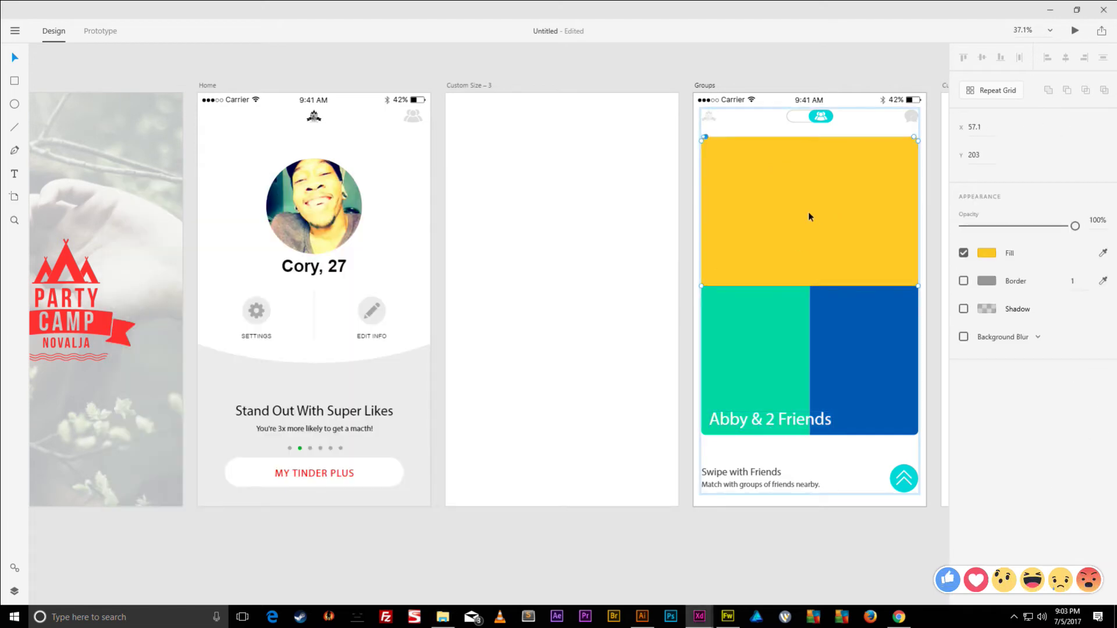
left_click(899, 617)
left_click(1085, 9)
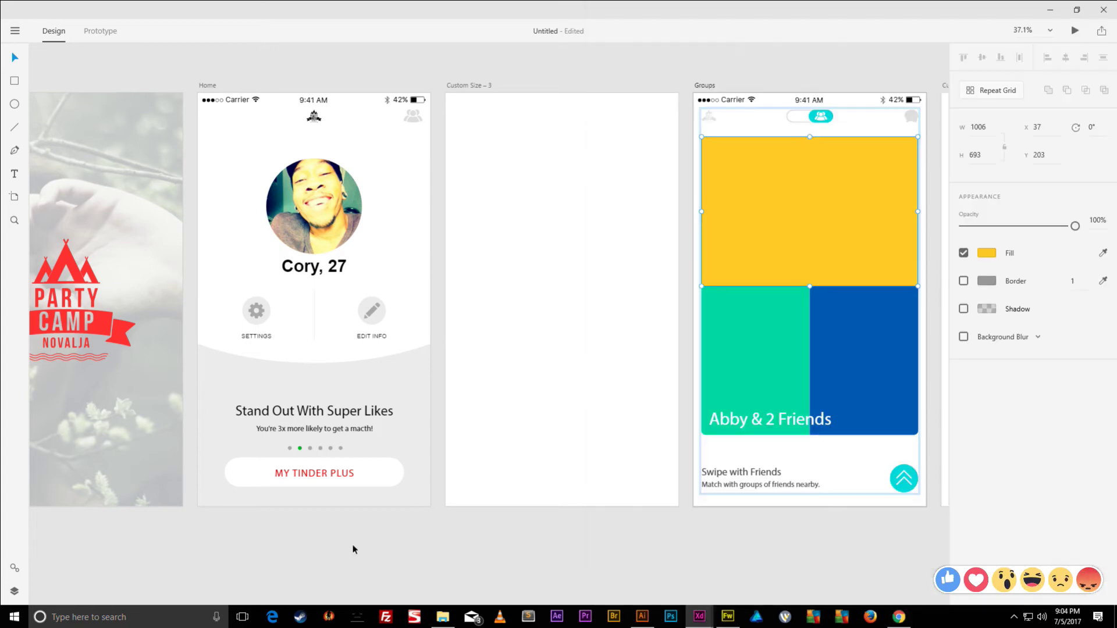
left_click(442, 617)
left_click_drag(789, 221, 830, 193)
- Try placing two photos into the green and blue rectangles together, then undo it
left_click(733, 337)
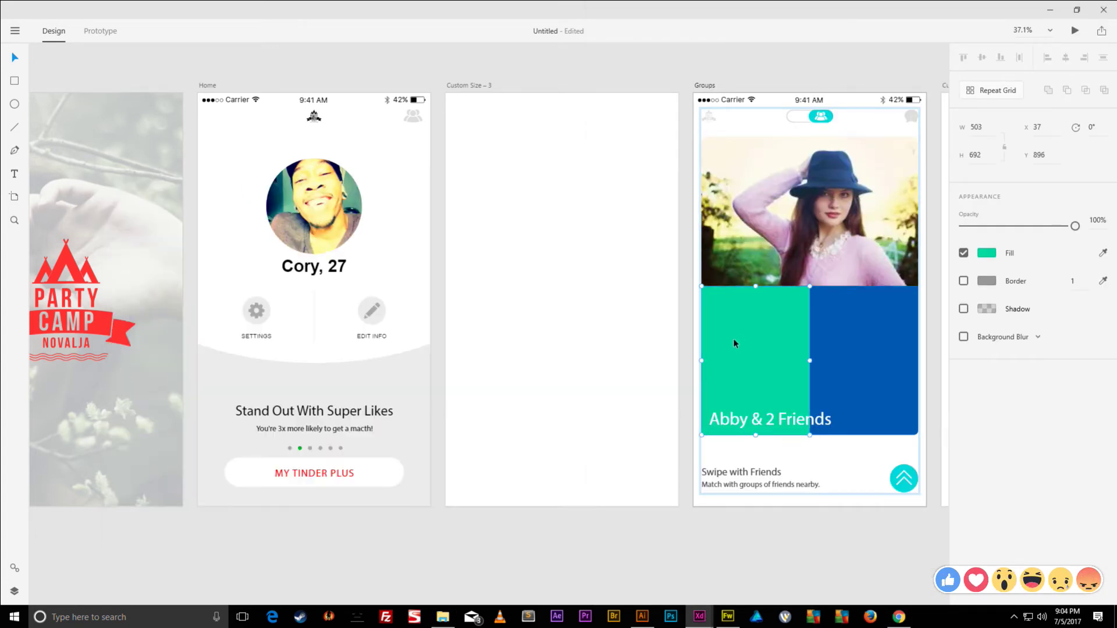
left_click(821, 359, "shift")
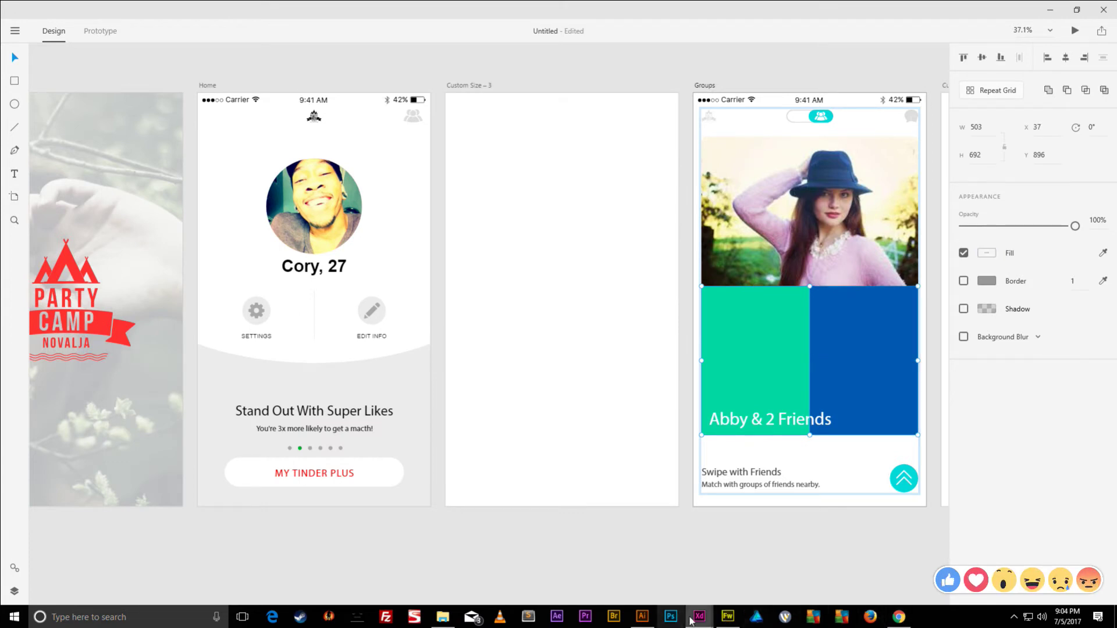
left_click(444, 620)
left_click(291, 317)
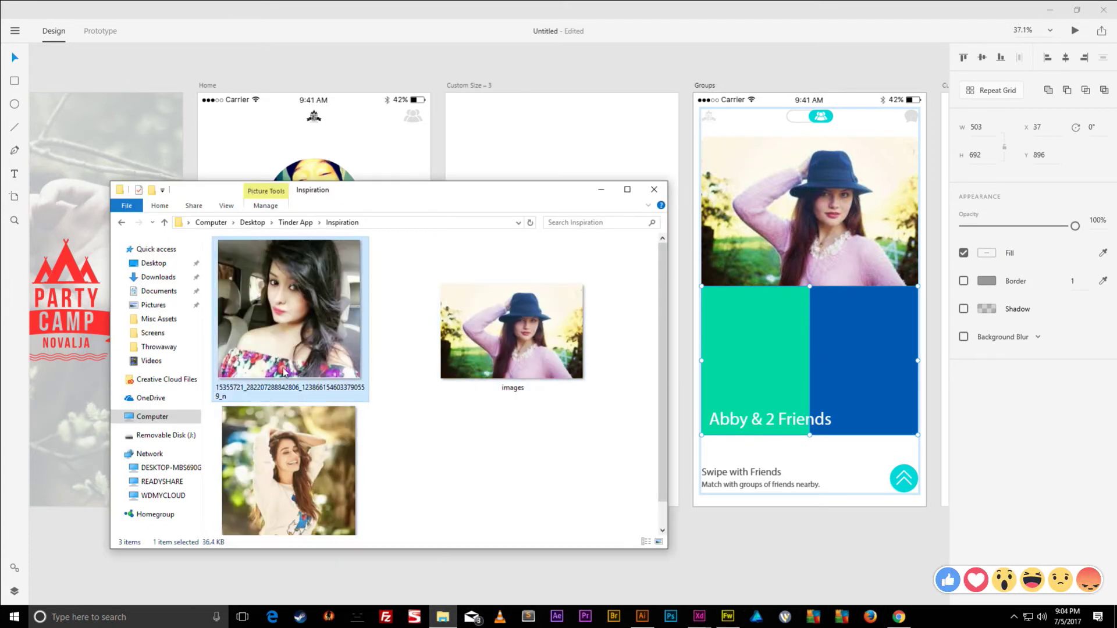
left_click(285, 445)
left_click(294, 303, "ctrl")
left_click_drag(294, 303, 745, 348)
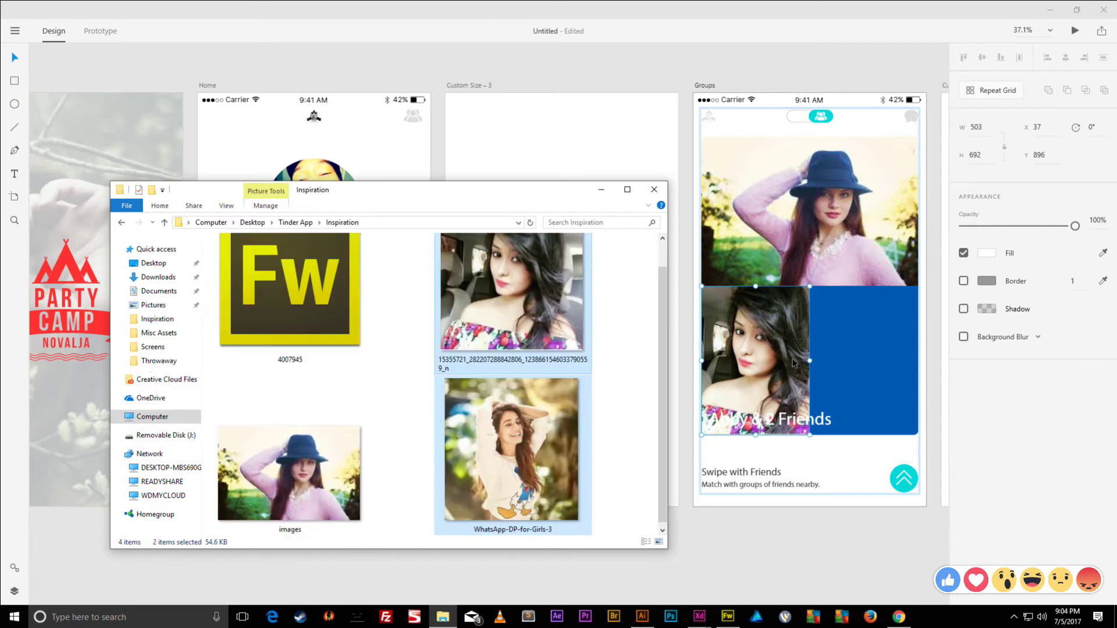
left_click(846, 354)
key("ctrl+z")
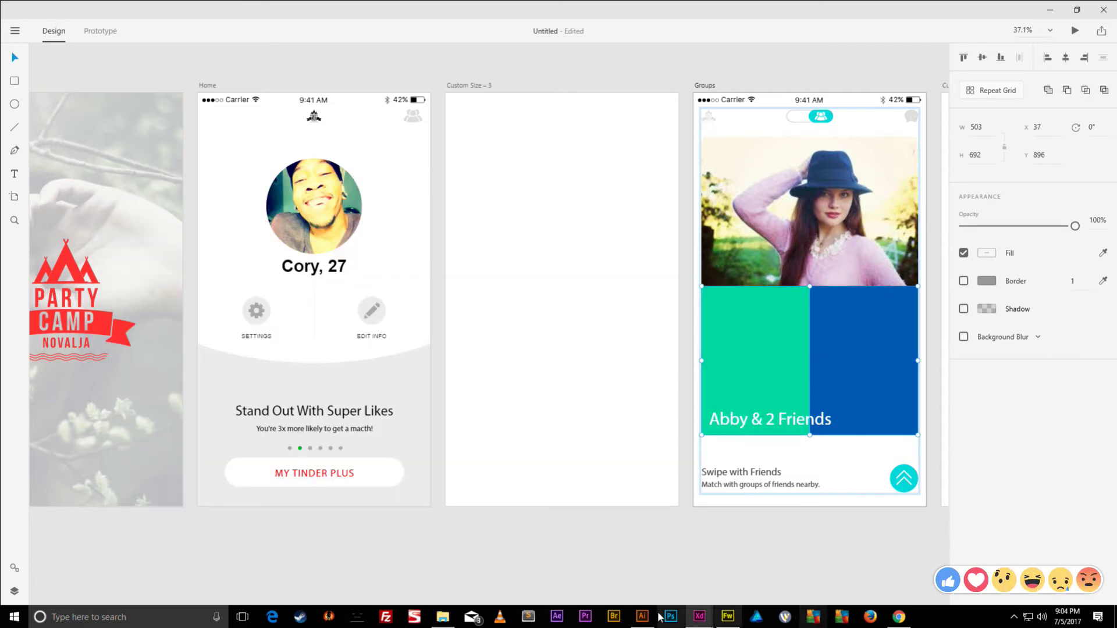
- Delete the 4007945 file from the Inspiration folder
left_click(442, 619)
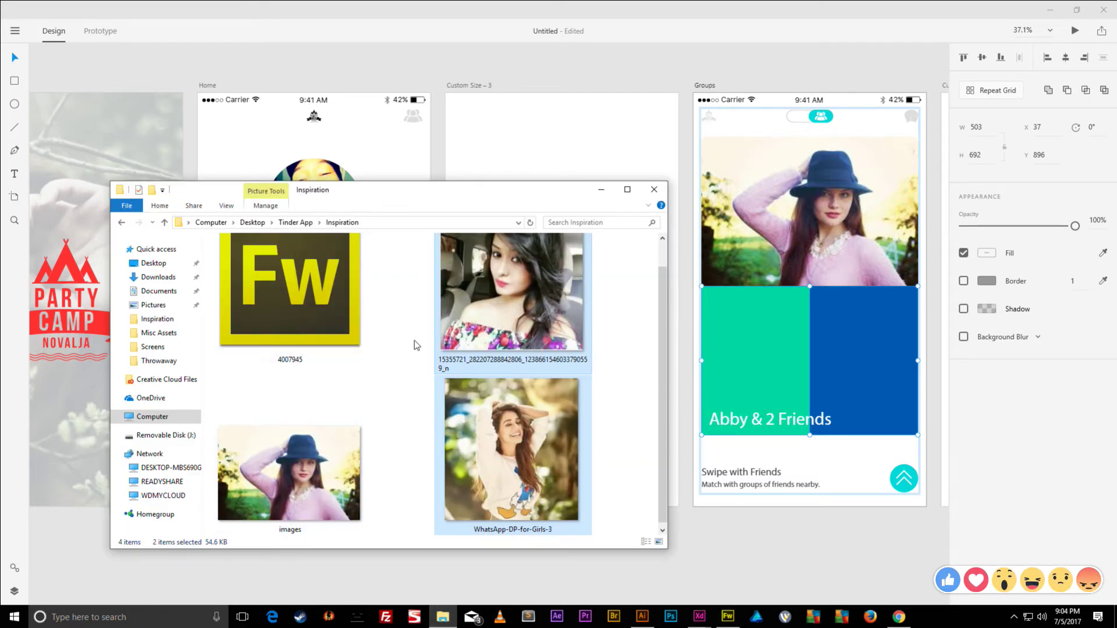
left_click(324, 315)
key("Delete")
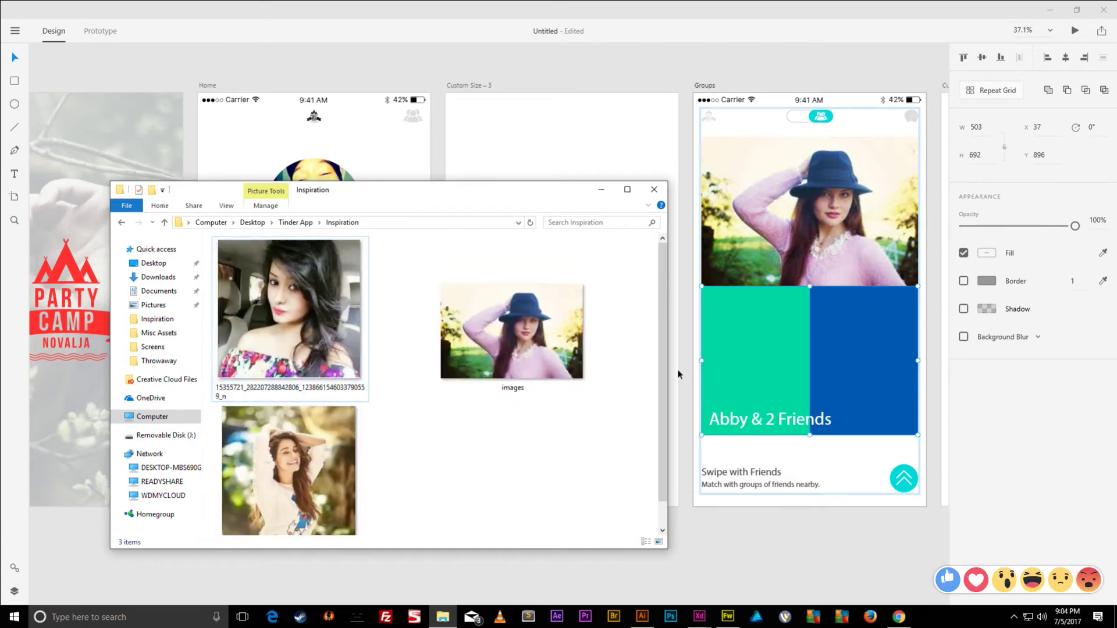
left_click(773, 346)
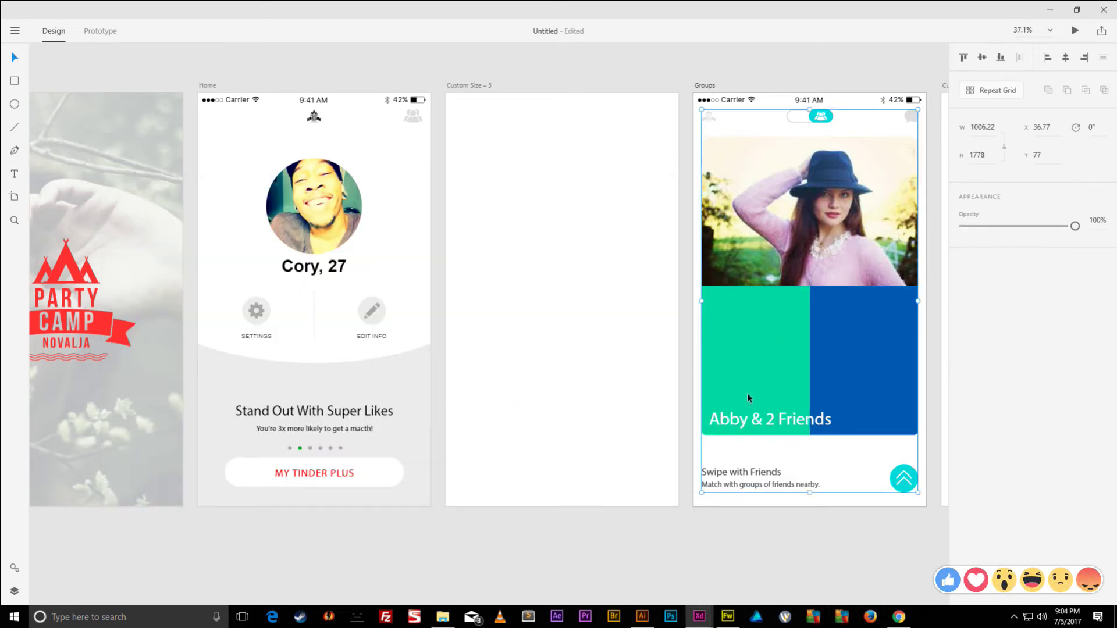
- Fill the green cell with the car selfie and the blue cell with WhatsApp-DP-for-Girls-3
double_click(745, 357)
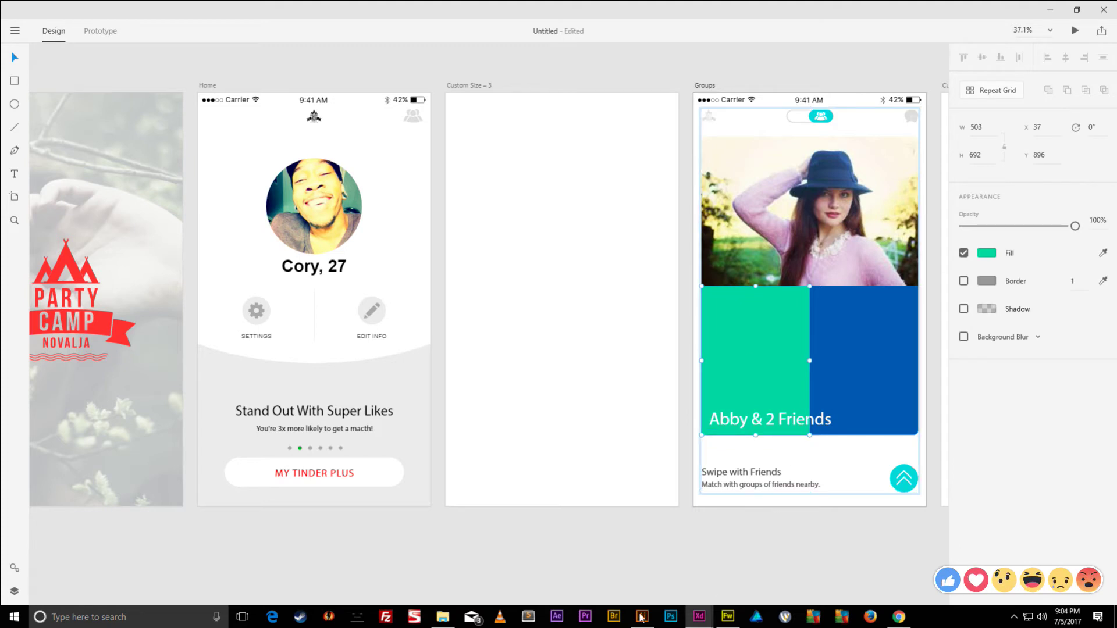
left_click(443, 616)
left_click_drag(289, 315, 760, 361)
left_click(840, 333)
left_click(437, 618)
left_click_drag(289, 465, 856, 378)
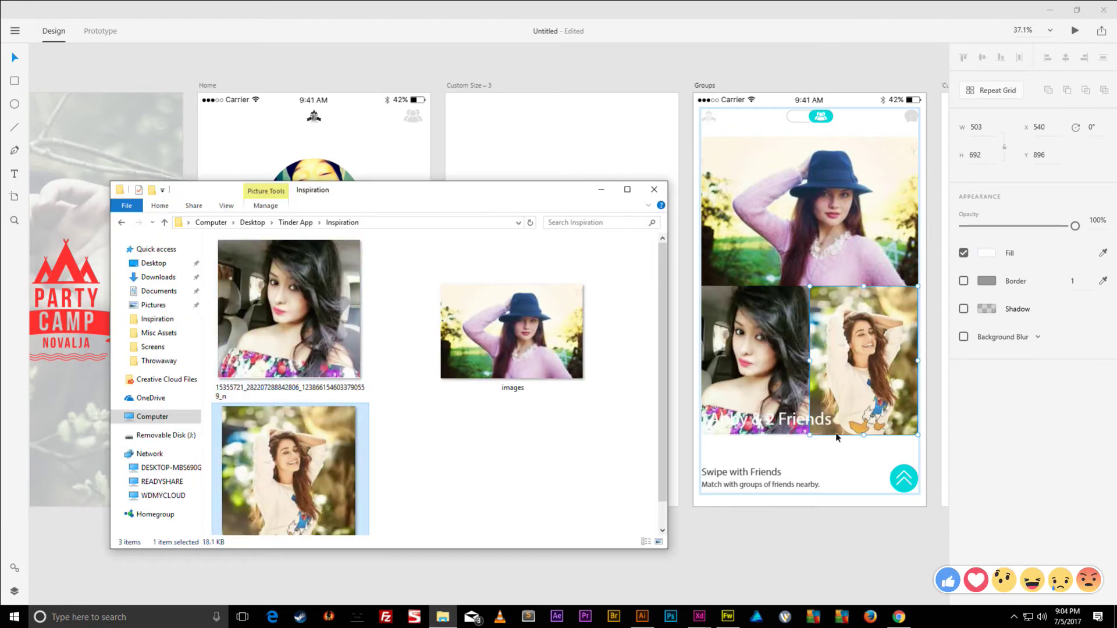
left_click(825, 448)
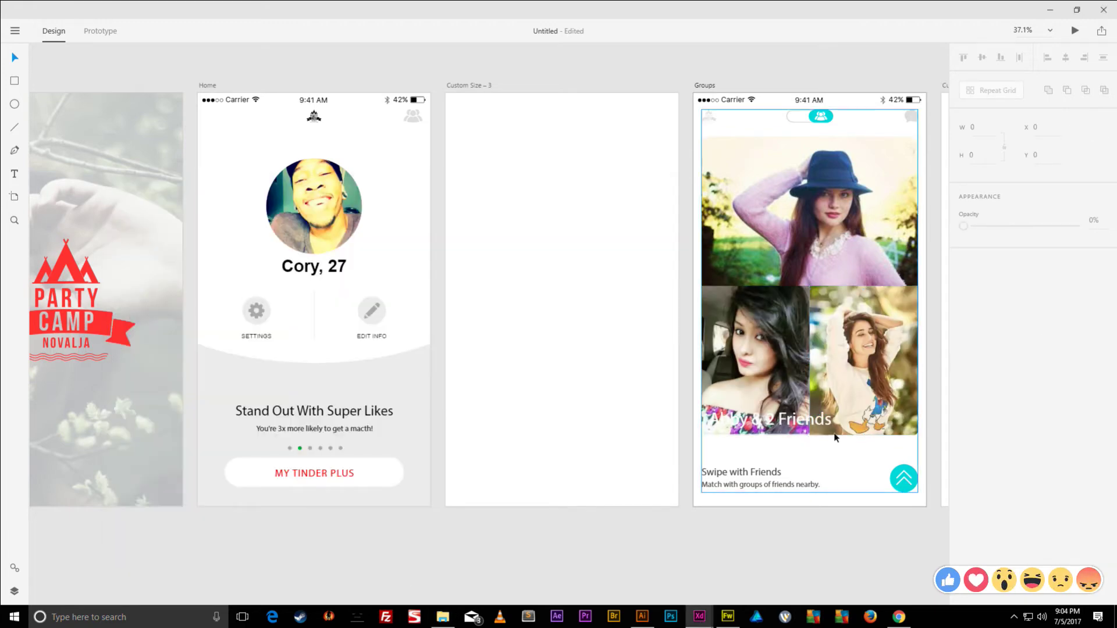
- Select the Groups screen's content group and hide the Inspiration folder window
left_click(782, 418)
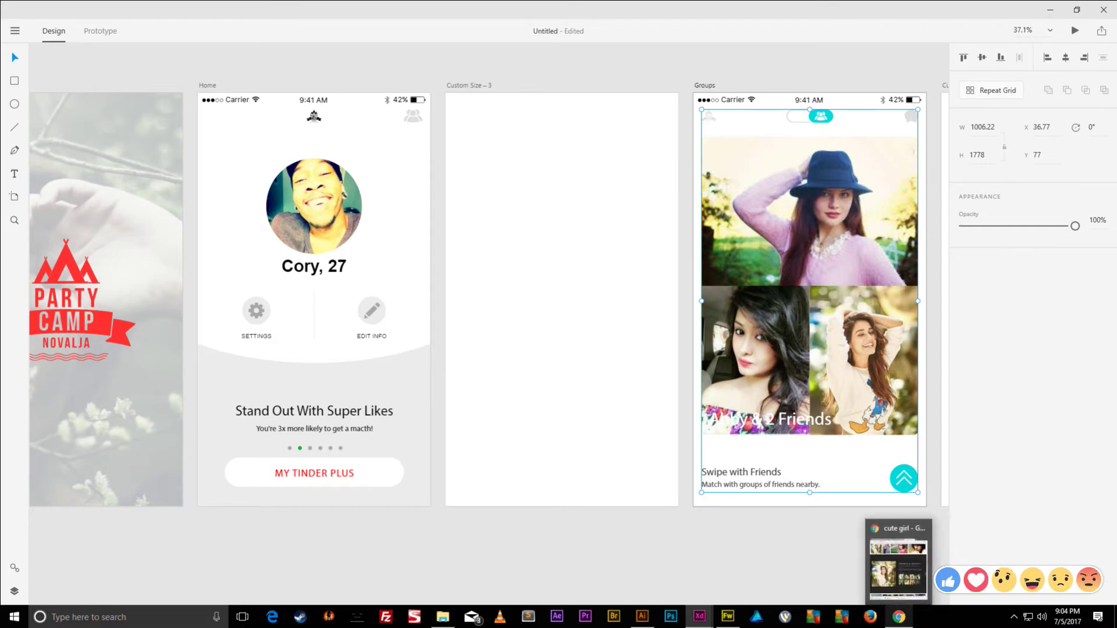
mouse_move(444, 622)
left_click(444, 558)
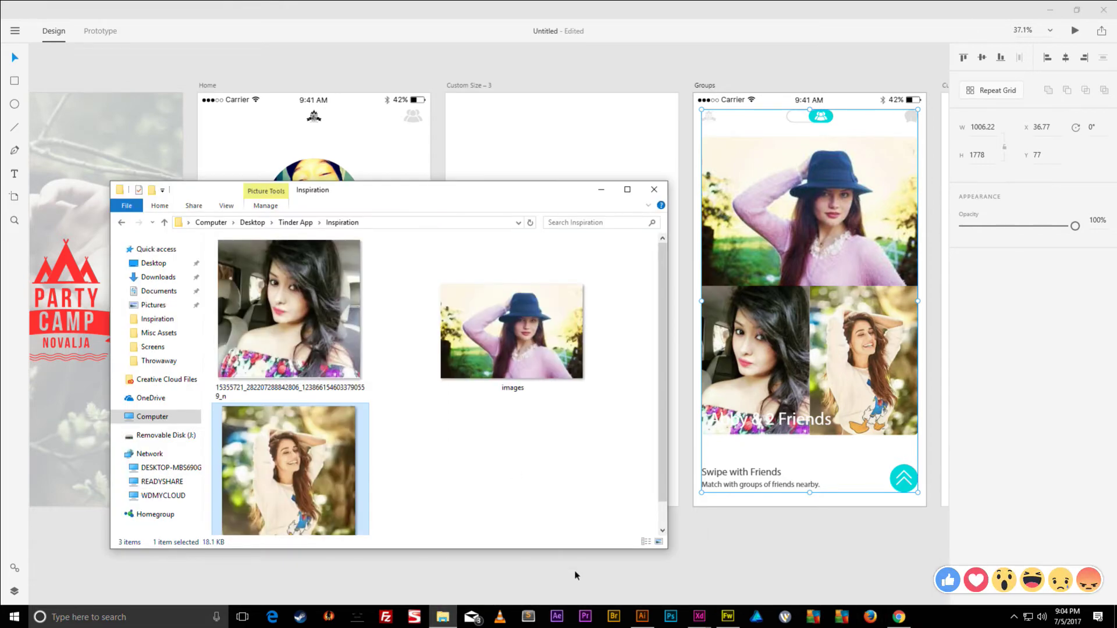
left_click(603, 190)
- In the Fireworks Groups Screen design, union the blue and teal rectangles into one shape
mouse_move(728, 618)
left_click(697, 563)
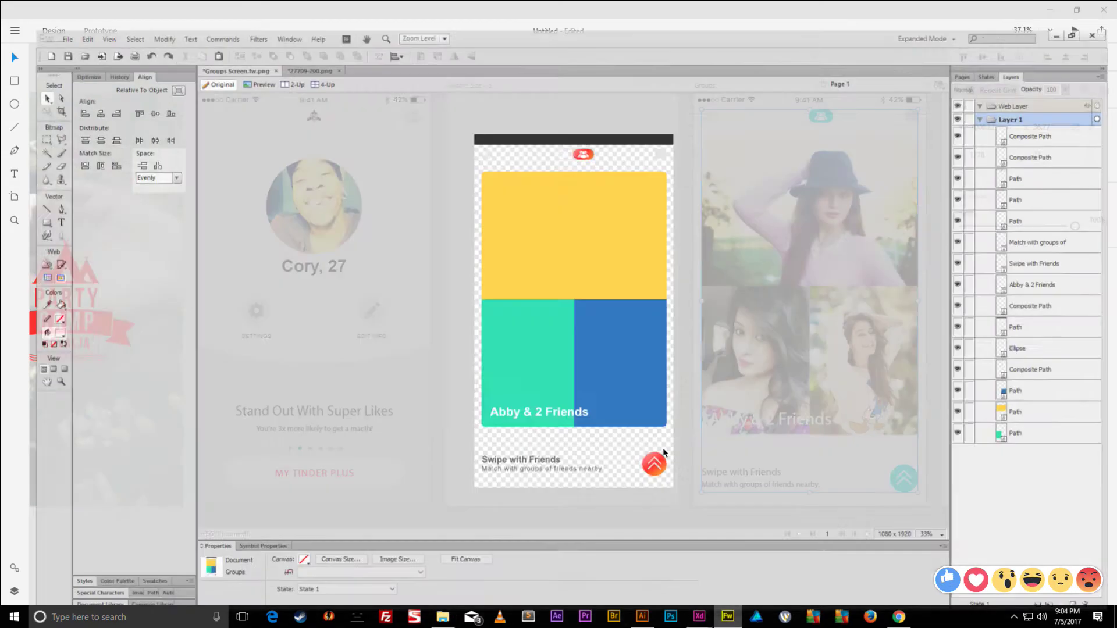
left_click(599, 349)
left_click(523, 338, "shift")
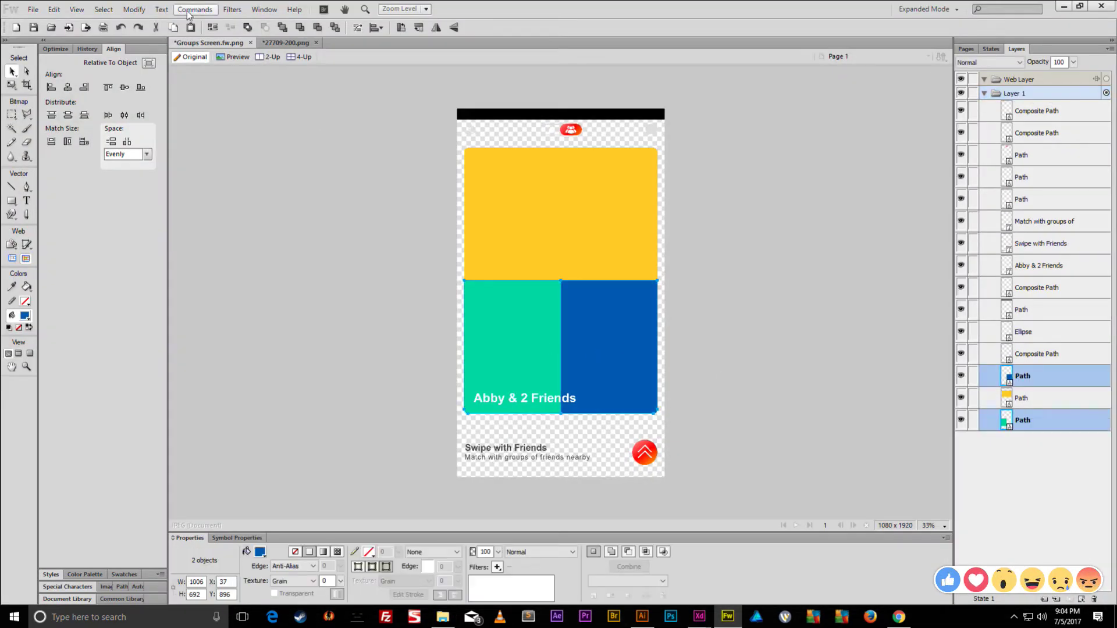
left_click(134, 9)
mouse_move(194, 227)
left_click(333, 253)
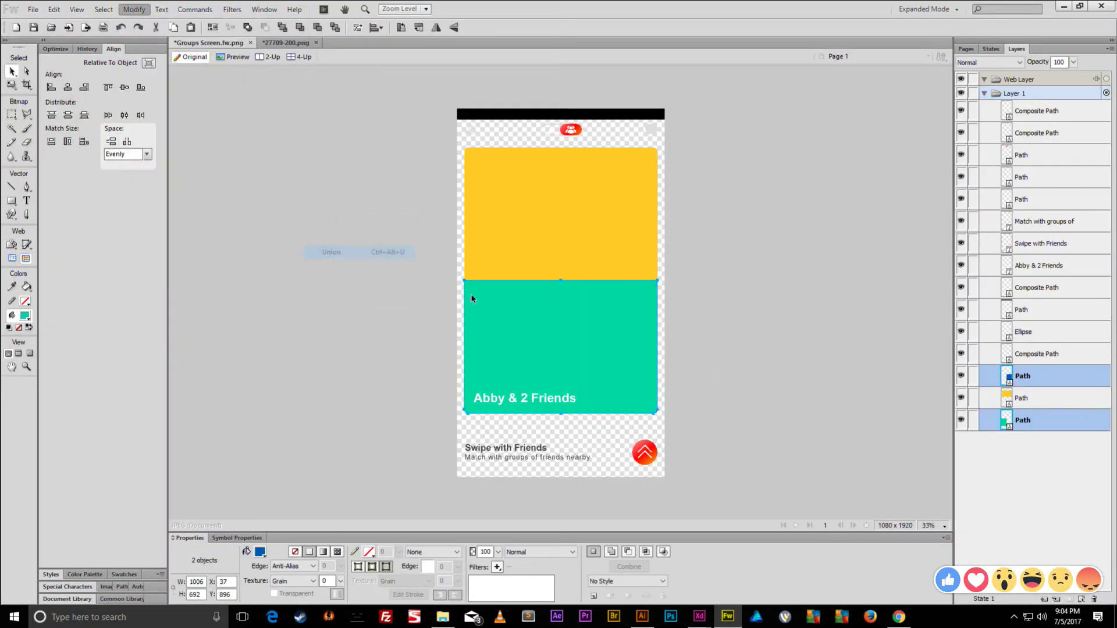
- Give the merged shape a reversed black linear gradient with the top stop at 0 opacity
left_click(323, 553)
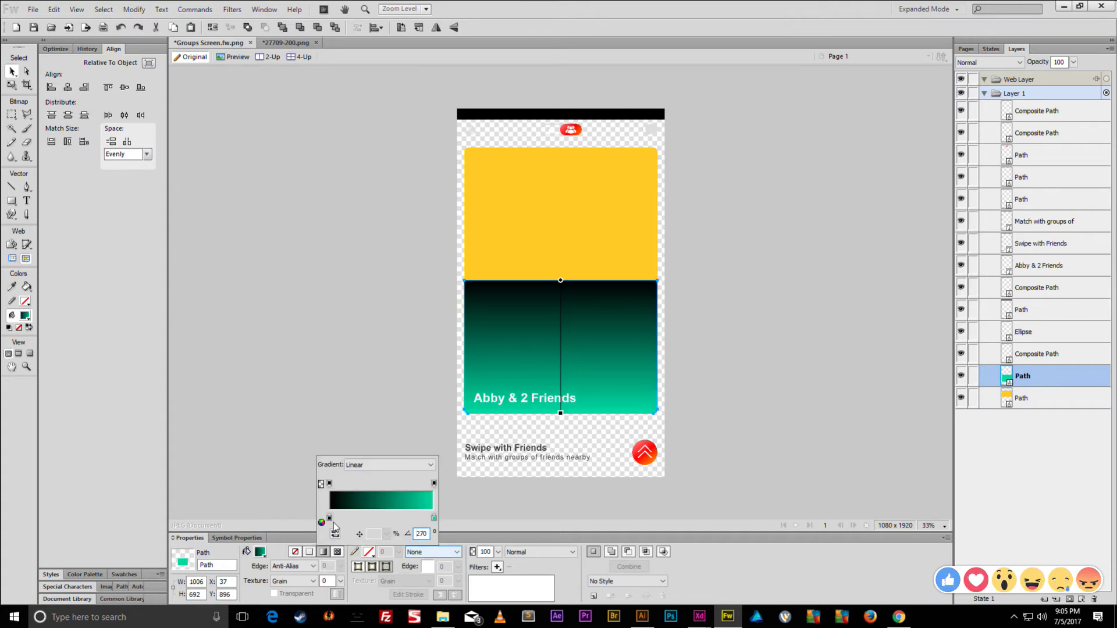
left_click(335, 532)
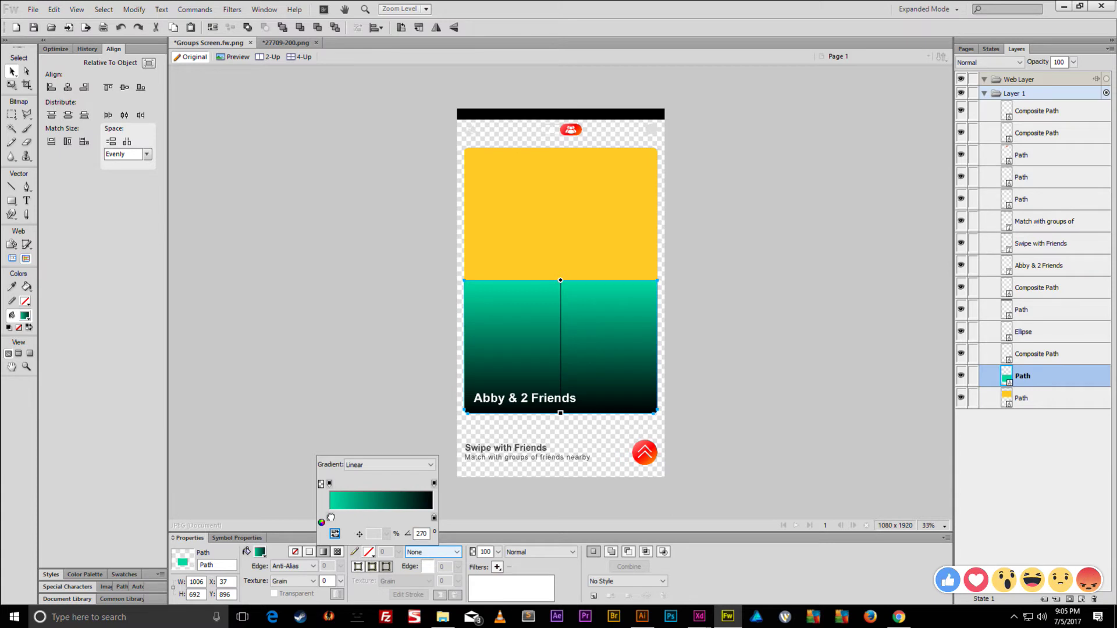
left_click(329, 517)
left_click(454, 431)
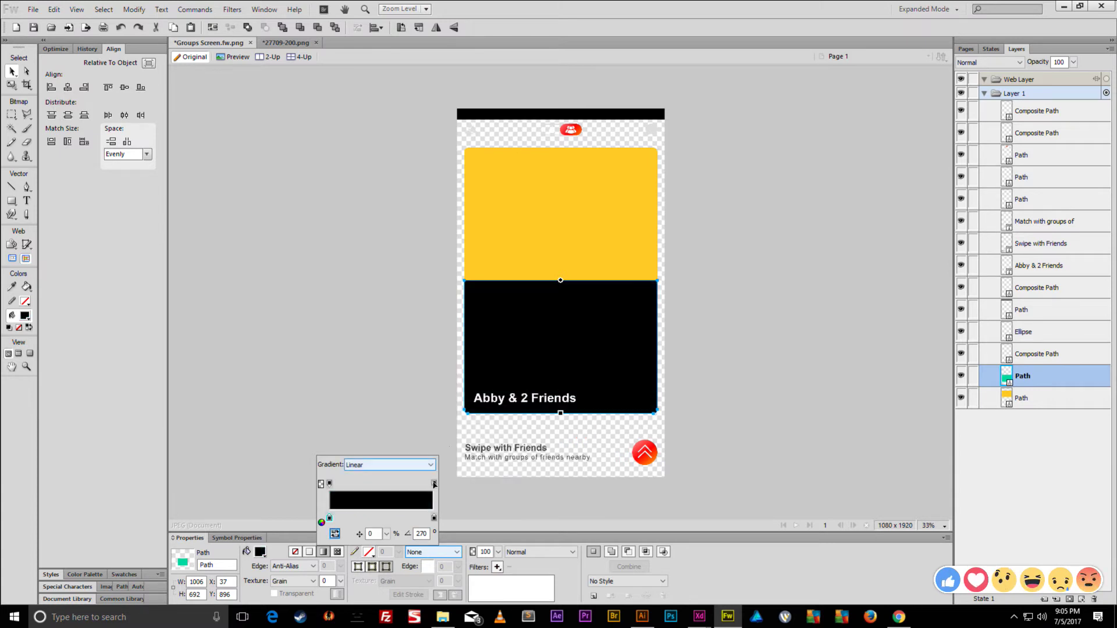
left_click(330, 483)
left_click_drag(410, 468, 394, 449)
left_click(397, 377)
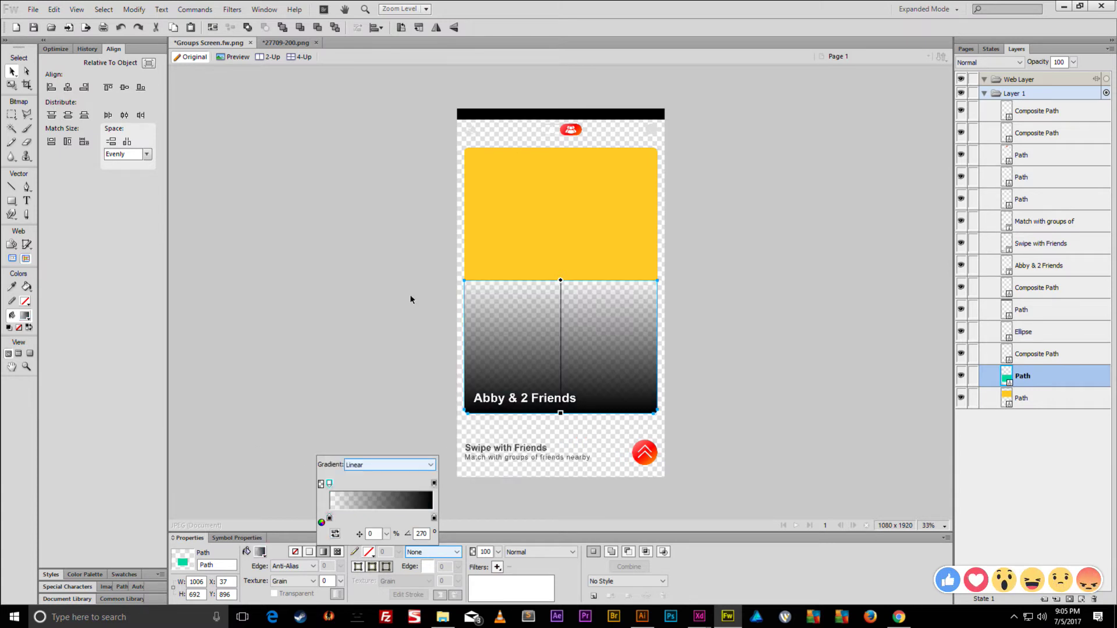
left_click(10, 71)
left_click(323, 139)
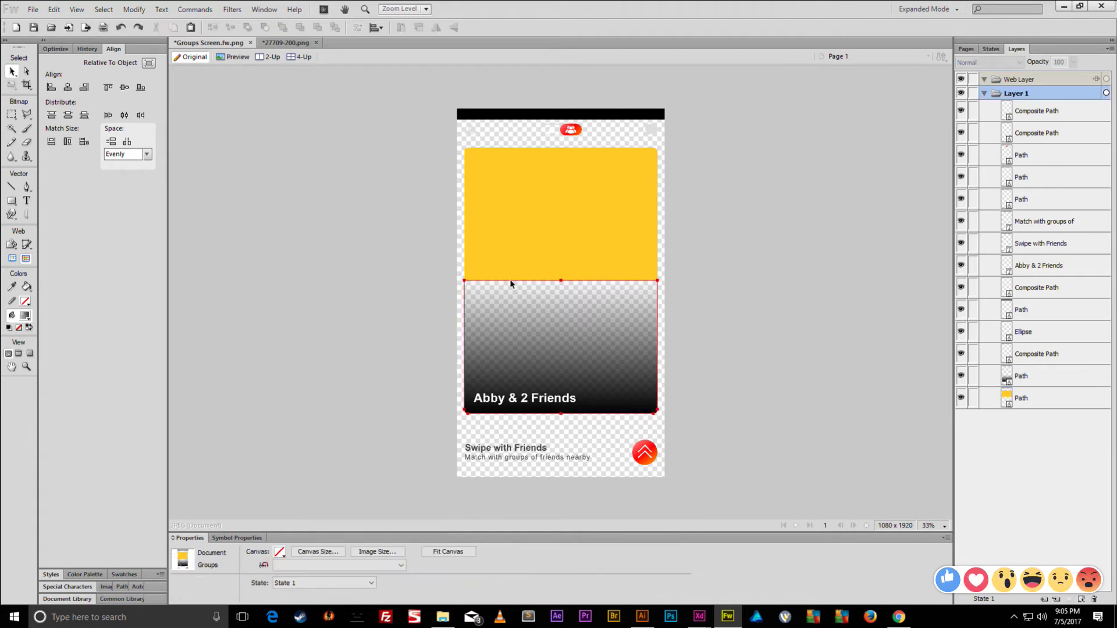
- Delete the yellow rectangle, Swipe with Friends button and Abby & 2 Friends text, then fit the canvas
left_click(591, 215)
left_click_drag(749, 75, 376, 246)
key("Delete")
left_click_drag(697, 420, 423, 488)
key("Delete")
left_click(524, 399)
key("Delete")
left_click_drag(740, 257, 489, 473)
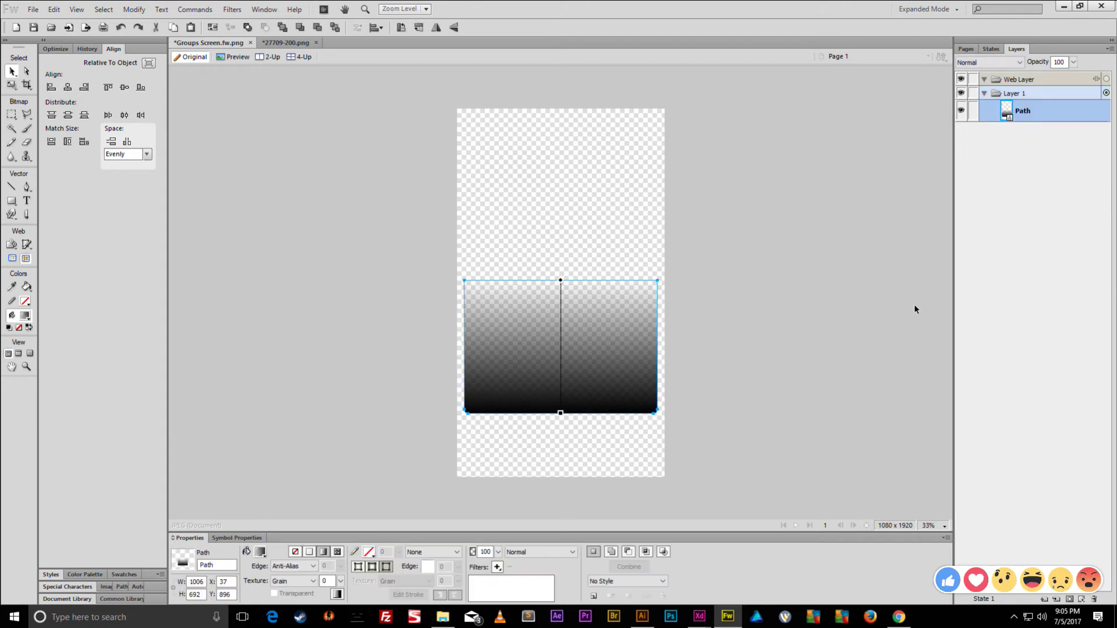
key("ctrl+alt+t")
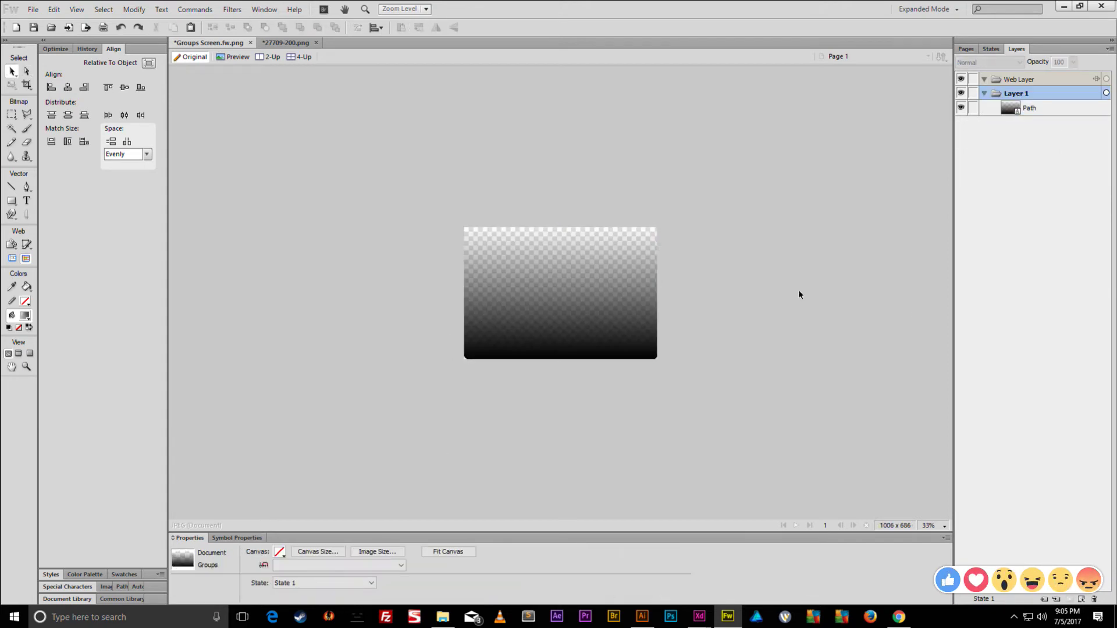
- Save the gradient document as dark in Fireworks PNG format
key("ctrl+shift+s")
left_click(185, 533)
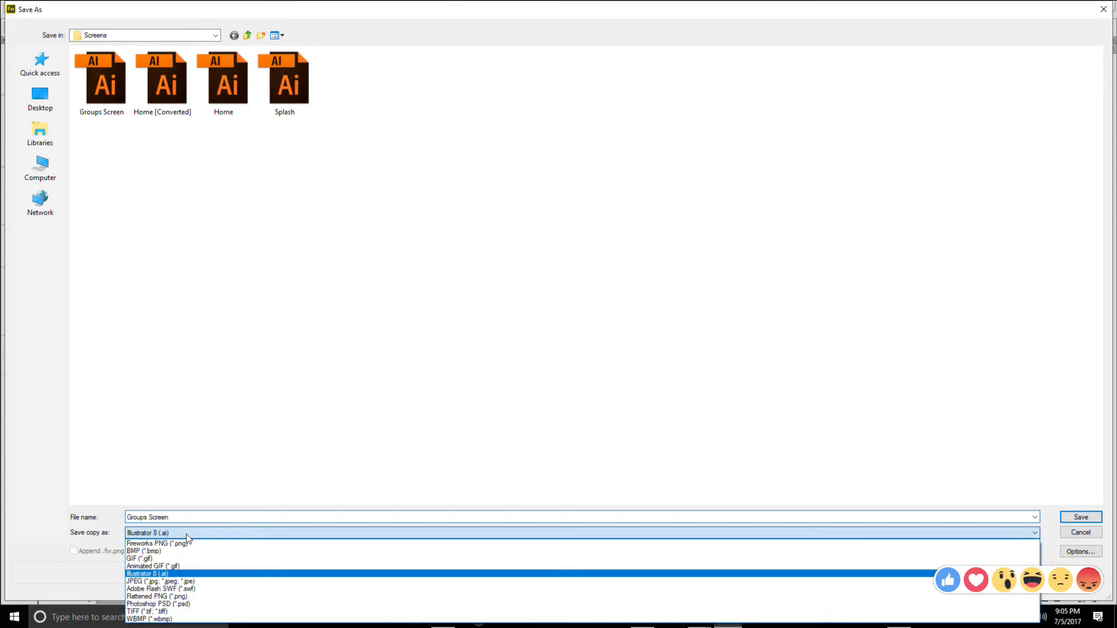
left_click(183, 544)
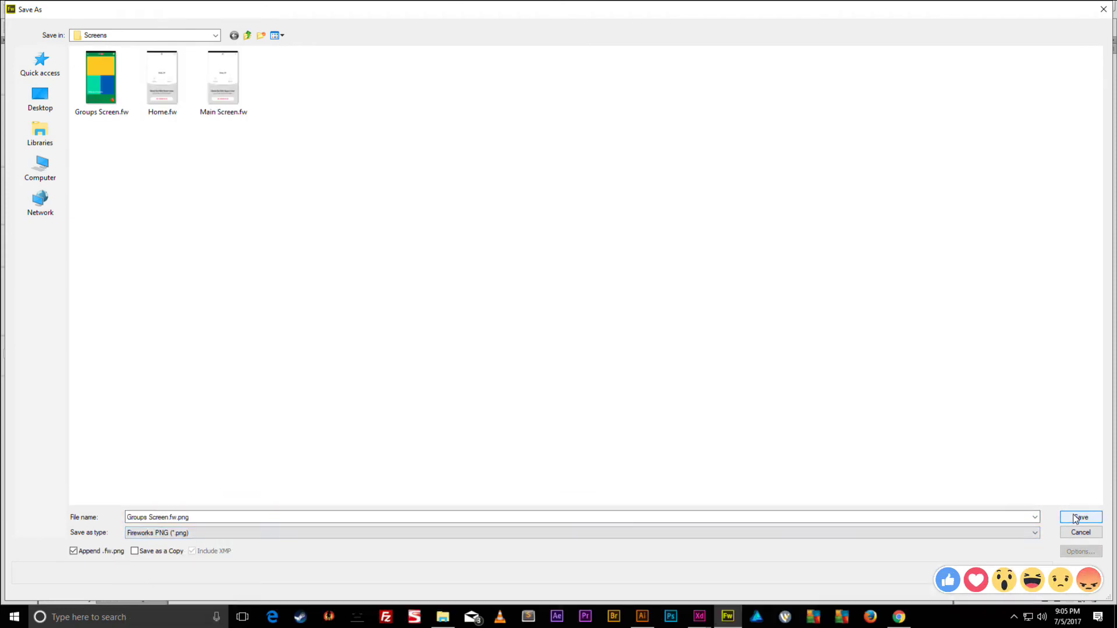
left_click(217, 517)
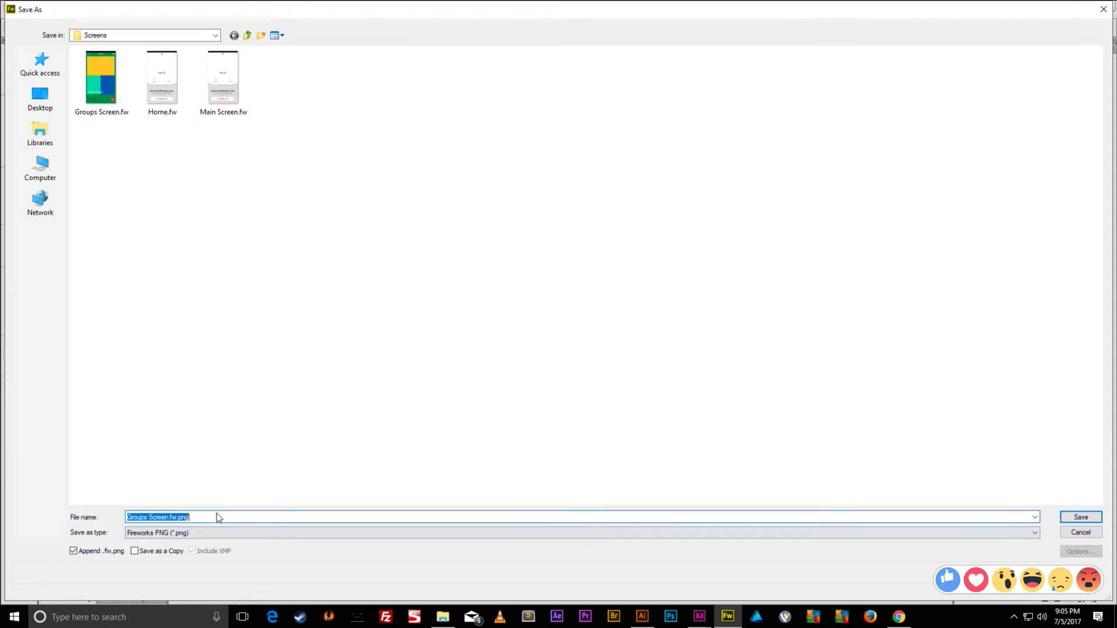
type("dark")
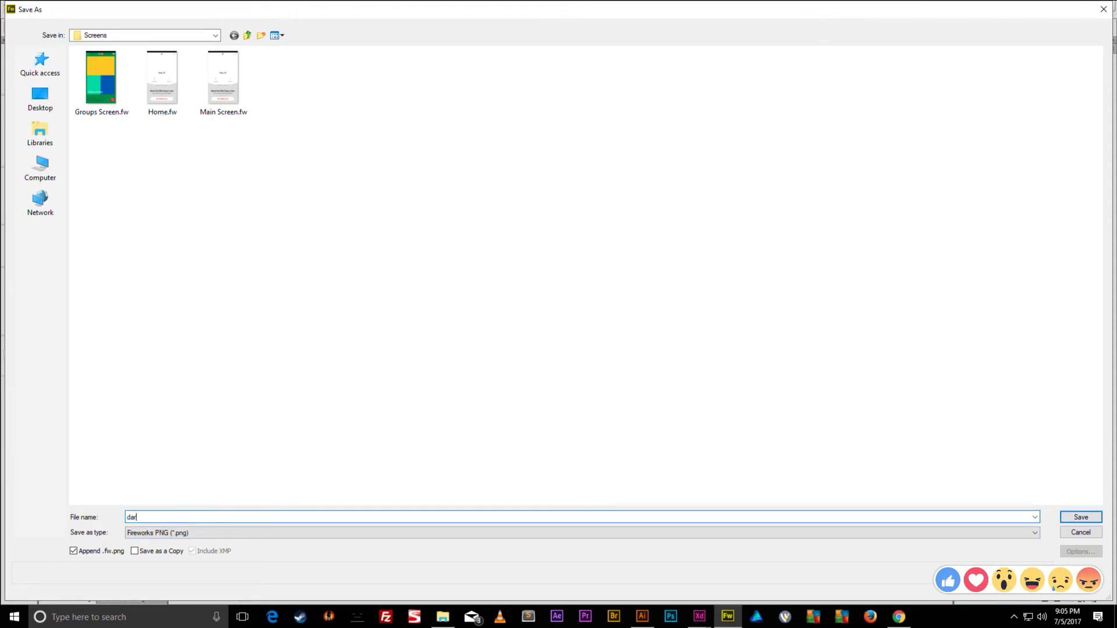
key("Return")
left_click(1061, 7)
- From Tinder App > Screens, drag dark.fw over the Groups screen's lower-left photo cell
left_click(443, 616)
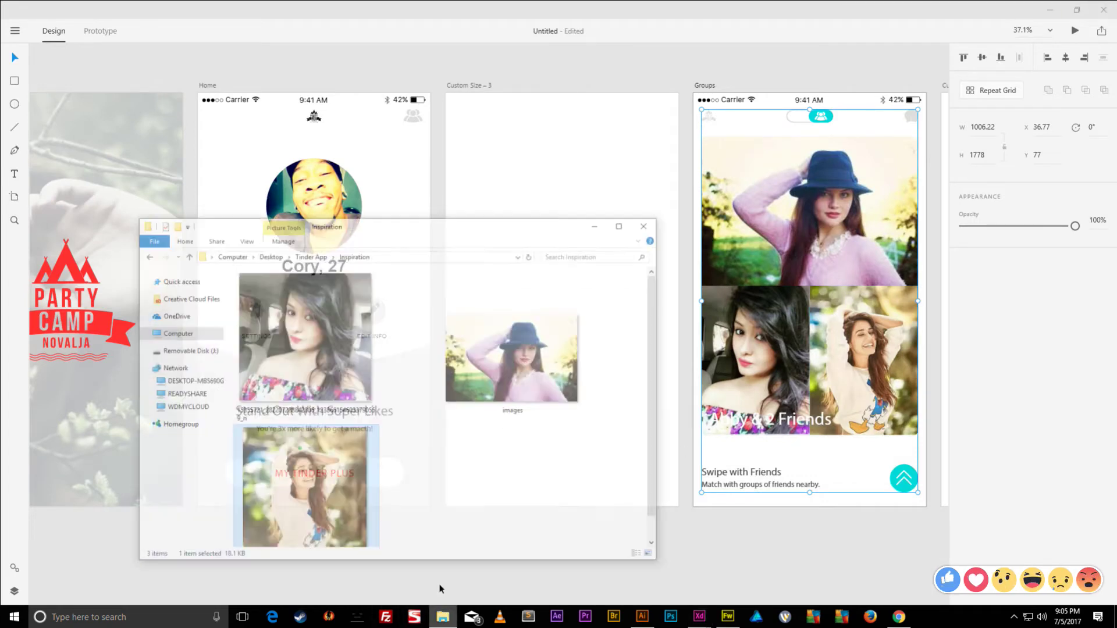
left_click(295, 223)
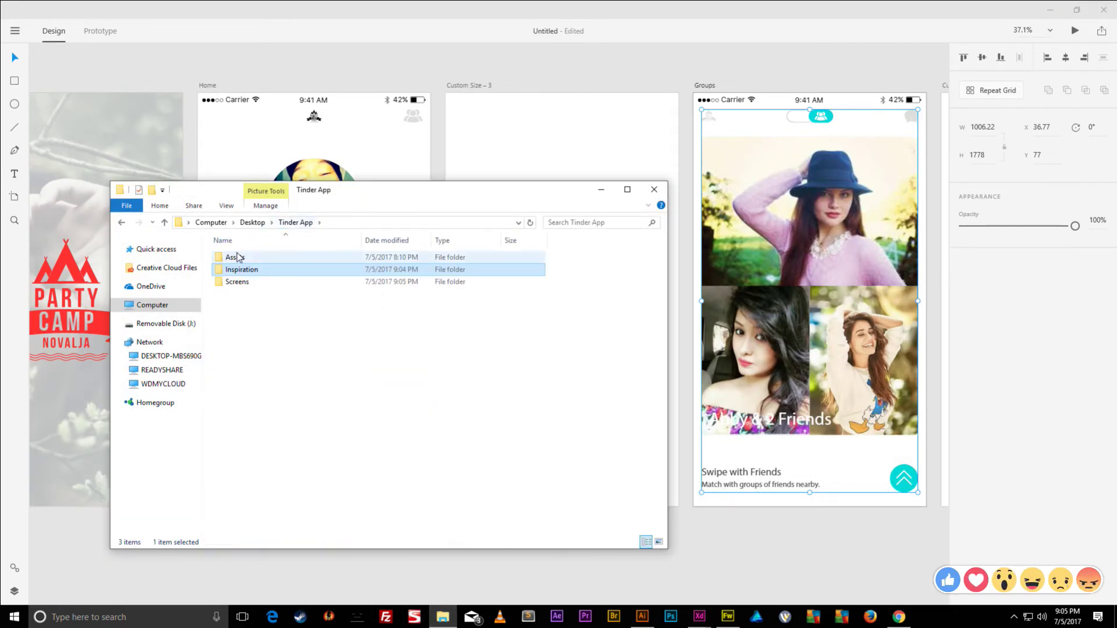
double_click(236, 256)
left_click(295, 222)
double_click(237, 281)
left_click(241, 268)
left_click_drag(241, 268, 775, 335)
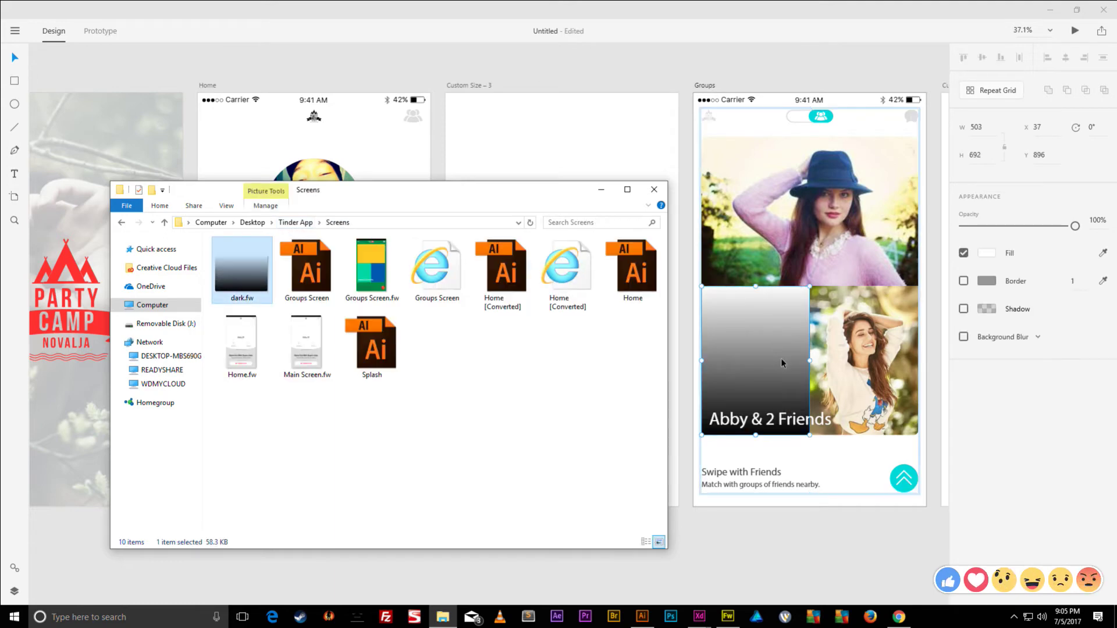
left_click(778, 461)
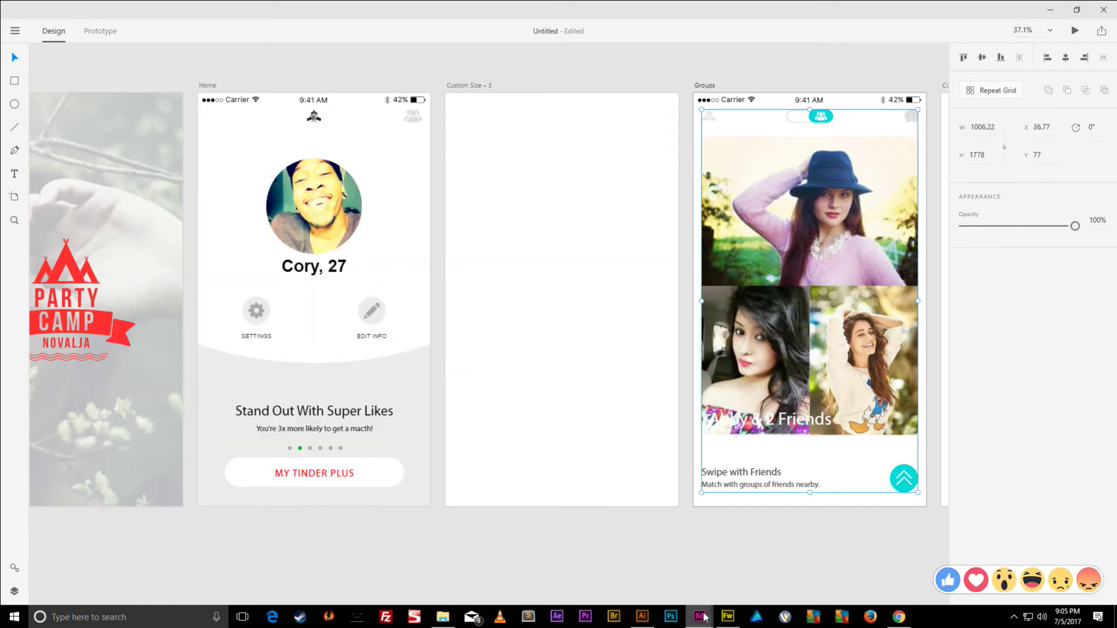
left_click(442, 616)
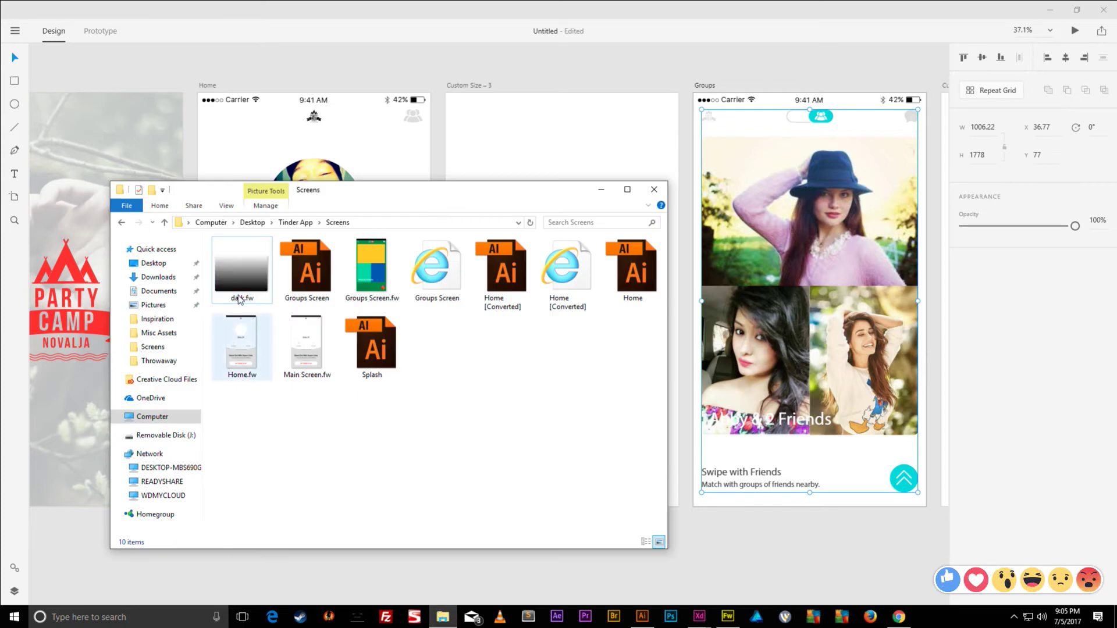
left_click_drag(234, 280, 705, 376)
scroll(727, 351, "up", 5)
scroll(736, 370, "down", 3)
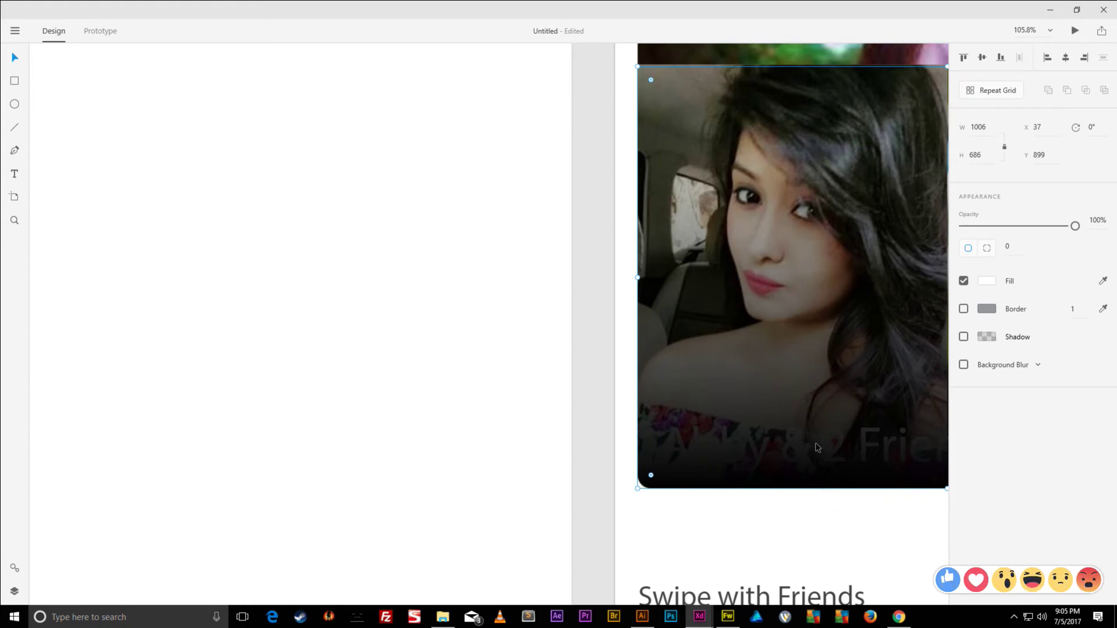
key("alt")
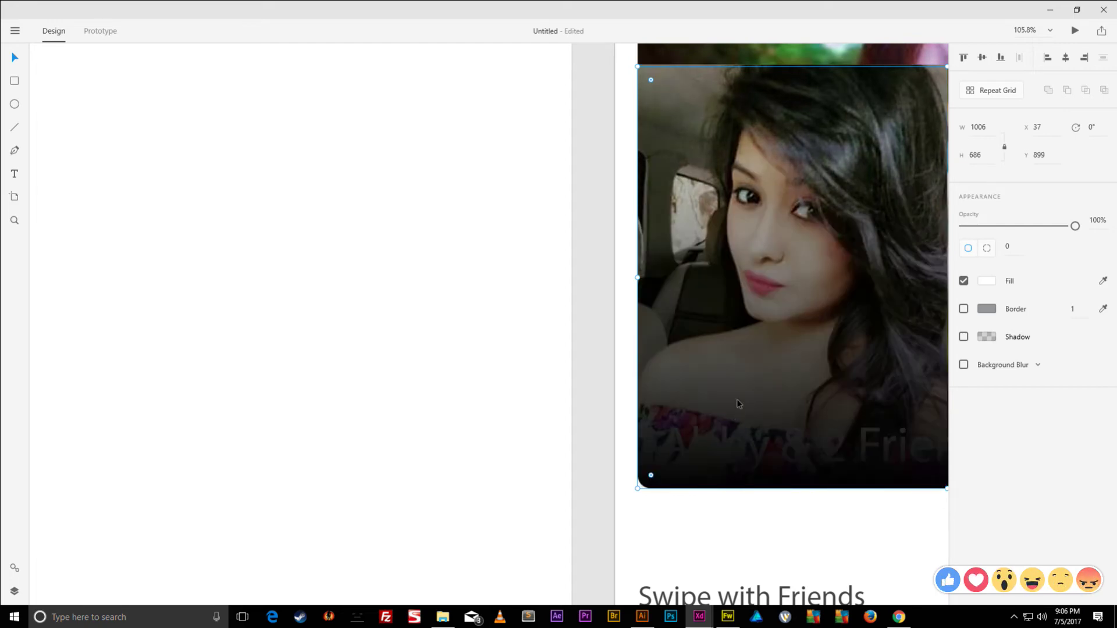
- Send the dark gradient overlay behind the Abby & 2 Friends text and nudge the photo group down
scroll(718, 372, "down", 3)
left_click(763, 151)
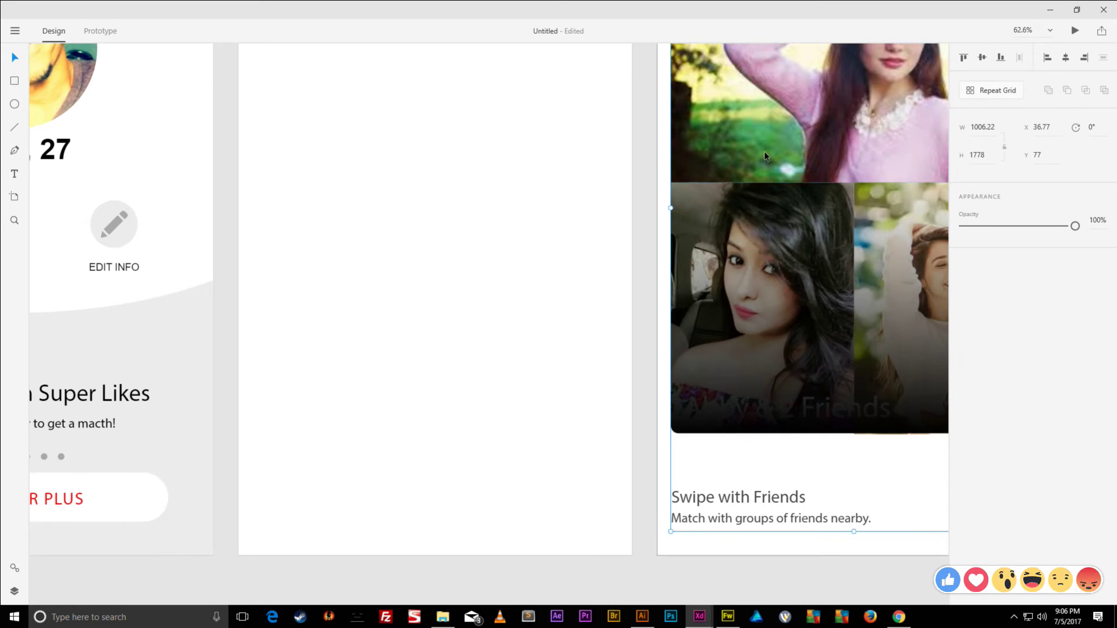
key("ctrl+a")
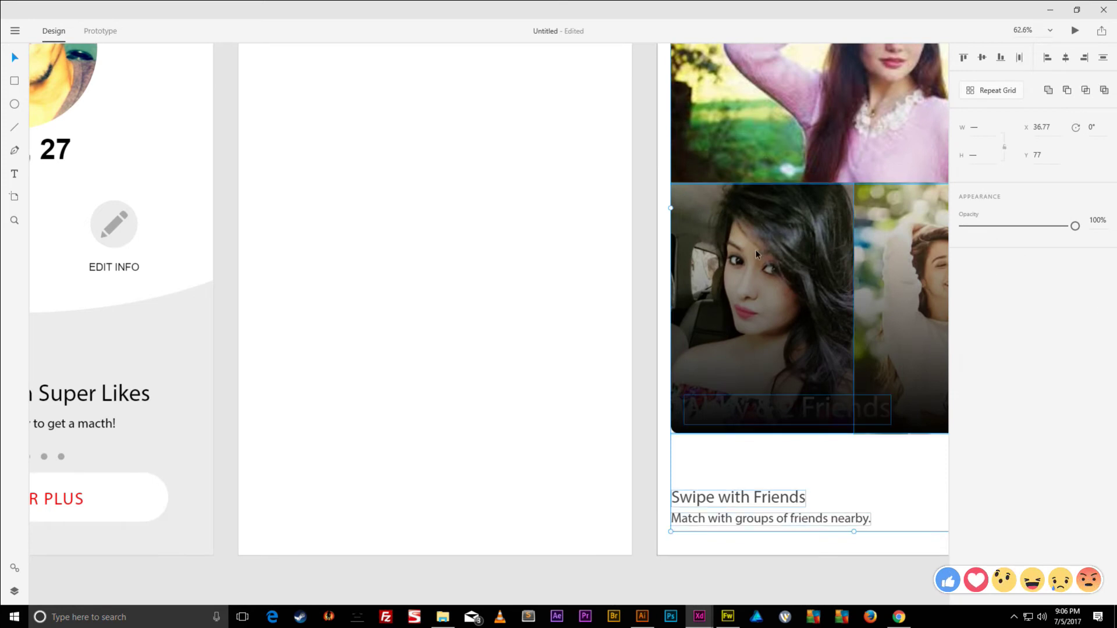
left_click(714, 243)
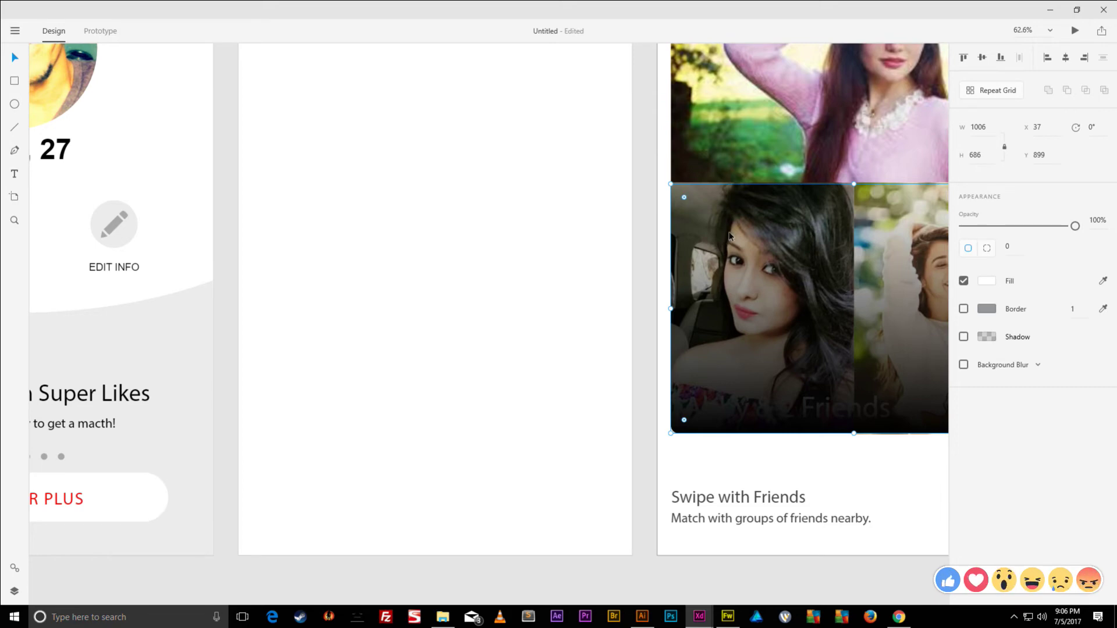
key("ctrl+[")
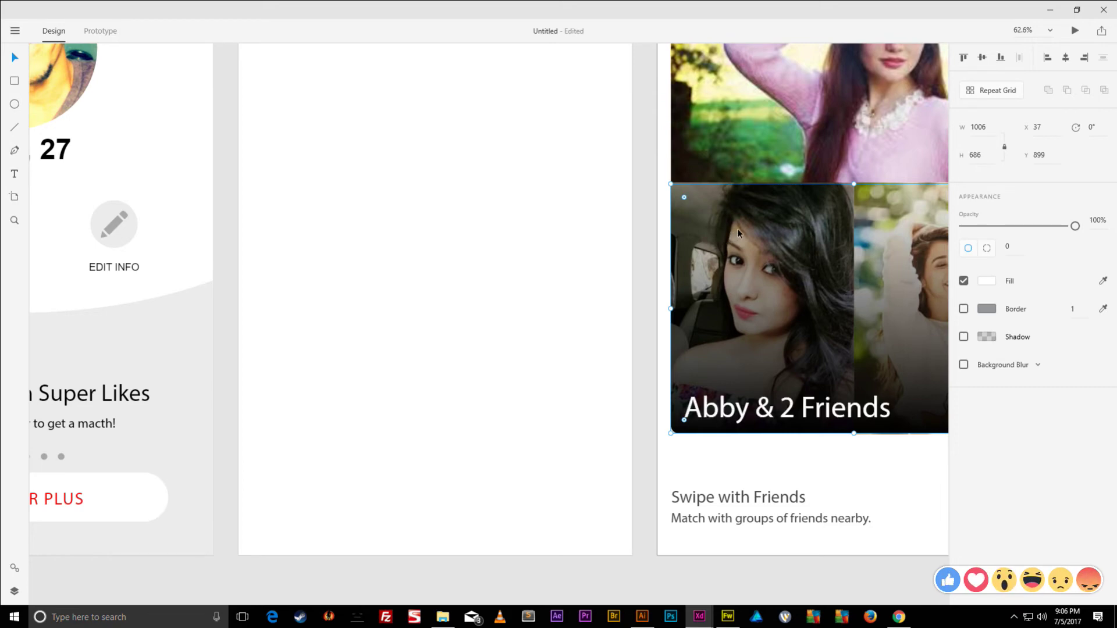
scroll(738, 229, "down", 3)
scroll(905, 257, "up", 3)
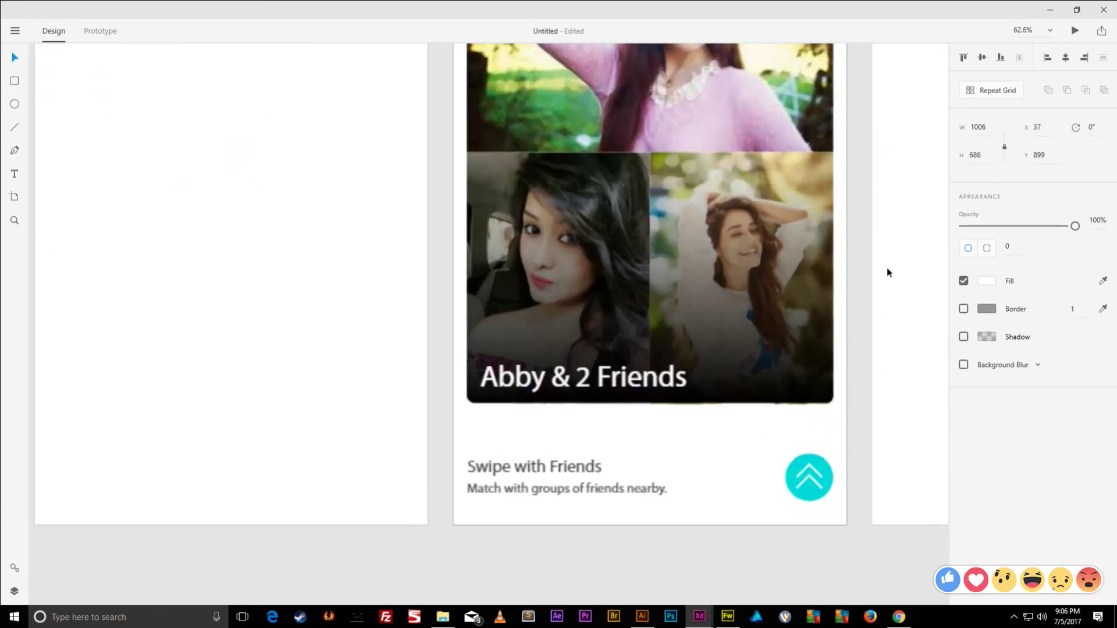
key("Down")
key("Down")
key("Down")
key("Down")
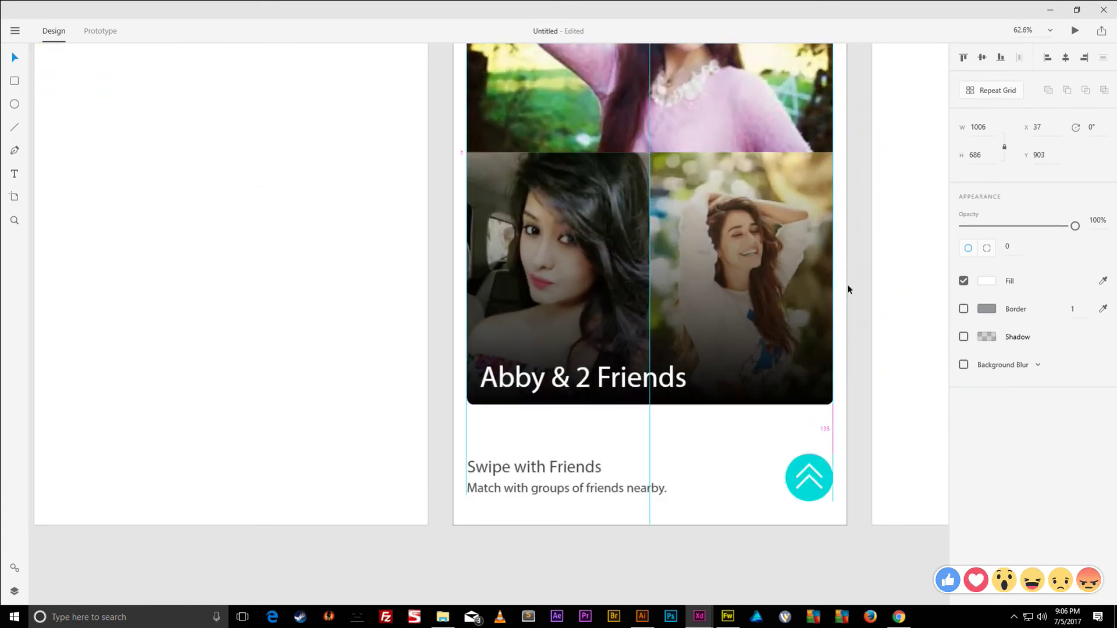
- Try a lower opacity on the friends photo grid, then deselect it
left_click(861, 348)
left_click(815, 350)
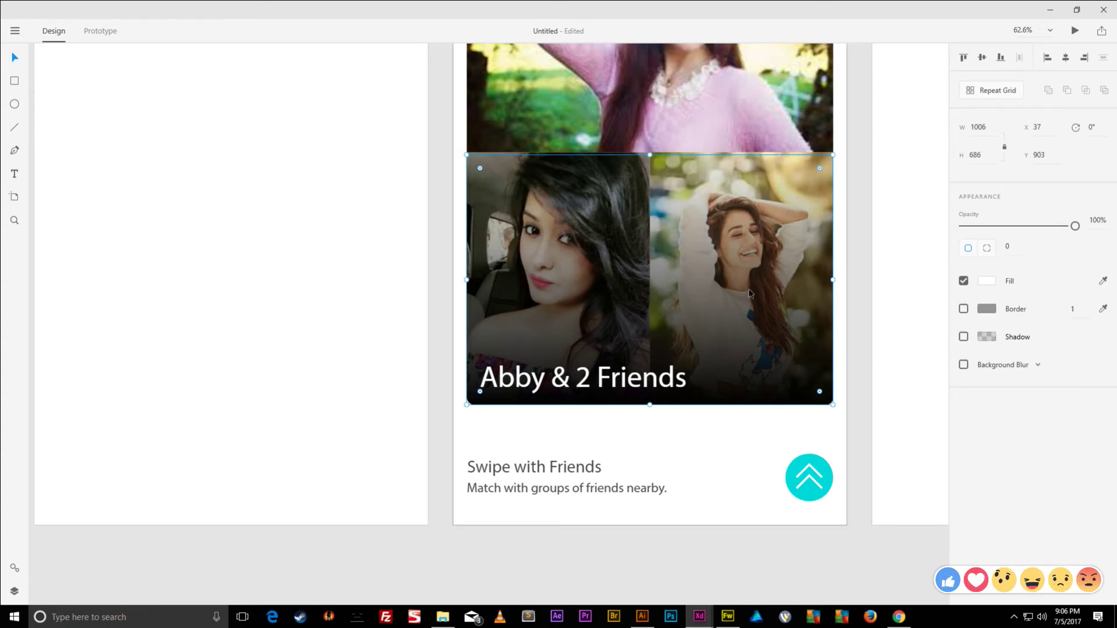
mouse_move(1068, 235)
left_mouse_down()
mouse_move(937, 214)
mouse_move(1069, 228)
left_mouse_up()
left_click(862, 262)
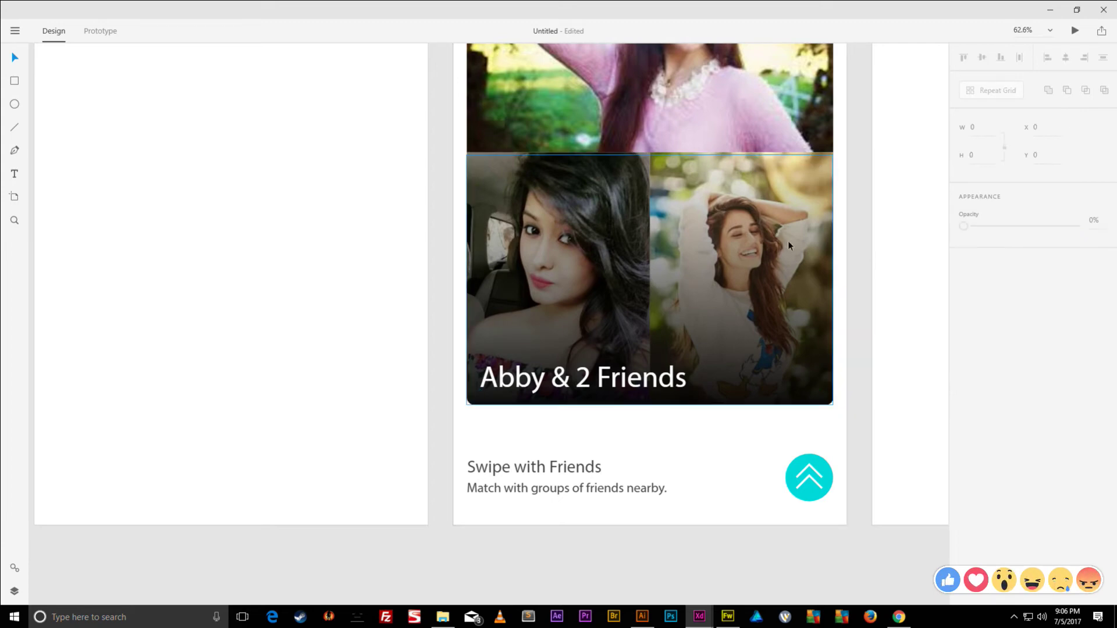
- Select the top hat photo and enter the repeat grid to edit it
scroll(864, 278, "up", 3)
scroll(863, 276, "down", 1)
left_click(568, 158)
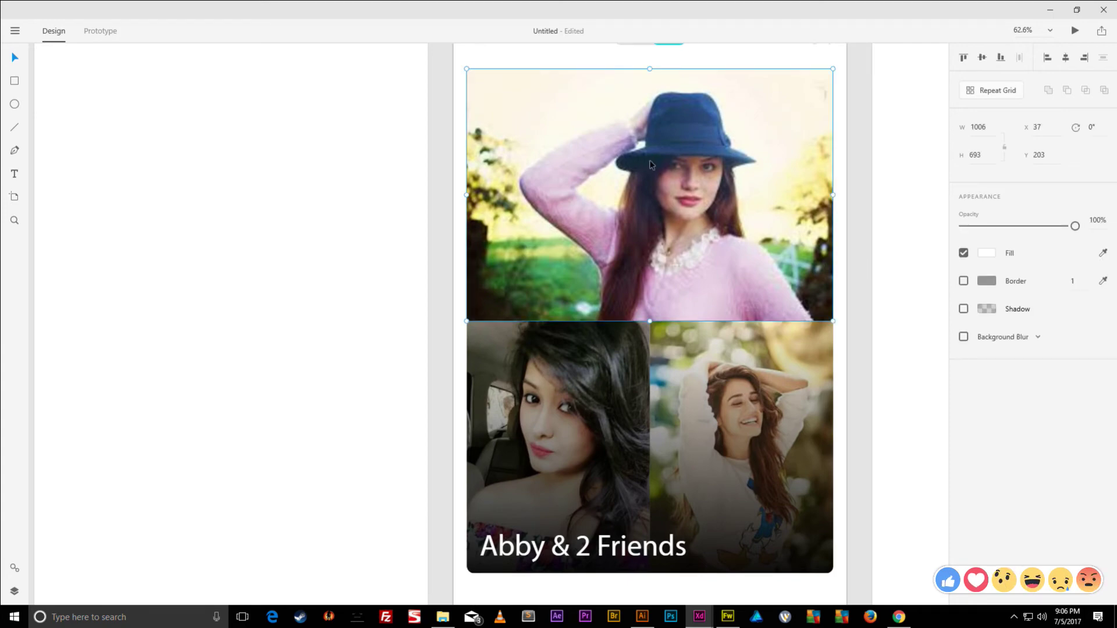
scroll(653, 164, "down", 4)
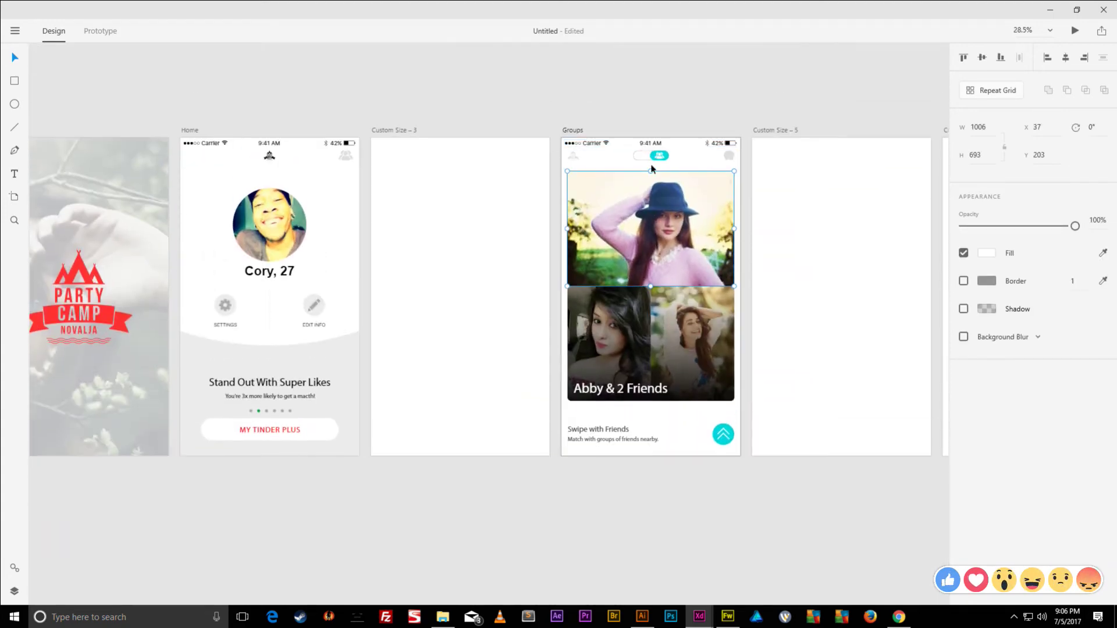
double_click(649, 169)
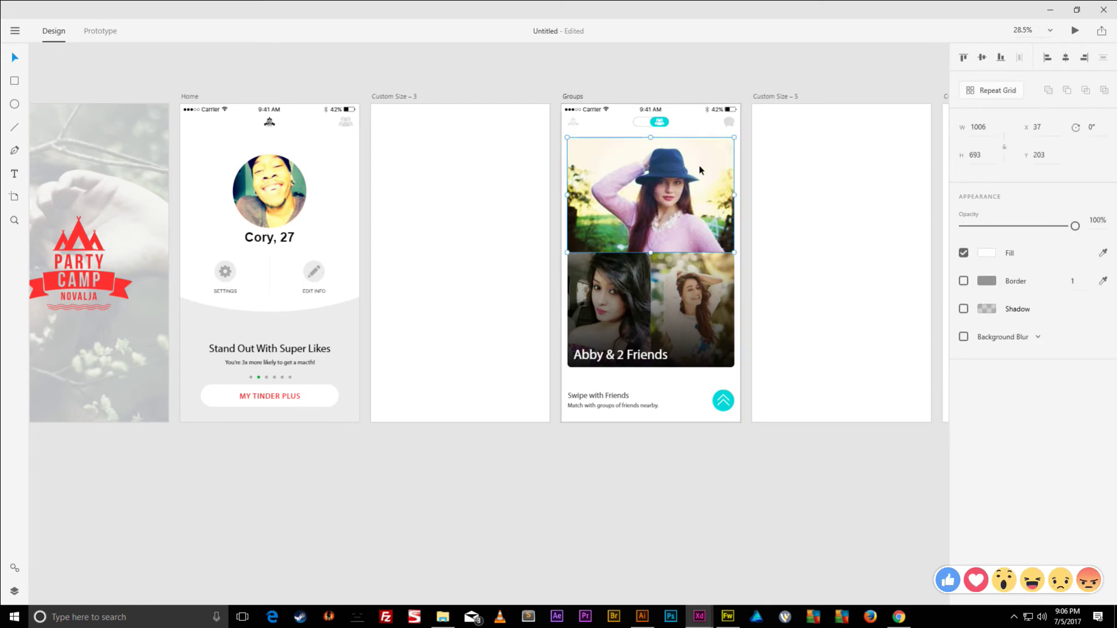
- Browse the Google Images results, previewing the tattooed-girl, brown-hat and ponytail photos
left_click(899, 617)
scroll(791, 418, "down", 6)
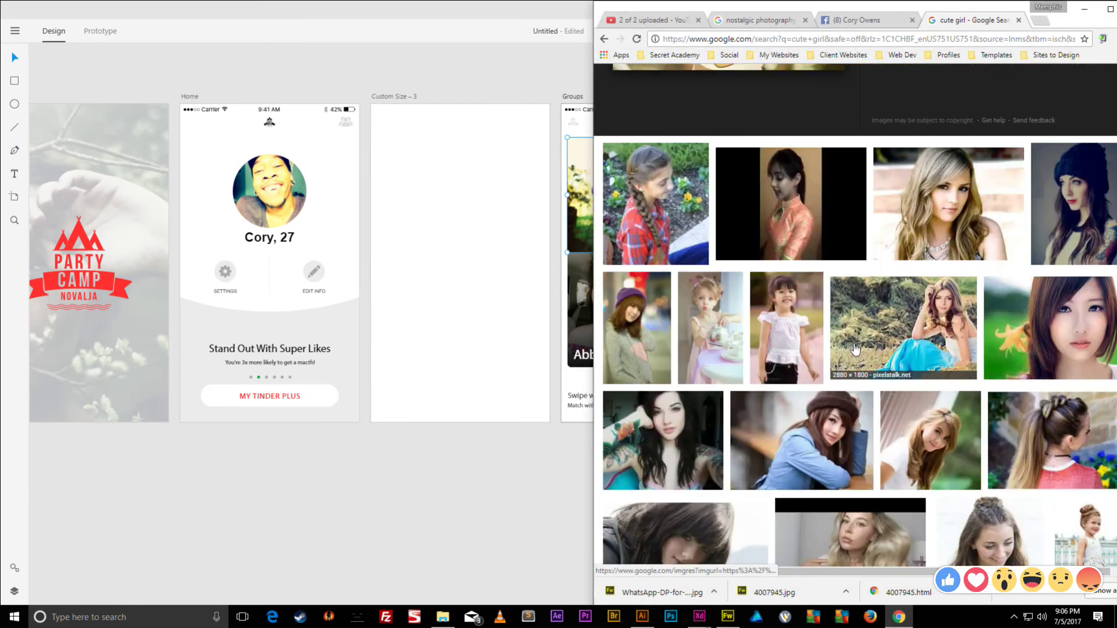
scroll(822, 309, "down", 5)
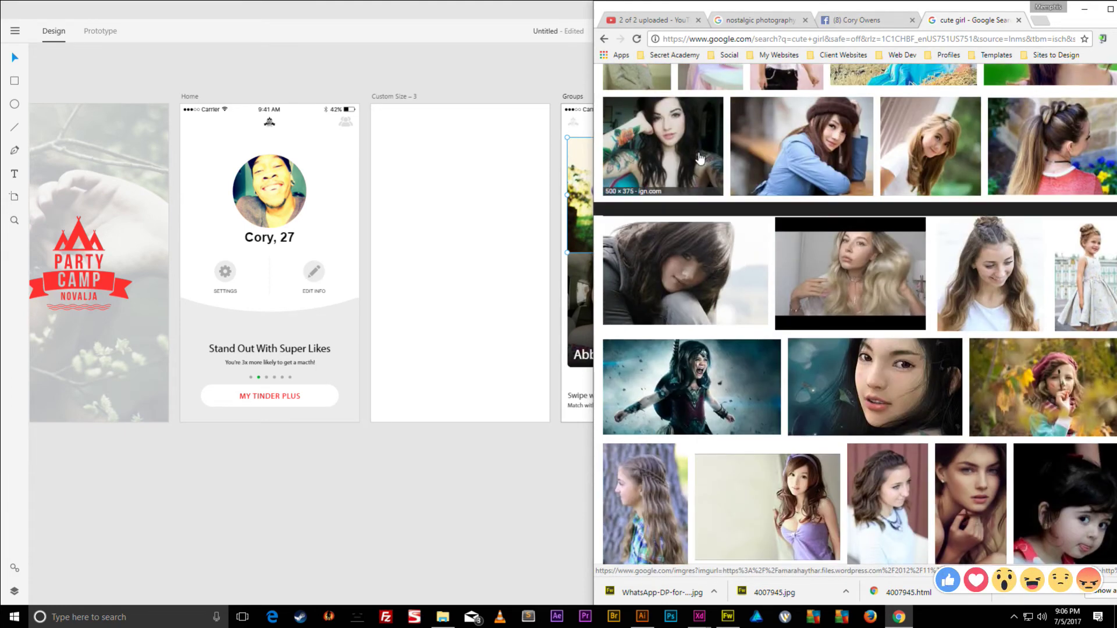
left_click(686, 168)
left_click(791, 109)
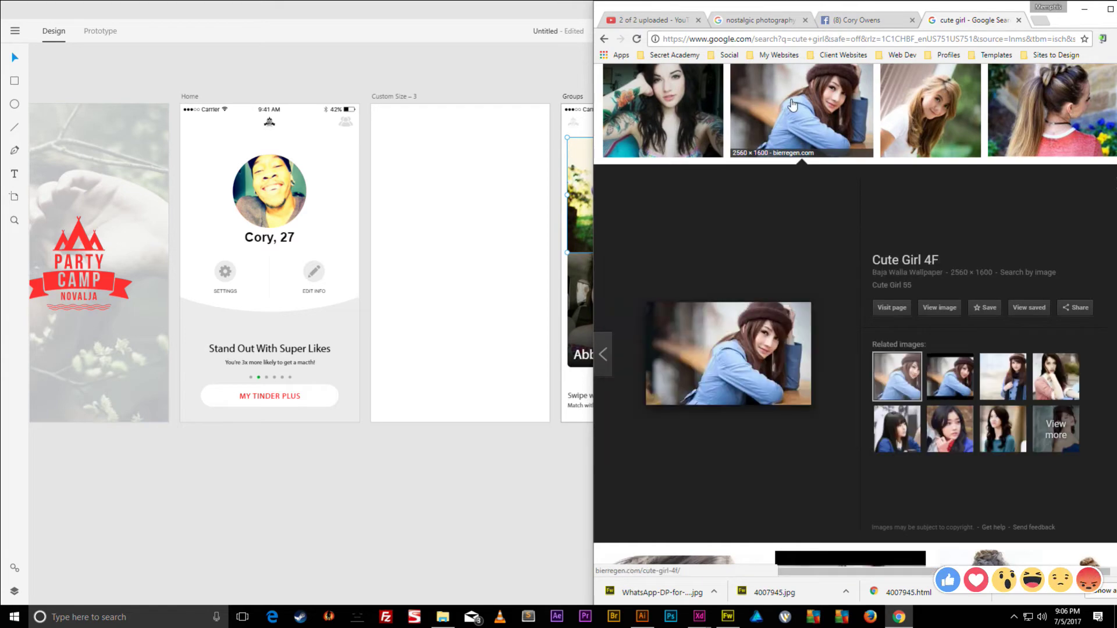
left_click(1000, 109)
scroll(891, 262, "down", 7)
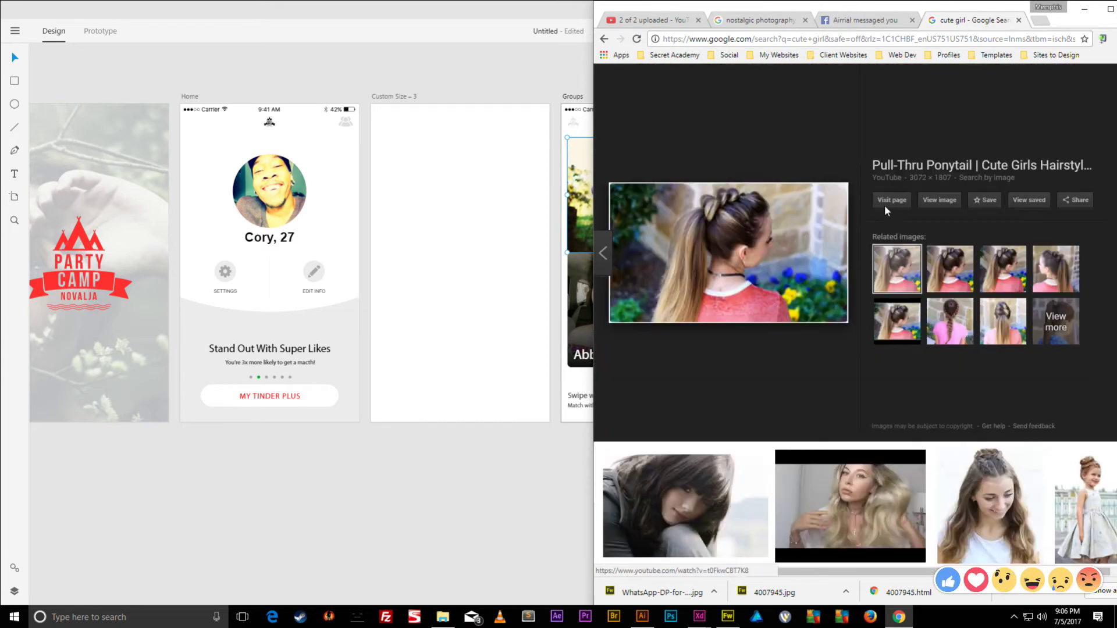
scroll(897, 310, "down", 6)
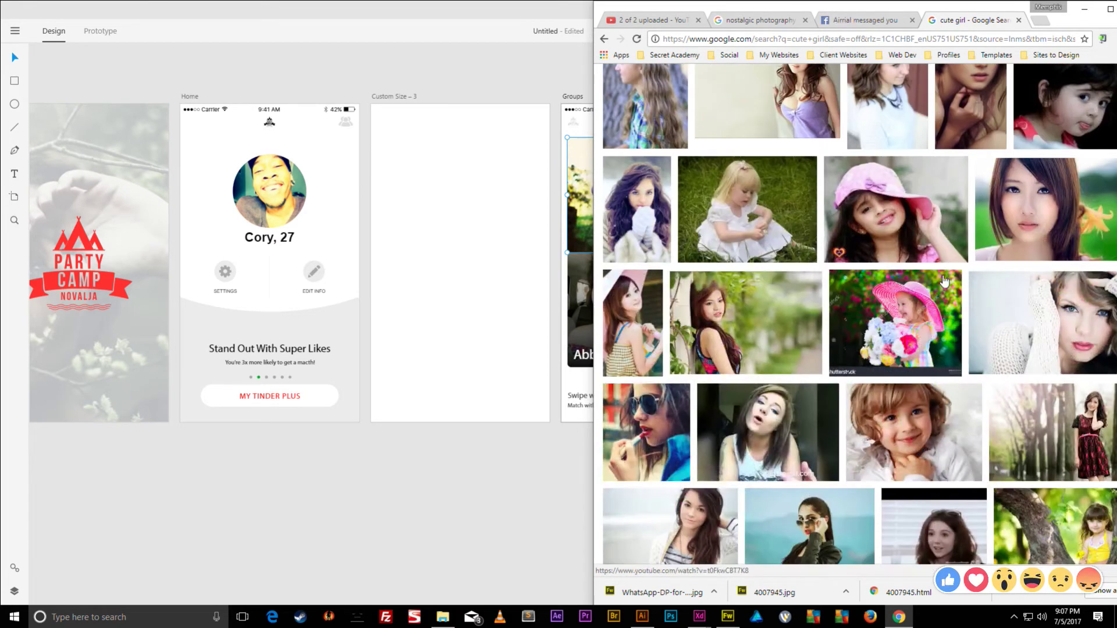
- Save the PixelsTalk woman photo as Different-Cute-Girl-Photos.jpg in the Inspiration folder
left_click(727, 314)
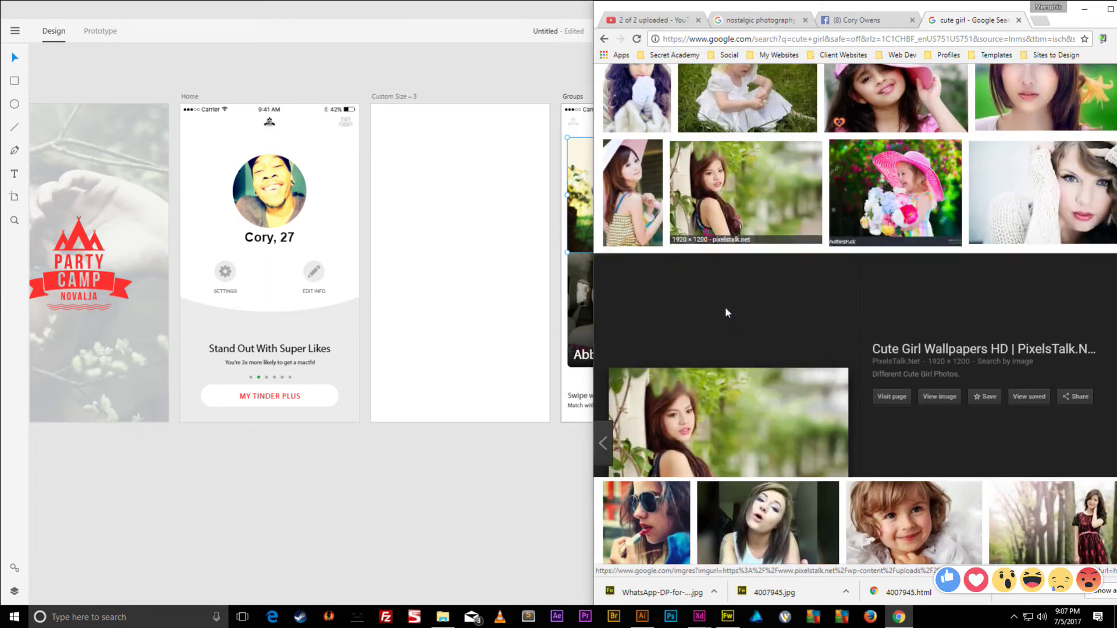
scroll(764, 121, "down", 6)
scroll(765, 121, "up", 4)
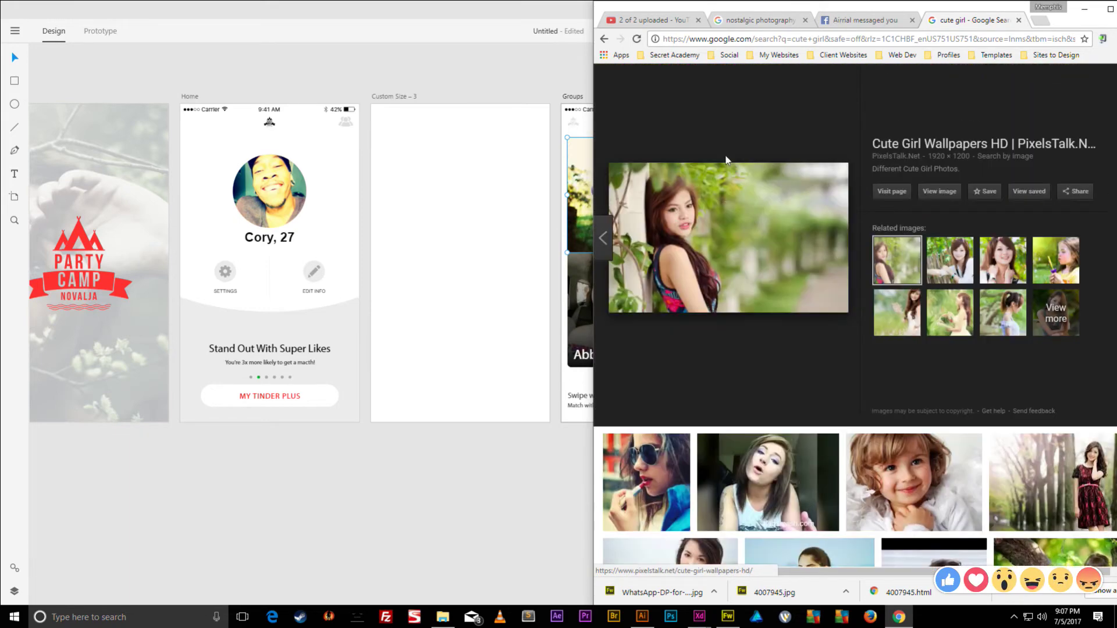
right_click(745, 204)
left_click(783, 304)
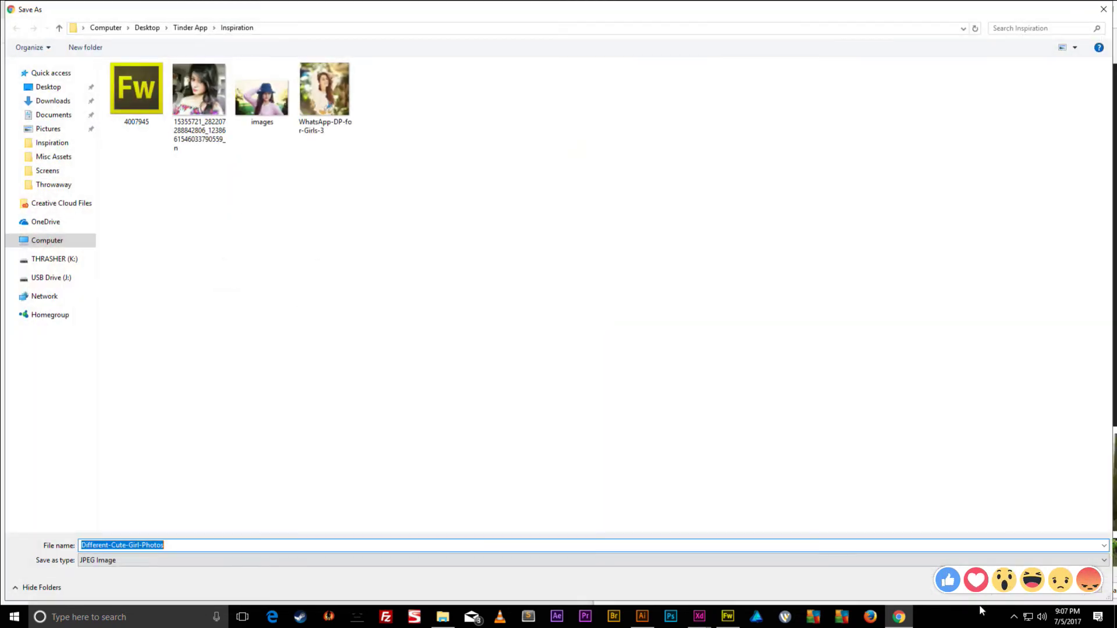
left_click(1042, 588)
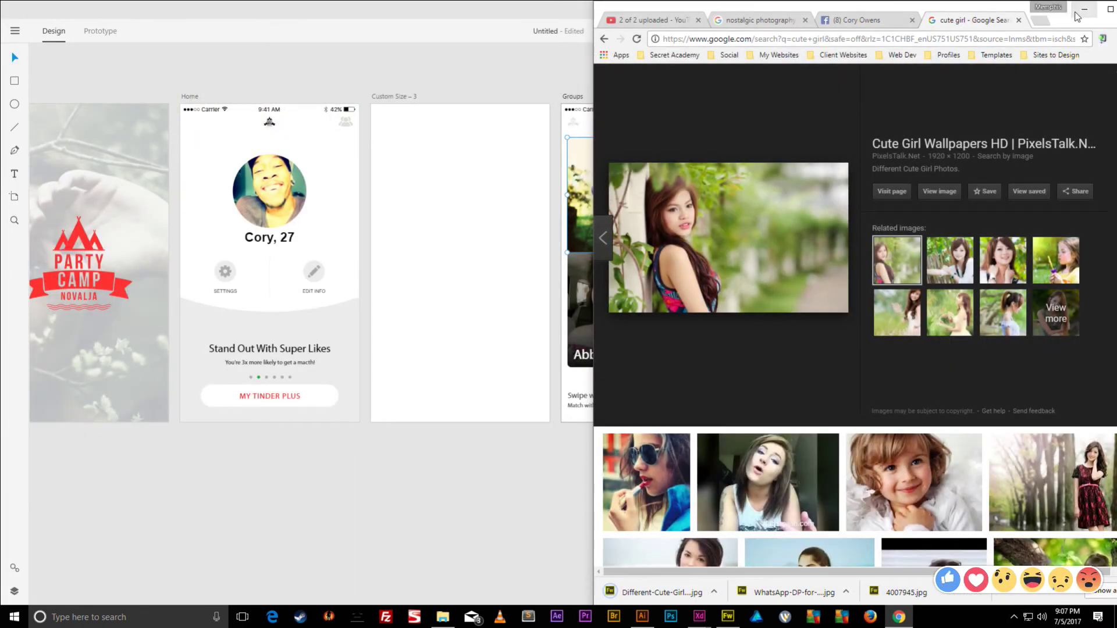
- Drag Different-Cute-Girl-Photos.jpg from Tinder App > Inspiration onto the Groups top photo, replacing the hat photo
left_click(1084, 9)
left_click(442, 617)
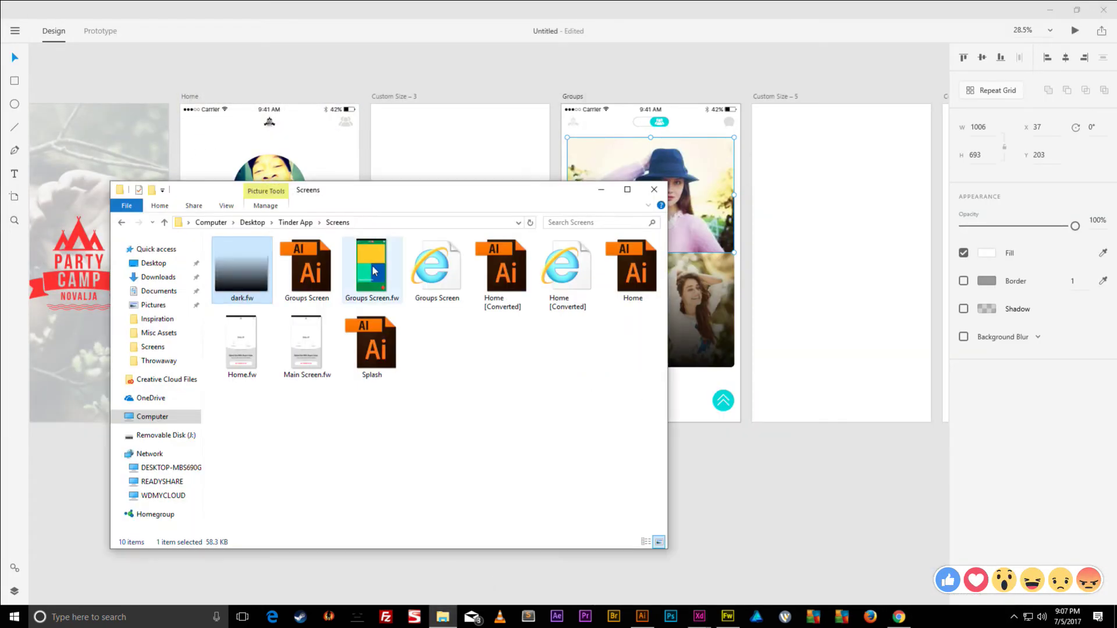
left_click(296, 223)
double_click(227, 260)
double_click(279, 261)
left_click(314, 225)
double_click(234, 269)
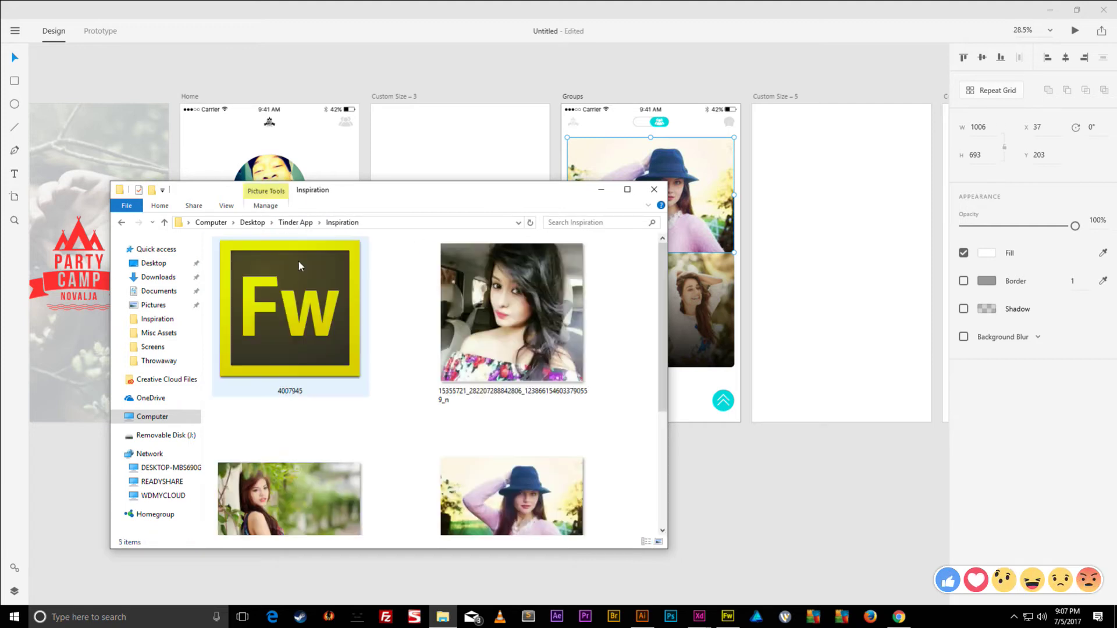
scroll(412, 307, "down", 3)
left_click_drag(298, 296, 697, 176)
left_click(611, 190)
left_click(670, 65)
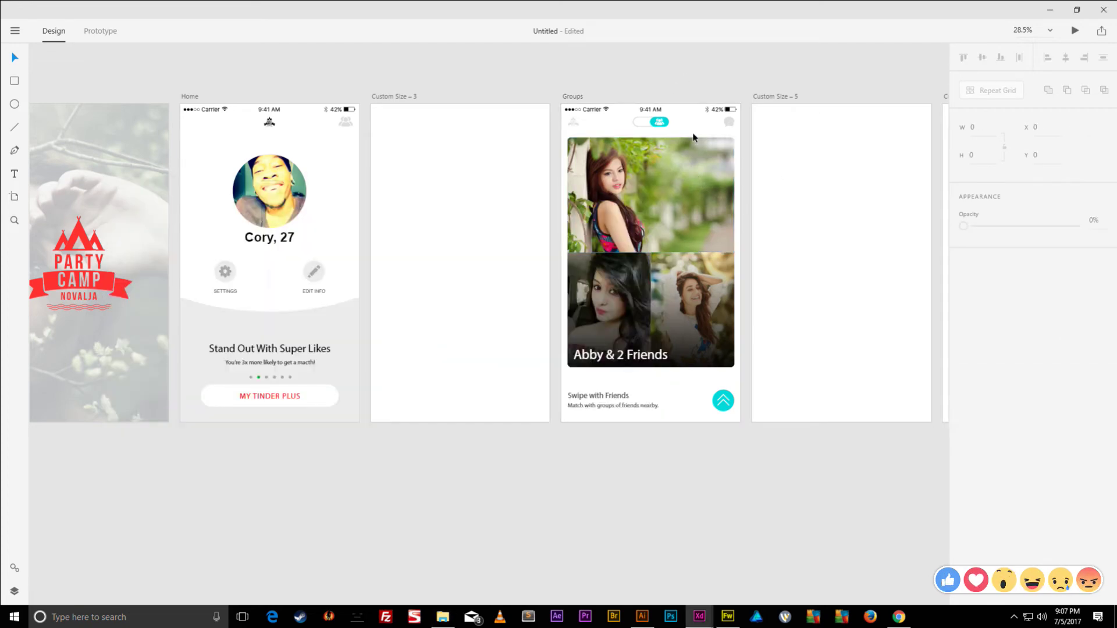
scroll(693, 137, "up", 3)
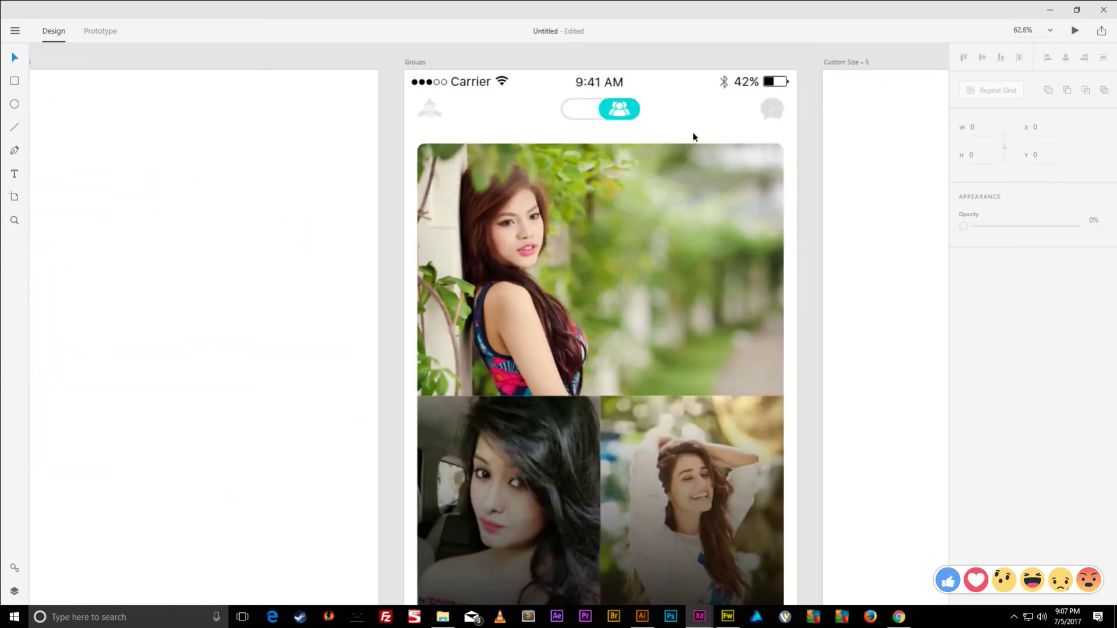
- Fill the header's phone icon with the chat icon's sampled grey colour
left_click(582, 109)
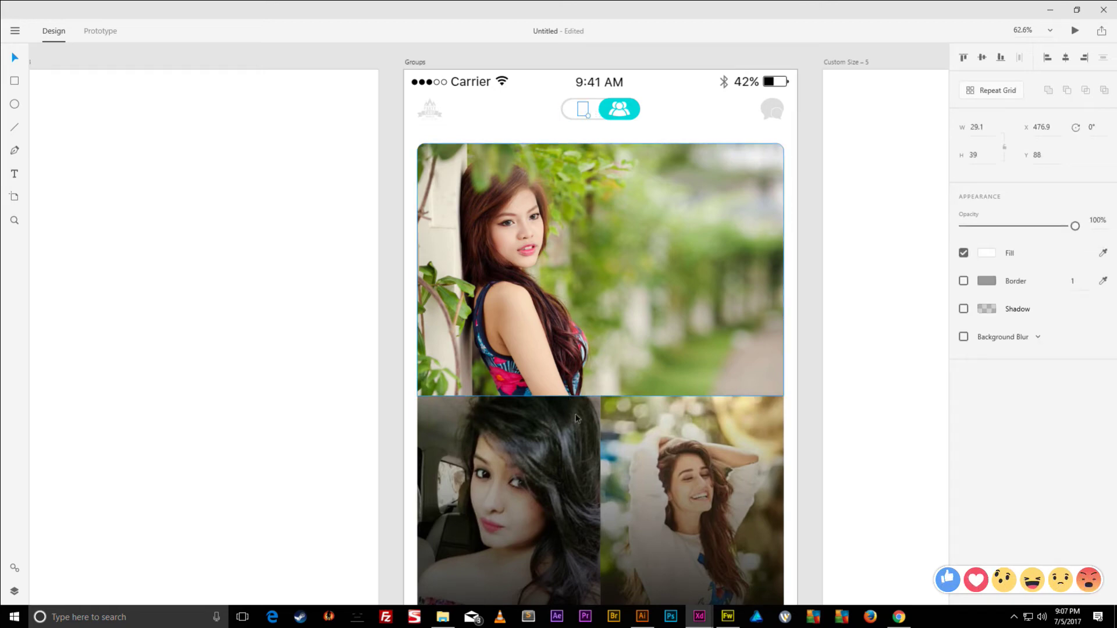
left_click(992, 254)
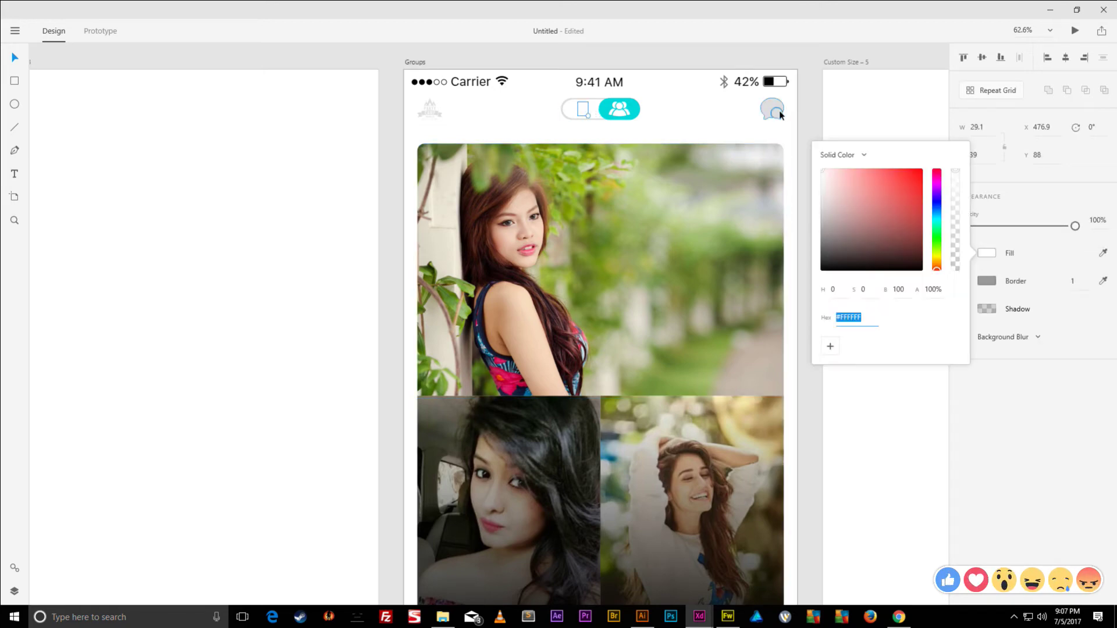
left_click(1103, 253)
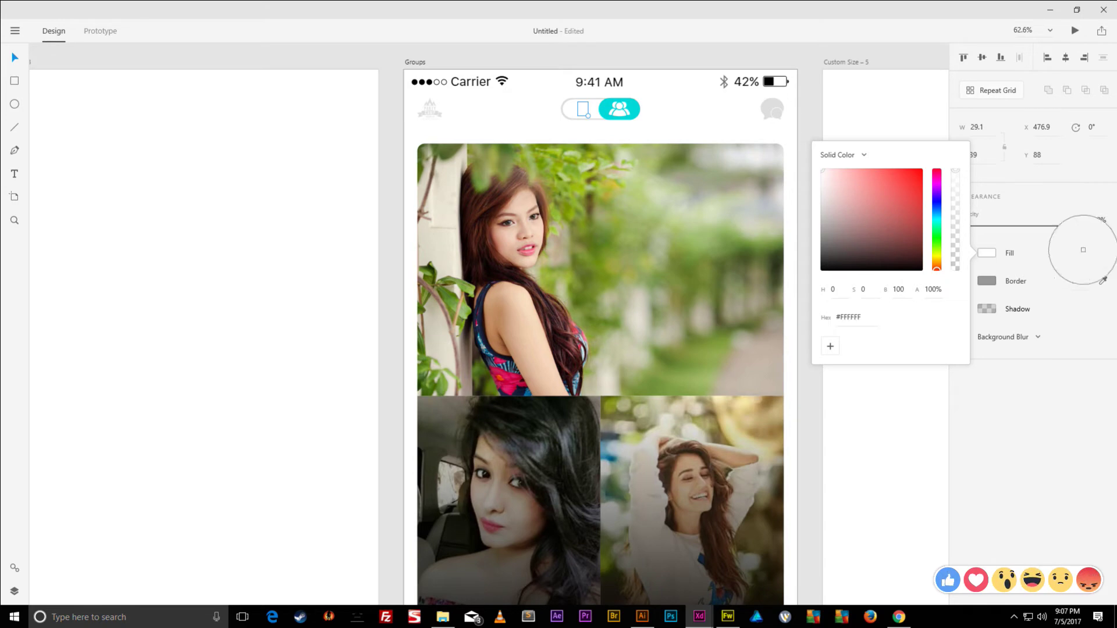
left_click(766, 108)
key("Escape")
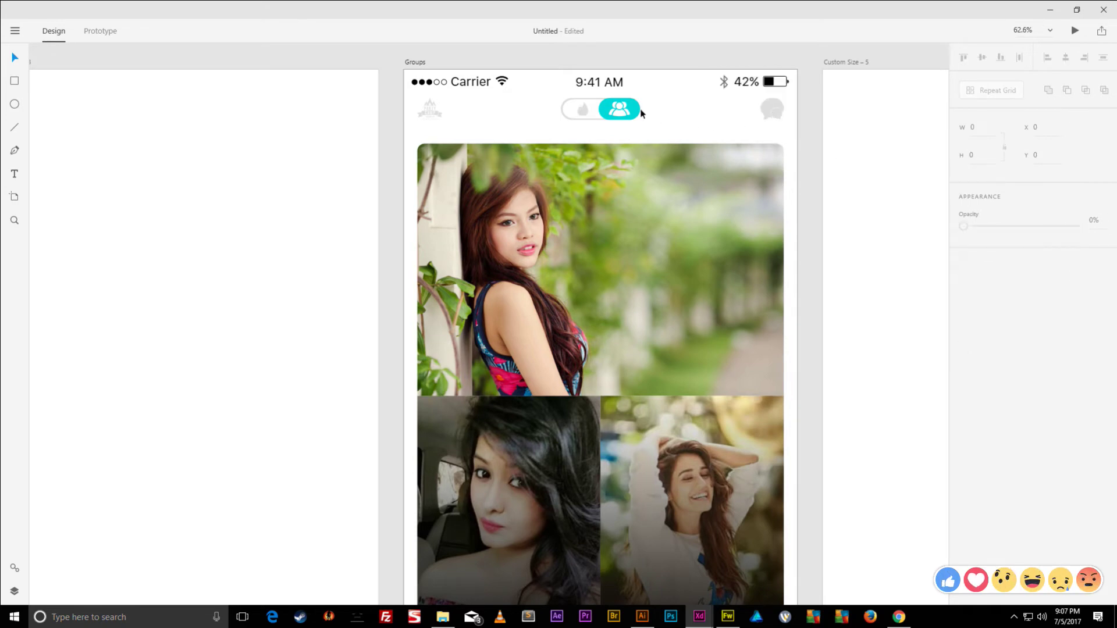
scroll(647, 121, "down", 5)
scroll(628, 182, "down", 2)
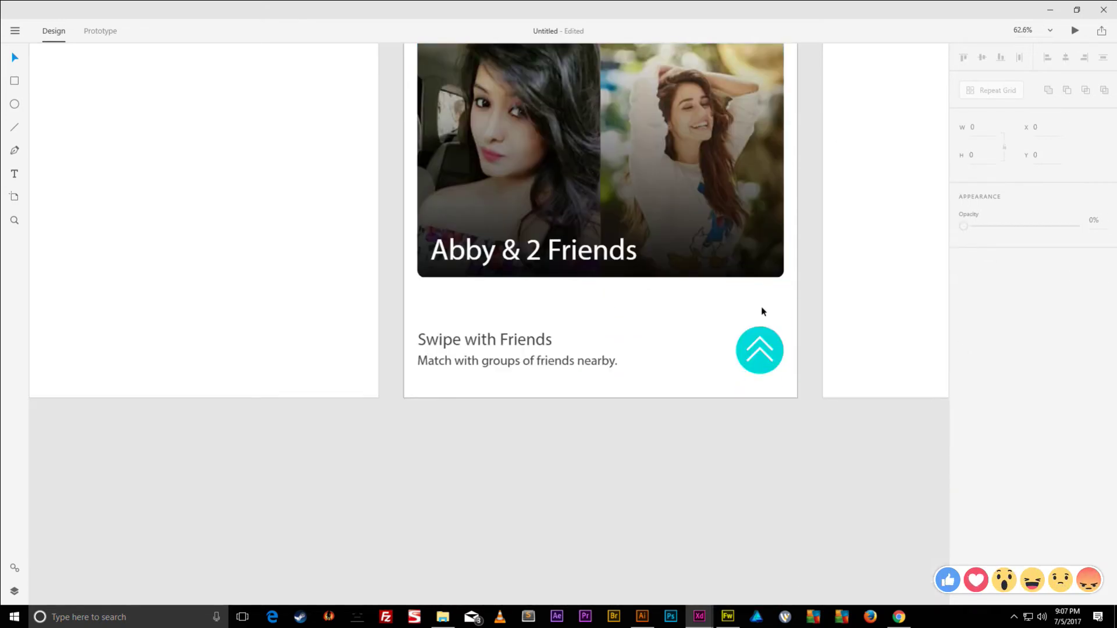
scroll(763, 311, "up", 3)
- Set the 'Match with groups of friends nearby.' subtitle font to Arial
left_click(560, 480)
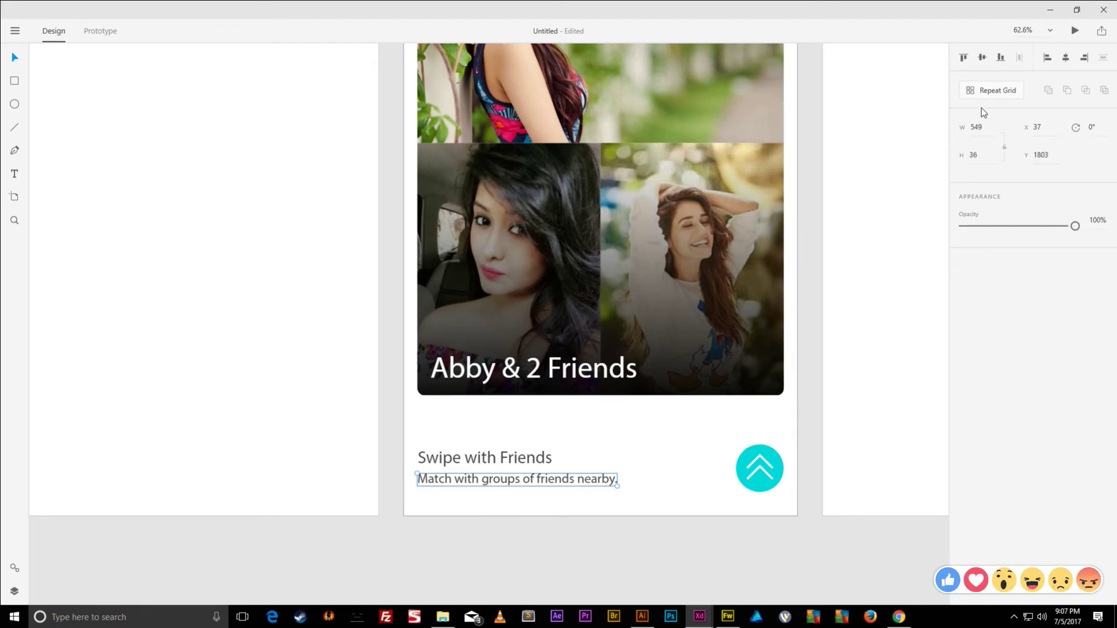
double_click(562, 480)
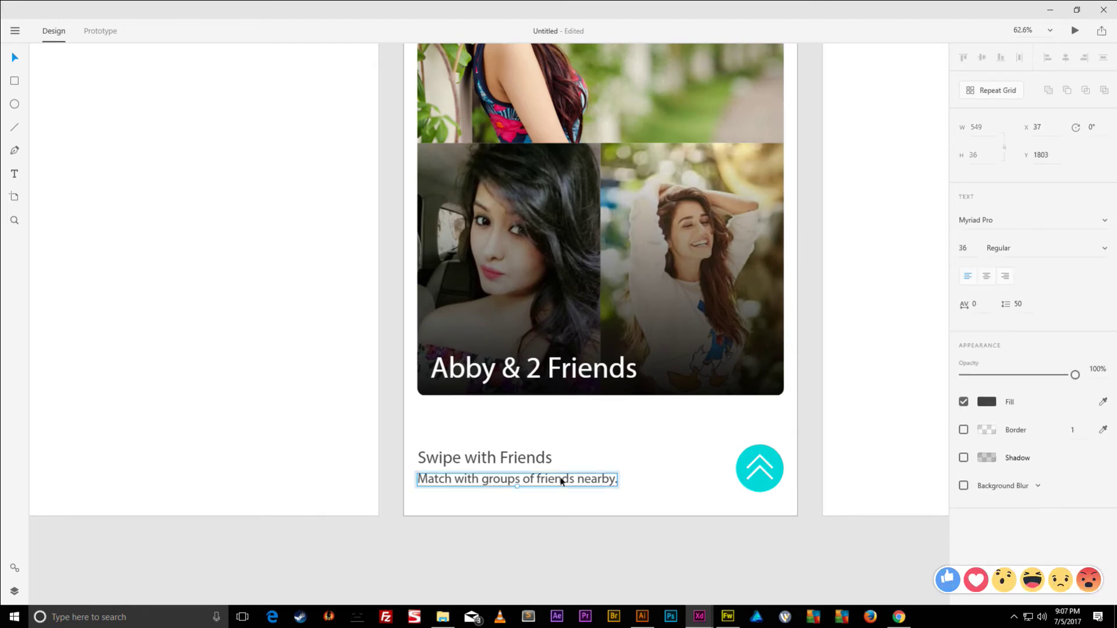
left_click(997, 221)
type("Arial")
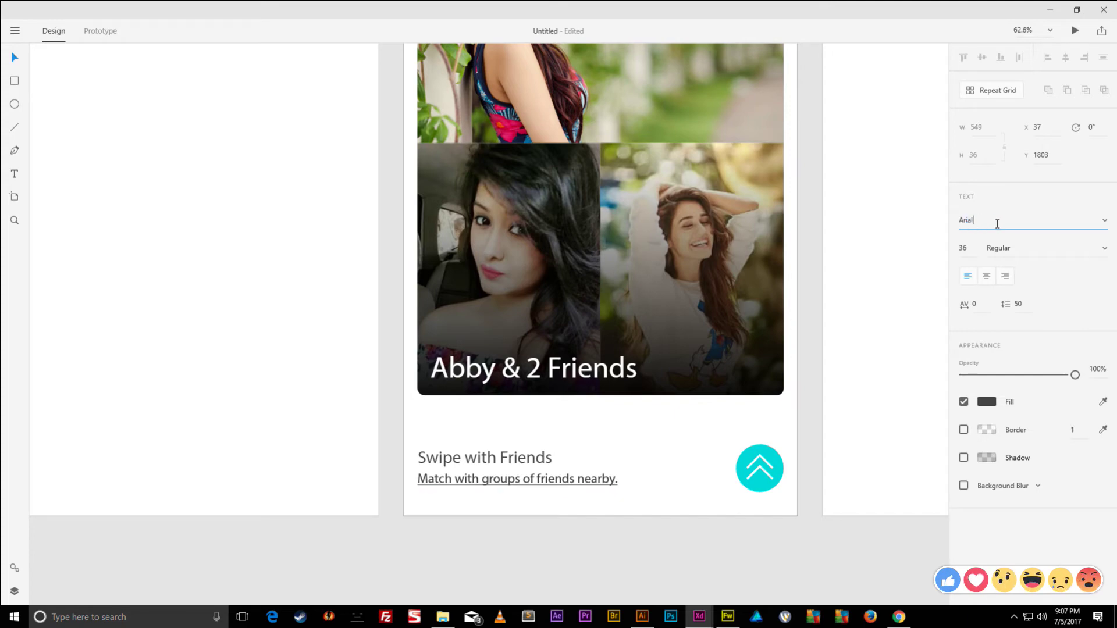
key("Return")
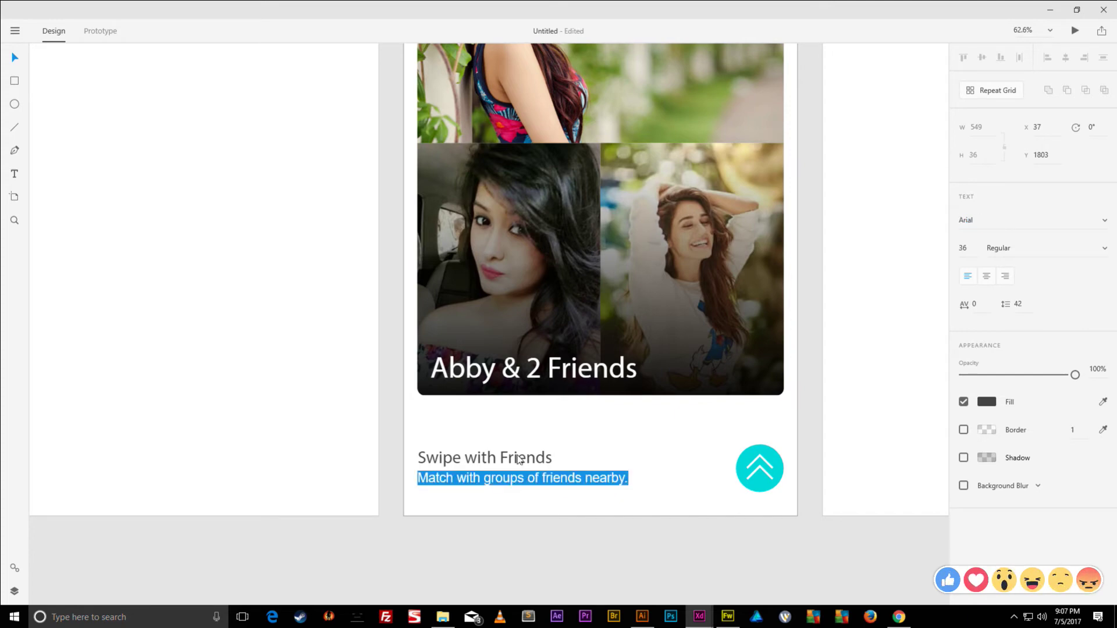
key("Escape")
- Set the Swipe with Friends heading to Arial Bold
left_click(524, 460)
double_click(541, 461)
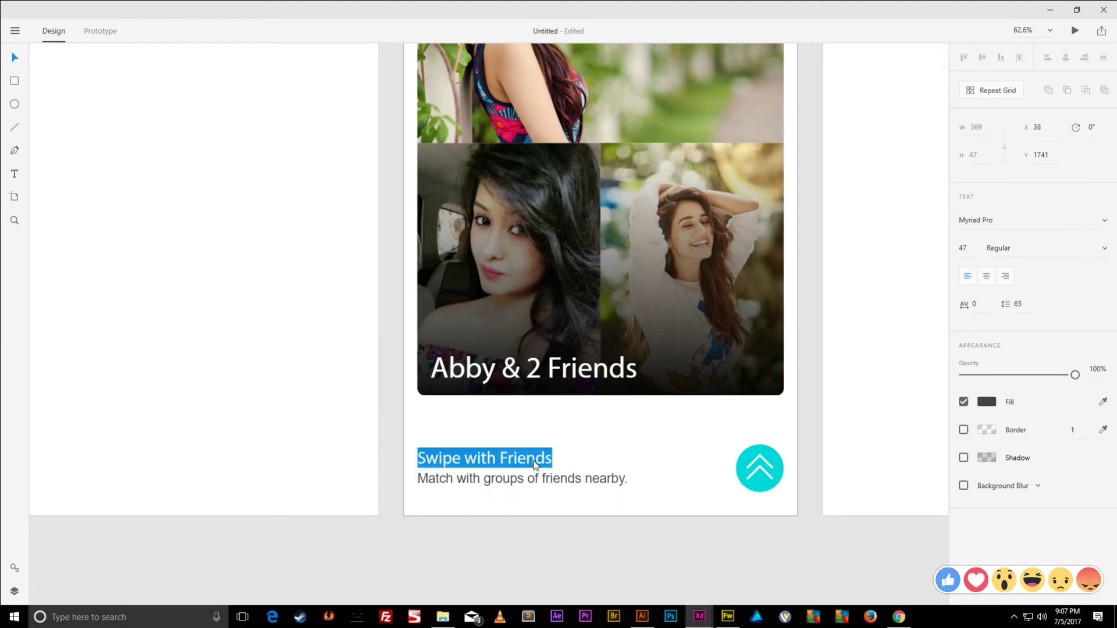
left_click(993, 222)
type("Arial")
key("Return")
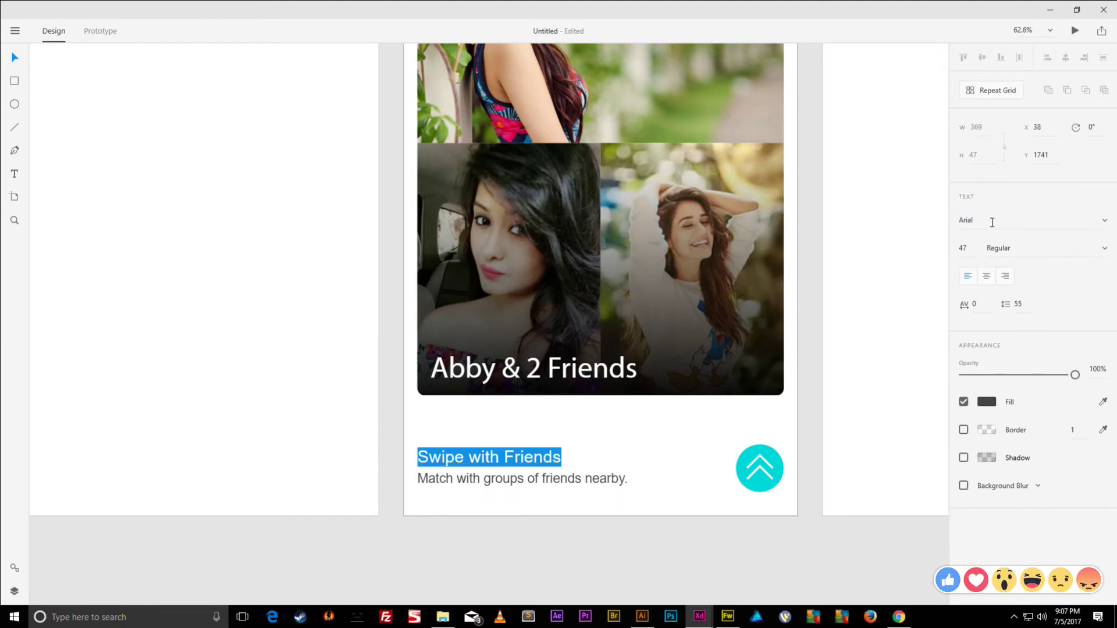
left_click(1092, 247)
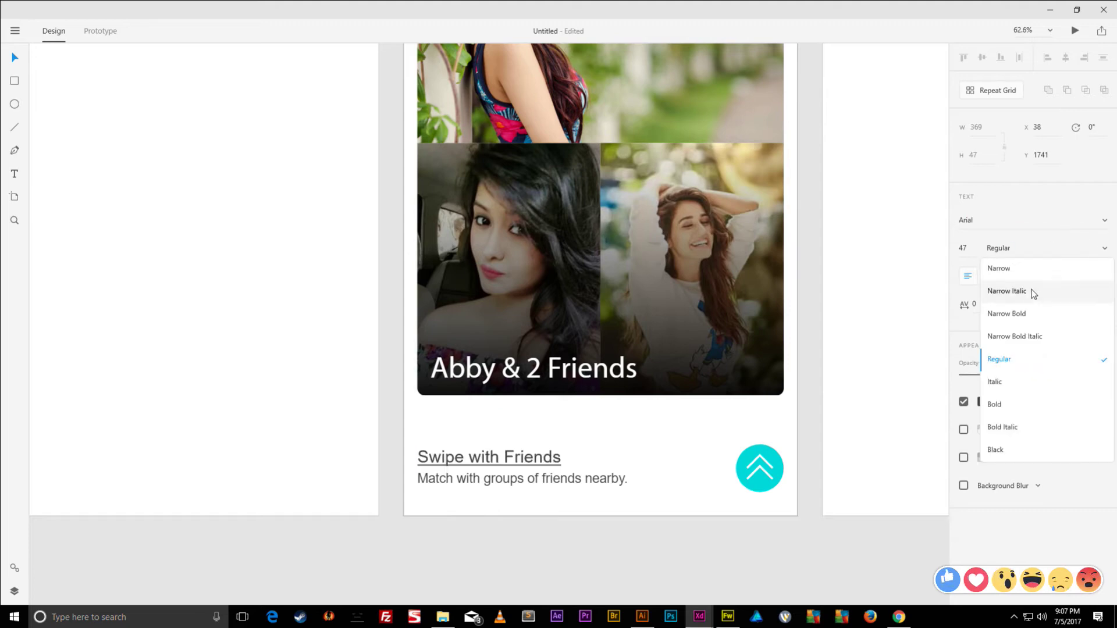
left_click(993, 401)
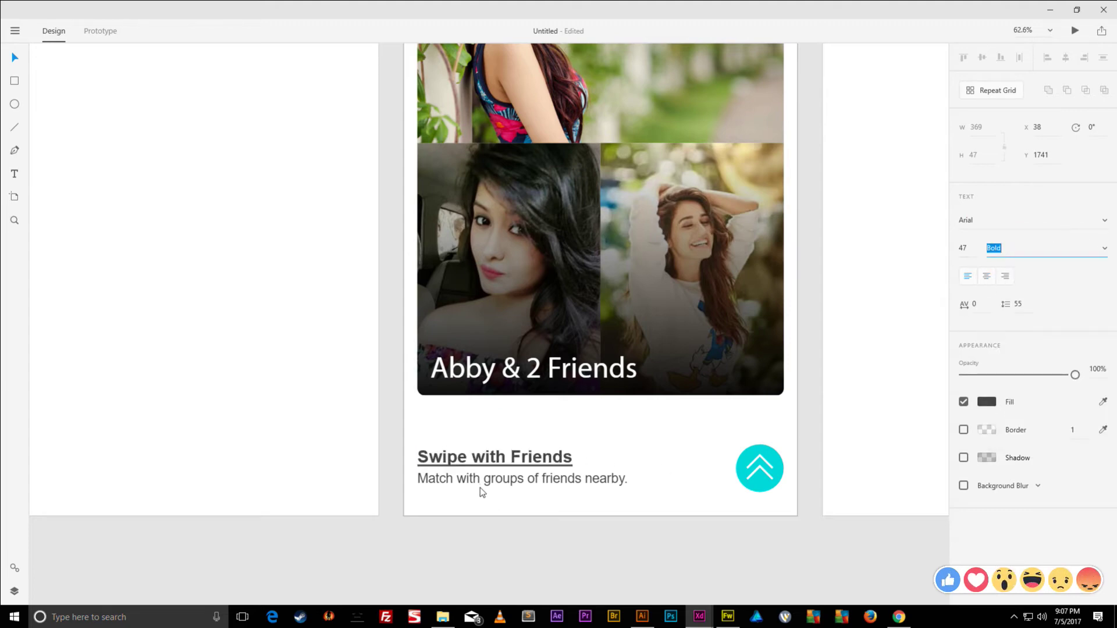
left_click(499, 451)
- Apply Arial to all of the Abby & 2 Friends caption text
left_click(568, 368)
double_click(568, 367)
left_click_drag(434, 368, 663, 363)
left_click(993, 217)
type("A")
key("Return")
- Set the caption's weight to Regular and reduce its size to 66
left_click(1039, 256)
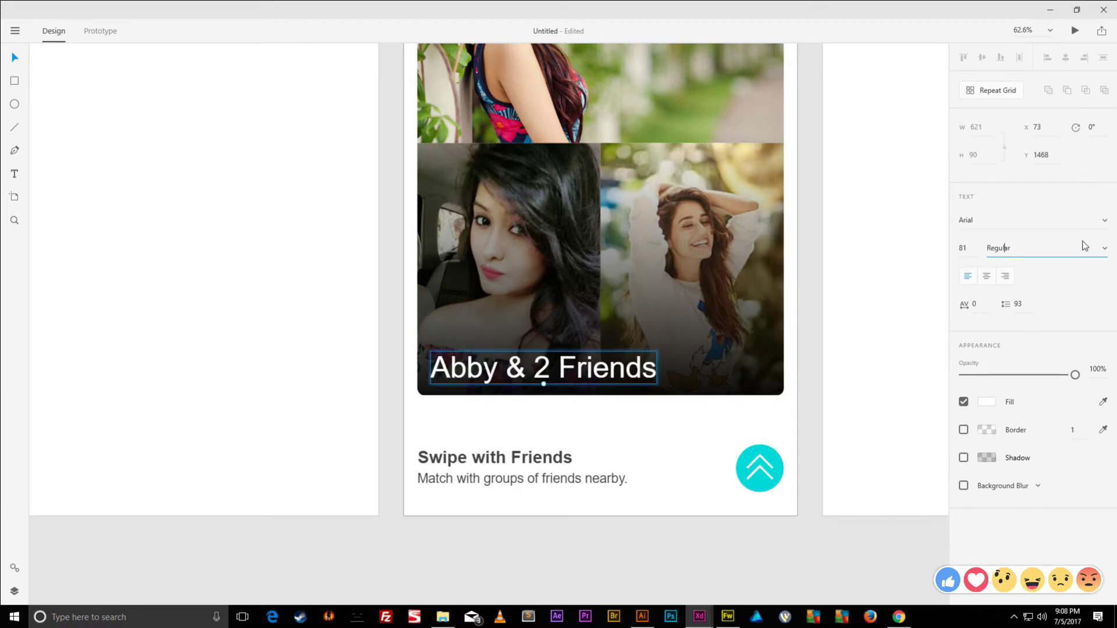
left_click(1104, 248)
left_click(1015, 405)
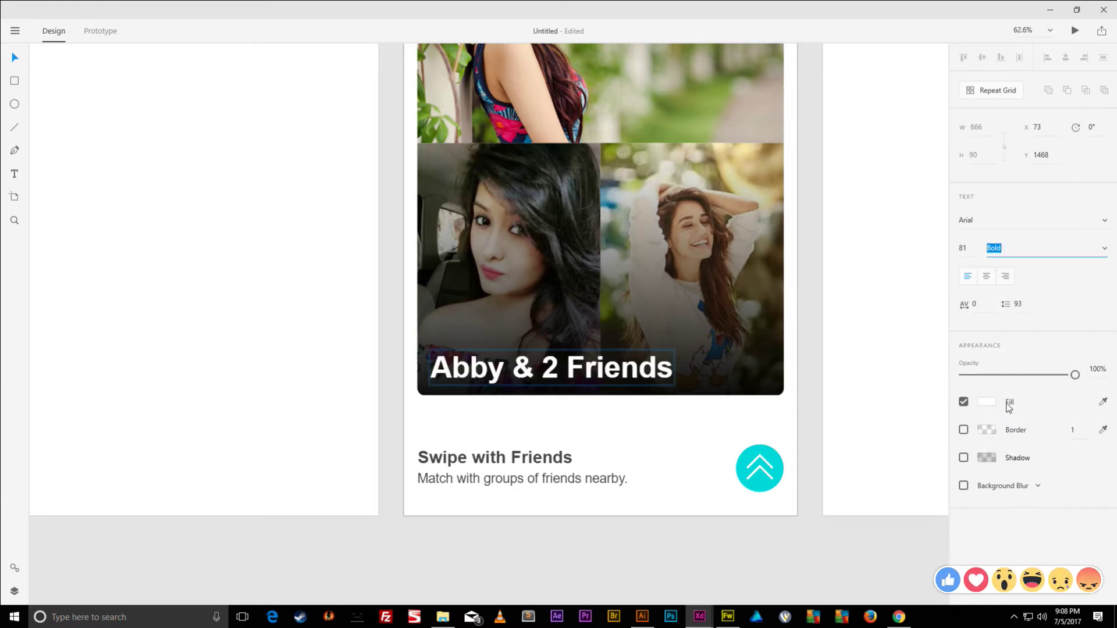
left_click(1104, 248)
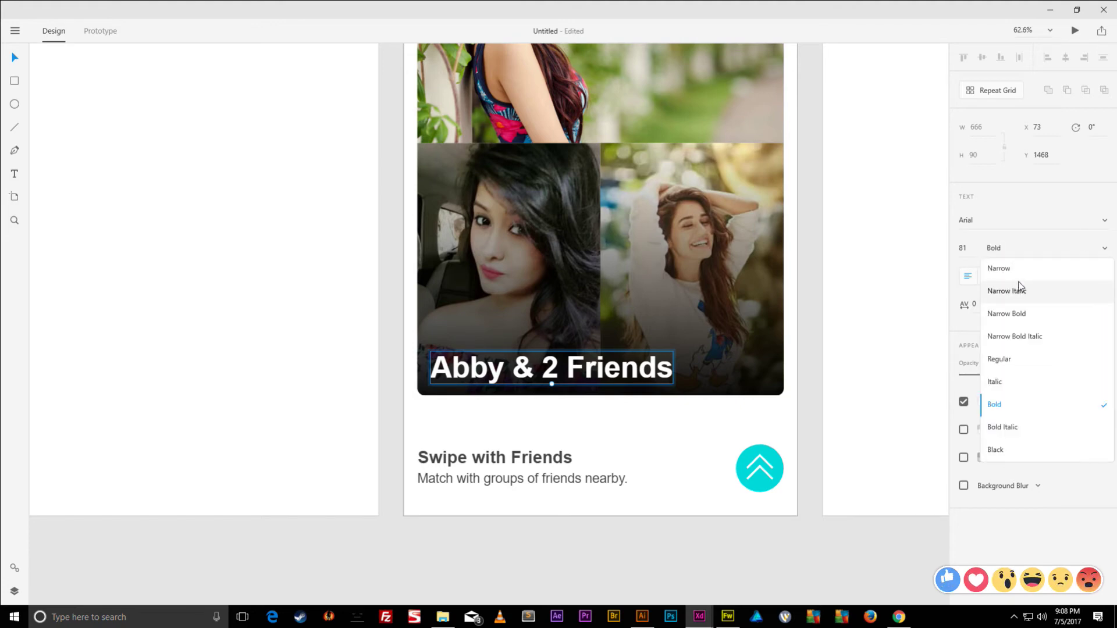
left_click(999, 360)
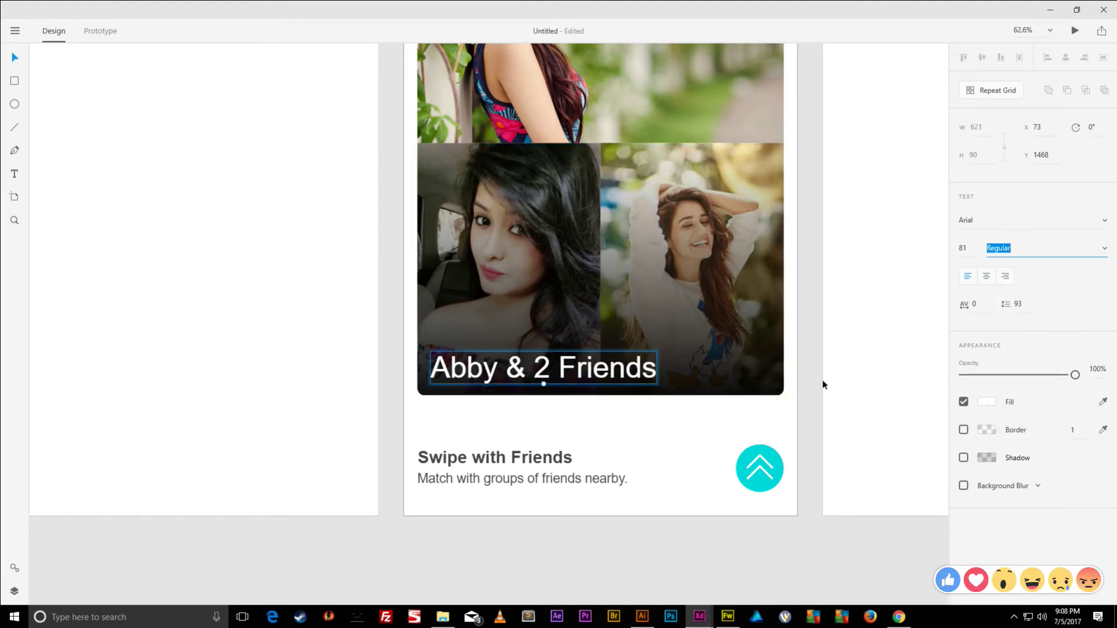
left_click(964, 248)
key("Down")
key("Down")
key("Down")
key("Down")
key("Down")
key("Down")
key("Down")
key("Down")
key("Down")
key("Down")
key("Down")
key("Down")
key("Down")
key("Down")
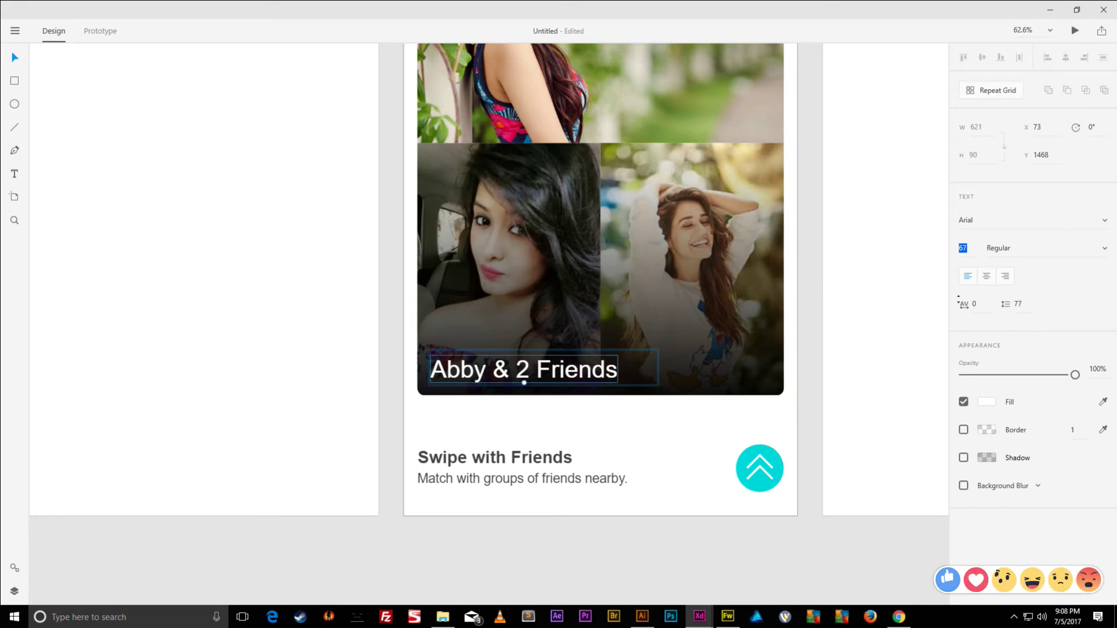
key("Down")
- Select the Home screen's group icon and, in Prototype mode, link it to the Groups screen
scroll(806, 303, "up", 5)
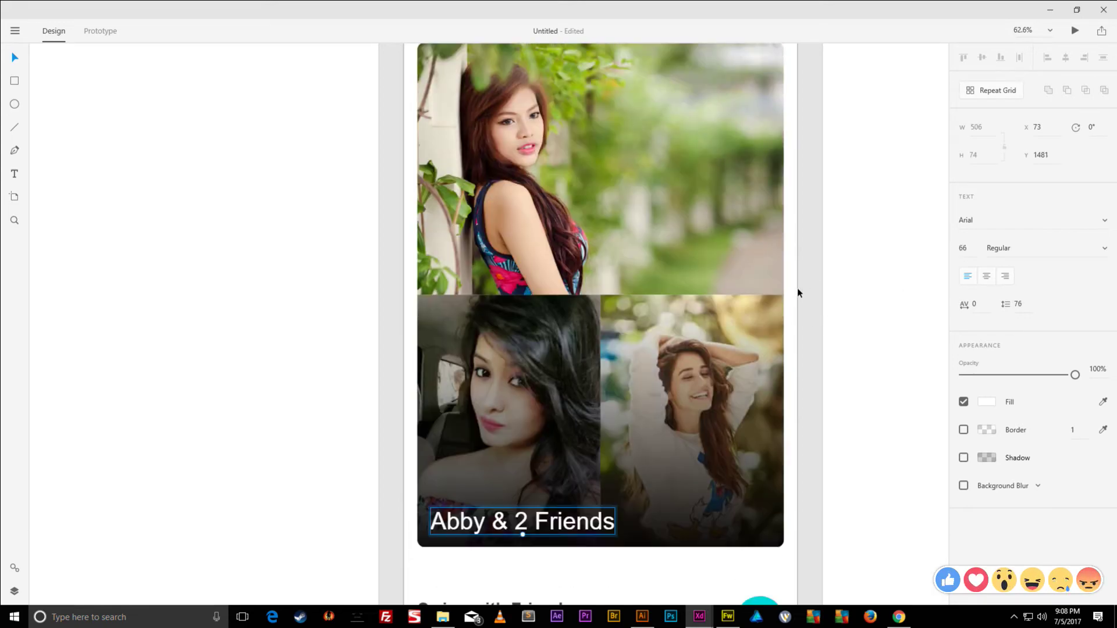
scroll(795, 250, "down", 2)
scroll(796, 250, "down", 3)
scroll(796, 247, "down", 3)
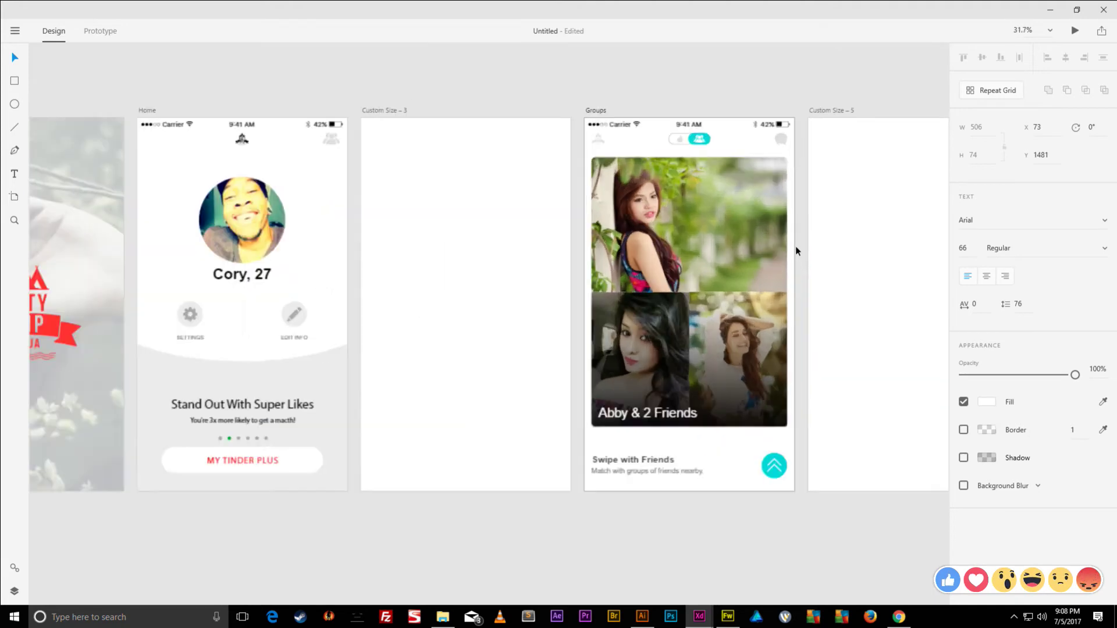
scroll(795, 245, "up", 2)
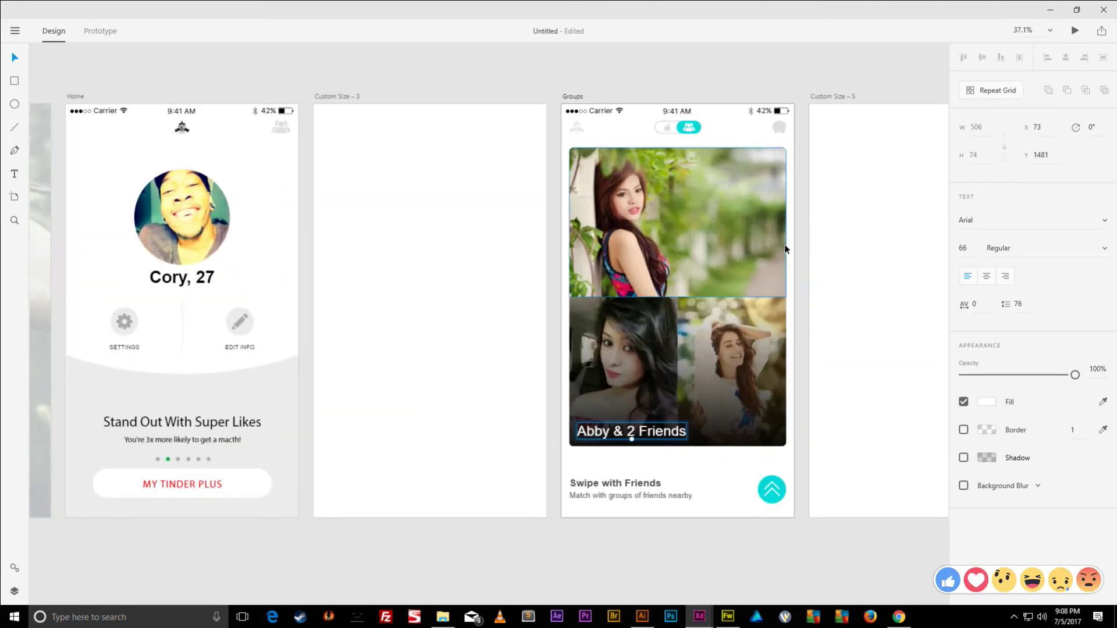
scroll(611, 128, "left", 6)
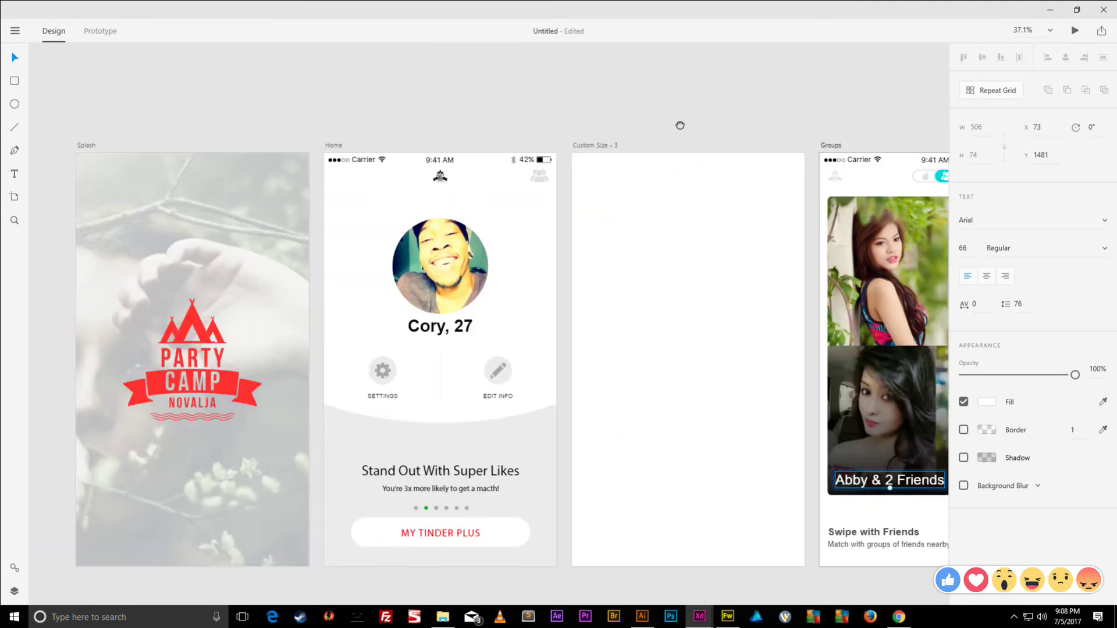
left_click_drag(610, 107, 395, 95)
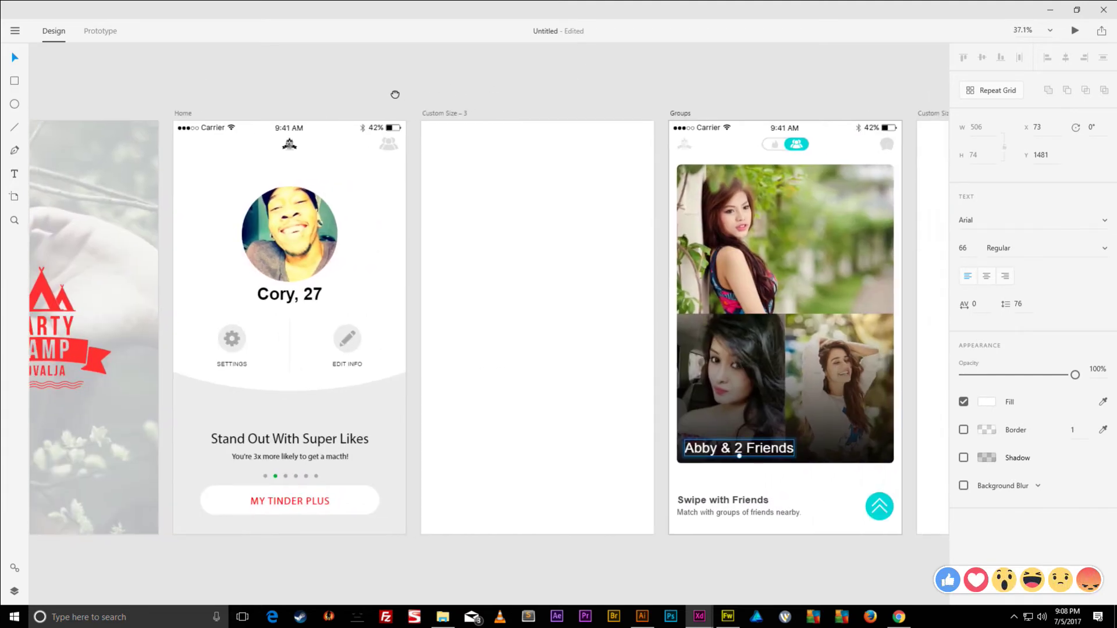
left_click_drag(395, 94, 517, 99)
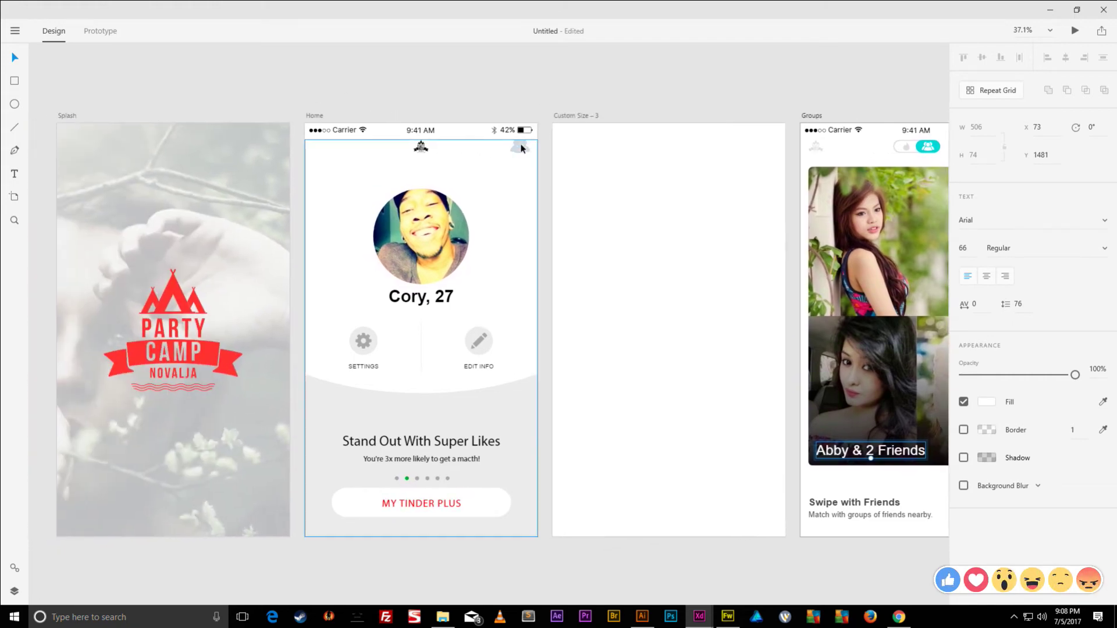
left_click(520, 150)
double_click(520, 152)
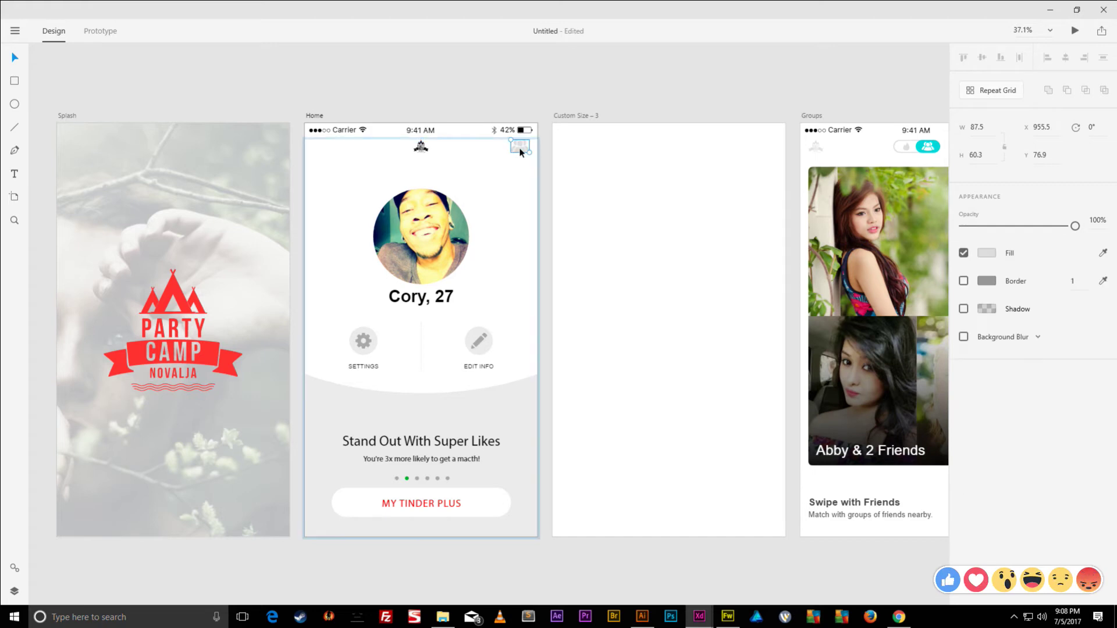
left_click(96, 32)
left_click_drag(533, 147, 797, 145)
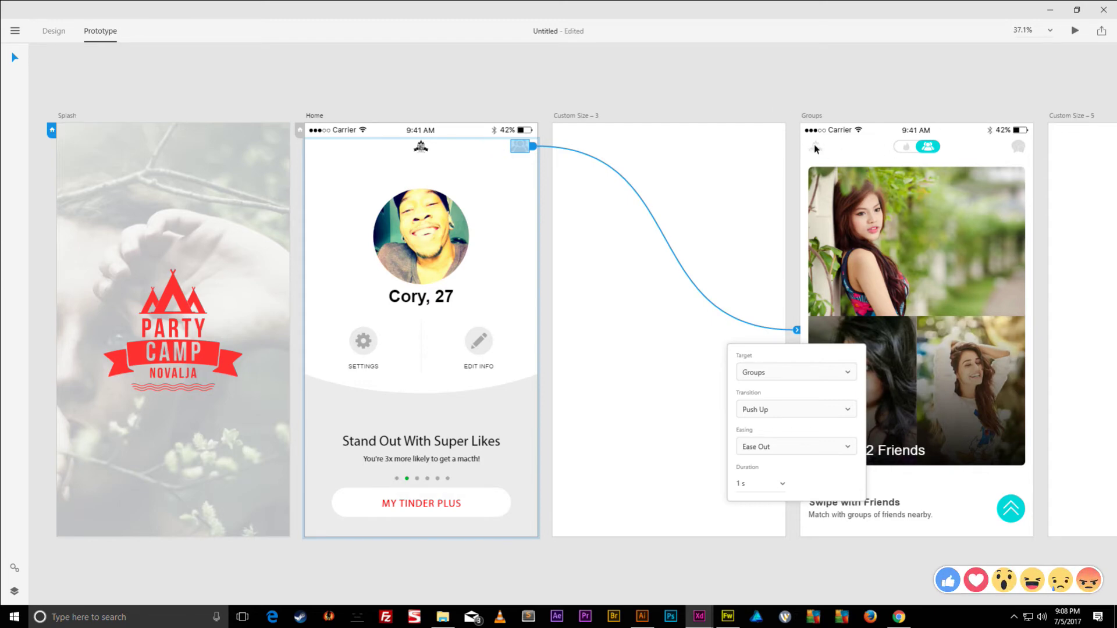
- Link the Groups screen's tent icon back to Home with a Push Right transition
left_click(816, 149)
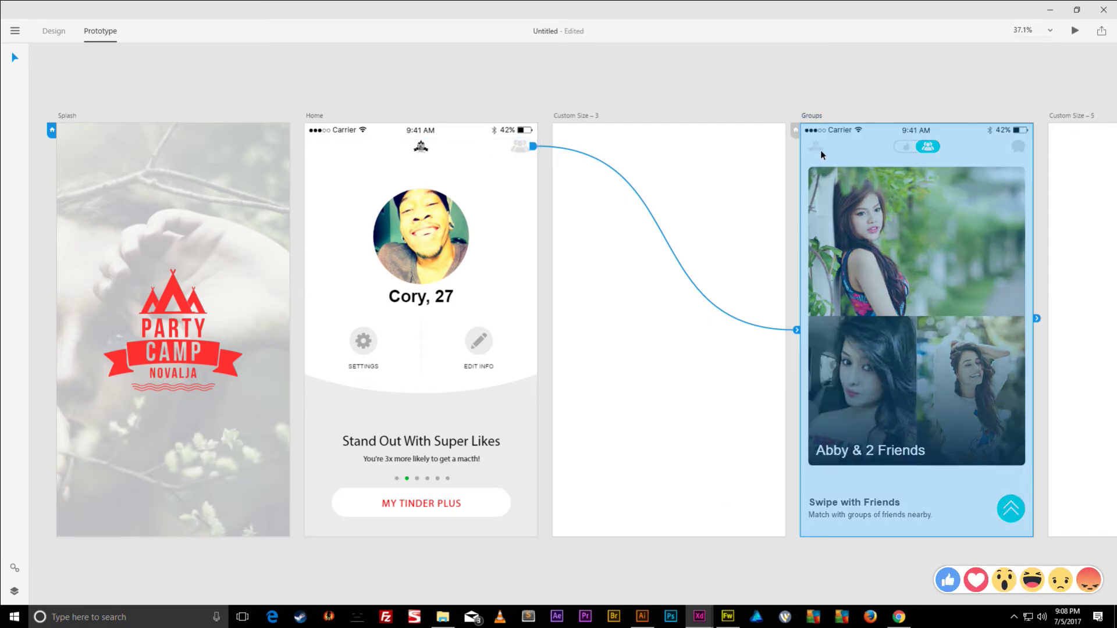
left_click(818, 149)
left_click_drag(827, 146, 538, 149)
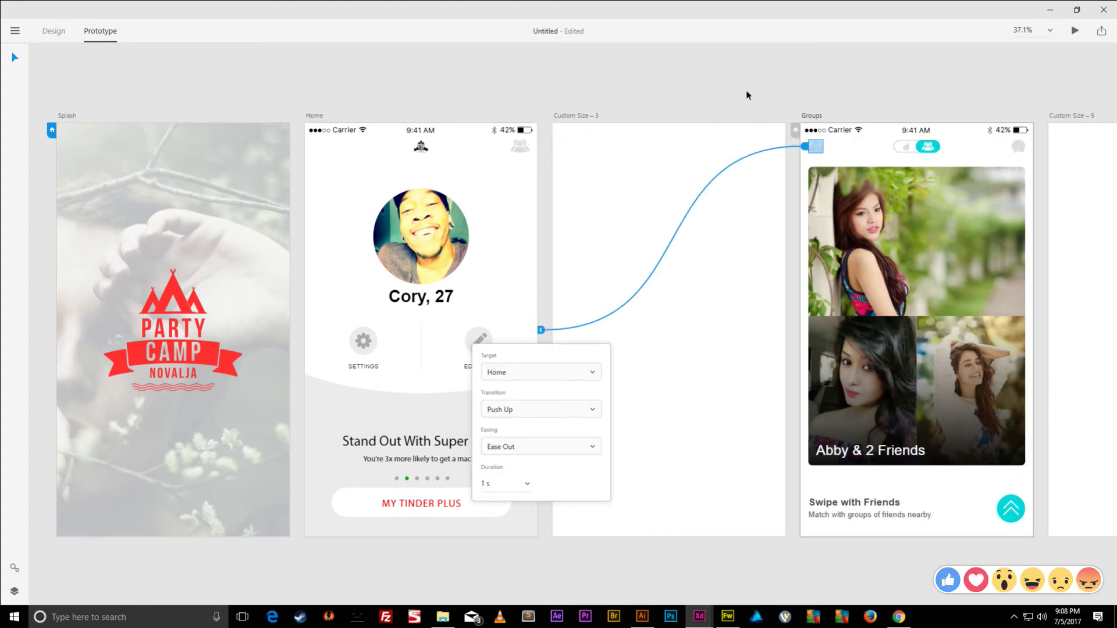
left_click(545, 410)
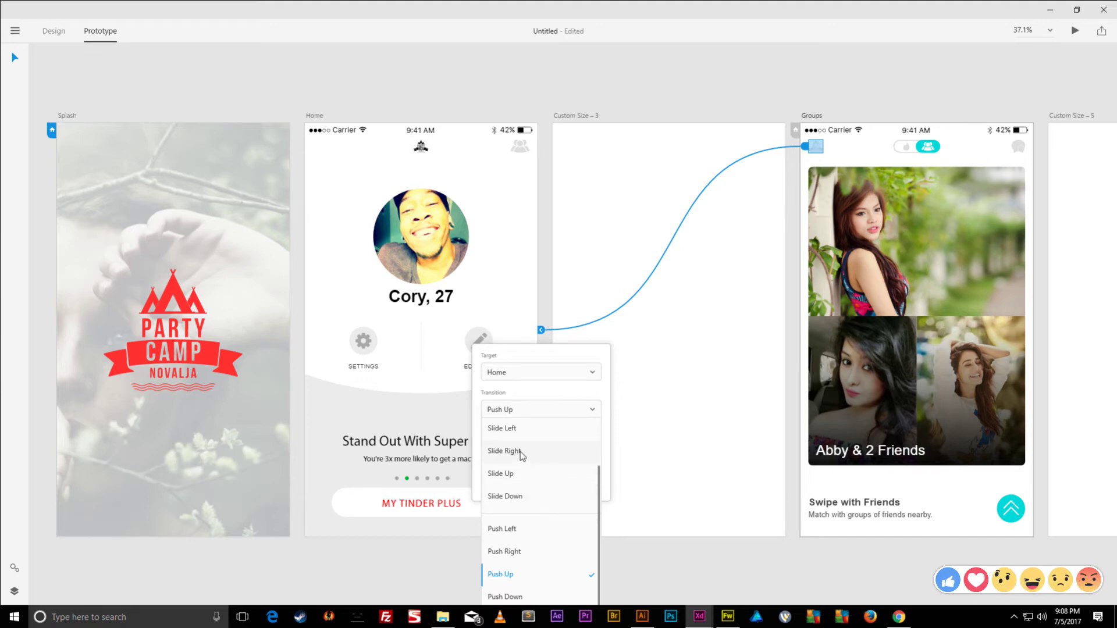
left_click(510, 553)
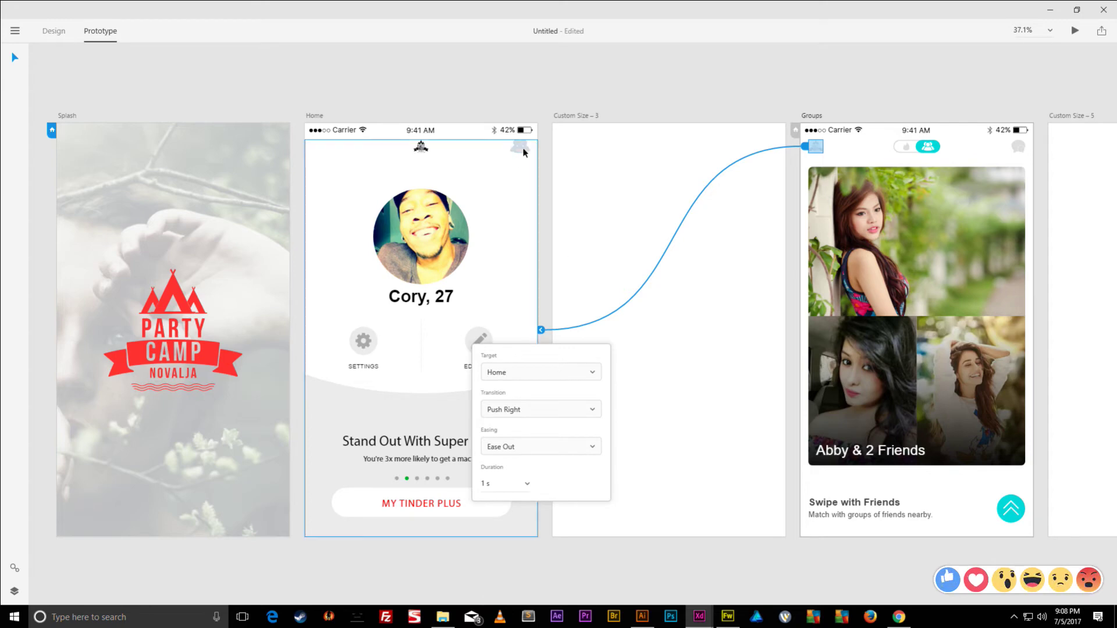
- Set the Home-to-Groups link to Push Left, then select the Splash screen
left_click(521, 149)
left_click(797, 331)
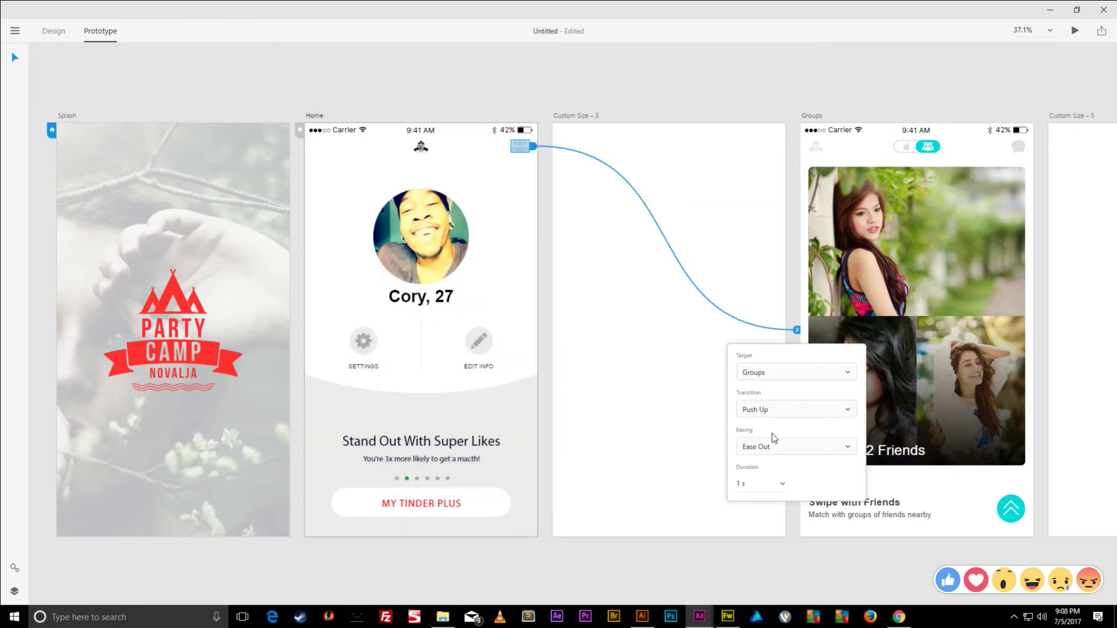
left_click(781, 411)
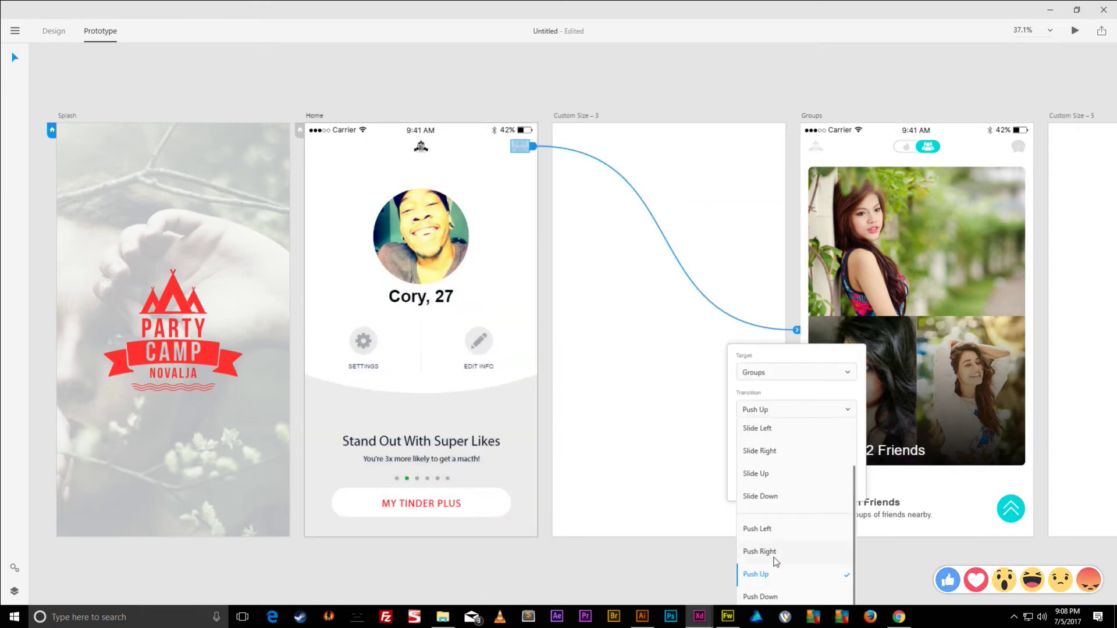
left_click(766, 531)
left_click(409, 94)
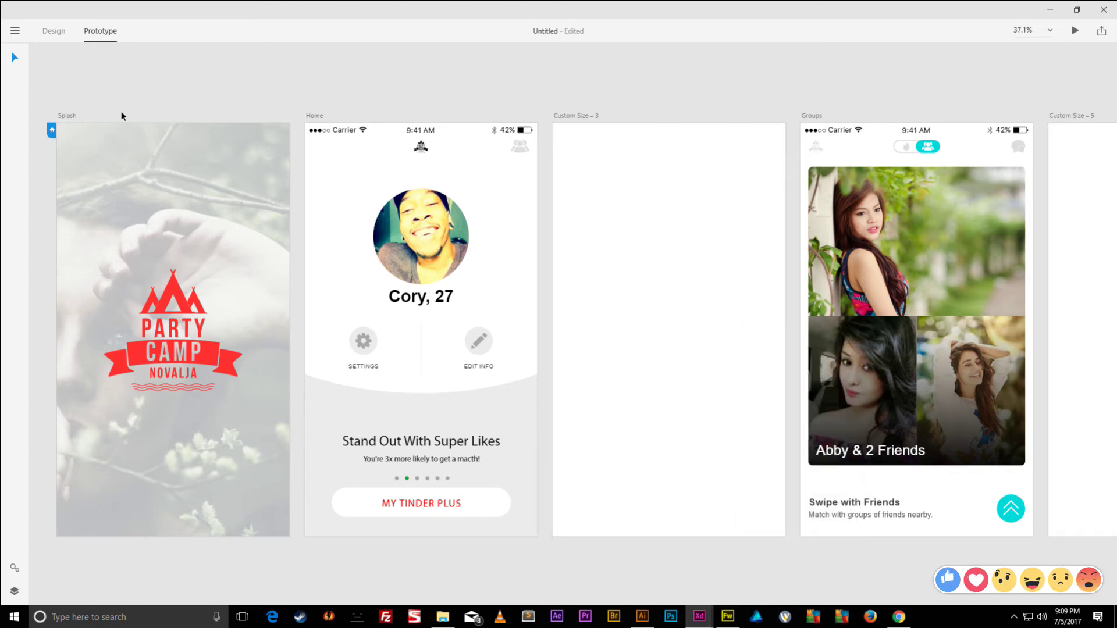
left_click(65, 117)
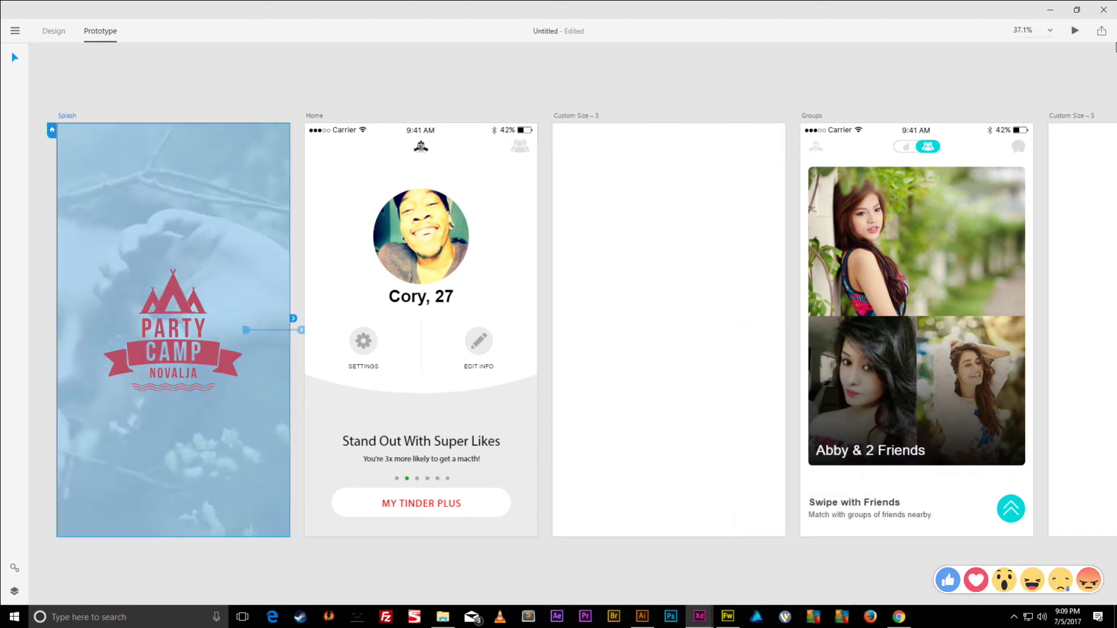
left_click(1075, 30)
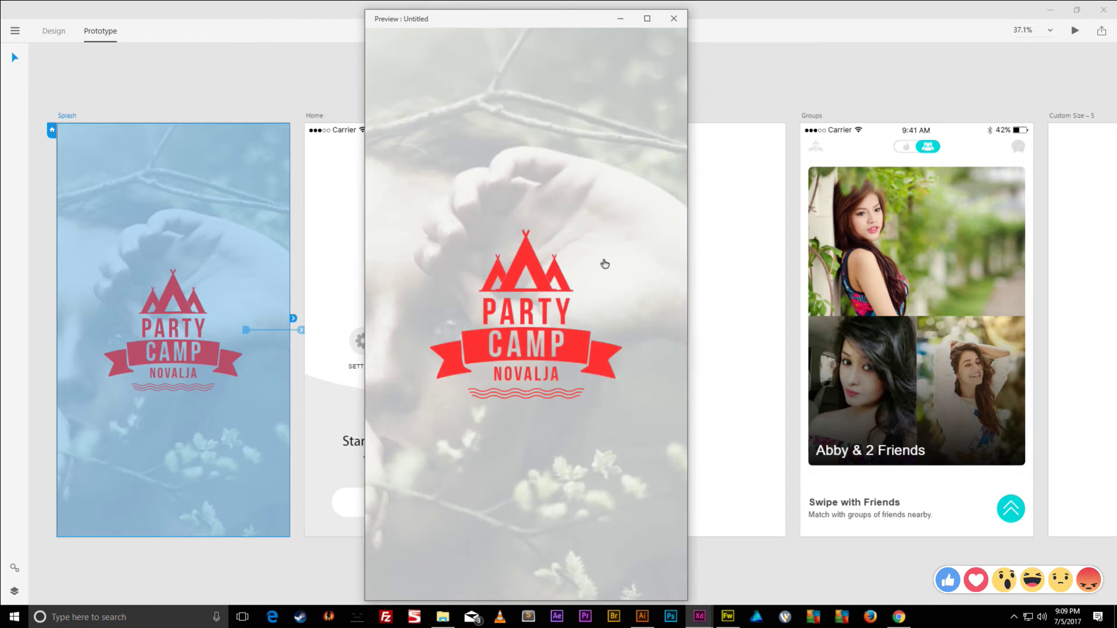
left_click(544, 281)
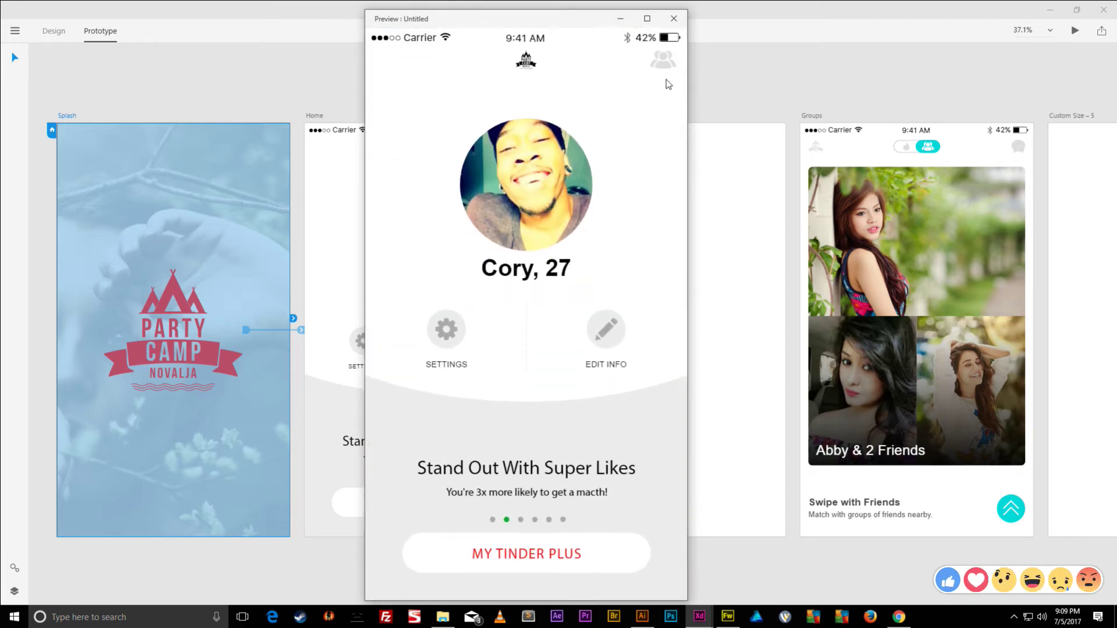
left_click(663, 68)
left_click(393, 62)
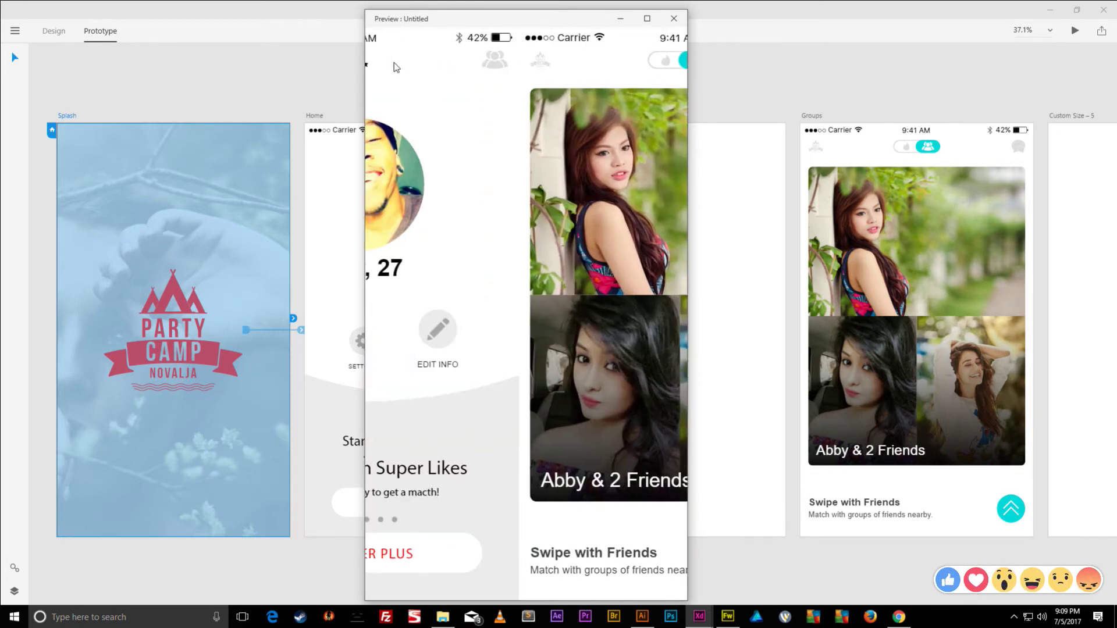
left_click(659, 64)
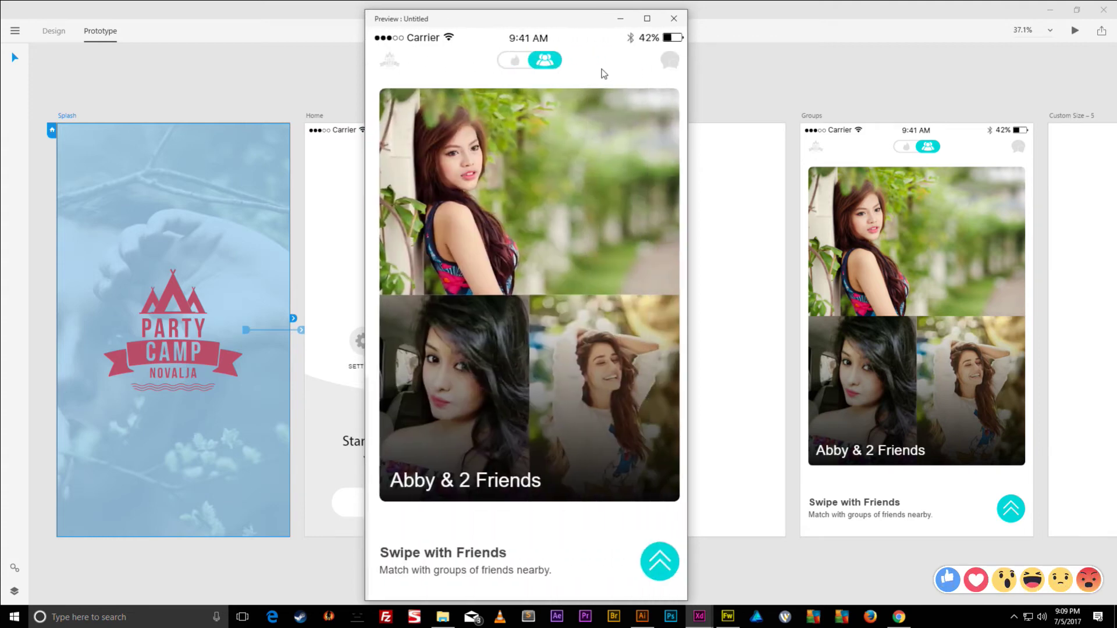
left_click(390, 65)
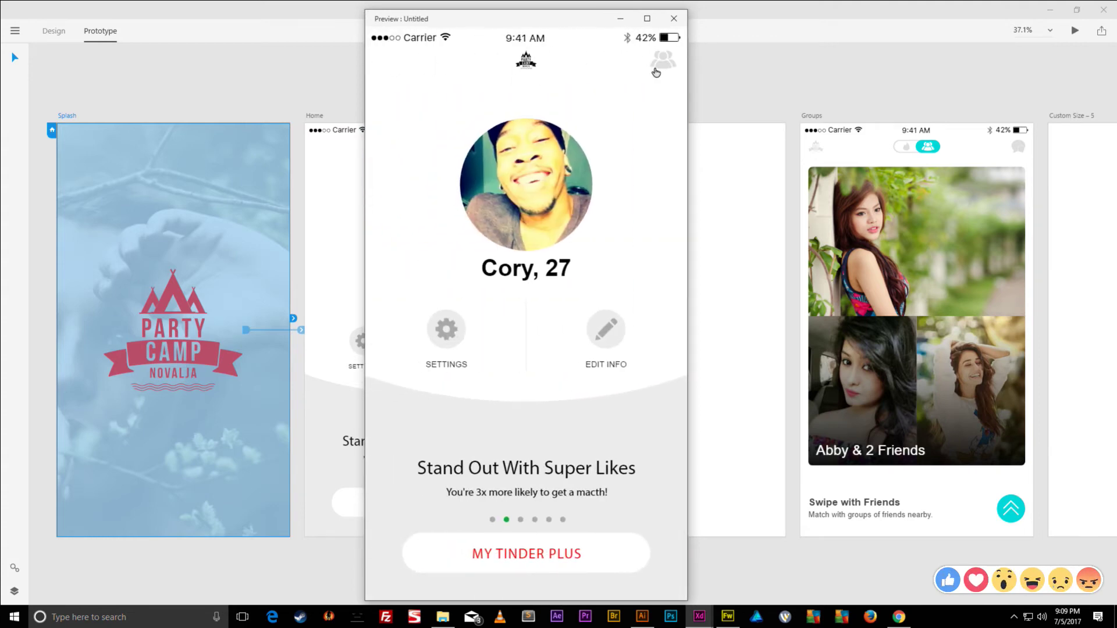
left_click(658, 69)
left_click(389, 59)
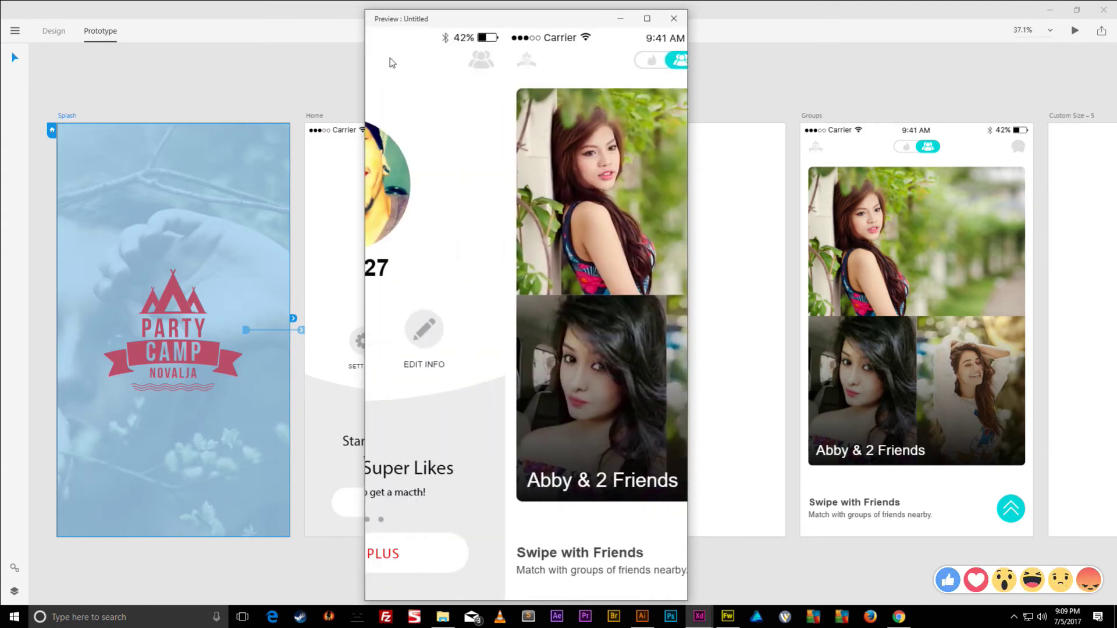
left_click(674, 18)
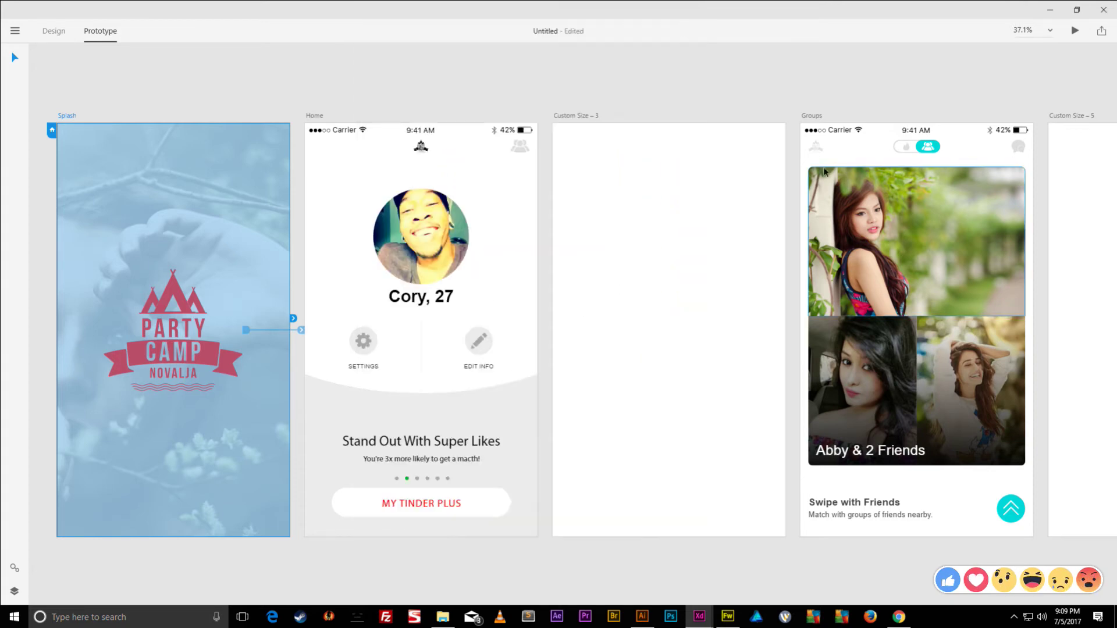
- Change the Home-to-Groups link's transition to Slide Left
left_click(515, 147)
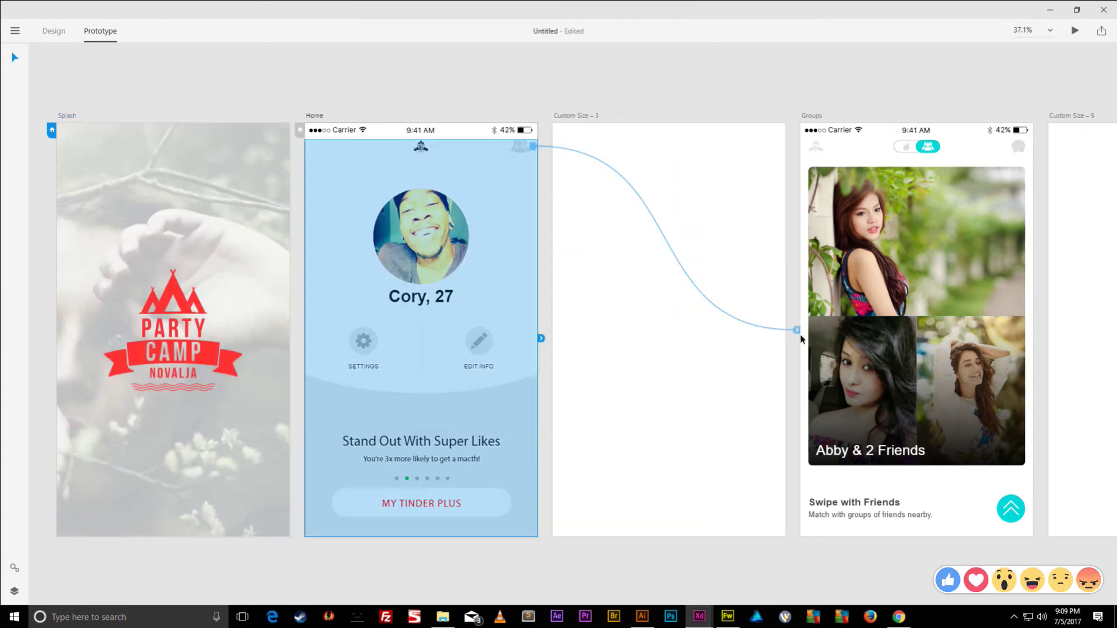
left_click(799, 333)
left_click(801, 416)
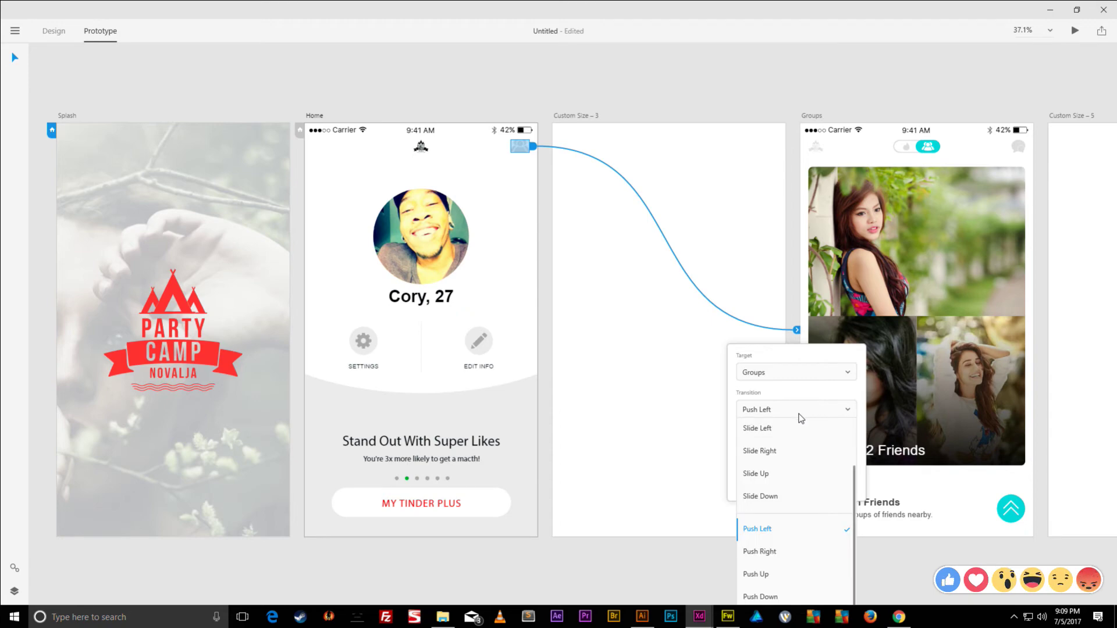
left_click(794, 314)
left_click_drag(793, 314, 775, 156)
left_click(774, 234)
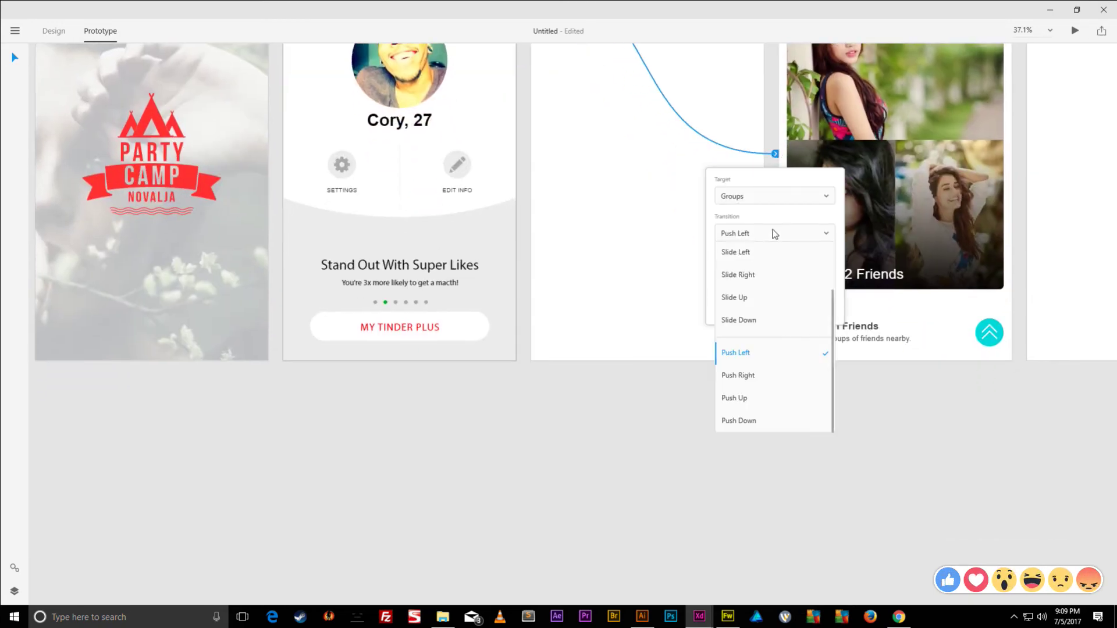
scroll(773, 382, "up", 3)
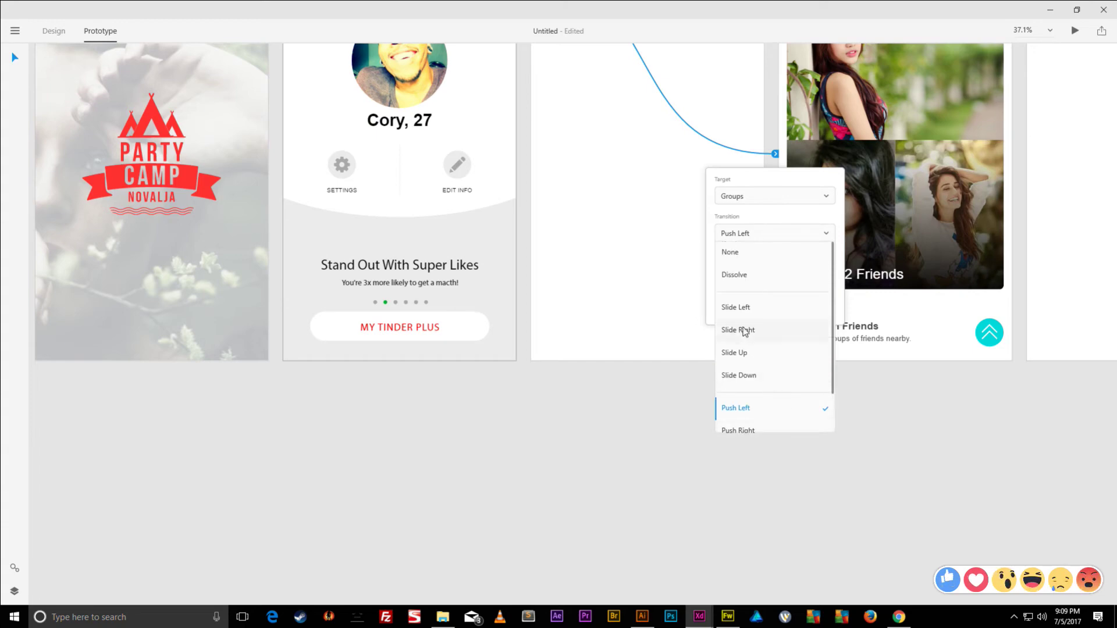
left_click(744, 307)
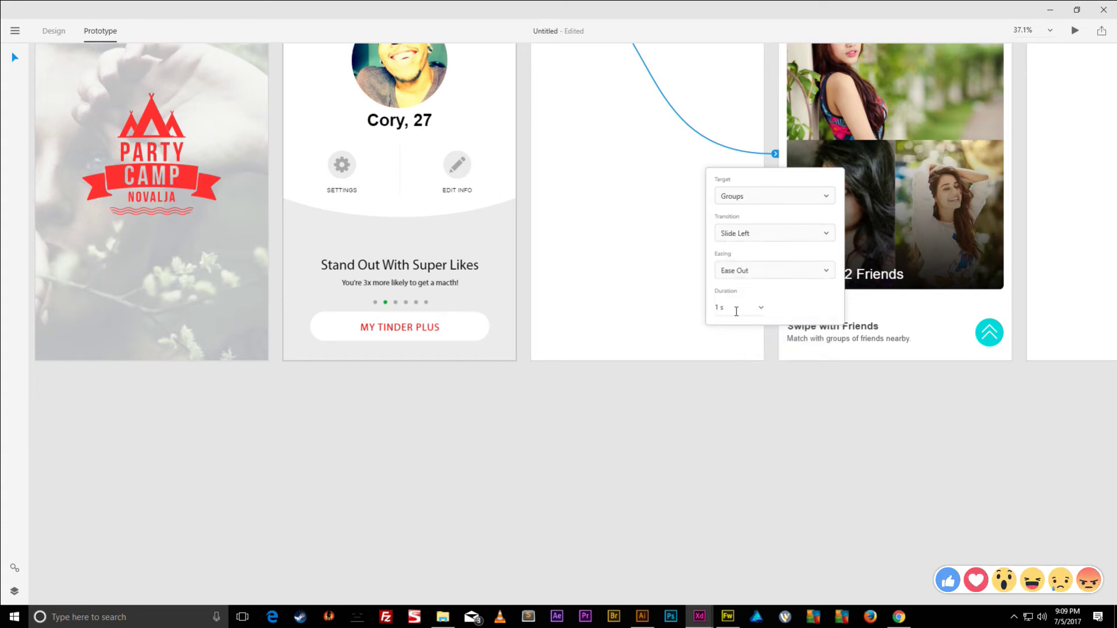
- Change the Groups-to-Home return link's transition to Slide Right
left_click_drag(748, 405, 810, 541)
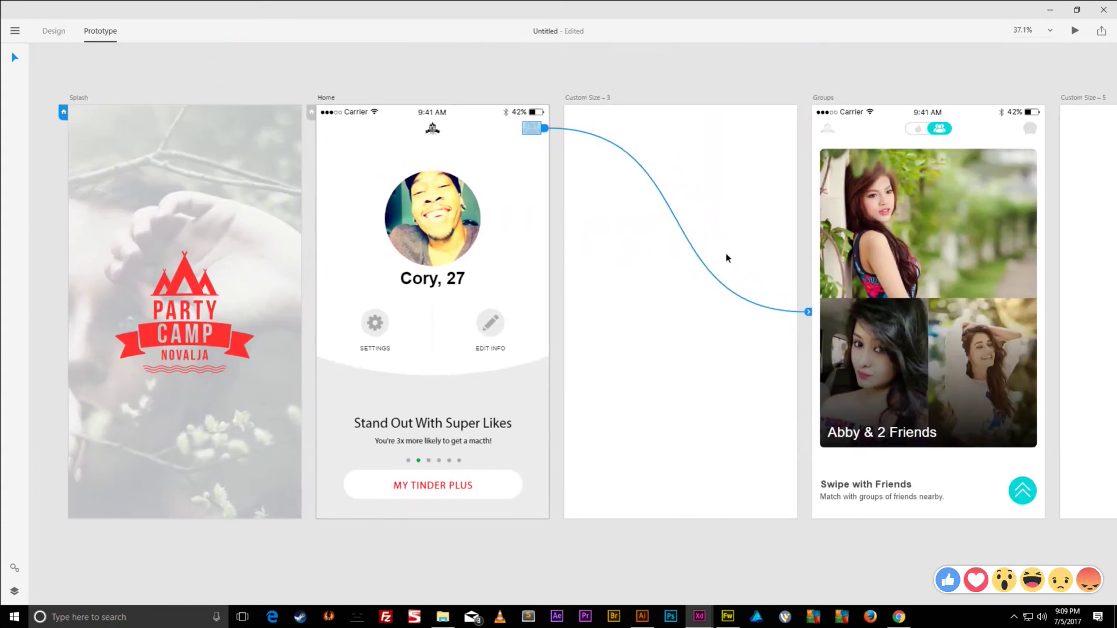
left_click(827, 132)
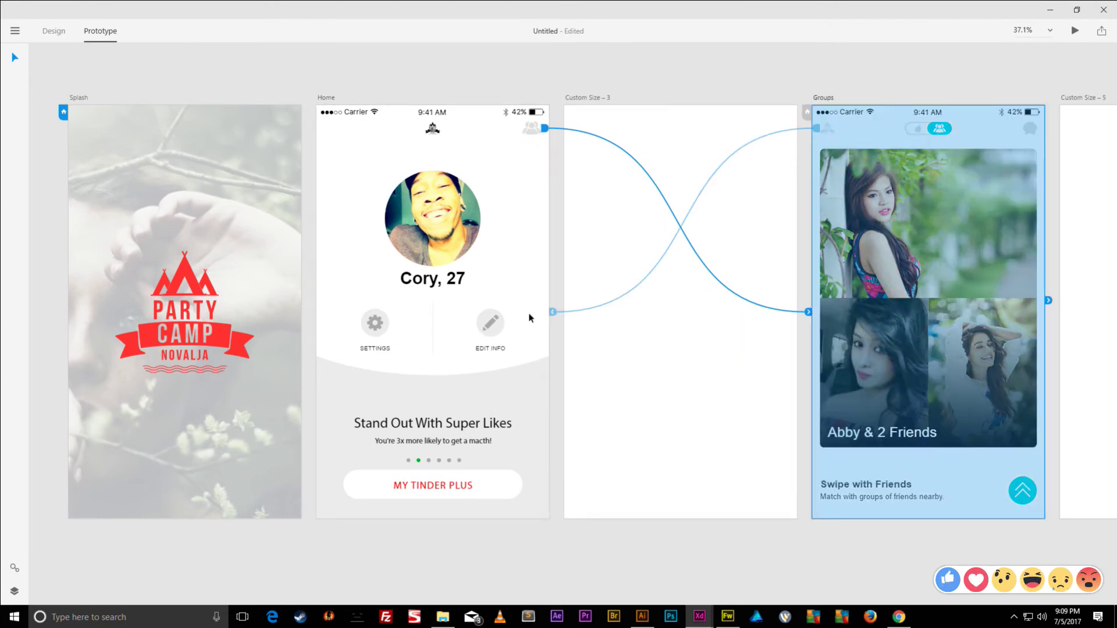
left_click(553, 312)
left_click(538, 390)
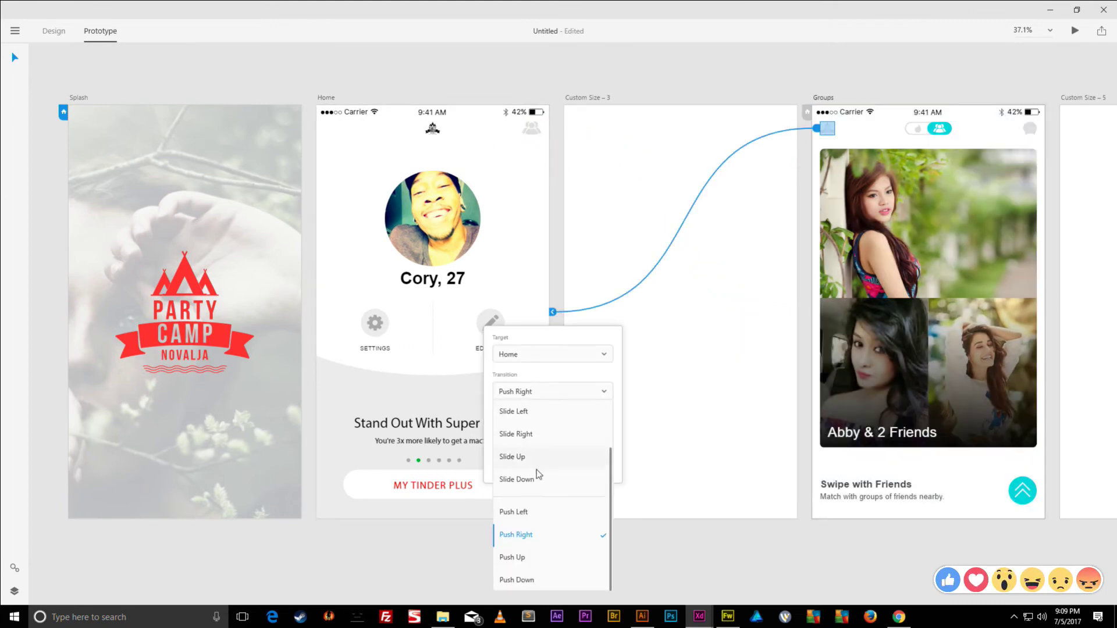
left_click(531, 433)
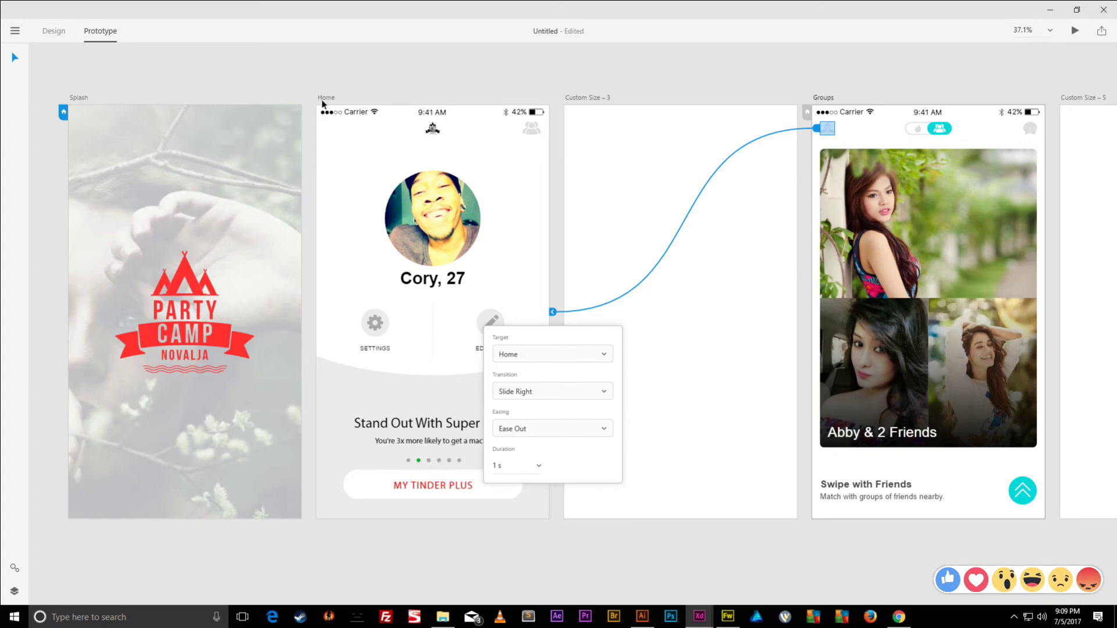
left_click(325, 97)
left_click(1076, 31)
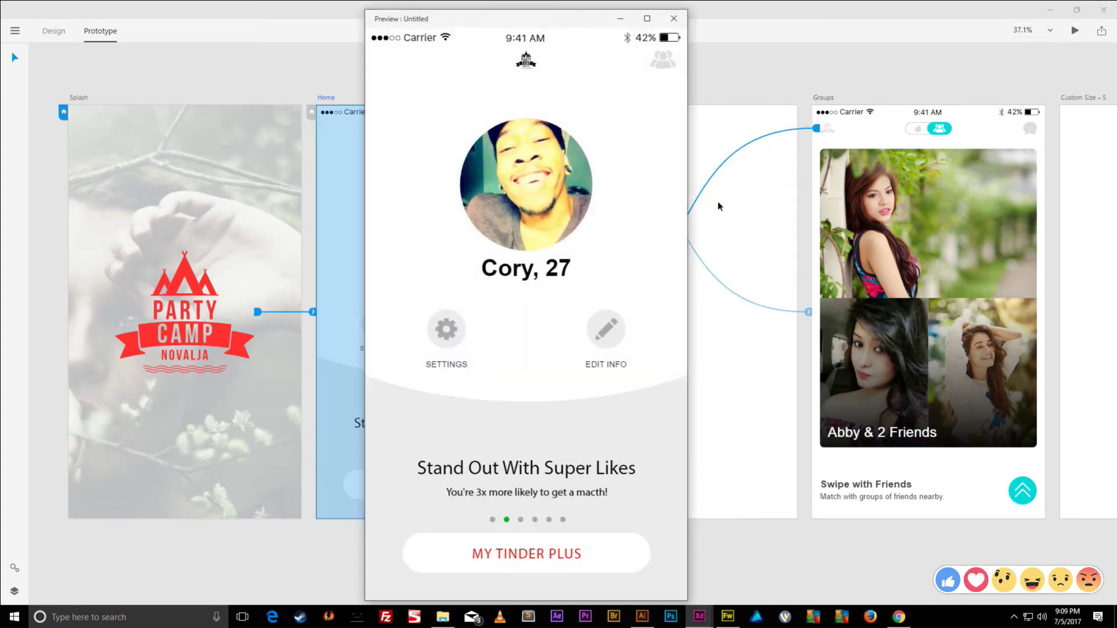
left_click(663, 61)
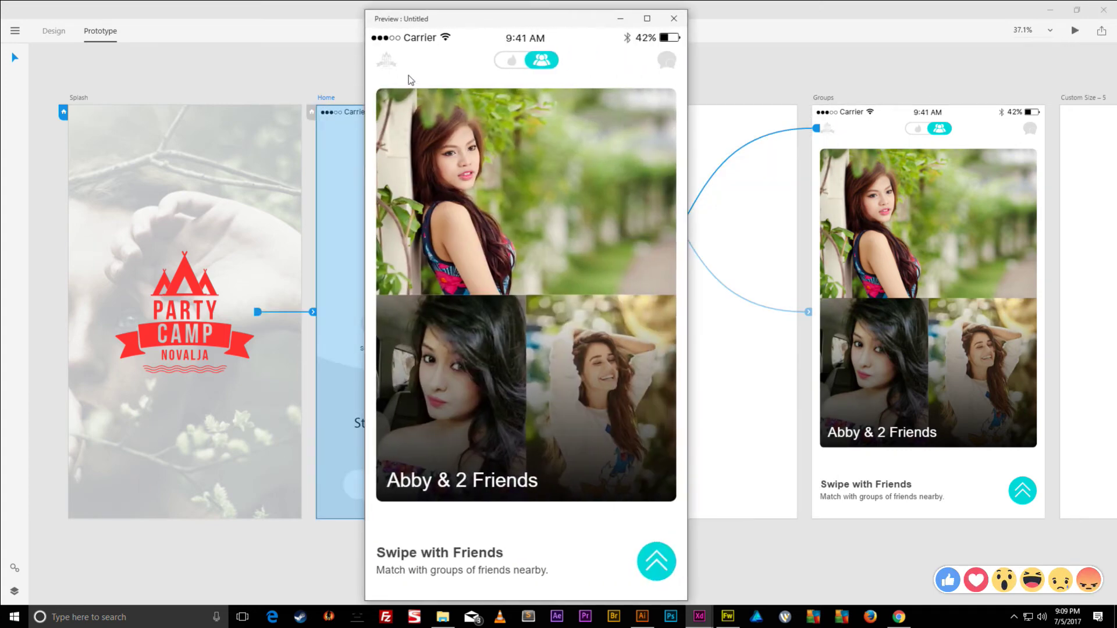
left_click(396, 69)
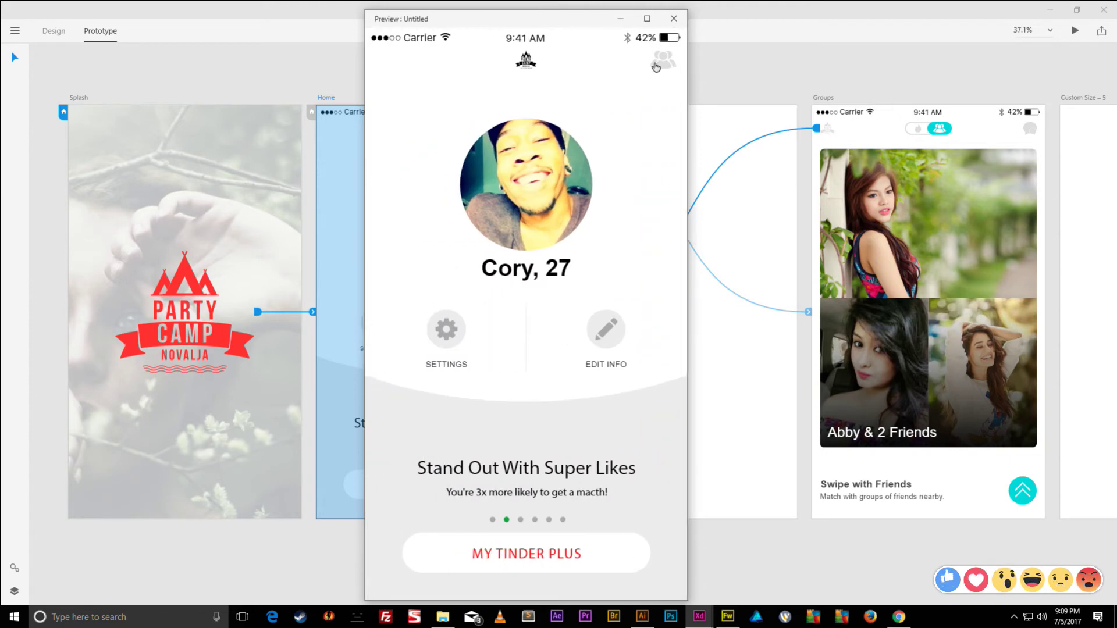
left_click(656, 64)
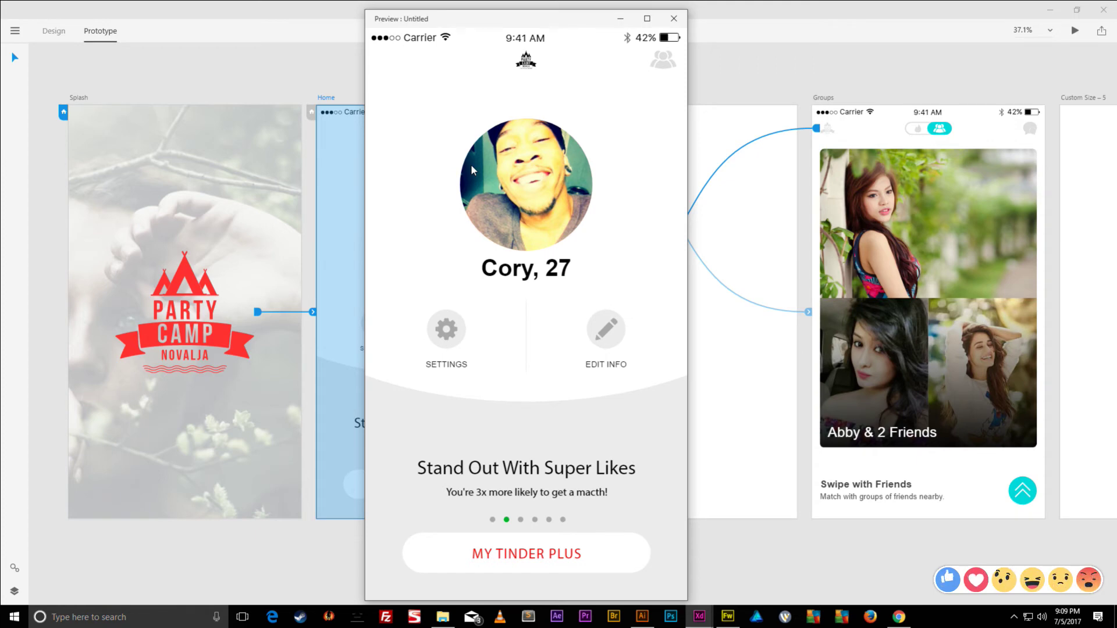
left_click(668, 66)
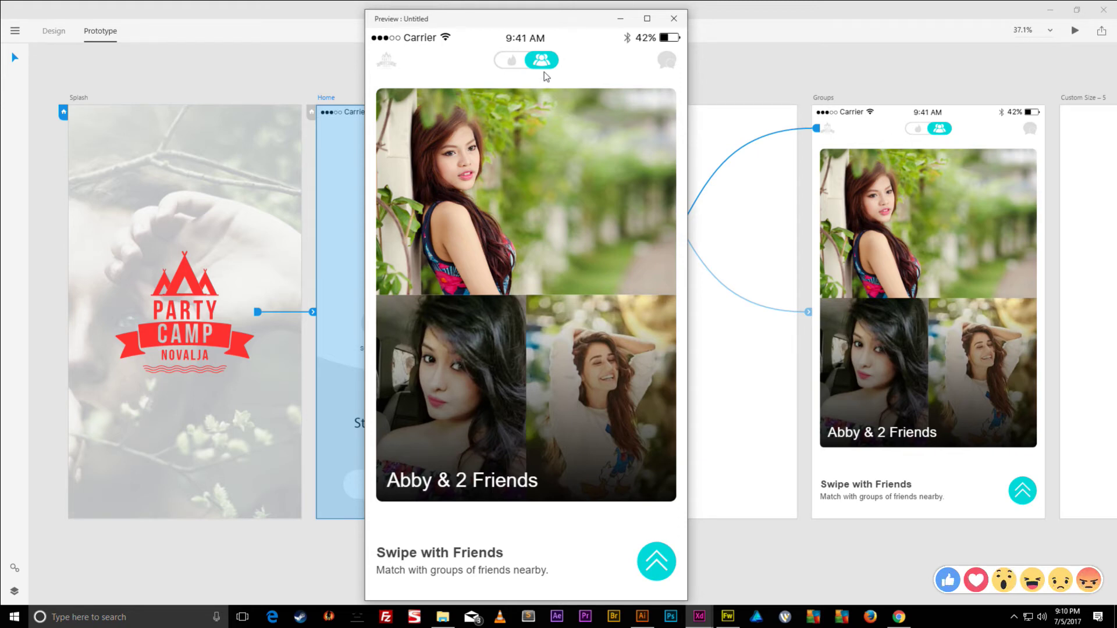
left_click(386, 66)
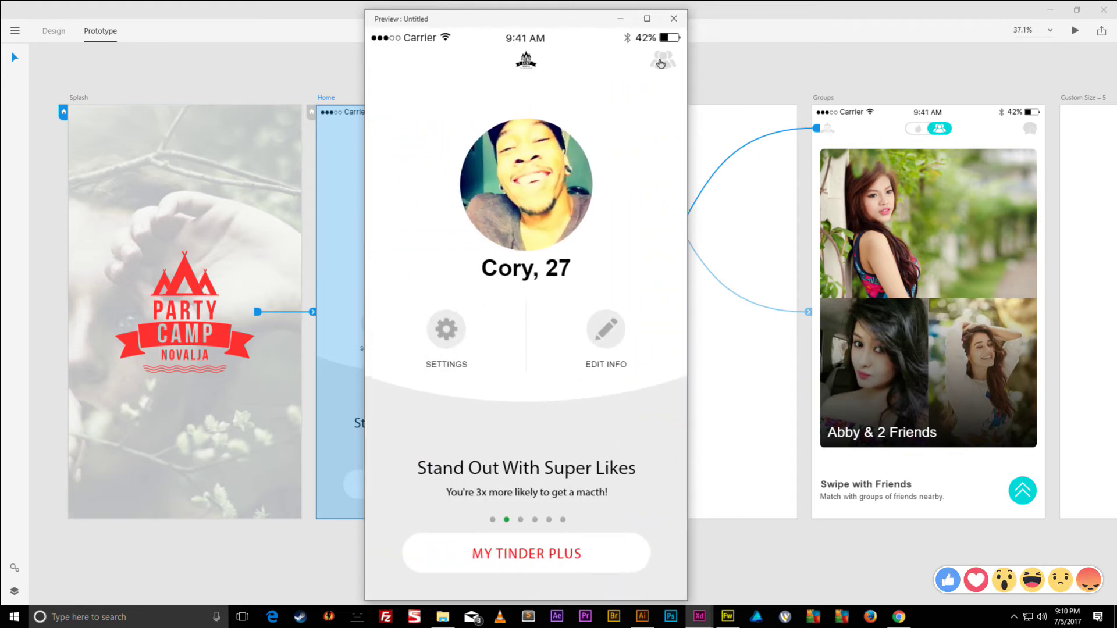
left_click(662, 62)
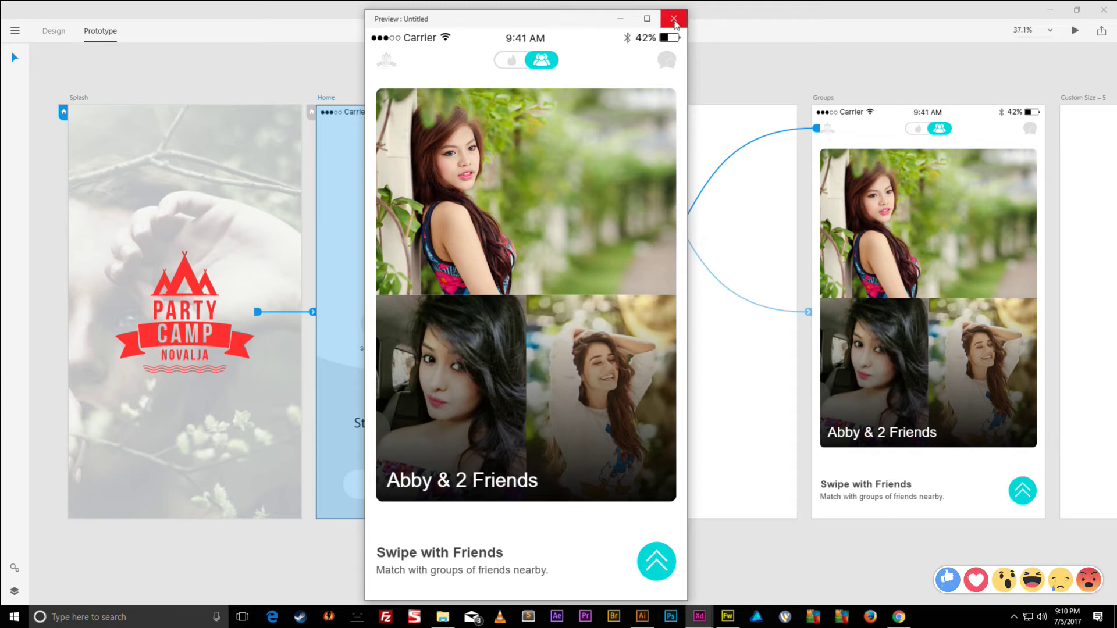
left_click(674, 18)
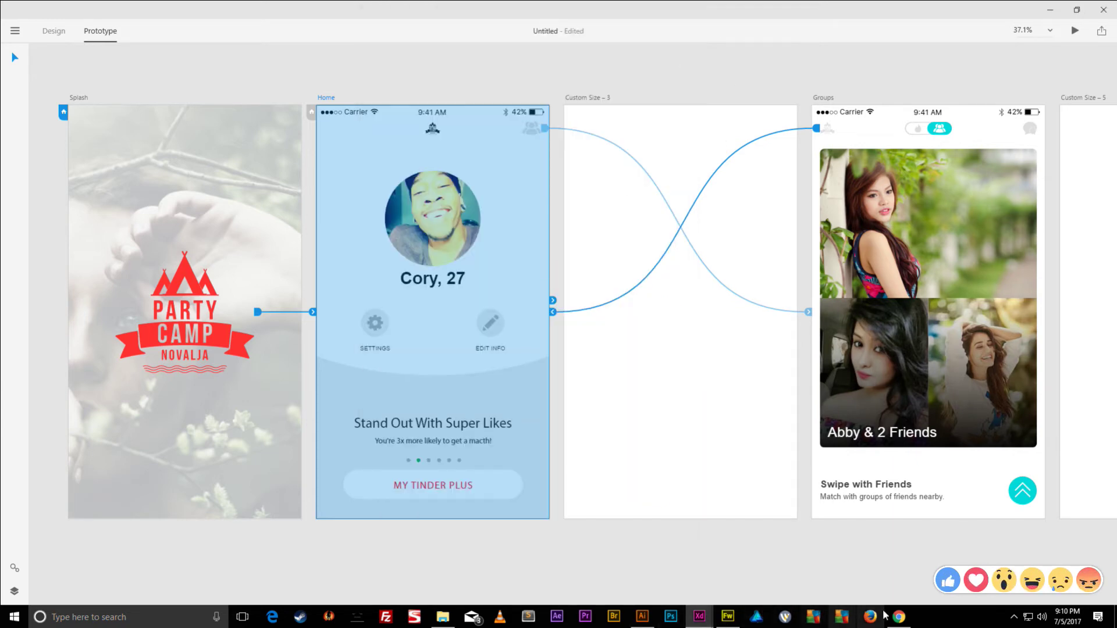
- Bring Fireworks to the front and open Groups Screen.fw from the recent files
left_click(900, 619)
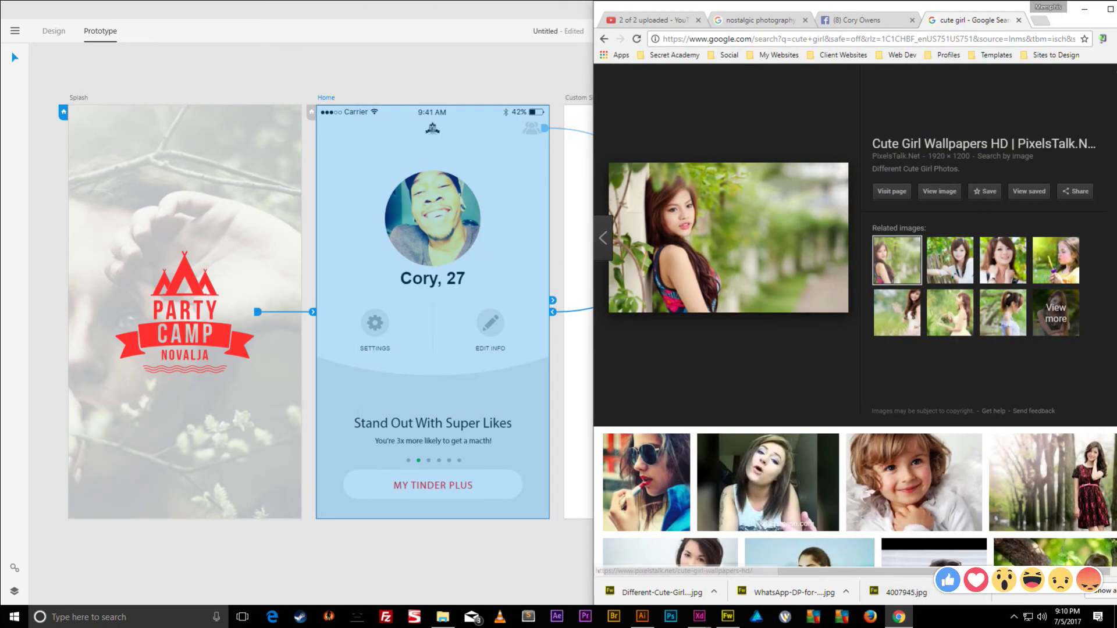
left_click(900, 619)
left_click(728, 616)
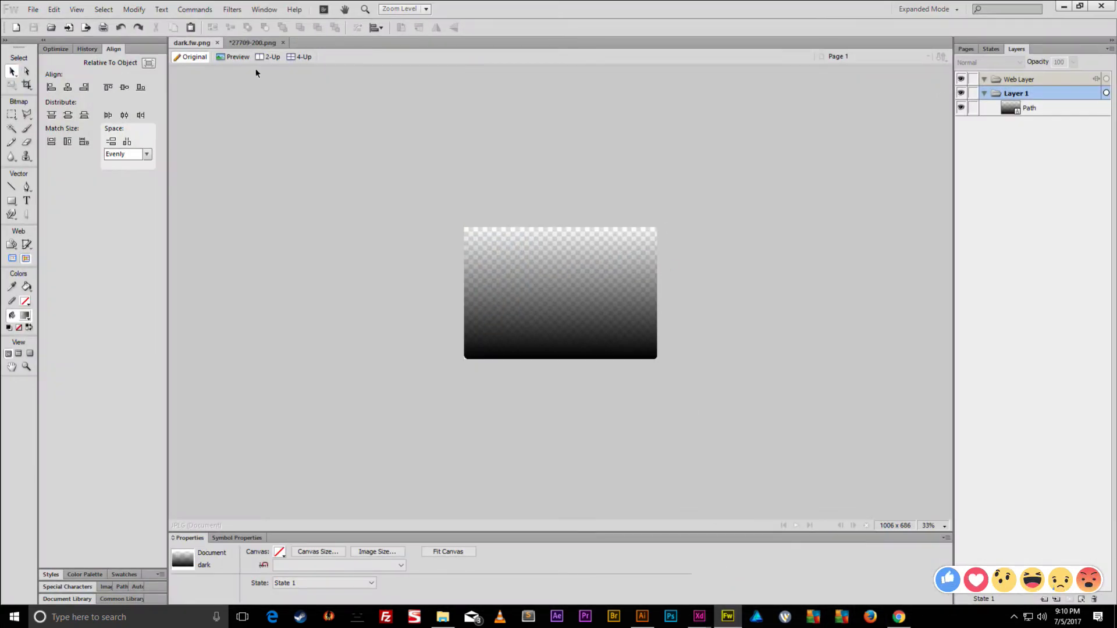
left_click(33, 9)
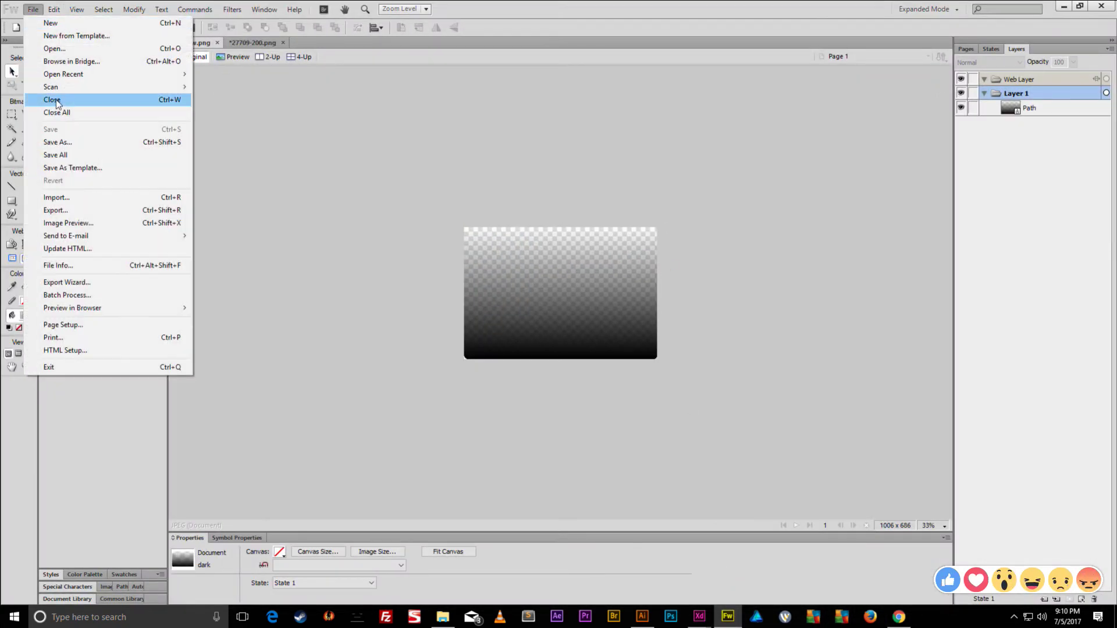
mouse_move(82, 80)
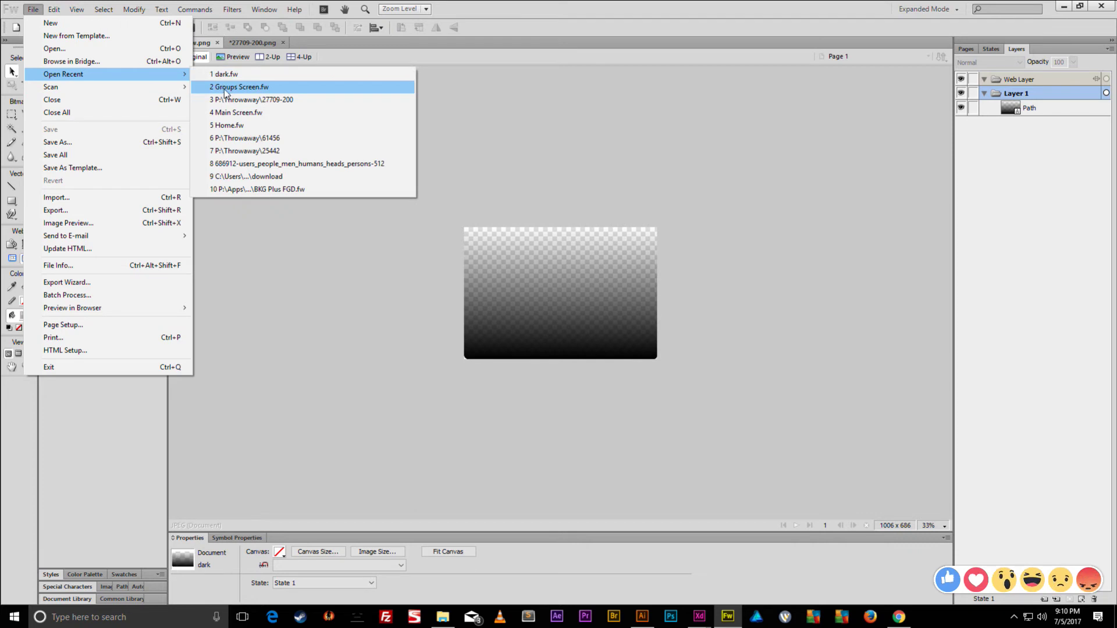
left_click(225, 89)
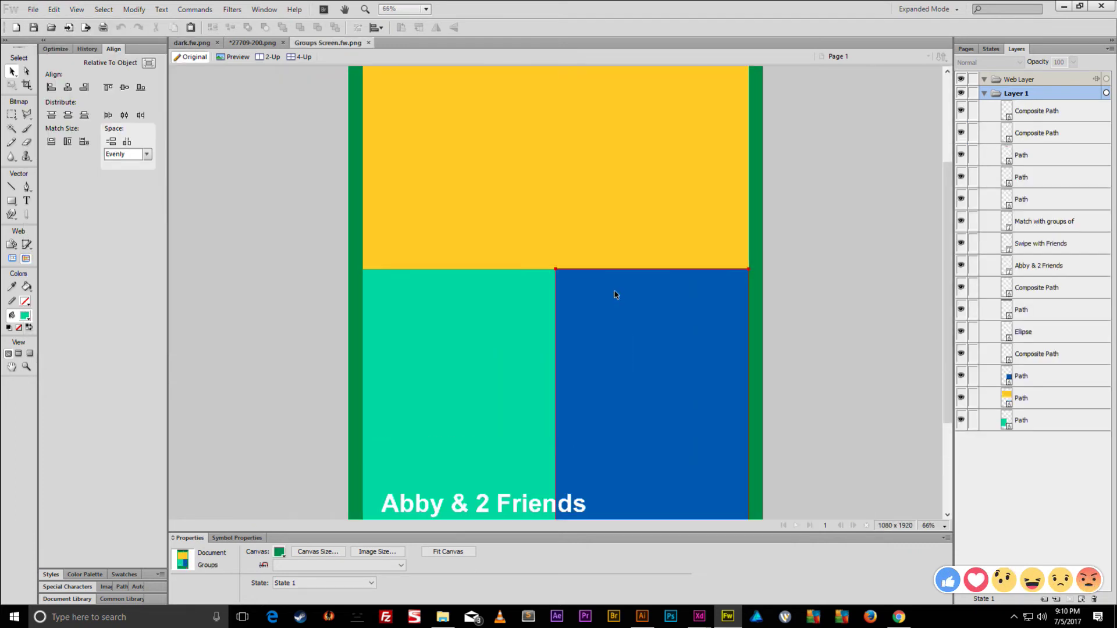
- Merge the yellow, teal and blue photo placeholders into one card shape
key("ctrl+minus")
left_click(575, 228)
left_click(531, 304)
left_click(609, 310, "shift")
left_click(506, 248, "shift")
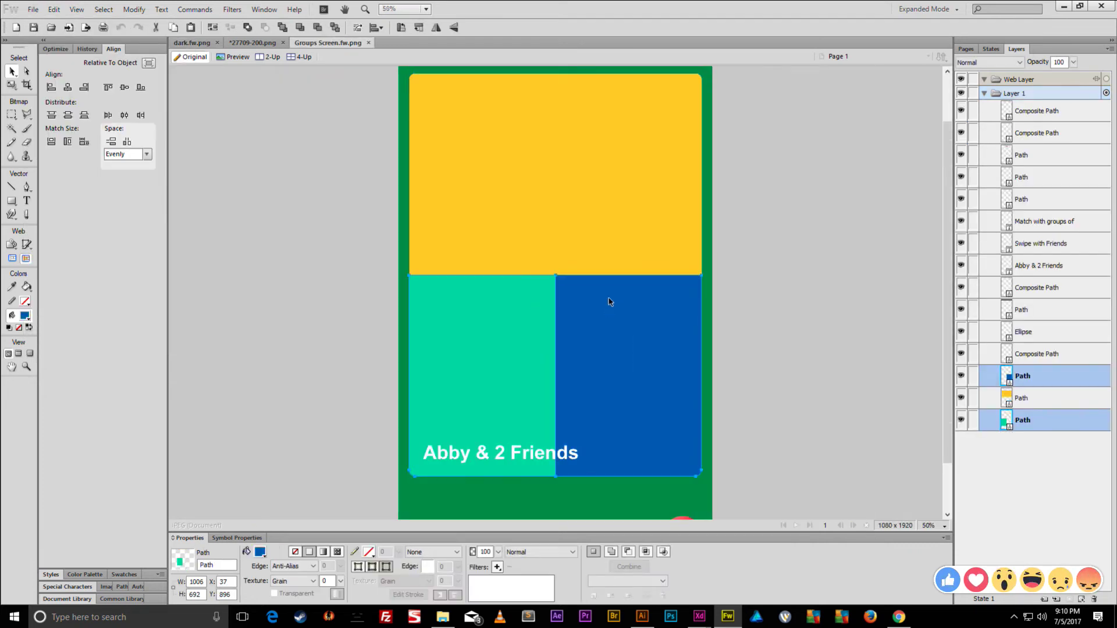
left_click(134, 9)
mouse_move(173, 223)
left_click(332, 251)
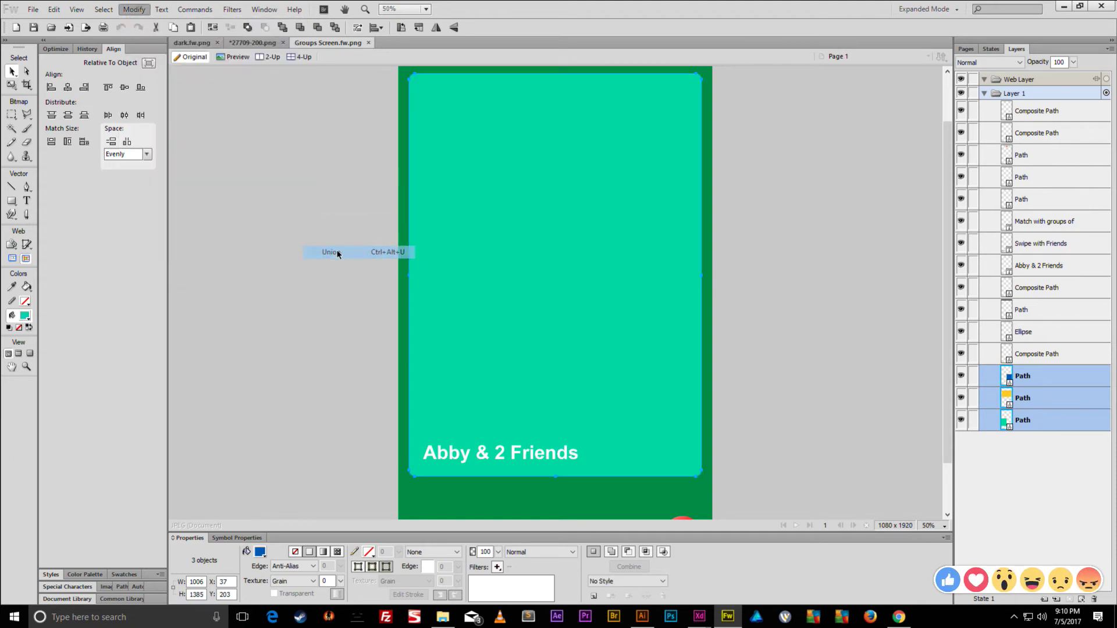
left_click(314, 288)
- Flip the header toggle parts horizontally and adjust the red fill's gradient direction
left_click(465, 459)
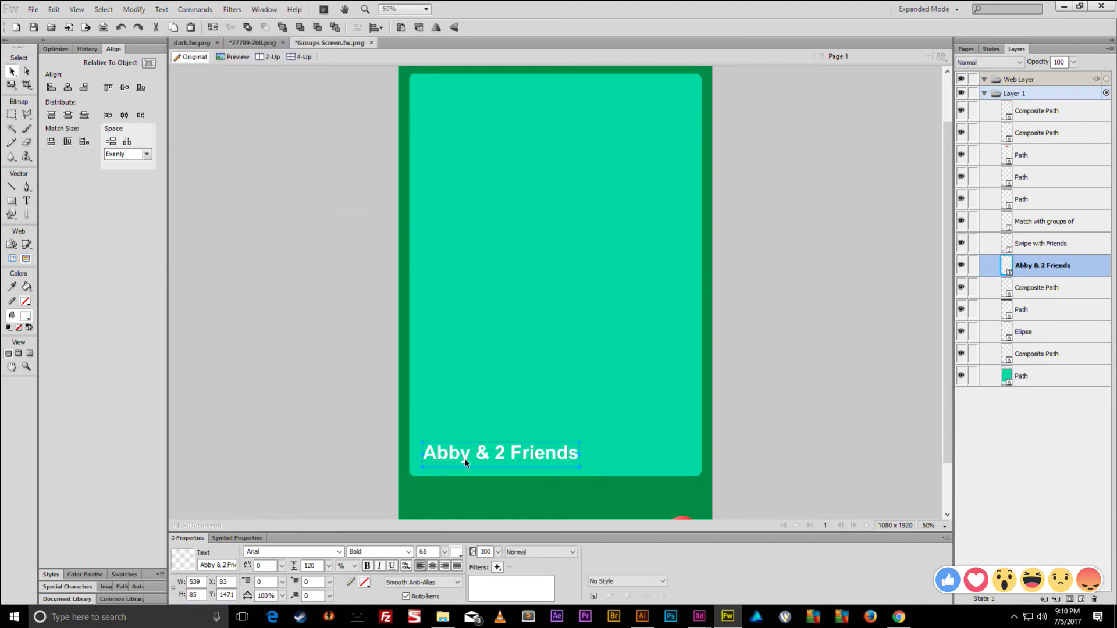
scroll(554, 247, "up", 1)
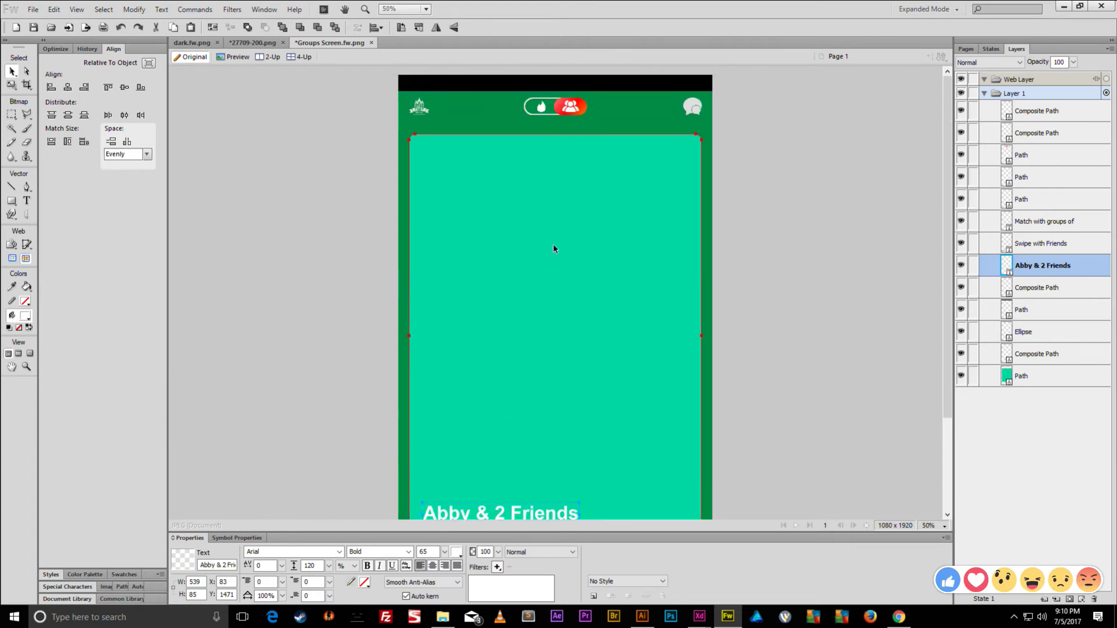
left_click(557, 107)
left_click(545, 100, "shift")
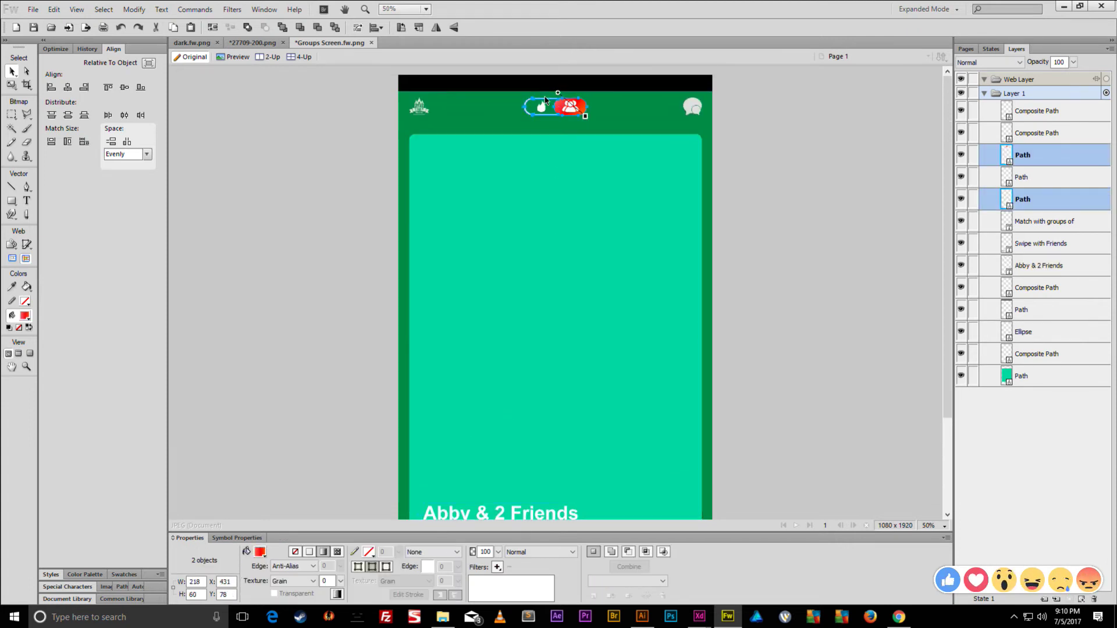
key("q")
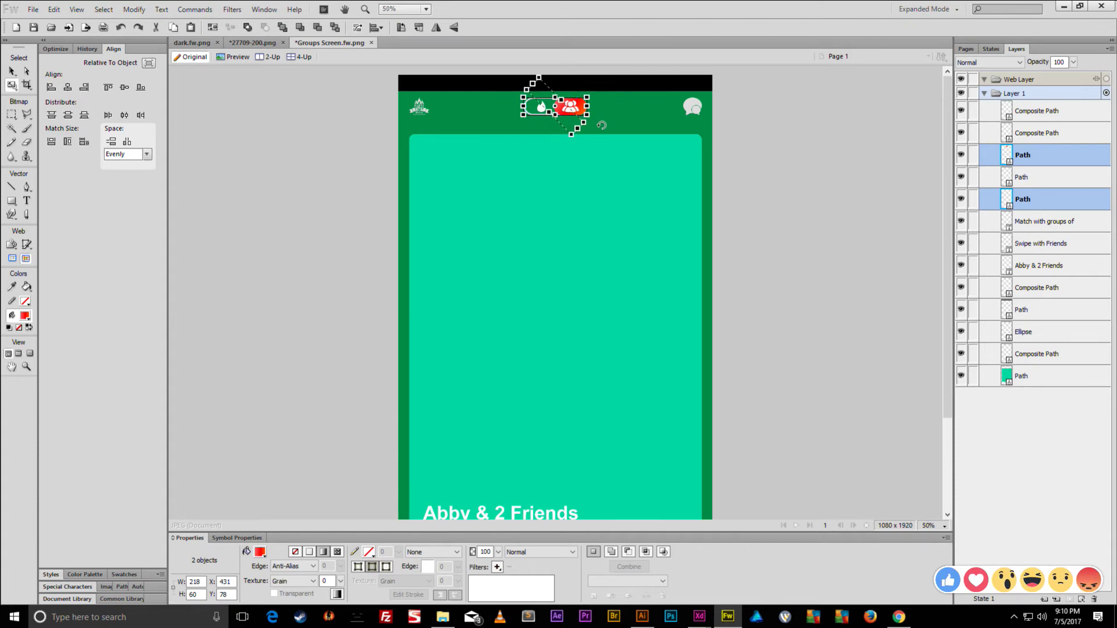
key("ctrl+shift+h")
key("v")
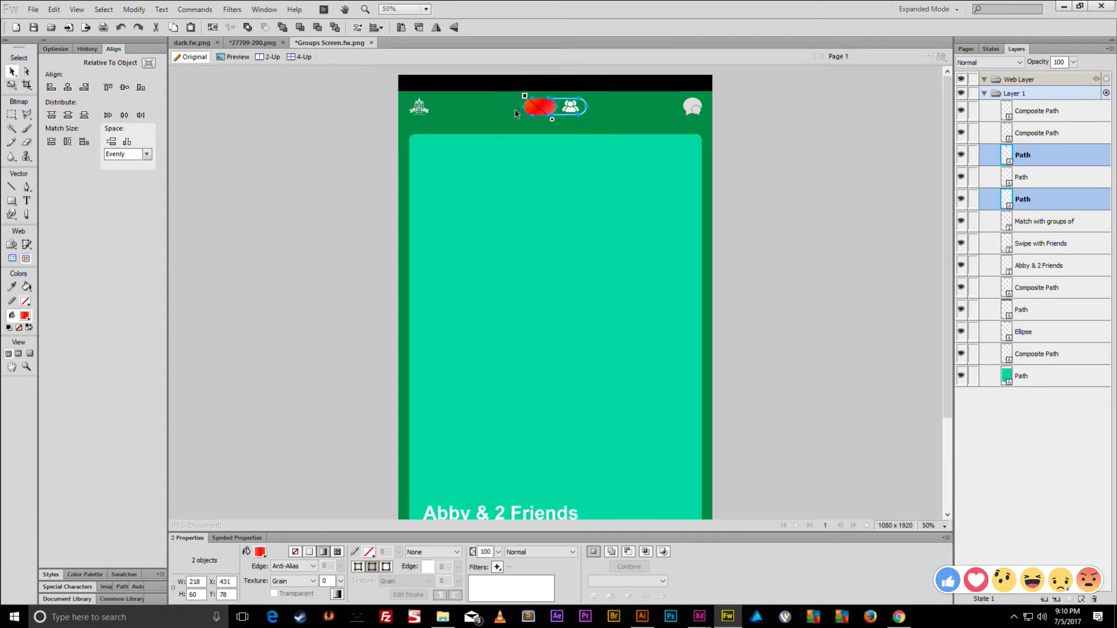
left_click_drag(548, 103, 544, 120)
- Move the flame icon to the top of the layer stack so it shows over the toggle
left_click(616, 120)
left_click(541, 107)
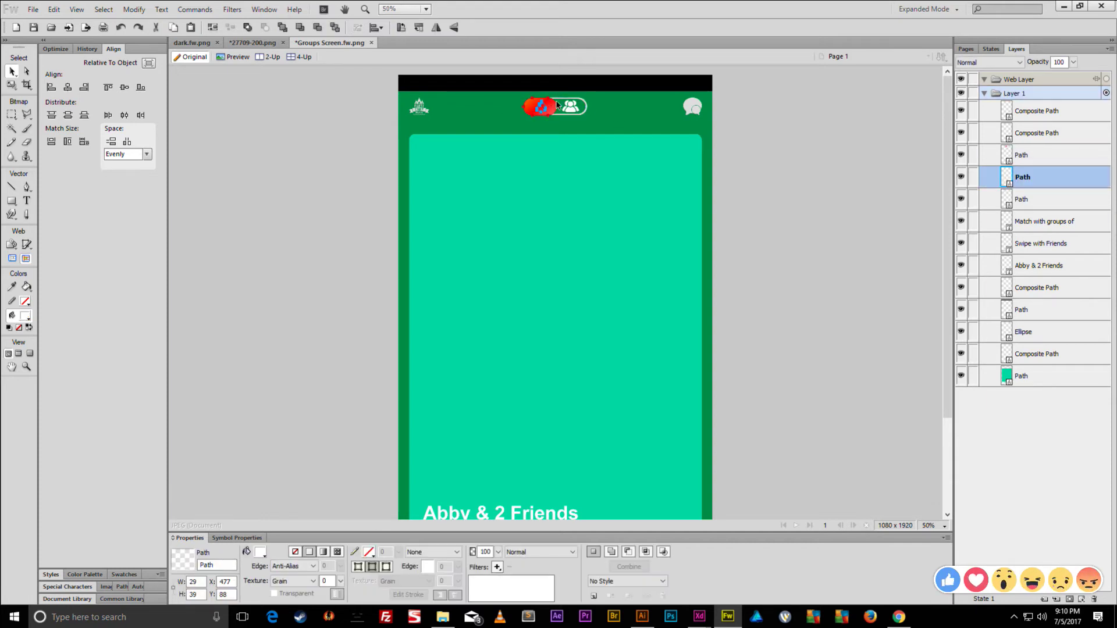
left_click_drag(1023, 175, 1024, 105)
key("ctrl+1")
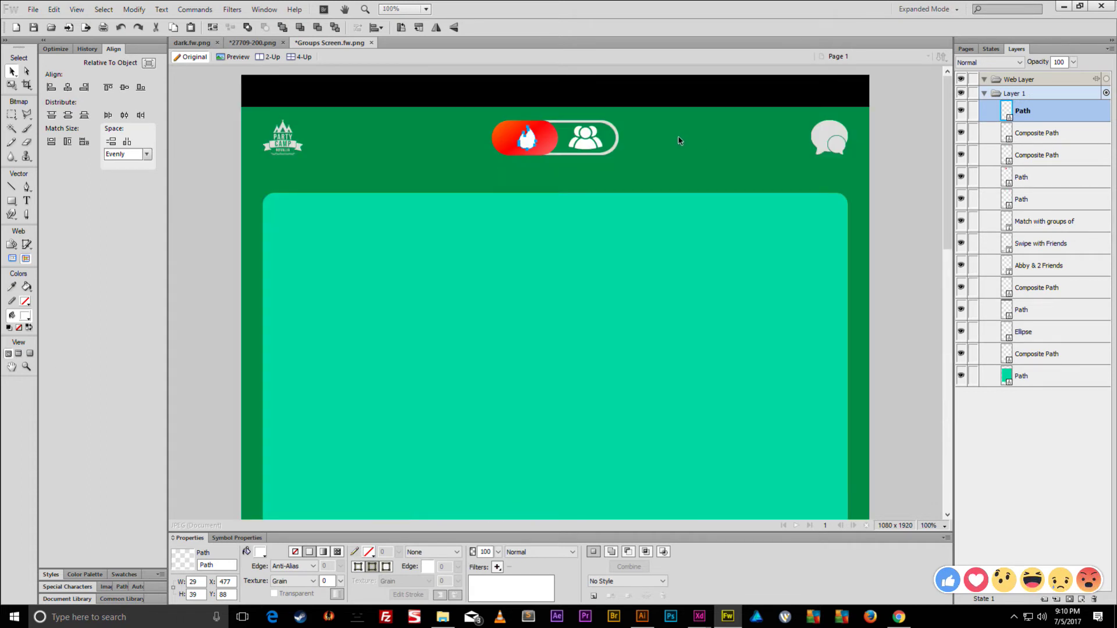
key("ctrl+equal")
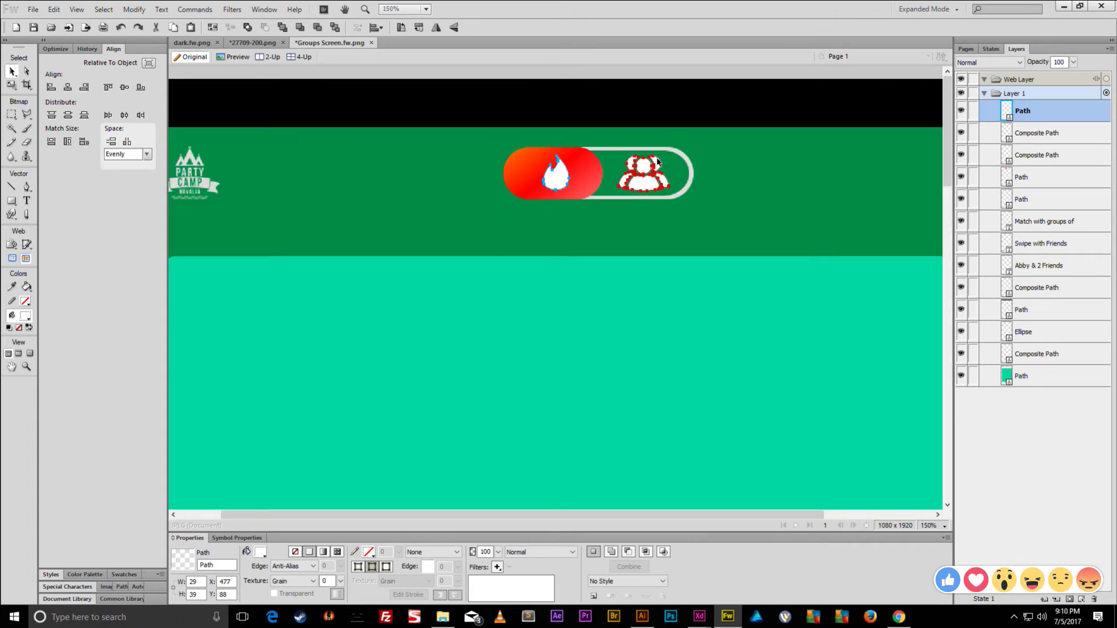
- Open the people icon's fill colour swatch, then zoom back out to the full screen width
left_click(644, 173)
left_click(260, 553)
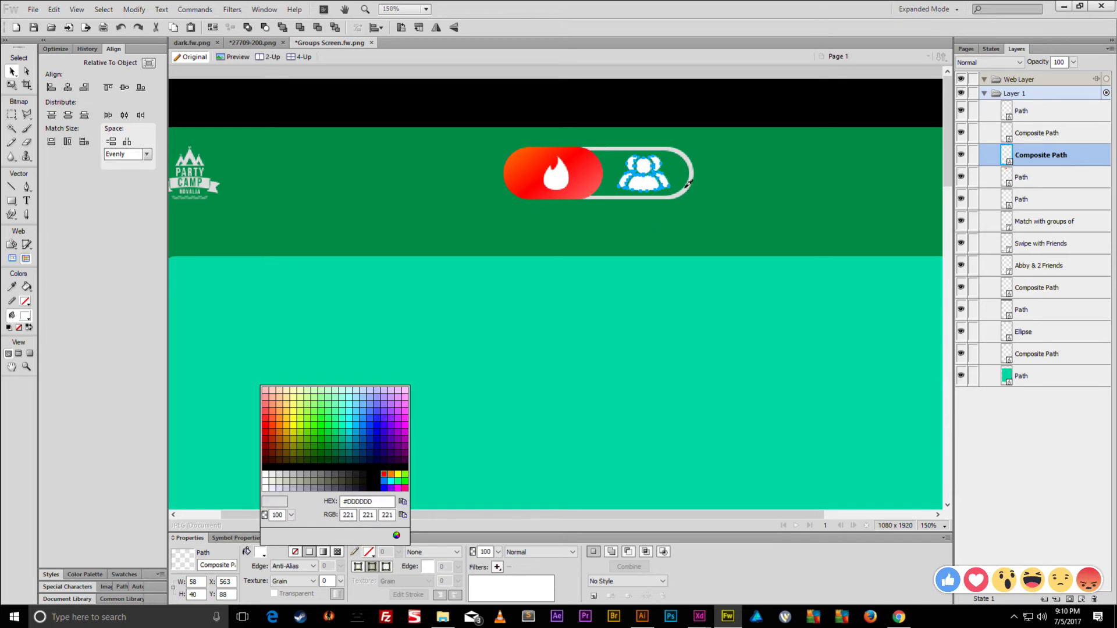
left_click(753, 192)
key("ctrl+minus")
key("ctrl+minus")
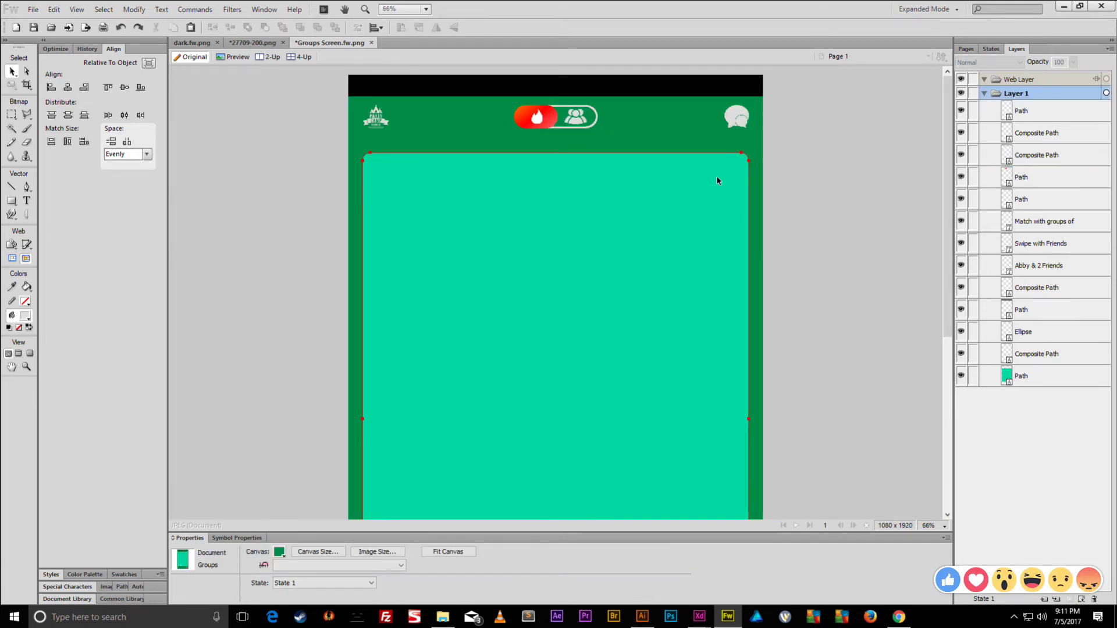
- Duplicate the subtitle line, place it under the card title and left-align it with the title
scroll(691, 184, "down", 5)
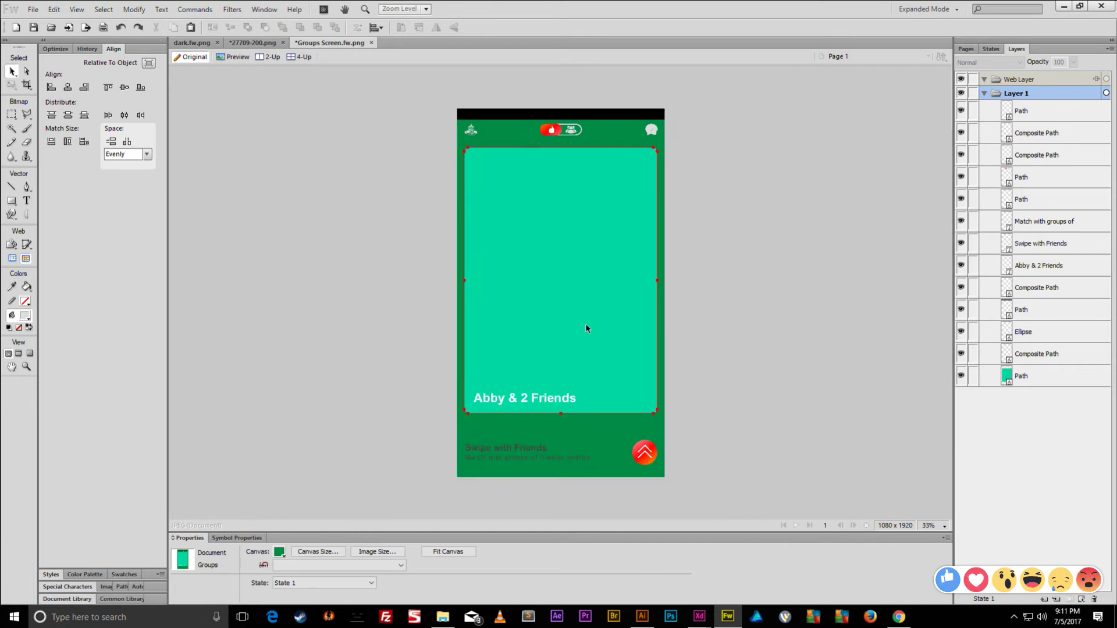
left_click(531, 360)
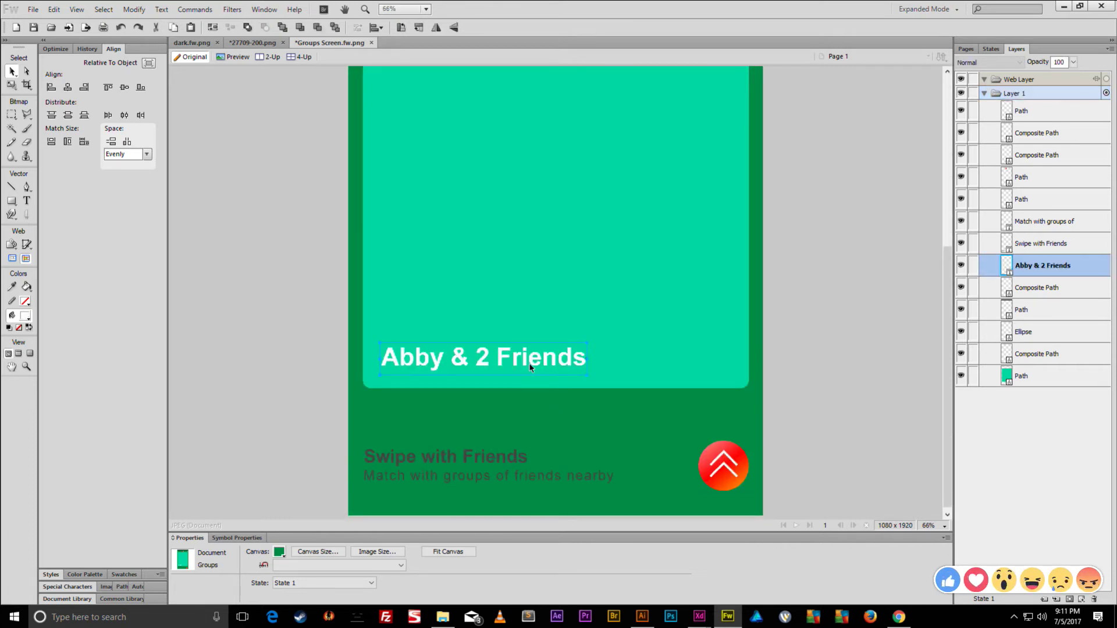
left_click(522, 477)
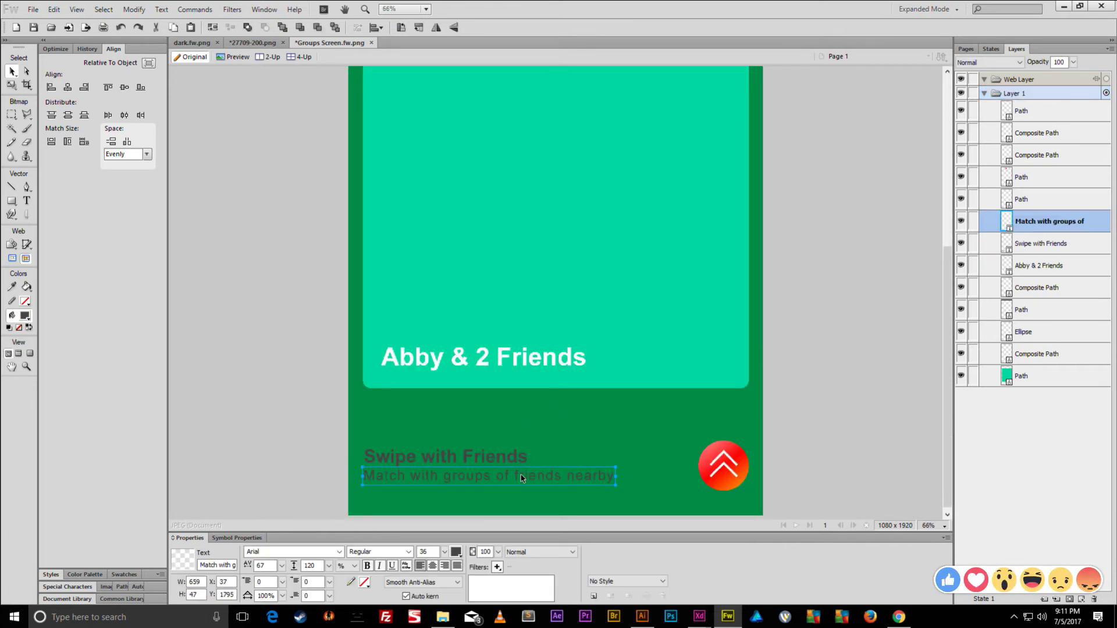
key("ctrl+shift+d")
left_click_drag(522, 479, 534, 365)
key("shift+Right")
key("shift+Right")
key("shift+Right")
key("shift+Right")
key("shift+Right")
key("shift+Right")
key("shift+Right")
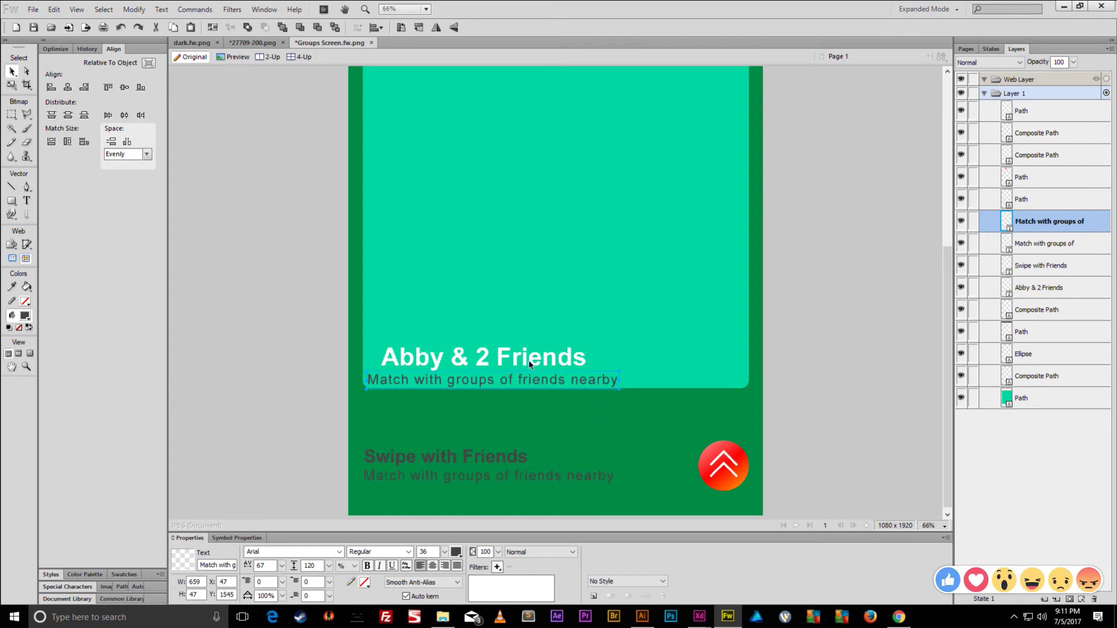
left_click(450, 352, "shift")
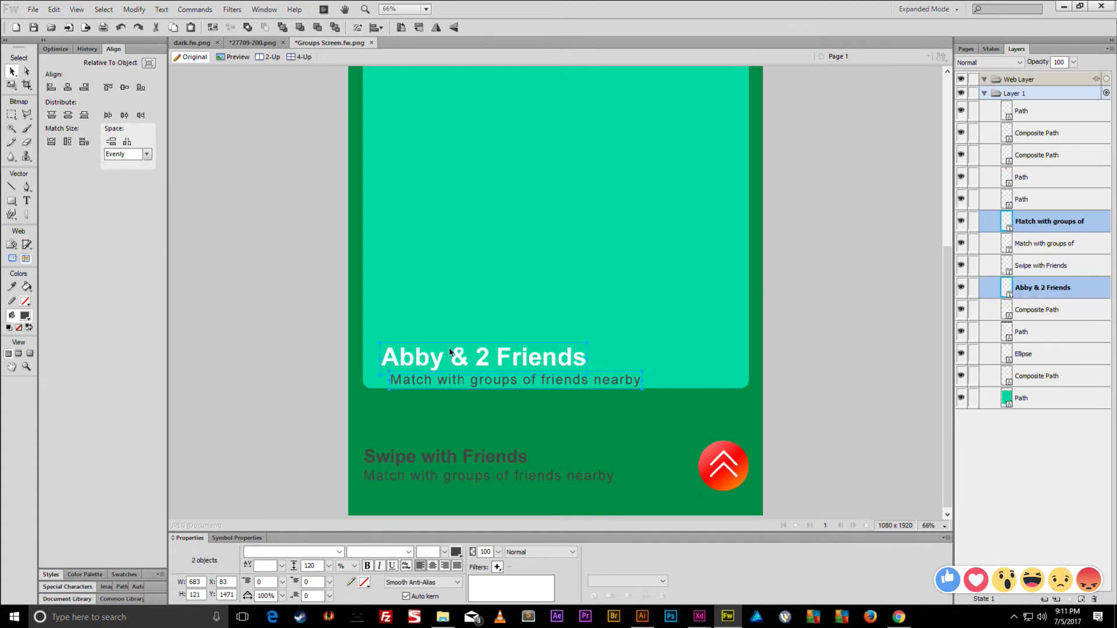
left_click(51, 87)
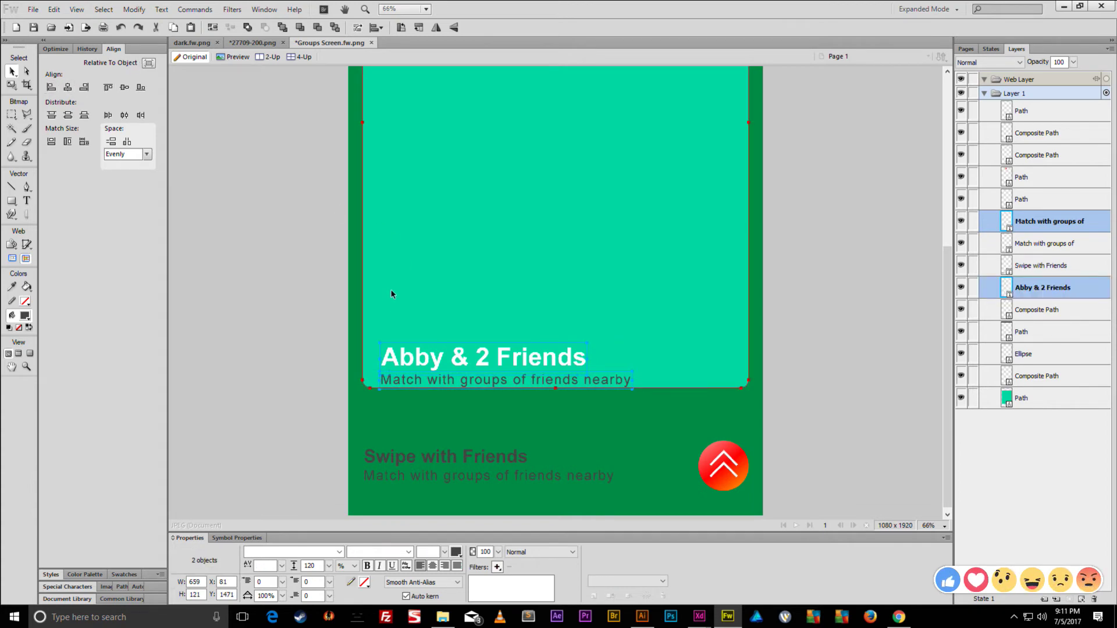
- Nudge the copied line and the card title upward to tighten their spacing
left_click(257, 142)
left_click(435, 382)
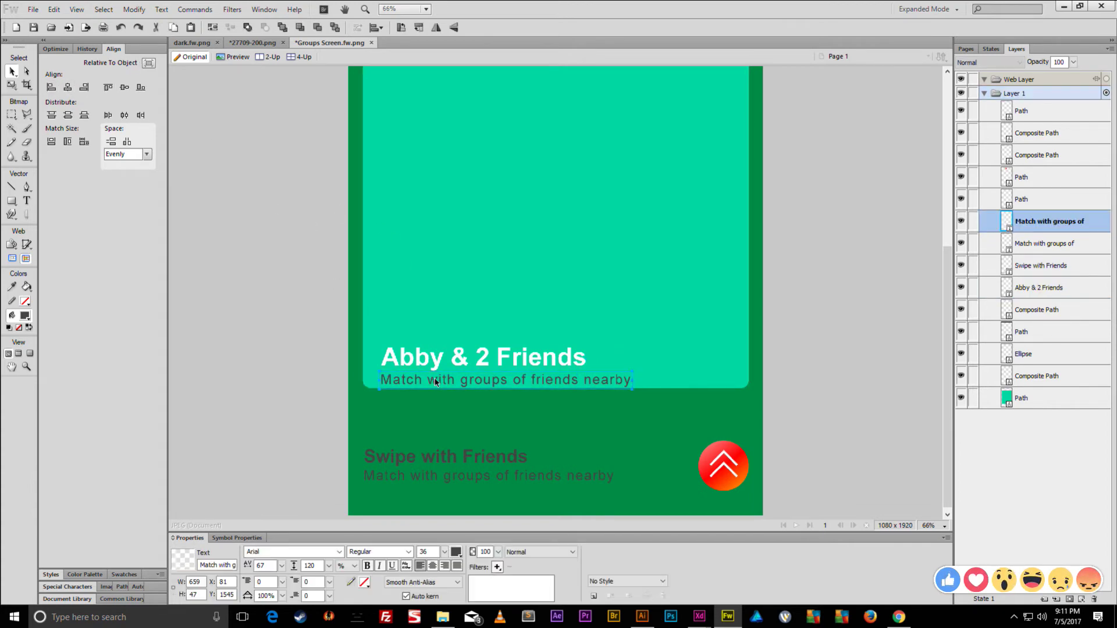
key("shift+Up")
key("shift+Up")
key("shift+Up")
key("shift+Up")
key("shift+Up")
left_click(441, 352)
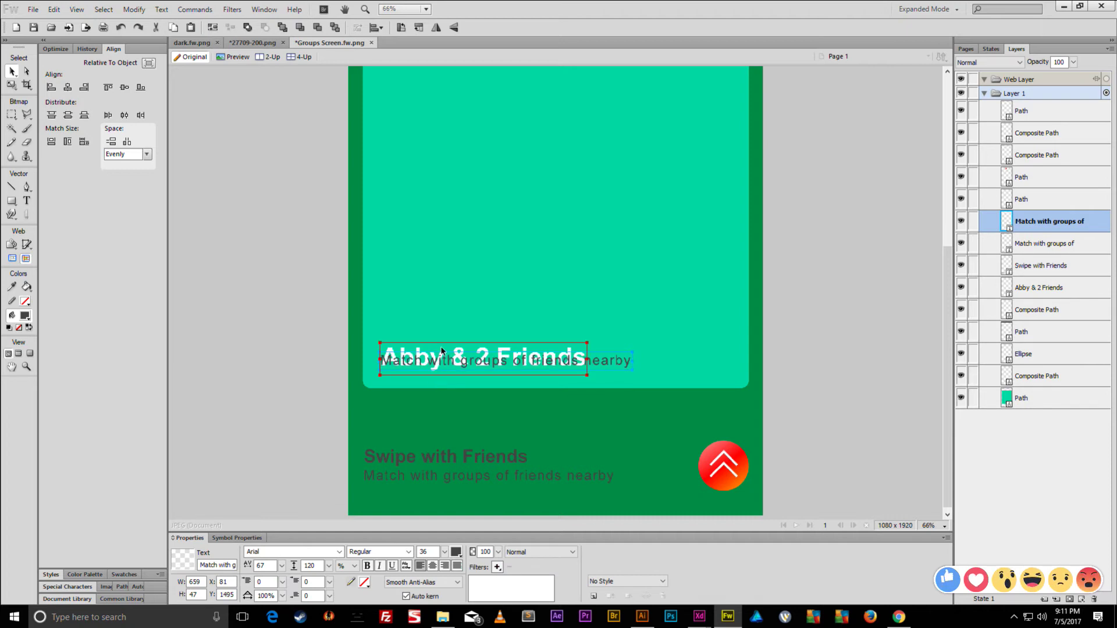
key("shift+Up")
key("shift+Up")
key("shift+Up")
key("shift+Up")
key("shift+Up")
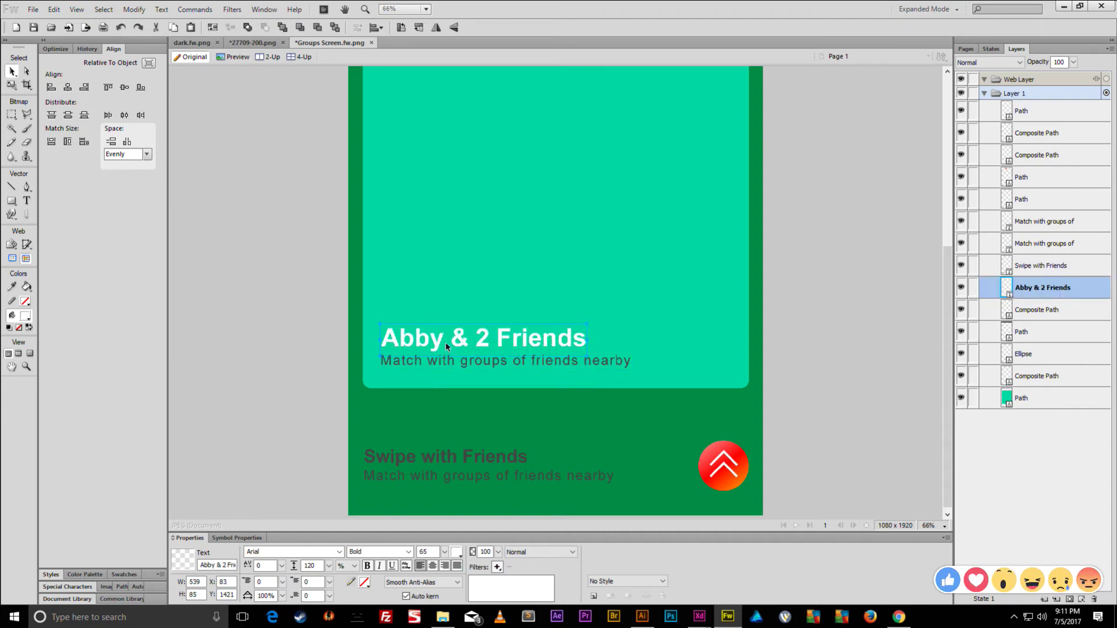
key("shift+Up")
key("shift+Up")
key("shift+Up")
key("shift+Up")
key("shift+Up")
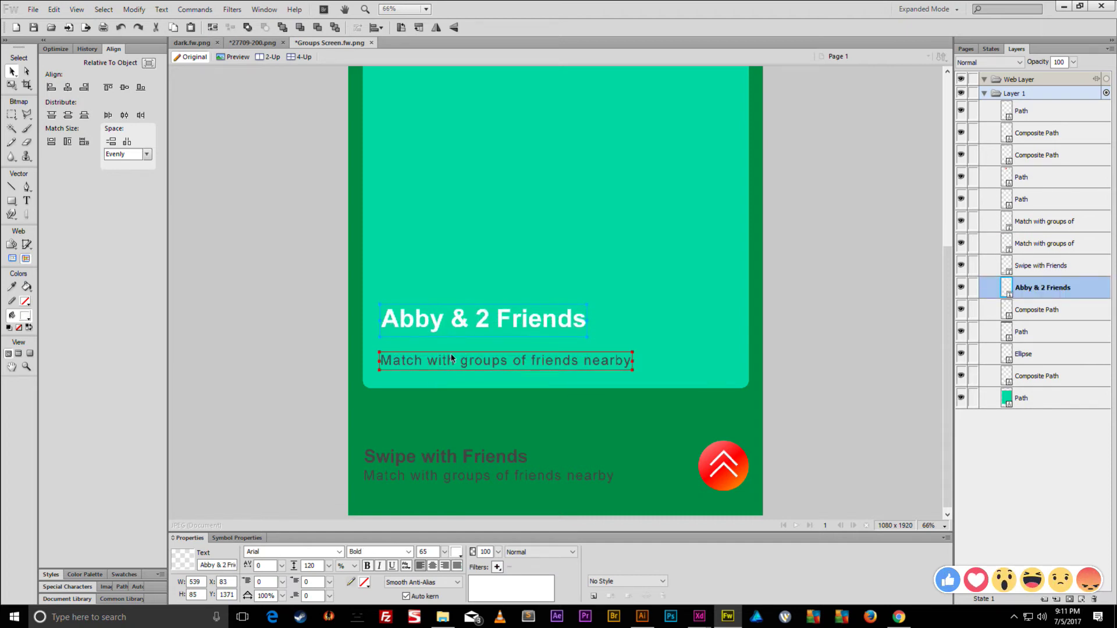
left_click(451, 358)
key("ctrl+shift+s")
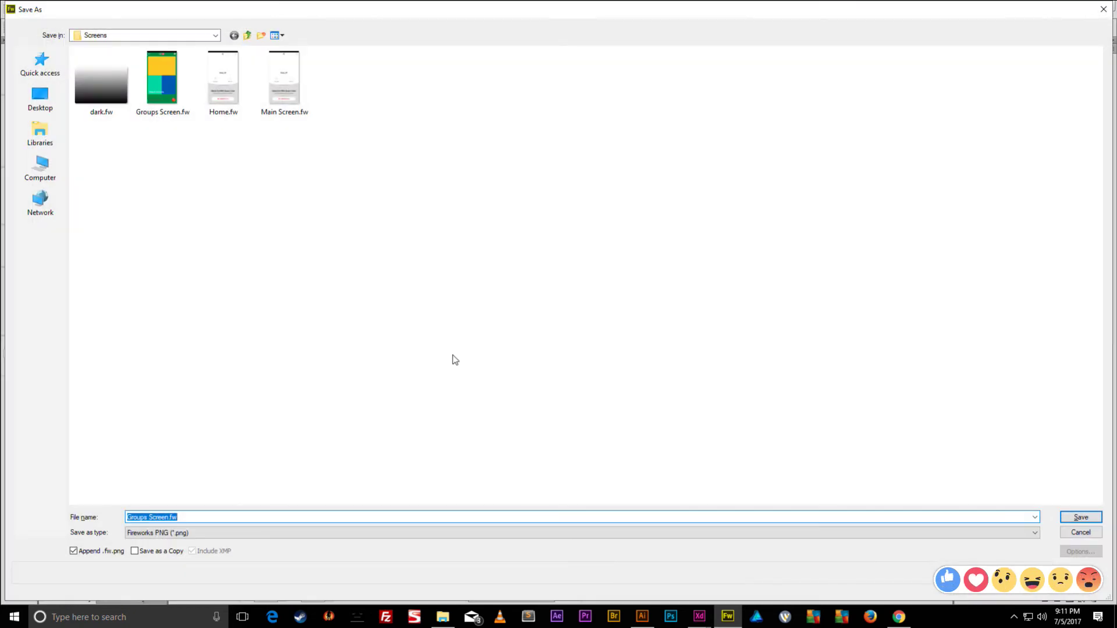
key("Escape")
- Duplicate the subtitle line again above the original and start editing its text
key("ctrl+shift+d")
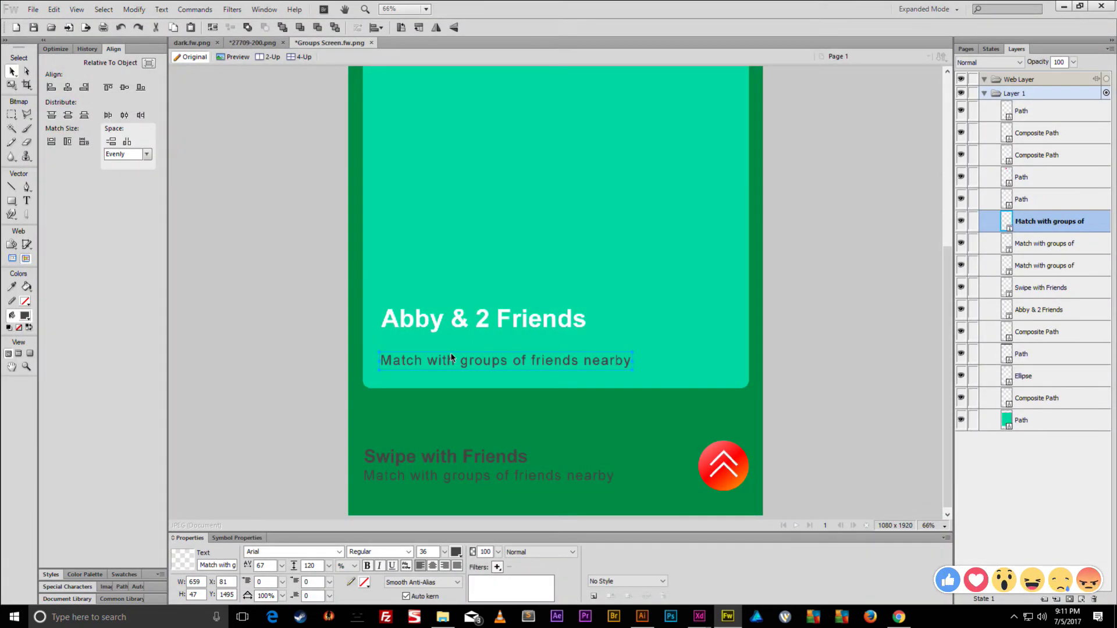
key("shift+Up")
key("shift+Up")
key("shift+Up")
key("shift+Up")
key("shift+Up")
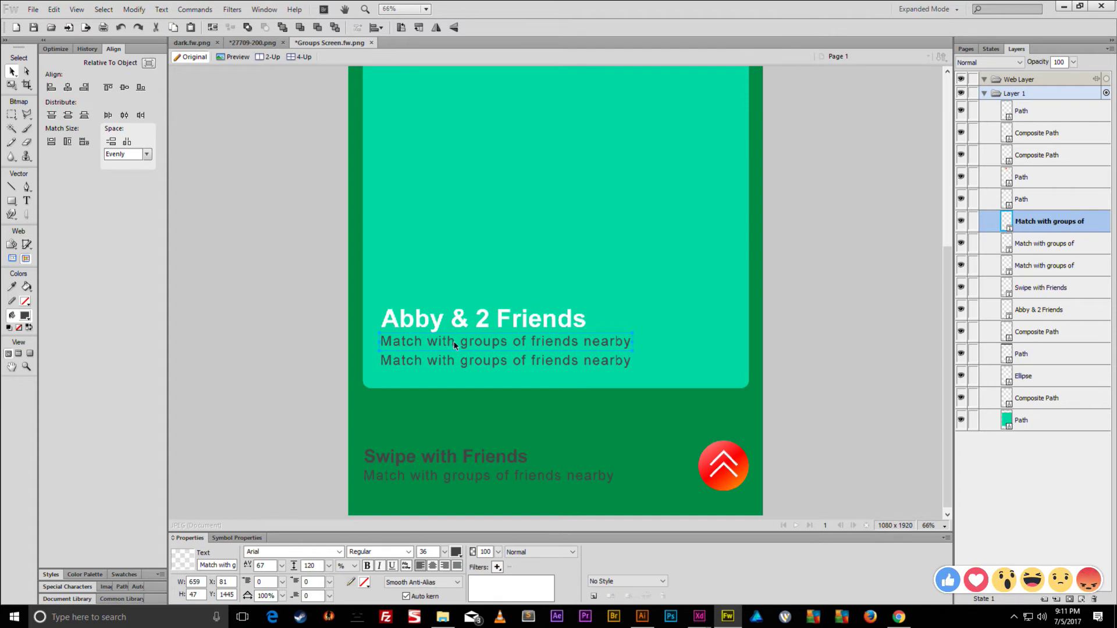
double_click(454, 345)
left_click(456, 343)
- Retype the lines as 'Teacher at Blah High School', '122 Instagram Photos' and a first name with age 22
key("ctrl+a")
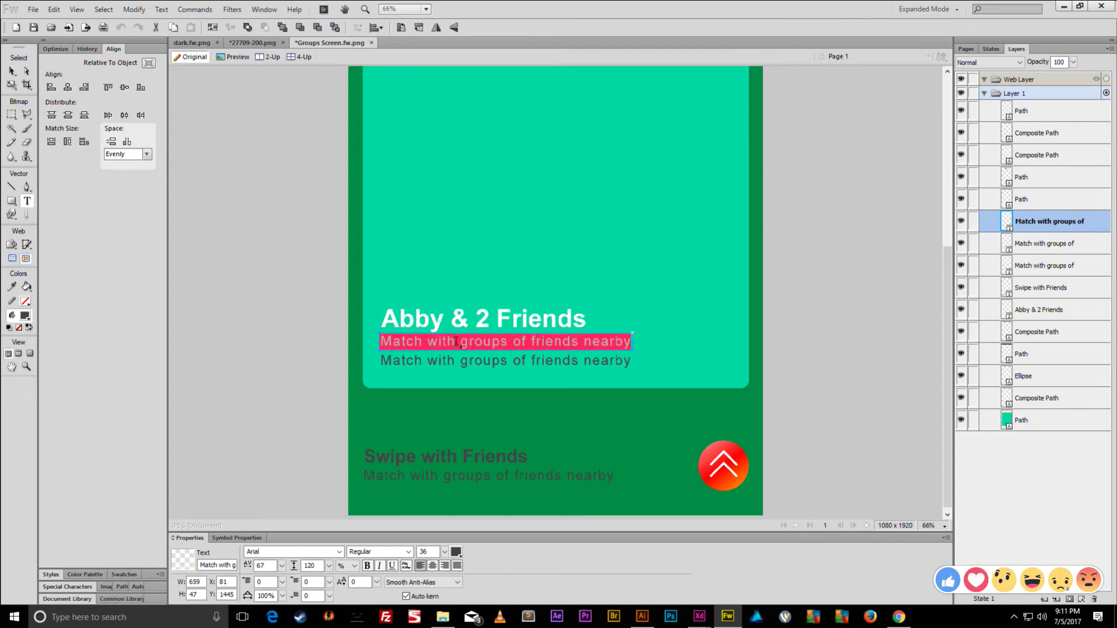
type("Teacher at")
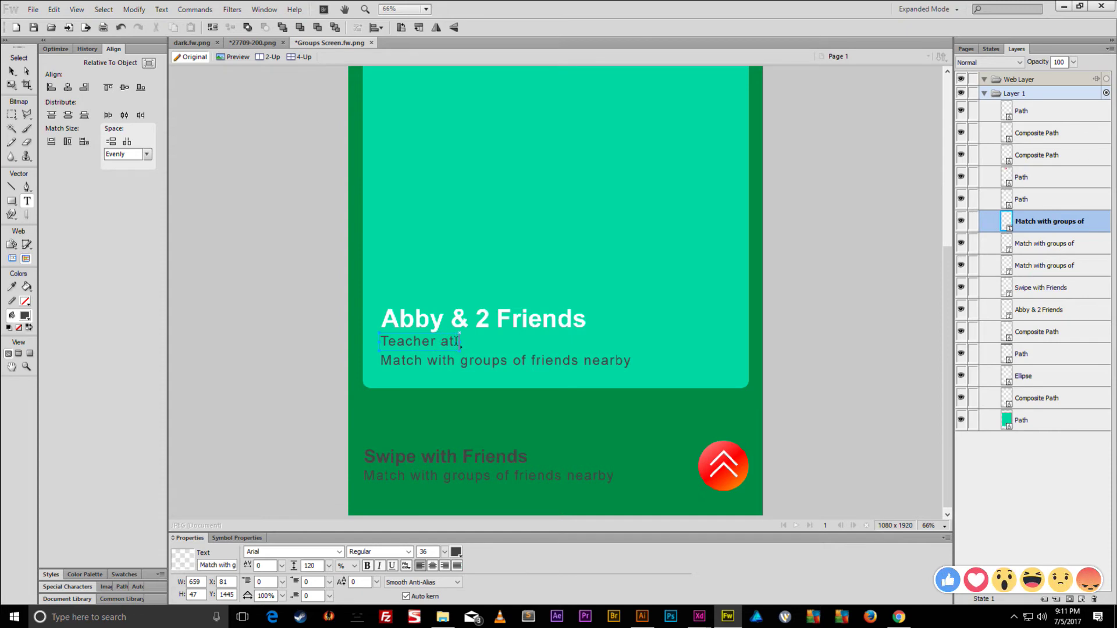
type("Blah Hig")
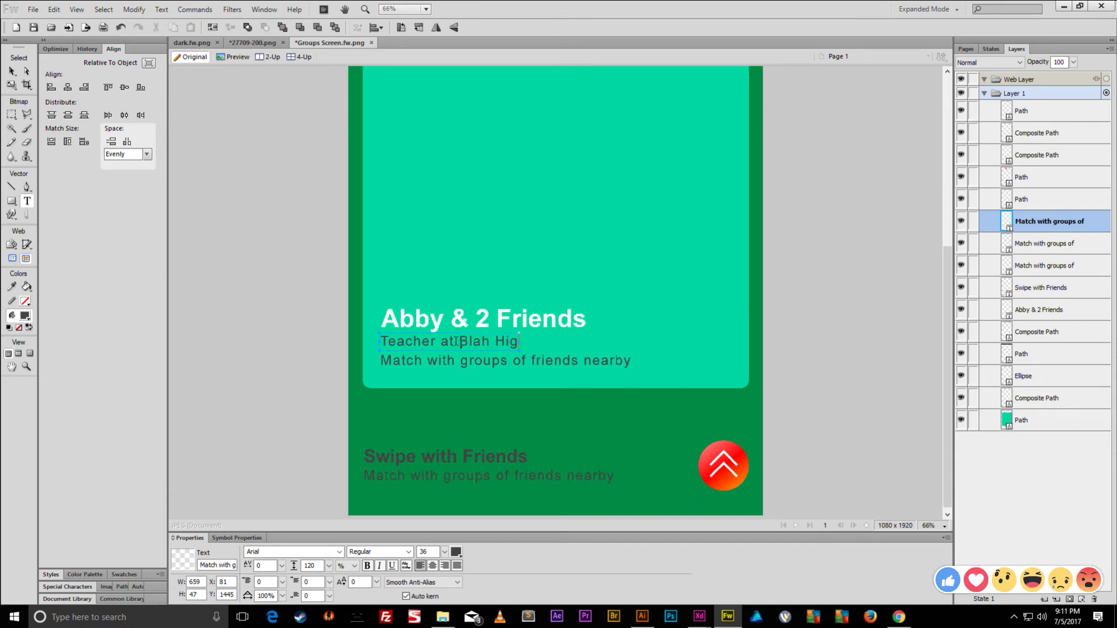
type("h School")
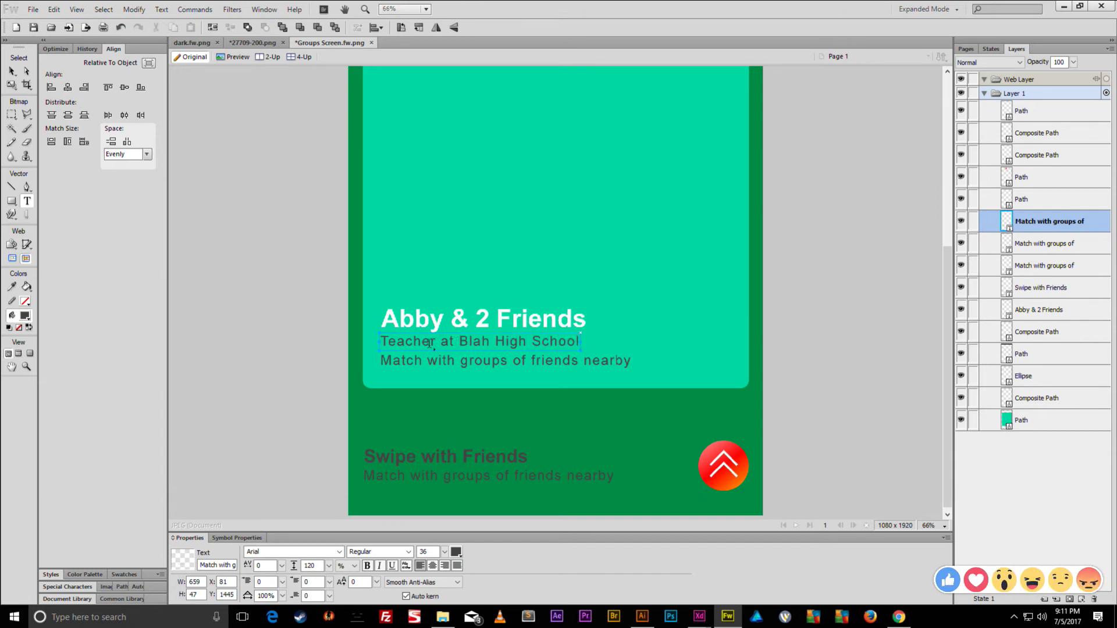
left_click(483, 359)
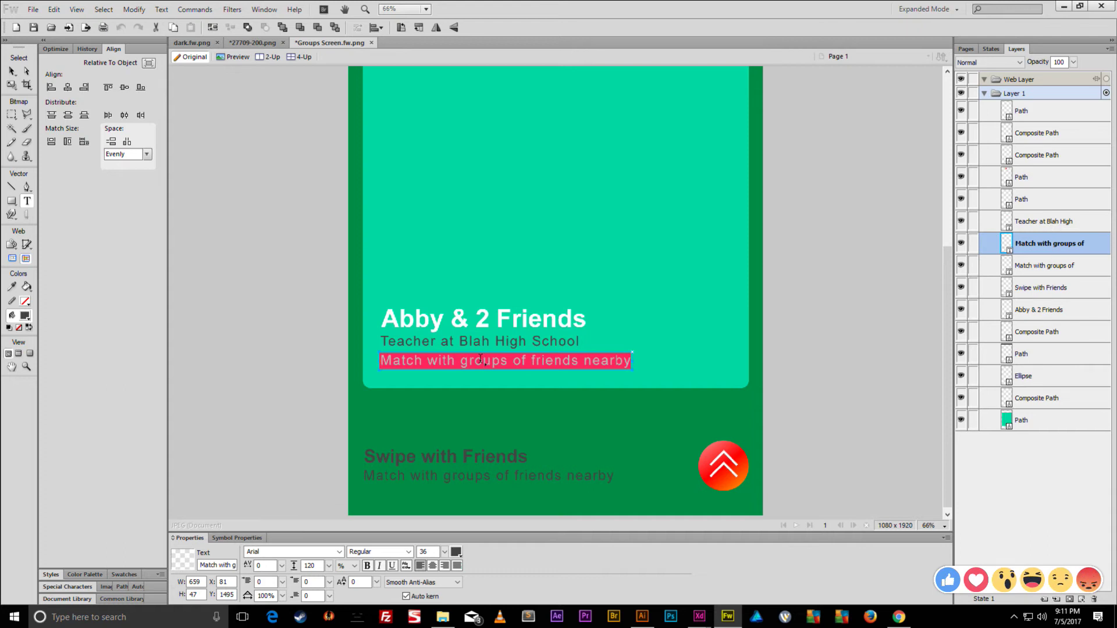
type("122")
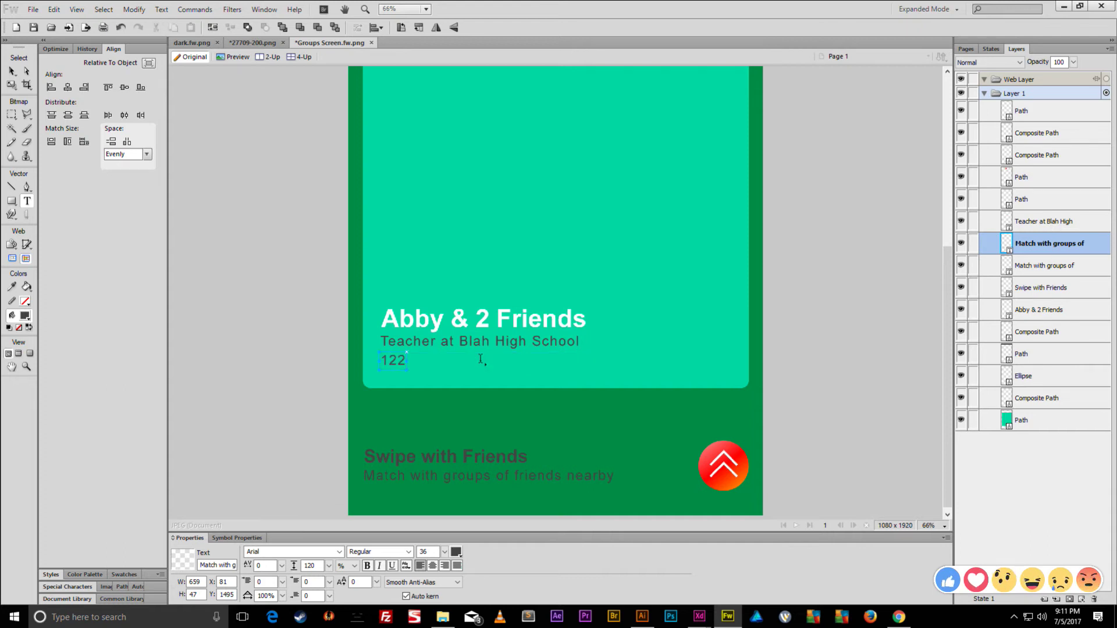
type(" Instagram Photo")
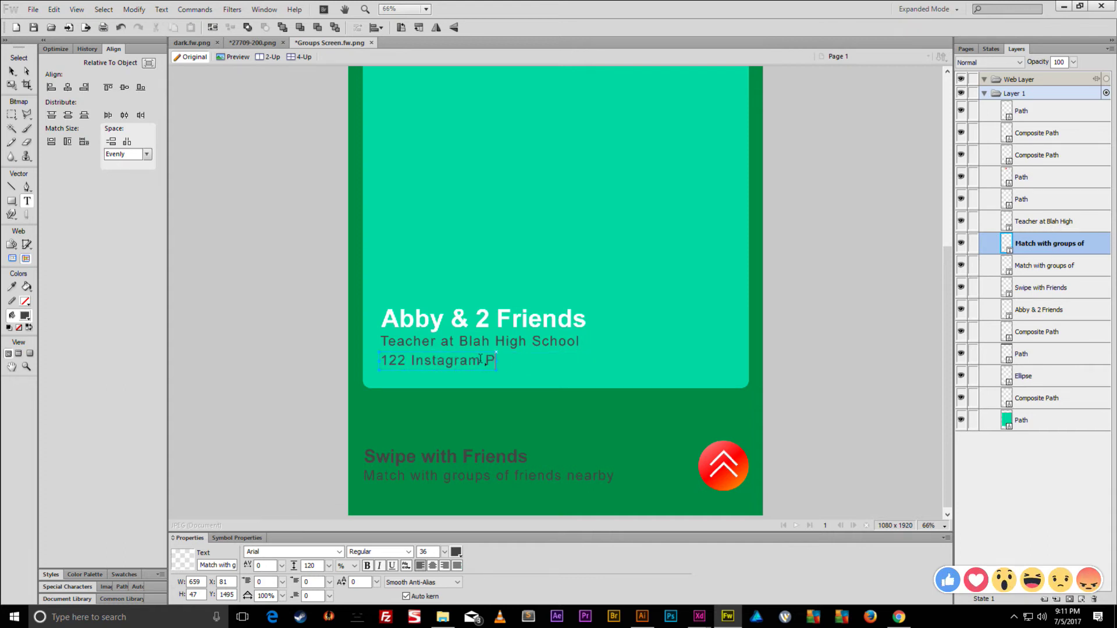
type("s")
left_click(455, 318)
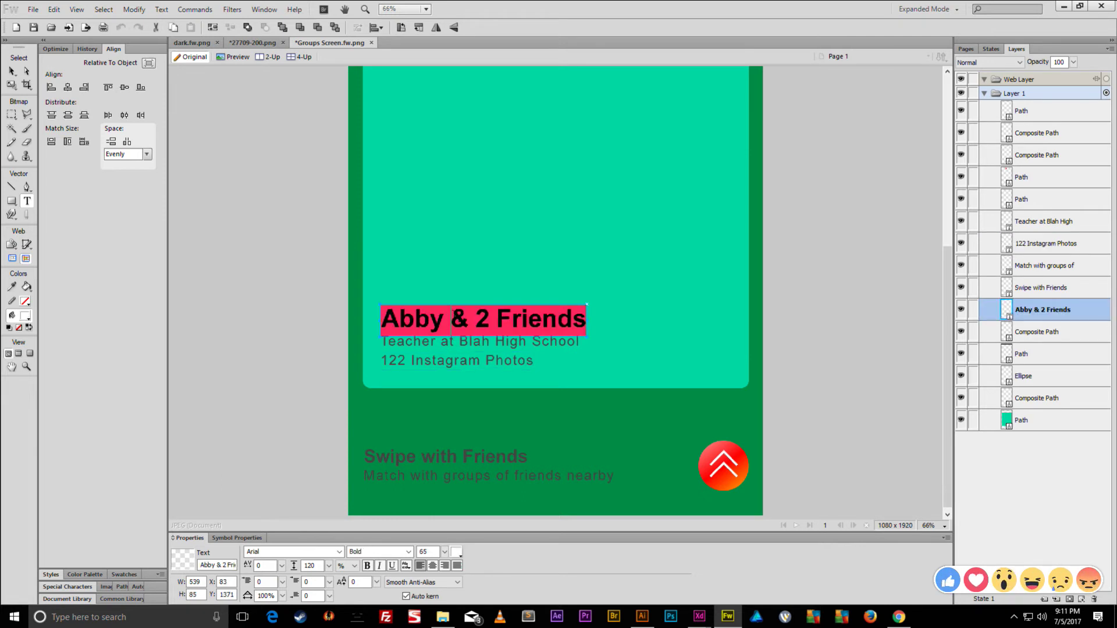
type("Whitney")
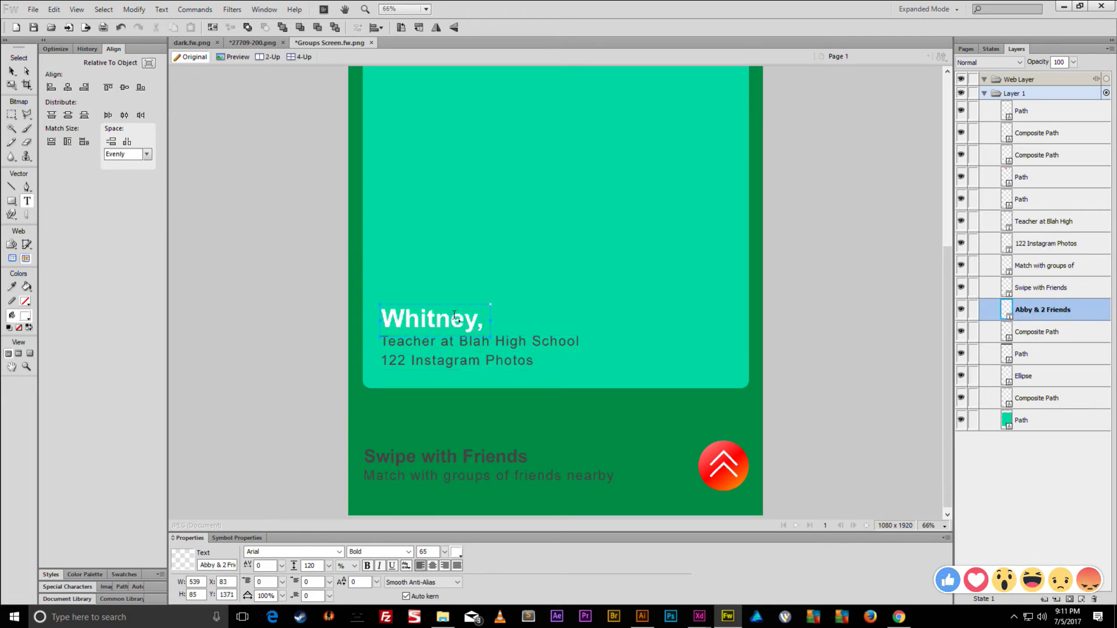
type(", 22")
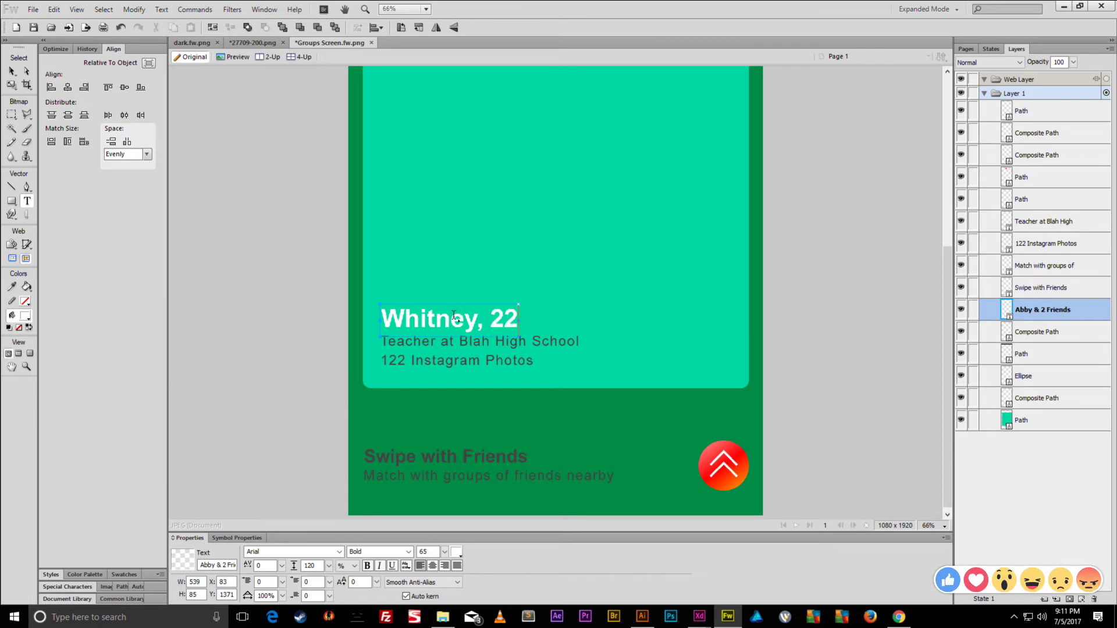
type("v")
left_click(477, 341)
- Make the two info lines' fill colour white
left_click(457, 361, "shift")
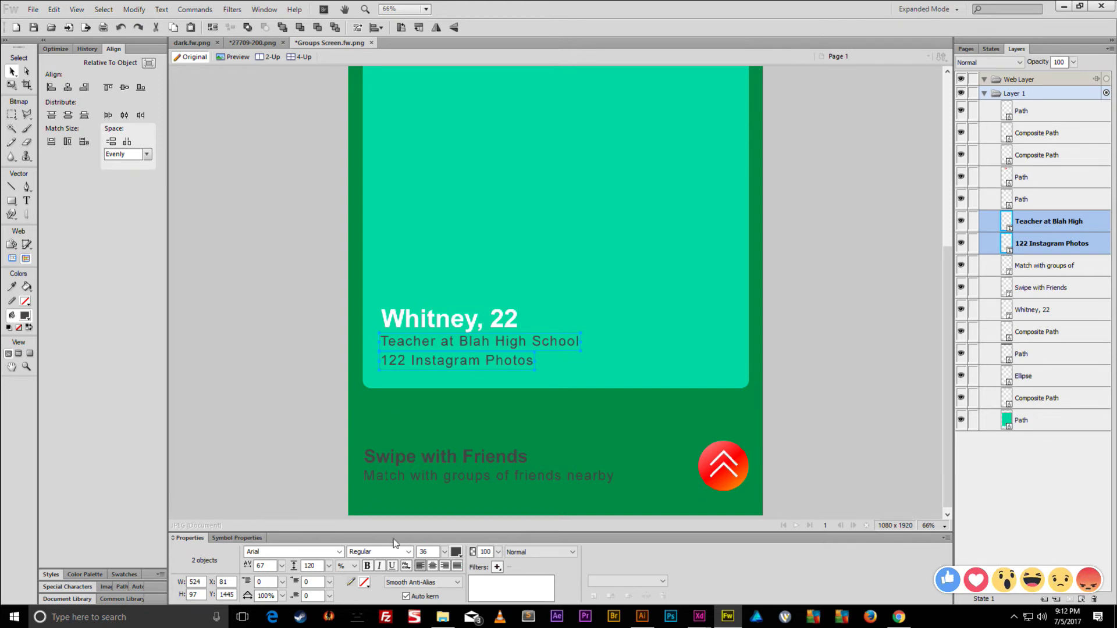
left_click(455, 552)
left_click(599, 486)
left_click(292, 399)
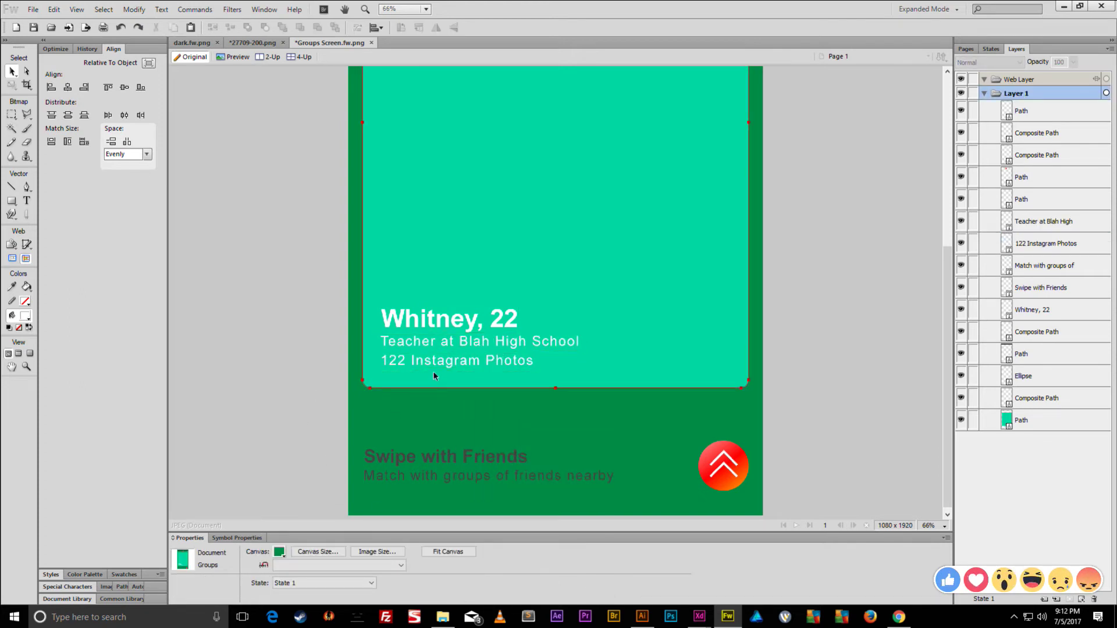
- Delete the 'Swipe with Friends' heading and the 'Match with groups' text
scroll(434, 374, "up", 3)
key("ctrl+minus")
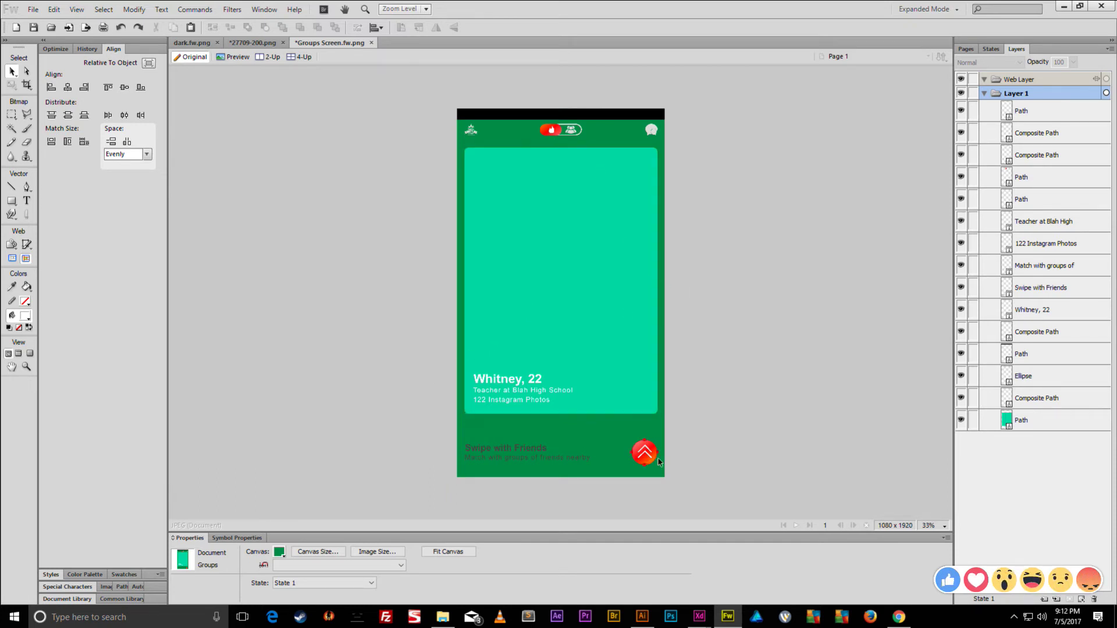
left_click(540, 455)
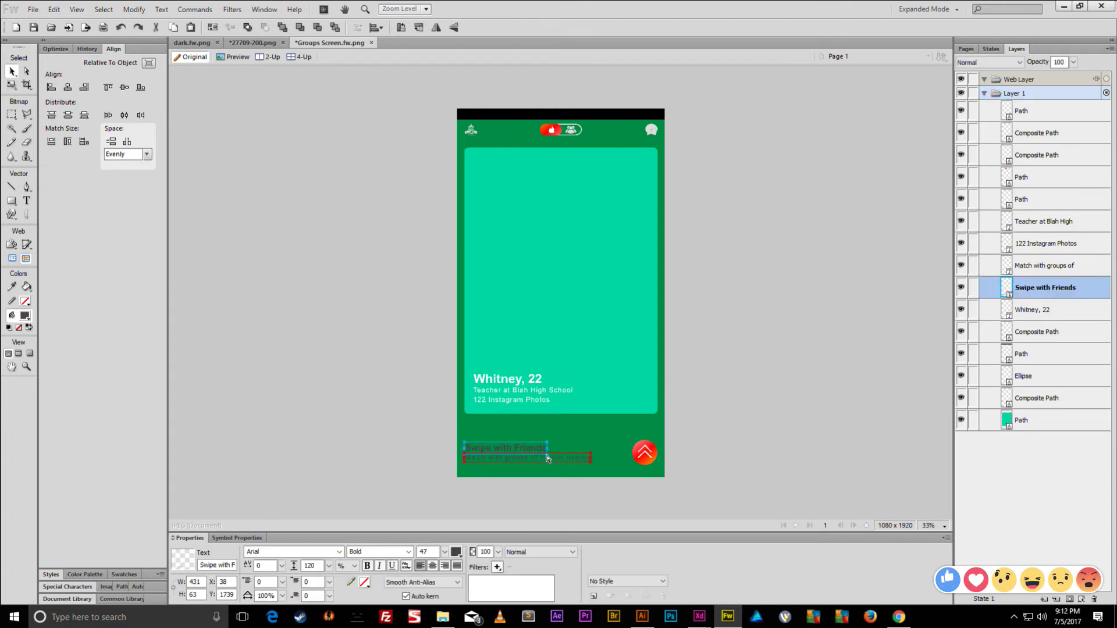
left_click(547, 459, "shift")
key("Delete")
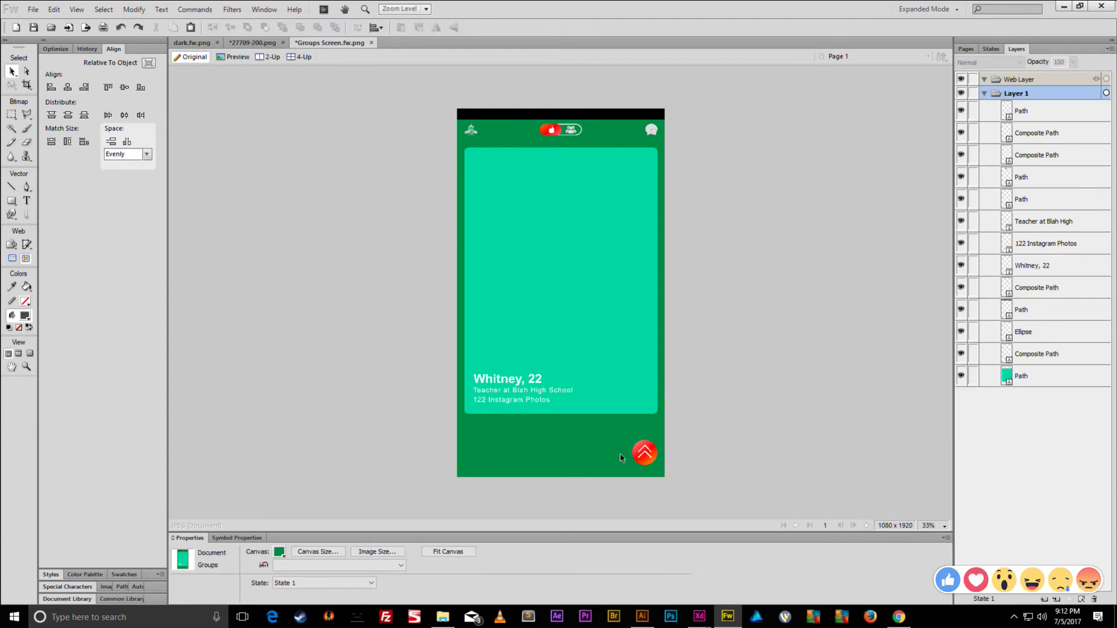
- Change the bottom-right red gradient circle's fill to solid white
left_click(633, 455)
left_click(640, 454, "shift")
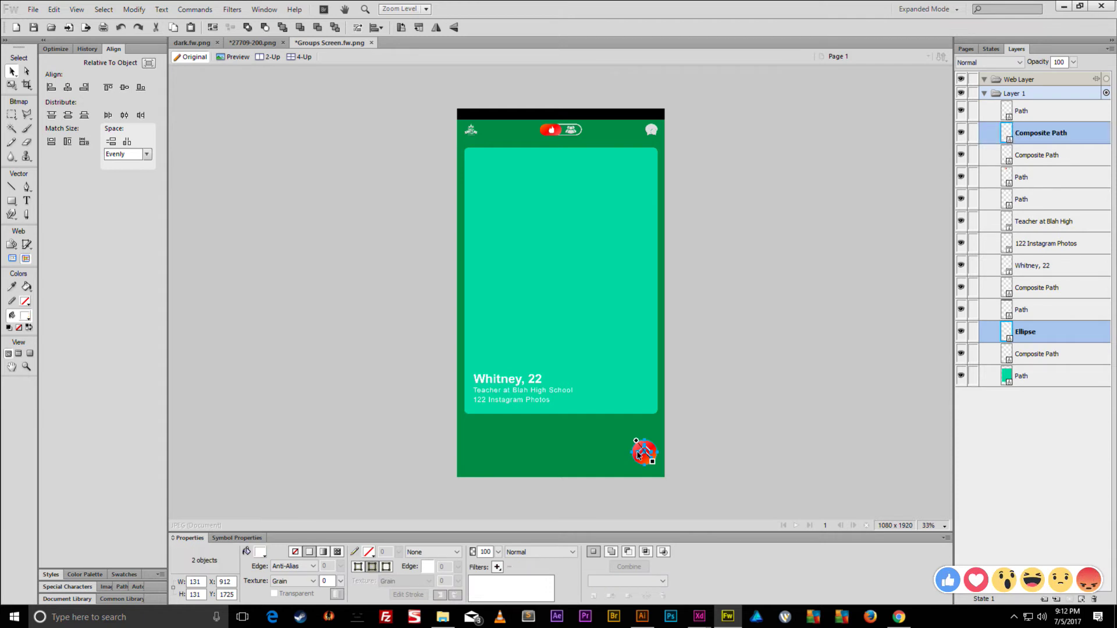
left_click(622, 455)
left_click(633, 452)
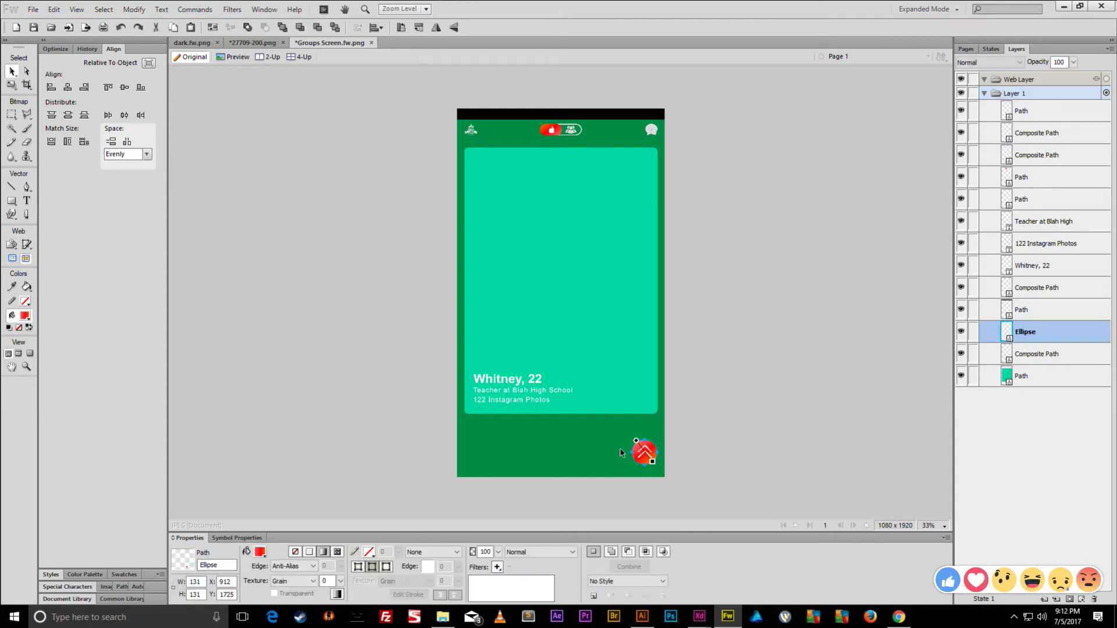
left_click(261, 553)
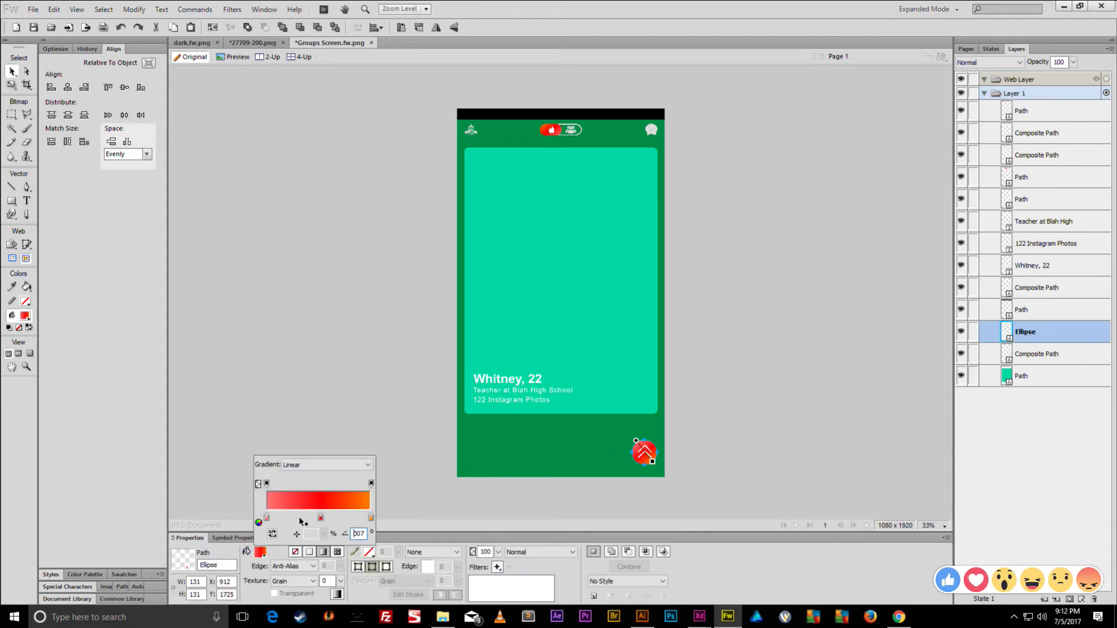
left_click(310, 552)
left_click(314, 552)
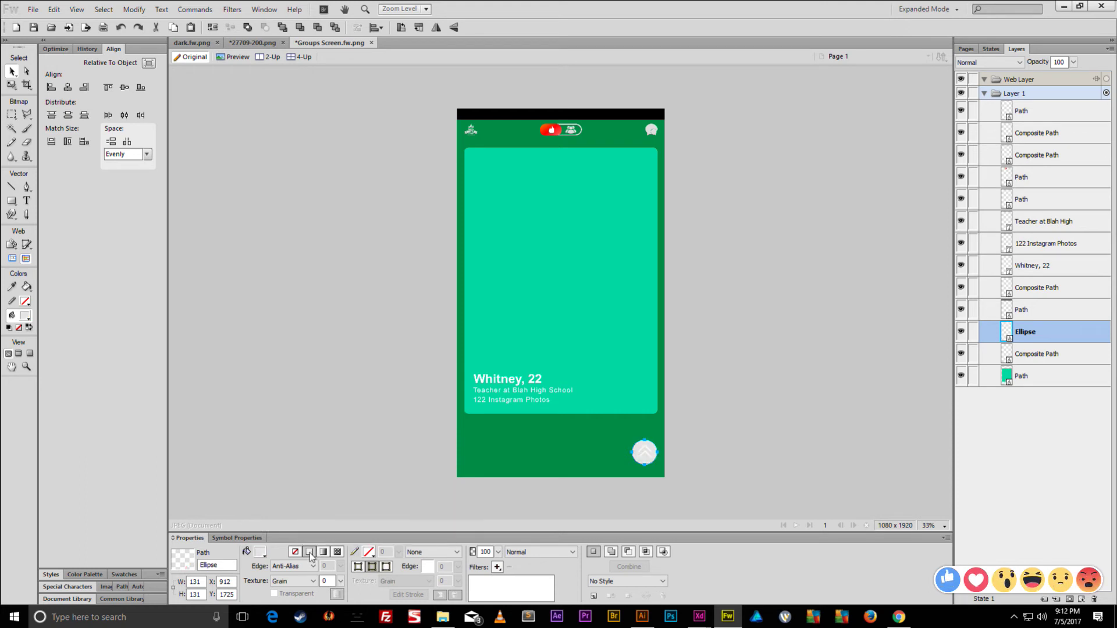
left_click(261, 552)
left_click(261, 551)
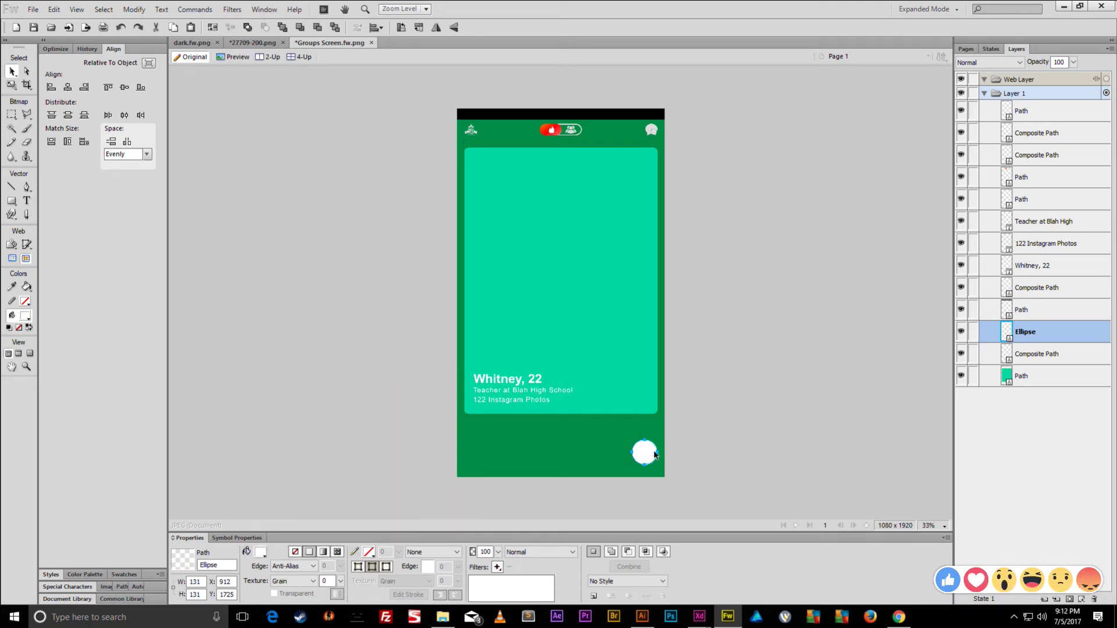
left_click(643, 451)
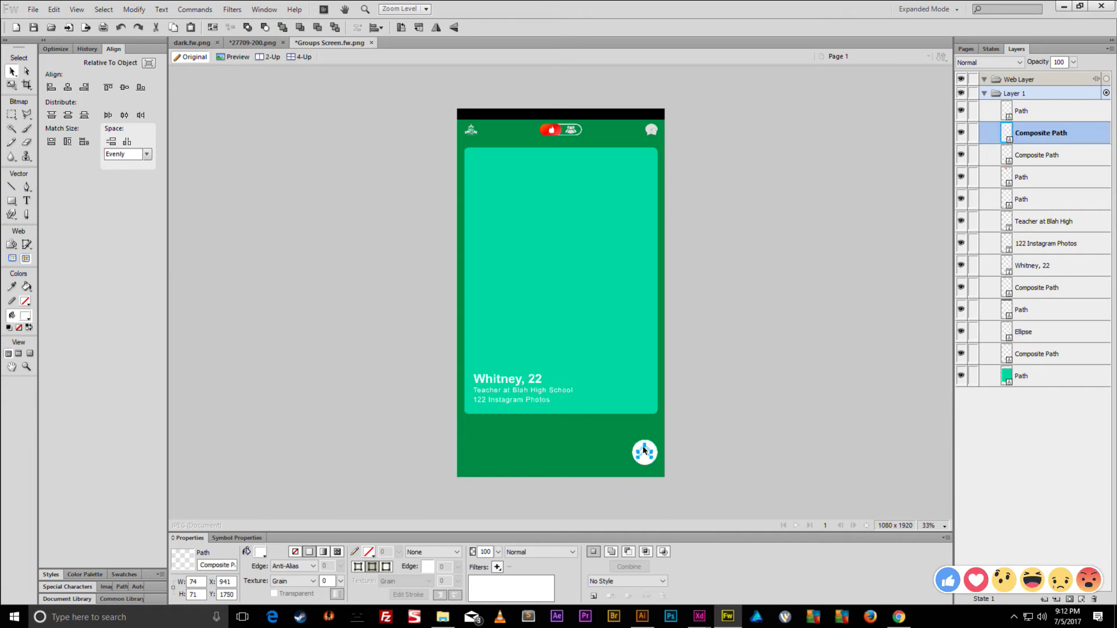
- Delete the chevron icon and centre the white circle horizontally on the canvas
key("Delete")
left_click(649, 451)
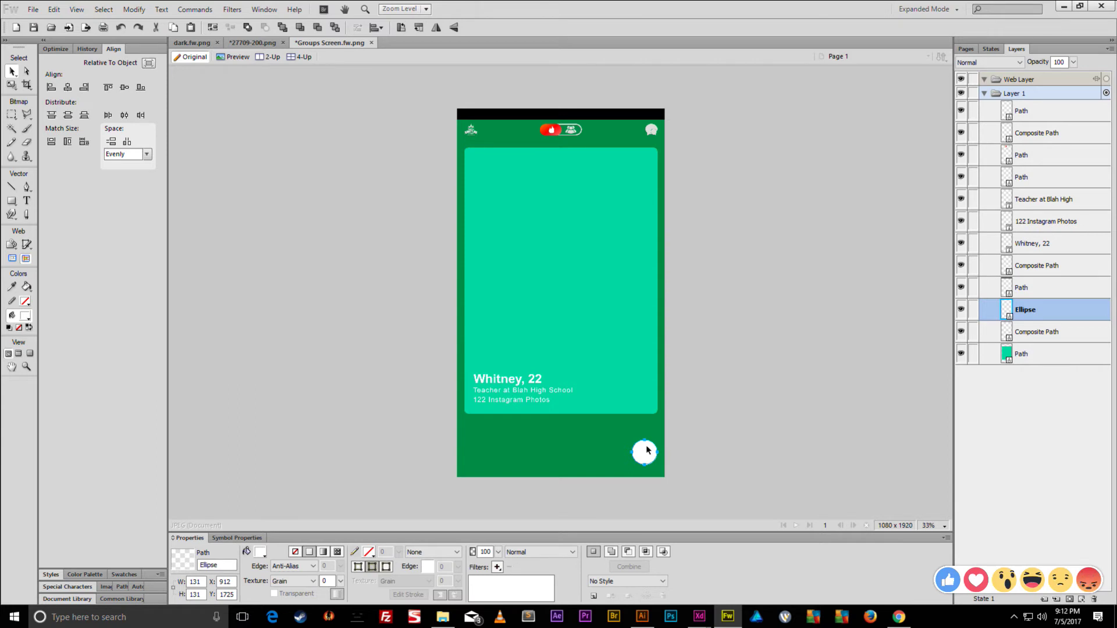
left_click_drag(645, 446, 563, 449)
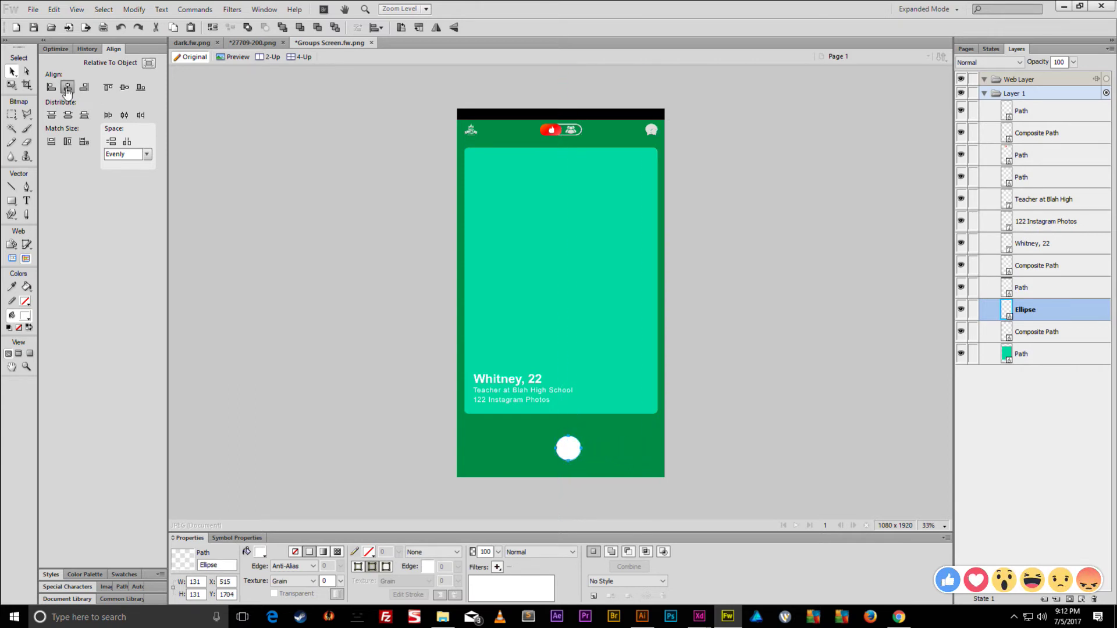
left_click(148, 63)
left_click(67, 87)
- Duplicate the white circle twice, placing copies to its right and left
key("ctrl+shift+d")
key("ctrl+shift+d")
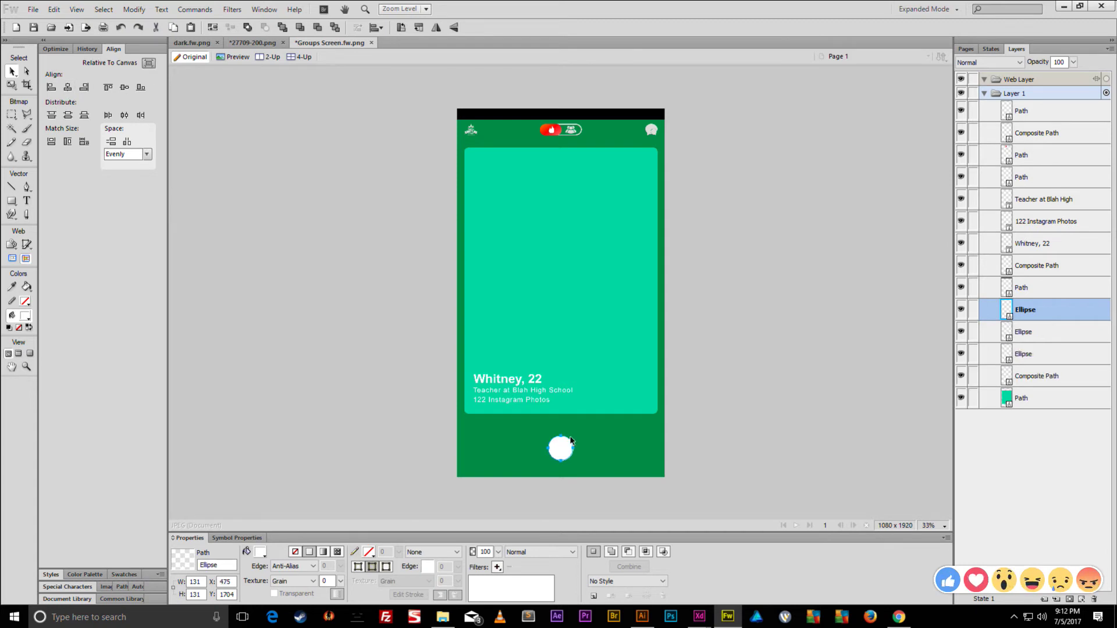
left_click_drag(552, 437, 590, 437)
key("shift+Right")
key("shift+Right")
key("shift+Right")
key("shift+Right")
key("shift+Right")
key("shift+Right")
key("shift+Right")
key("shift+Right")
key("shift+Right")
key("shift+Right")
key("shift+Right")
key("shift+Right")
key("shift+Right")
key("shift+Right")
key("shift+Right")
key("shift+Right")
key("shift+Right")
key("shift+Right")
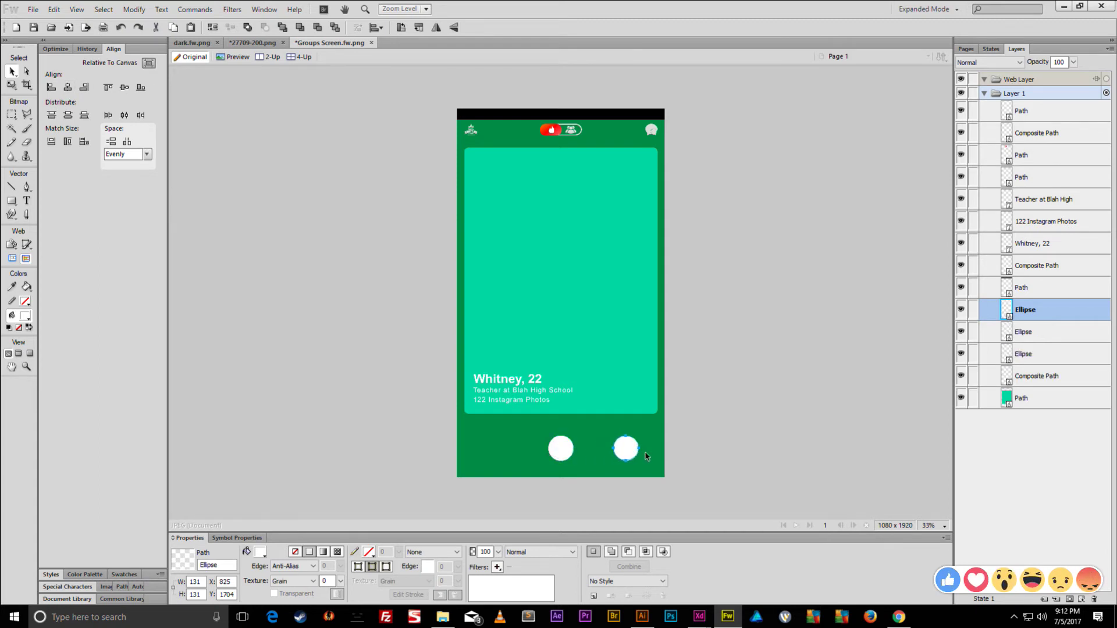
key("shift+Right")
key("shift+Right")
key("ctrl+shift+d")
key("shift+Left")
key("shift+Left")
key("shift+Left")
key("shift+Left")
key("shift+Left")
key("shift+Left")
key("shift+Left")
key("shift+Left")
key("shift+Left")
key("shift+Left")
key("shift+Left")
key("shift+Left")
key("shift+Left")
key("shift+Left")
key("shift+Left")
key("shift+Left")
key("shift+Left")
key("shift+Left")
key("shift+Left")
key("shift+Left")
key("shift+Left")
key("shift+Left")
key("shift+Left")
key("shift+Left")
key("shift+Left")
key("shift+Left")
key("shift+Left")
key("shift+Left")
key("shift+Left")
key("shift+Left")
key("shift+Left")
key("shift+Left")
key("shift+Left")
key("shift+Left")
key("shift+Left")
key("shift+Left")
key("shift+Left")
key("shift+Left")
key("shift+Left")
key("shift+Left")
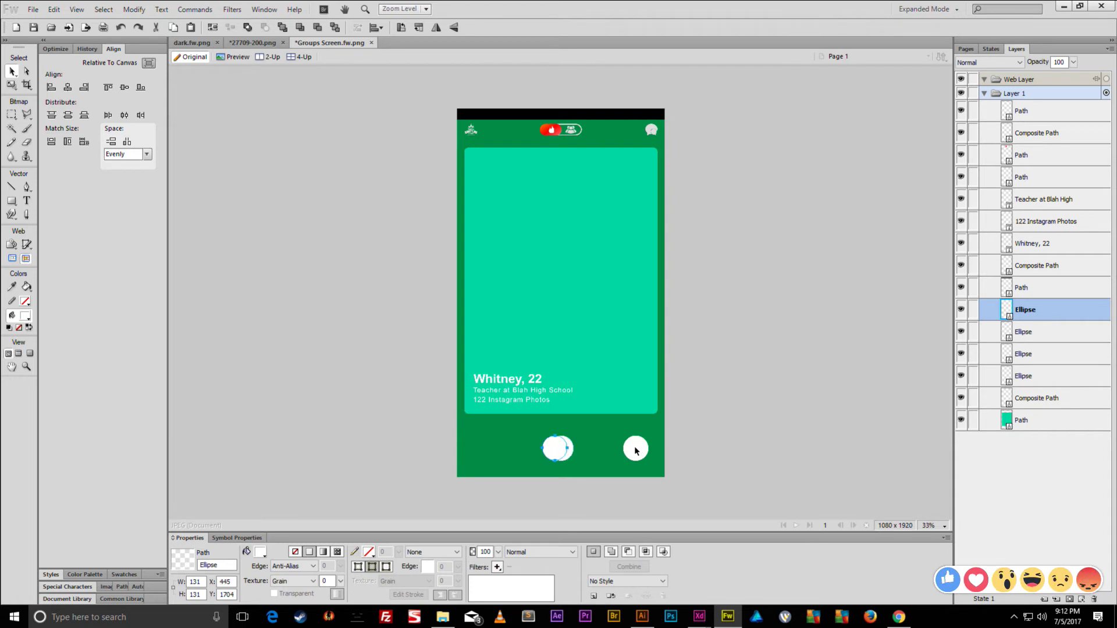
key("shift+Left")
- Separate the overlapping circle copies so they sit apart along the bottom
left_click(633, 448, "shift")
left_click(560, 448, "shift")
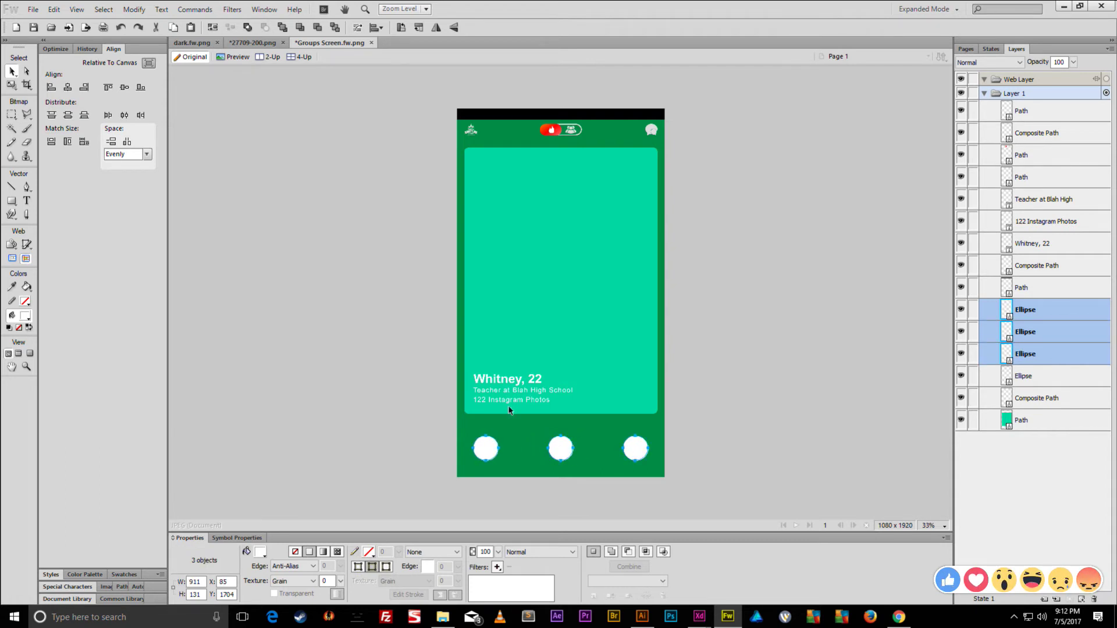
left_click(149, 63)
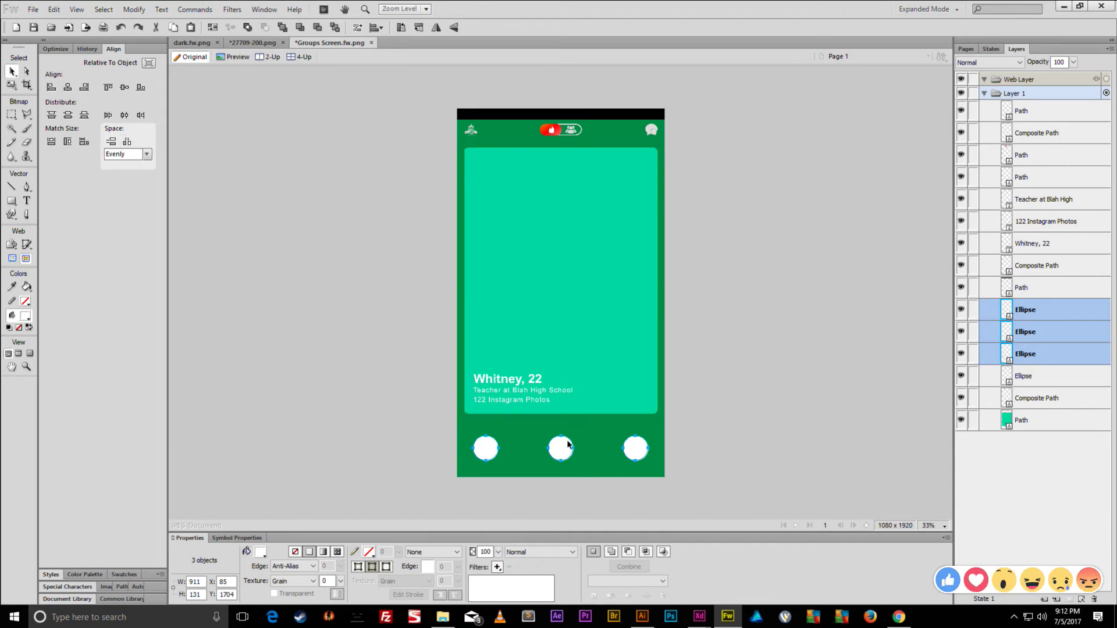
left_click(566, 448)
mouse_move(566, 449)
left_mouse_down()
mouse_move(600, 448)
mouse_move(563, 449)
mouse_move(579, 449)
left_mouse_up()
left_click(564, 454, "shift")
left_click(563, 454)
left_click_drag(591, 450, 621, 449)
- Space the left, middle and right circles evenly in a row
left_click(637, 448)
left_click(560, 449, "shift")
left_click(497, 449, "shift")
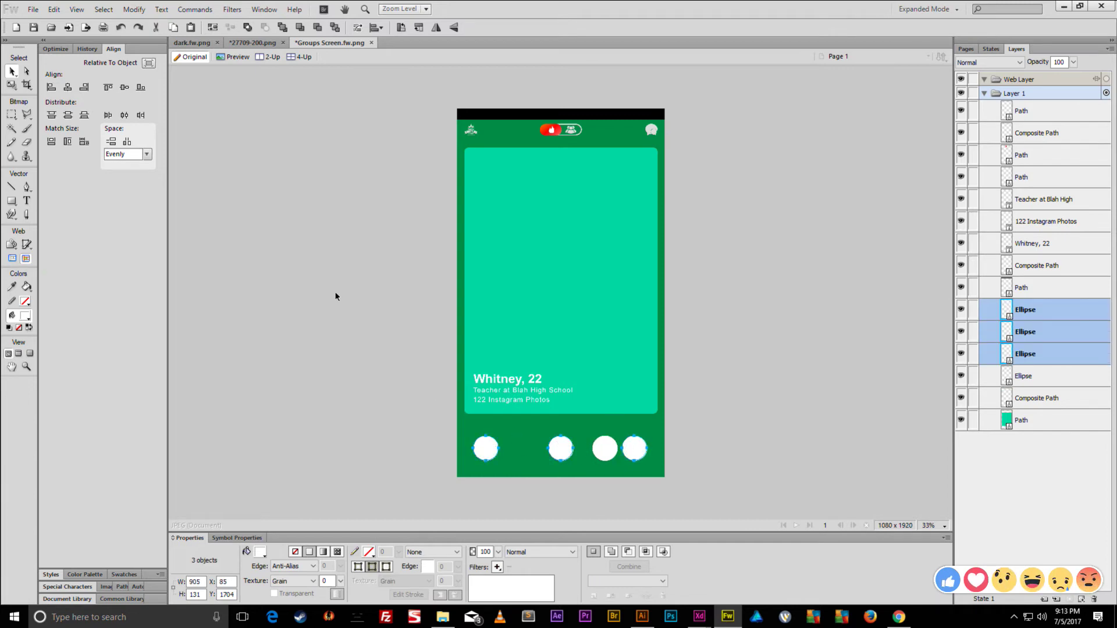
left_click(69, 88)
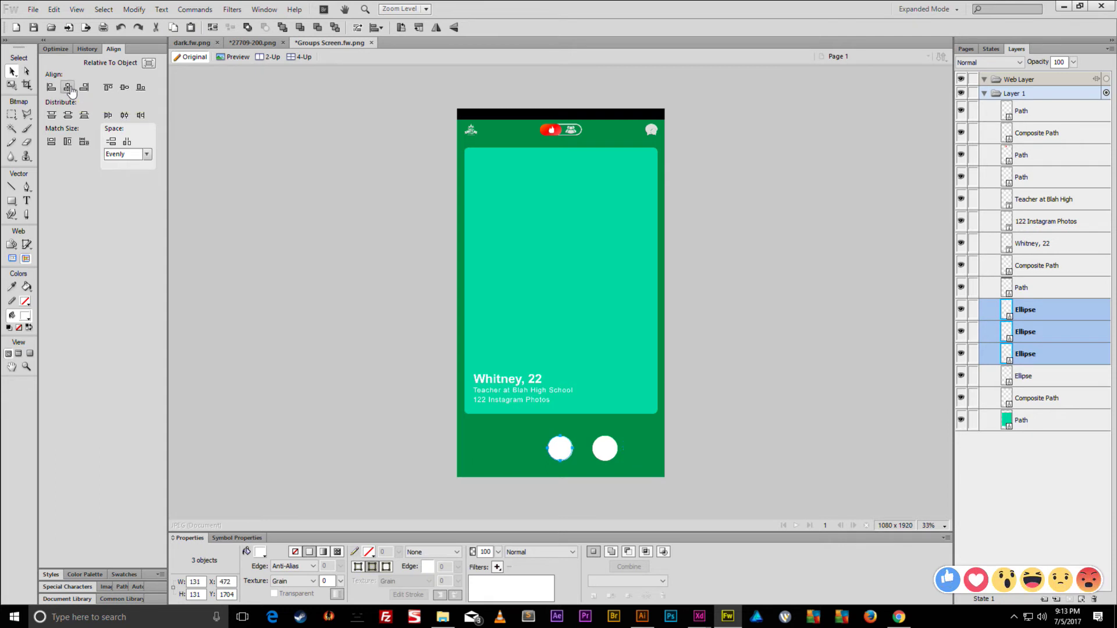
left_click(127, 143)
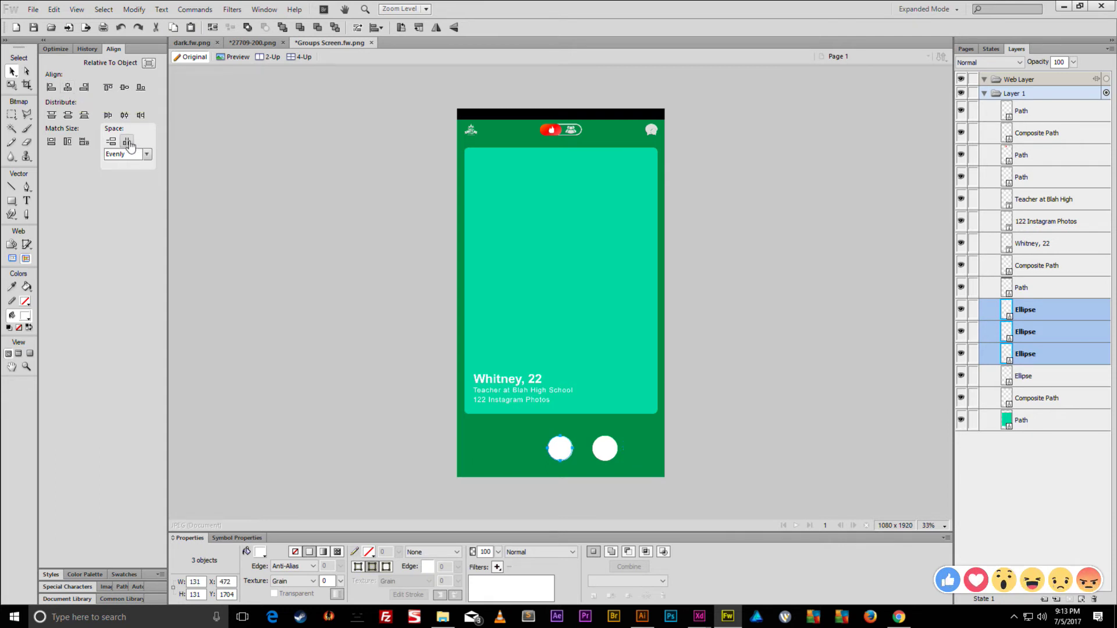
key("ctrl+z")
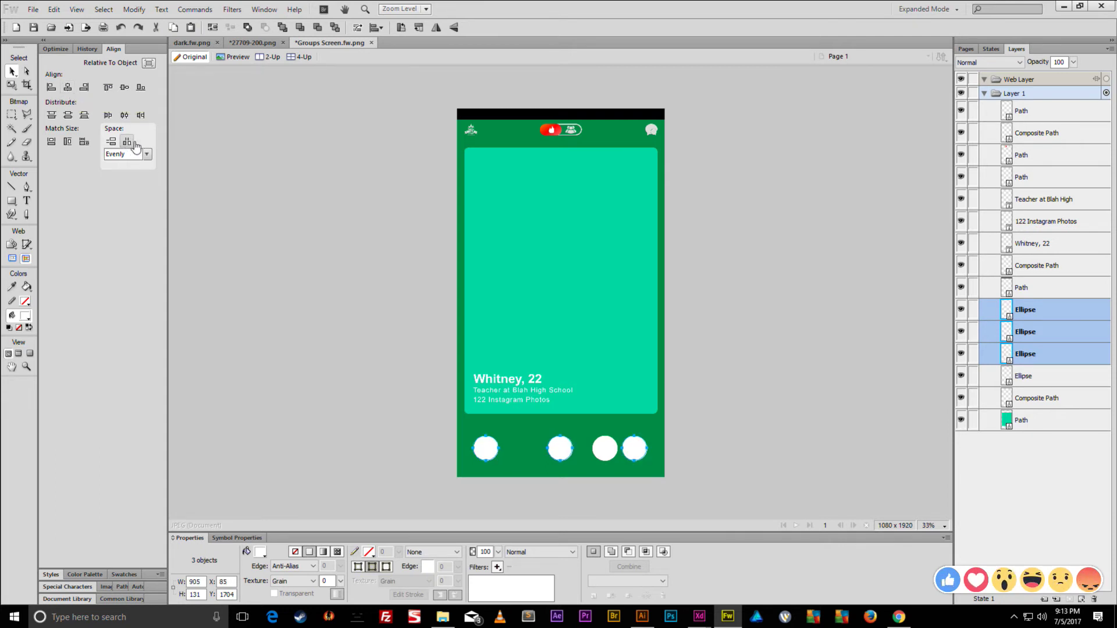
key("ctrl+g")
key("shift+Down")
key("shift+Down")
key("shift+Up")
key("shift+Up")
key("ctrl+shift+g")
left_click(580, 433)
left_click(560, 451)
- Enlarge the third circle and drag a large copy to the left
key("ctrl+equal")
key("ctrl+equal")
key("ctrl+equal")
key("ctrl+equal")
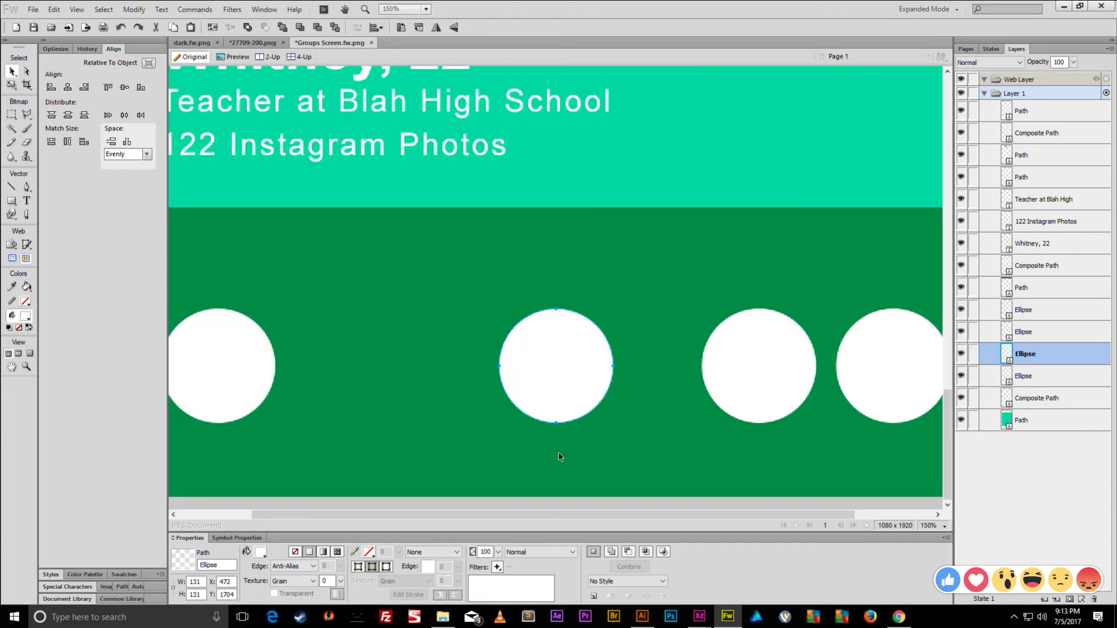
key("ctrl+minus")
key("ctrl+minus")
key("ctrl+minus")
left_click_drag(617, 467, 632, 438)
key("q")
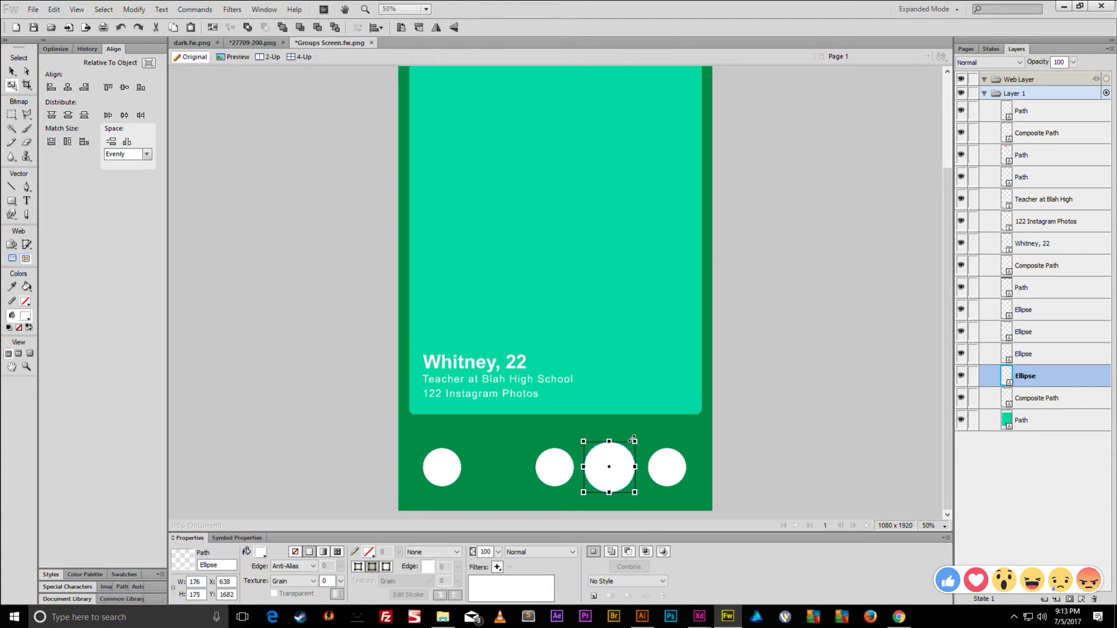
key("v")
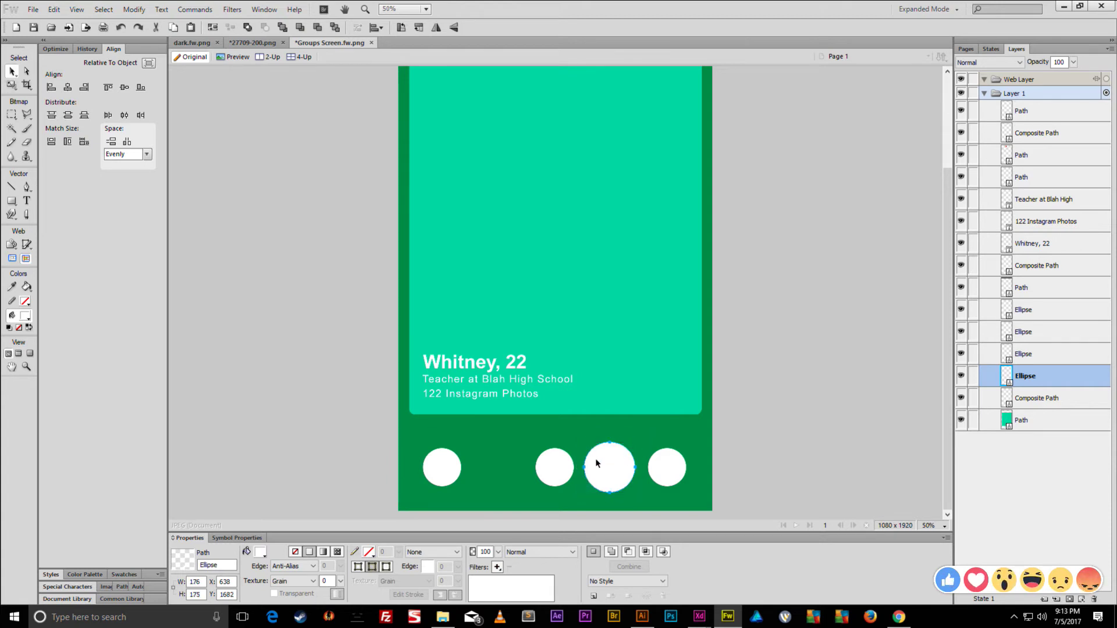
left_click_drag(595, 464, 500, 466)
- Space all five circles evenly and group them
left_click(555, 468, "shift")
left_click(610, 468, "shift")
left_click(649, 470, "shift")
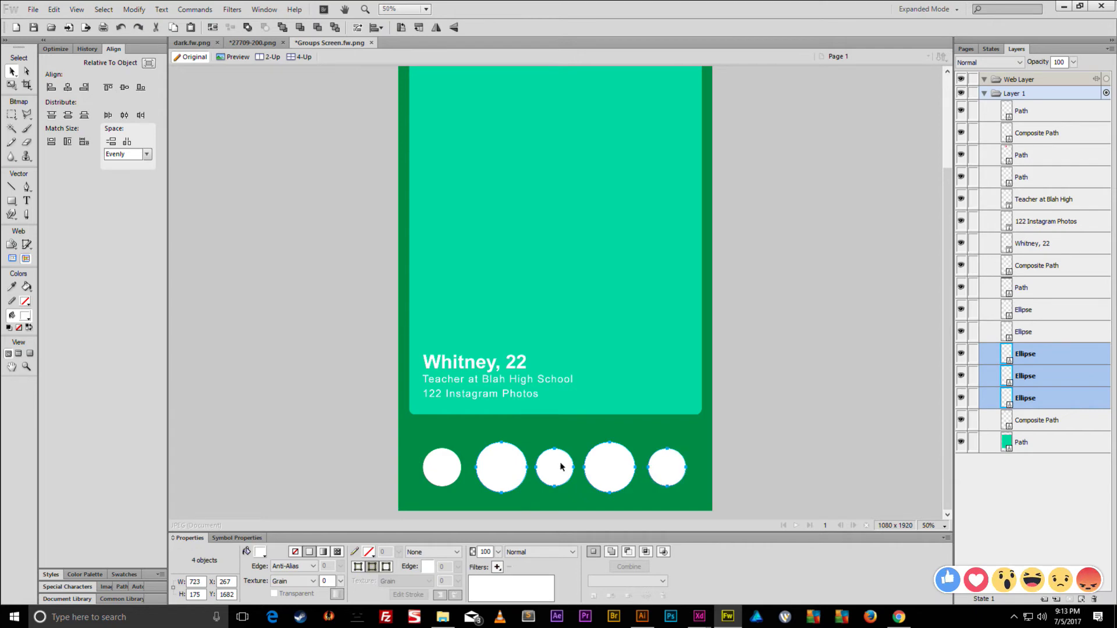
left_click(438, 465, "shift")
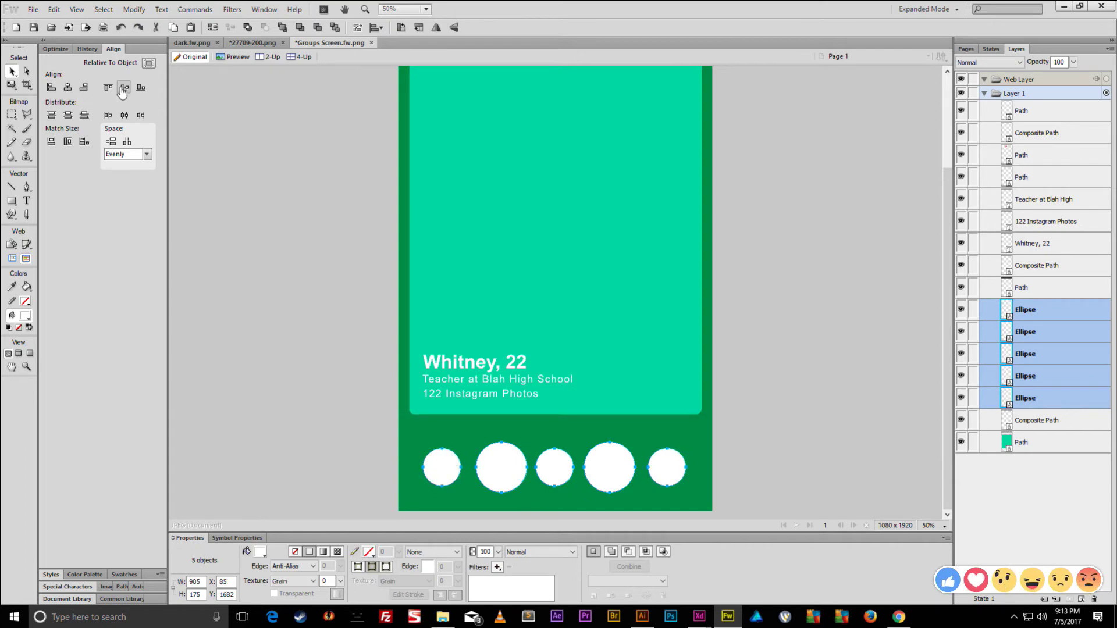
left_click(127, 141)
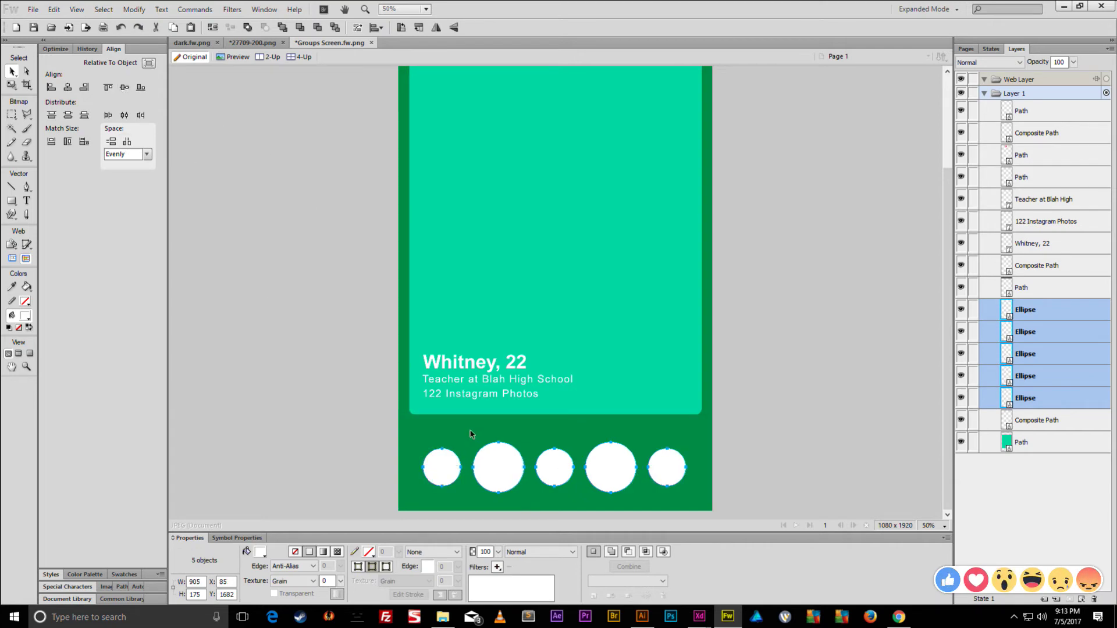
key("ctrl+g")
key("shift+Up")
key("shift+Down")
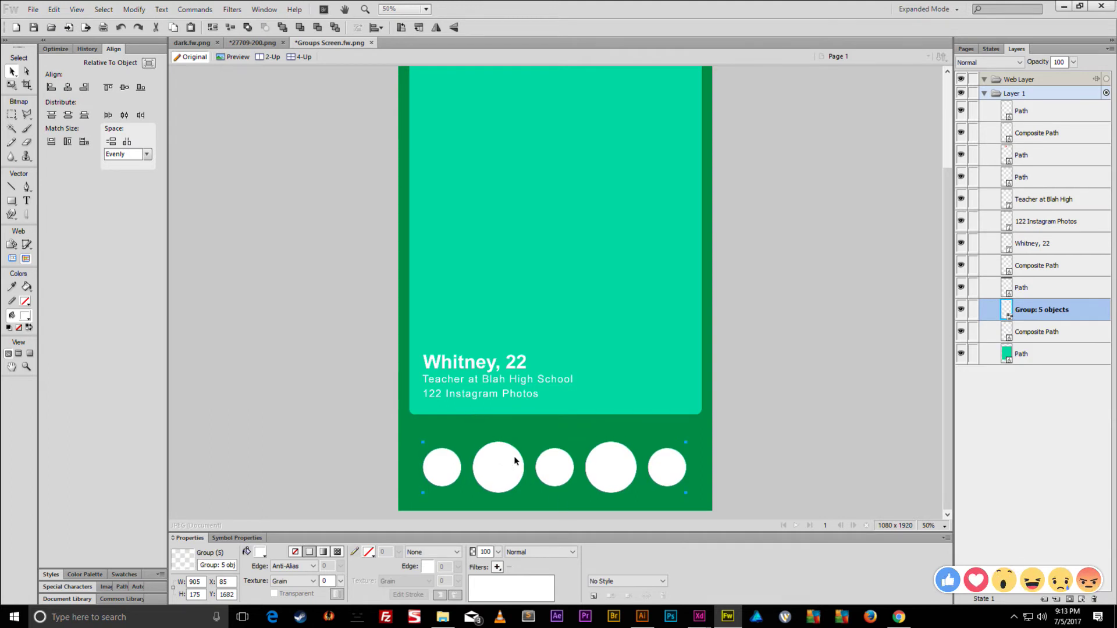
- Centre the five-circle group horizontally on the canvas and nudge it up
scroll(534, 435, "up", 3)
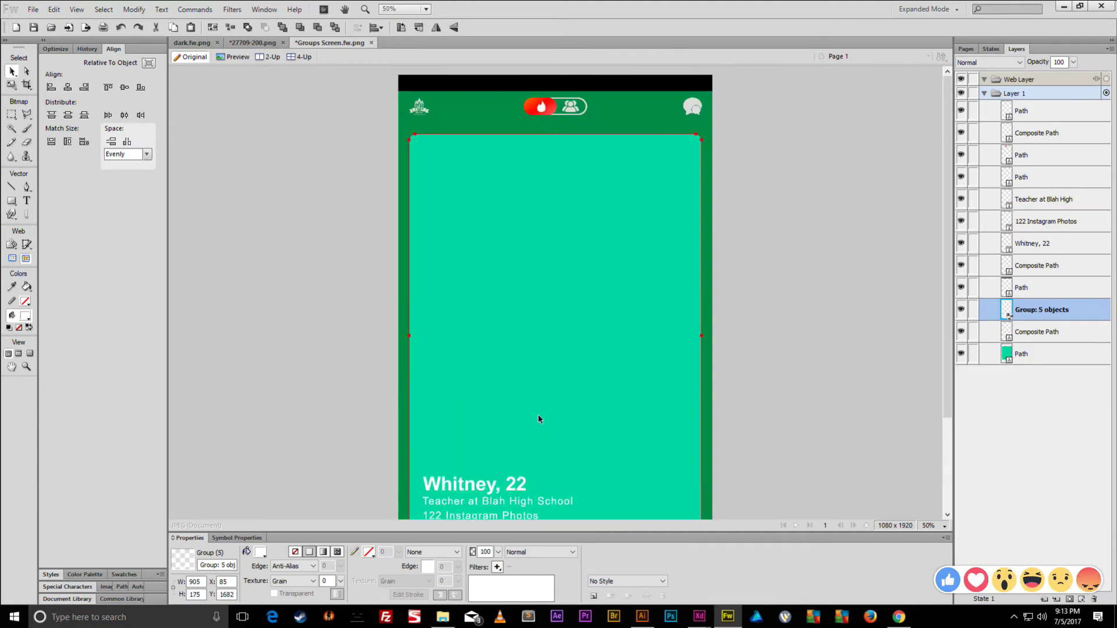
scroll(539, 417, "down", 3)
left_click(594, 273)
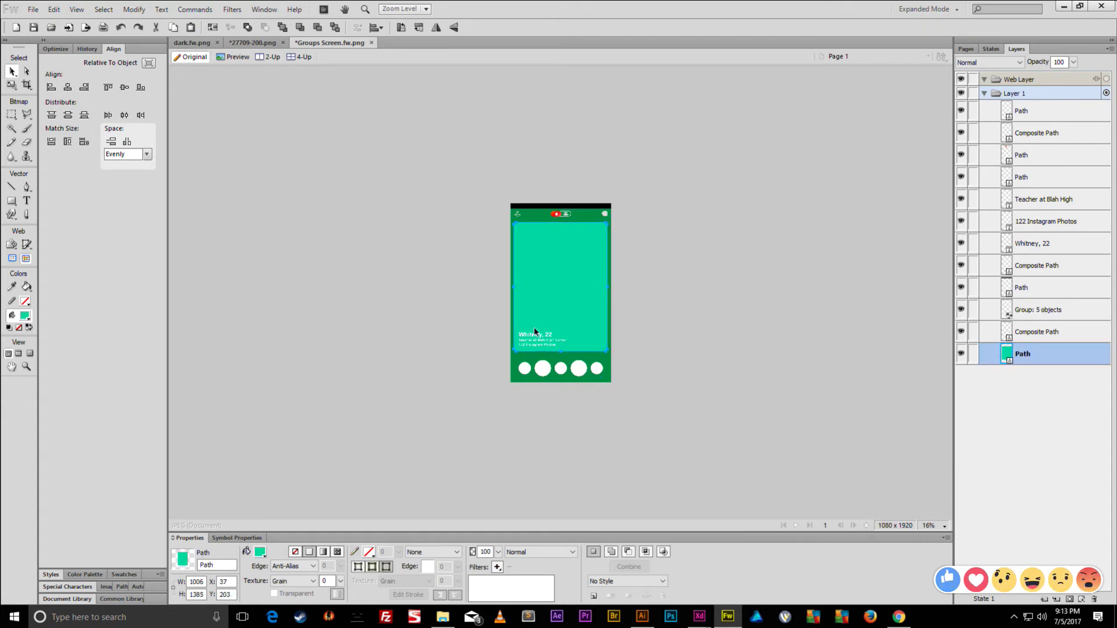
left_click(565, 372)
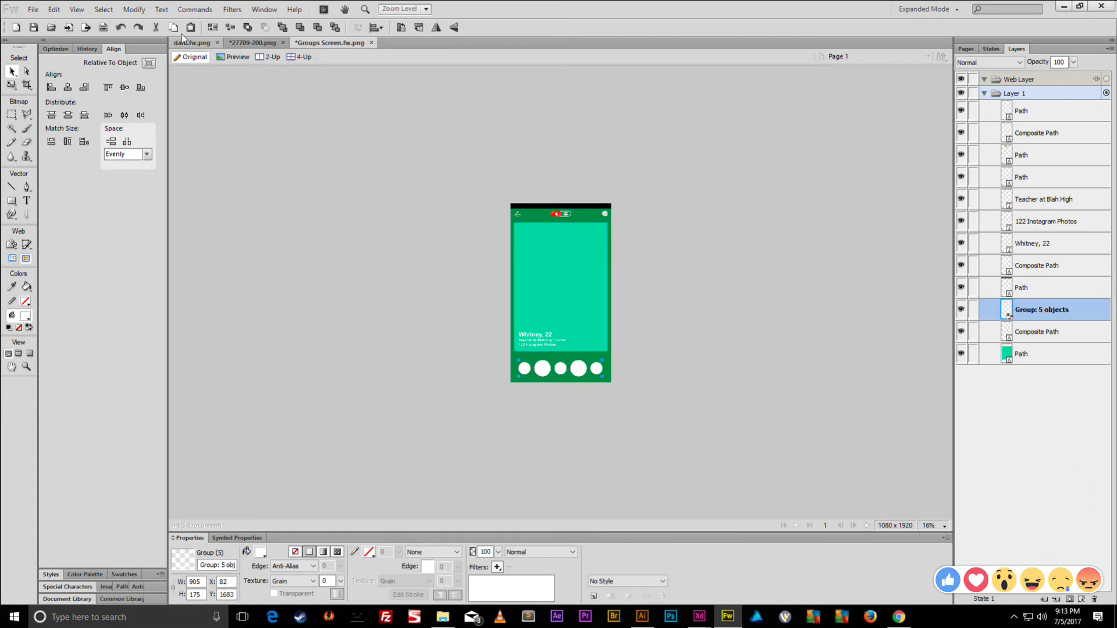
left_click(149, 63)
left_click(125, 87)
key("ctrl+z")
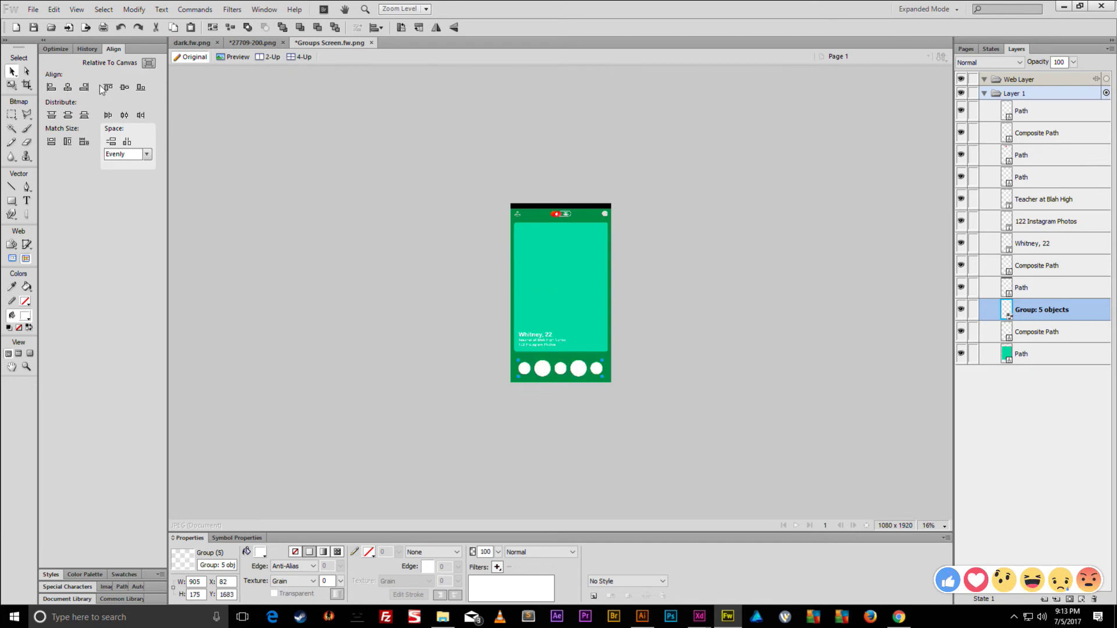
left_click(67, 88)
key("ctrl+5")
key("shift+Up")
key("shift+Up")
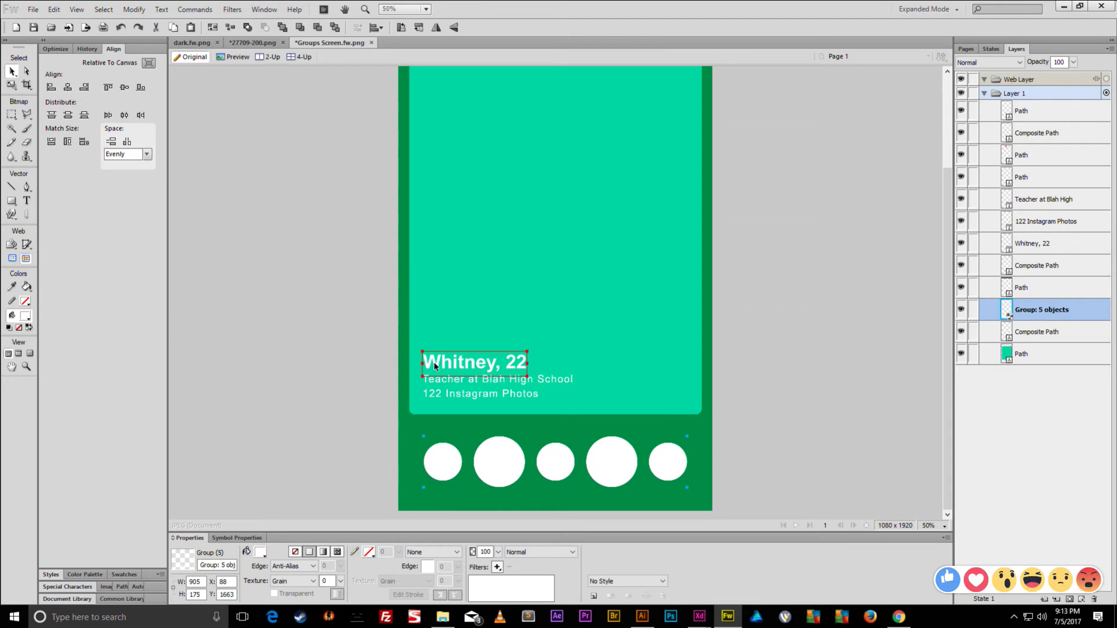
- Enlarge the circle row slightly, then ungroup it into five separate ellipses
key("q")
left_click_drag(687, 436, 693, 433)
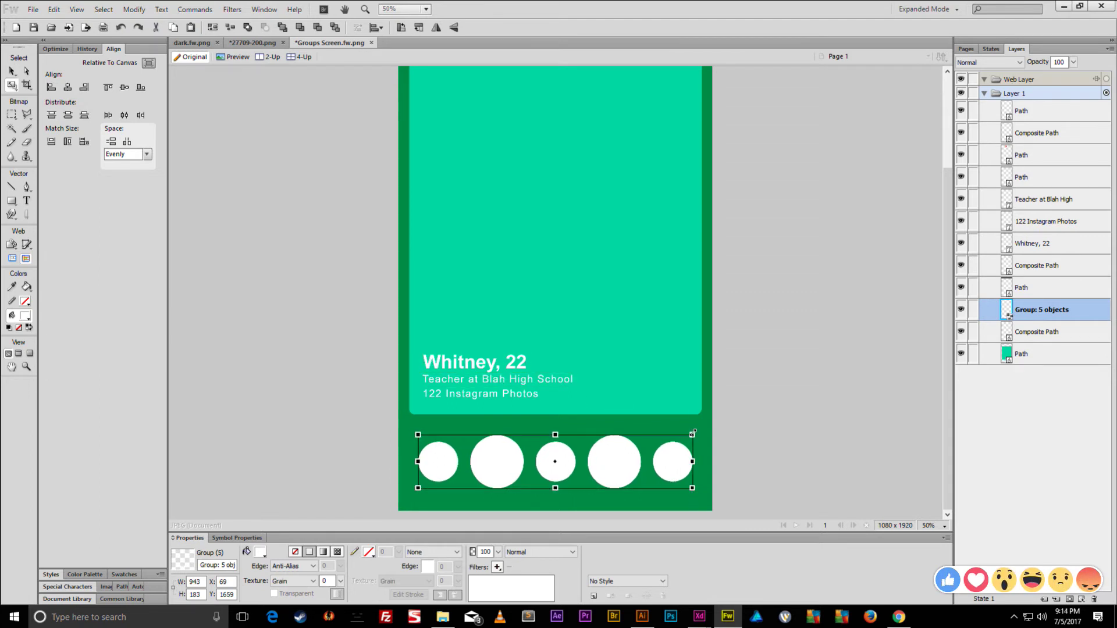
double_click(669, 460)
left_click(755, 442)
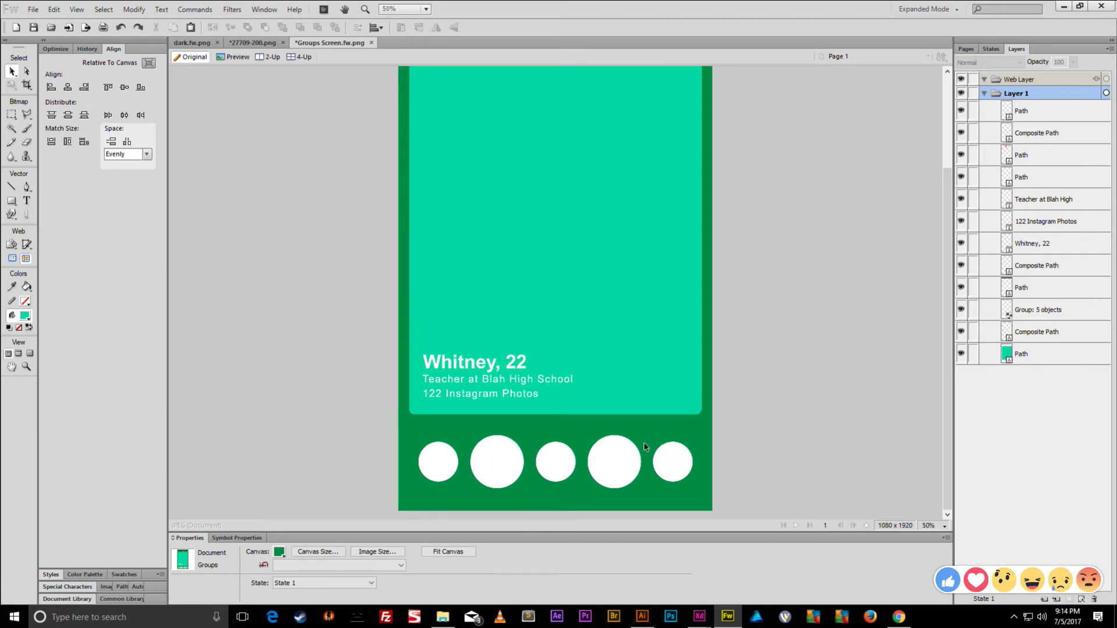
left_click(604, 466)
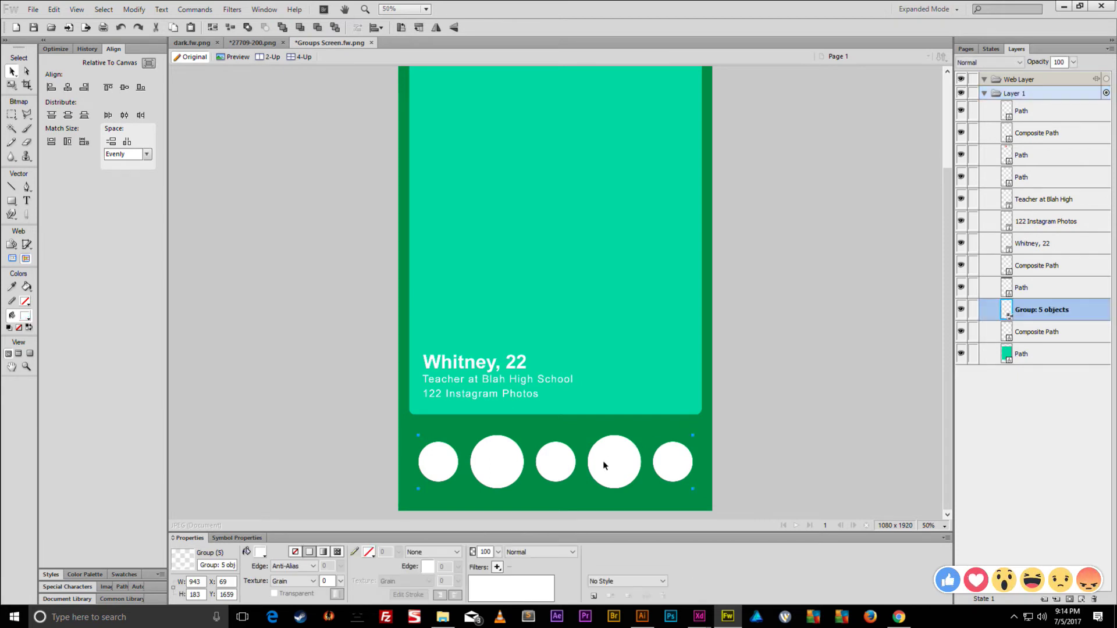
key("ctrl+shift+g")
left_click(740, 438)
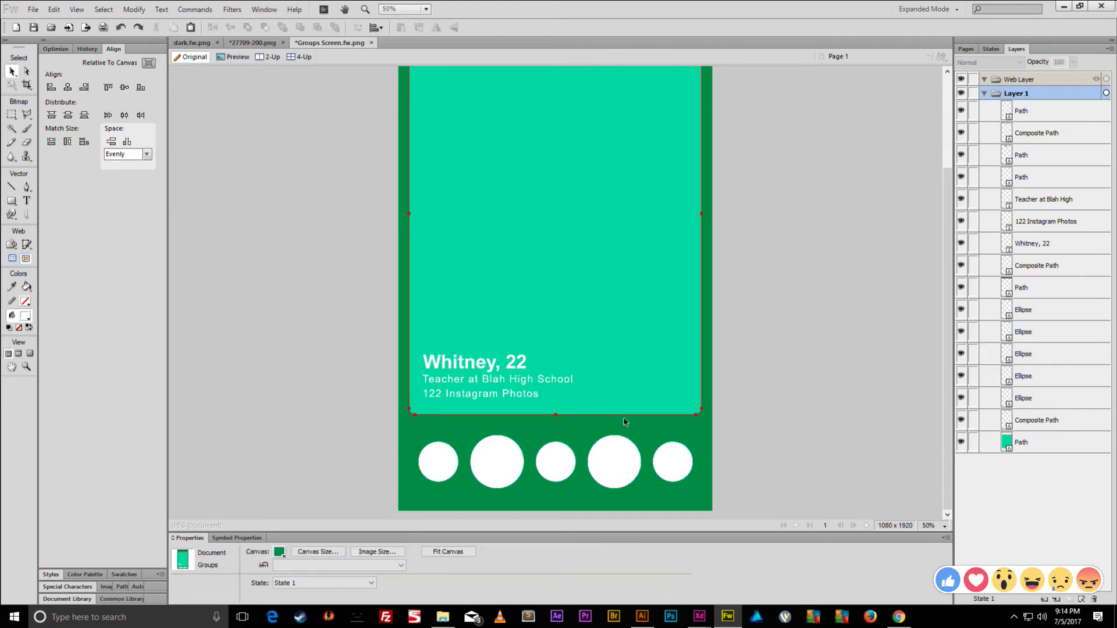
- Set the canvas colour to None for a transparent background
scroll(681, 443, "up", 3)
scroll(679, 442, "down", 3)
scroll(683, 407, "up", 3)
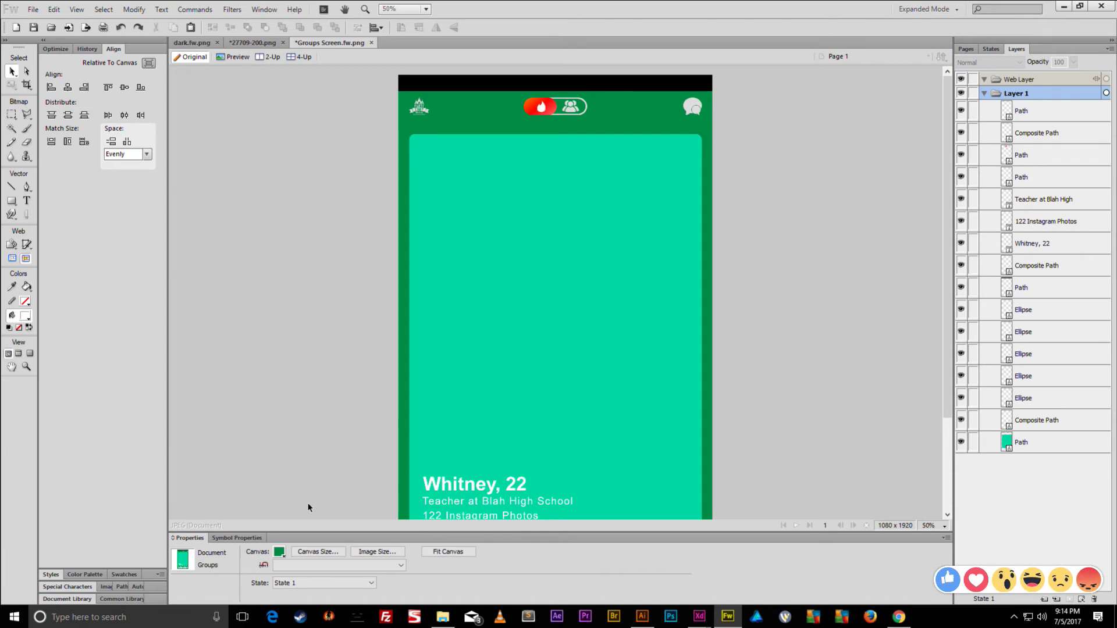
left_click(279, 552)
left_click(294, 502)
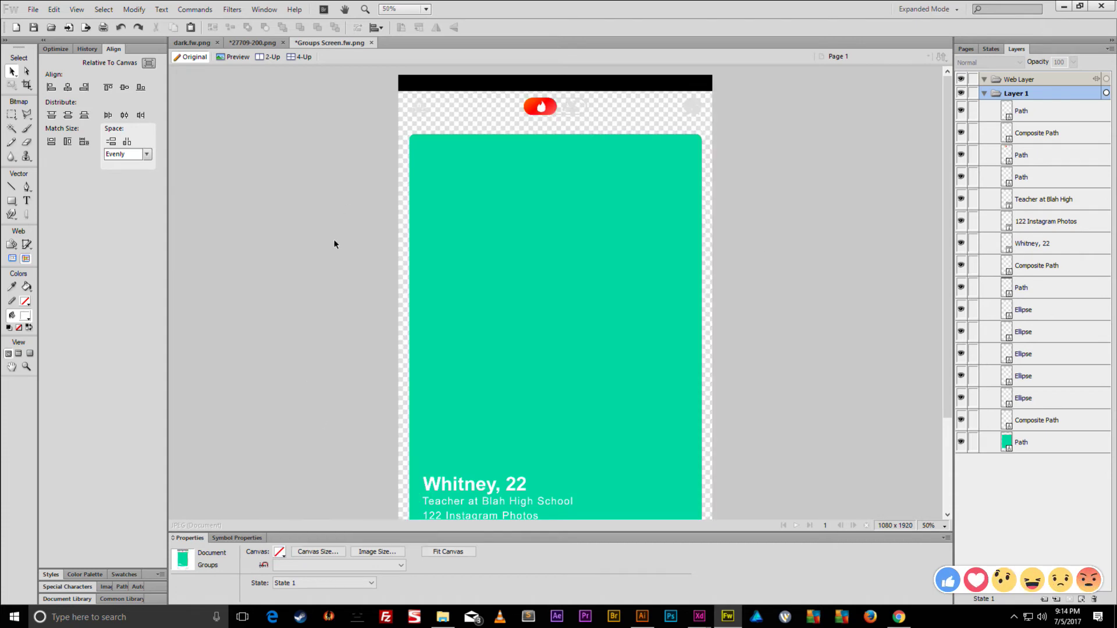
- Save the design over the existing Main Screen.fw file
key("ctrl+shift+s")
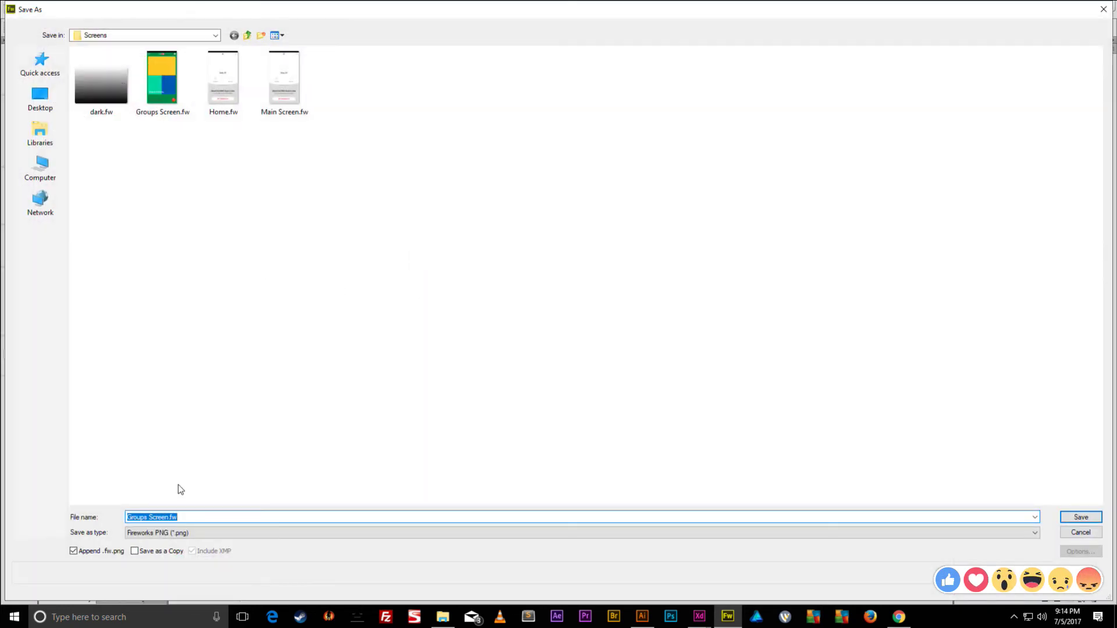
left_click(189, 533)
left_click(197, 518)
left_click(135, 515)
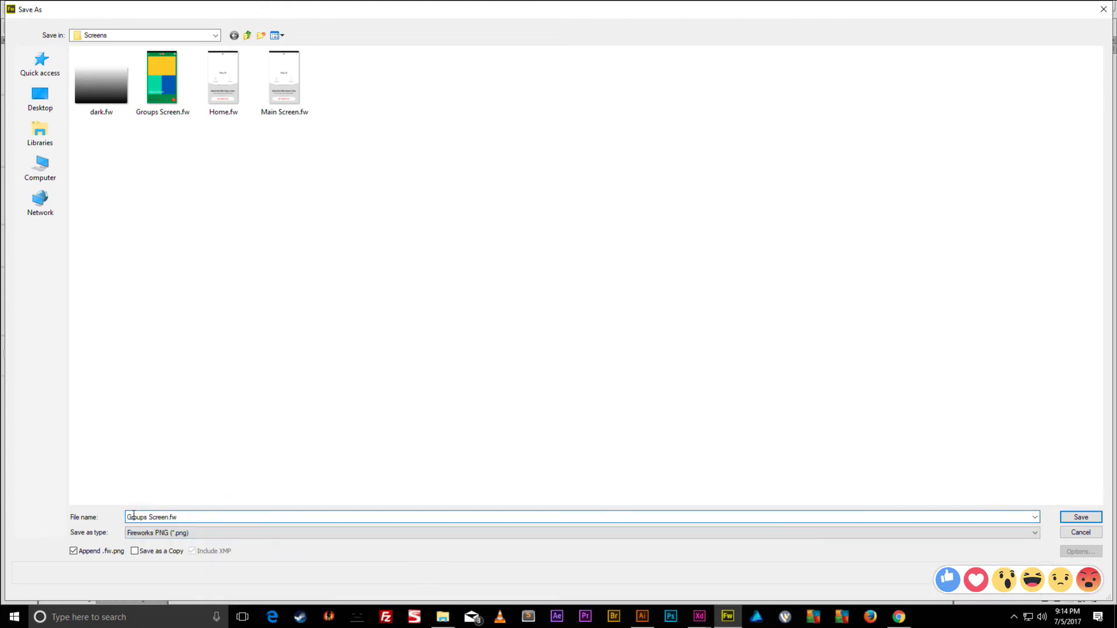
left_click(285, 81)
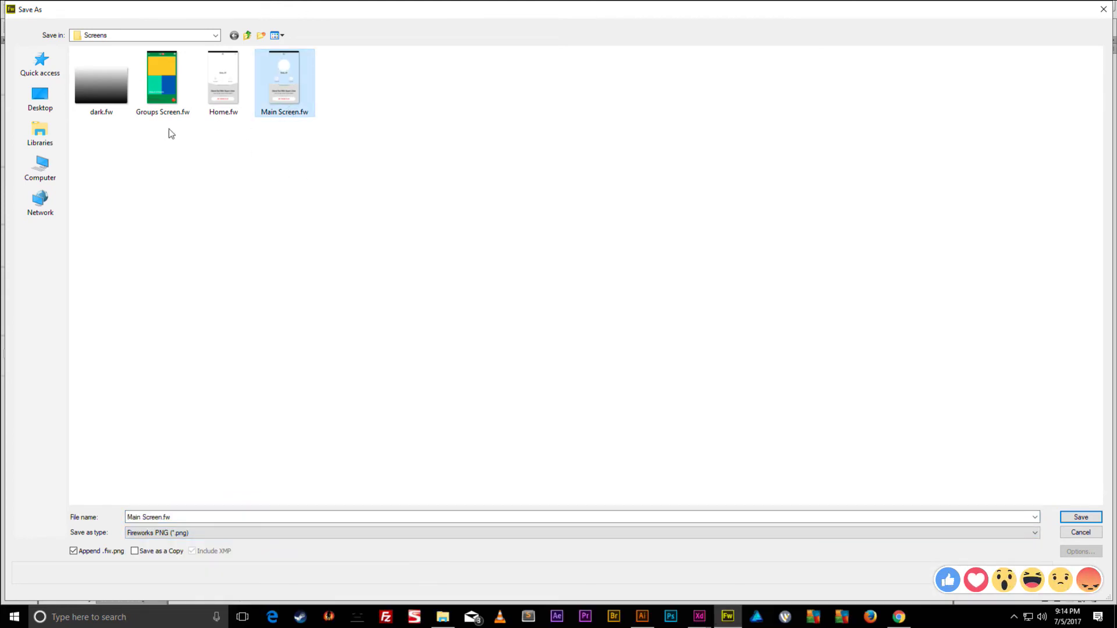
key("Return")
left_click(587, 314)
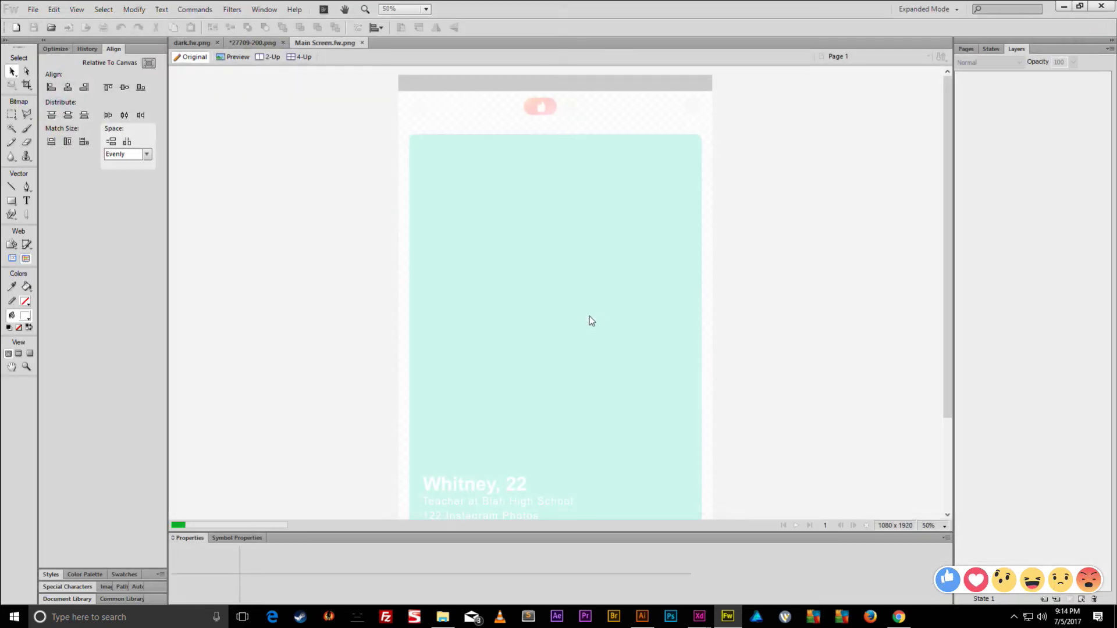
scroll(577, 417, "down", 3)
scroll(599, 419, "up", 3)
- Save another copy as Main Screen.ai in Illustrator 8 format
key("ctrl+shift+s")
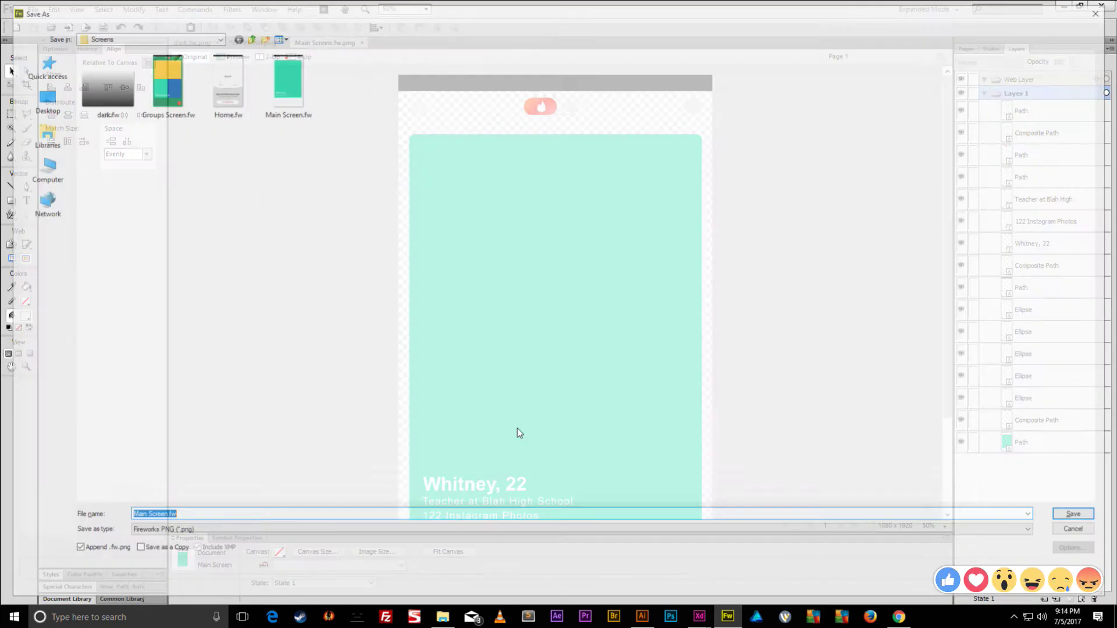
left_click(290, 533)
left_click(152, 573)
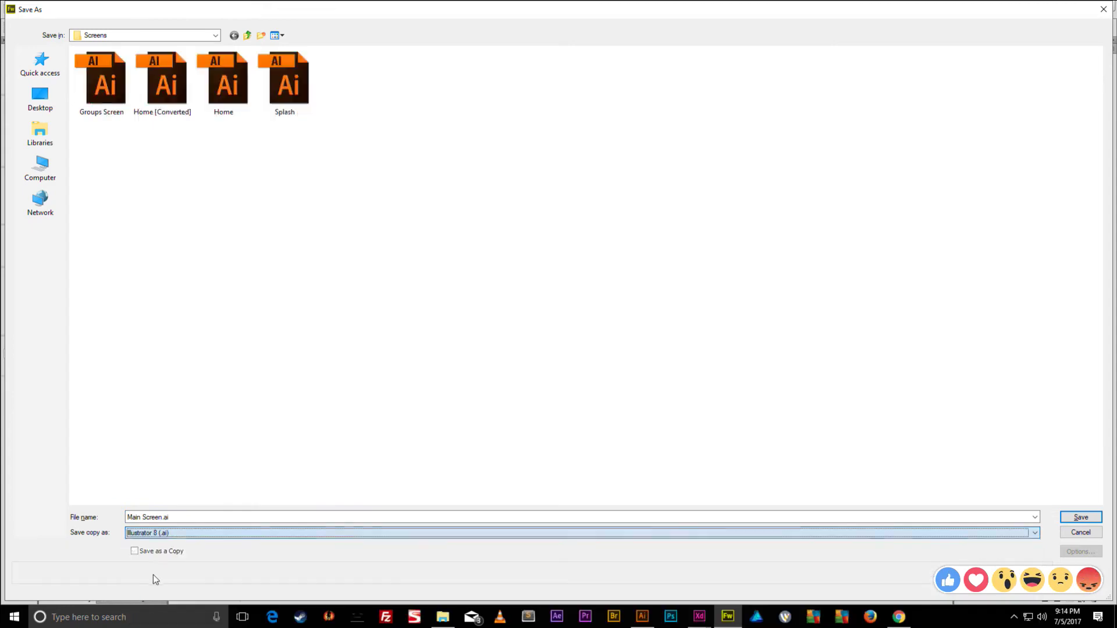
key("Return")
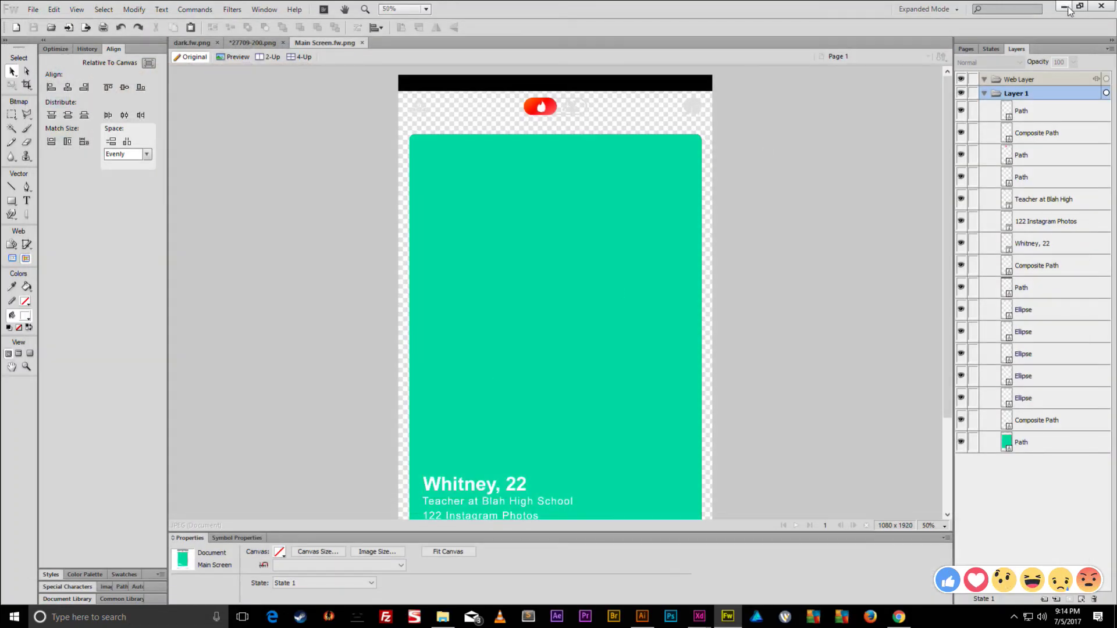
- Browse to Desktop > Tinder App > Screens and open Main Screen.ai
left_click(1064, 7)
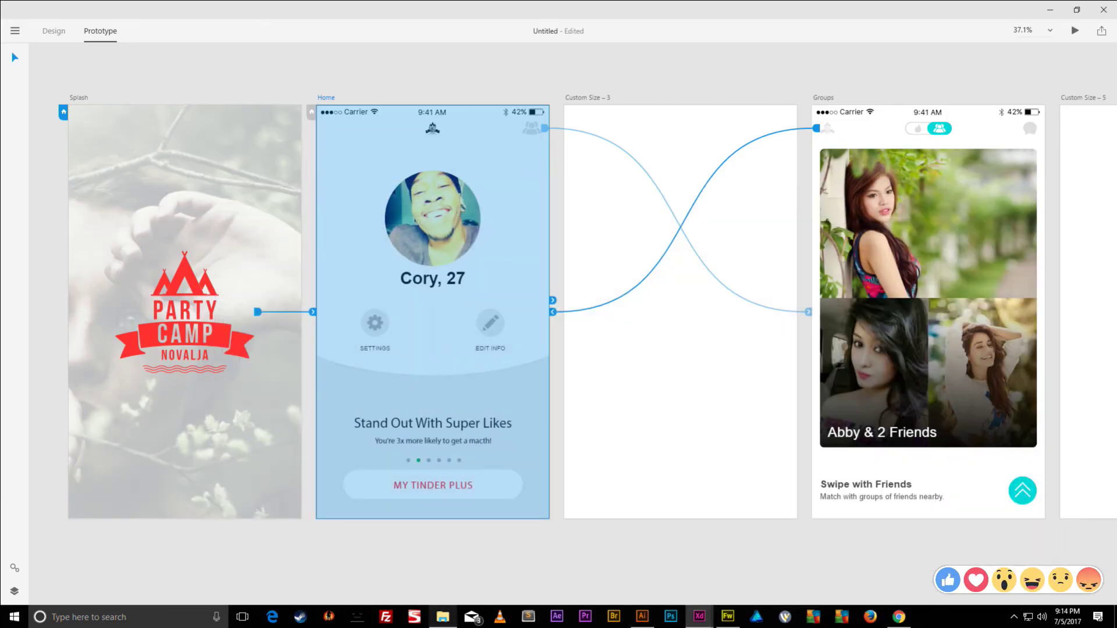
left_click(443, 616)
left_click(262, 223)
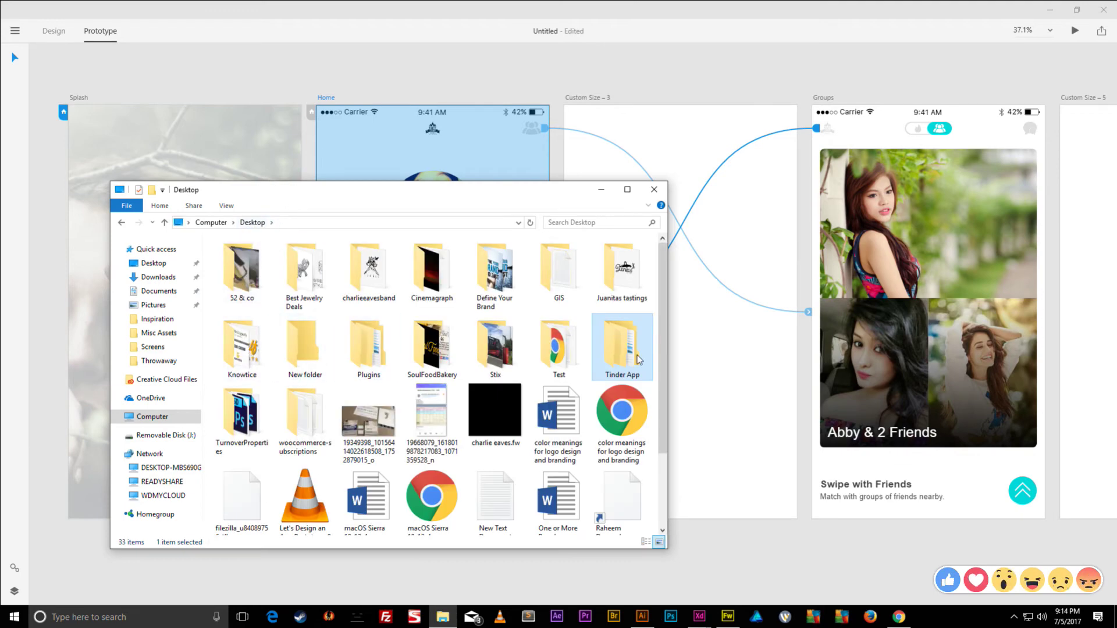
key("Return")
double_click(235, 282)
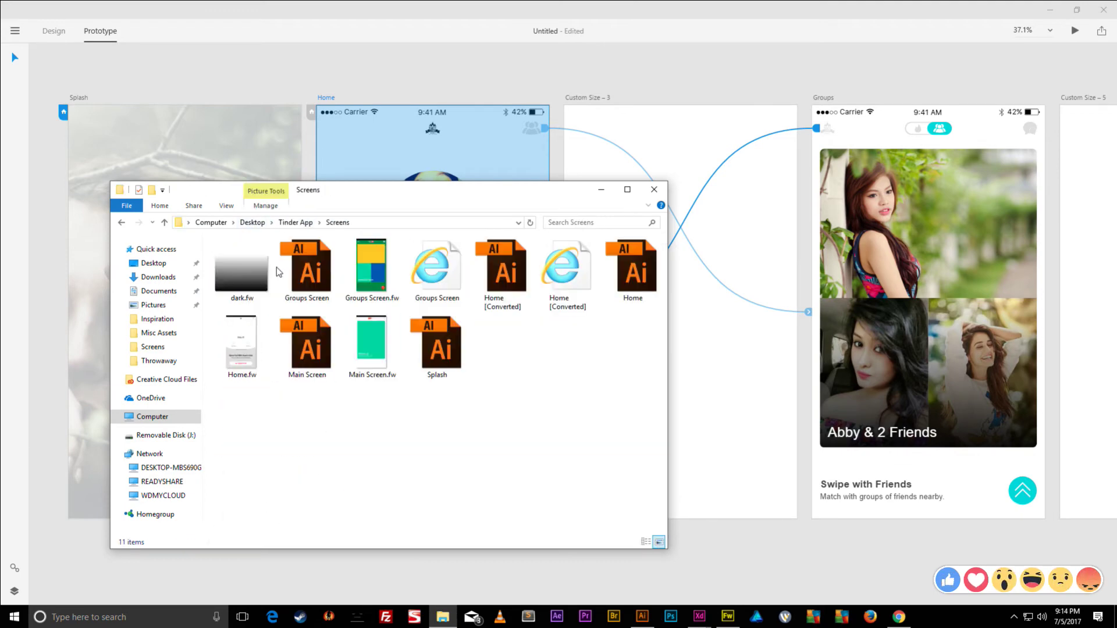
double_click(306, 275)
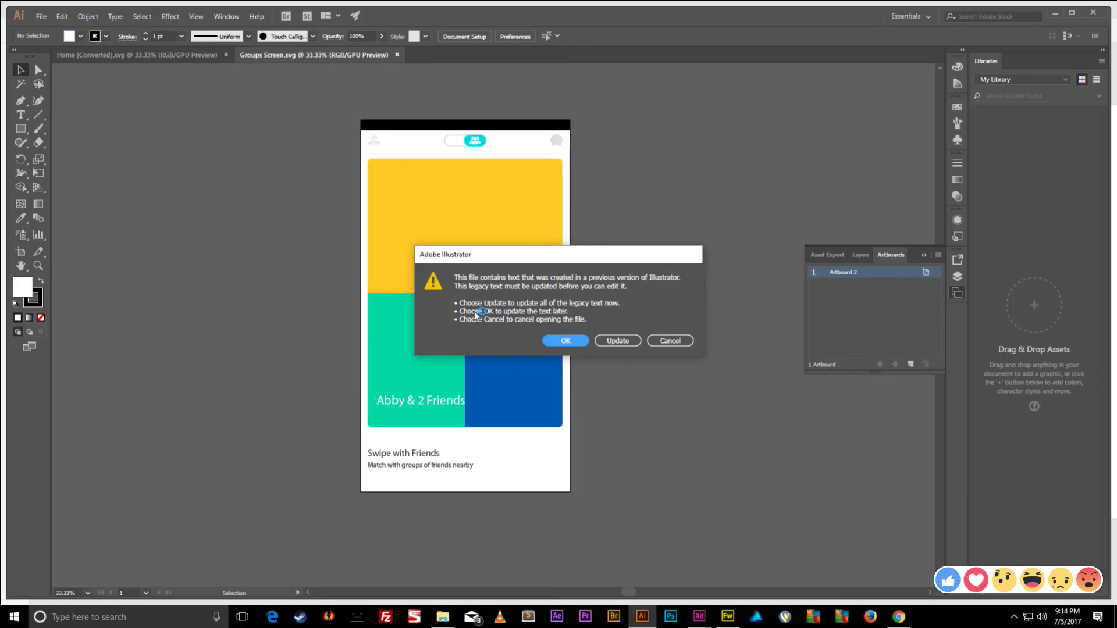
- Leave legacy text unchanged and resize the artboard to 1080 × 1920
left_click(565, 341)
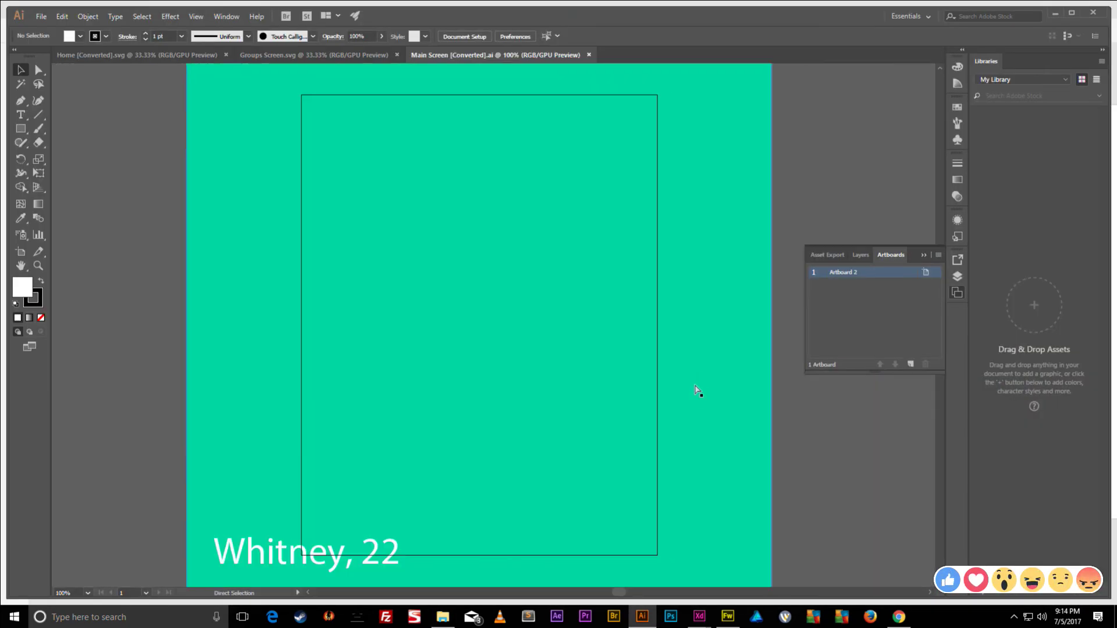
key("ctrl+minus")
key("ctrl+minus")
key("ctrl+minus")
key("ctrl+minus")
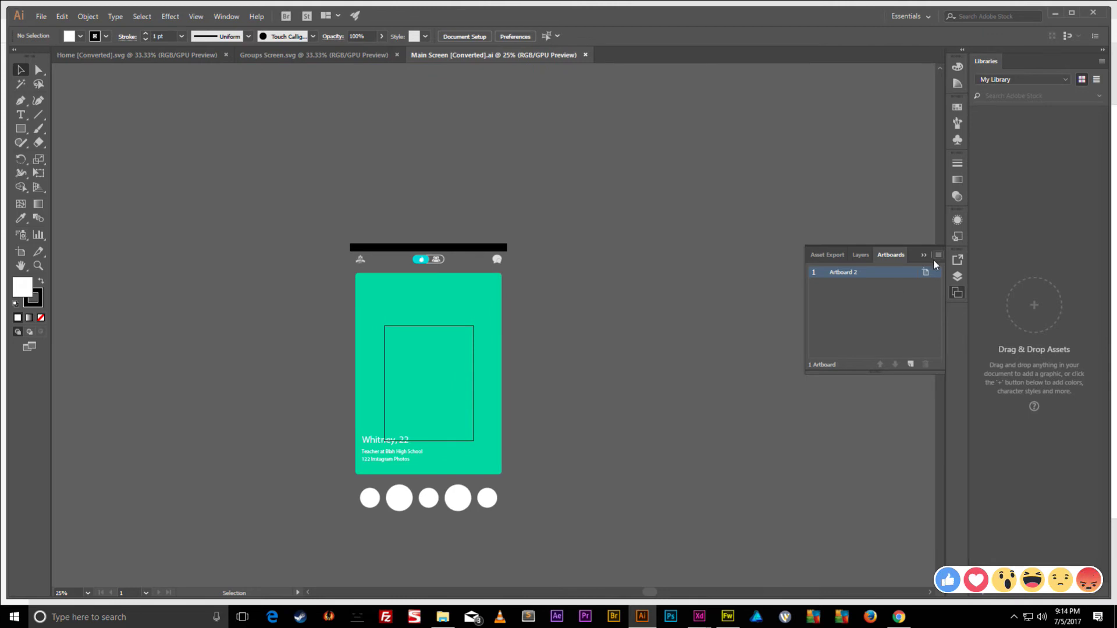
left_click(926, 272)
left_click(503, 177)
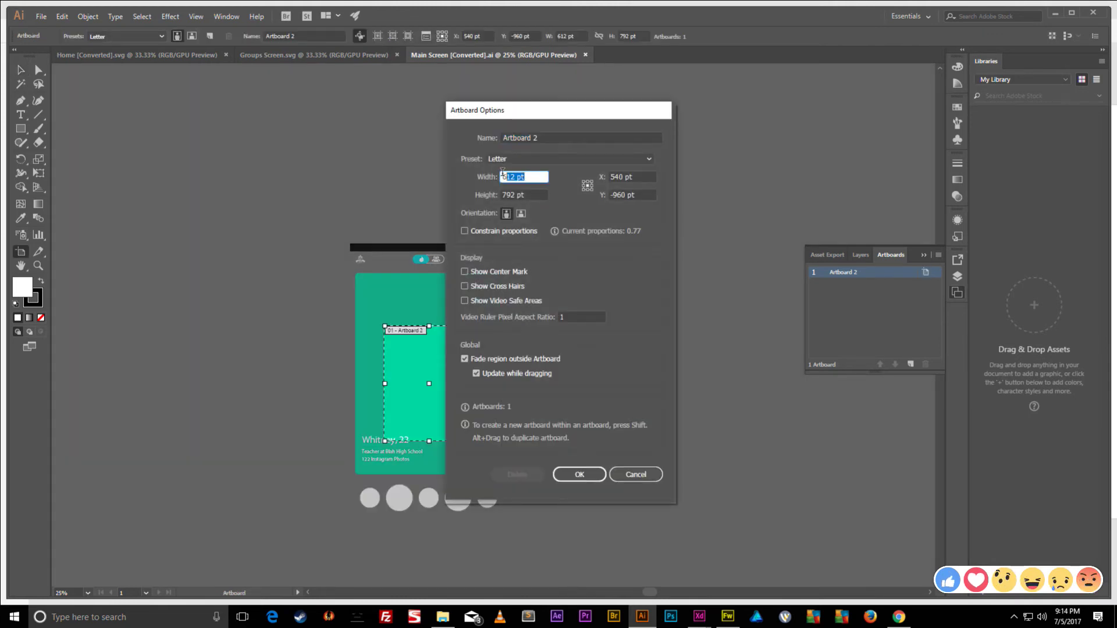
key("BackSpace")
type("1080")
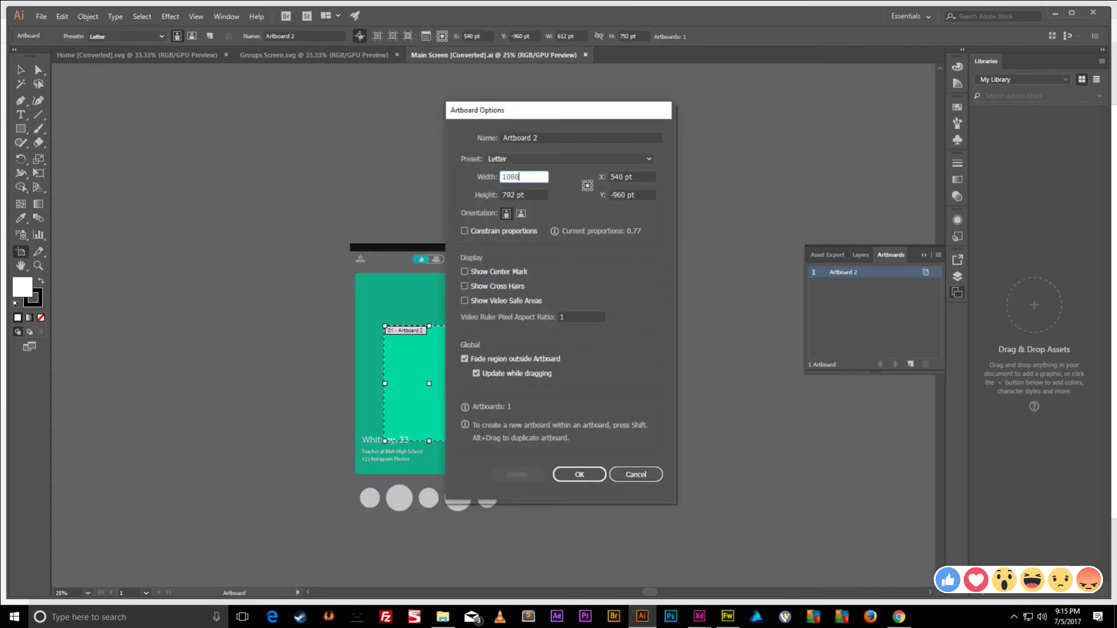
key("Tab")
type("1920")
key("Return")
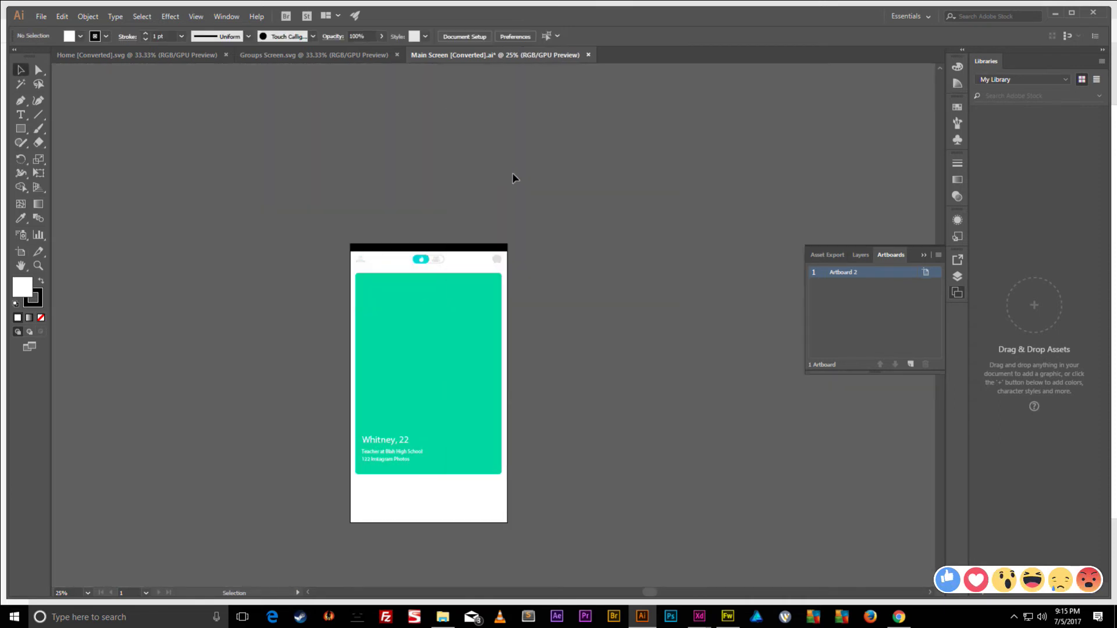
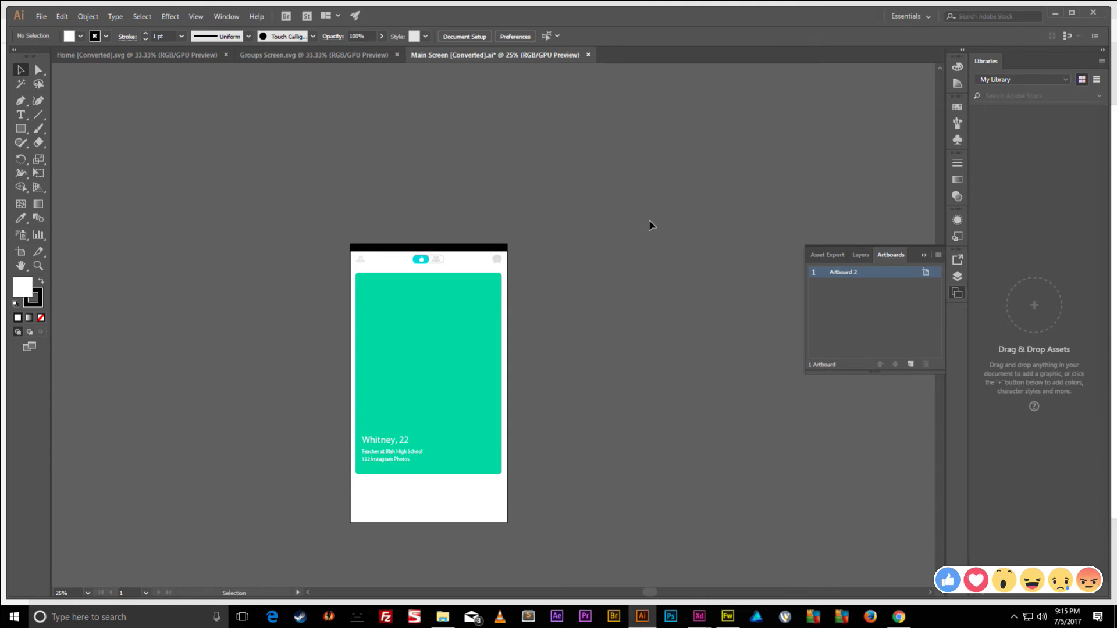
- Save the design over the existing Main Screen.ai, accepting the Illustrator options
key("ctrl")
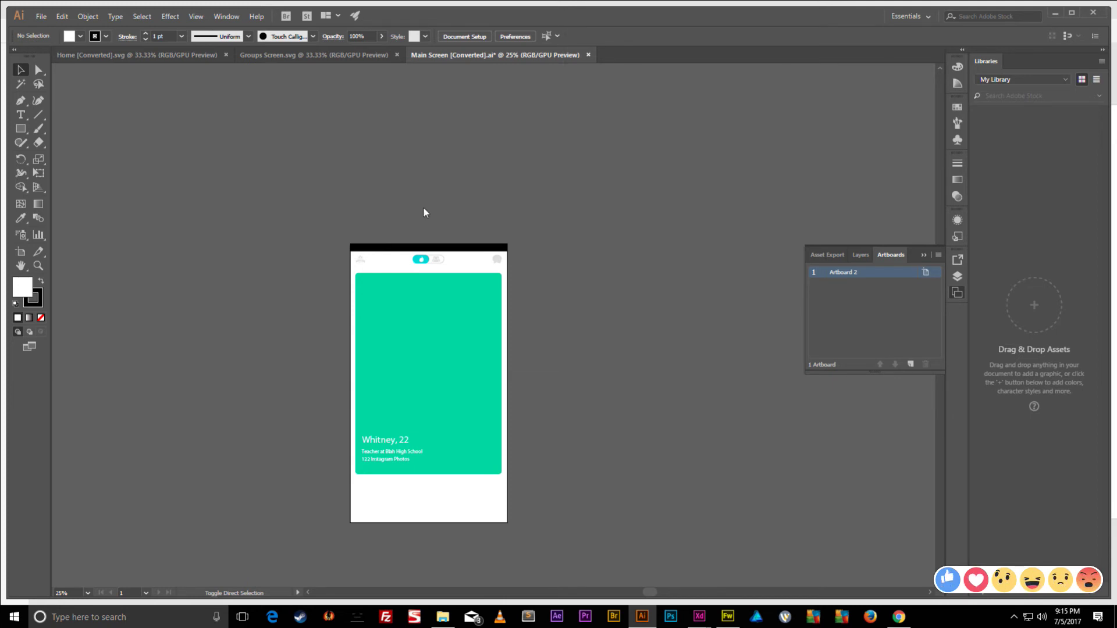
key("ctrl+shift+s")
left_click(201, 102)
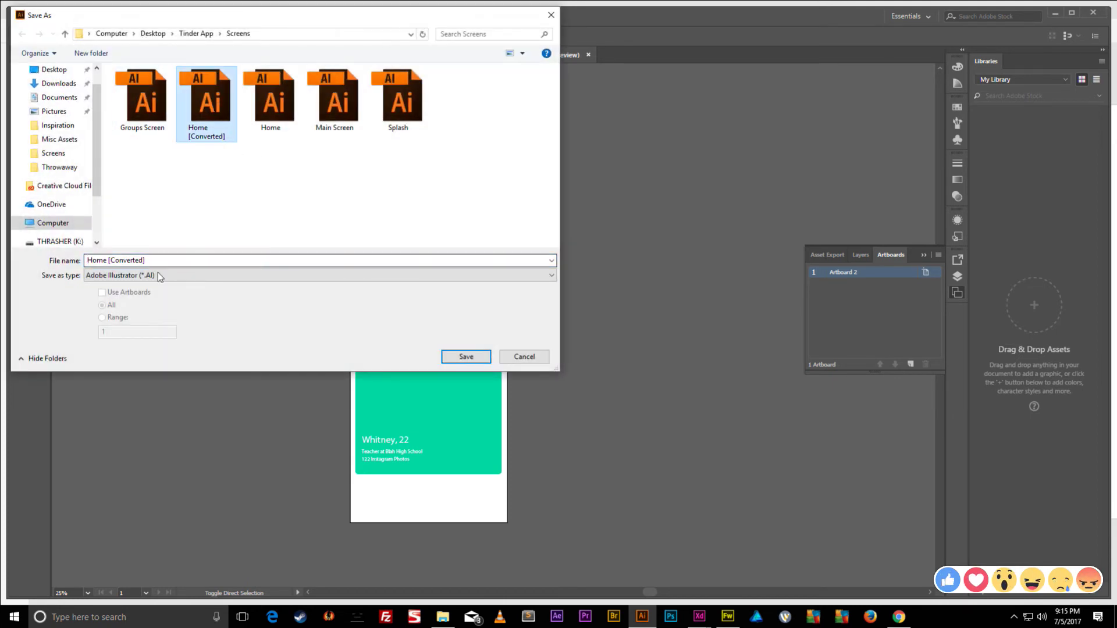
left_click(348, 104)
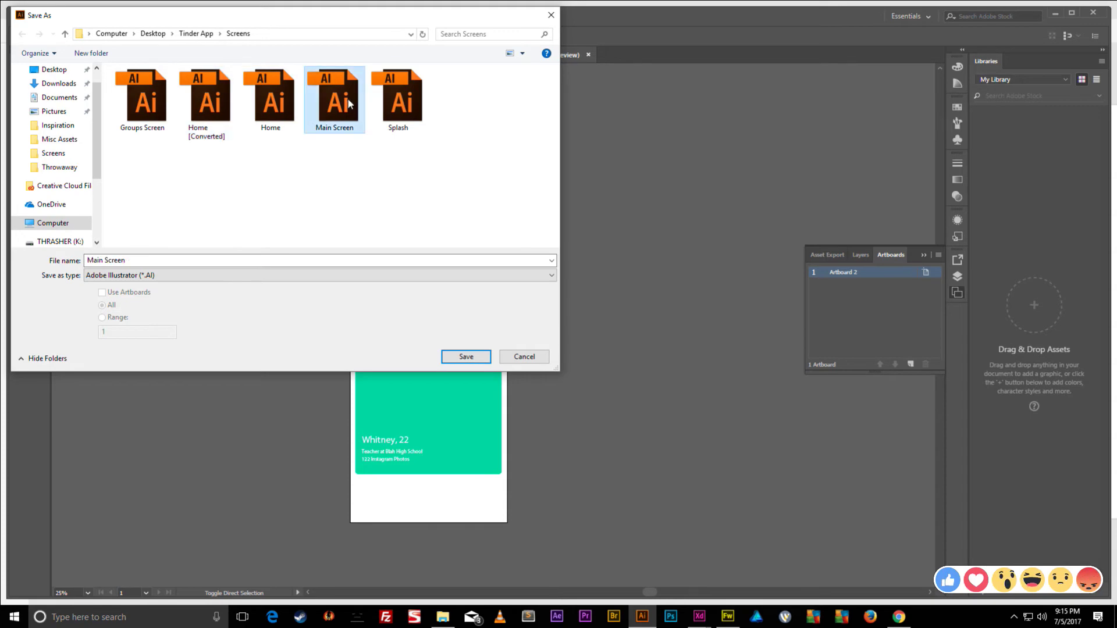
left_click(458, 361)
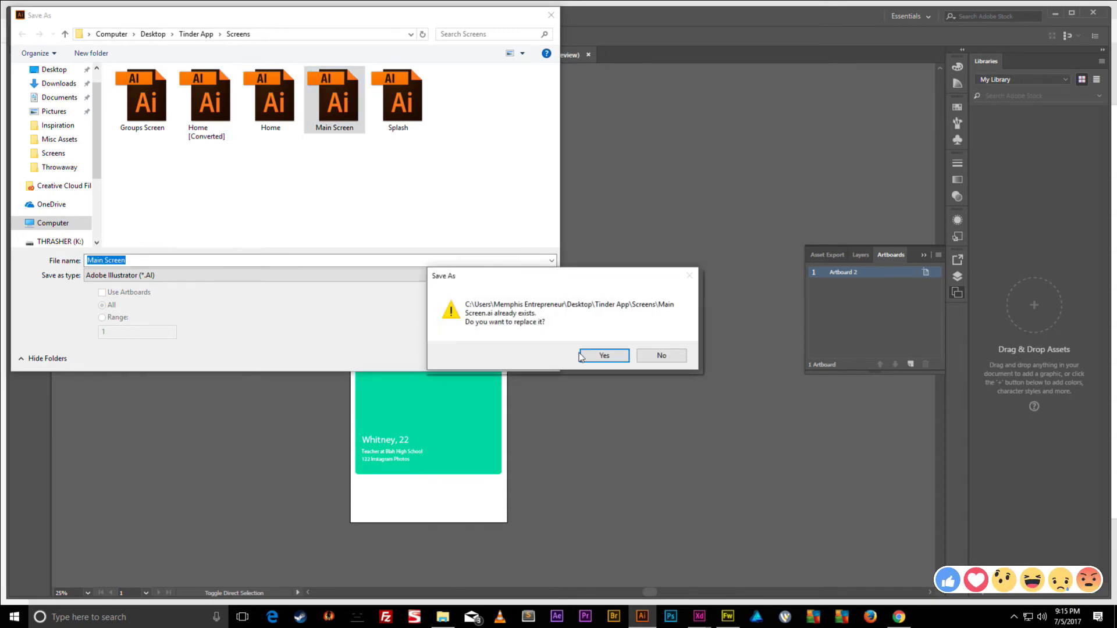
left_click(602, 356)
left_click(605, 466)
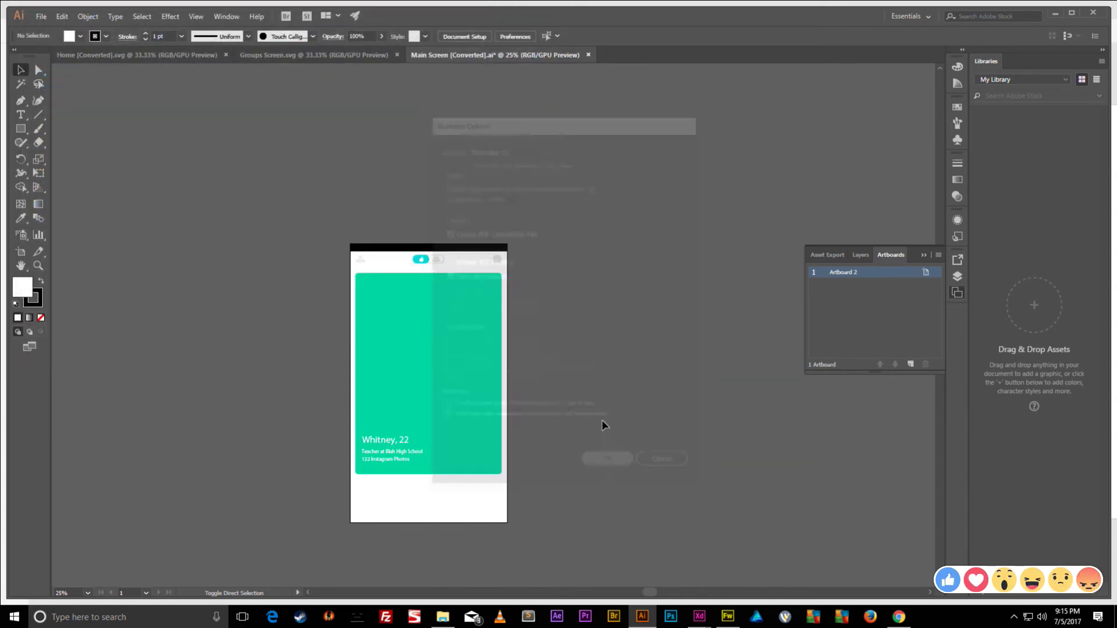
- Save a Main Screen copy in SVG format and dismiss the export warning
left_click(348, 276)
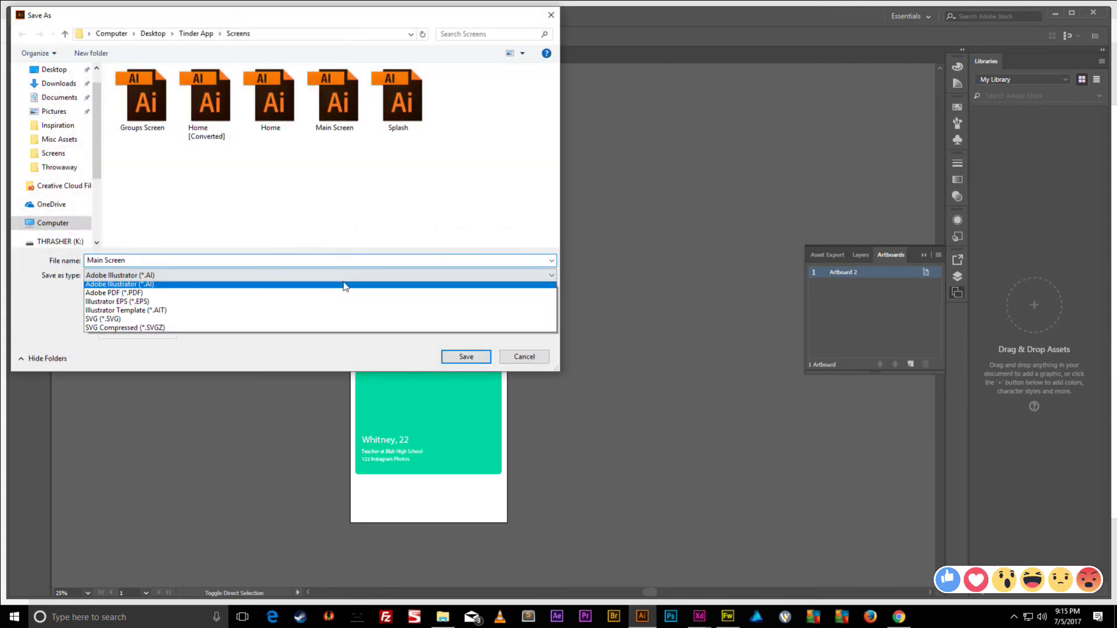
left_click(115, 323)
left_click(466, 358)
left_click(603, 366)
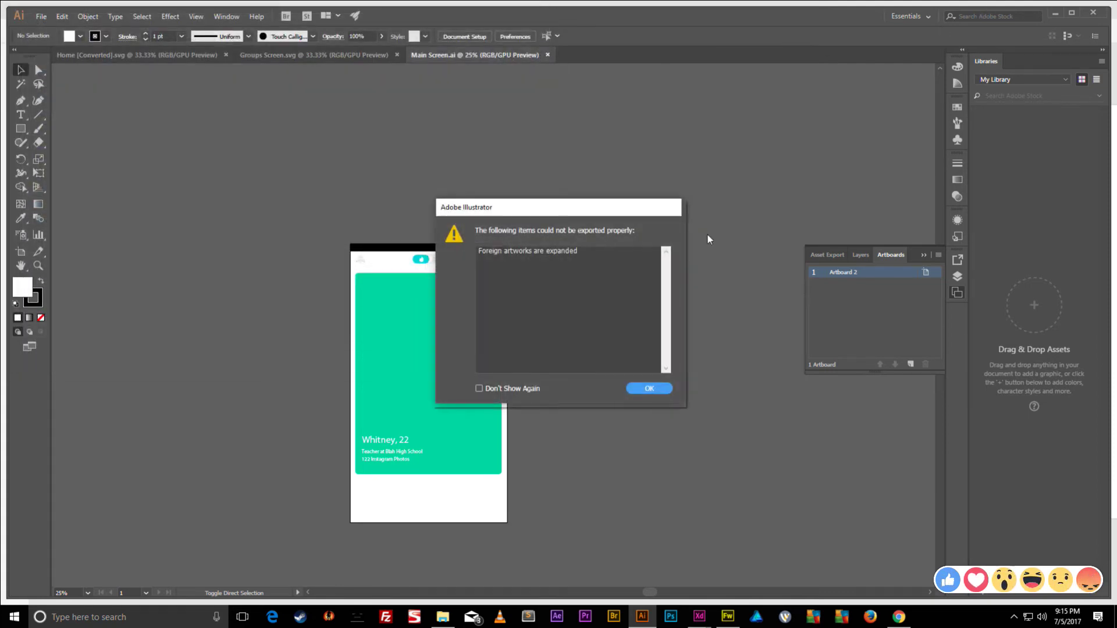
left_click(647, 389)
- In Adobe XD, rename the Custom Size – 3 artboard to 'Main'
left_click(1055, 13)
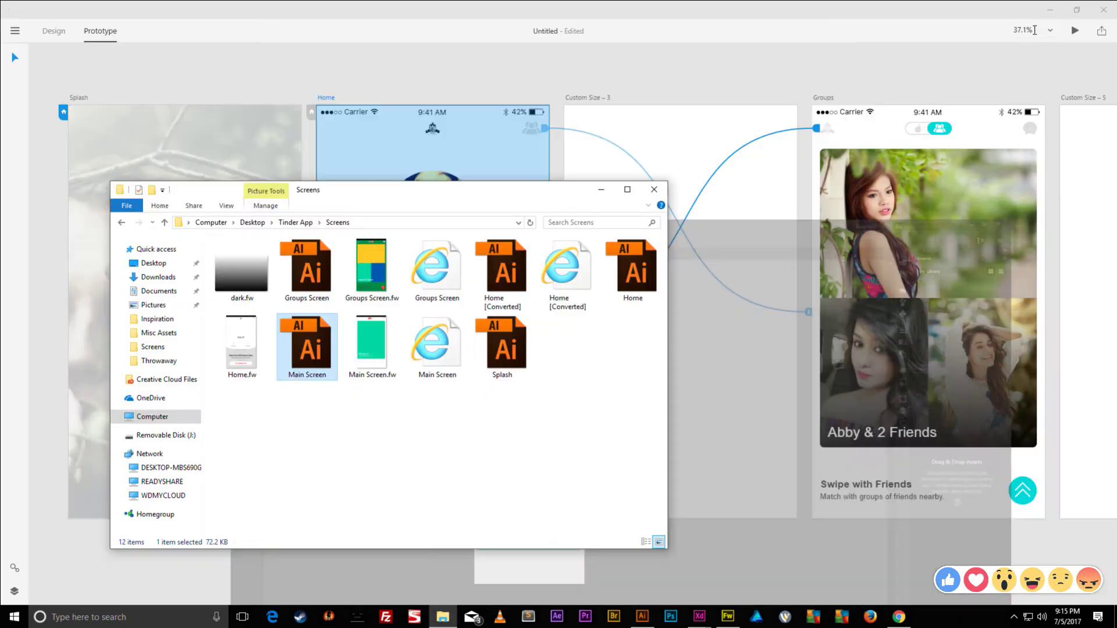
left_click(602, 190)
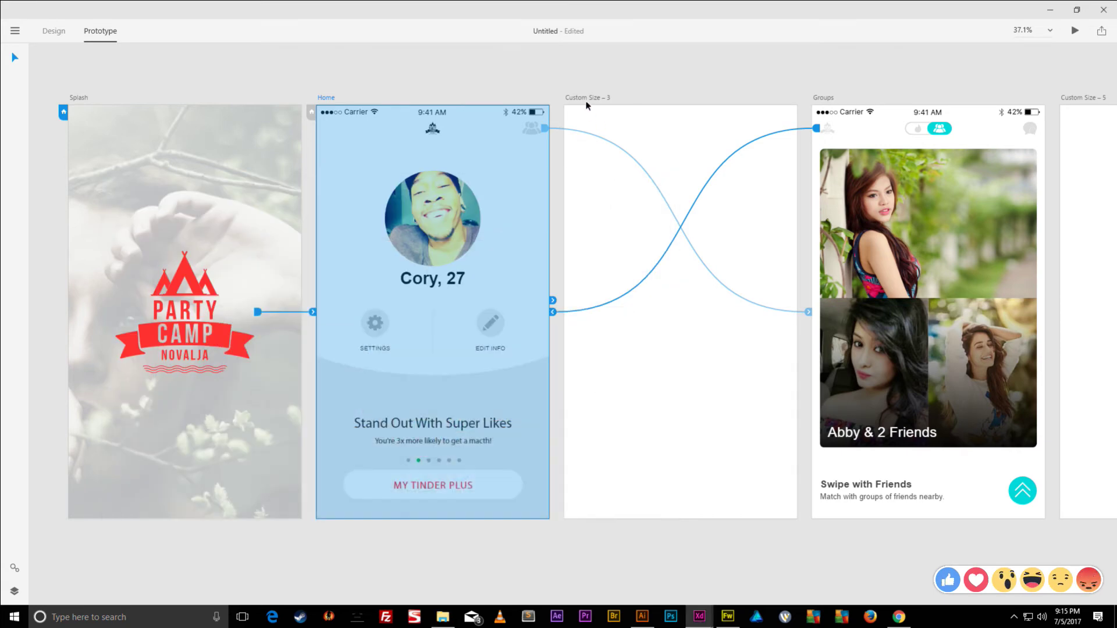
left_click(589, 99)
double_click(585, 98)
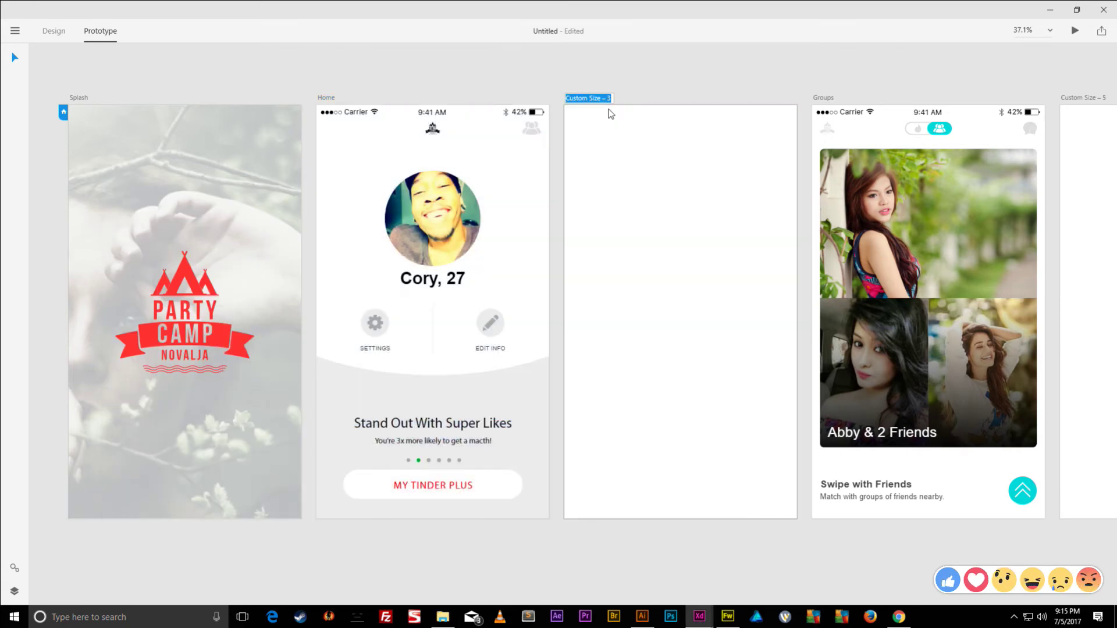
type("Main")
key("Return")
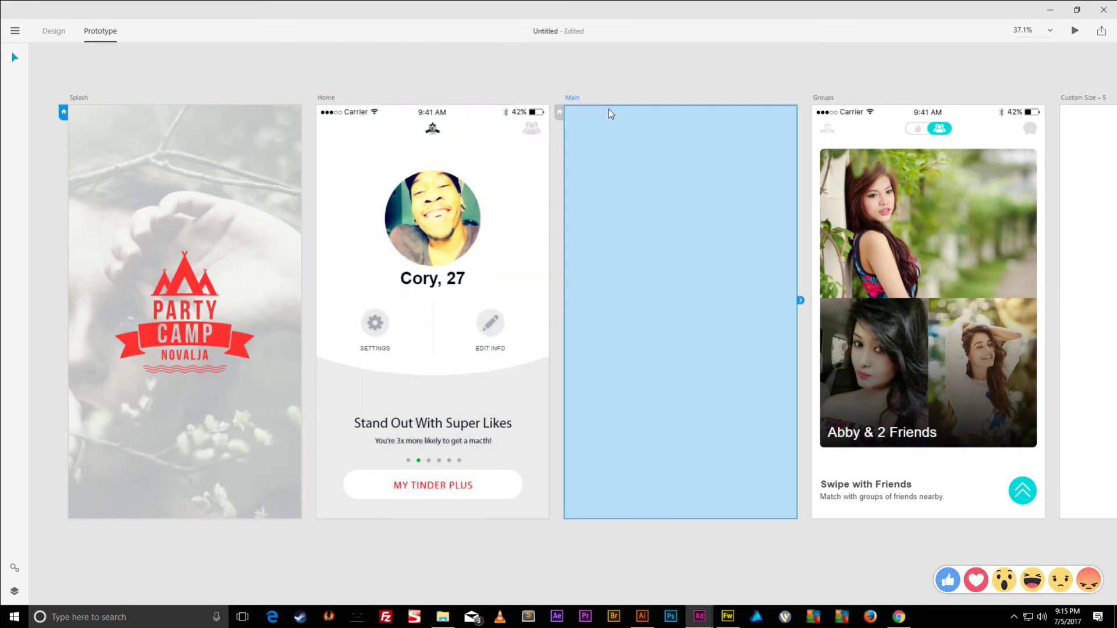
- Import the Main Screen file into the Main artboard
left_click(15, 31)
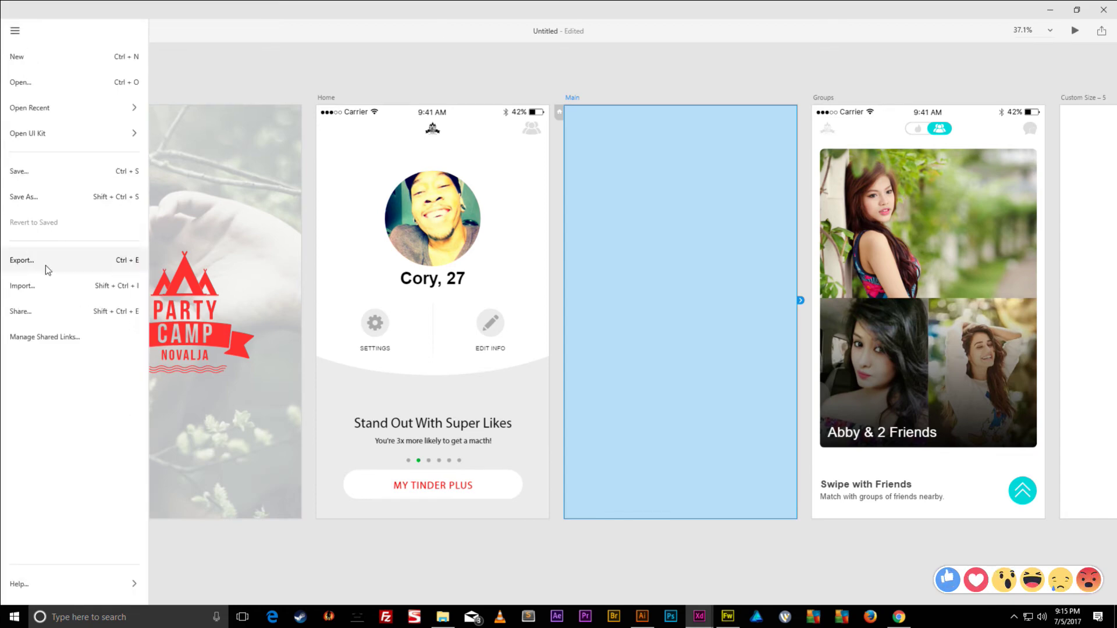
left_click(21, 285)
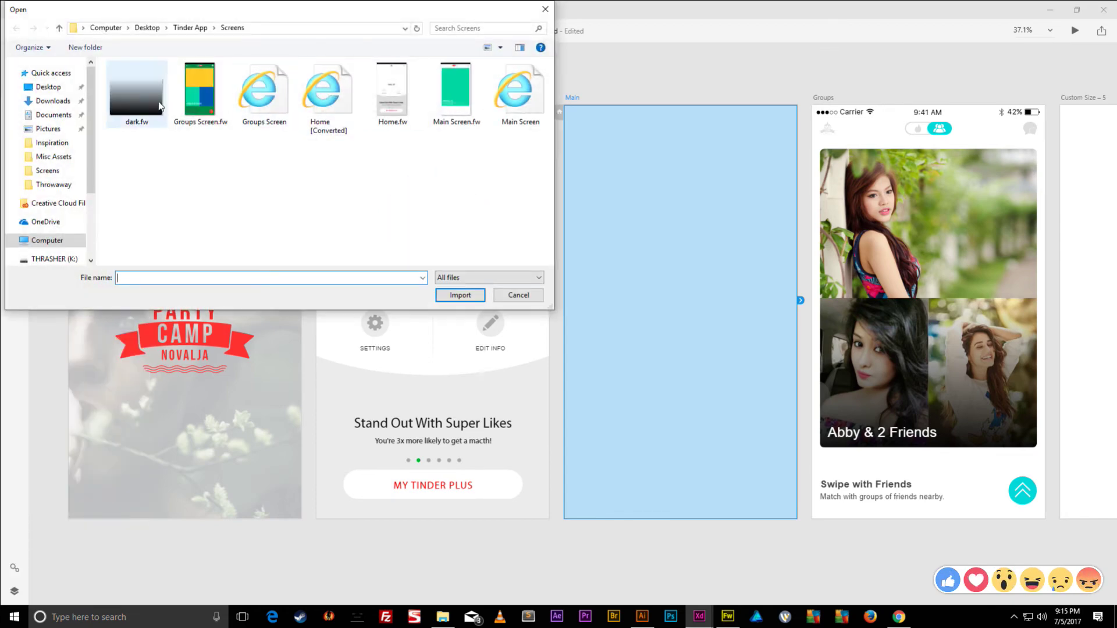
left_click(520, 100)
double_click(523, 100)
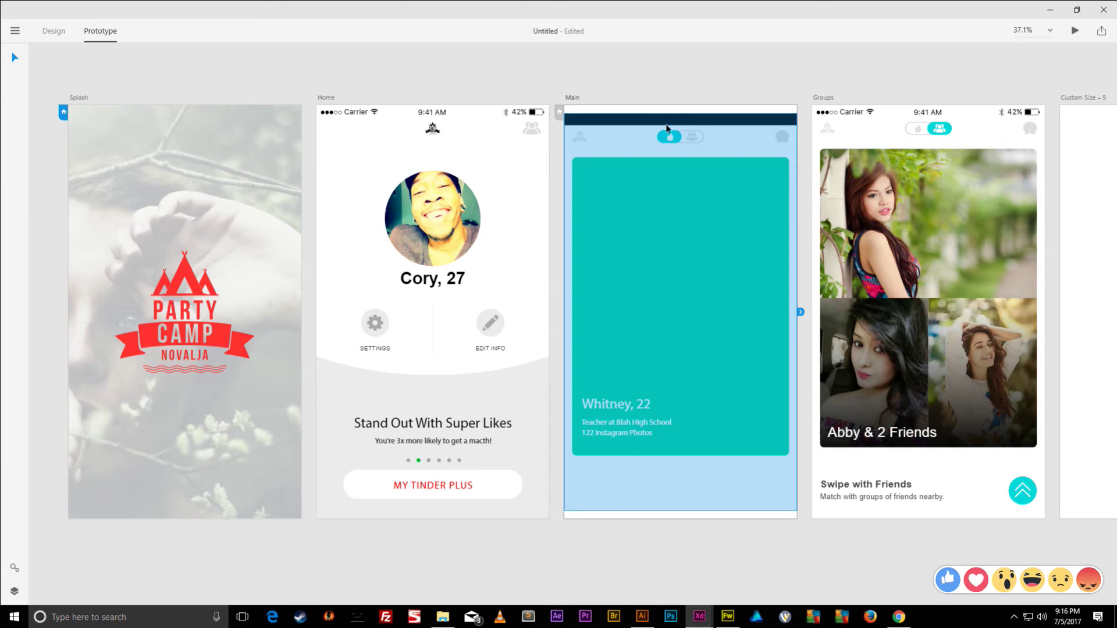
- Position the imported screen at Y 0, the top of the Main artboard
left_click_drag(667, 128, 668, 128)
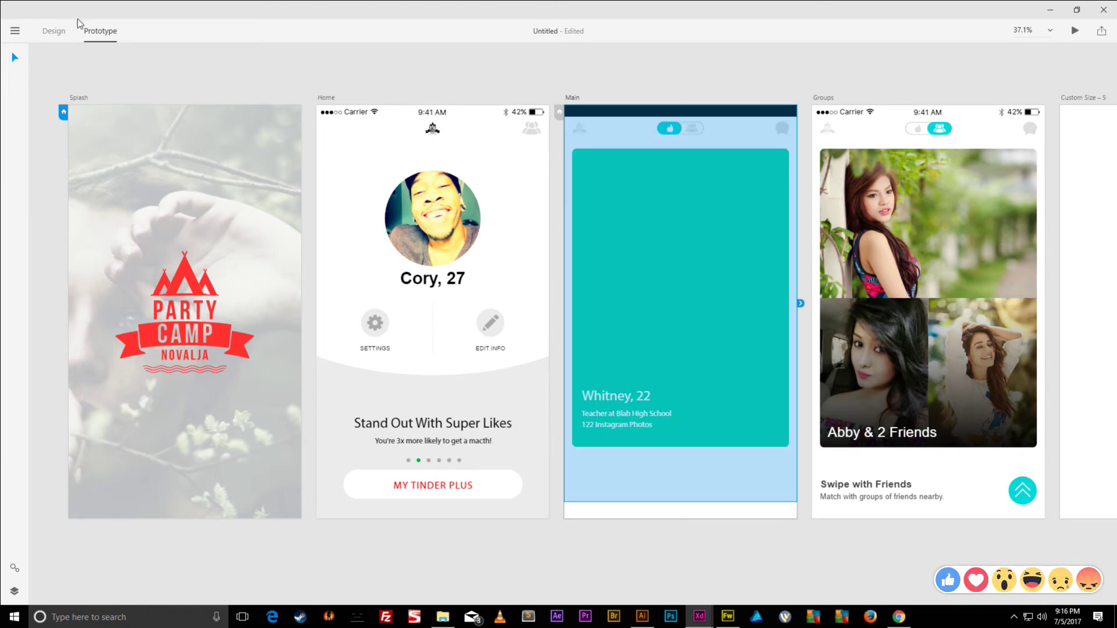
left_click(53, 32)
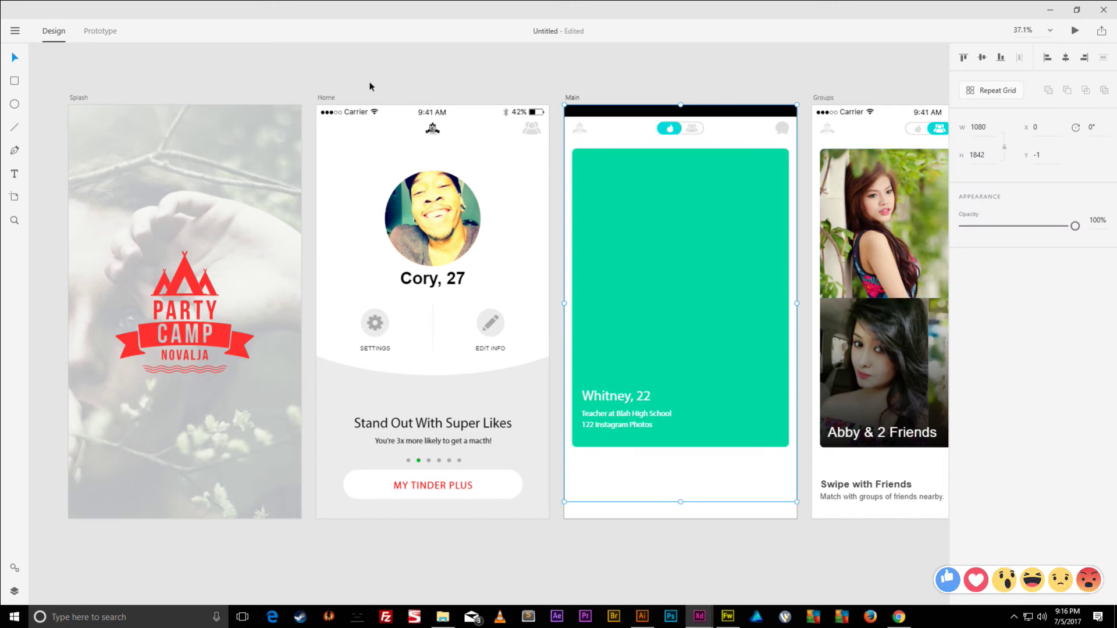
left_click(1036, 155)
type("0")
key("Return")
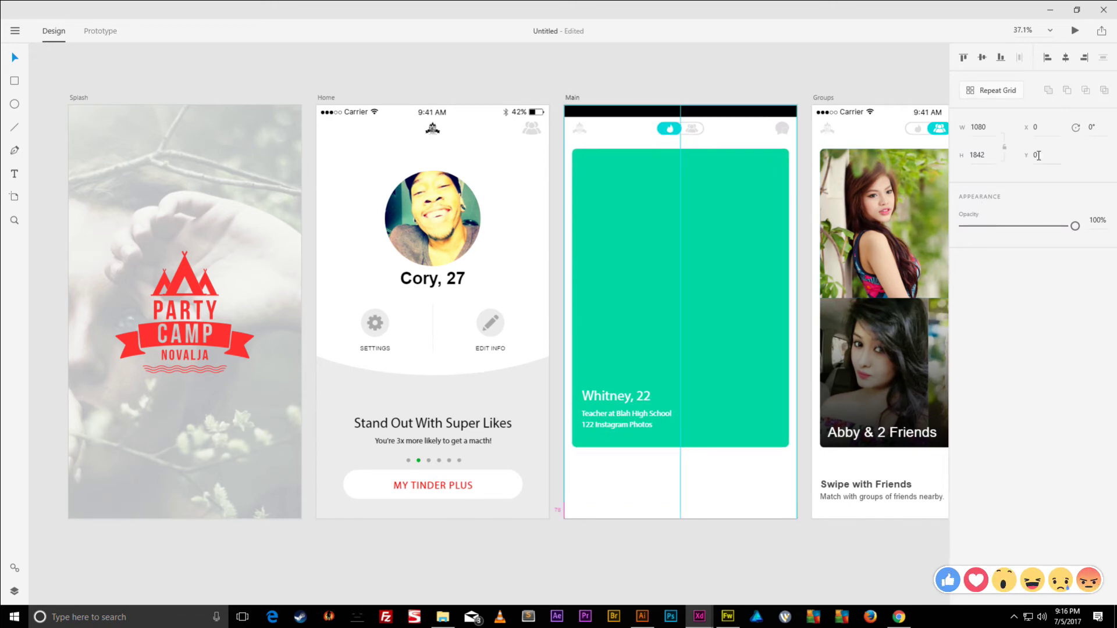
- Delete the black bar and paste the Home screen's status bar onto Main
left_click(602, 115)
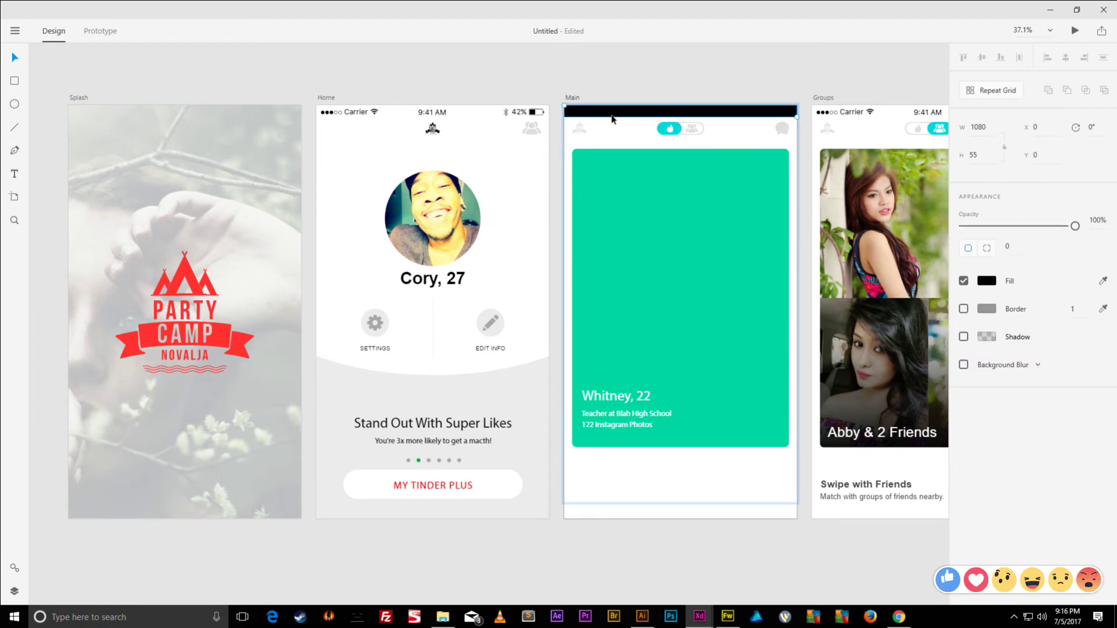
key("Delete")
left_click(451, 112)
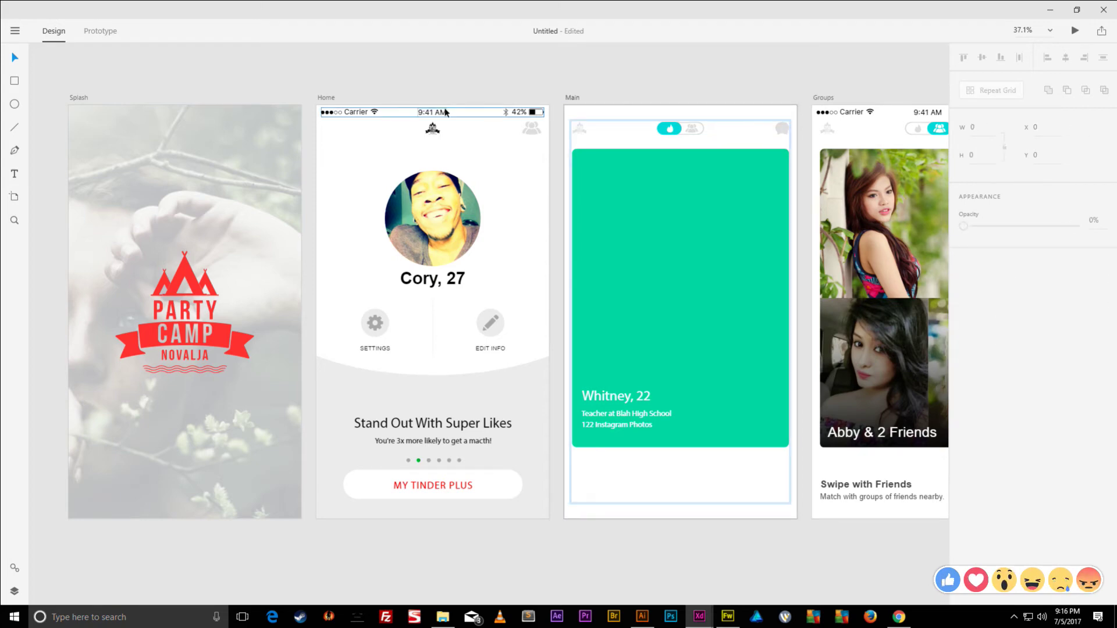
left_click(572, 98)
key("ctrl+v")
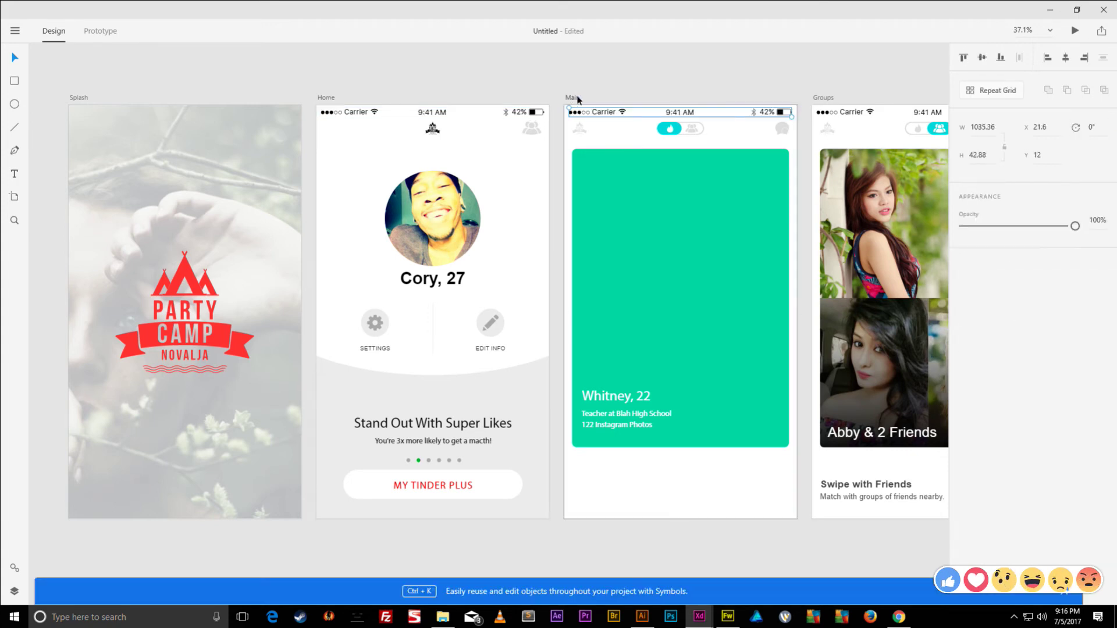
left_click(684, 90)
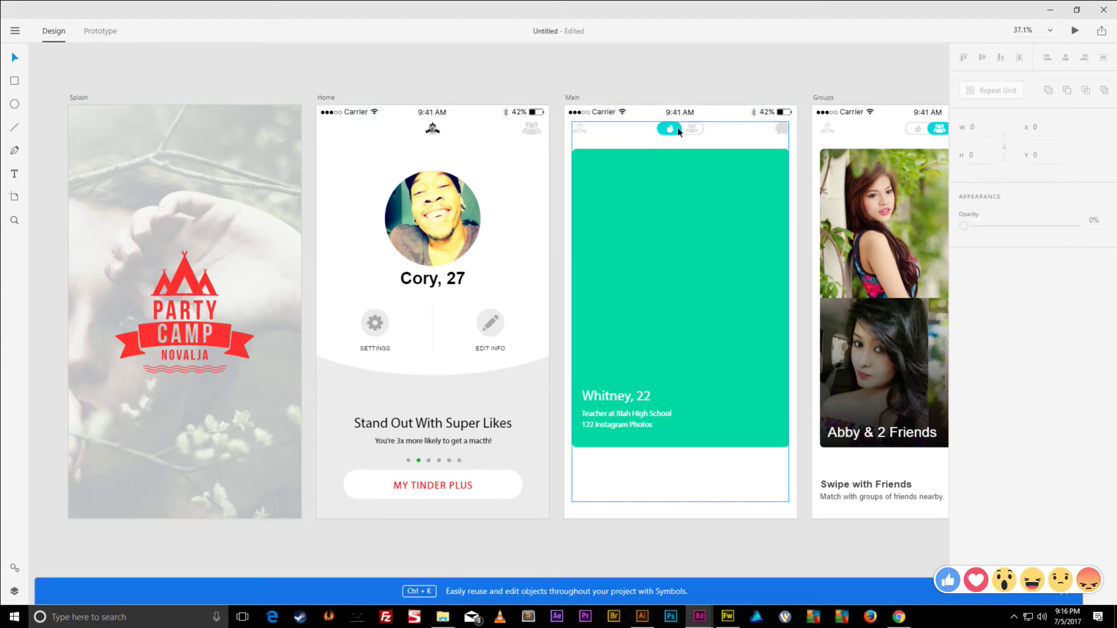
left_click(684, 163)
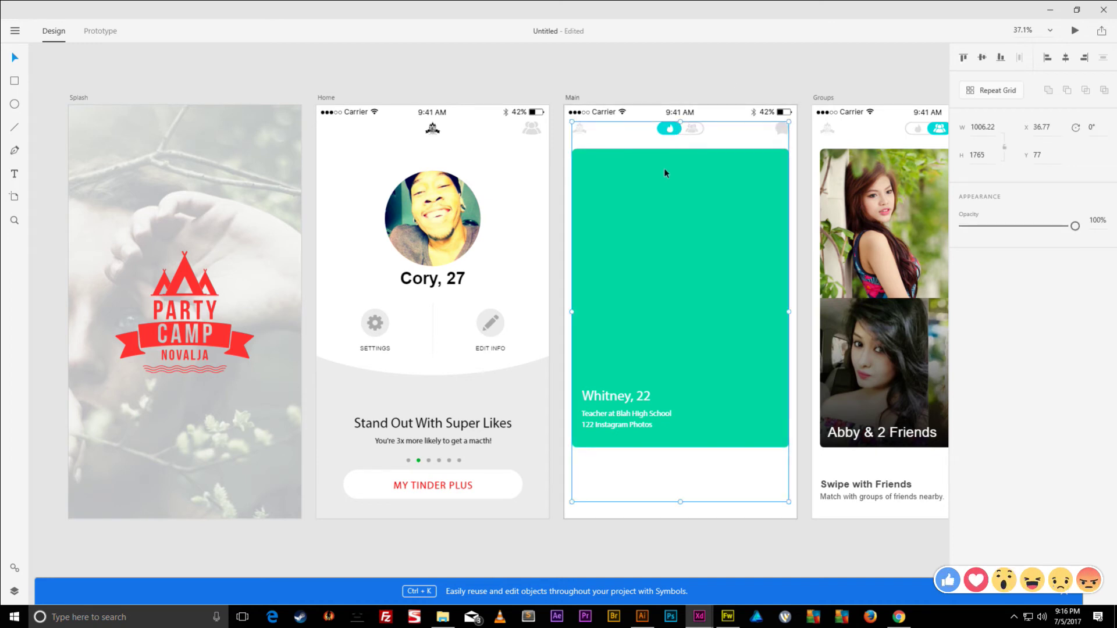
left_click(698, 91)
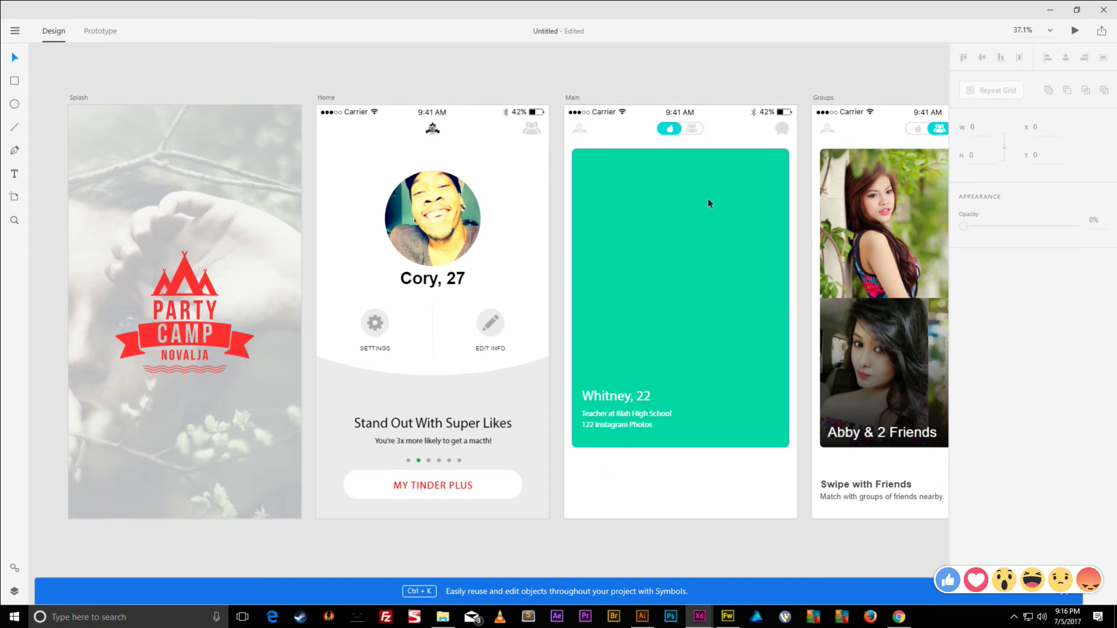
- Tint the Main artboard background to a bright off-white
left_click(632, 133)
left_click(987, 319)
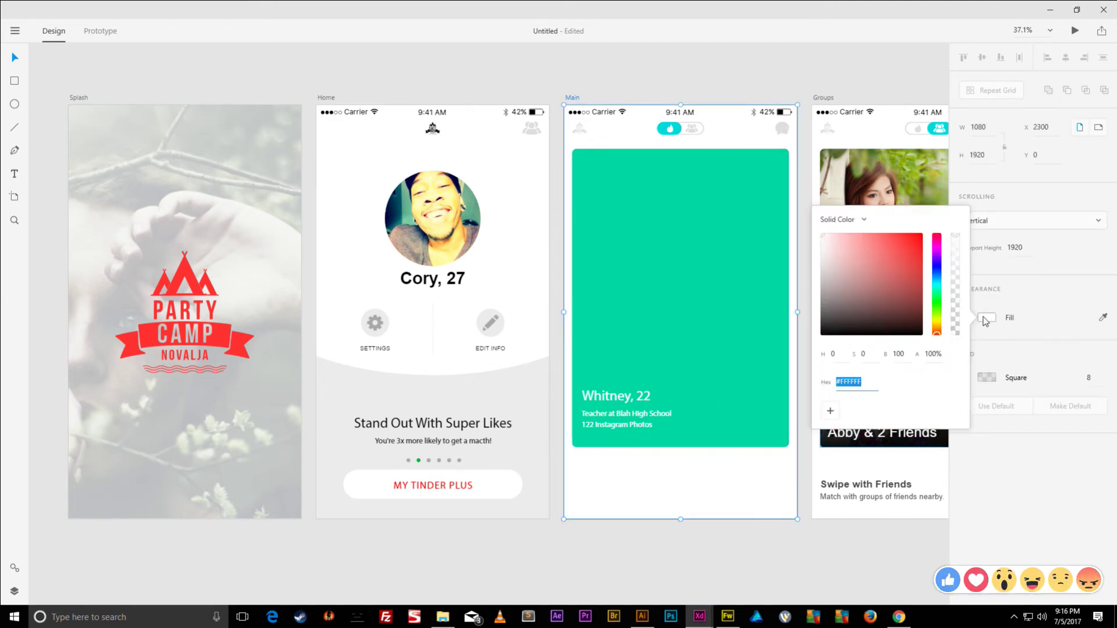
left_click_drag(825, 240, 807, 246)
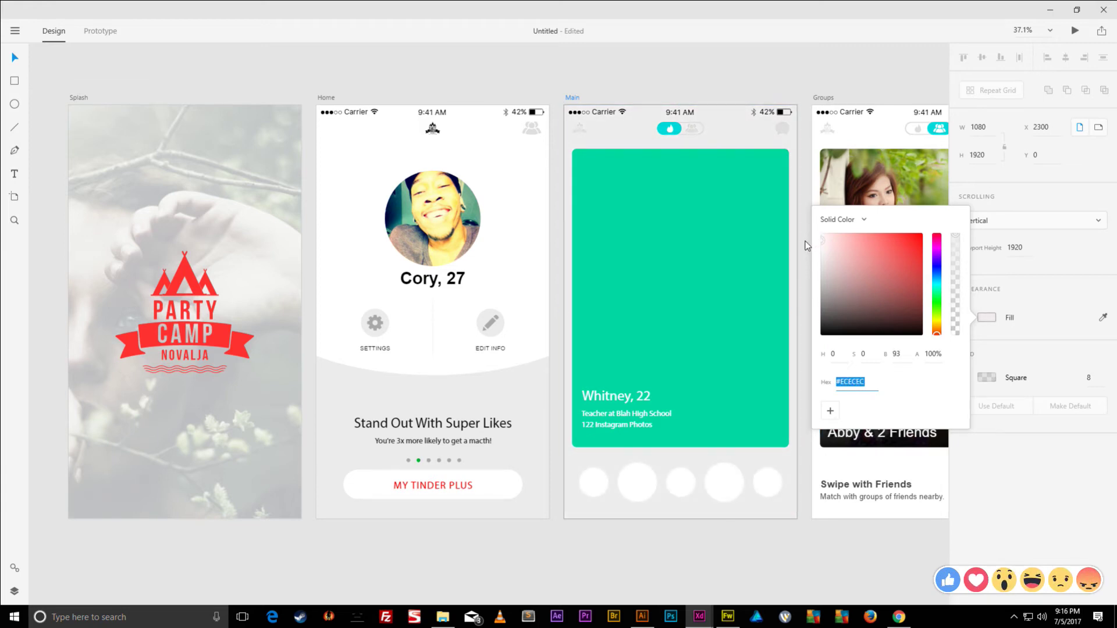
left_click_drag(808, 246, 796, 201)
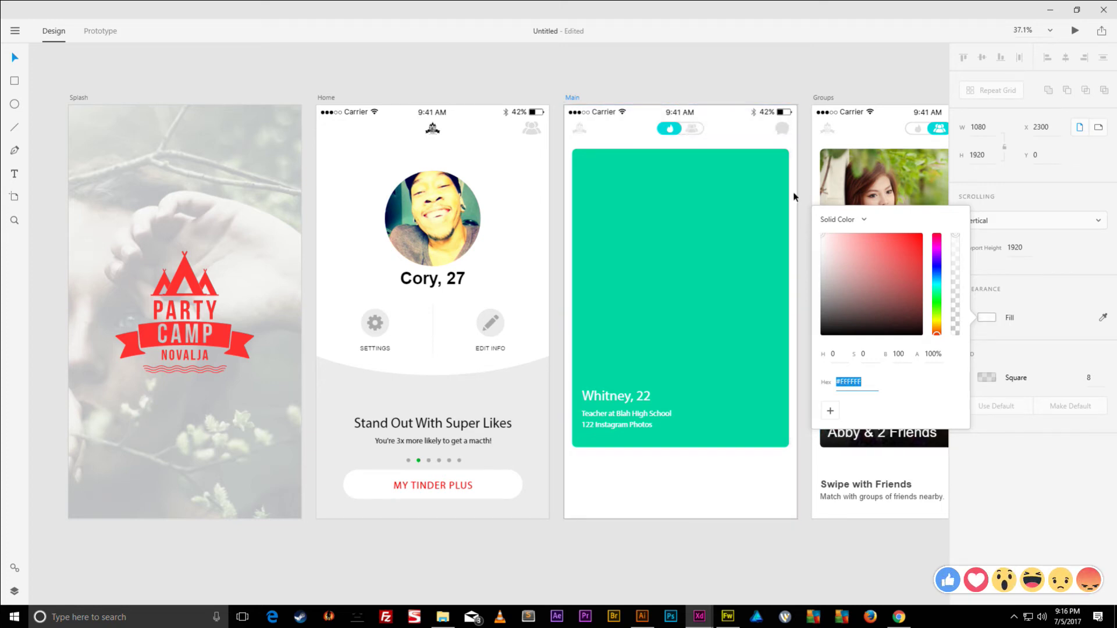
left_click(816, 81)
- Shift the bottom row of five circles left and fill them light grey
left_click(767, 483)
left_click(732, 486, "shift")
left_click_drag(732, 486, 605, 485)
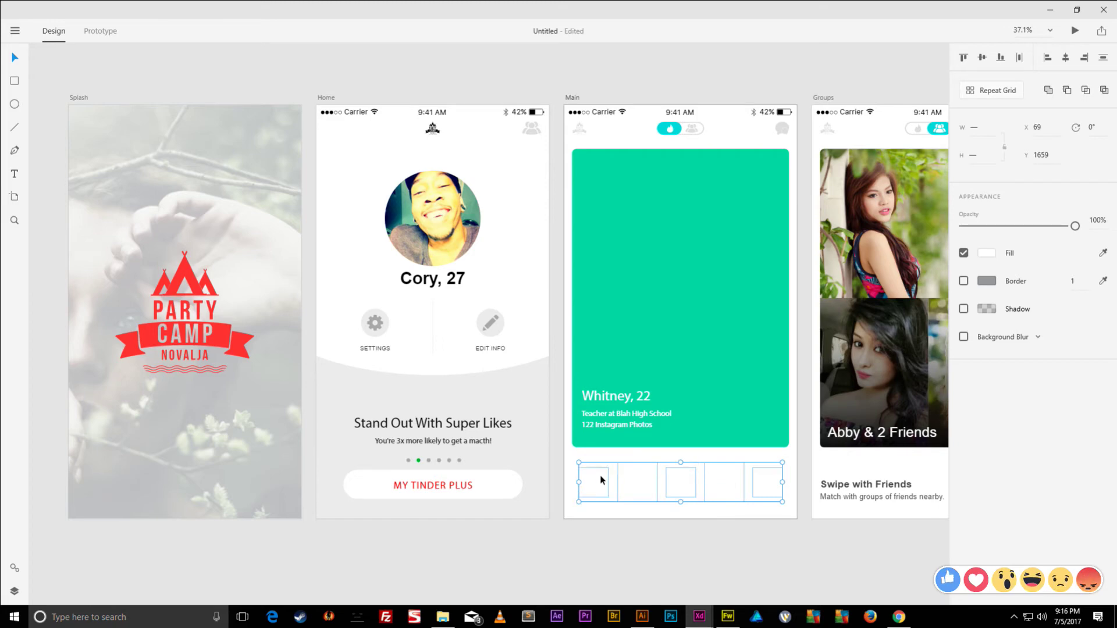
left_click(987, 253)
left_click_drag(835, 216, 796, 188)
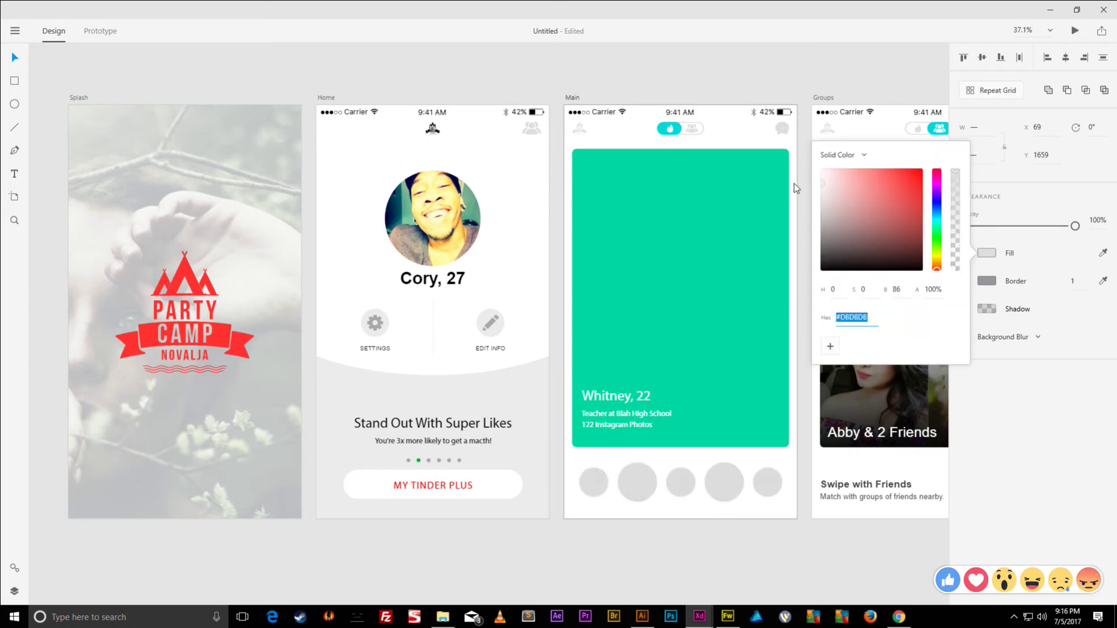
left_click(840, 74)
left_click(730, 191)
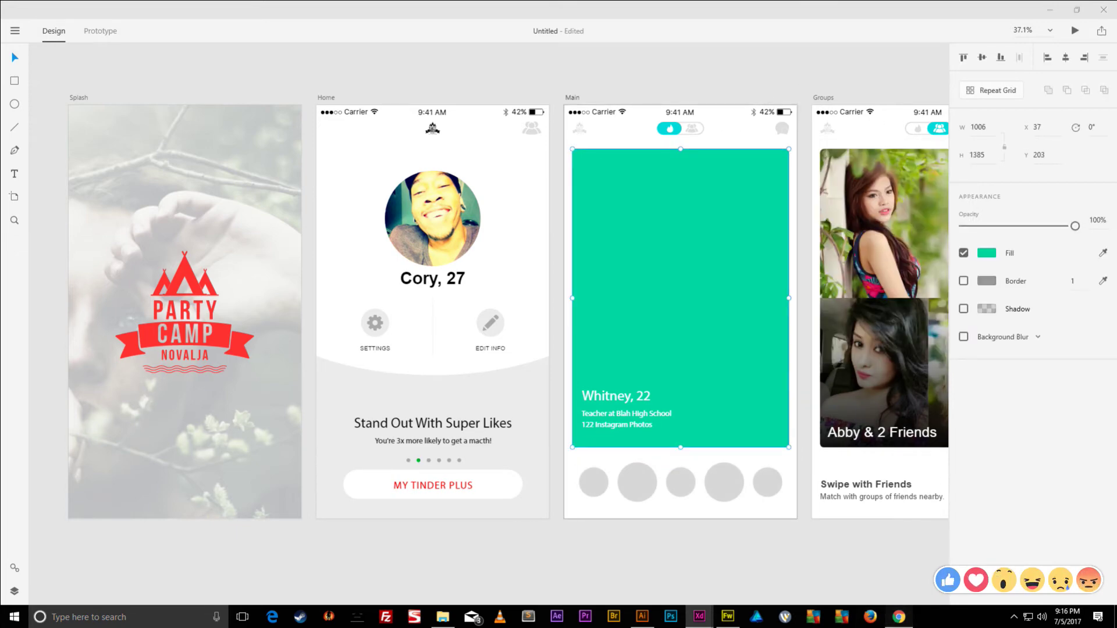
left_click(899, 617)
- Search Google Images for 'cute girl selfie'
scroll(838, 349, "down", 5)
scroll(852, 361, "down", 7)
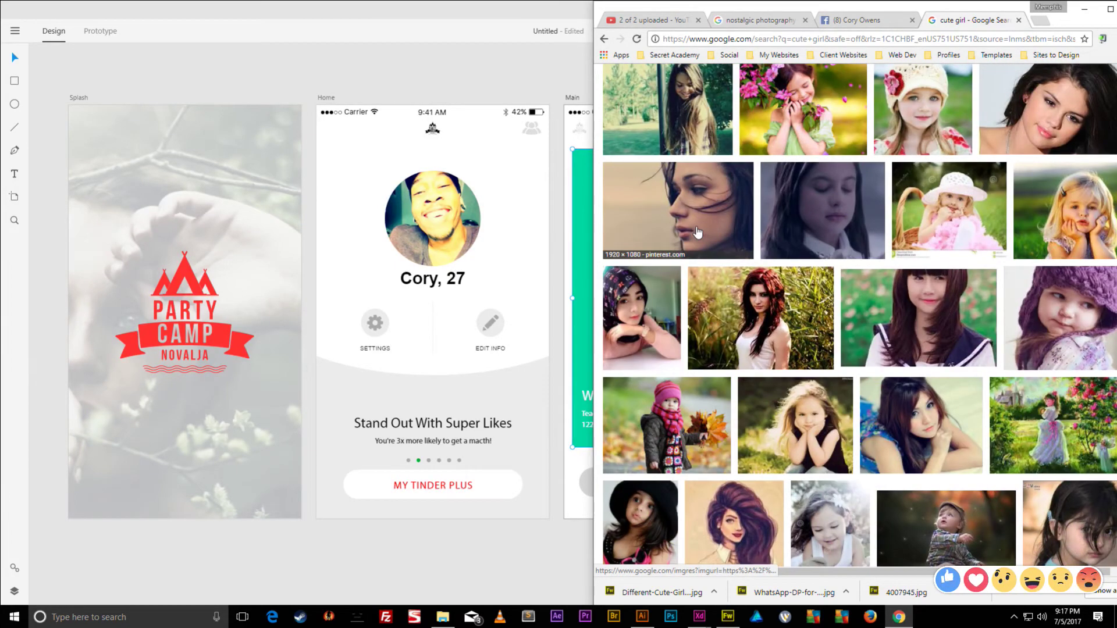
scroll(723, 235, "down", 5)
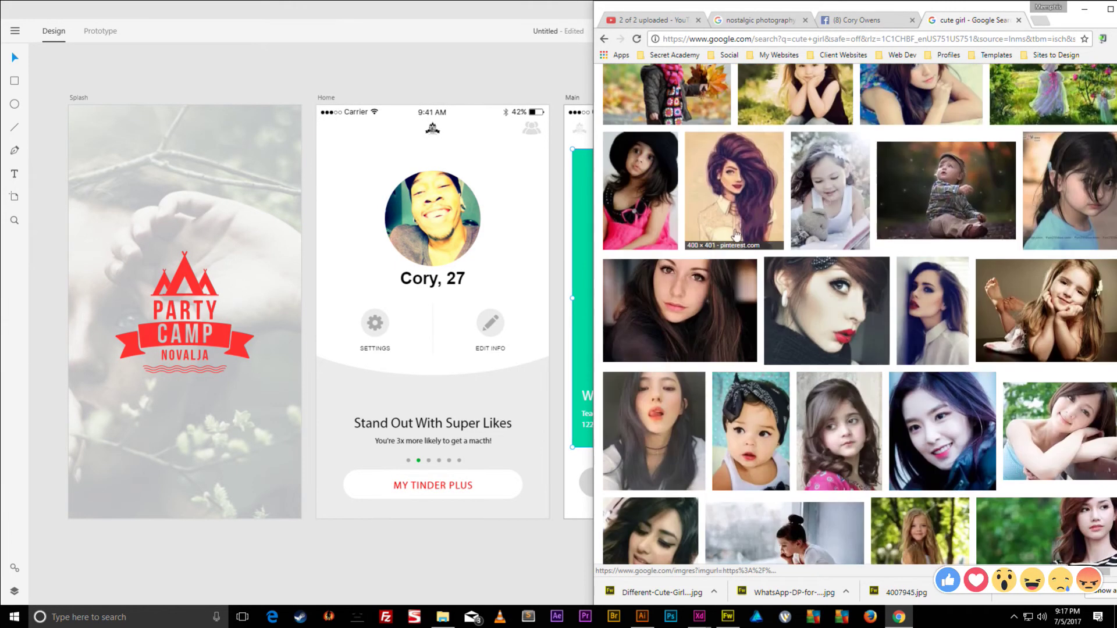
left_click(728, 233)
scroll(710, 123, "down", 5)
scroll(718, 111, "up", 20)
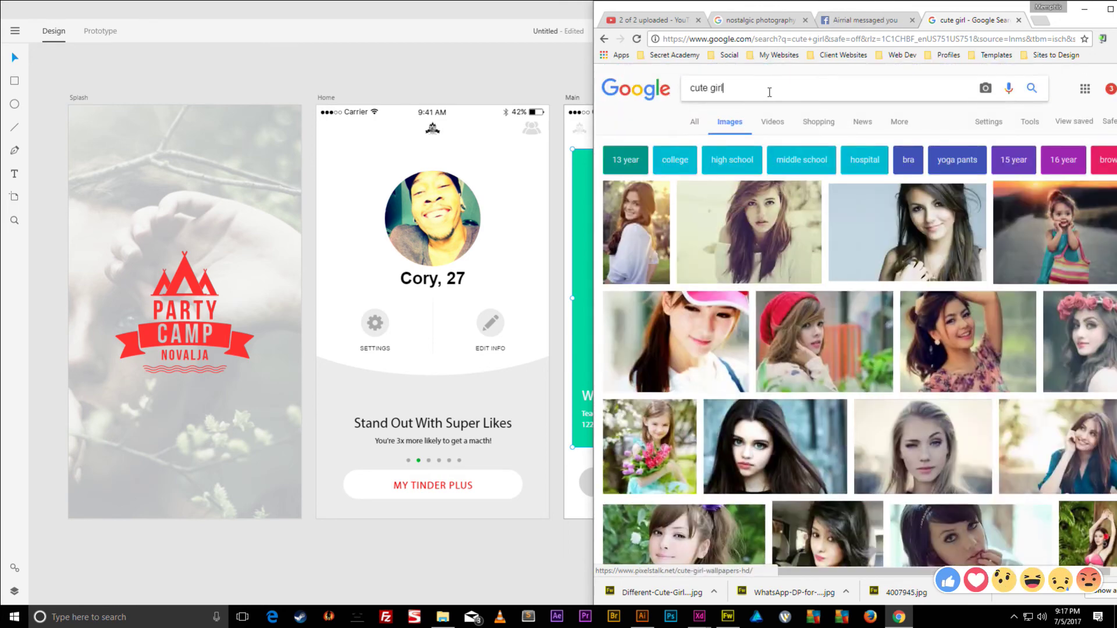
type("selfie")
key("Return")
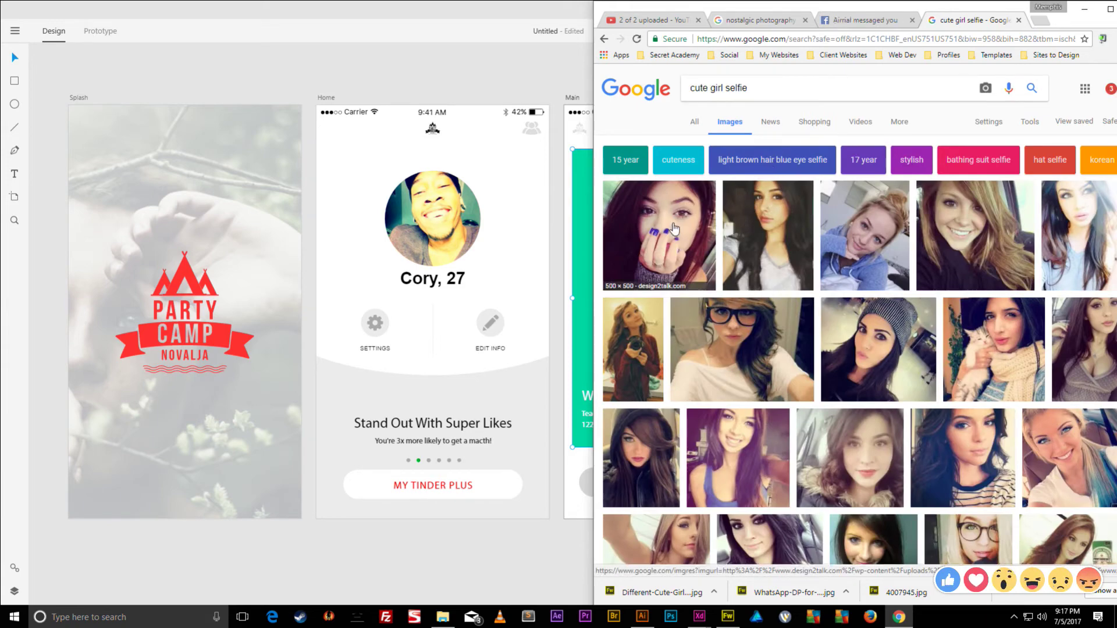
- Preview a selfie result, save the image to disk, and return to Adobe XD
left_click(994, 372)
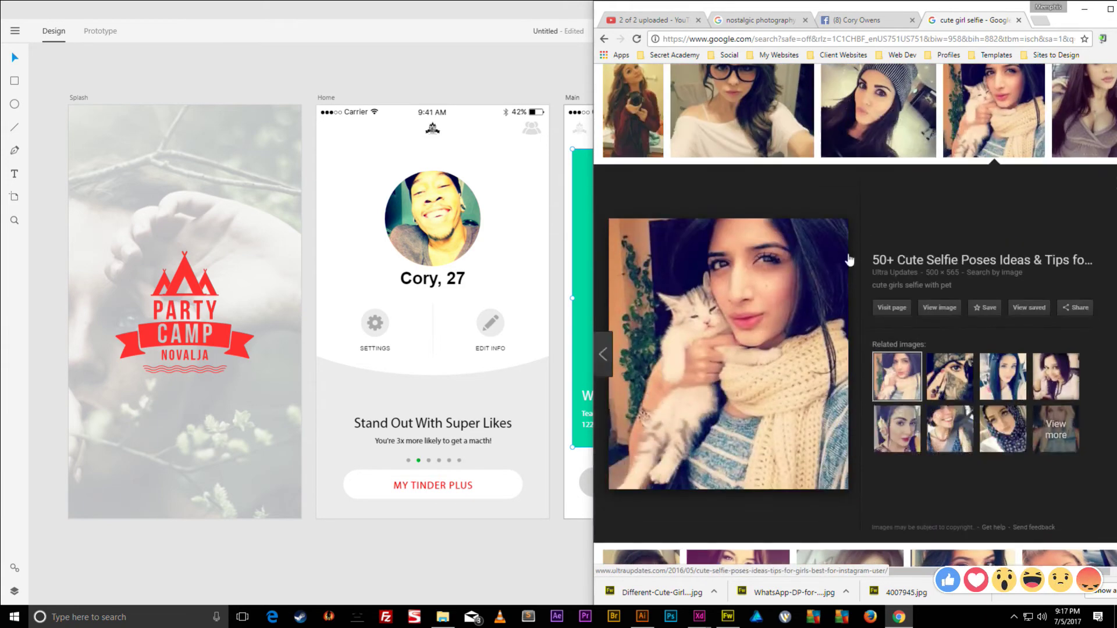
scroll(677, 224, "up", 5)
left_click(676, 224)
key("Right")
scroll(752, 263, "up", 3)
scroll(753, 264, "down", 3)
right_click(752, 264)
left_click(774, 349)
key("Return")
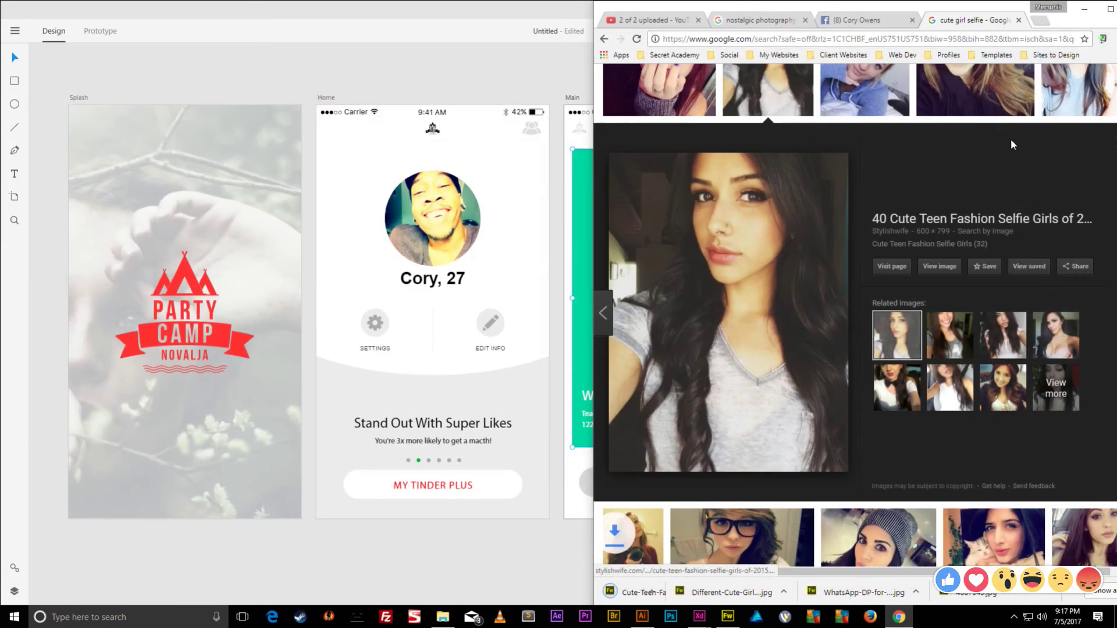
left_click(533, 498)
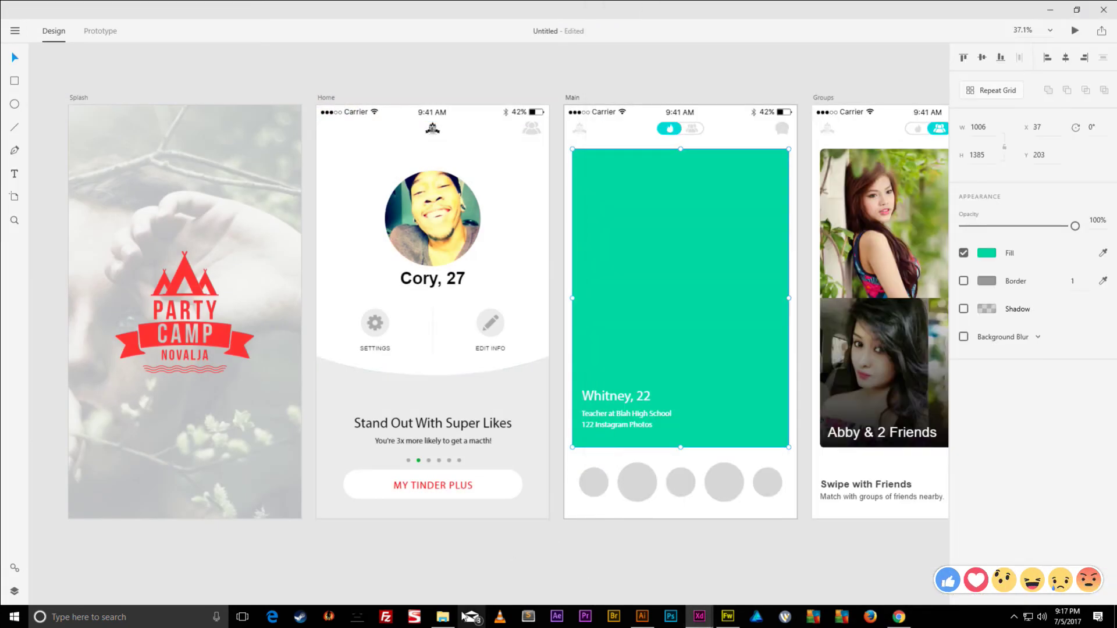
- Drag Cute-Teen-Fashion-Selfie-Girls-32 from Tinder App > Inspiration onto Main's green card
left_click(443, 617)
left_click(295, 222)
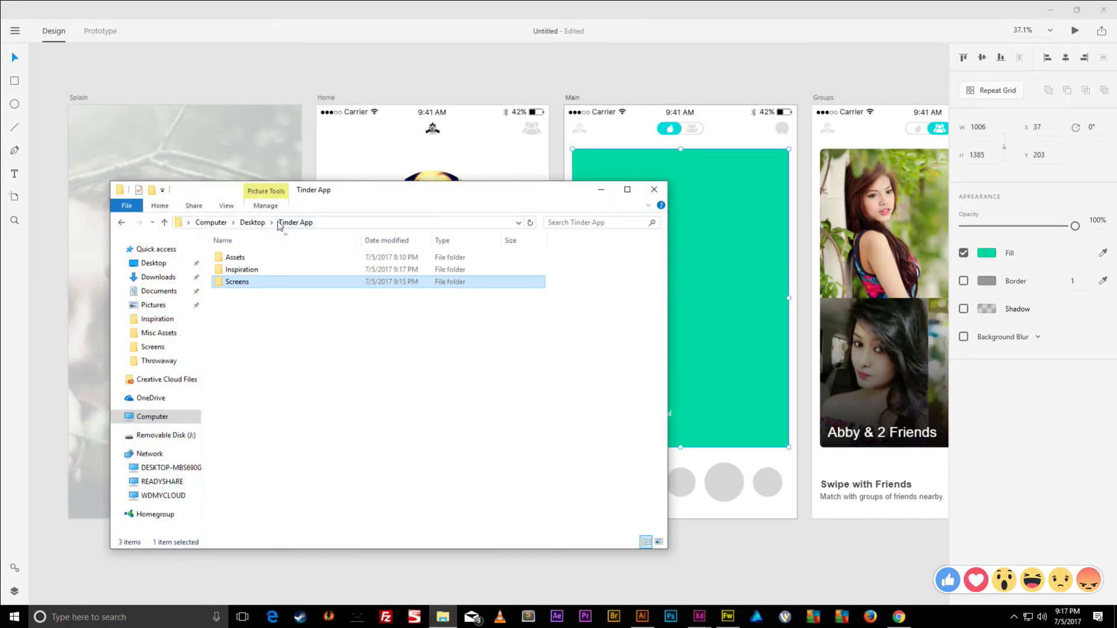
double_click(232, 266)
scroll(306, 336, "down", 3)
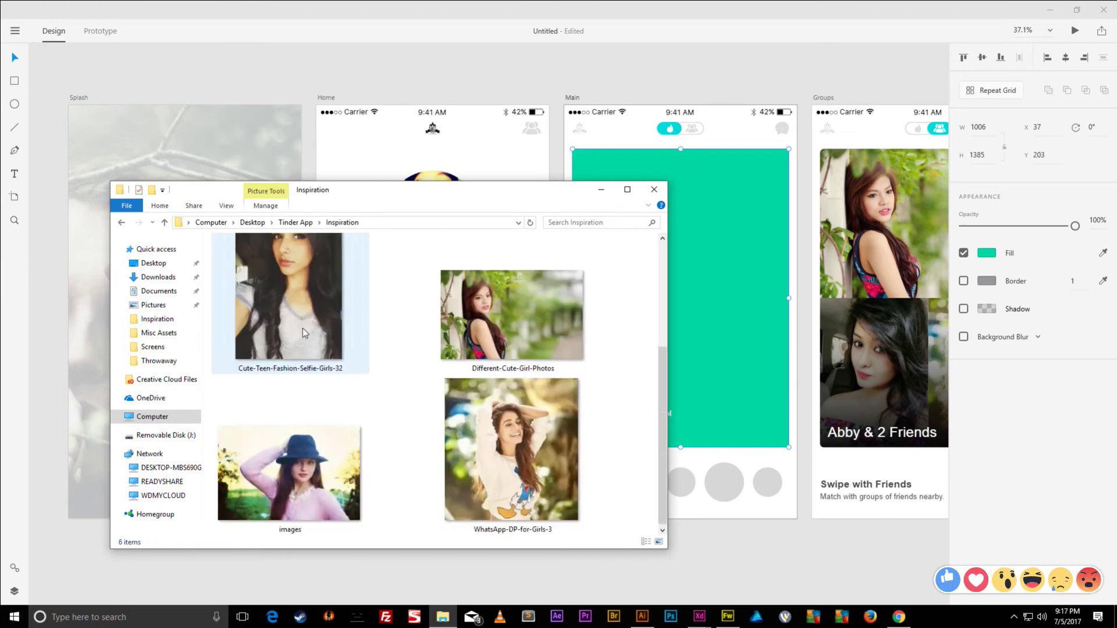
left_click_drag(285, 314, 751, 255)
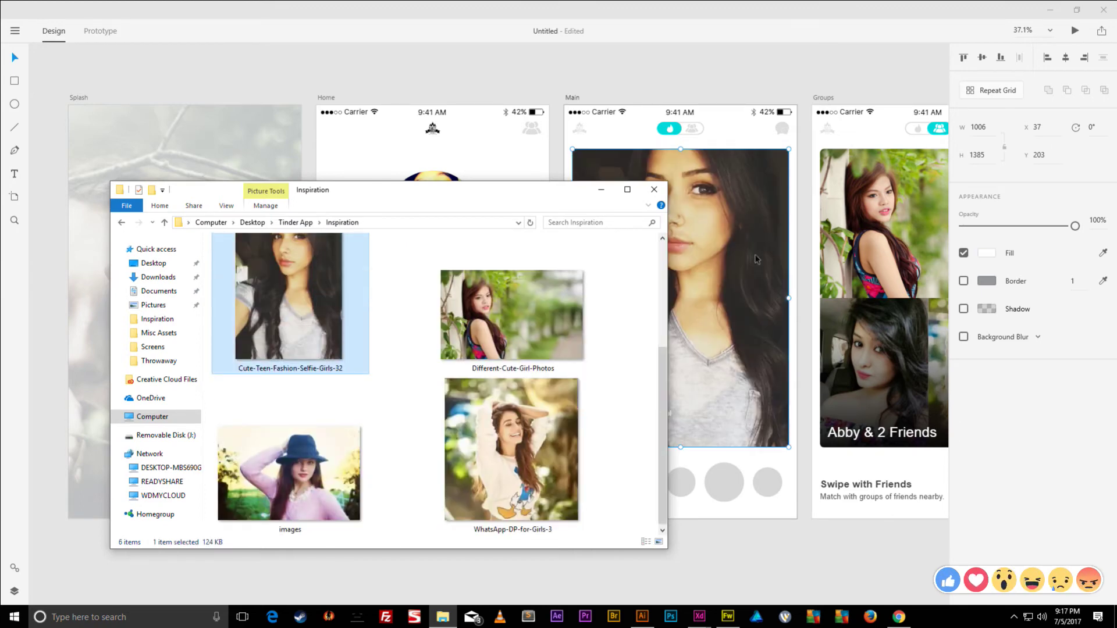
left_click(697, 78)
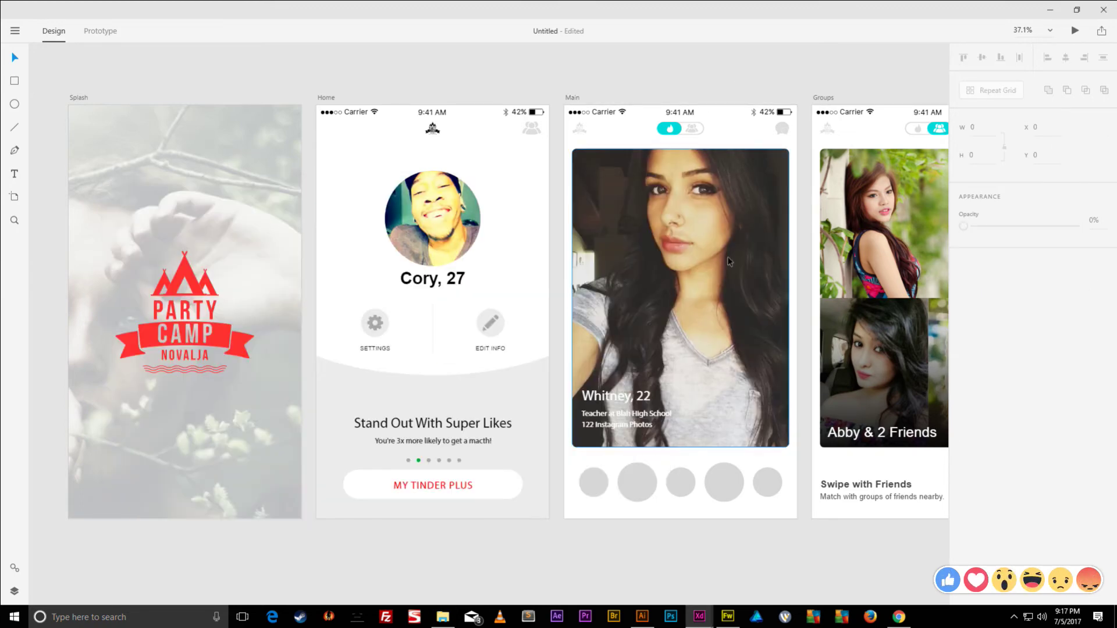
left_click(627, 406)
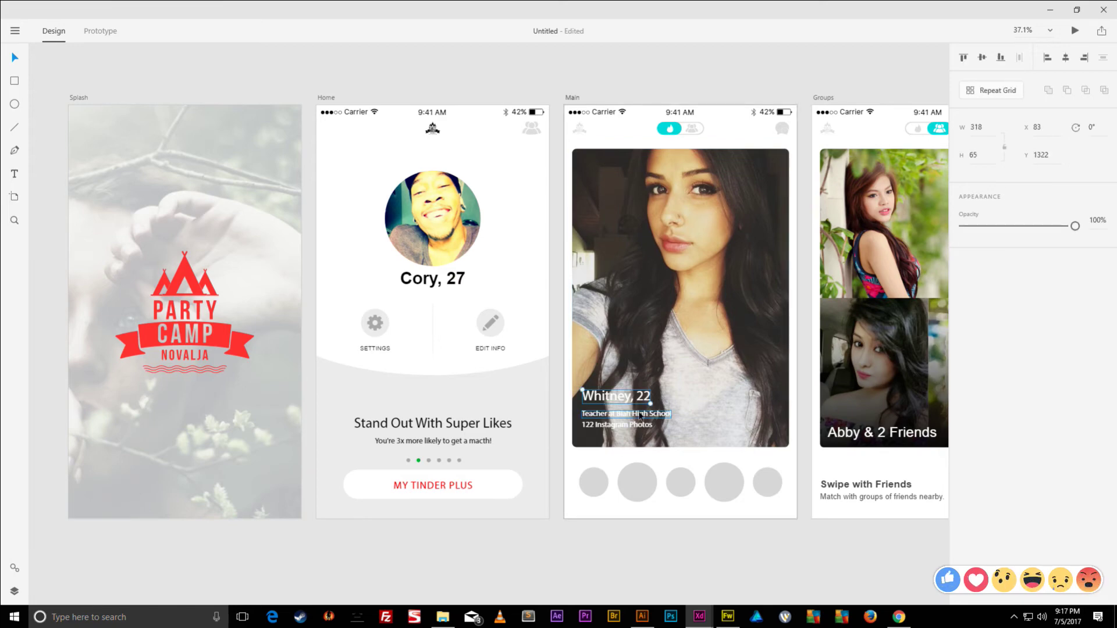
left_click(838, 439)
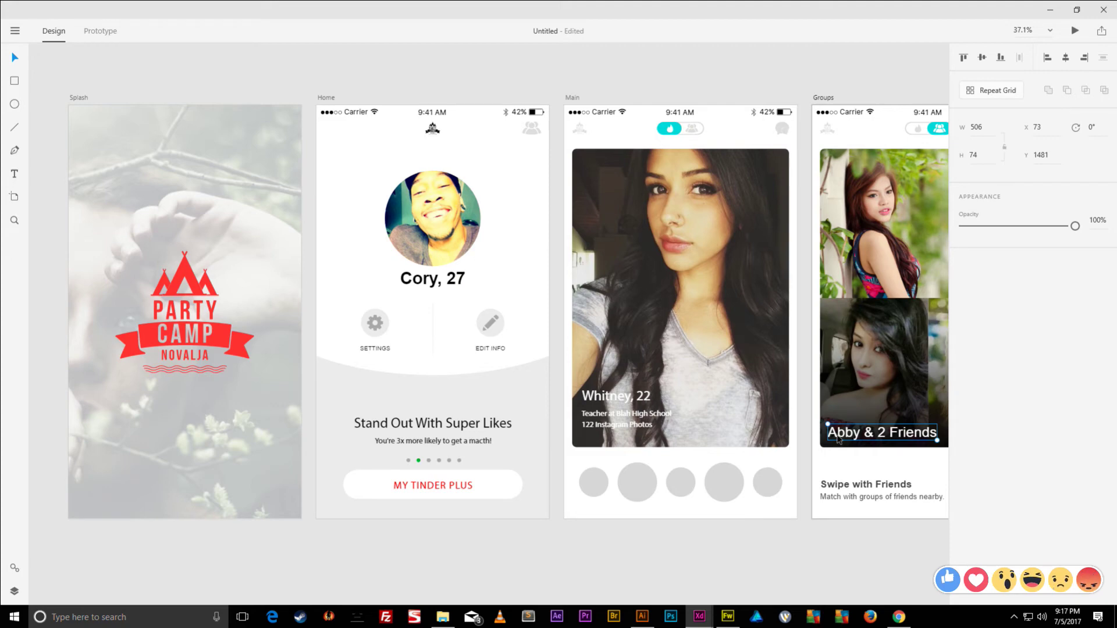
- Set the 'Whitney, 22' caption to Arial at size 66
double_click(839, 440)
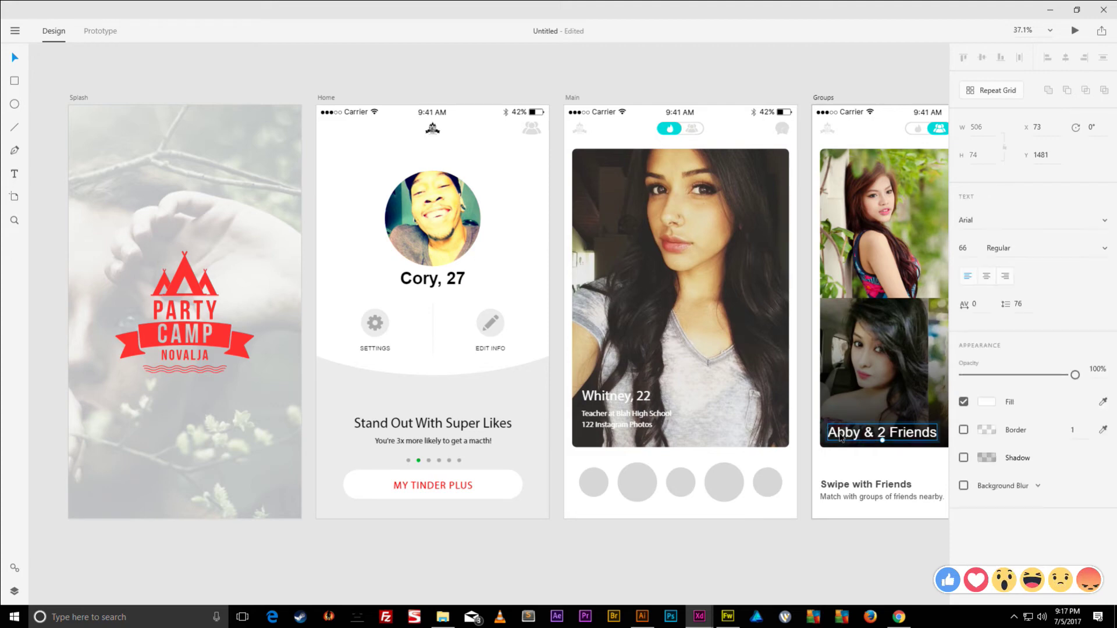
left_click(636, 399)
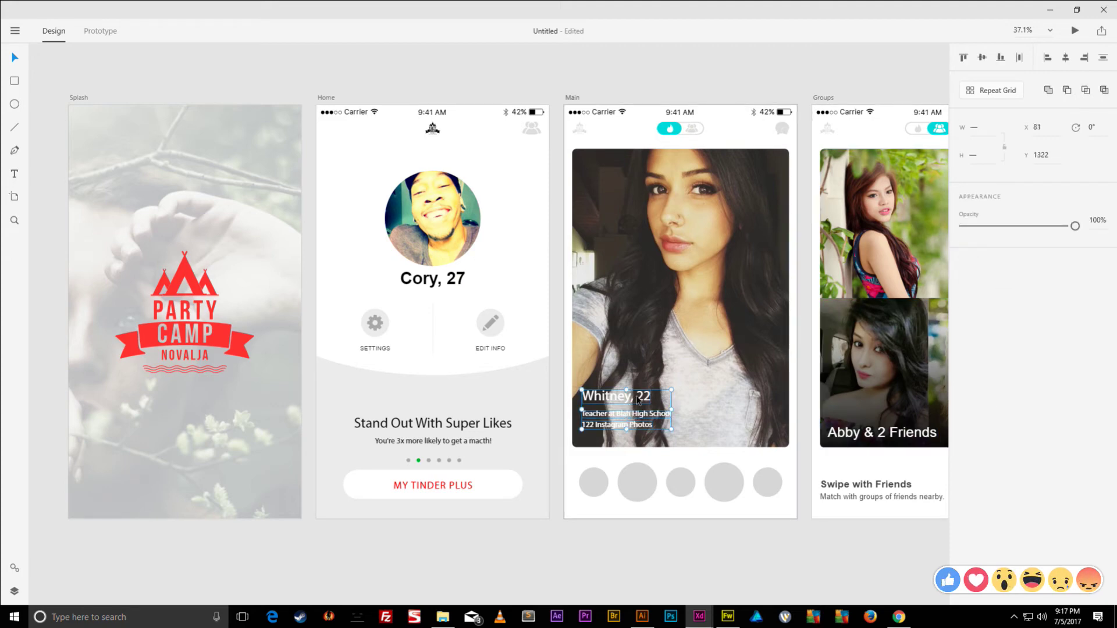
double_click(637, 400)
double_click(642, 402)
left_click(643, 401)
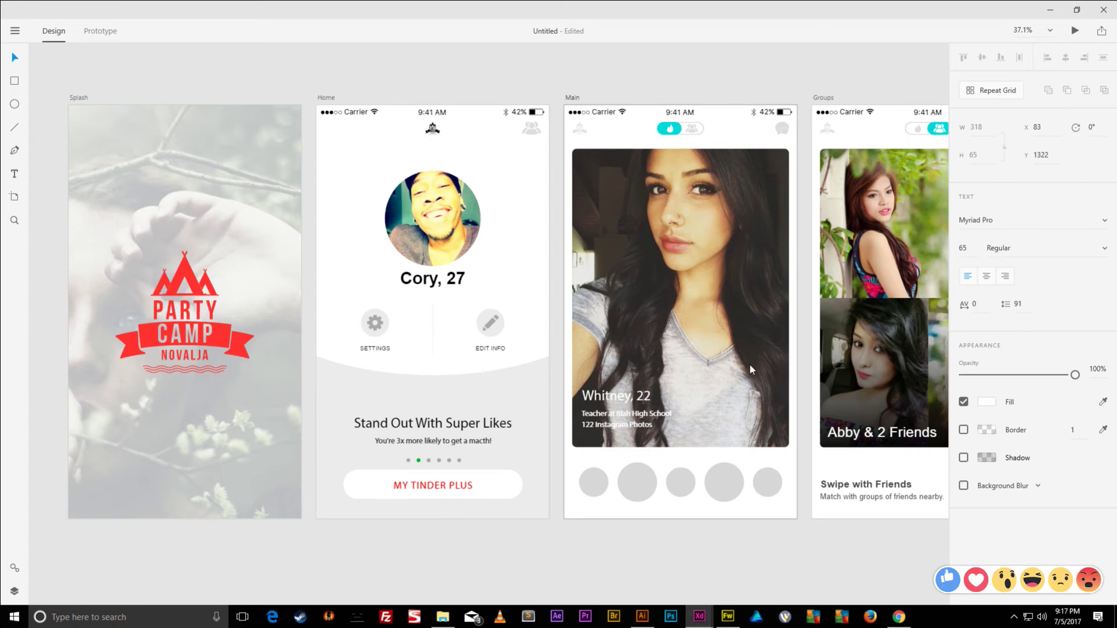
key("ctrl+a")
left_click(1010, 250)
left_click(1025, 220)
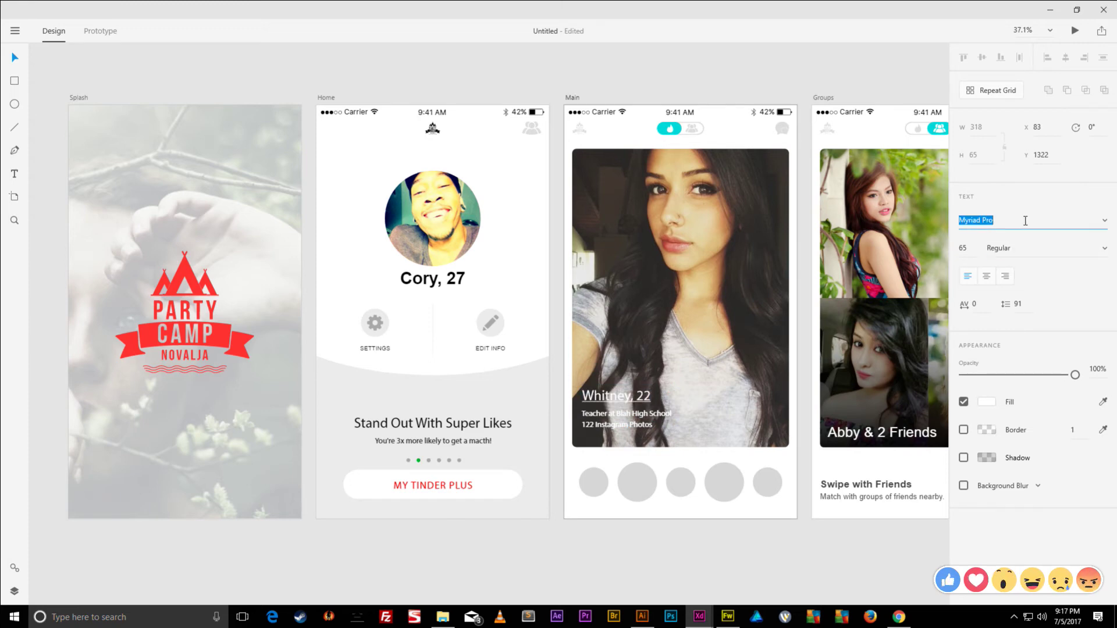
type("Arial")
key("Return")
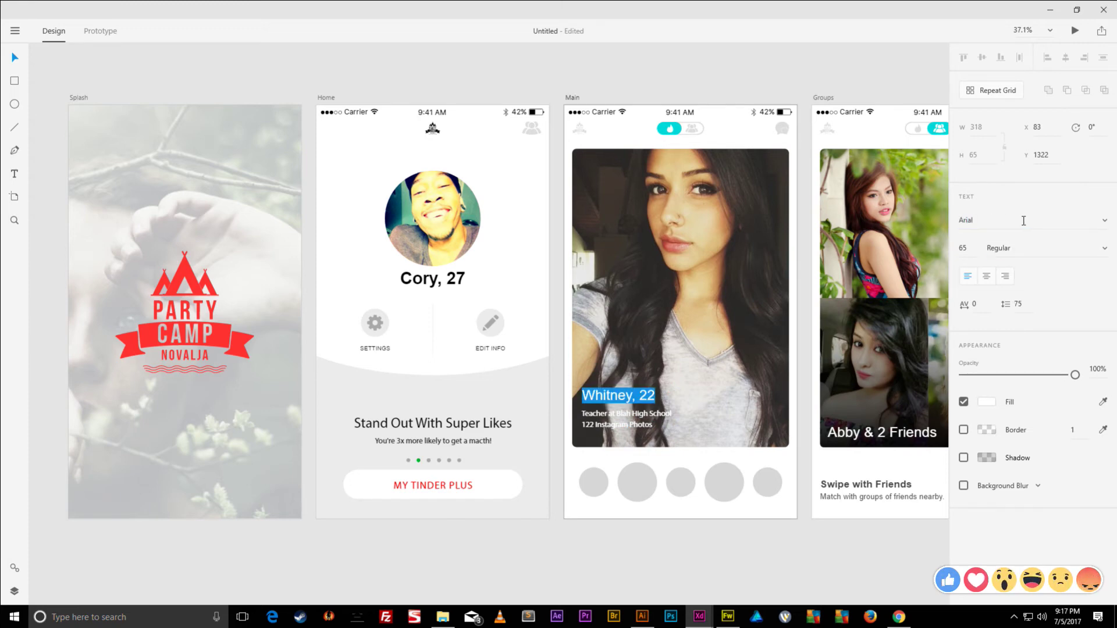
left_click(971, 249)
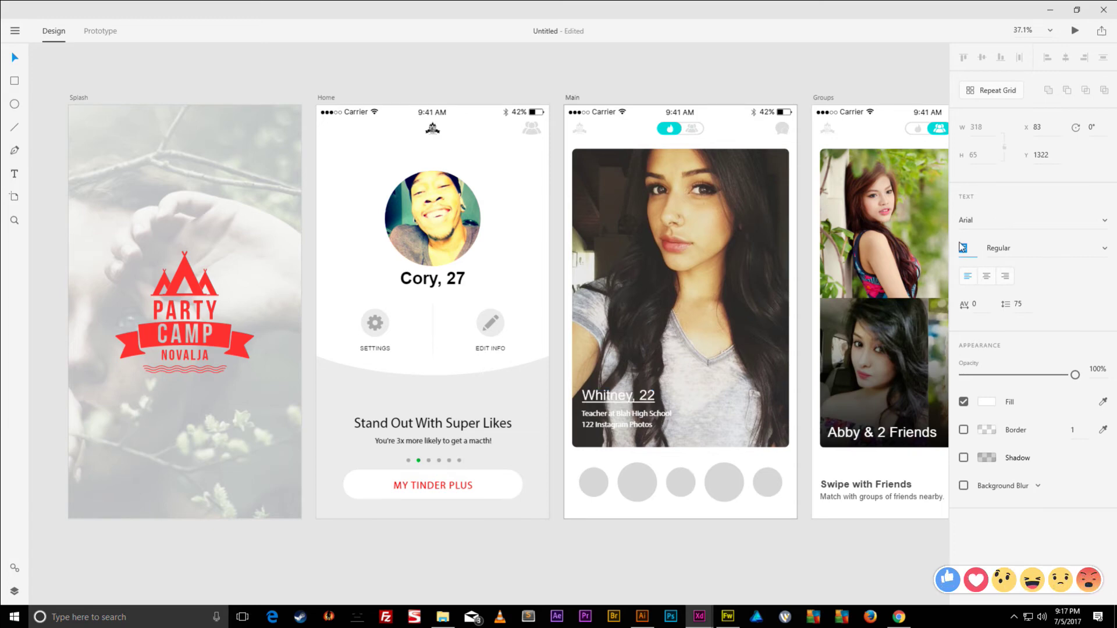
type("66")
left_click(1102, 254)
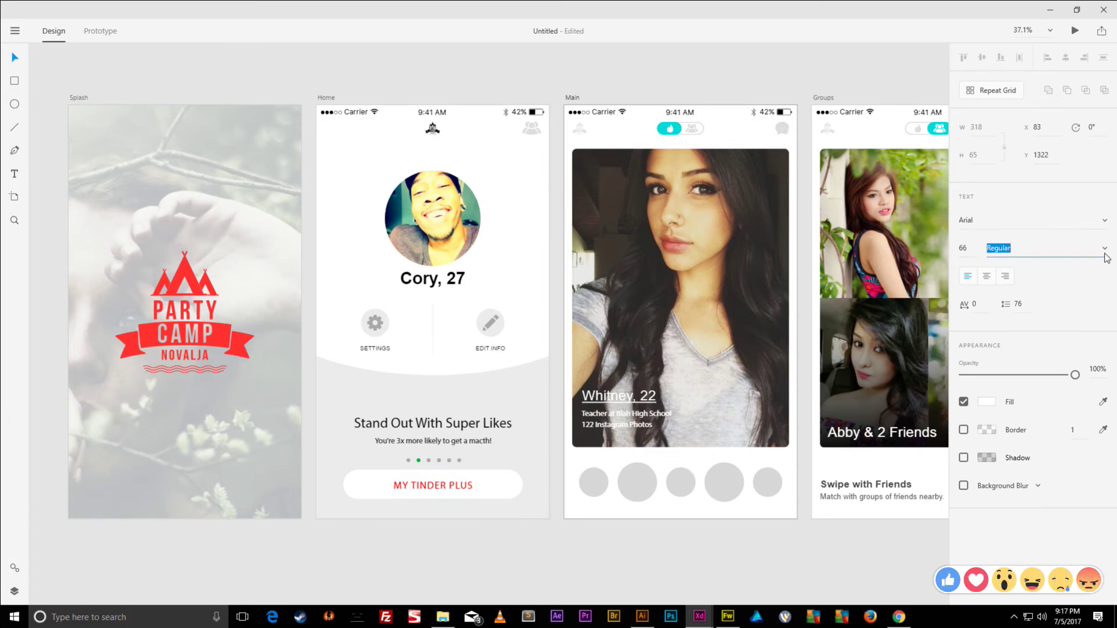
left_click(1102, 256)
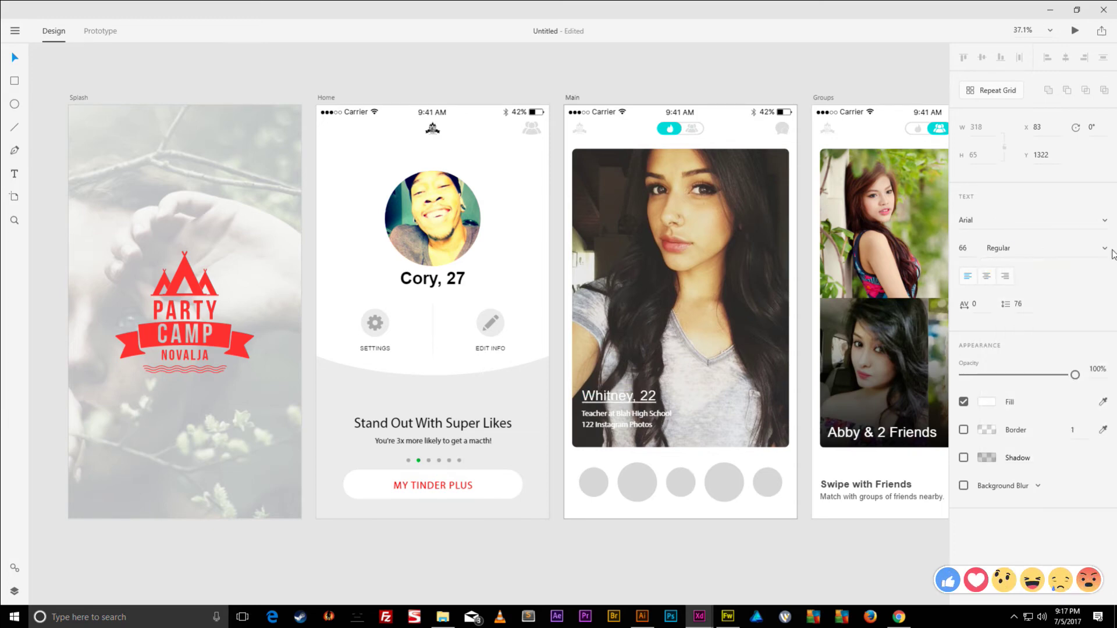
- Set the 'Teacher at Blah High School' caption to Arial
left_click(643, 414)
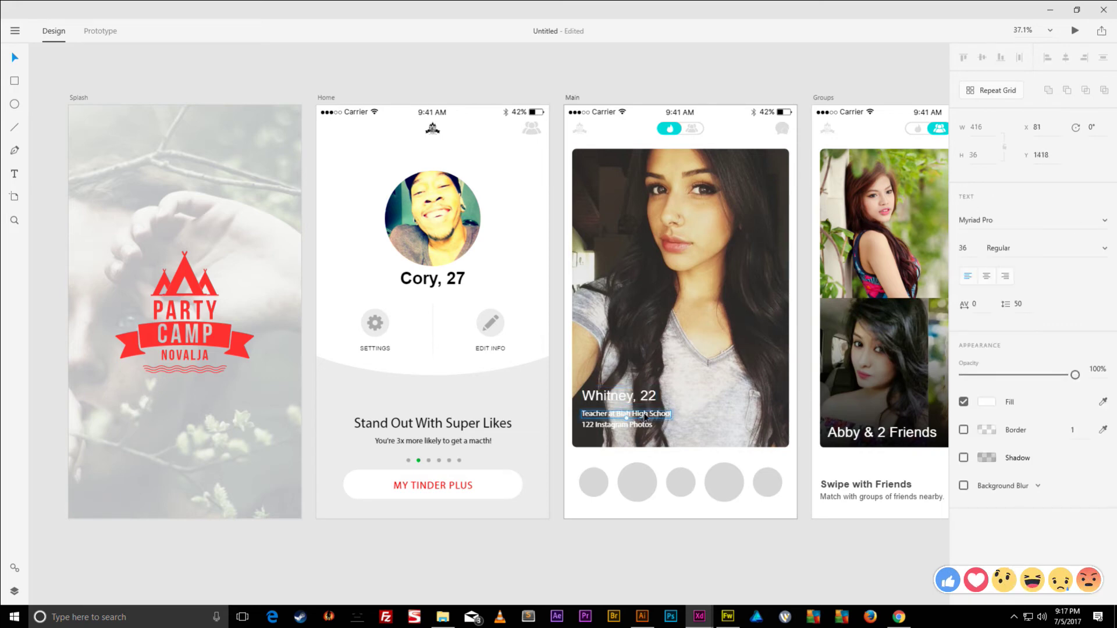
left_click(1011, 247)
left_click(1011, 223)
type("Arial")
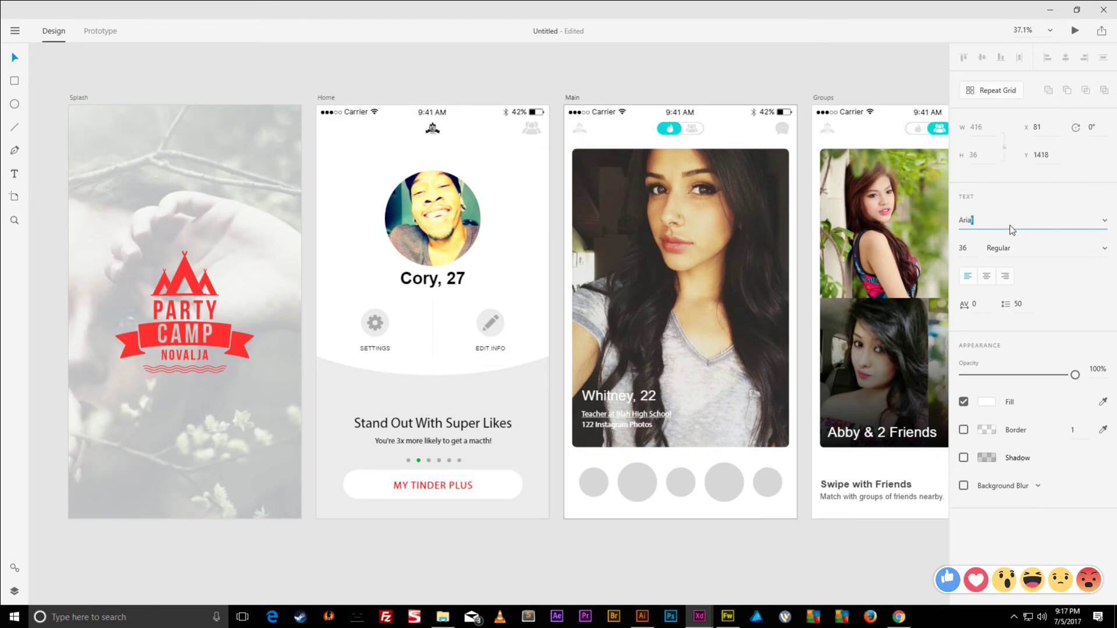
key("Return")
- Set the '122 Instagram Photos' caption to Arial
left_click(633, 427)
double_click(645, 425)
key("ctrl+a")
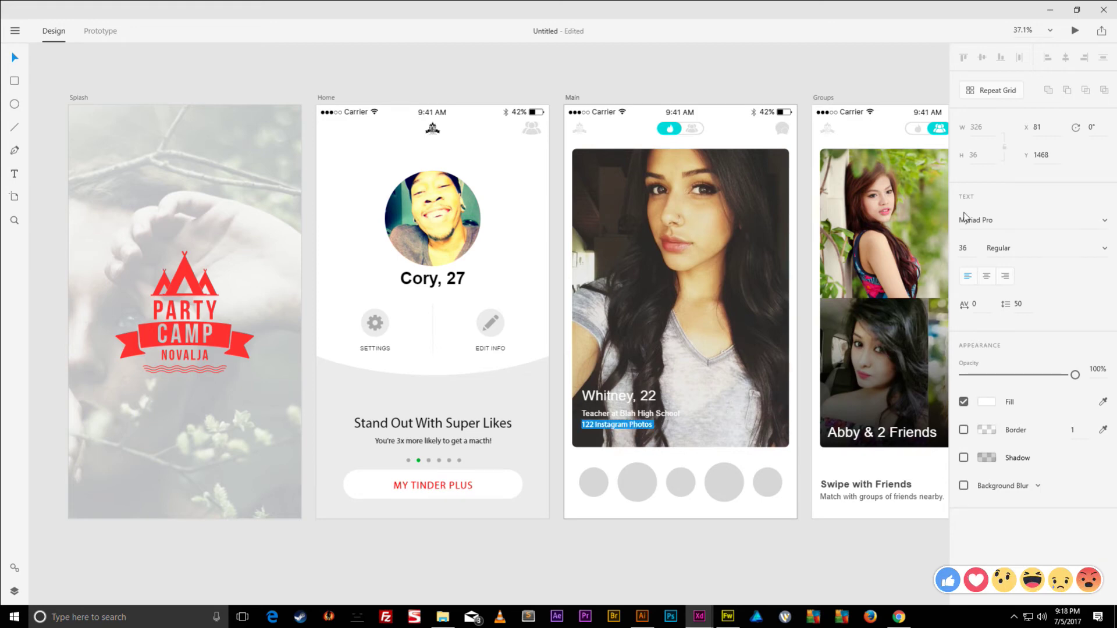
double_click(981, 220)
type("Arial")
key("Return")
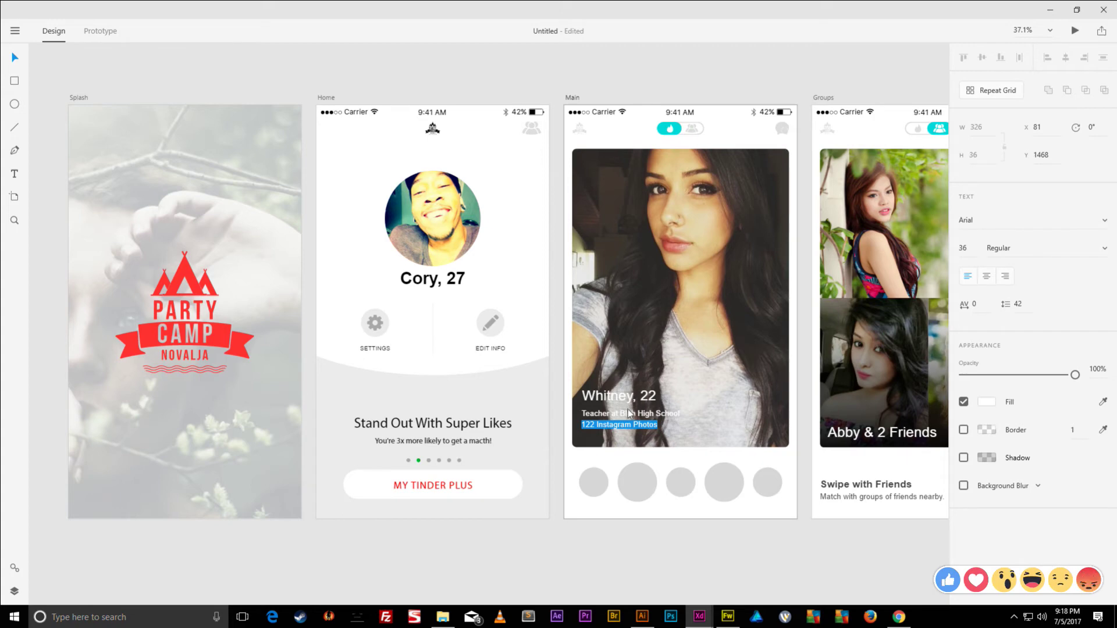
key("Escape")
left_click(628, 409)
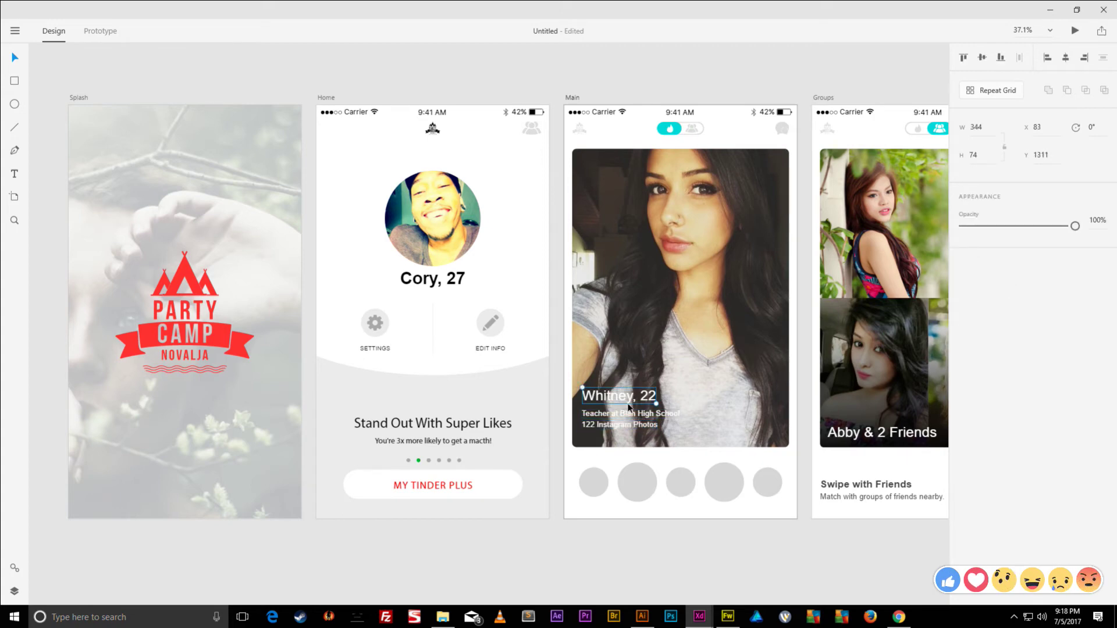
- Nudge the three captions into place and scale up the 'Whitney, 22' text slightly
key("shift+Down")
key("shift+Down")
left_click(631, 415, "shift")
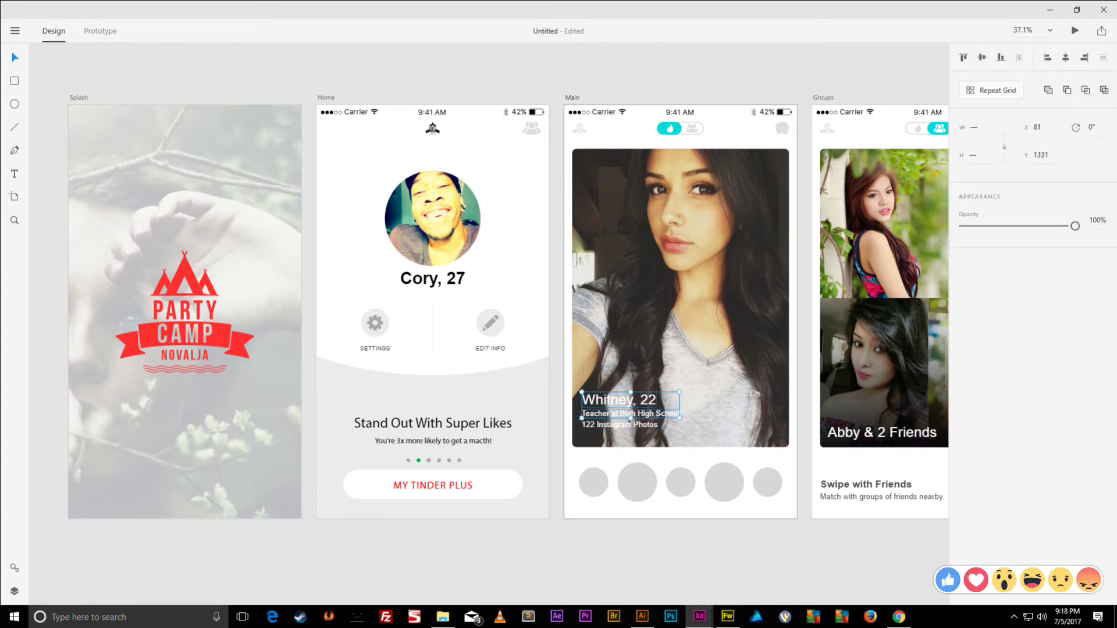
left_click(635, 429, "shift")
key("shift+Down")
key("shift+Down")
key("shift+Down")
key("shift+Down")
key("shift+Down")
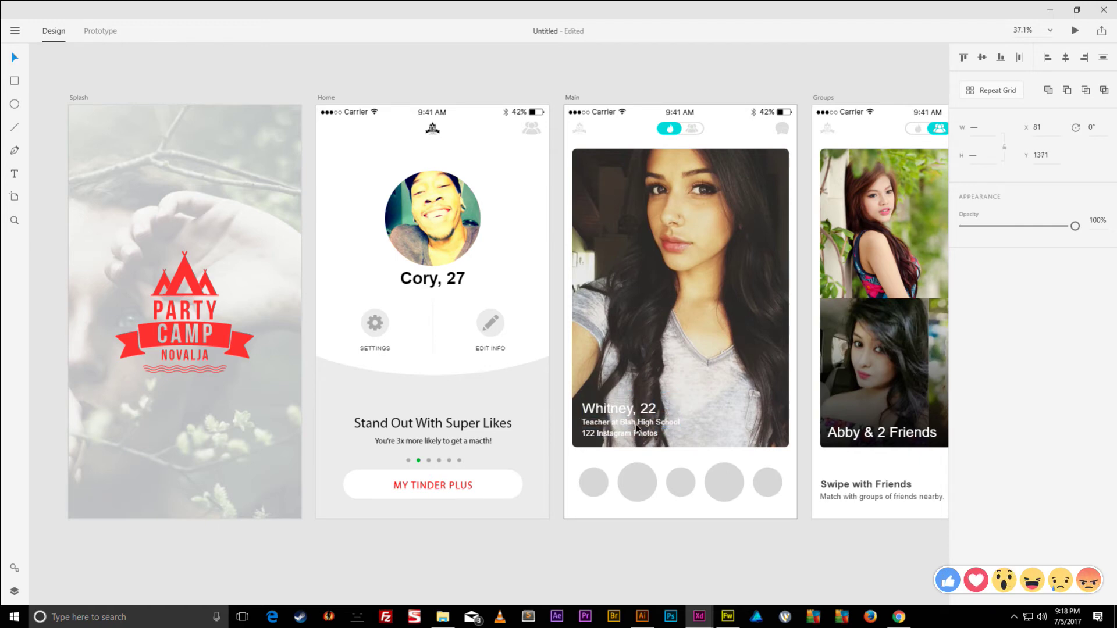
key("shift+Up")
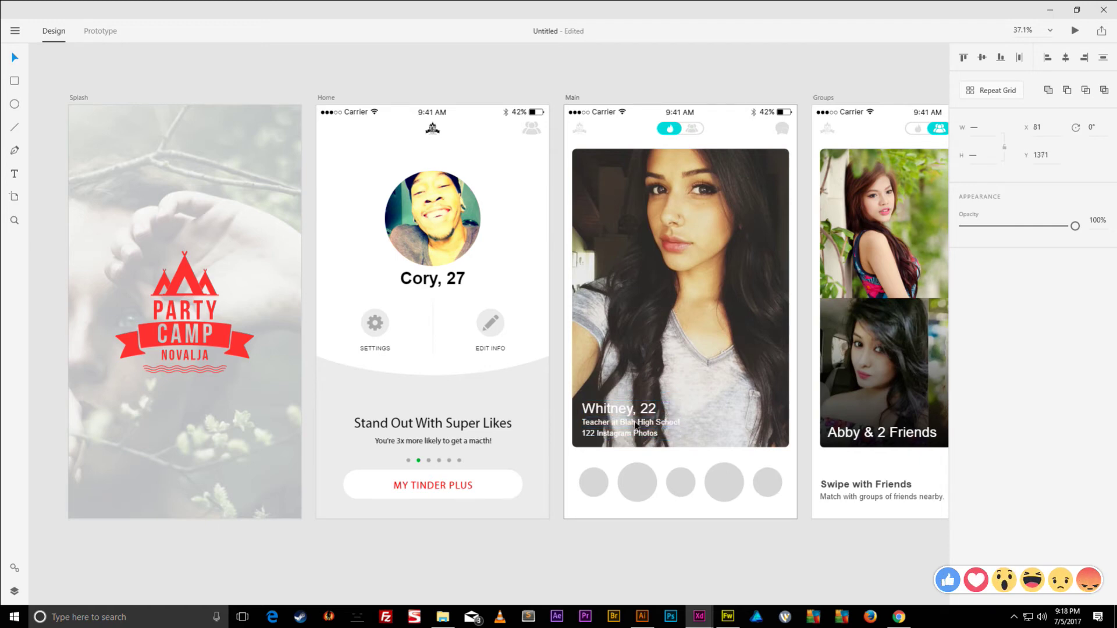
key("Down")
key("Down")
key("Down")
key("Down")
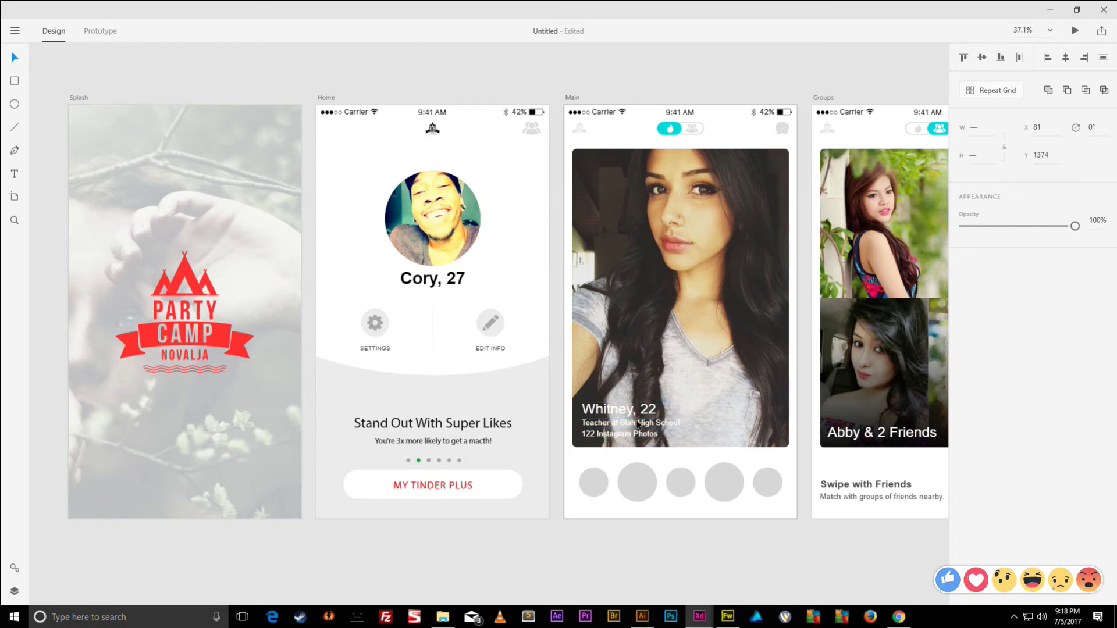
key("Down")
key("Down")
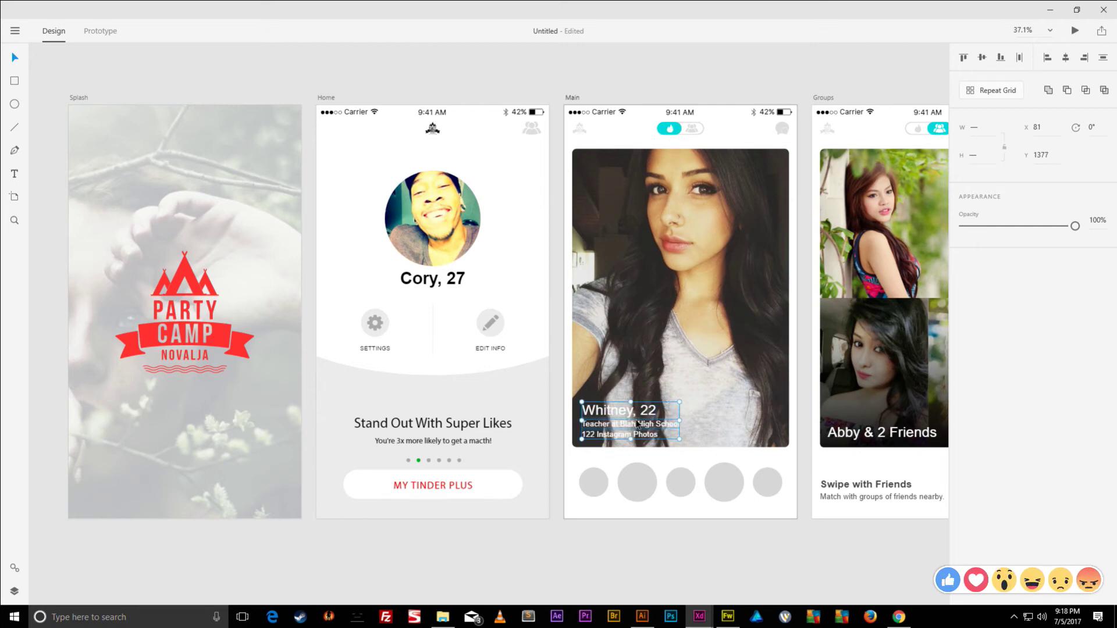
left_click_drag(680, 401, 692, 395)
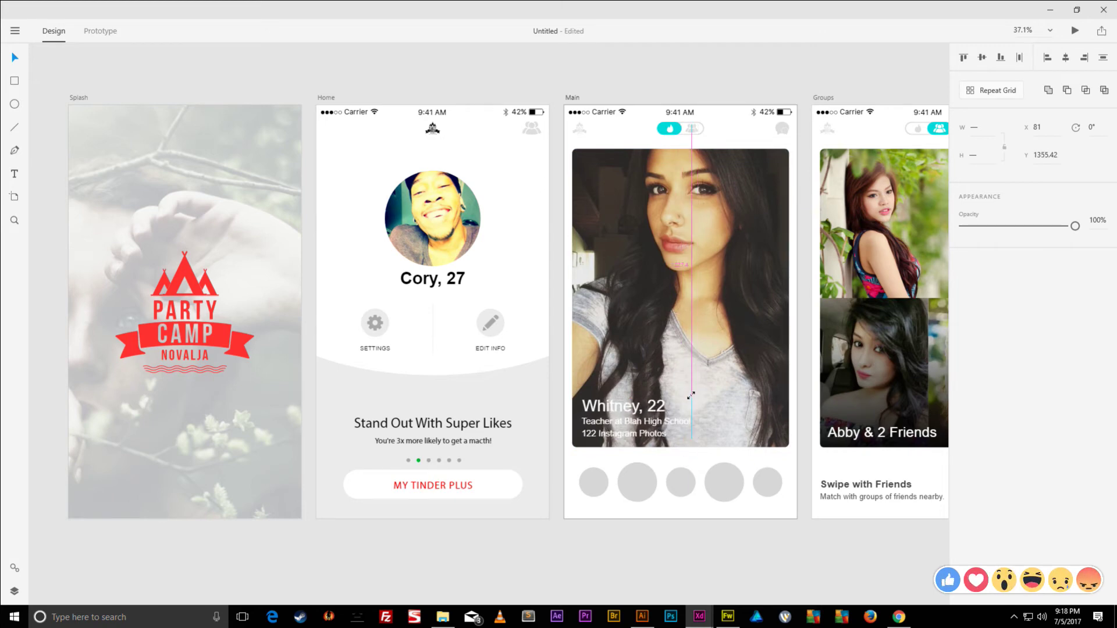
left_click_drag(693, 396, 694, 396)
- Reposition the Abby photo on the Groups screen
left_click(731, 396)
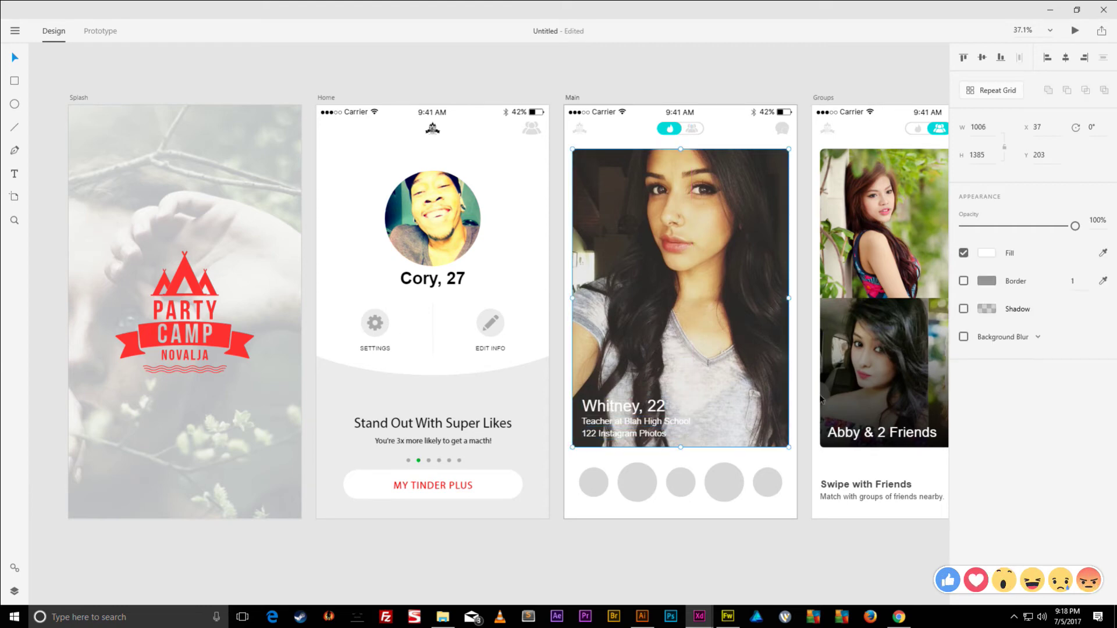
left_click(839, 366)
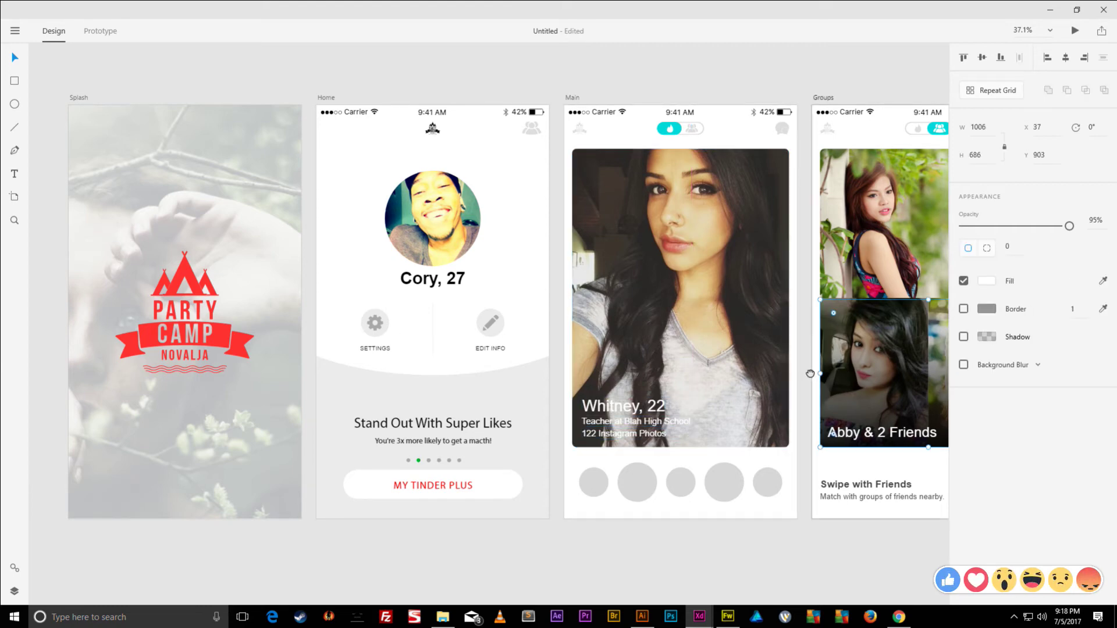
scroll(646, 381, "right", 5)
scroll(646, 381, "left", 1)
left_click_drag(646, 380, 667, 361)
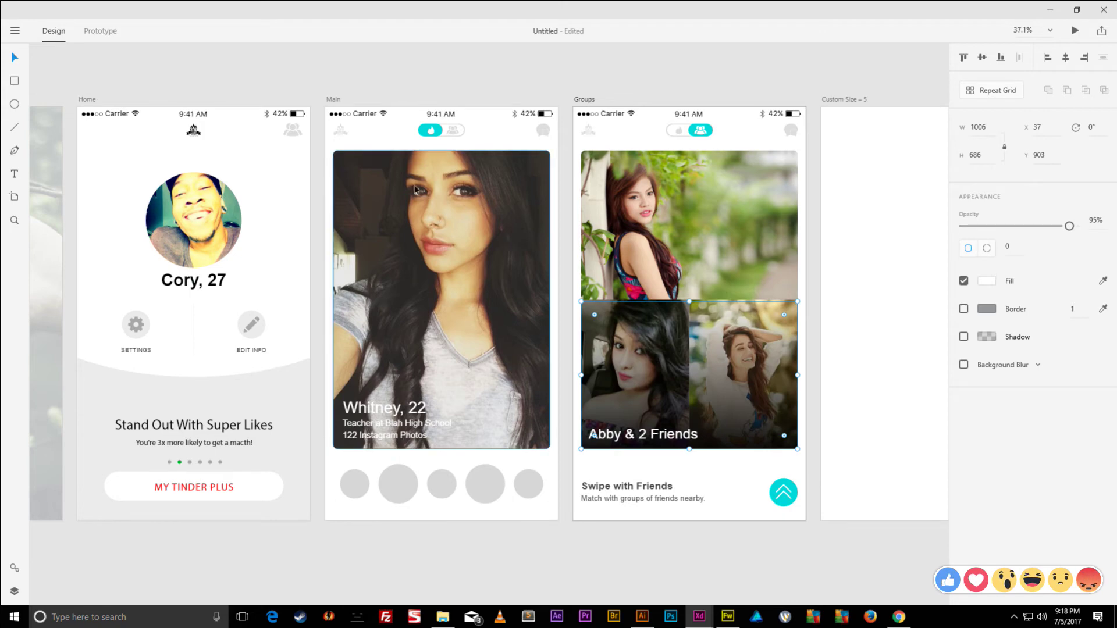
- Paste a dark gradient onto the Main photo and send it behind the captions
left_click(329, 101)
key("ctrl+v")
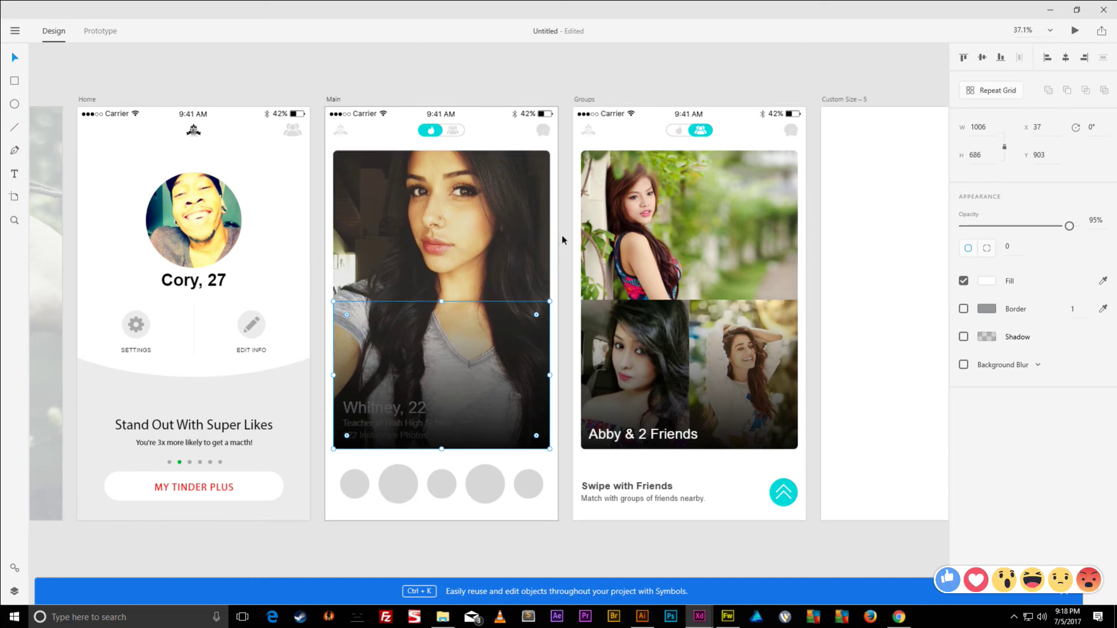
key("ctrl+bracketleft")
key("ctrl+bracketleft")
key("ctrl+bracketleft")
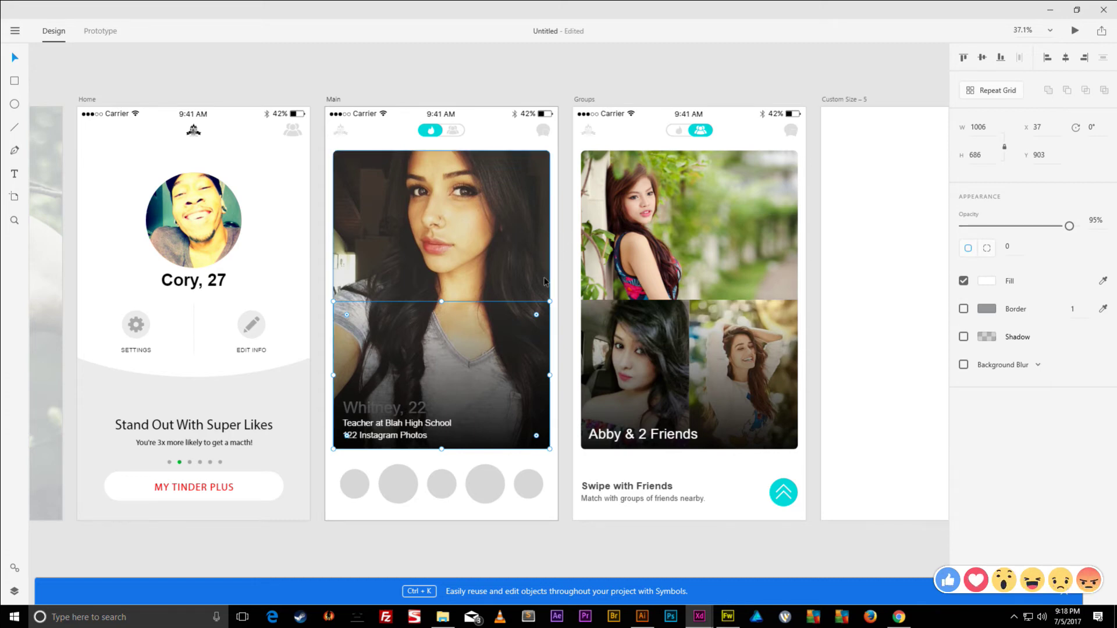
left_click(584, 76)
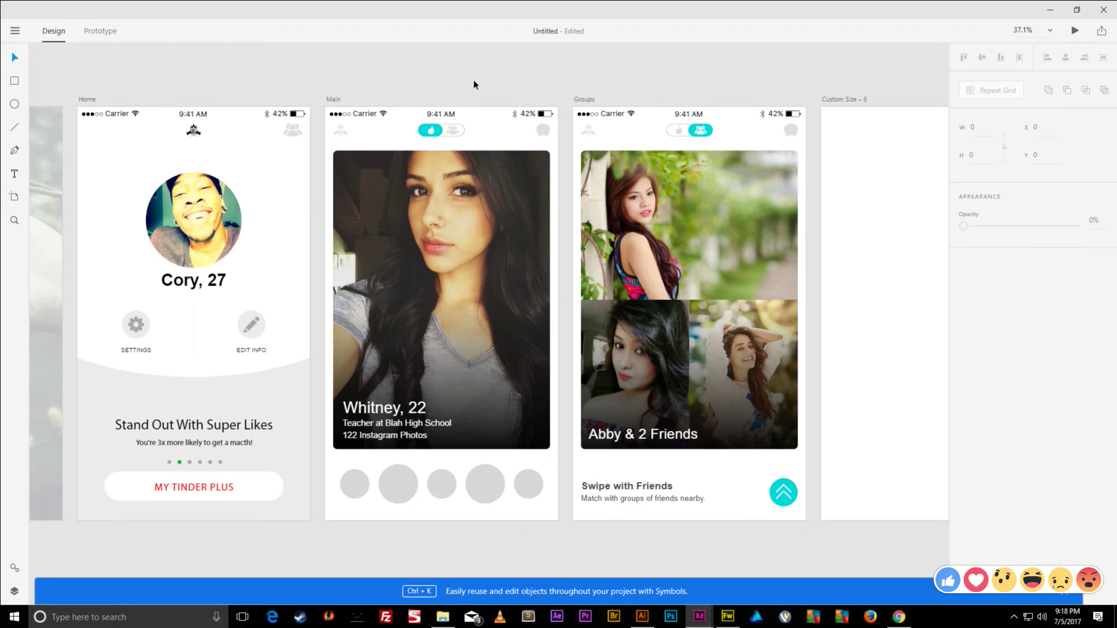
left_click(96, 31)
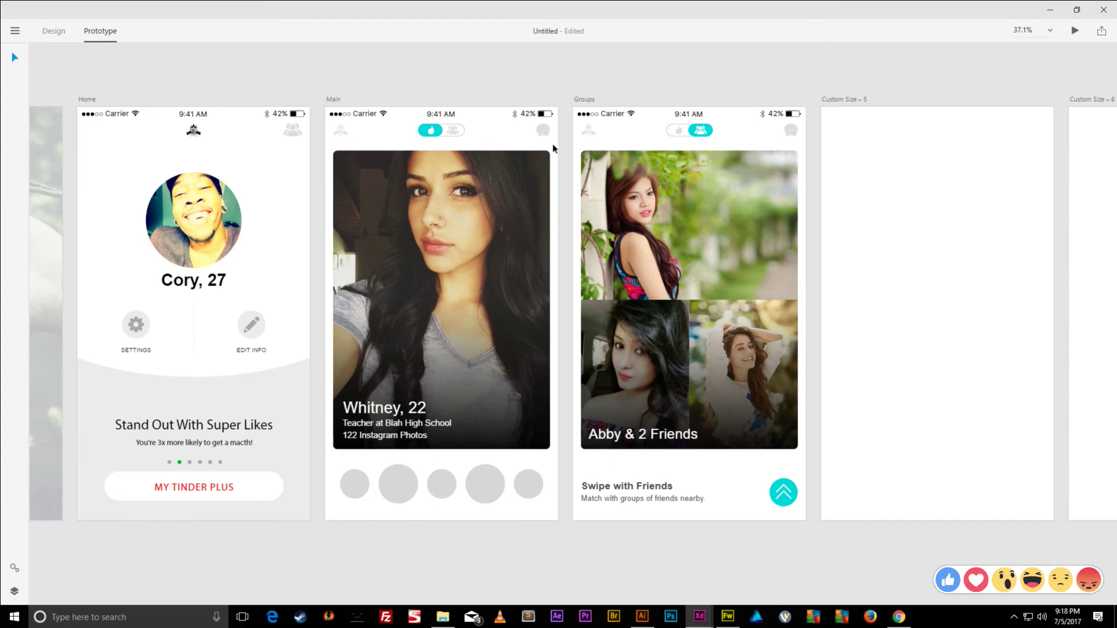
- Select the Groups toggle and artboard, show the Layers panel, and return to Design mode
left_click(677, 132)
scroll(677, 131, "up", 8)
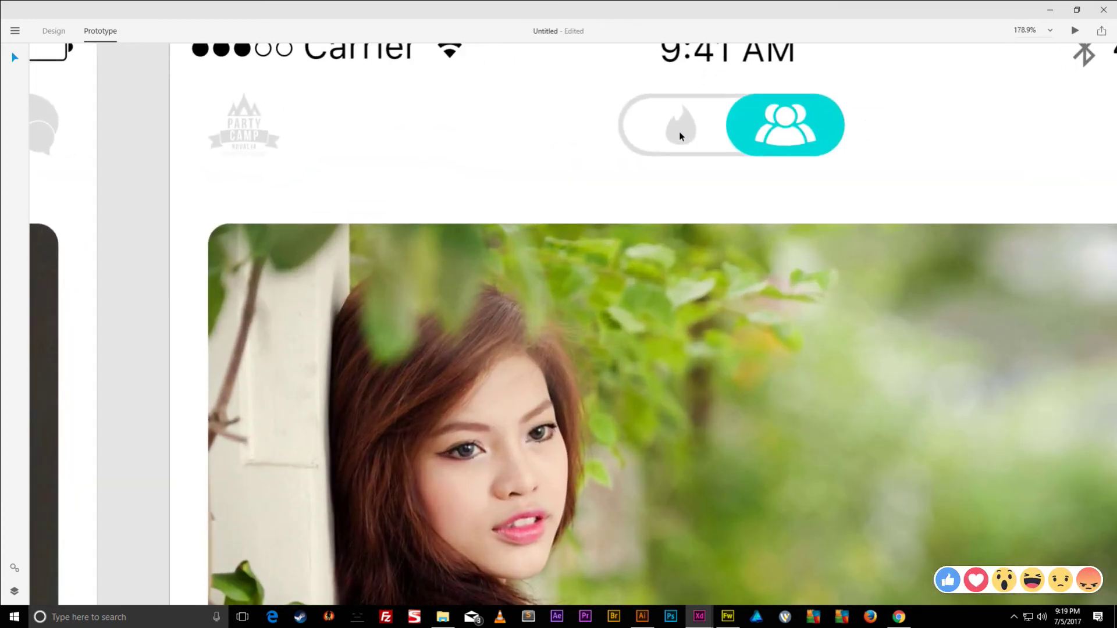
left_click(651, 100)
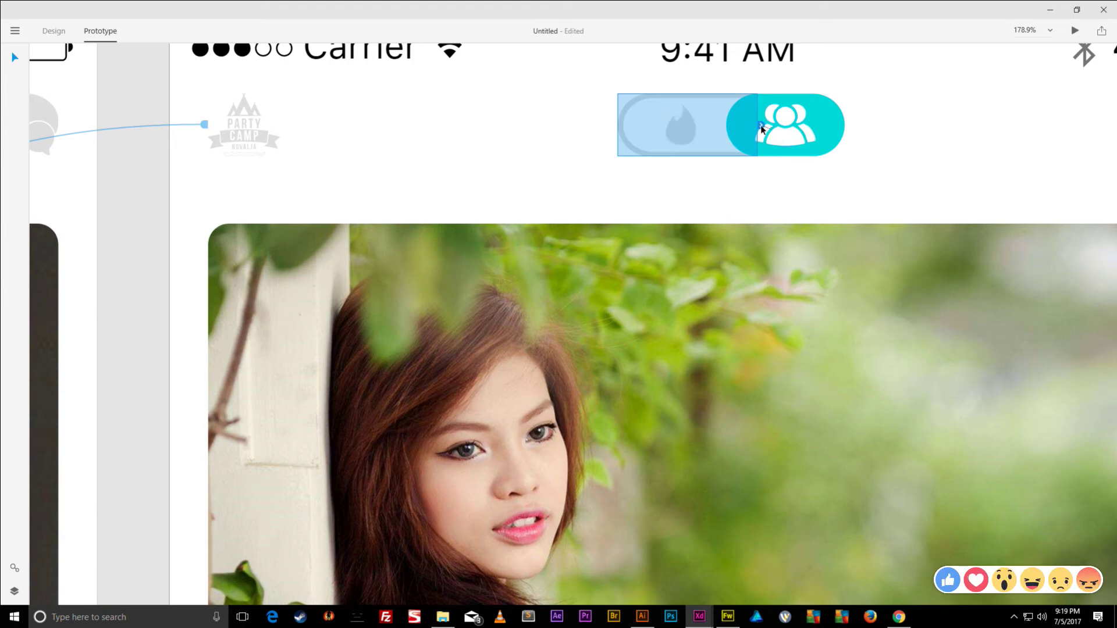
left_click(697, 93)
left_click(692, 90)
key("ctrl+y")
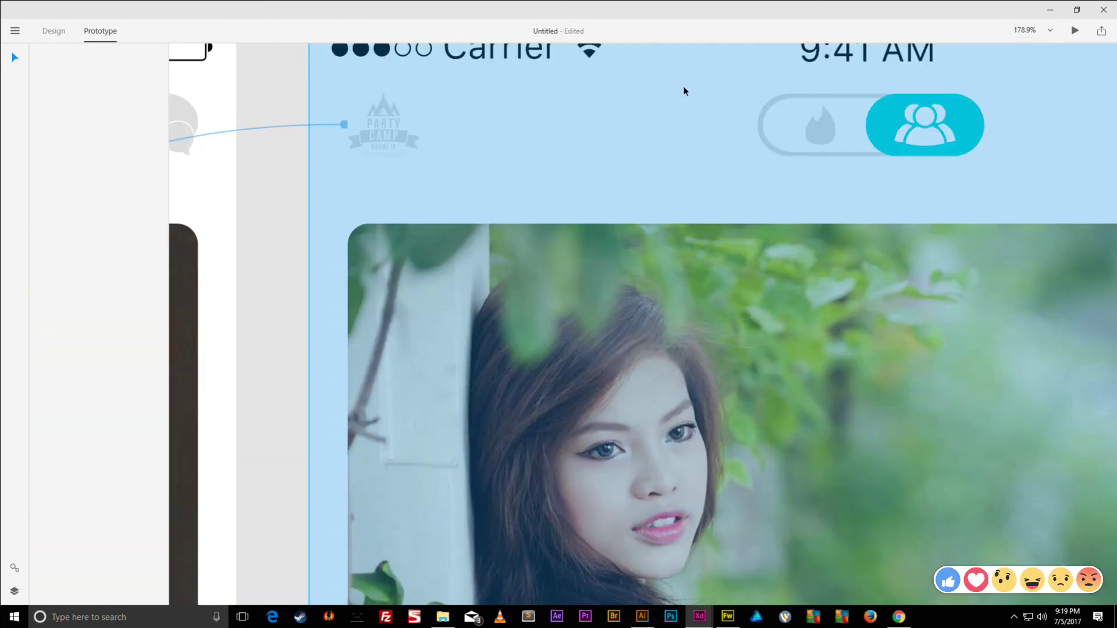
scroll(695, 98, "down", 4)
left_click(776, 97)
scroll(776, 97, "up", 1)
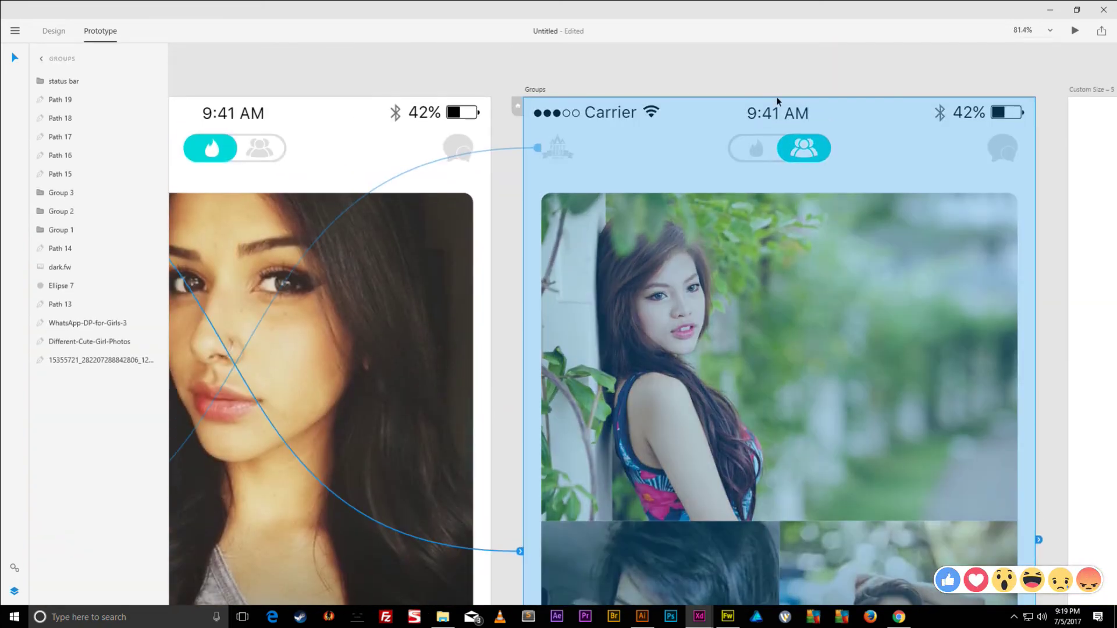
left_click(56, 32)
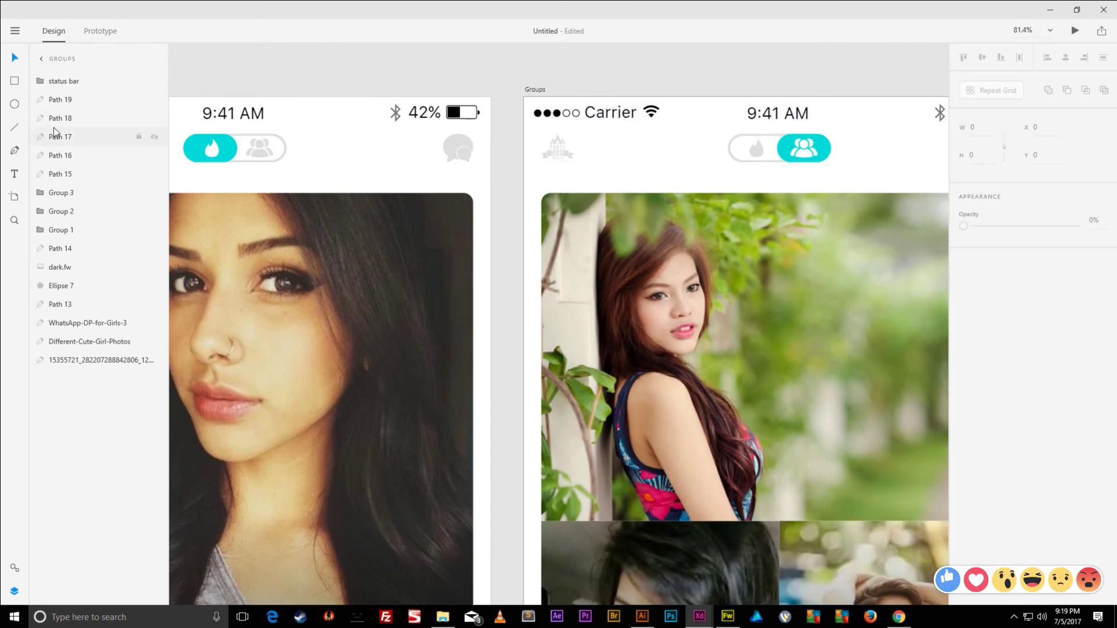
- Draw a rectangle over the flame half of the Groups toggle with no fill or border
left_click(15, 82)
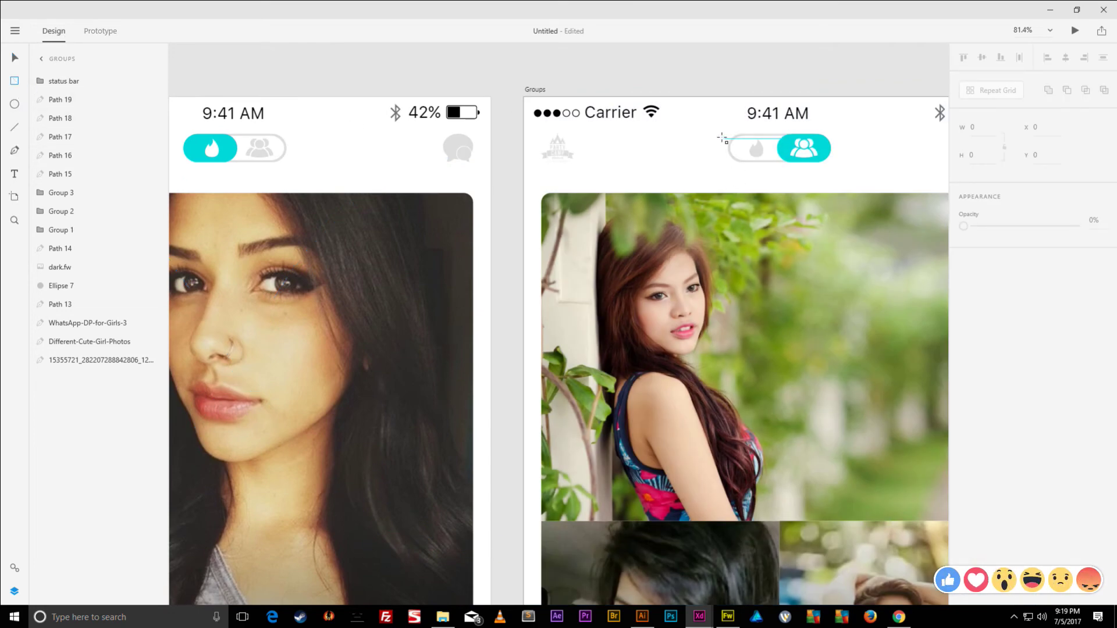
left_click_drag(729, 133, 780, 166)
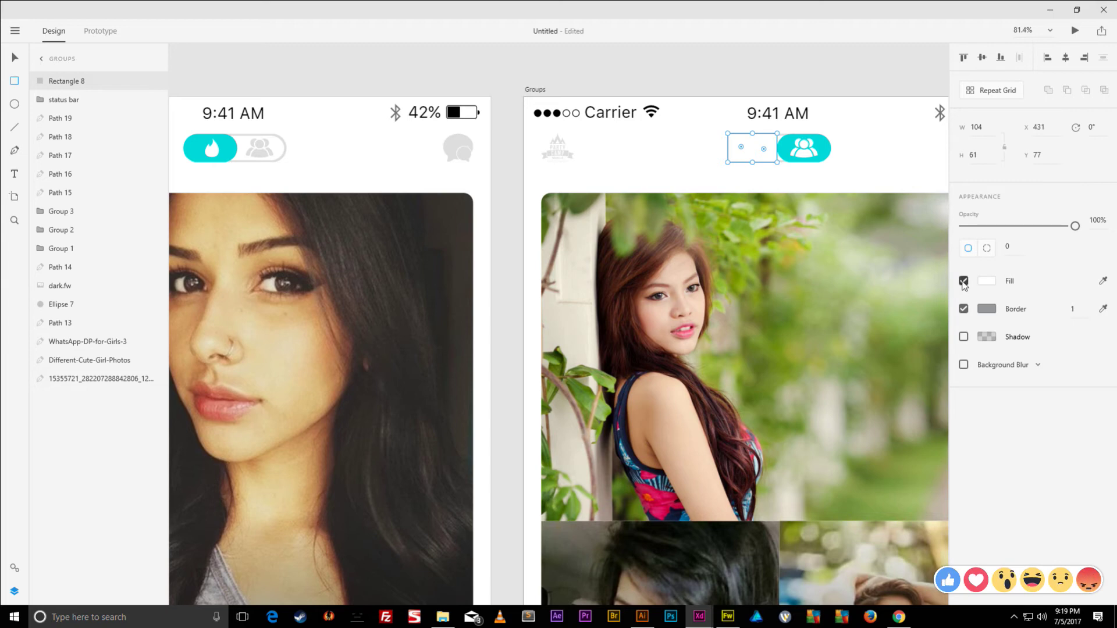
left_click(963, 281)
left_click(964, 309)
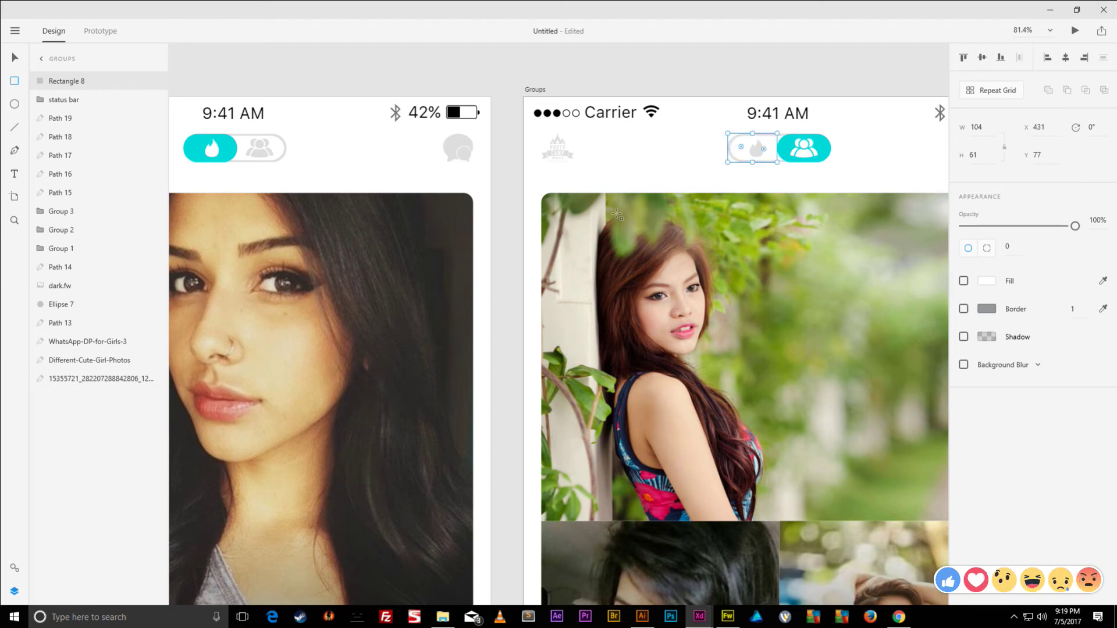
- Link the flame hotspot to the Main screen in Prototype mode
left_click(102, 33)
left_click_drag(780, 147, 491, 120)
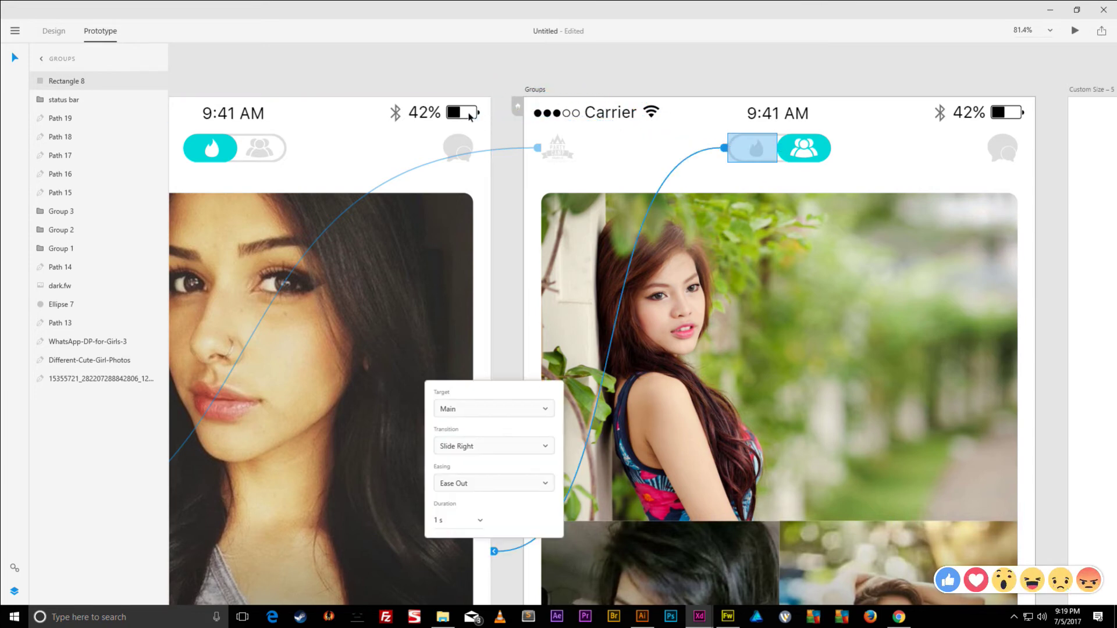
left_click_drag(439, 87, 669, 126)
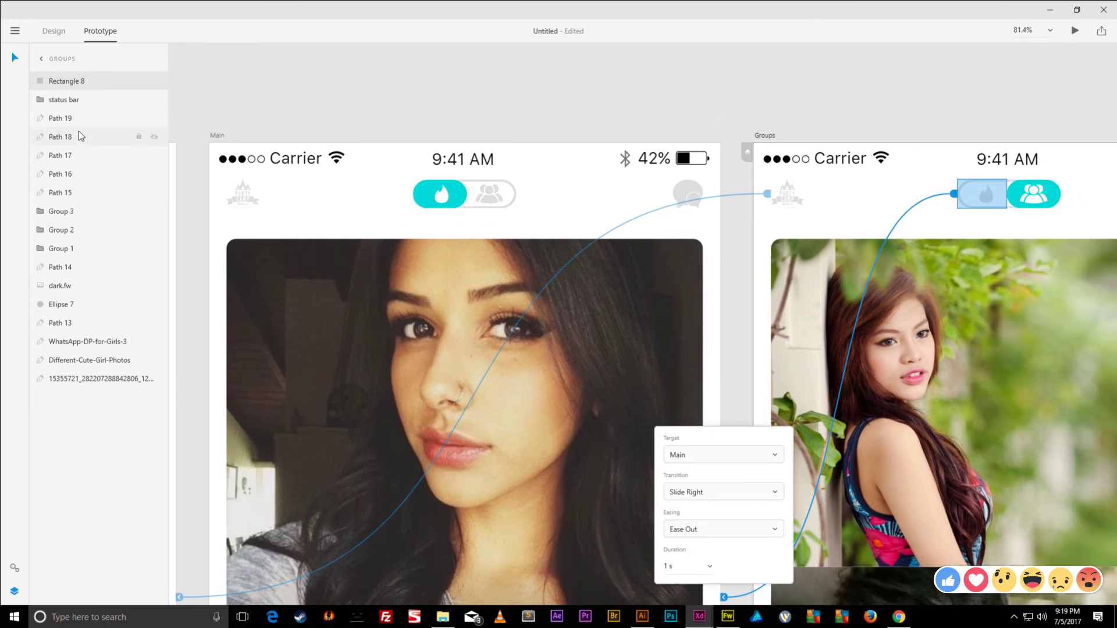
- Draw a rectangle over Main's people icon with no fill or border
left_click(54, 32)
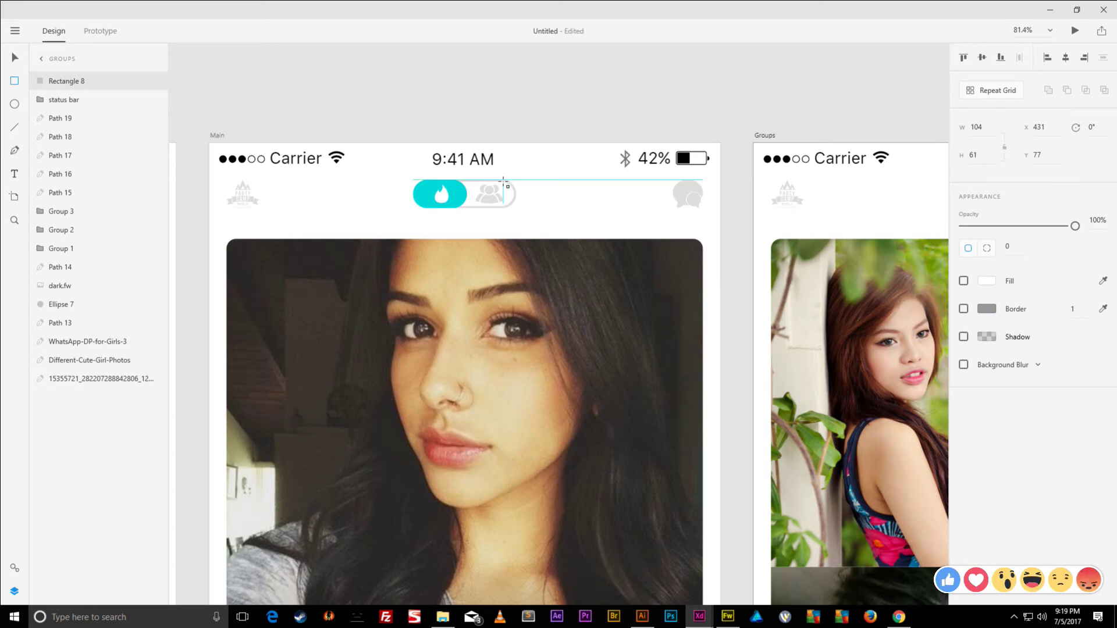
scroll(494, 181, "up", 4)
left_click_drag(541, 179, 430, 243)
left_click(963, 280)
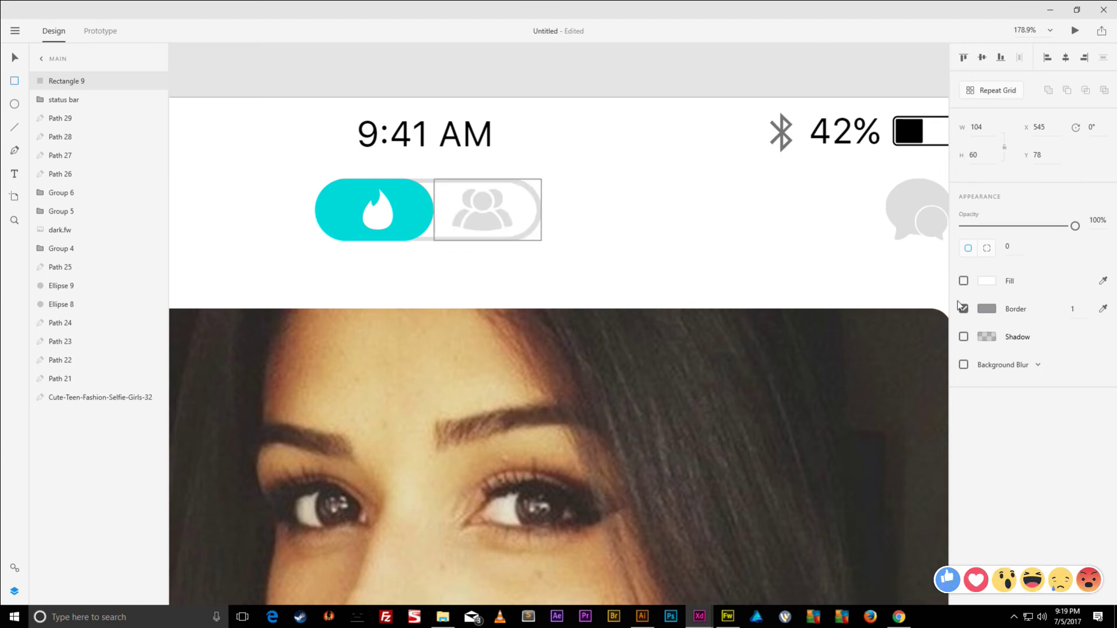
left_click(964, 309)
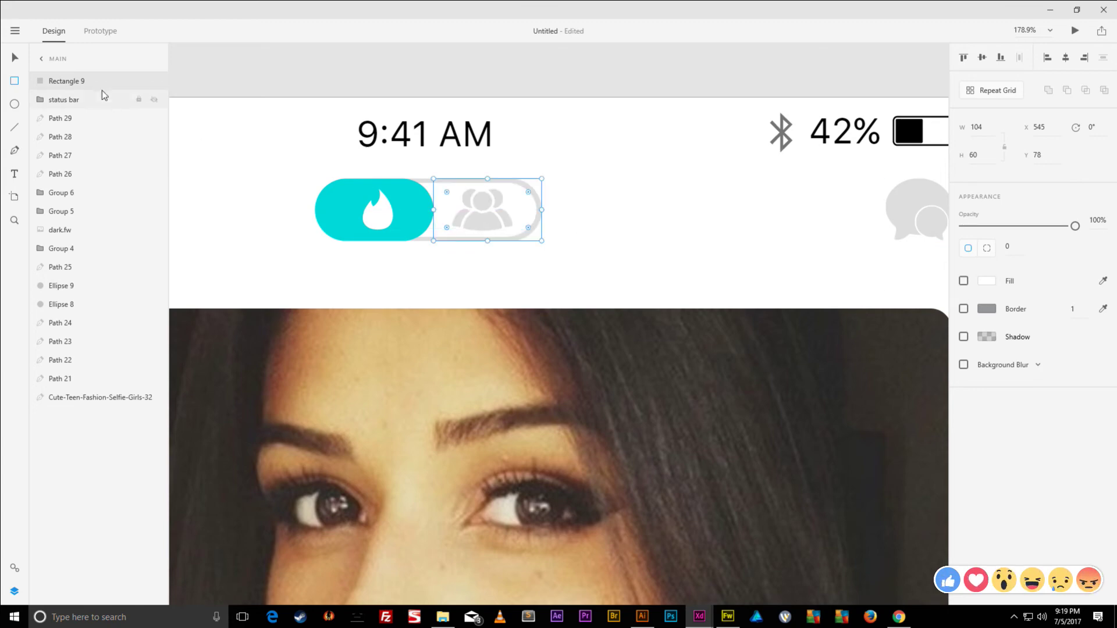
- Link the people-icon hotspot to the Groups screen
left_click(99, 31)
scroll(382, 164, "right", 5)
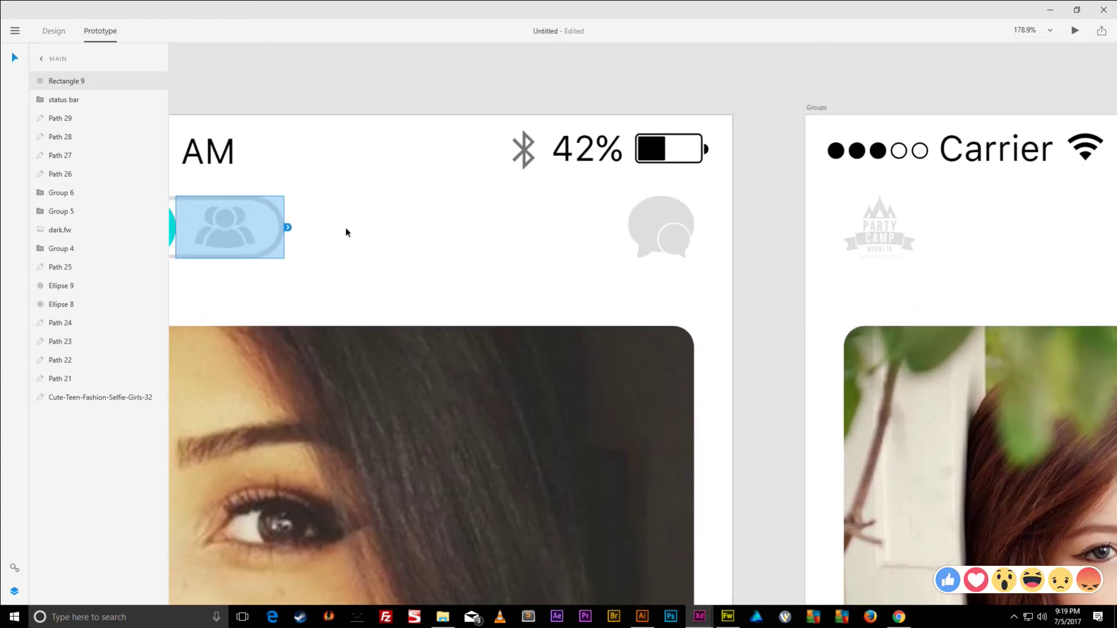
left_click_drag(288, 227, 796, 198)
scroll(780, 211, "down", 5)
left_click_drag(602, 189, 707, 96)
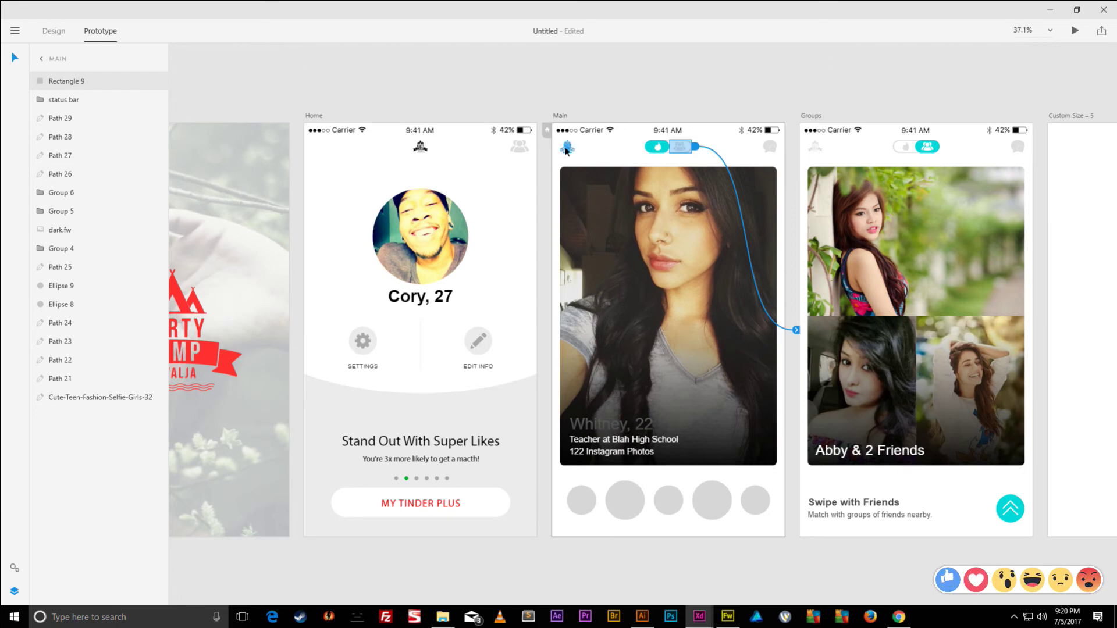
- Link the Party Camp logo on Main to the Home screen
left_click(560, 151)
scroll(560, 150, "up", 5)
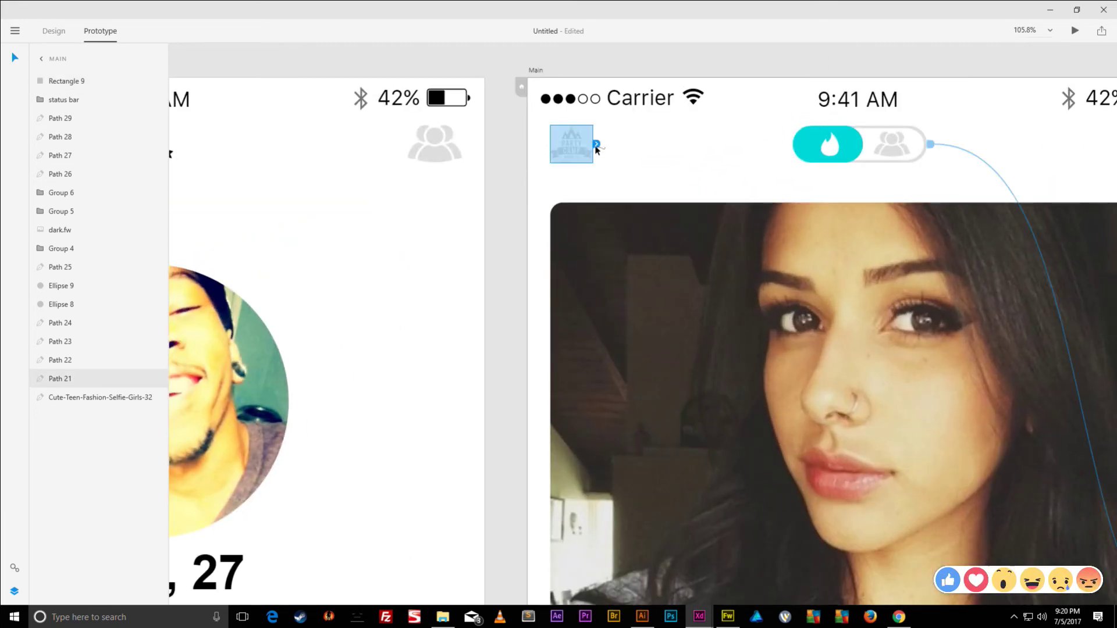
left_click_drag(595, 145, 486, 170)
scroll(486, 170, "down", 5)
scroll(486, 170, "left", 4)
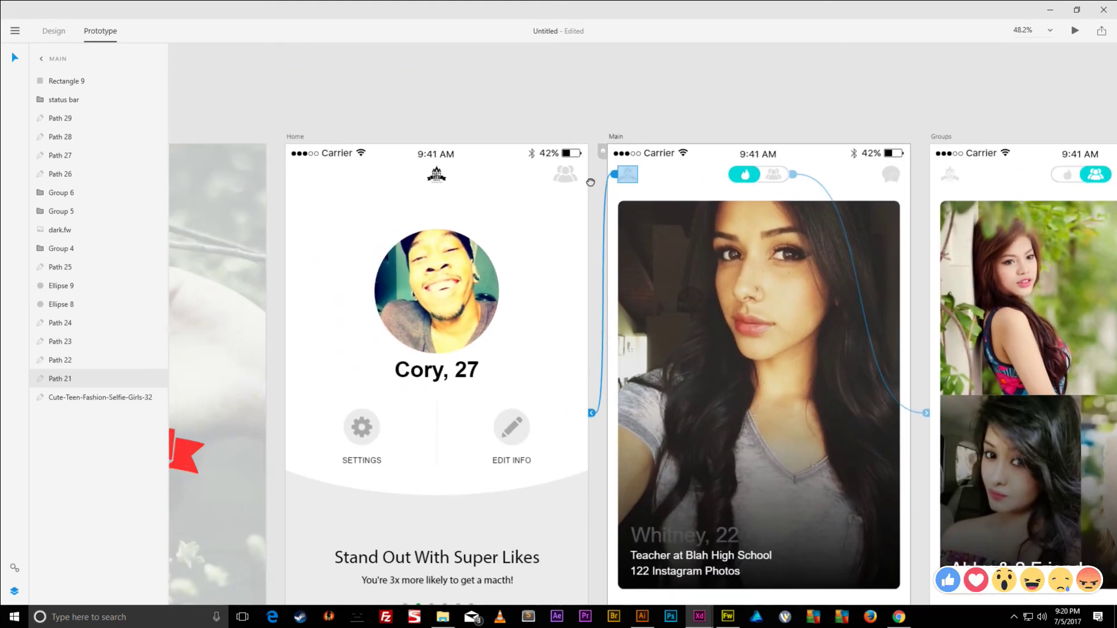
scroll(449, 182, "right", 5)
scroll(448, 182, "right", 1)
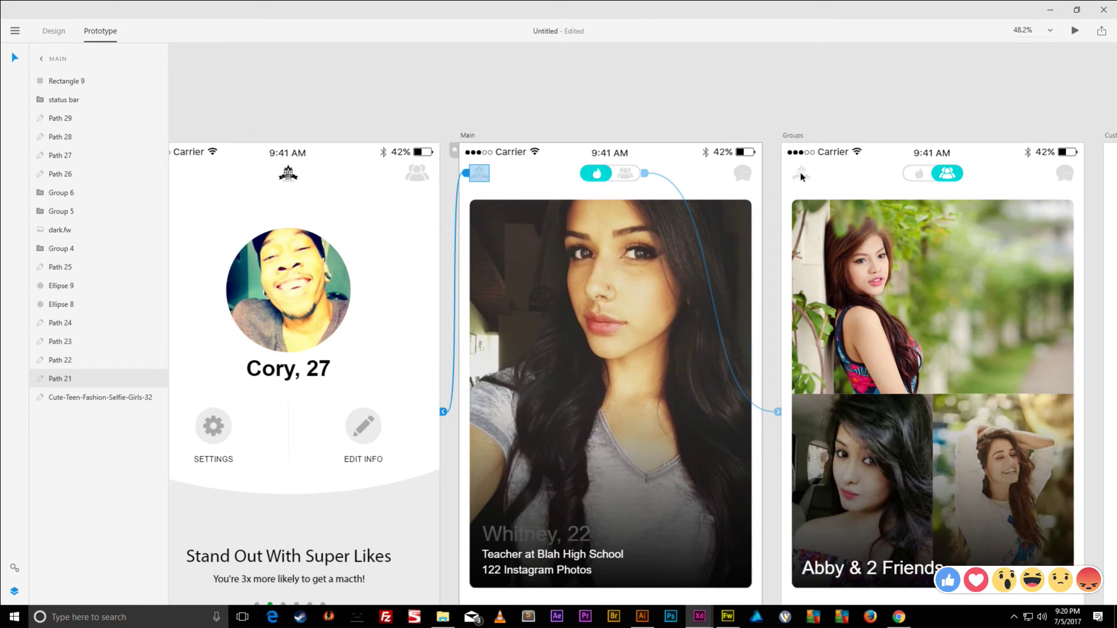
- Review the existing links on the Groups and Main screens, including Main's group toggle
left_click(800, 177)
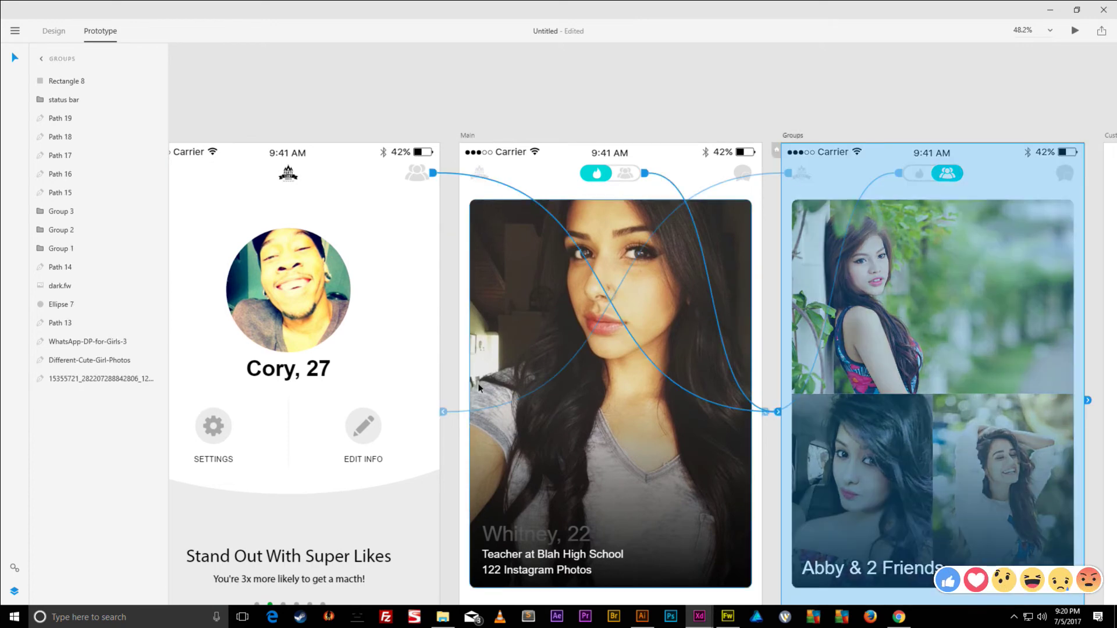
left_click(797, 173)
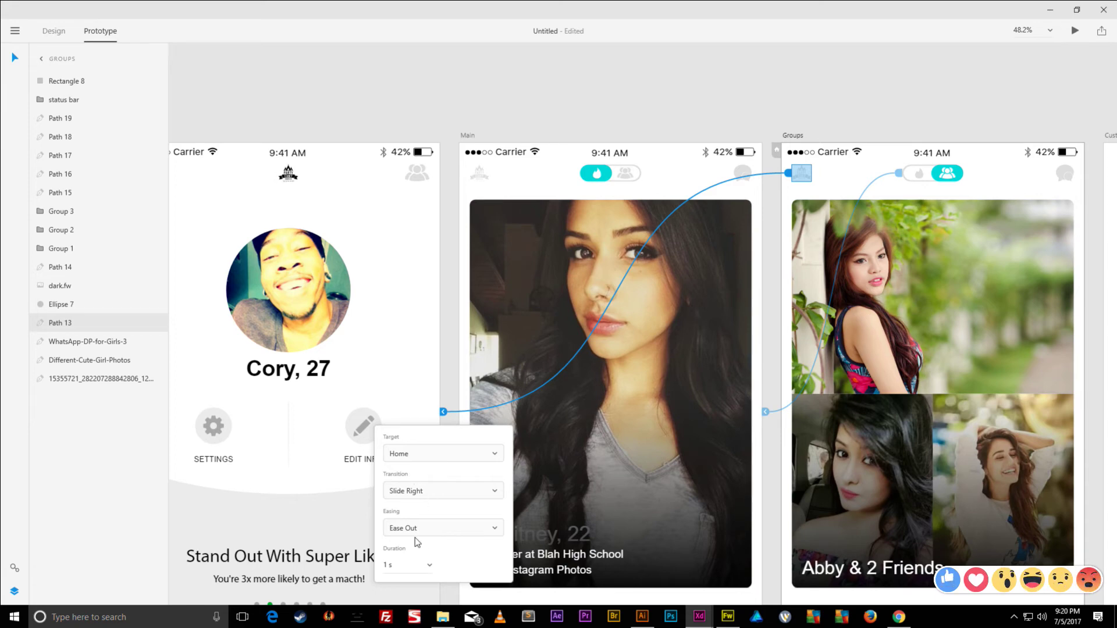
left_click(483, 179)
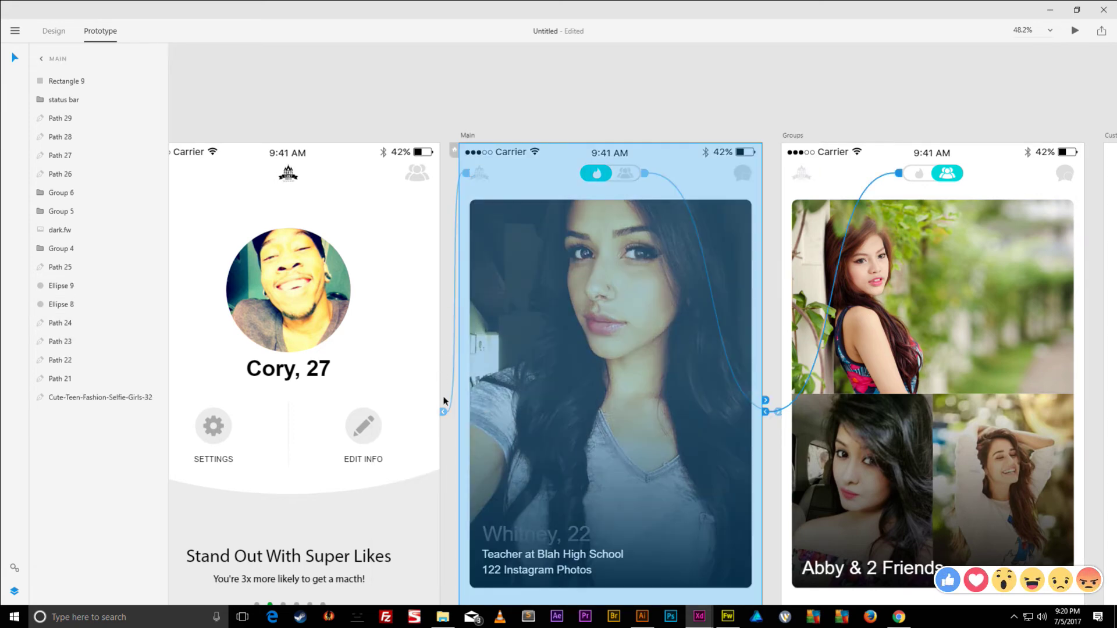
left_click(484, 179)
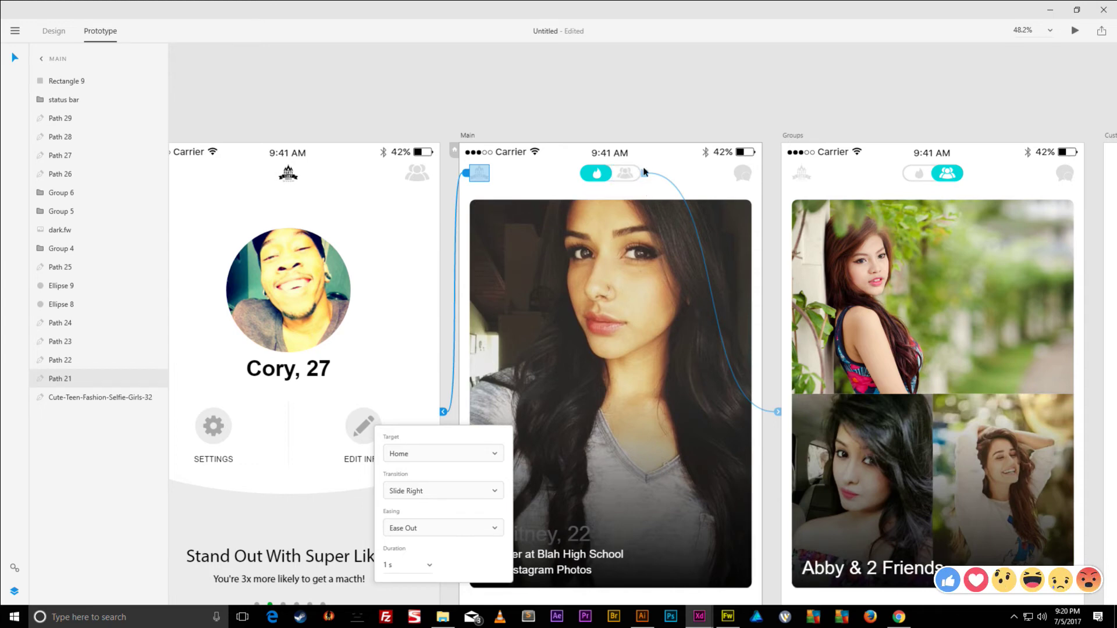
left_click(624, 178)
- Set the Main-to-Groups toggle link to Dissolve, Ease Out, 0.2 s
left_click(780, 412)
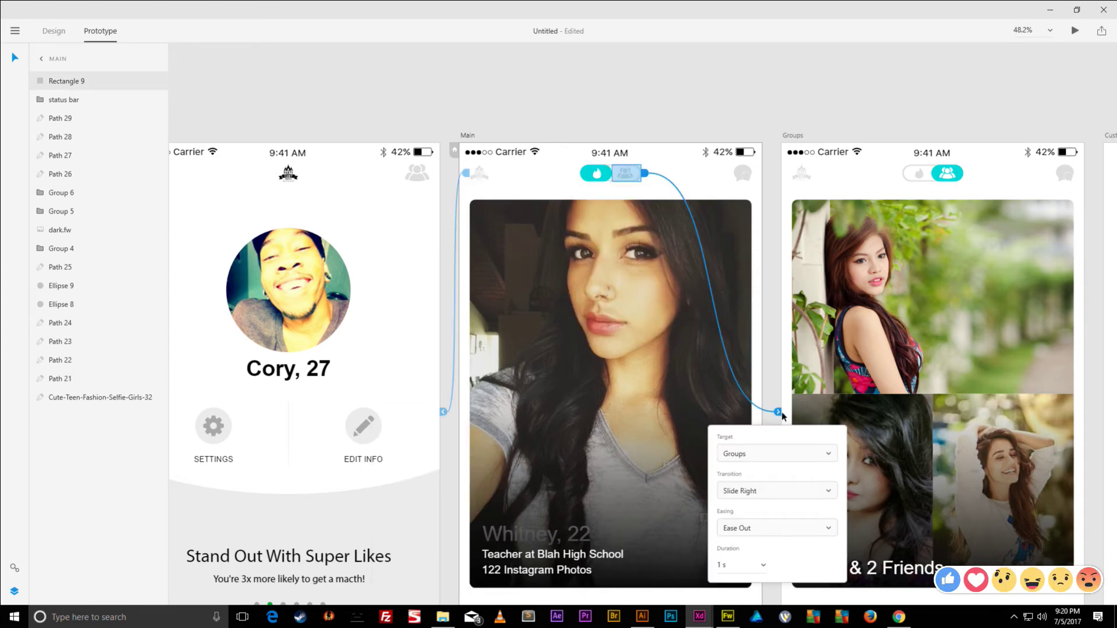
left_click(750, 492)
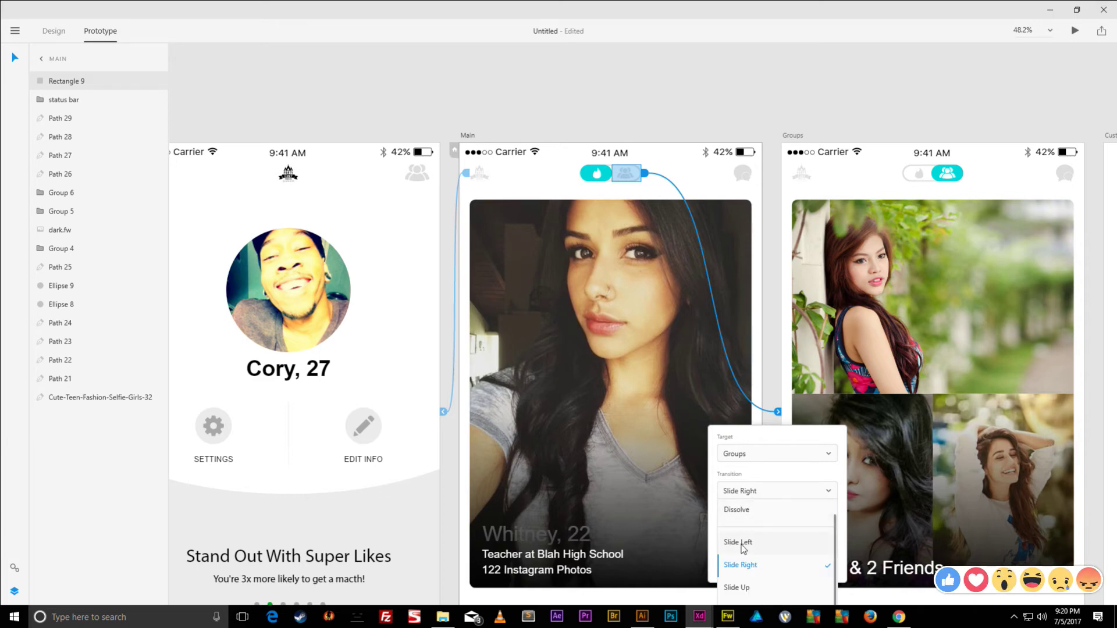
left_click(756, 511)
left_click(746, 530)
left_click(738, 547)
left_click(766, 570)
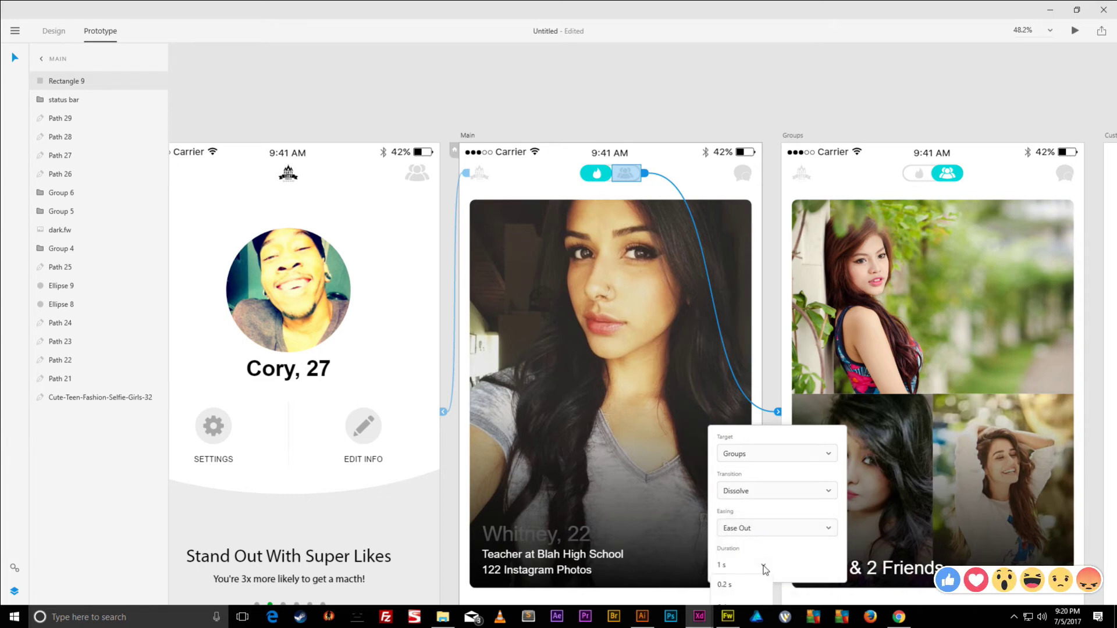
left_click(745, 586)
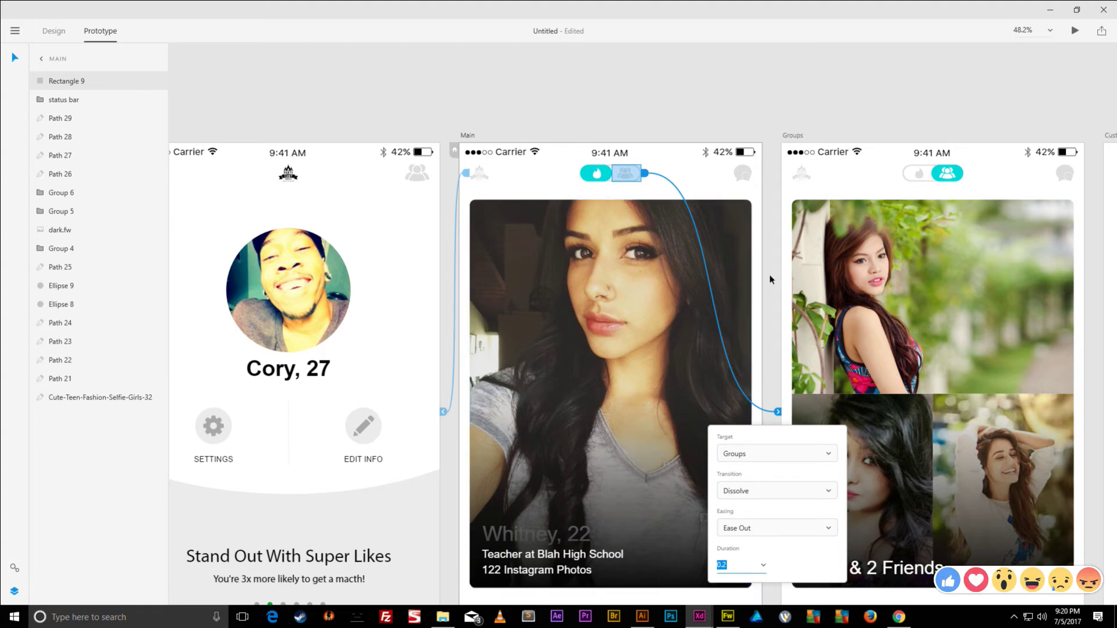
- Link the Groups toggle back to Main with a Dissolve transition
left_click(917, 173)
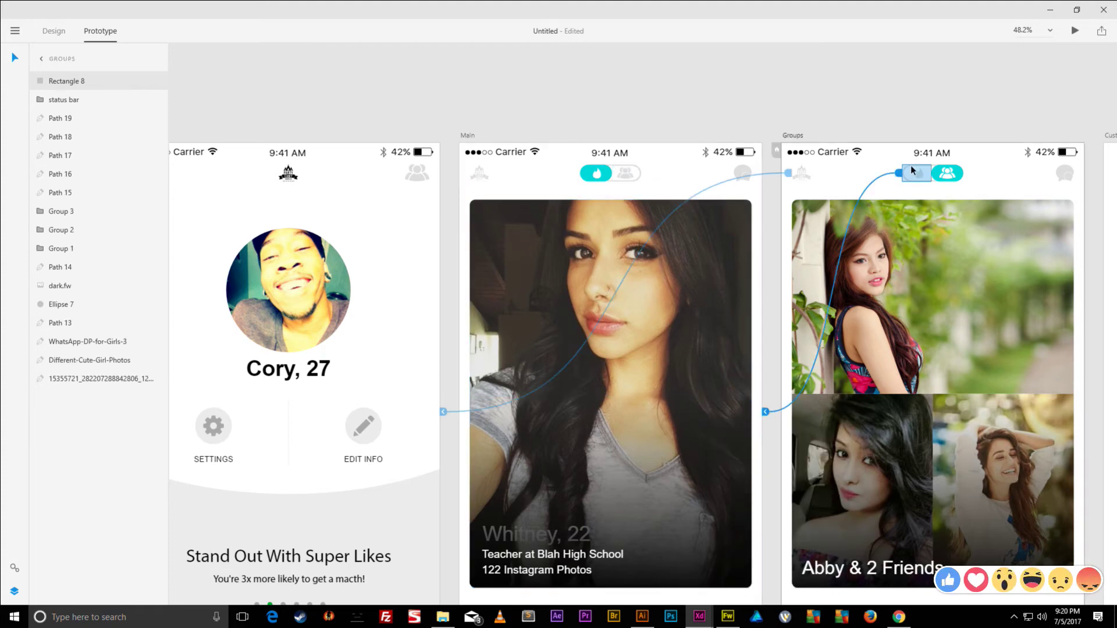
left_click_drag(899, 173, 770, 415)
left_click(760, 454)
left_click(758, 457)
left_click(737, 492)
left_click(739, 514)
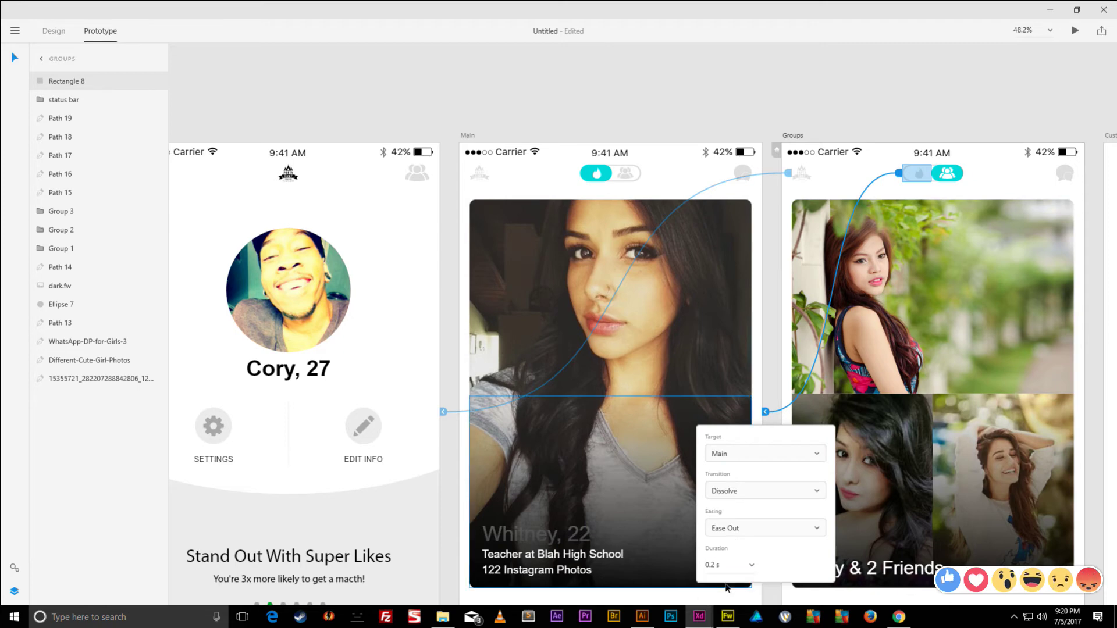
left_click_drag(882, 115, 751, 60)
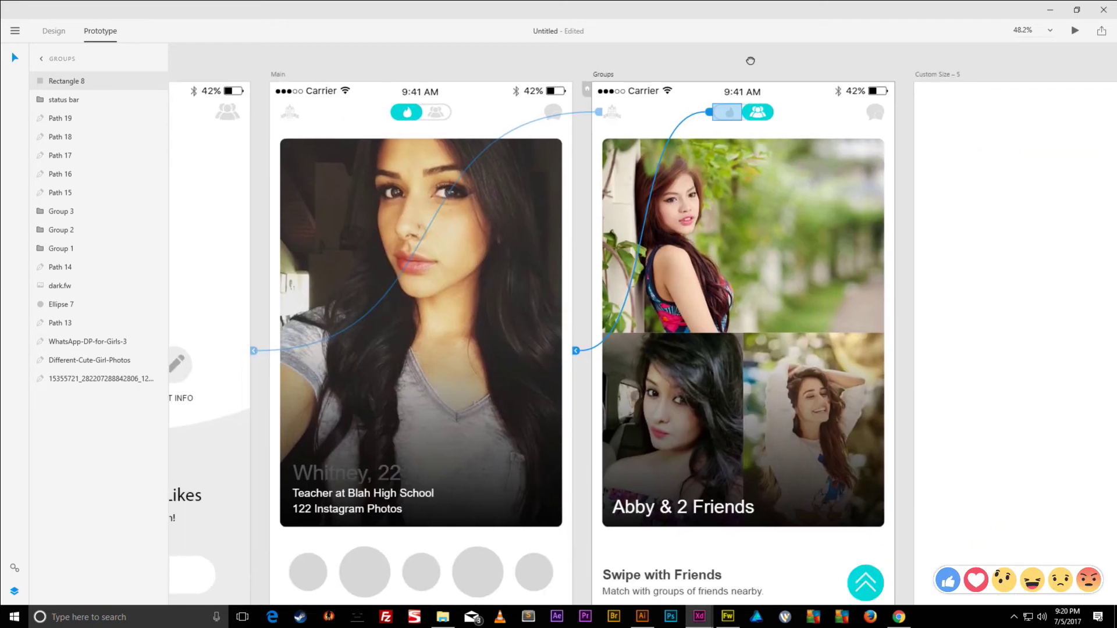
scroll(751, 61, "left", 5)
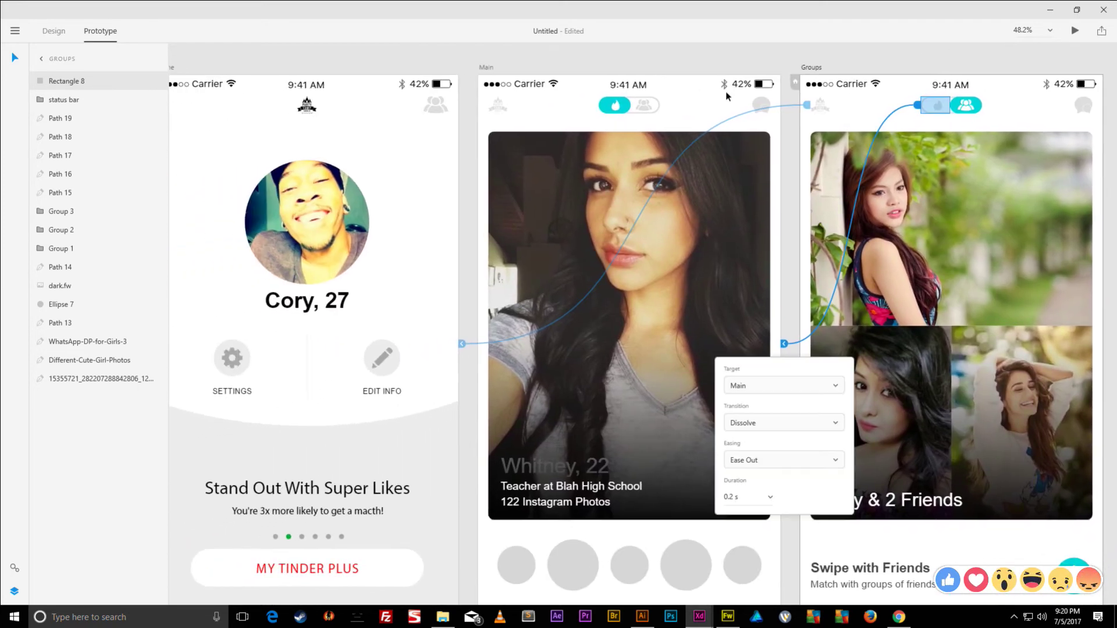
scroll(727, 96, "down", 3)
left_click_drag(702, 87, 836, 161)
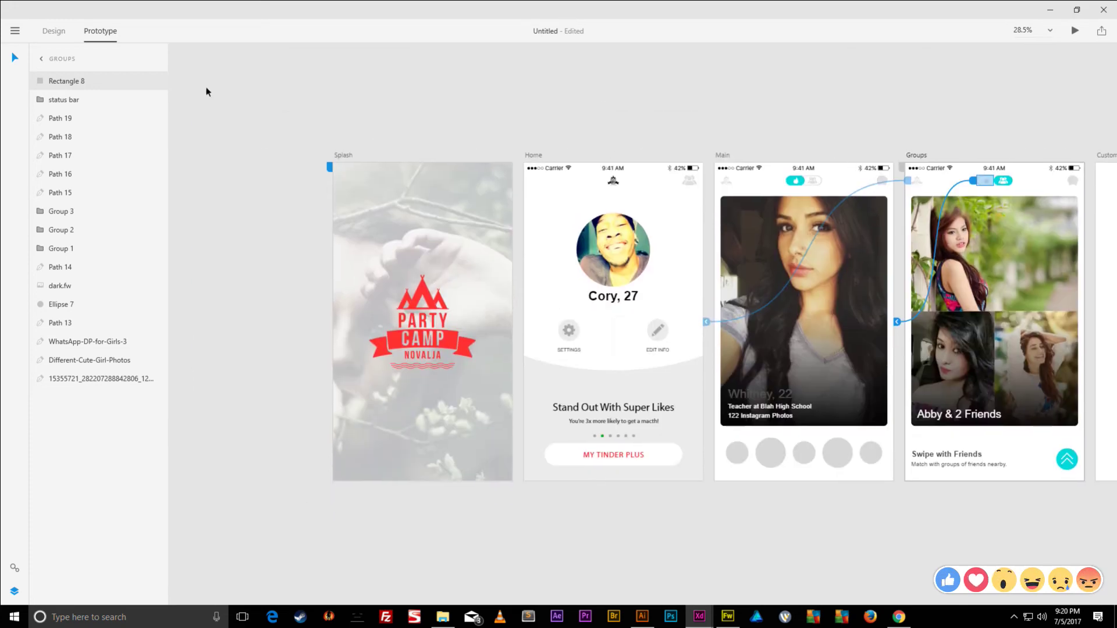
- Save the document as Prototype in the Tinder App folder
key("ctrl+s")
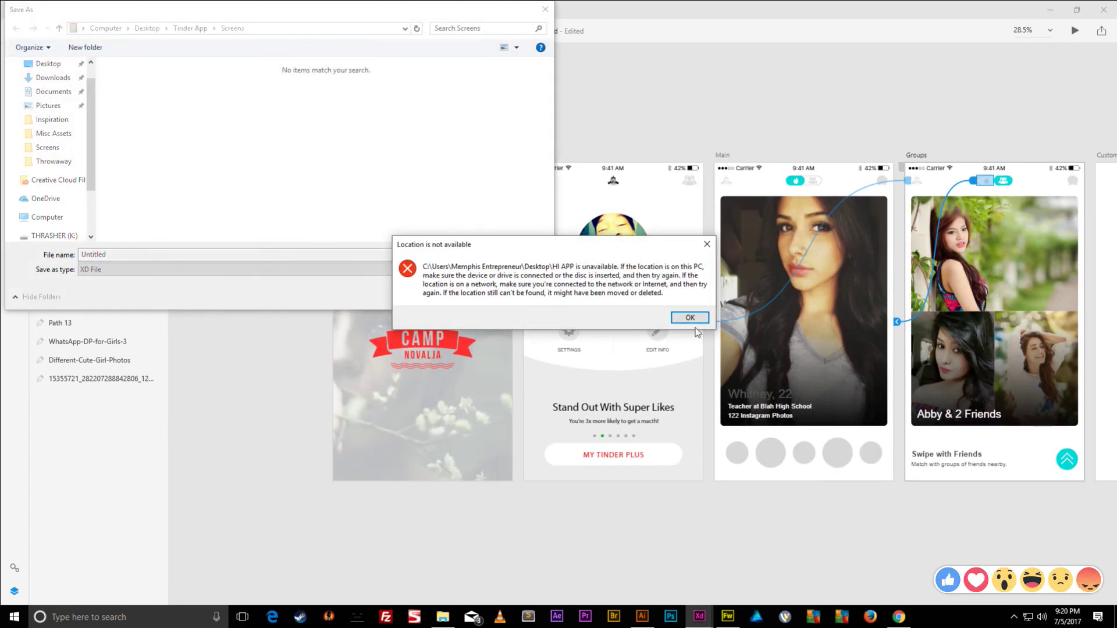
left_click(690, 317)
left_click_drag(265, 9, 553, 99)
left_click(478, 116)
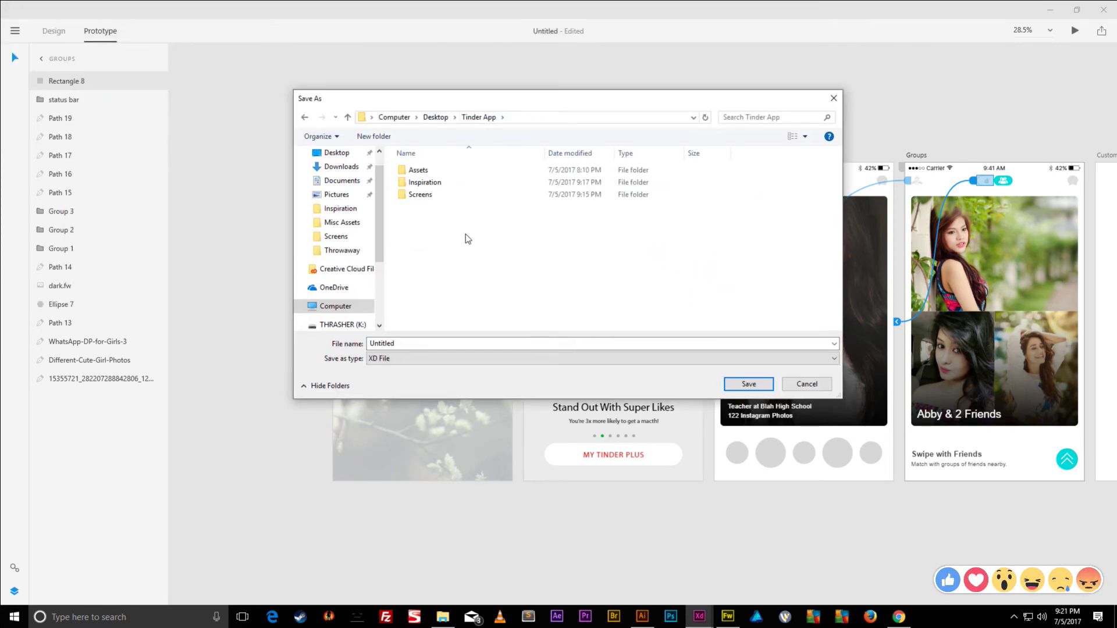
left_click(447, 344)
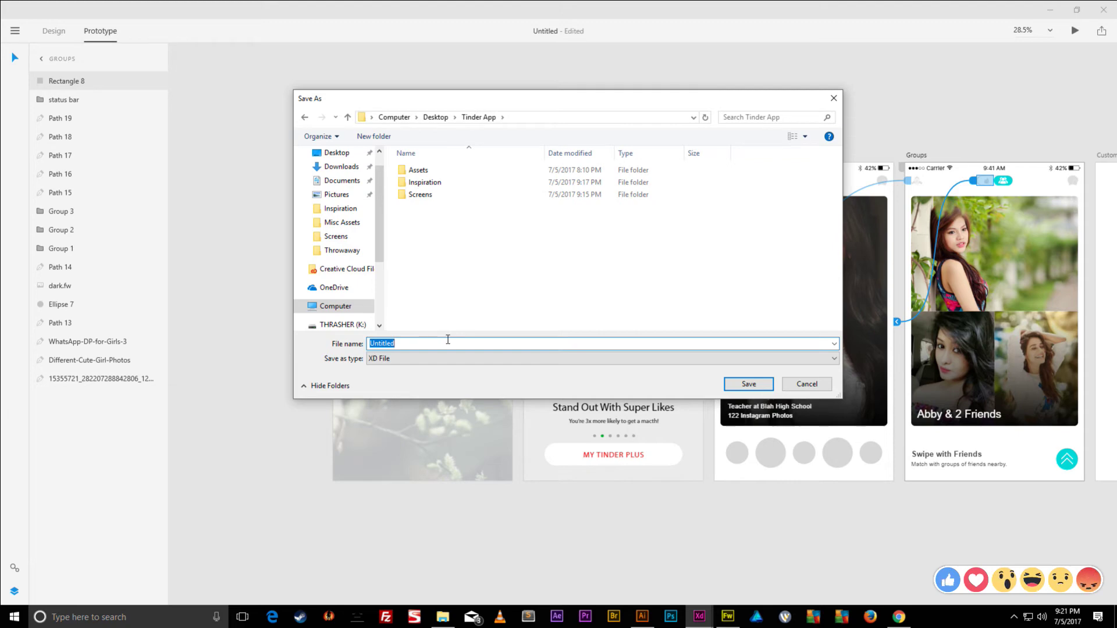
type("Prototype")
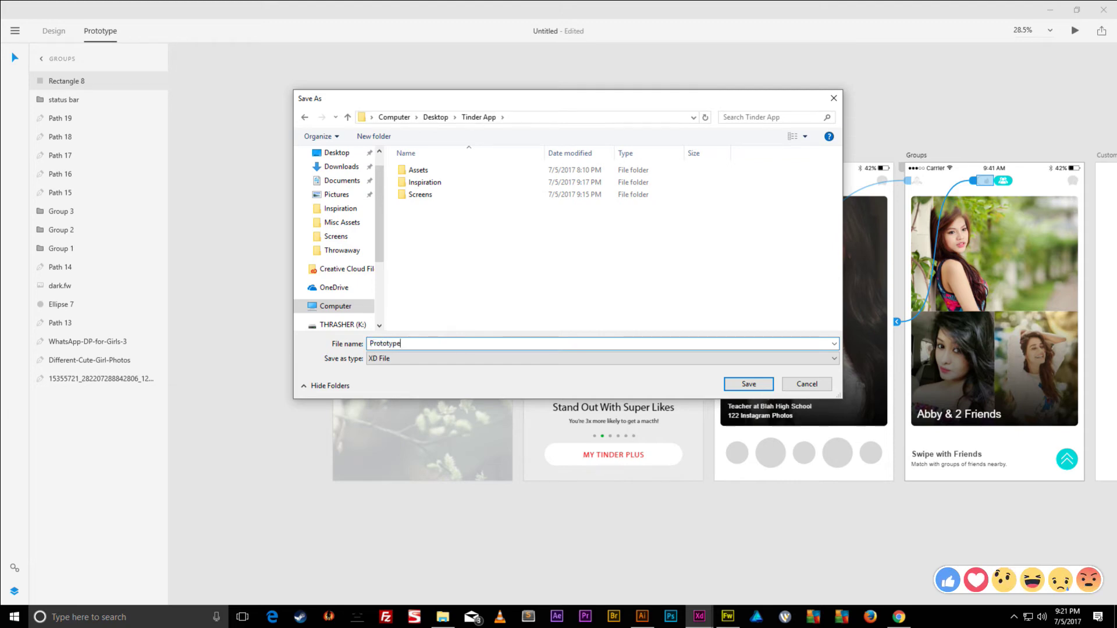
key("Return")
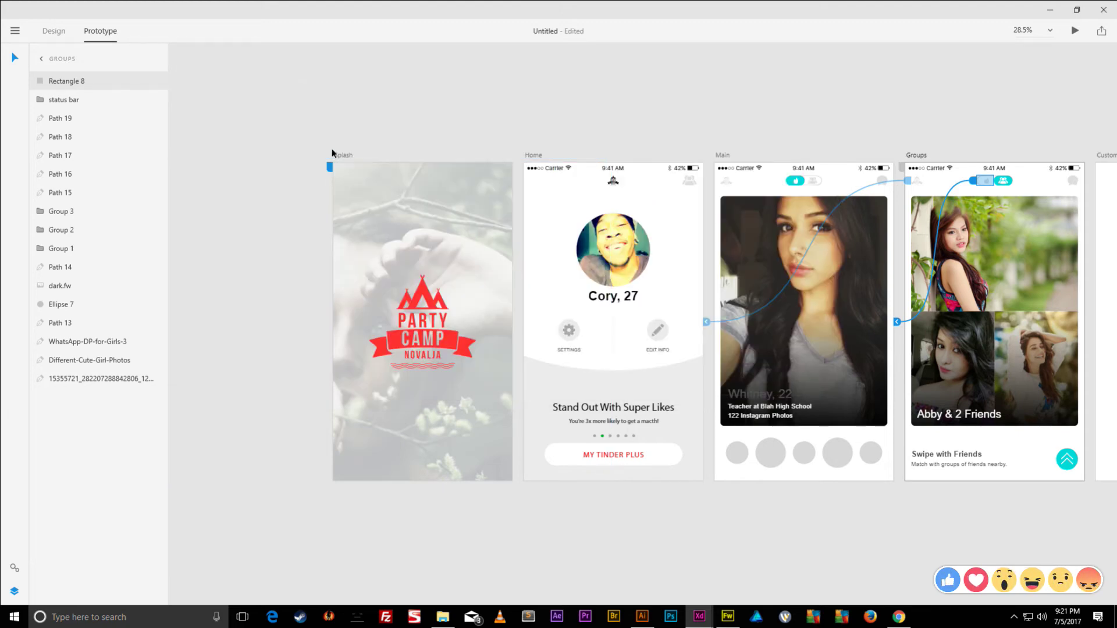
left_click(342, 157)
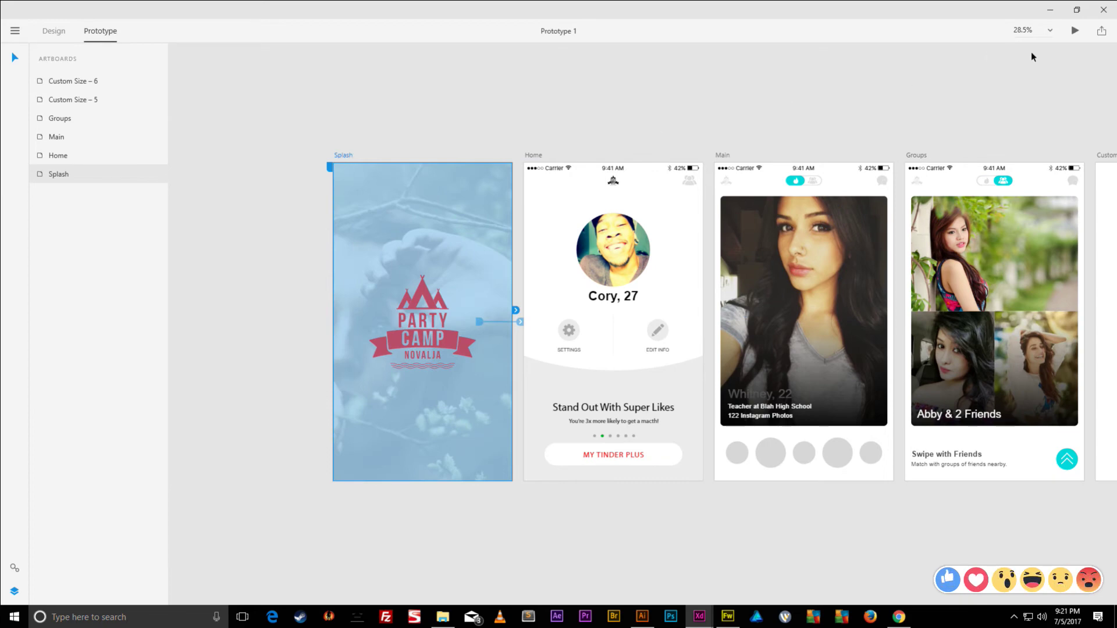
left_click(1074, 31)
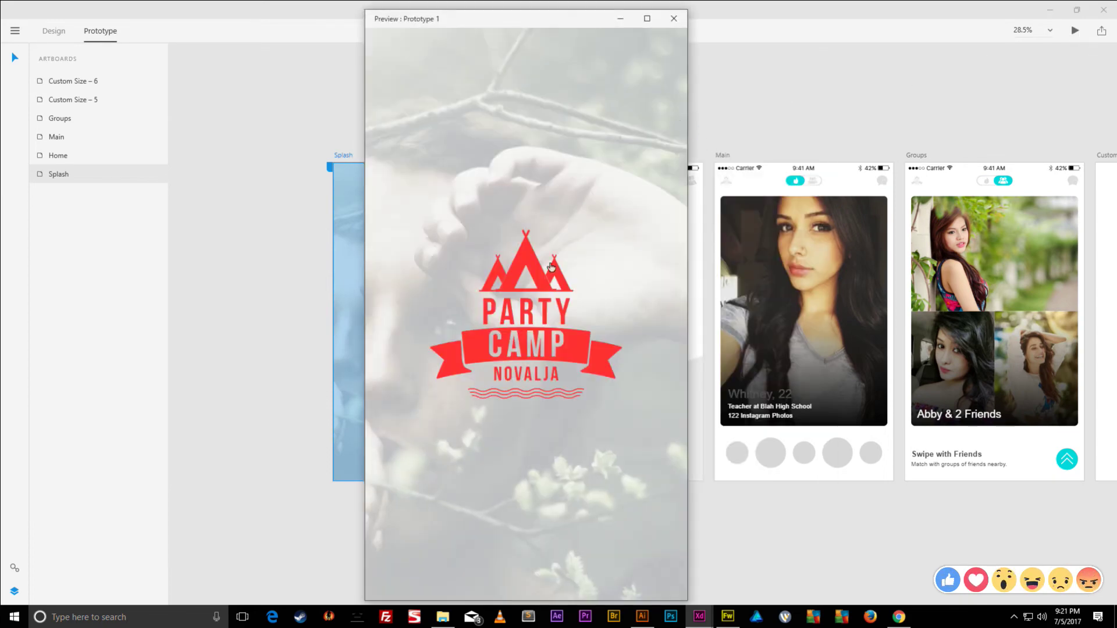
left_click(545, 282)
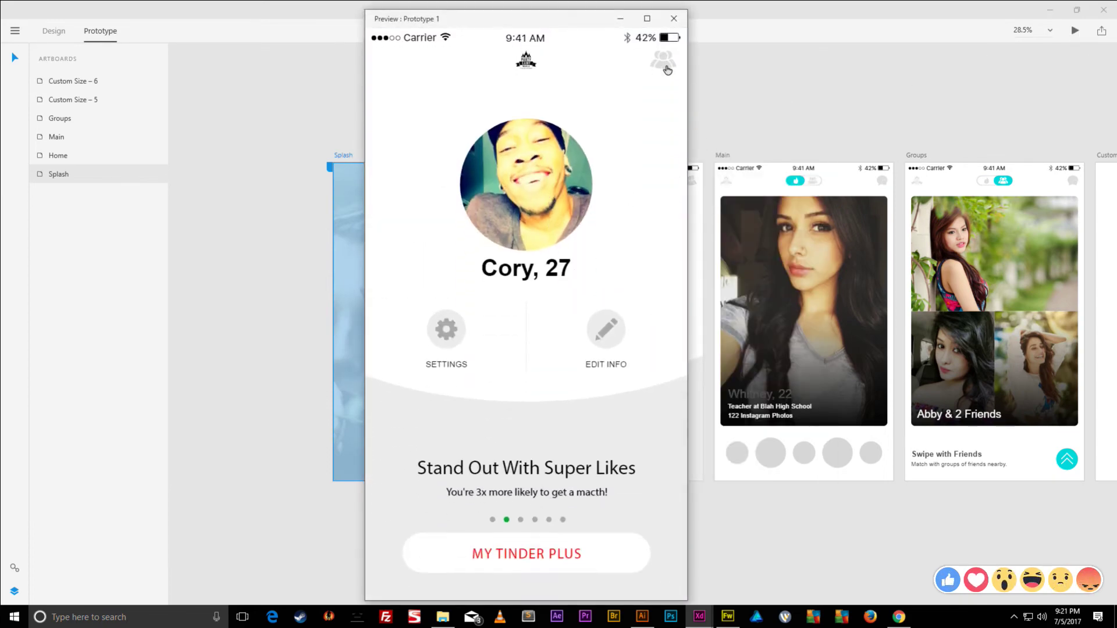
left_click(668, 72)
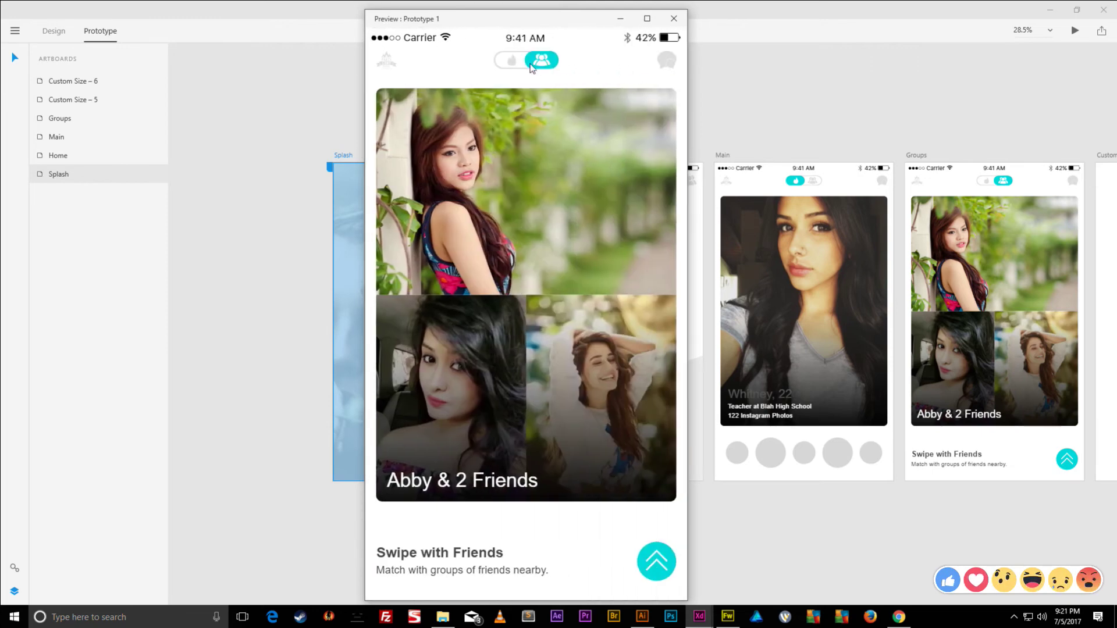
left_click(506, 60)
left_click(539, 62)
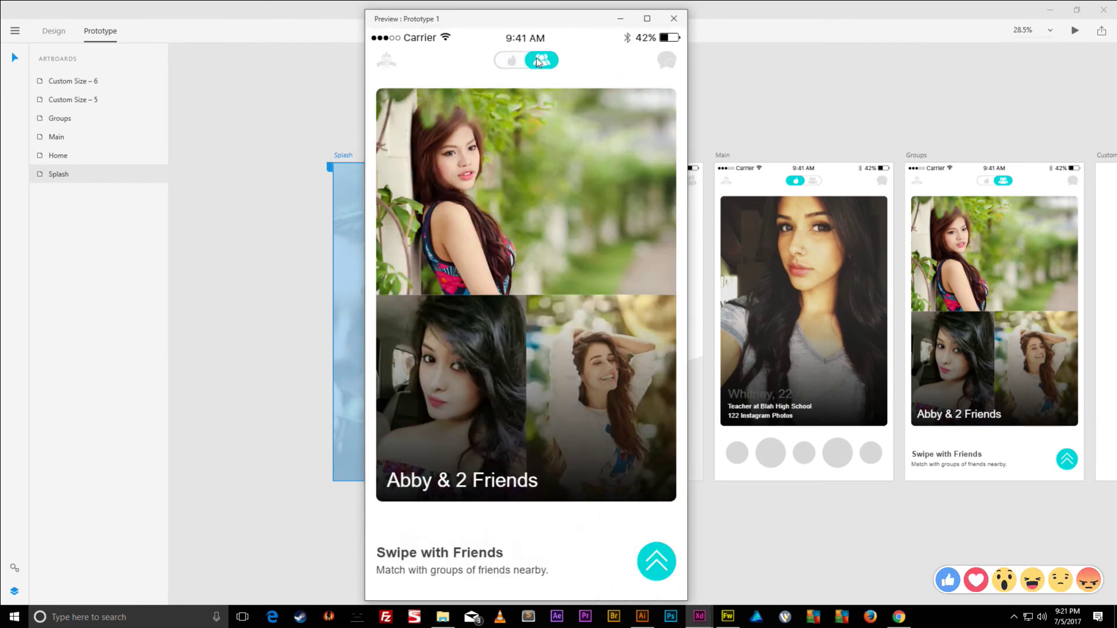
left_click(512, 61)
left_click(540, 64)
left_click(509, 62)
left_click(545, 63)
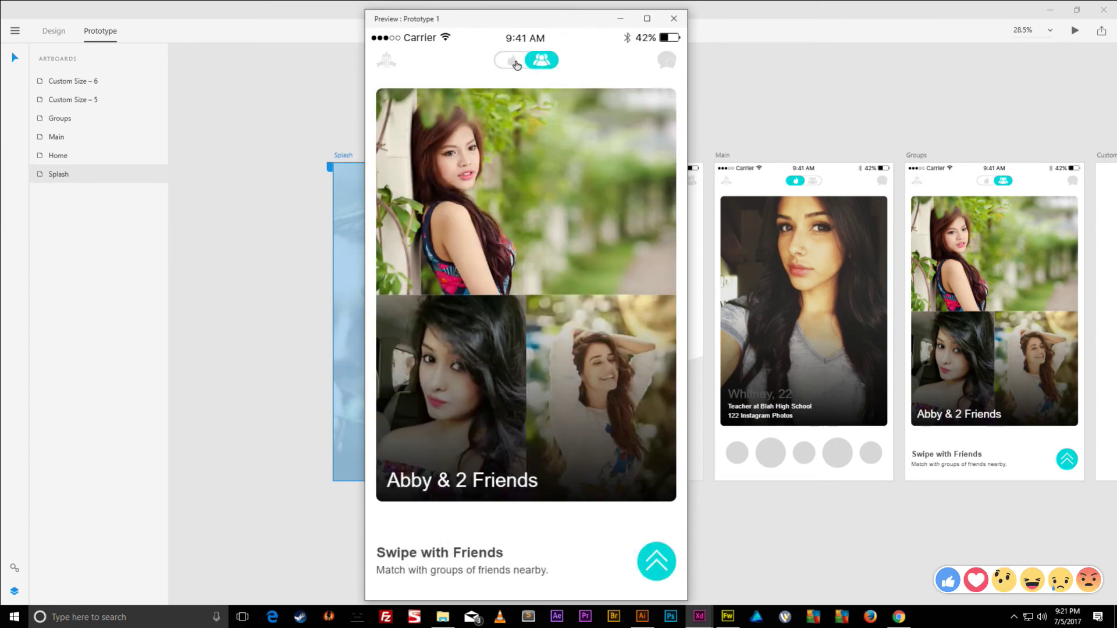
left_click(516, 65)
left_click(544, 63)
left_click(512, 62)
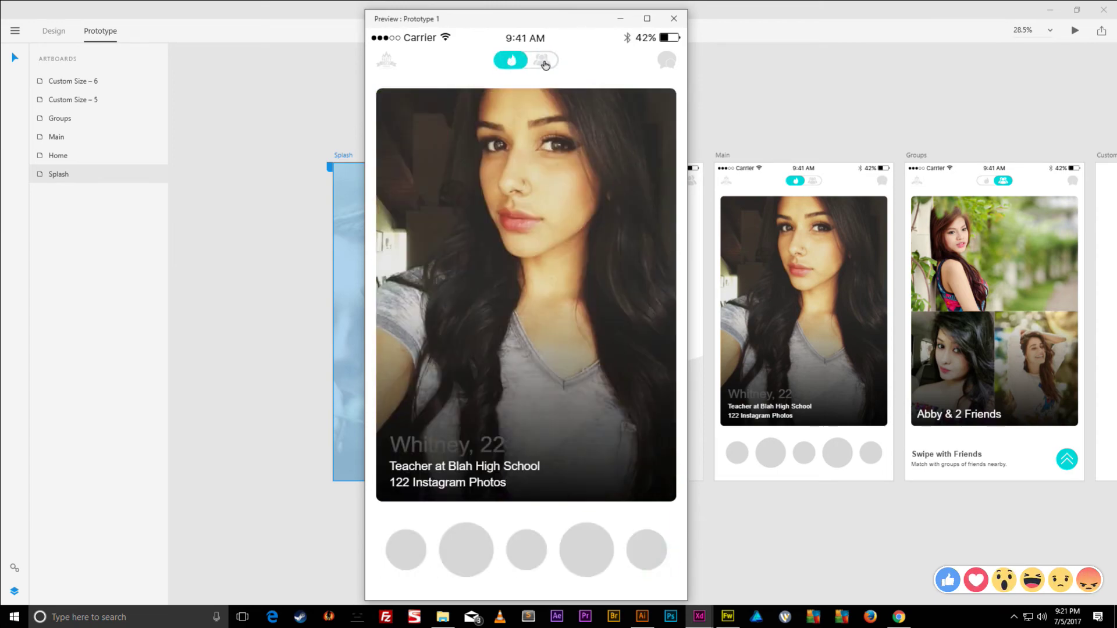
left_click(545, 64)
left_click(396, 64)
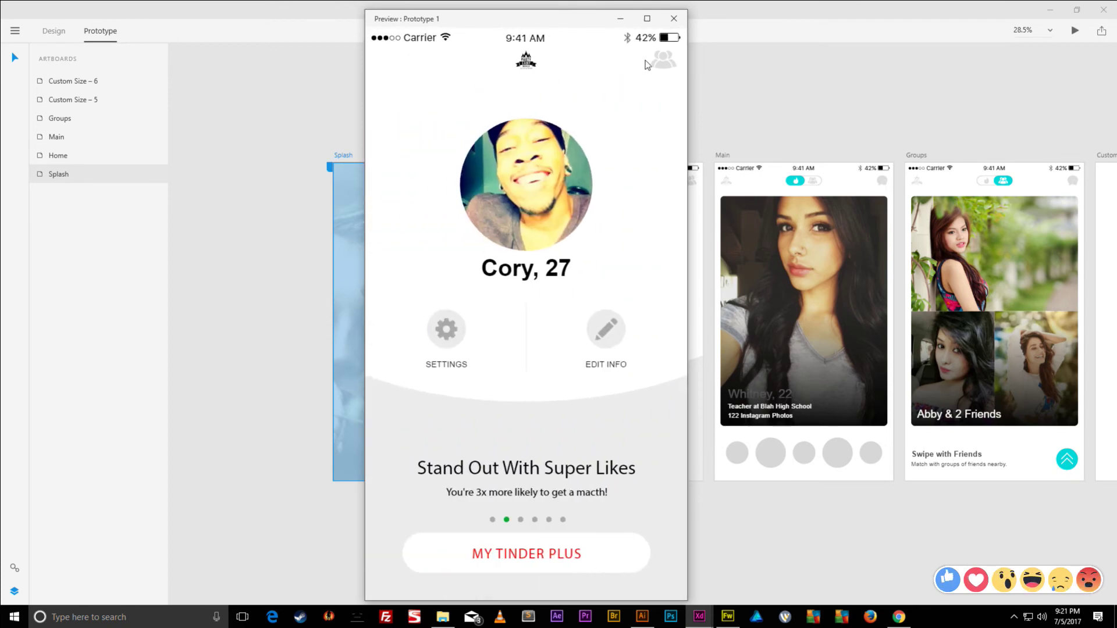
left_click(658, 62)
left_click(401, 65)
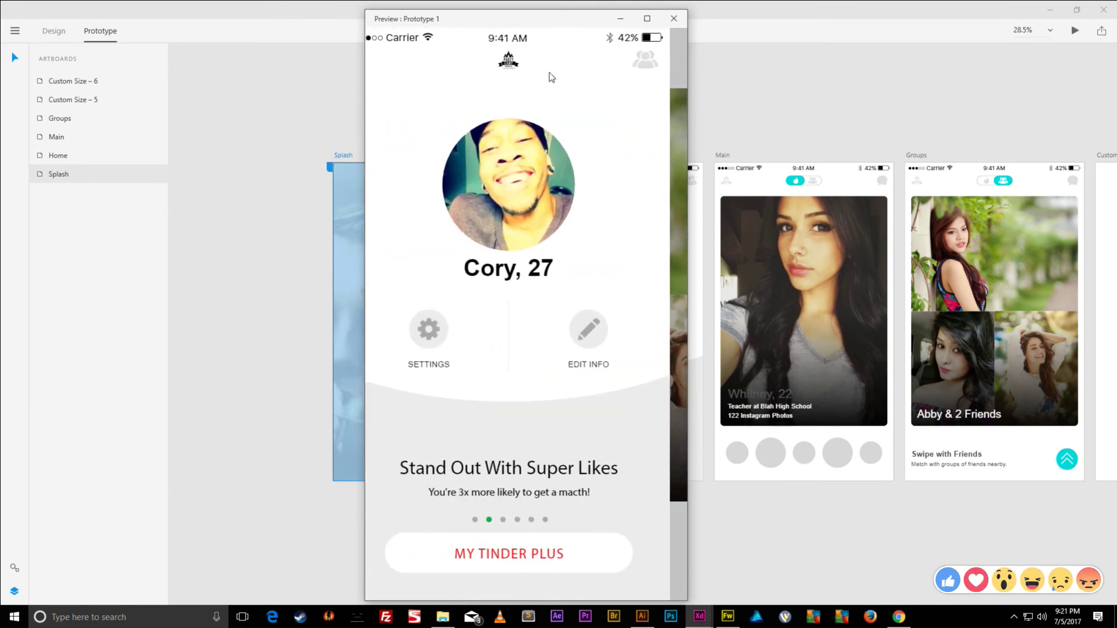
left_click(645, 60)
left_click(441, 69)
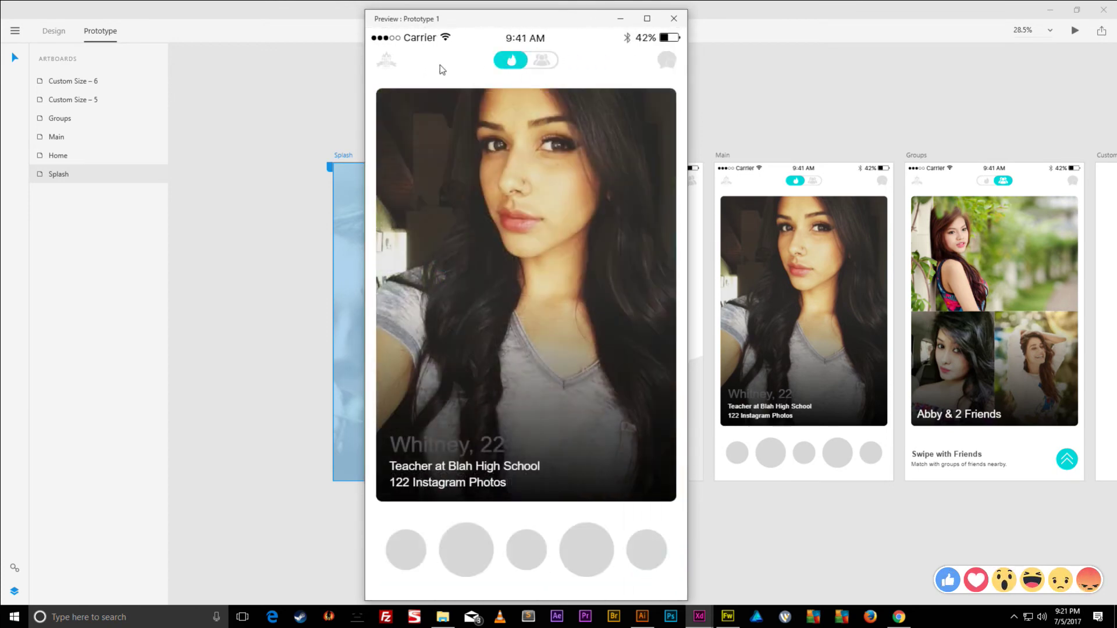
left_click(398, 62)
left_click(662, 70)
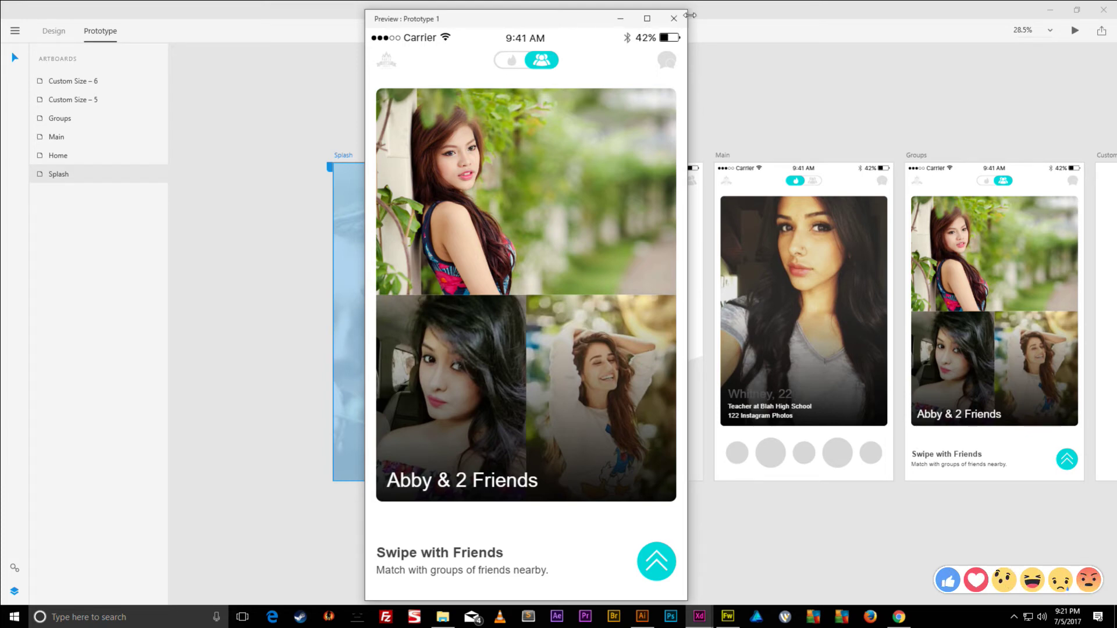
- Close the preview, rename artboard Custom Size – 5 to 'Create Group', and minimize XD
left_click(673, 19)
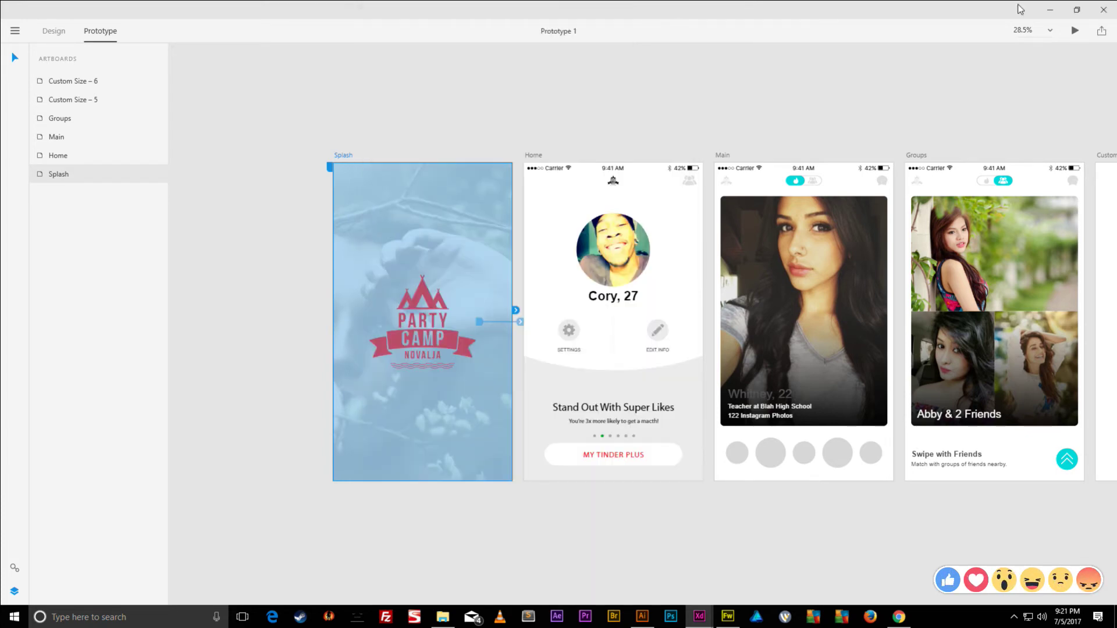
left_click_drag(917, 109, 472, 114)
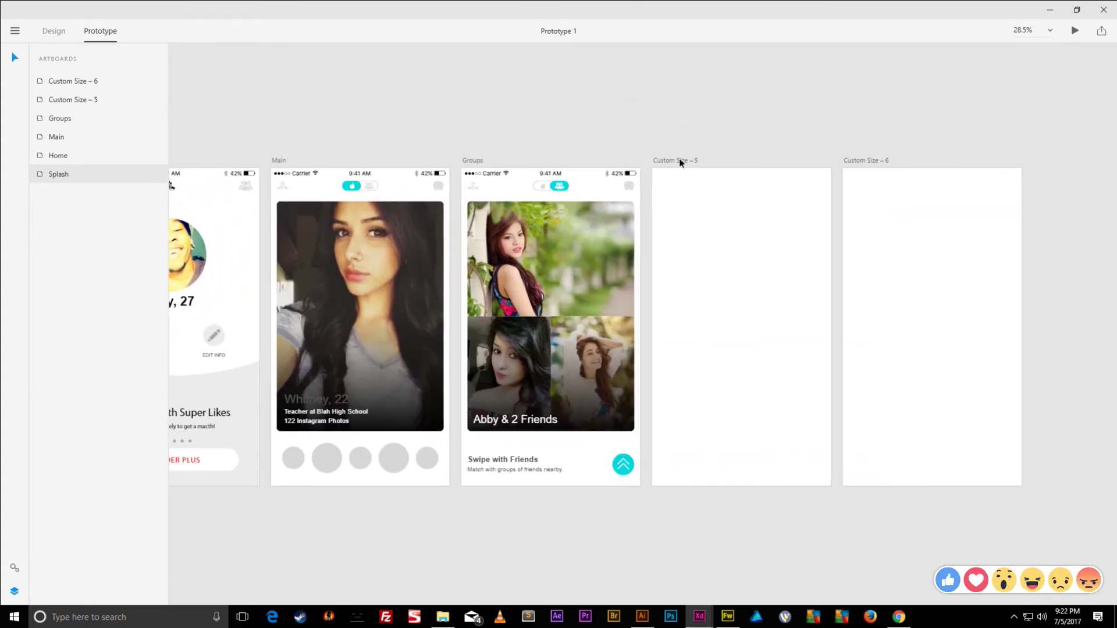
left_click(681, 162)
double_click(690, 162)
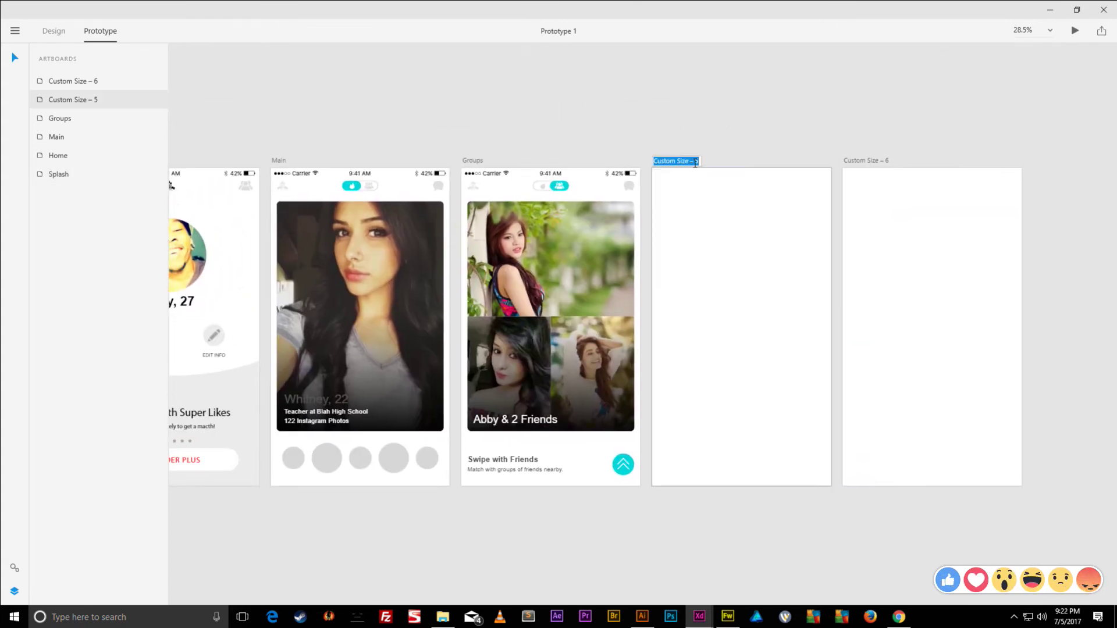
type("Cr")
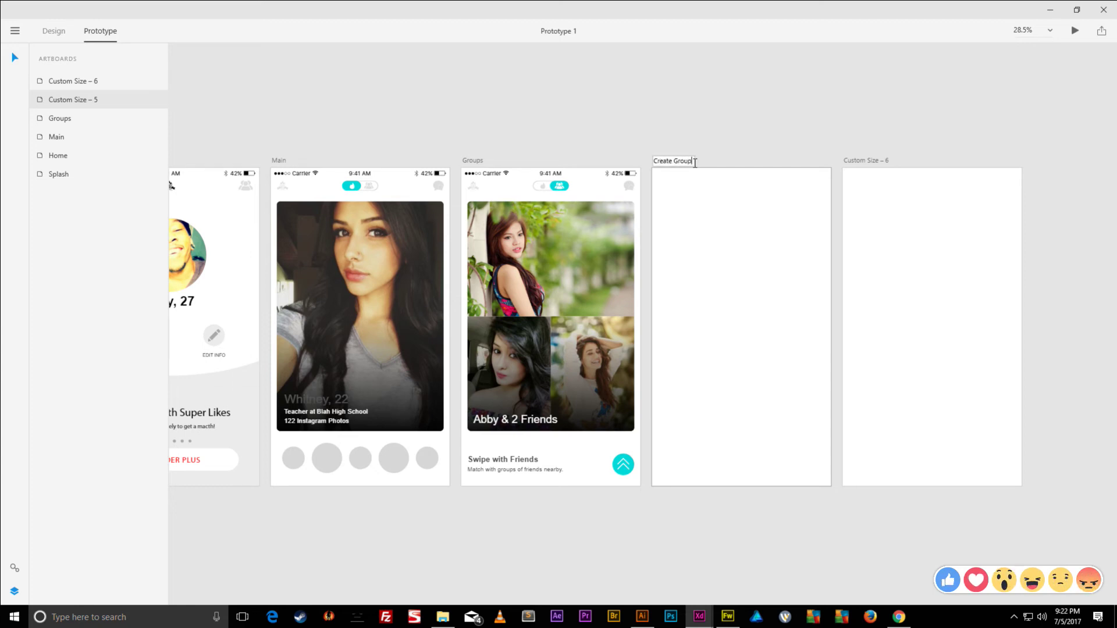
type("eate Group")
key("Return")
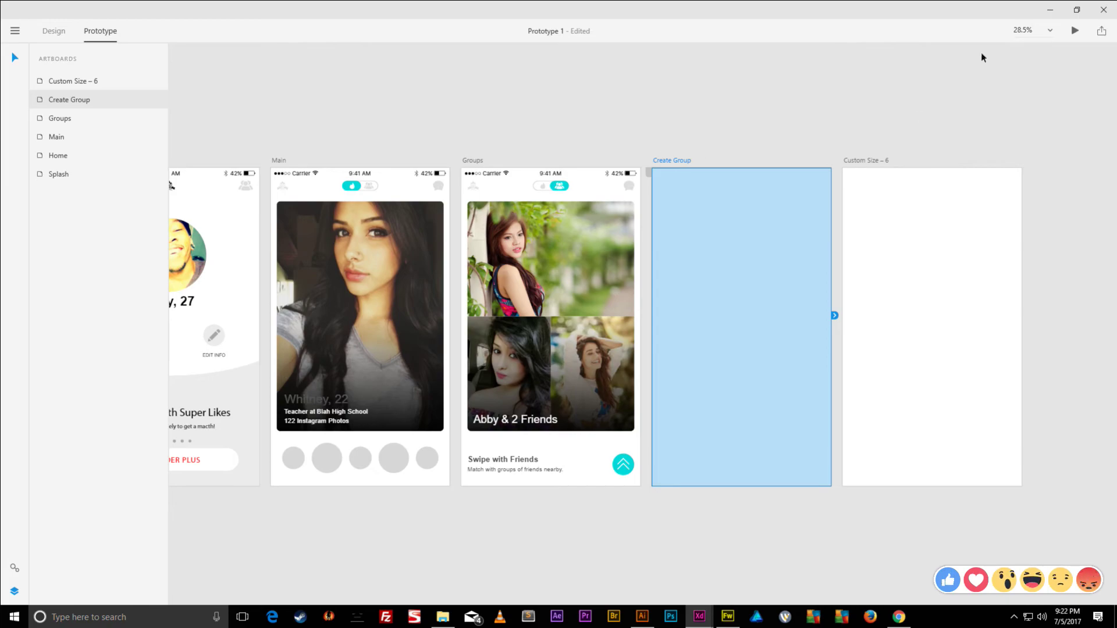
left_click(1050, 9)
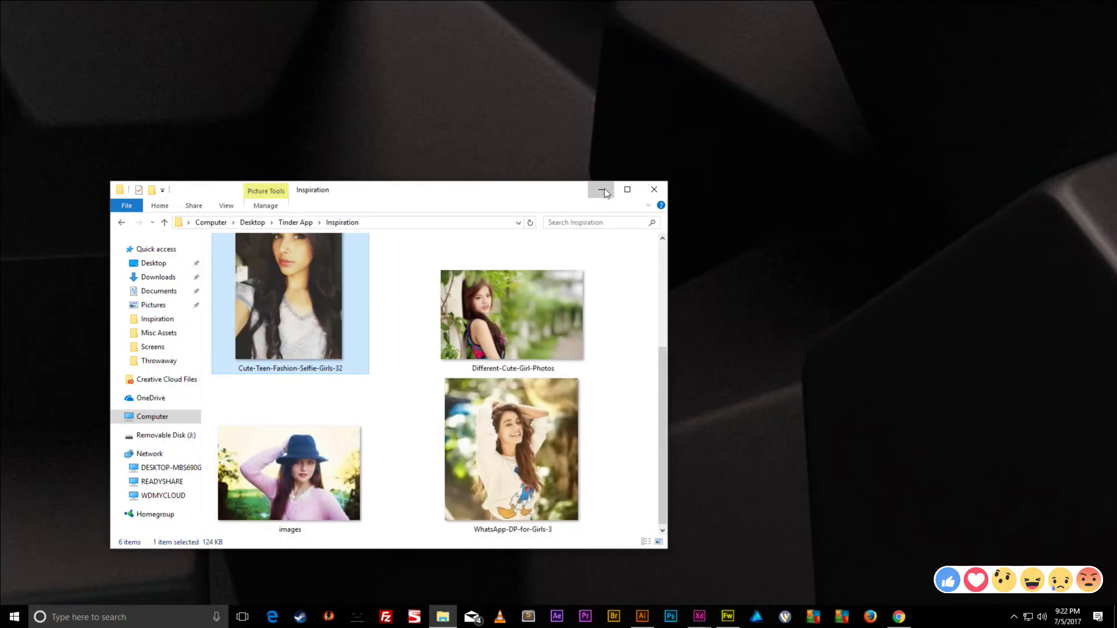
- Open Groups Screen.fw from the recent files in Fireworks
left_click(604, 192)
left_click(727, 617)
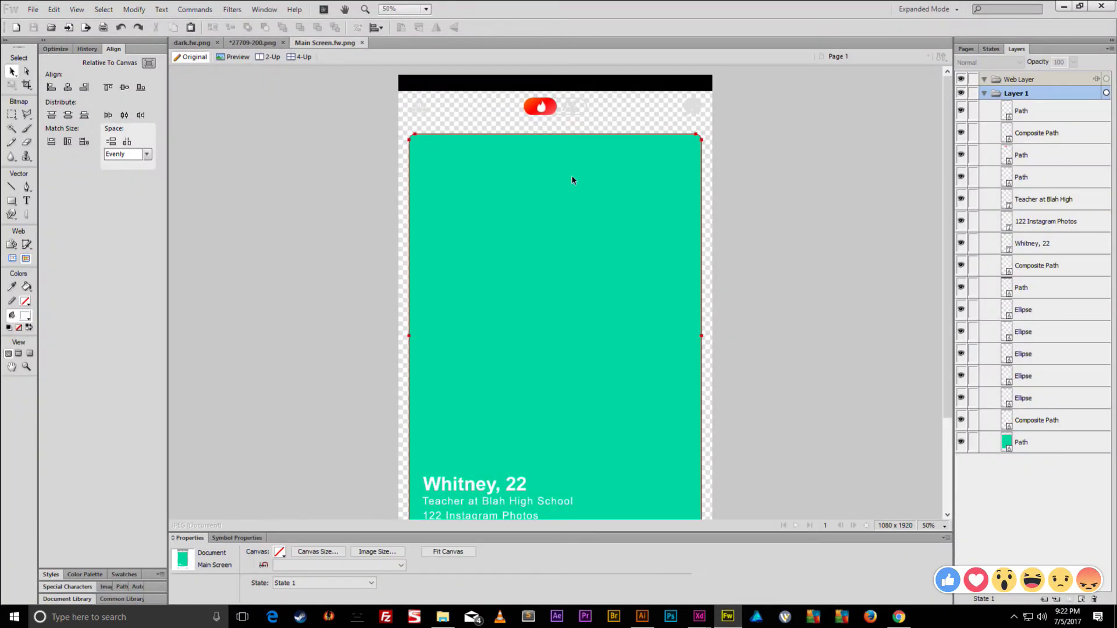
left_click(33, 10)
mouse_move(81, 74)
left_click(219, 86)
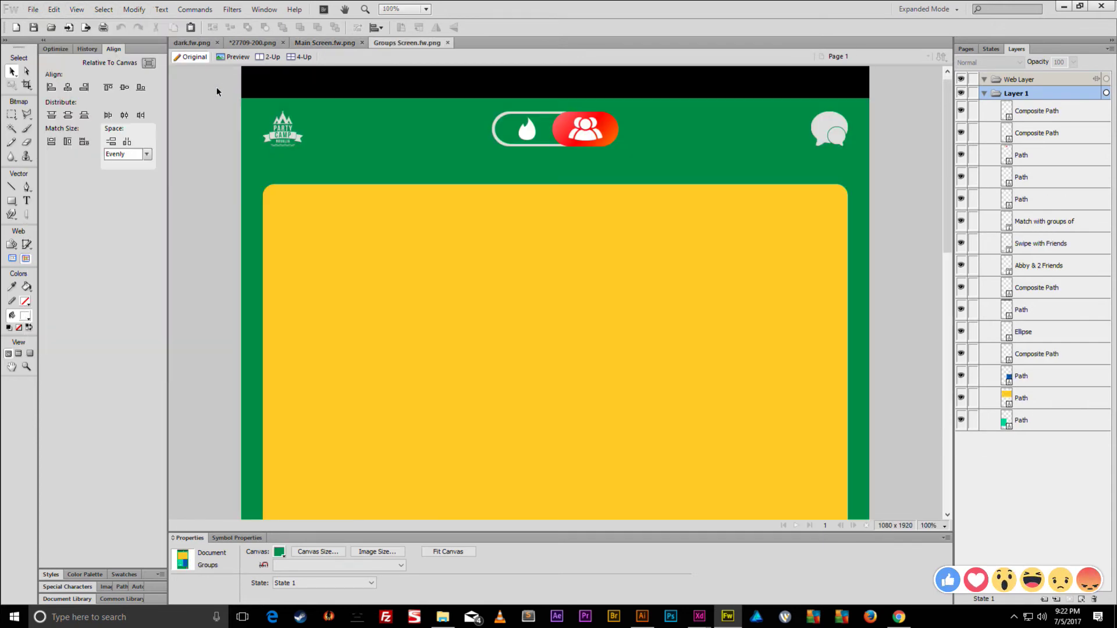
- Group all 15 objects in the design into one
key("ctrl+minus")
key("ctrl+minus")
key("ctrl+minus")
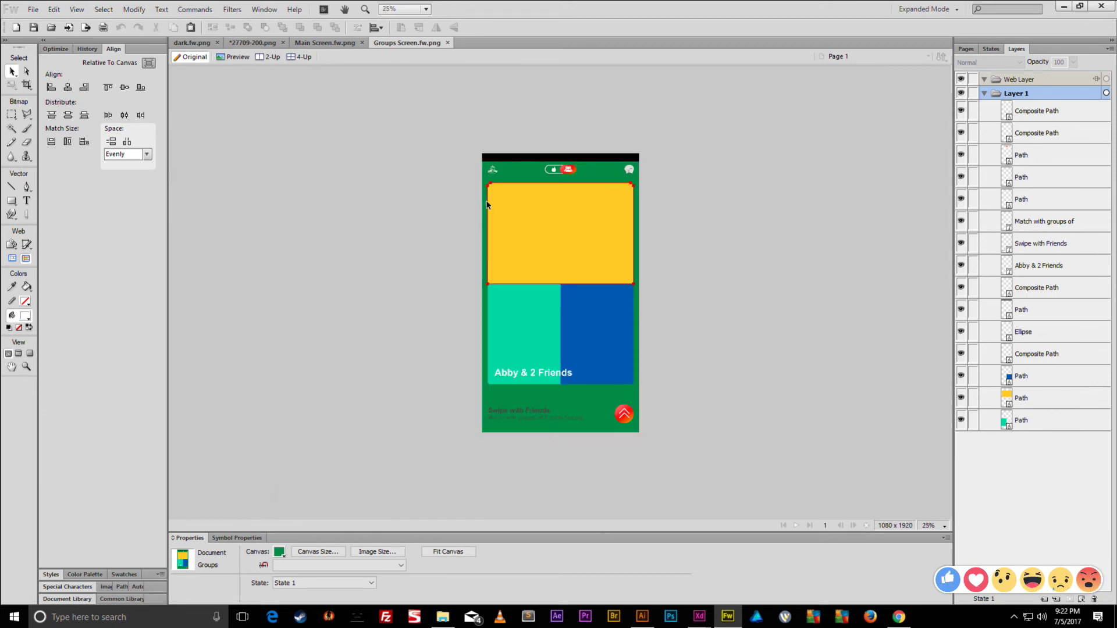
key("ctrl+equal")
key("ctrl+equal")
key("ctrl+minus")
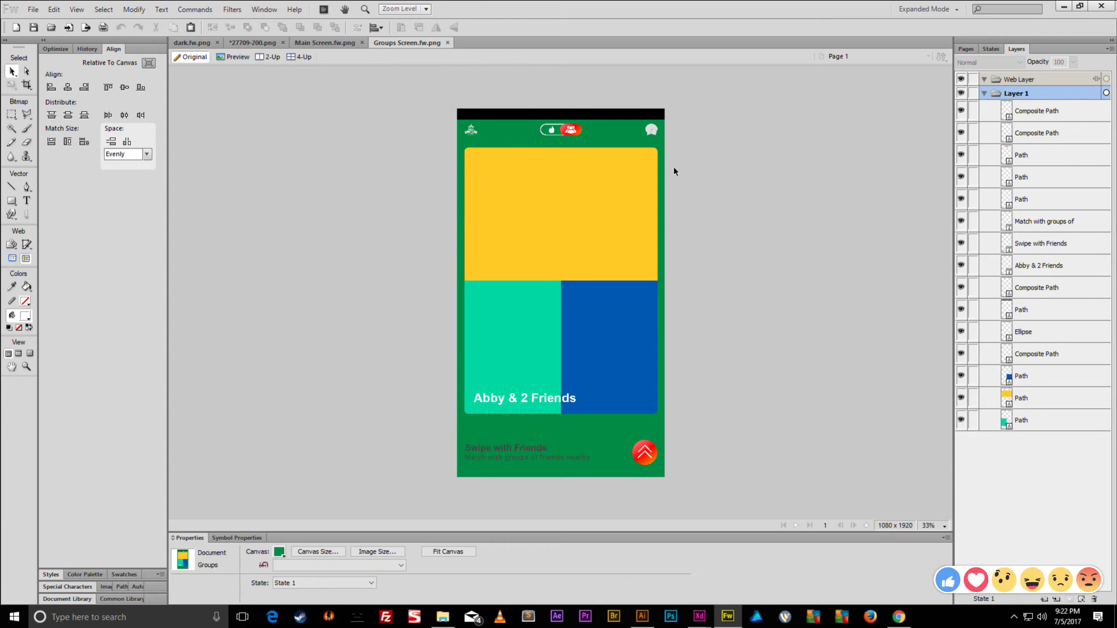
left_click_drag(685, 104, 426, 505)
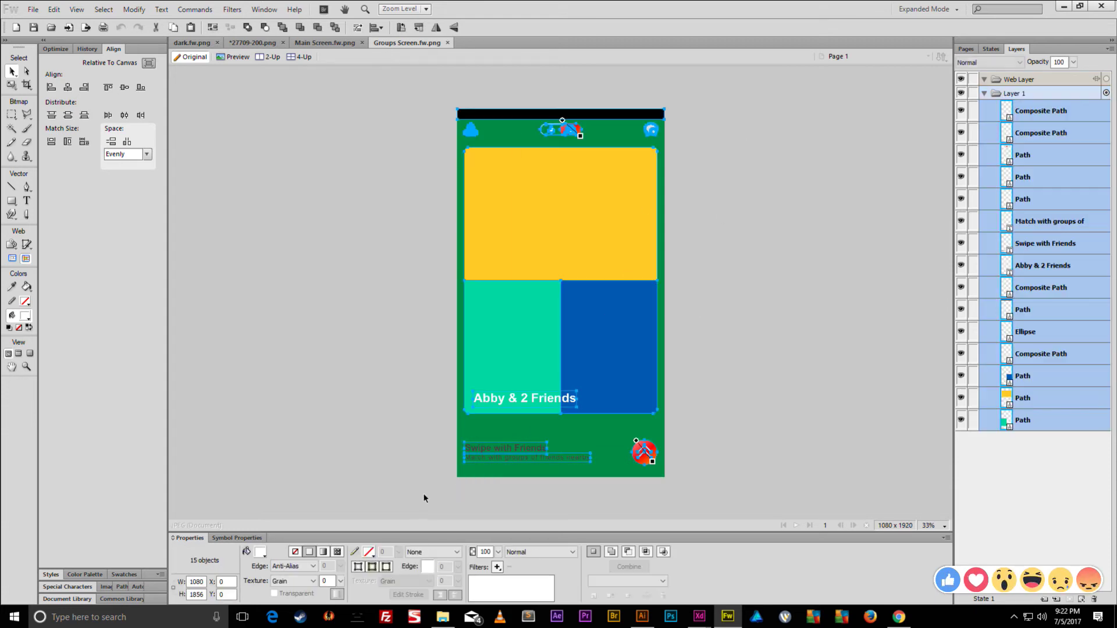
key("ctrl+g")
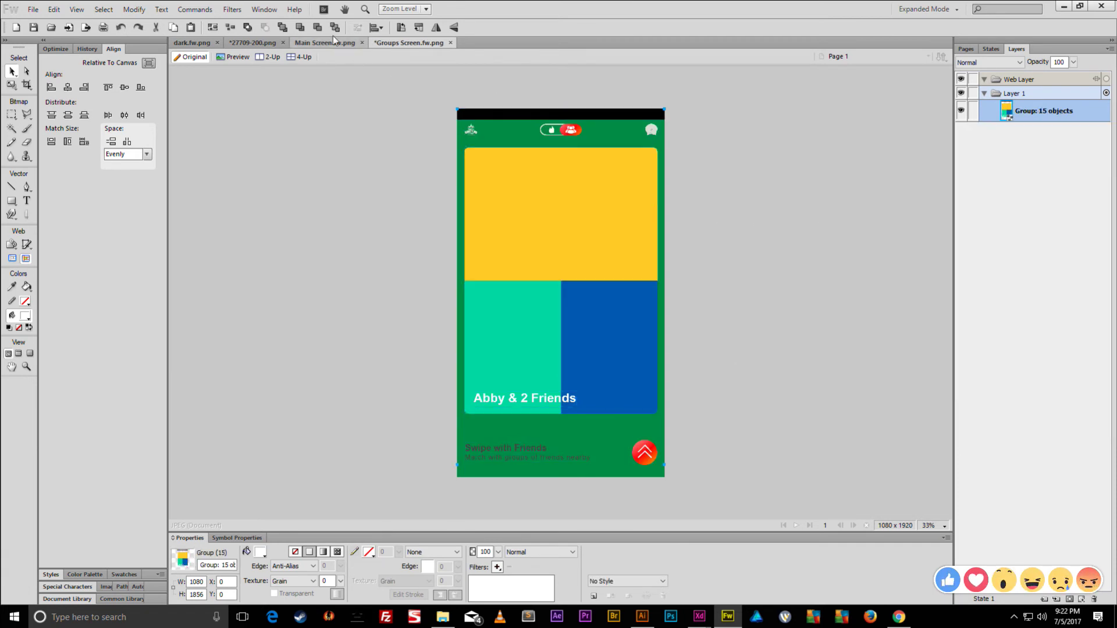
- Open the recent Home.fw design and fit it in the window
left_click(34, 10)
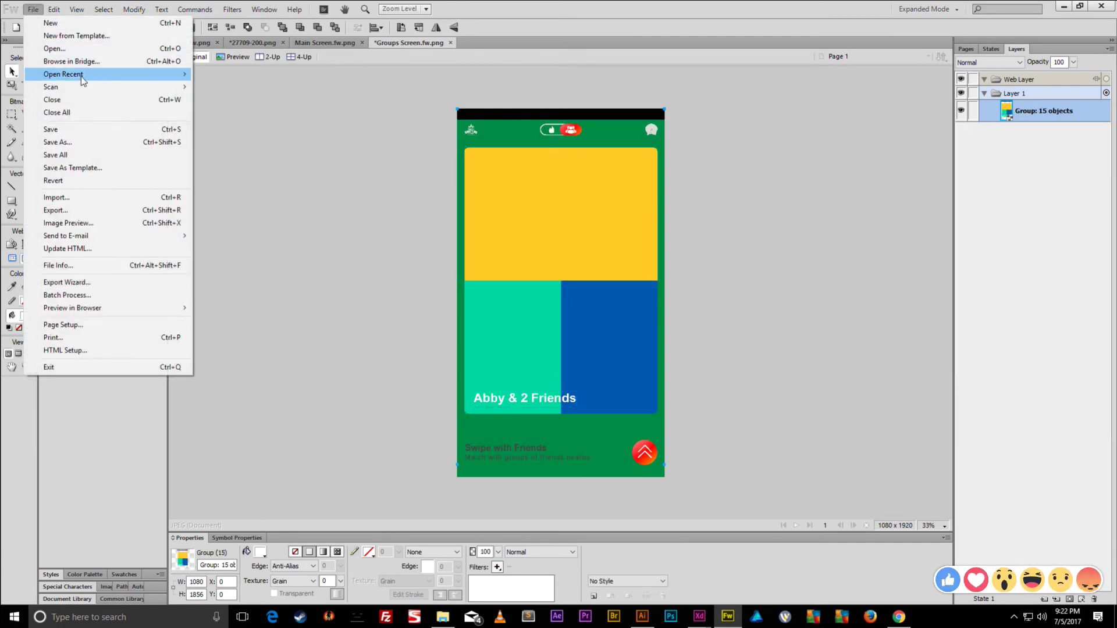
mouse_move(170, 84)
left_click(232, 125)
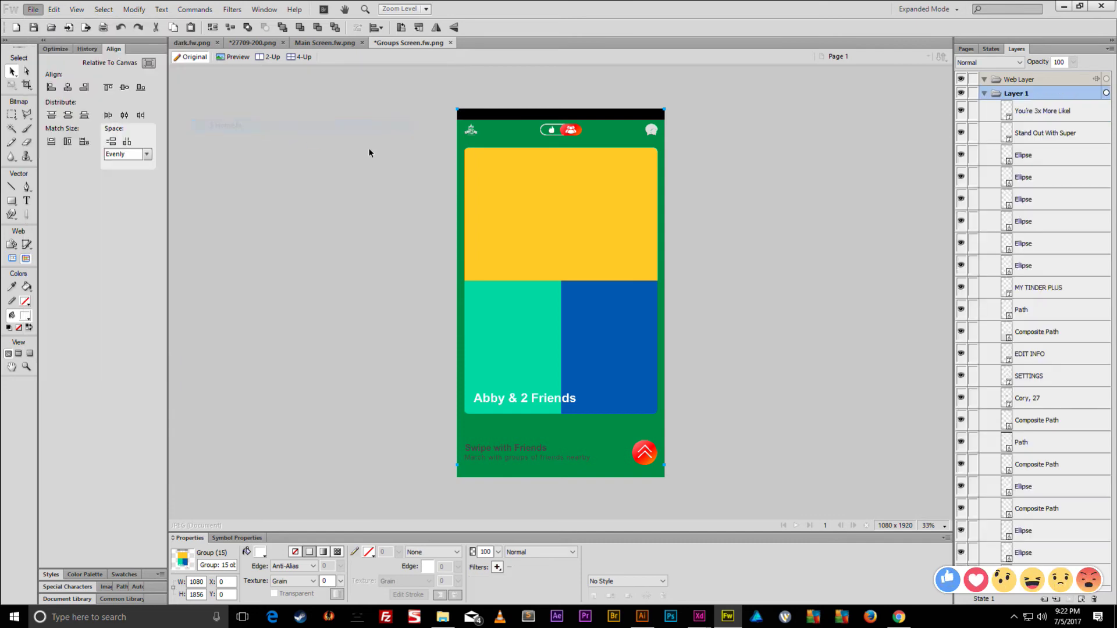
scroll(623, 264, "down", 3)
key("ctrl+0")
- Delete the vertical divider line from Home's grey curved panel
left_click(561, 355)
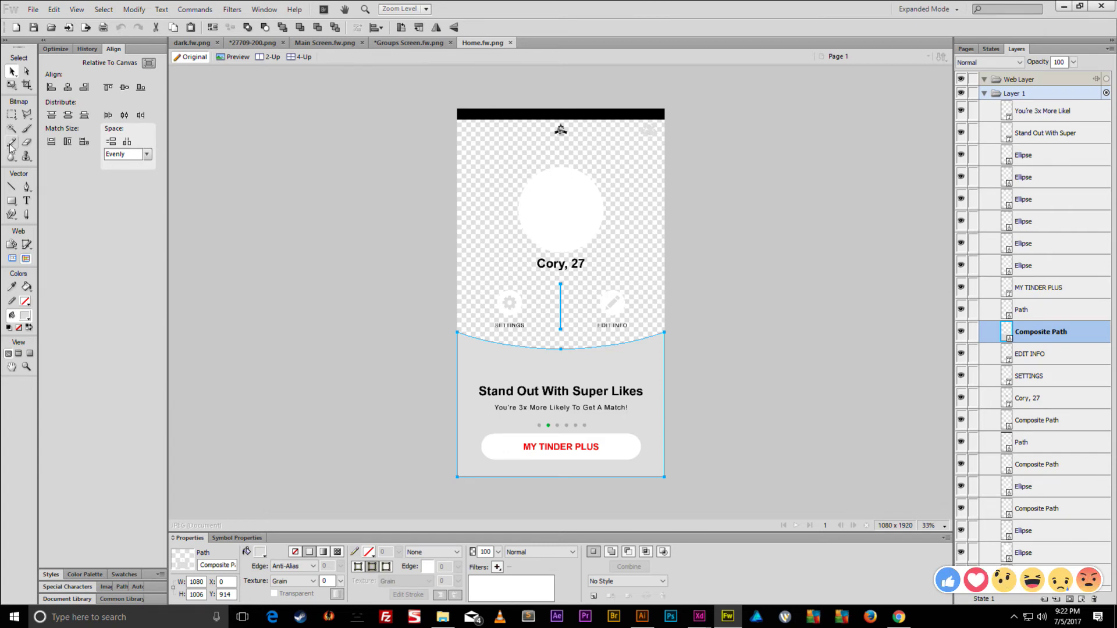
left_click(28, 71)
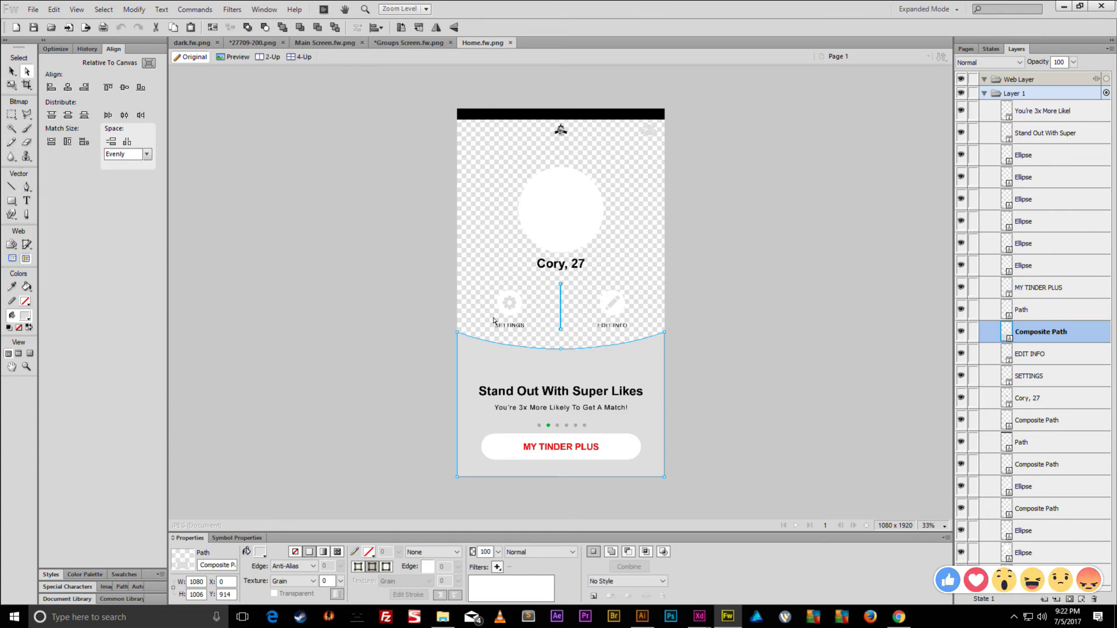
mouse_move(575, 281)
left_mouse_down()
mouse_move(539, 332)
mouse_move(546, 343)
left_mouse_up()
key("Delete")
- Select the trimmed grey panel, then start saving Groups Screen under a new name
left_click(11, 71)
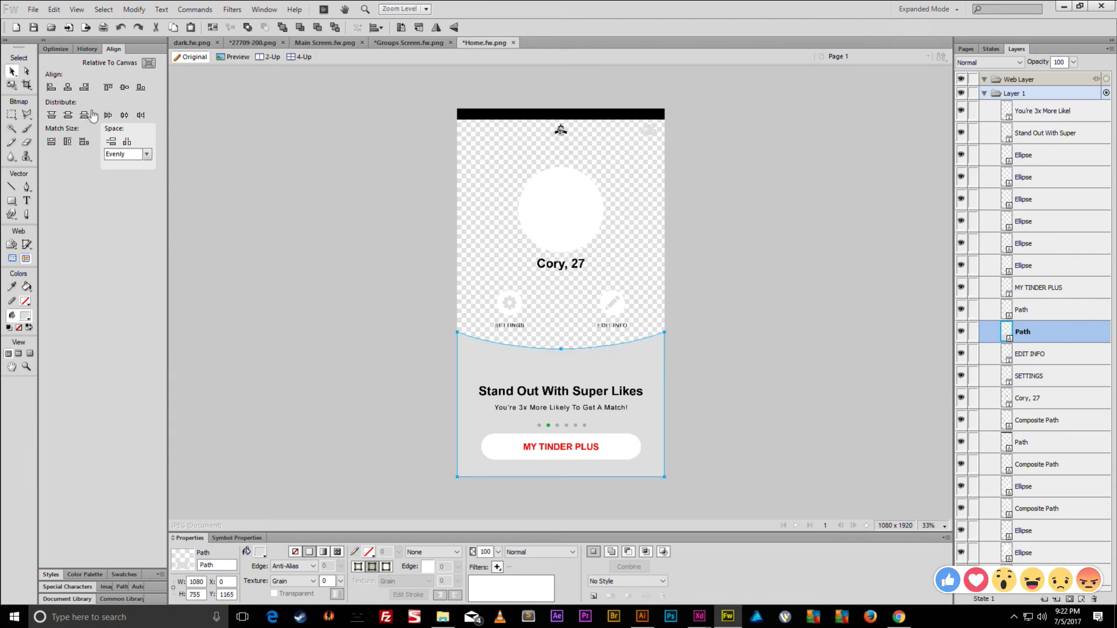
left_click(490, 407)
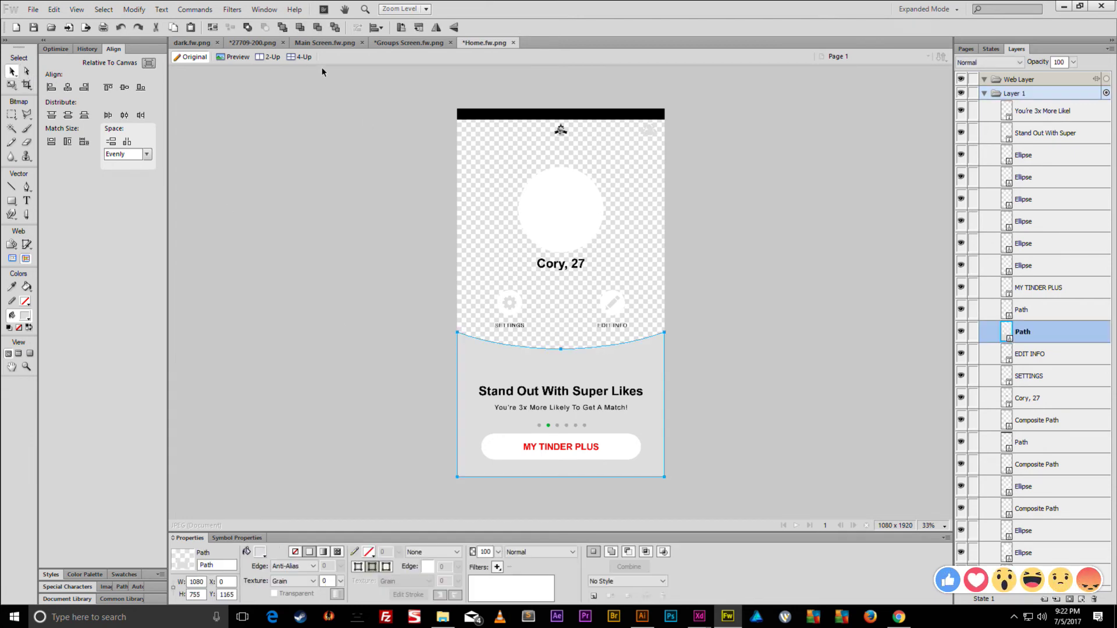
left_click(411, 46)
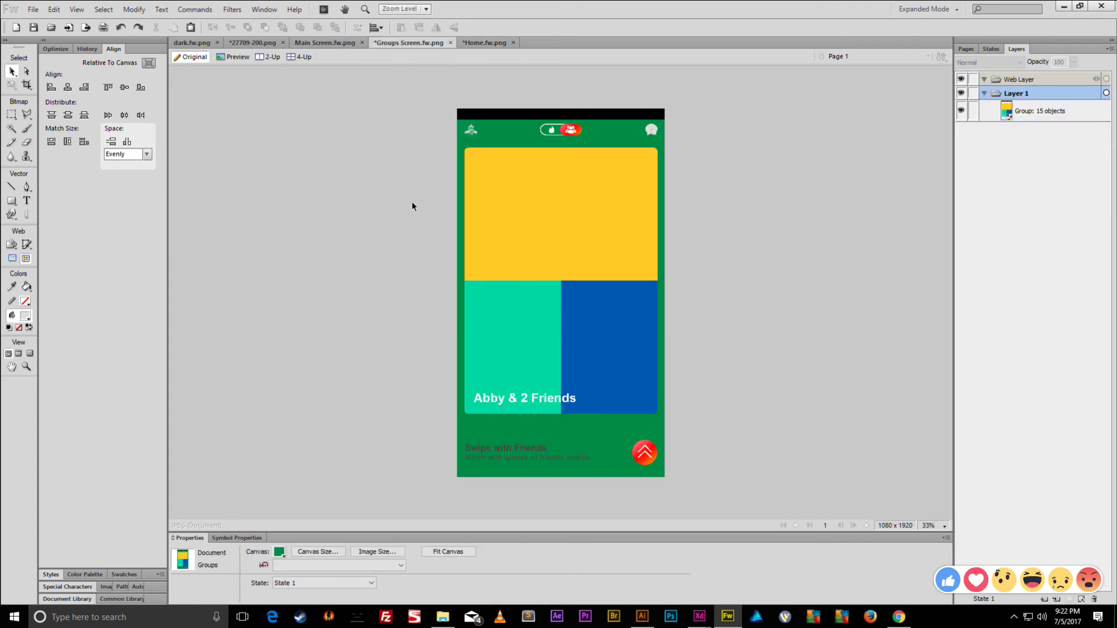
key("ctrl+shift+s")
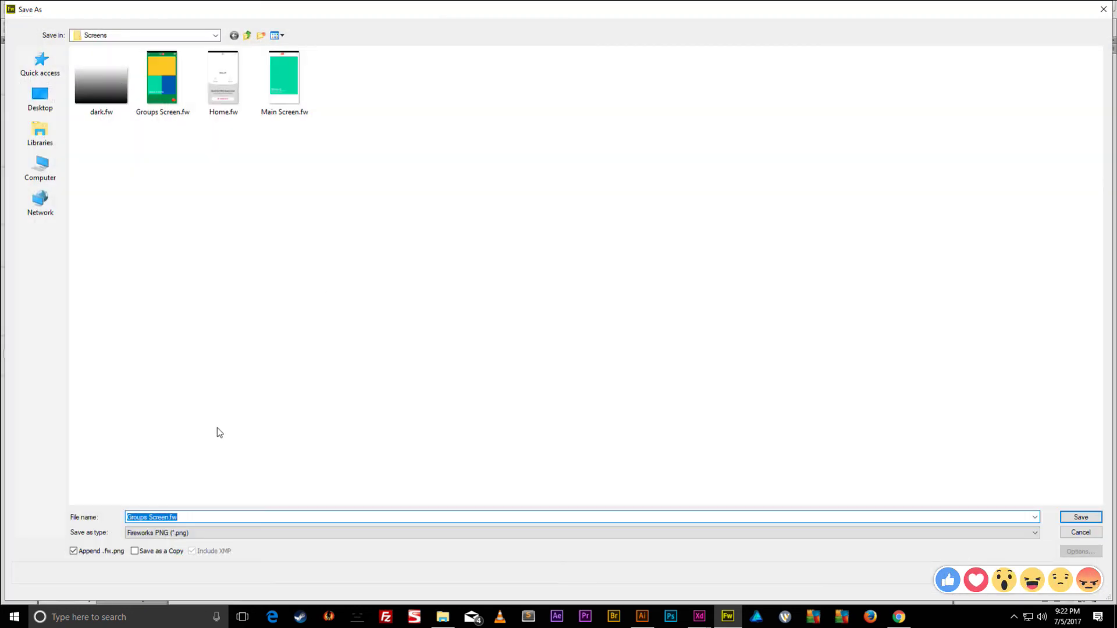
- Save the design as Groups Screen 2.fw
left_click(172, 518)
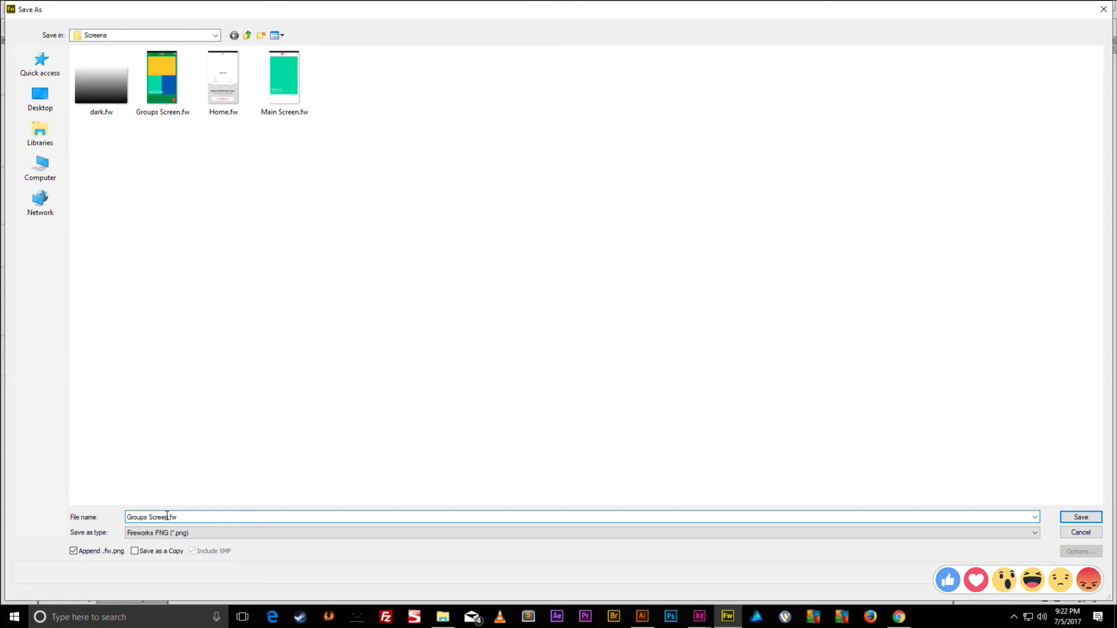
type("2")
key("Return")
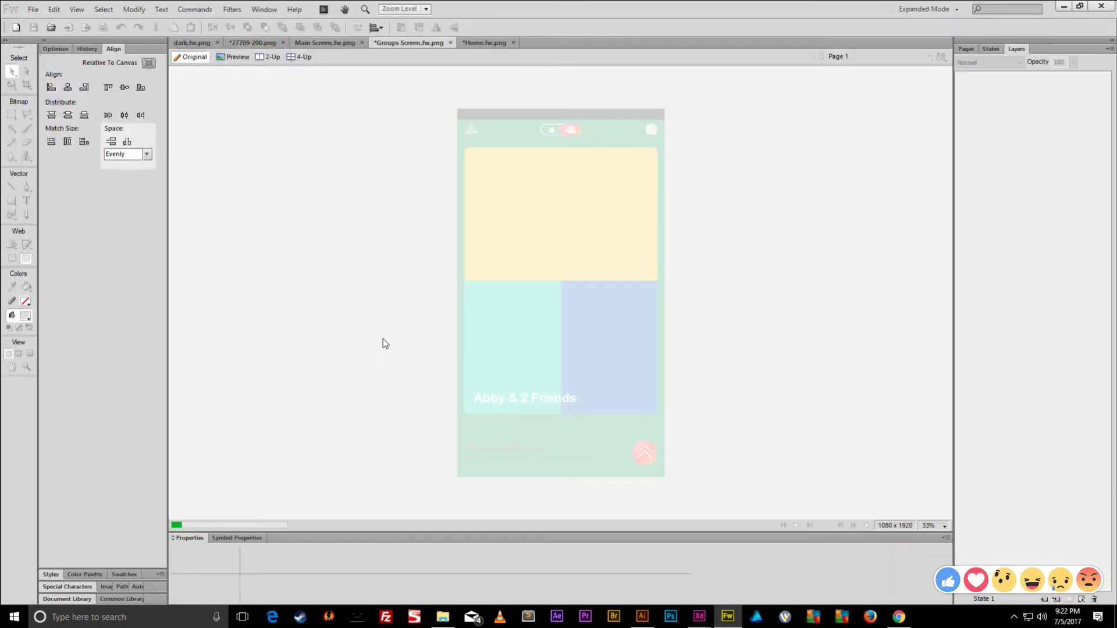
key("ctrl+shift+s")
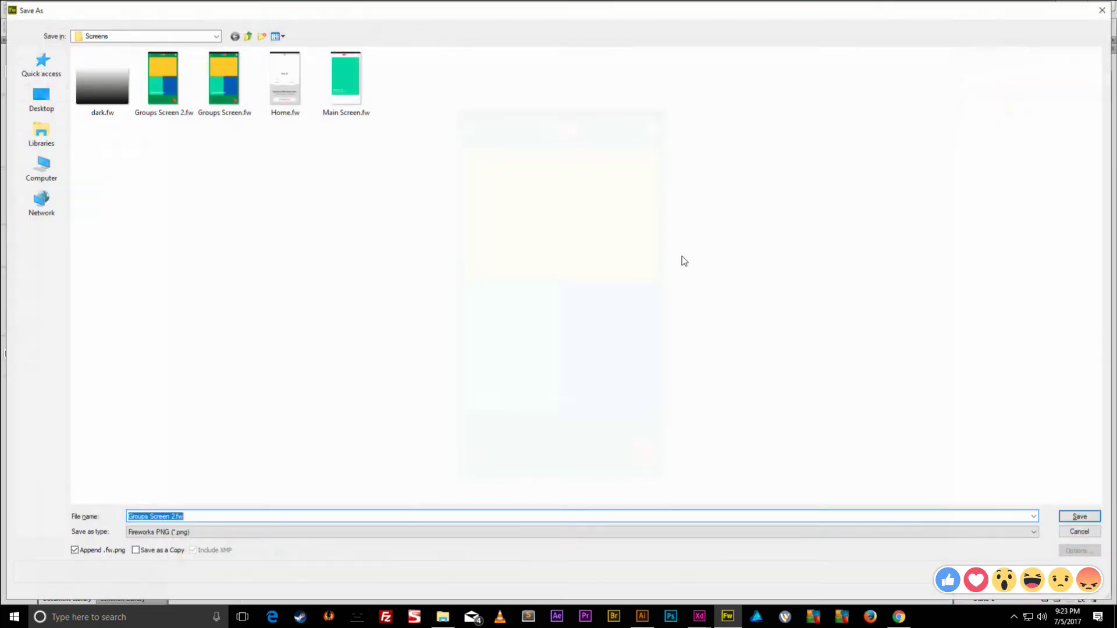
key("Escape")
- Paste the grey curved panel, rotate it 180°, and move it to the top
key("ctrl+v")
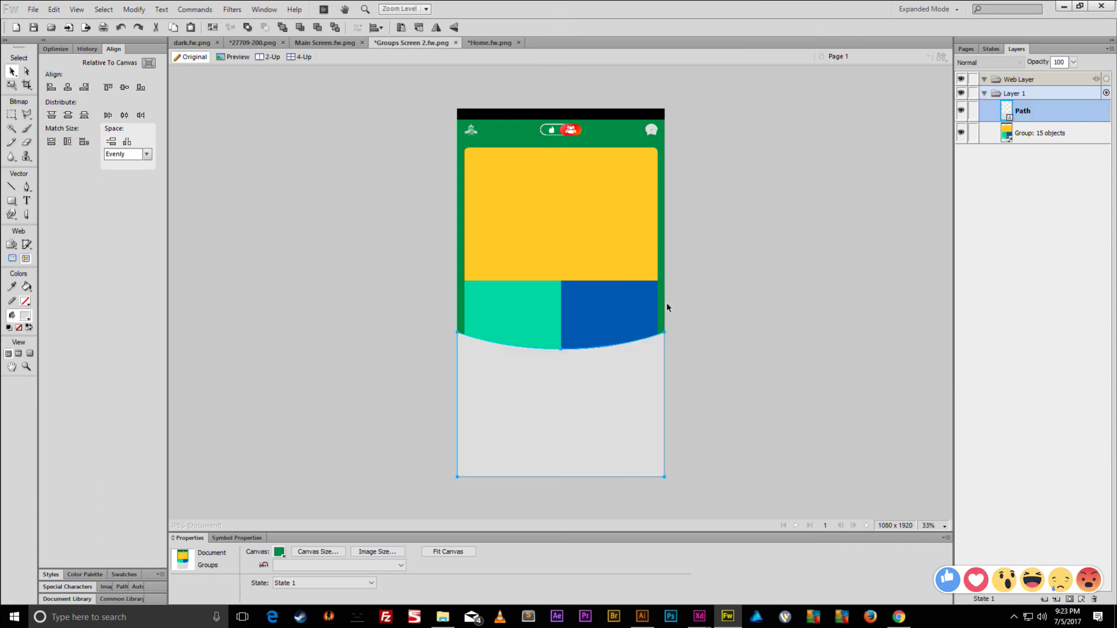
key("ctrl+t")
left_click_drag(543, 447, 731, 424)
key("v")
key("shift+Up")
key("shift+Up")
key("shift+Up")
key("shift+Up")
key("shift+Up")
key("shift+Up")
key("shift+Up")
key("shift+Up")
key("shift+Up")
key("shift+Up")
key("shift+Up")
key("shift+Up")
key("shift+Up")
key("shift+Up")
key("shift+Up")
key("shift+Up")
key("shift+Up")
key("shift+Up")
key("shift+Up")
key("shift+Up")
mouse_move(611, 356)
left_mouse_down()
mouse_move(615, 194)
mouse_move(606, 182)
mouse_move(623, 136)
mouse_move(613, 113)
mouse_move(613, 128)
left_mouse_up()
- Lower the top panel's opacity to 71%
left_click(498, 552)
left_click_drag(498, 516, 498, 527)
key("Up")
- Draw a circle over the top curve and centre it horizontally
key("ctrl+equal")
key("ctrl+equal")
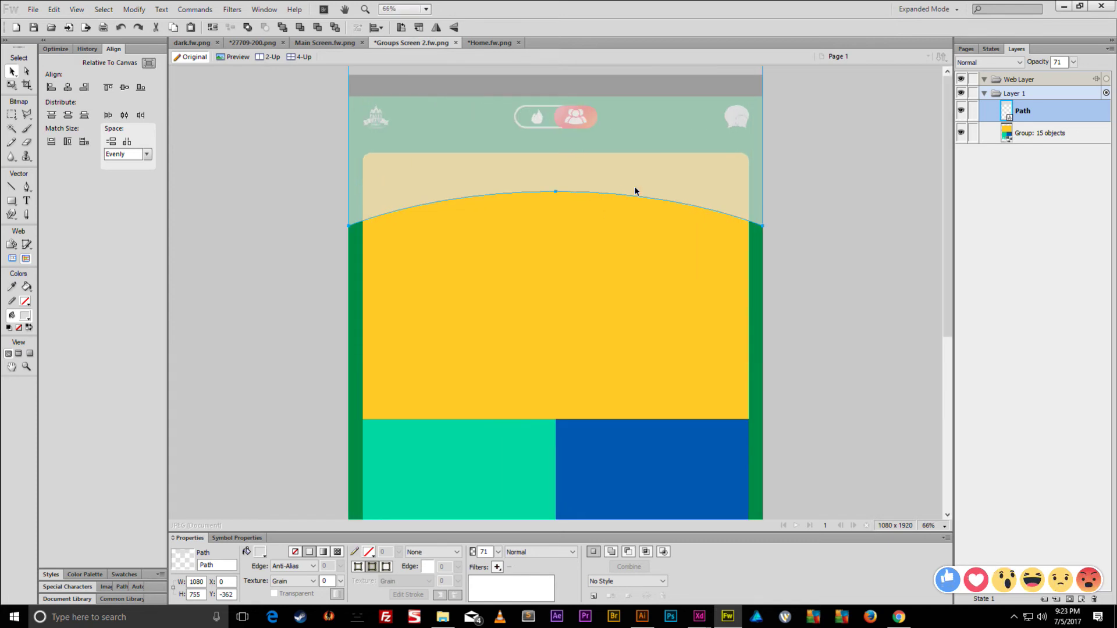
left_click_drag(12, 201, 35, 225)
left_click_drag(522, 146, 581, 204)
left_click(11, 71)
- Duplicate the circle in place and fill the copy purple
left_click(68, 86)
key("ctrl+c")
key("ctrl+v")
key("ctrl+equal")
key("ctrl+equal")
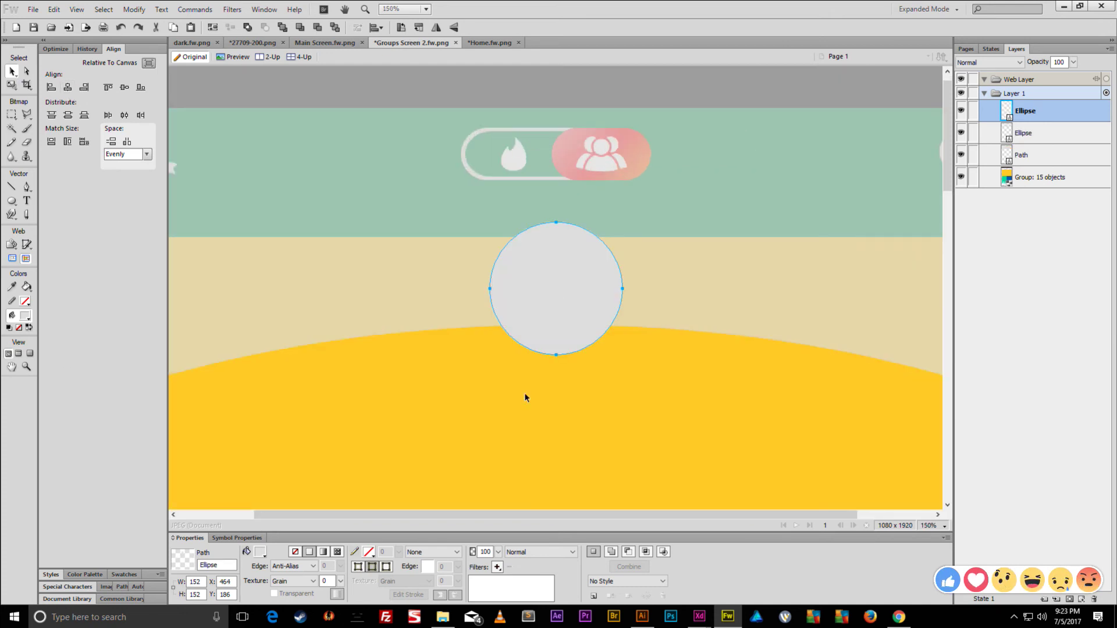
left_click(260, 554)
left_click(290, 540)
- Shrink the purple circle slightly
key("q")
left_click_drag(622, 223, 618, 226)
key("v")
left_click(491, 288, "shift")
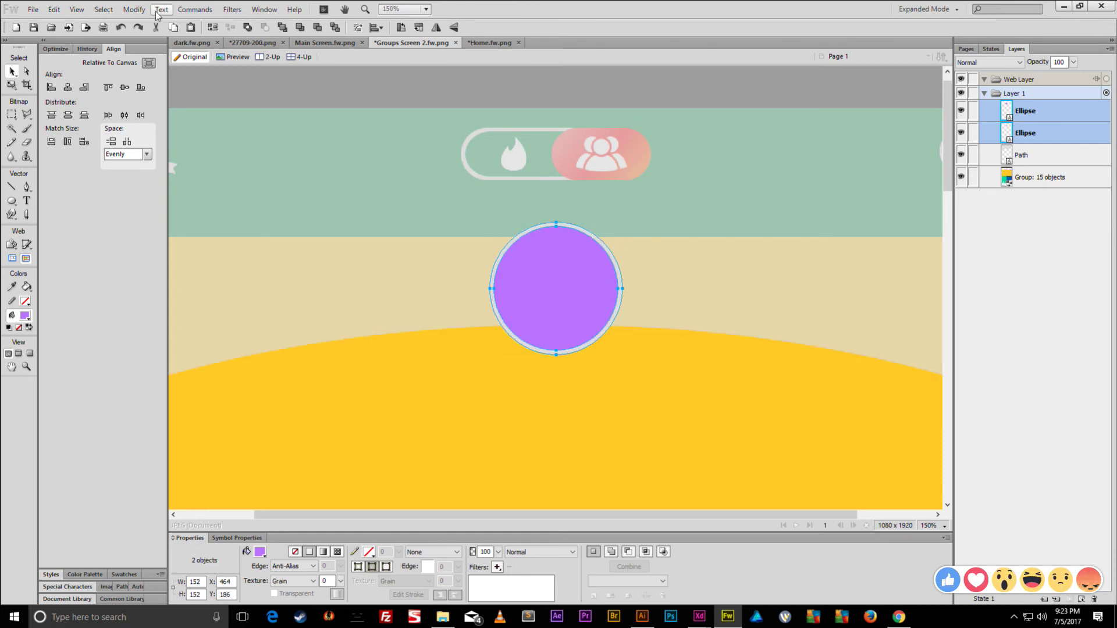
left_click(517, 257)
- Duplicate the purple circle and fill the copy green
key("ctrl+shift+d")
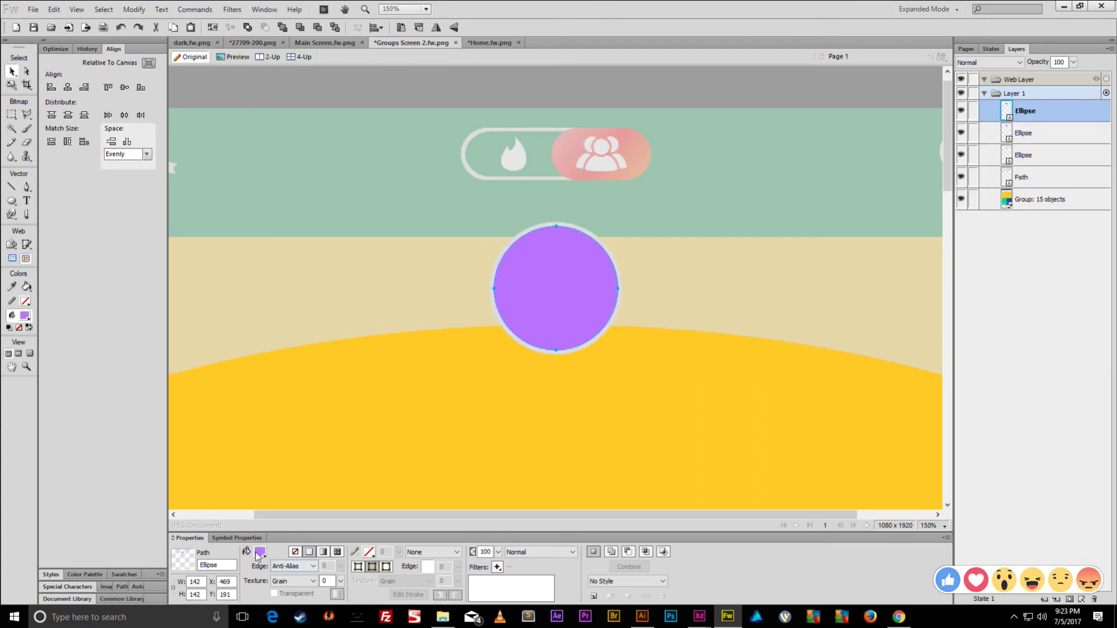
left_click(260, 551)
left_click(333, 444)
left_click_drag(522, 295, 595, 285)
left_click_drag(517, 266, 486, 256)
key("ctrl+z")
key("ctrl+z")
key("ctrl+z")
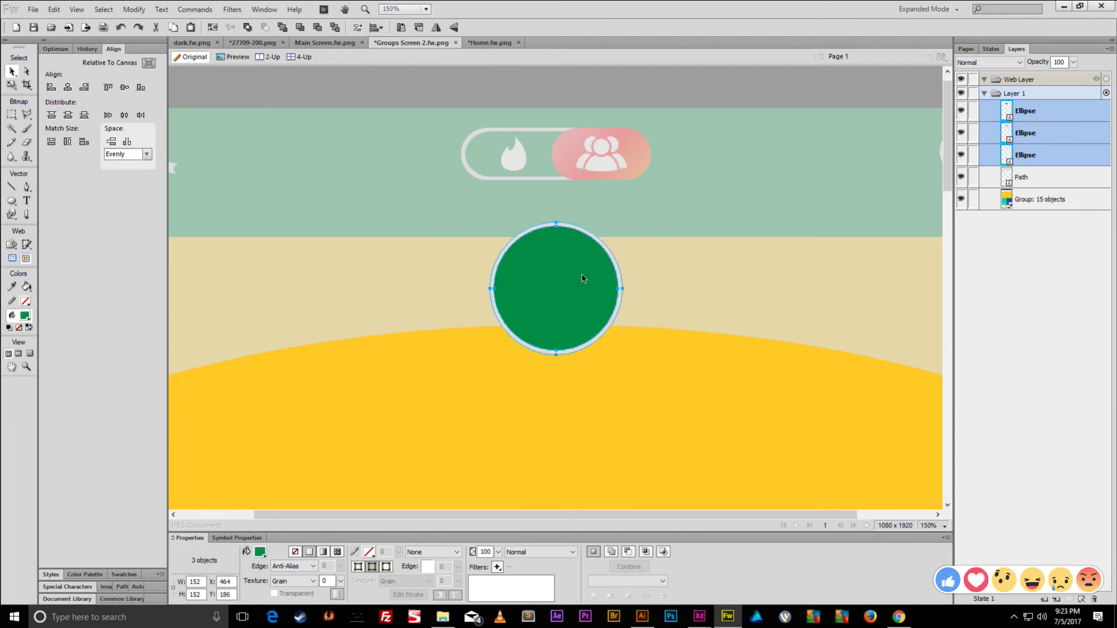
- Intersect the two stacked circles into a ring shape filled white
left_click(540, 230)
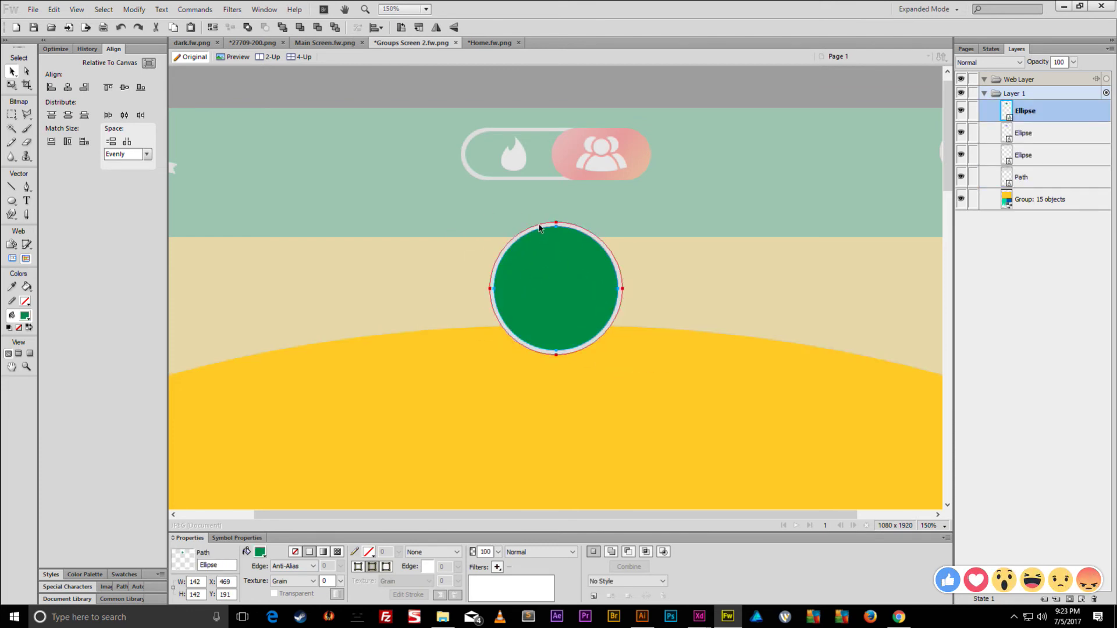
left_click(540, 229, "shift")
left_click(133, 10)
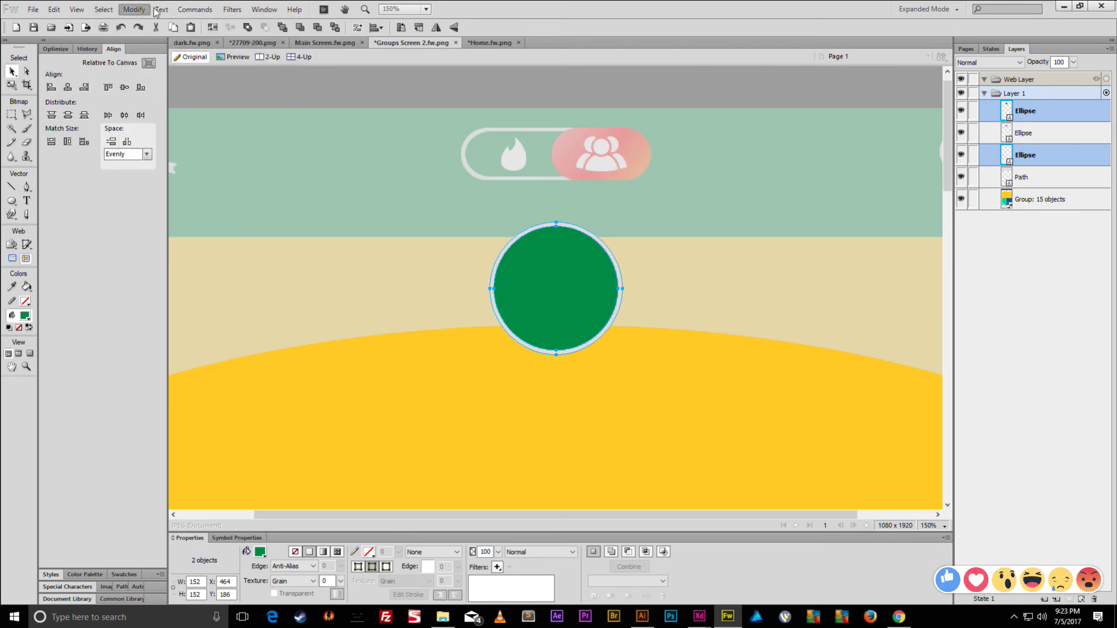
mouse_move(233, 228)
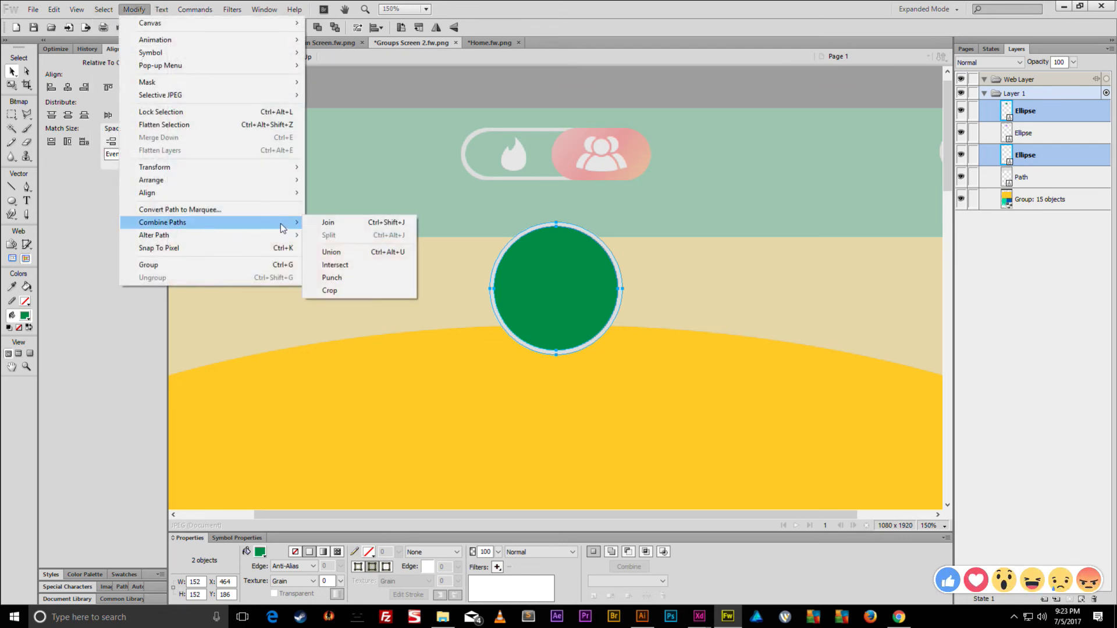
left_click(335, 265)
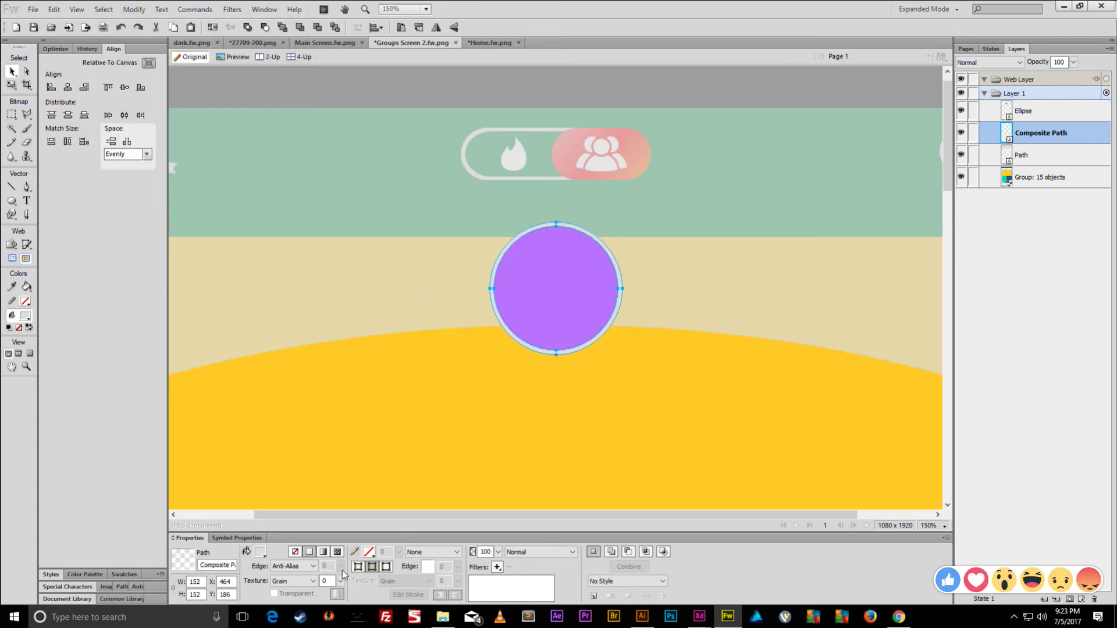
left_click(260, 552)
left_click(266, 391)
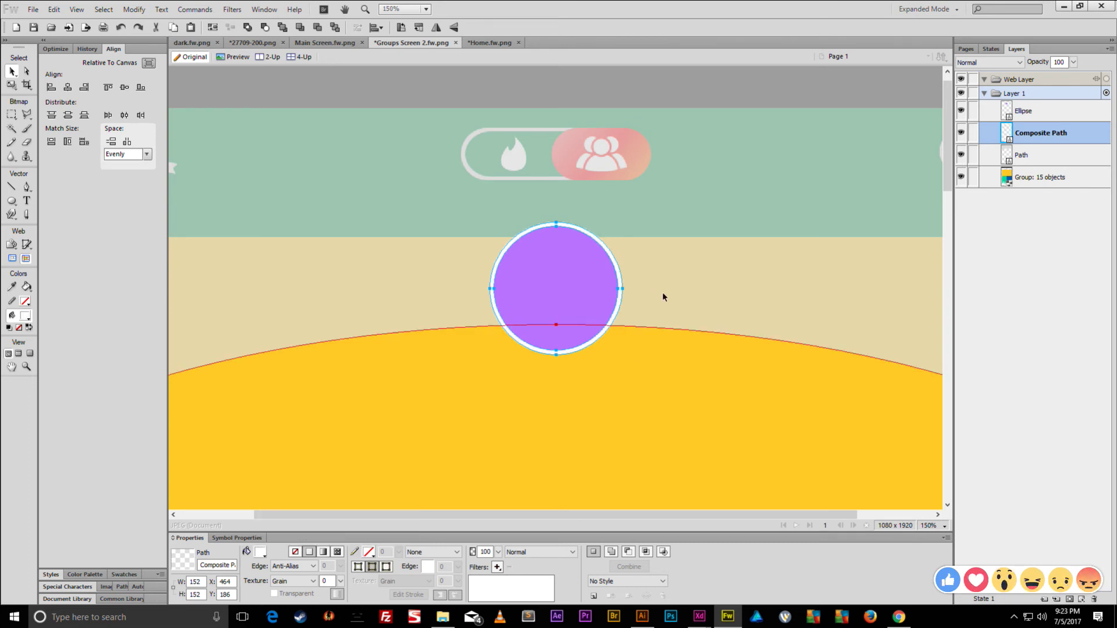
- Nudge the translucent top panel up 30 px and fill the inner circle black
left_click(662, 292)
key("shift+Up")
key("shift+Up")
key("shift+Up")
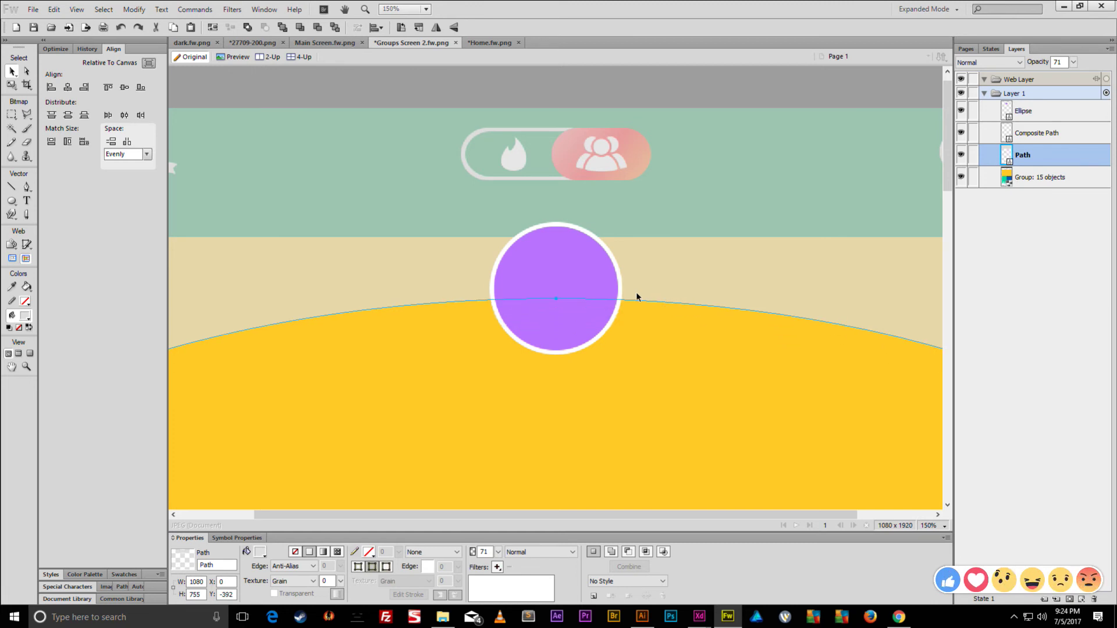
left_click(582, 270)
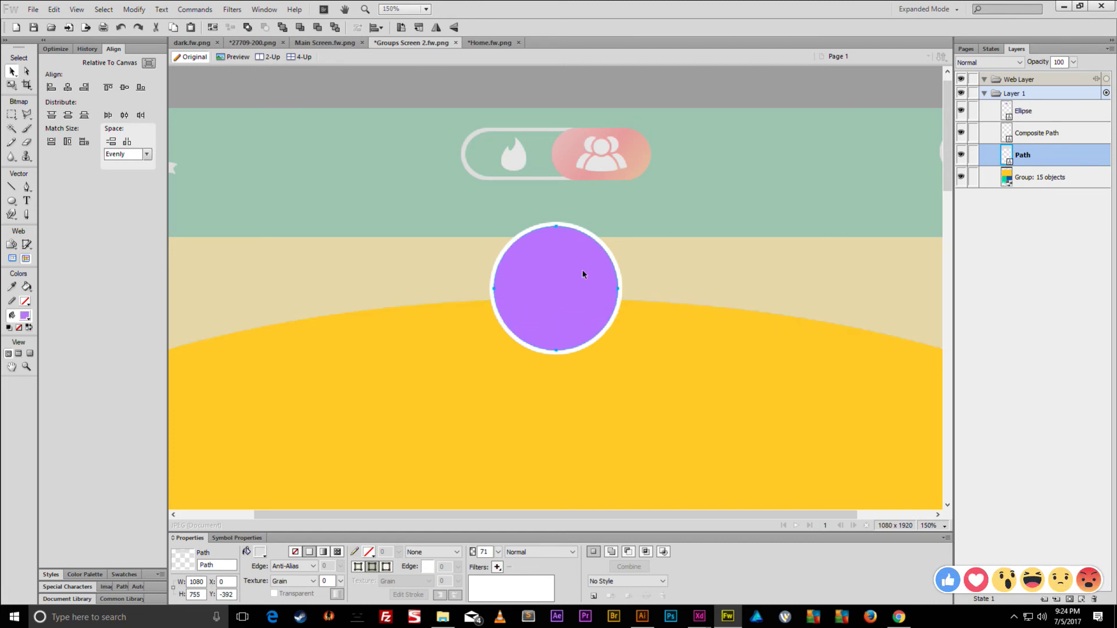
left_click(260, 552)
left_click(305, 473)
key("ctrl+minus")
key("ctrl+minus")
key("ctrl+minus")
key("ctrl+minus")
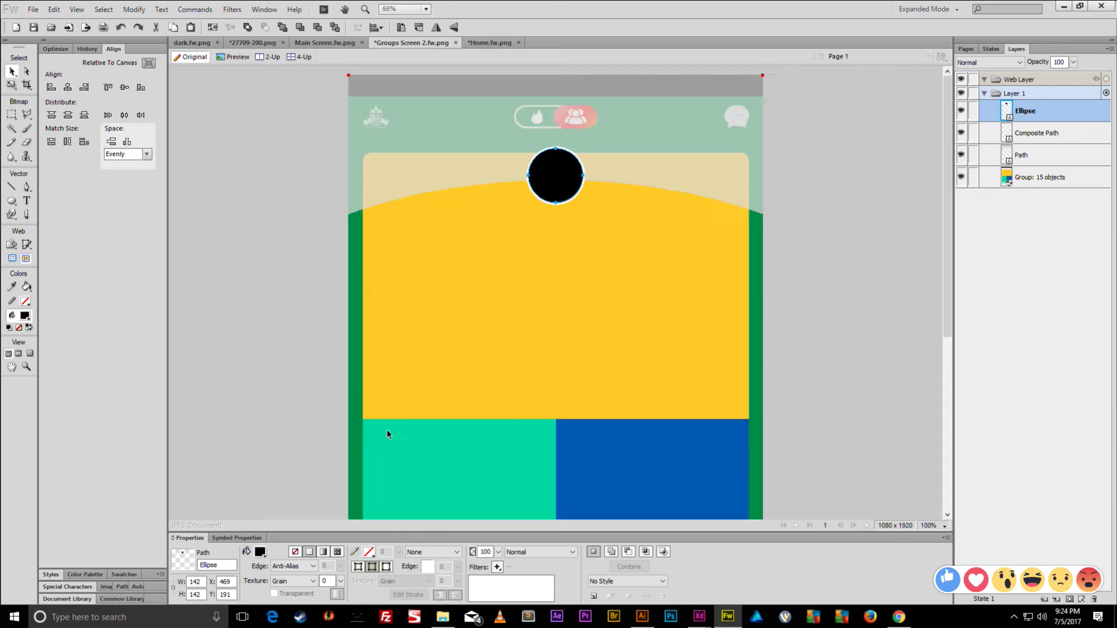
key("ctrl+equal")
key("ctrl+d")
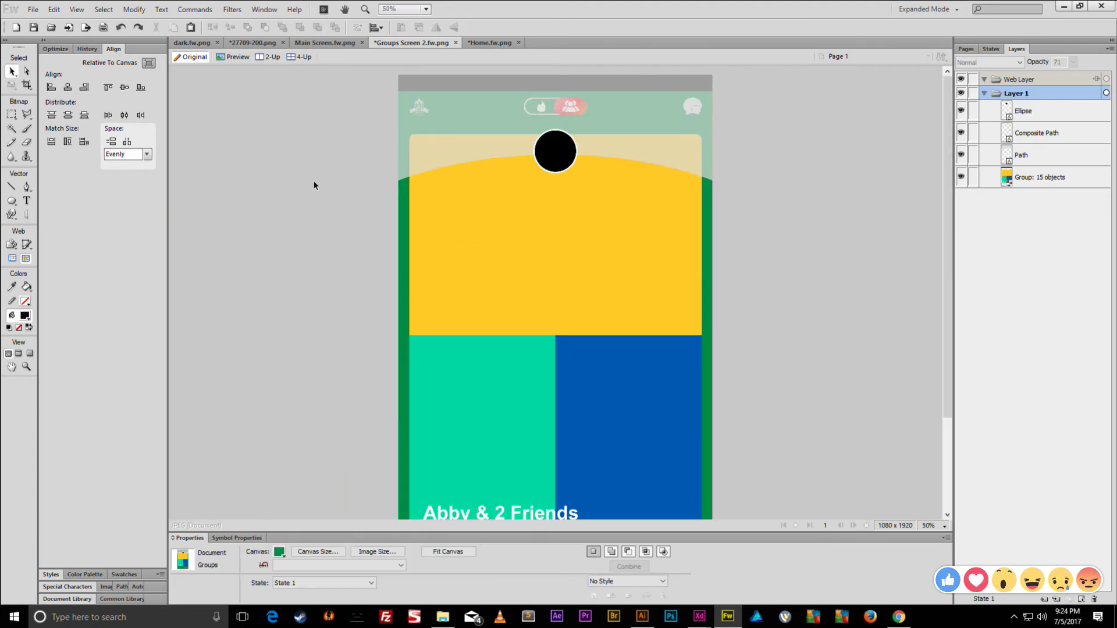
left_click(12, 201)
- Draw a black rectangle and make it a 138 px high band at the bottom, Y 1702
left_click(65, 212)
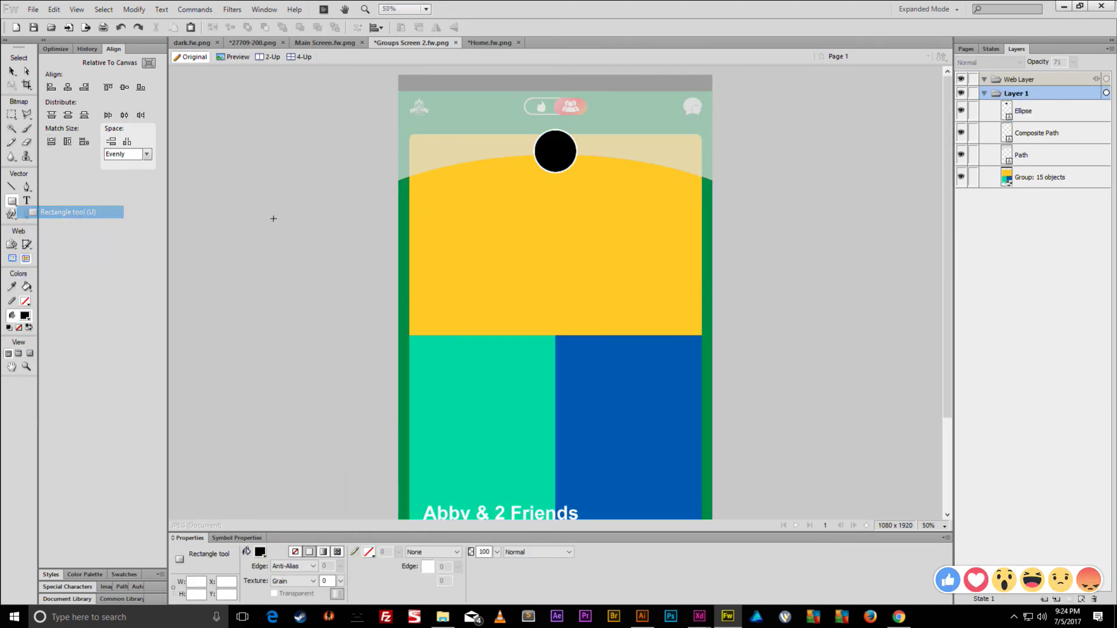
left_click_drag(398, 152, 712, 215)
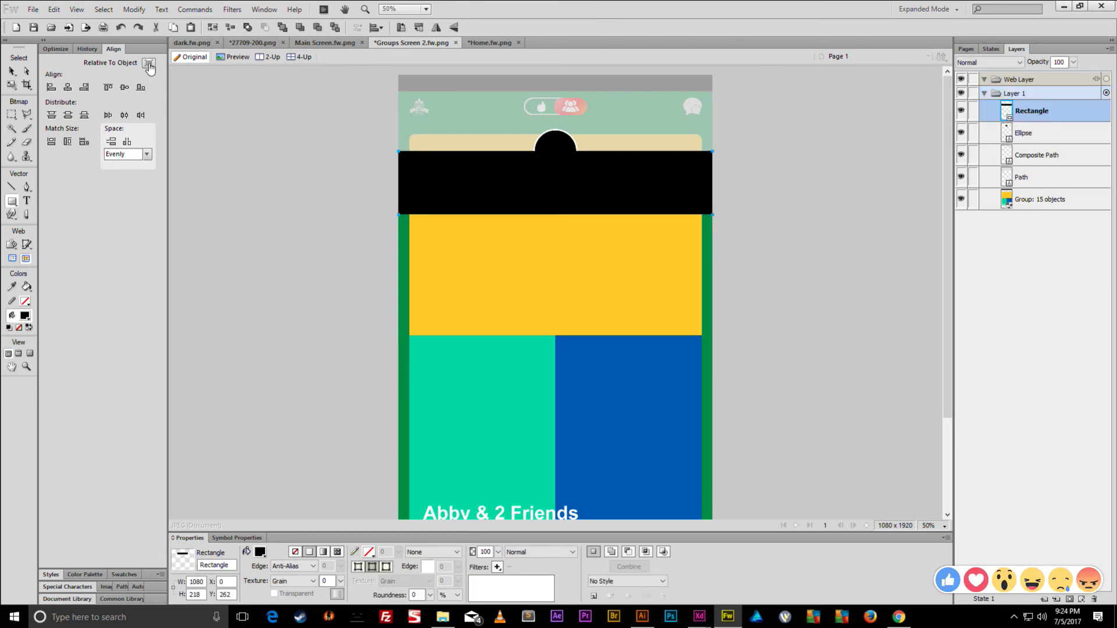
left_click(140, 88)
scroll(342, 230, "down", 2)
scroll(343, 231, "down", 3)
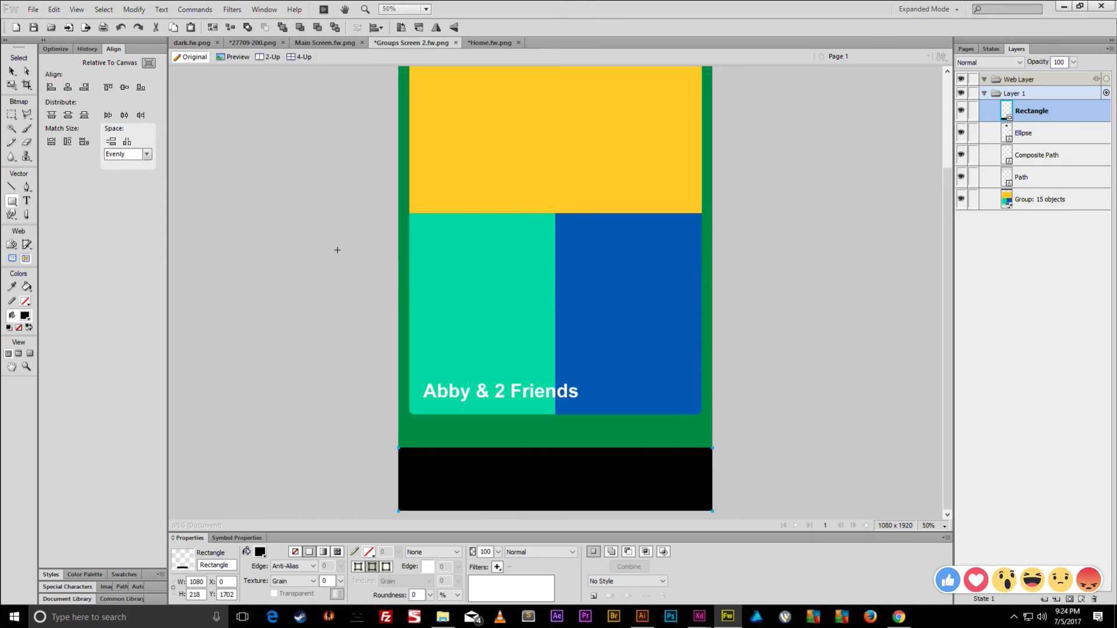
key("q")
left_click_drag(555, 448, 555, 470)
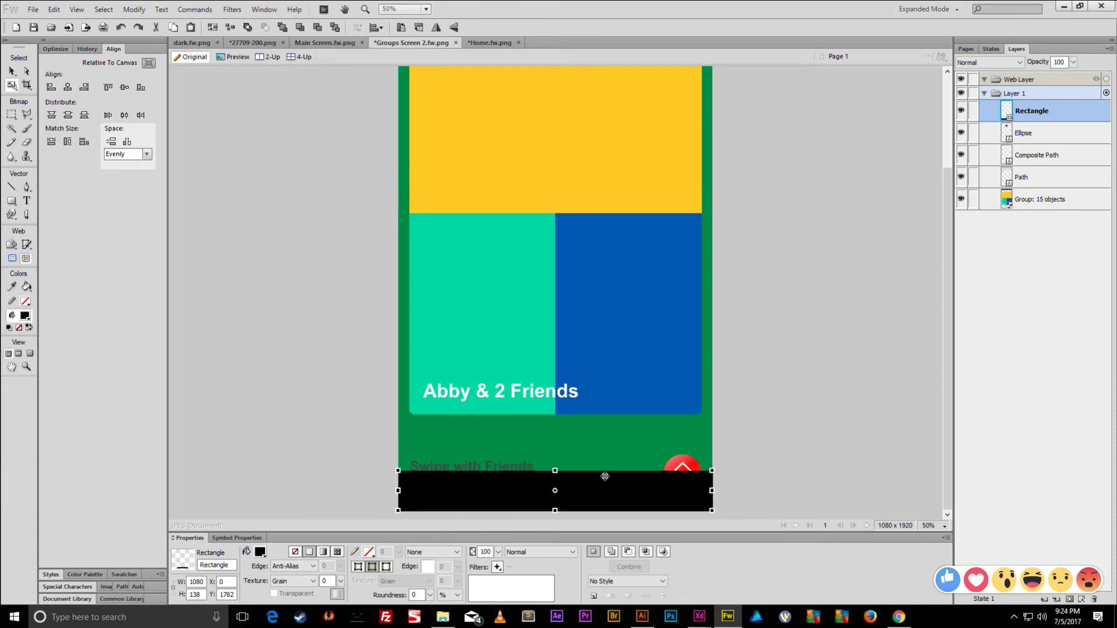
- Duplicate the band, stretch the copy up to Y 262, and convert it to a path
key("ctrl+c")
key("ctrl+v")
key("q")
left_click_drag(558, 505, 638, 148)
key("v")
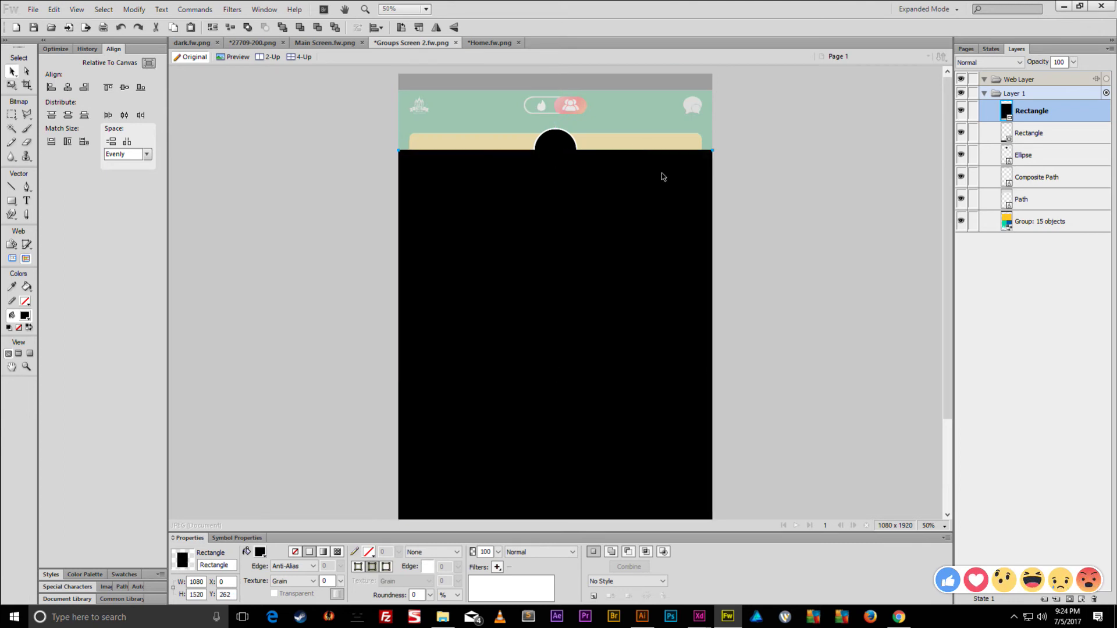
key("ctrl+shift+g")
- Stack the black panel beneath the curve, just above the 15-object group, then select the curve
scroll(384, 387, "down", 3)
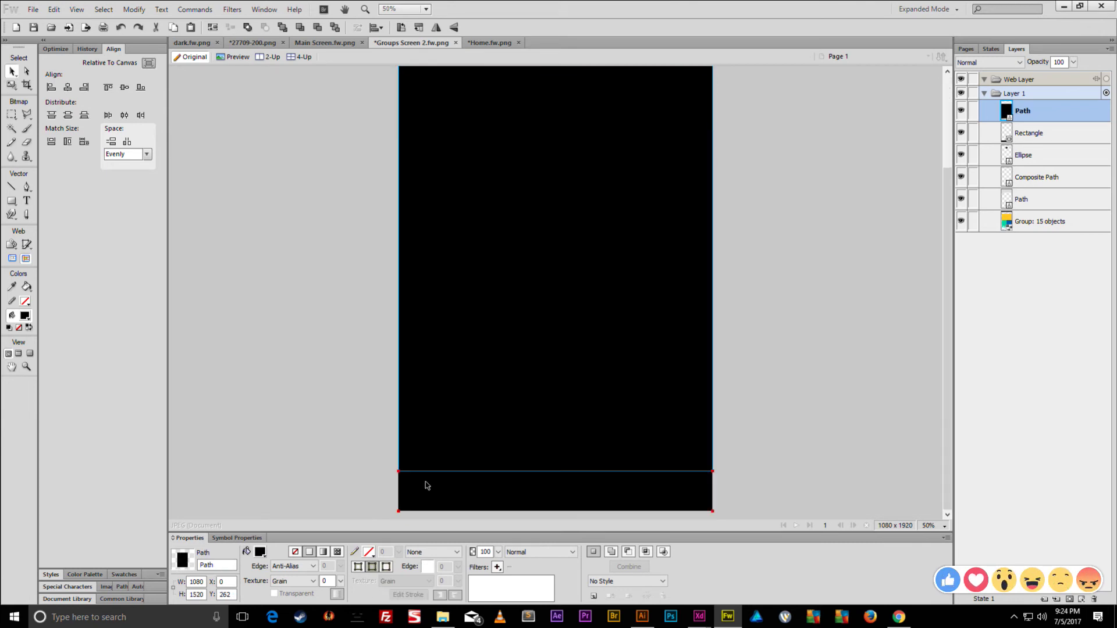
scroll(351, 384, "up", 3)
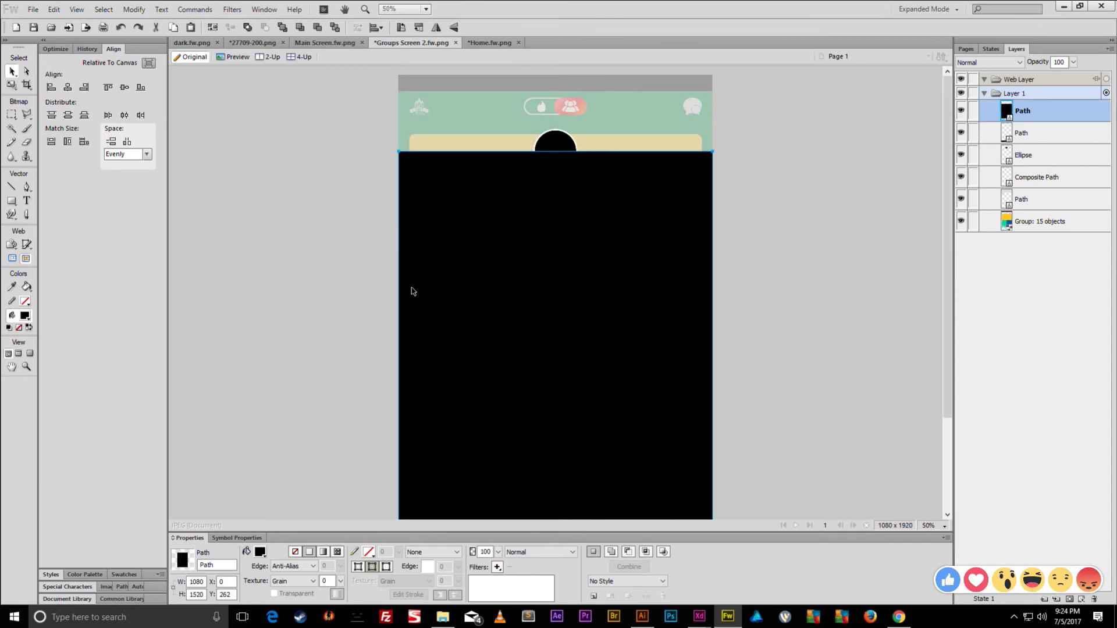
left_click_drag(1043, 105, 1040, 209)
left_click(724, 153)
scroll(675, 192, "up", 3)
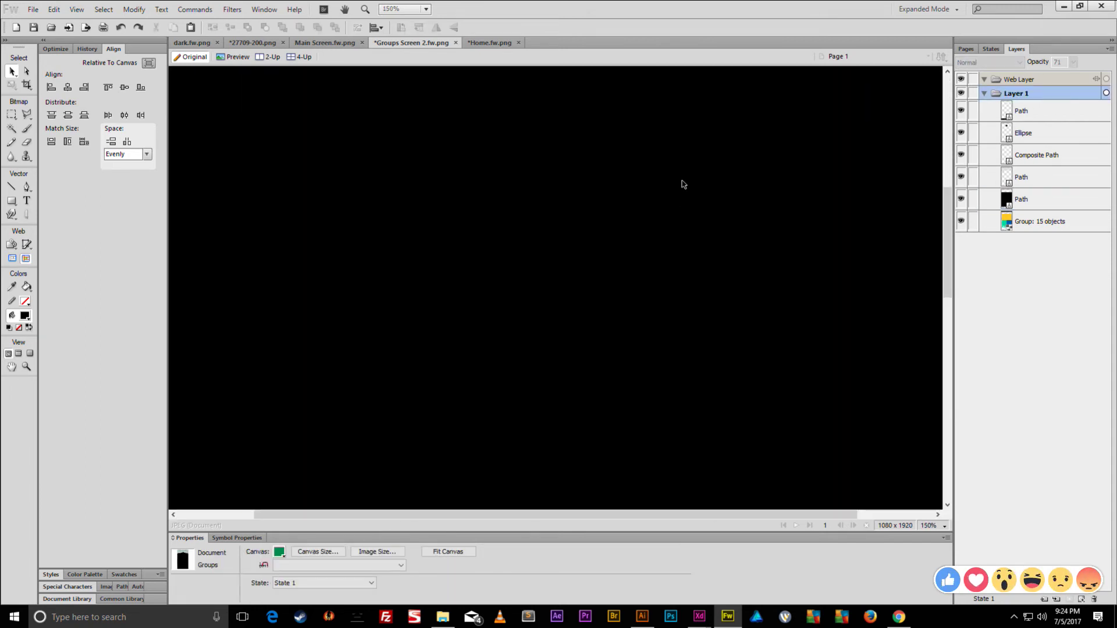
left_click(716, 344)
scroll(727, 349, "down", 4)
- Align the curve to the left edge, punch it out of the black panel, and fill the result white
mouse_move(617, 113)
left_mouse_down()
mouse_move(571, 128)
mouse_move(604, 105)
left_mouse_up()
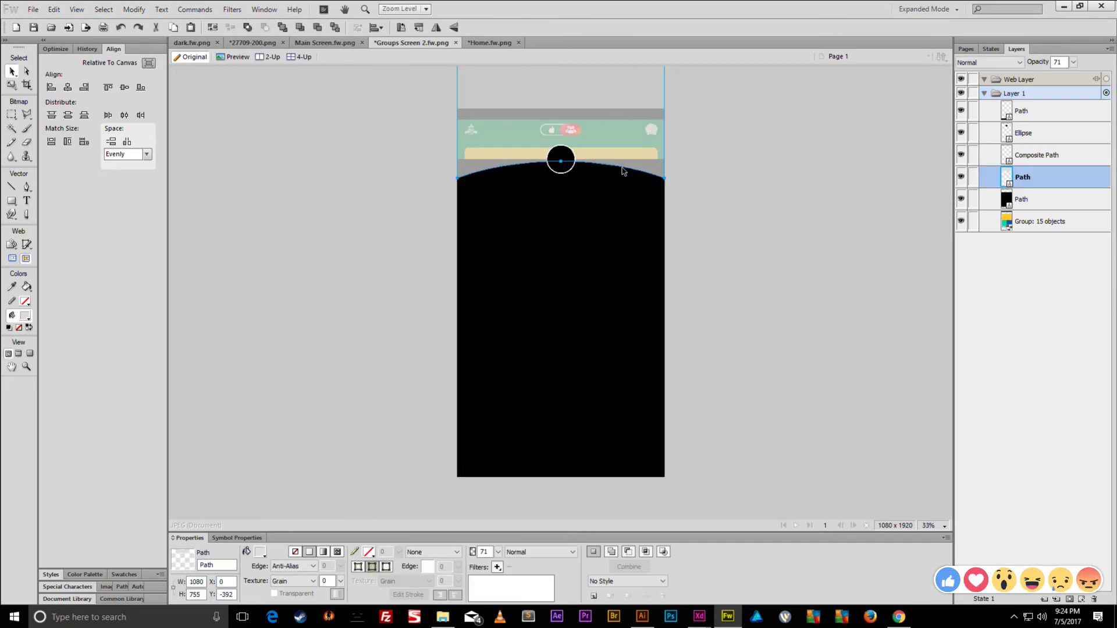
left_click(616, 200, "shift")
scroll(635, 211, "up", 2)
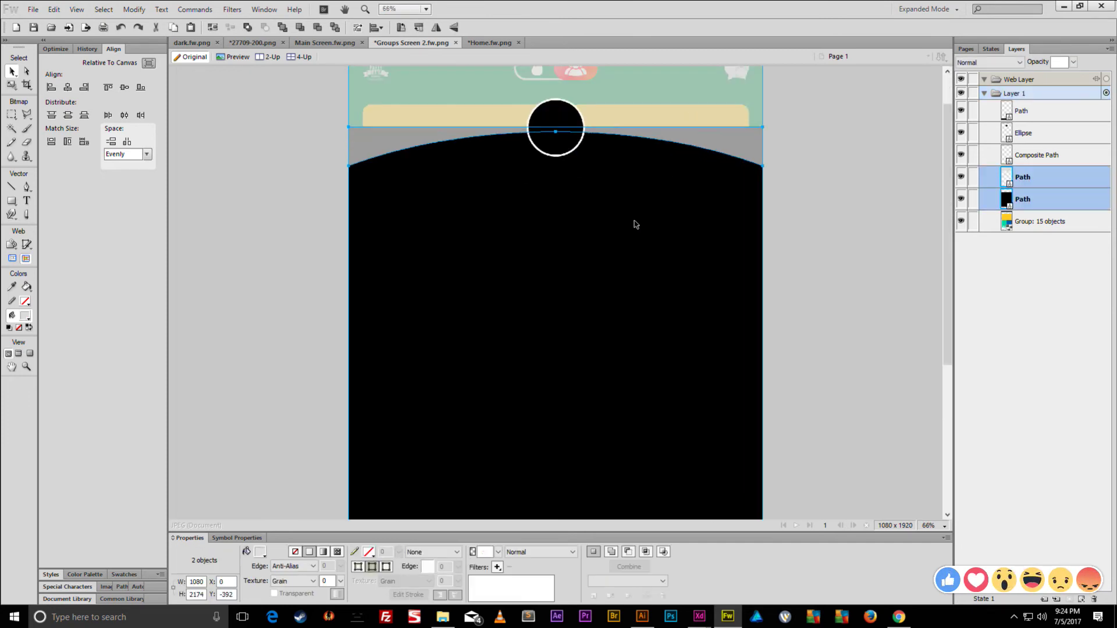
left_click(134, 9)
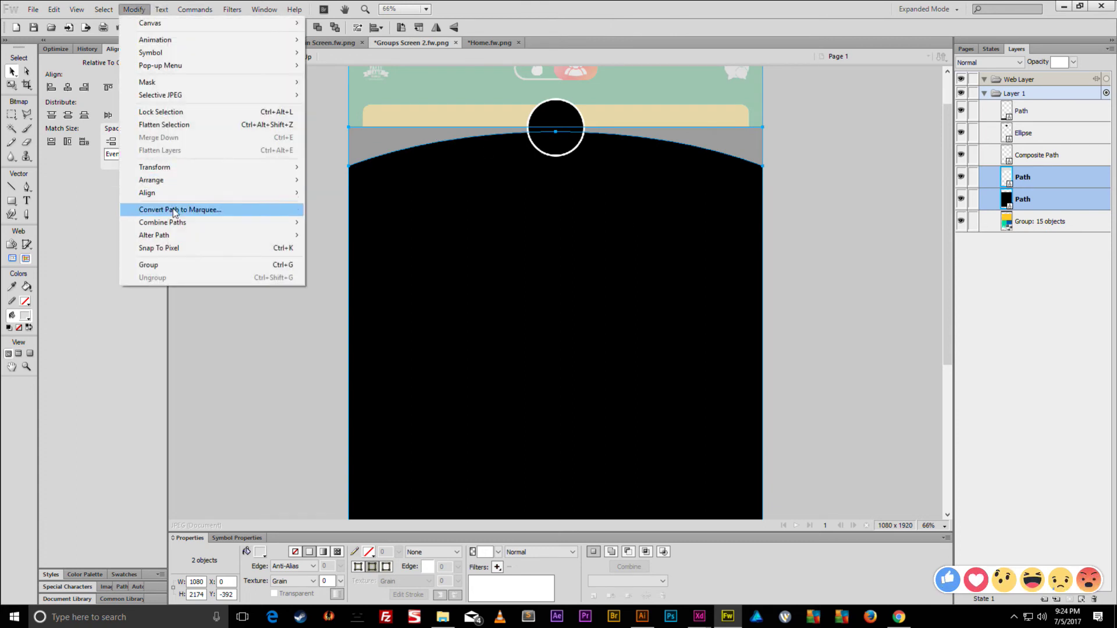
mouse_move(177, 223)
left_click(343, 280)
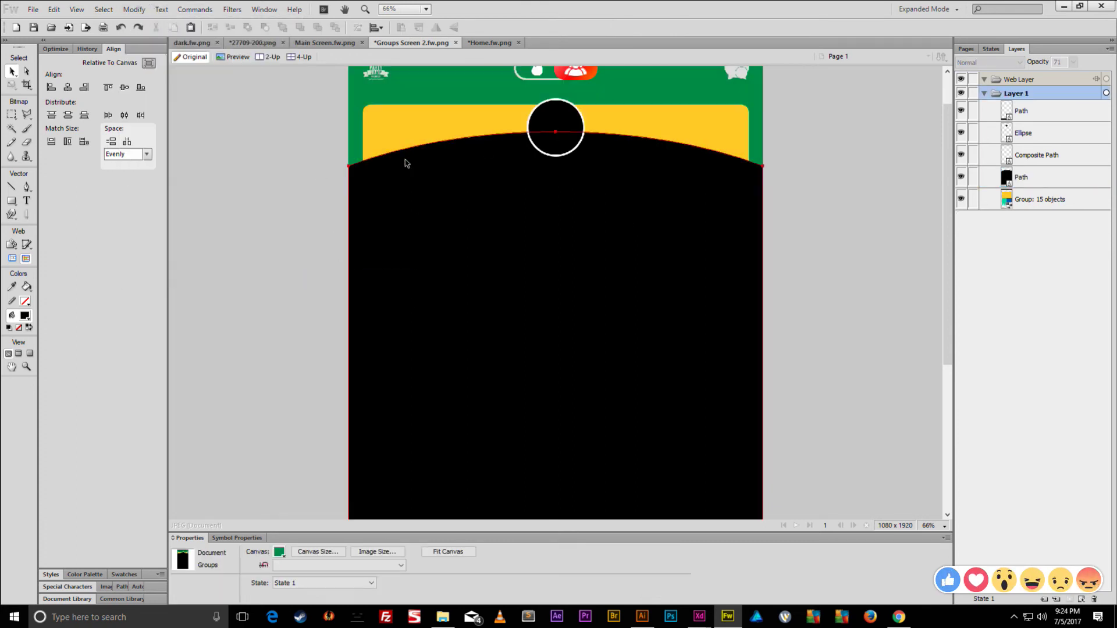
left_click(260, 552)
left_click(384, 429)
scroll(319, 328, "down", 5)
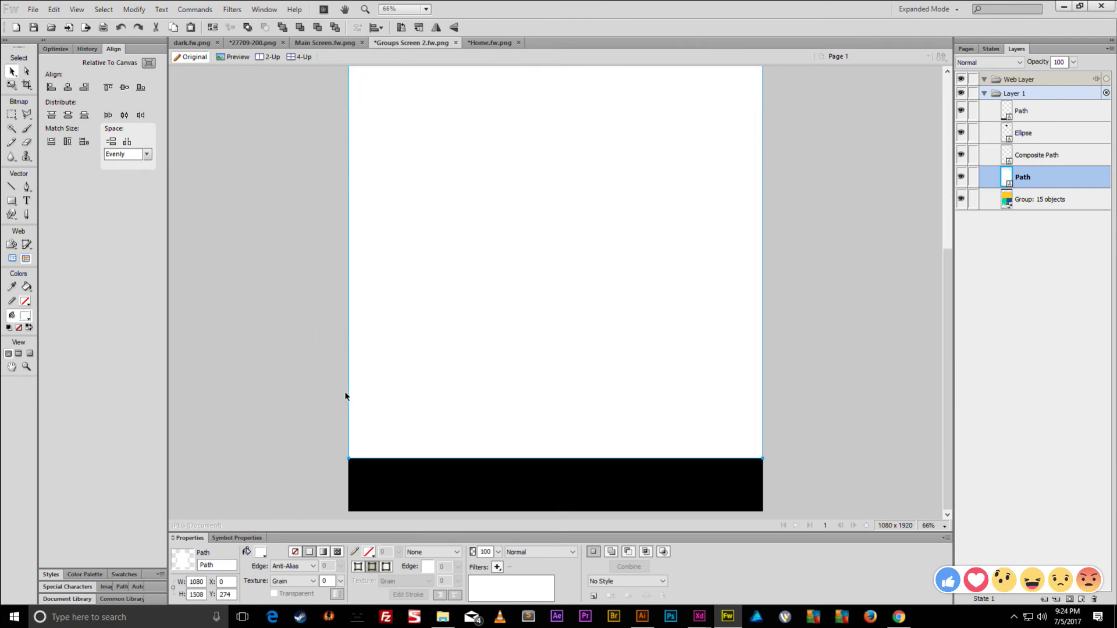
- Fill the black bottom band with a light grey
left_click(384, 477)
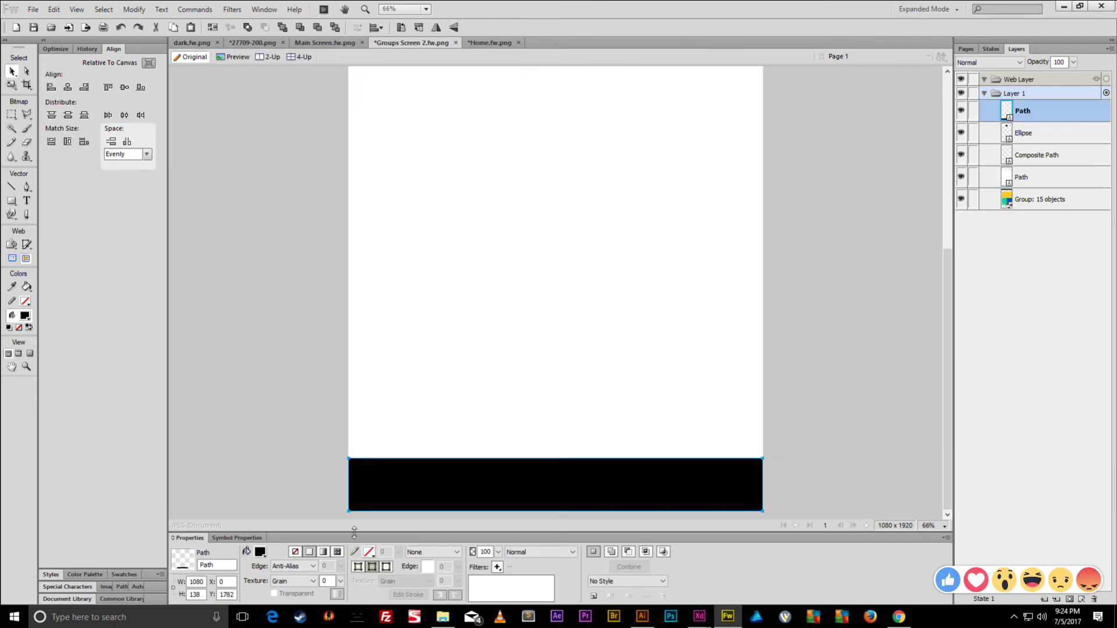
left_click(260, 552)
left_click(276, 473)
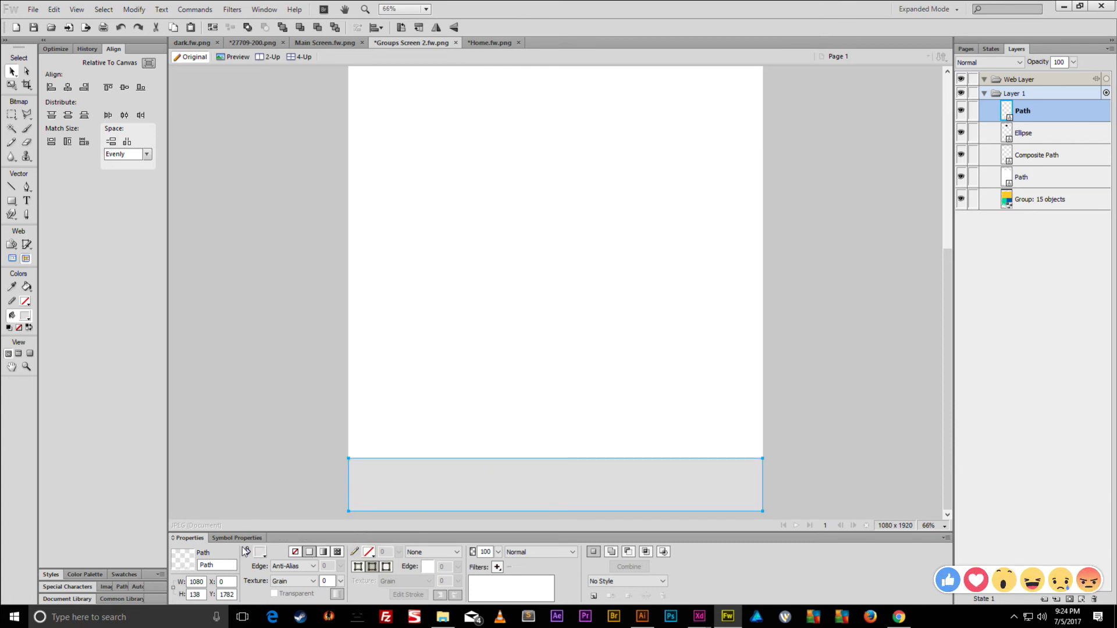
left_click(260, 552)
left_click(277, 473)
left_click(278, 397)
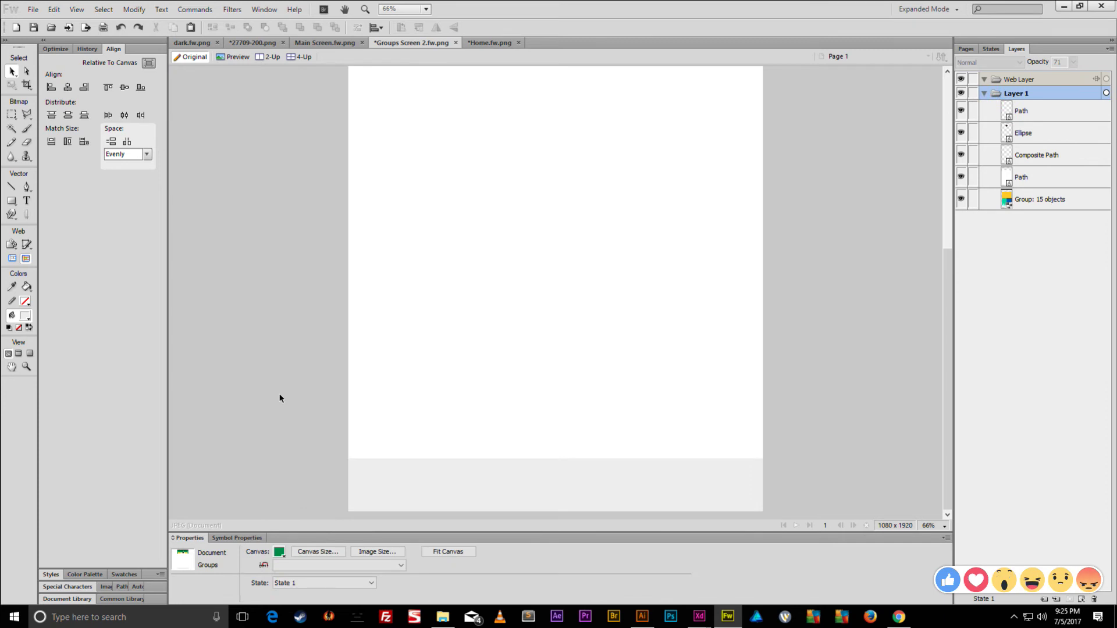
- Nudge the white panel up one pixel, leaving the grey bottom band in place
left_click(387, 461)
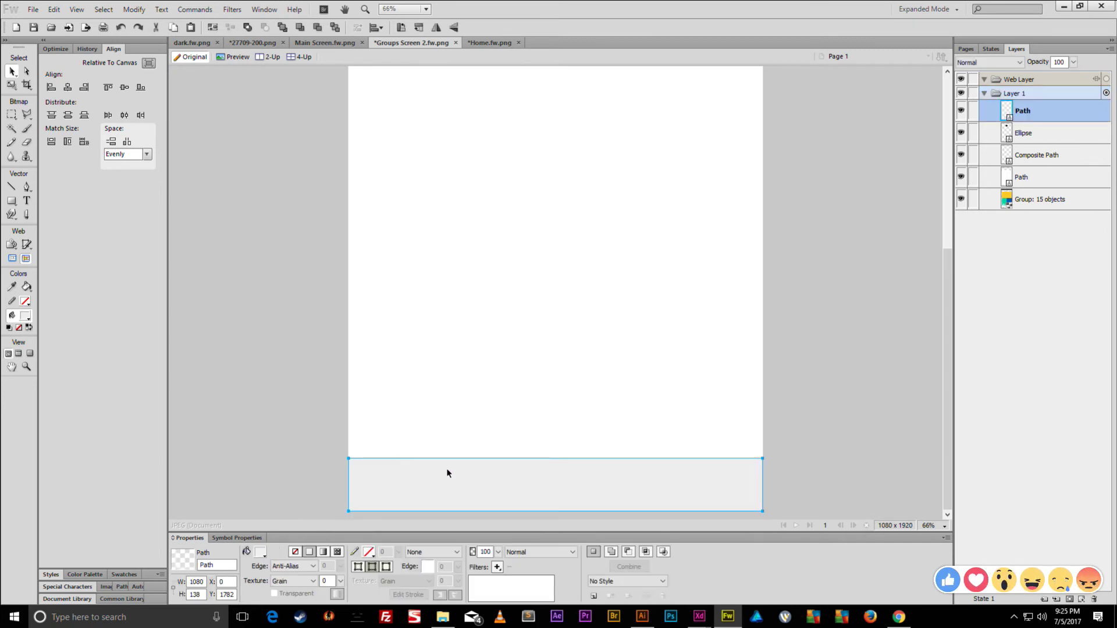
left_click(498, 389)
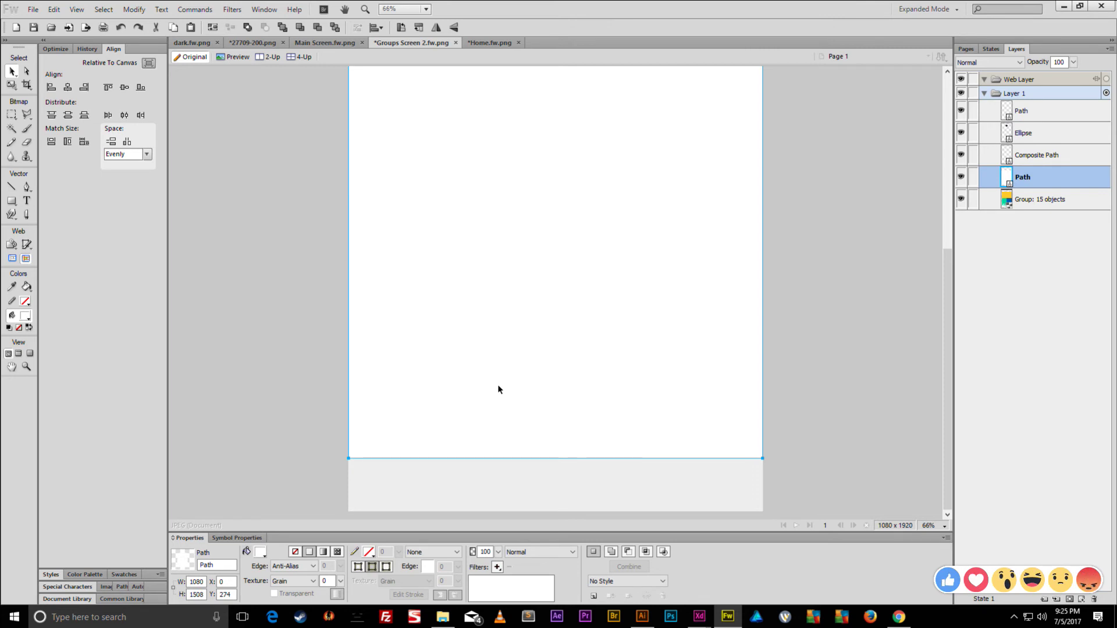
key("Up")
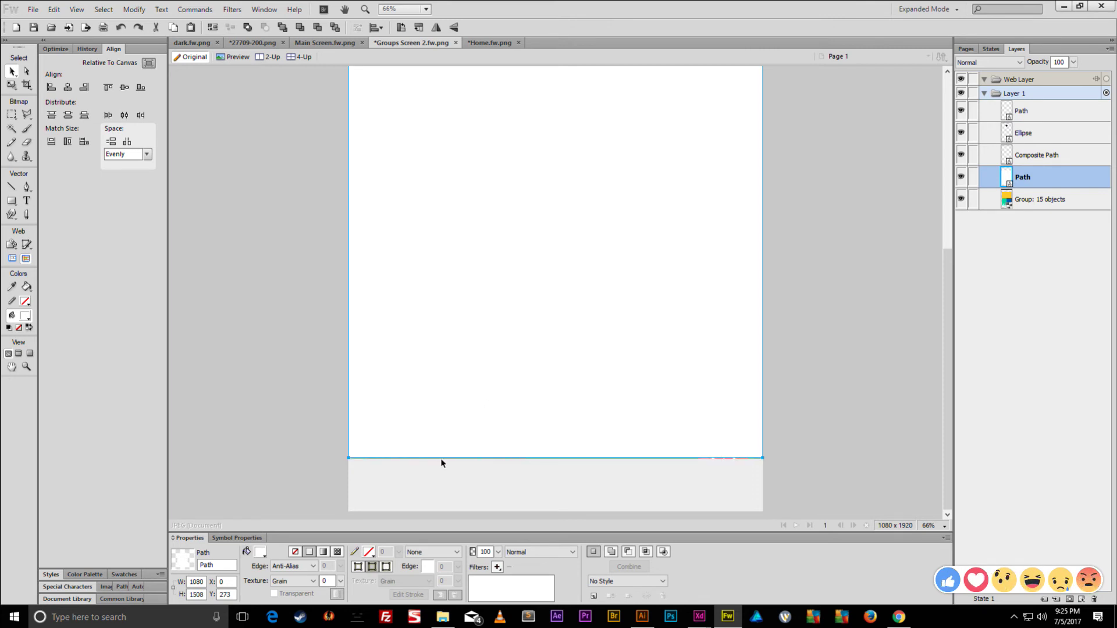
left_click(442, 464)
key("Up")
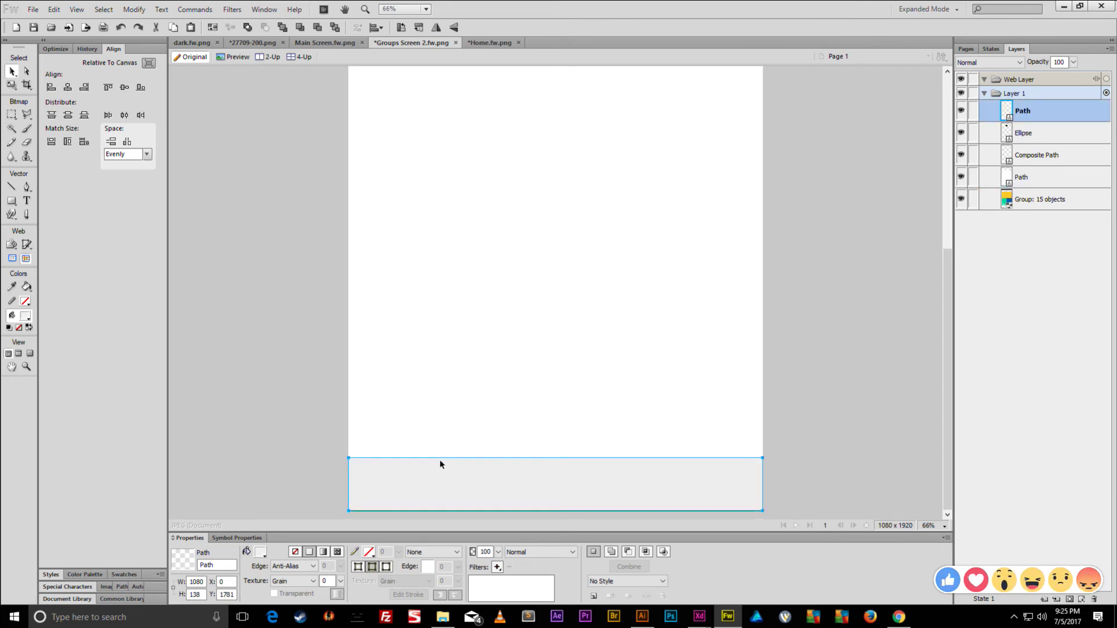
left_click(195, 595)
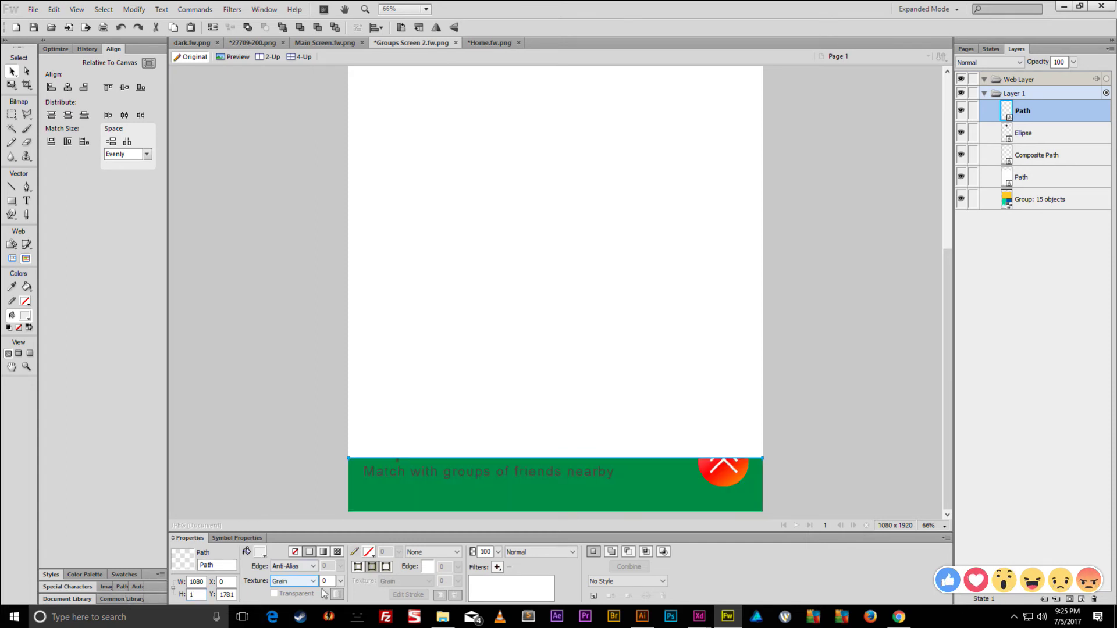
key("Down")
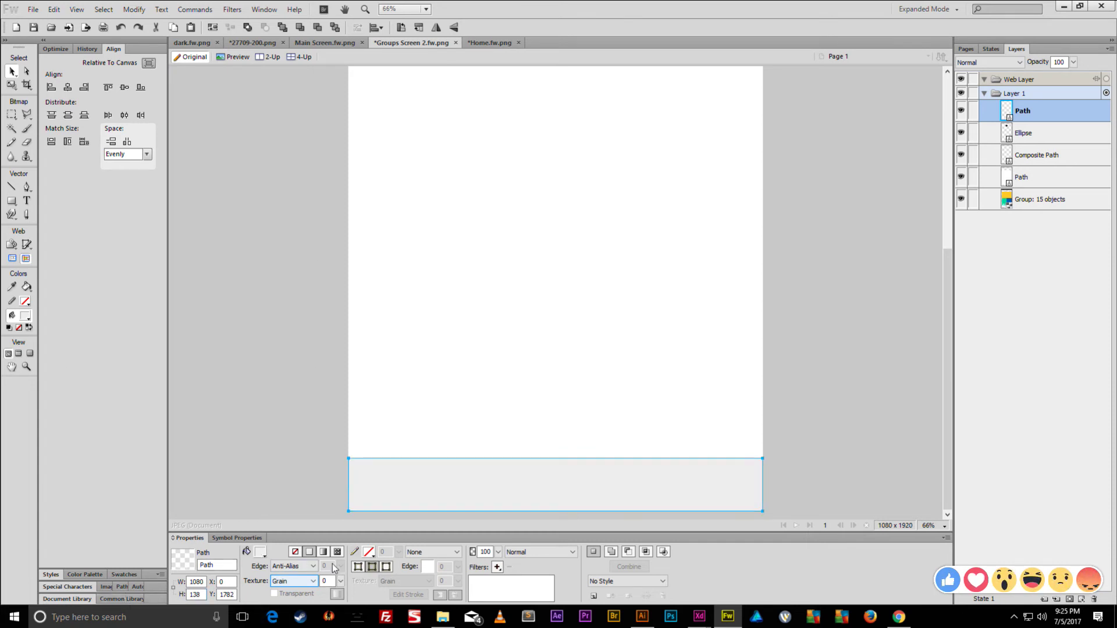
- Duplicate the bottom band one pixel higher and set its height to 1 px as a divider line
key("ctrl+shift+d")
key("Up")
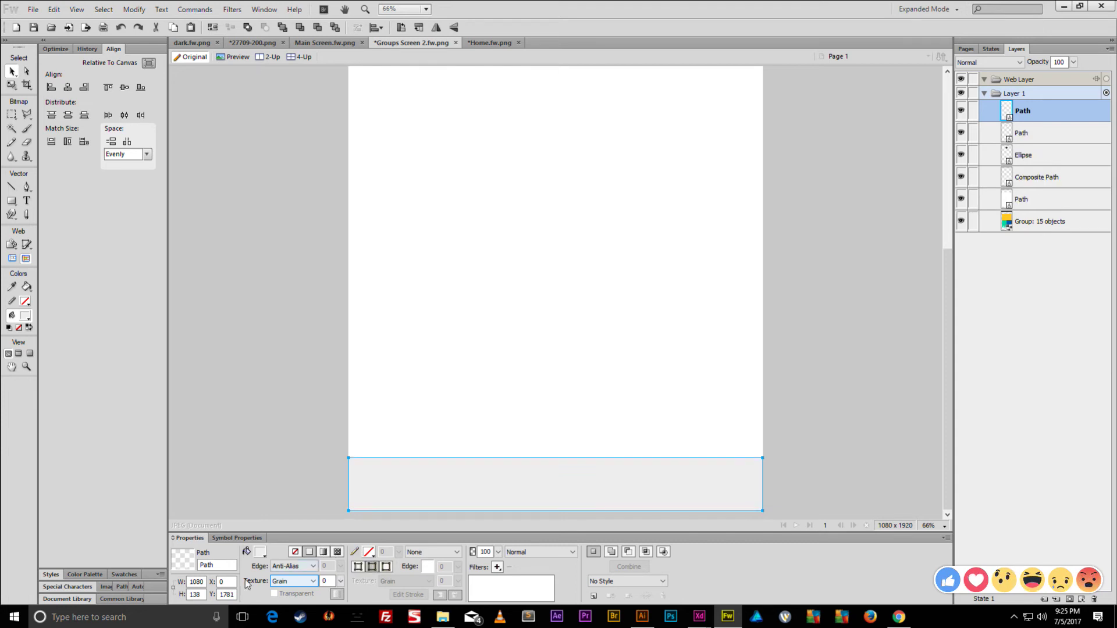
double_click(201, 594)
type("1")
key("Return")
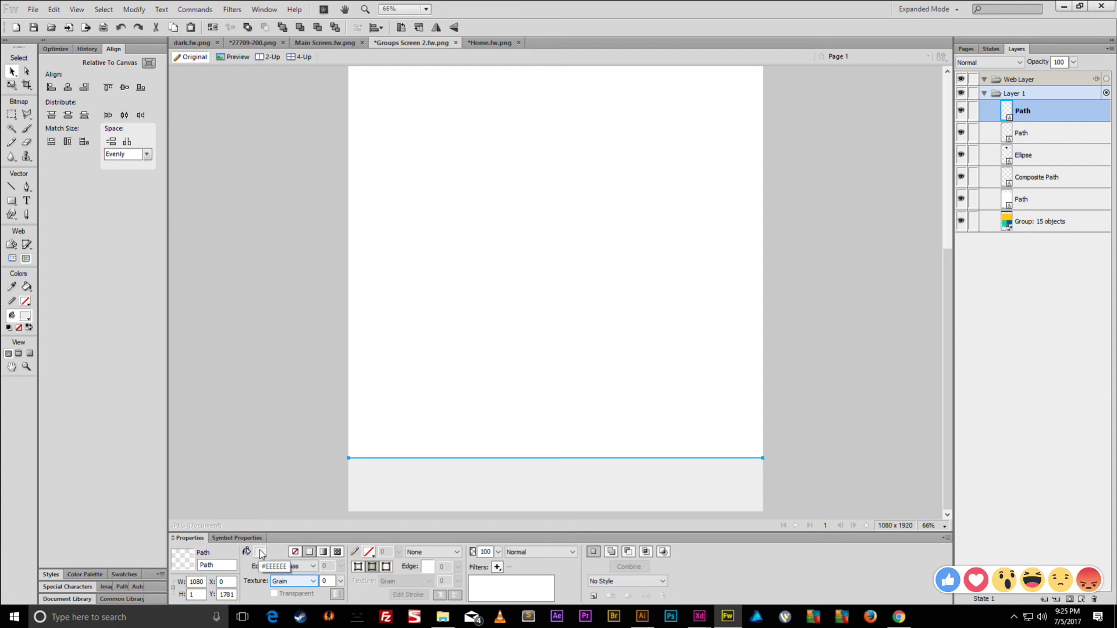
- Fill the divider line with light grey #EEEEEE
left_click(261, 553)
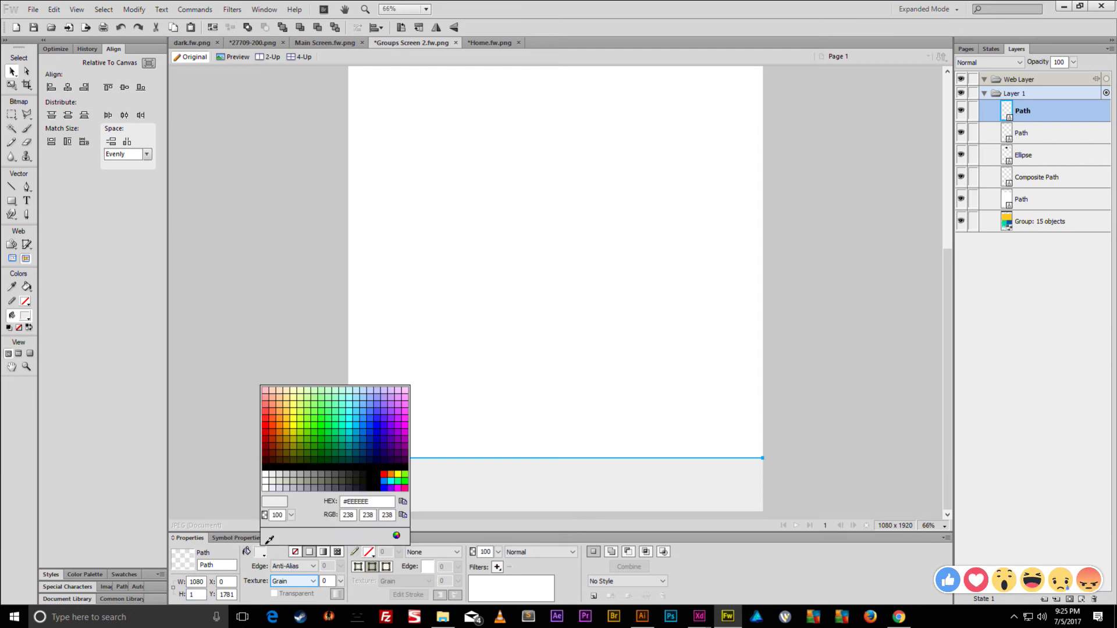
left_click(294, 474)
left_click(291, 426)
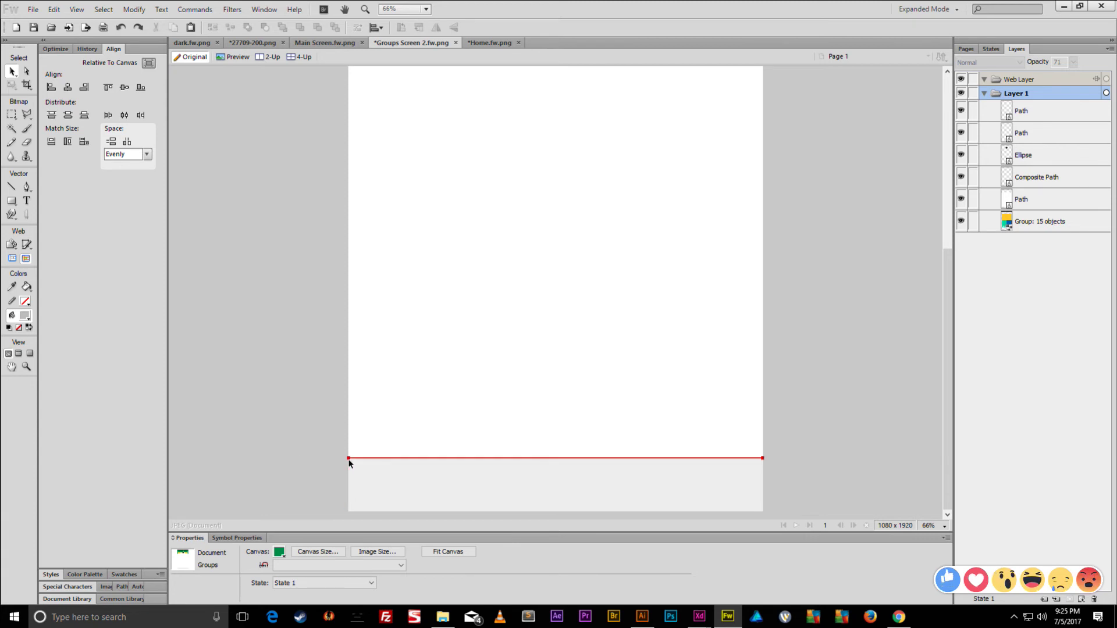
left_click(1035, 123)
left_click(1034, 112)
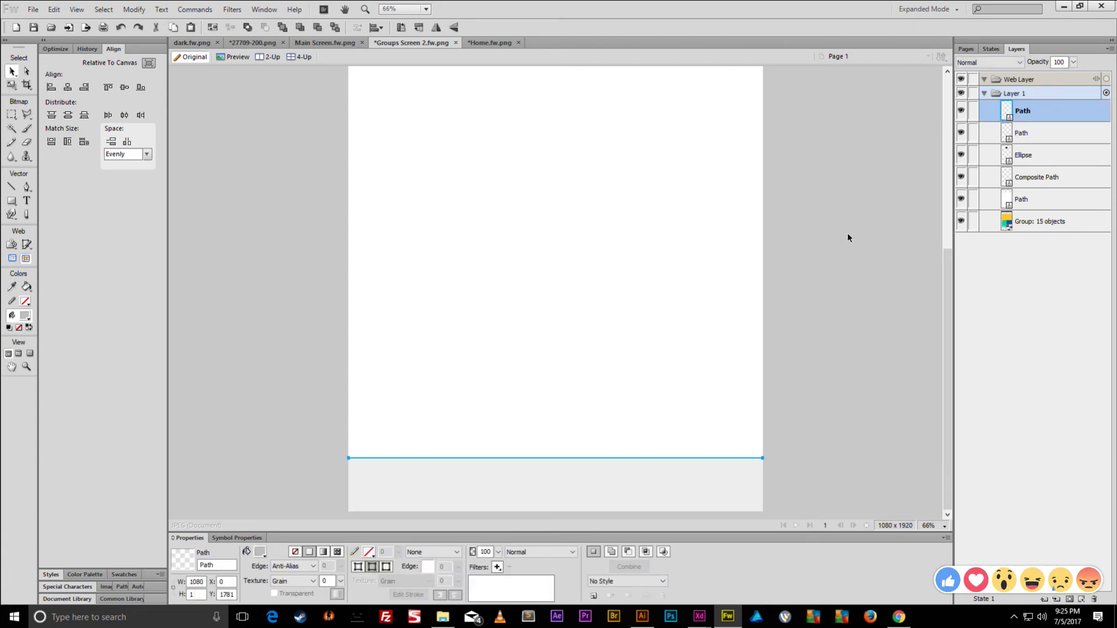
left_click(259, 552)
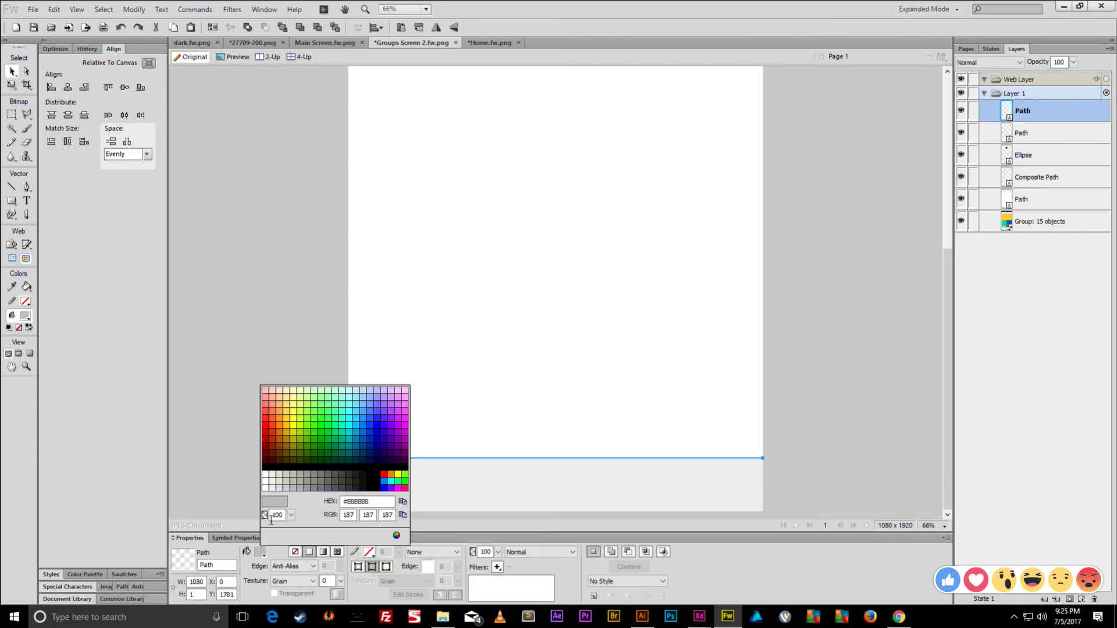
left_click(278, 474)
left_click(267, 420)
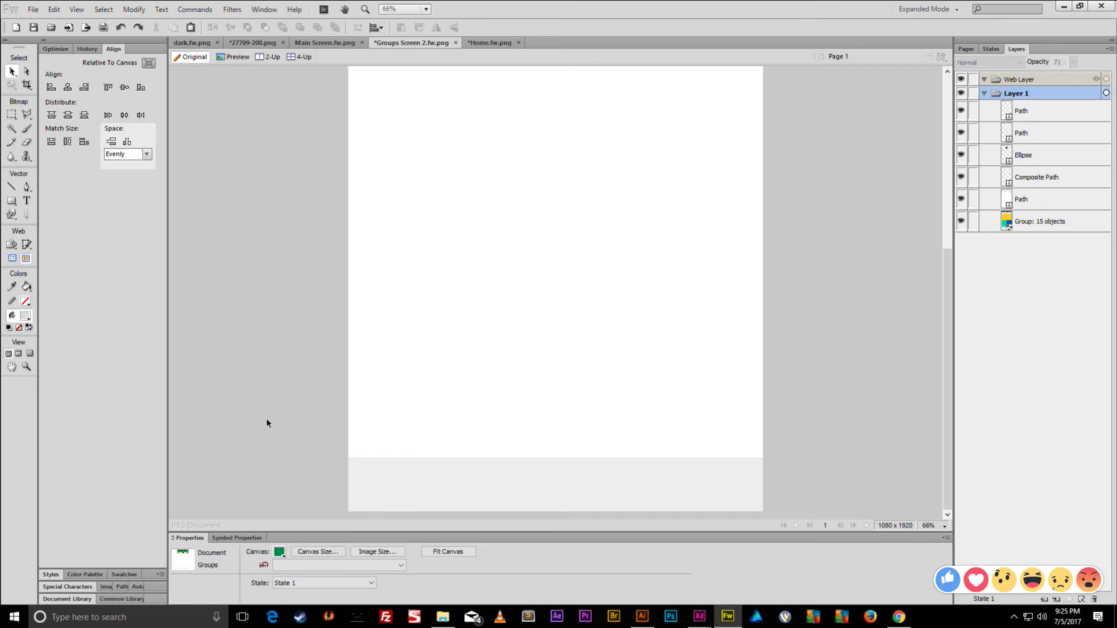
- Hide the five header shape layers and ungroup the 15-object mockup group
scroll(305, 450, "up", 4)
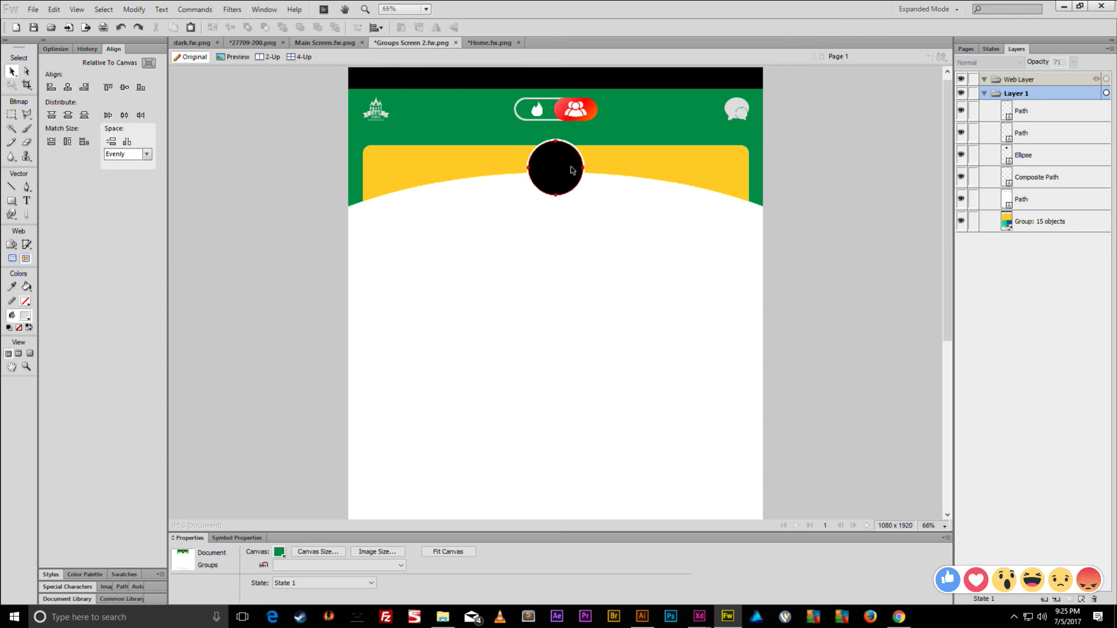
left_click_drag(961, 199, 961, 111)
scroll(632, 313, "down", 3)
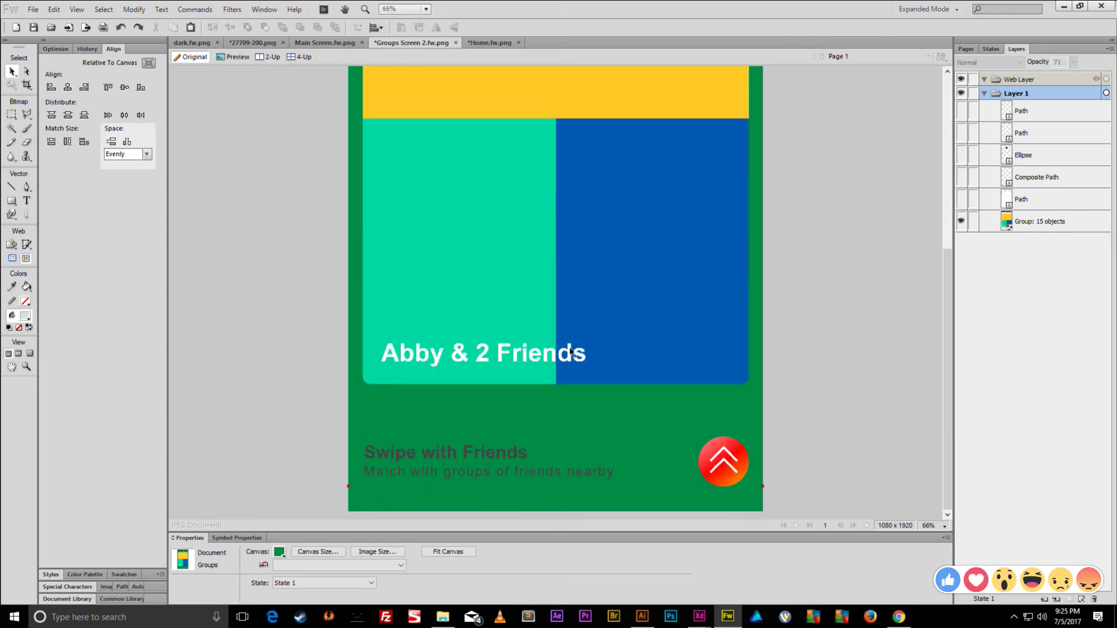
left_click(456, 458)
key("ctrl+shift+g")
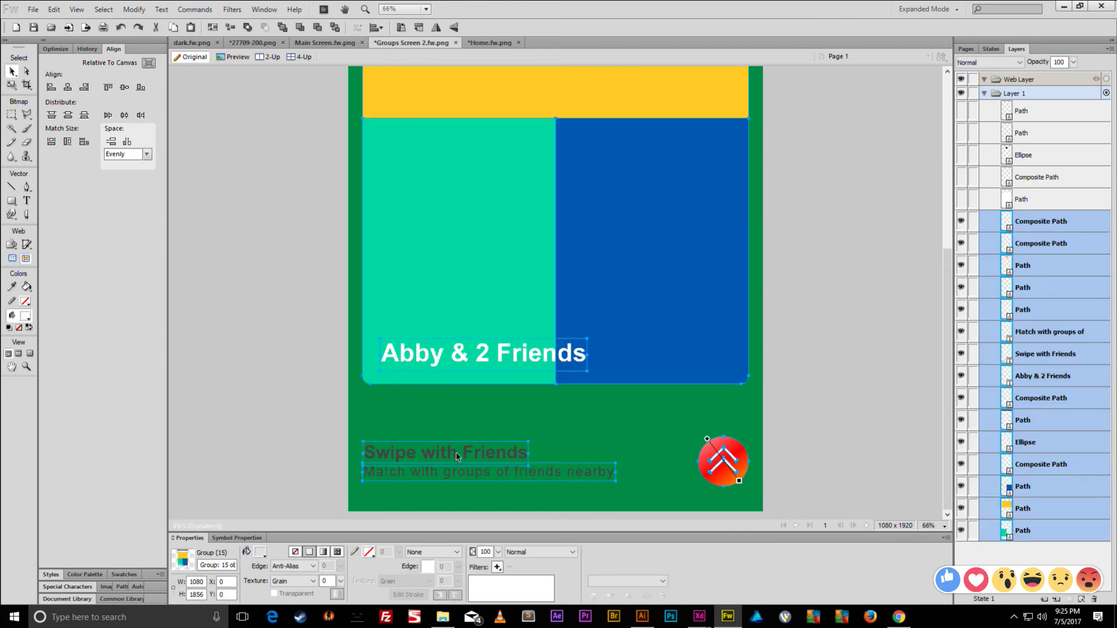
- Select the 'Swipe with Friends' headline, subtitle and red chevron together to inspect them
left_click(387, 439)
left_click(413, 453)
left_click(419, 470, "shift")
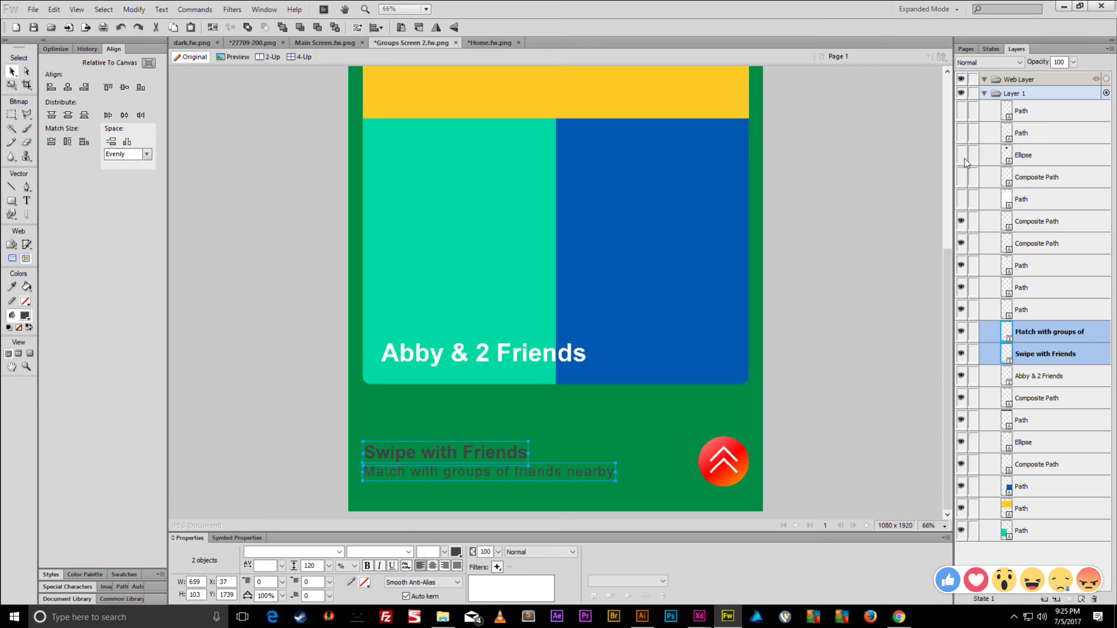
left_click(1042, 223)
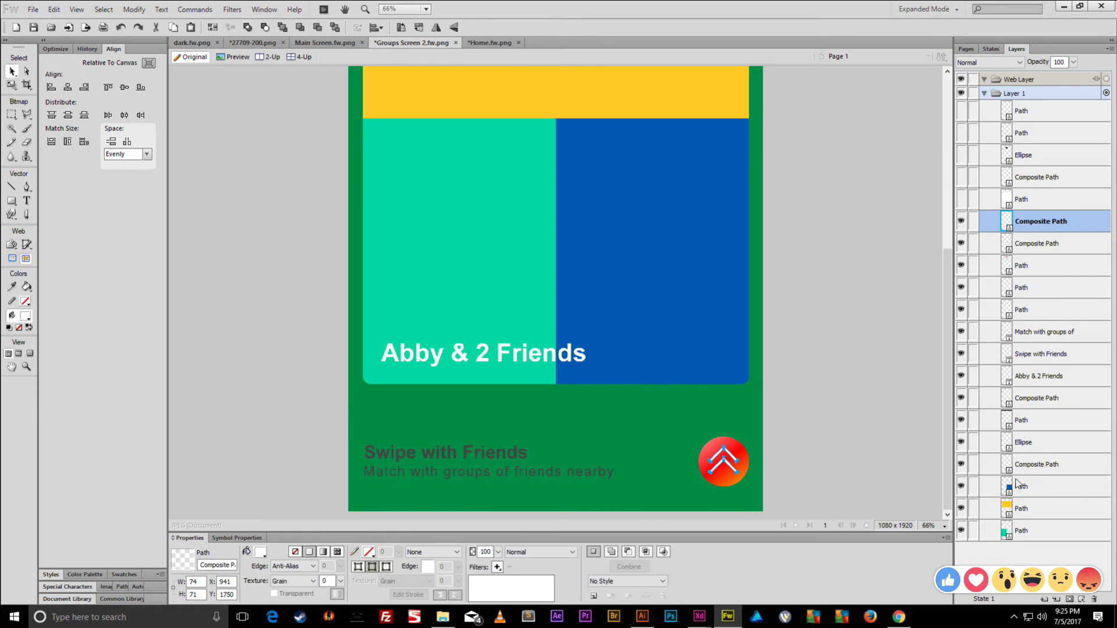
left_click(451, 452)
left_click(449, 473, "shift")
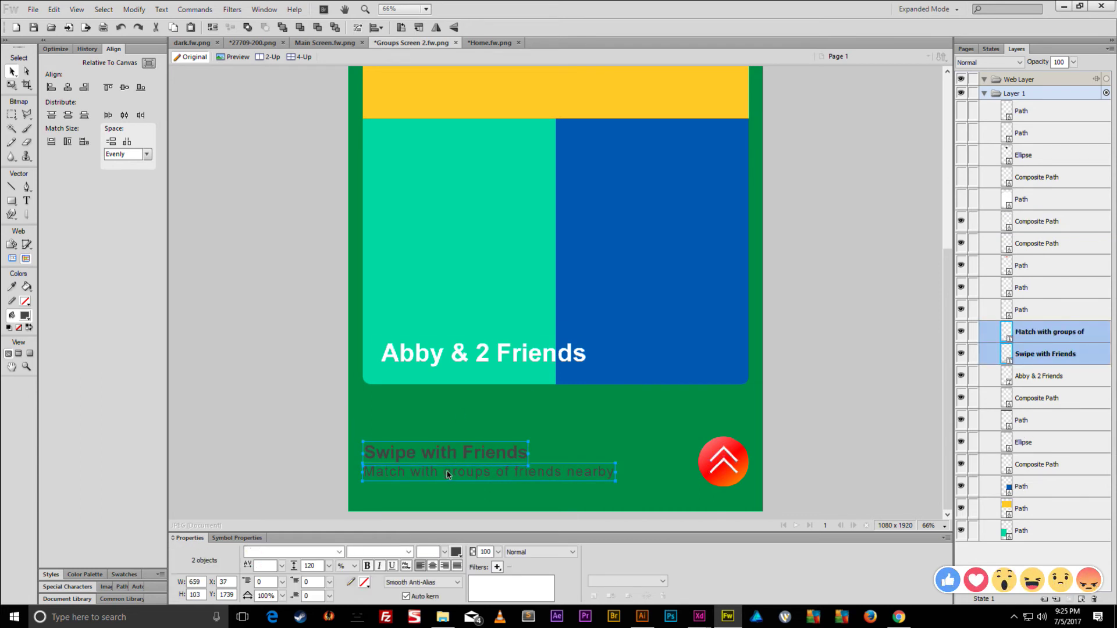
left_click(718, 458, "shift")
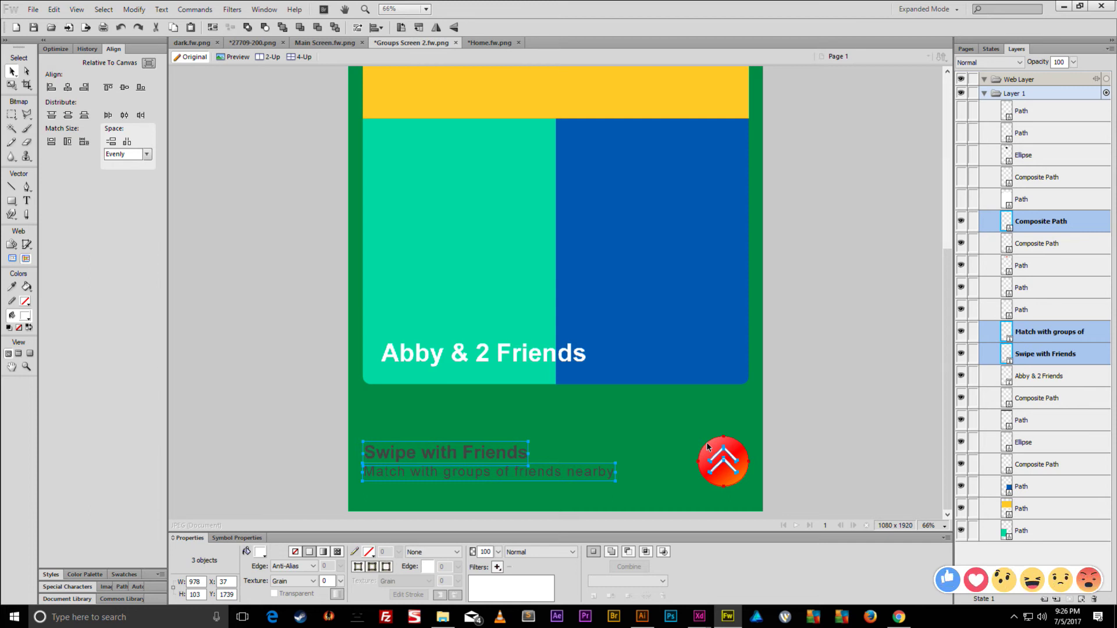
left_click(808, 423)
- Search Google Images for 'checkmark icon'
mouse_move(901, 620)
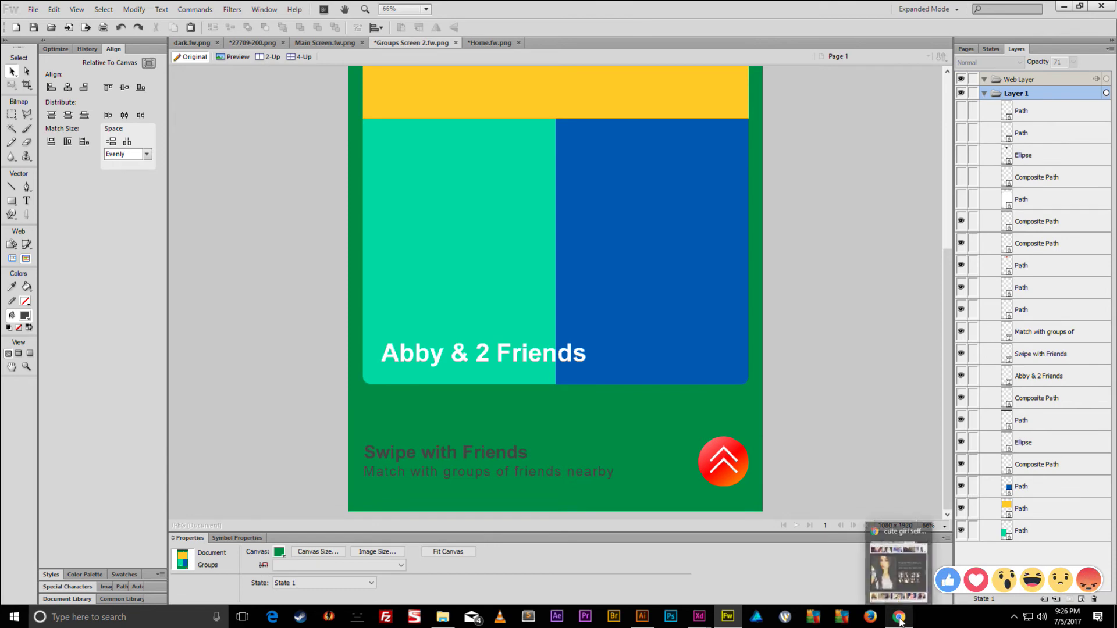
left_click(900, 619)
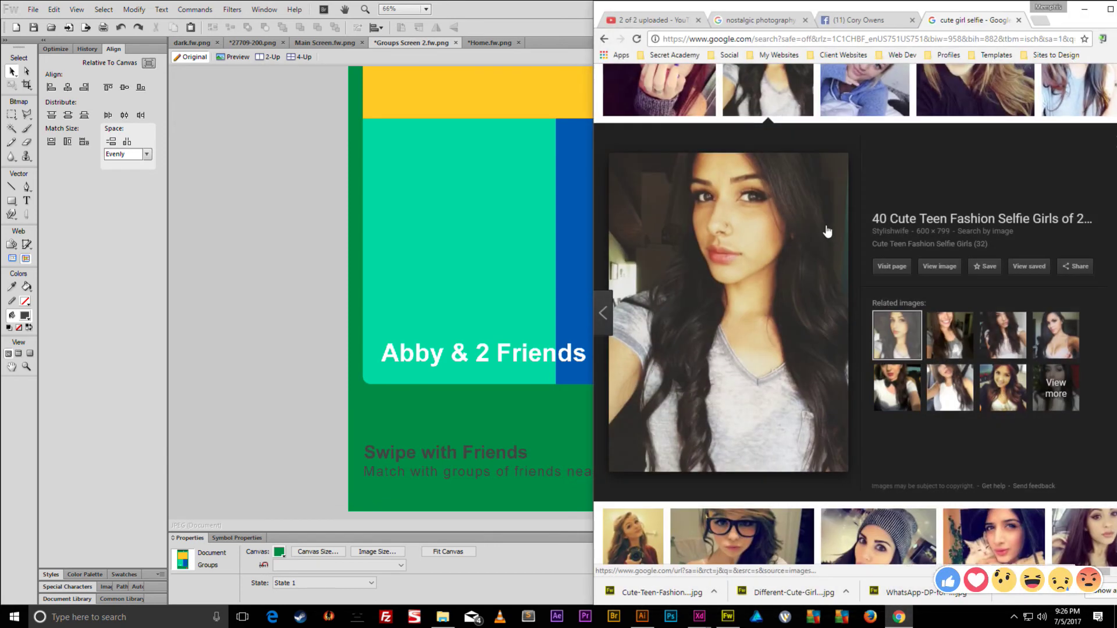
scroll(779, 93, "up", 3)
triple_click(785, 93)
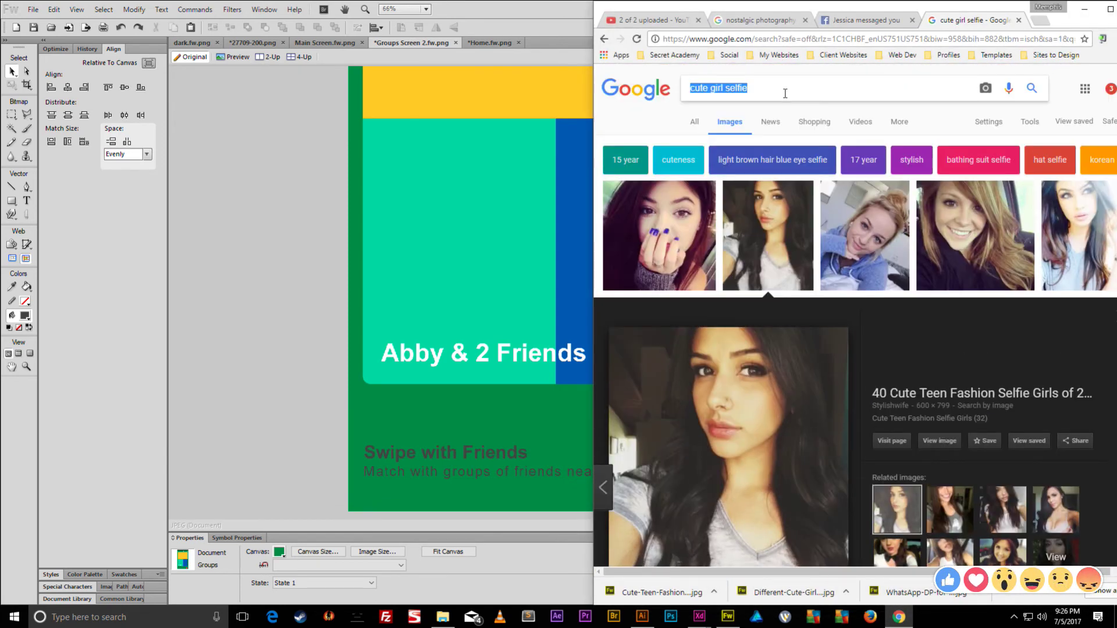
type("checkmark icon")
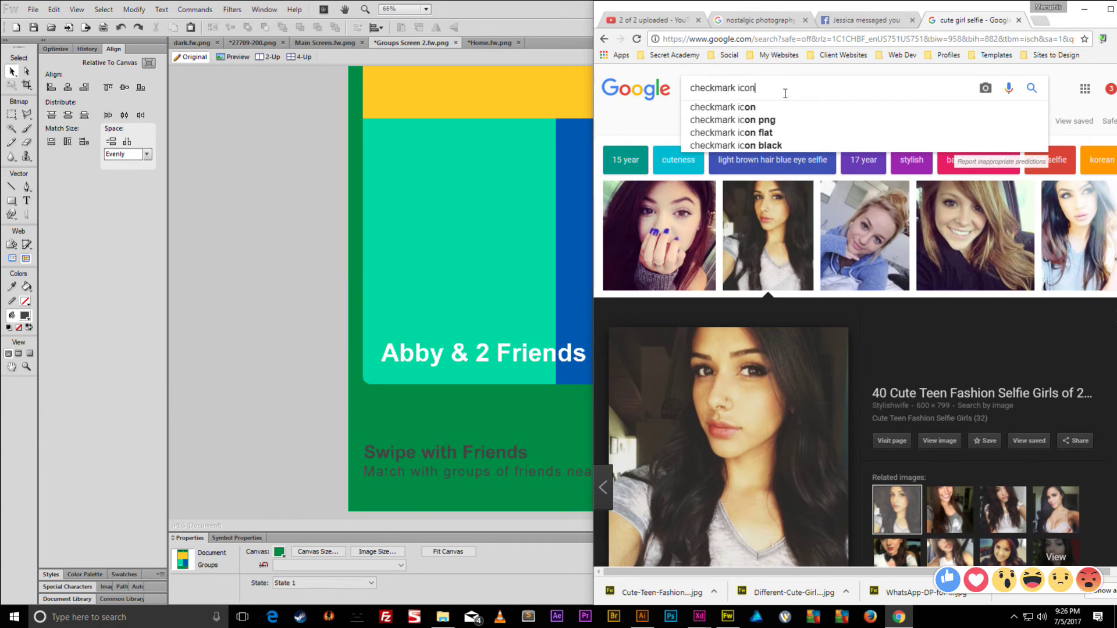
key("Return")
- Save the Noun Project checkmark as 6156-200.png and open it in Fireworks
left_click(722, 217)
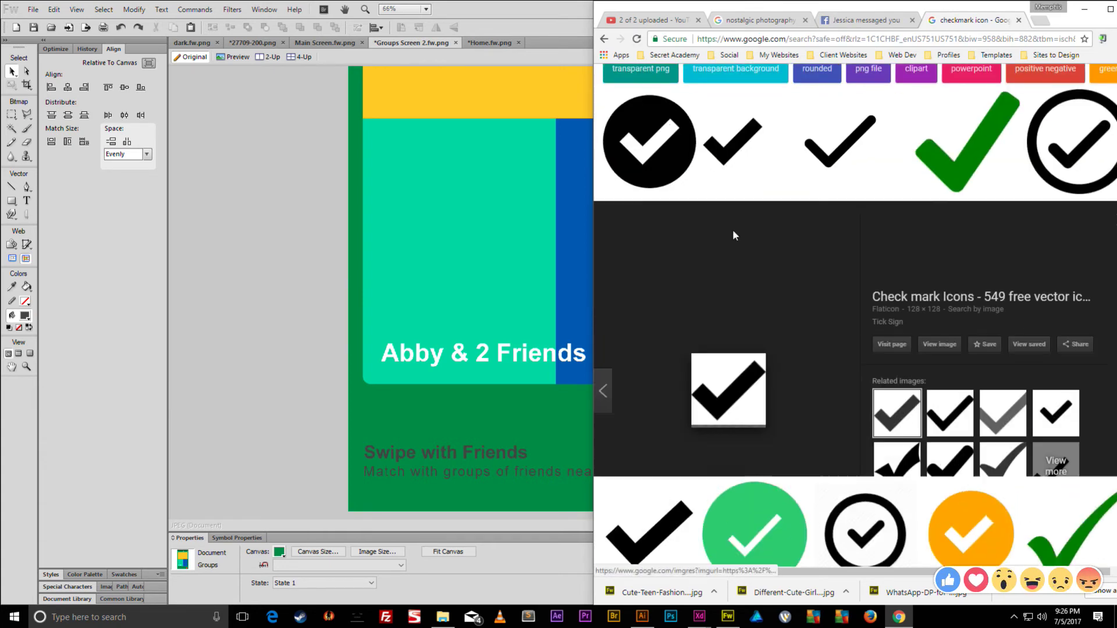
left_click(841, 106)
right_click(749, 346)
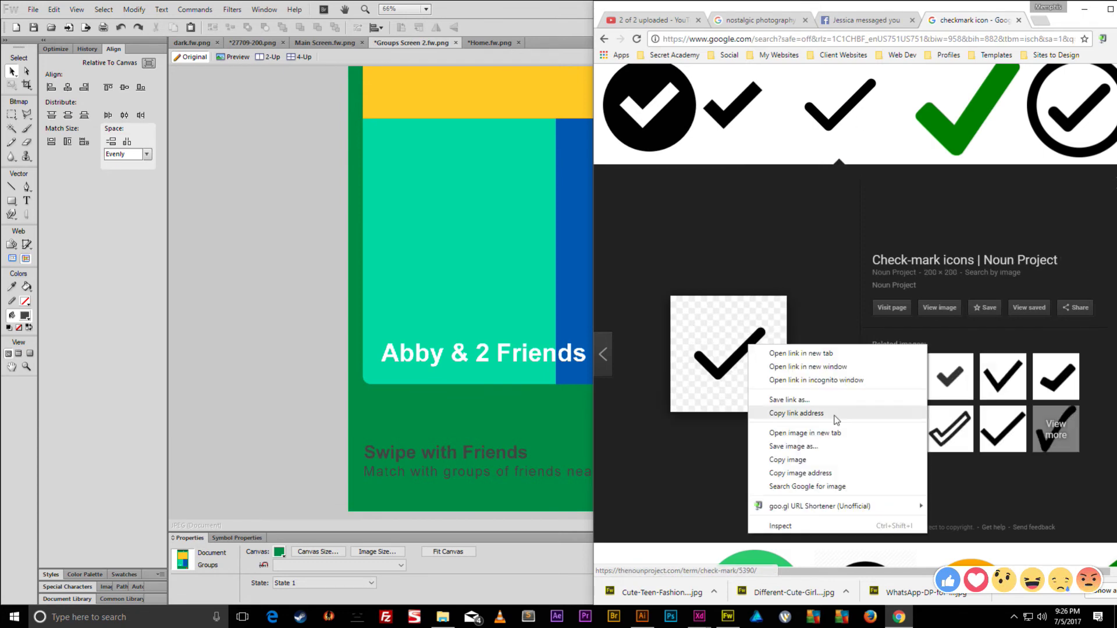
left_click(832, 447)
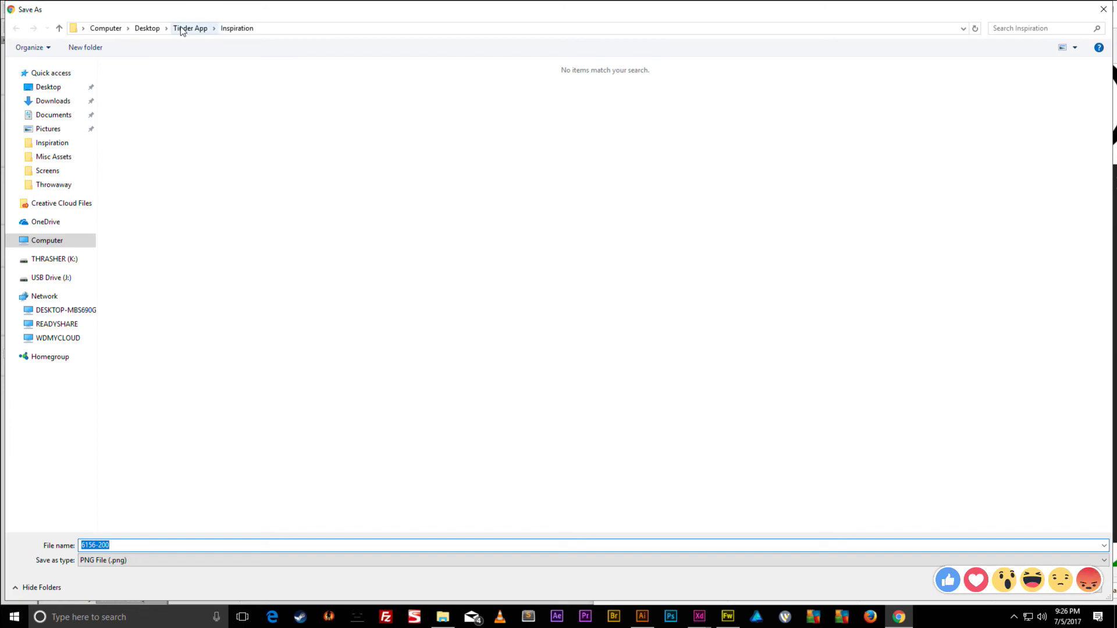
key("Return")
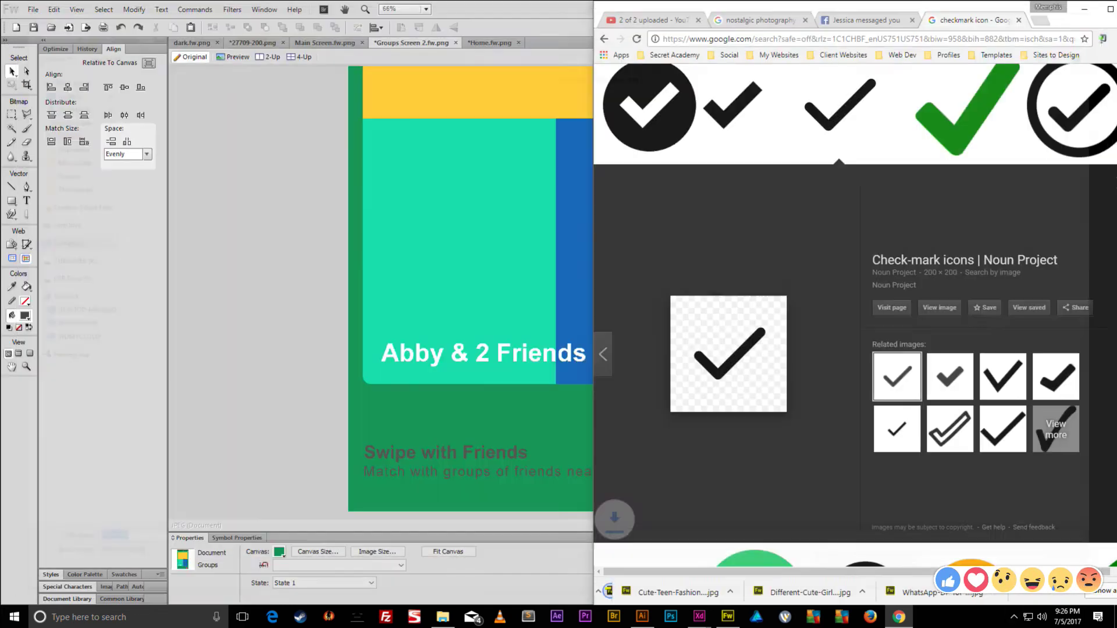
left_click(704, 597)
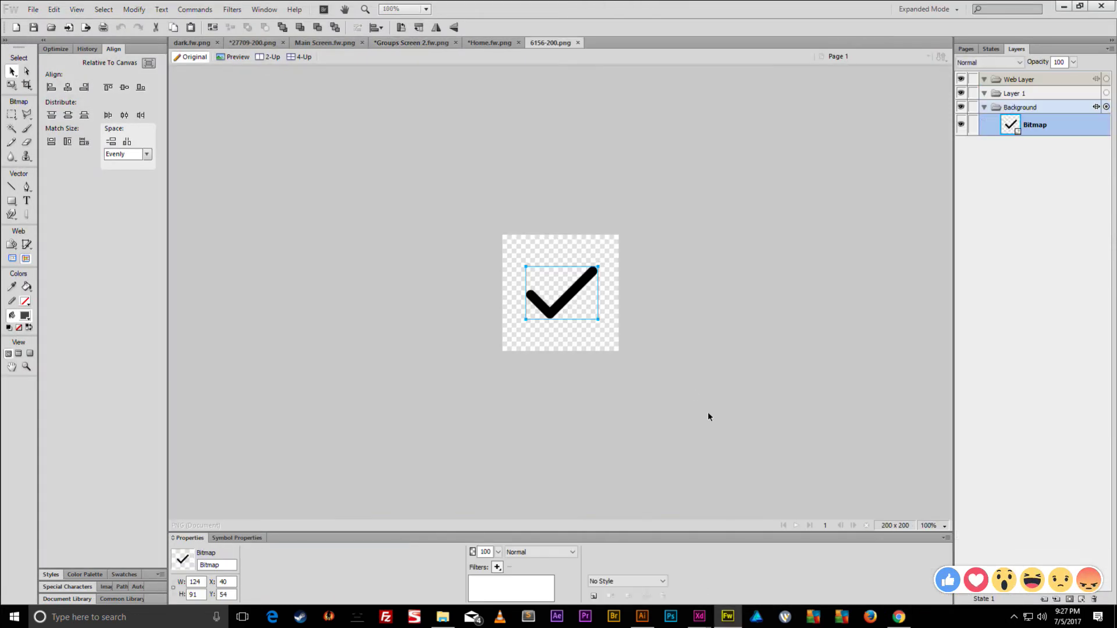
- Search Google Images for 'search icon'
left_click(899, 617)
scroll(742, 135, "up", 3)
double_click(769, 94)
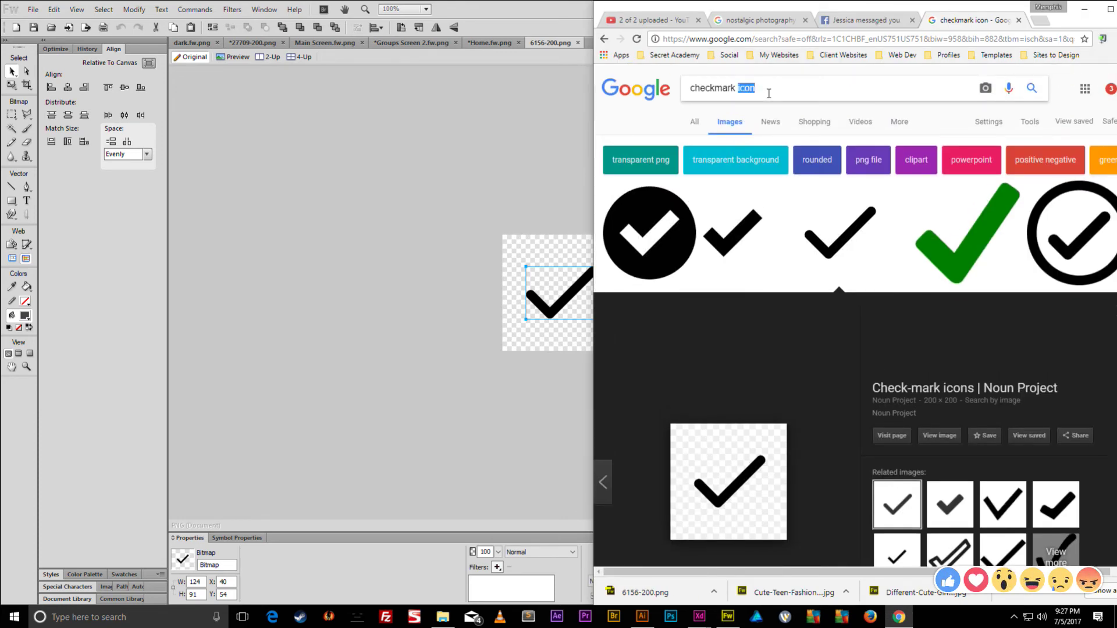
key("ctrl+s")
key("Escape")
key("ctrl+a")
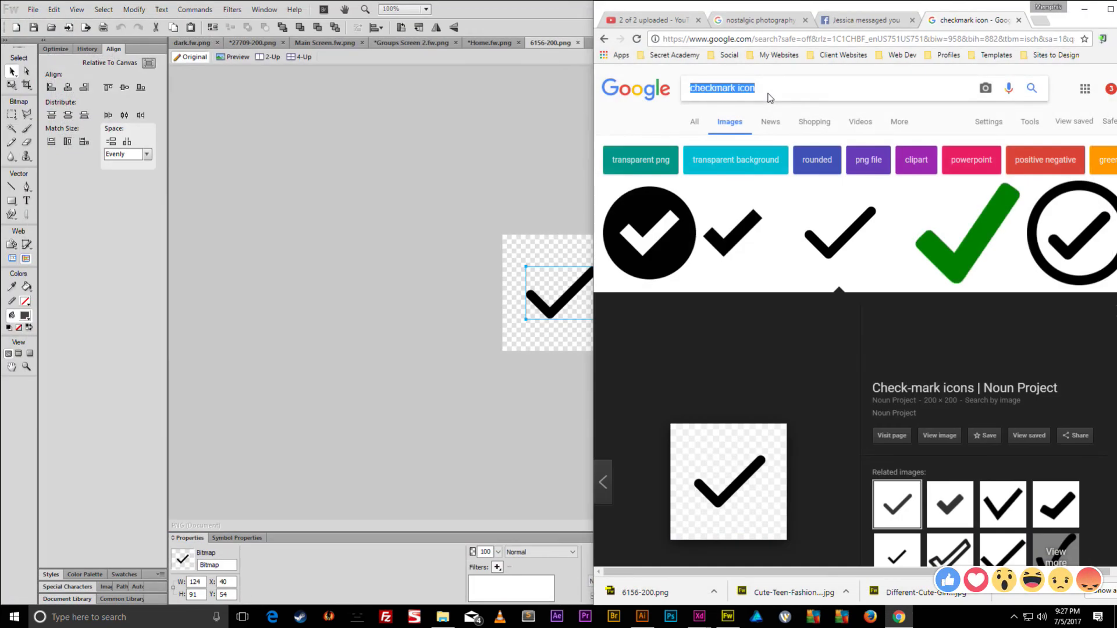
type("search icon")
key("Return")
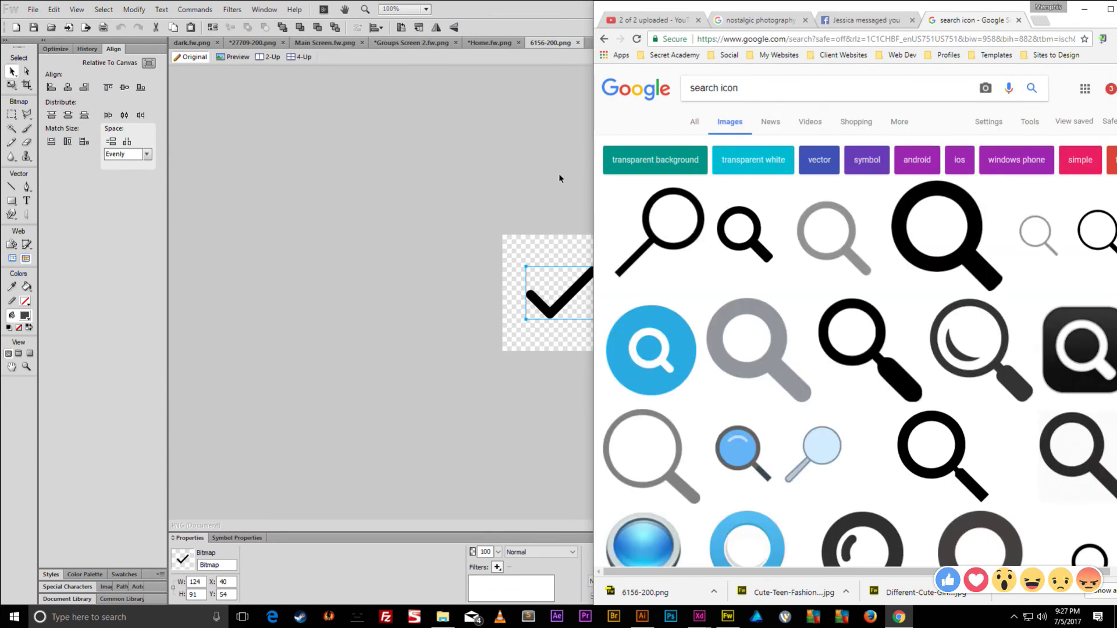
- Save the grey magnifier as 698627-icon-111-search-512.png and open it in Fireworks
left_click(824, 241)
right_click(768, 362)
left_click(813, 466)
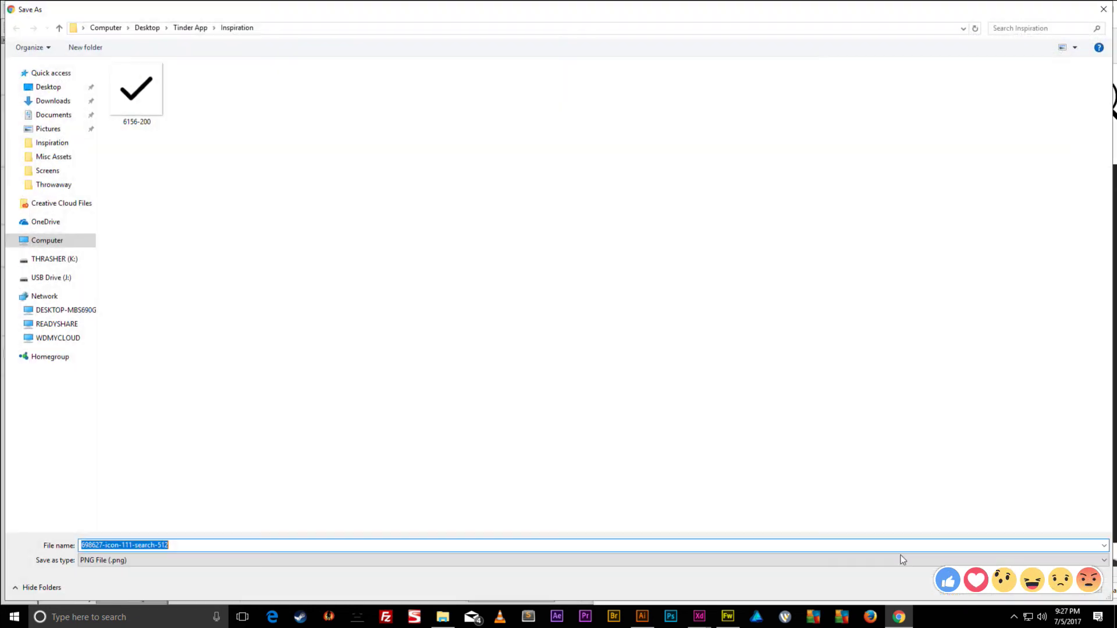
left_click(1006, 594)
left_click(691, 595)
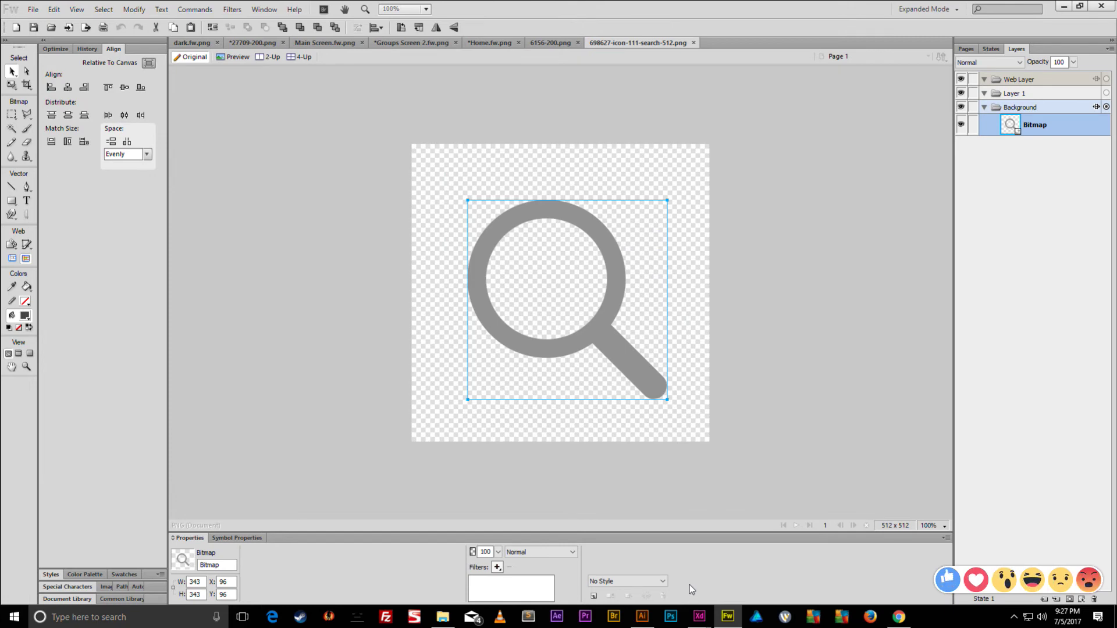
- Marquee the whole 512×512 magnifier canvas and paste a duplicate bitmap copy
left_click(456, 259)
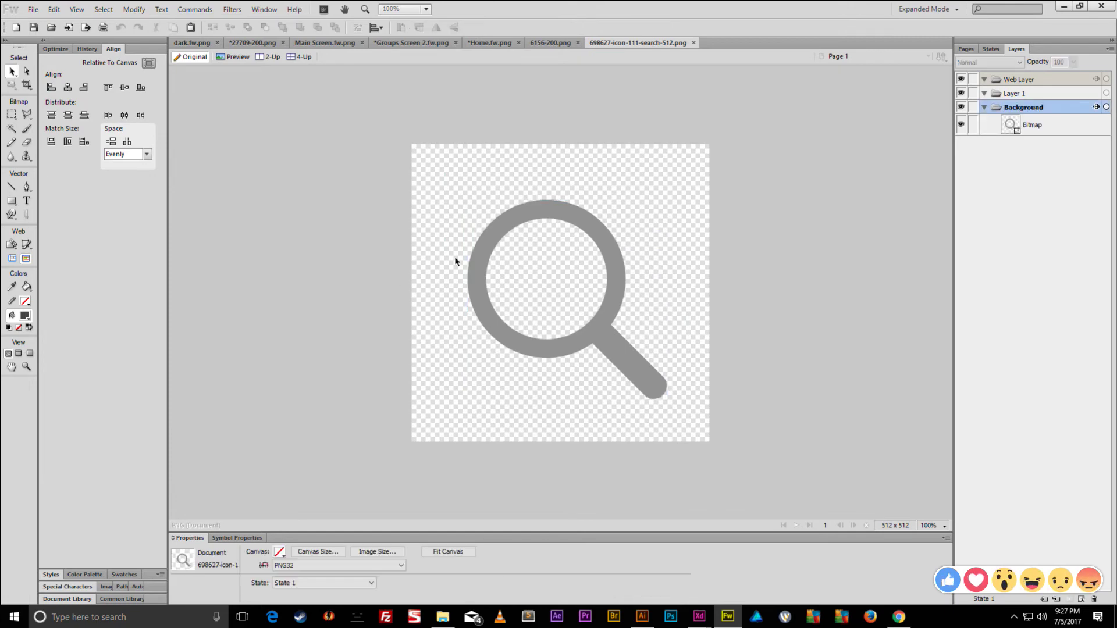
left_click(492, 219)
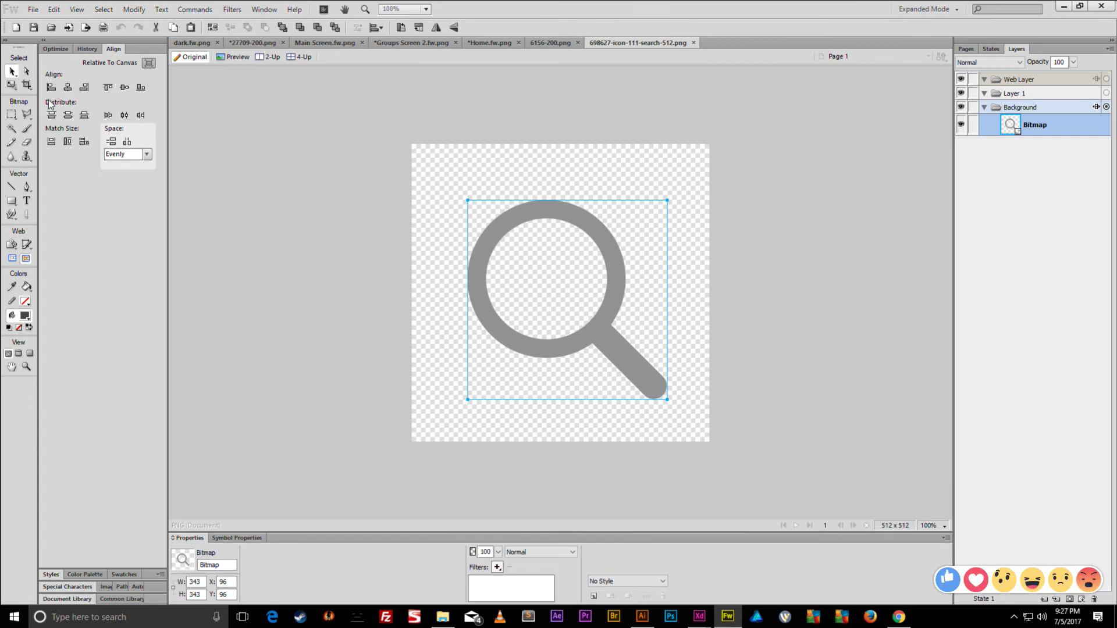
left_click(12, 114)
left_click_drag(344, 130, 836, 466)
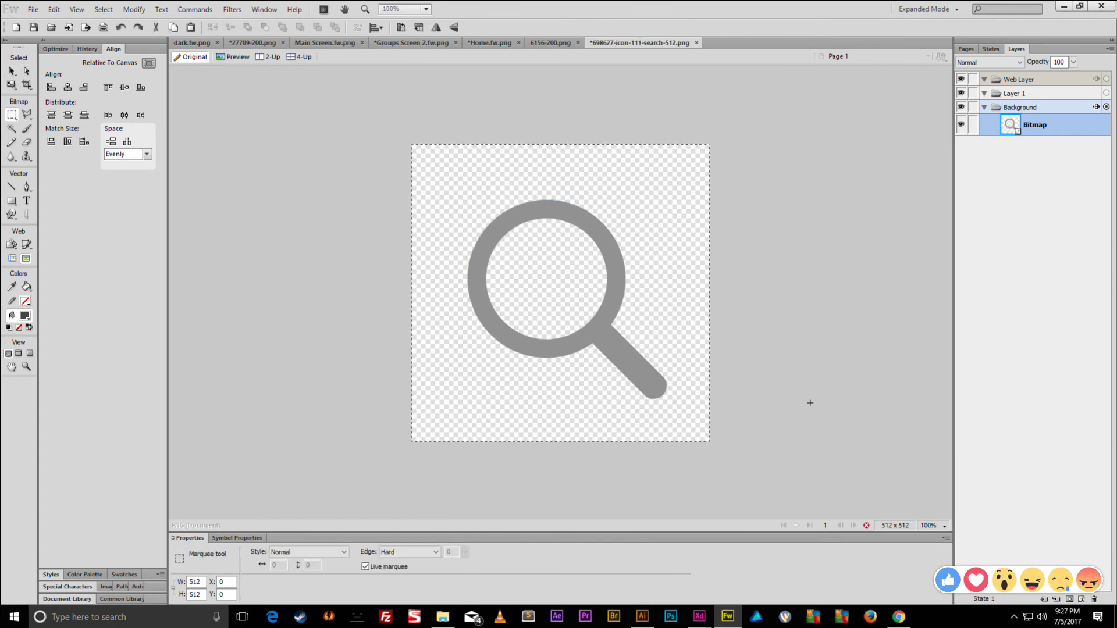
key("ctrl+c")
key("ctrl+v")
- Convert the marquee to a vector path, then delete that path and return to Groups Screen 2
right_click(607, 259)
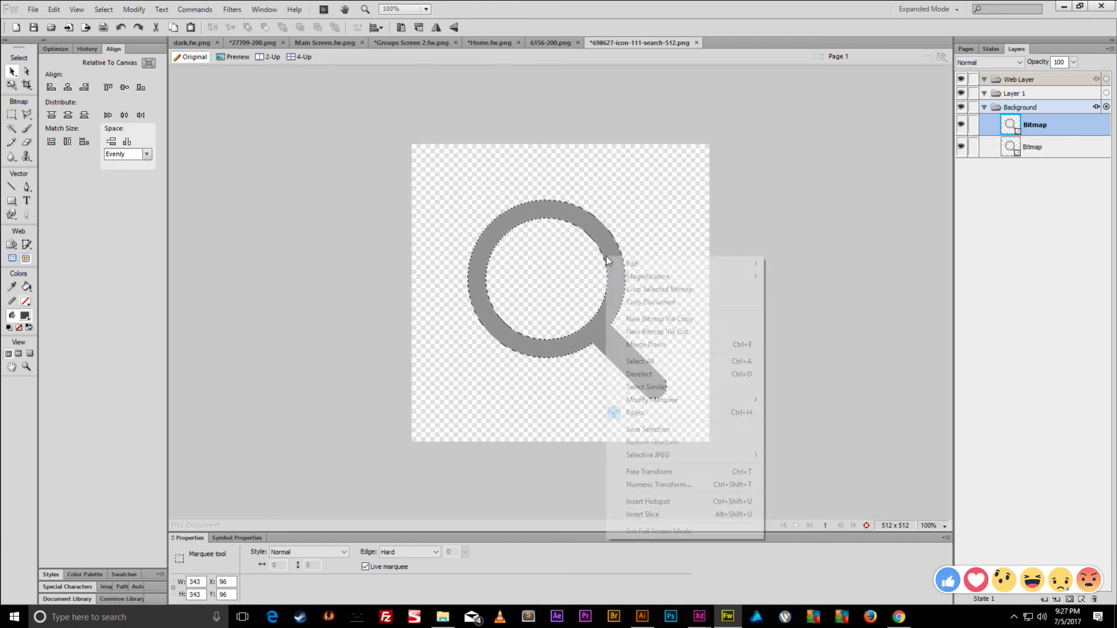
mouse_move(656, 400)
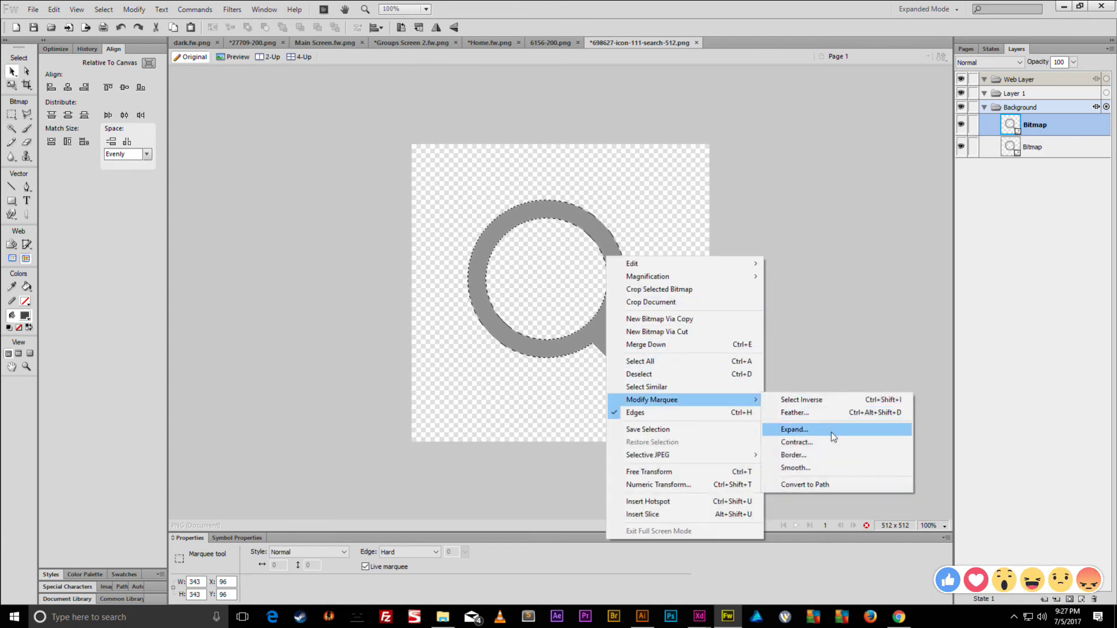
left_click(794, 481)
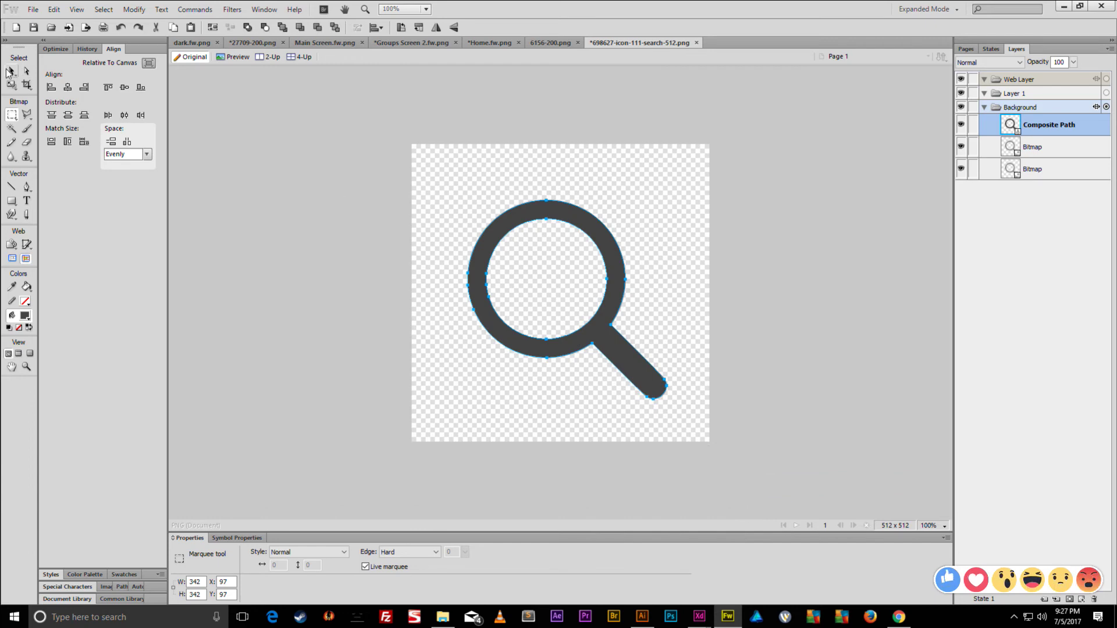
left_click(11, 71)
left_click_drag(534, 217, 518, 194)
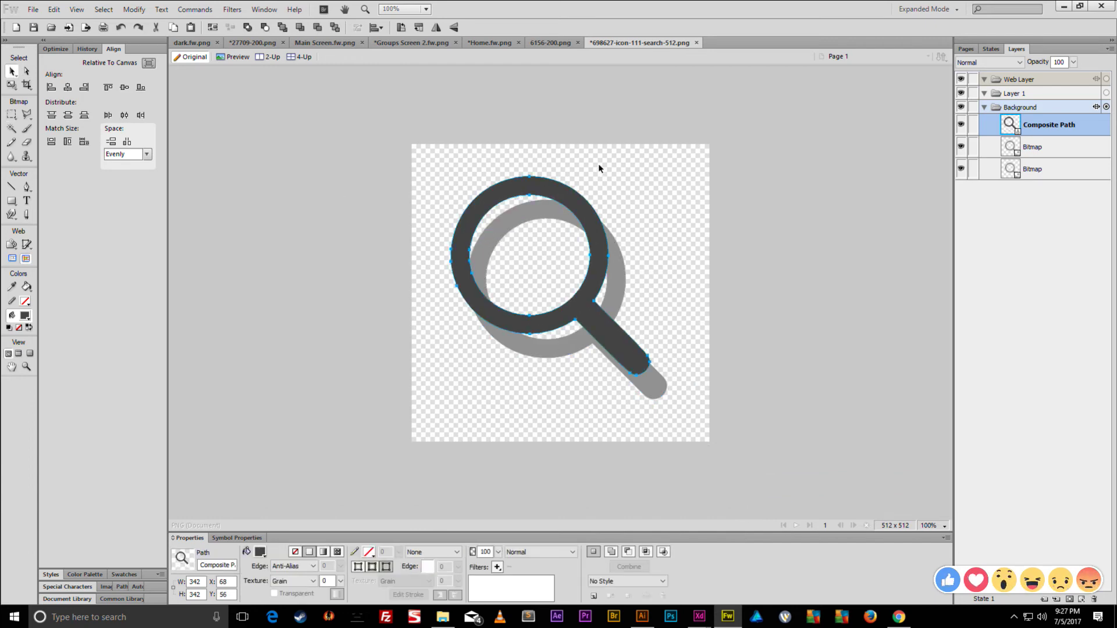
key("Delete")
left_click_drag(424, 43, 501, 46)
- Paste the magnifier into the Groups screen over the blue panel
left_click(589, 303)
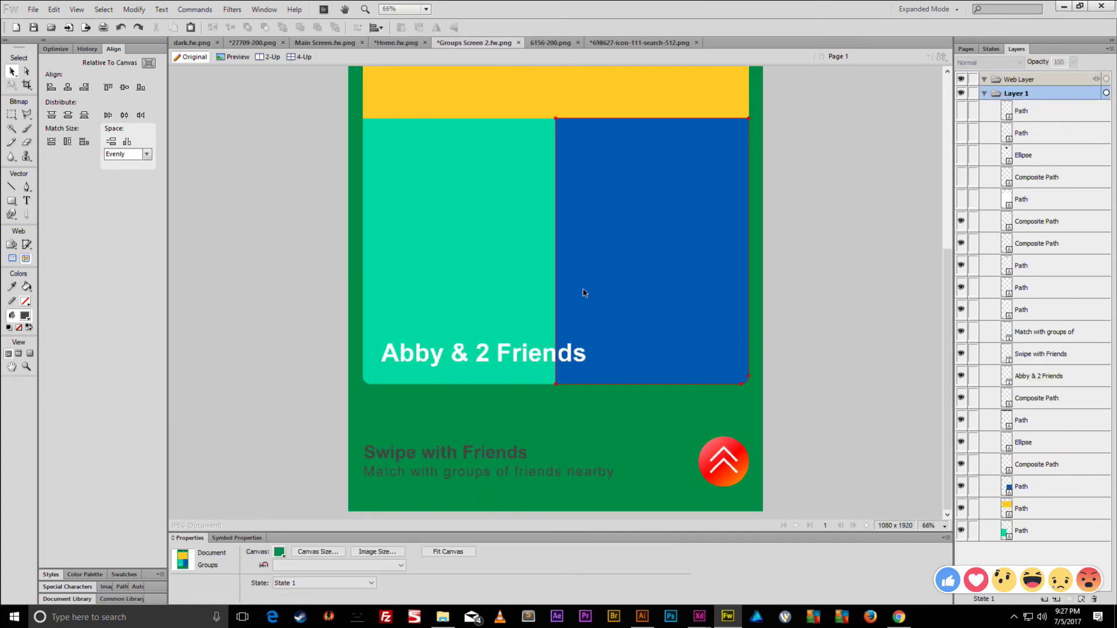
key("ctrl+v")
left_click_drag(576, 283, 622, 342)
- Set 6156-200.png's canvas to 1920×1920 and scale the checkmark to about 990×725
left_click(605, 43)
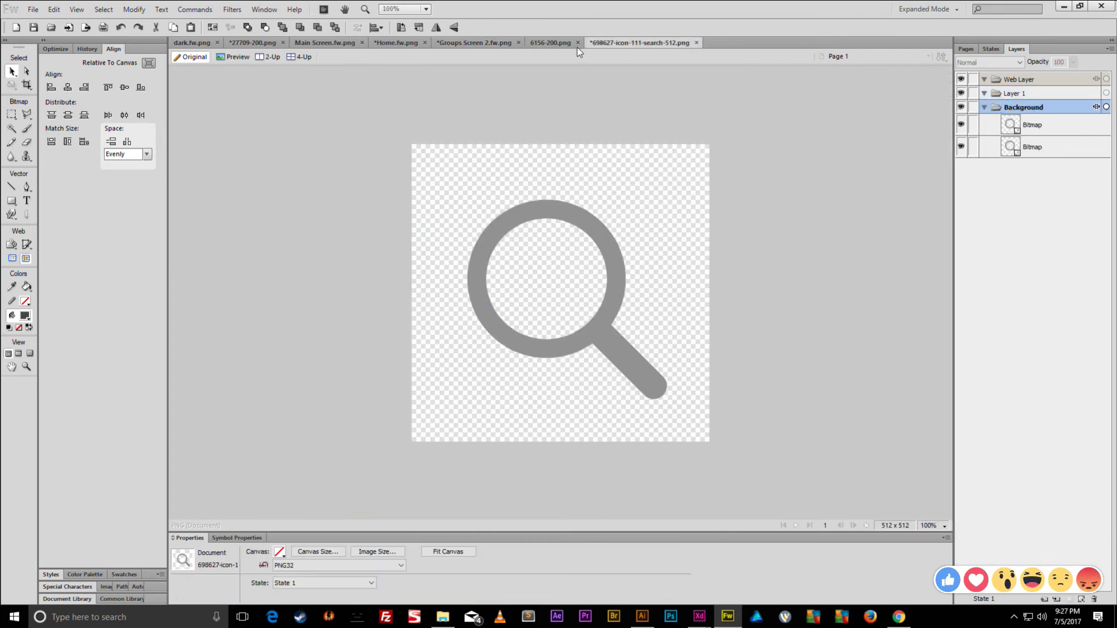
left_click(567, 44)
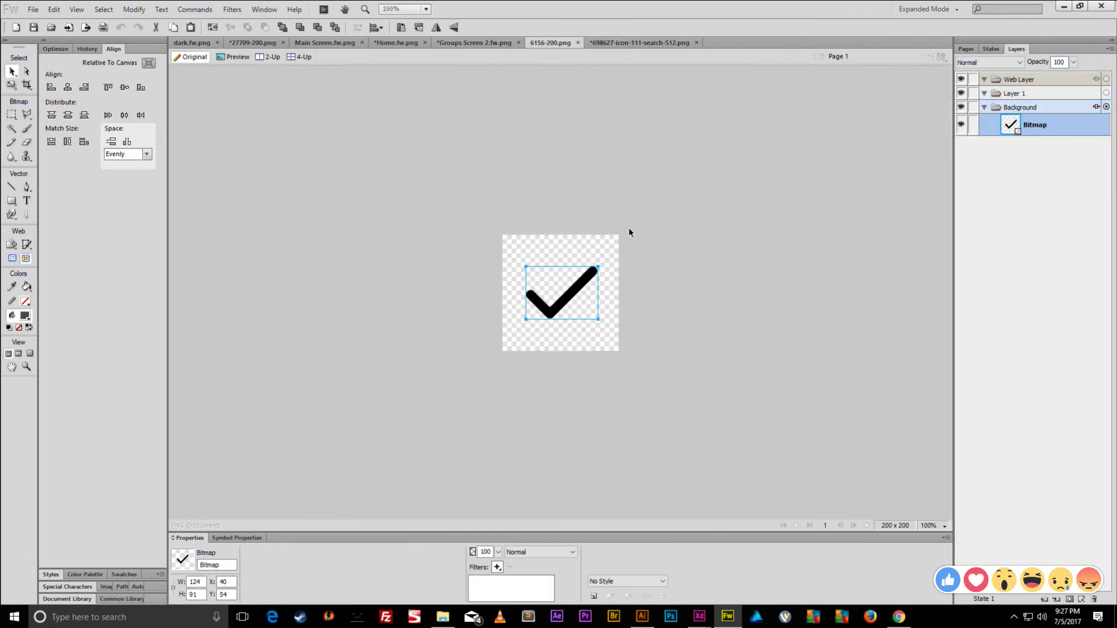
left_click(13, 115)
left_click(12, 71)
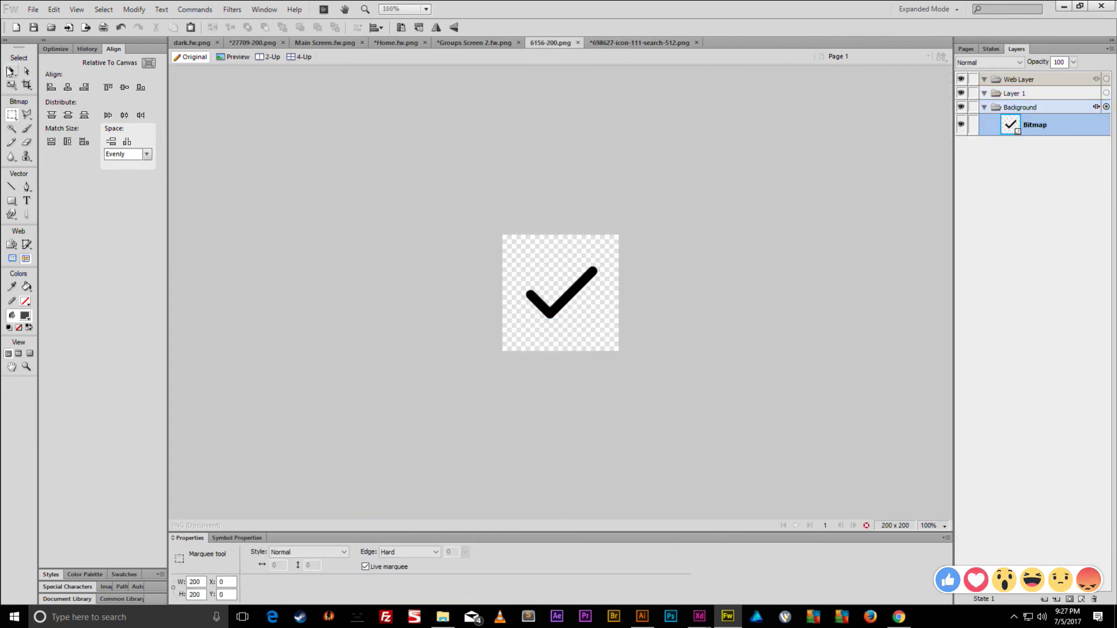
left_click(549, 214)
left_click(343, 550)
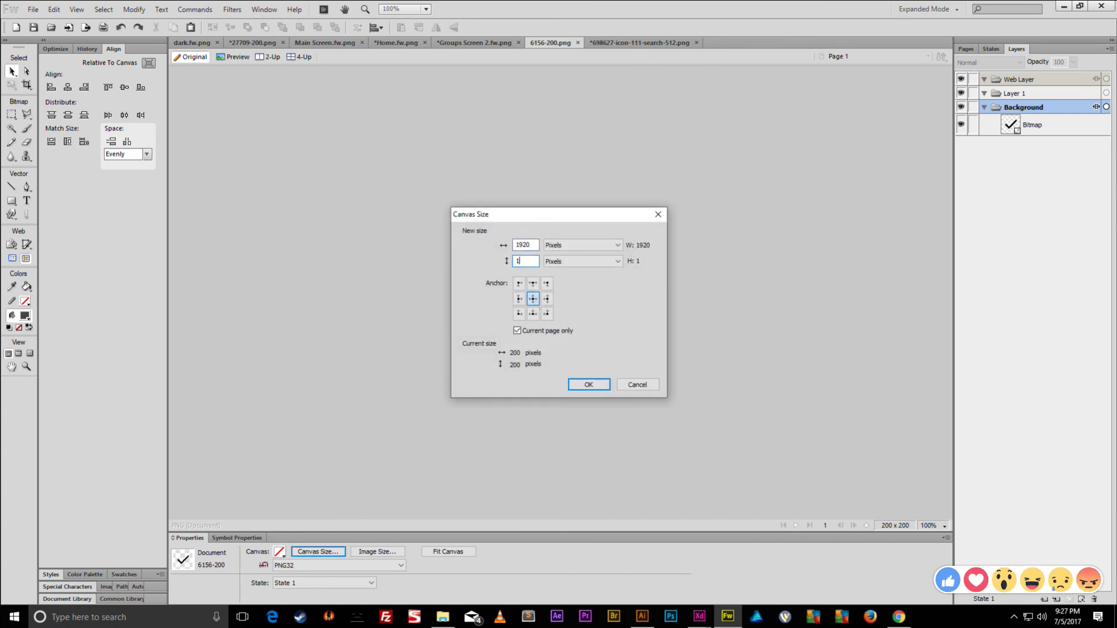
key("Return")
key("ctrl+0")
key("ctrl+a")
key("q")
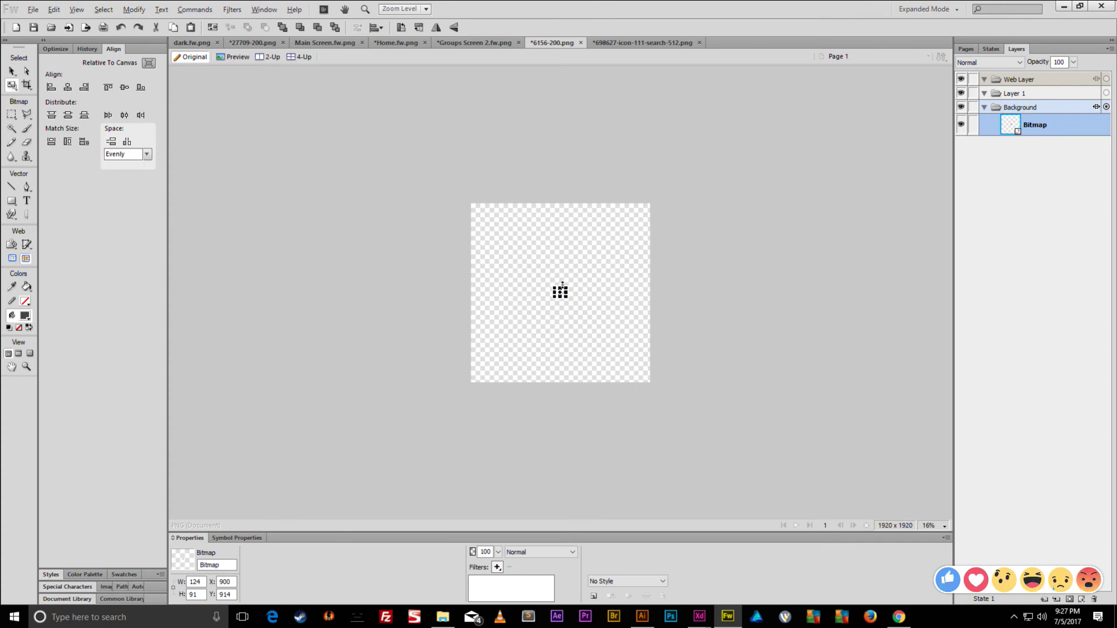
left_click_drag(568, 285, 607, 260)
key("Return")
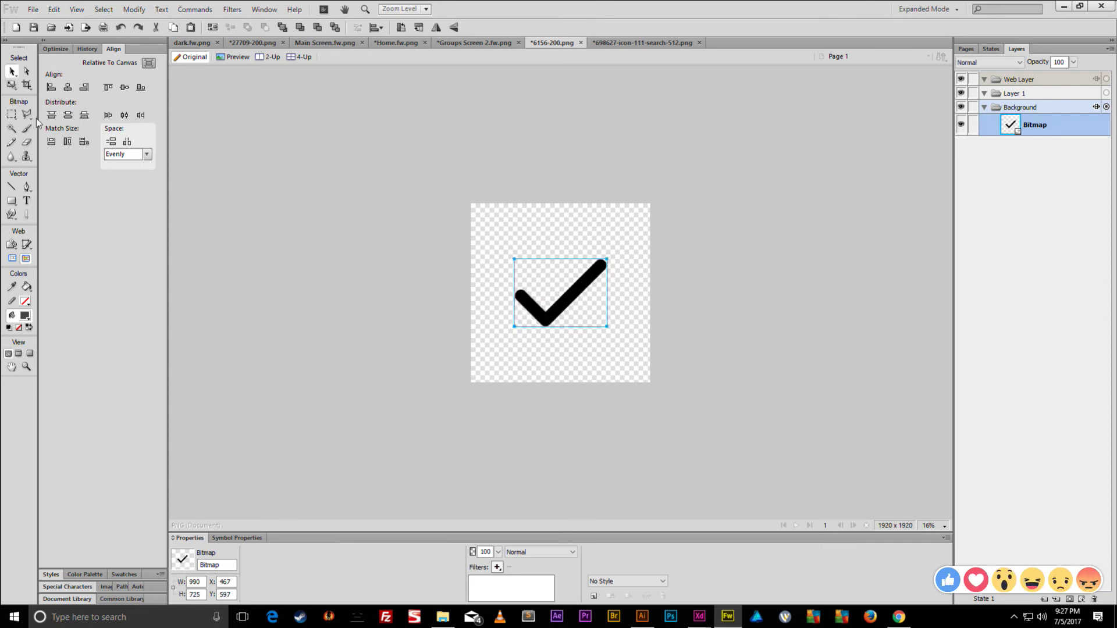
- Marquee the checkmark area and paste it as a new bitmap copy
left_click(11, 115)
left_click_drag(496, 234, 650, 354)
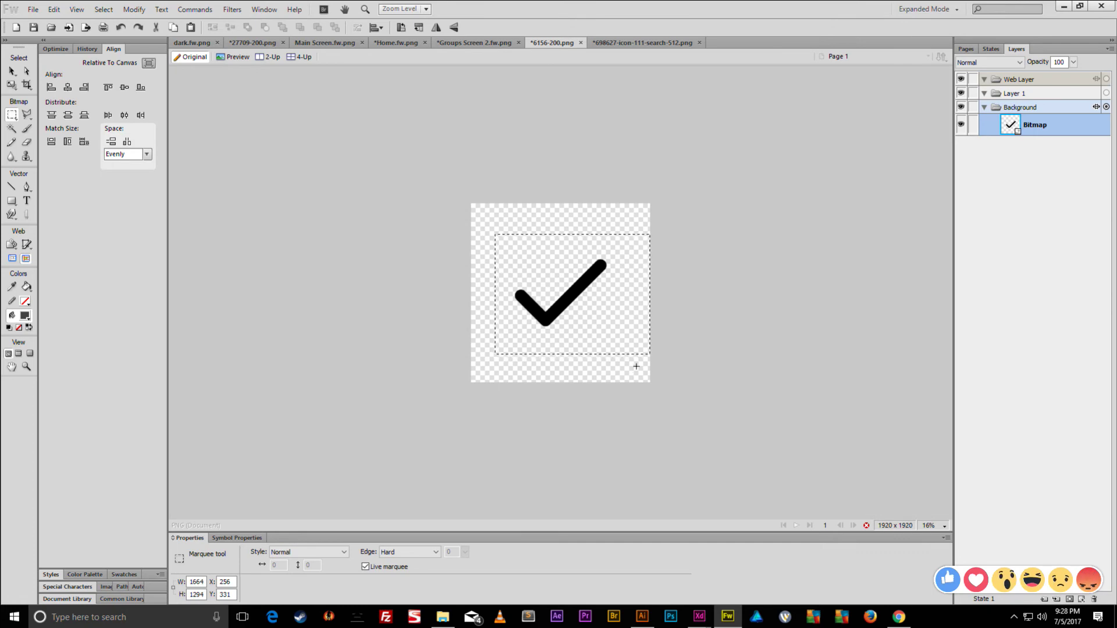
key("ctrl+c")
key("ctrl+v")
scroll(575, 286, "up", 6)
scroll(576, 286, "down", 3)
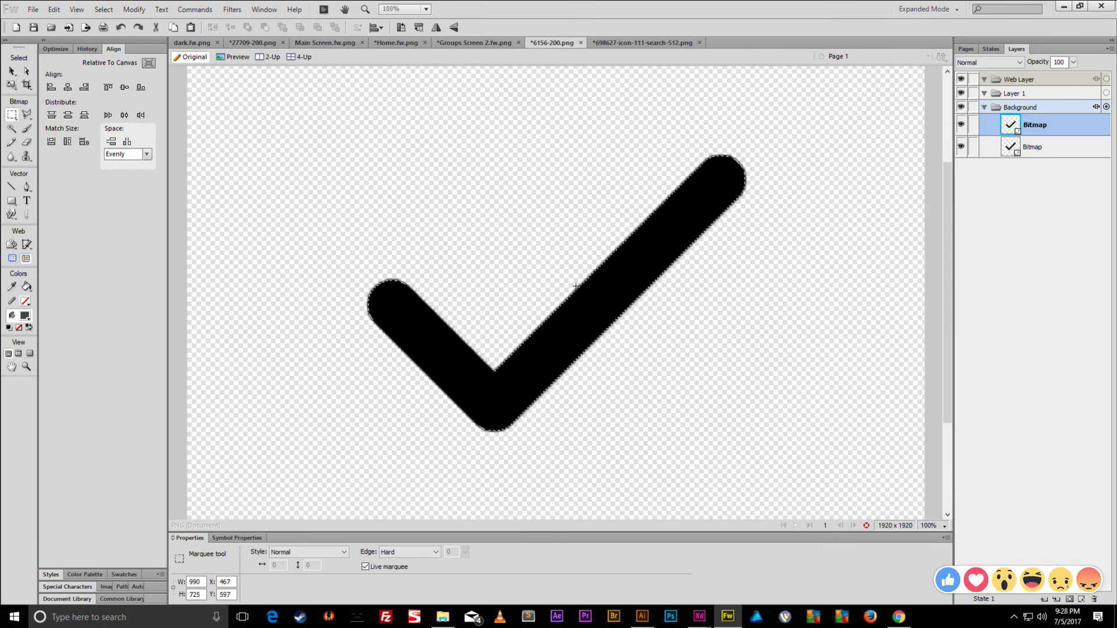
- Smooth the checkmark marquee and convert it into a vector path
right_click(586, 302)
mouse_move(669, 444)
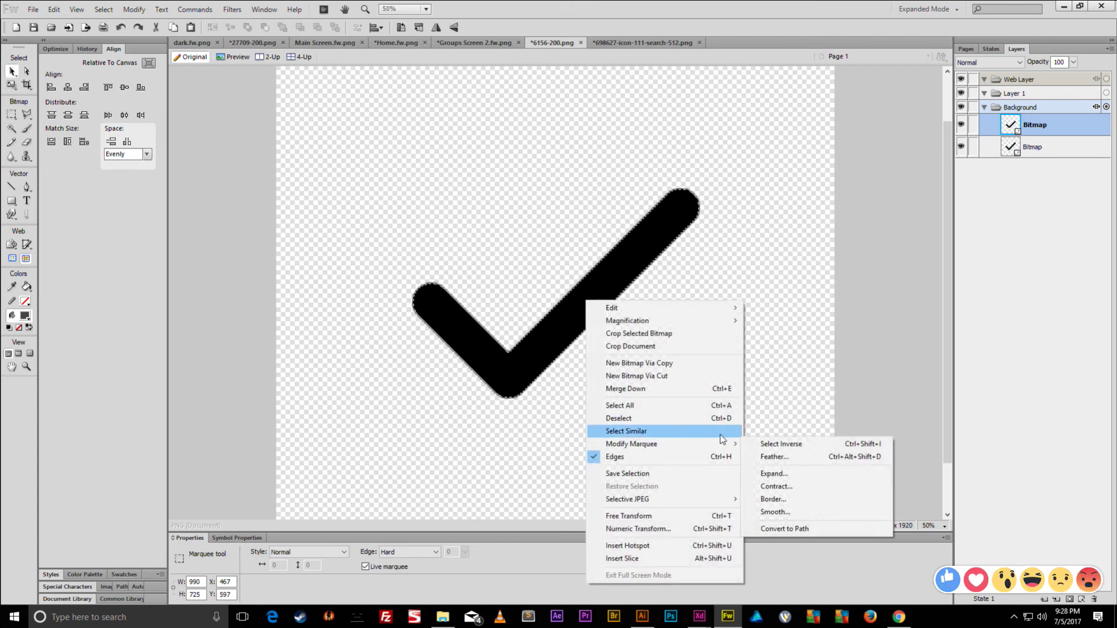
left_click(785, 519)
key("Return")
right_click(630, 274)
mouse_move(675, 416)
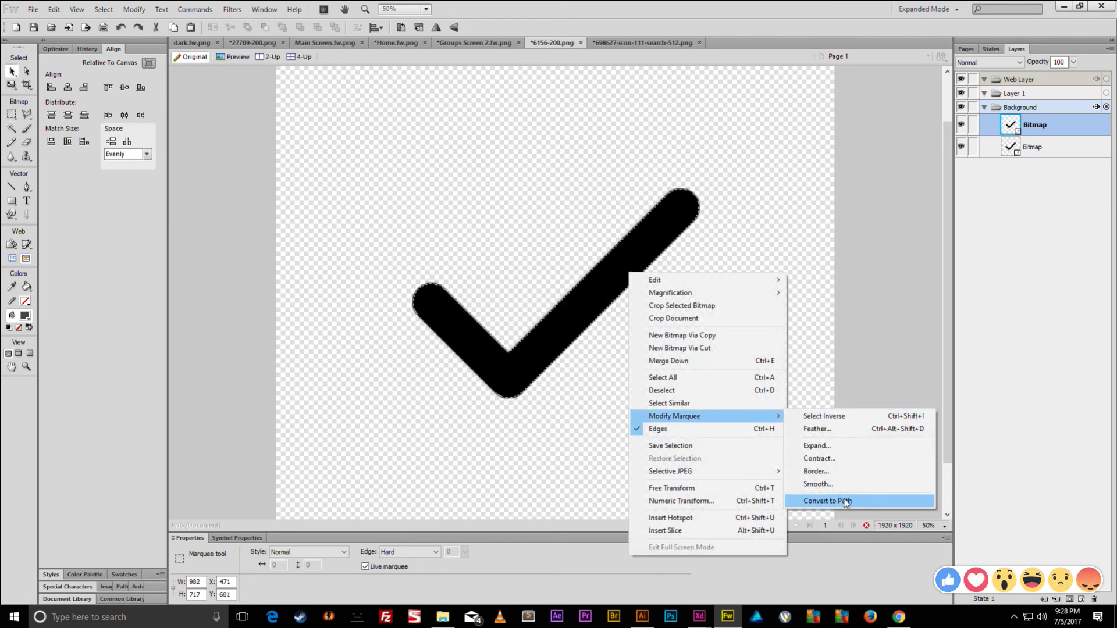
left_click(847, 499)
left_click(10, 71)
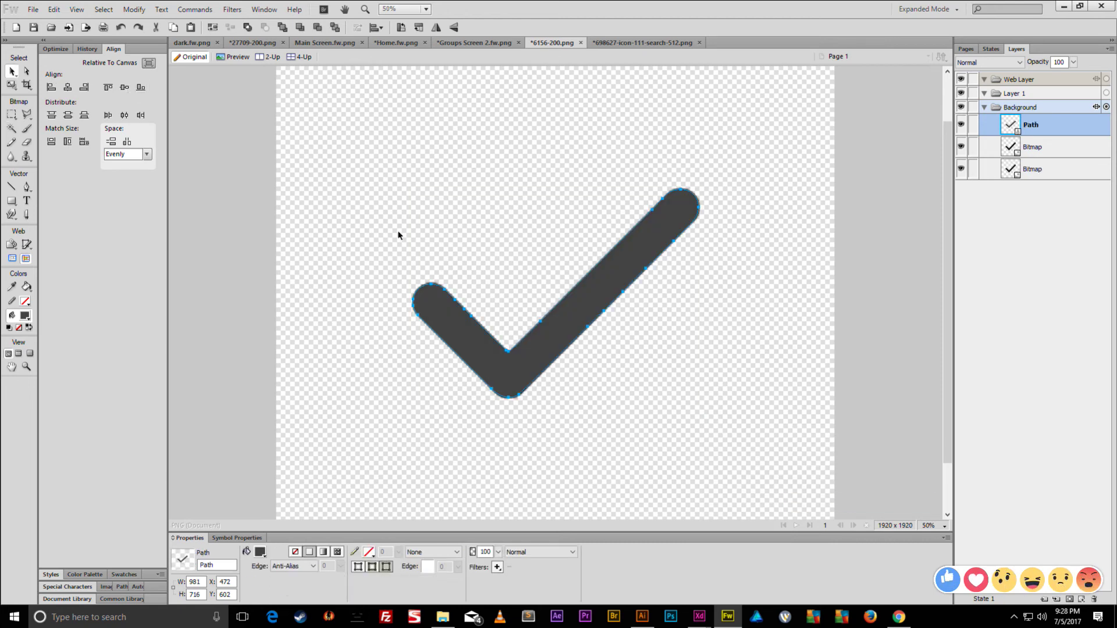
- Paste the checkmark path into Groups Screen 2 and drag it down and left
left_click(474, 42)
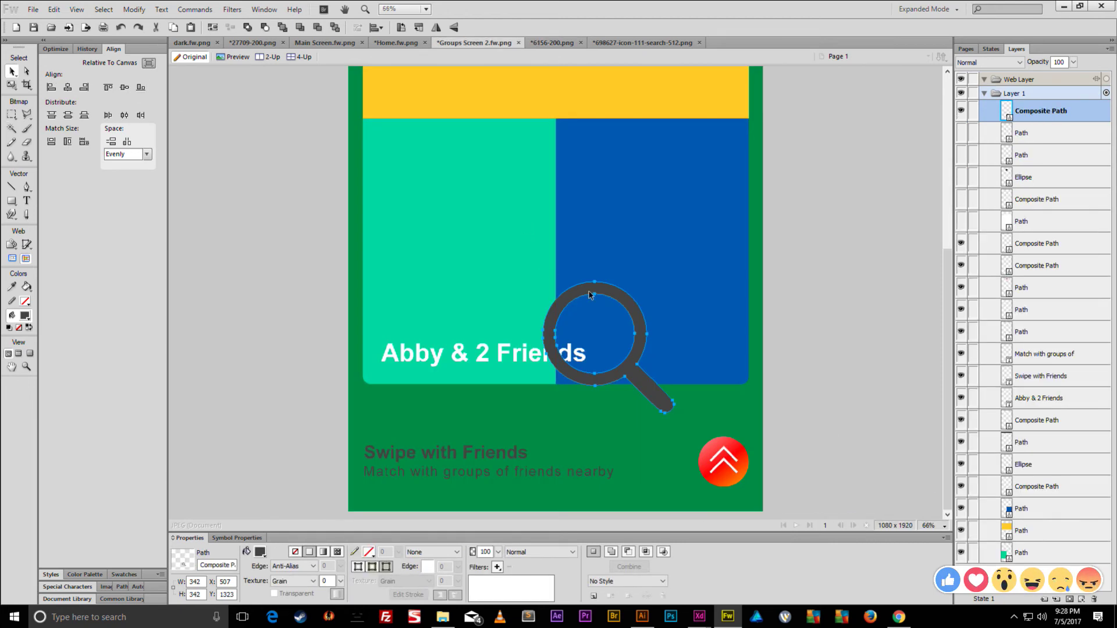
key("ctrl+v")
left_click_drag(617, 233, 450, 361)
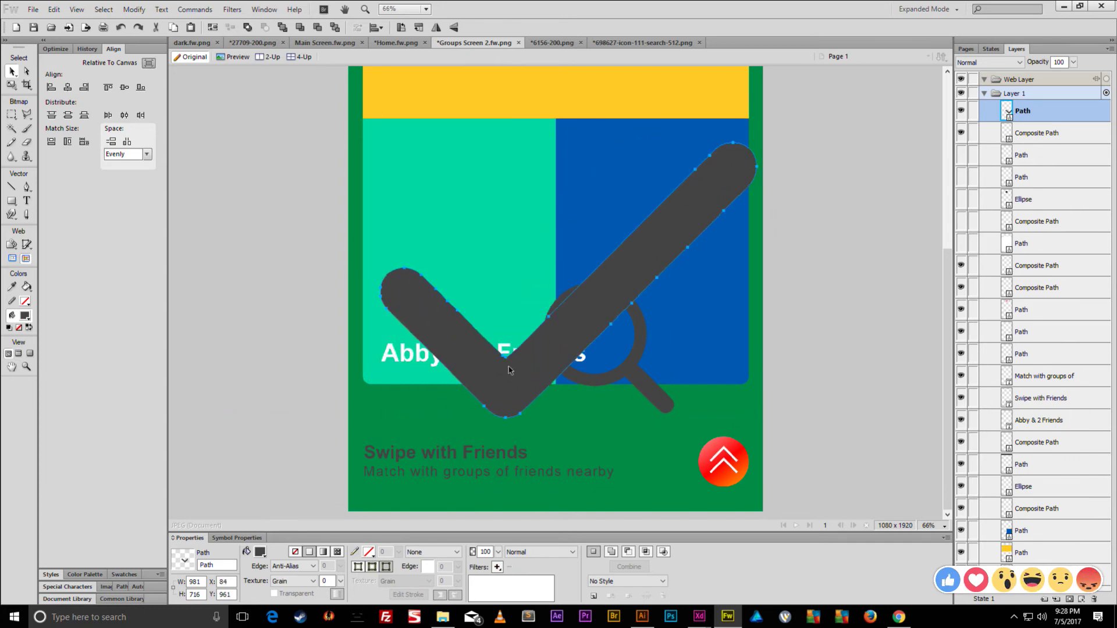
- Close the checkmark and search icon files without saving changes
left_click(645, 41)
left_click(581, 44)
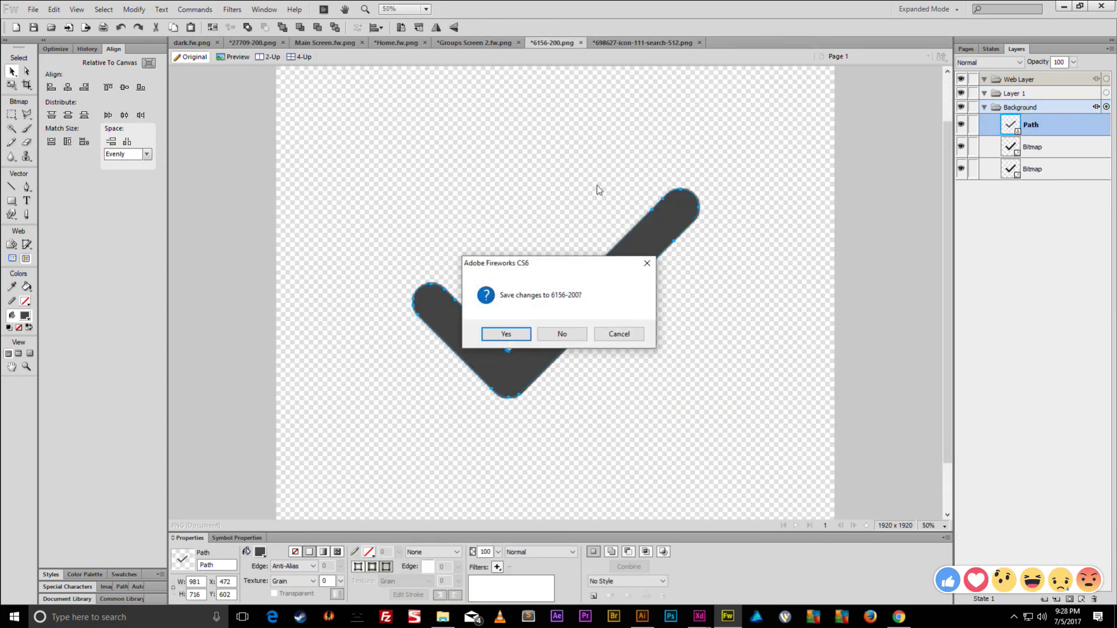
left_click(563, 332)
left_click(638, 43)
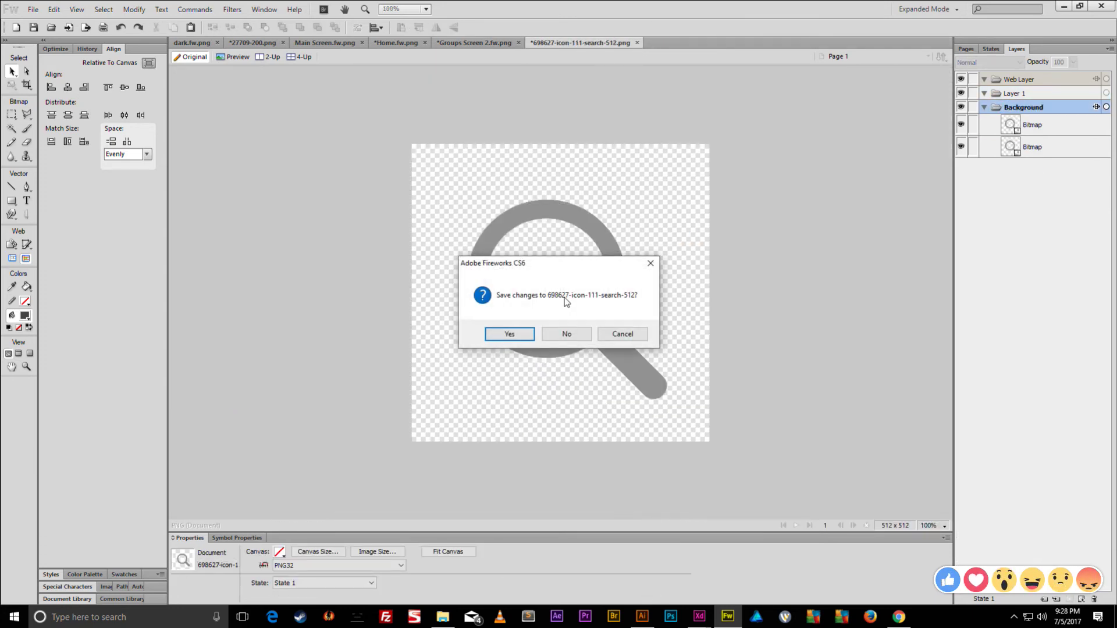
left_click(566, 333)
- Reposition the checkmark, delete the up-chevron from the red circle, and reselect the checkmark
left_click_drag(666, 293, 630, 276)
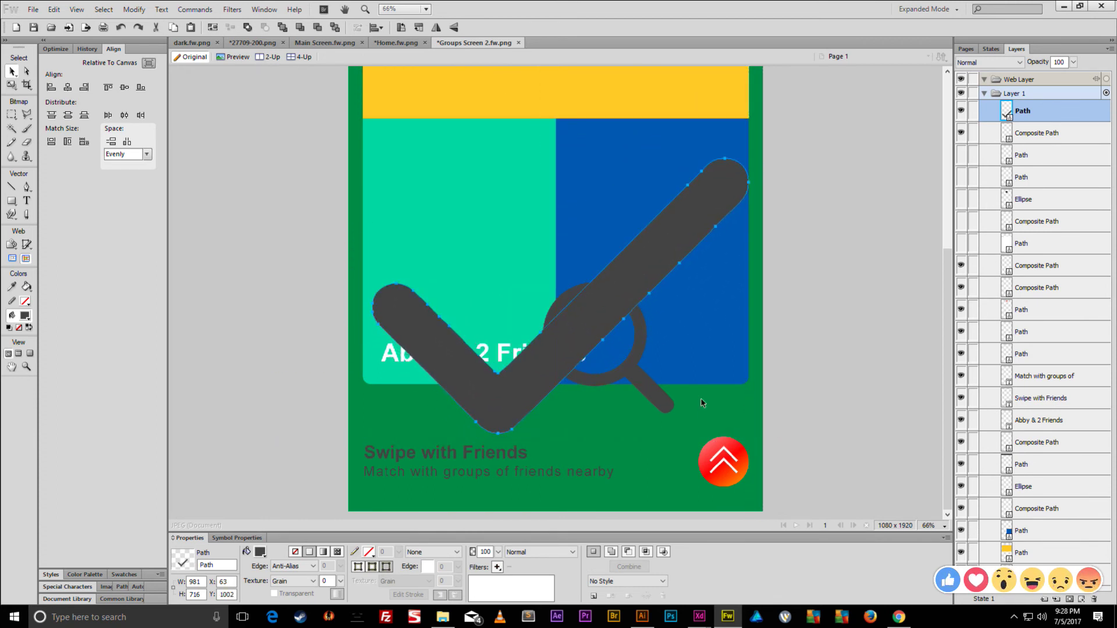
left_click(716, 460)
key("Delete")
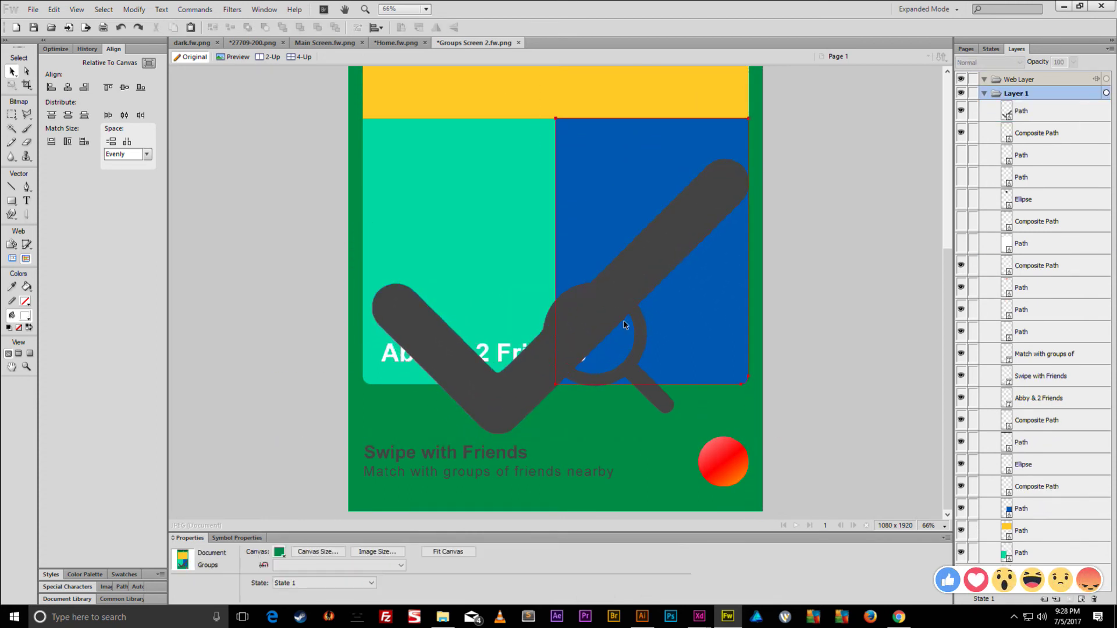
left_click(614, 293)
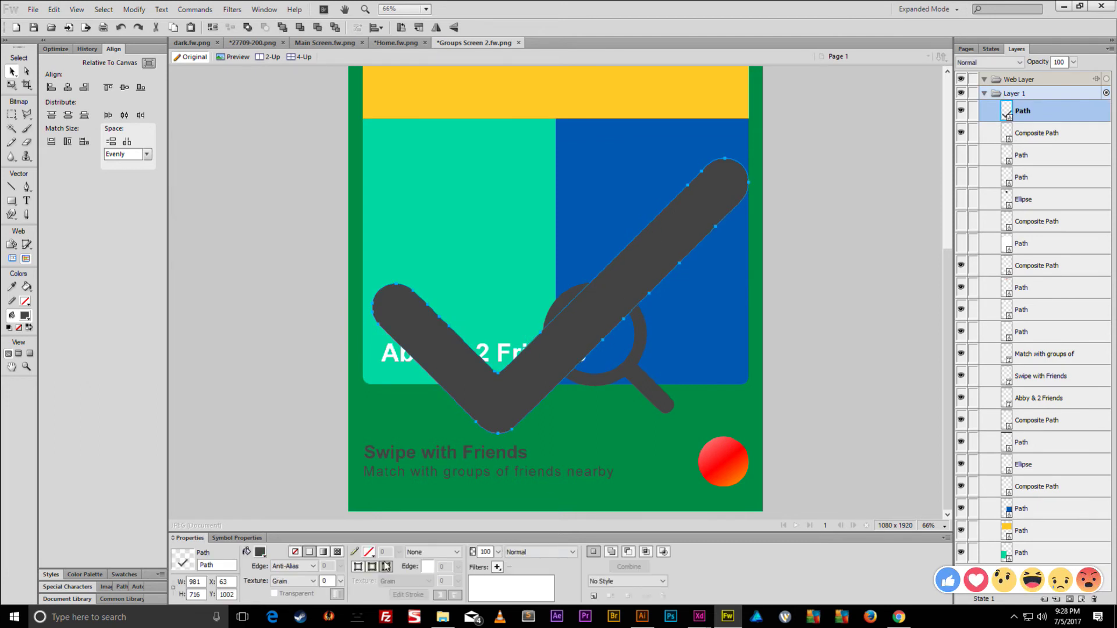
- Fill the checkmark white and scale it down onto the red circle
left_click(260, 552)
left_click(266, 438)
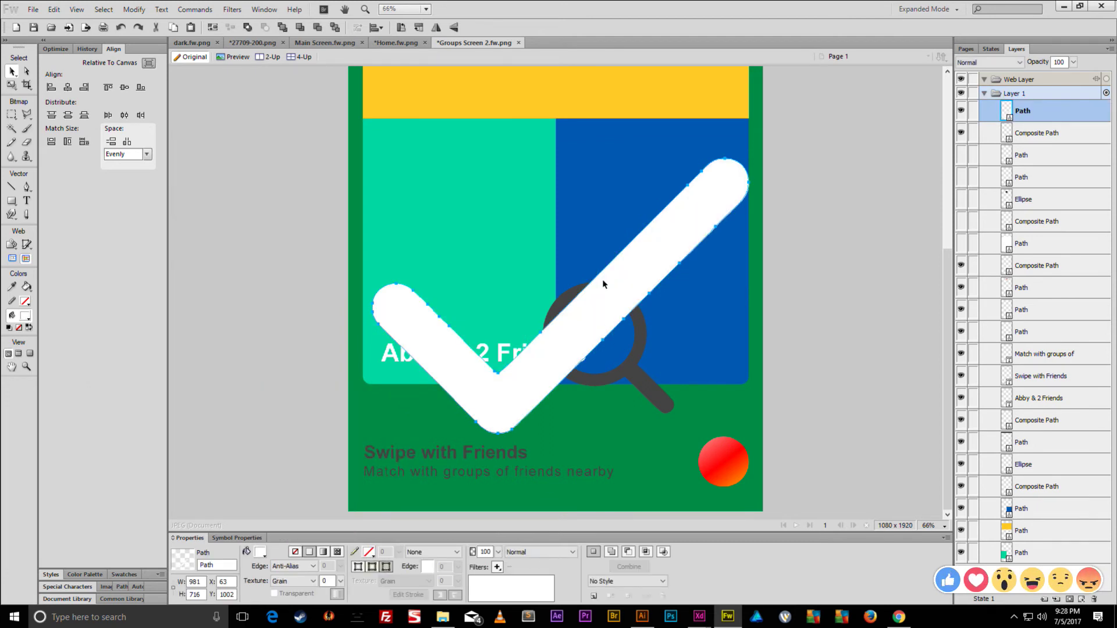
key("q")
left_click_drag(372, 158, 680, 383)
mouse_move(721, 466)
left_mouse_down()
mouse_move(699, 451)
mouse_move(737, 481)
left_mouse_up()
key("Return")
key("q")
key("Return")
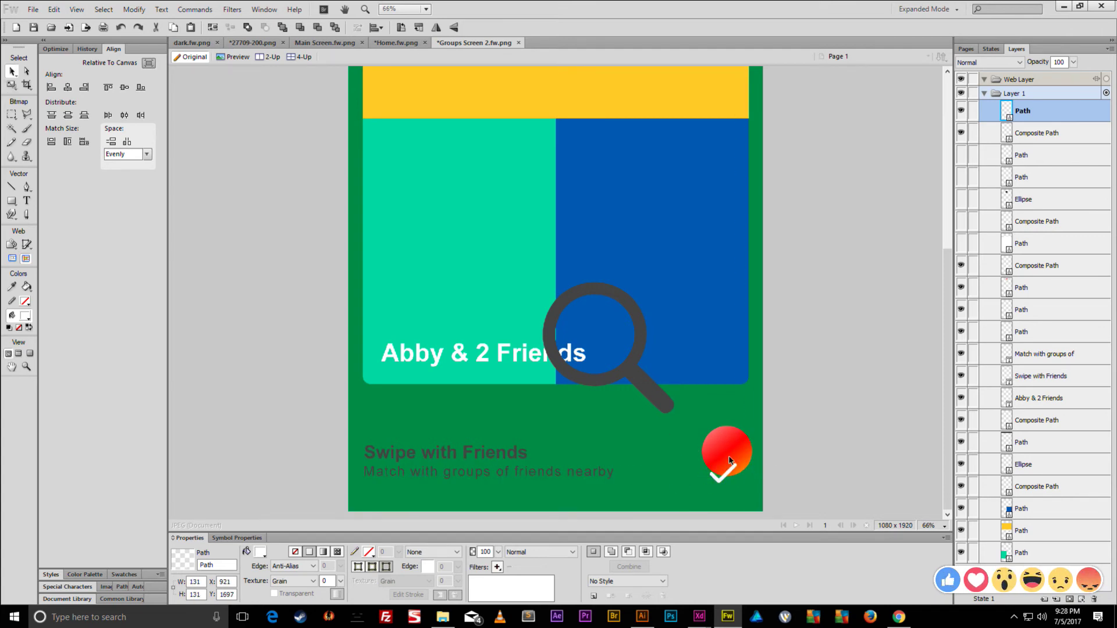
- Centre the checkmark horizontally and vertically on the red circle
left_click(727, 478)
left_click(726, 481, "shift")
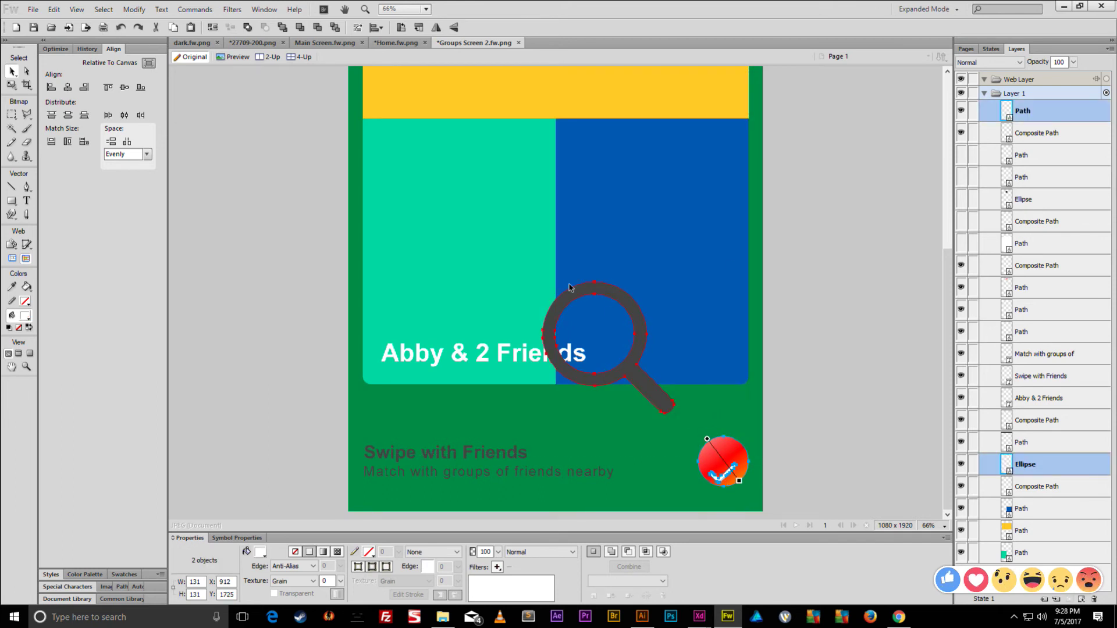
left_click(149, 63)
left_click(124, 87)
left_click(67, 88)
- Group the checkmark with the red circle and move the magnifier onto the yellow card
left_click(640, 425)
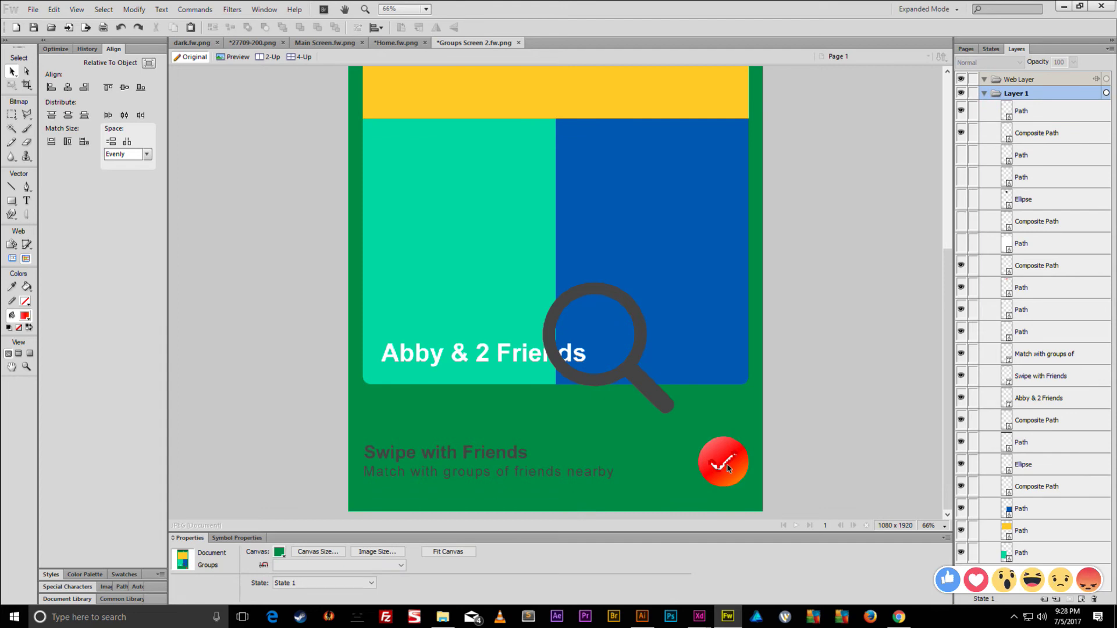
left_click(717, 460)
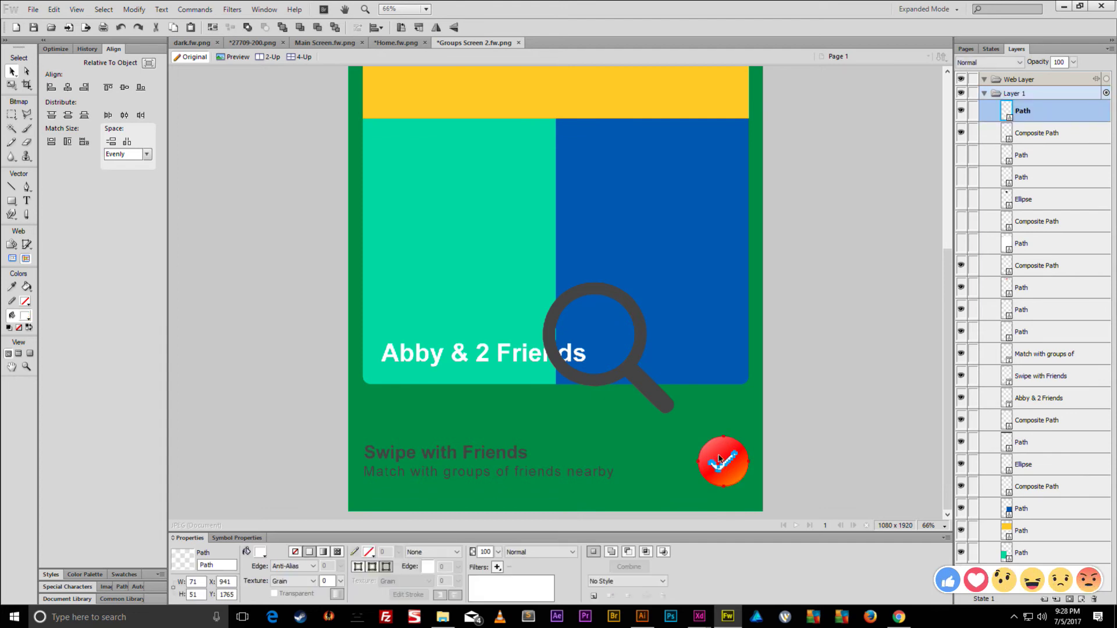
left_click(736, 445, "shift")
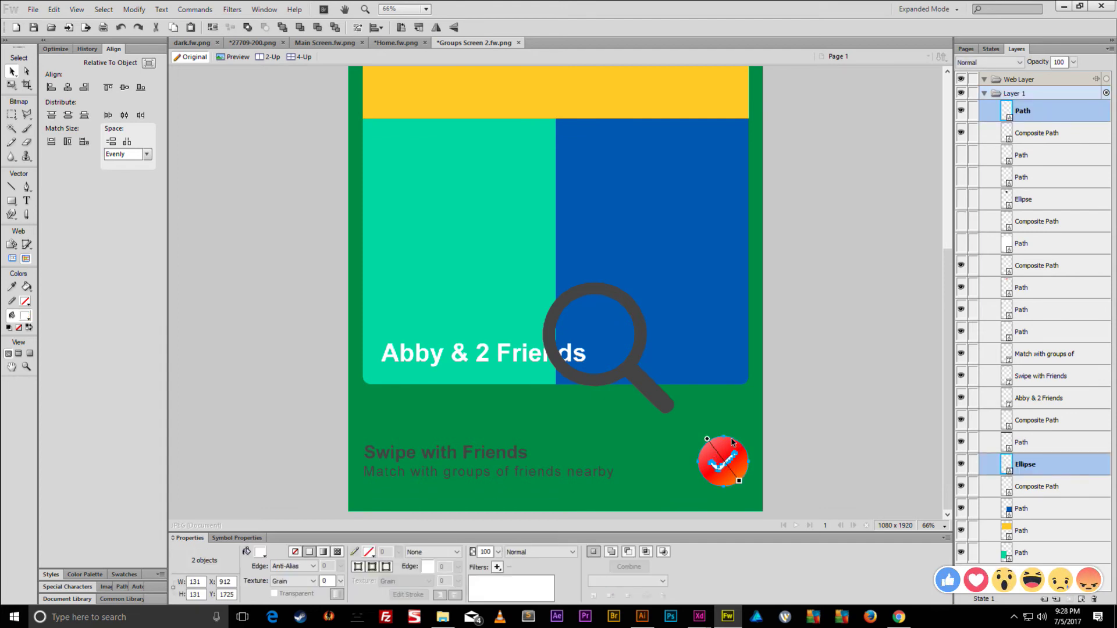
key("ctrl+g")
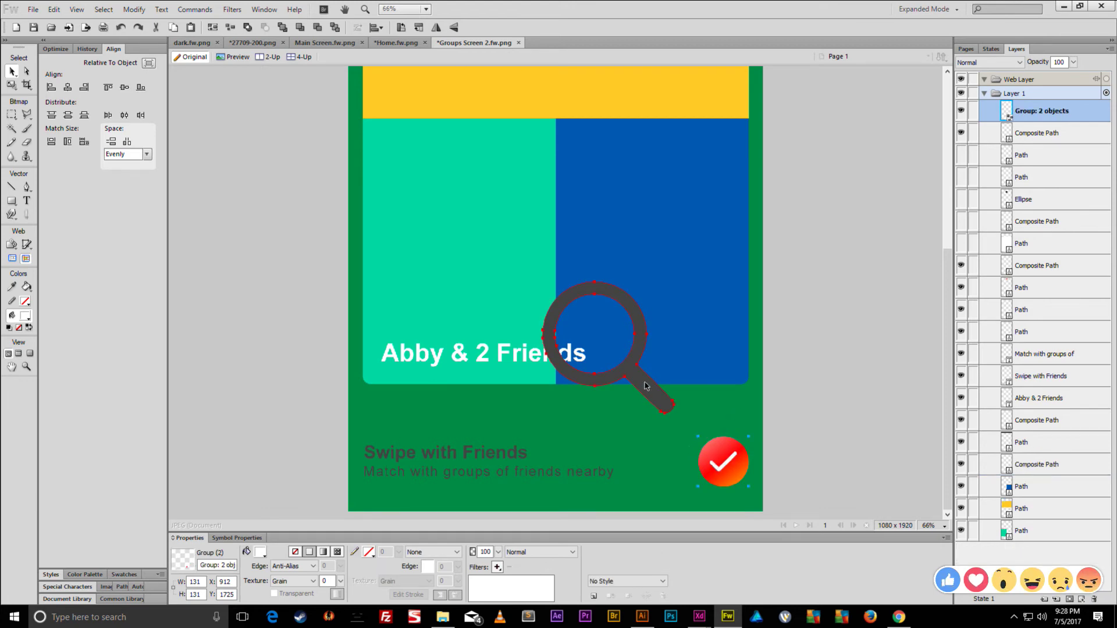
left_click_drag(648, 386, 503, 222)
- Rearrange artwork on the page and lock the magnifier layer
scroll(514, 287, "up", 3)
left_click_drag(494, 326, 462, 150)
scroll(482, 280, "up", 4)
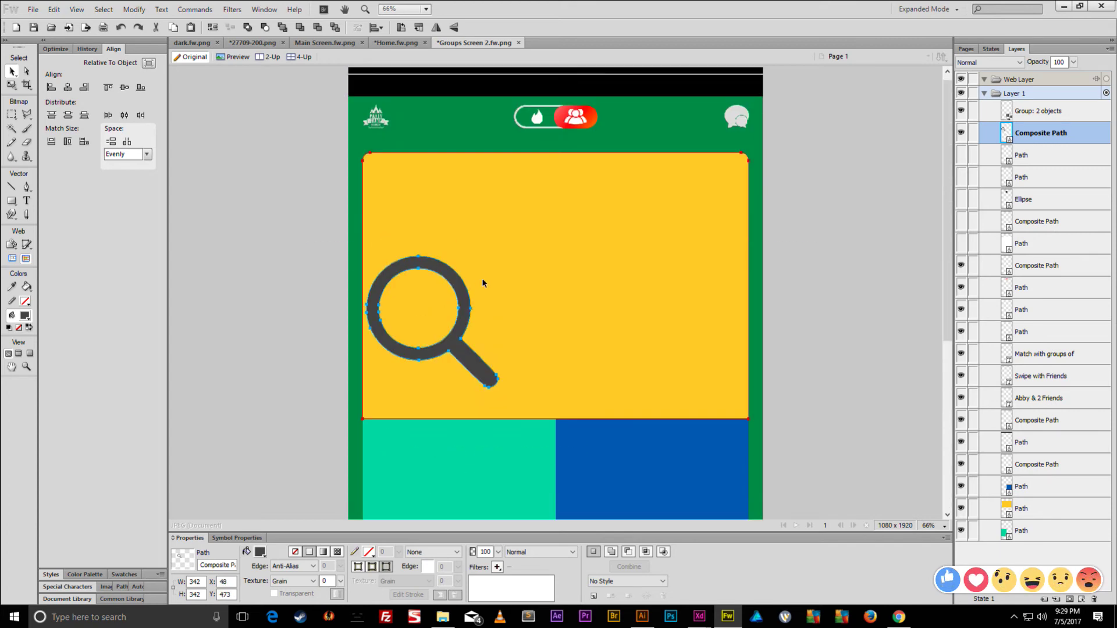
left_click_drag(484, 367, 479, 295)
left_click(973, 132)
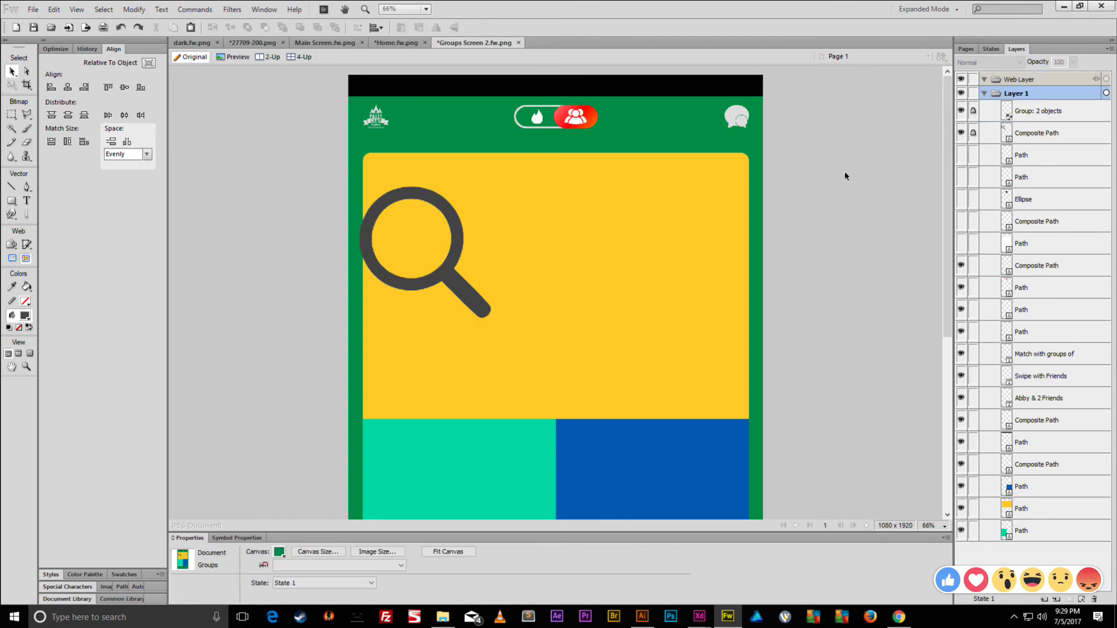
scroll(679, 312, "down", 5)
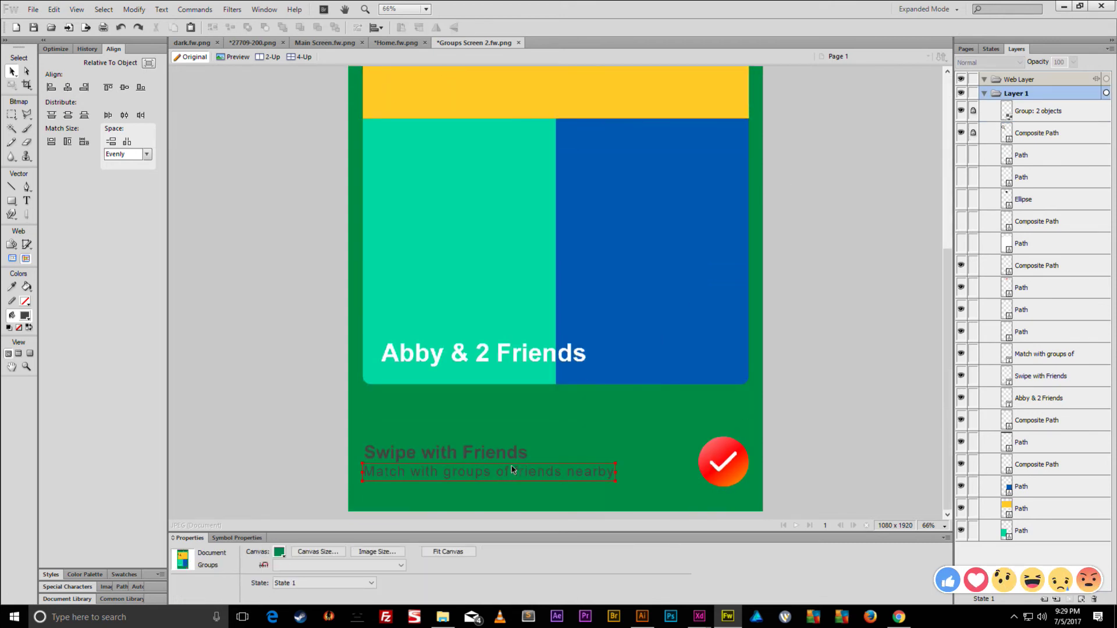
- Select the Swipe with Friends, Match with groups of friends nearby, and Abby & 2 Friends text layers
left_click(494, 460)
left_click(491, 472, "shift")
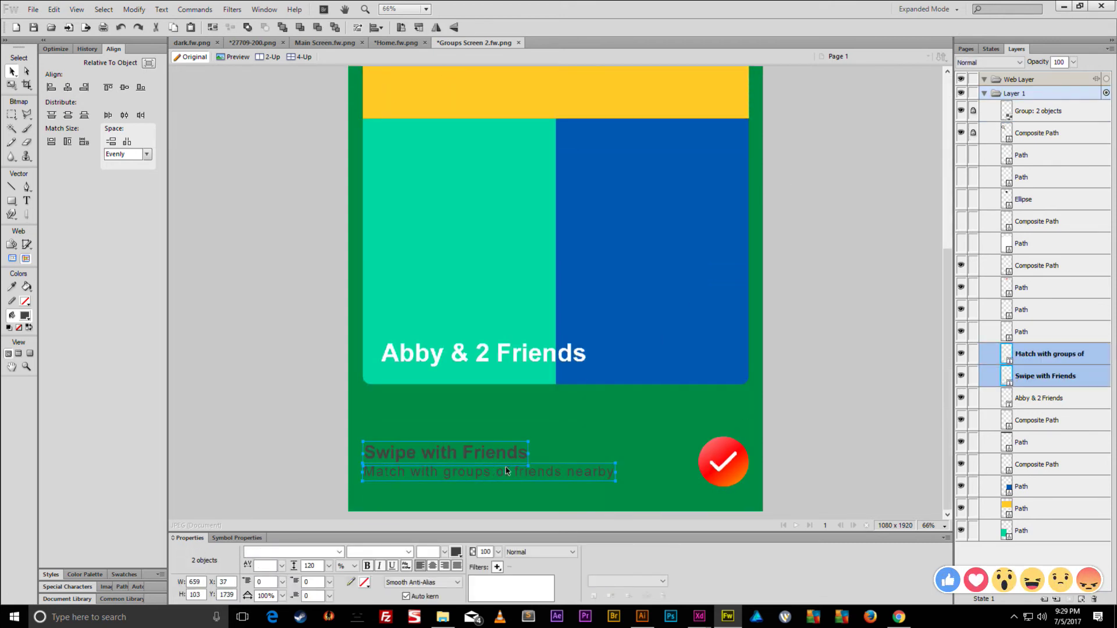
left_click(493, 353)
left_click(474, 453, "shift")
left_click(489, 472, "shift")
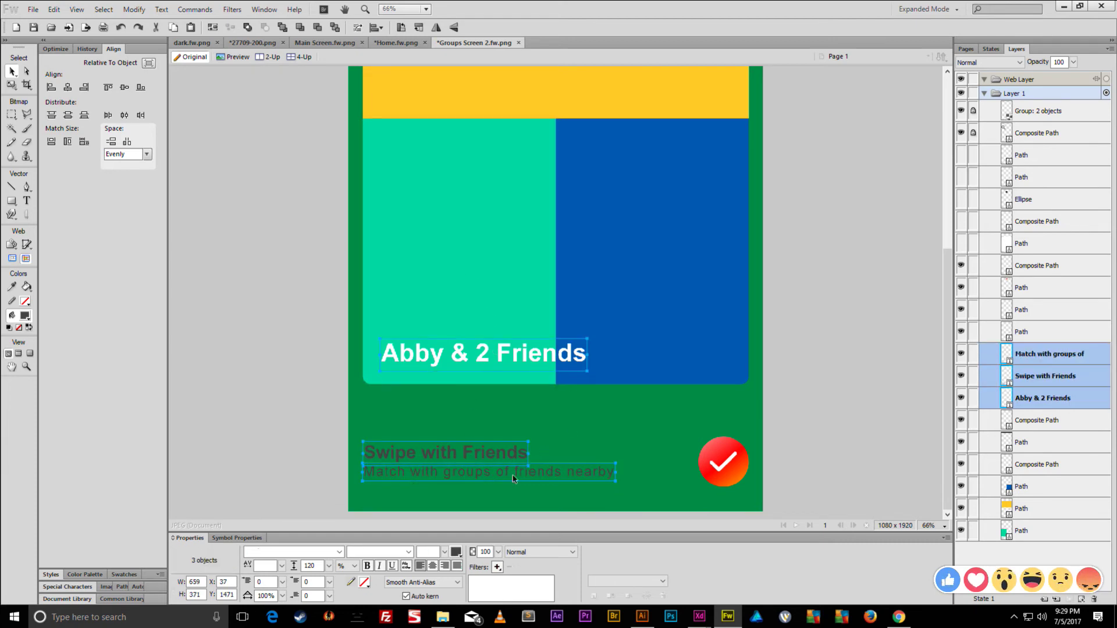
- Move the three text layers to the top, then lock and hide them with the header layers
left_click_drag(1056, 382, 1051, 107)
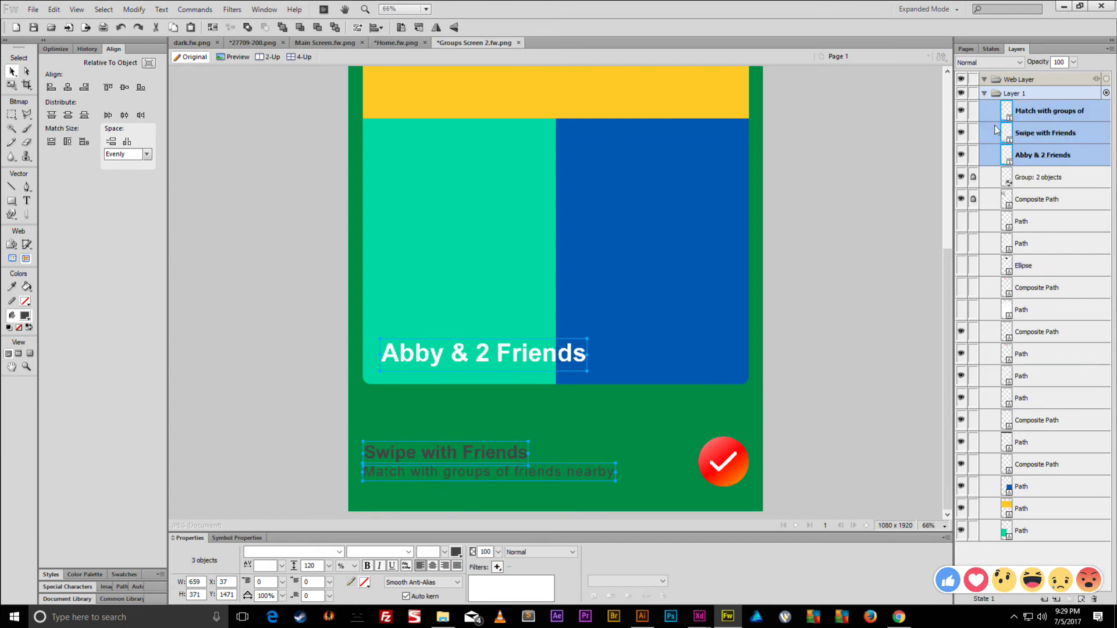
left_click_drag(973, 118, 961, 199)
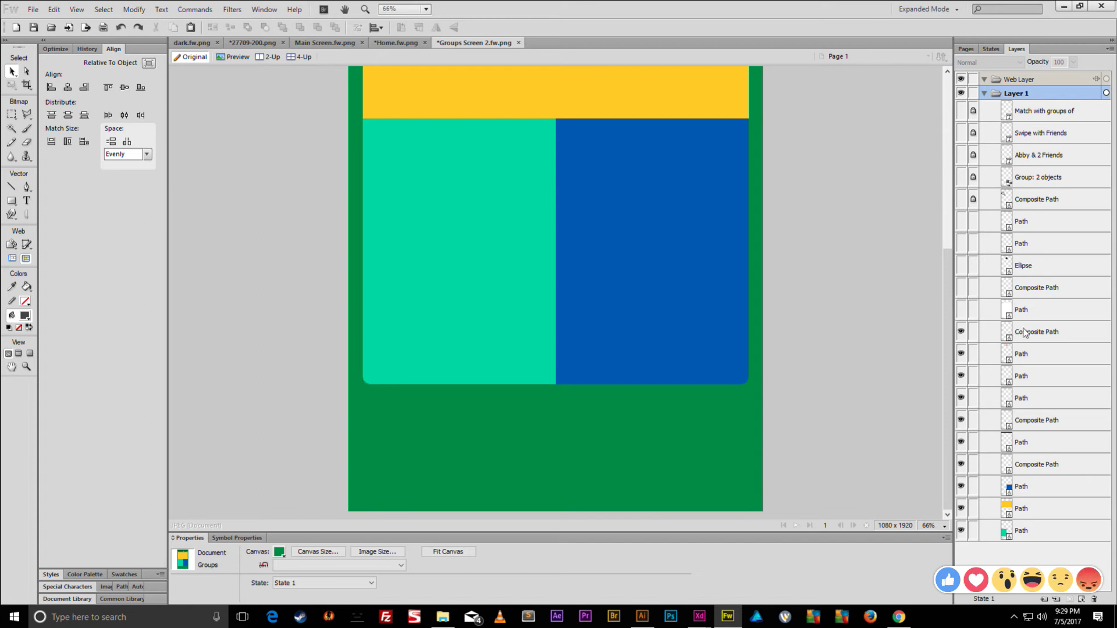
left_click(1020, 332)
- Group the ten lower layers, hide that group, and show all layers above it
left_click(1022, 531, "shift")
scroll(758, 317, "up", 5)
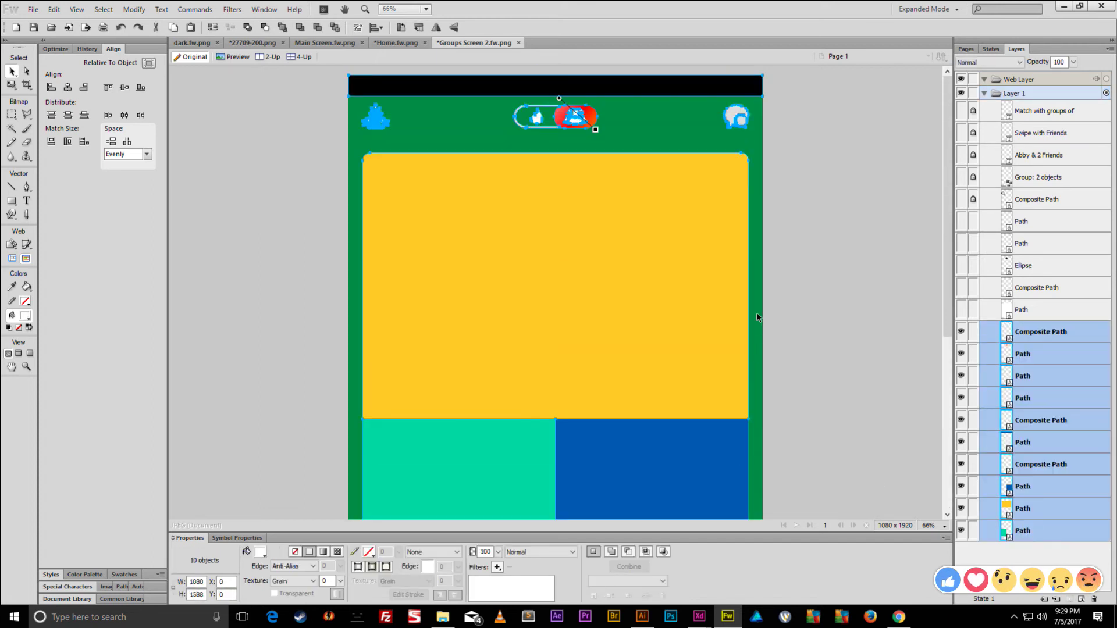
scroll(773, 271, "down", 2)
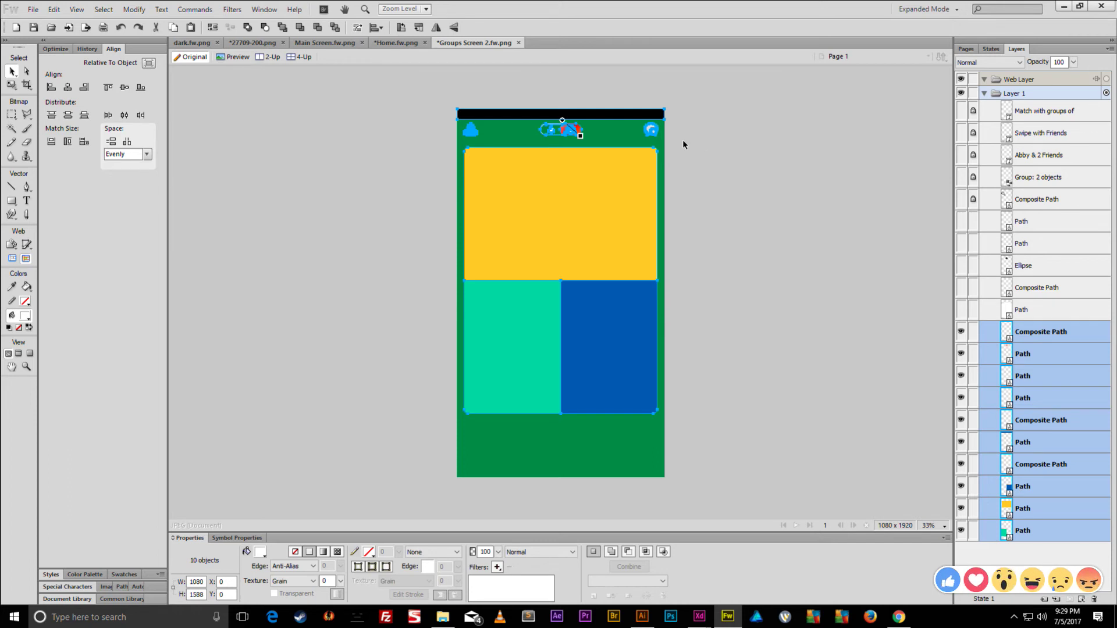
key("ctrl+g")
left_click(960, 338)
left_click_drag(961, 309, 962, 111)
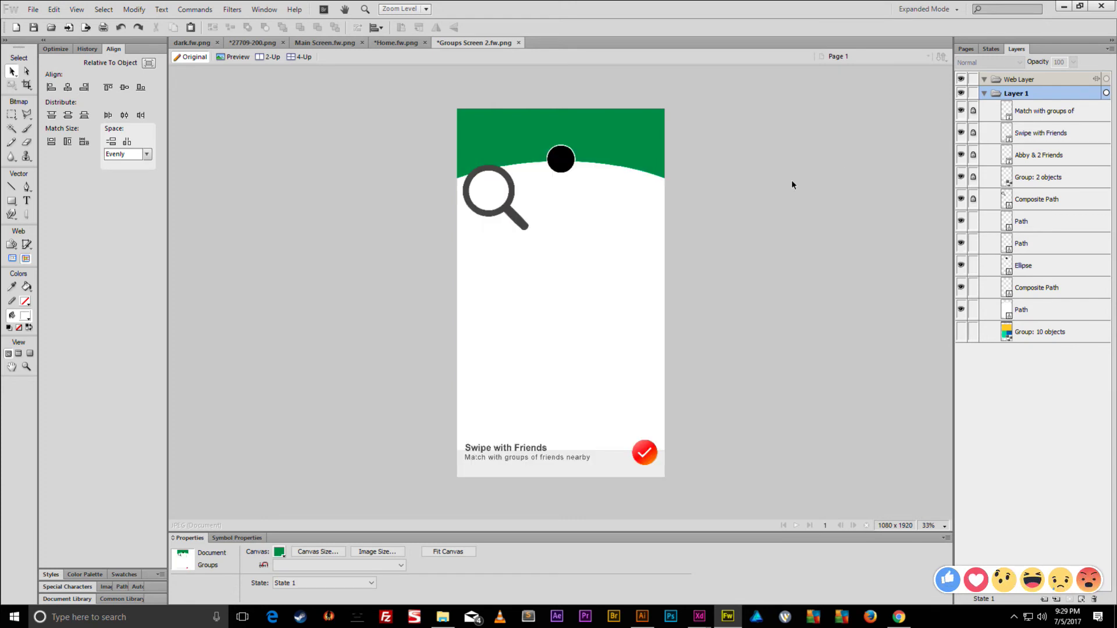
- Unlock the top four layers and select the Swipe with Friends text
left_click(528, 451)
left_click_drag(974, 177, 973, 111)
left_click(1041, 111)
left_click(839, 129)
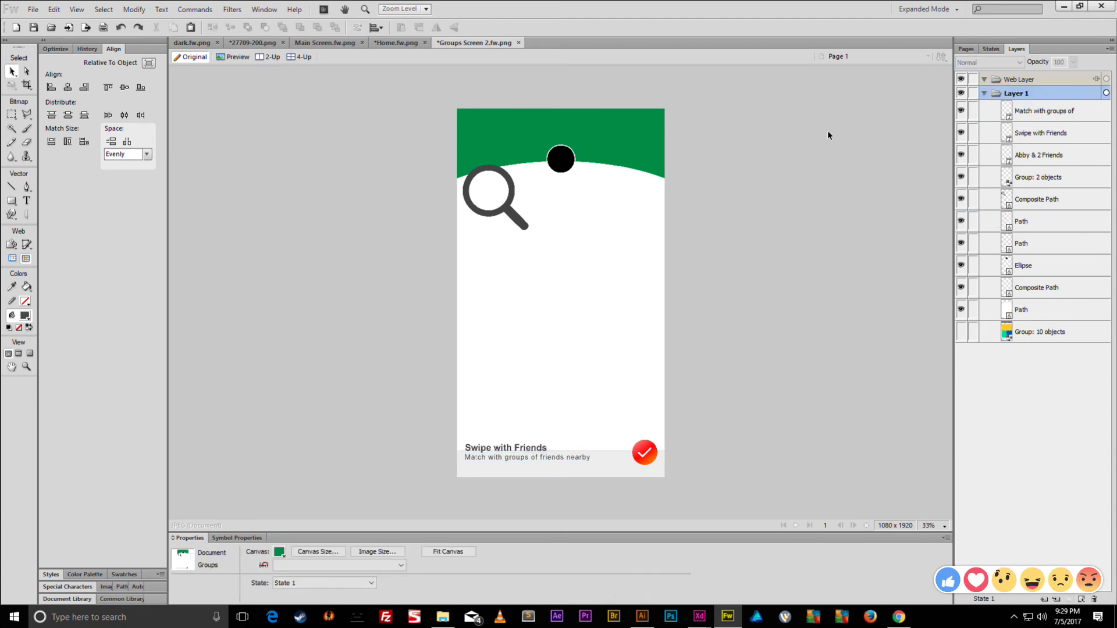
left_click(505, 448)
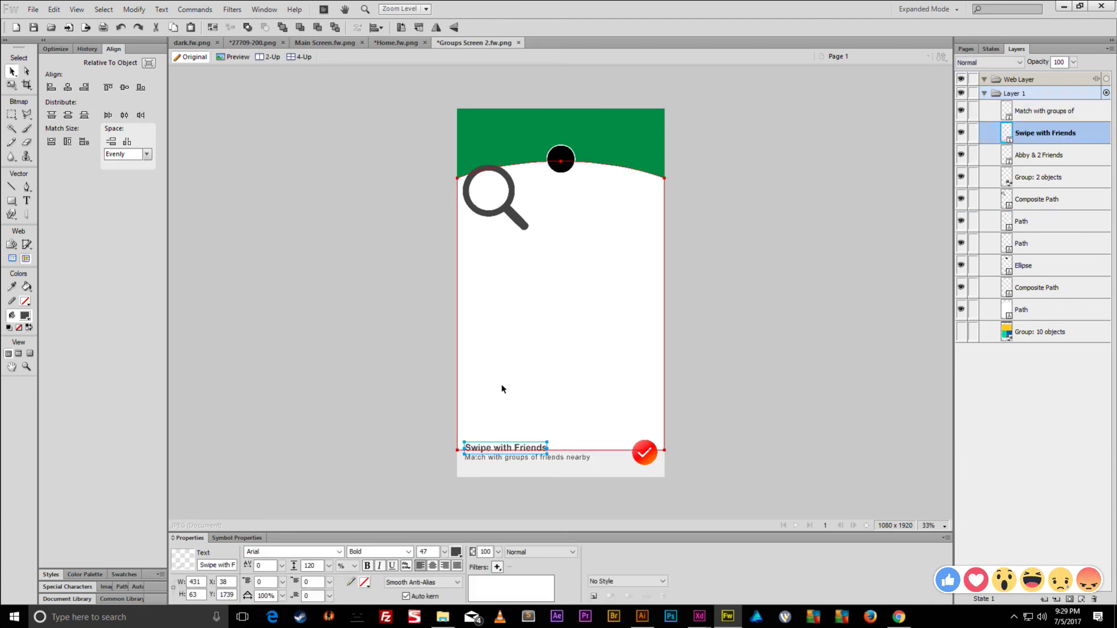
- Make the Abby & 2 Friends text black, centred on the canvas, size 43, below the header
left_click(505, 400)
left_click(456, 553)
left_click(563, 478)
left_click(434, 567)
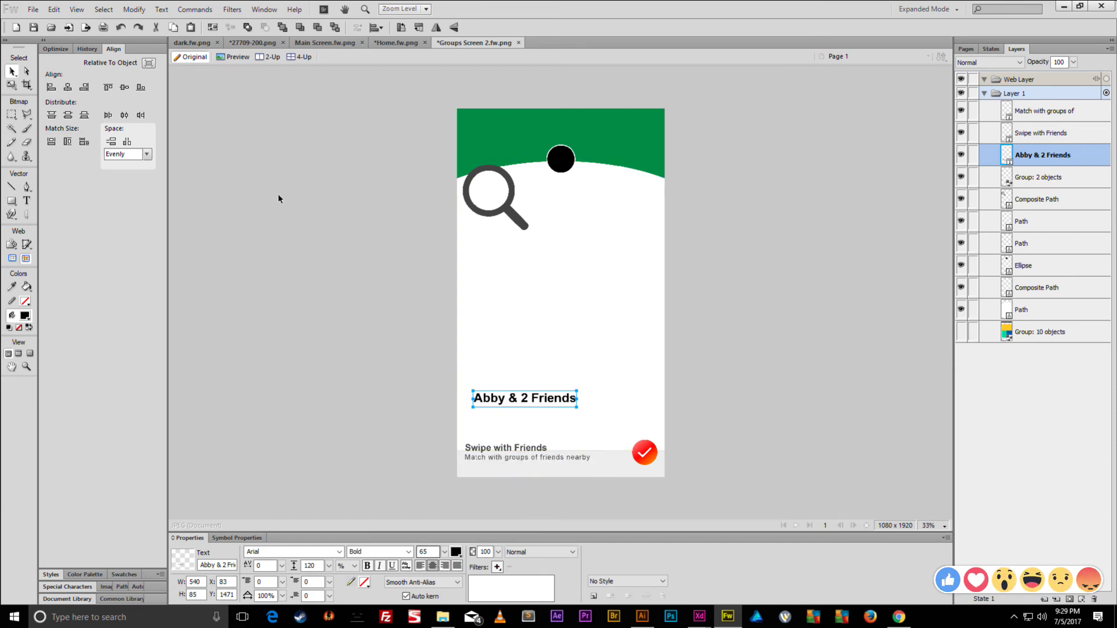
left_click(146, 65)
left_click(67, 87)
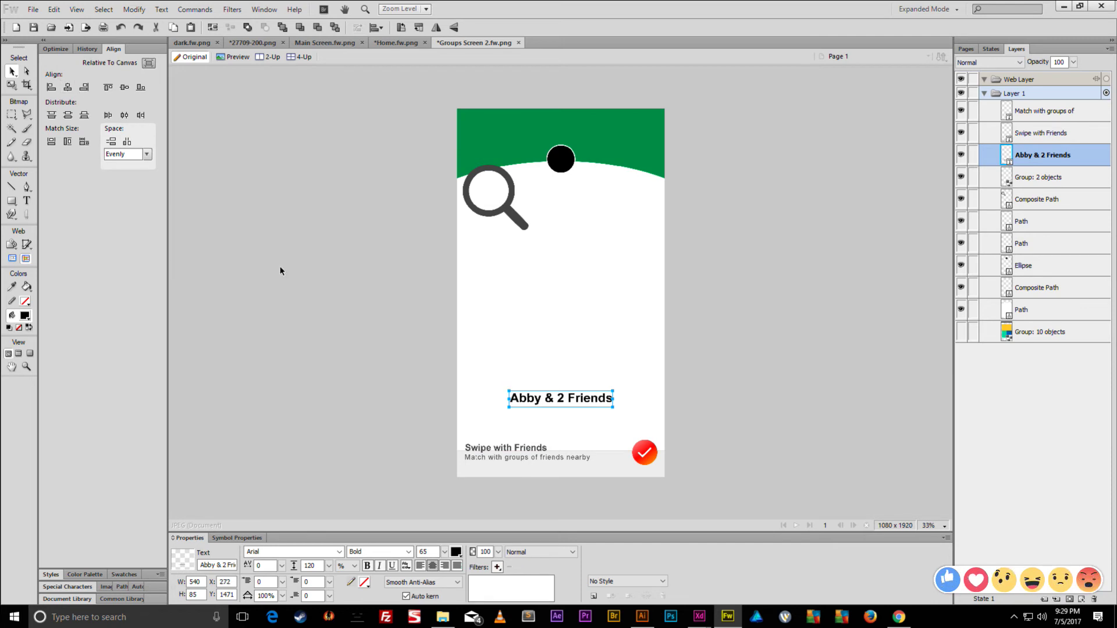
left_click_drag(556, 407, 558, 193)
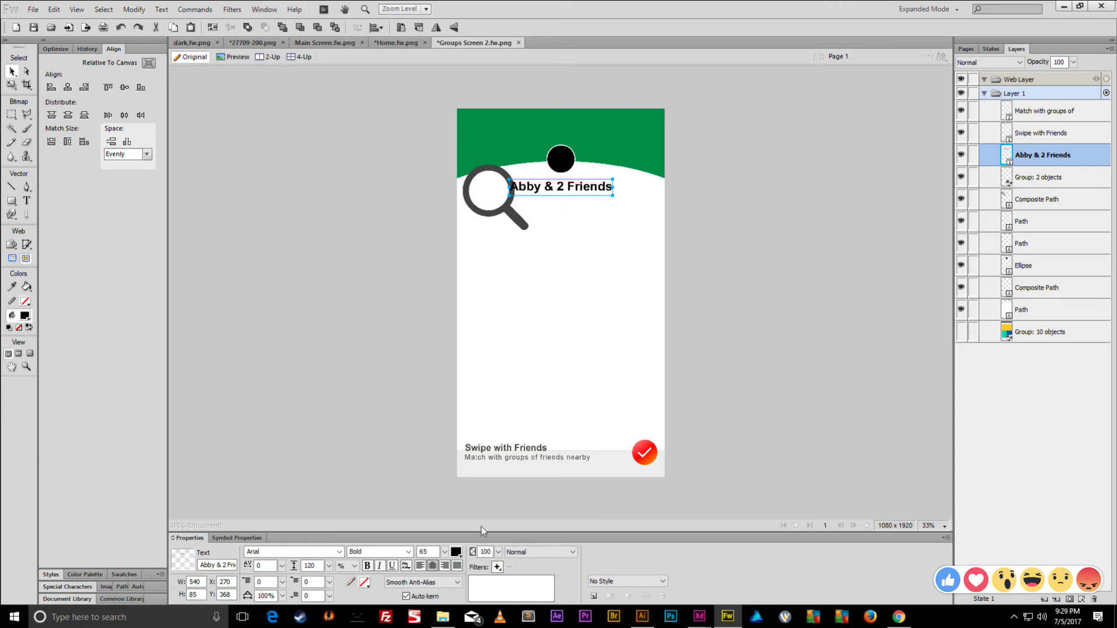
left_click_drag(445, 552, 446, 559)
- Change the headline to 'Create a group to swite with friends.' and nudge it up
double_click(582, 191)
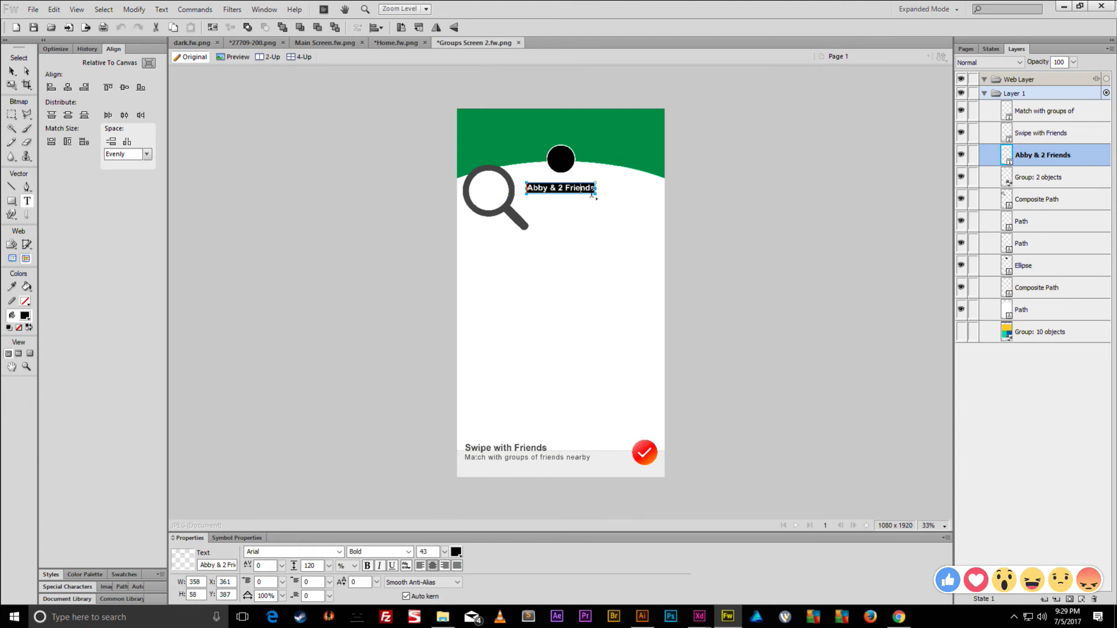
type("Create a")
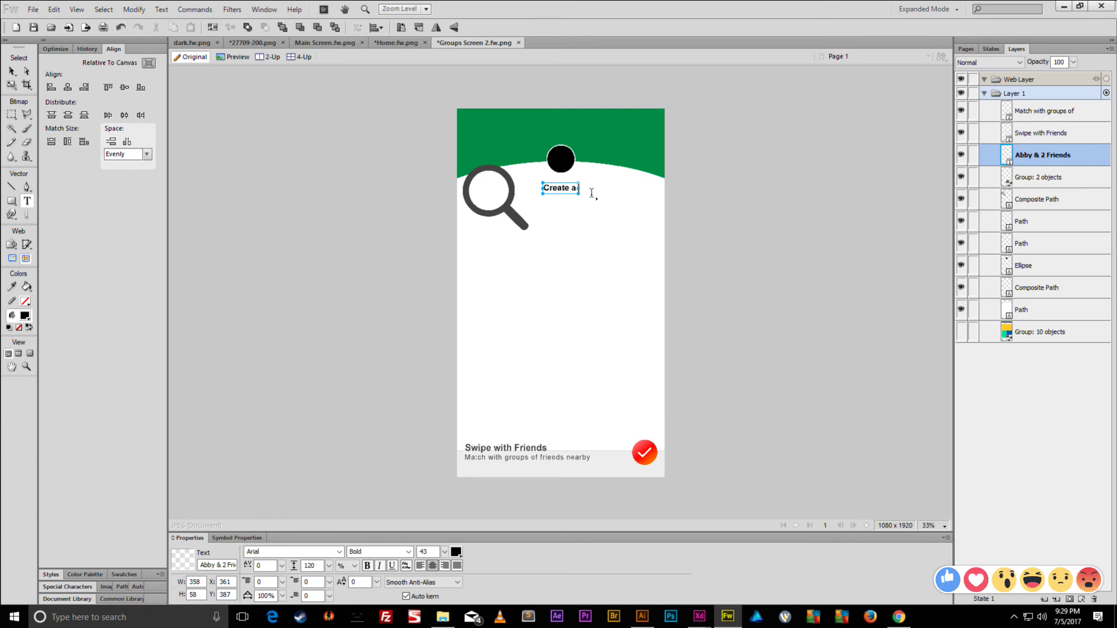
type(" group to swite")
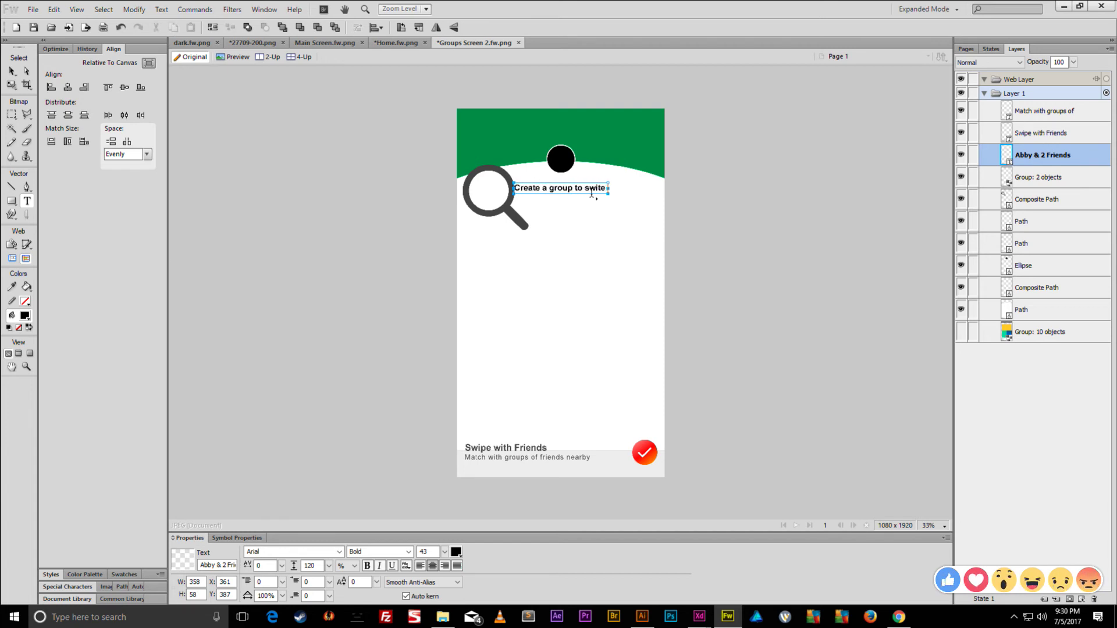
type(" with friends.")
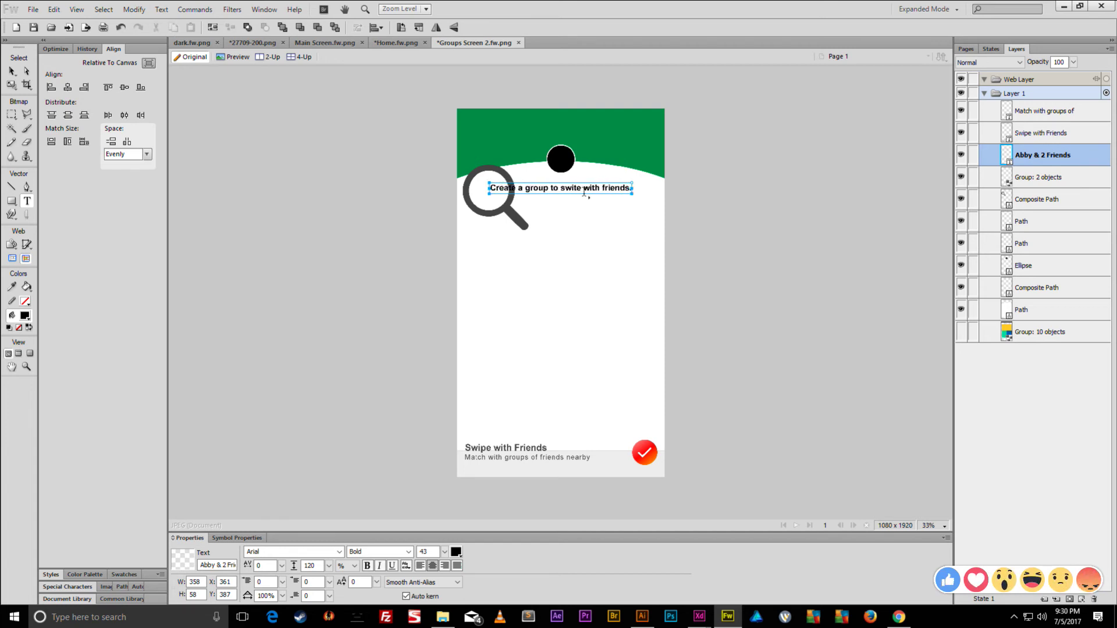
left_click(11, 73)
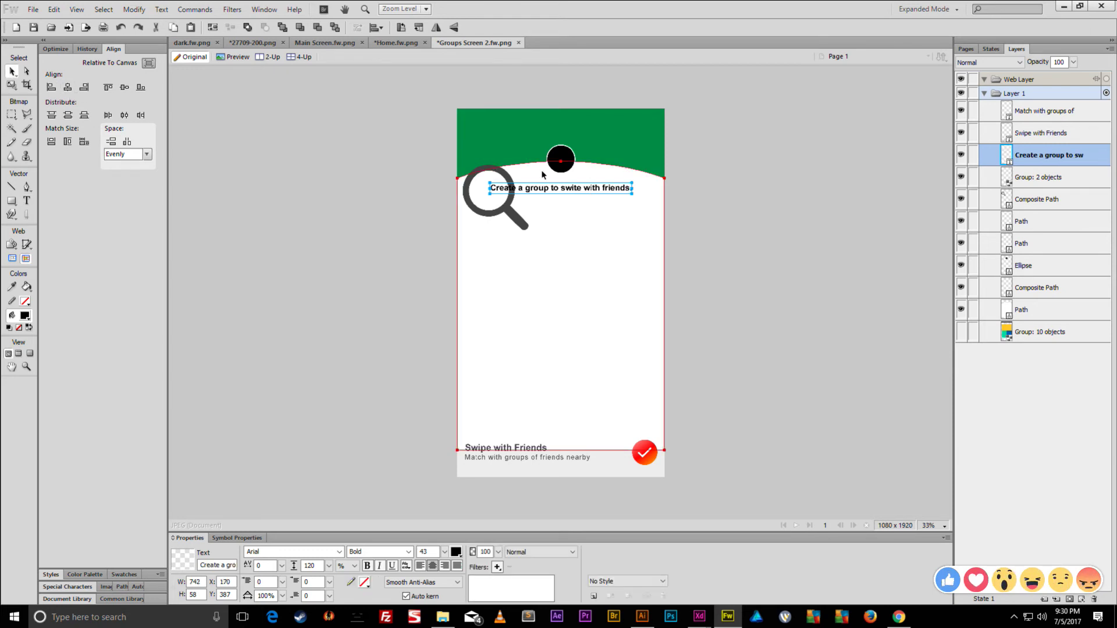
key("Up")
key("Up")
key("Up")
key("Up")
key("Up")
key("Up")
key("Up")
key("Up")
key("Up")
key("Up")
key("Up")
key("Up")
key("Up")
key("Up")
key("Up")
key("Up")
key("Up")
key("Up")
key("Up")
key("Up")
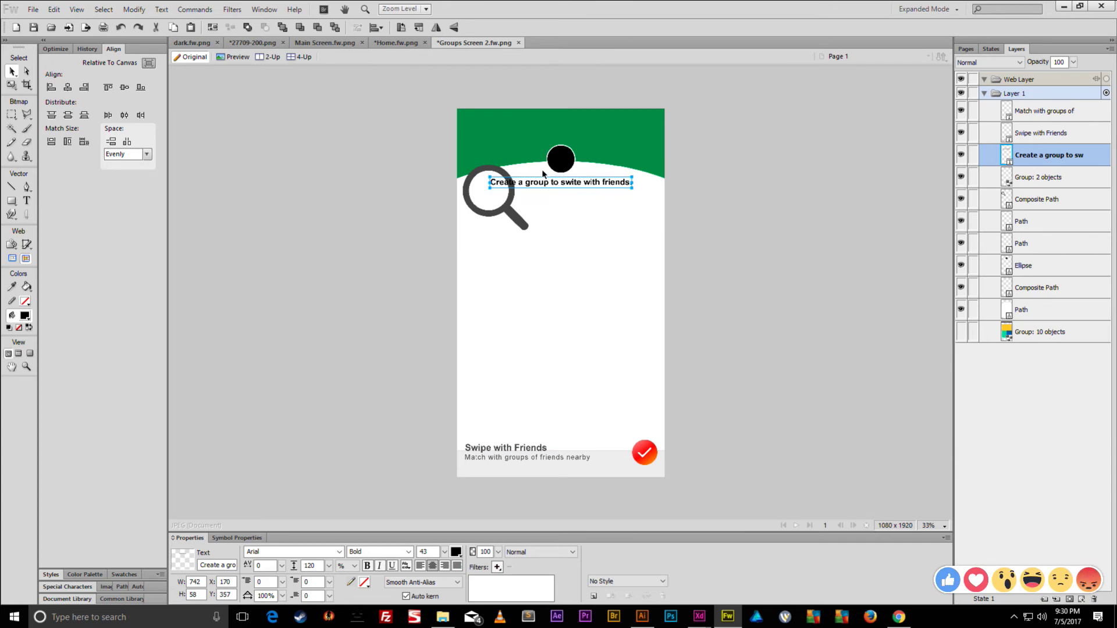
- Inspect the black circle and white background shapes by test-moving and undoing them
left_click(580, 167)
scroll(582, 169, "up", 5)
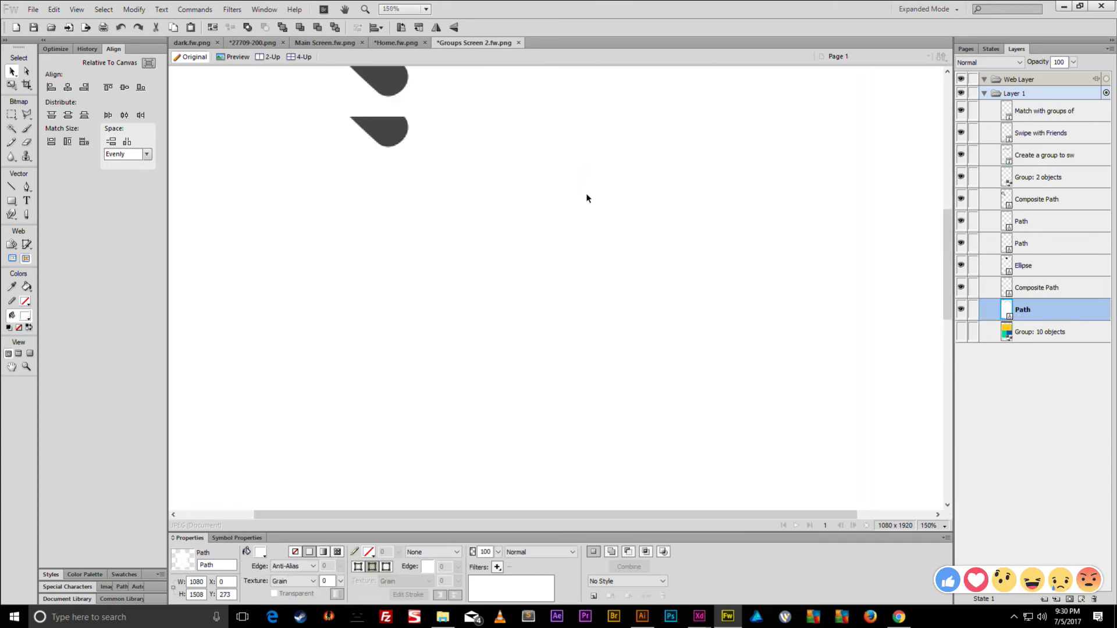
left_click(621, 167, "shift")
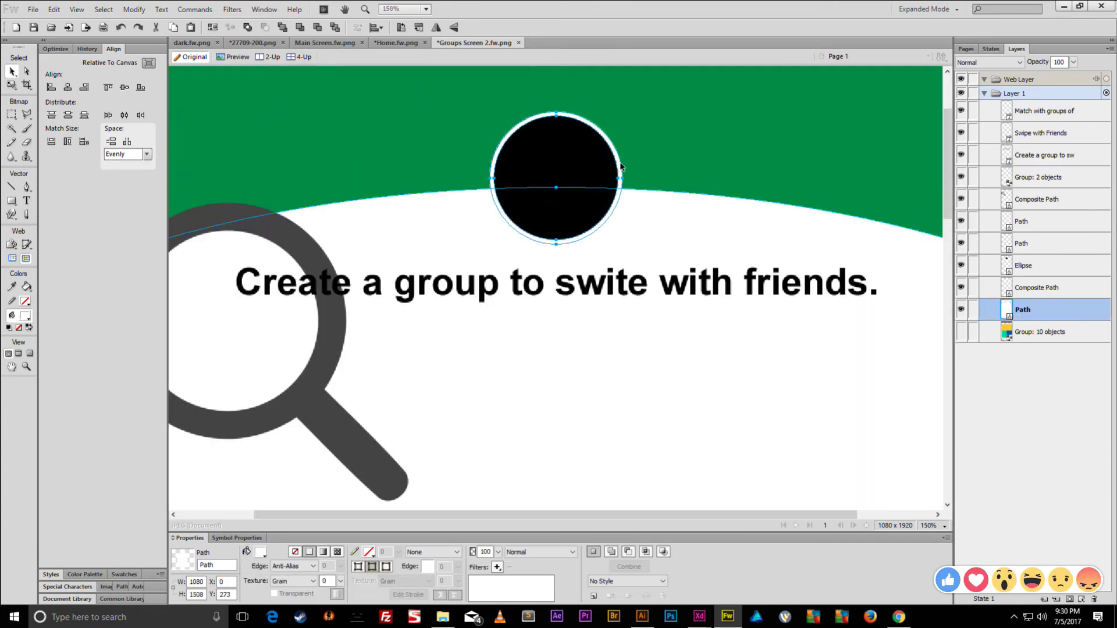
left_click(621, 167)
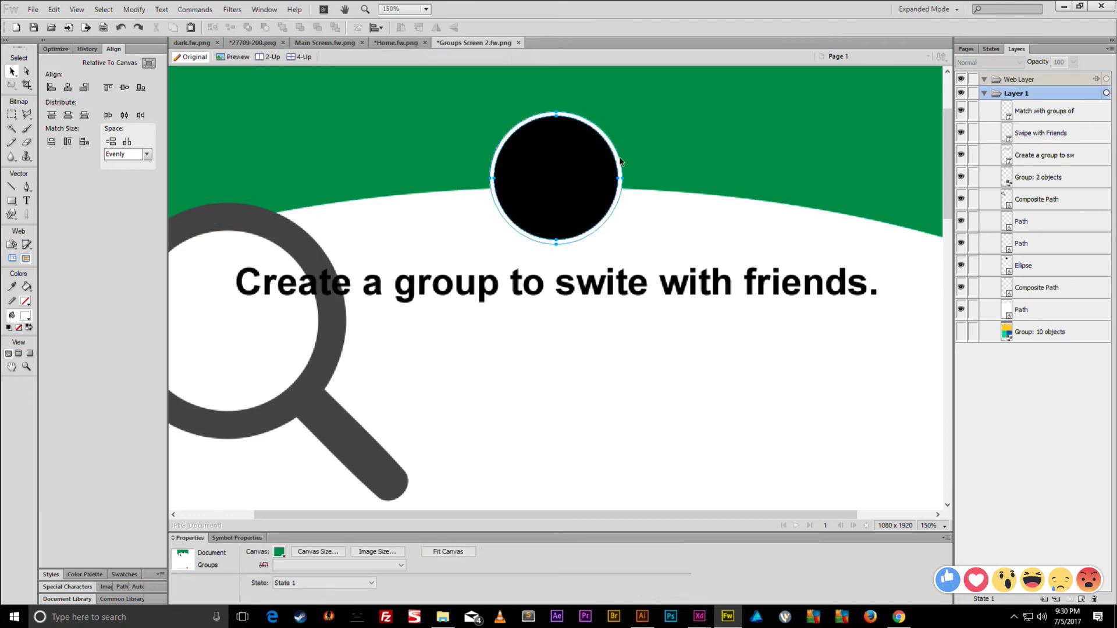
left_click_drag(781, 102, 782, 101)
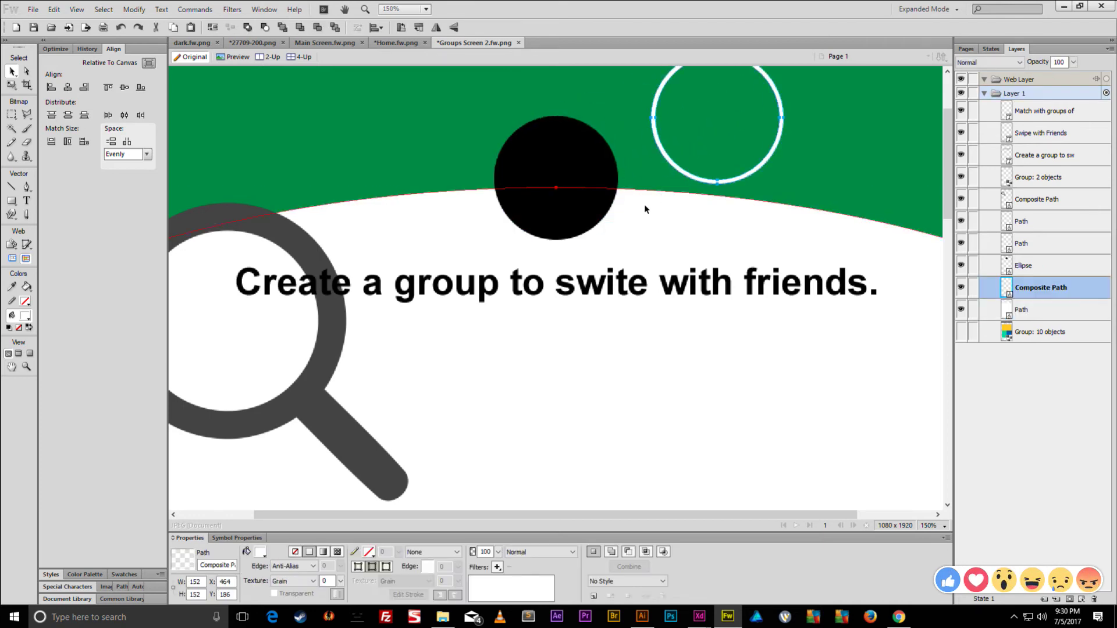
key("ctrl+z")
left_click(582, 178)
left_click_drag(581, 181, 692, 216)
key("ctrl+z")
left_click(692, 218)
key("ctrl+5")
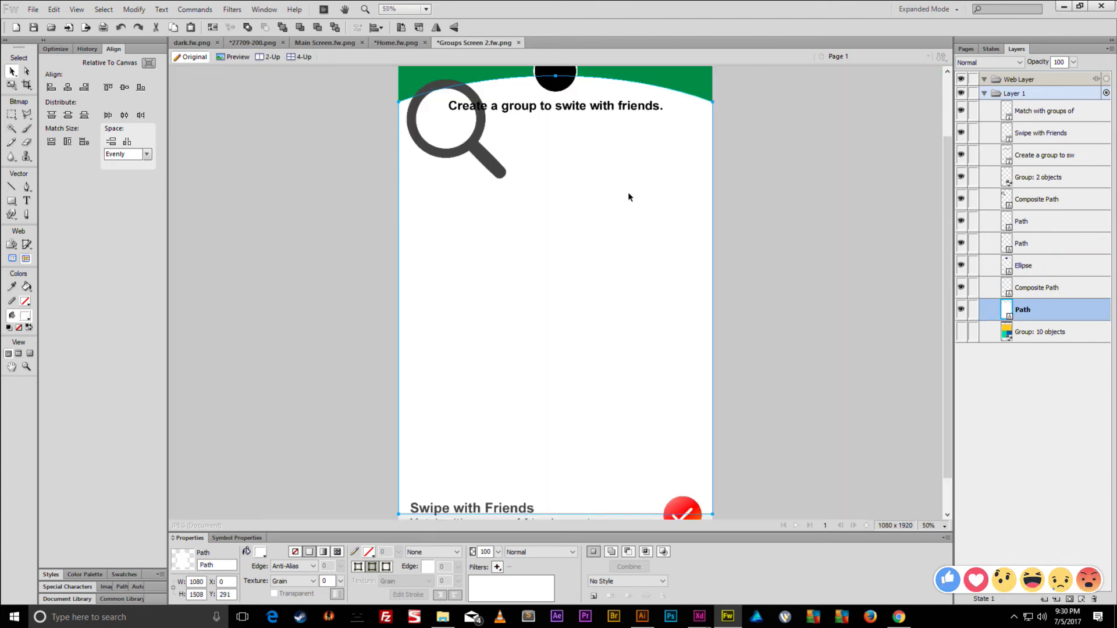
key("ctrl+2")
scroll(597, 252, "up", 5)
key("ctrl+minus")
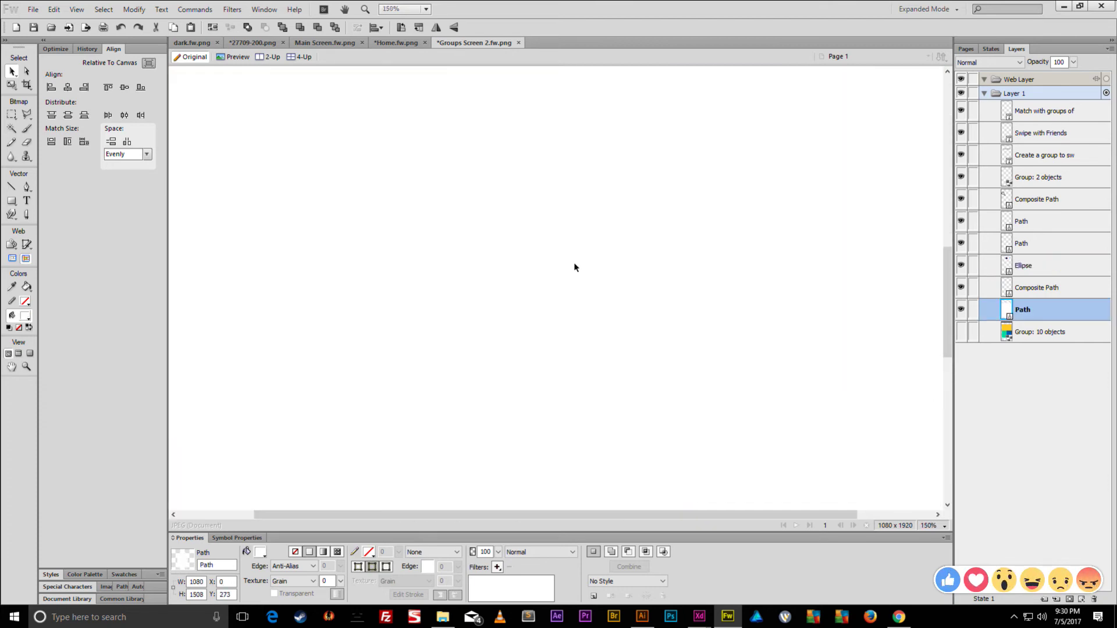
- Duplicate the black circle and punch it out of the white background to form a ring
left_click(547, 219)
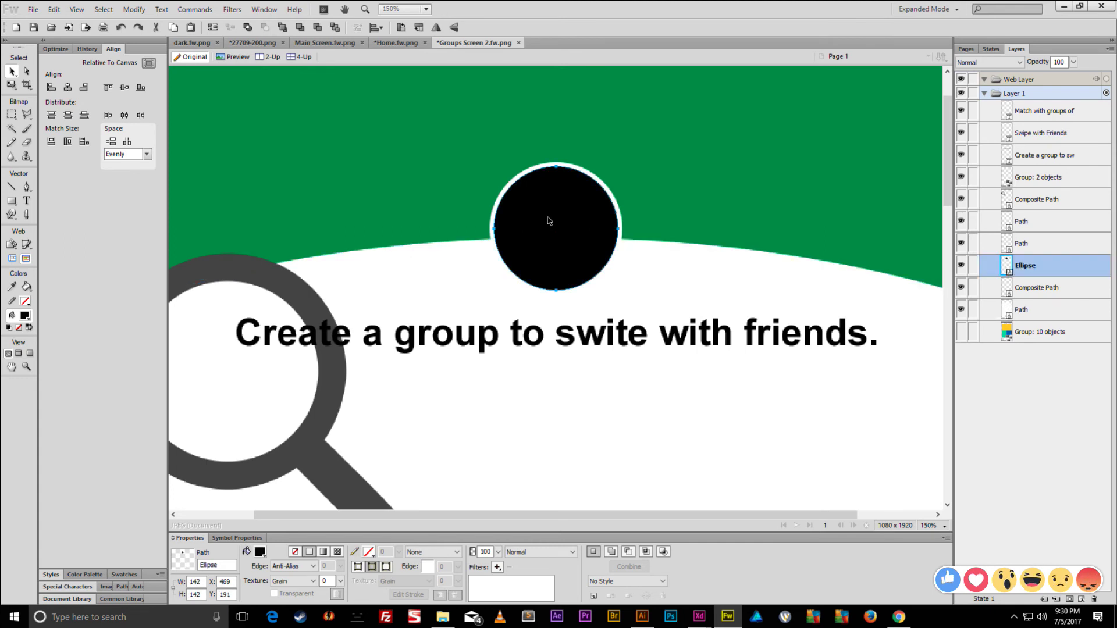
key("ctrl+shift+d")
left_click(419, 257, "shift")
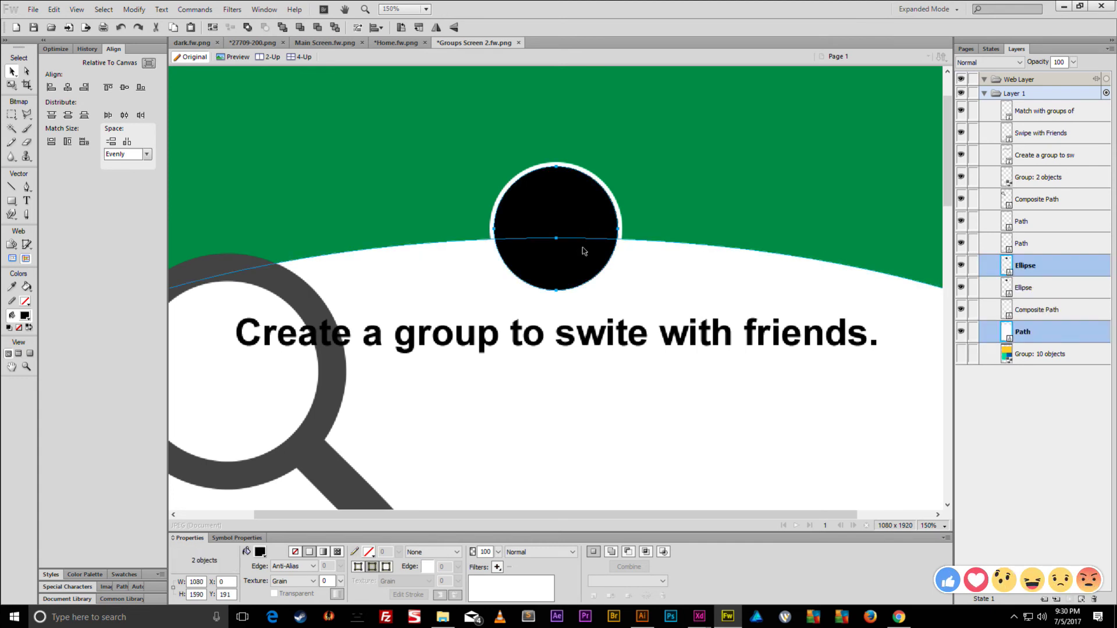
key("ctrl+1")
key("ctrl+minus")
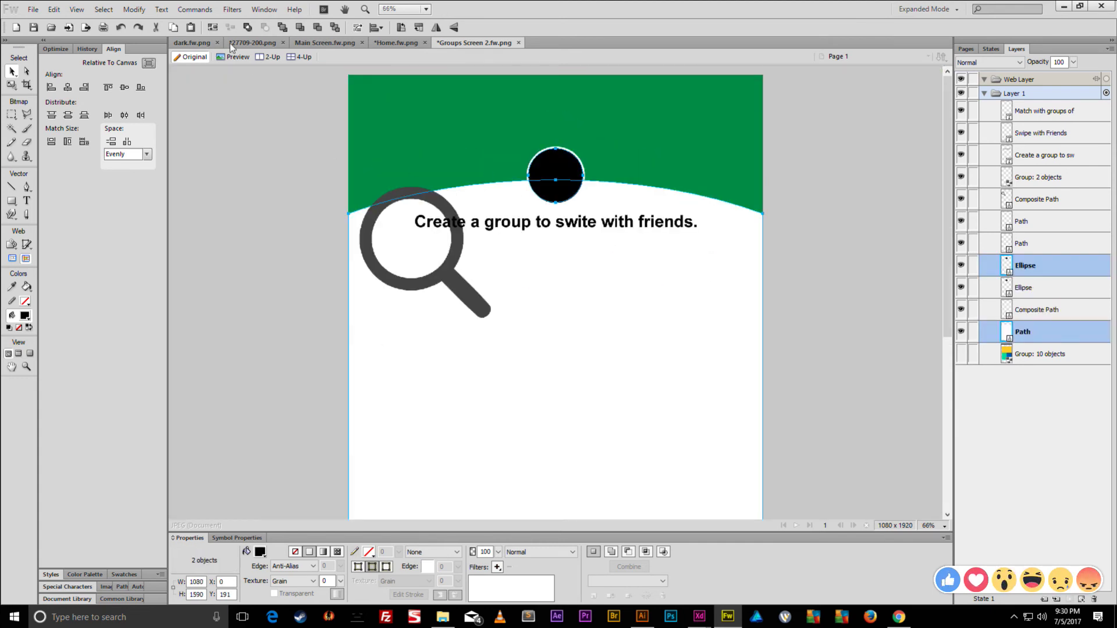
left_click(134, 10)
mouse_move(208, 223)
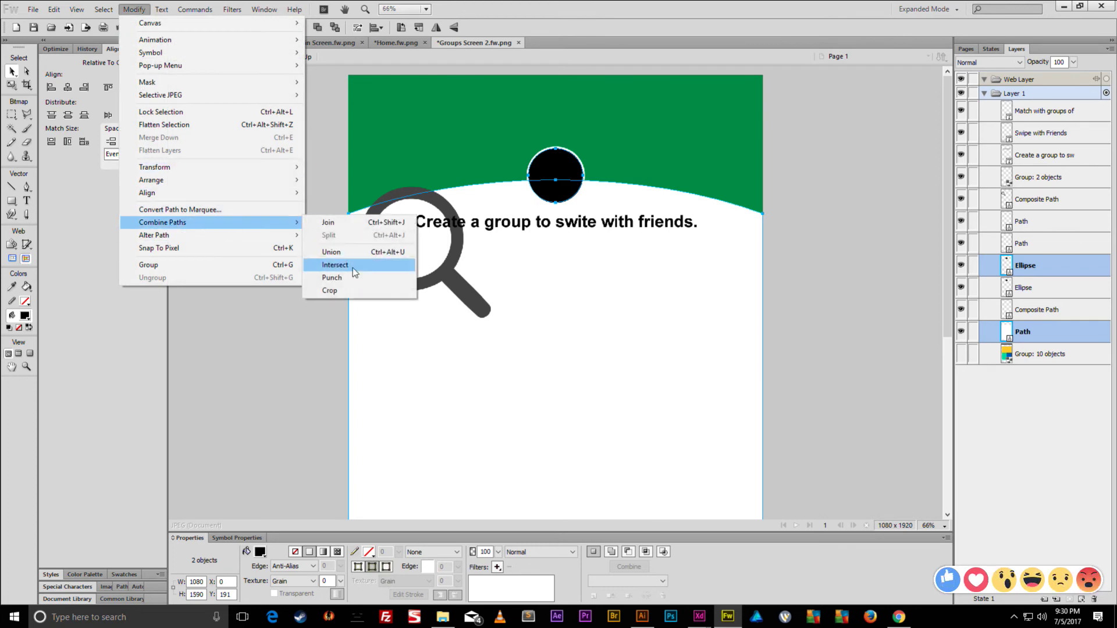
left_click(344, 278)
left_click_drag(557, 172, 691, 119)
left_click_drag(584, 205, 619, 284)
left_click_drag(583, 180, 657, 147)
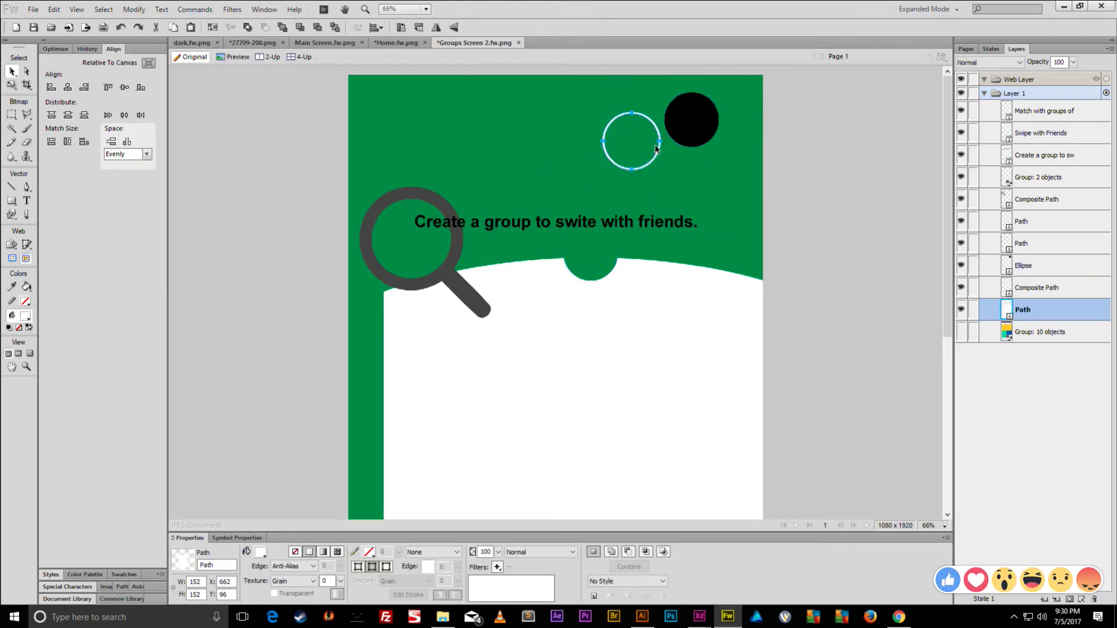
key("ctrl+z")
key("ctrl+z")
key("ctrl+z")
key("ctrl+d")
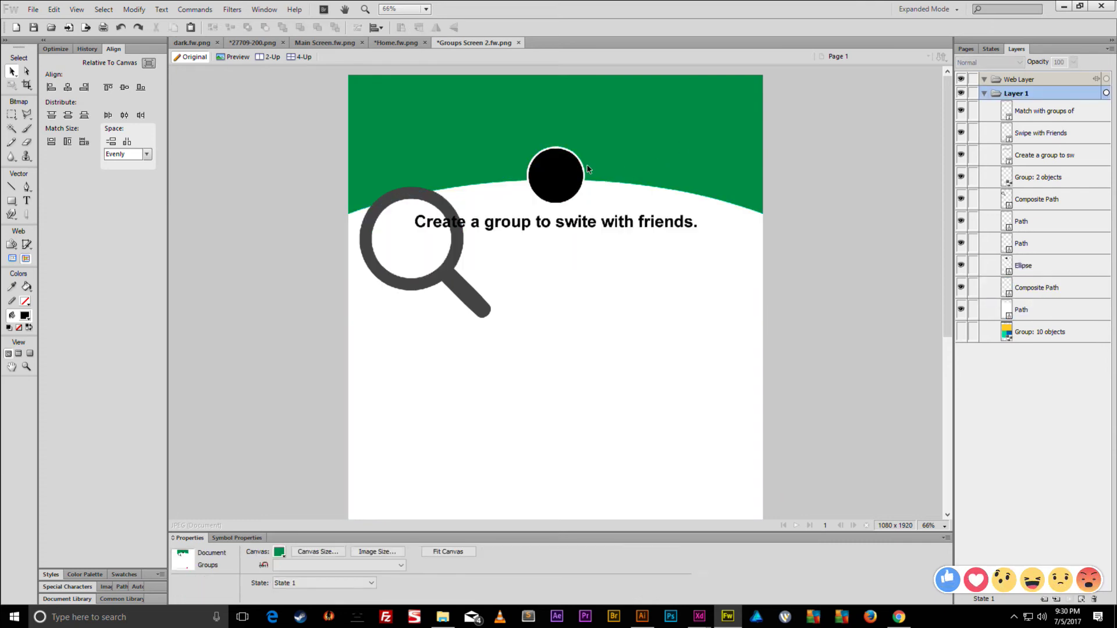
- Union the white ring and the lower white path into one composite shape
scroll(586, 170, "up", 4)
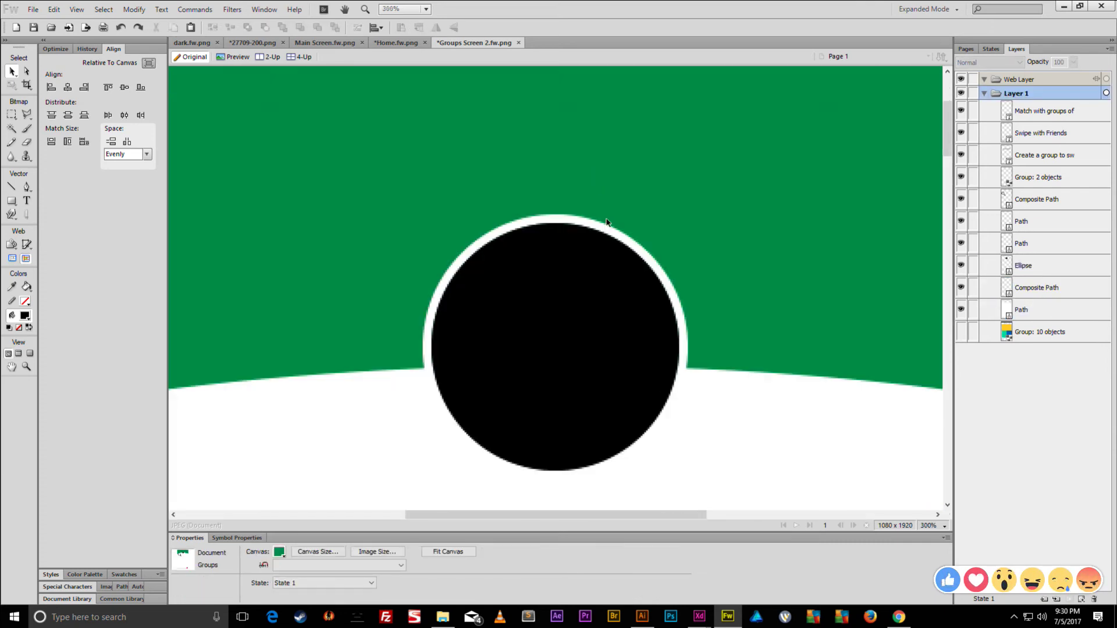
left_click(605, 228)
left_click(716, 384, "shift")
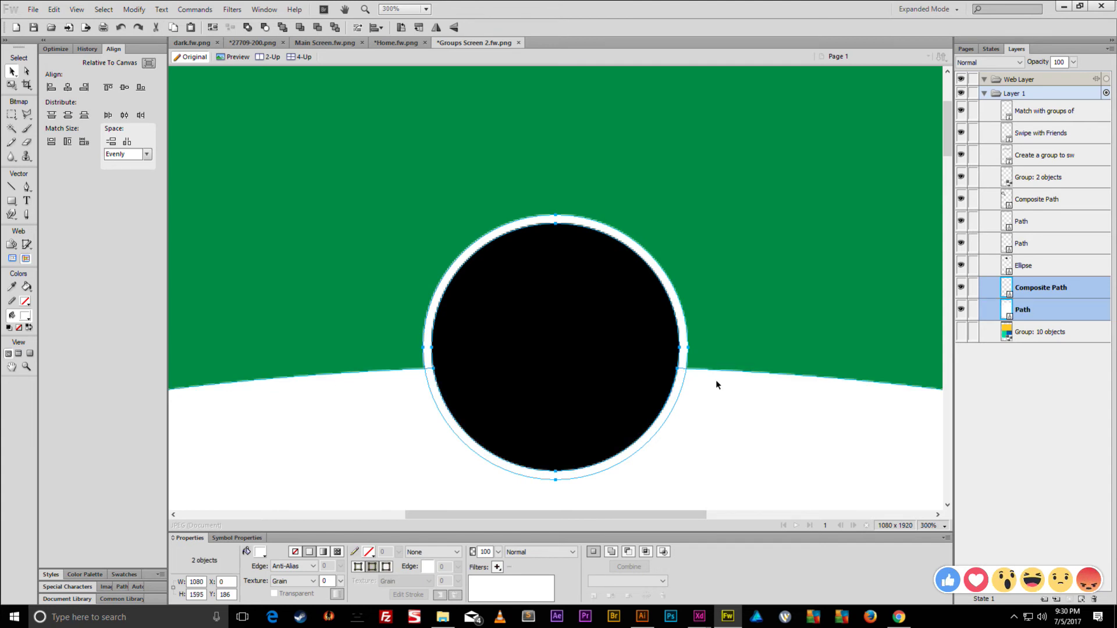
scroll(716, 384, "down", 5)
scroll(690, 353, "down", 4)
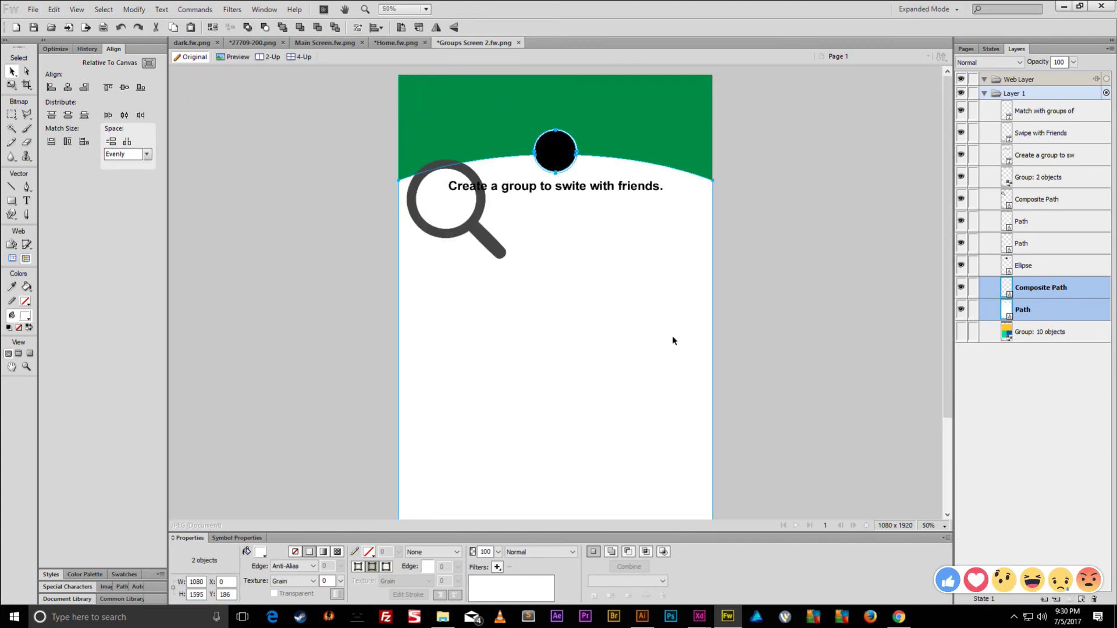
left_click(137, 12)
mouse_move(201, 222)
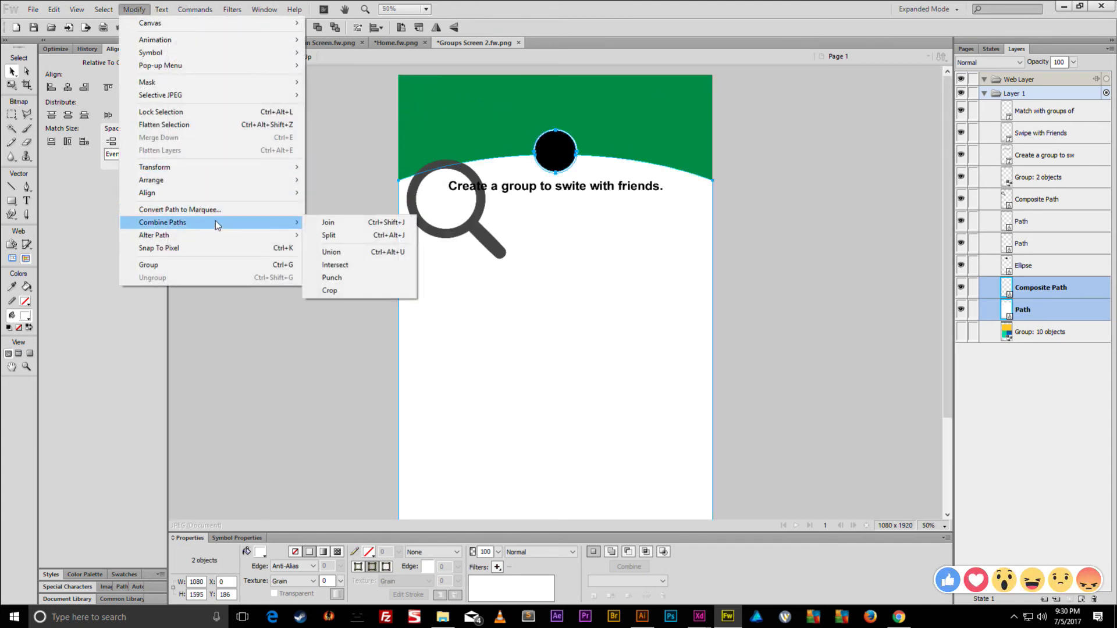
left_click(331, 252)
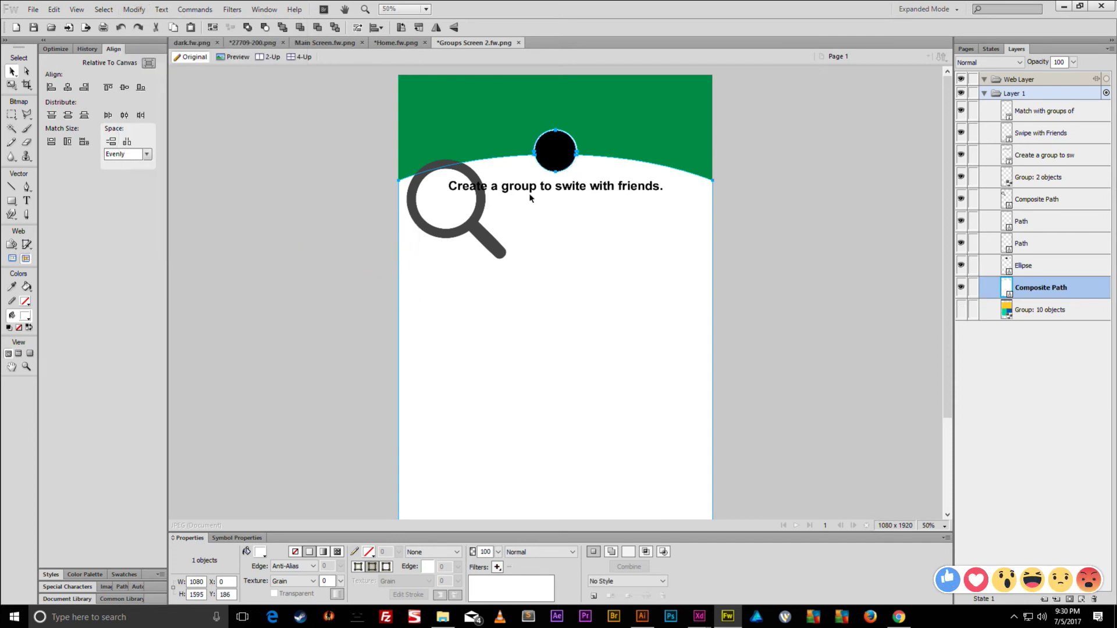
left_click_drag(569, 211, 701, 212)
key("ctrl+z")
left_click(761, 176)
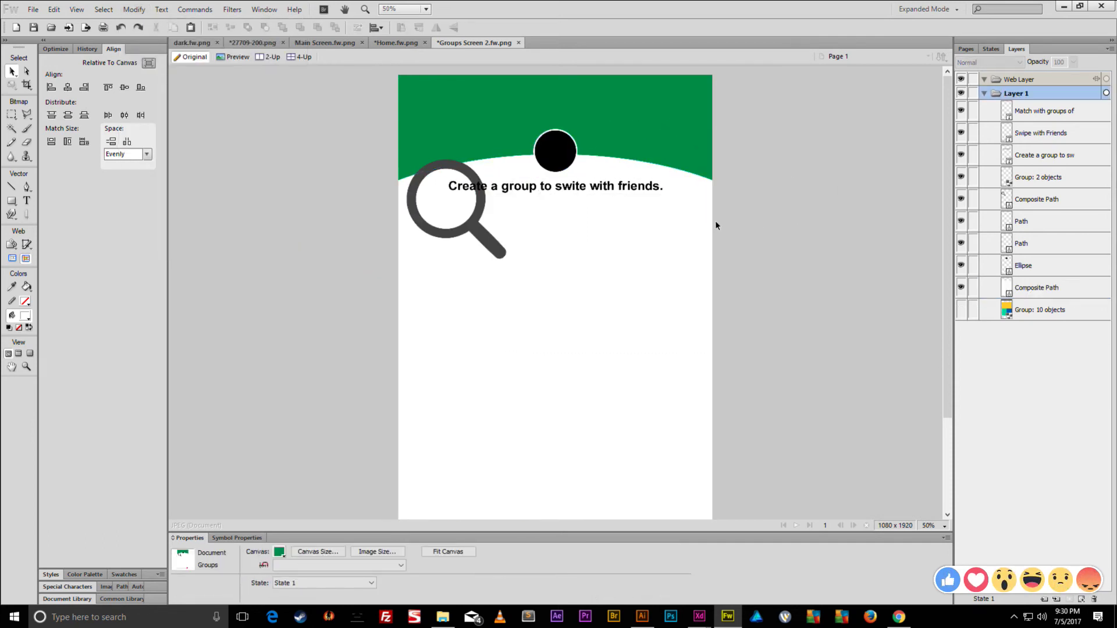
- Place the subtitle just under the headline, centred horizontally on the canvas
left_click(576, 185)
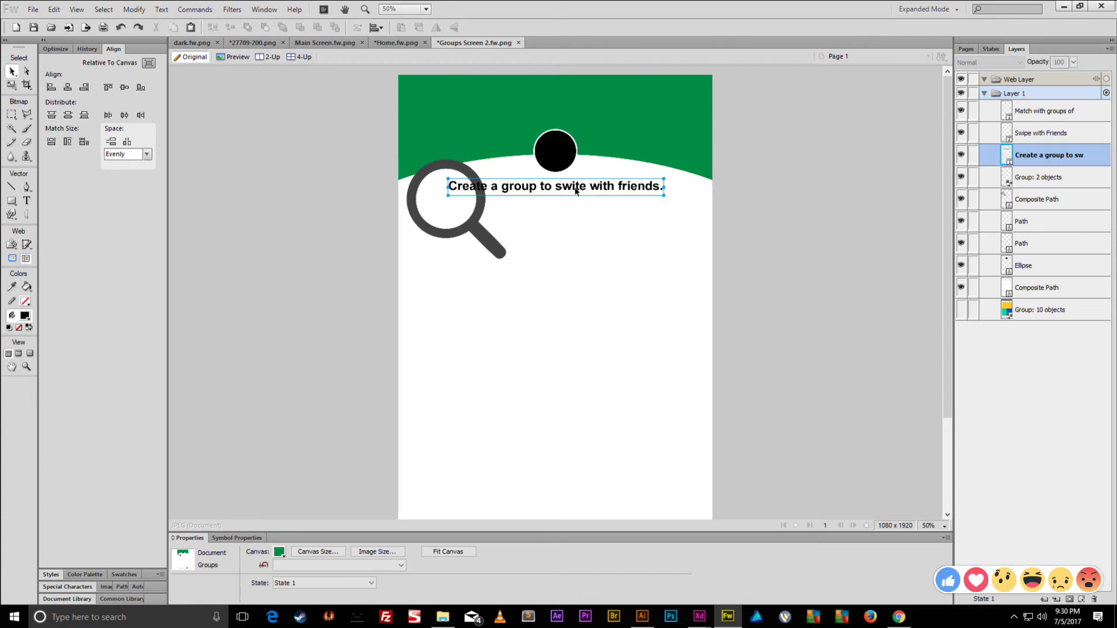
scroll(545, 293, "down", 3)
left_click_drag(506, 480, 588, 91)
scroll(565, 171, "up", 2)
left_click_drag(564, 206, 541, 193)
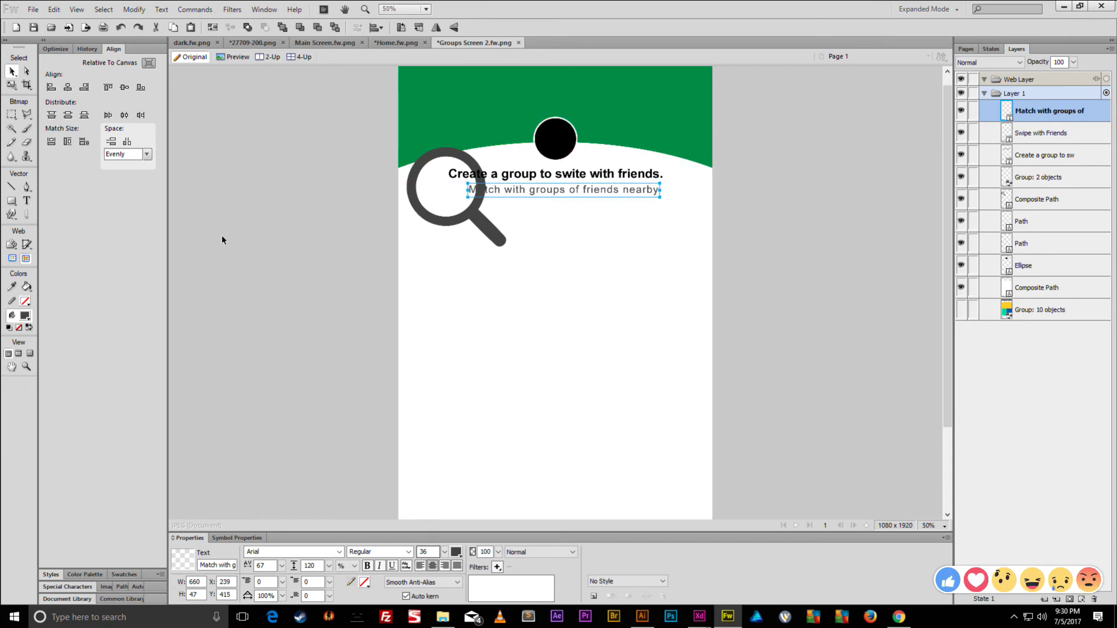
left_click(68, 87)
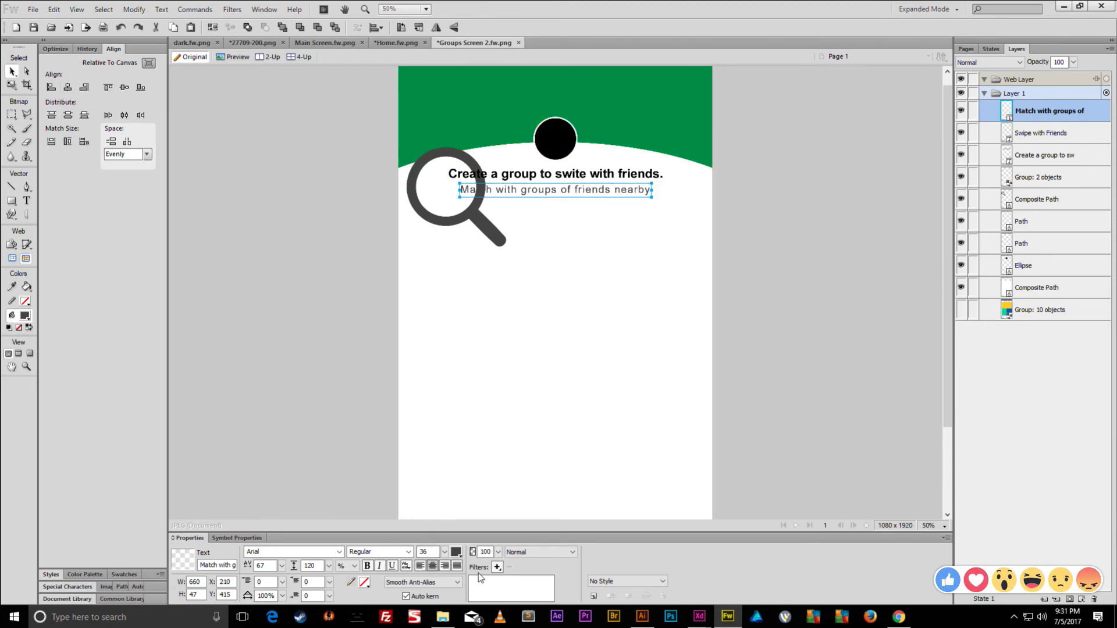
- Give the subtitle letter spacing 0, font size 26 and a light grey colour
left_click(263, 566)
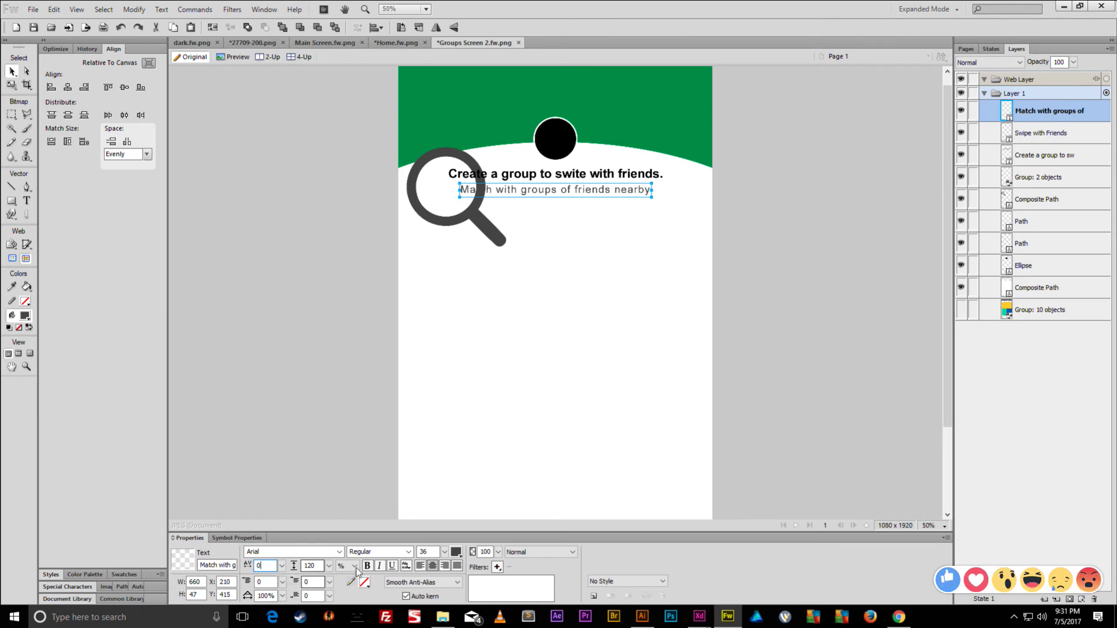
left_click(316, 566)
left_click_drag(445, 552, 444, 571)
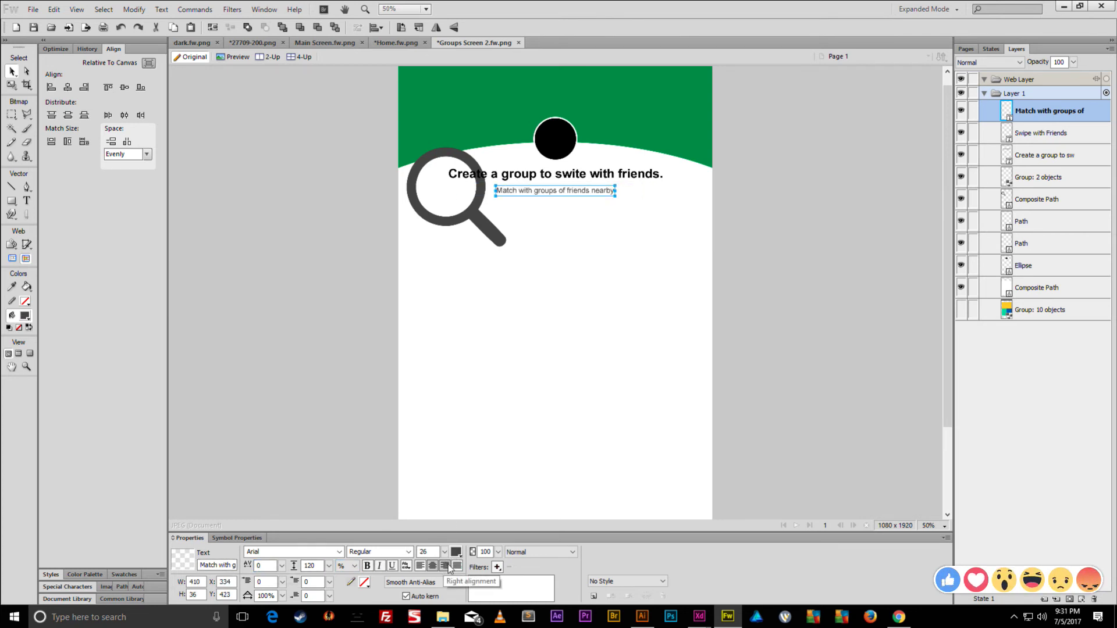
left_click(457, 552)
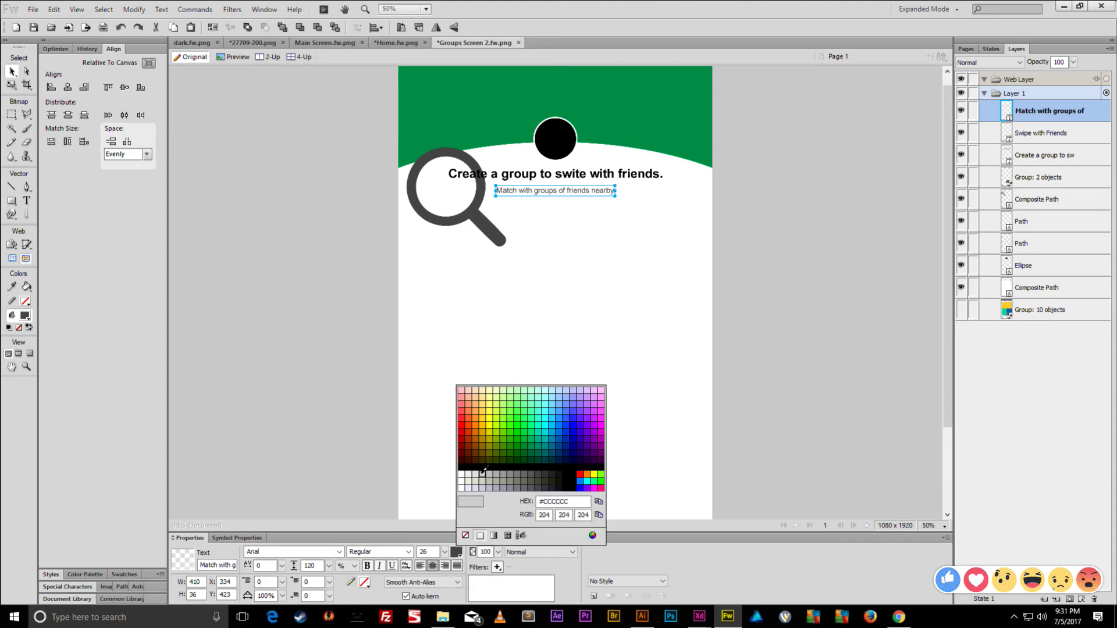
left_click(476, 474)
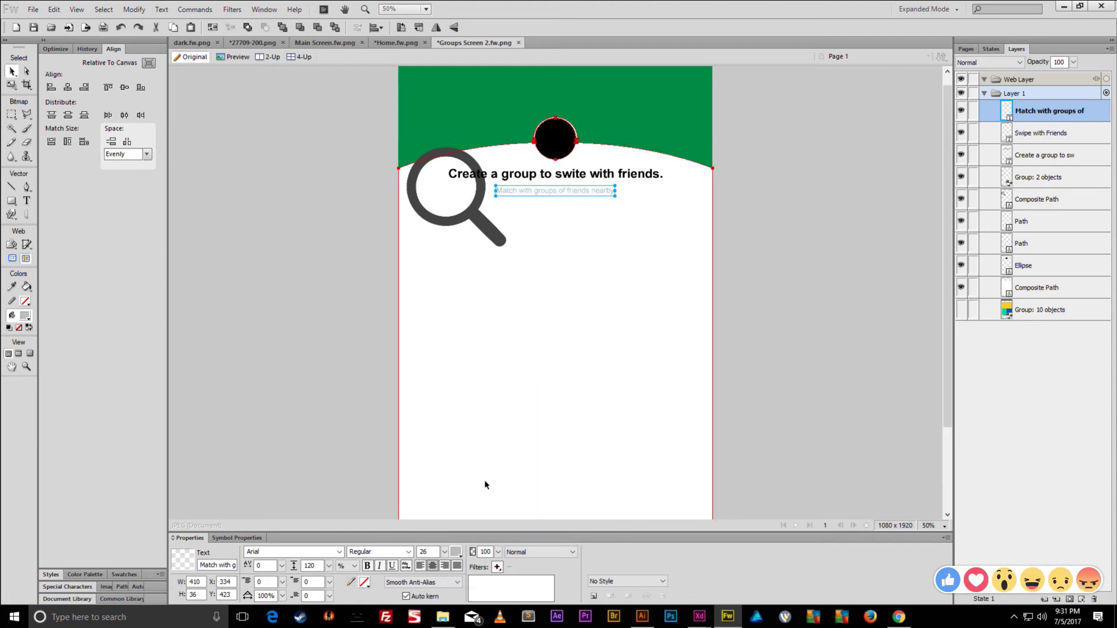
- Change the subtitle to 'Choose at least 1 friend to continue' and nudge it up 5 px
double_click(542, 190)
type("Choose a")
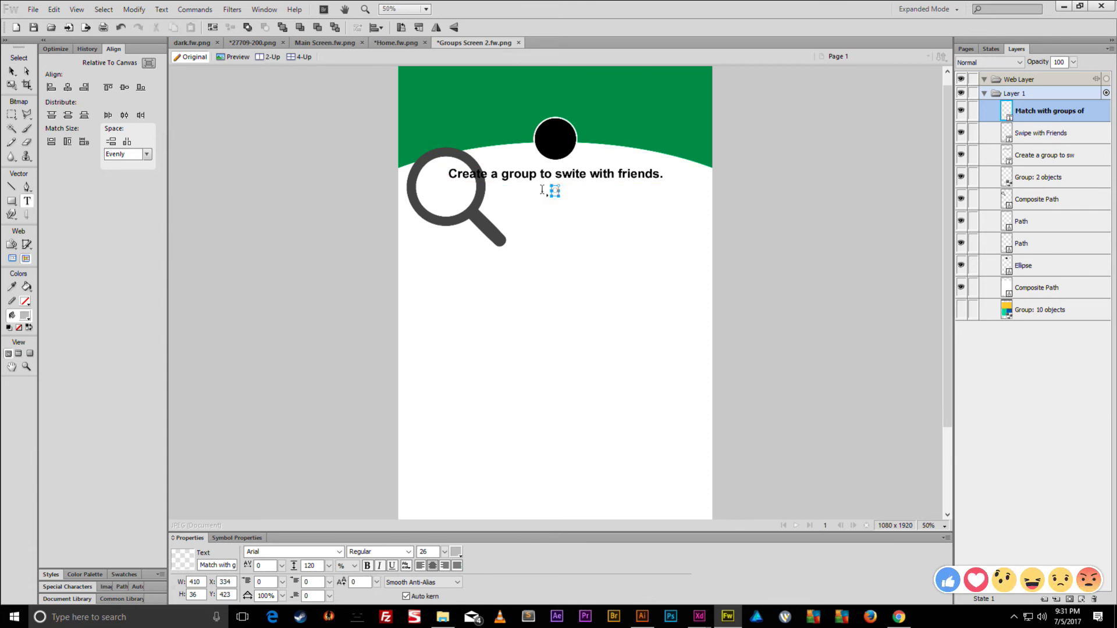
type("t least 1 fr")
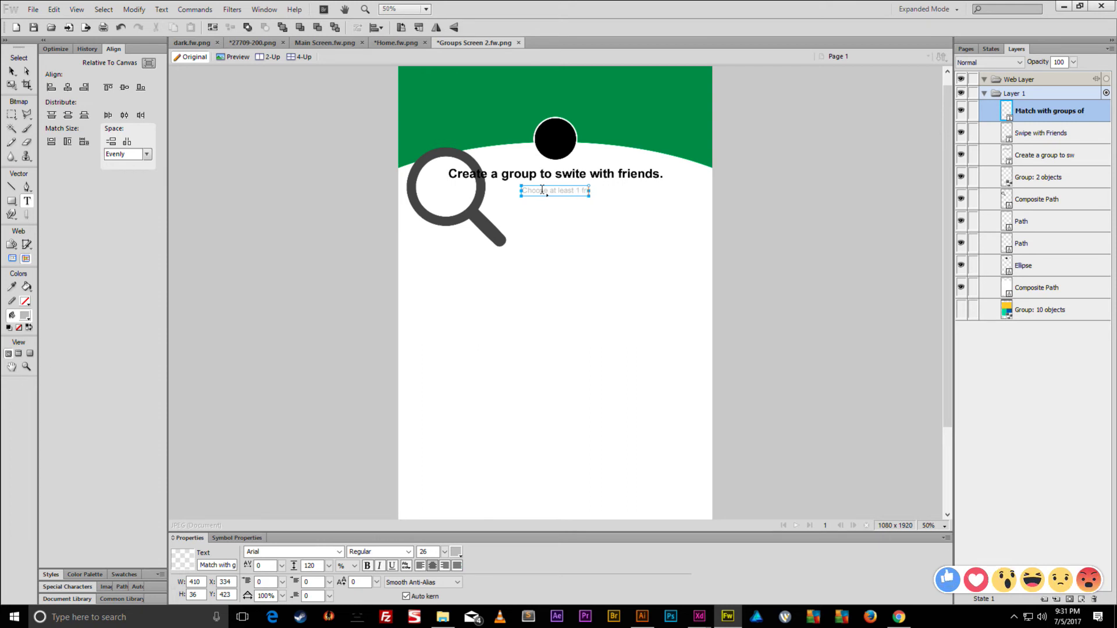
type("iend to continue")
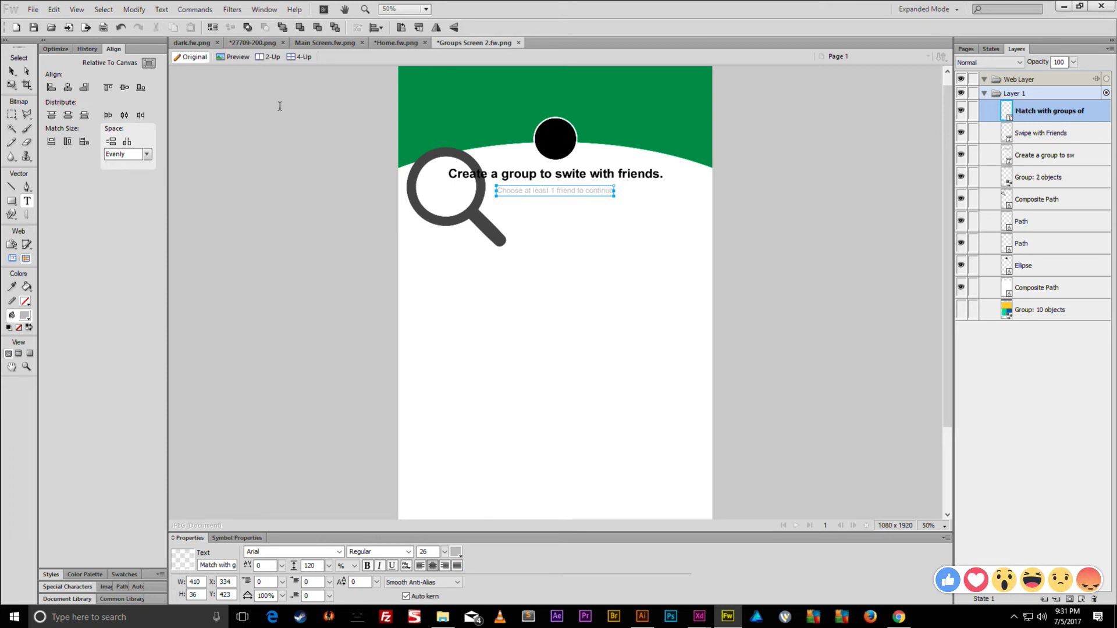
left_click(12, 71)
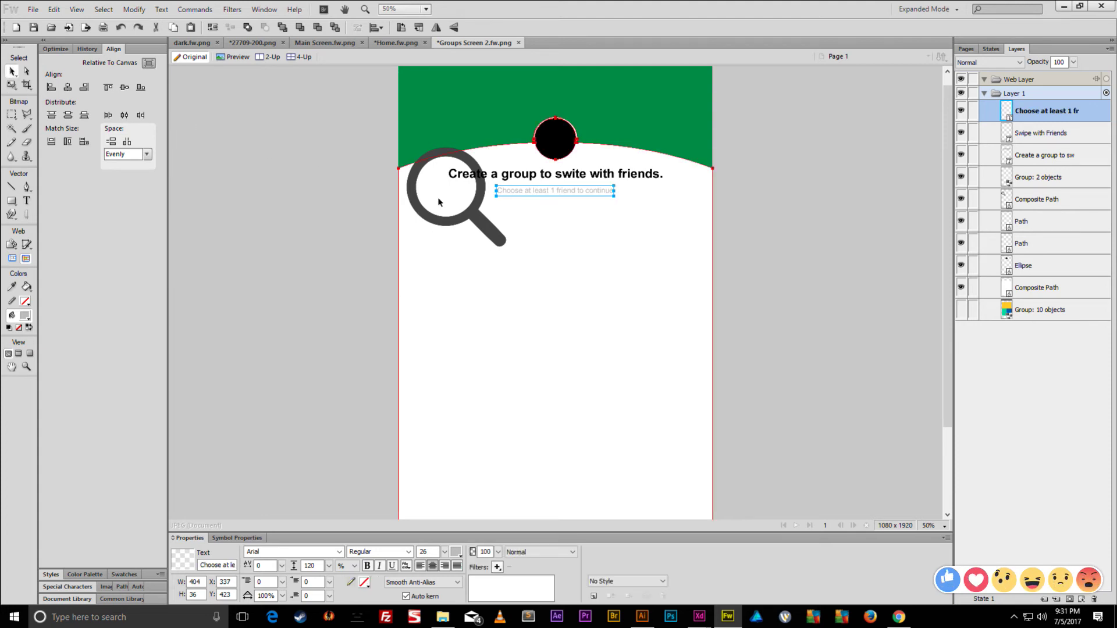
key("shift+Up")
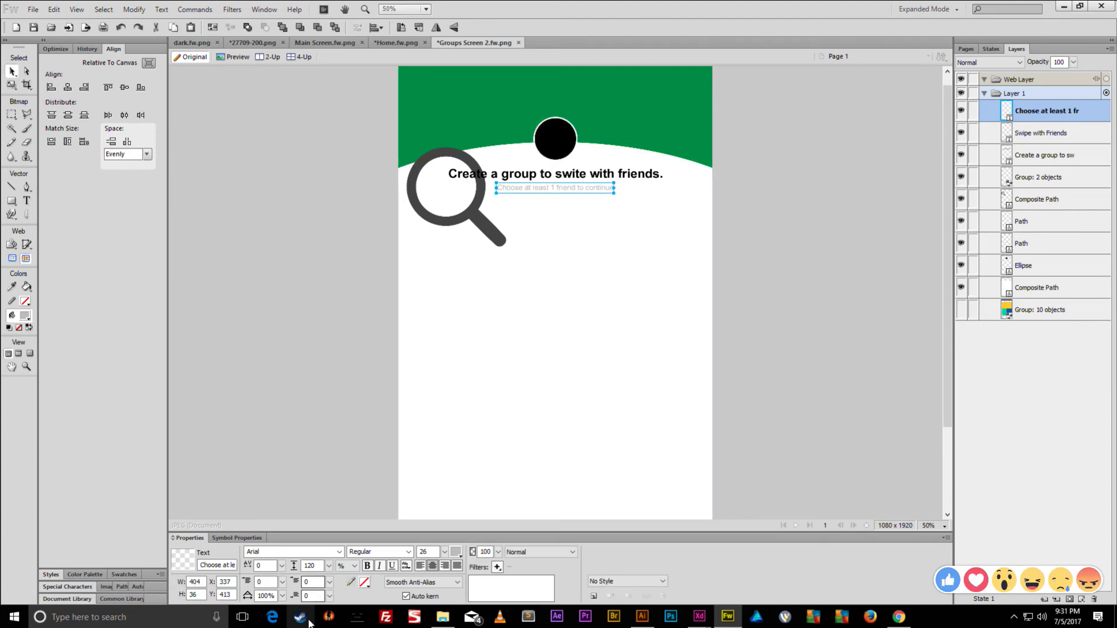
- Set the subtitle to size 32 with letter spacing 50, keeping regular weight
left_click_drag(281, 566, 286, 539)
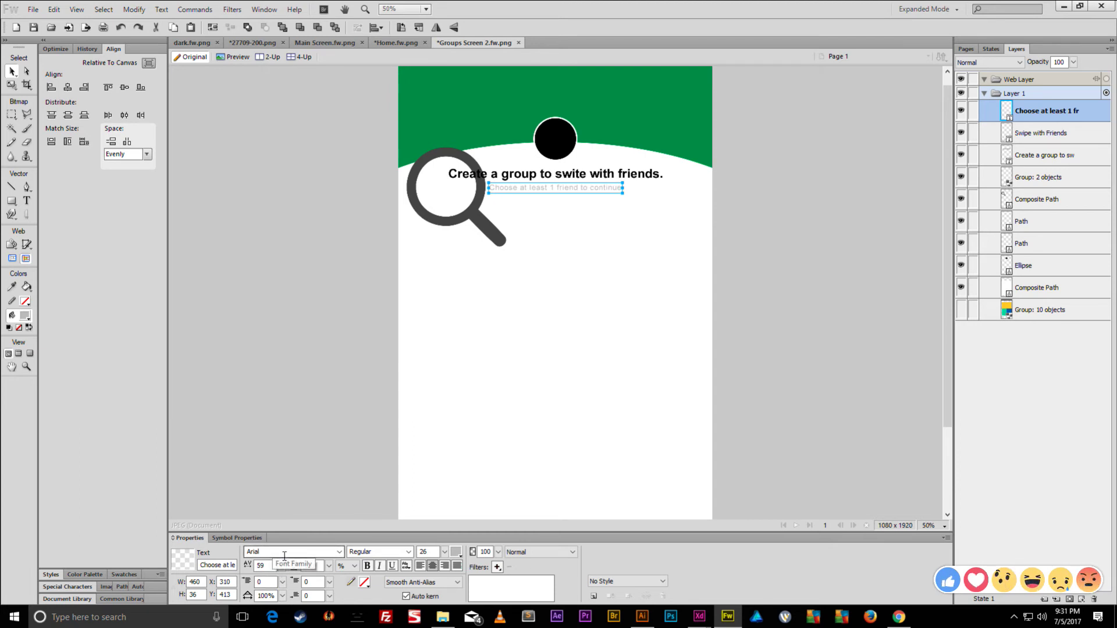
left_click_drag(282, 566, 286, 492)
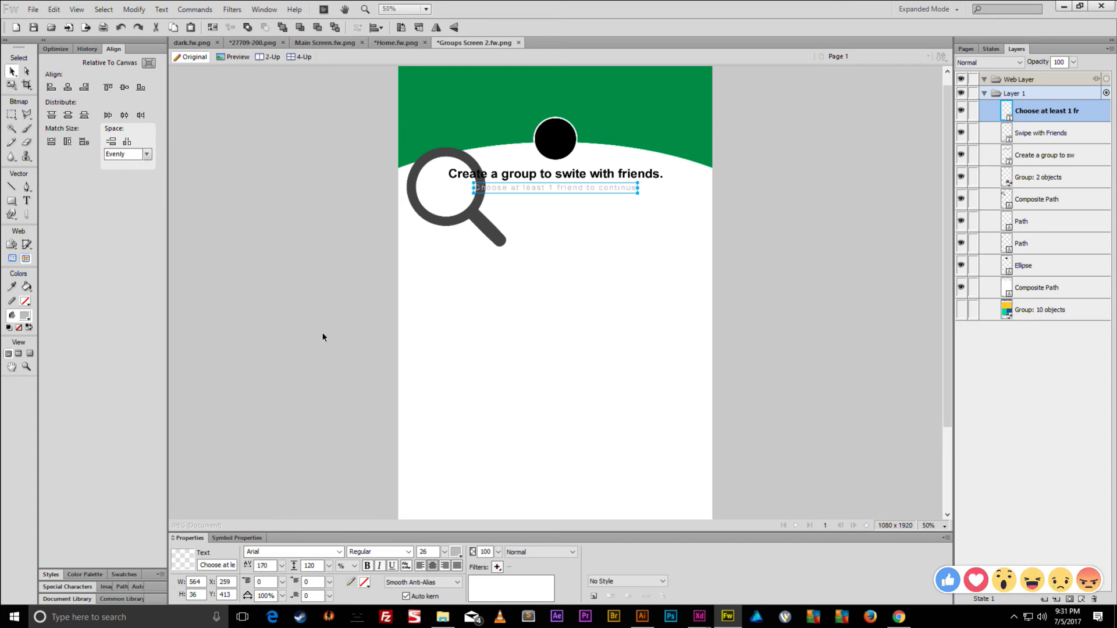
left_click_drag(281, 566, 284, 542)
mouse_move(445, 552)
left_mouse_down()
mouse_move(451, 531)
mouse_move(444, 564)
left_mouse_up()
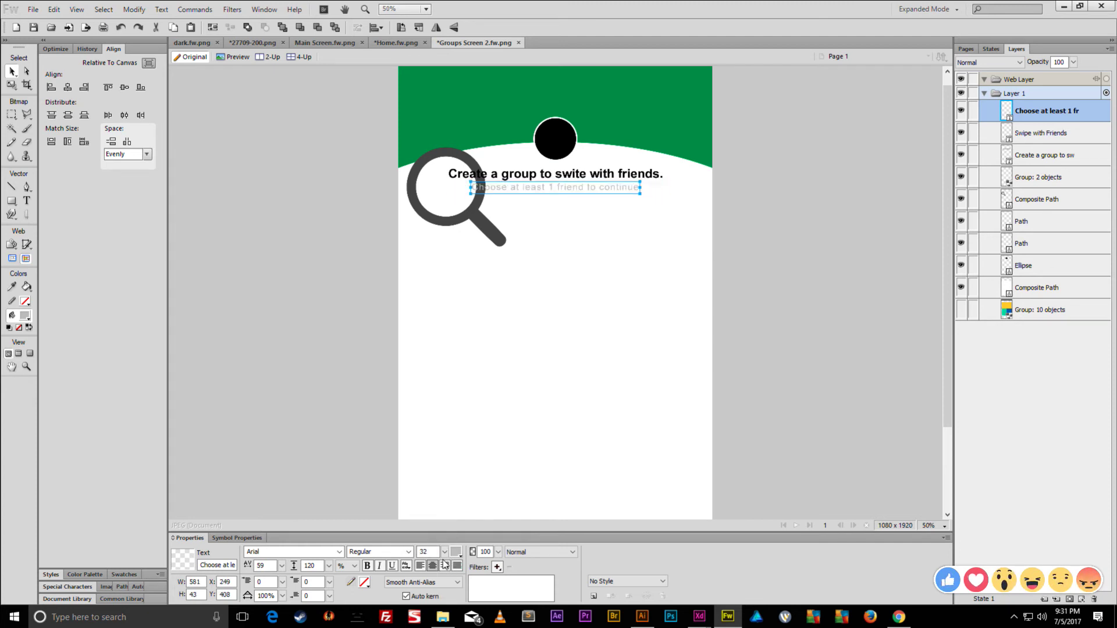
left_click_drag(282, 566, 282, 573)
left_click(409, 553)
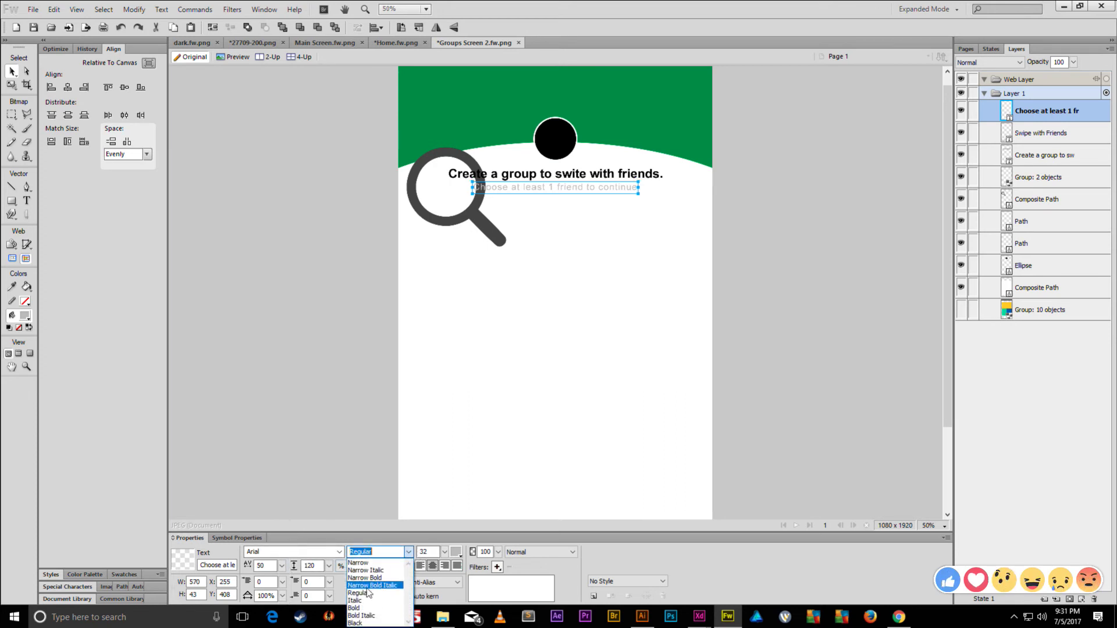
left_click(359, 610)
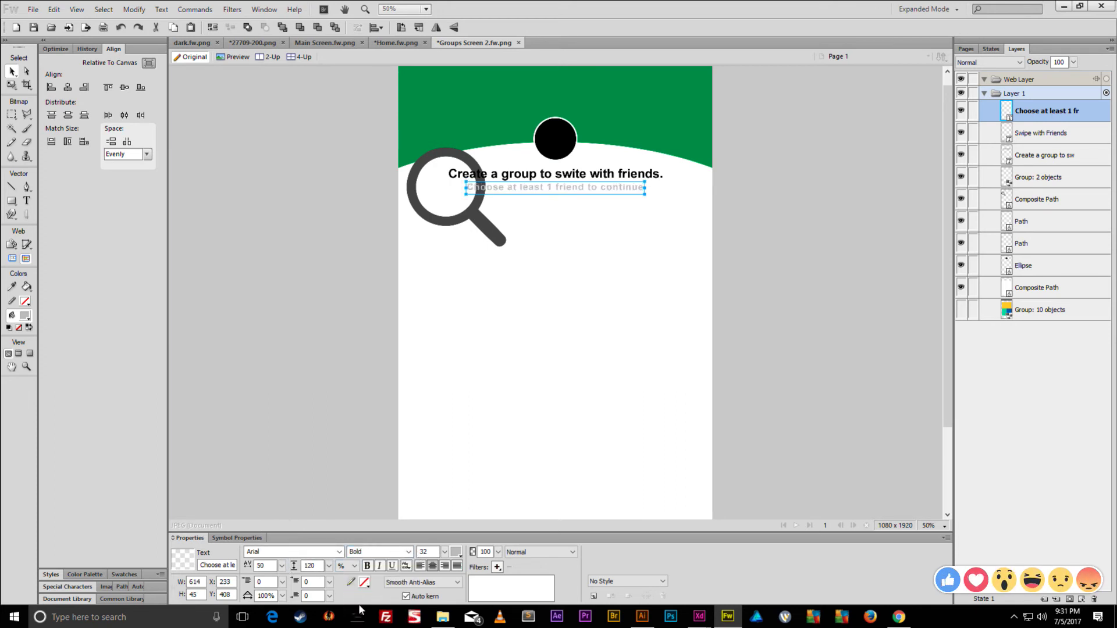
left_click(409, 553)
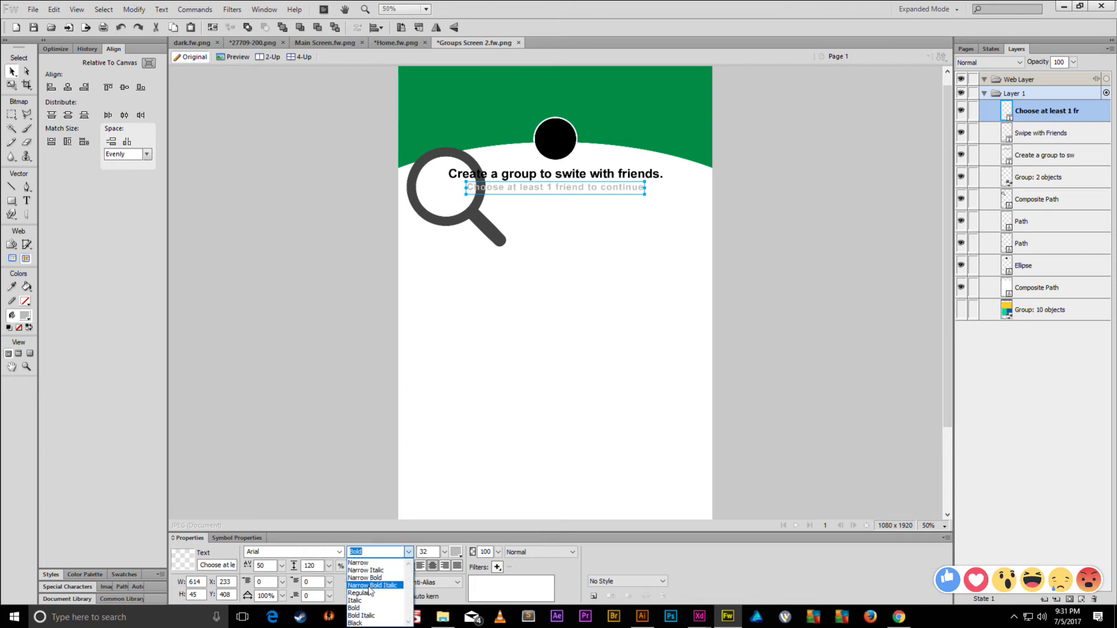
left_click(361, 576)
- Move the magnifier icon down below the subtitle
left_click(356, 329)
left_click_drag(464, 238, 525, 336)
left_click(663, 282)
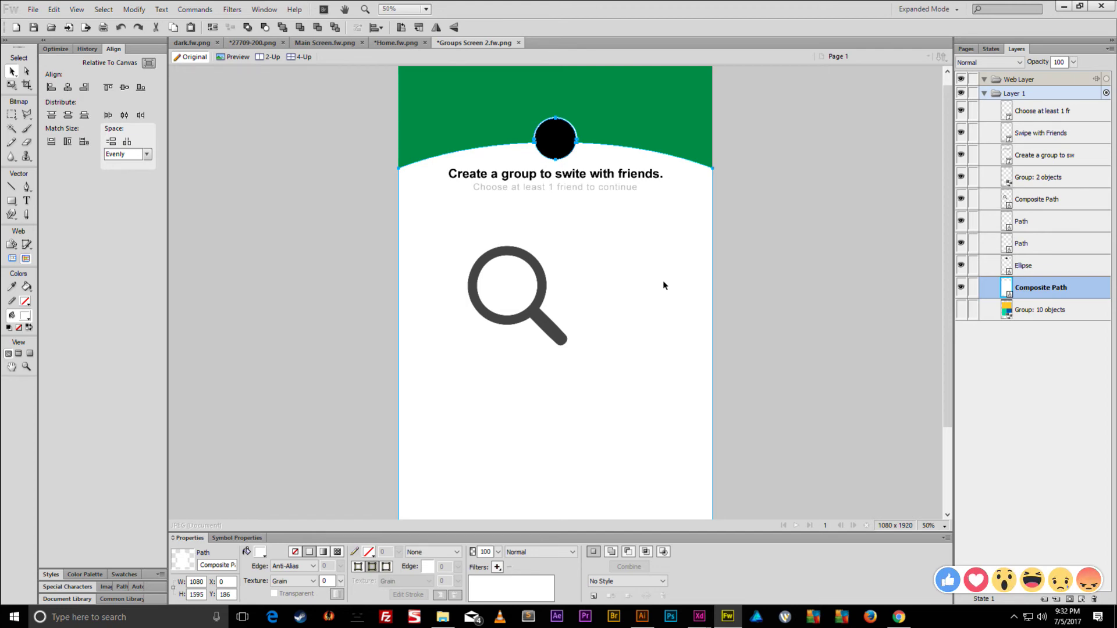
- Move the magnifier under the subtitle and scale it down to 44x44, viewing at 100%
left_click_drag(534, 266, 475, 219)
key("ctrl+t")
left_click_drag(510, 300, 423, 216)
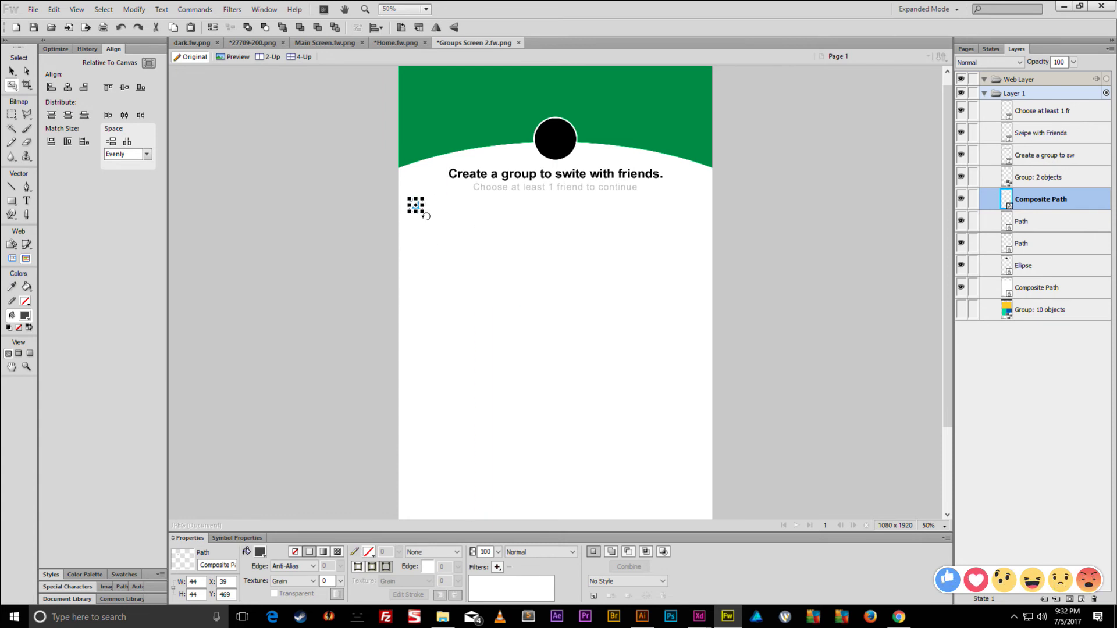
key("ctrl+1")
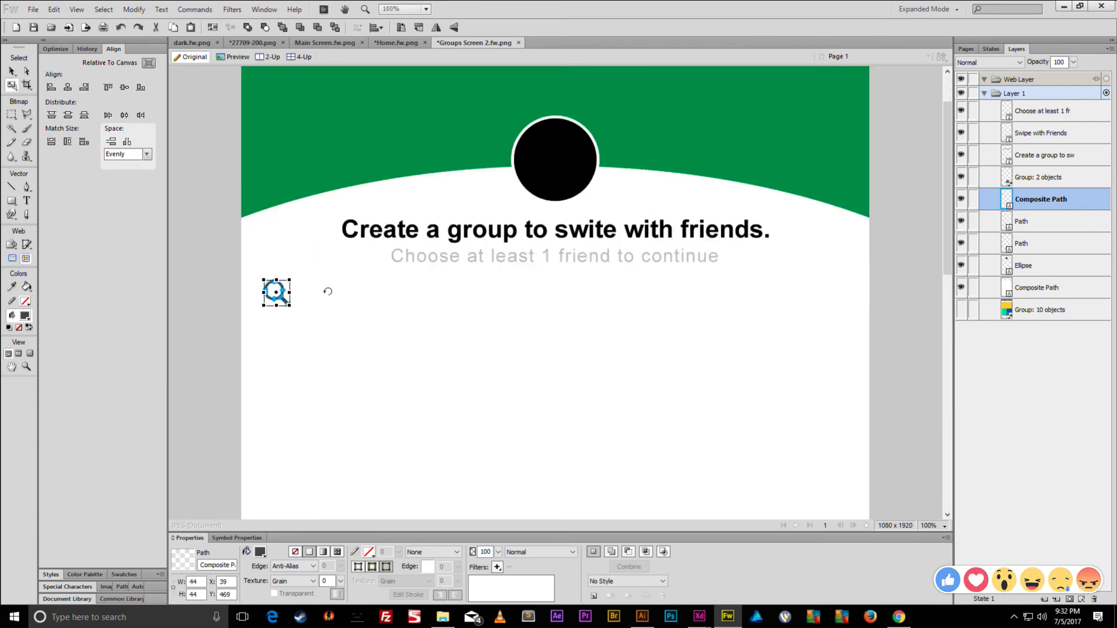
- Fill the magnifier with the subtitle's light grey (#BBBBBB) using the eyedropper
left_click(259, 553)
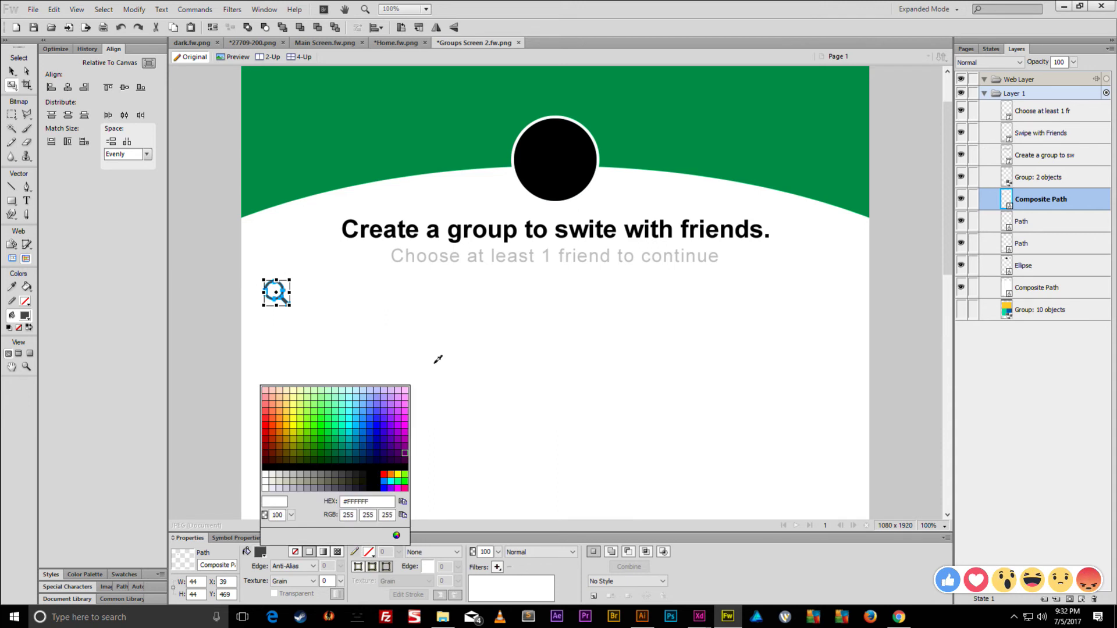
left_click(411, 253)
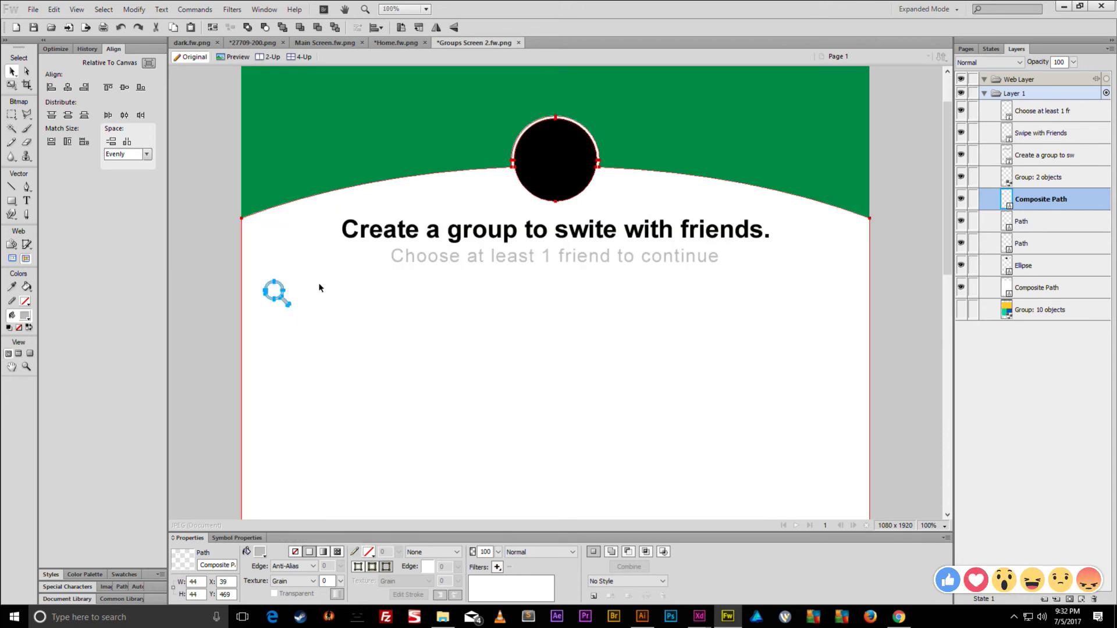
left_click(416, 262)
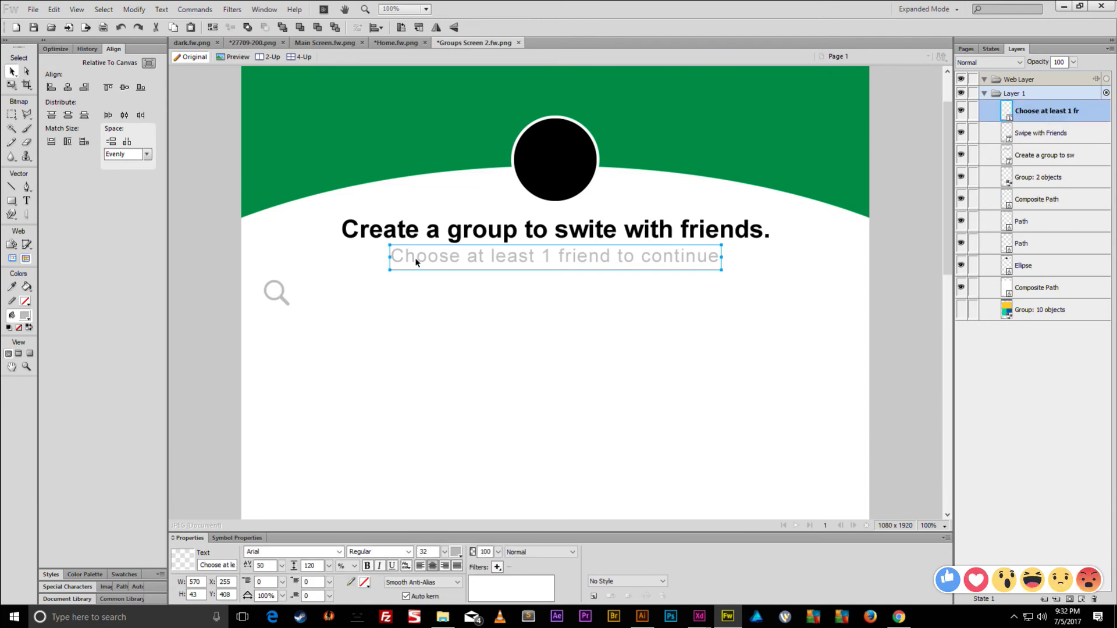
- Copy the subtitle beside the magnifier, retype it as 'Search Friends', and nudge it left
key("ctrl+shift+d")
mouse_move(415, 262)
left_mouse_down()
mouse_move(314, 301)
mouse_move(325, 298)
left_mouse_up()
double_click(336, 299)
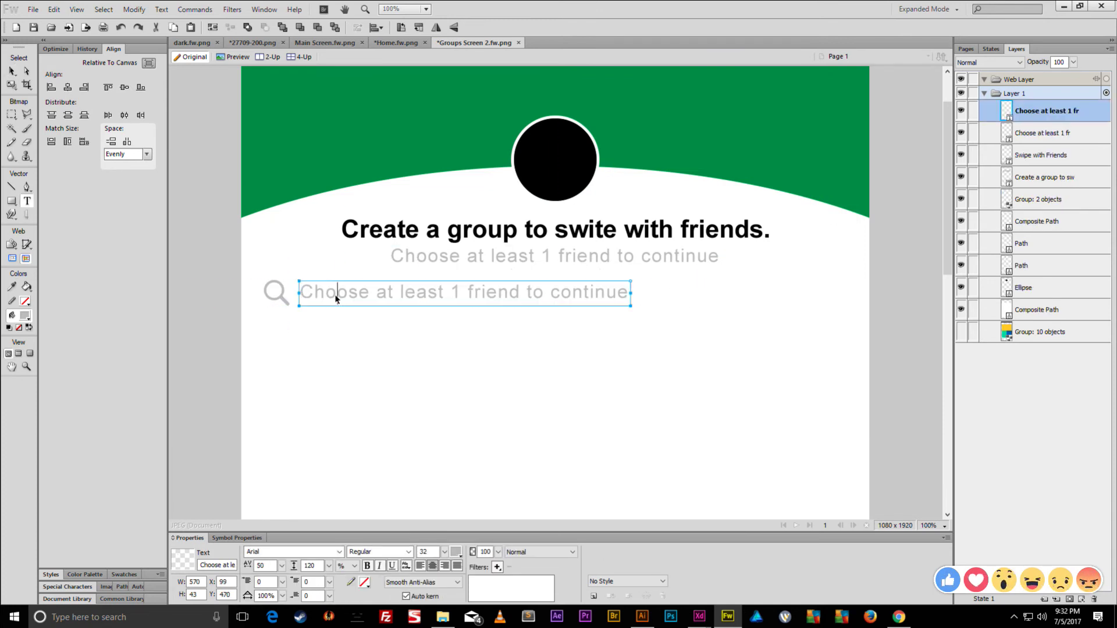
key("ctrl+a")
type("Sear")
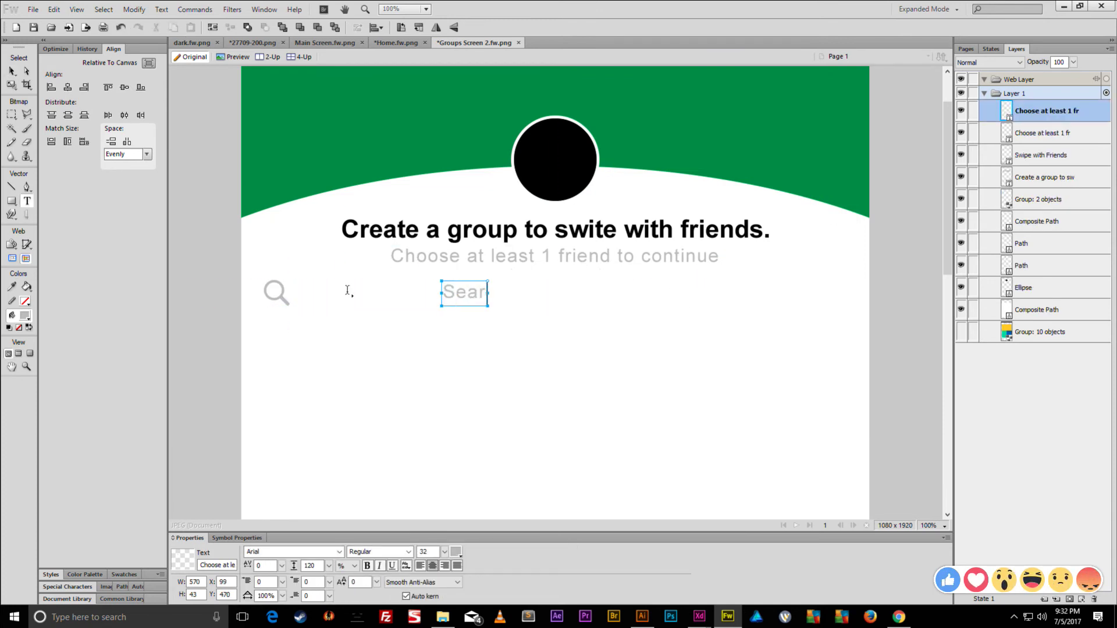
type("ch Friends")
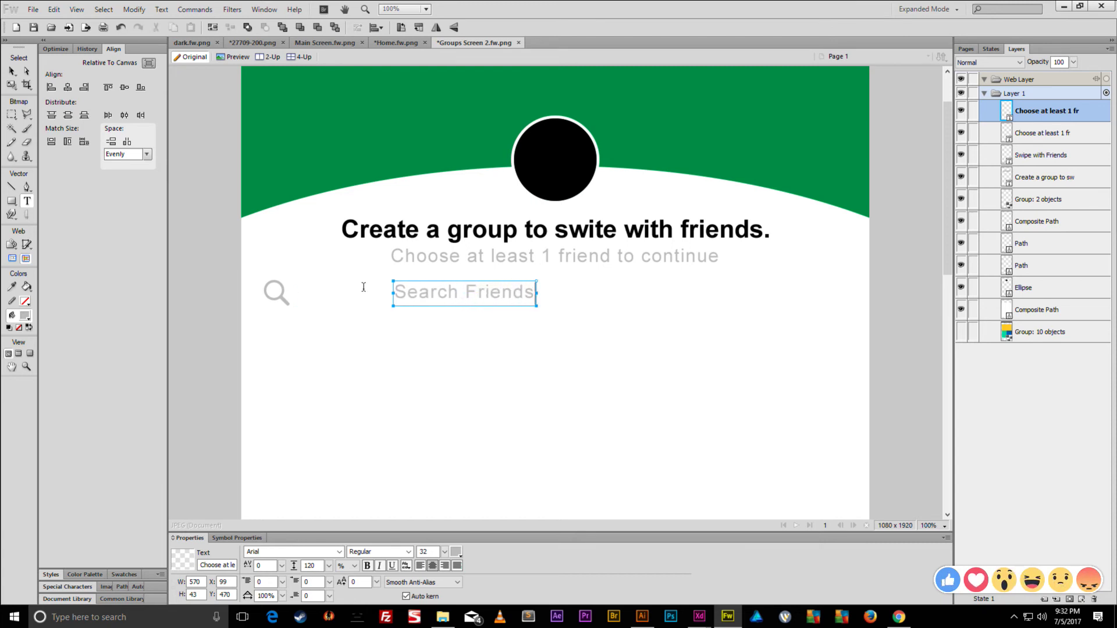
key("Escape")
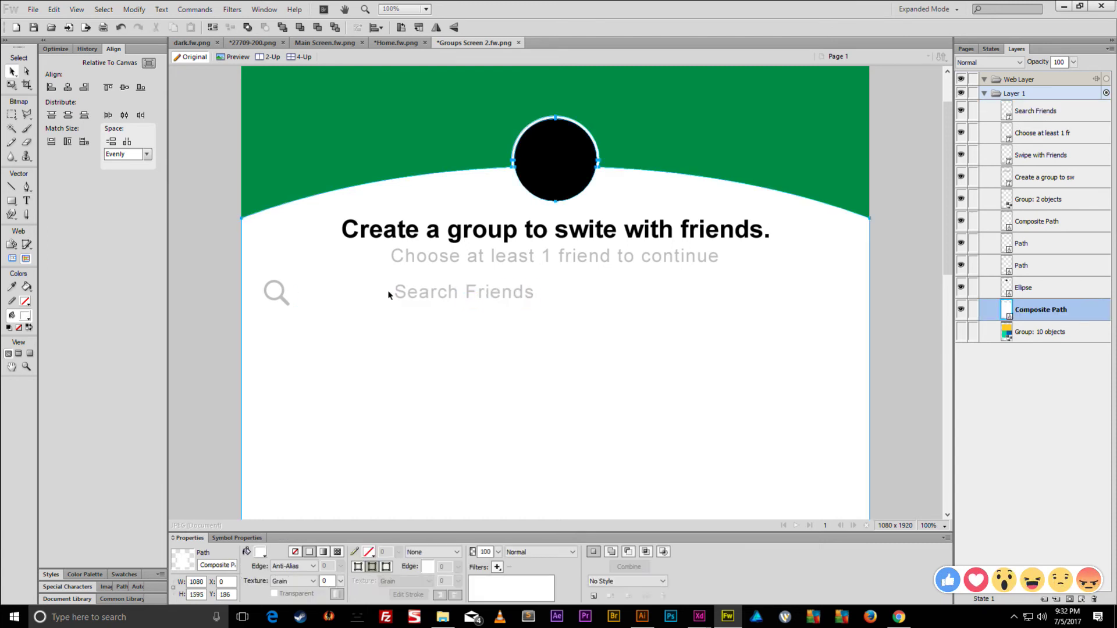
left_click_drag(403, 297, 398, 297)
key("shift+Left")
key("shift+Left")
key("shift+Left")
key("shift+Left")
key("shift+Left")
key("shift+Left")
key("shift+Left")
key("shift+Left")
key("shift+Left")
key("shift+Left")
key("shift+Left")
key("shift+Left")
key("shift+Left")
key("shift+Left")
key("shift+Left")
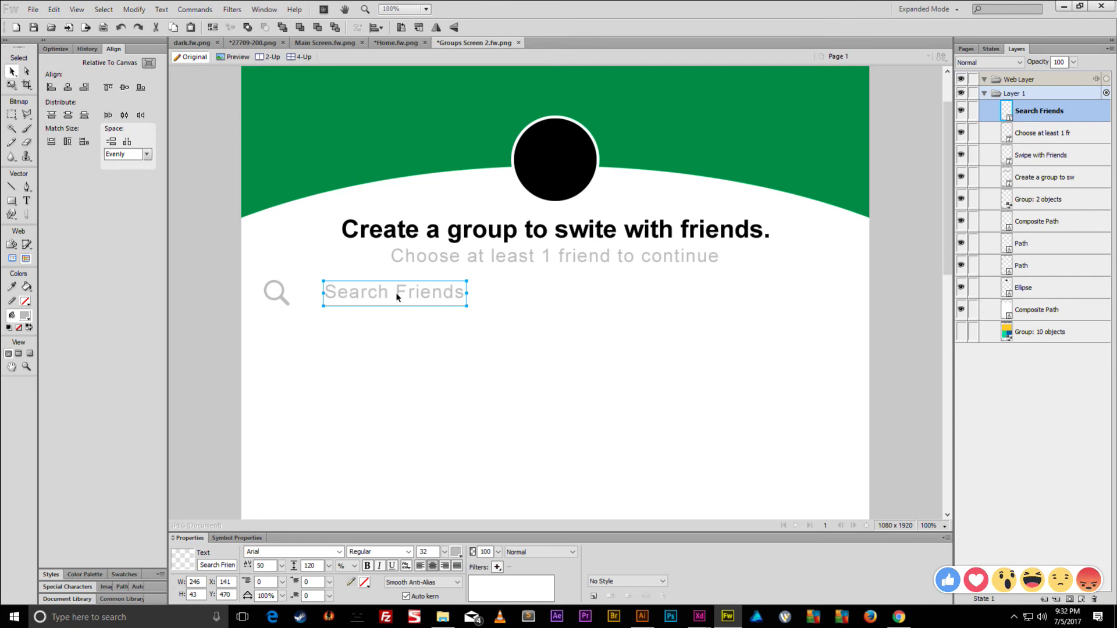
key("shift+Left")
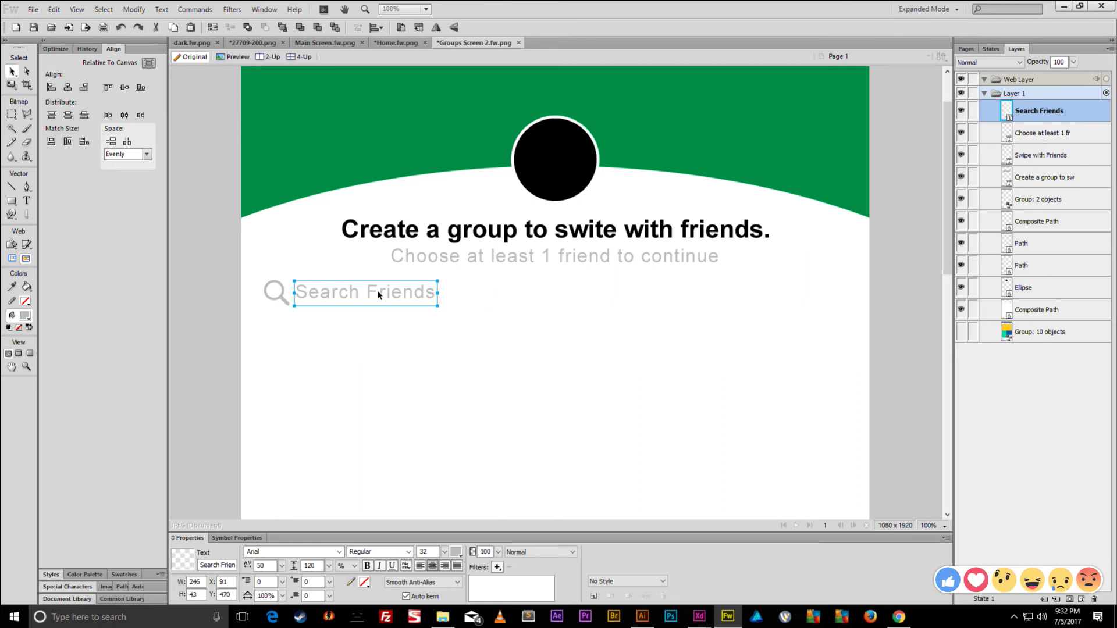
- Enlarge the magnifier slightly and tilt it with a small rotation
left_click(279, 292)
key("q")
mouse_move(290, 306)
left_mouse_down()
mouse_move(302, 315)
mouse_move(294, 310)
left_mouse_up()
key("v")
left_click(310, 293)
left_click(296, 295, "shift")
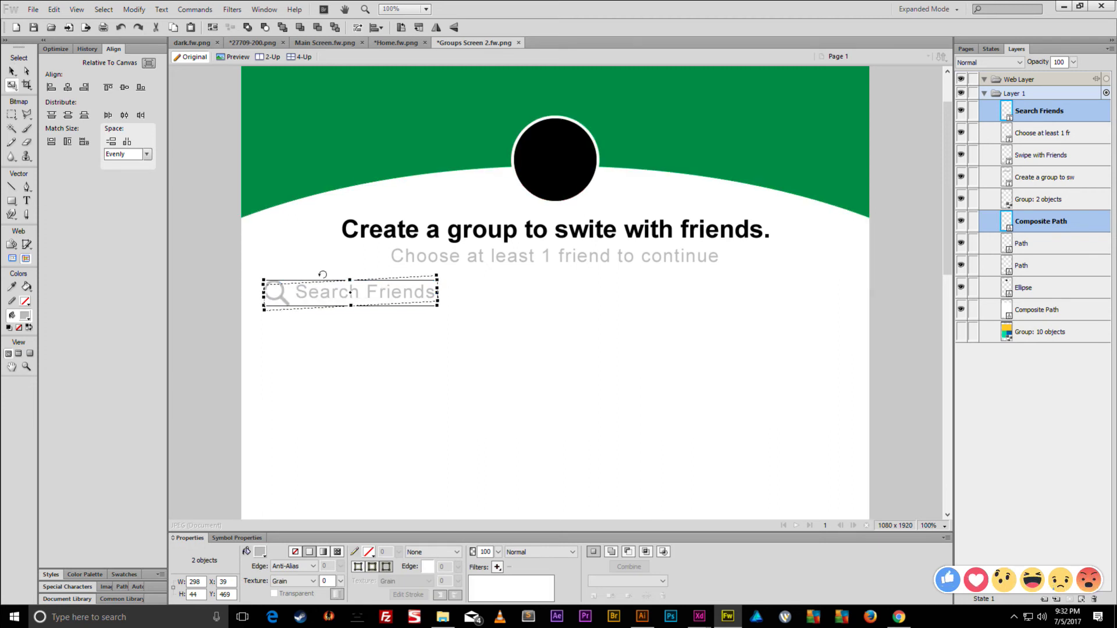
left_click(307, 270)
left_click(281, 288)
key("ctrl+t")
left_click_drag(304, 262, 298, 295)
key("Return")
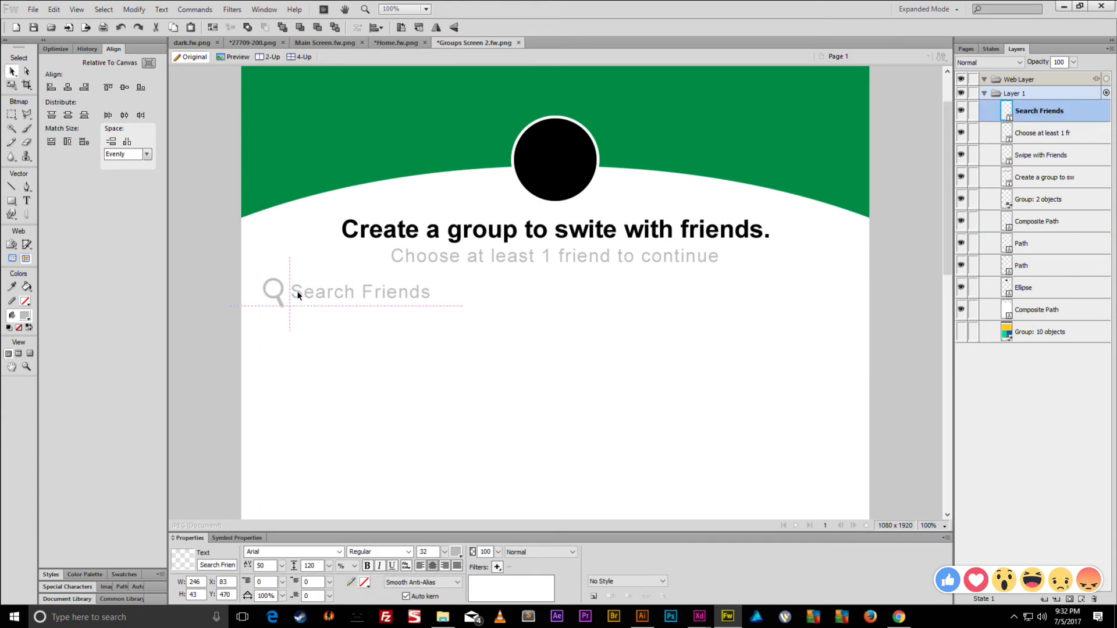
- Fine-tune the magnifier's size with the Scale tool
left_click(223, 285)
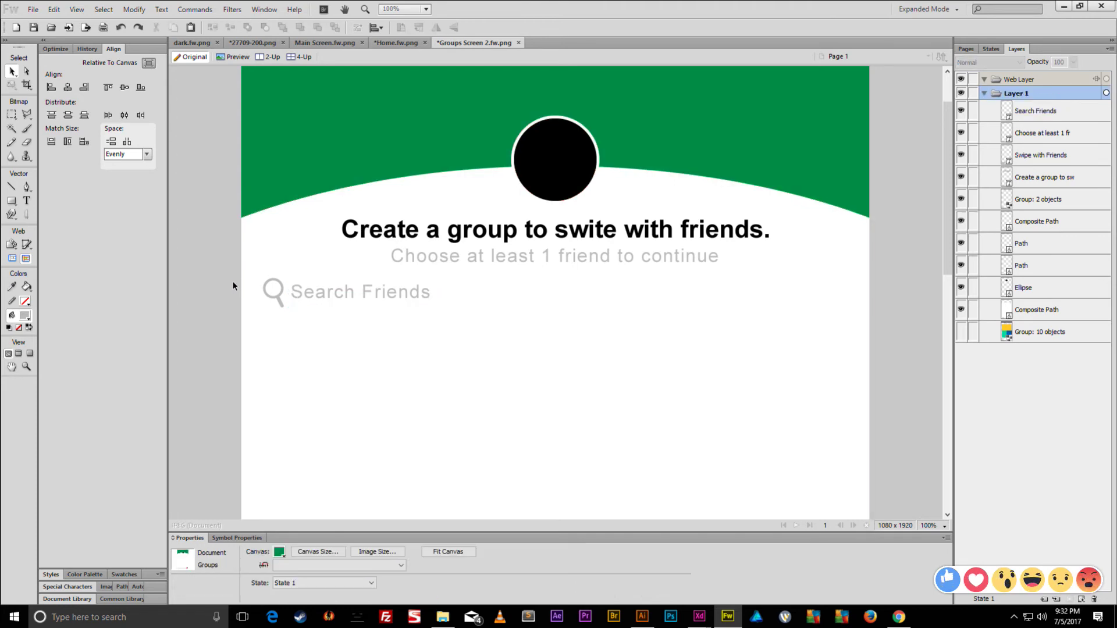
left_click(271, 293)
key("q")
mouse_move(313, 299)
left_mouse_down()
mouse_move(312, 260)
mouse_move(280, 286)
mouse_move(283, 307)
mouse_move(309, 288)
left_mouse_up()
key("v")
key("q")
key("v")
- Set the Search Friends letter spacing to 0
left_click(309, 291)
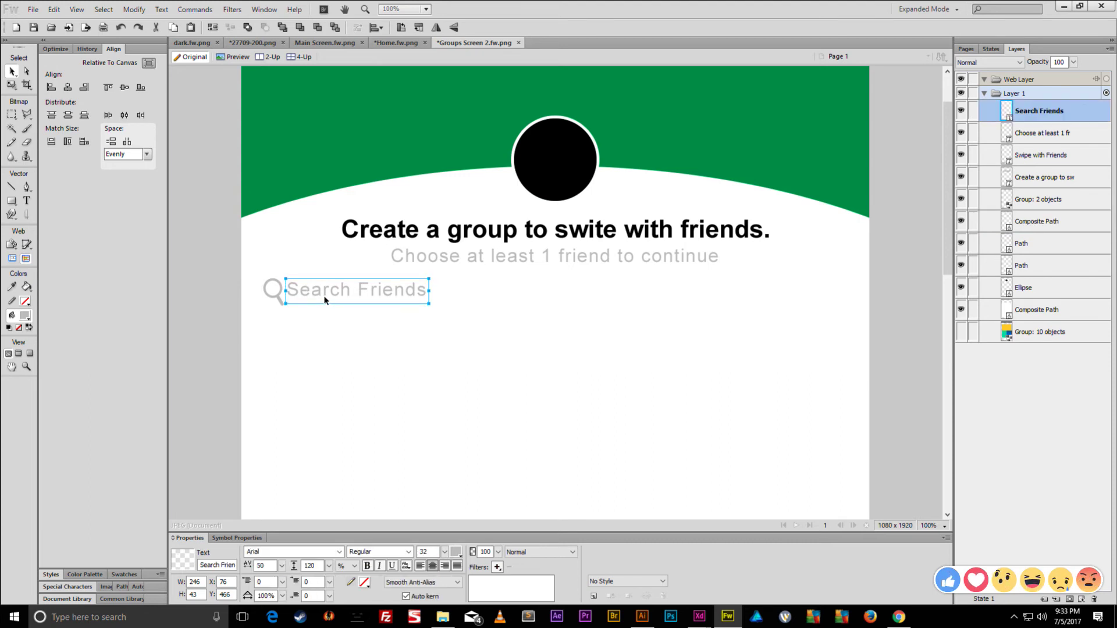
left_click(264, 566)
type("0")
key("Return")
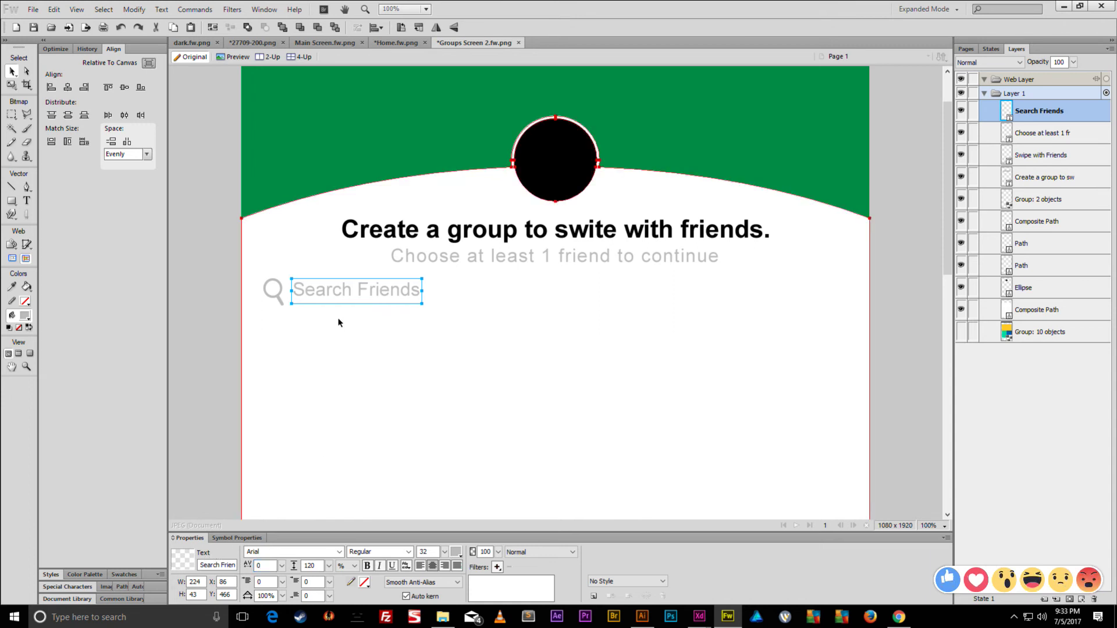
- Move Search Friends closer to the magnifier and drag a copy of it below the search row
left_click(324, 298)
left_click(325, 298)
left_click(327, 299, "shift")
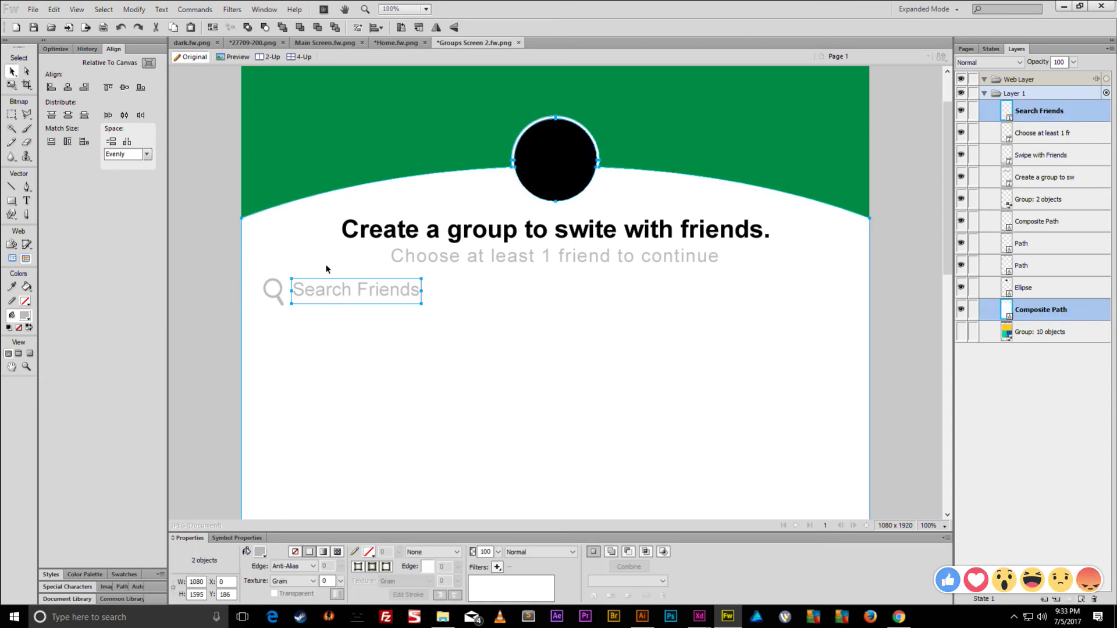
left_click(344, 294)
left_click_drag(344, 294, 341, 295)
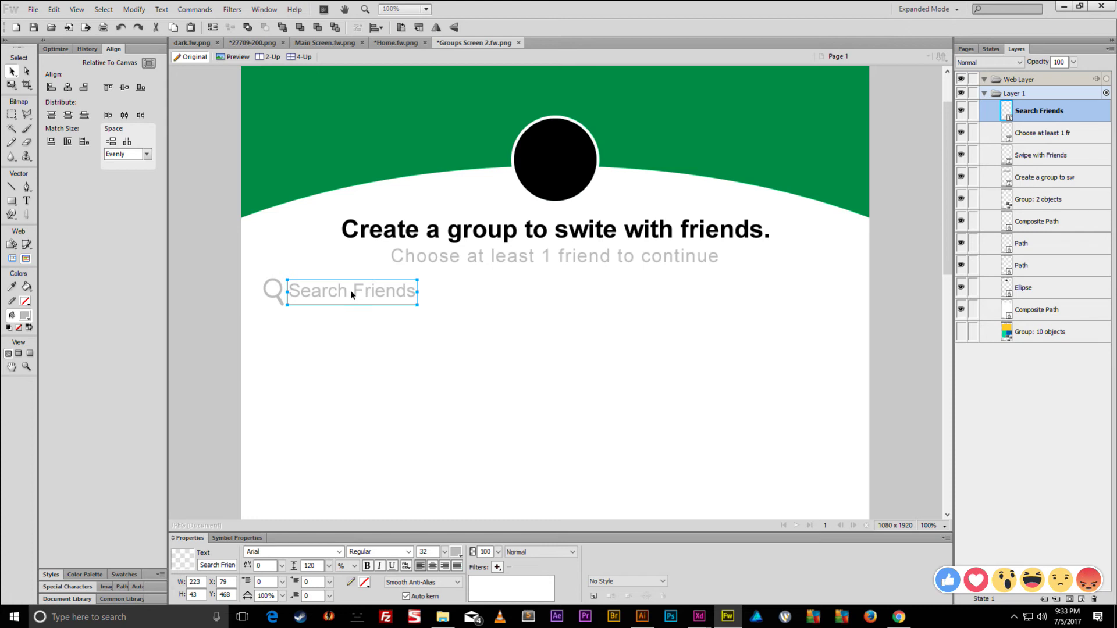
left_click_drag(351, 295, 331, 328)
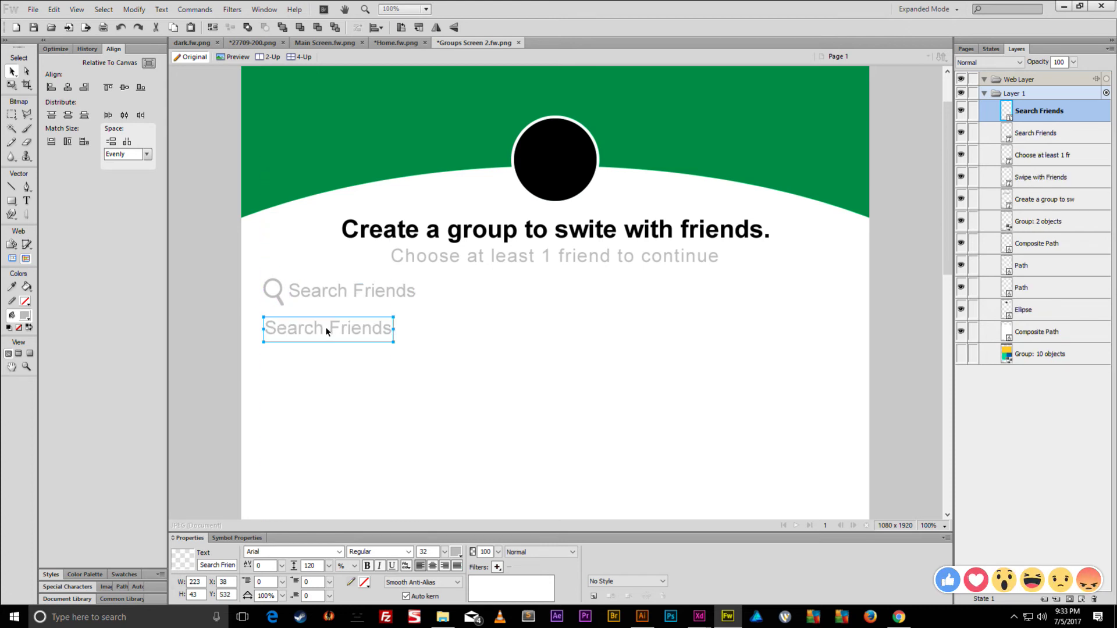
- Retype the copied label as 'Available Friends' and make it bold Arial
key("t")
triple_click(330, 327)
type("A")
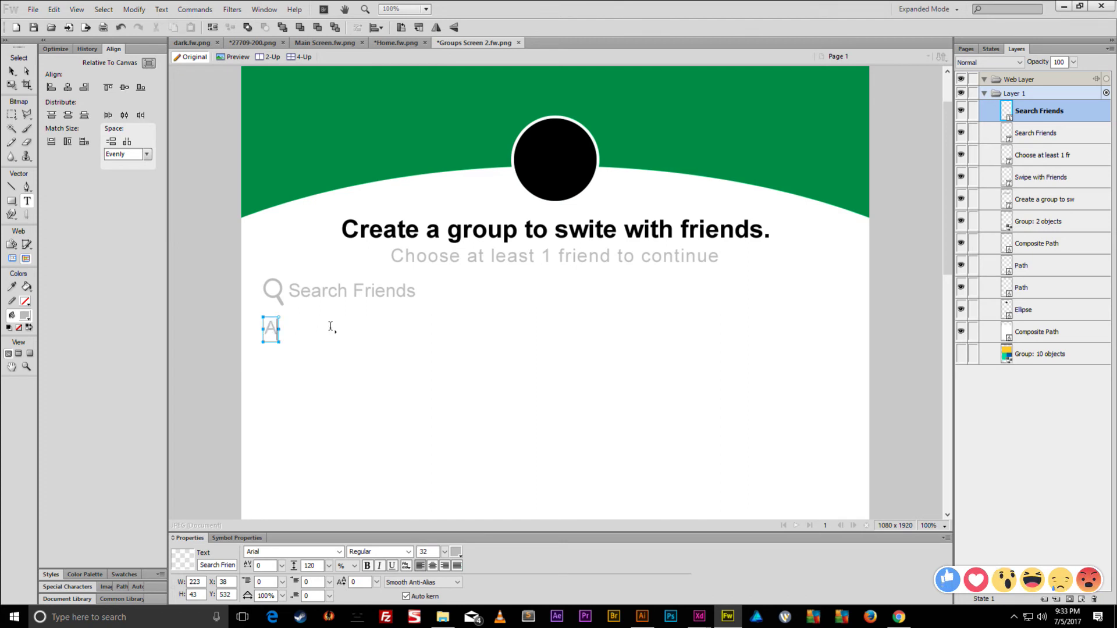
type("vailable Friends")
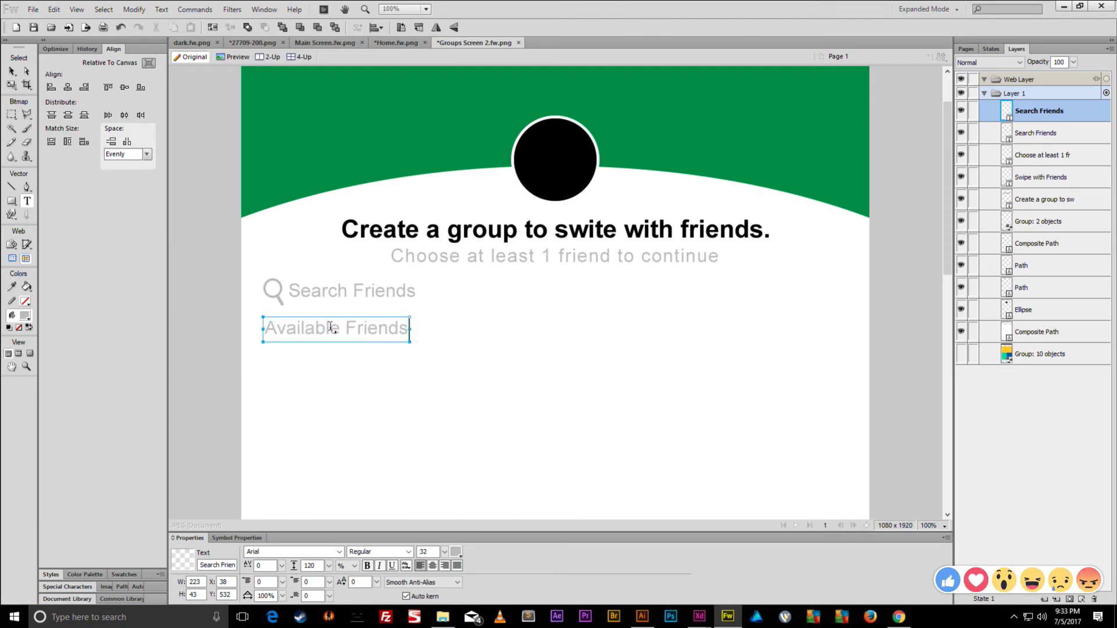
key("ctrl+a")
left_click(409, 552)
left_click(355, 608)
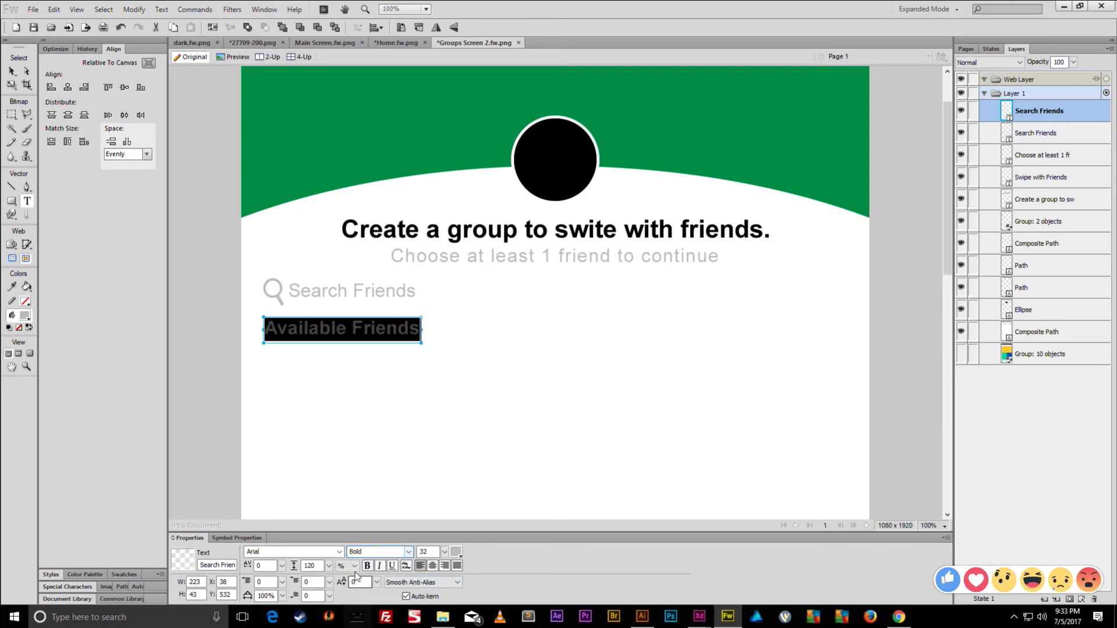
left_click(340, 552)
left_click(339, 553)
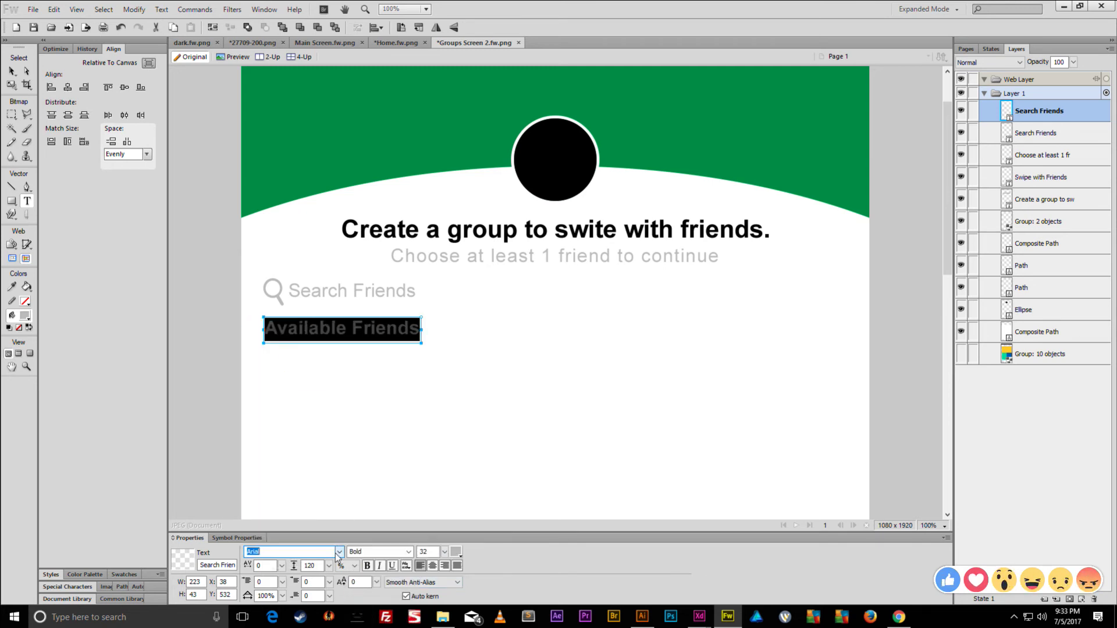
- Set Available Friends to size 27, widen its letter spacing to 53, and nudge it into line
left_click(444, 553)
key("Escape")
key("v")
left_click(339, 324)
left_click(333, 330)
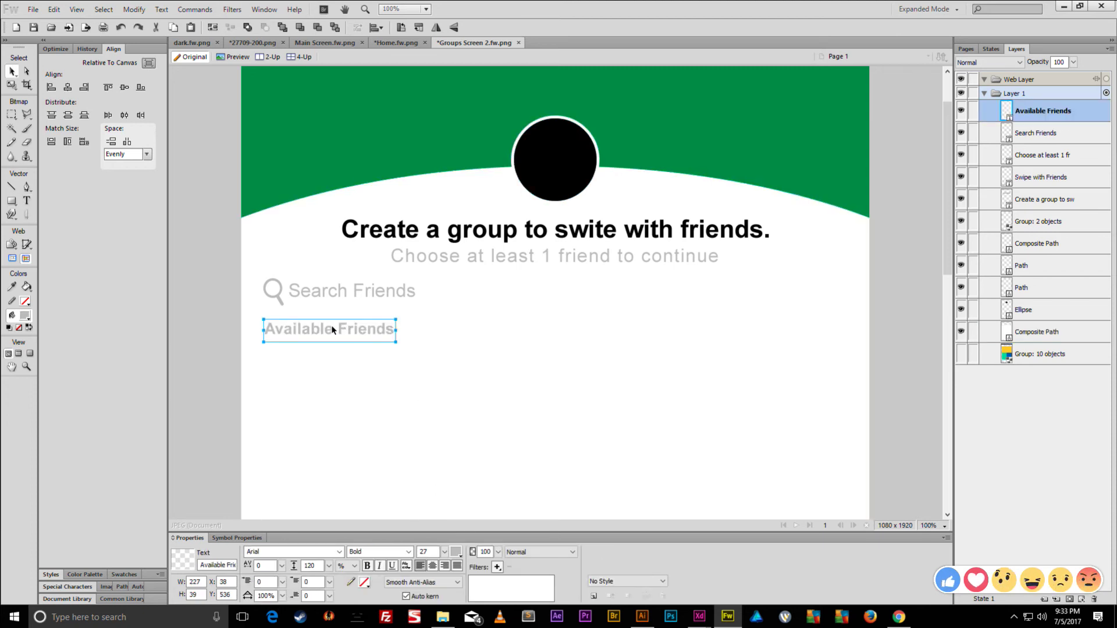
left_click_drag(282, 566, 286, 549)
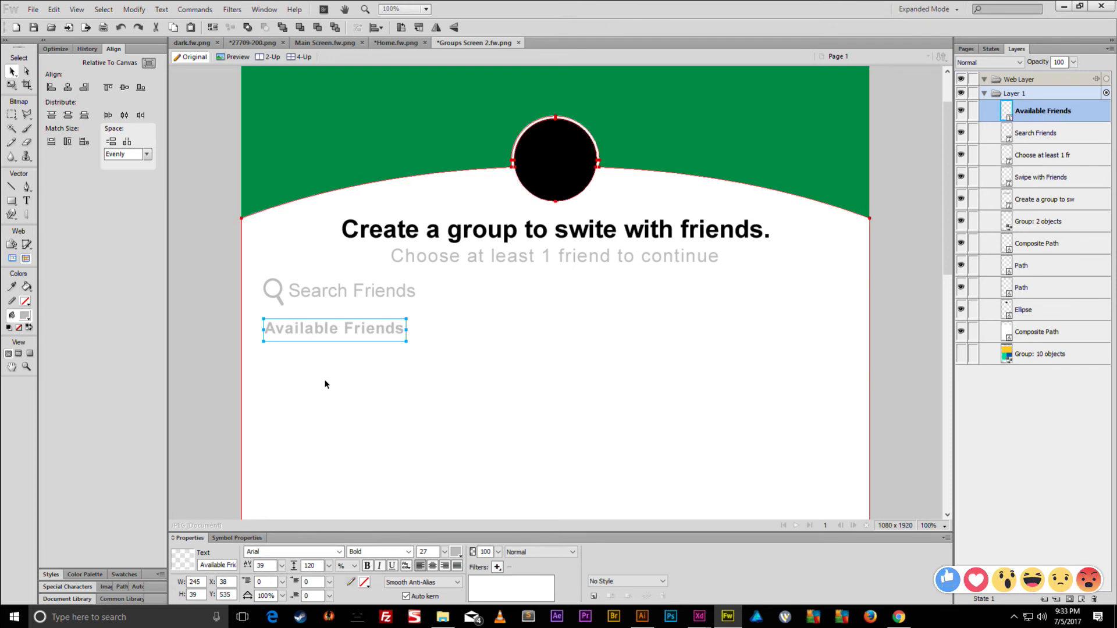
mouse_move(282, 565)
left_mouse_down()
mouse_move(285, 533)
mouse_move(284, 574)
left_mouse_up()
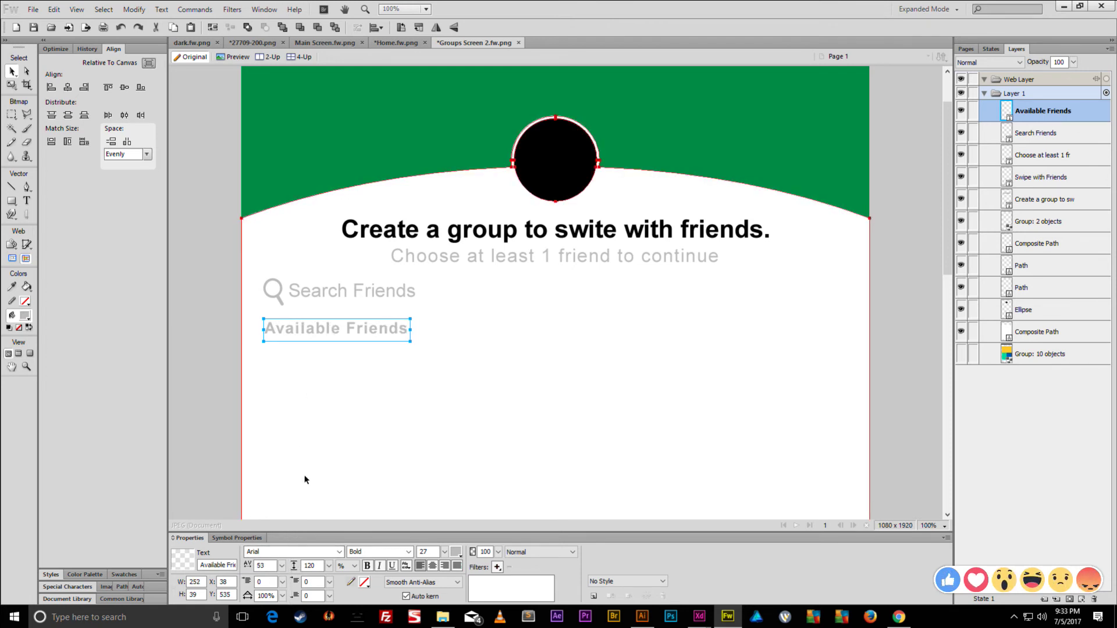
key("Up")
key("Up")
key("Up")
key("Down")
key("Down")
key("Down")
key("Down")
key("Down")
key("Down")
key("Down")
- Copy the divider line under 'Swipe with Friends' and move it up to the search row
scroll(366, 433, "down", 10)
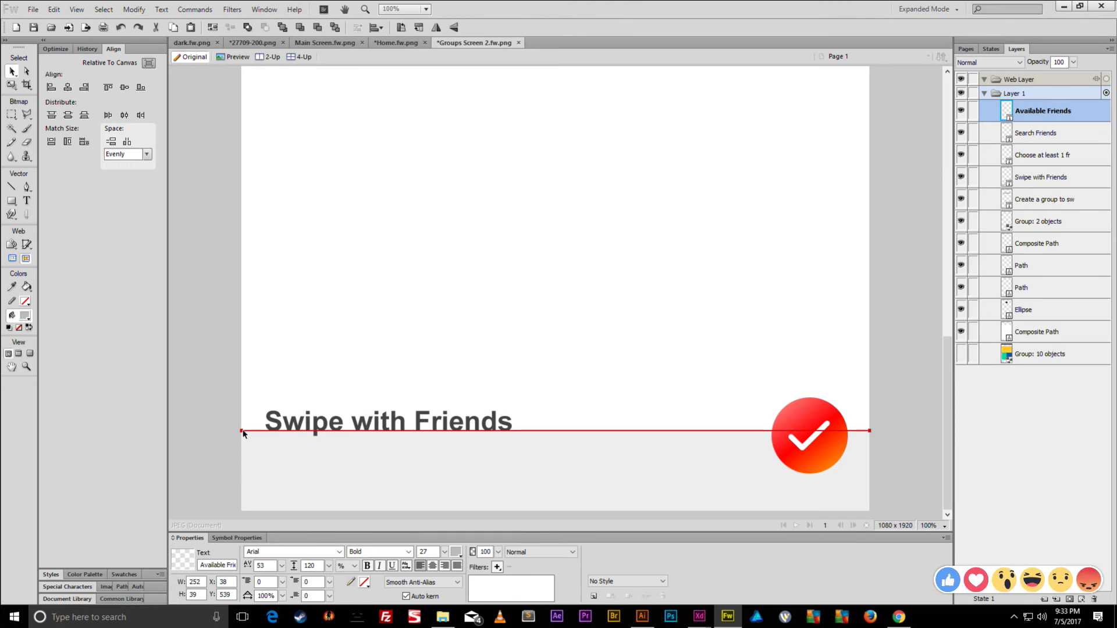
left_click(242, 431)
key("ctrl+c")
key("ctrl+v")
key("shift+Up")
key("shift+Up")
key("shift+Up")
key("shift+Up")
key("shift+Up")
key("shift+Up")
key("shift+Up")
key("shift+Up")
key("shift+Up")
key("shift+Up")
key("shift+Up")
key("shift+Up")
key("shift+Up")
key("shift+Up")
key("shift+Up")
key("shift+Up")
key("shift+Up")
key("shift+Up")
key("shift+Up")
key("shift+Up")
key("shift+Up")
key("shift+Up")
key("shift+Up")
key("shift+Up")
key("shift+Up")
key("shift+Up")
key("shift+Up")
key("shift+Up")
key("shift+Up")
key("ctrl+shift+Up")
scroll(845, 322, "up", 4)
key("shift+Up")
scroll(846, 323, "up", 6)
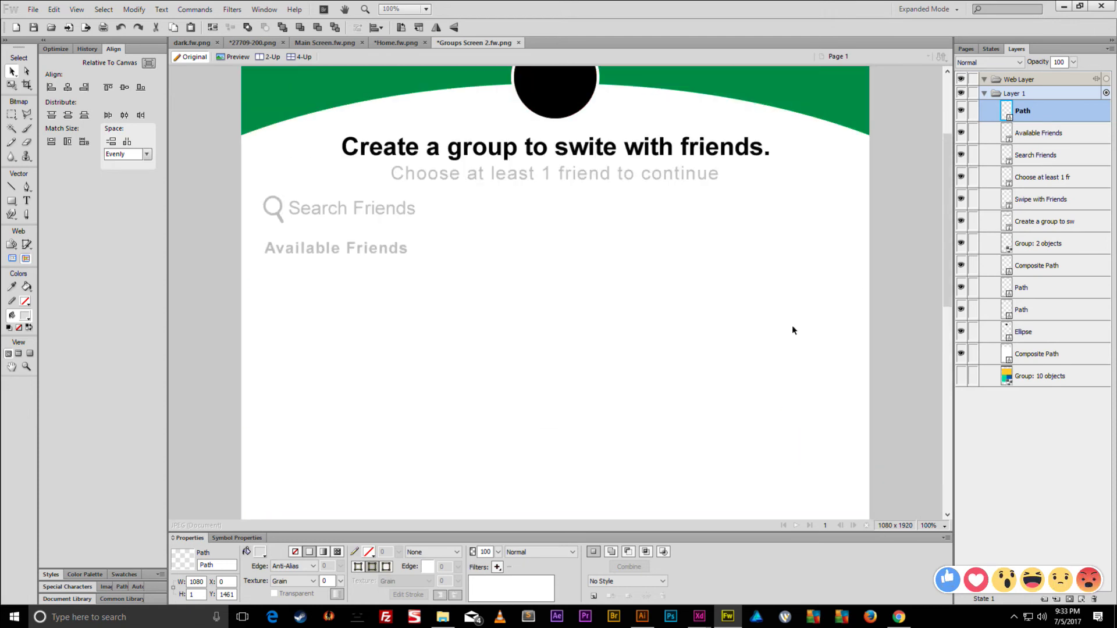
key("shift+Up")
key("shift+Up")
key("shift+Up")
key("shift+Up")
key("shift+Up")
key("shift+Up")
key("shift+Up")
key("shift+Up")
key("shift+Up")
key("shift+Up")
key("shift+Up")
key("shift+Up")
key("shift+Up")
key("shift+Up")
key("shift+Up")
key("shift+Up")
key("shift+Up")
key("shift+Up")
key("shift+Up")
key("shift+Up")
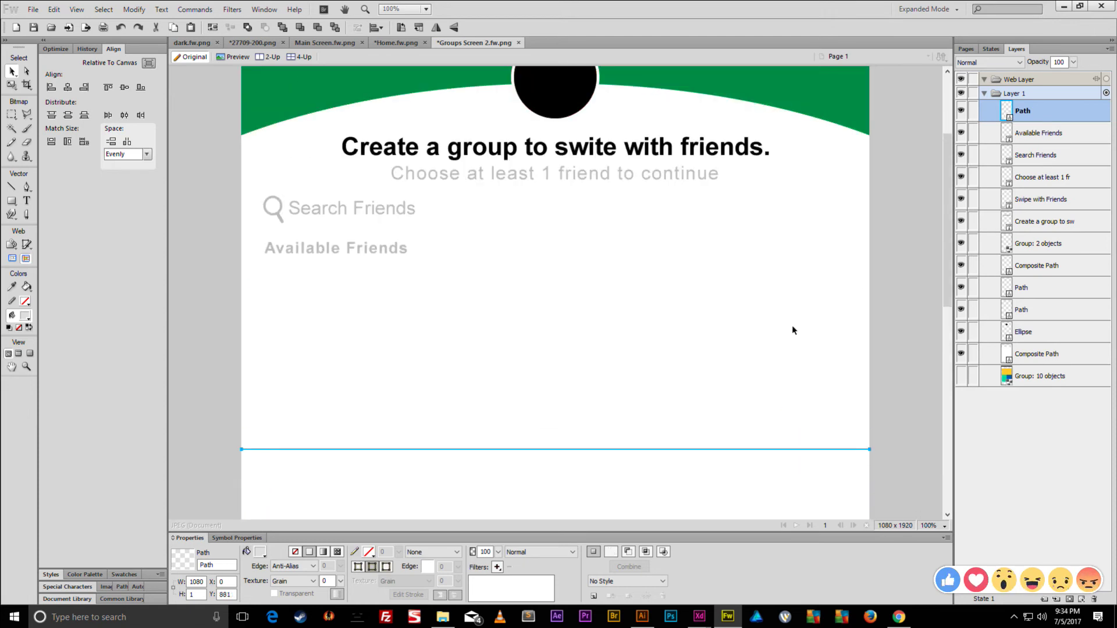
key("shift+Up")
key("shift+Up")
key("shift+Up")
key("shift+Up")
key("shift+Up")
key("shift+Up")
key("shift+Up")
key("shift+Up")
key("shift+Up")
key("shift+Up")
key("shift+Up")
key("shift+Up")
key("shift+Up")
key("shift+Up")
key("shift+Up")
key("shift+Up")
key("shift+Up")
key("shift+Up")
key("shift+Up")
key("shift+Up")
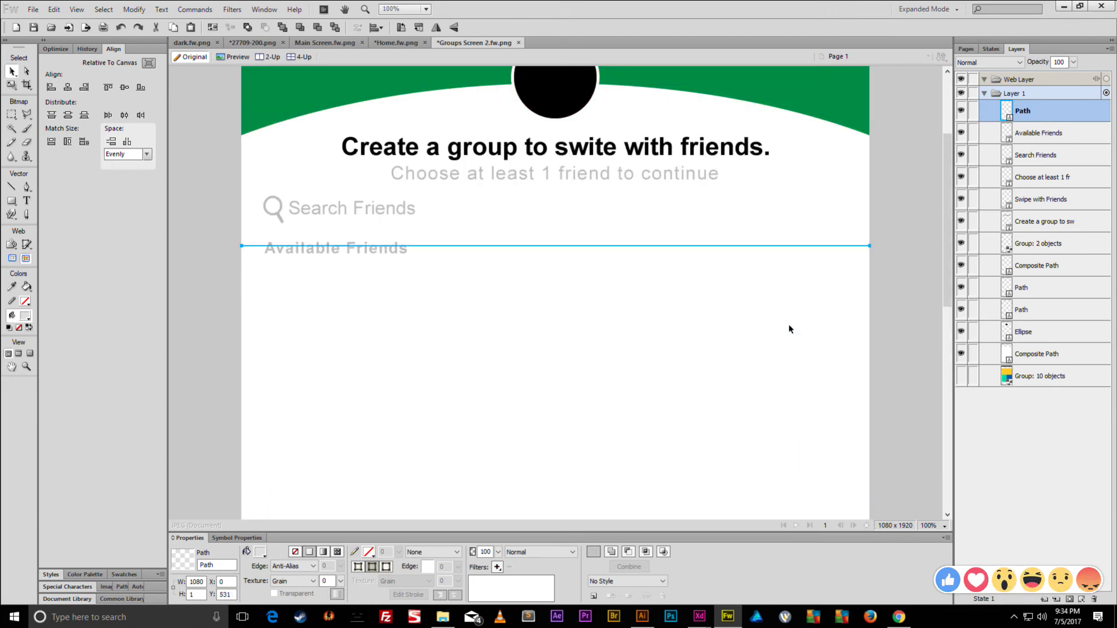
key("shift+Up")
scroll(605, 312, "up", 4)
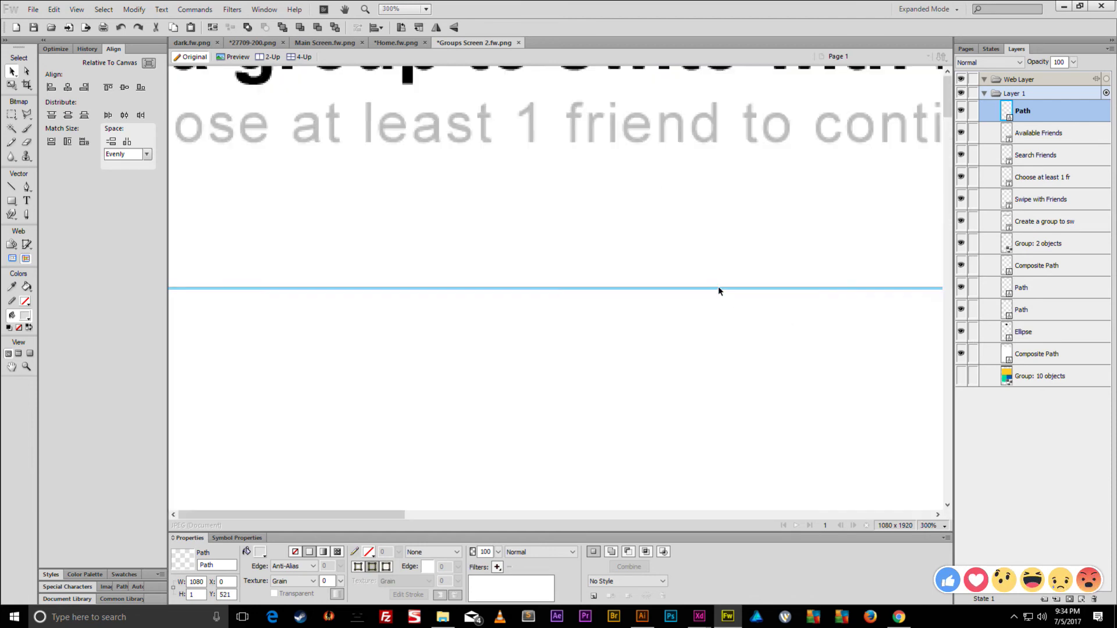
scroll(606, 311, "left", 3)
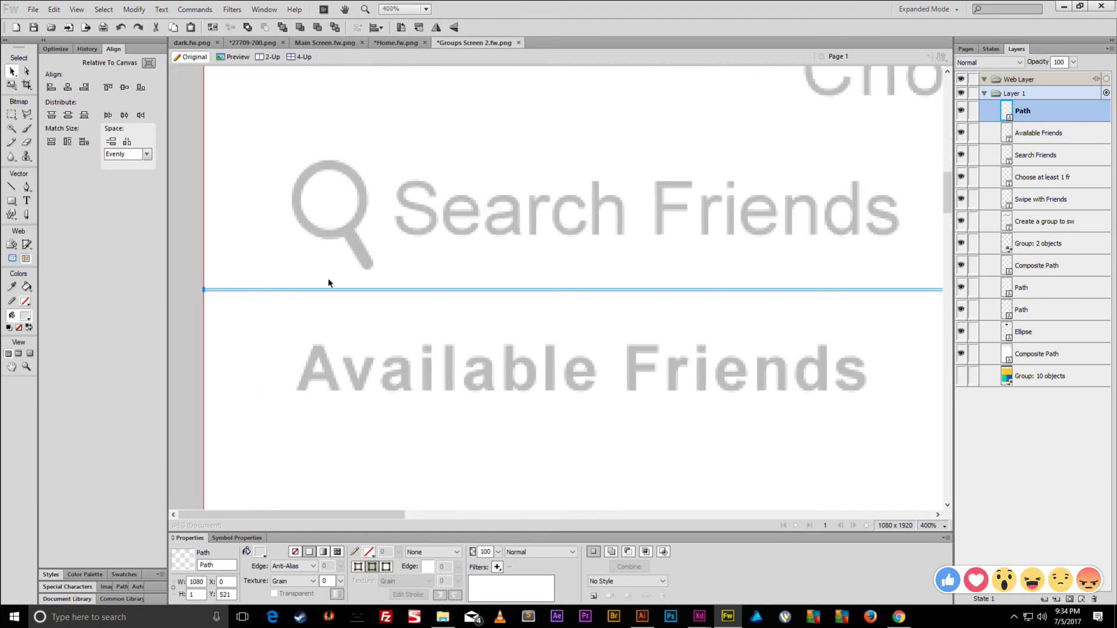
key("ctrl+z")
key("Up")
key("Up")
key("Up")
key("Up")
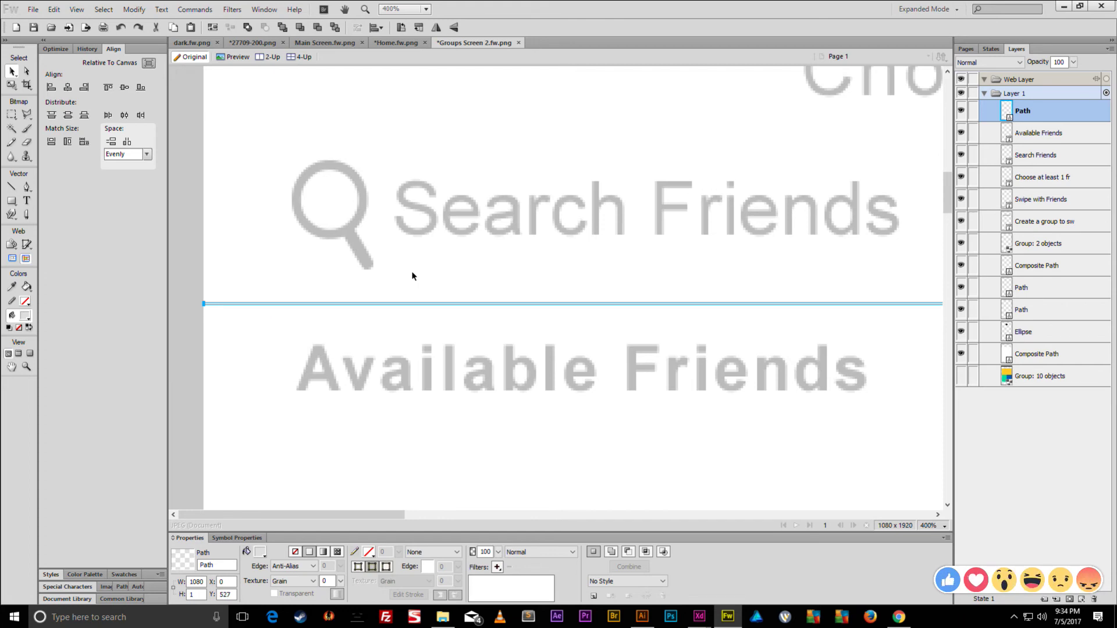
- Duplicate the divider and place the copy above the Search Friends row, just below the subtitle
key("ctrl+shift+d")
key("shift+Up")
key("shift+Up")
key("shift+Up")
key("shift+Up")
key("shift+Up")
key("shift+Up")
key("shift+Up")
key("shift+Up")
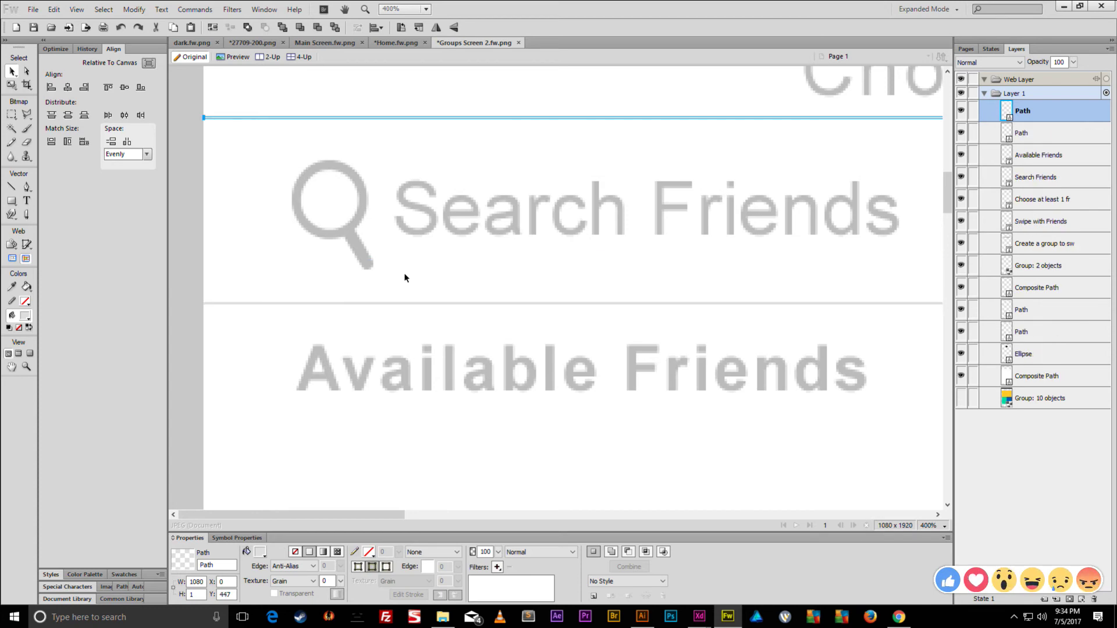
key("ctrl+minus")
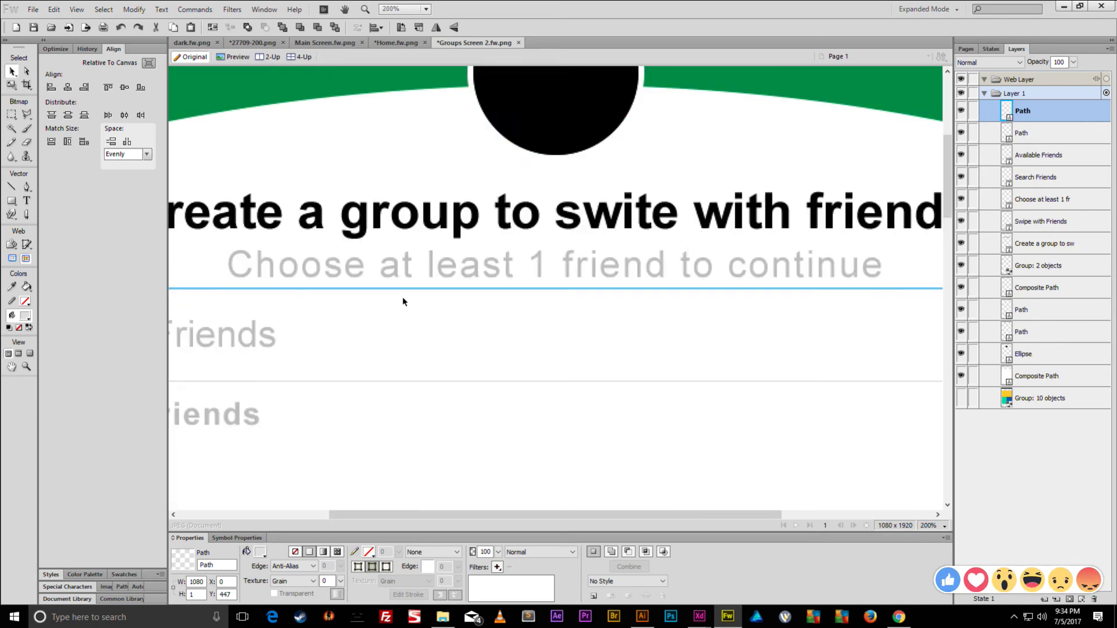
key("shift+Down")
key("shift+Down")
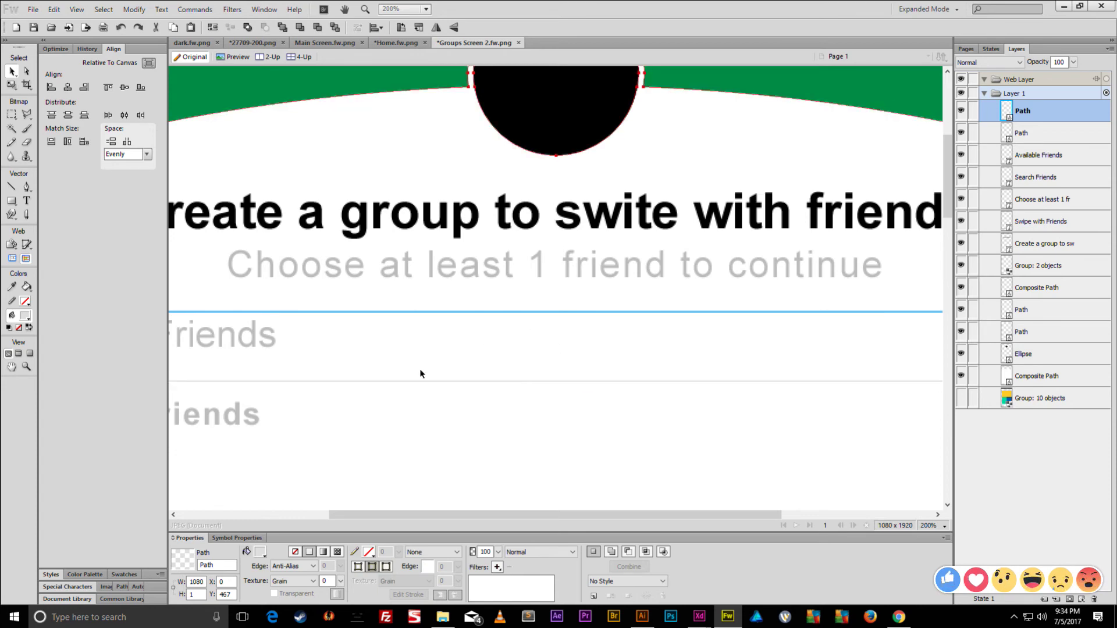
left_click(278, 339)
- Move the search icon and text, the lower divider, and Available Friends down 20 px each
key("ctrl+minus")
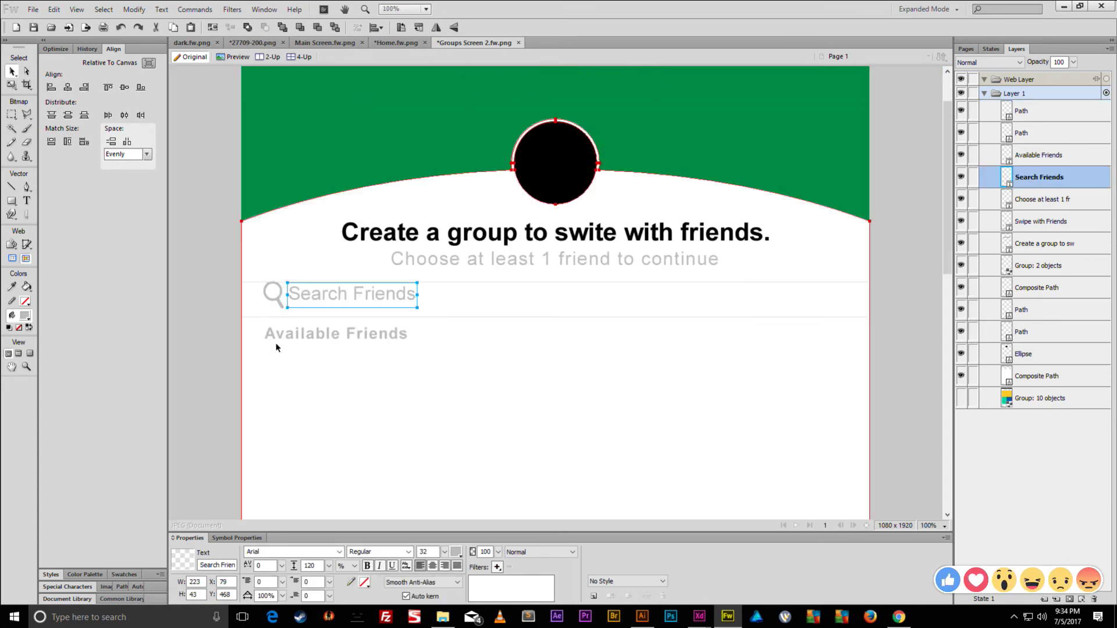
left_click(280, 300, "shift")
key("shift+Down")
key("shift+Down")
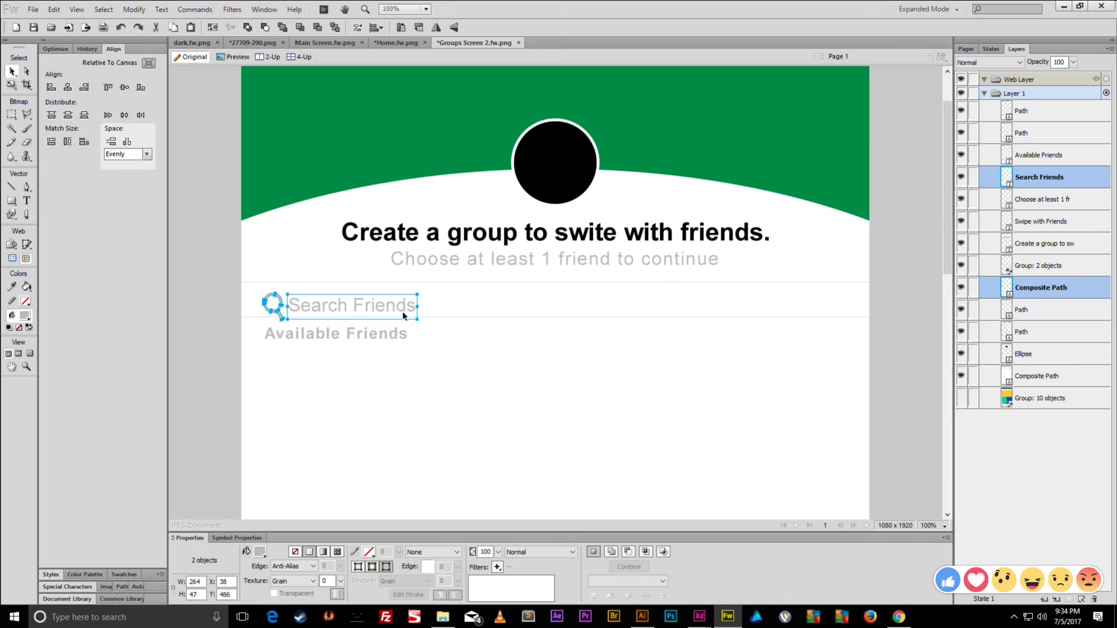
left_click(428, 318)
key("shift+Down")
key("shift+Down")
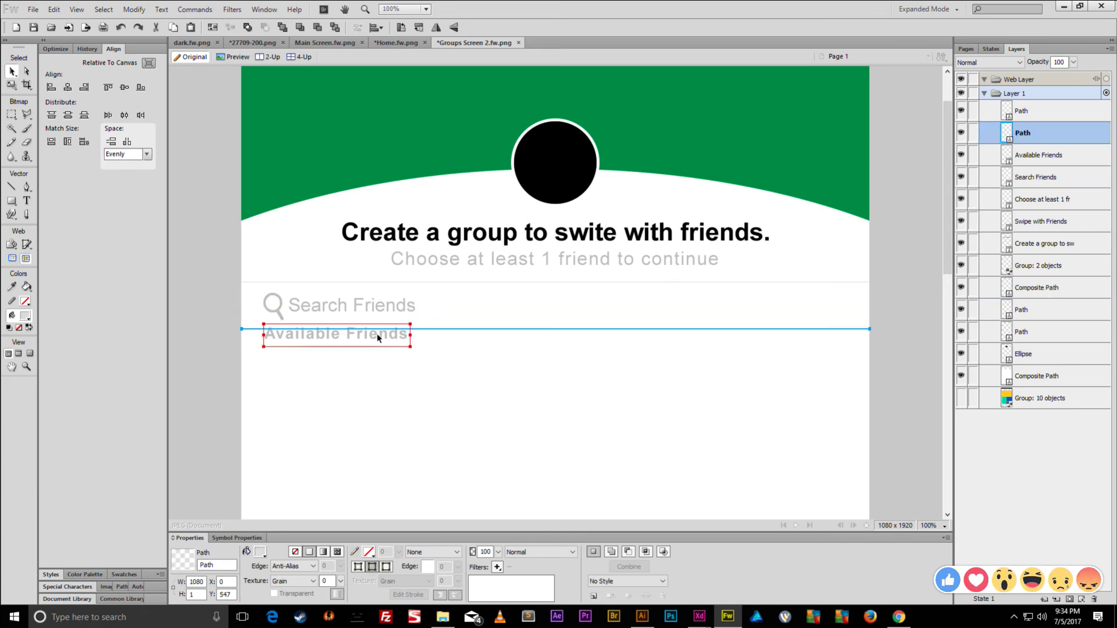
left_click(382, 336)
key("shift+Down")
key("shift+Down")
key("shift+Down")
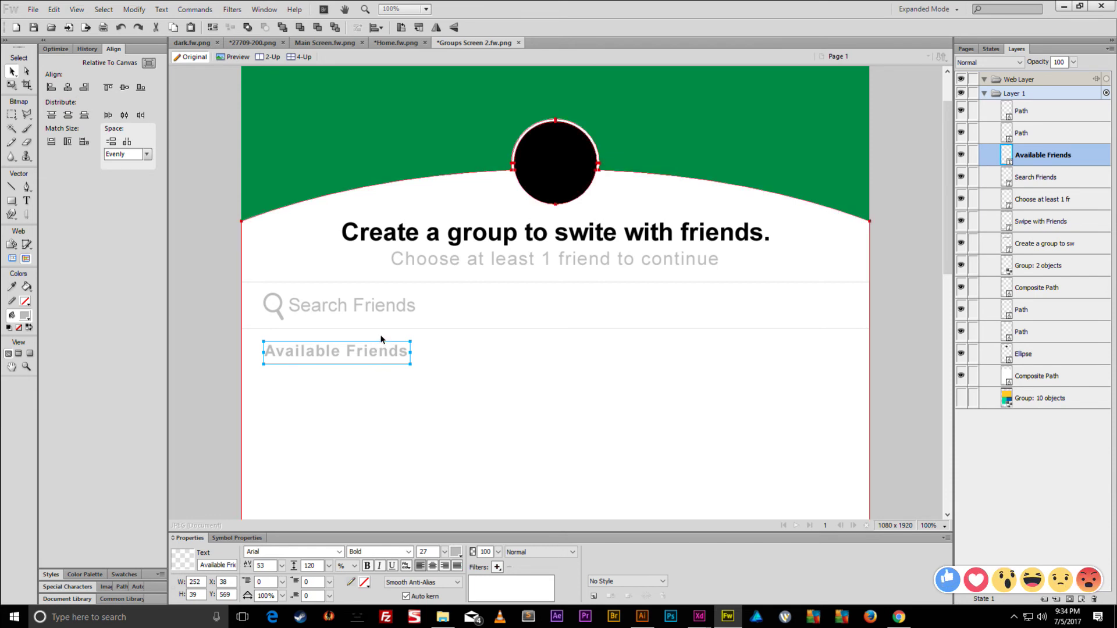
key("Up")
key("Up")
key("Up")
key("Up")
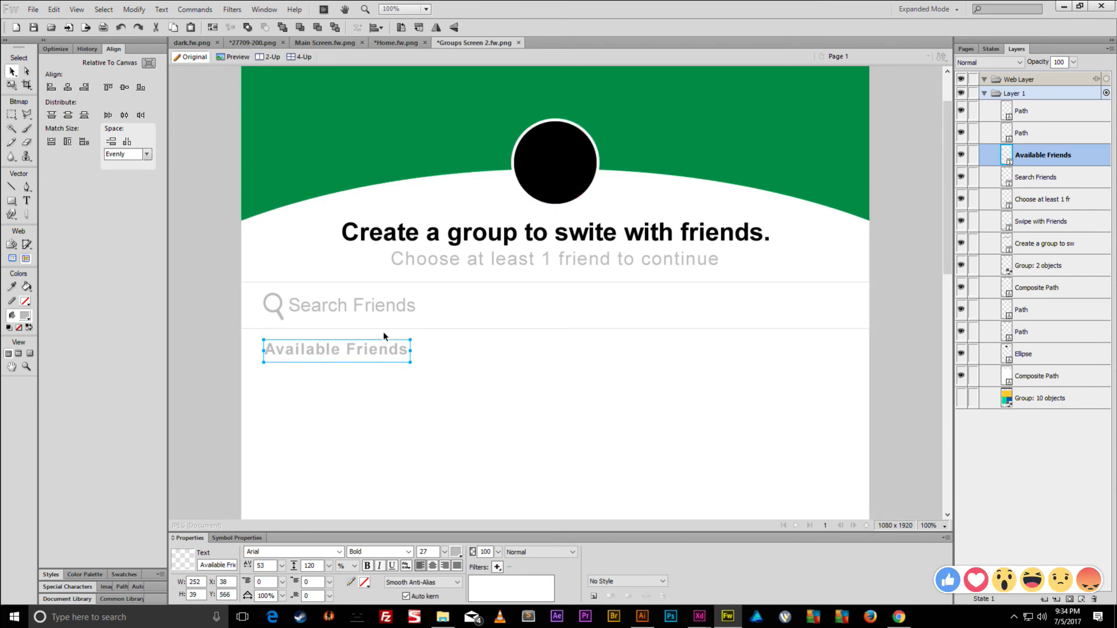
- Union the upper and lower divider lines into one path with Combine Paths
left_click(326, 313)
left_click(280, 309)
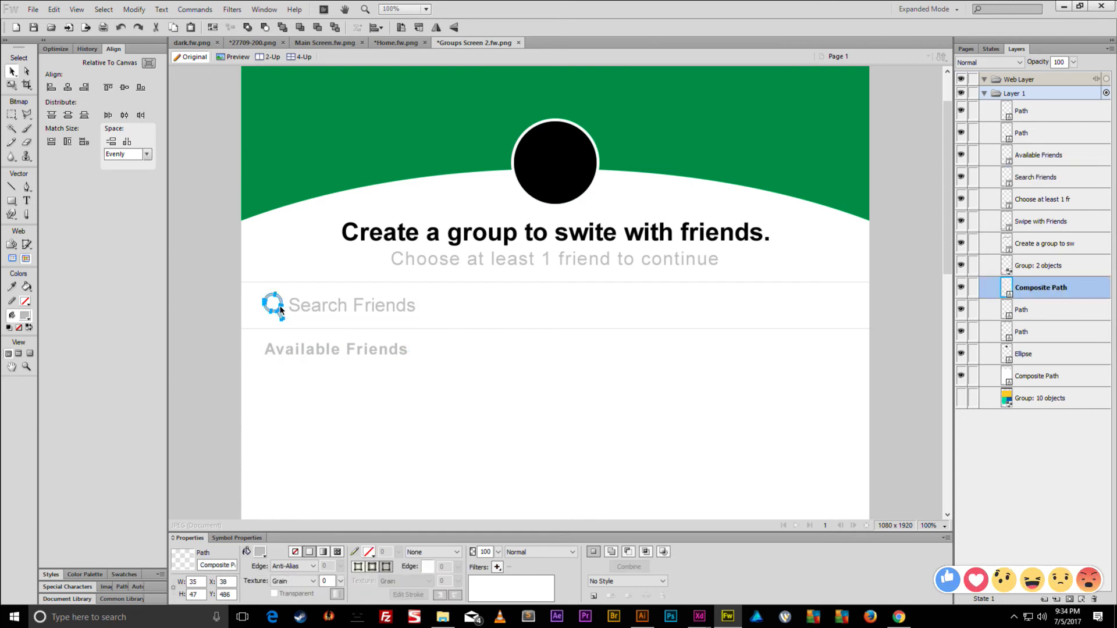
left_click(308, 283)
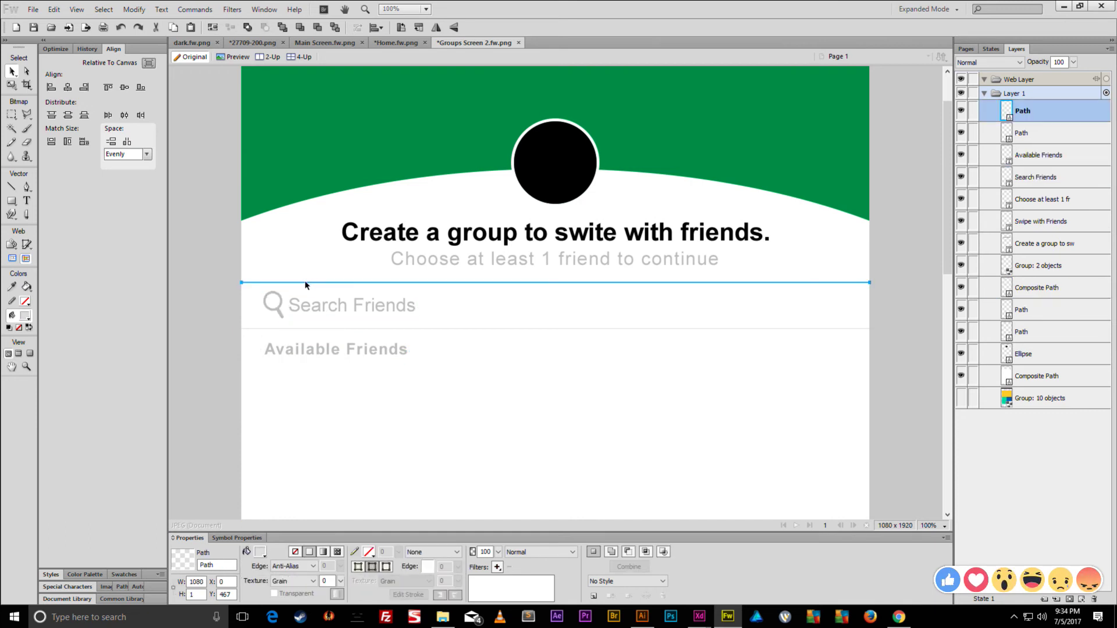
left_click(302, 329, "shift")
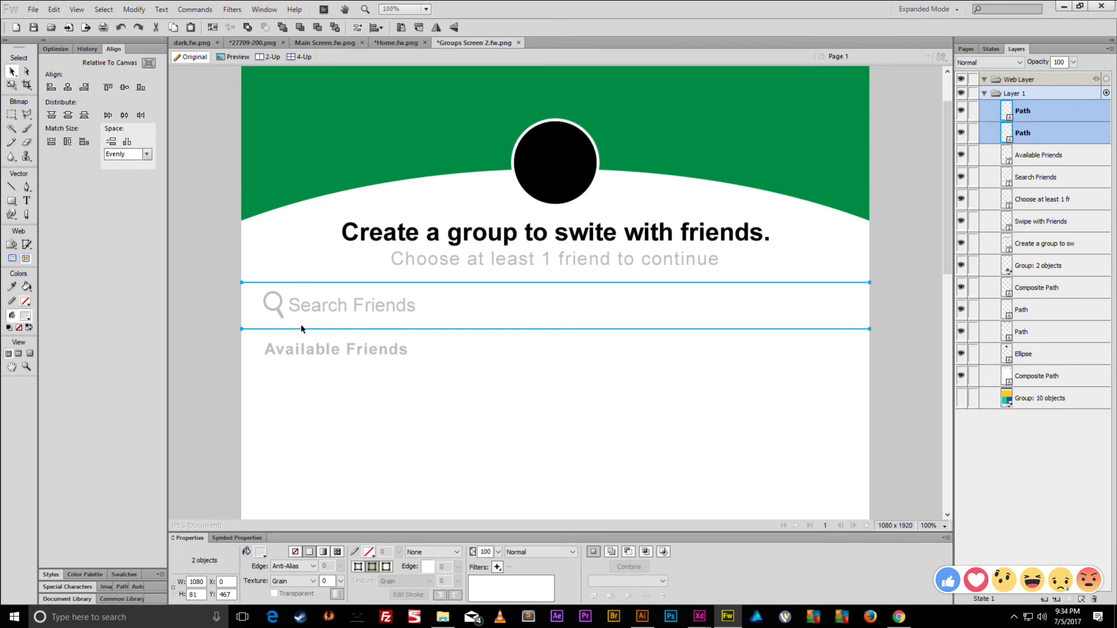
left_click(134, 9)
mouse_move(186, 223)
left_click(368, 251)
- Align the magnifier with Search Friends and nudge Available Friends up 1 px
left_click(294, 306, "shift")
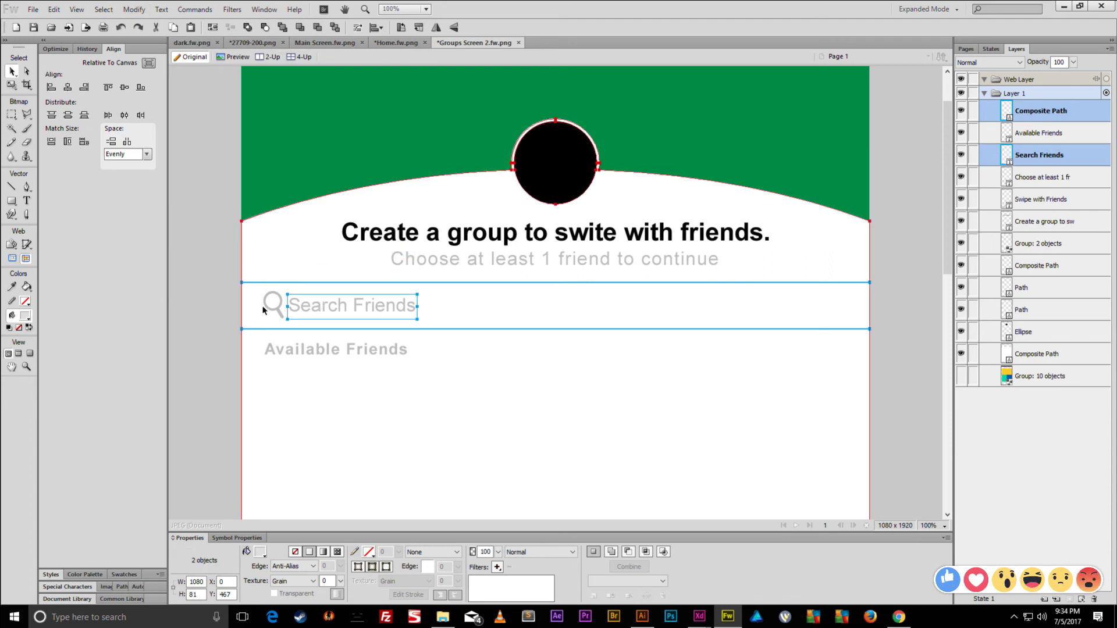
left_click(260, 303, "shift")
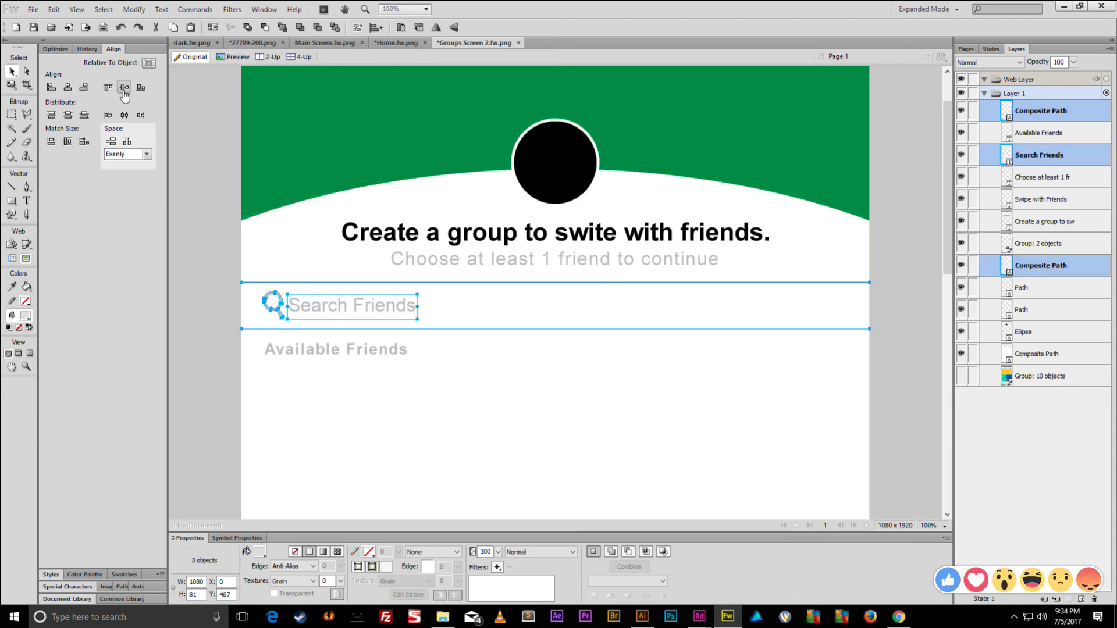
left_click(188, 211)
left_click(290, 361)
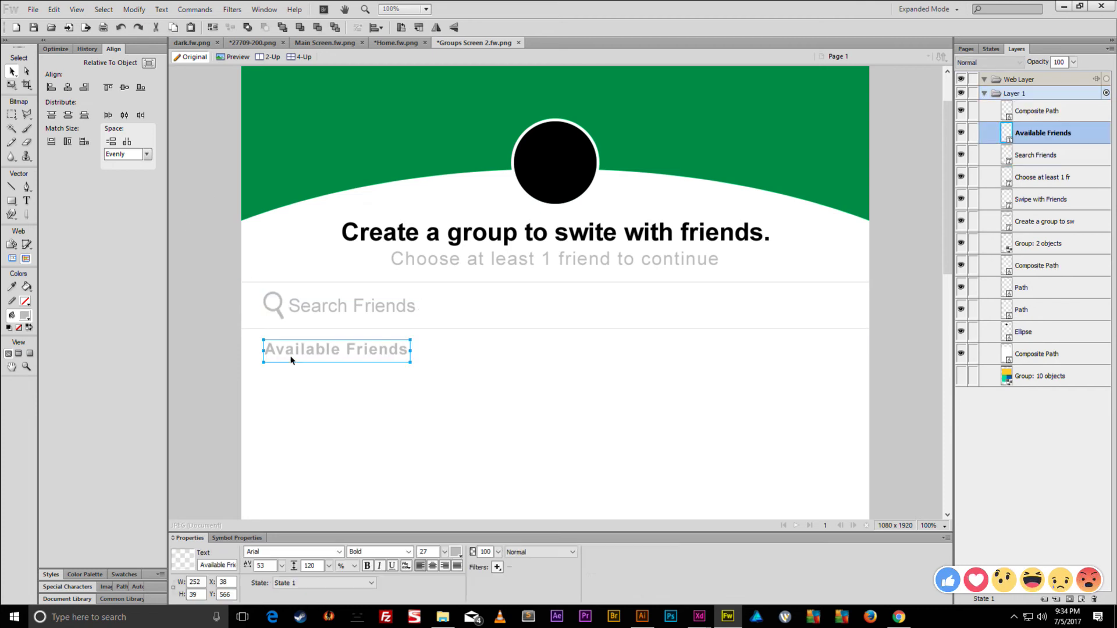
key("Up")
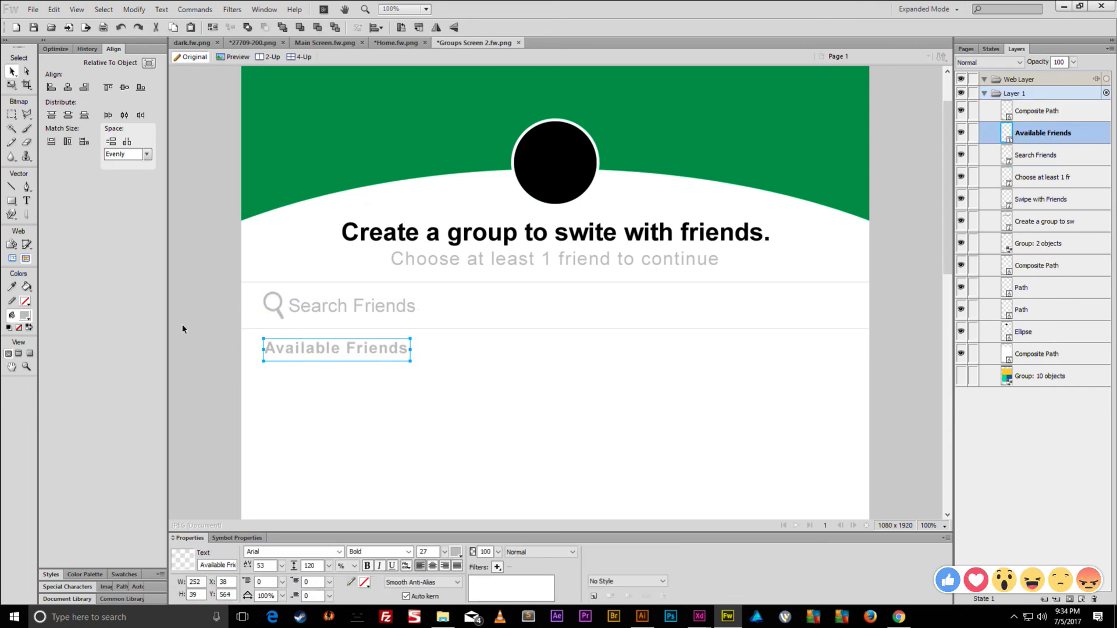
left_click(192, 343)
- Paste a copy of the black header circle below Available Friends and shrink it
left_click(565, 167)
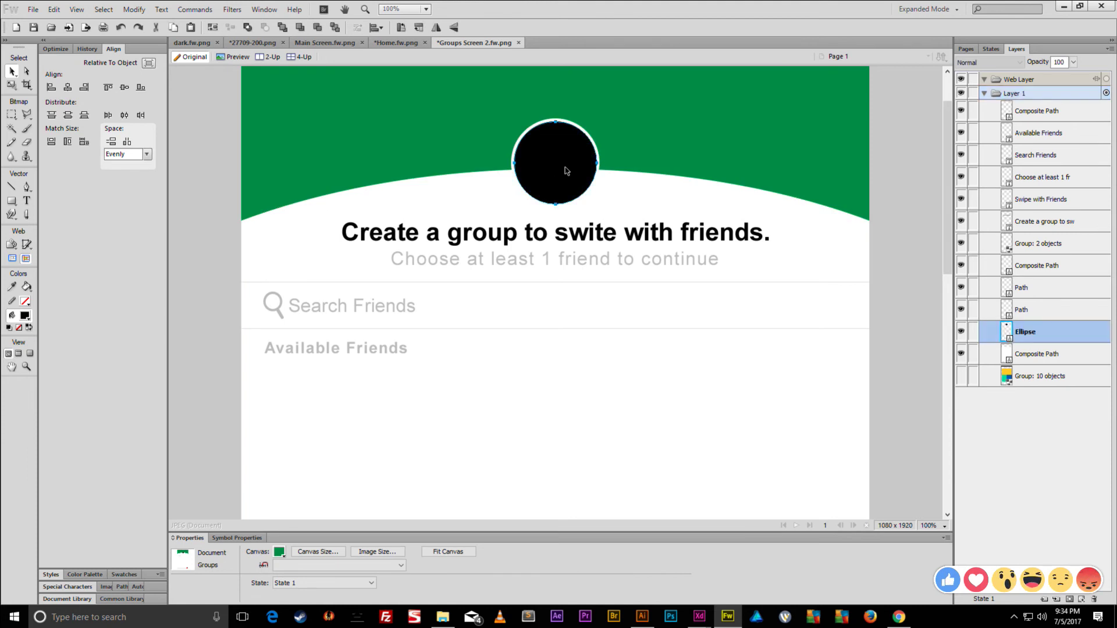
key("ctrl+c")
key("ctrl+v")
left_click_drag(555, 174, 300, 406)
key("q")
left_click_drag(304, 447, 316, 453)
key("v")
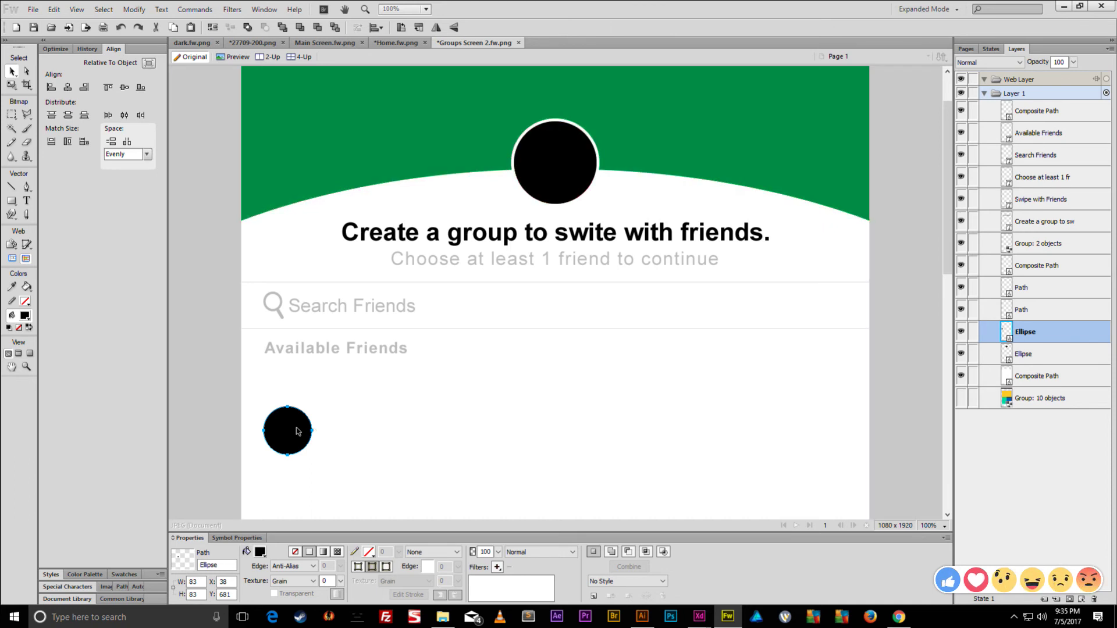
- Position the small circle at the left under Available Friends and resize it to 91x91
left_click_drag(287, 431, 297, 432)
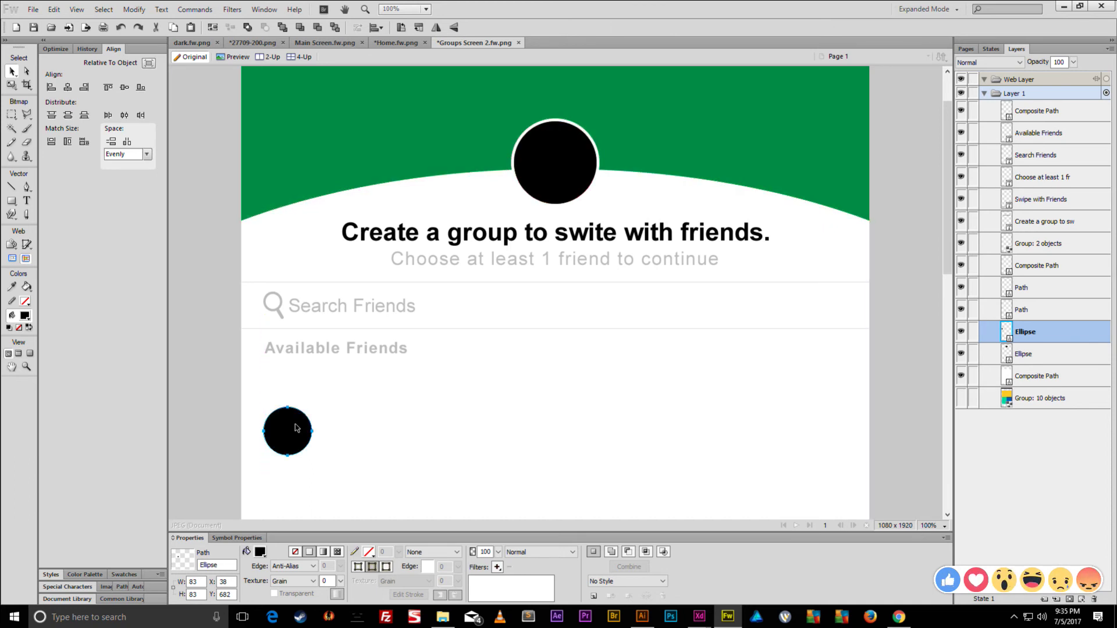
key("shift+Up")
key("shift+Up")
key("shift+Up")
key("shift+Up")
key("shift+Up")
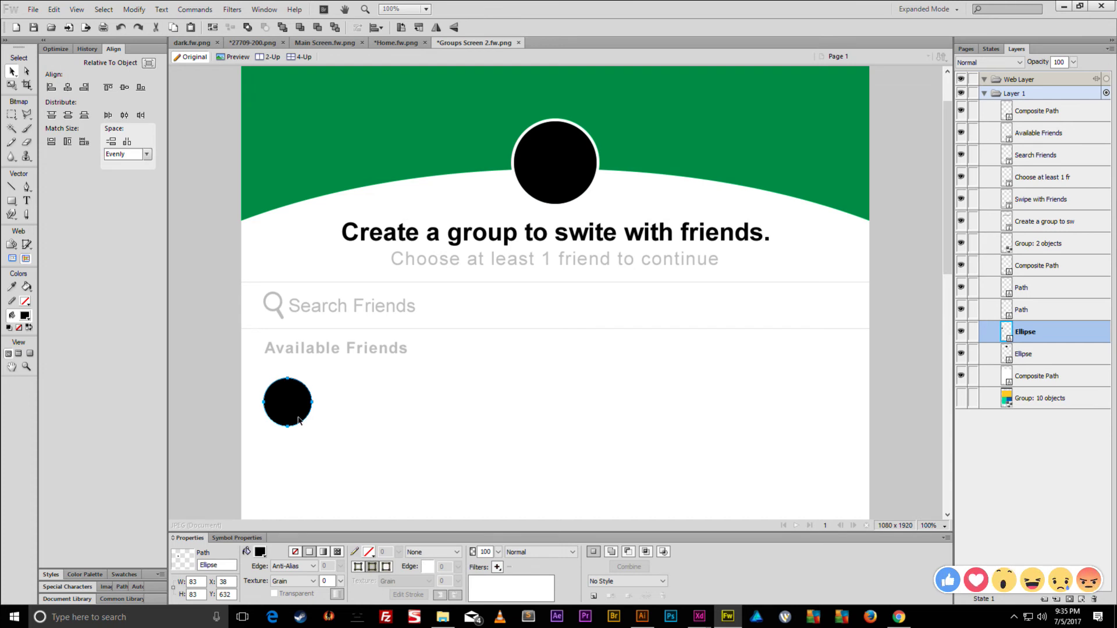
key("Up")
key("Up")
key("Up")
key("Up")
key("Up")
key("Up")
key("Up")
key("Up")
key("Up")
key("Up")
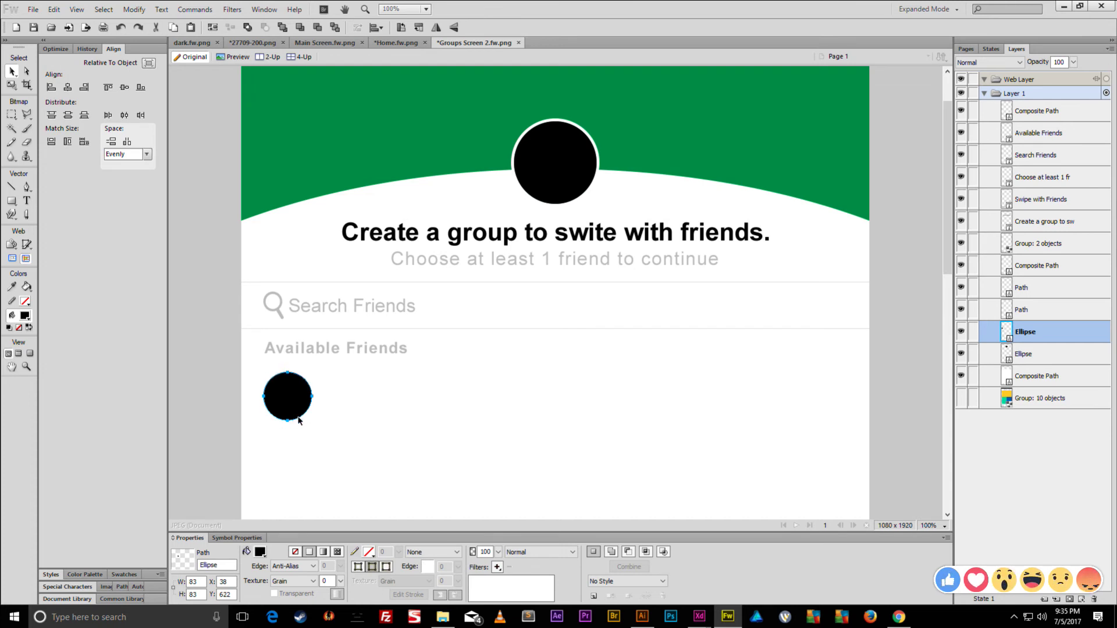
scroll(331, 417, "down", 3)
scroll(349, 408, "up", 1)
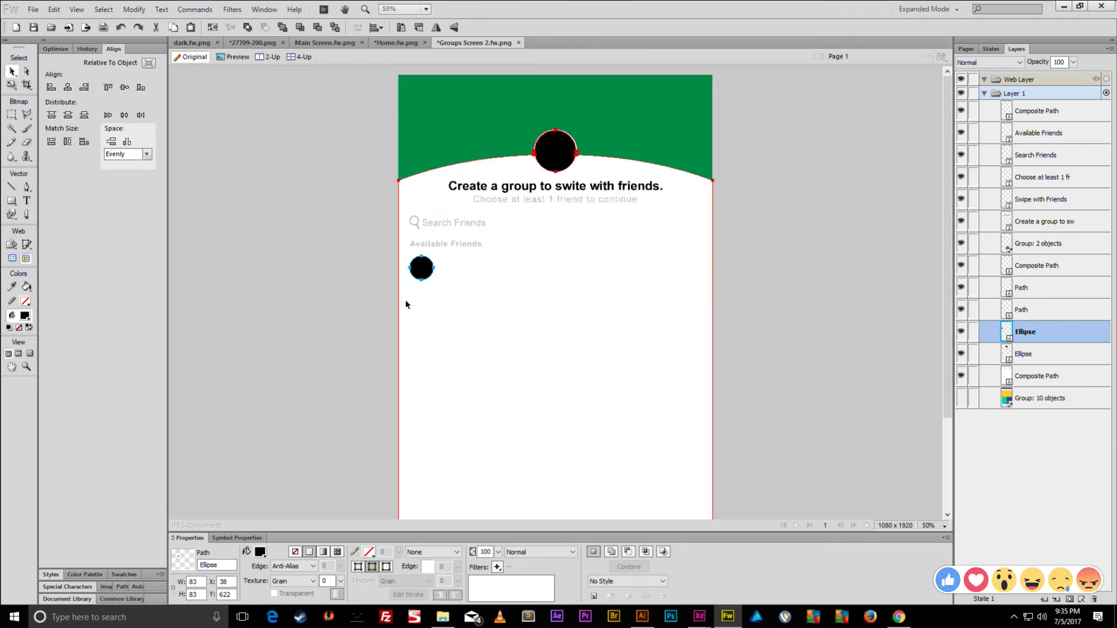
left_click_drag(426, 271, 429, 271)
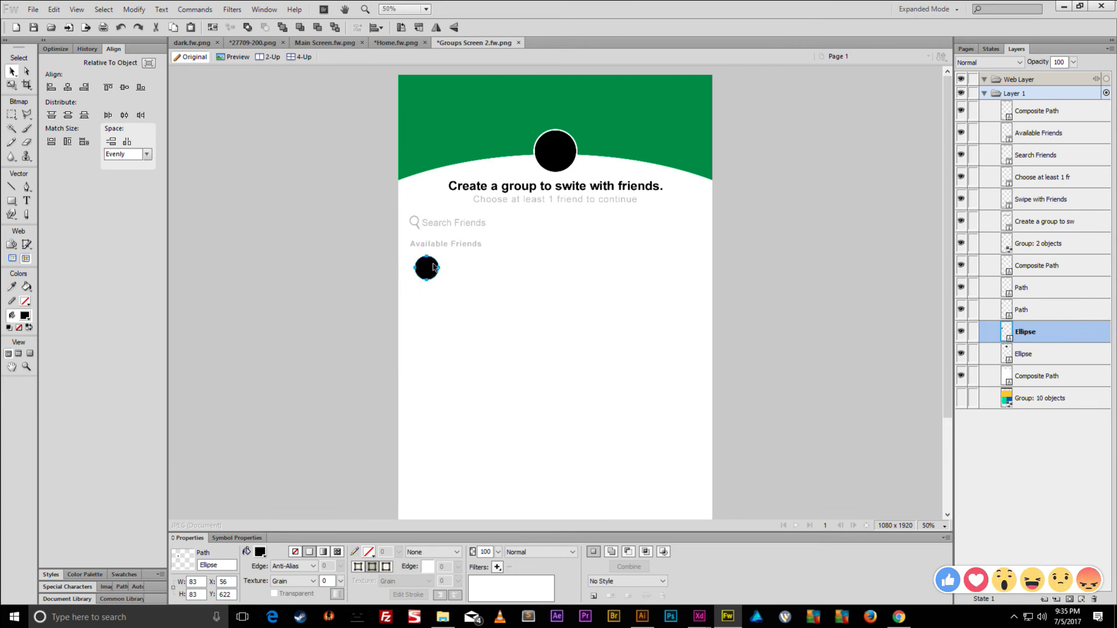
key("ctrl+t")
left_click_drag(440, 269, 445, 271)
key("Return")
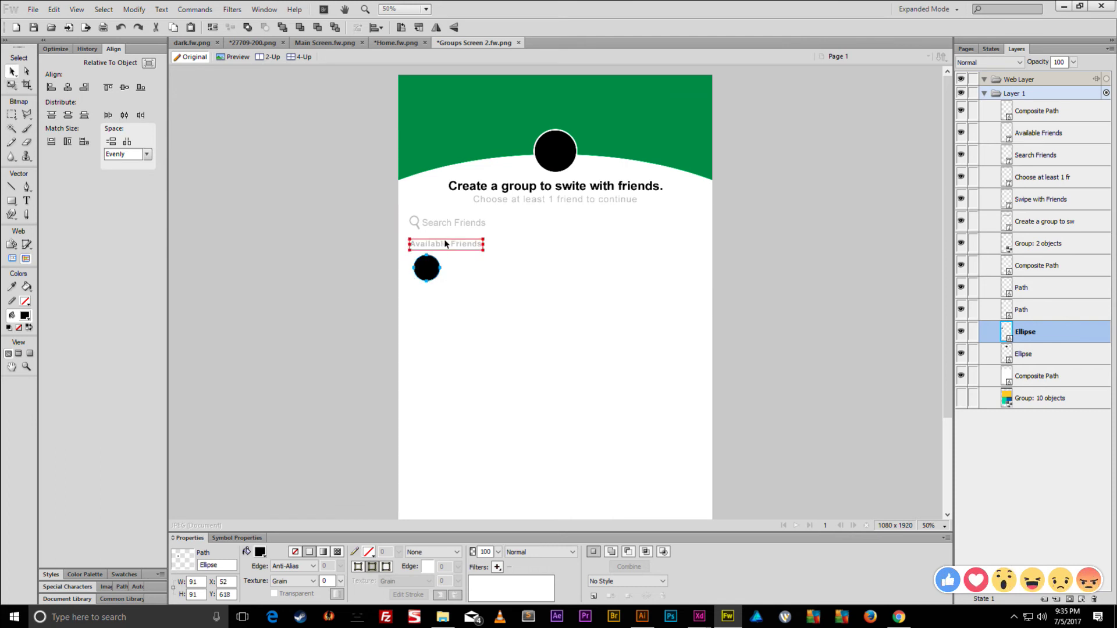
left_click(455, 224)
- Drag a copy of Search Friends beside the small circle and retype it as 'Me'
left_click_drag(455, 224, 478, 270)
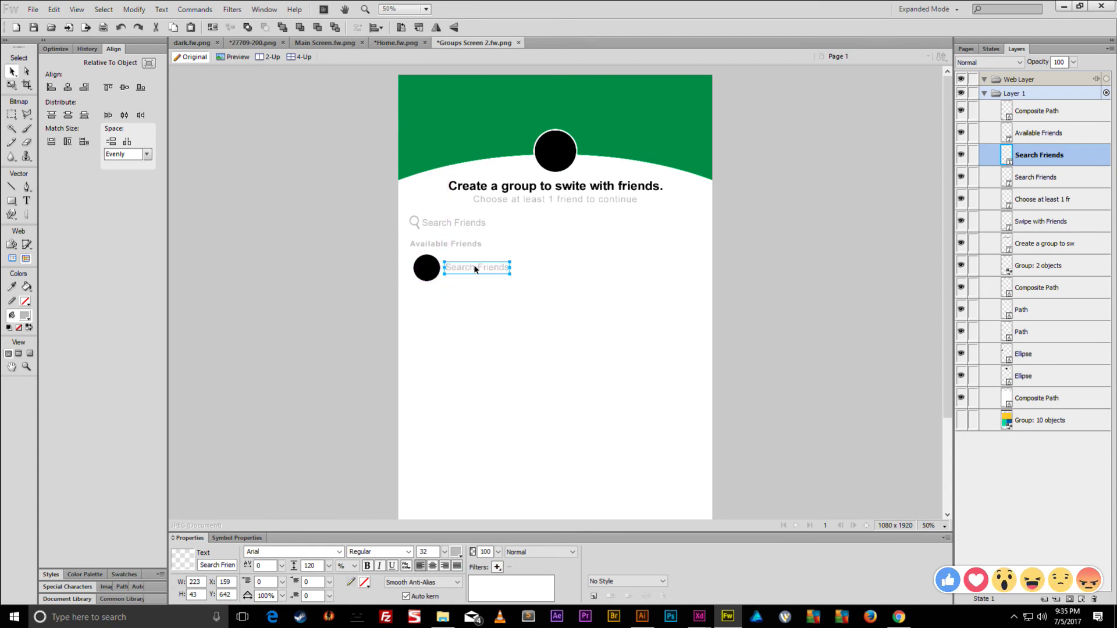
double_click(466, 268)
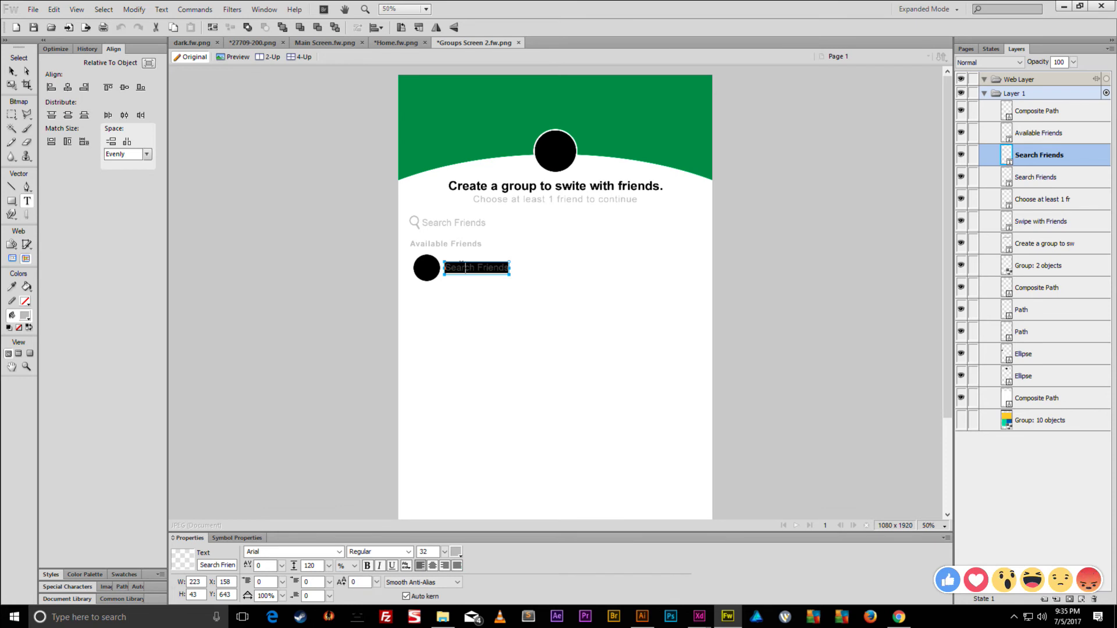
type("Me")
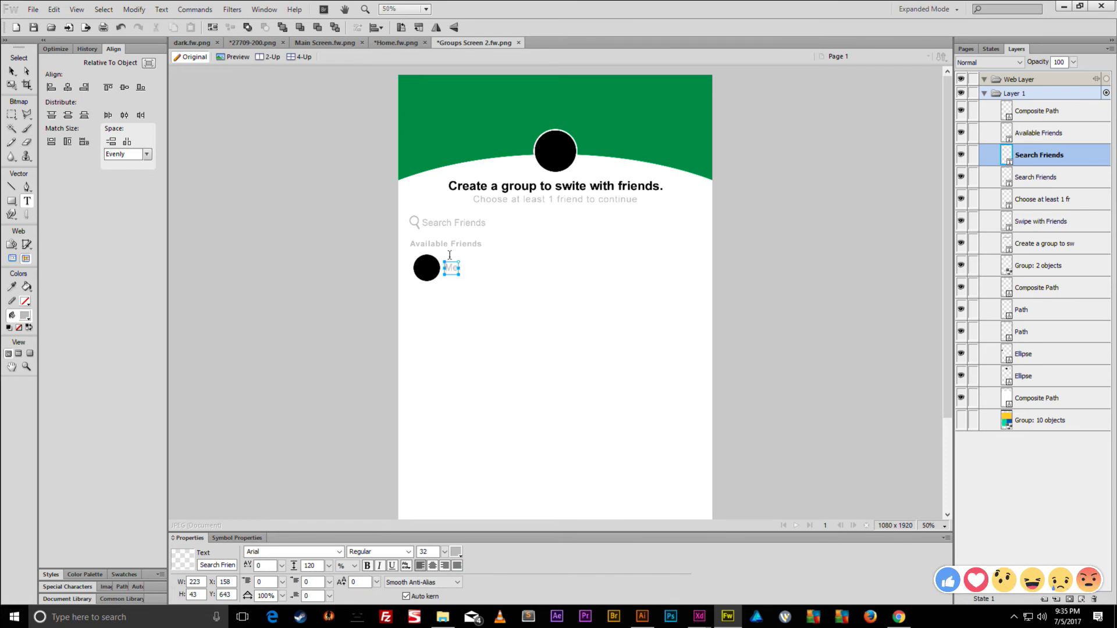
key("Escape")
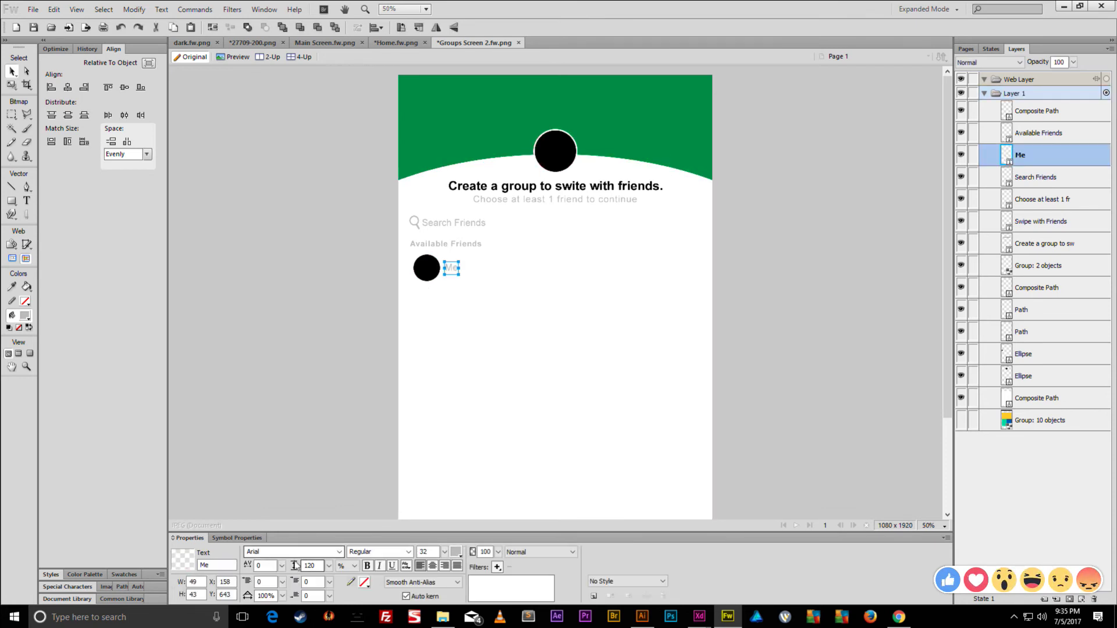
left_click(281, 572)
left_click(341, 330)
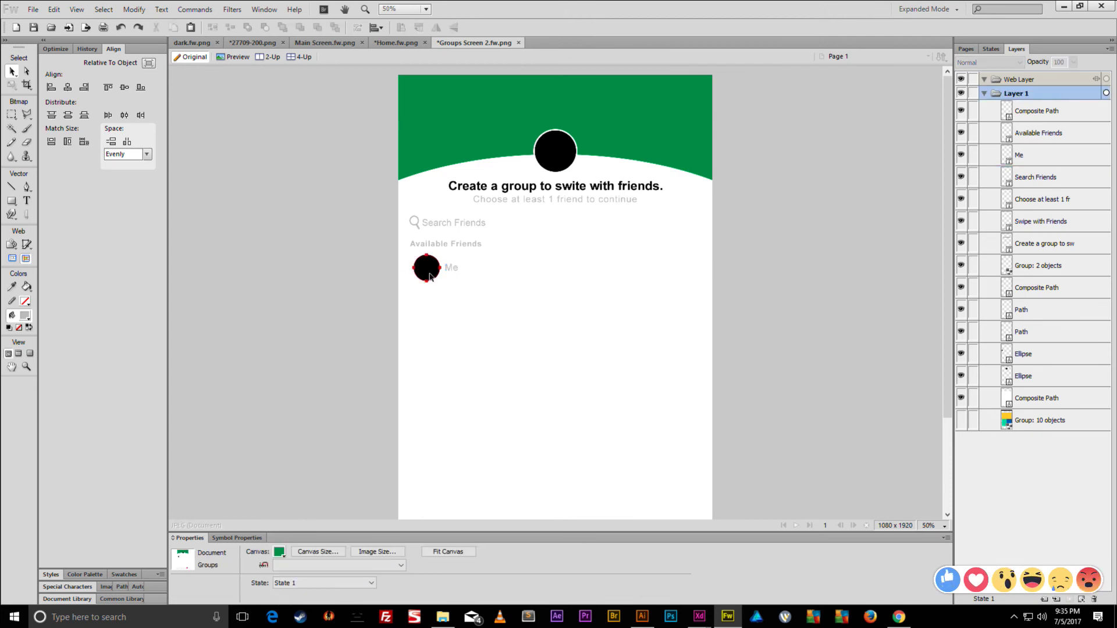
- Vertically center the Me label with the black circle using the Align panel
left_click(455, 271)
left_click(426, 268, "shift")
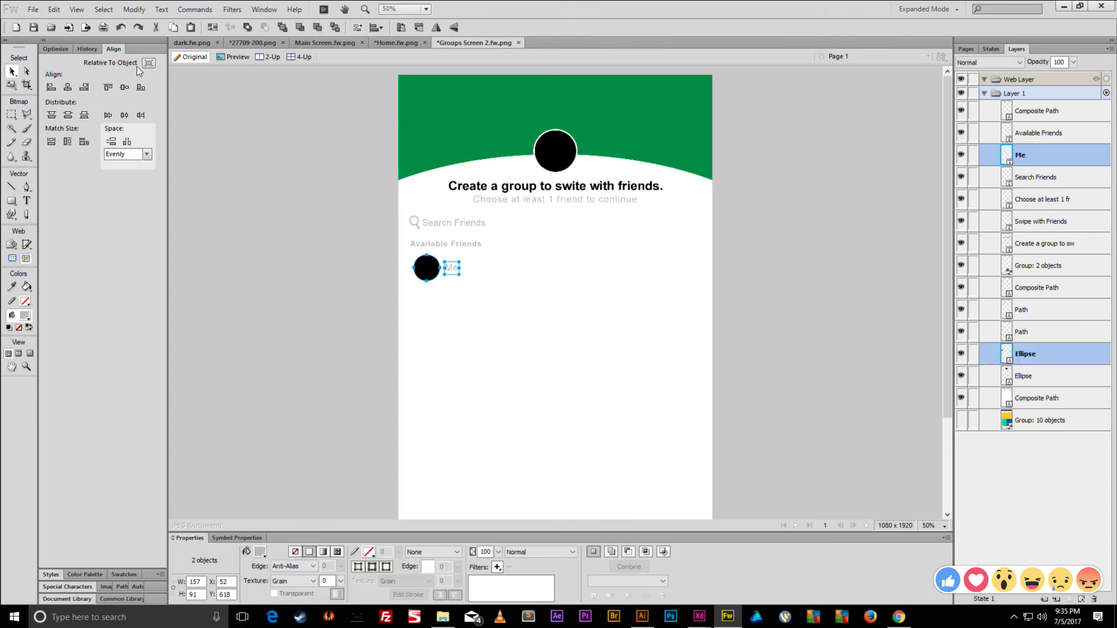
left_click(124, 88)
left_click(302, 239)
left_click(421, 273)
left_click(336, 262)
left_click(421, 267)
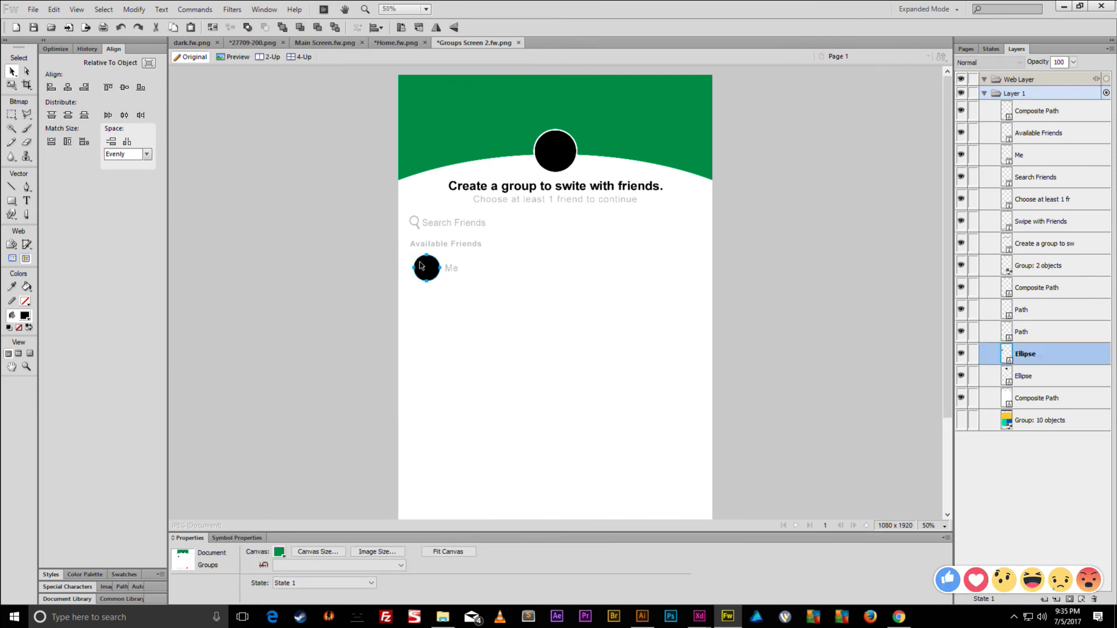
- Try a 43 px copy of the black circle beside Me, then delete it
key("ctrl+c")
key("ctrl+v")
left_click_drag(426, 265, 487, 268)
key("q")
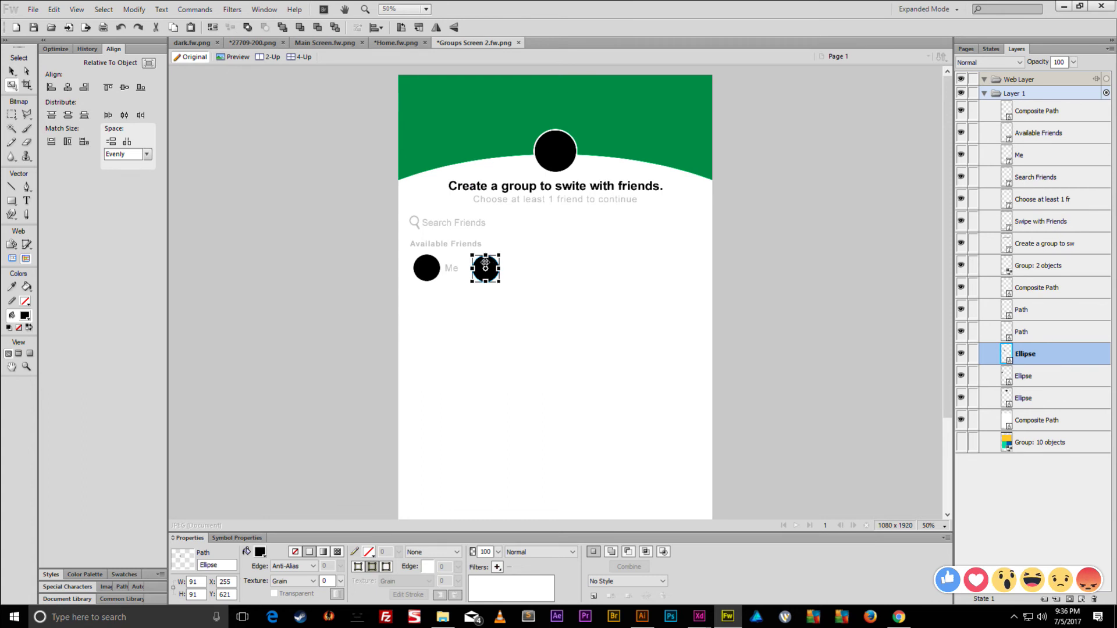
left_click_drag(493, 261, 508, 257)
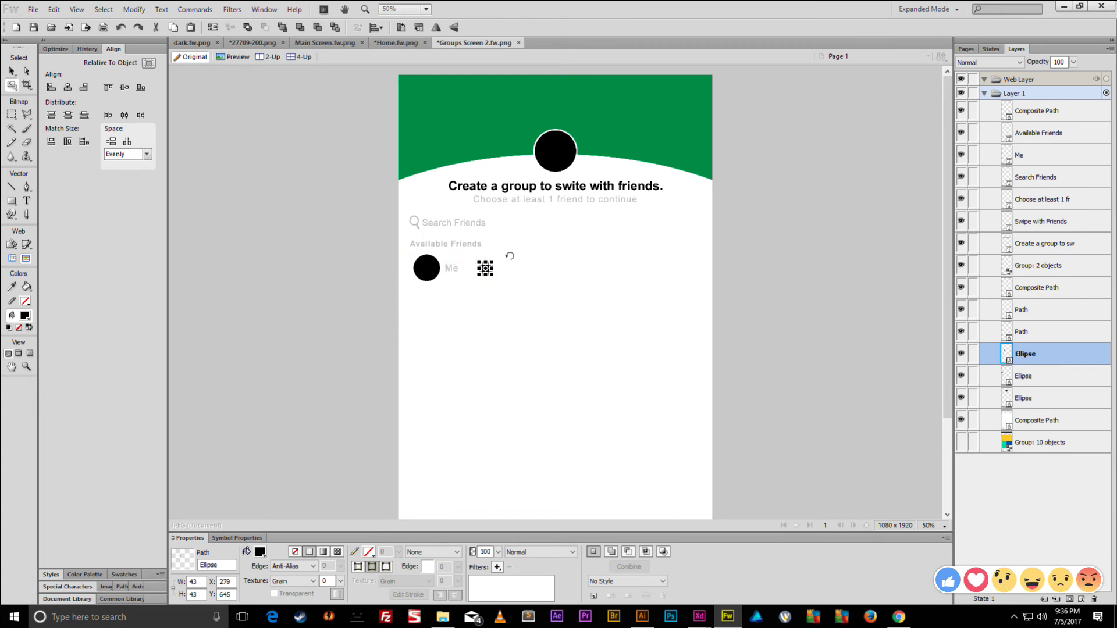
key("ctrl+equal")
key("Delete")
- Bring the red check mark from the page bottom up beside Me and shrink it
scroll(558, 326, "down", 5)
left_click(725, 471)
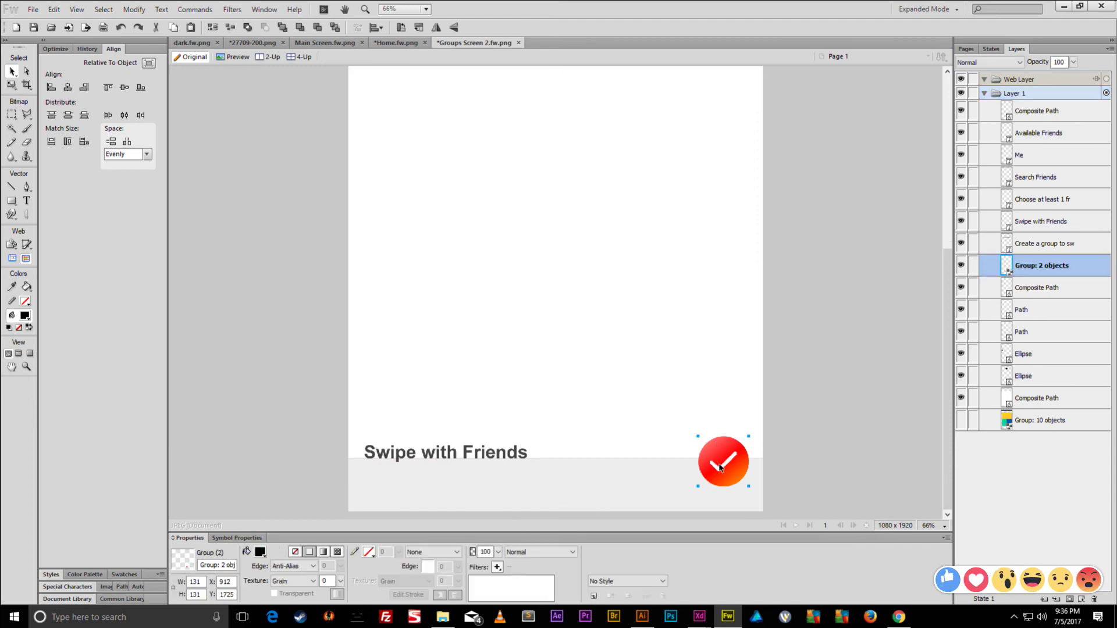
left_click_drag(718, 464, 484, 125)
scroll(505, 233, "up", 3)
left_click_drag(504, 244, 491, 147)
key("ctrl+t")
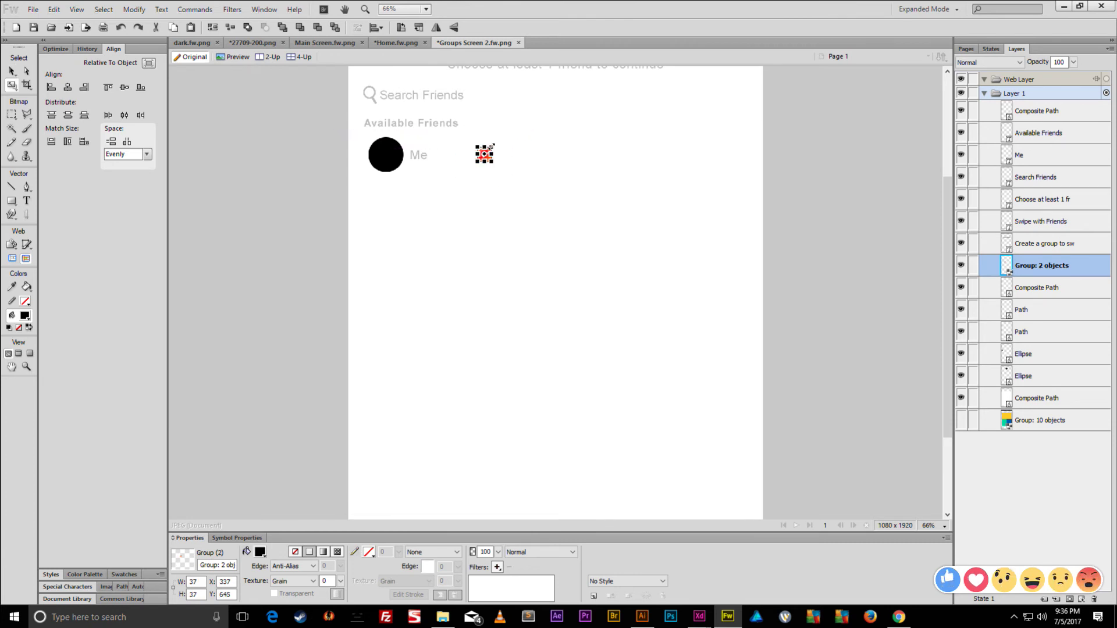
key("Return")
- Place the 37×37 check mark at the Me row's right end, nudged 10 px left
key("ctrl+1")
key("ctrl+5")
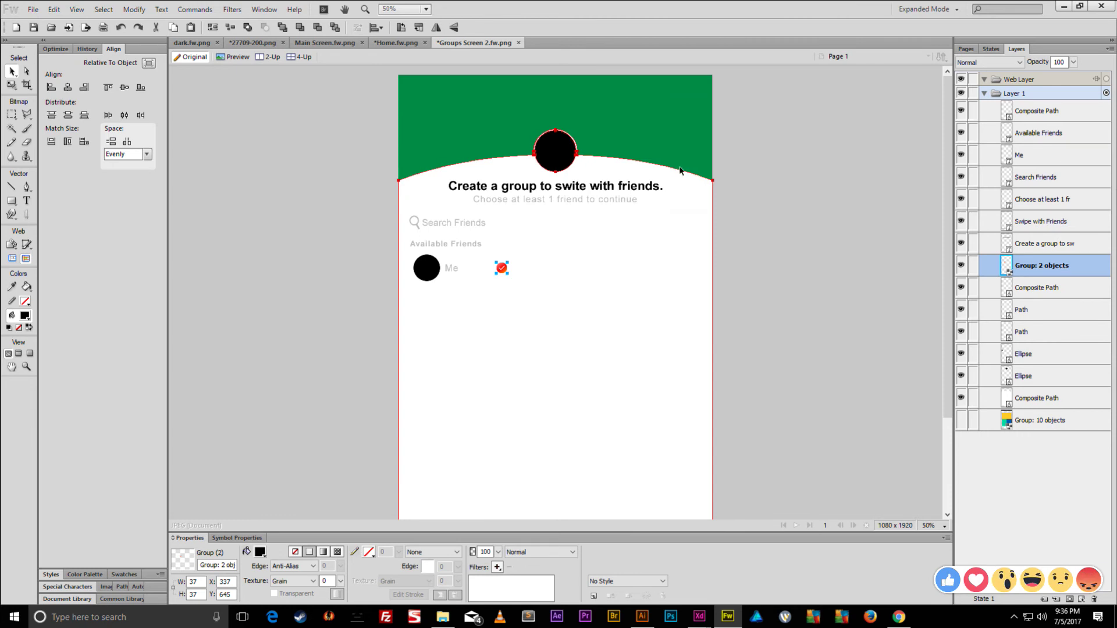
left_click_drag(535, 277, 677, 278)
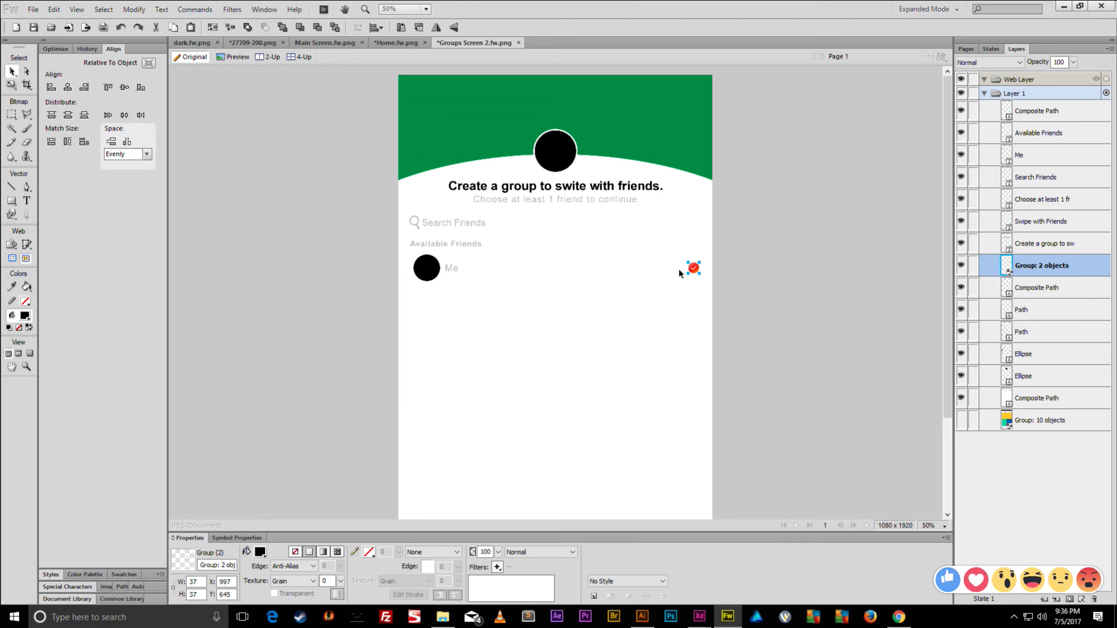
key("shift+Left")
- Duplicate the thin bottom divider line and move the copy up under the Me row
scroll(524, 317, "down", 3)
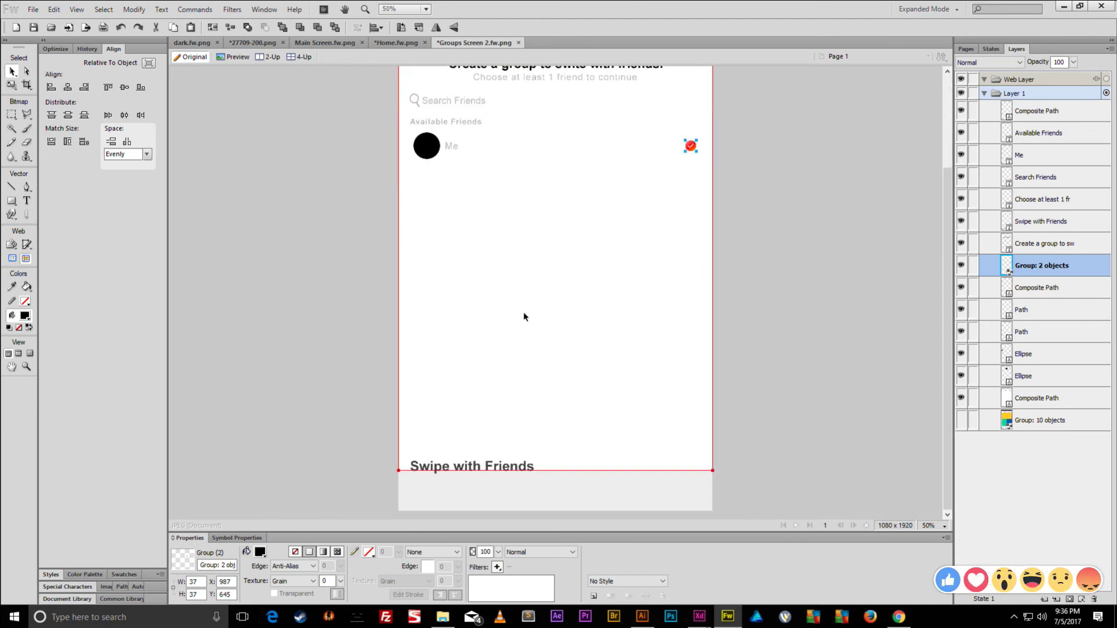
scroll(495, 379, "up", 3)
scroll(488, 381, "down", 5)
left_click(471, 300)
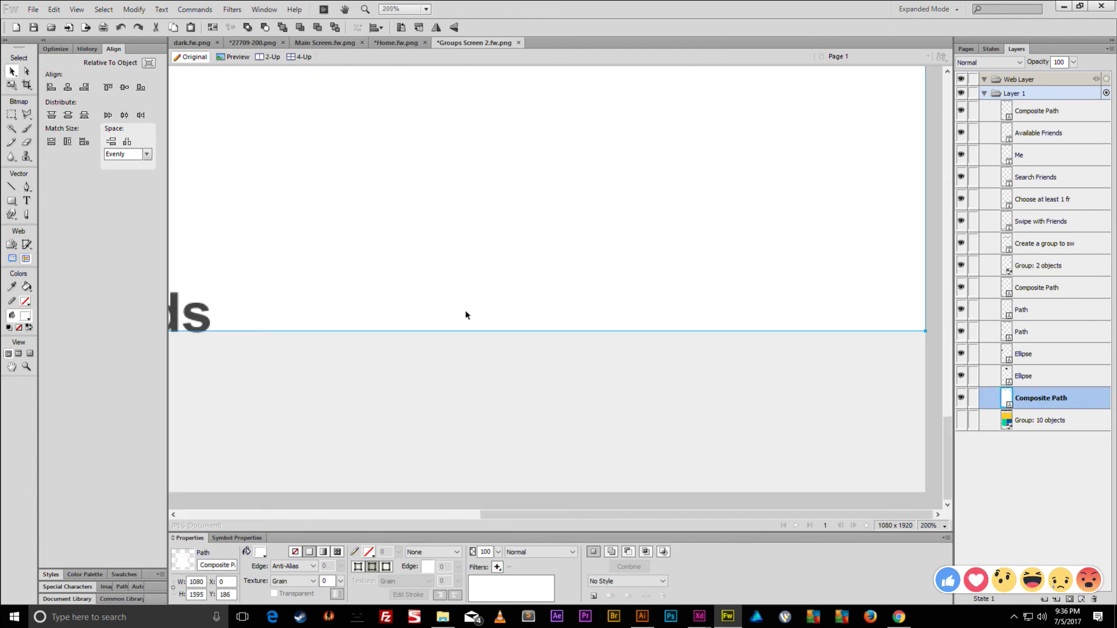
left_click(474, 332)
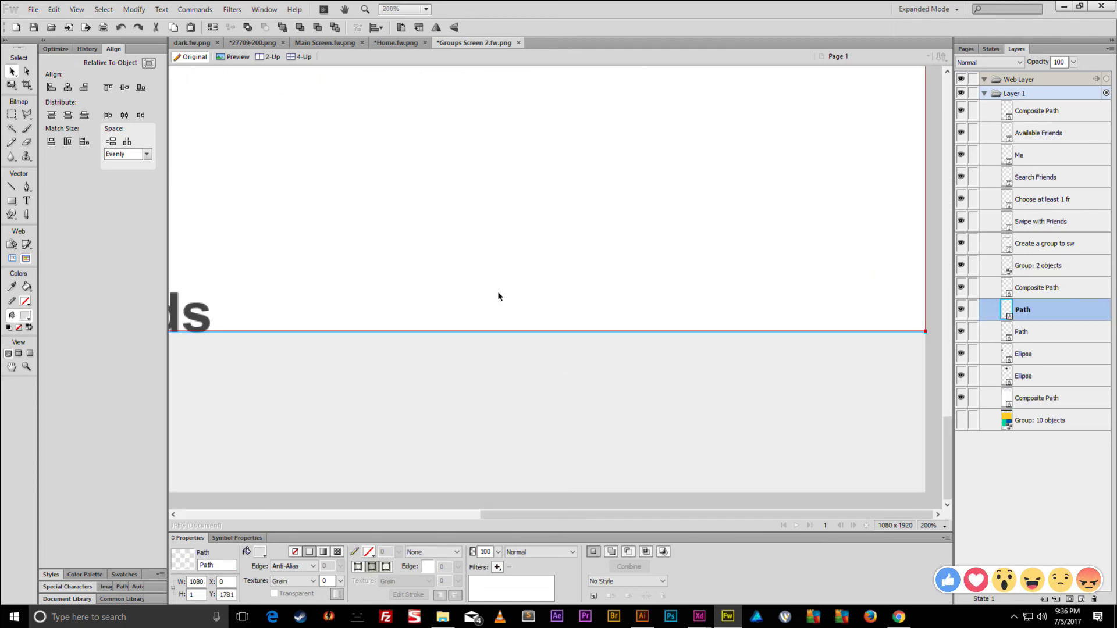
key("ctrl+shift+d")
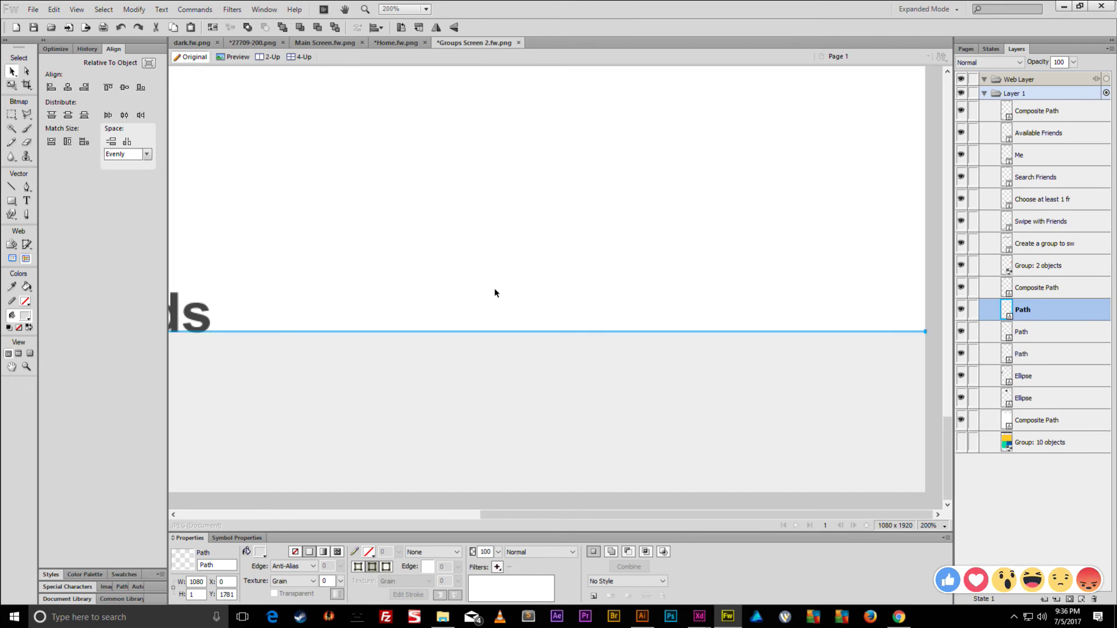
scroll(486, 294, "down", 2)
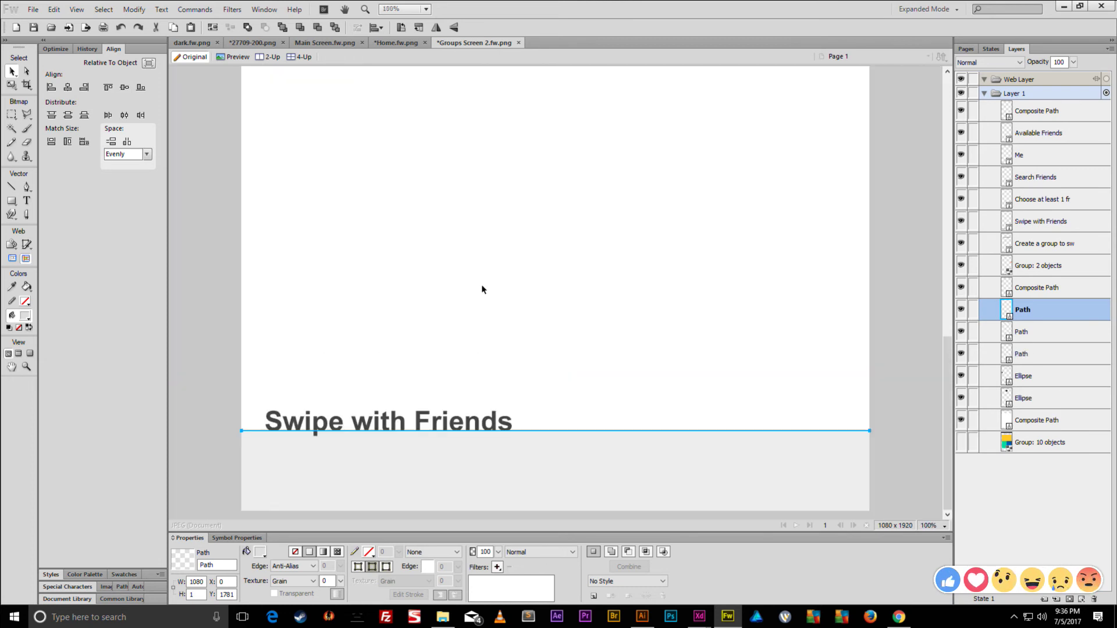
key("shift+Up")
key("shift+Up")
key("shift+Up")
key("shift+Up")
key("shift+Up")
key("shift+Up")
key("shift+Up")
key("shift+Up")
key("shift+Up")
key("shift+Up")
key("shift+Up")
key("shift+Up")
key("shift+Up")
key("shift+Up")
key("shift+Up")
key("shift+Up")
key("shift+Up")
key("shift+Up")
key("shift+Up")
key("shift+Up")
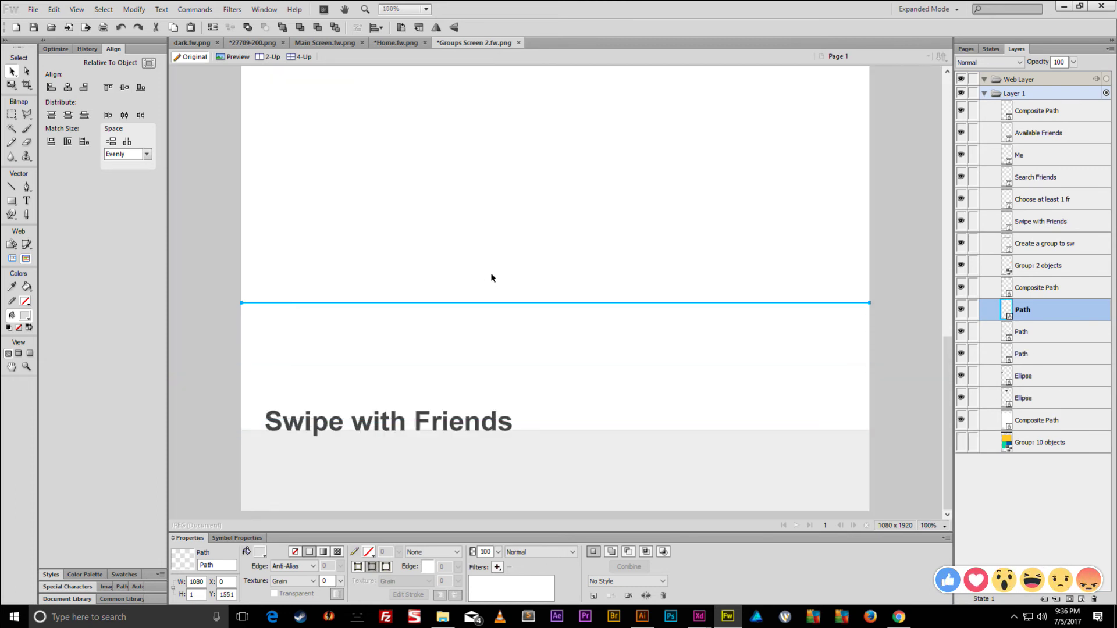
key("shift+Up")
key("shift+Up")
key("shift+Up")
key("shift+Up")
key("shift+Up")
key("shift+Up")
key("shift+Up")
key("shift+Up")
key("shift+Up")
key("shift+Up")
key("shift+Up")
key("shift+Up")
key("shift+Up")
key("shift+Up")
key("shift+Up")
key("shift+Up")
key("shift+Up")
key("shift+Up")
key("shift+Up")
key("shift+Up")
scroll(492, 279, "up", 5)
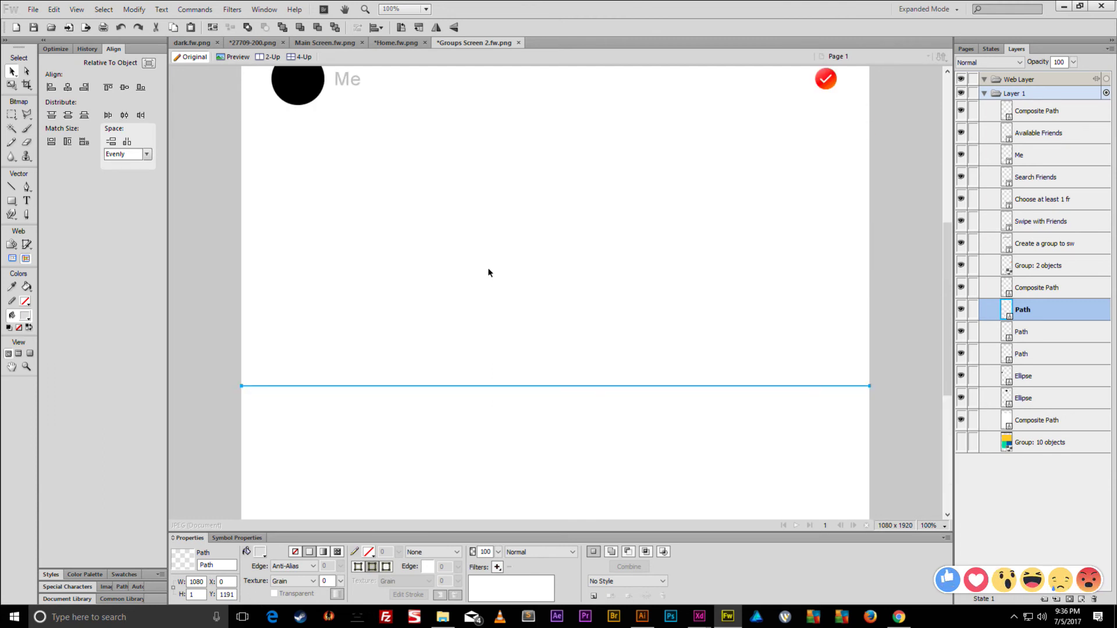
key("shift+Up")
key("shift+Up")
key("shift+Up")
key("shift+Up")
key("shift+Up")
key("shift+Up")
key("shift+Up")
key("shift+Up")
key("shift+Up")
key("shift+Up")
key("shift+Up")
key("shift+Up")
key("shift+Up")
key("shift+Up")
key("shift+Up")
key("shift+Up")
key("shift+Up")
key("shift+Up")
key("shift+Up")
key("shift+Up")
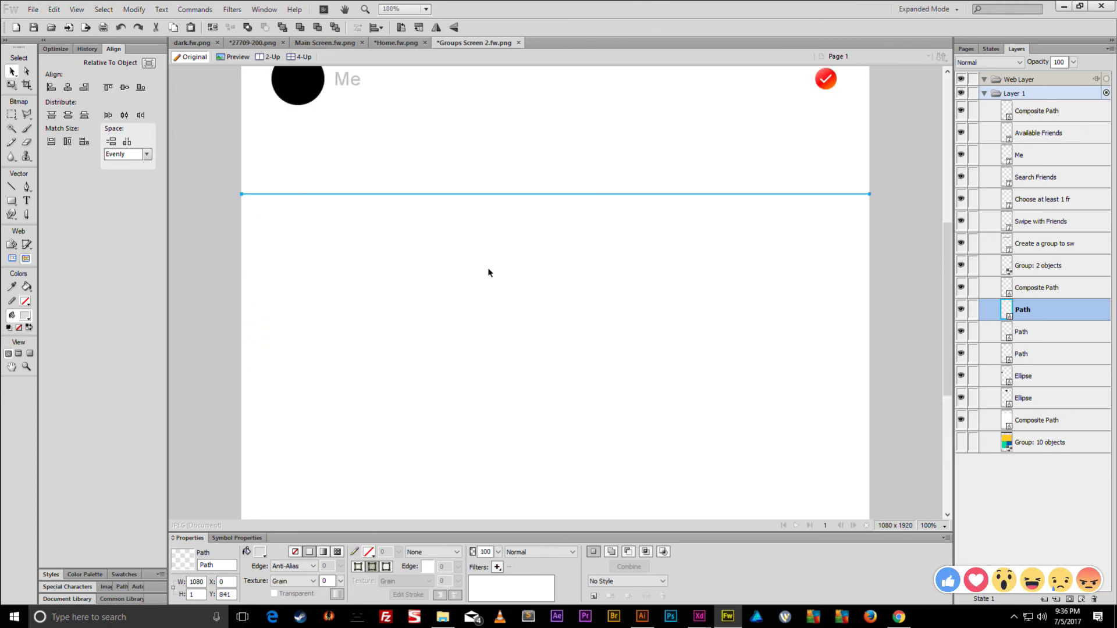
key("shift+Up")
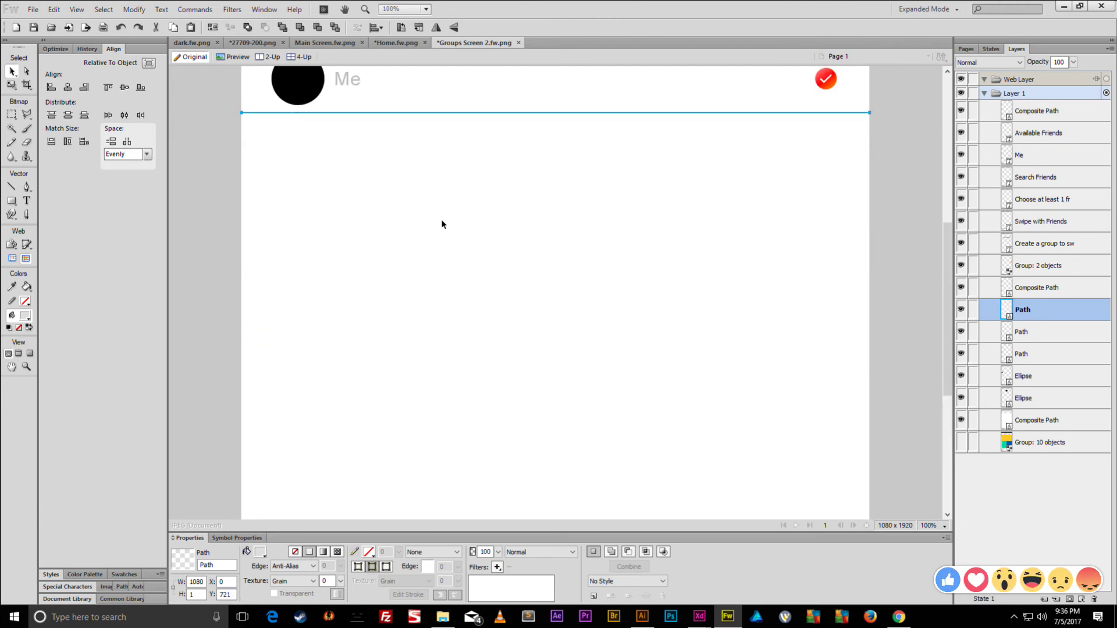
scroll(442, 224, "up", 3)
- Shorten the new divider so it starts beneath the Me label
key("ctrl+t")
left_click_drag(243, 312, 328, 311)
key("Return")
left_click(196, 304)
- Vertically centre the check mark, Me label and black circle with Align Vertical Center
scroll(317, 312, "down", 2)
scroll(384, 321, "up", 3)
scroll(384, 321, "down", 1)
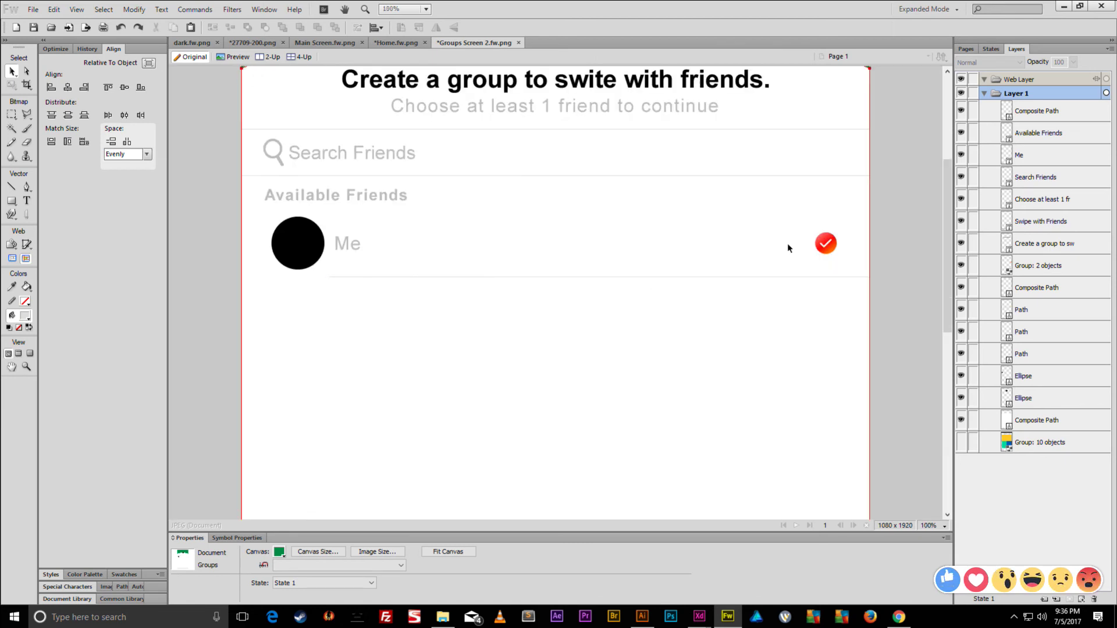
left_click(825, 243)
left_click(346, 245, "shift")
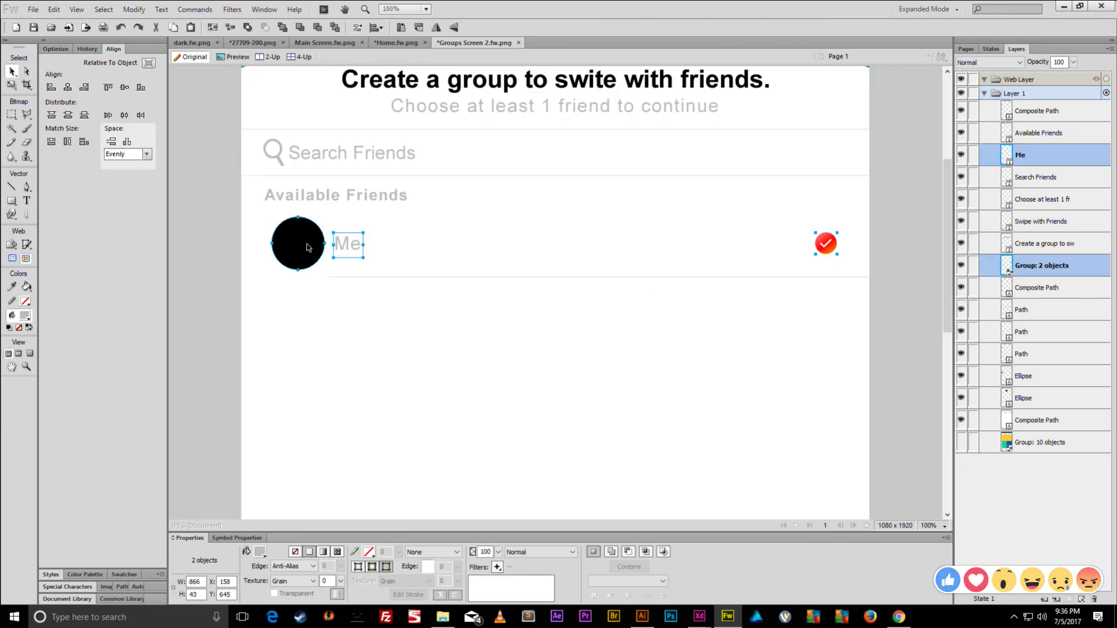
left_click(310, 244, "shift")
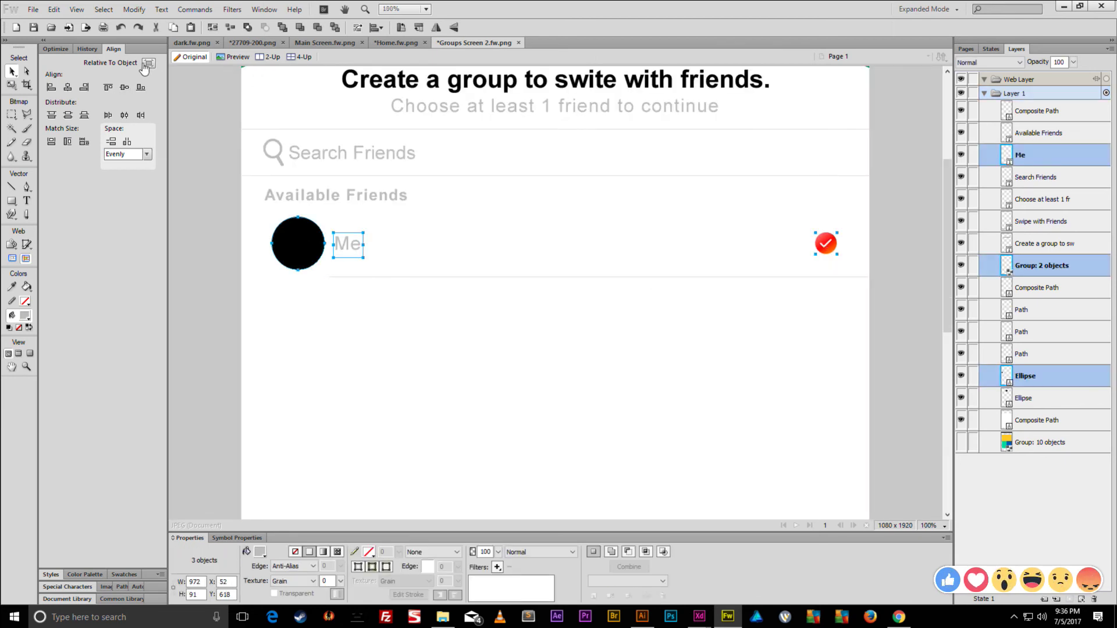
left_click(124, 89)
- Reselect the Me row's circle, label, check mark and divider, then select the Swipe with Friends label
left_click(232, 232)
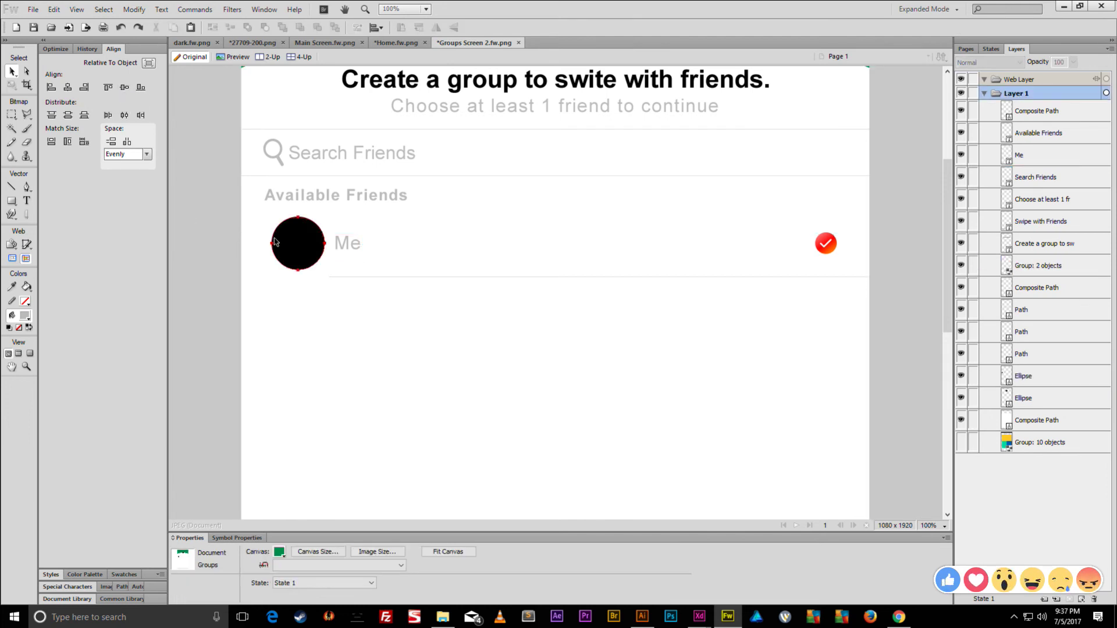
left_click(317, 245)
left_click(335, 247, "shift")
left_click(826, 245, "shift")
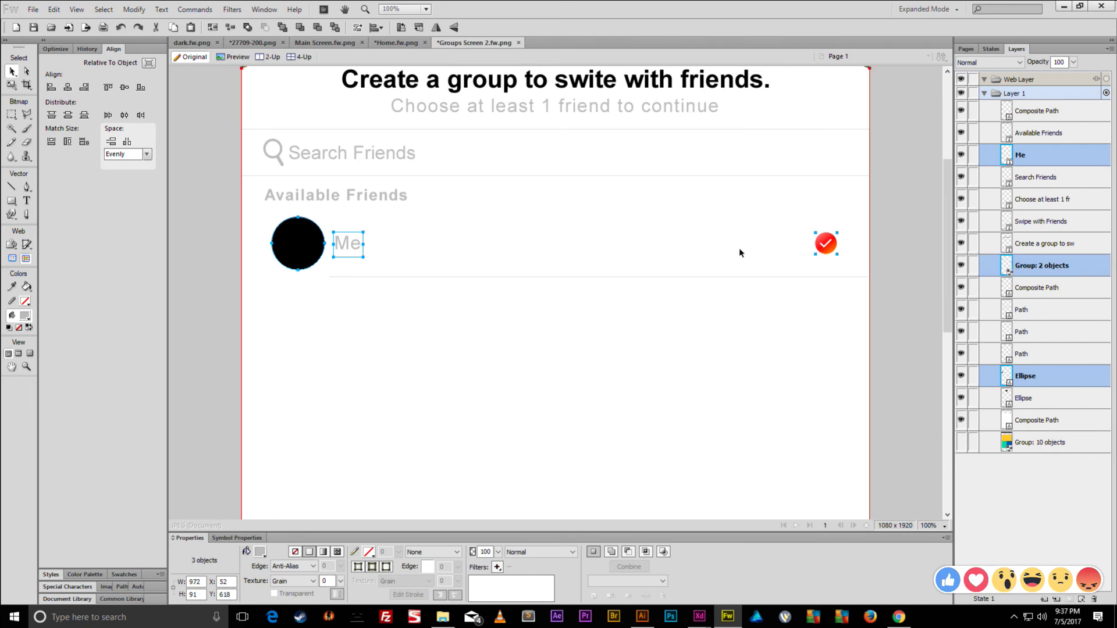
scroll(407, 256, "up", 1)
left_click(410, 309)
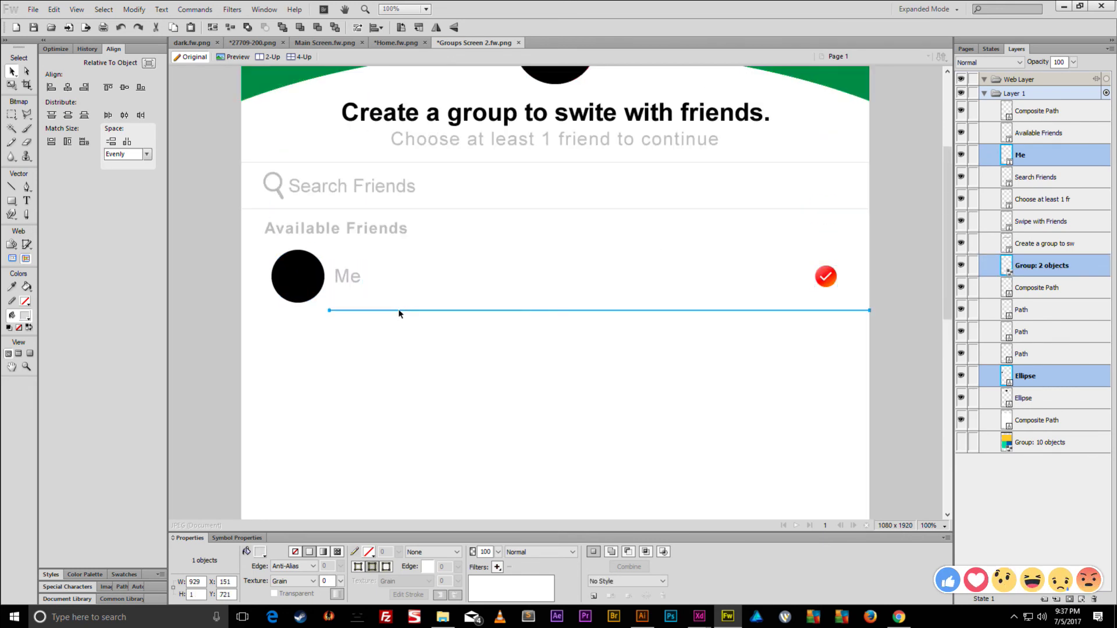
left_click(294, 281)
left_click(354, 282, "shift")
left_click(354, 282)
left_click(812, 276)
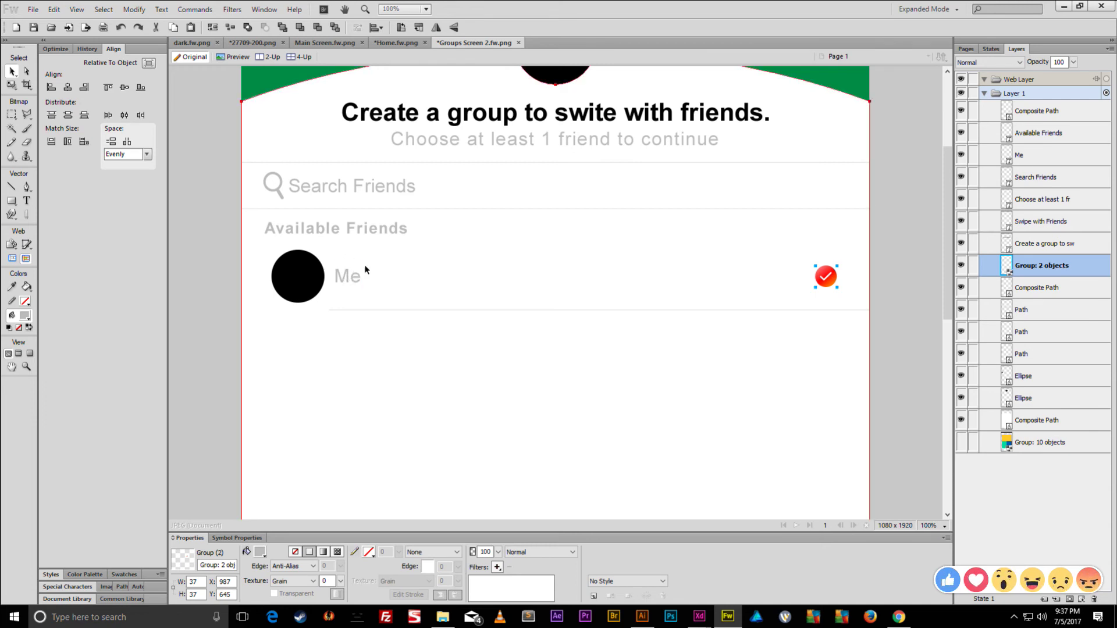
scroll(426, 361, "down", 10)
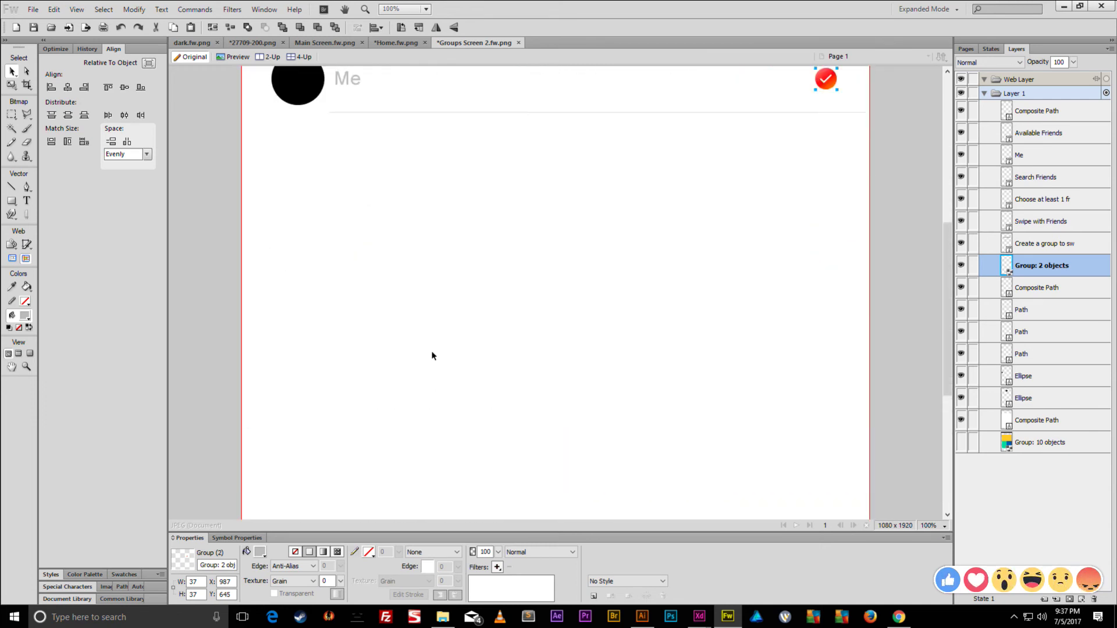
left_click(398, 407)
- Retype the Swipe with Friends label as CANCEL and select it with the grey bottom bar
left_click_drag(398, 406, 556, 457)
left_click(433, 567)
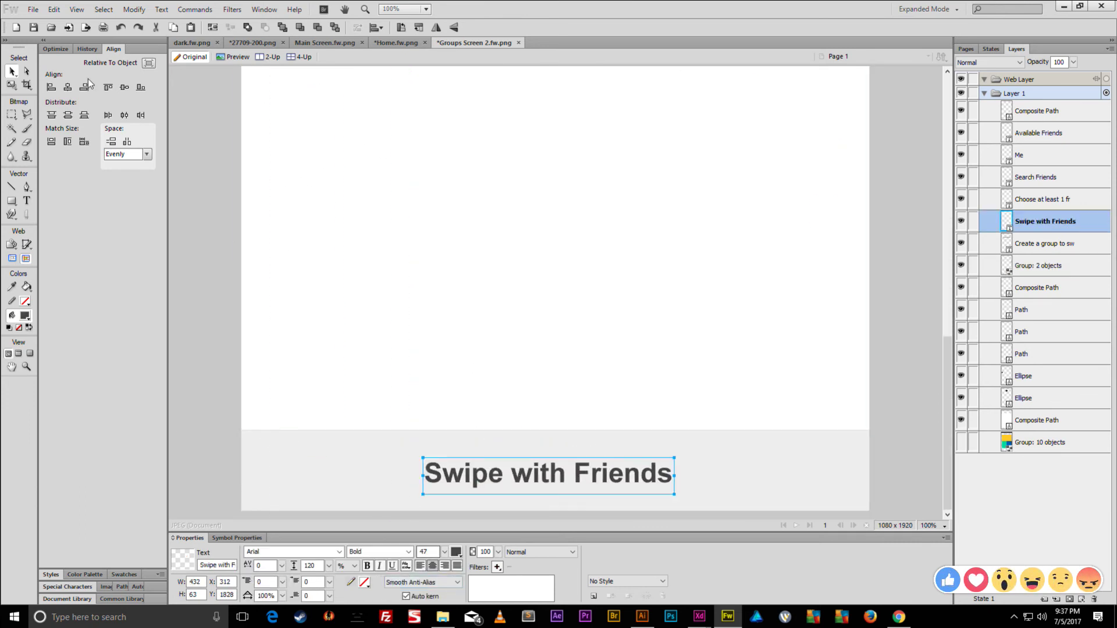
double_click(498, 477)
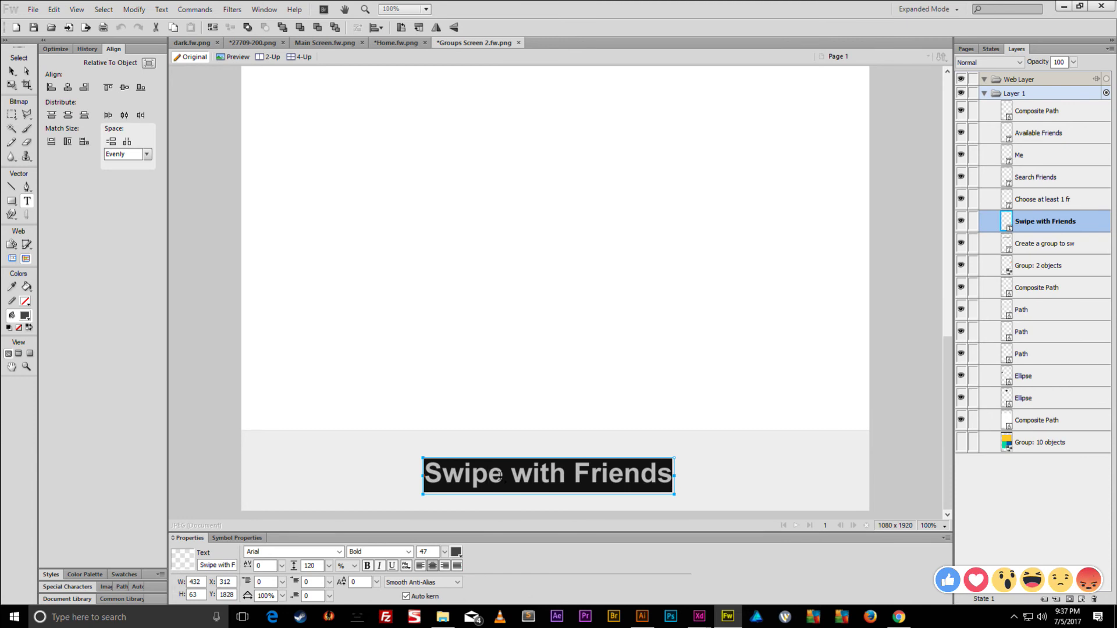
type("Ca")
key("BackSpace")
type("ANCEL")
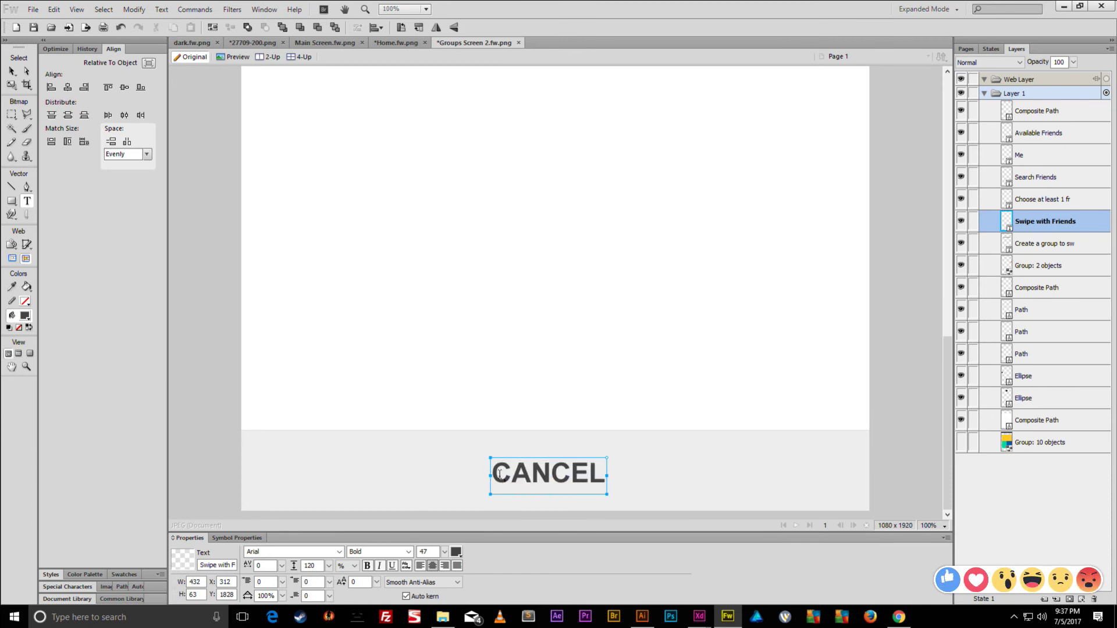
key("Escape")
left_click(541, 482)
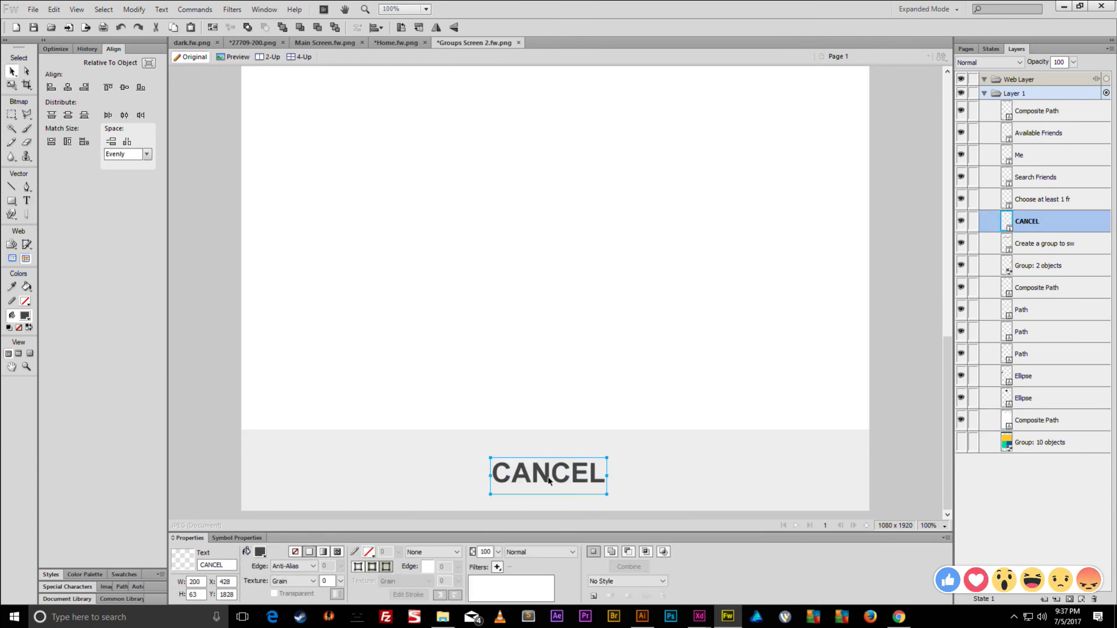
left_click(452, 461)
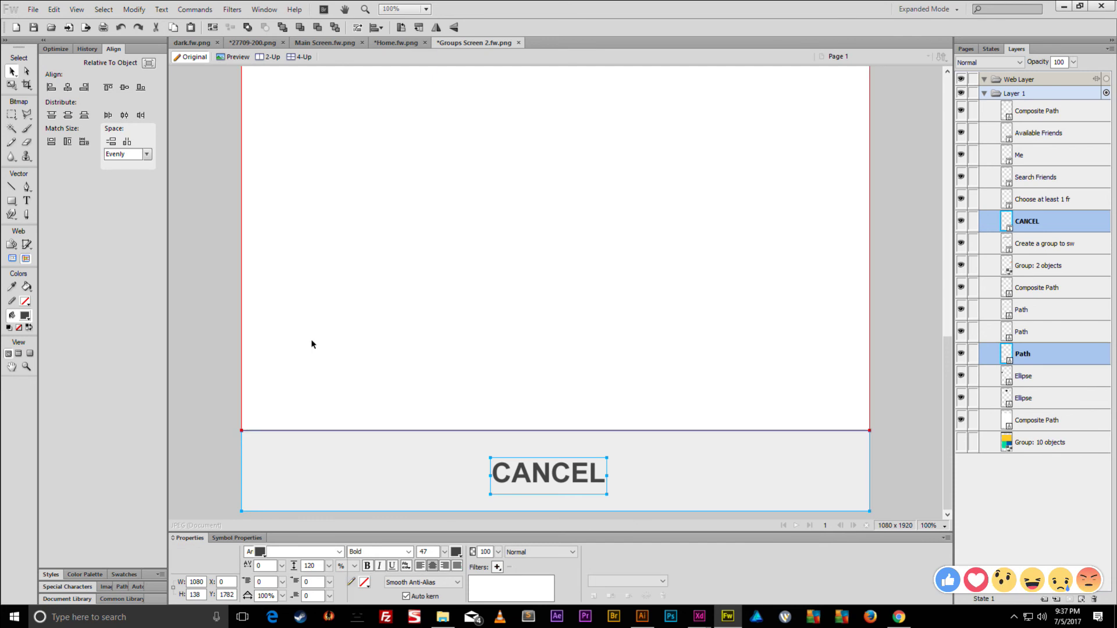
left_click(125, 88)
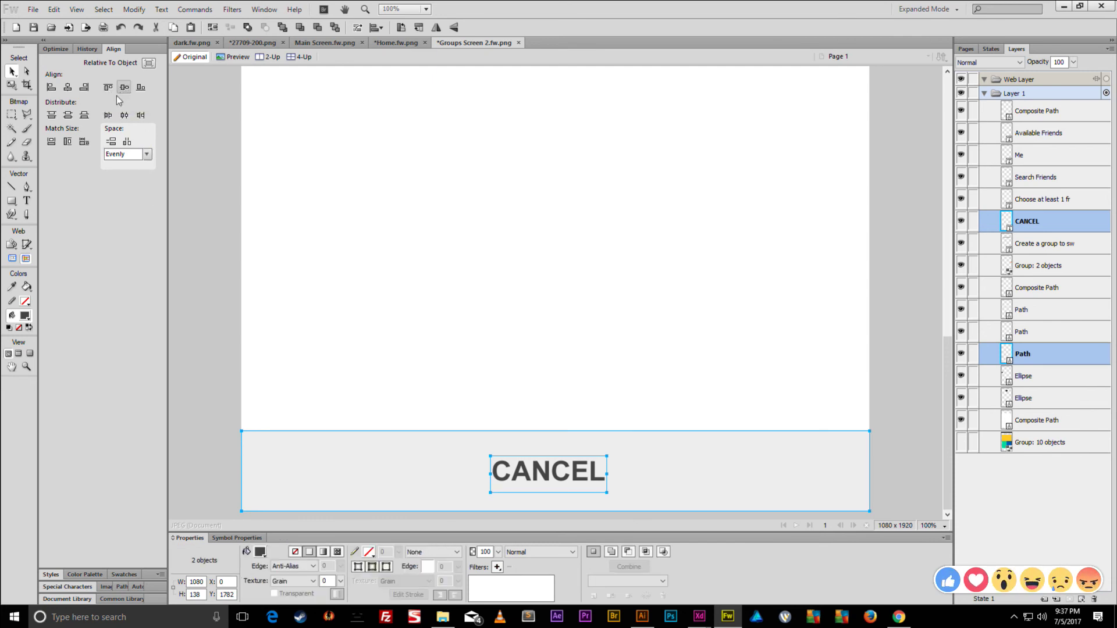
left_click(67, 88)
left_click(234, 221)
scroll(233, 227, "down", 3)
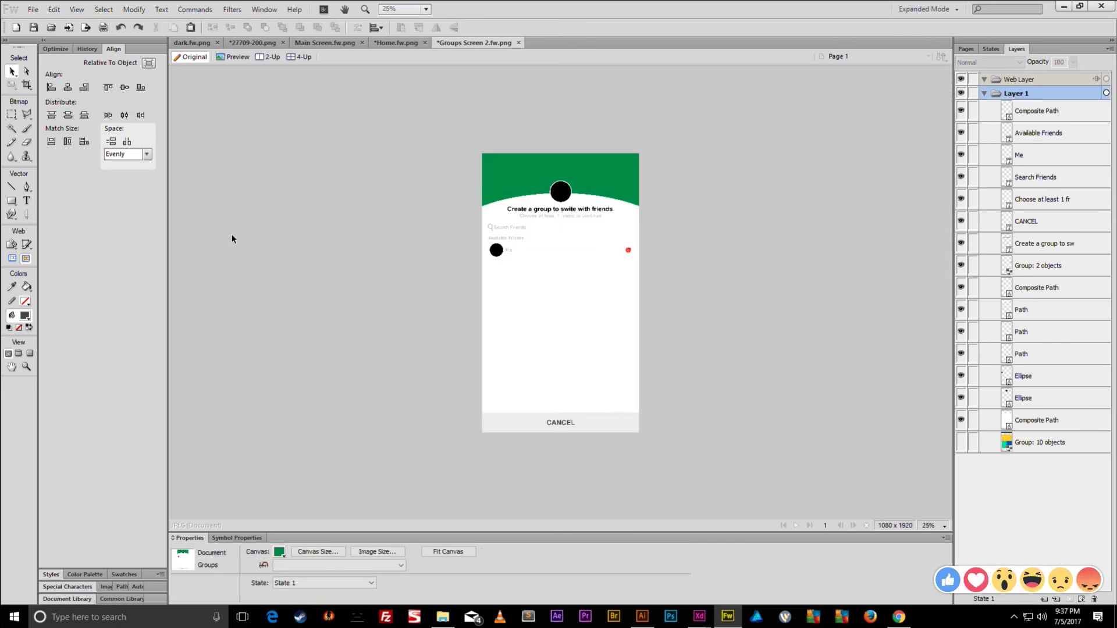
scroll(250, 234, "down", 2)
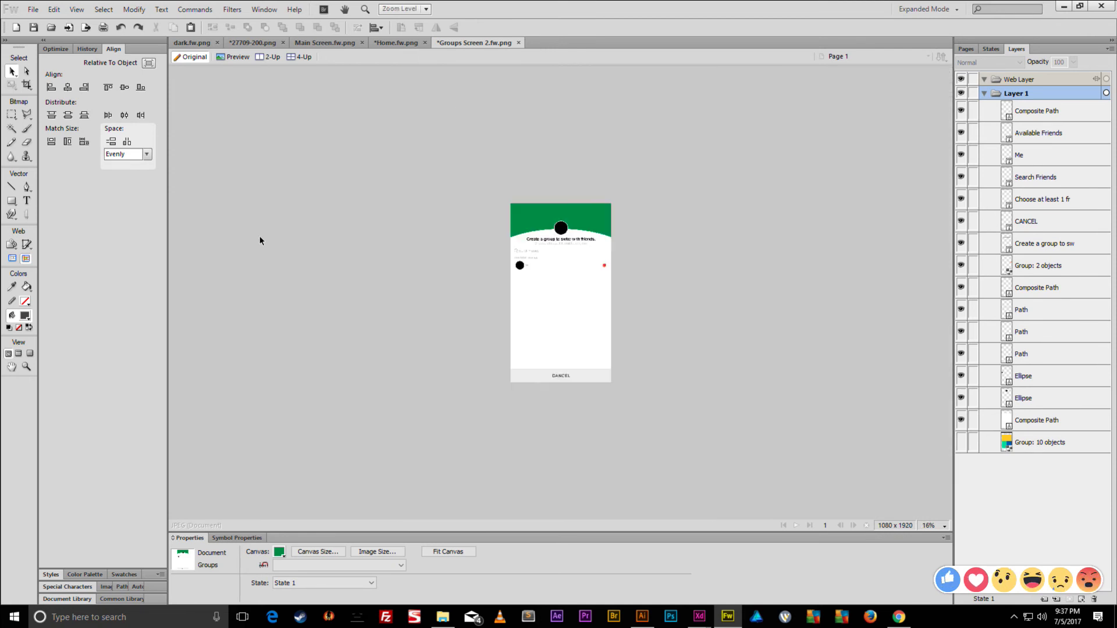
scroll(539, 330, "up", 2)
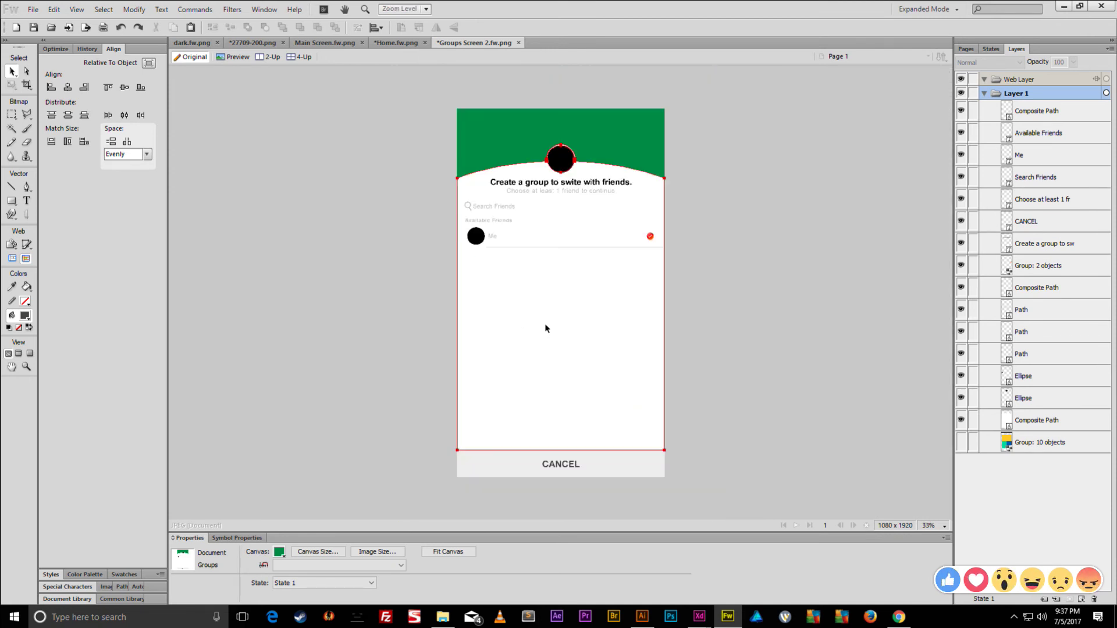
scroll(679, 255, "up", 3)
scroll(661, 274, "up", 4)
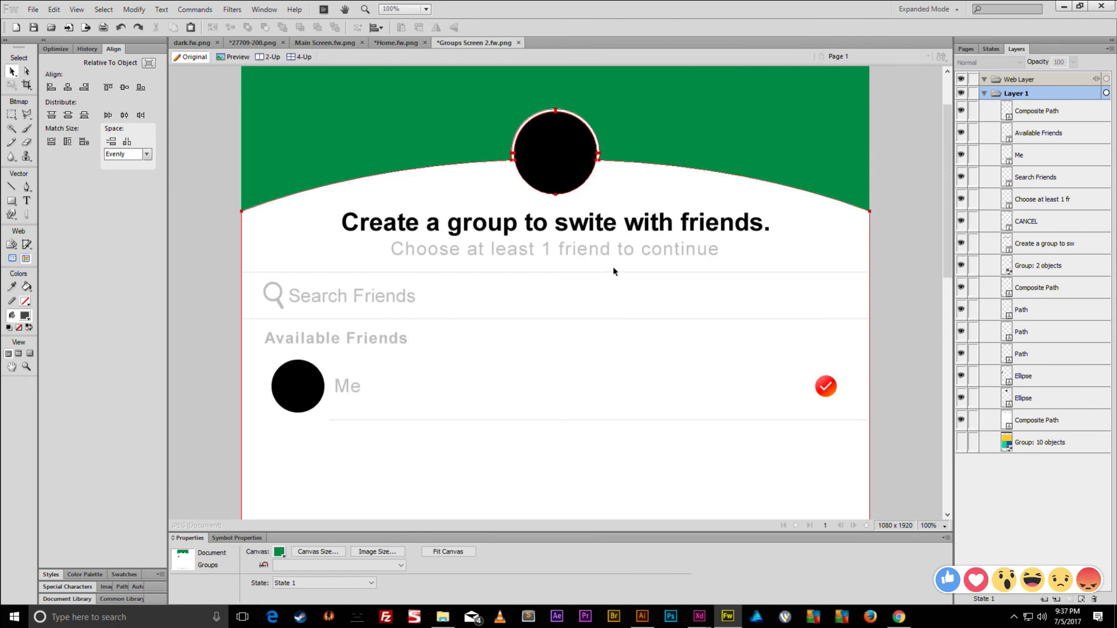
scroll(612, 268, "down", 2)
left_click(465, 224)
left_click(413, 222, "shift")
left_click(483, 243)
scroll(754, 276, "down", 1)
left_click(726, 236)
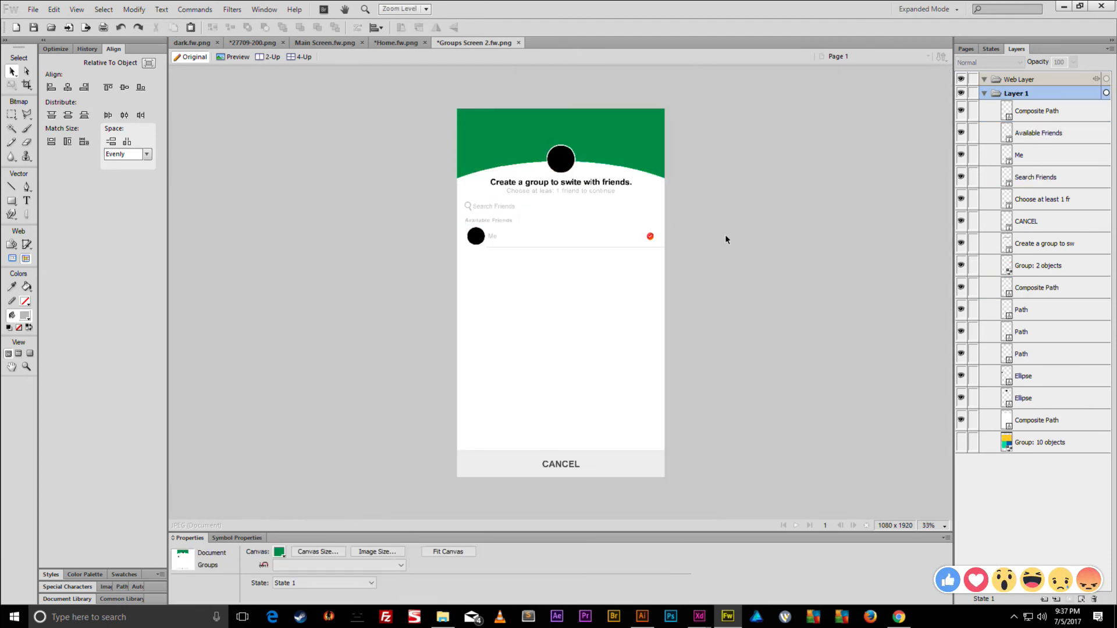
scroll(611, 224, "up", 2)
scroll(465, 227, "up", 2)
scroll(440, 231, "down", 1)
scroll(441, 232, "up", 3)
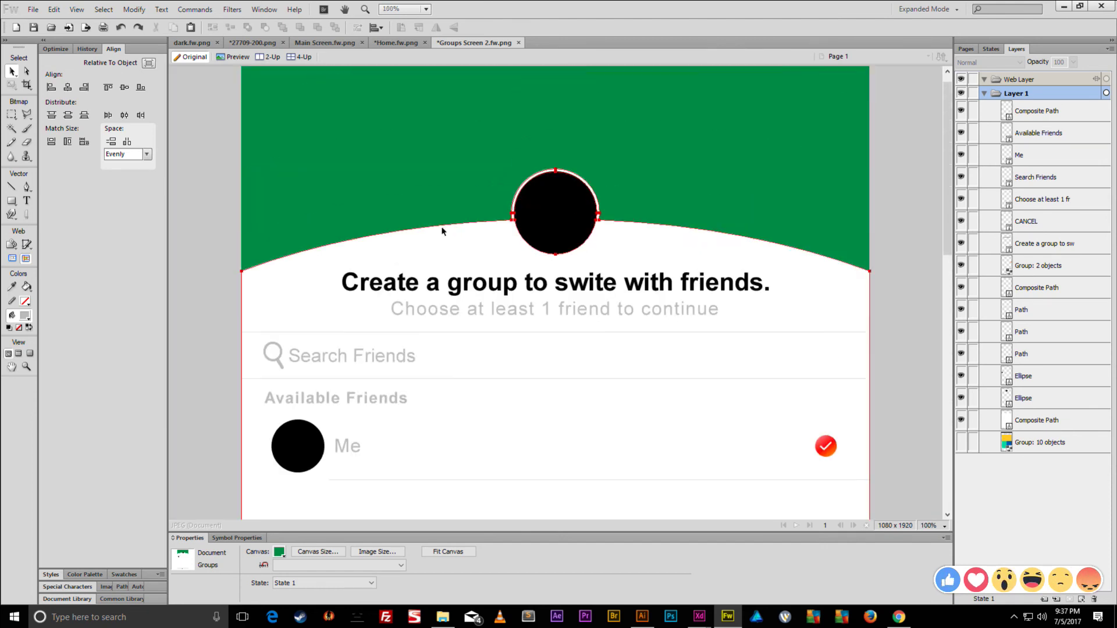
- Convert the title text to paths, ungroup it and union the letters into one shape
right_click(481, 292)
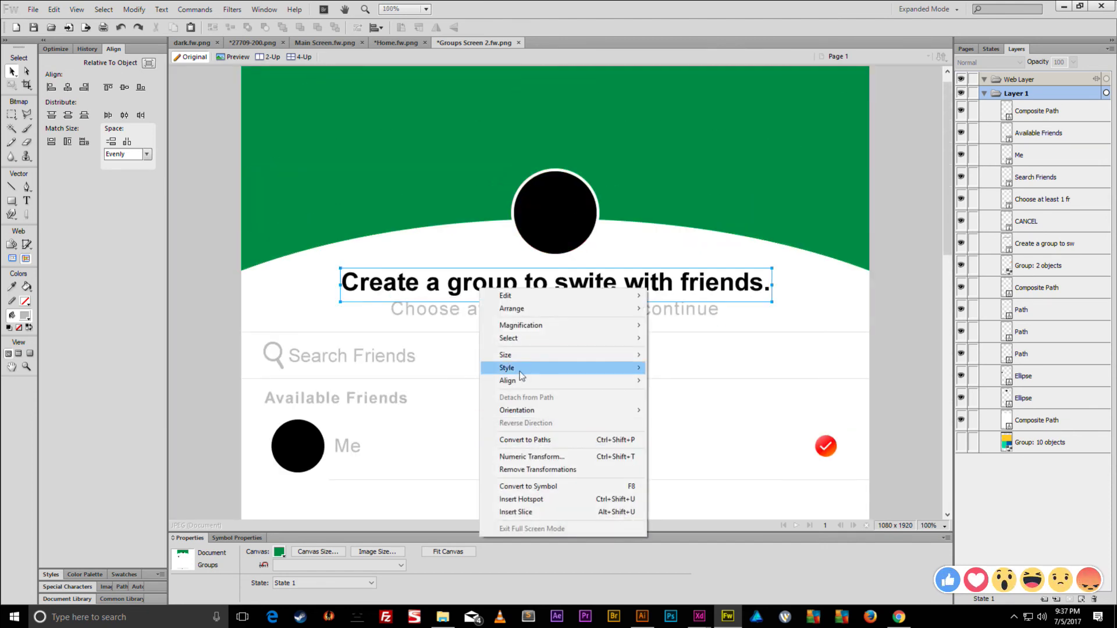
left_click(517, 441)
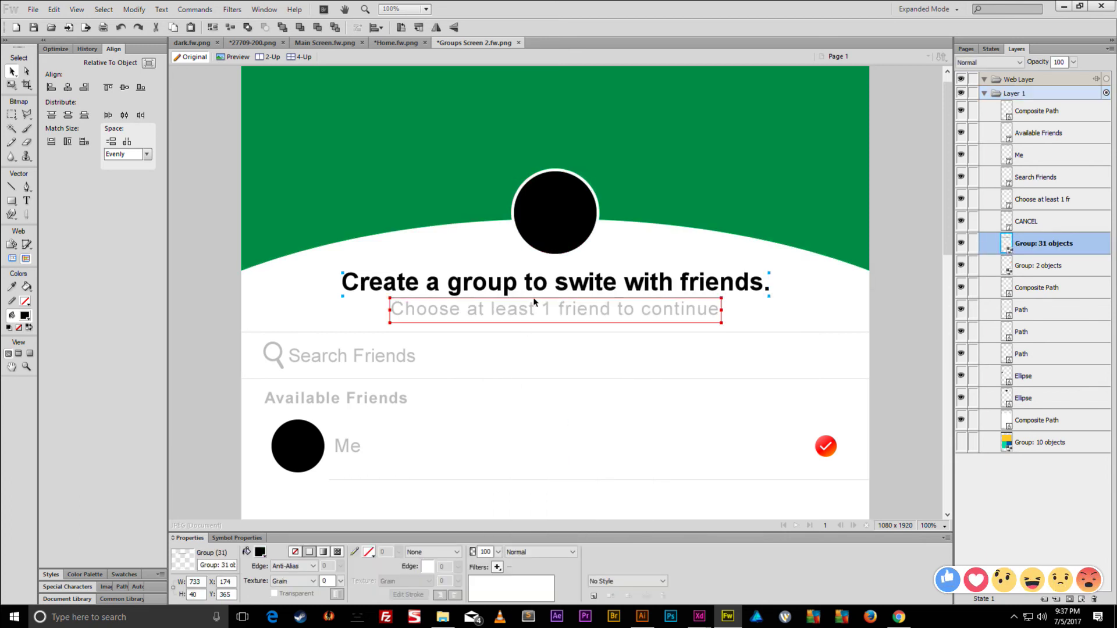
key("ctrl+shift+g")
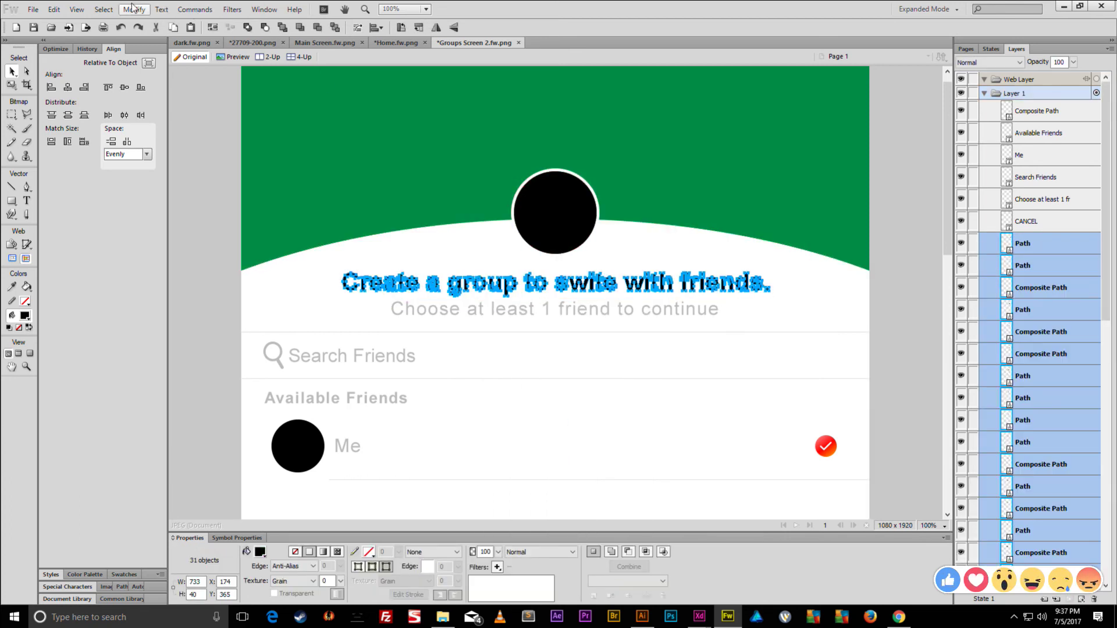
left_click(134, 9)
mouse_move(191, 222)
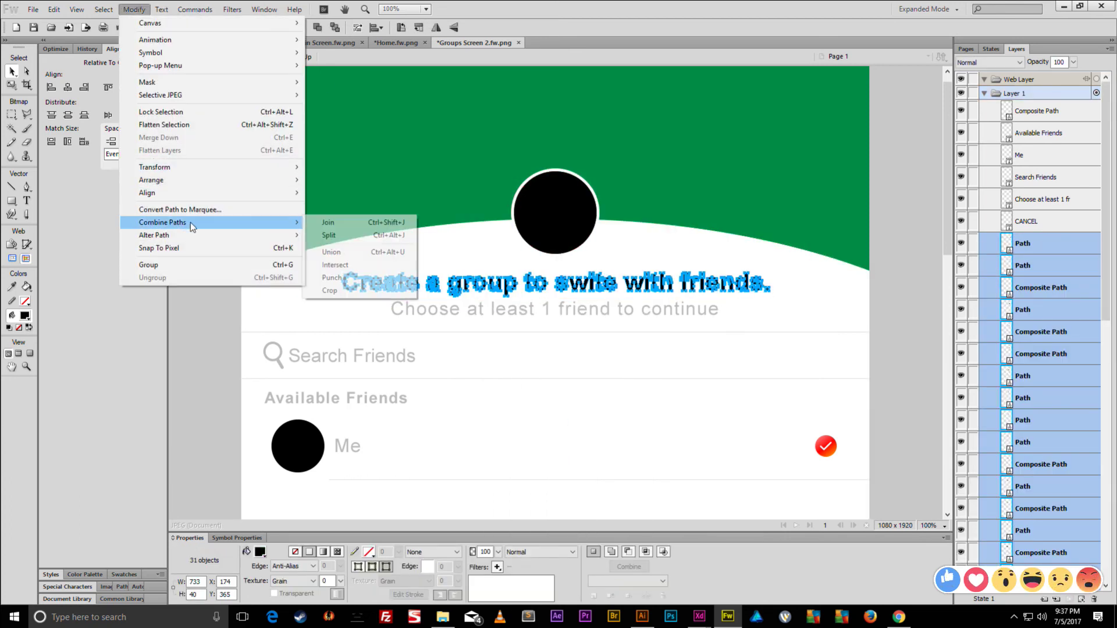
left_click(341, 256)
- Convert the subtitle text to paths, ungroup it and union the letters into one shape
left_click(419, 312)
right_click(422, 313)
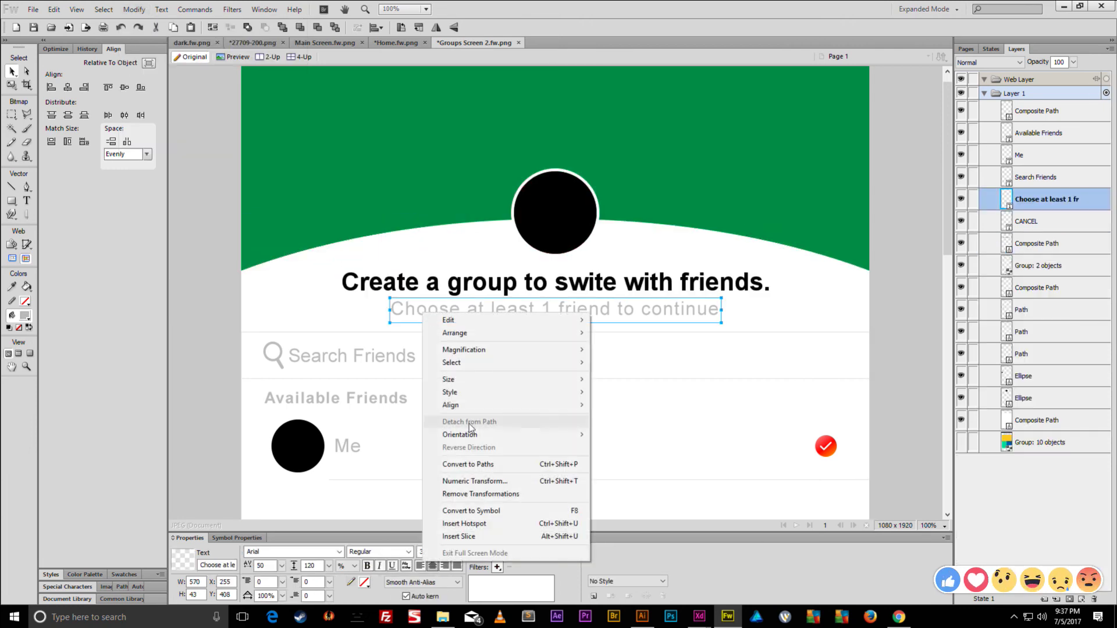
left_click(472, 465)
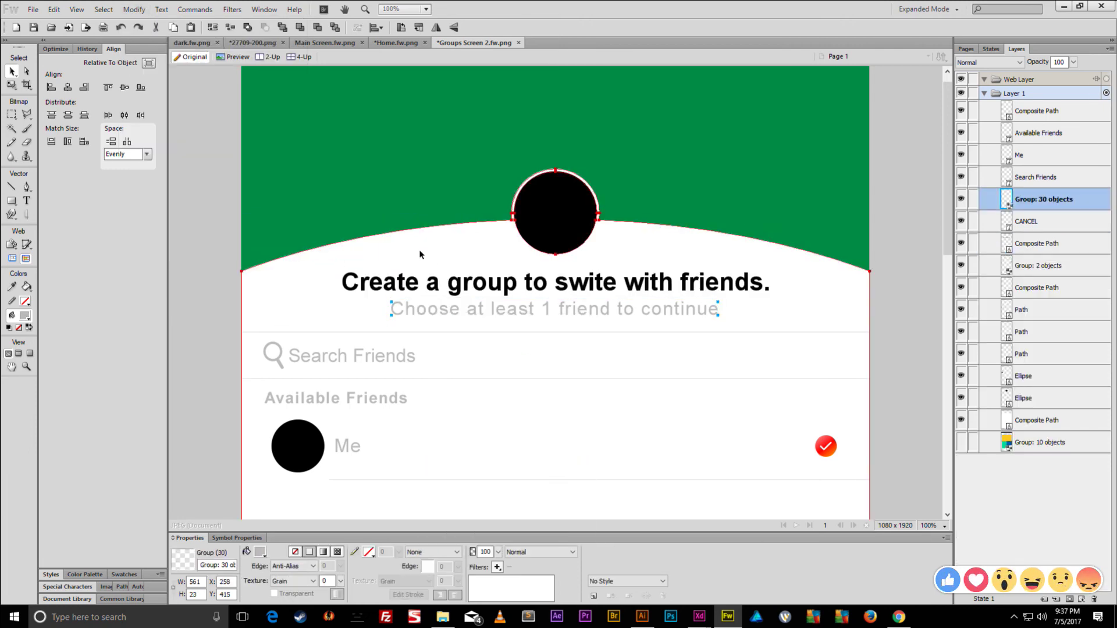
key("ctrl+shift+g")
left_click(134, 10)
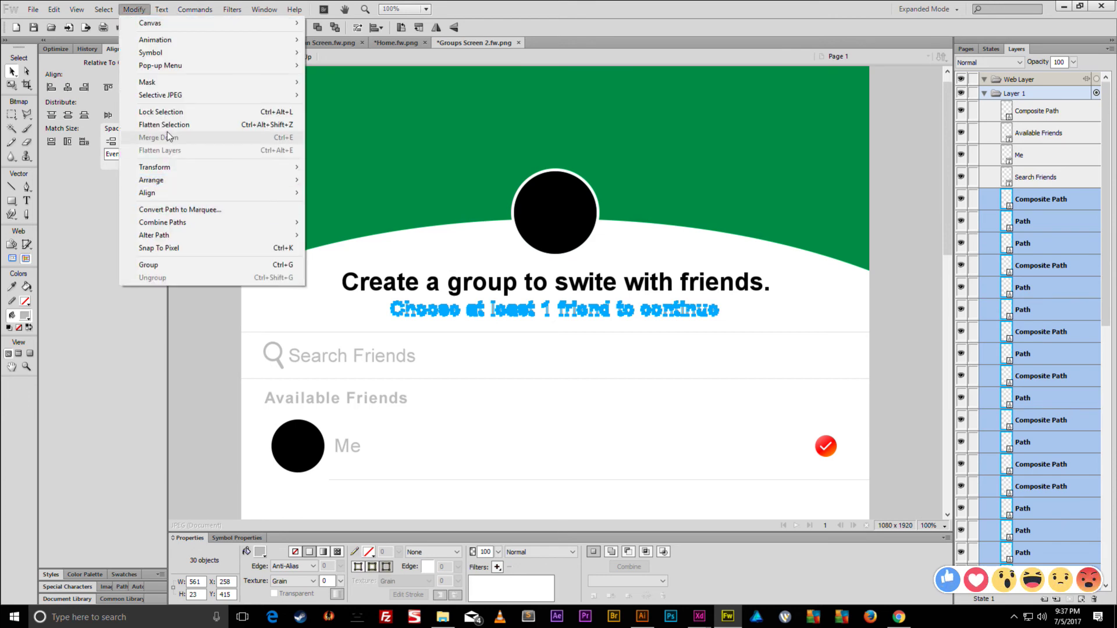
mouse_move(170, 226)
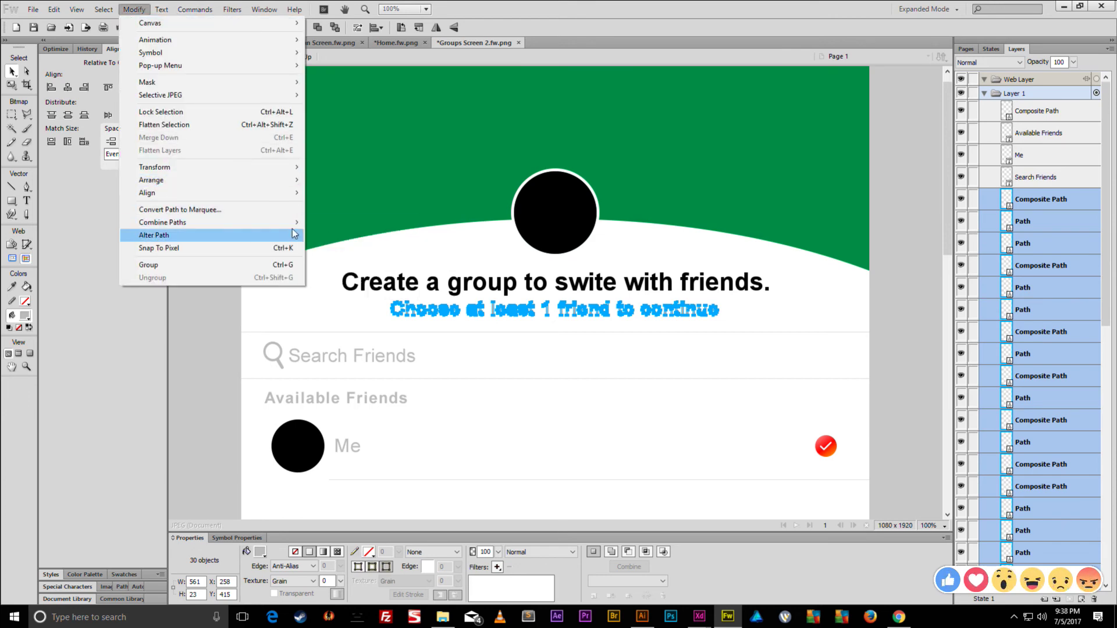
left_click(336, 253)
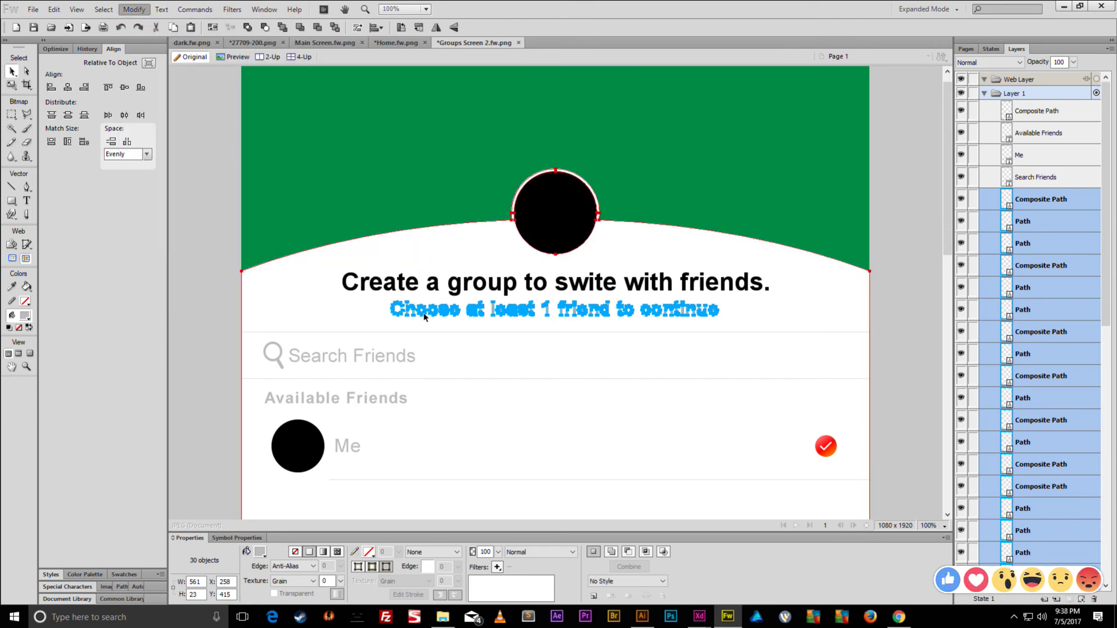
- Outline and union the Search Friends text, then undo back to editable text
left_click(386, 362)
right_click(386, 362)
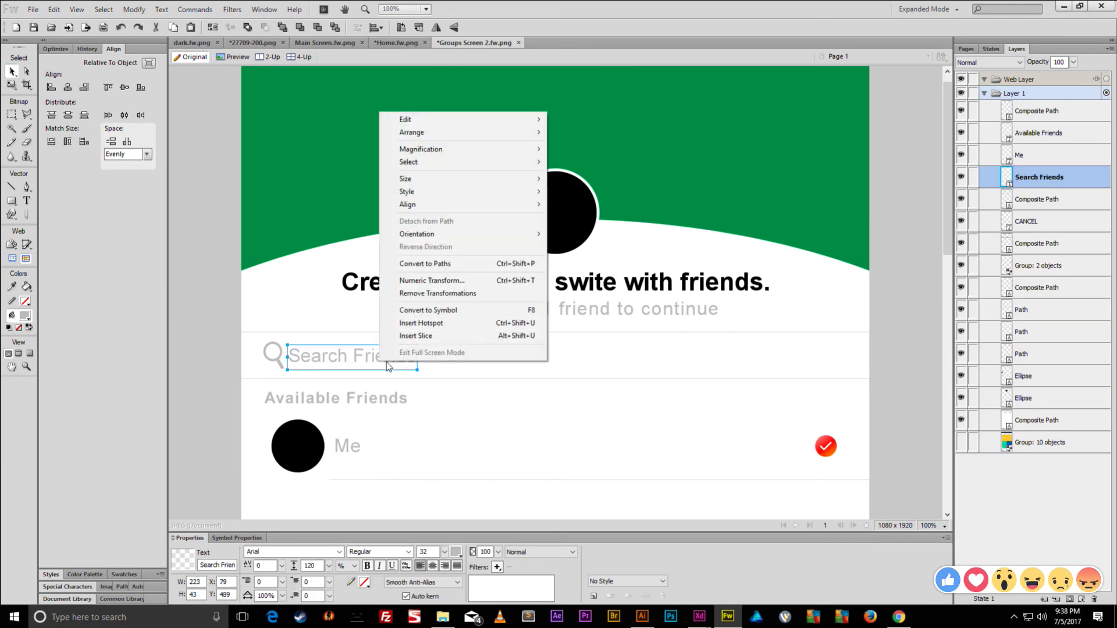
left_click(433, 264)
key("ctrl+shift+g")
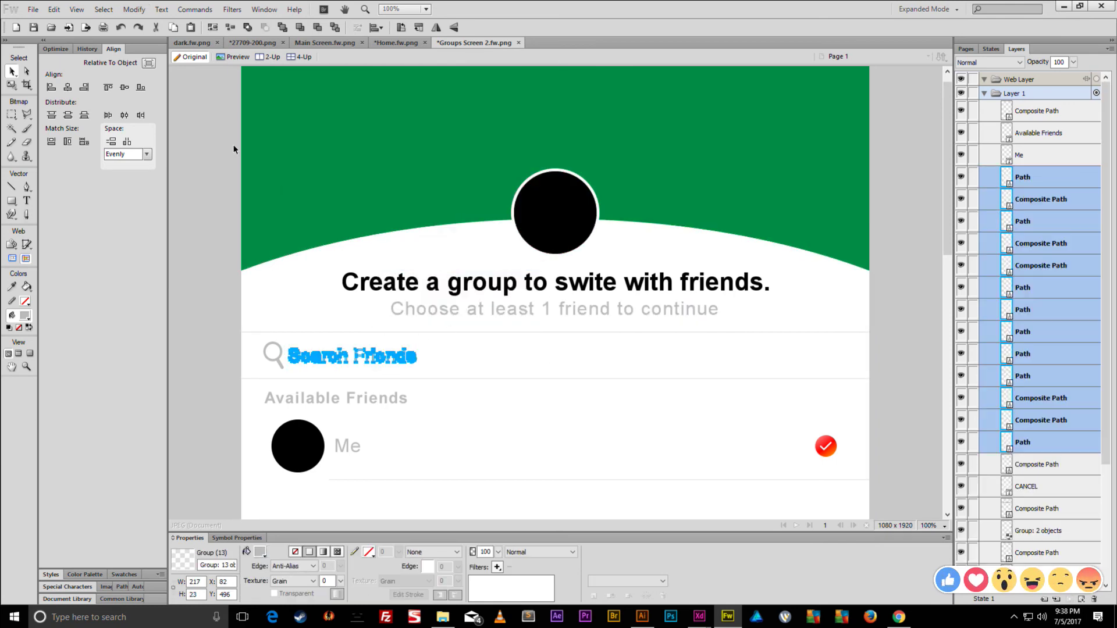
left_click(133, 9)
mouse_move(166, 224)
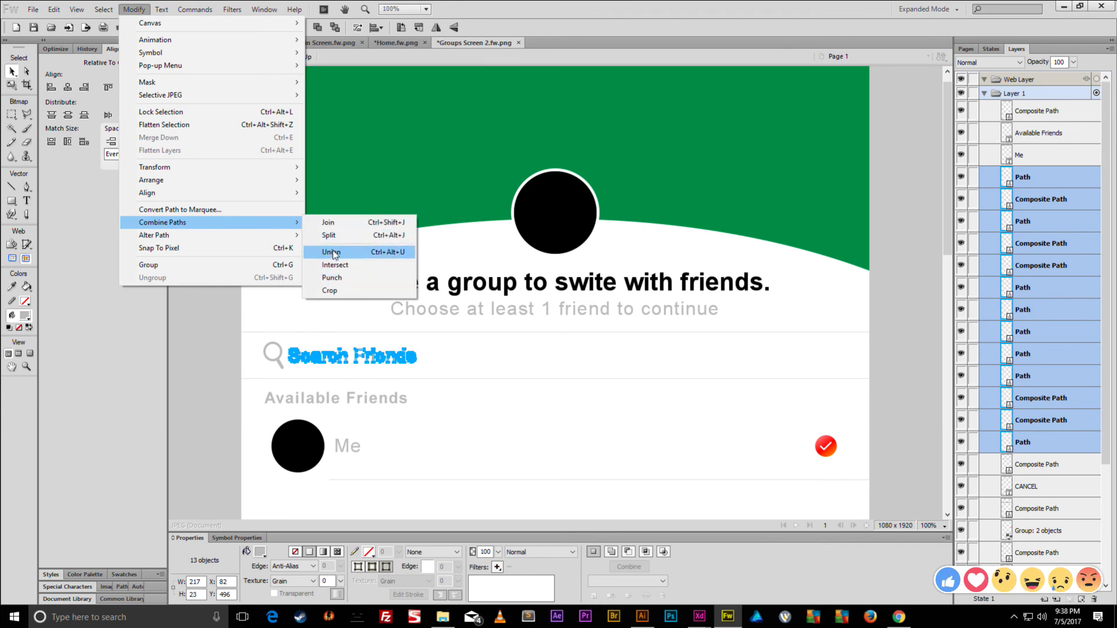
left_click(331, 253)
key("ctrl+z")
key("ctrl+z")
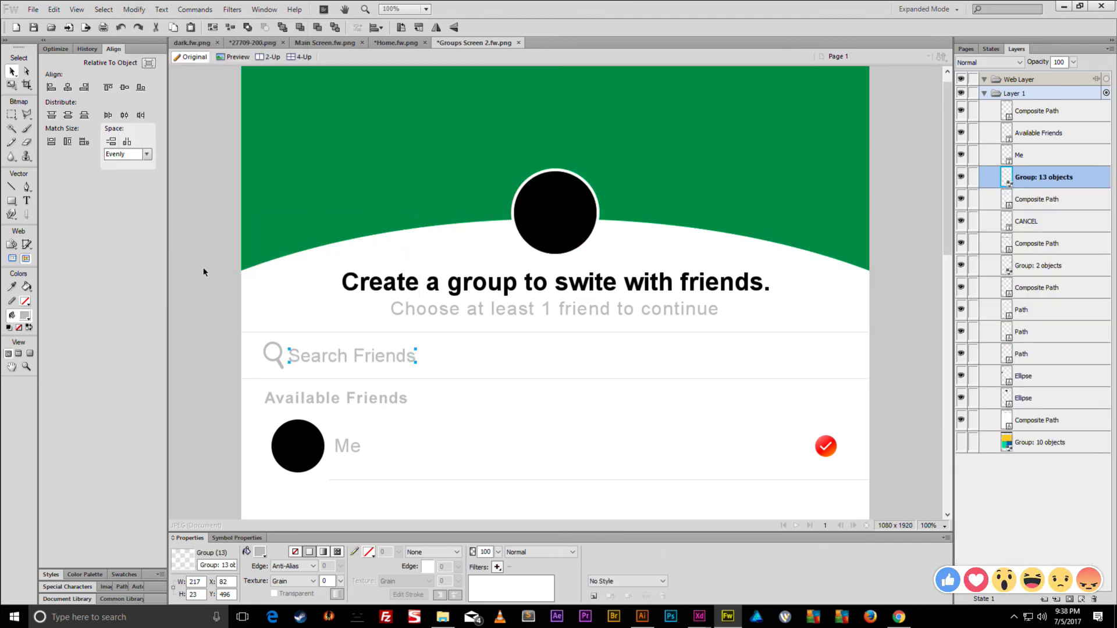
key("ctrl+z")
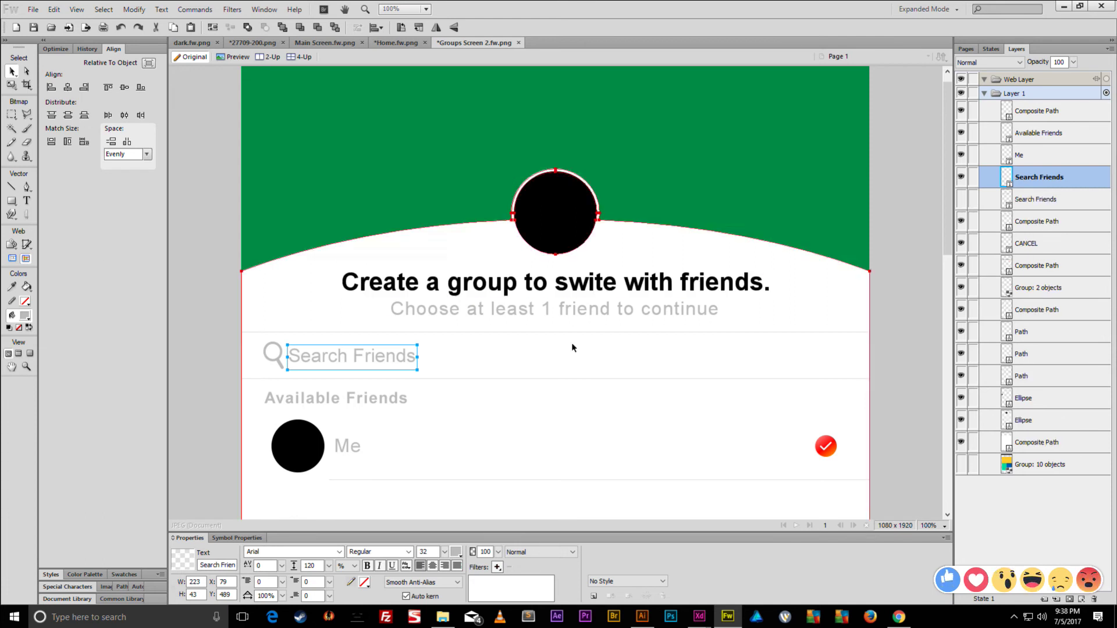
- Convert Search Friends to paths again, ungroup, and union its letters into one shape
right_click(337, 356)
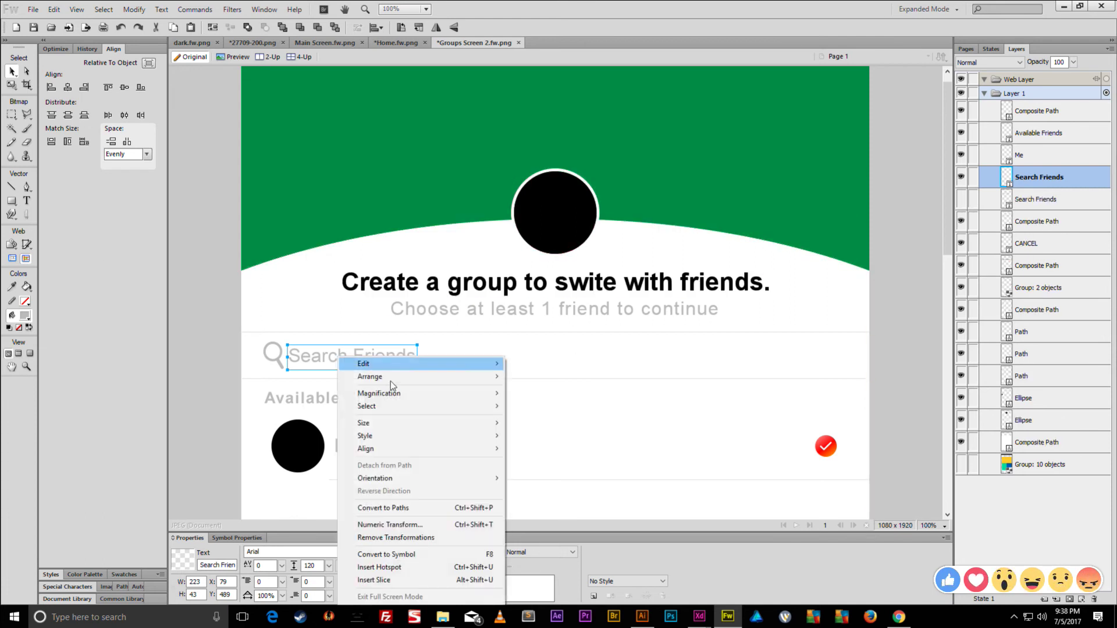
left_click(384, 508)
right_click(354, 362)
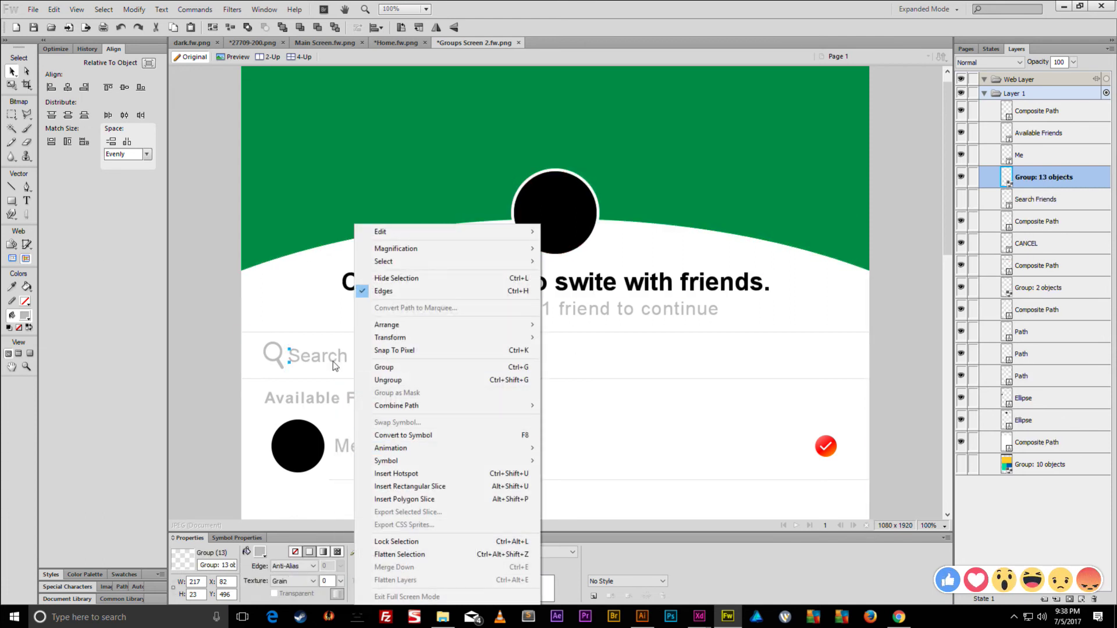
left_click(333, 361)
key("ctrl+shift+g")
left_click(134, 10)
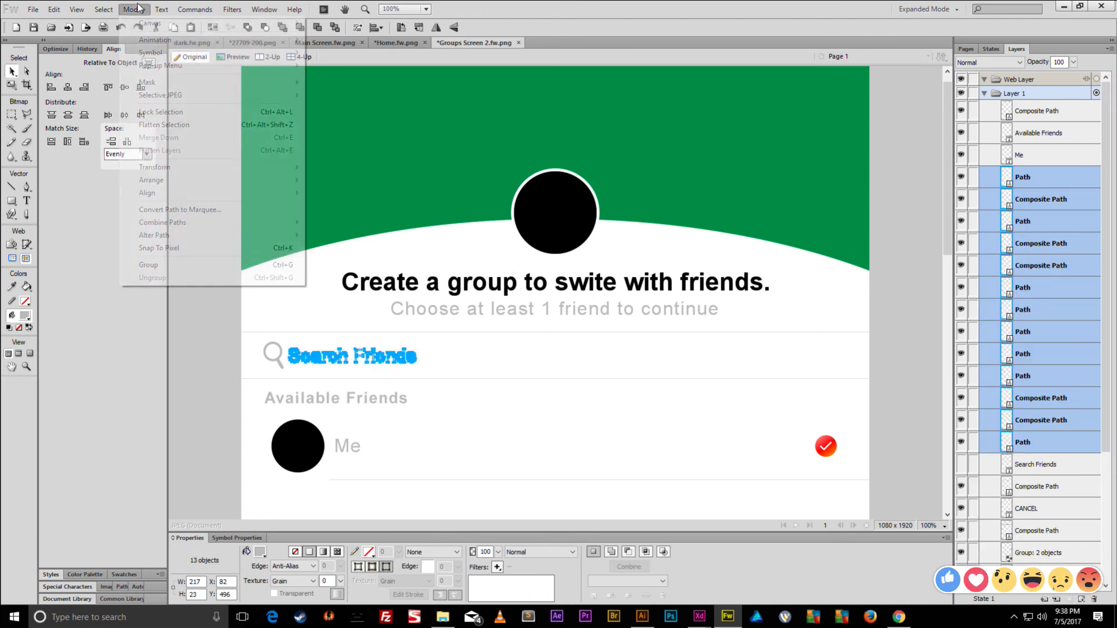
mouse_move(233, 223)
left_click(332, 252)
- Convert the Available Friends heading to outlines, ungroup, and union its letters into one path
right_click(321, 399)
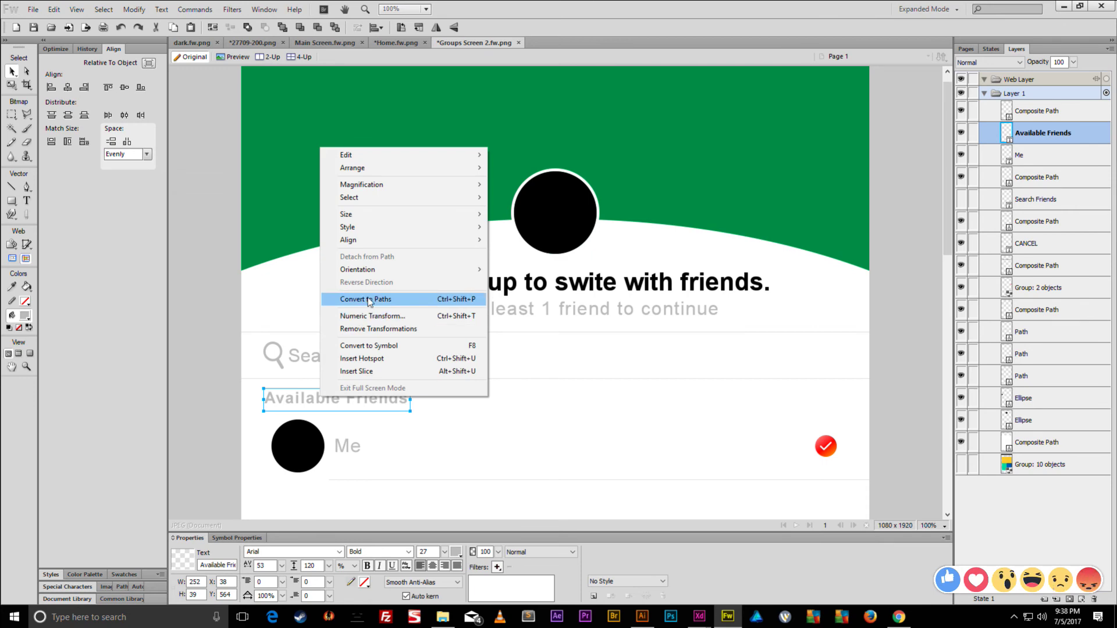
left_click(366, 299)
right_click(310, 404)
left_click(306, 397)
key("ctrl+shift+g")
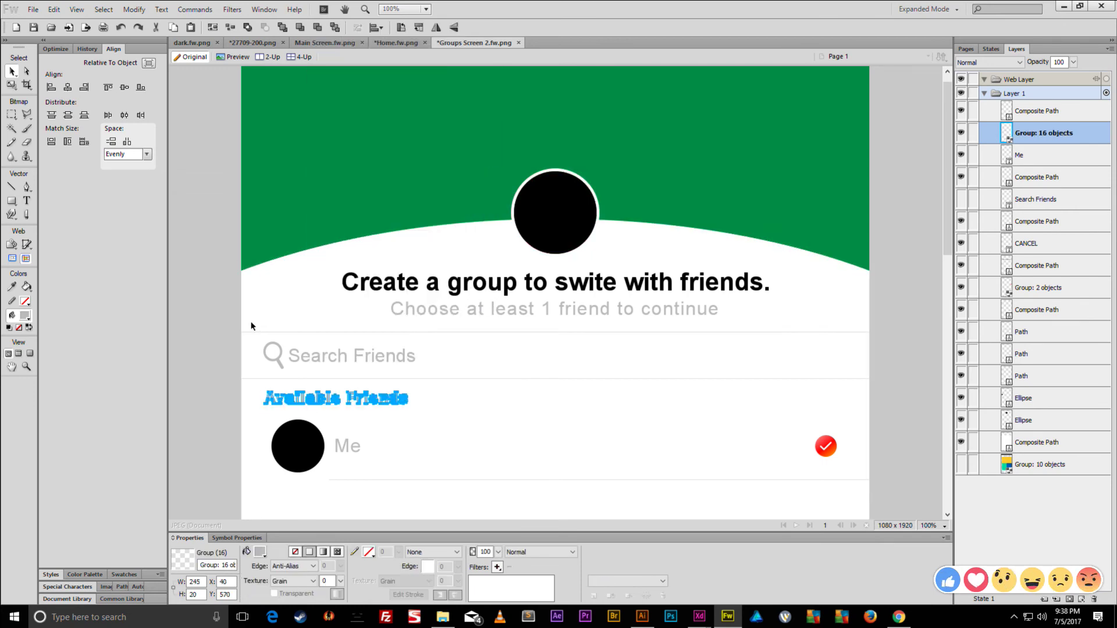
left_click(134, 9)
mouse_move(175, 222)
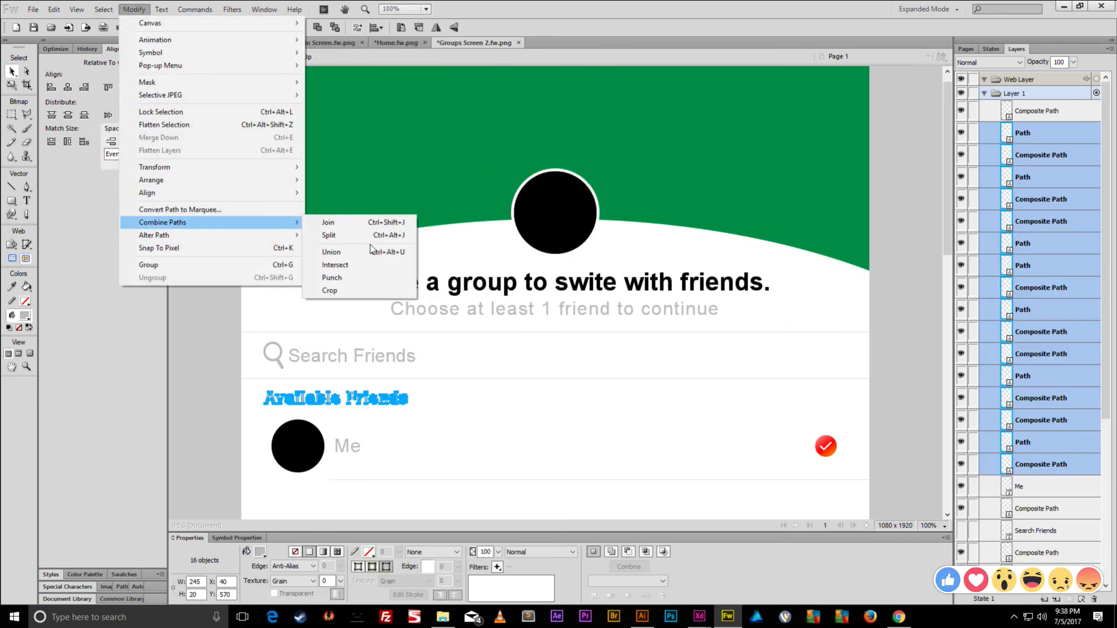
left_click(348, 254)
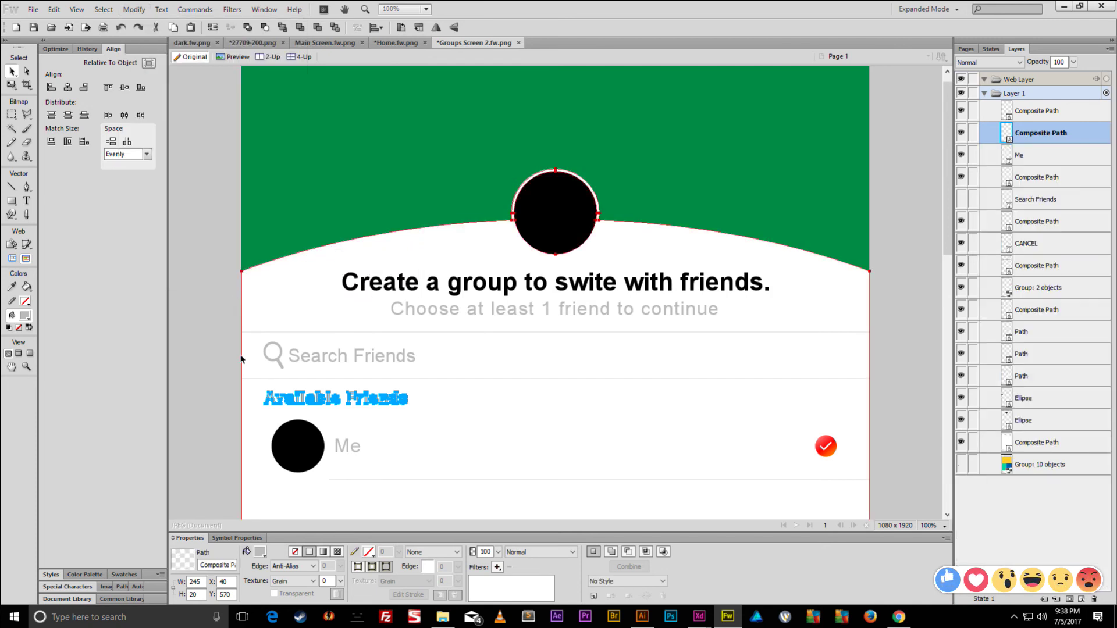
- Check the Search Friends and Available Friends outlines, then select the Me label
key("ctrl+d")
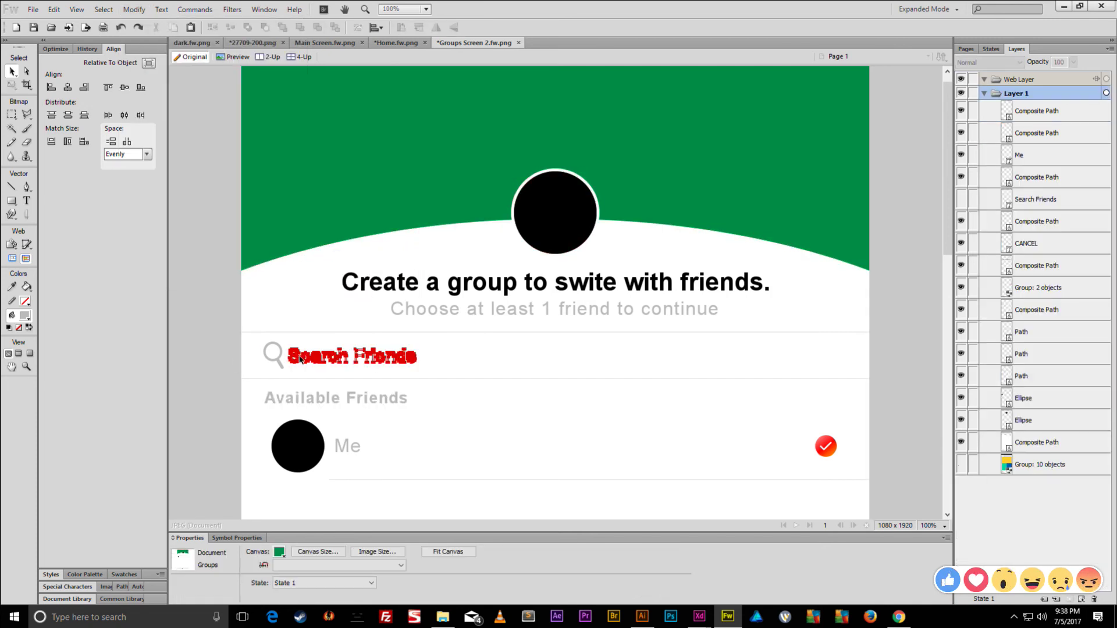
left_click(285, 361)
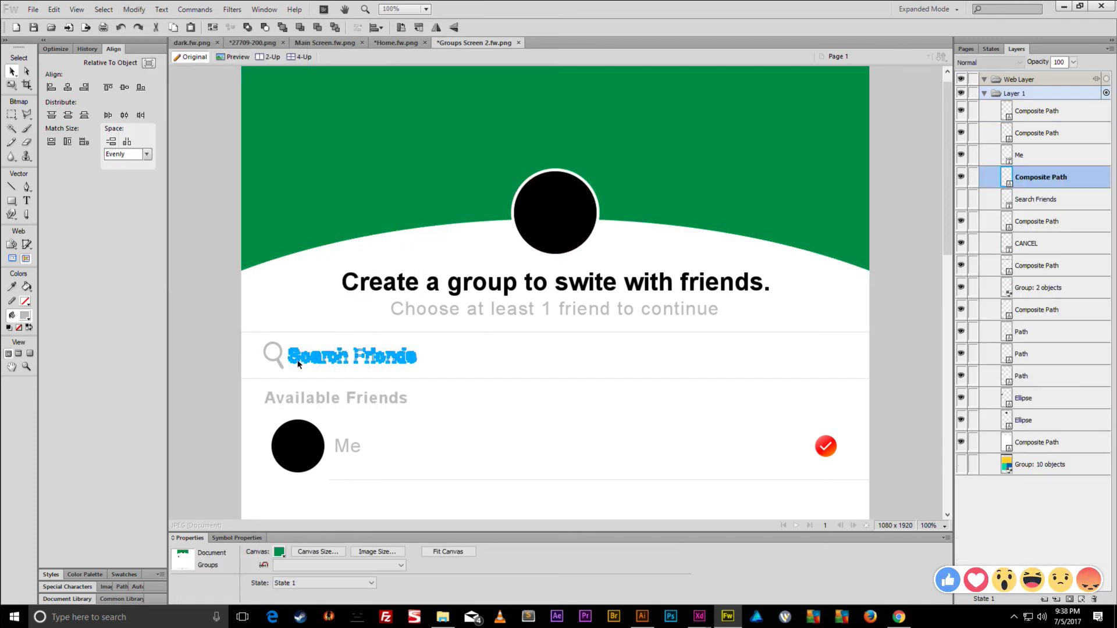
key("ctrl+equal")
key("ctrl+equal")
key("ctrl+equal")
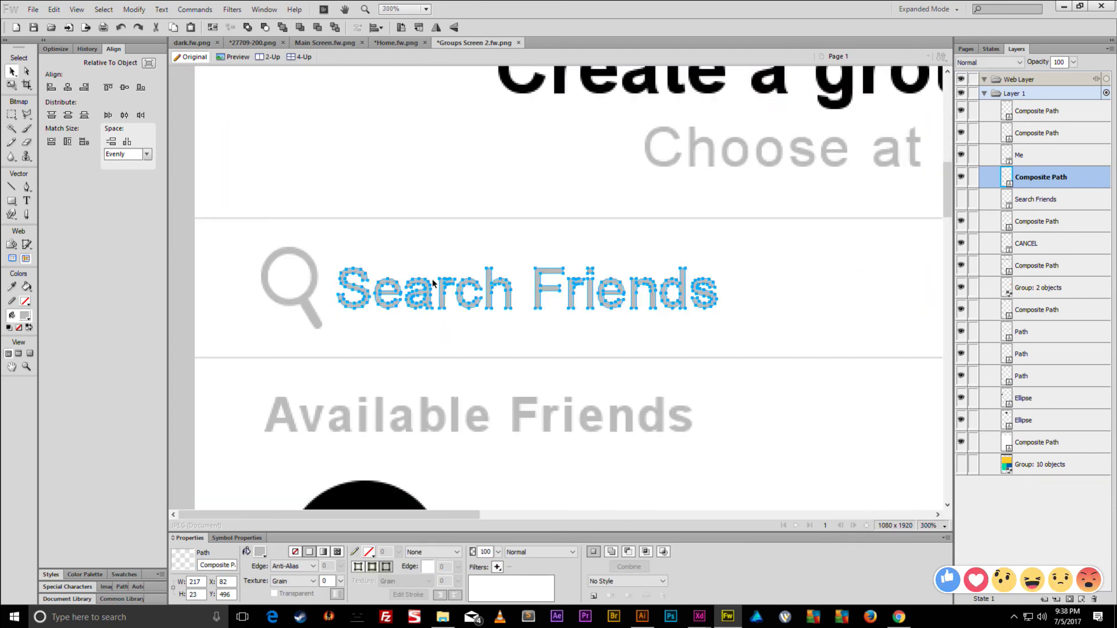
left_click(323, 425)
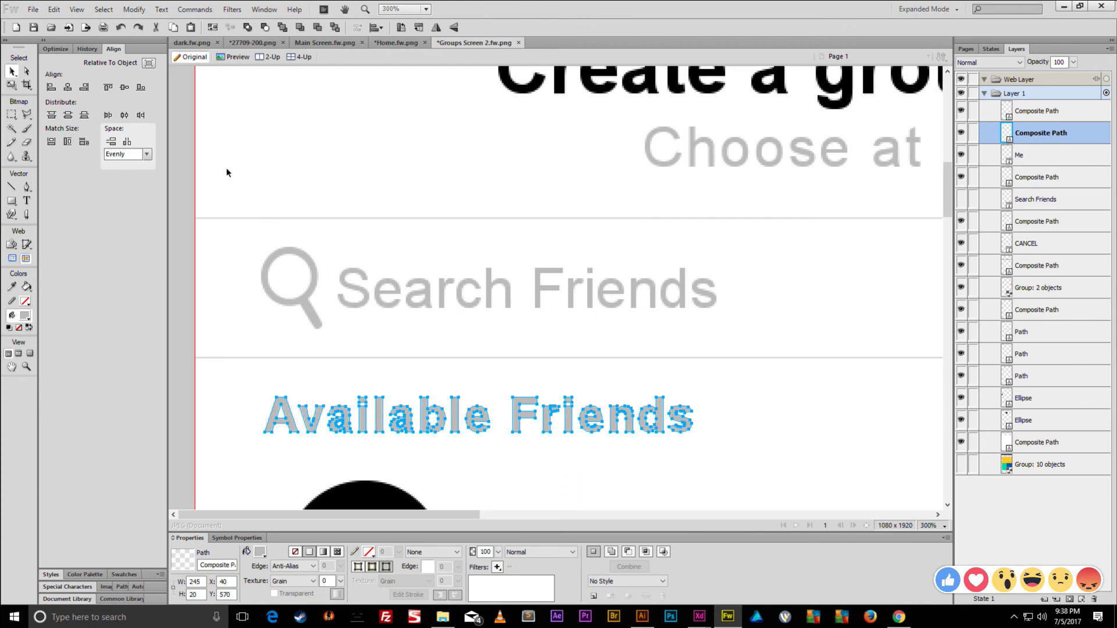
left_click(133, 9)
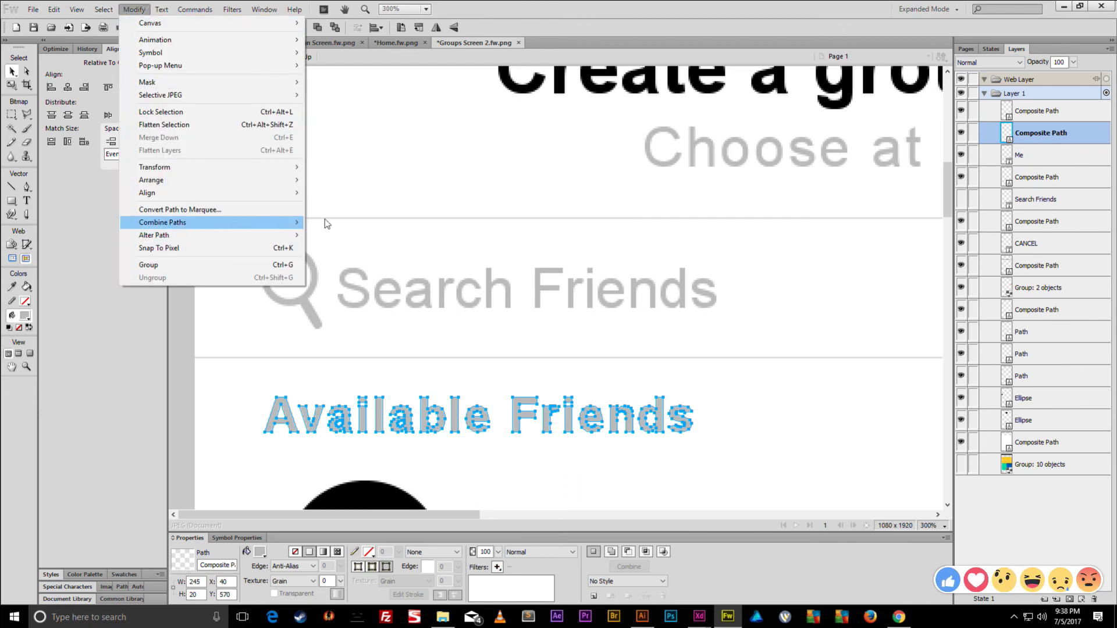
left_click(194, 364)
key("ctrl+1")
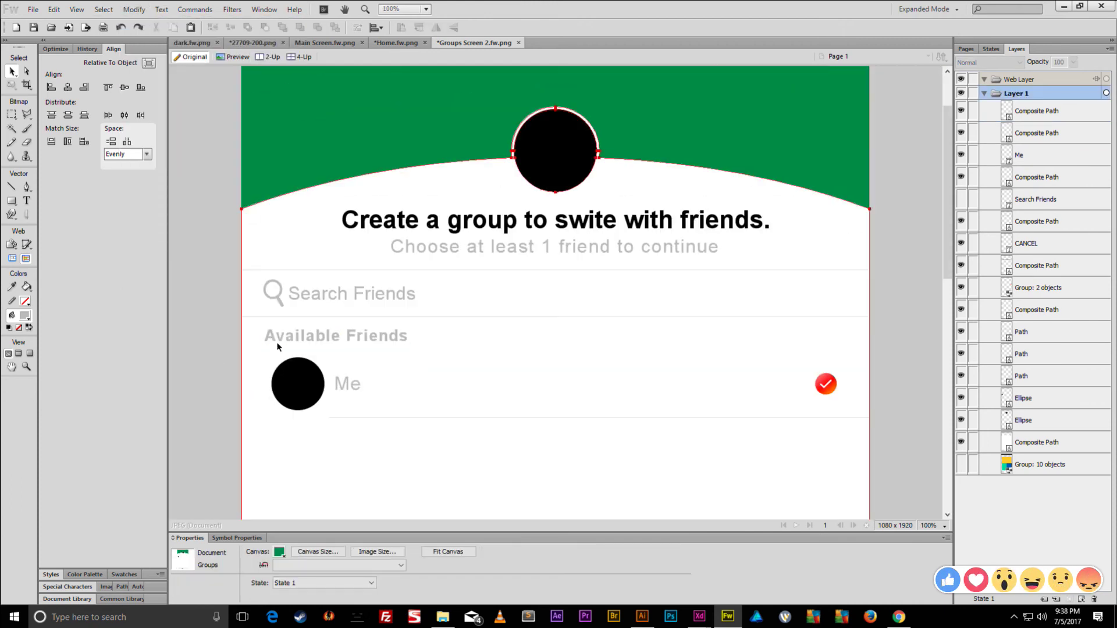
left_click(351, 388)
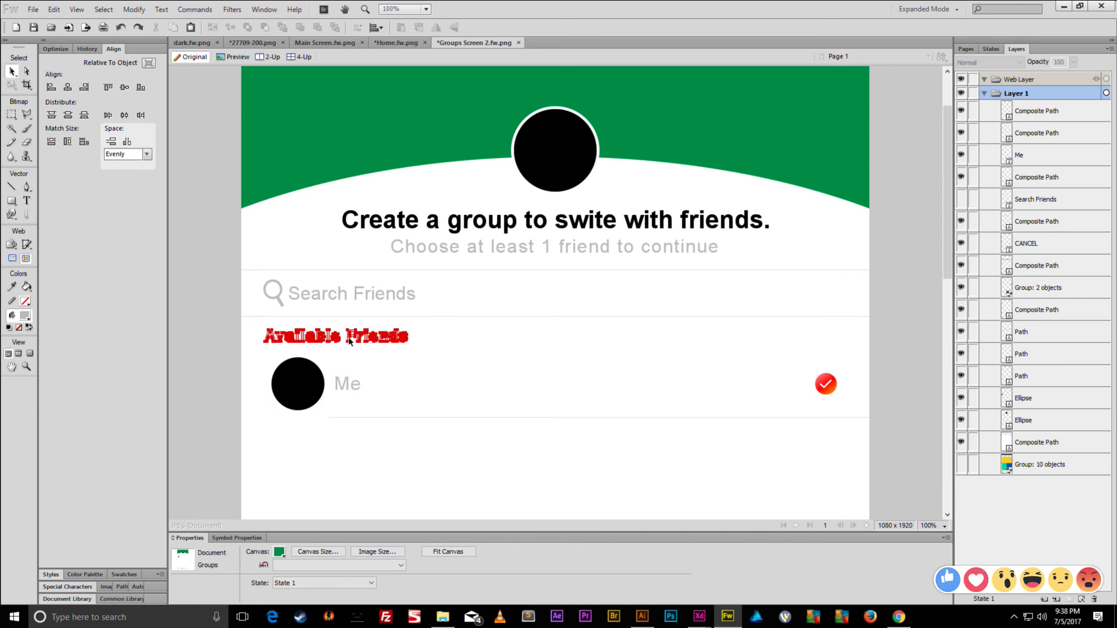
left_click(826, 386)
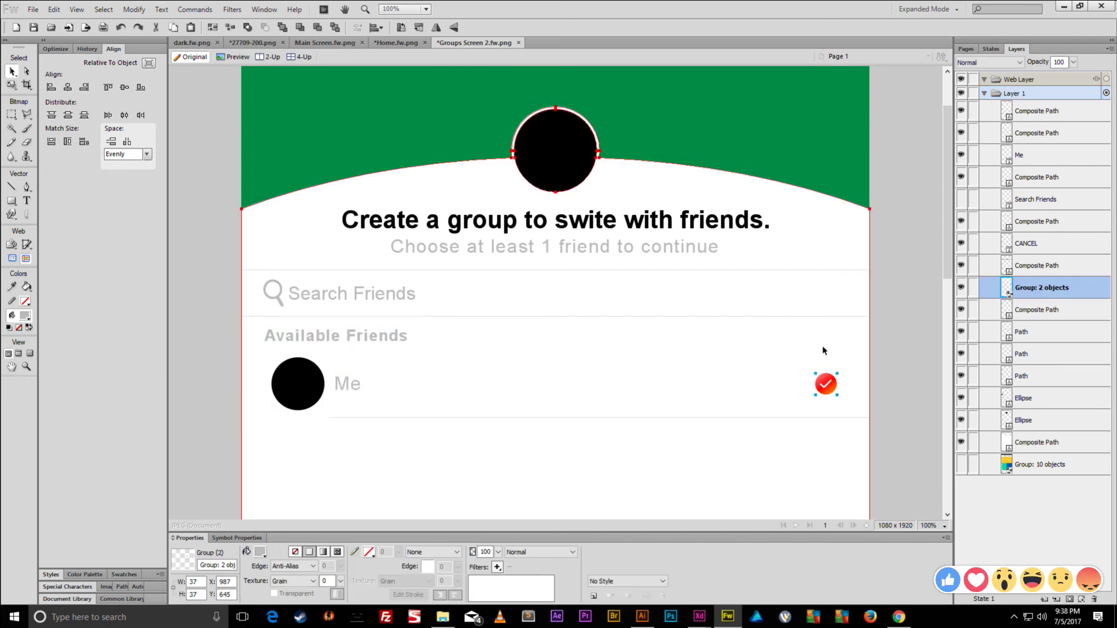
key("ctrl+shift+g")
left_click(896, 392)
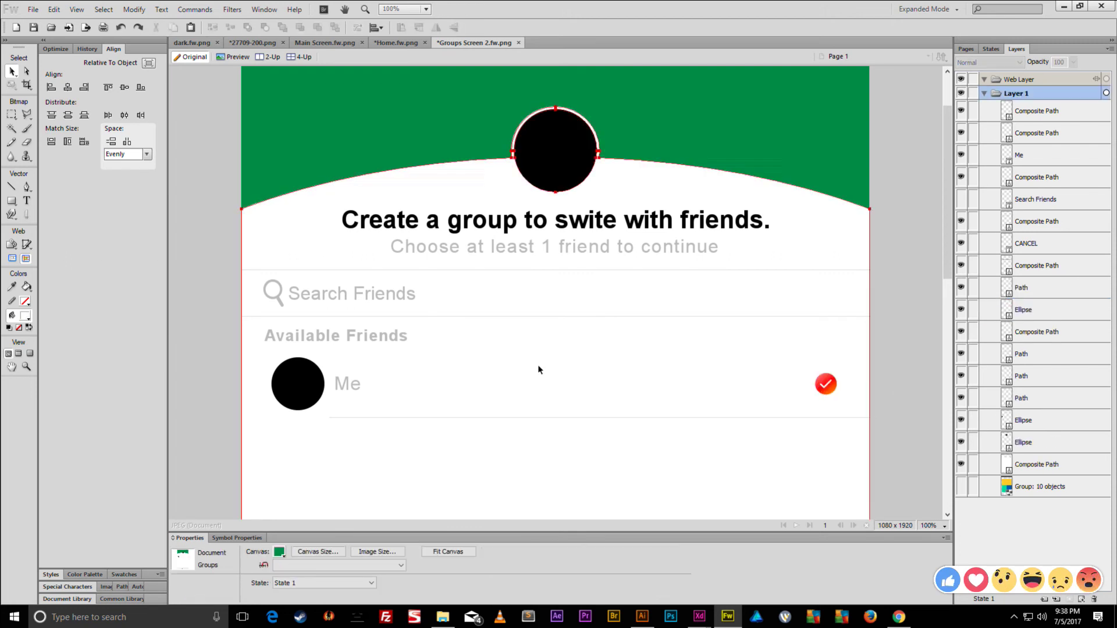
left_click(304, 377)
left_click(346, 384)
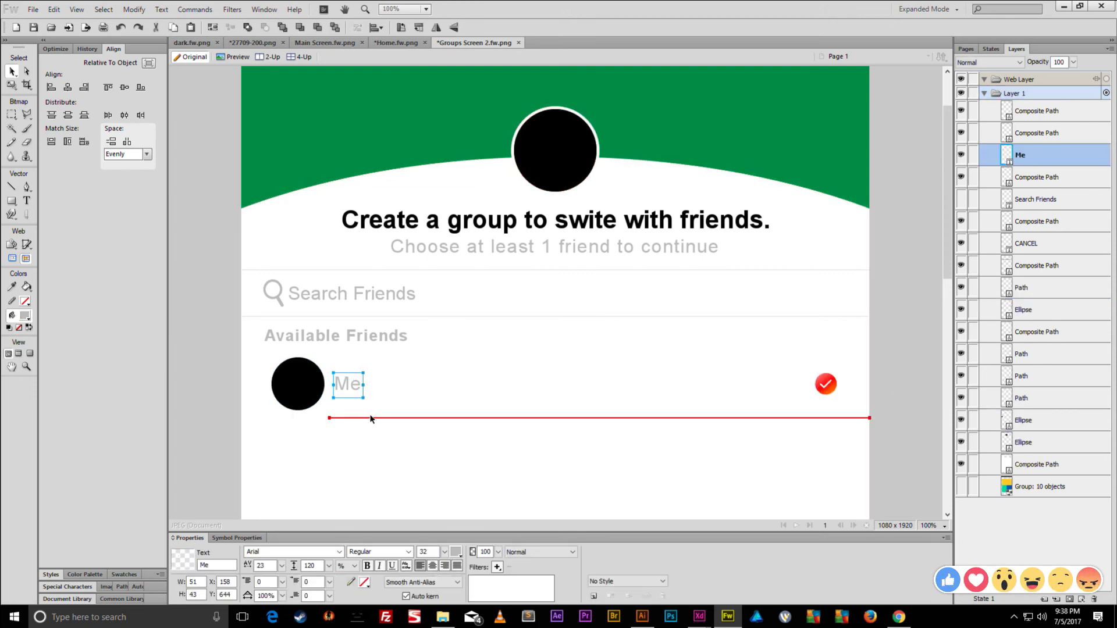
left_click(371, 417)
scroll(413, 414, "down", 3)
scroll(414, 414, "up", 3)
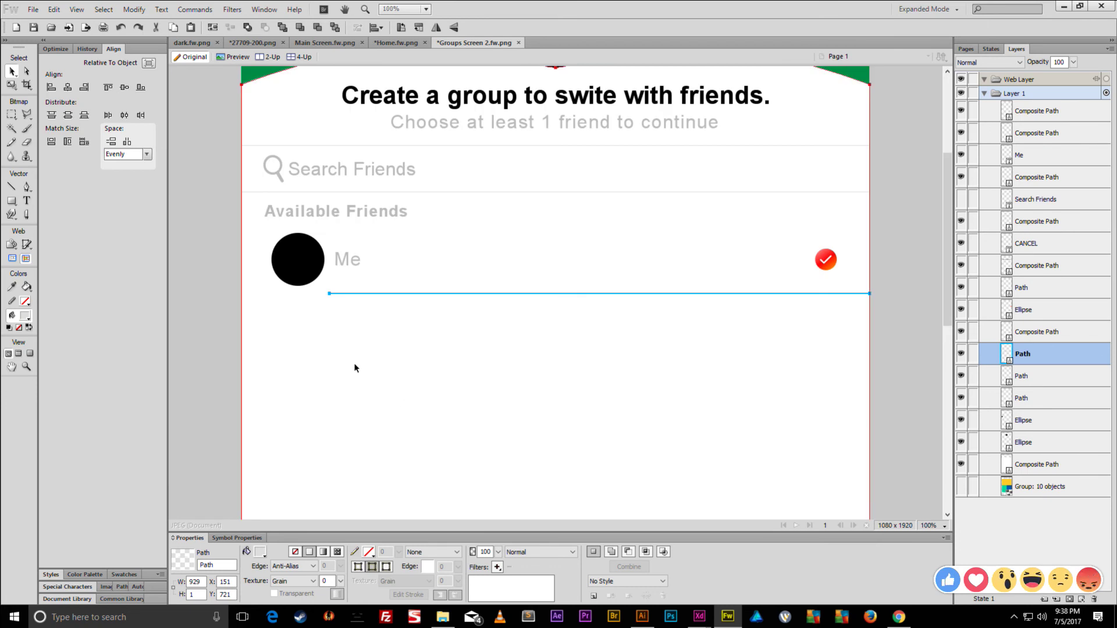
scroll(372, 300, "up", 1)
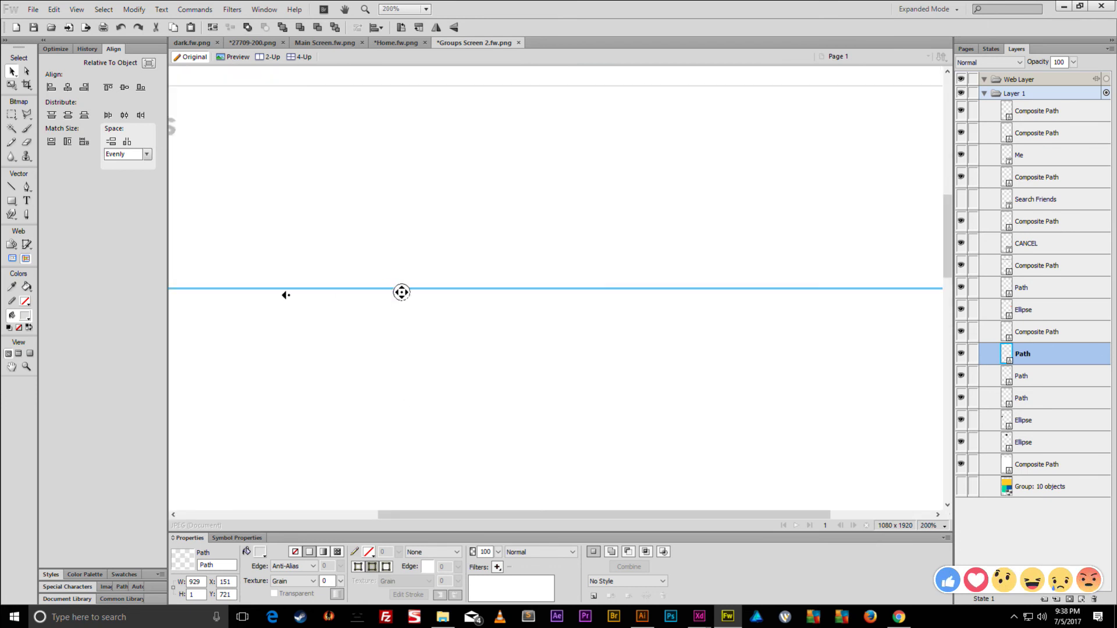
scroll(254, 257, "down", 1)
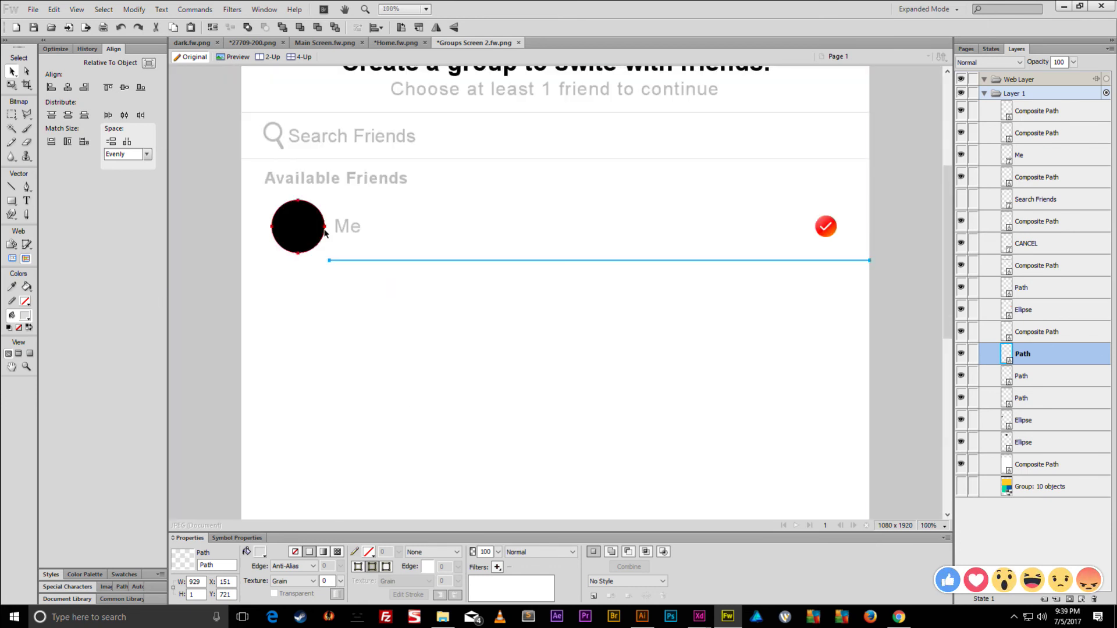
left_click(340, 227, "shift")
left_click(286, 225, "shift")
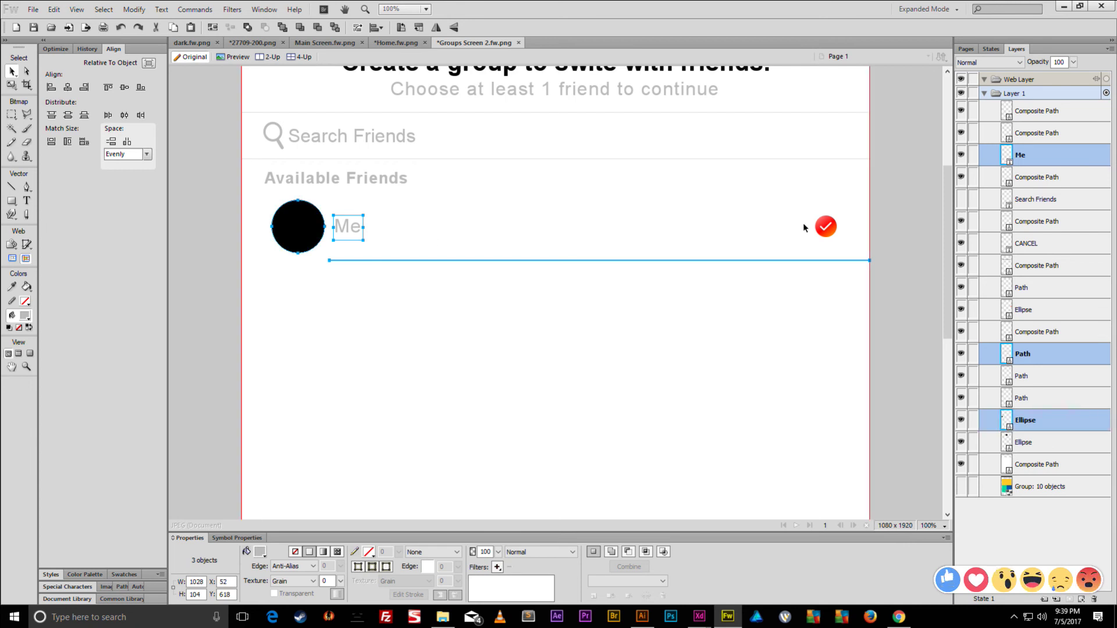
left_click(829, 229, "shift")
left_click(826, 226, "shift")
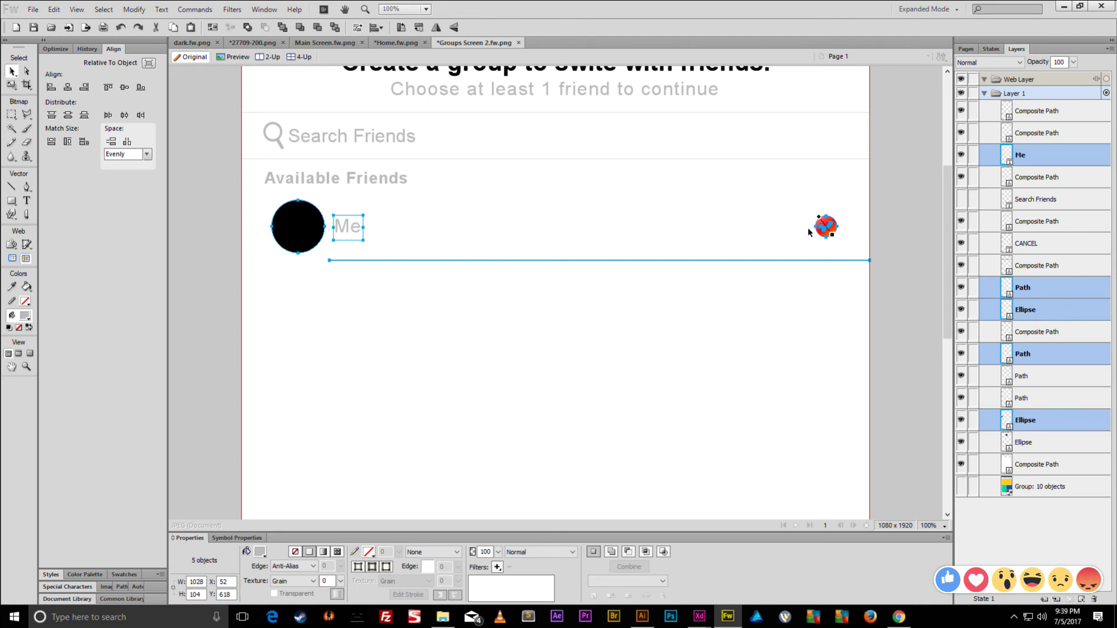
left_click(872, 218)
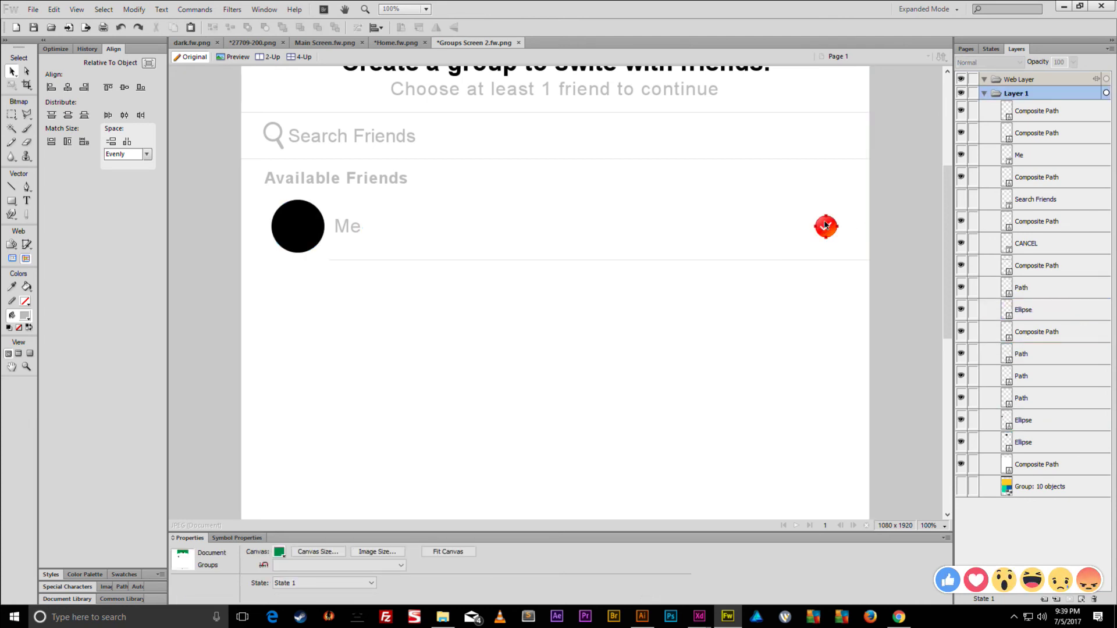
left_click(825, 225)
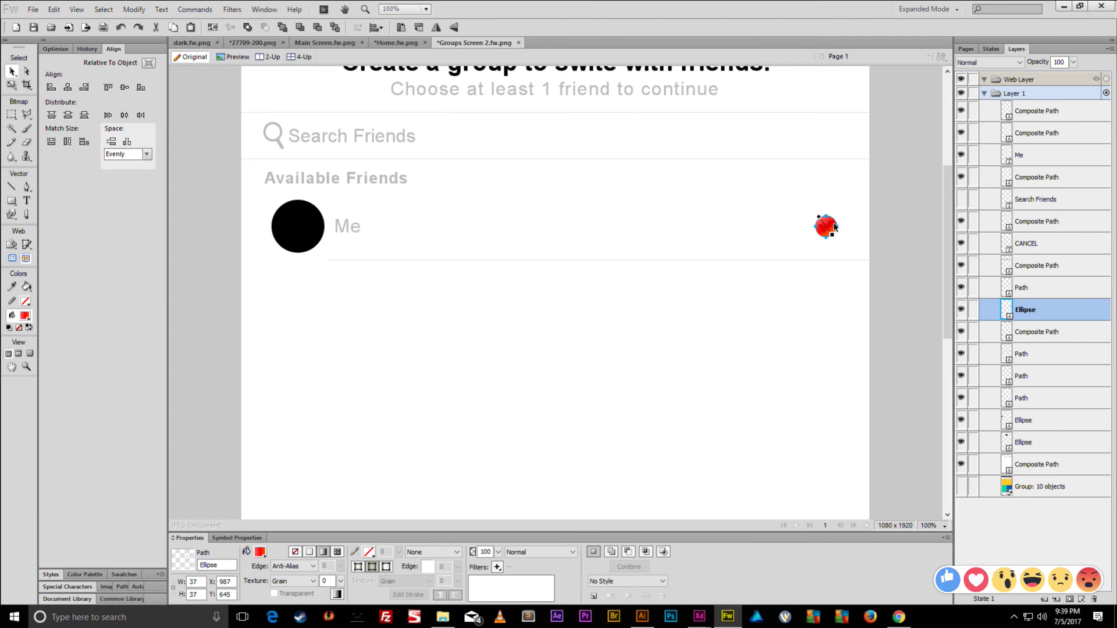
left_click(832, 226, "shift")
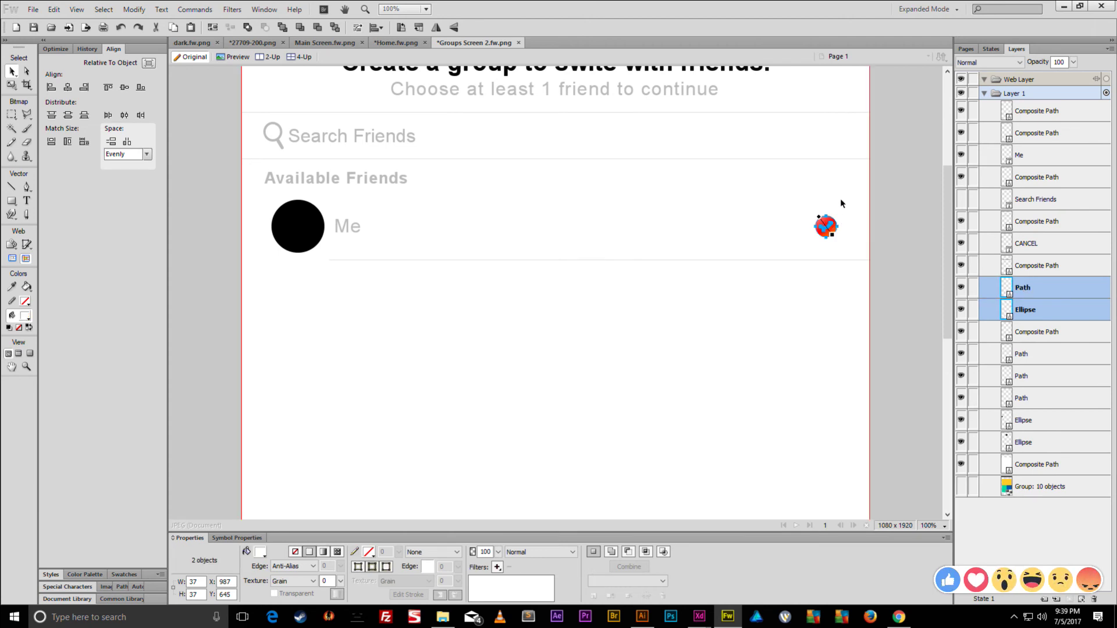
key("ctrl+g")
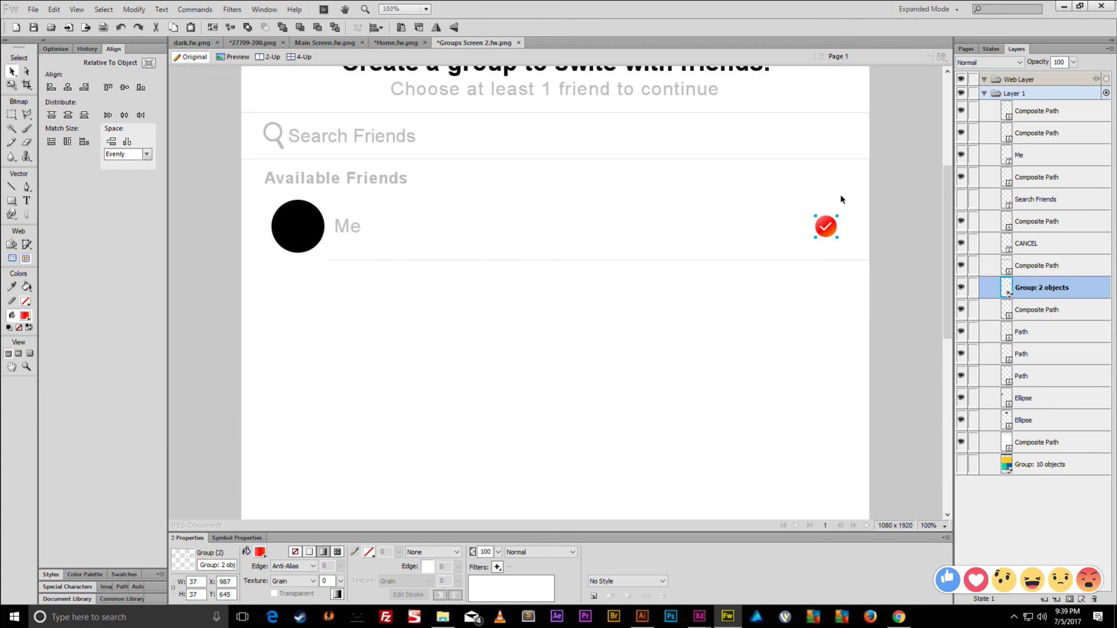
- Paste a copy of the check-mark icon group, hide the original, and select the copy
key("ctrl+v")
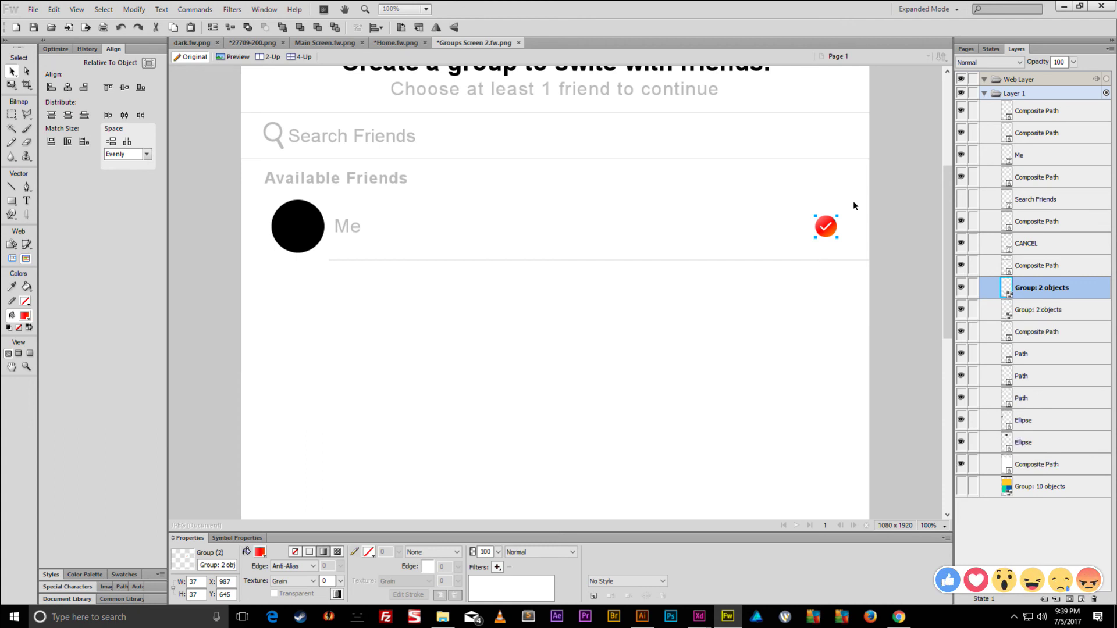
left_click(961, 287)
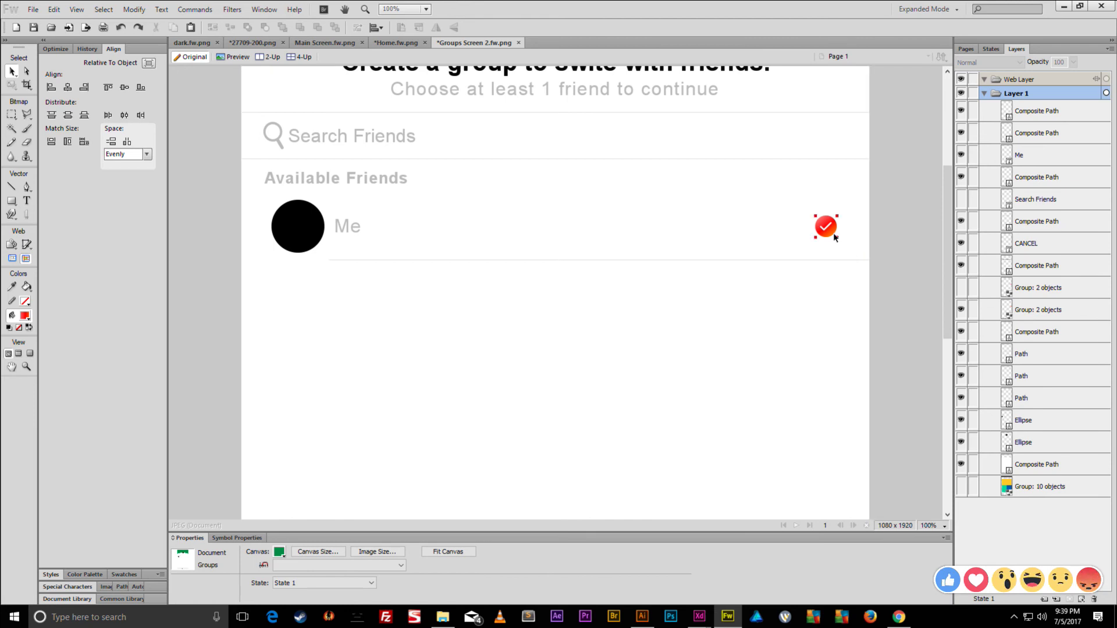
key("ctrl+3")
left_click_drag(665, 518, 896, 515)
scroll(812, 400, "up", 5)
left_click(795, 295)
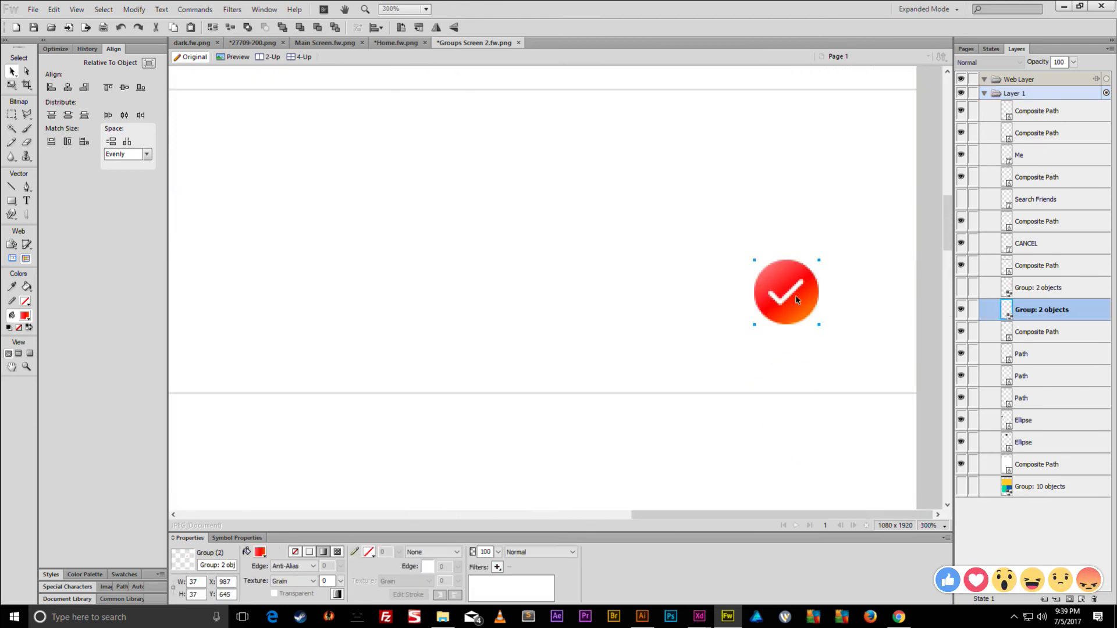
- Ungroup the copy, delete its check mark, and duplicate the remaining red circle for scaling
key("ctrl+shift+g")
left_click(832, 238)
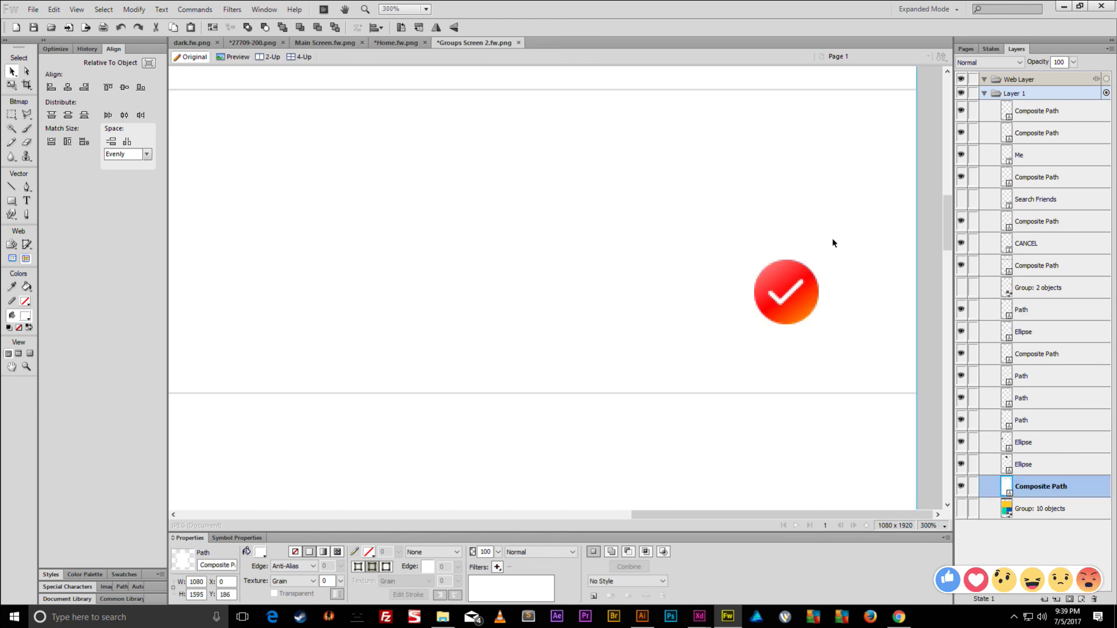
left_click(784, 300)
key("Delete")
left_click(783, 294)
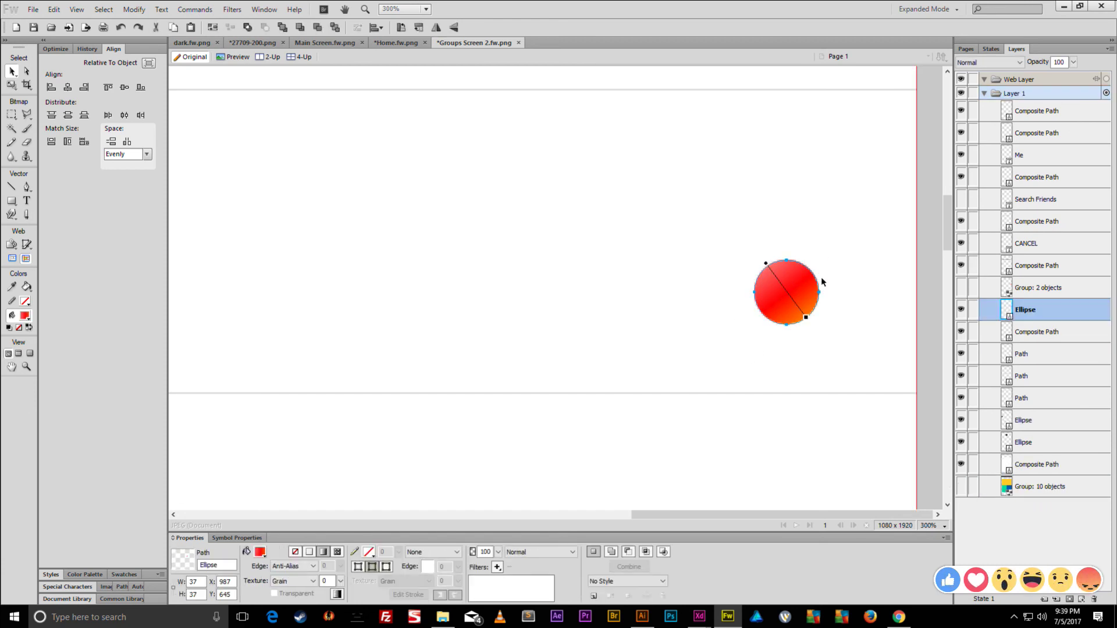
key("ctrl+c")
key("ctrl+v")
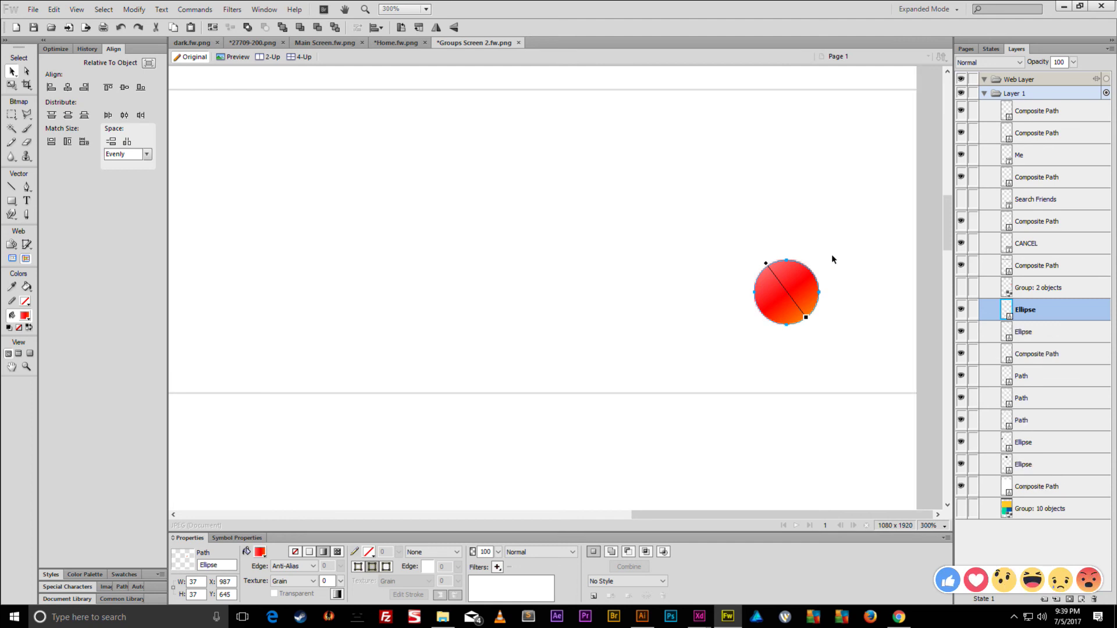
key("q")
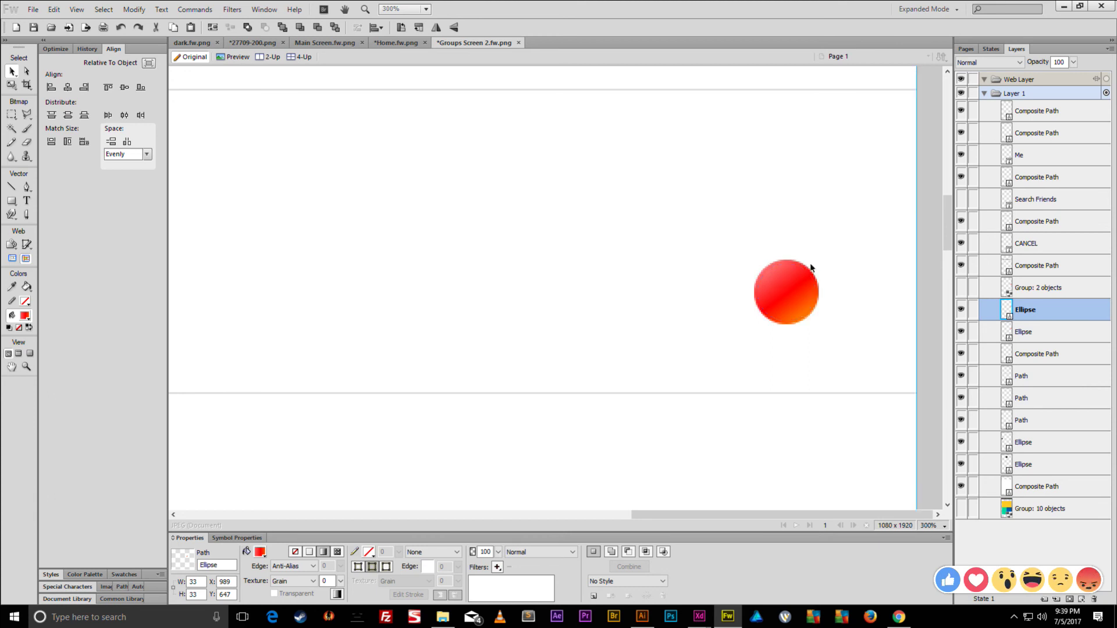
- Select both ellipses and punch the smaller circle out of the larger one
left_click(813, 264)
left_click(809, 271)
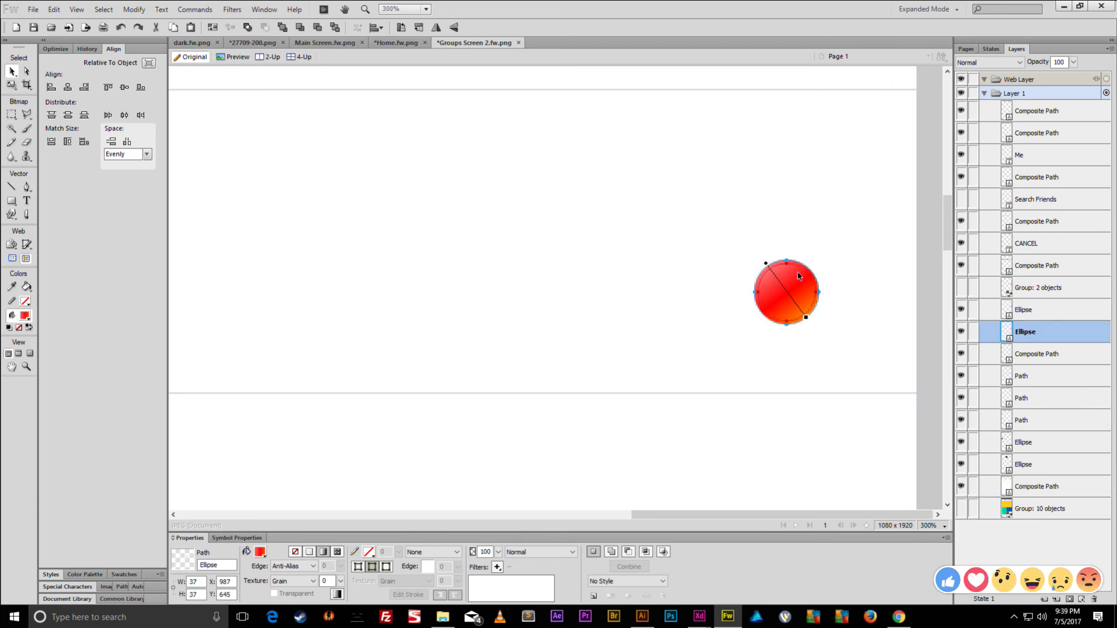
left_click(799, 276, "shift")
left_click(134, 9)
mouse_move(213, 226)
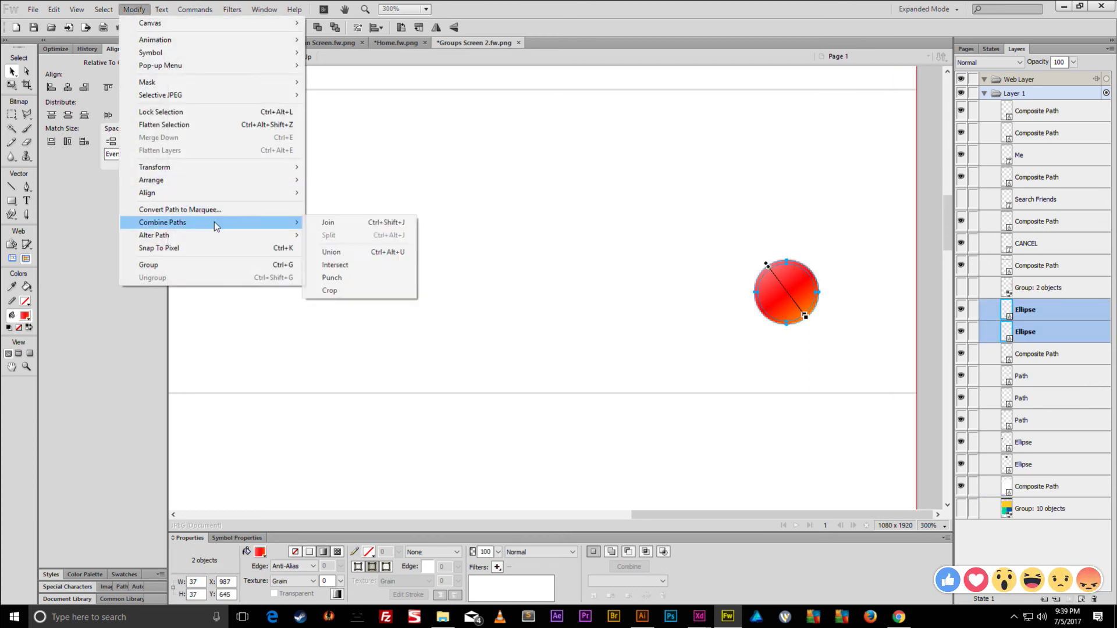
left_click(349, 278)
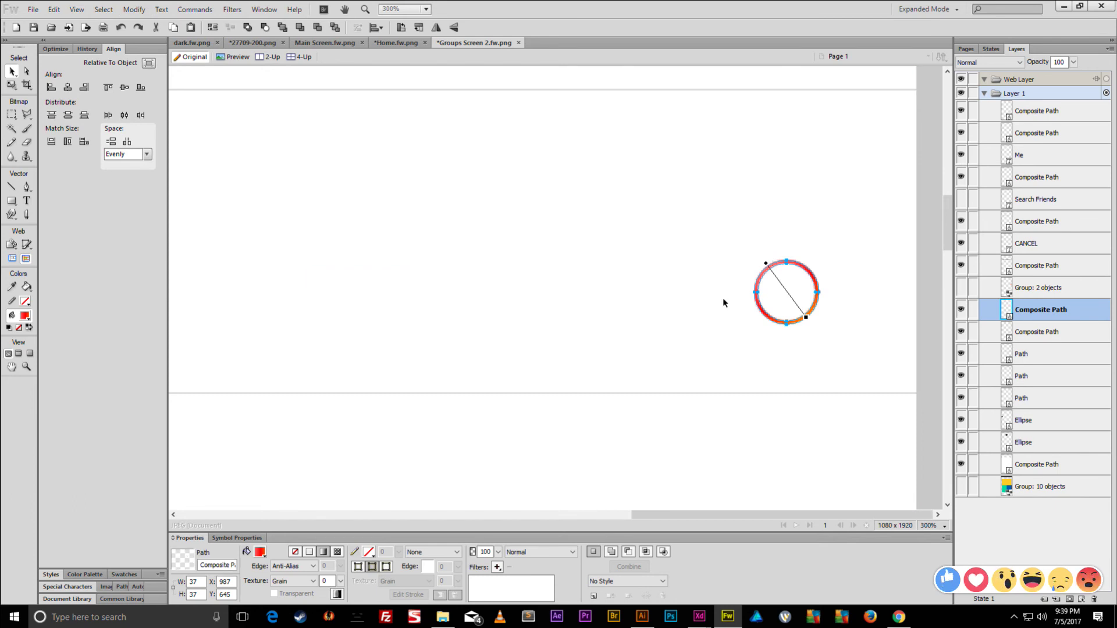
left_click(304, 556)
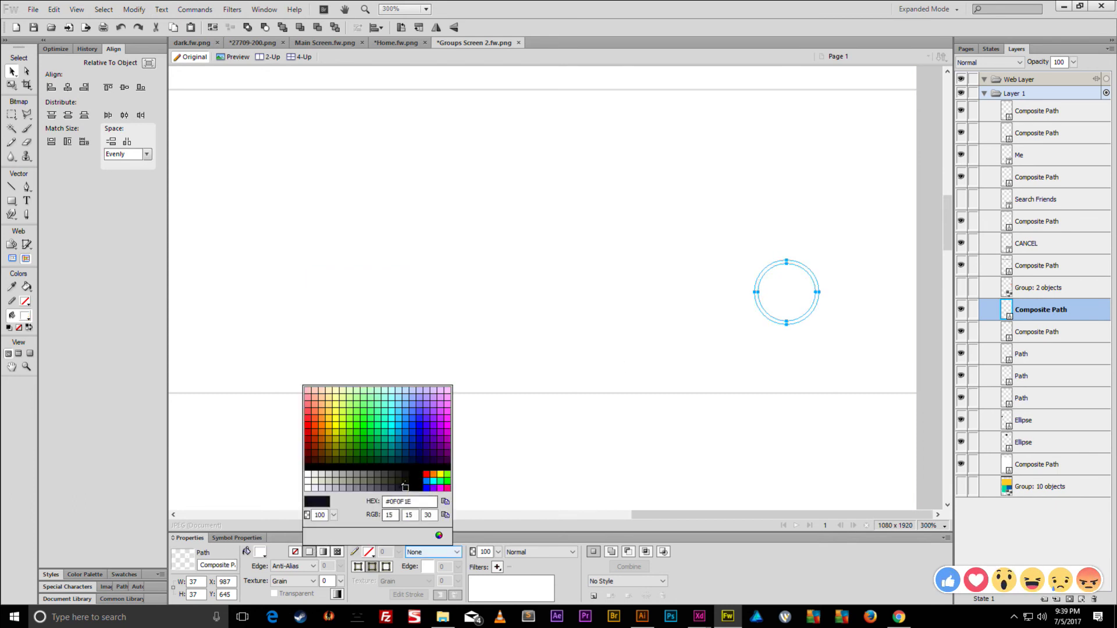
- Fill the ring with the light grey sampled from the divider line
left_click(554, 392)
left_click(613, 329)
key("ctrl+1")
key("ctrl+0")
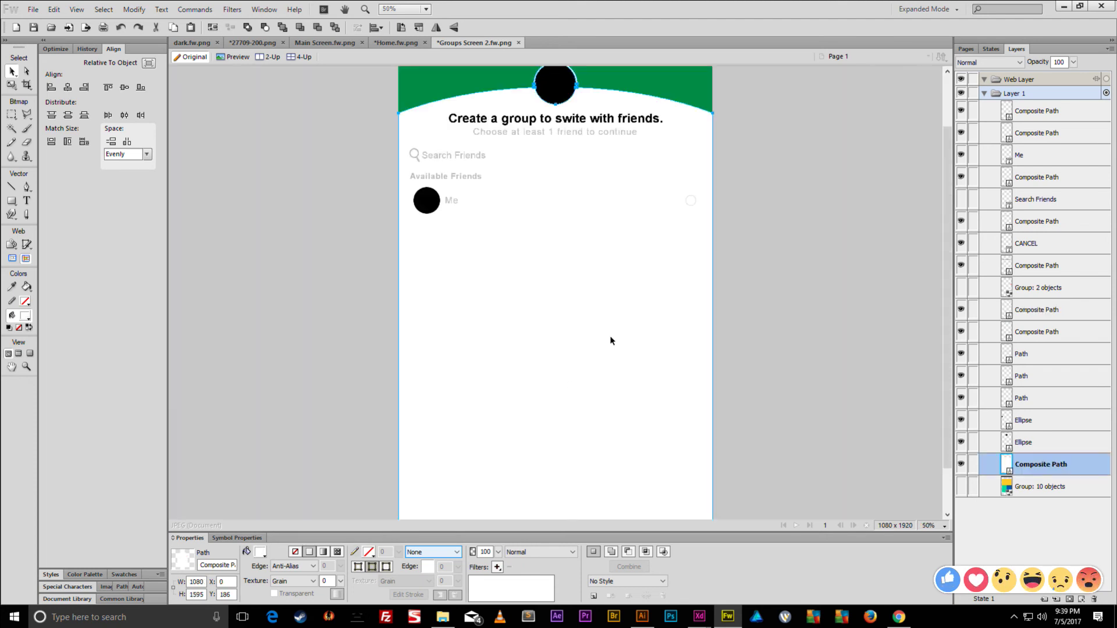
key("ctrl+1")
key("ctrl+minus")
scroll(608, 333, "up", 3)
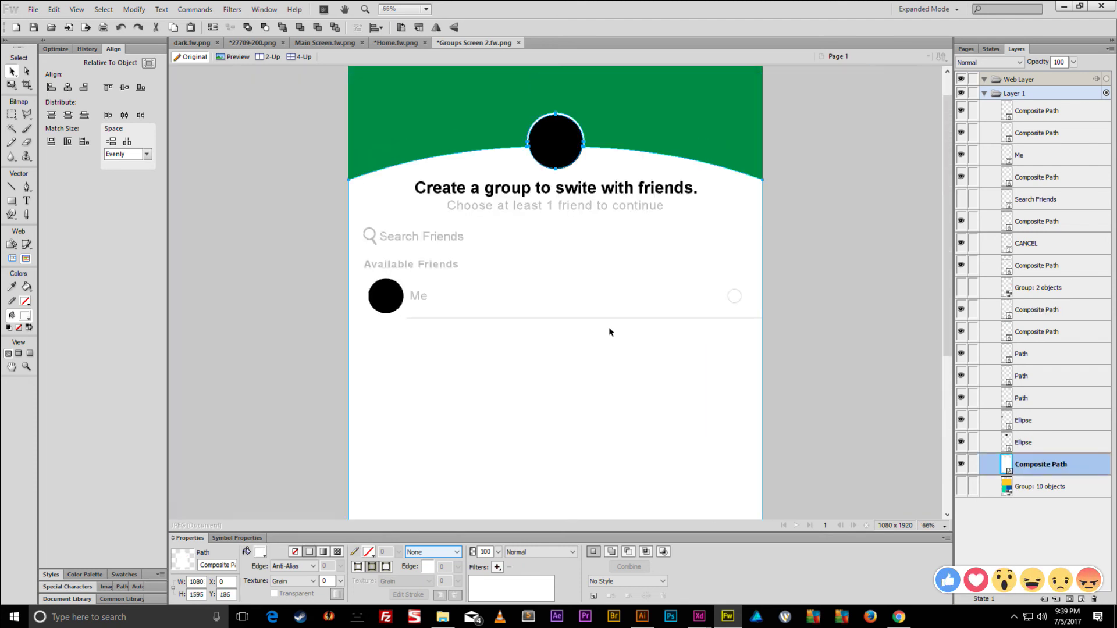
scroll(516, 297, "up", 2)
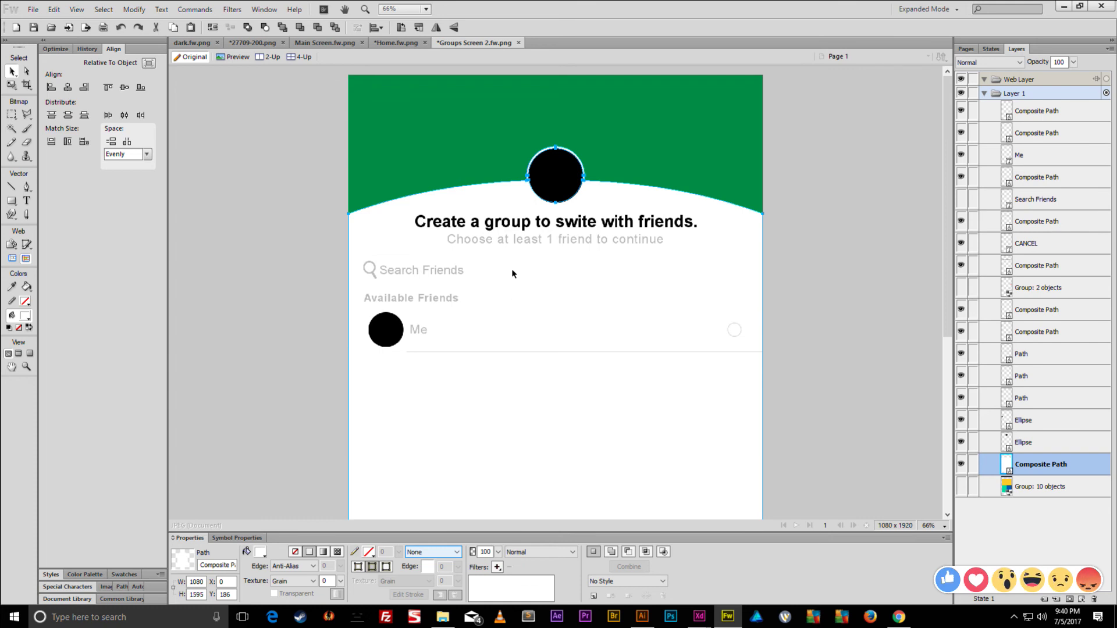
- Set the document canvas colour to transparent
left_click(347, 114)
left_click(279, 551)
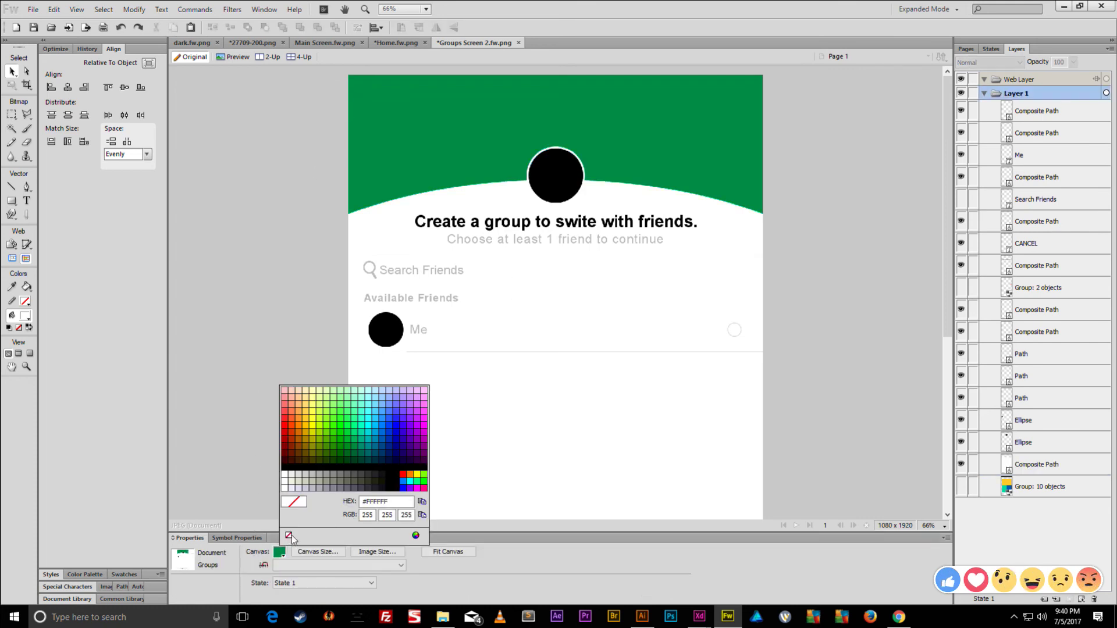
left_click(296, 542)
- Convert the CANCEL label to paths, ungroup the six letters, and union them into one path
scroll(342, 214, "down", 7)
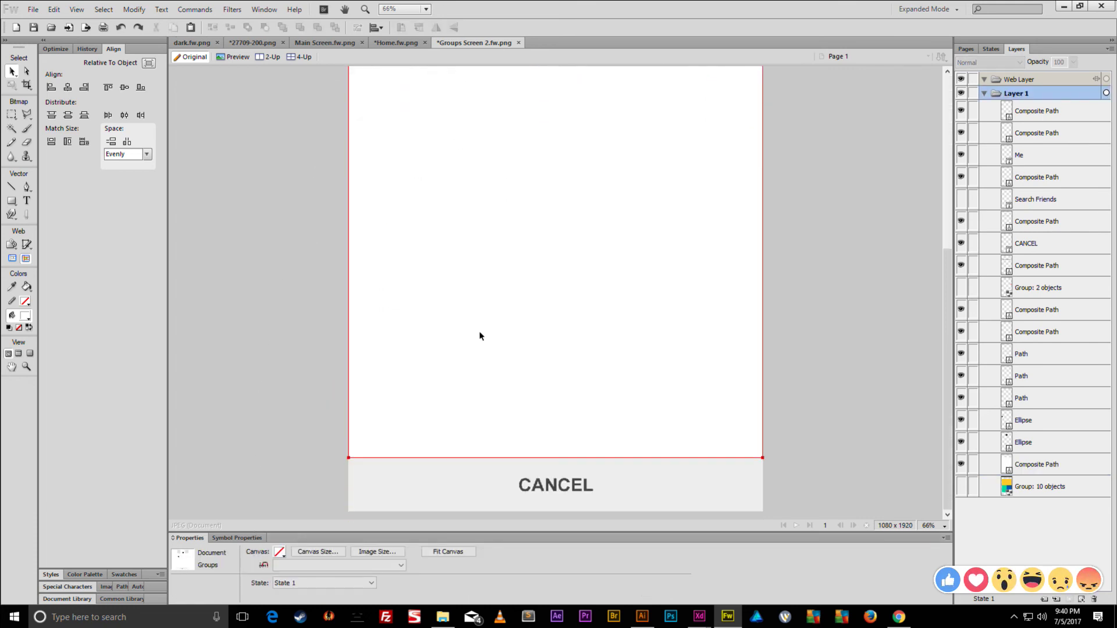
left_click(537, 483)
right_click(564, 476)
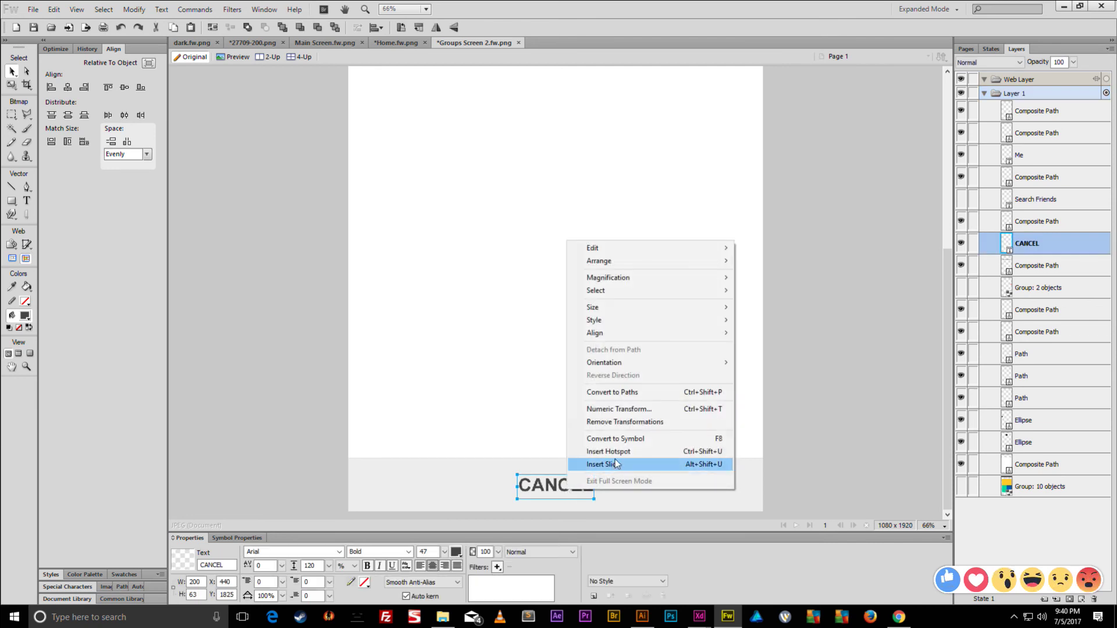
left_click(618, 392)
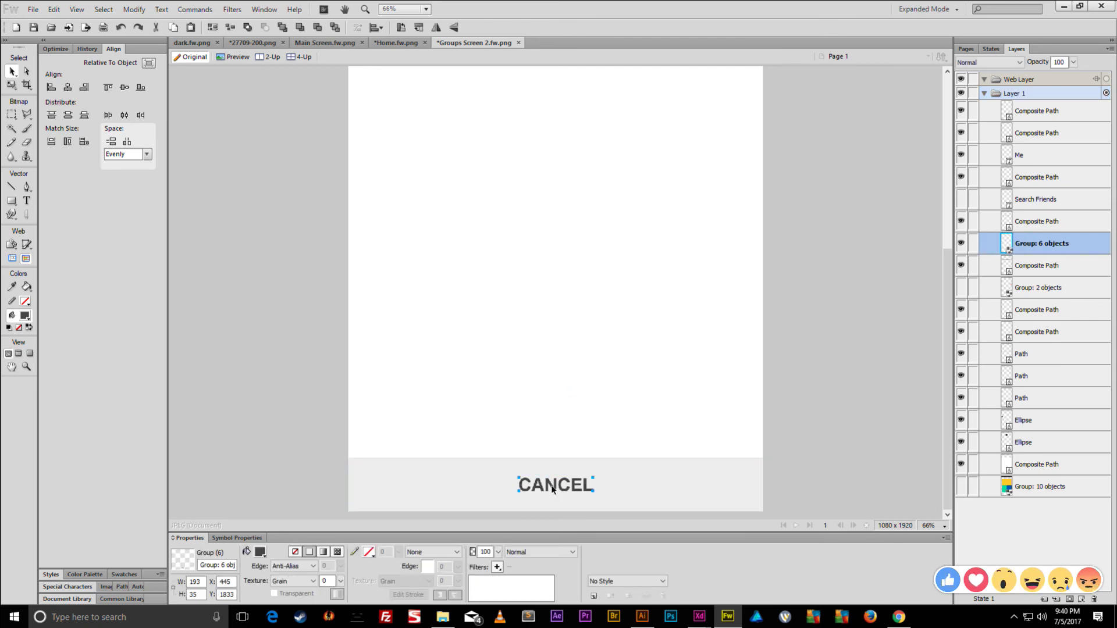
key("ctrl+shift+g")
left_click(133, 10)
mouse_move(233, 222)
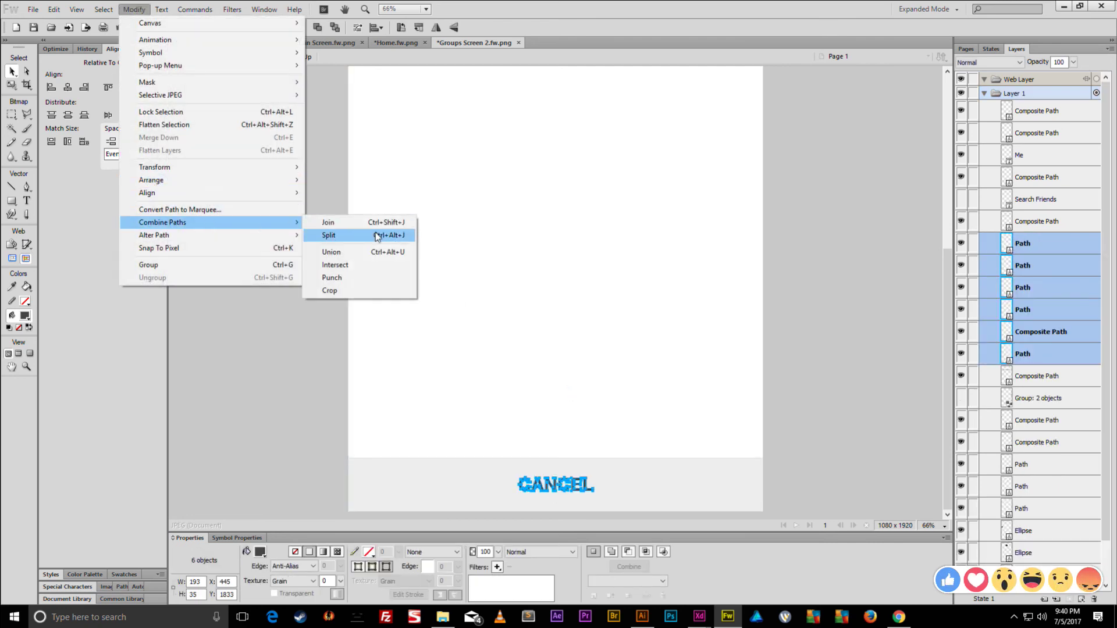
left_click(355, 252)
left_click(280, 280)
key("ctrl+minus")
key("ctrl+minus")
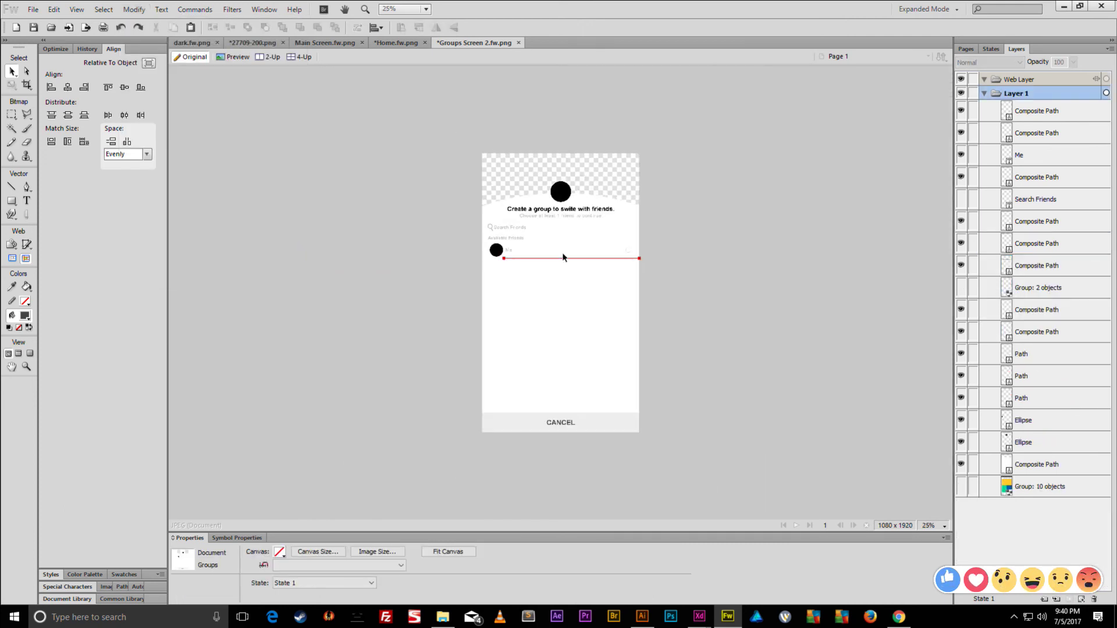
- Check the white card, CANCEL bar and lower-screen shapes by selecting and deselecting them
left_click(613, 397)
left_click(611, 422)
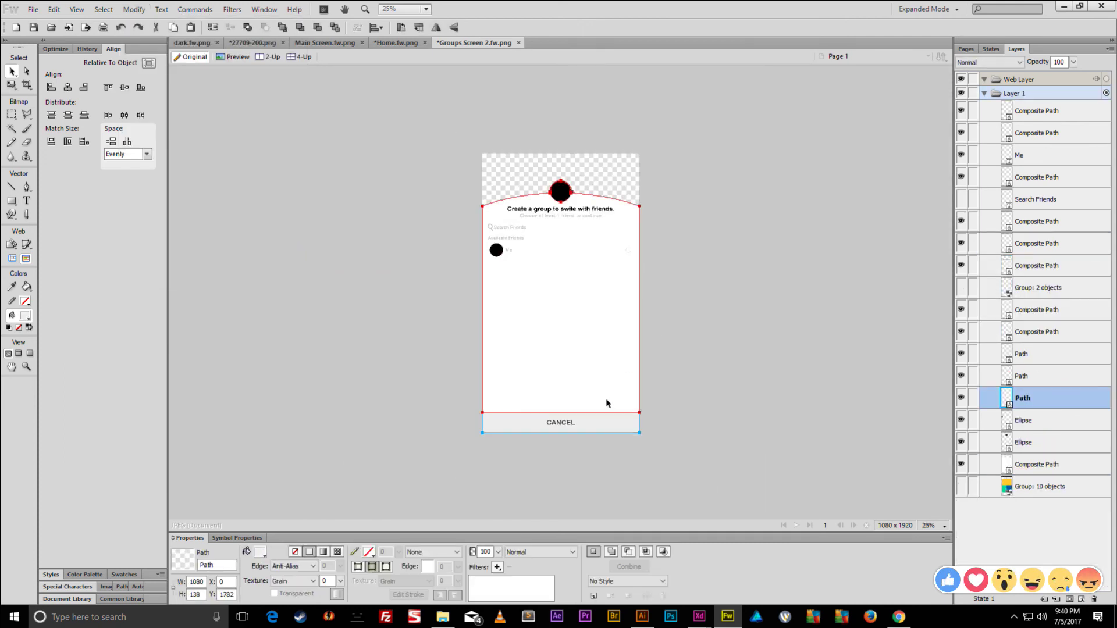
left_click(436, 369)
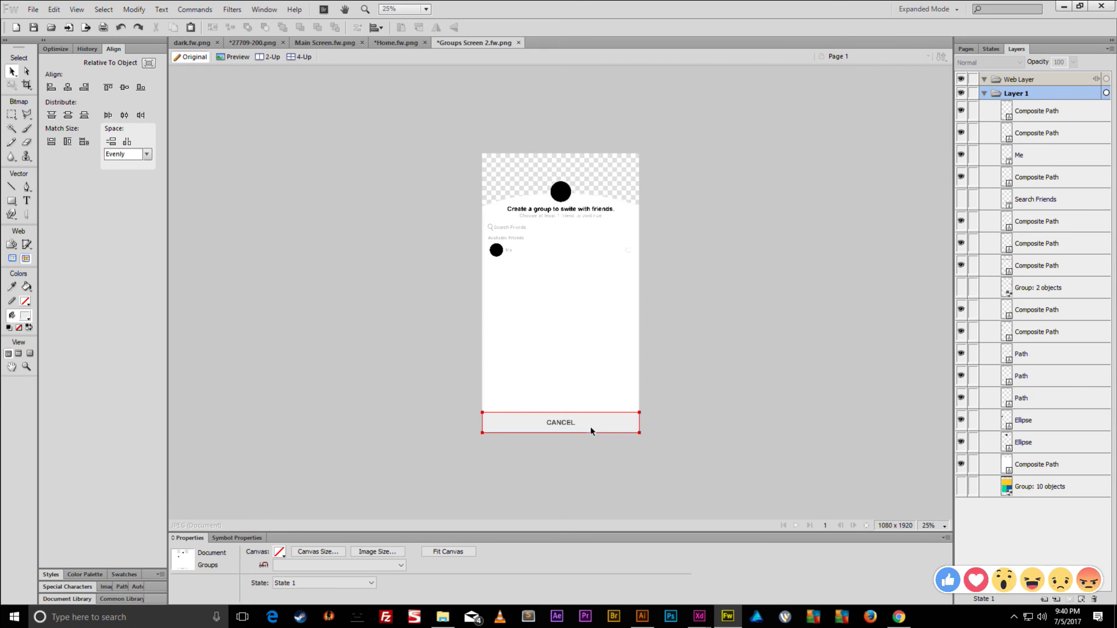
left_click_drag(707, 366, 381, 466)
left_click(418, 425)
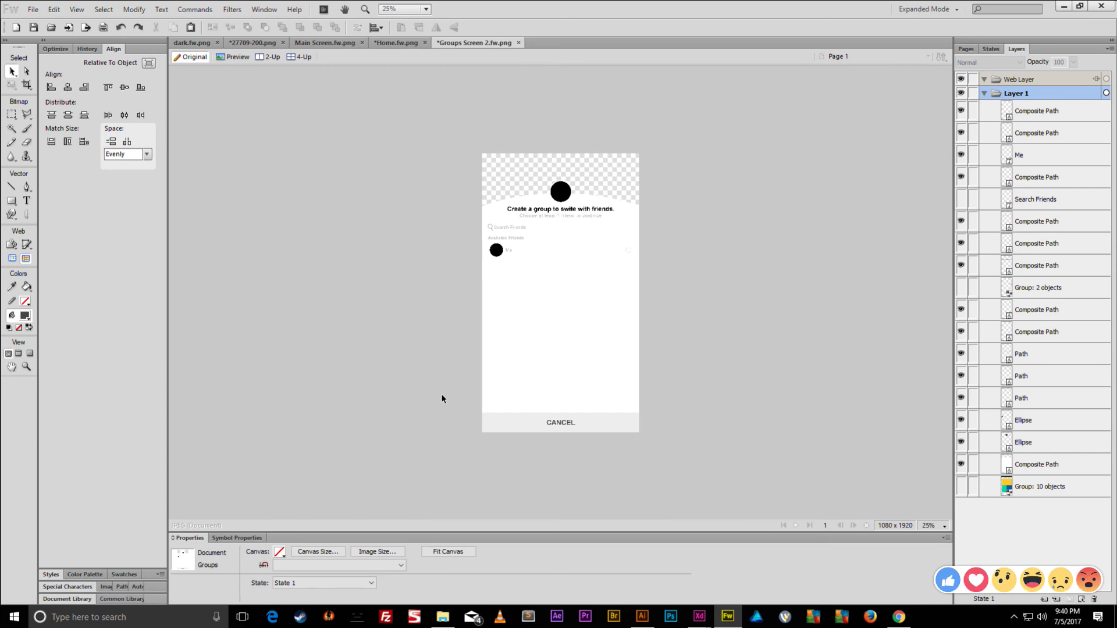
key("ctrl+shift+s")
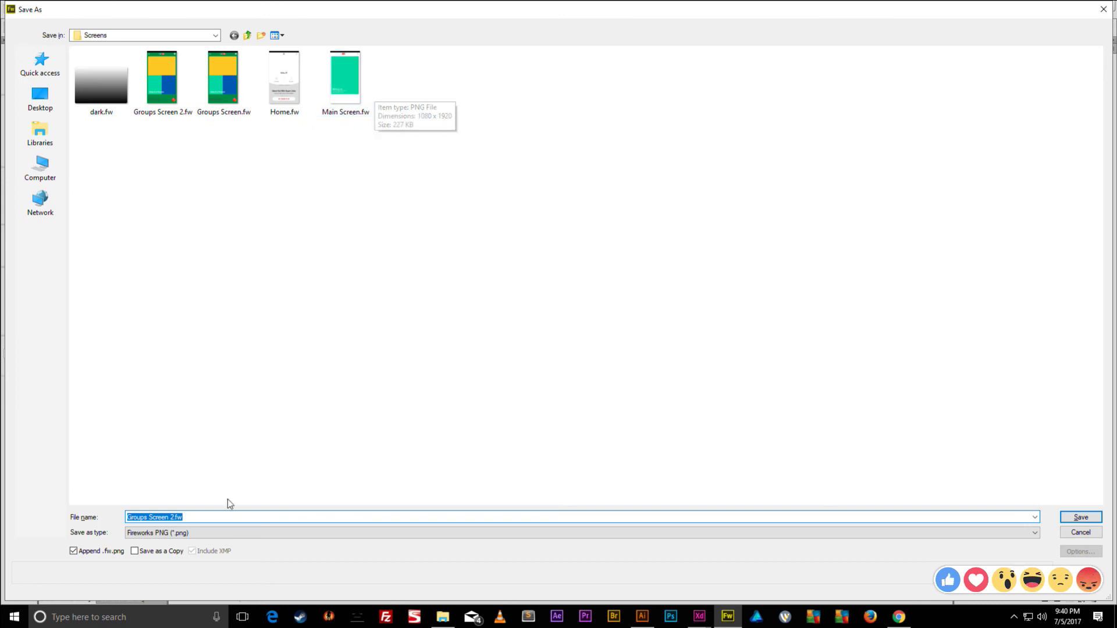
- Save the design over Groups Screen 2.fw.png, confirming the replacement
left_click_drag(221, 518, 103, 519)
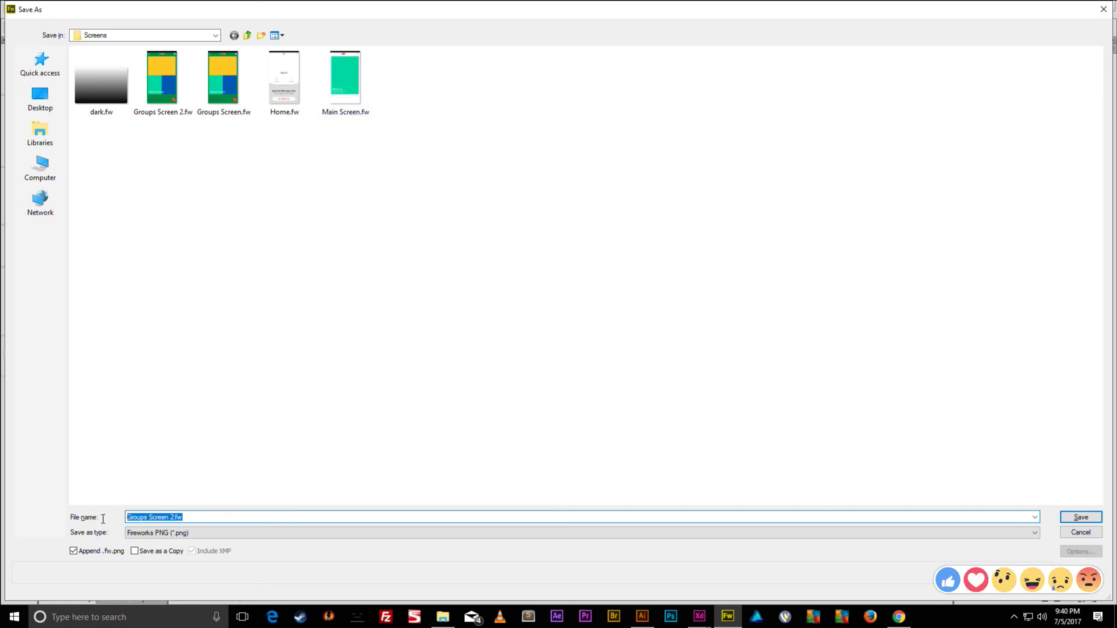
left_click(172, 518)
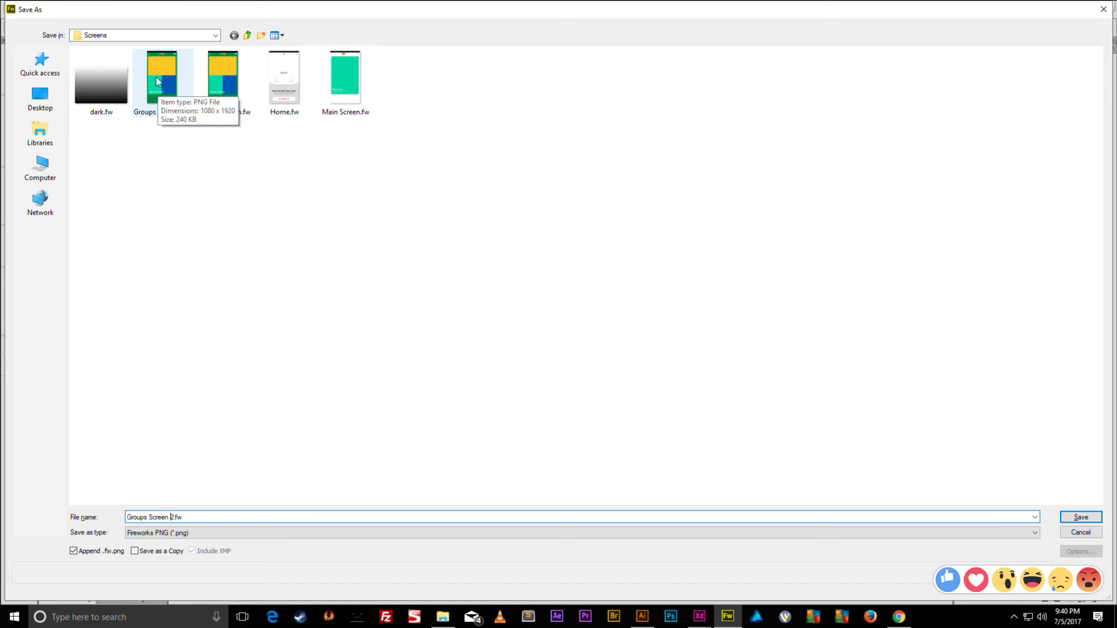
left_click(1082, 517)
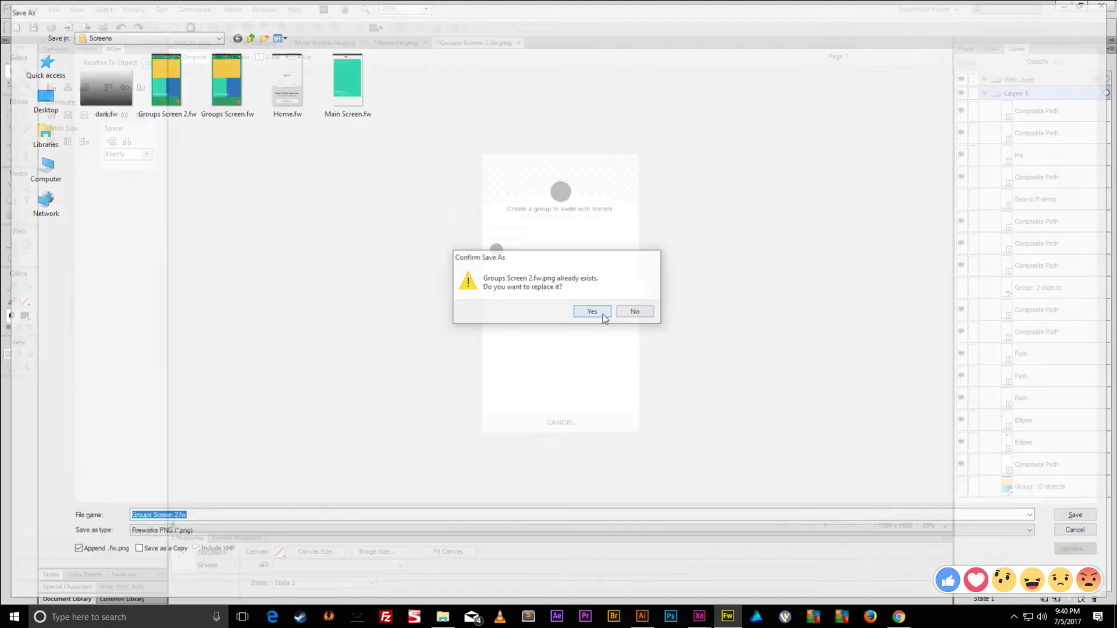
left_click(599, 314)
- Save a copy as the Illustrator 8 file Groups Screen 2.ai
left_click_drag(646, 179, 387, 486)
key("ctrl+shift+s")
left_click(239, 534)
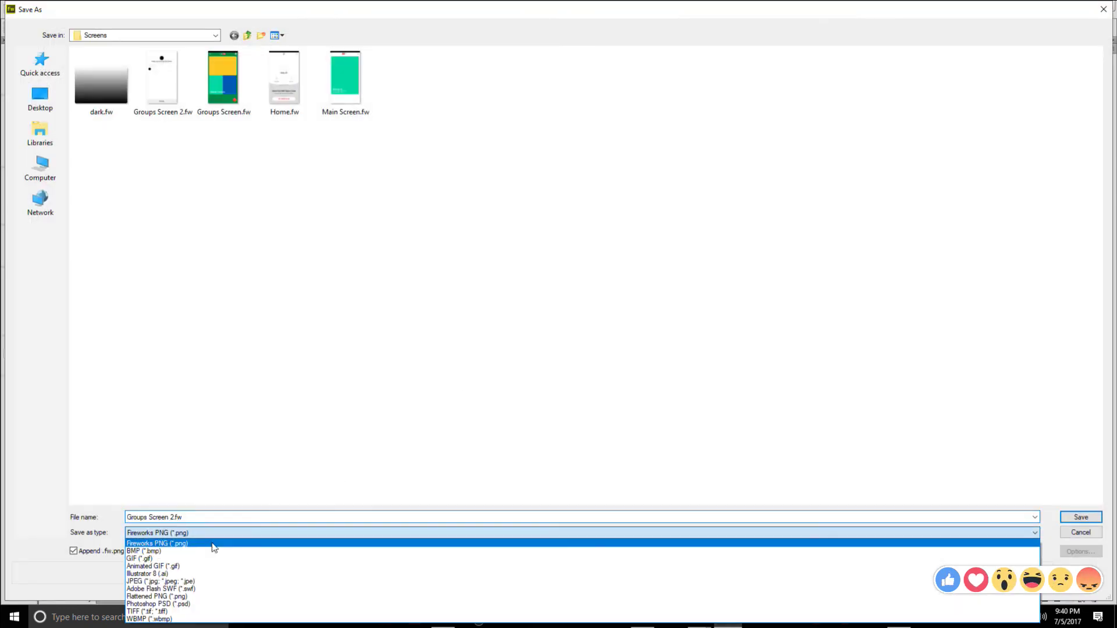
left_click(169, 575)
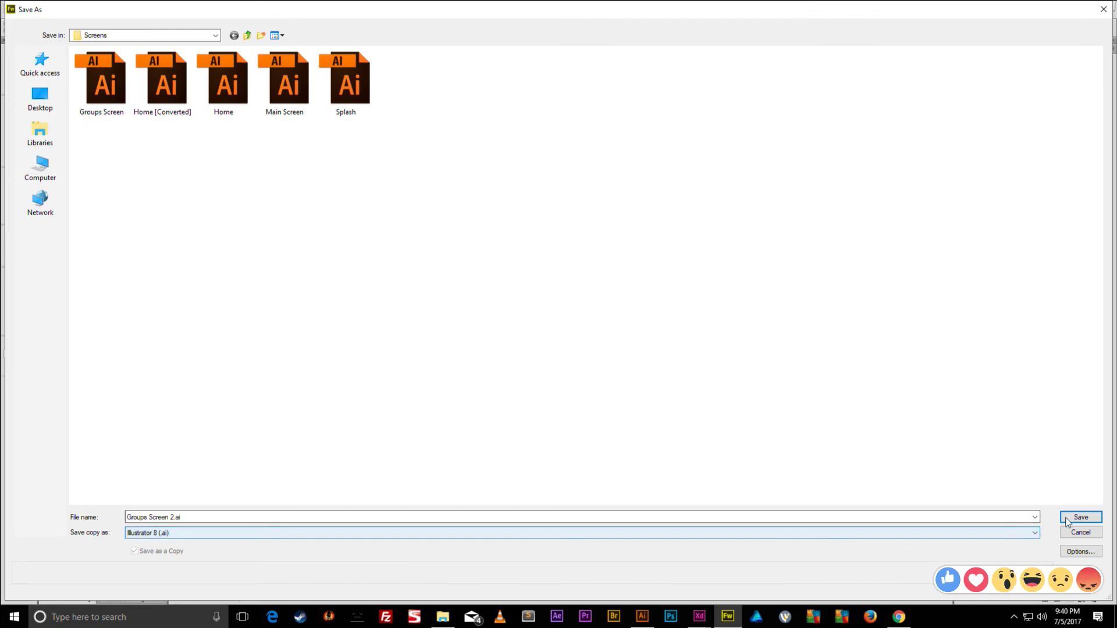
left_click(1081, 517)
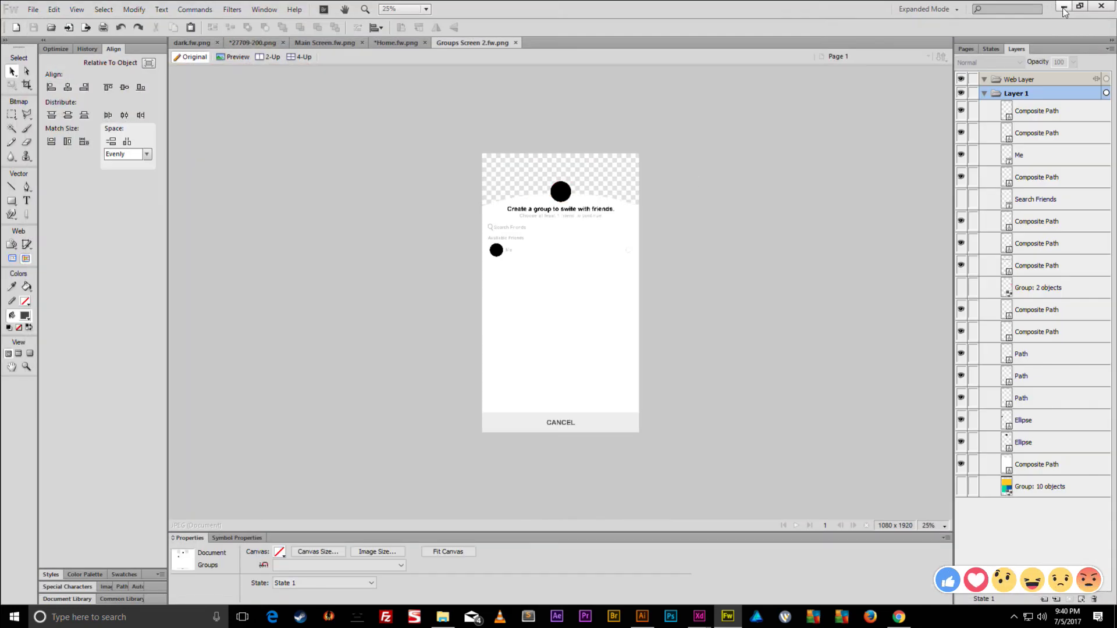
left_click(1064, 7)
- Browse File Explorer to Desktop > Tinder App > Screens and open Groups Screen 2.ai
left_click(1051, 7)
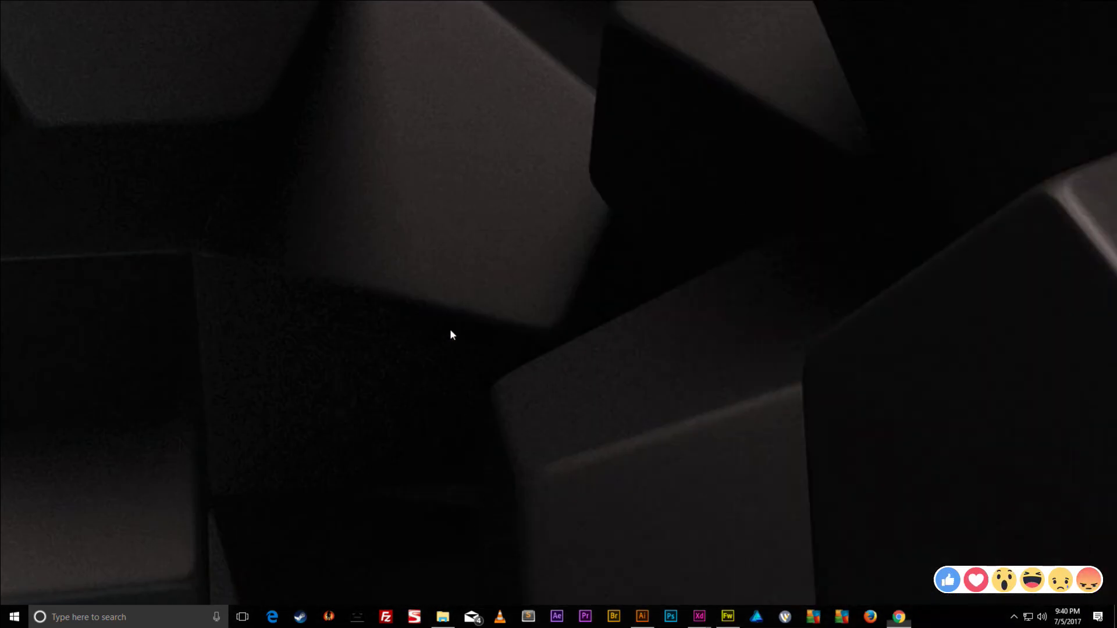
left_click(443, 617)
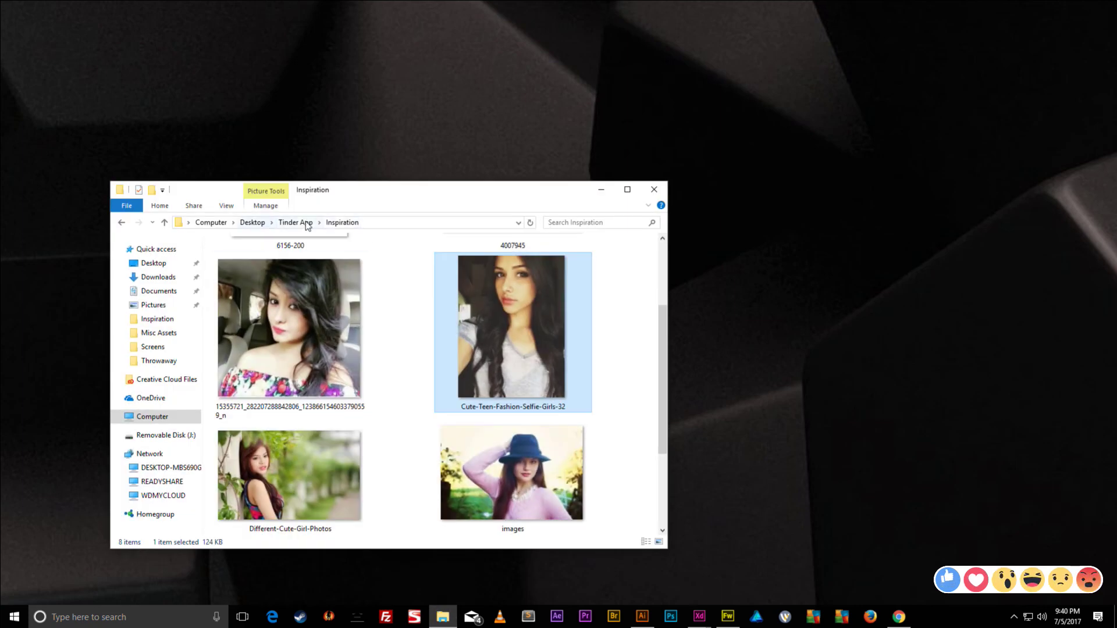
left_click(295, 222)
left_click(252, 222)
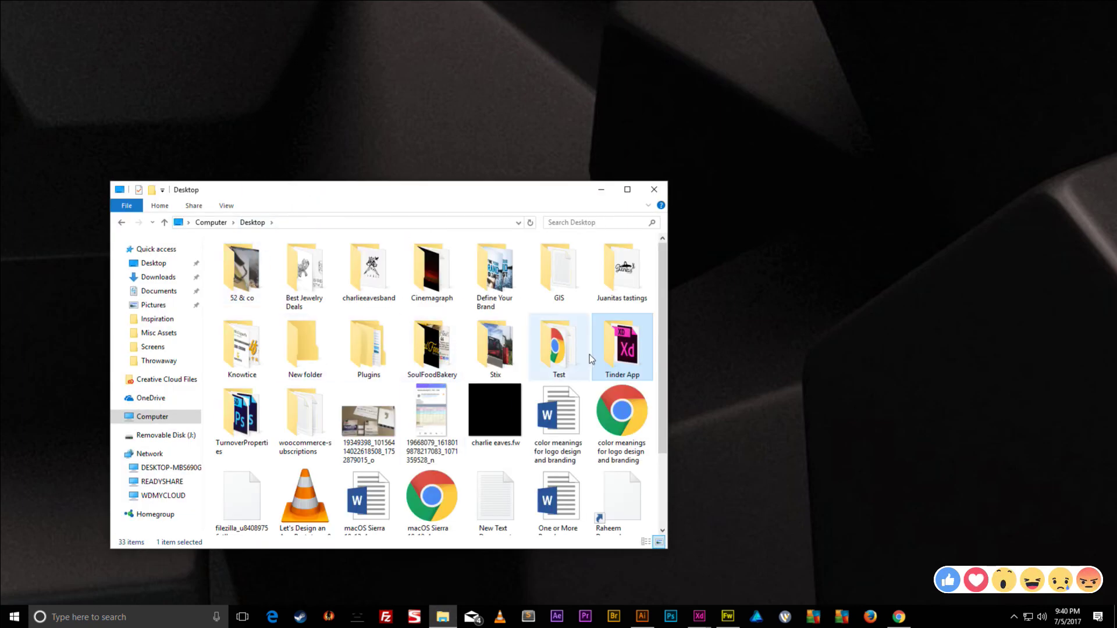
key("Return")
double_click(235, 278)
left_click(309, 279)
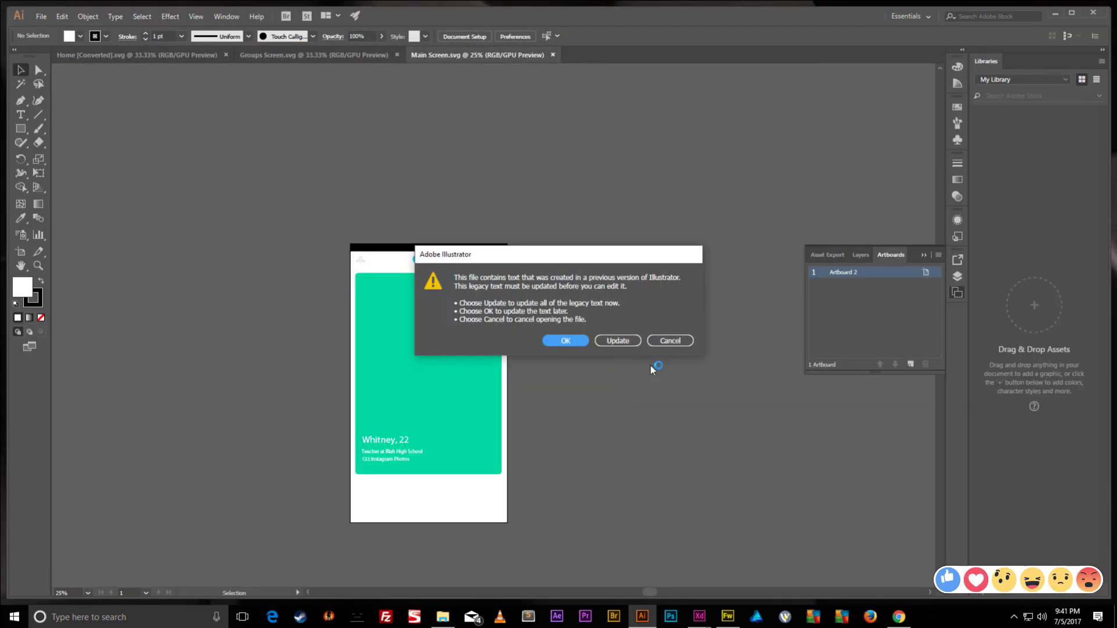
- Resize the current artboard to 1080 wide by 1920 high, leaving legacy text unupdated
left_click(576, 343)
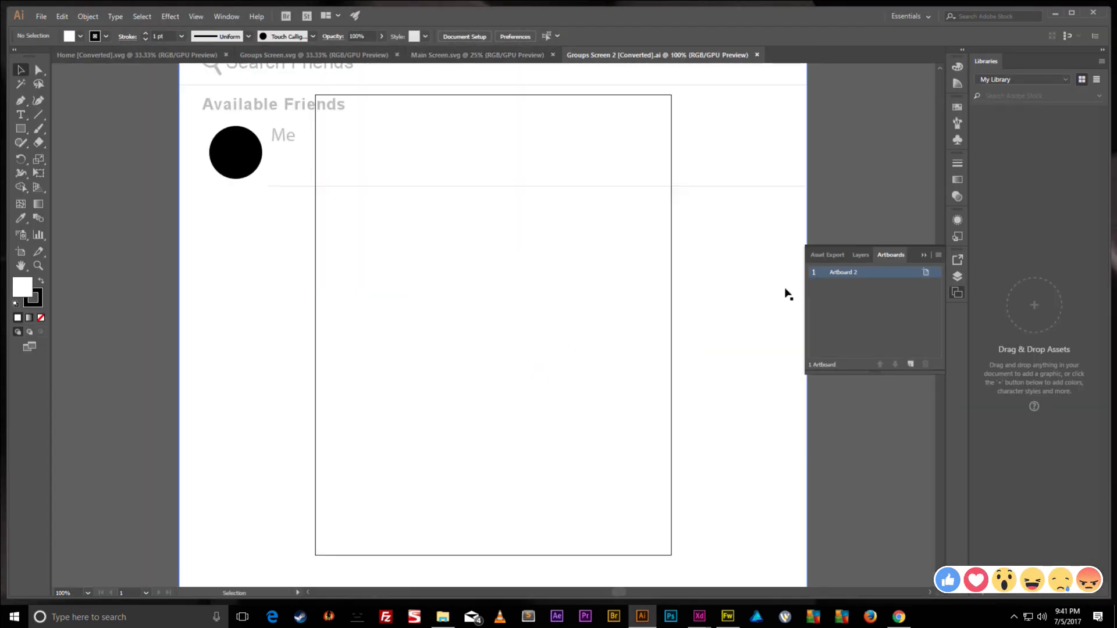
left_click(926, 272)
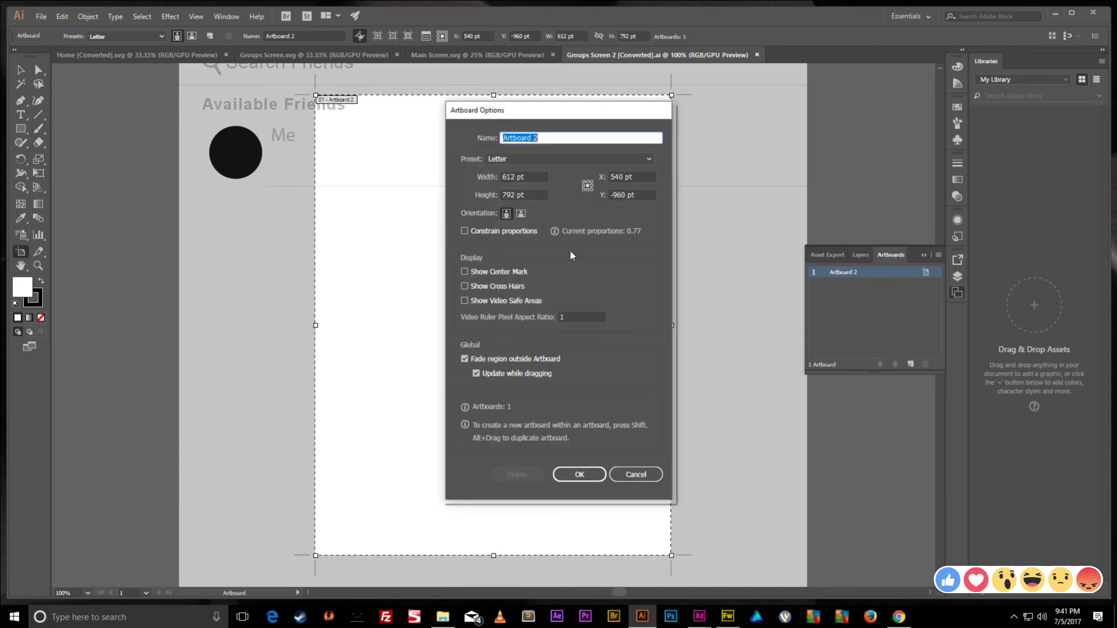
left_click(524, 176)
type("1080")
key("Tab")
type("1920")
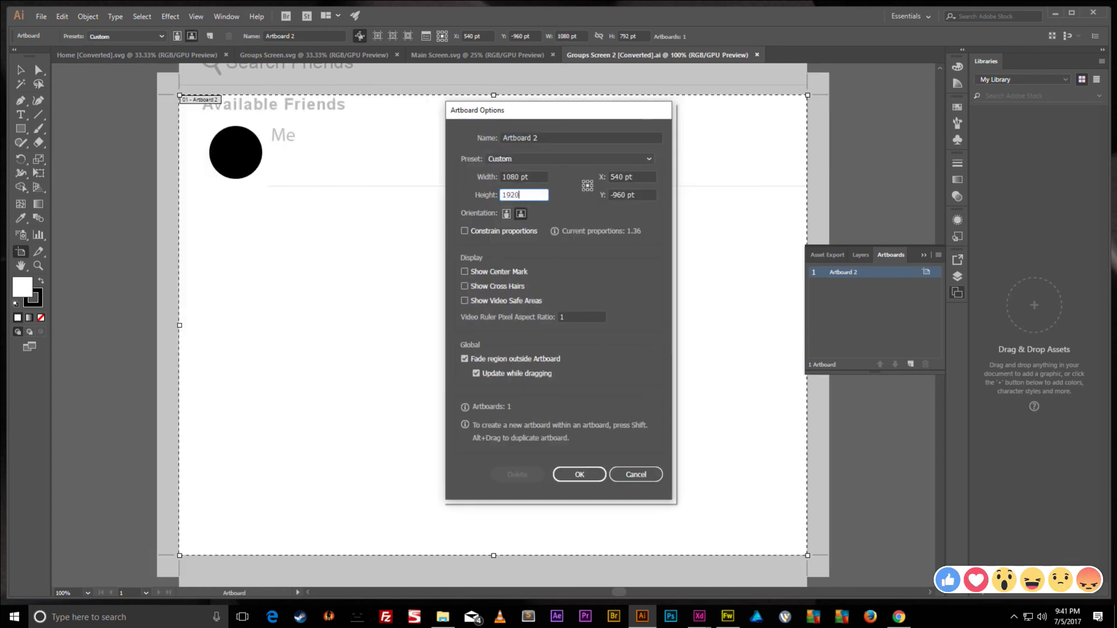
key("Return")
- Shift the Search Friends text slightly lower on the resized artboard
key("ctrl+minus")
key("ctrl+minus")
key("ctrl+minus")
key("ctrl+minus")
key("ctrl+minus")
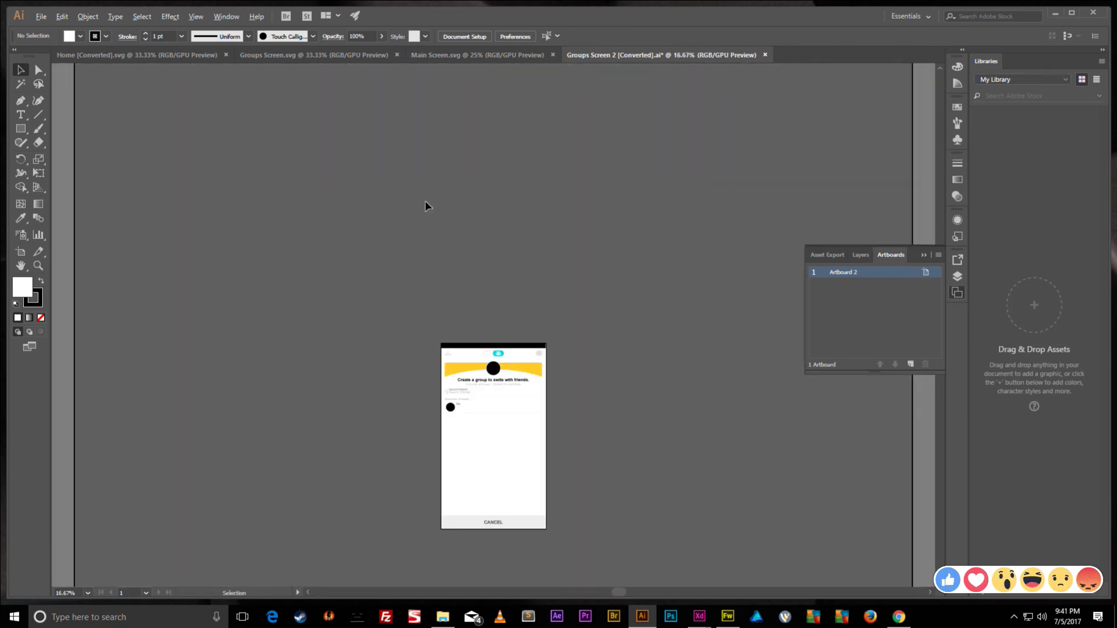
scroll(426, 206, "up", 2, "alt")
scroll(444, 232, "down", 6)
left_click_drag(500, 215, 503, 222)
- Save over the existing Groups Screen 2.ai, accepting the Illustrator save options
key("ctrl+s")
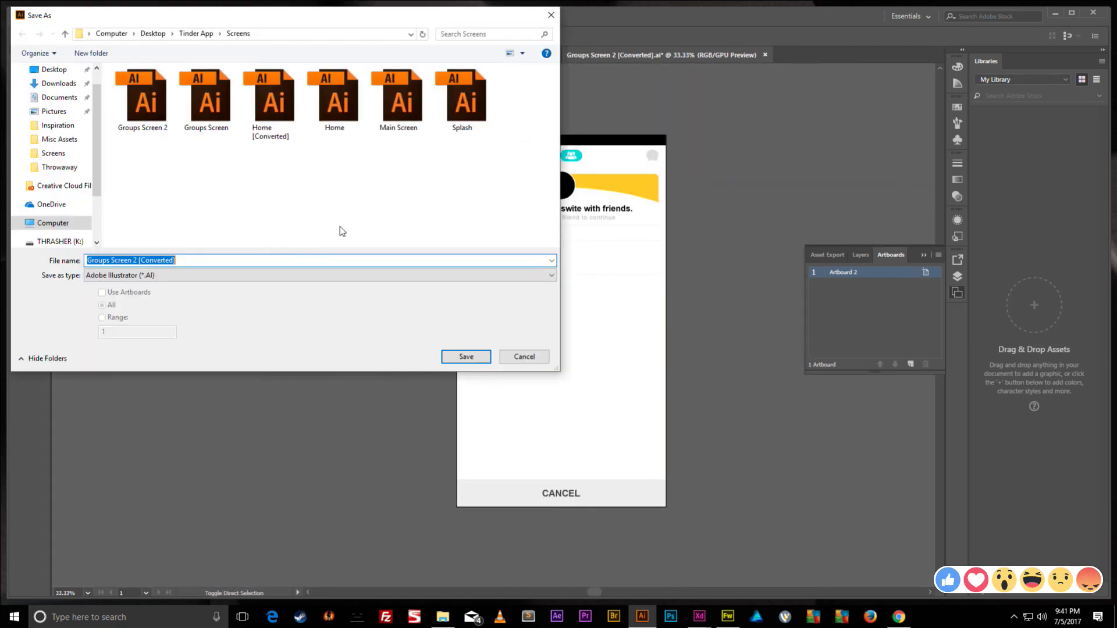
left_click(163, 112)
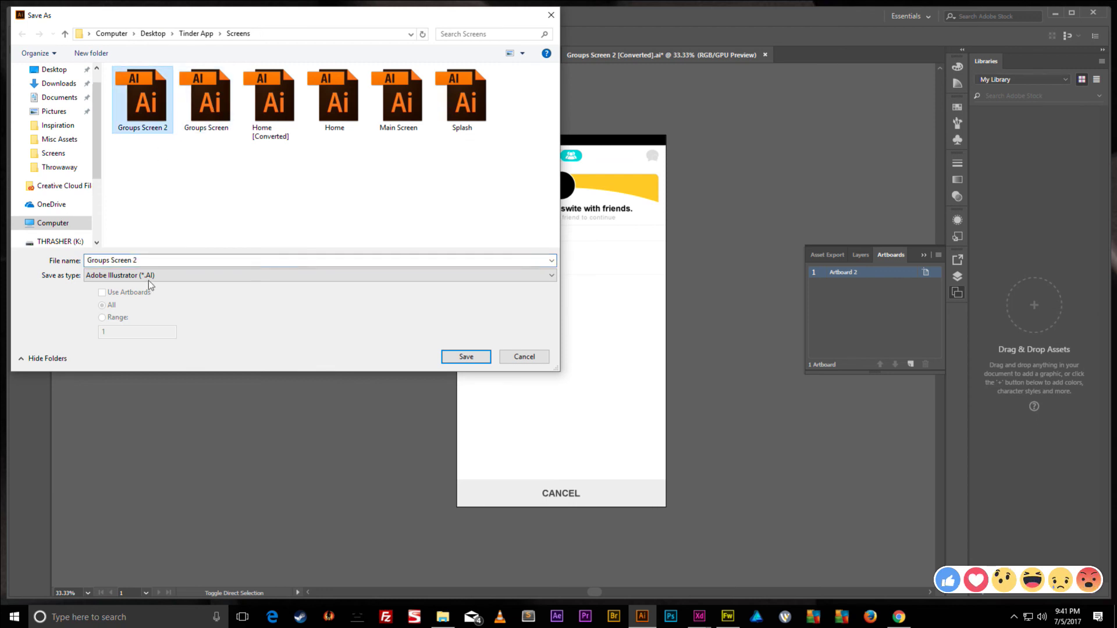
left_click(464, 360)
left_click(603, 352)
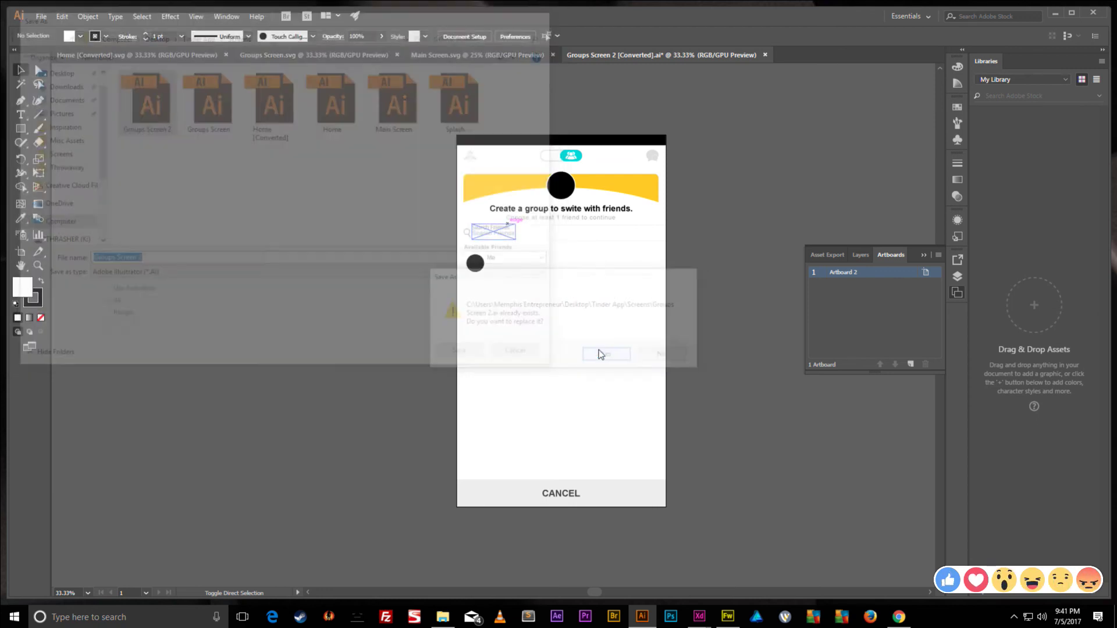
left_click(609, 465)
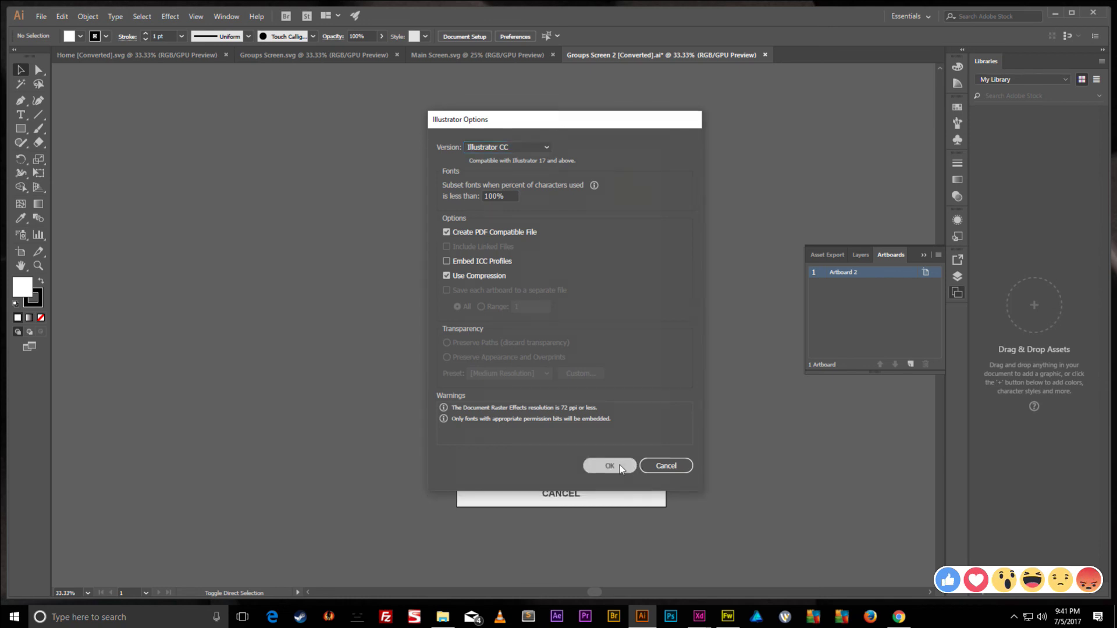
- Nudge the Search Friends text again, then return to Fireworks and select all objects
left_click_drag(491, 226, 491, 232)
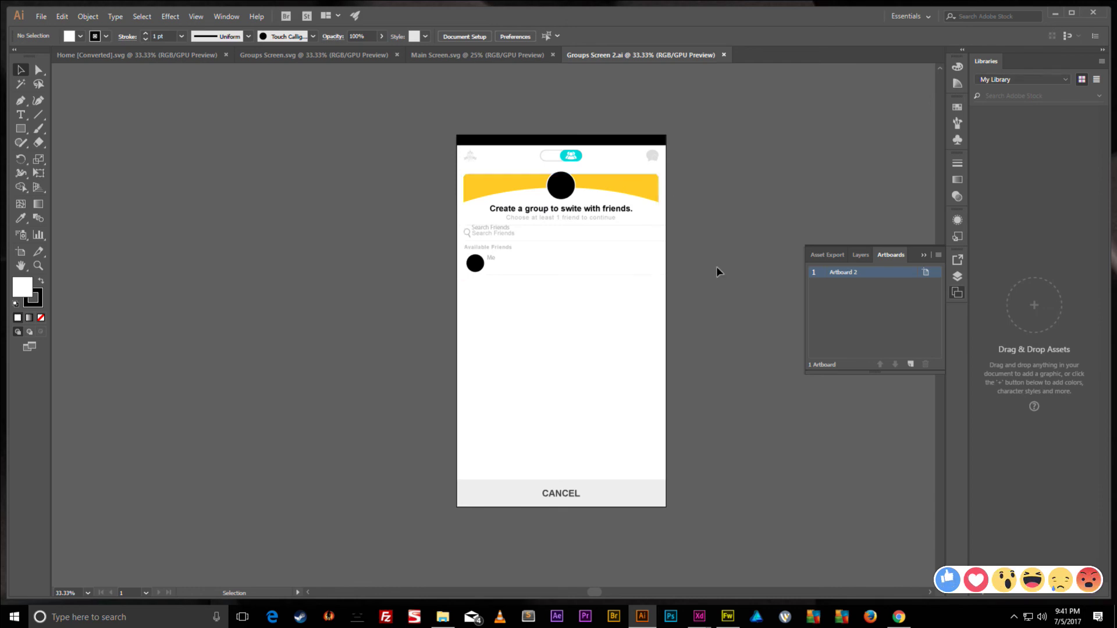
left_click(1055, 13)
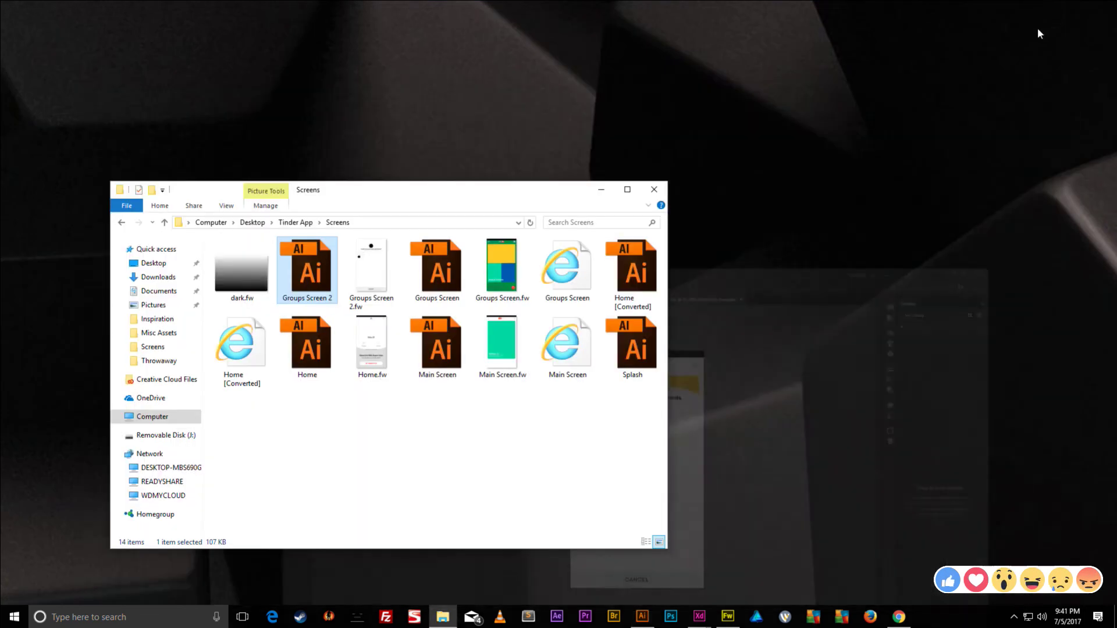
left_click(728, 621)
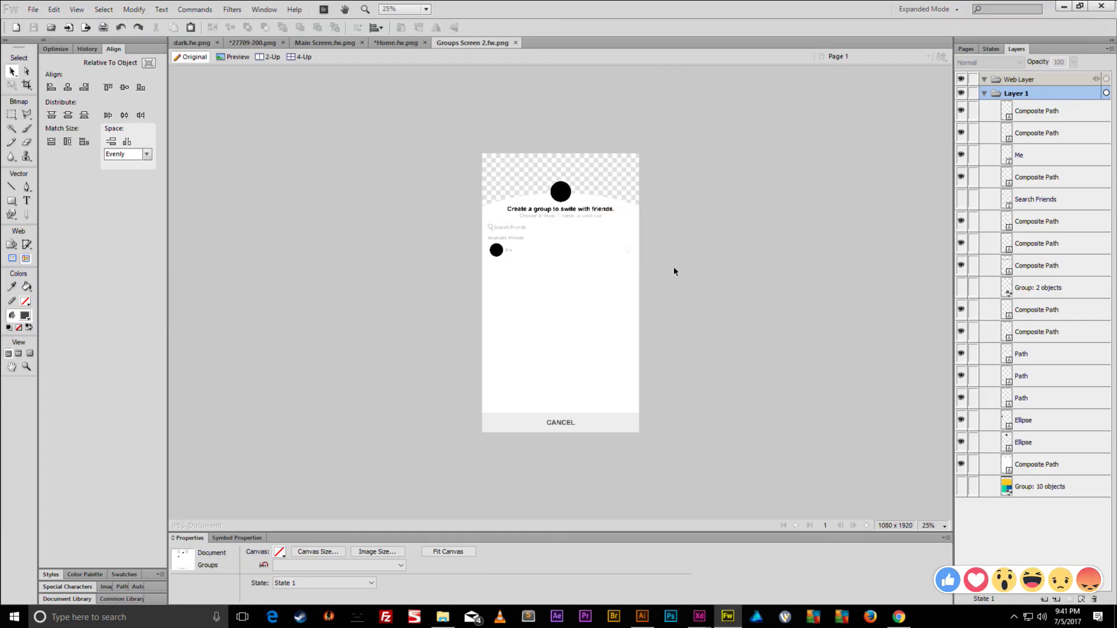
left_click_drag(776, 144, 349, 520)
- Delete the Group: 10 objects layer
left_click(743, 190)
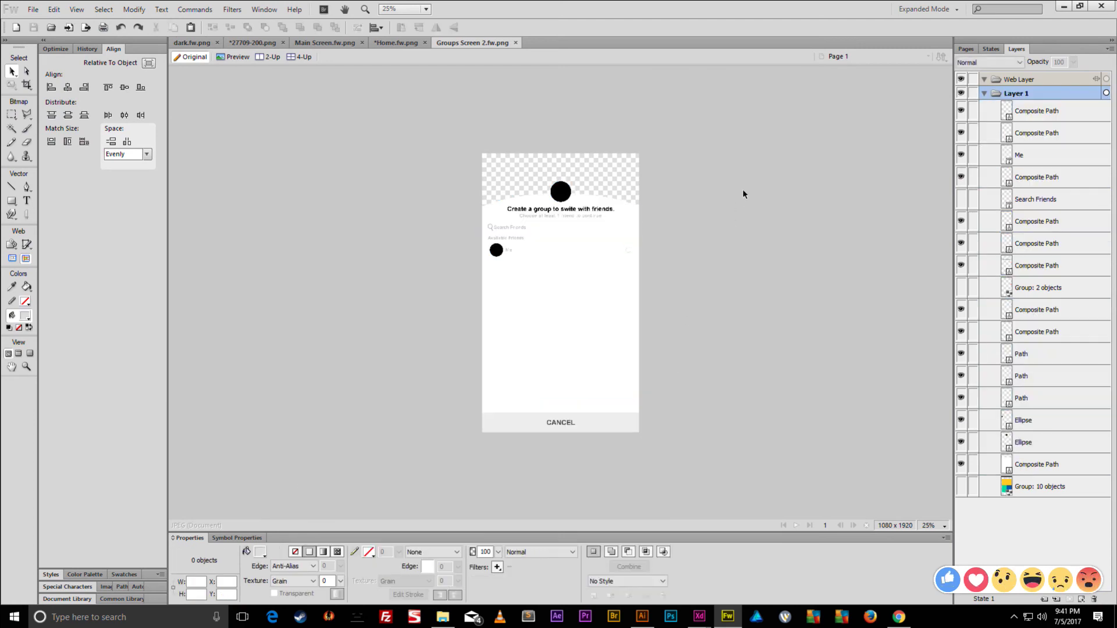
left_click(1043, 489)
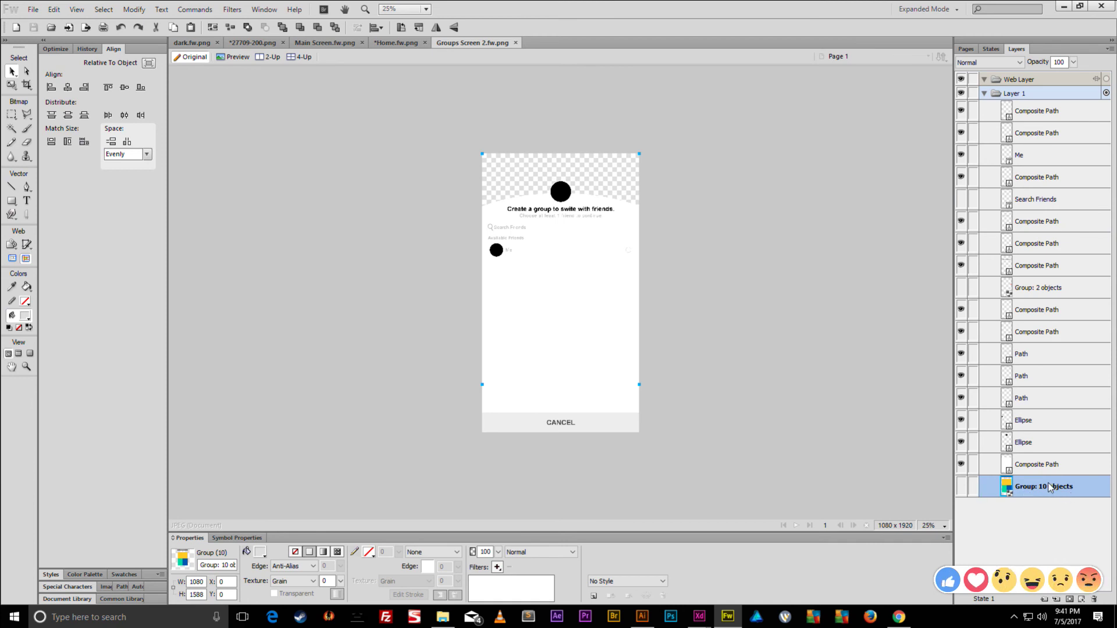
key("Delete")
- Show the red check-mark group, ungroup it into separate shapes, and save the document
left_click(961, 289)
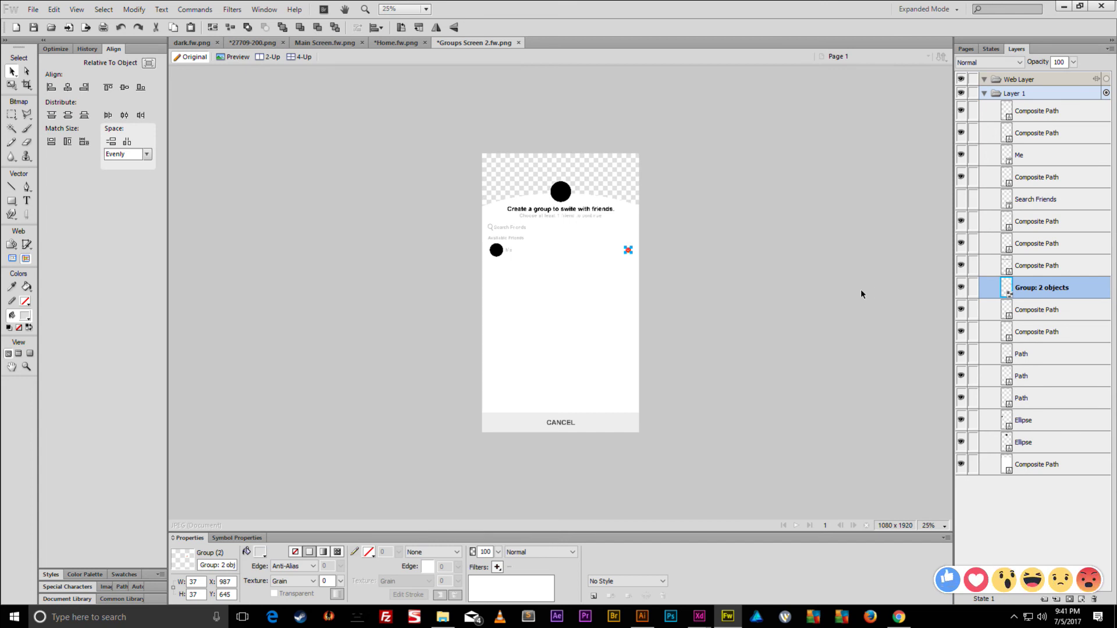
key("ctrl+equal")
key("ctrl+equal")
key("ctrl+equal")
key("ctrl+equal")
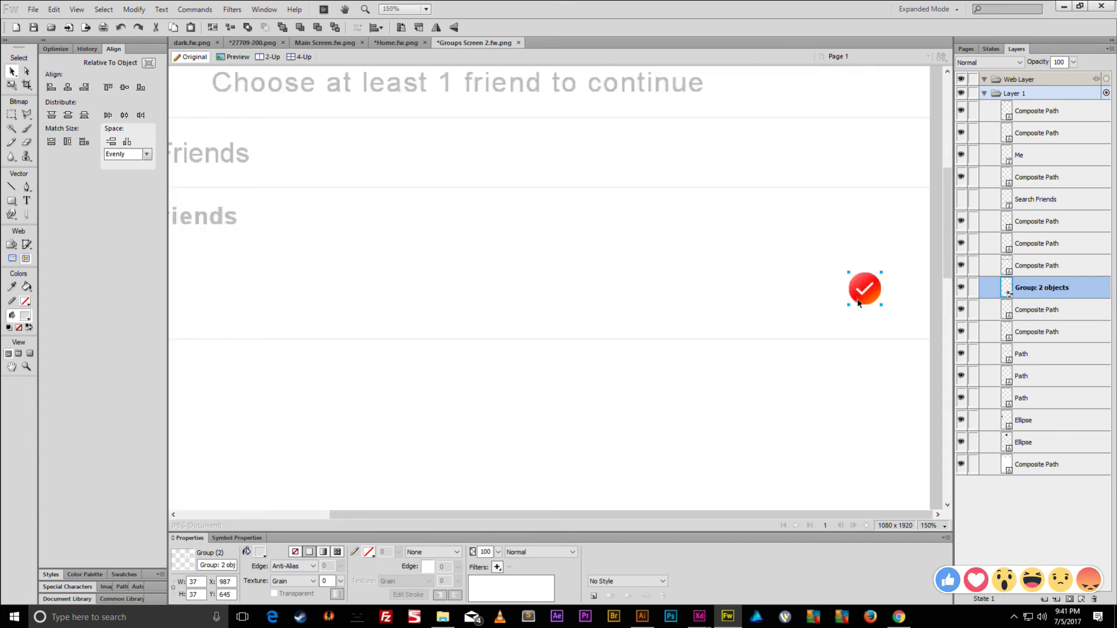
key("ctrl+shift+g")
left_click(869, 256)
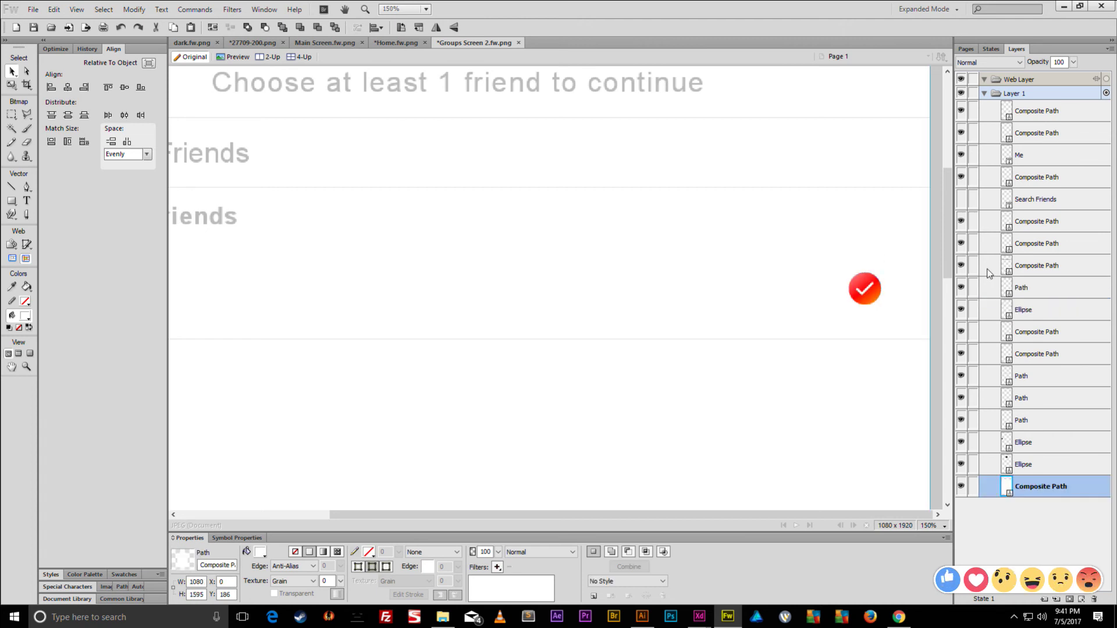
left_click(983, 208)
key("ctrl+minus")
key("ctrl+minus")
key("ctrl+minus")
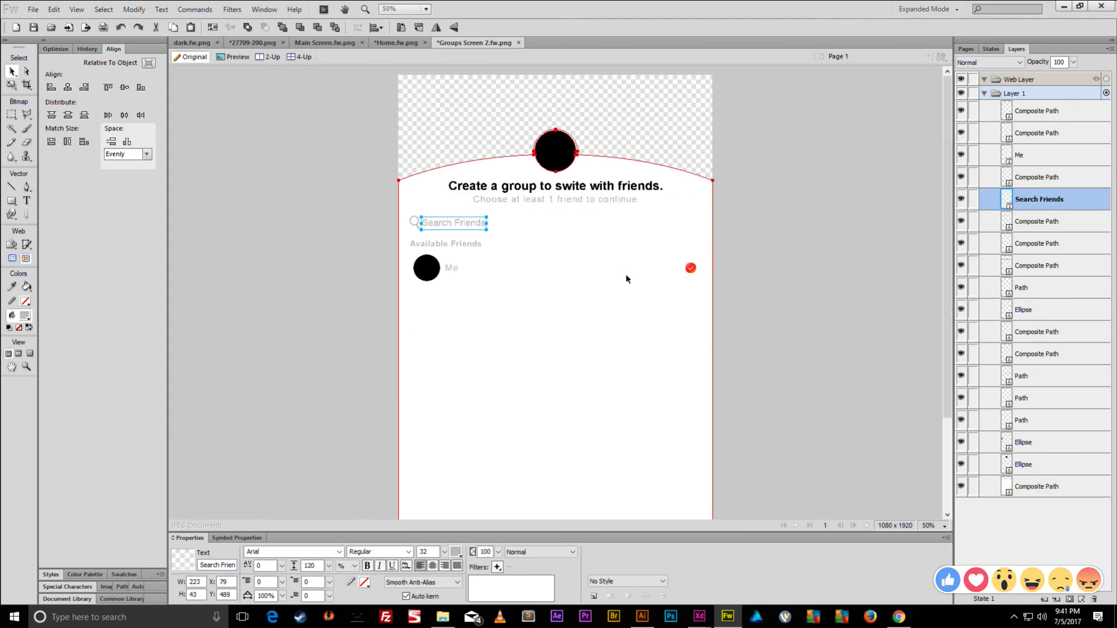
key("ctrl+d")
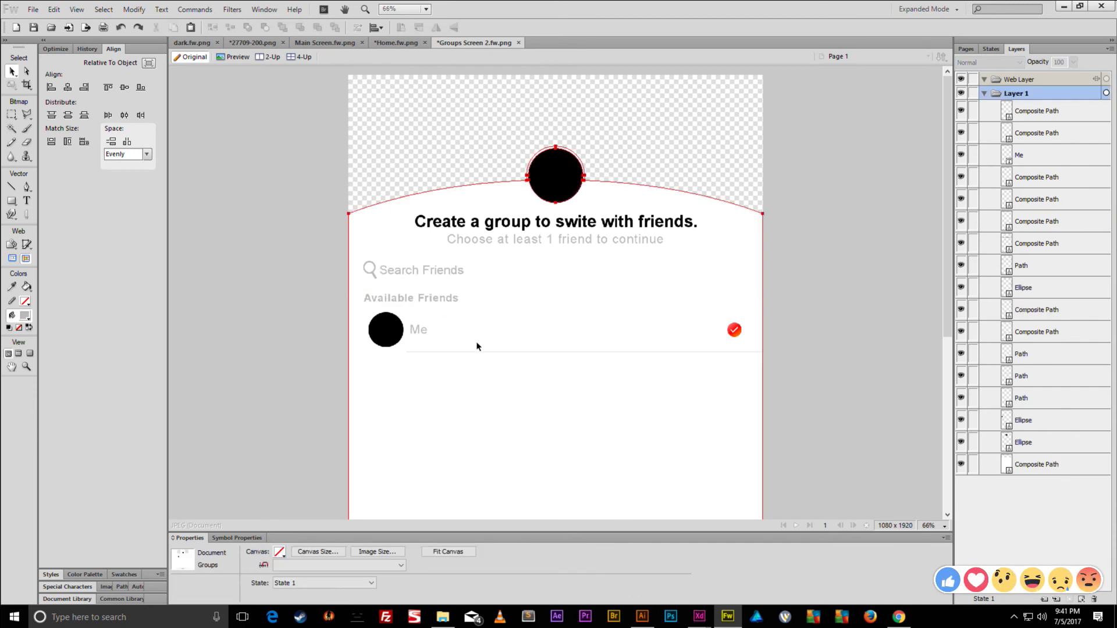
key("ctrl+s")
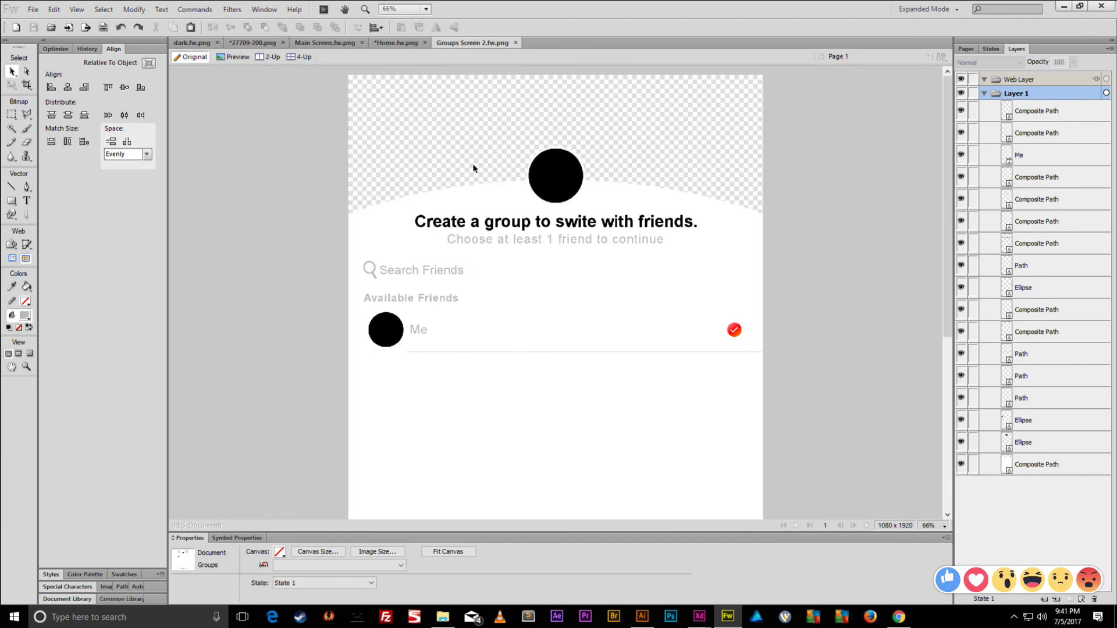
key("ctrl+shift+s")
- Save a Fireworks PNG copy over the existing file
left_click(212, 533)
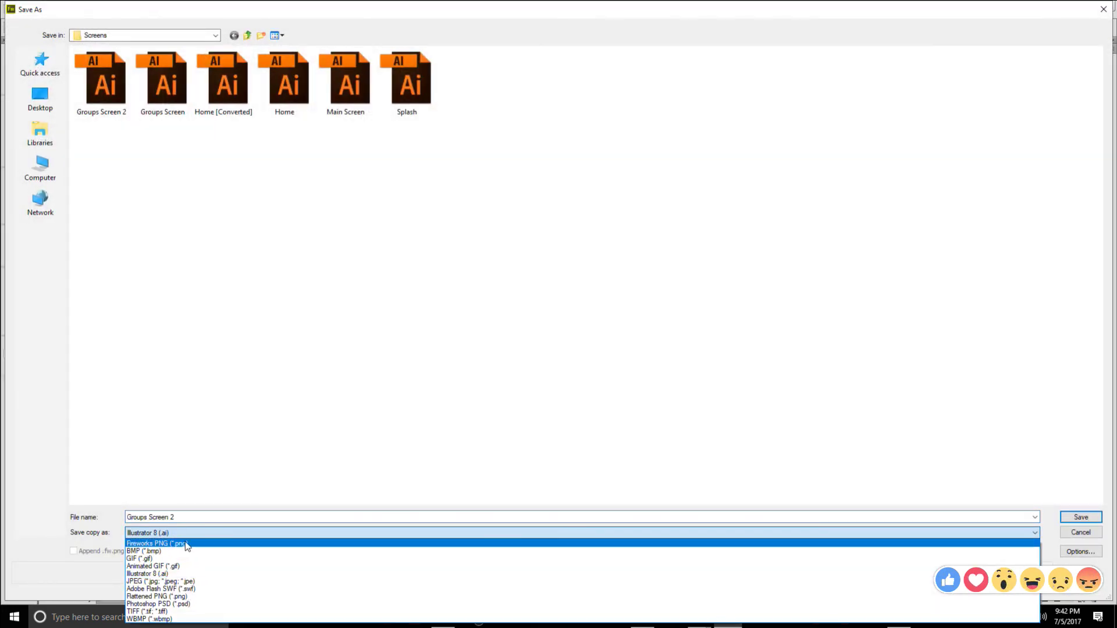
left_click(181, 545)
key("Return")
left_click(593, 313)
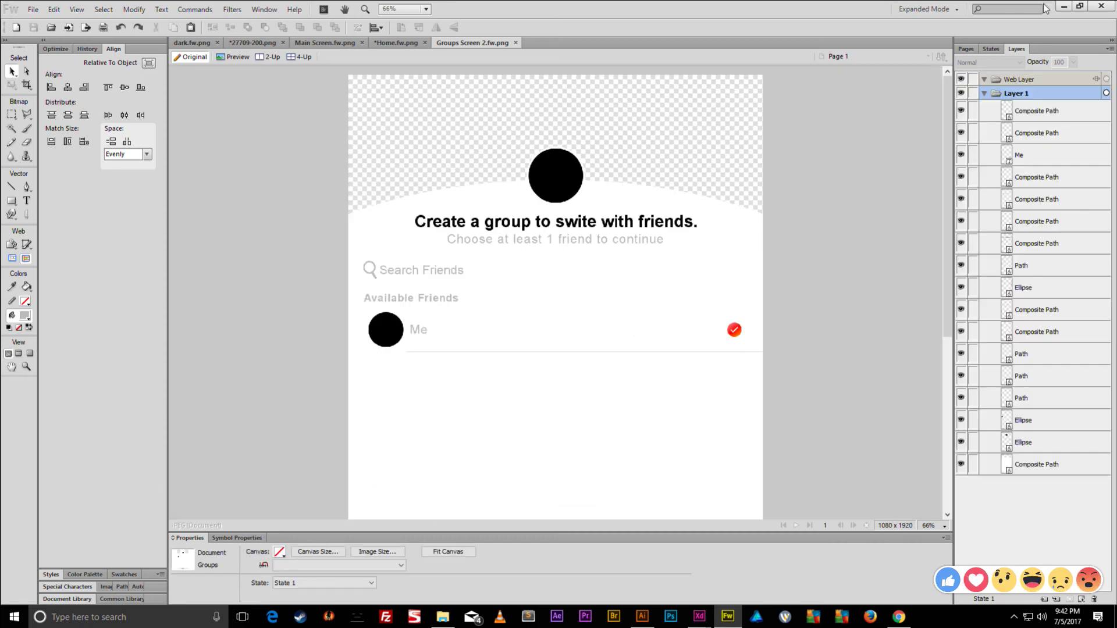
- In Illustrator, close Groups Screen 2.ai, Main Screen.svg, Groups Screen.svg and Home
left_click(1064, 6)
left_click(644, 617)
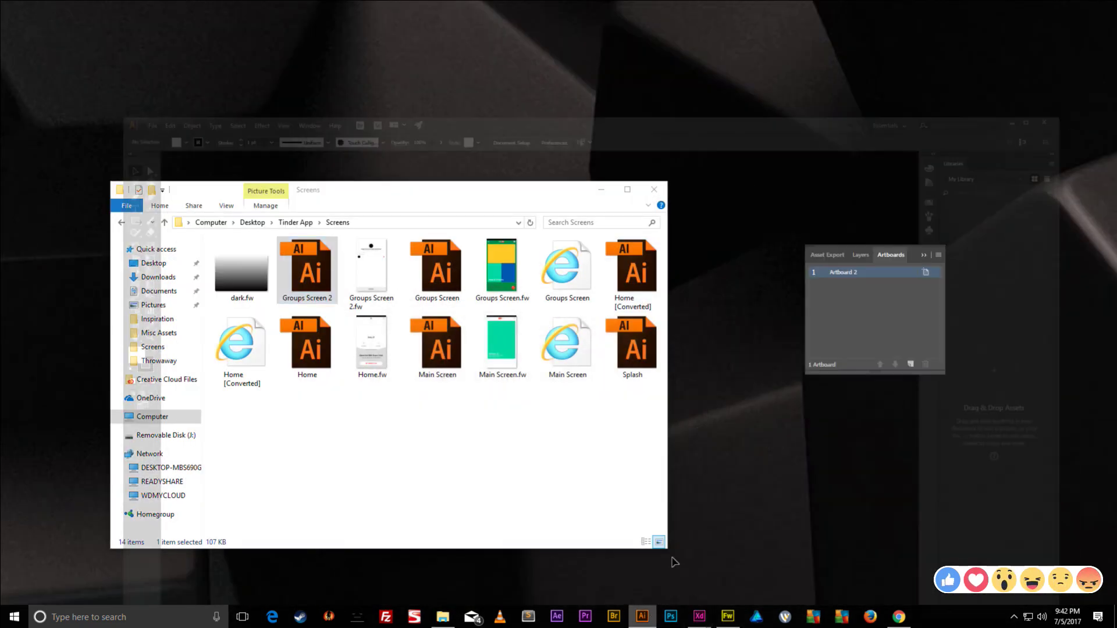
left_click(724, 55)
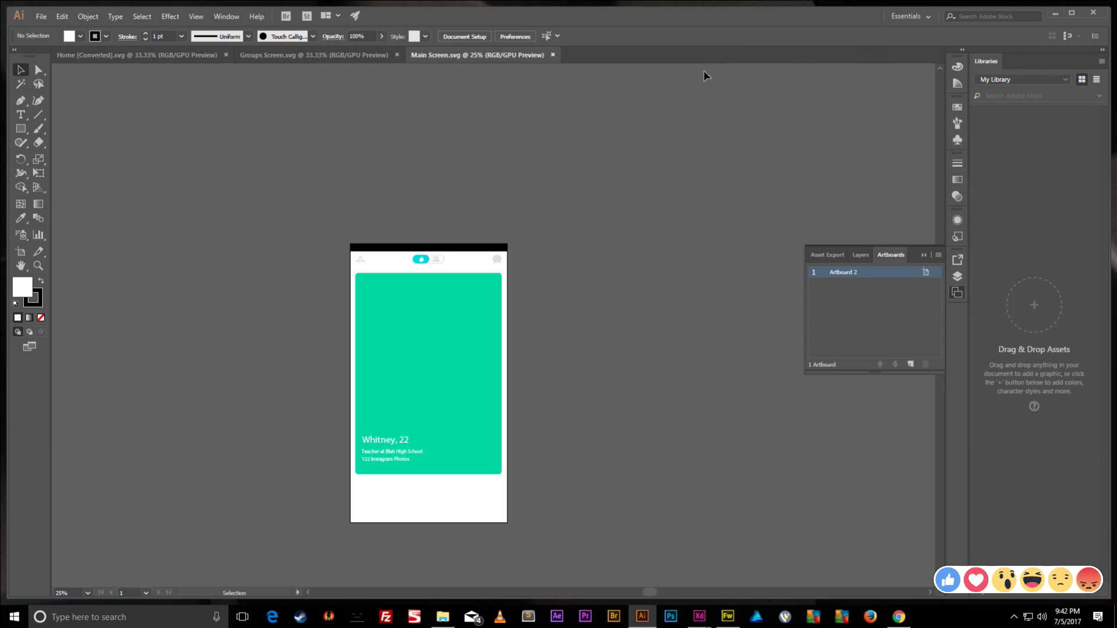
left_click(553, 55)
left_click(398, 55)
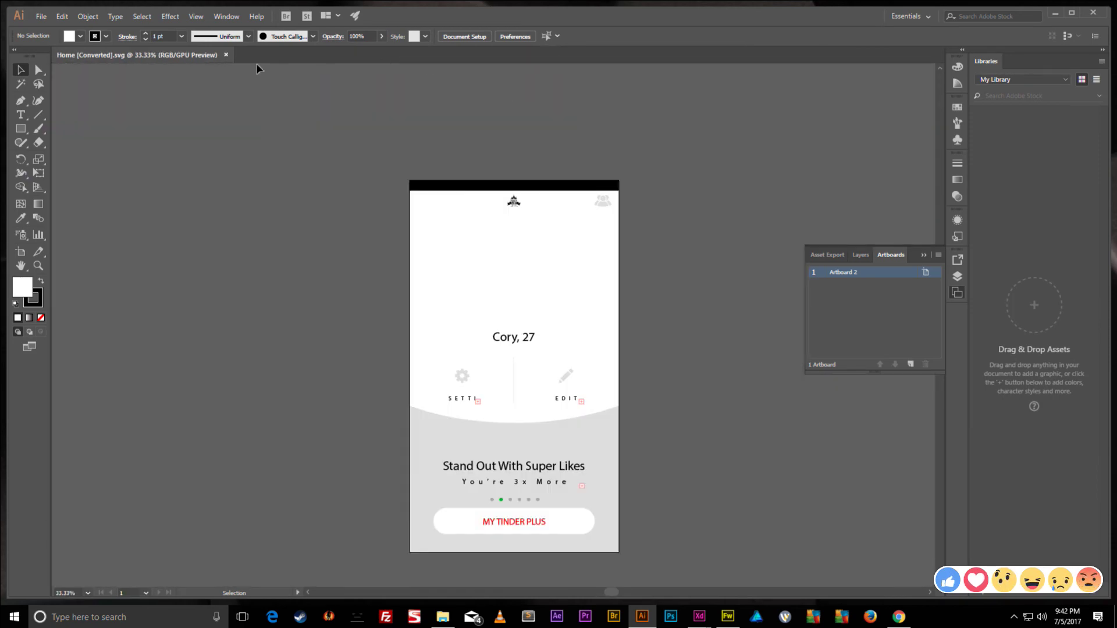
left_click(226, 55)
left_click(1055, 12)
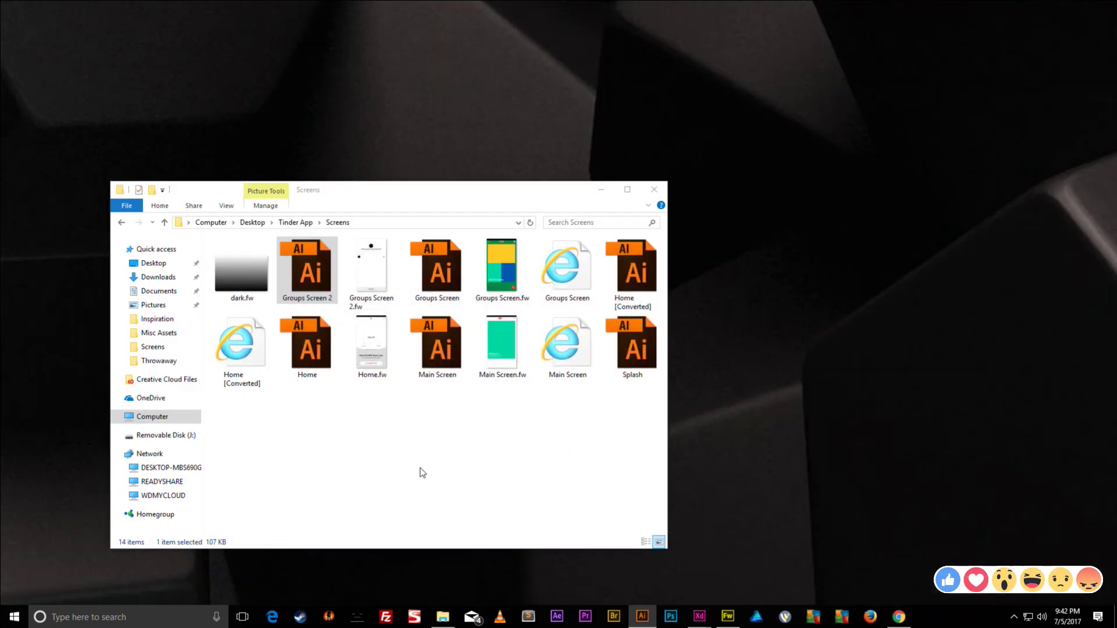
- Open and close Groups Screen 2.ai, then delete that file from the Screens folder
double_click(300, 269)
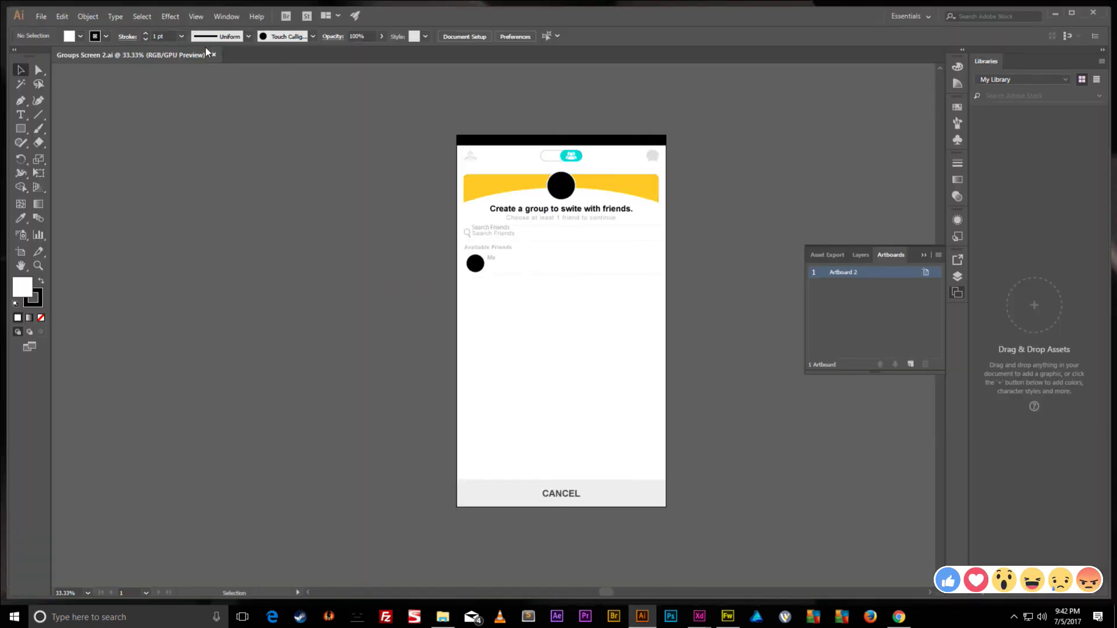
left_click(213, 55)
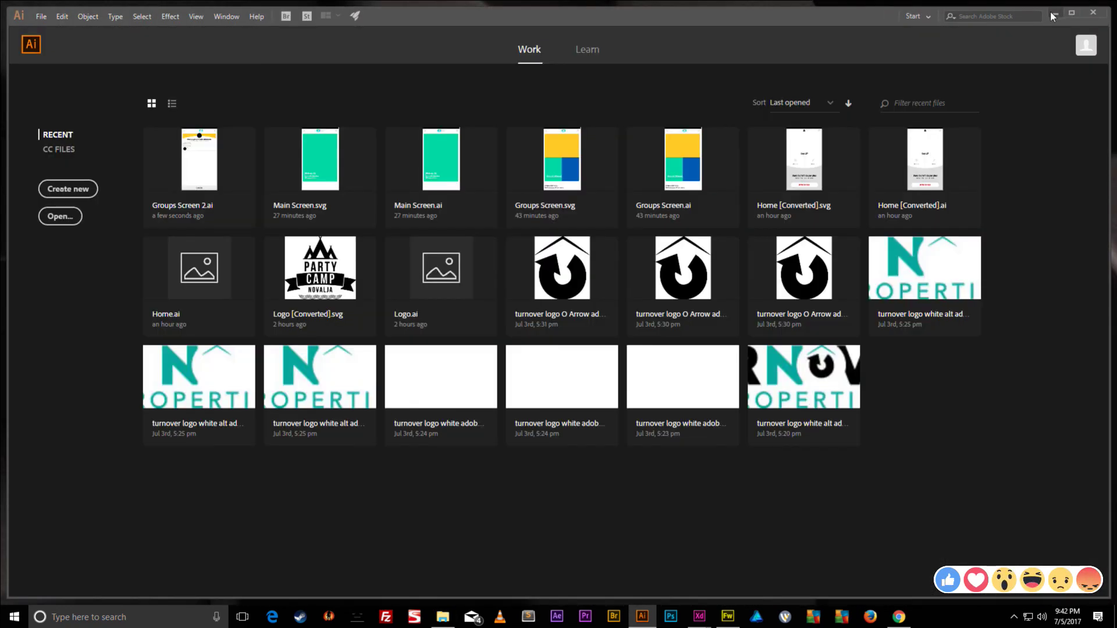
left_click(1055, 12)
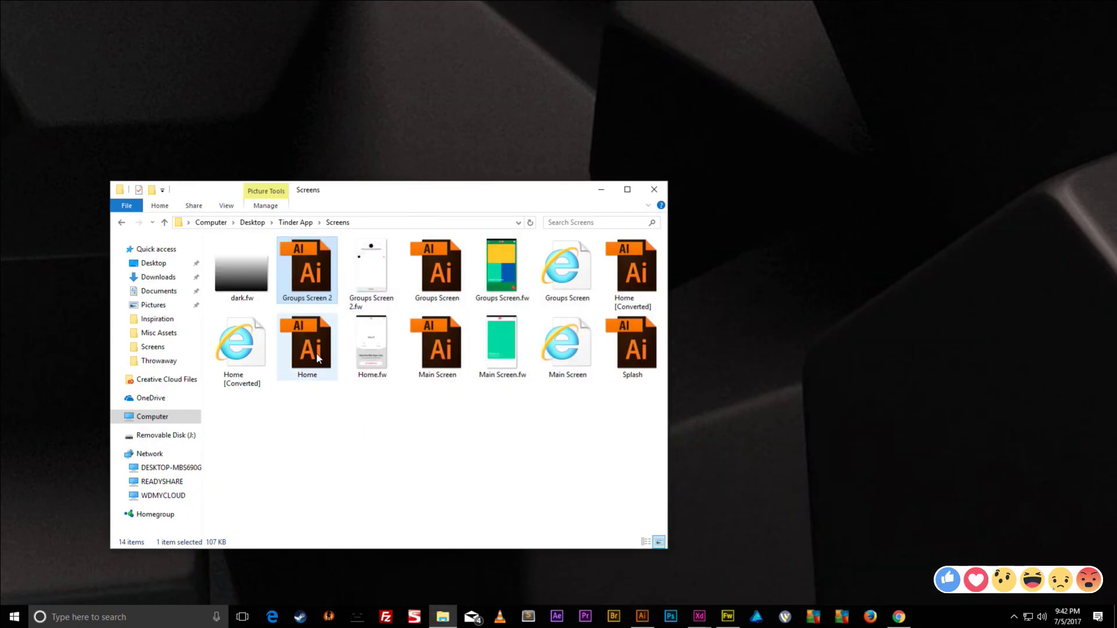
key("Delete")
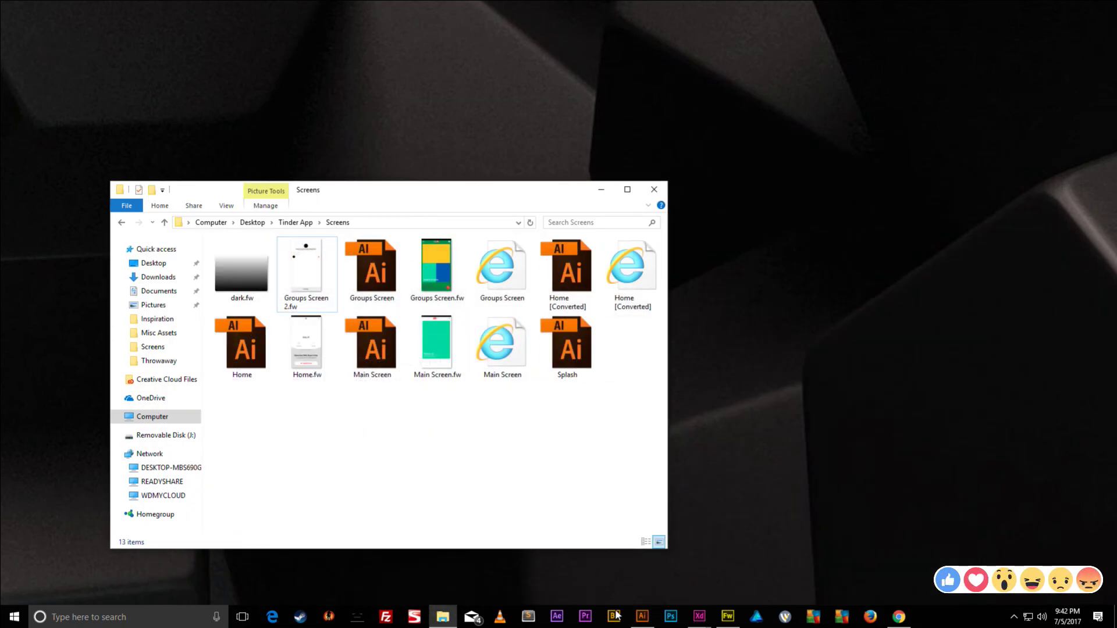
left_click(728, 617)
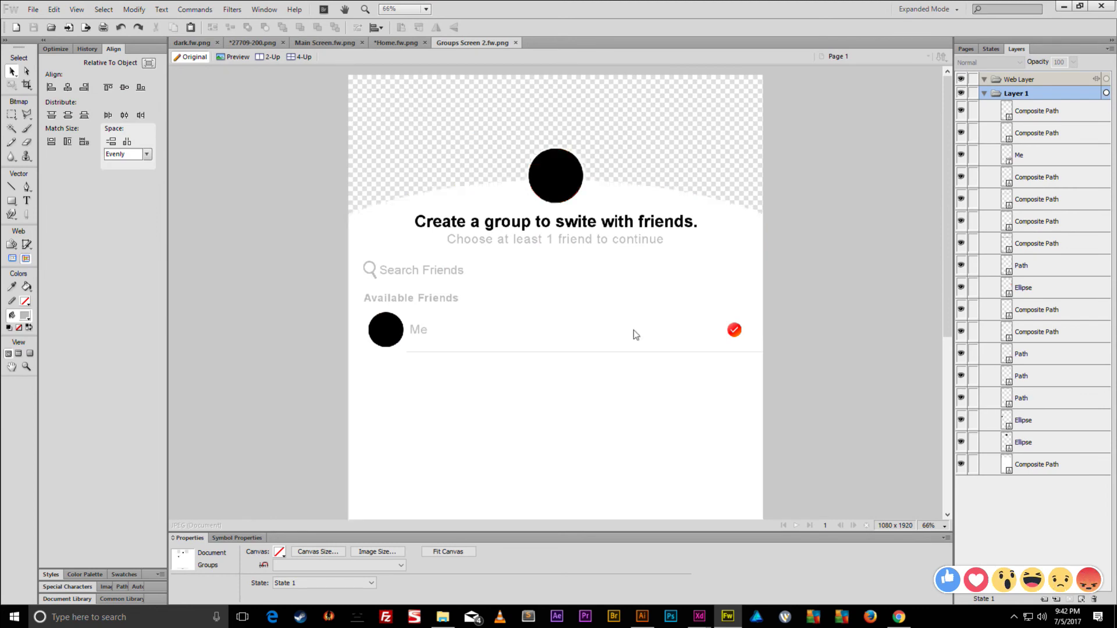
- Re-export Groups Screen 2.ai as Illustrator 8 and open it, dismissing the legacy text notice
key("ctrl+shift+s")
left_click(249, 533)
left_click(177, 576)
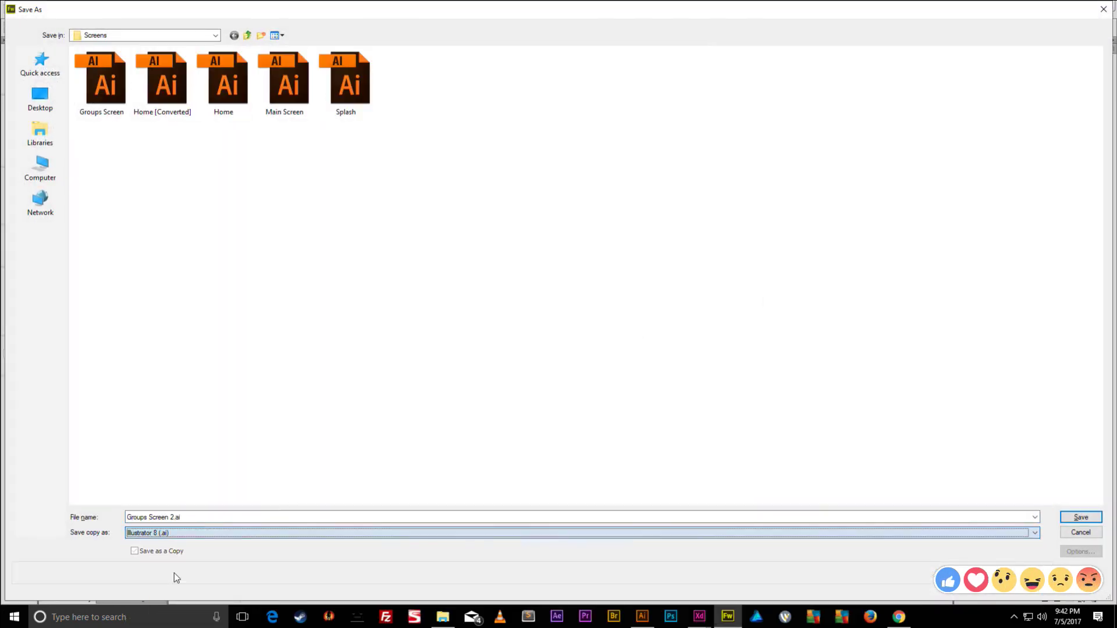
key("Return")
left_click(1063, 7)
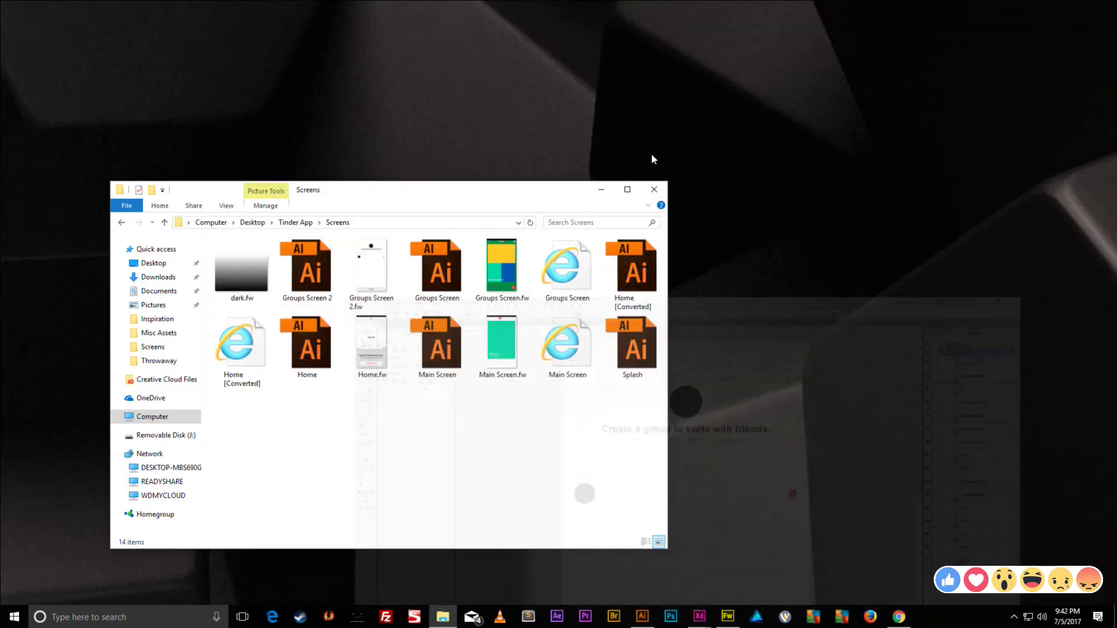
double_click(300, 270)
left_click(578, 338)
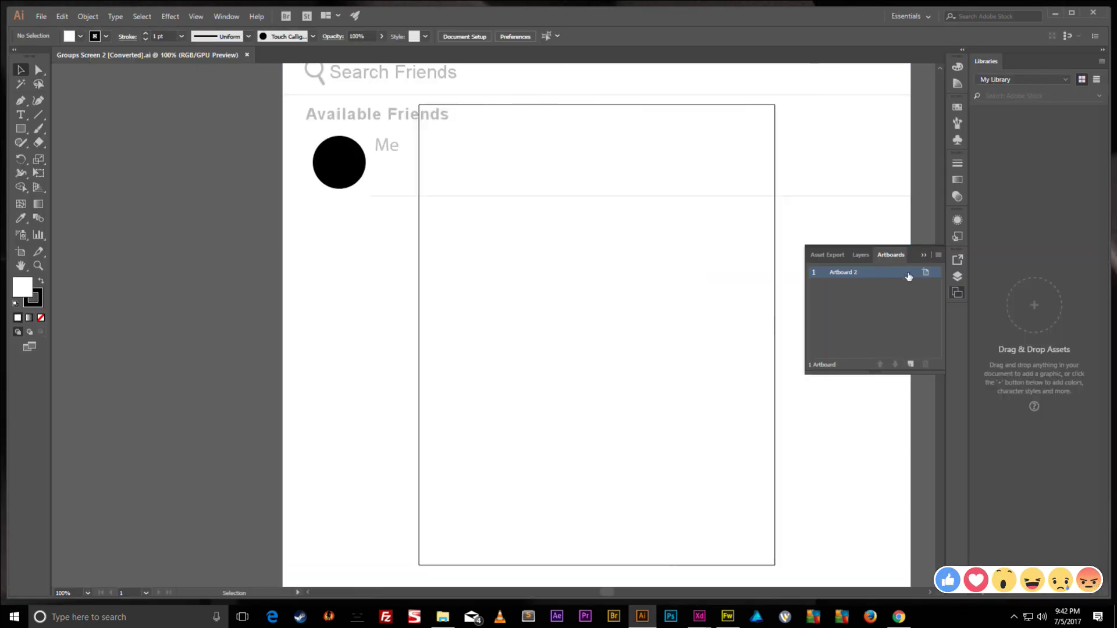
- Set Artboard 2 to 1080 wide by 1920 high
left_click(925, 272)
left_click(534, 178)
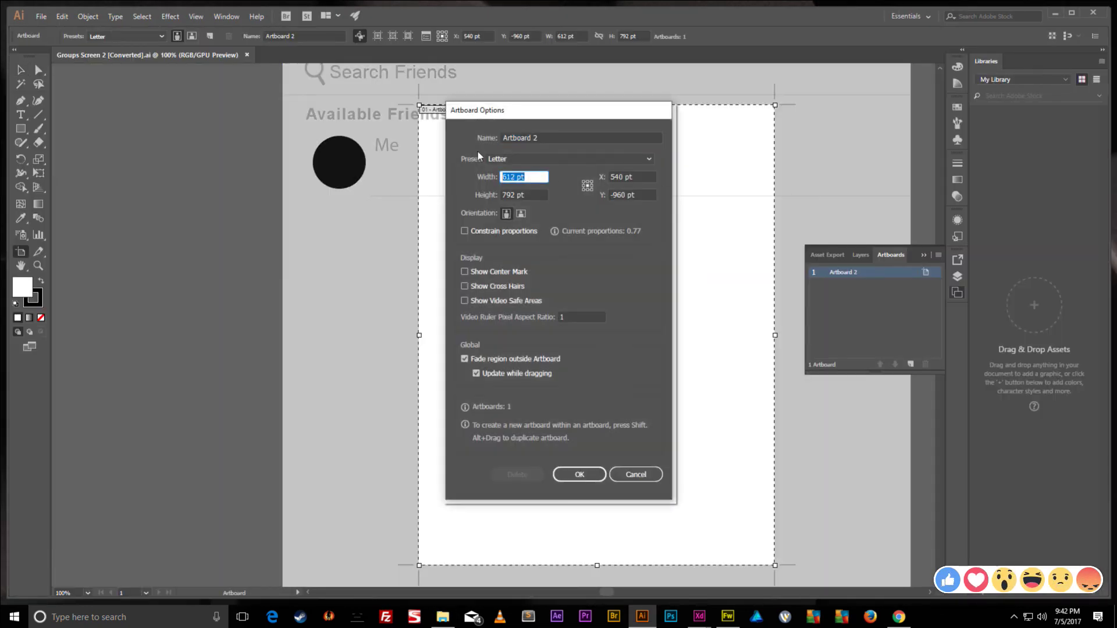
key("Tab")
type("192")
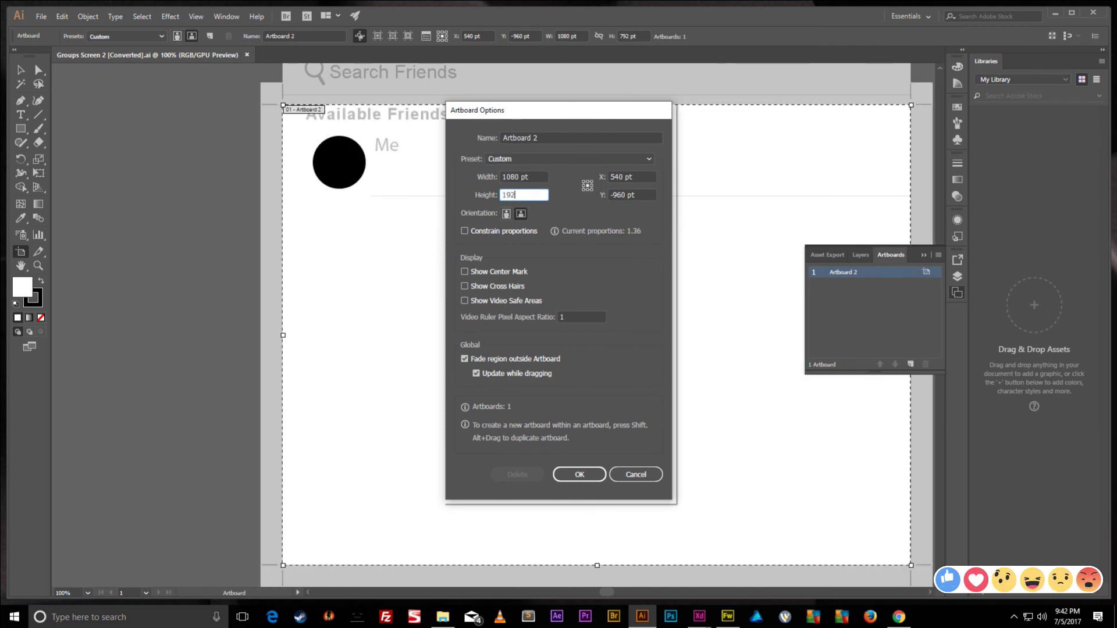
type("0")
key("Return")
key("ctrl+0")
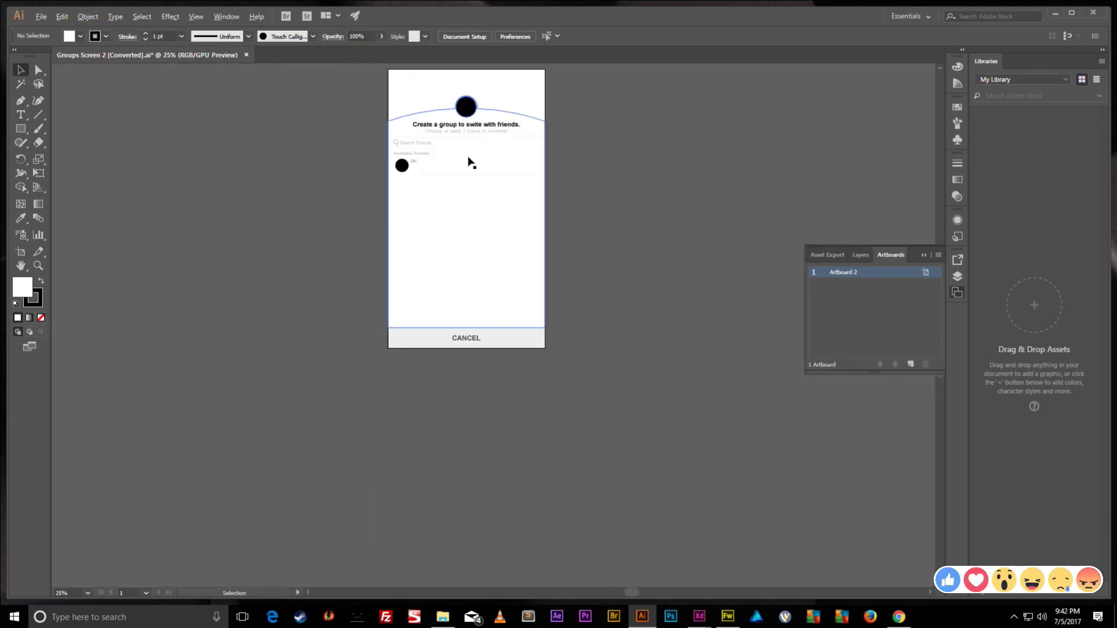
scroll(477, 164, "up", 2)
scroll(483, 169, "up", 1, "alt")
scroll(465, 180, "down", 1)
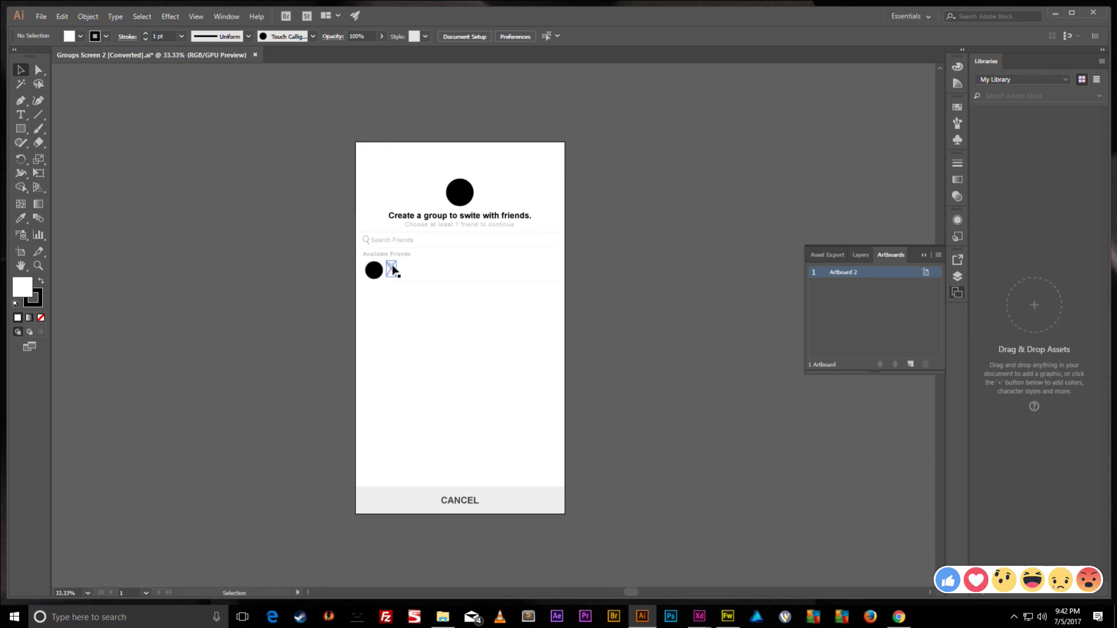
- Compare the Me label and black avatar circle positions against the Fireworks design
left_click(727, 617)
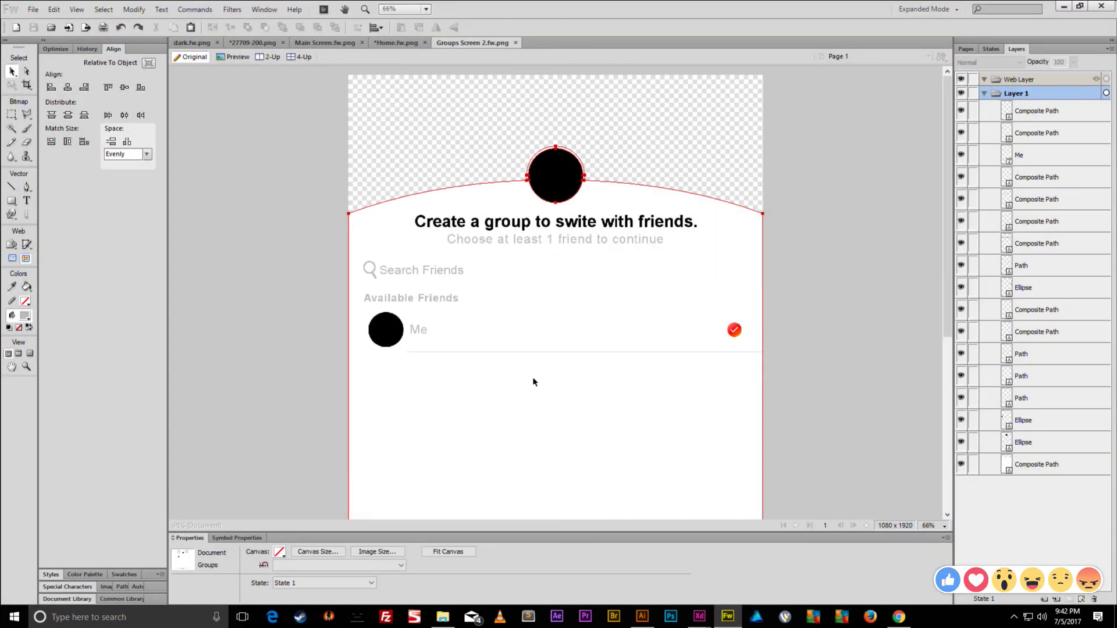
left_click(426, 332)
left_click(391, 331)
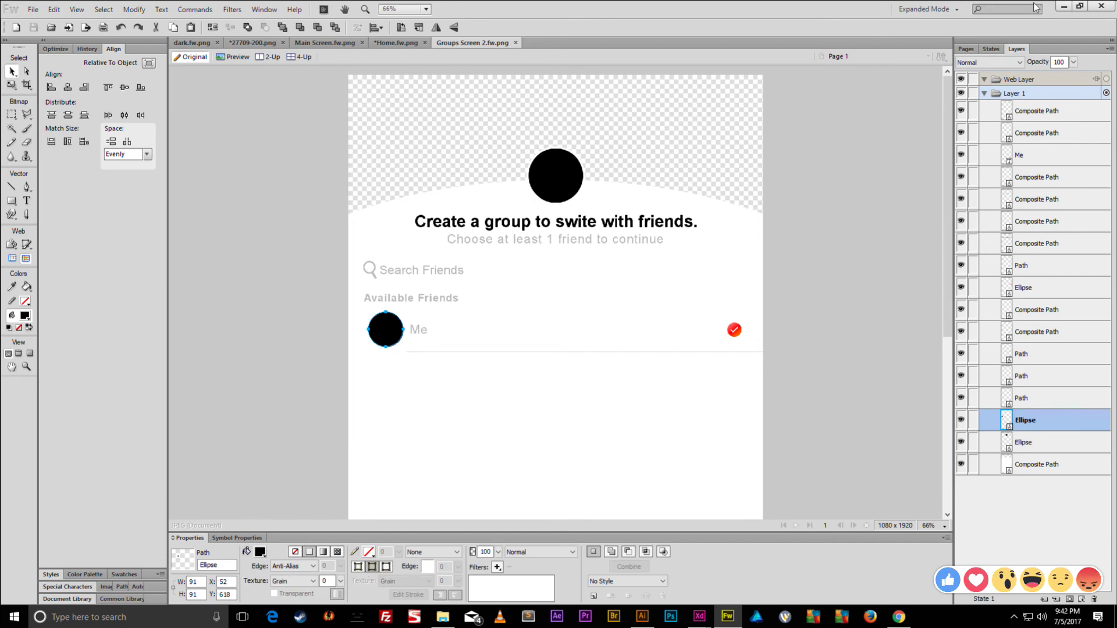
left_click(1059, 4)
- Nudge the Me text down with Shift+Down, then back up one step
left_click(392, 261)
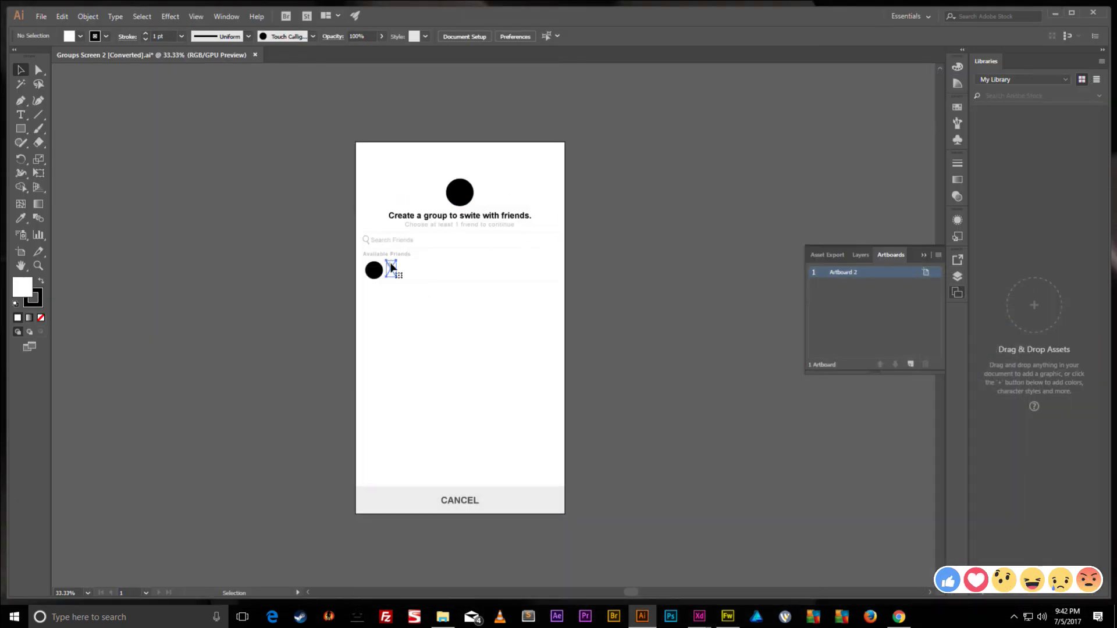
scroll(389, 267, "up", 3)
scroll(388, 267, "up", 3)
key("shift+Down")
key("shift+Down")
key("shift+Down")
key("shift+Down")
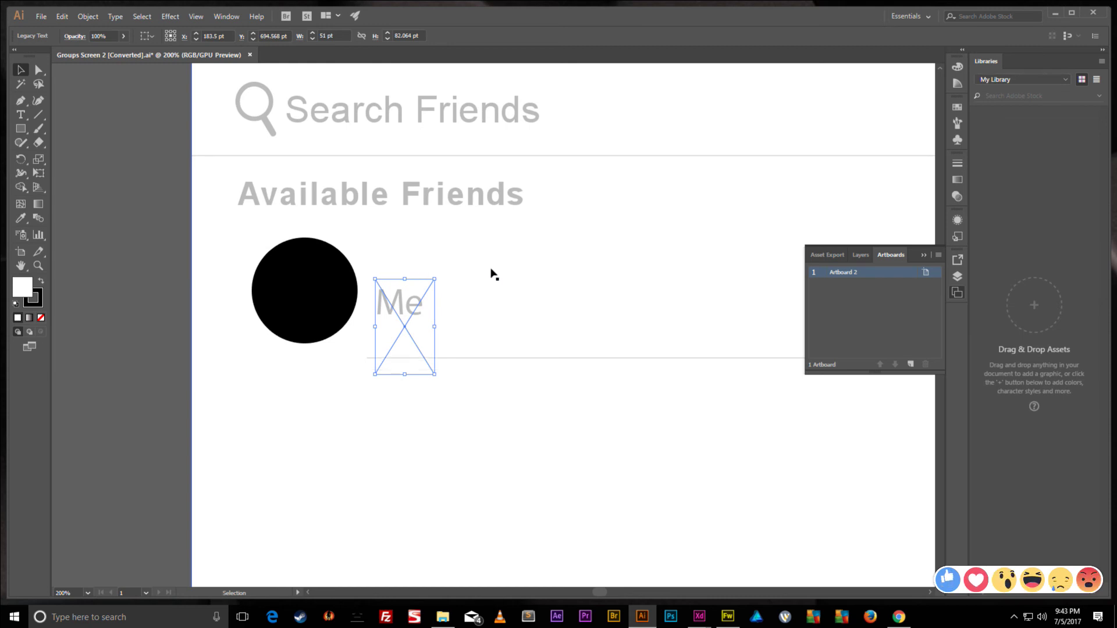
key("Up")
key("Up")
key("Up")
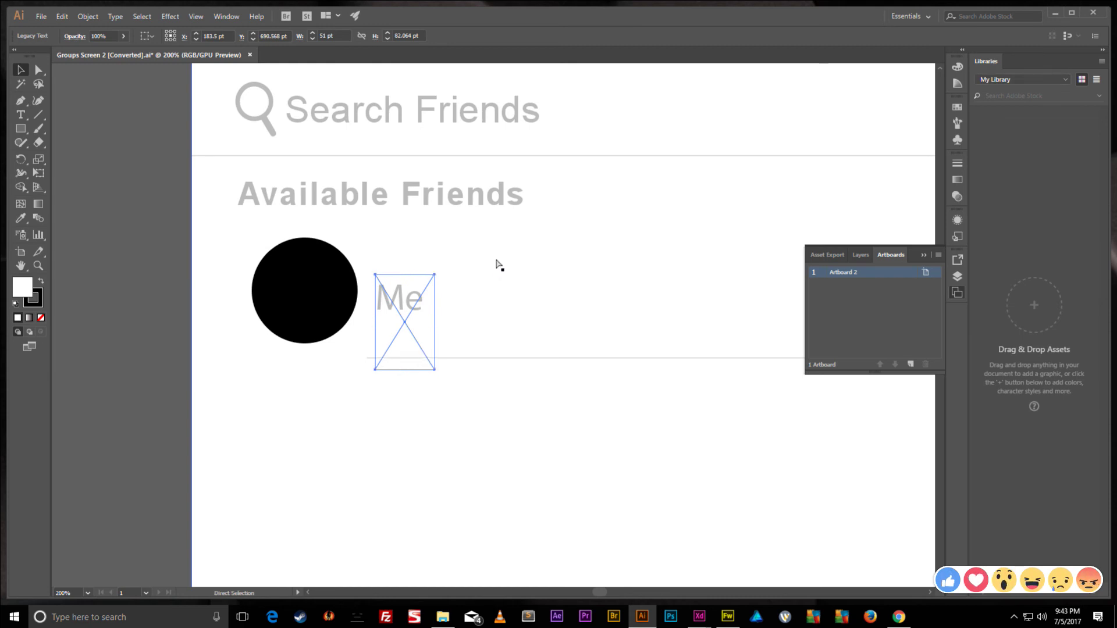
scroll(498, 267, "right", 2)
scroll(495, 265, "down", 4)
scroll(564, 285, "down", 3)
scroll(554, 264, "up", 2)
- Save over Groups Screen 2.ai, confirming the replacement and accepting the save options
key("ctrl+s")
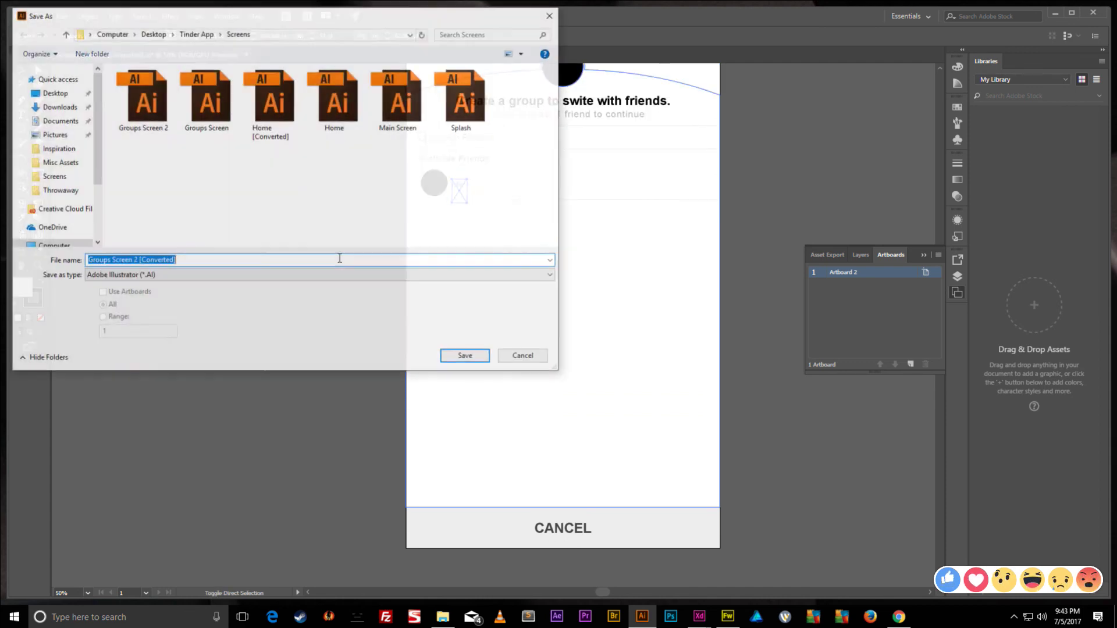
left_click(153, 101)
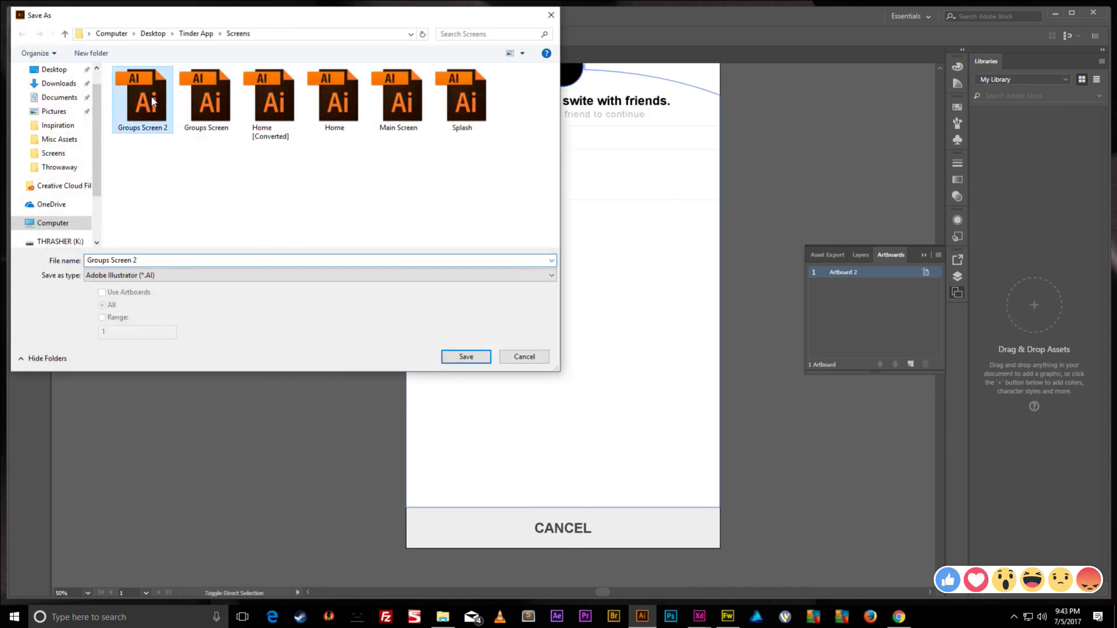
left_click(463, 357)
left_click(585, 354)
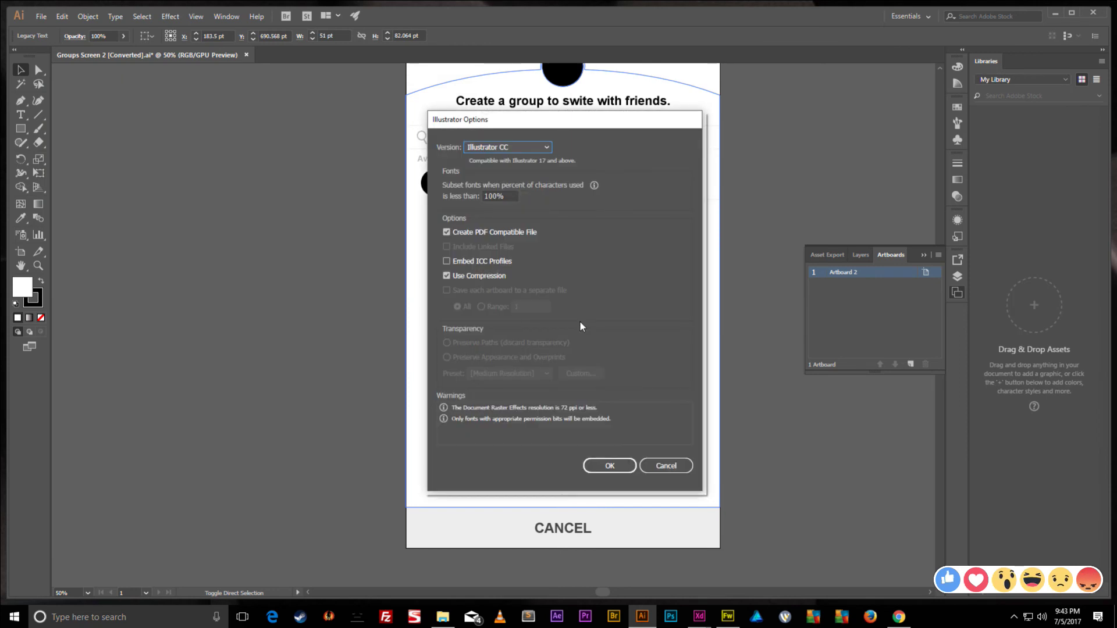
left_click(605, 467)
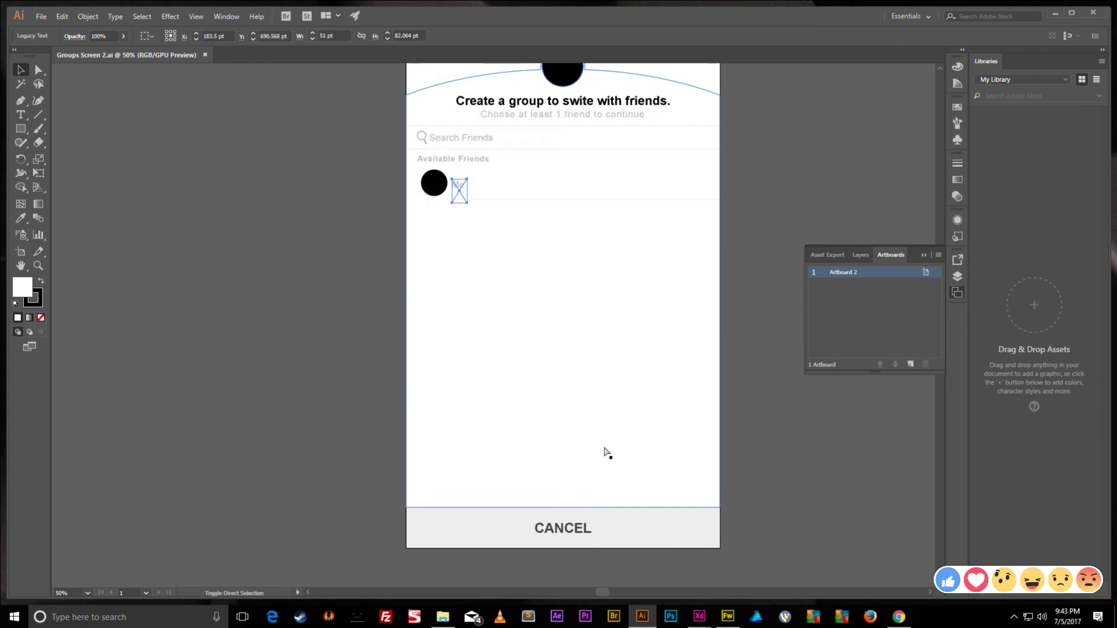
- Save another copy as Groups Screen 2.svg, accepting the SVG options and warning
key("ctrl+shift+s")
left_click(326, 276)
left_click(182, 319)
left_click(466, 357)
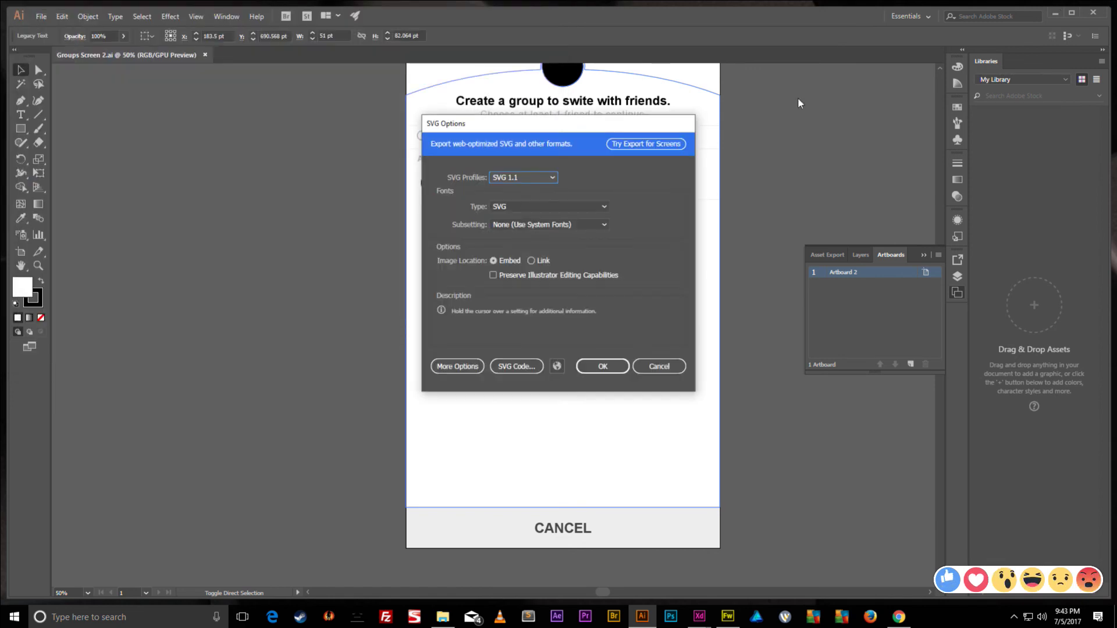
left_click(602, 368)
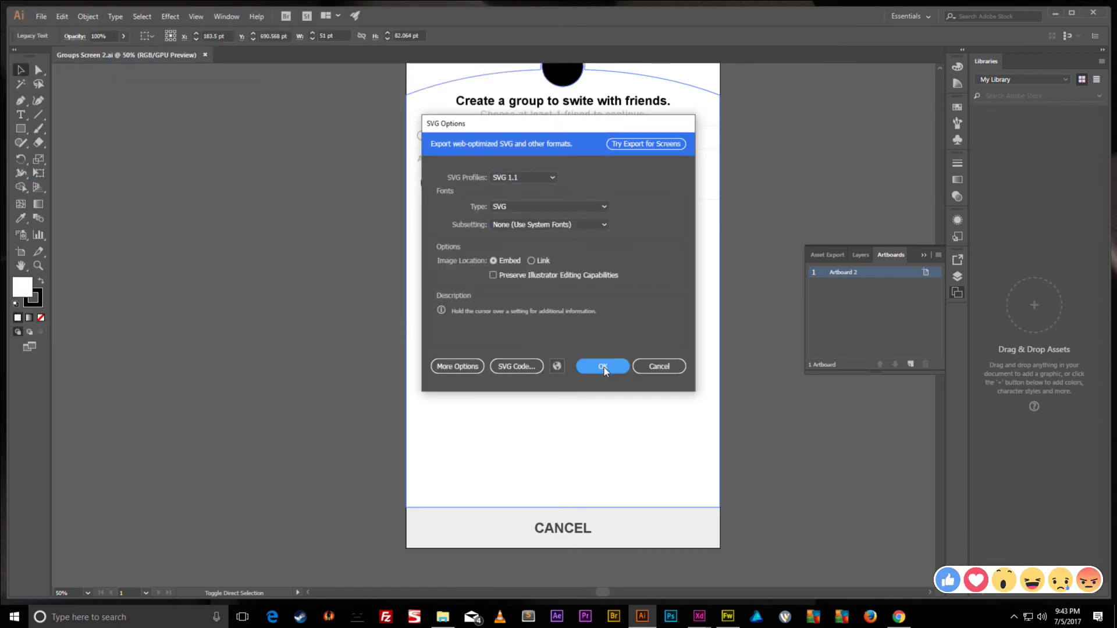
left_click(650, 389)
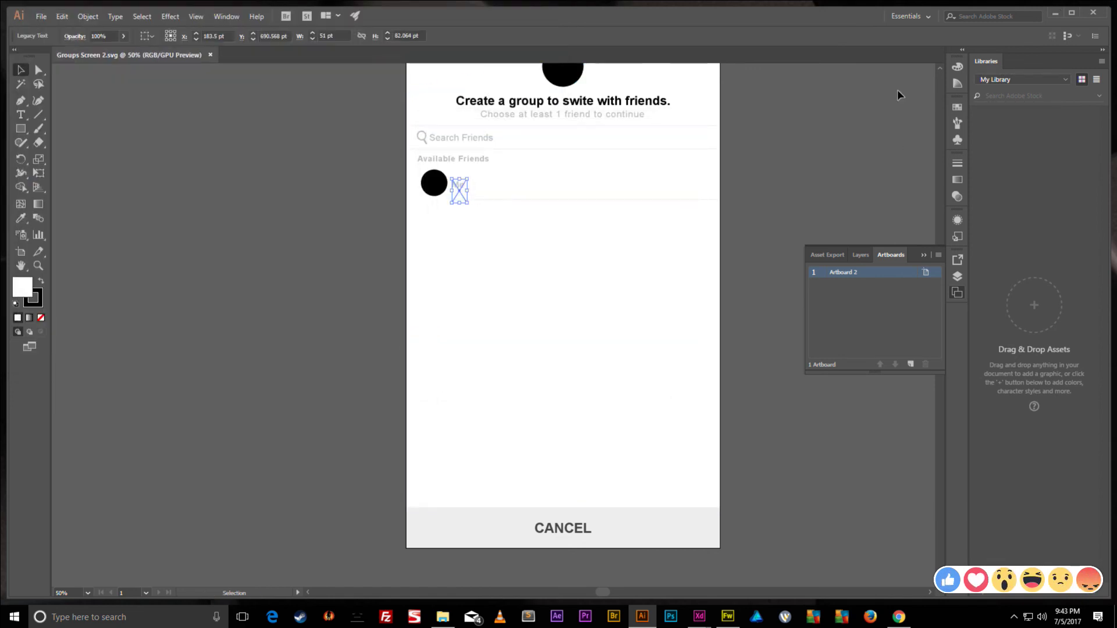
left_click(1055, 13)
- Return to Adobe XD and select the Create Group artboard
left_click(602, 190)
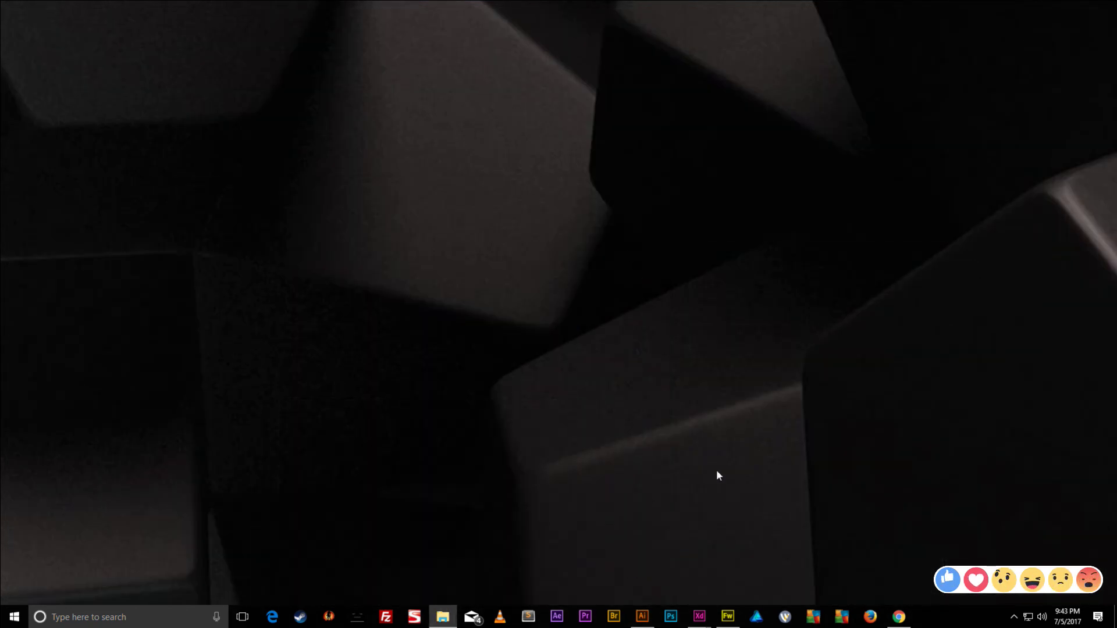
mouse_move(699, 616)
left_click(669, 555)
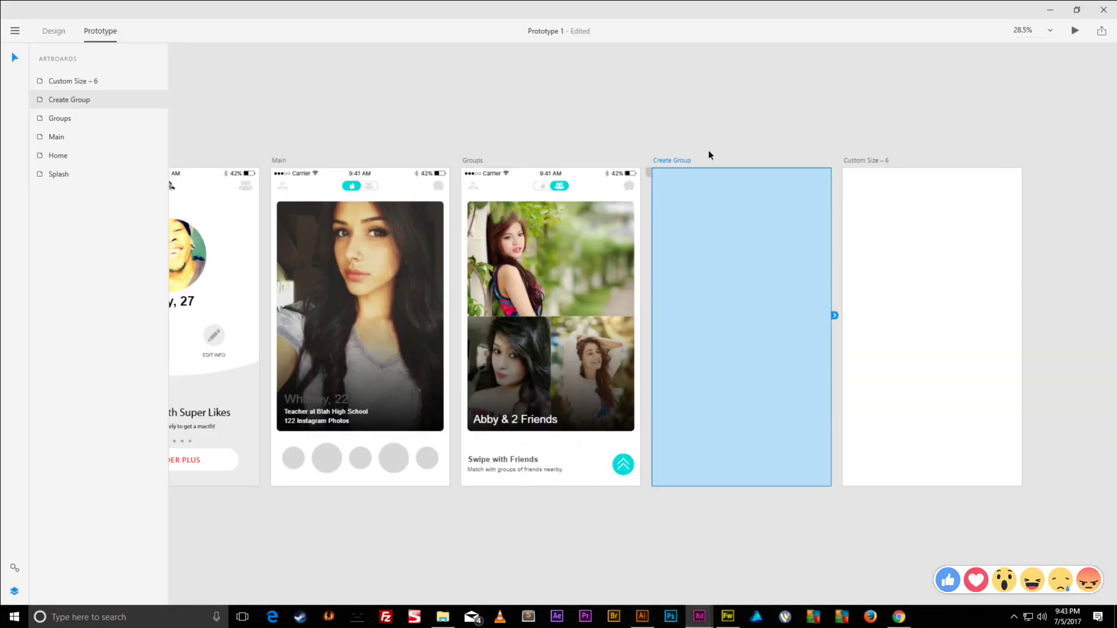
left_click(668, 161)
- Import the Groups Screen 2 SVG into the artboard and shift it down two Shift+Down nudges
left_click(15, 32)
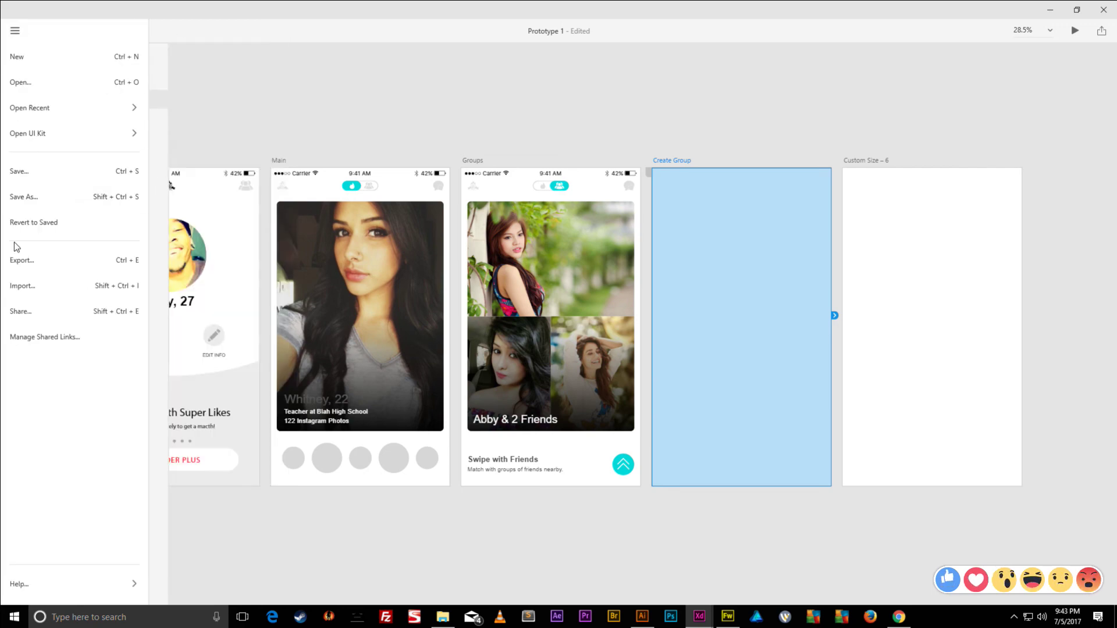
left_click(29, 283)
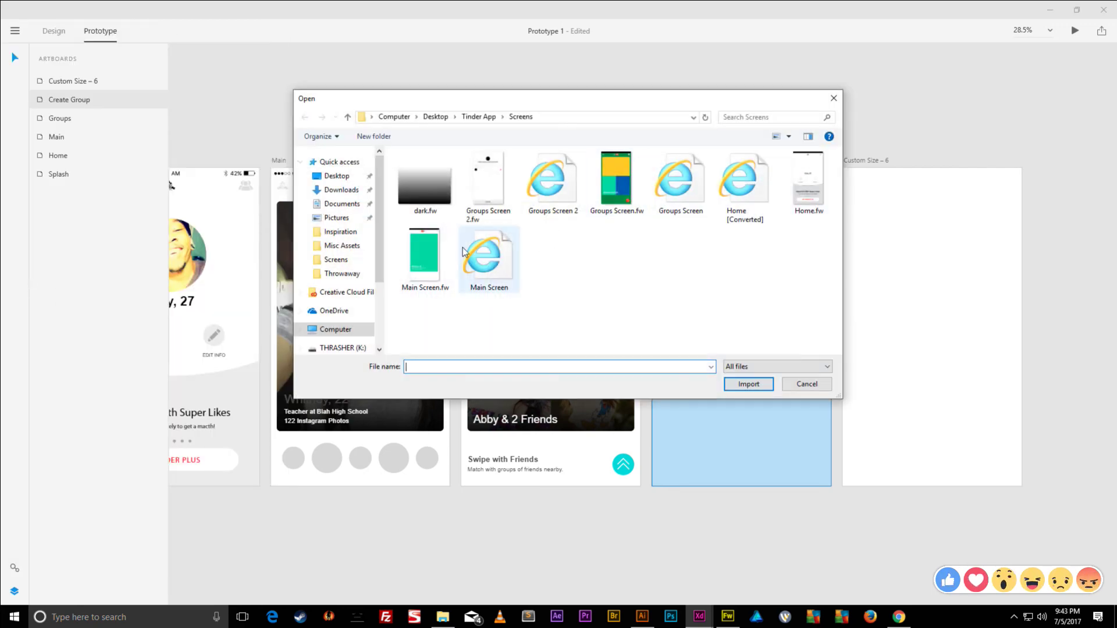
double_click(549, 186)
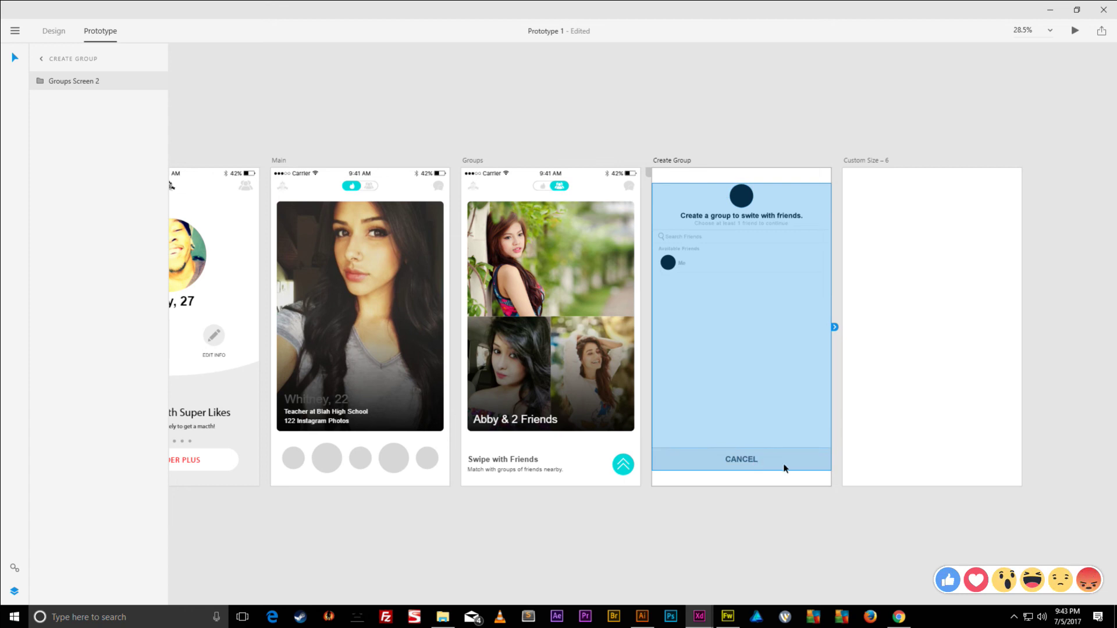
key("shift+Down")
key("shift+Down")
key("shift+Down")
key("shift+Down")
key("shift+Down")
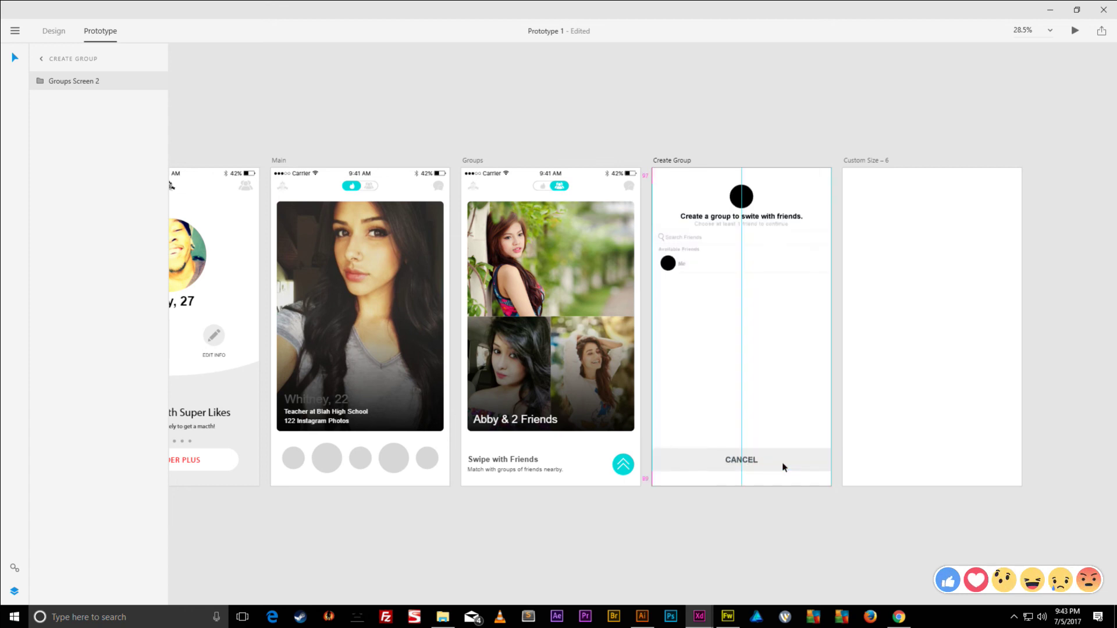
key("shift+Down")
key("shift+Down")
key("shift+Down")
key("shift+Down")
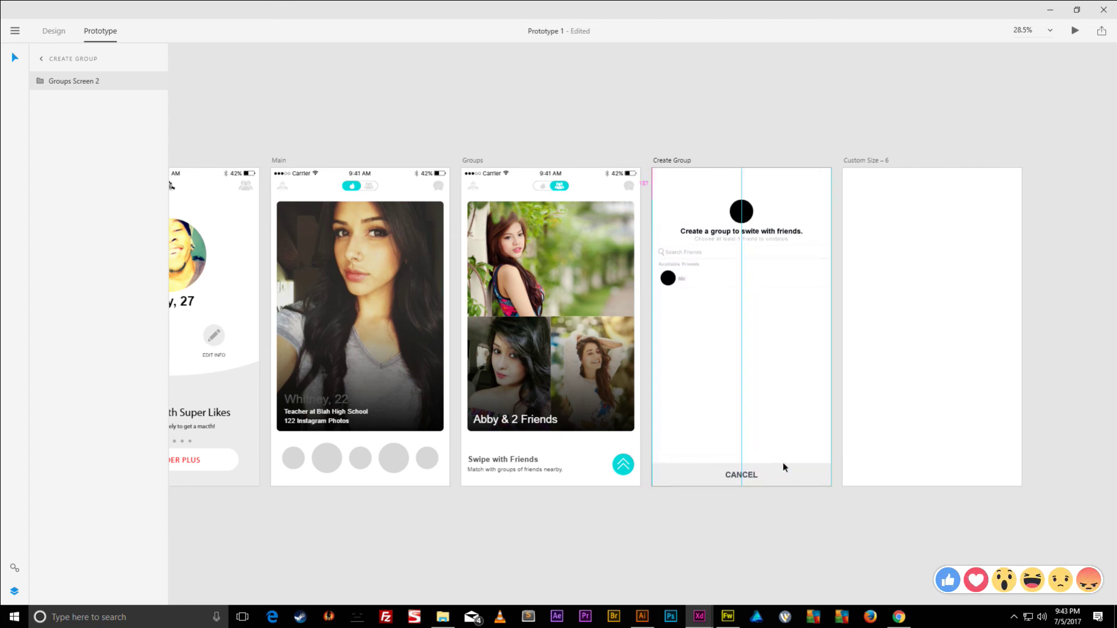
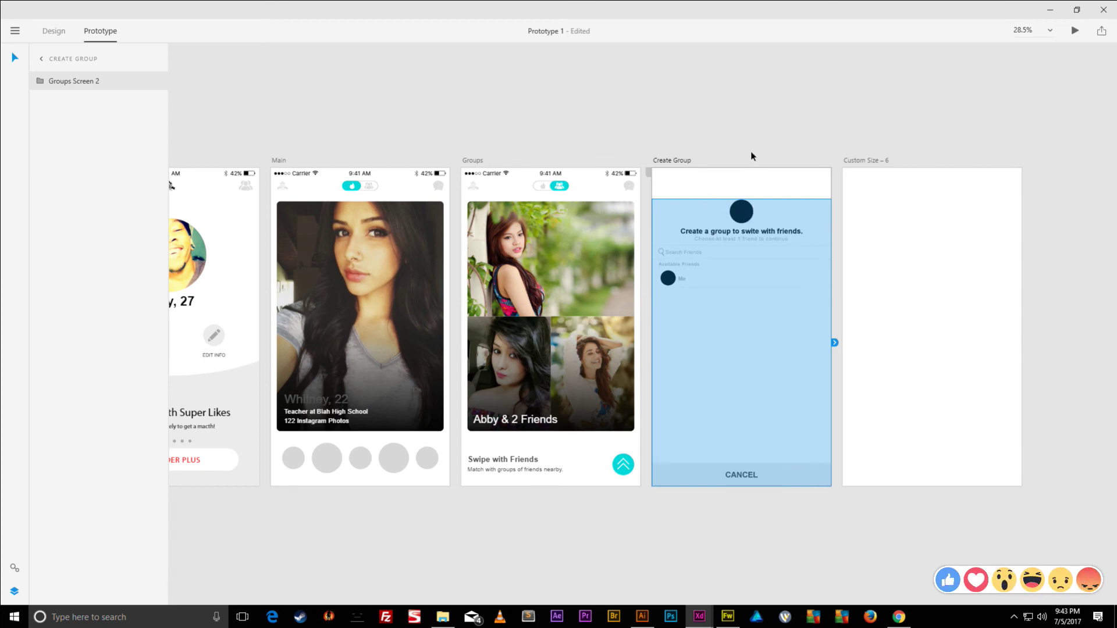
- In Design mode, marquee-select all the contents of the Groups artboard
double_click(754, 229)
left_click(60, 34)
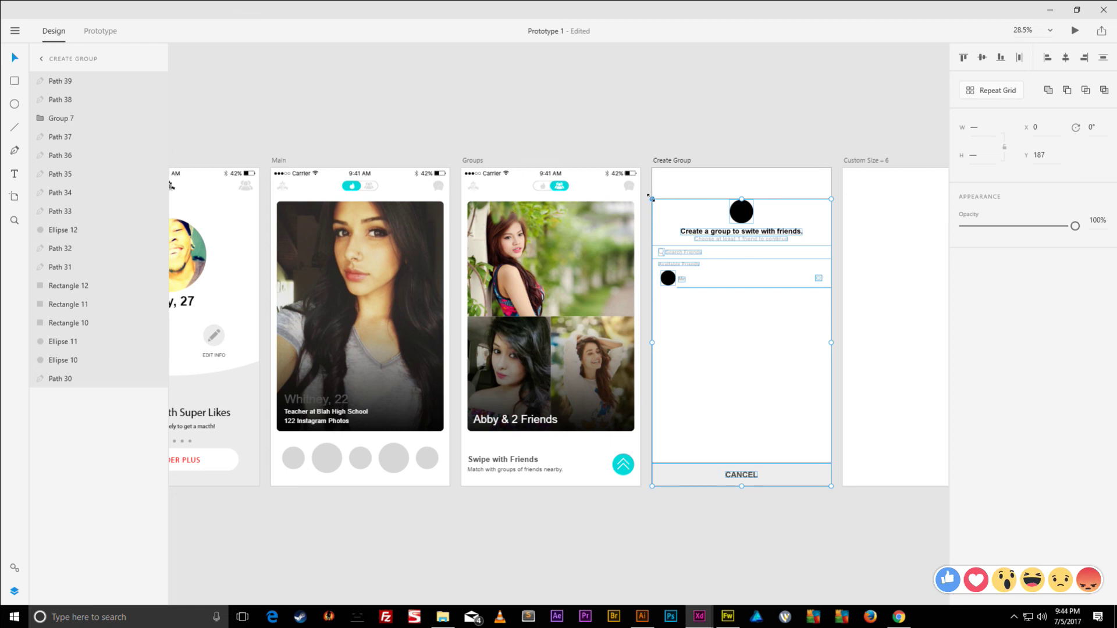
left_click(473, 161)
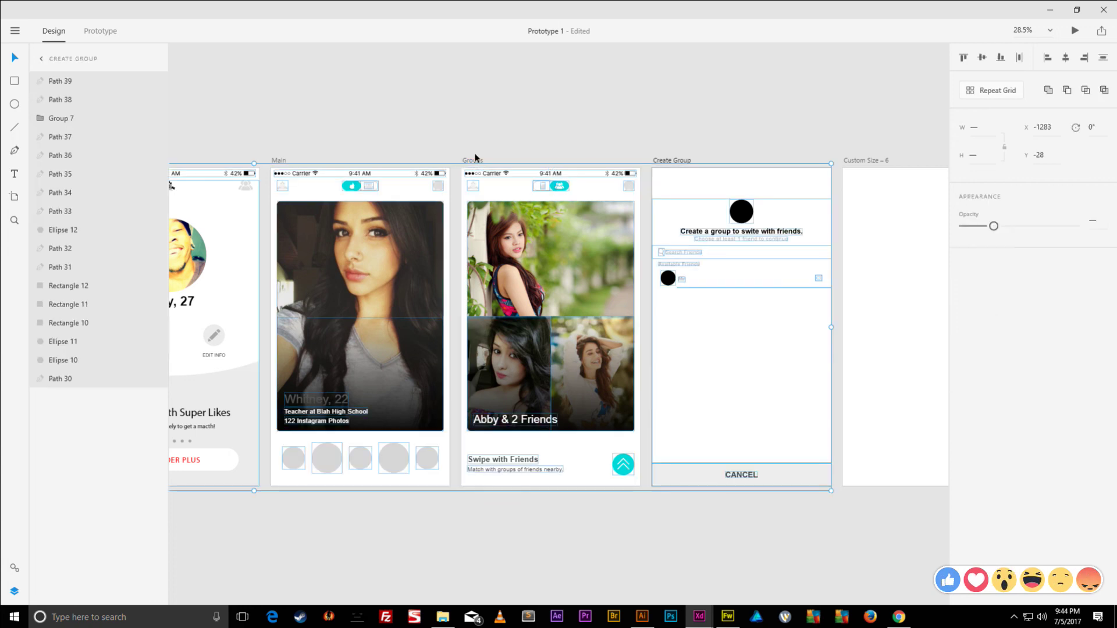
left_click(474, 161)
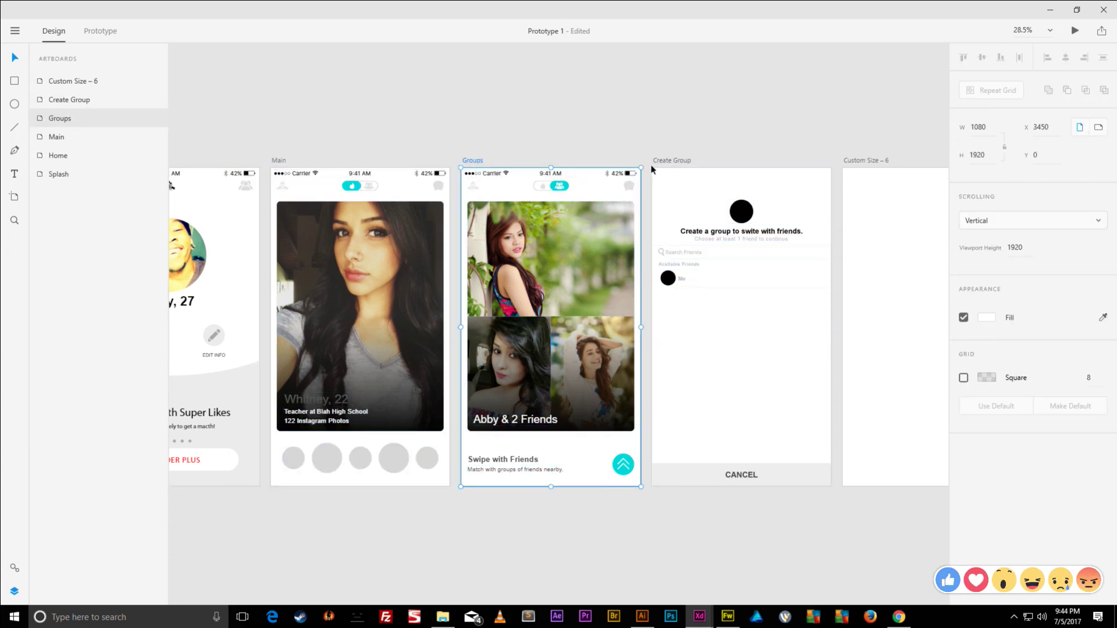
left_click_drag(642, 158, 458, 513)
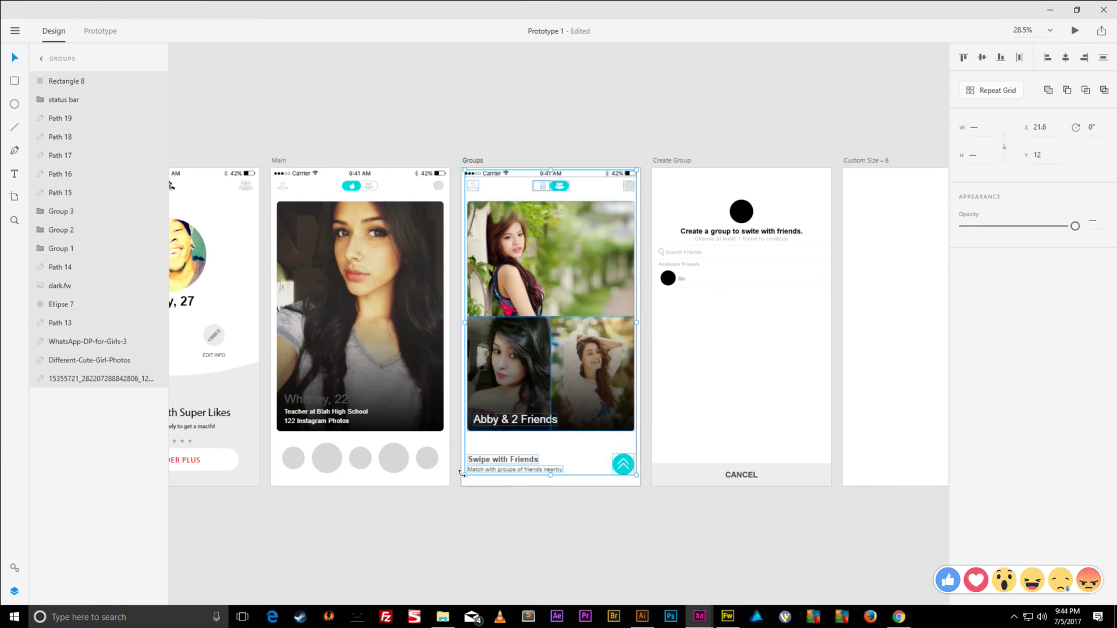
- Paste the contents into Create Group, group them, and send the group behind the existing content
left_click(670, 163)
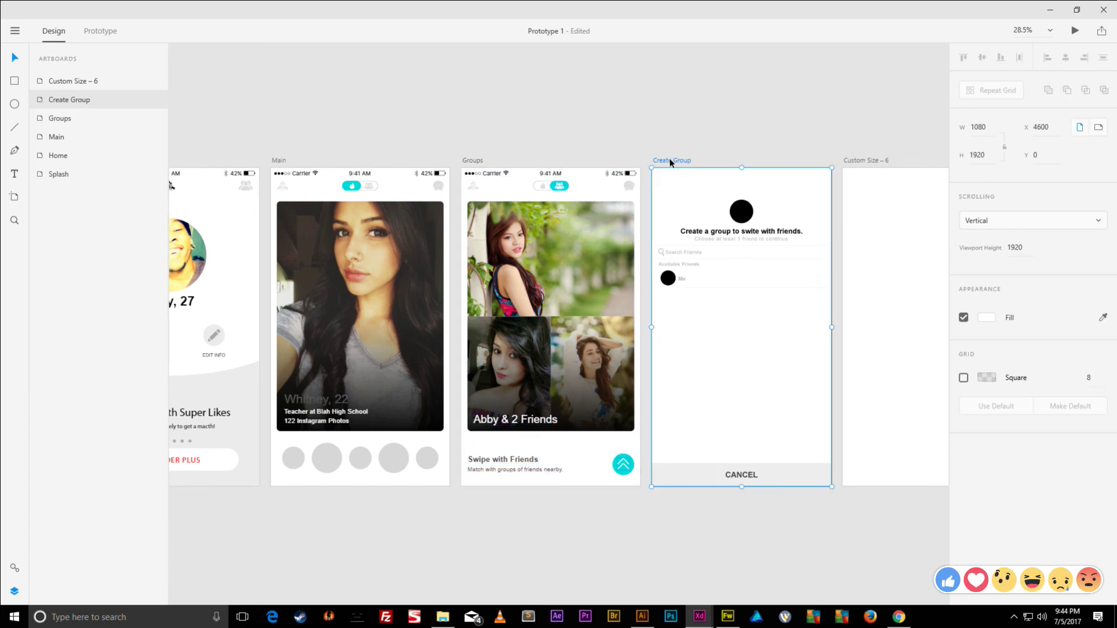
key("ctrl+v")
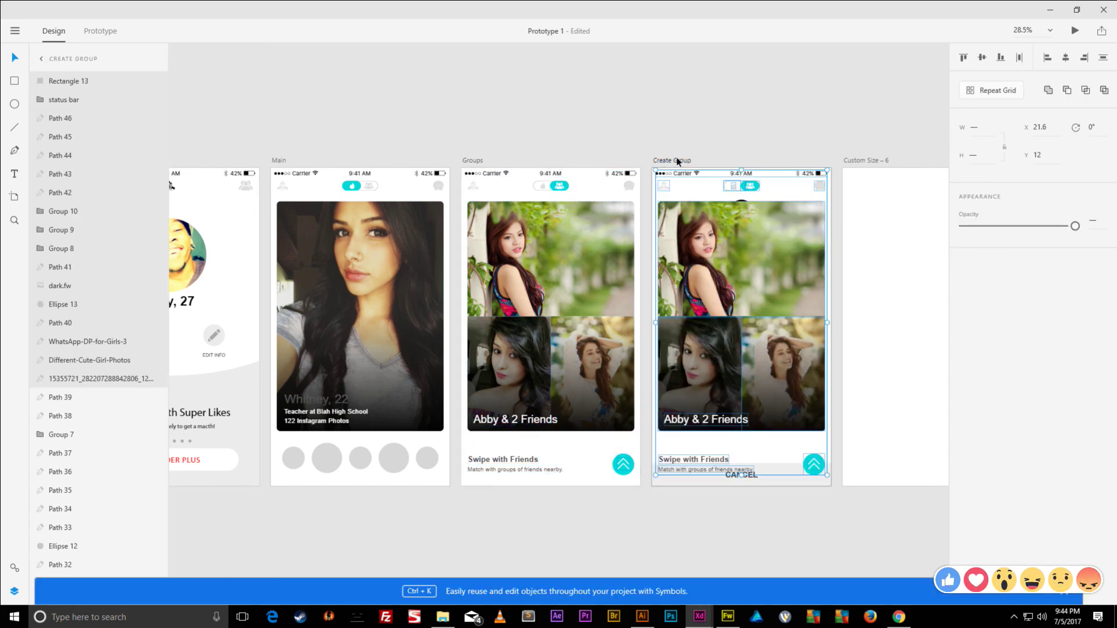
key("ctrl+g")
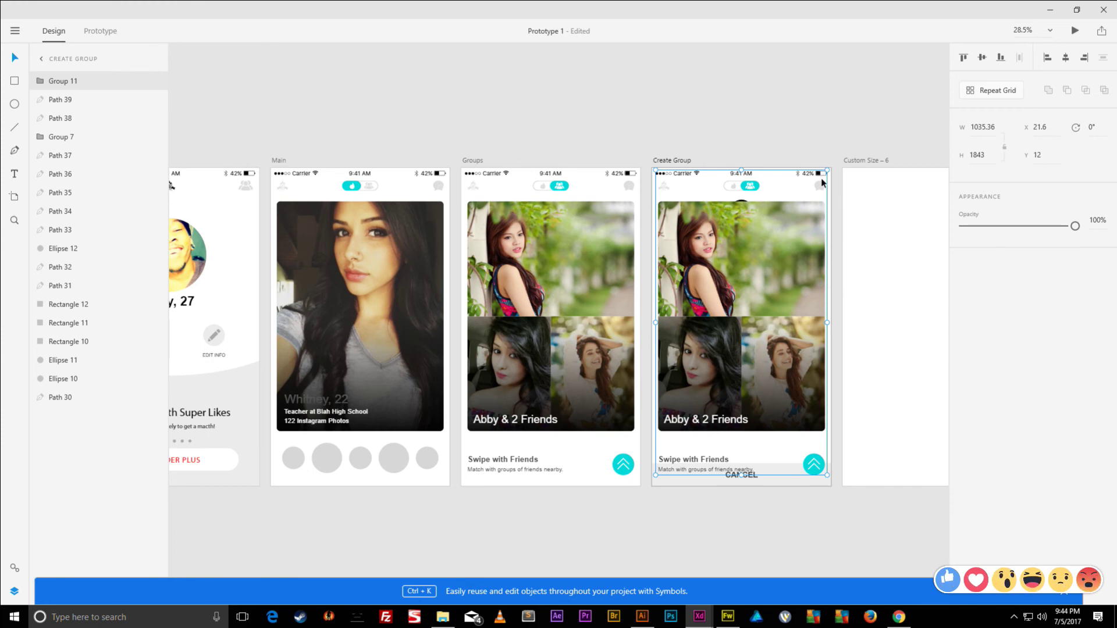
key("ctrl+bracketleft")
key("ctrl+bracketleft")
key("ctrl+bracketleft")
key("ctrl+bracketleft")
key("ctrl+bracketleft")
key("ctrl+bracketleft")
key("ctrl+bracketleft")
key("ctrl+bracketleft")
key("ctrl+bracketleft")
key("ctrl+bracketleft")
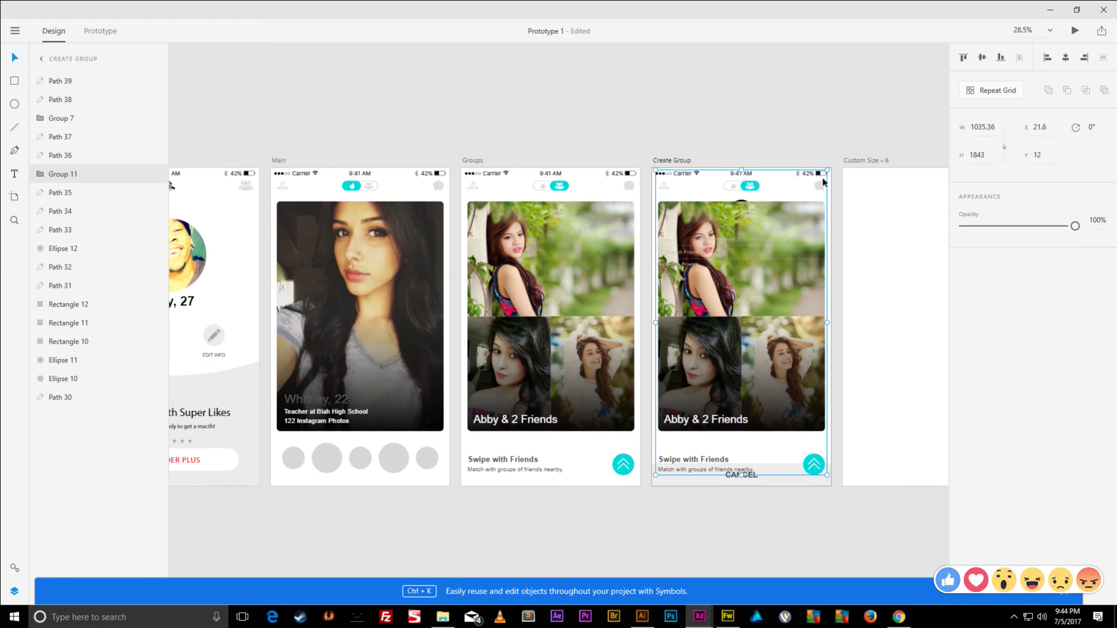
key("ctrl+bracketleft")
key("ctrl+bracketleft")
key("ctrl+bracketleft")
key("ctrl+bracketleft")
key("ctrl+bracketleft")
key("ctrl+bracketleft")
key("ctrl+bracketleft")
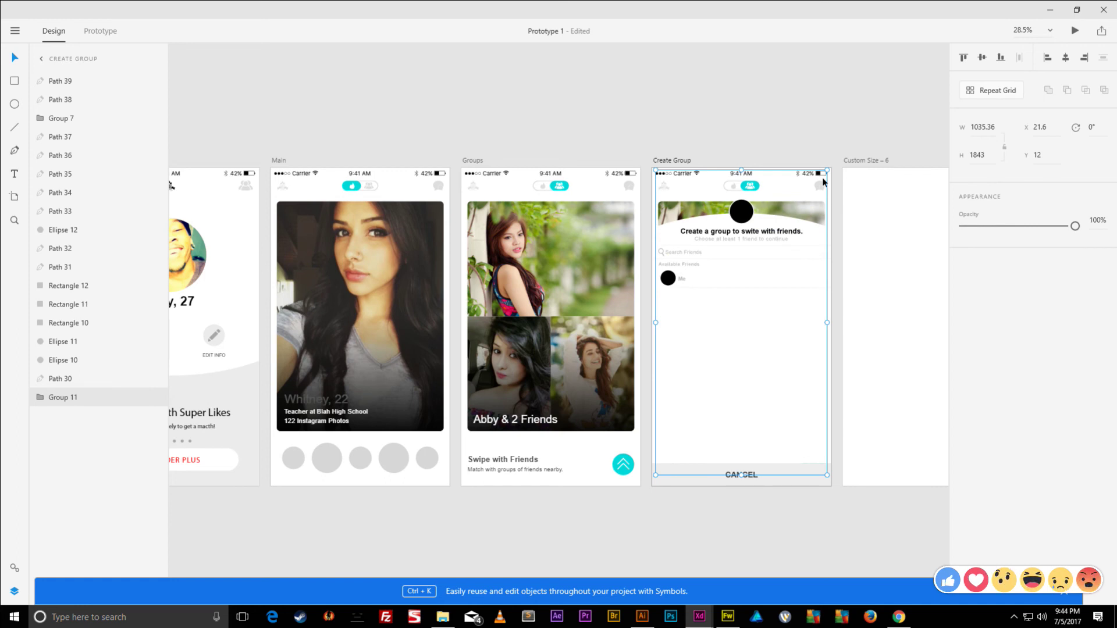
- Draw a rectangle covering the Create Group artboard and layer it just above the copied background
left_click(715, 127)
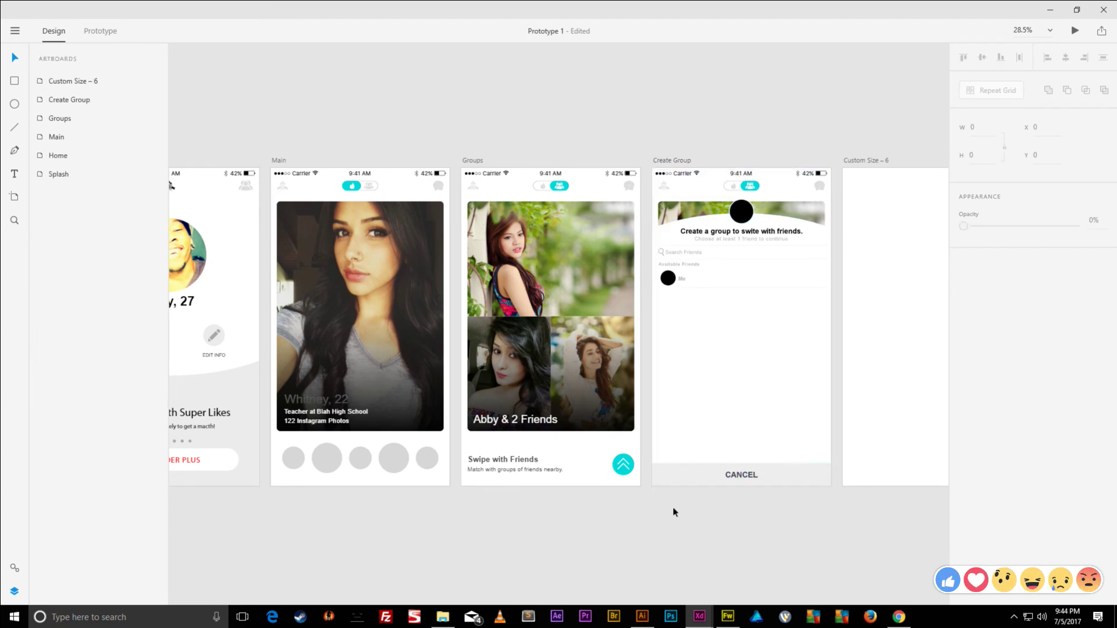
scroll(727, 223, "up", 2)
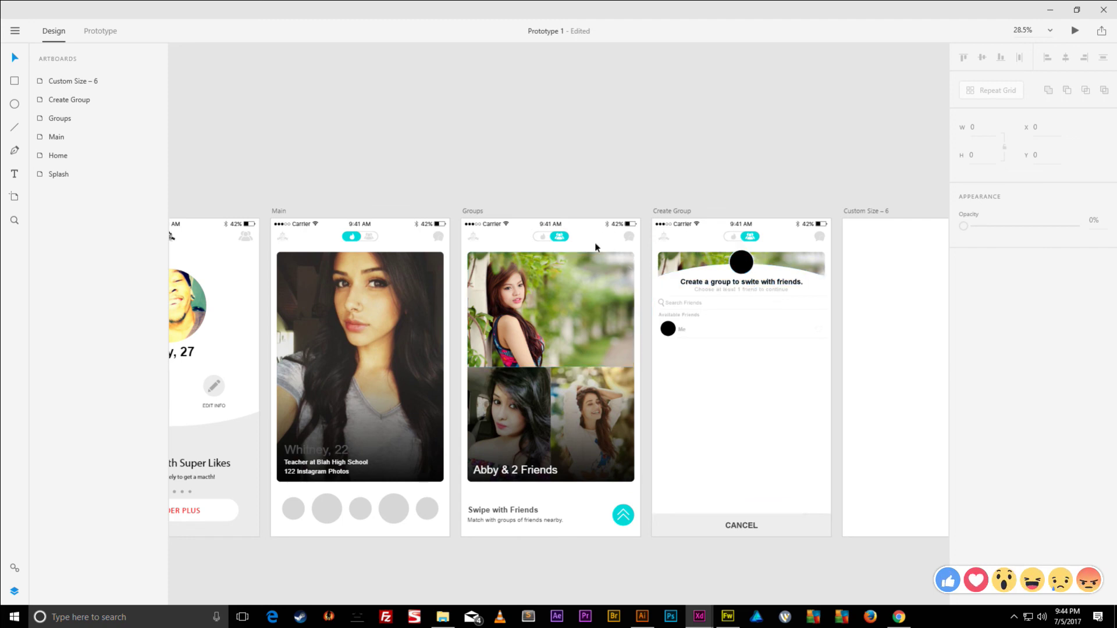
left_click(16, 82)
left_click_drag(653, 218, 831, 536)
left_click_drag(681, 279, 808, 281)
left_click_drag(730, 274, 826, 262)
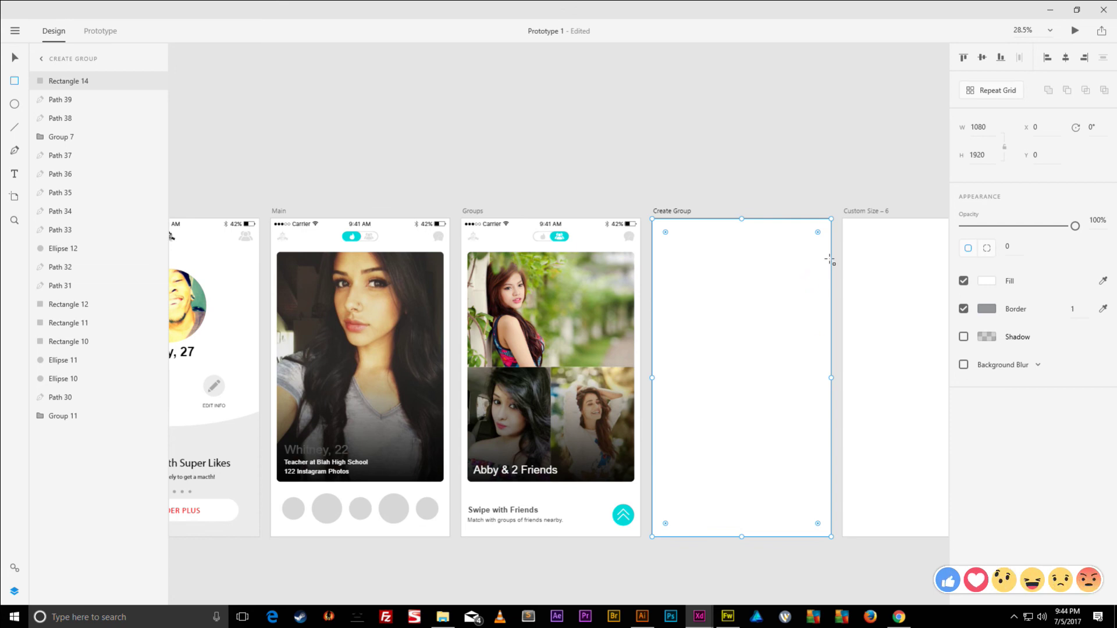
key("ctrl+bracketleft")
key("ctrl+bracketleft")
key("ctrl+bracketleft")
key("ctrl+bracketleft")
key("ctrl+bracketleft")
key("ctrl+bracketleft")
key("ctrl+bracketleft")
key("ctrl+bracketleft")
key("ctrl+bracketleft")
key("ctrl+bracketleft")
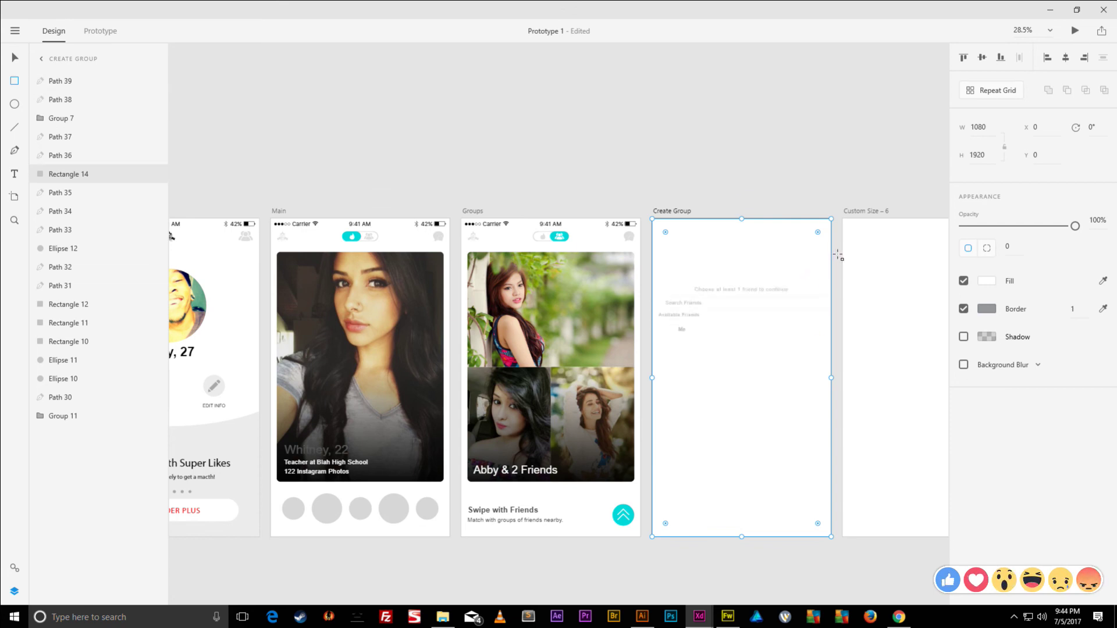
key("ctrl+bracketleft")
key("ctrl+bracketleft")
key("ctrl+bracketleft")
key("ctrl+bracketleft")
key("ctrl+bracketleft")
key("ctrl+bracketleft")
key("ctrl+bracketleft")
key("ctrl+bracketleft")
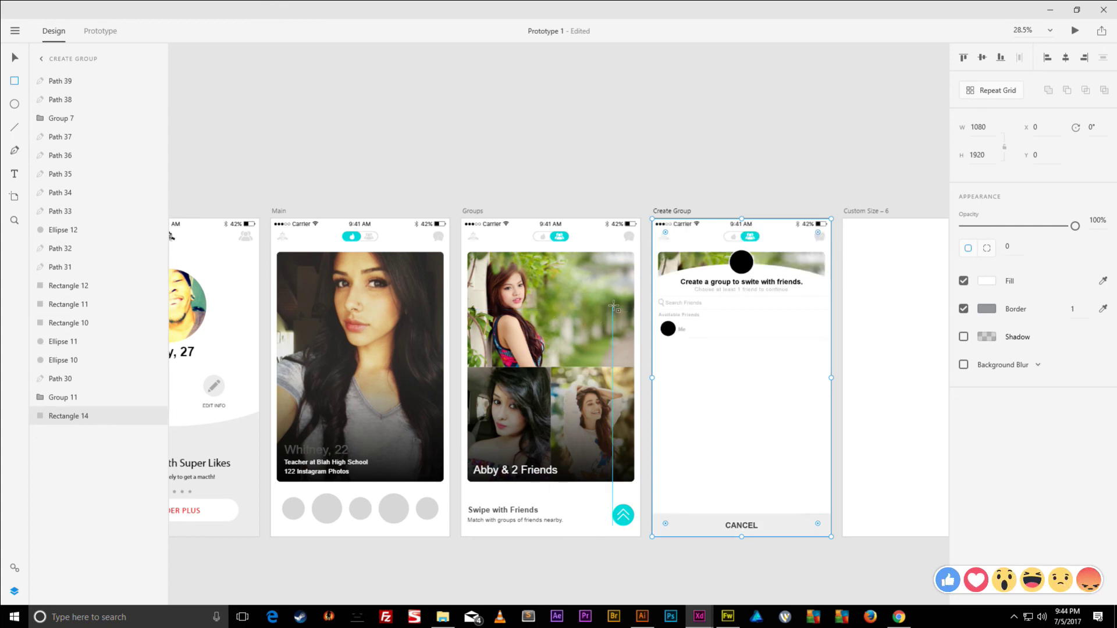
key("ctrl+bracketright")
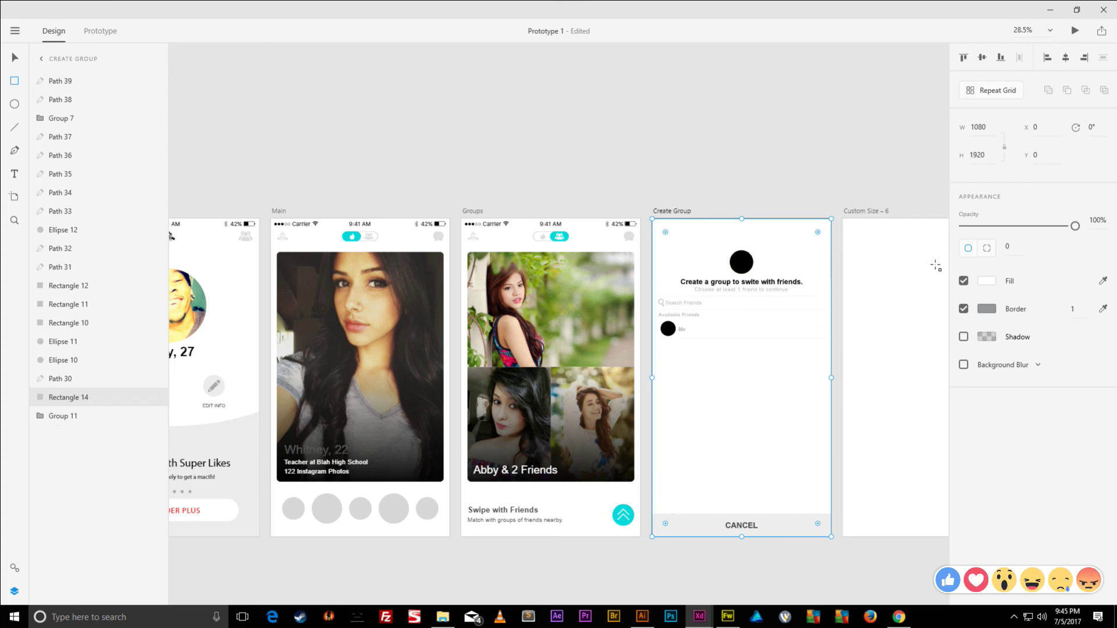
- Give the rectangle a #000000 fill at about 40% opacity
left_click(987, 281)
type("000")
key("Return")
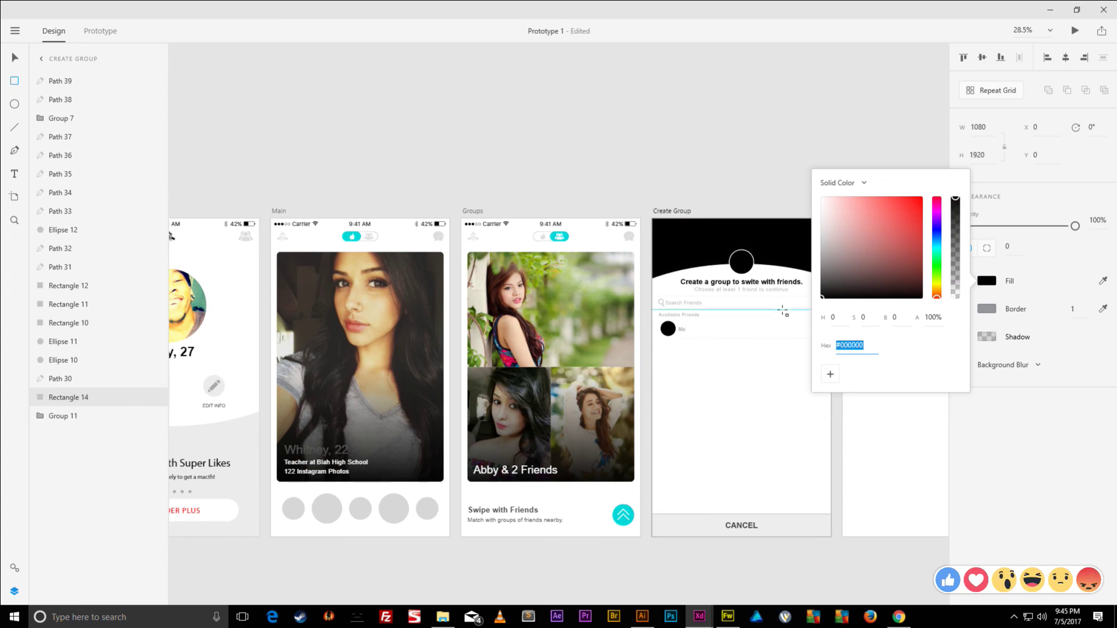
left_click_drag(1076, 227, 1009, 235)
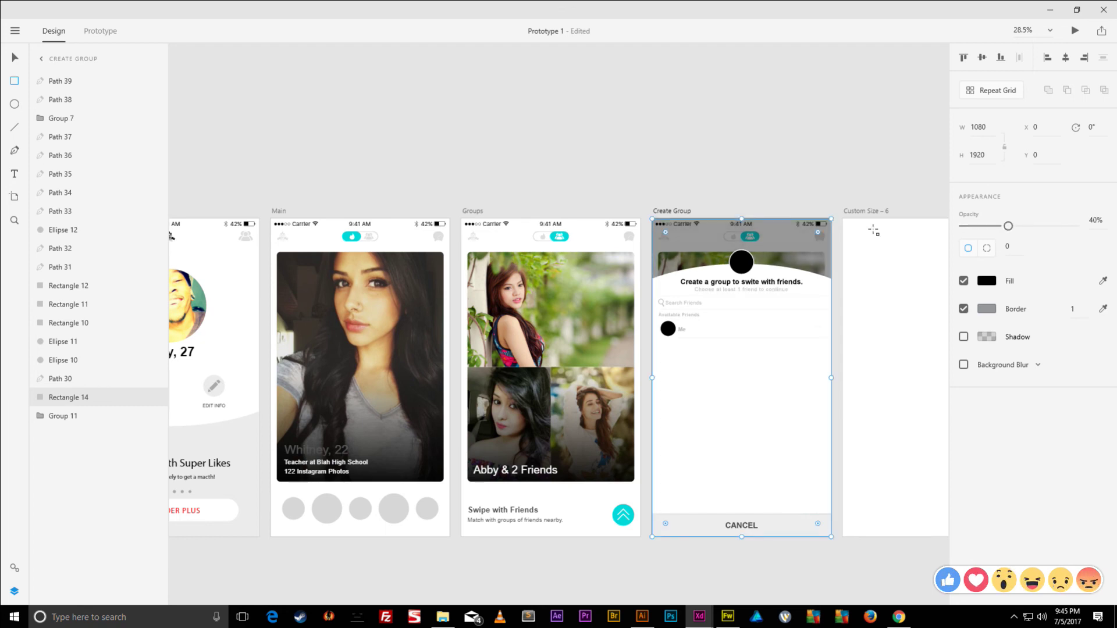
left_click(624, 166)
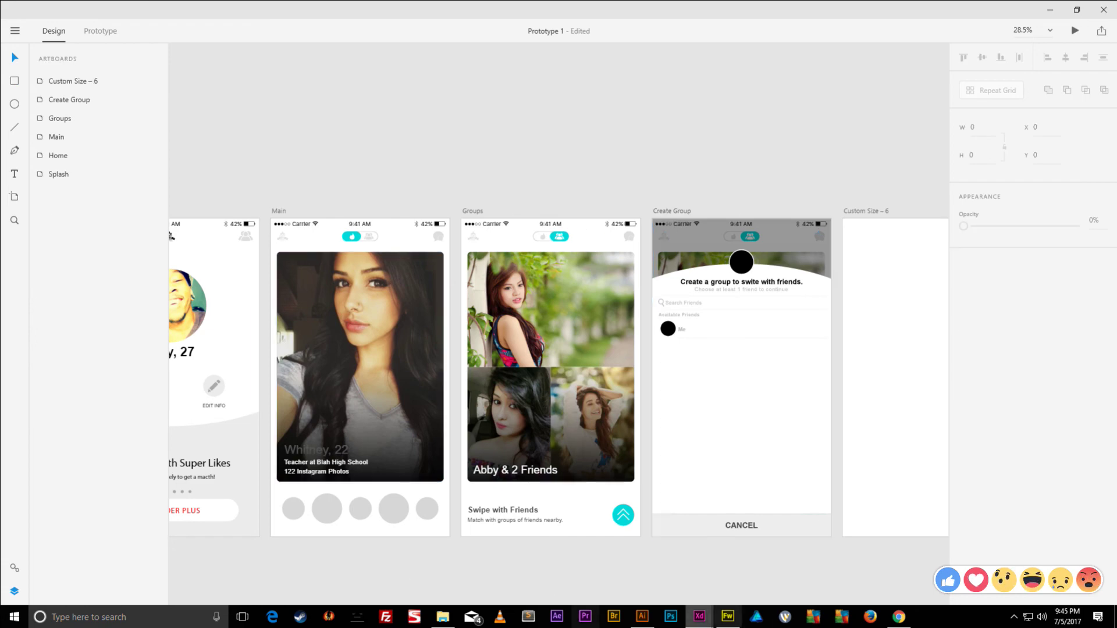
- Drag the Facebook profile photo from Chrome into the black avatar circle on Create Group
left_click(899, 616)
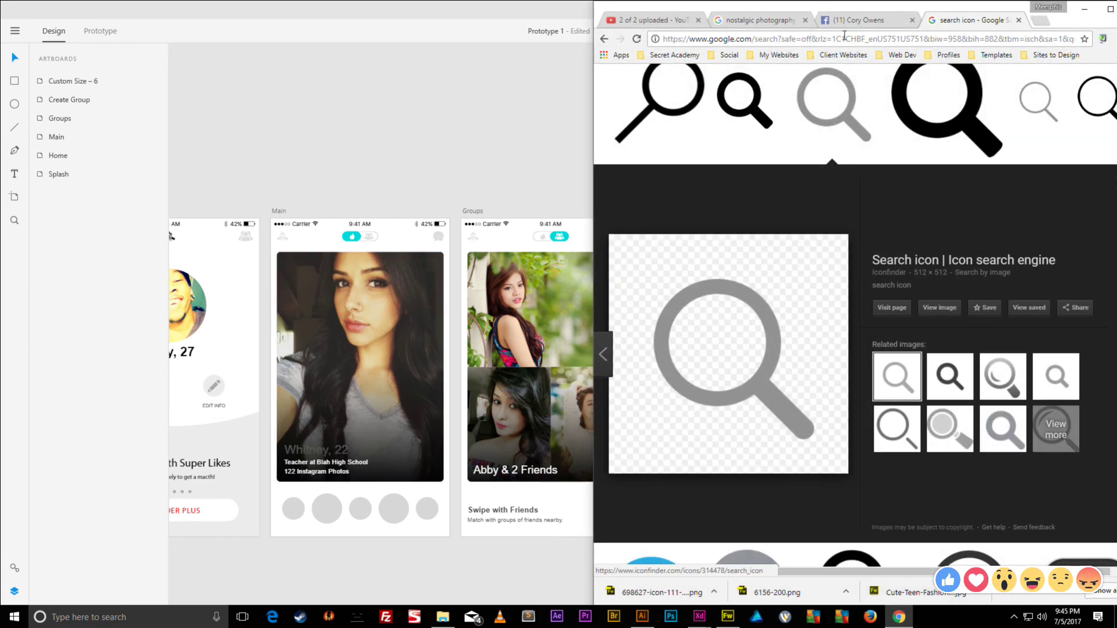
left_click(856, 21)
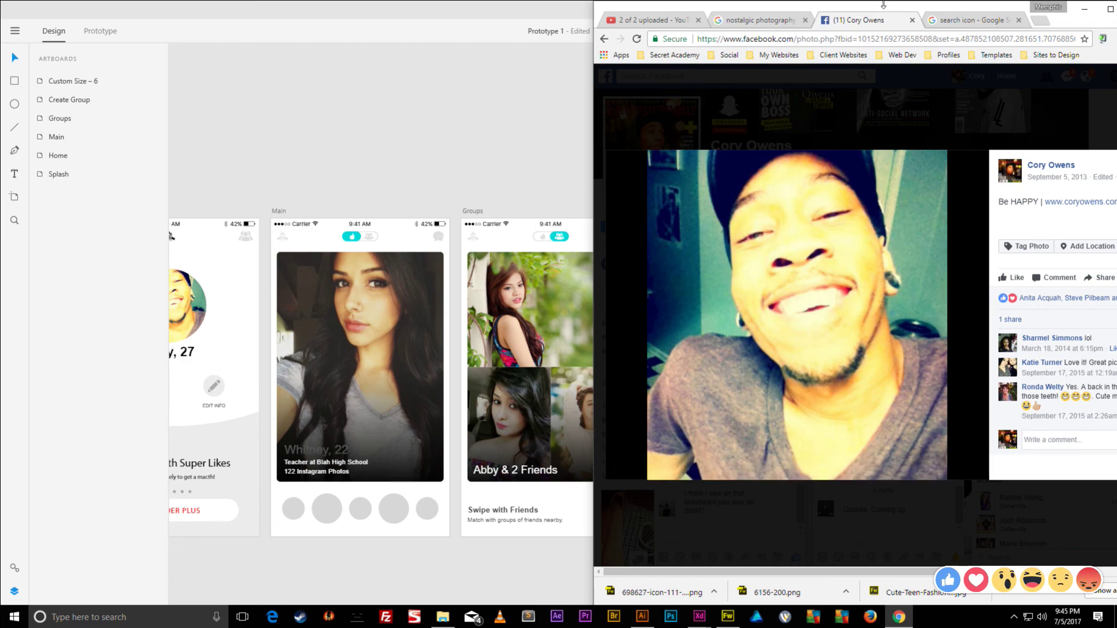
left_click_drag(882, 12, 376, 71)
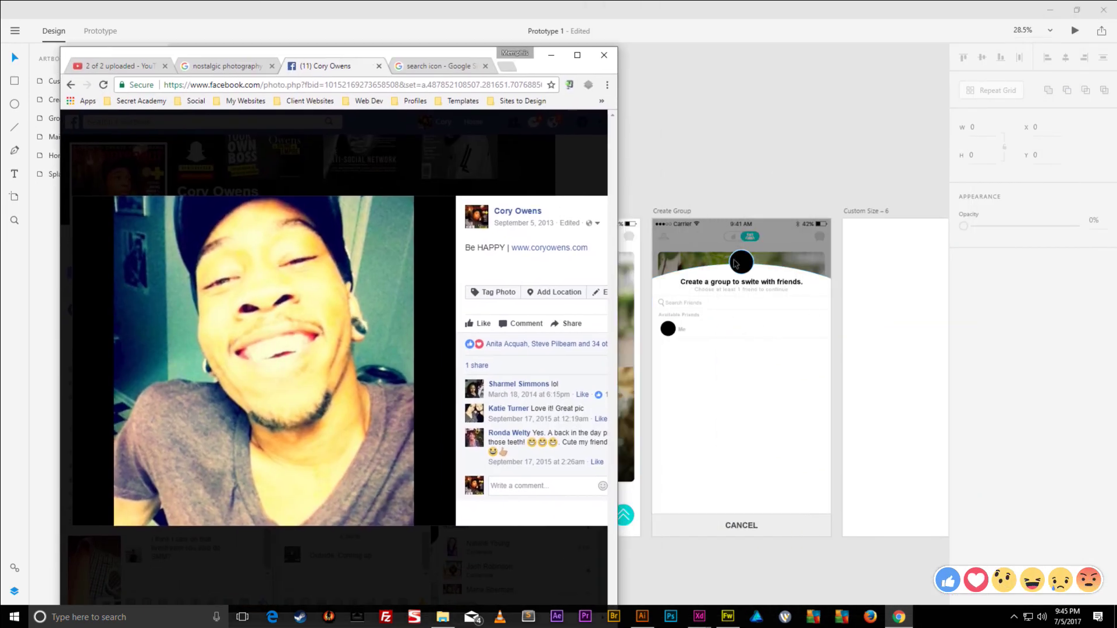
left_click(734, 260)
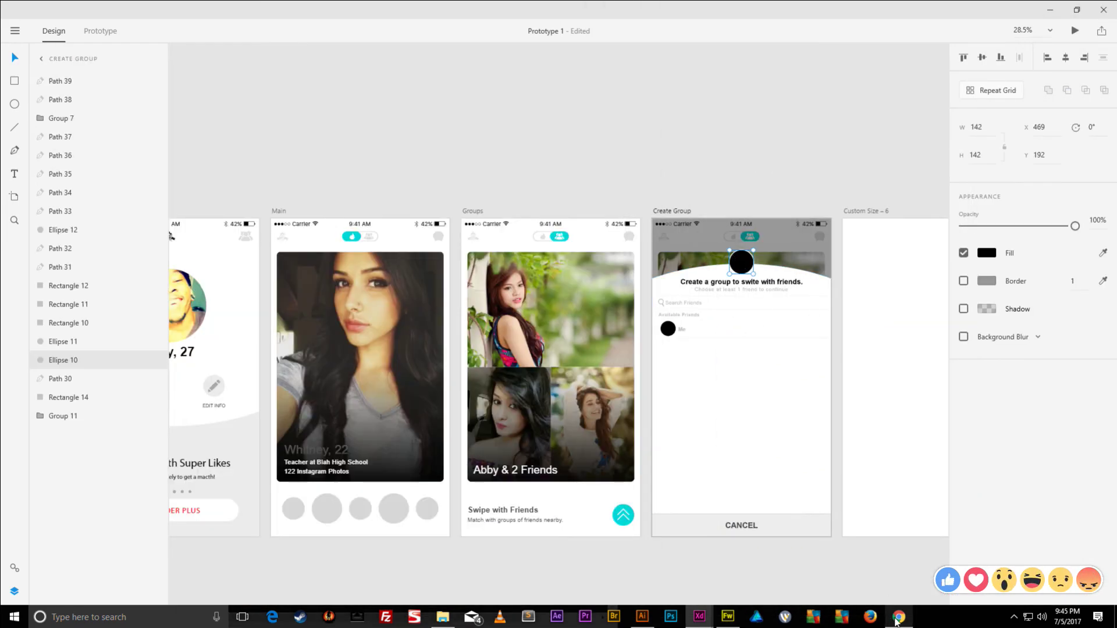
left_click(896, 619)
left_click_drag(369, 301, 743, 266)
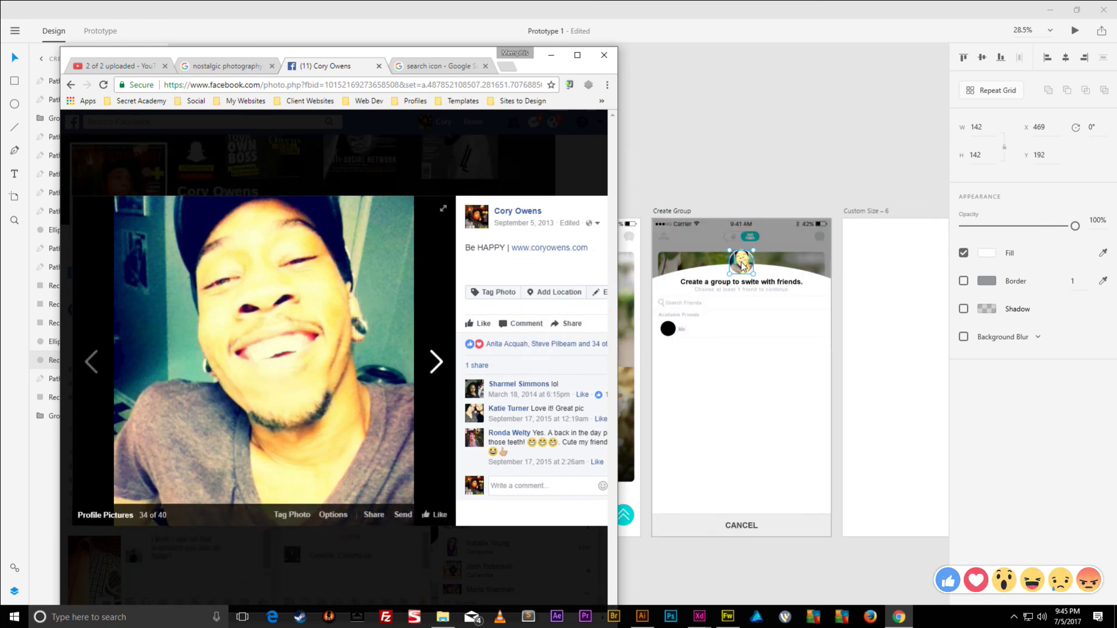
- Save the Facebook profile photo into a newly created pICTURES folder
right_click(393, 262)
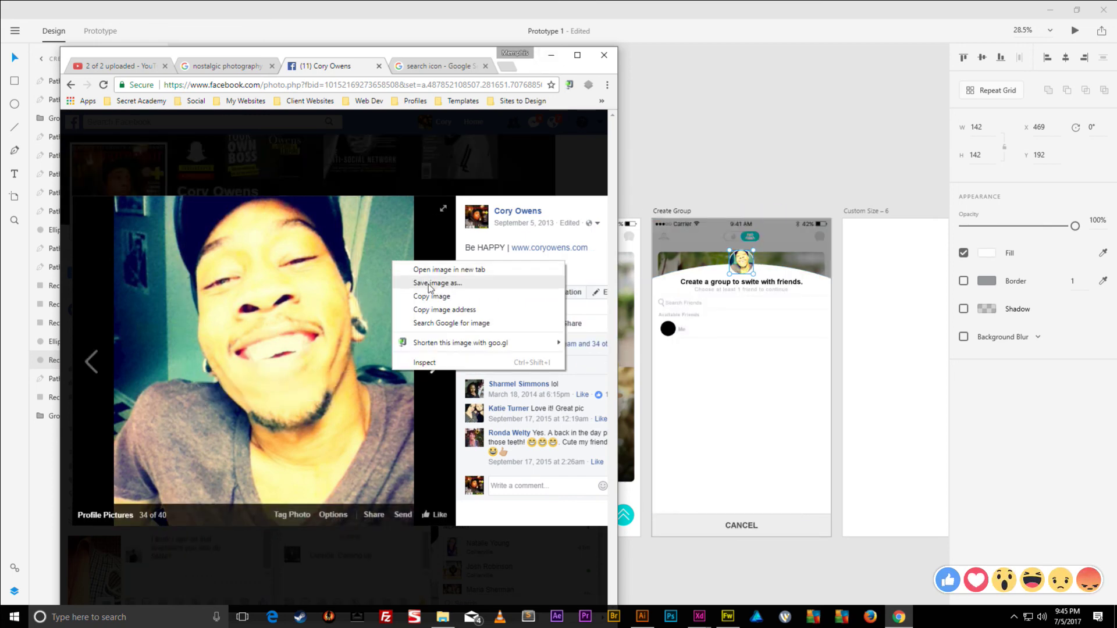
left_click(429, 284)
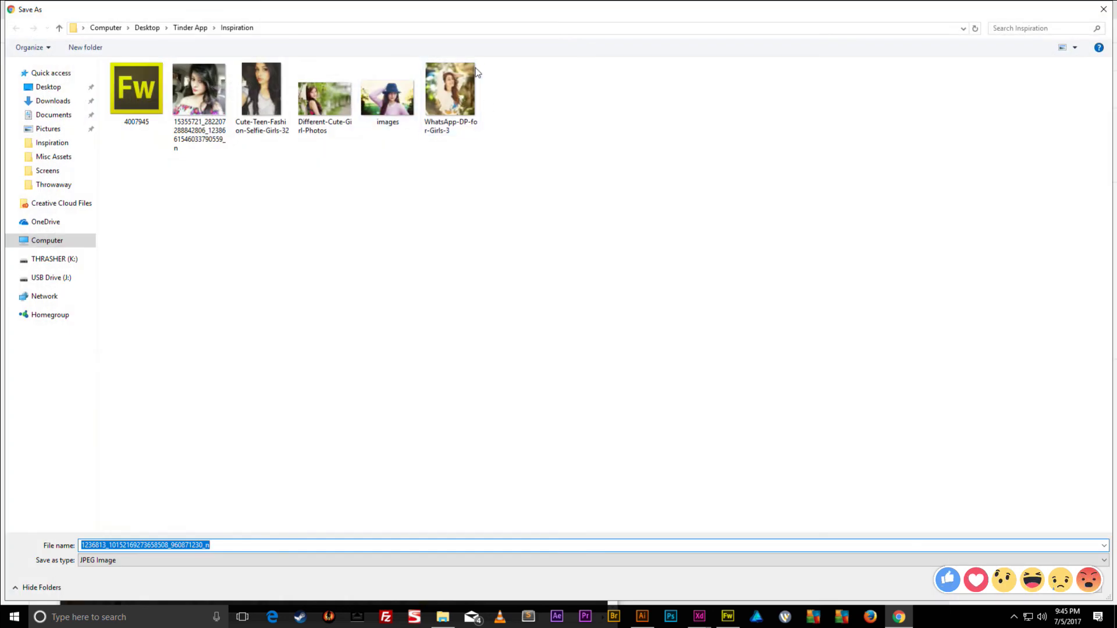
left_click(364, 180)
left_click(86, 47)
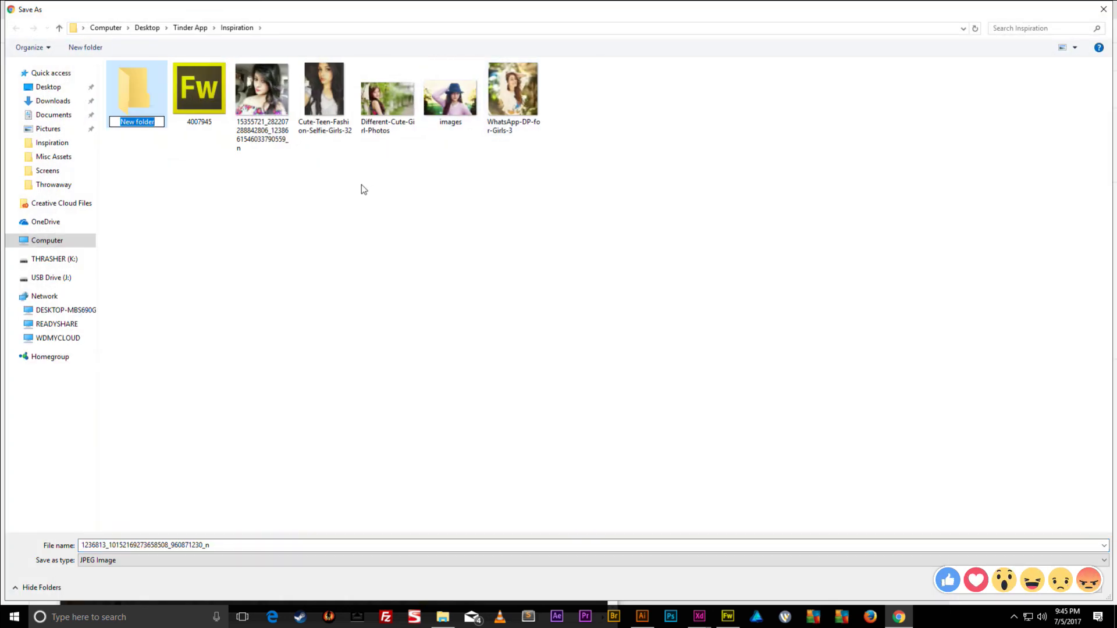
type("pICTURES")
key("Return")
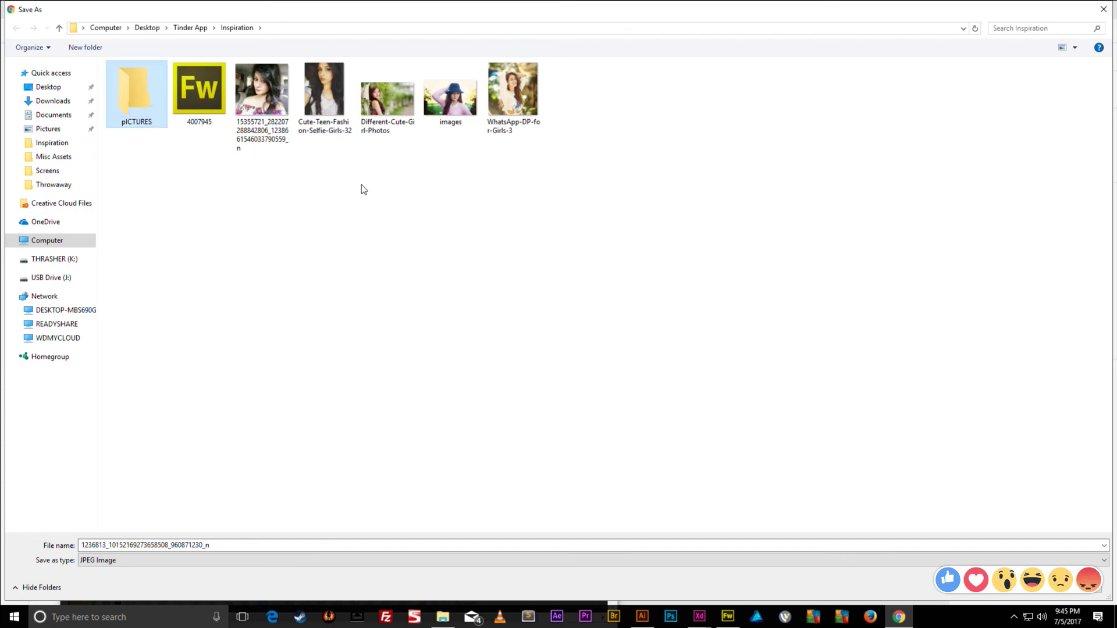
double_click(145, 96)
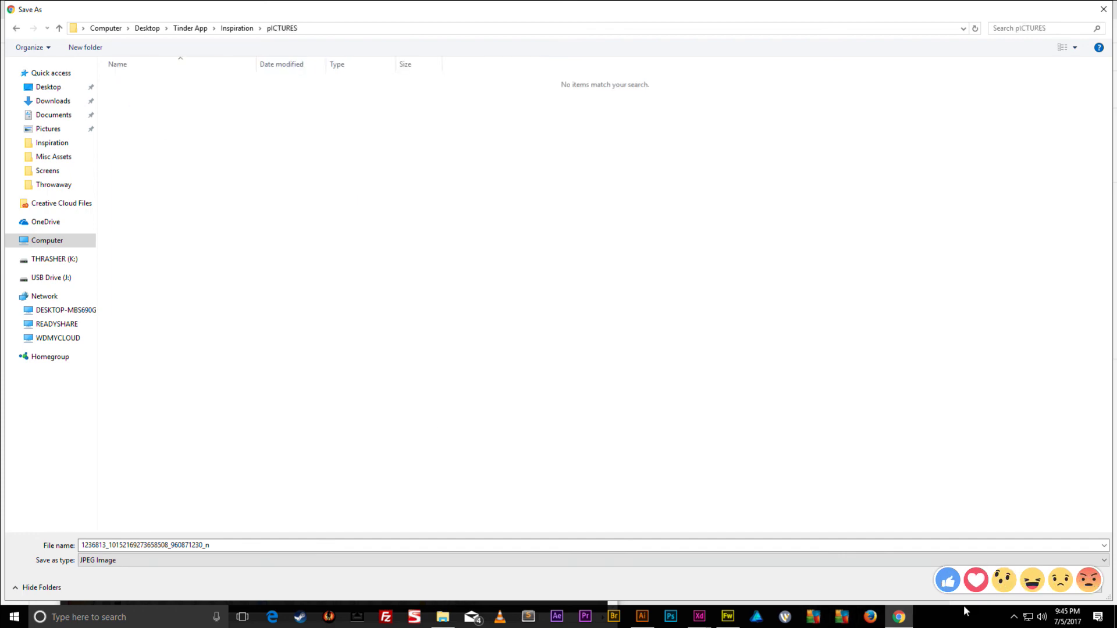
left_click(1013, 594)
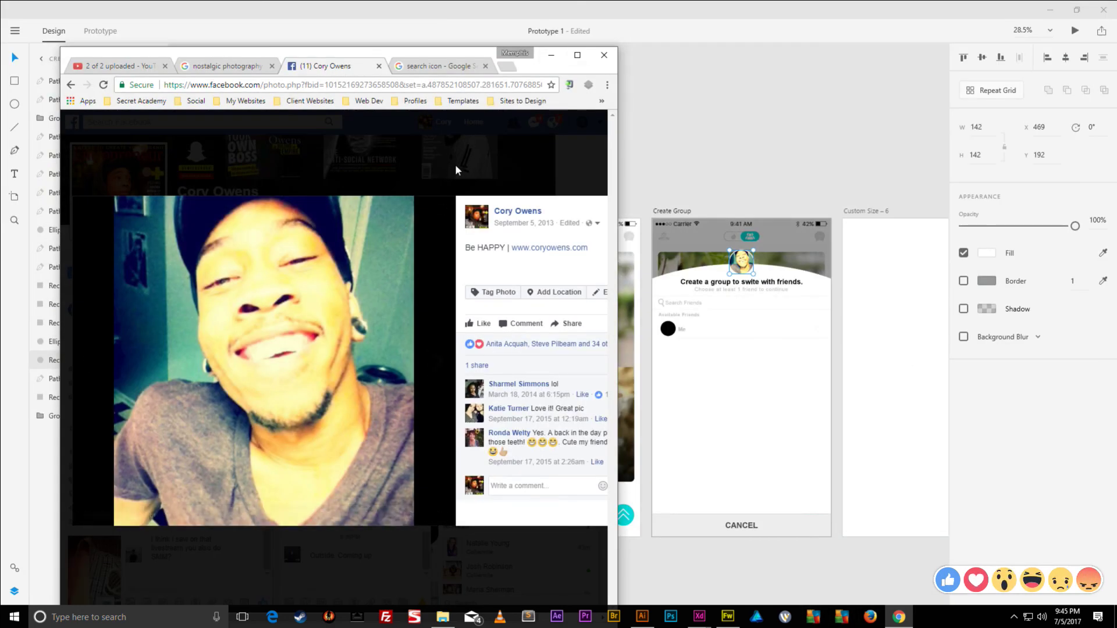
left_click(470, 157)
- Save the first commenter's profile photo into pICTURES
scroll(508, 285, "down", 10)
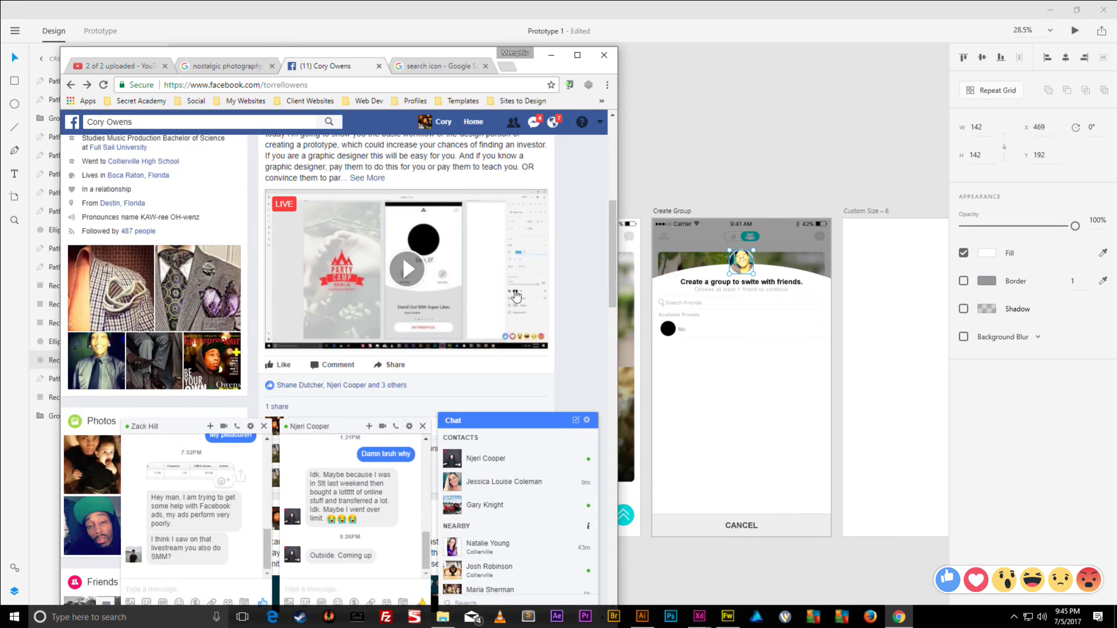
scroll(507, 285, "down", 3)
scroll(507, 285, "up", 2)
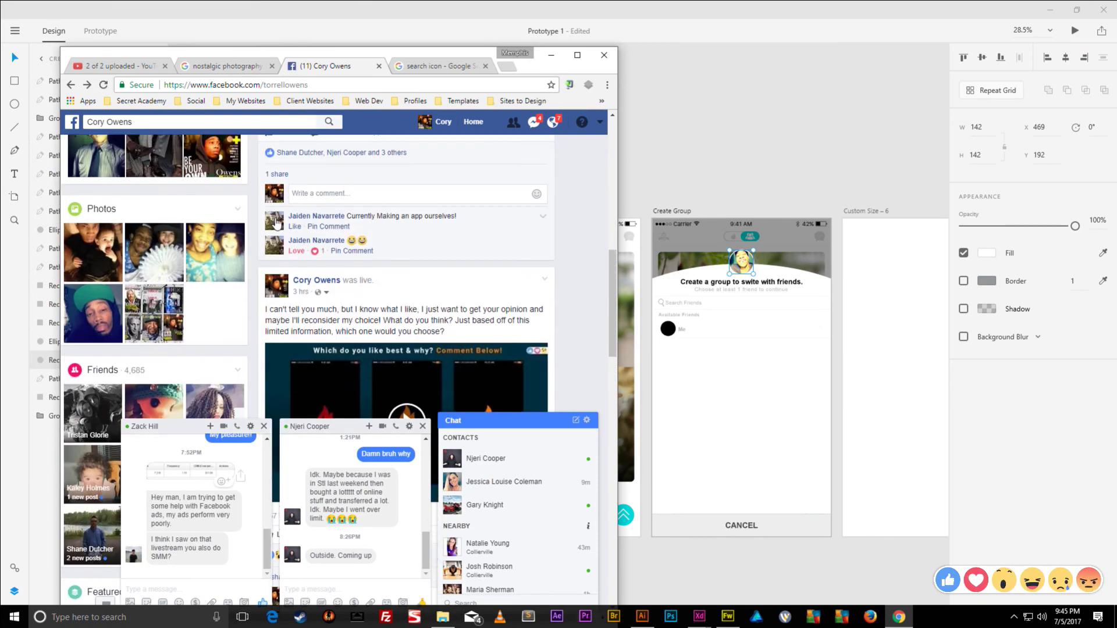
mouse_move(274, 225)
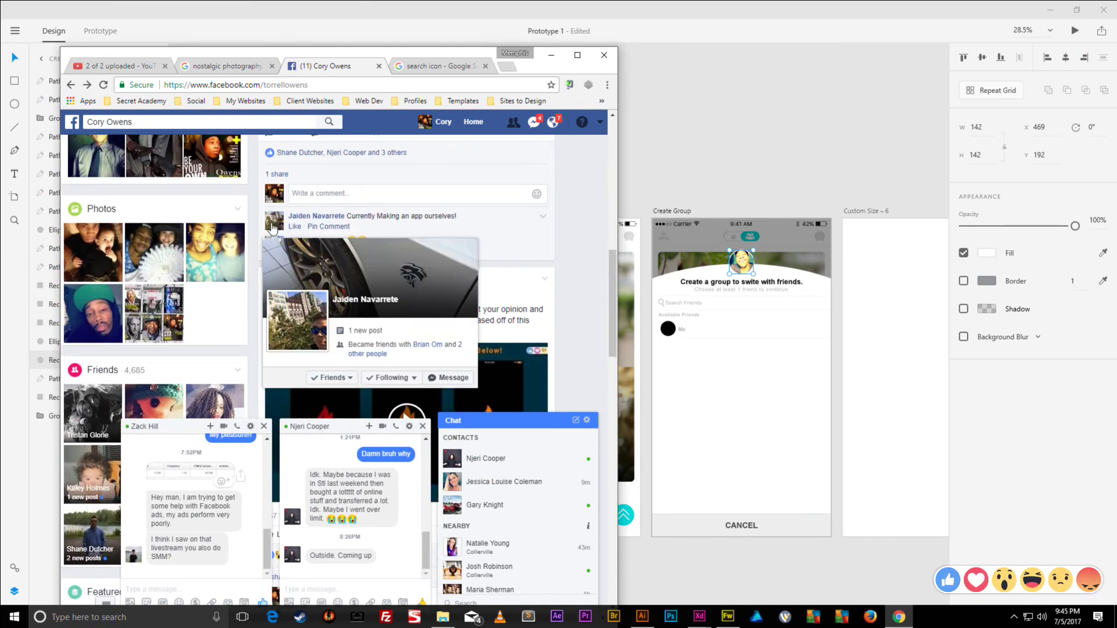
right_click(298, 302)
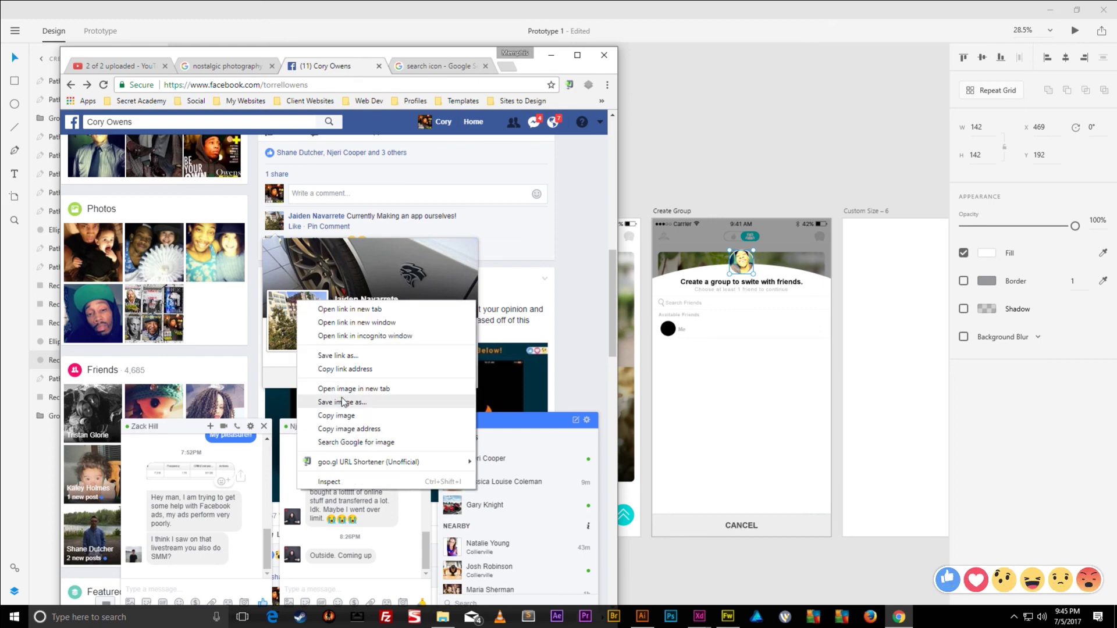
left_click(343, 401)
key("Return")
- Save two more commenters' profile photos into pICTURES
scroll(274, 248, "down", 10)
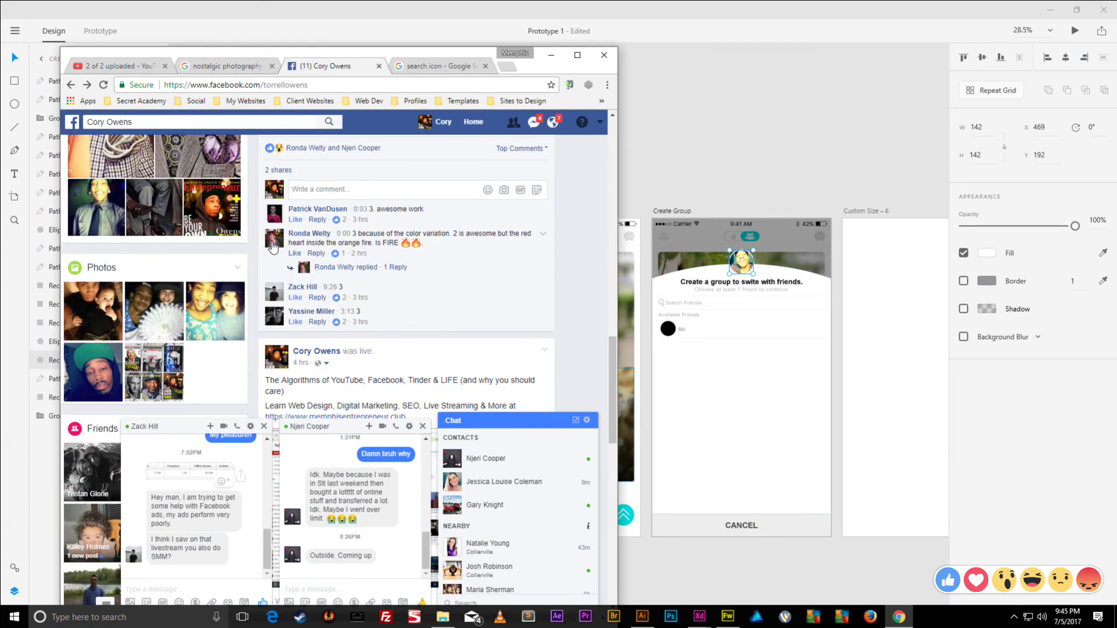
mouse_move(273, 247)
right_click(292, 318)
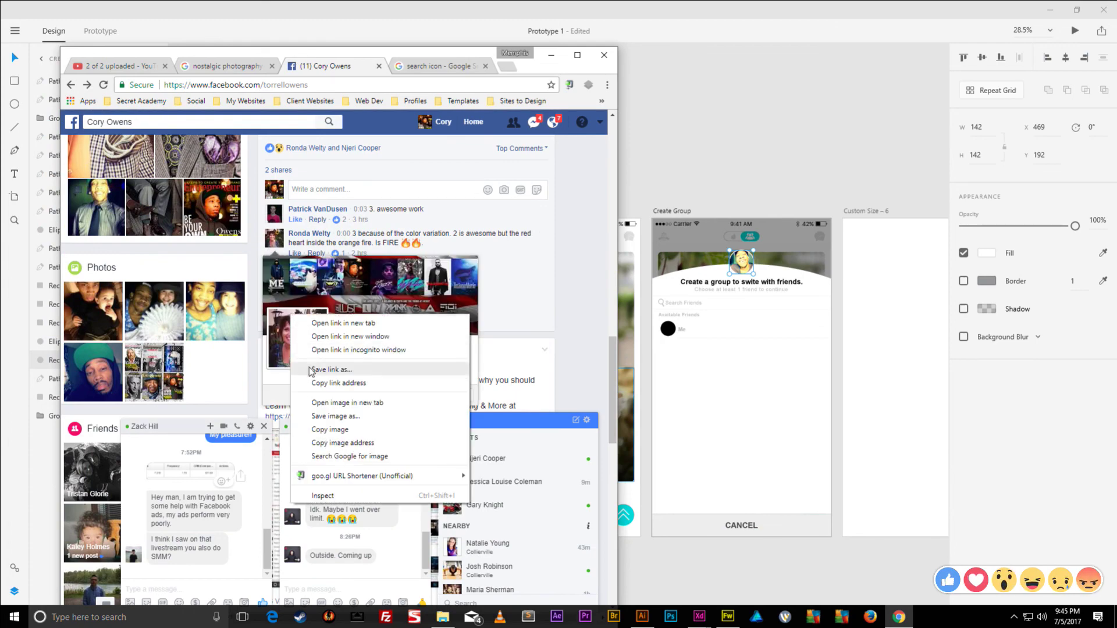
left_click(326, 417)
left_click(1013, 591)
mouse_move(278, 221)
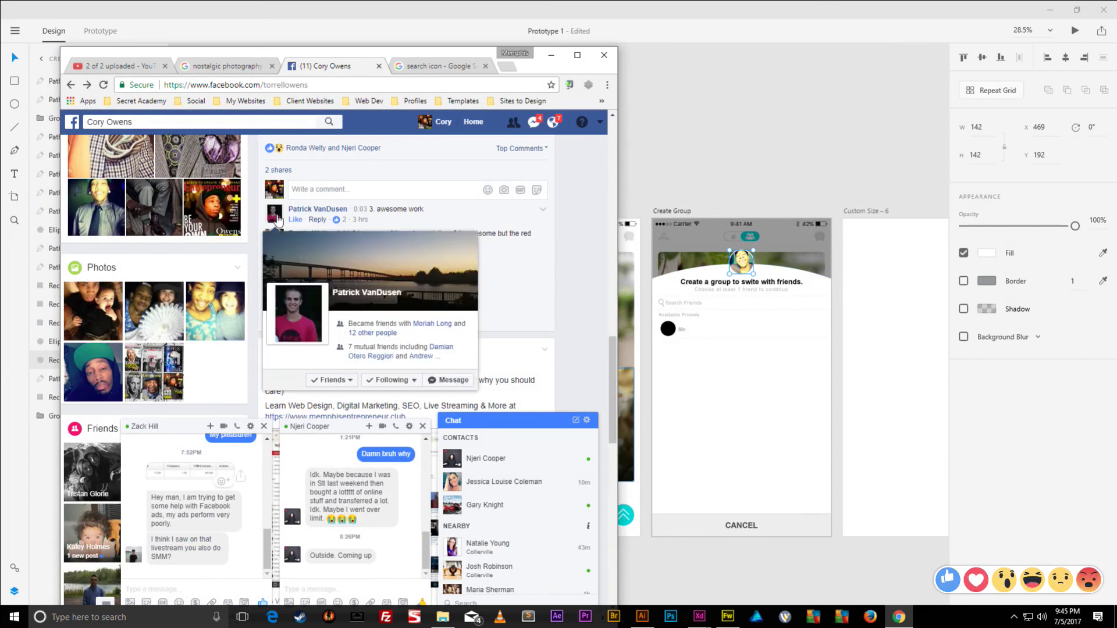
mouse_move(279, 298)
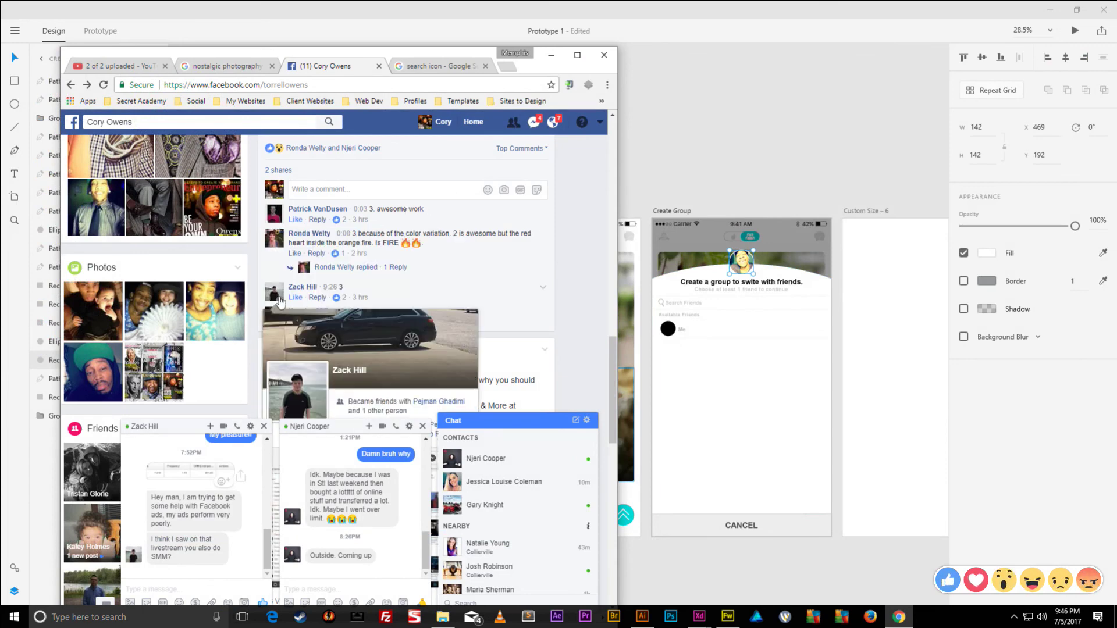
right_click(303, 384)
left_click(317, 482)
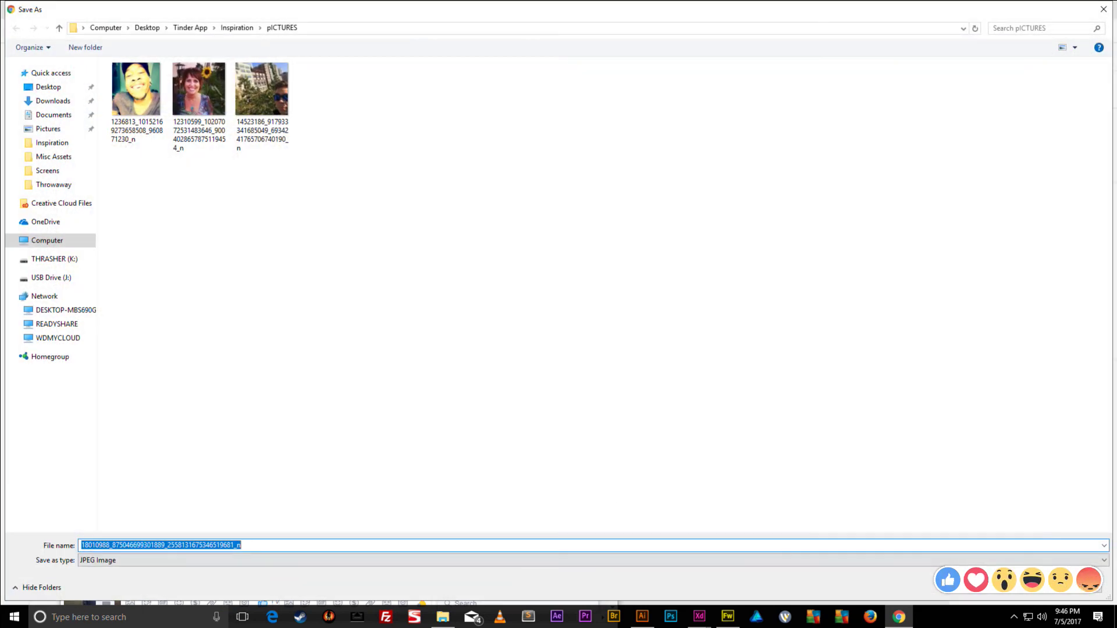
left_click(1007, 592)
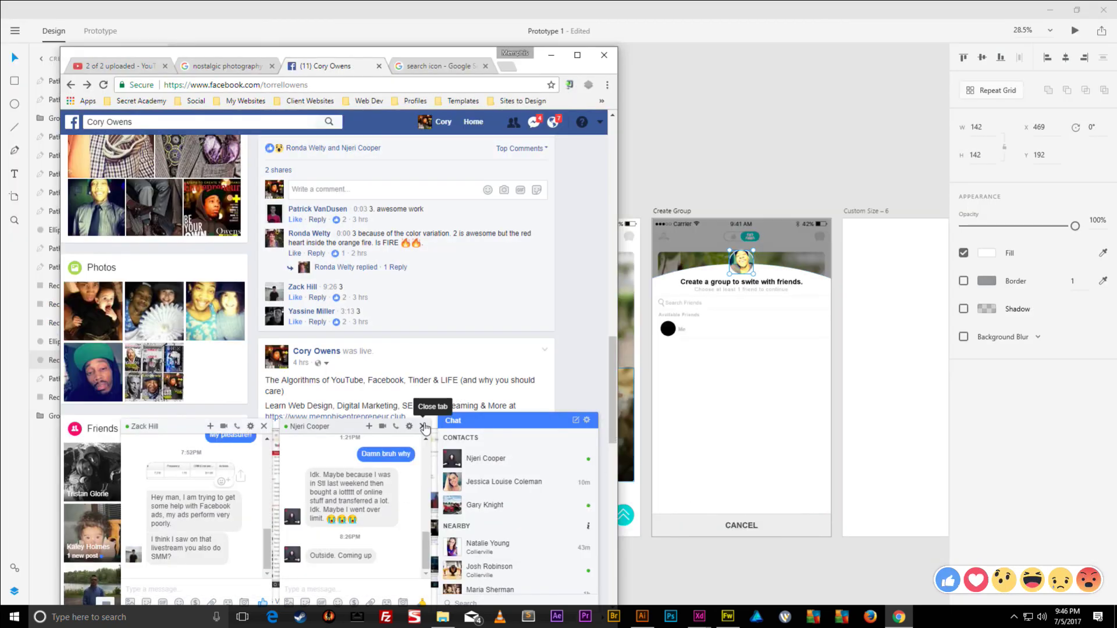
- Close the four open chat windows and collapse the Chat contacts list
left_click(423, 427)
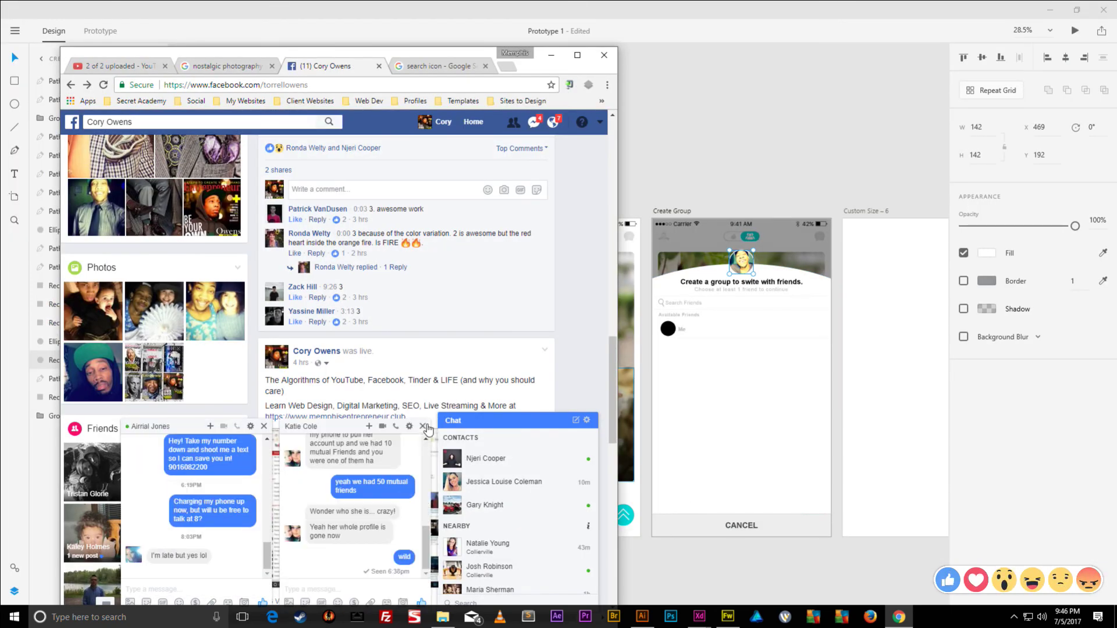
left_click(424, 427)
left_click(424, 427)
left_click(424, 427)
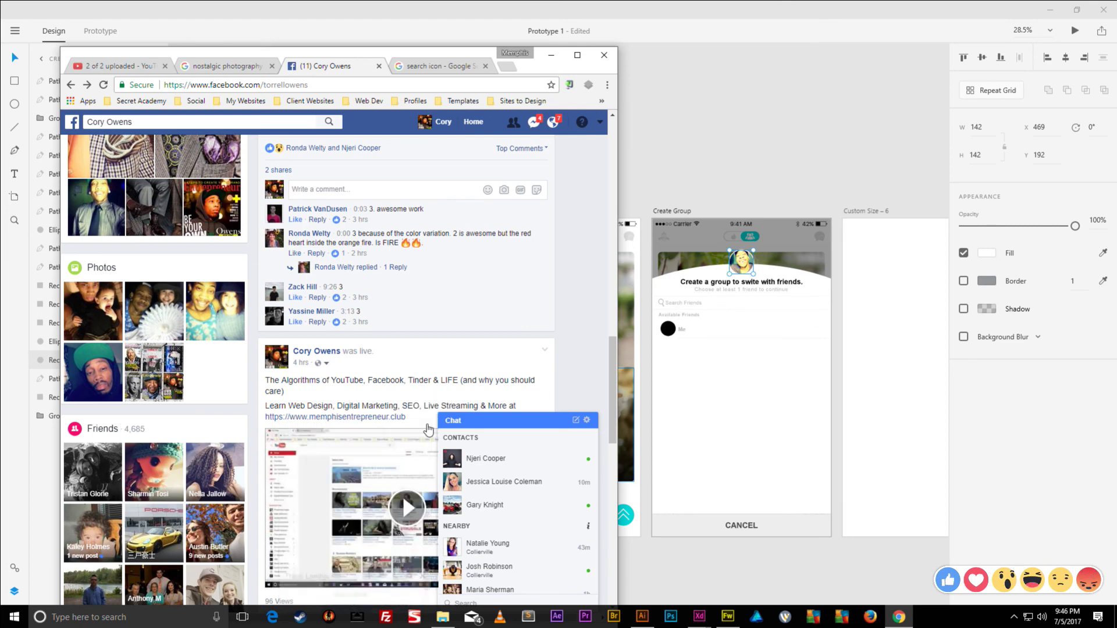
left_click(455, 429)
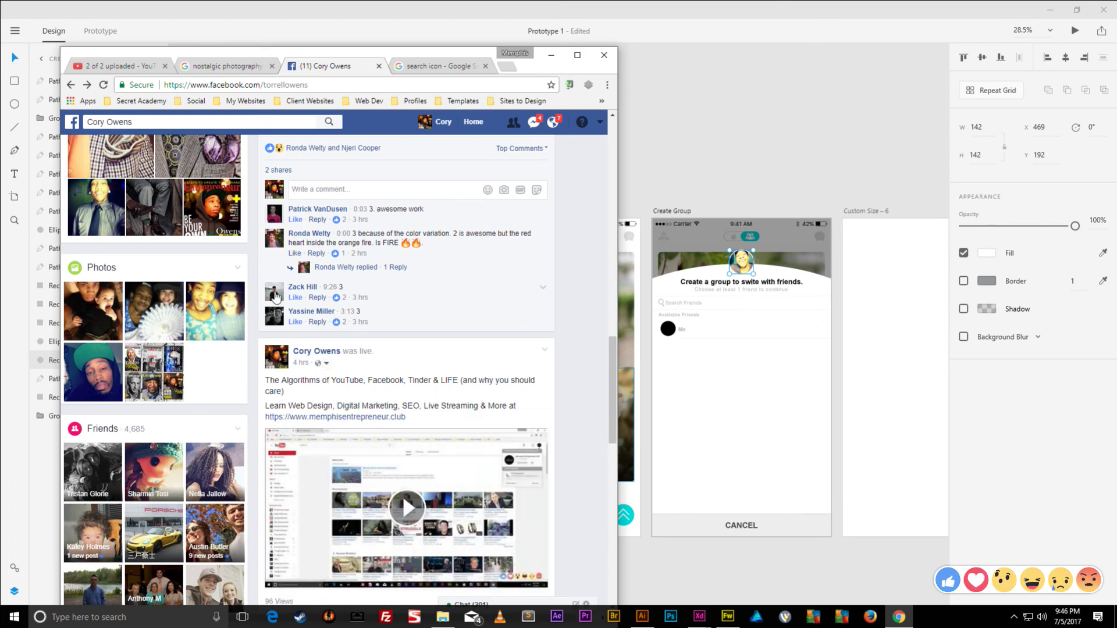
- Save two further commenters' profile photos into pICTURES
mouse_move(277, 317)
right_click(300, 230)
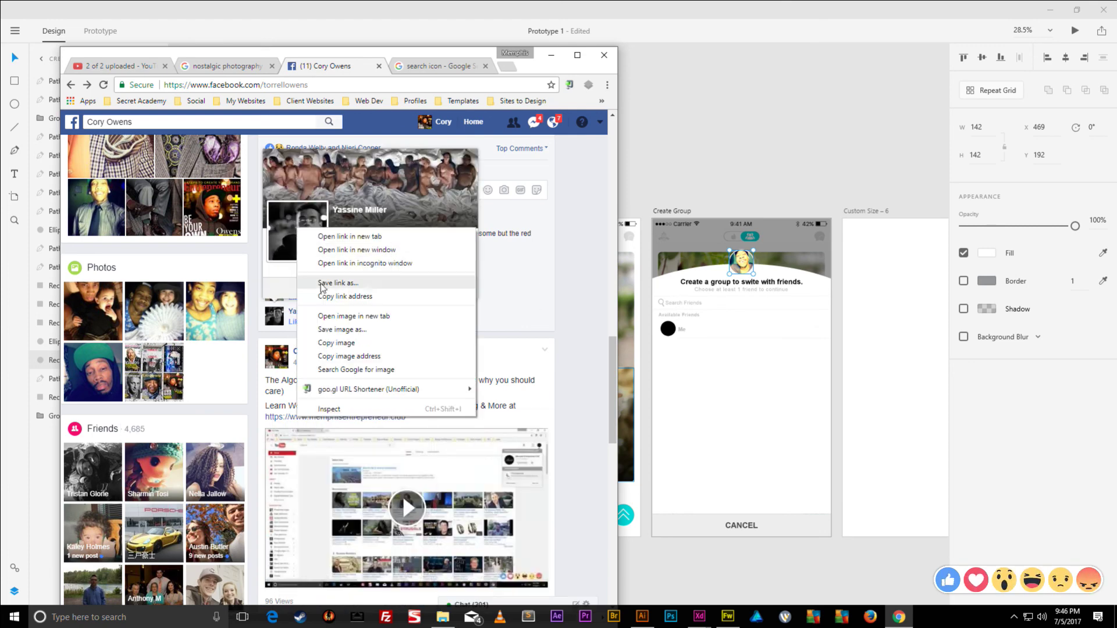
left_click(338, 324)
key("Return")
scroll(286, 333, "down", 3)
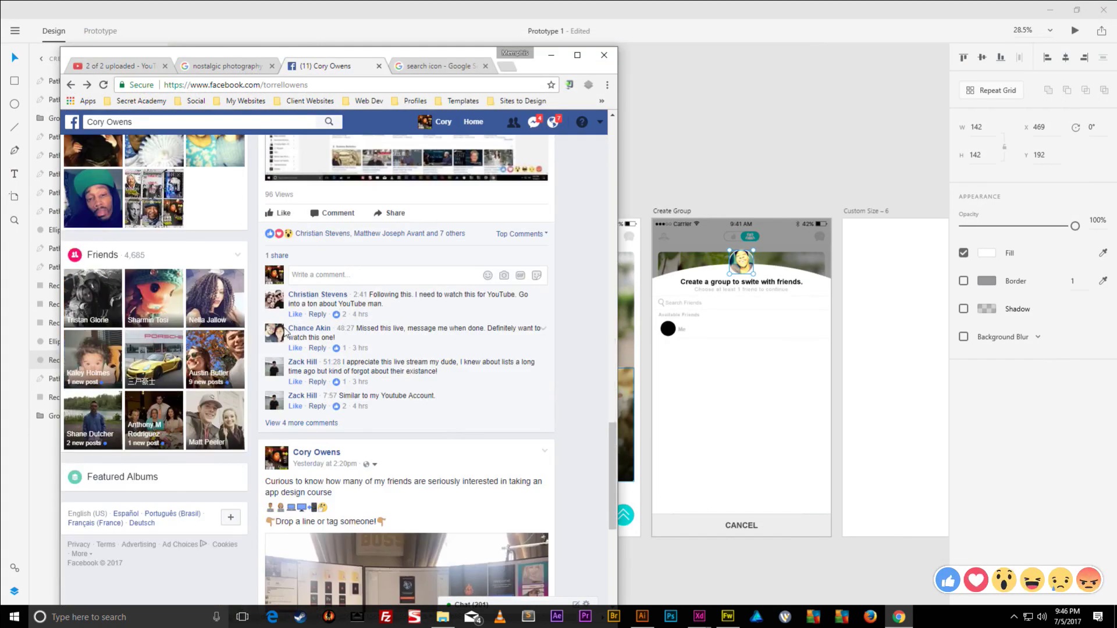
mouse_move(280, 336)
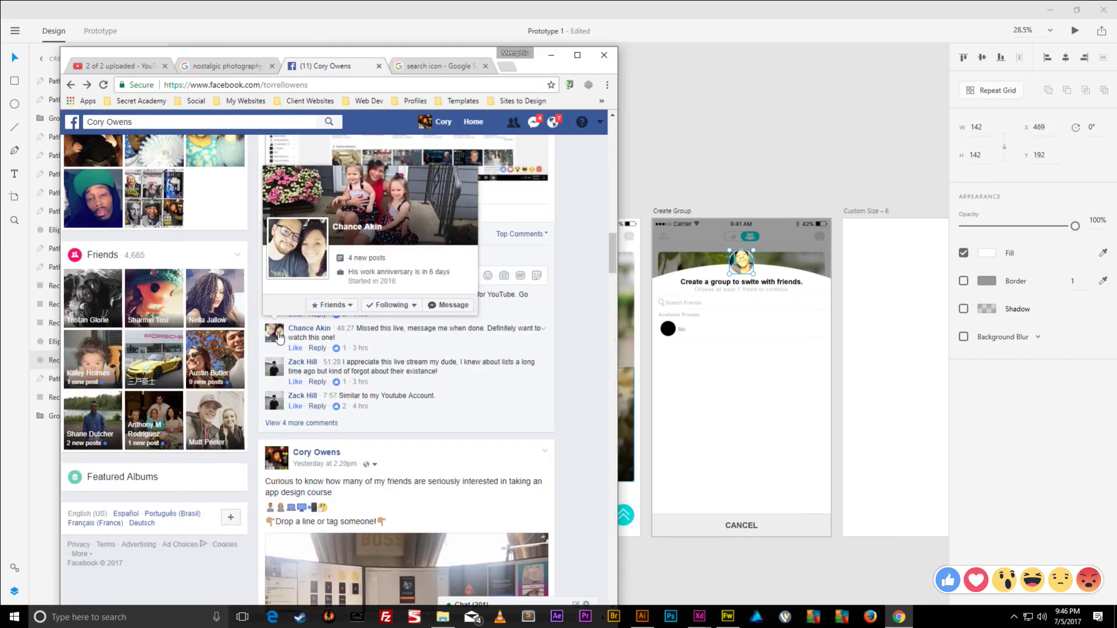
right_click(284, 260)
left_click(319, 360)
key("Return")
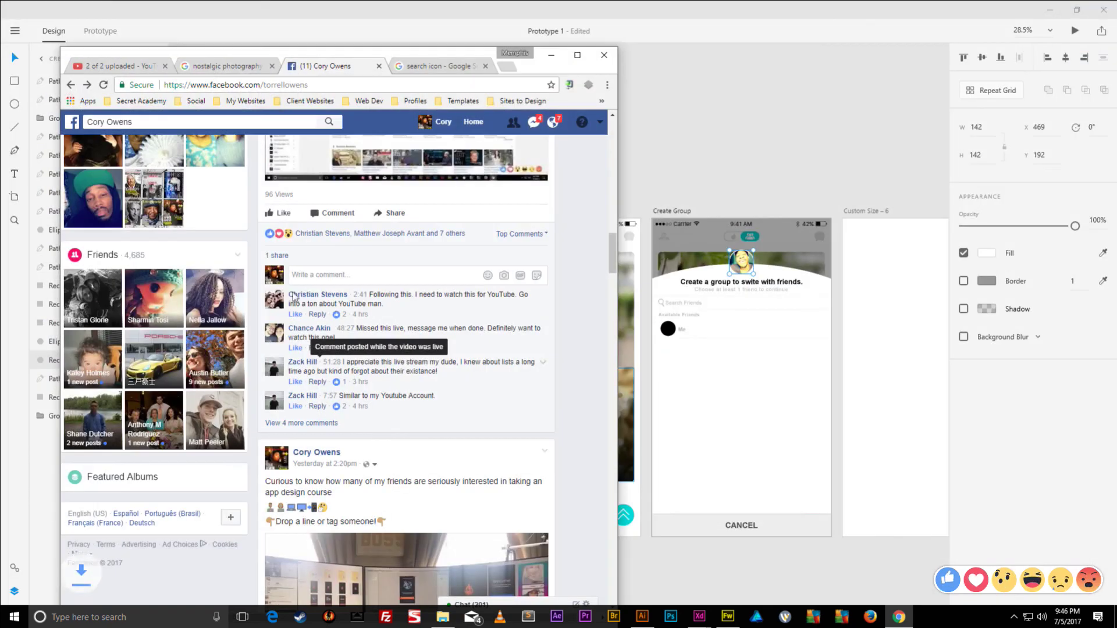
- Save the last two commenters' profile photos into pICTURES
mouse_move(280, 306)
right_click(290, 395)
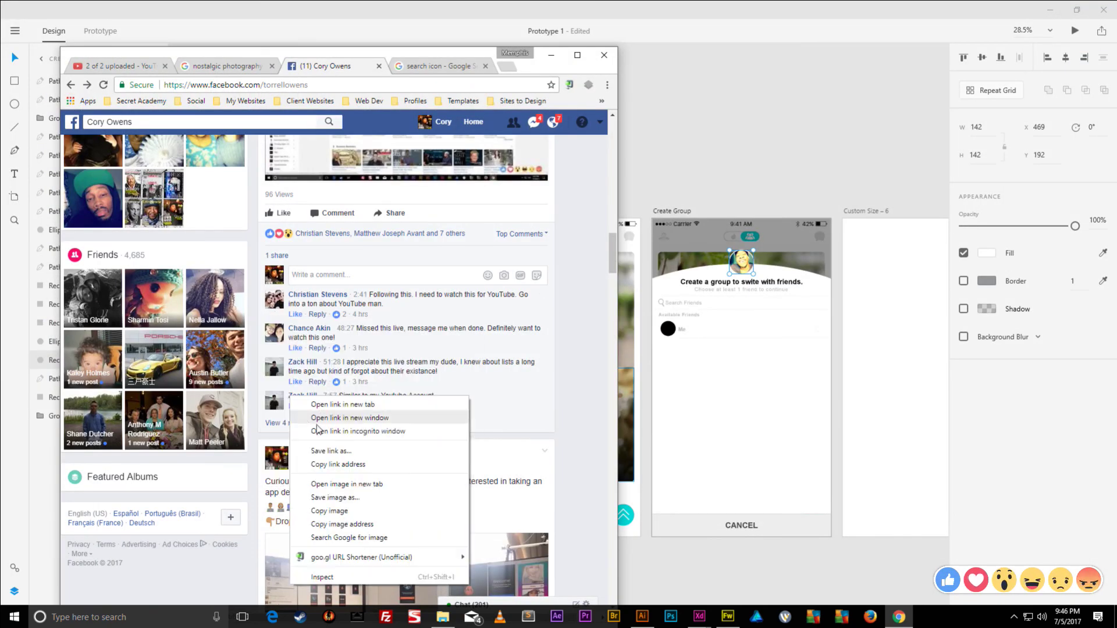
left_click(333, 489)
scroll(302, 414, "down", 10)
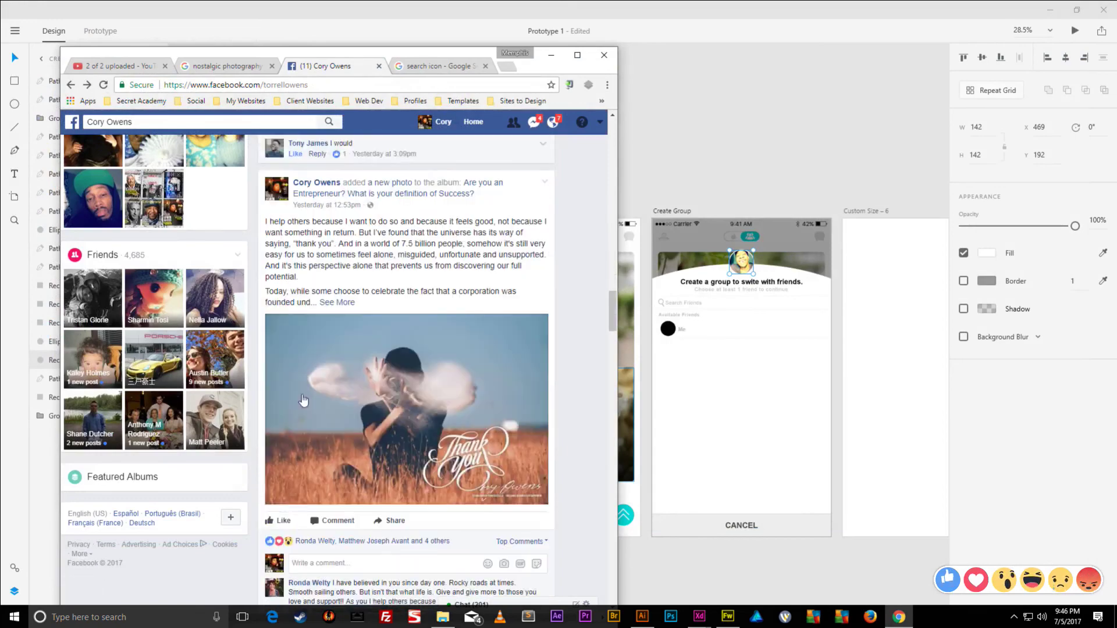
scroll(278, 232, "up", 3)
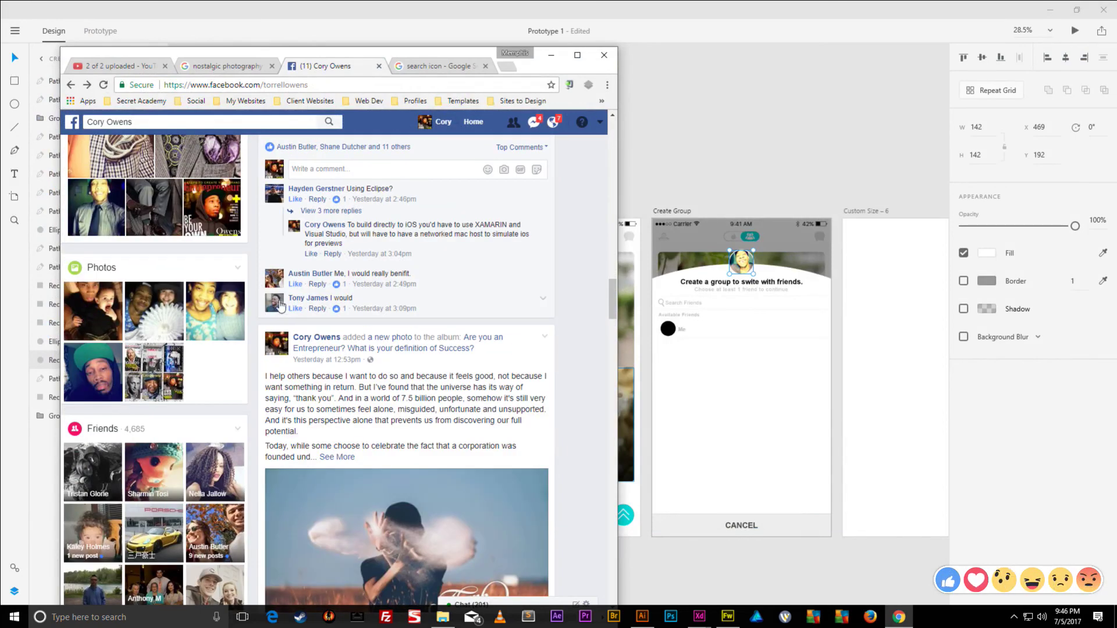
mouse_move(281, 307)
right_click(287, 233)
left_click(365, 333)
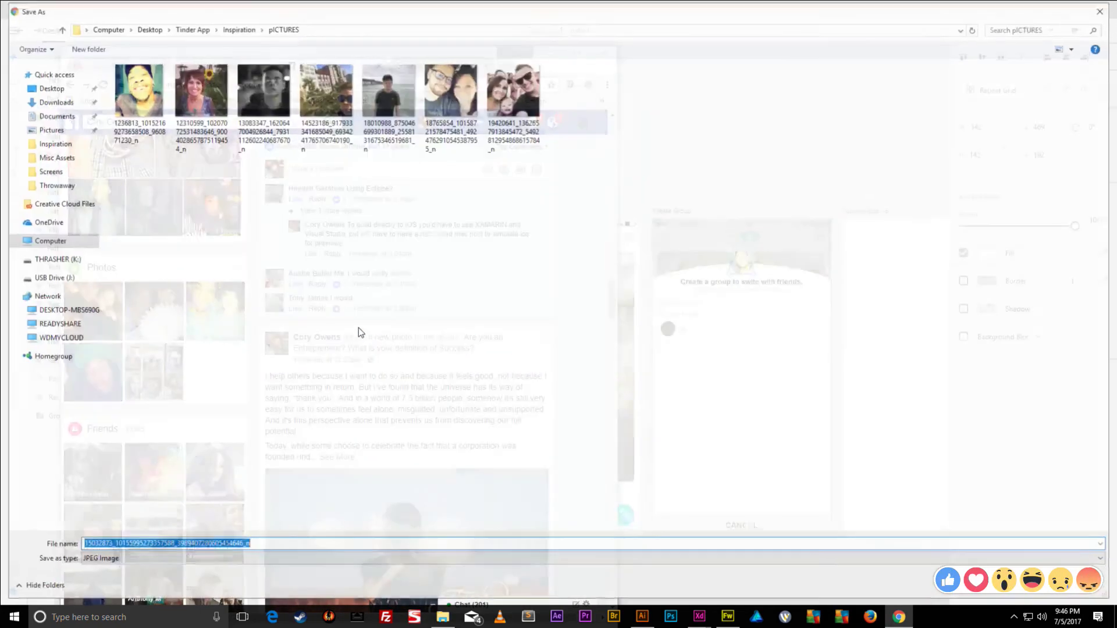
key("Return")
- Back in XD, select the "Me" label and black circle and align them vertically centred
left_click(713, 180)
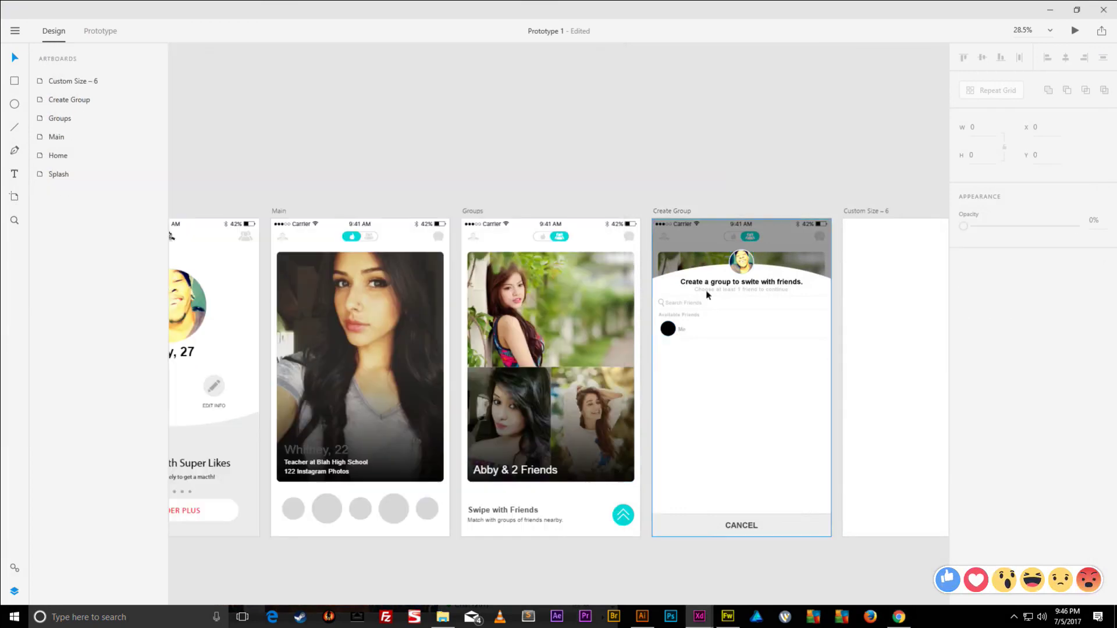
scroll(693, 222, "up", 5)
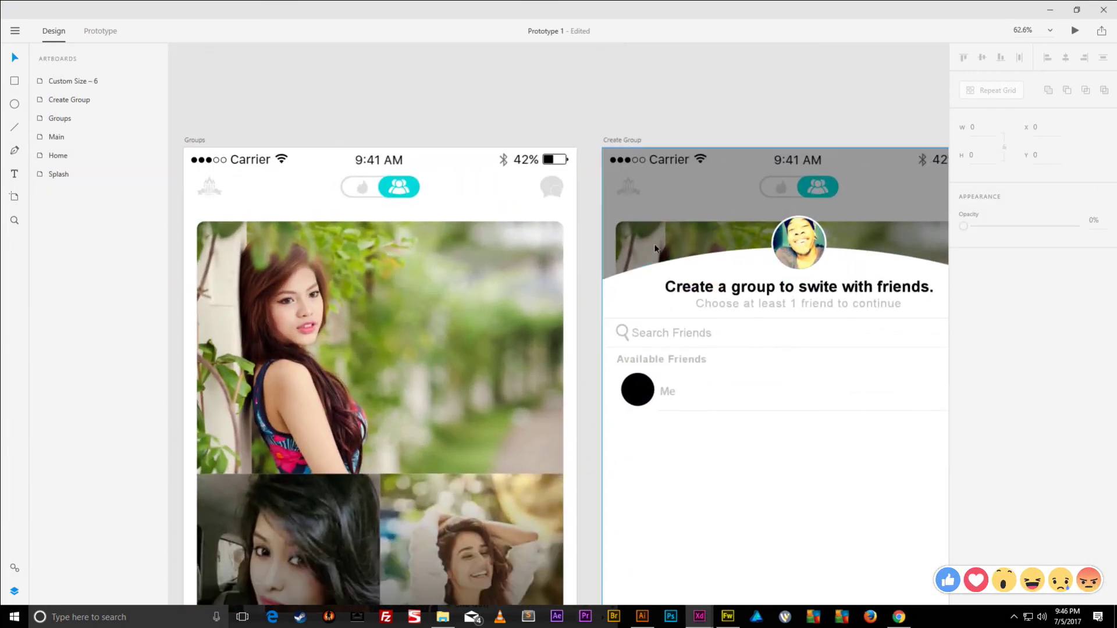
scroll(658, 249, "right", 5)
left_click(605, 230)
left_click(605, 230)
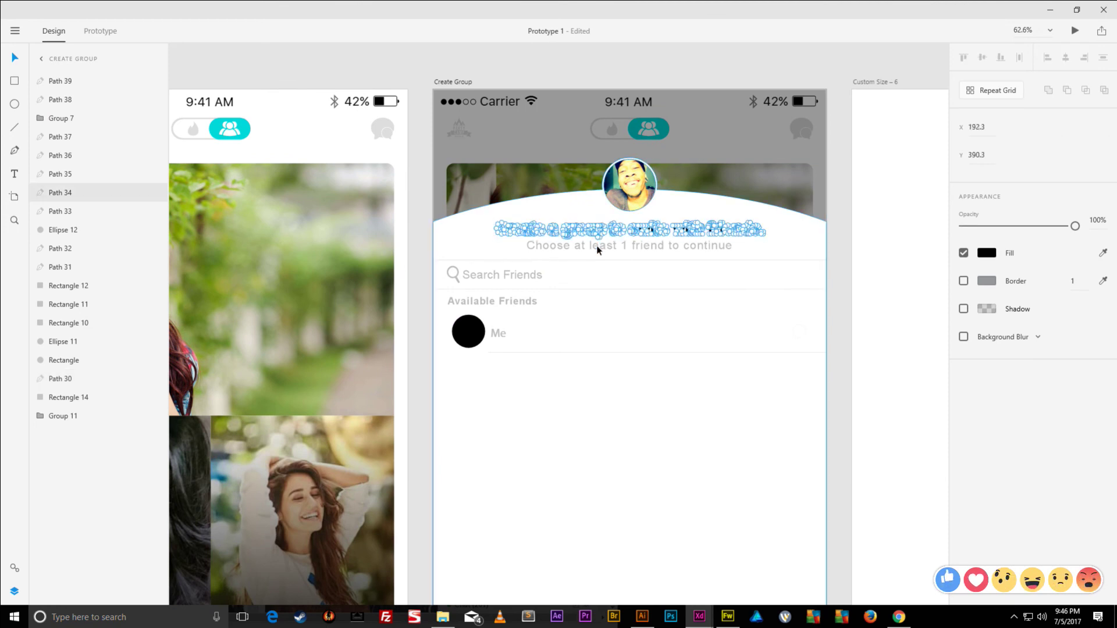
key("Escape")
left_click(612, 233)
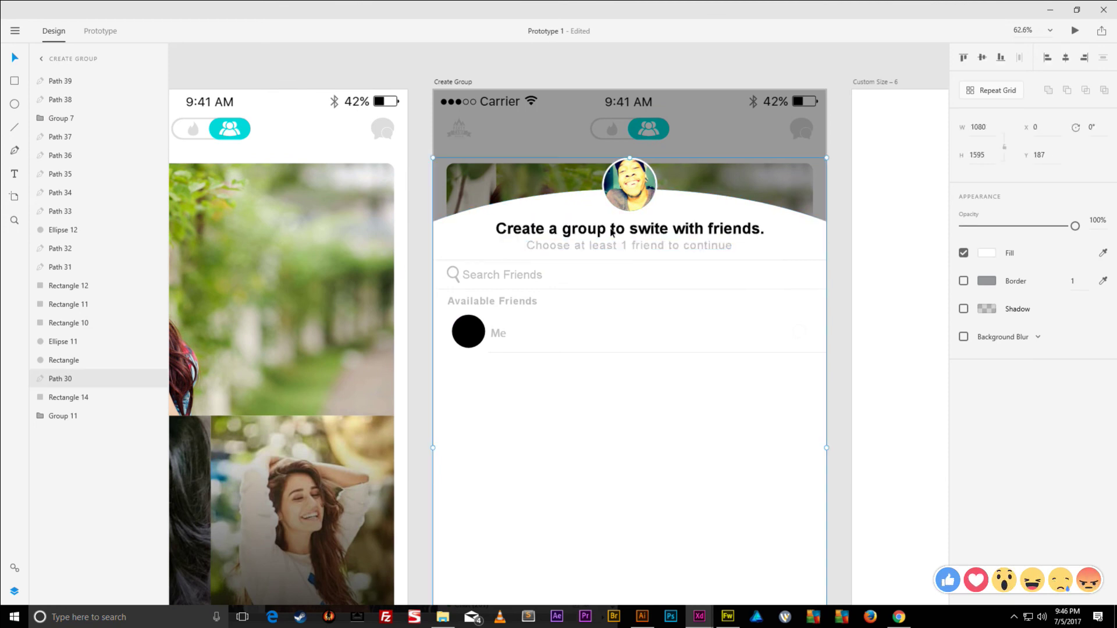
left_click(689, 228)
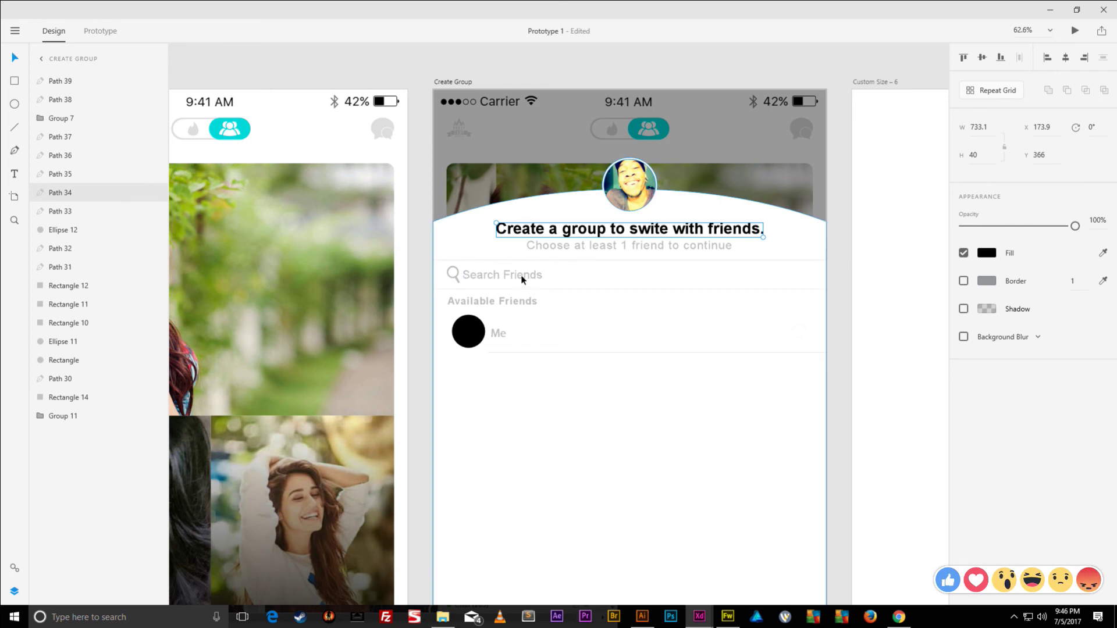
left_click(522, 280)
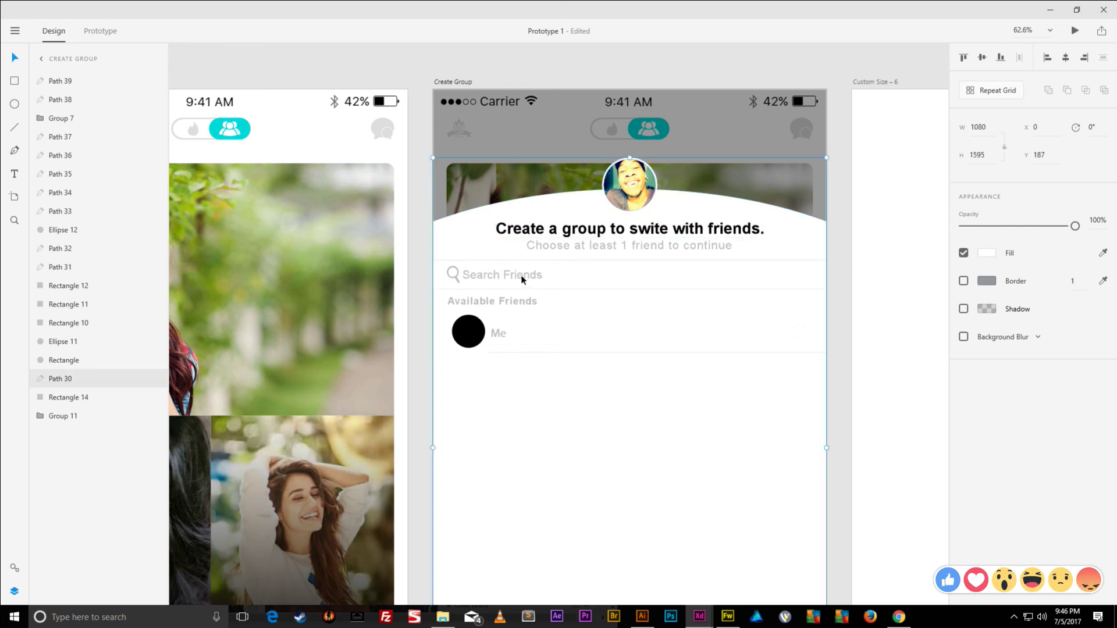
left_click(497, 333)
left_click(469, 331, "shift")
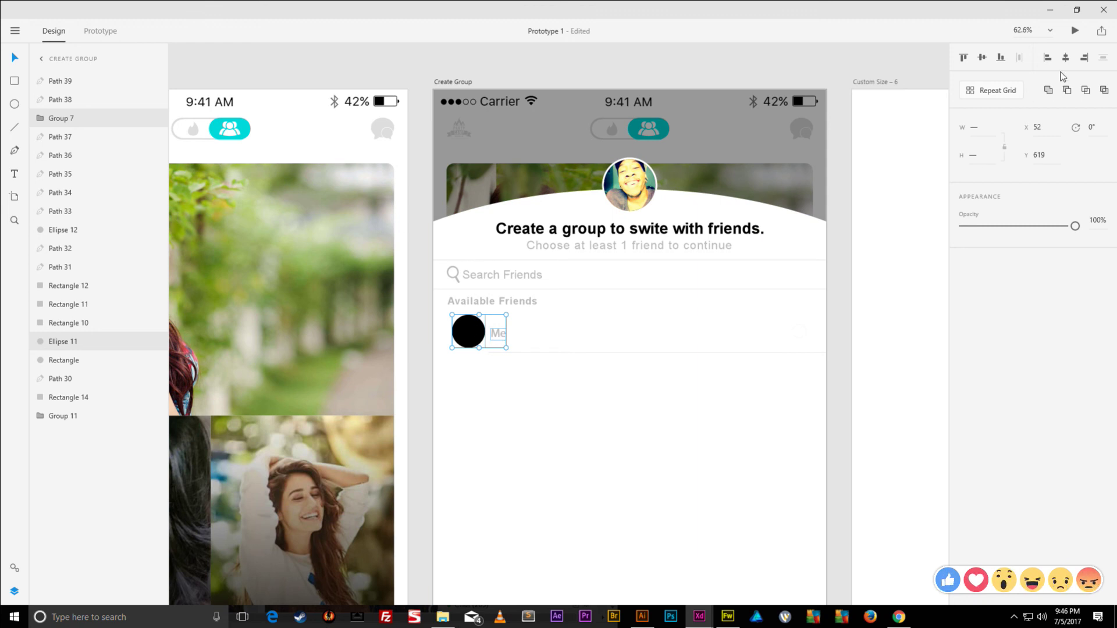
left_click(984, 58)
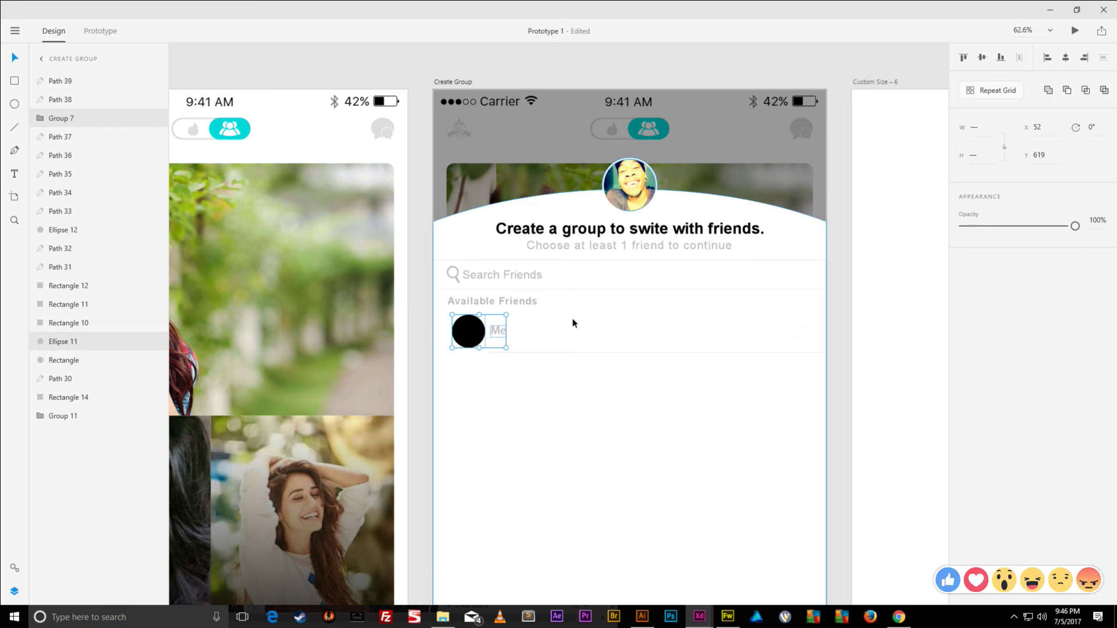
- Fill the Me row's small checkmark circle with the cyan sampled from the toggle
left_click(799, 334)
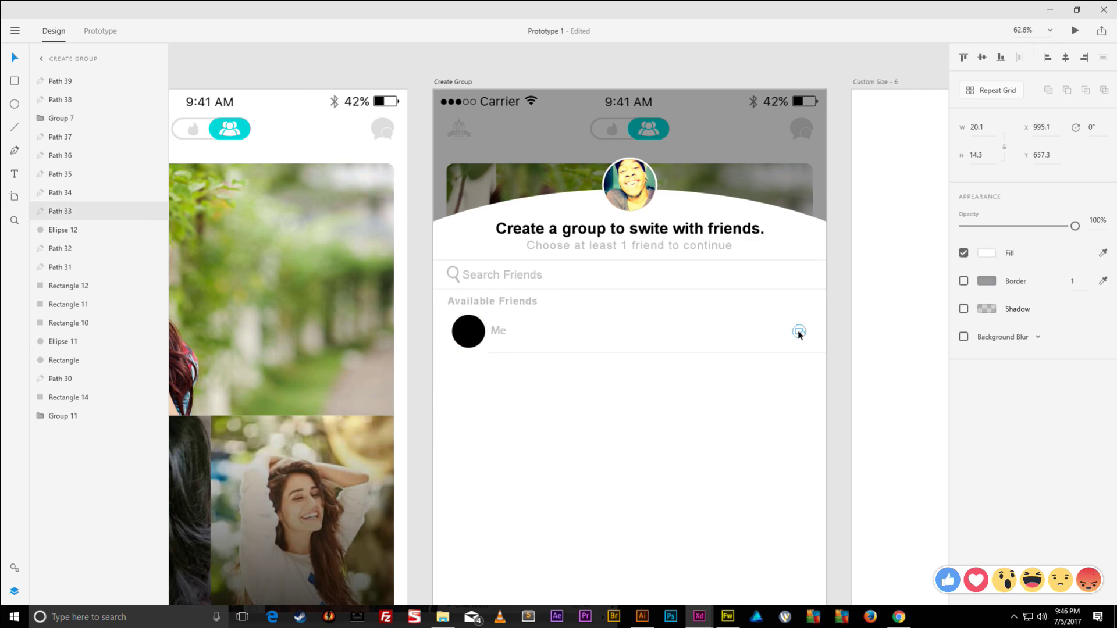
left_click(799, 330)
scroll(799, 331, "up", 5)
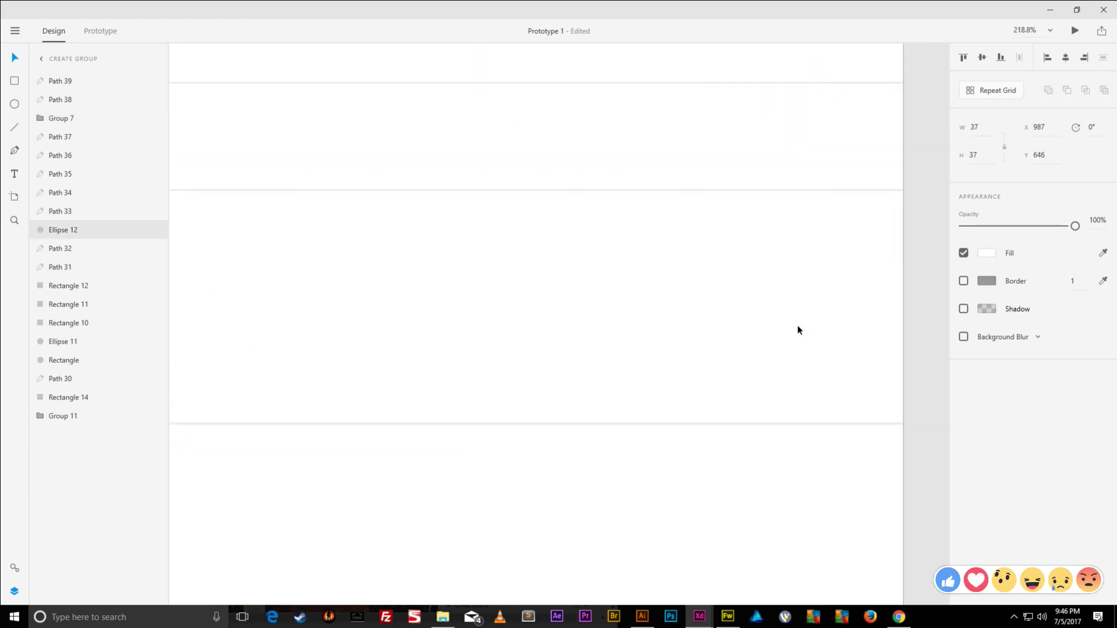
scroll(798, 330, "down", 5)
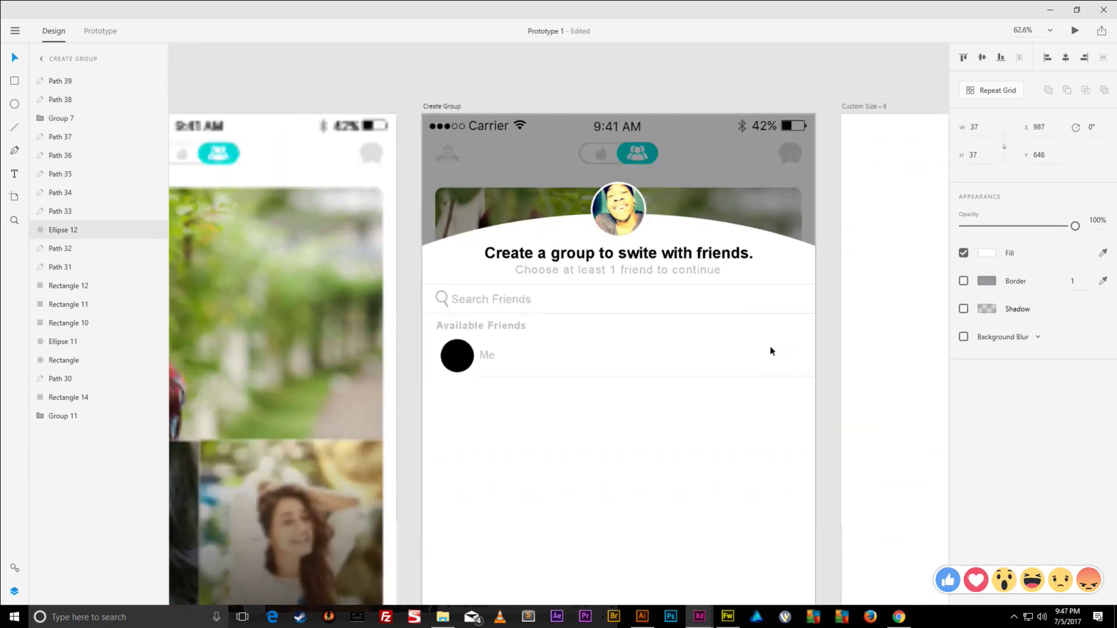
left_click_drag(621, 303, 756, 303)
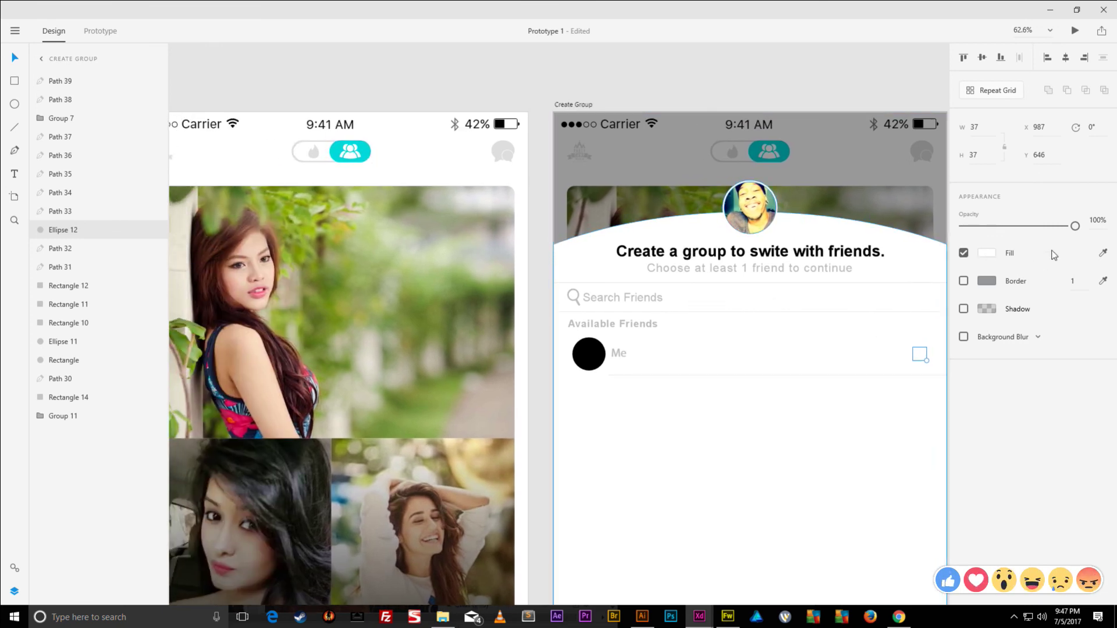
left_click(1103, 253)
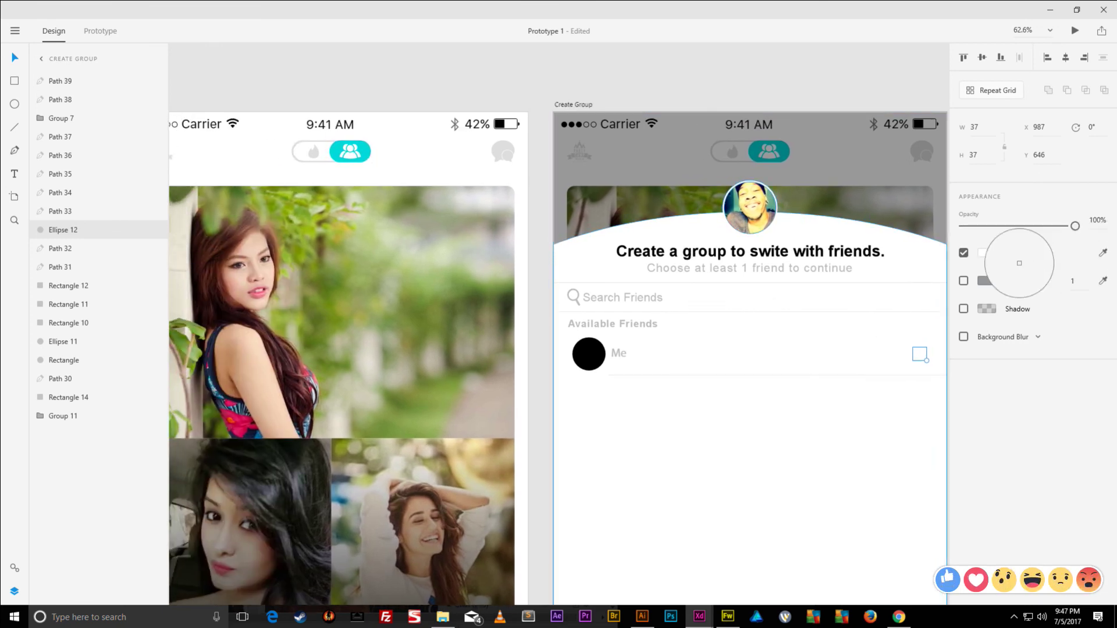
left_click(361, 148)
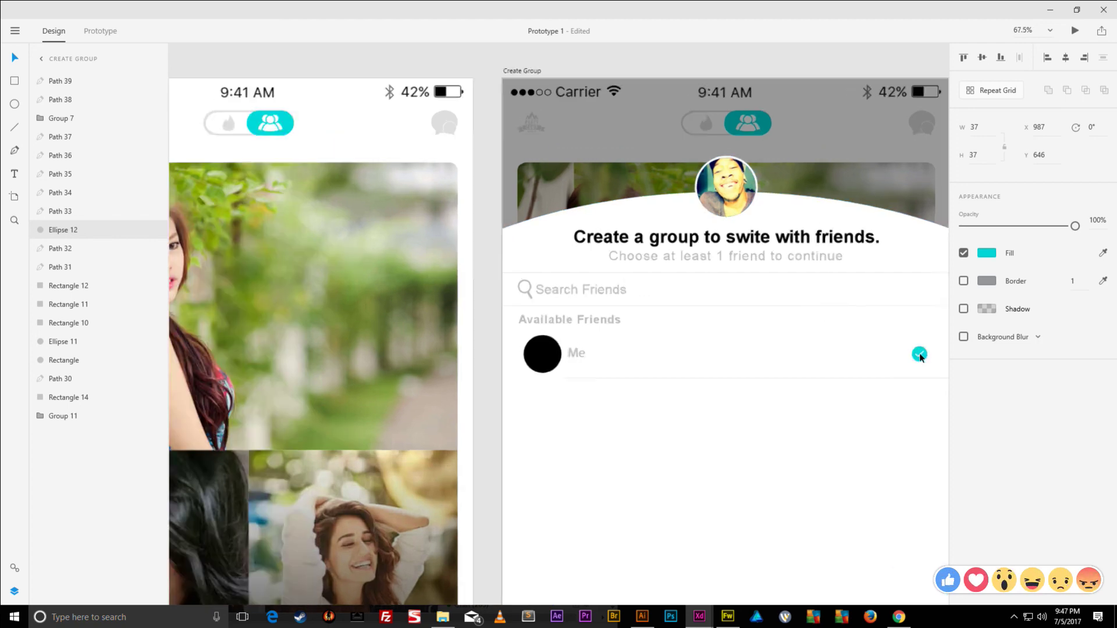
- Group the cyan circle with its tick and nudge the group right
scroll(919, 354, "up", 10)
left_click_drag(919, 354, 659, 297)
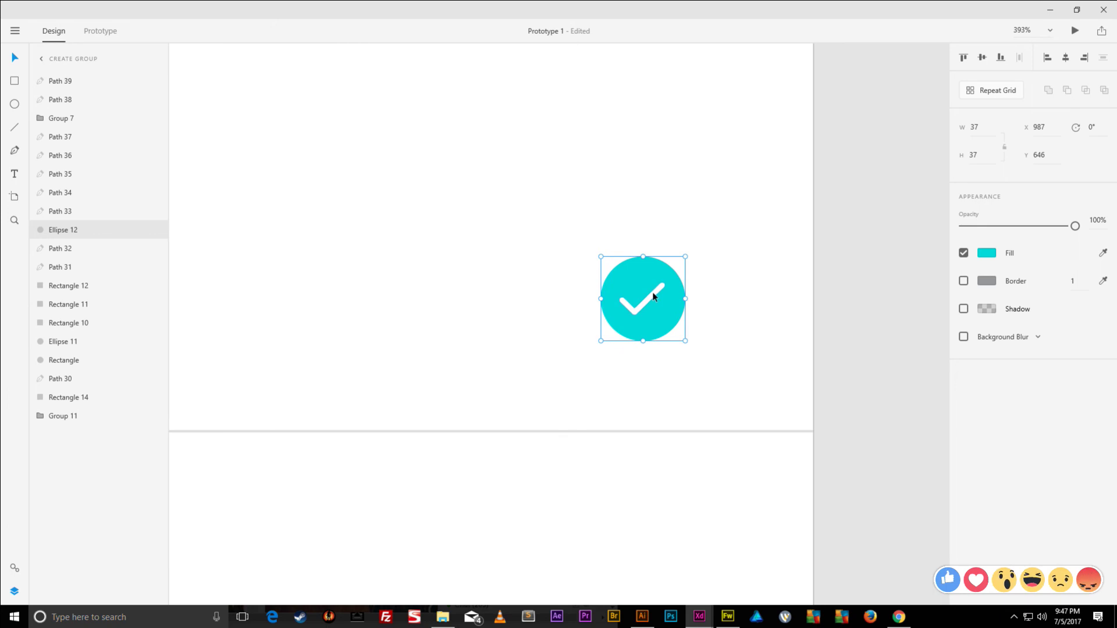
left_click(653, 296, "shift")
key("ctrl+g")
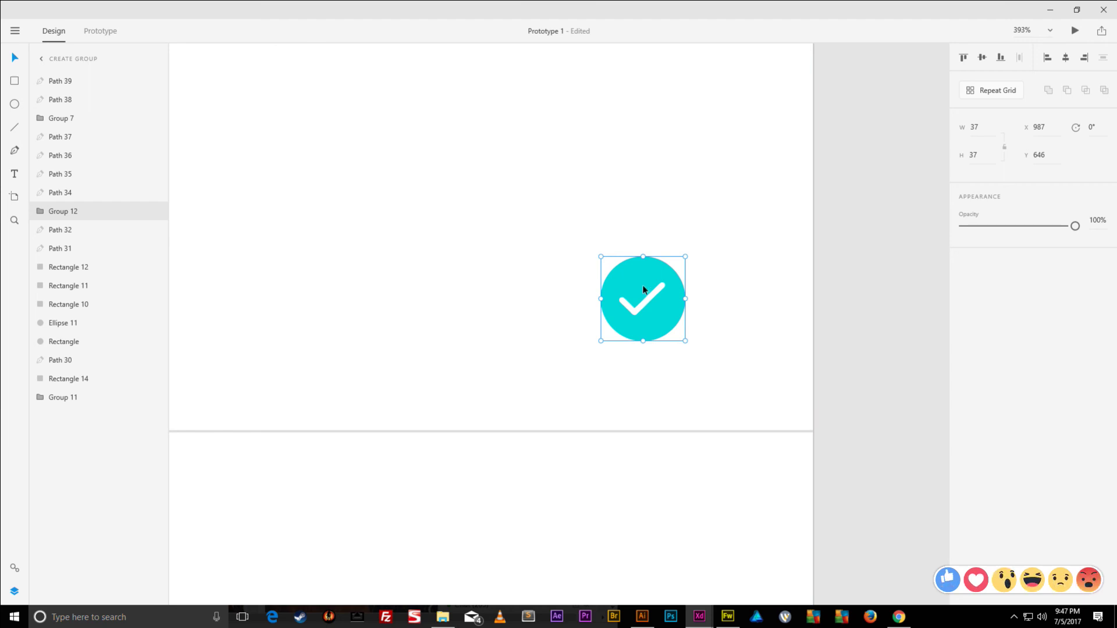
key("shift+Right")
key("shift+Right")
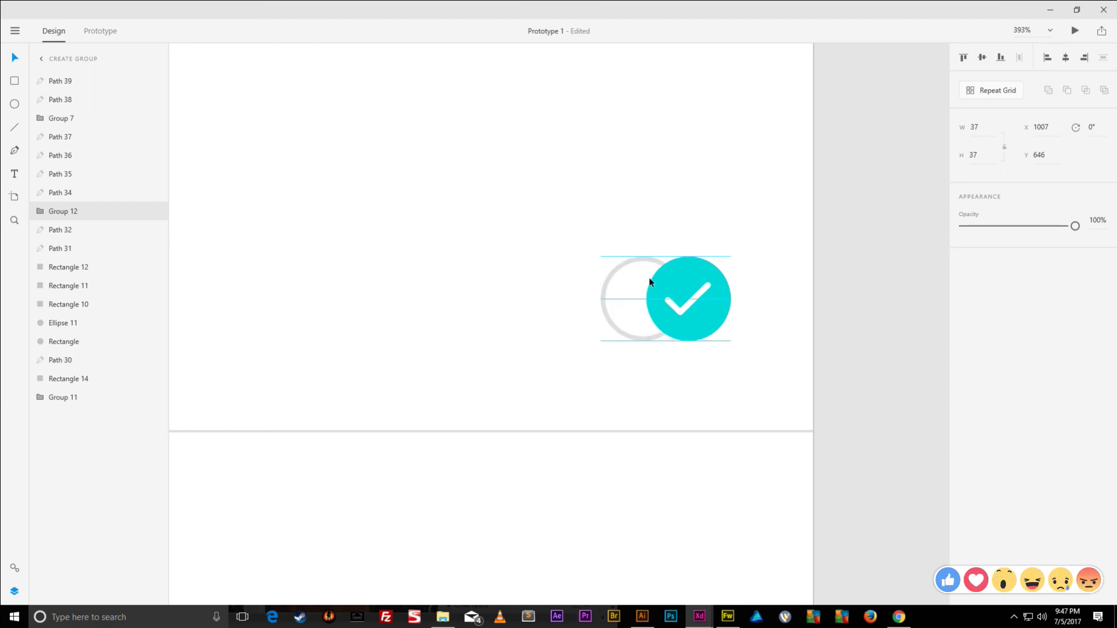
scroll(651, 279, "down", 5)
left_click_drag(551, 264, 817, 236)
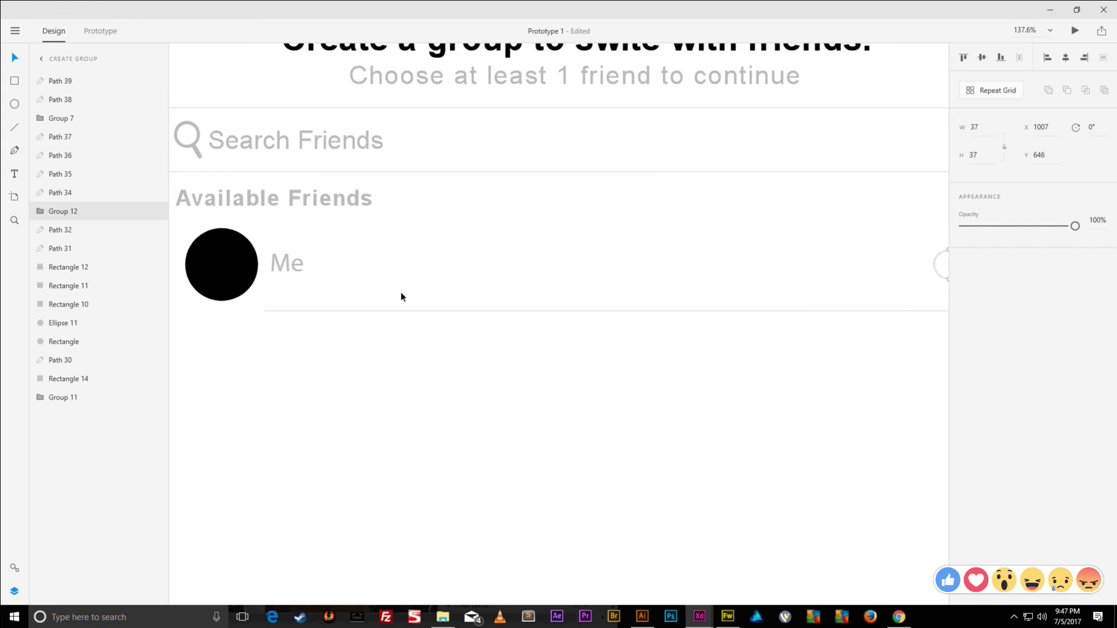
- Group the Me label, avatar circle, divider line and checkbox ring, then convert it to a Repeat Grid
left_click(280, 270)
left_click(227, 262, "shift")
left_click(353, 312, "shift")
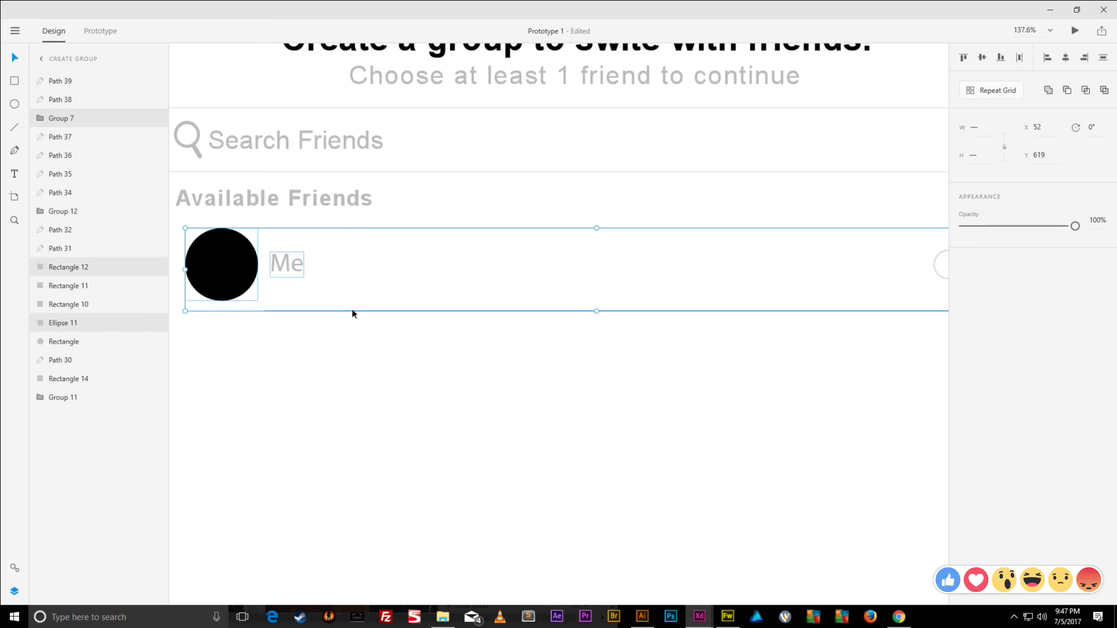
scroll(446, 302, "right", 5)
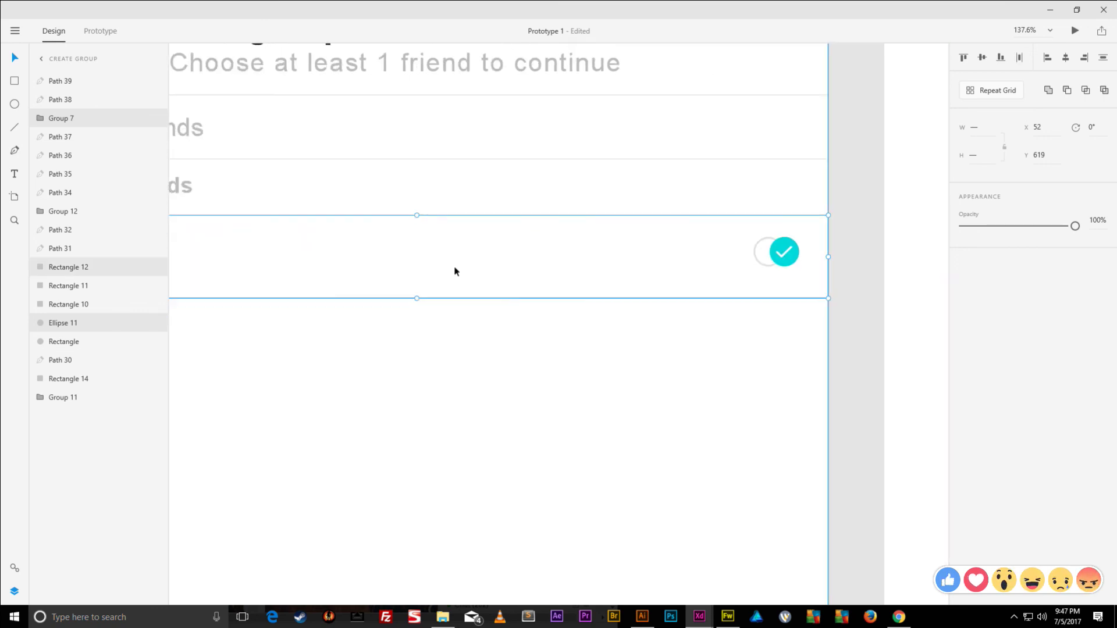
left_click(760, 246, "shift")
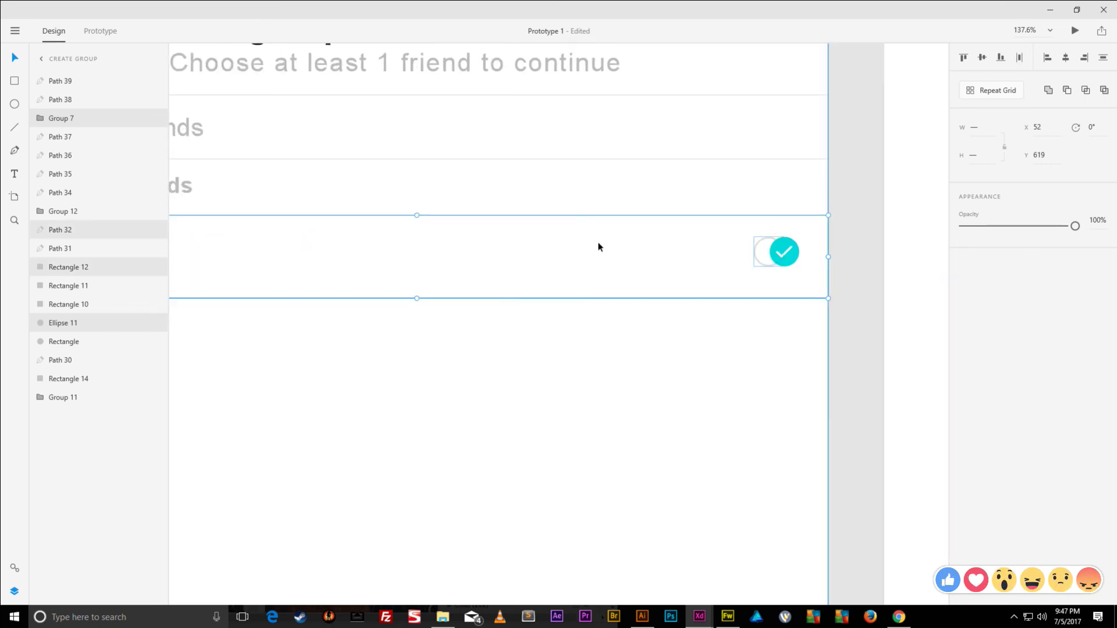
key("ctrl+g")
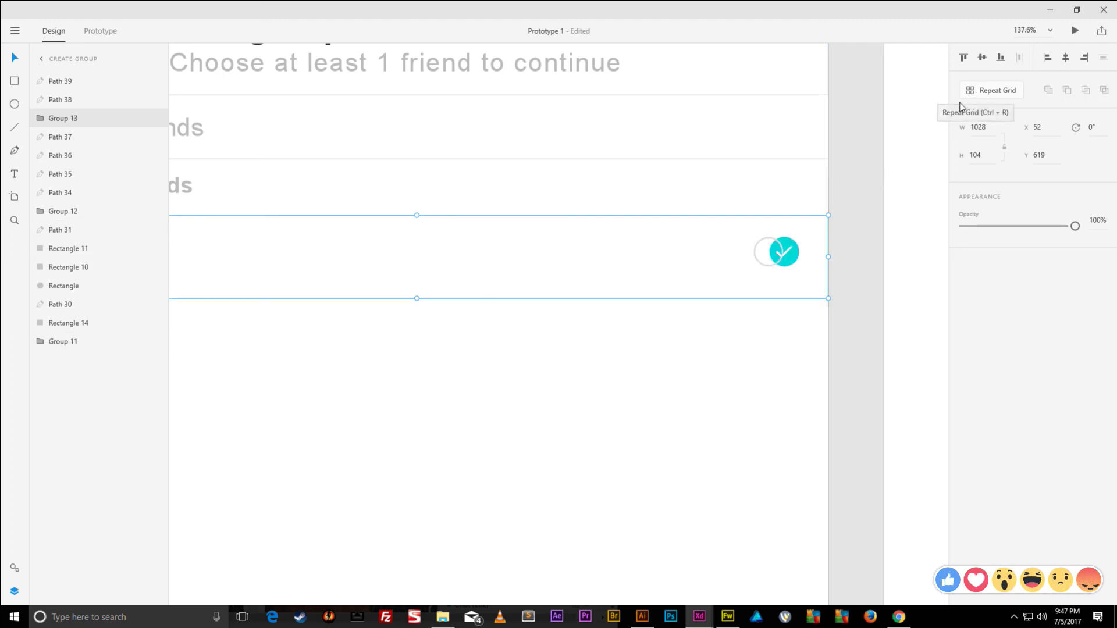
scroll(896, 136, "down", 3)
key("ctrl+r")
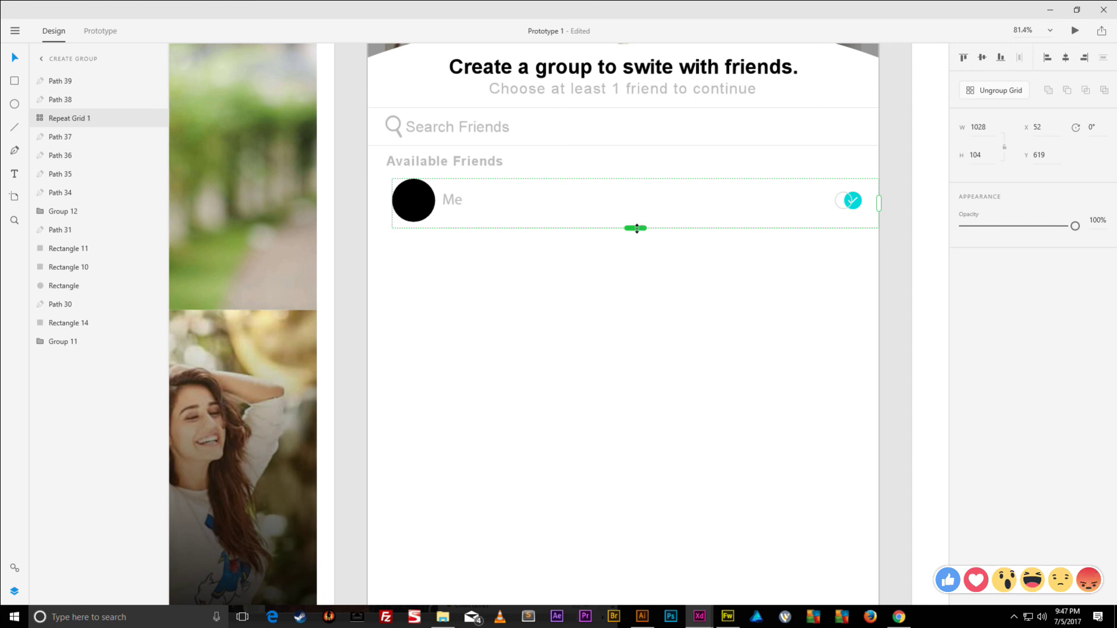
- Stretch the repeat grid downward so the Me row repeats about seven times
left_click_drag(636, 228, 649, 524)
scroll(630, 494, "down", 5)
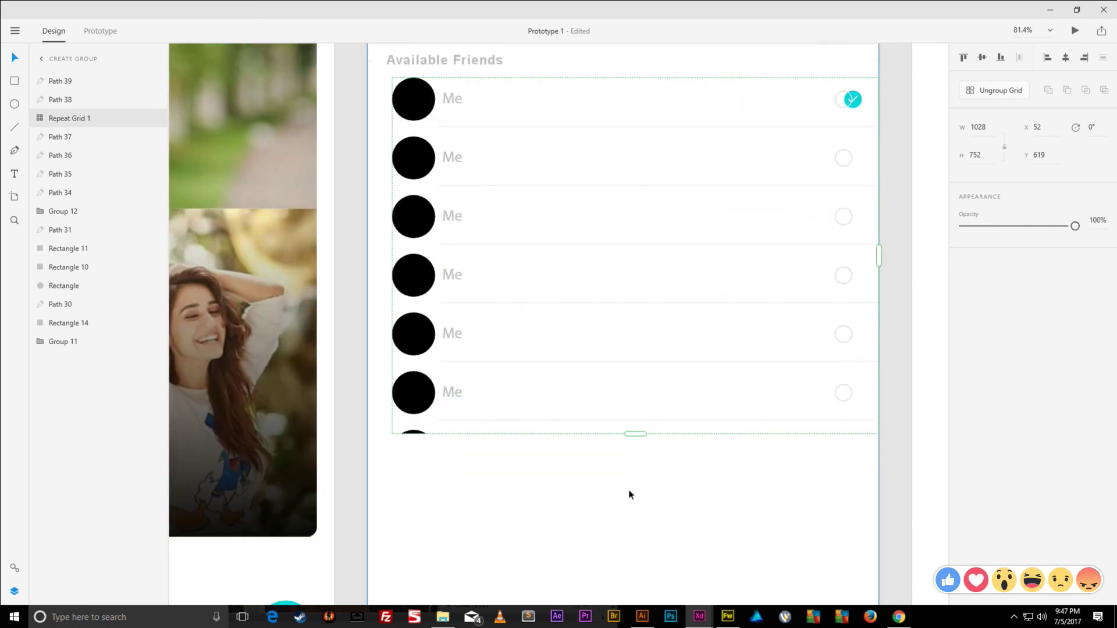
left_click_drag(635, 299, 634, 556)
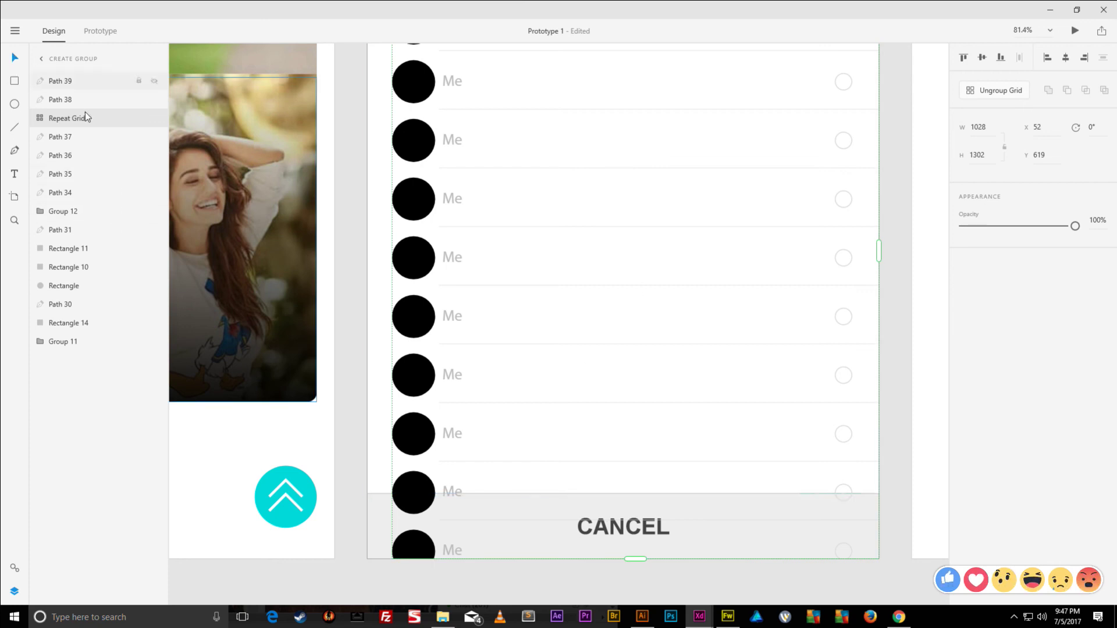
- Bring the CANCEL bar, its divider and the thin top line in front of the rows
left_click(376, 512)
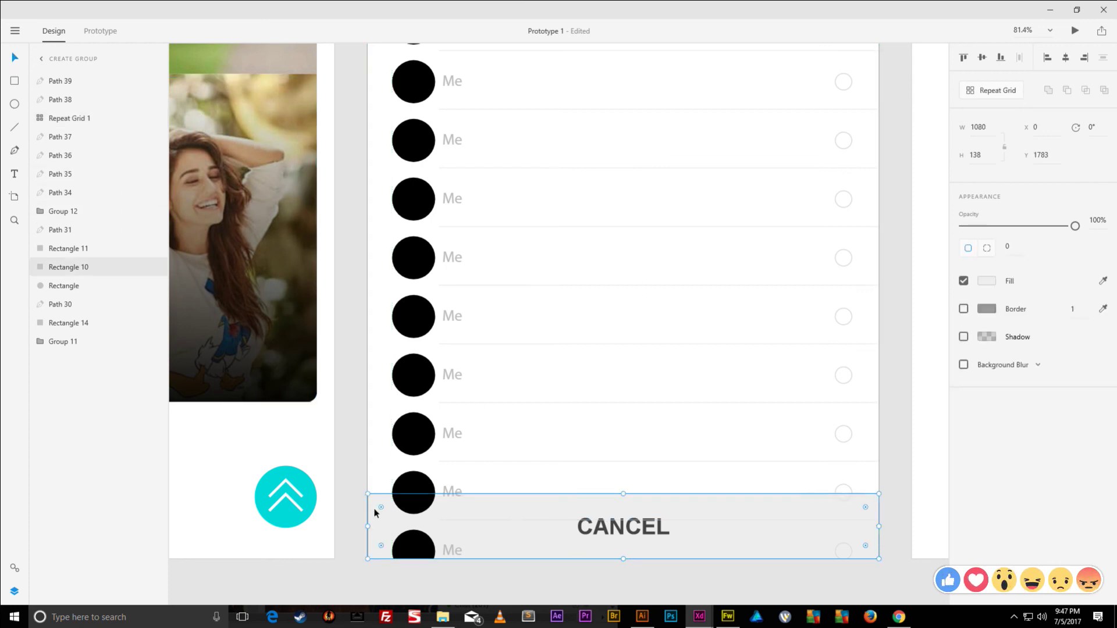
left_click(534, 521, "shift")
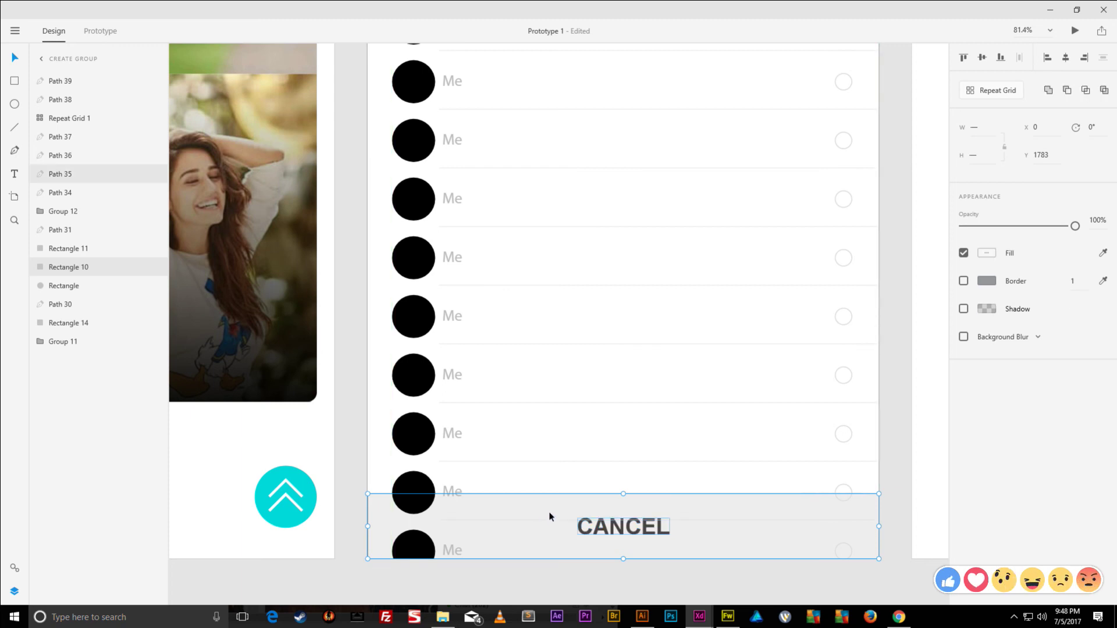
key("ctrl+]")
key("ctrl+]")
key("ctrl+]")
key("ctrl+]")
key("ctrl+]")
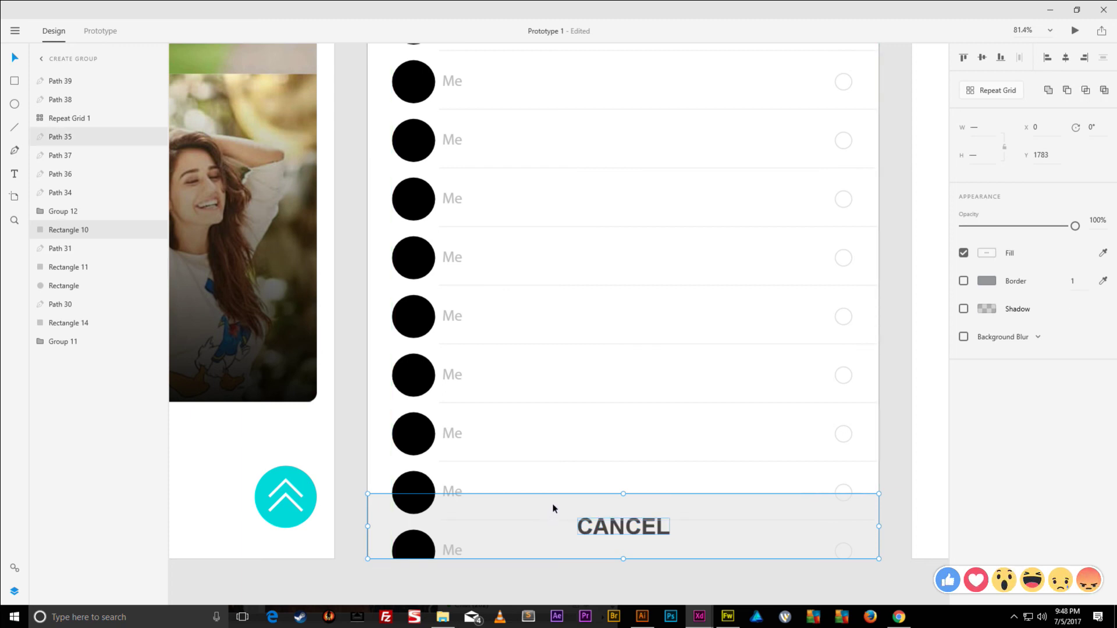
key("ctrl+]")
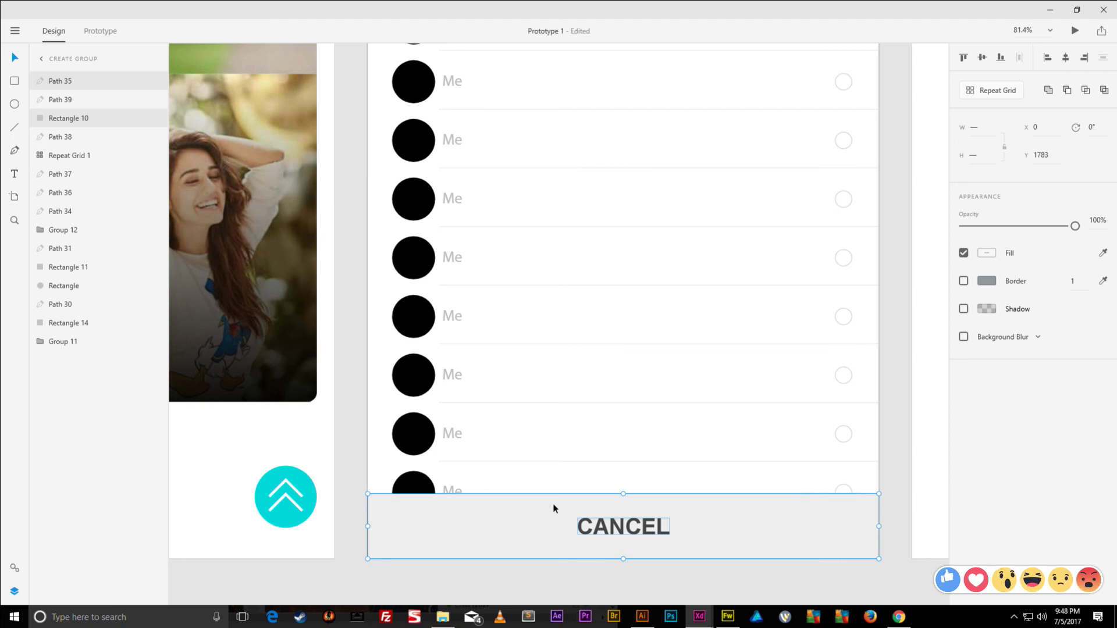
key("ctrl+]")
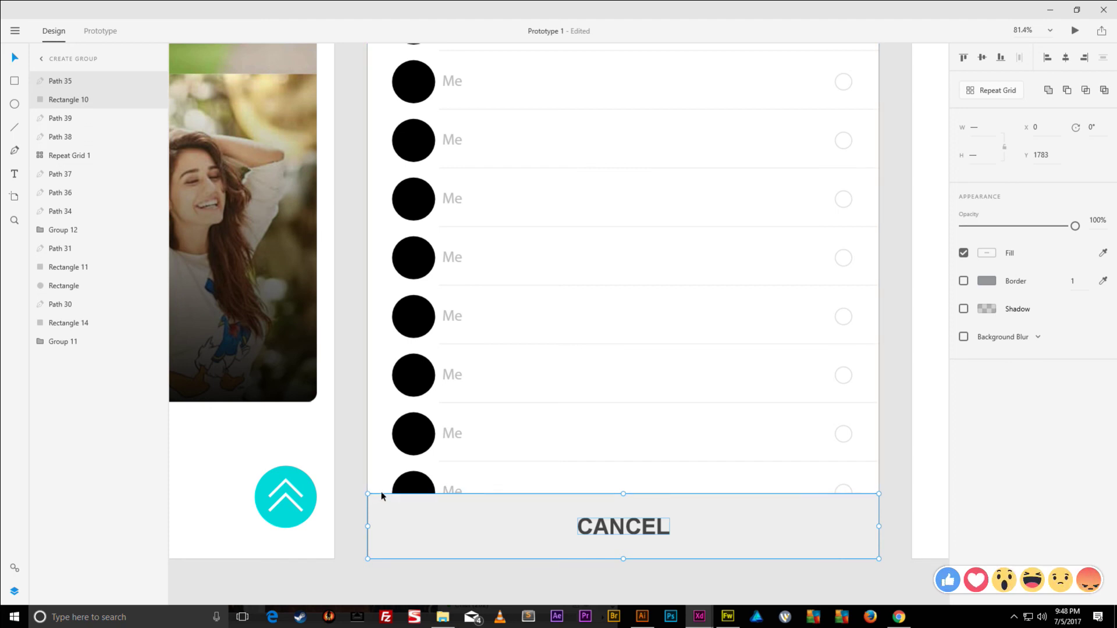
left_click(381, 494)
key("ctrl+]")
key("ctrl+]")
key("ctrl+]")
key("ctrl+]")
key("ctrl+]")
key("ctrl+]")
key("ctrl+]")
key("ctrl+]")
key("ctrl+]")
key("ctrl+]")
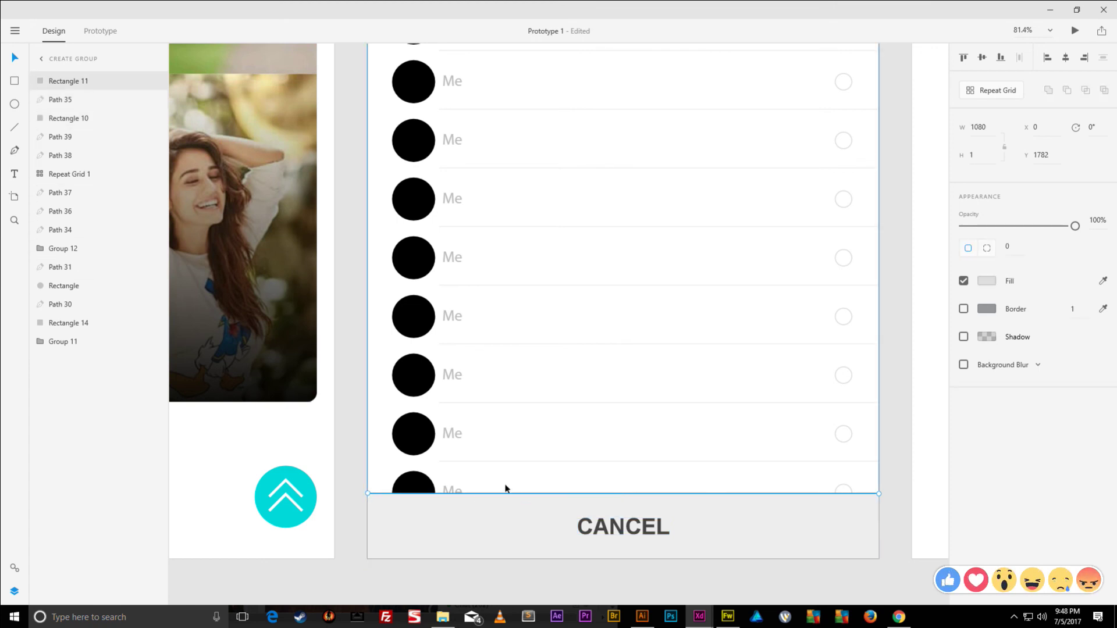
left_click(411, 479)
scroll(530, 433, "up", 2)
- Move the first row's cyan checkmark back onto the grey ring and raise it above
scroll(529, 431, "down", 1)
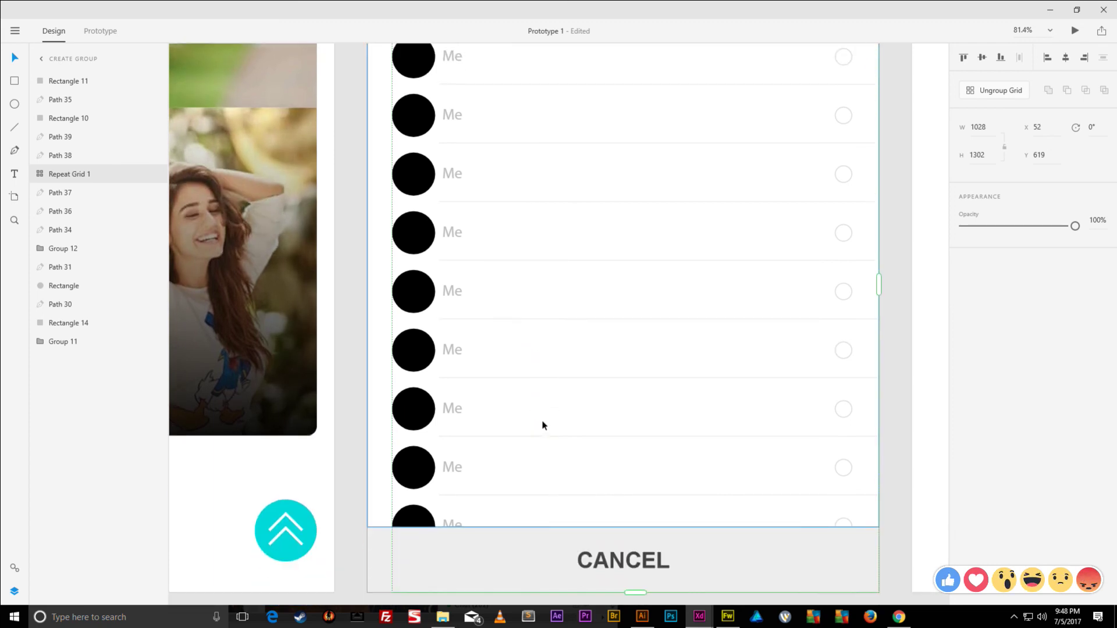
scroll(543, 423, "up", 3)
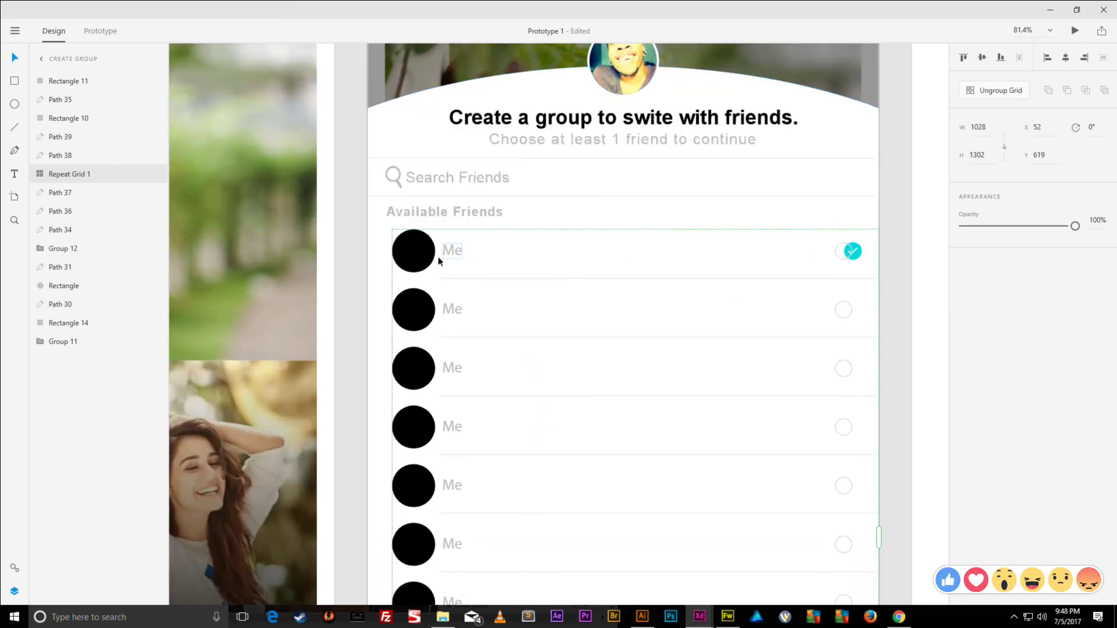
scroll(853, 253, "up", 6)
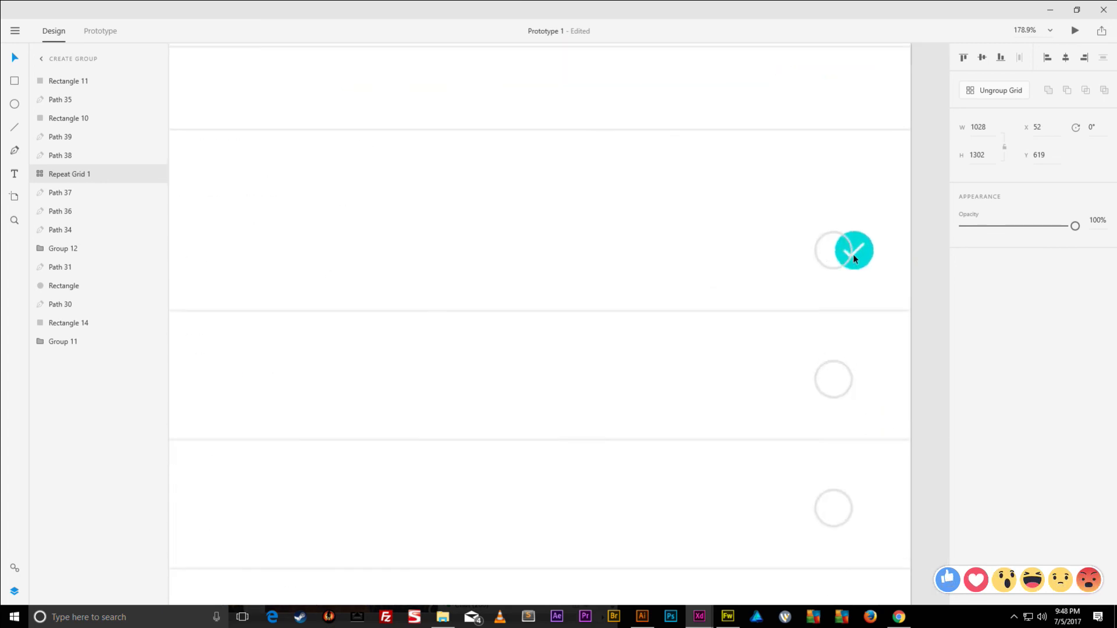
double_click(868, 231)
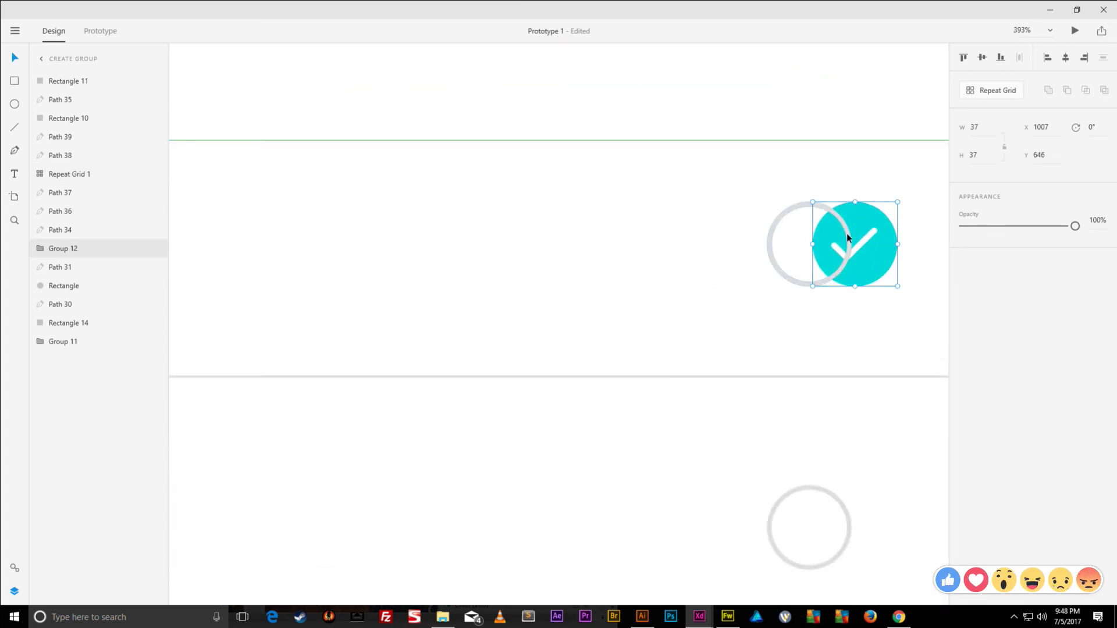
key("shift+Left")
key("shift+Left")
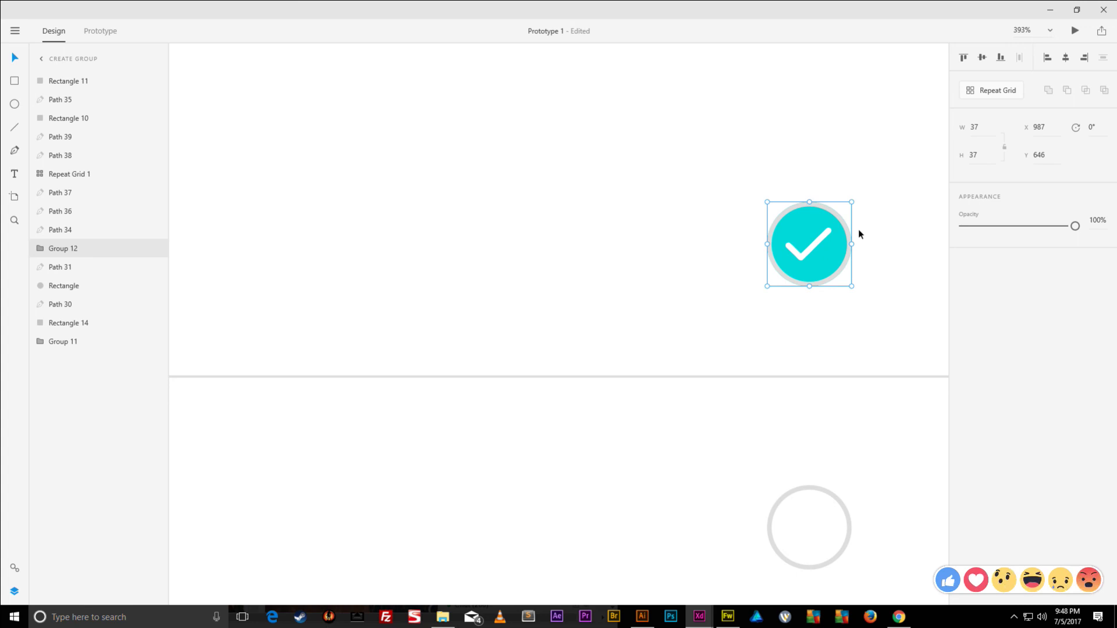
key("ctrl+bracketright")
key("ctrl+bracketright")
key("ctrl+bracketright")
key("ctrl+bracketright")
key("ctrl+bracketright")
key("ctrl+bracketright")
key("ctrl+bracketright")
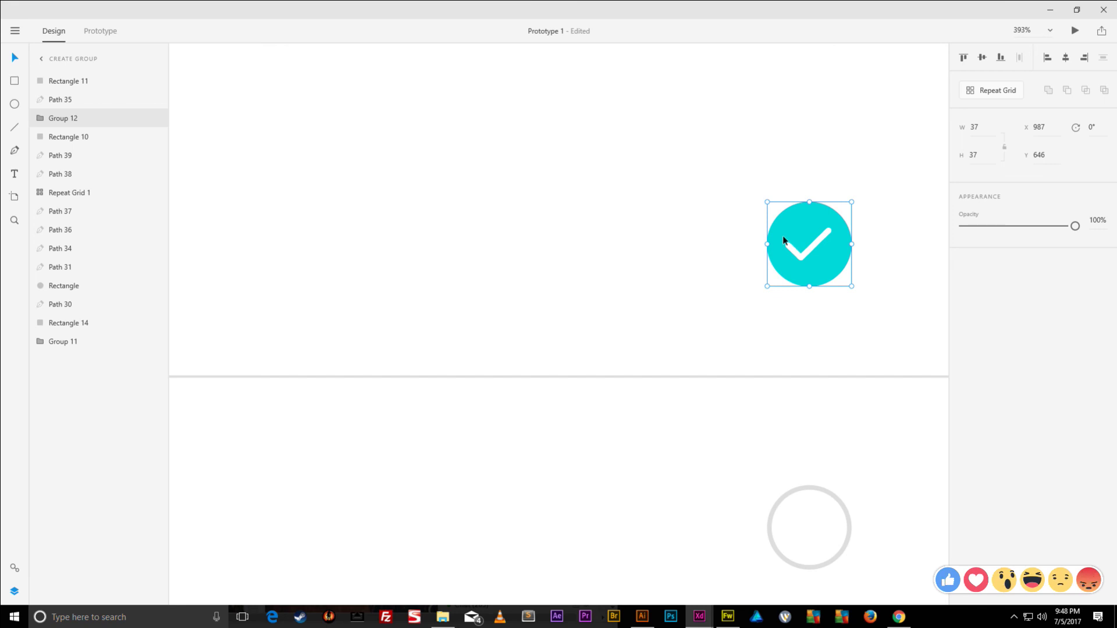
- Select the CANCEL bar rectangle and bring the Facebook browser window back in front
scroll(748, 233, "down", 5)
scroll(732, 226, "up", 4)
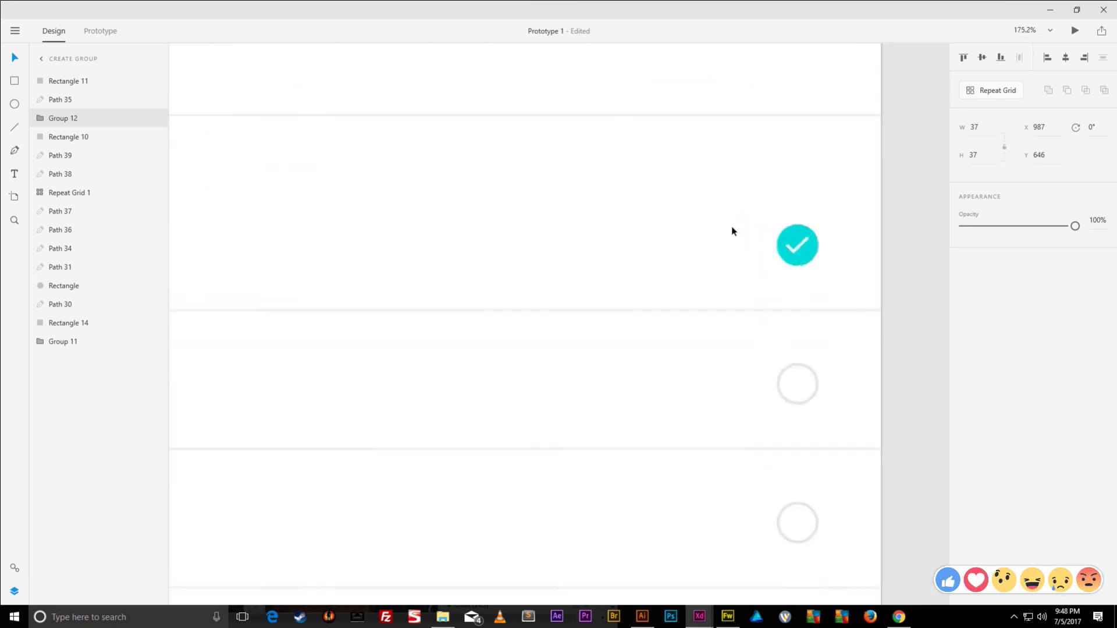
scroll(797, 250, "down", 2)
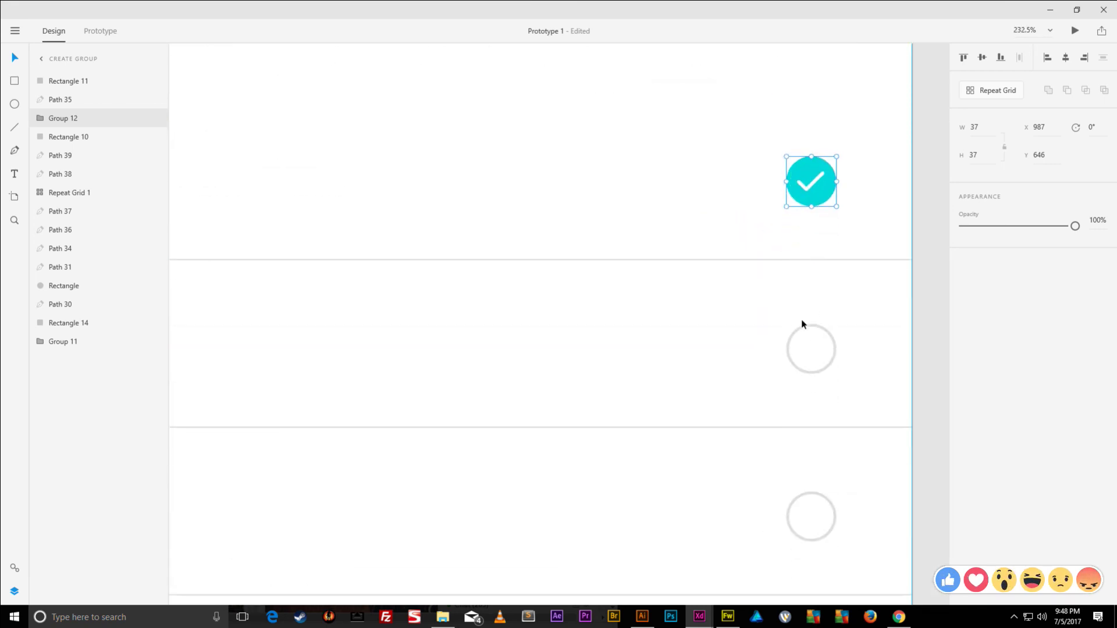
scroll(802, 324, "down", 8)
scroll(520, 308, "down", 1)
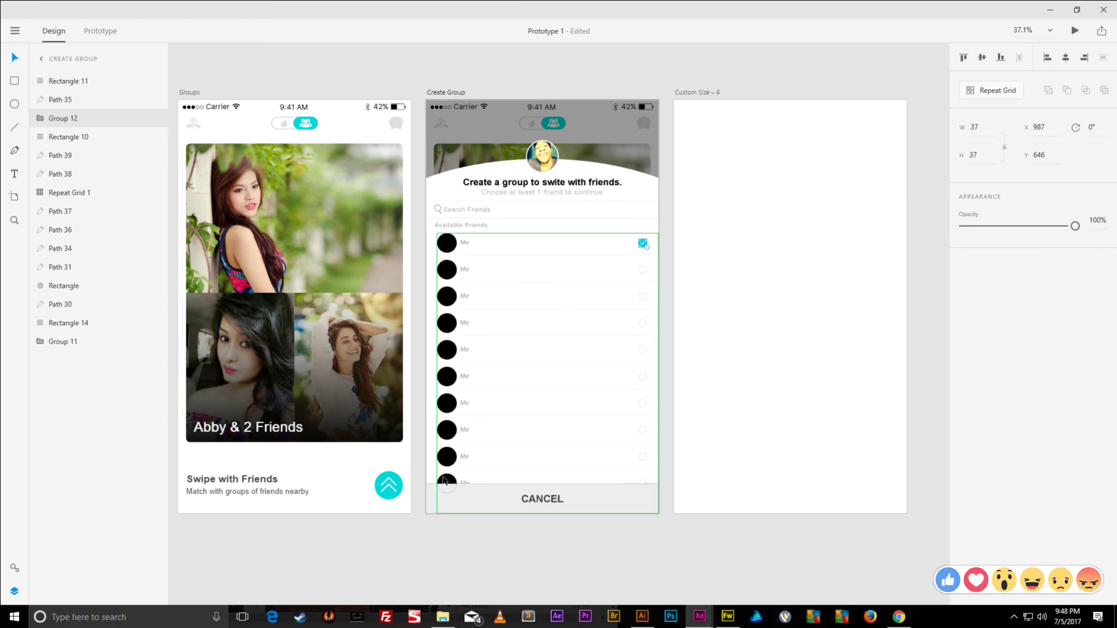
left_click(466, 507)
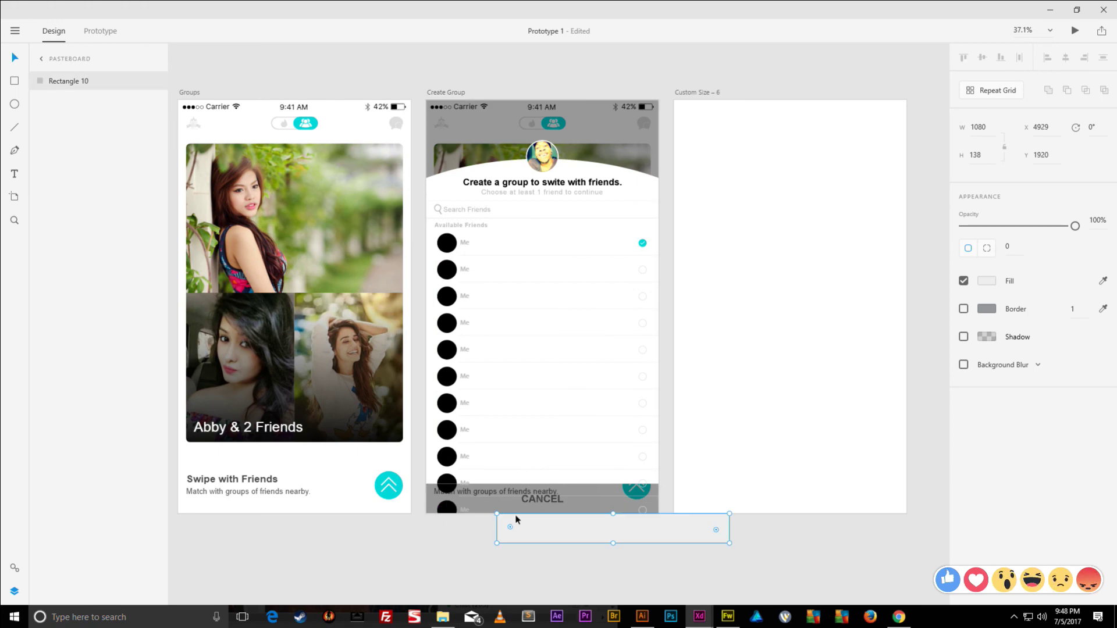
mouse_move(897, 621)
left_click(900, 559)
- Save the first commenter's profile picture from their Facebook hovercard to the computer
scroll(338, 415, "down", 1)
scroll(338, 414, "down", 6)
scroll(276, 247, "down", 8)
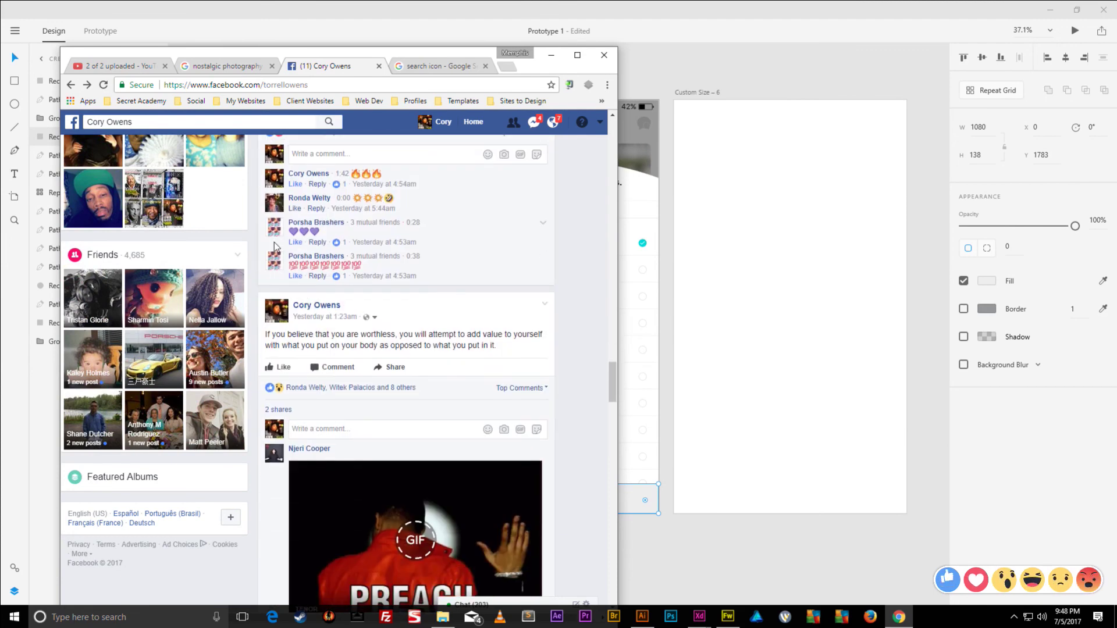
scroll(267, 232, "down", 5)
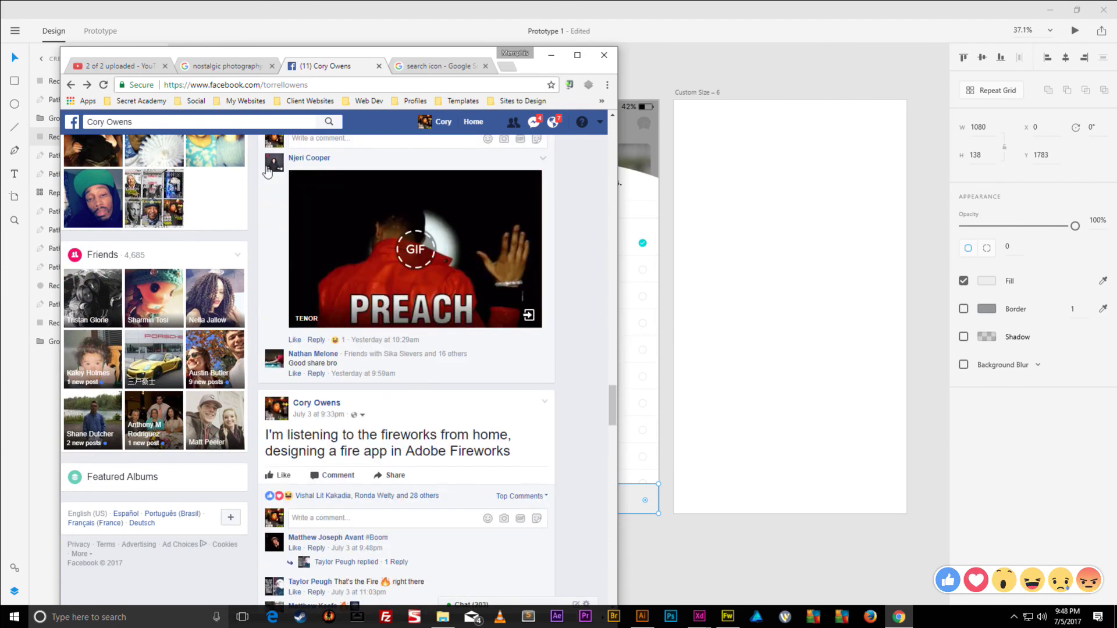
mouse_move(269, 172)
right_click(288, 248)
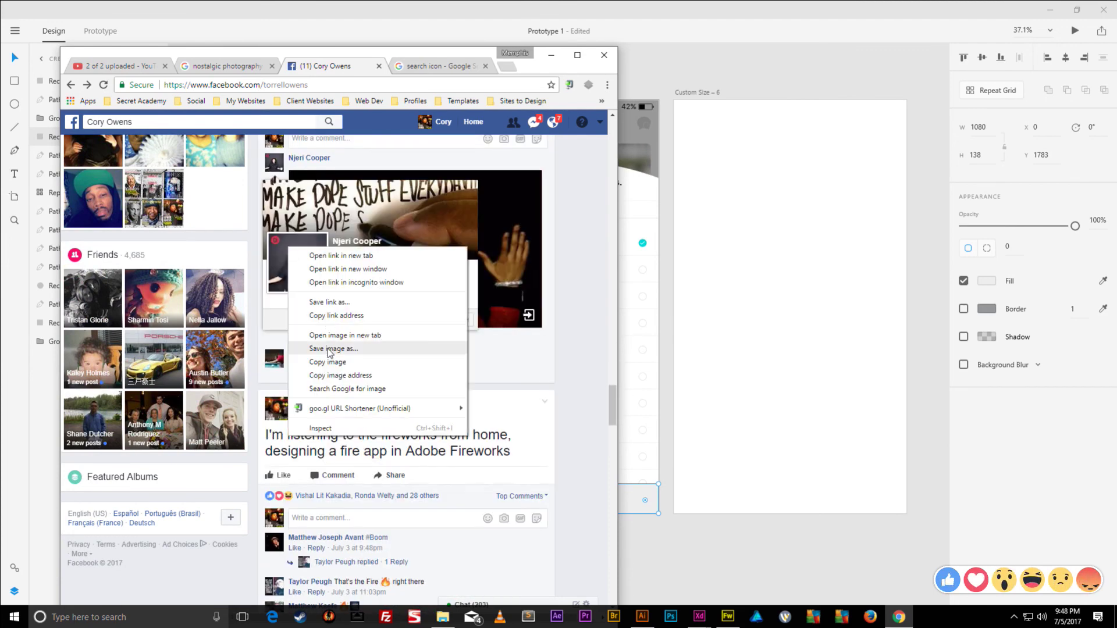
left_click(329, 349)
key("Return")
- Save two more commenters' profile pictures, then open the Tinder App folder in File Explorer
scroll(307, 303, "down", 5)
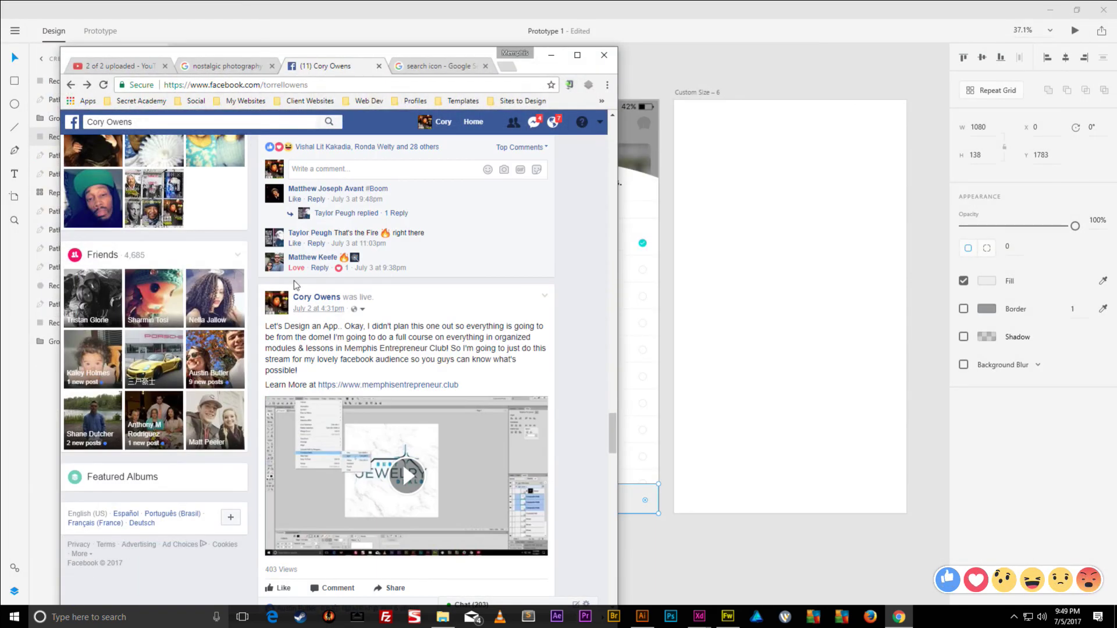
mouse_move(275, 265)
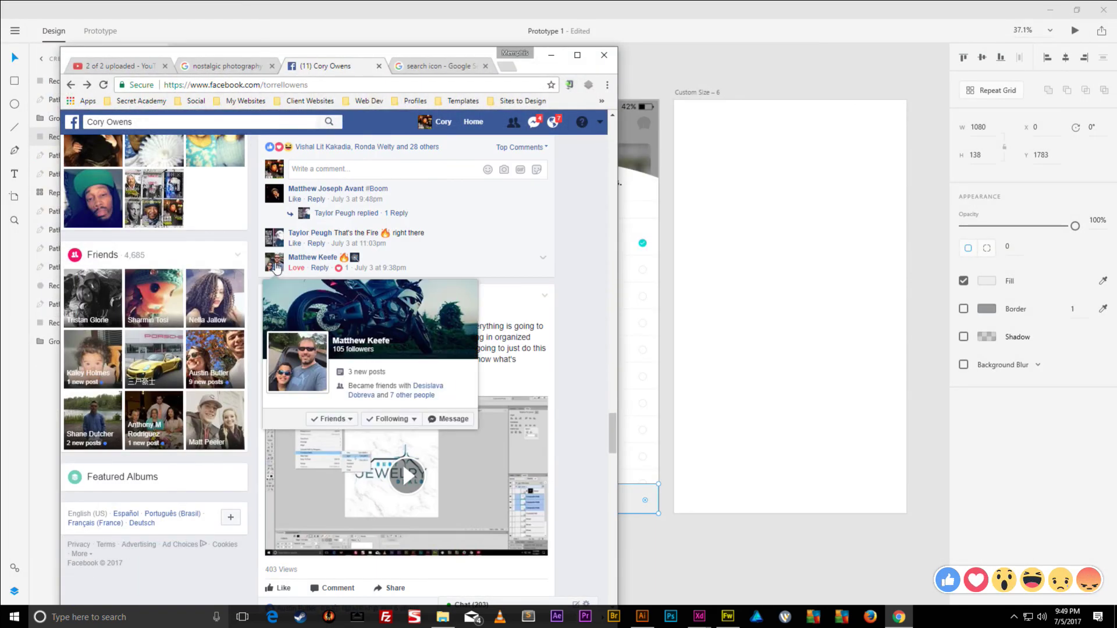
right_click(289, 351)
left_click(330, 444)
key("Return")
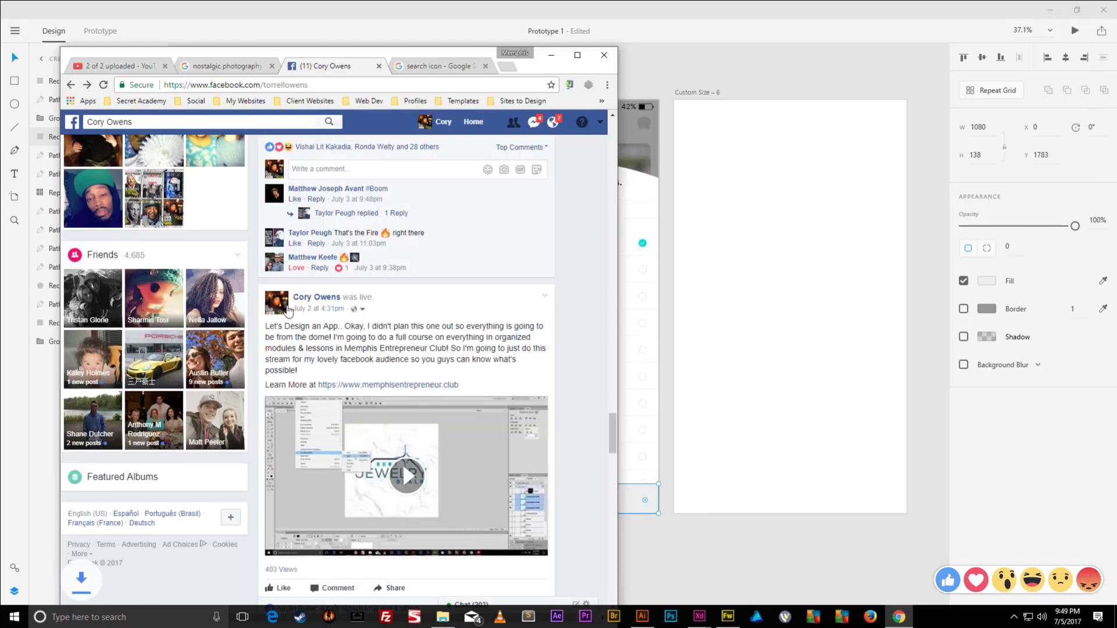
mouse_move(281, 194)
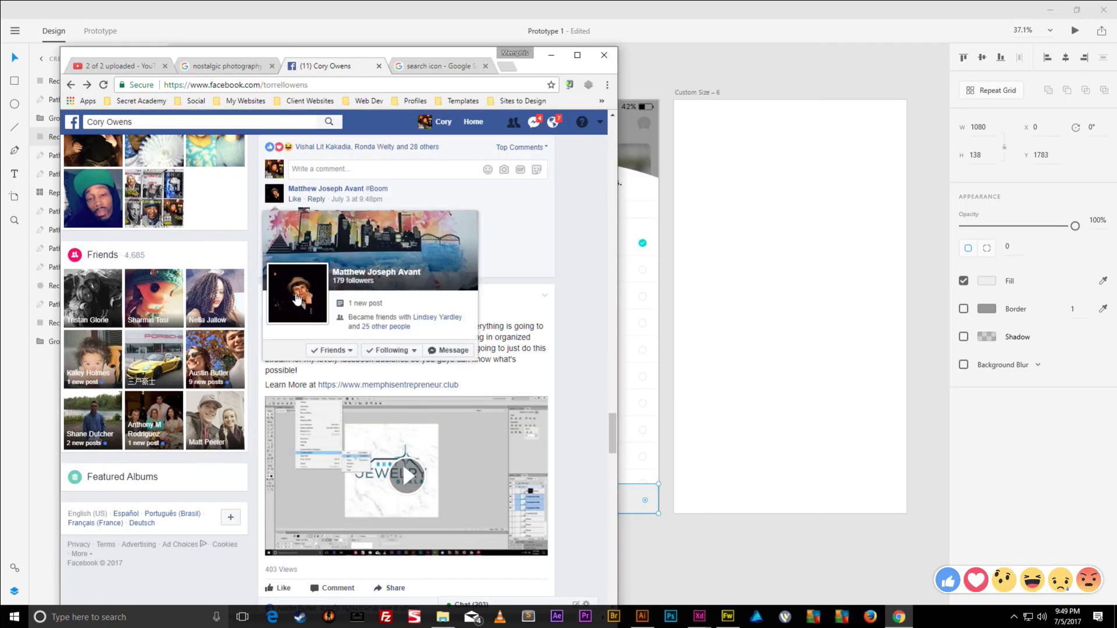
right_click(317, 351)
left_click(335, 401)
key("Return")
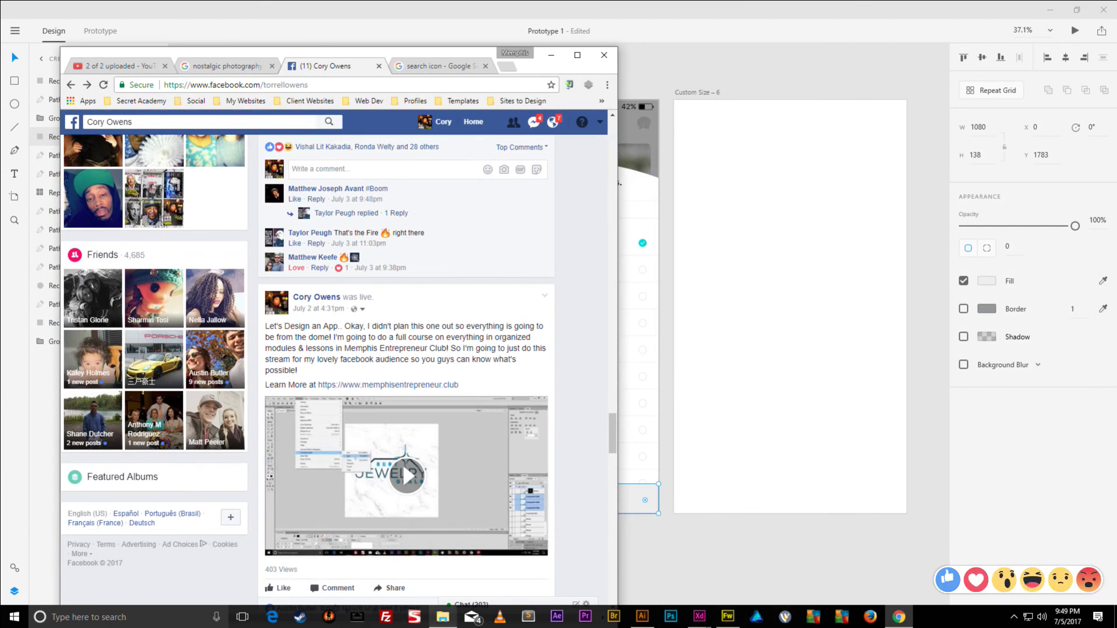
left_click(443, 616)
left_click(298, 225)
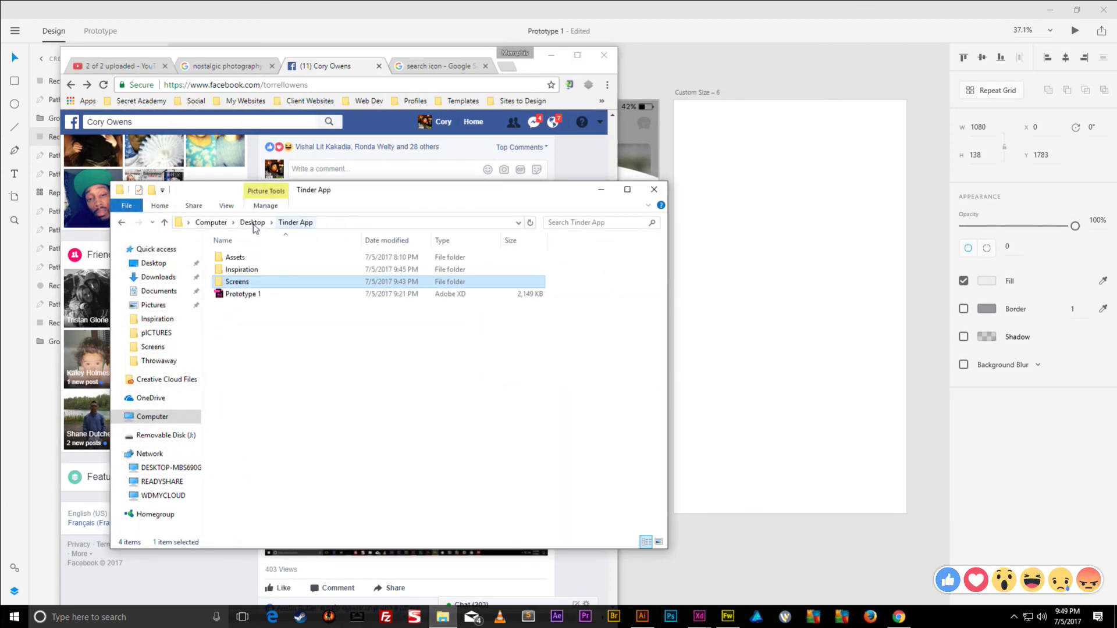
- Open the Inspiration > pICTURES folder and rename the first photo to 1
double_click(242, 269)
double_click(300, 299)
left_click(235, 313)
left_click(241, 311)
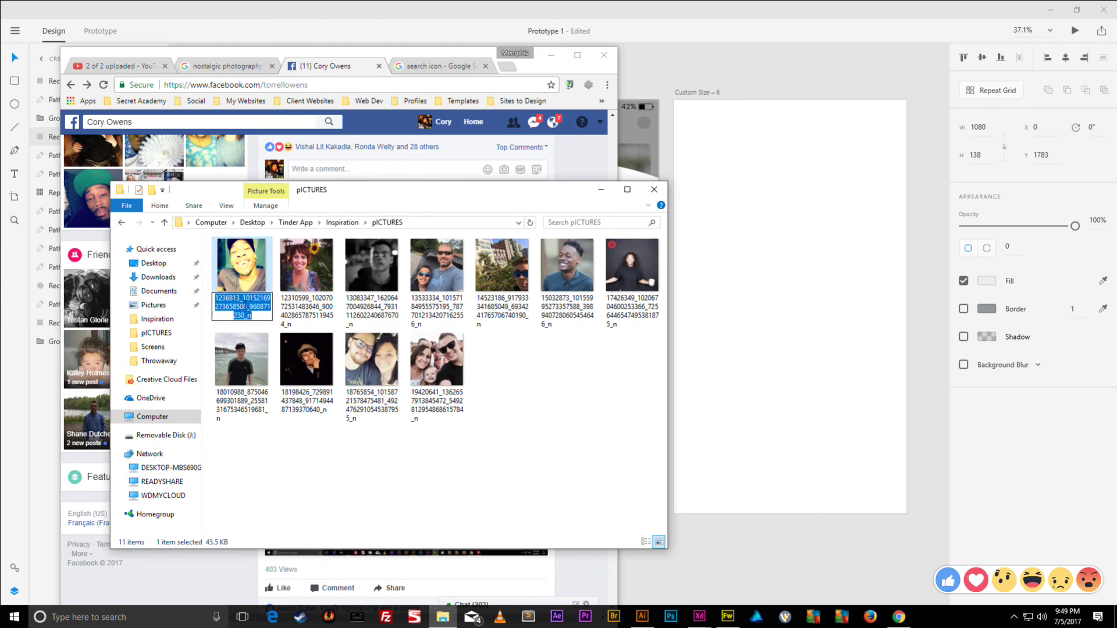
key("Tab")
- Rename the next eight photos 2 through 9 in sequence
type("2")
key("Tab")
type("3")
key("Tab")
type("4")
key("Tab")
type("5")
key("Tab")
type("6")
key("Tab")
type("7")
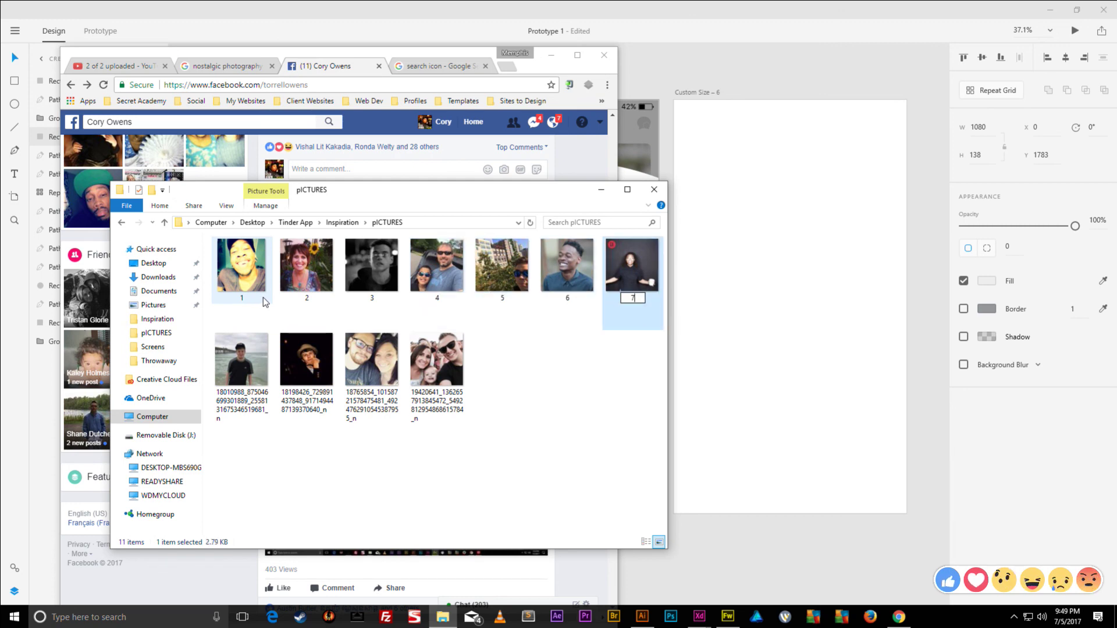
key("Tab")
type("8")
key("Tab")
type("9")
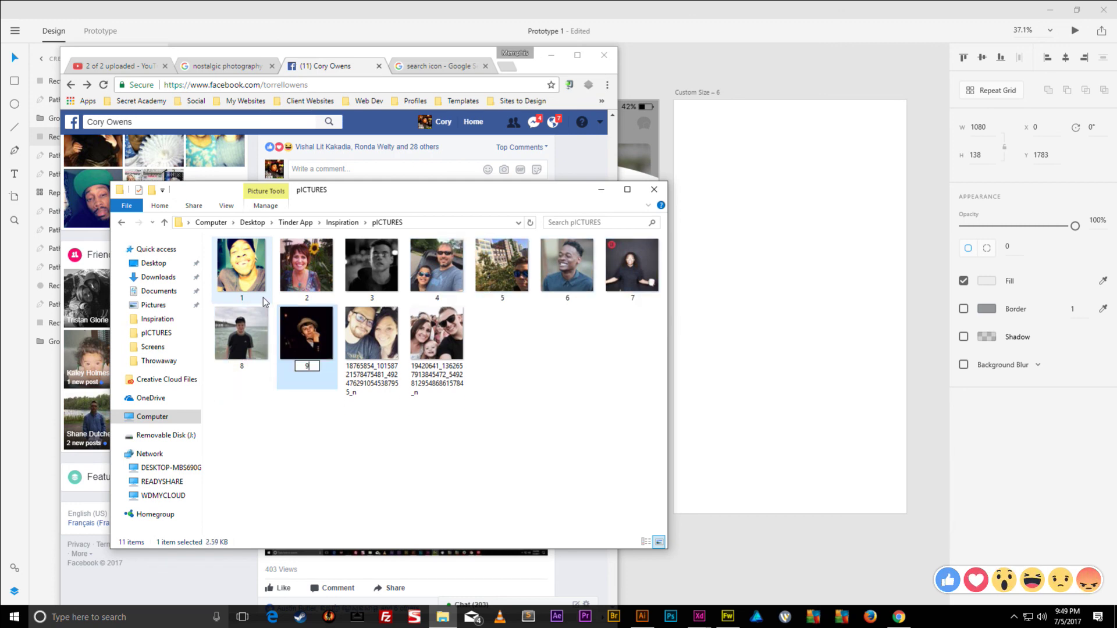
key("Tab")
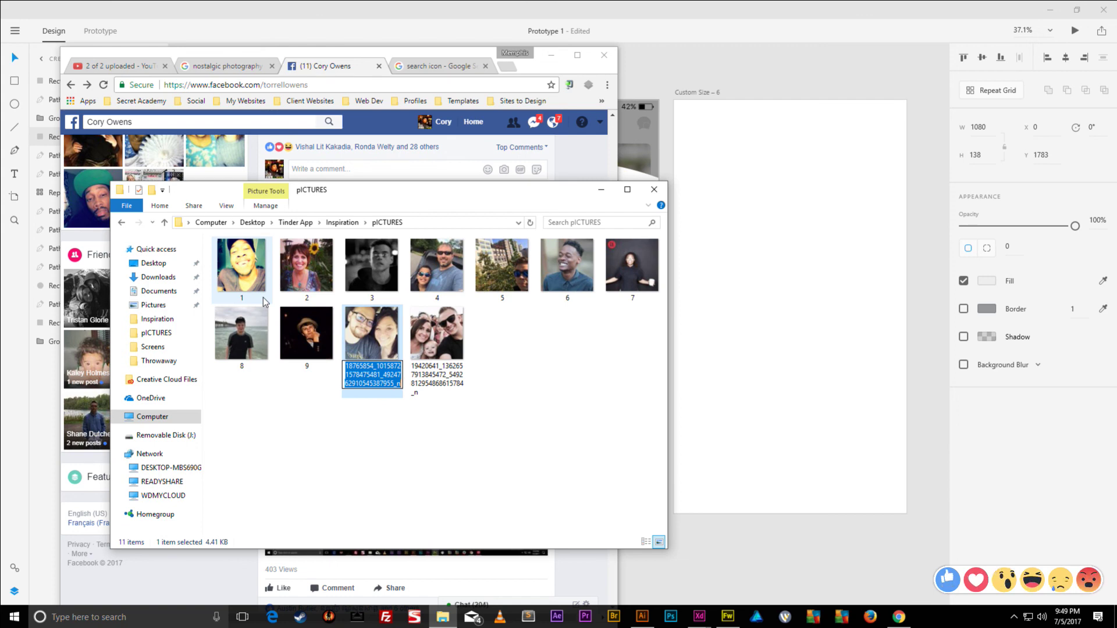
- Name the last two photos 91 and 92, declining the duplicate-name suggestion
type("9")
key("Tab")
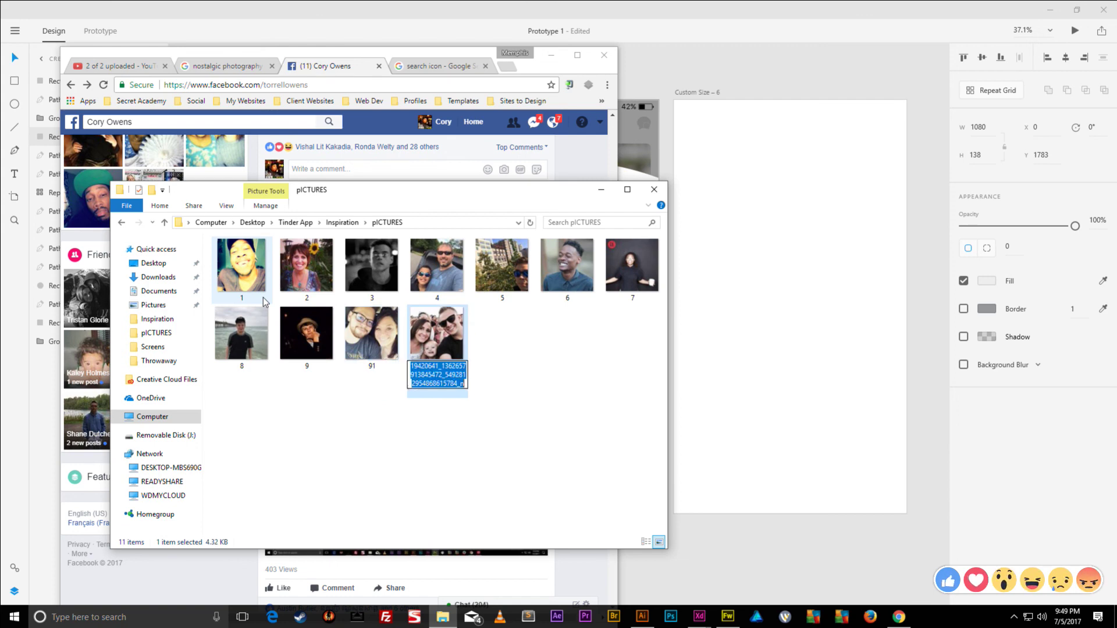
key("Tab")
key("Return")
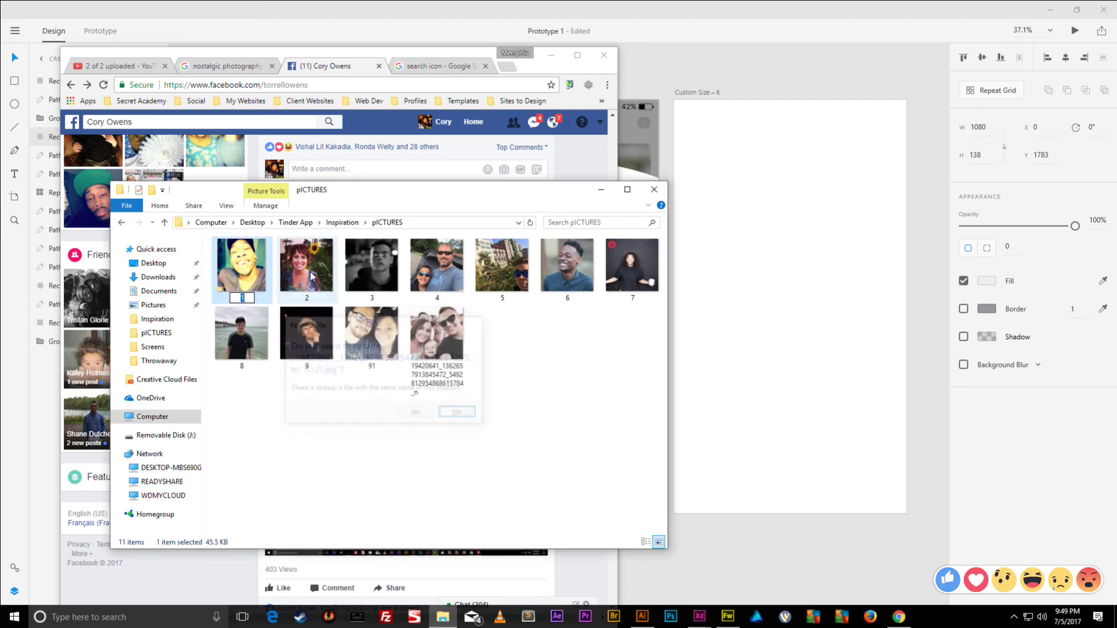
left_click(434, 372)
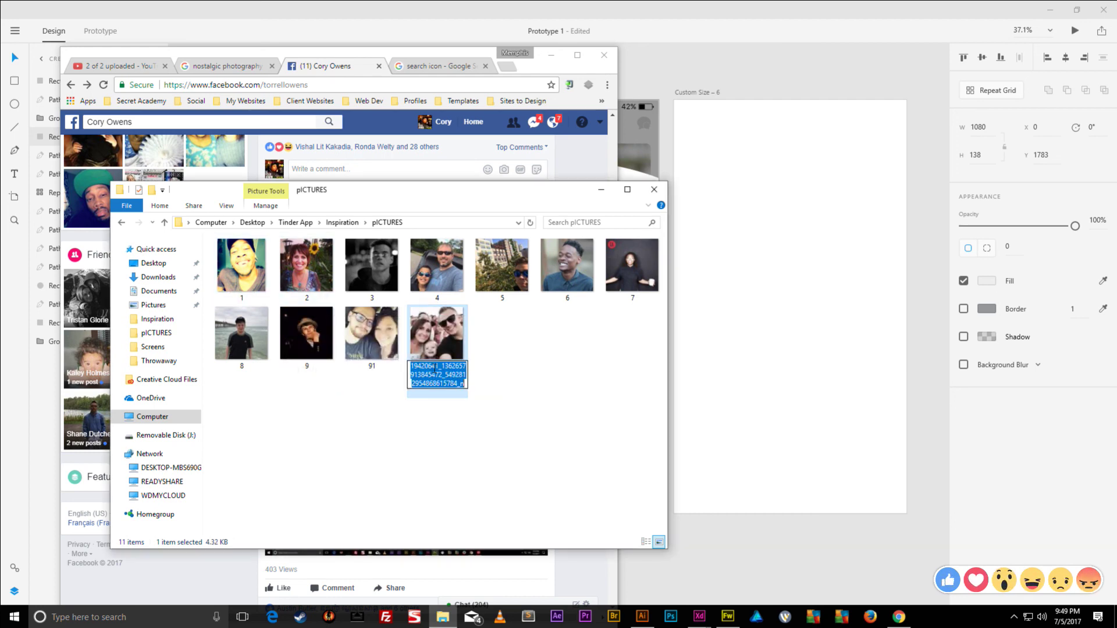
type("92")
left_click(507, 368)
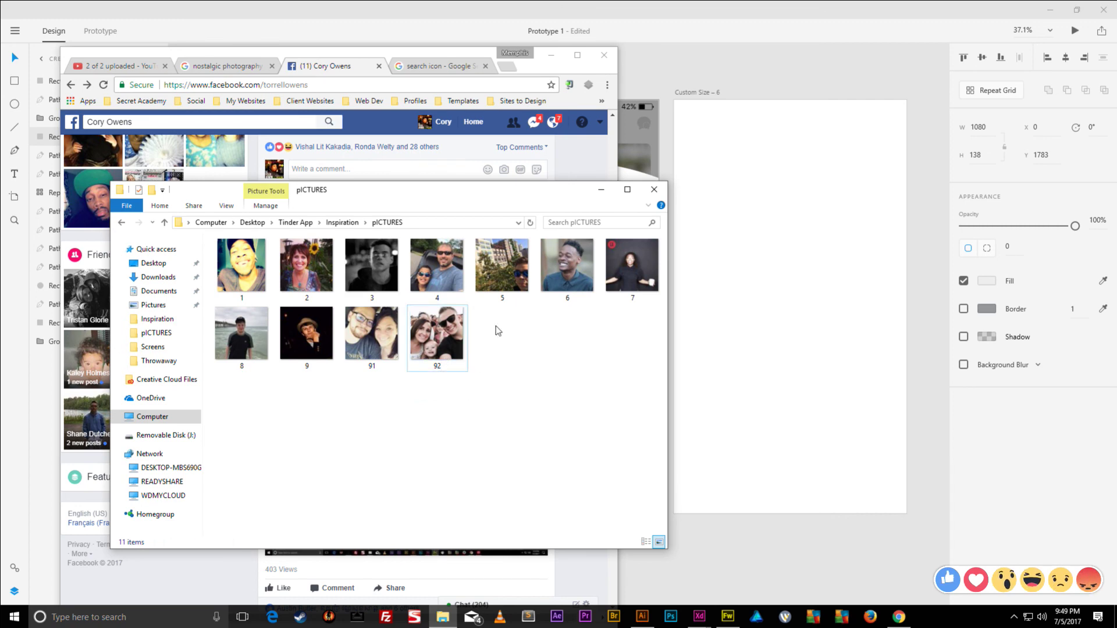
left_click_drag(623, 434, 200, 253)
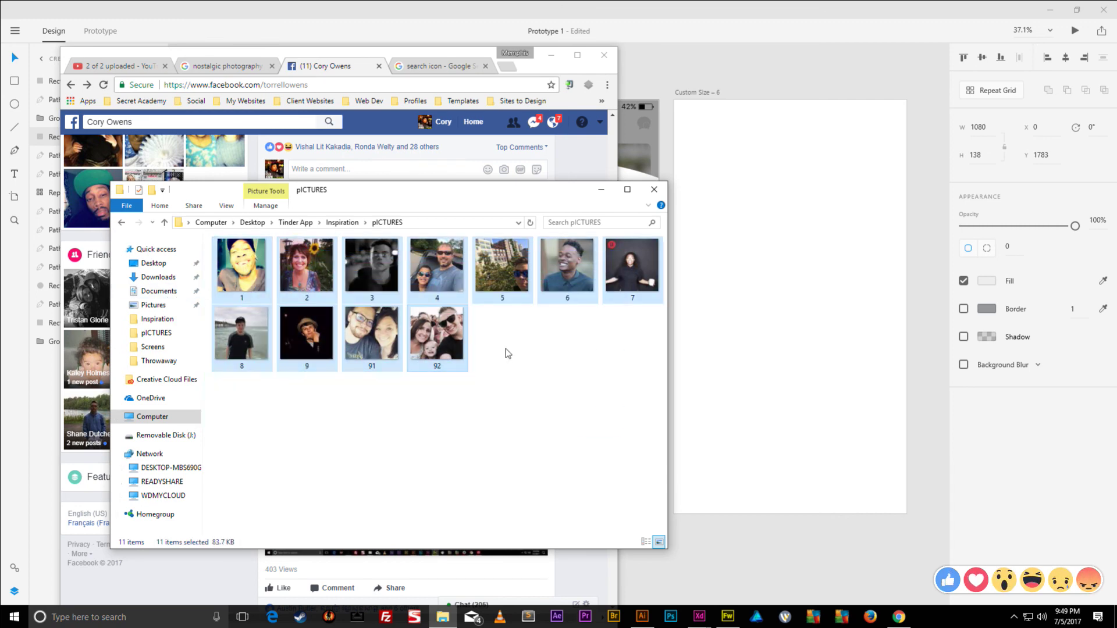
left_click_drag(637, 405, 204, 259)
left_click(624, 418)
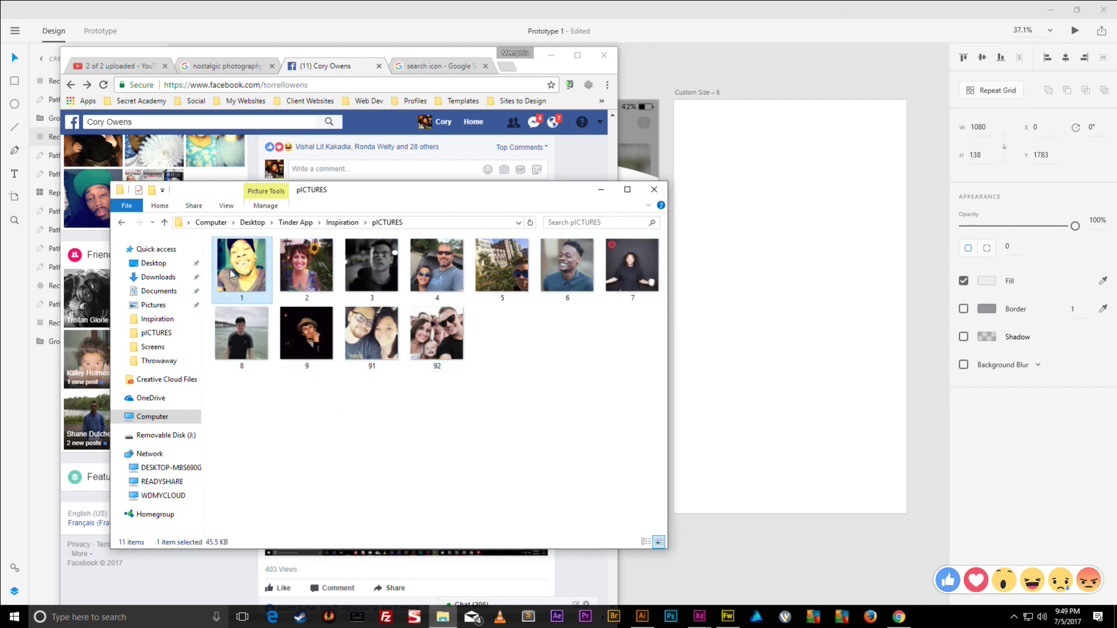
- Back in Adobe XD, select Repeat Grid 1 and adjust the spacing between friend rows
left_click(667, 12)
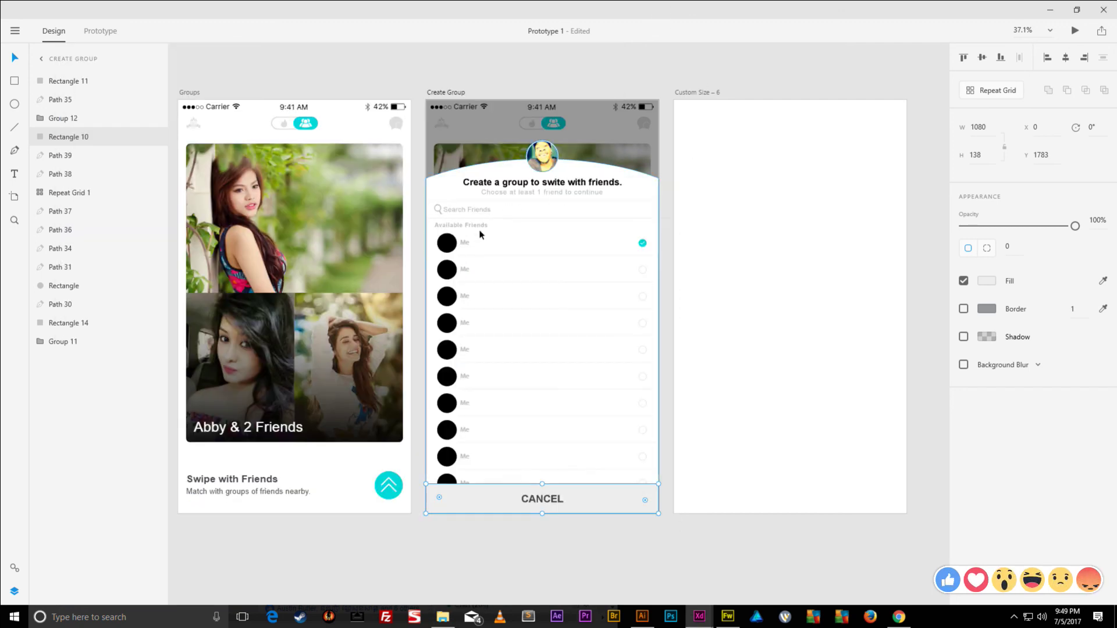
left_click(448, 249)
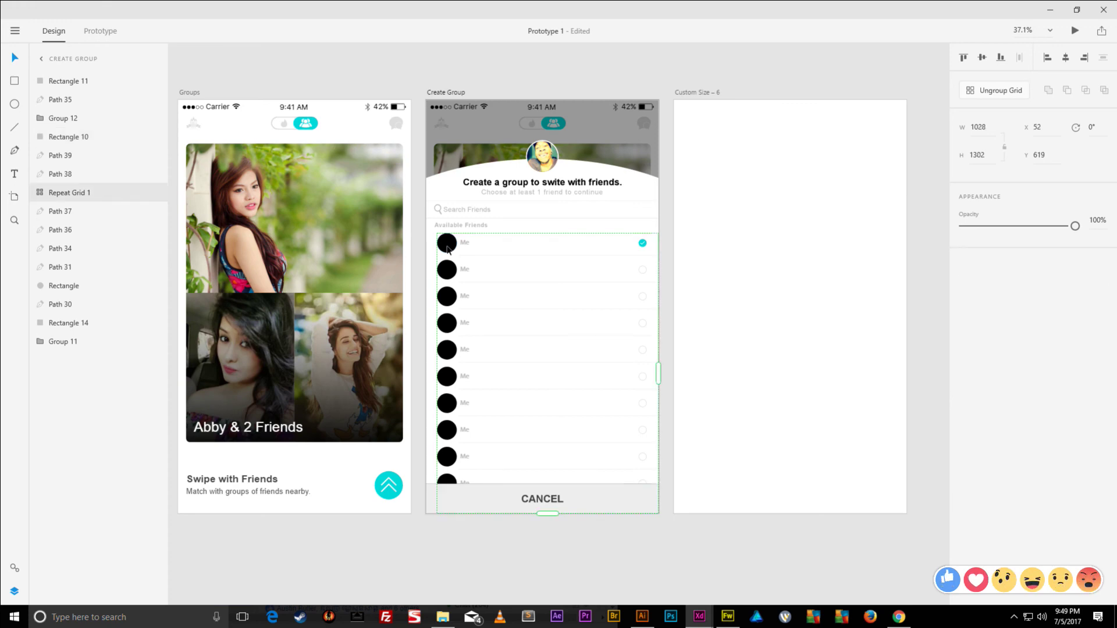
scroll(448, 249, "up", 5)
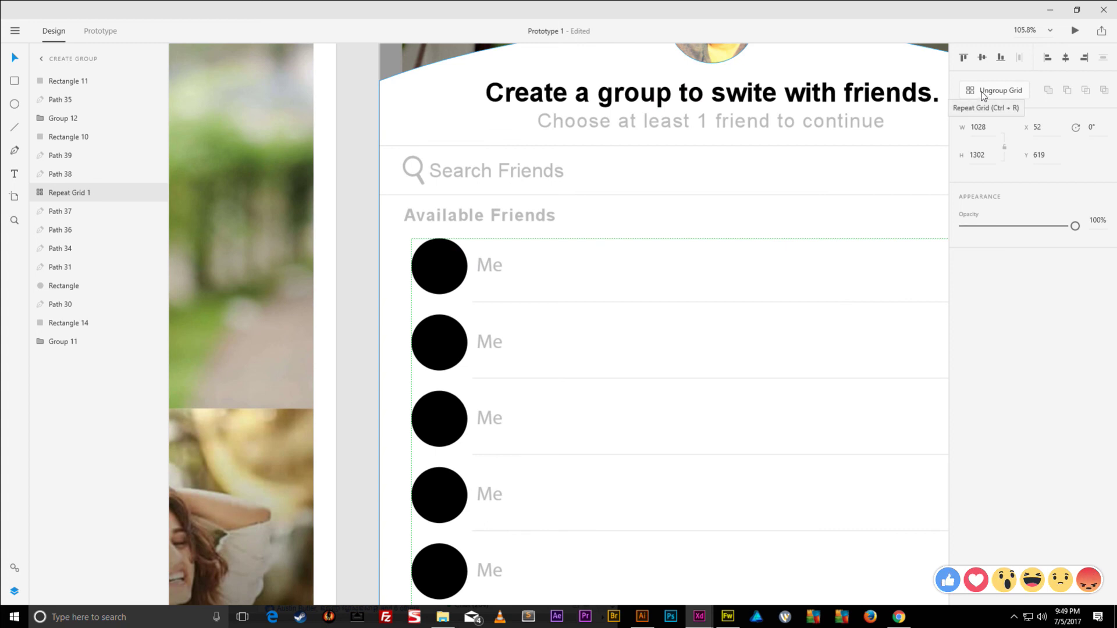
scroll(555, 243, "down", 2)
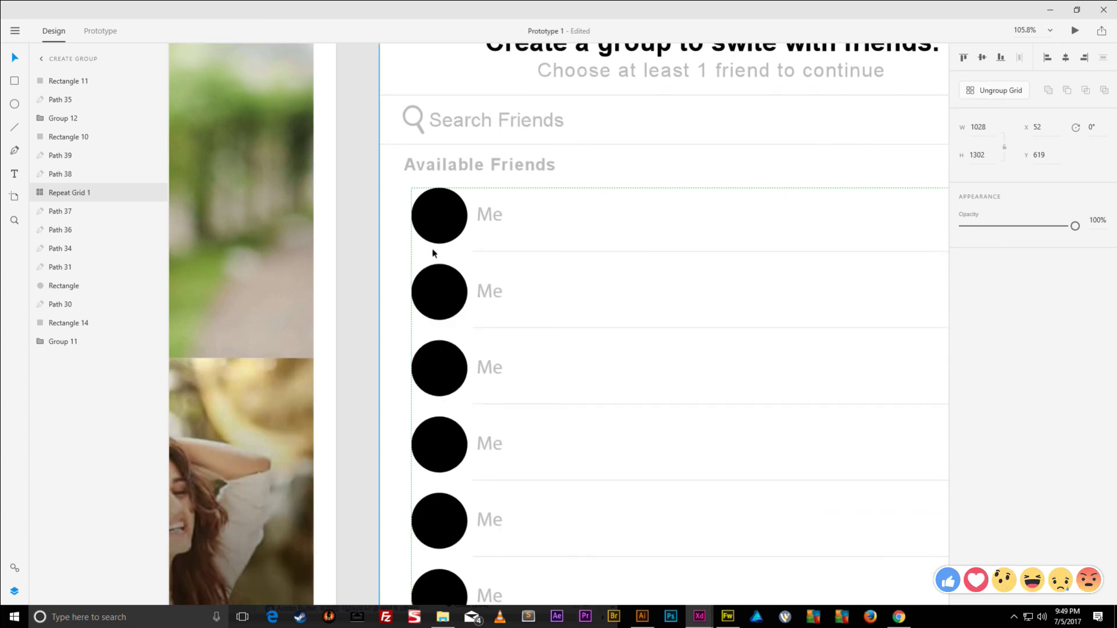
mouse_move(696, 259)
left_mouse_down()
mouse_move(696, 269)
mouse_move(697, 258)
left_mouse_up()
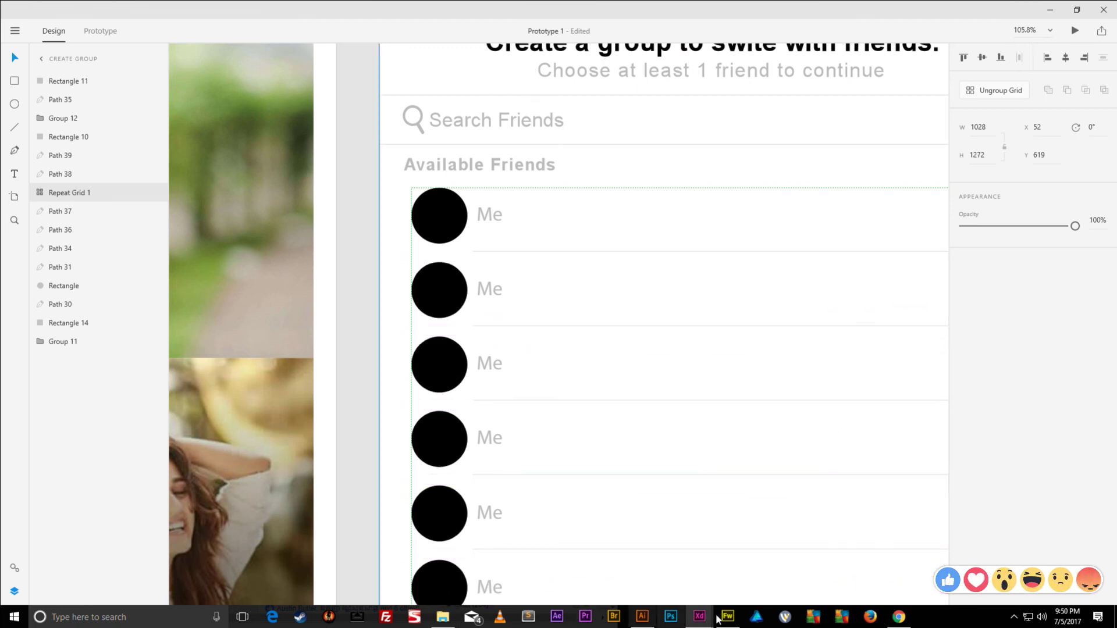
- Select all eleven numbered photos in pICTURES and drag them onto the first Me circle
left_click(442, 617)
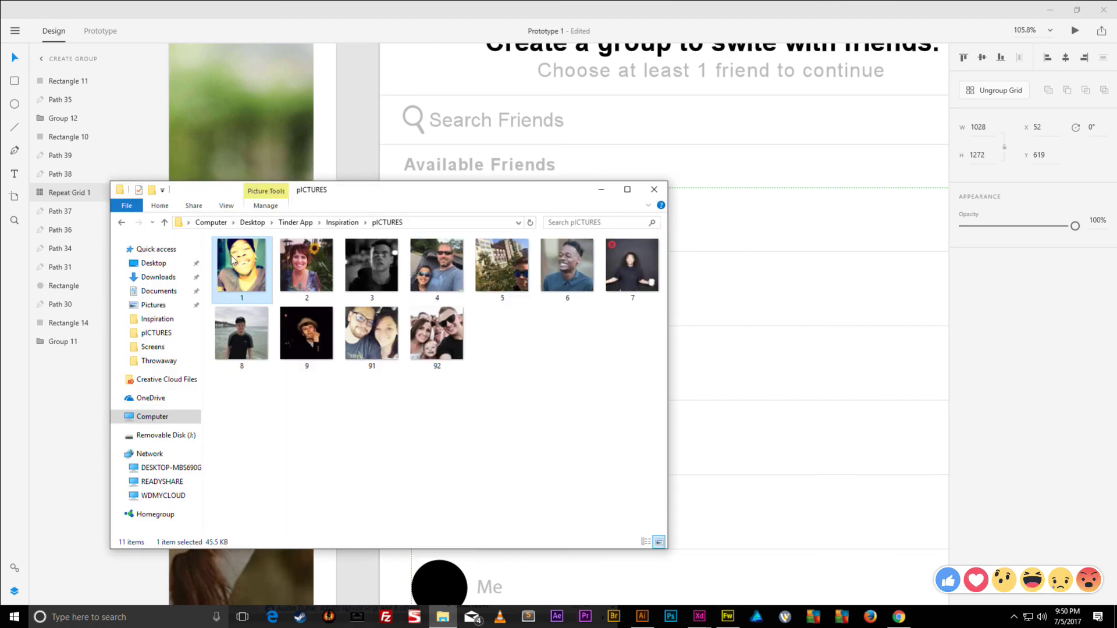
left_click_drag(620, 474, 250, 265)
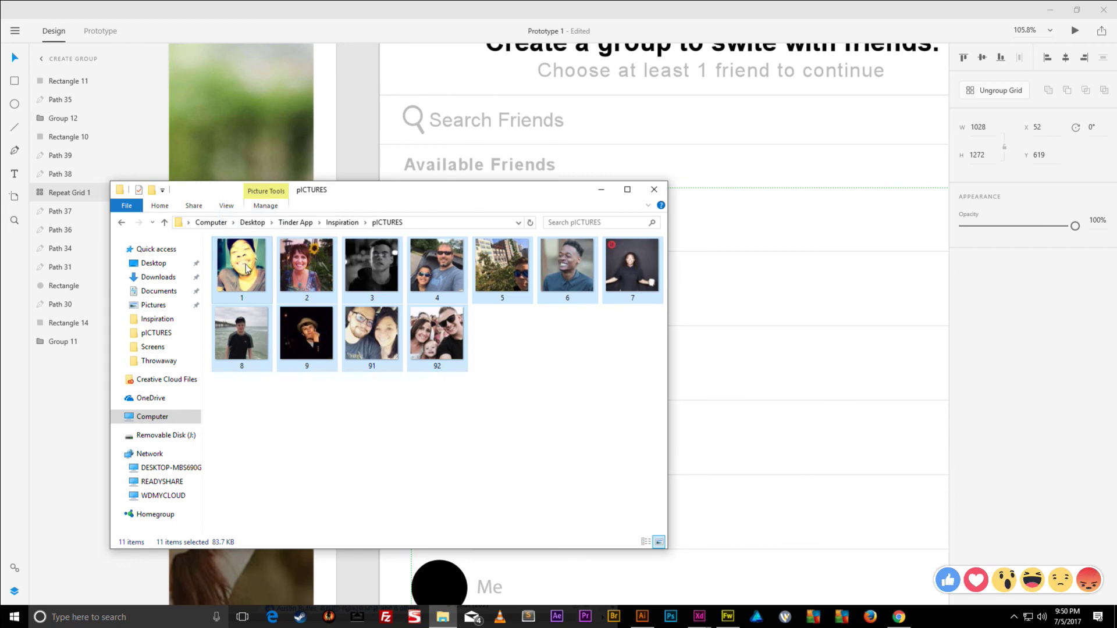
left_click_drag(338, 193, 995, 202)
left_click_drag(897, 274, 439, 224)
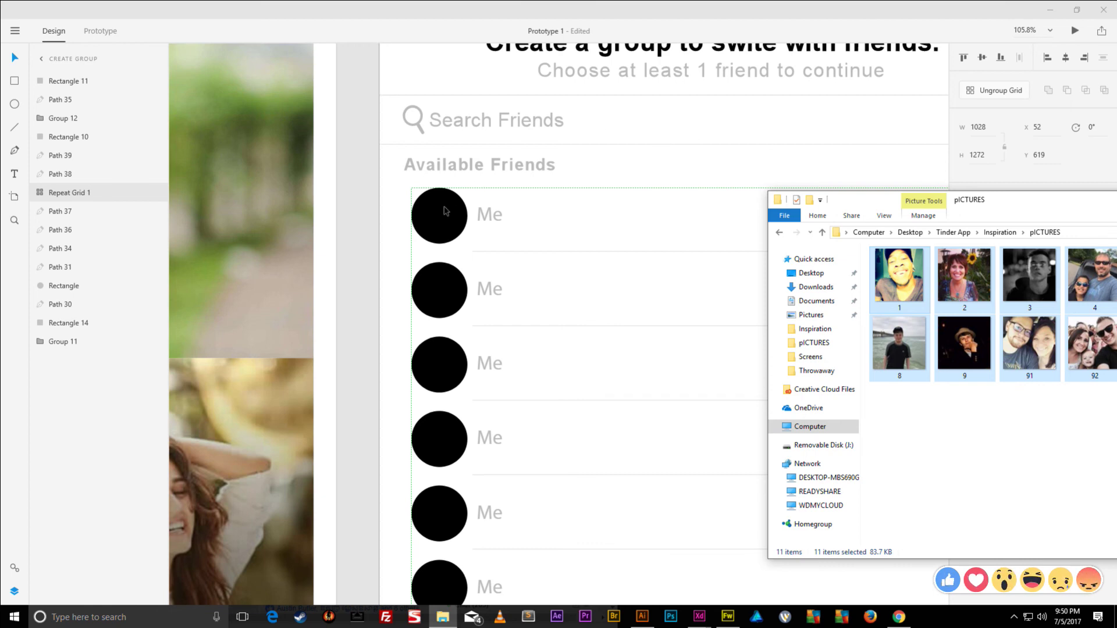
- Reselect the whole repeat grid and drop the photos so each row's avatar gets a different picture
left_click(598, 26)
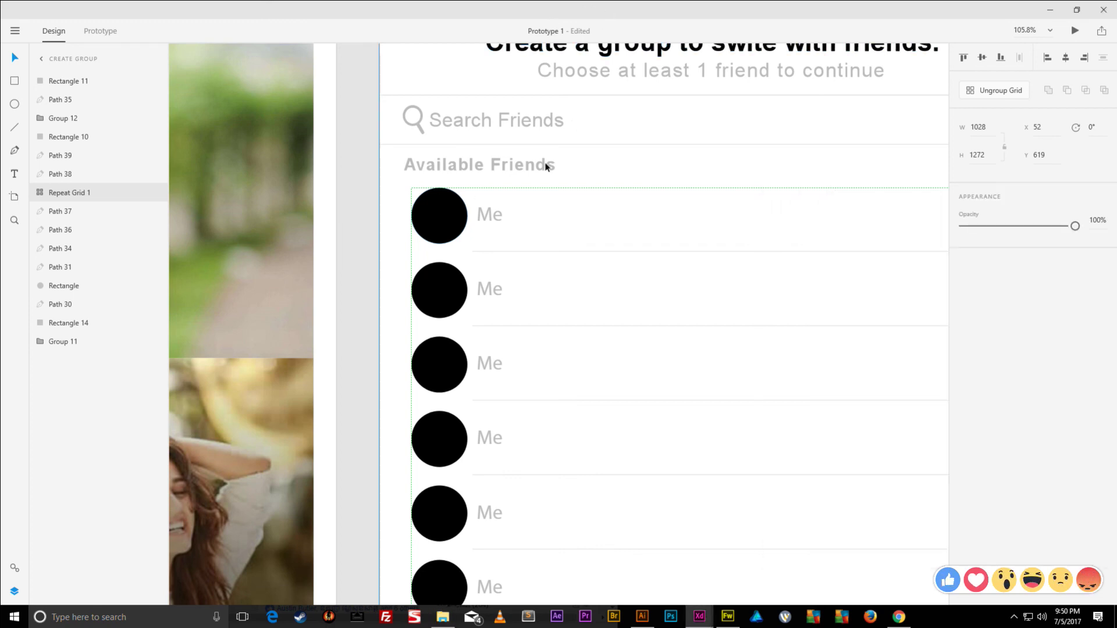
double_click(439, 221)
left_click(441, 286)
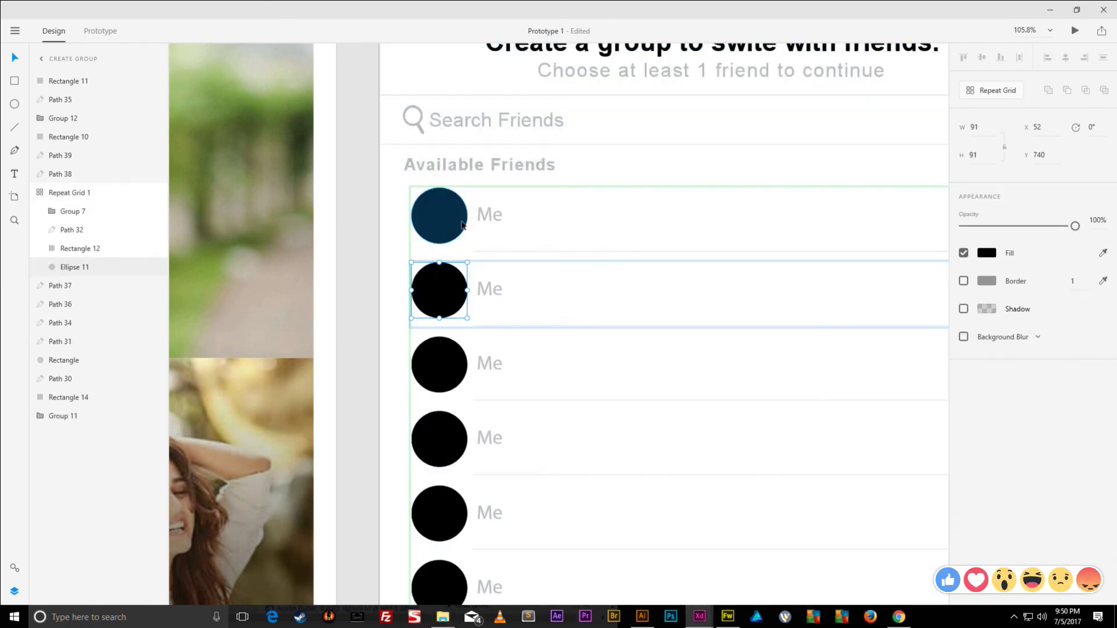
key("Escape")
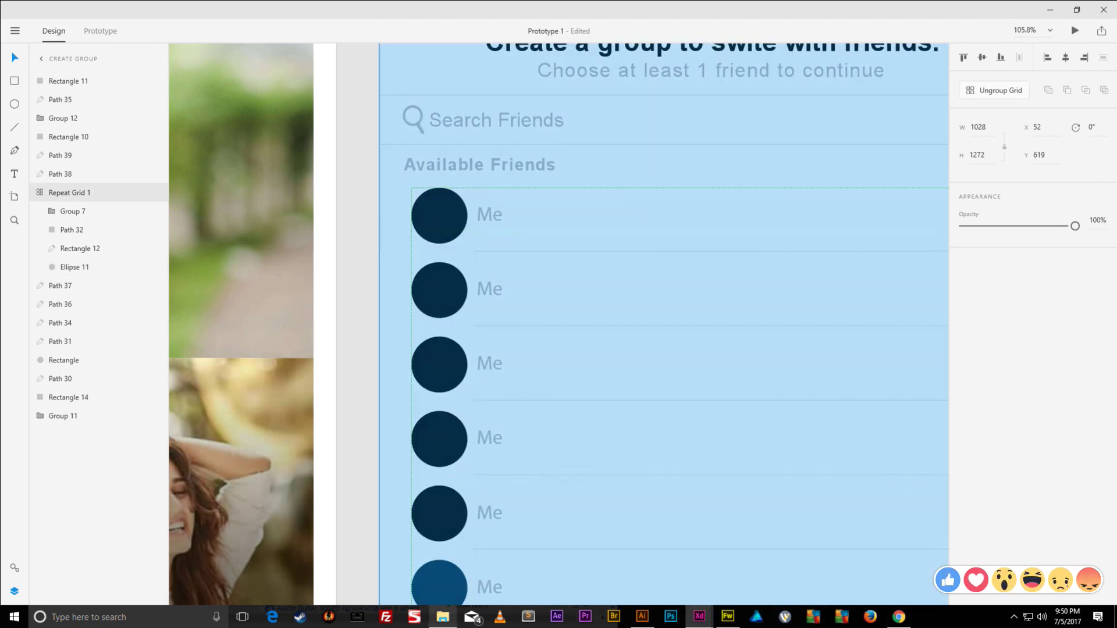
key("alt+Tab")
left_click_drag(894, 285, 437, 222)
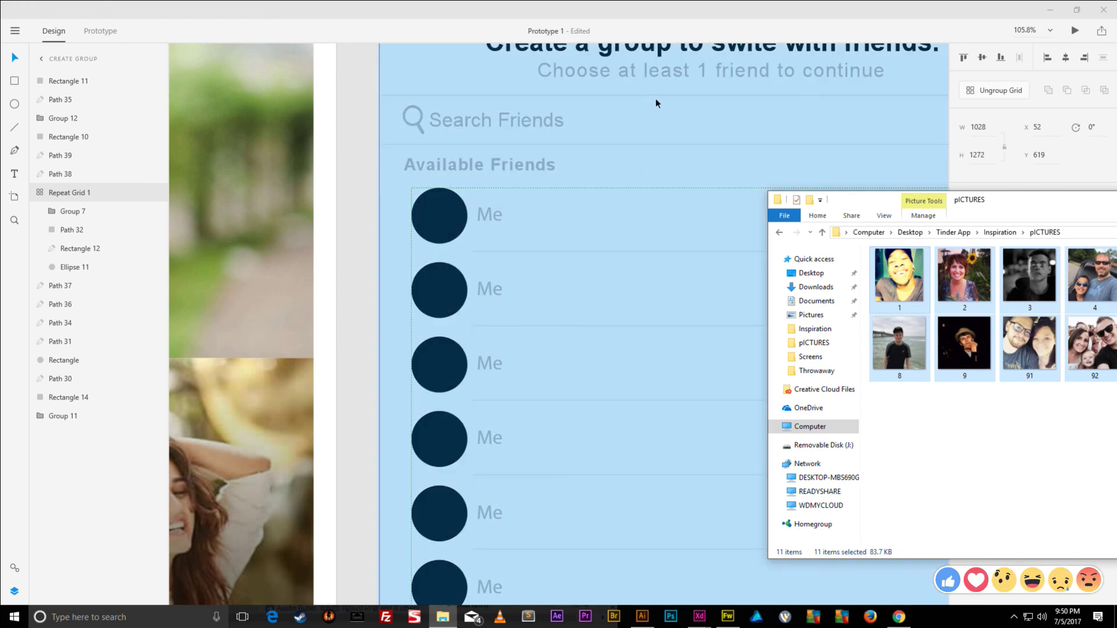
scroll(631, 213, "down", 10)
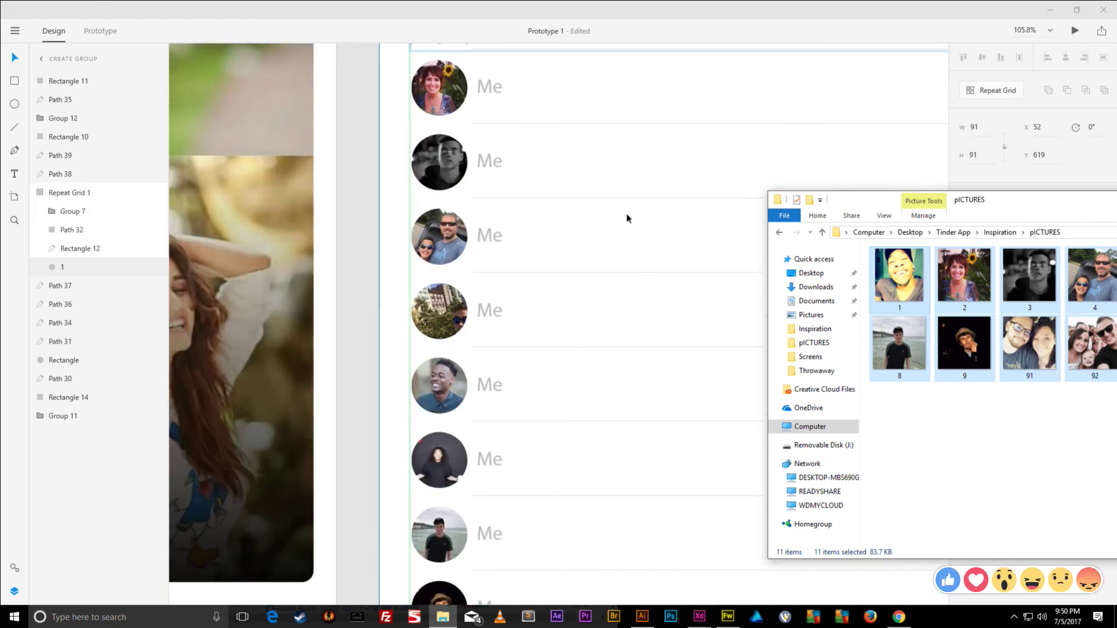
- Replace the Me placeholder in rows 2 and 3 with two different friends' names
scroll(593, 256, "up", 10)
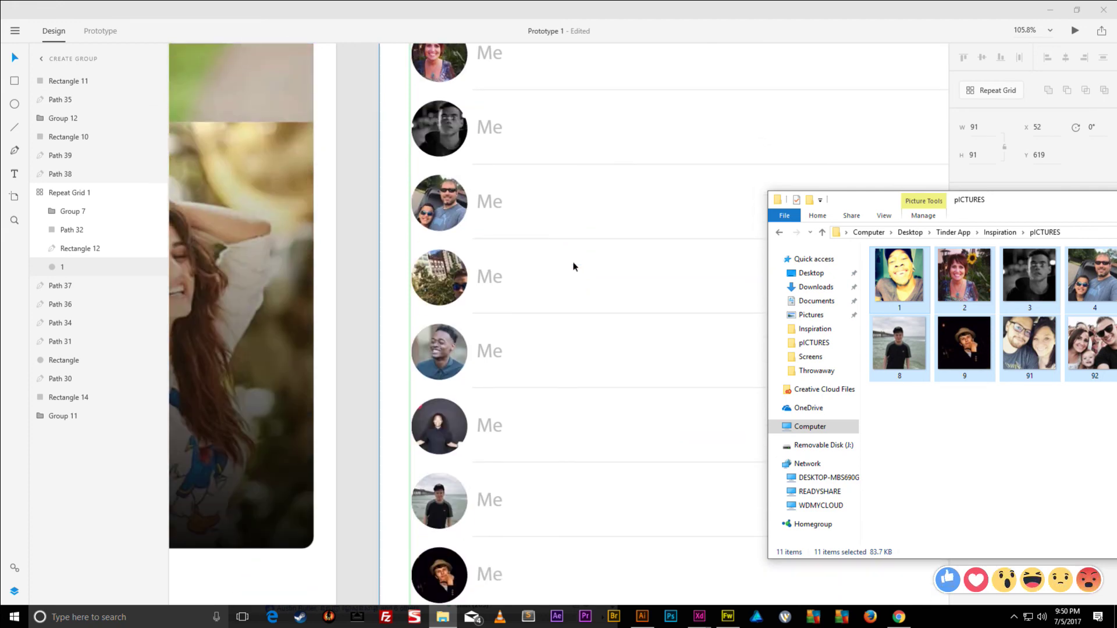
scroll(556, 269, "up", 1)
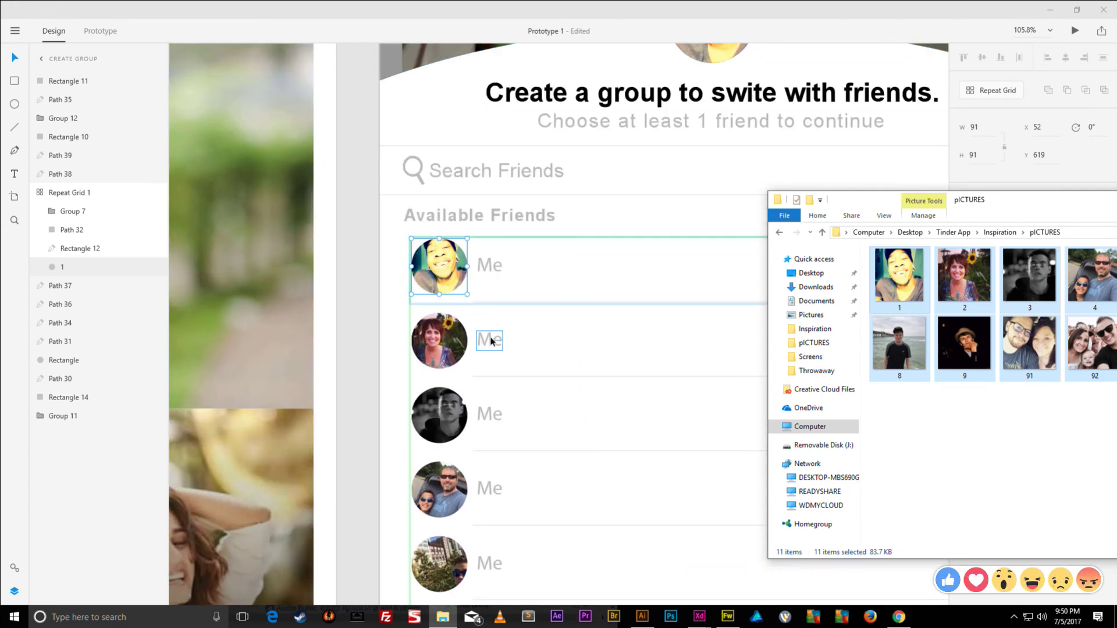
left_click(491, 340)
double_click(490, 342)
double_click(492, 342)
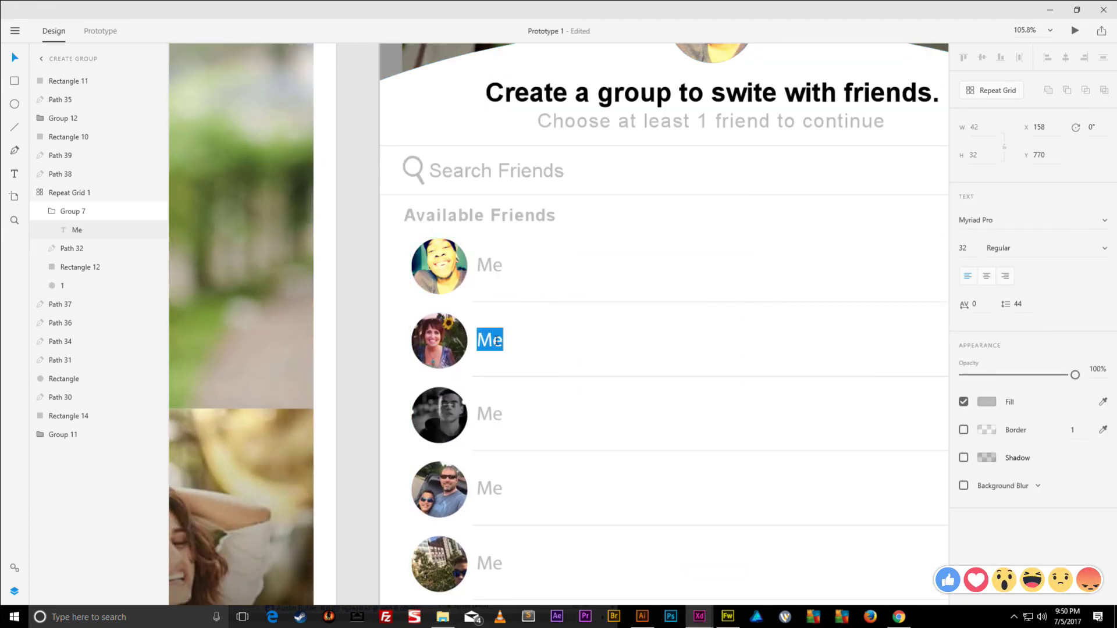
key("ctrl+z")
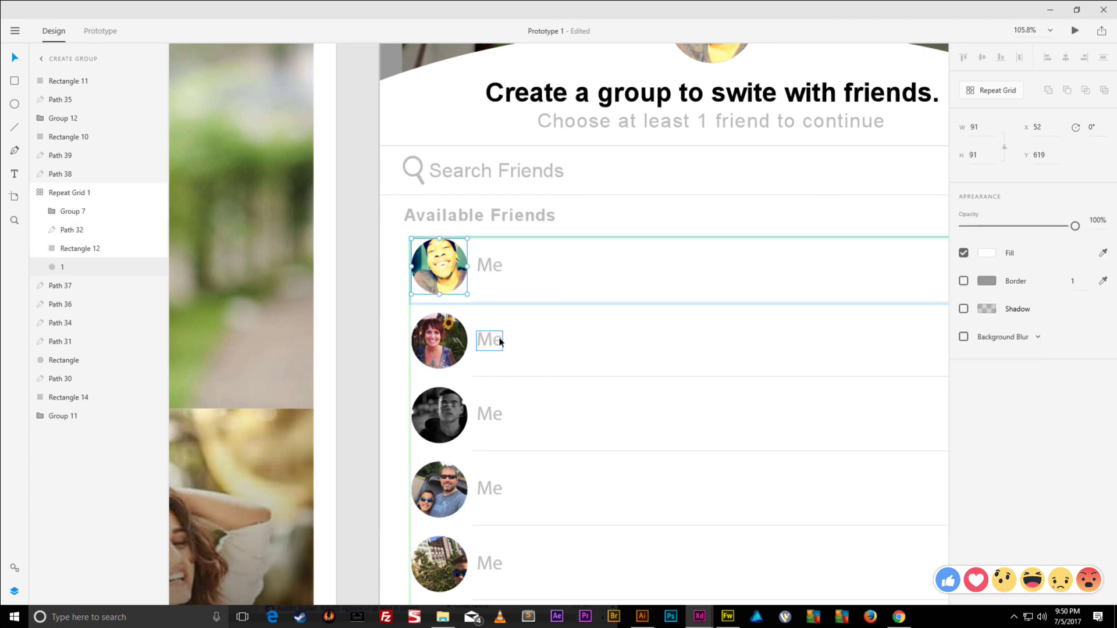
double_click(491, 343)
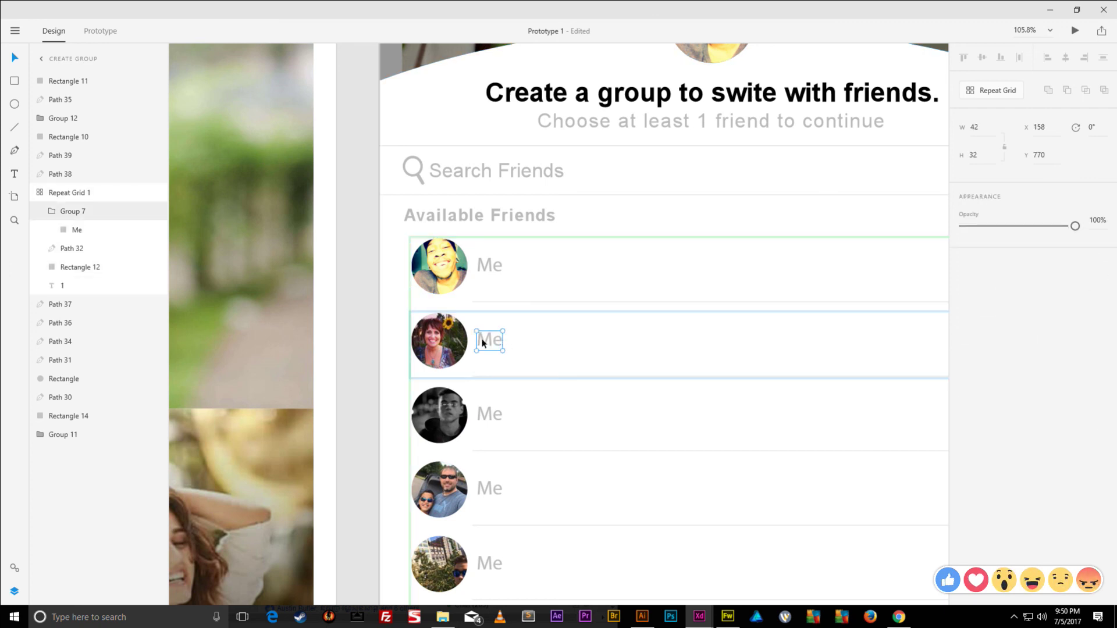
double_click(489, 343)
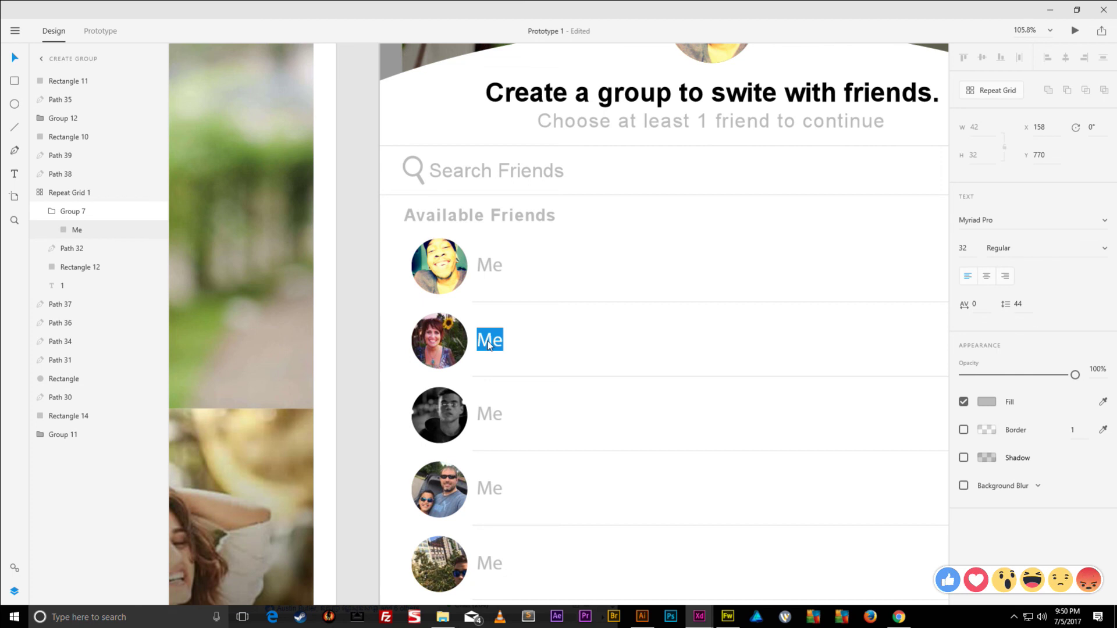
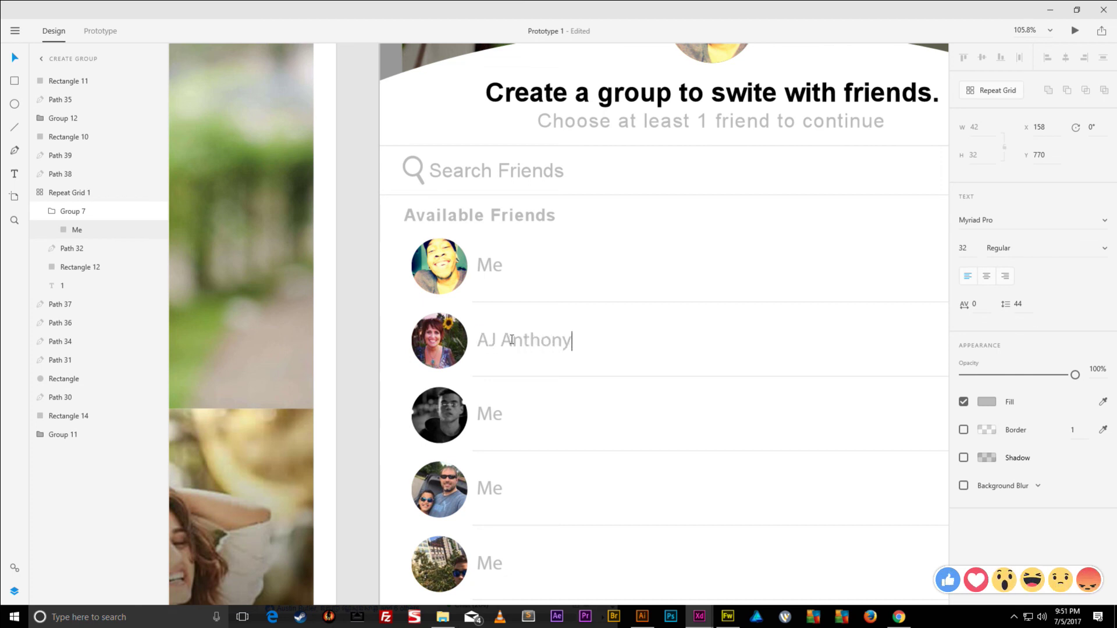
left_click(490, 414)
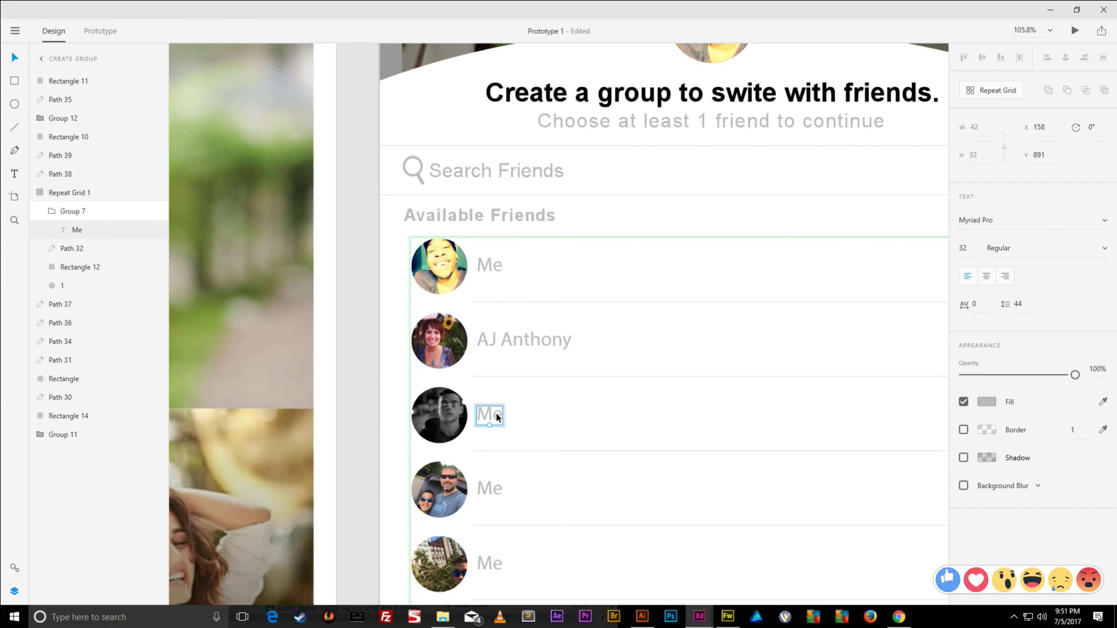
double_click(500, 419)
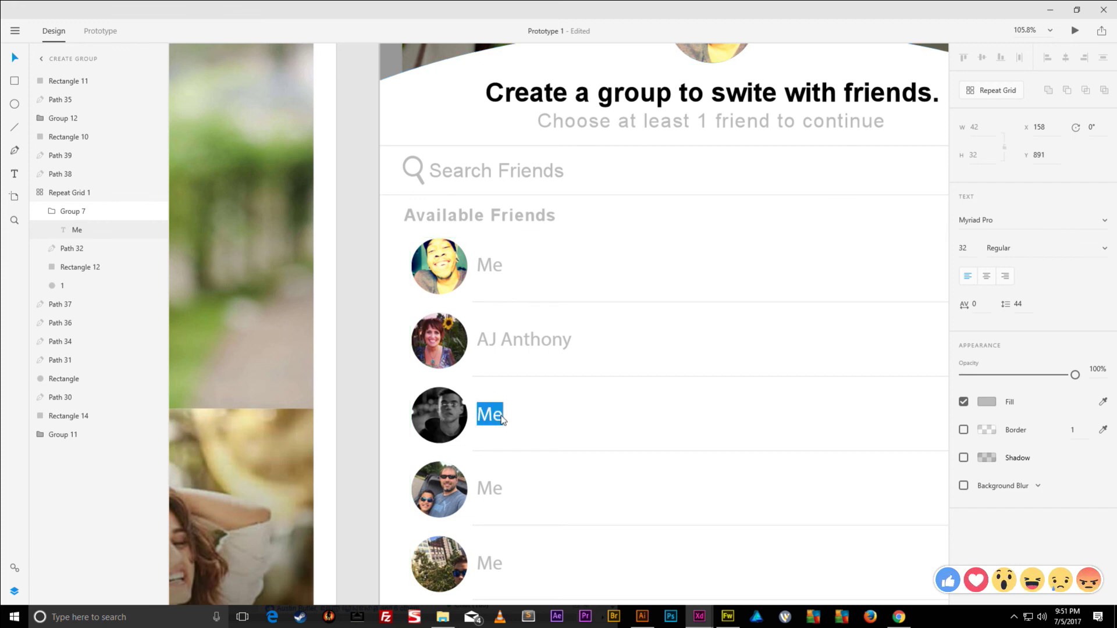
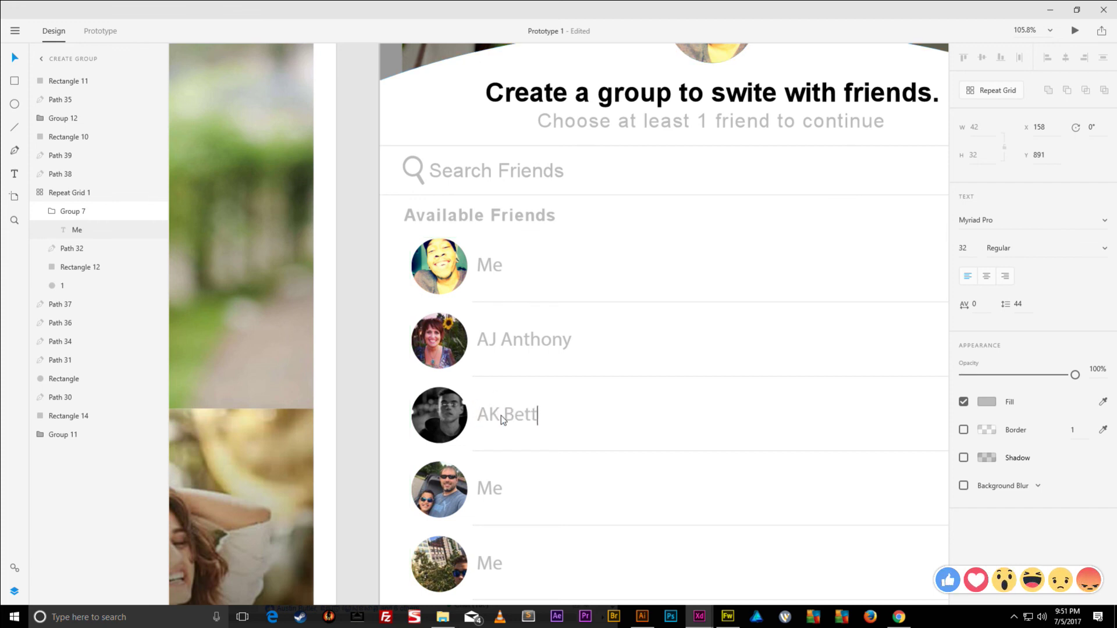
- Type different friends' names over the Me labels in rows 4 and 5
left_click(491, 488)
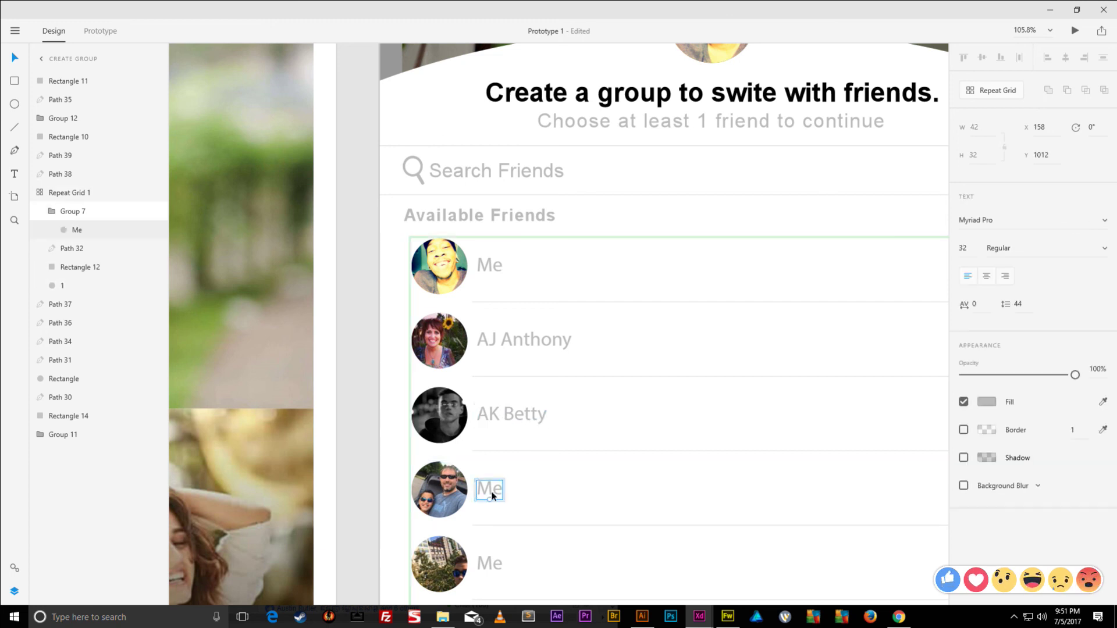
double_click(487, 492)
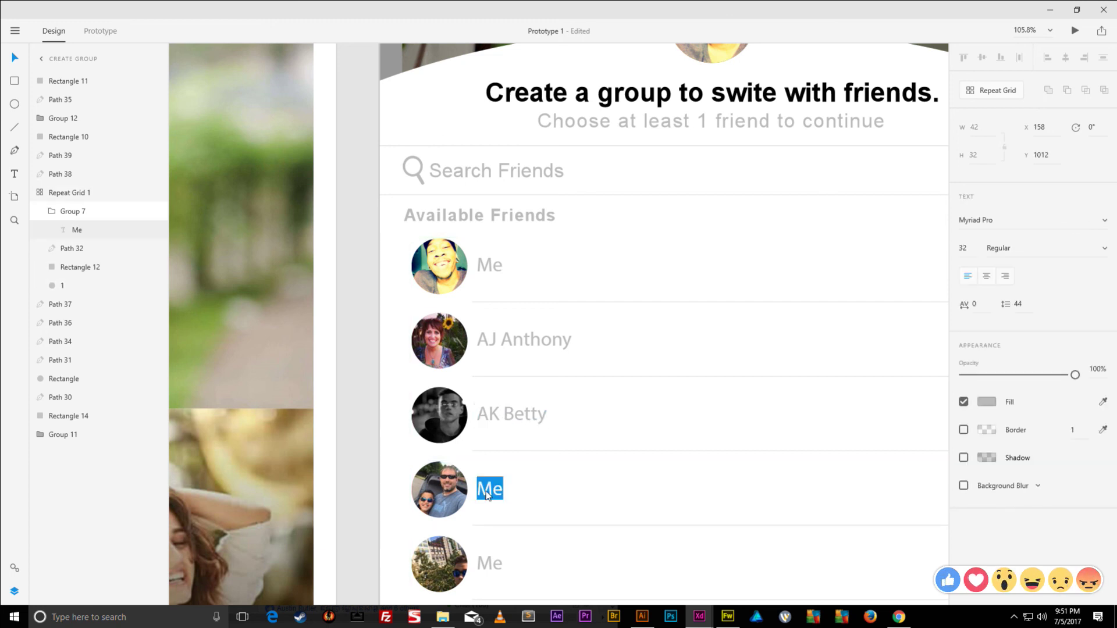
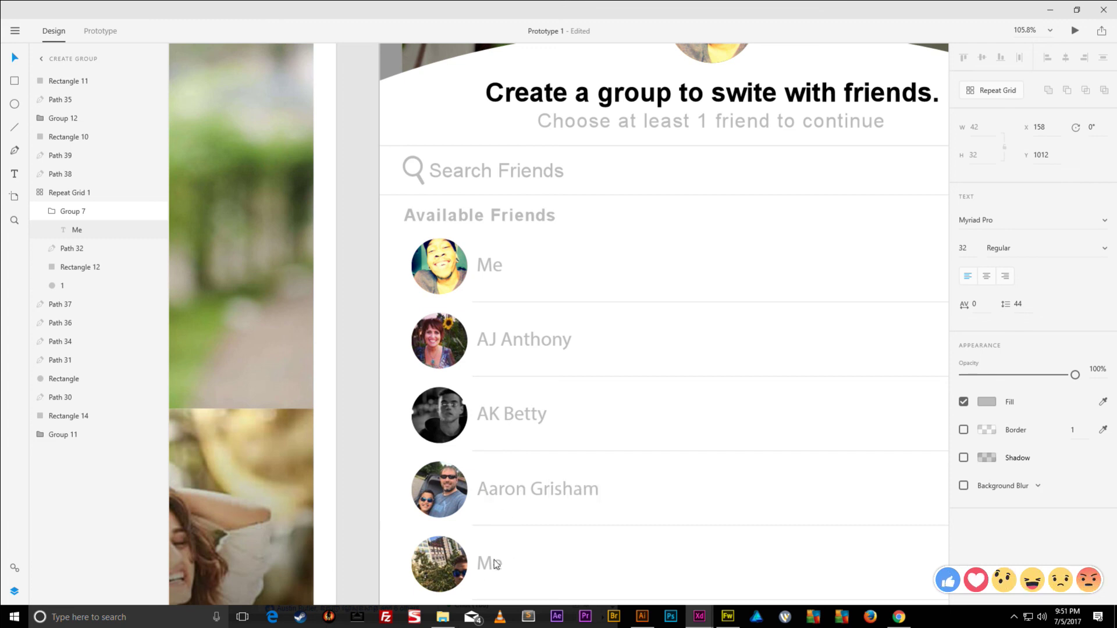
key("Escape")
left_click(491, 565)
double_click(488, 565)
double_click(493, 564)
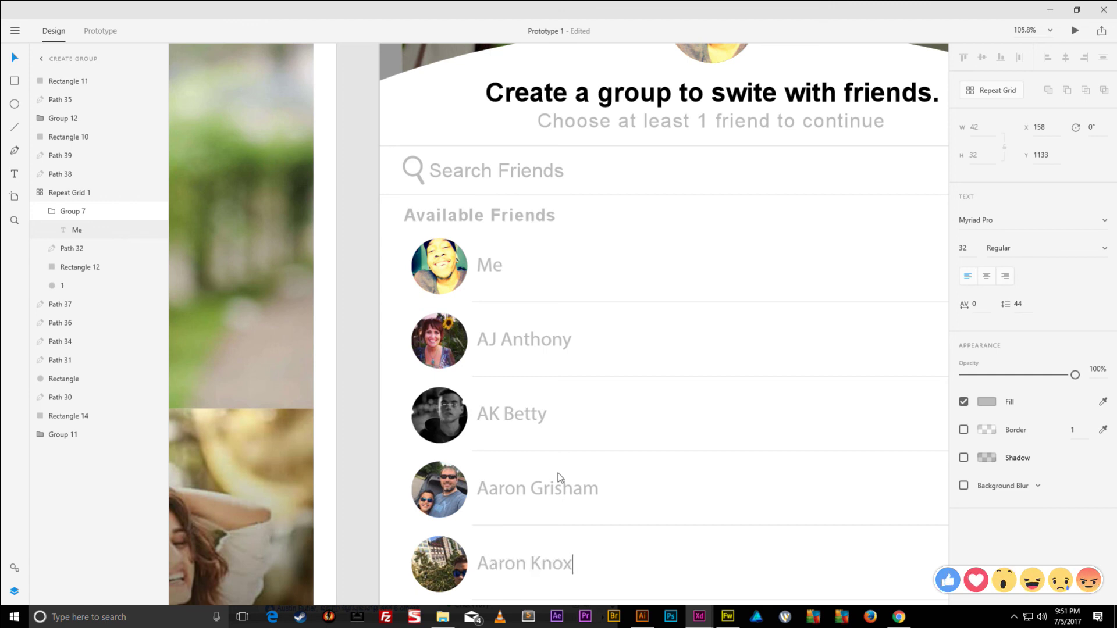
key("Escape")
- Replace the Me labels in rows 6 and 7 with two more friends' names
scroll(641, 387, "down", 2)
scroll(642, 388, "right", 1)
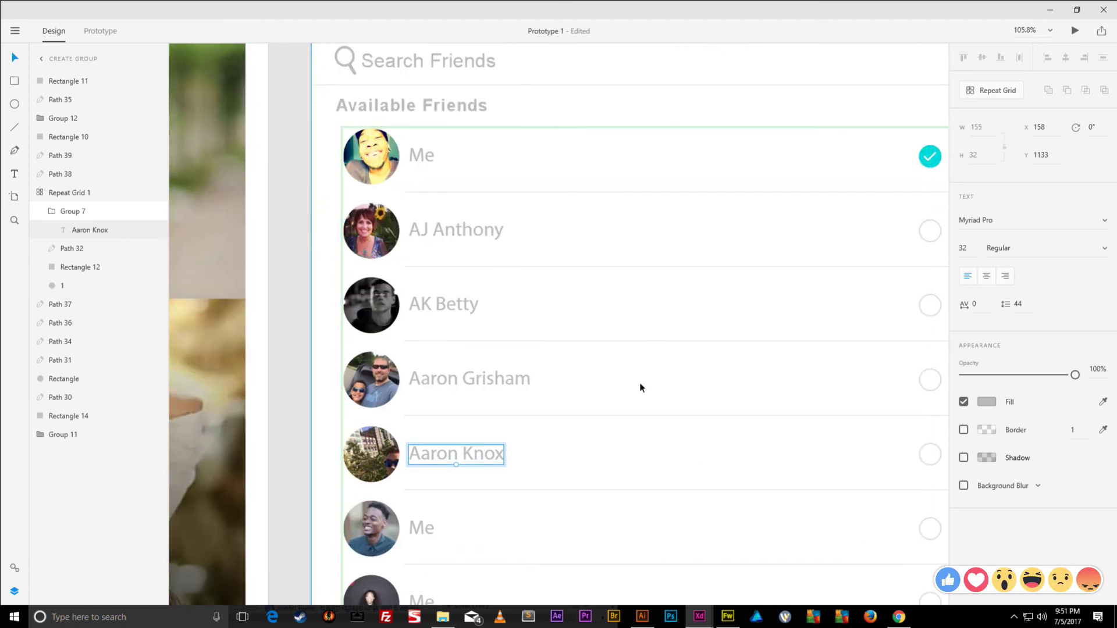
scroll(641, 388, "down", 5)
scroll(642, 387, "left", 2)
left_click(564, 218)
double_click(564, 220)
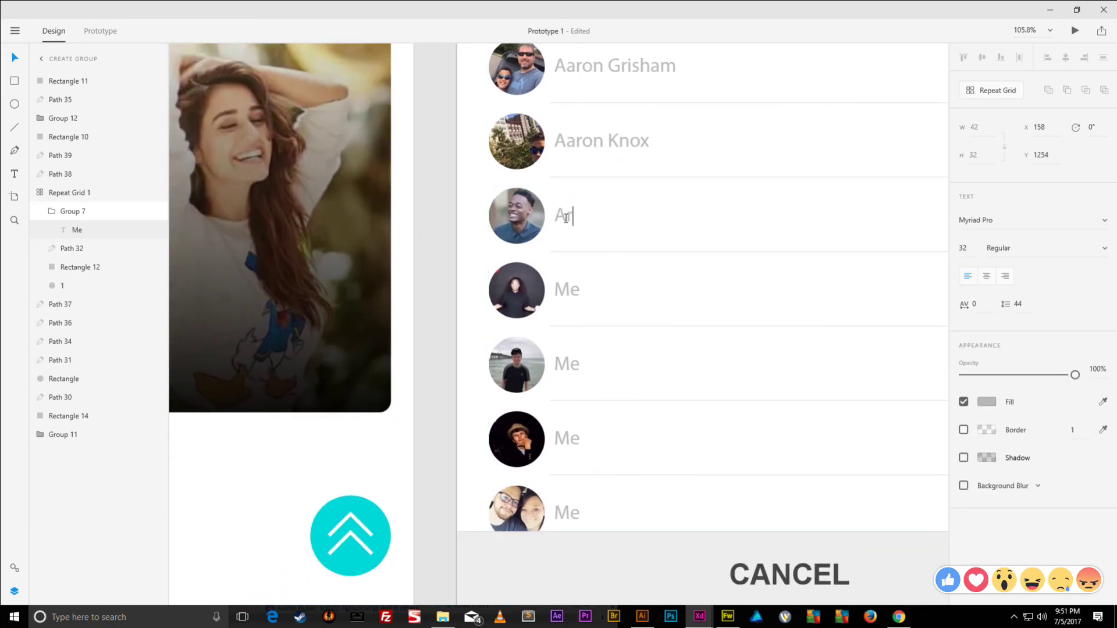
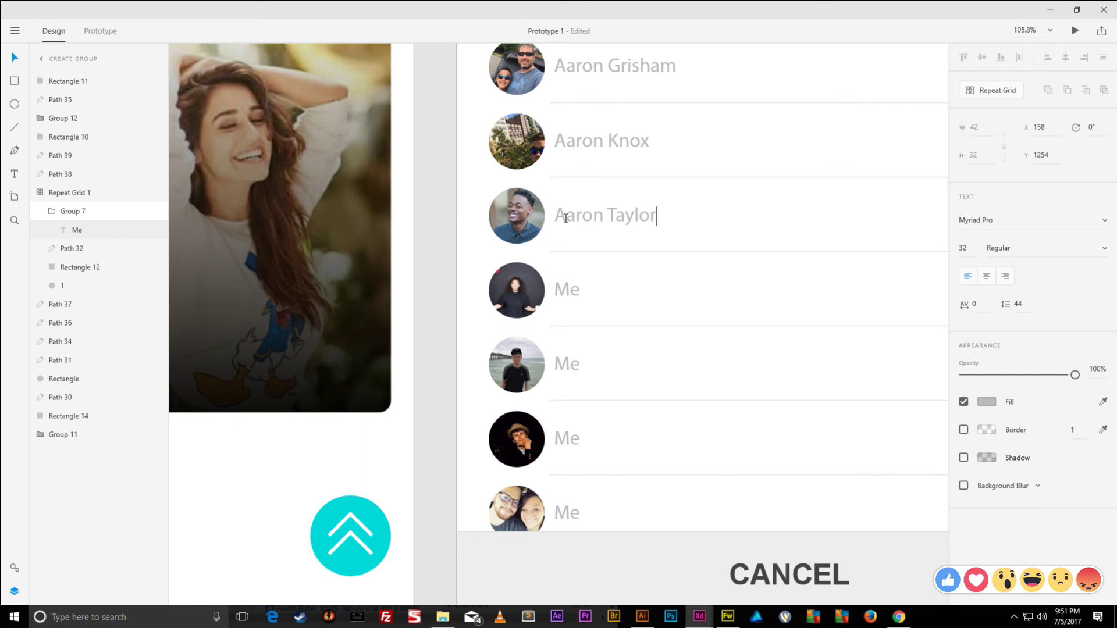
left_click(570, 291)
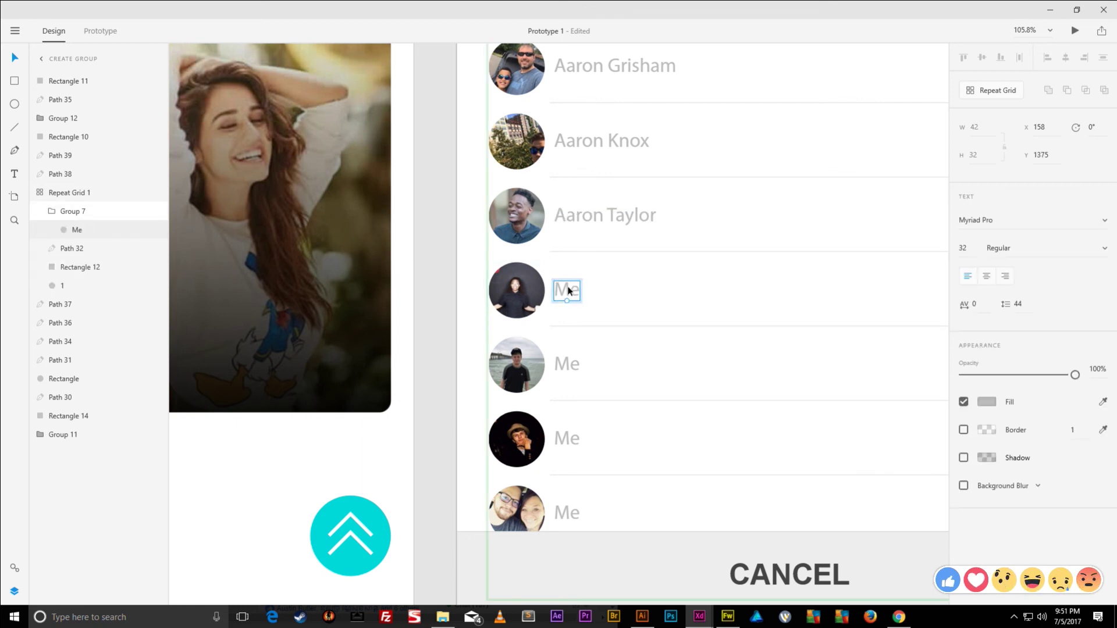
double_click(570, 290)
key("Escape")
- Enter friends' names in place of Me on rows 8, 9 and 10
left_click(570, 364)
double_click(570, 364)
double_click(572, 366)
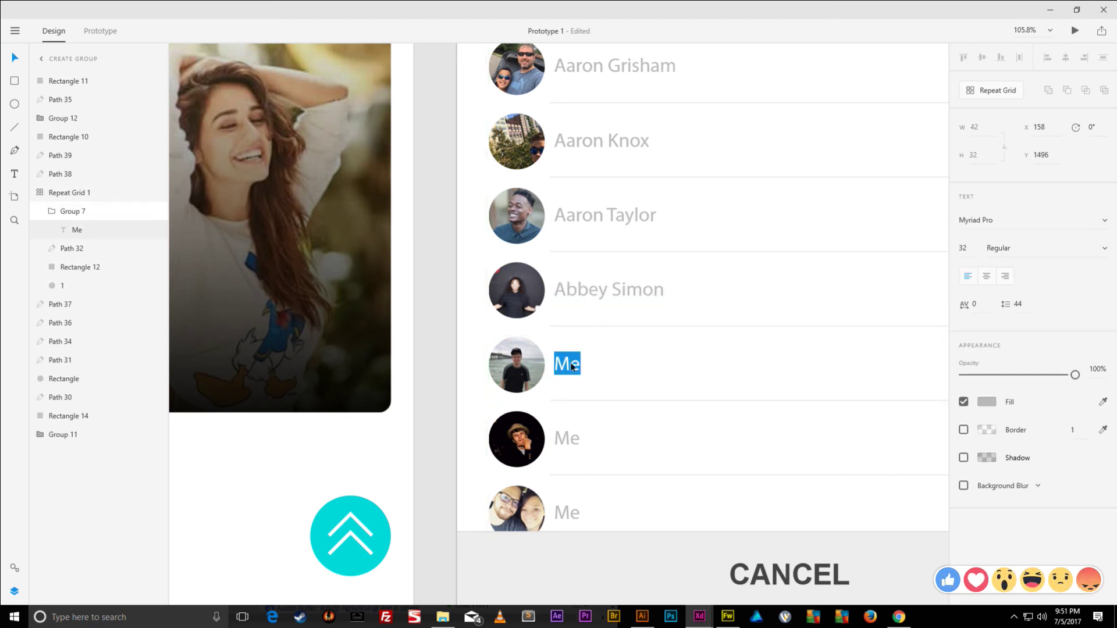
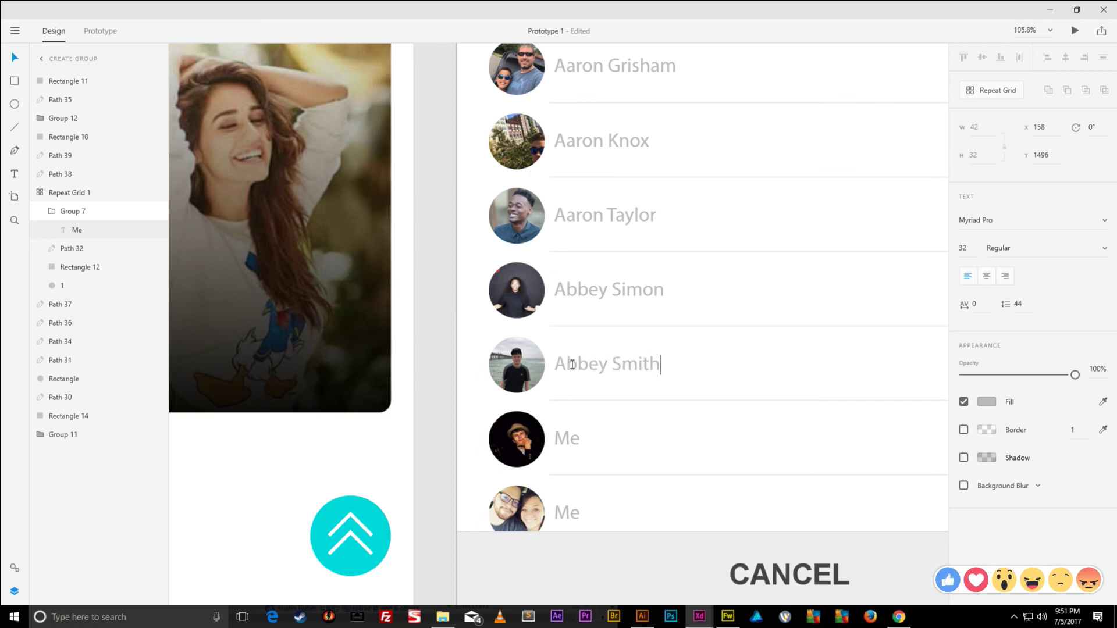
key("Escape")
left_click(570, 440)
double_click(571, 439)
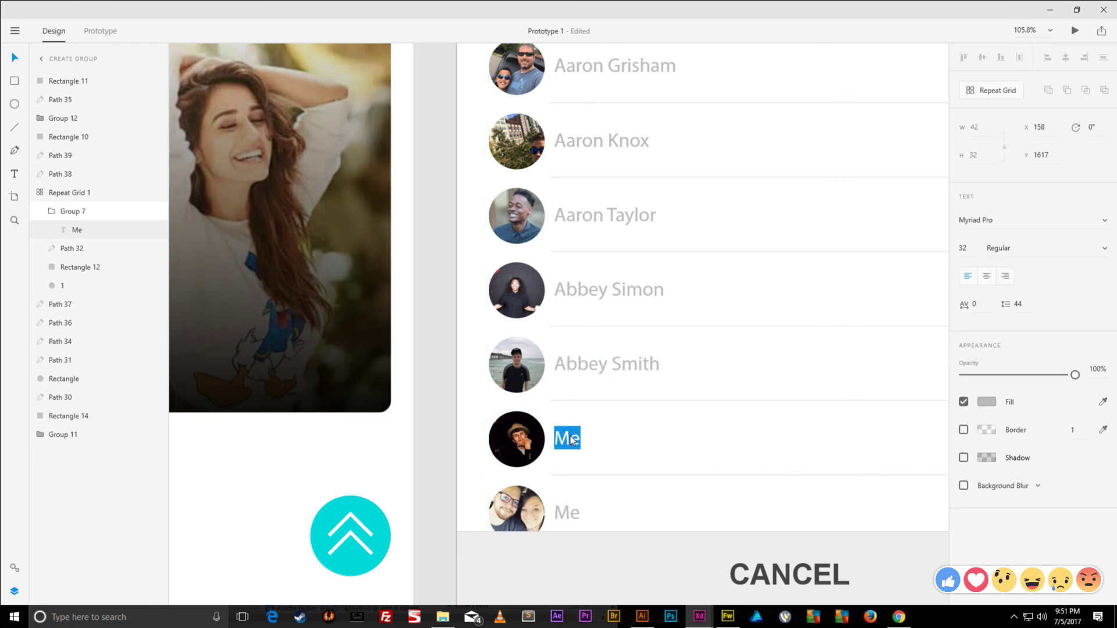
left_click(575, 519)
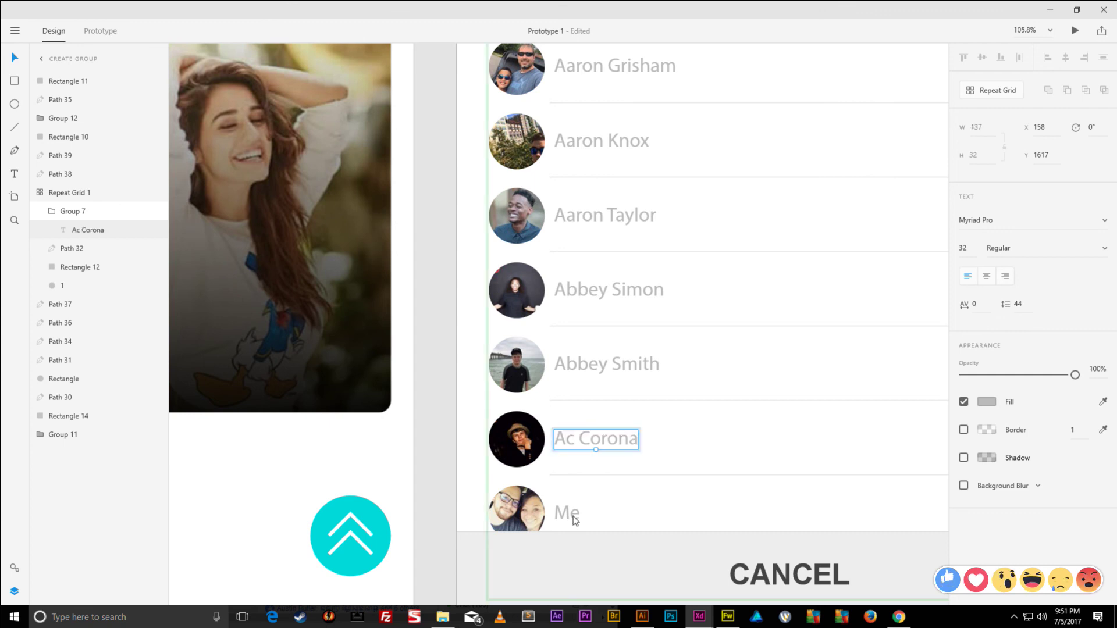
double_click(575, 519)
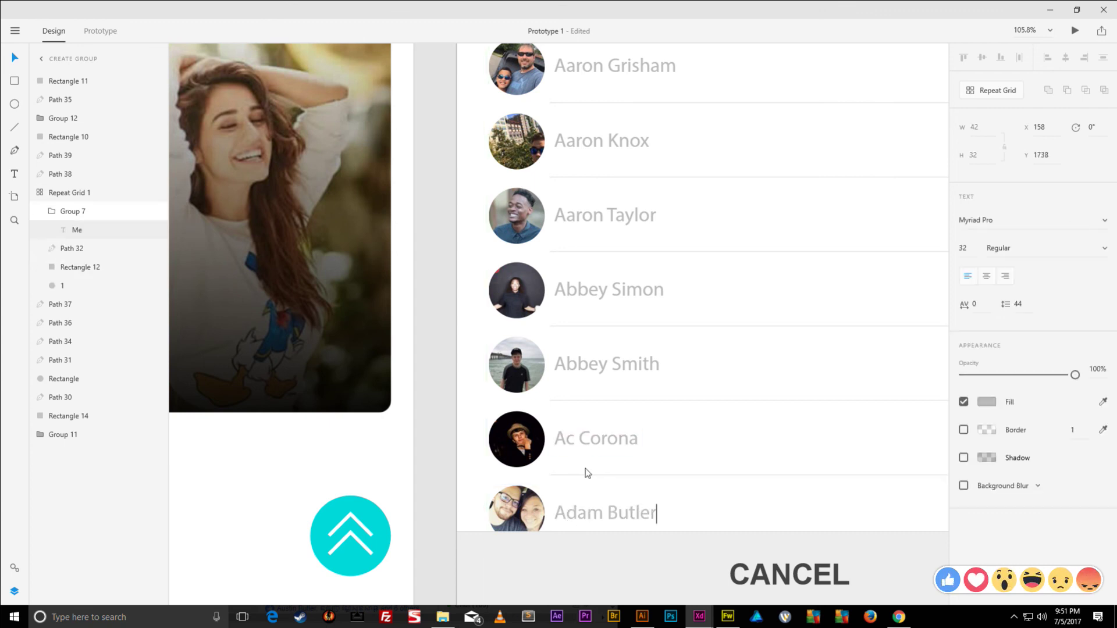
key("Escape")
scroll(661, 407, "down", 5)
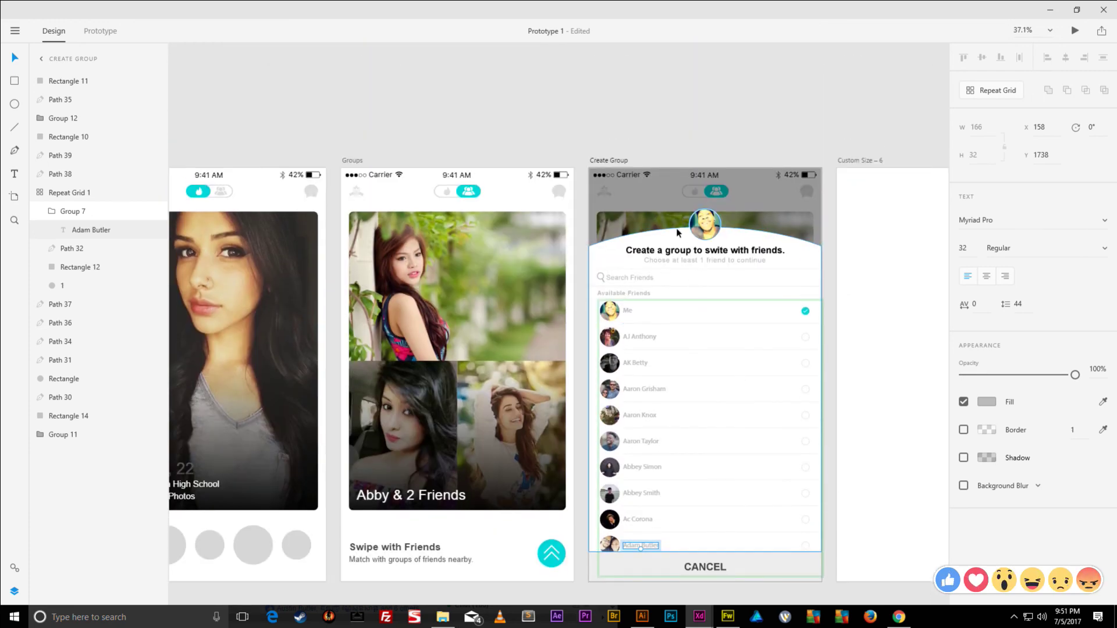
- Group the teal up-arrow button on Groups and link it to the Create Group screen
left_click(629, 133)
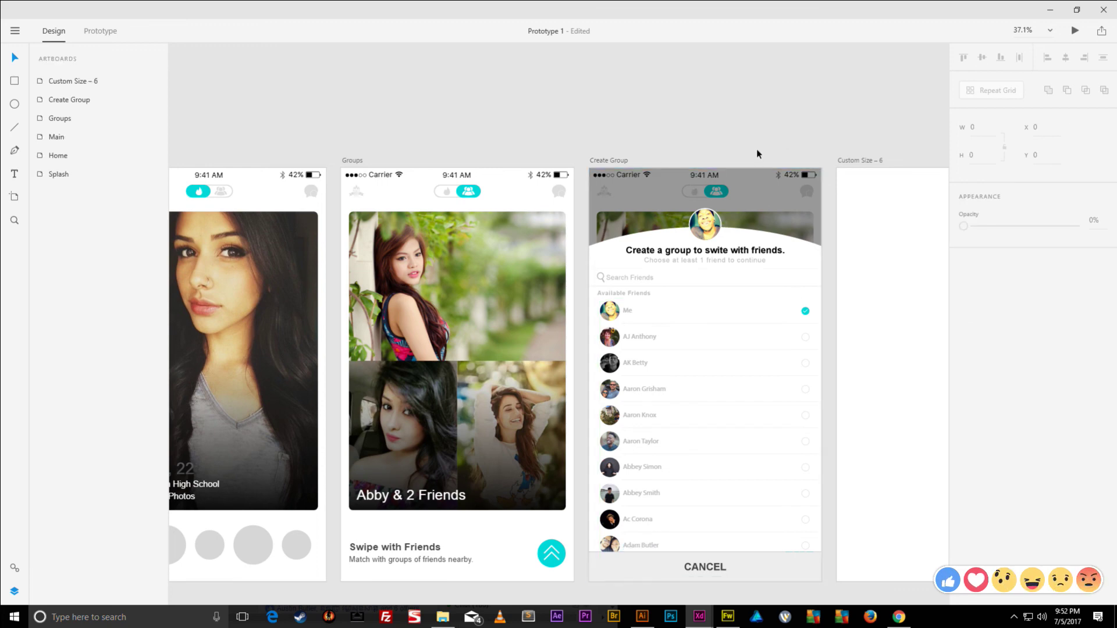
left_click(100, 31)
scroll(349, 262, "down", 3)
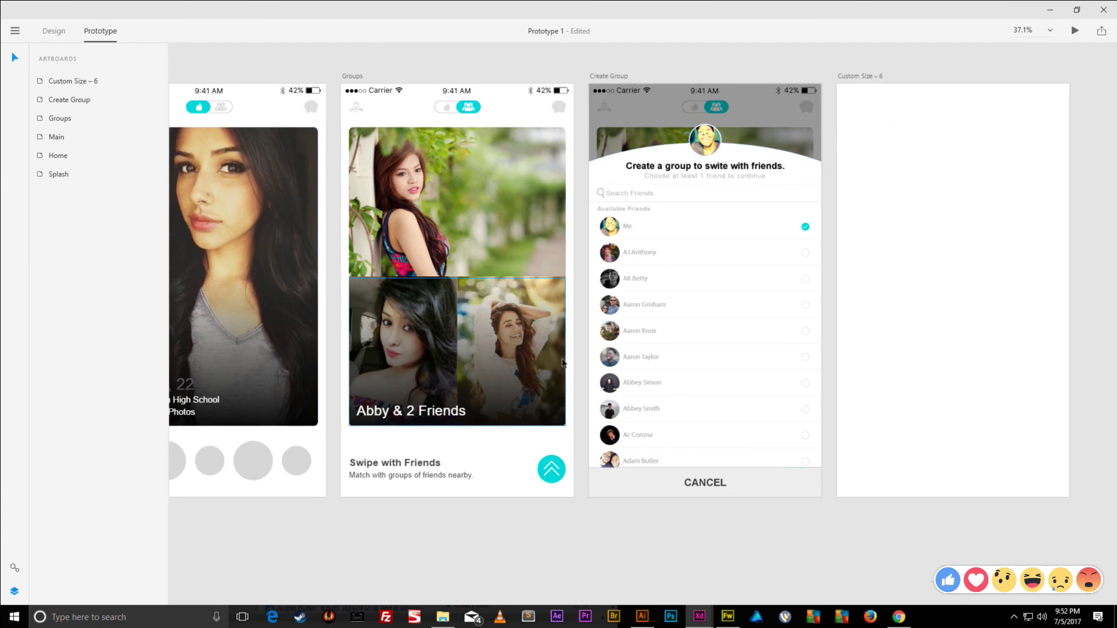
left_click(544, 473)
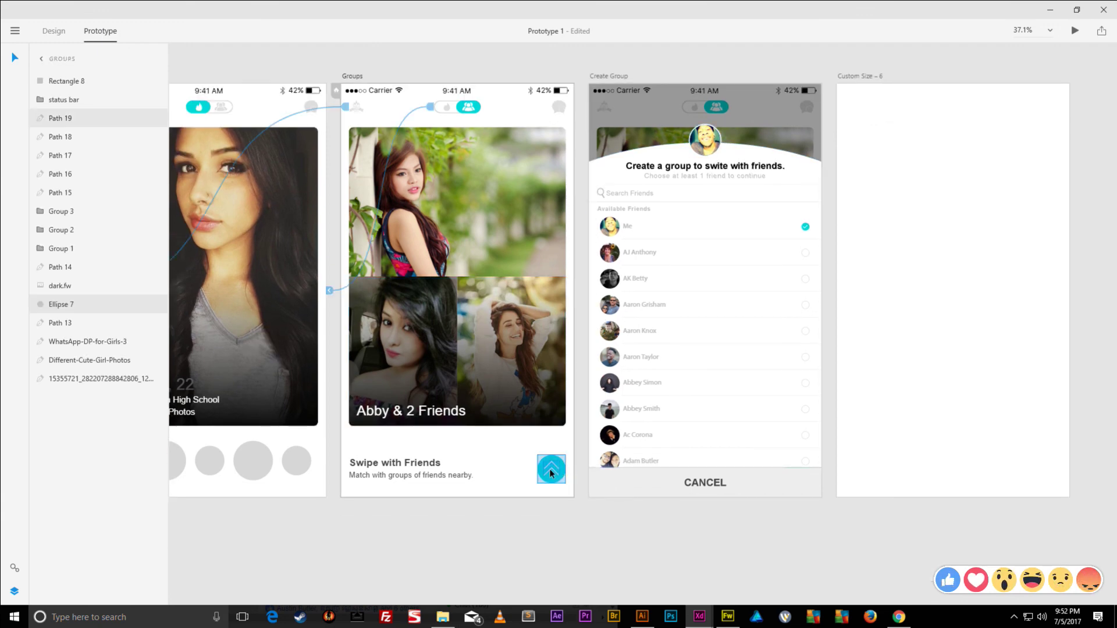
left_click(61, 30)
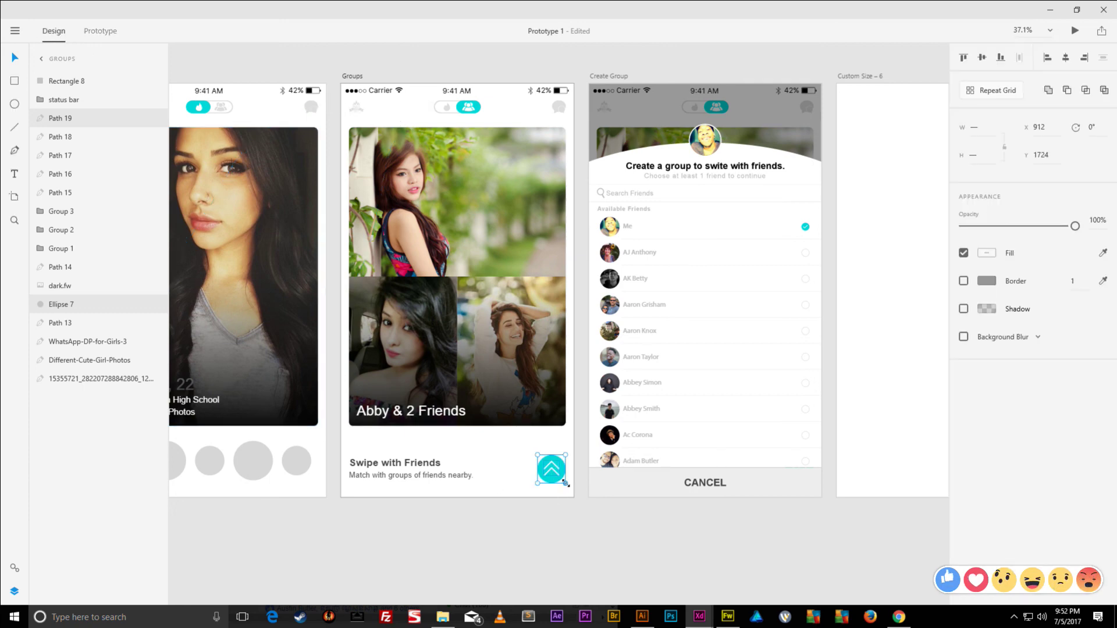
key("ctrl+g")
left_click(100, 31)
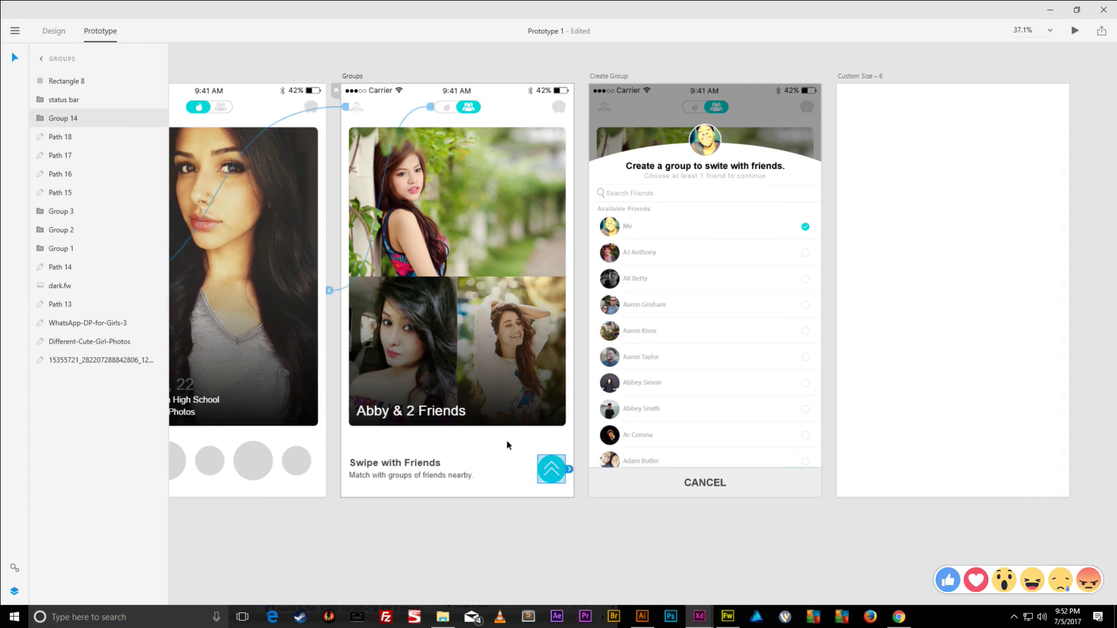
left_click_drag(571, 473, 592, 278)
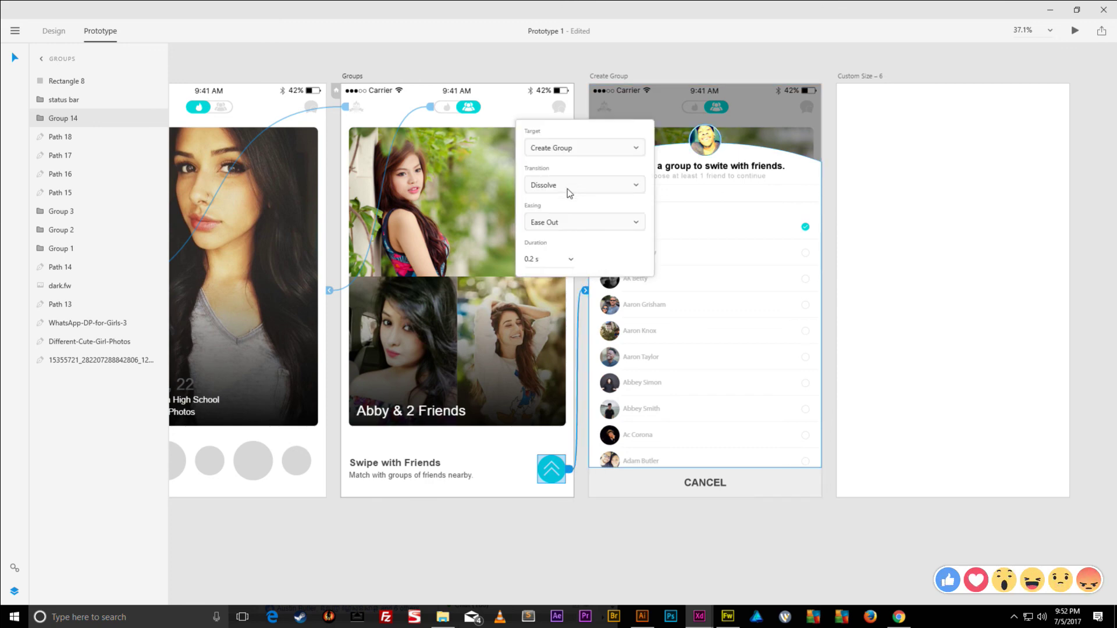
- Give that link a 0.2 s Dissolve transition with Ease In-Out easing
left_click(571, 261)
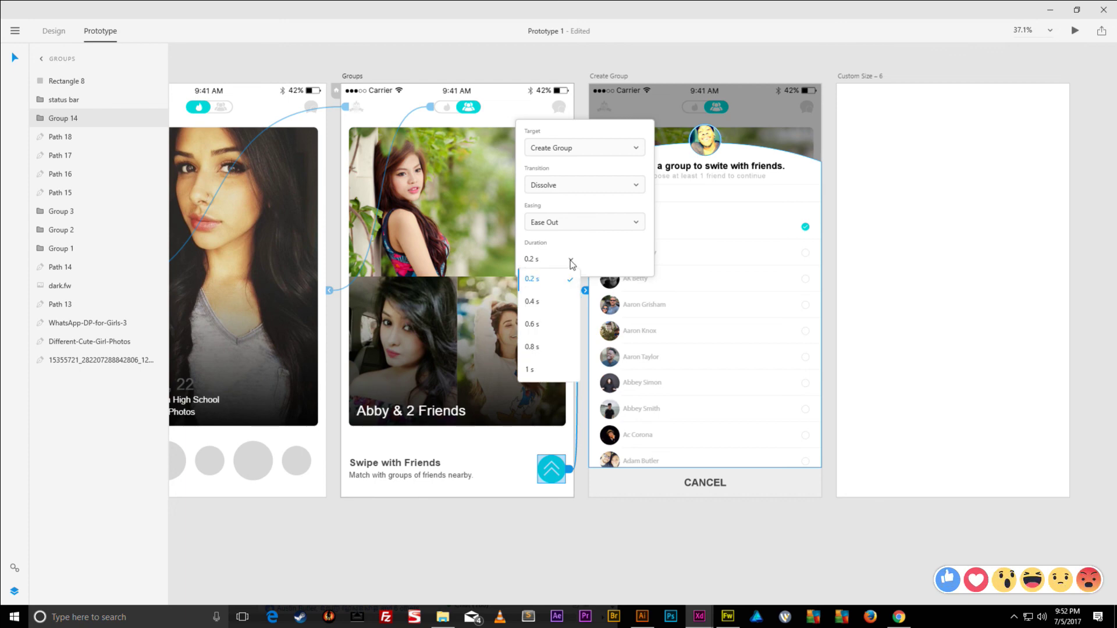
left_click(543, 277)
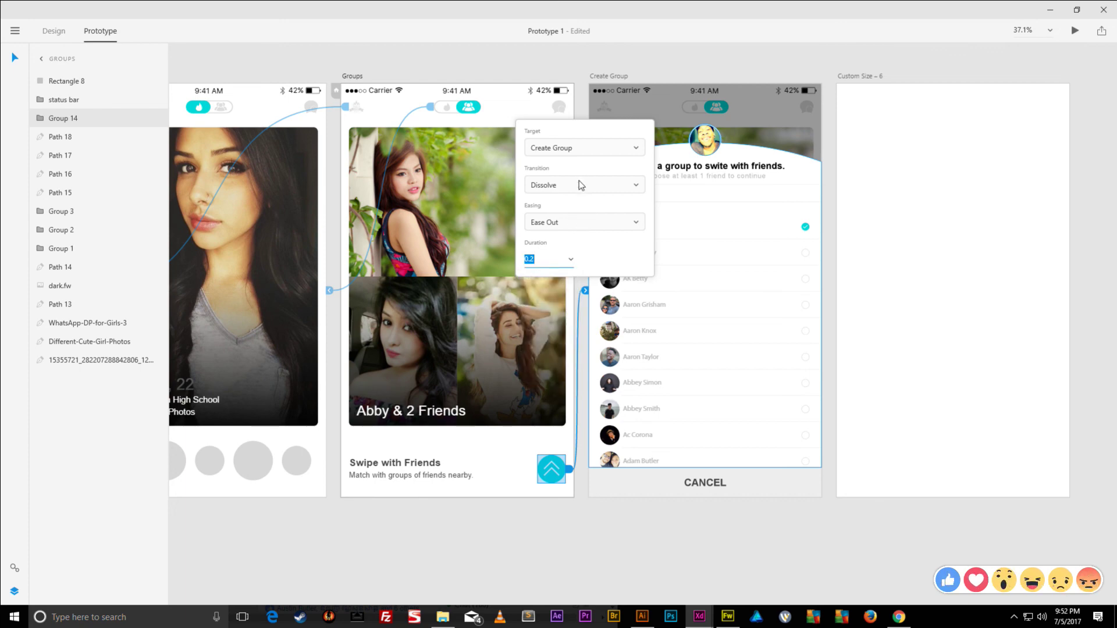
left_click(591, 225)
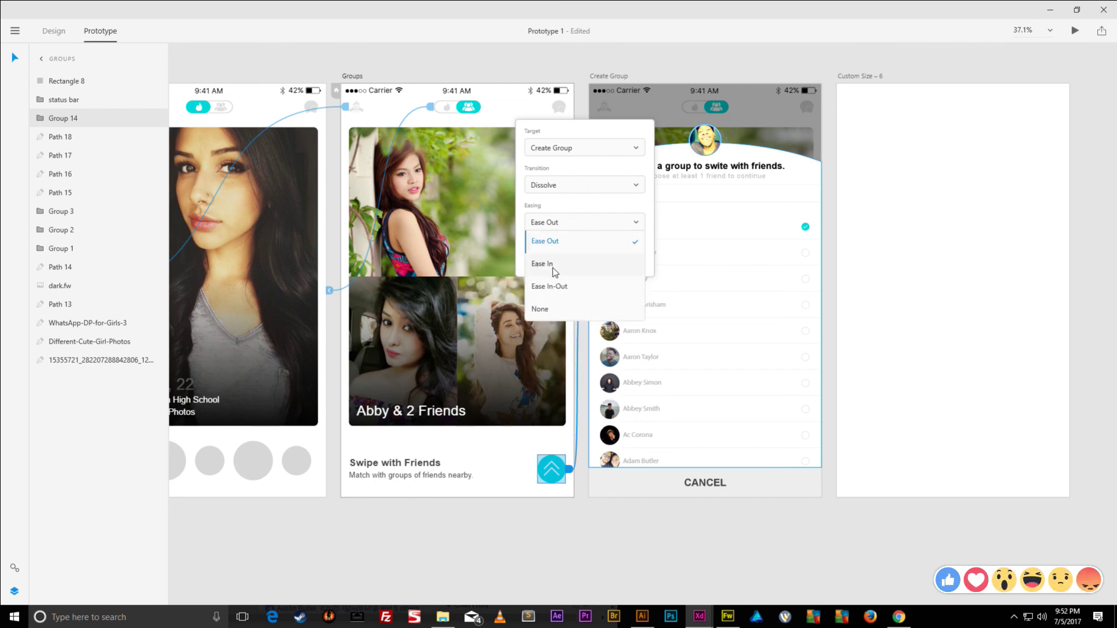
left_click(559, 285)
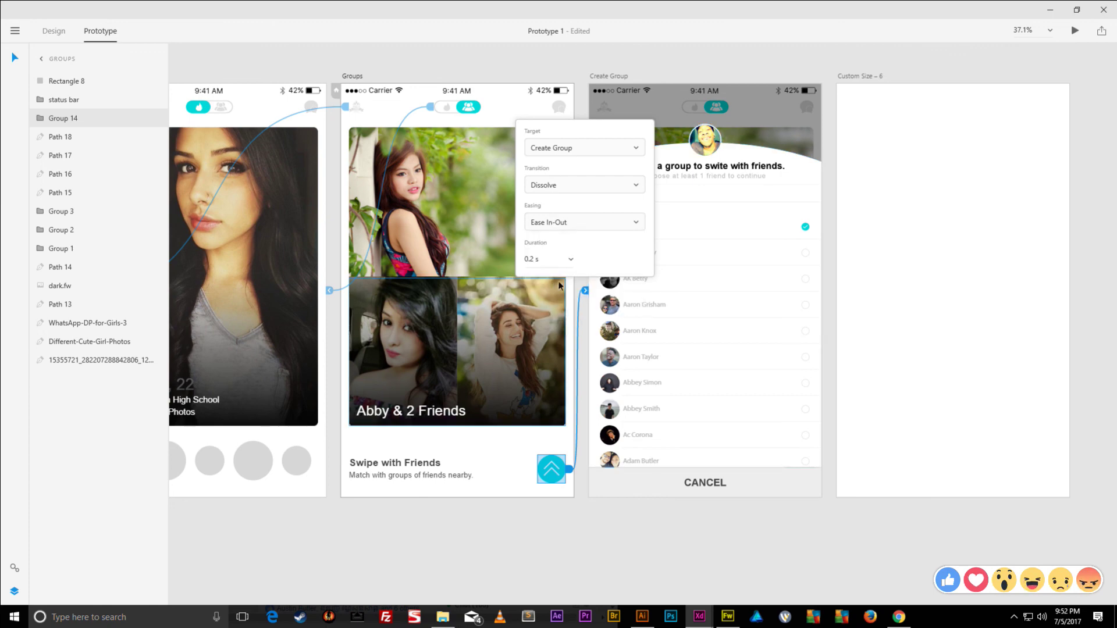
left_click(675, 60)
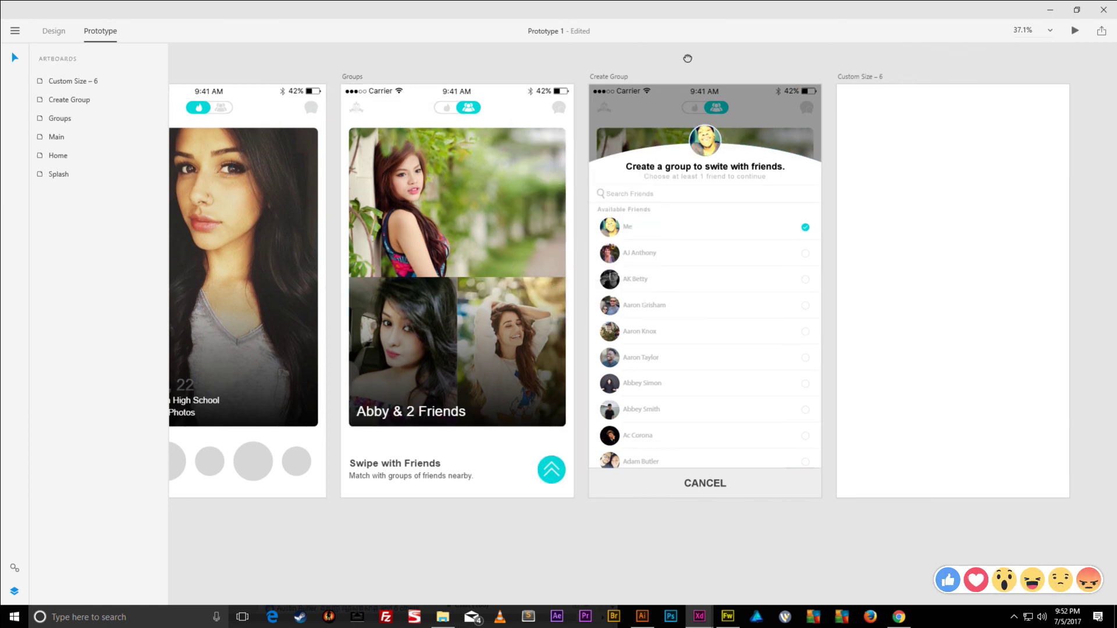
- Group the CANCEL label with its background bar and link it back to the Groups screen
scroll(682, 61, "left", 3)
scroll(740, 70, "right", 2)
left_click(753, 476)
left_click(749, 494)
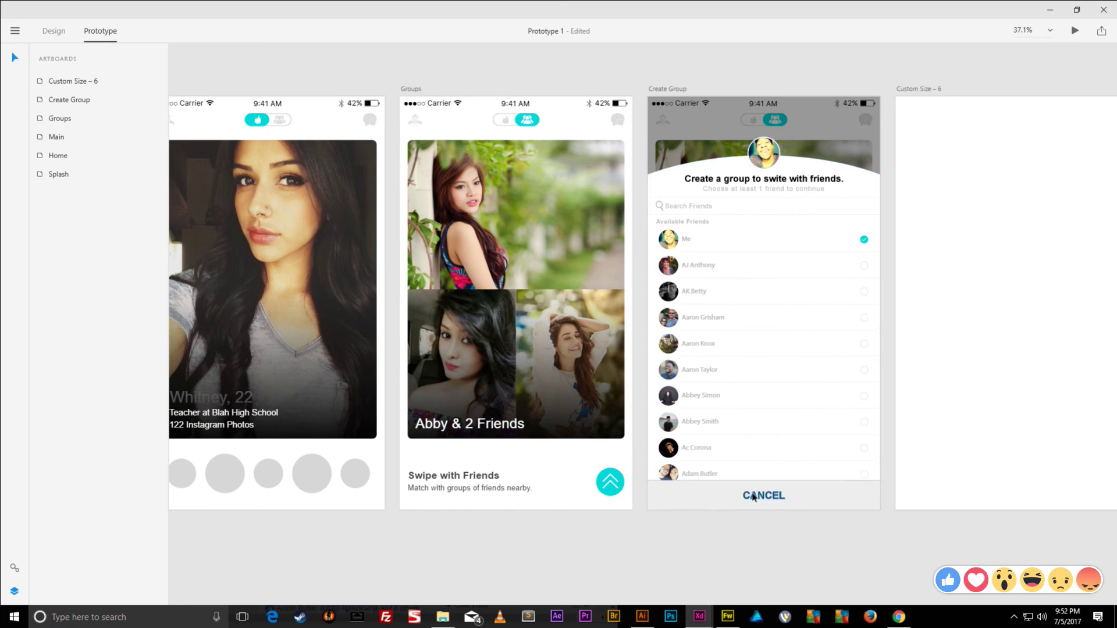
left_click(690, 488)
key("ctrl+g")
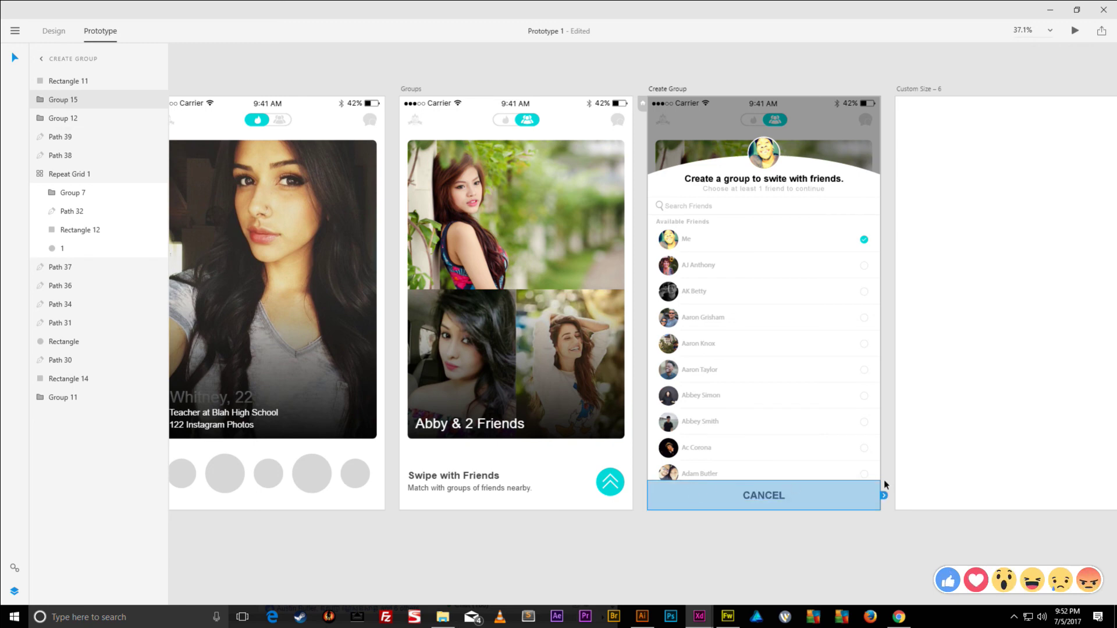
left_click_drag(884, 496, 633, 310)
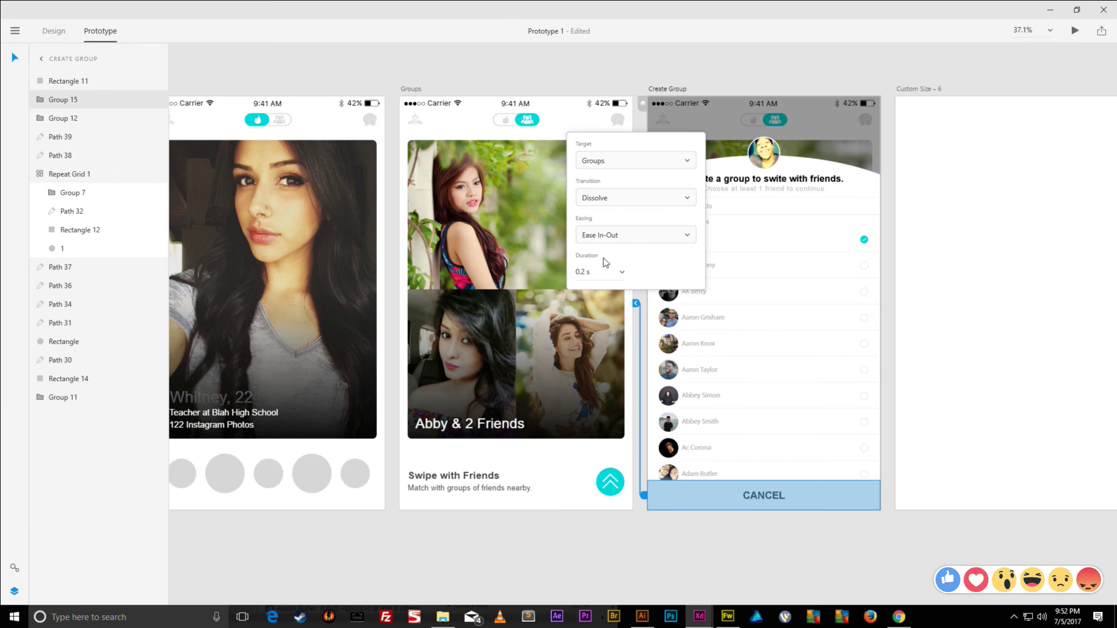
left_click(679, 59)
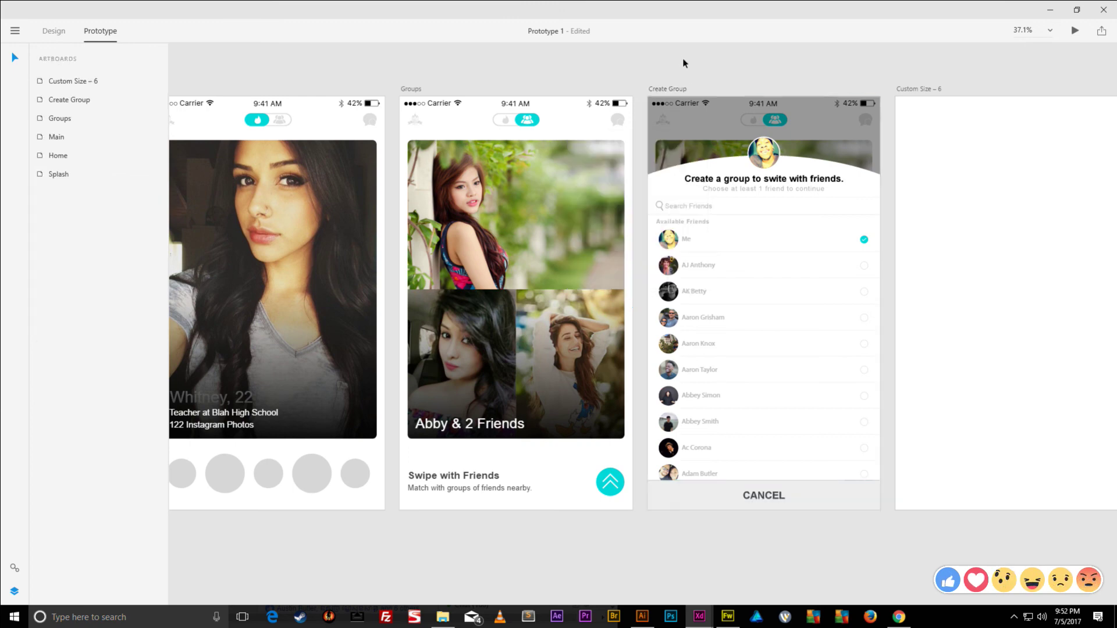
scroll(431, 46, "left", 10)
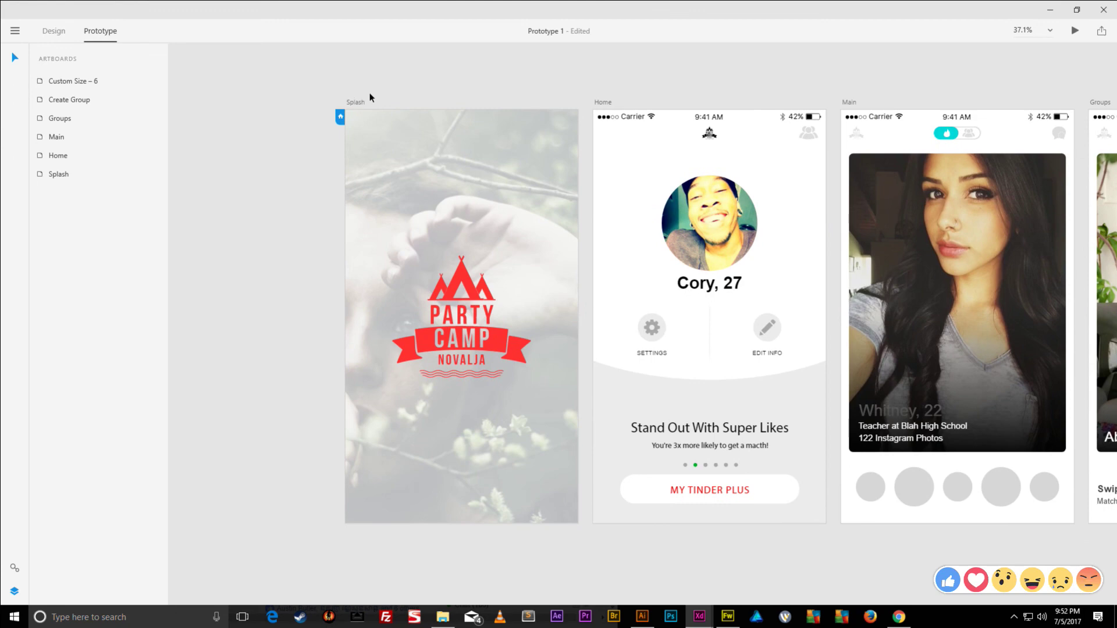
left_click(355, 100)
left_click(1076, 30)
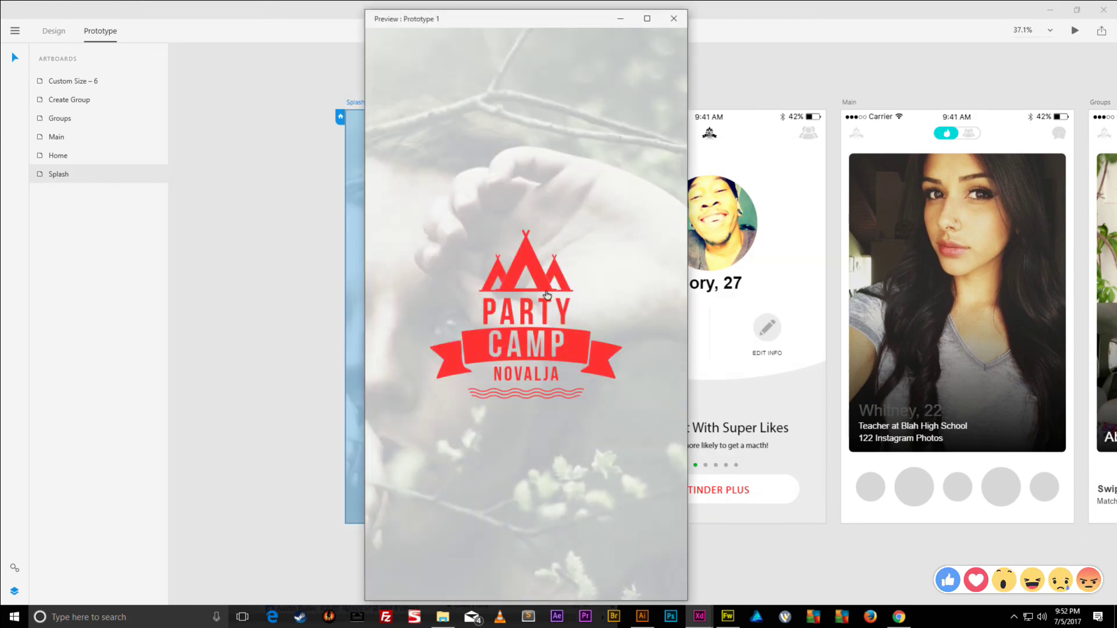
left_click(534, 272)
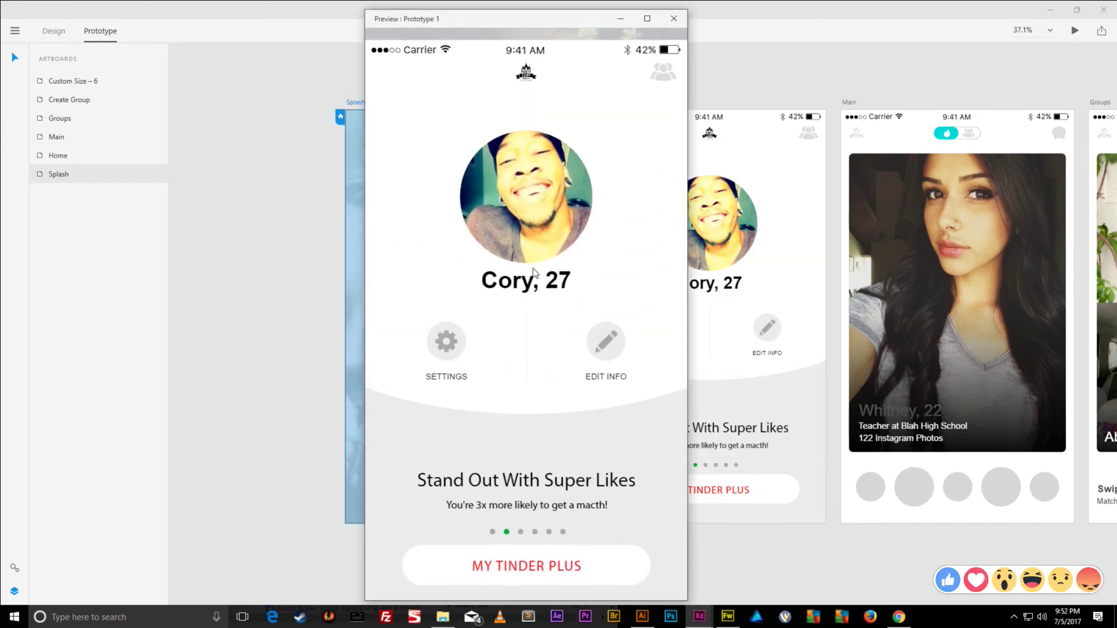
left_click(667, 63)
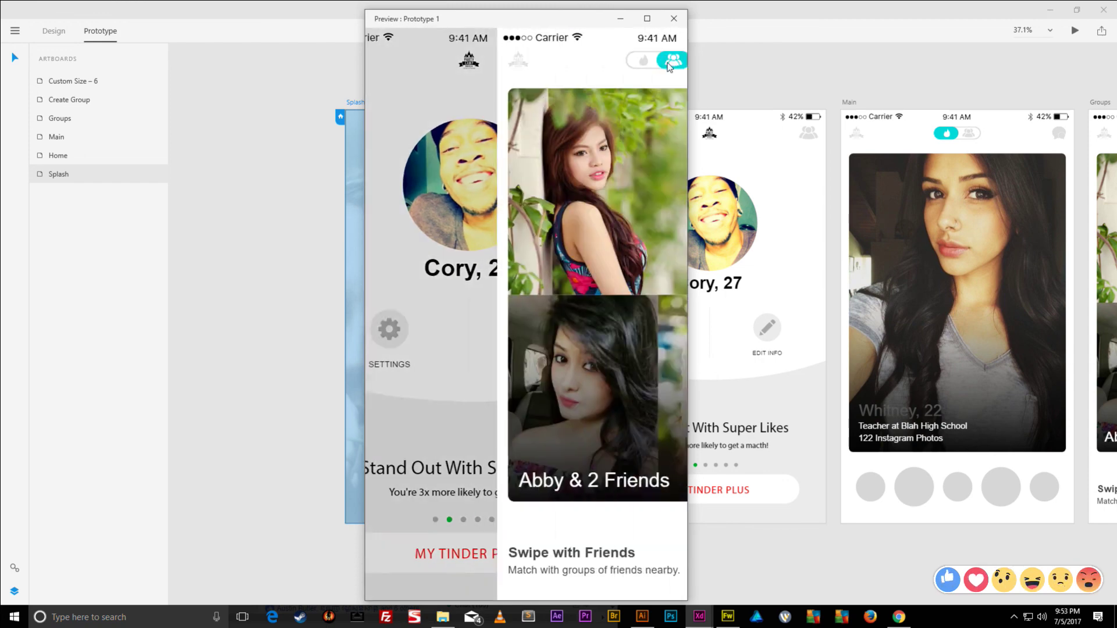
left_click(512, 62)
left_click(544, 62)
left_click(517, 63)
left_click(545, 64)
left_click(514, 64)
left_click(545, 66)
left_click(513, 64)
left_click(545, 67)
left_click(545, 65)
left_click(546, 64)
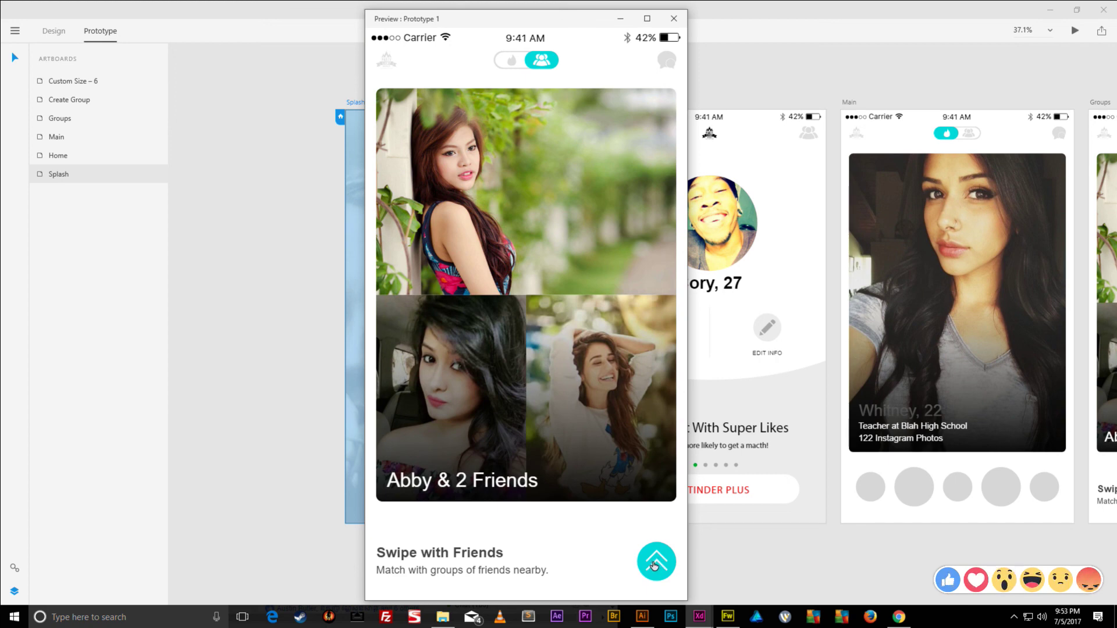
left_click(654, 565)
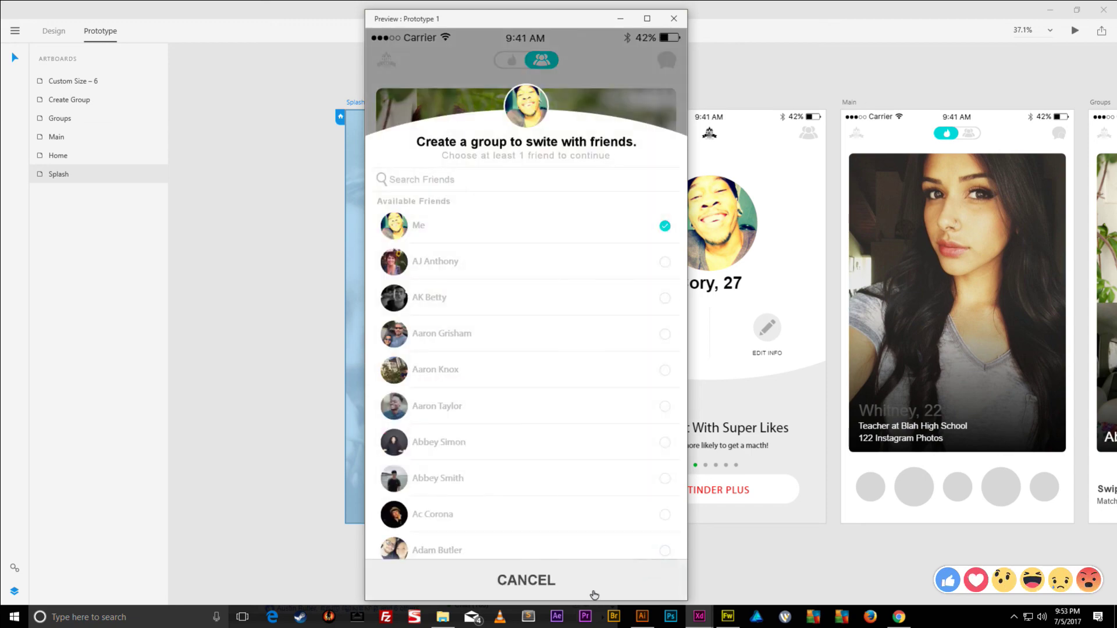
left_click(617, 588)
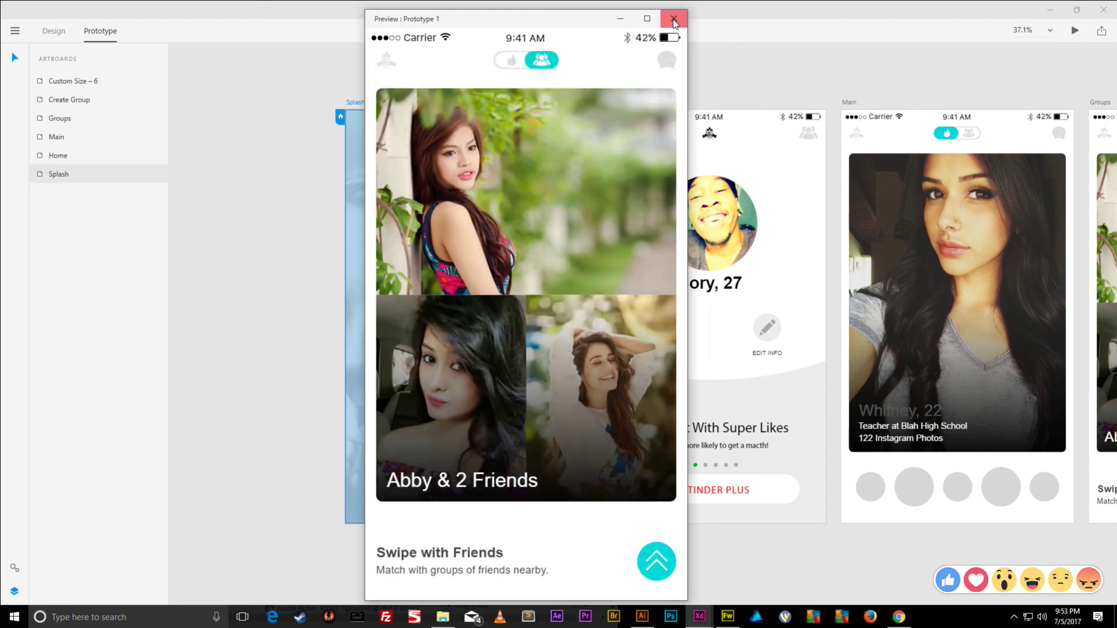
left_click(674, 18)
left_click_drag(821, 98, 206, 88)
- Set the up-arrow button and CANCEL button transitions to a 0.8 s duration
left_click(693, 488)
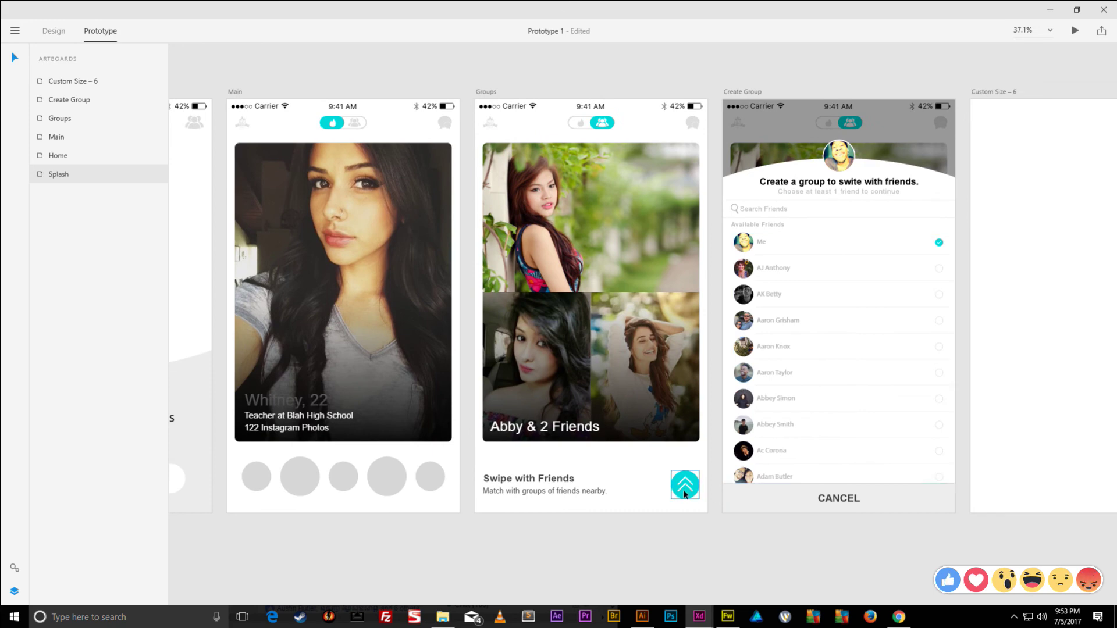
left_click(719, 307)
left_click(696, 275)
left_click(703, 281)
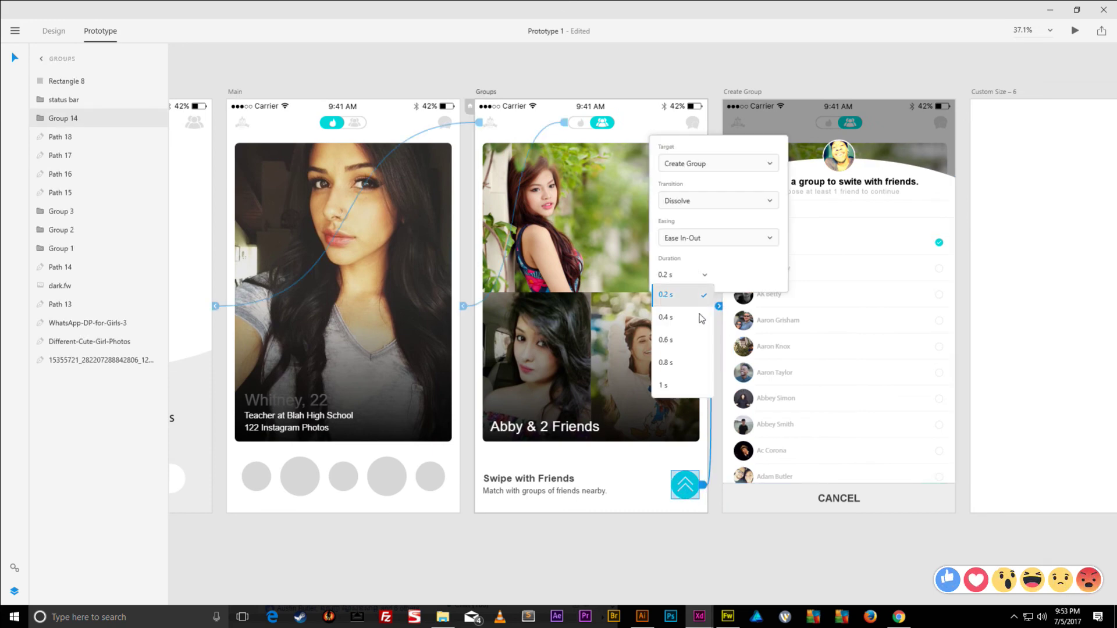
left_click(669, 365)
left_click(775, 498)
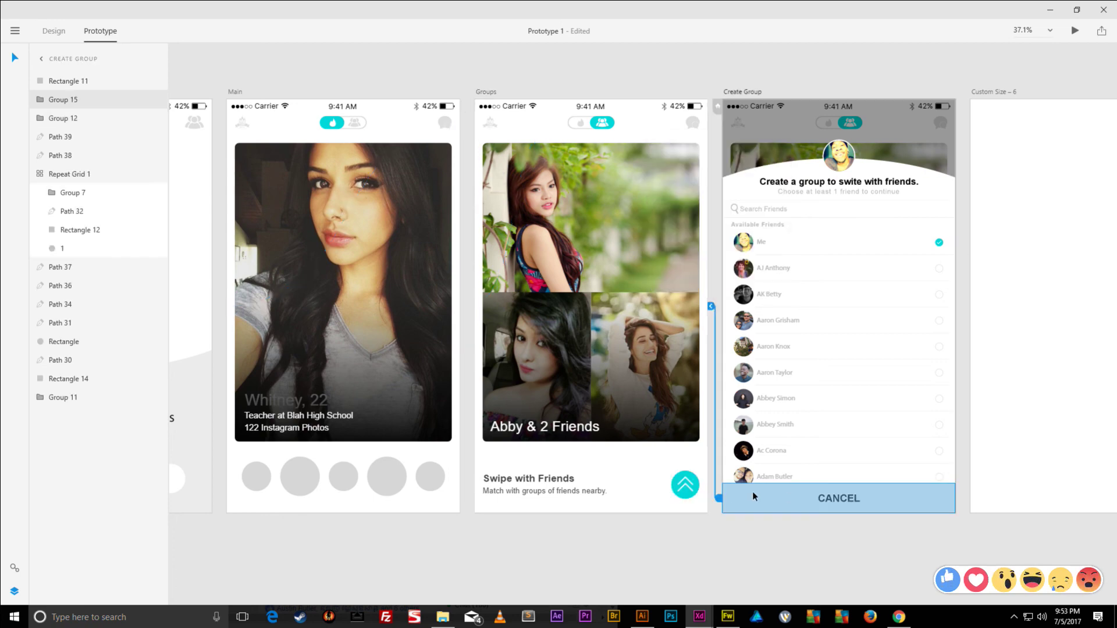
left_click(711, 307)
left_click(698, 274)
left_click(699, 279)
left_click(666, 359)
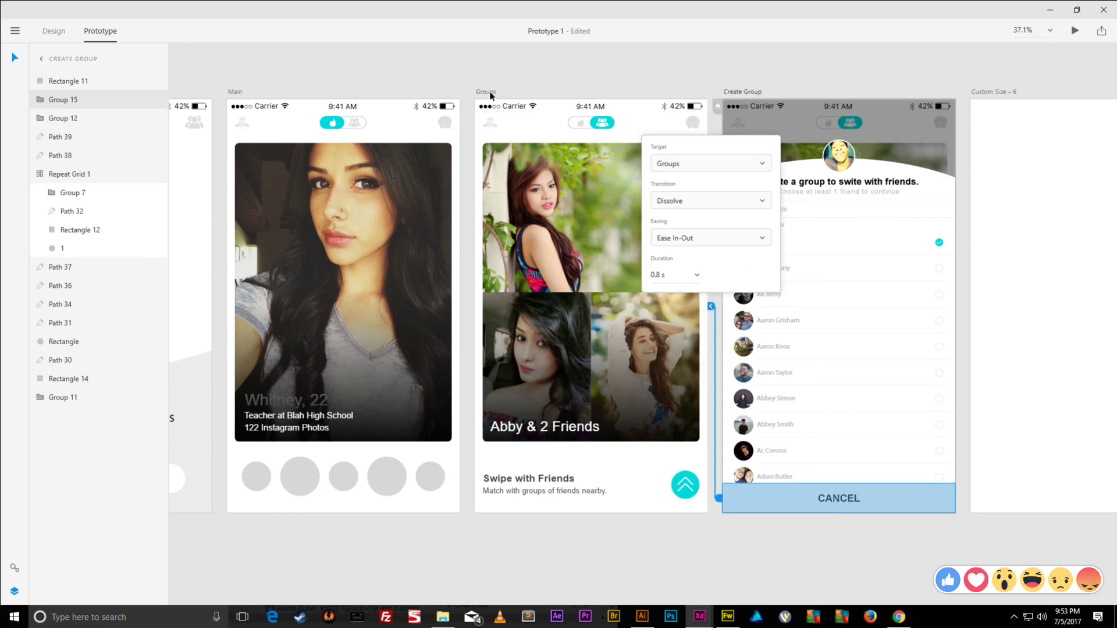
- Preview from the Groups screen, opening and cancelling the group sheet to watch the slower transitions
left_click(488, 93)
left_click(1076, 32)
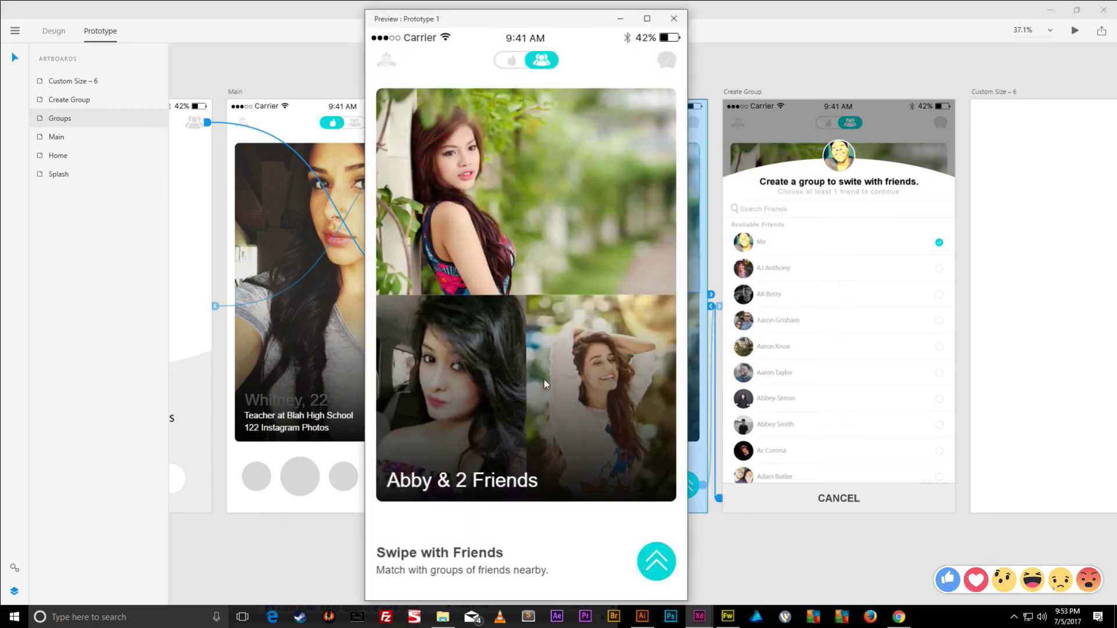
left_click(656, 564)
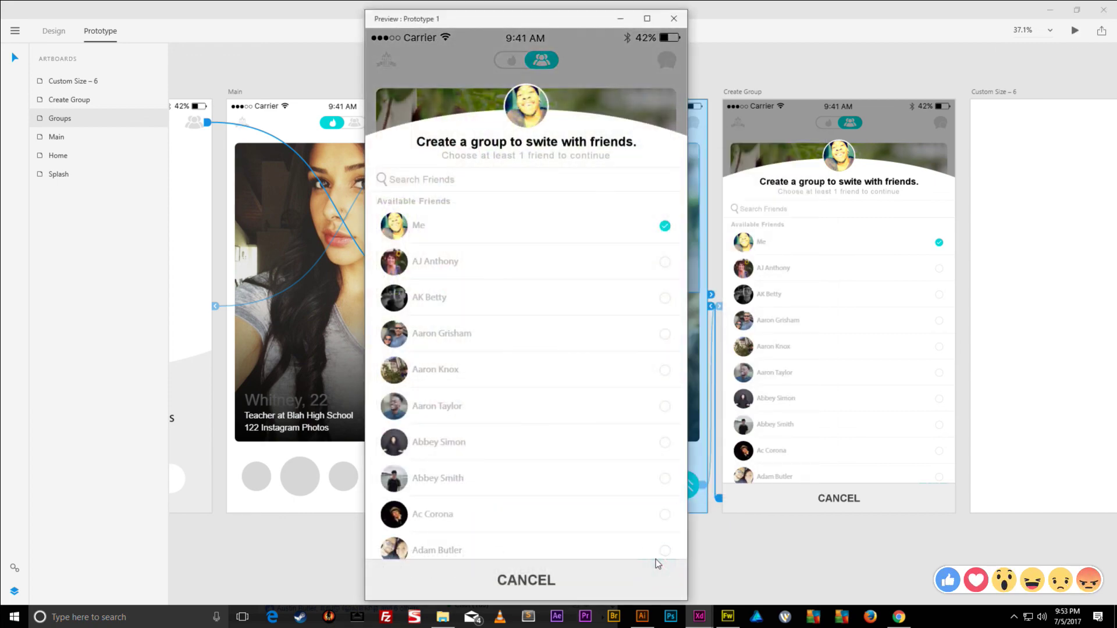
left_click(590, 582)
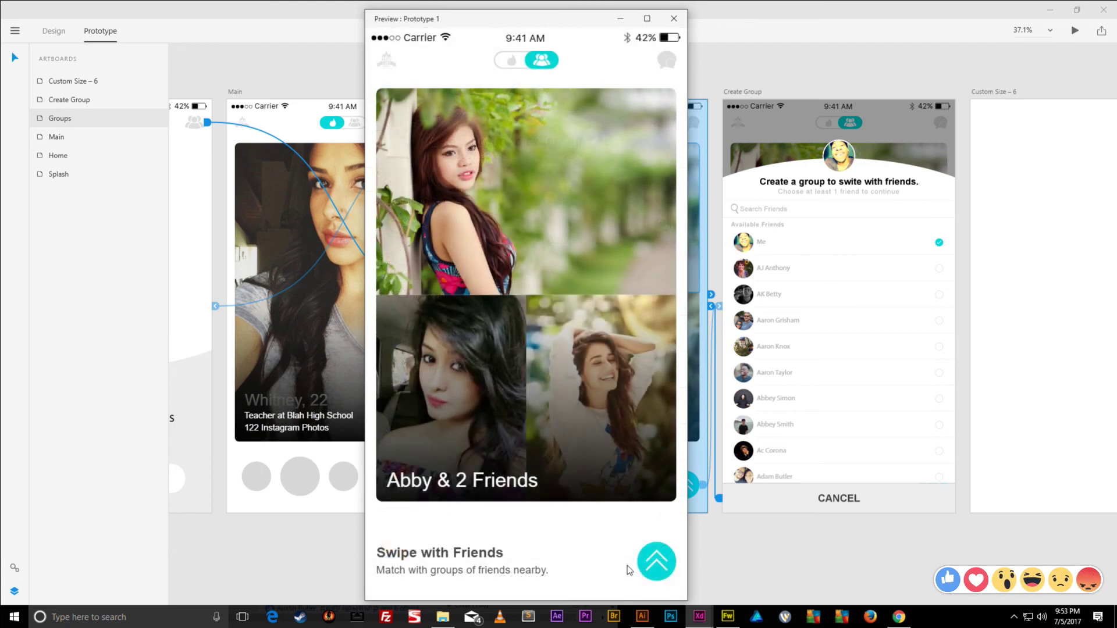
left_click(655, 565)
left_click(593, 581)
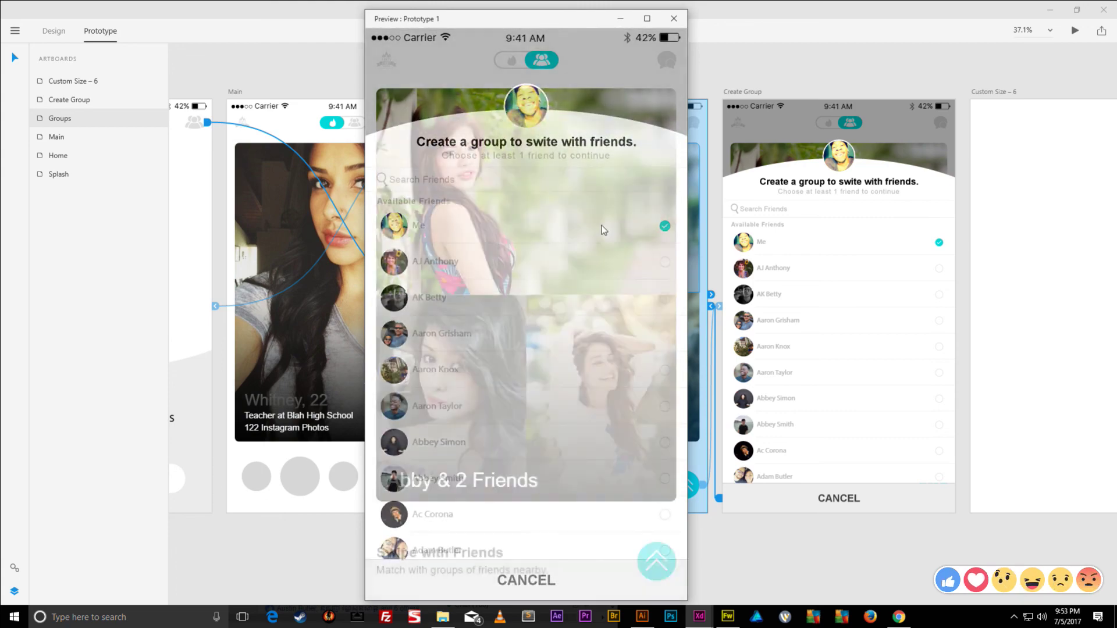
left_click(656, 561)
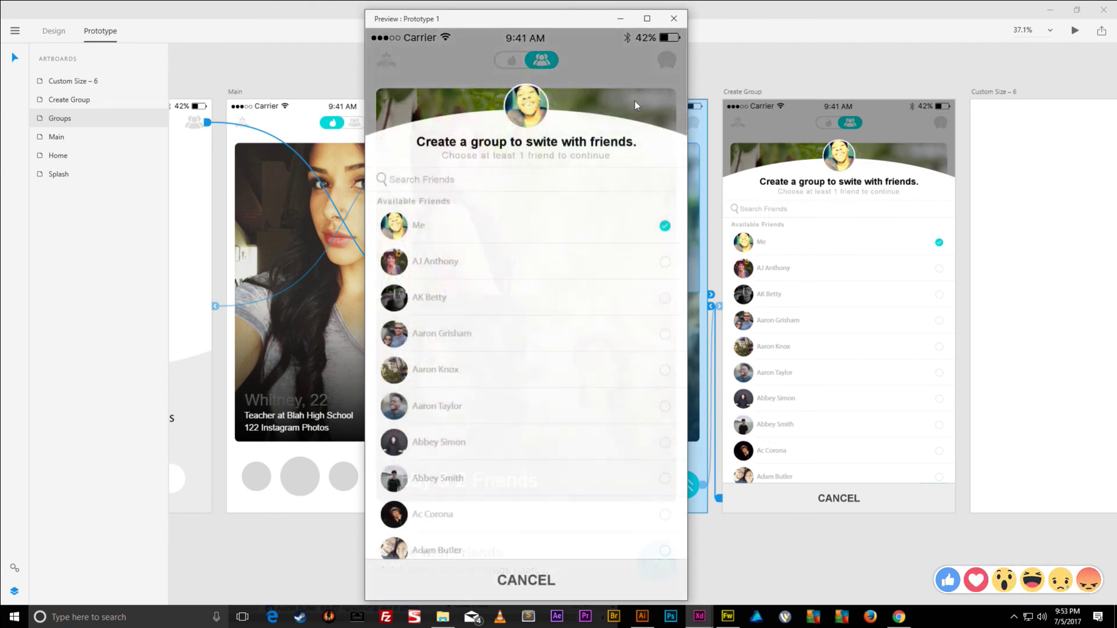
left_click(674, 18)
left_click(729, 61)
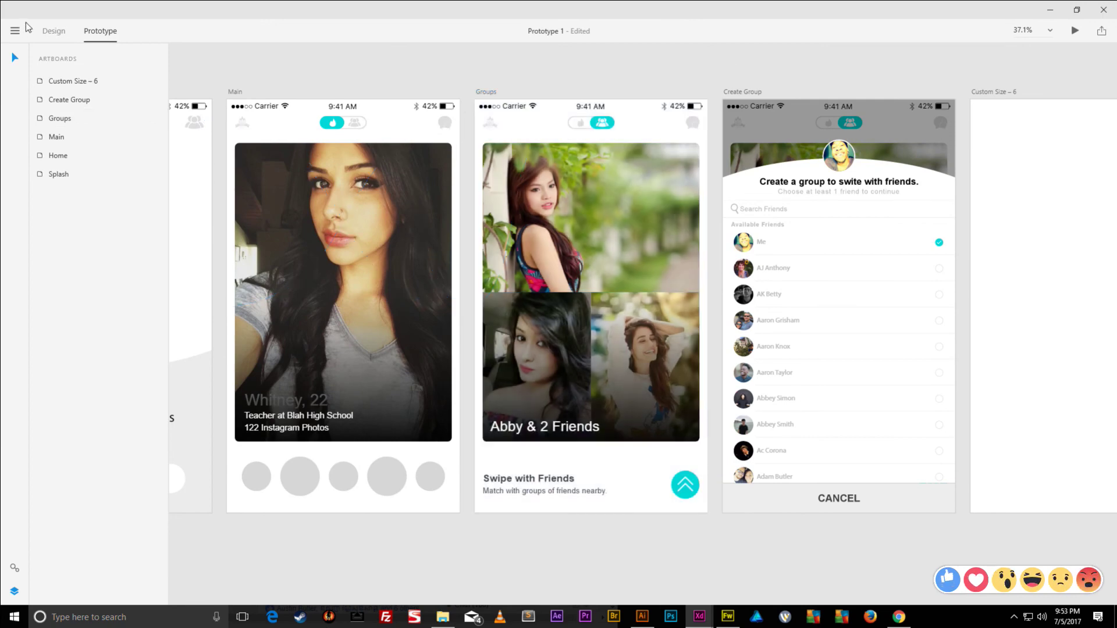
left_click(15, 30)
- Save the prototype and title the online share 'Tinder Prototype Tutorial'
left_click(24, 179)
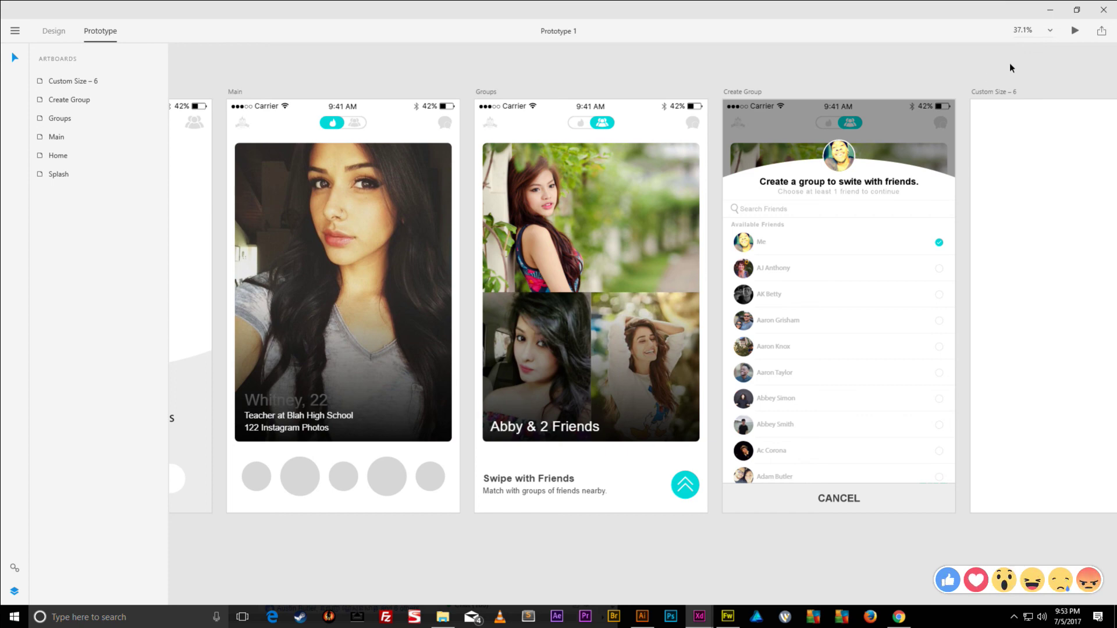
left_click(1102, 33)
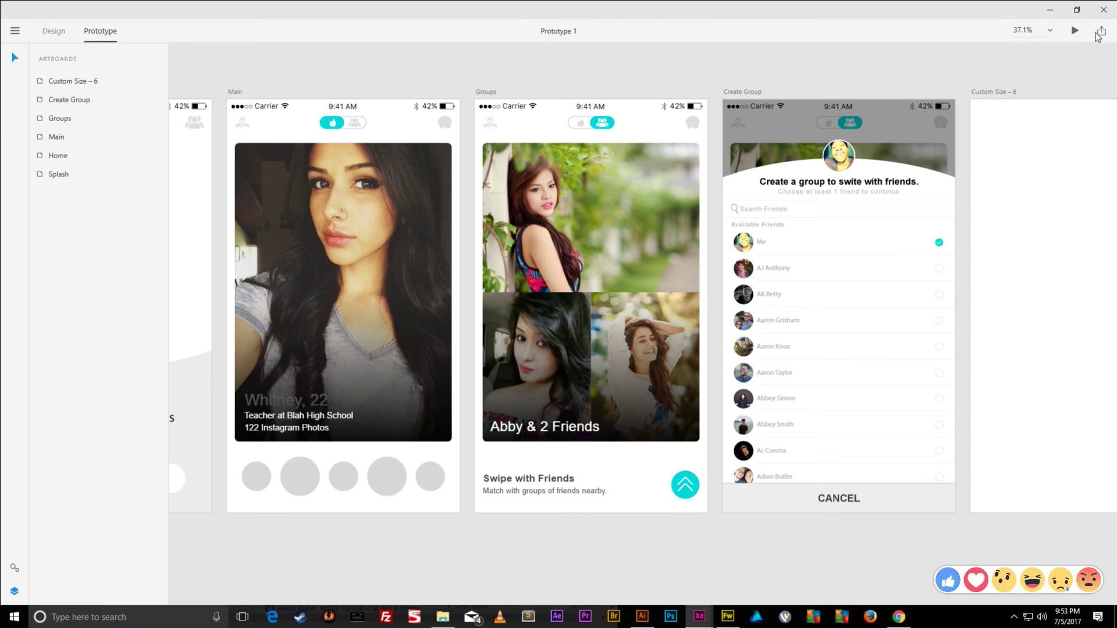
left_click(1045, 74)
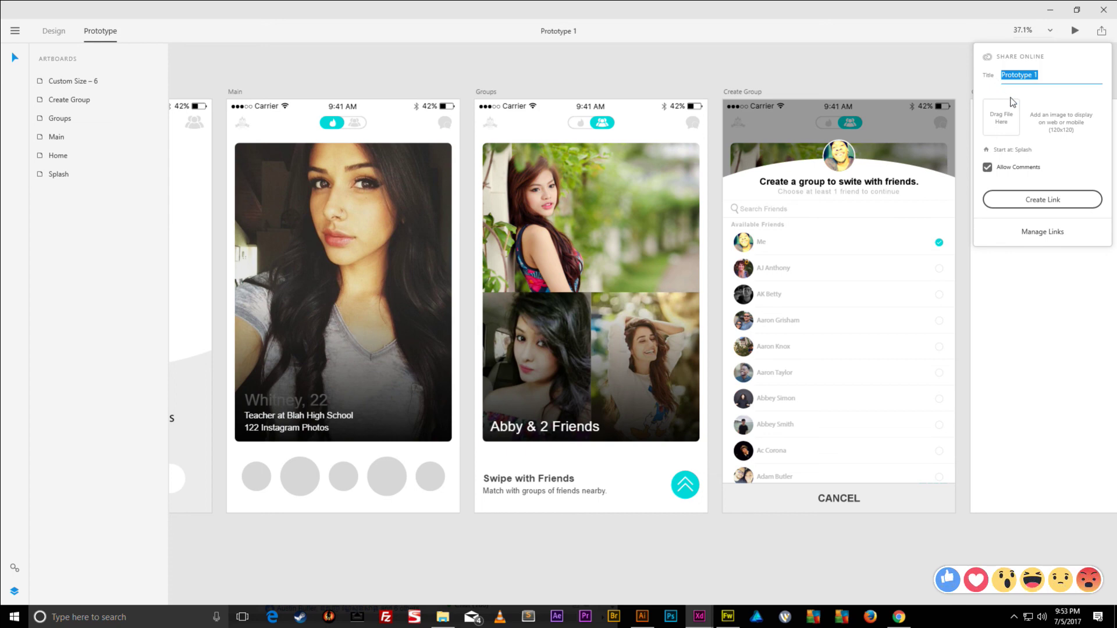
type("Tinder")
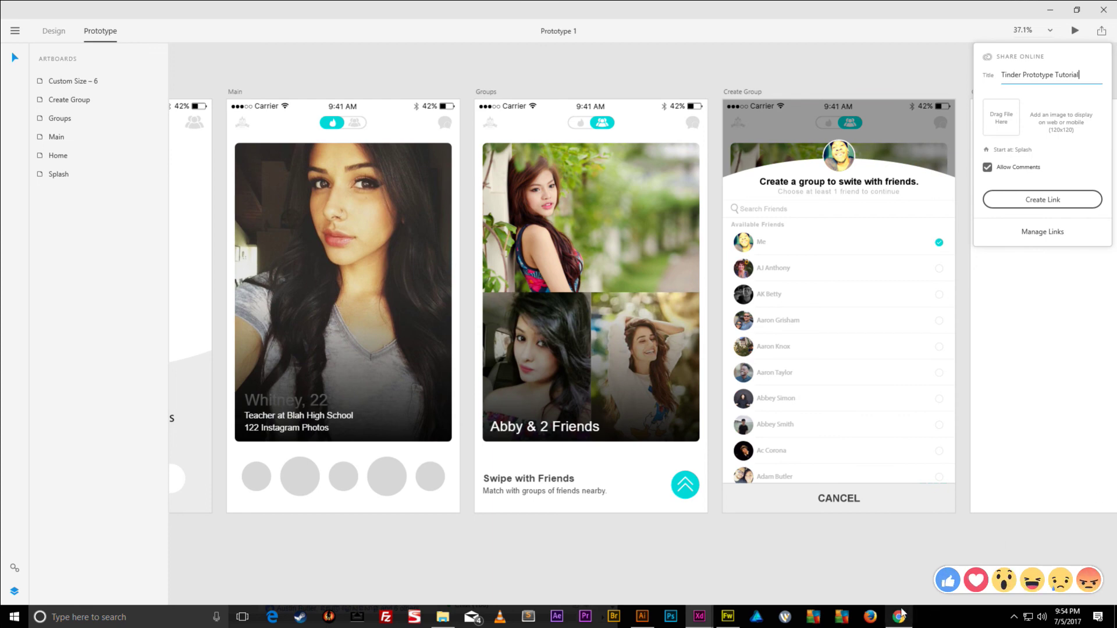
left_click(728, 616)
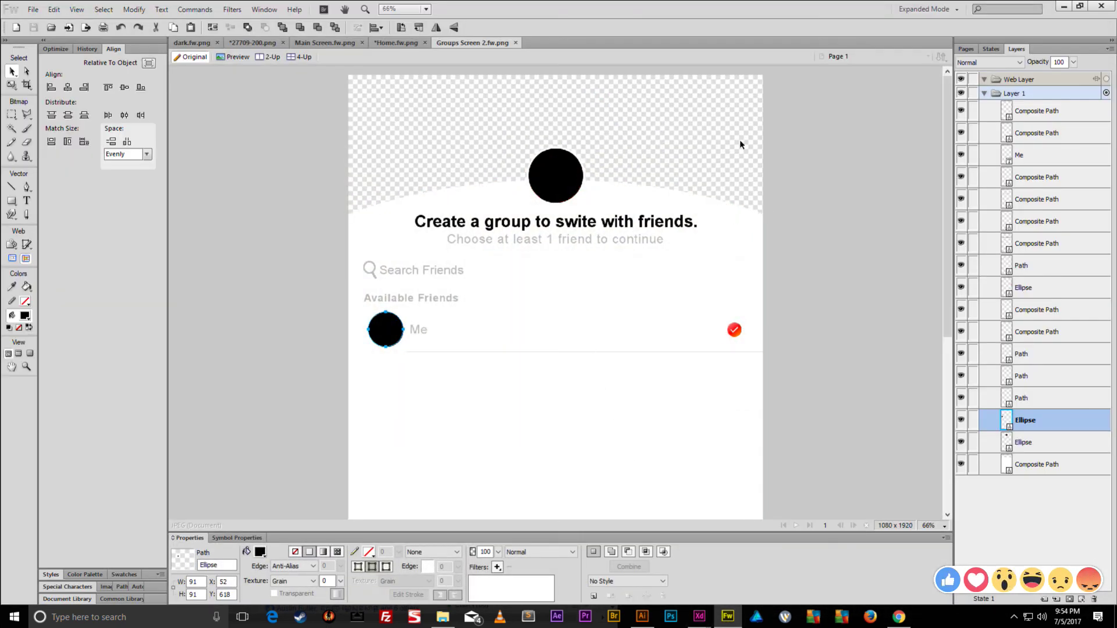
- Create a new 120 × 120 px Fireworks document
left_click(743, 142)
left_click(395, 43)
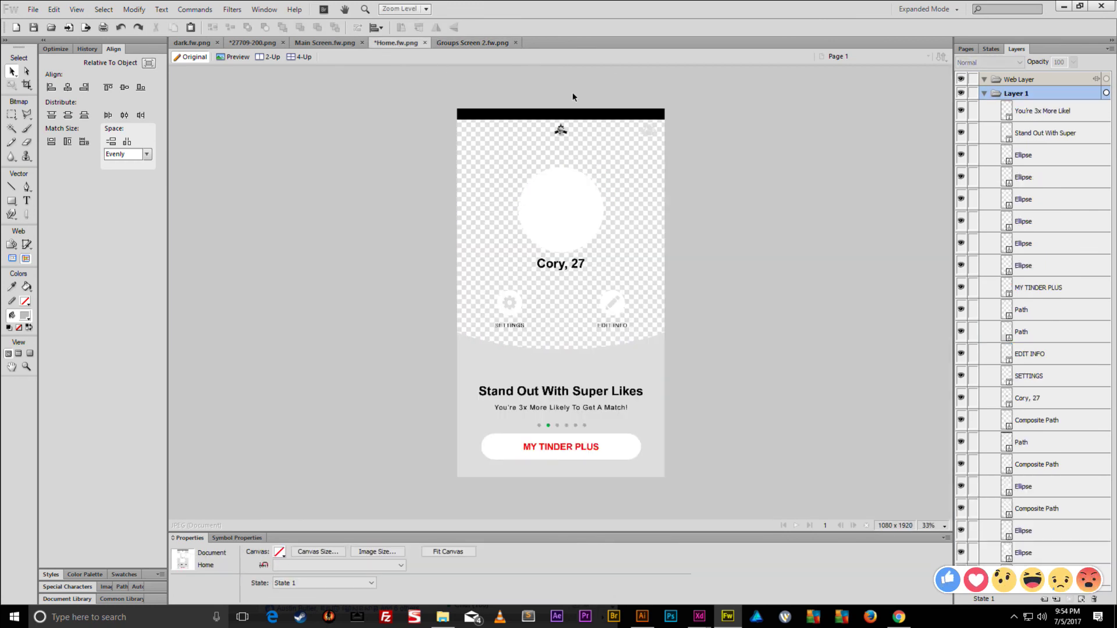
key("ctrl+n")
type("120")
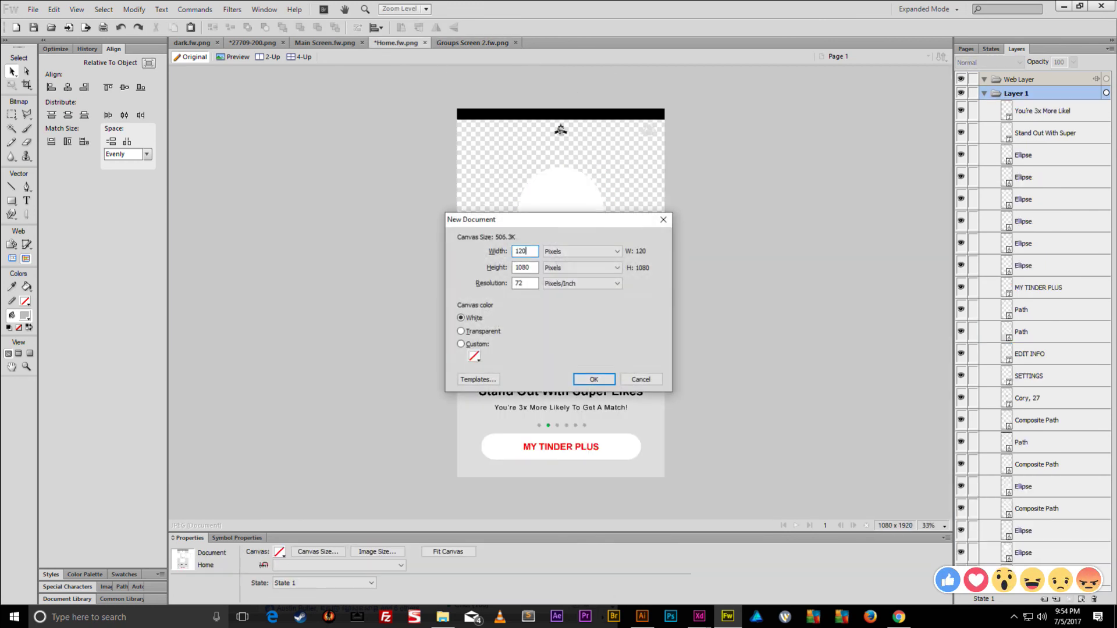
key("Tab")
type("120")
key("Return")
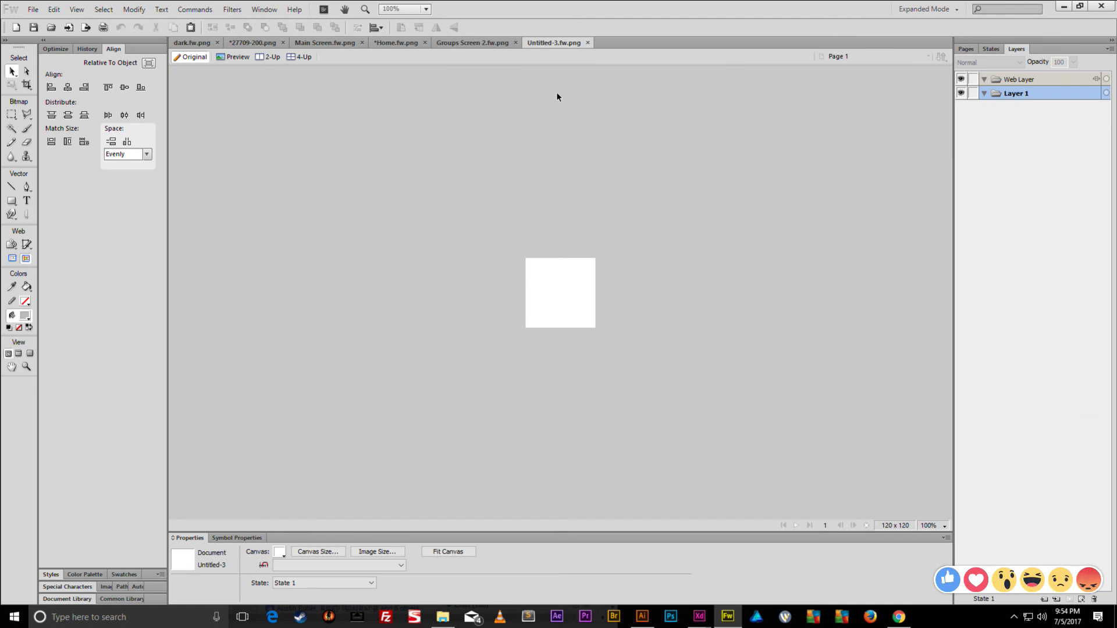
- Paste the prototype screenshot, position it, and confirm the 120 × 120 canvas size
key("ctrl+v")
left_click_drag(653, 274, 596, 352)
left_click(341, 424)
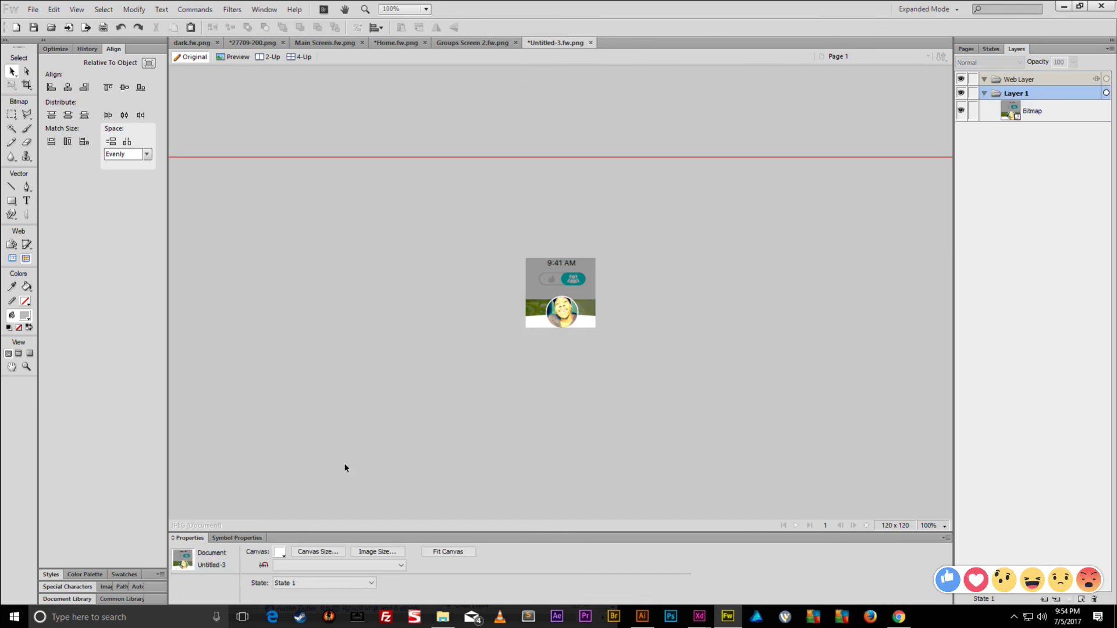
left_click(323, 549)
left_click(588, 385)
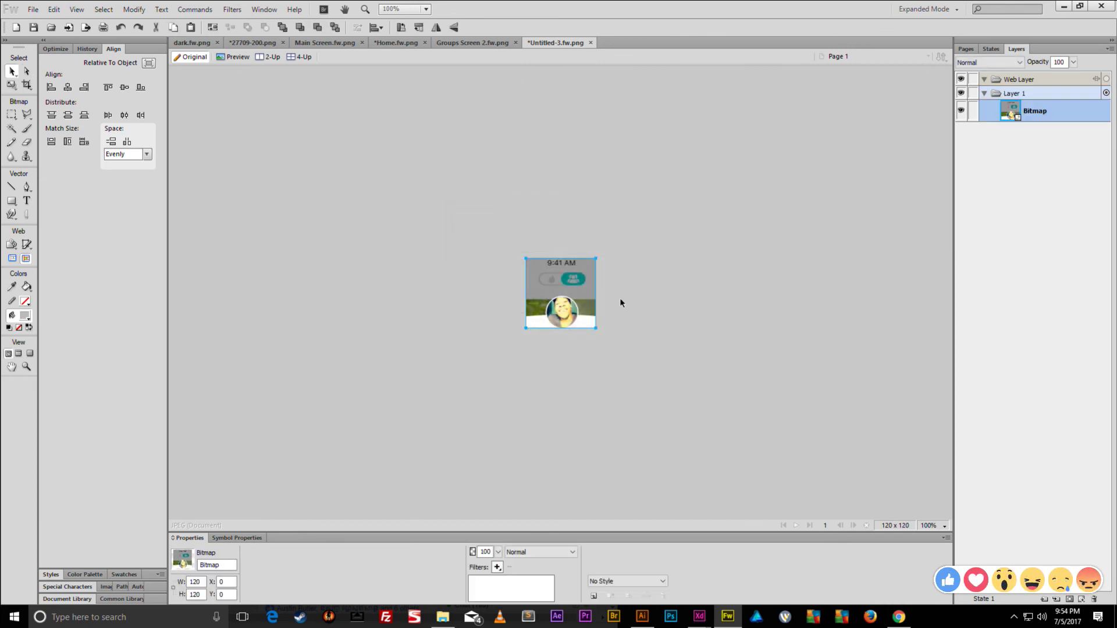
- Save the thumbnail as tinder1 in the Tinder App/Assets folder
key("ctrl+s")
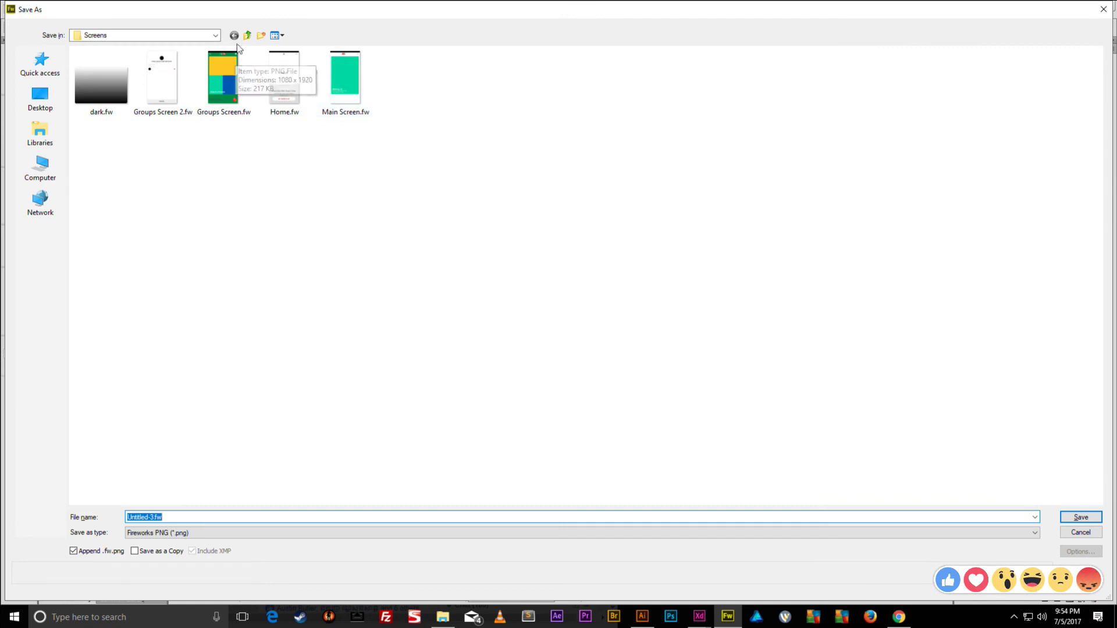
left_click(247, 35)
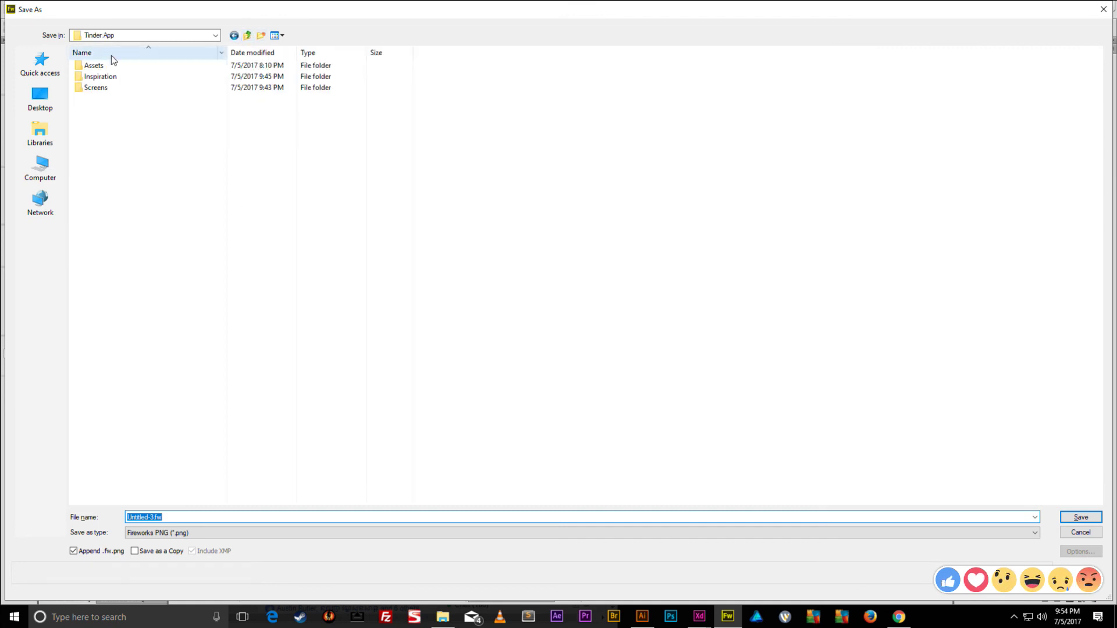
double_click(93, 65)
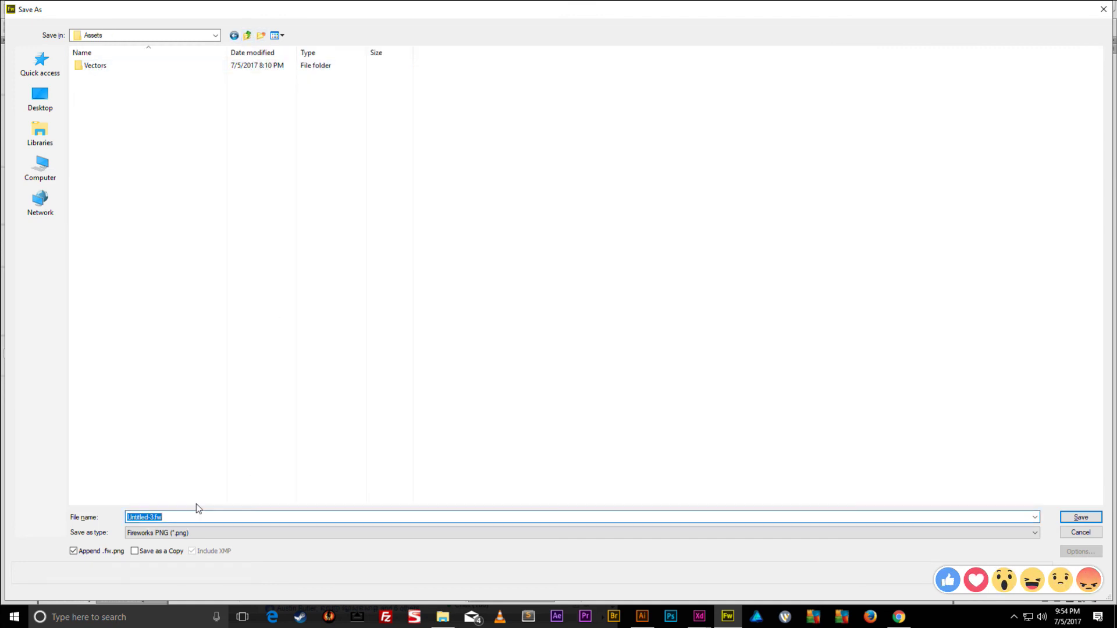
type("tinder")
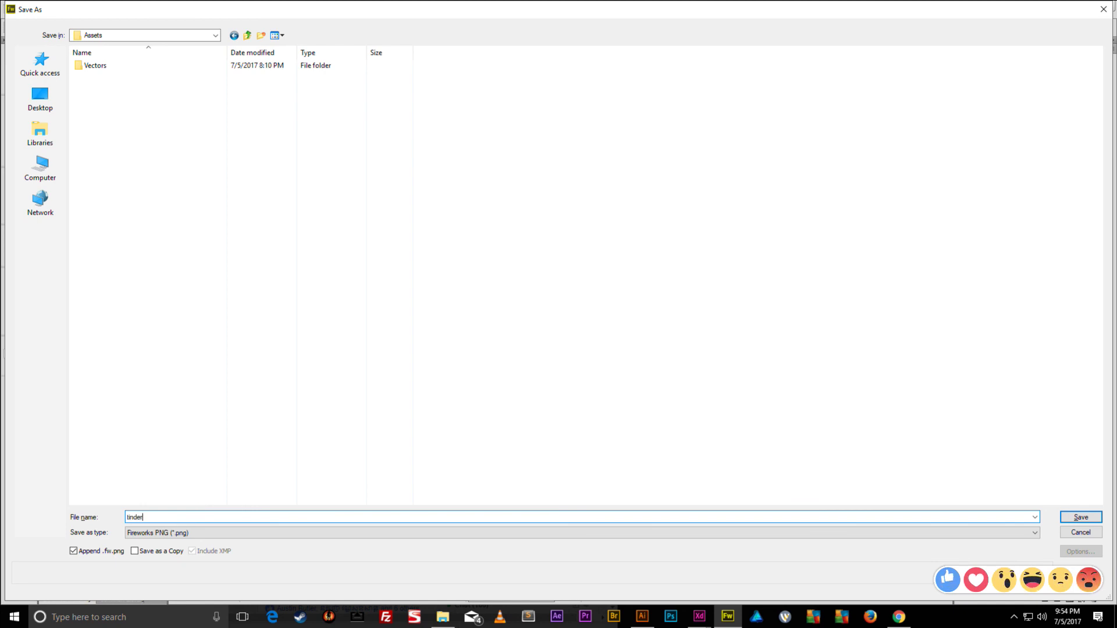
type("1")
key("Return")
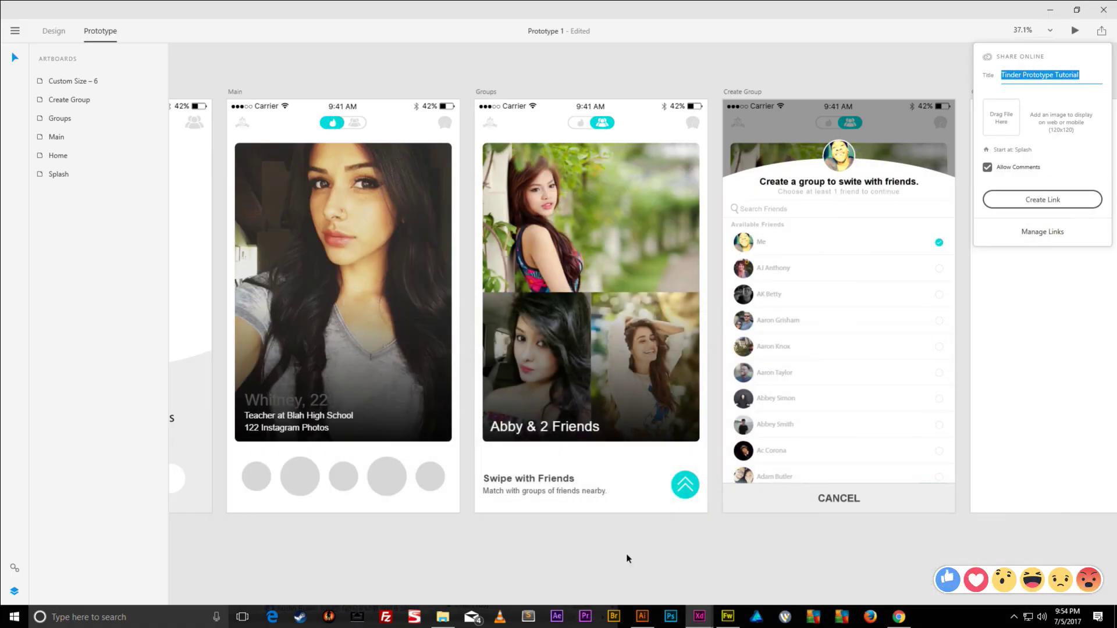
- Attach tinder1.fw from the Assets folder as the share thumbnail
left_click(443, 616)
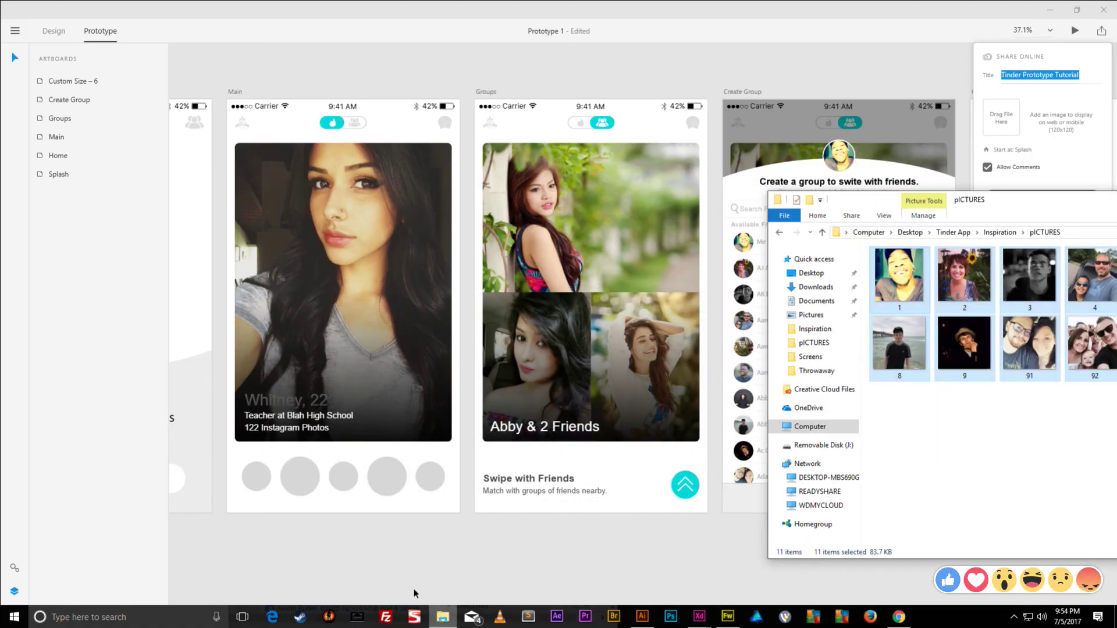
left_click(954, 232)
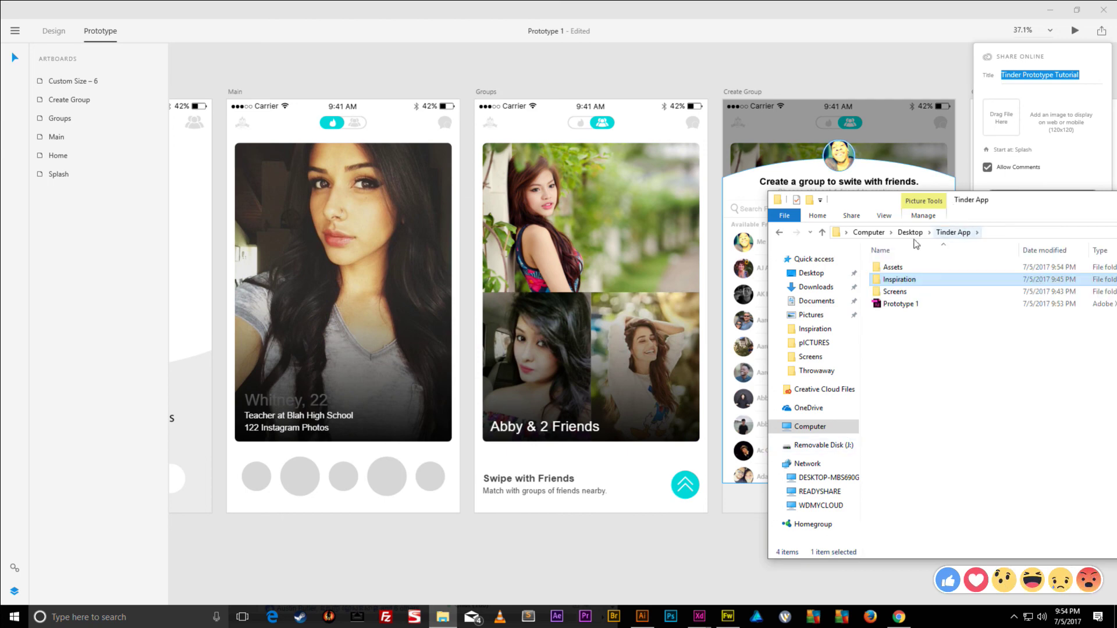
double_click(943, 265)
left_click_drag(1006, 207, 486, 161)
left_click_drag(444, 232, 1011, 133)
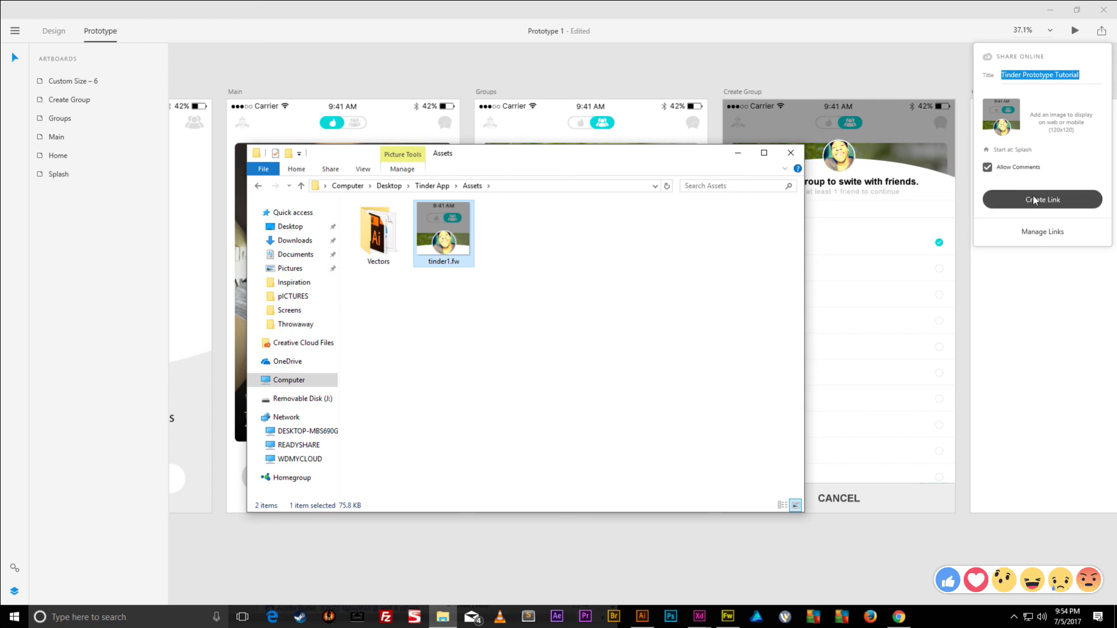
left_click(791, 152)
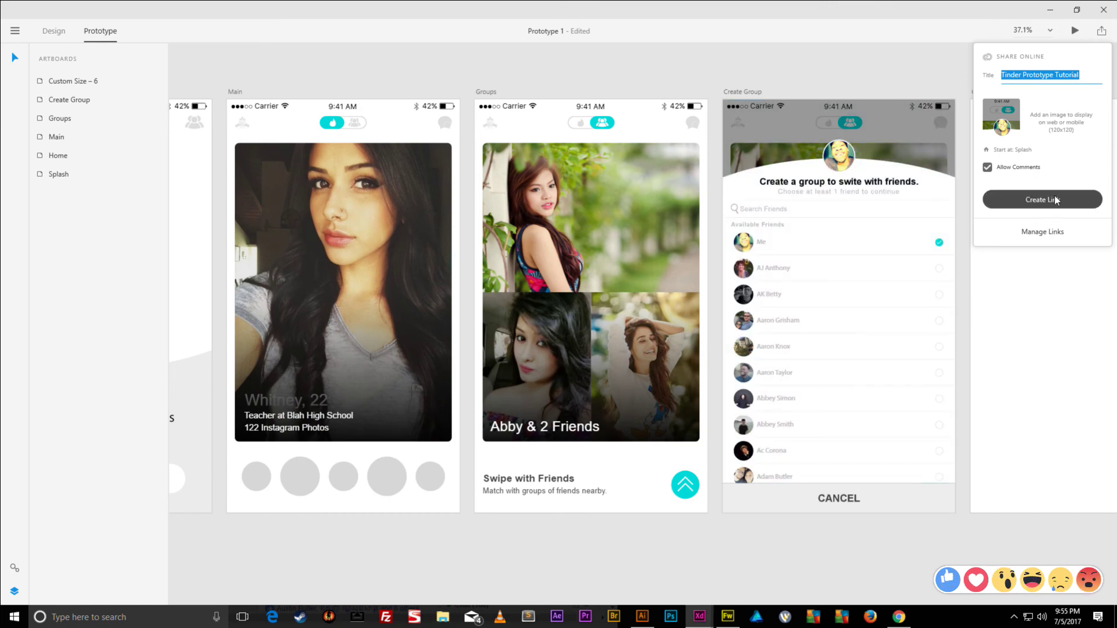
- Create the shareable prototype link, copy it, and bring up the browser
left_click(1055, 204)
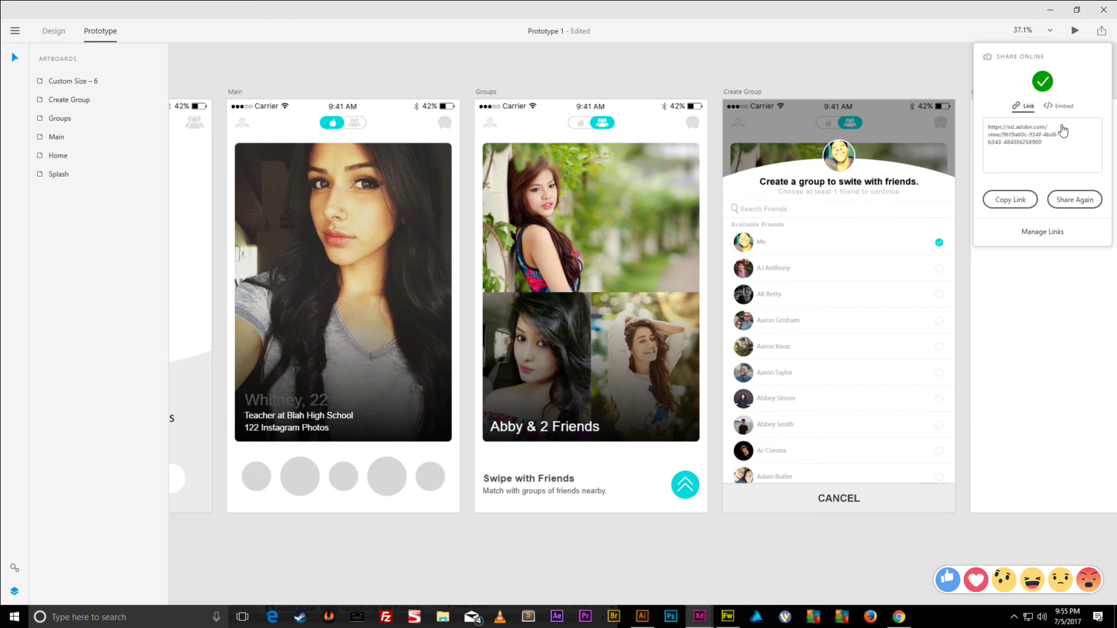
left_click(1010, 199)
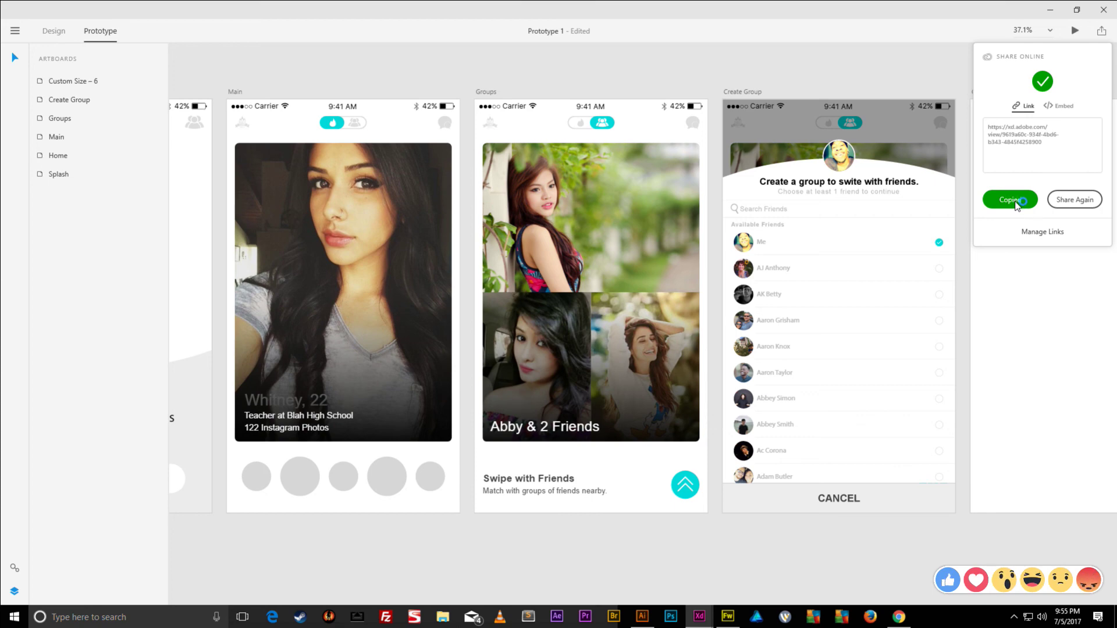
left_click(1063, 9)
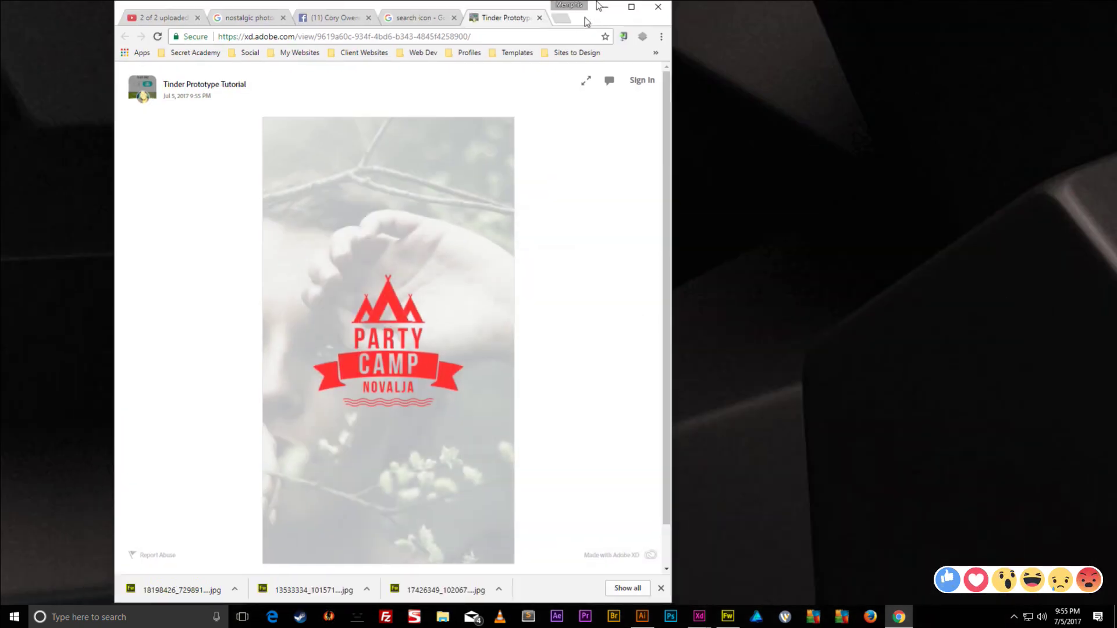
- Open the live post on the Facebook profile for editing
double_click(586, 23)
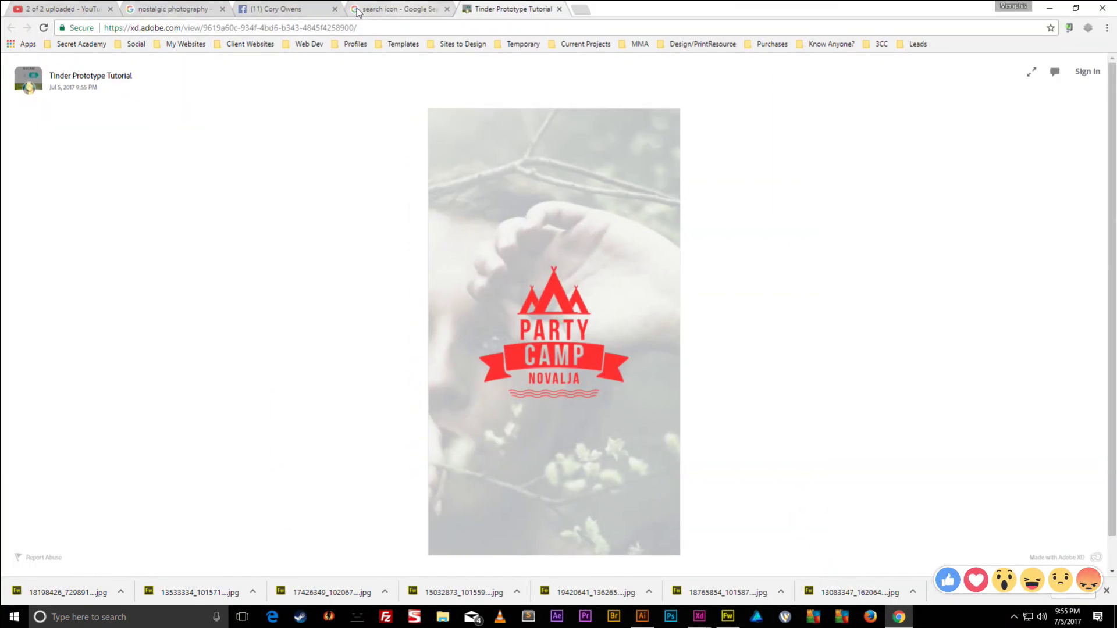
left_click(279, 8)
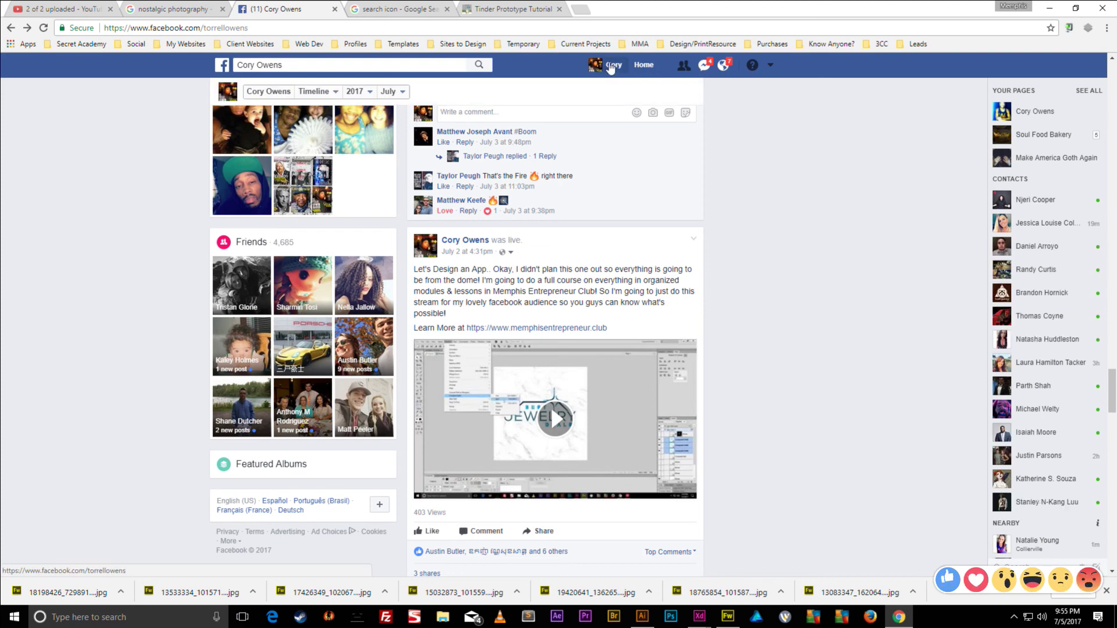
left_click(607, 66)
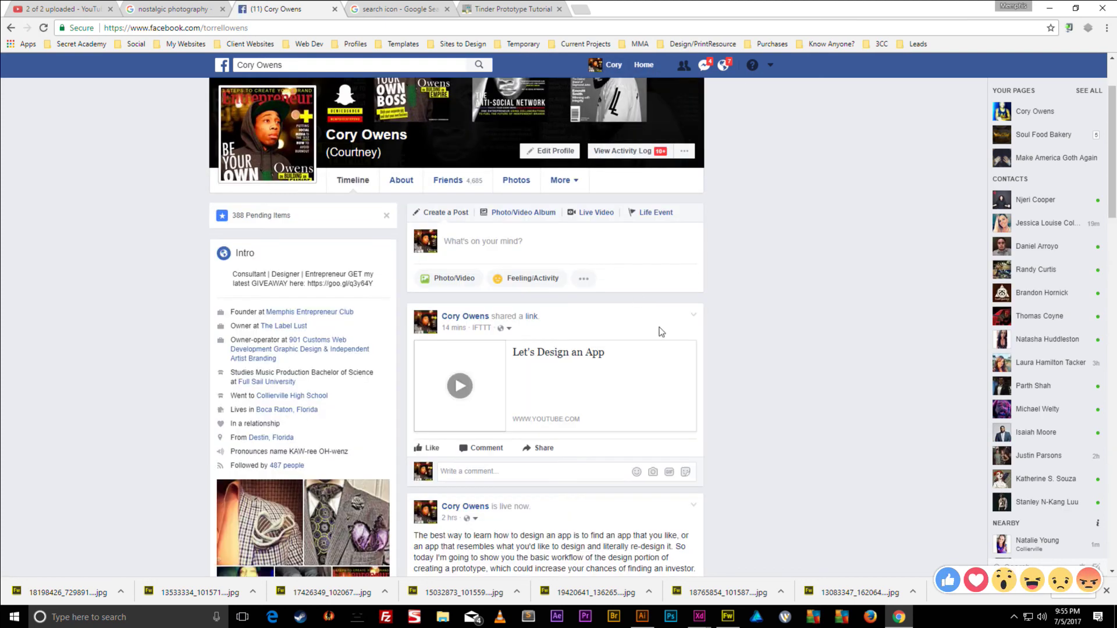
scroll(669, 329, "down", 4)
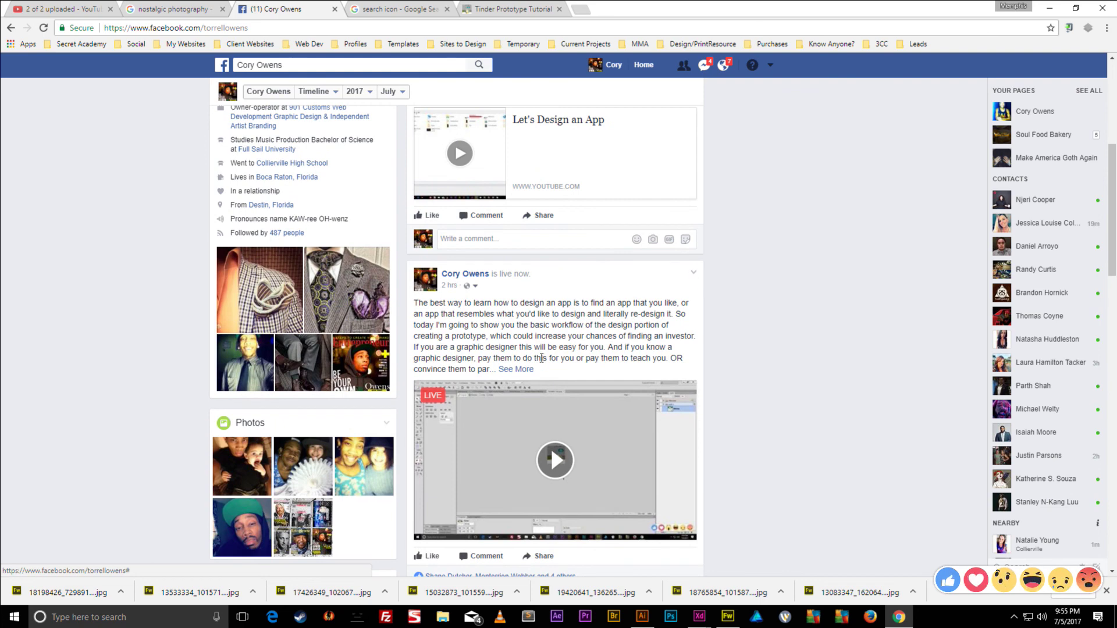
left_click(696, 276)
left_click(756, 344)
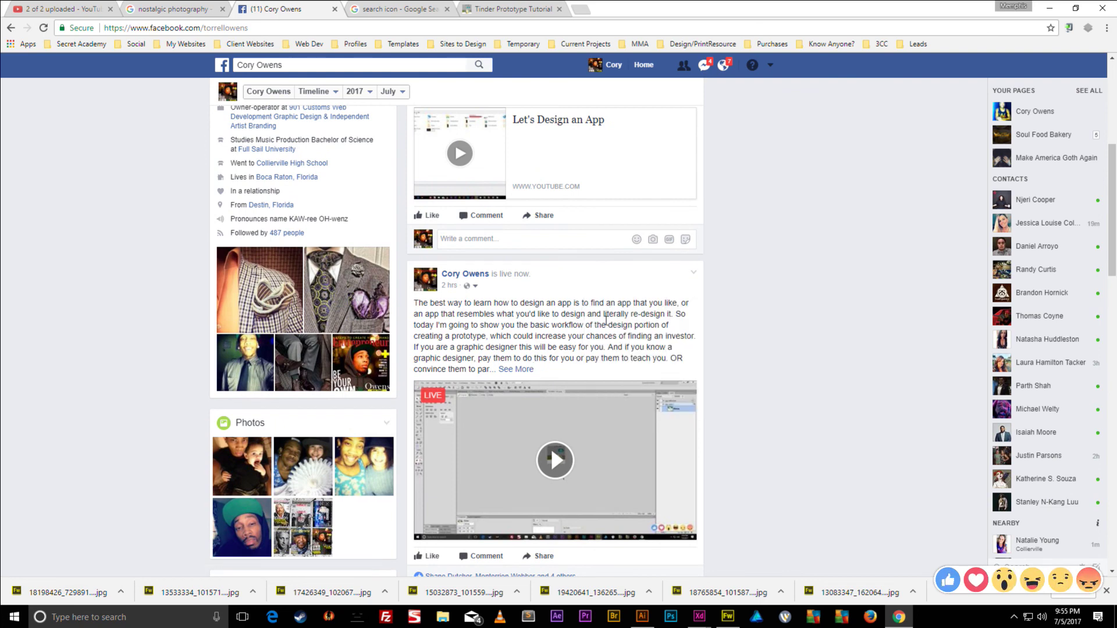
left_click(692, 273)
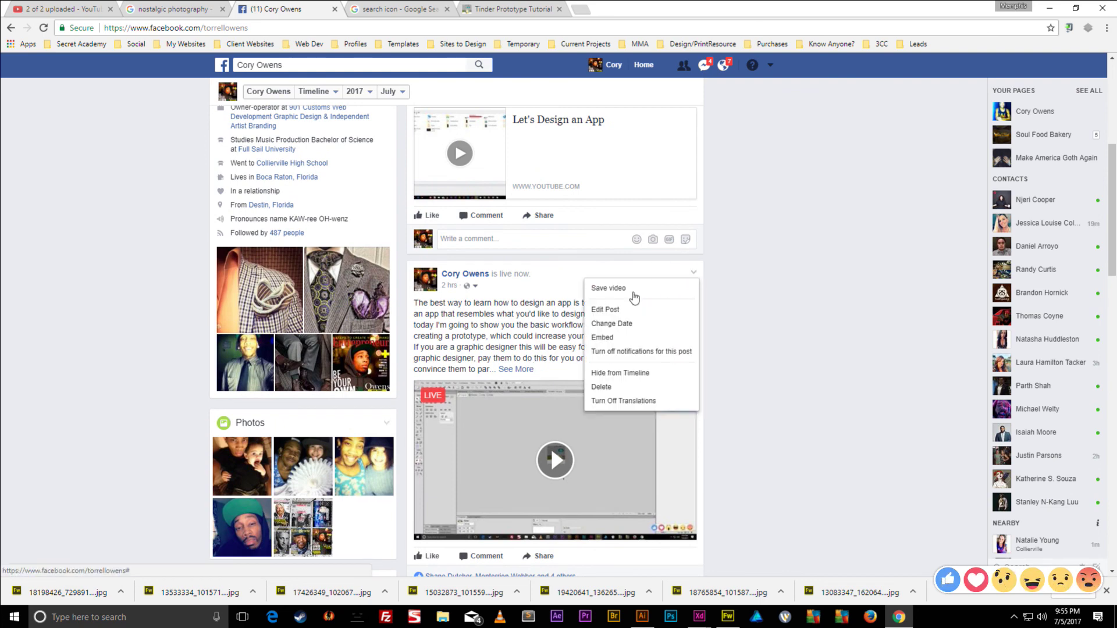
left_click(605, 309)
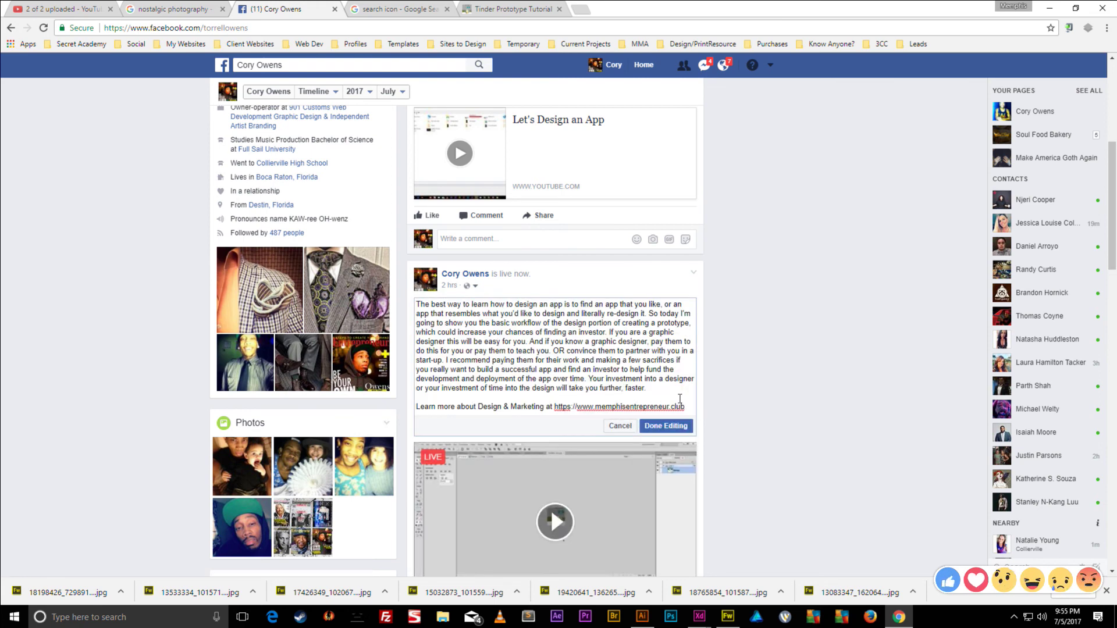
- Add 'PREVIEW THE APP I DESIGNED LIVE HERE:' with the XD link below it and save
left_click(644, 393)
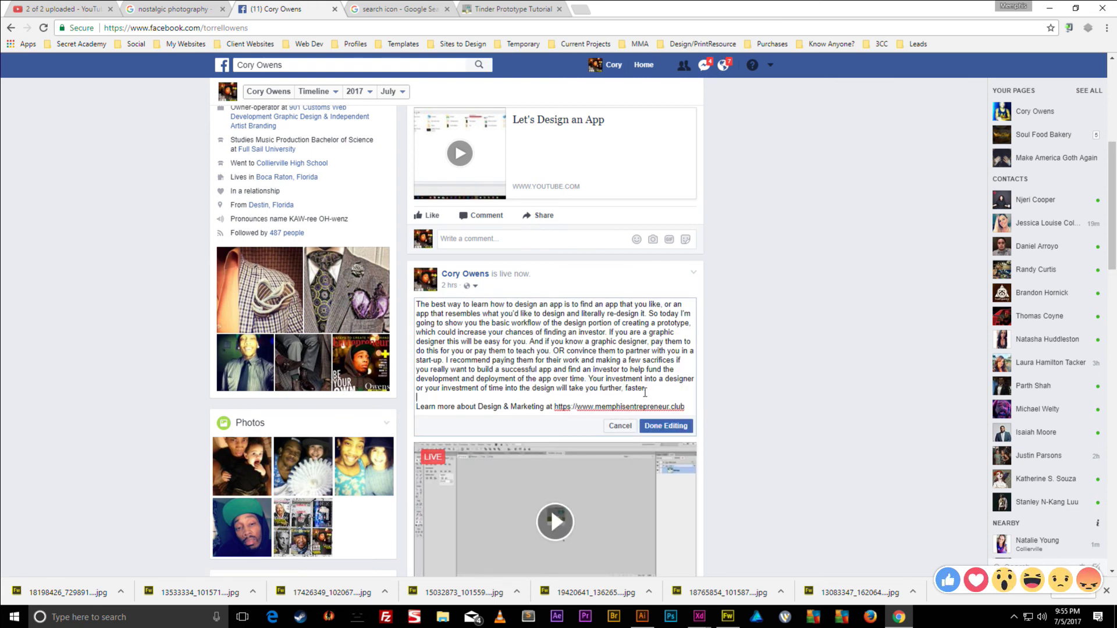
key("Return")
key("Return")
type("PREVIEW THE ")
type("APP I DE")
type("IS")
key("BackSpace")
key("BackSpace")
type("SIGNED LIVE HERE:")
key("Return")
key("ctrl+v")
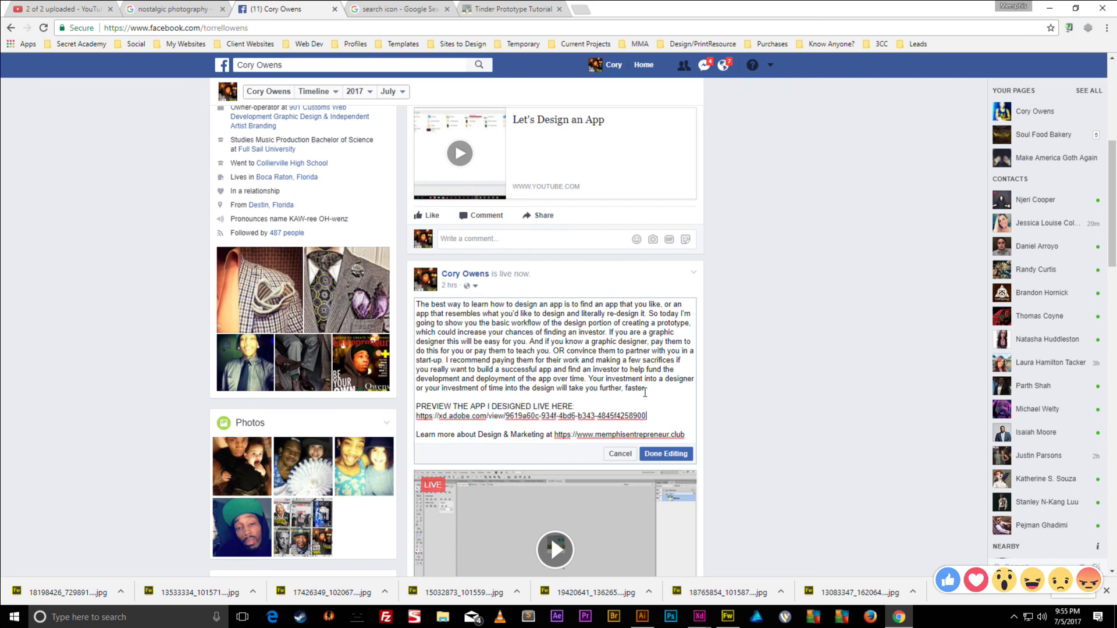
left_click(666, 454)
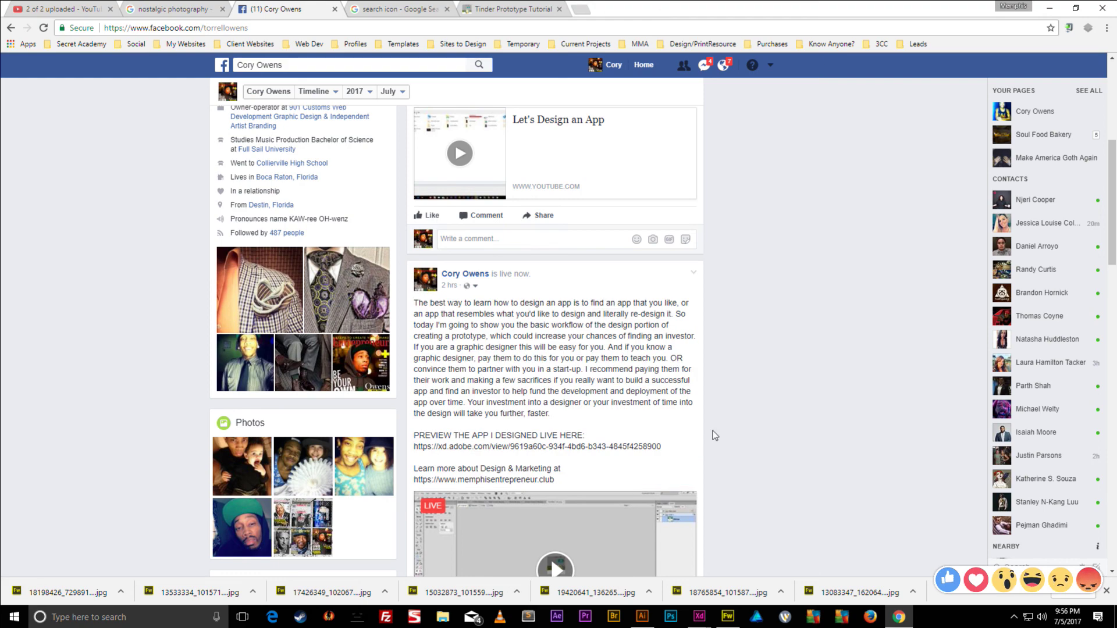
scroll(713, 430, "down", 6)
scroll(731, 418, "down", 4)
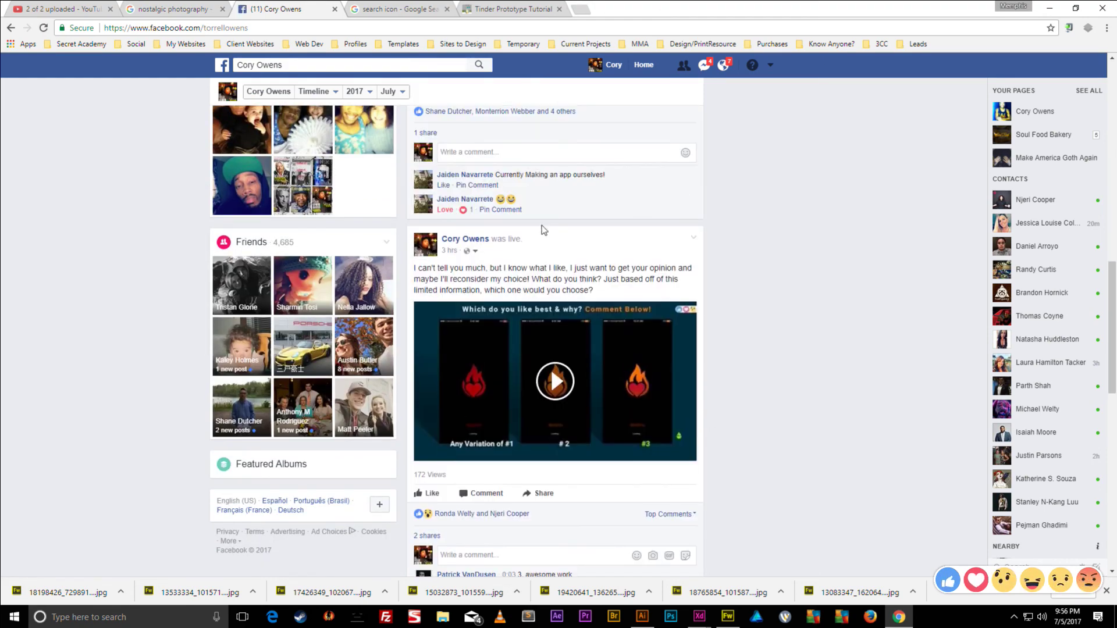
scroll(542, 229, "up", 3)
- Comment the XD prototype link on the video post and pin that comment
left_click(527, 328)
key("ctrl+v")
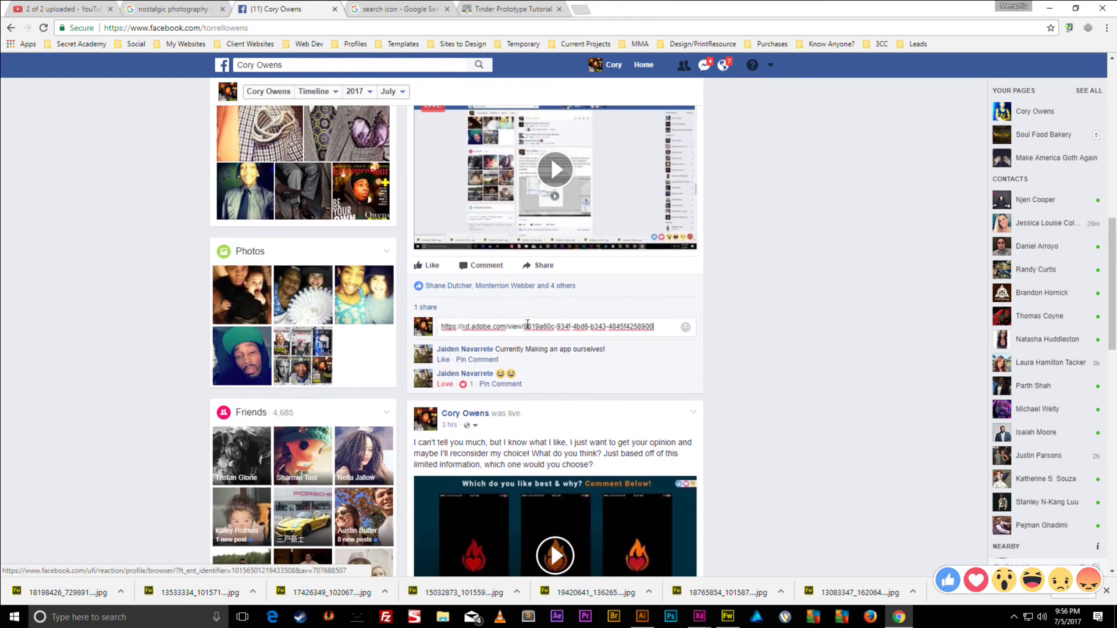
key("Return")
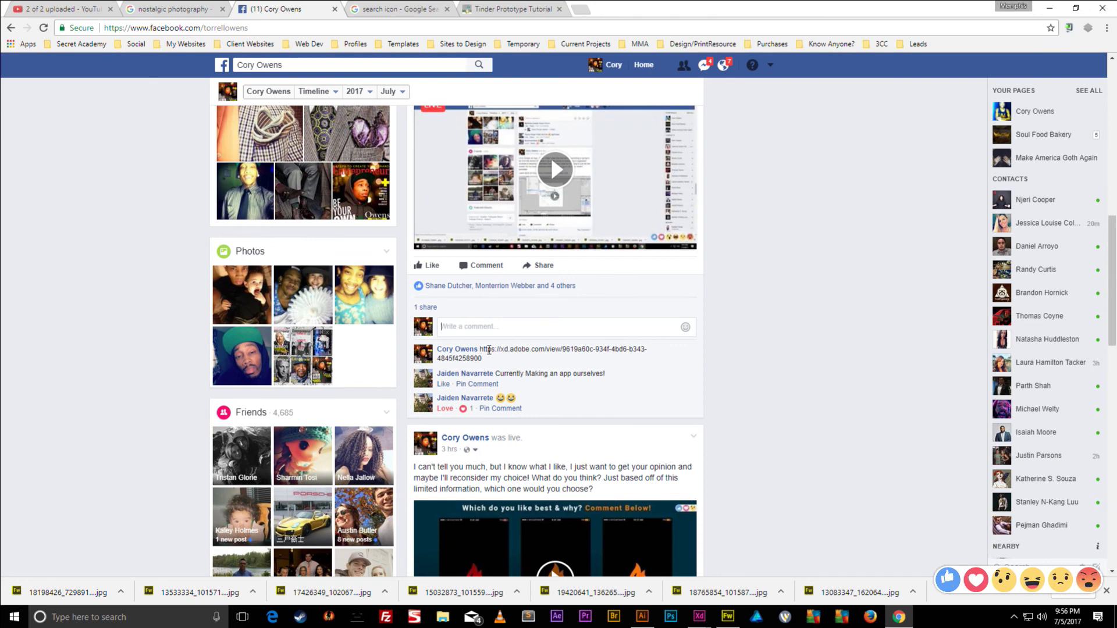
left_click(480, 360)
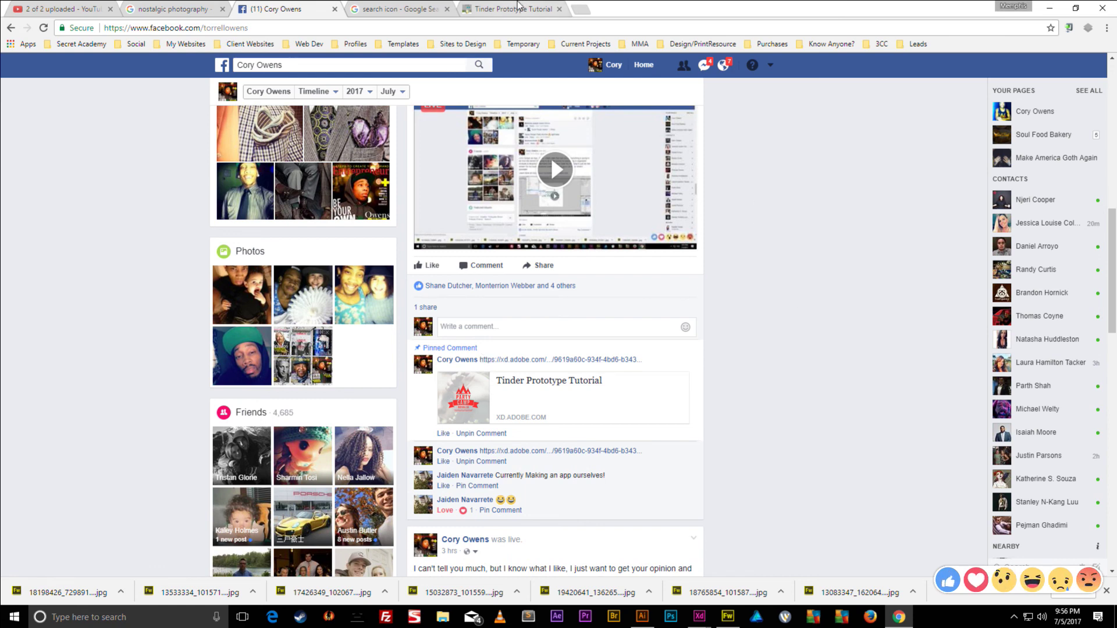
- Close the search results and prototype tabs, then minimize the browser
left_click(432, 12)
left_click(447, 8)
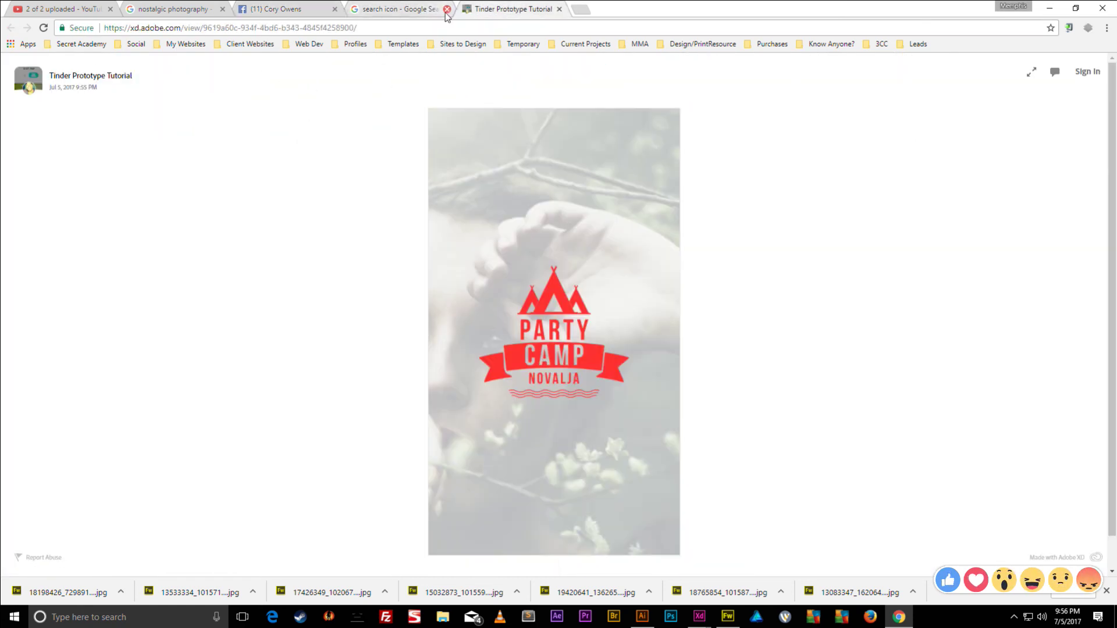
left_click(245, 7)
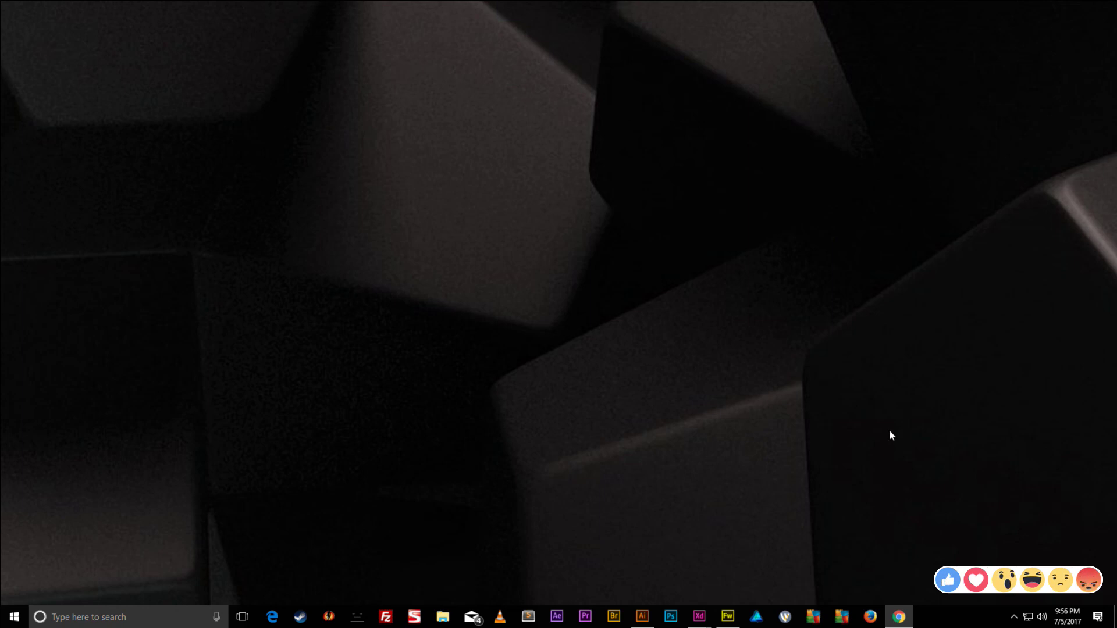
left_click(899, 617)
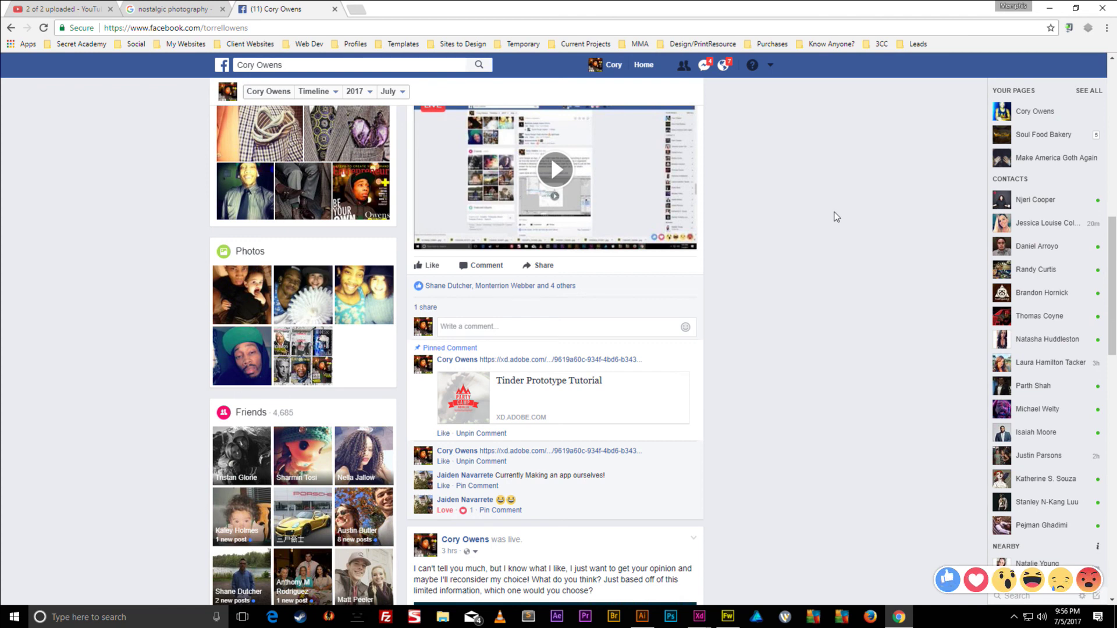
left_click(1050, 8)
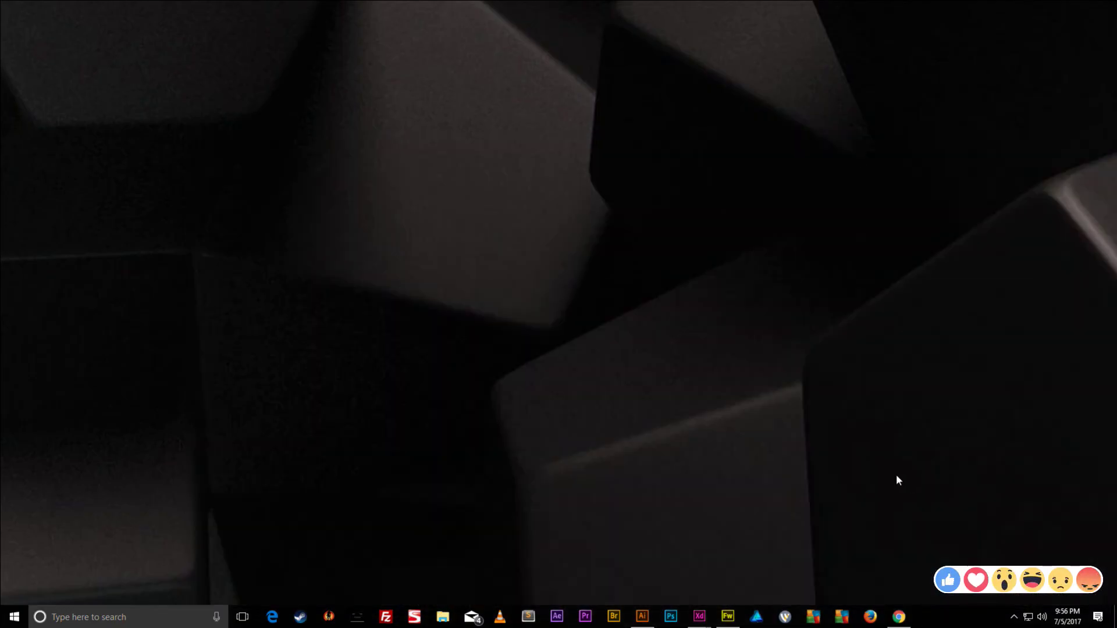
- Load the shared prototype in a new tab and step through splash, Home and Swipe with Friends
left_click(899, 618)
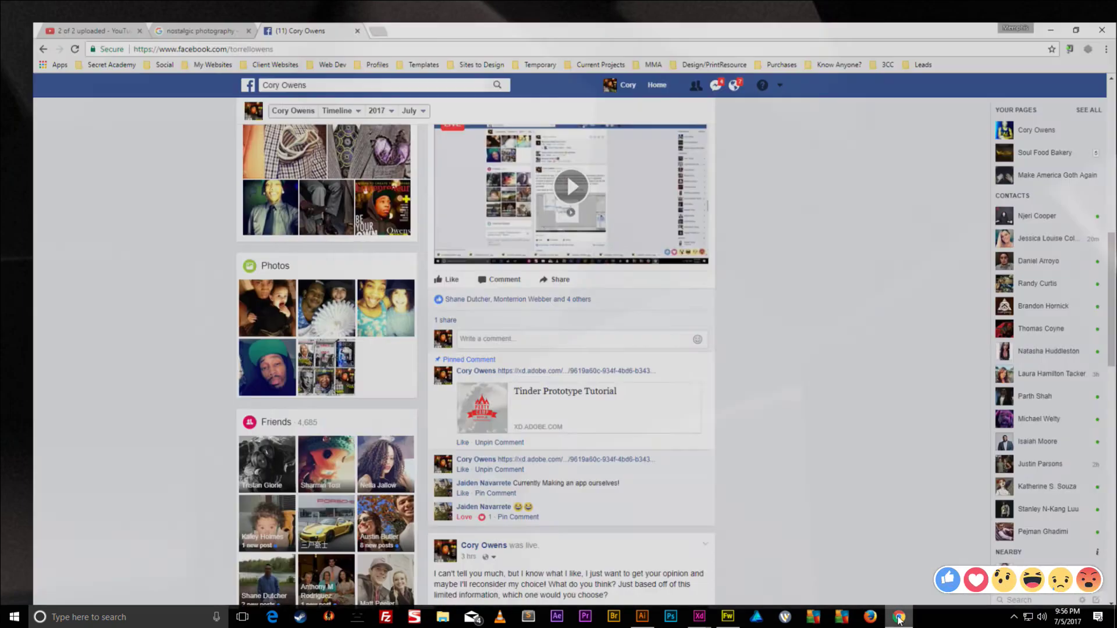
key("ctrl+t")
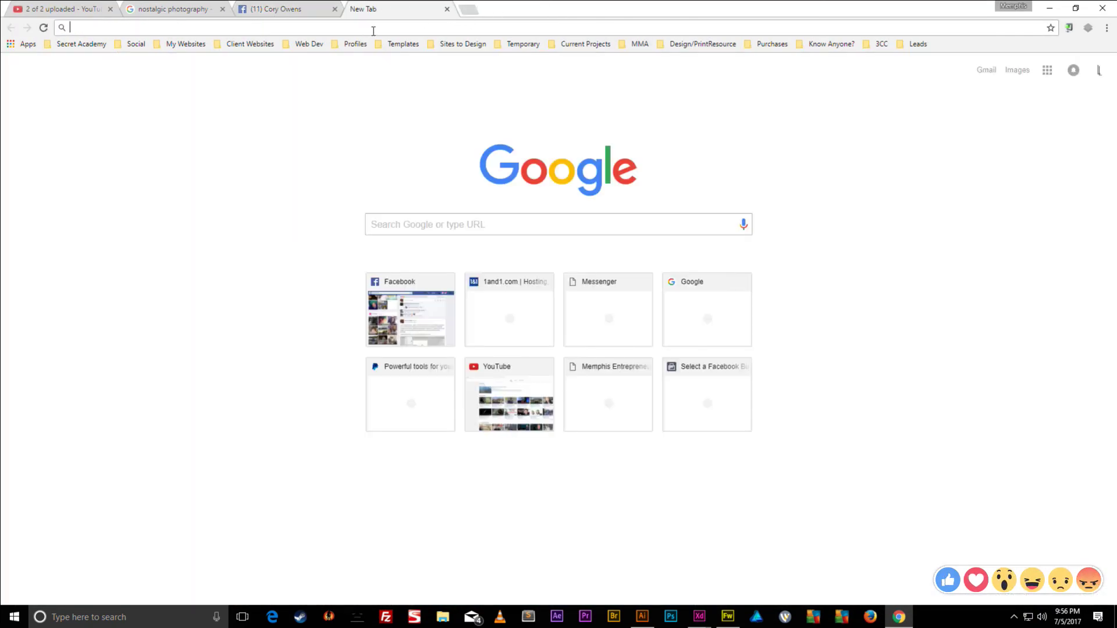
type("https://xd.adobe.com/view/9619a60c-934f-4bd6-b343-4845f4258900/")
key("Return")
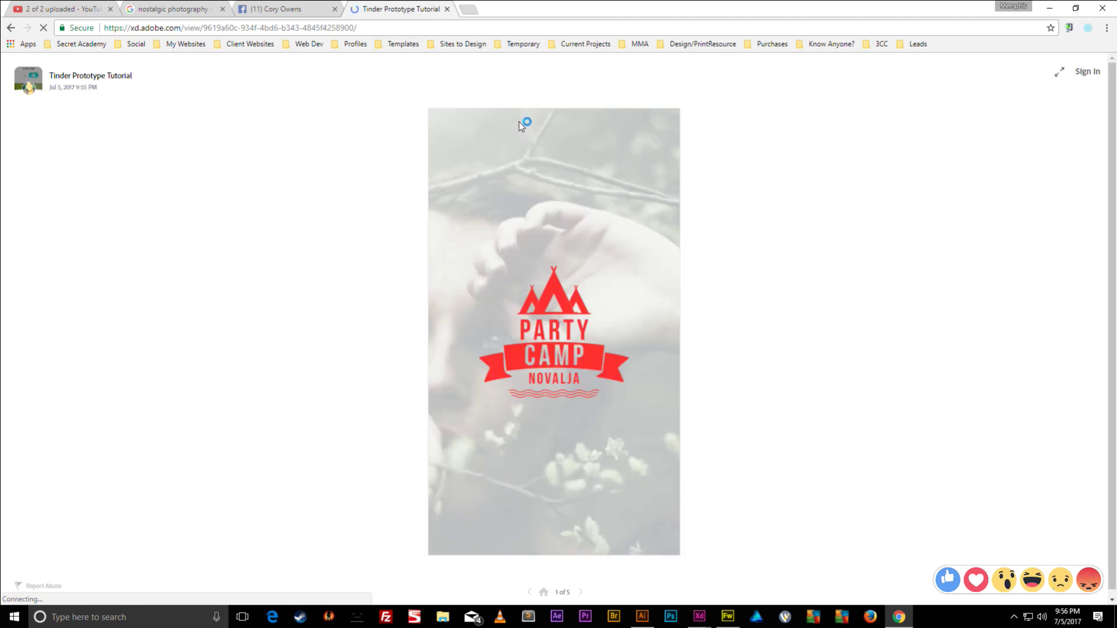
left_click(551, 300)
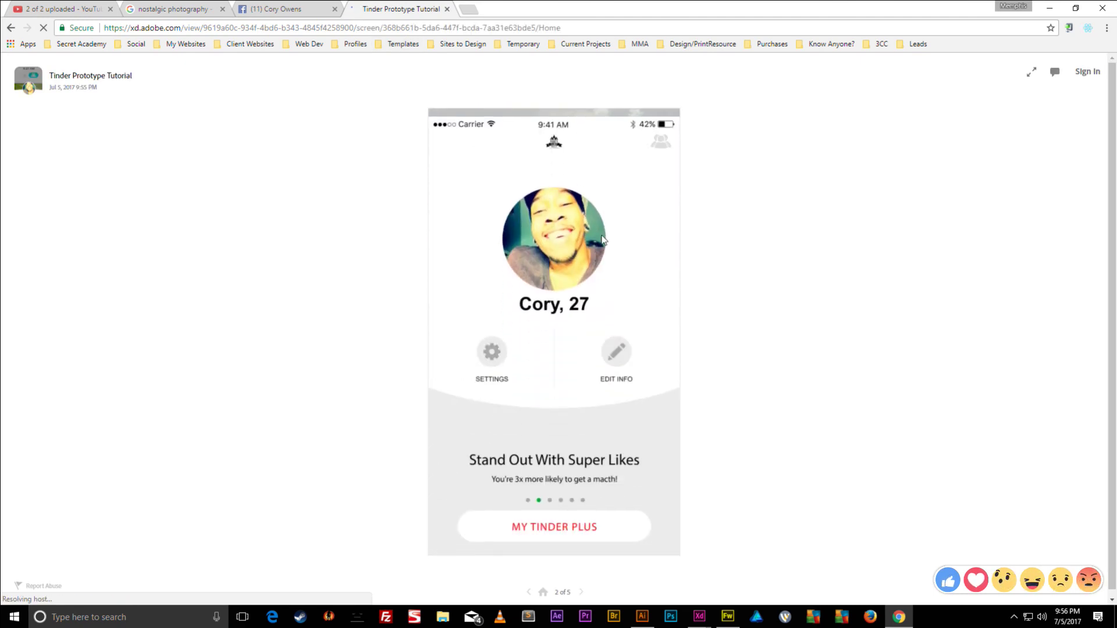
left_click(661, 140)
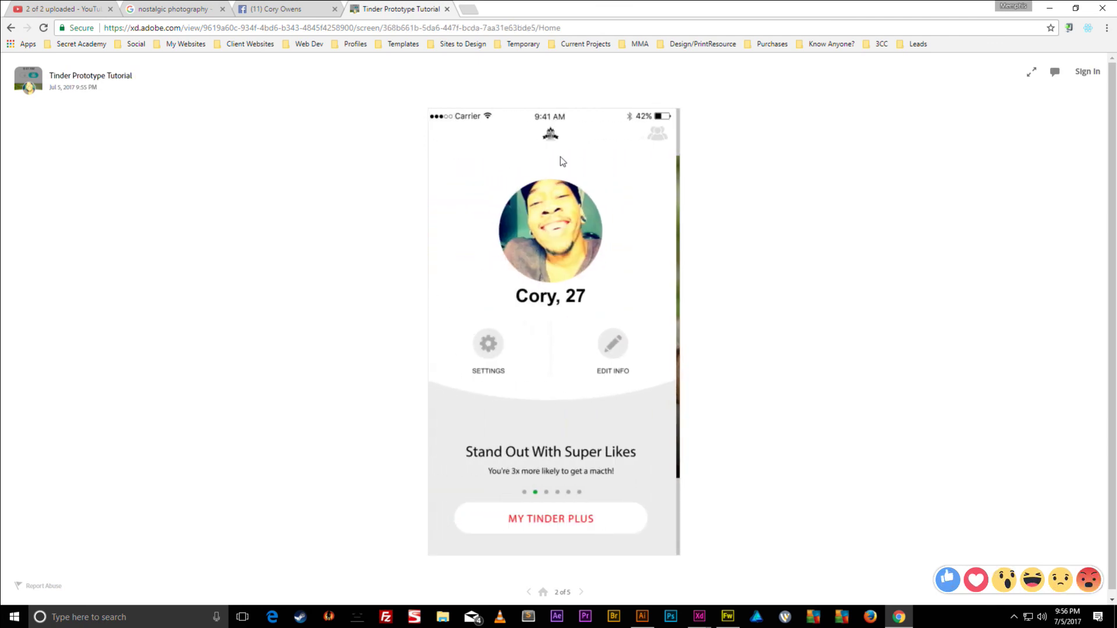
left_click(618, 166)
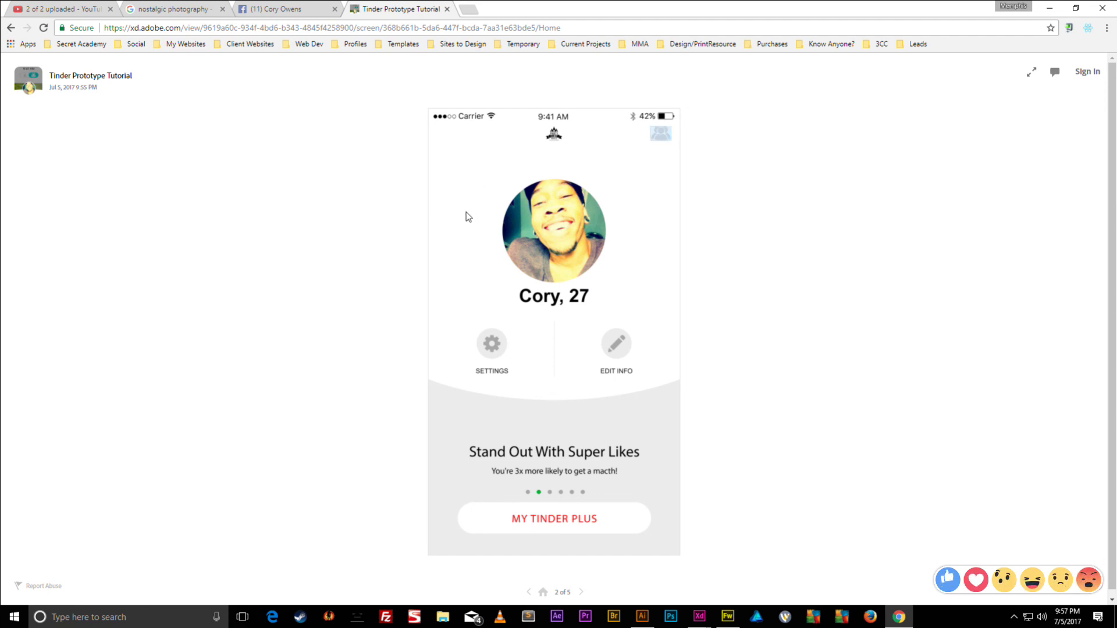
- Test the Groups, Main and Create-Group screens, the friends-list overlay and hotspots
left_click(654, 150)
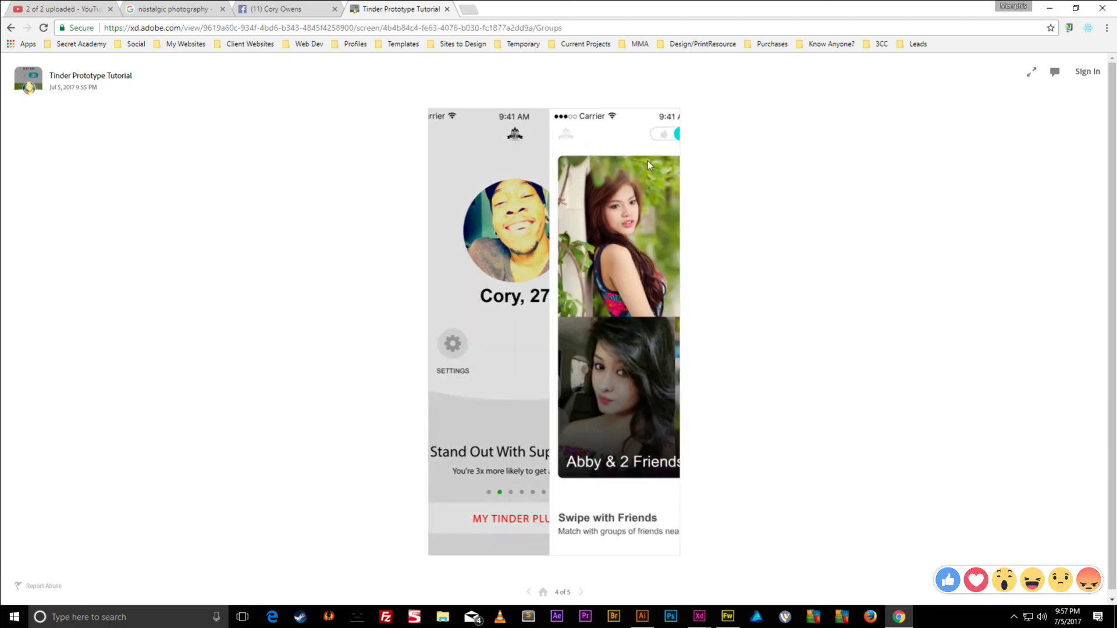
left_click(541, 138)
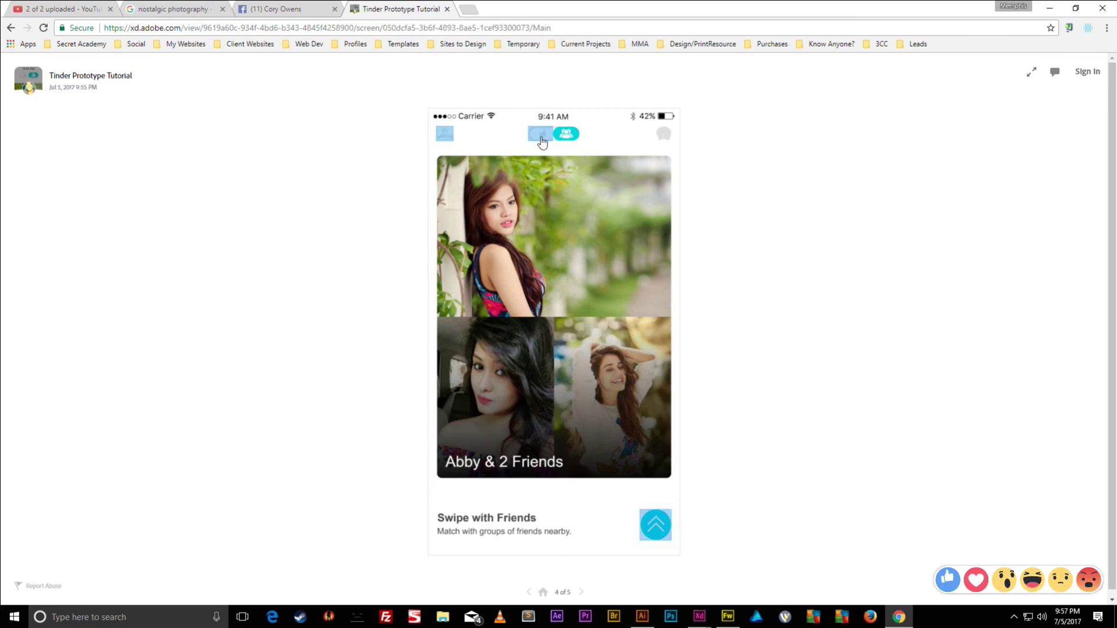
left_click(565, 137)
left_click(541, 135)
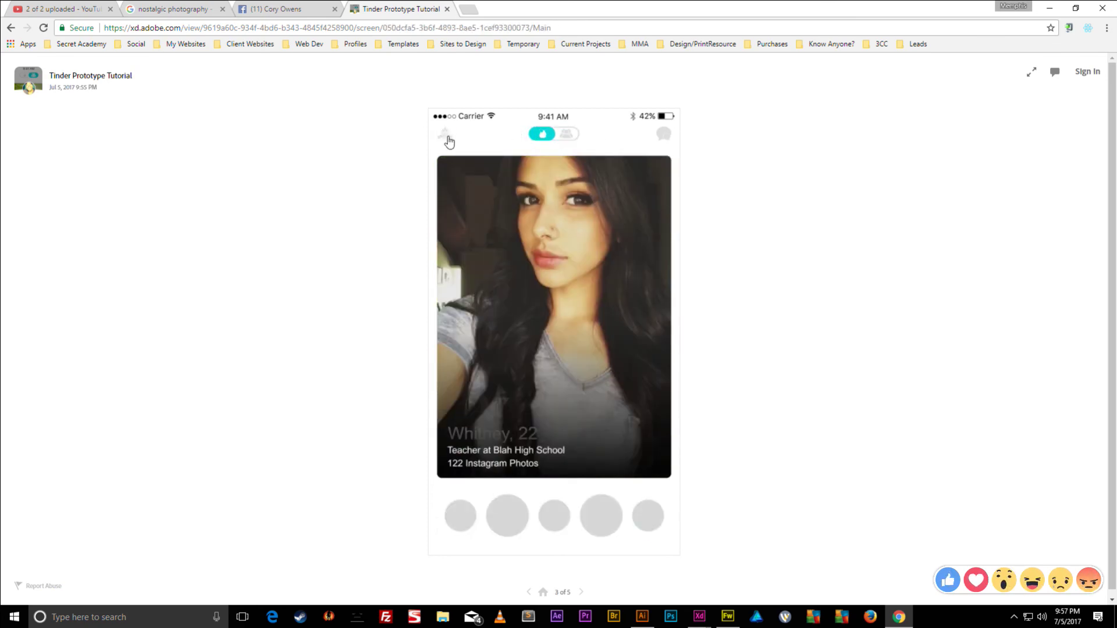
left_click(449, 140)
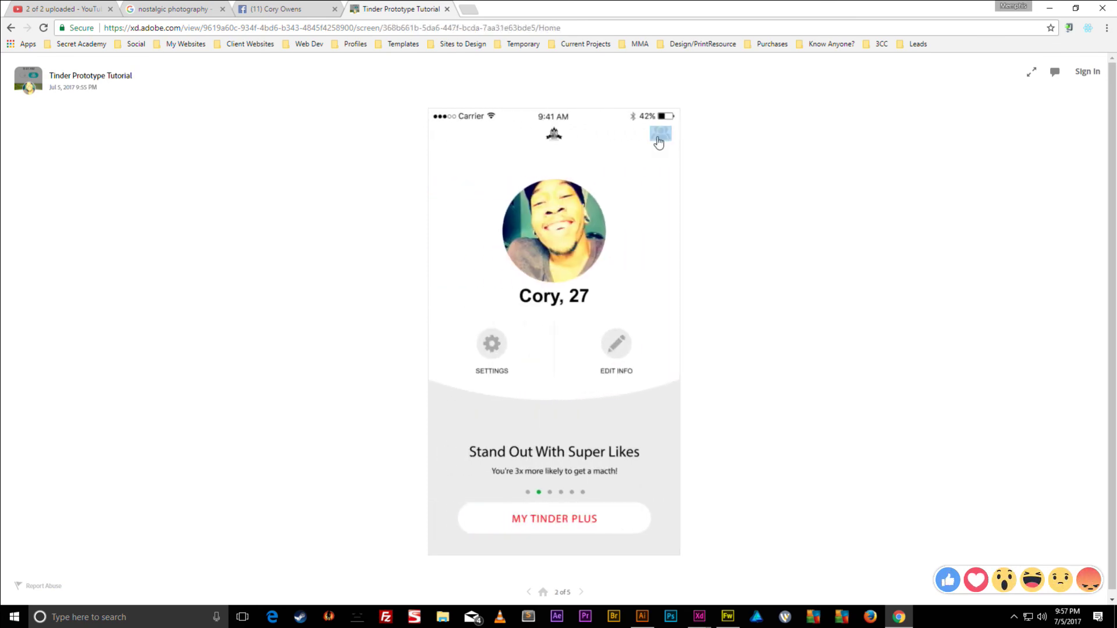
left_click(660, 140)
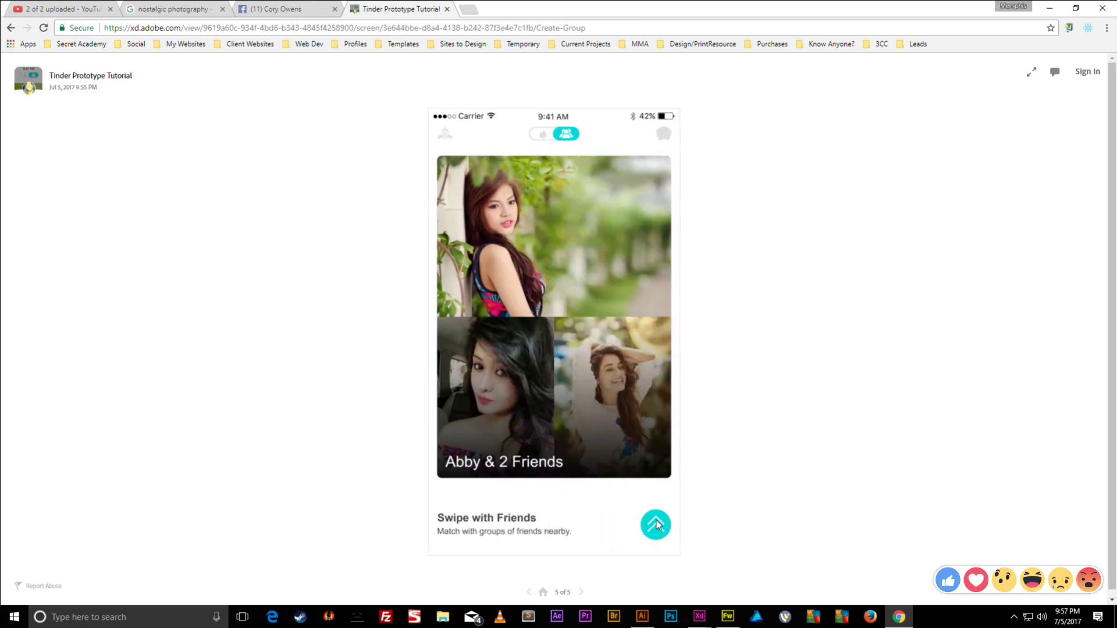
left_click(656, 526)
left_click(575, 533)
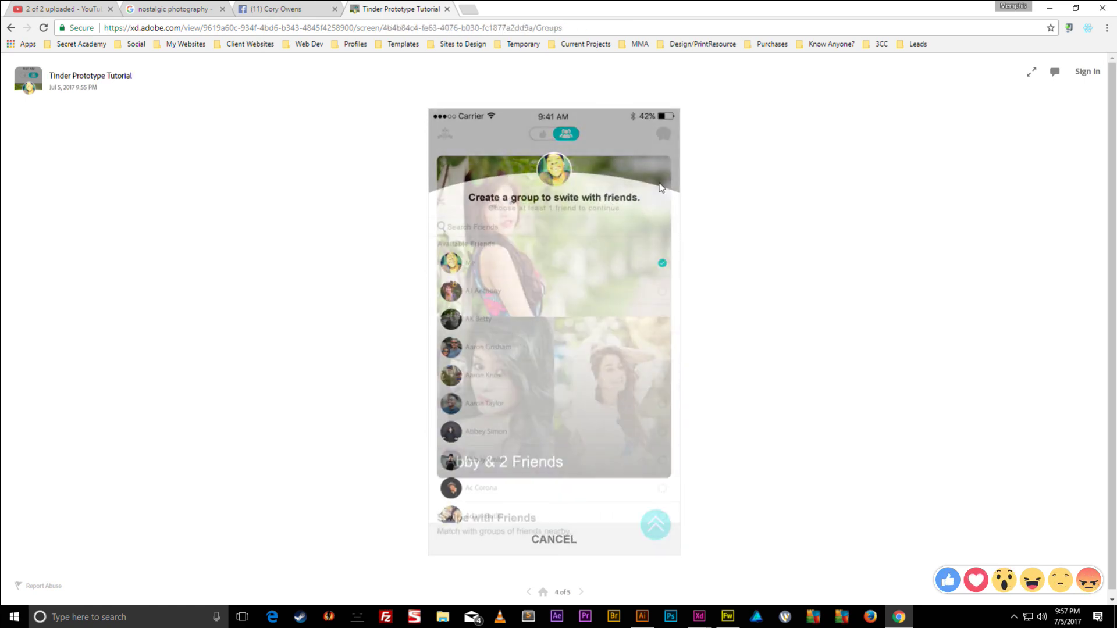
left_click(547, 150)
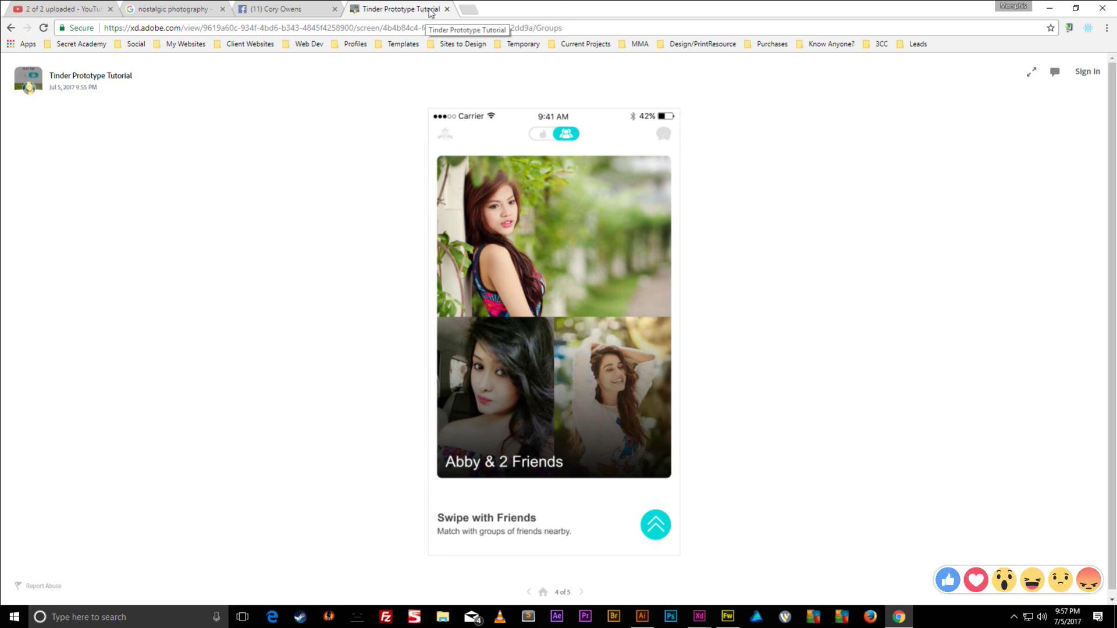
- Check the Facebook tab, then minimize the browser to the desktop
left_click(253, 9)
left_click(378, 8)
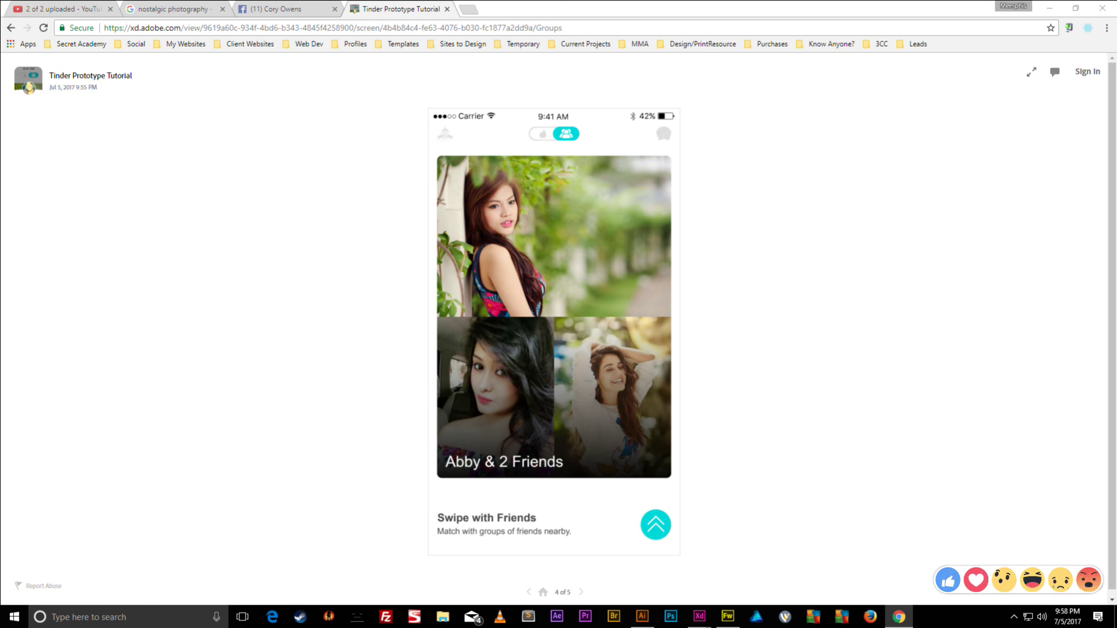
left_click(1049, 8)
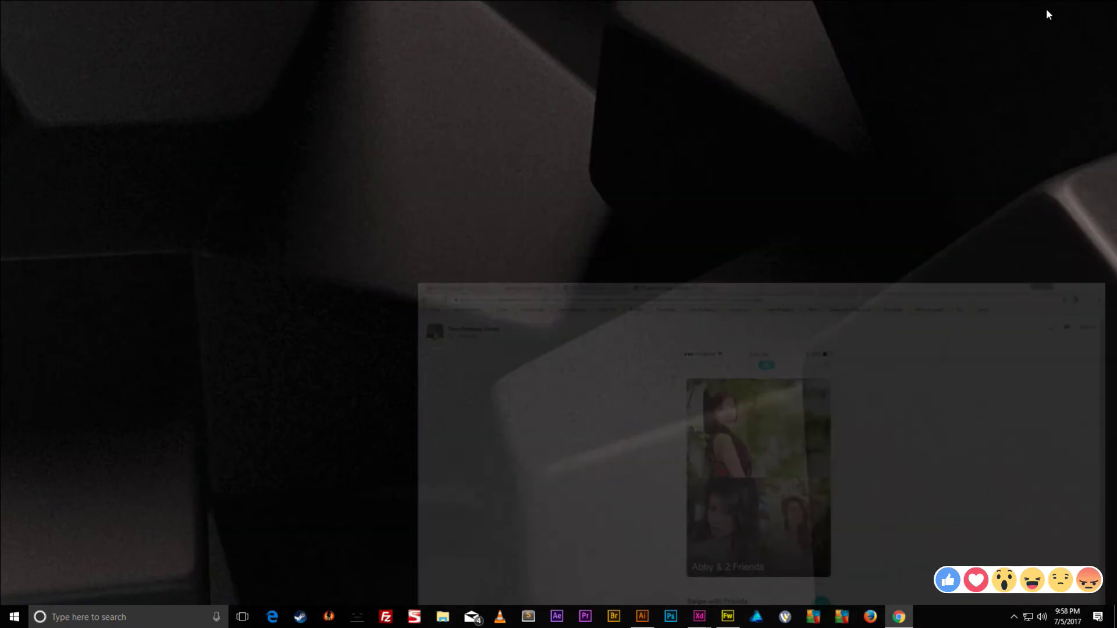